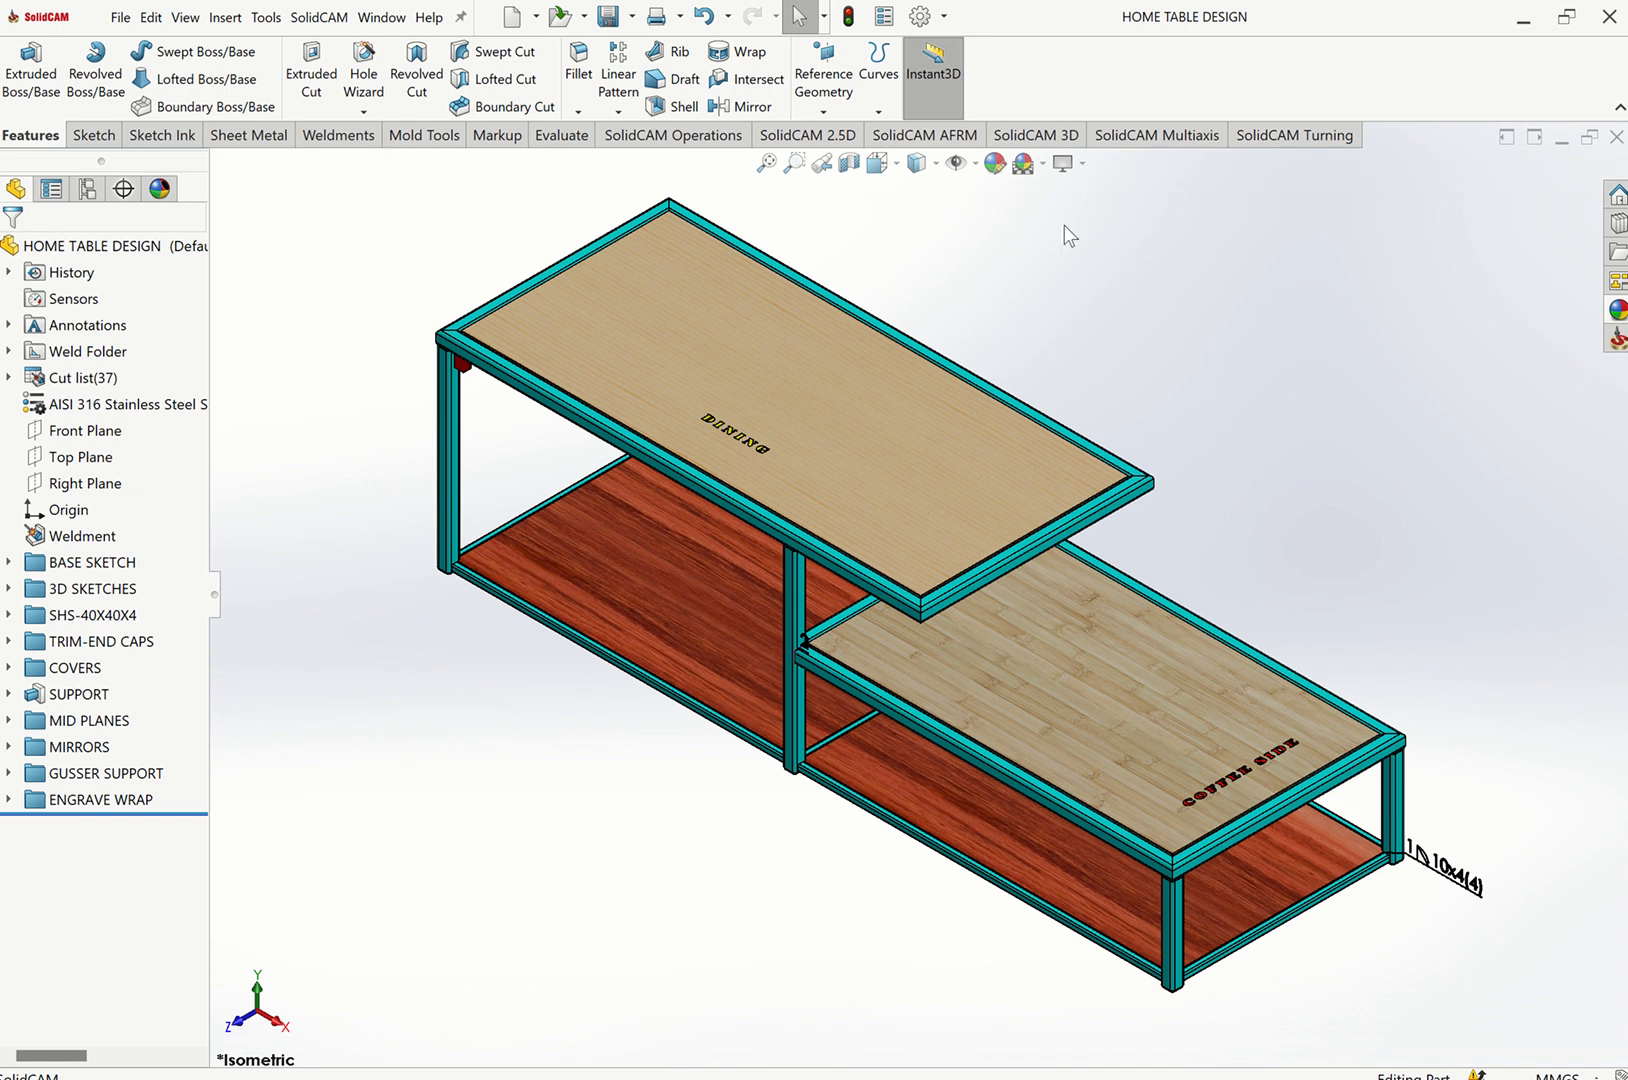
Create a new Part document.
click(120, 17)
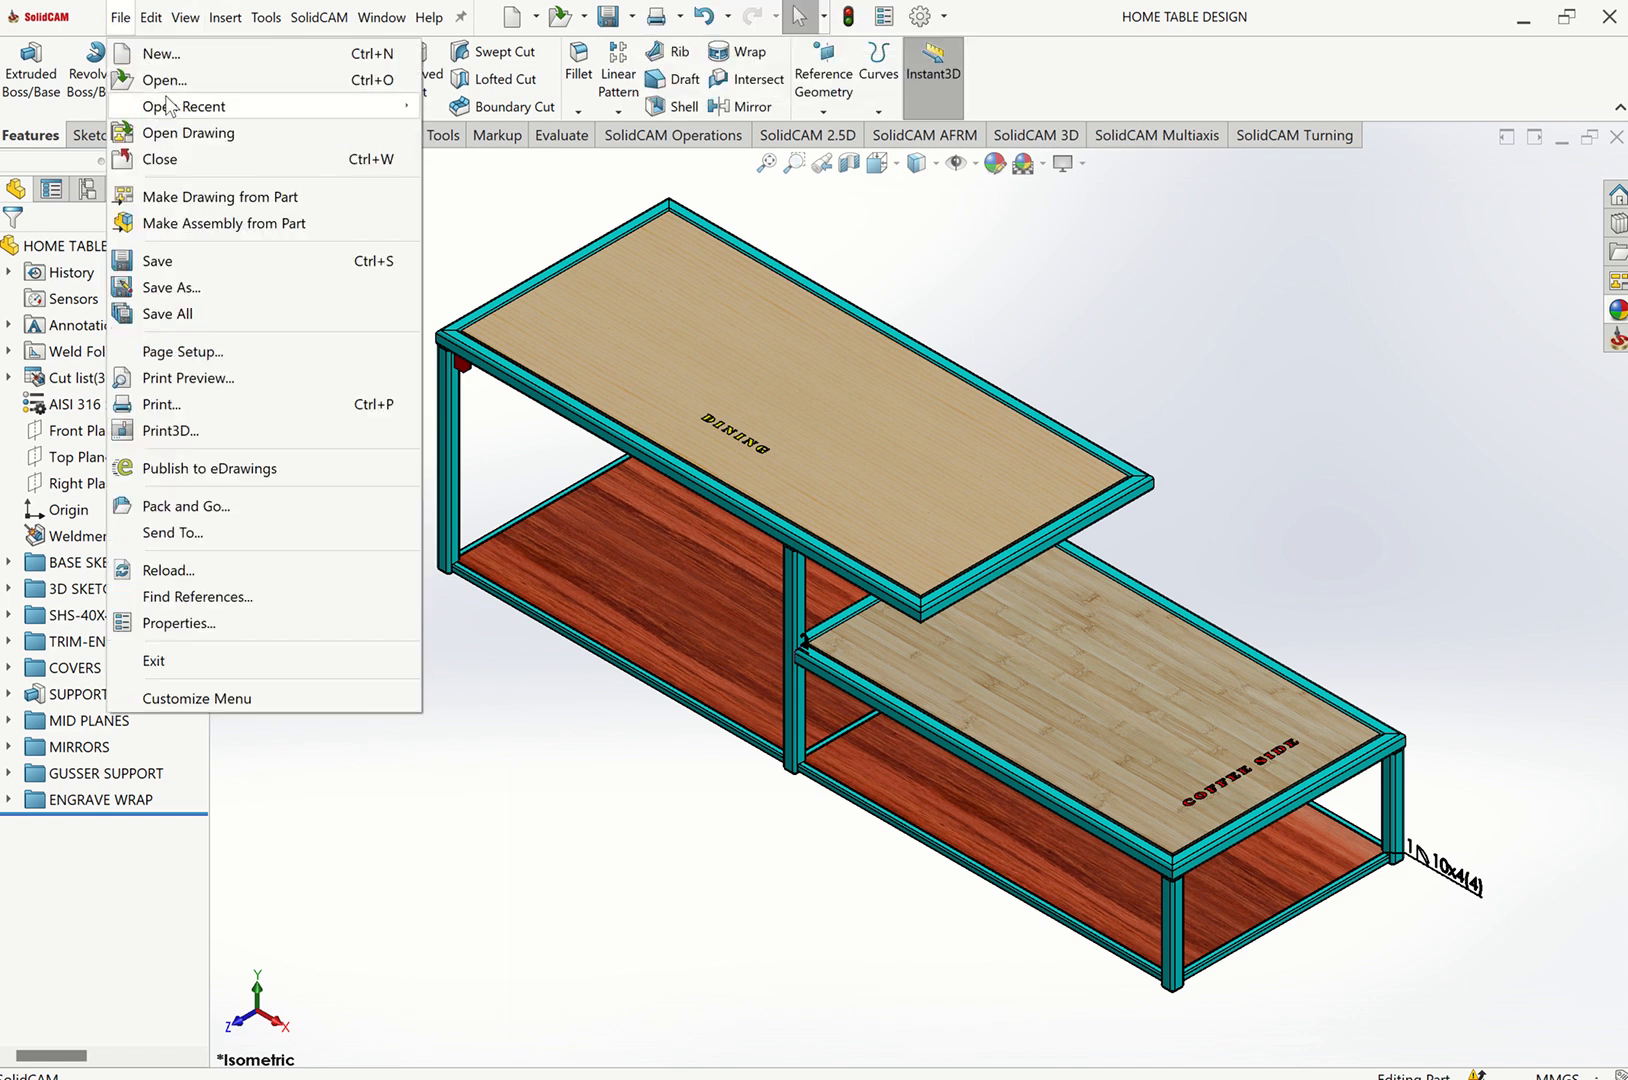
click(480, 204)
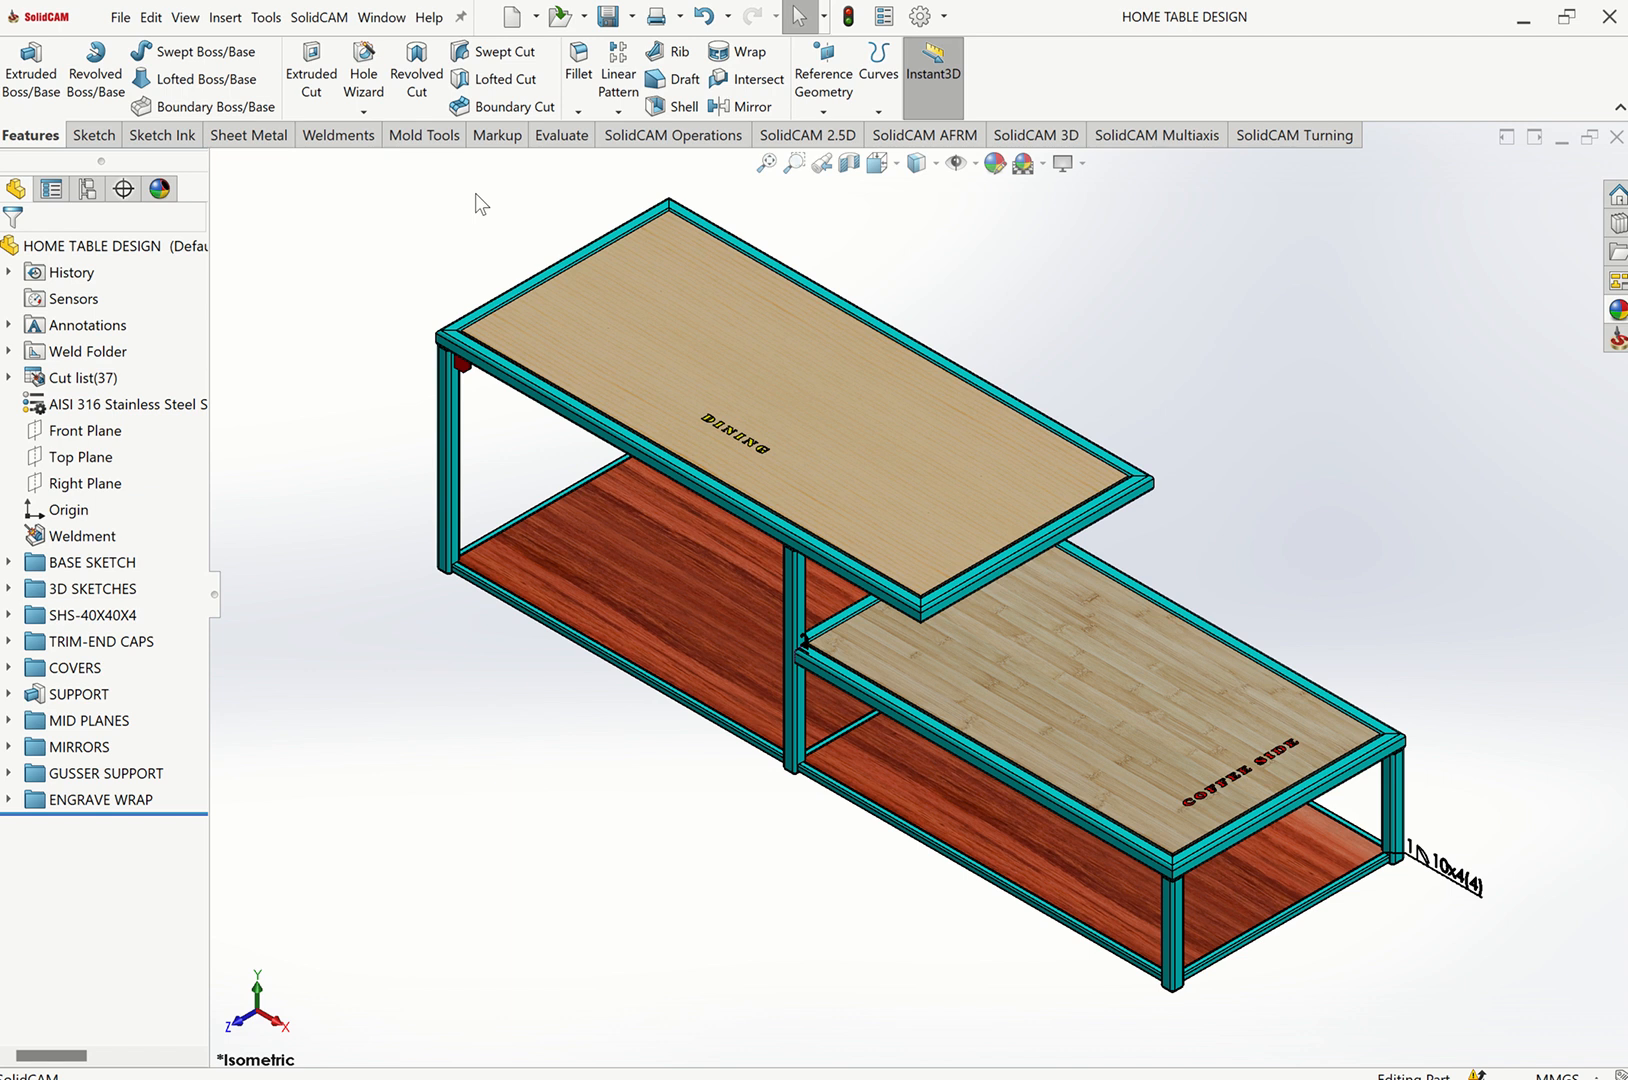
click(120, 17)
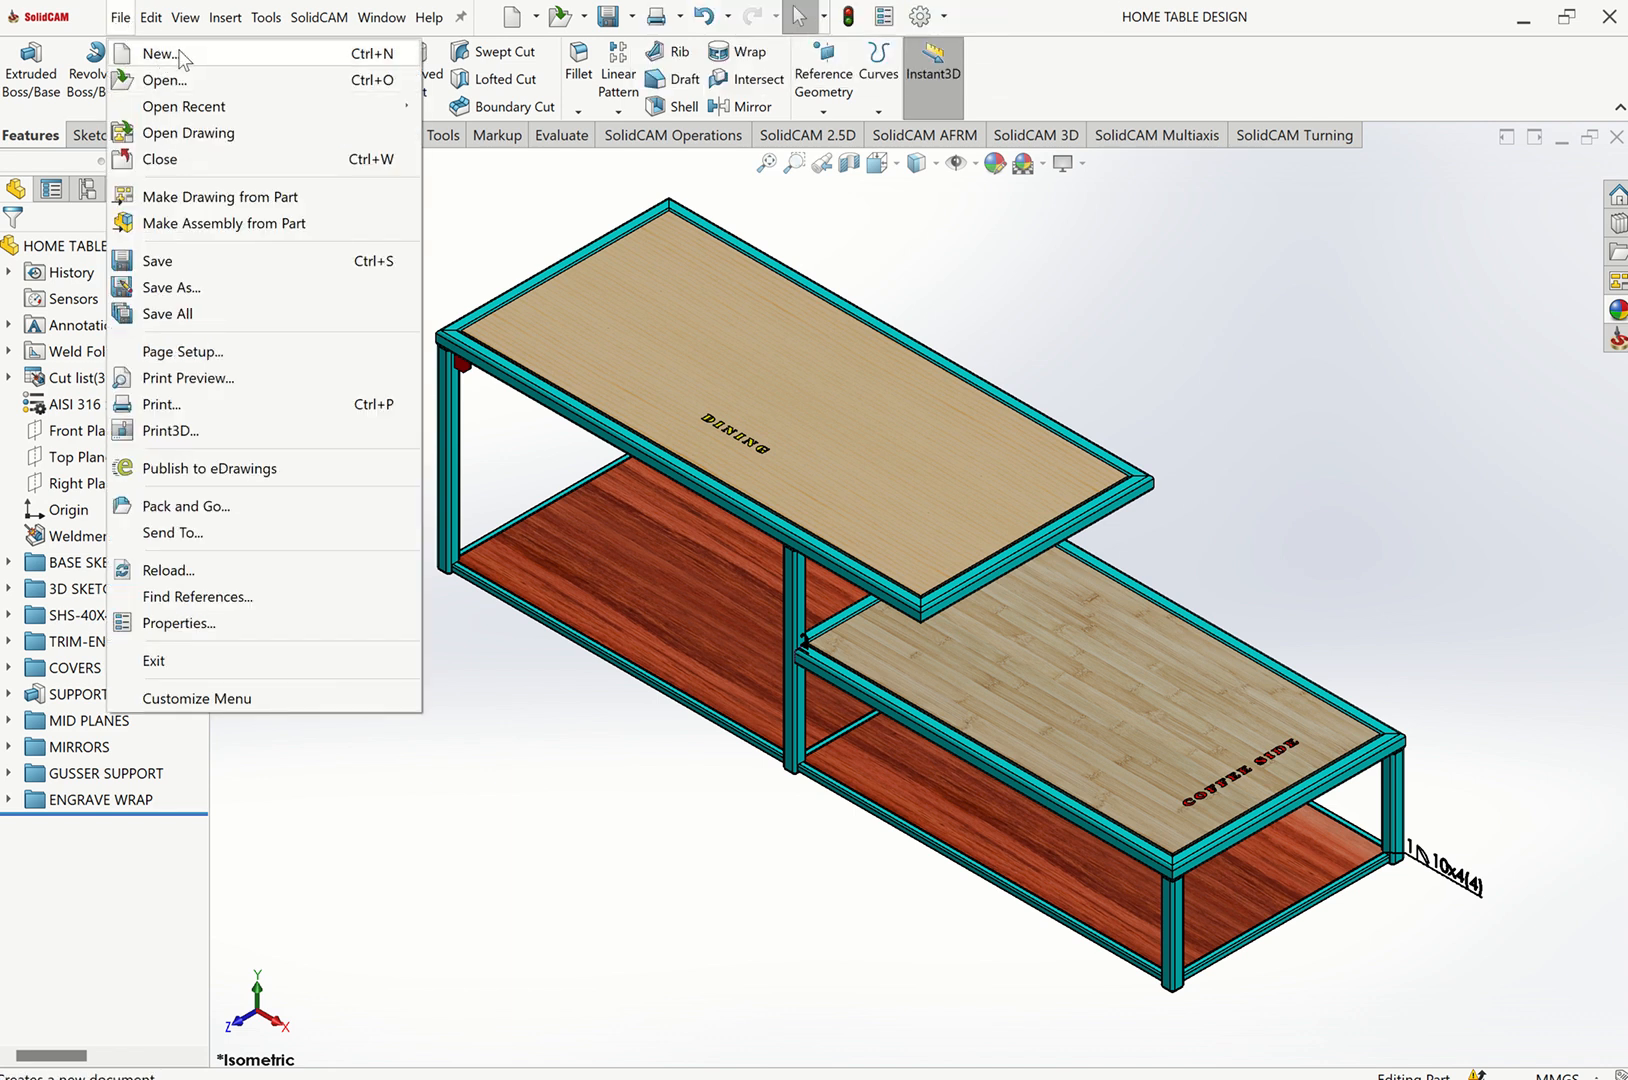
click(165, 53)
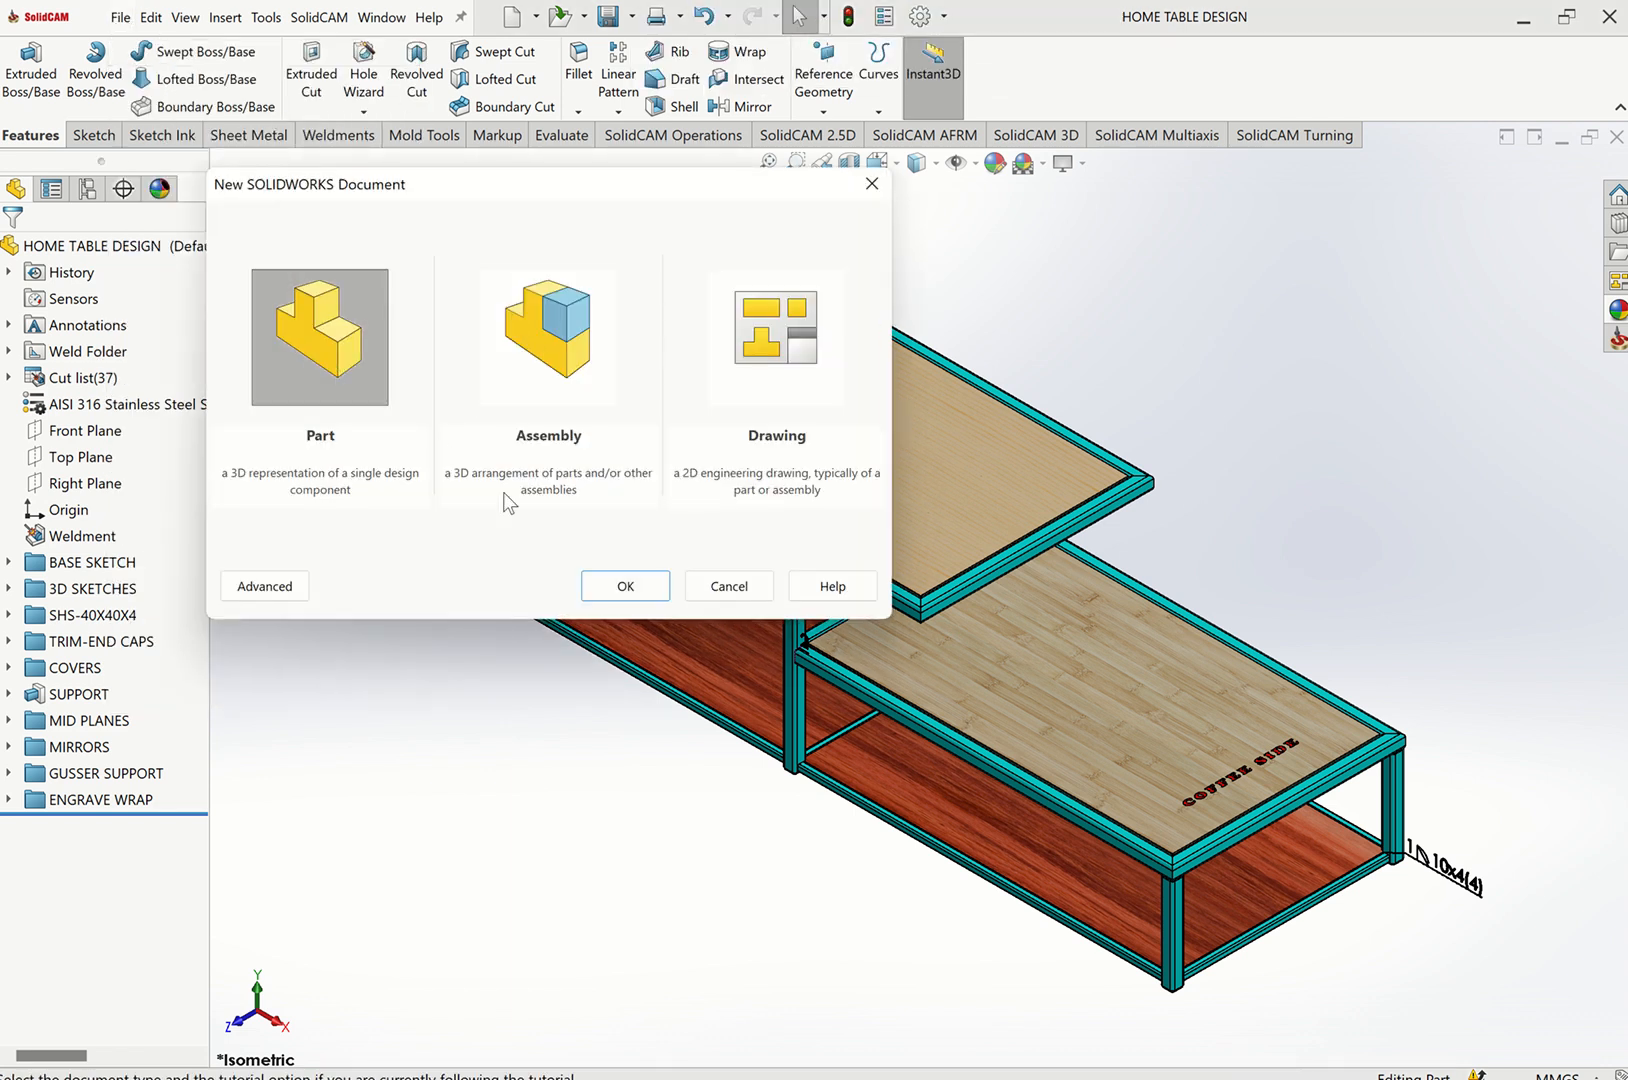
click(622, 585)
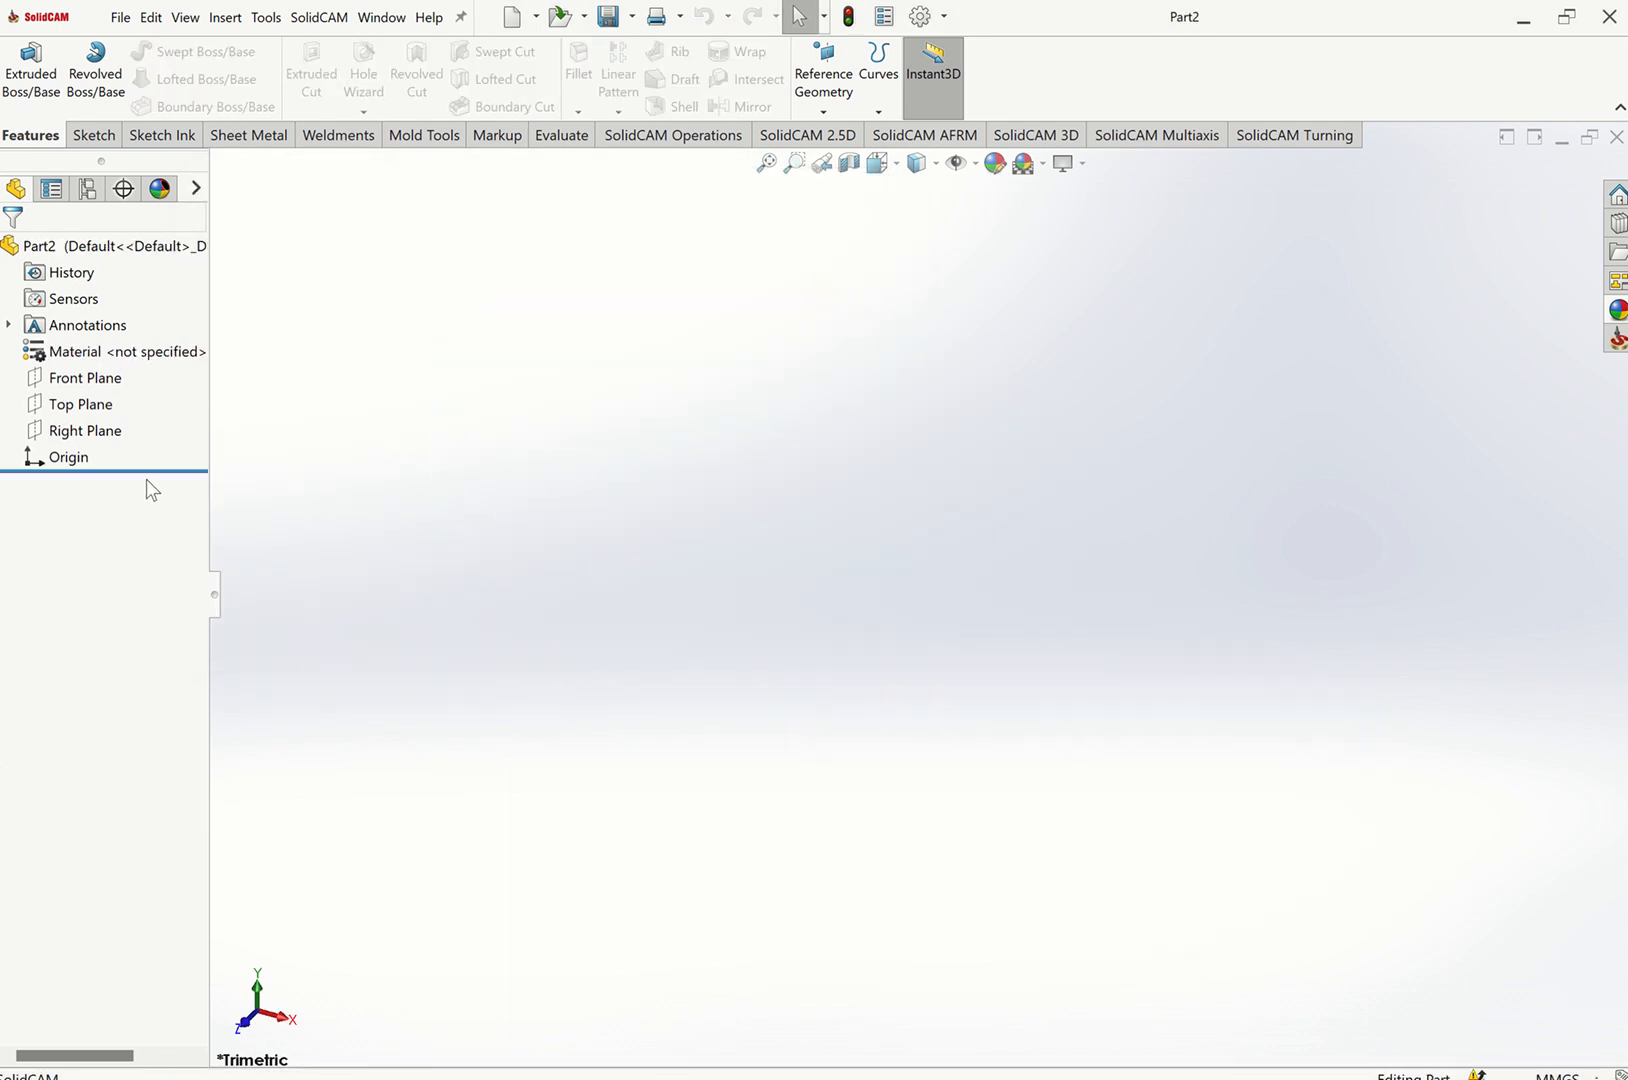
Start a sketch on the Top Plane and draw a center rectangle about 224 by 84 mm centred on the origin.
click(85, 404)
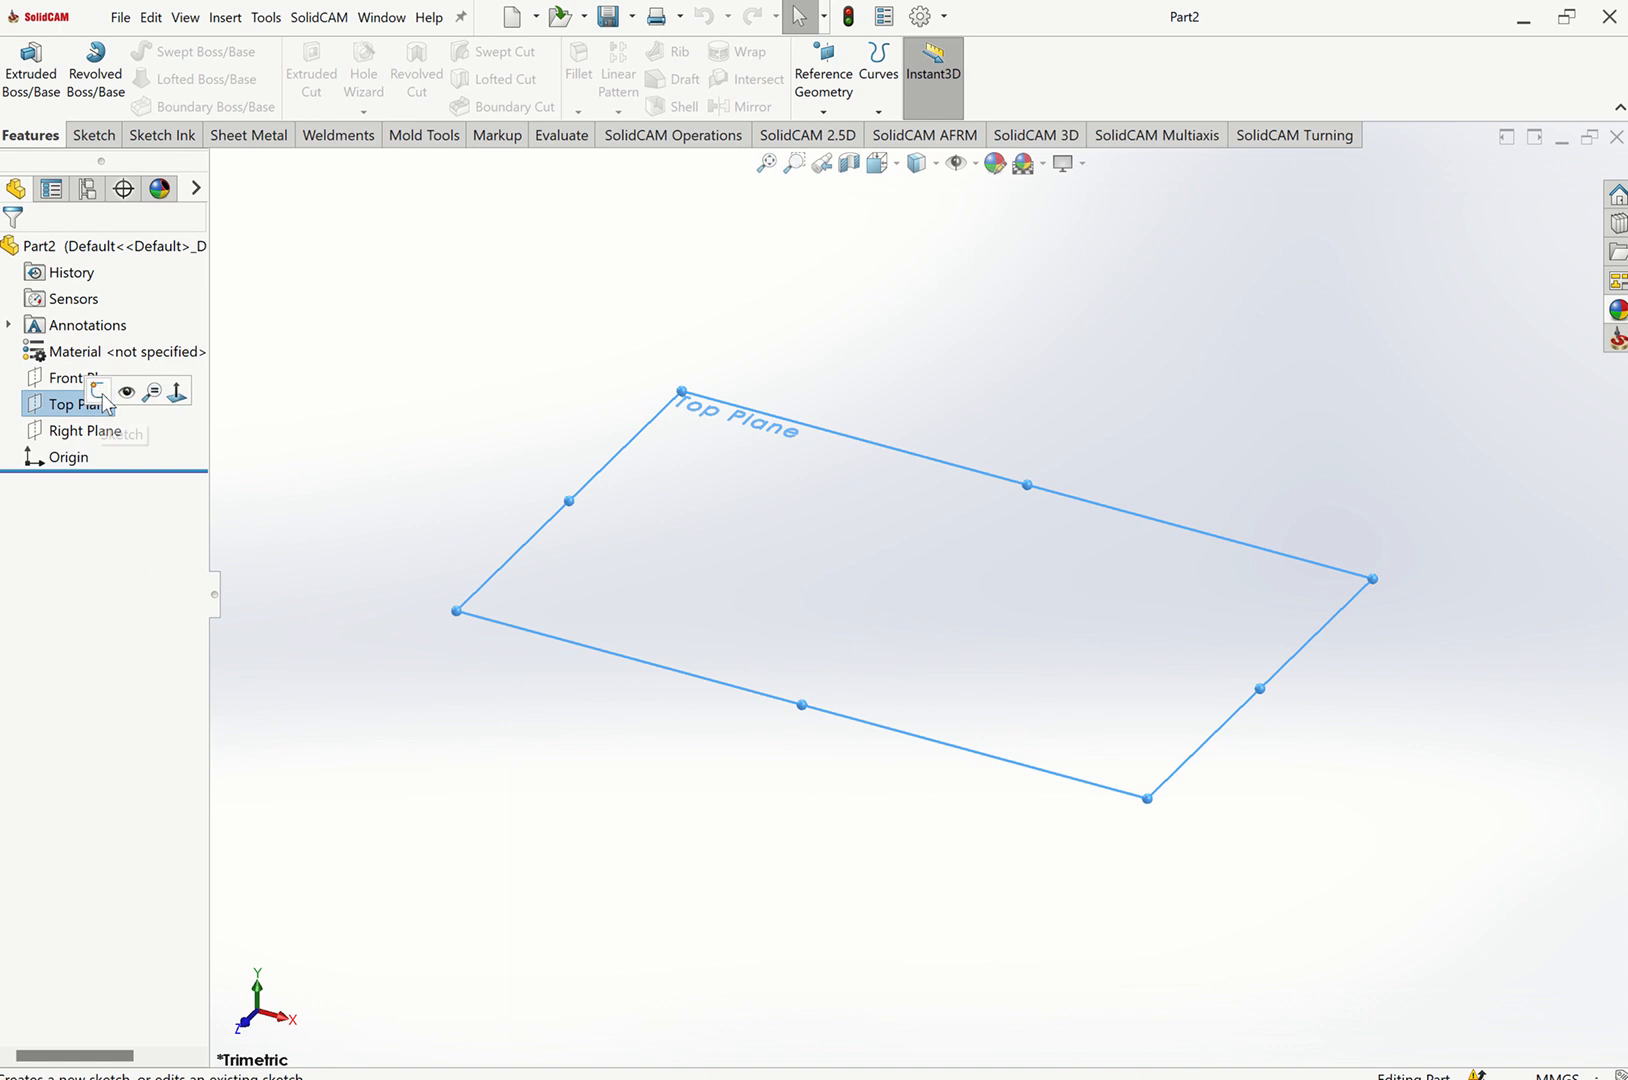
click(101, 393)
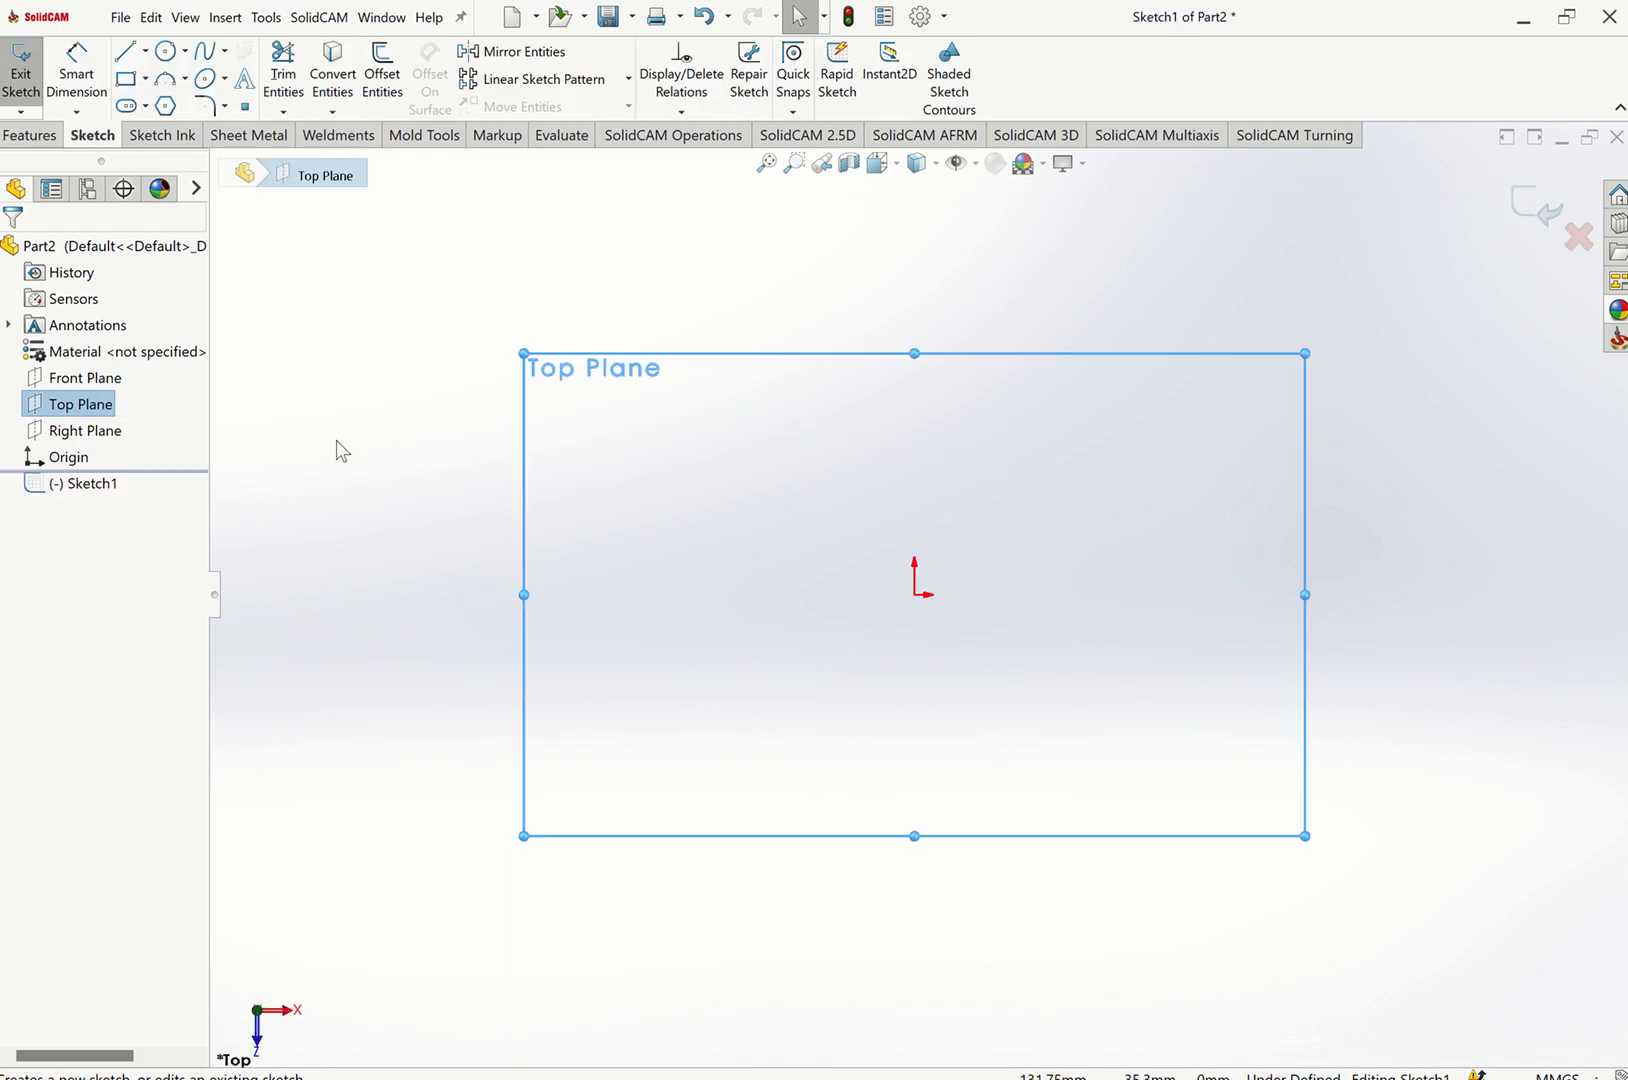
click(145, 78)
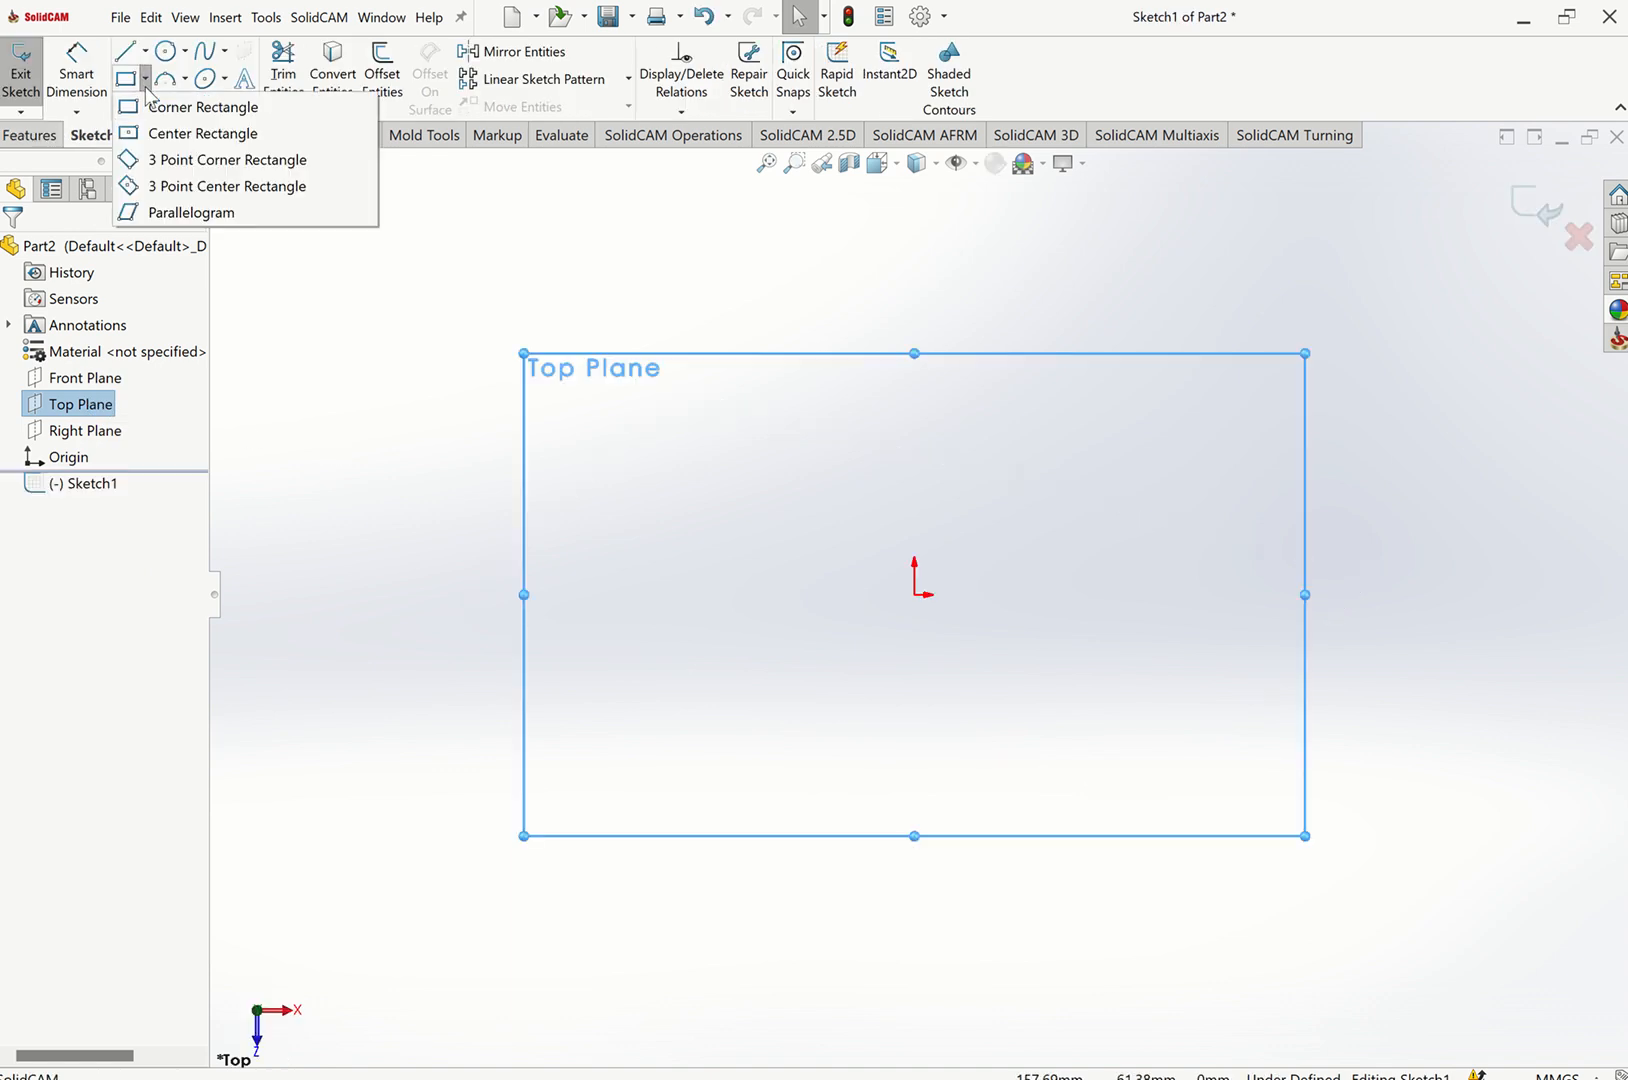
click(165, 136)
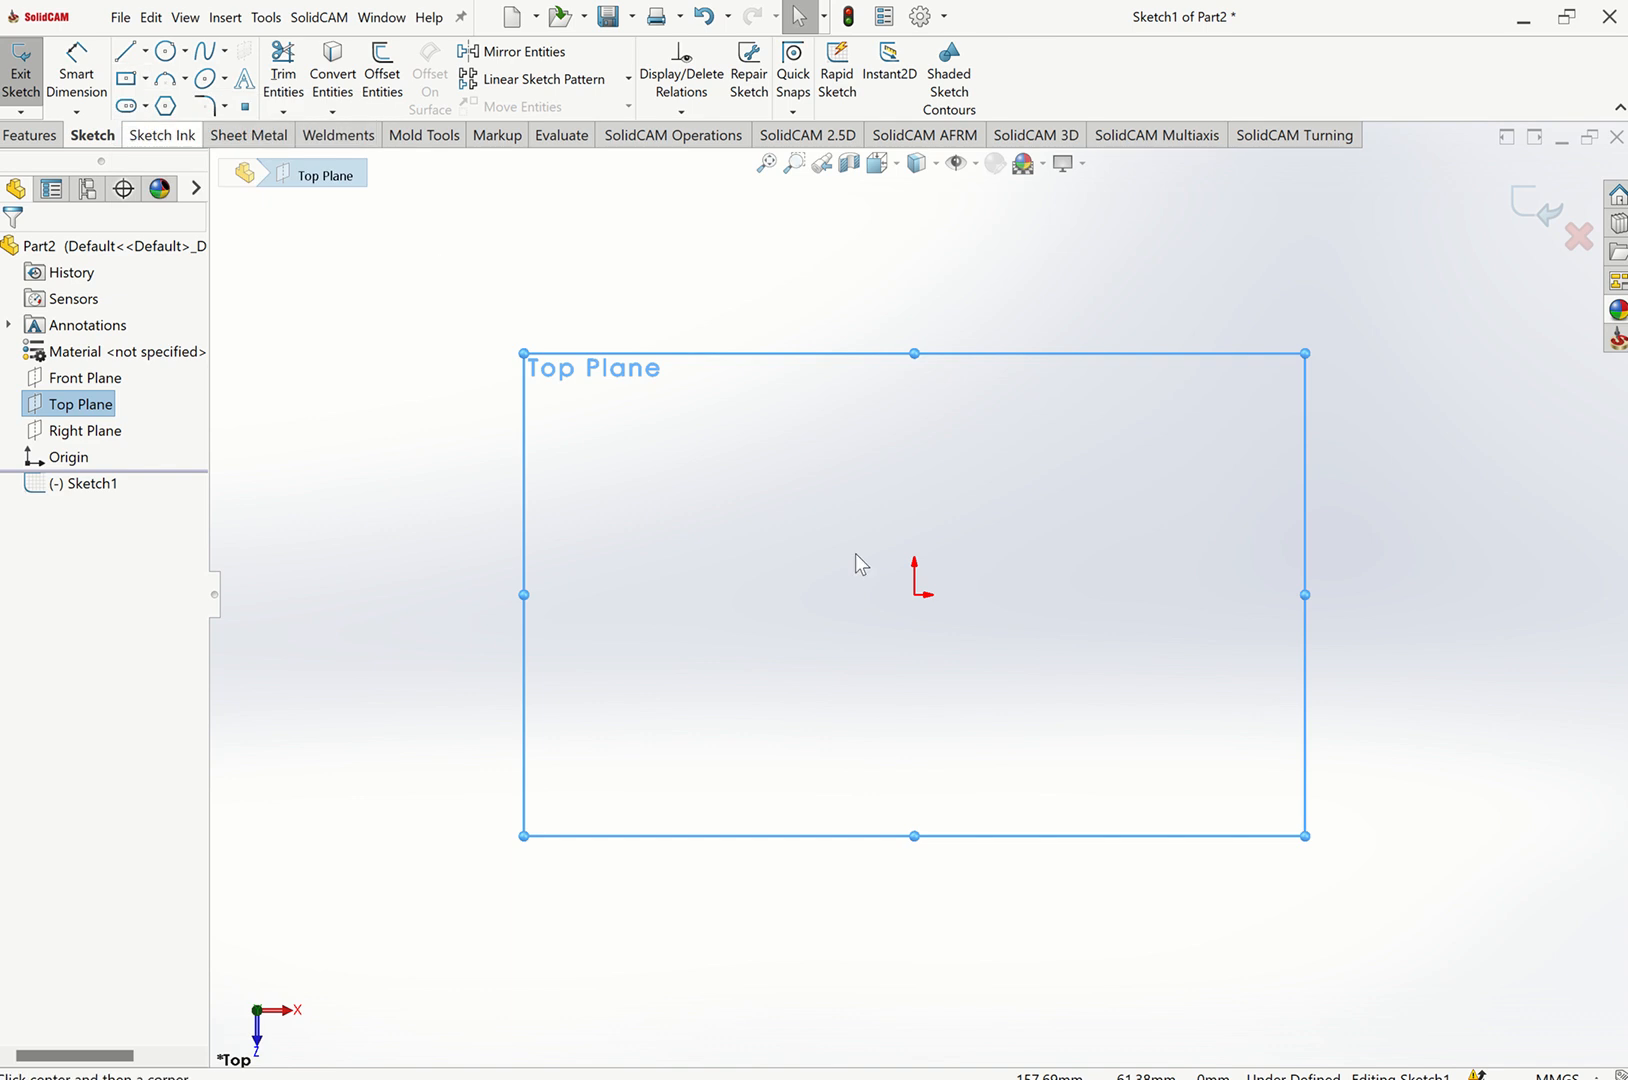
click(917, 597)
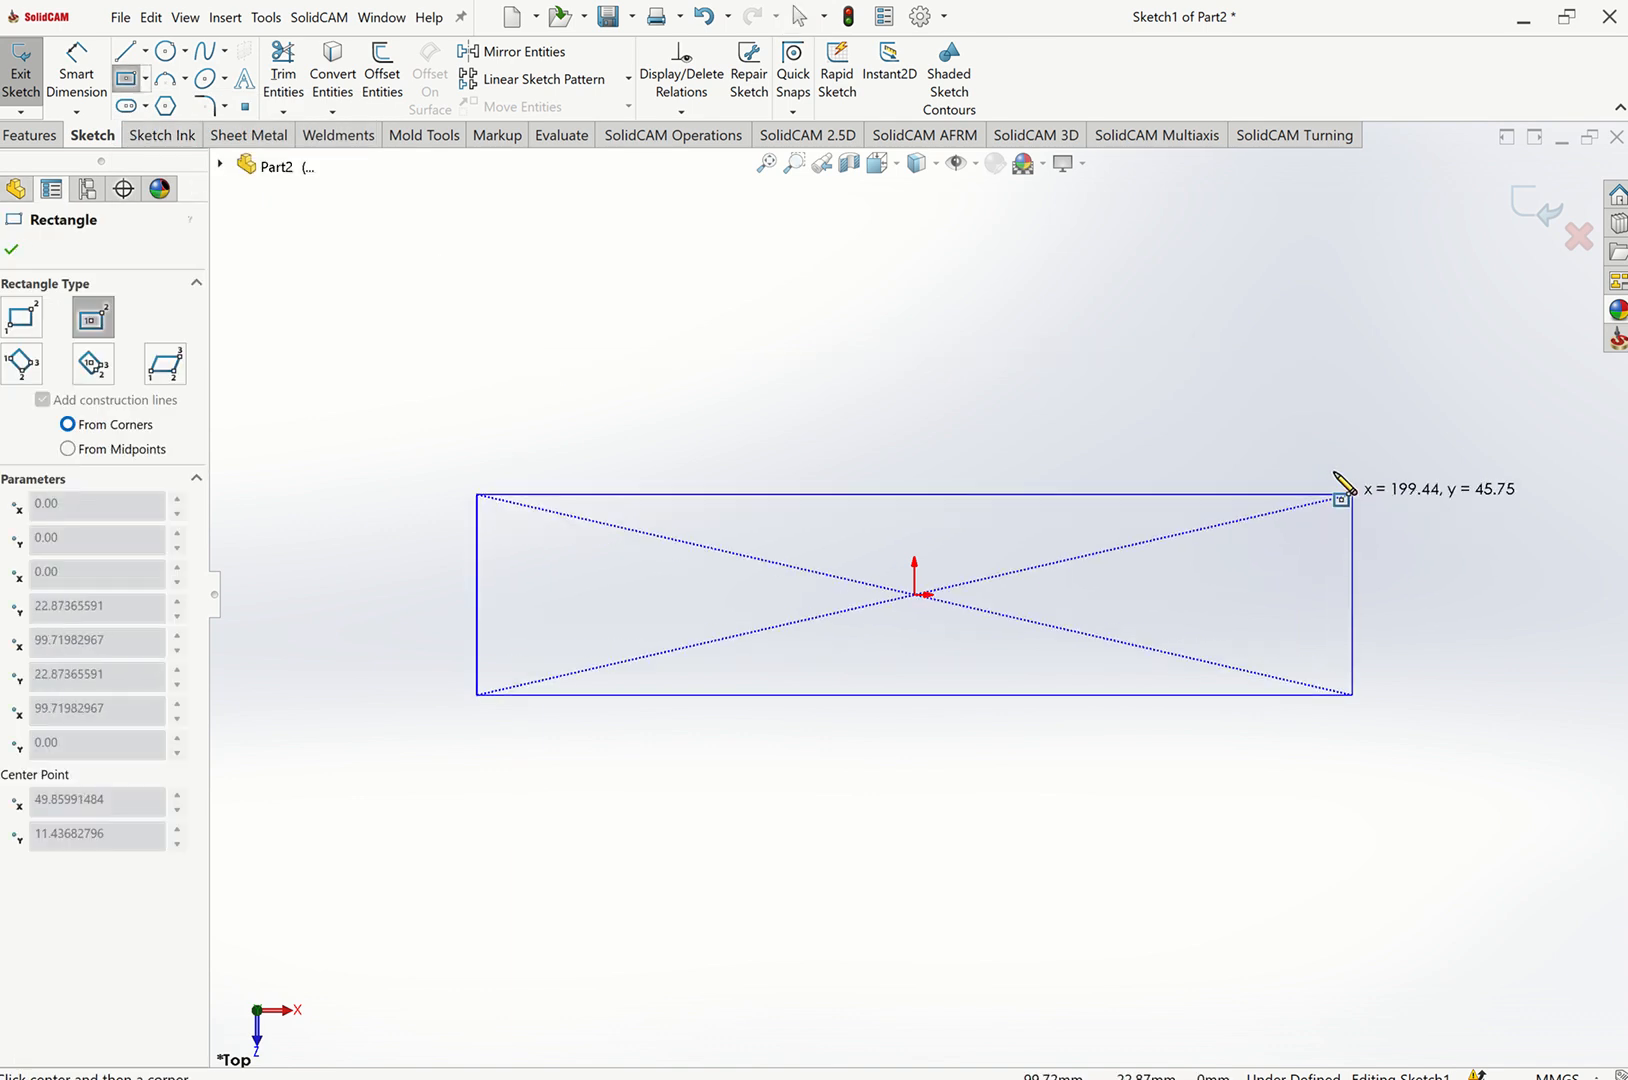
click(1406, 409)
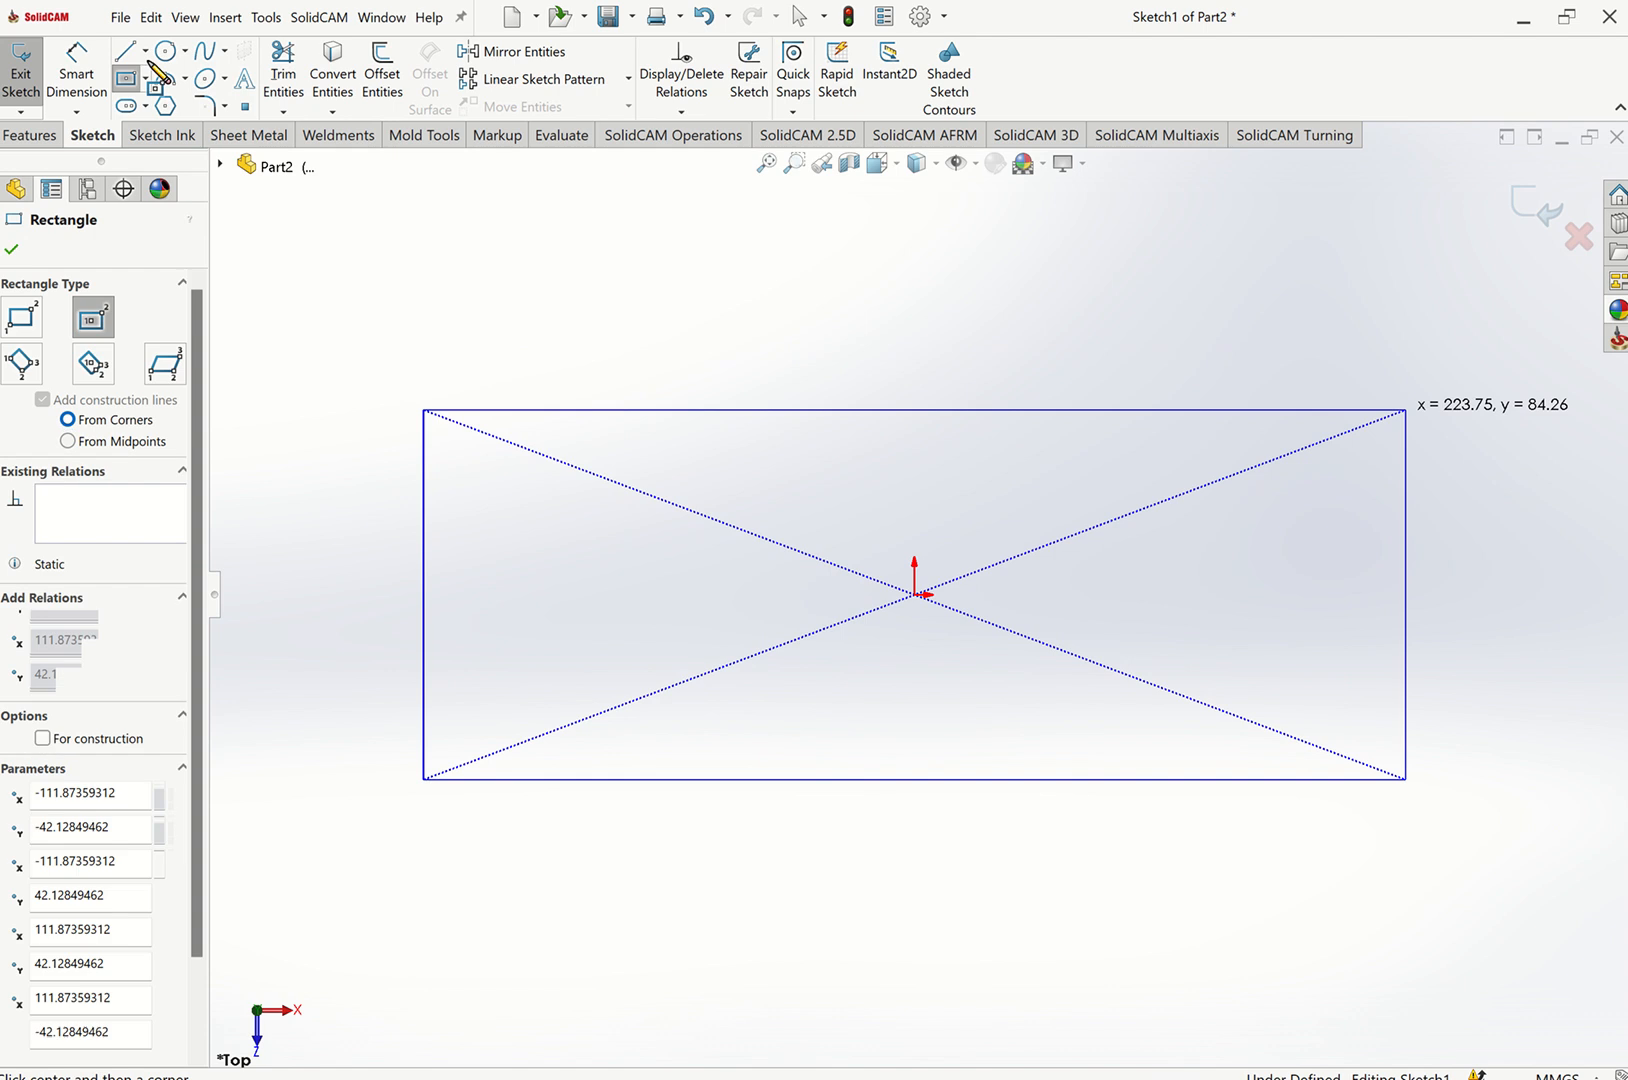
Dimension the rectangle's top edge to 2300 mm.
click(100, 83)
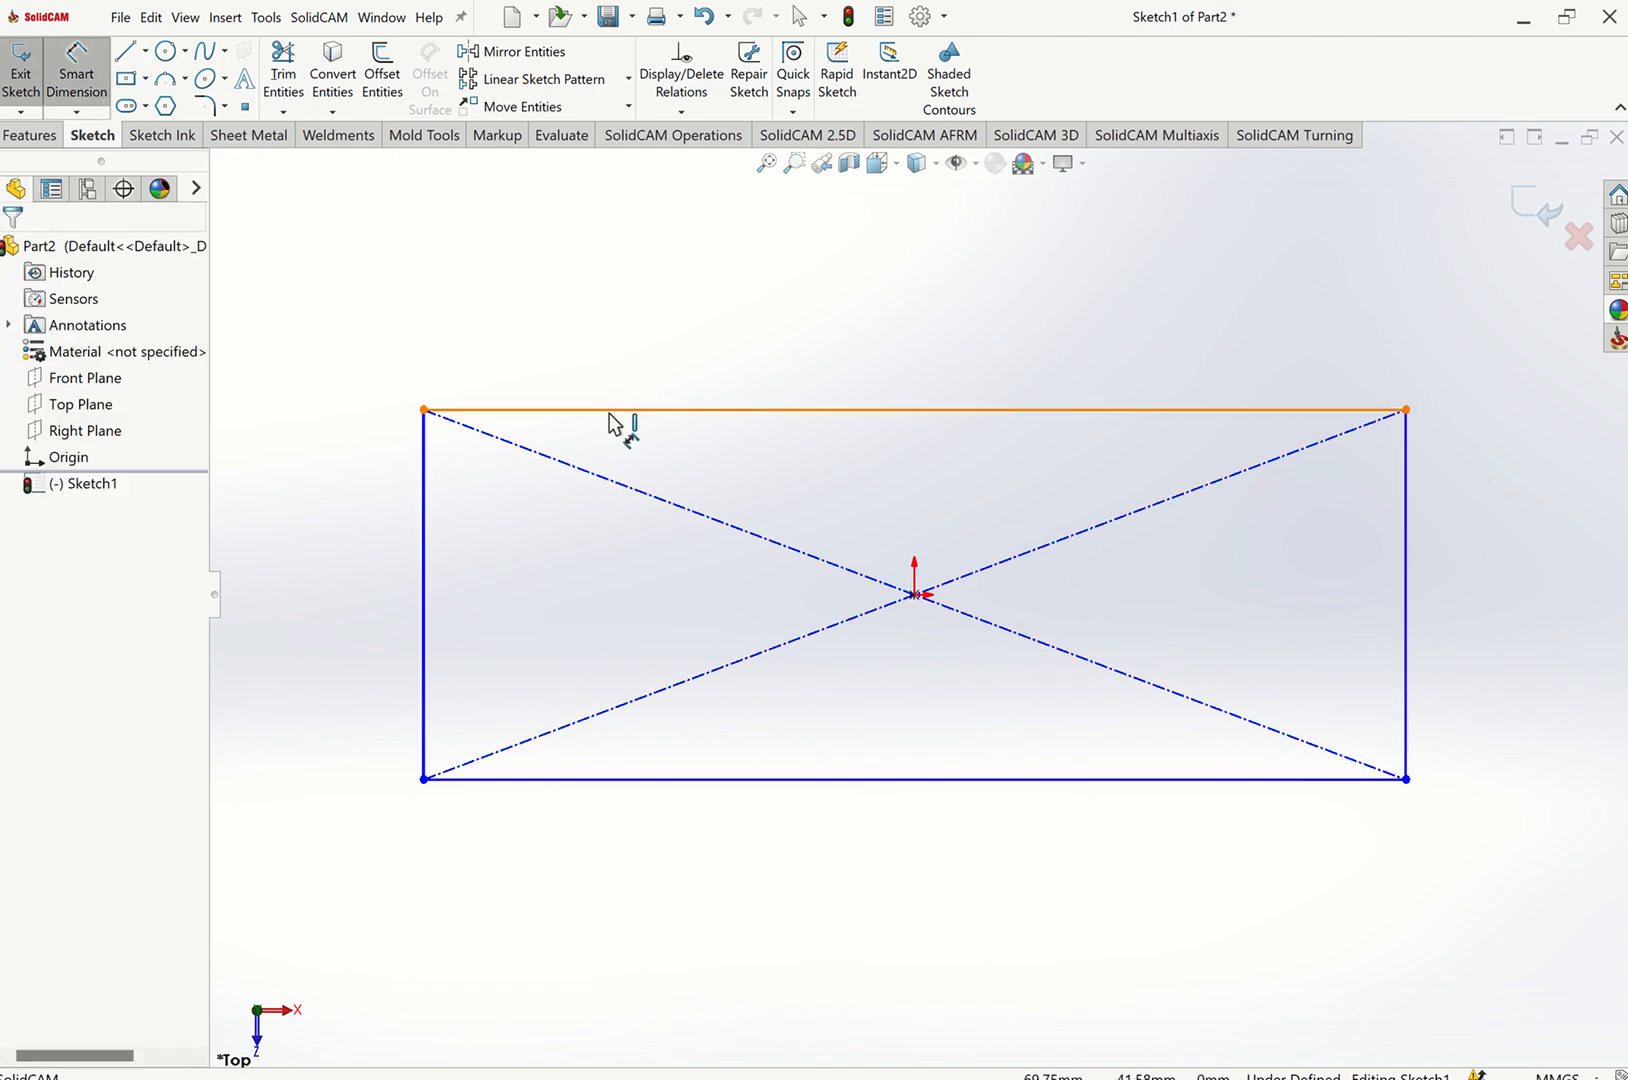
click(703, 353)
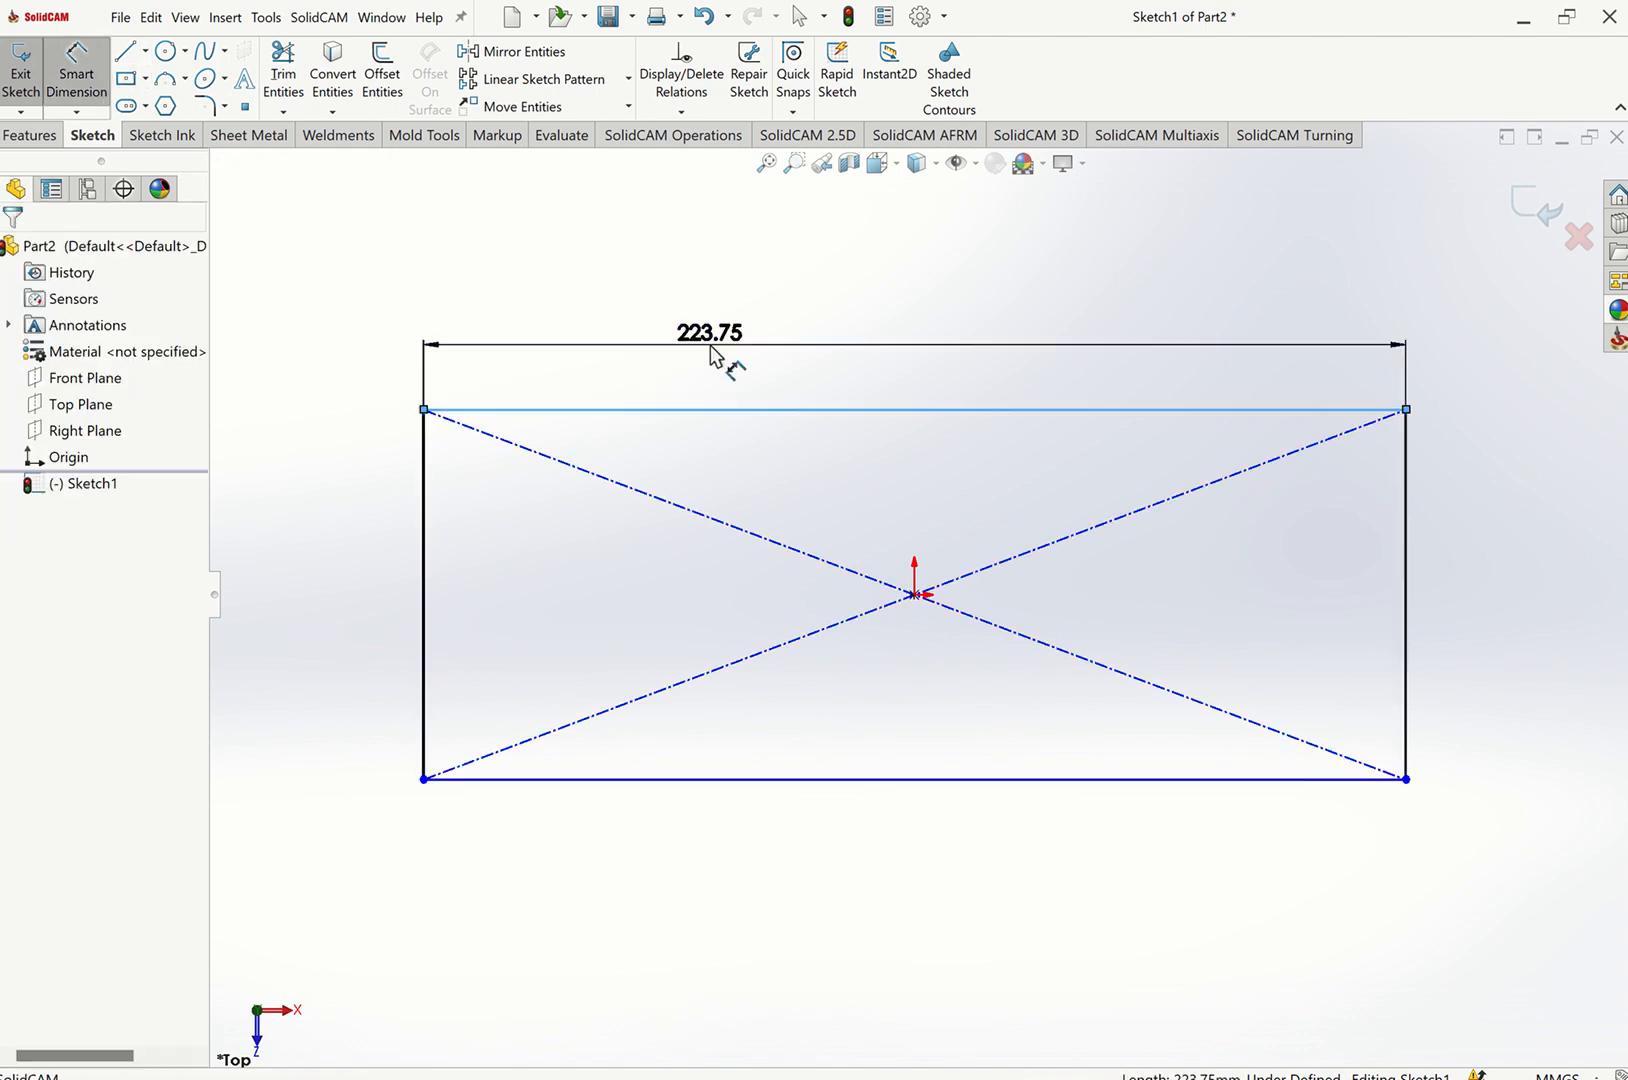
click(710, 355)
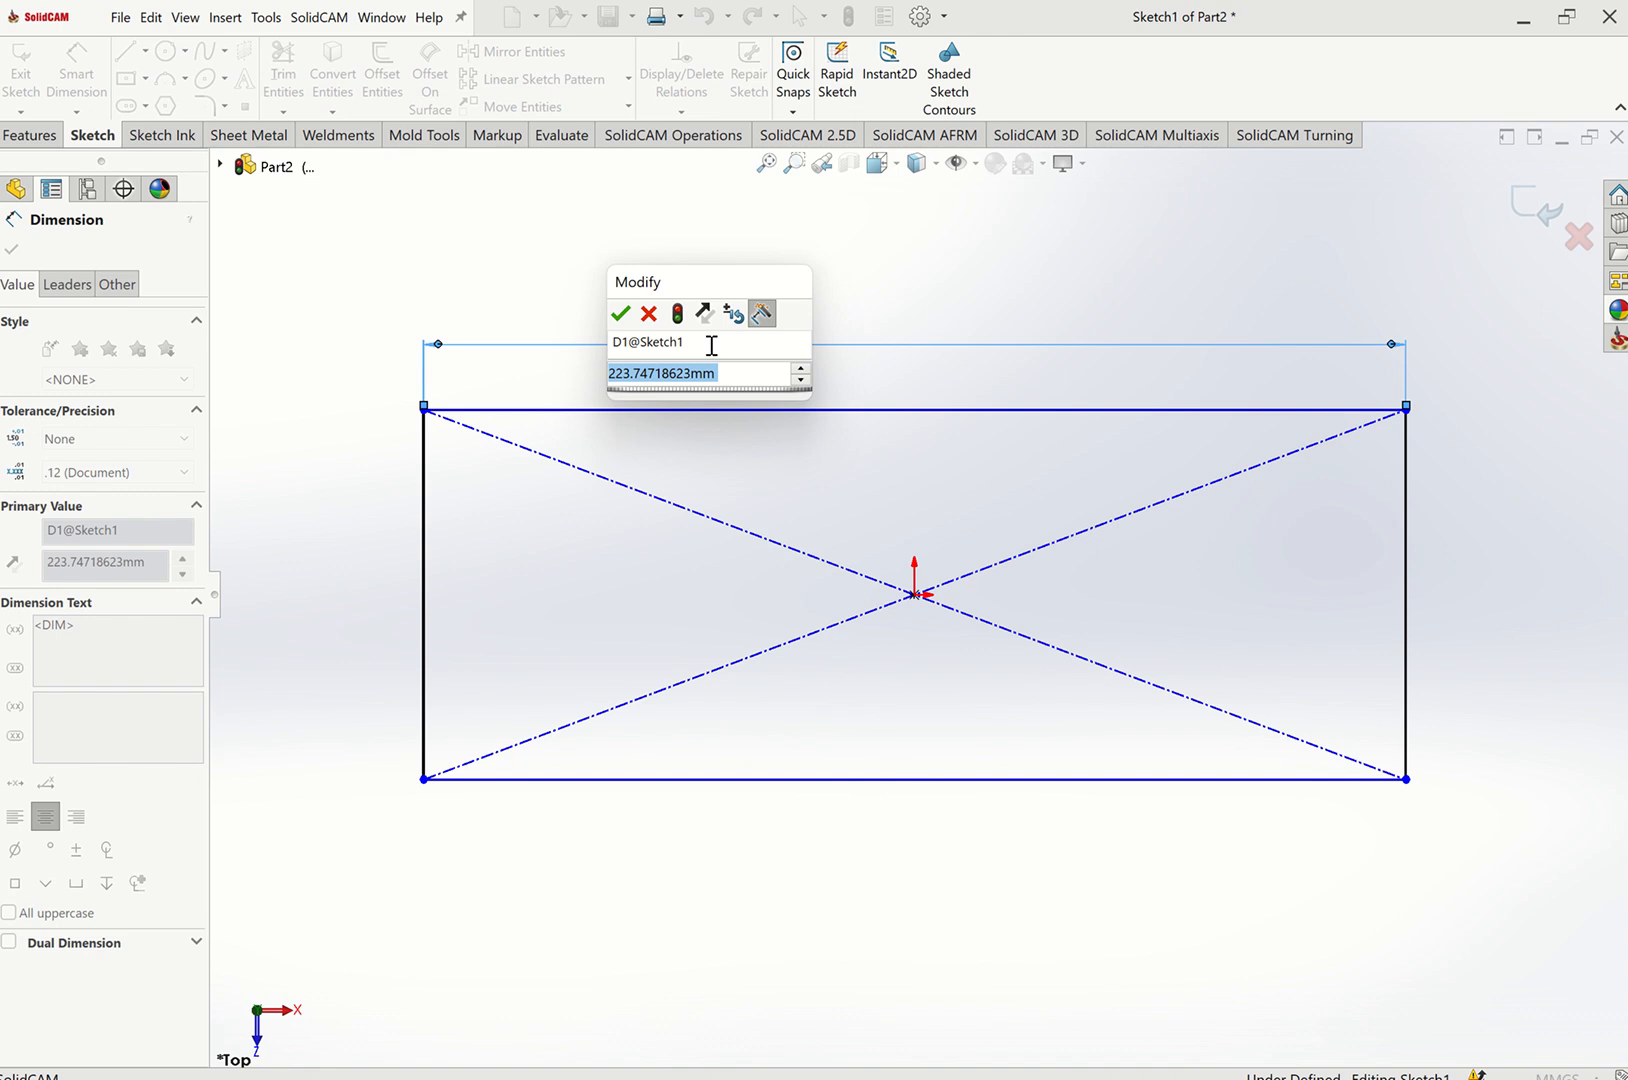
text(2300)
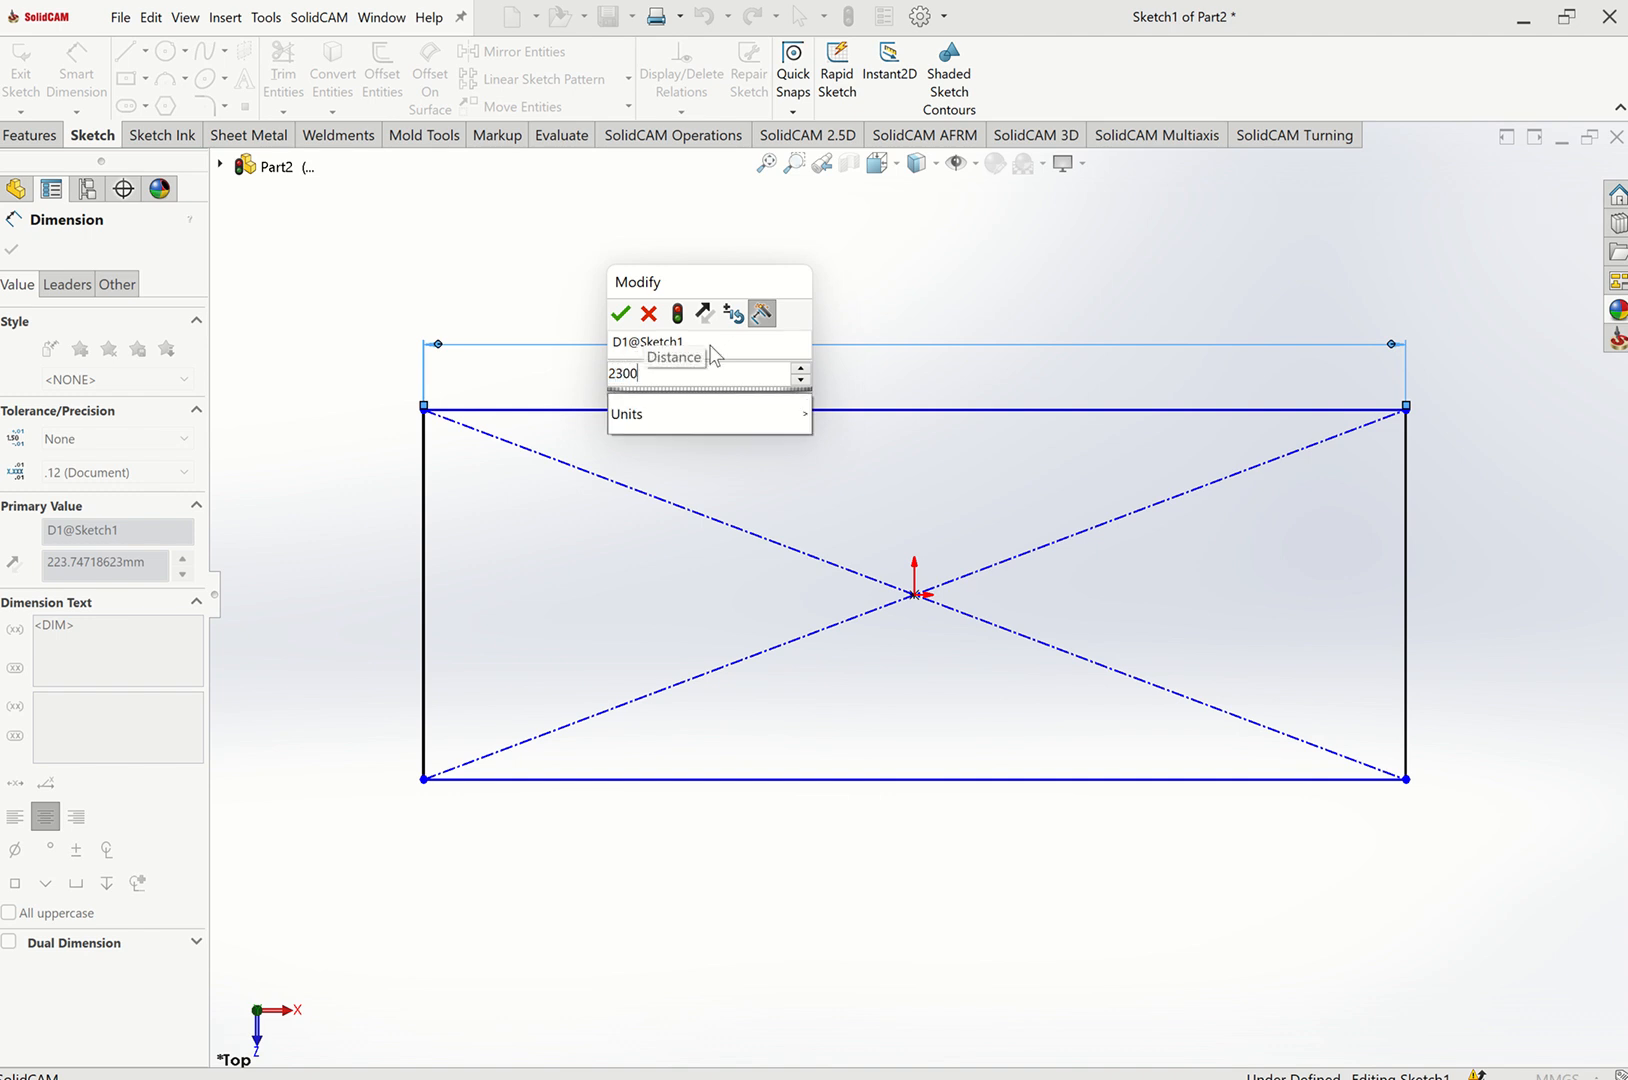
key(Return)
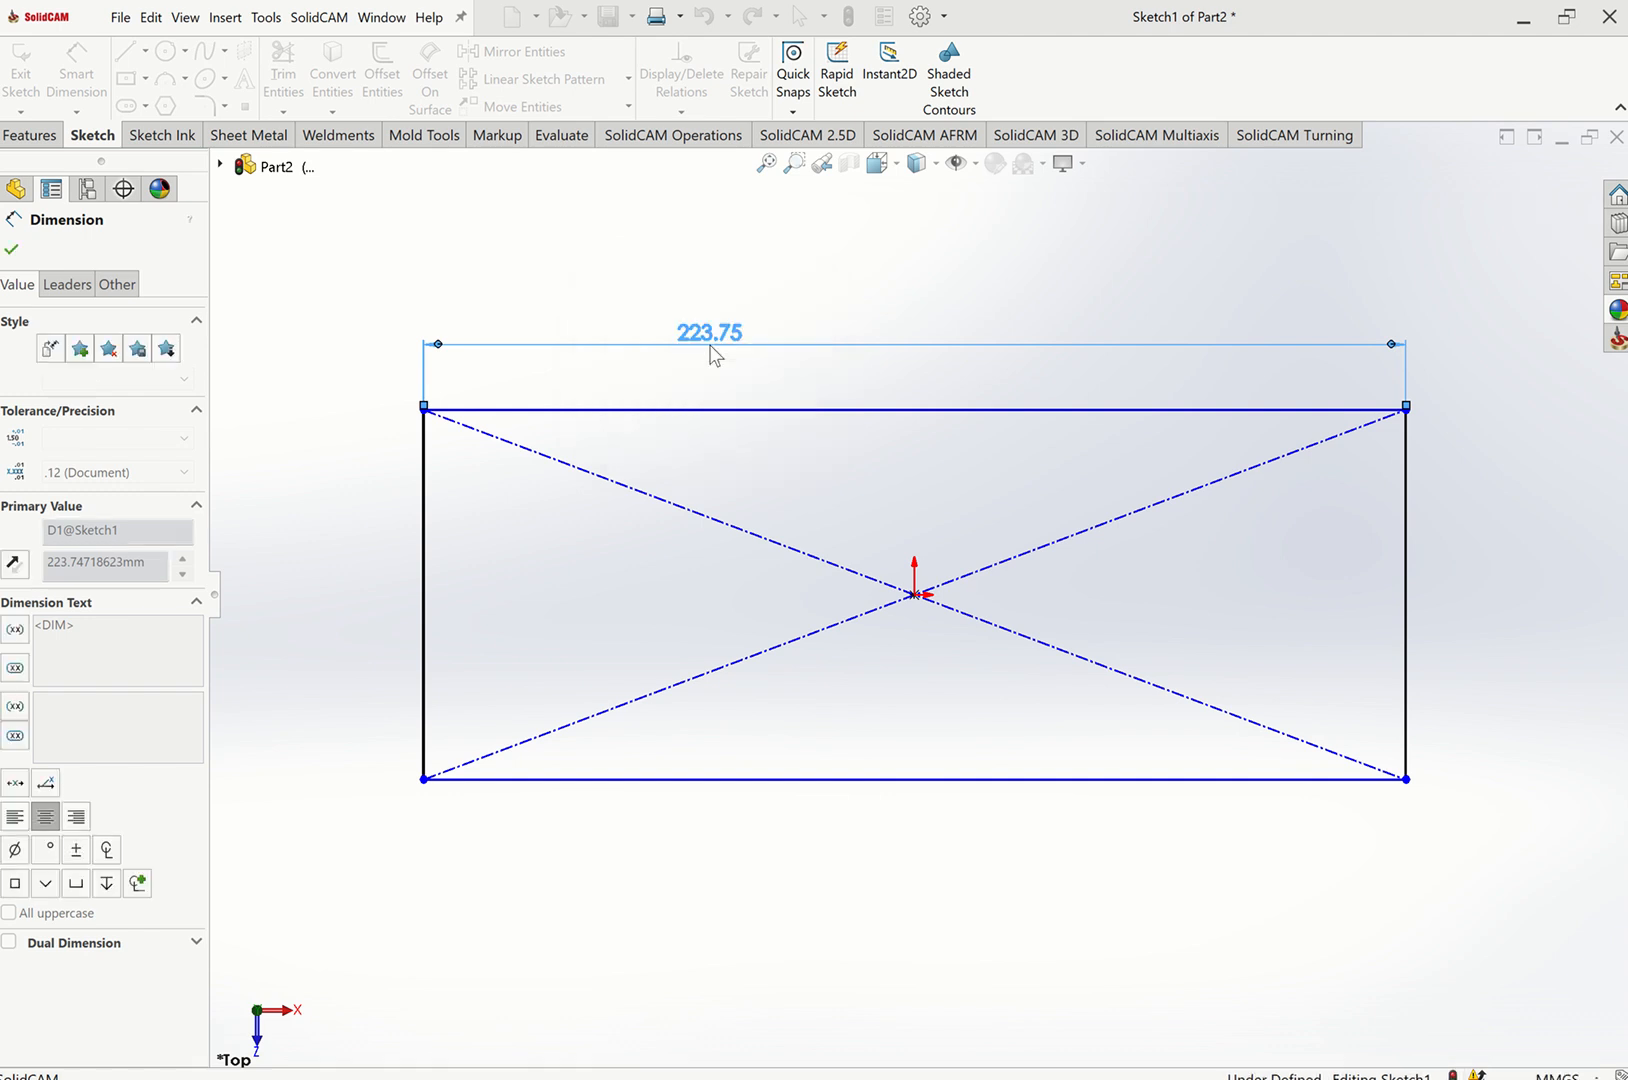
Dimension the rectangle's left edge and set it to 1000 mm.
click(766, 163)
click(379, 599)
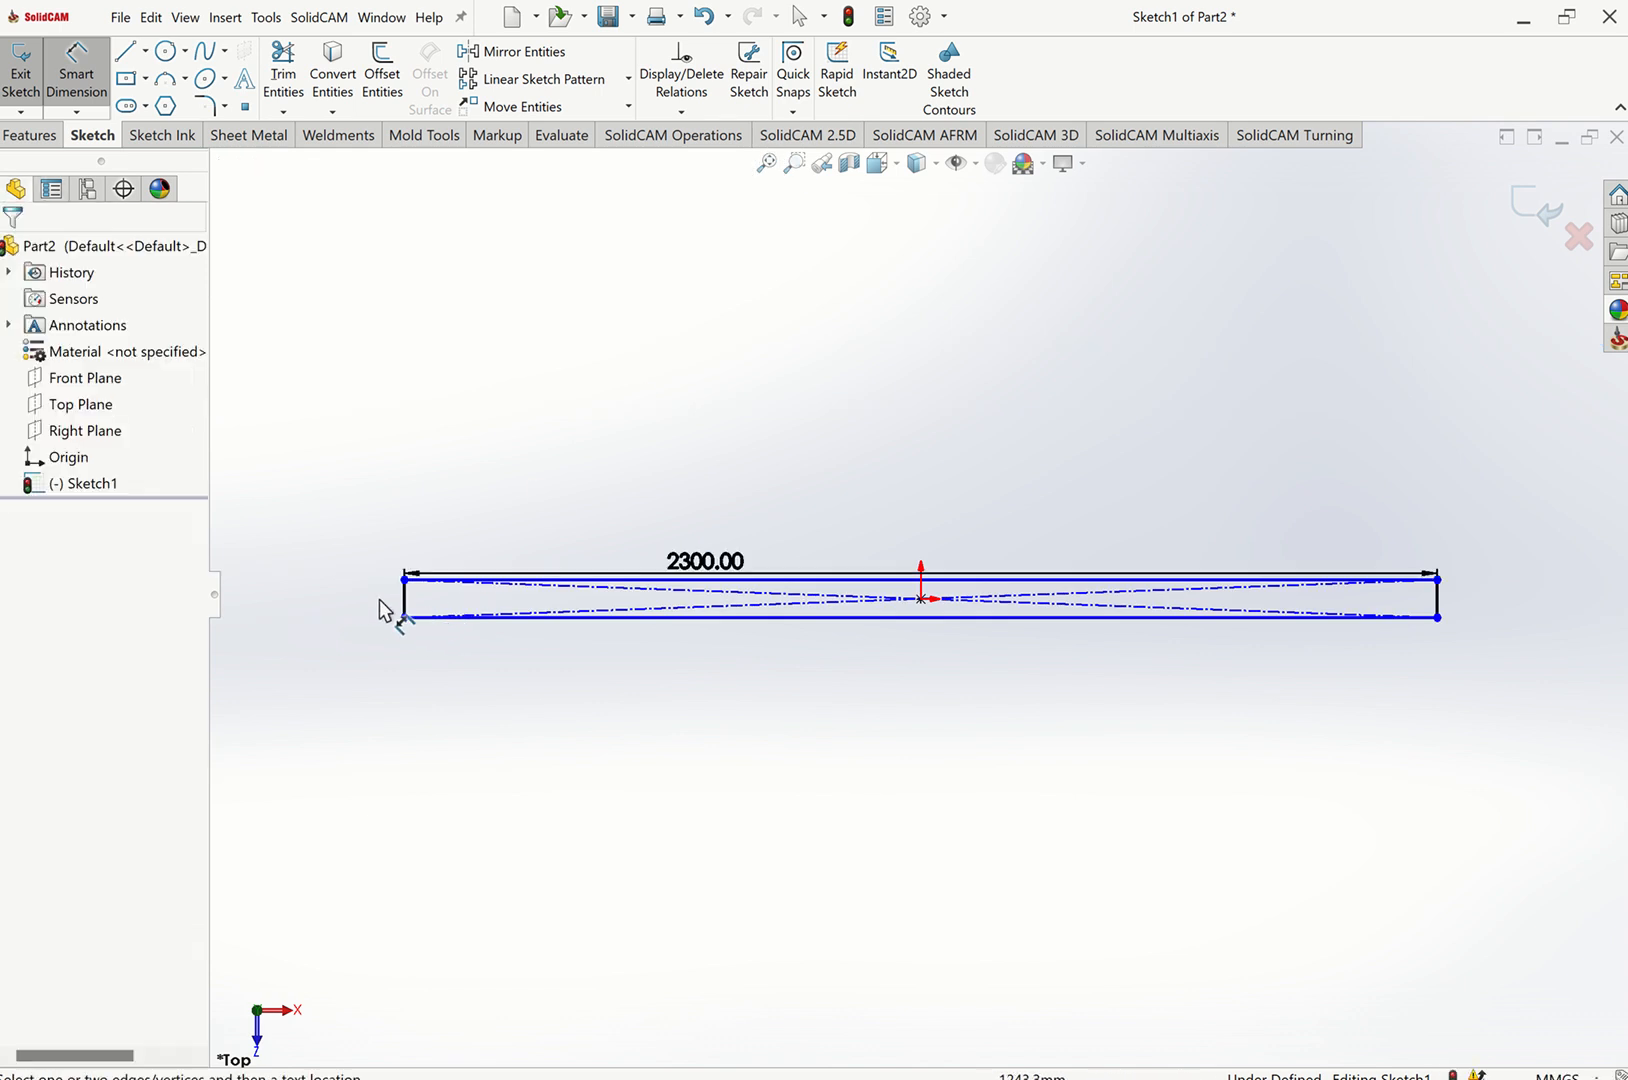
click(405, 601)
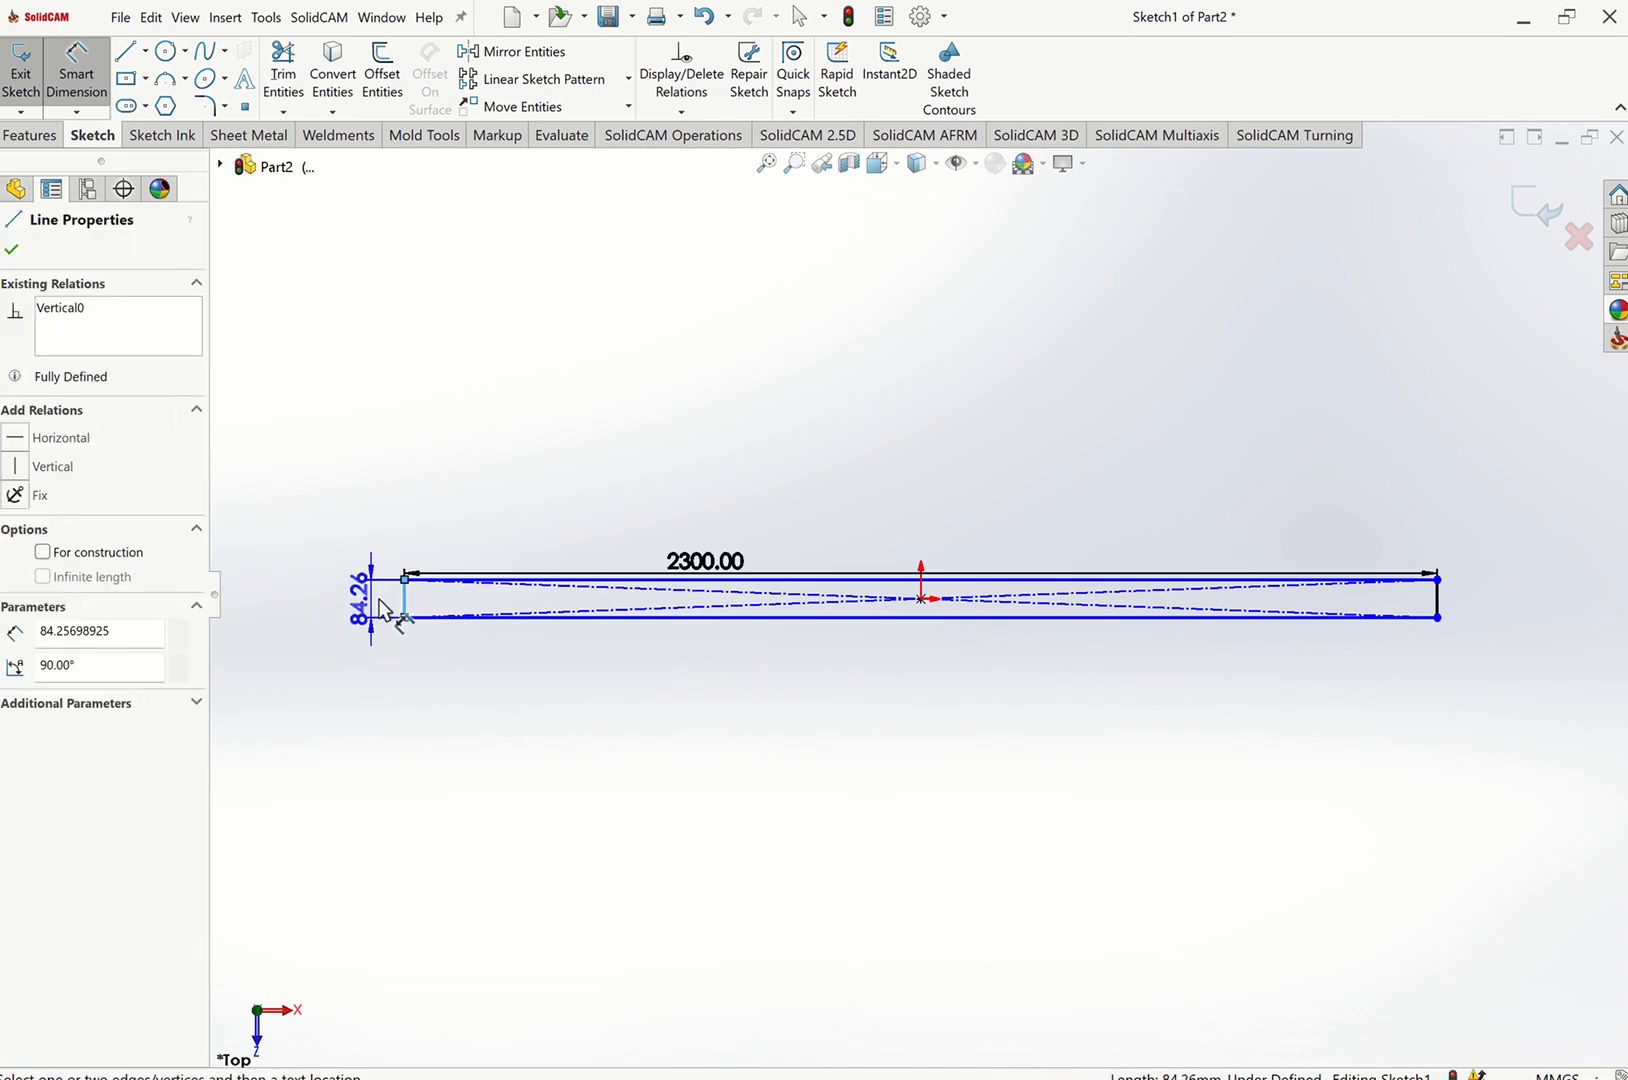
click(390, 594)
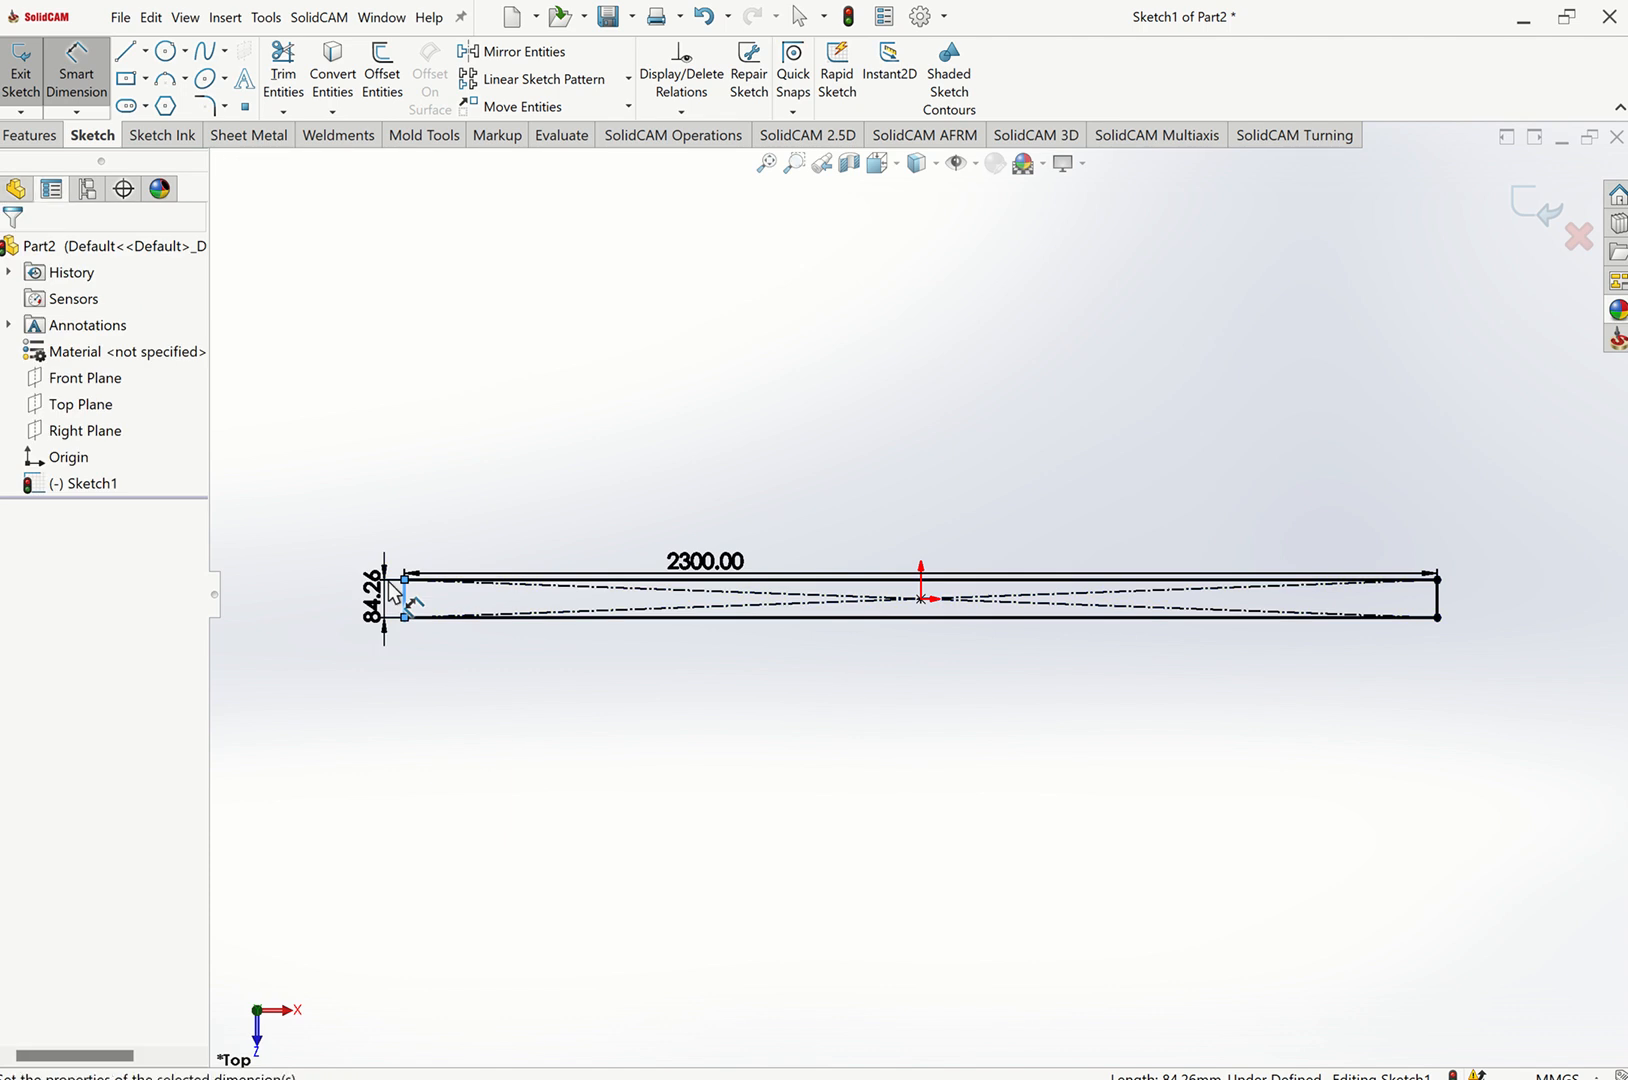
text(800)
key(Return)
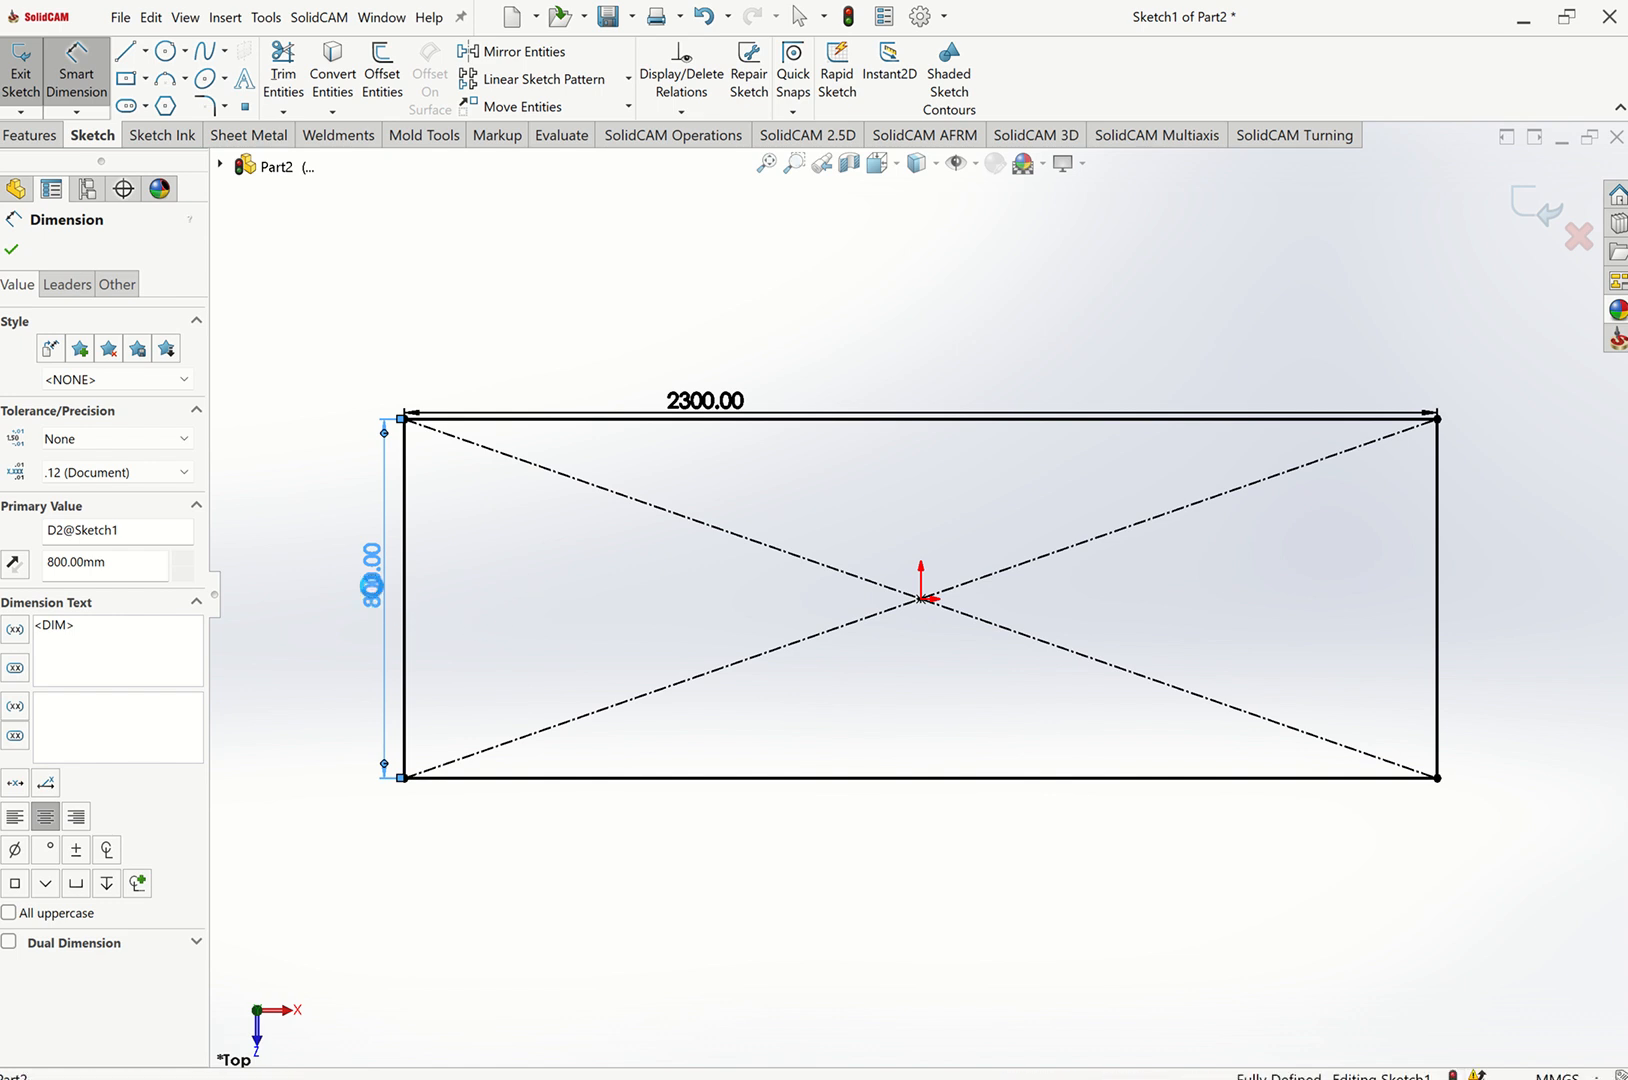
double_click(371, 588)
text(1000)
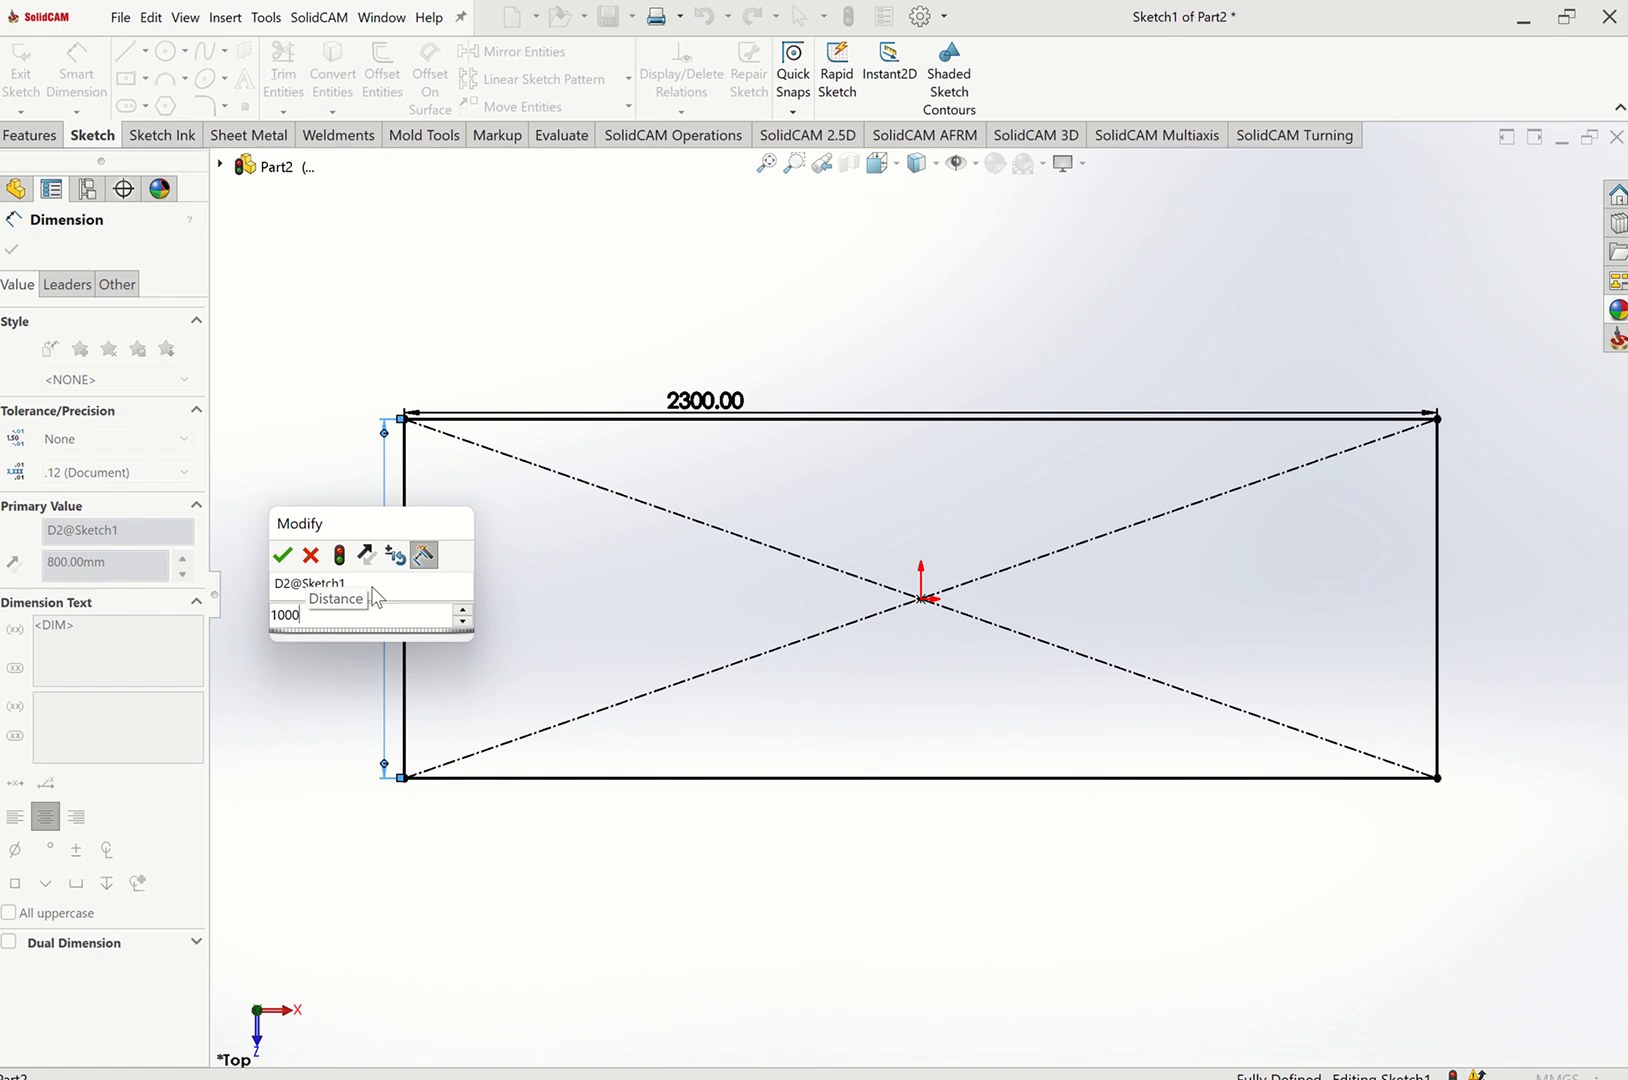
key(Return)
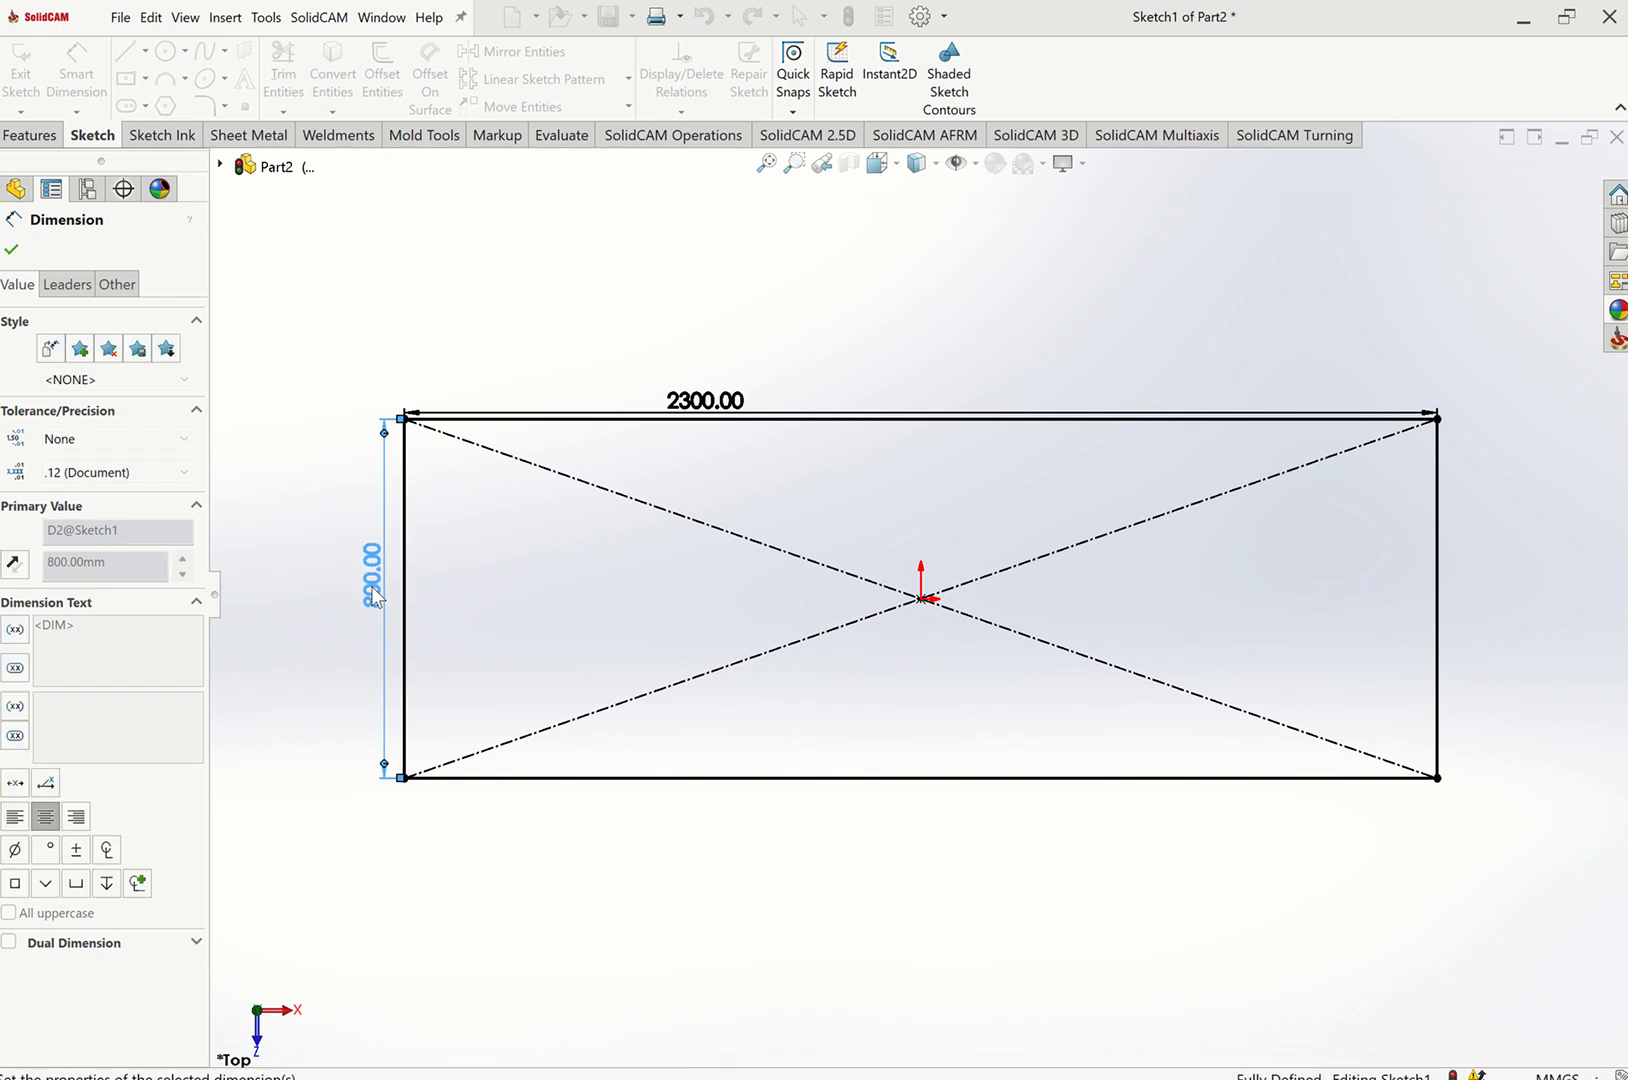
key(Escape)
key(Escape)
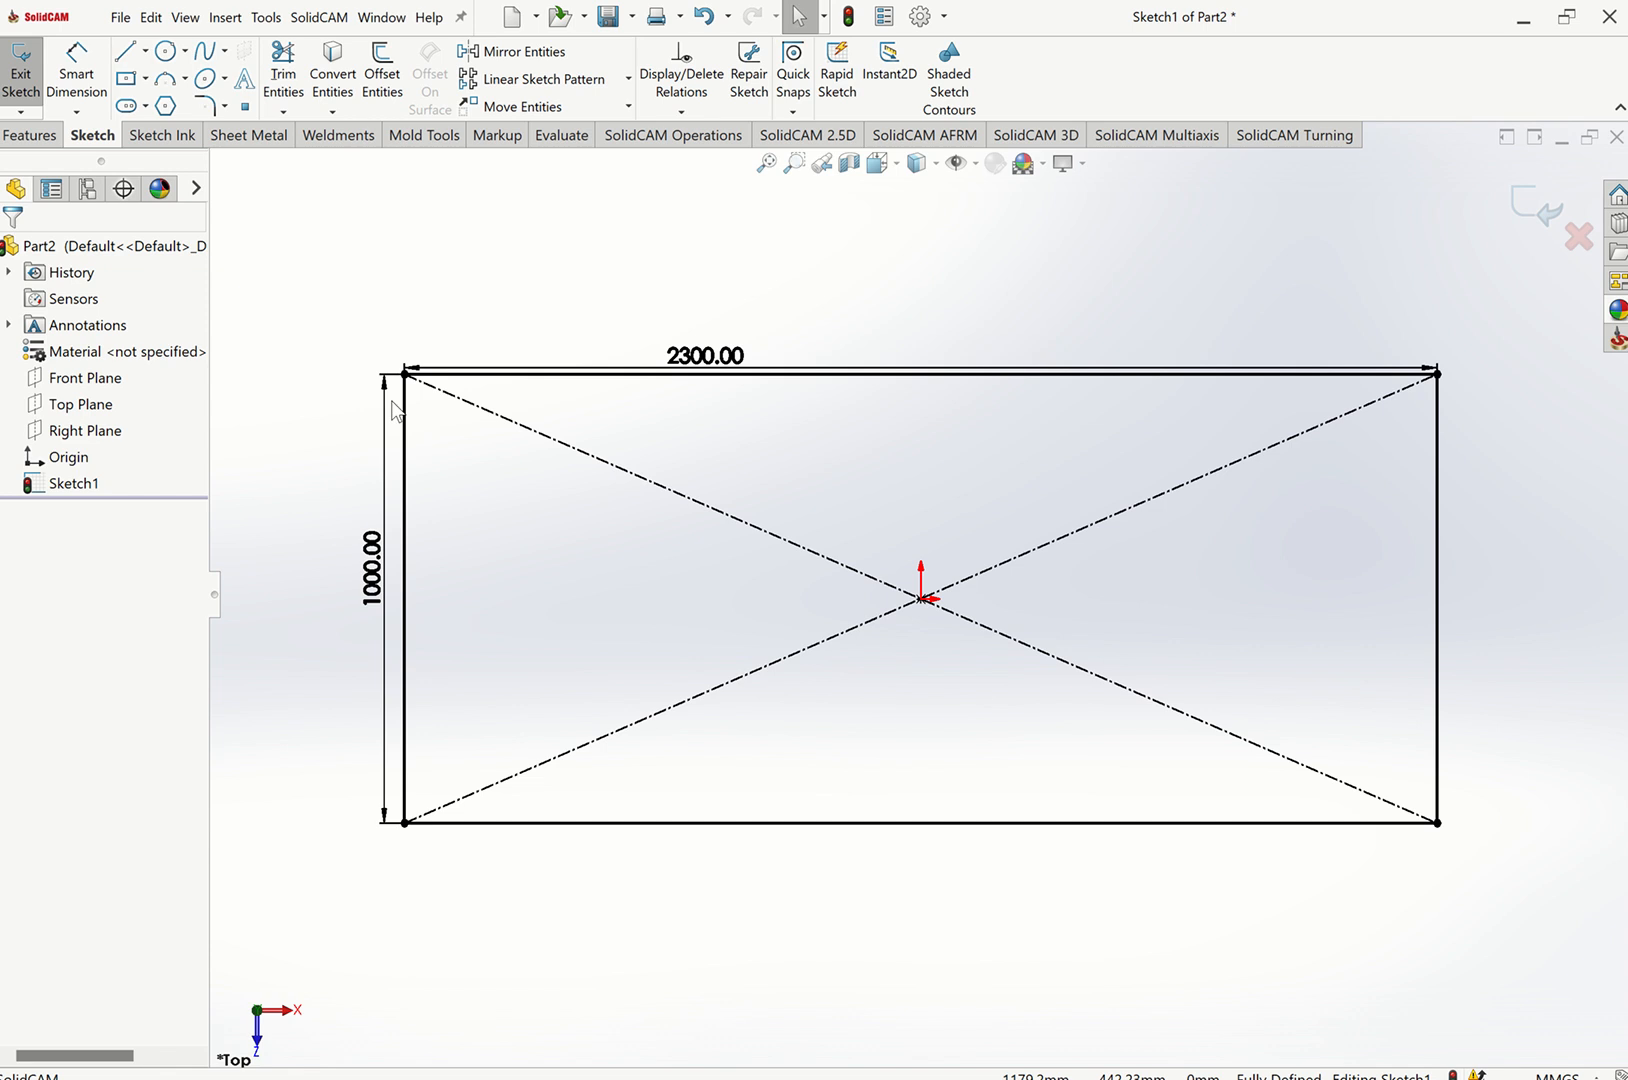
Convert all four rectangle edges to construction geometry.
click(405, 490)
ctrl+click(497, 375)
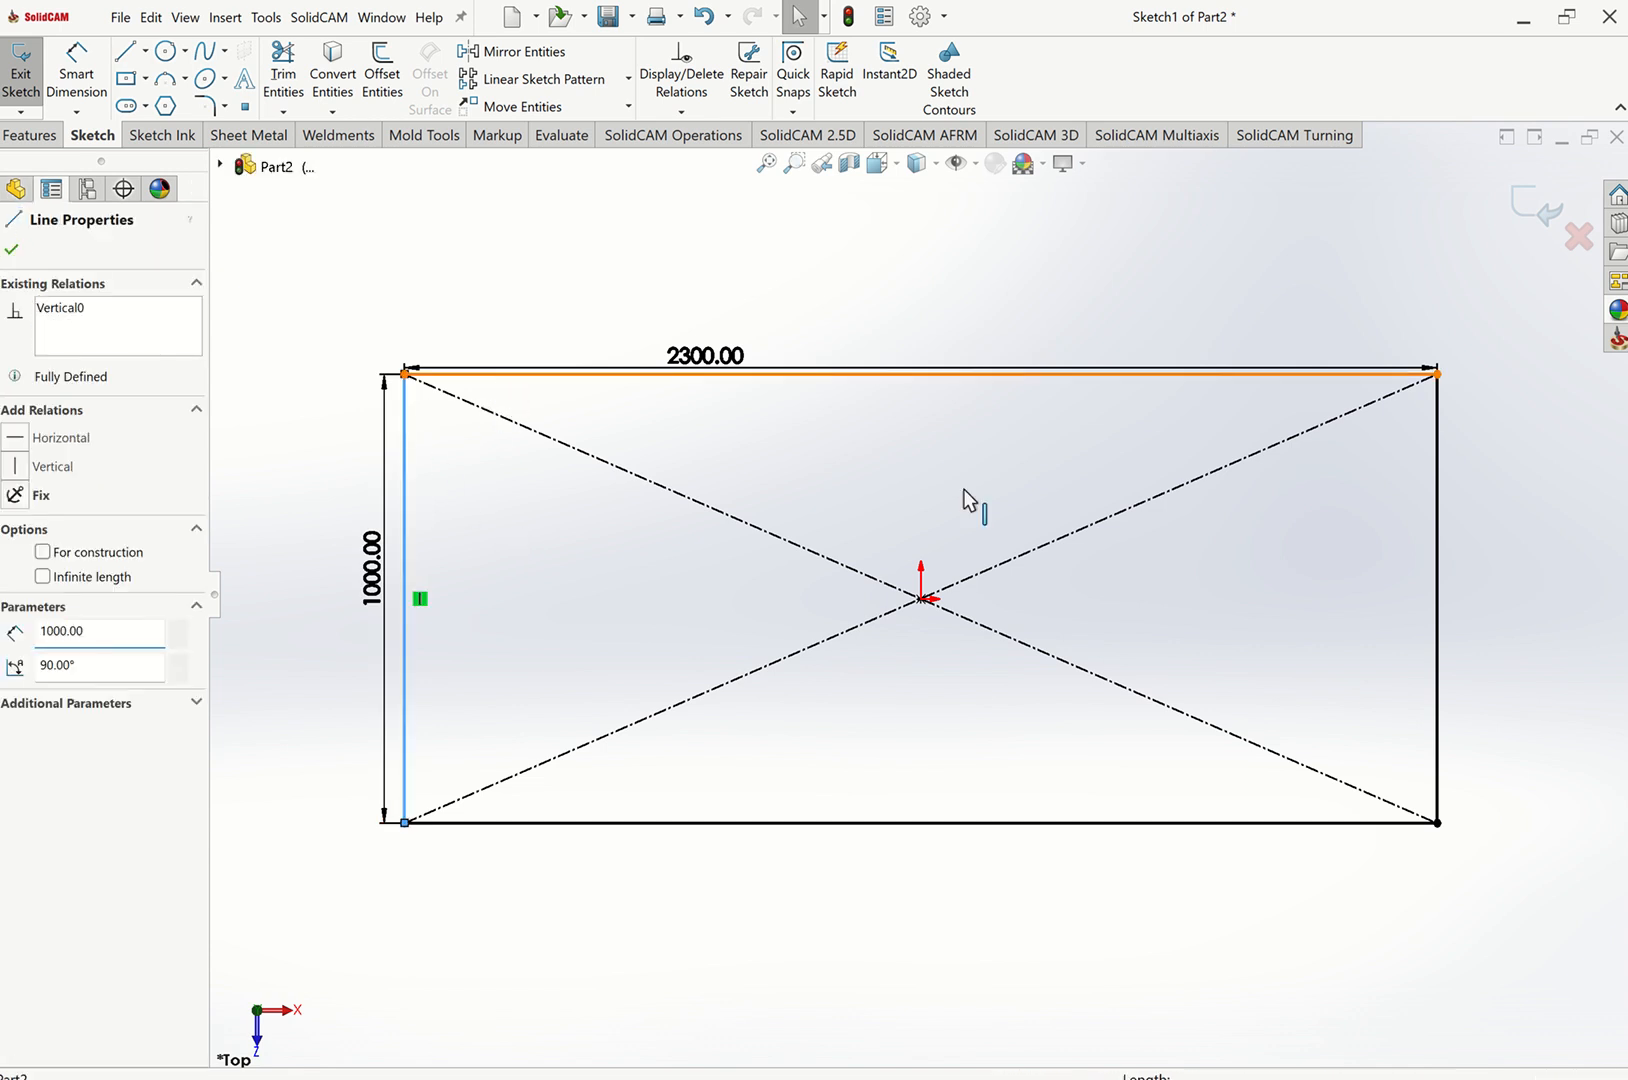
ctrl+click(1440, 468)
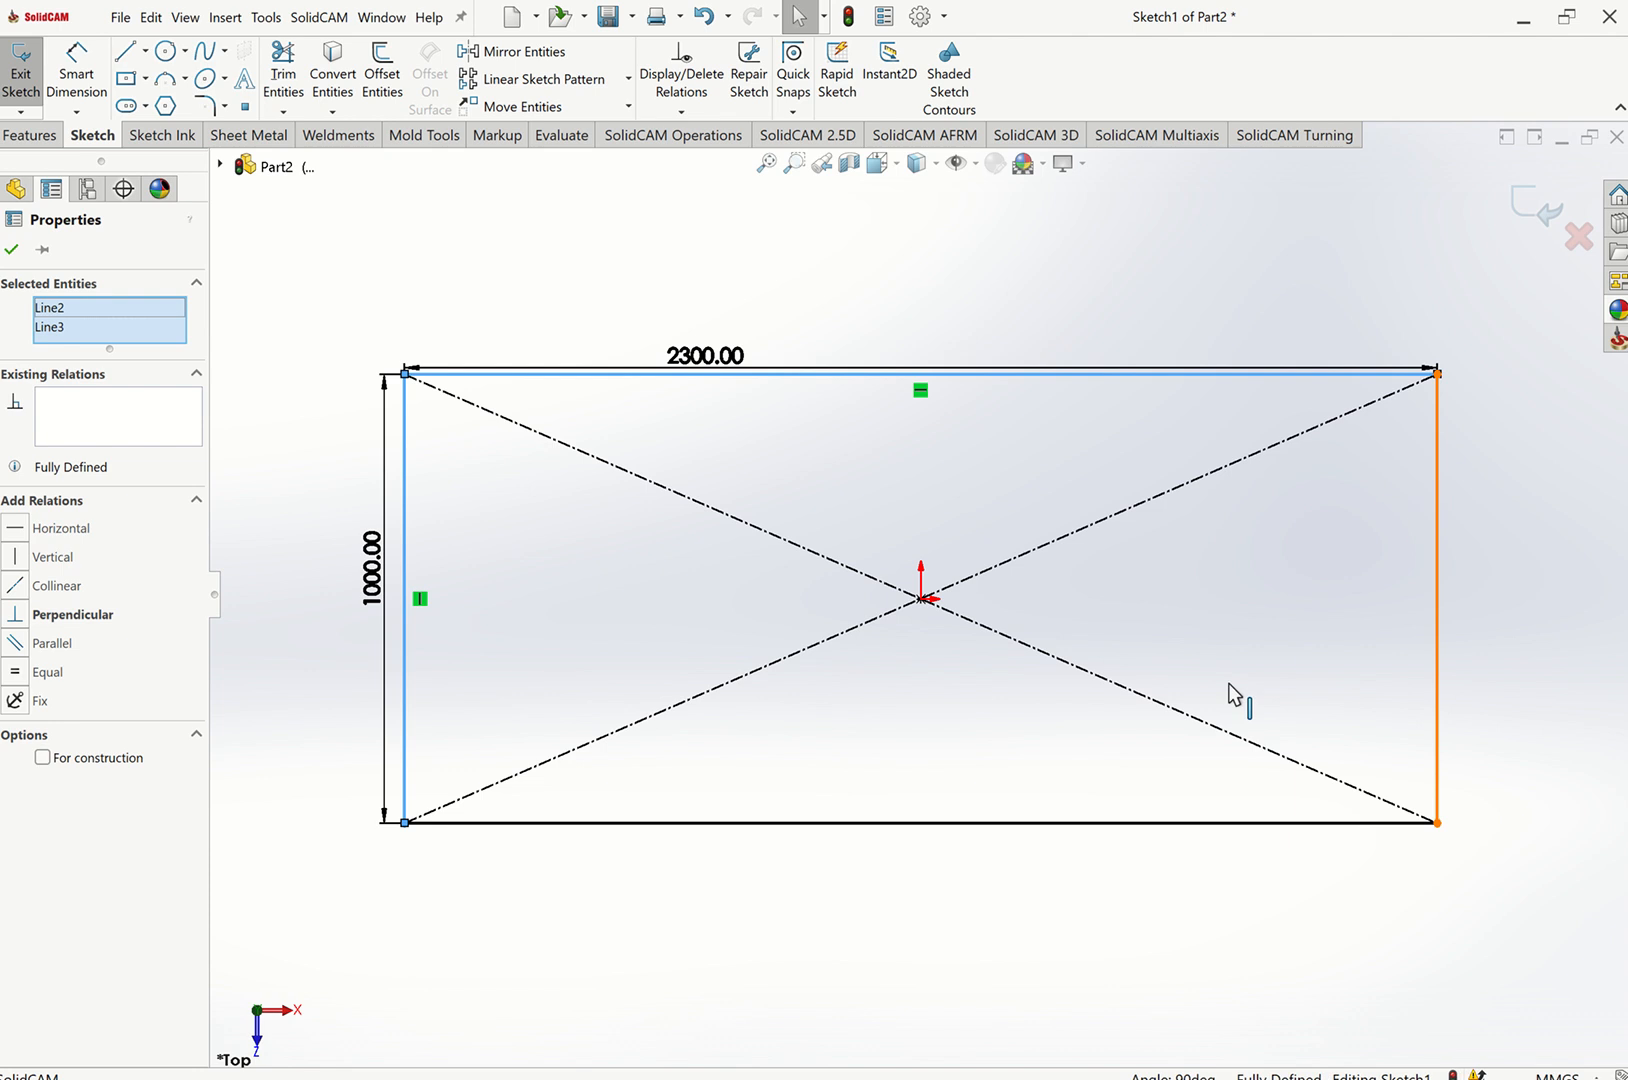
ctrl+click(1105, 824)
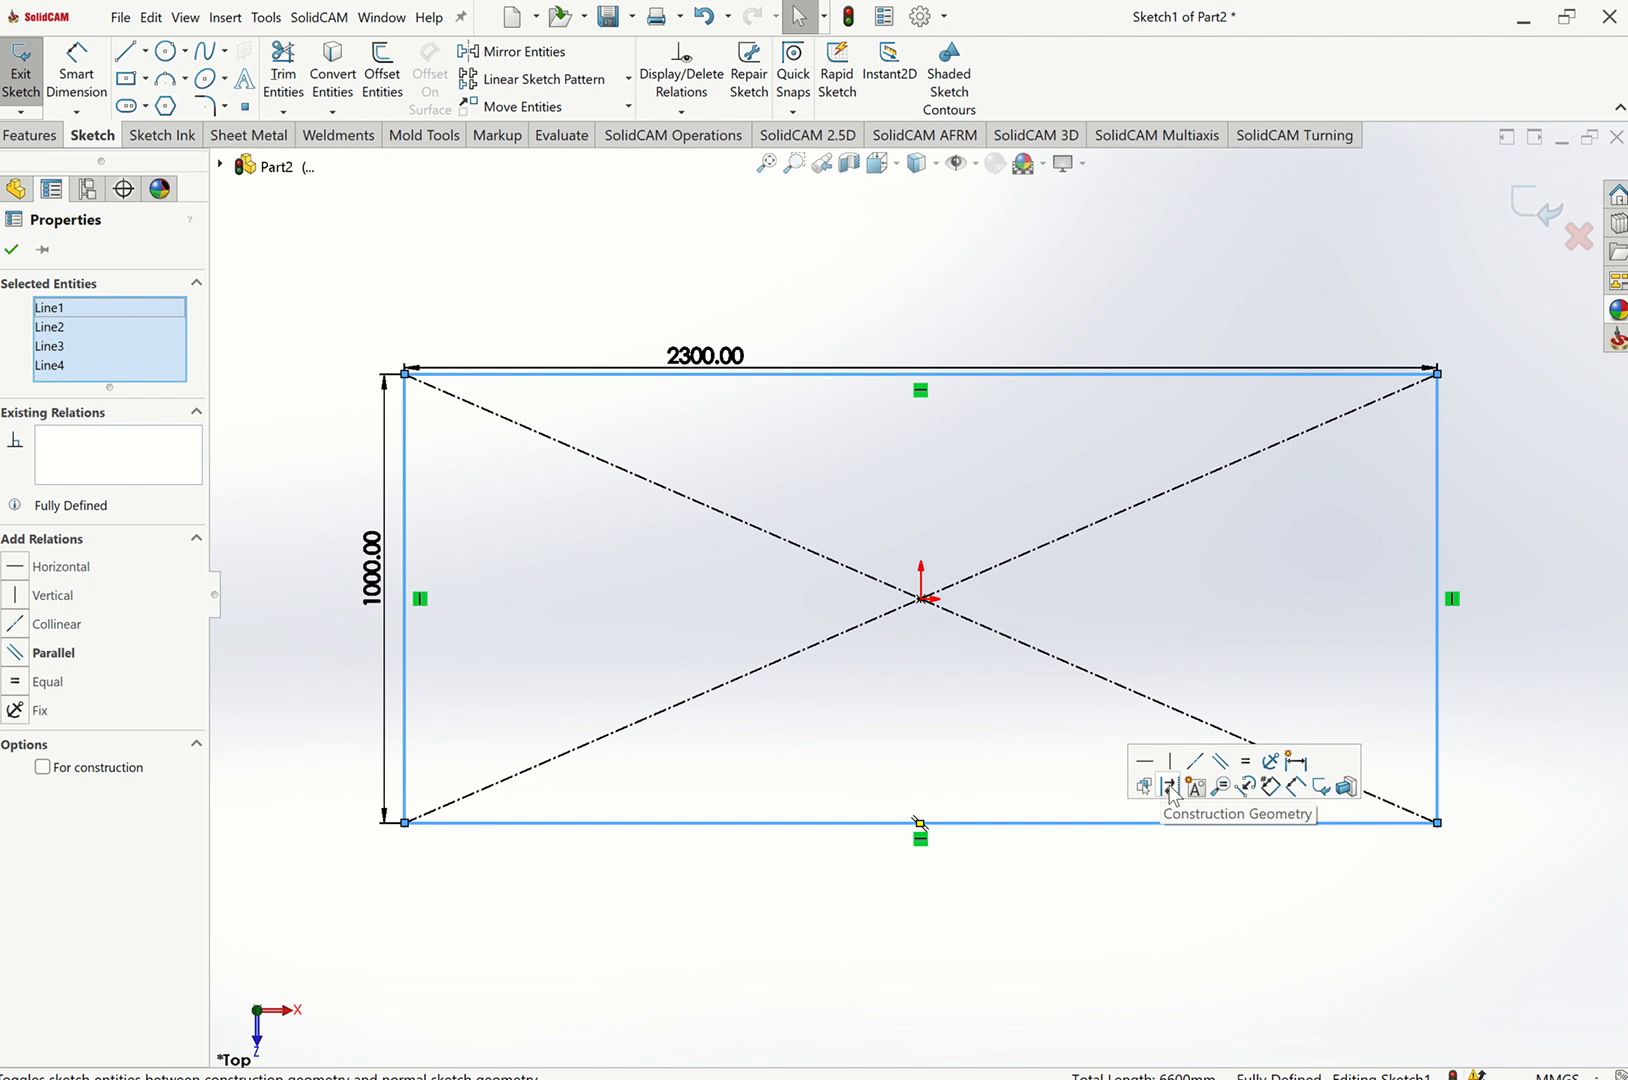
click(1170, 788)
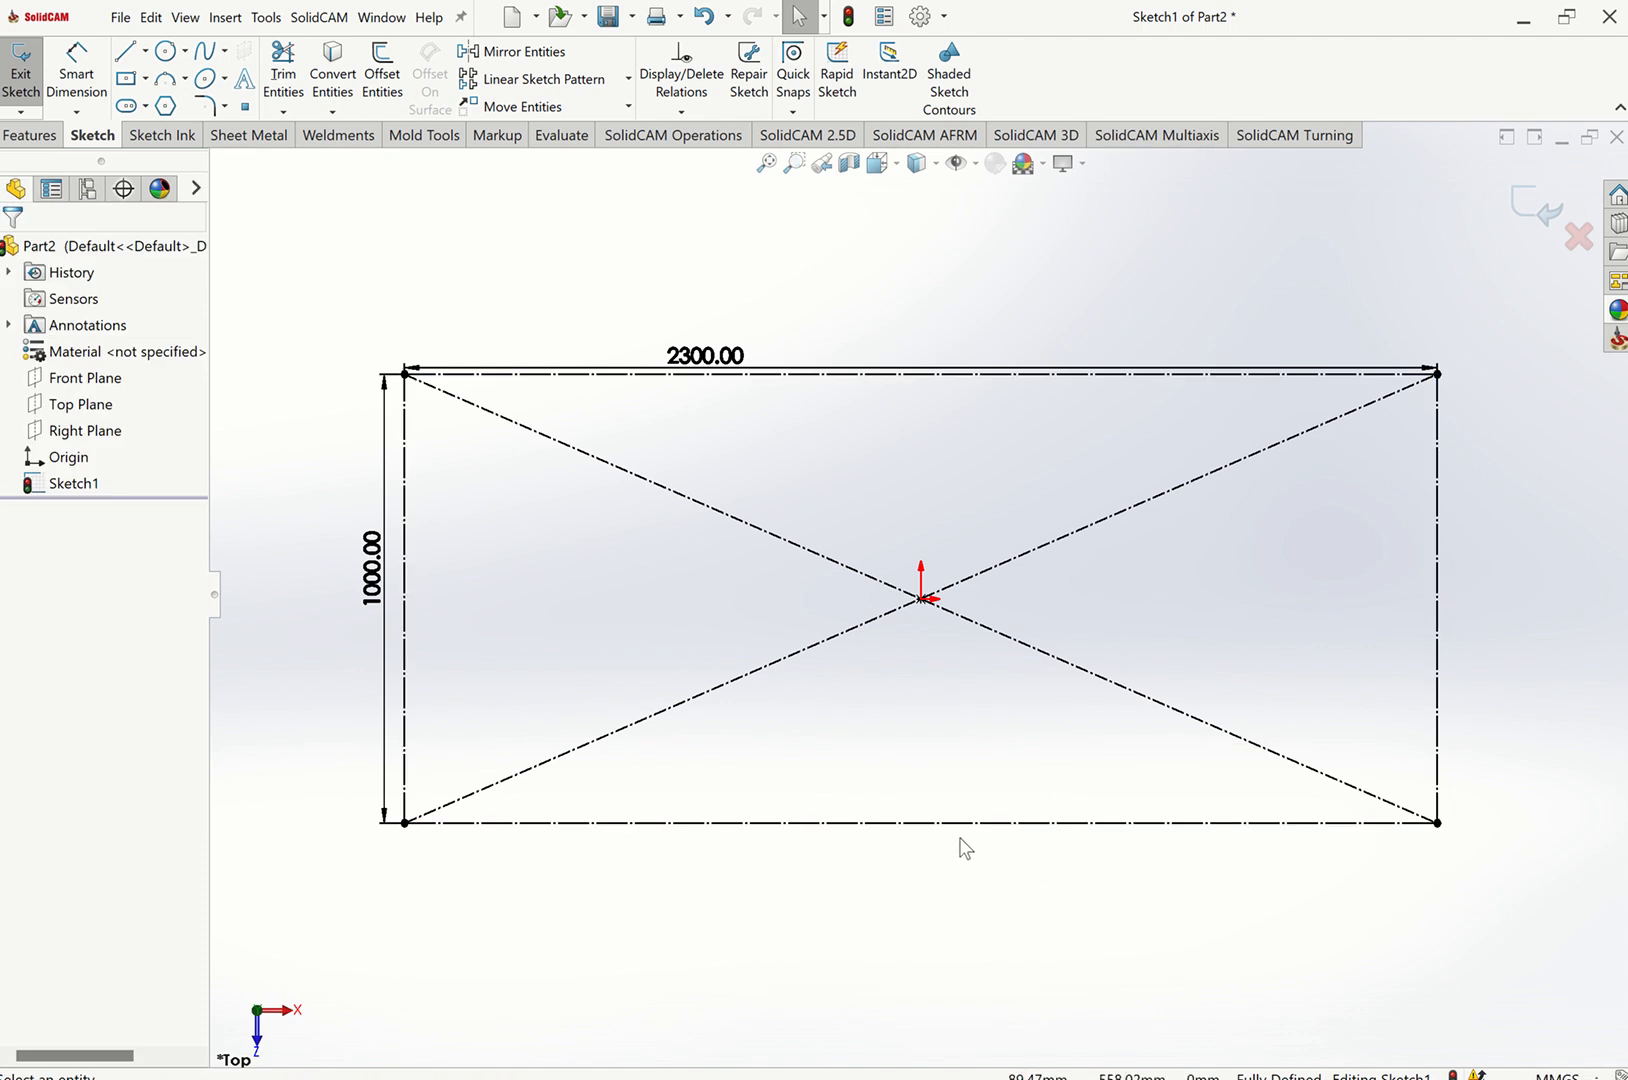
click(124, 55)
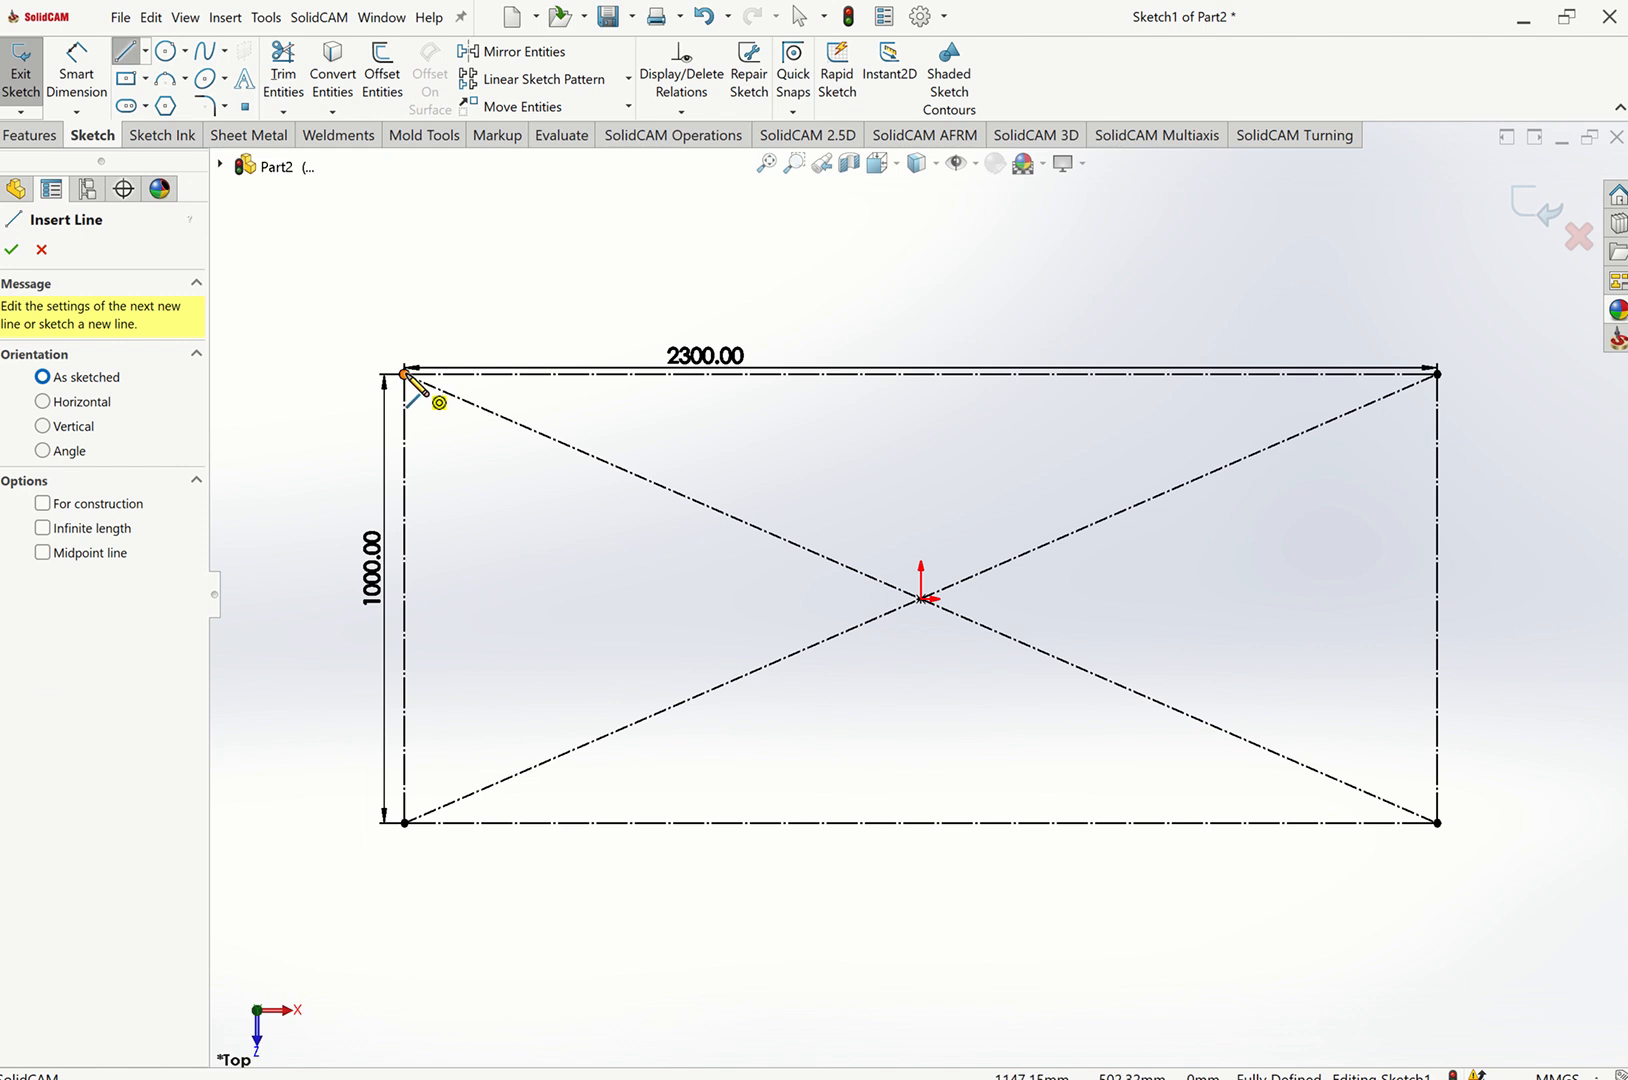
click(405, 374)
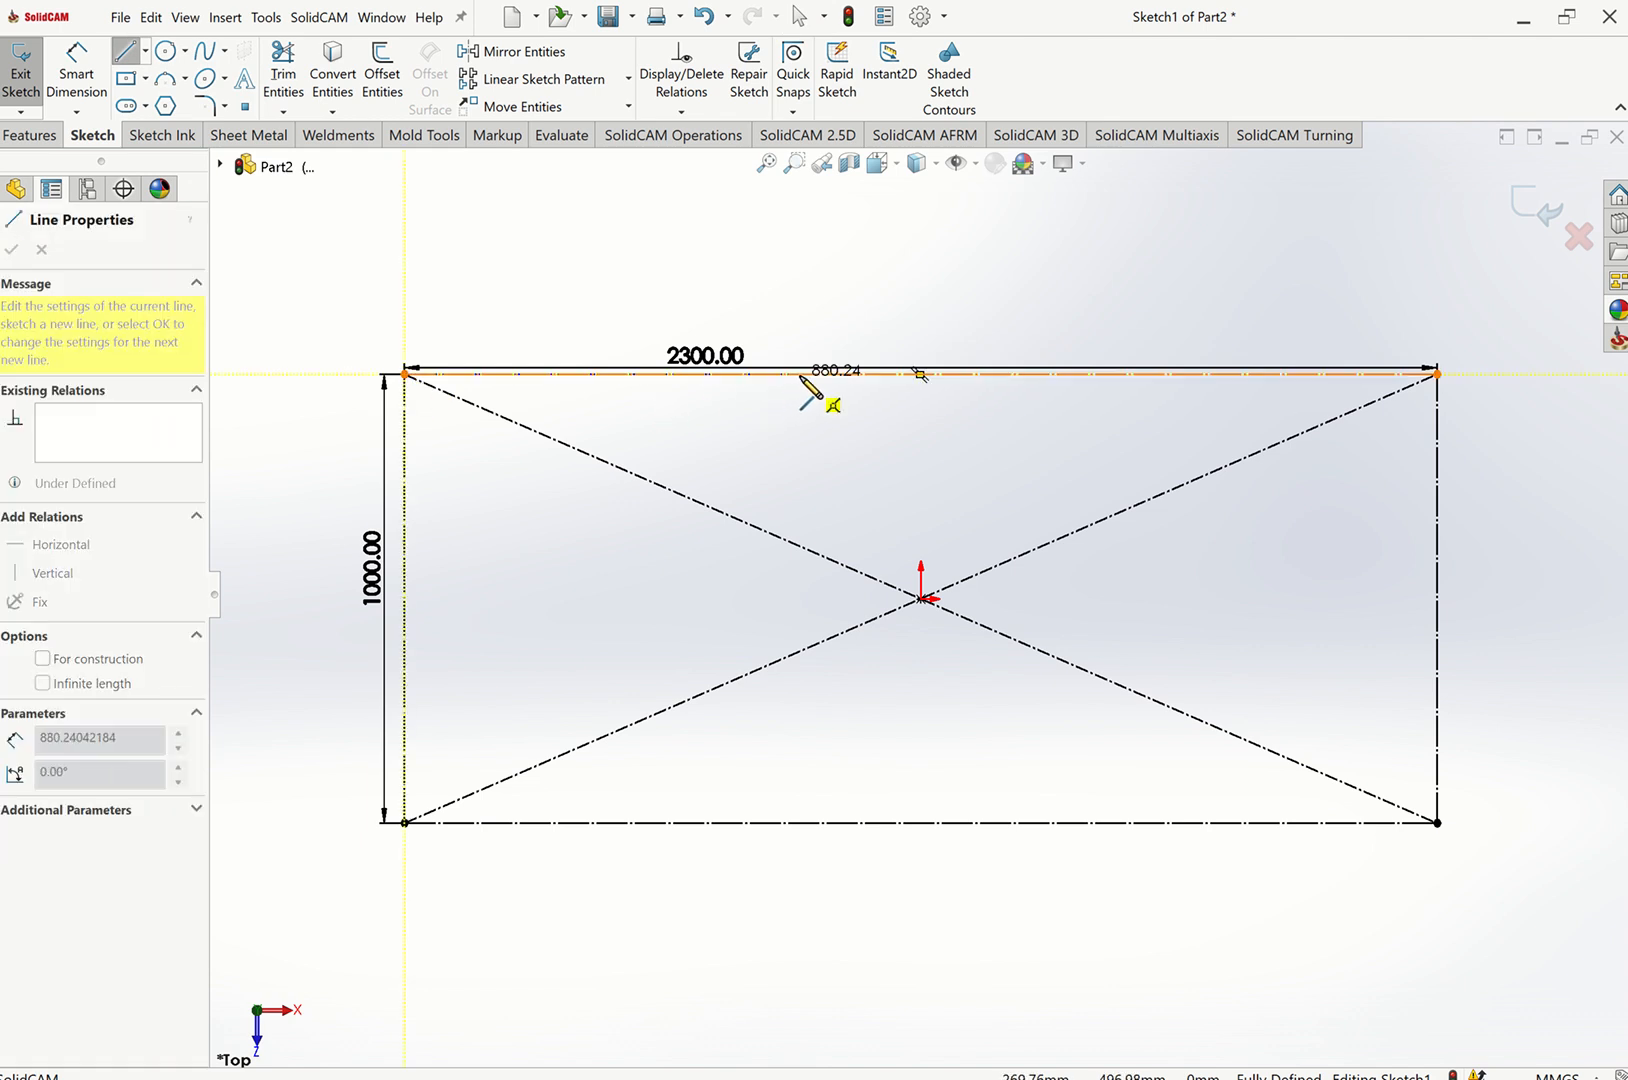
key(Escape)
Draw a vertical centerline between the midpoints of the rectangle's top and bottom edges.
click(145, 50)
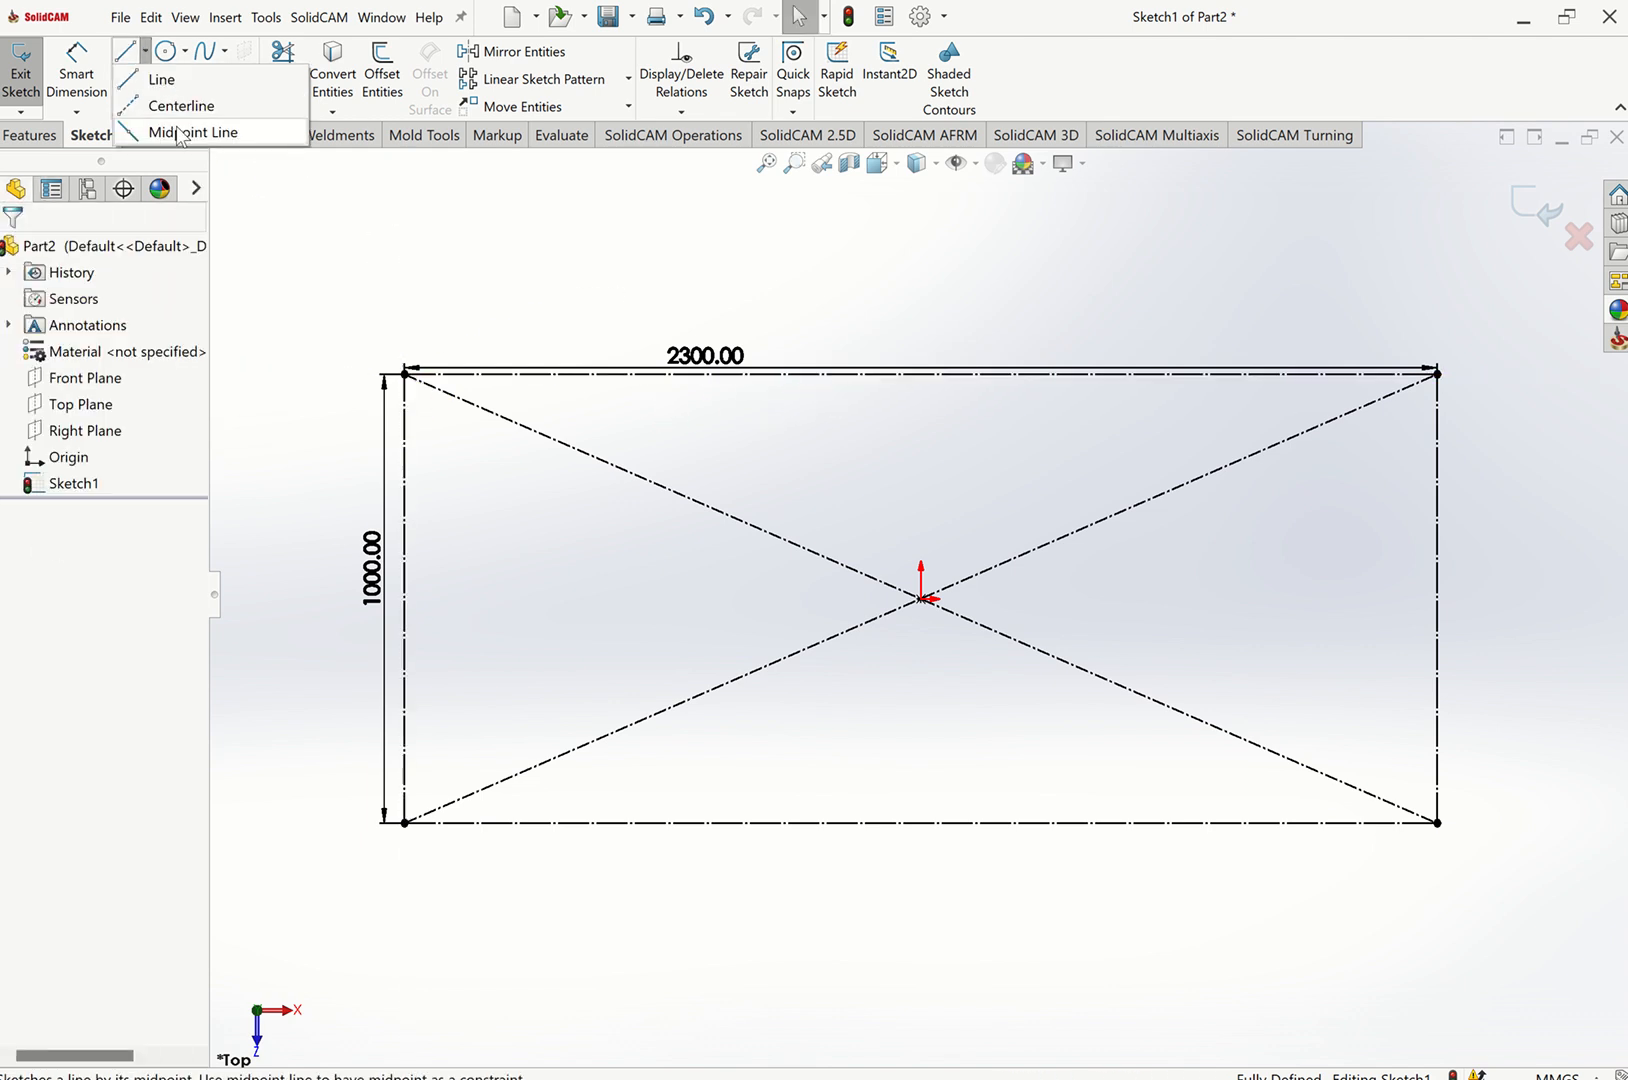
click(172, 106)
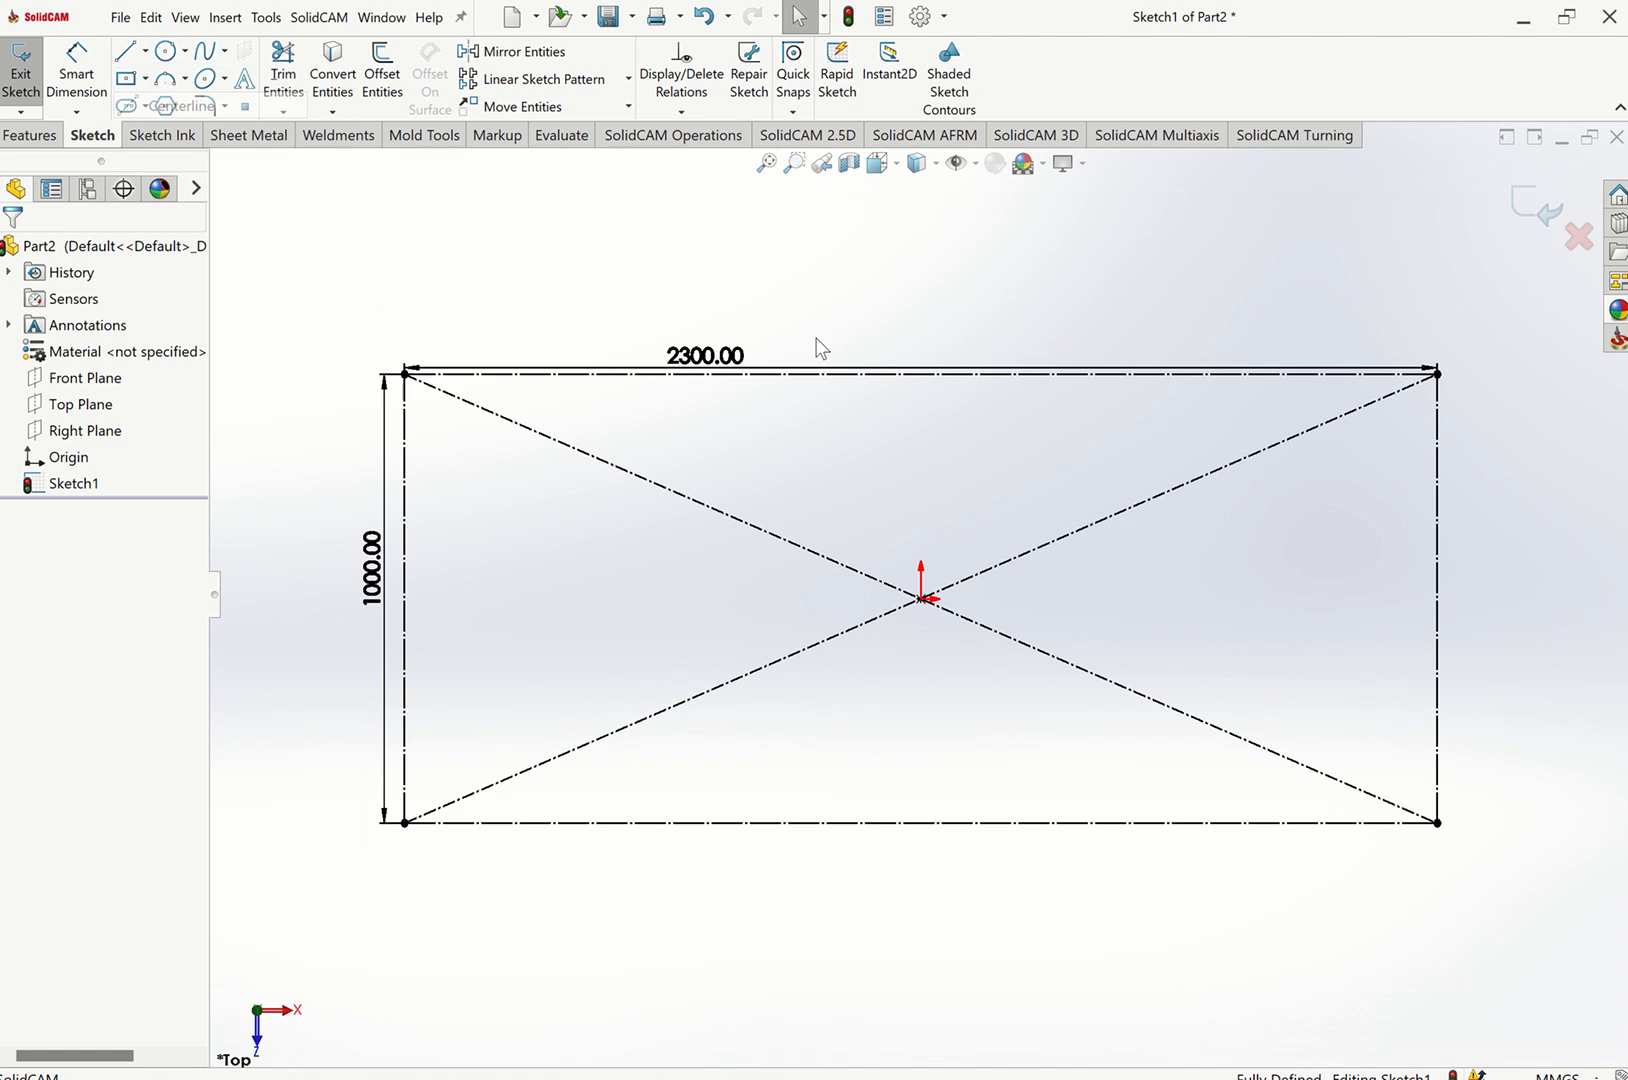
click(918, 372)
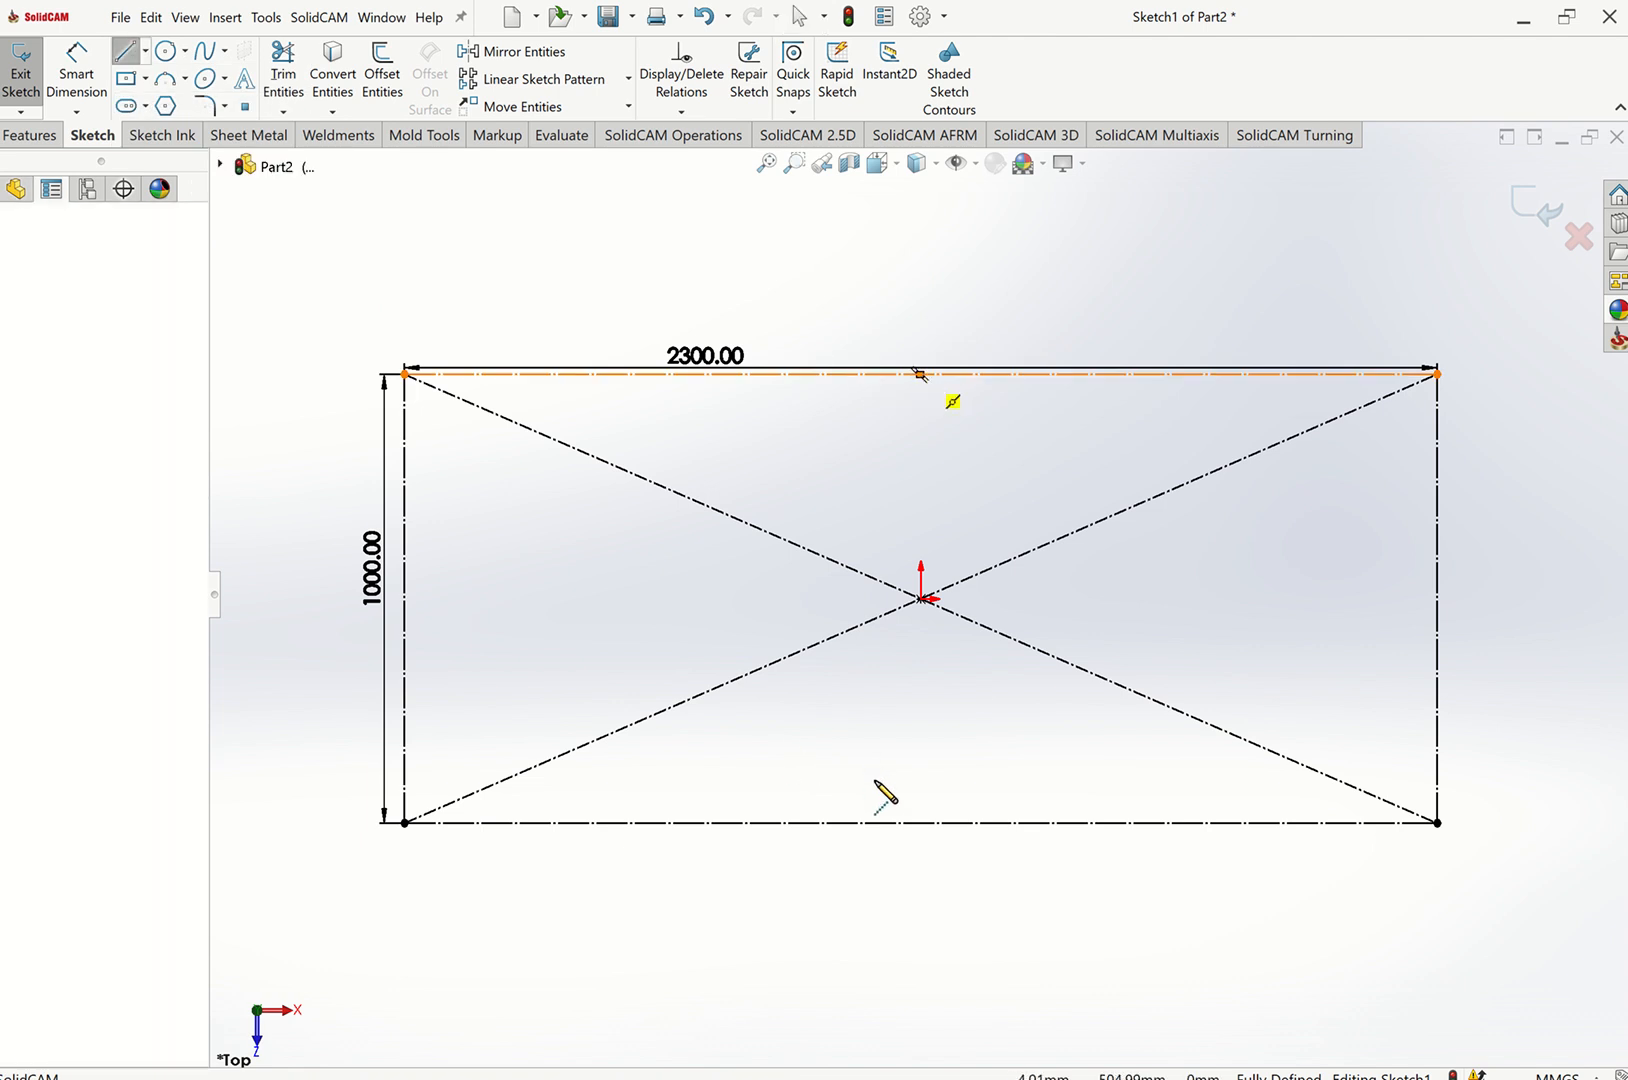
click(921, 822)
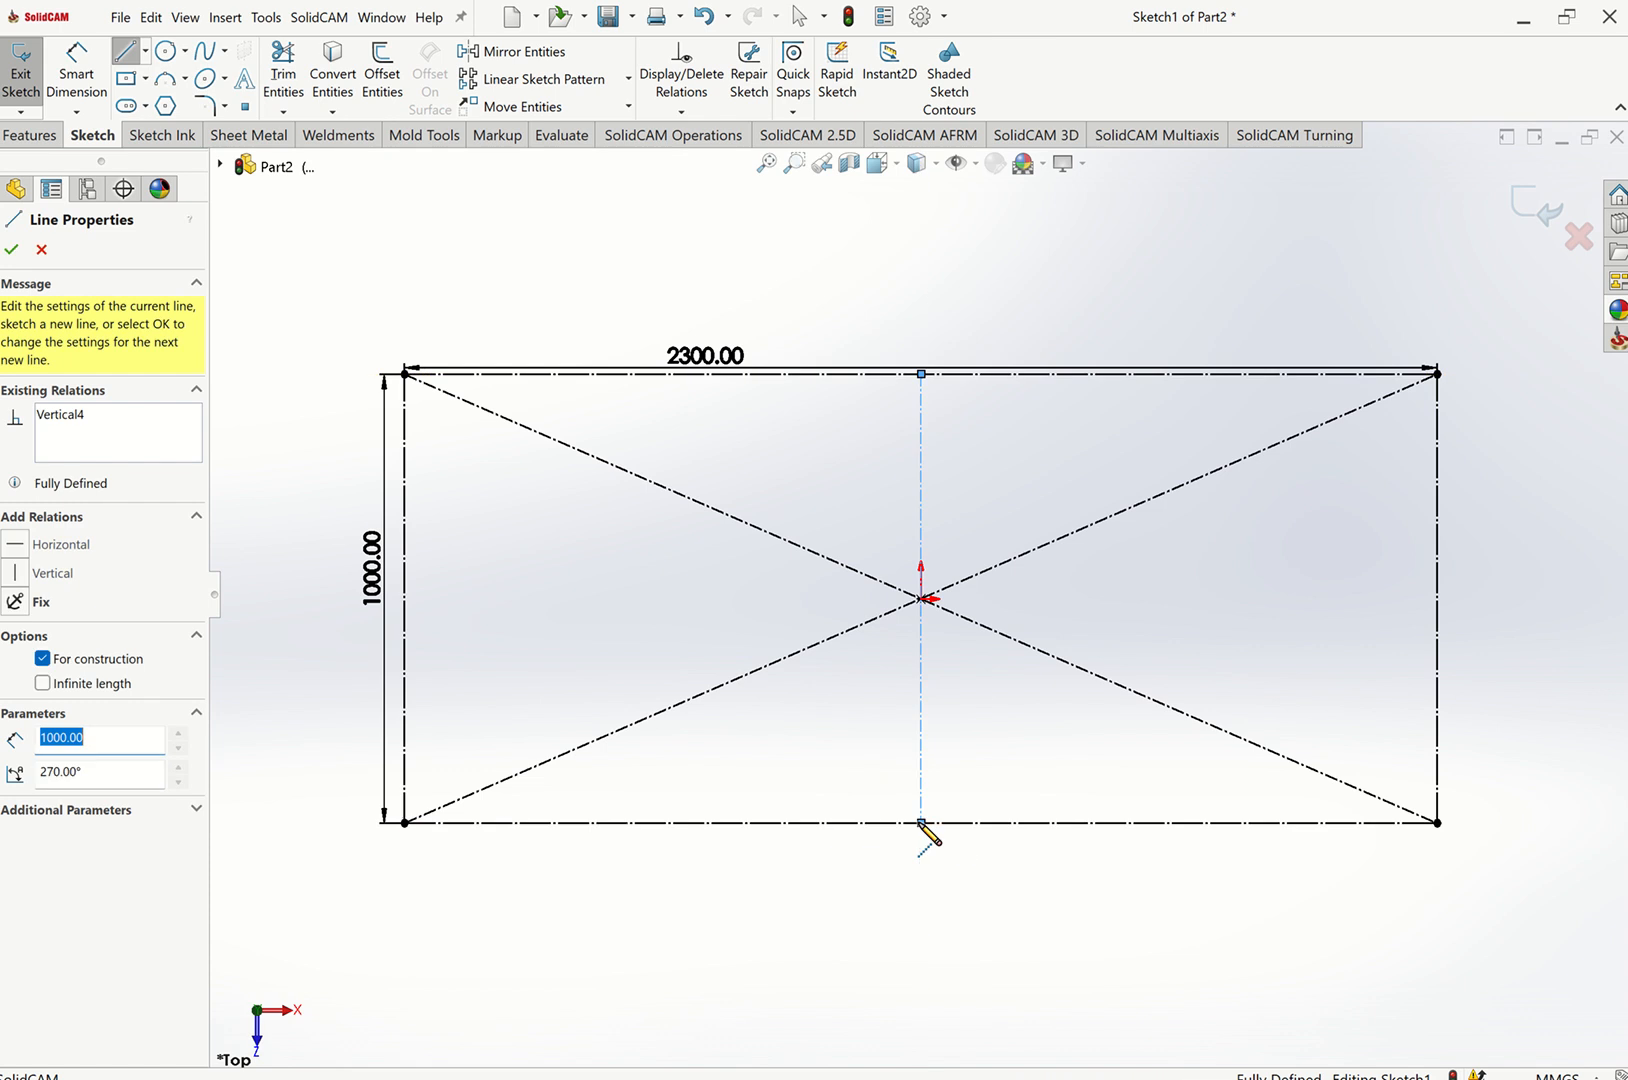
key(Escape)
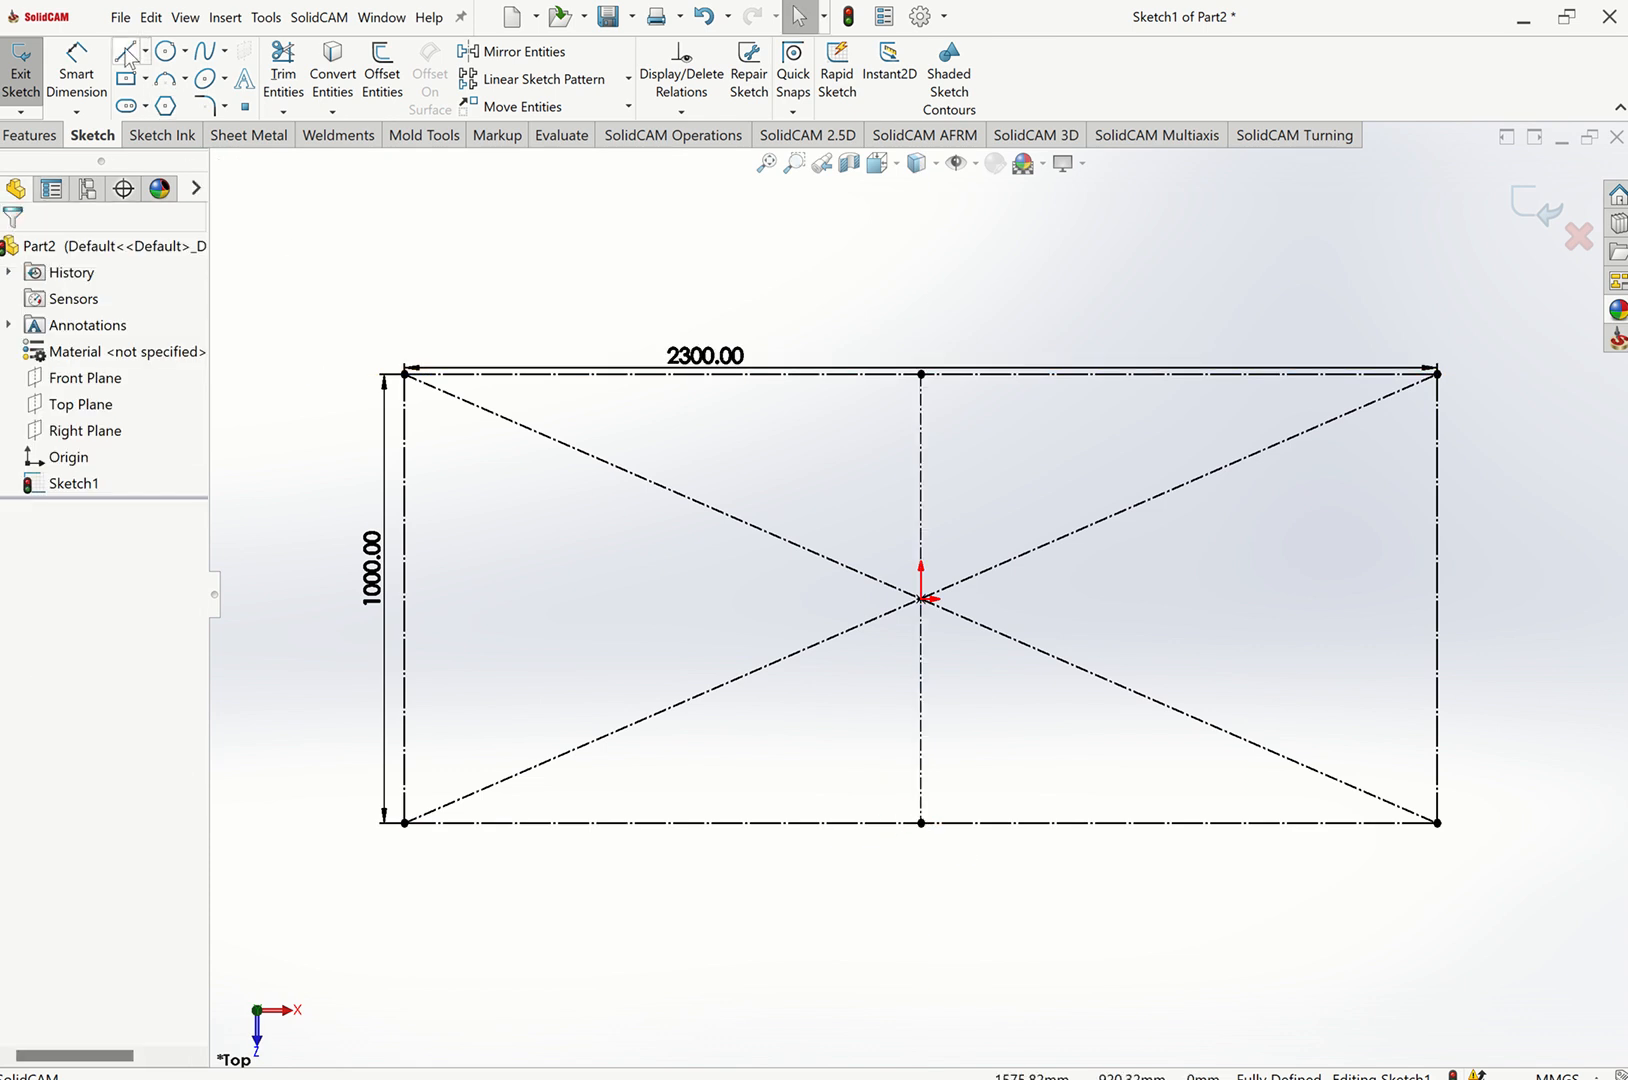
Draw a line along the rectangle's top edge from the top-left corner, about 770 mm long.
key(l)
click(405, 374)
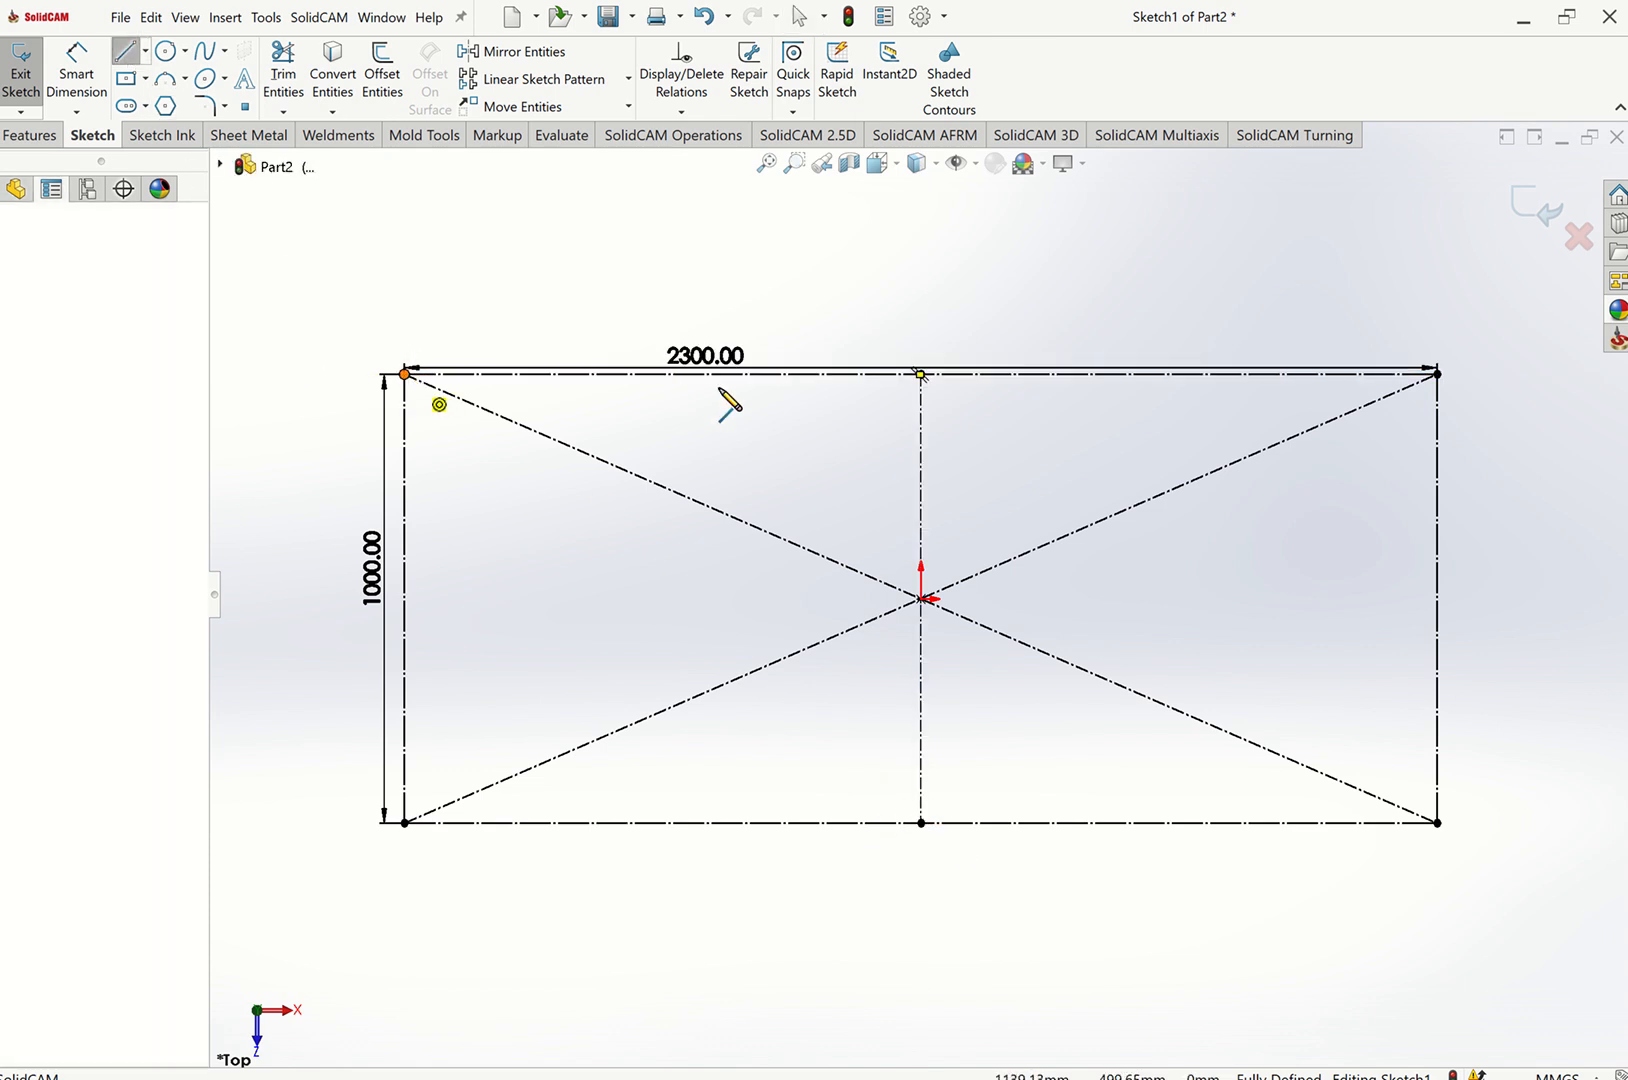
click(751, 376)
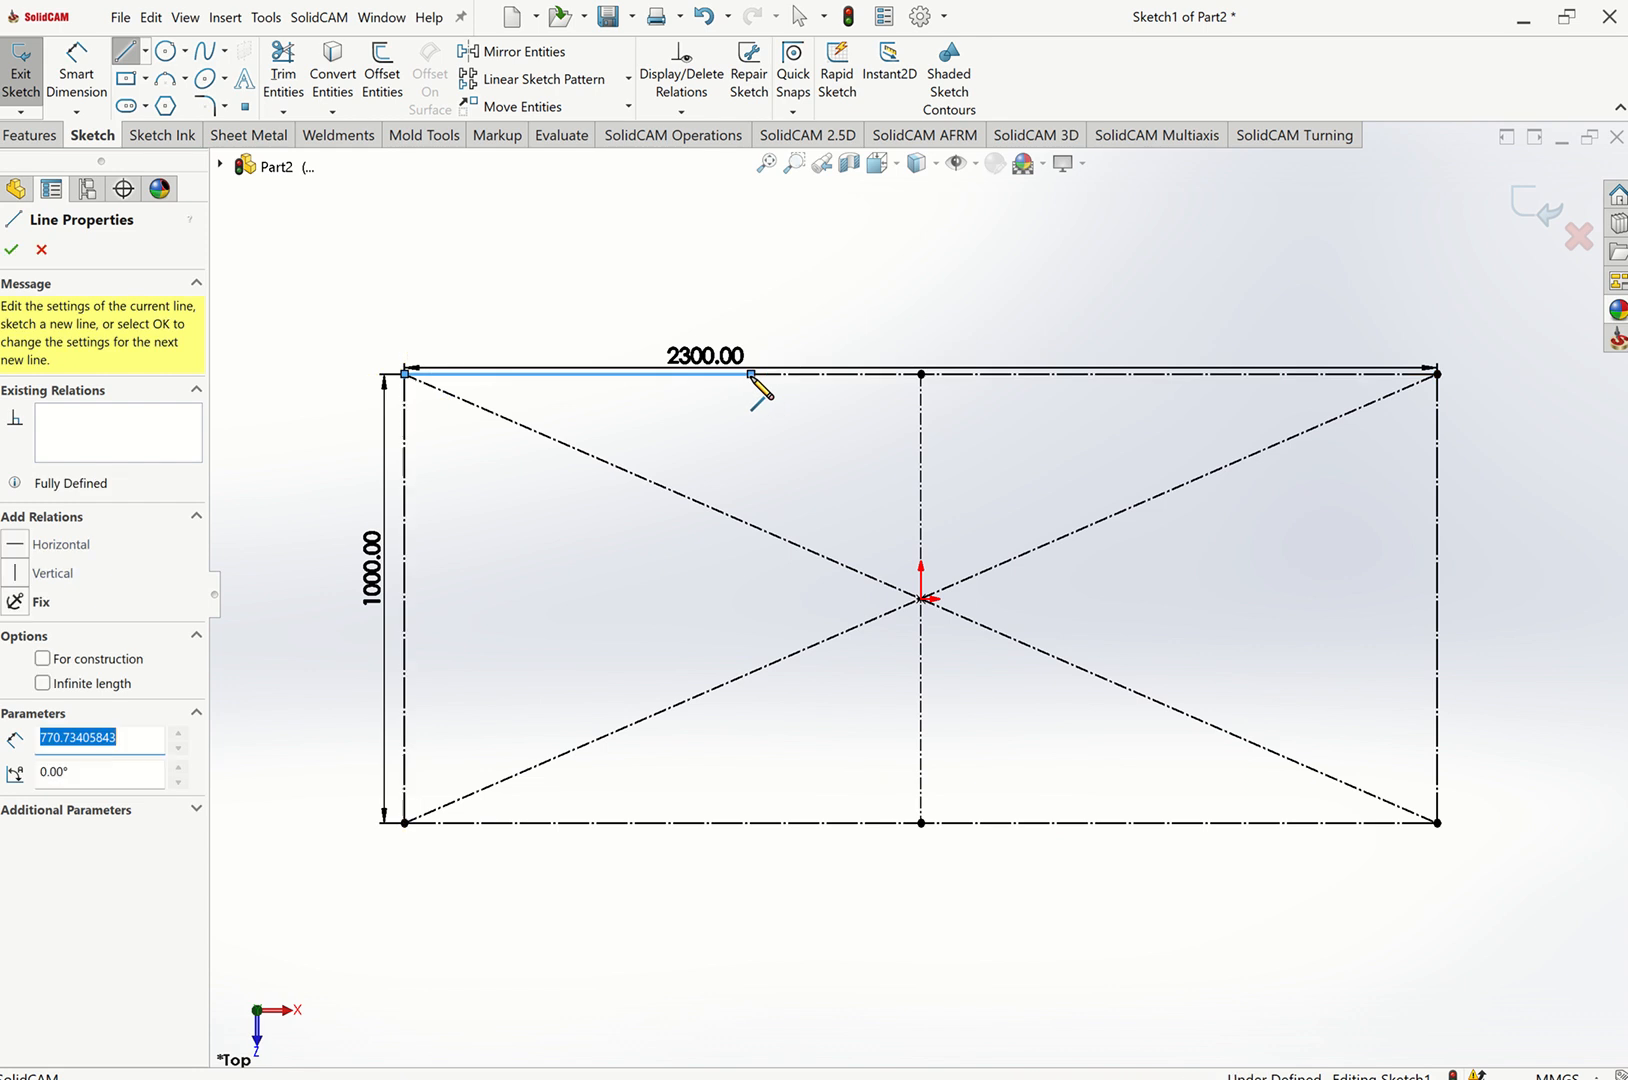
key(Escape)
key(Escape)
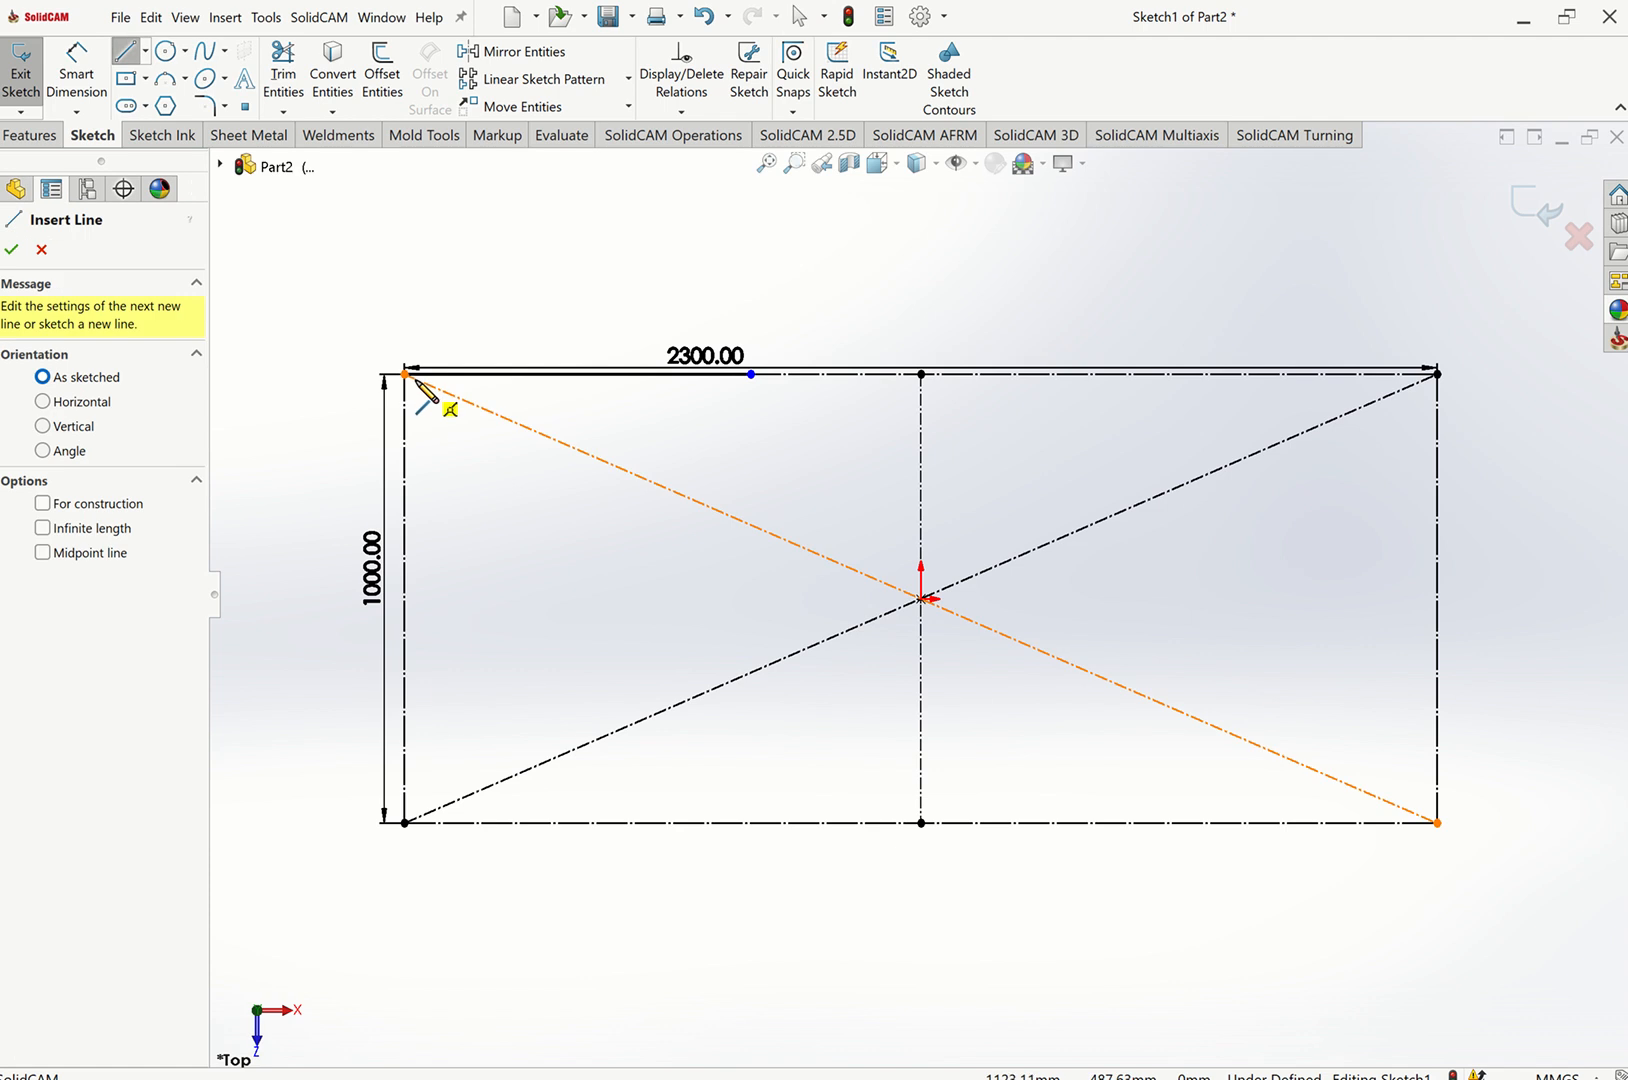
Draw a line along the rectangle's left edge from the top-left to the bottom-left corner, snapping its end onto the corner.
click(405, 375)
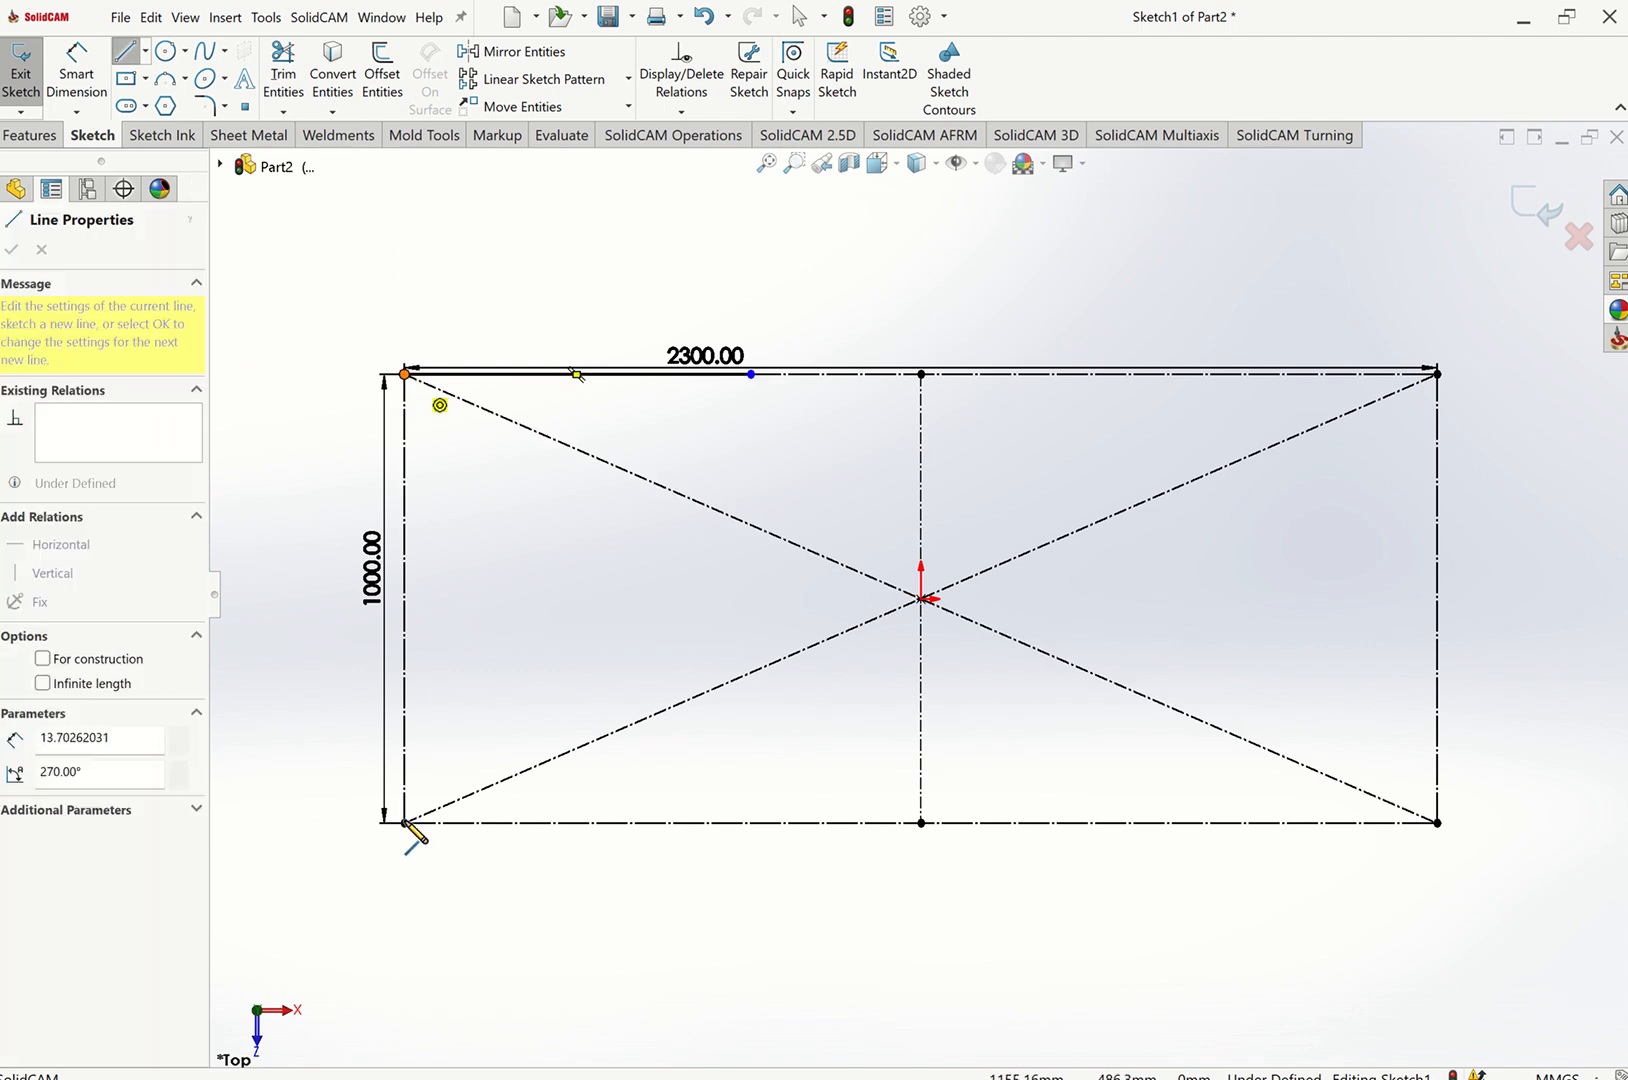
click(405, 825)
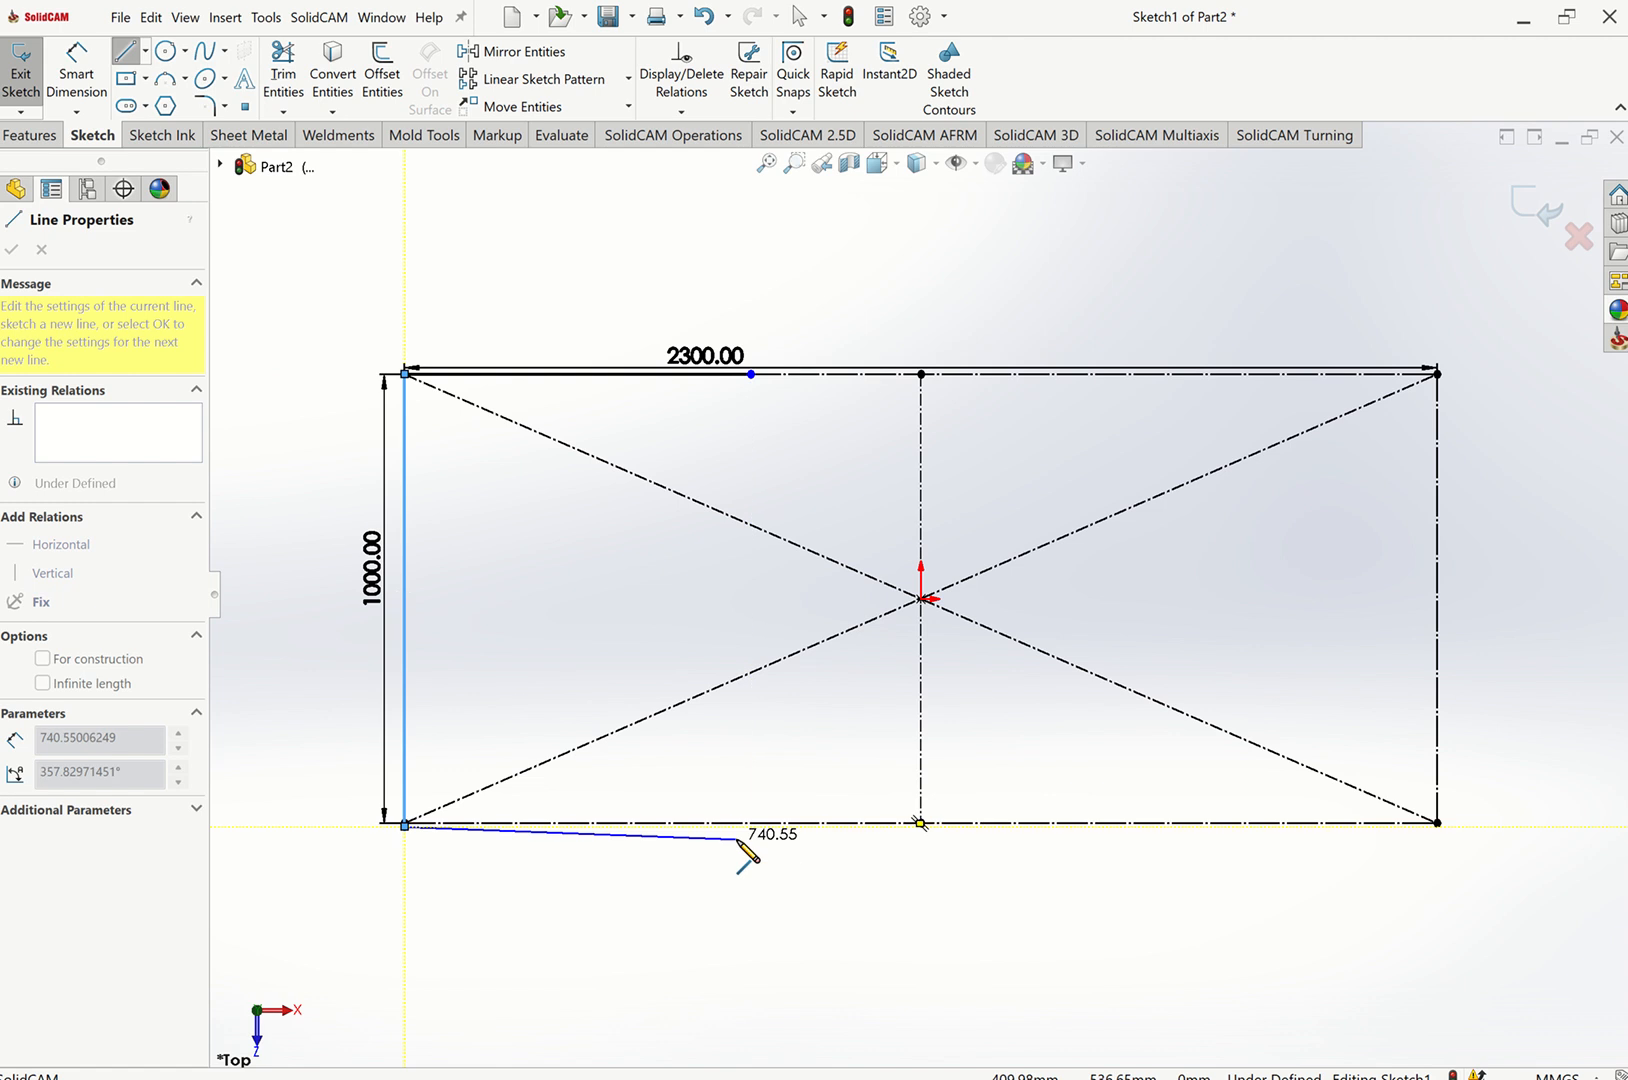
key(Escape)
key(Escape)
scroll(430, 830, down, 4)
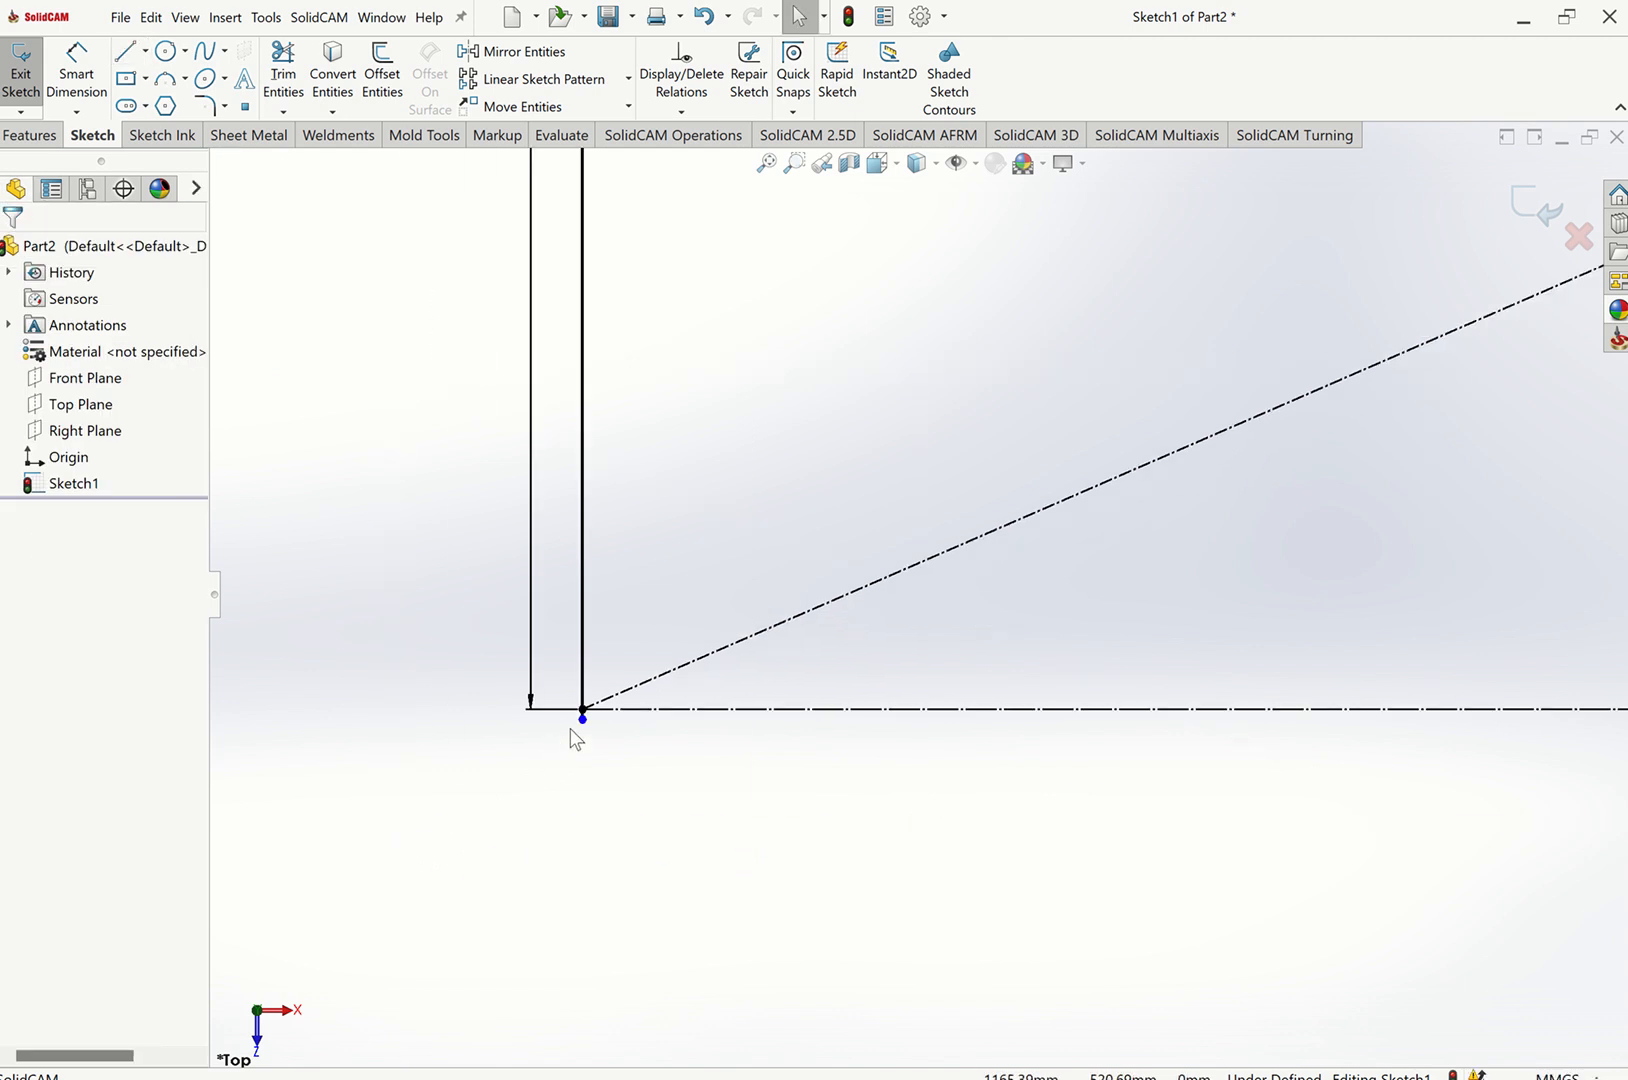
mouse_move(581, 721)
mouse_down()
mouse_move(582, 673)
mouse_move(577, 711)
mouse_up()
click(715, 571)
key(f)
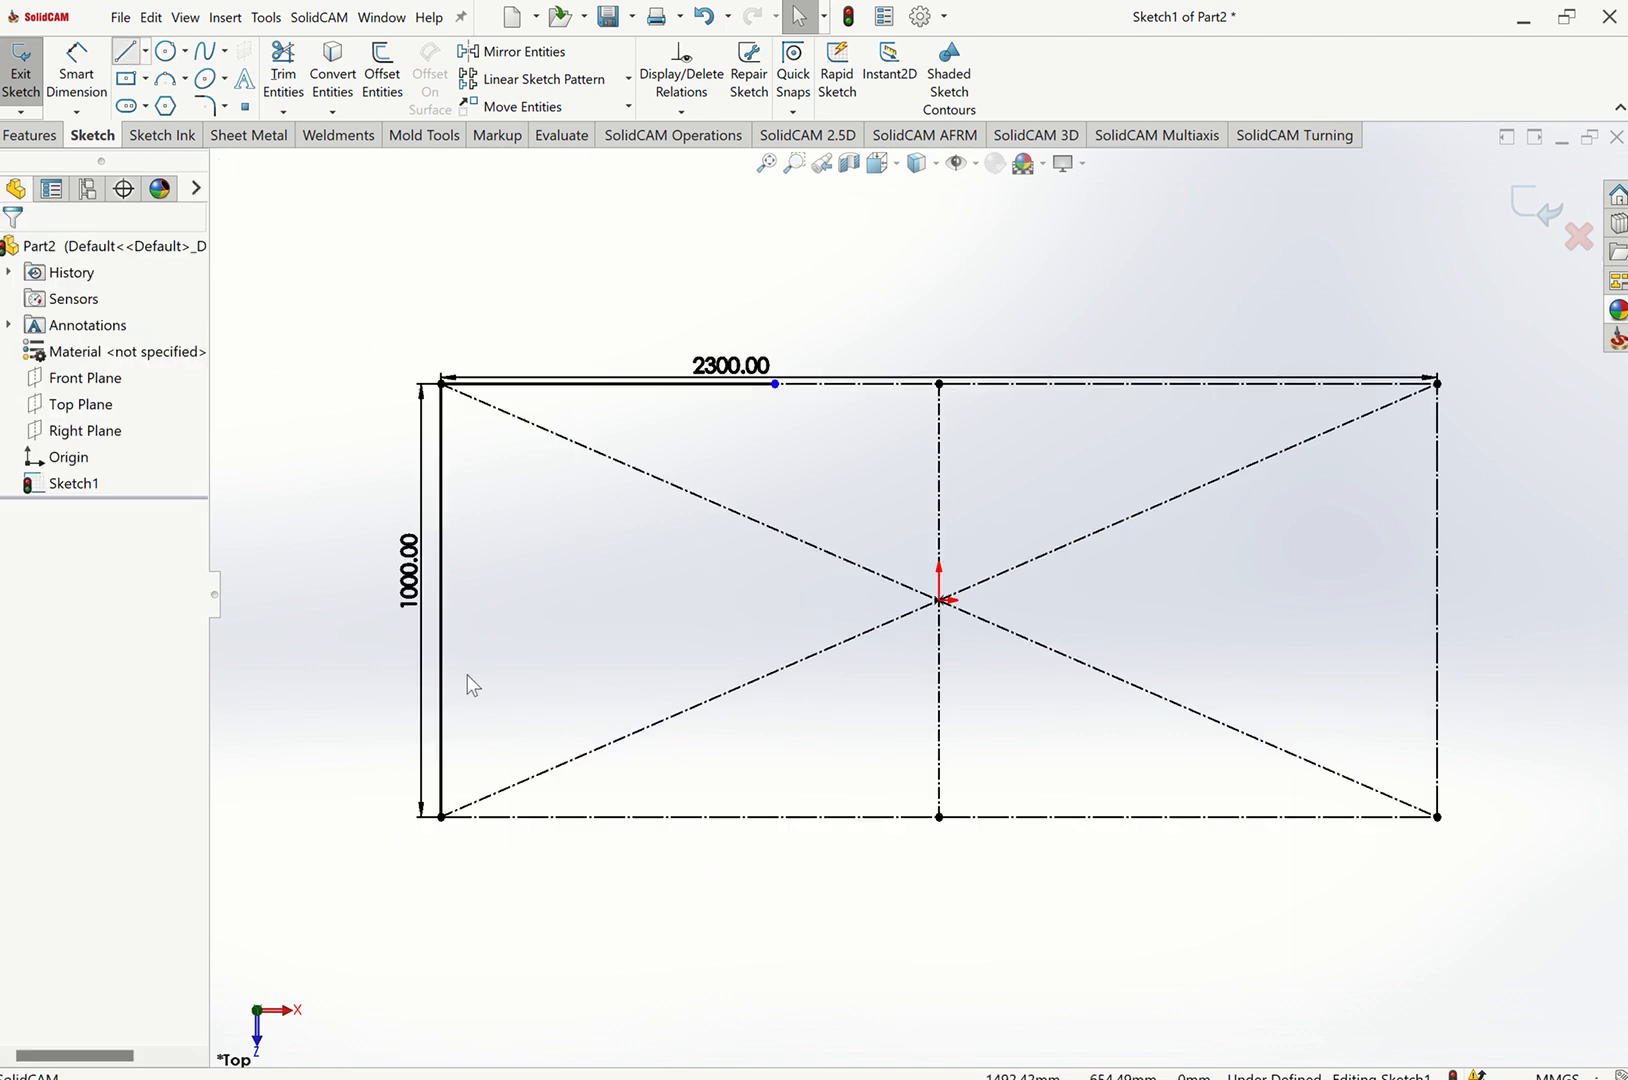
Draw a line along the rectangle's bottom edge from the bottom-left corner, about 760 mm long.
key(l)
click(441, 817)
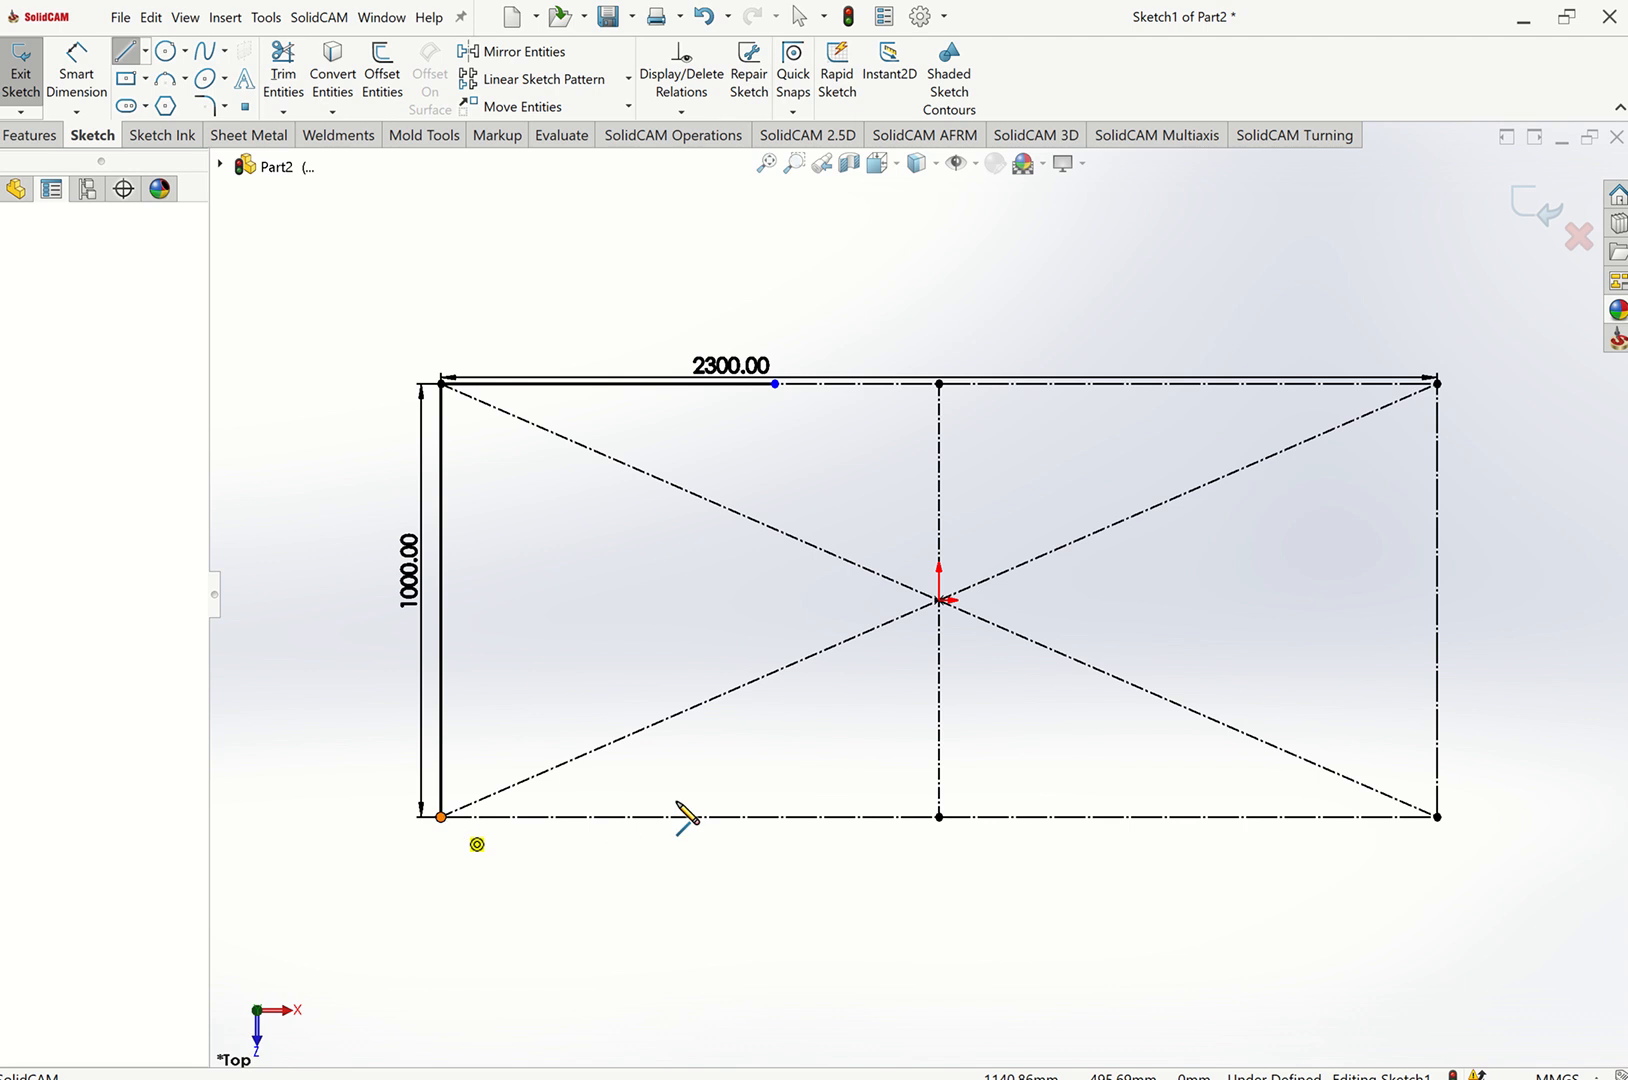
click(770, 826)
key(Escape)
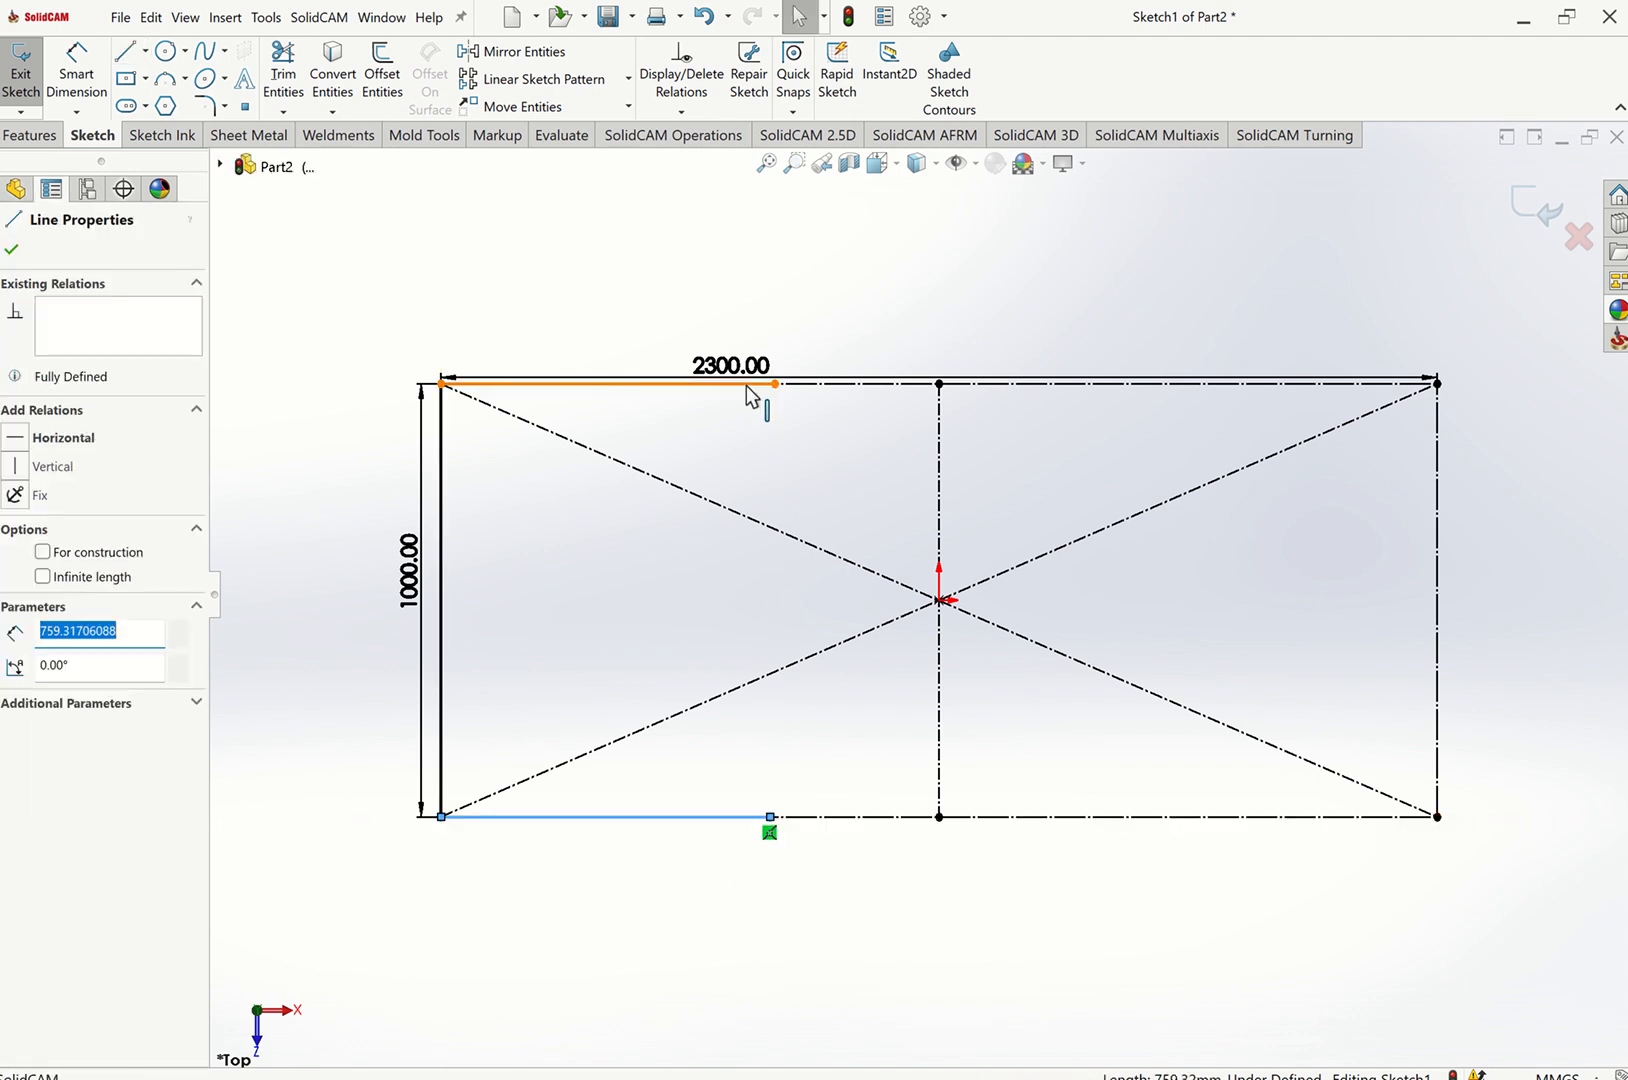
Add an Equal relation between the new top and bottom lines.
ctrl+click(758, 384)
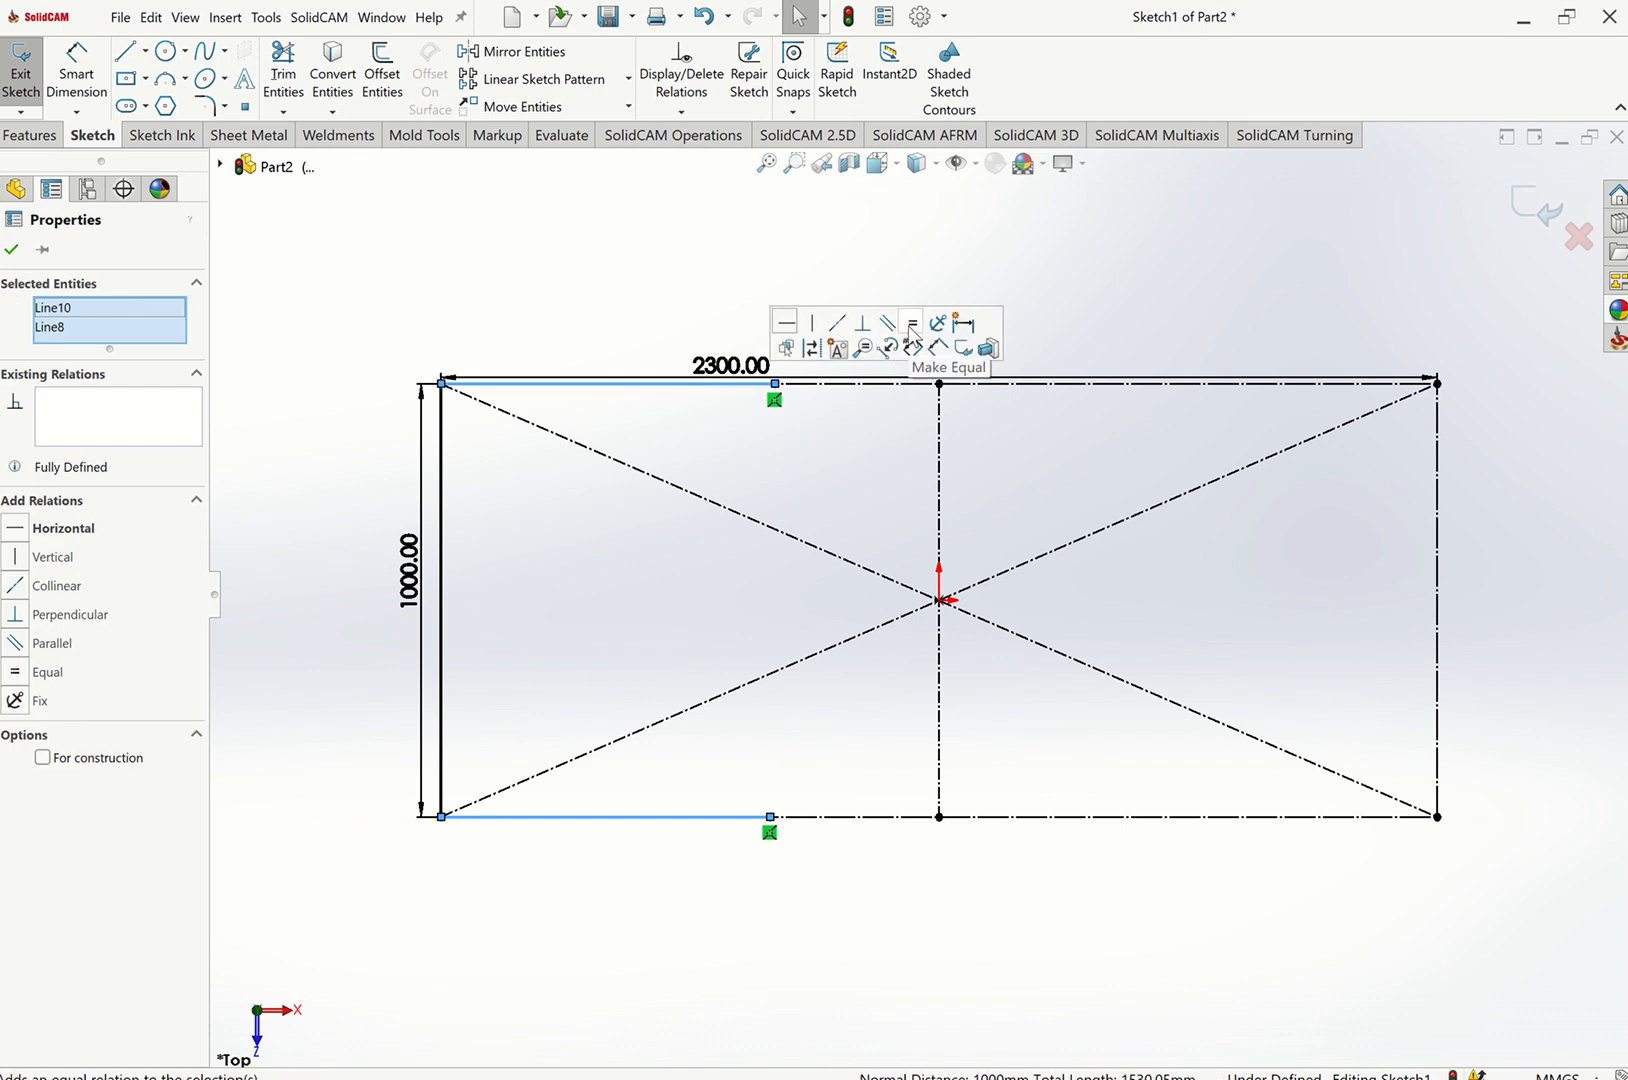
click(910, 322)
click(576, 280)
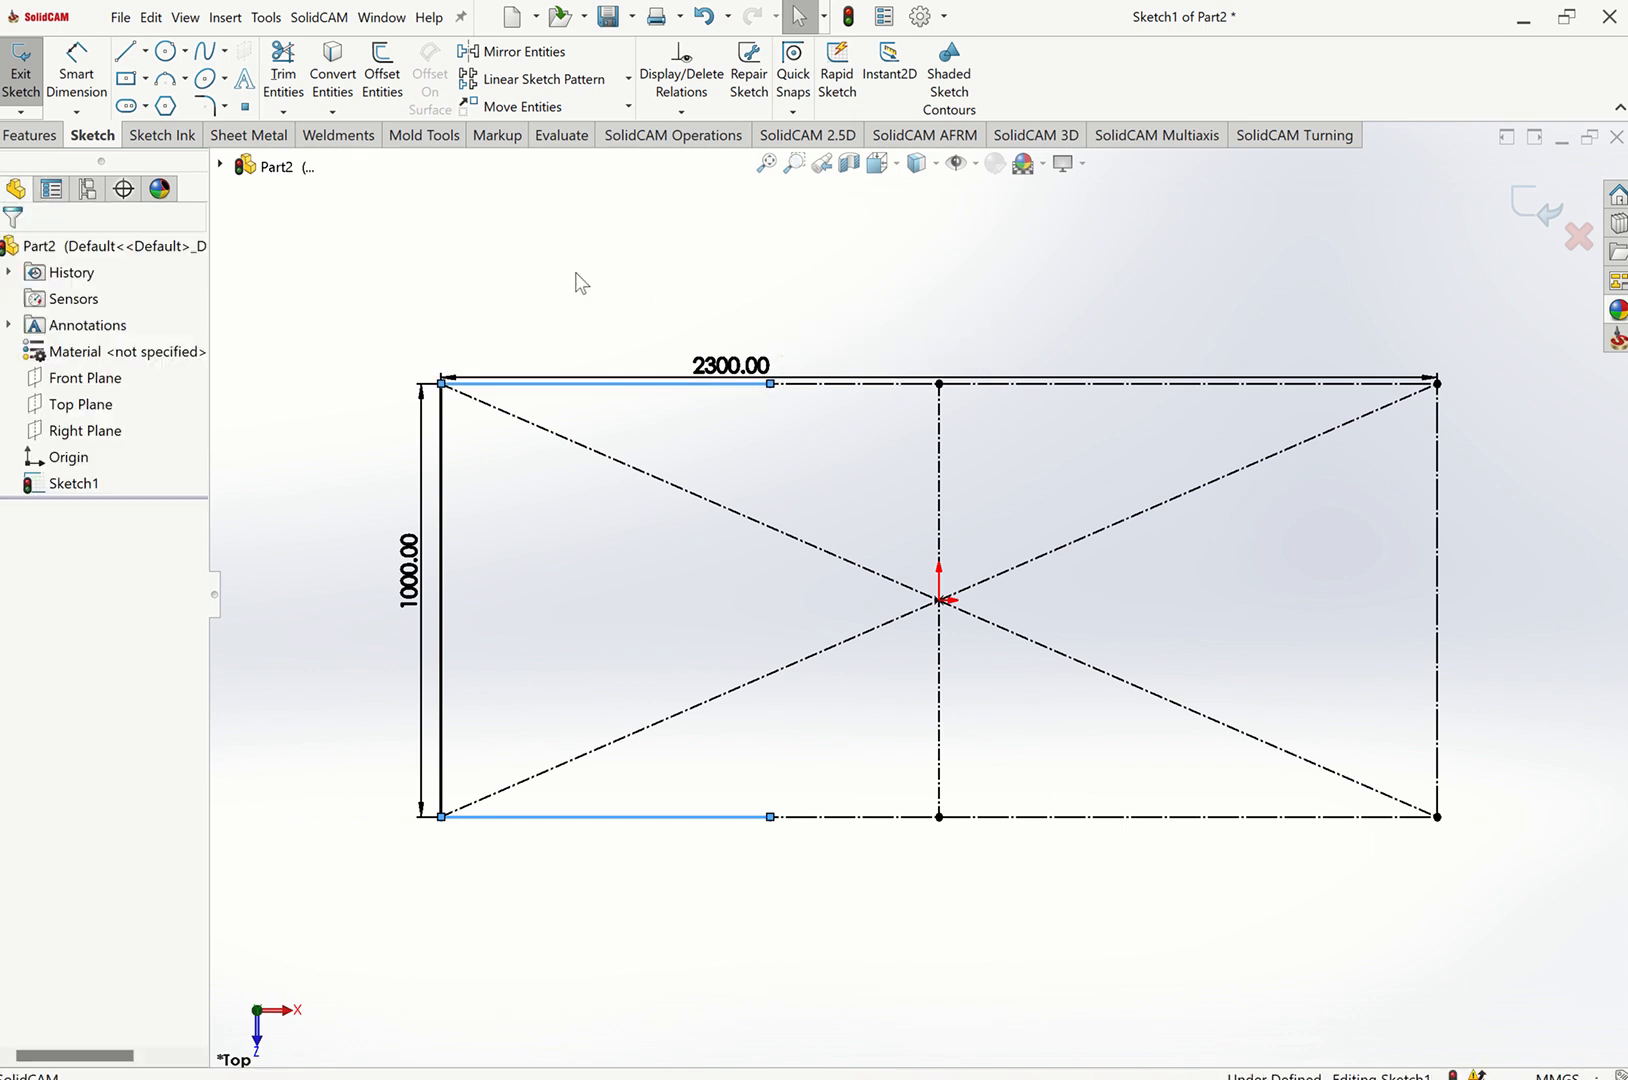
Dimension the new bottom line and set it to 800 mm.
click(76, 70)
click(712, 818)
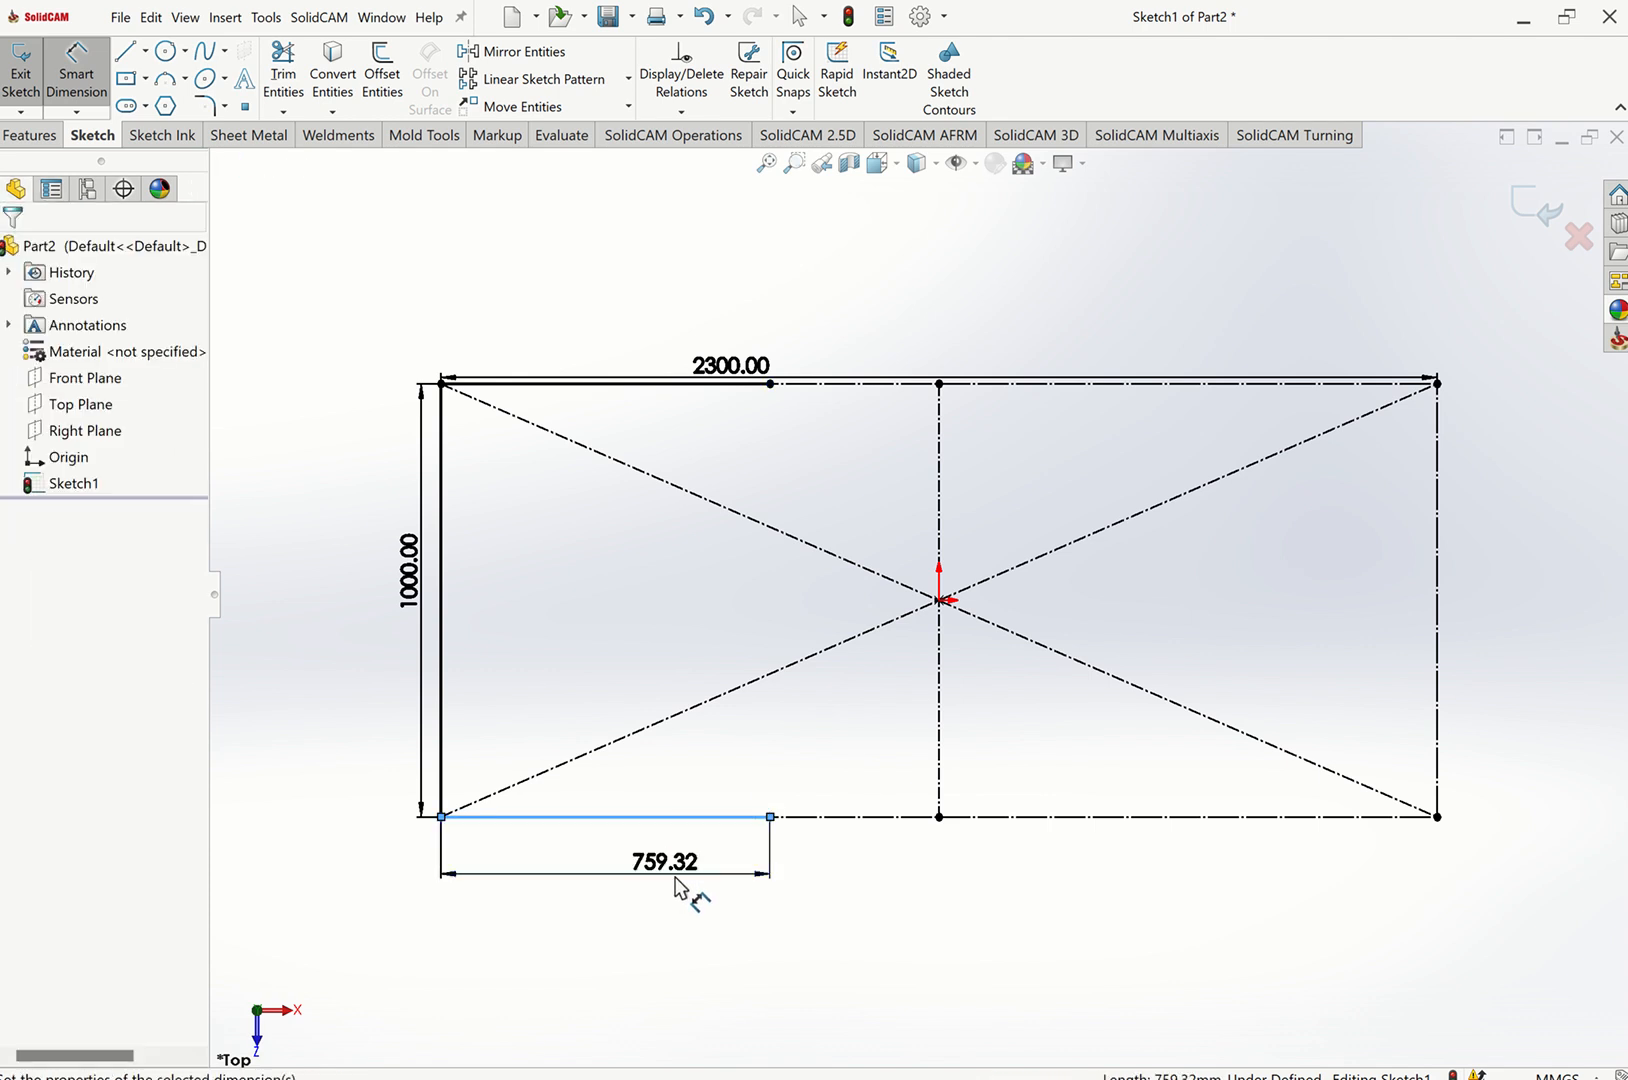
click(682, 885)
text(800)
key(Return)
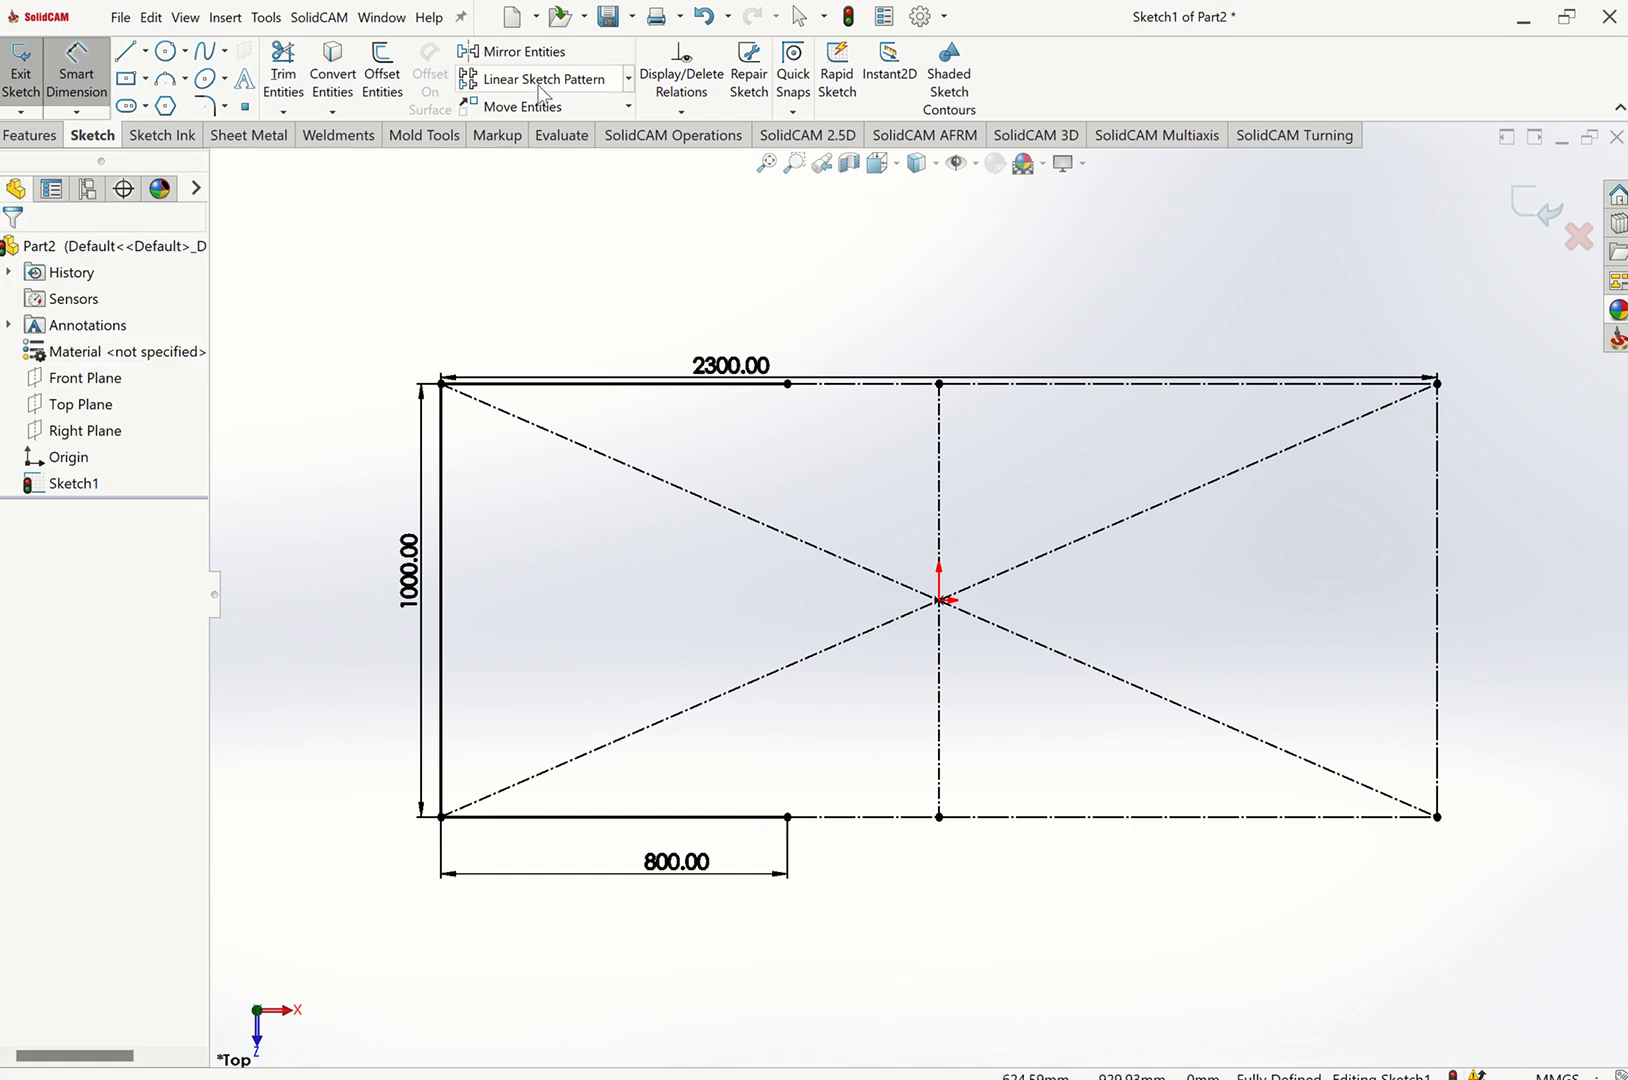
key(Escape)
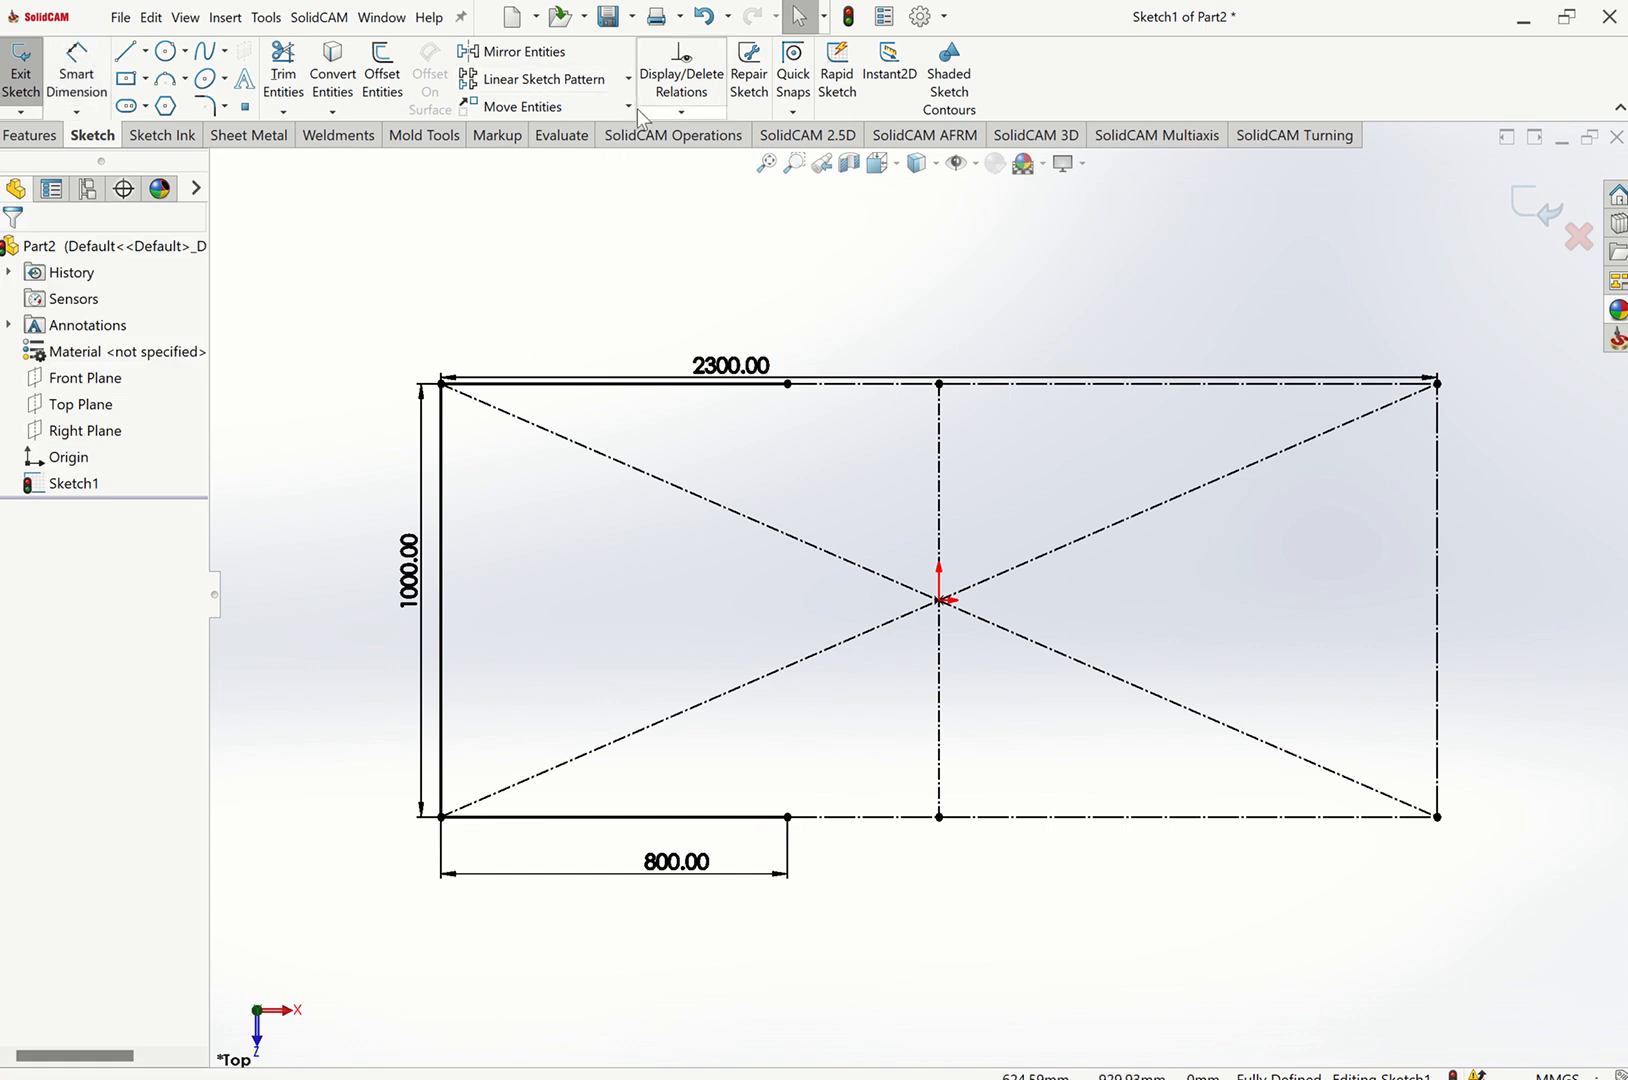
Mirror the new top, left and bottom lines about the vertical centerline.
click(525, 52)
click(567, 383)
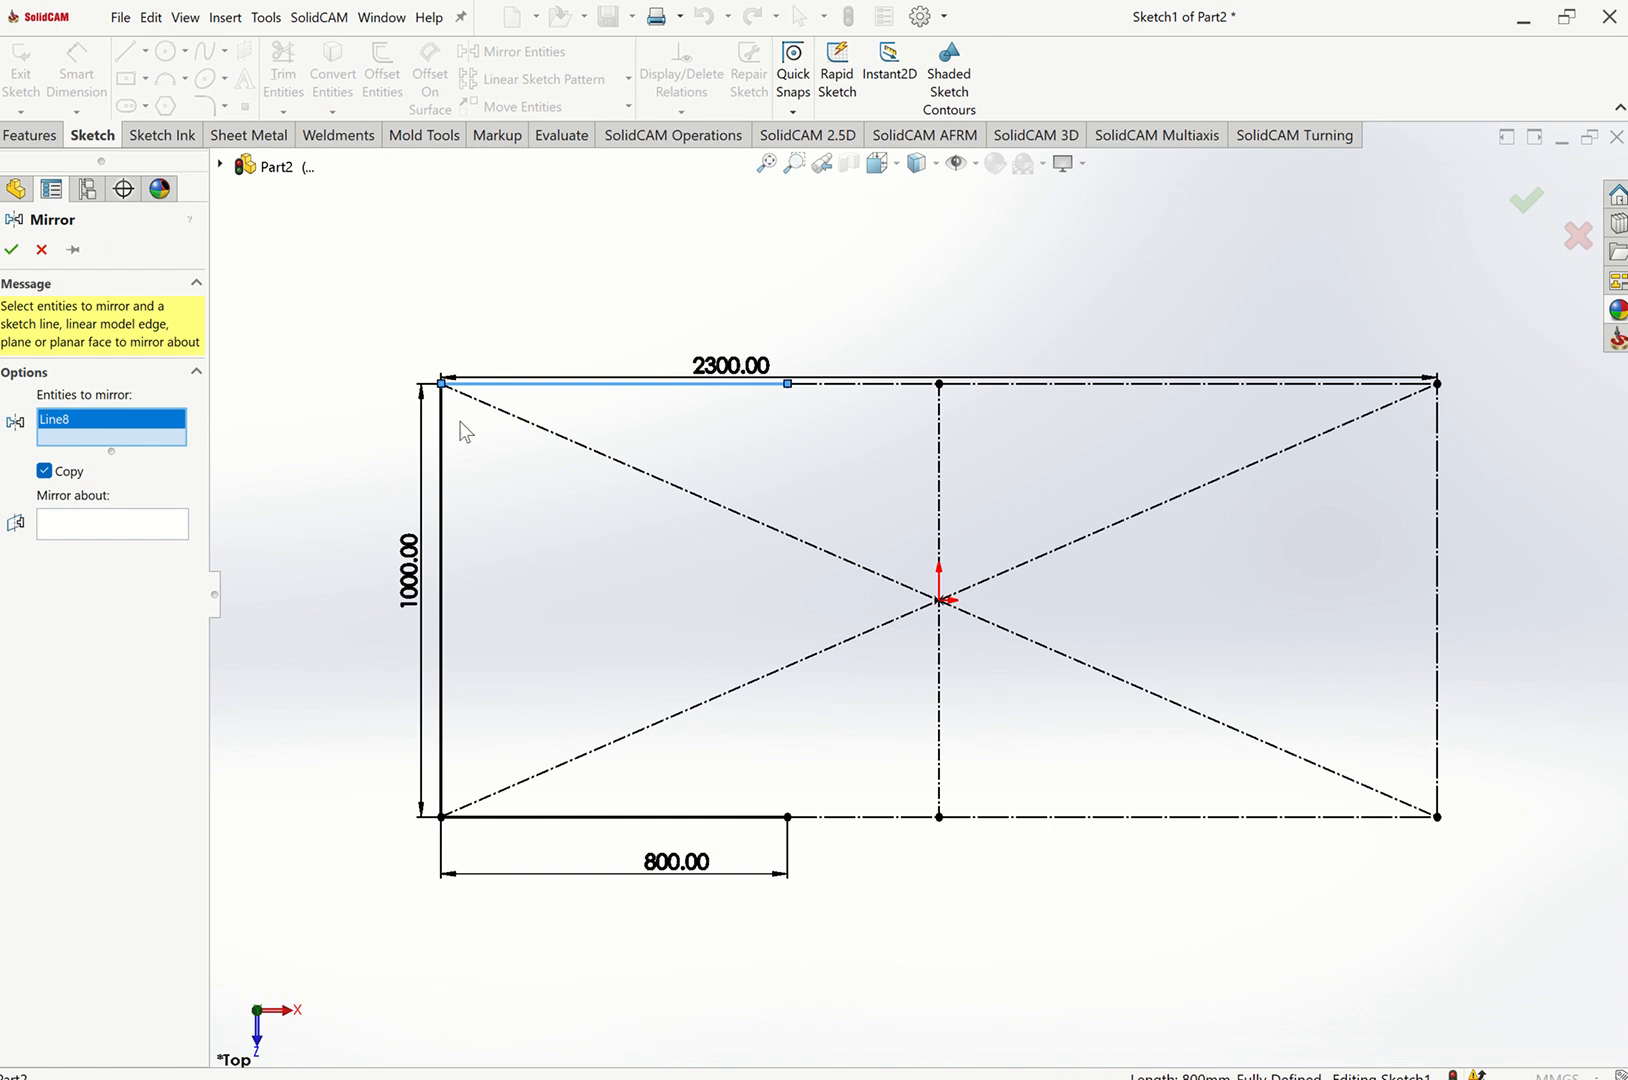
click(440, 424)
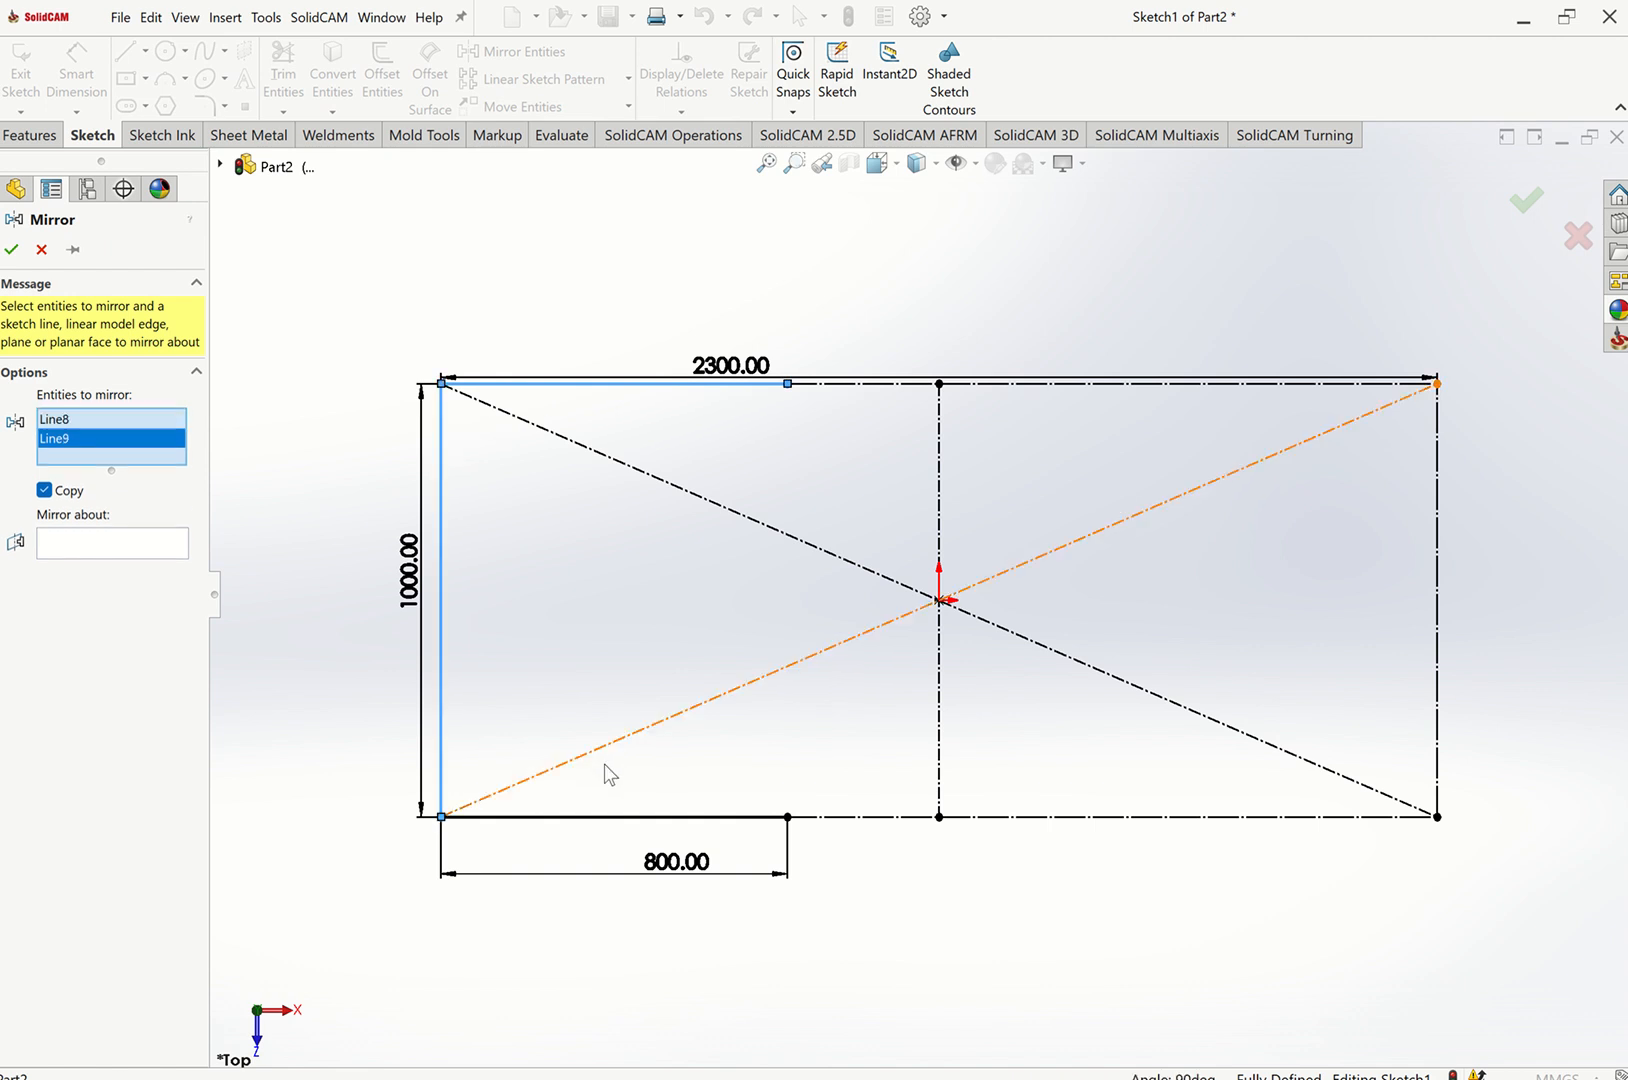
click(586, 818)
click(142, 569)
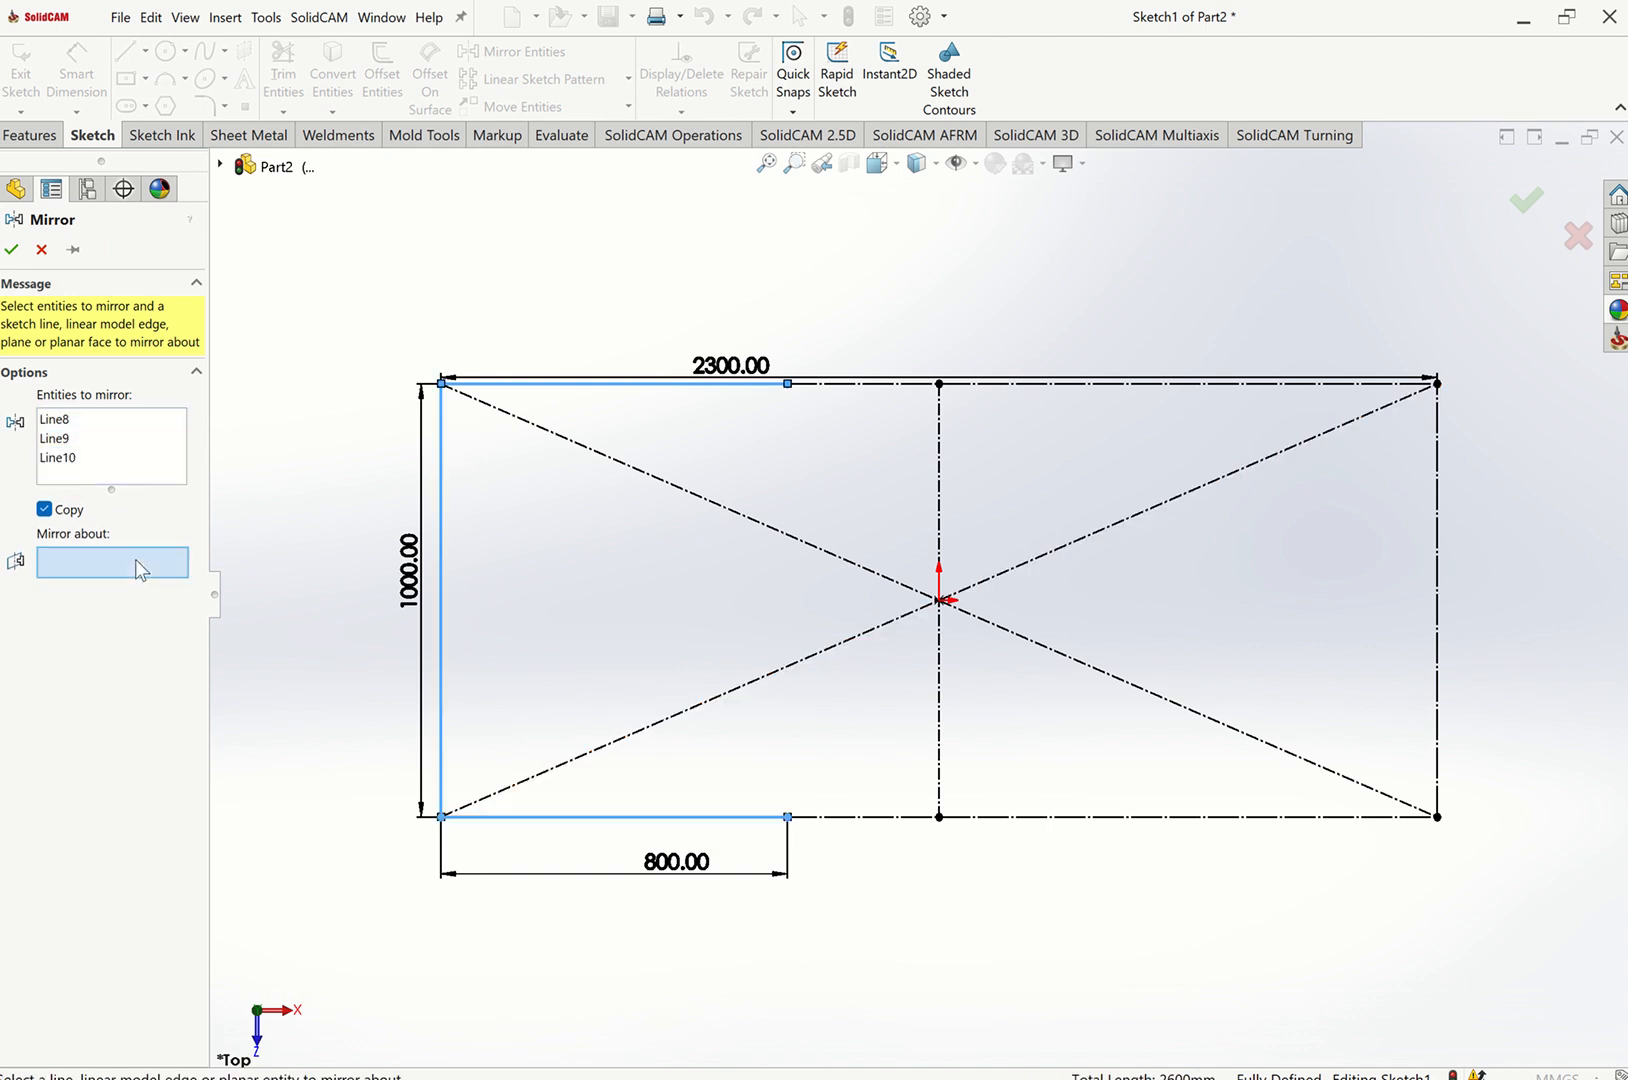
click(938, 522)
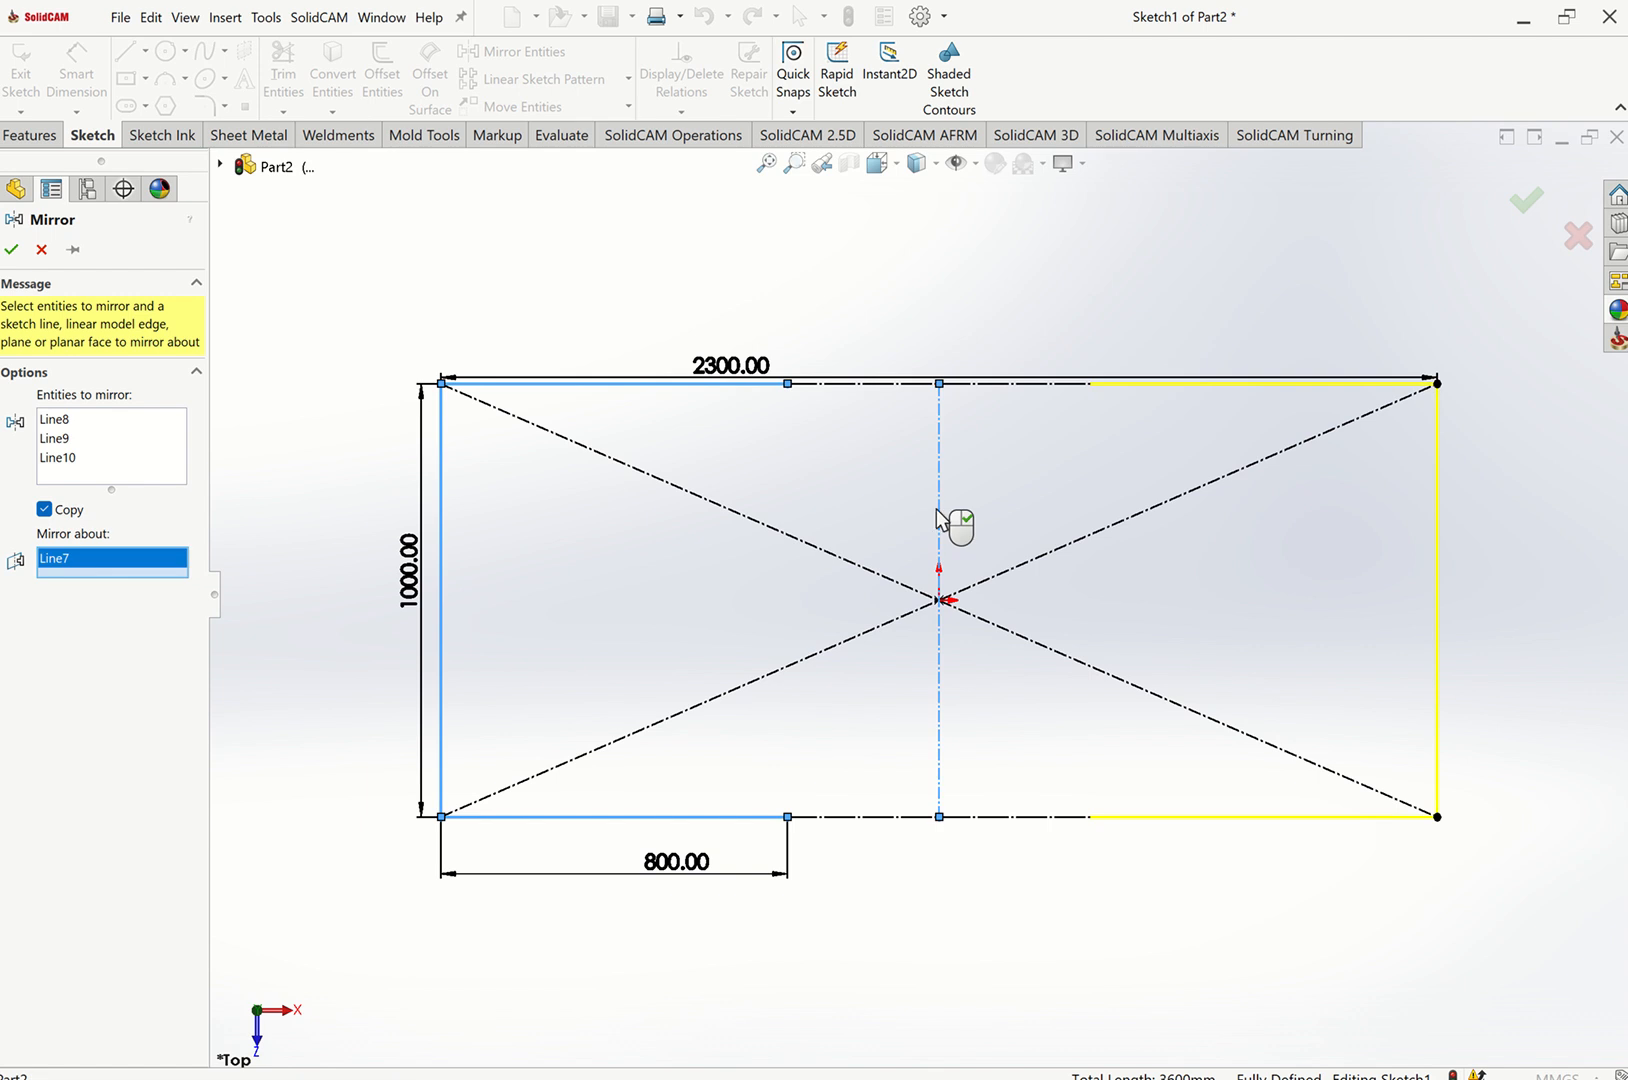
click(11, 249)
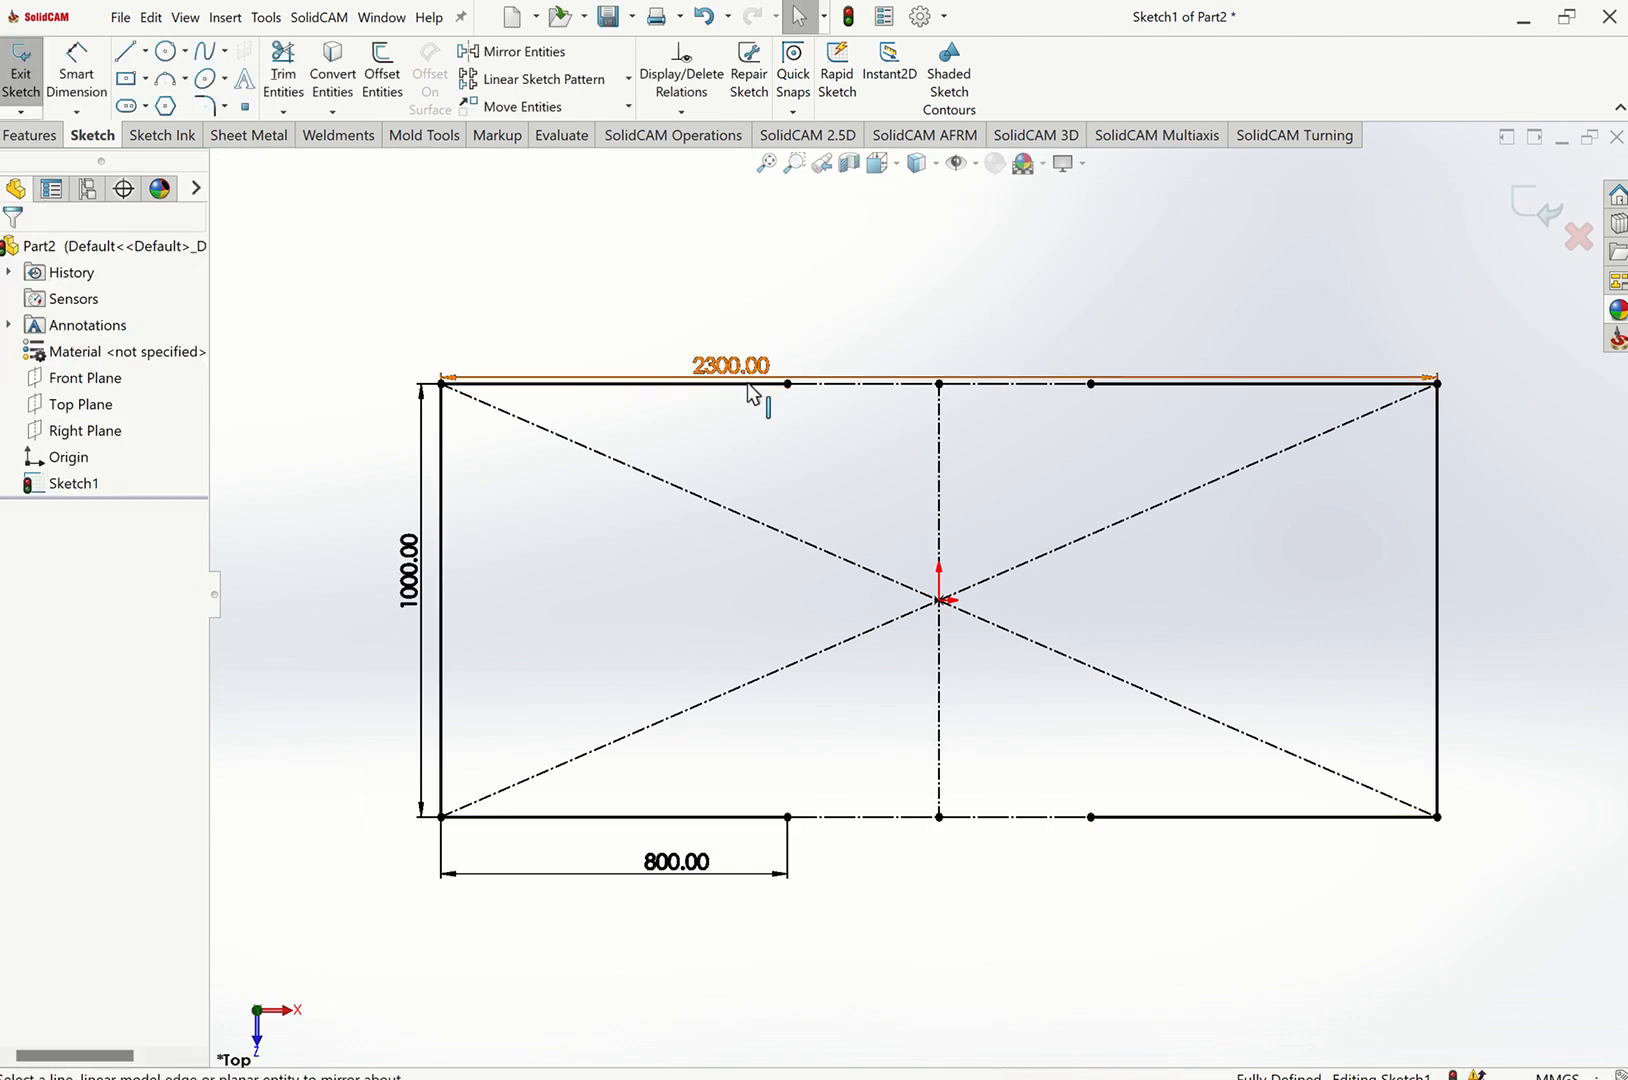
Try to change the 2300 mm overall length dimension to the equation d=2400.
double_click(678, 862)
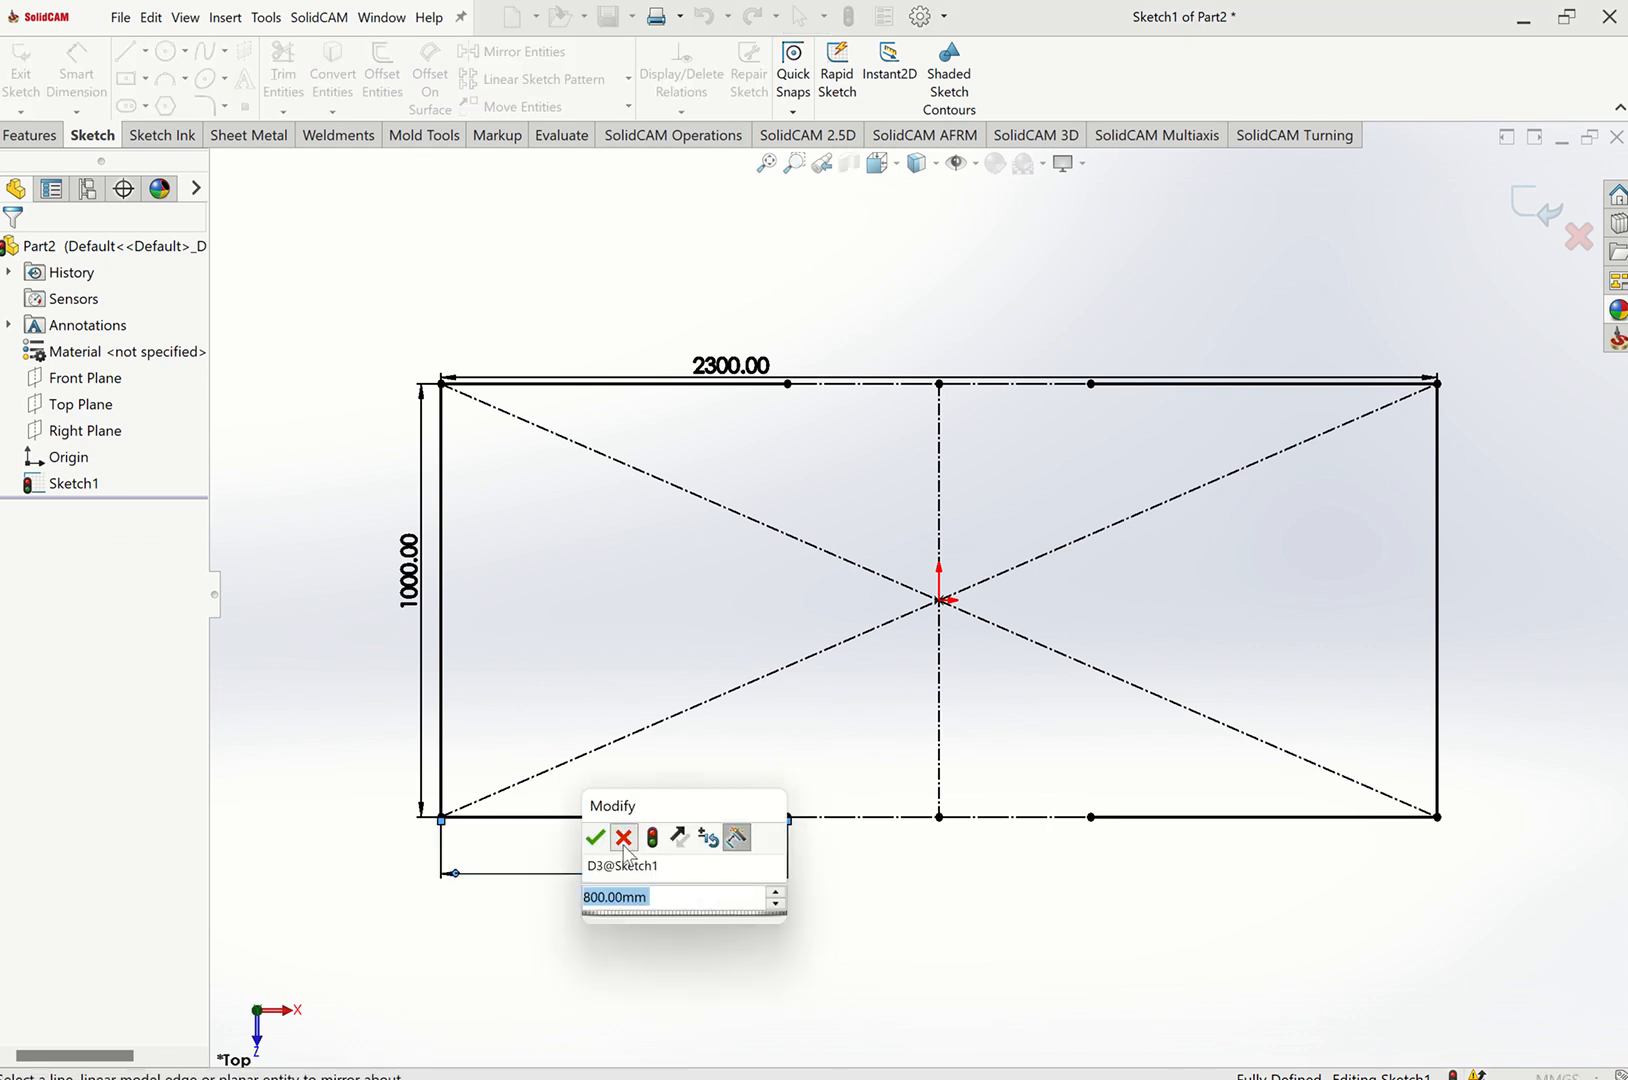
click(623, 846)
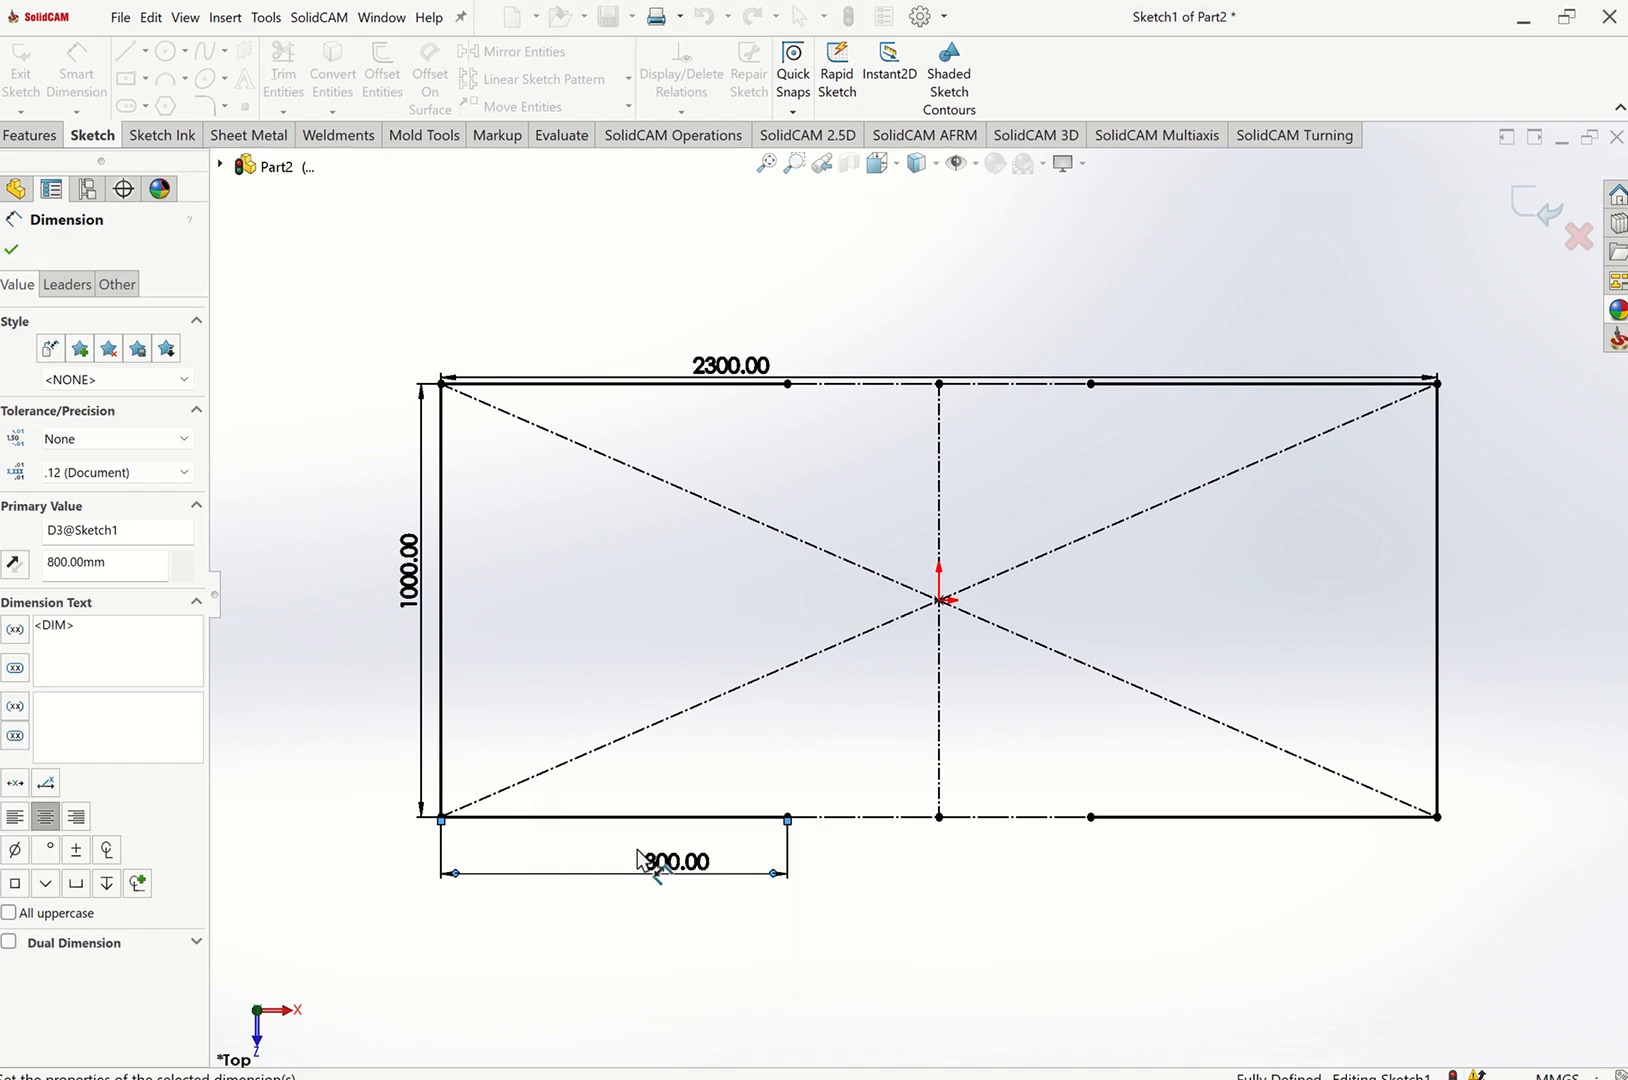
click(724, 375)
double_click(722, 365)
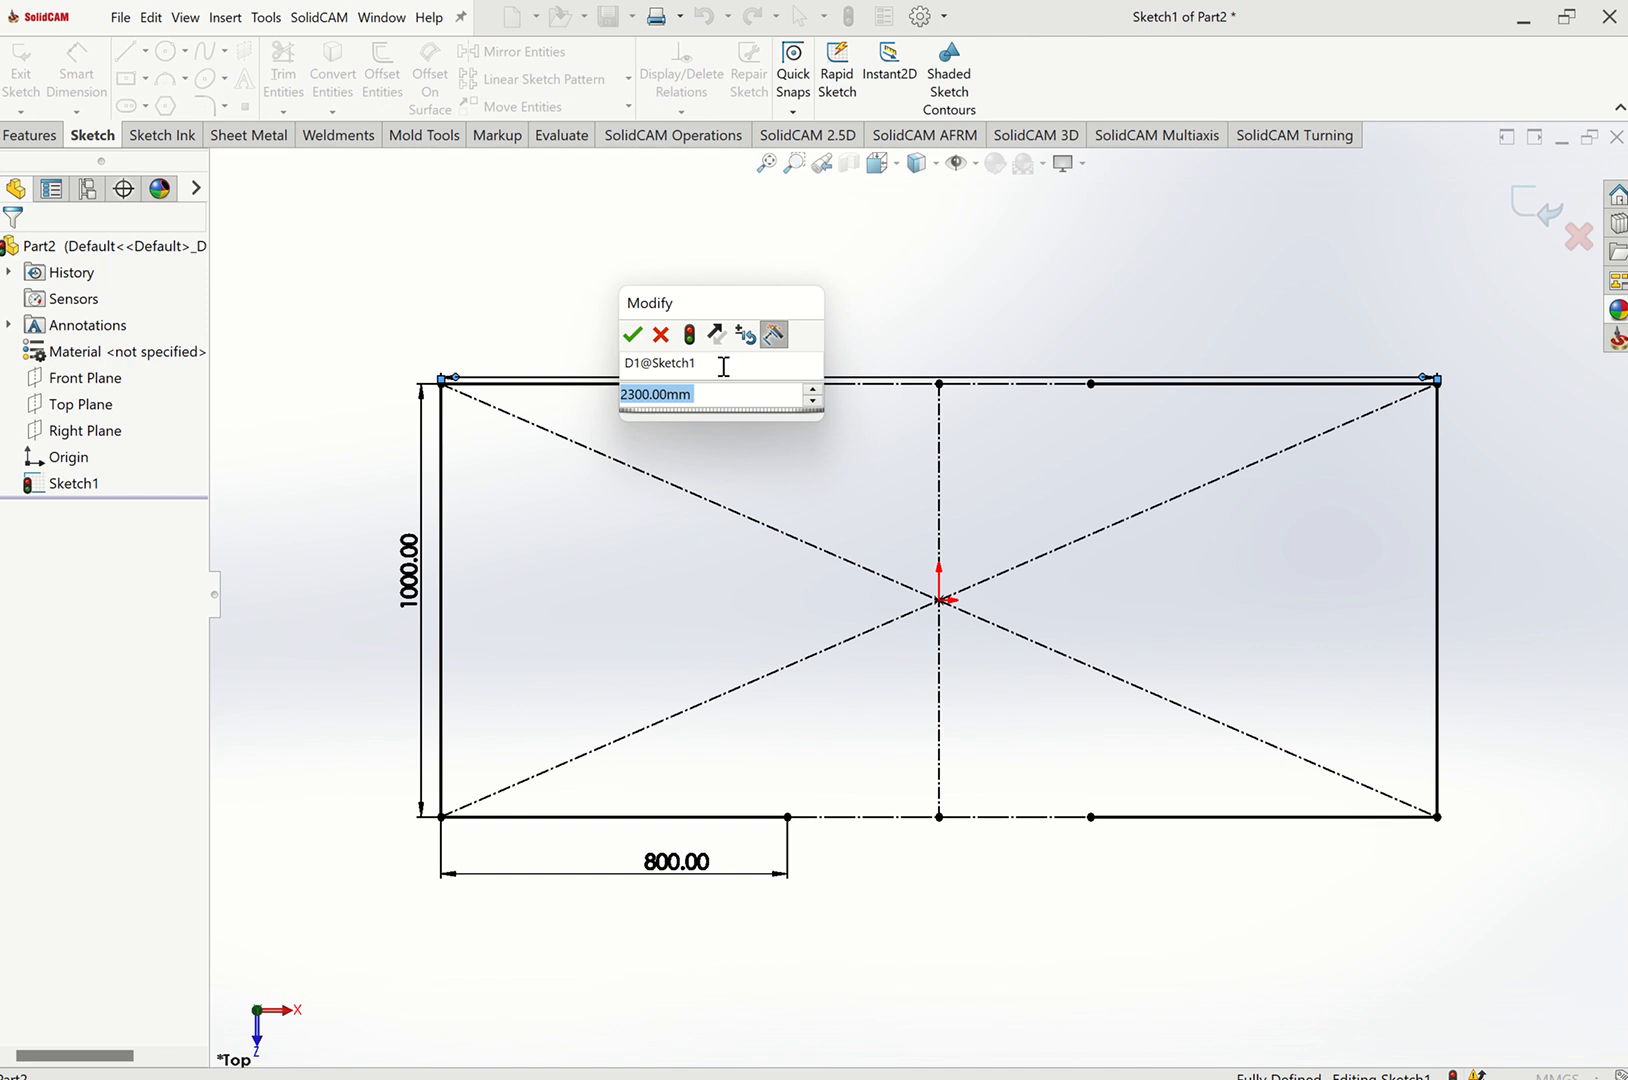
text(D1)
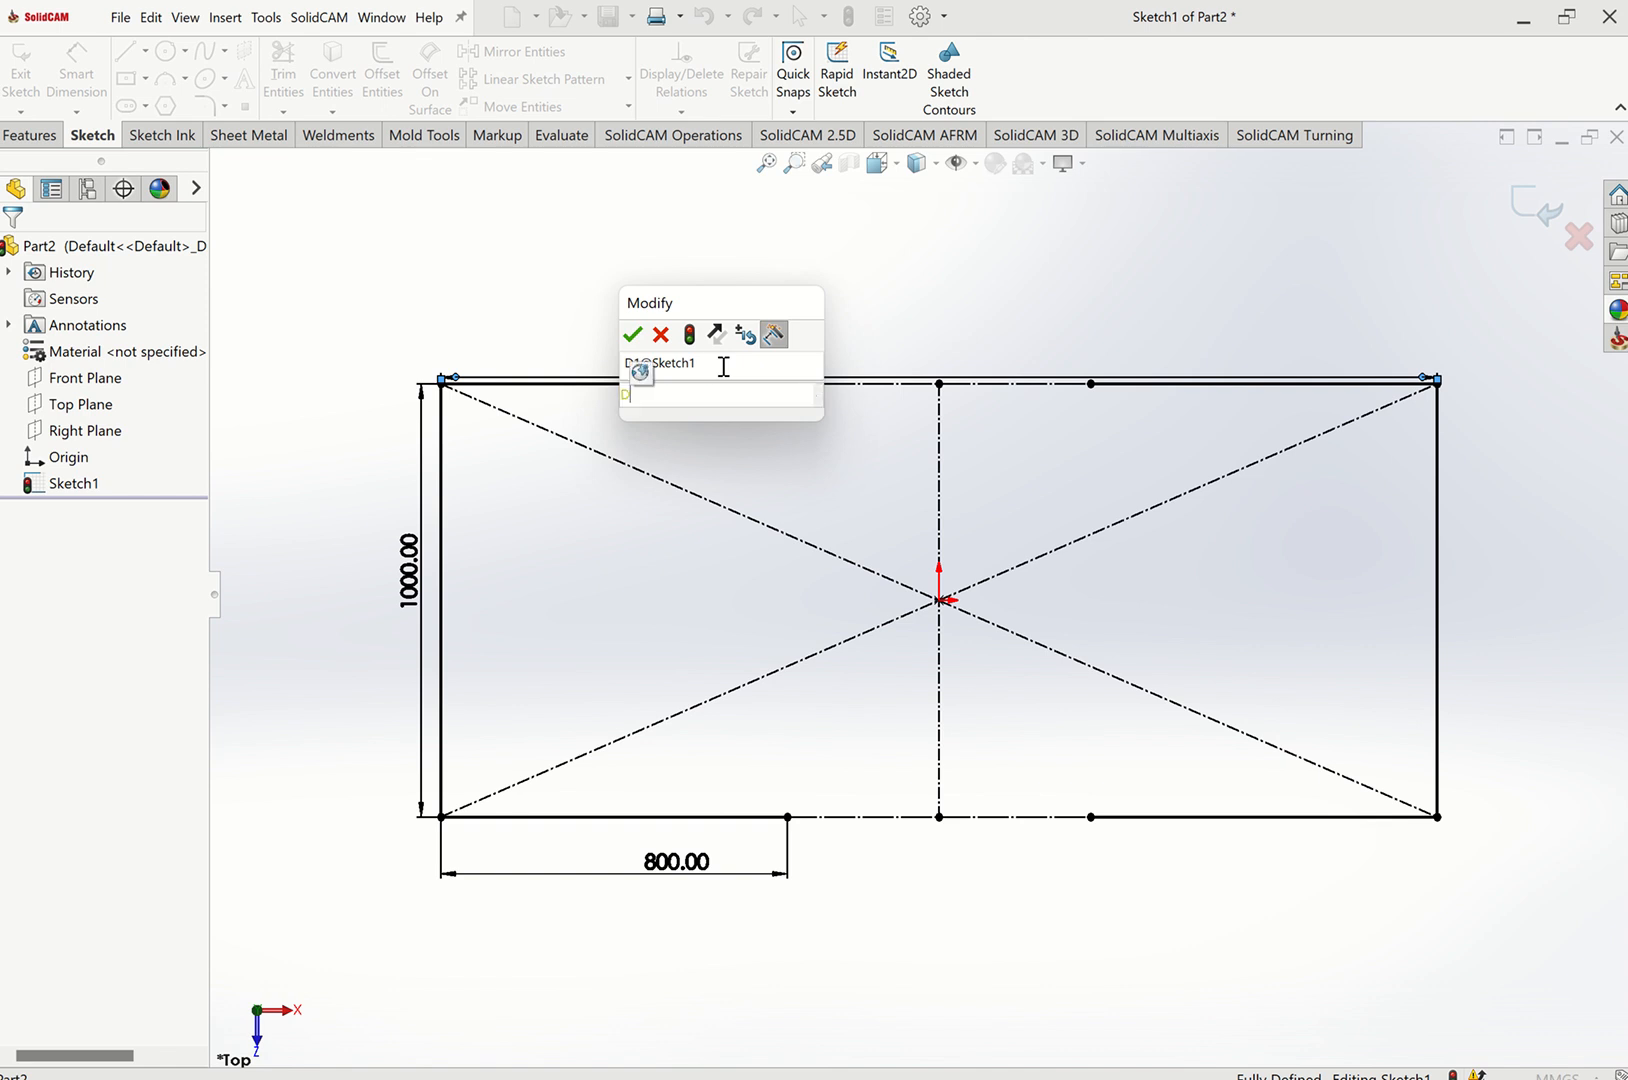
key(BackSpace)
key(BackSpace)
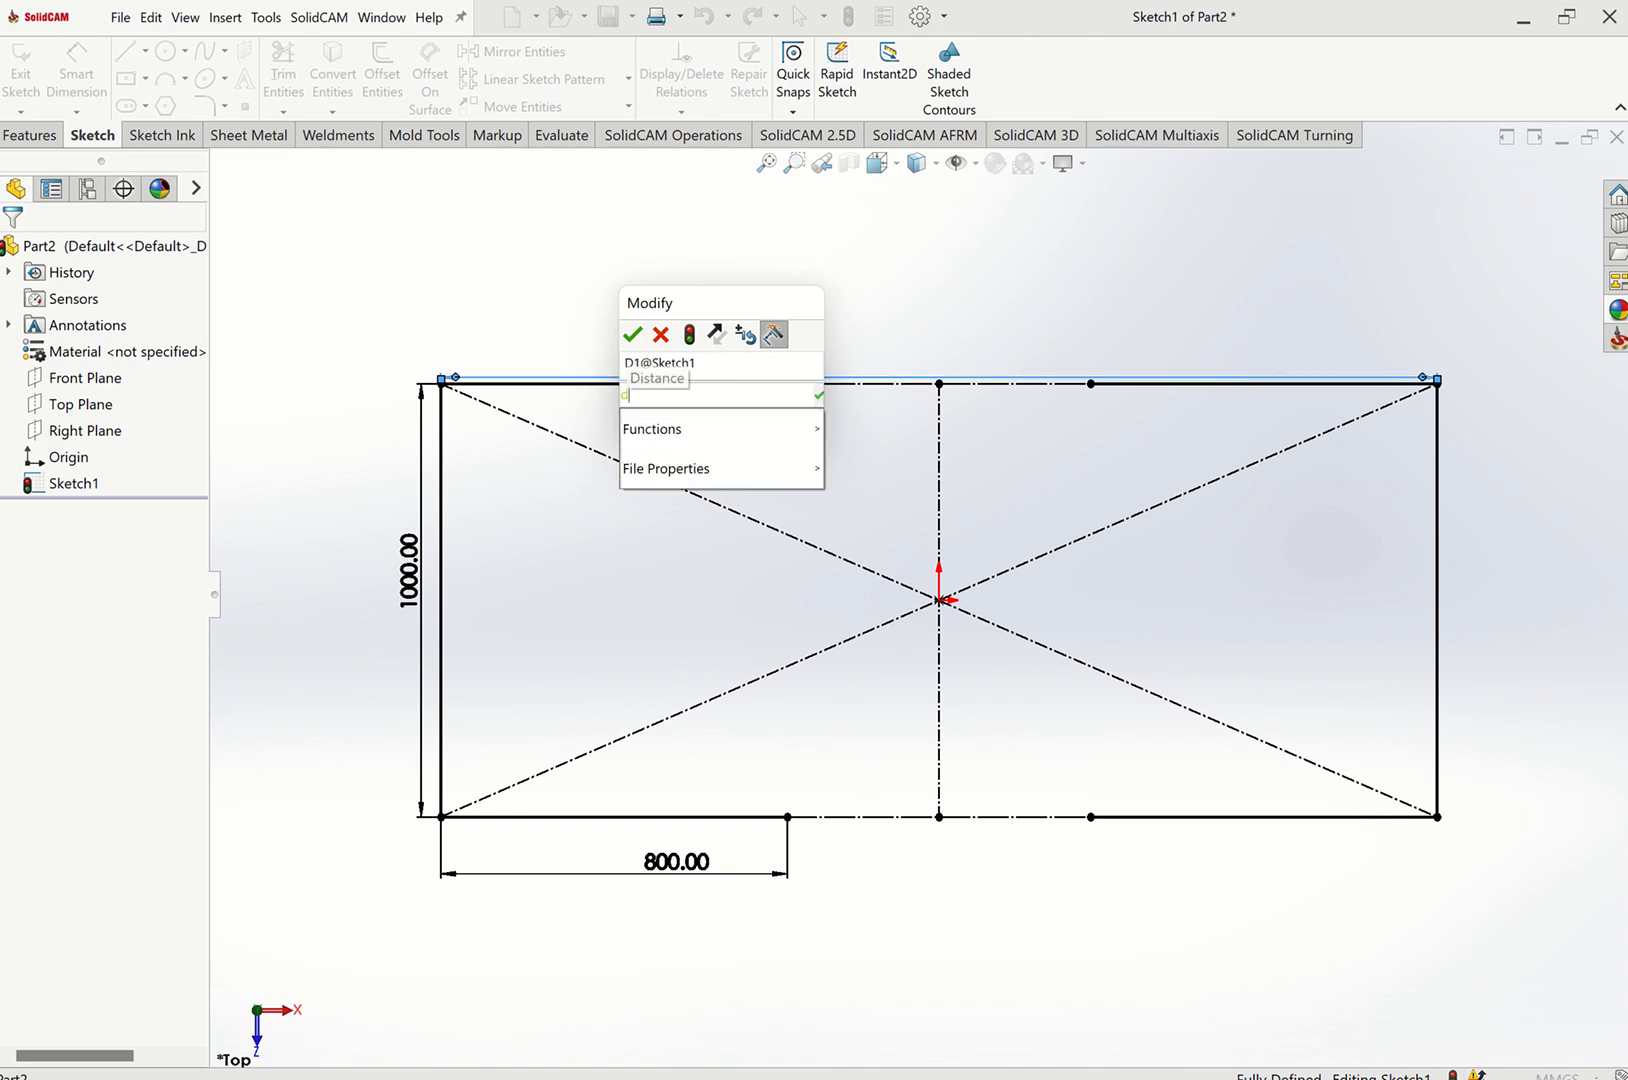
text(d=)
text(2400)
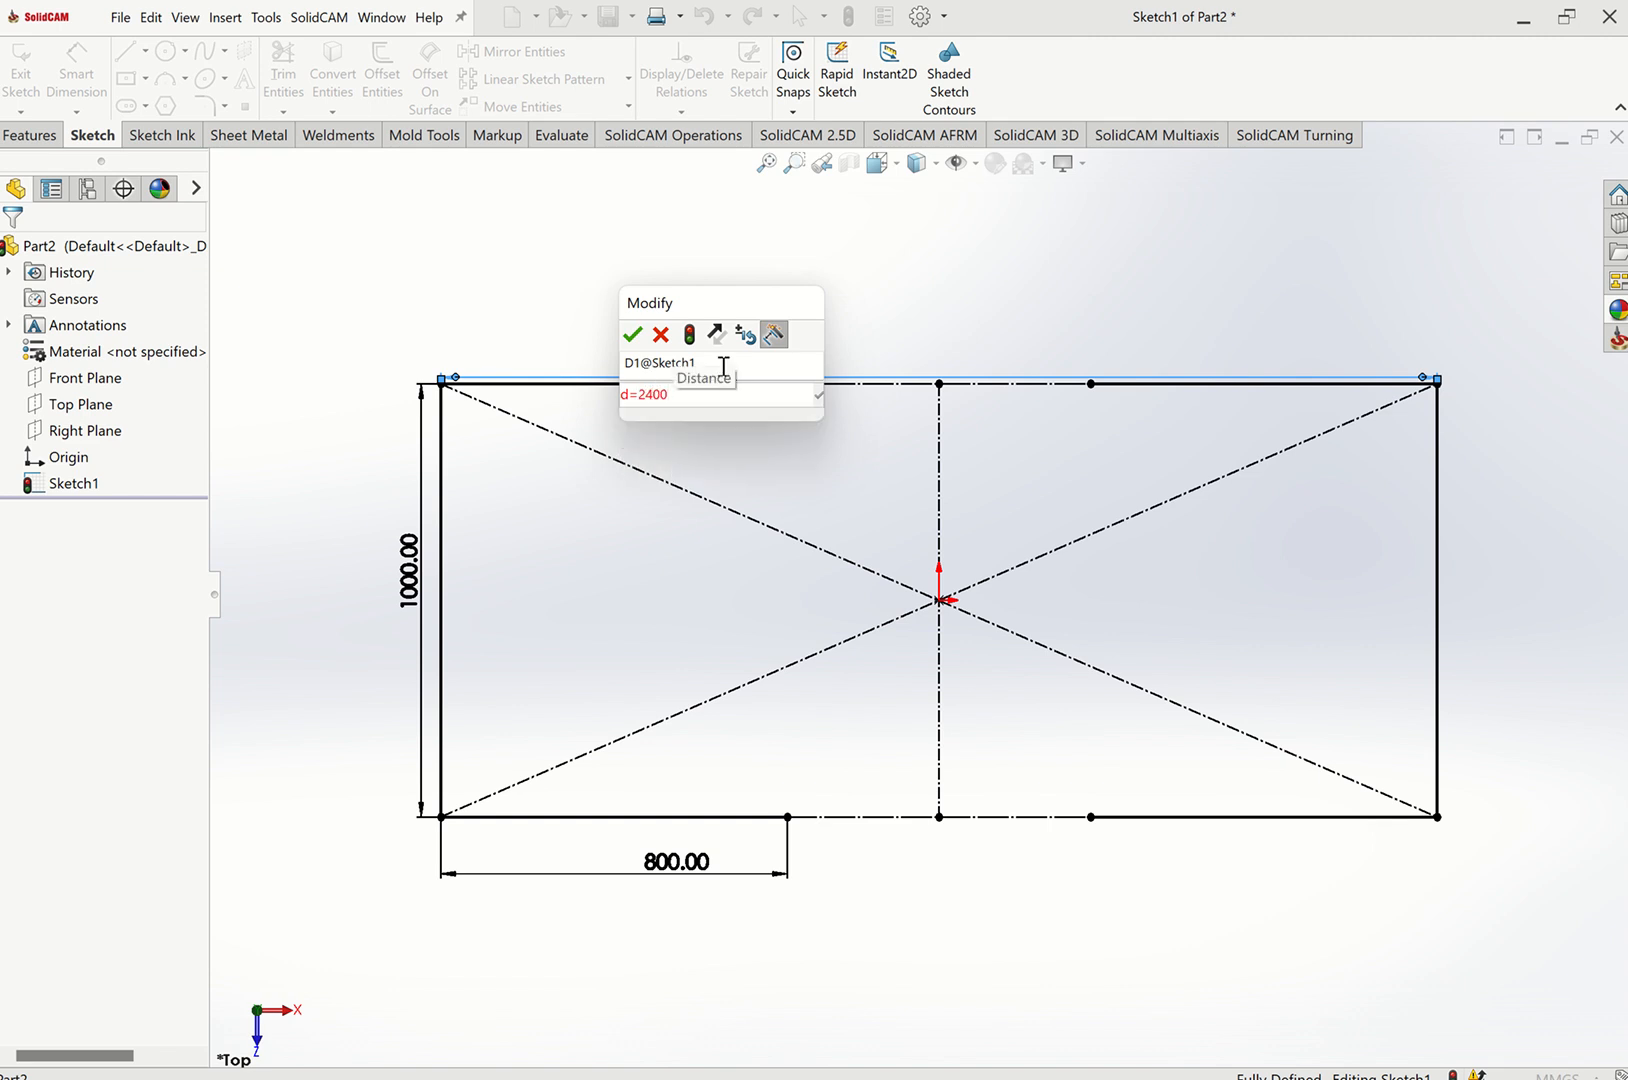
click(661, 336)
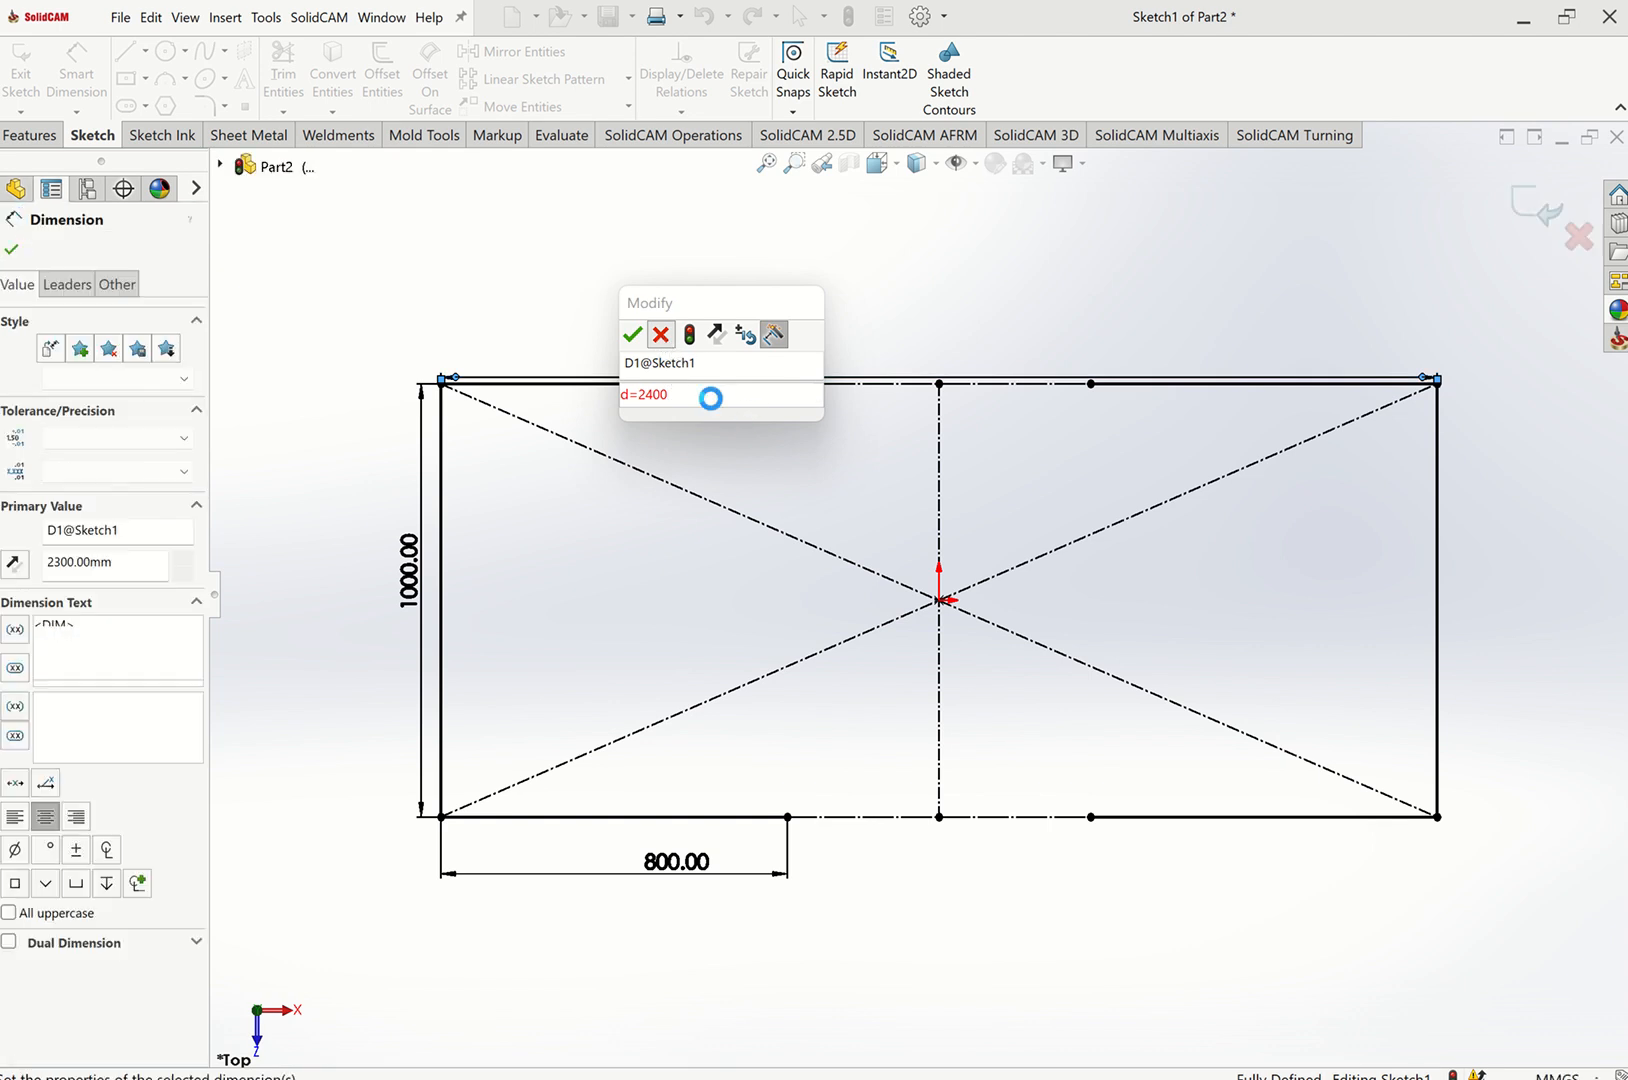
key(Escape)
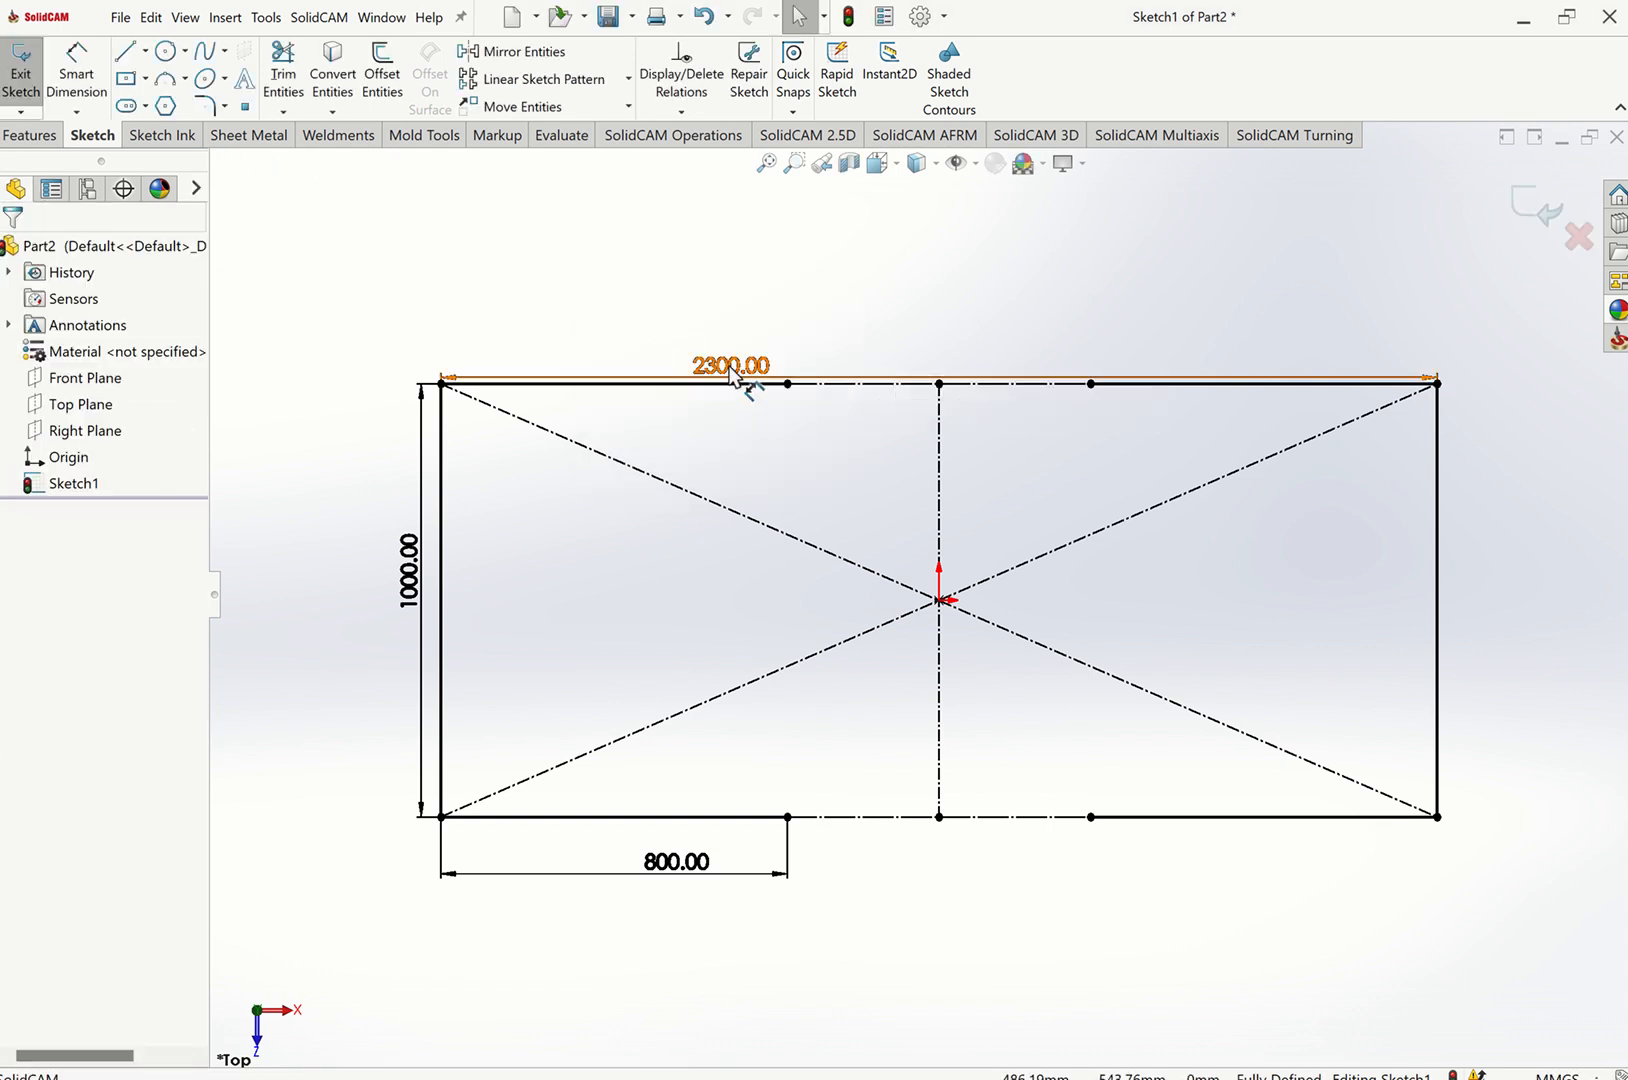
Rename the overall length dimension to d and set its value to 2300 mm.
click(732, 368)
double_click(730, 364)
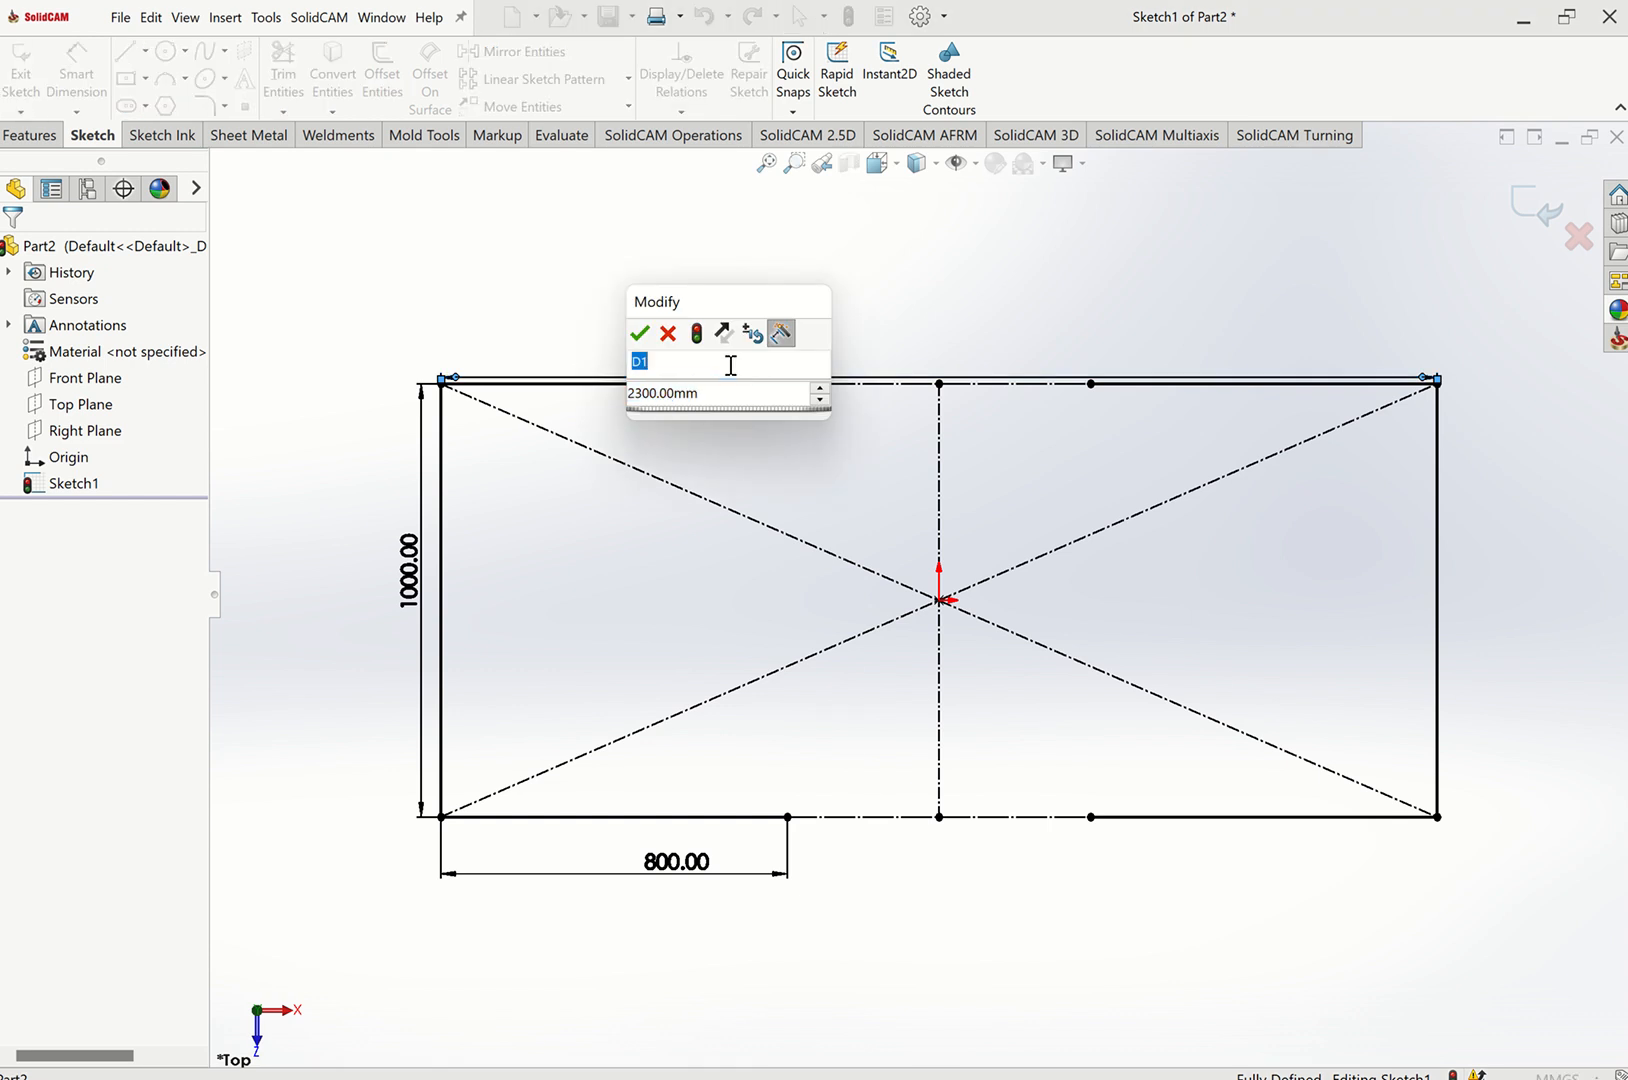
text(2400)
key(Return)
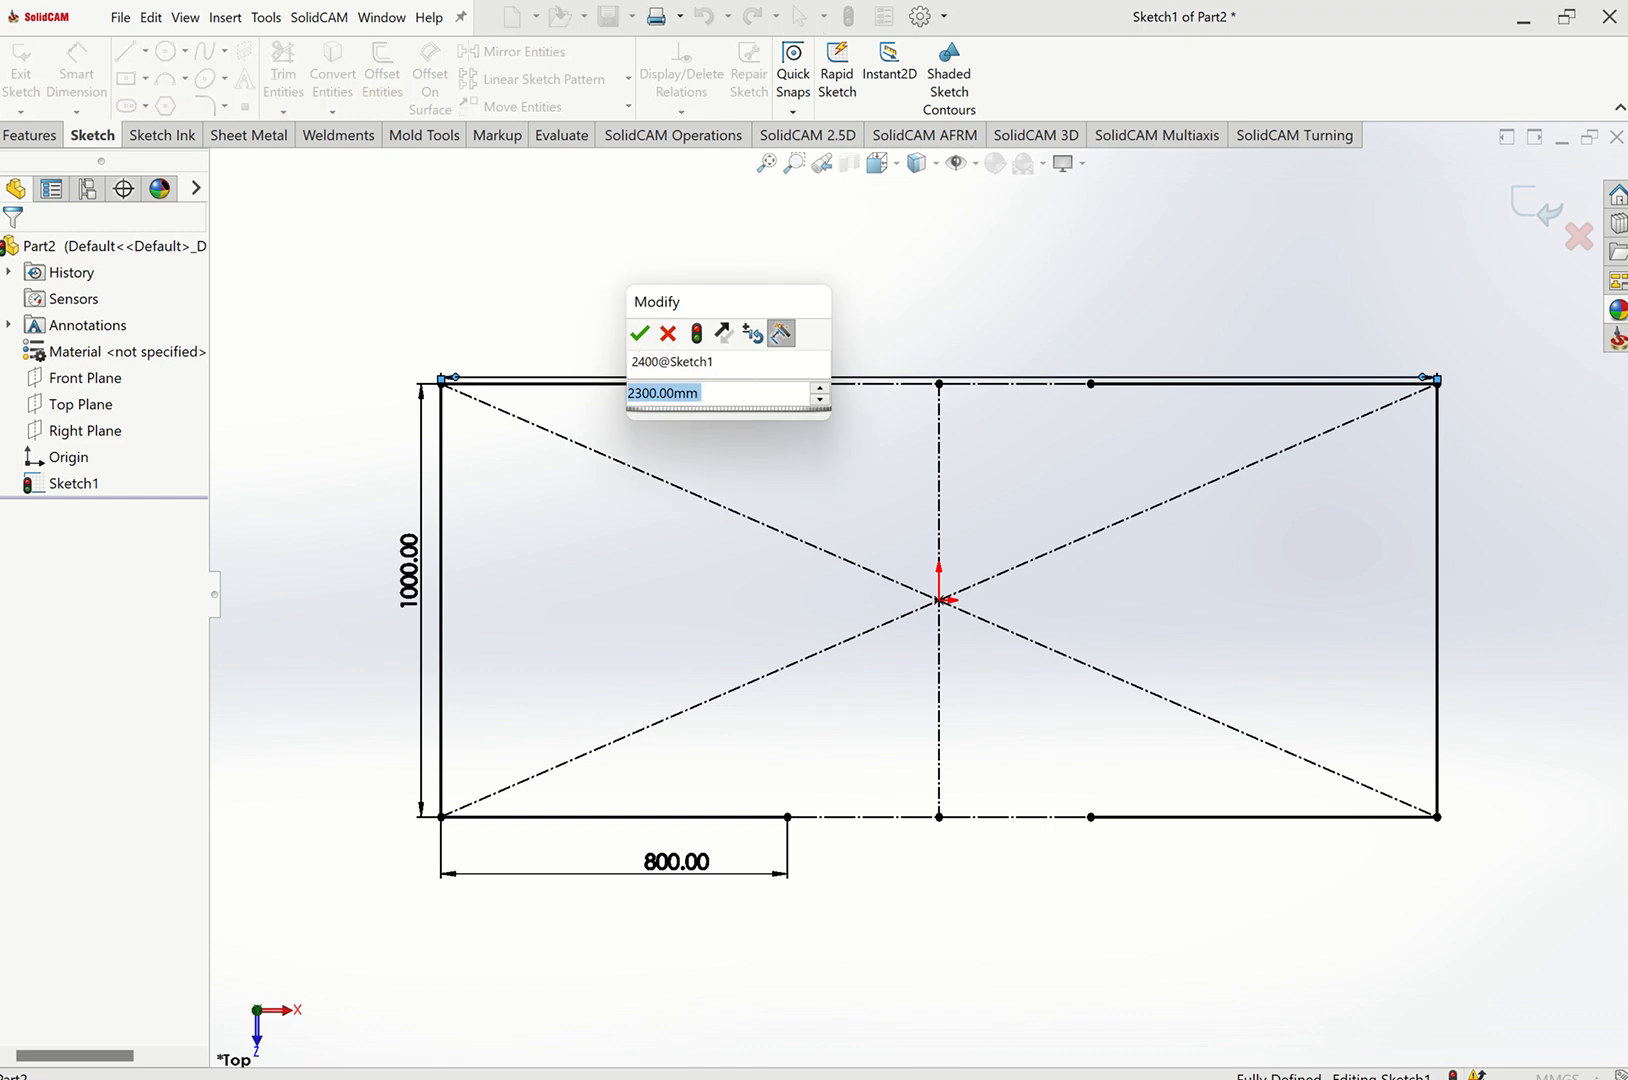
key(shift+Tab)
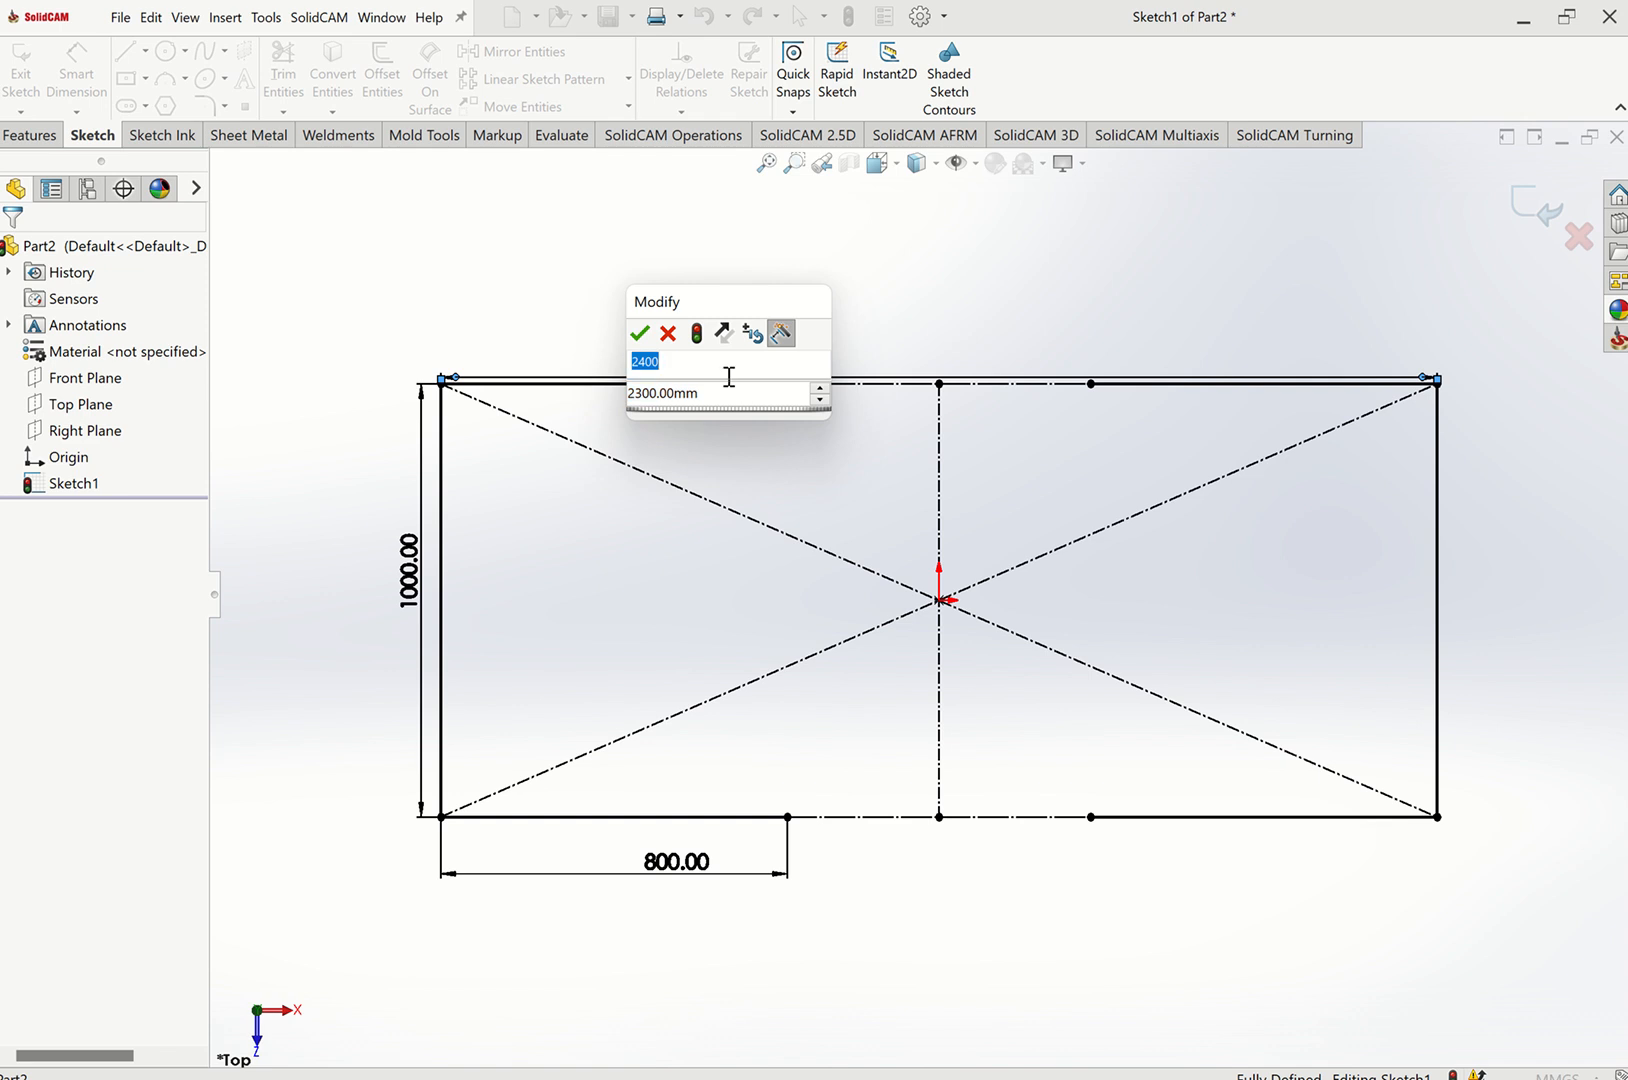
text(d)
key(Return)
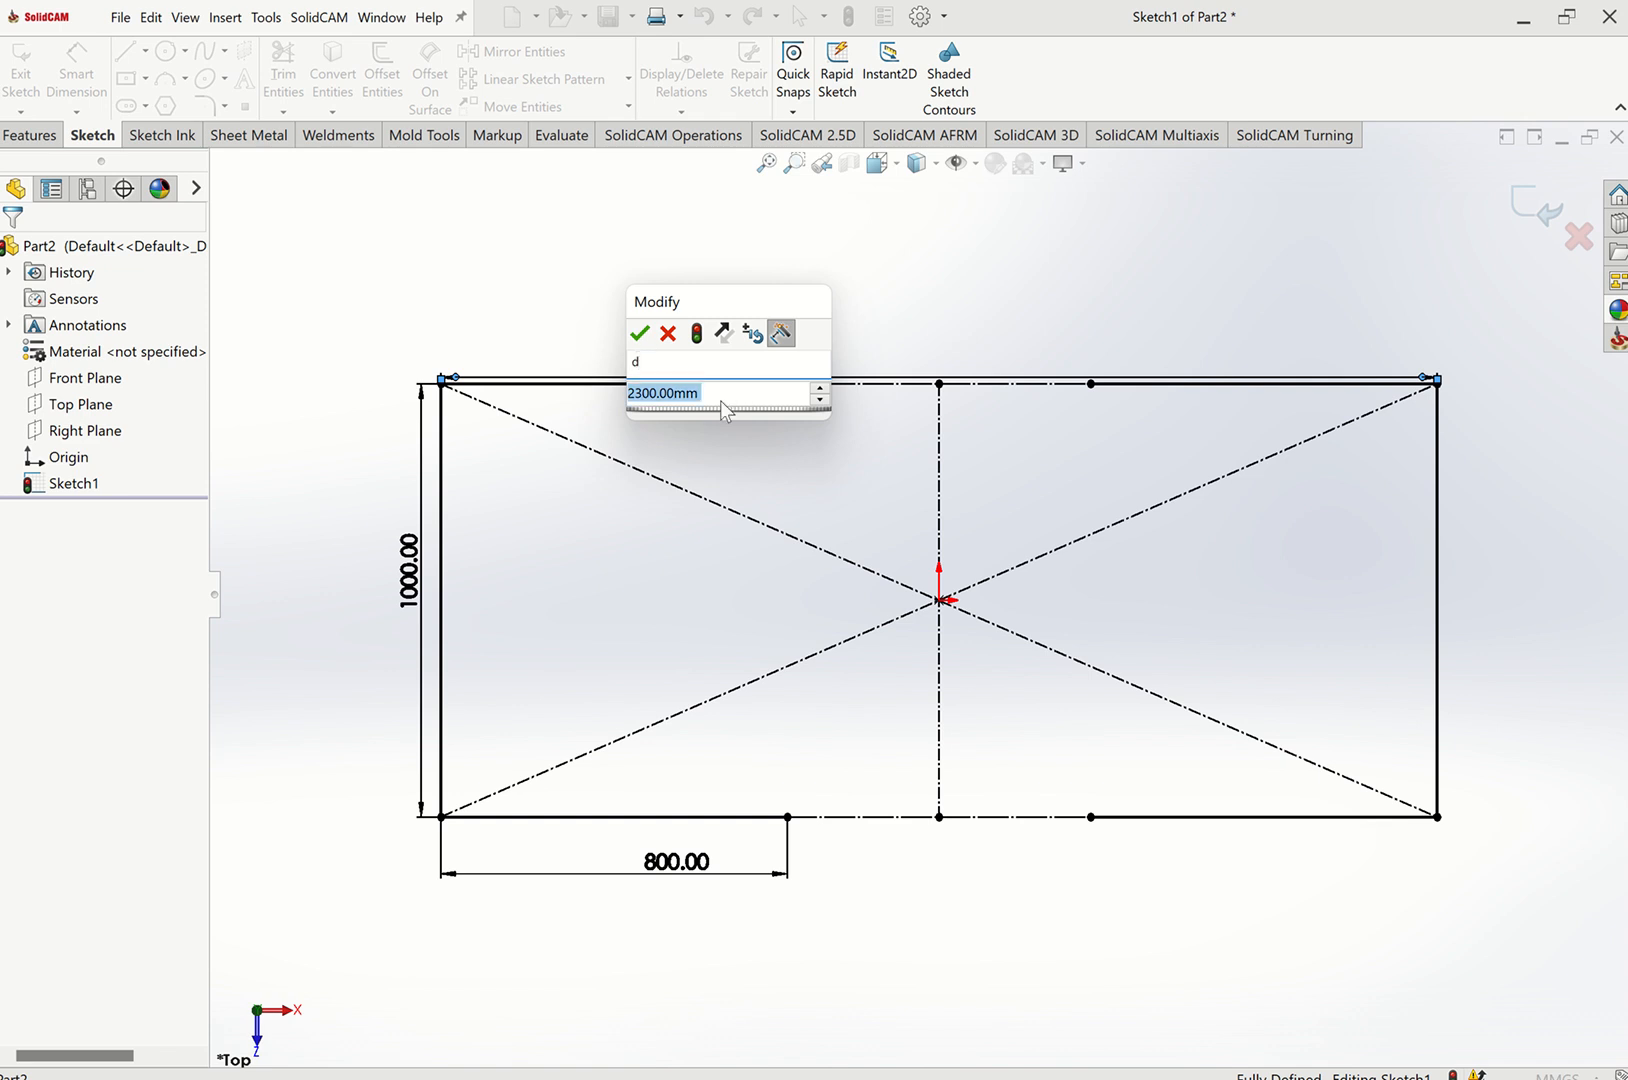
drag(720, 397, 648, 398)
text(2300)
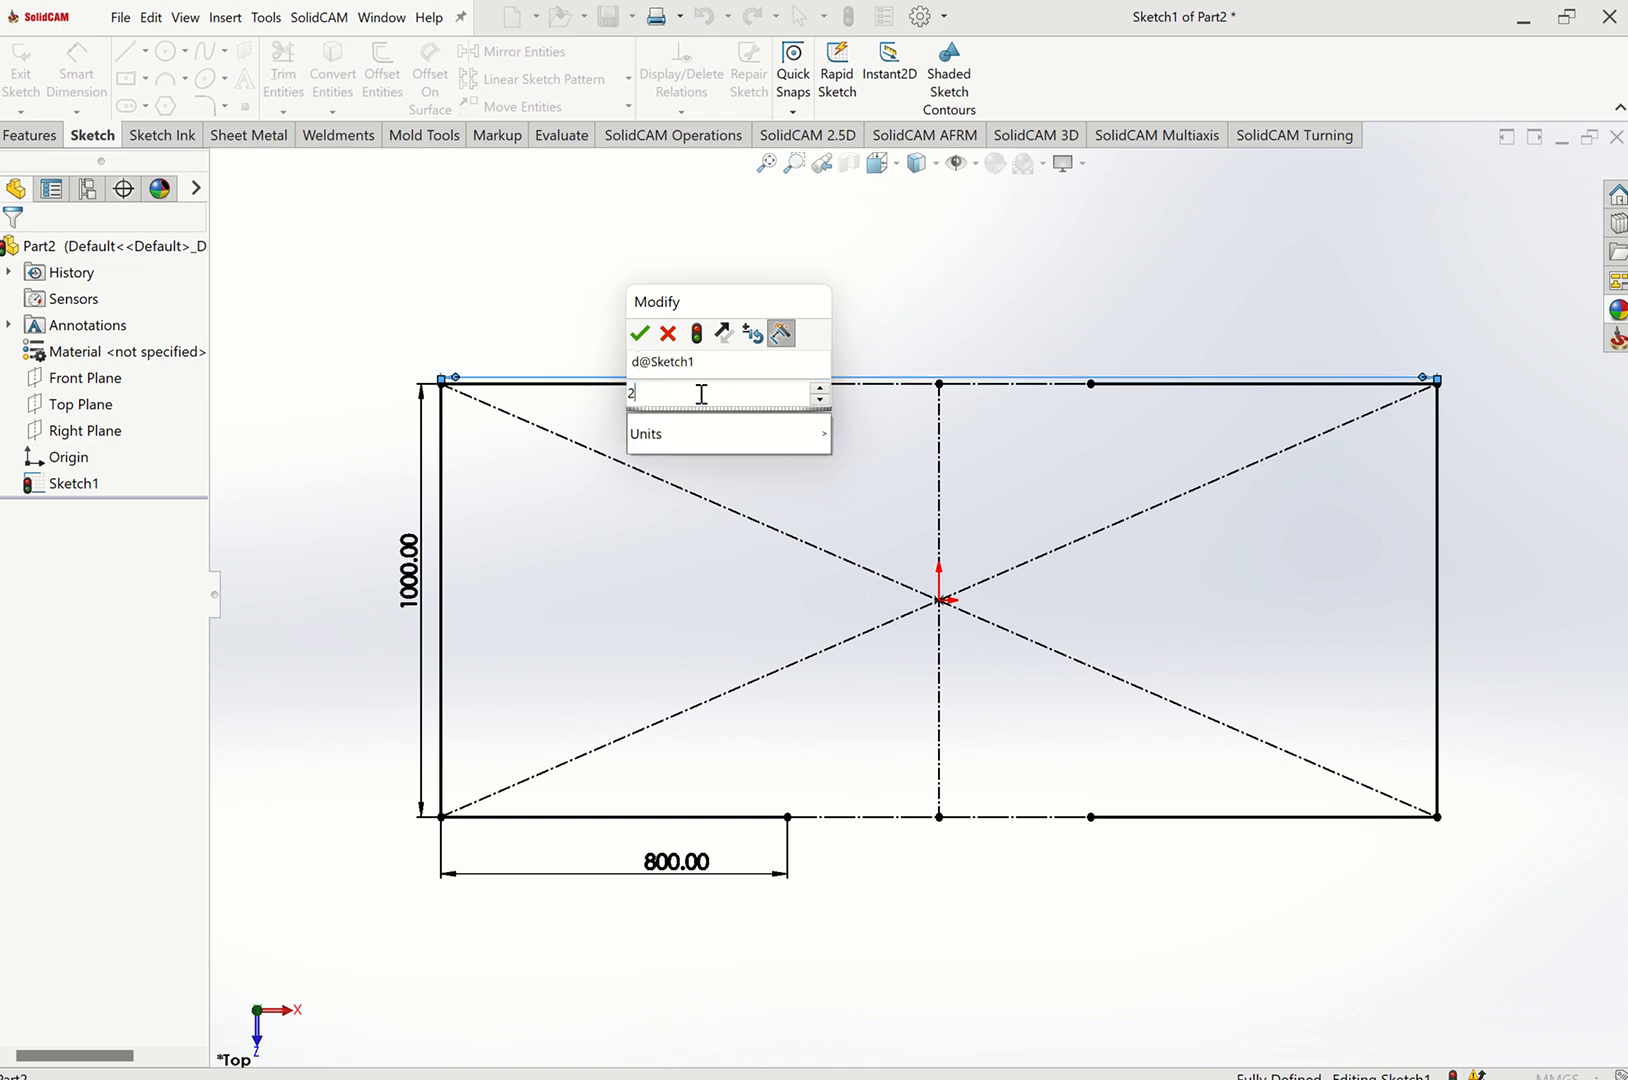
key(Return)
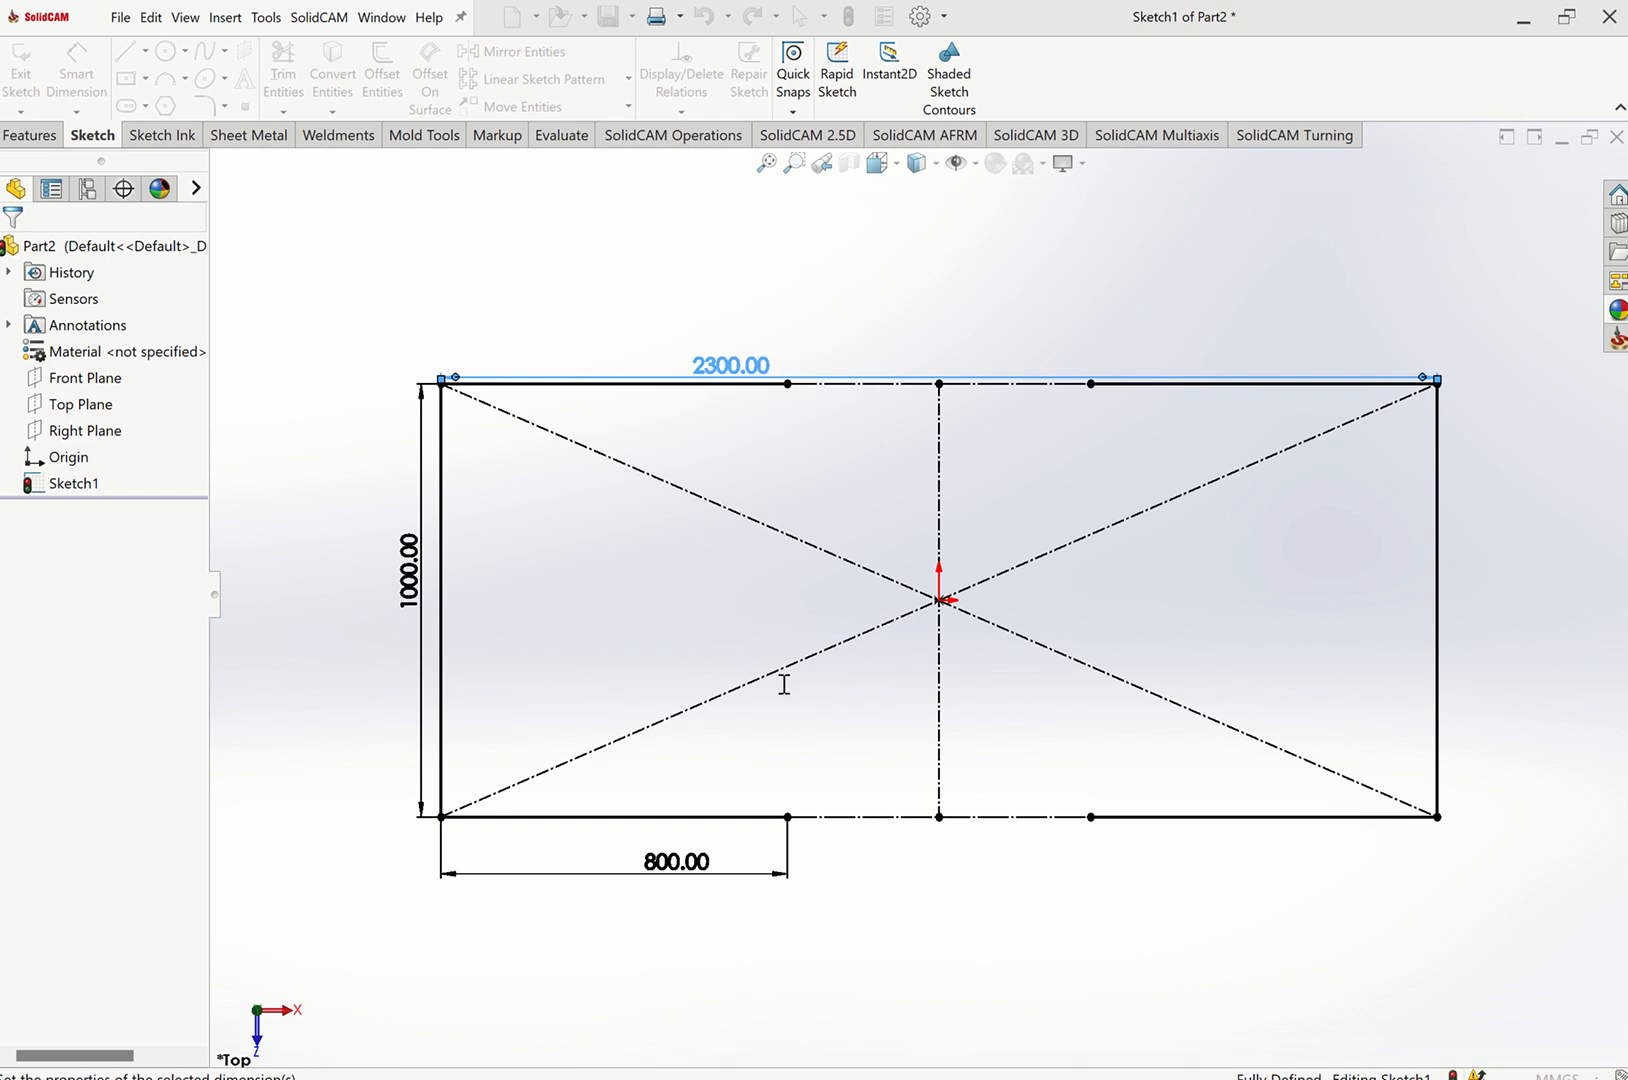
Undo the last dimension edit and delete the 800 mm dimension on the bottom line.
click(643, 854)
key(ctrl+z)
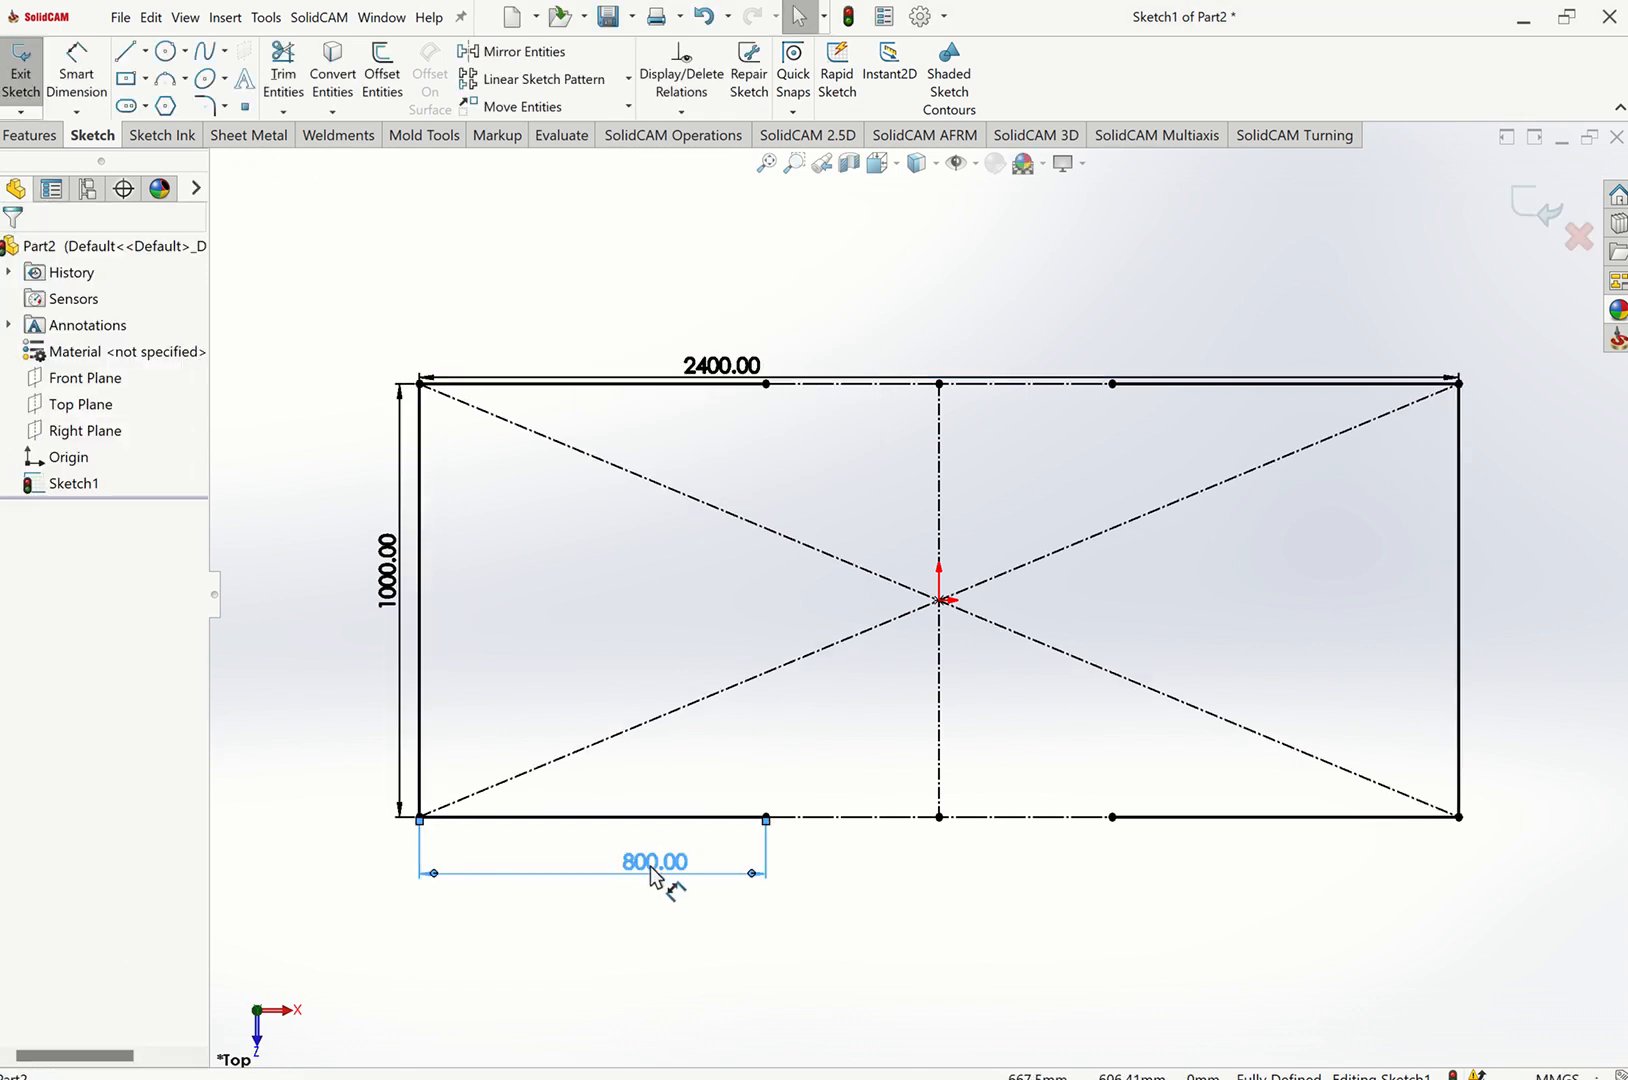
key(Delete)
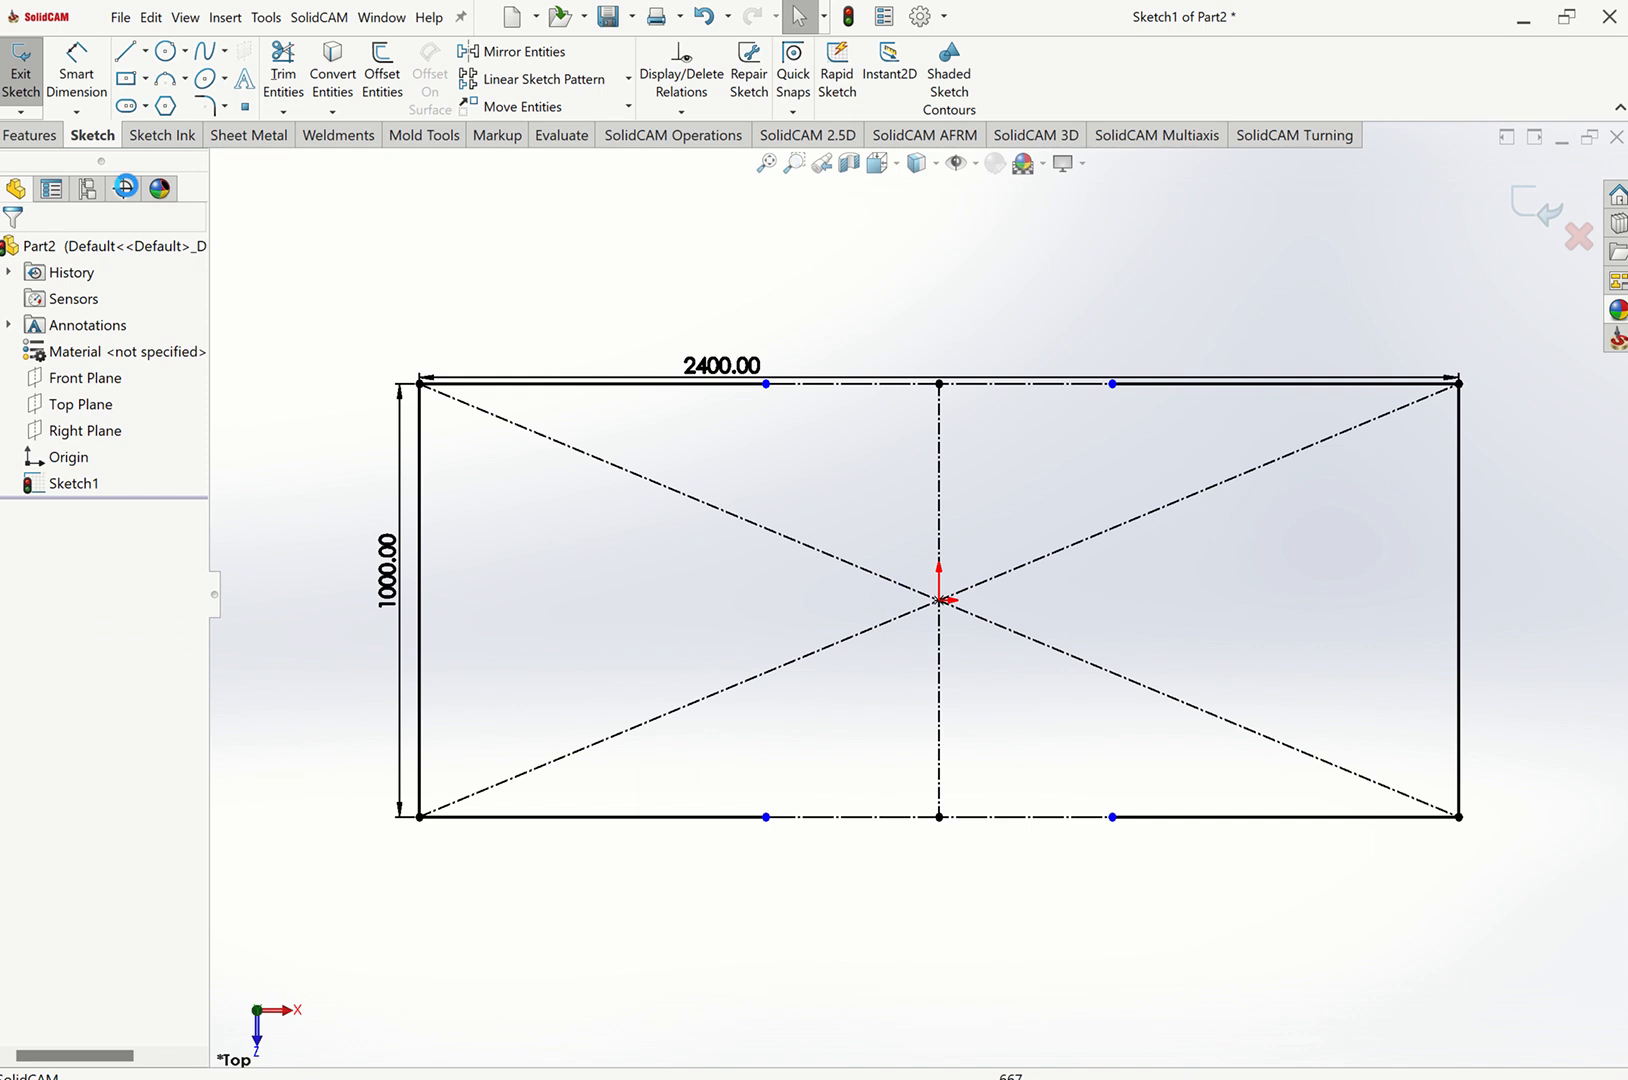
Dimension the bottom line's left segment with the equation "d@Sketch1"/3, linked to the overall length dimension.
click(86, 88)
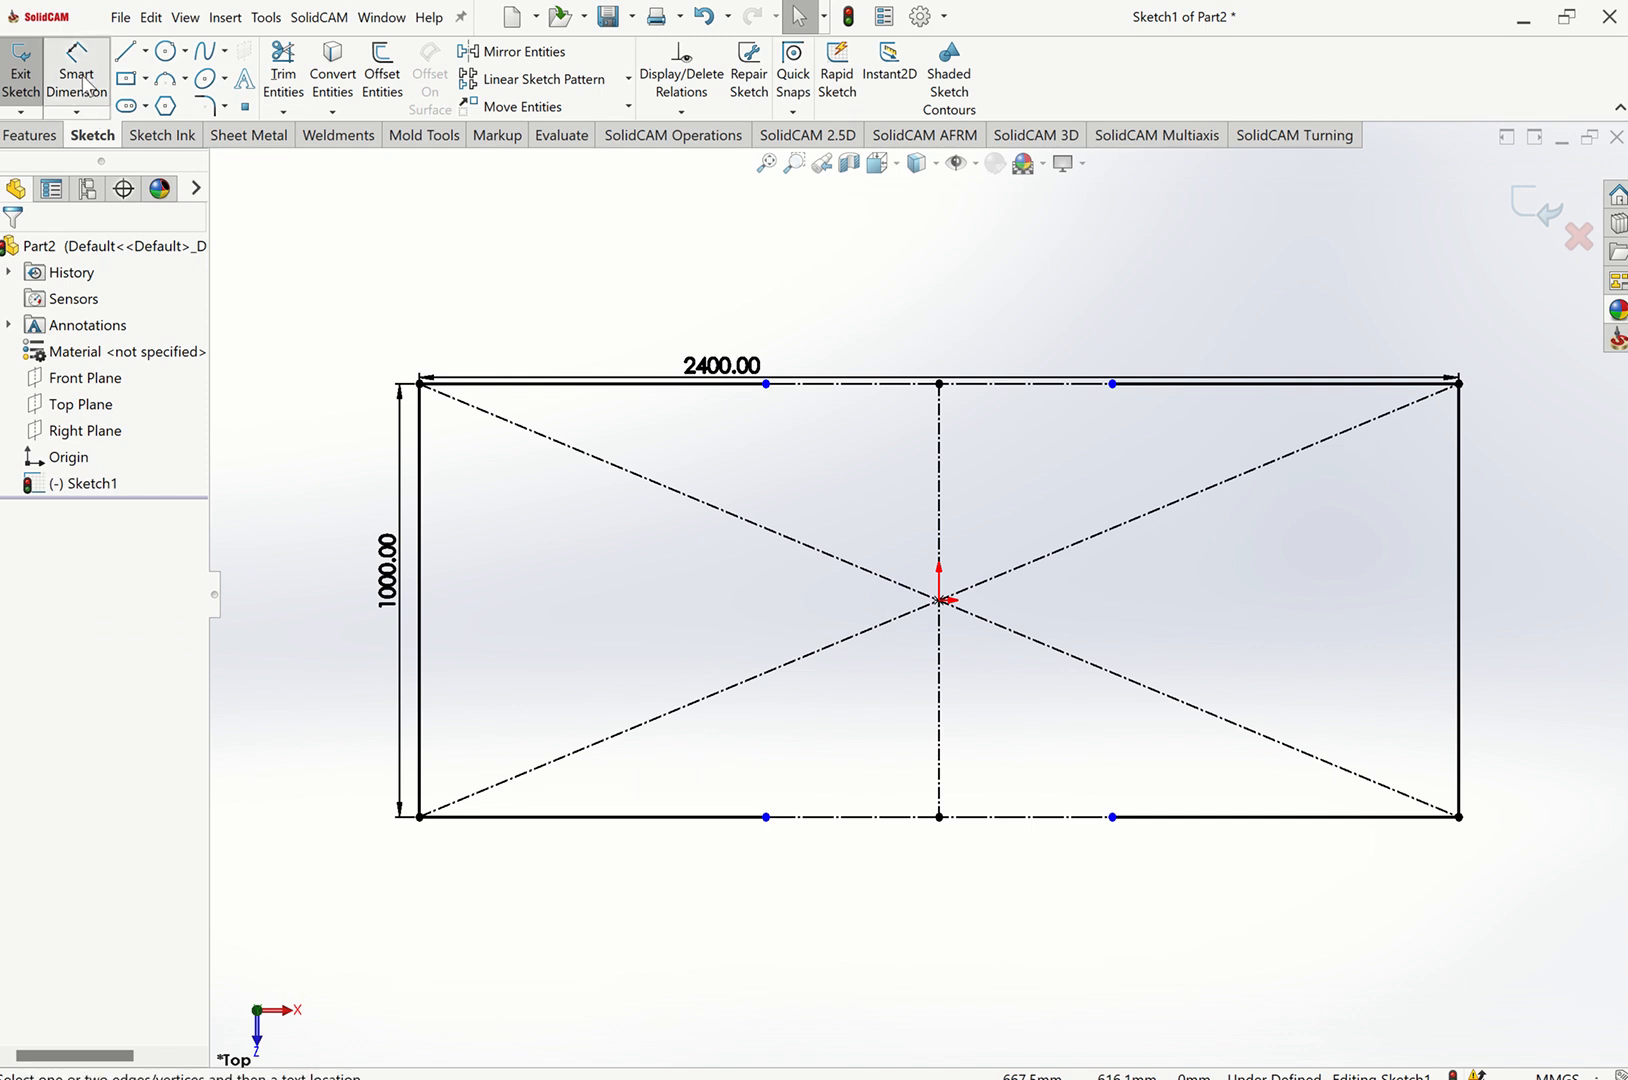
click(645, 818)
click(636, 877)
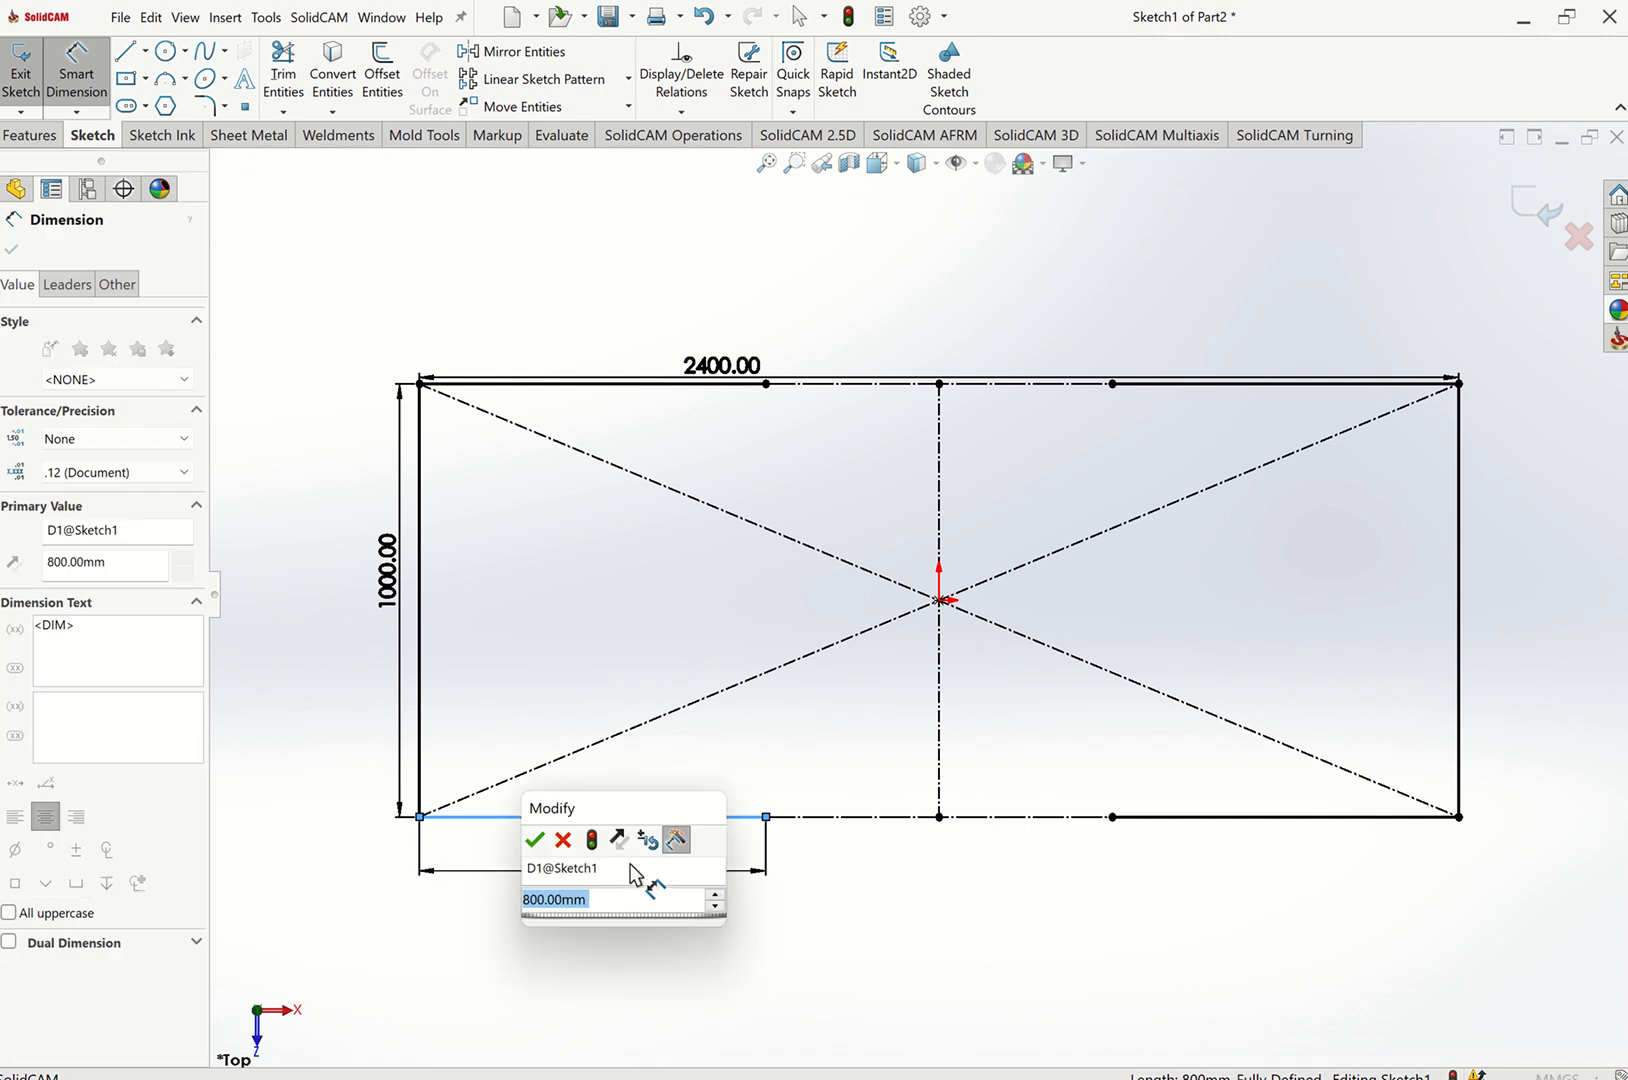
text(=)
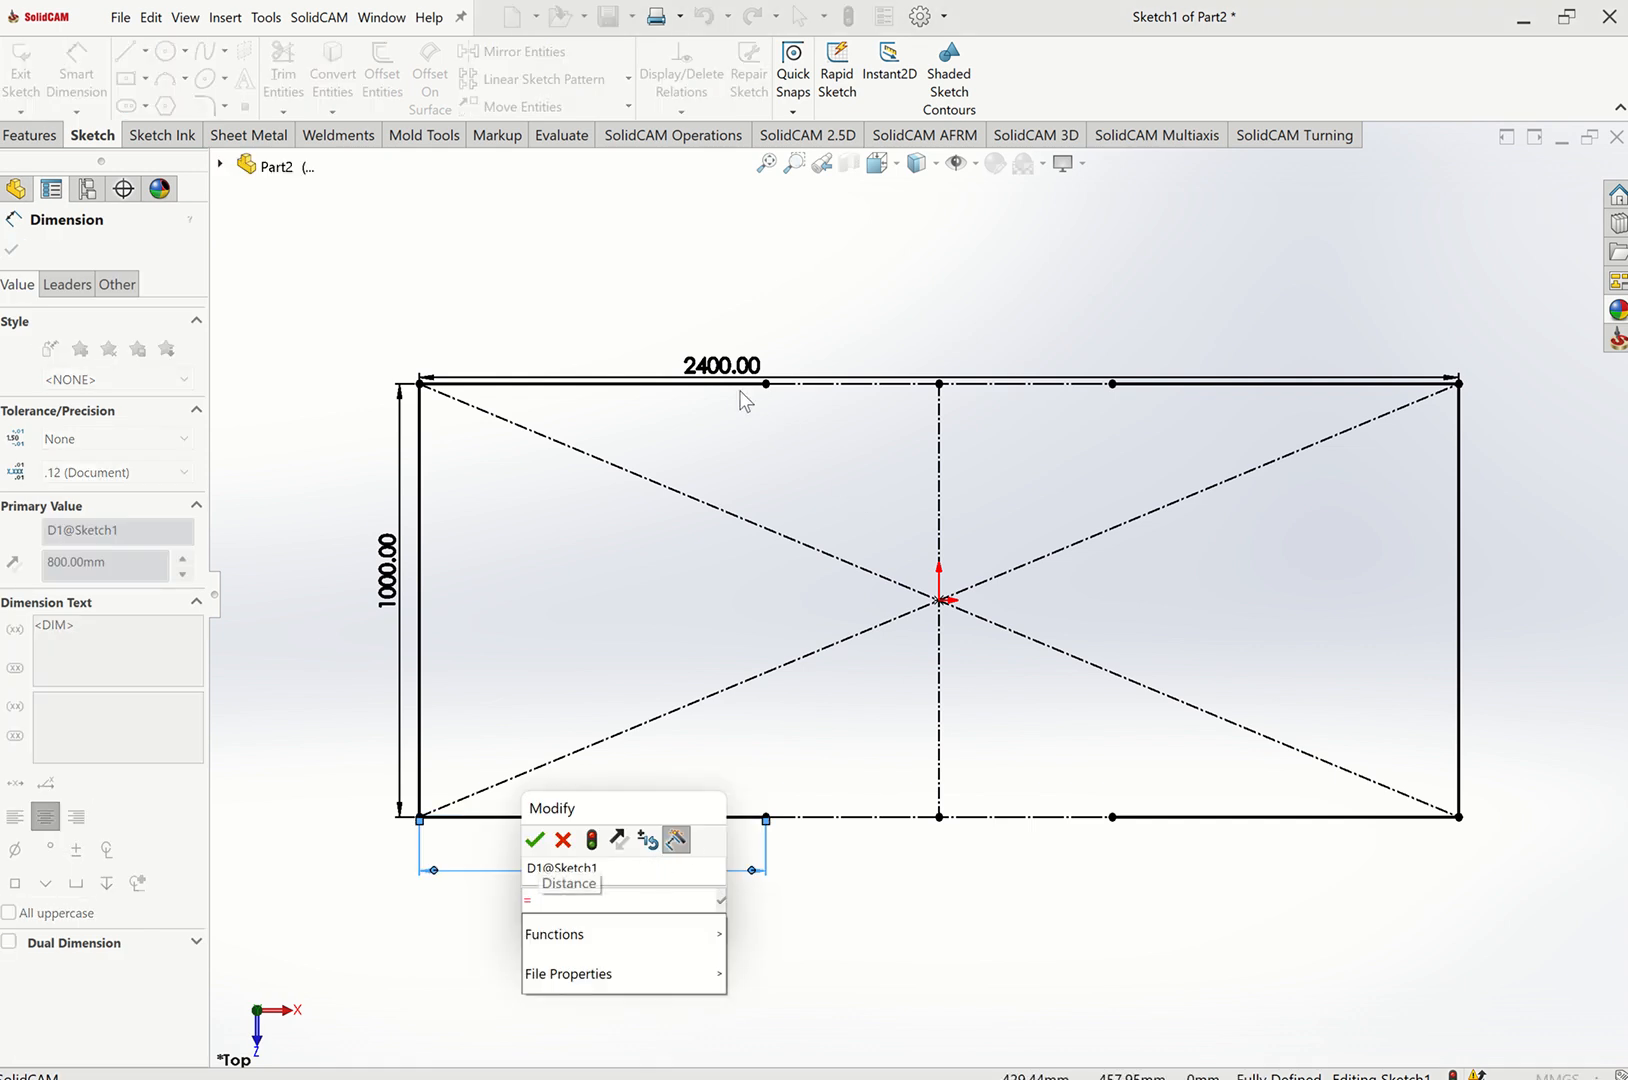
click(722, 367)
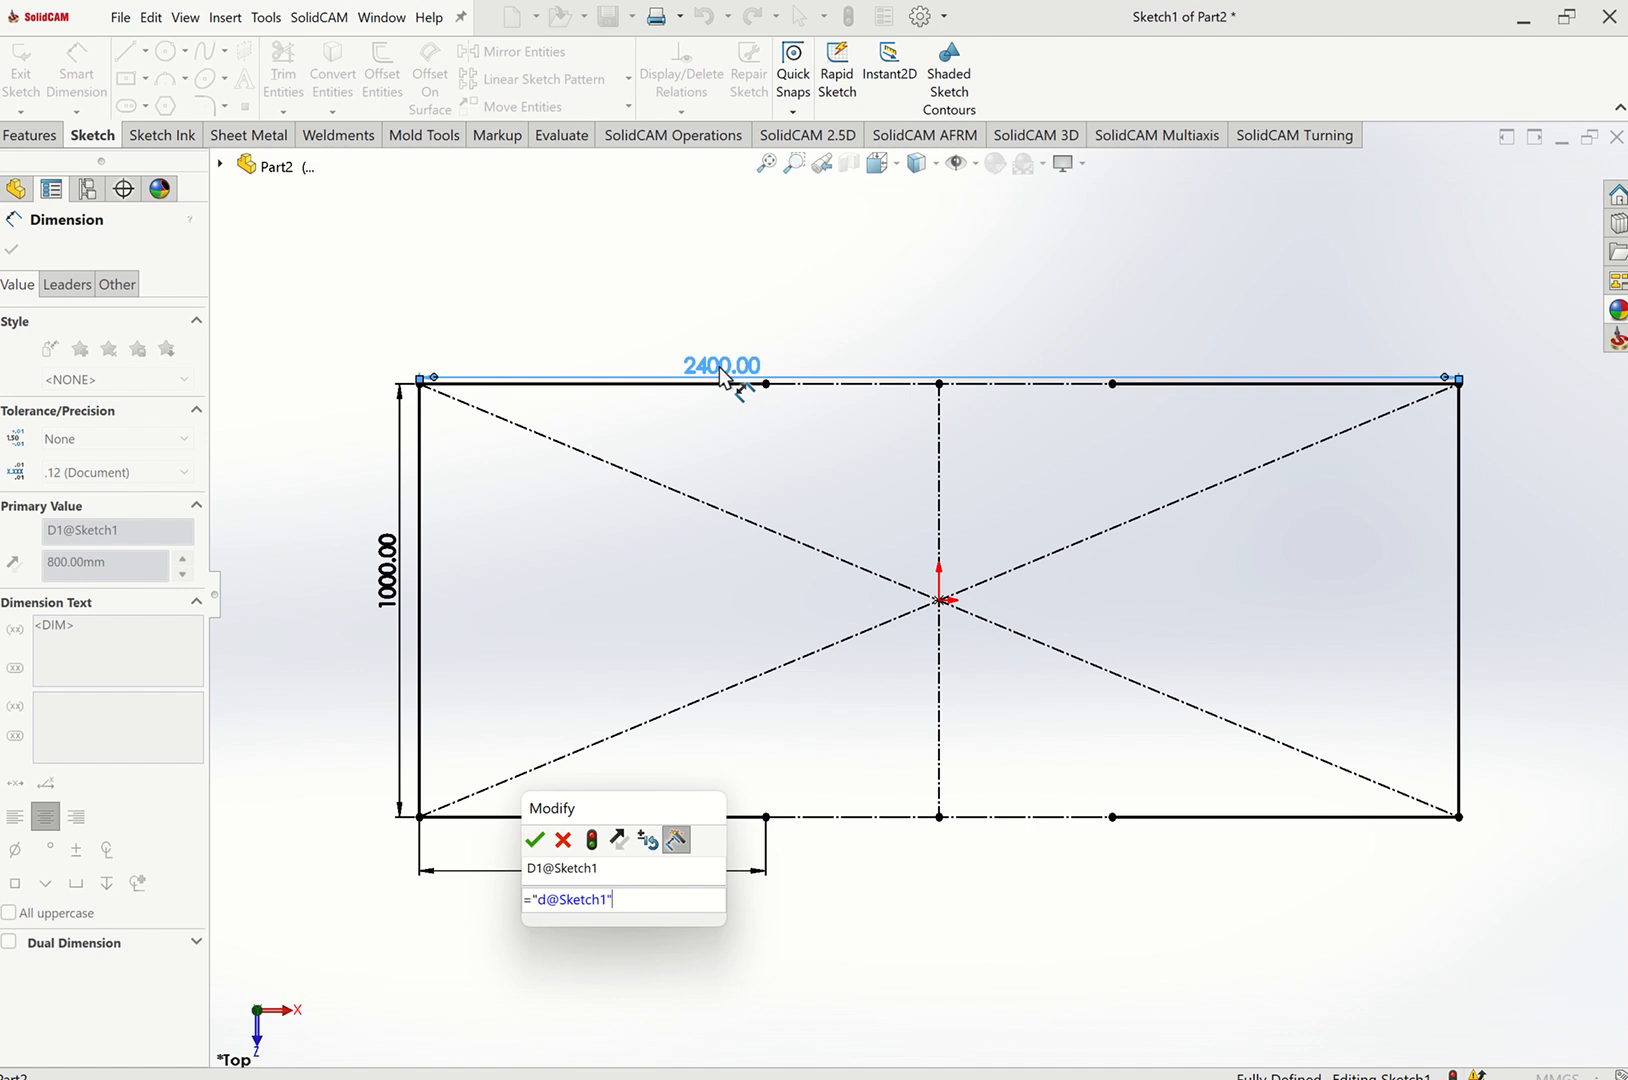
text(/3)
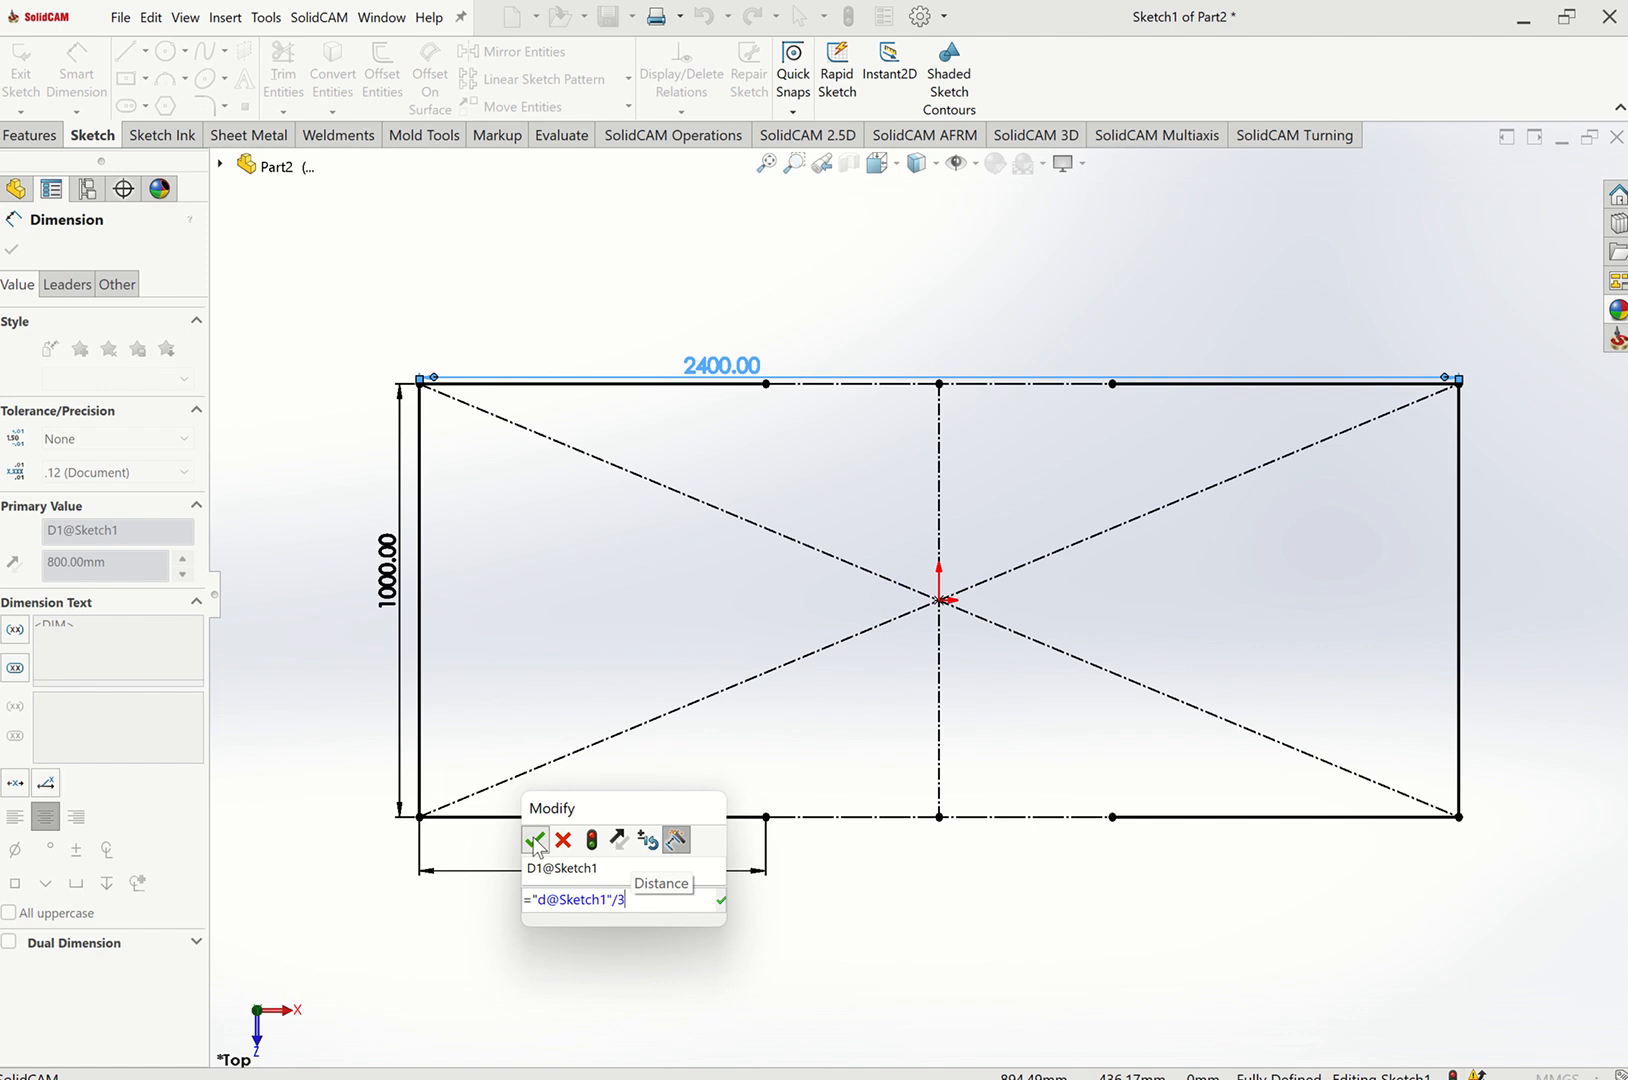
click(536, 841)
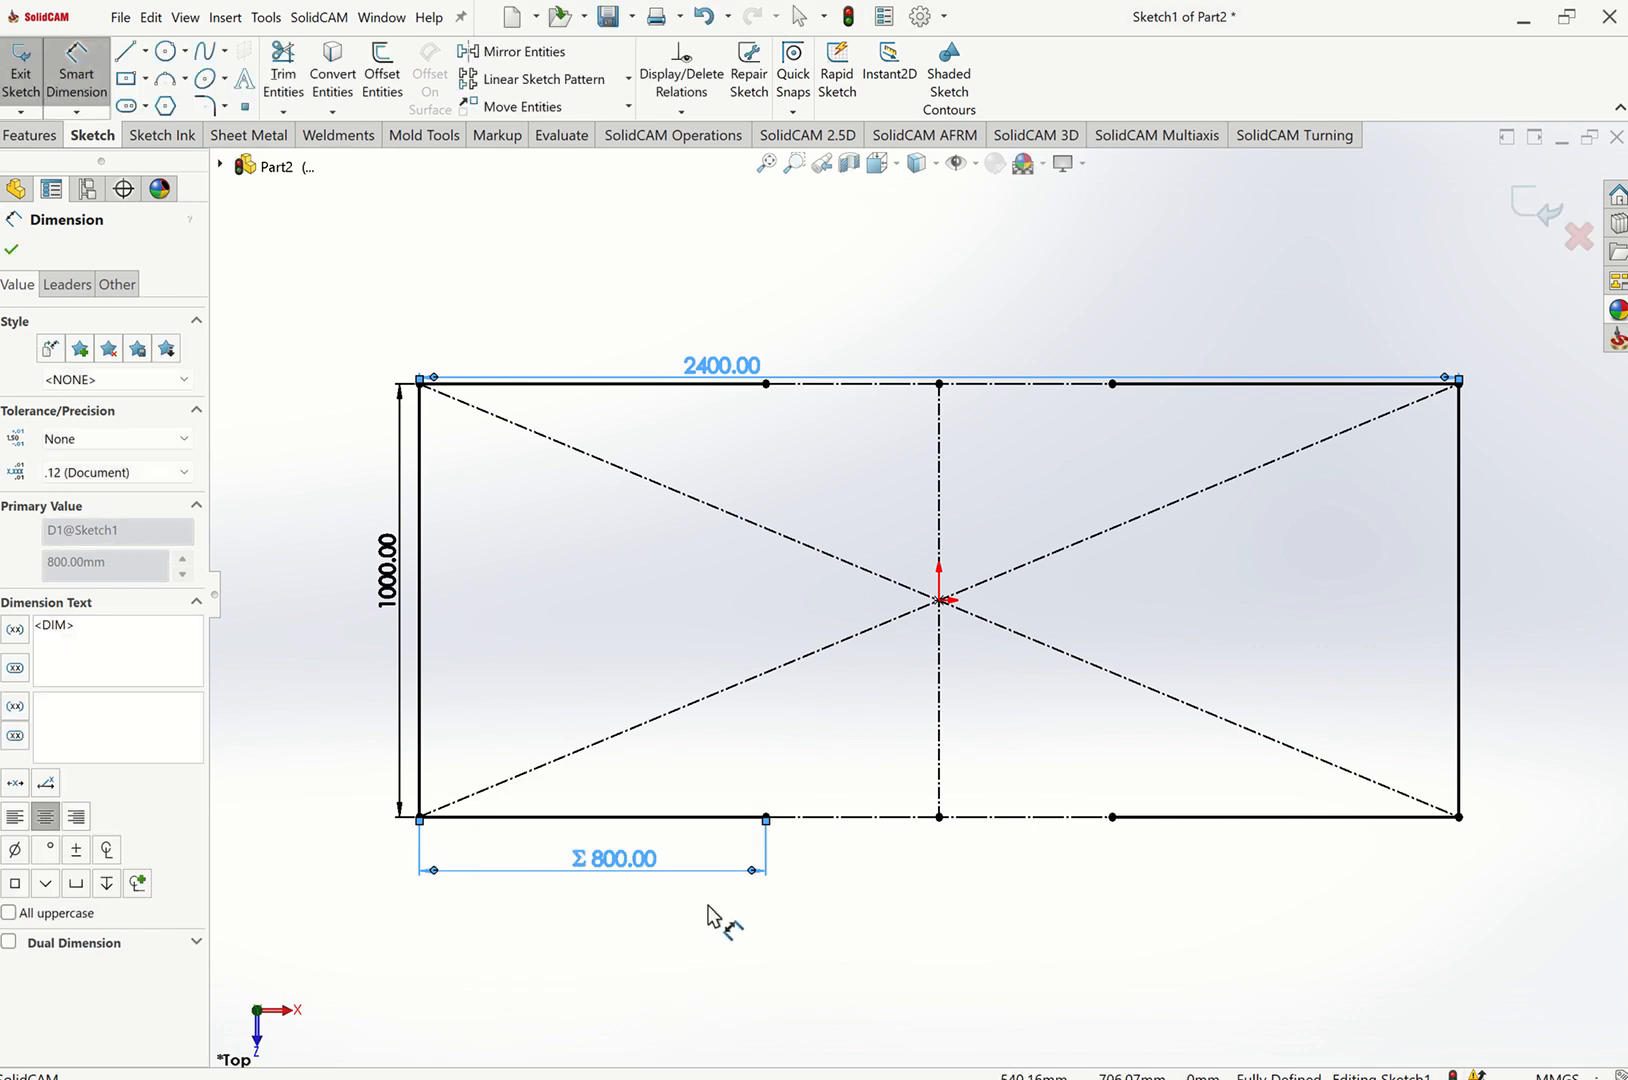
key(Escape)
key(Escape)
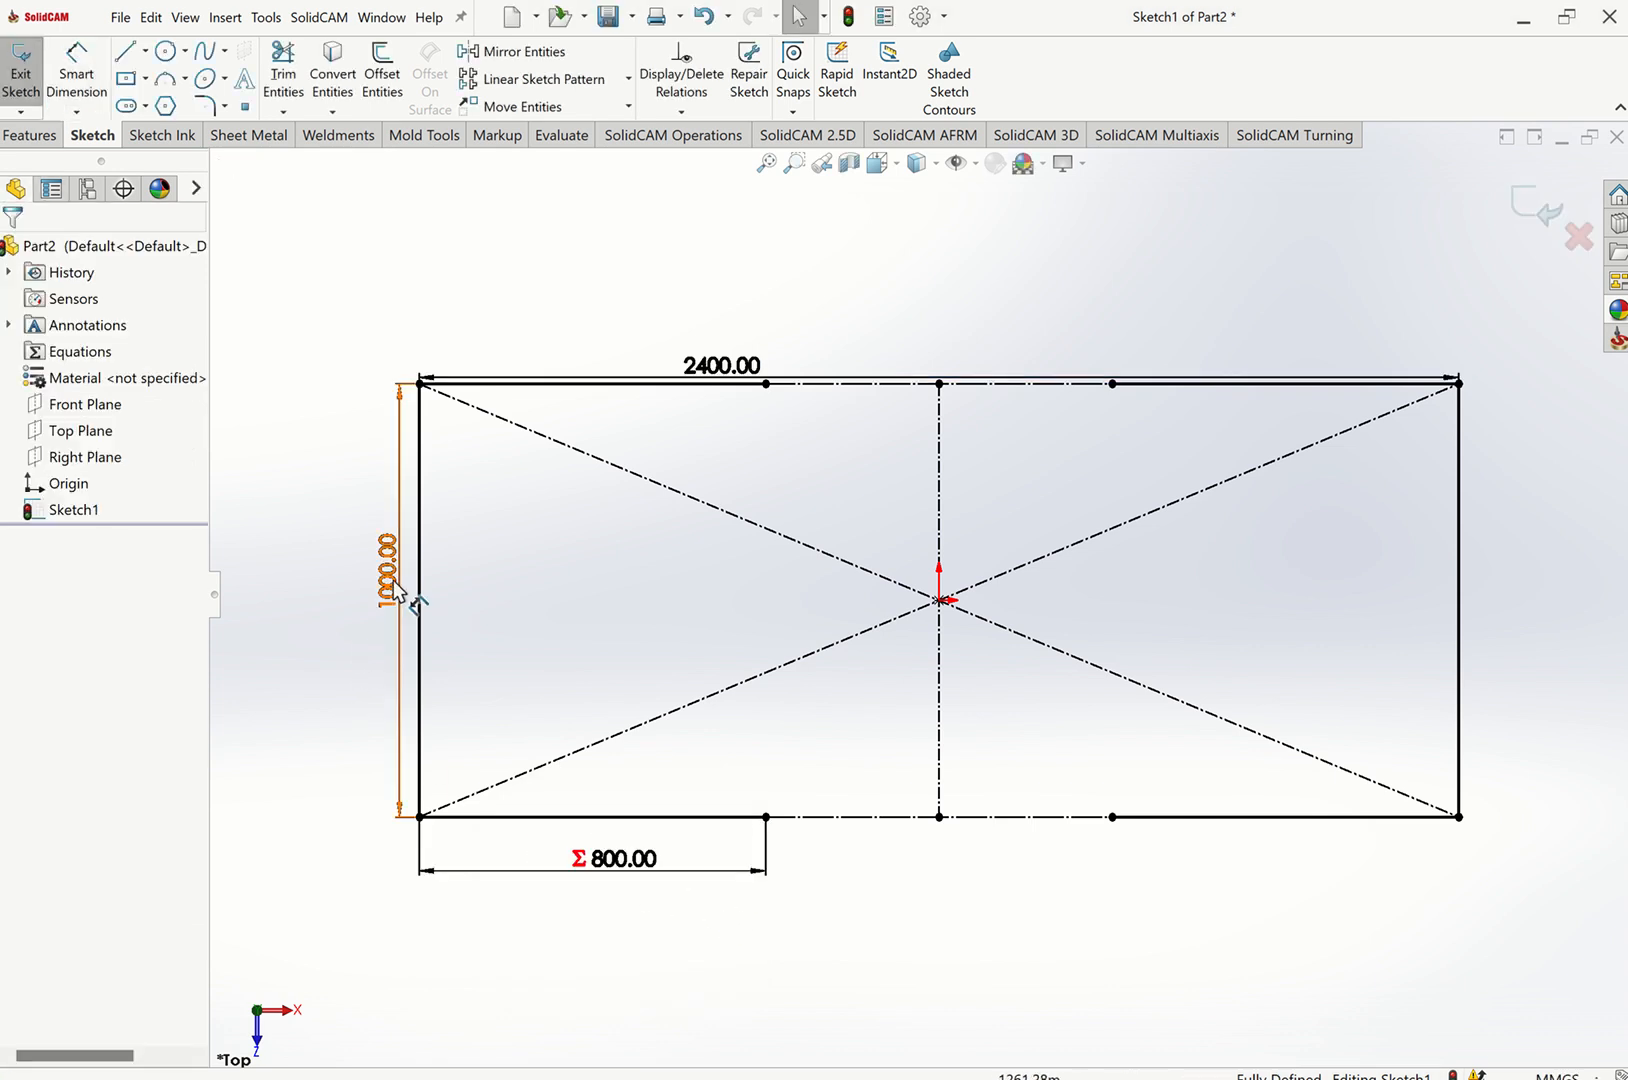
Replace the left edge's 1000 mm dimension with a new one driven by the equation "D1@Sketch1"+200.
click(398, 590)
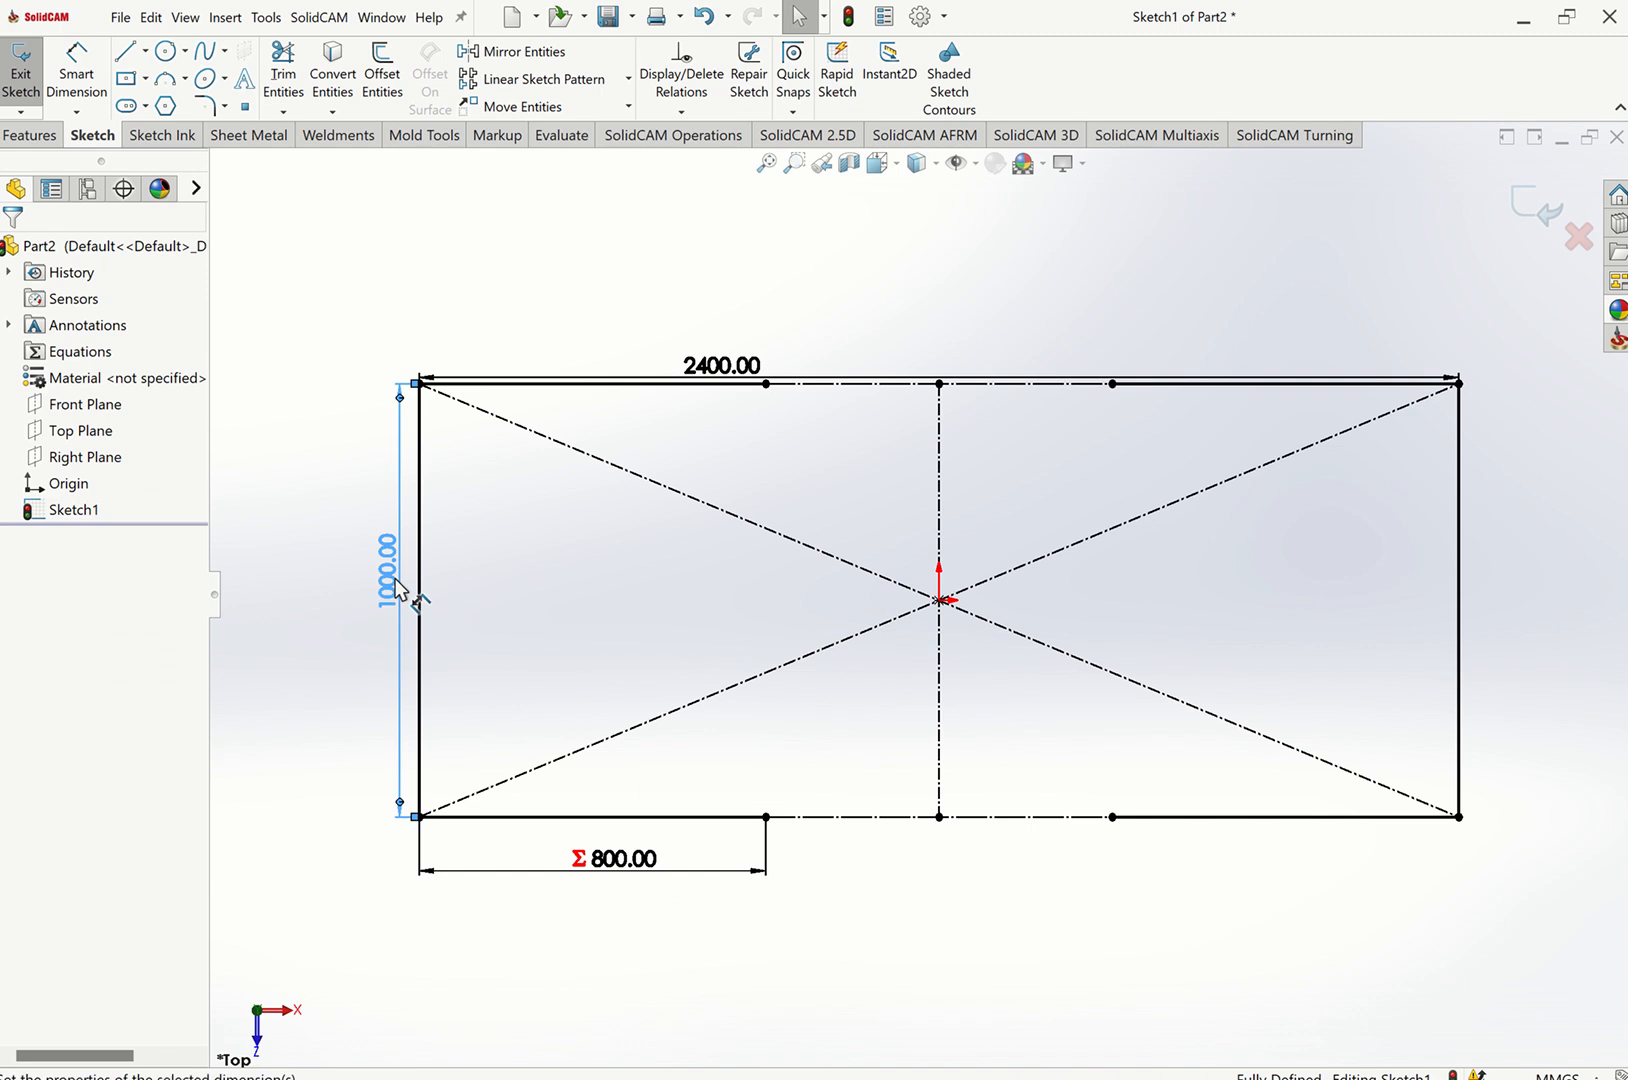
key(Delete)
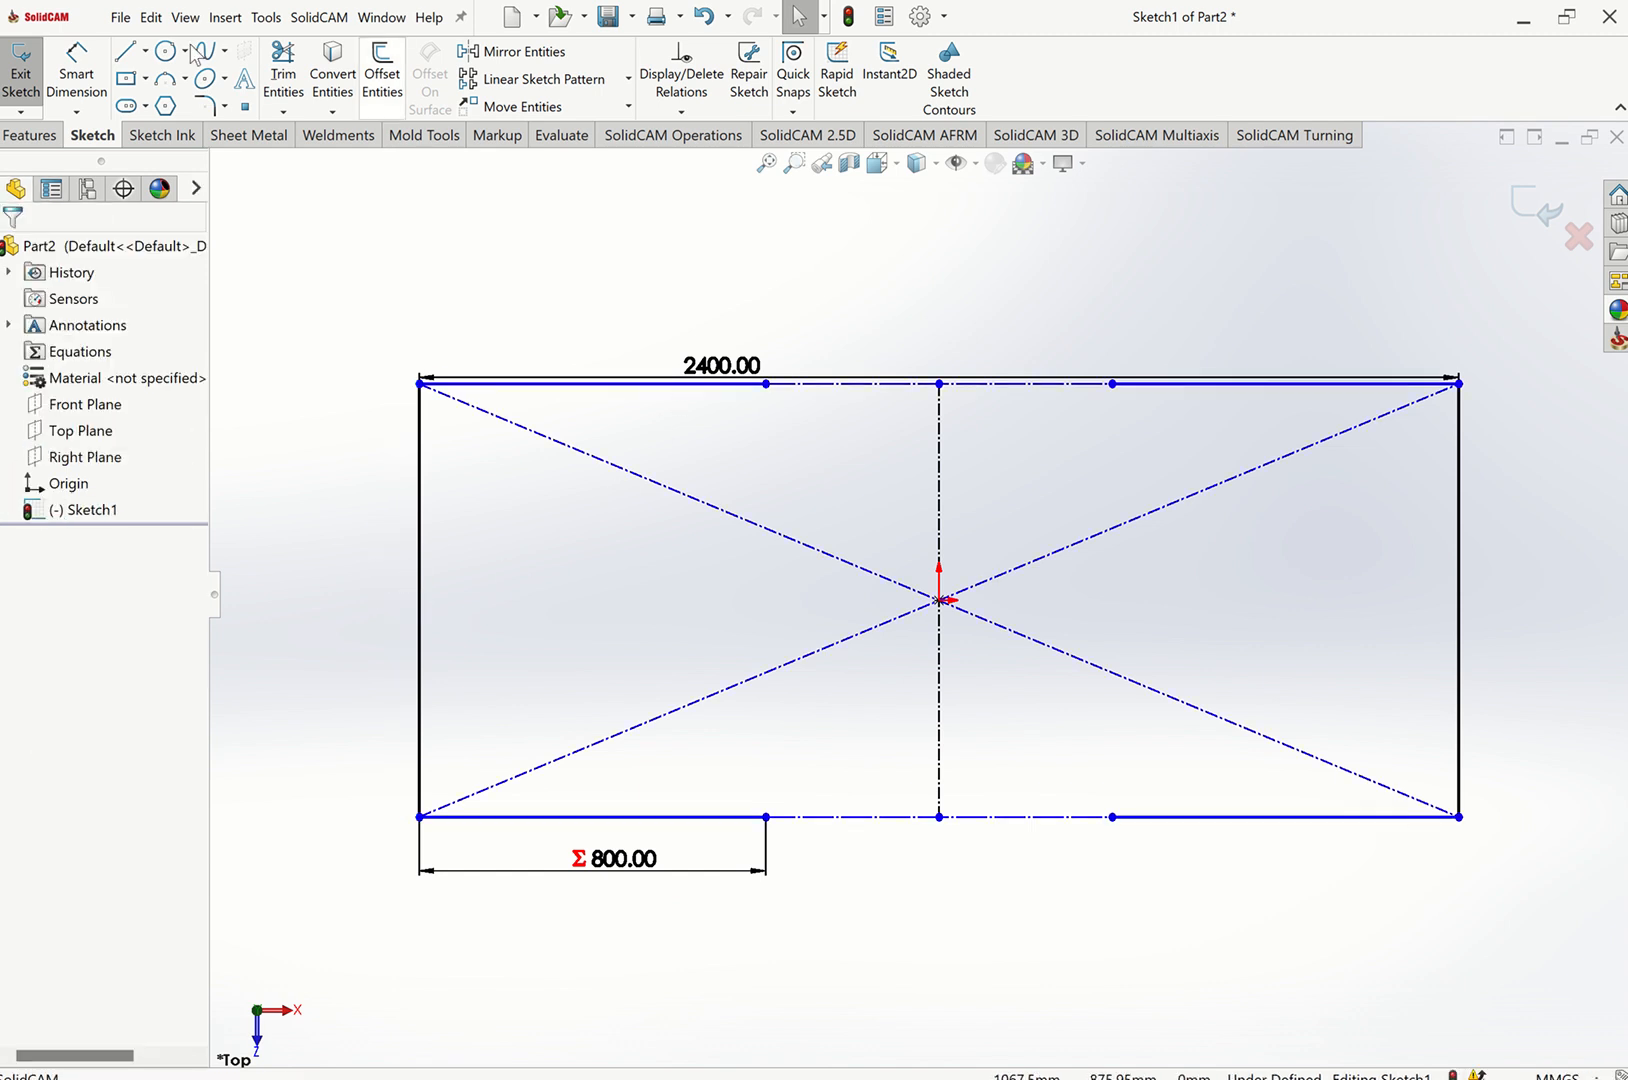
click(76, 72)
click(417, 520)
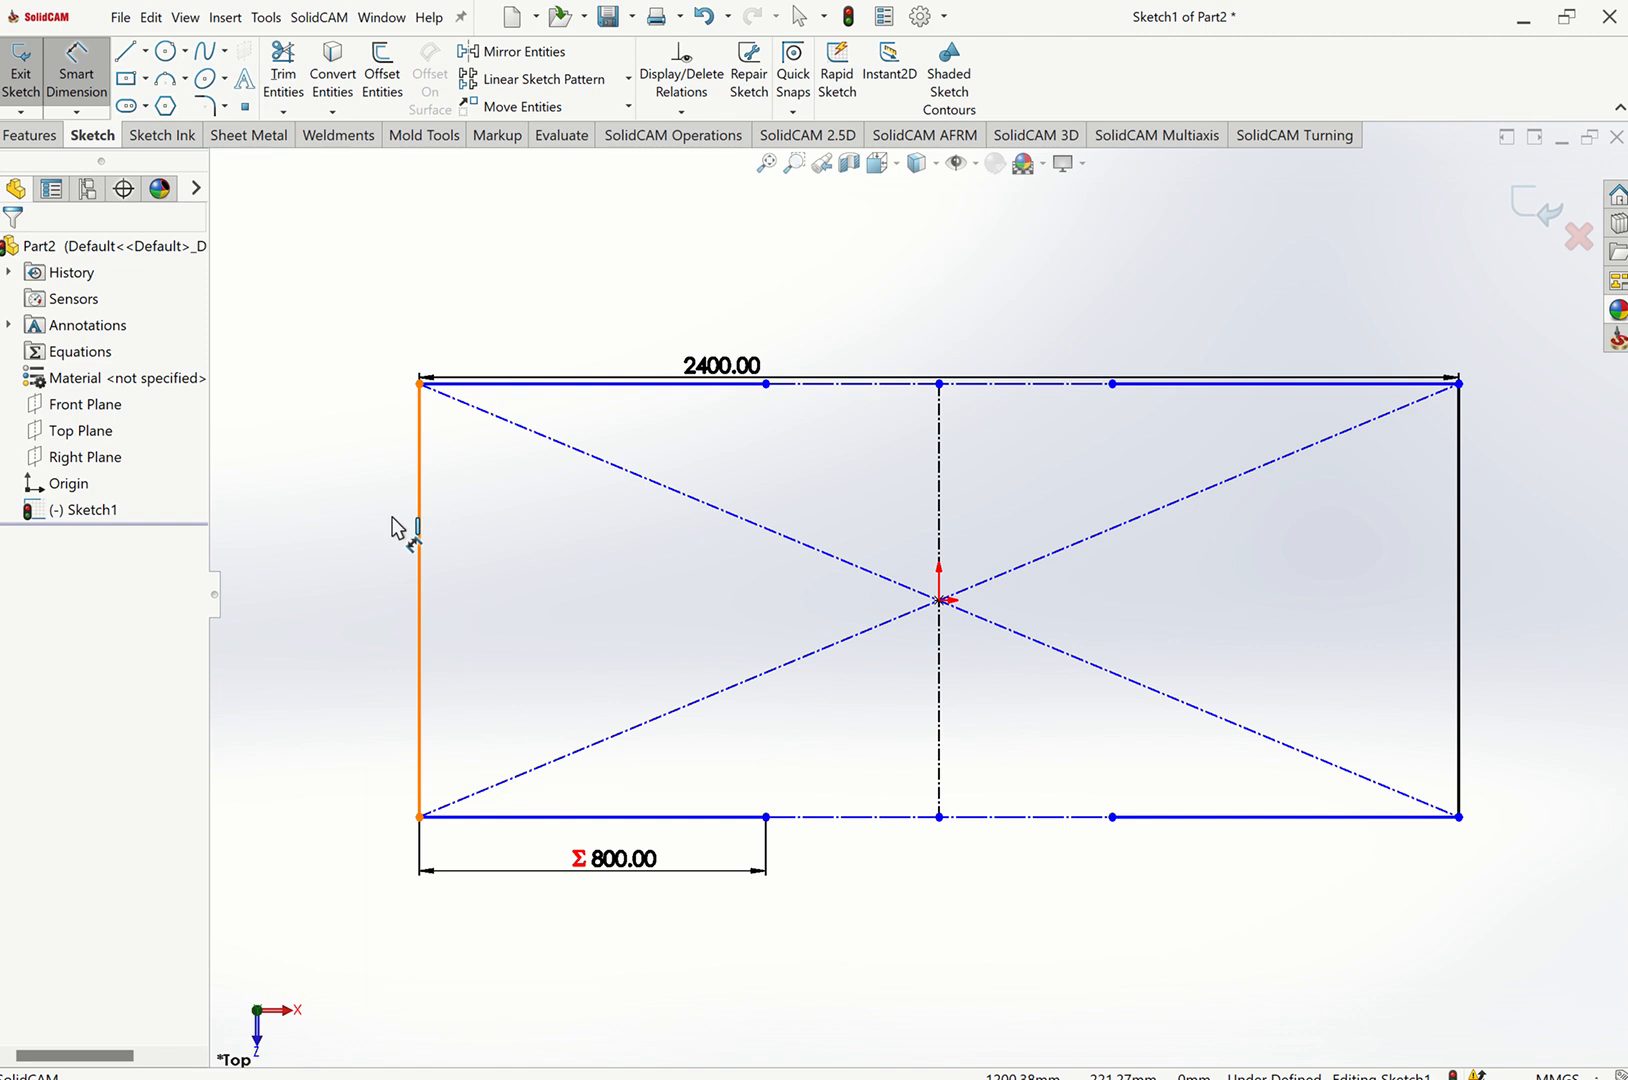
click(373, 547)
click(373, 547)
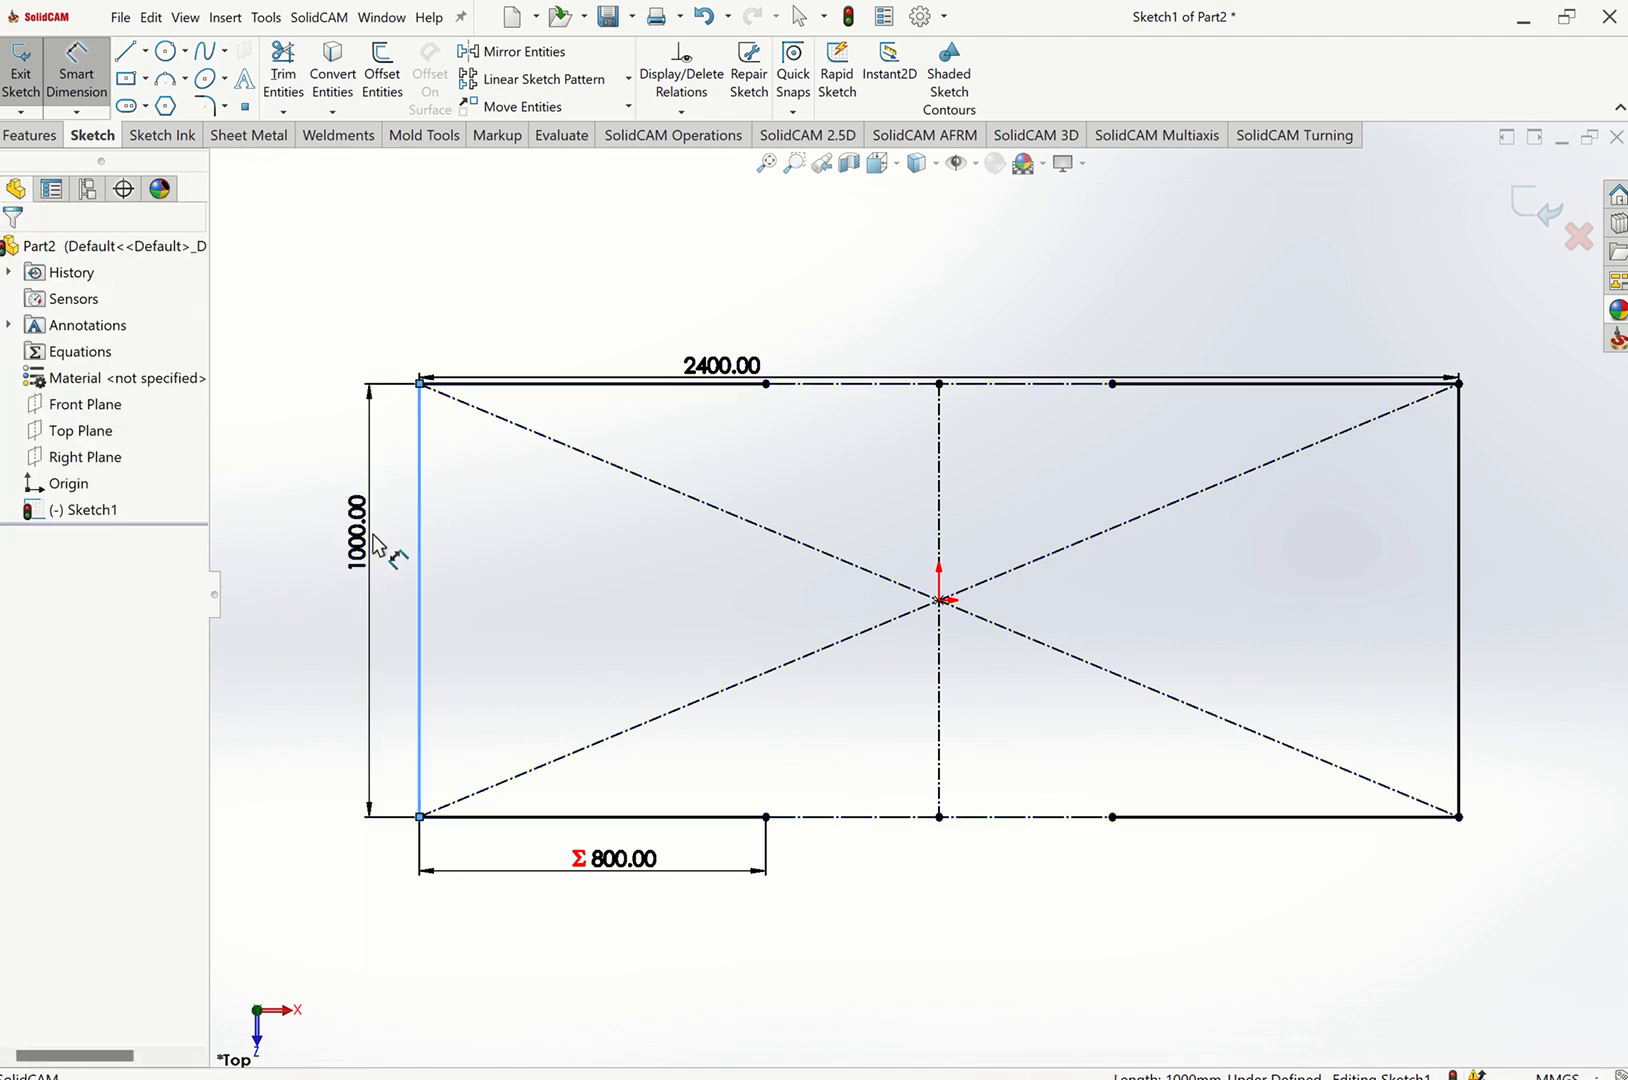
text(=)
mouse_move(340, 636)
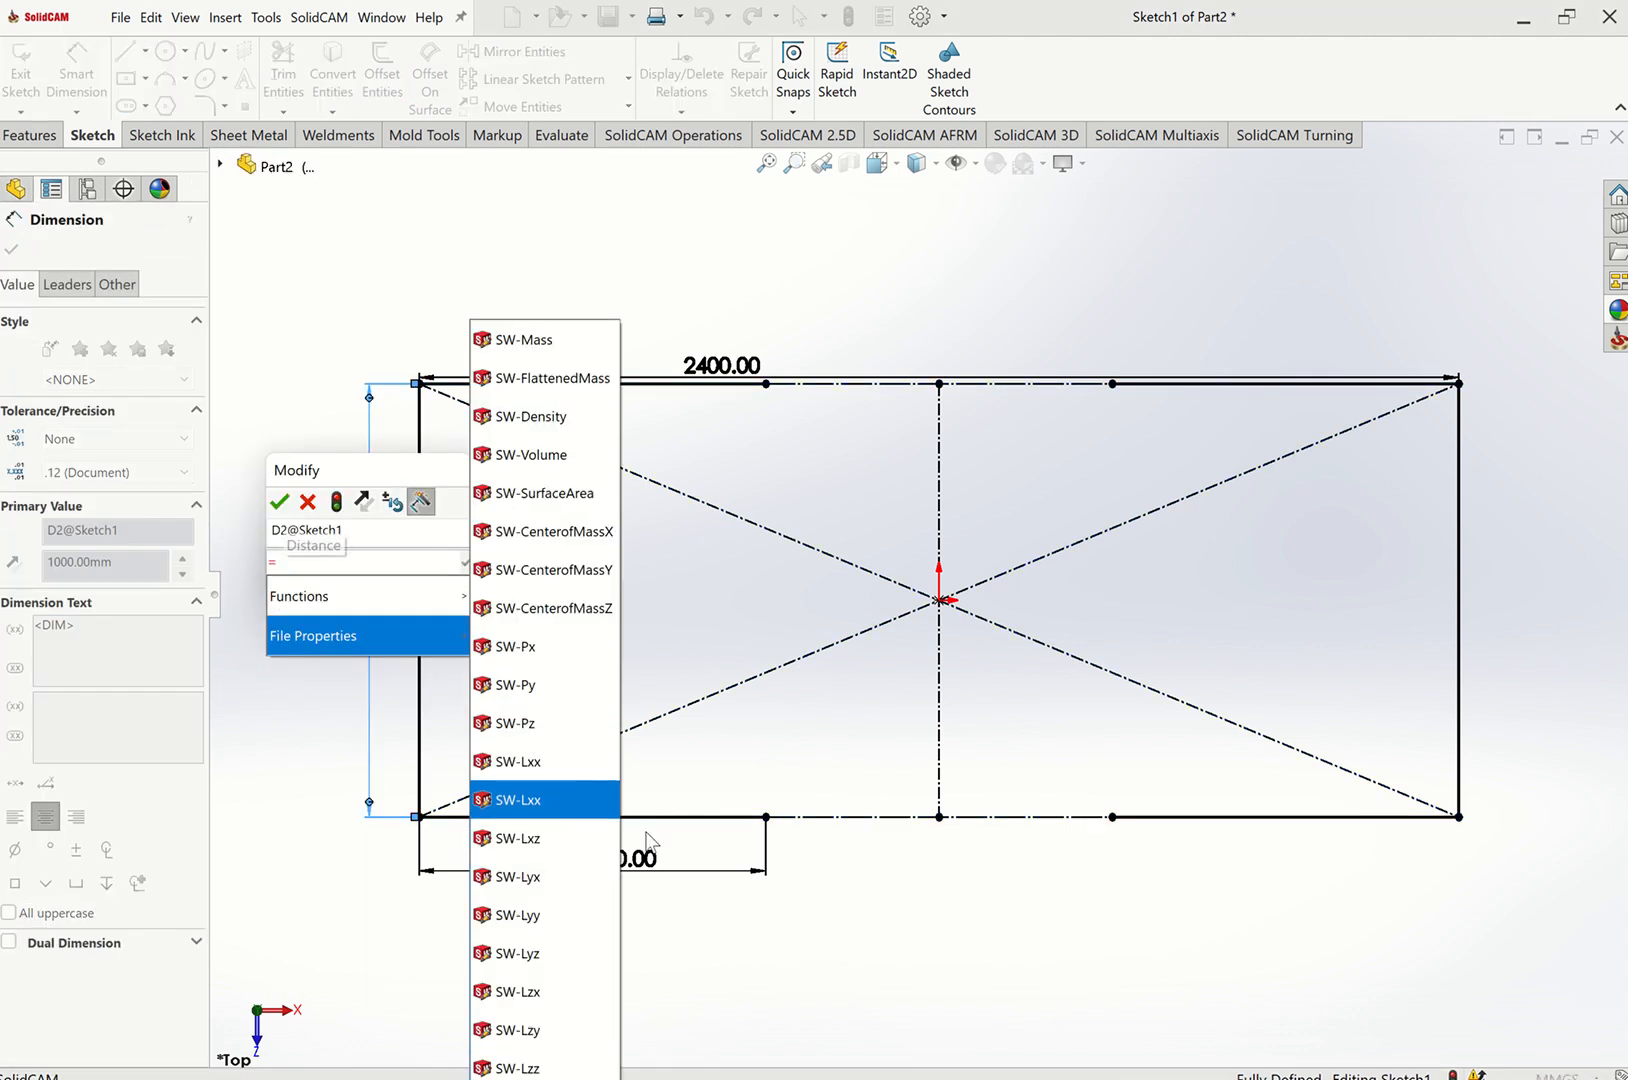
click(645, 858)
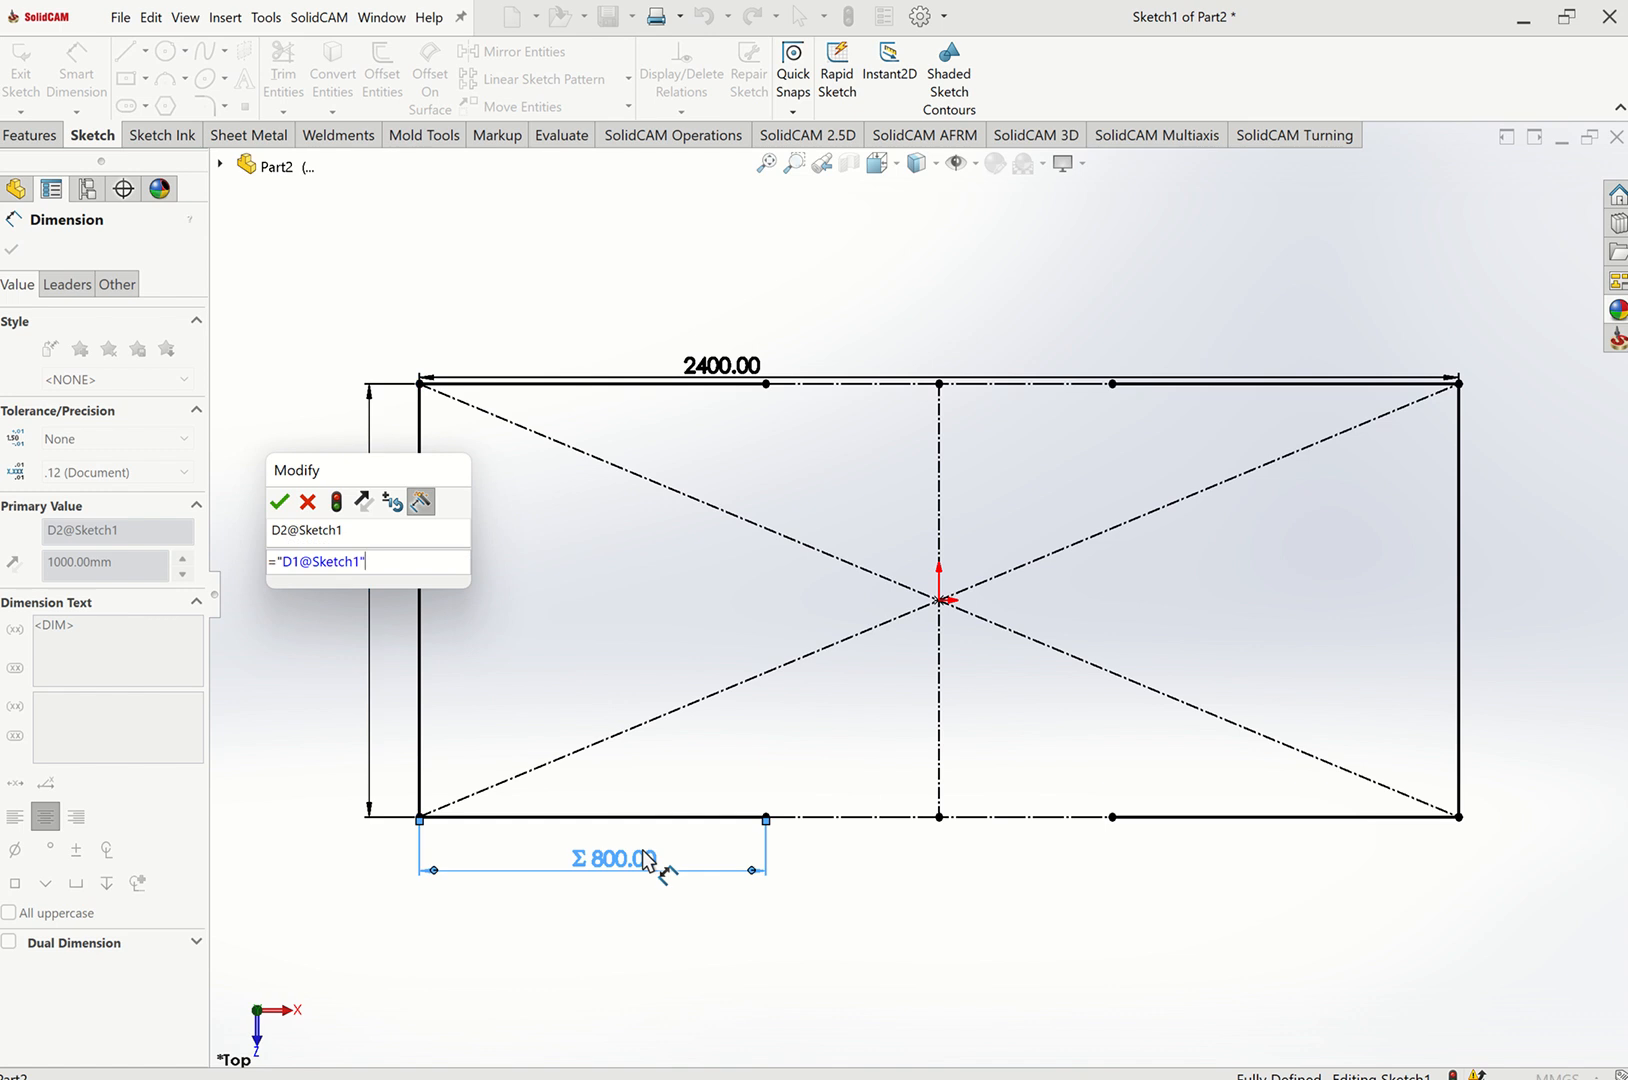
text(+200)
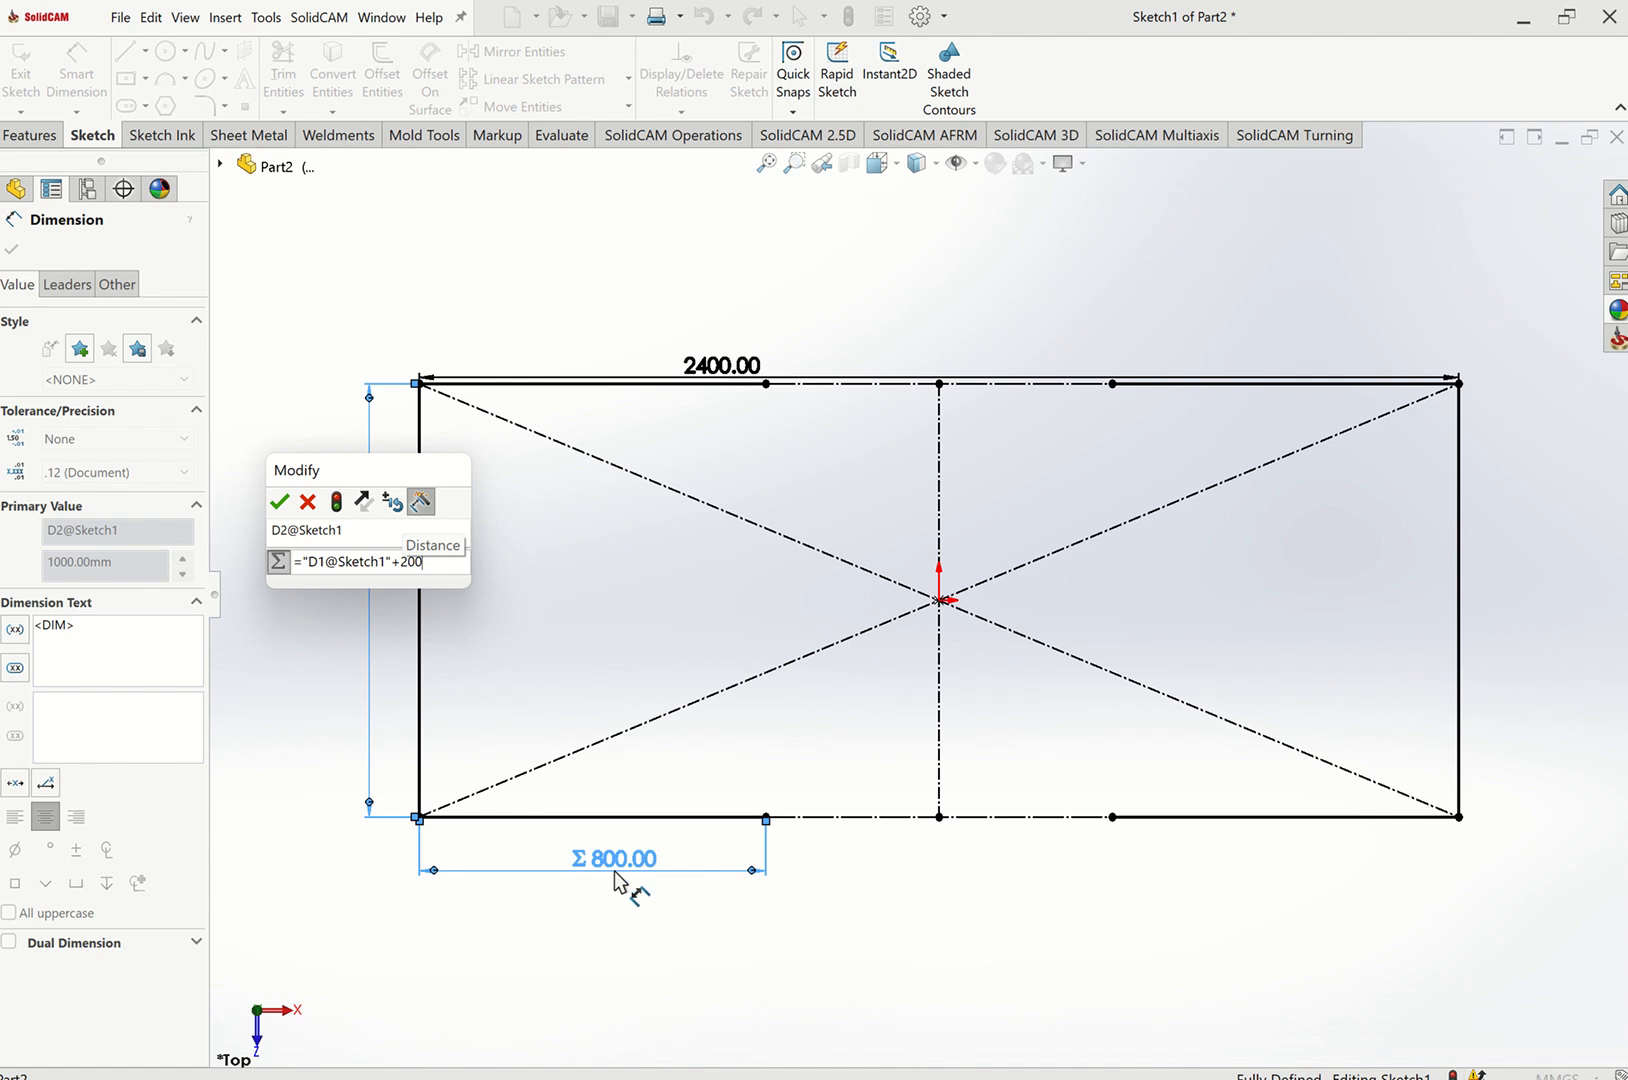
click(279, 502)
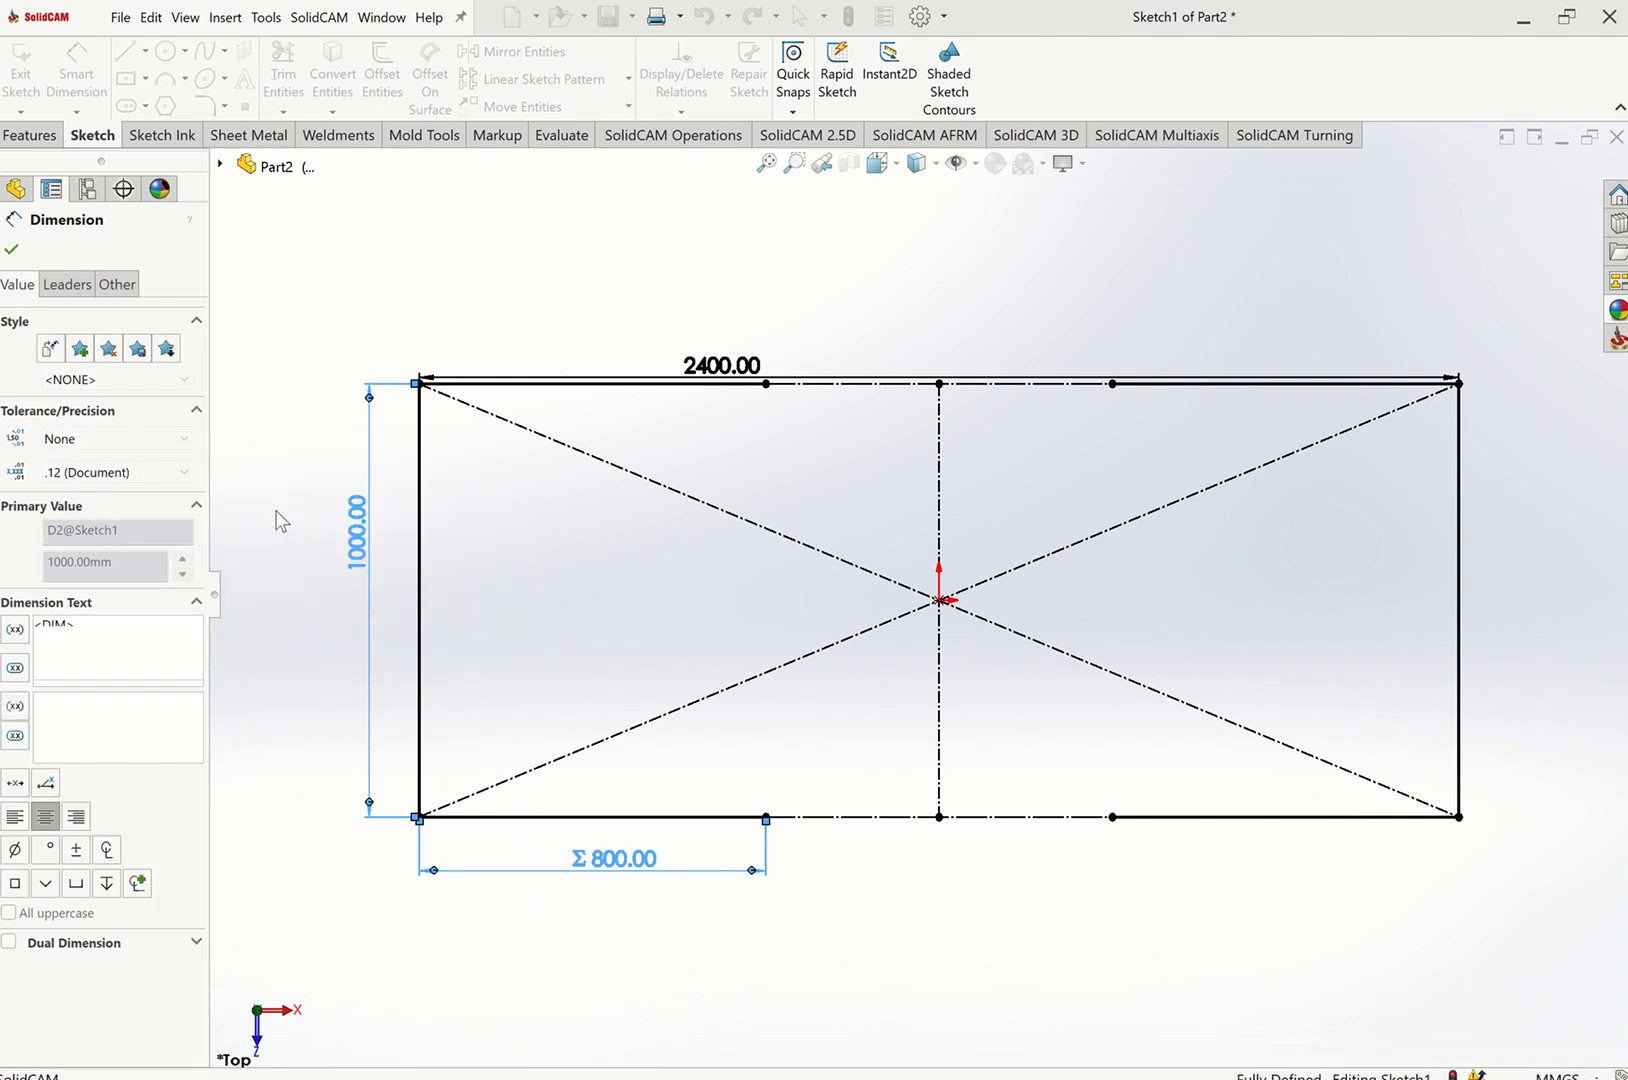
click(309, 527)
key(Escape)
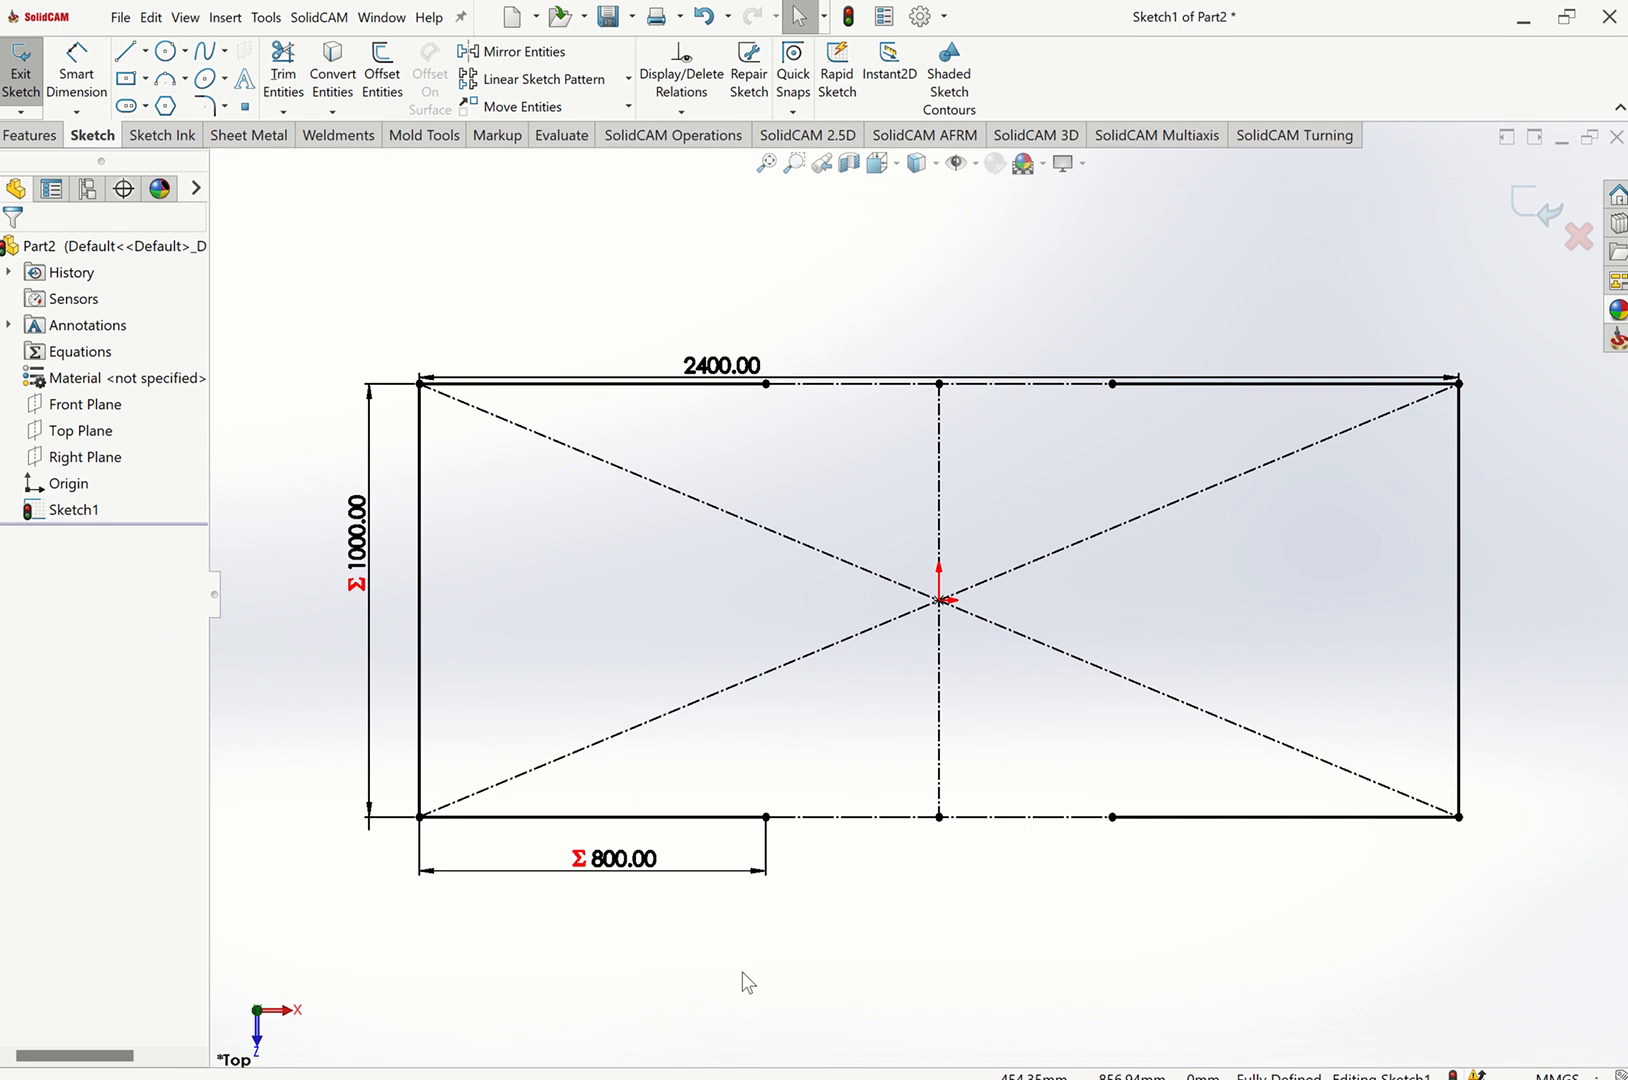
Examine how the Front Plane sits relative to the layout sketch in isometric, front and right views.
key(ctrl+7)
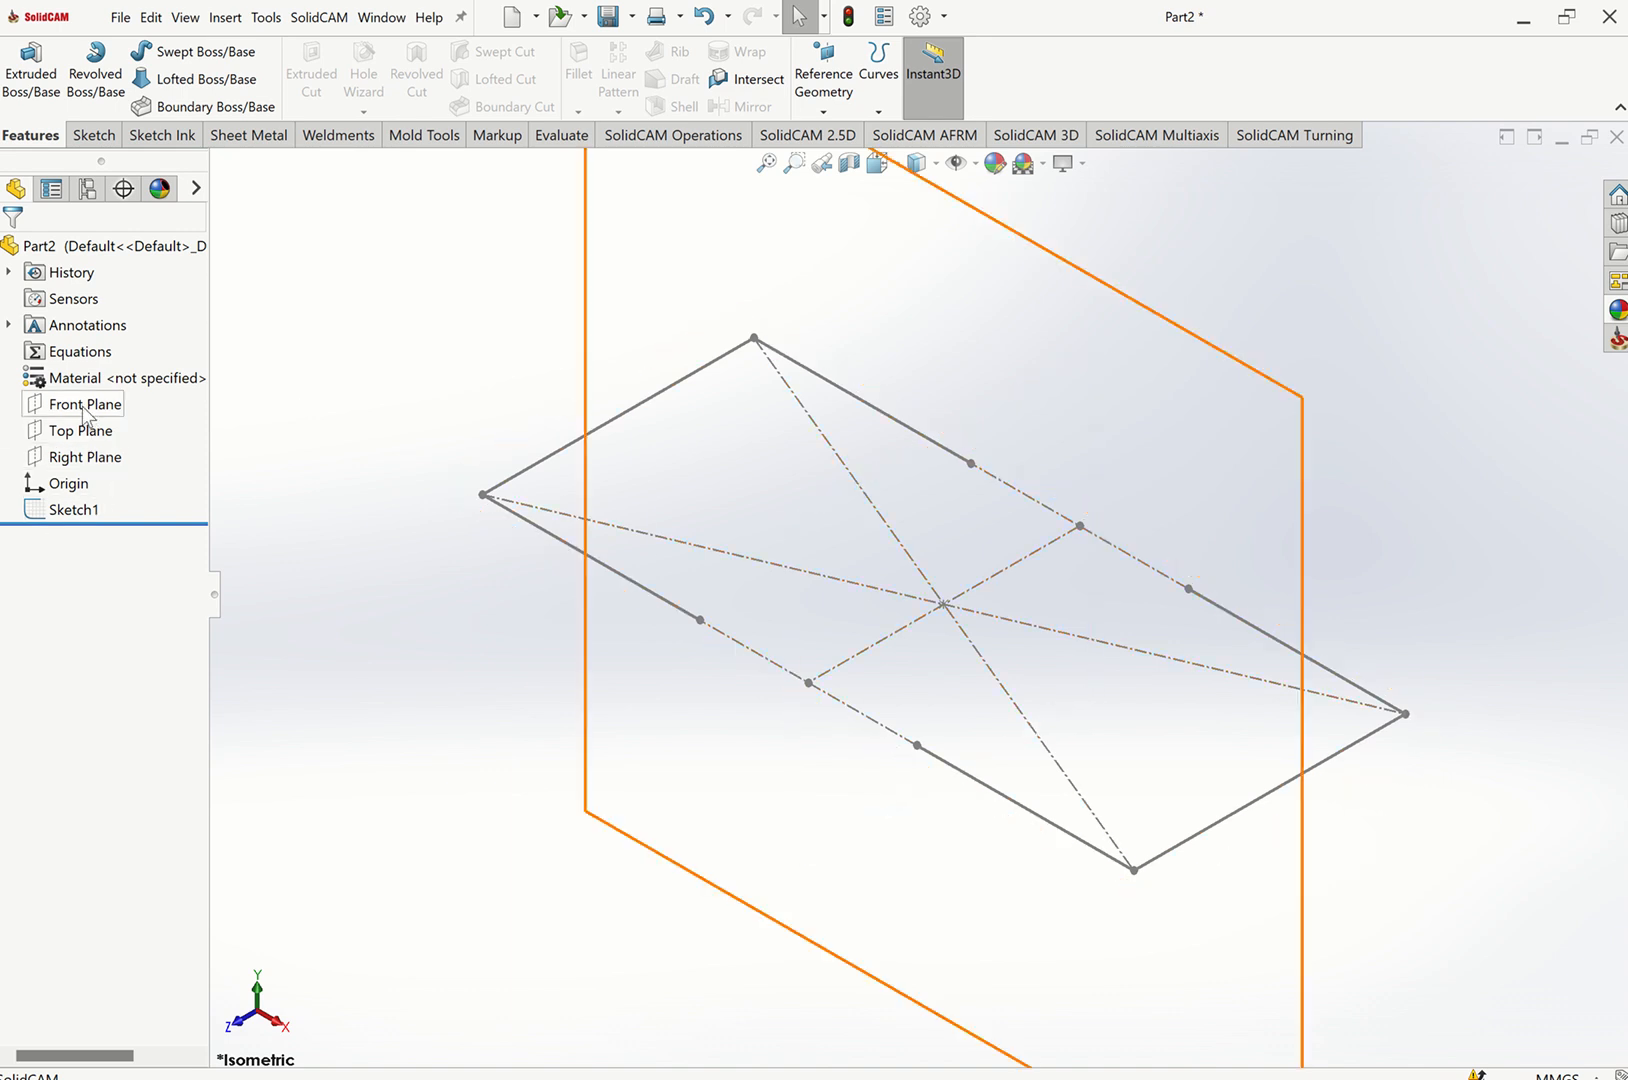
click(82, 404)
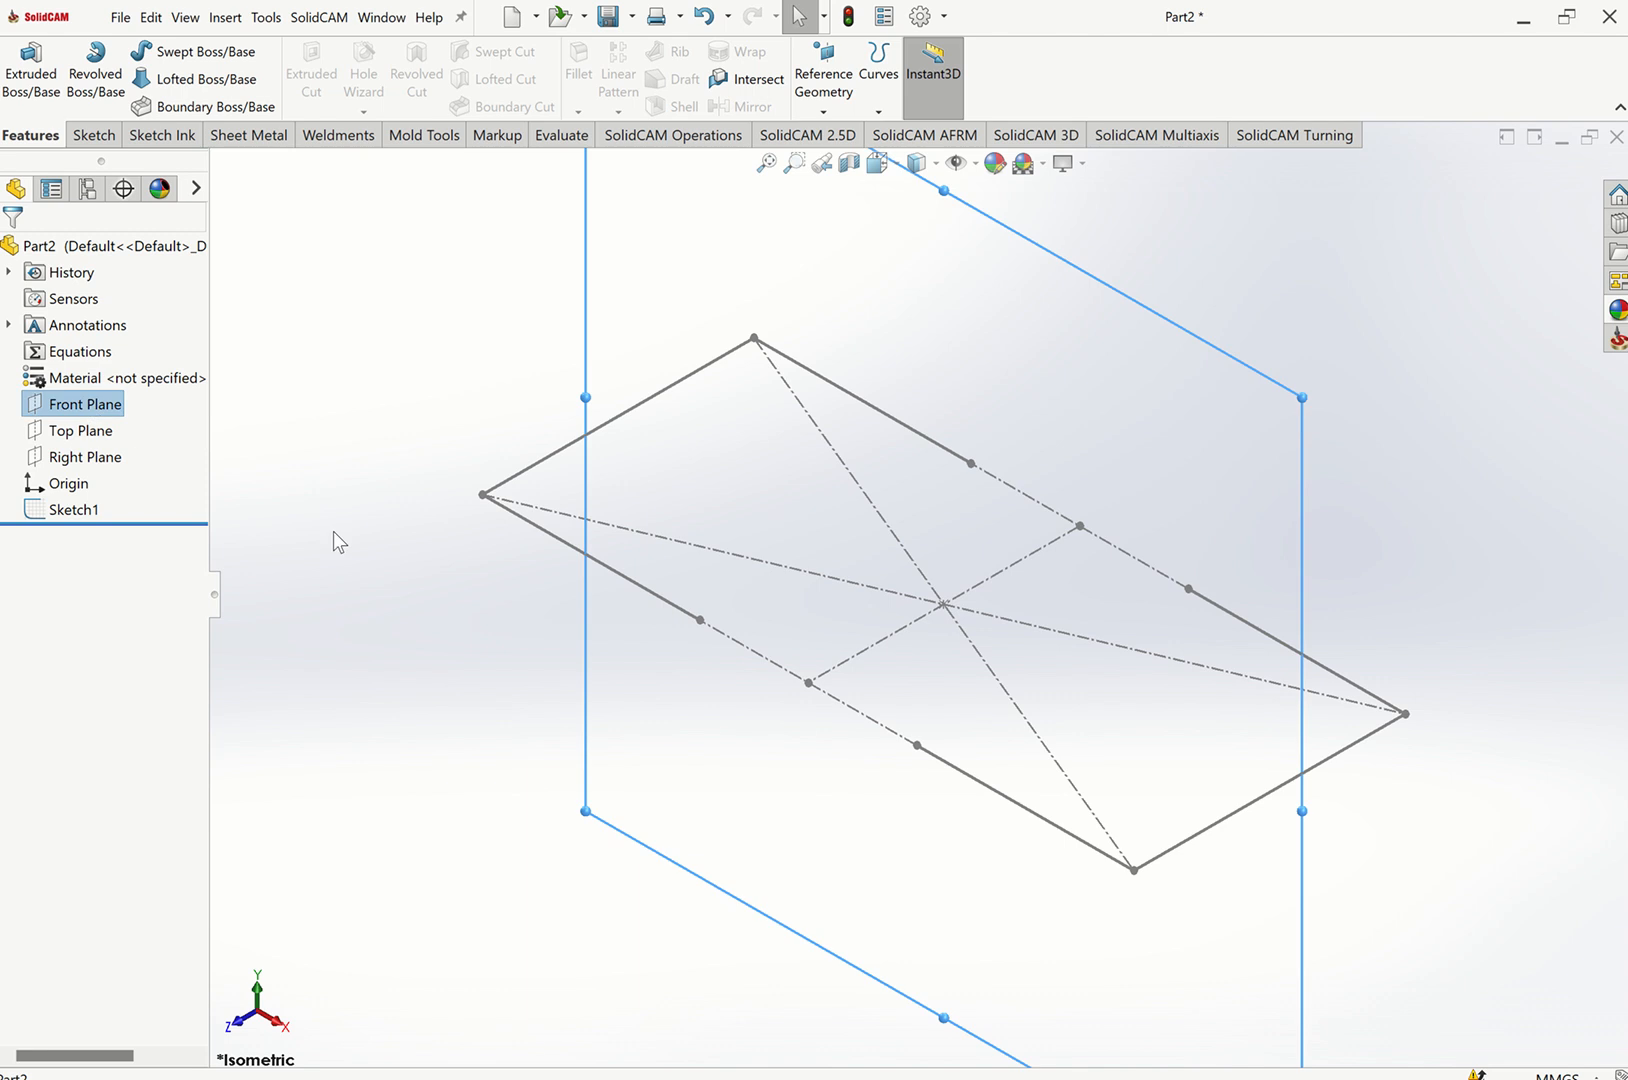
click(458, 610)
key(ctrl+1)
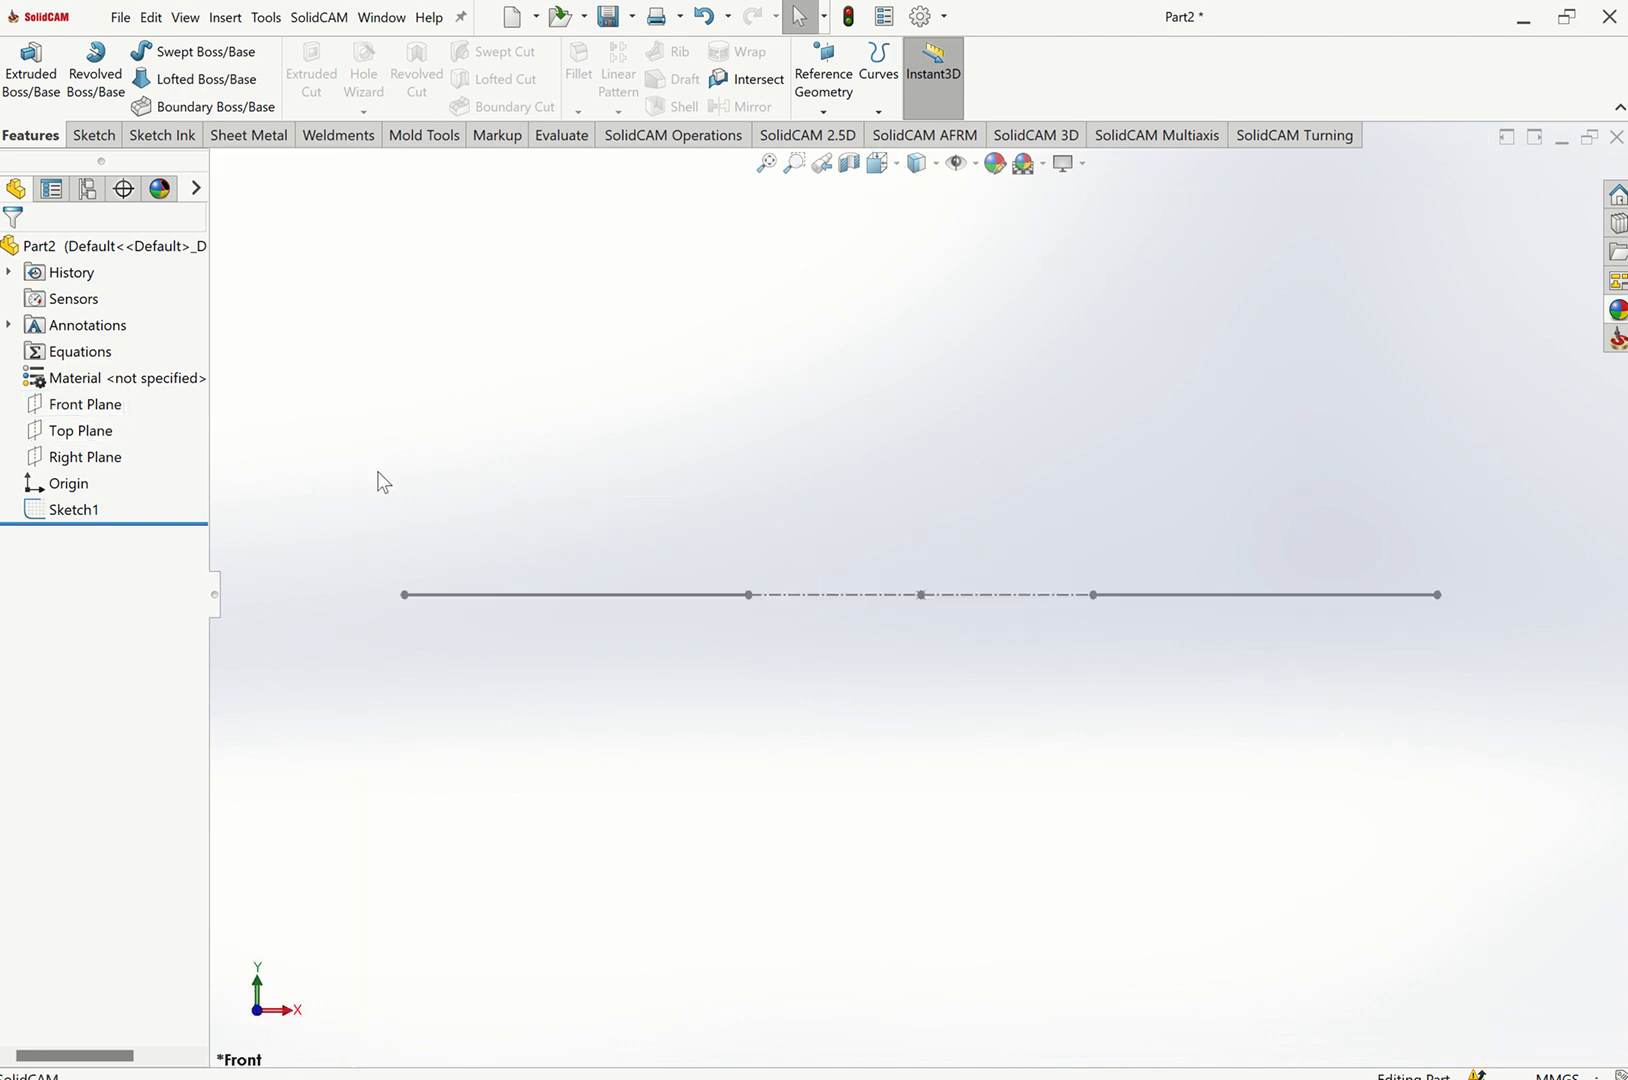
key(ctrl+7)
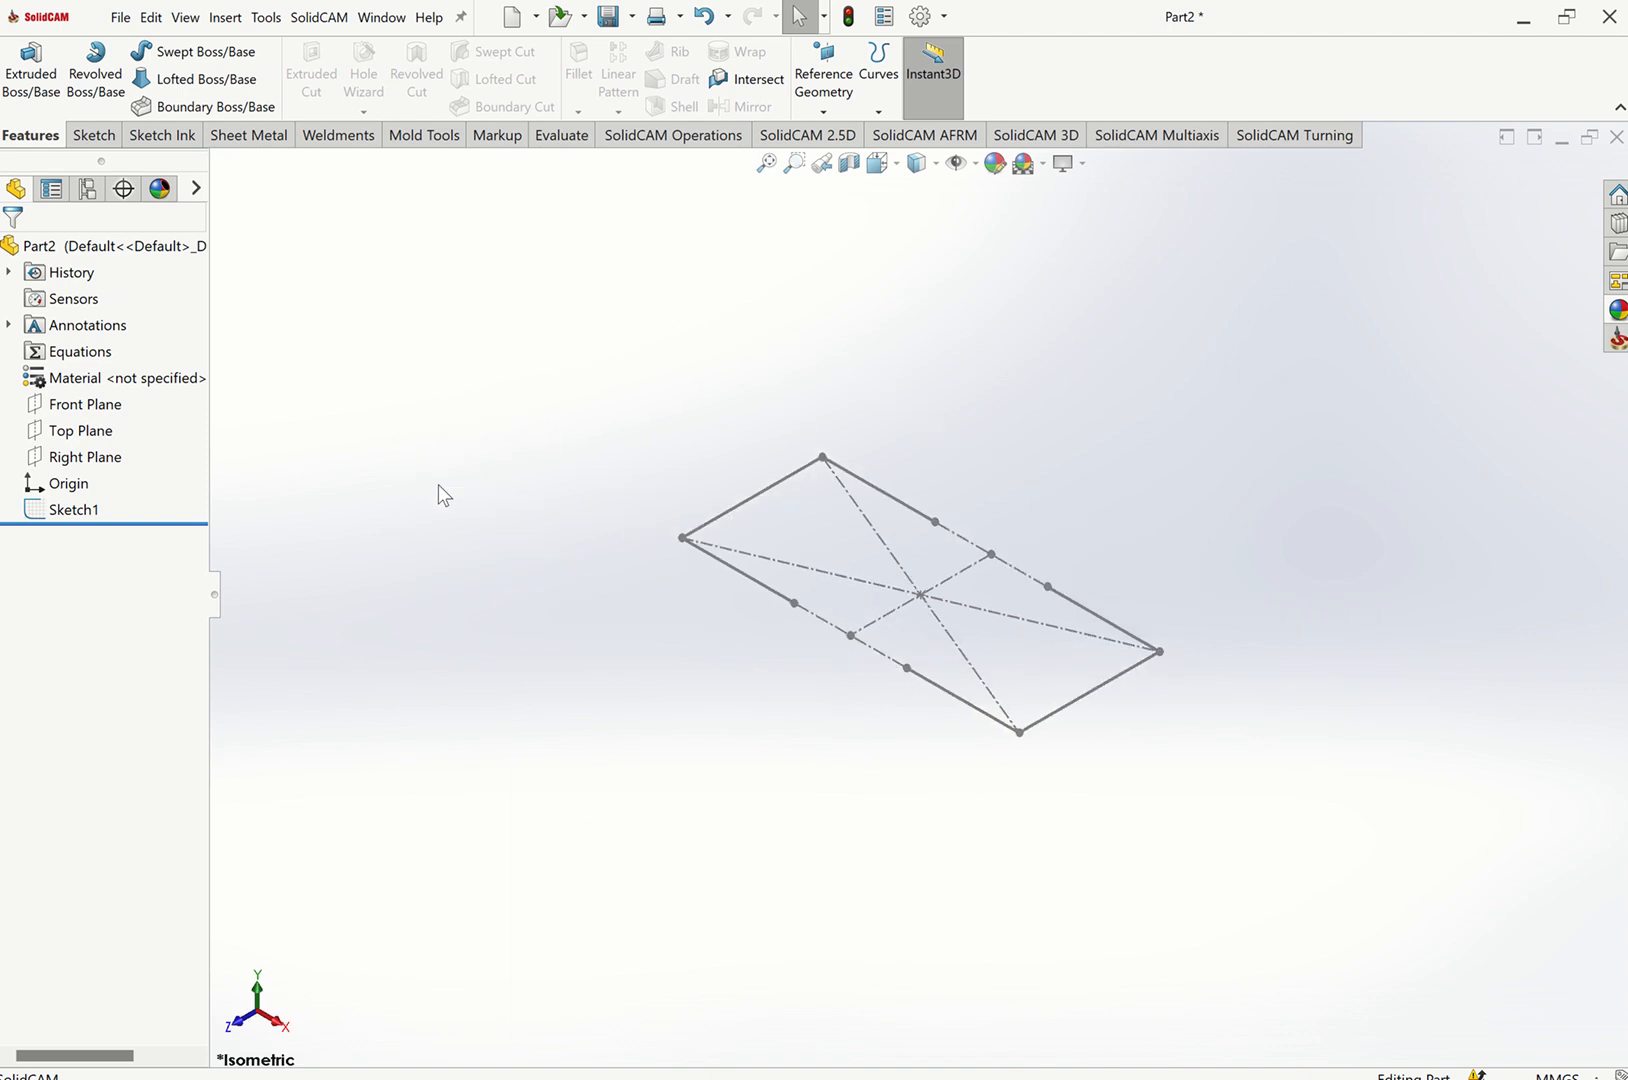
click(85, 404)
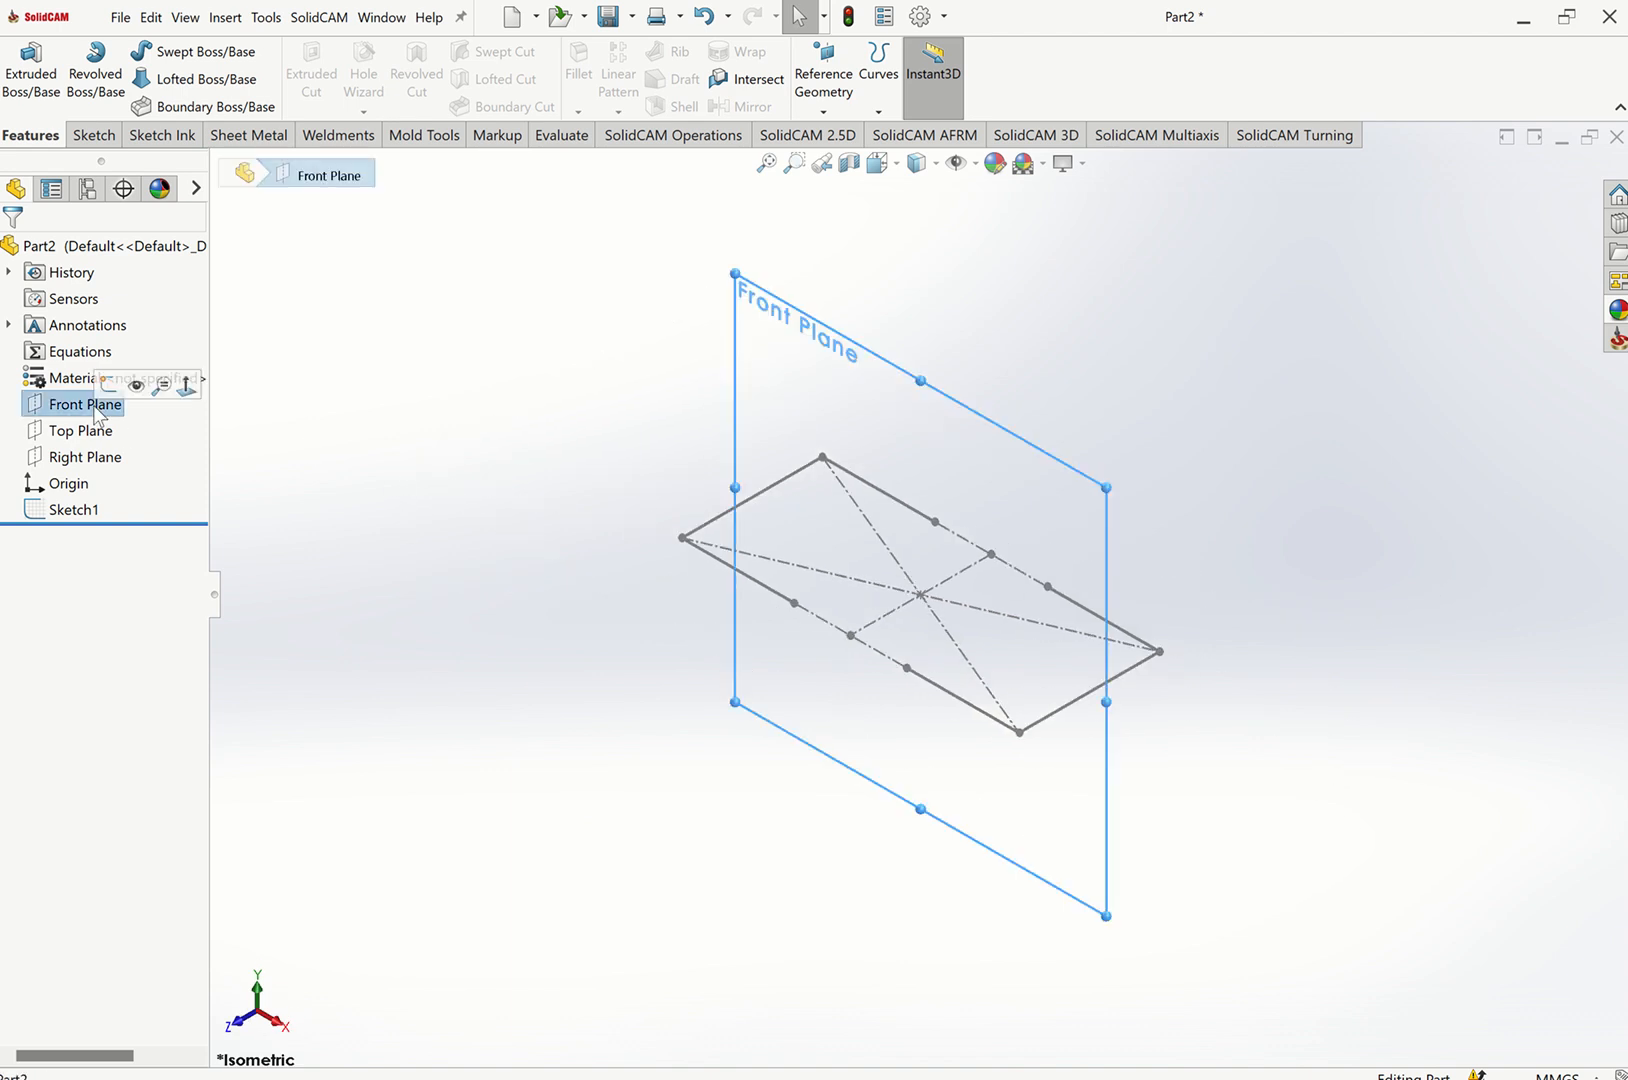
key(ctrl+4)
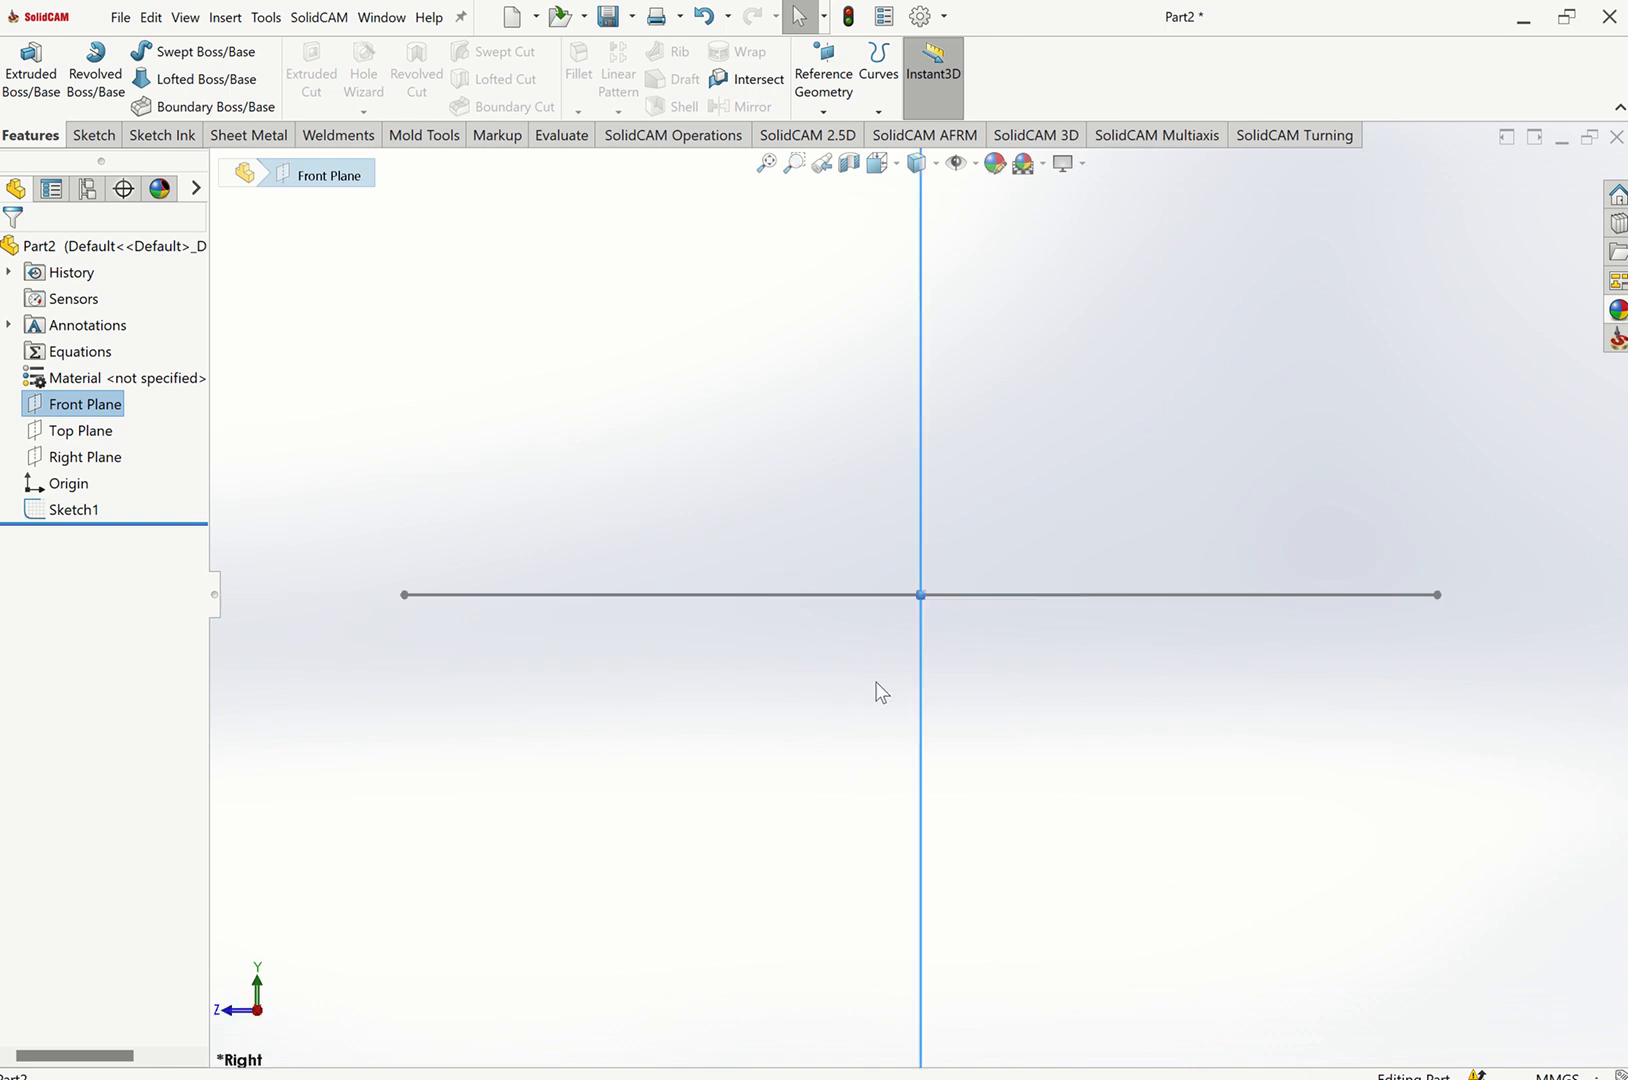
key(f)
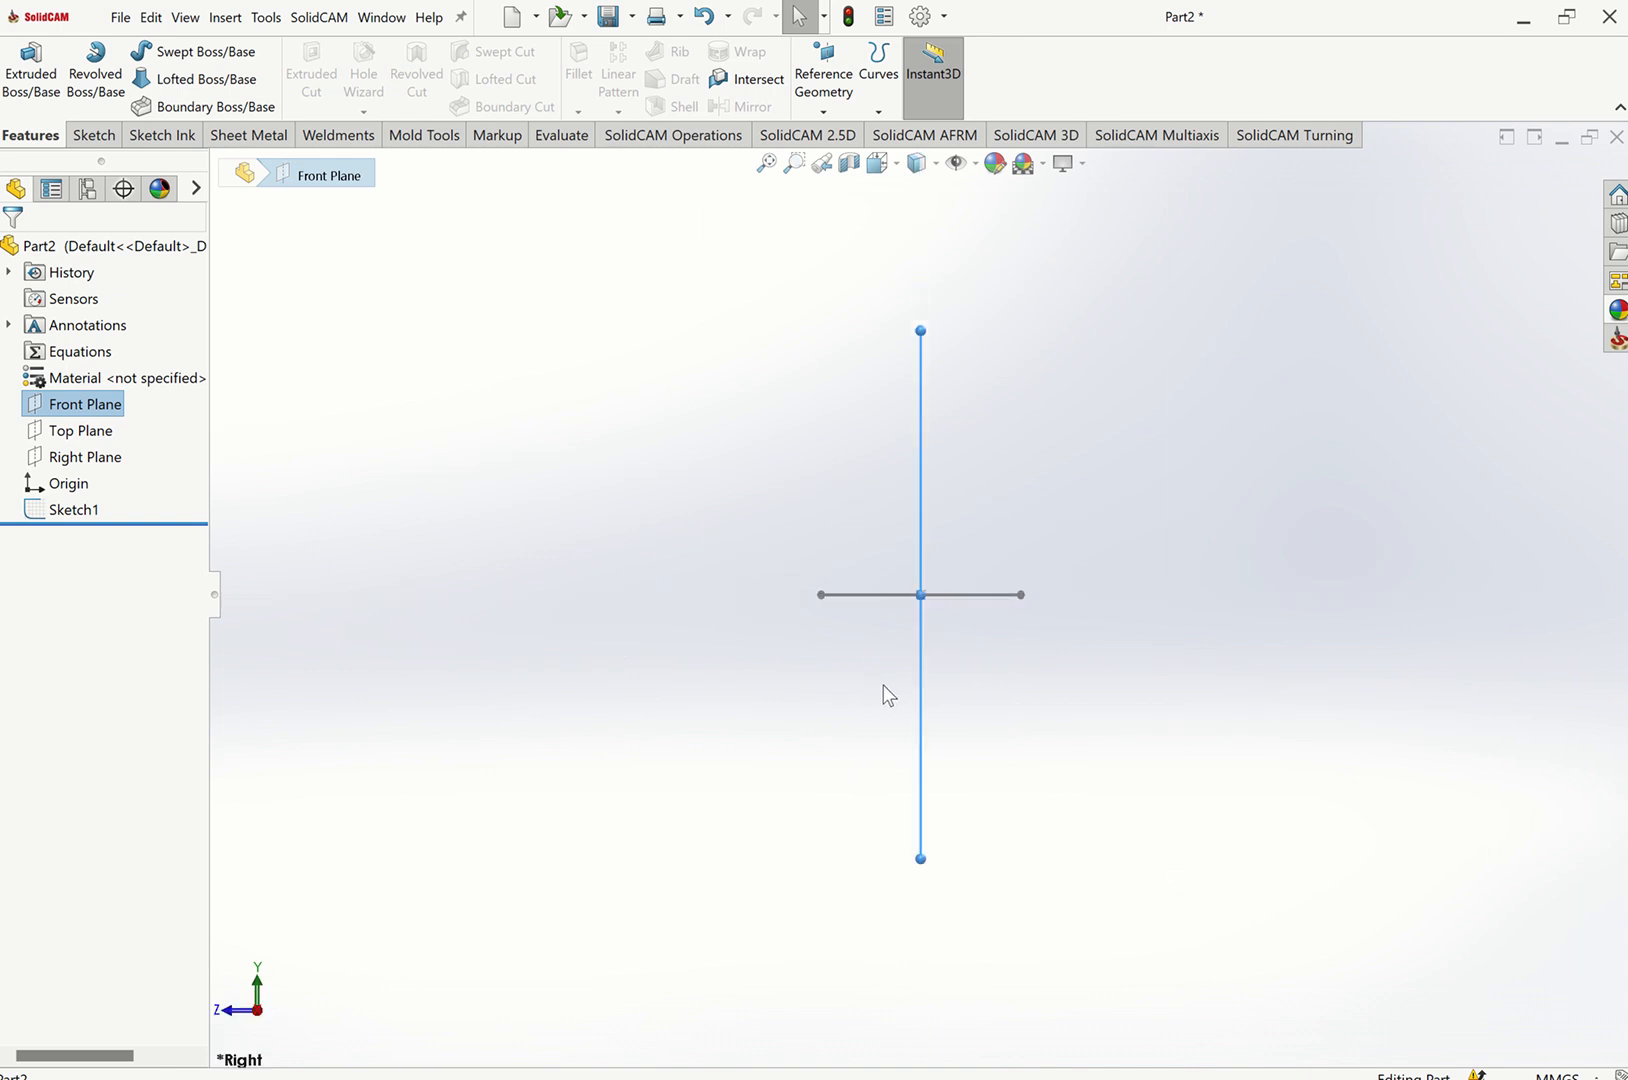
key(ctrl+7)
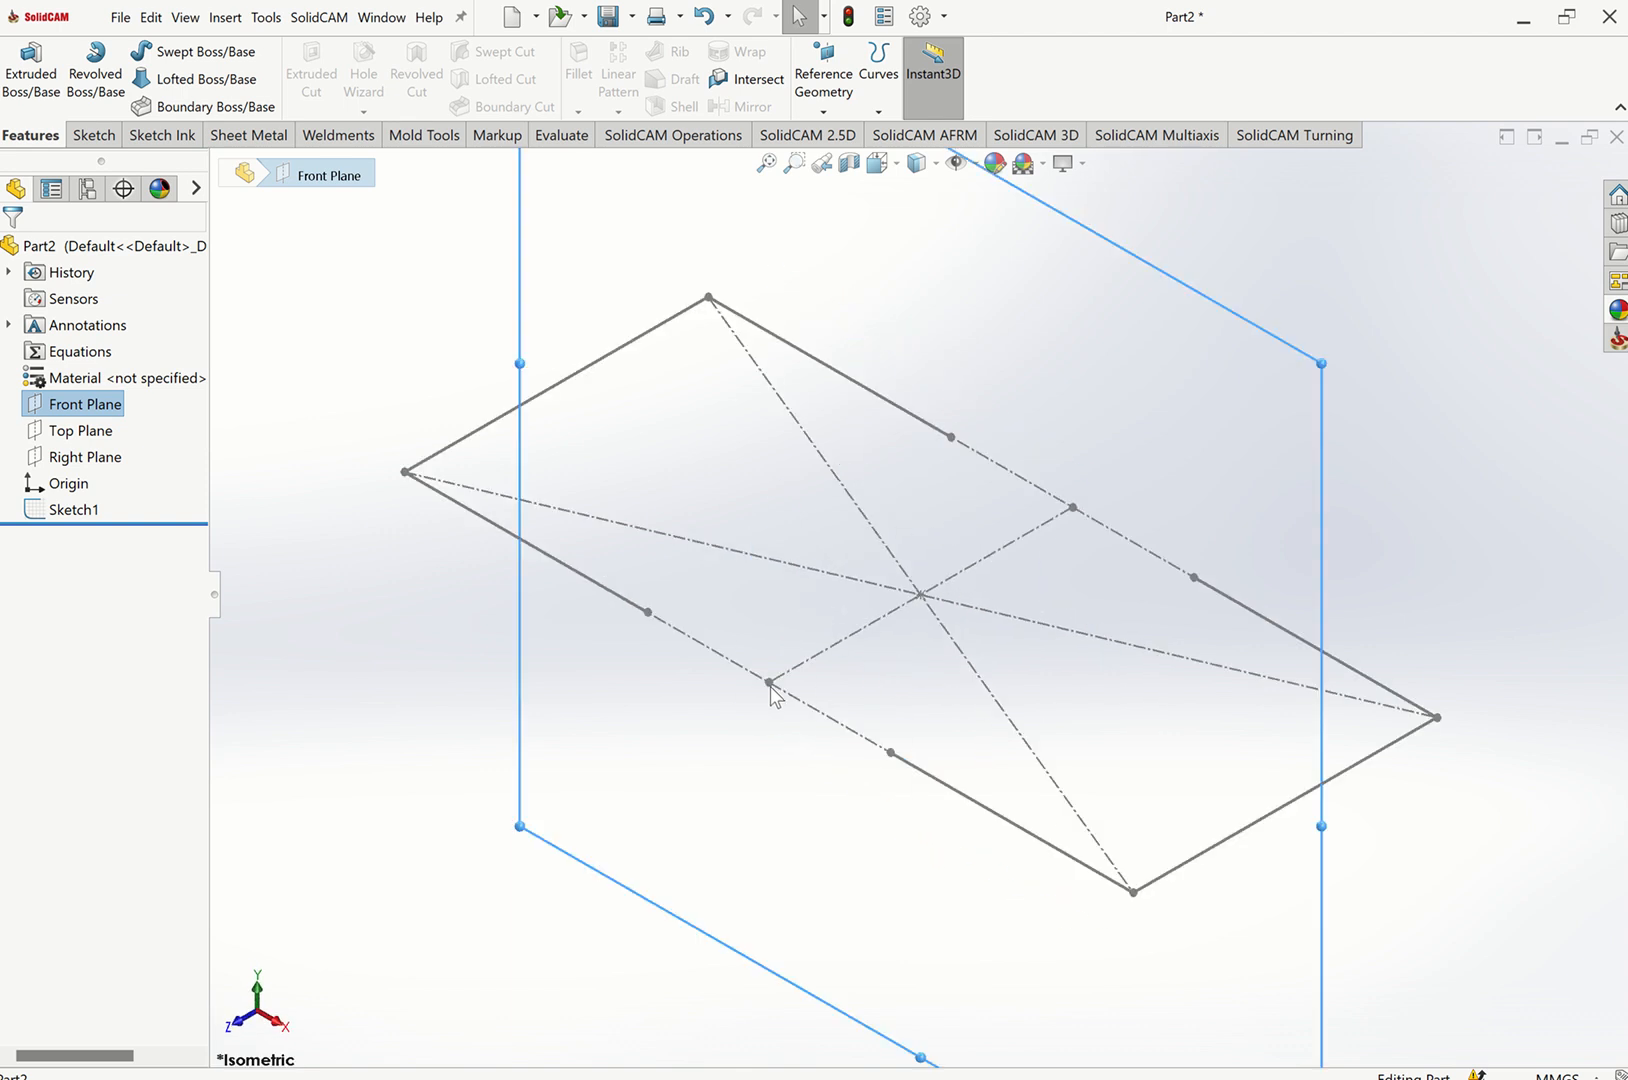
click(475, 606)
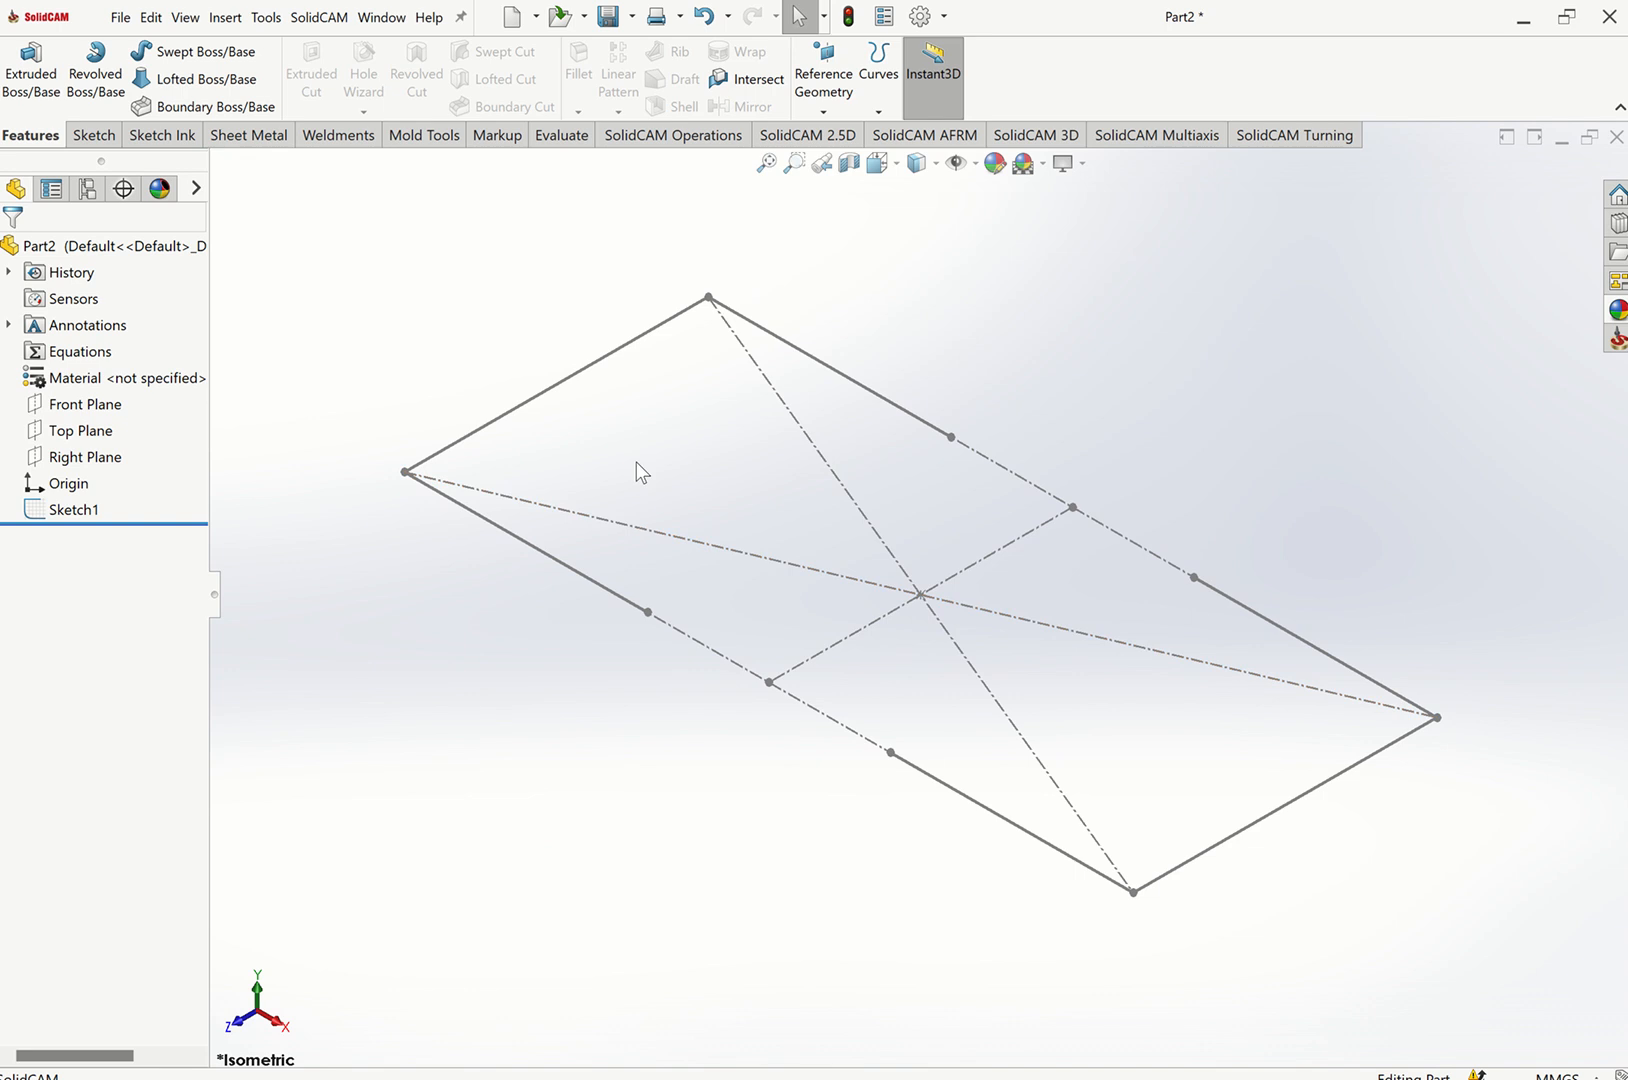
Create a reference plane parallel to the Front Plane passing through the end point of the 800 mm segment.
click(85, 404)
click(830, 112)
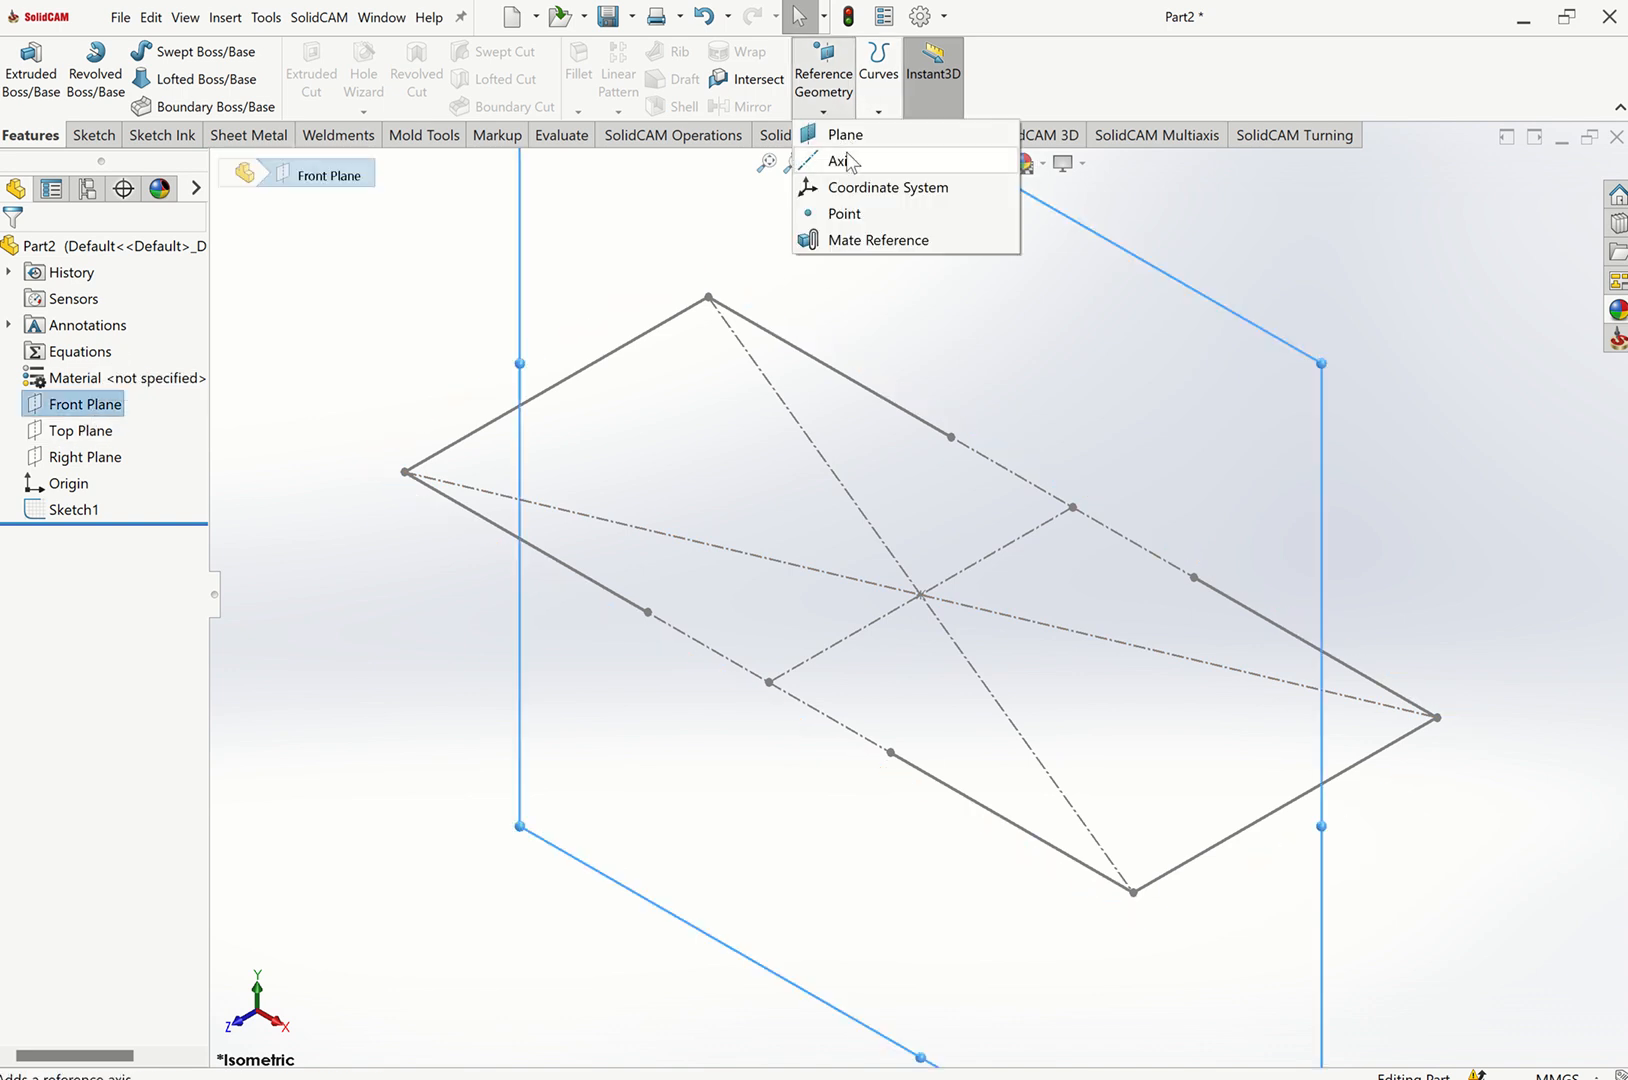
click(843, 137)
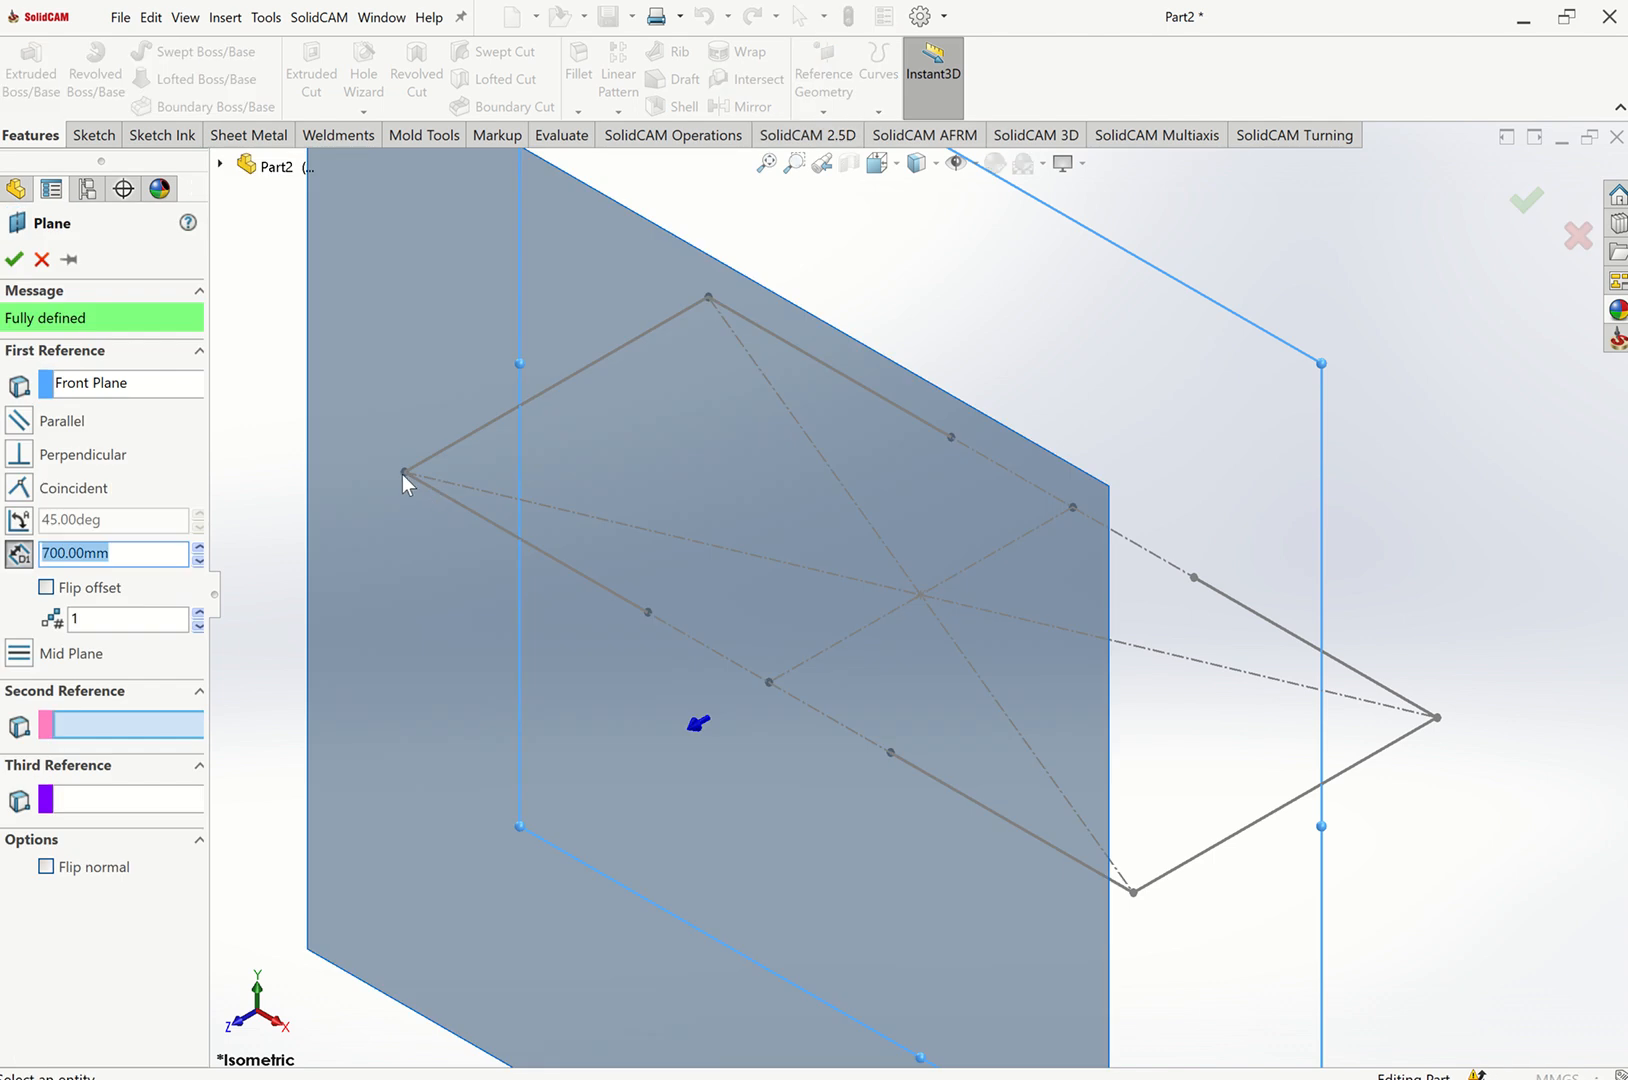
click(647, 613)
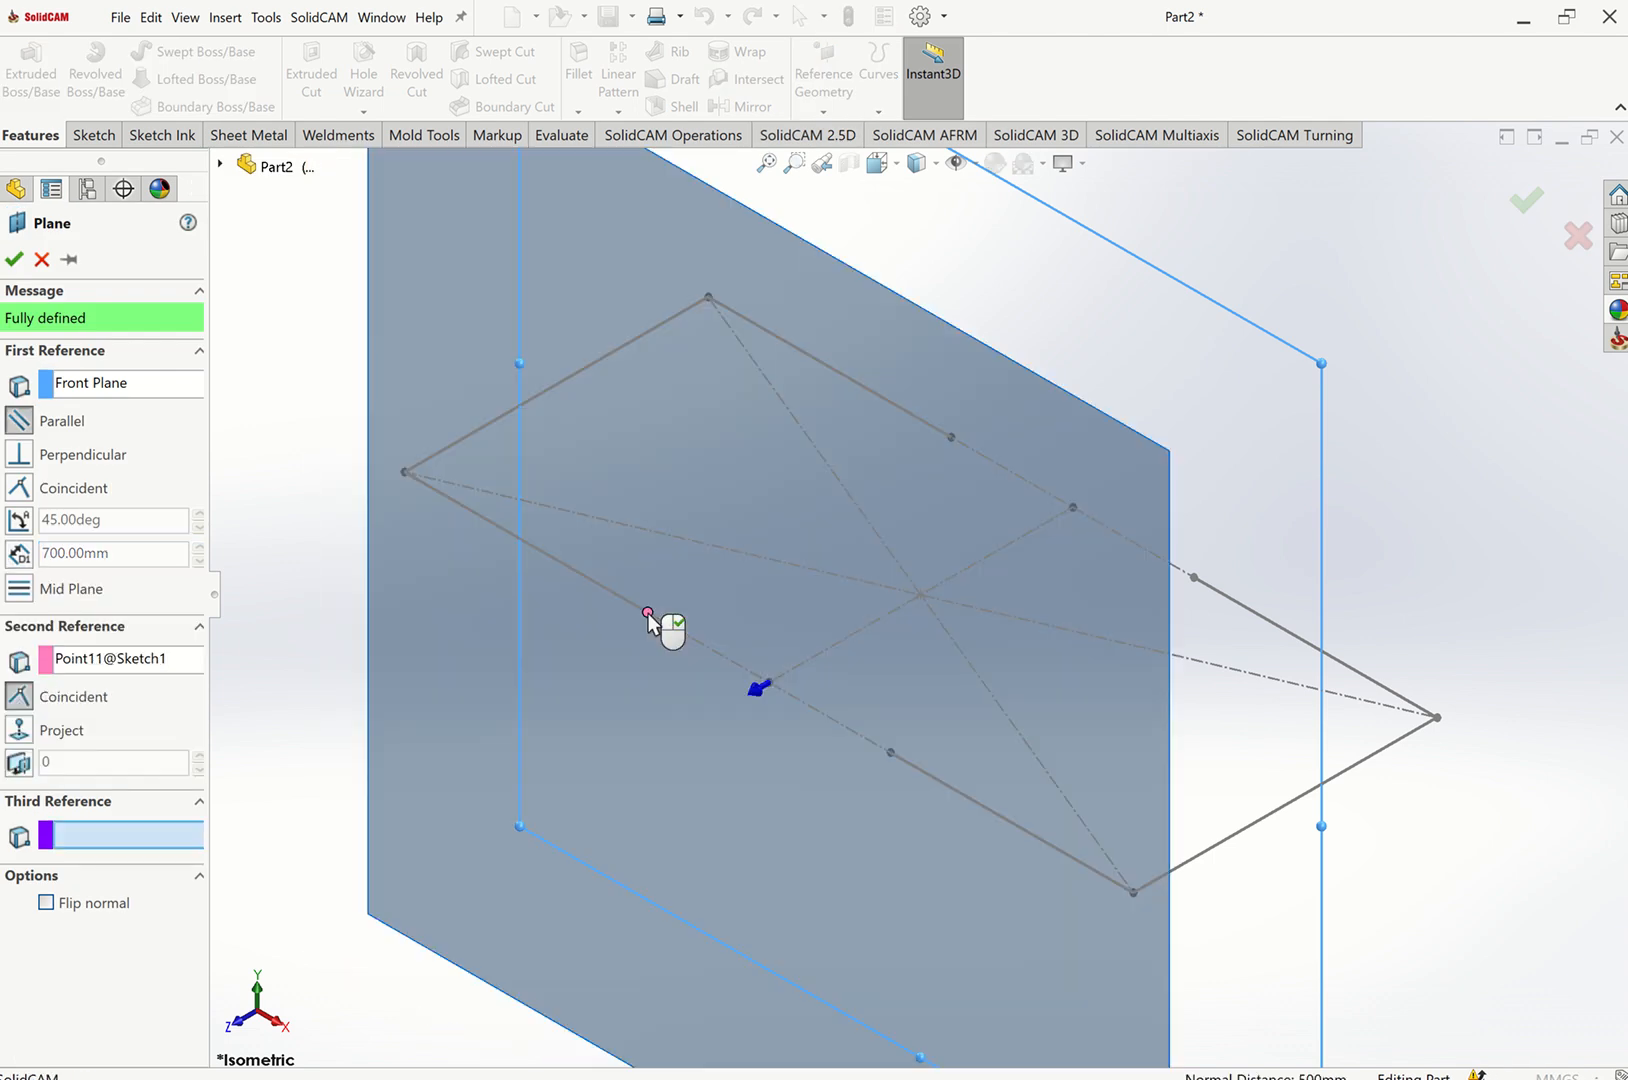
click(14, 259)
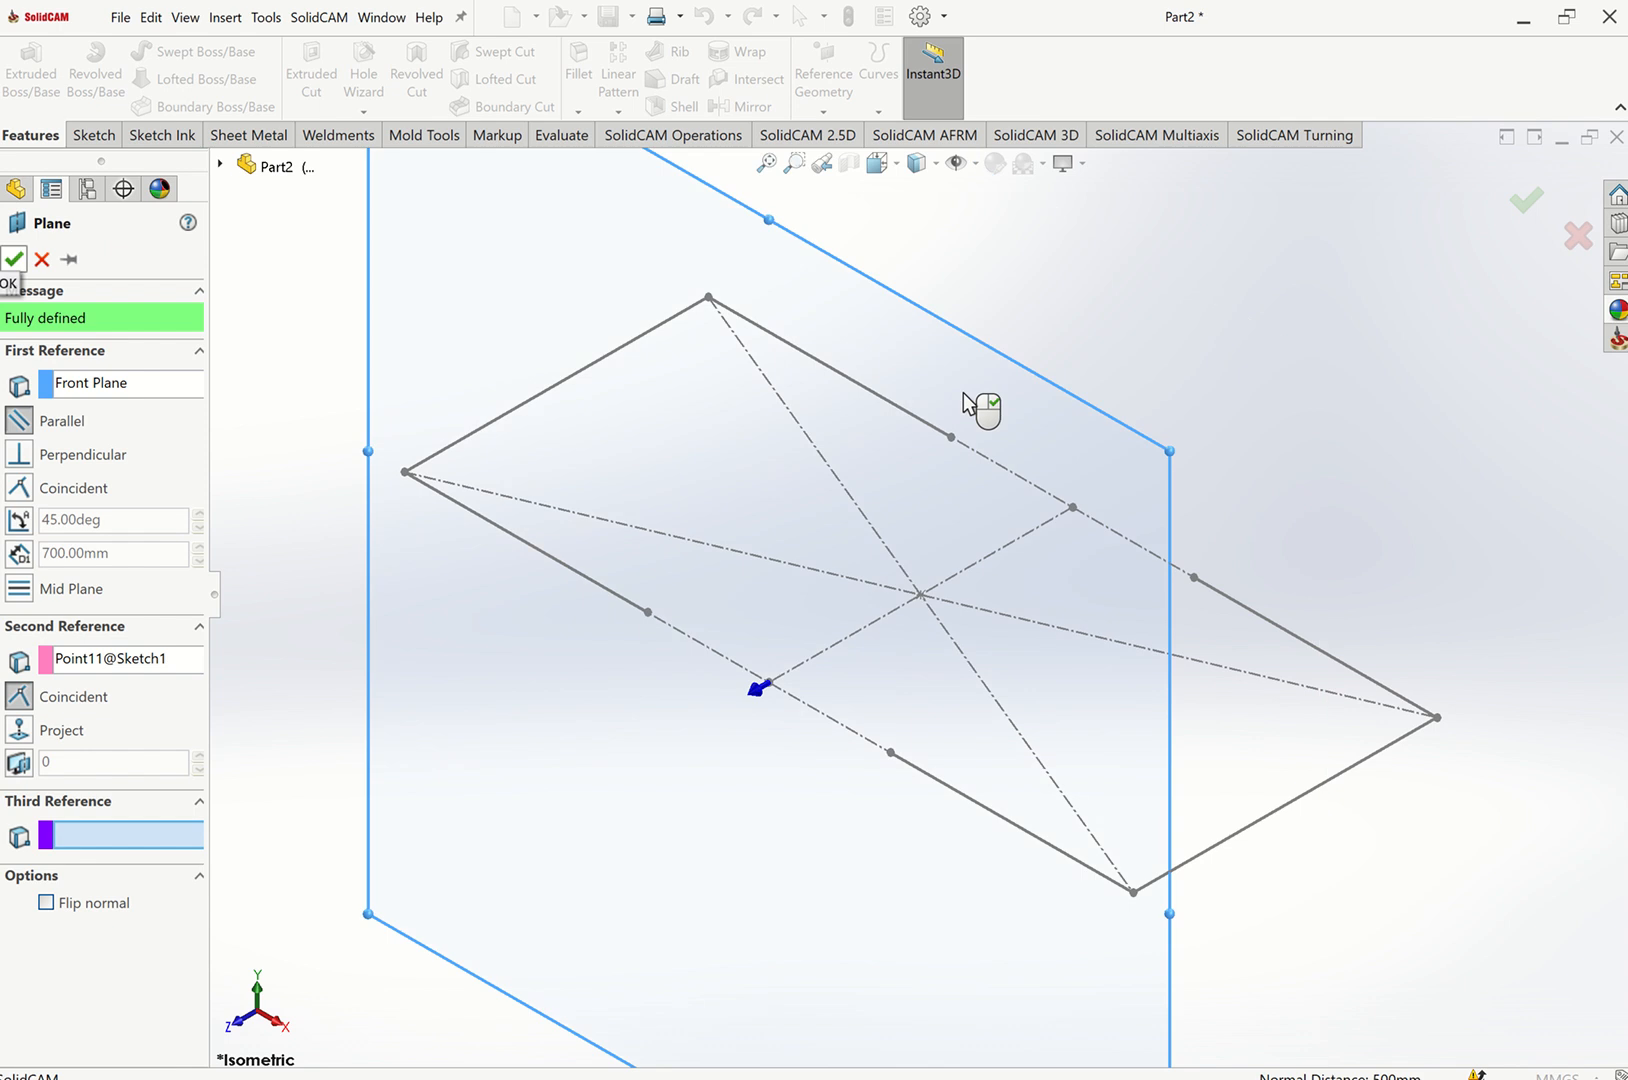
Open a new sketch on the new plane and draw a slanted line down-left from the end point of the 800 mm segment.
click(1092, 397)
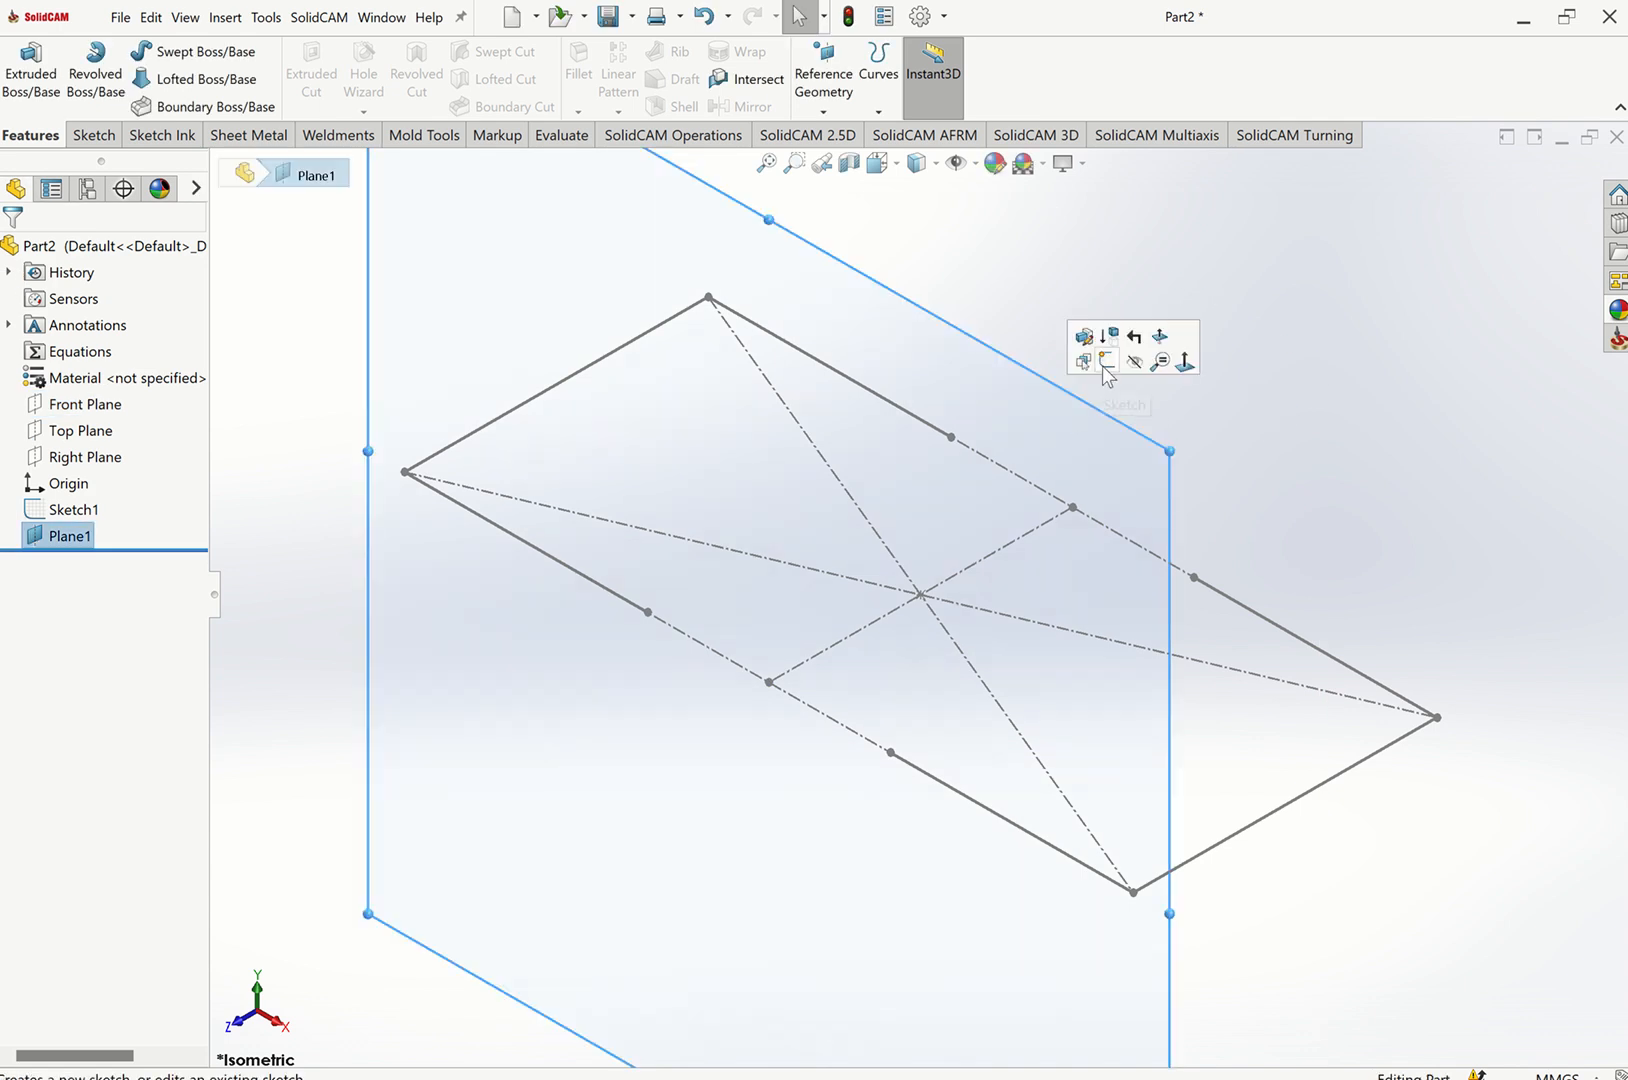
click(1105, 362)
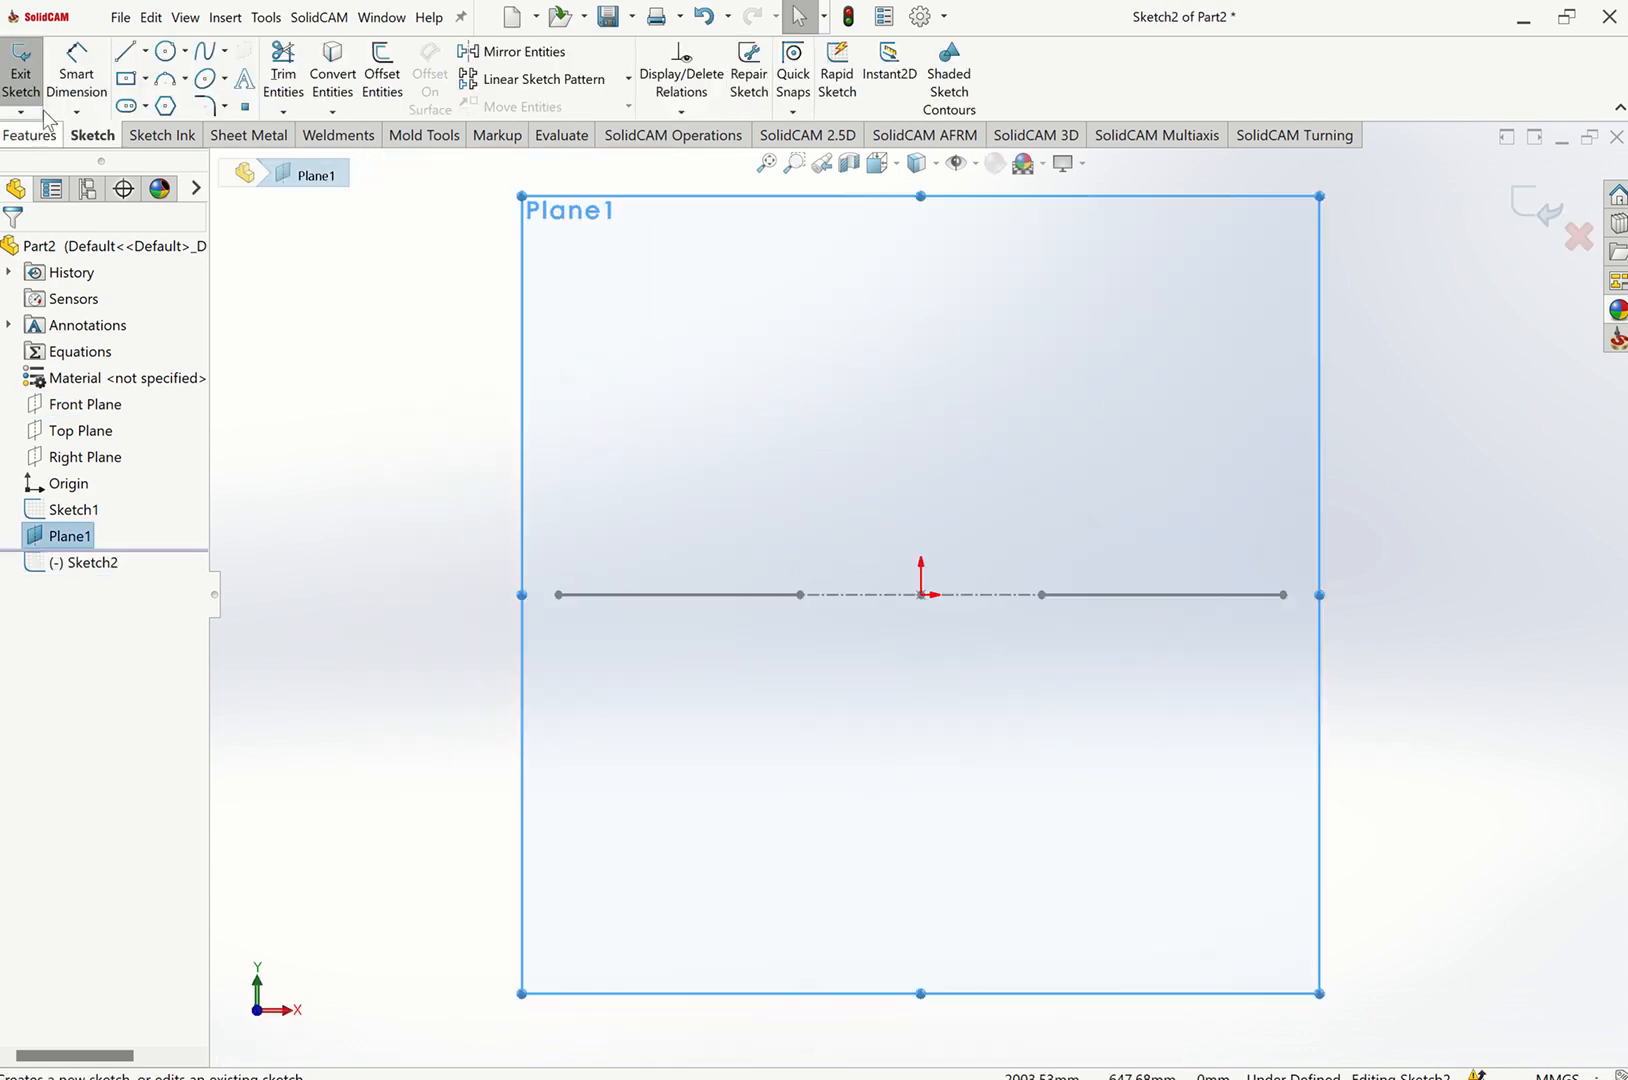
click(127, 56)
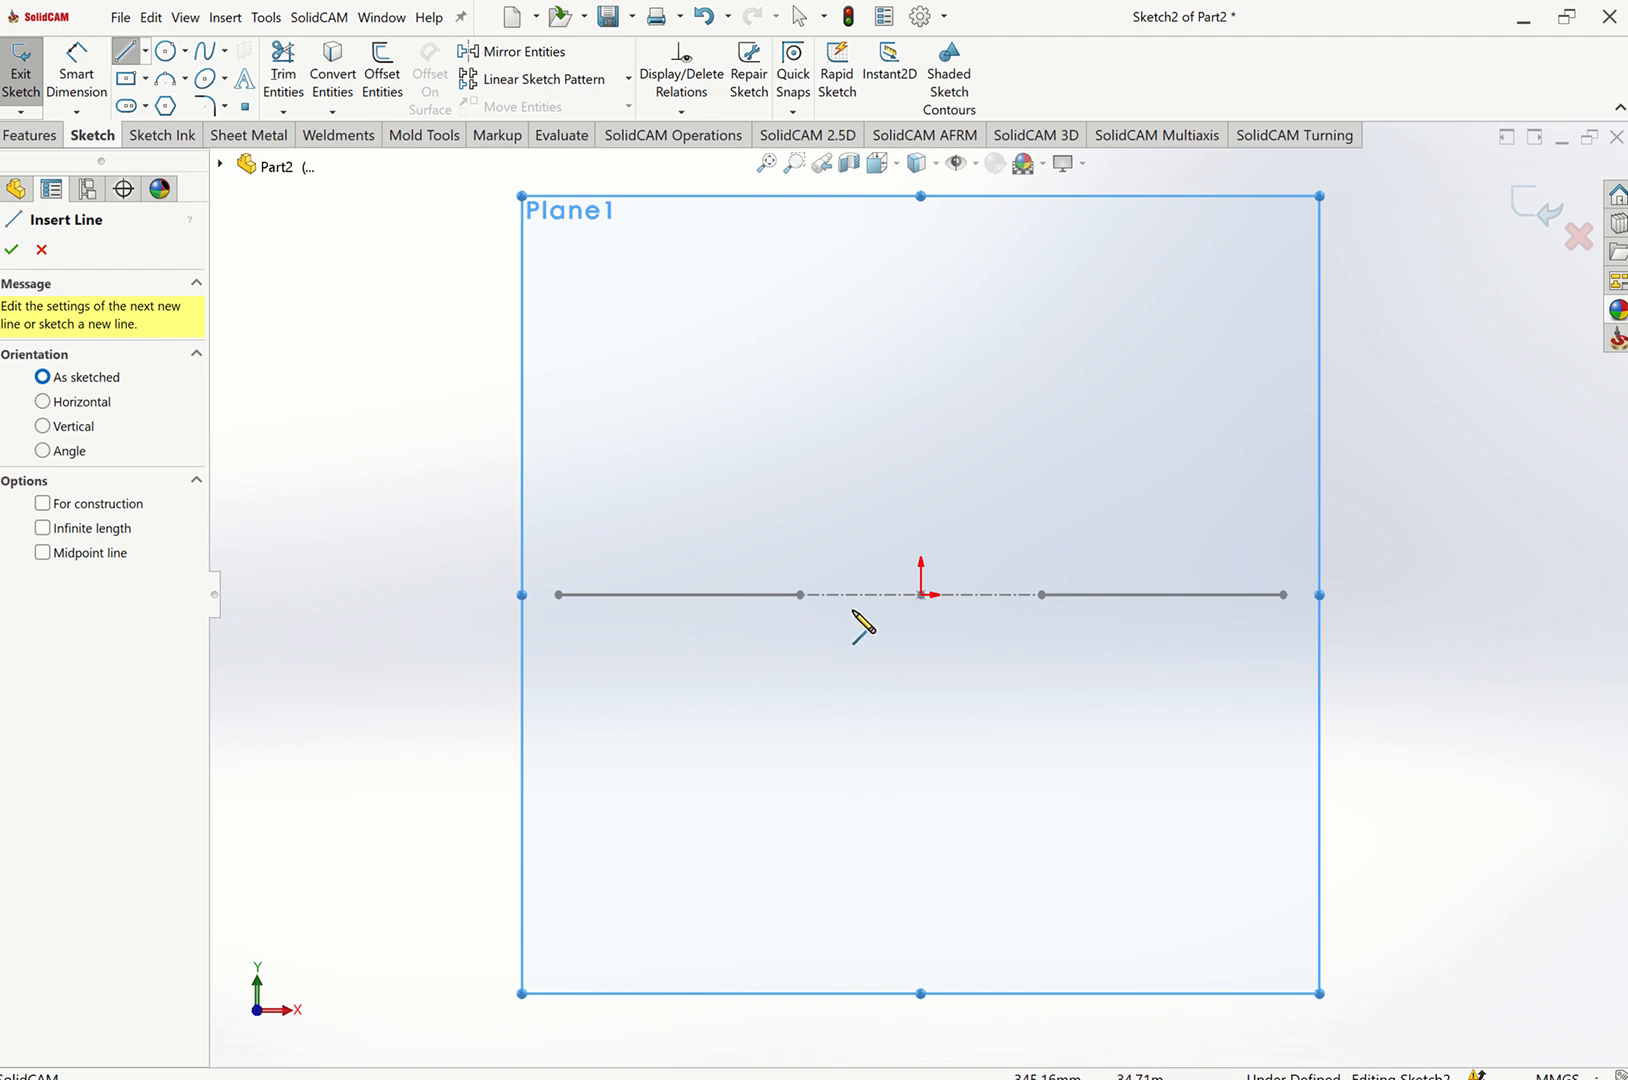
click(800, 595)
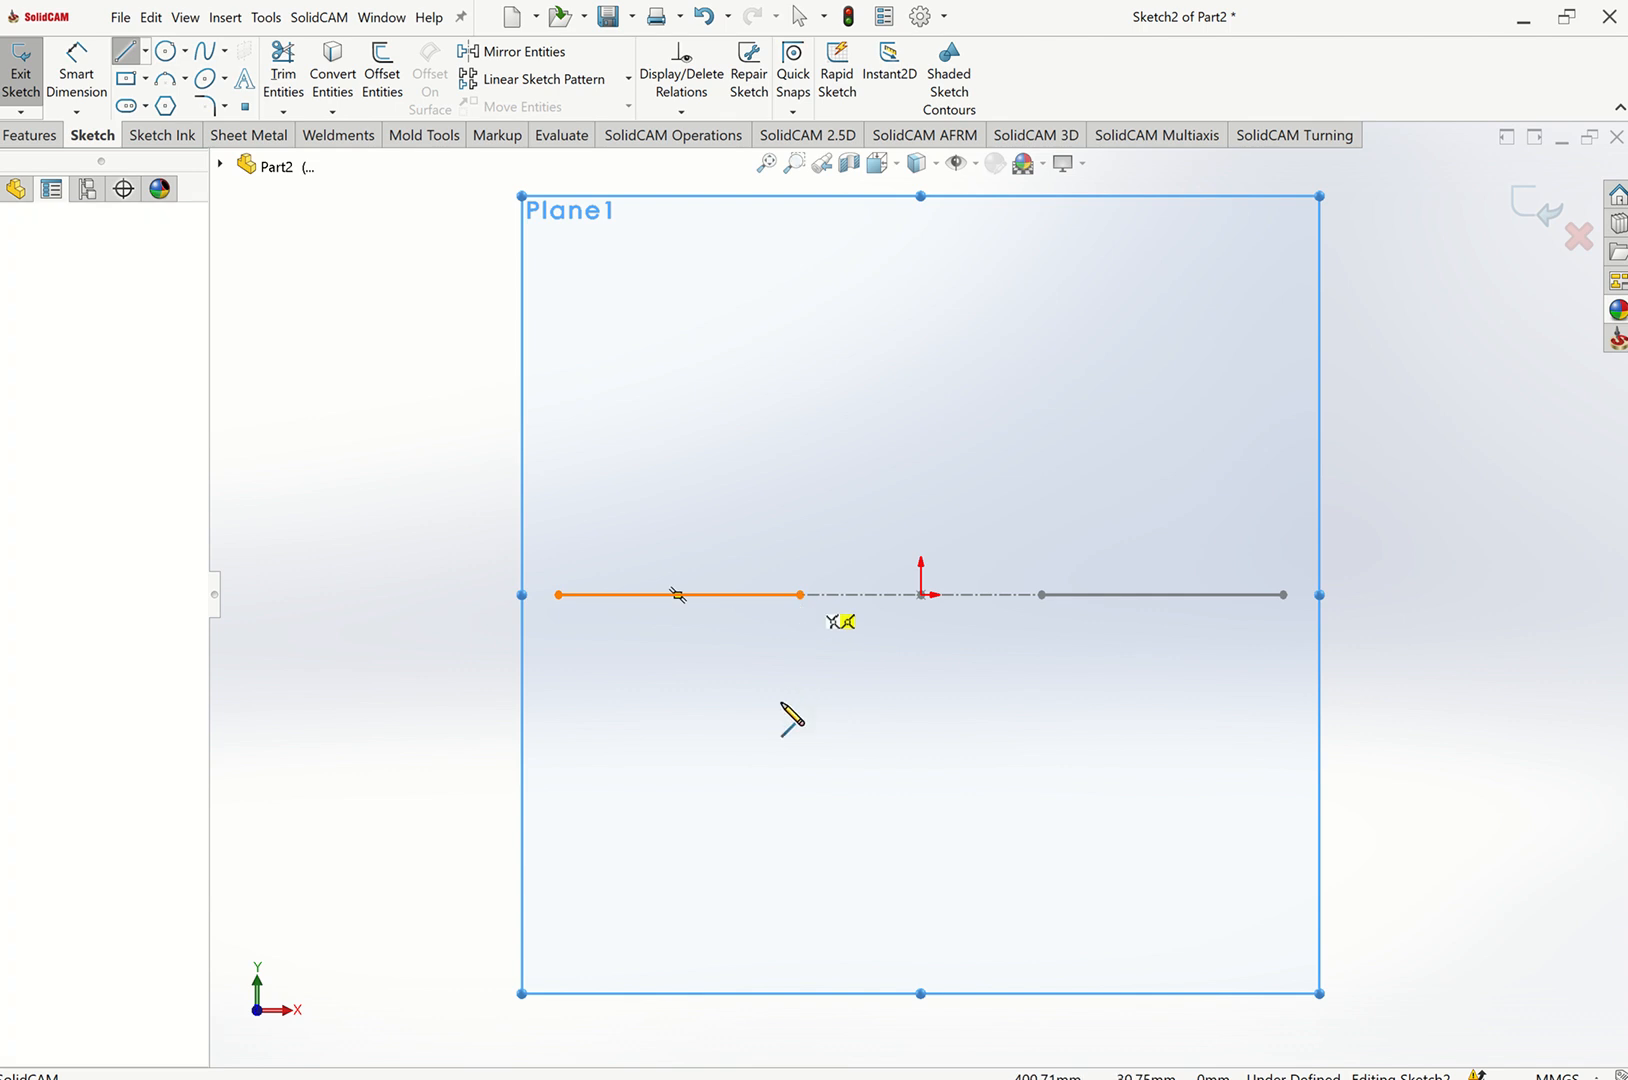
click(657, 825)
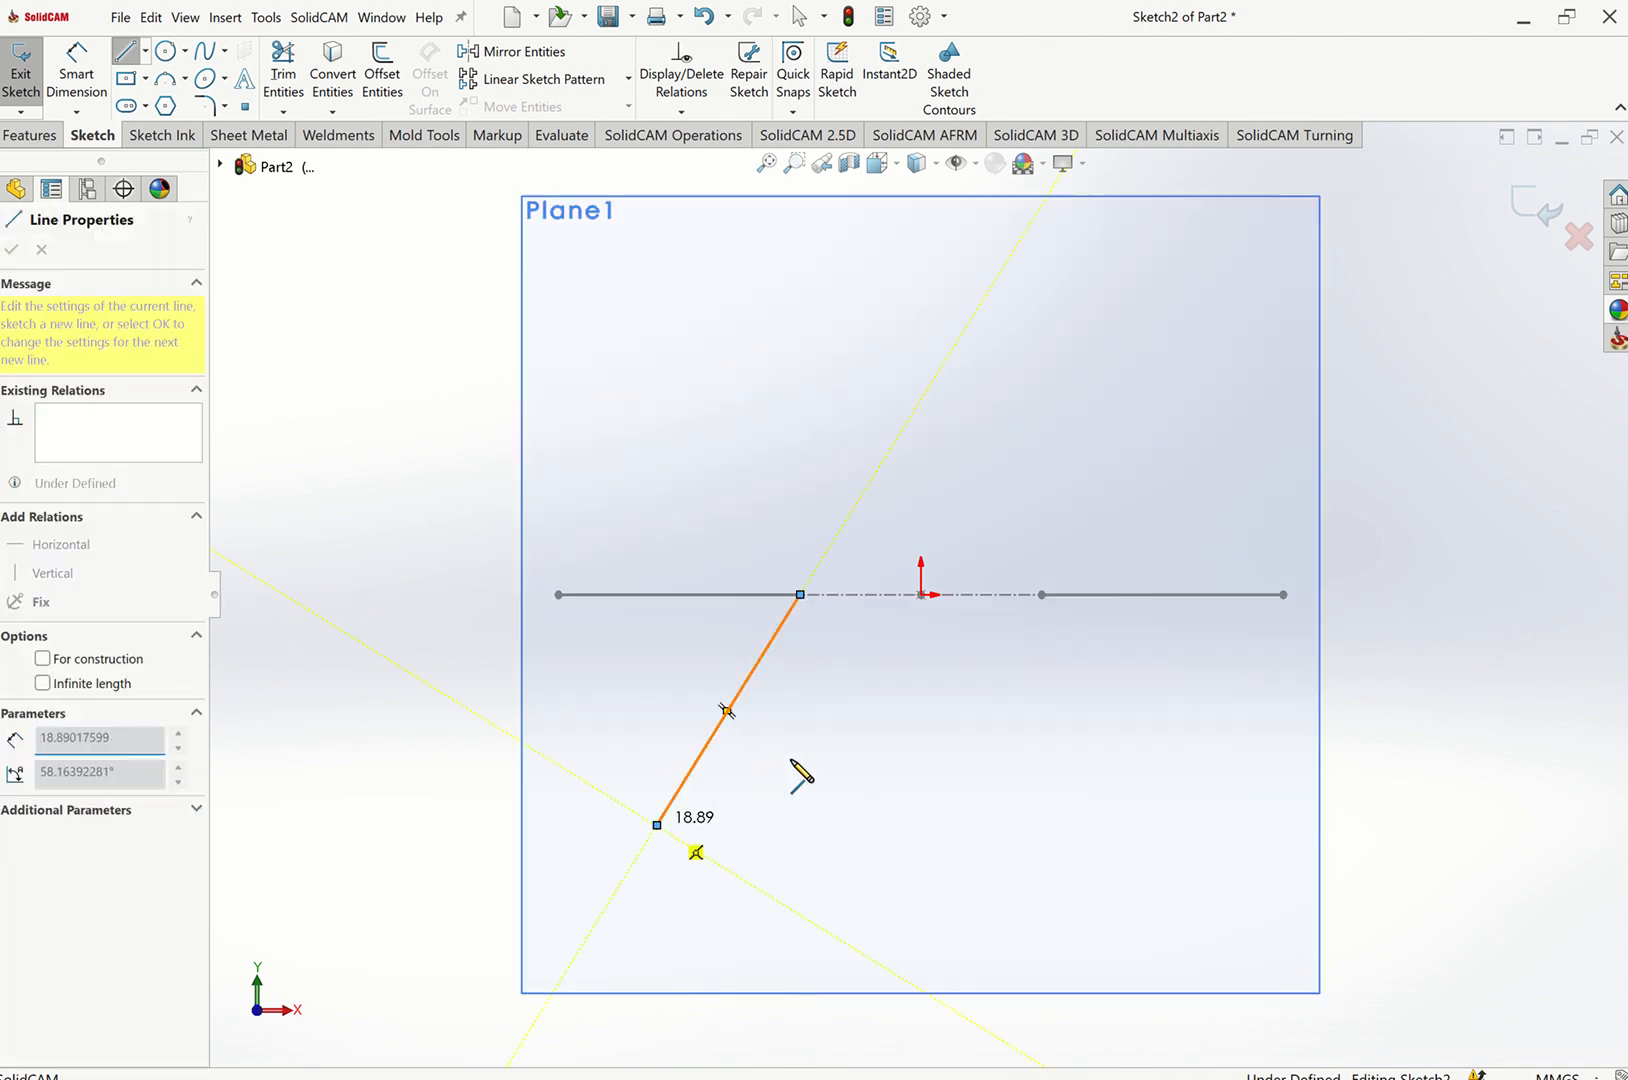
key(Escape)
key(Escape)
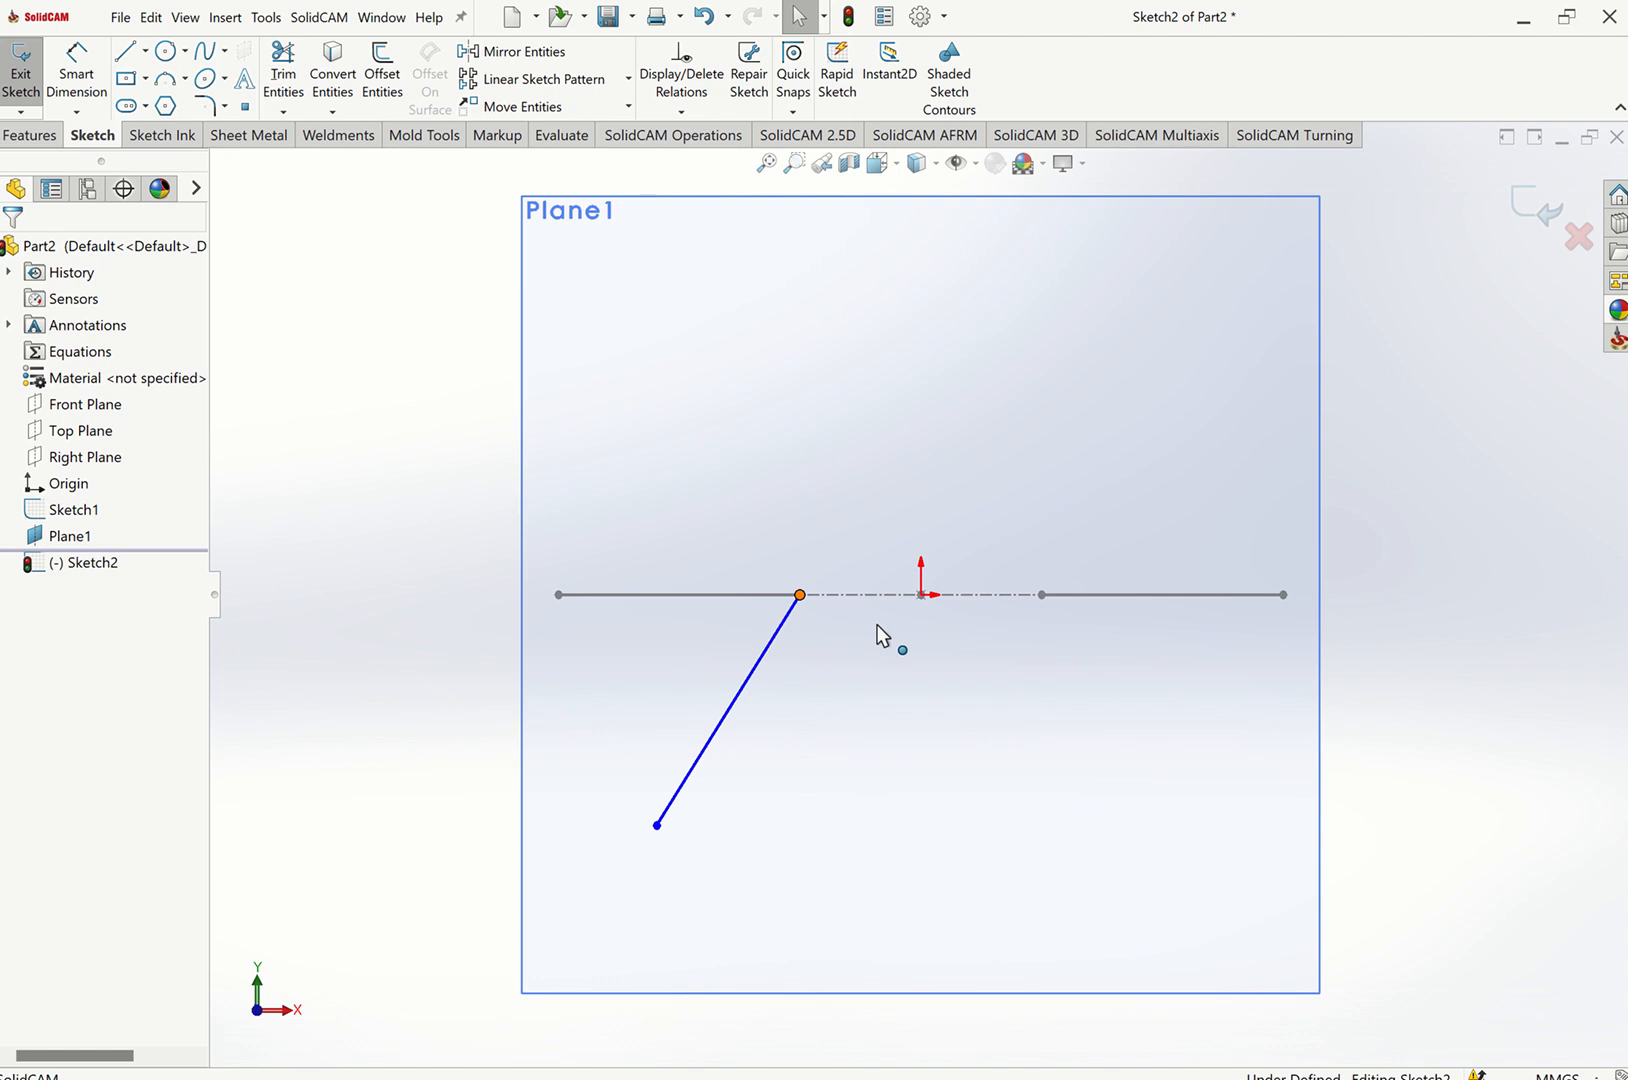
Make the slanted line's upper end point coincident with the end point of the 800 mm segment in the layout sketch.
mouse_move(802, 618)
mouse_down()
mouse_move(928, 618)
mouse_move(792, 618)
mouse_up()
scroll(792, 598, down, 3)
scroll(845, 620, down, 3)
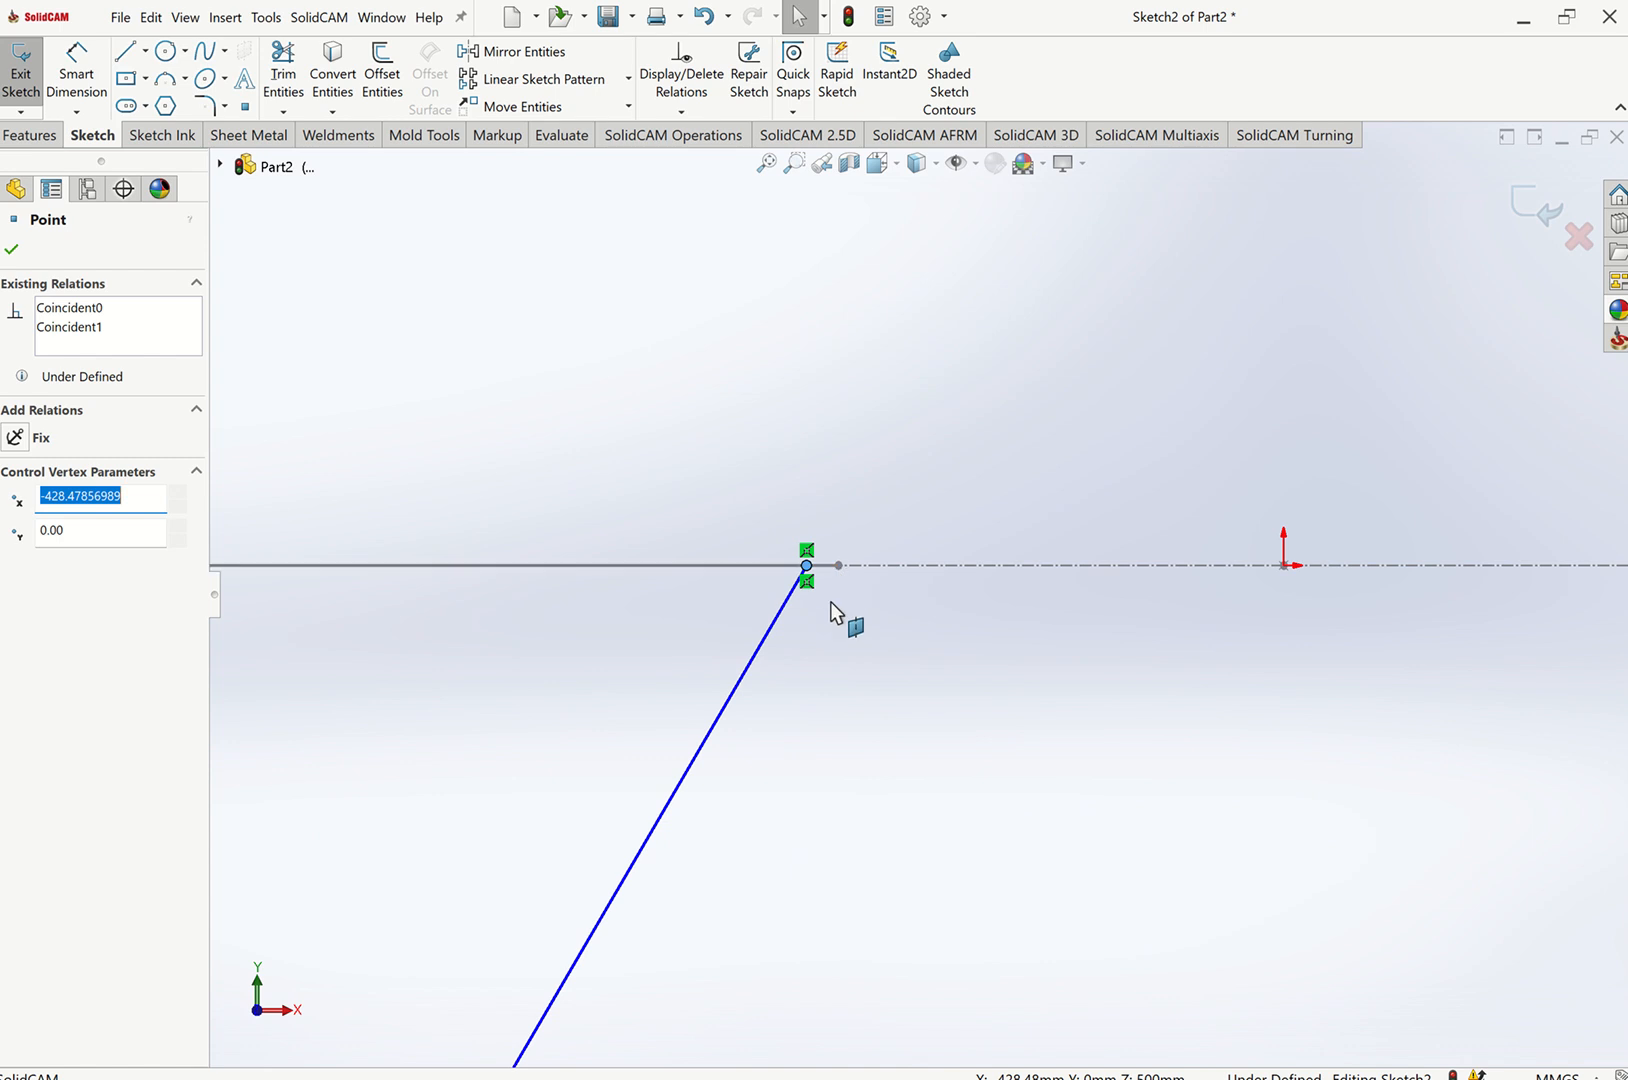
key(ctrl)
key(Escape)
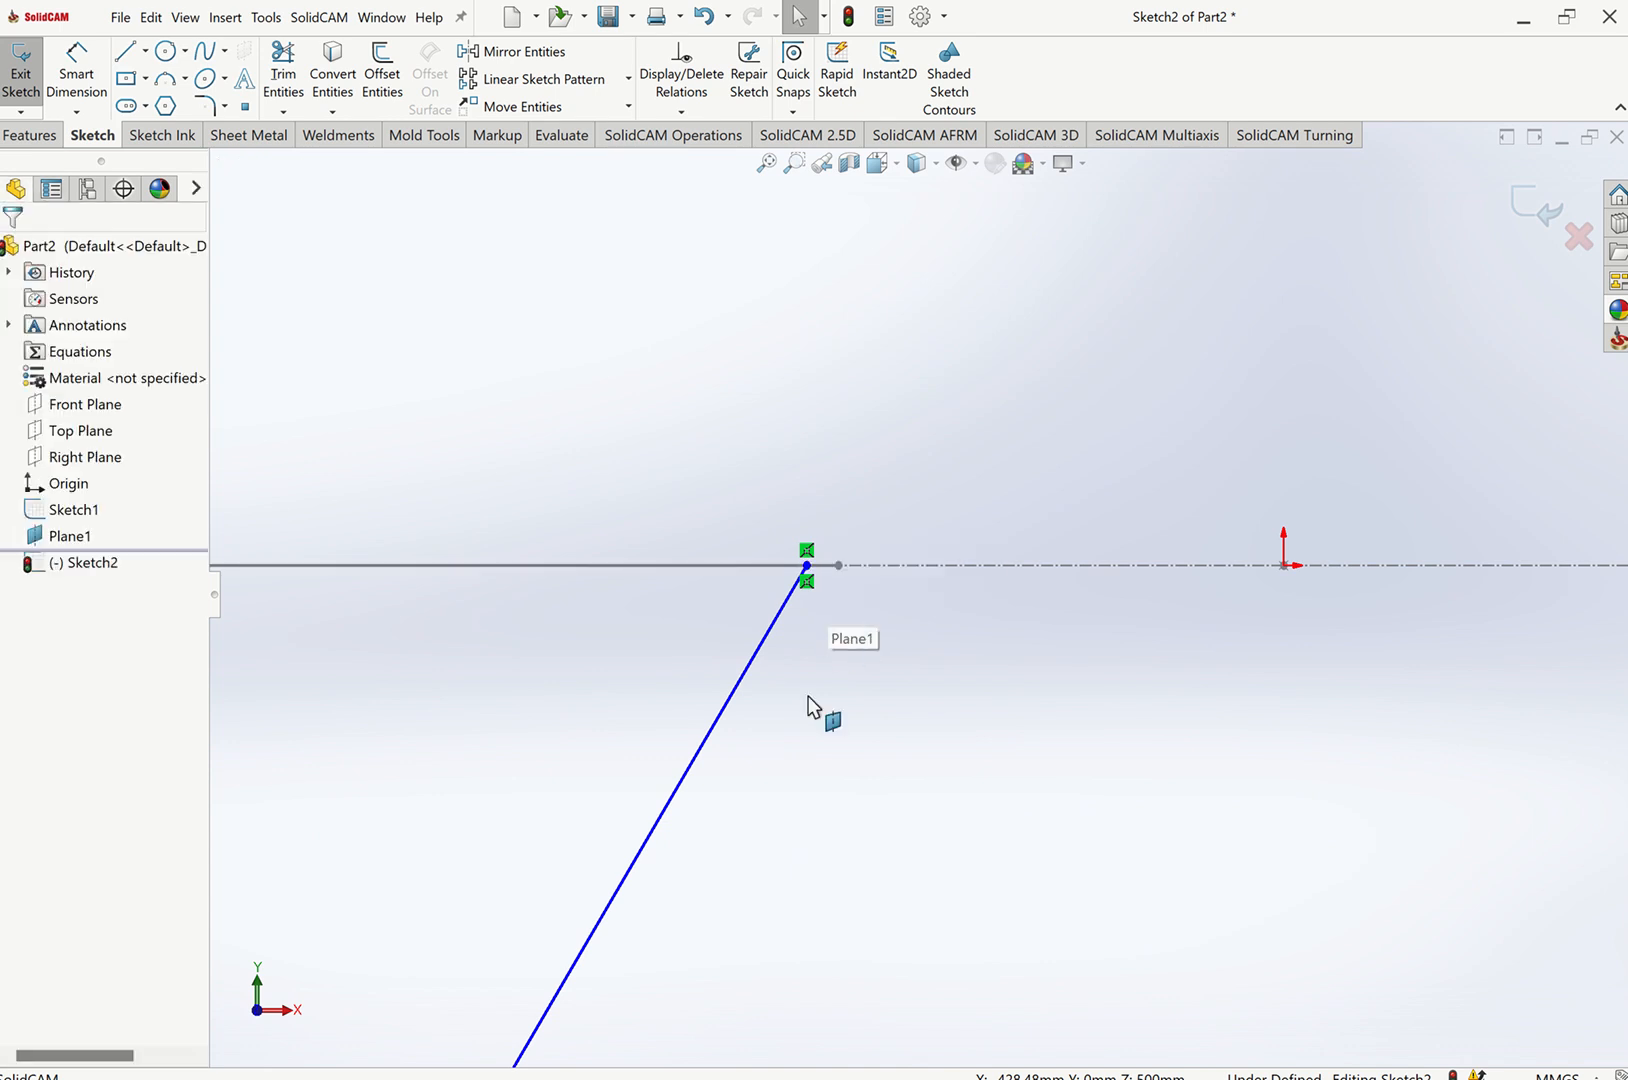
scroll(807, 697, up, 3)
key(ctrl+7)
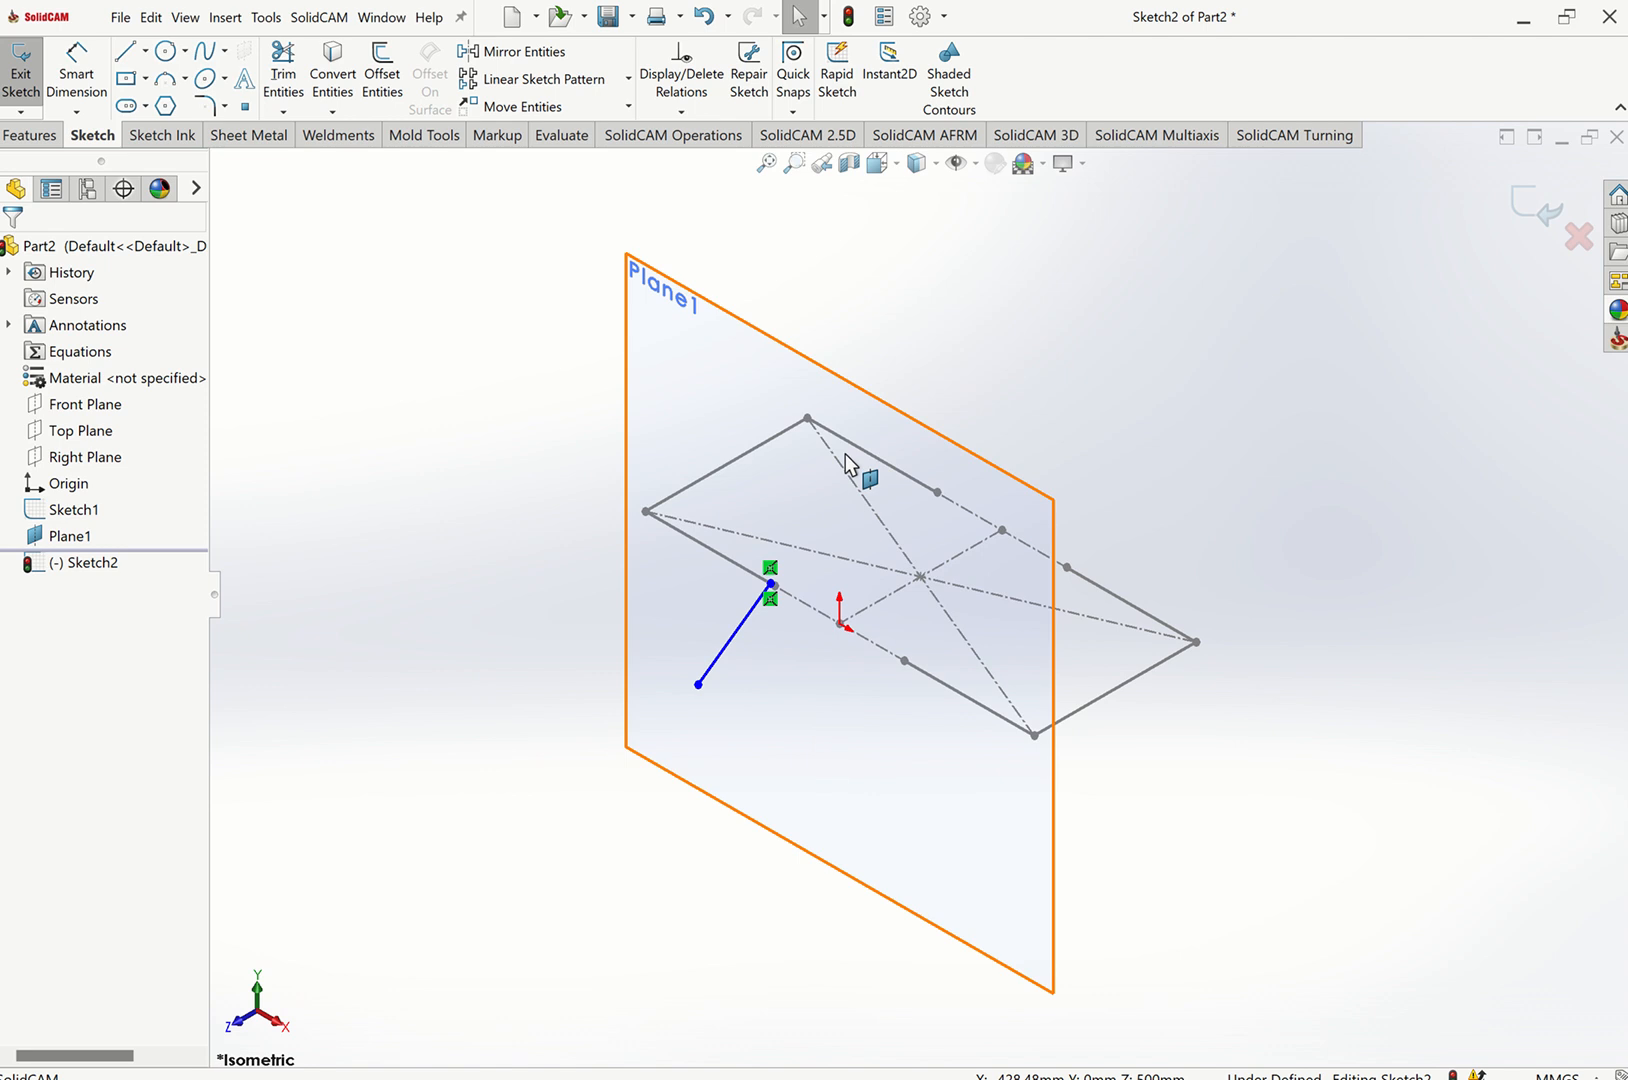
scroll(770, 630, down, 5)
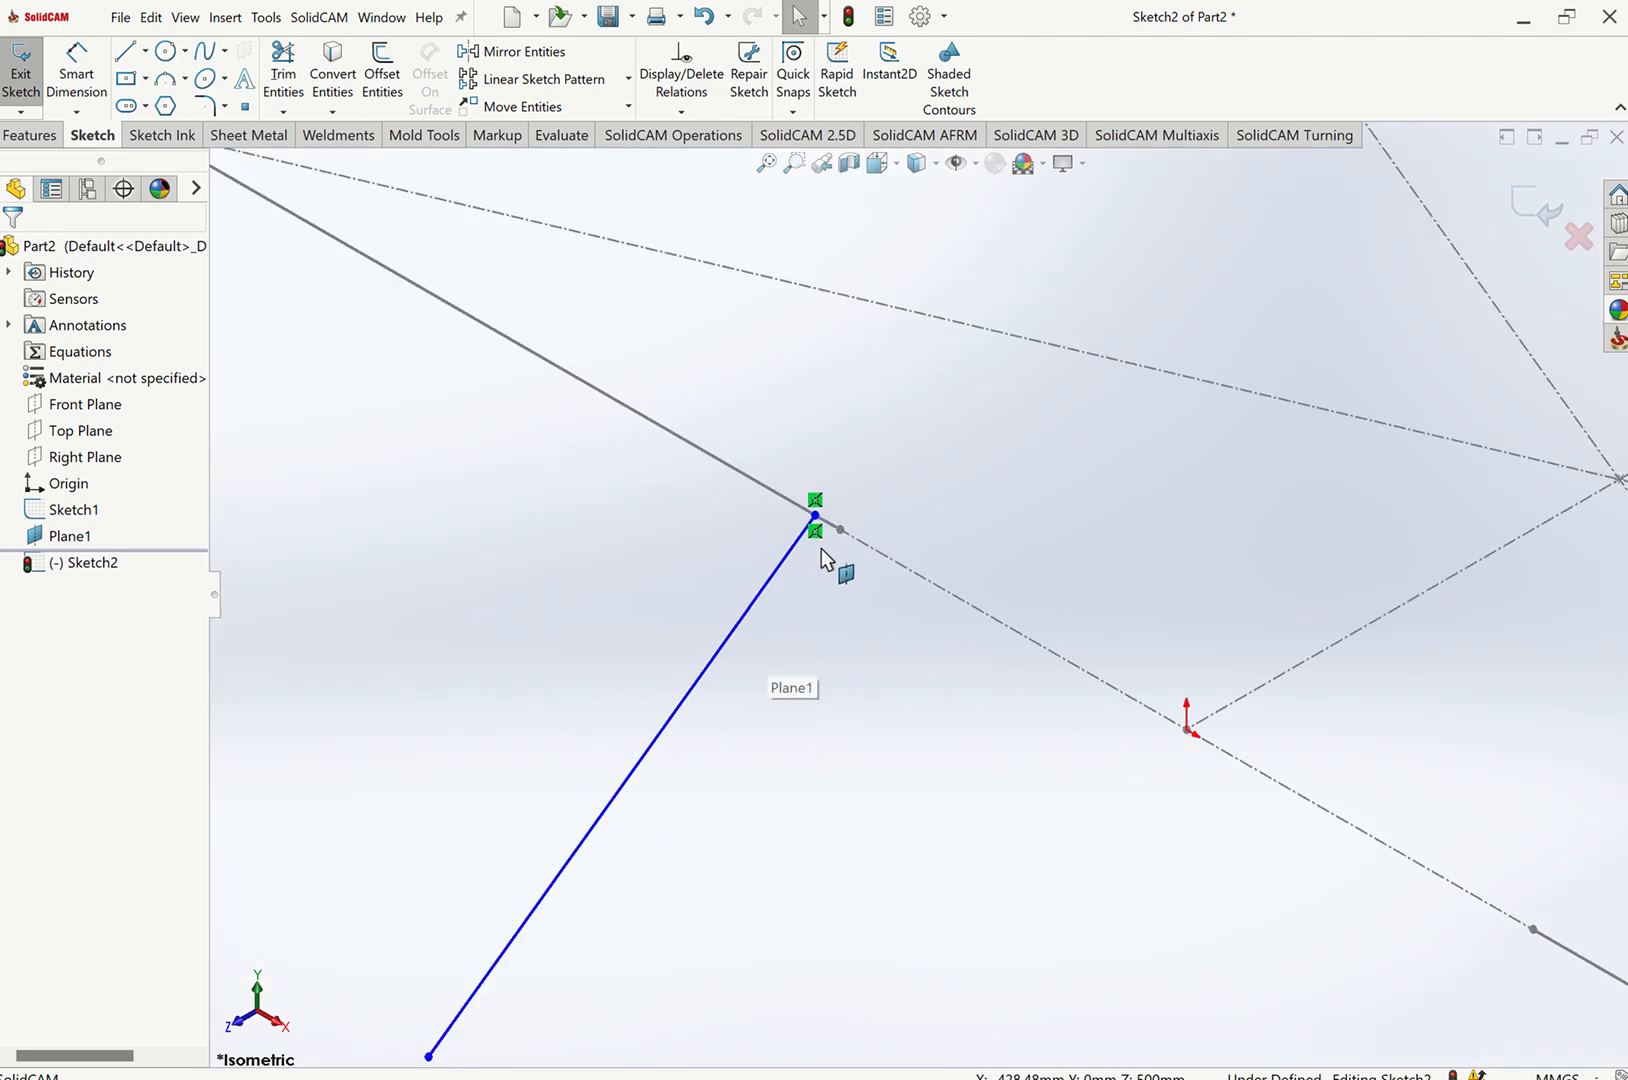
scroll(840, 550, up, 3)
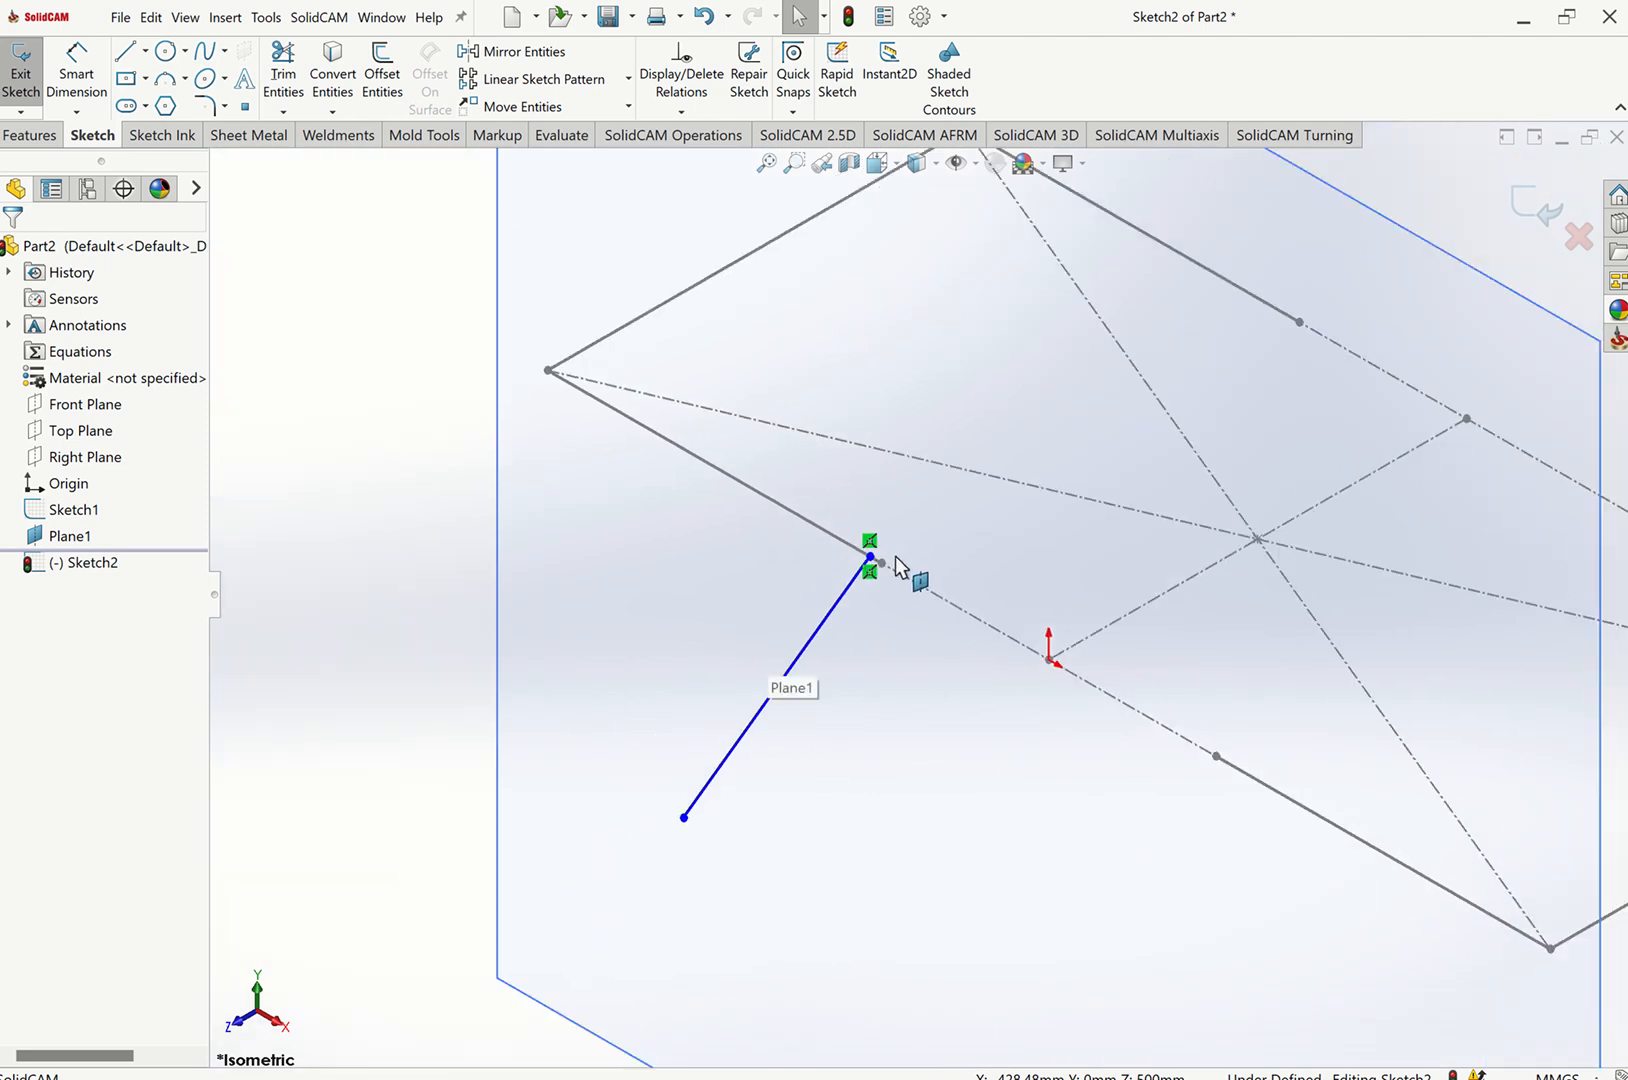
scroll(900, 575, down, 4)
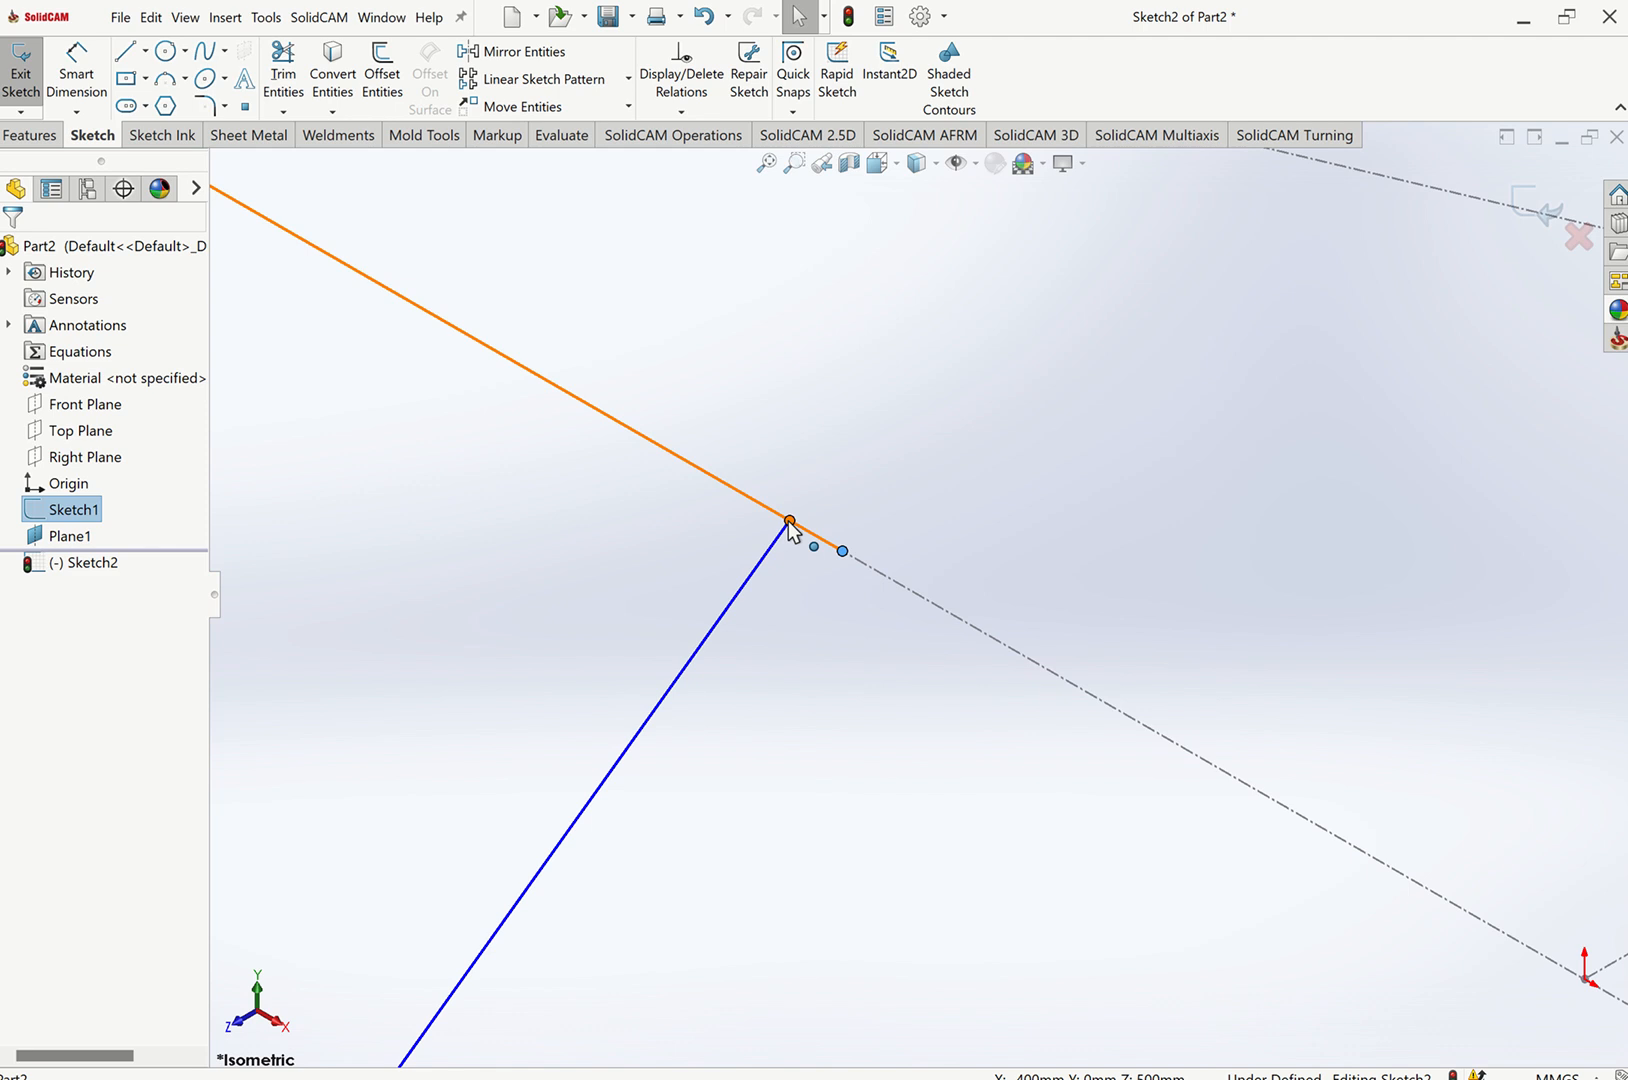
ctrl+click(866, 543)
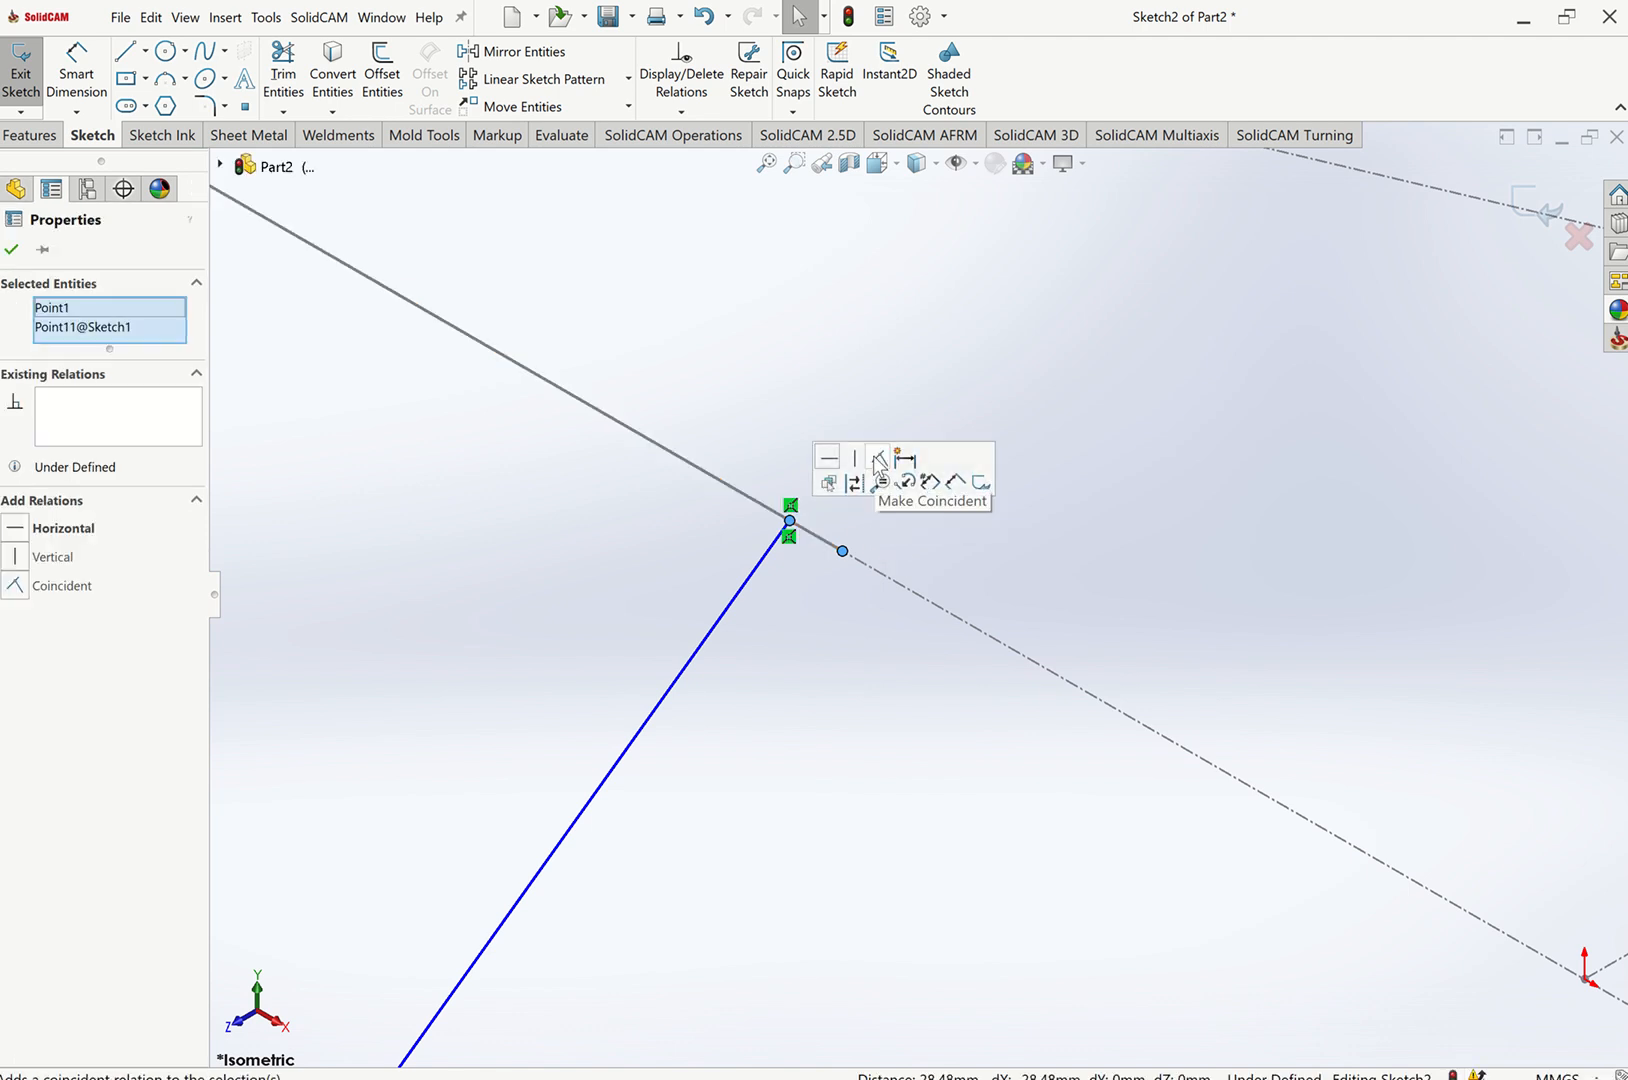
click(877, 462)
key(Escape)
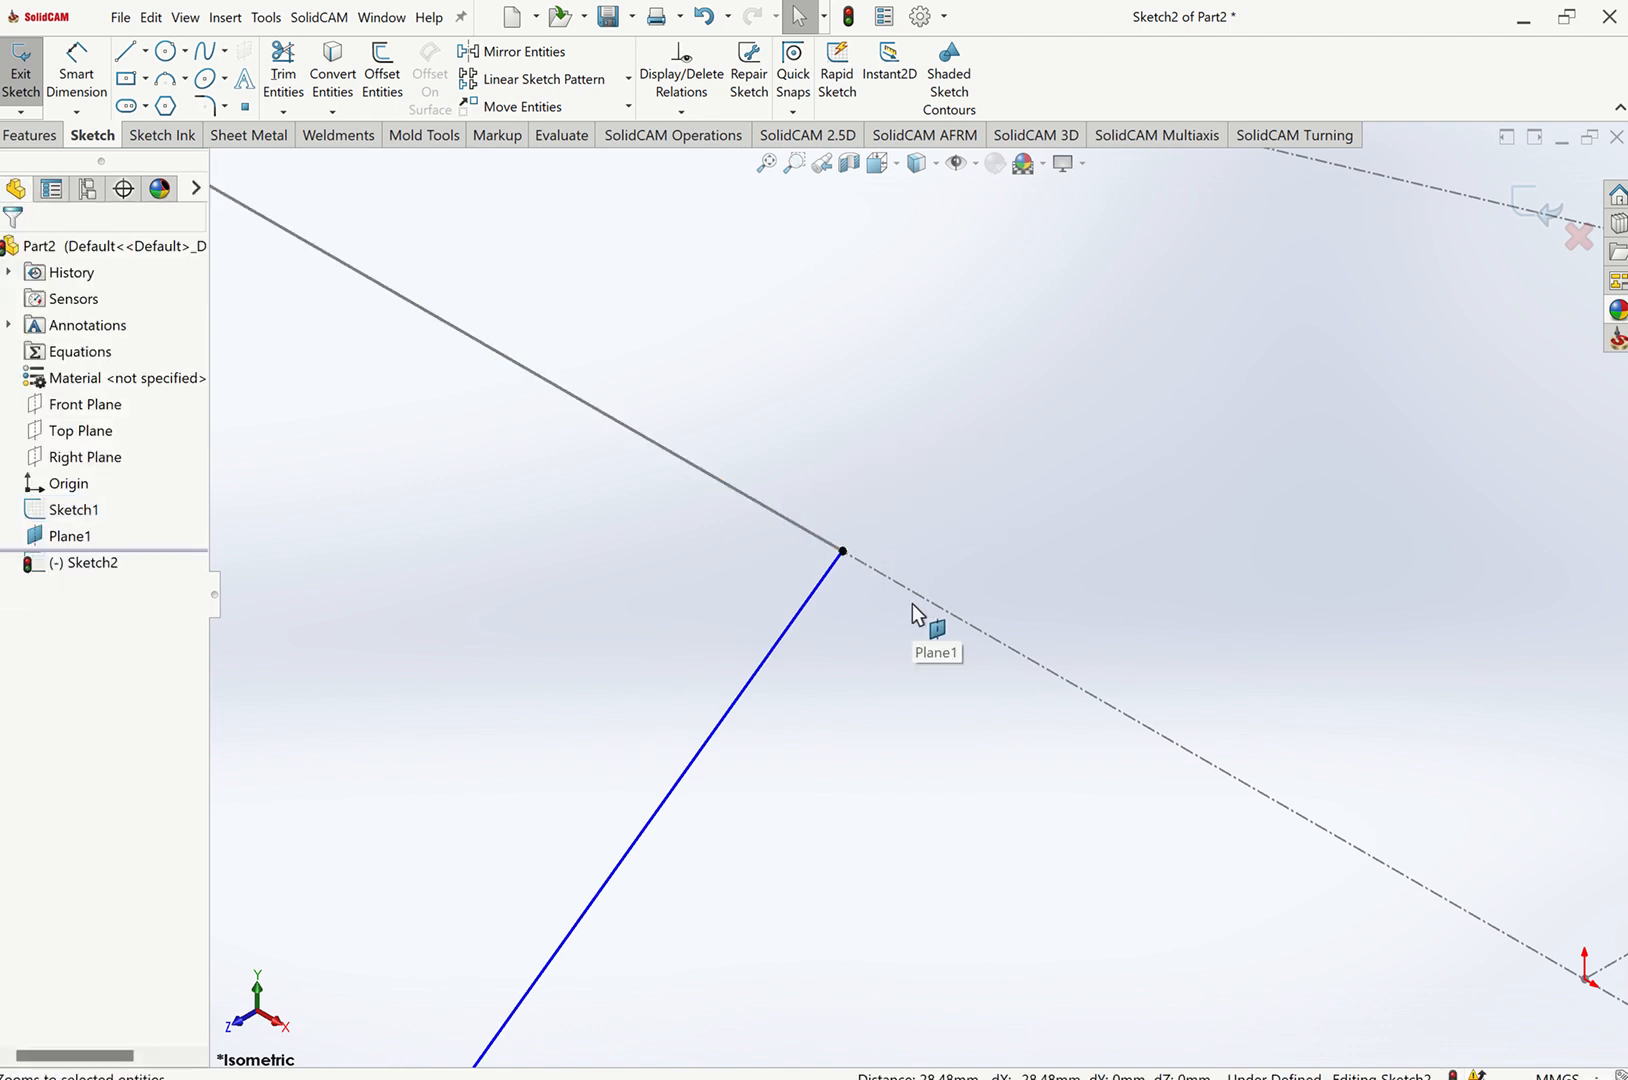
Draw a construction centerline about 860 mm long down from the origin and make it vertical.
key(ctrl+8)
scroll(978, 569, up, 11)
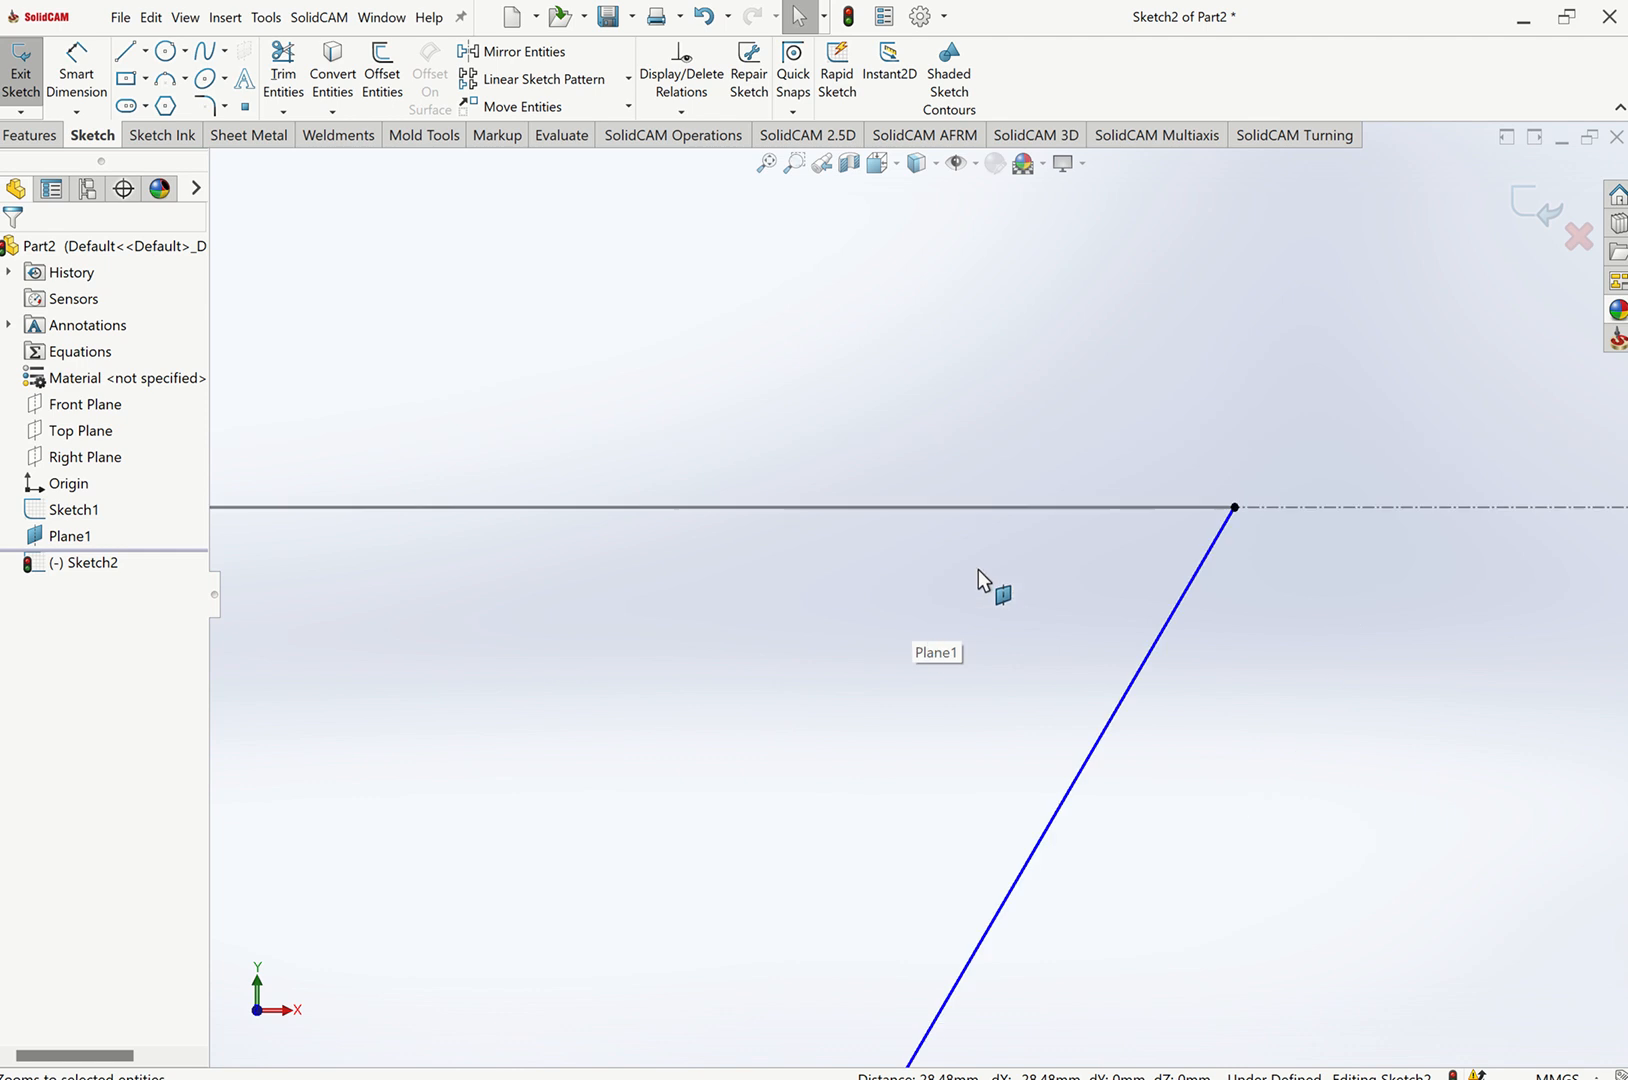
scroll(963, 535, up, 4)
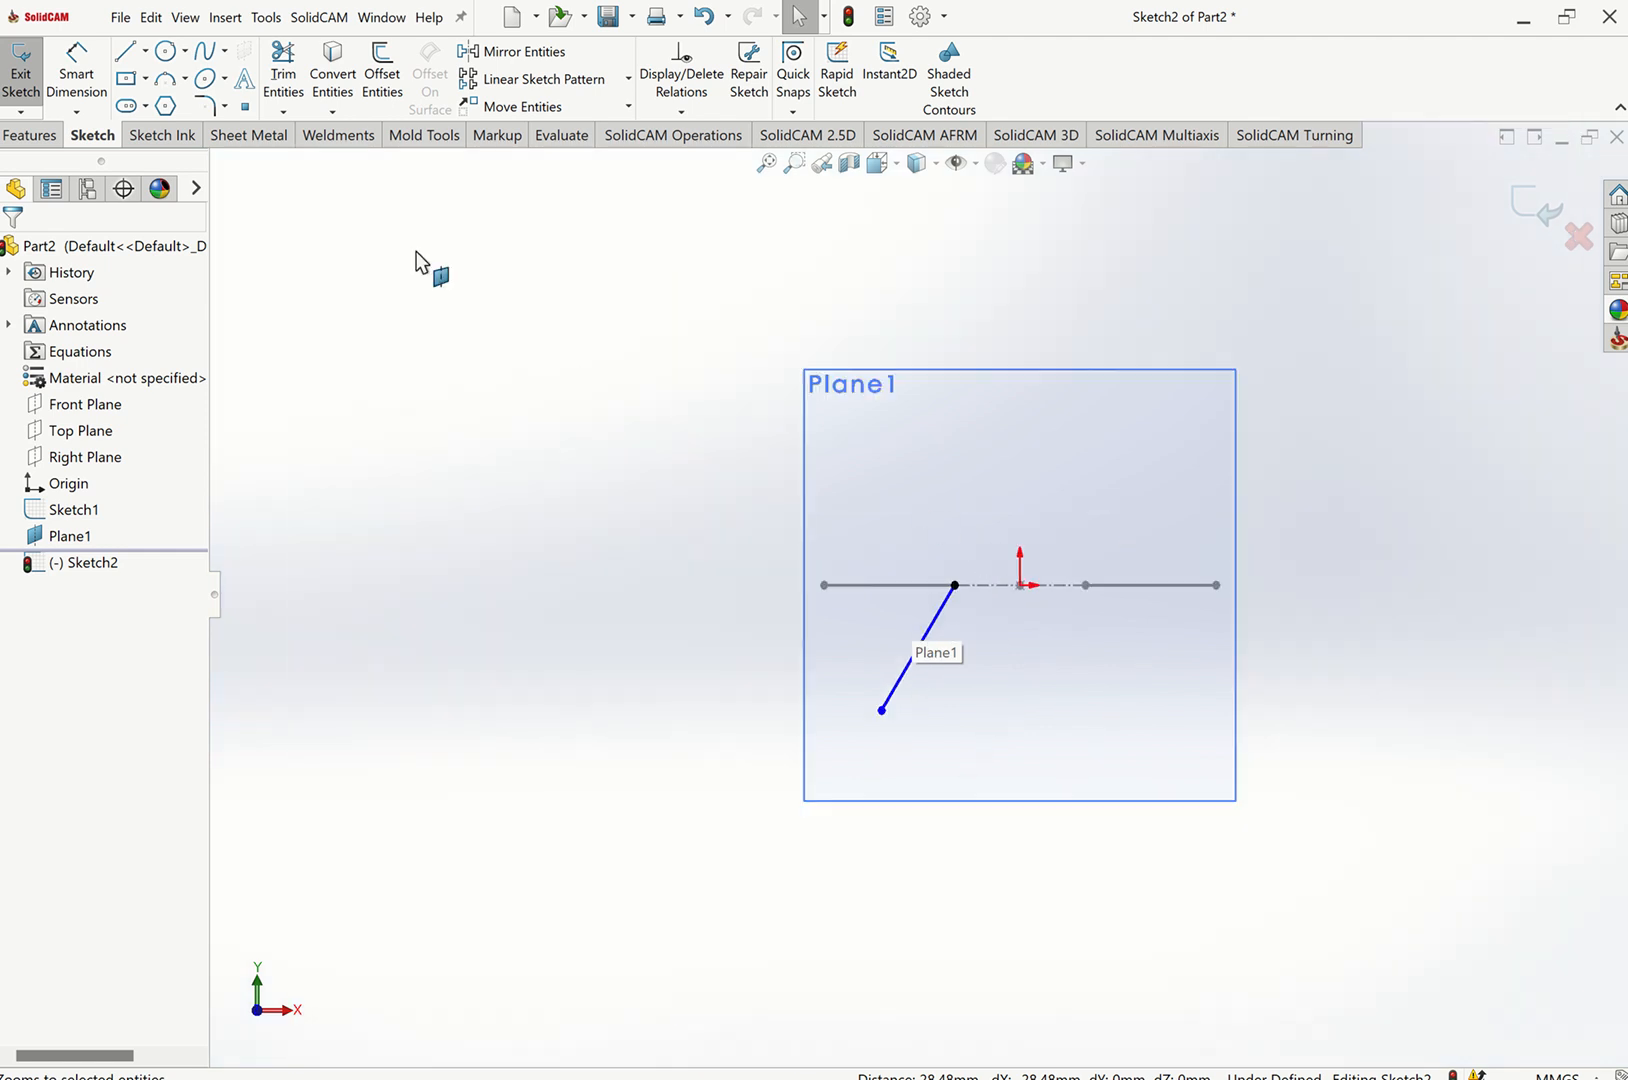
click(145, 50)
click(160, 106)
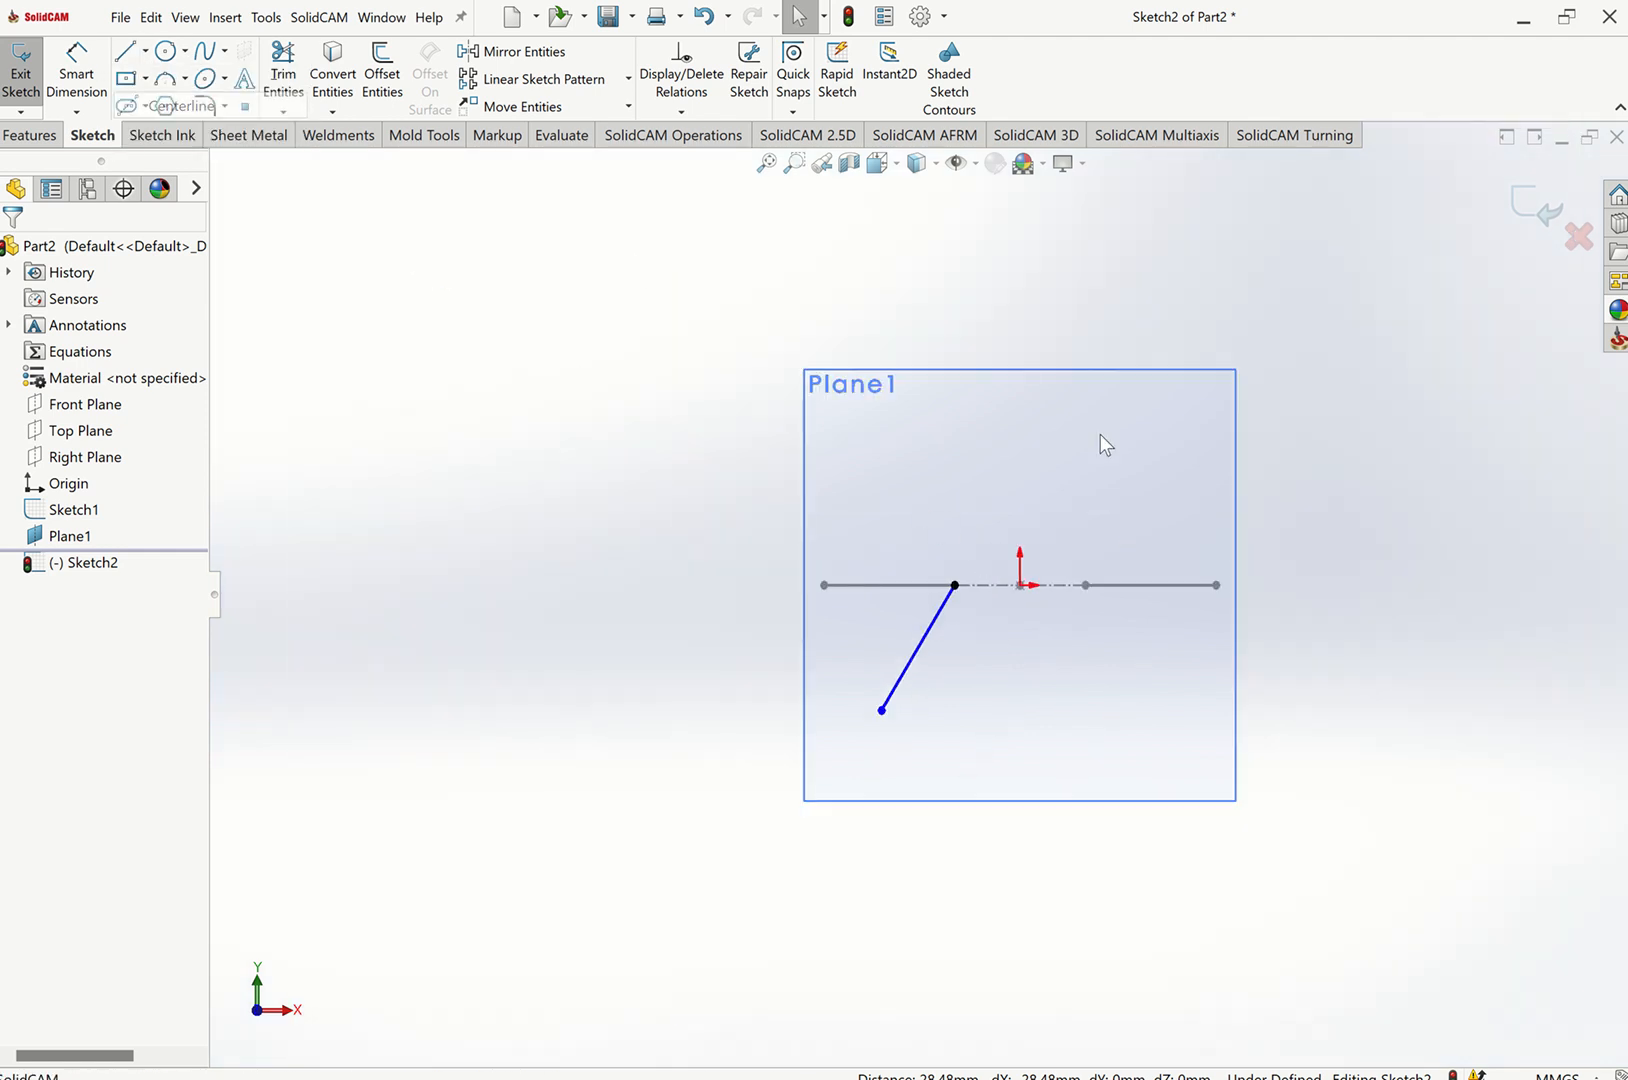
click(1020, 585)
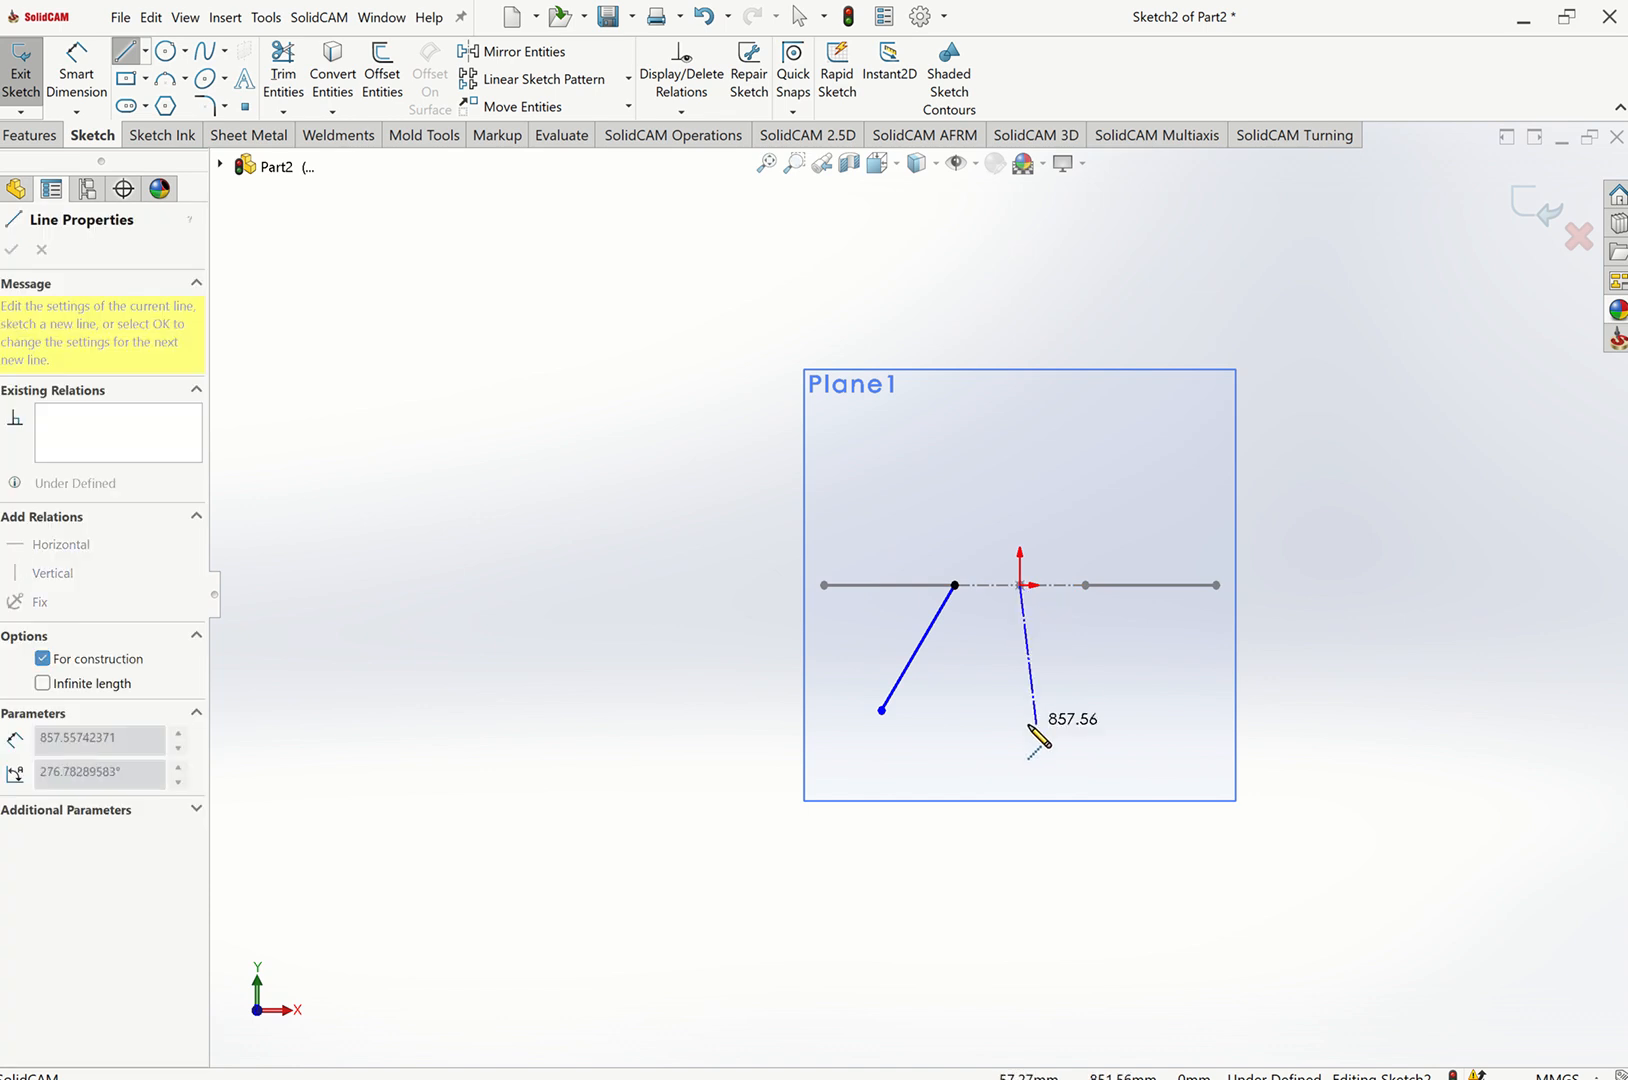
click(1045, 712)
key(Escape)
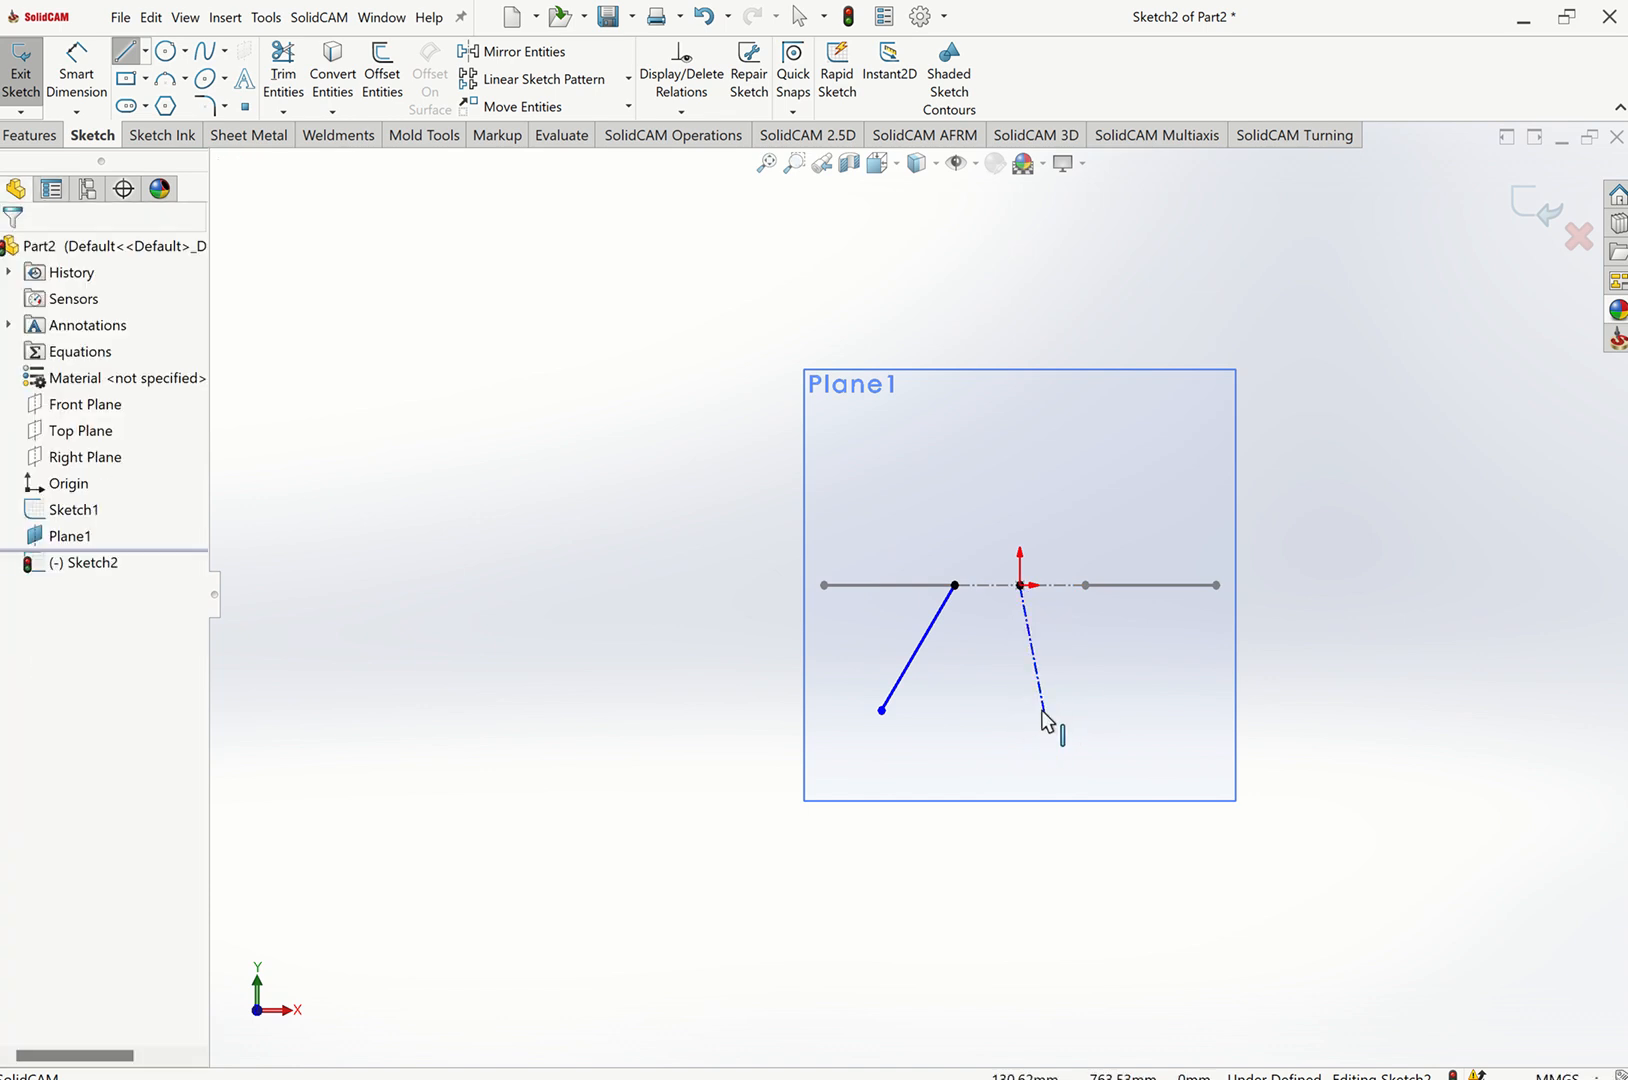
click(1044, 706)
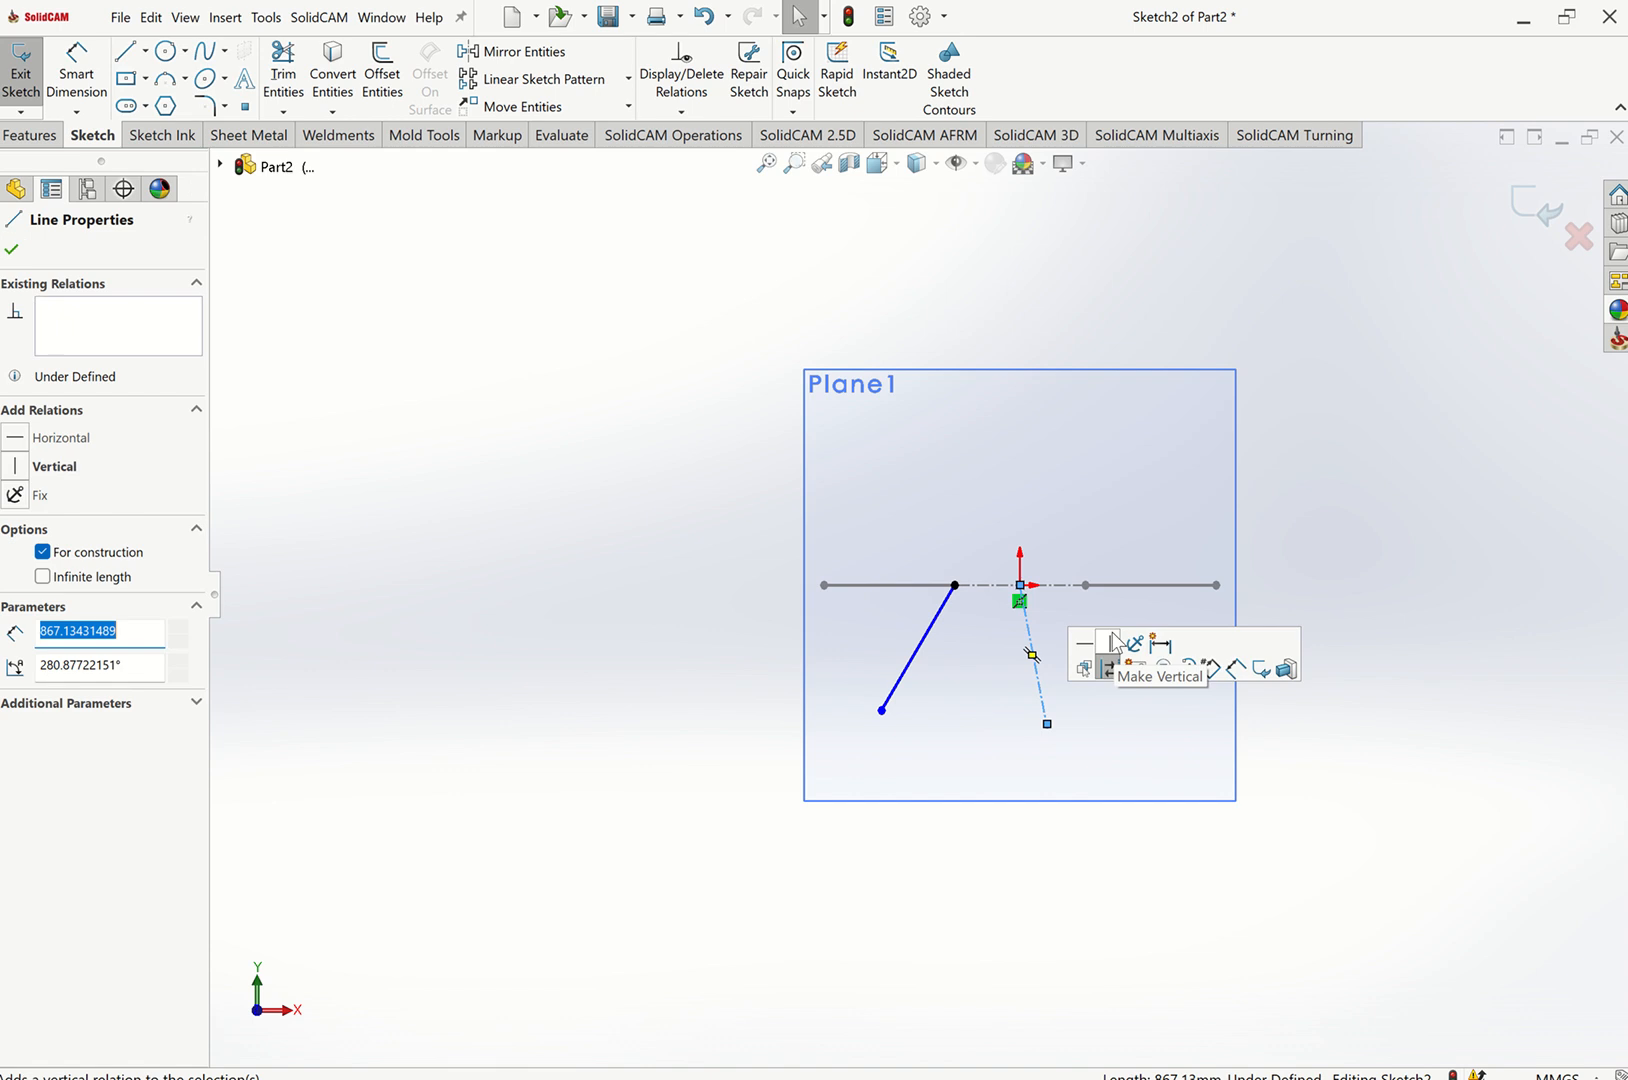
click(1110, 643)
key(Escape)
Dimension the vertical distance from the layout edge to the slanted line's lower end as 650 mm.
scroll(1128, 605, down, 3)
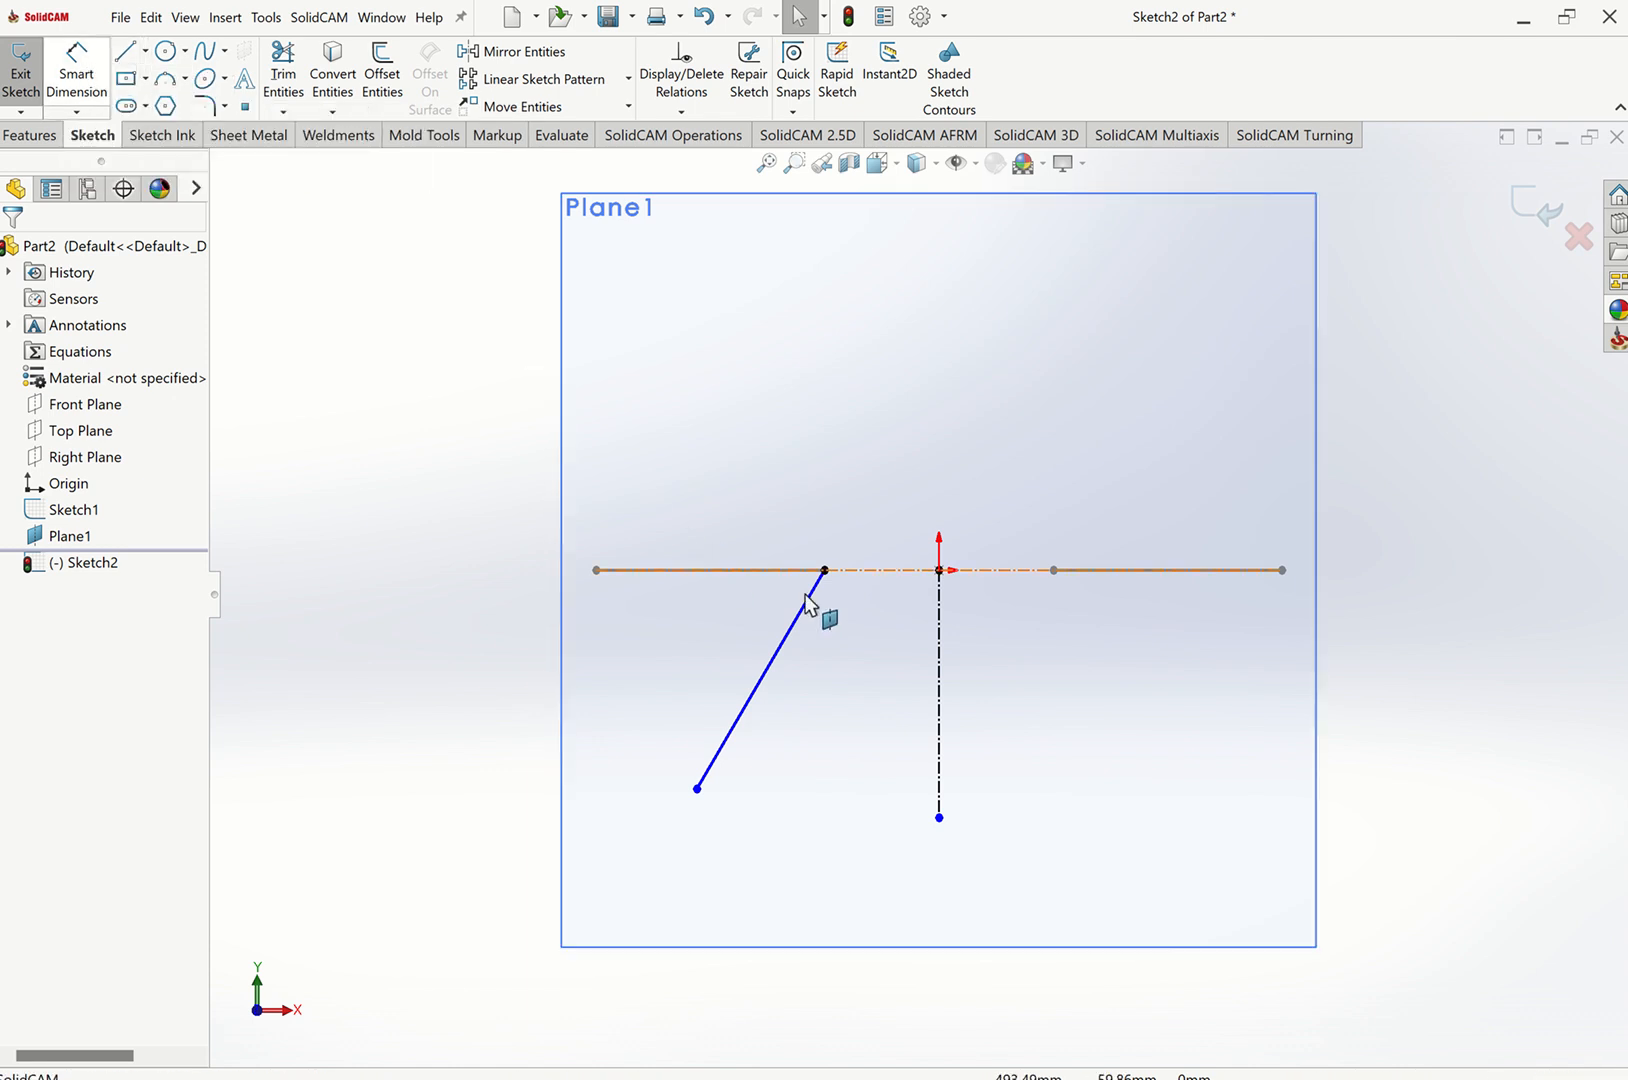
key(d)
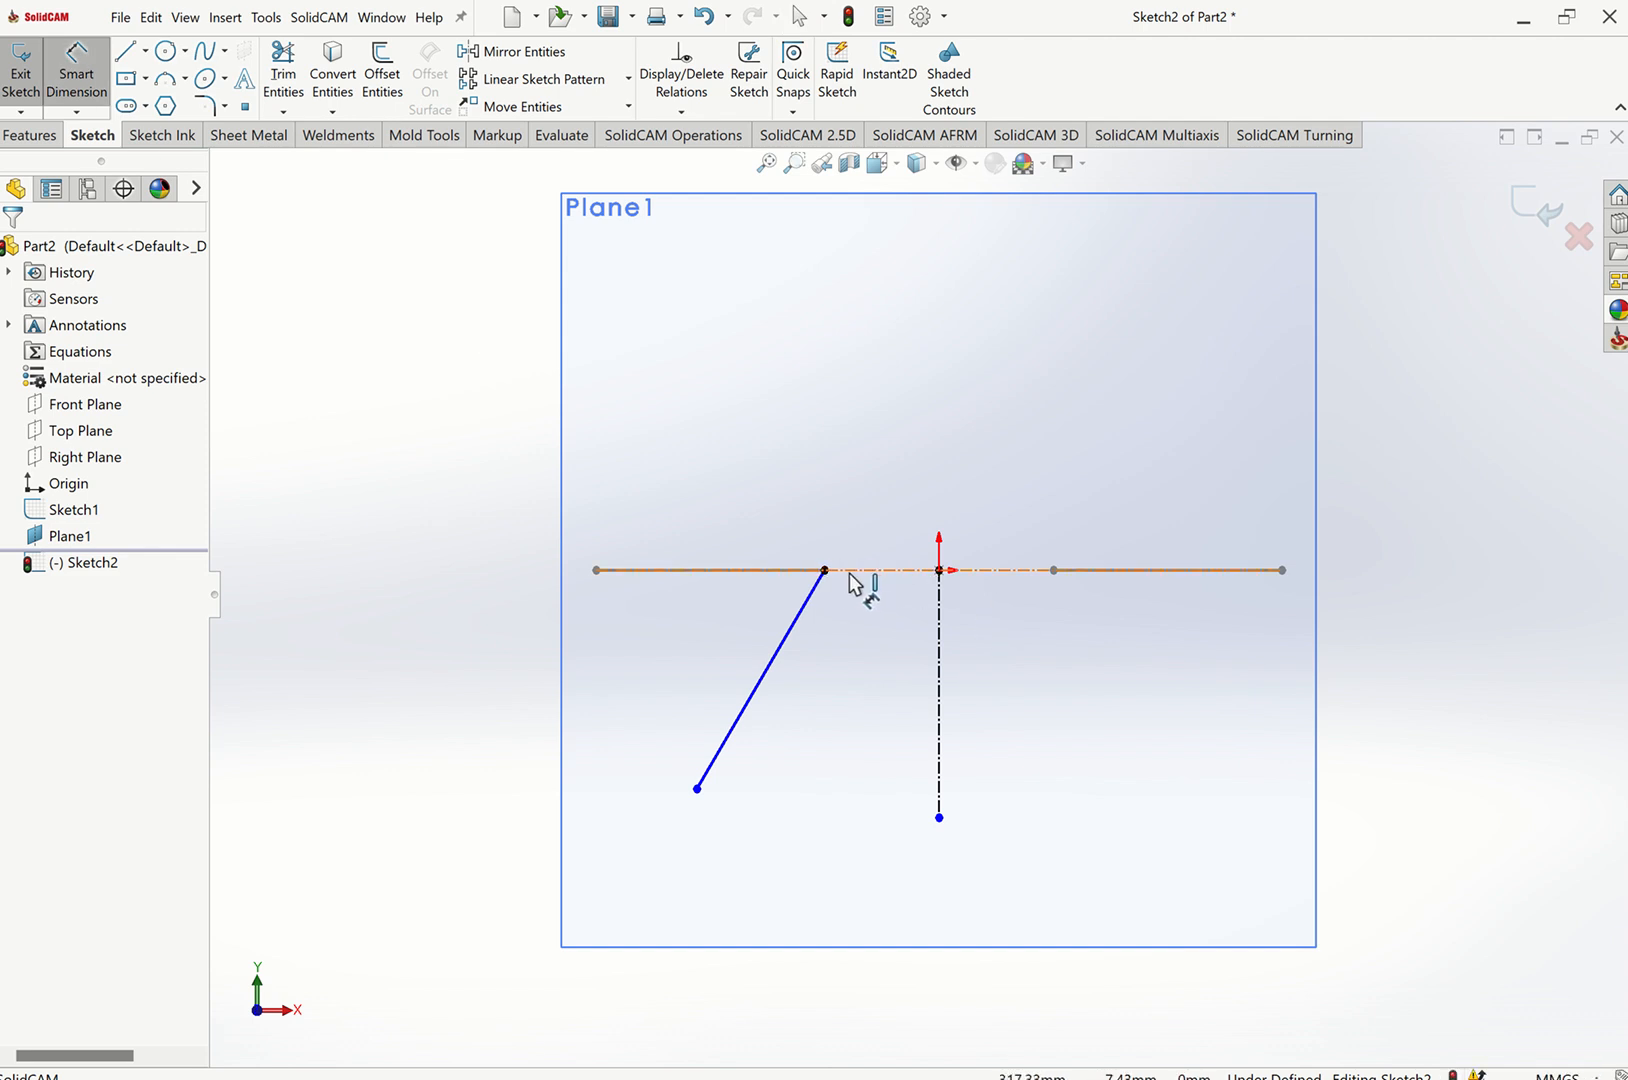
click(850, 571)
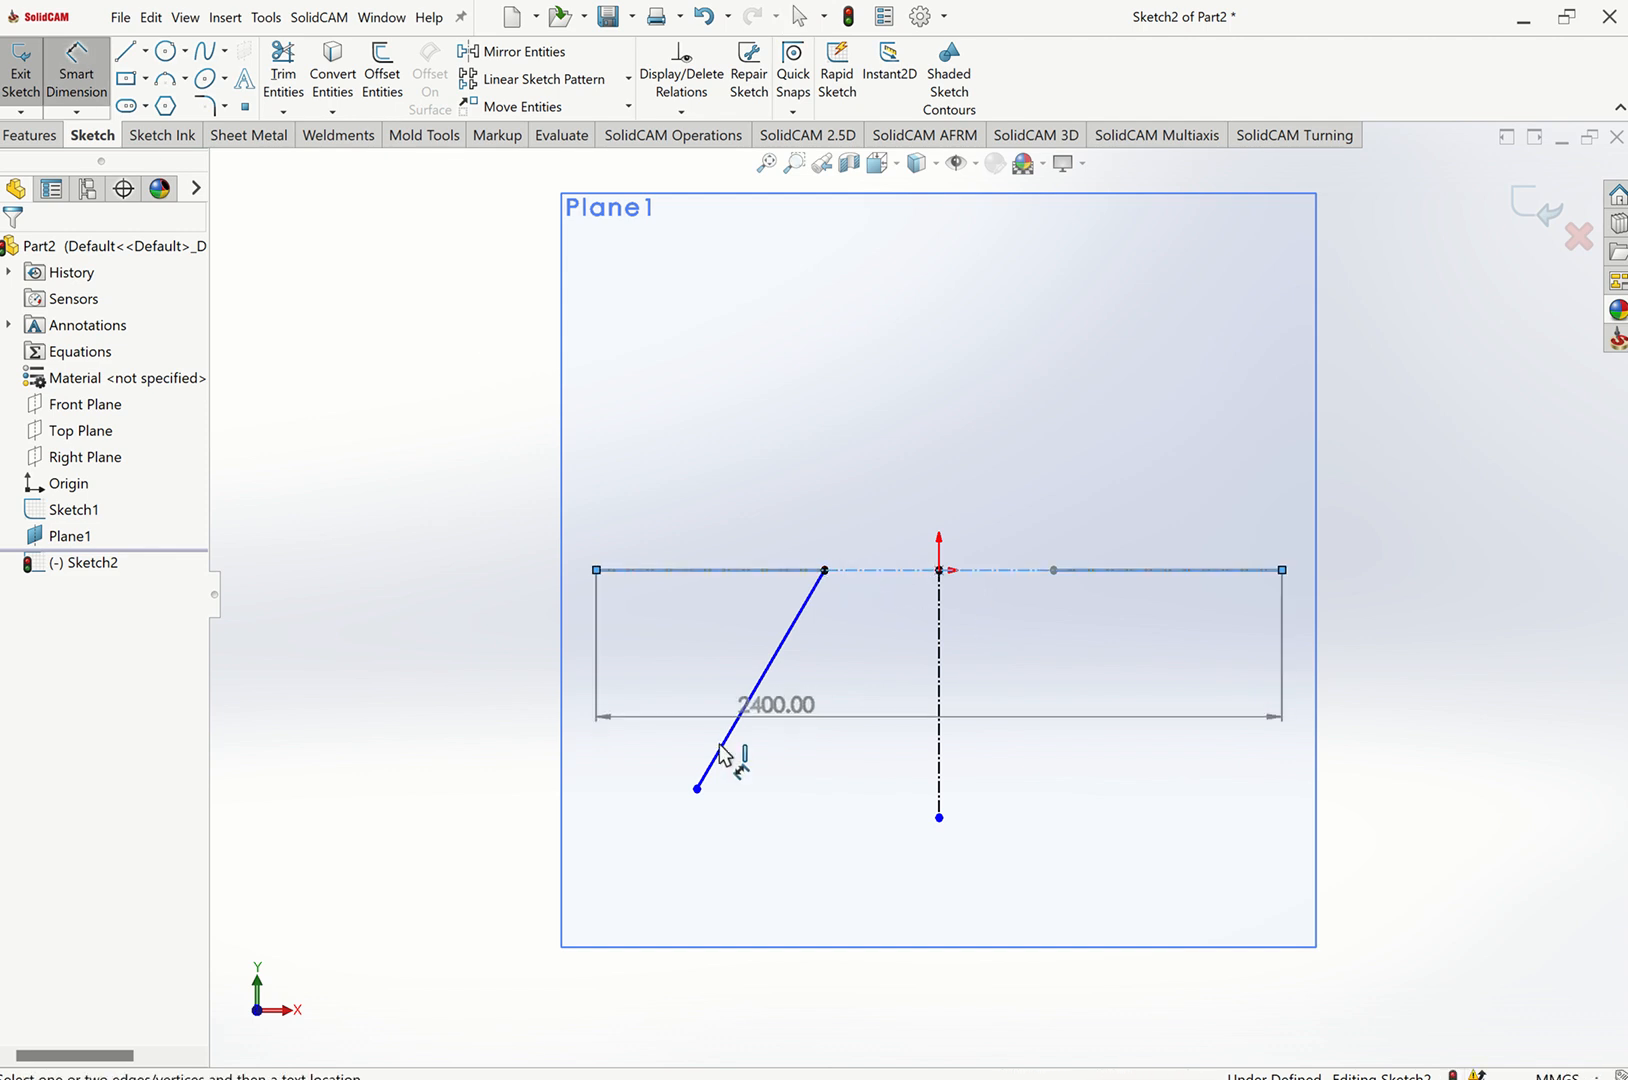
click(697, 790)
click(457, 693)
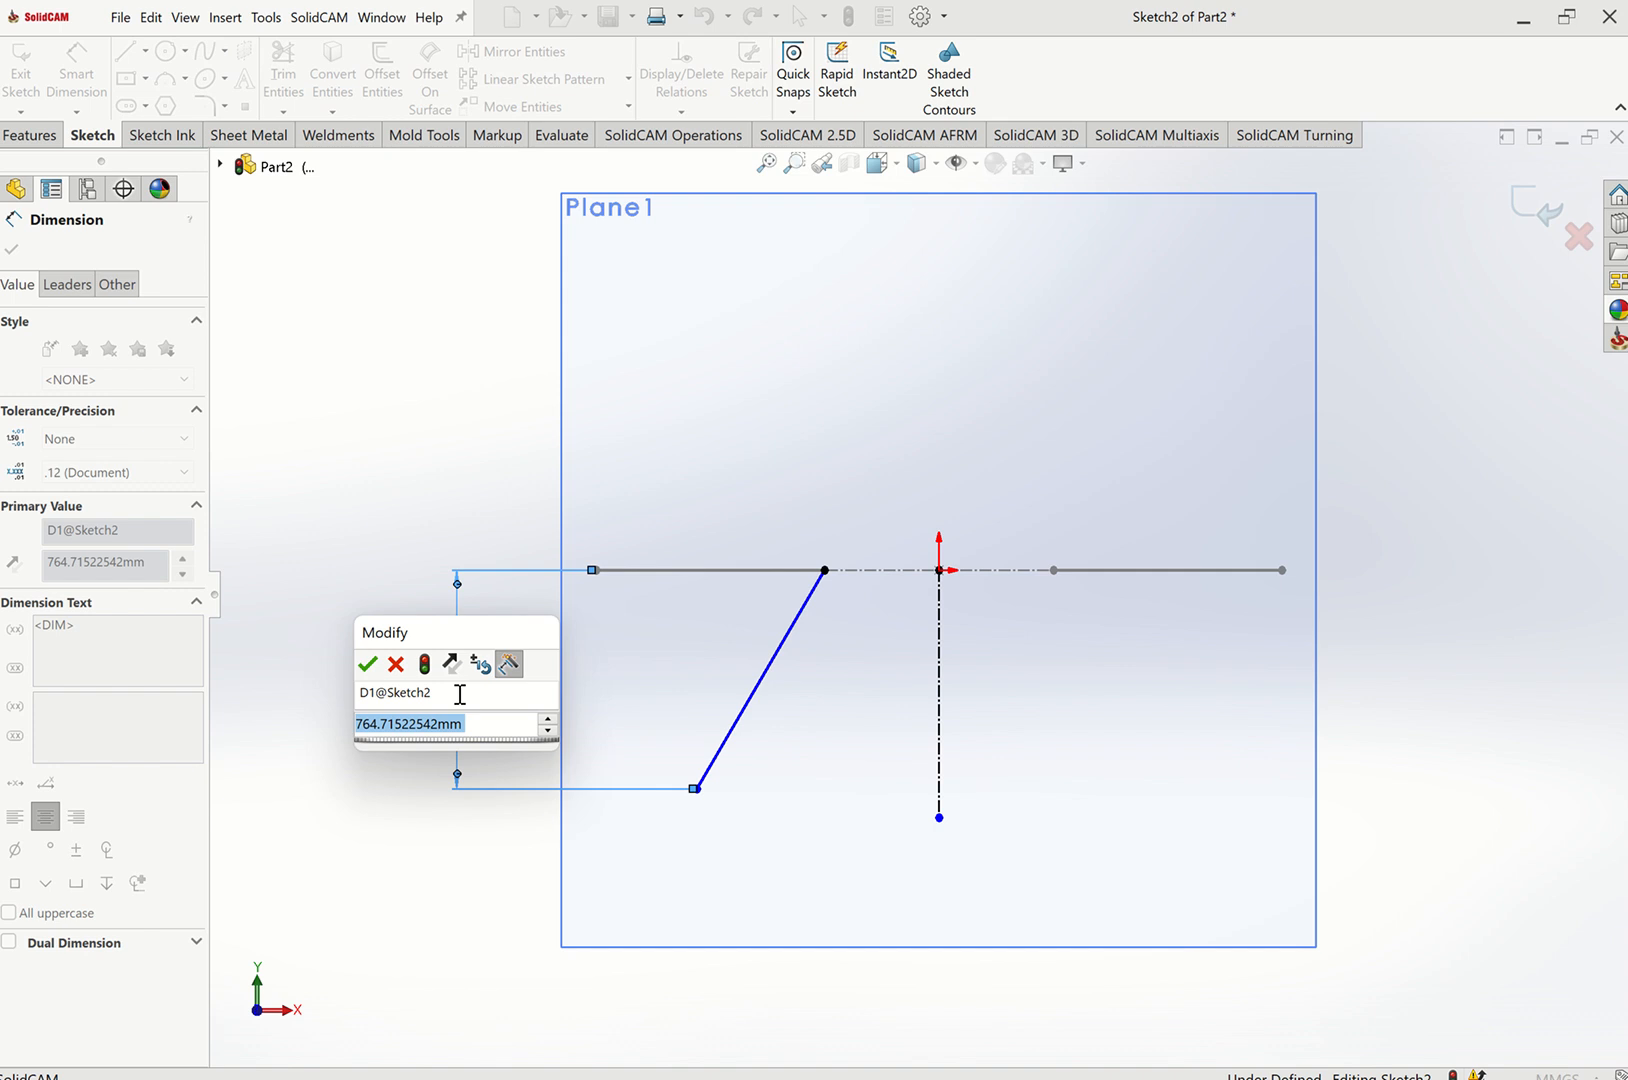
text(650)
key(Return)
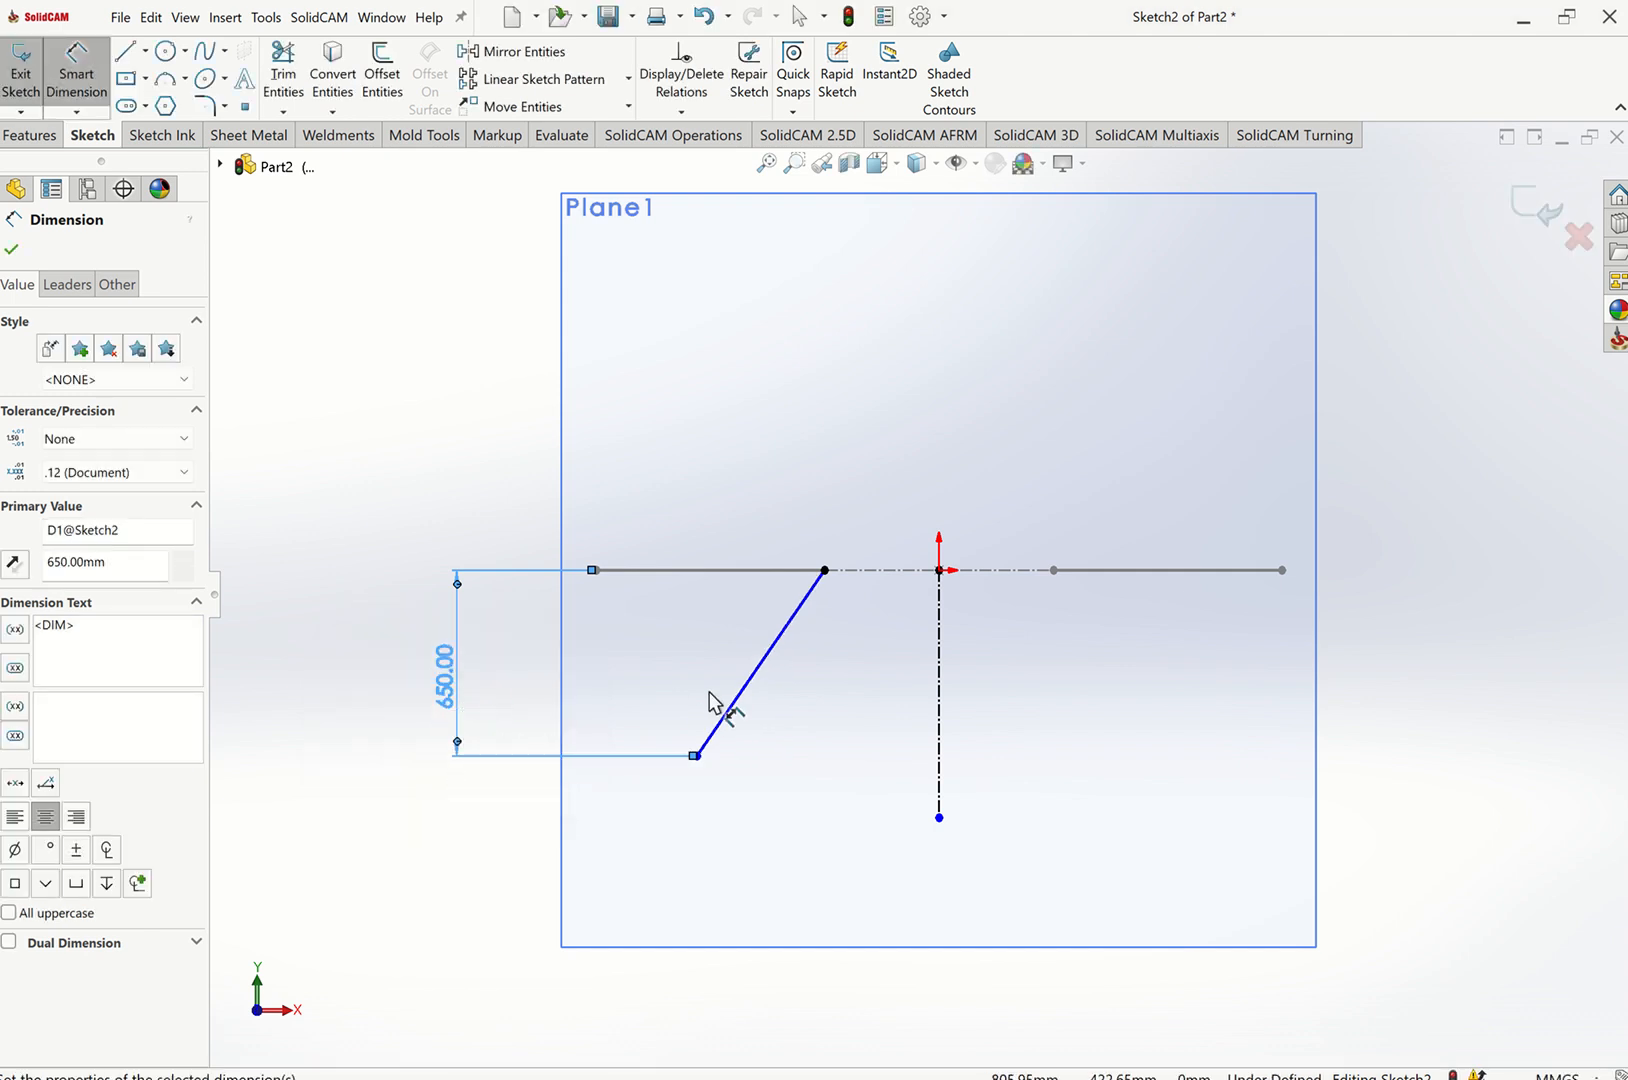
Dimension the angle between the layout edge and the slanted line as 60 degrees.
click(810, 574)
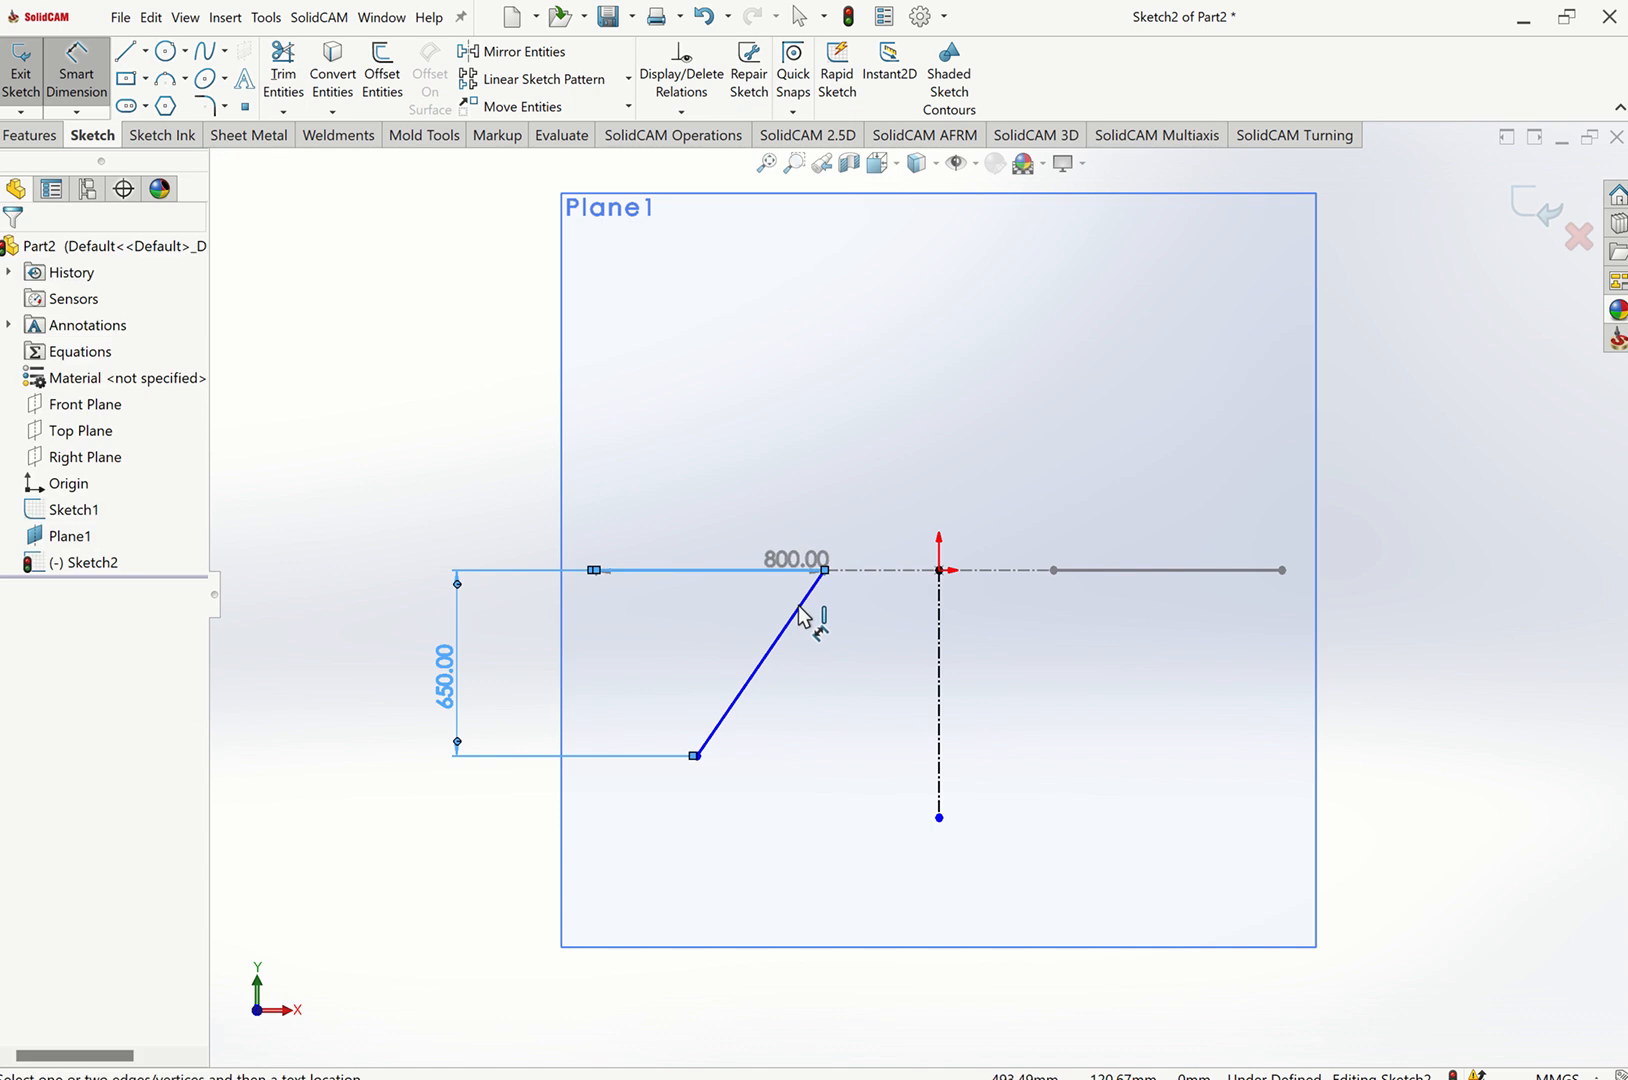
click(785, 614)
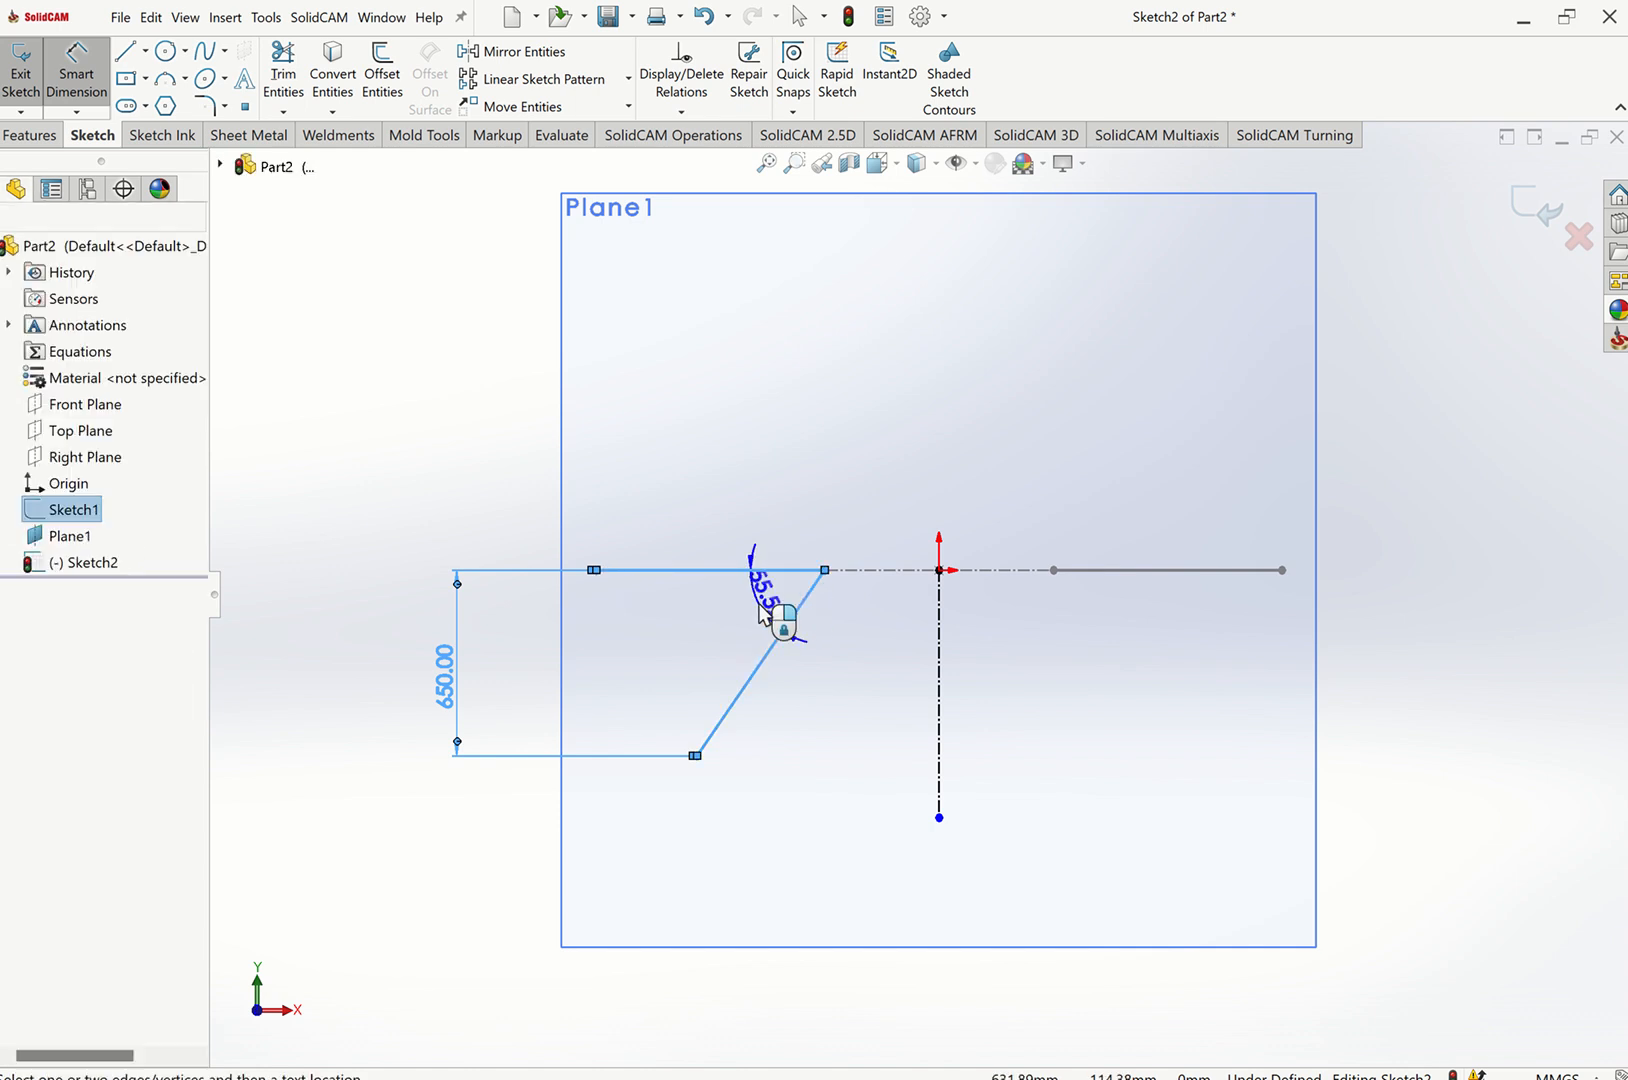
click(759, 603)
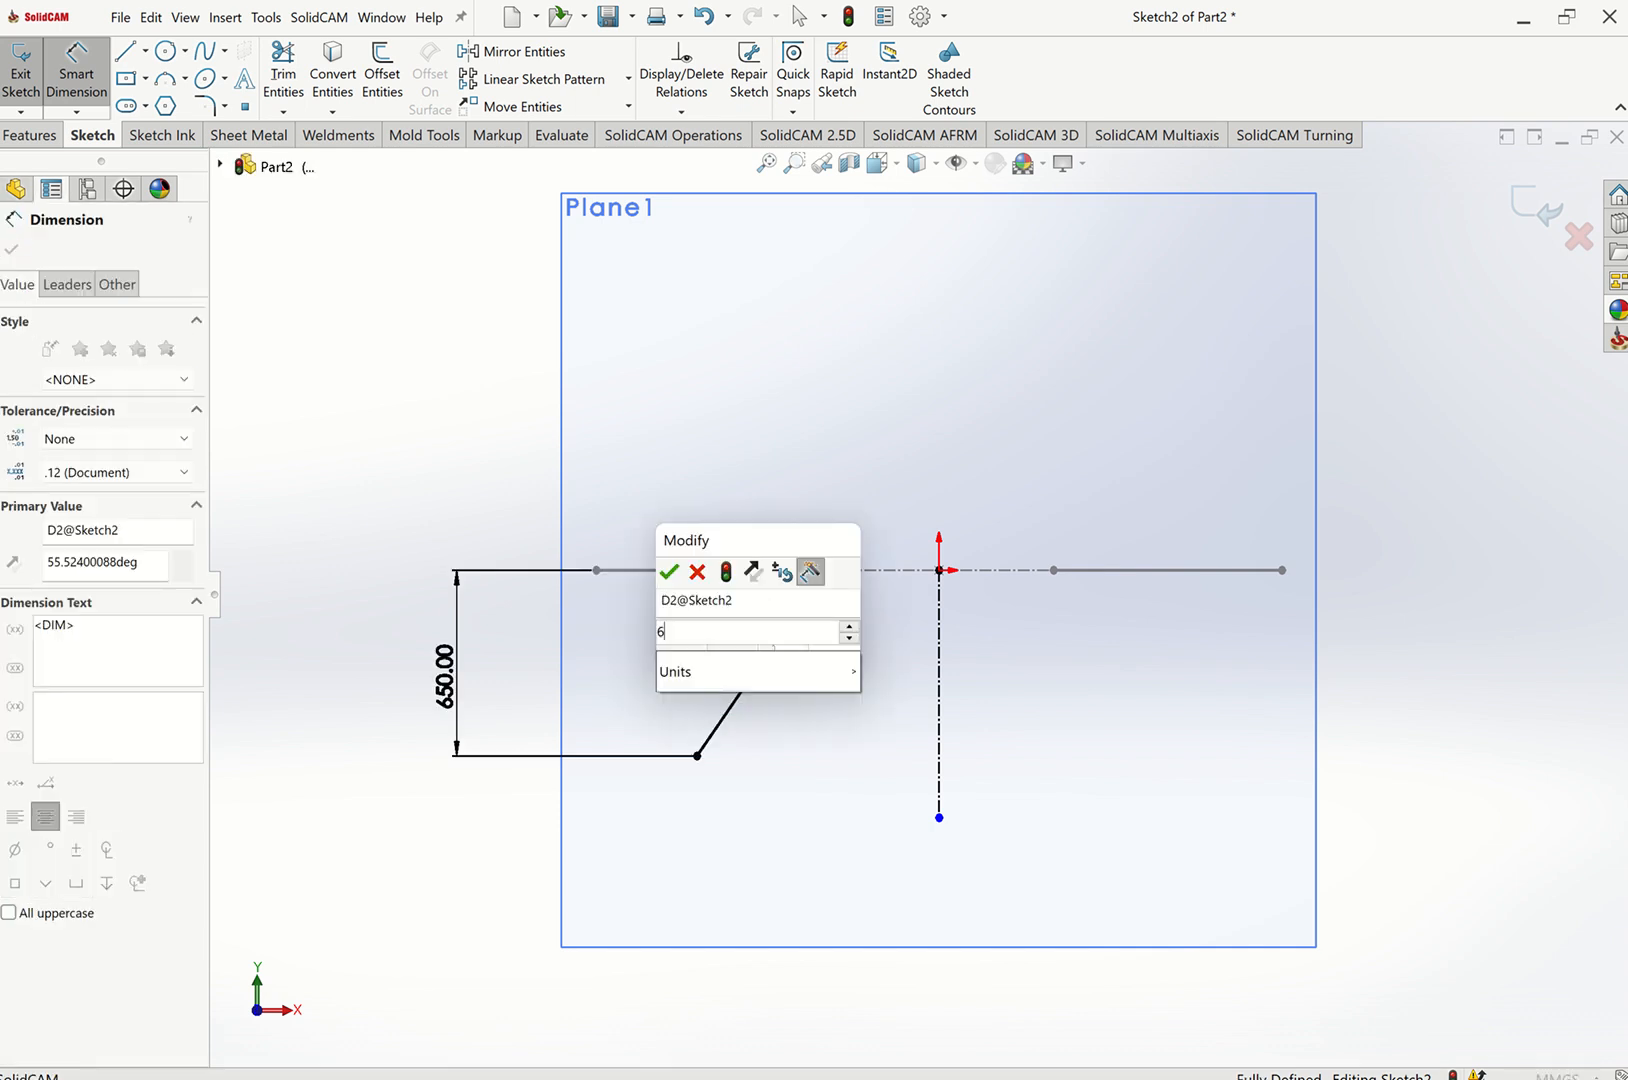
key(Return)
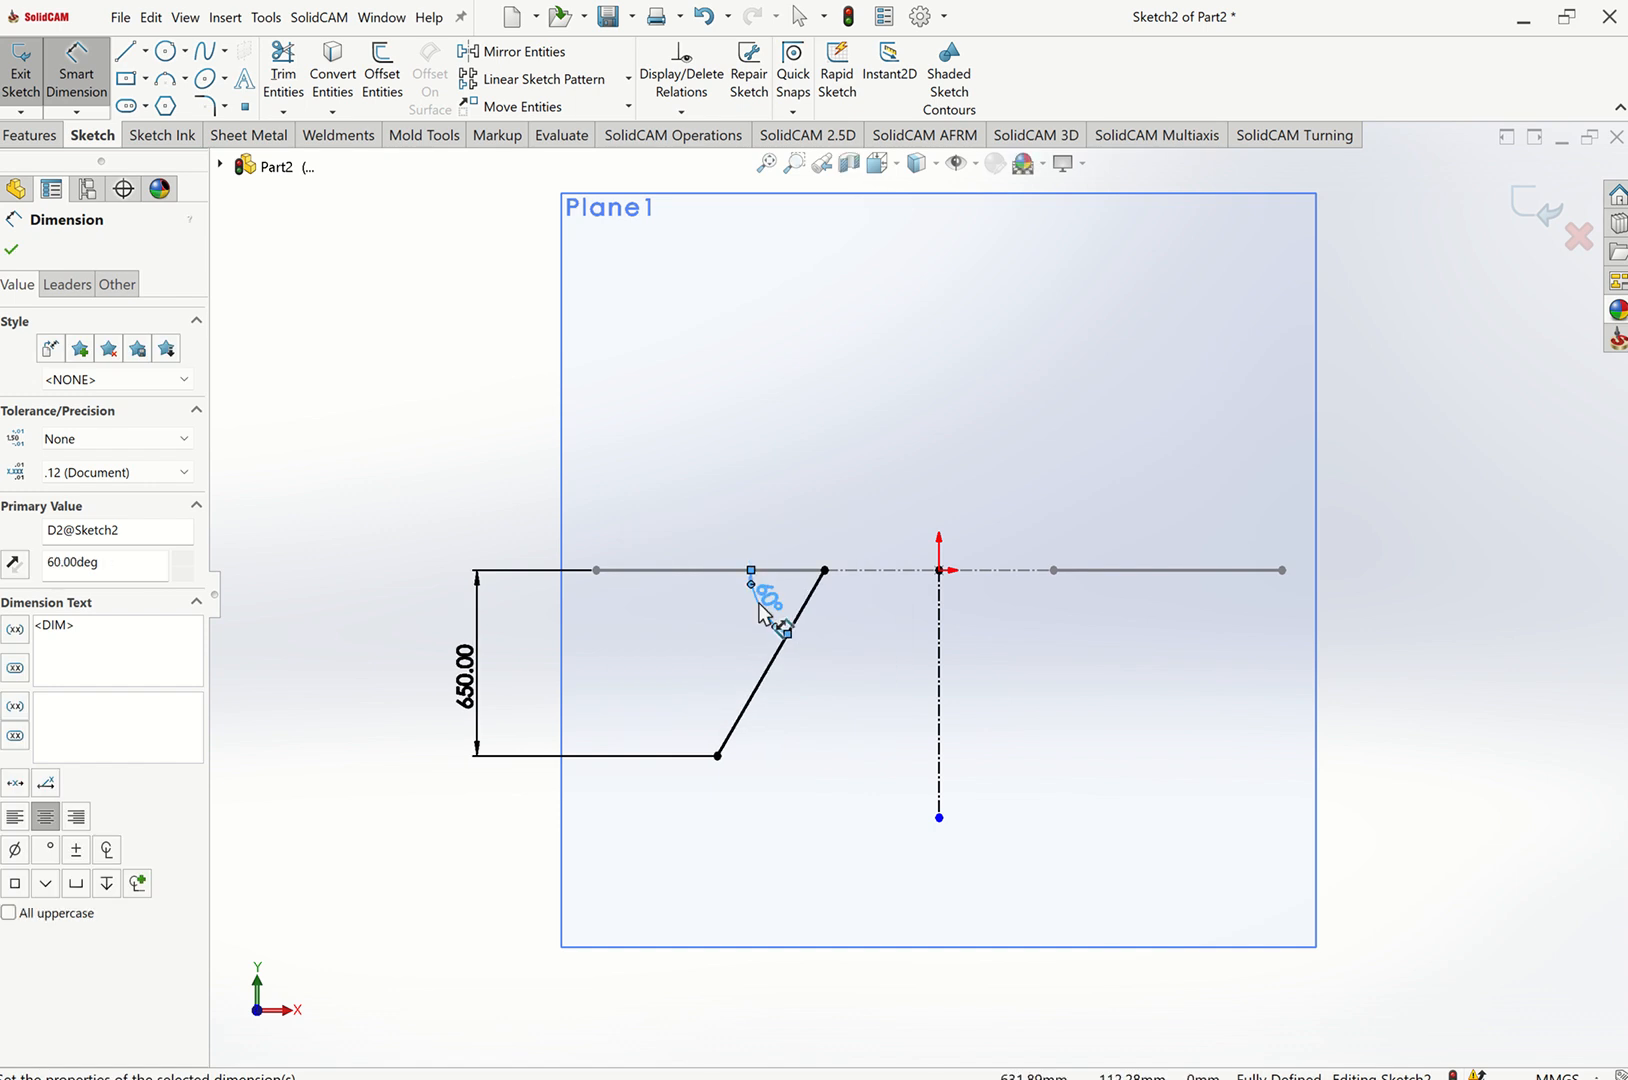
key(Escape)
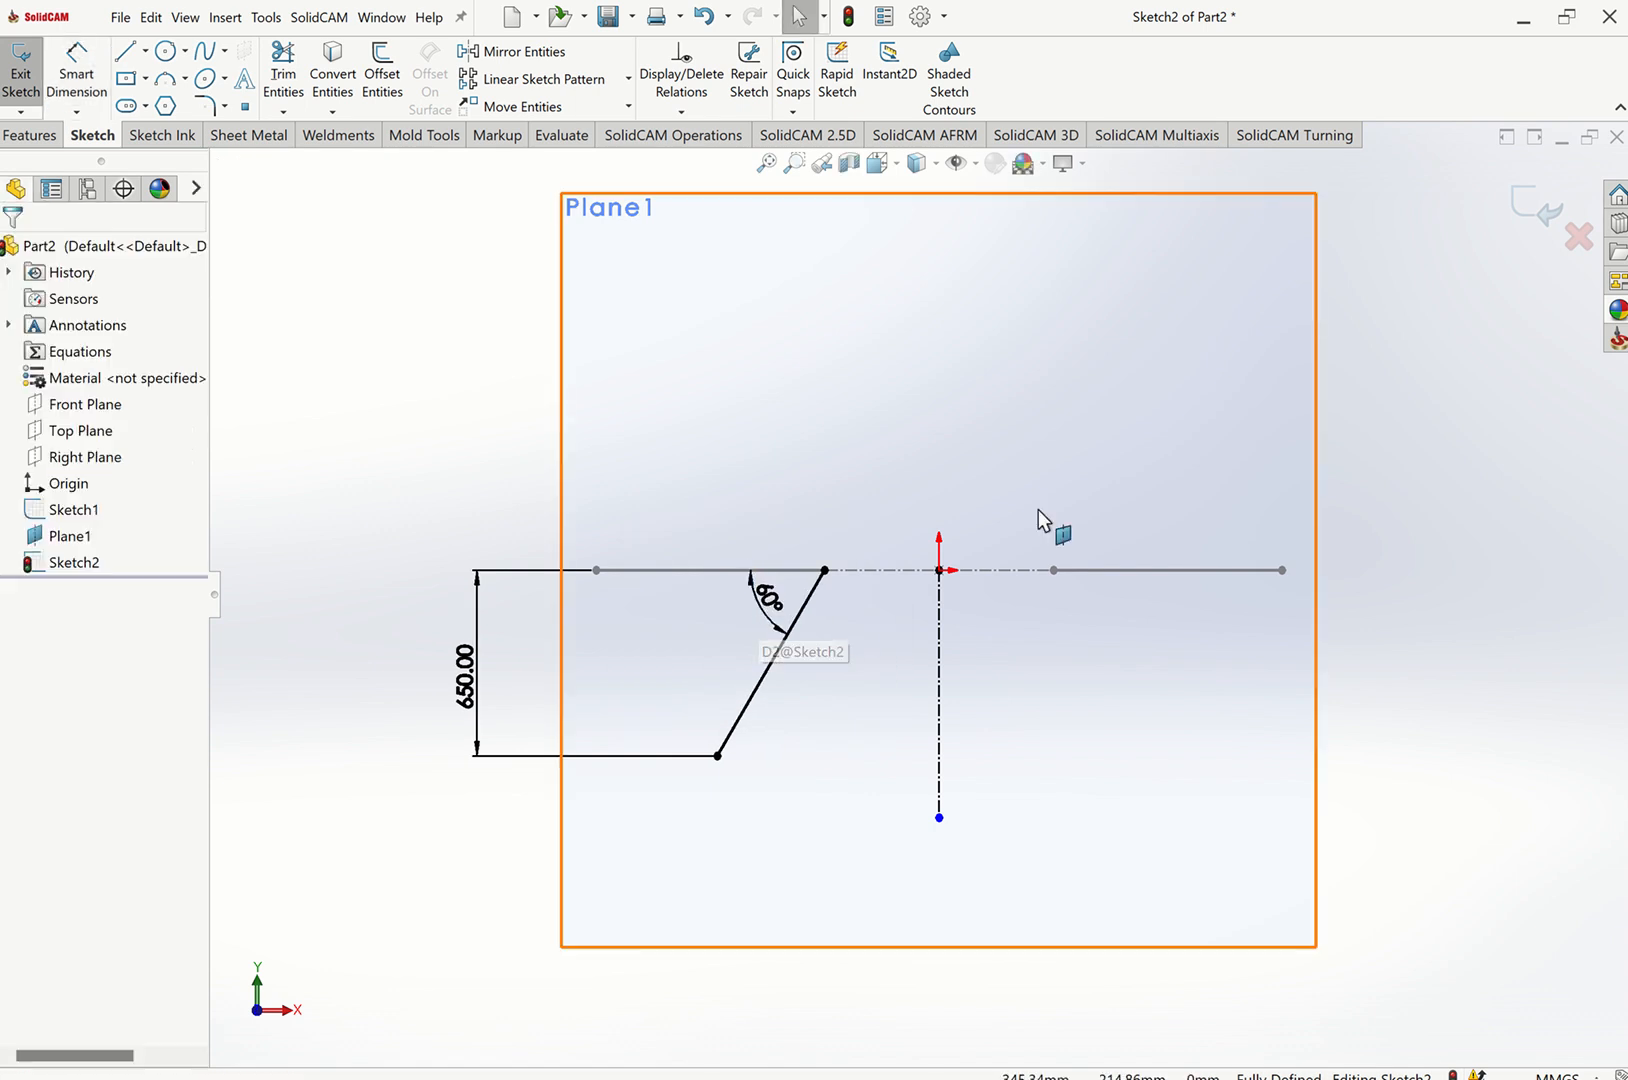
Mirror the slanted line about the vertical centerline to create the opposite leg line.
click(515, 51)
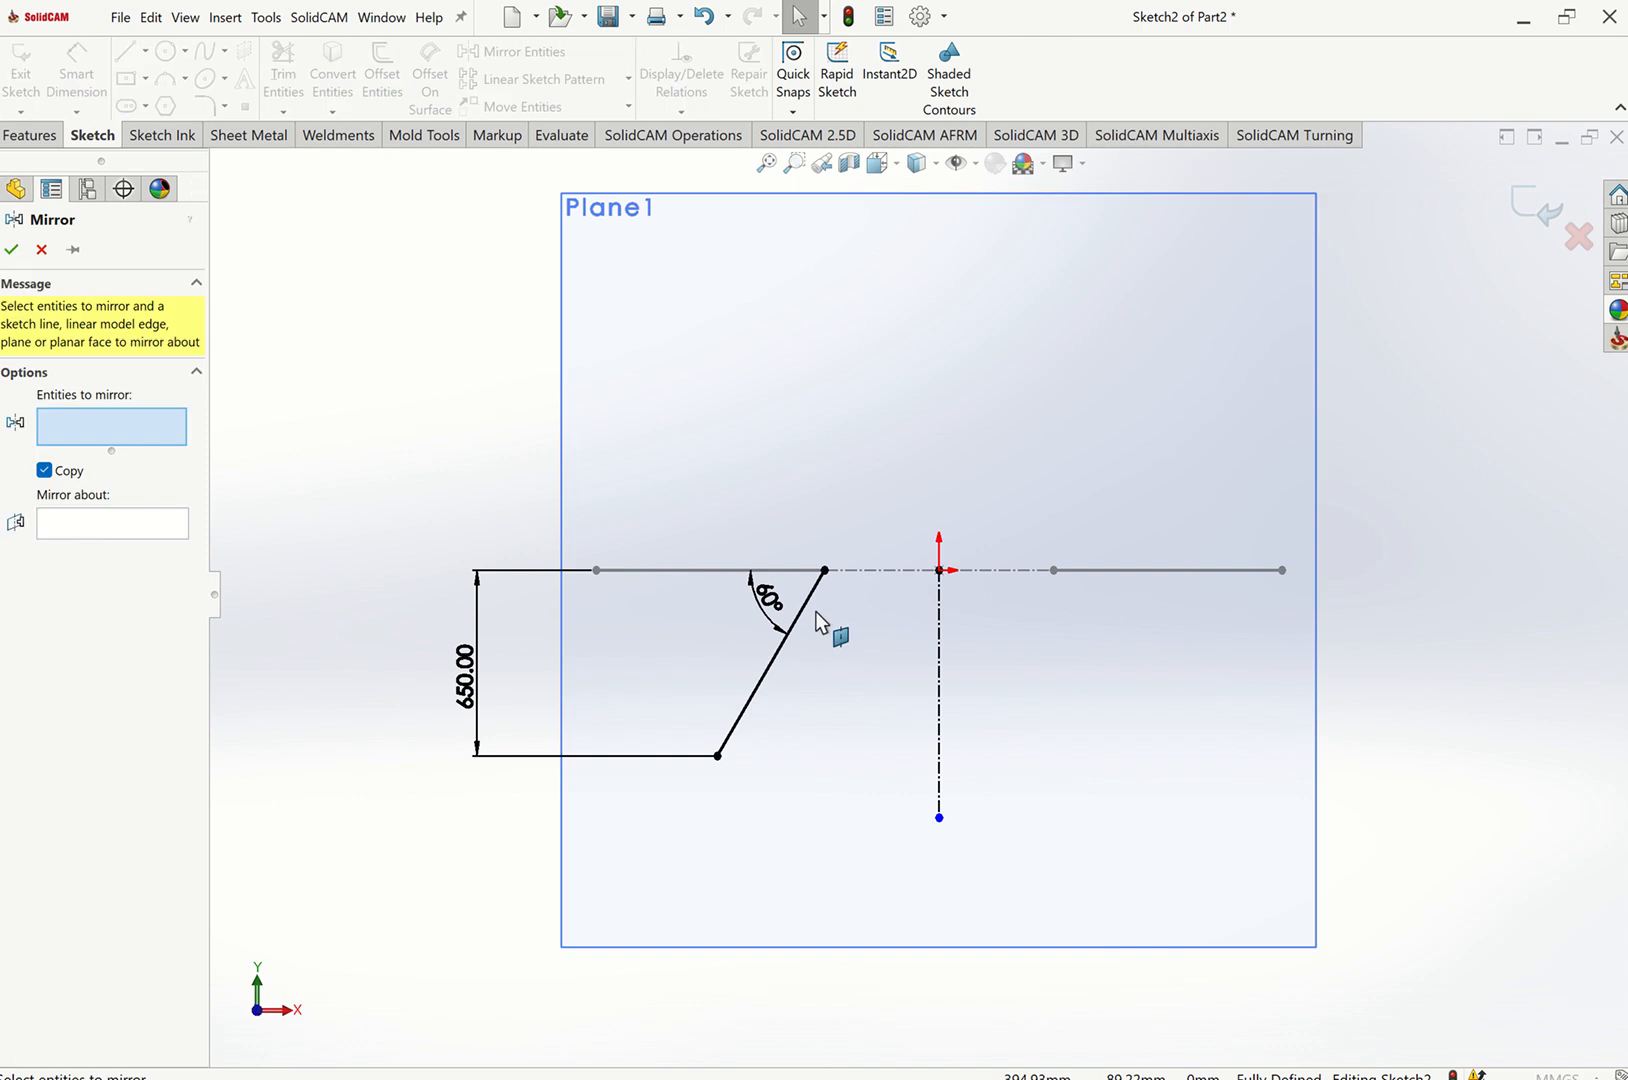
click(809, 601)
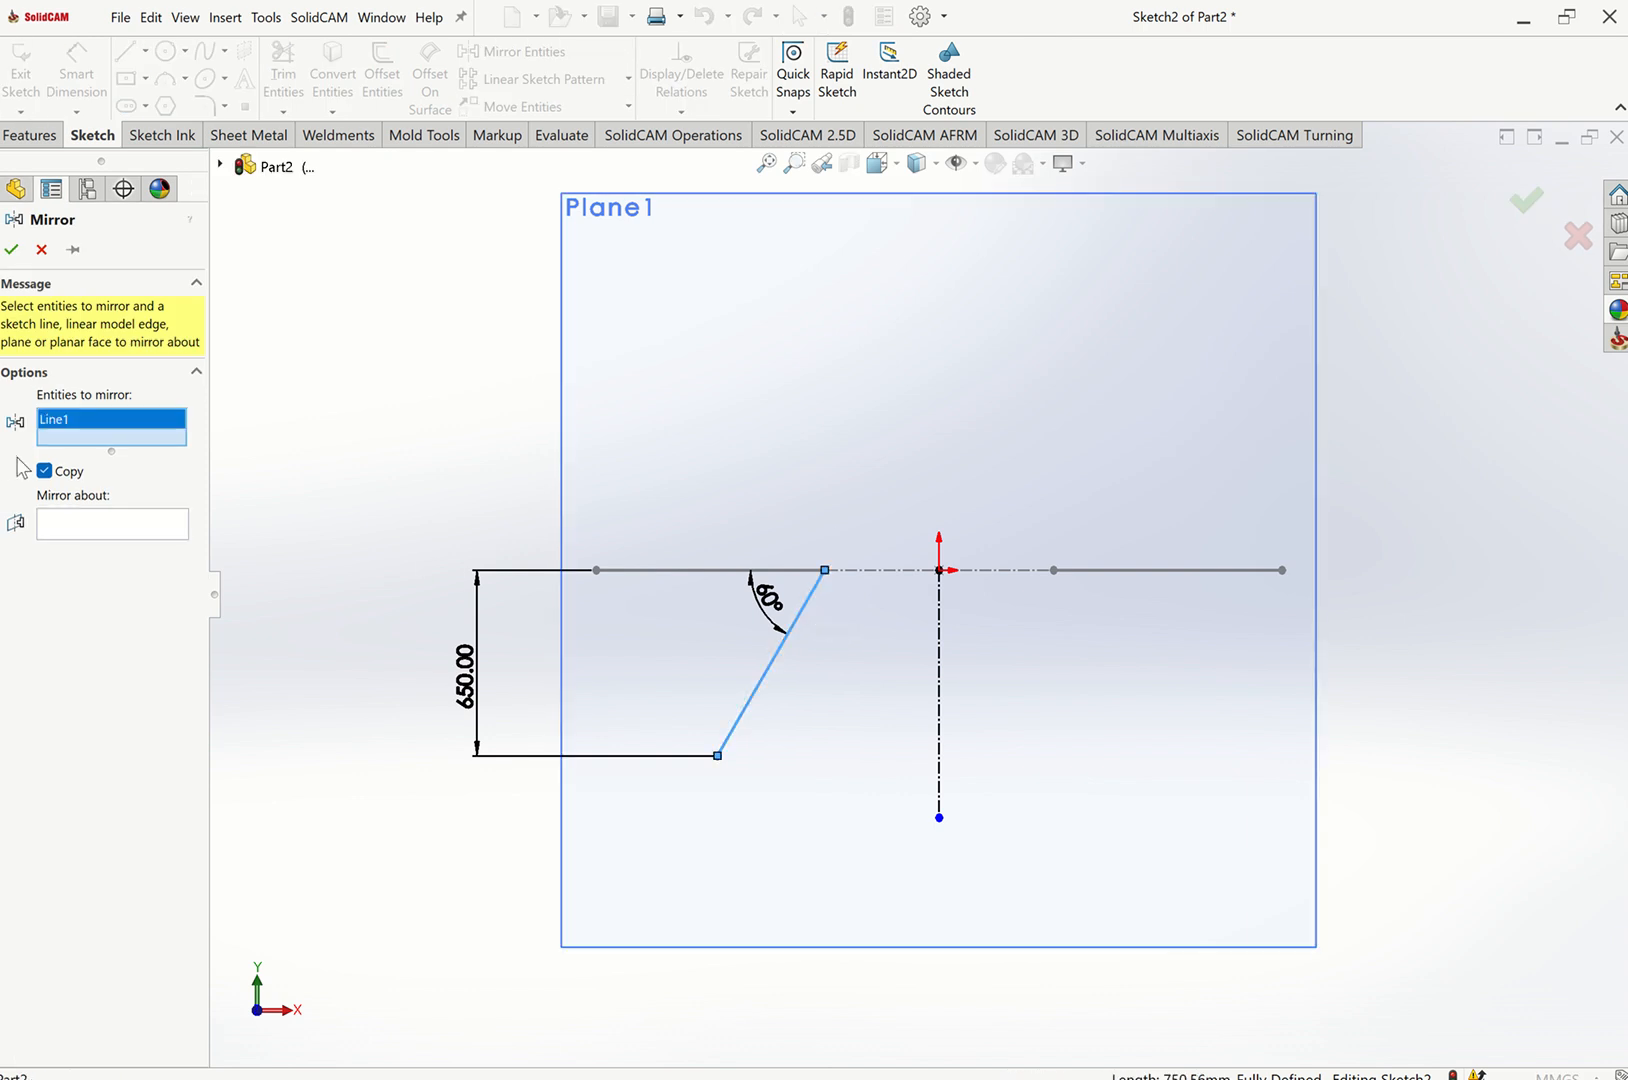
click(68, 524)
click(940, 682)
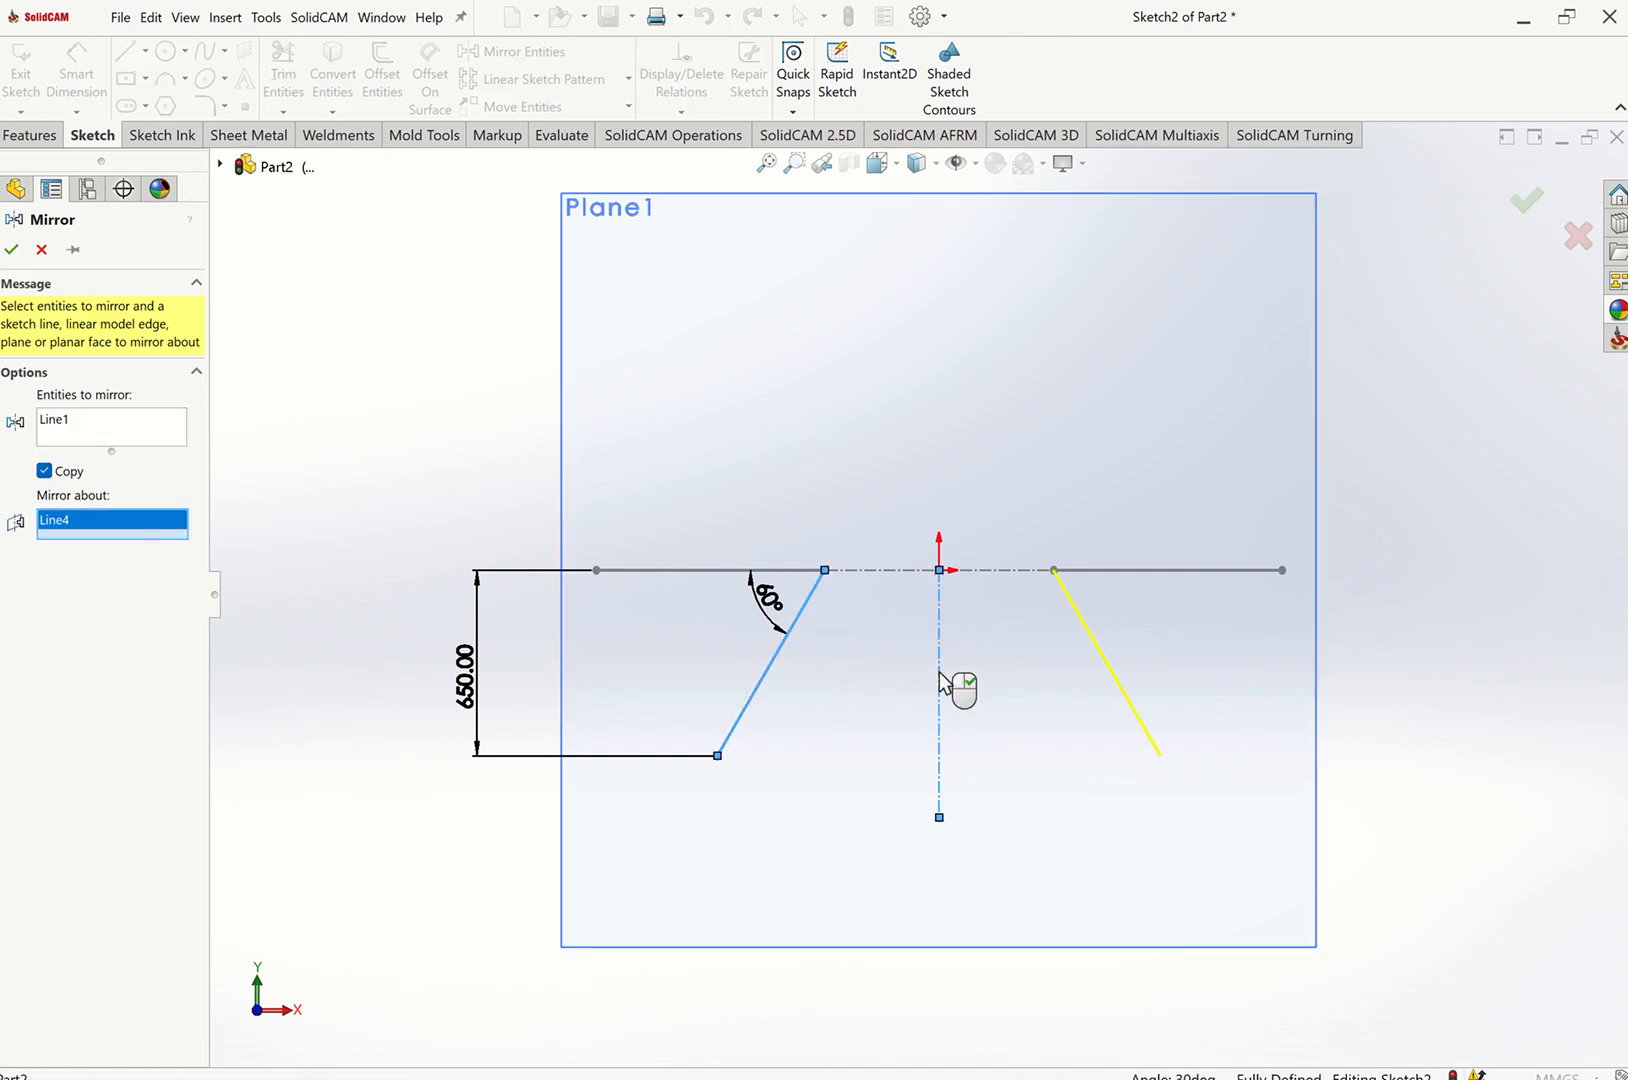
click(12, 250)
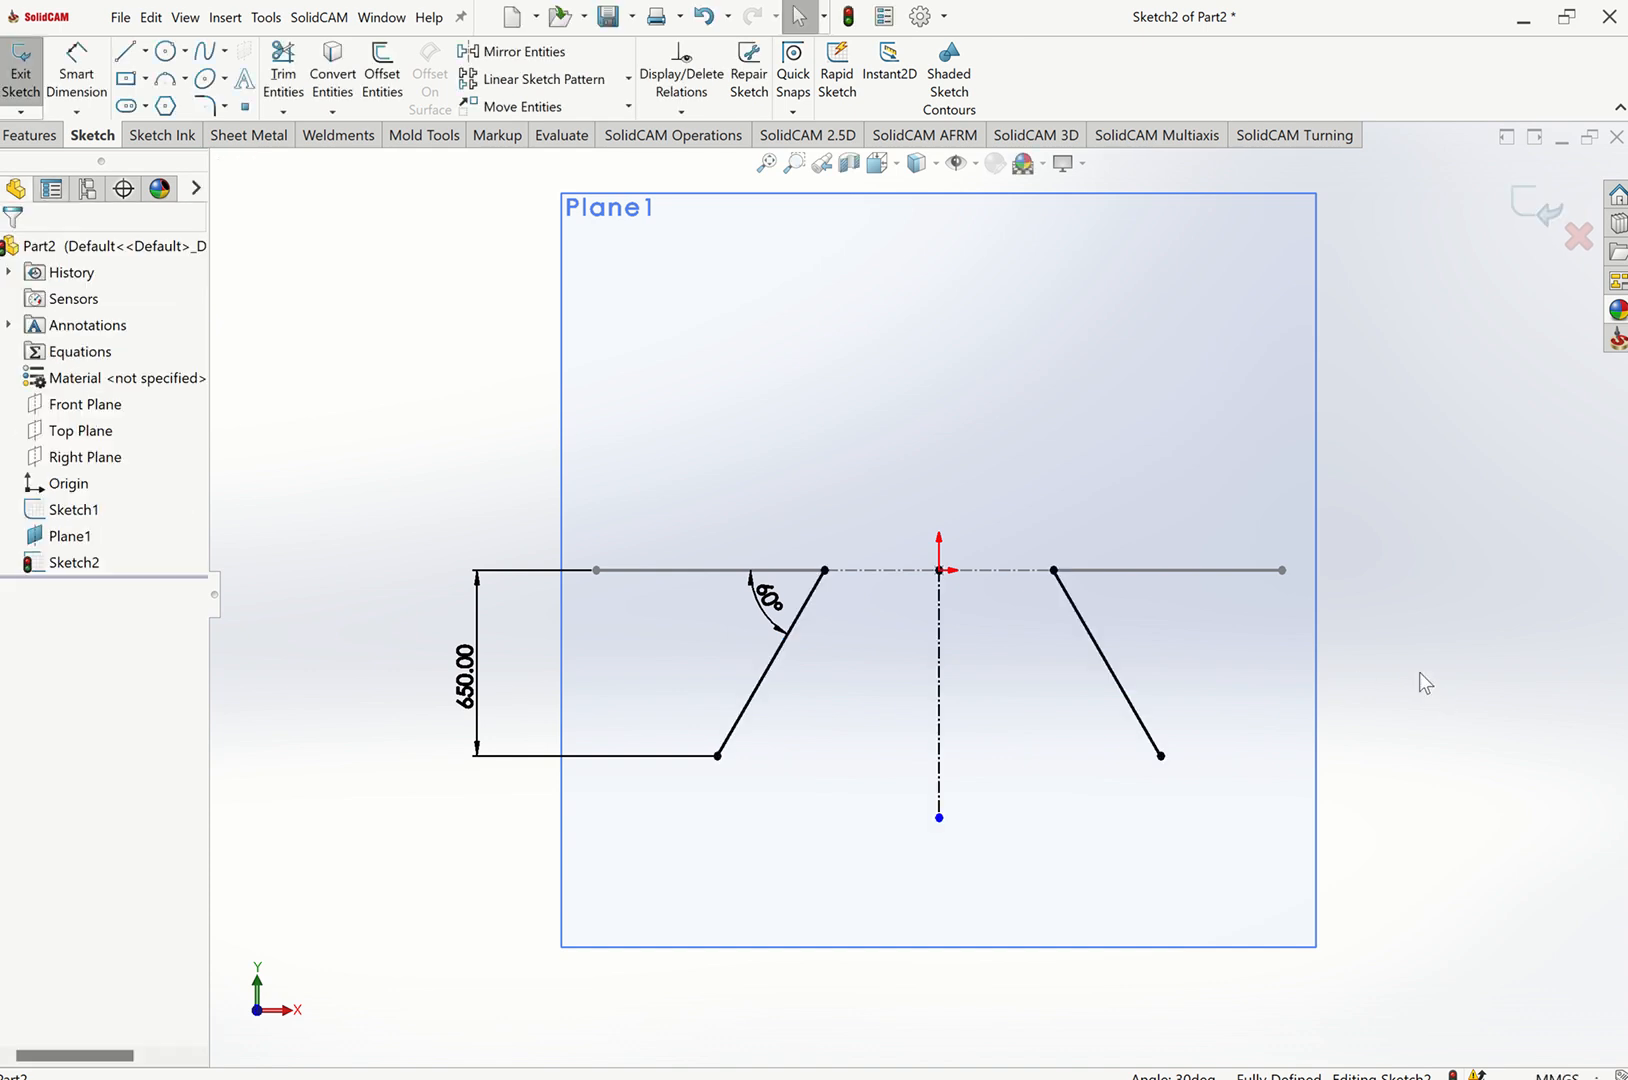
Exit the leg sketch.
key(ctrl+7)
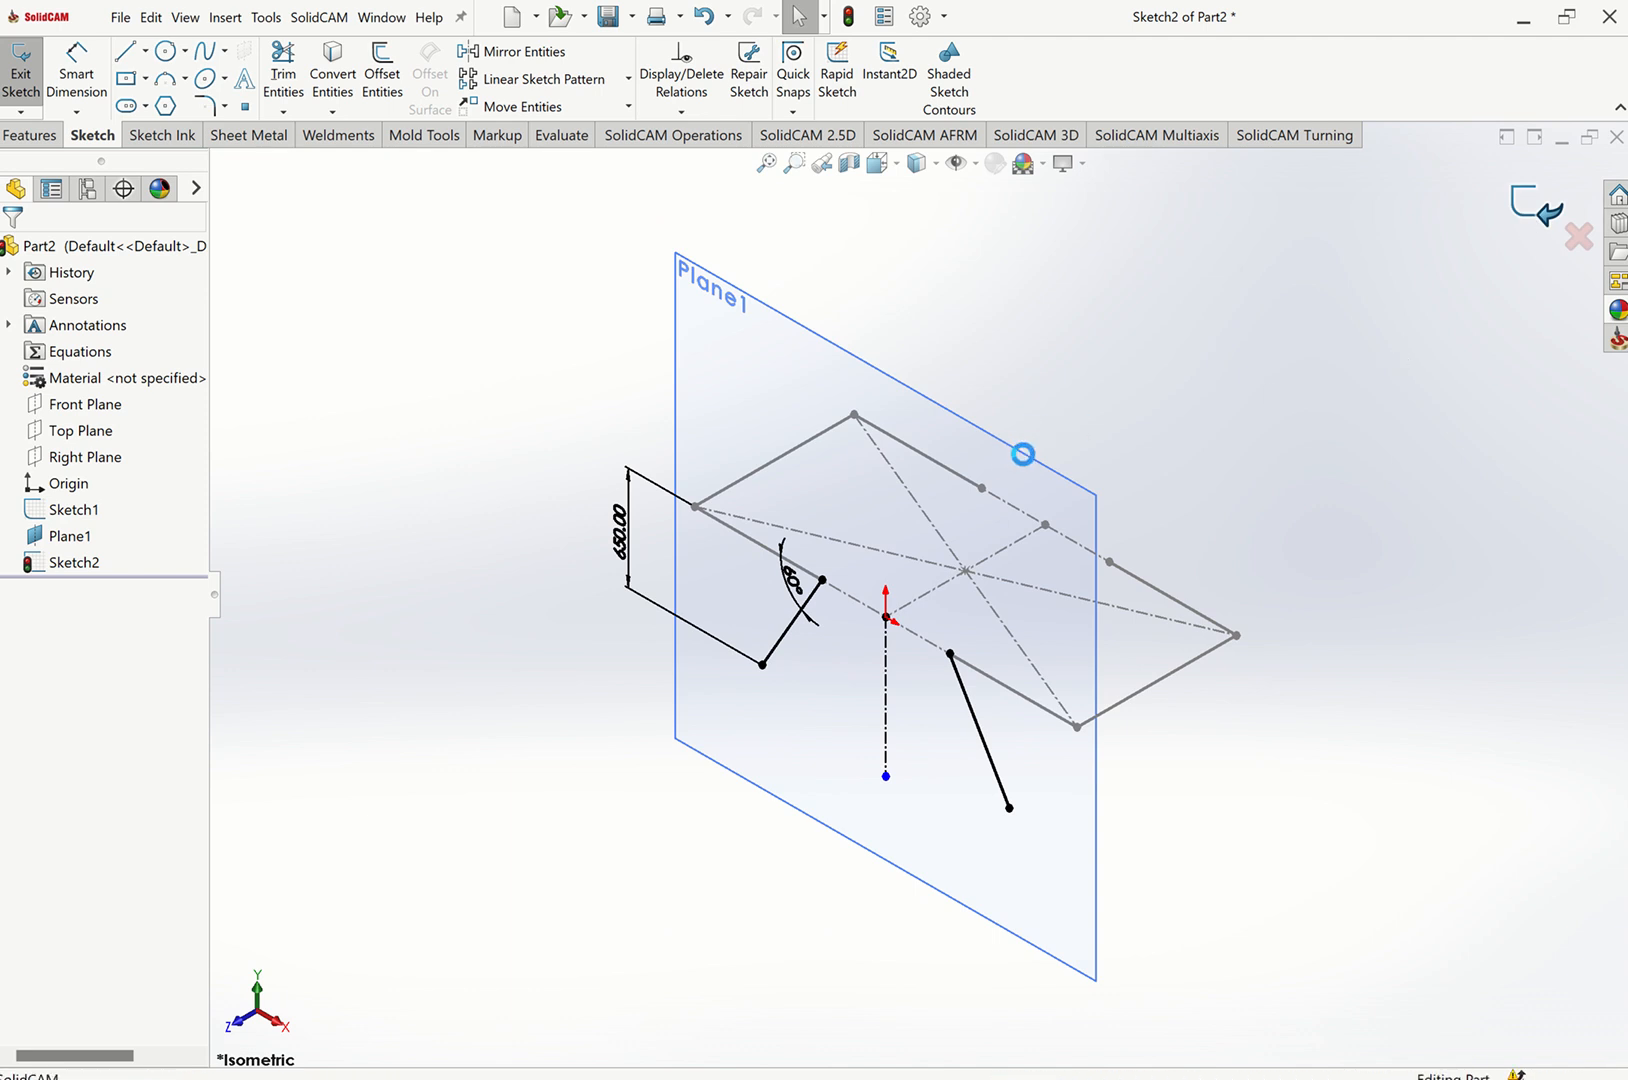
click(1076, 762)
click(1276, 492)
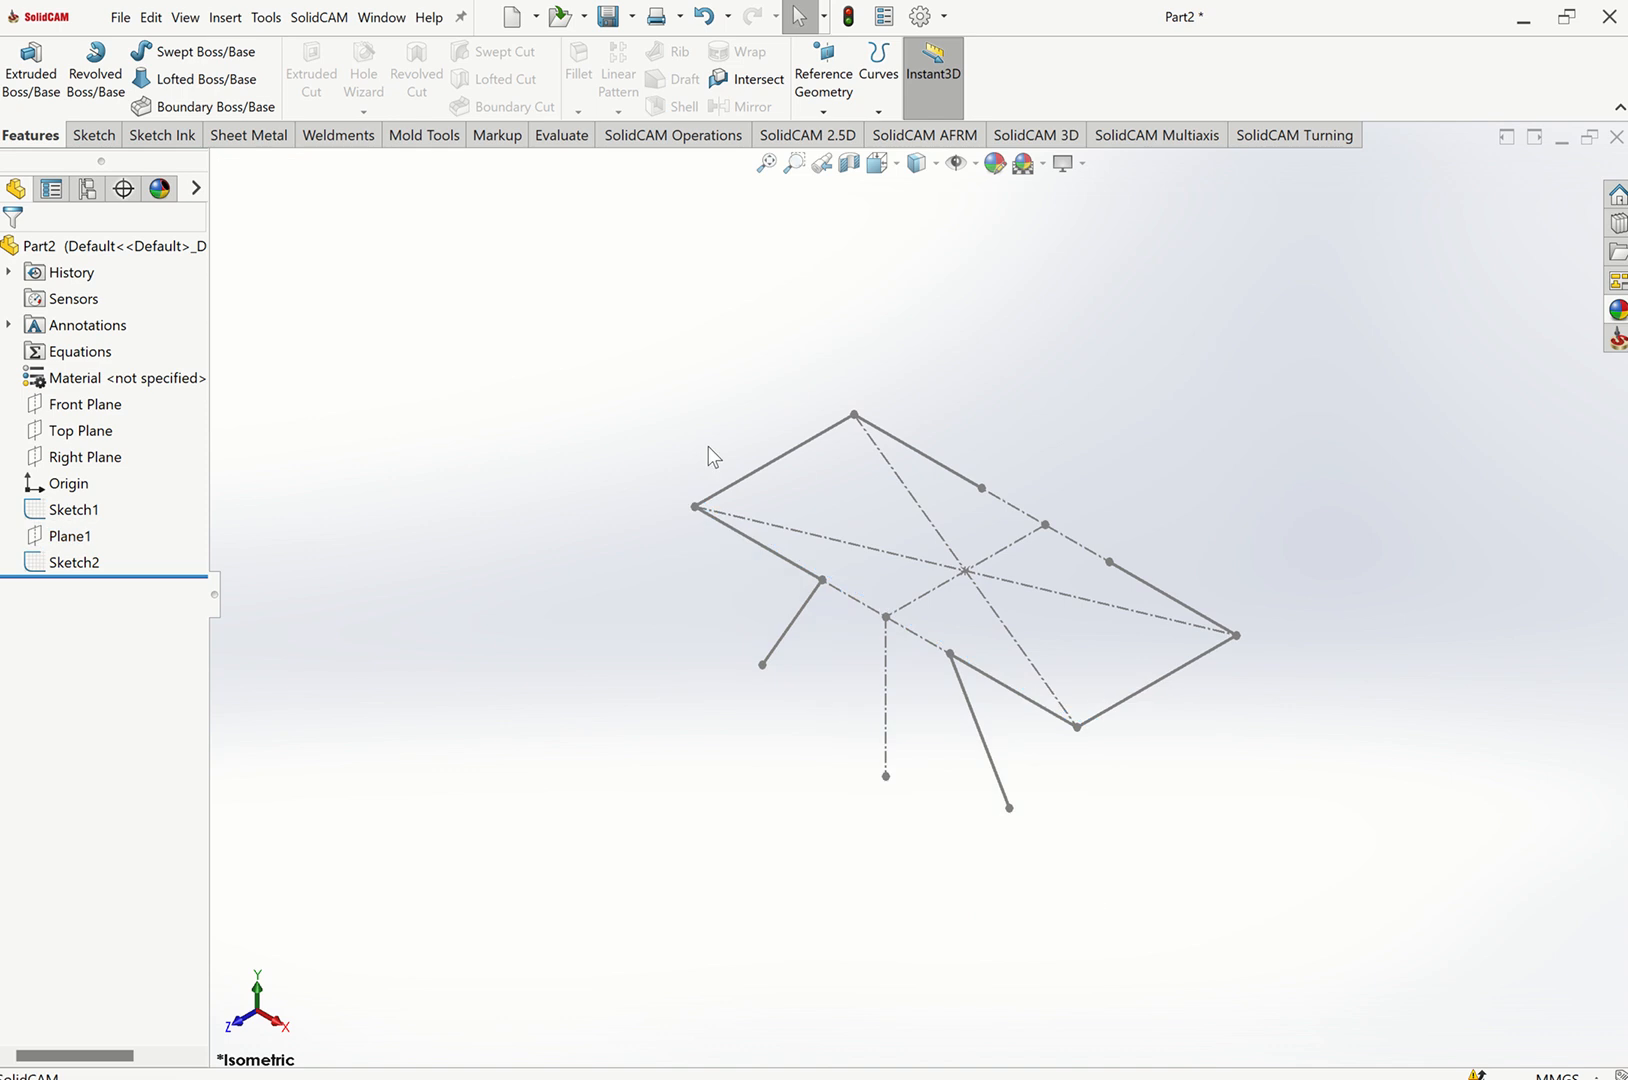
click(71, 557)
click(447, 546)
Create a reference plane parallel to the Front Plane passing through a point on the layout's far long edge.
click(824, 111)
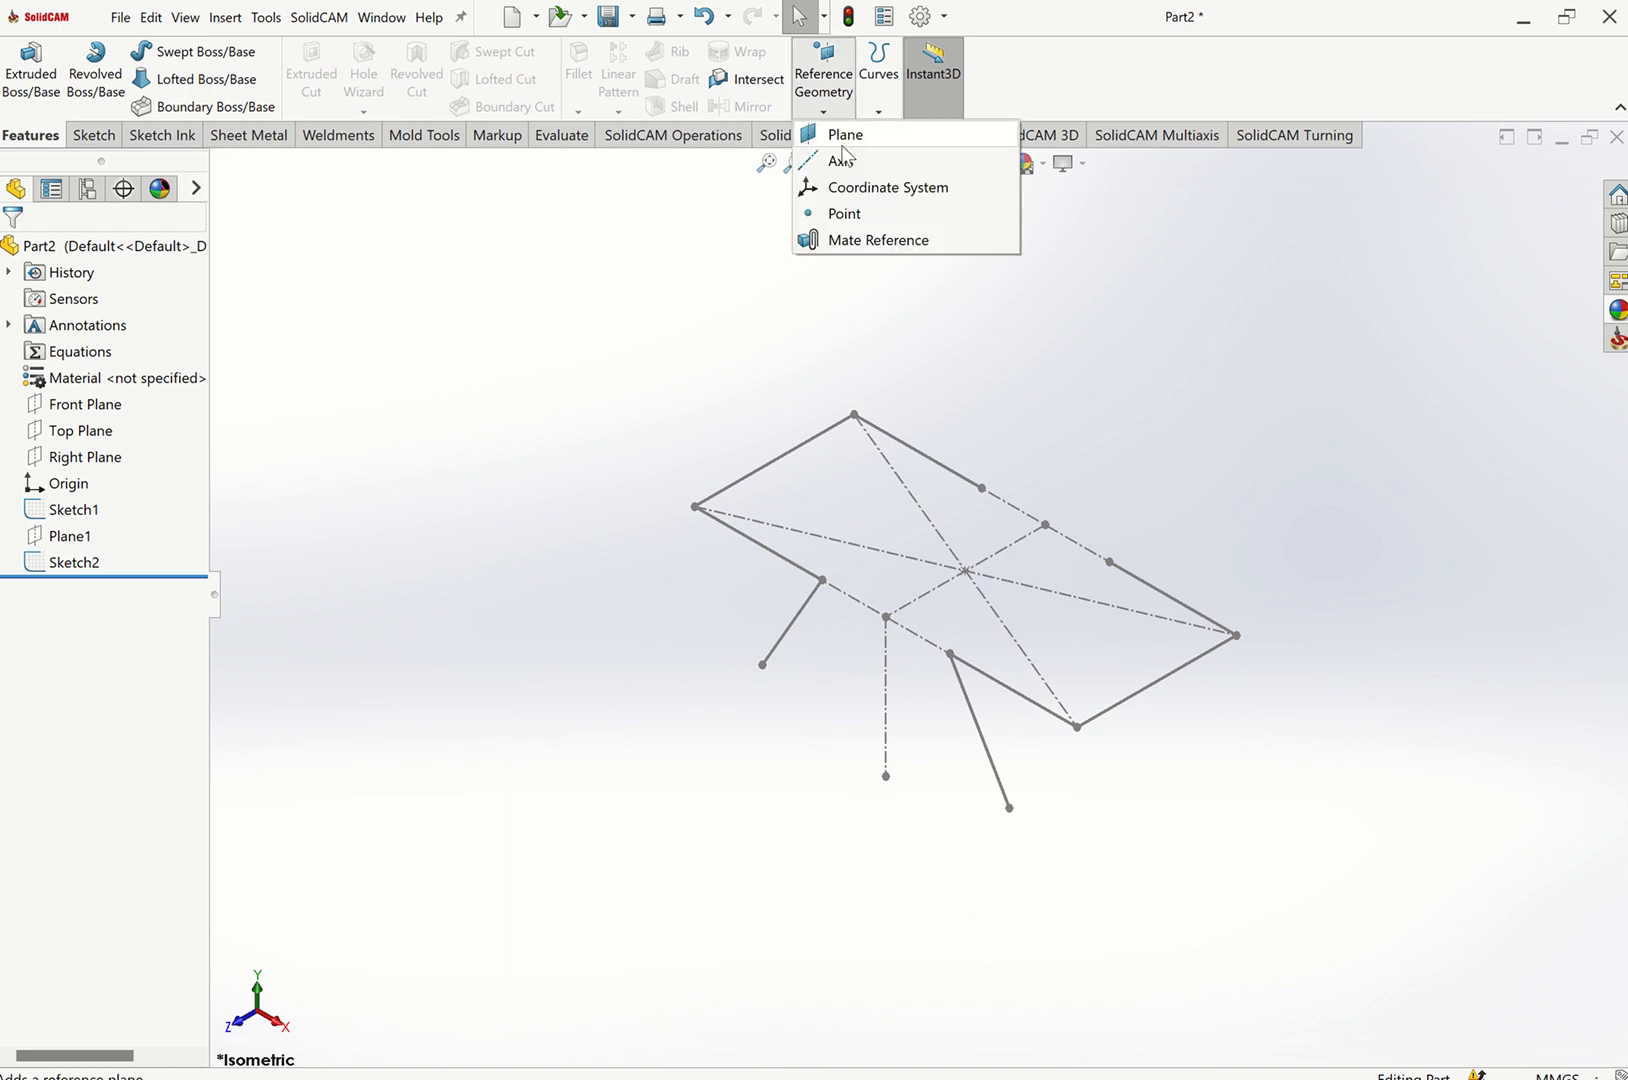
click(98, 408)
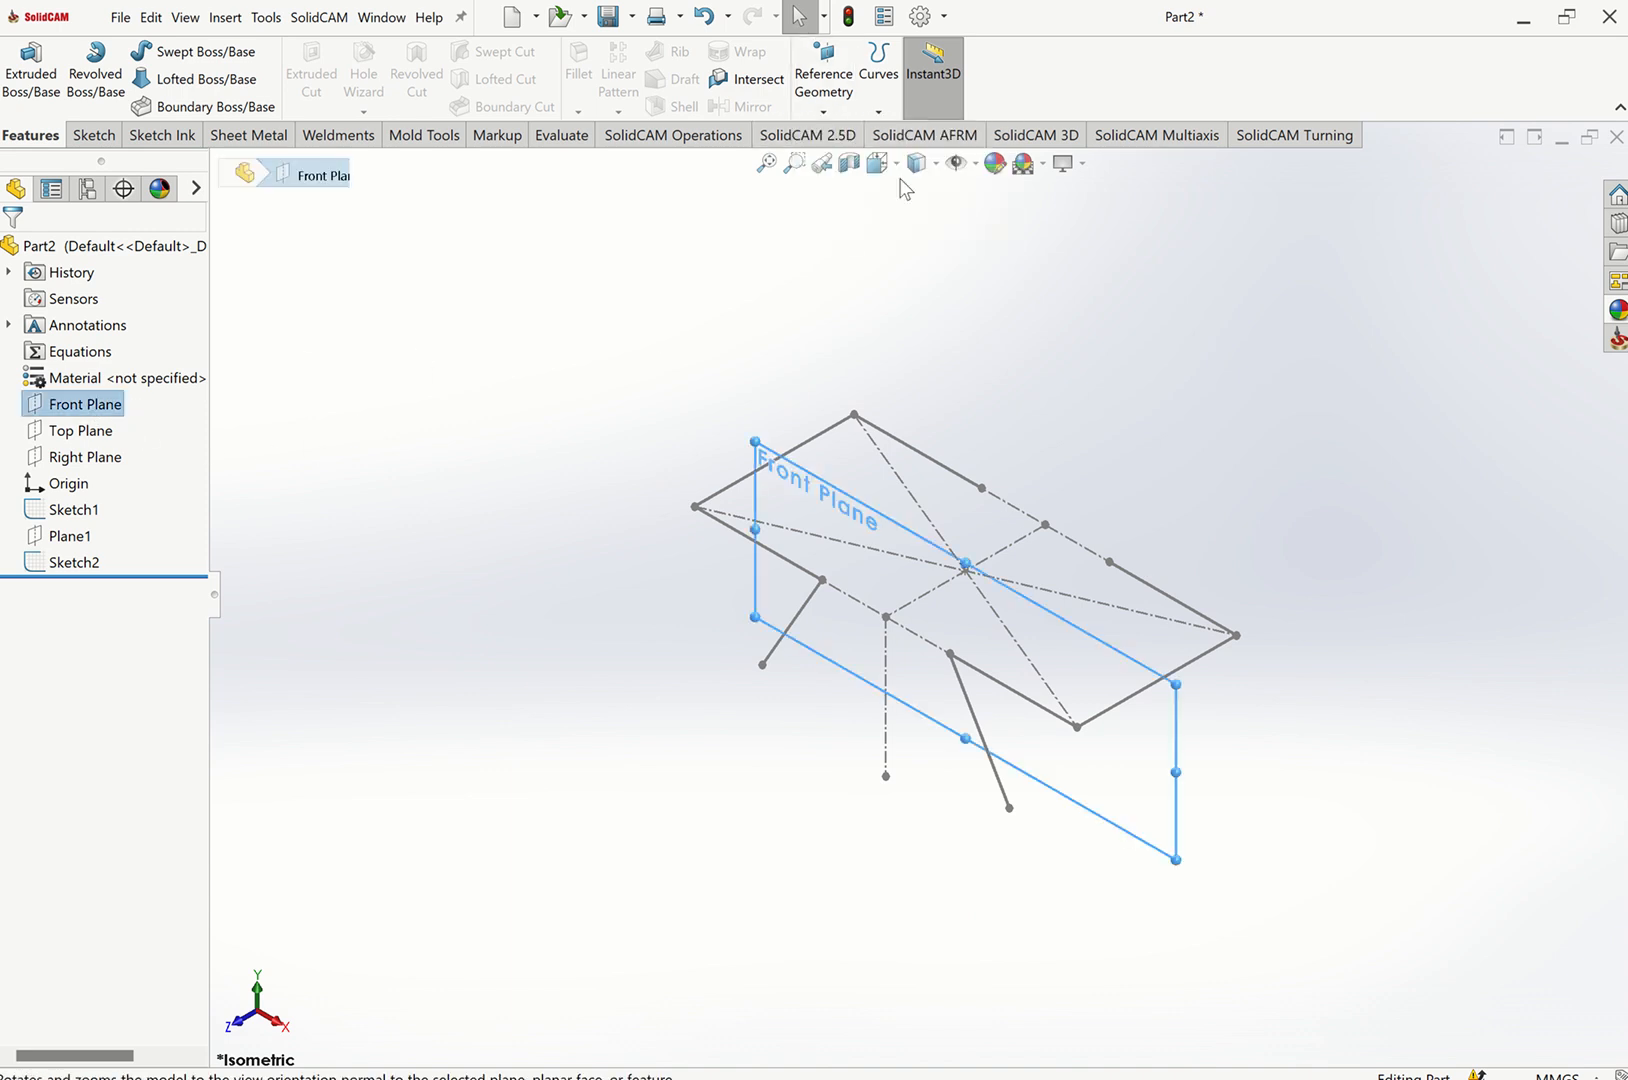
click(824, 110)
click(845, 136)
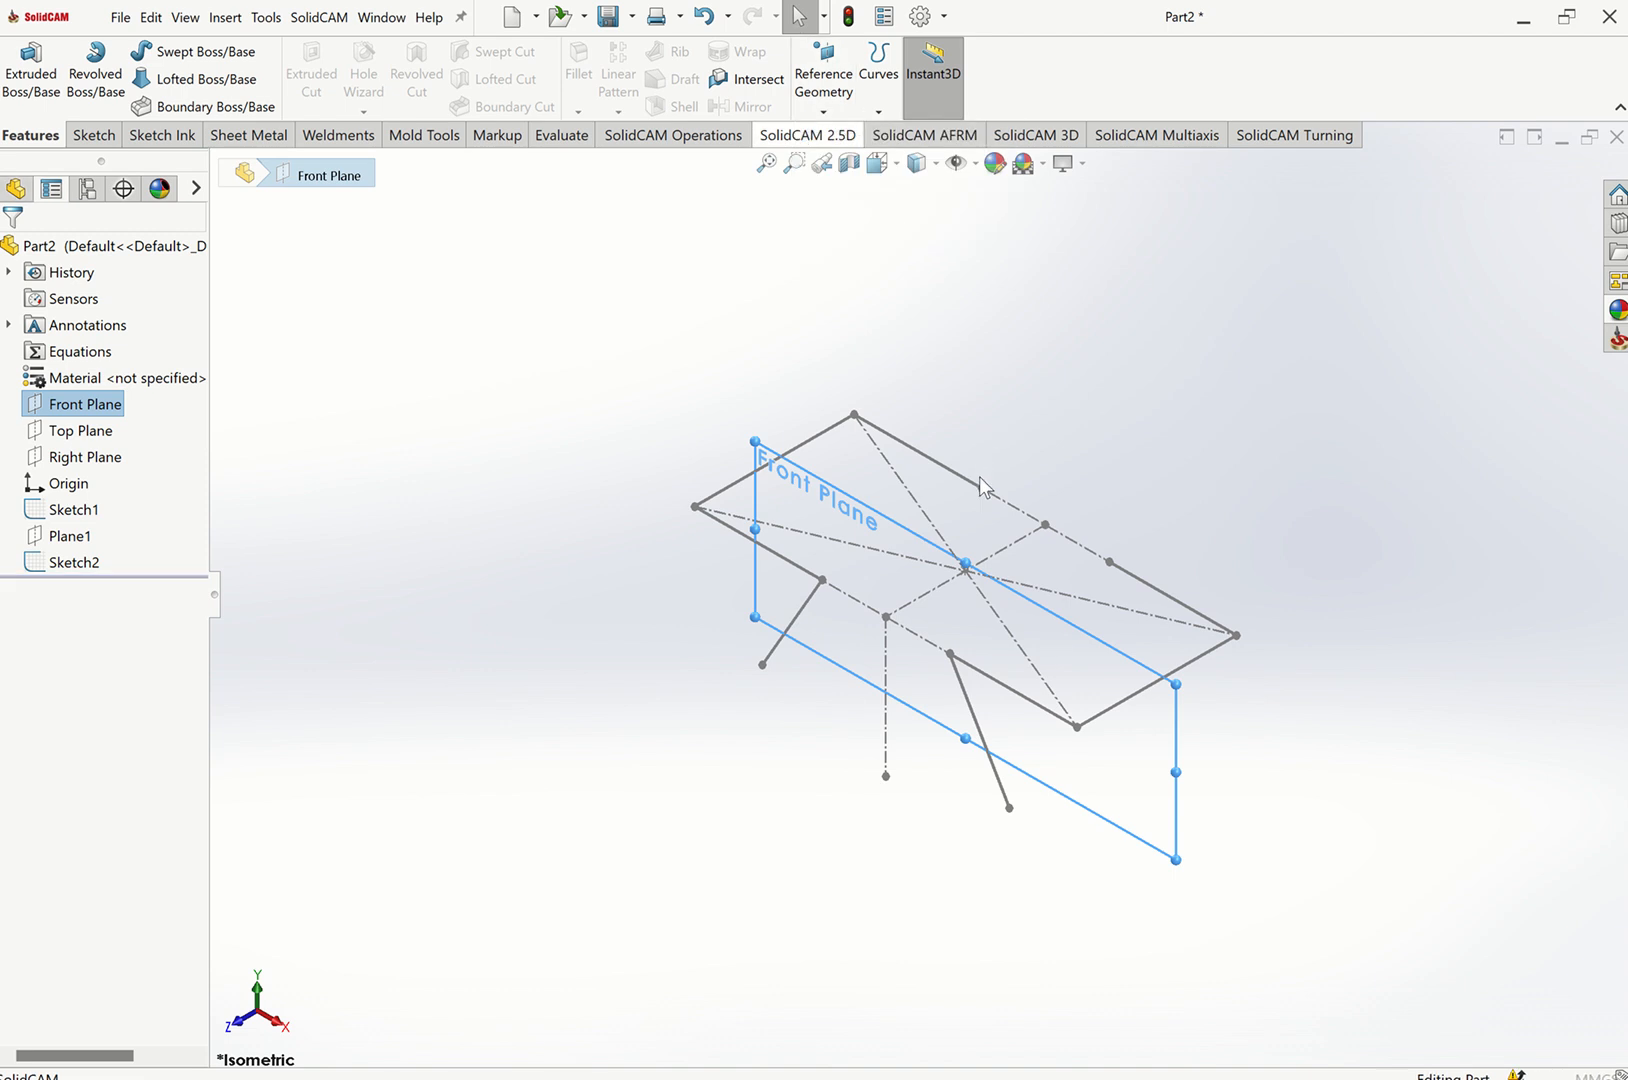
click(982, 489)
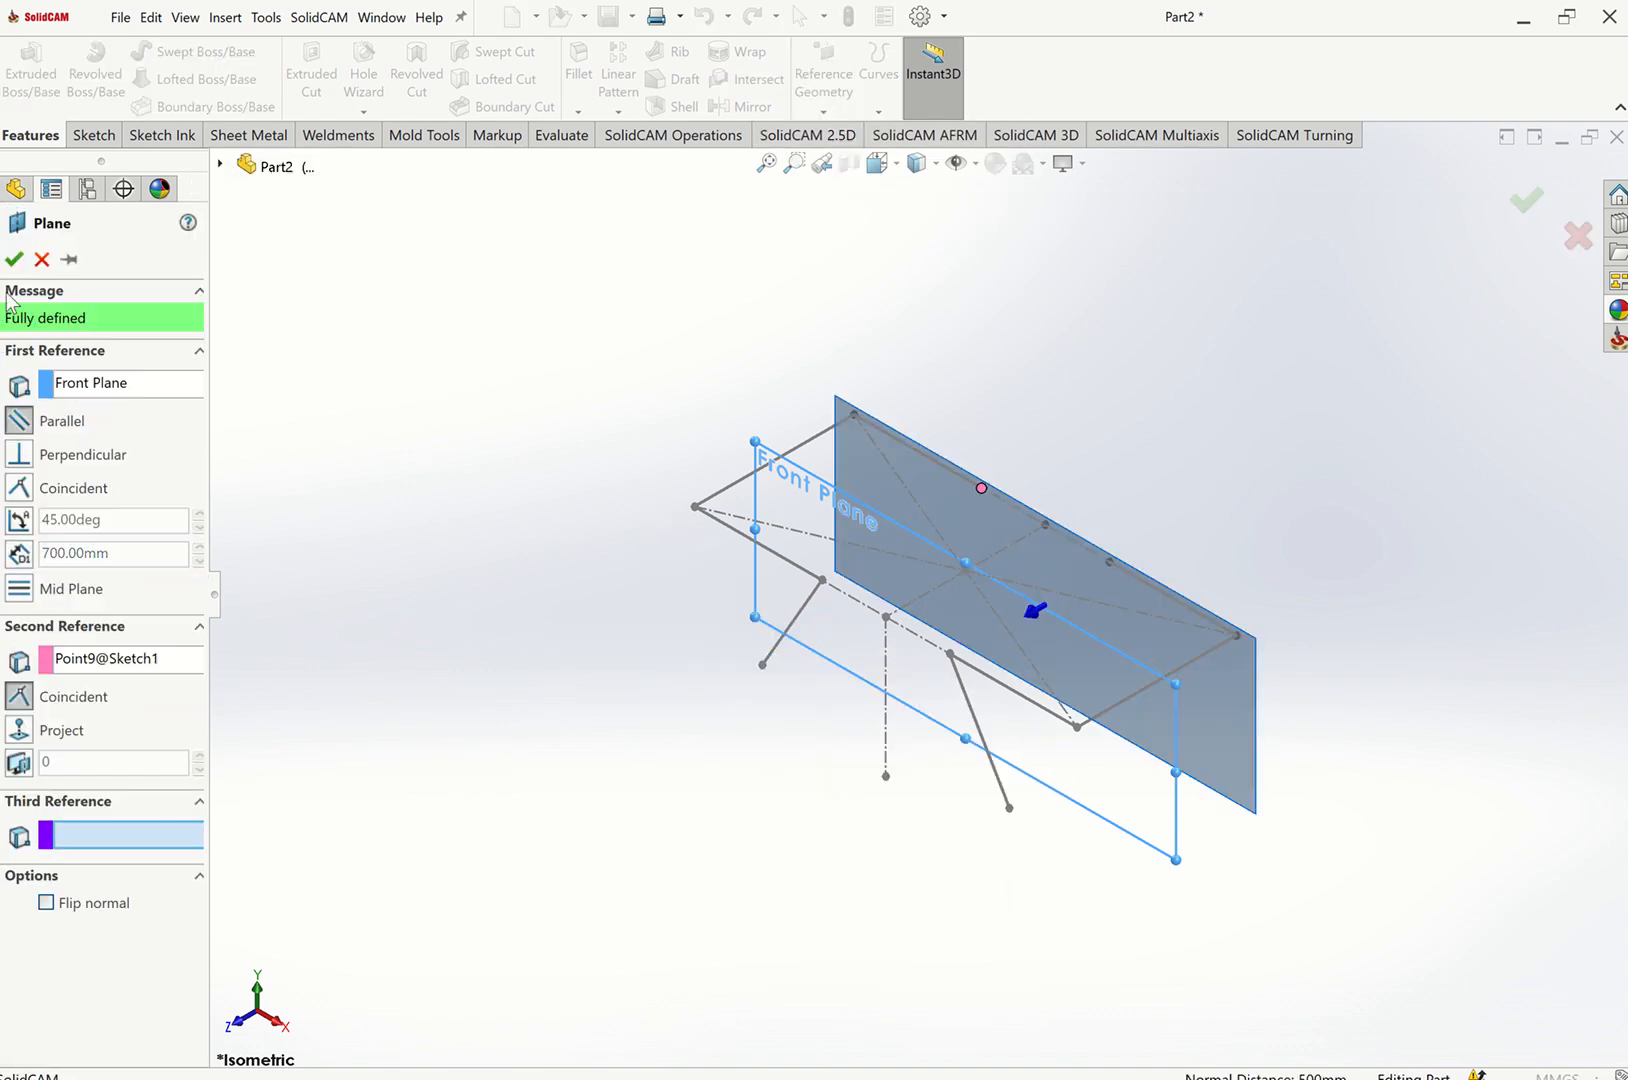
key(Return)
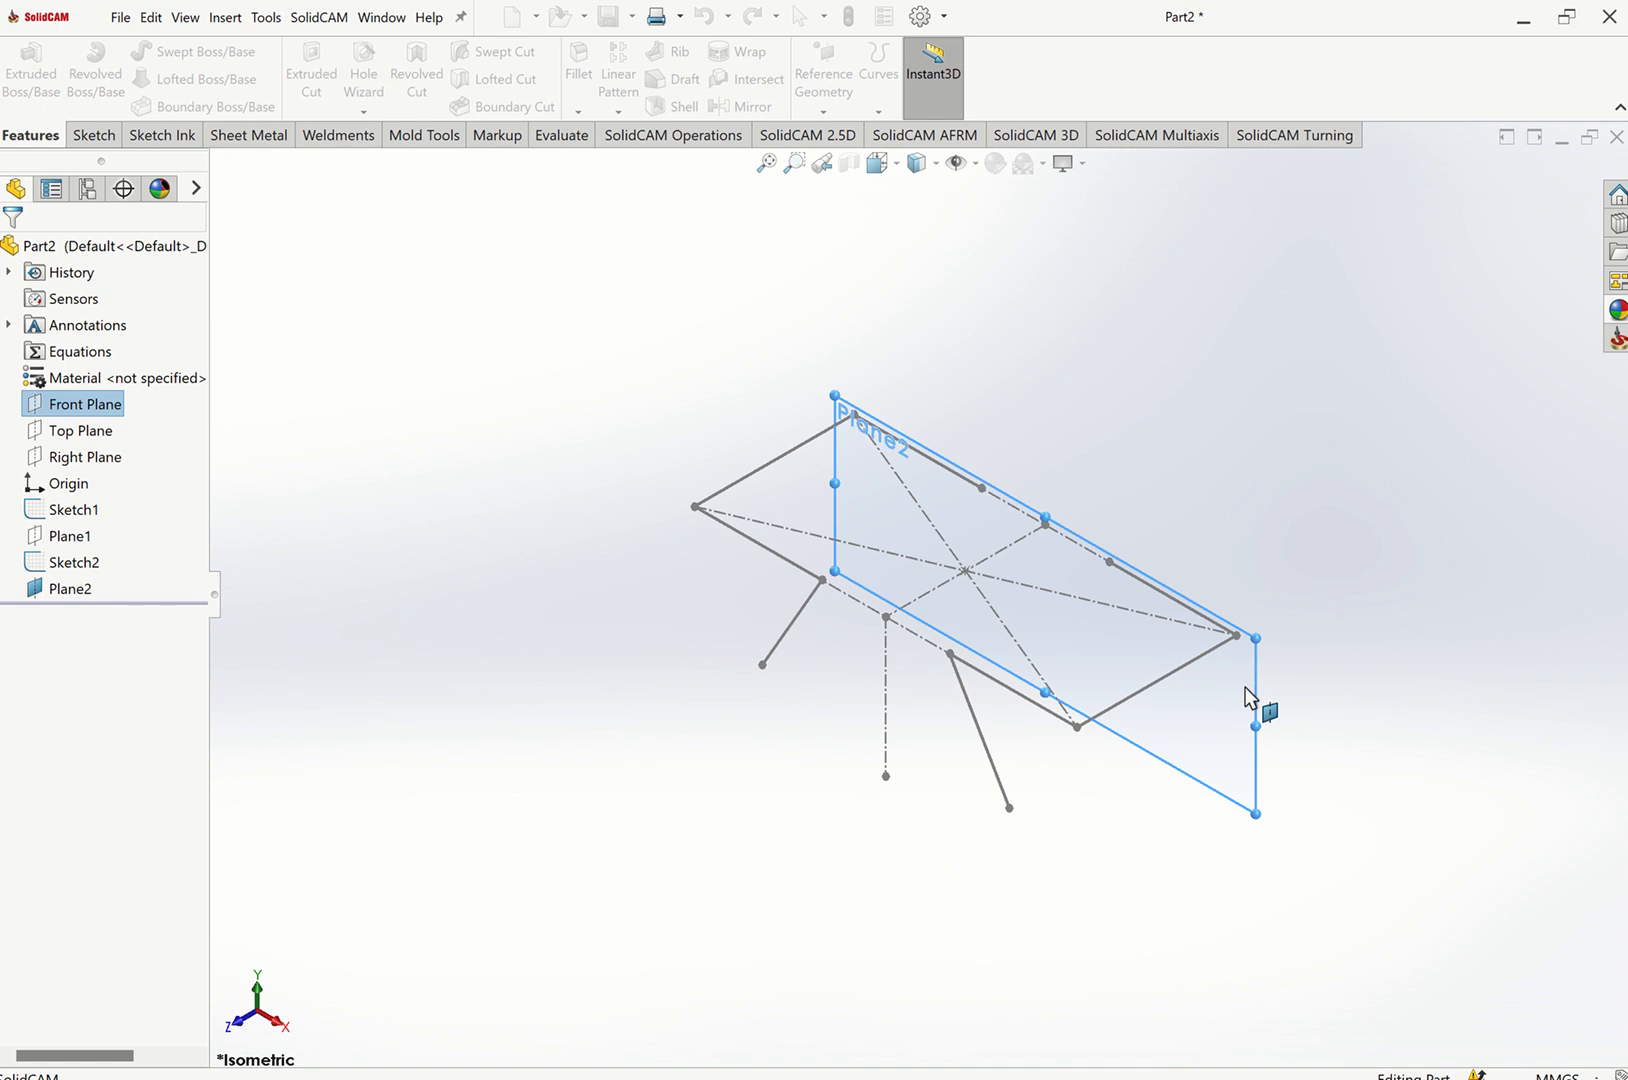
Open a sketch on the new plane and convert both slanted leg lines of the leg sketch into it.
click(1309, 651)
click(1312, 652)
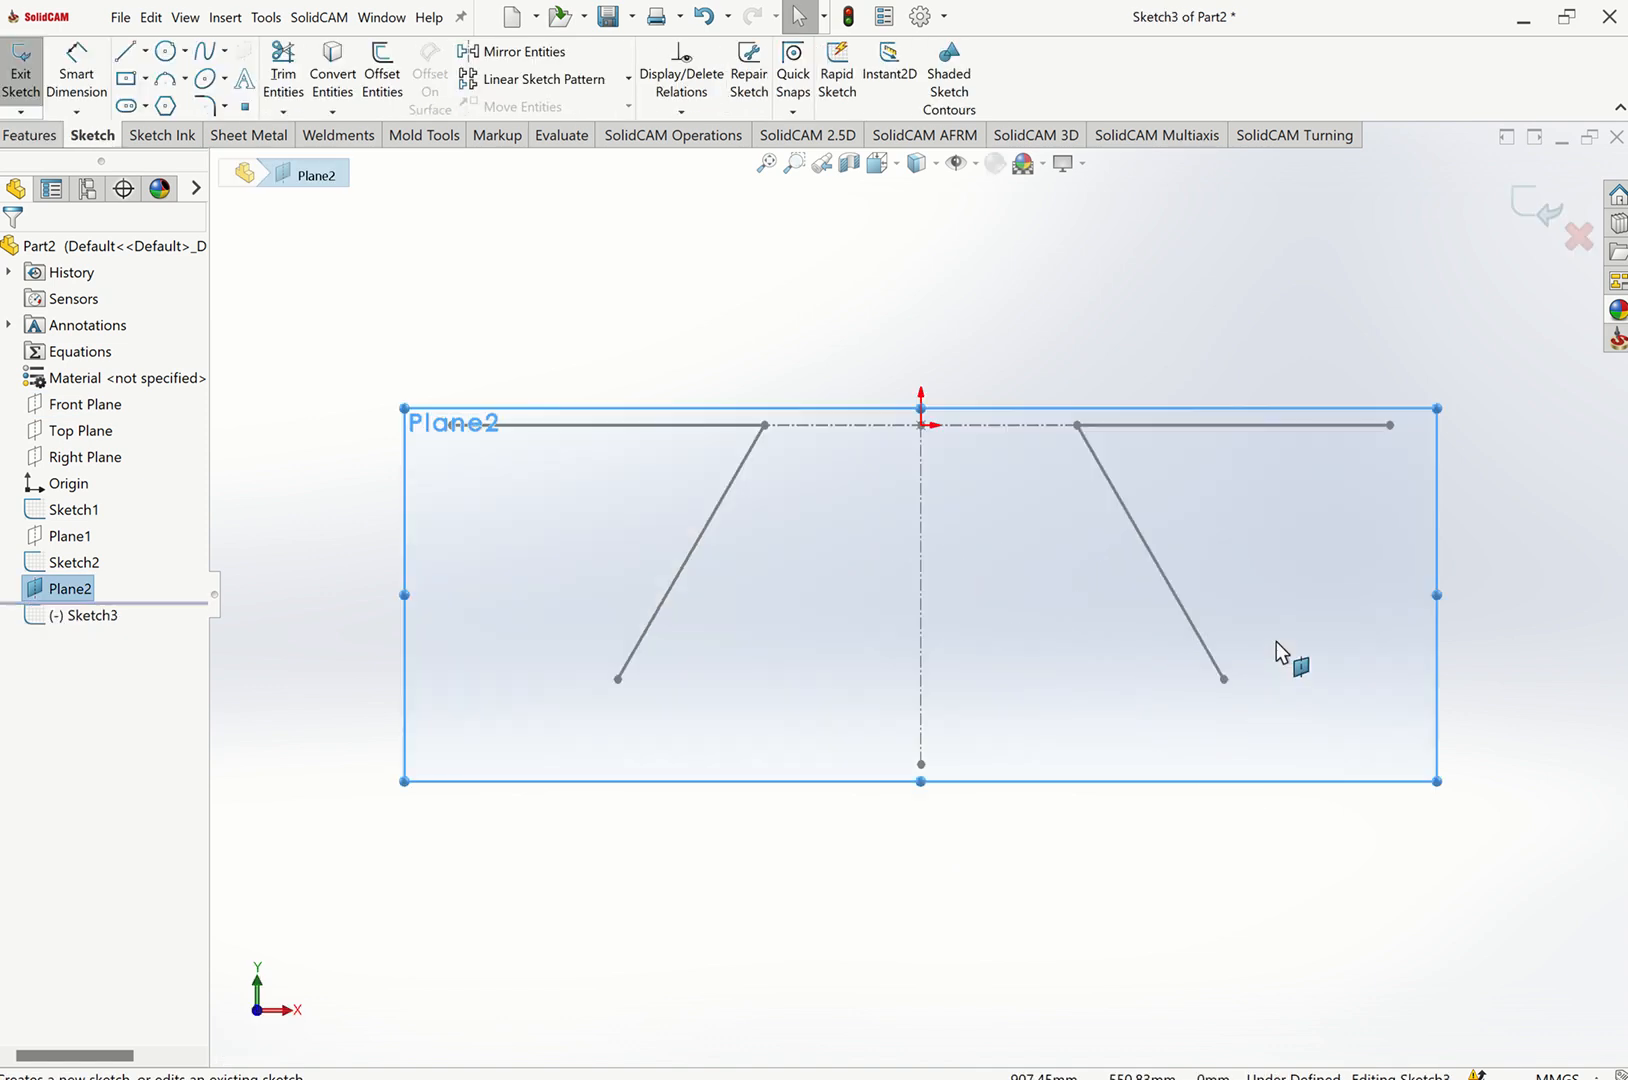
click(332, 62)
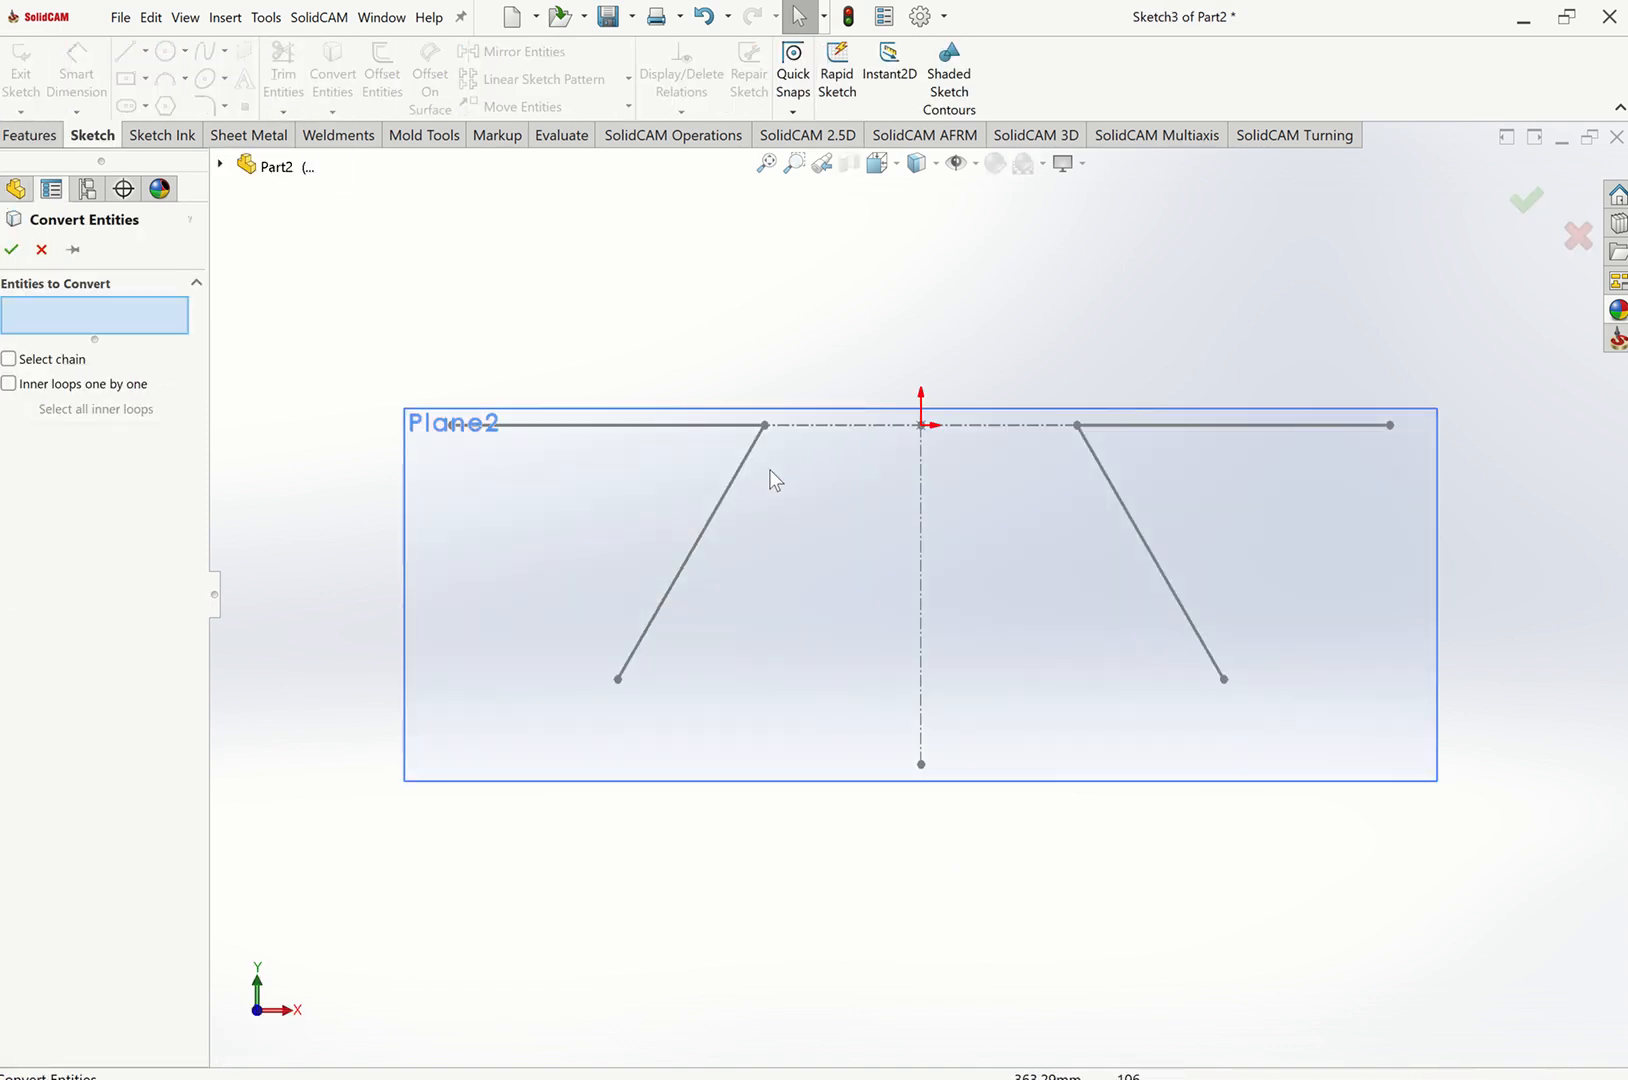
click(740, 470)
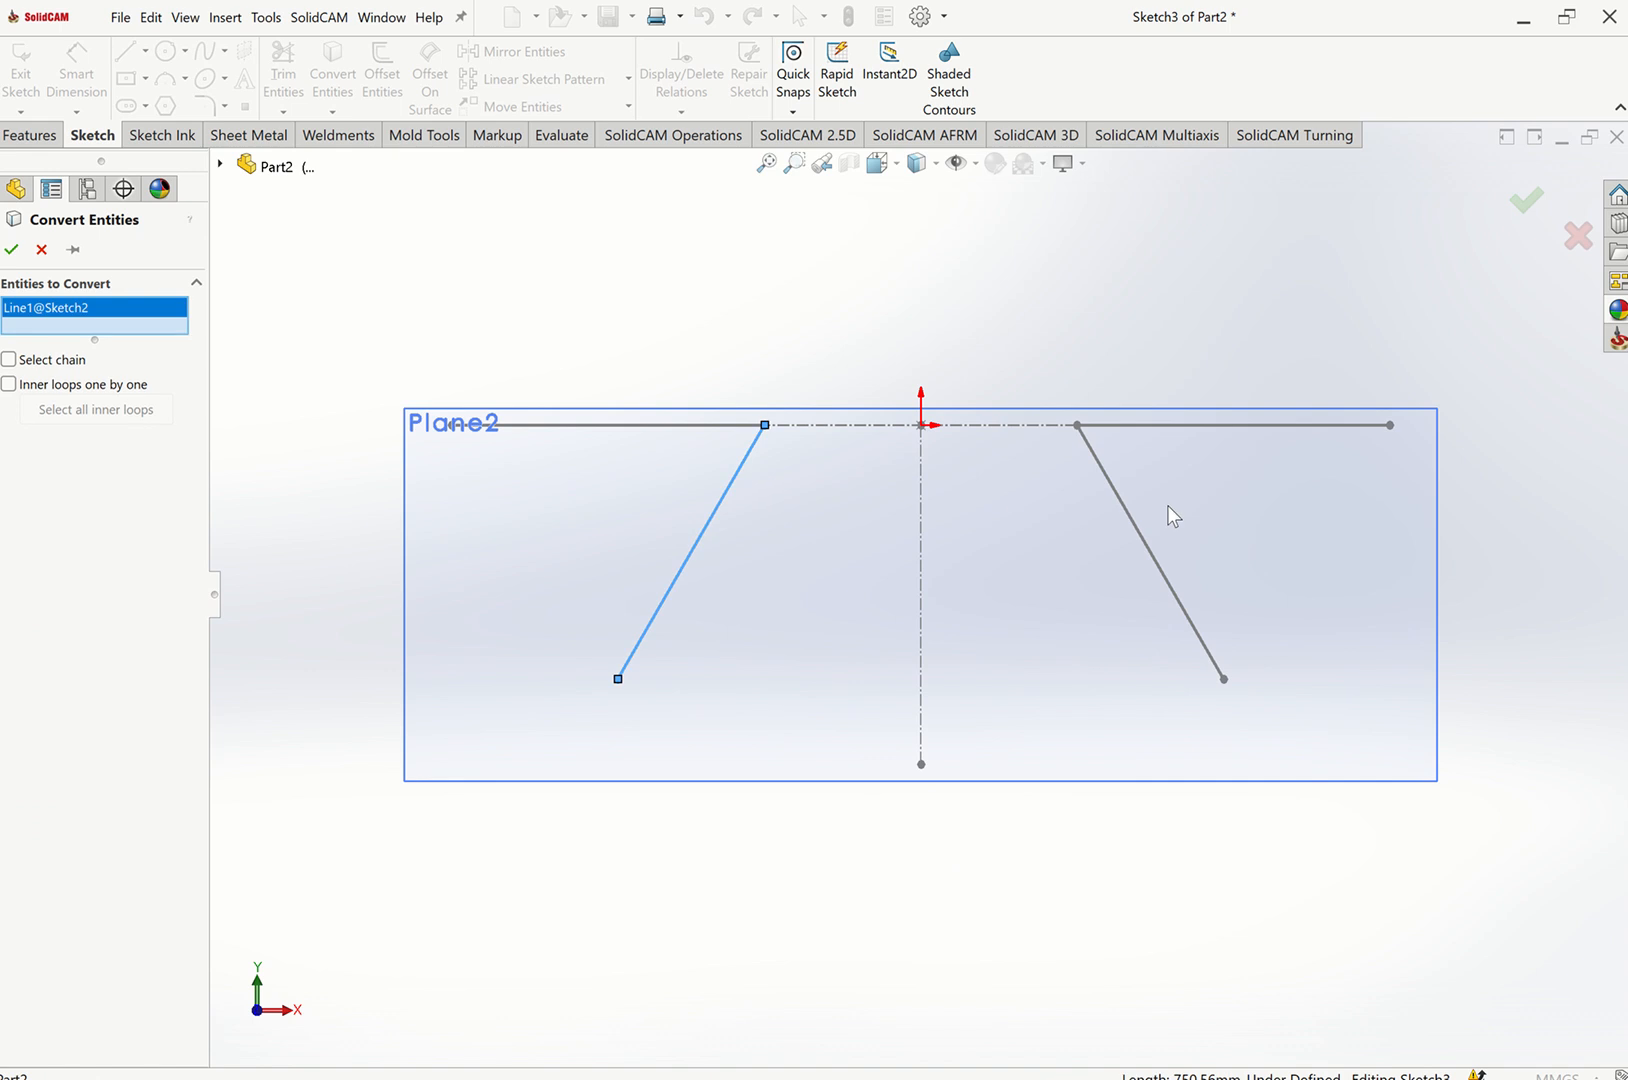
click(1119, 497)
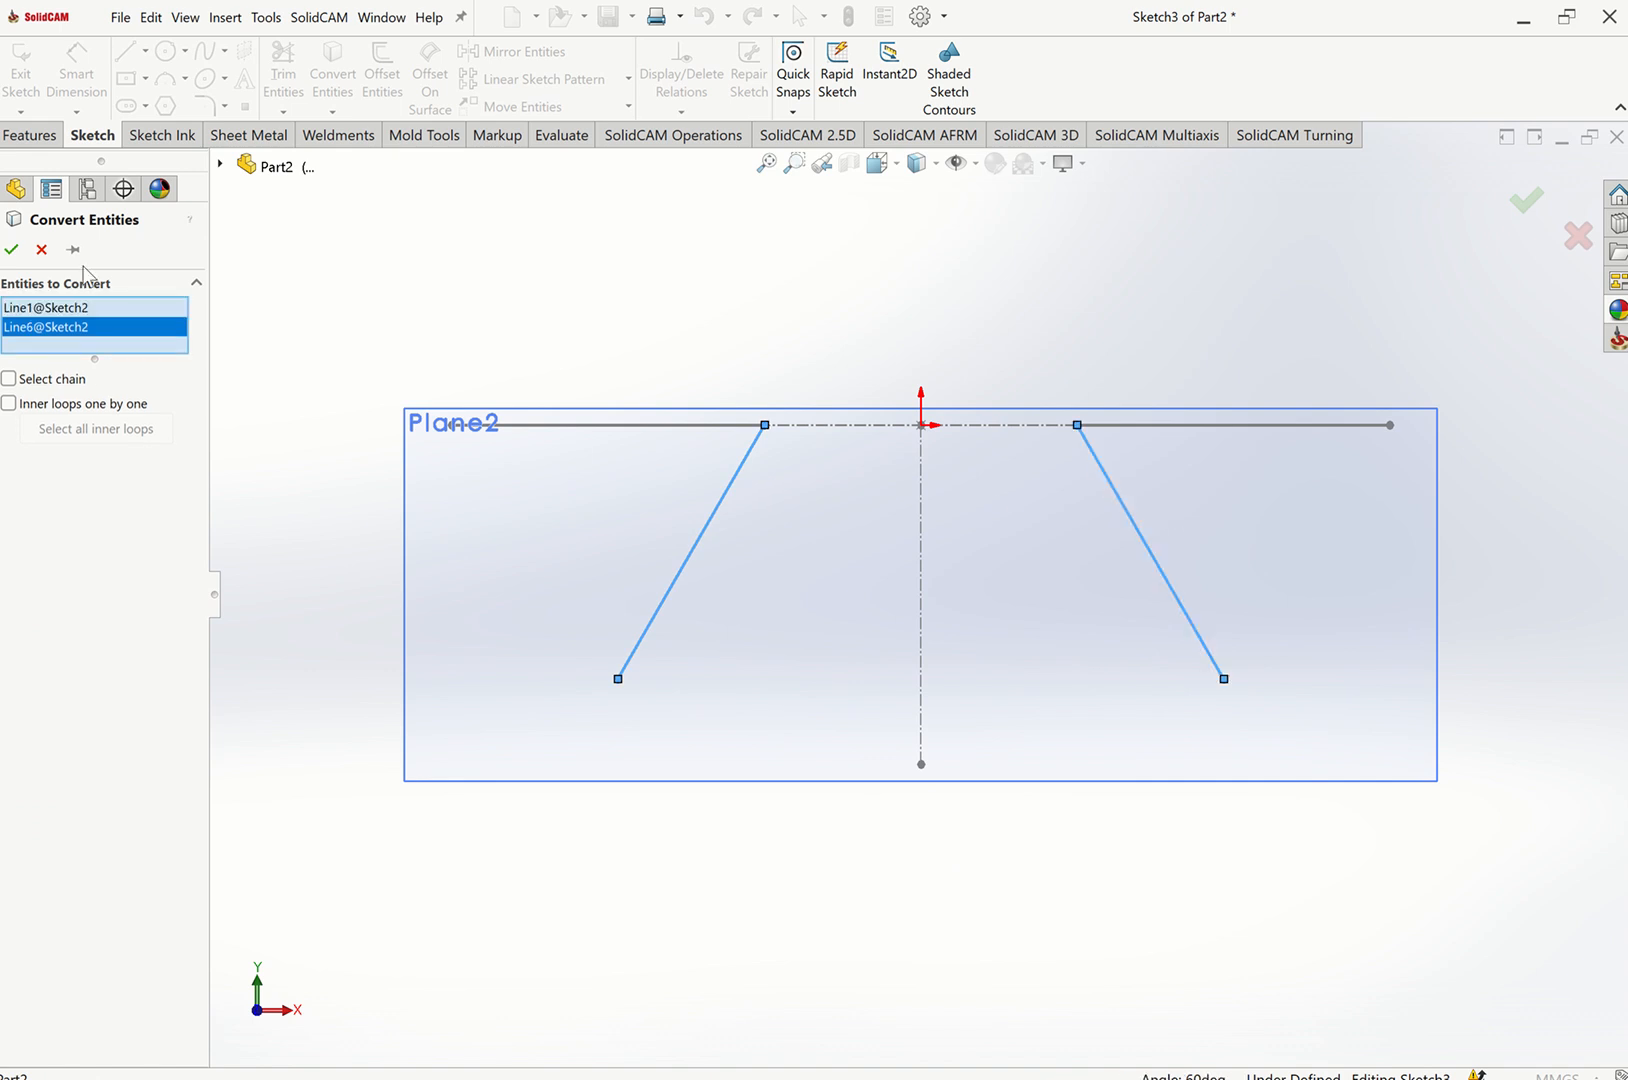
click(13, 250)
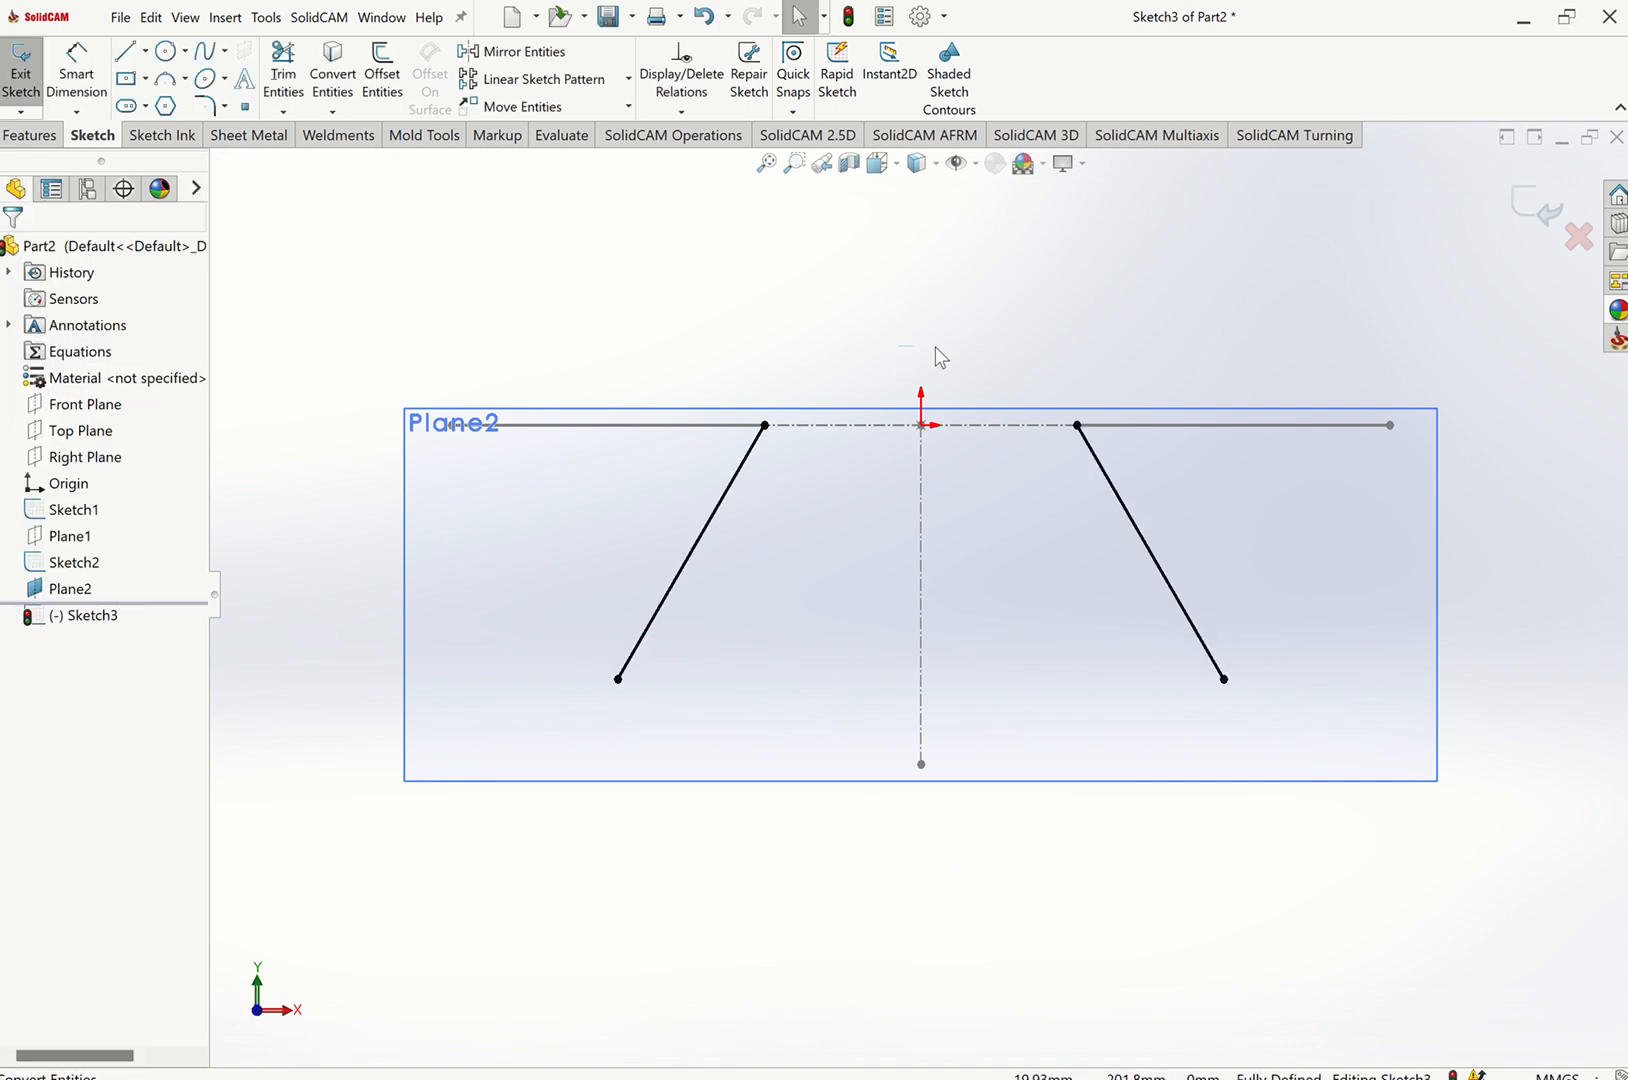
Exit the sketch in isometric view and hide the new reference plane.
key(ctrl+shift+z)
key(ctrl+7)
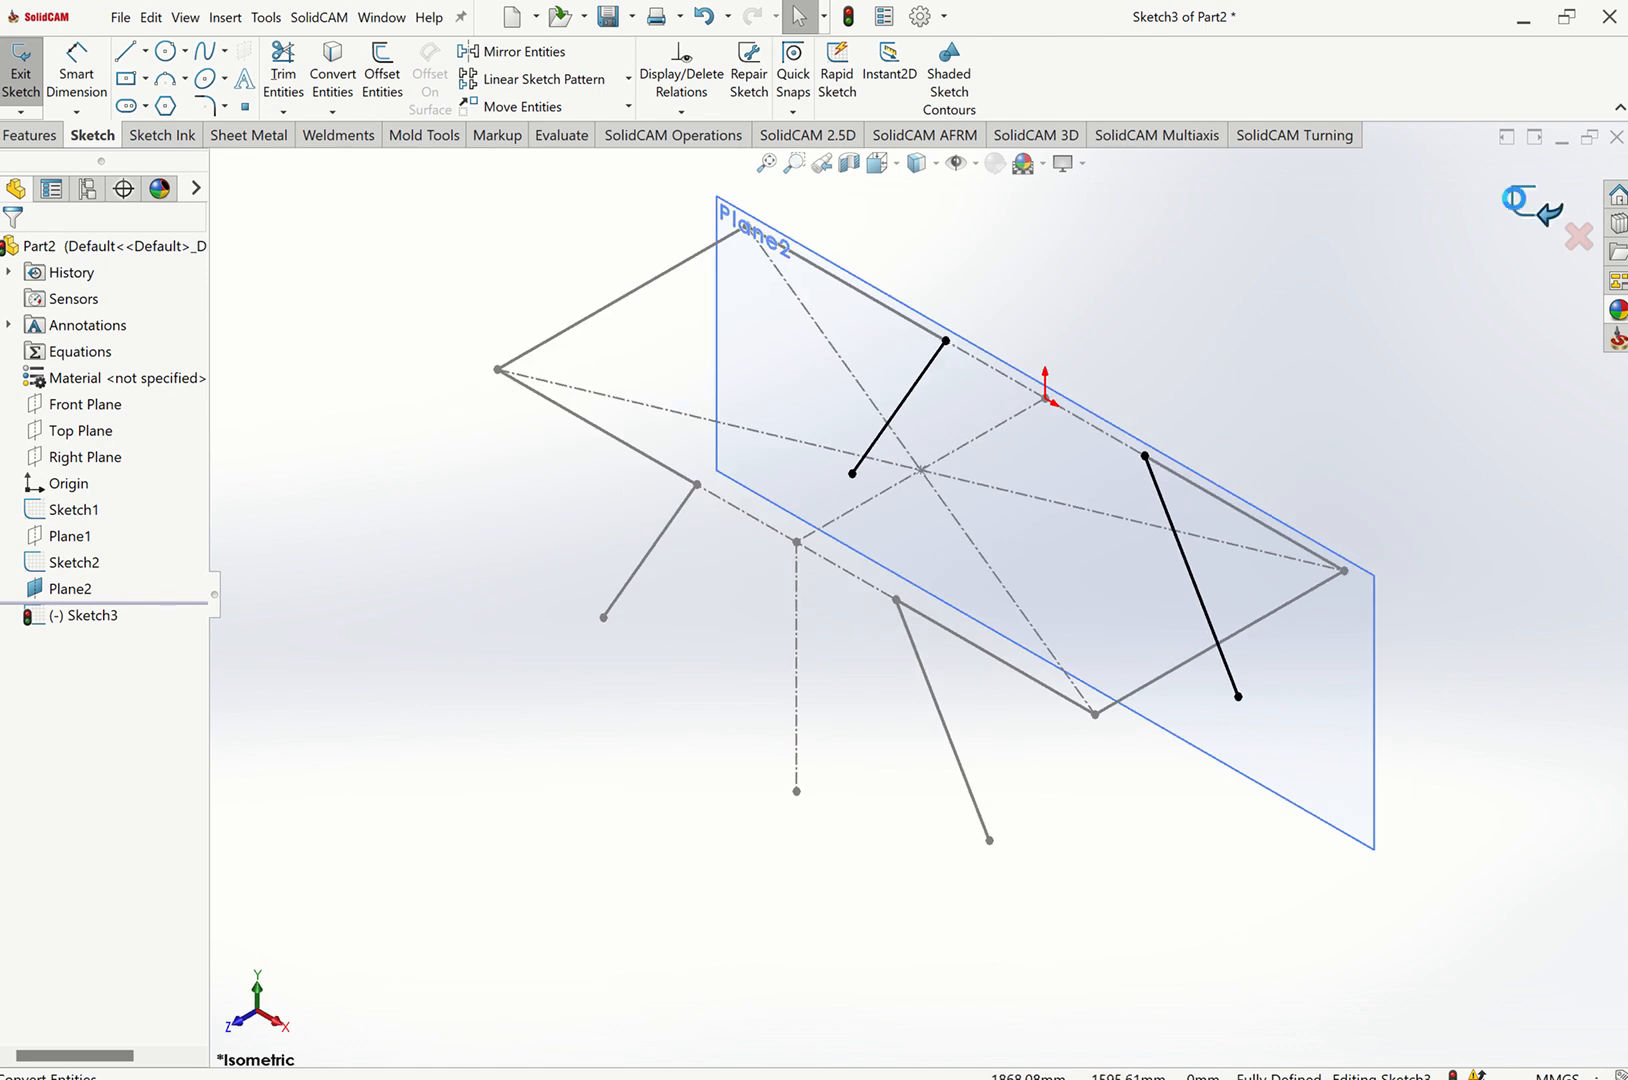
key(ctrl+b)
click(1375, 655)
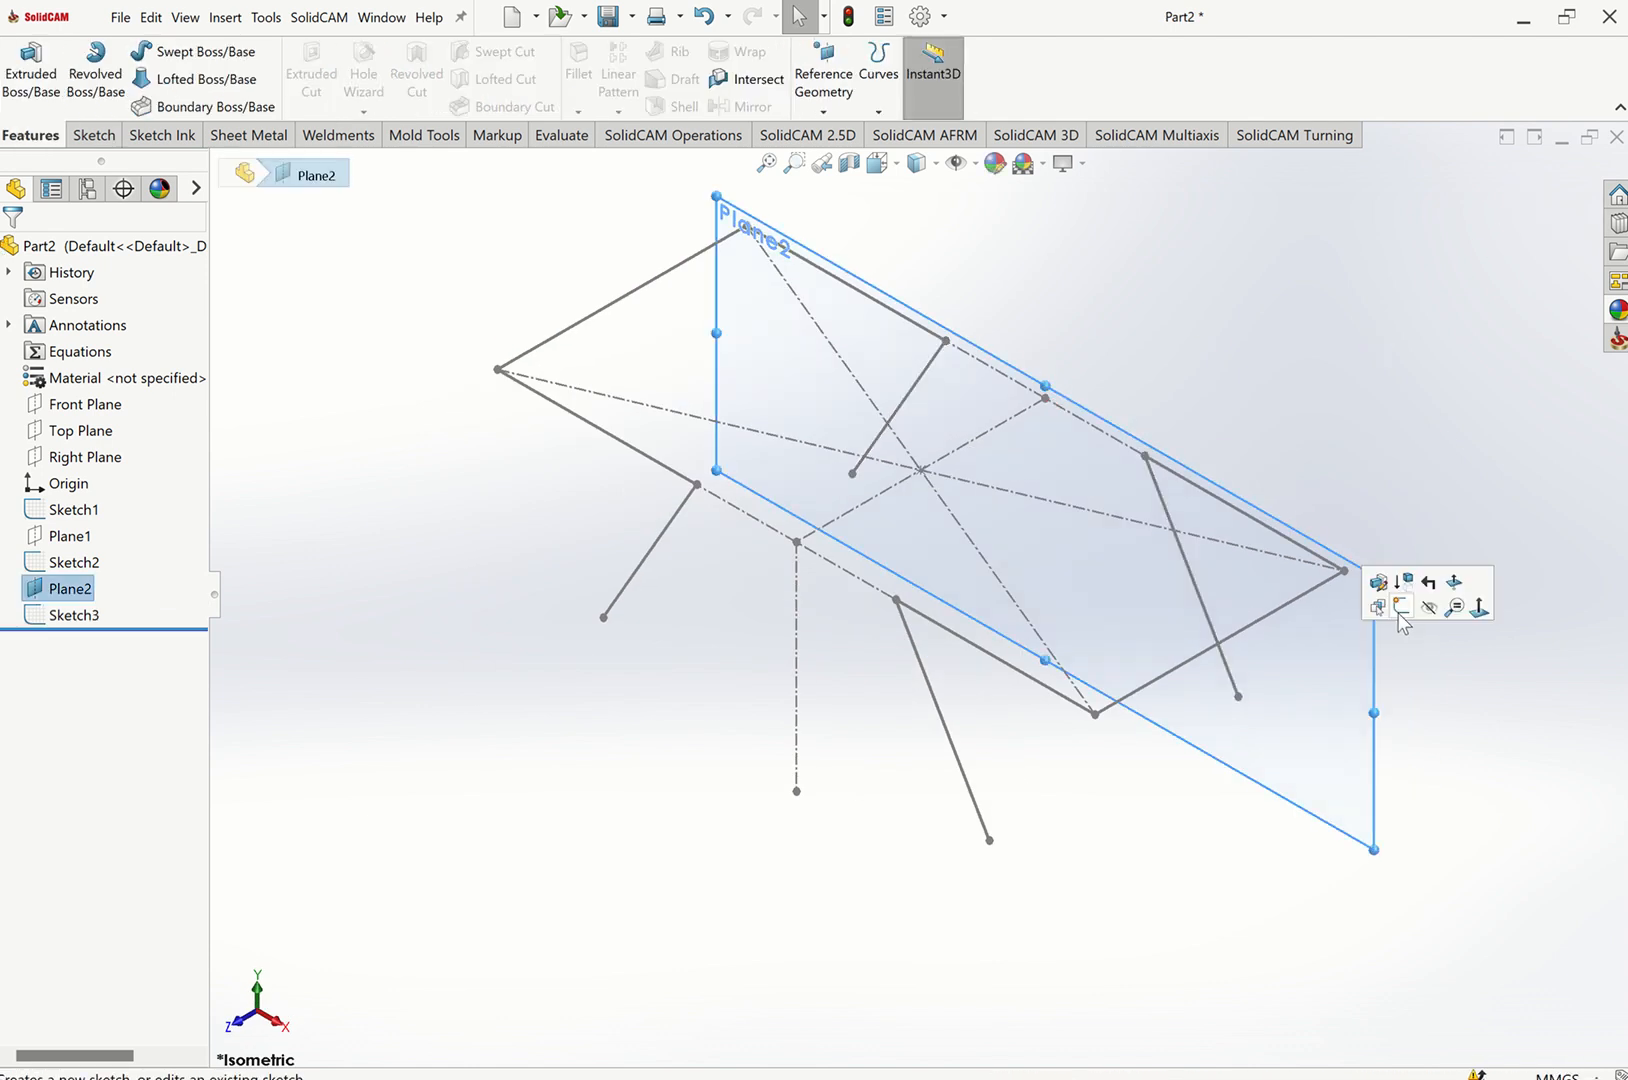
click(1428, 609)
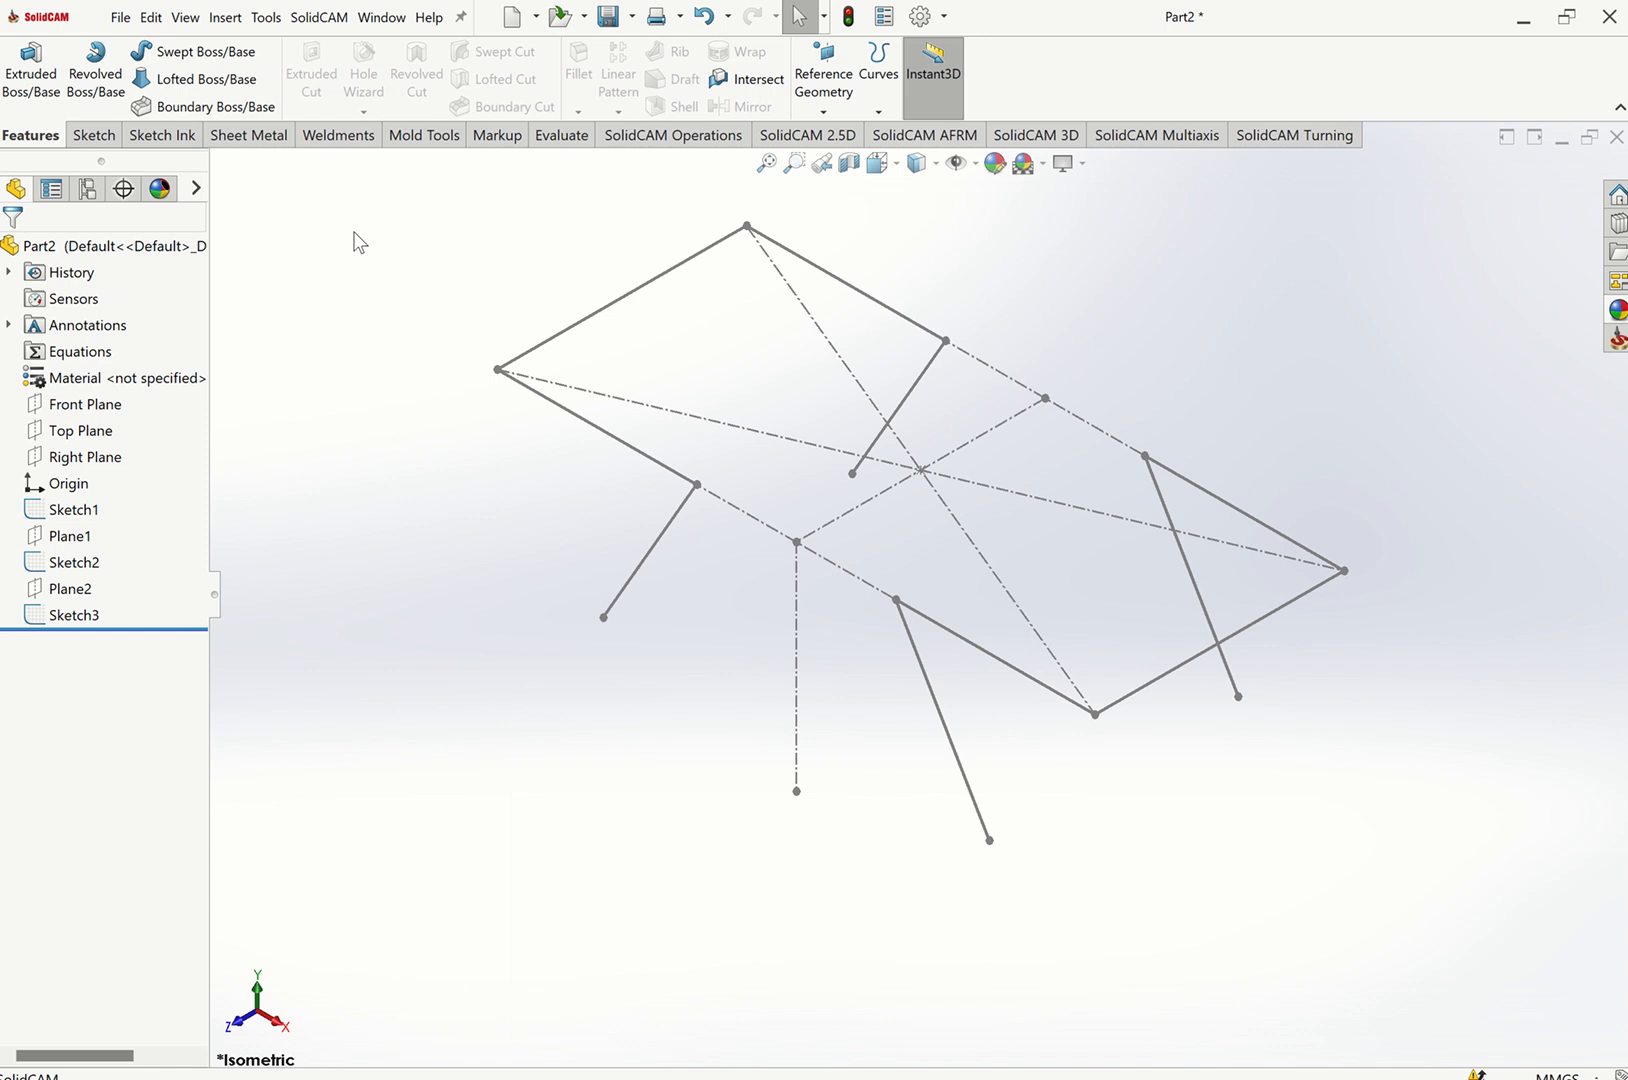
Save the part as DINING TABLE.
key(ctrl+s)
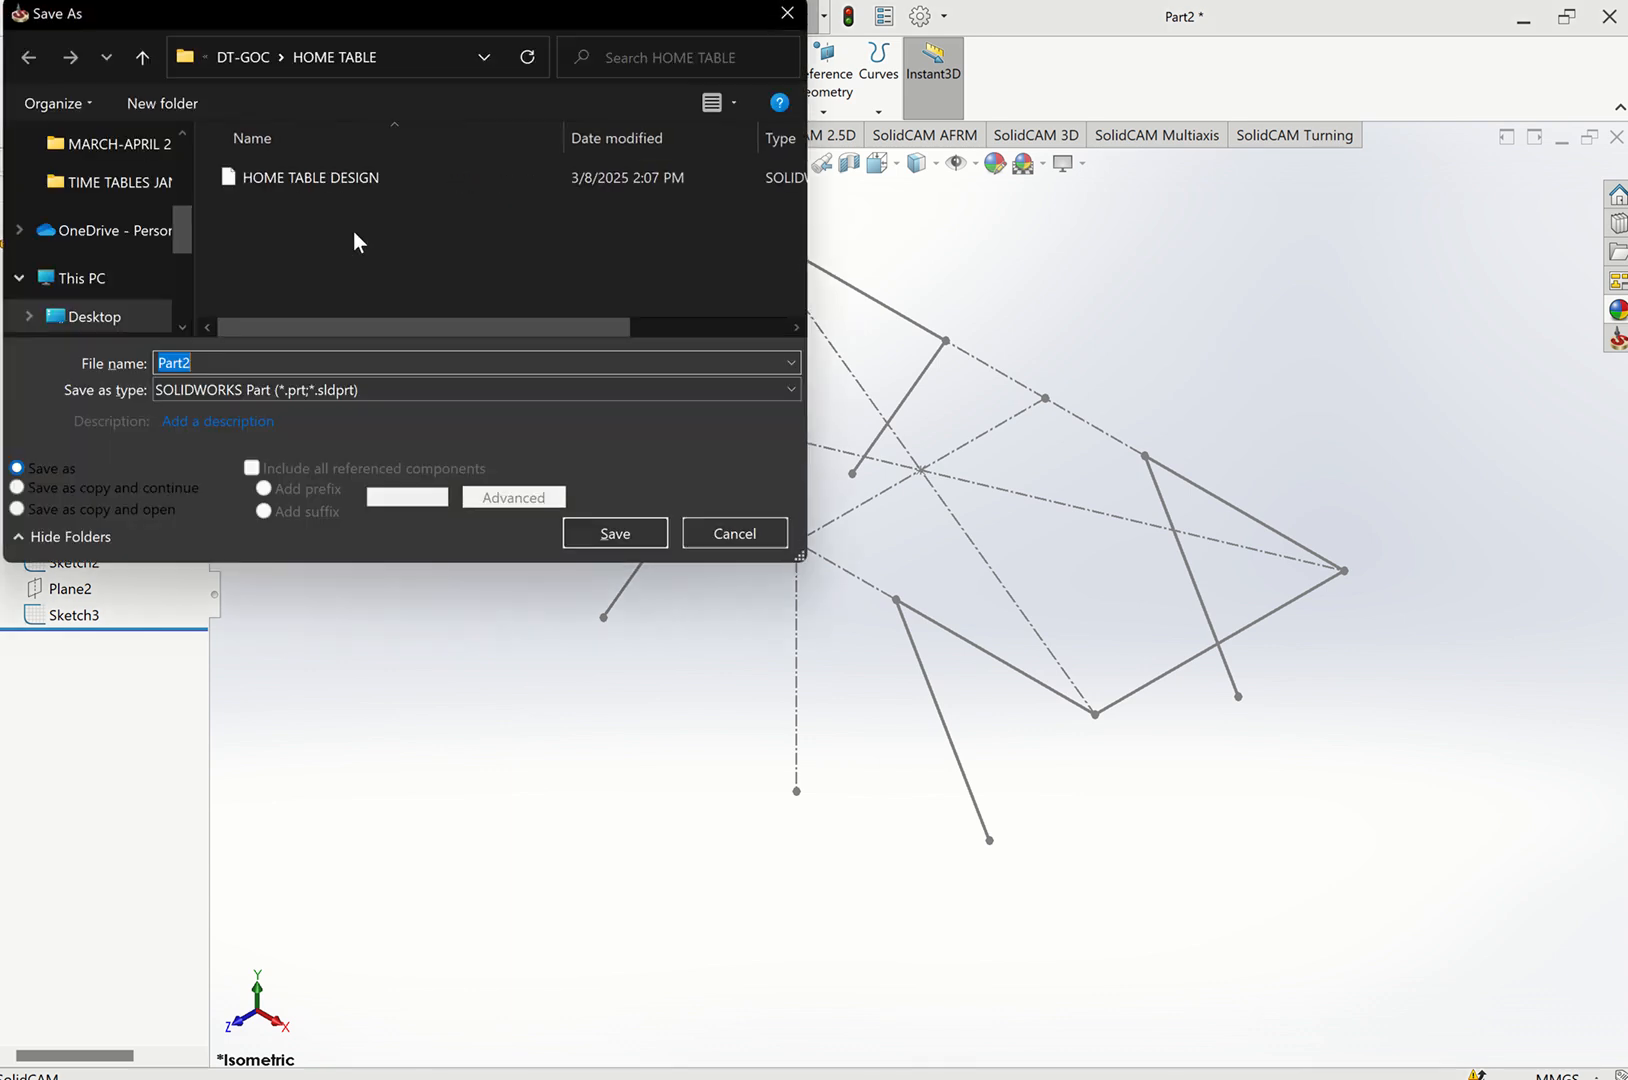
text(dining tABLE)
key(Return)
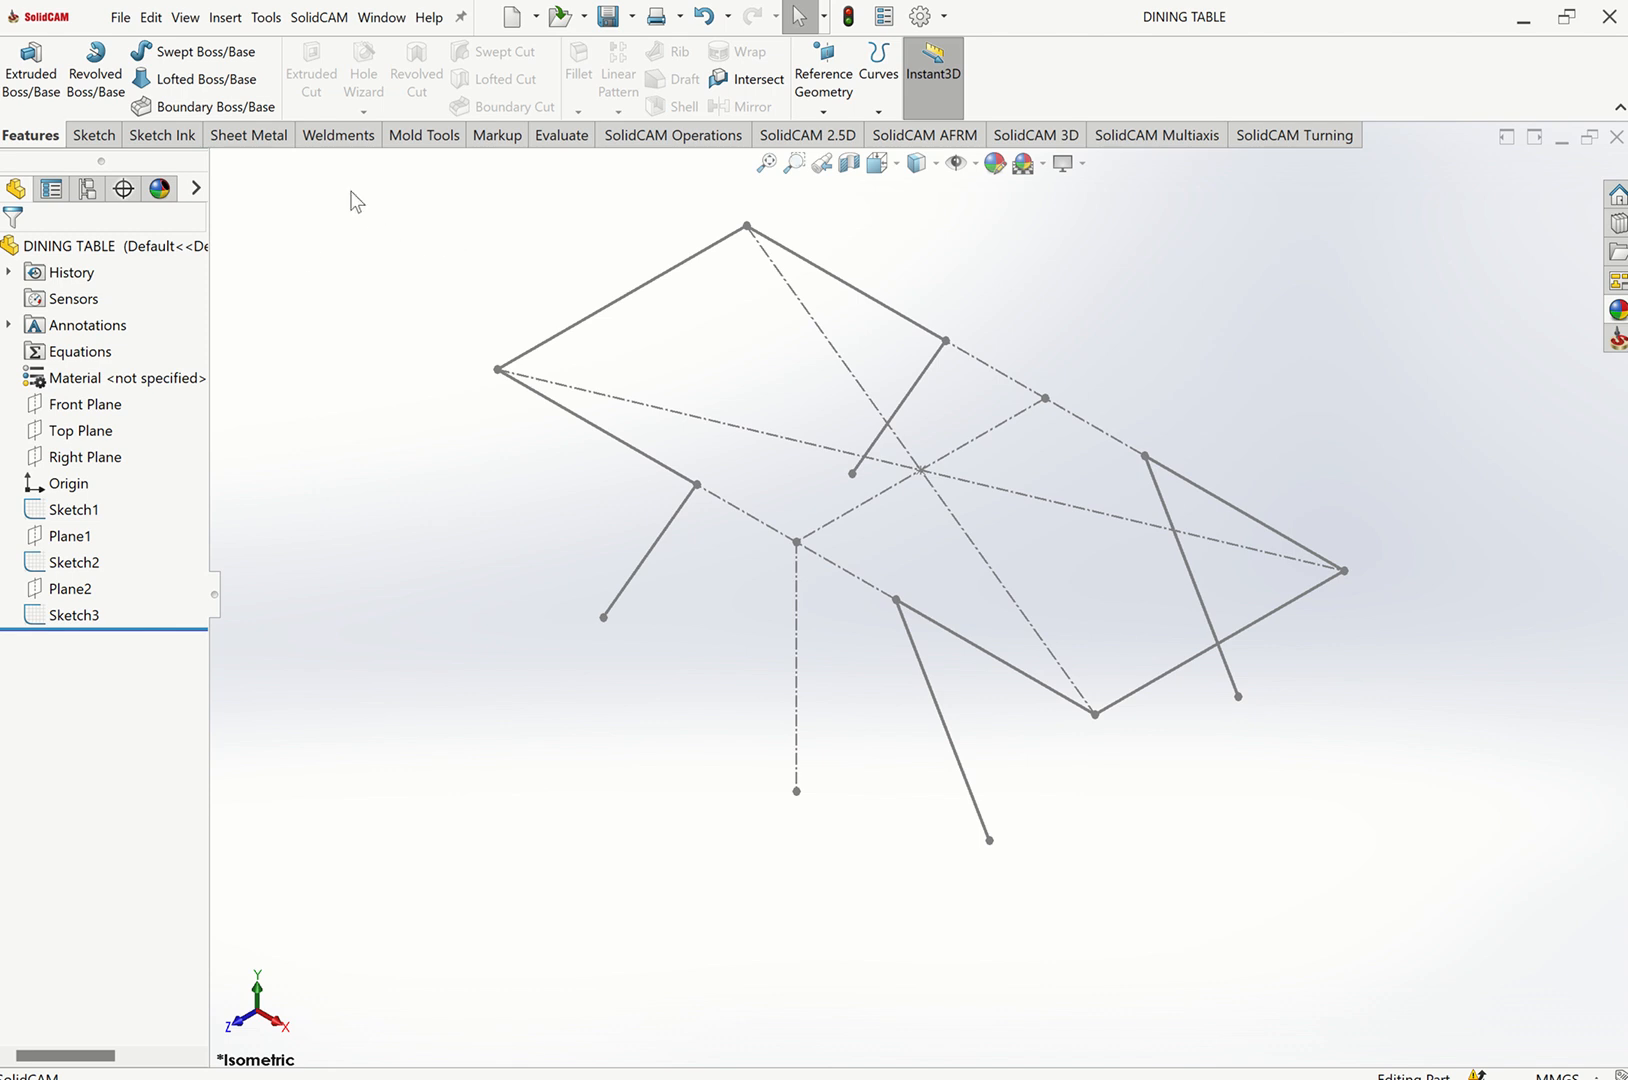
click(327, 140)
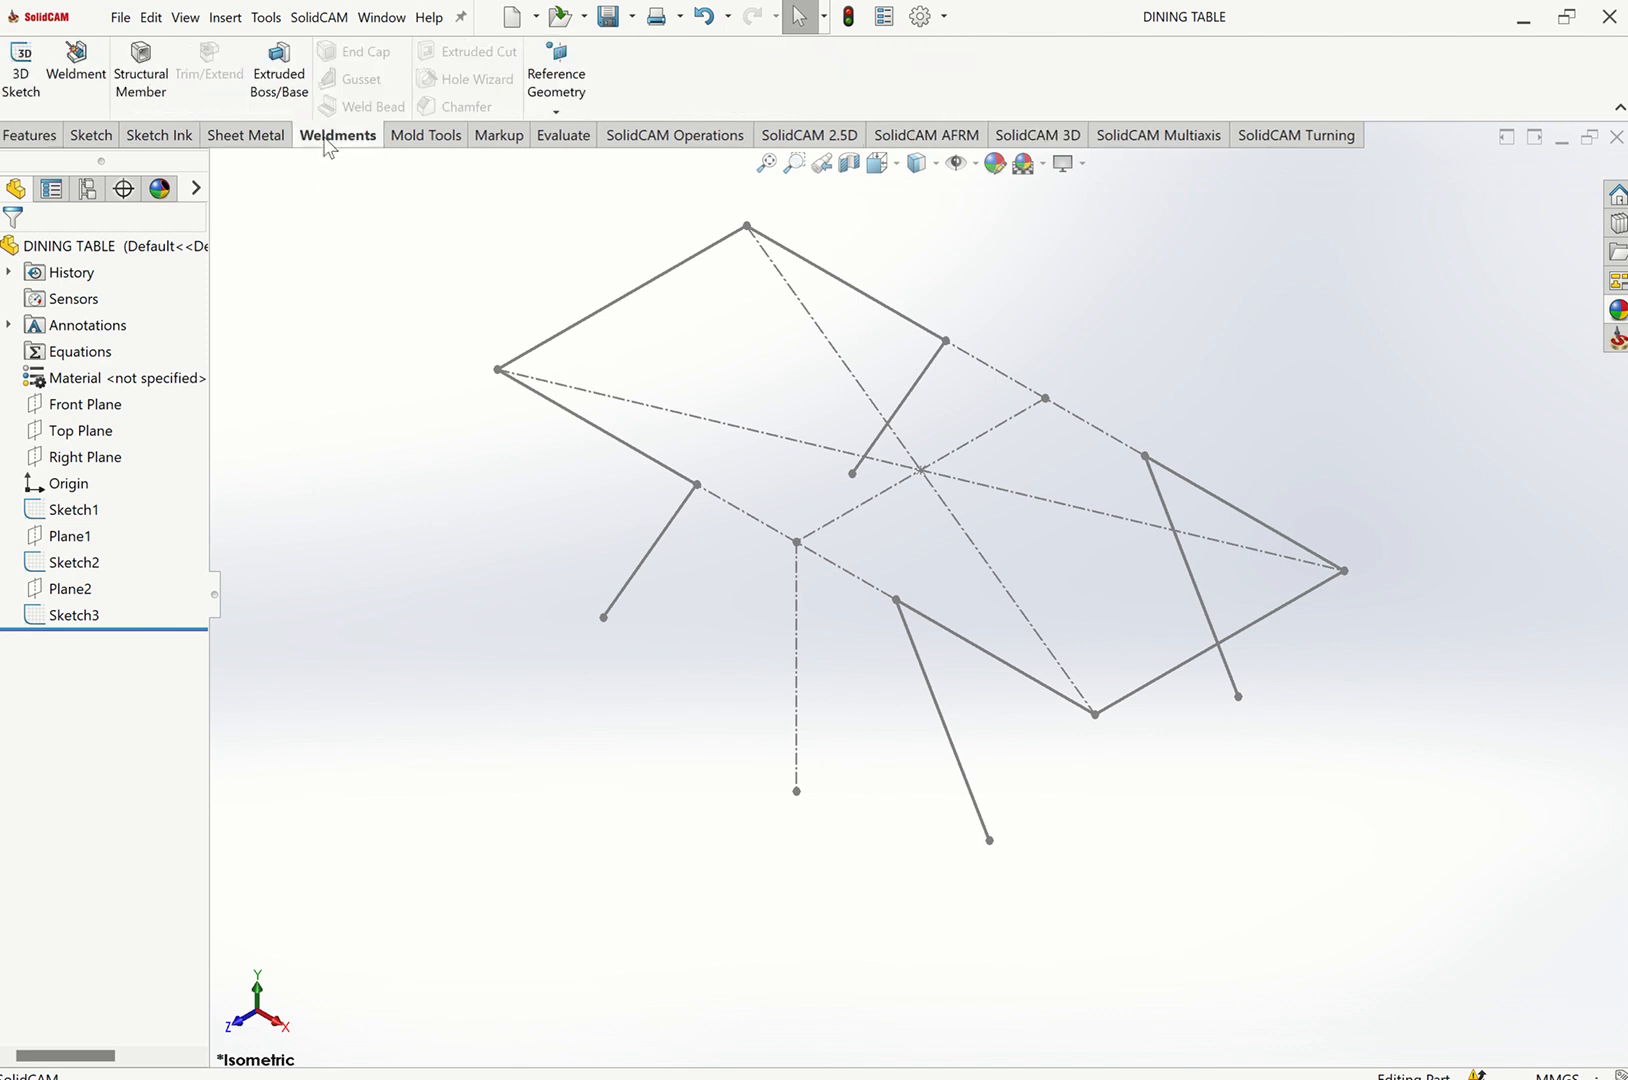
right_click(338, 145)
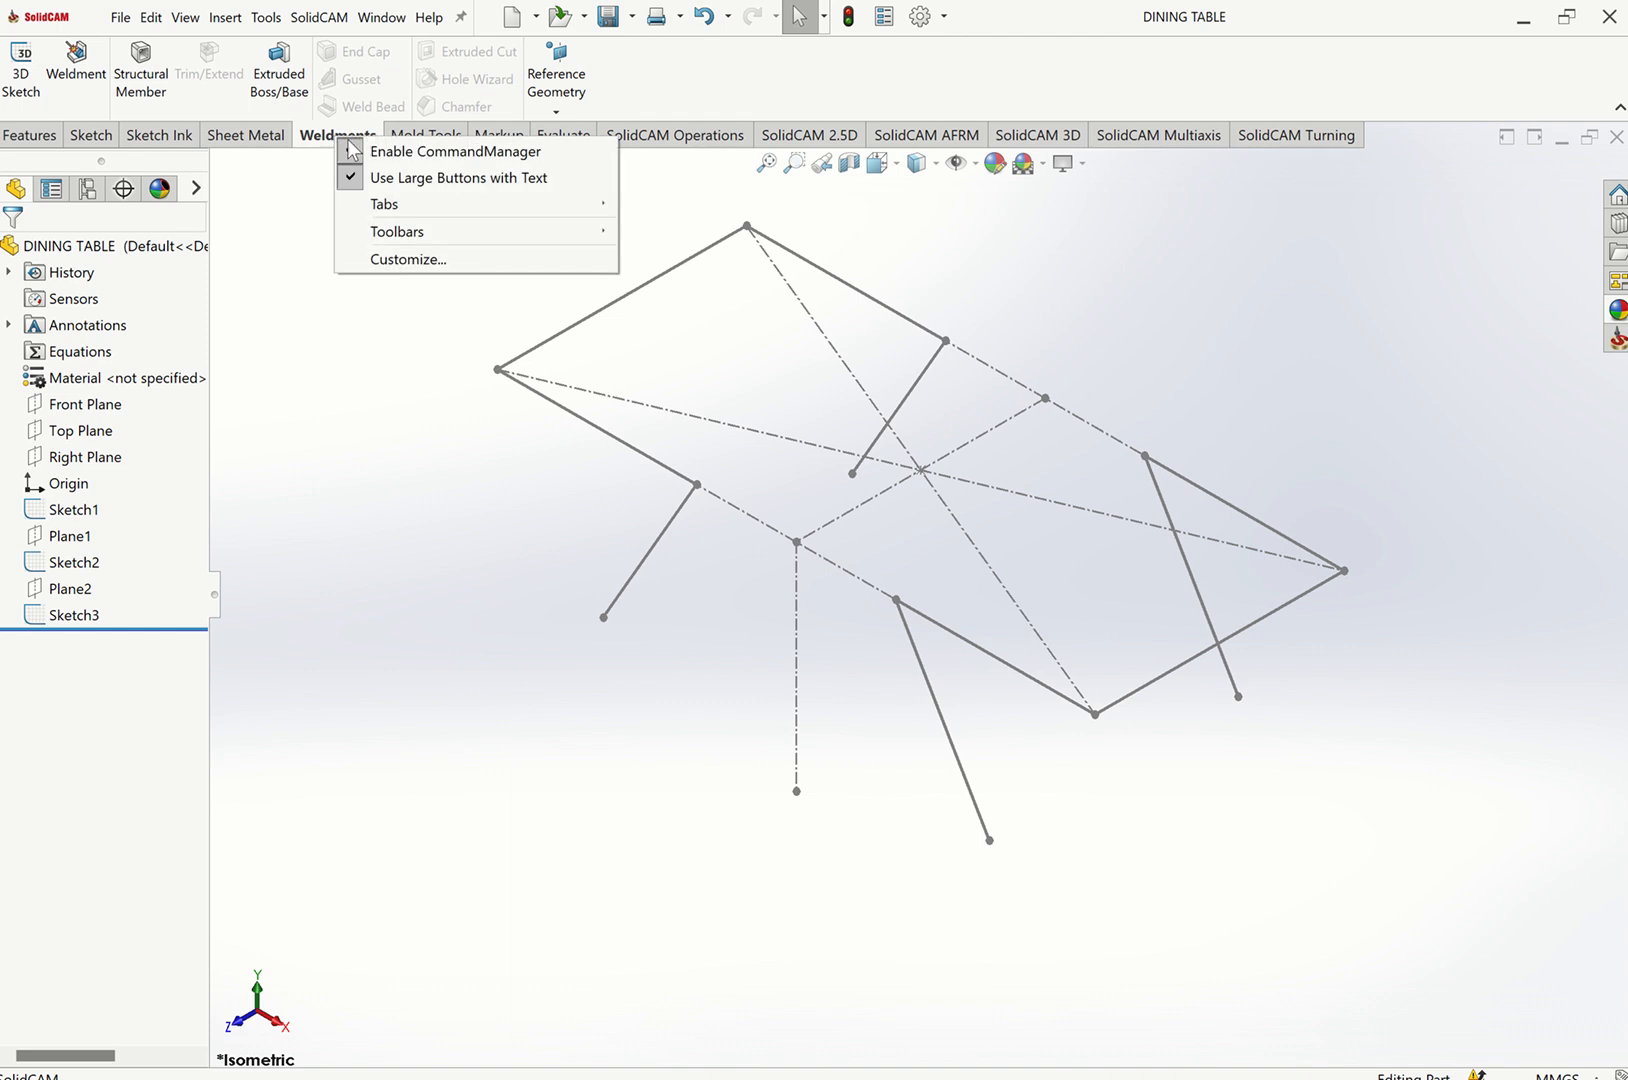
click(305, 180)
right_click(333, 145)
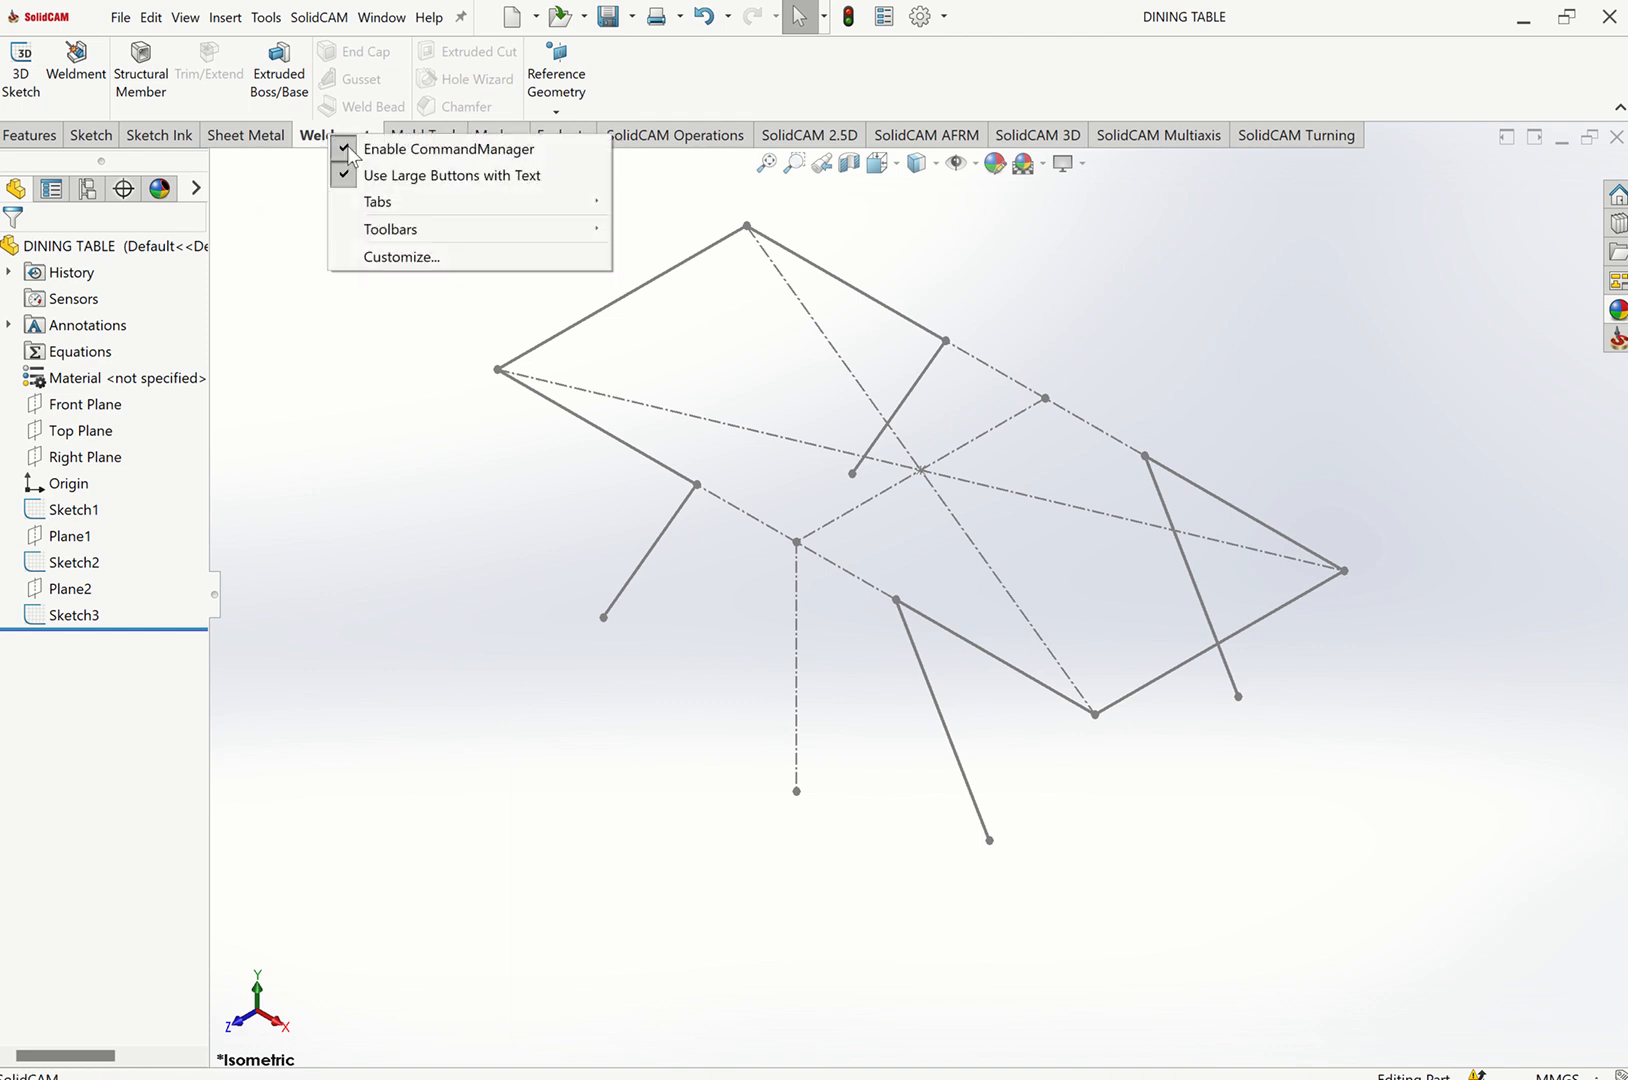
mouse_move(438, 205)
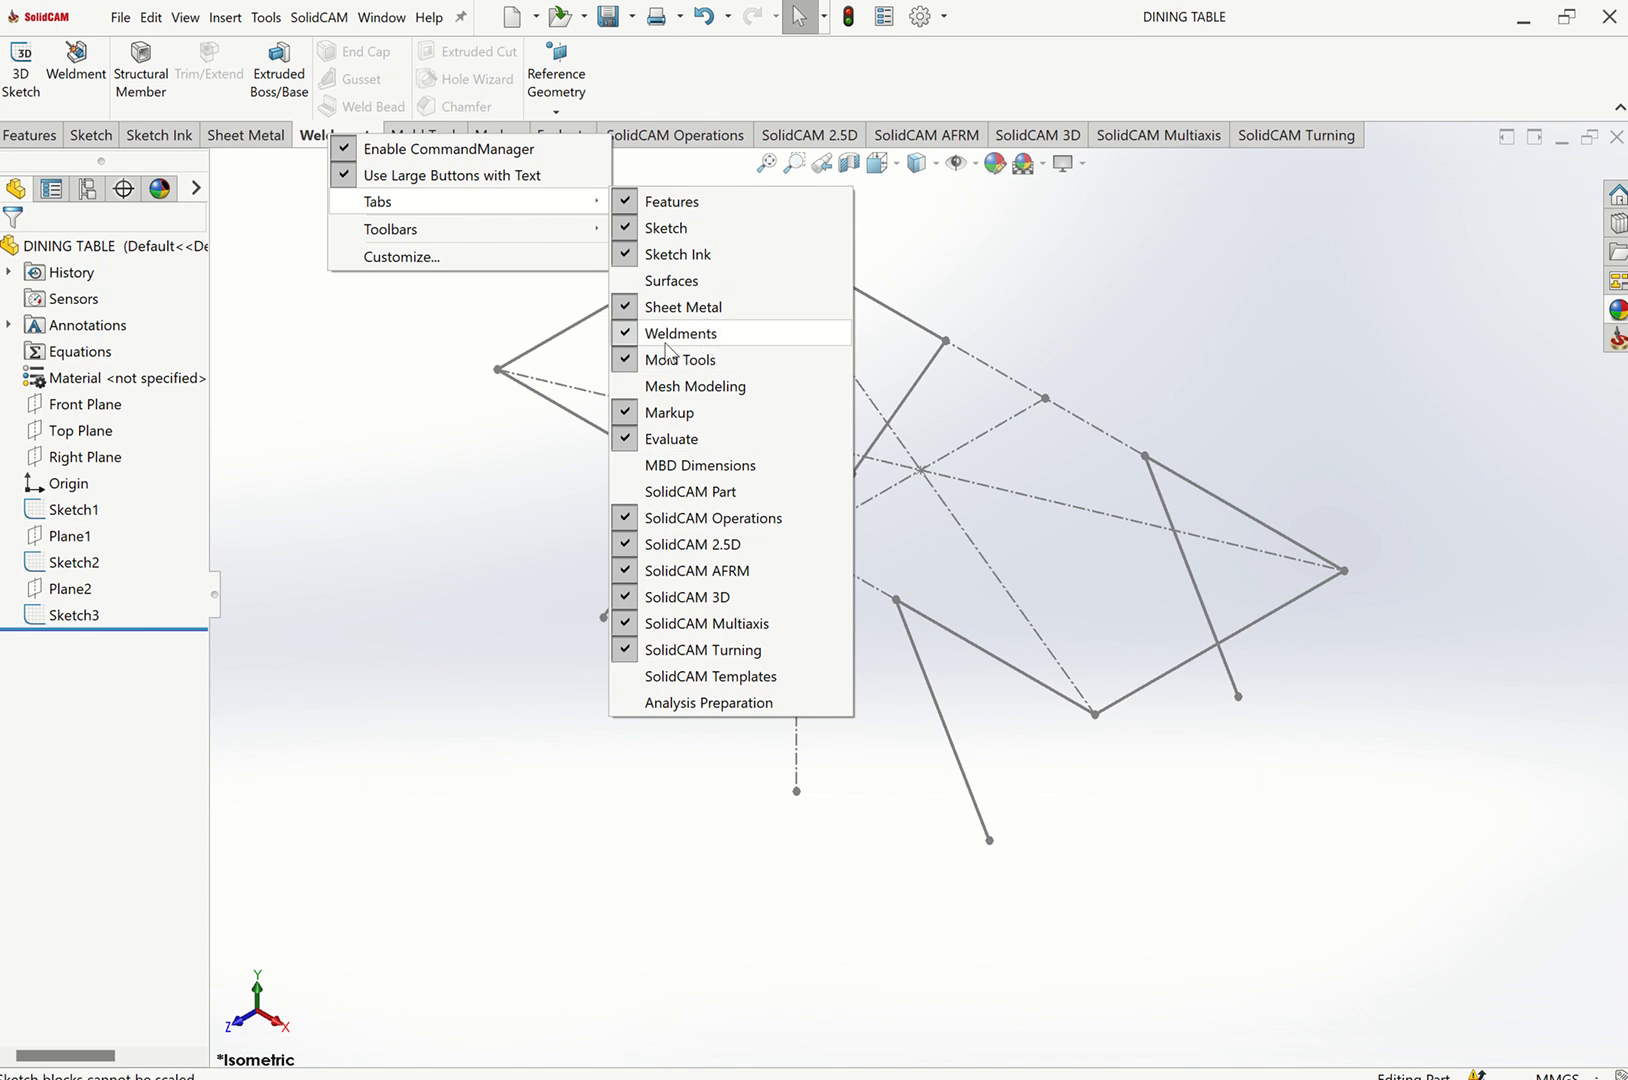
click(680, 308)
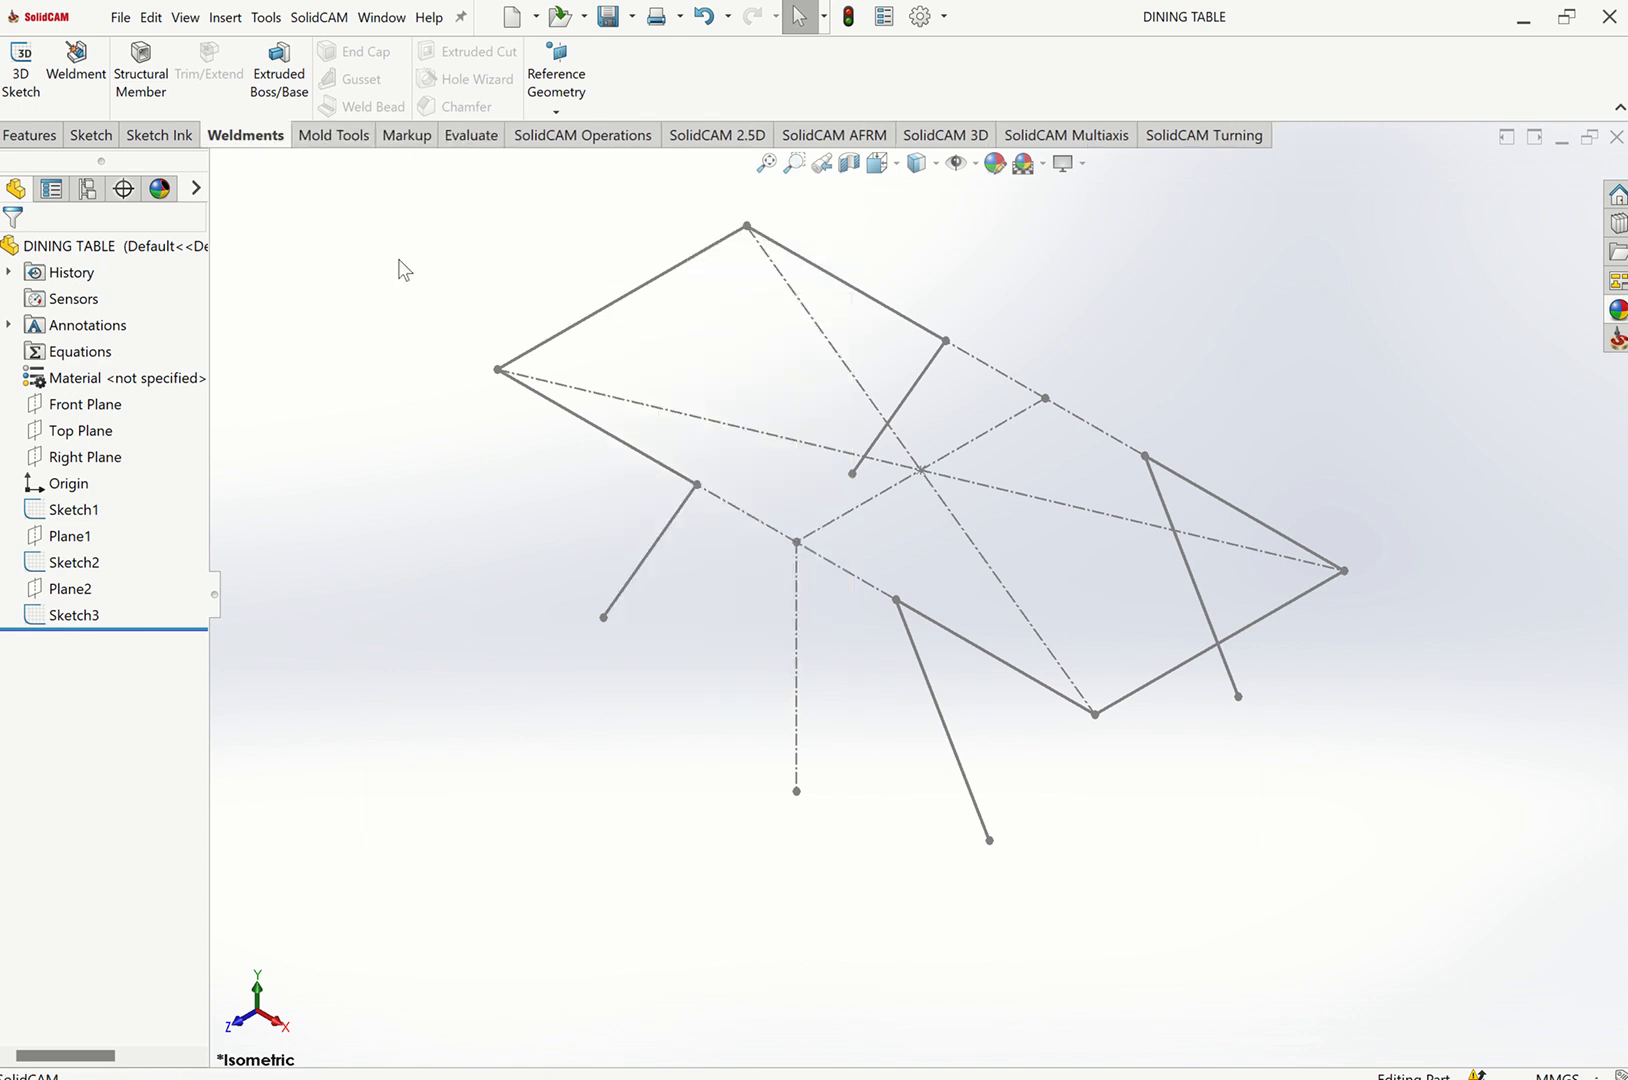
right_click(276, 145)
mouse_move(460, 205)
click(631, 312)
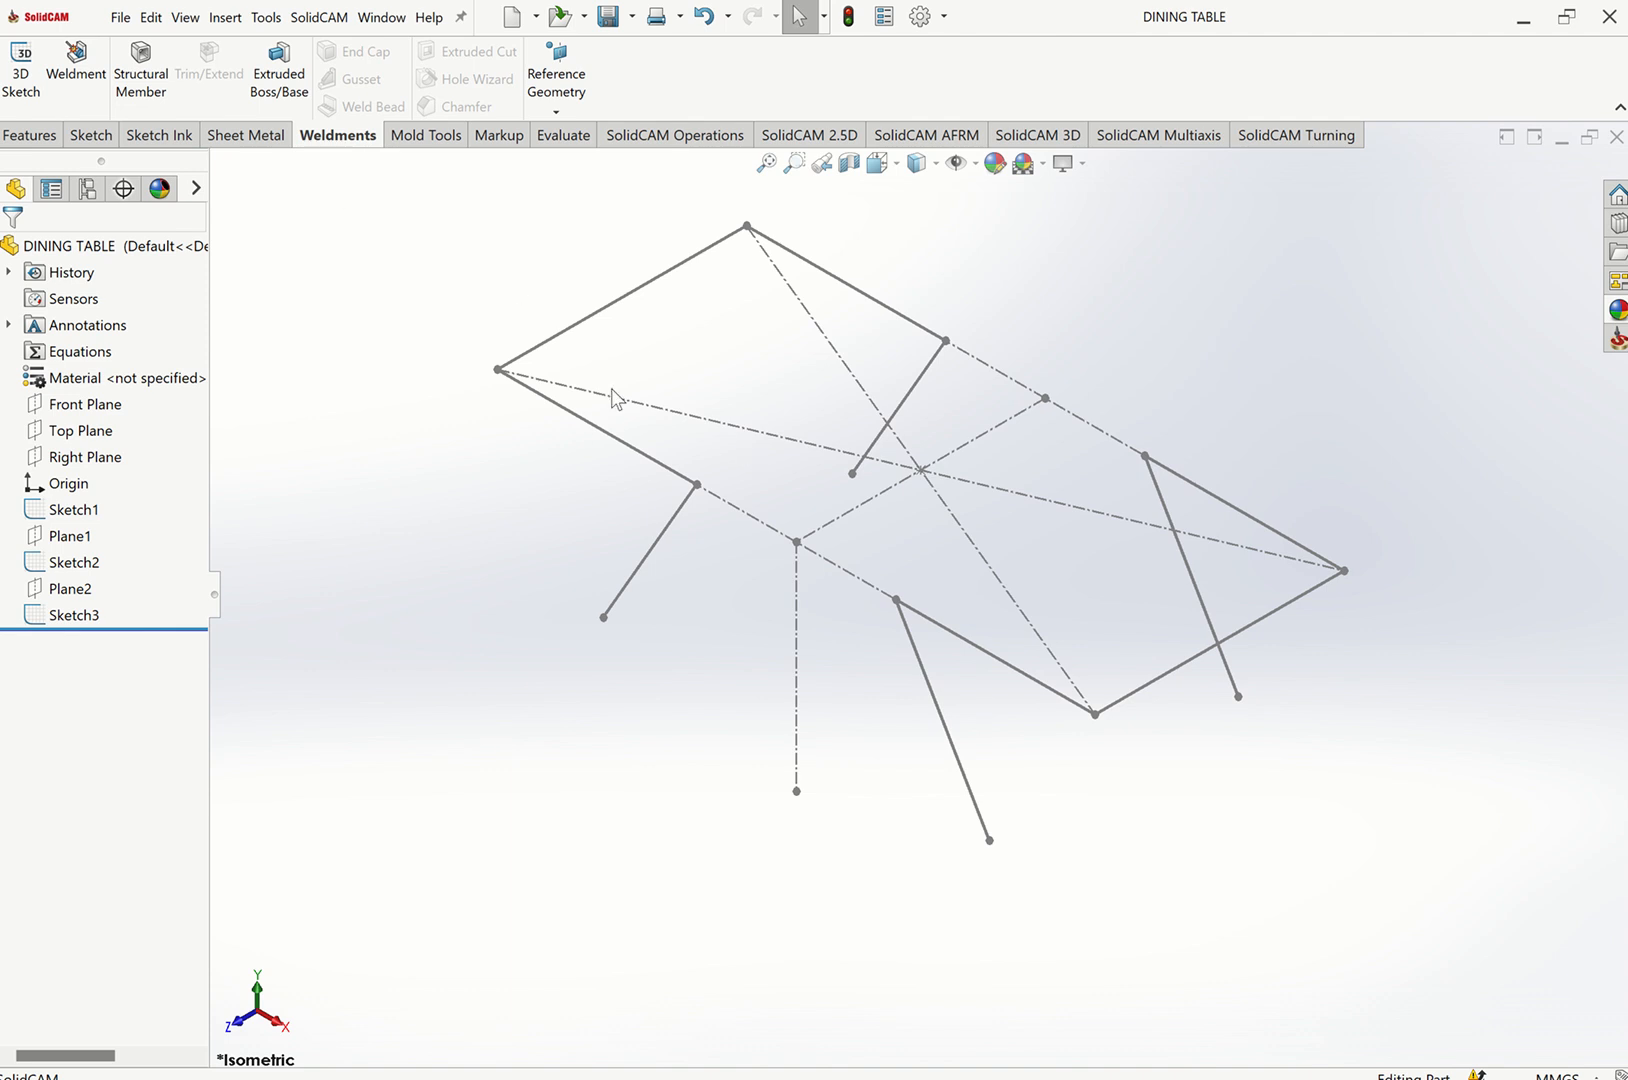
Start a Structural Member with an ISO square tube 80 x 80 x 5 and pick three connected top-frame edges as the first group.
click(143, 87)
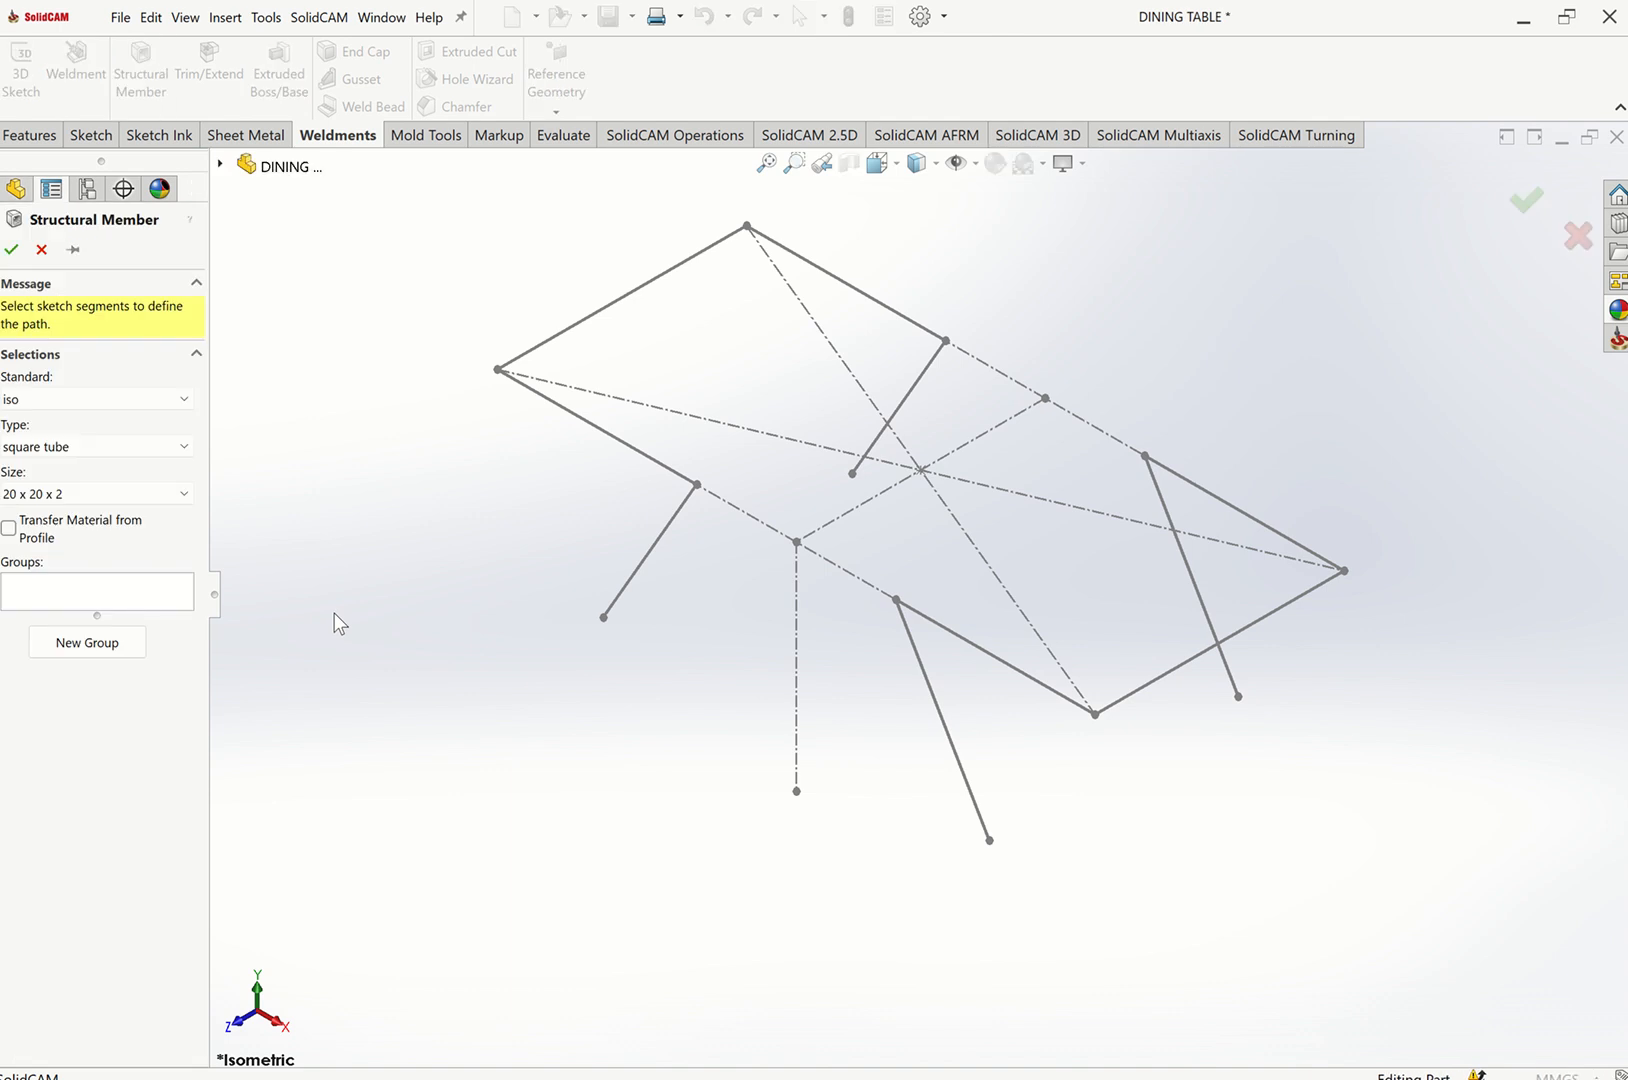
click(152, 492)
click(36, 613)
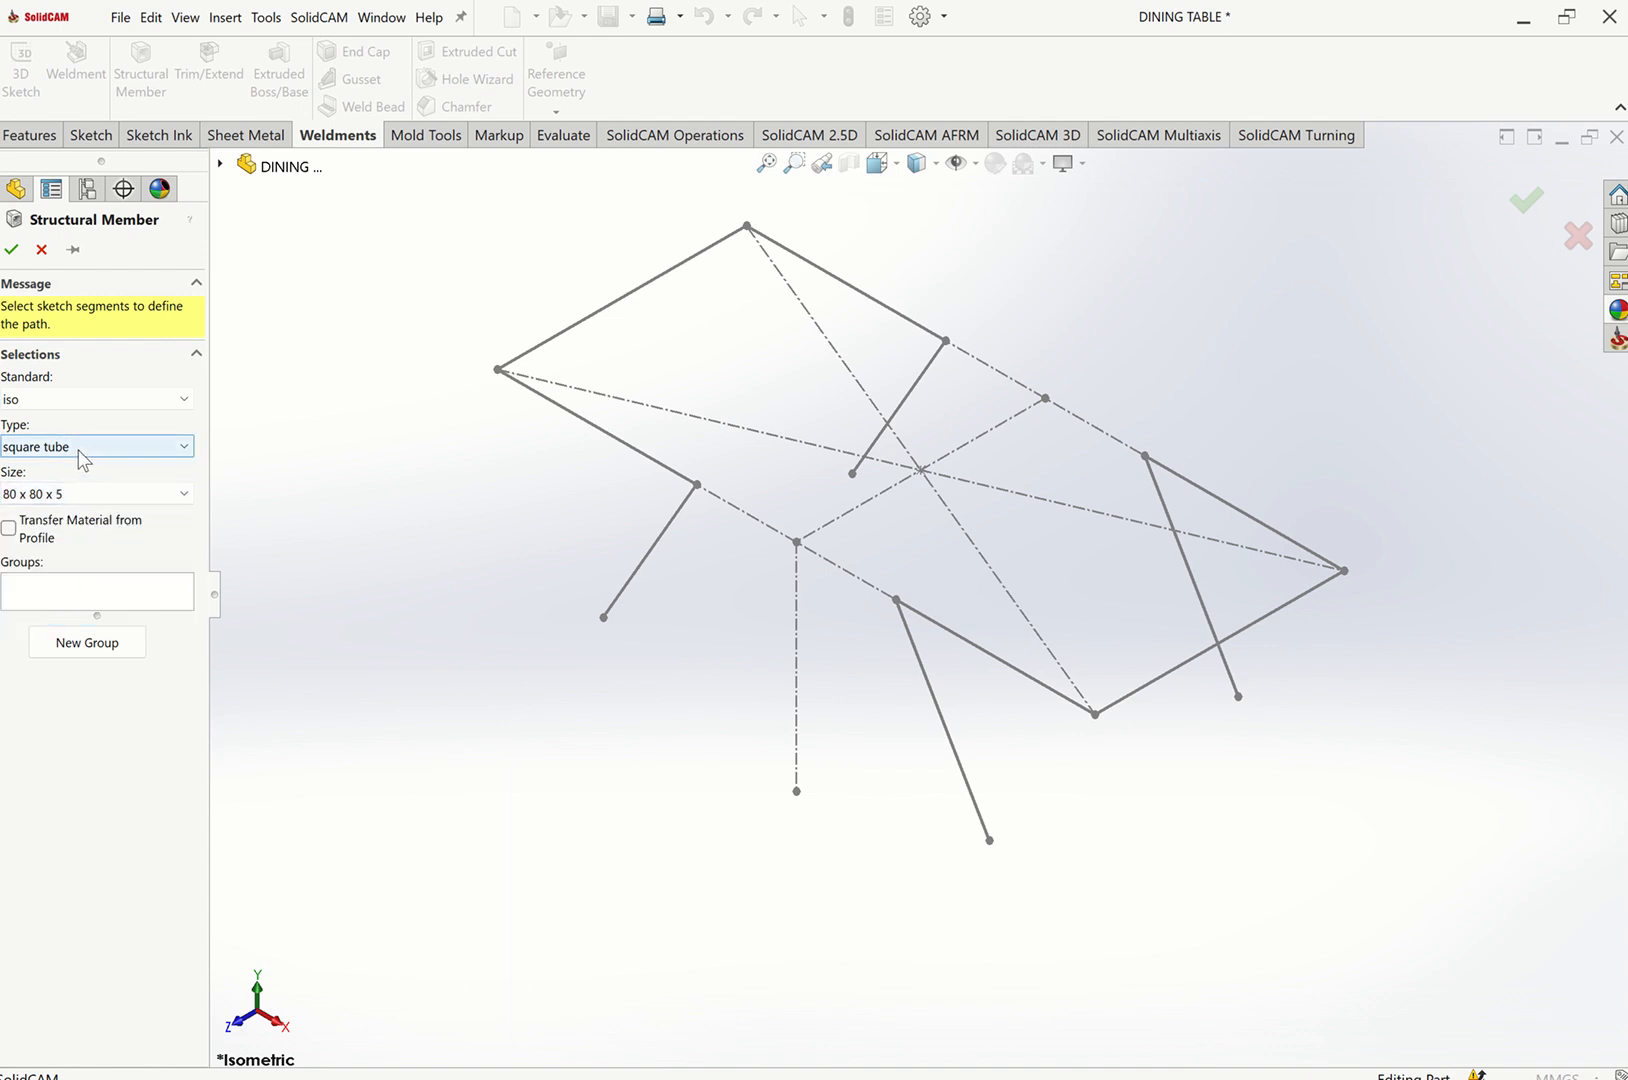
click(46, 588)
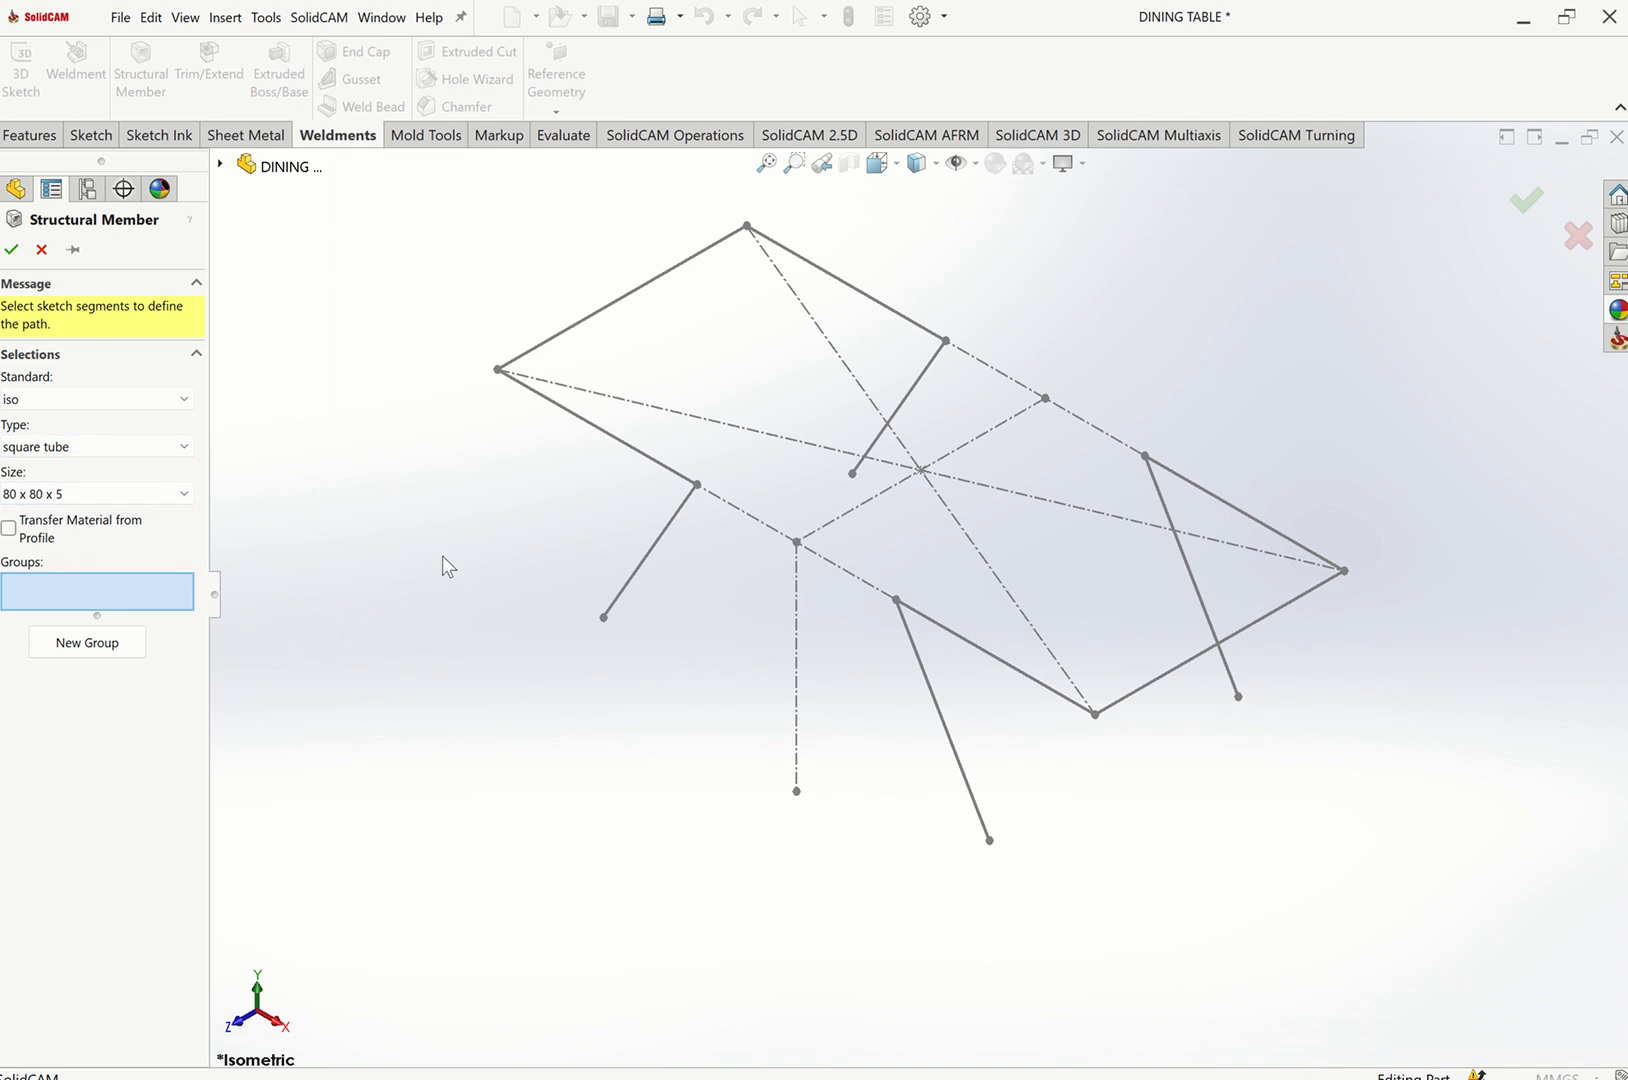
click(624, 446)
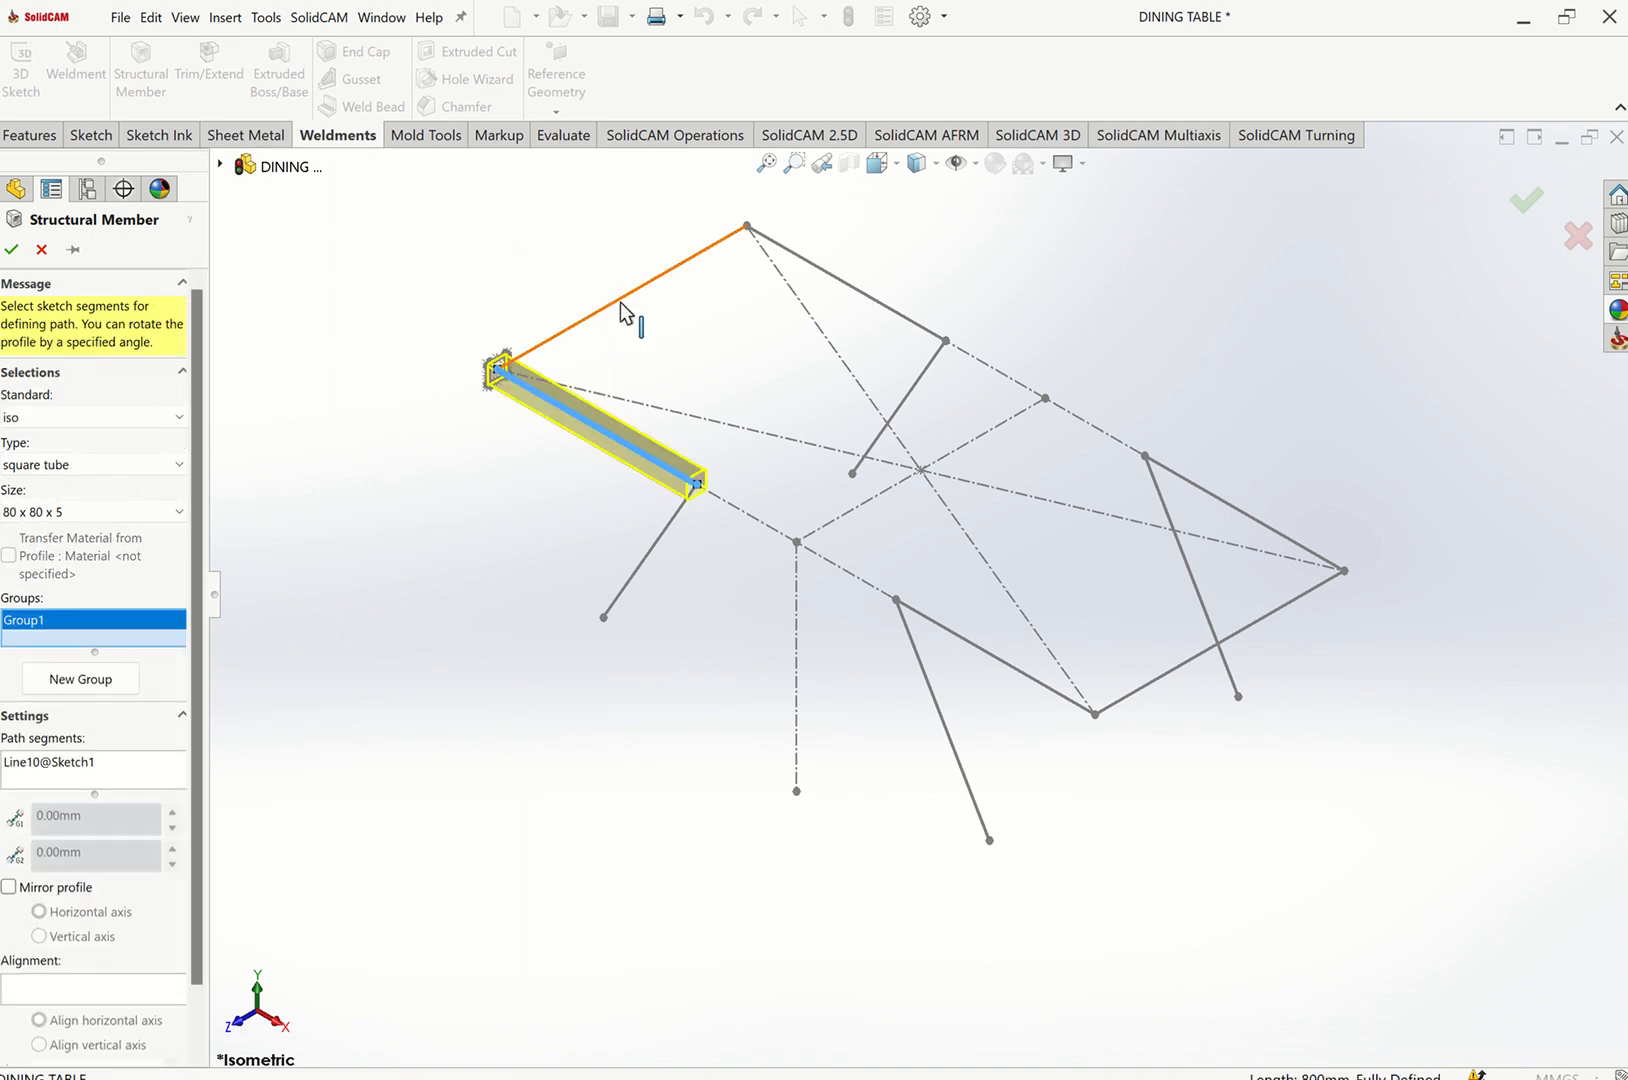
click(624, 307)
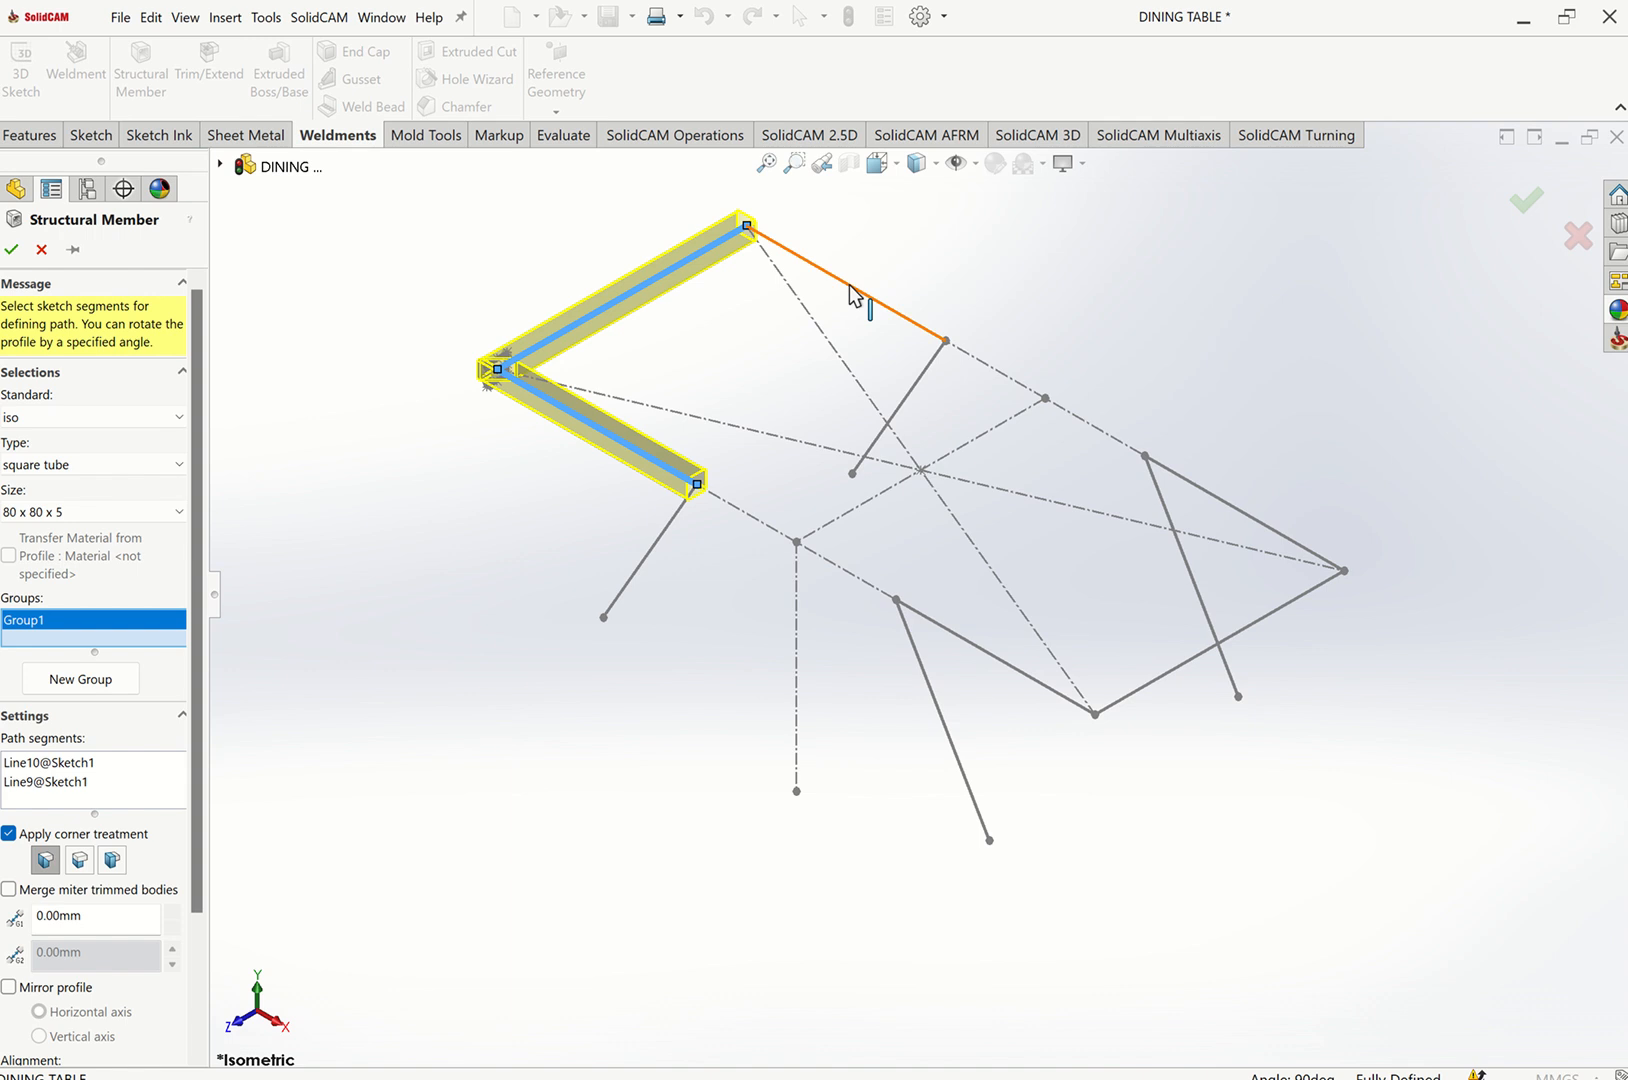
click(857, 294)
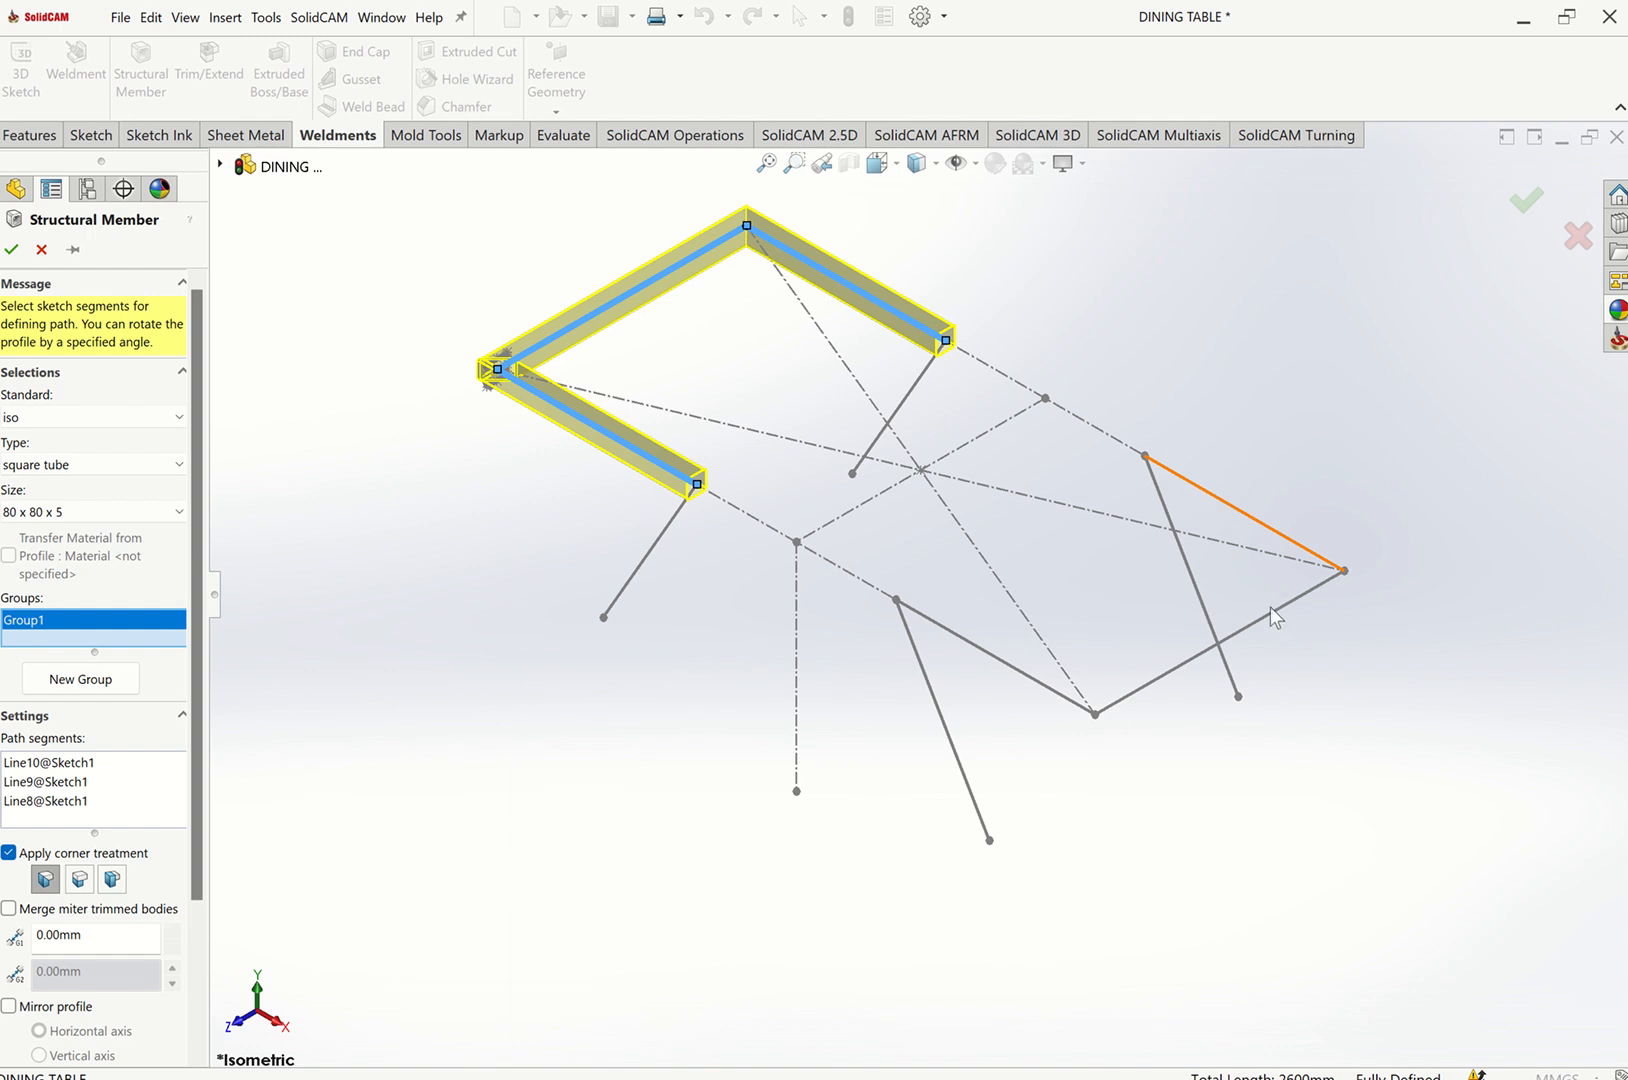
Add a new group made of the three opposite top-frame edges.
click(100, 680)
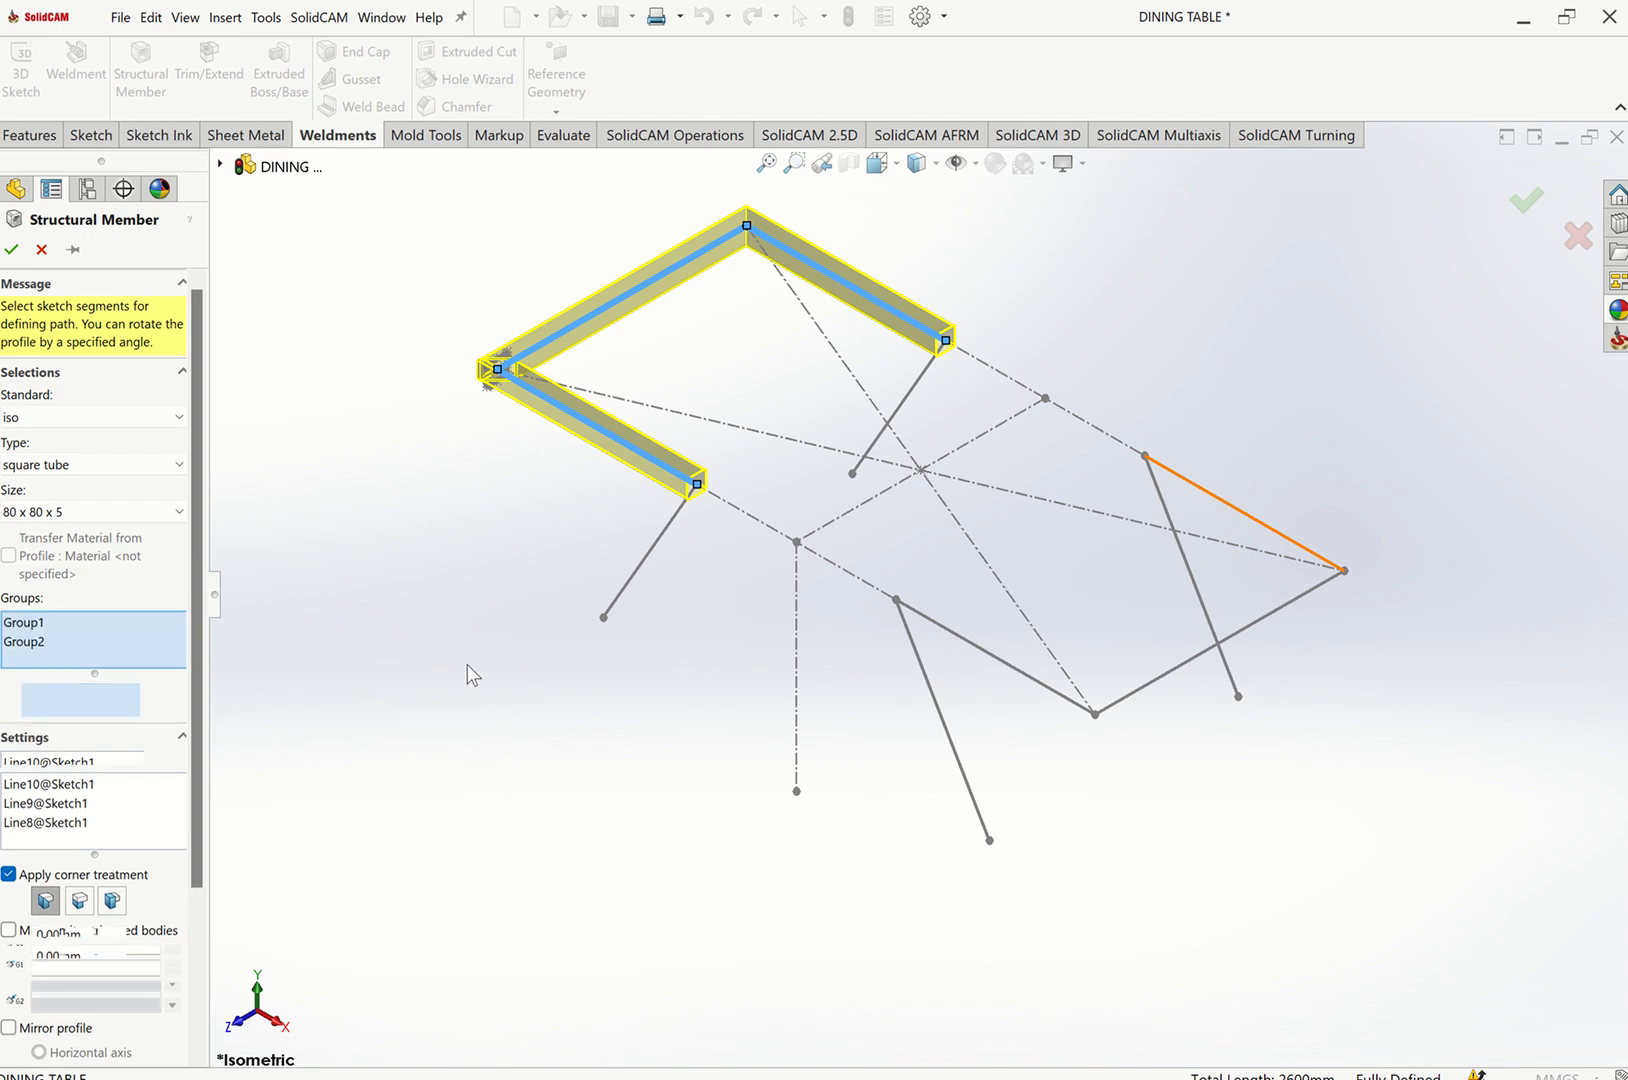
click(1003, 668)
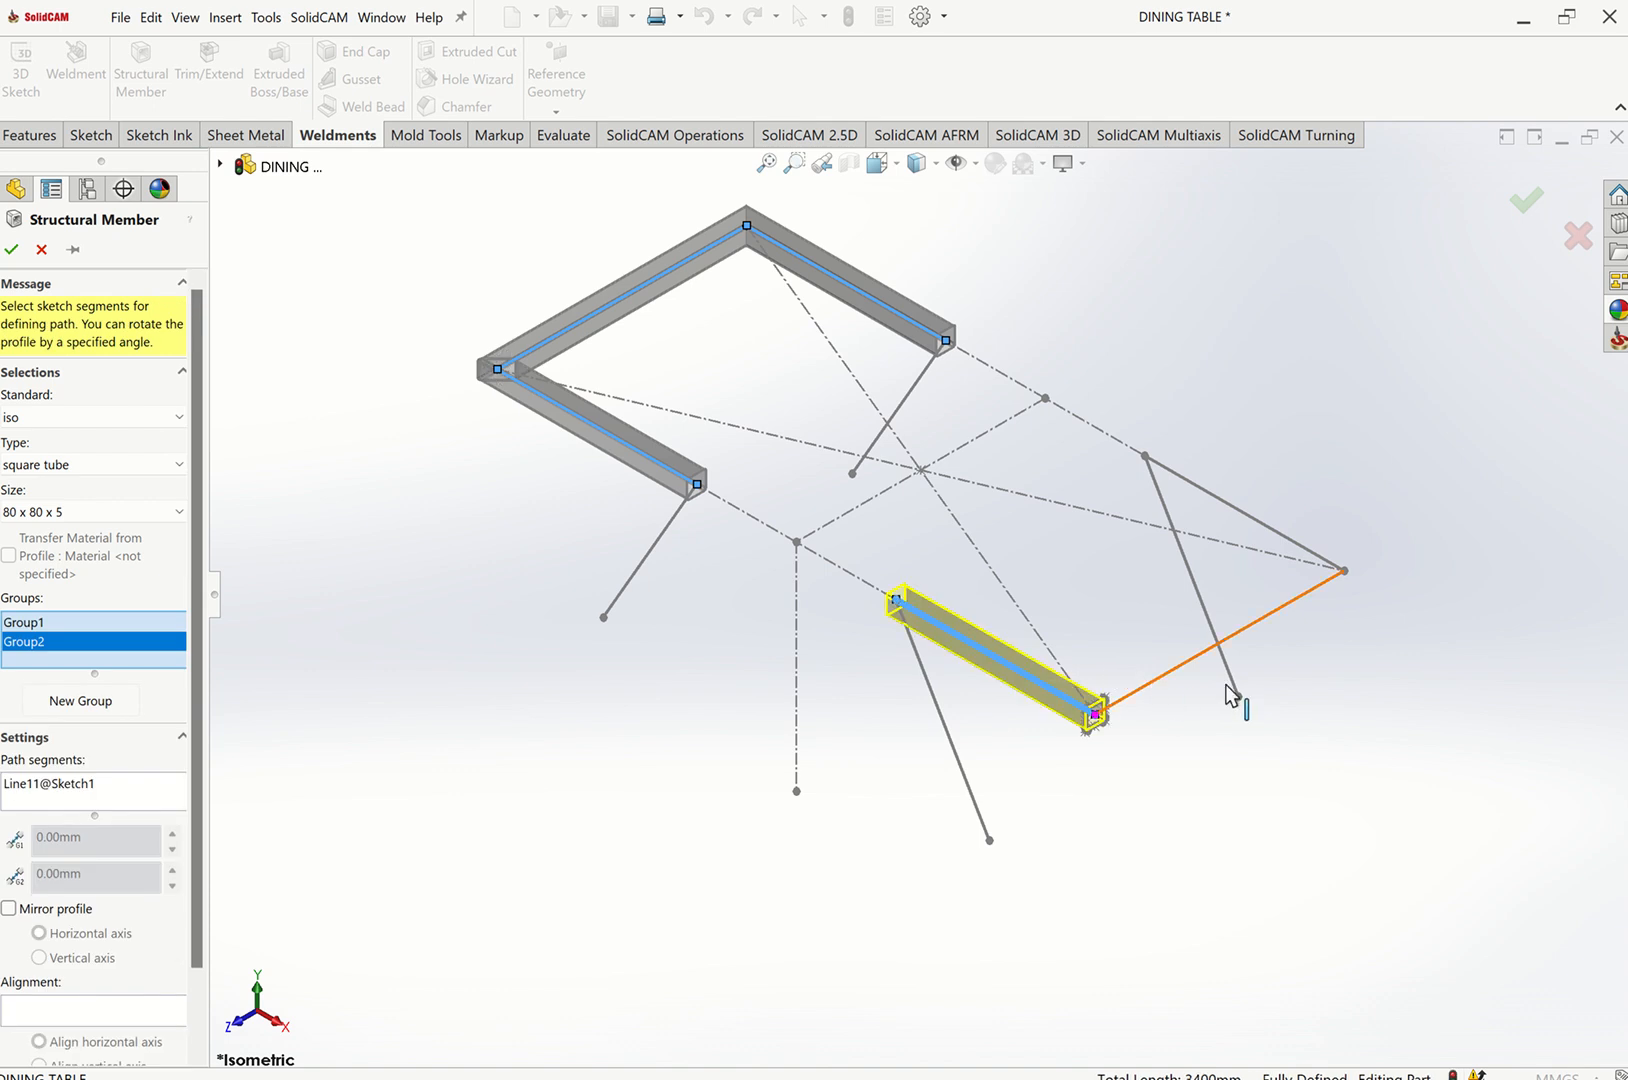
click(1235, 632)
click(1290, 550)
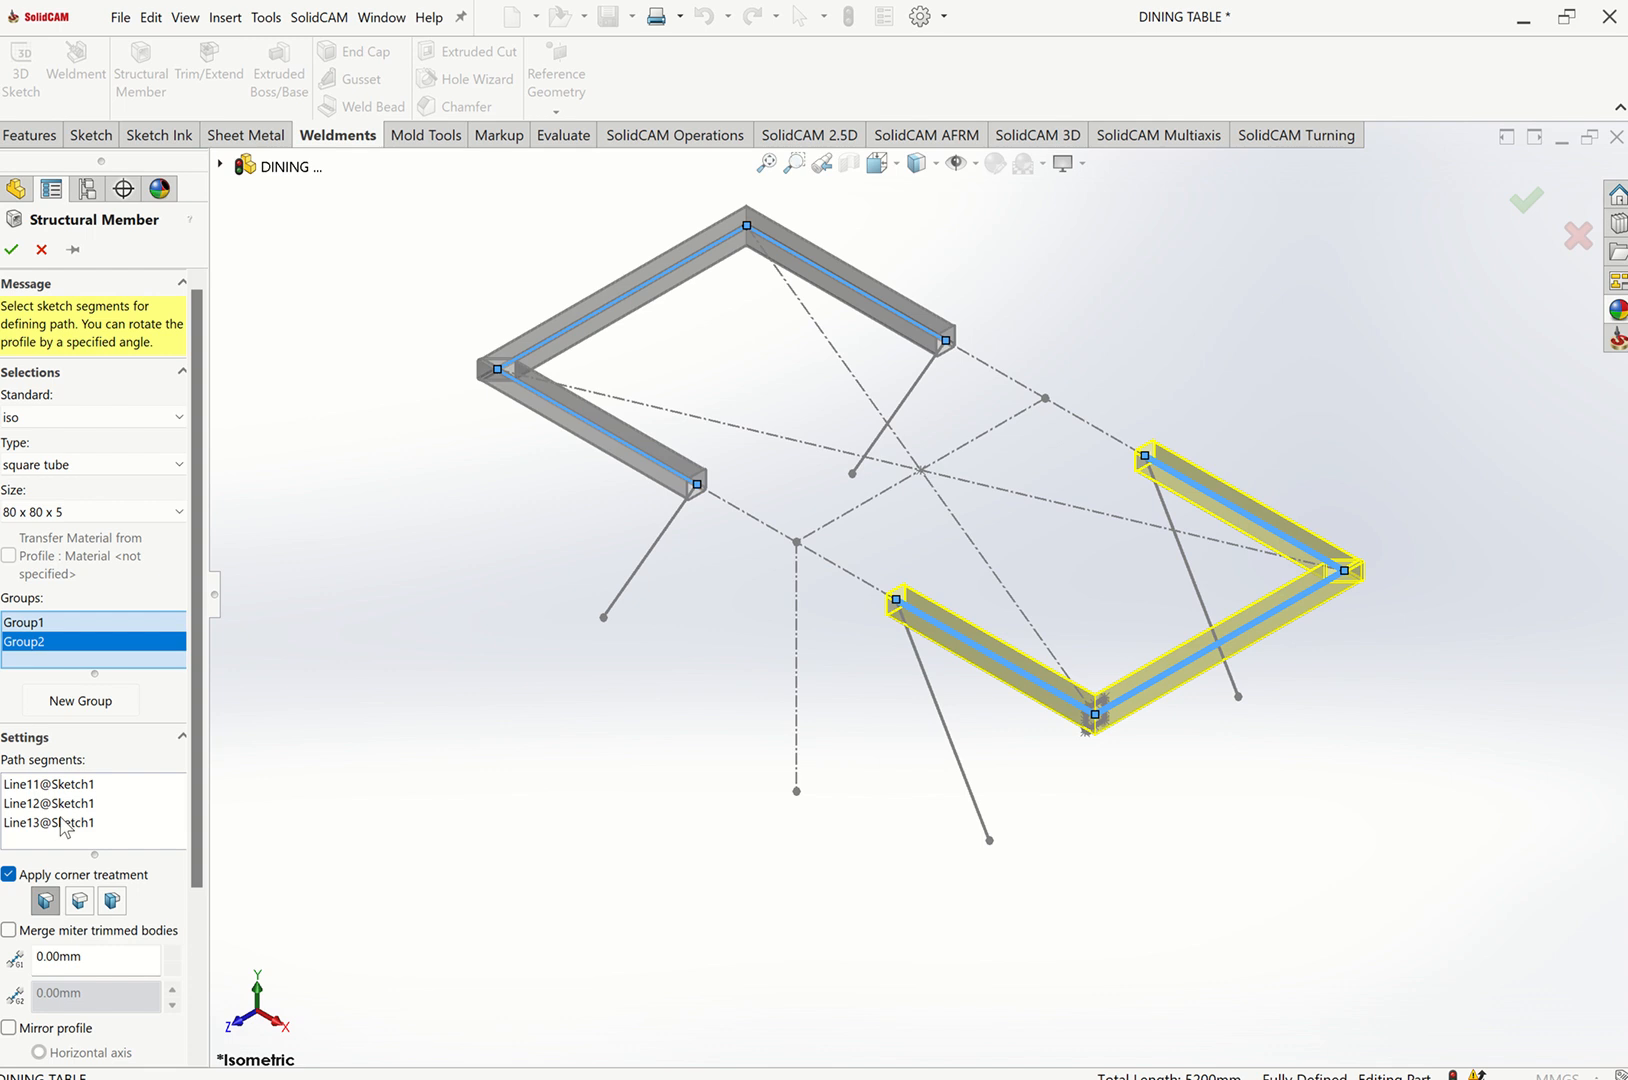
Add a third group containing the near slanted leg line.
click(89, 703)
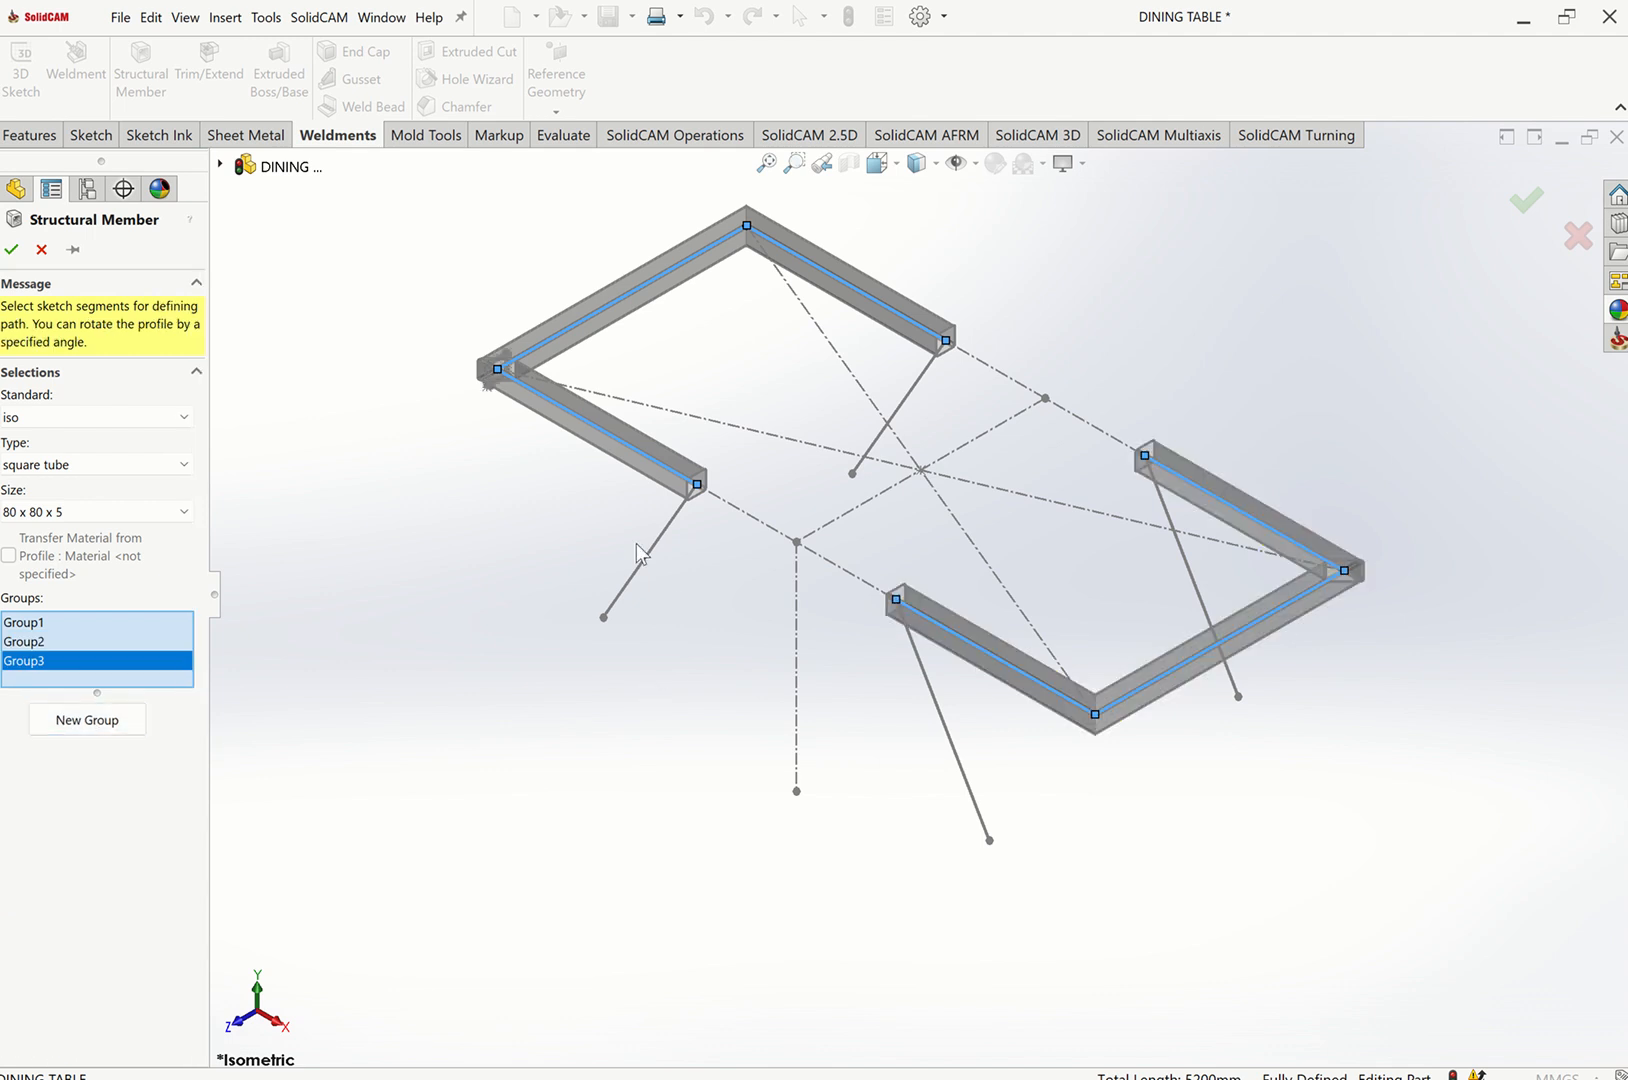
click(664, 546)
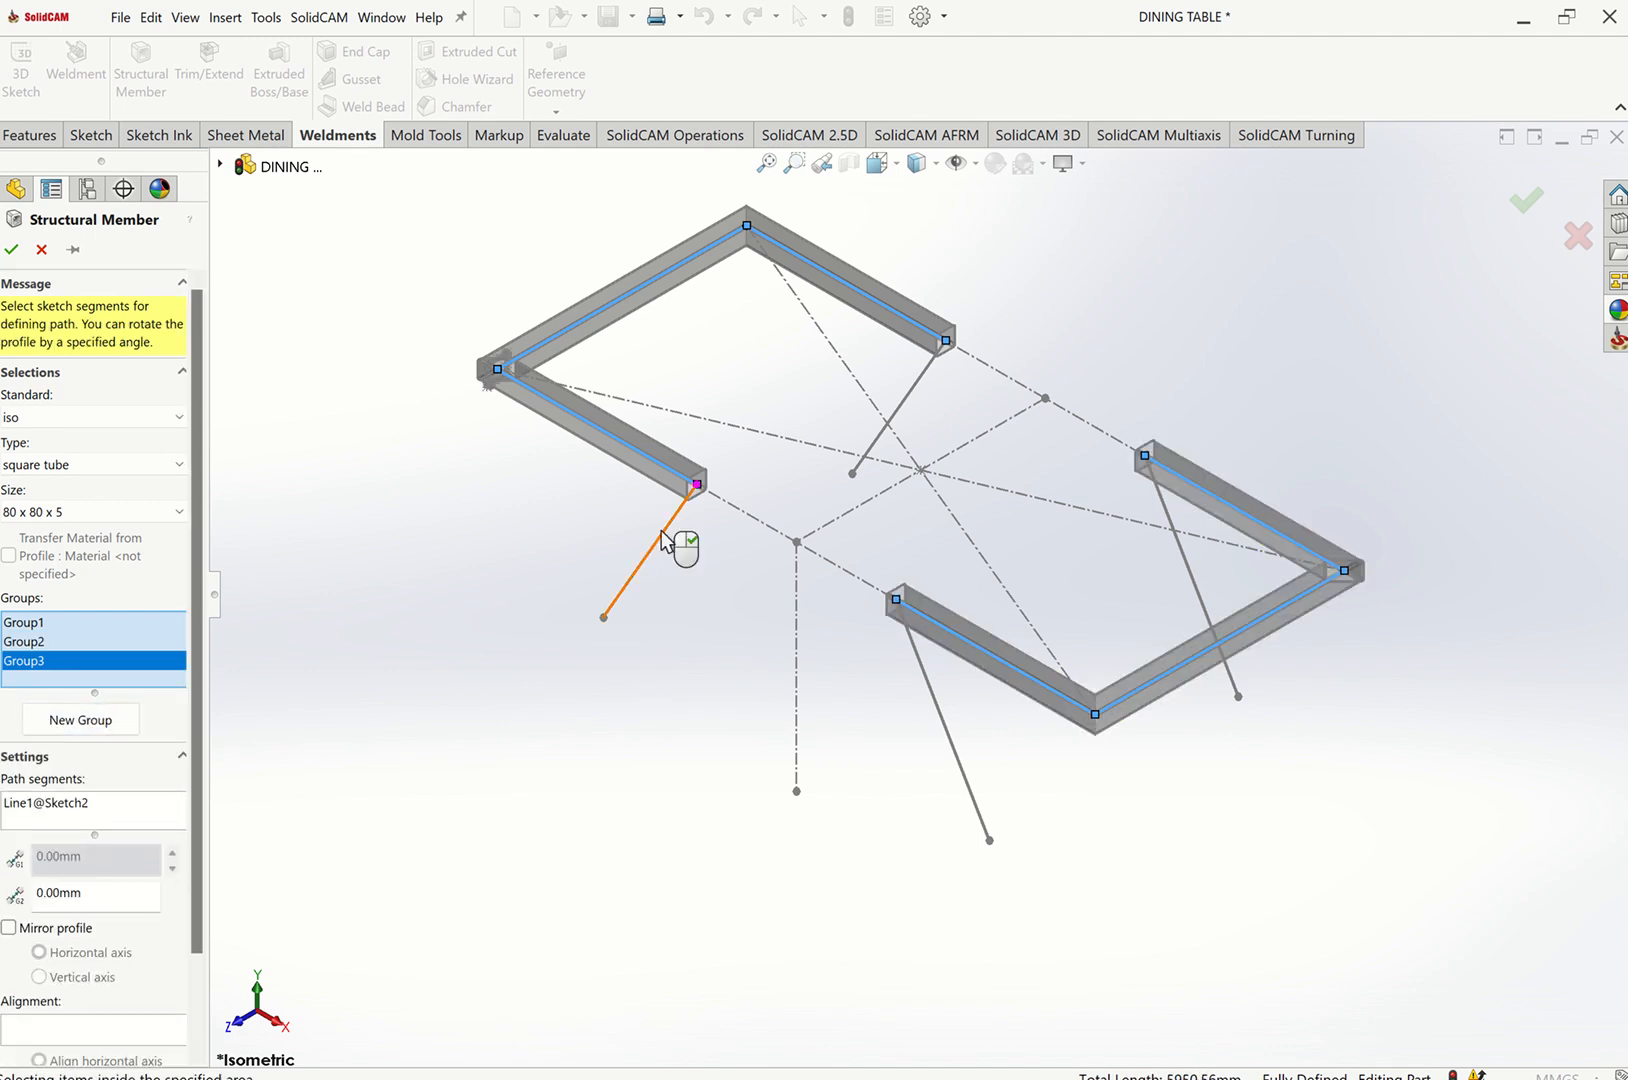
click(794, 163)
drag(660, 440, 782, 540)
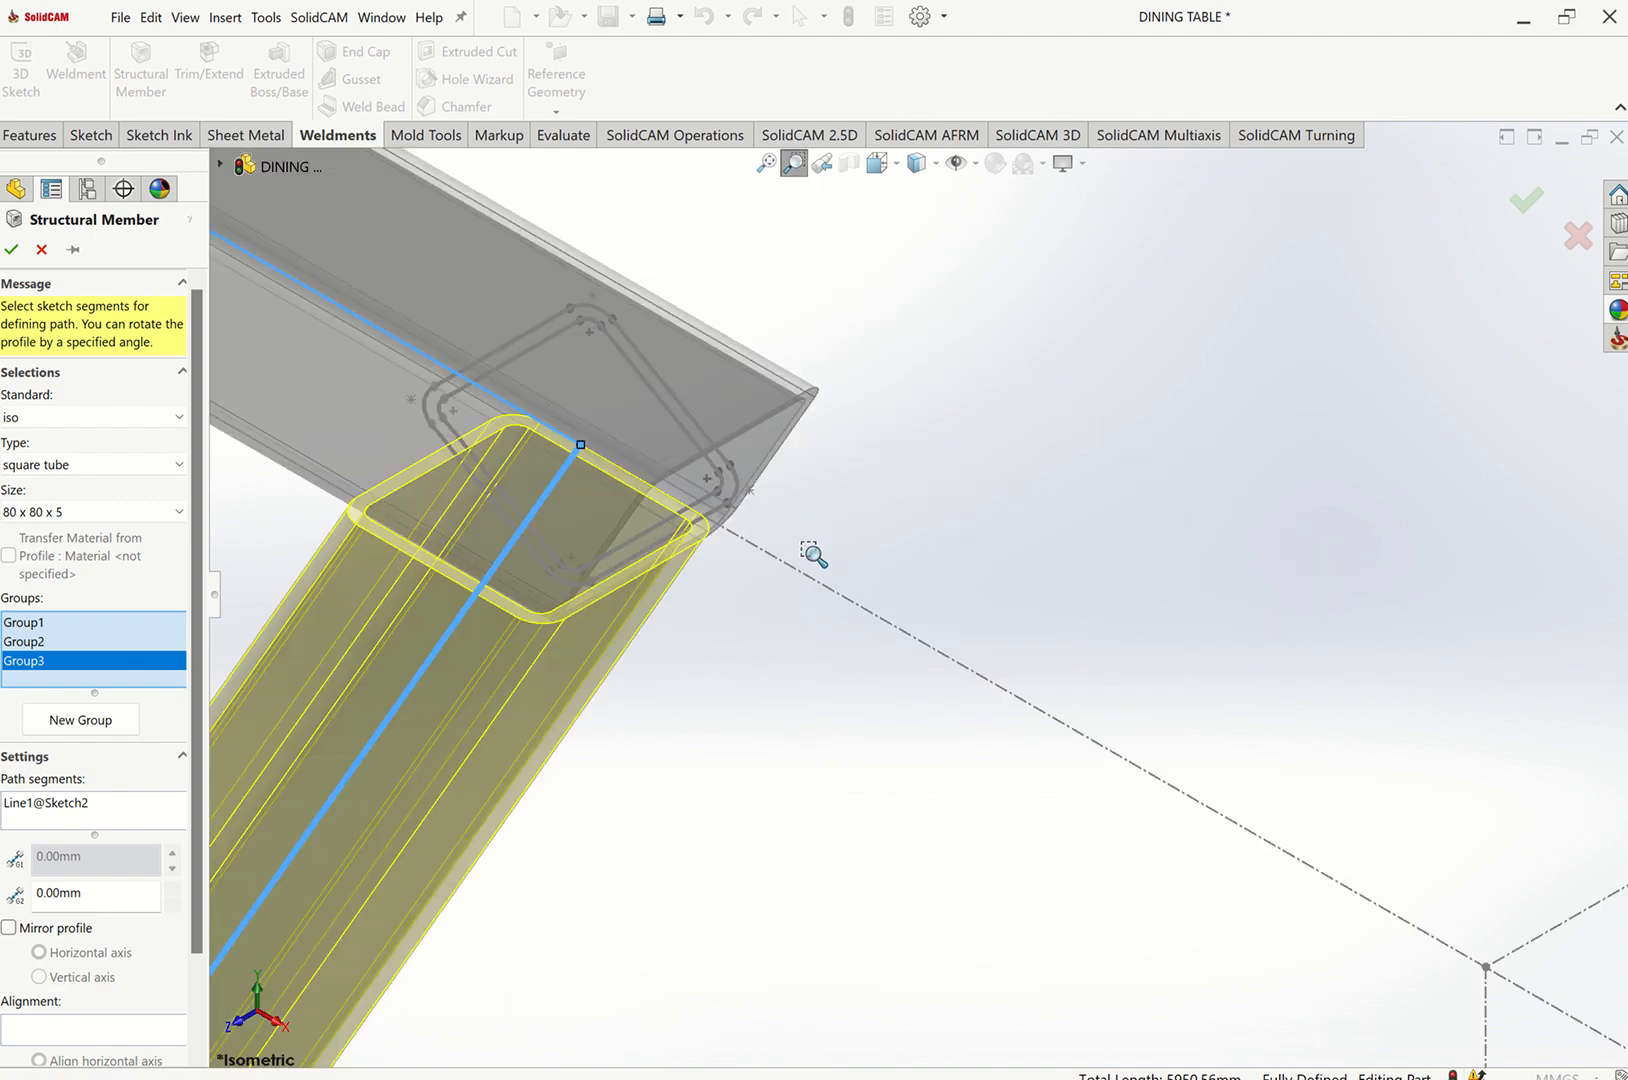
click(795, 168)
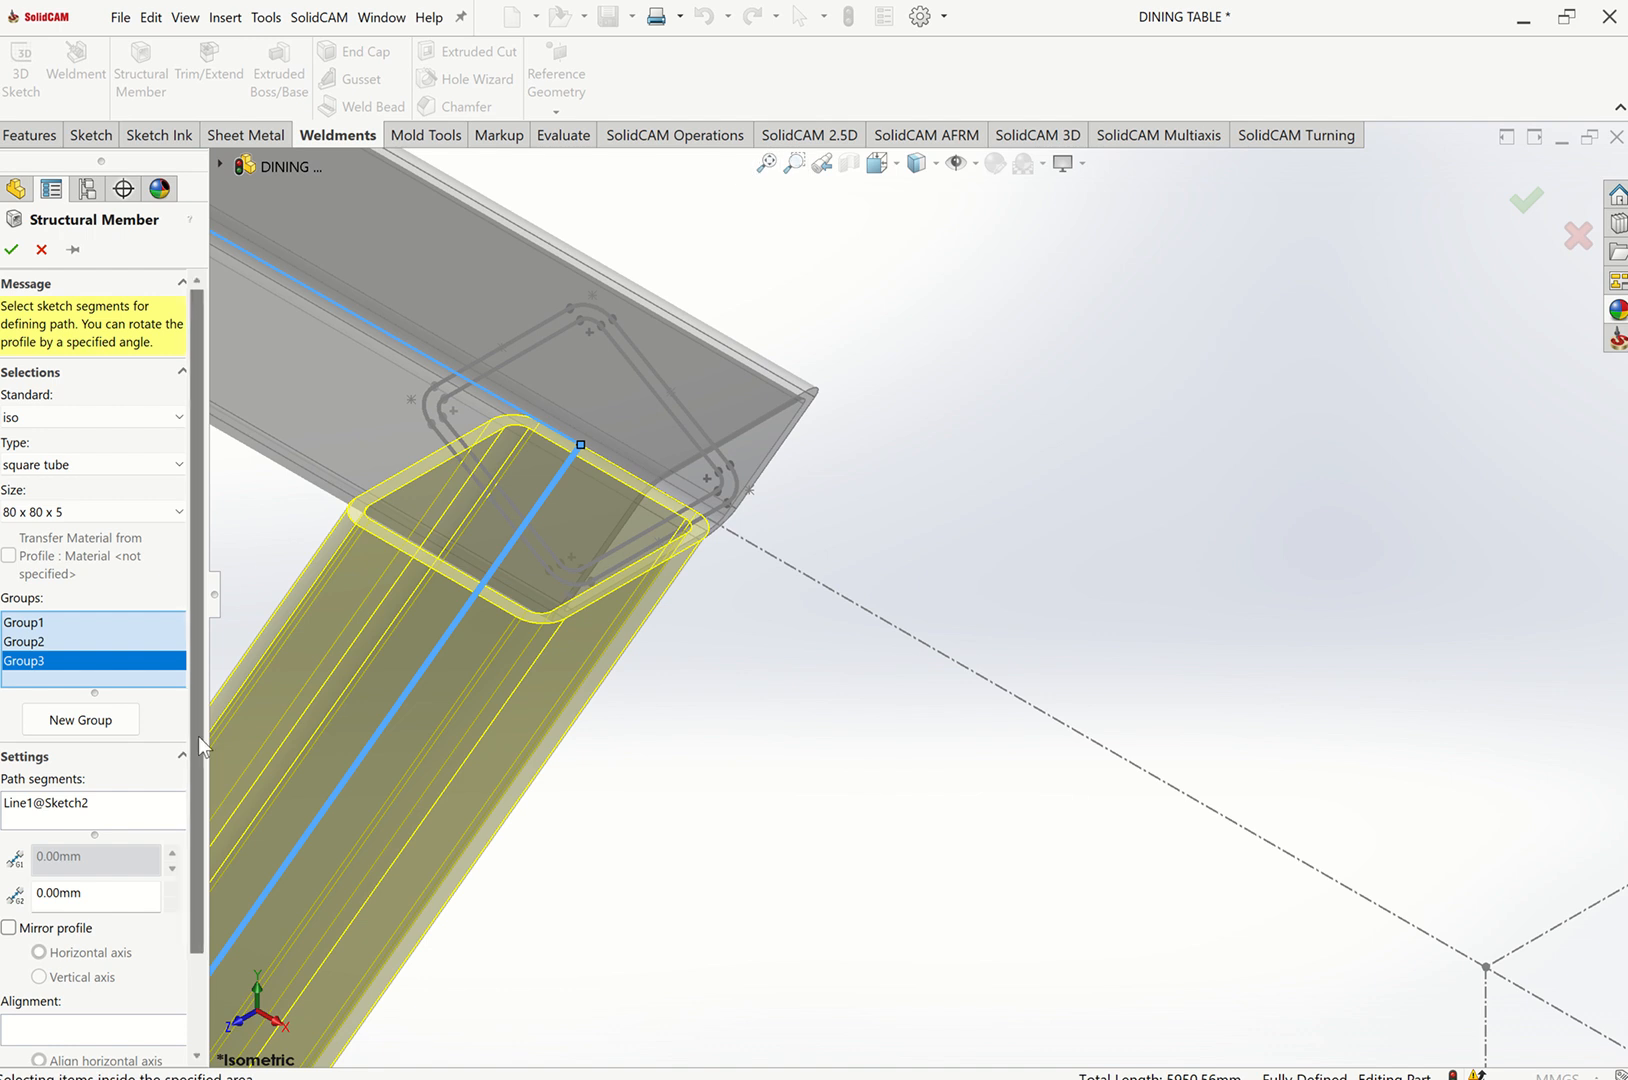
Review the corner treatment trim order for the groups meeting at the joint between the top frame and the leg.
click(580, 448)
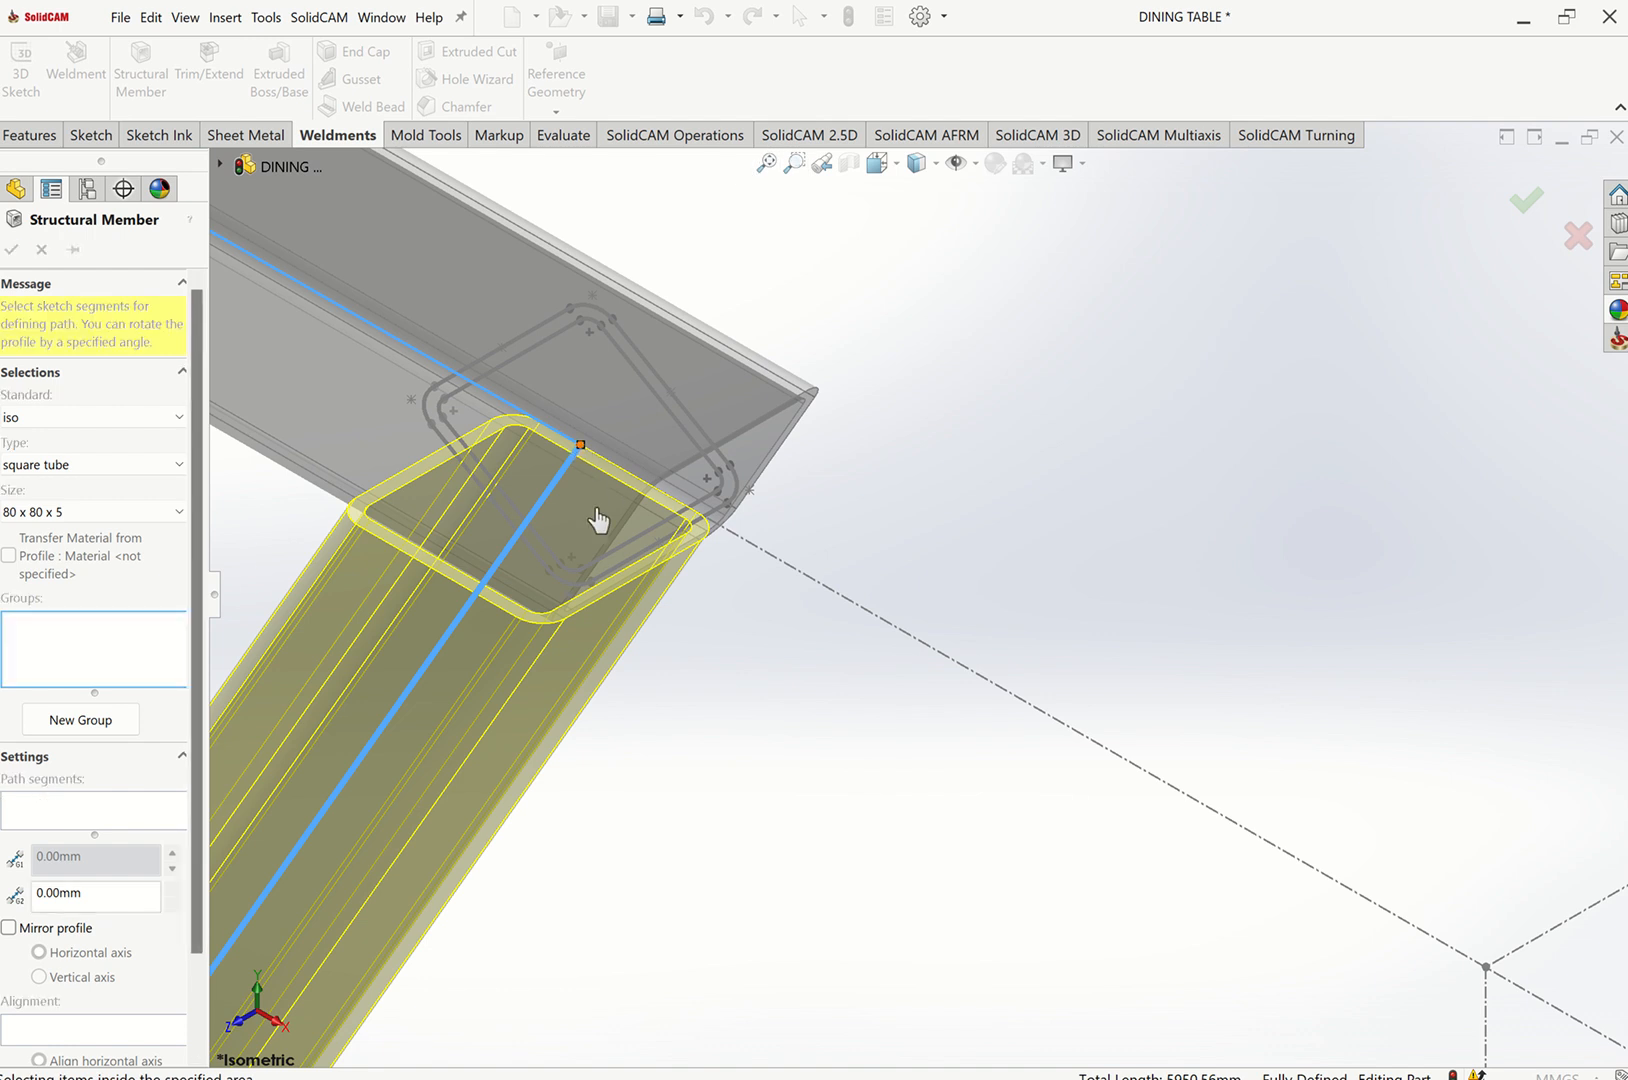
drag(698, 490, 1196, 439)
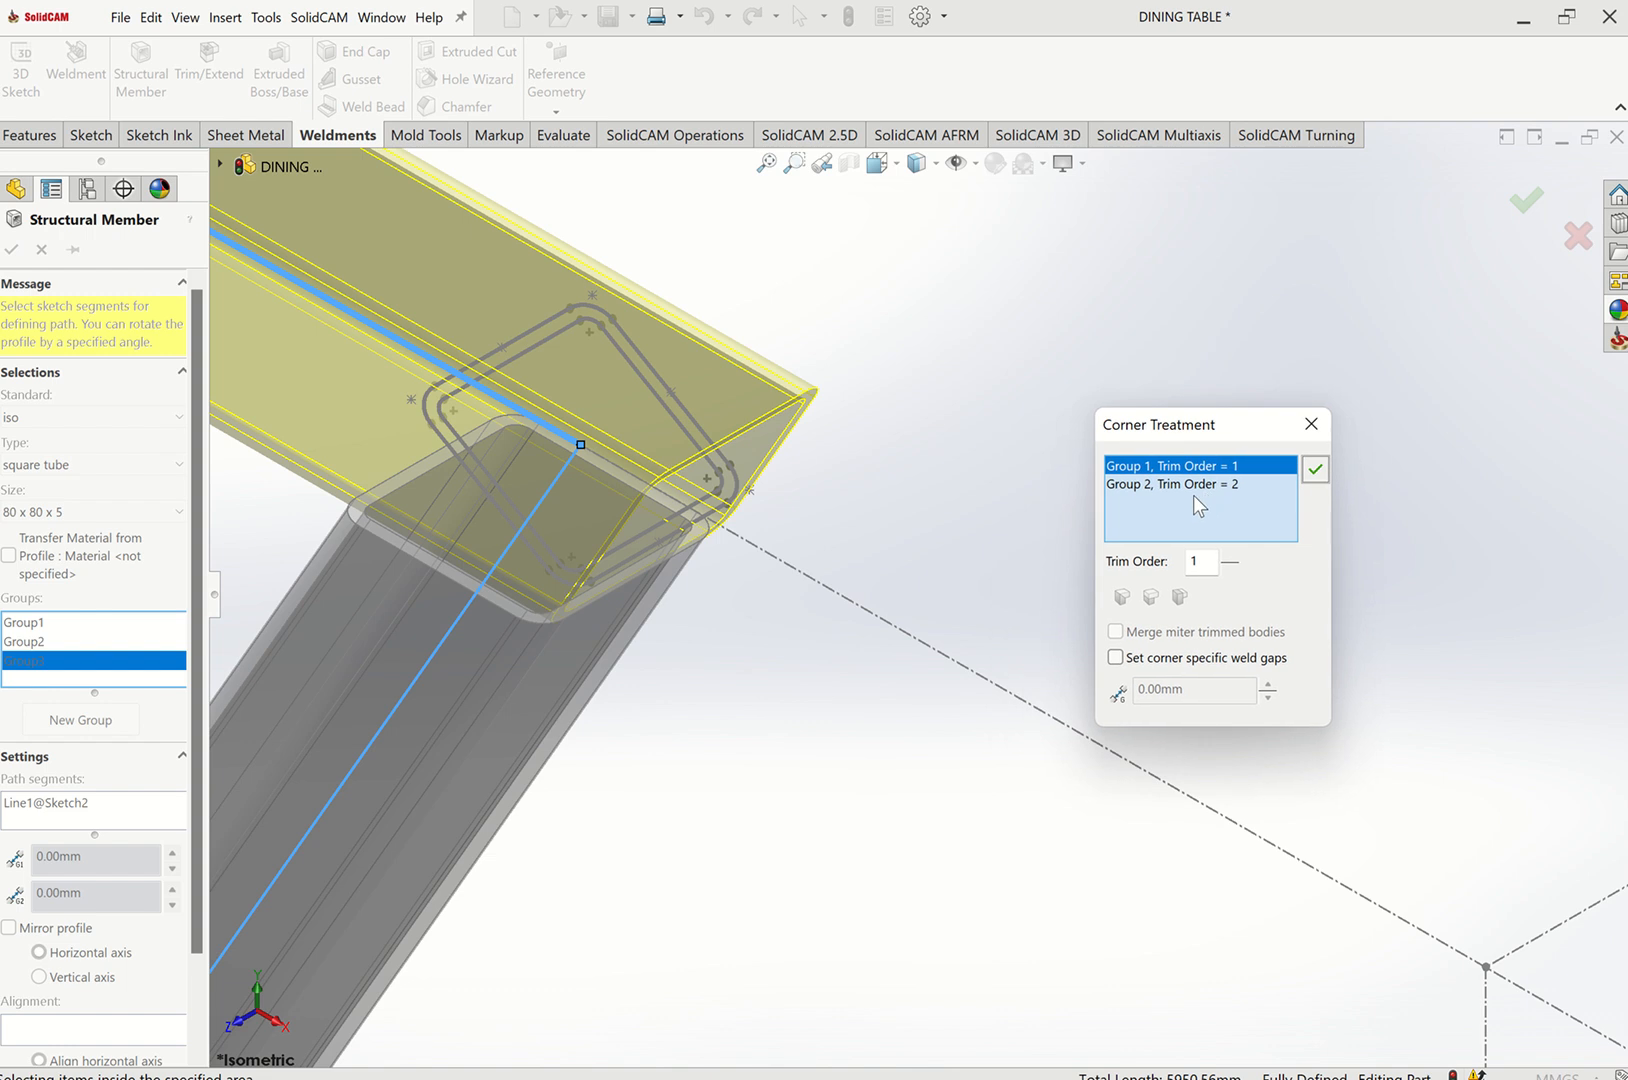
click(1230, 557)
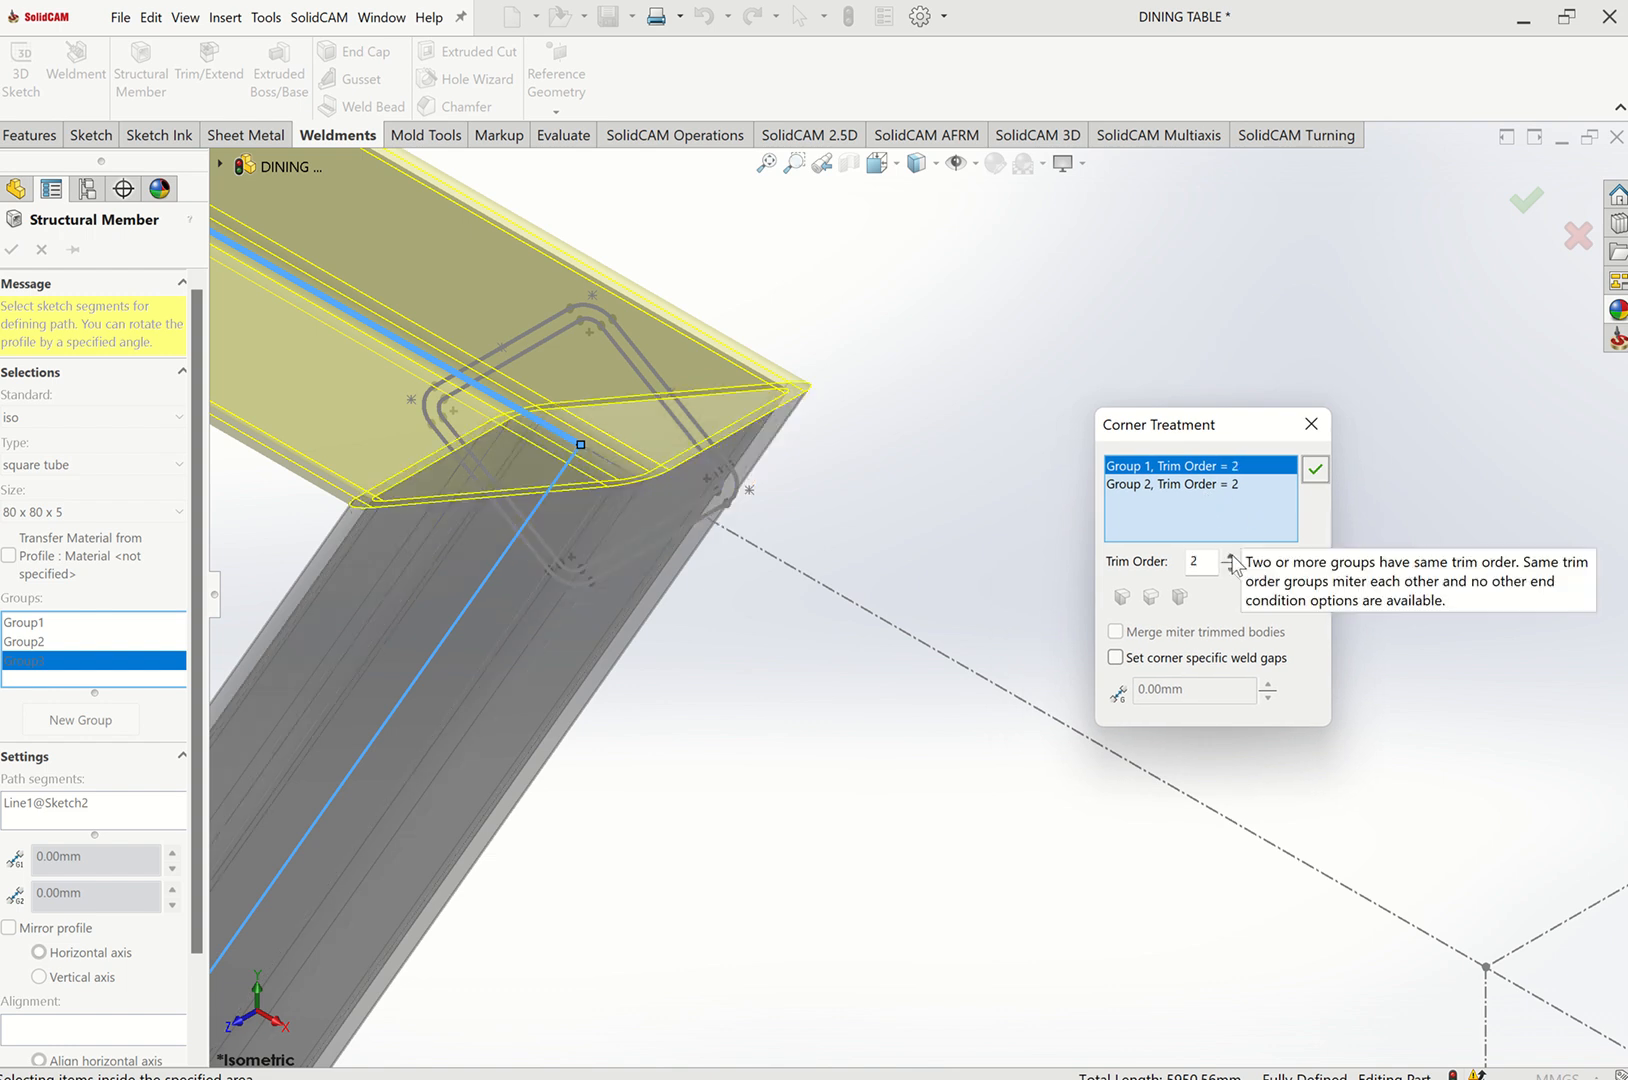
click(1230, 558)
click(1231, 568)
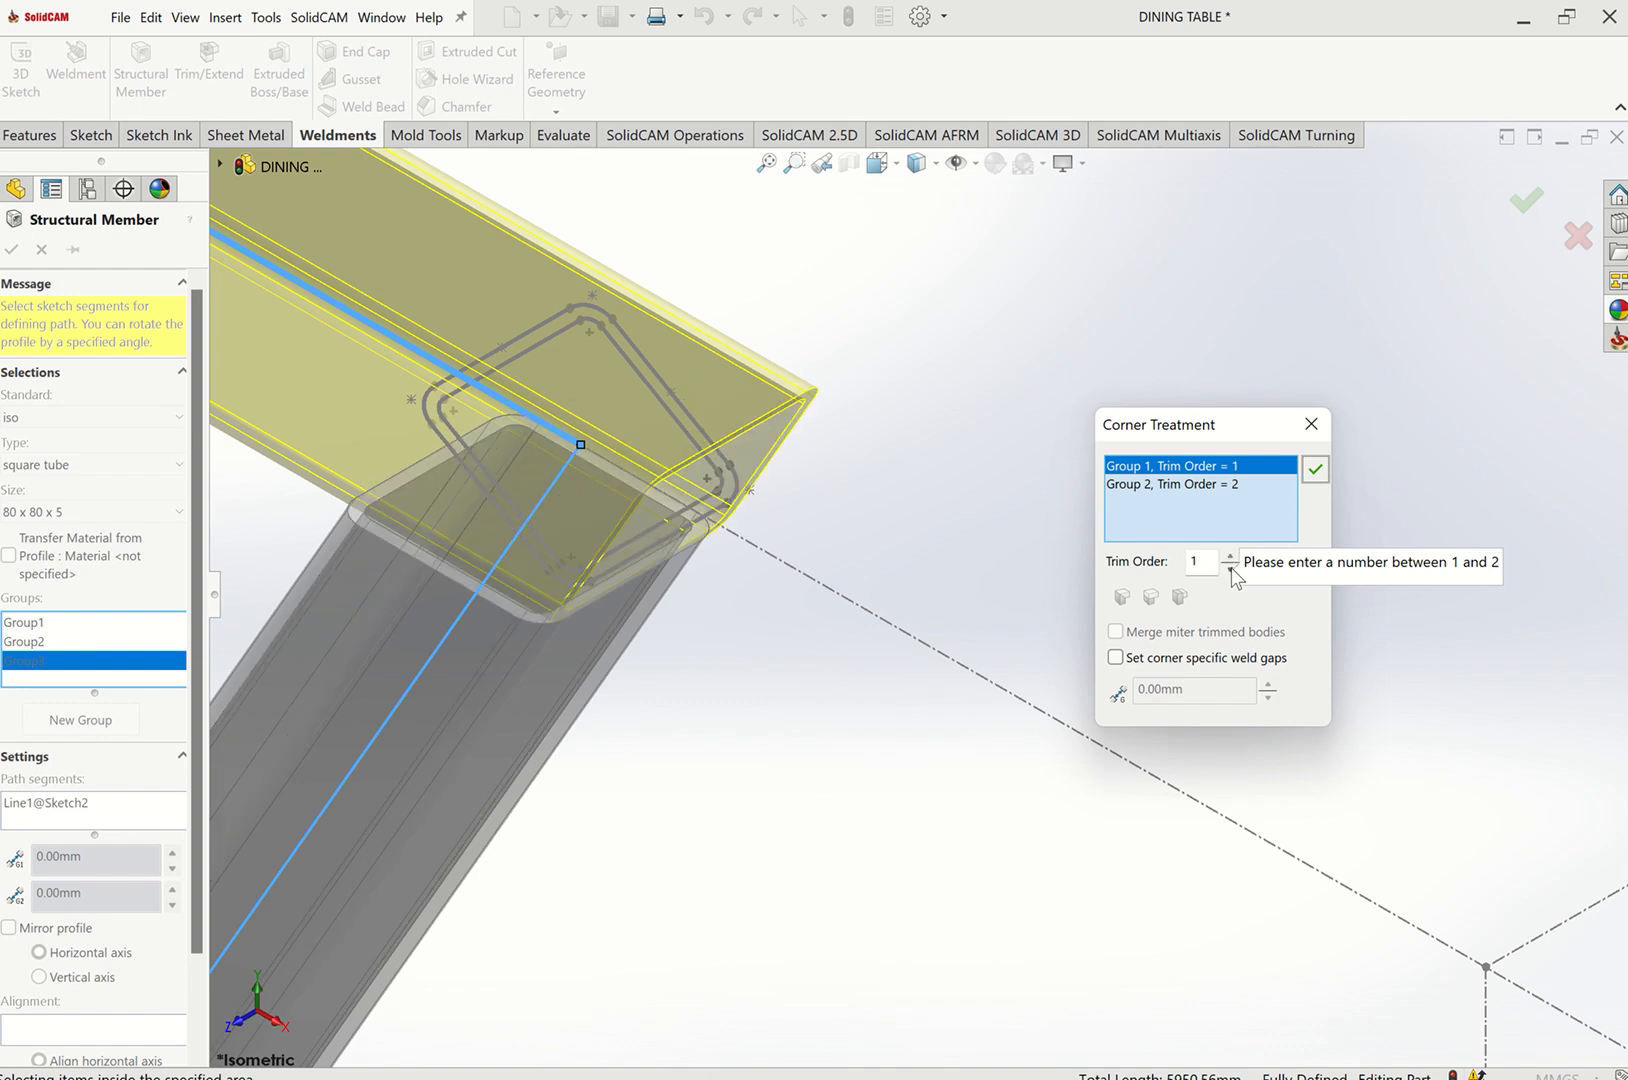
click(1230, 557)
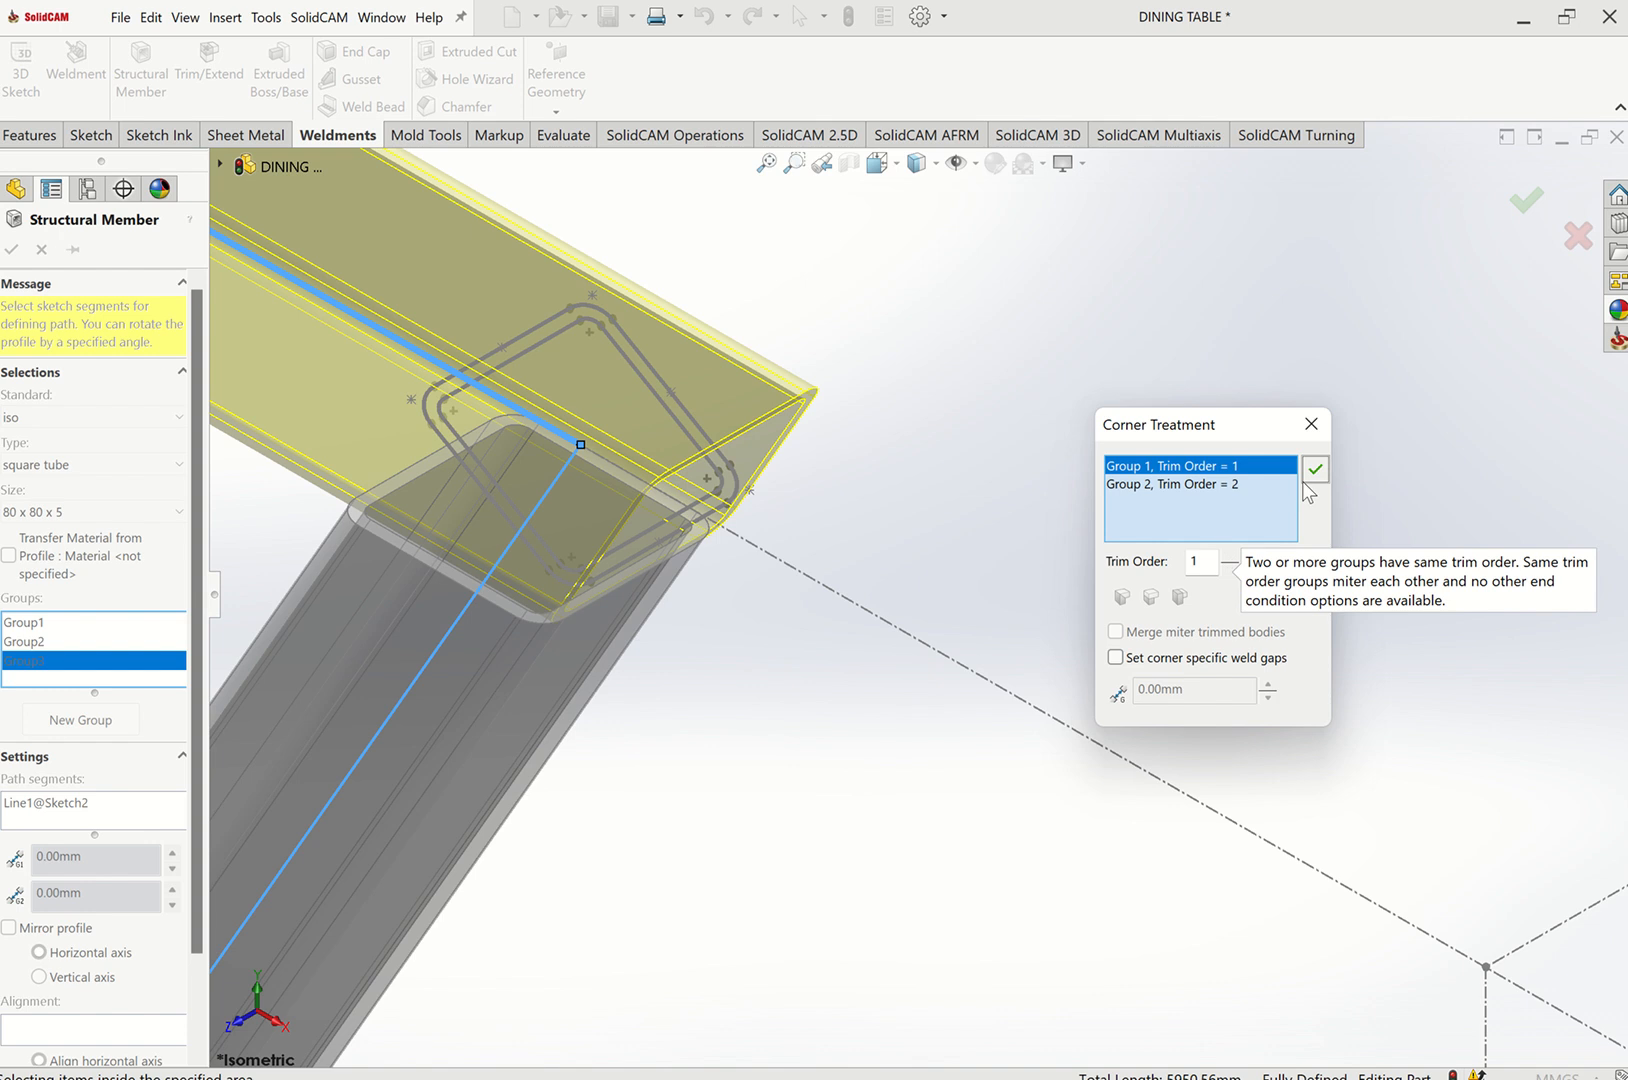
click(1240, 484)
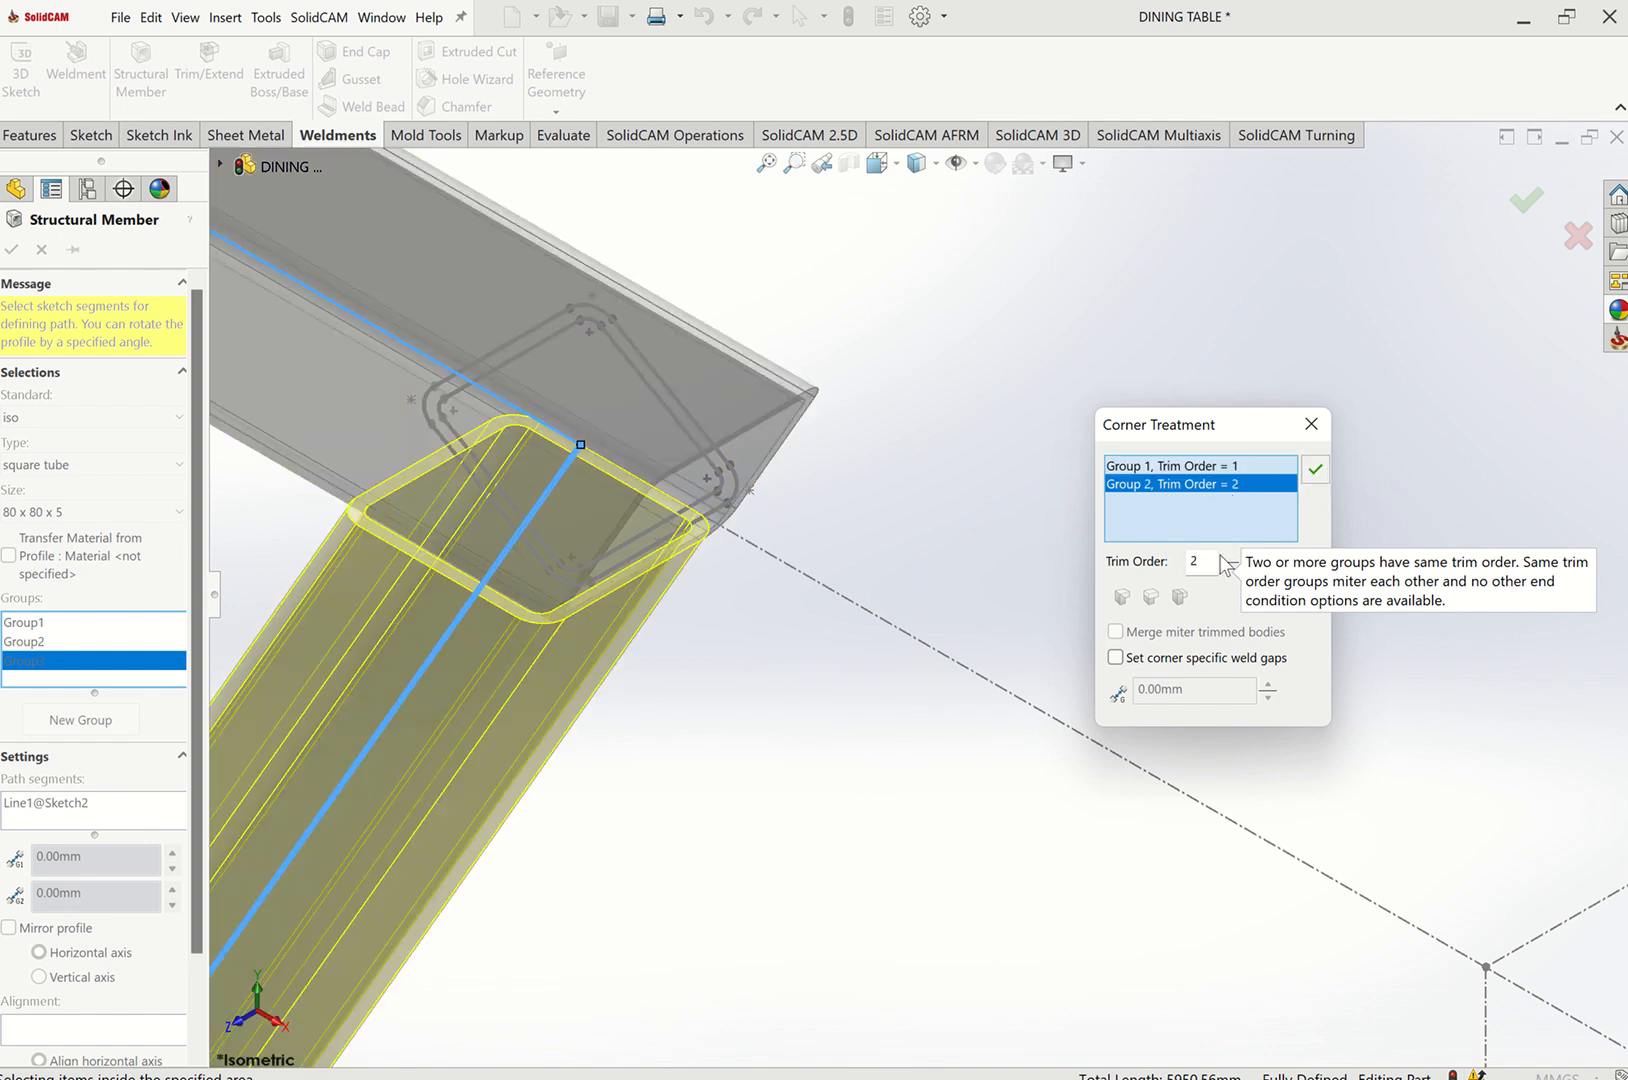
click(1311, 424)
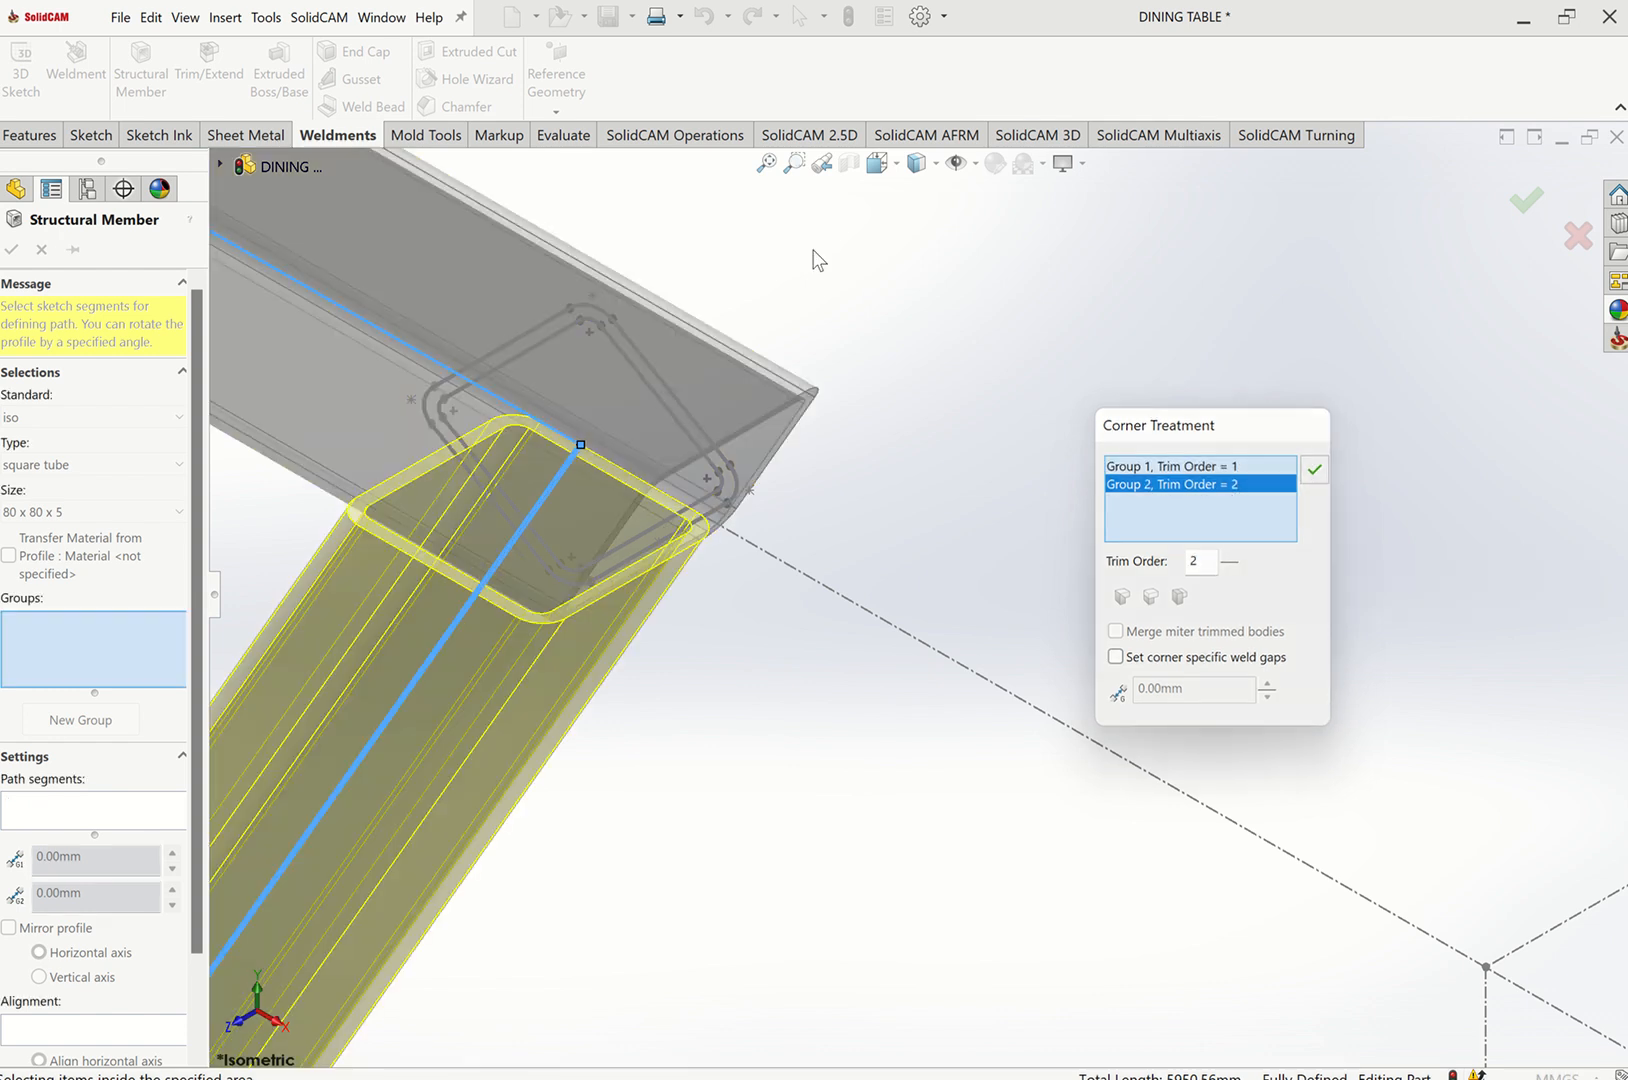
Add the far leg line to Group3, put the two remaining slanted leg lines in a fourth group, and finish the structural member.
click(777, 171)
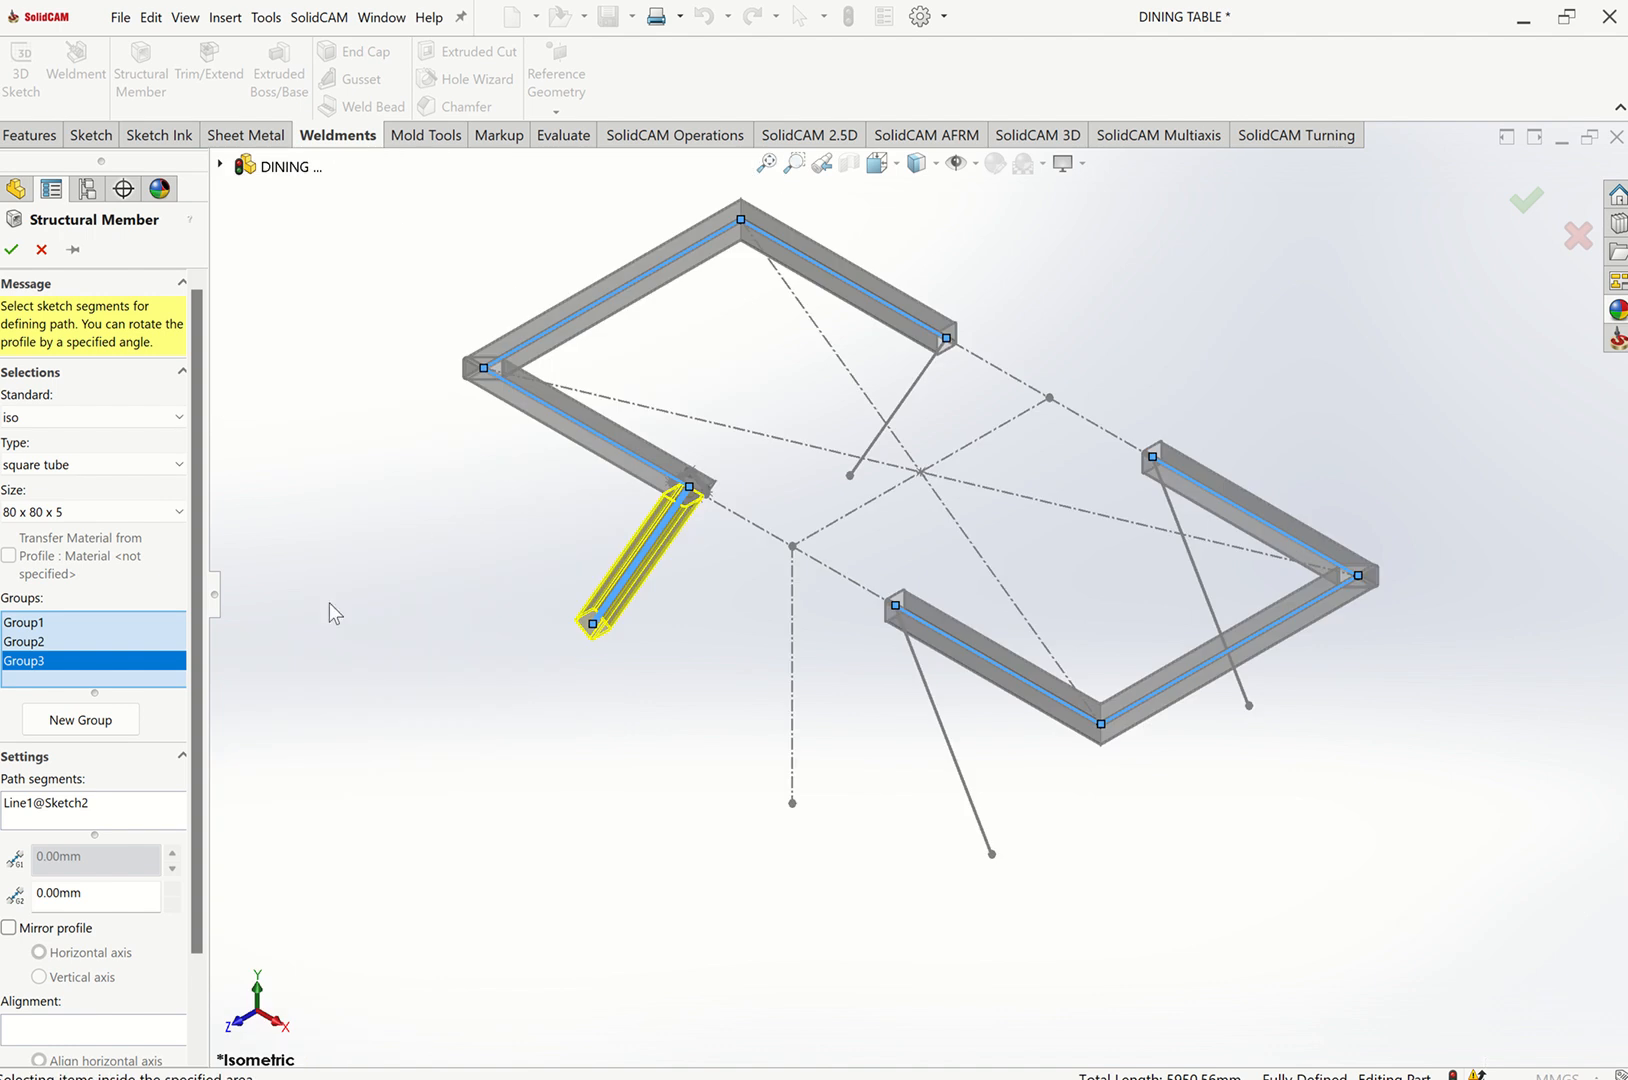
click(920, 384)
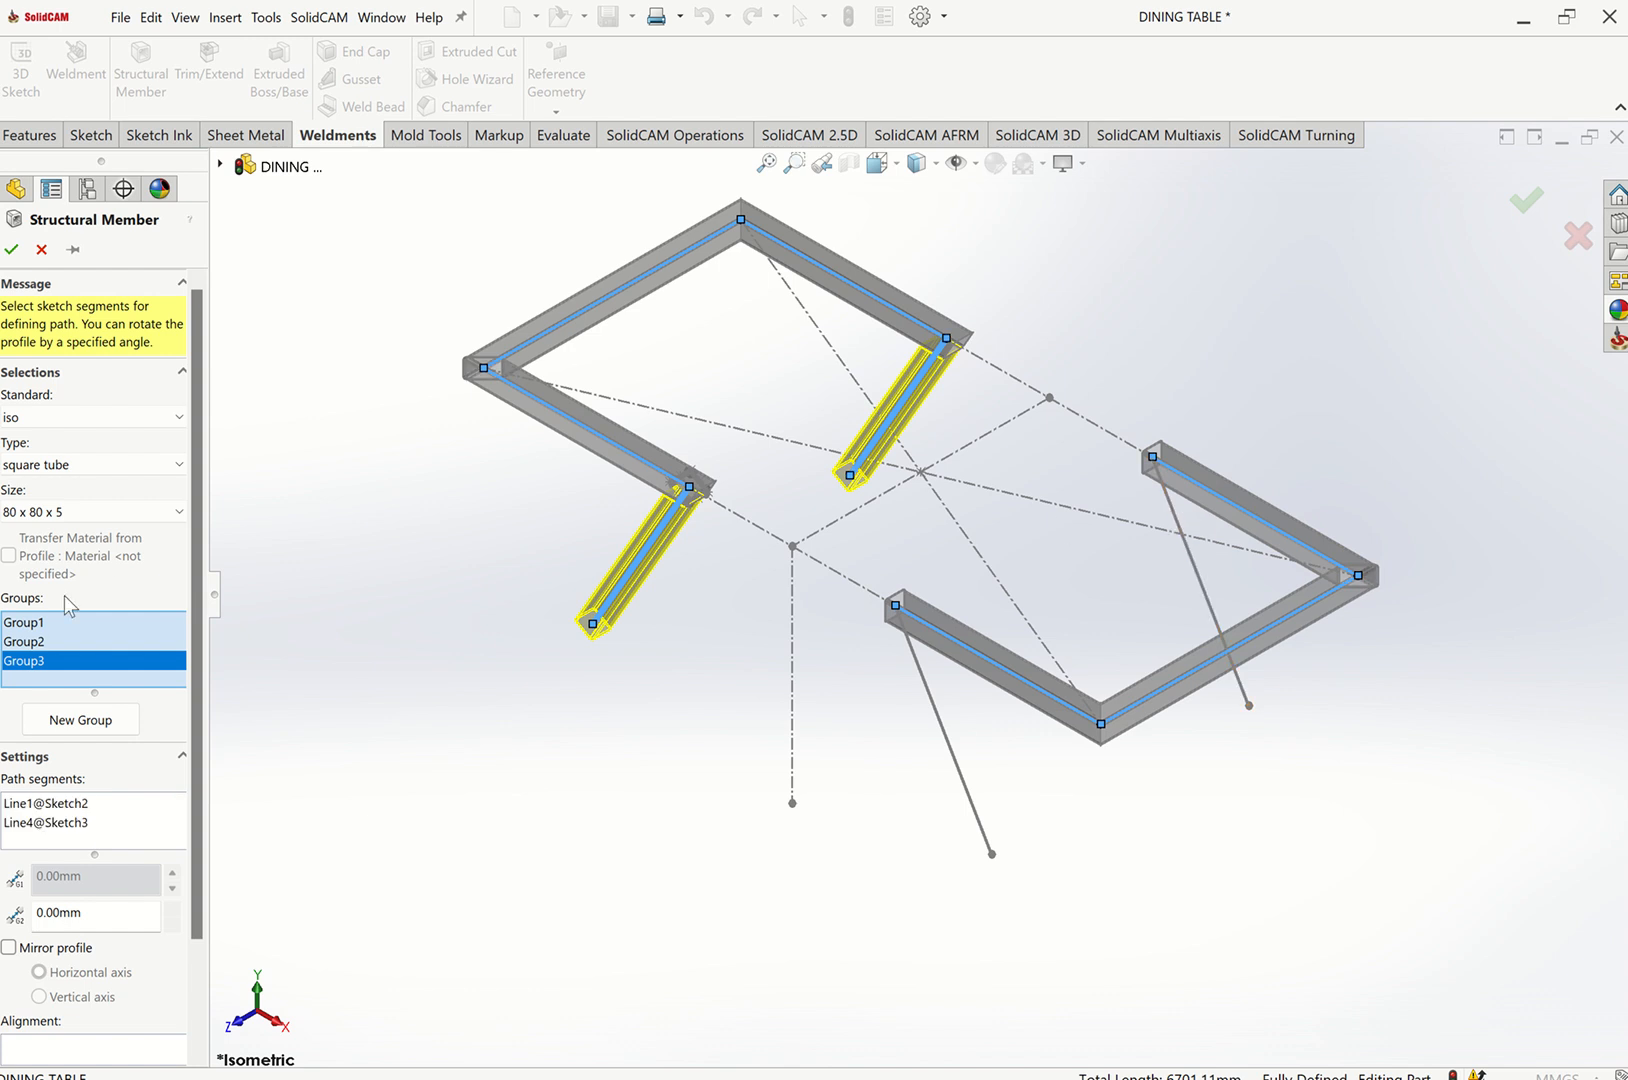
click(80, 720)
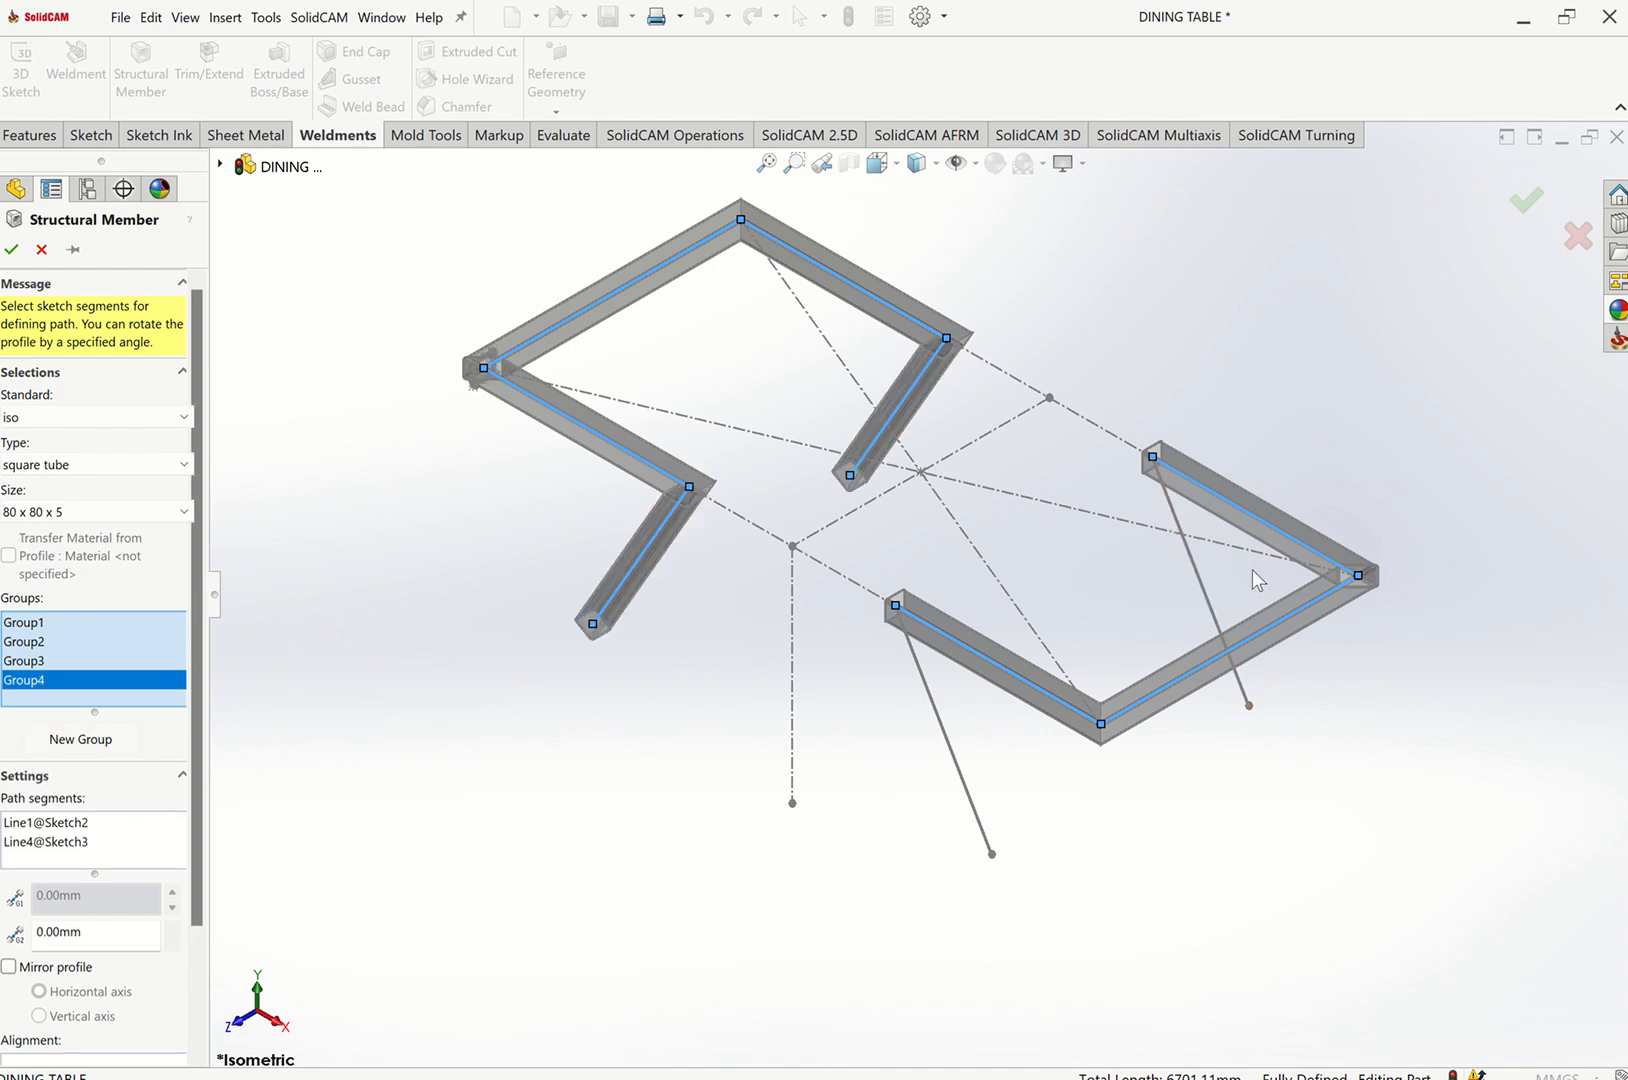
click(1180, 527)
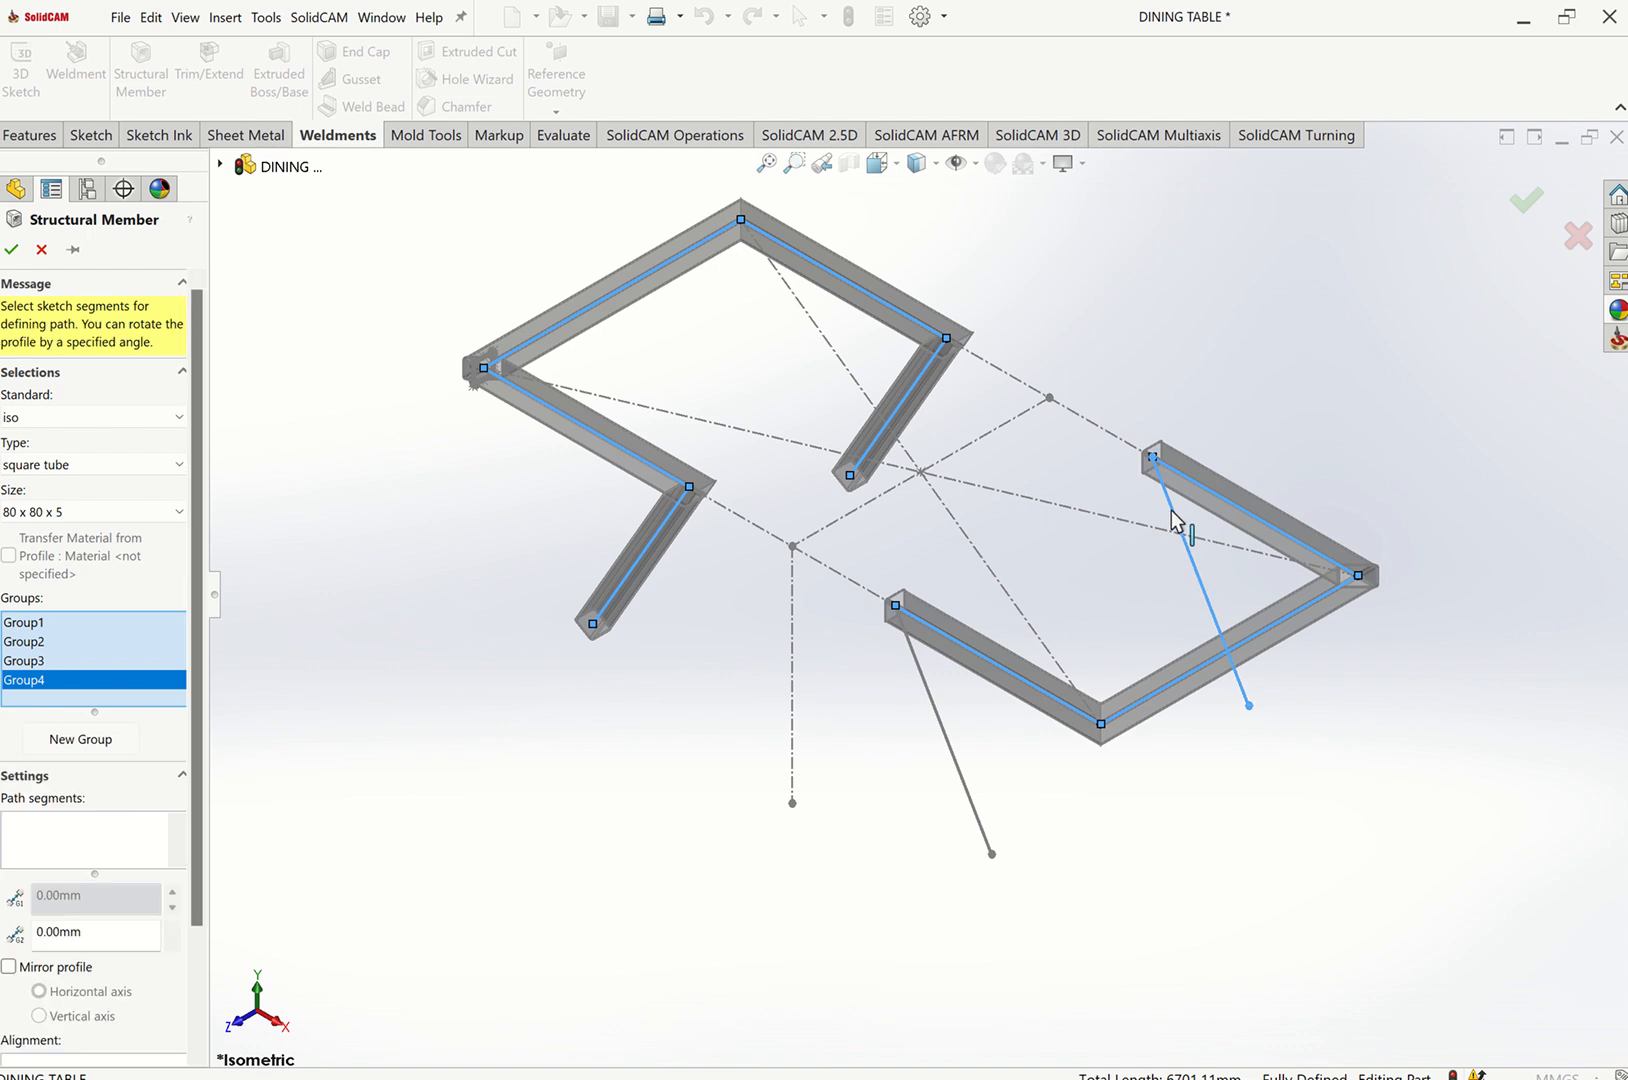
click(931, 700)
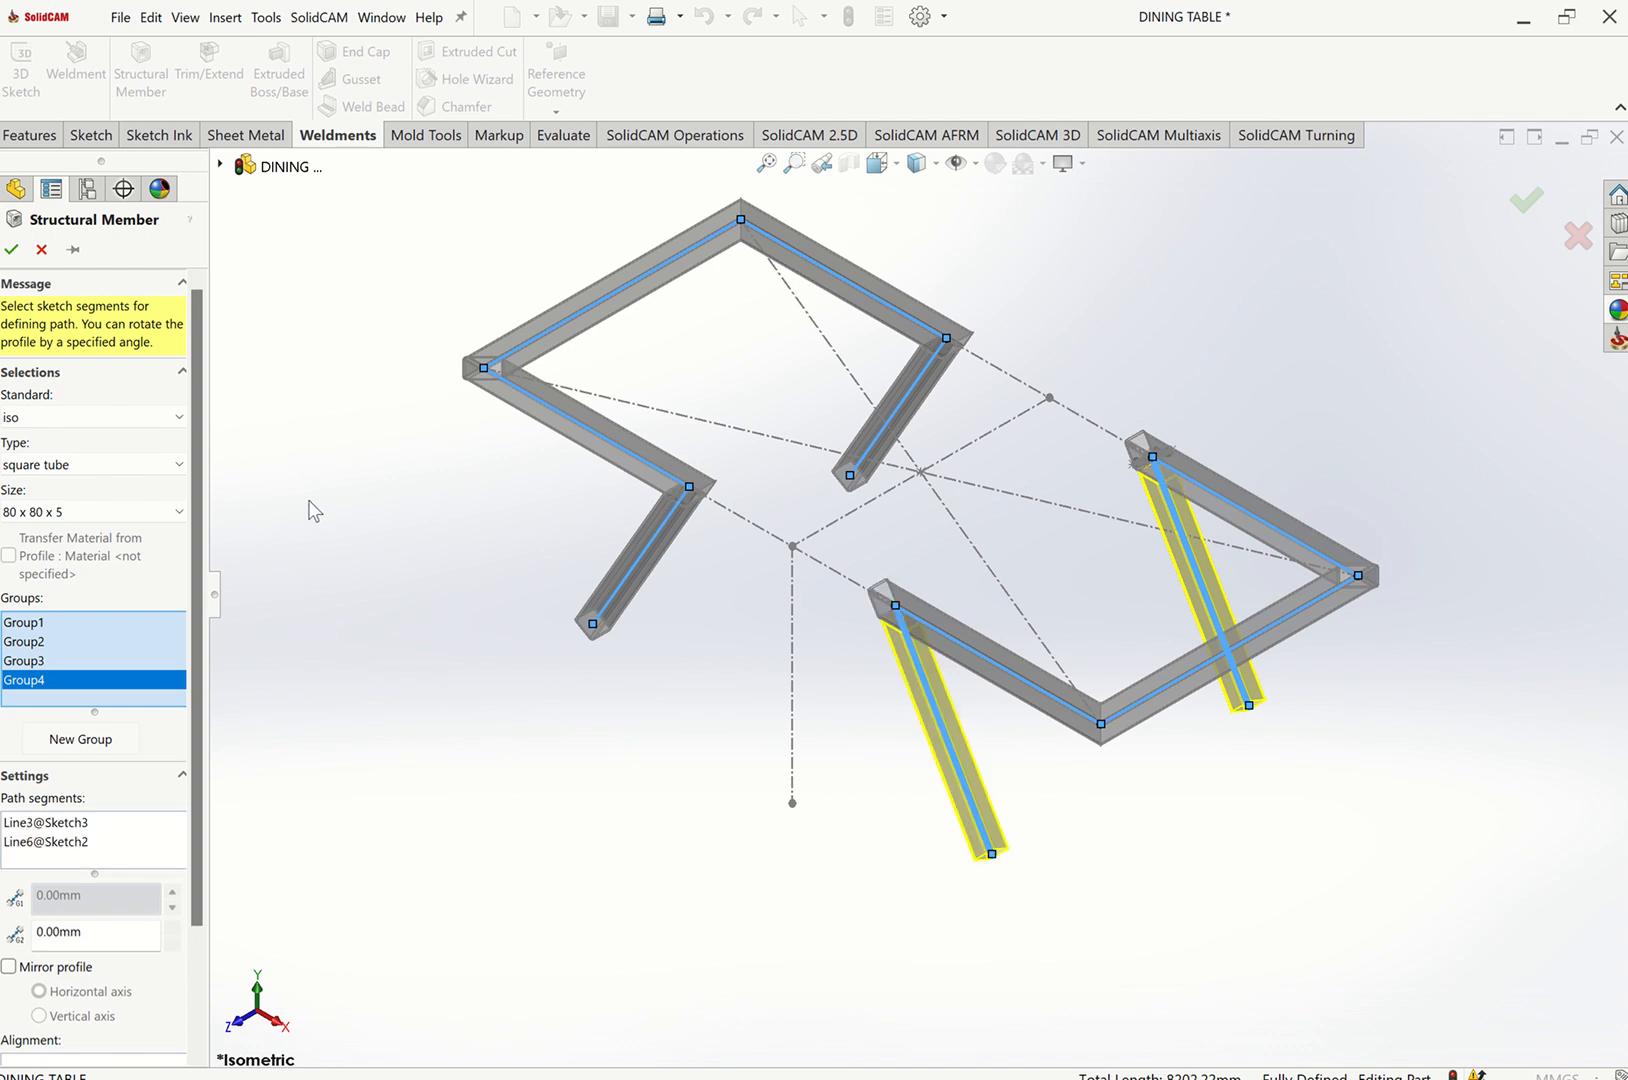
click(11, 249)
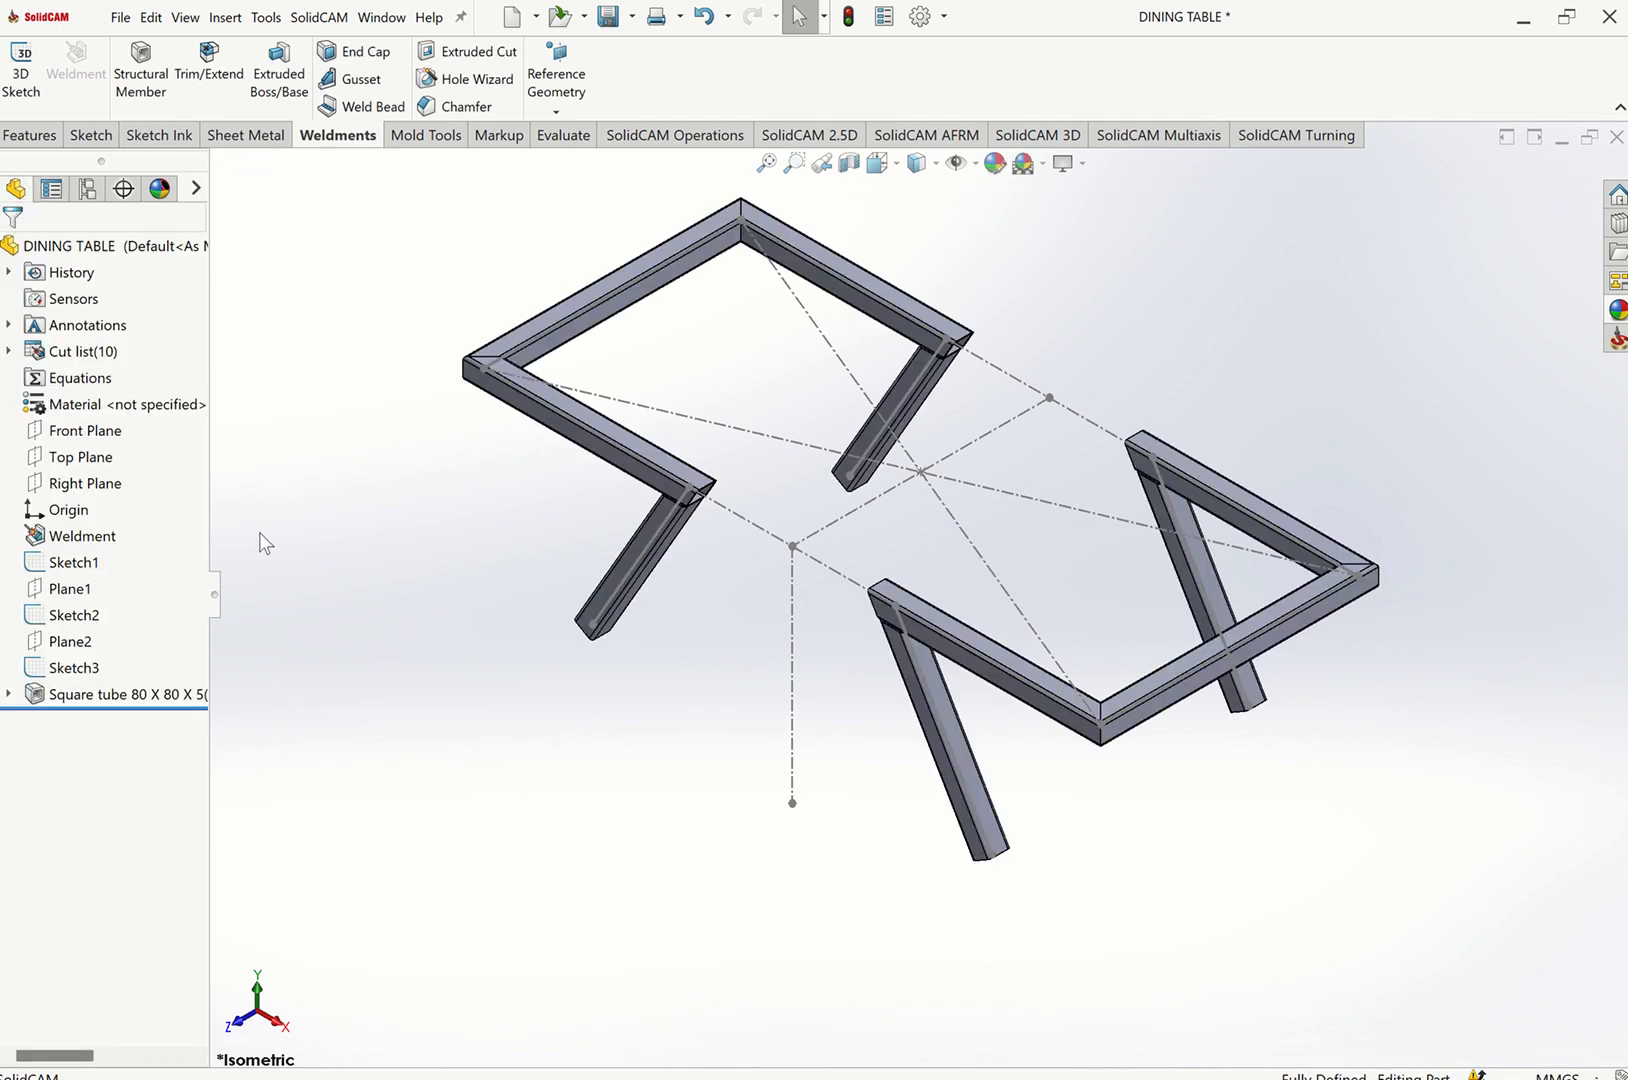
Assign Chrome Stainless Steel as the part's material.
right_click(126, 408)
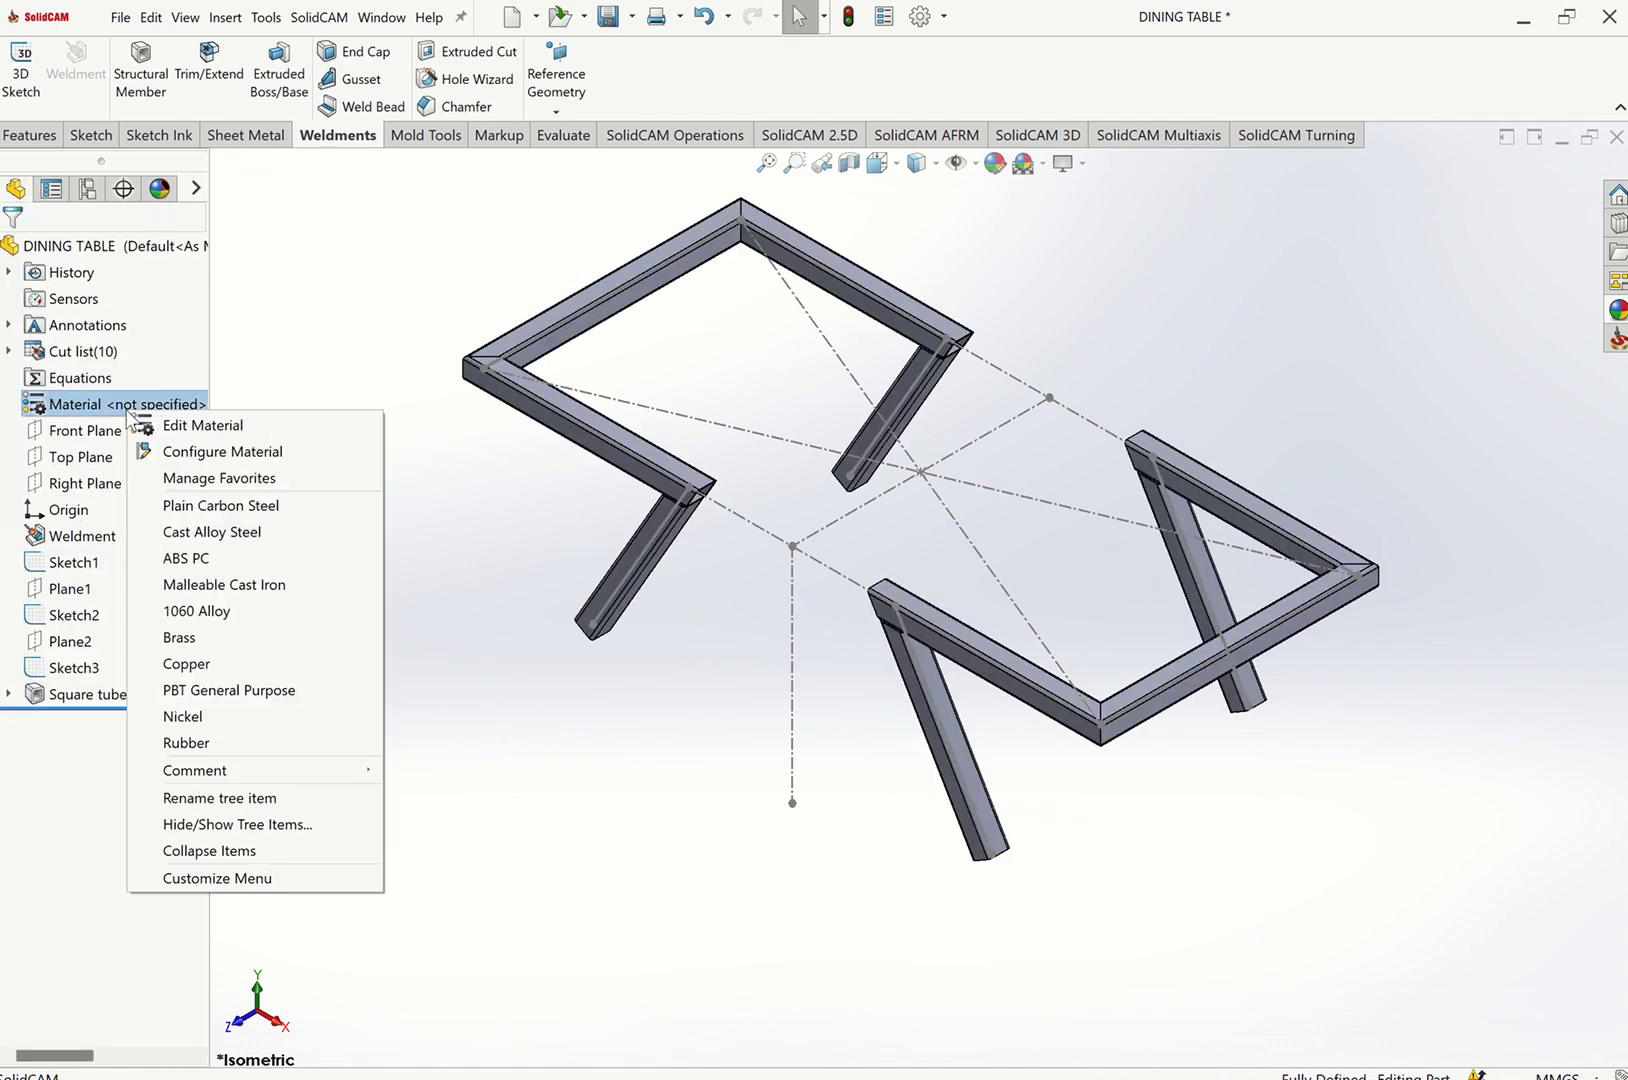
click(165, 428)
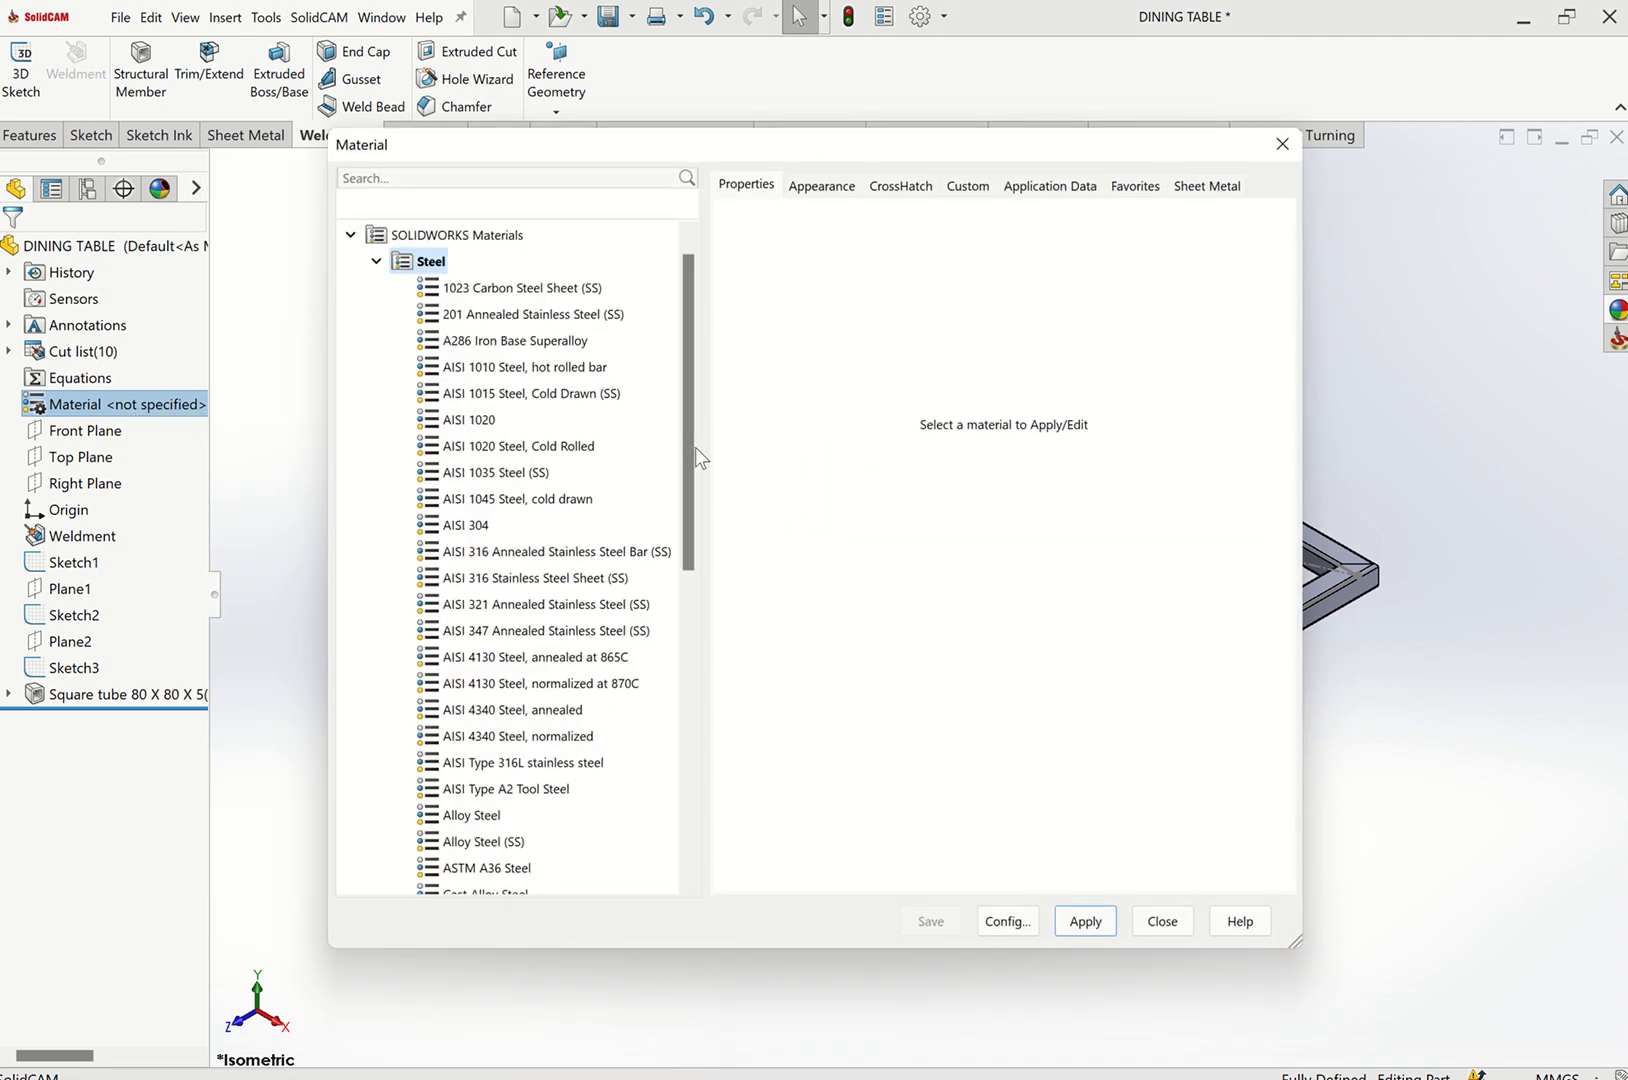
drag(686, 460, 684, 626)
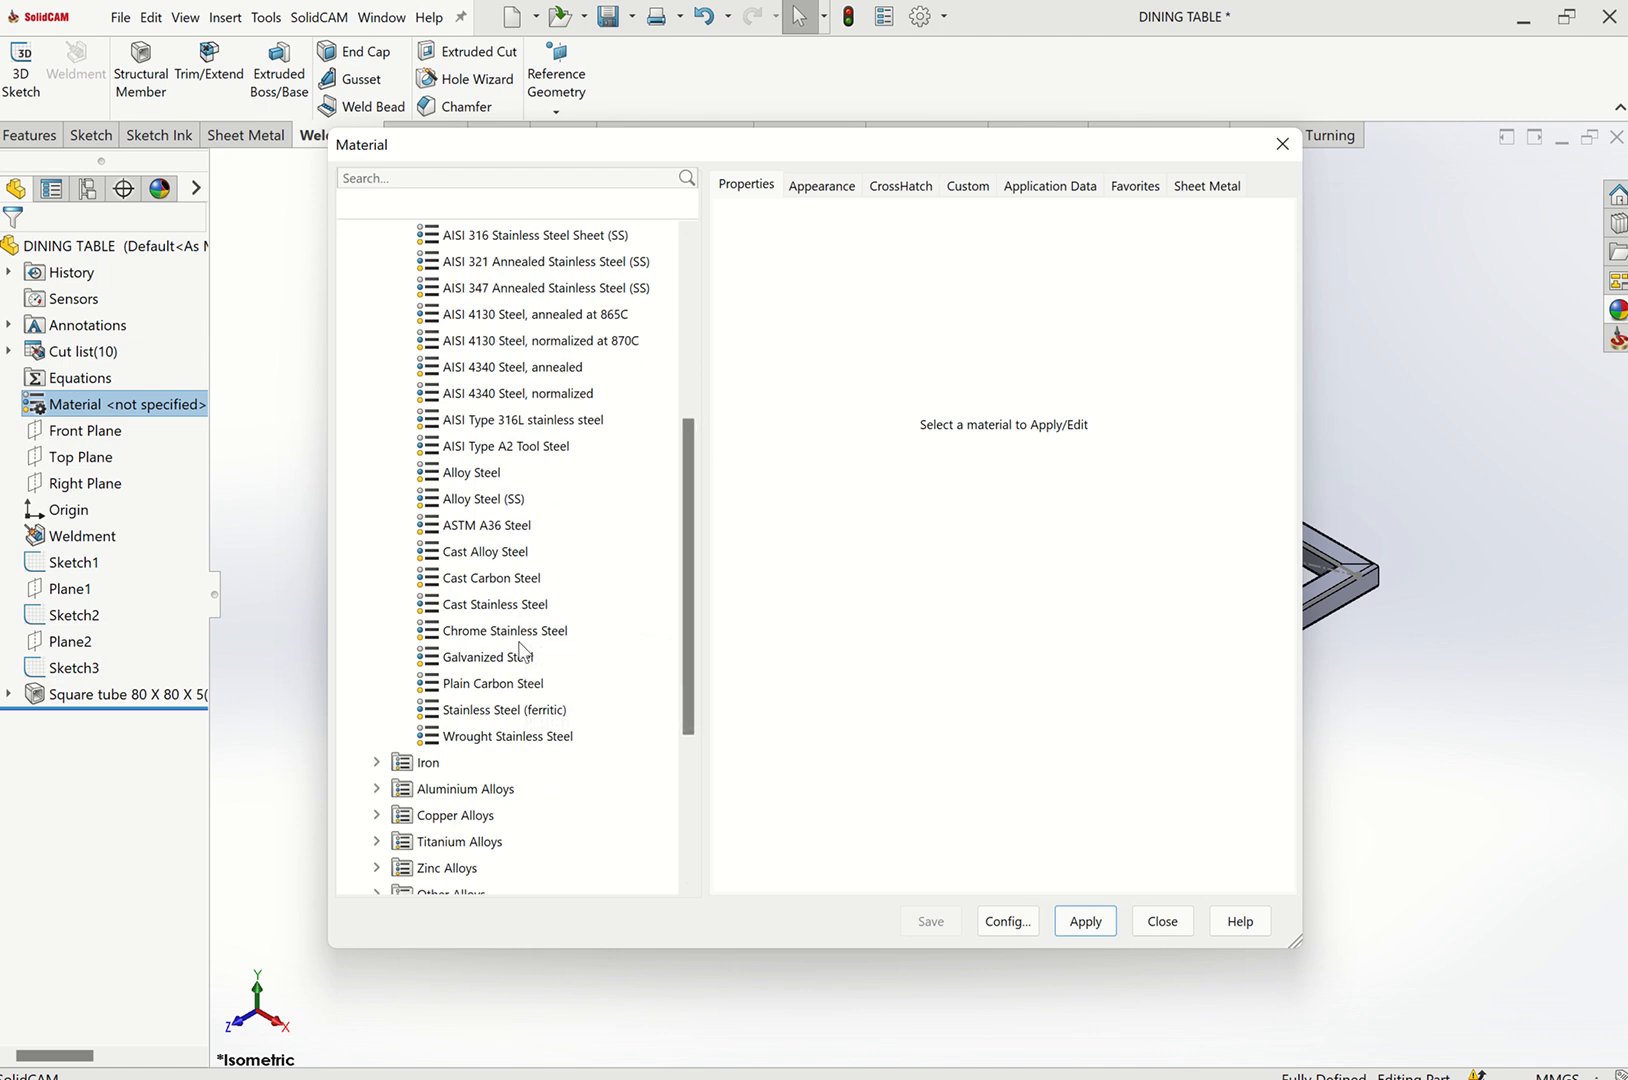
click(1089, 925)
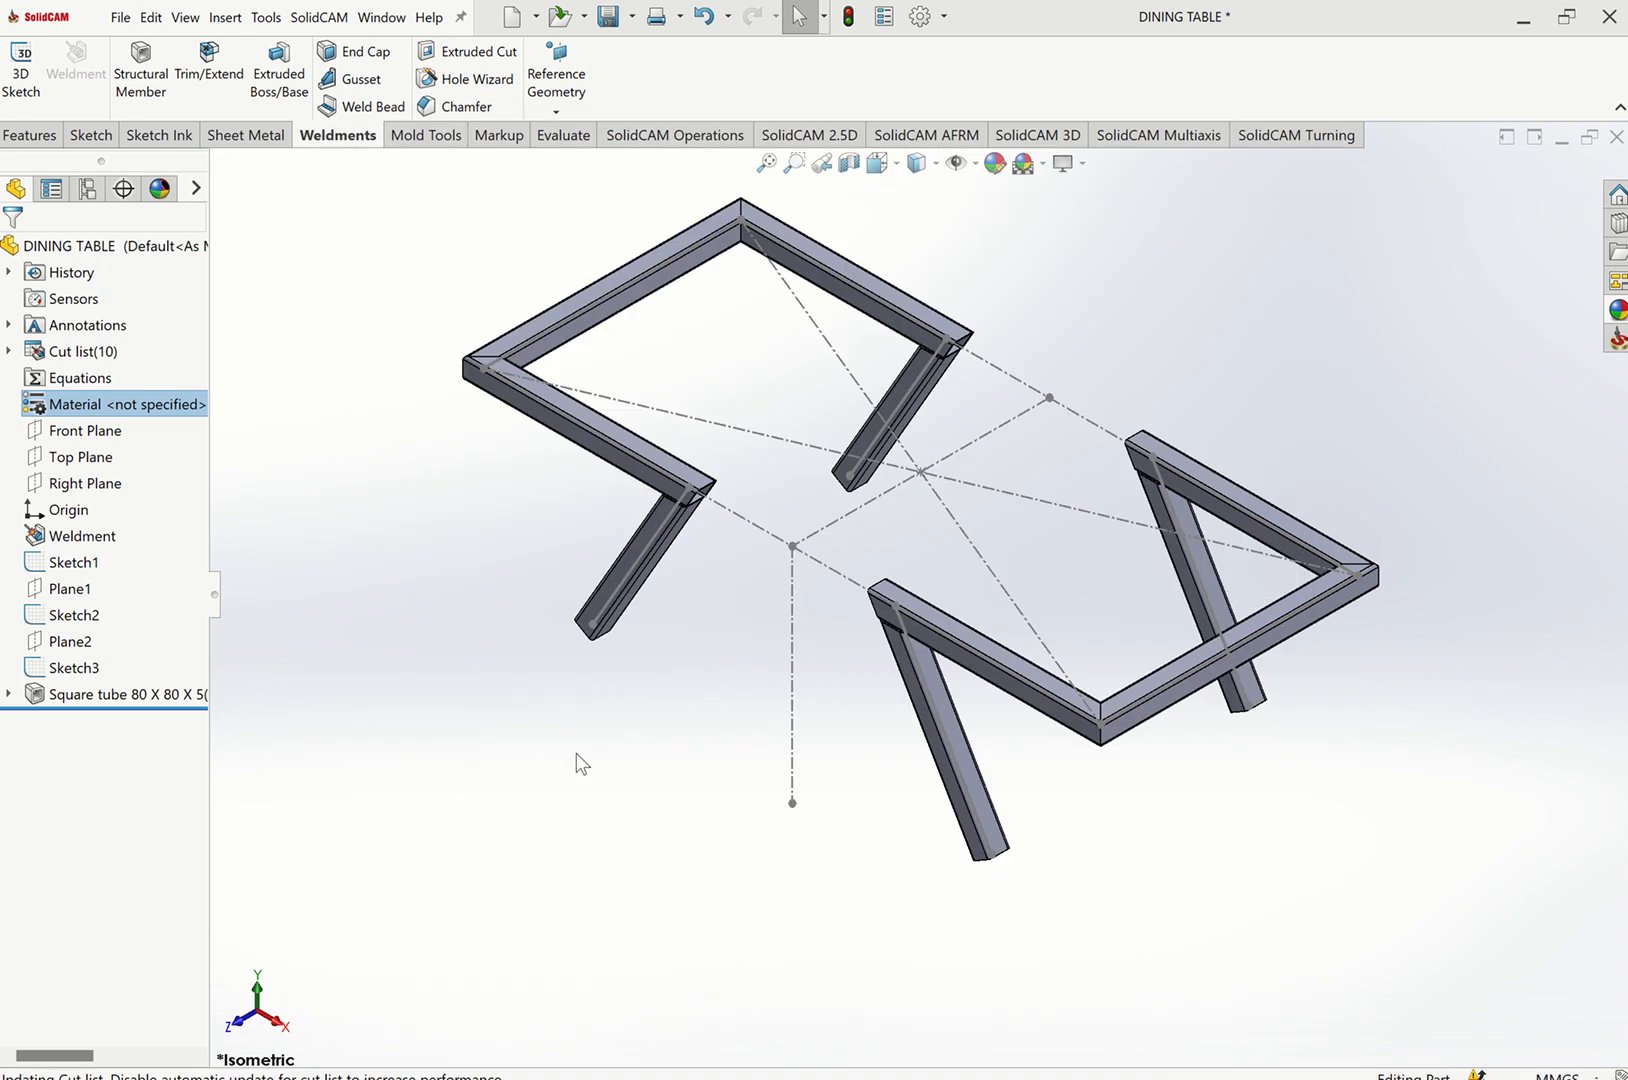
Hide Sketch1, Sketch2 and Sketch3.
click(61, 566)
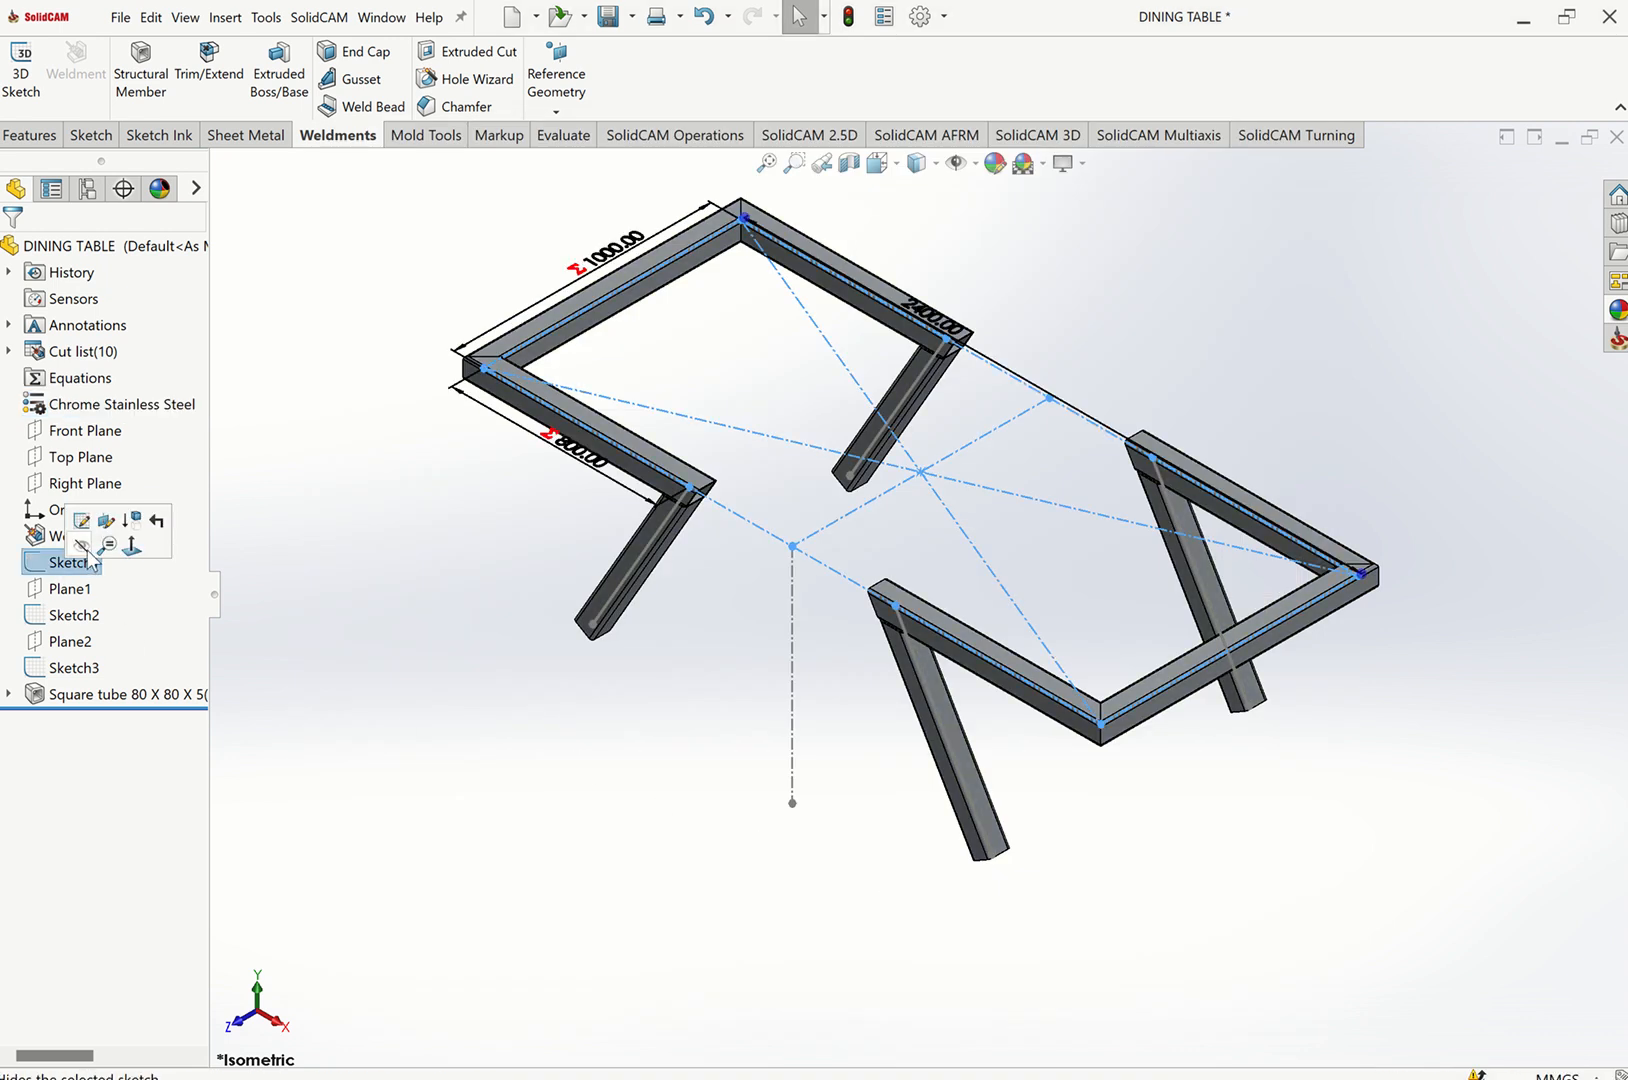
click(90, 552)
click(84, 610)
click(92, 592)
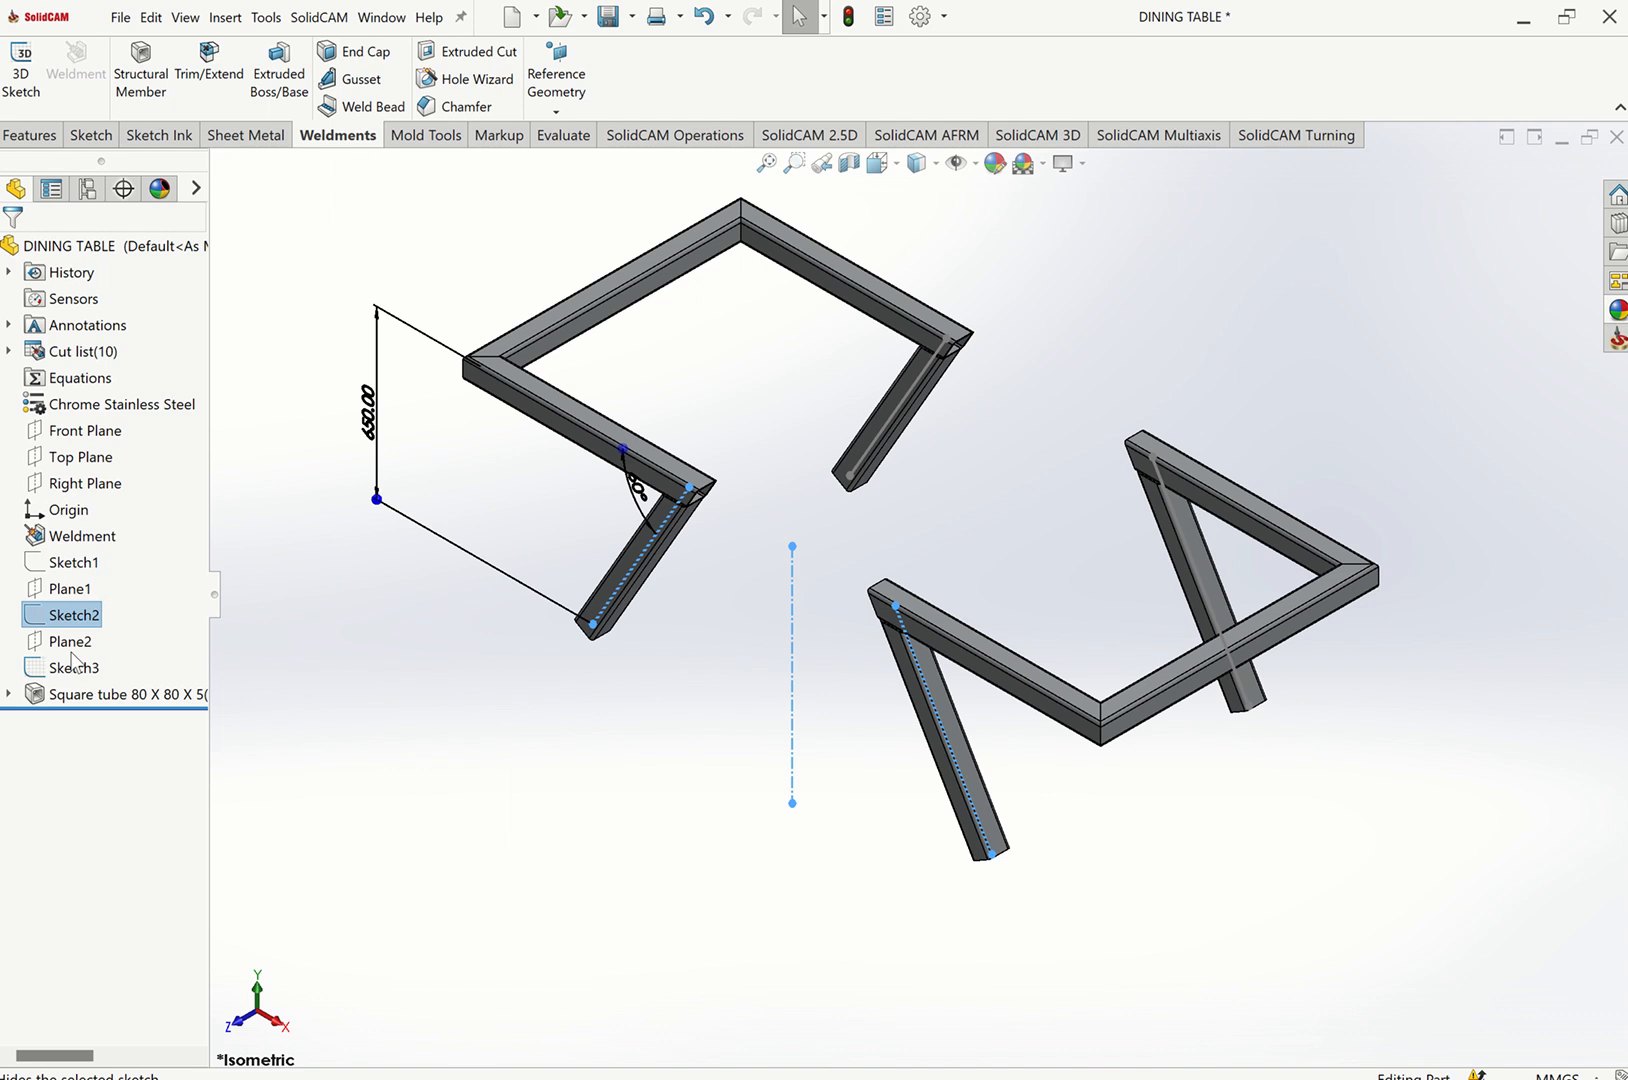
click(88, 666)
click(85, 644)
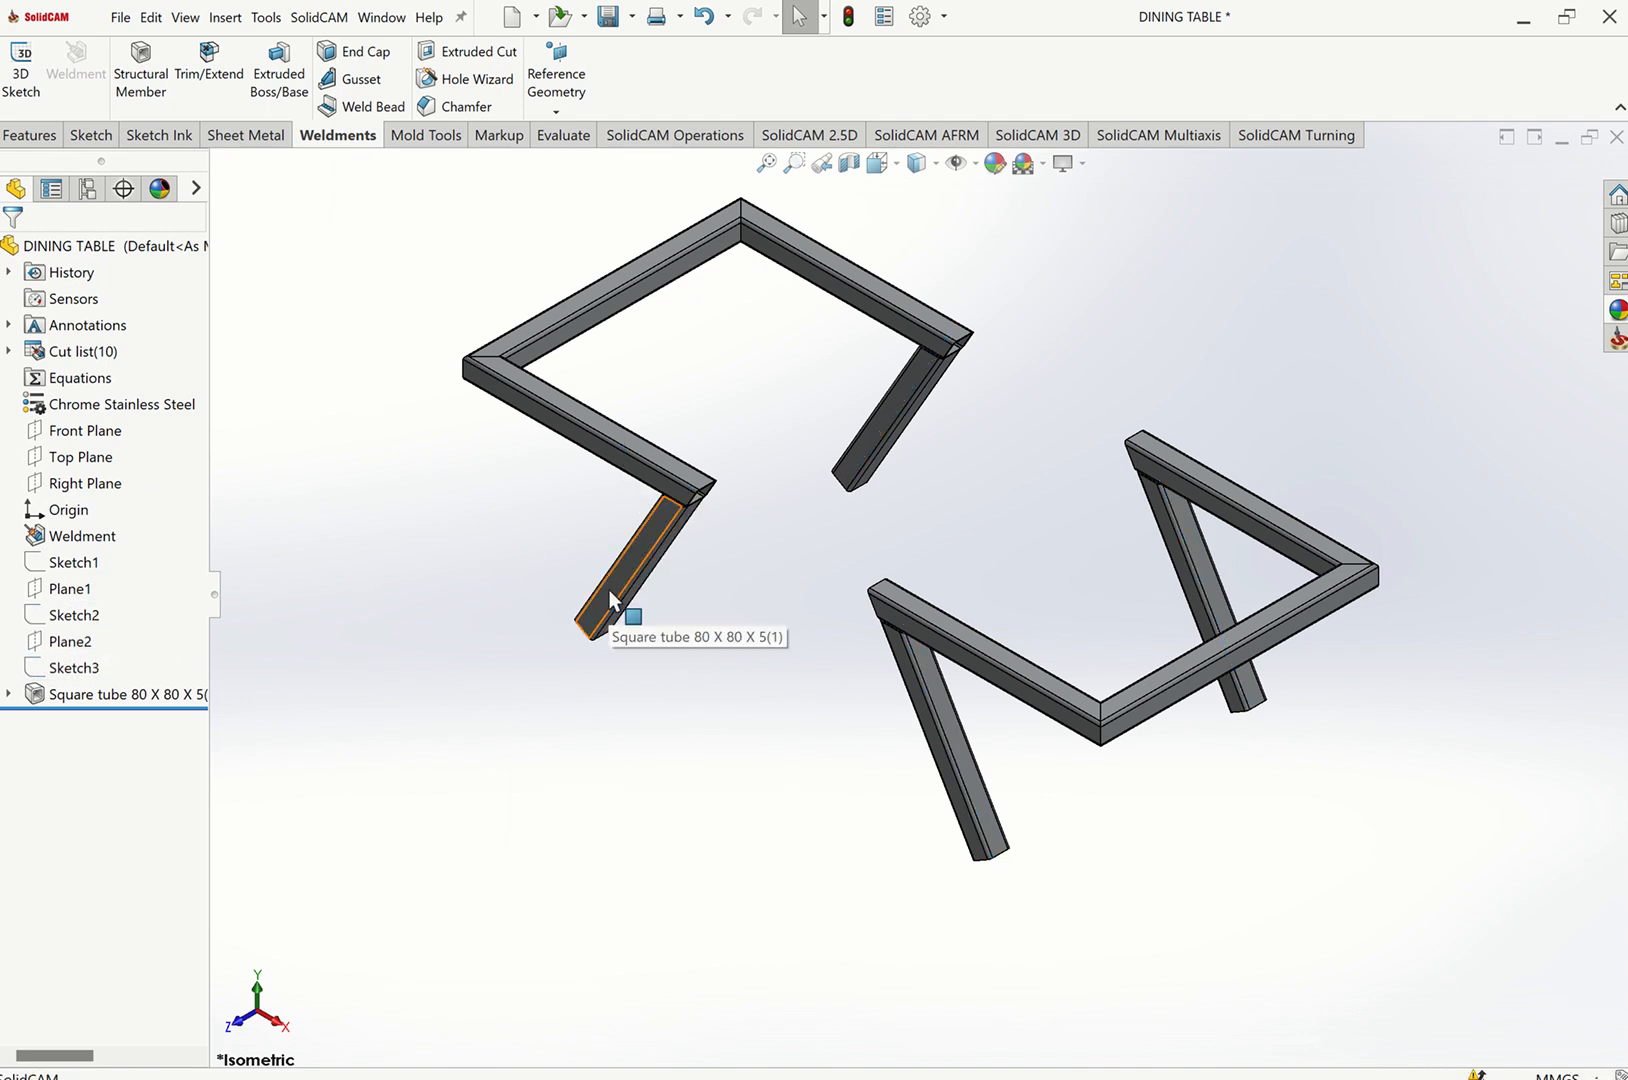
Start a new sketch on the front face of the near top-frame member, viewed from the front.
key(ctrl+1)
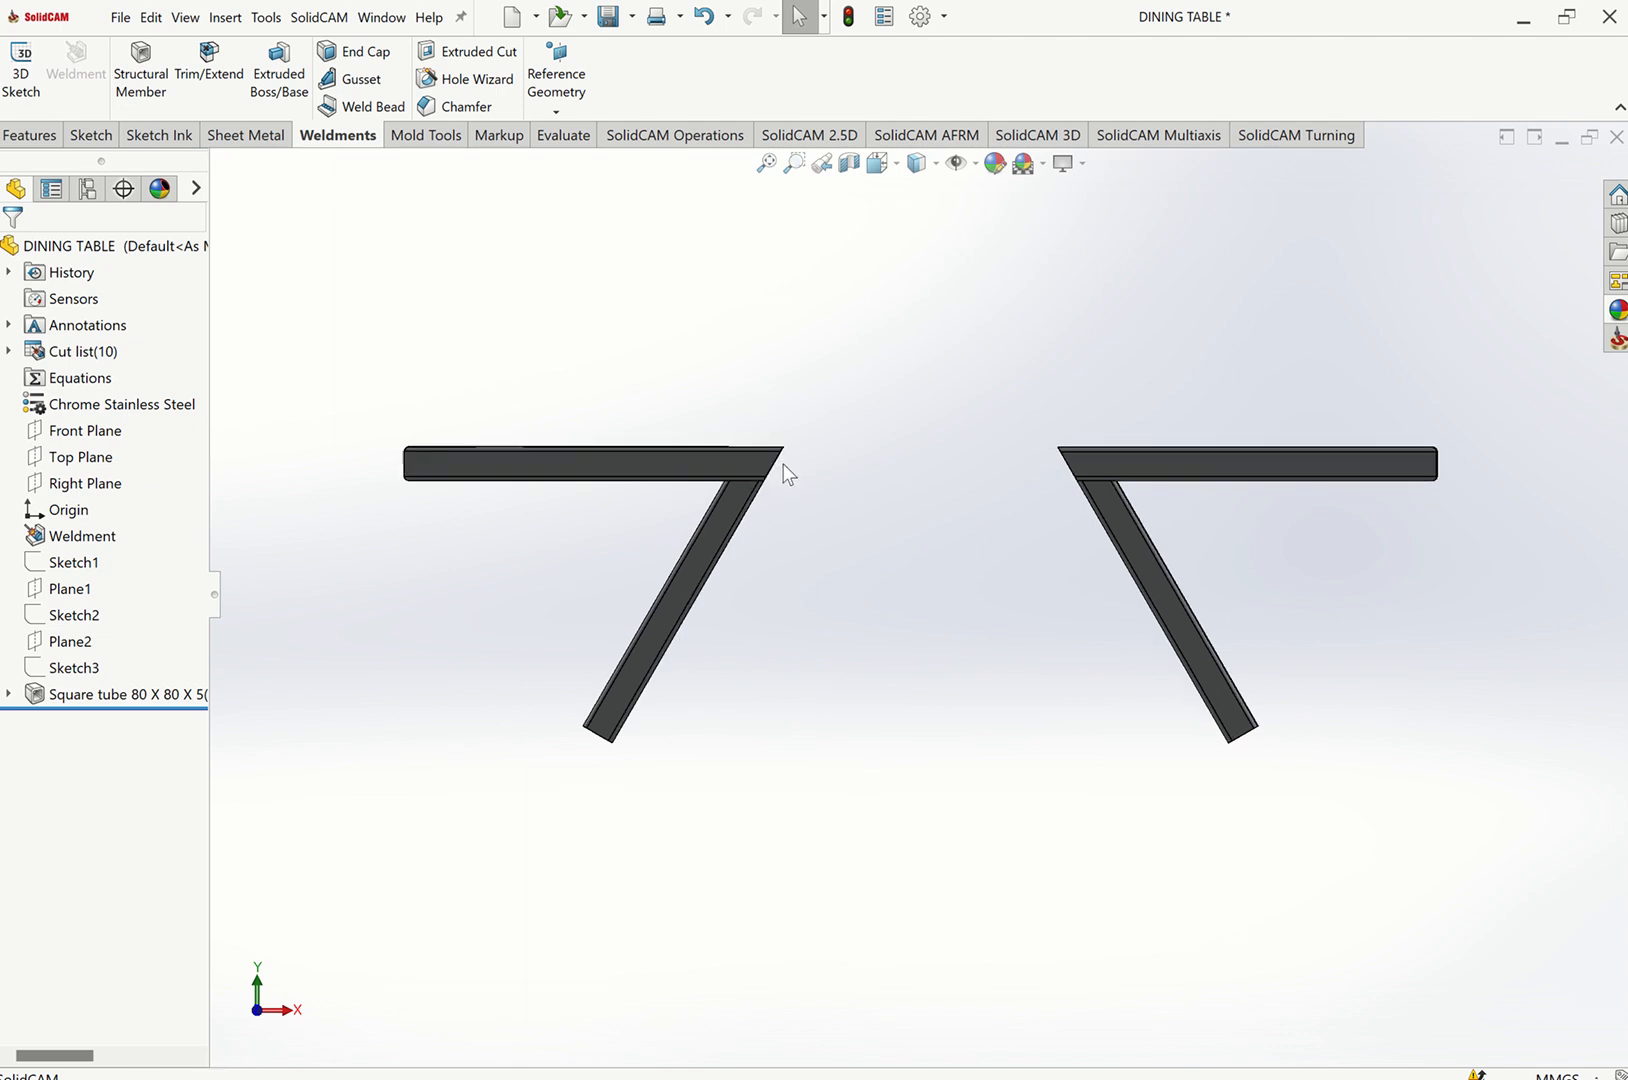
key(ctrl+7)
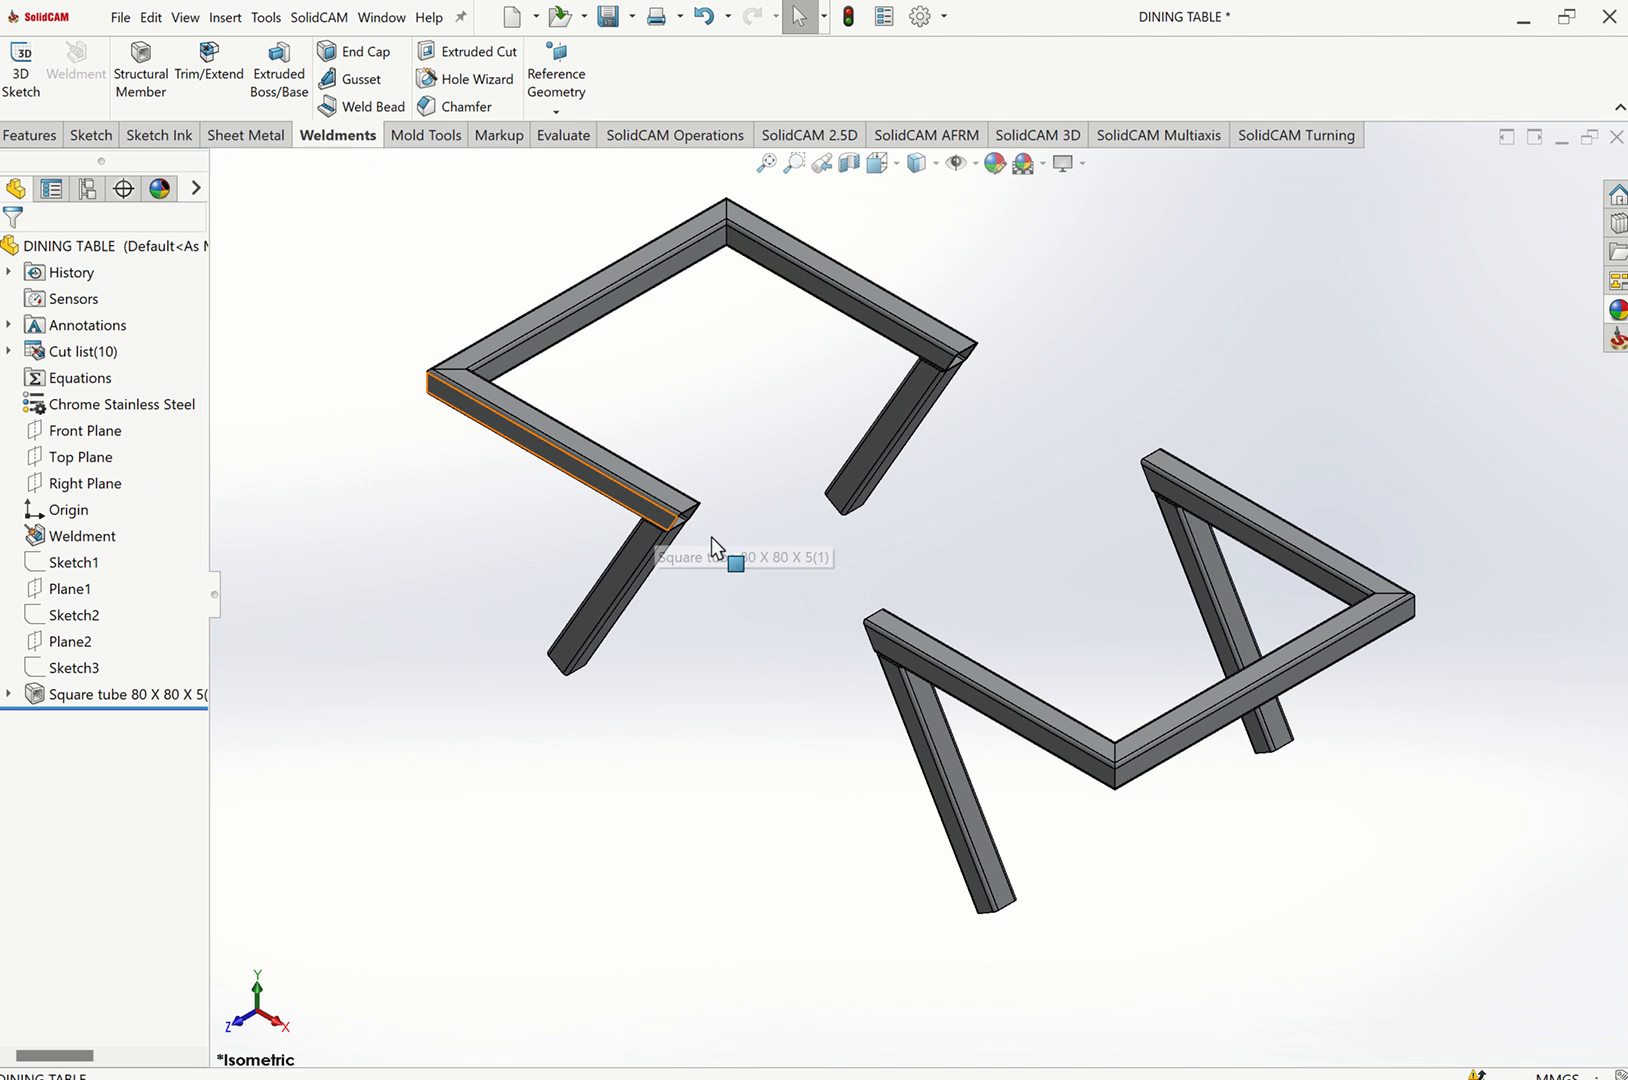
click(682, 515)
click(712, 474)
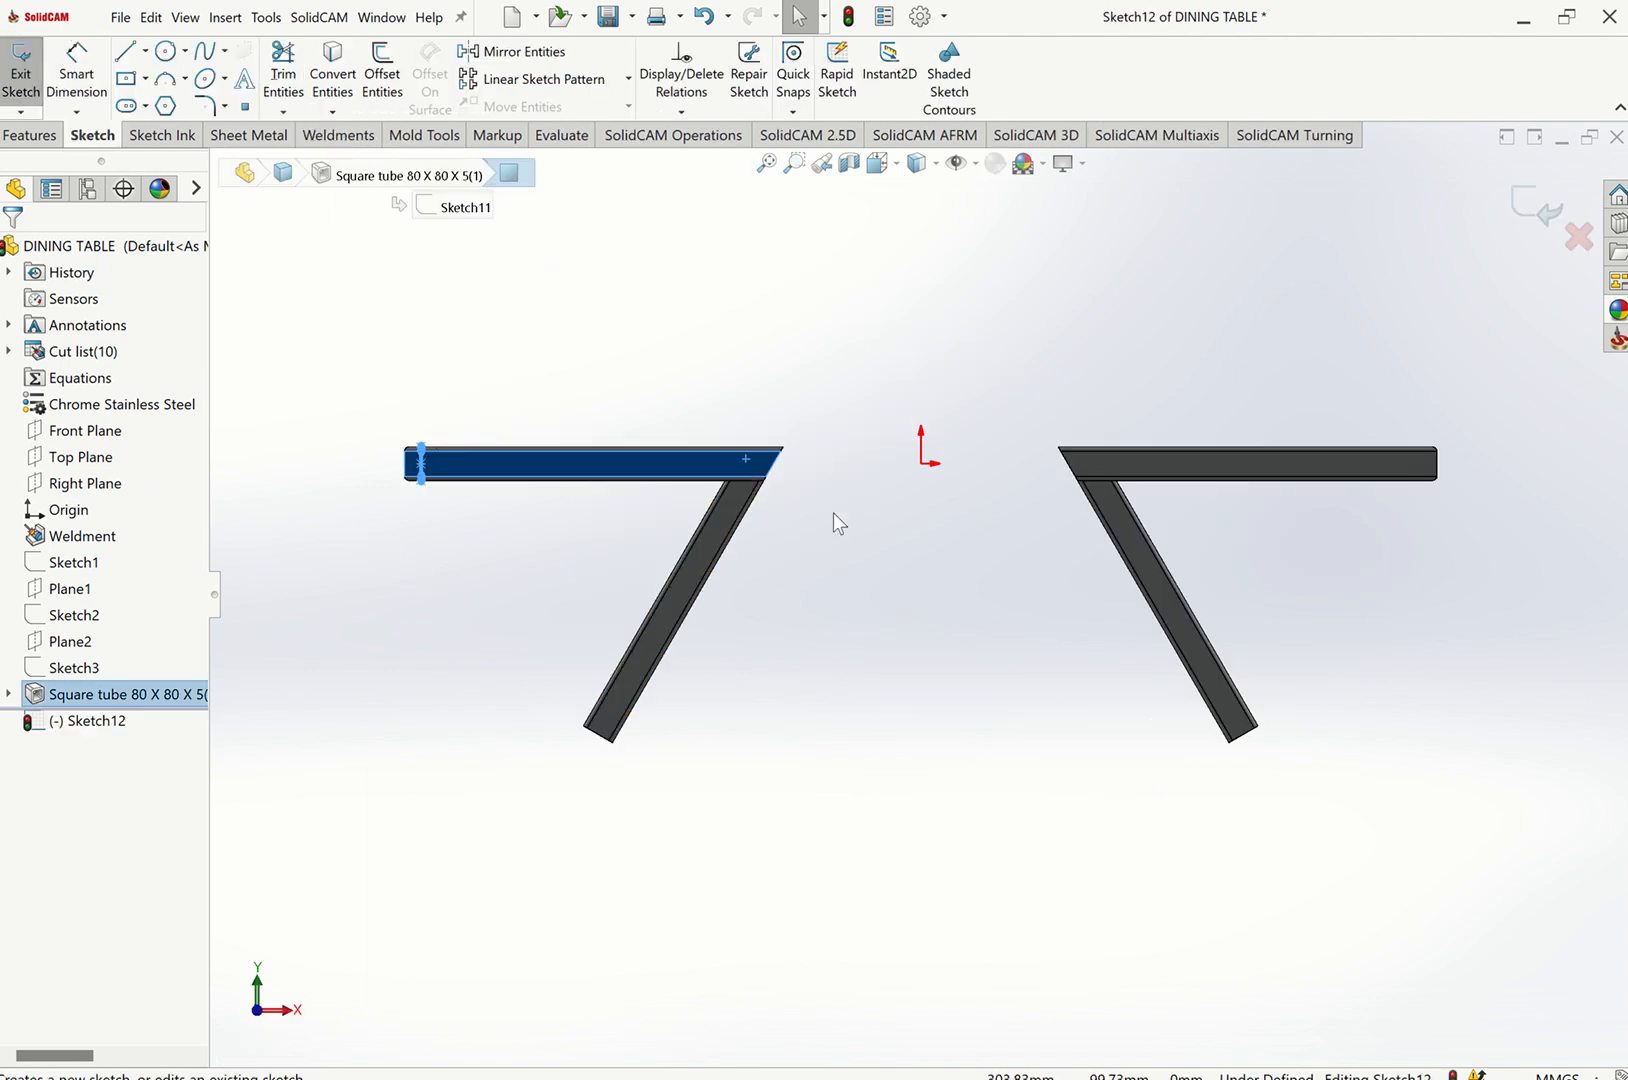
scroll(833, 513, down, 3)
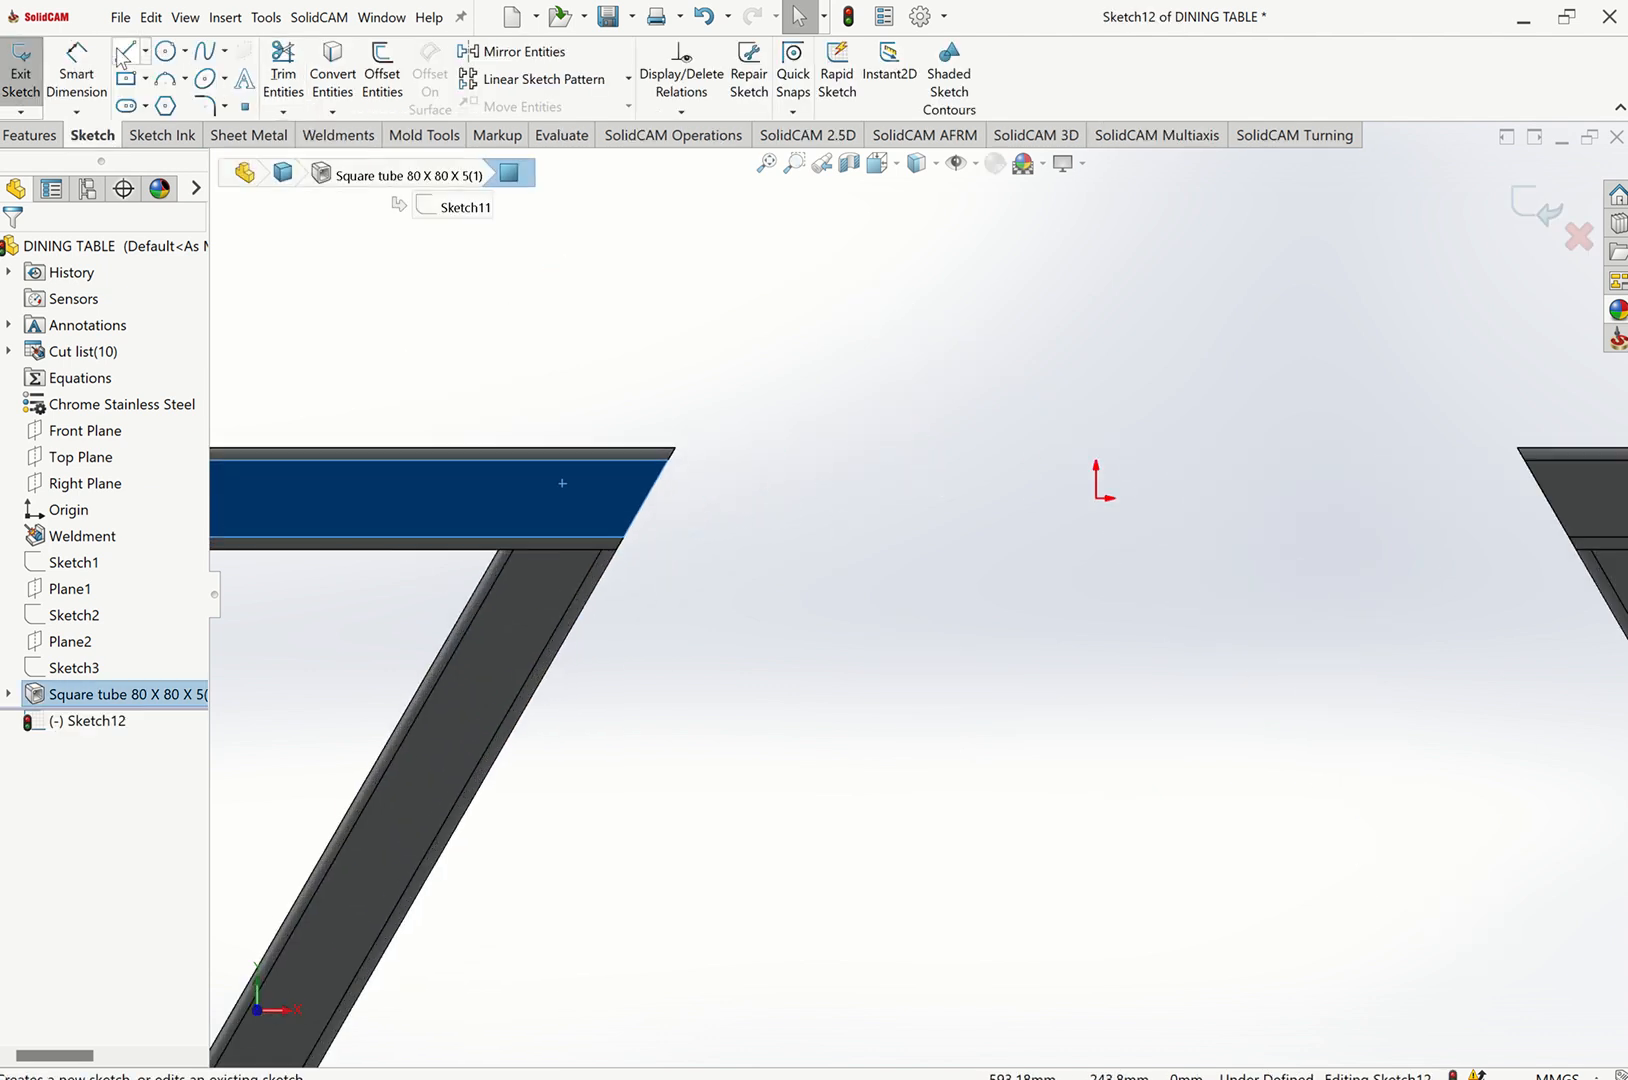
click(125, 50)
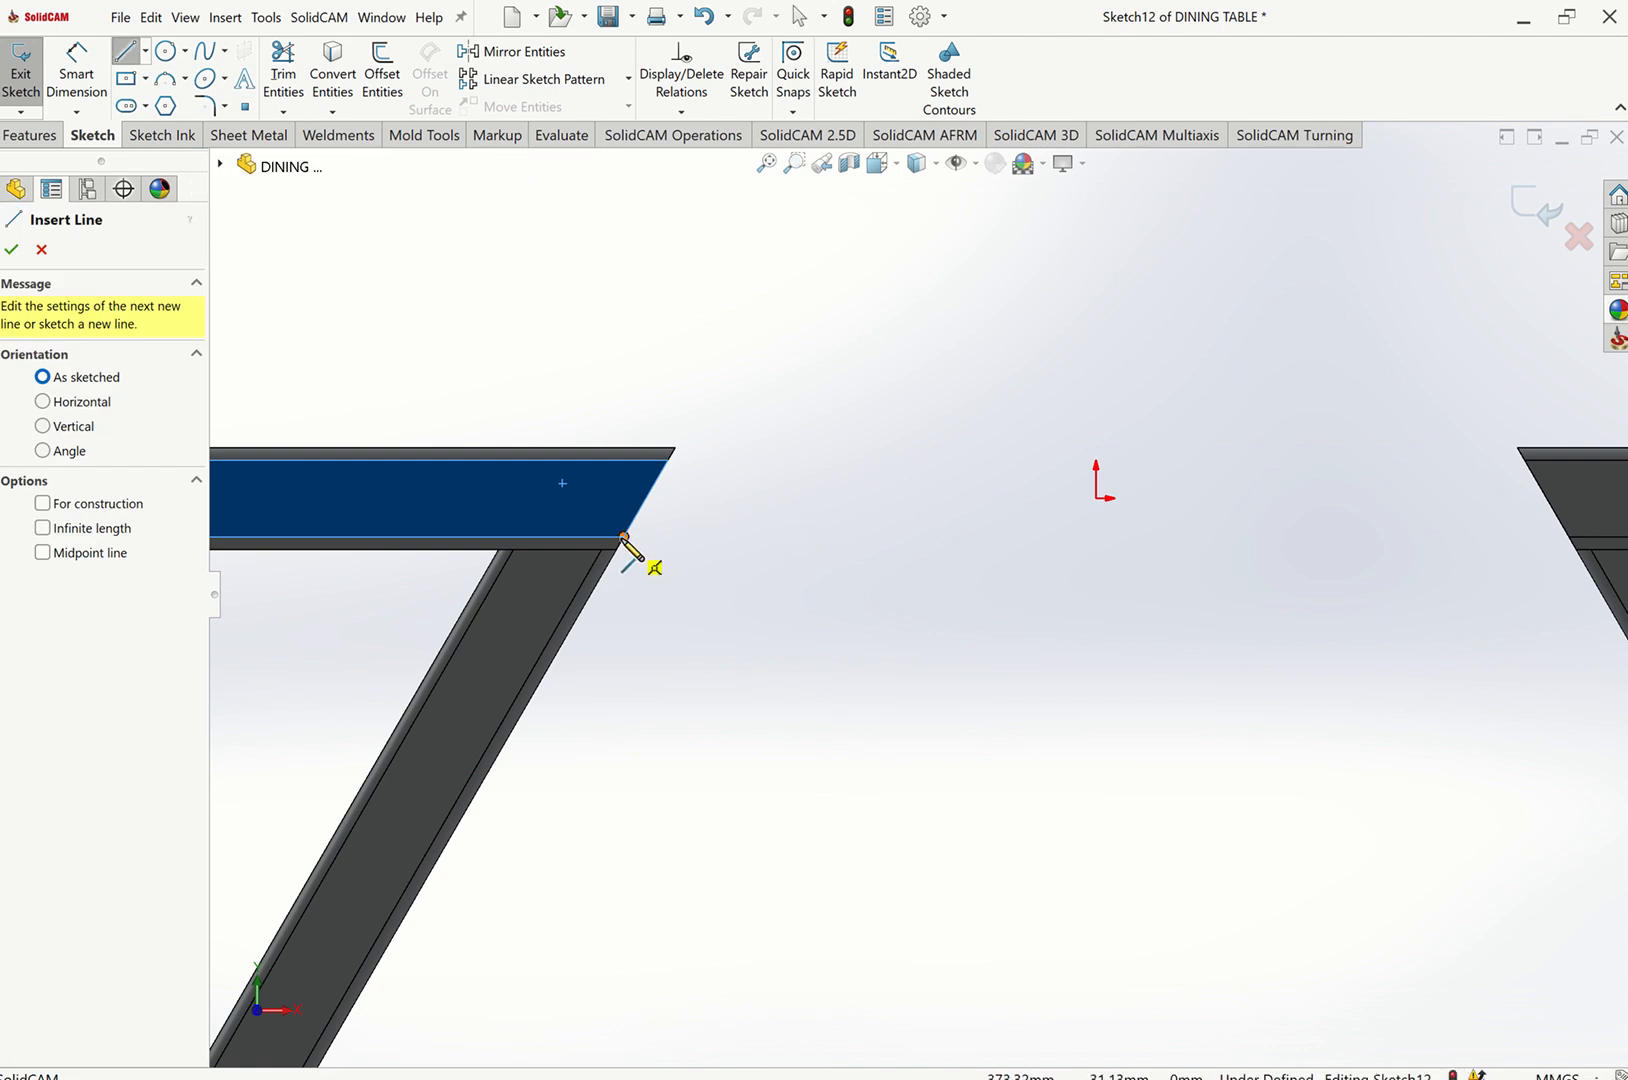
click(145, 78)
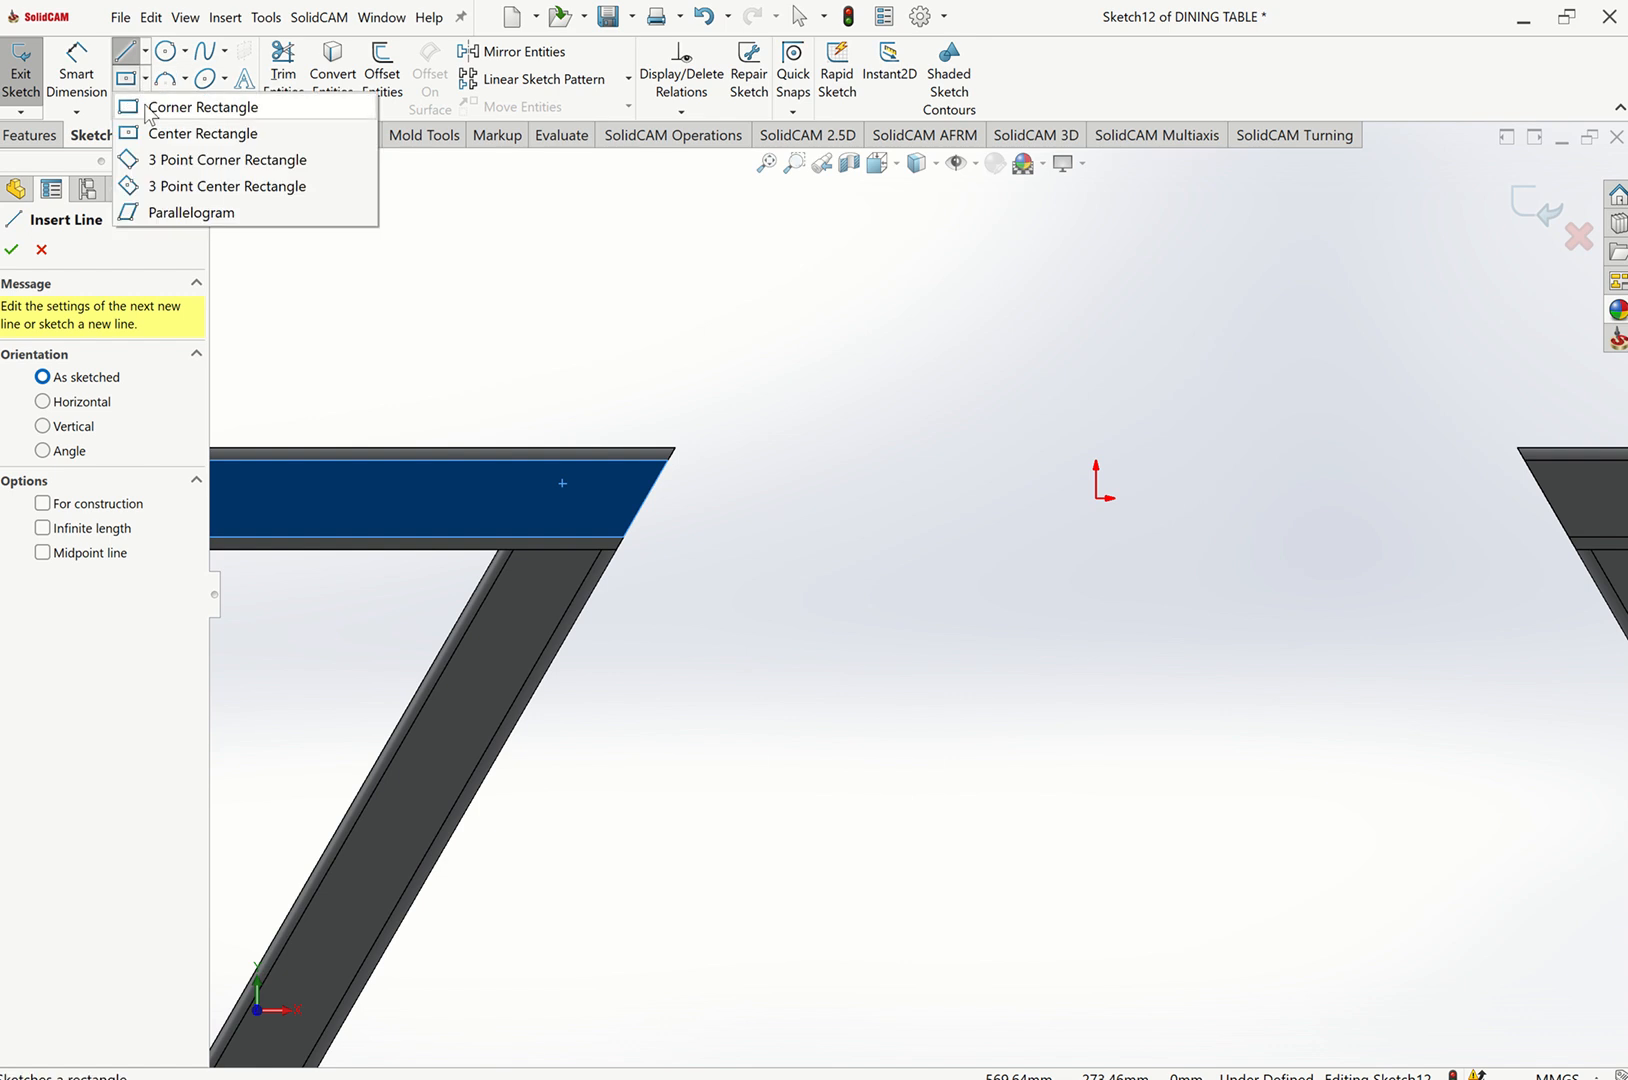
click(163, 133)
click(645, 360)
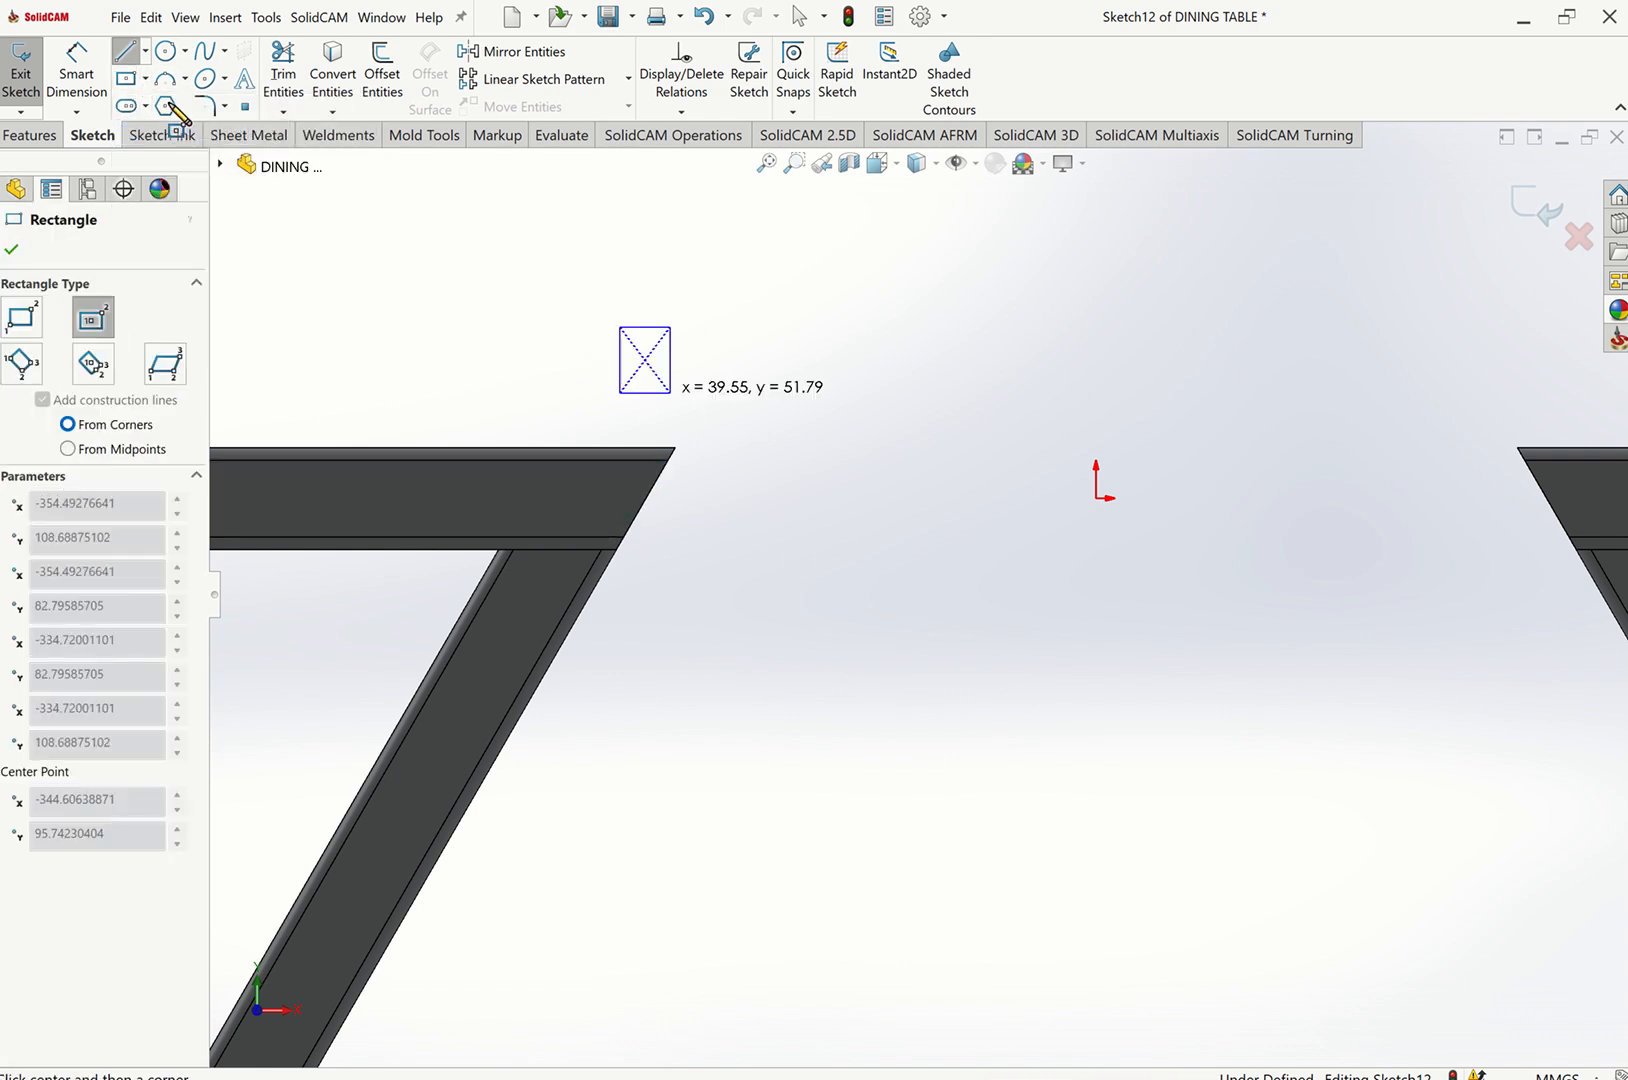
click(670, 392)
key(Escape)
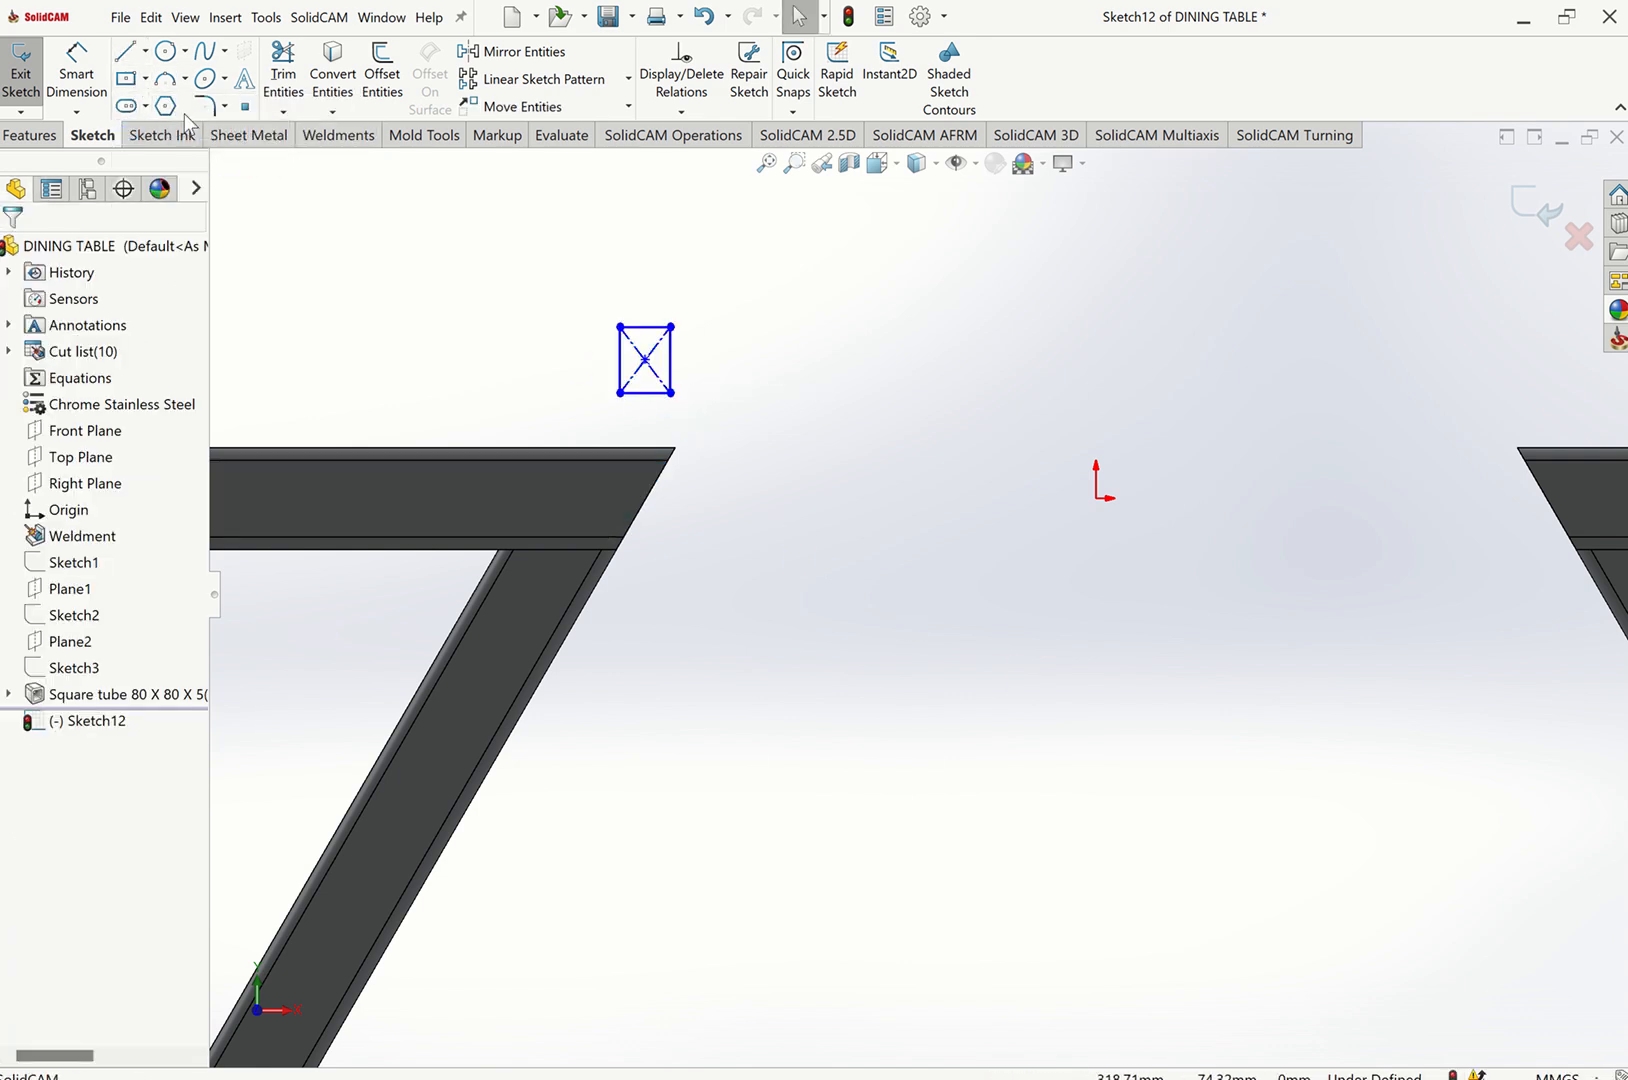
key(ctrl+z)
Sketch a corner rectangle between the two top-frame members, above the frame.
click(145, 78)
click(163, 107)
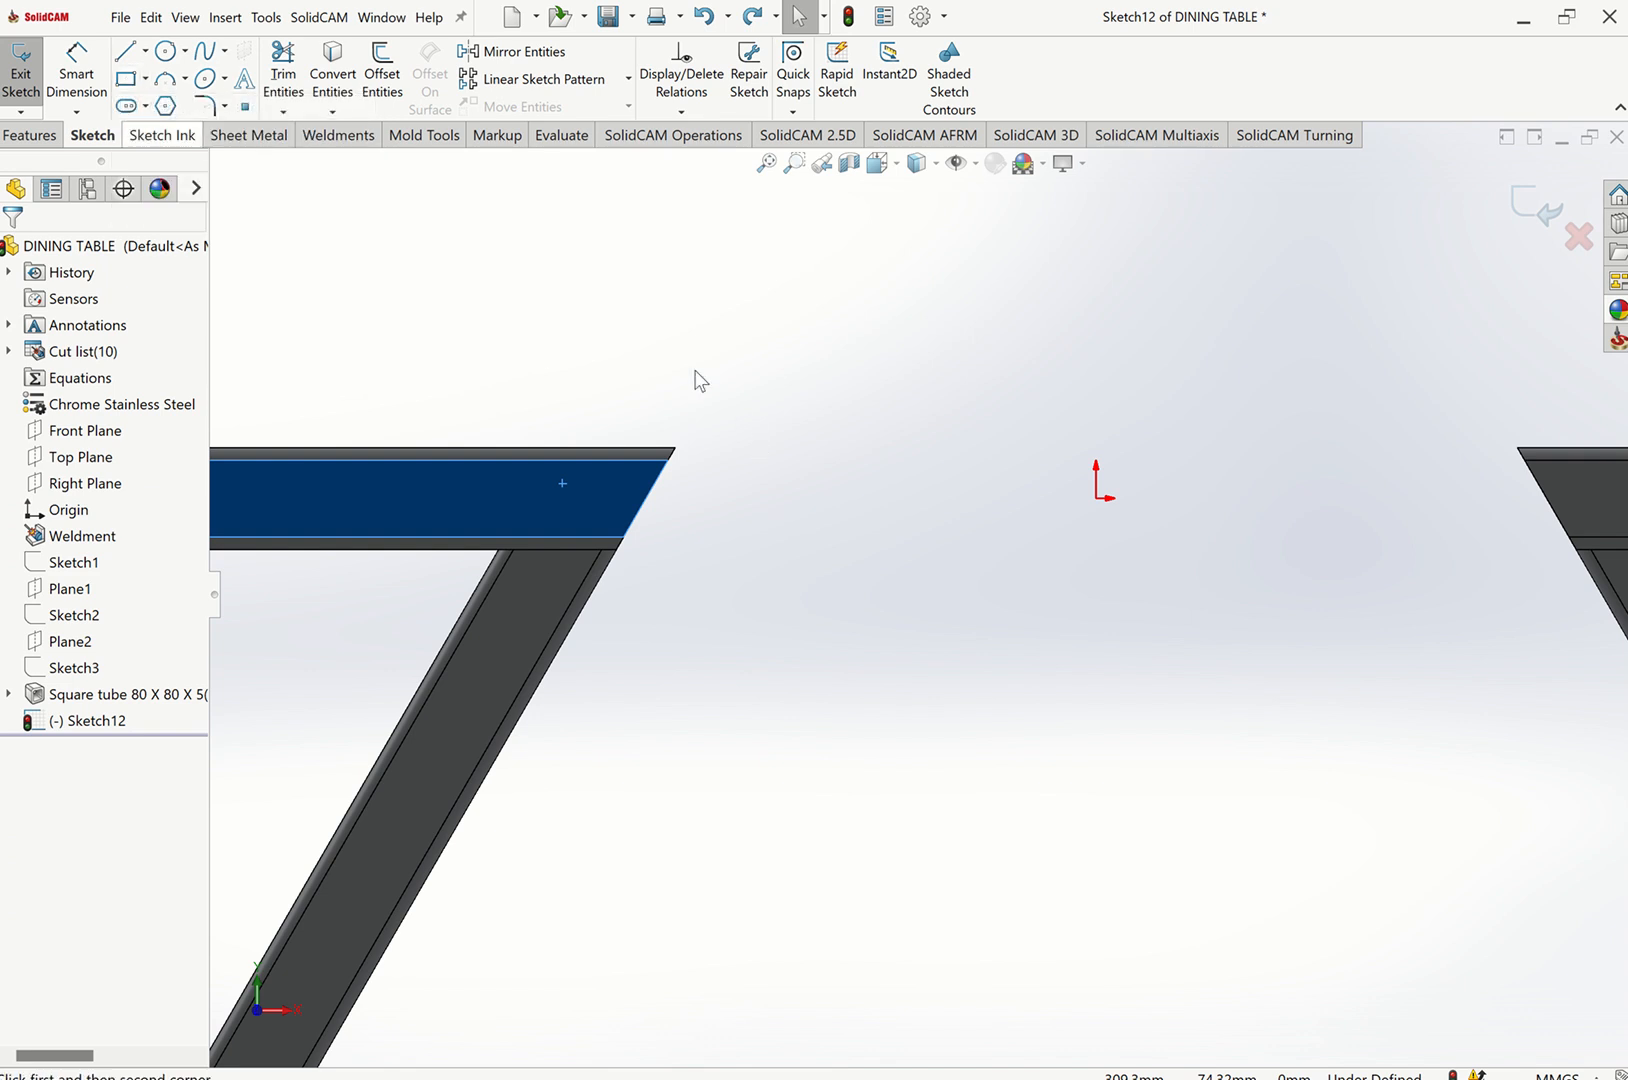
click(678, 350)
click(1213, 657)
key(Escape)
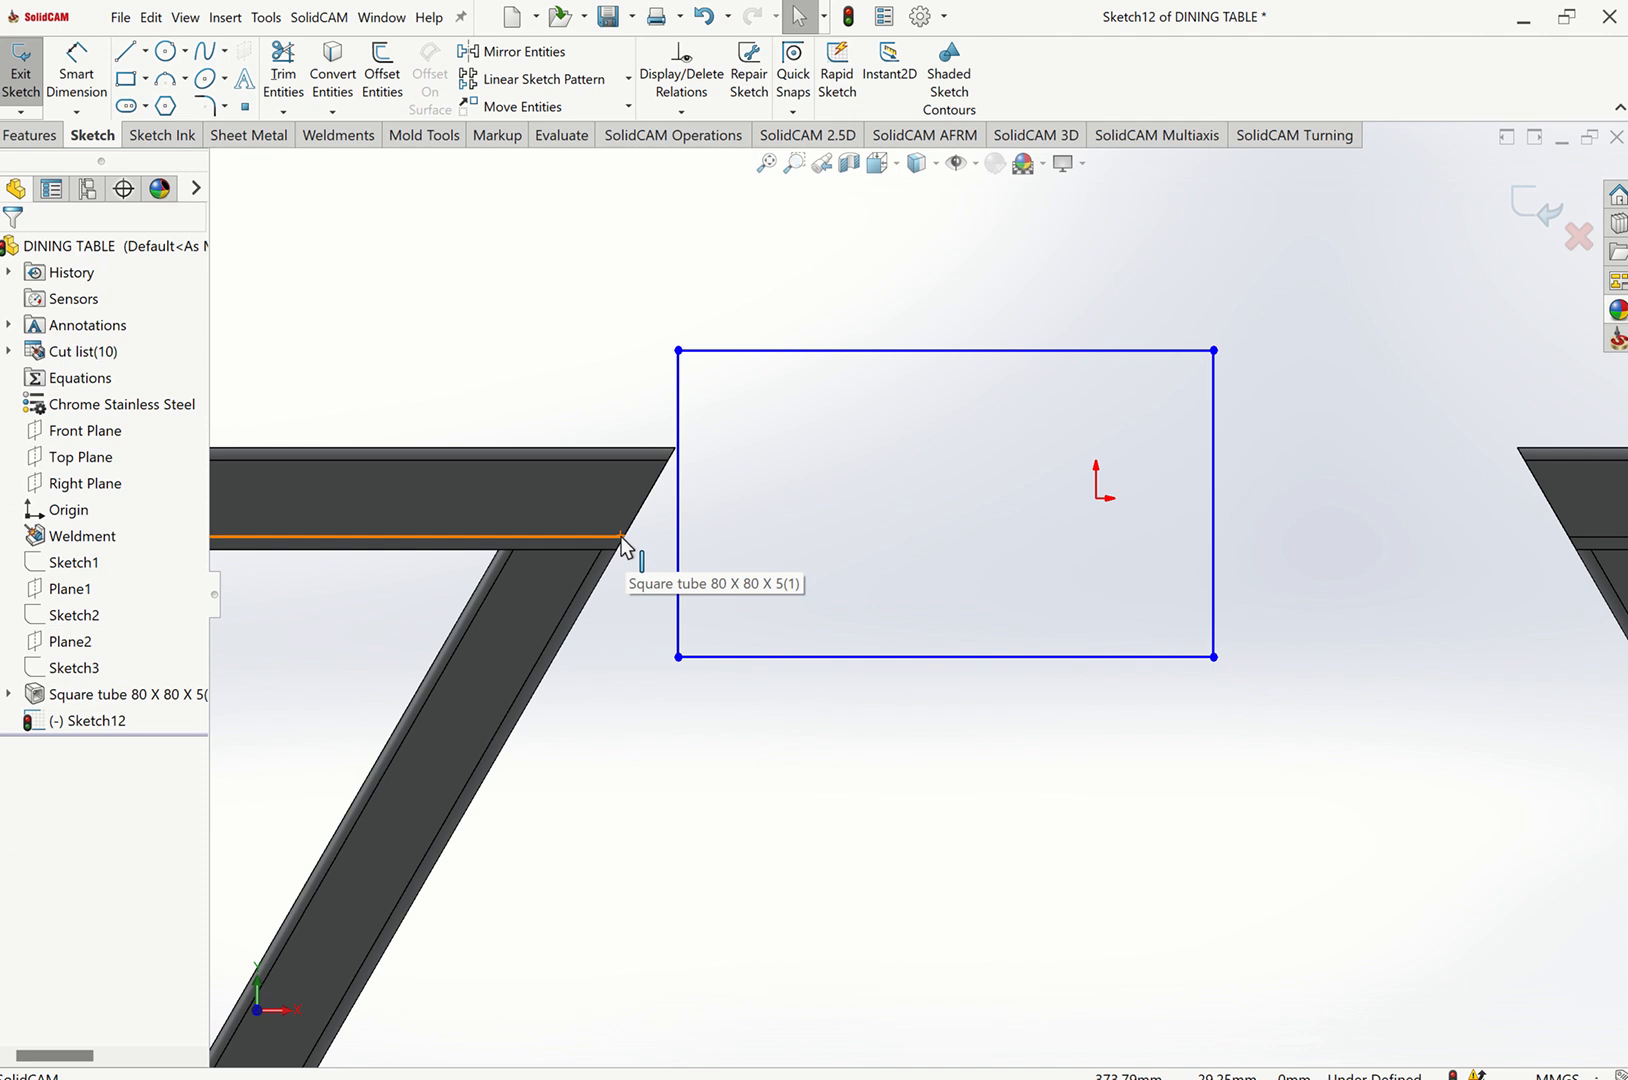
Make the rectangle's left edge coincident with the inner end corner of the left top-frame member.
click(622, 539)
ctrl+click(680, 550)
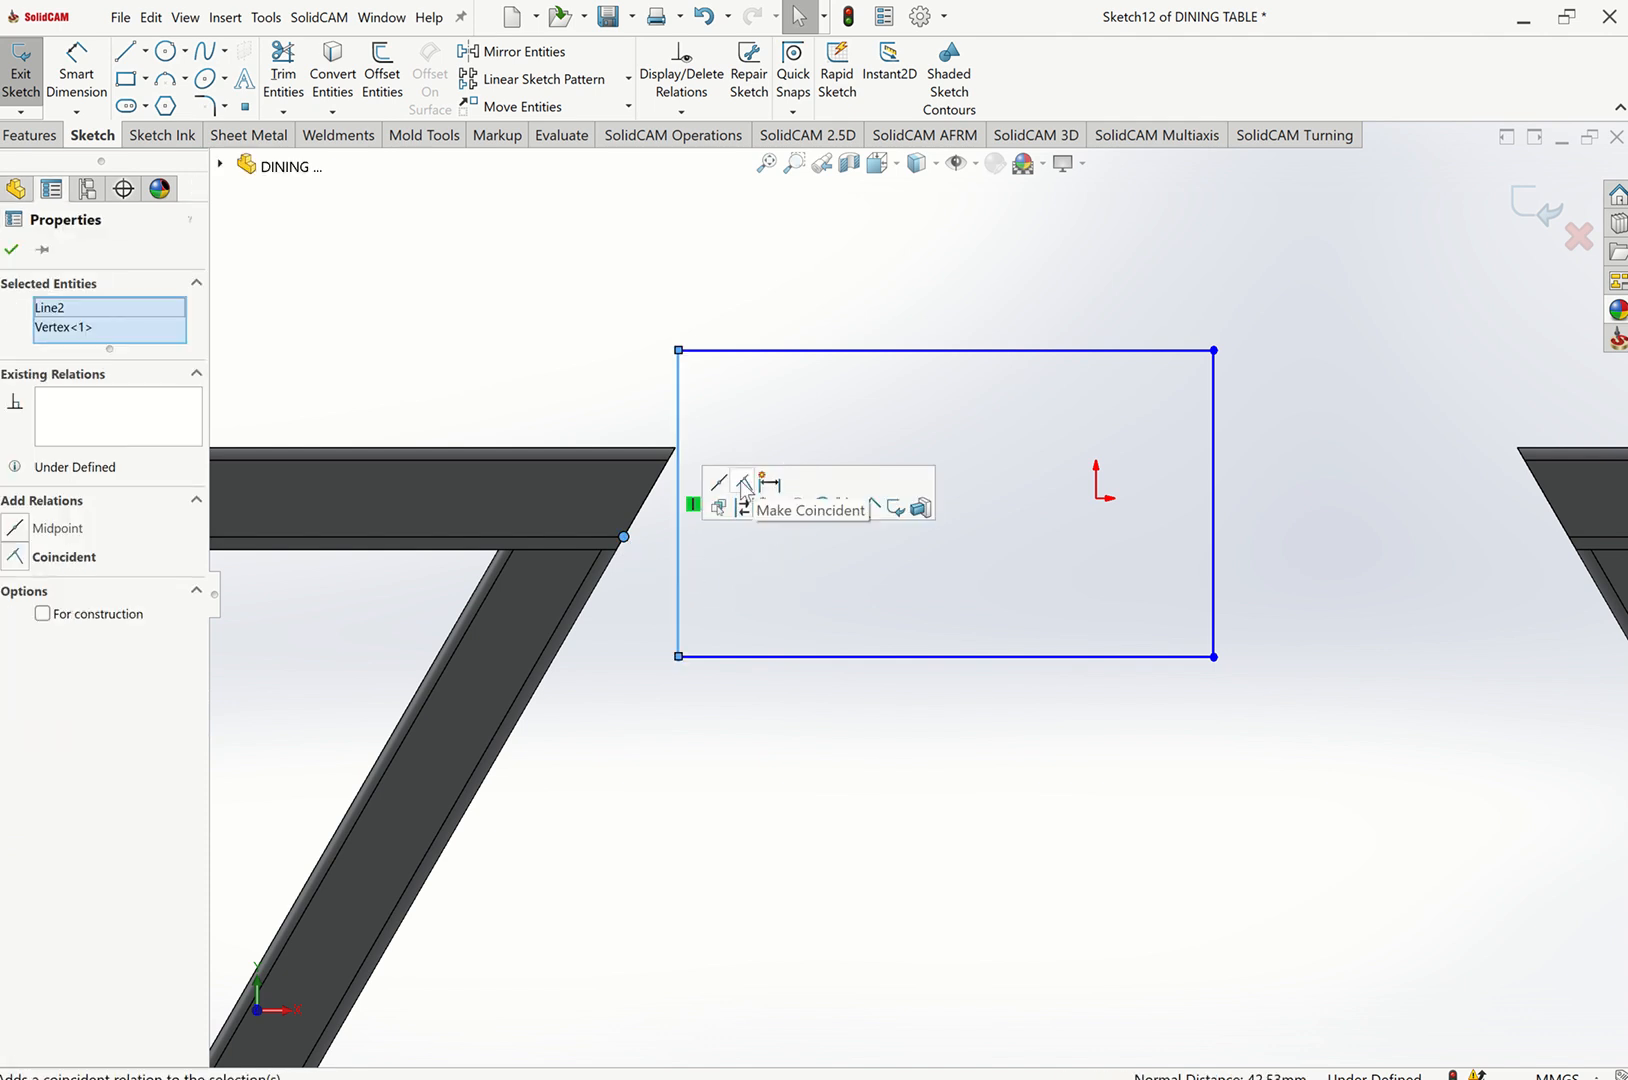
click(768, 482)
key(Escape)
Make the rectangle's right edge coincident with the inner end corner of the right top-frame member.
key(z)
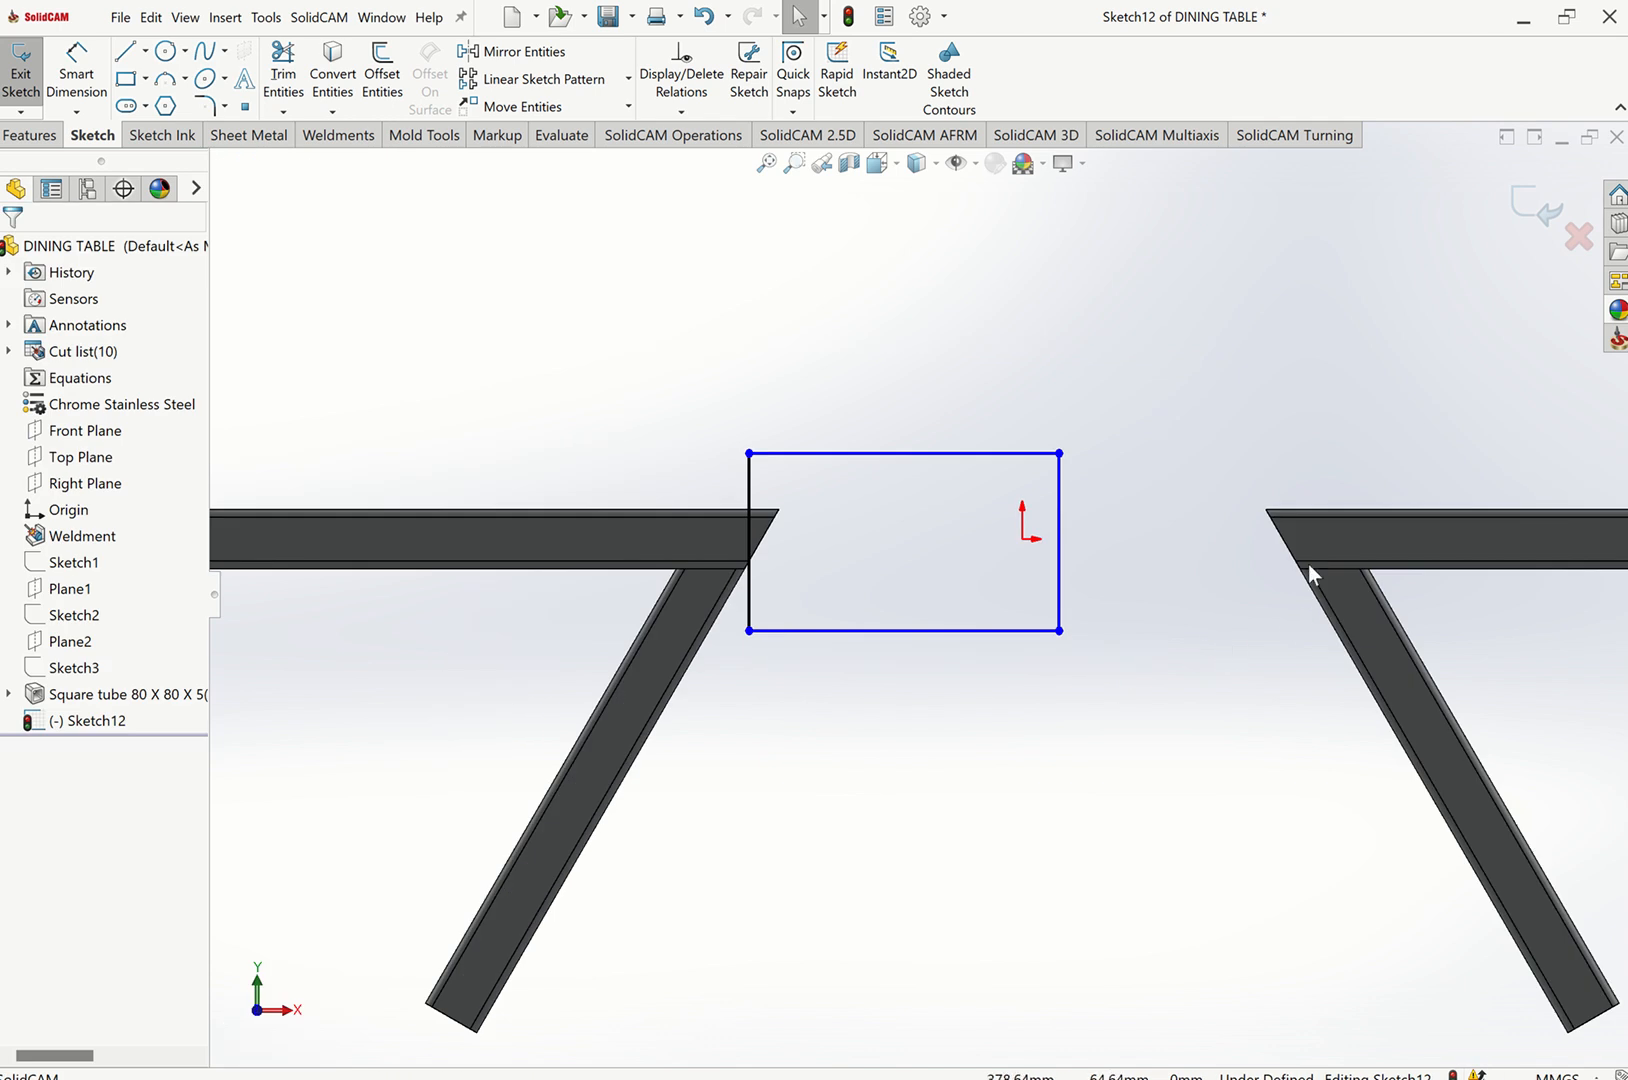
scroll(1310, 577, down, 3)
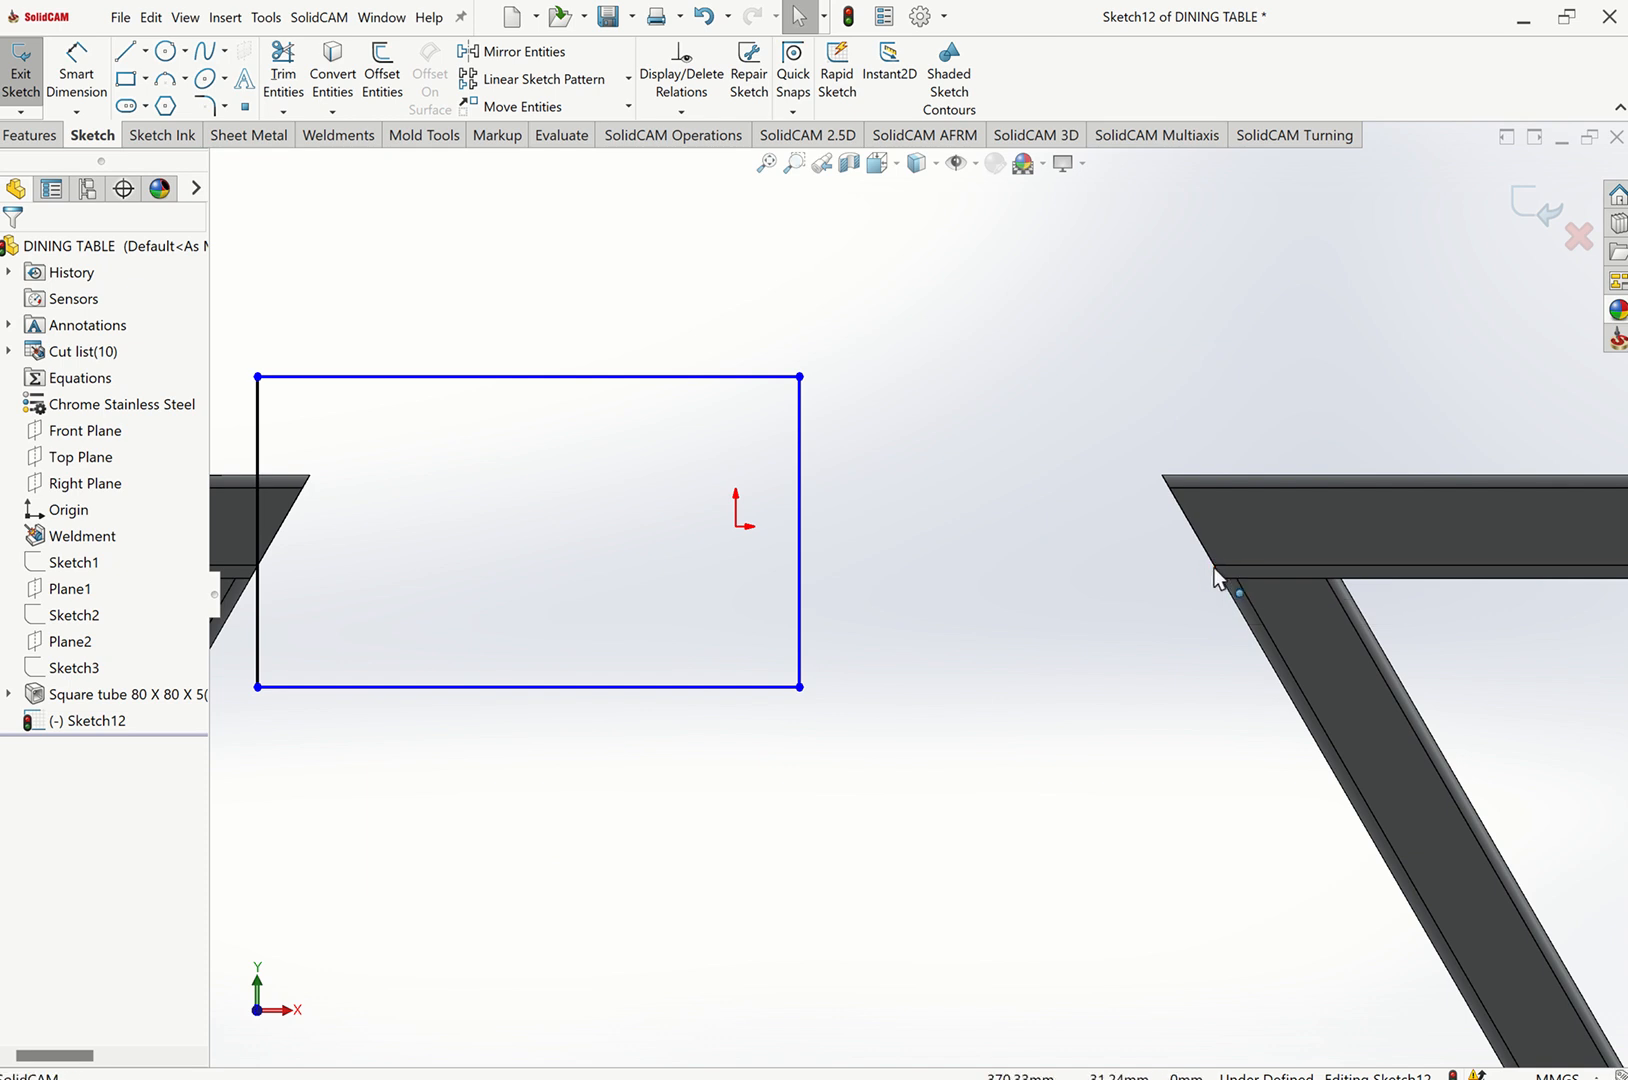
click(1214, 567)
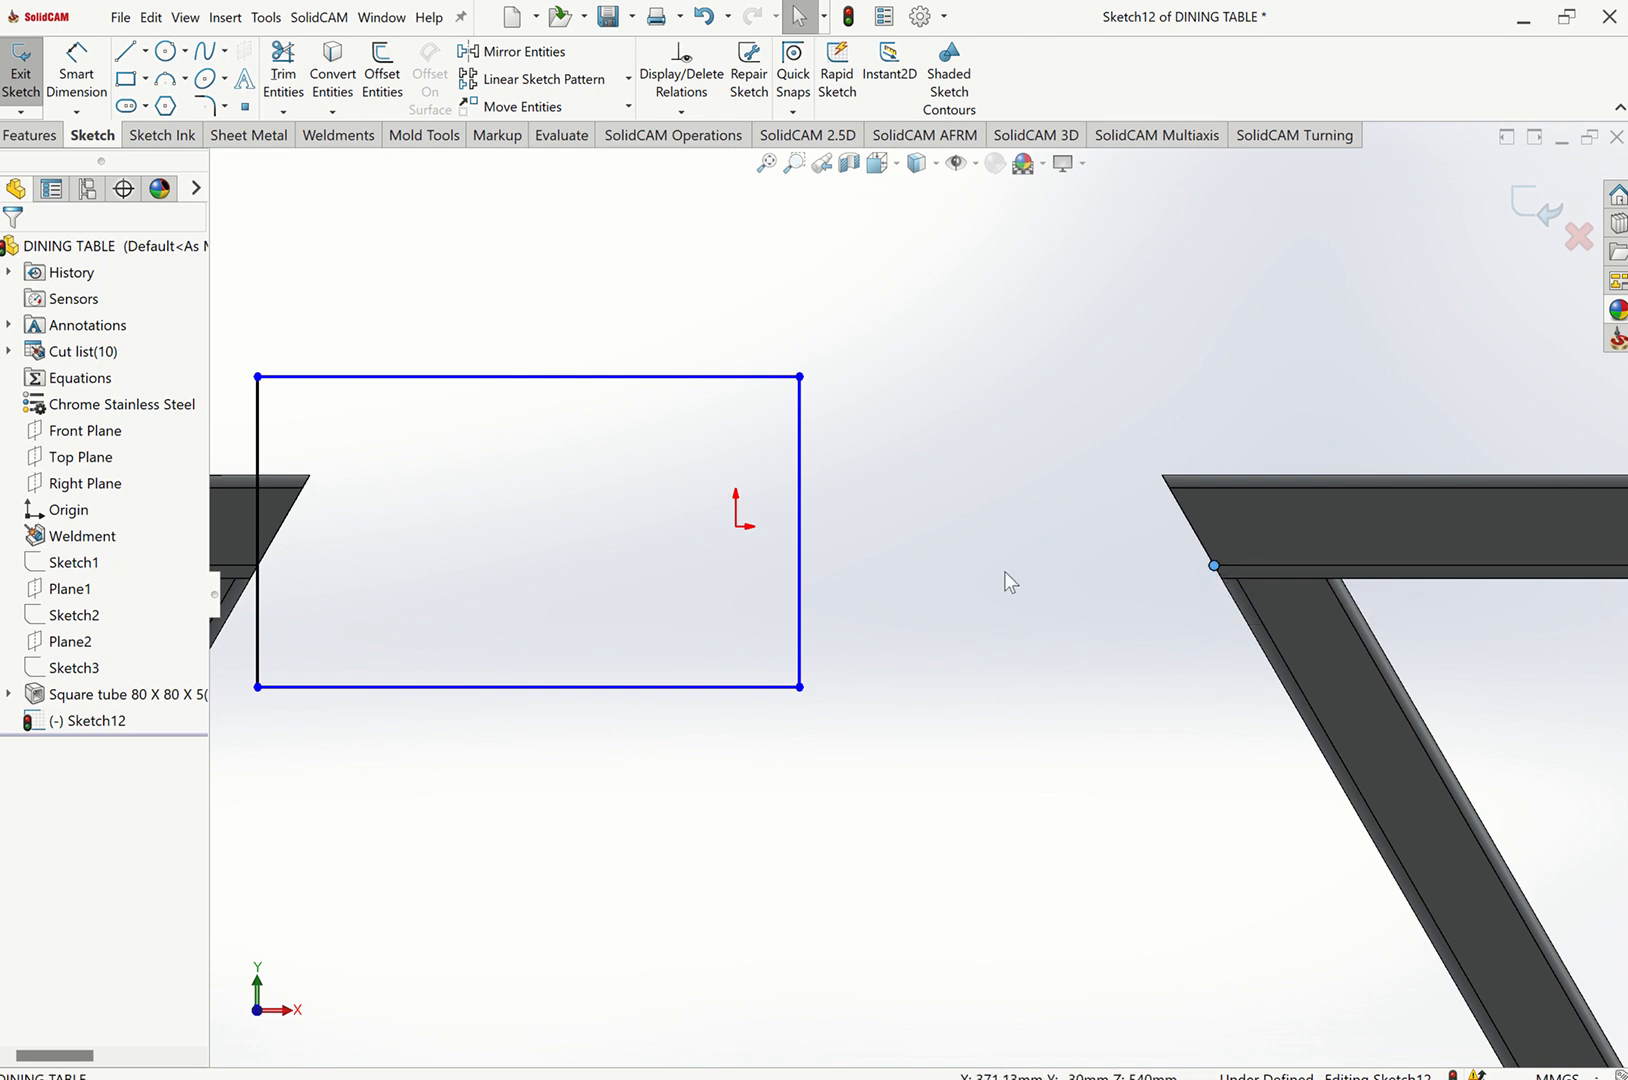
ctrl+click(800, 610)
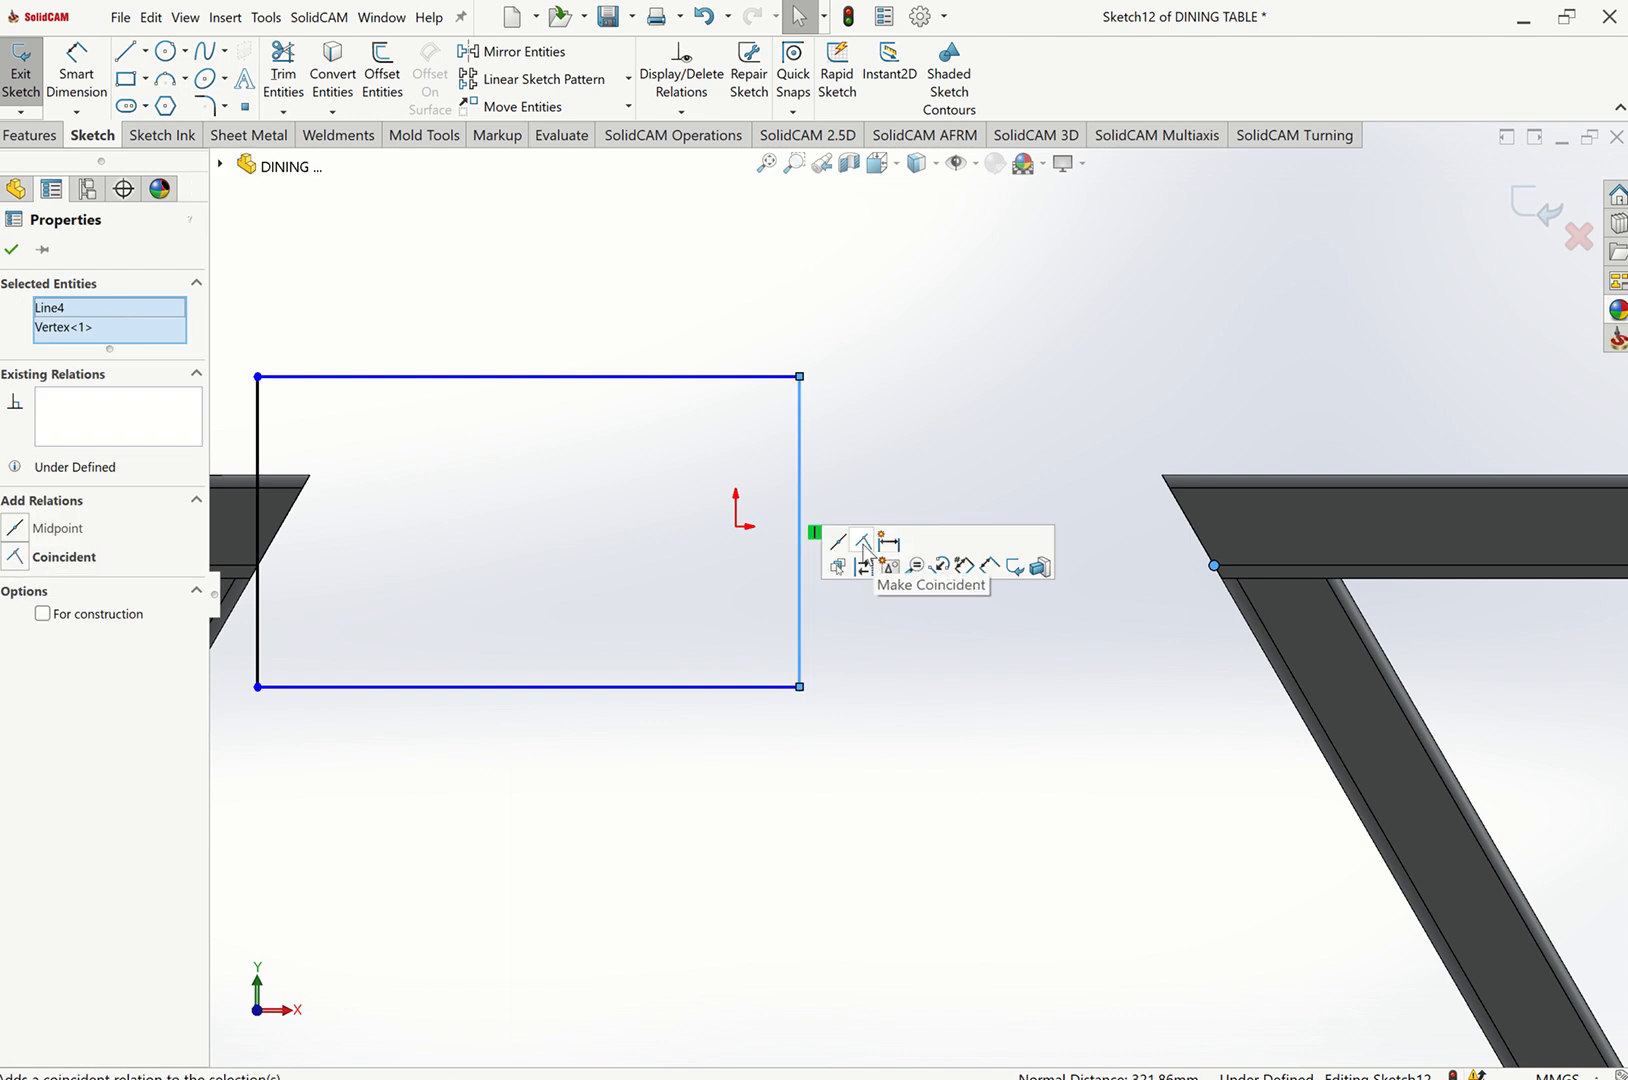
click(863, 541)
click(995, 760)
Cut-extrude the rectangle sketch Through All to remove the frame material between the two top-frame members.
key(f)
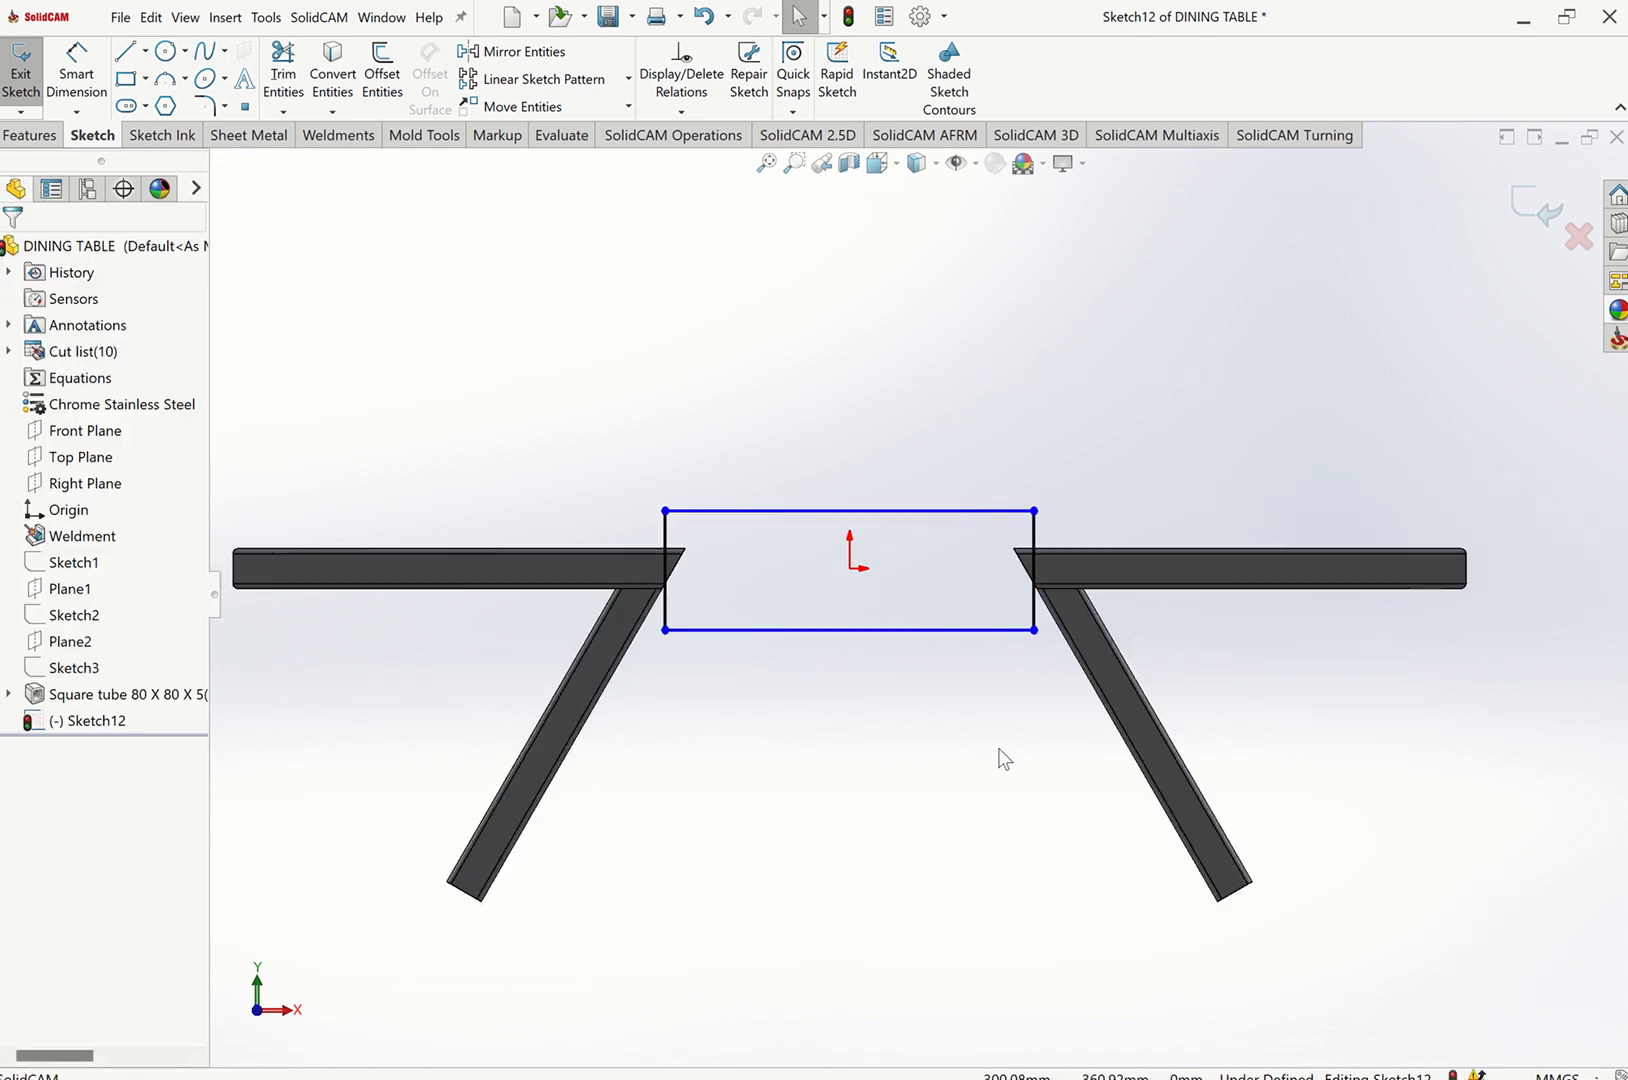
key(ctrl+7)
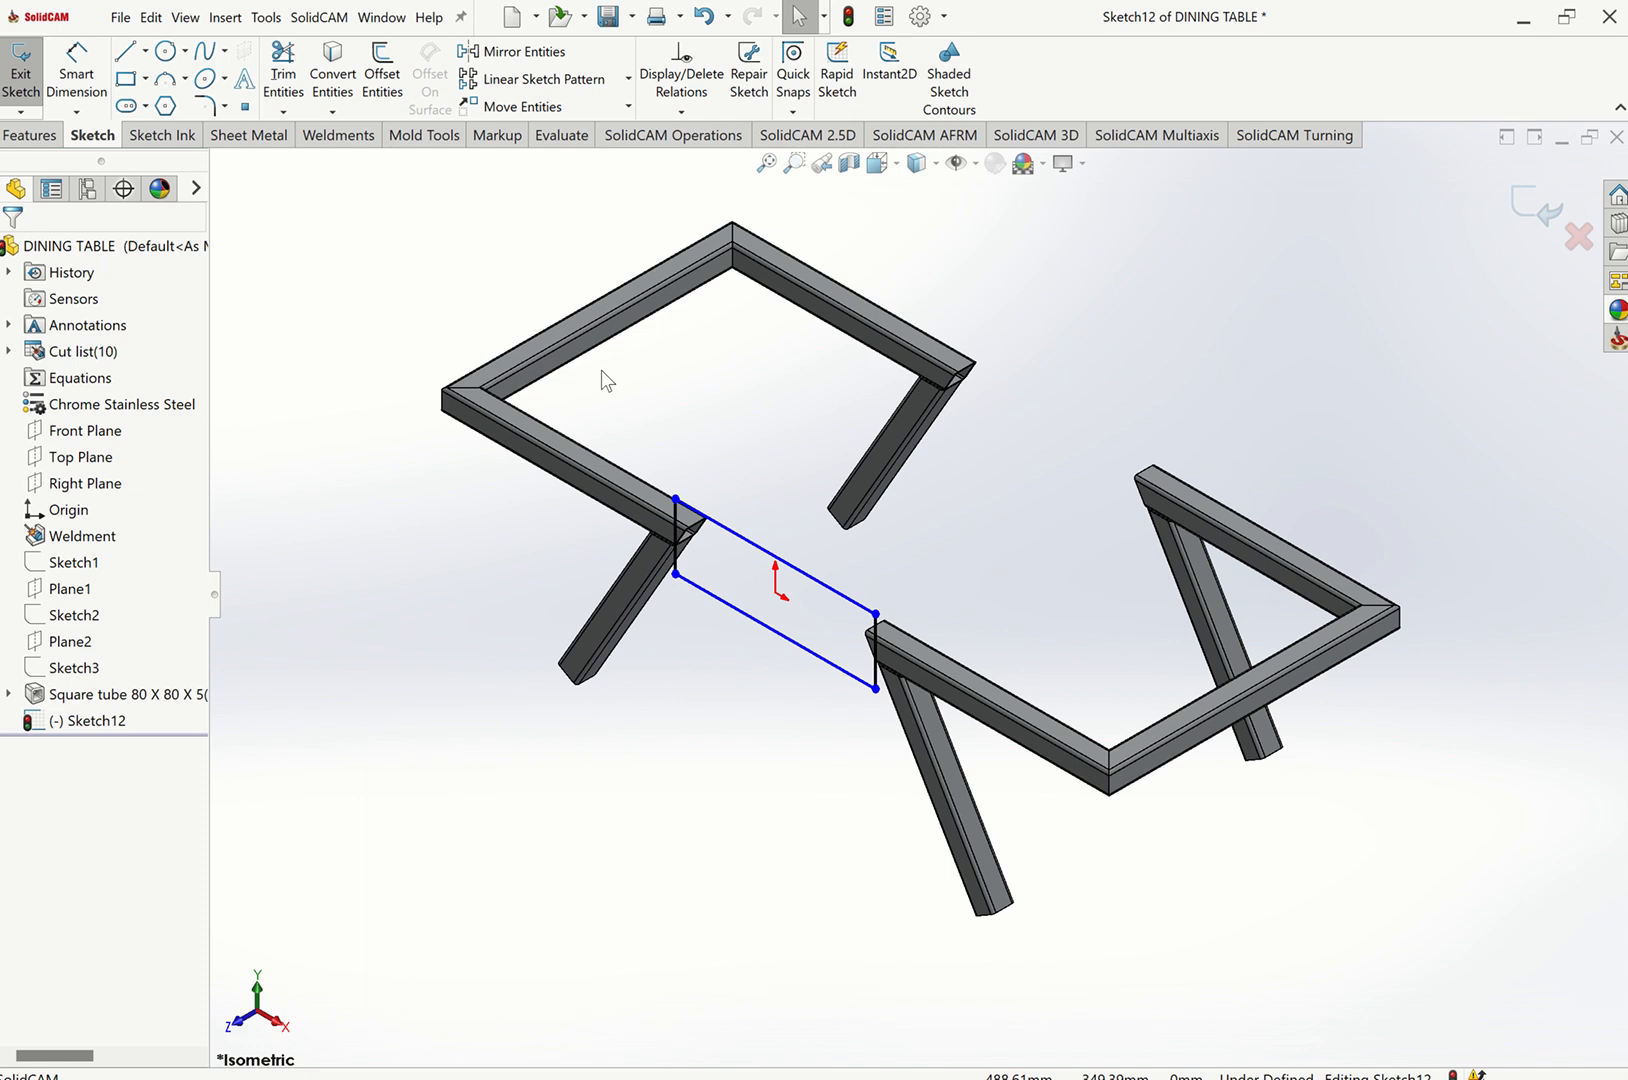
click(340, 137)
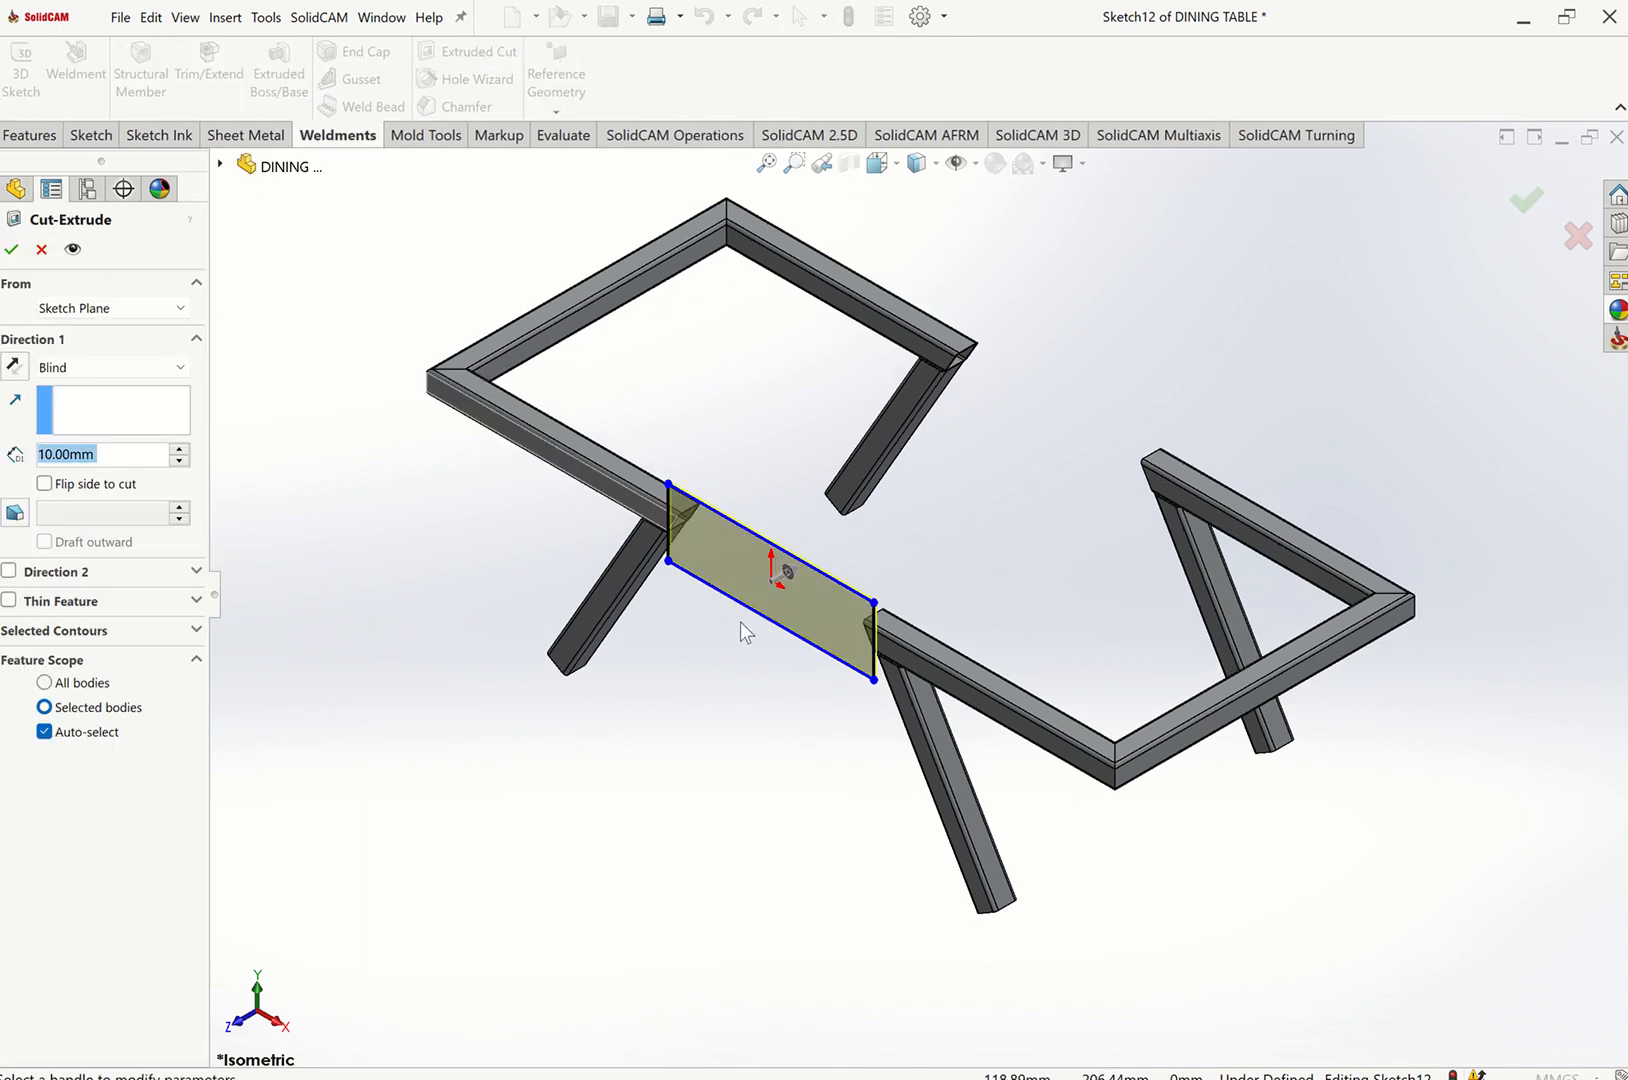
click(88, 368)
click(88, 407)
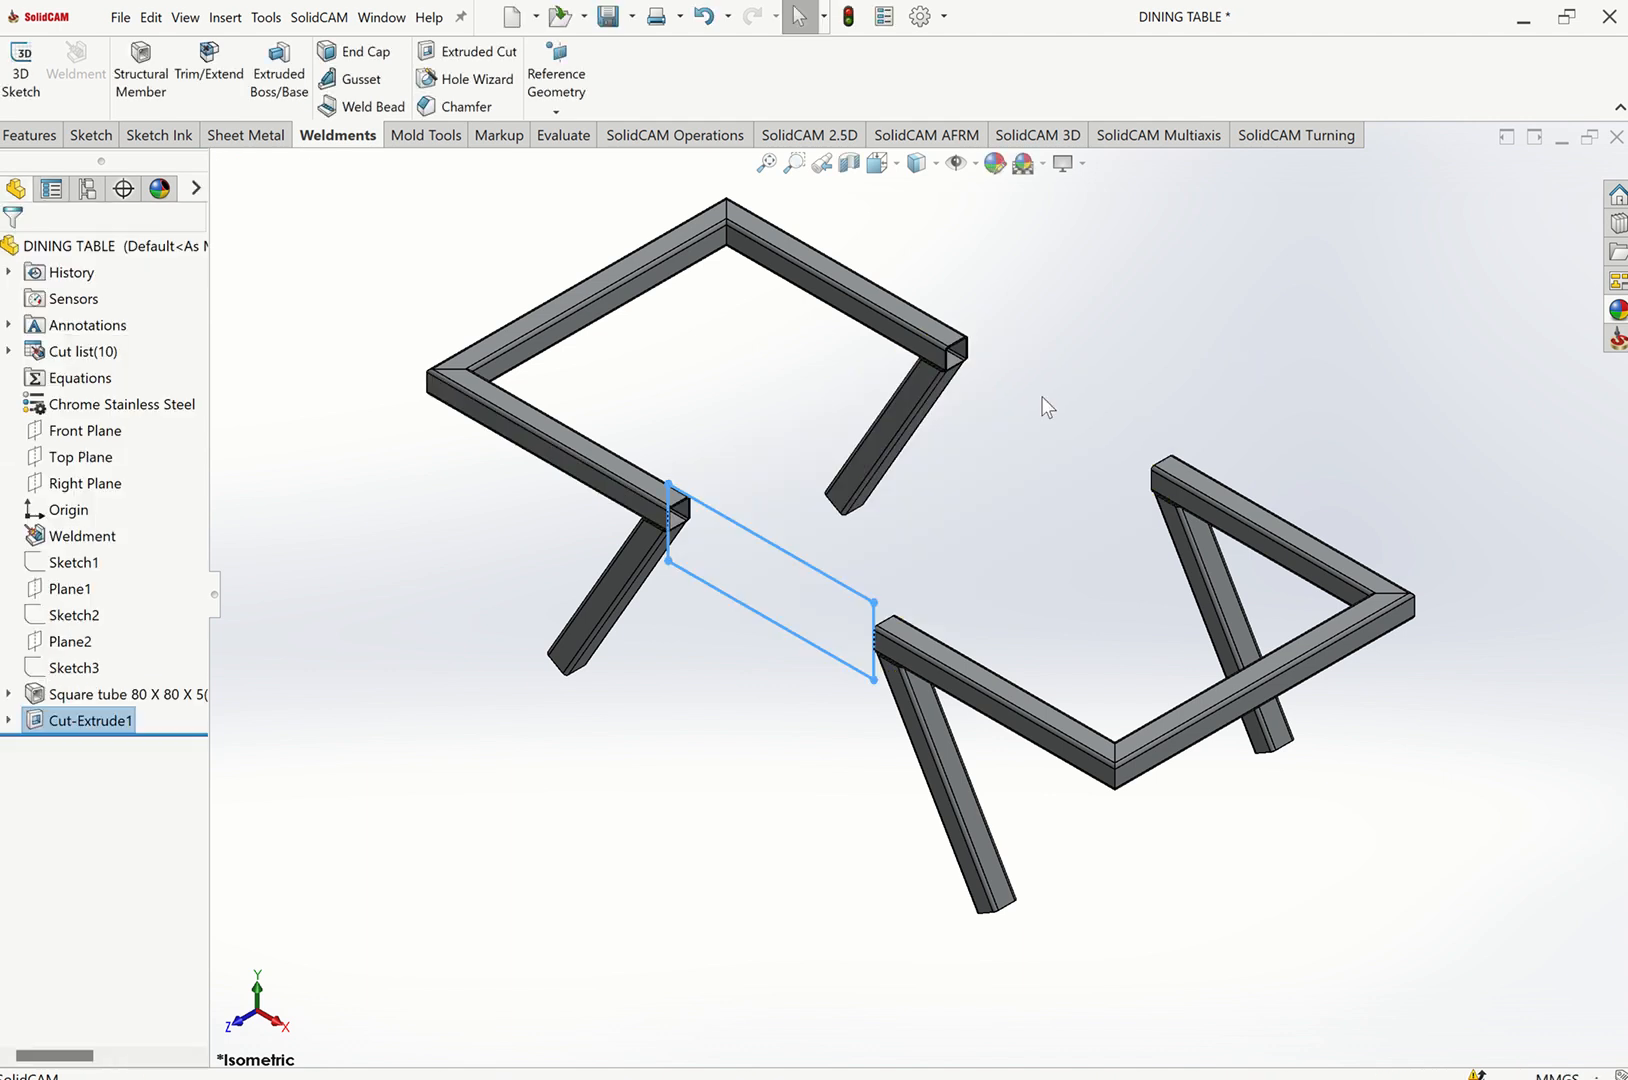
Start a new sketch on the front face of the left leg member, viewed normal to it.
click(706, 537)
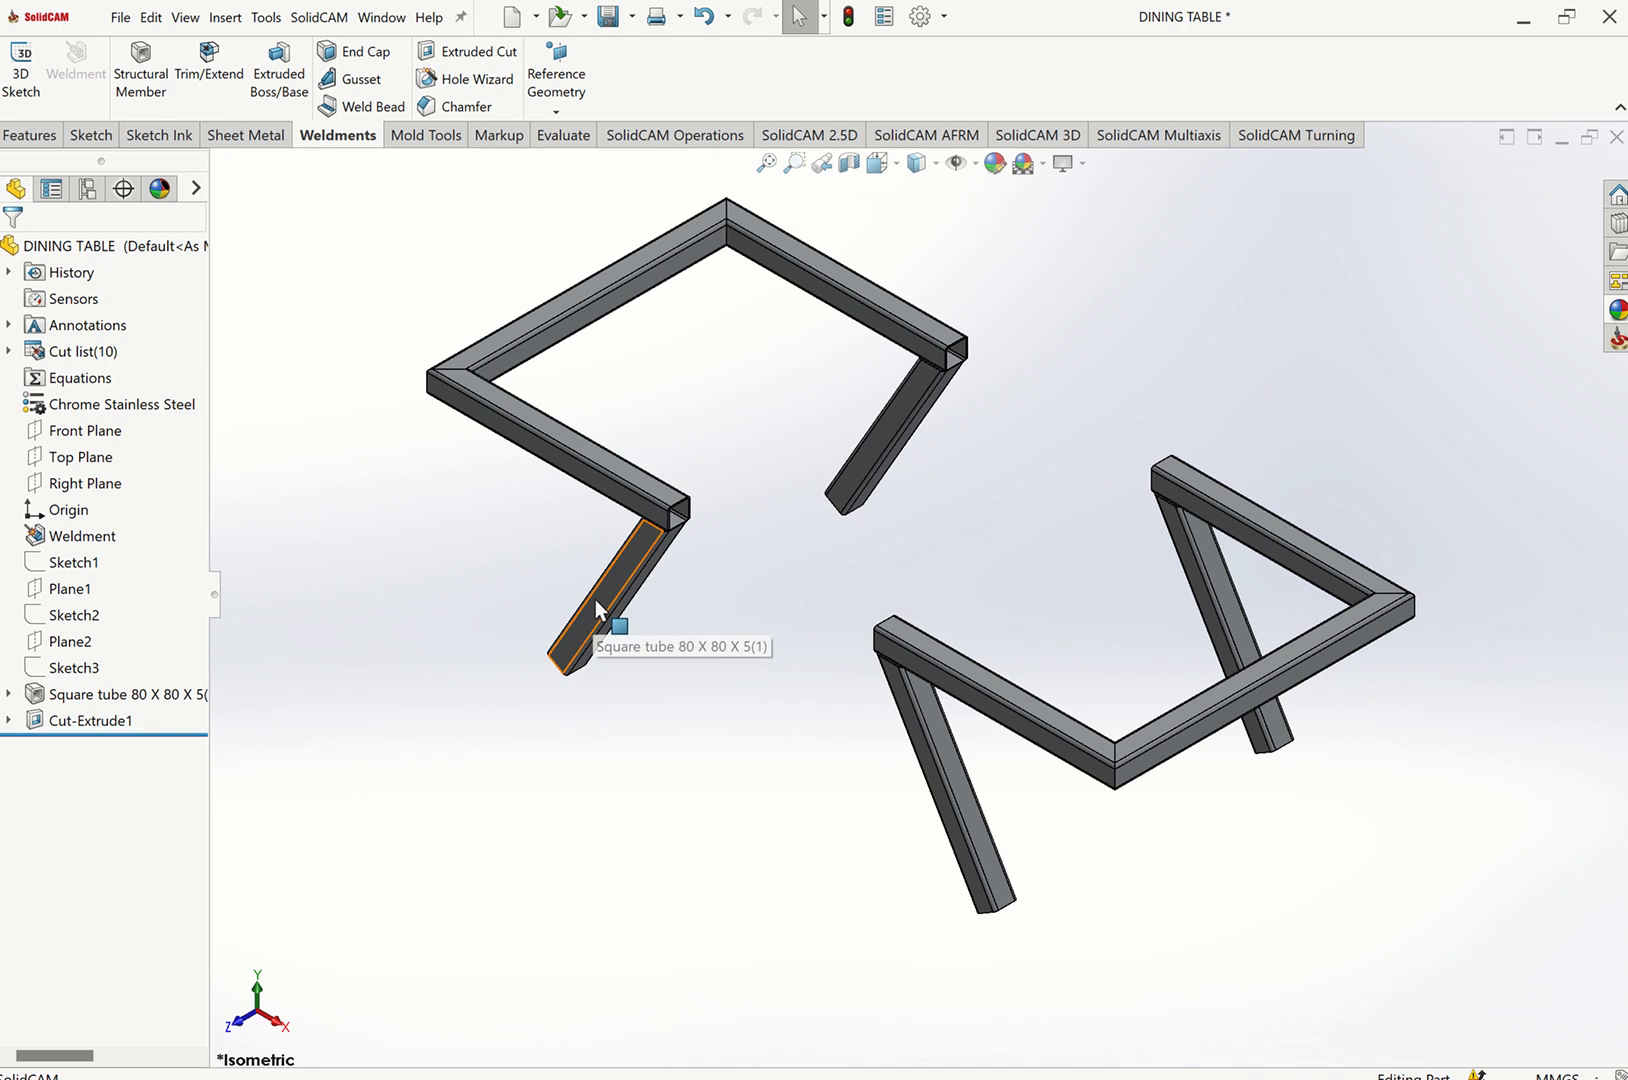
click(714, 497)
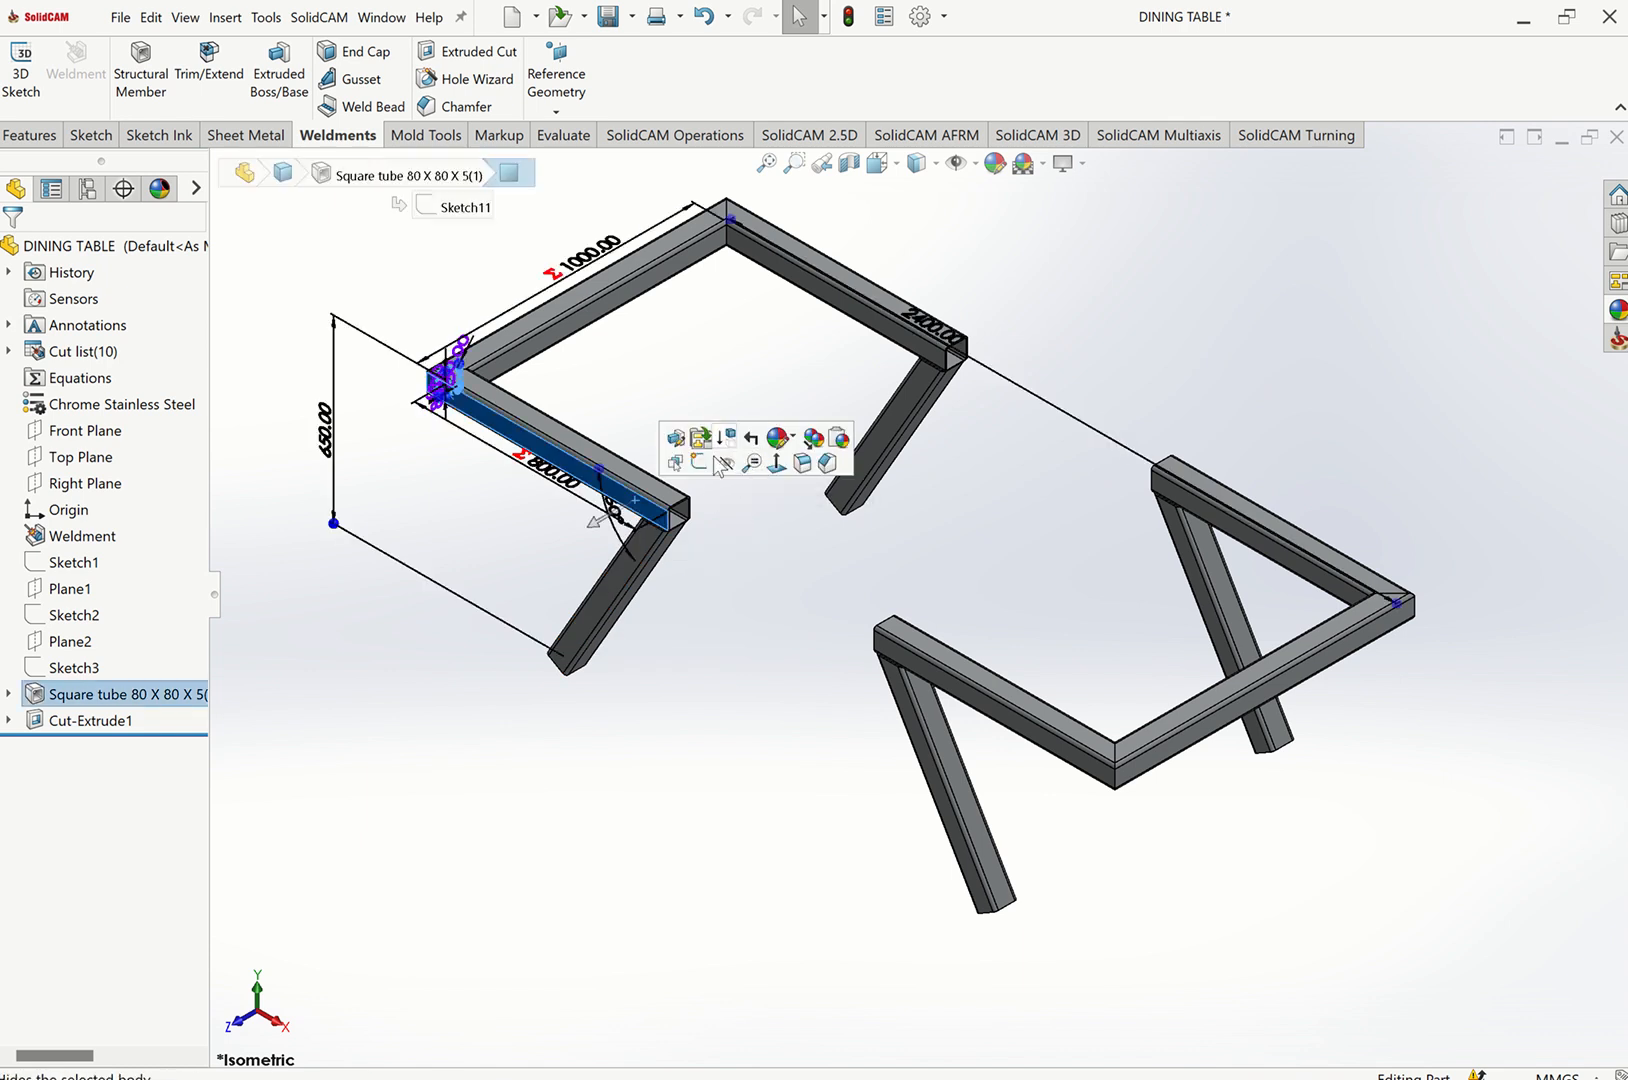
click(712, 469)
click(700, 717)
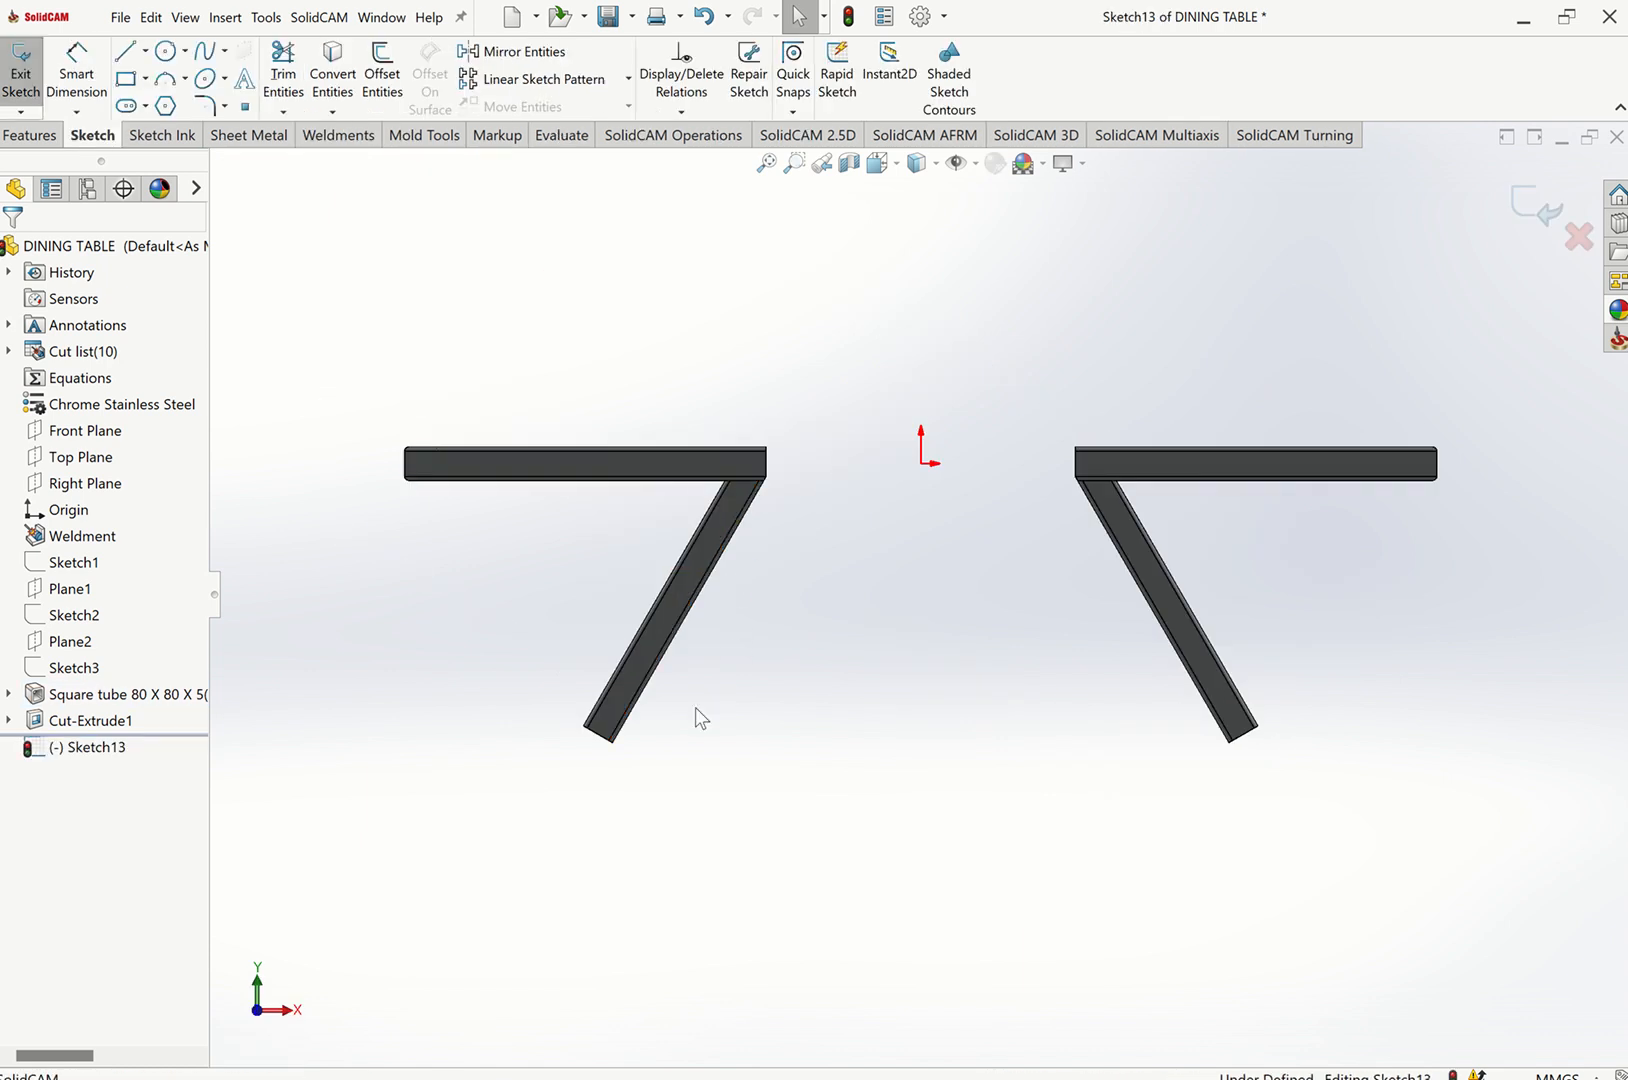
Sketch a corner rectangle below the legs, spanning across both leg ends.
click(145, 79)
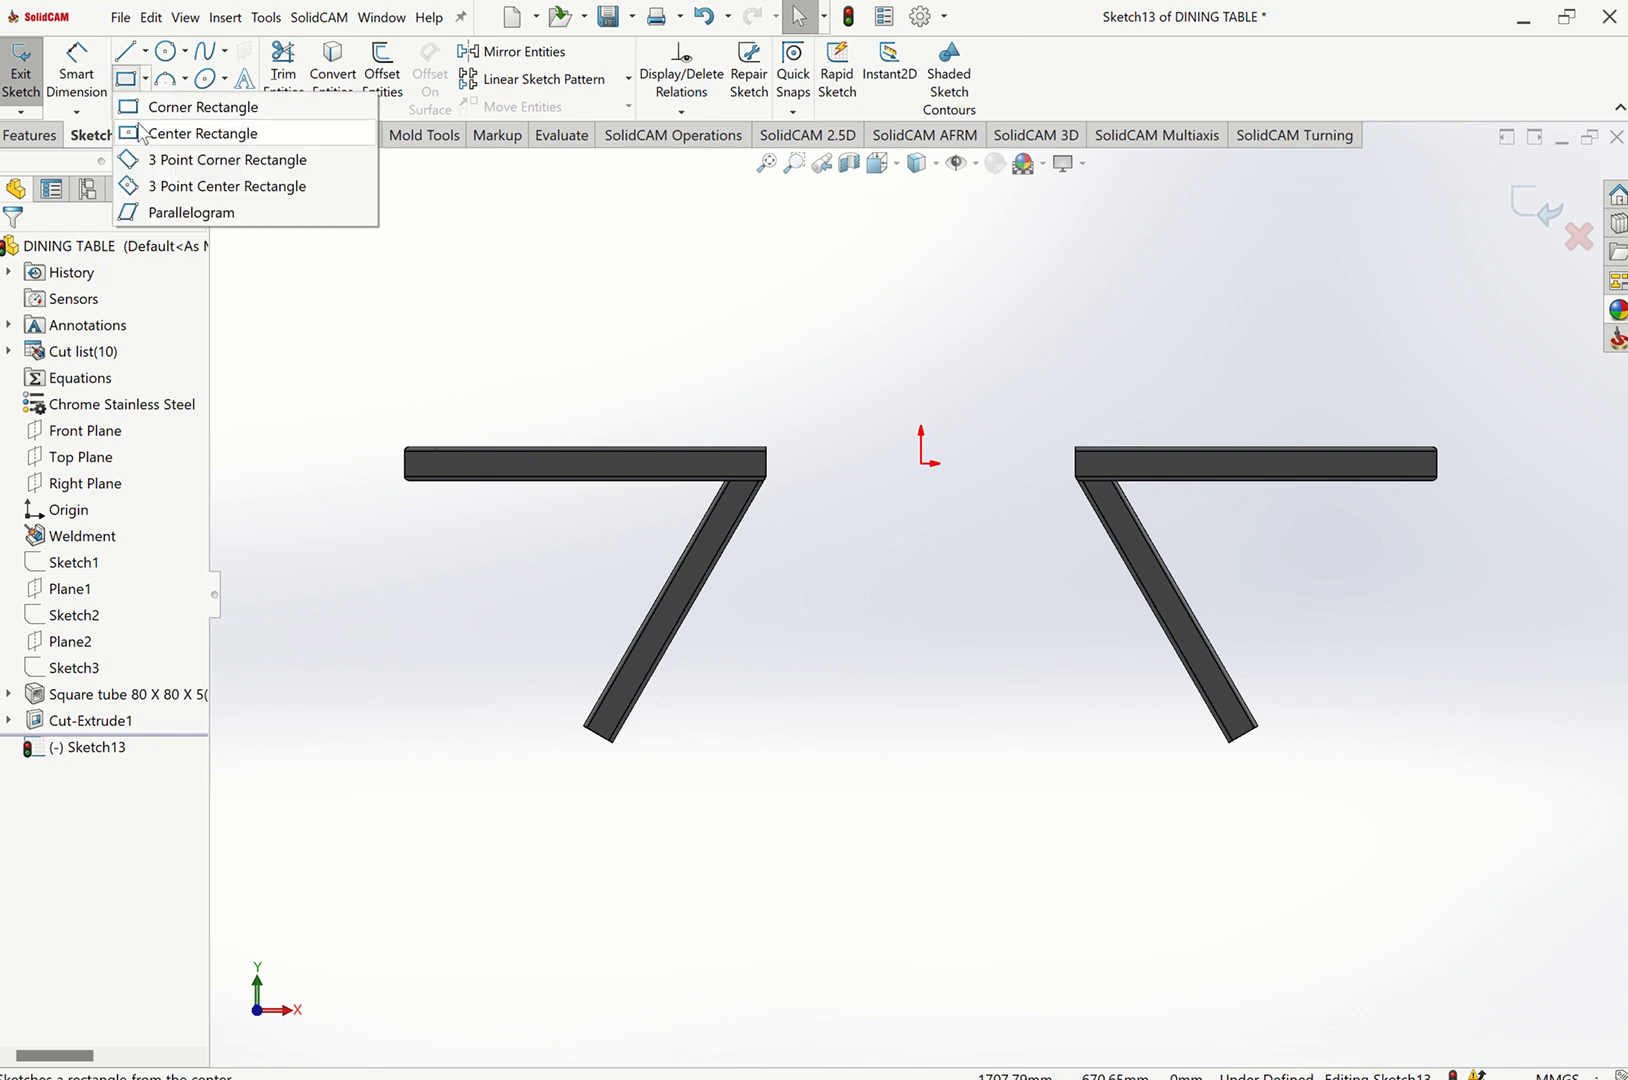
click(200, 105)
scroll(606, 766, down, 2)
scroll(650, 700, down, 3)
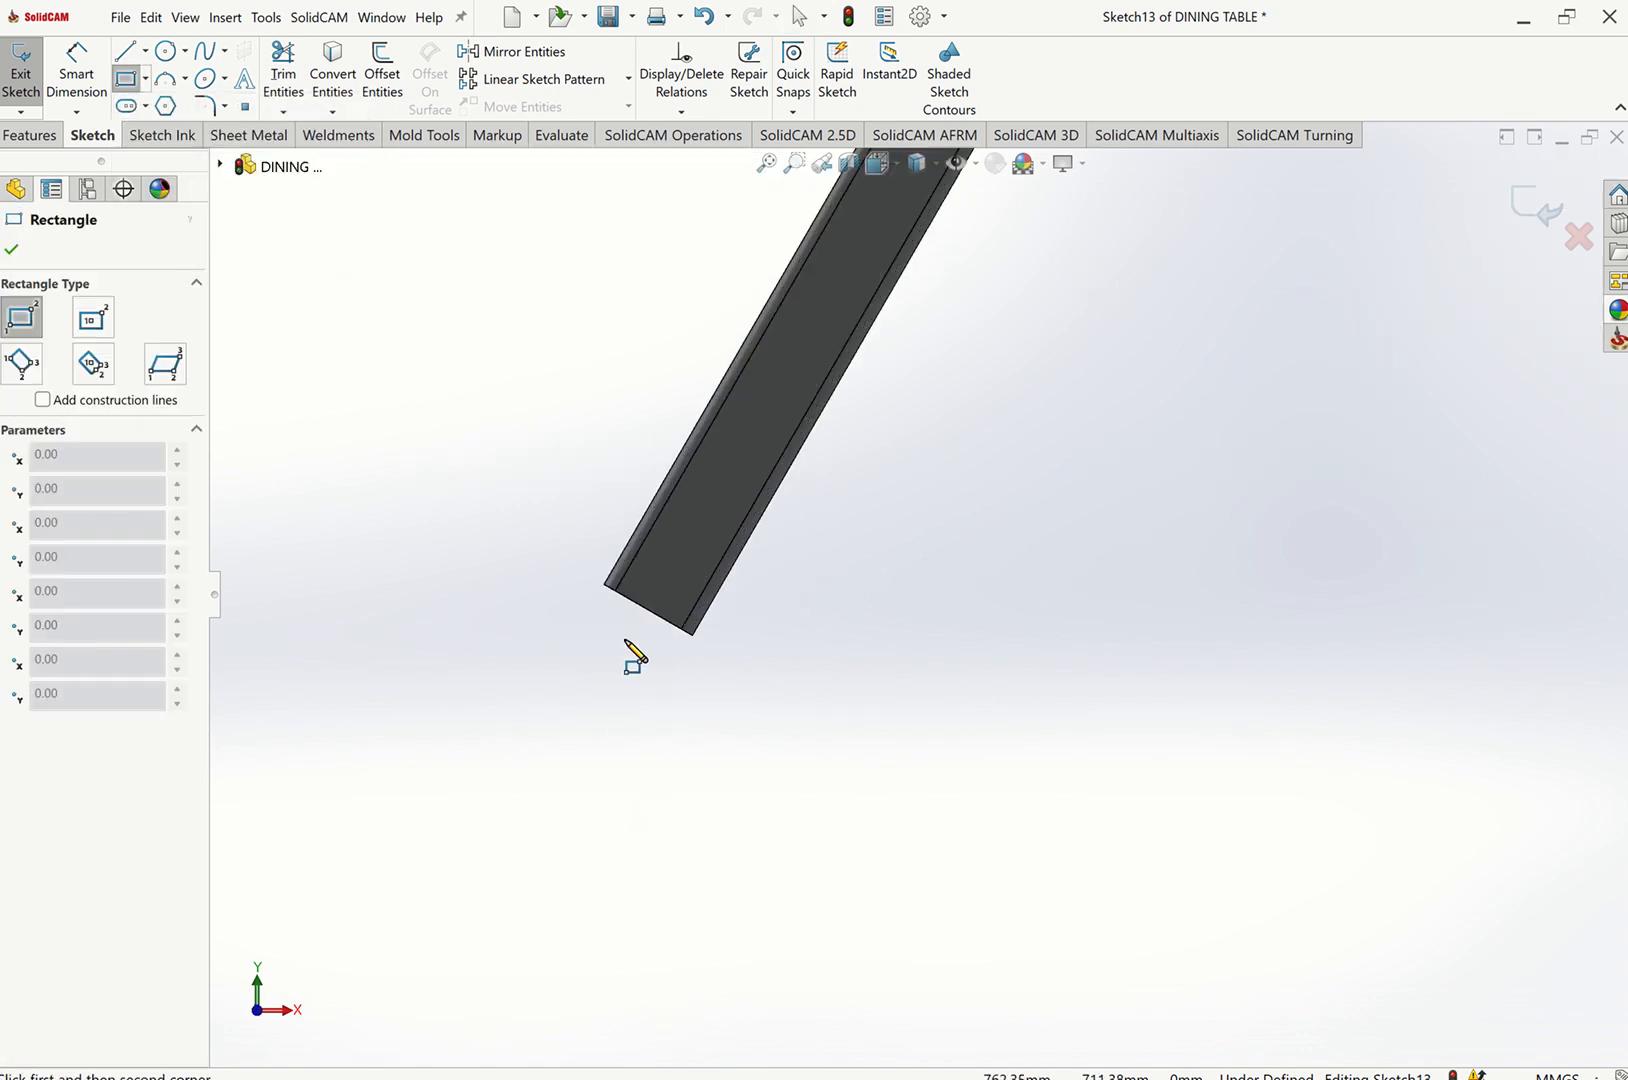
click(510, 580)
scroll(1330, 796, up, 5)
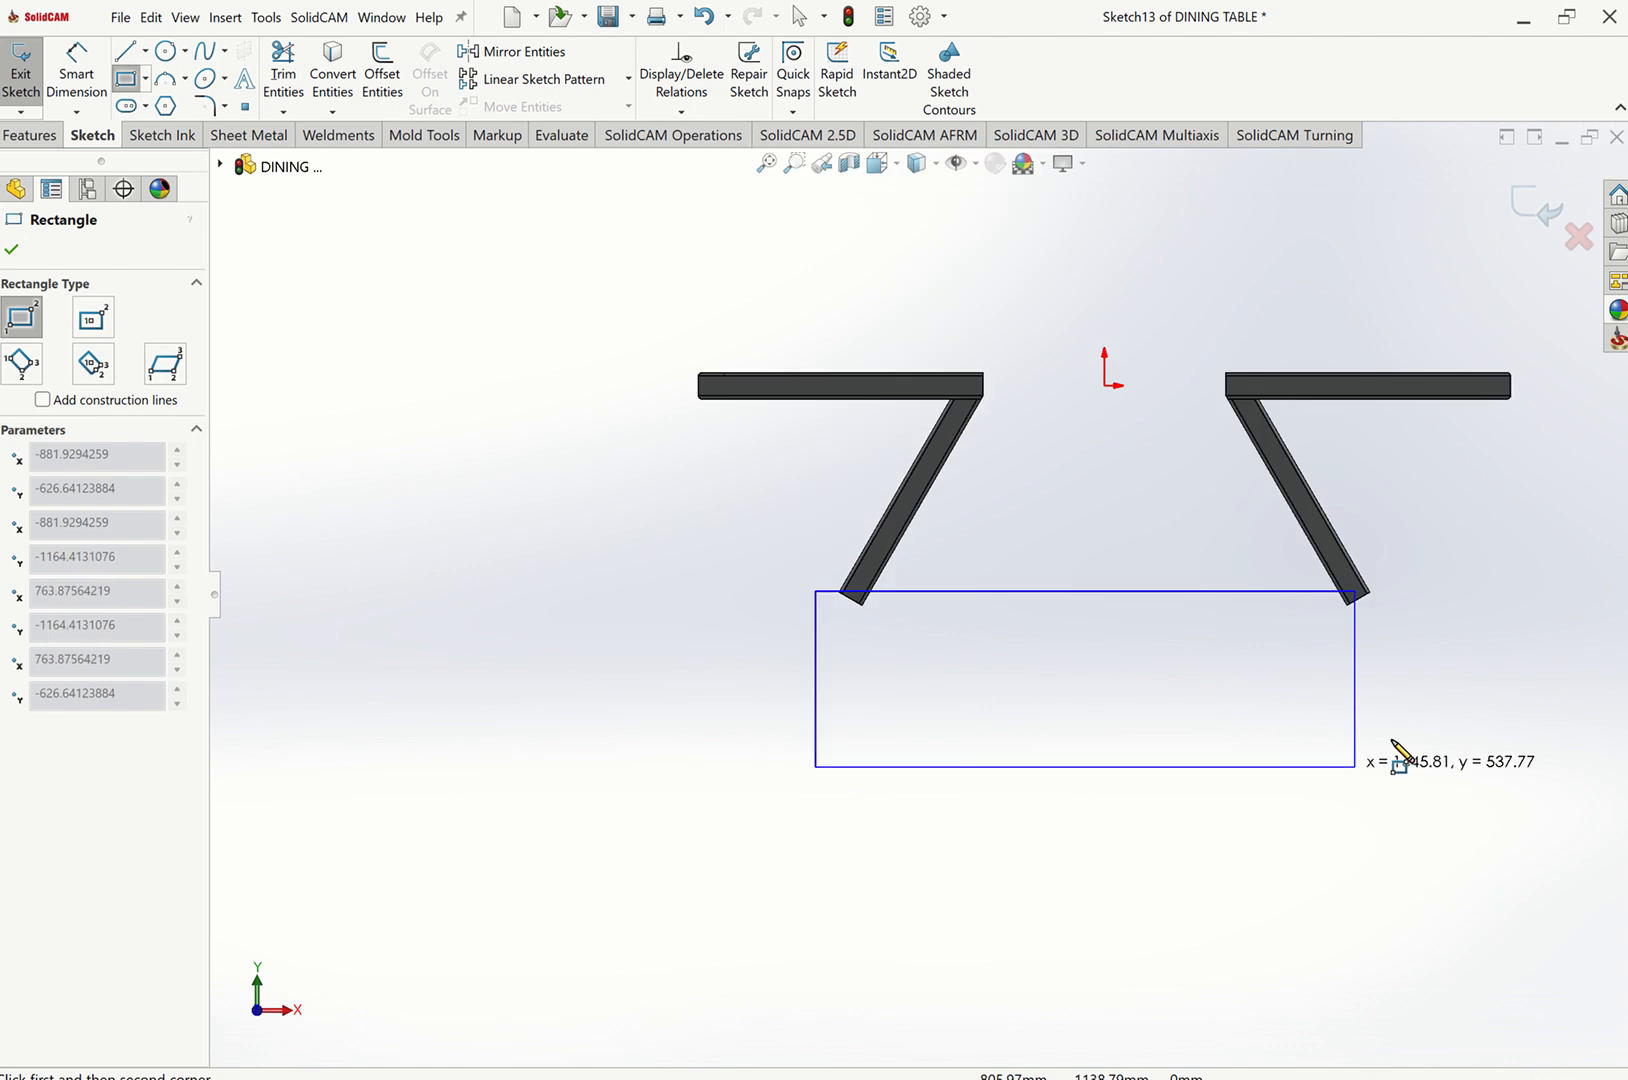
click(1450, 717)
key(Escape)
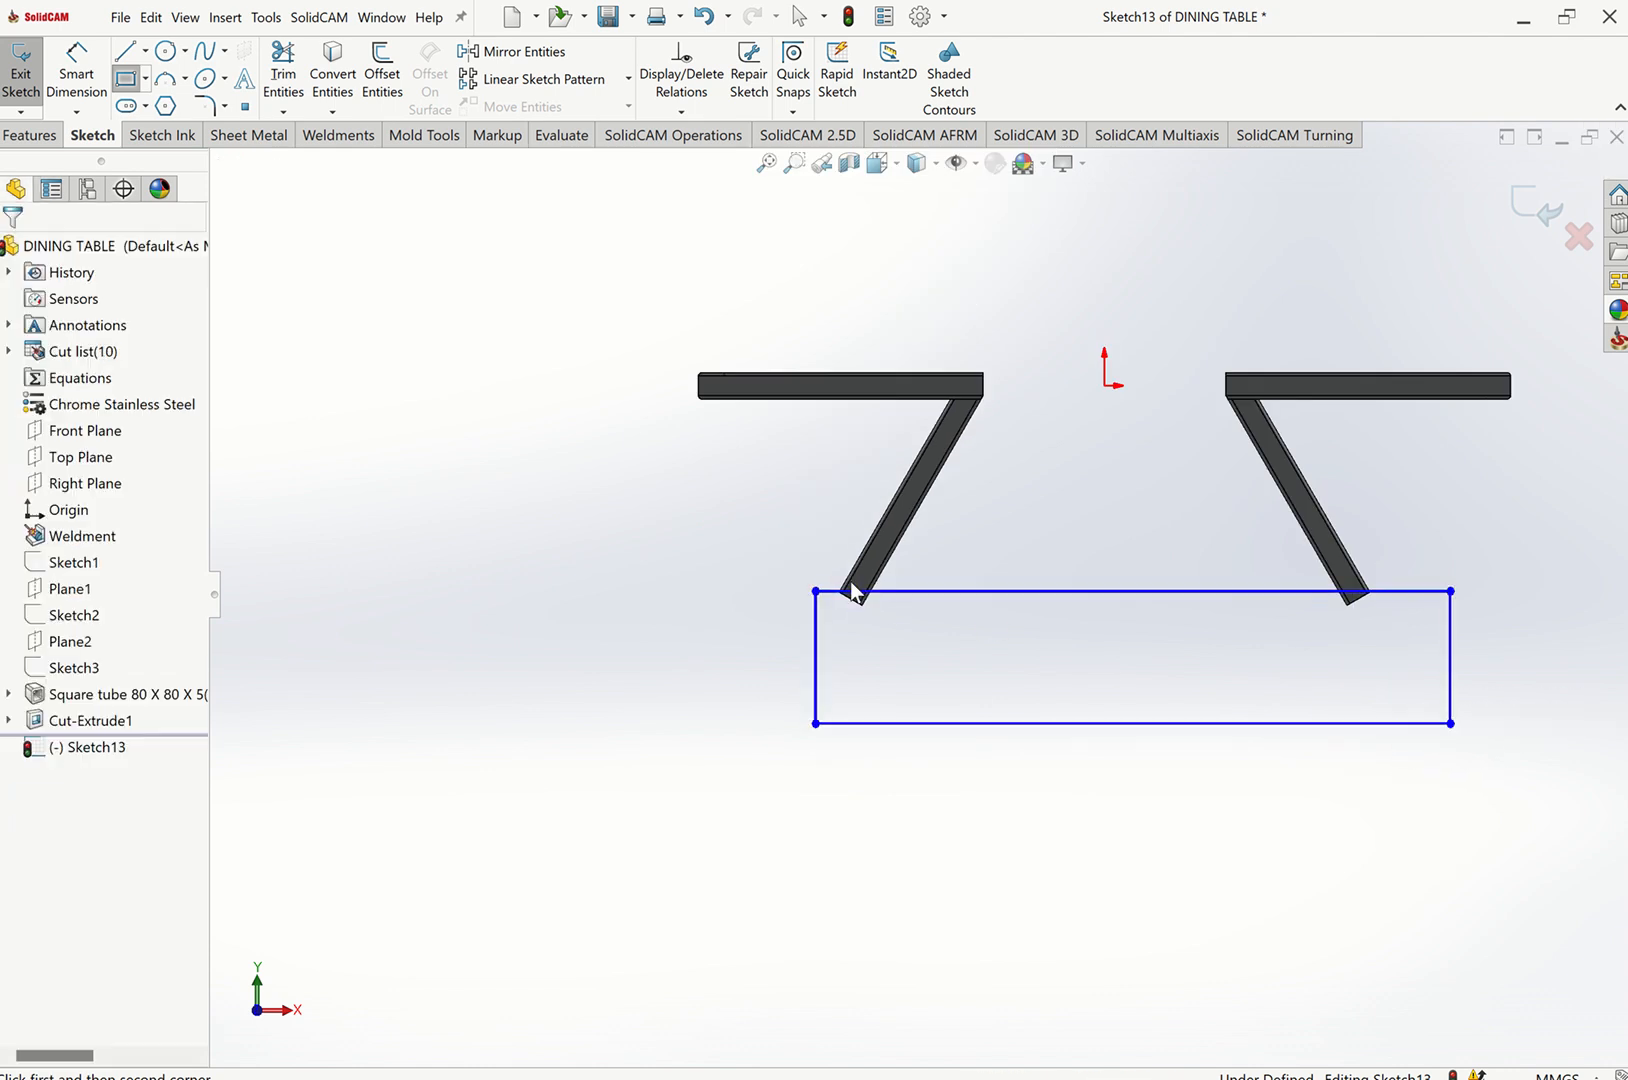
Make the rectangle's top edge coincident with the lower inner corner of the left leg.
scroll(850, 583, down, 3)
scroll(910, 618, down, 4)
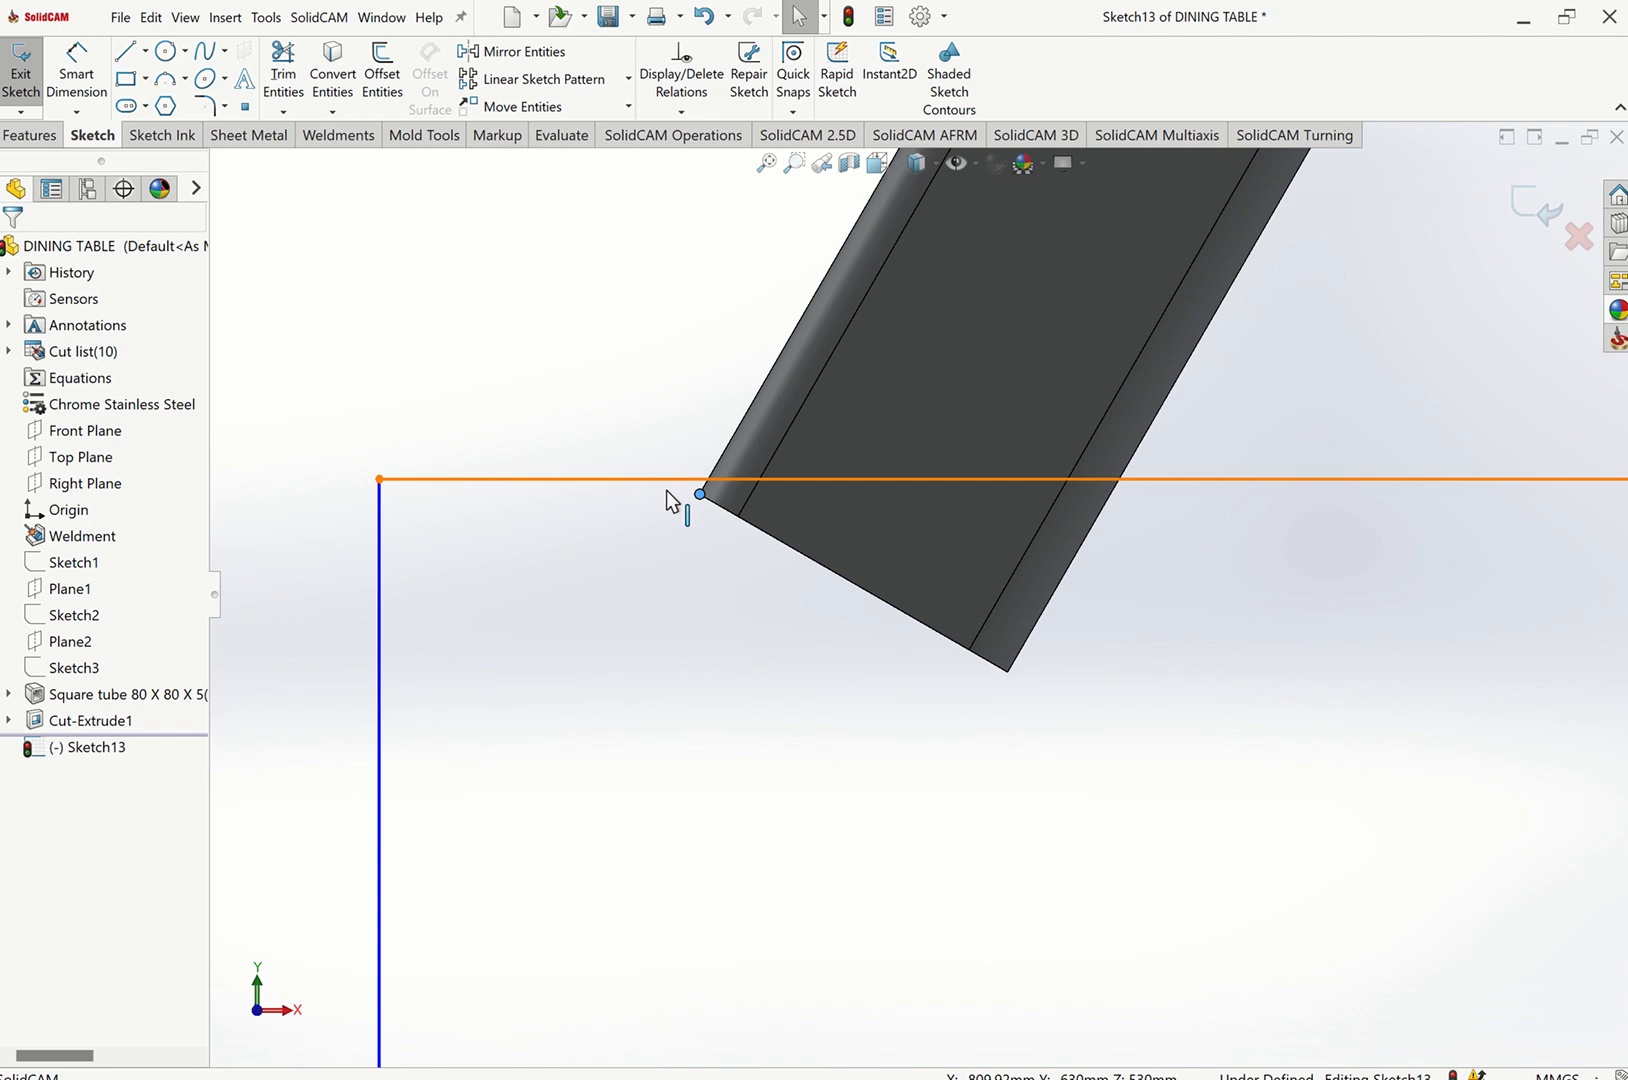
ctrl+click(678, 476)
click(662, 472)
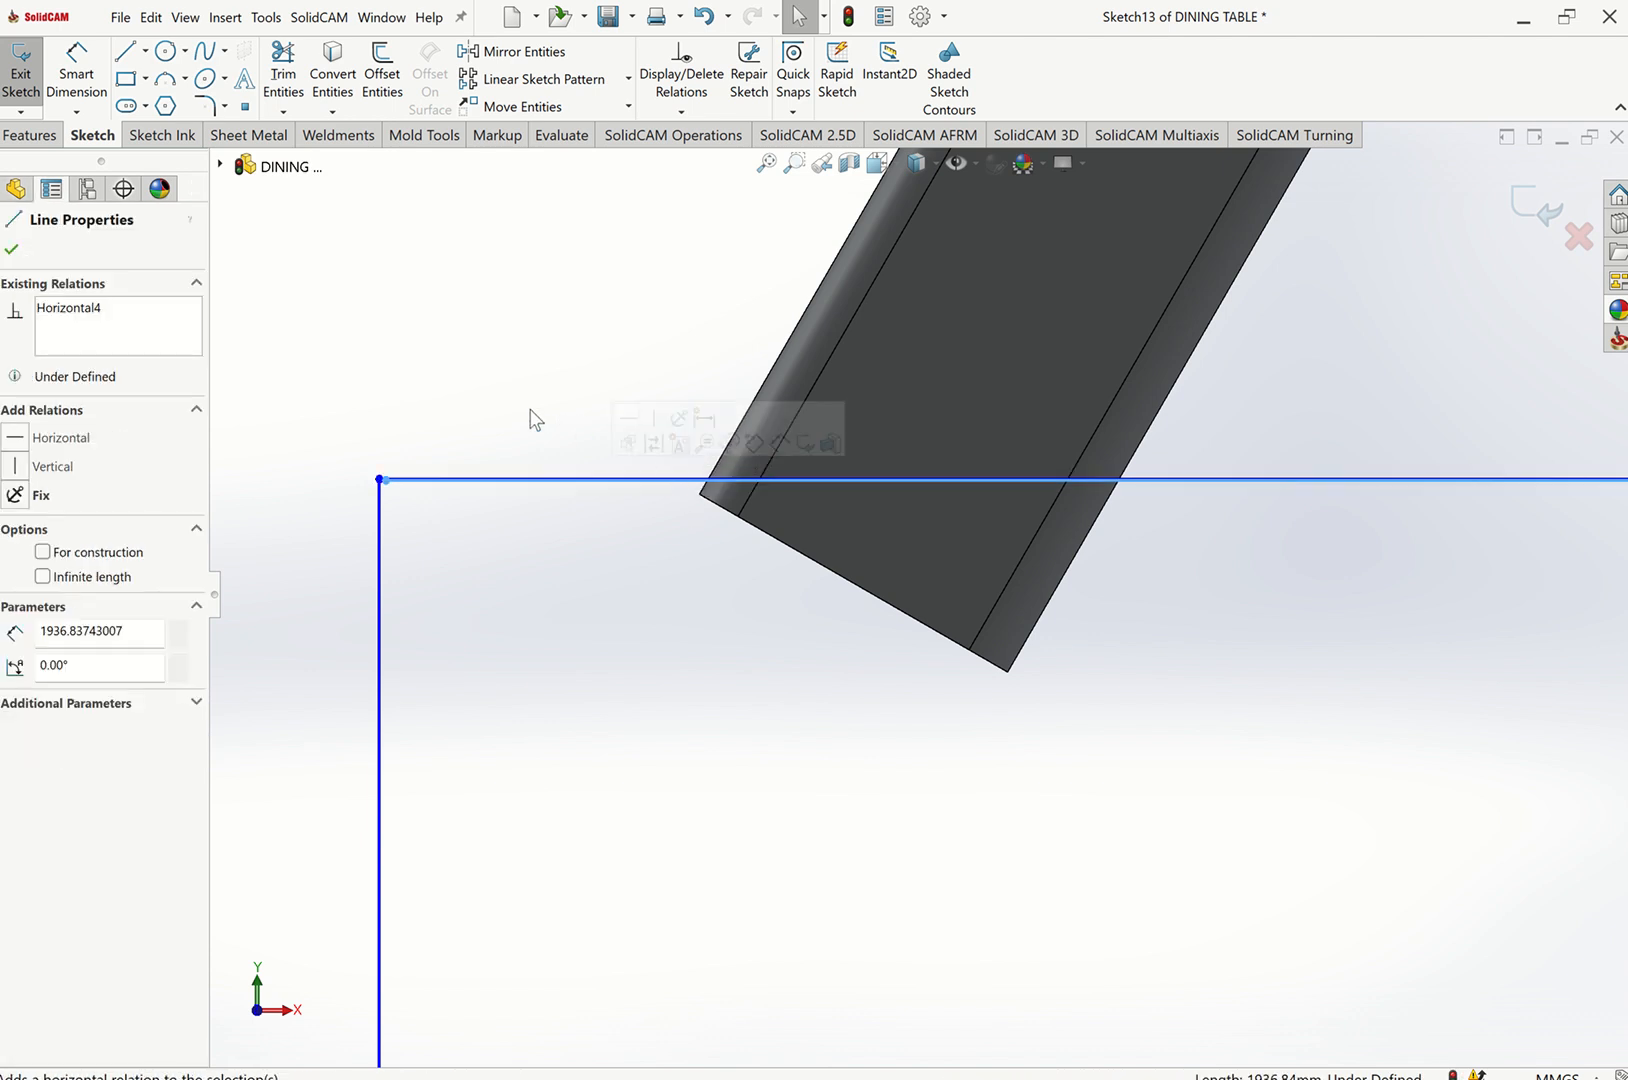
key(Escape)
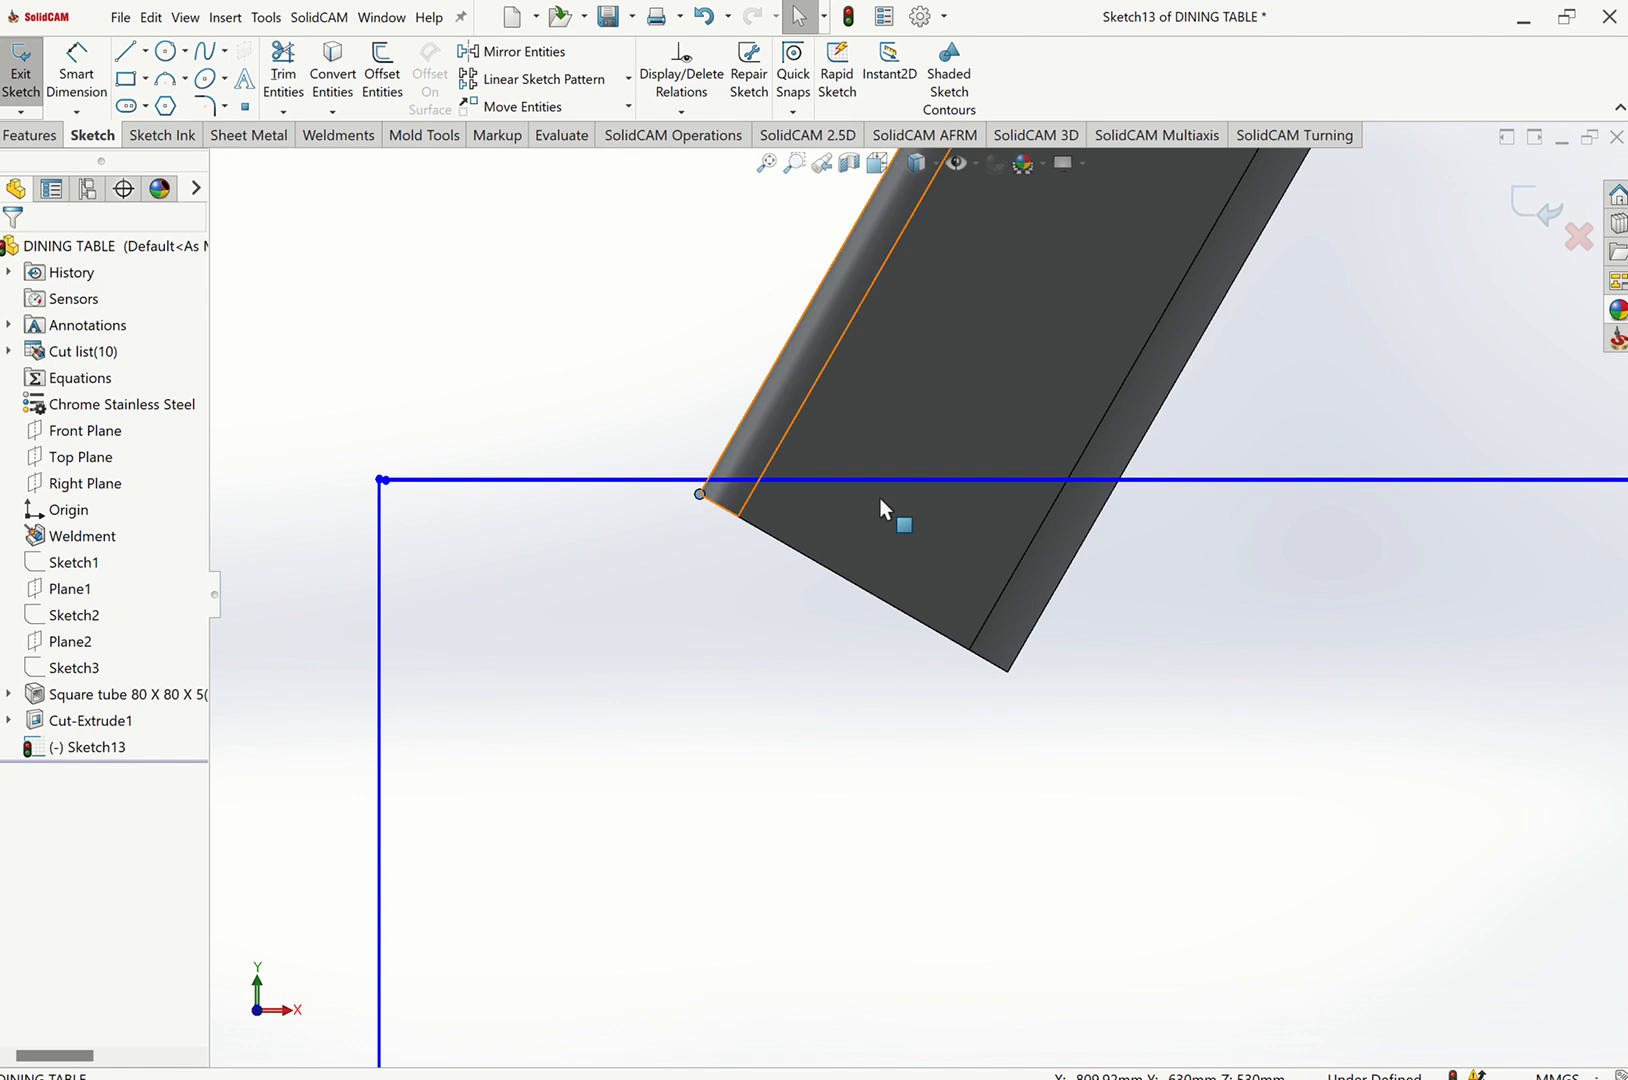
click(1141, 479)
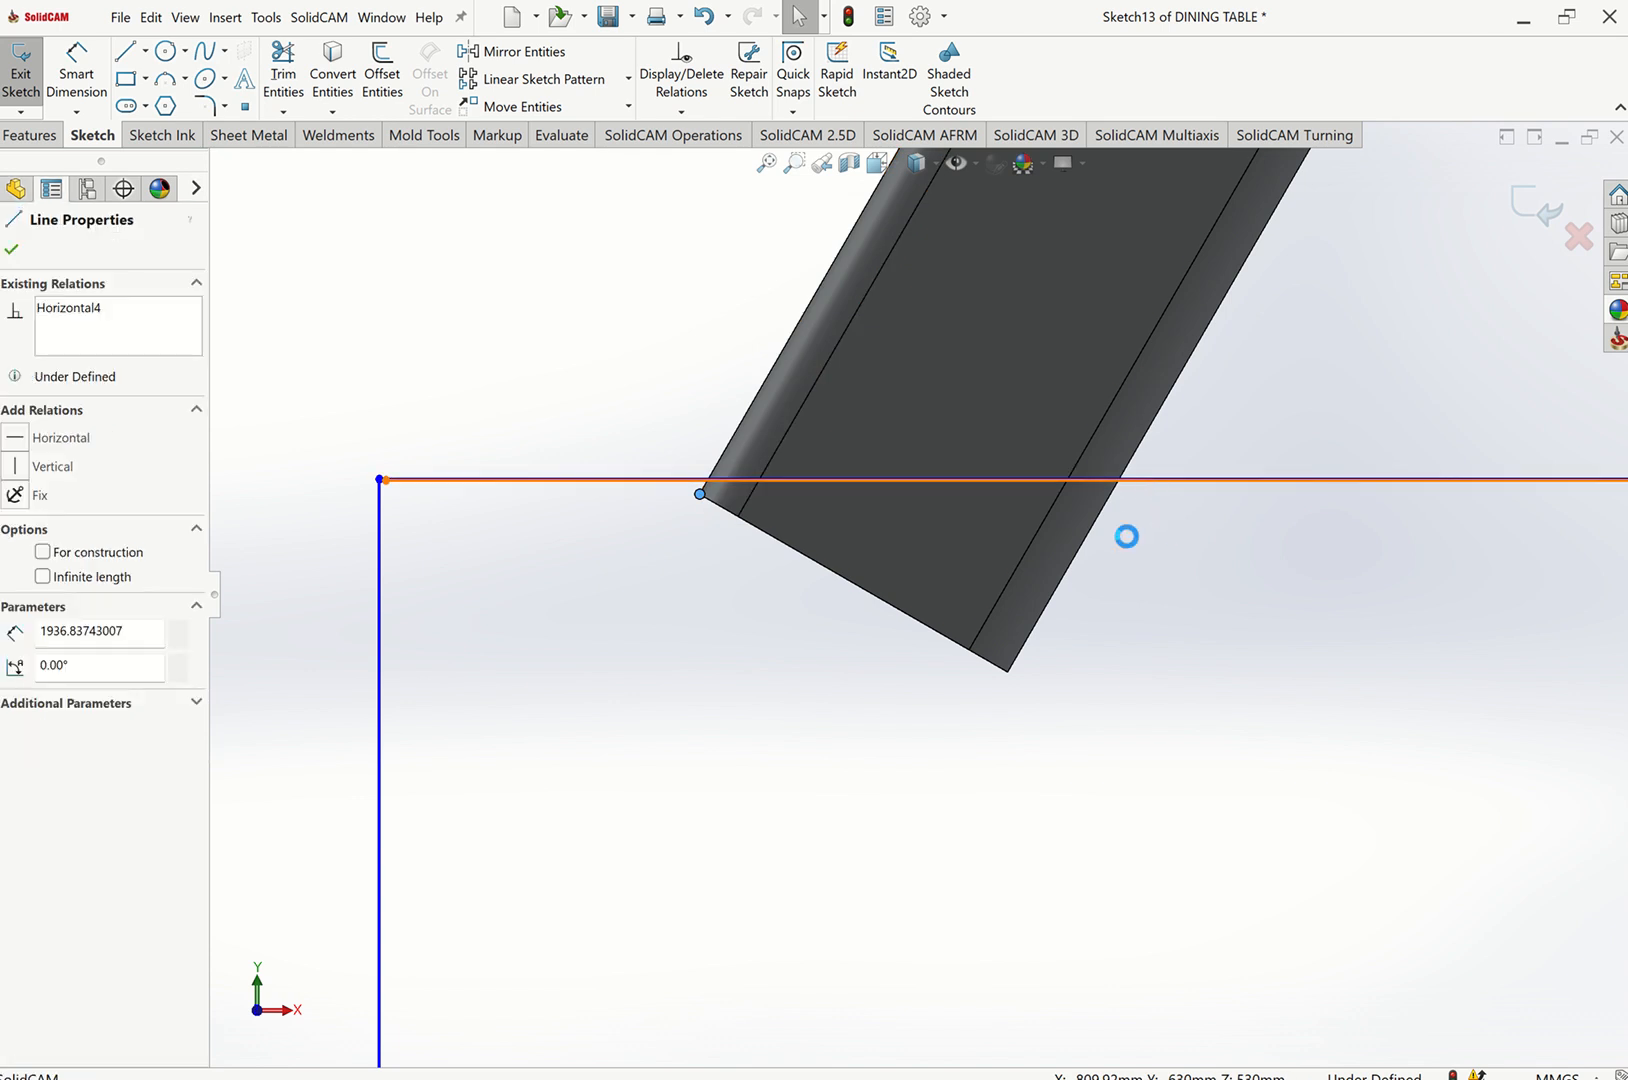
key(Escape)
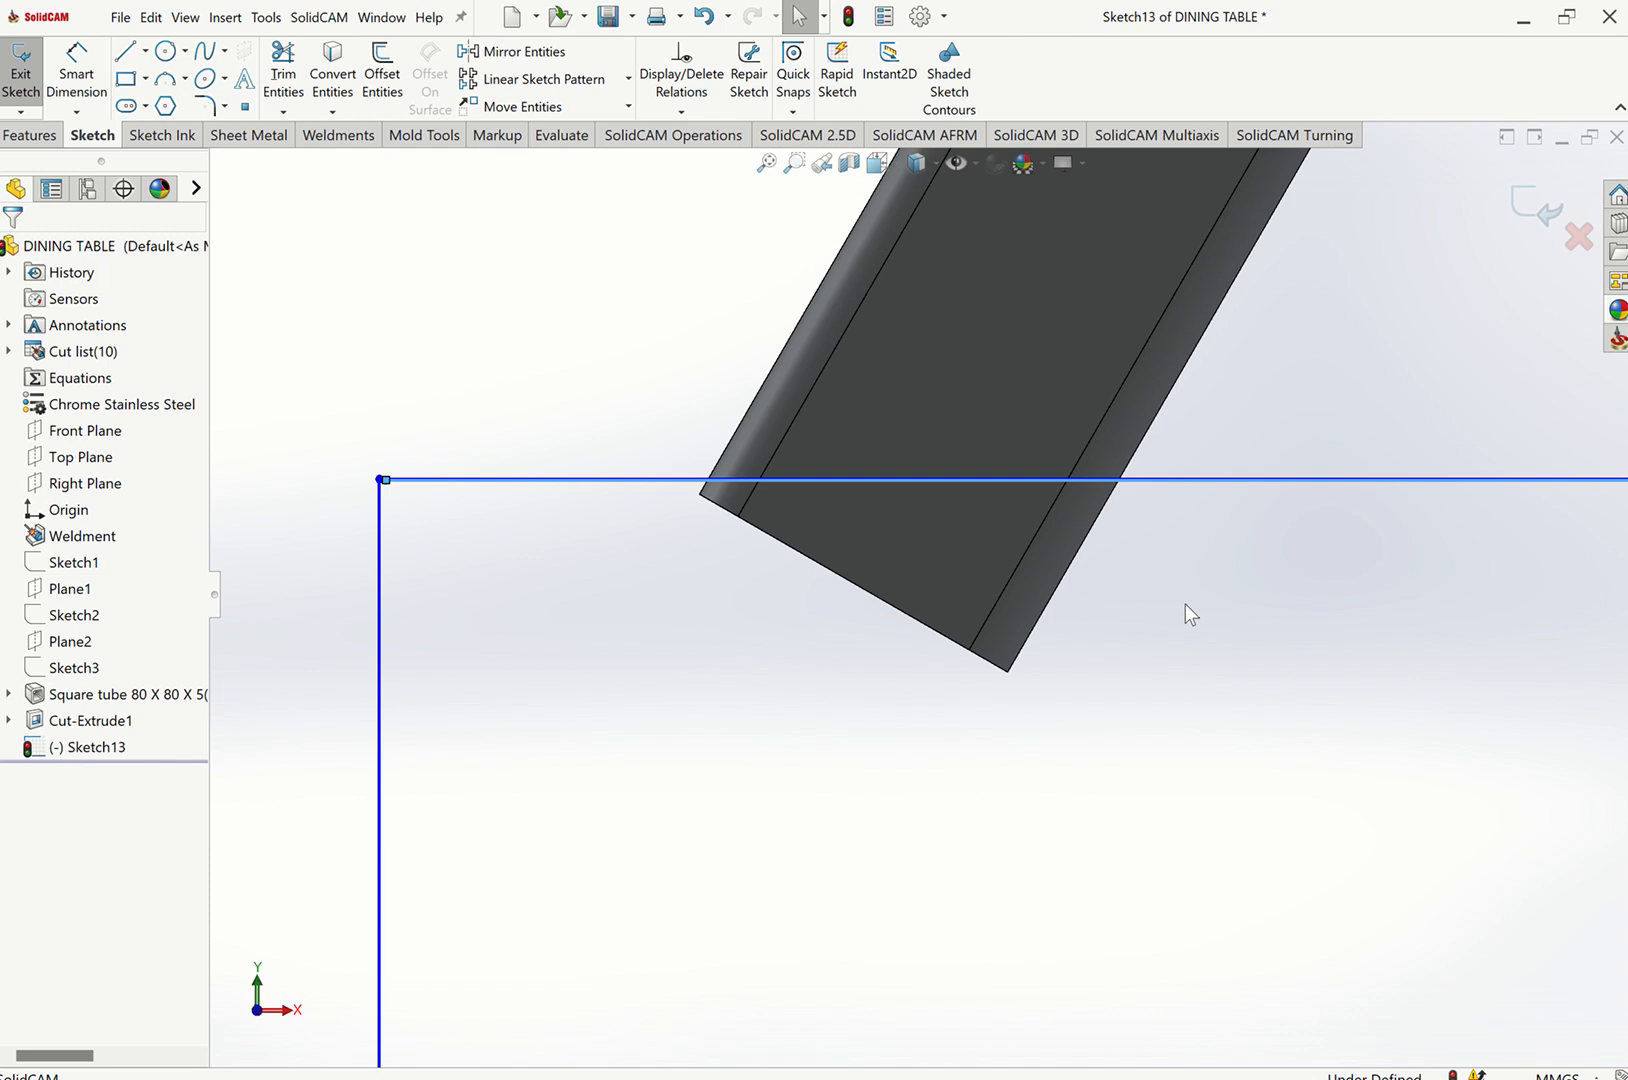
key(ctrl+z)
key(Escape)
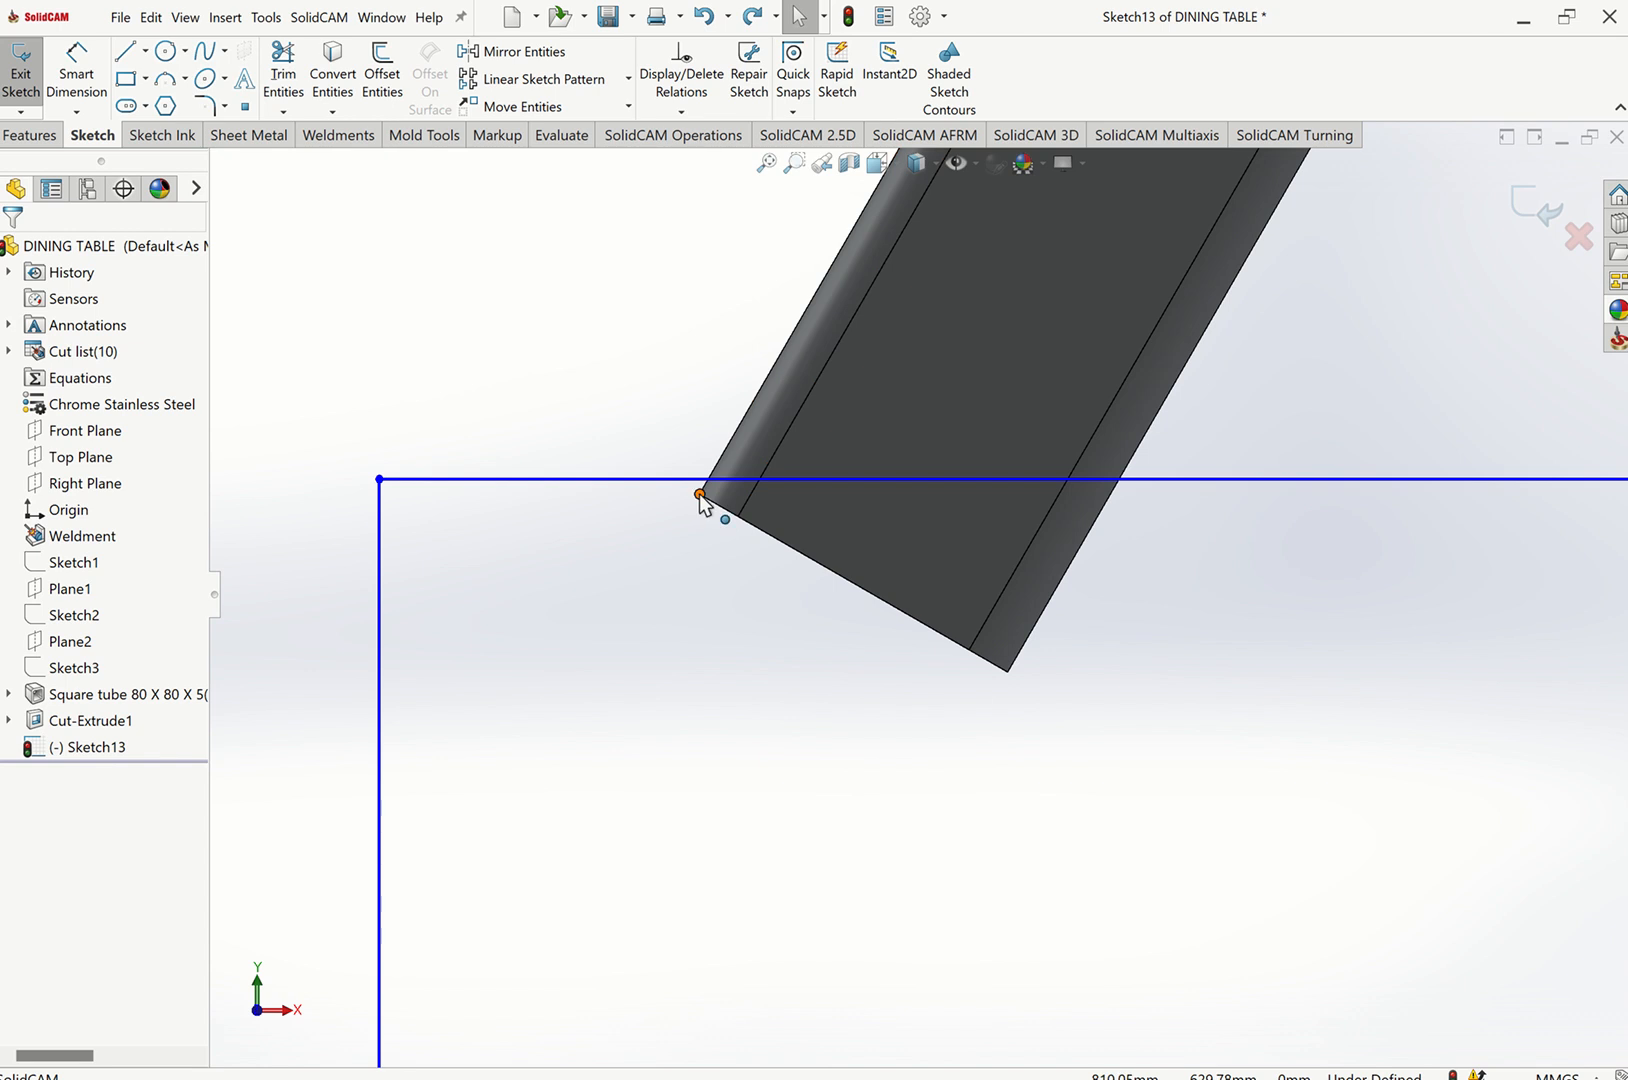
click(654, 479)
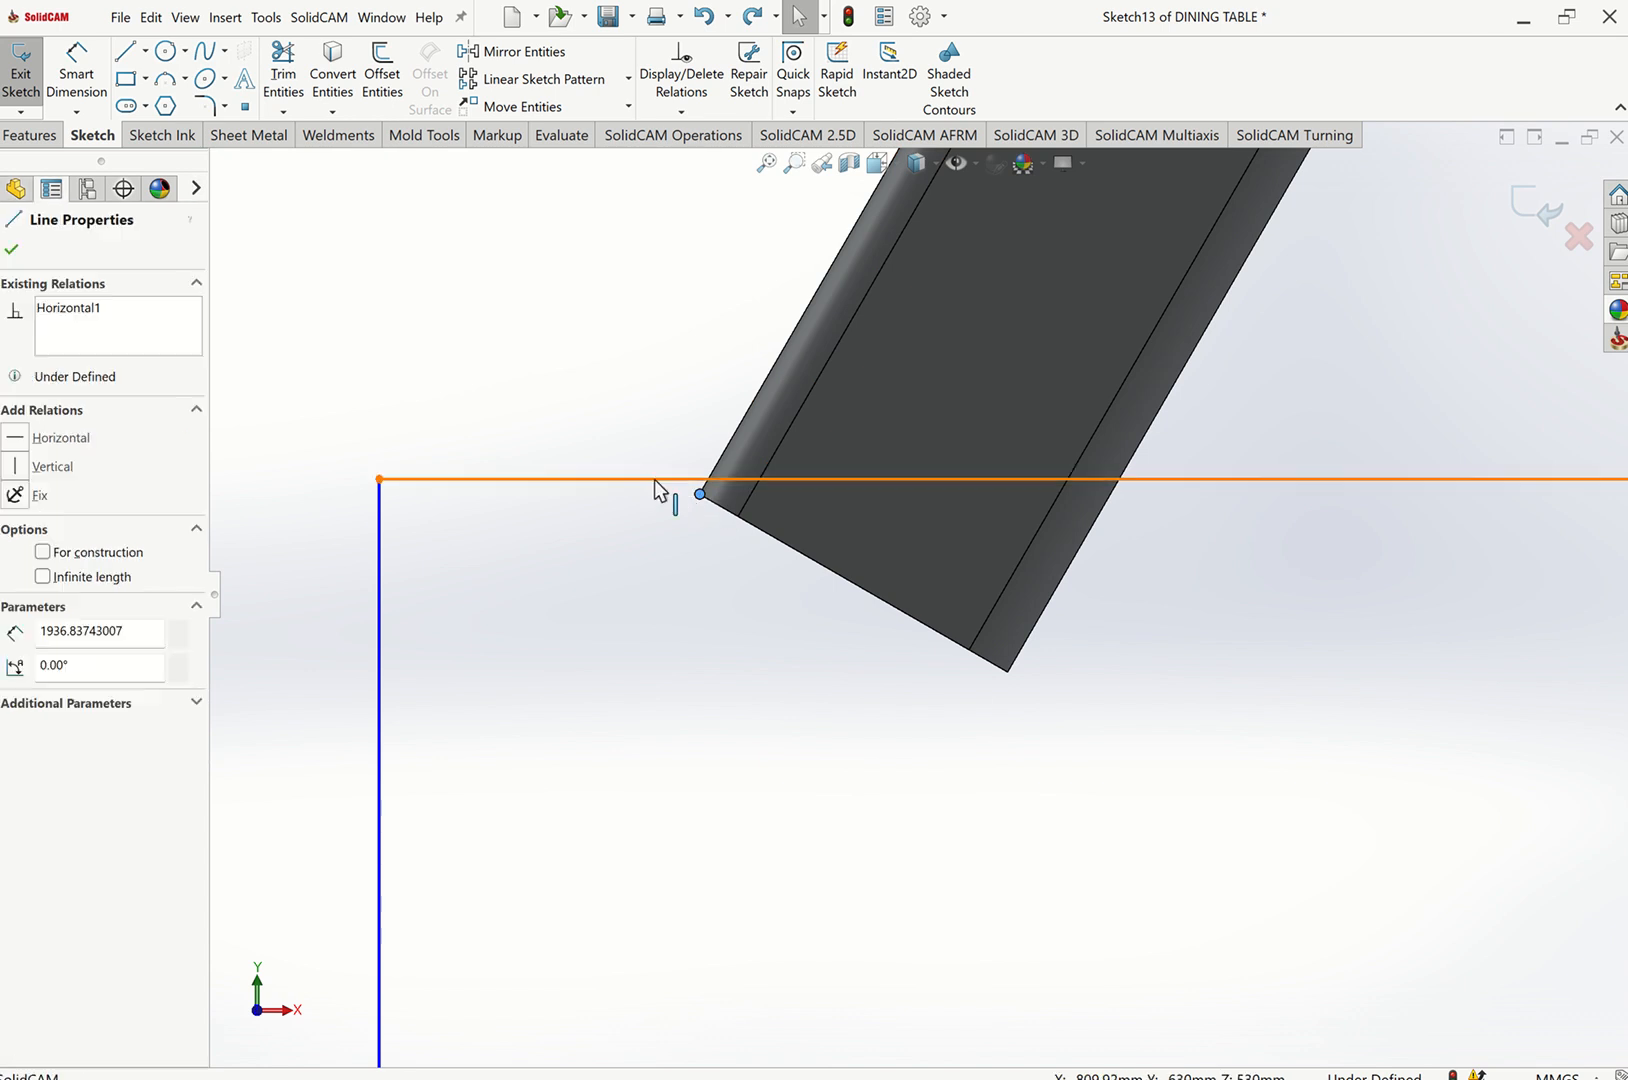
ctrl+click(700, 494)
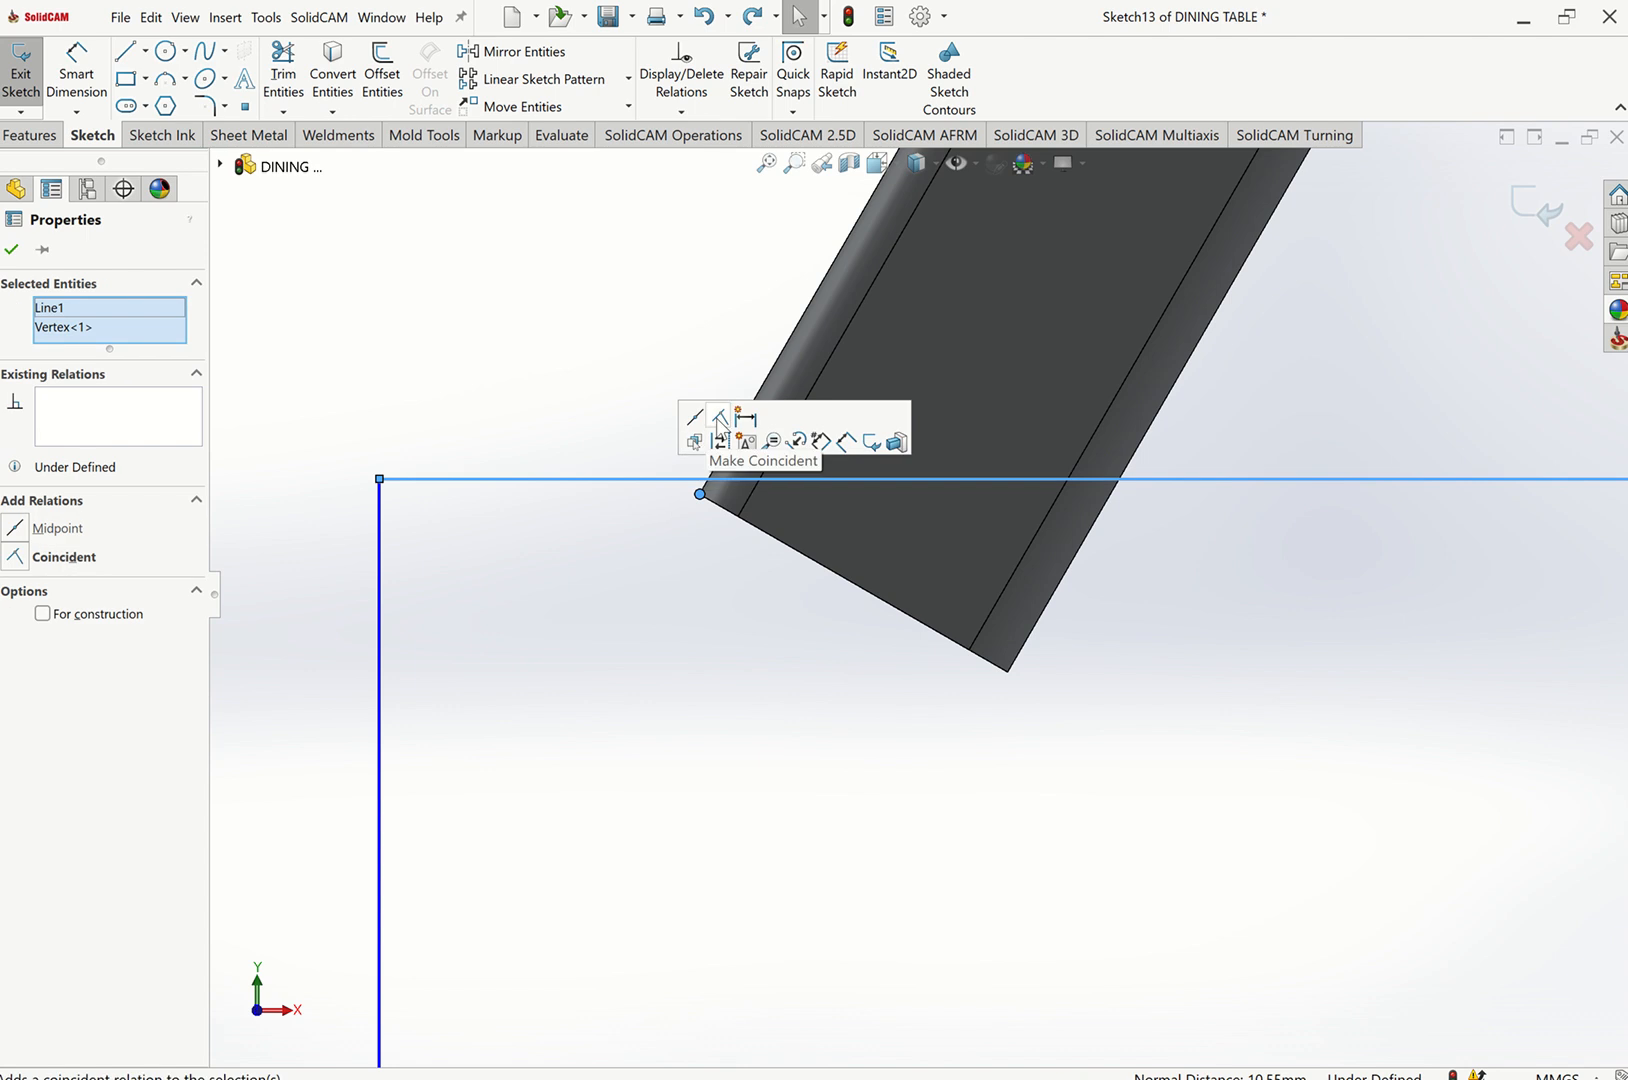
click(719, 420)
click(767, 164)
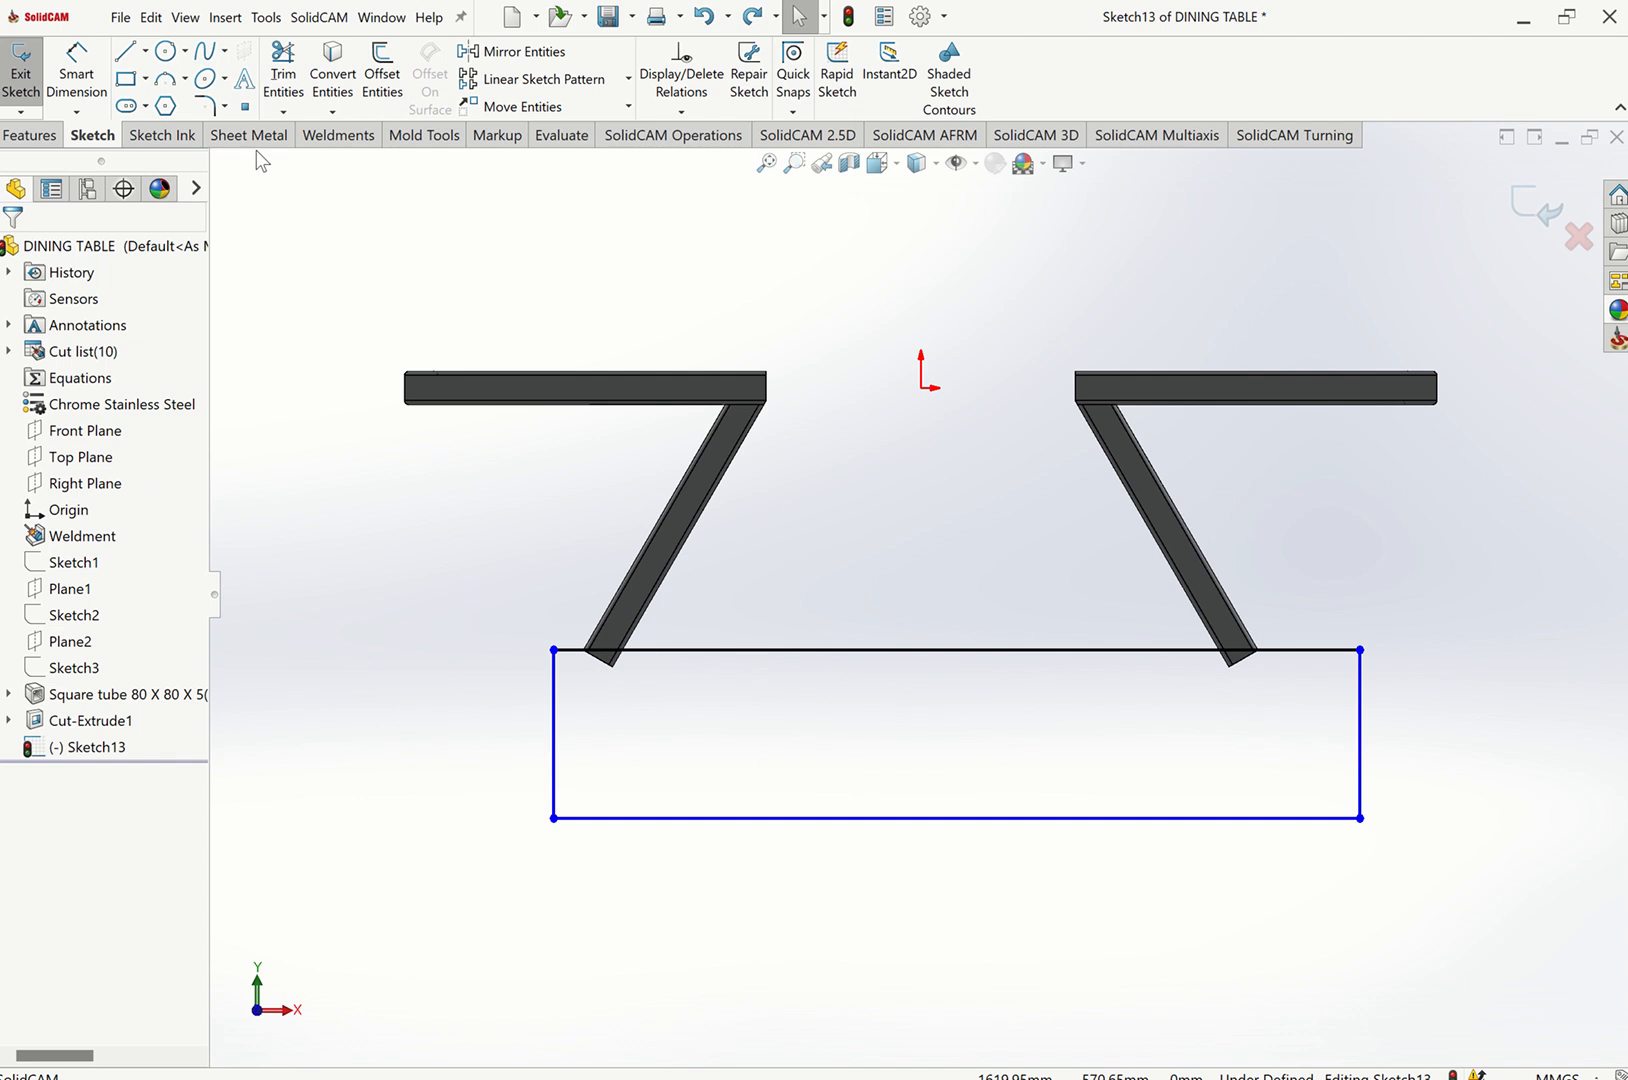
Cut-extrude the rectangle Through All to trim the leg ends flat.
click(340, 138)
click(481, 58)
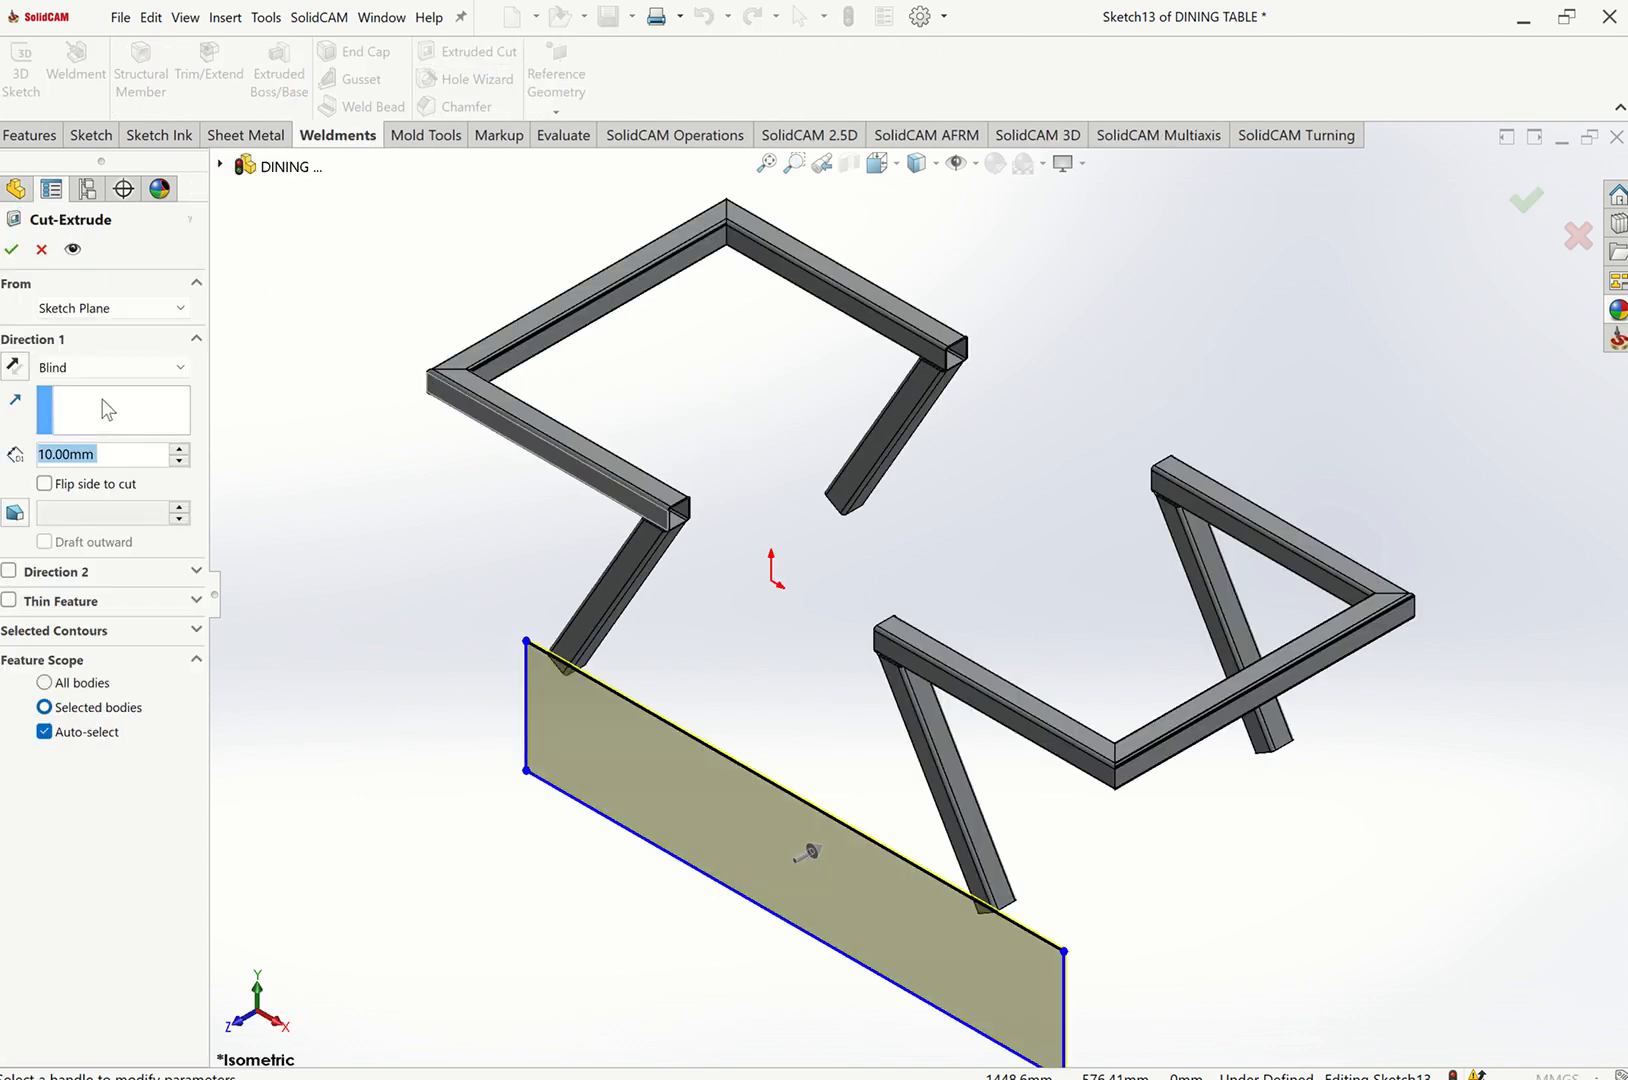
click(100, 372)
click(86, 408)
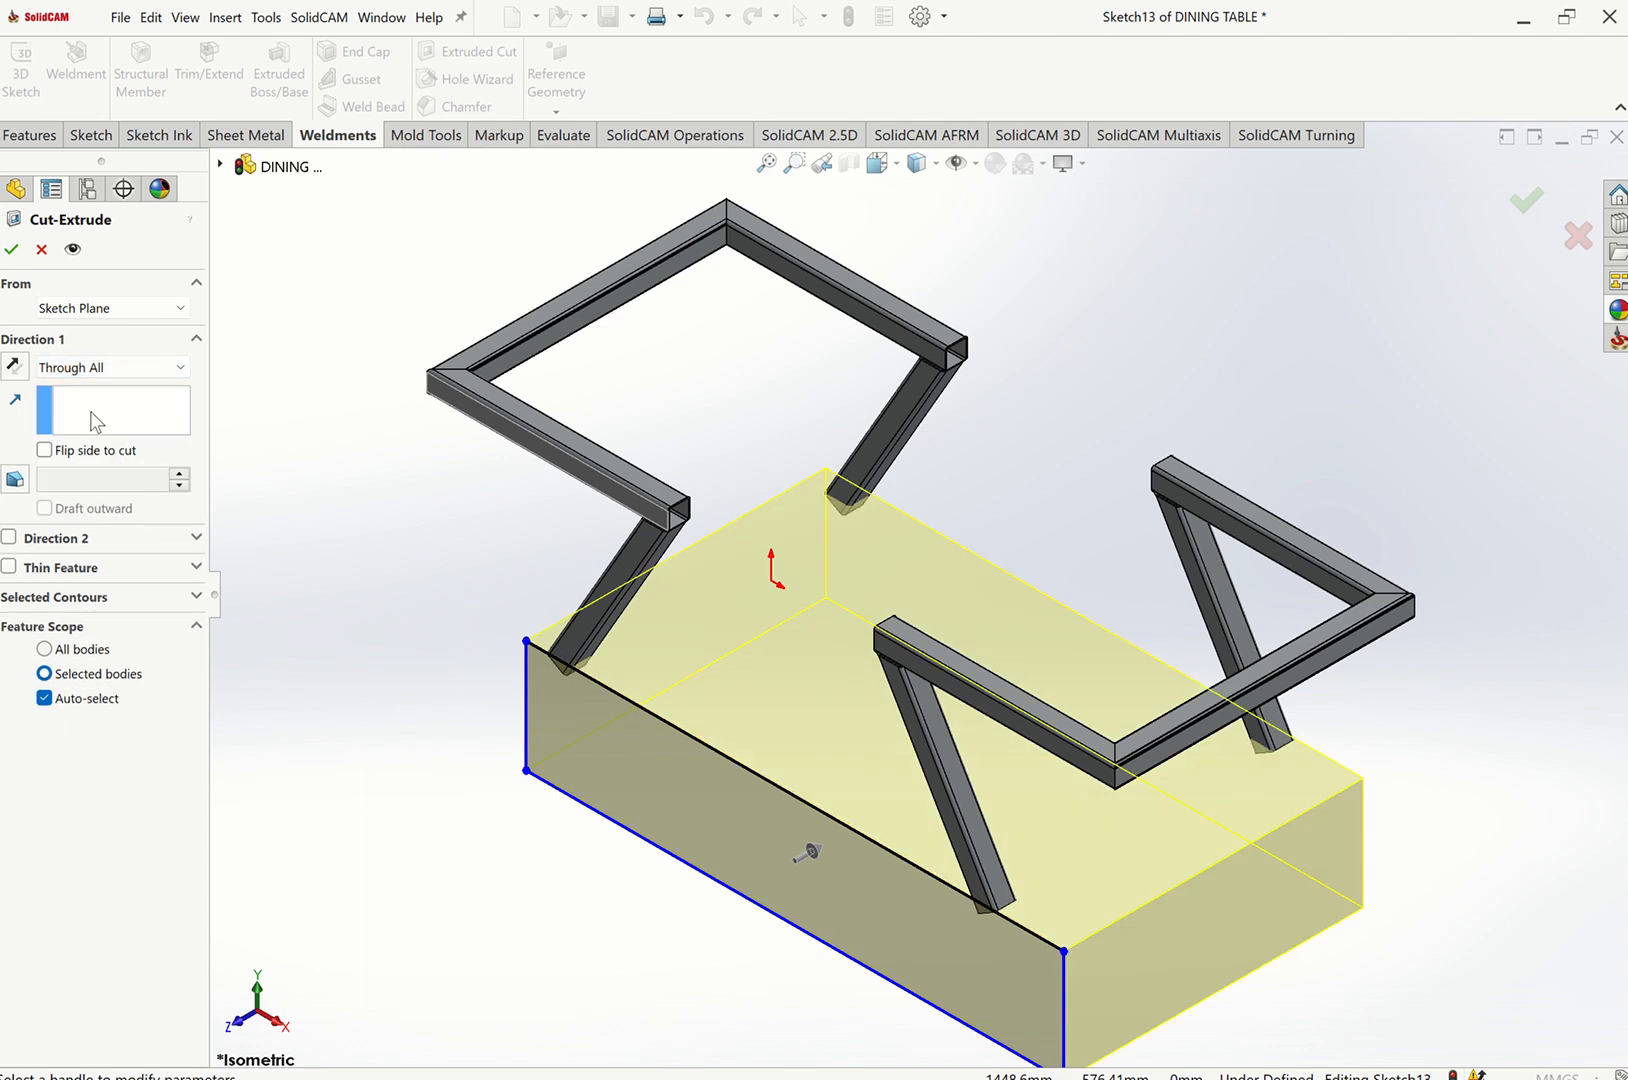
click(12, 249)
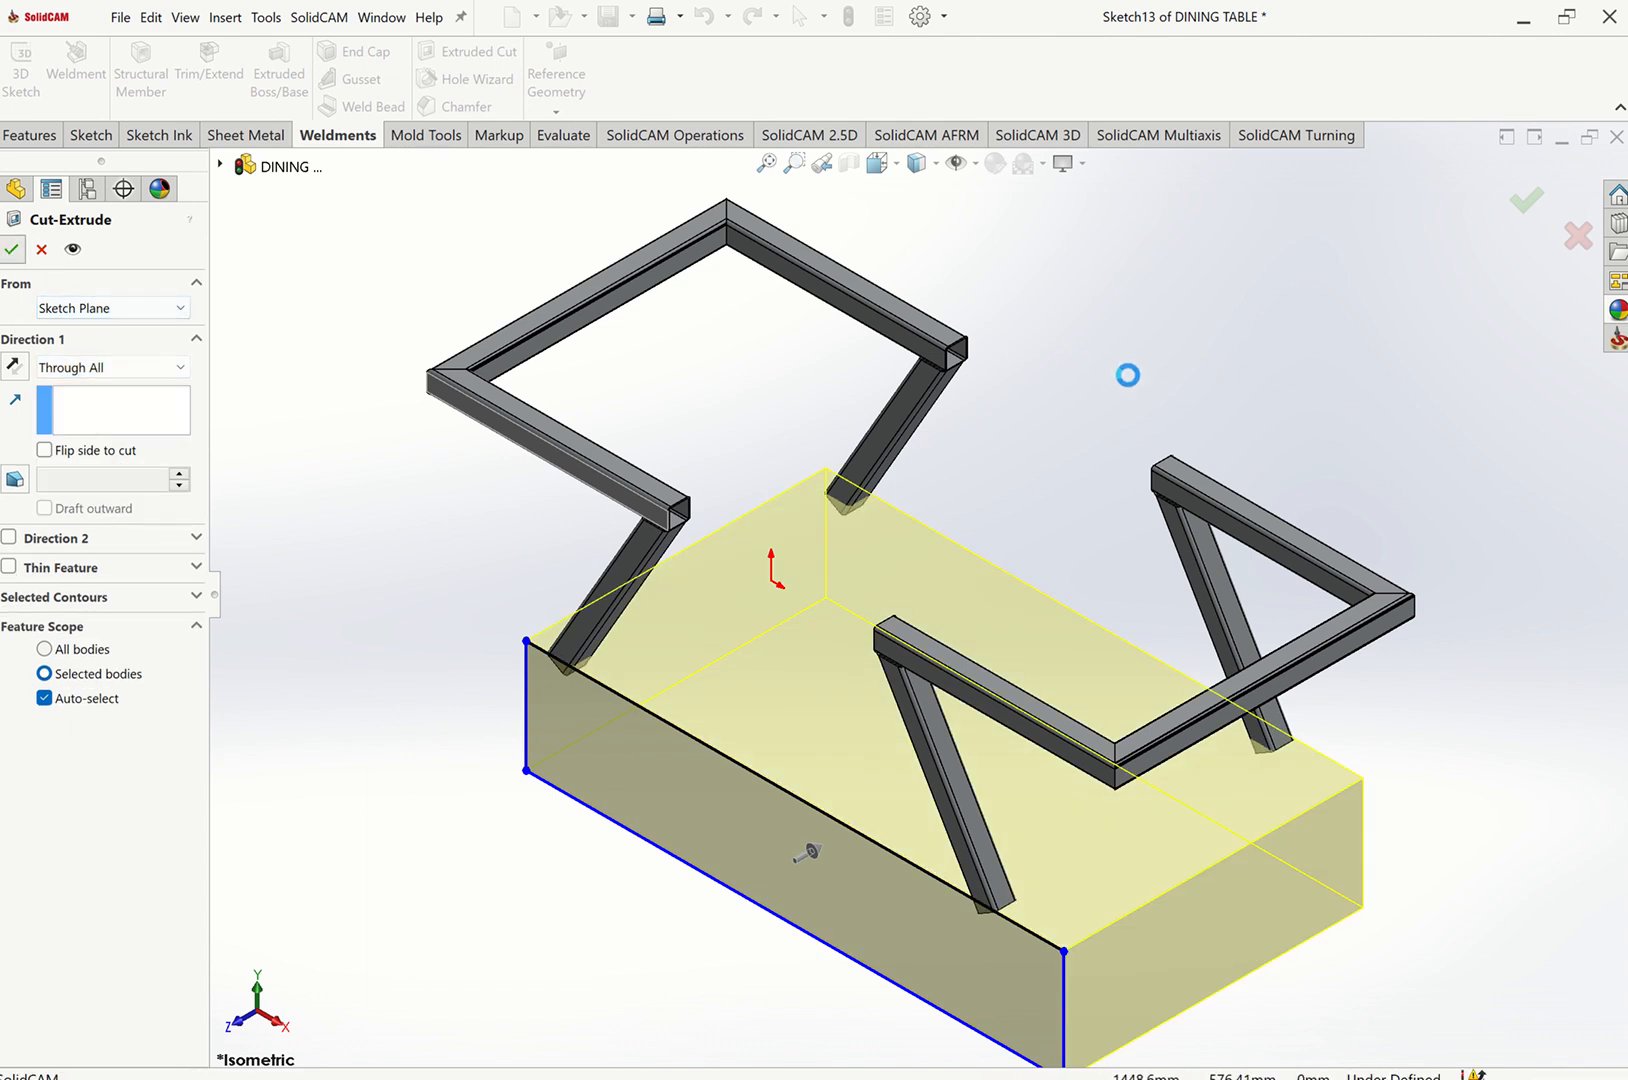
key(Escape)
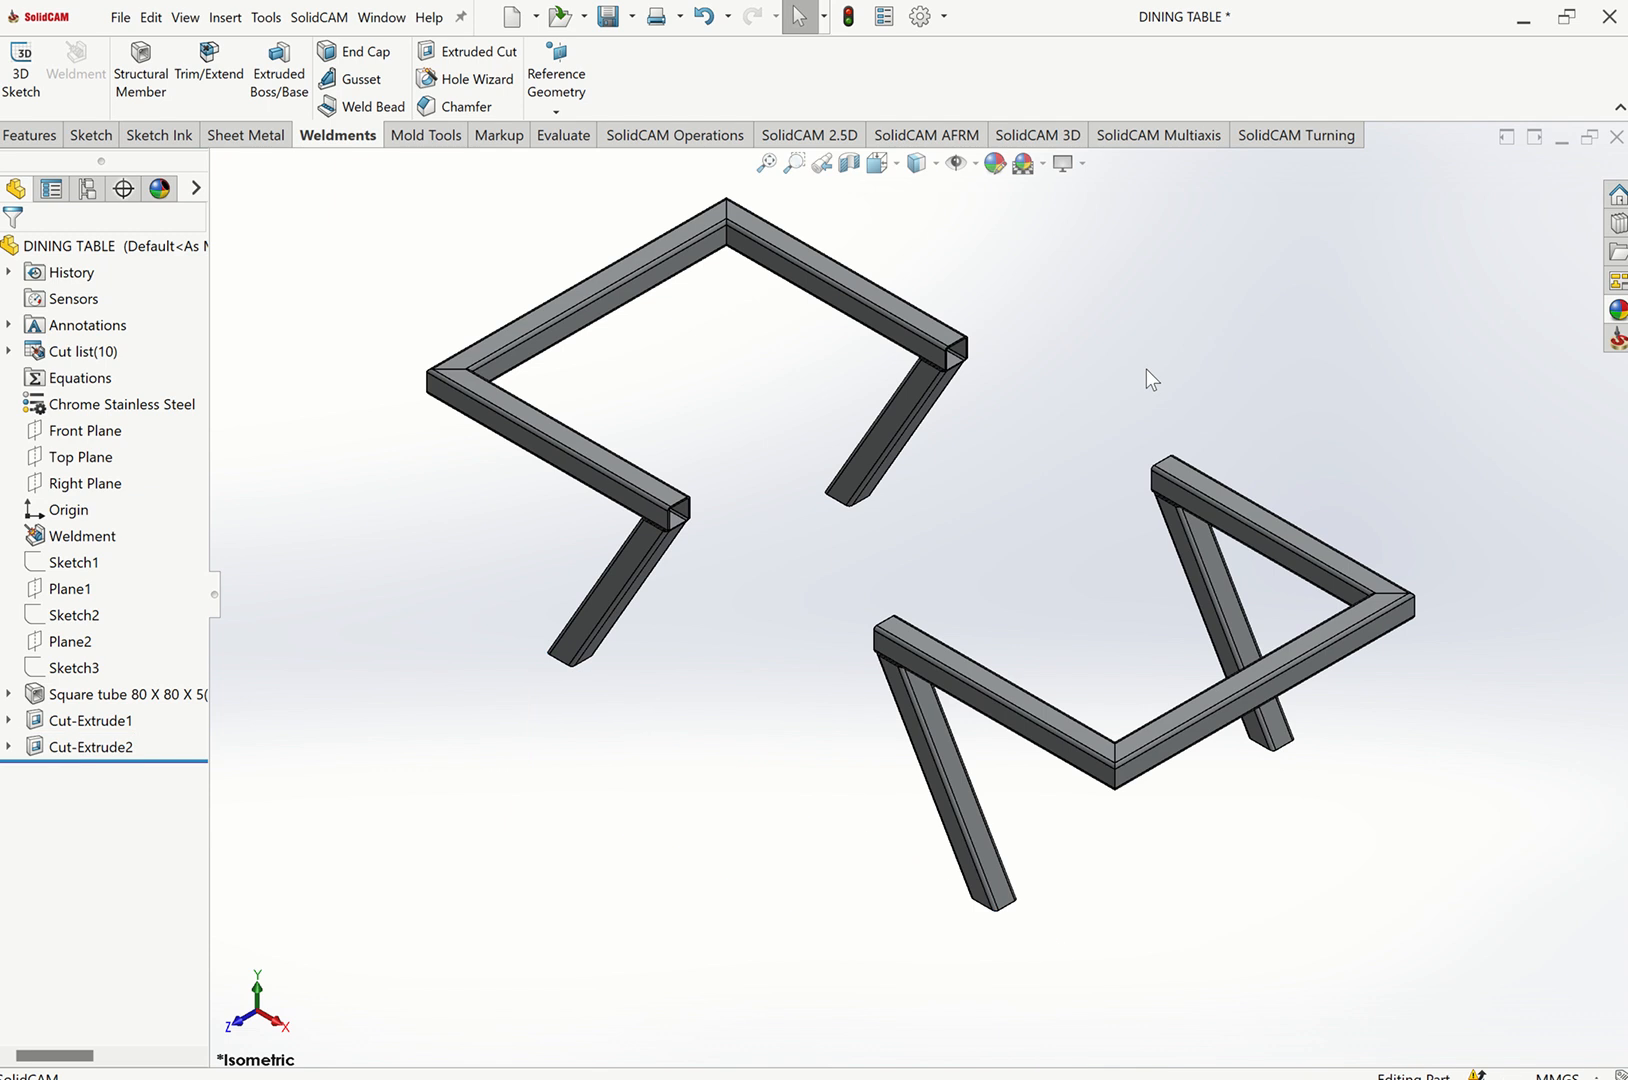
Start a new sketch on a face of the right leg member, viewed from the front.
key(ctrl+1)
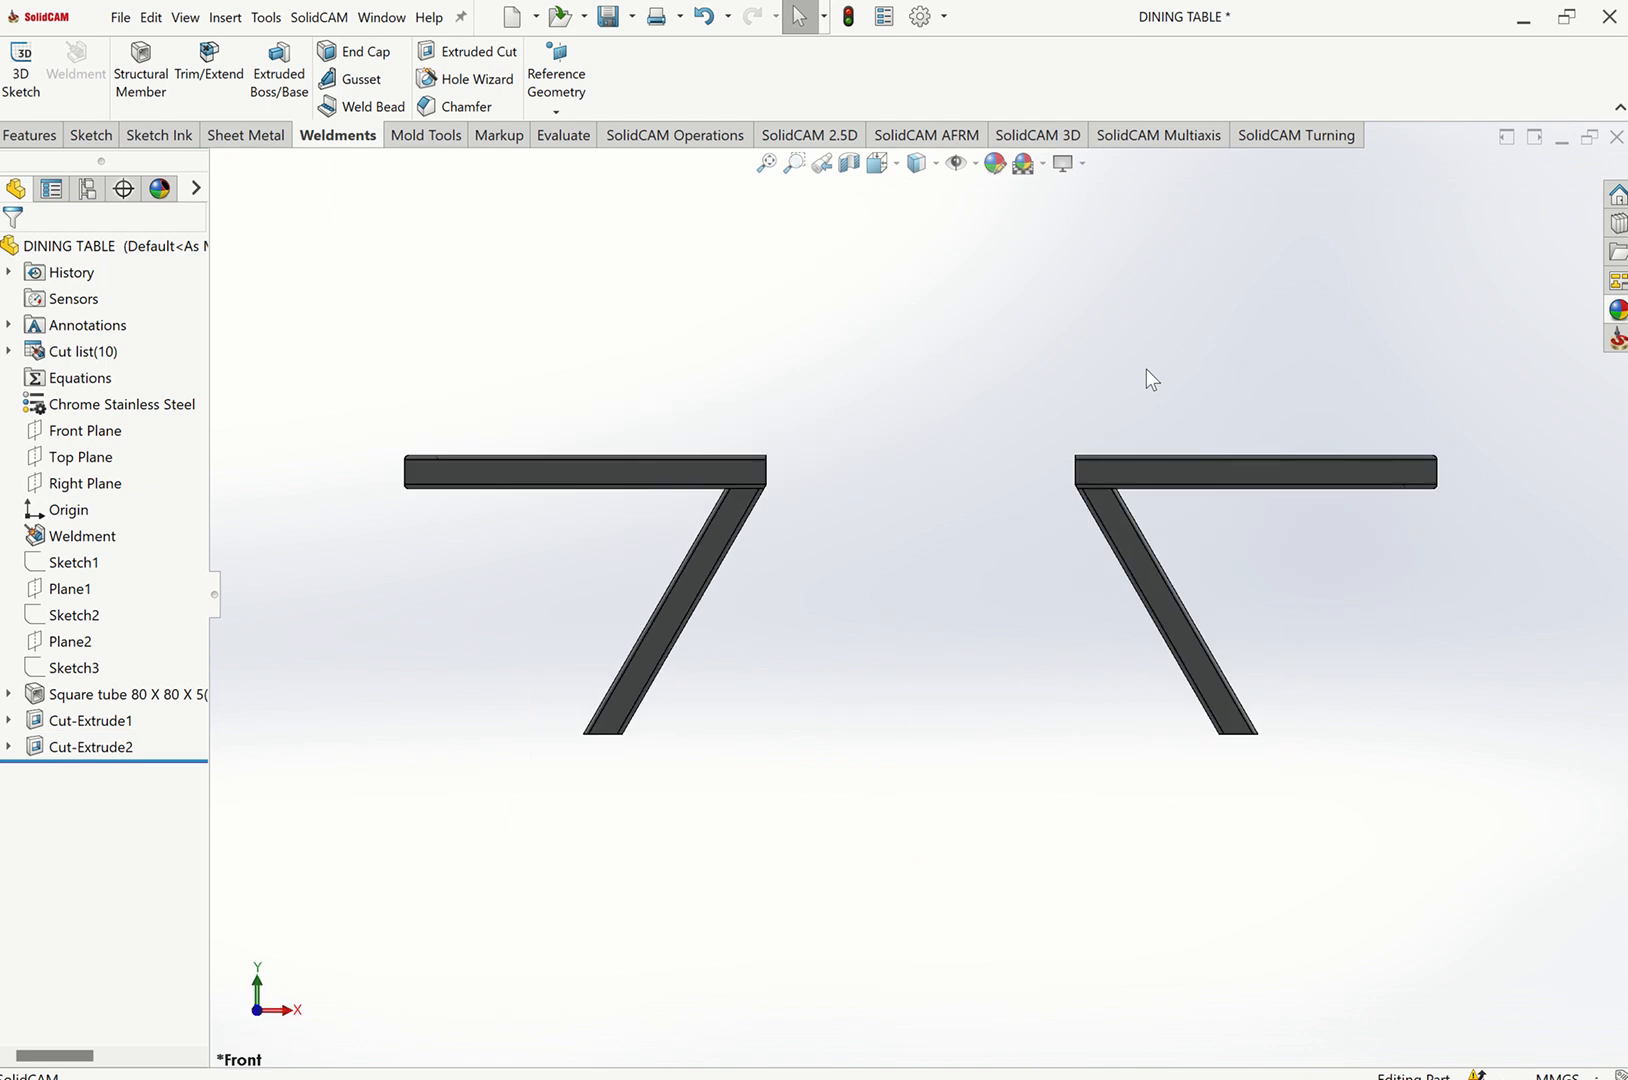
key(ctrl+7)
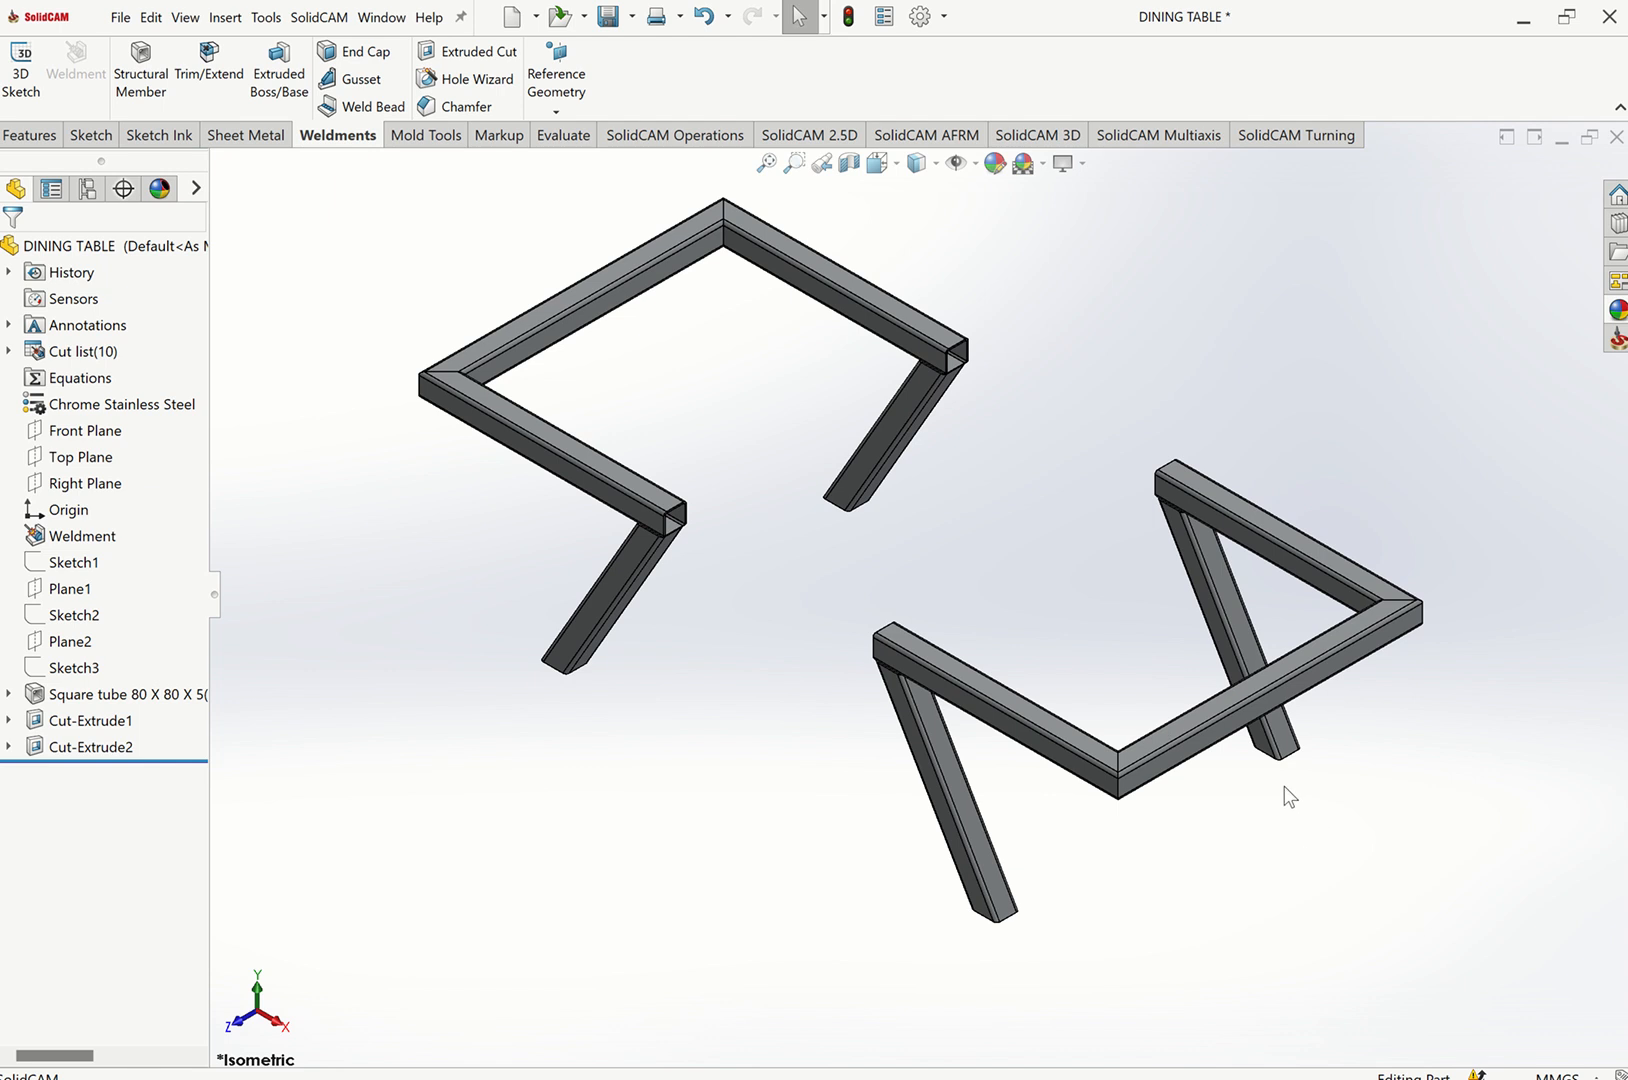
scroll(1270, 780, down, 5)
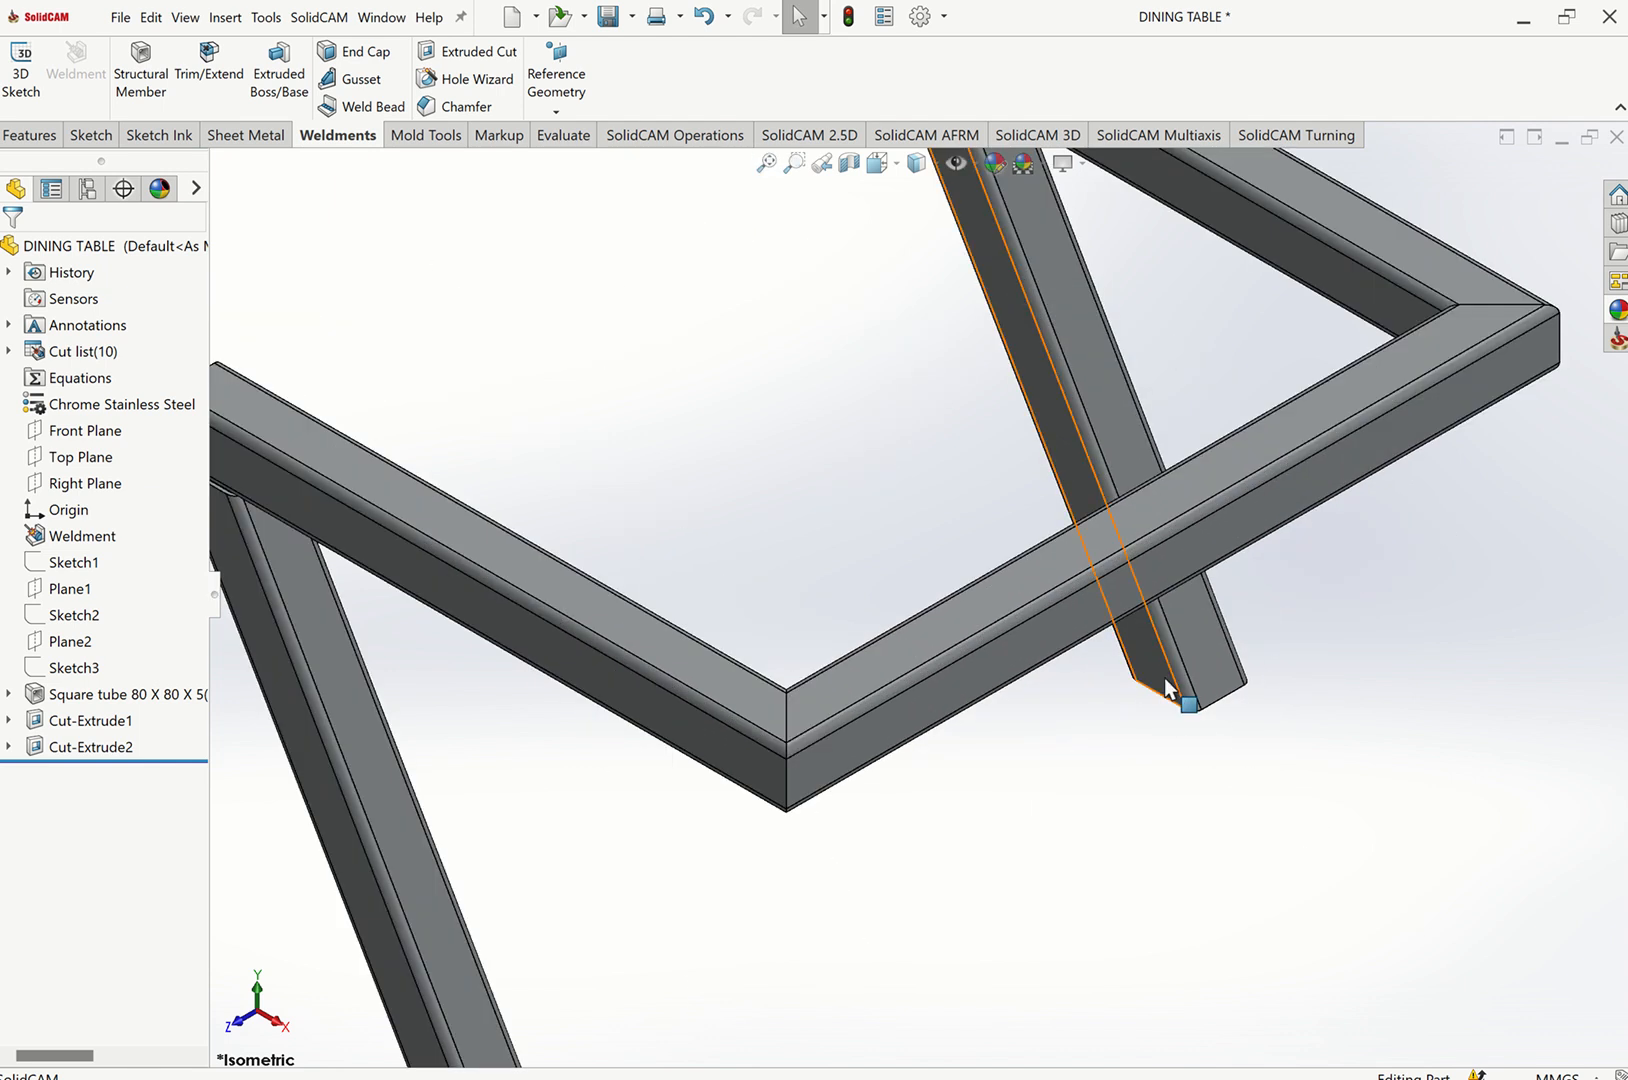
click(1200, 685)
click(1161, 678)
click(1153, 668)
click(1217, 630)
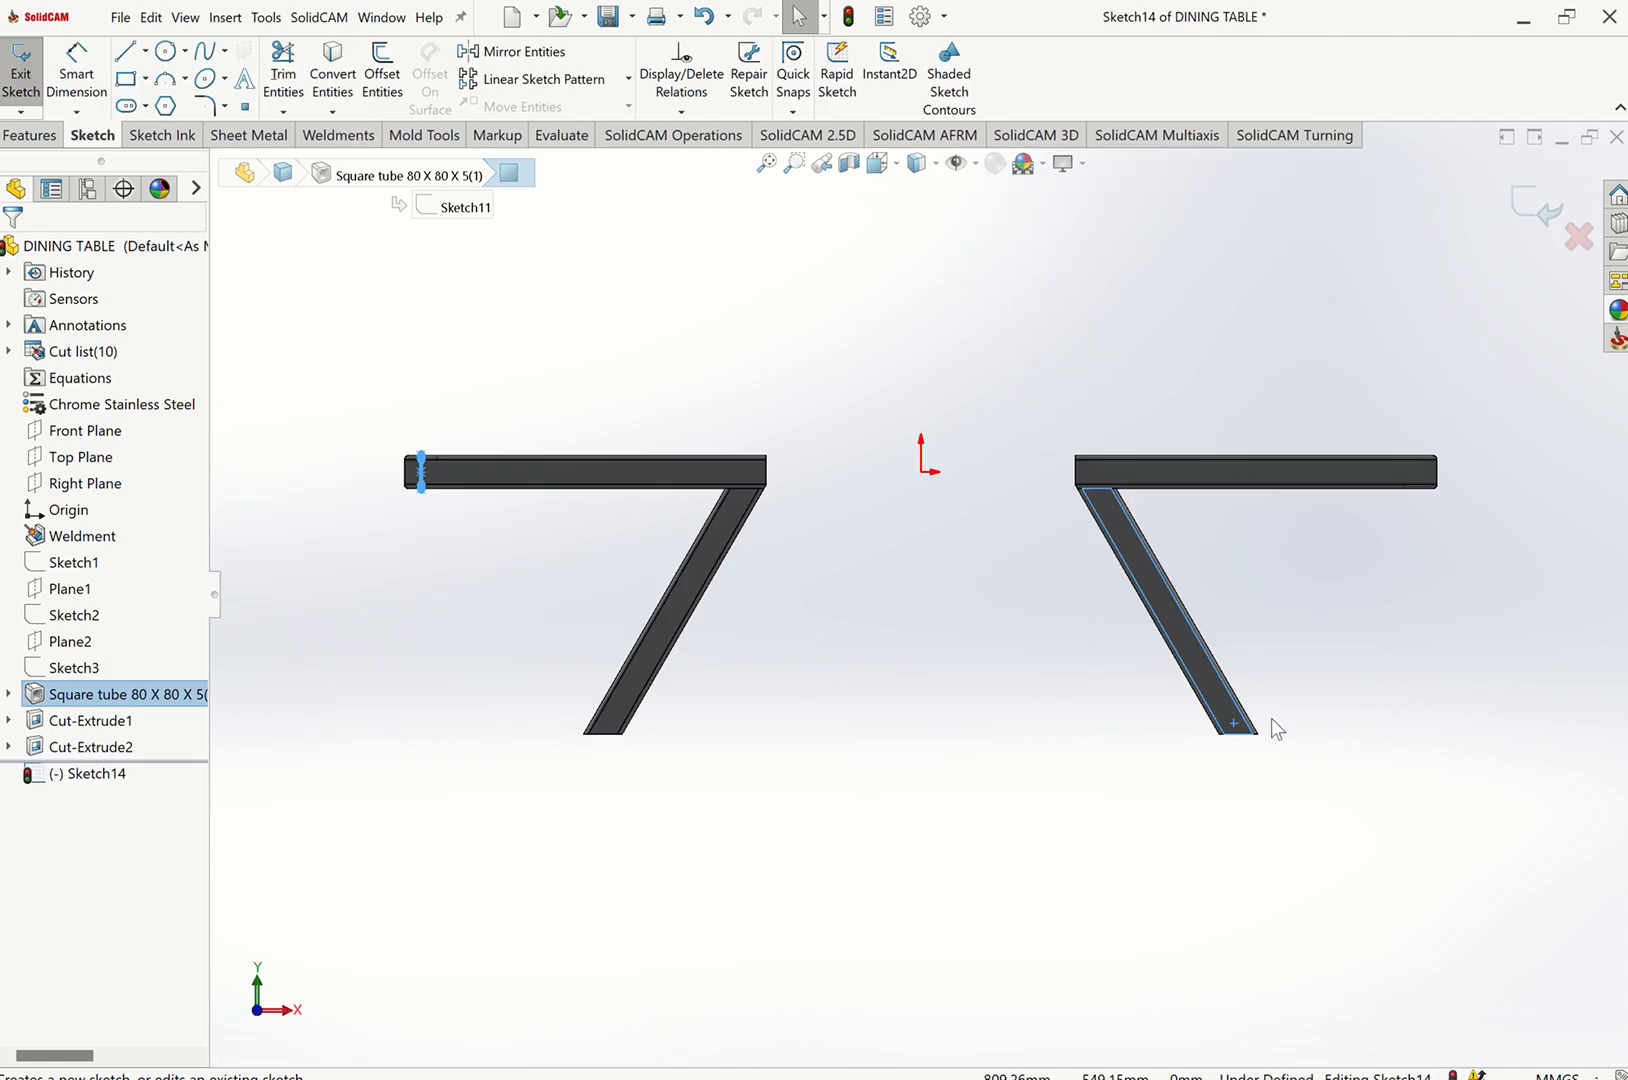
scroll(1186, 668, down, 3)
scroll(1178, 666, down, 4)
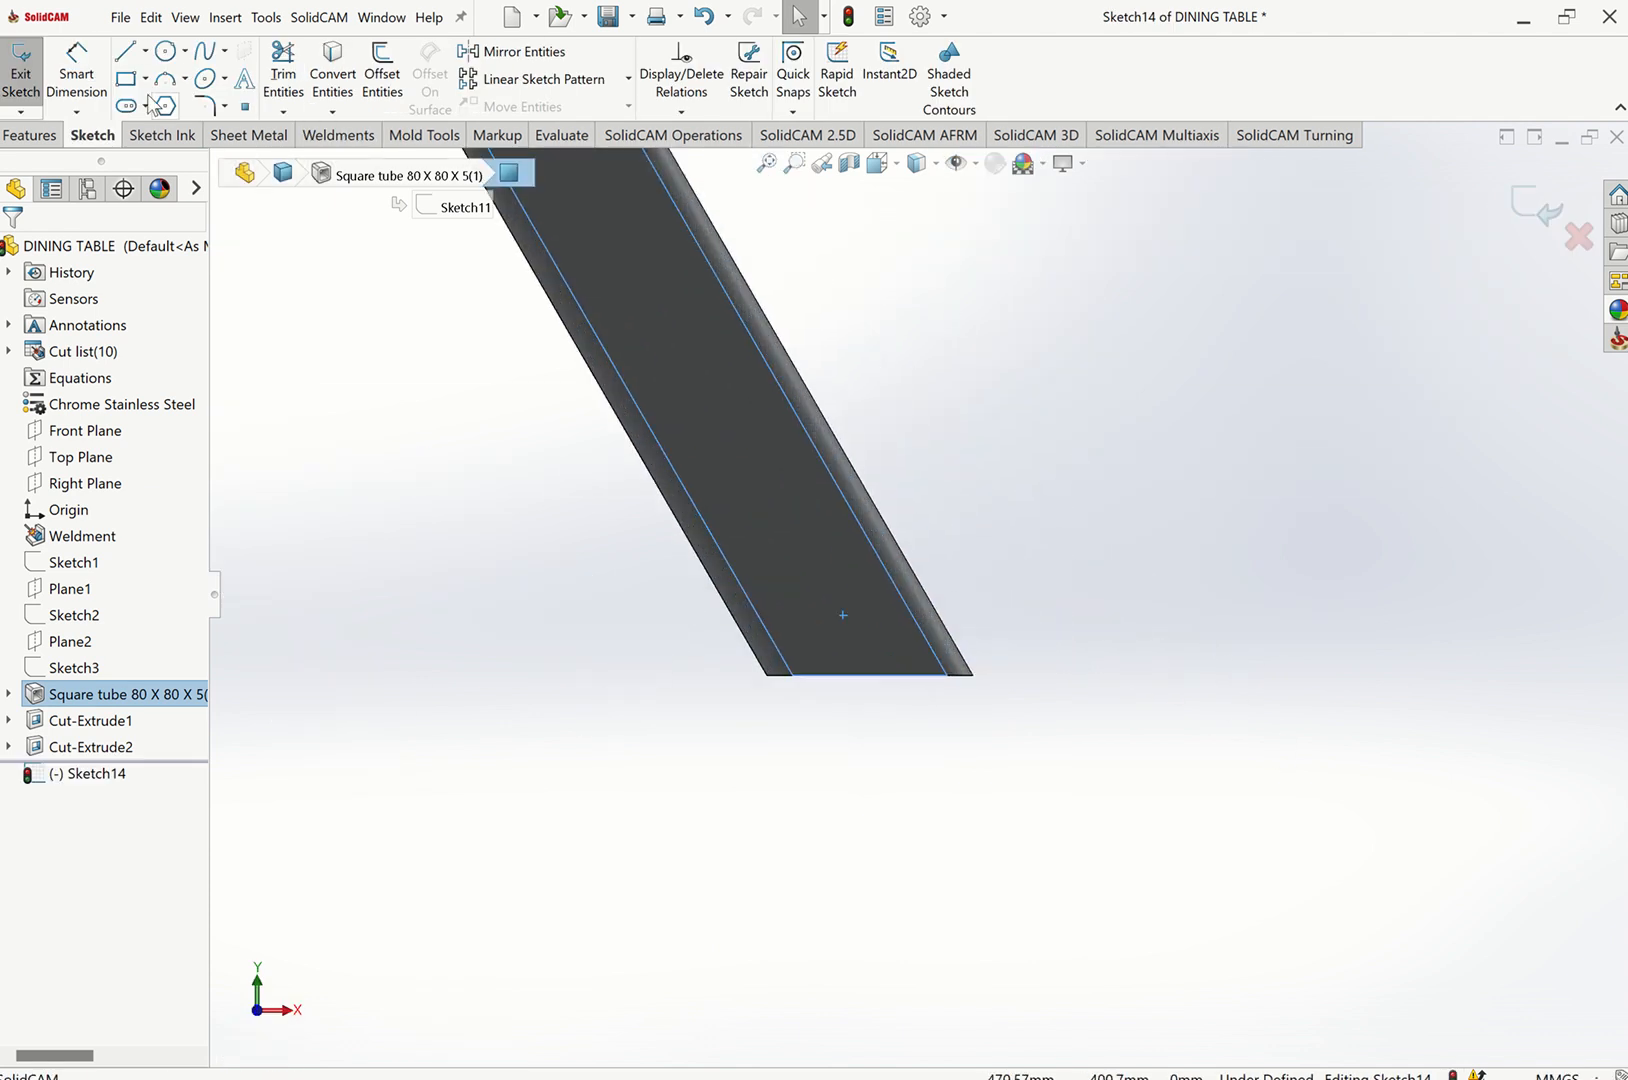
click(185, 79)
click(146, 79)
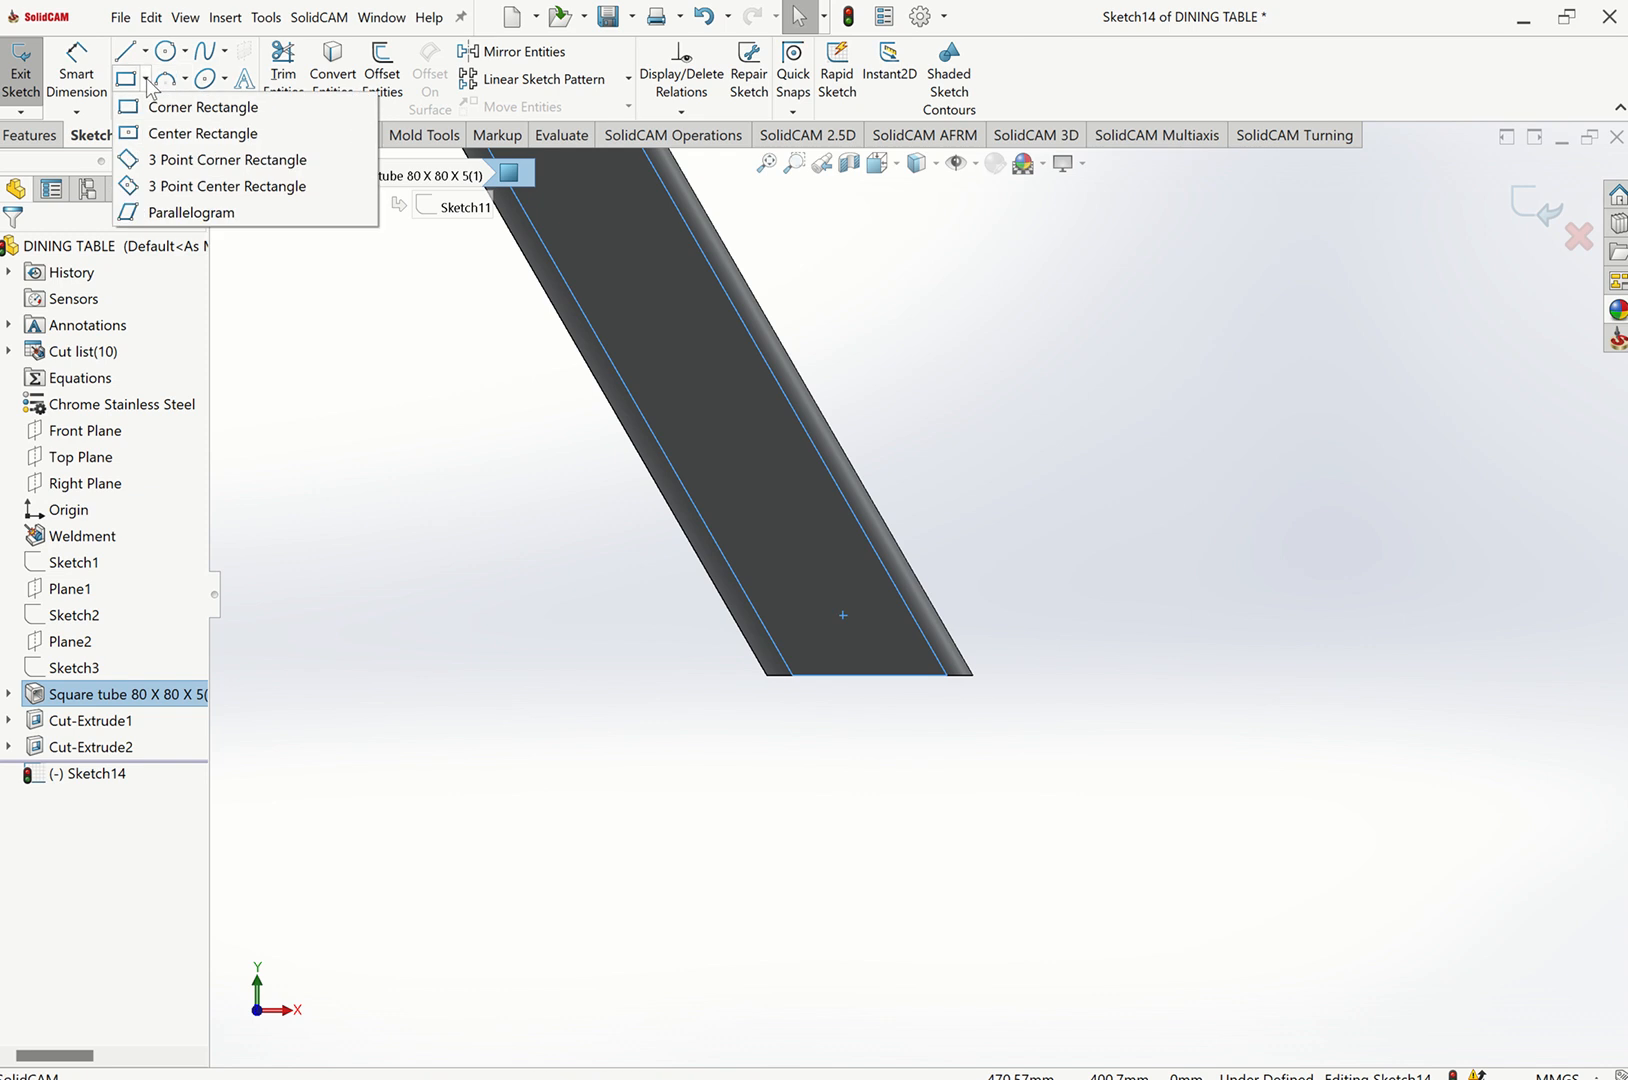
click(202, 133)
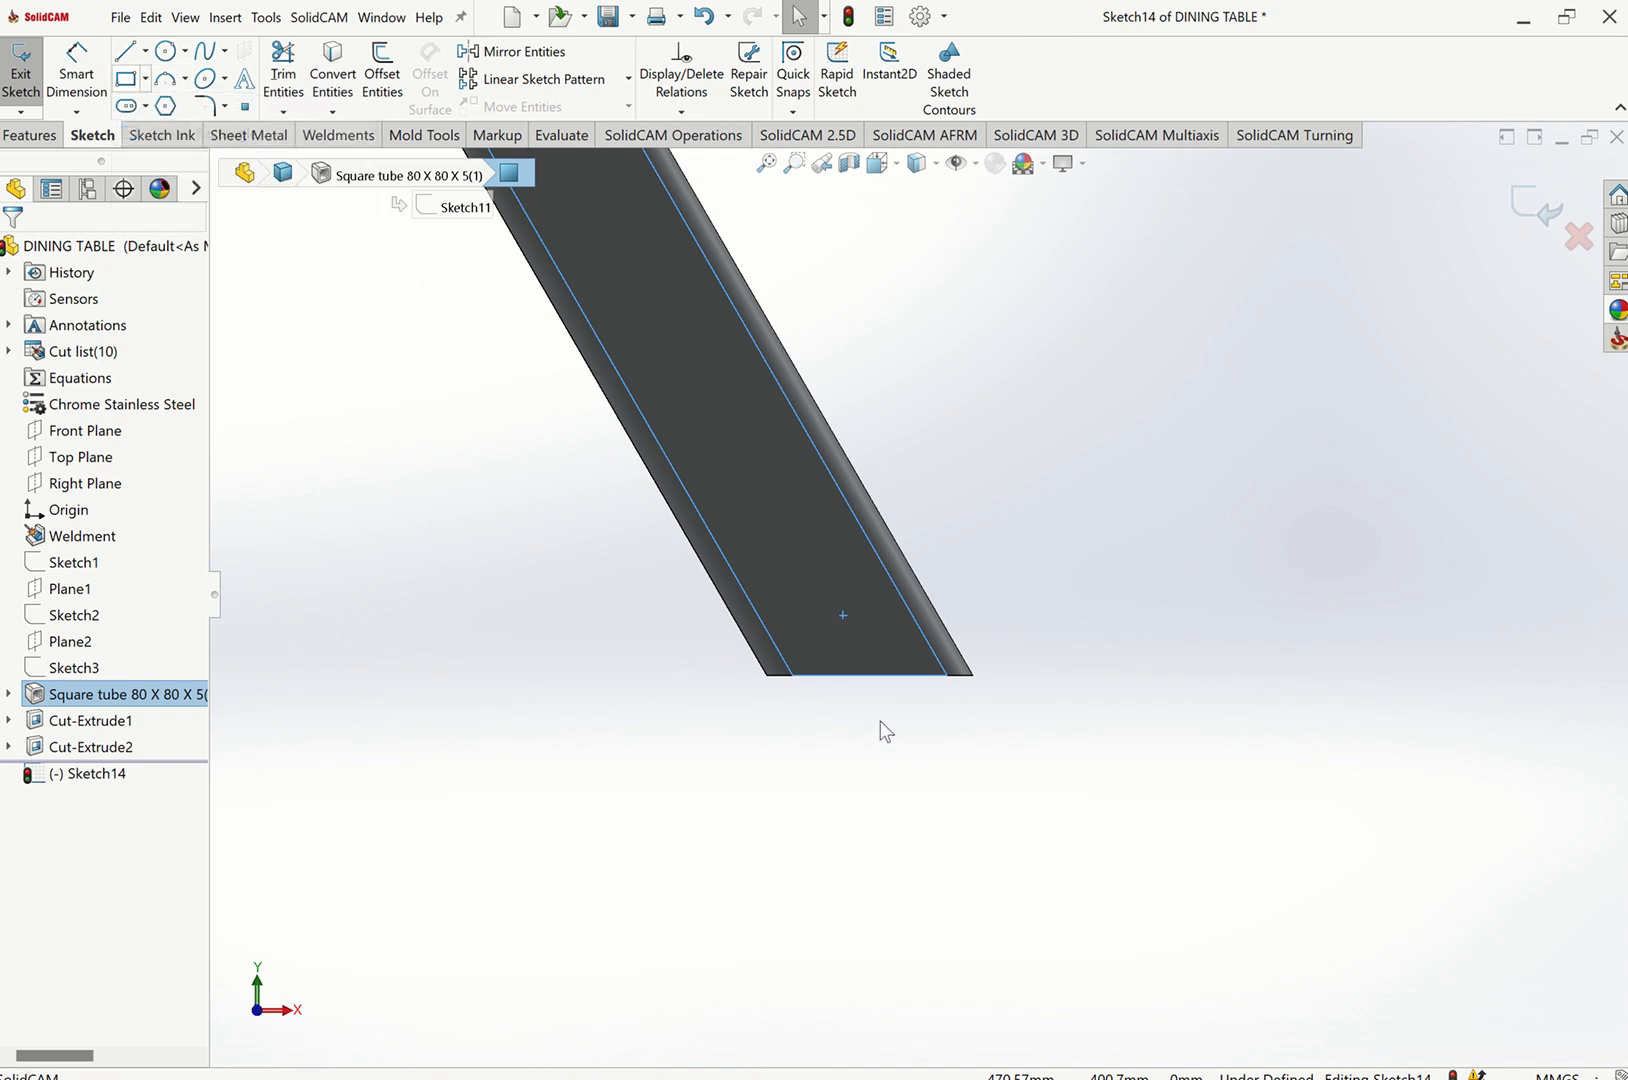
scroll(879, 727, down, 3)
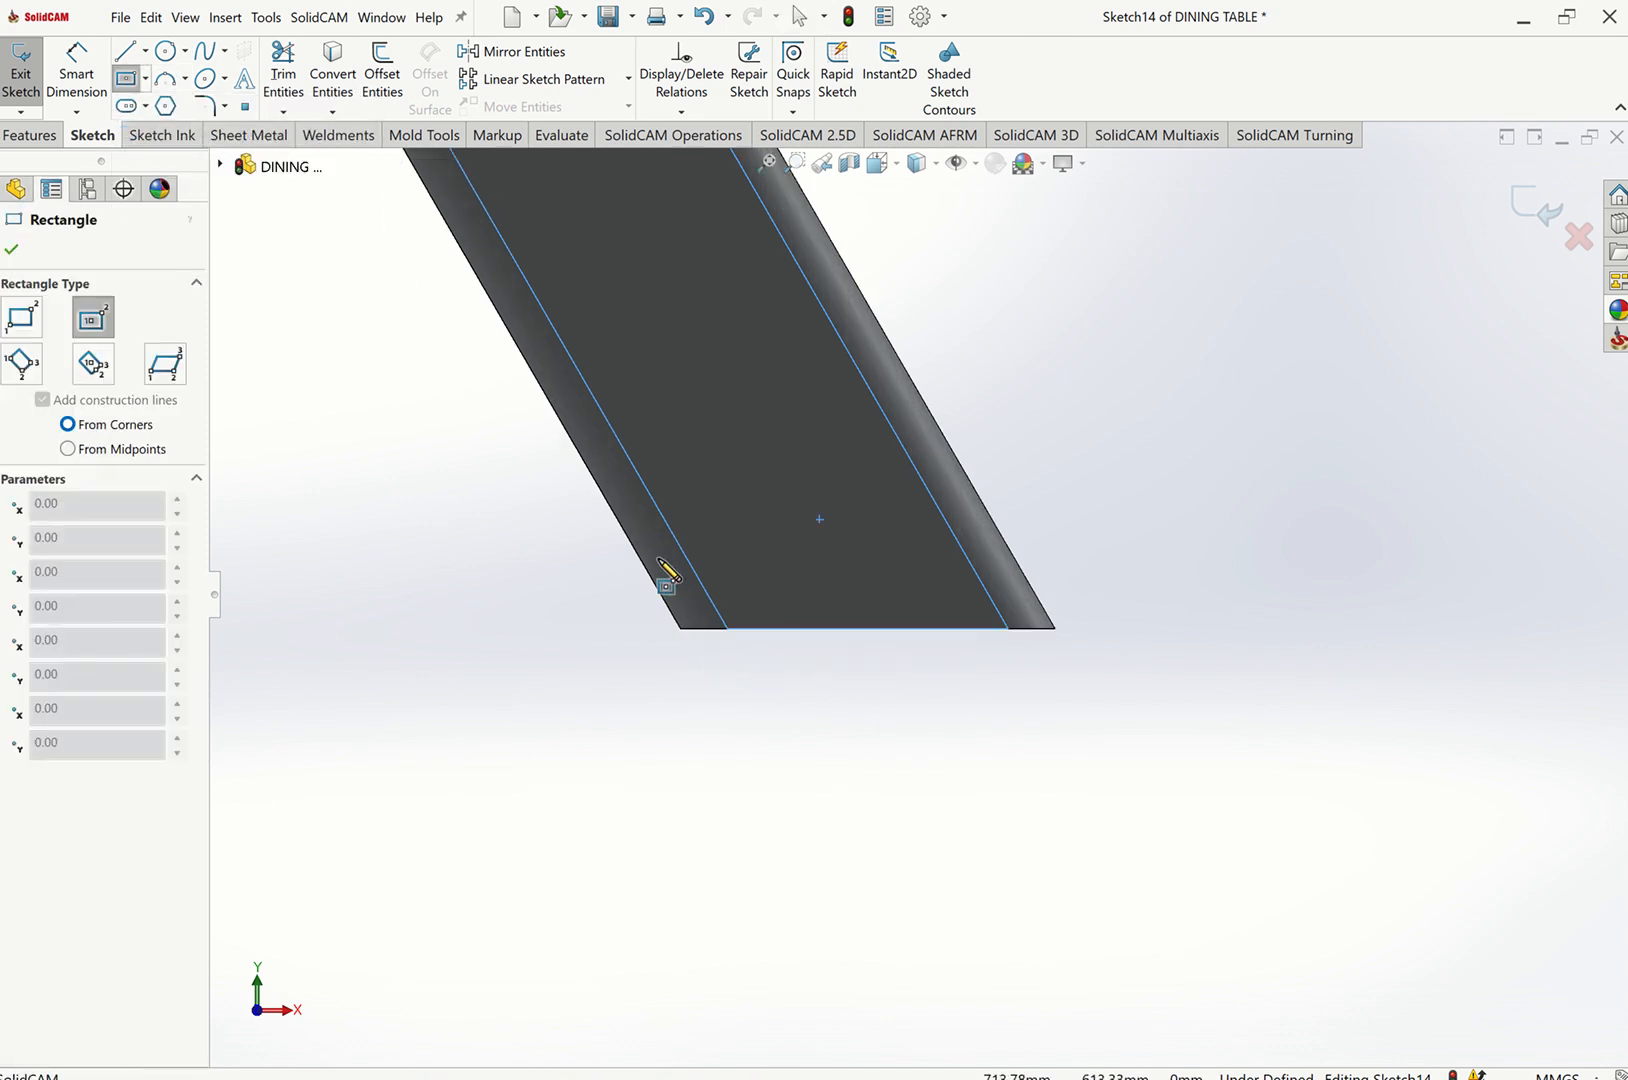
key(Escape)
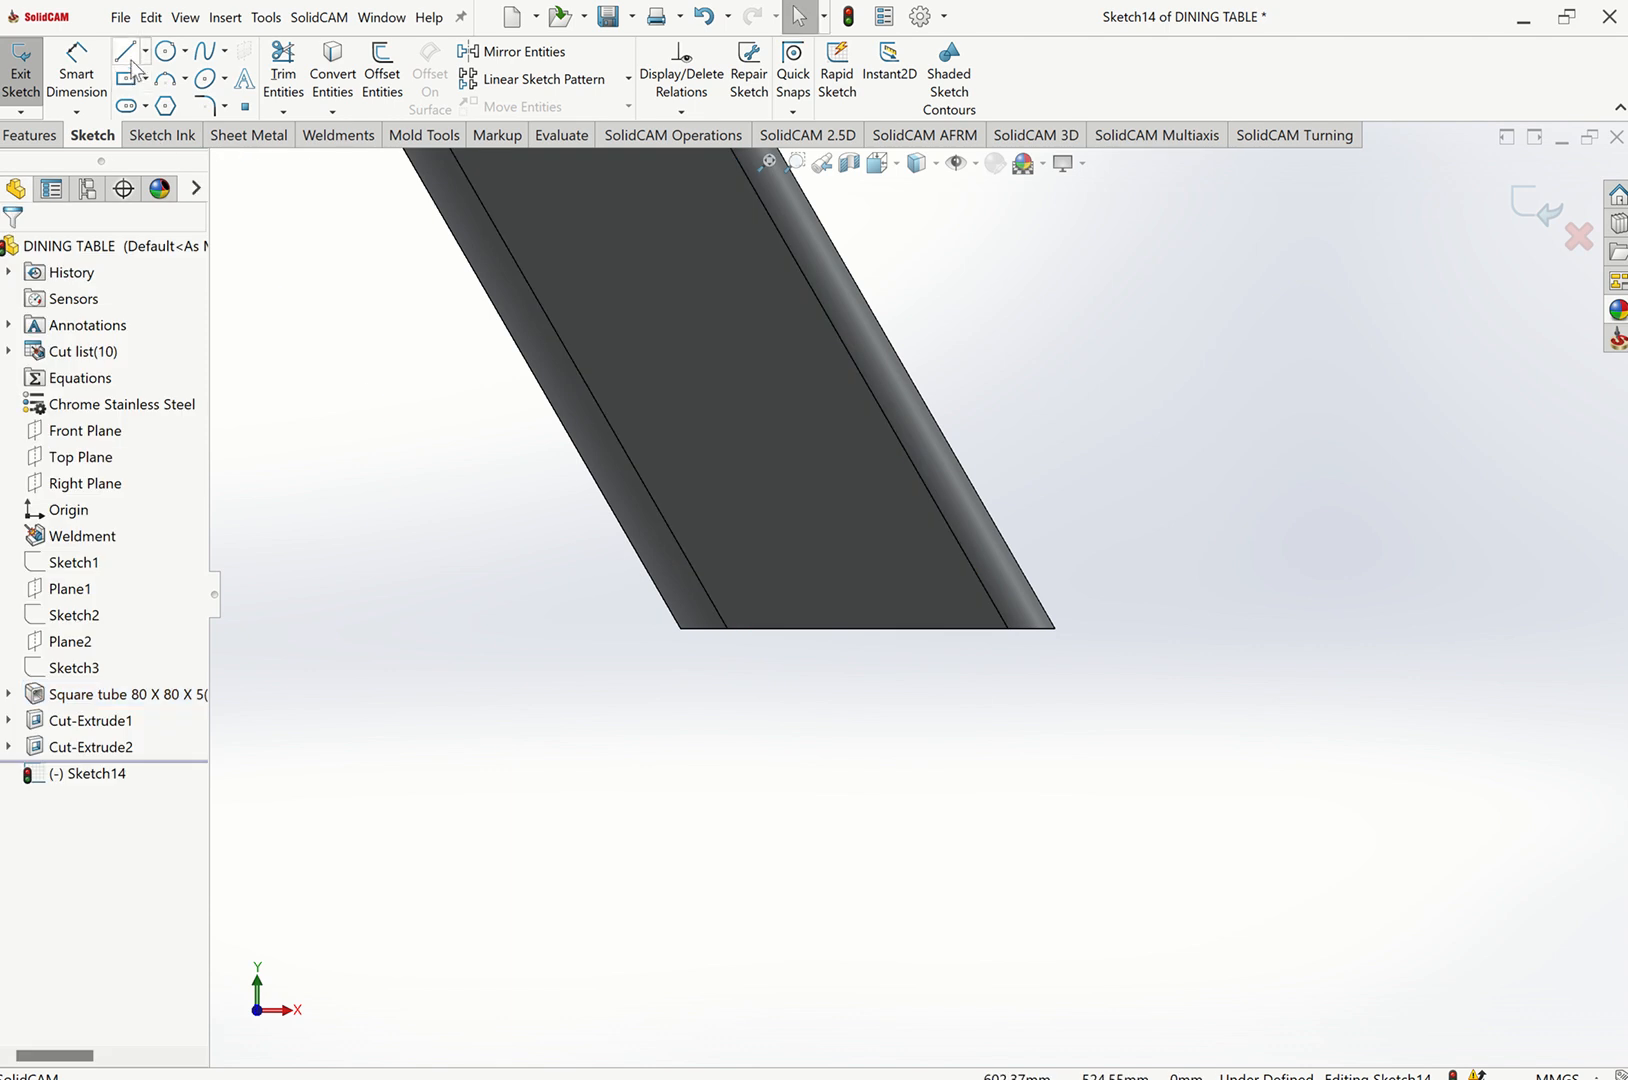
key(l)
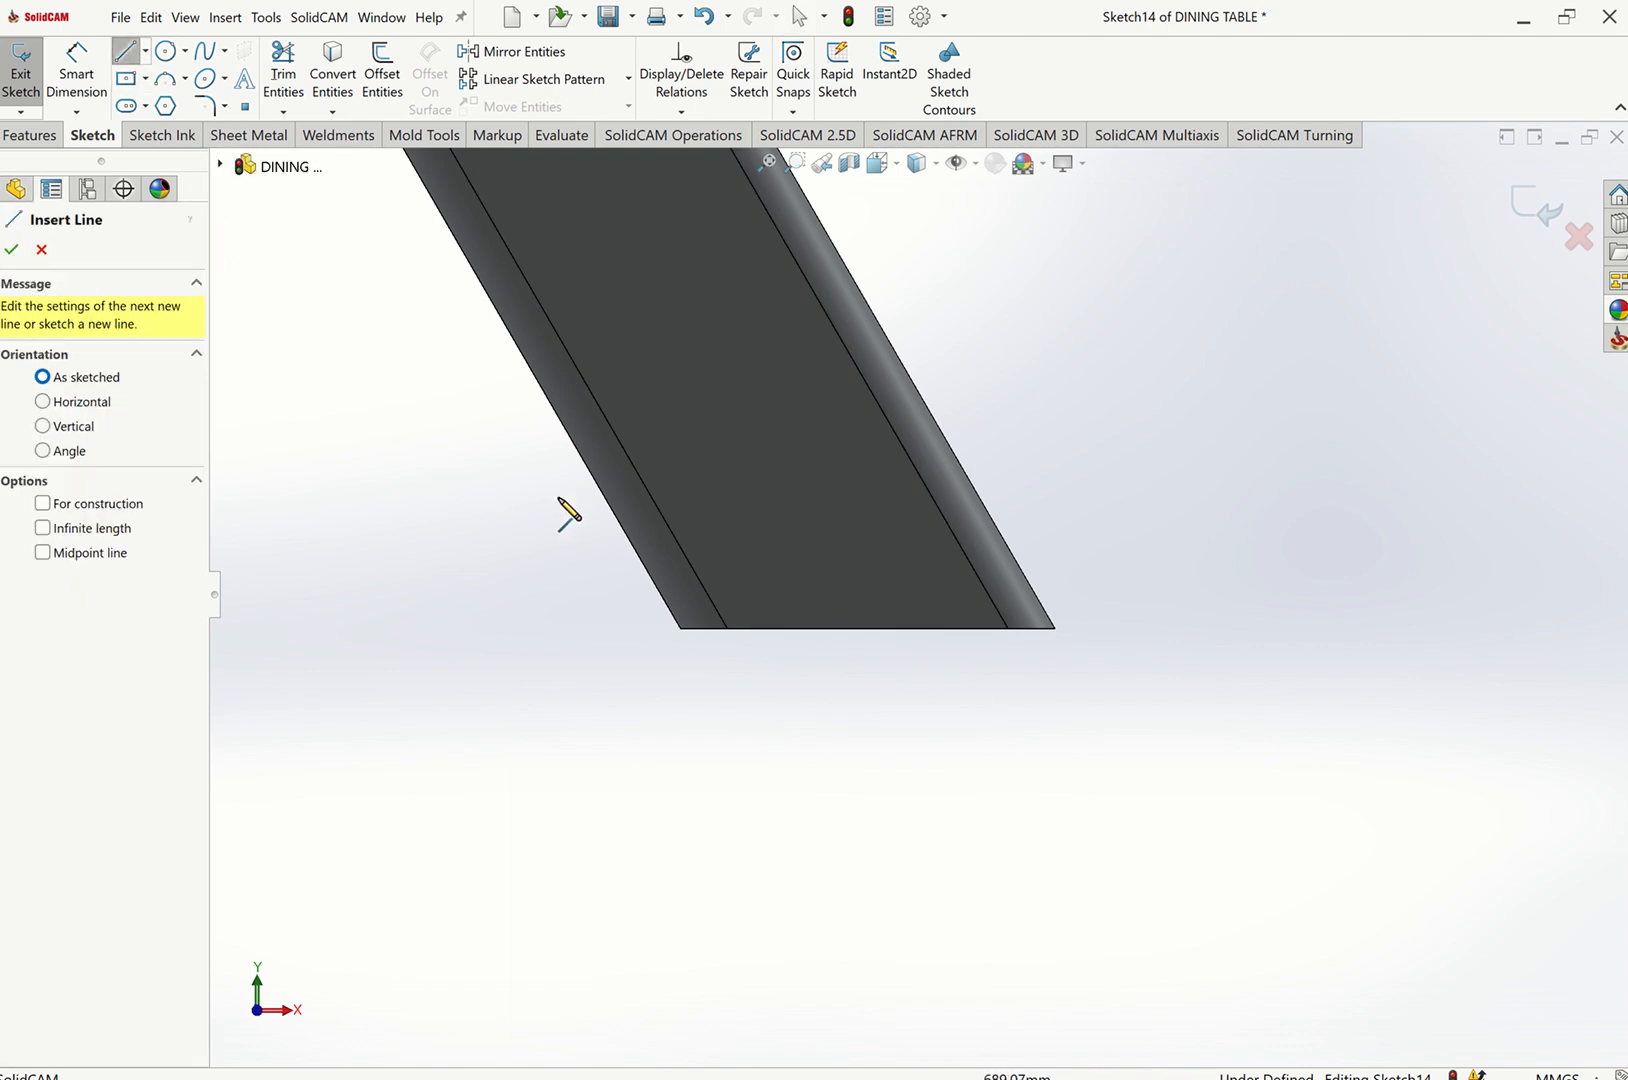
drag(545, 510, 583, 519)
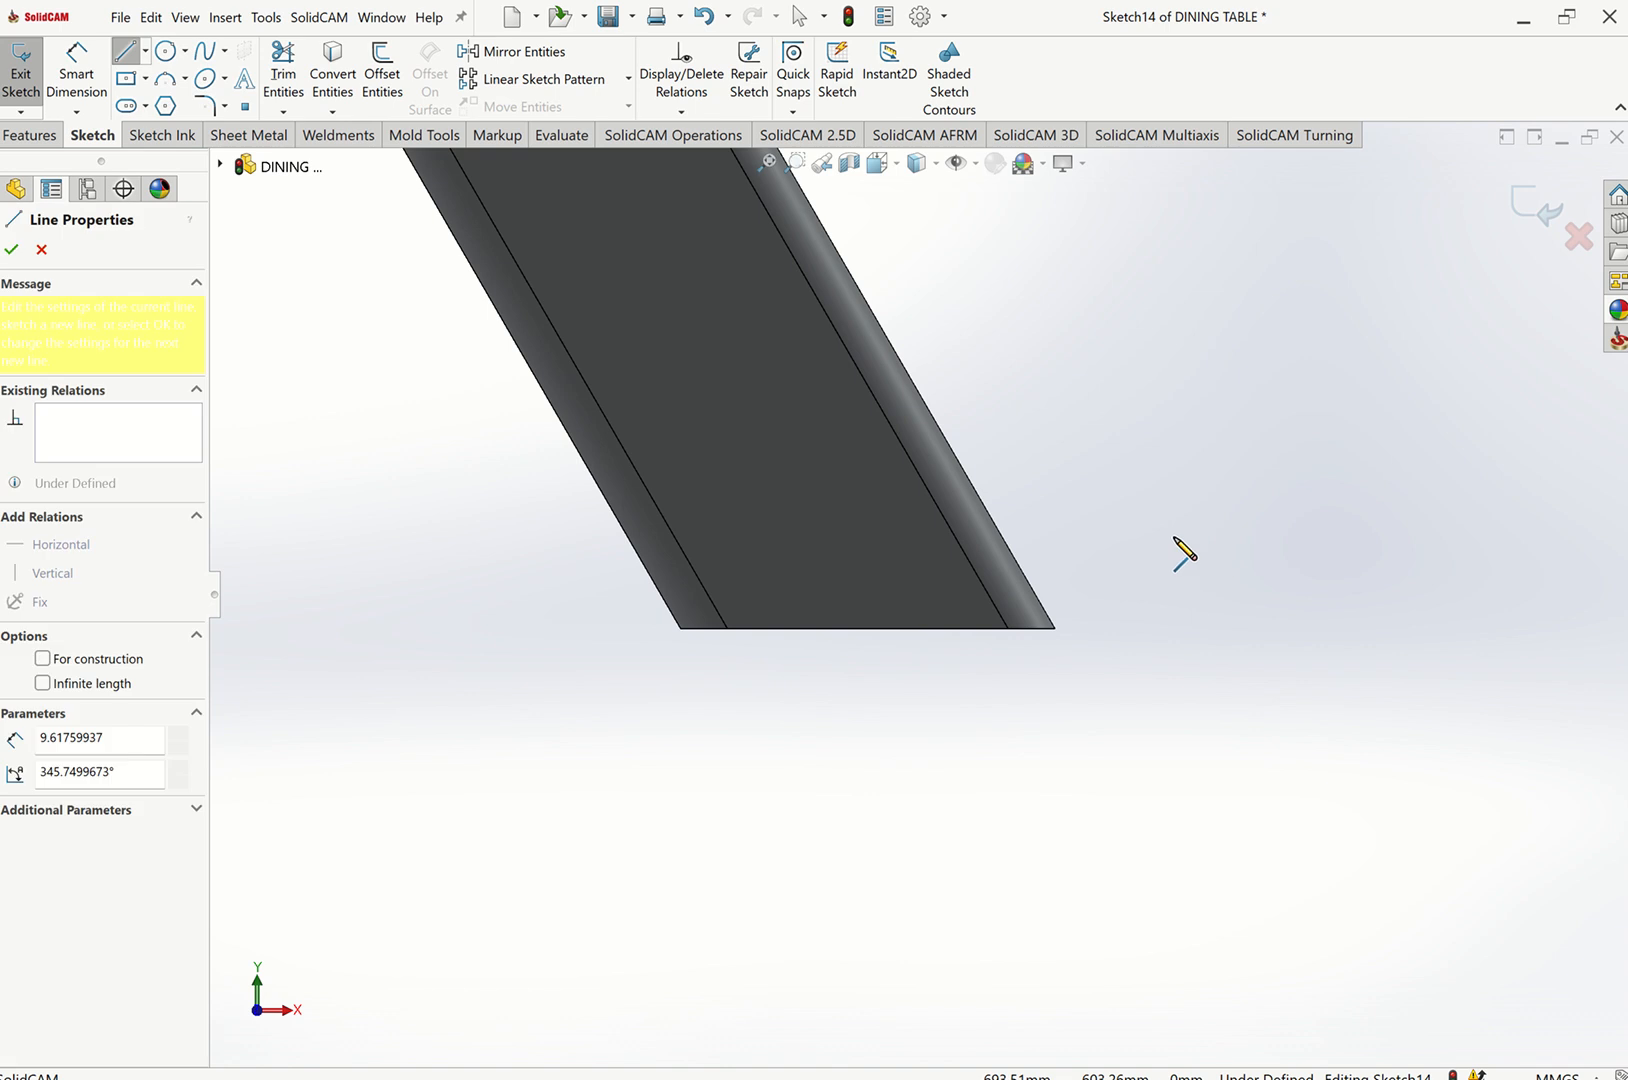
key(Escape)
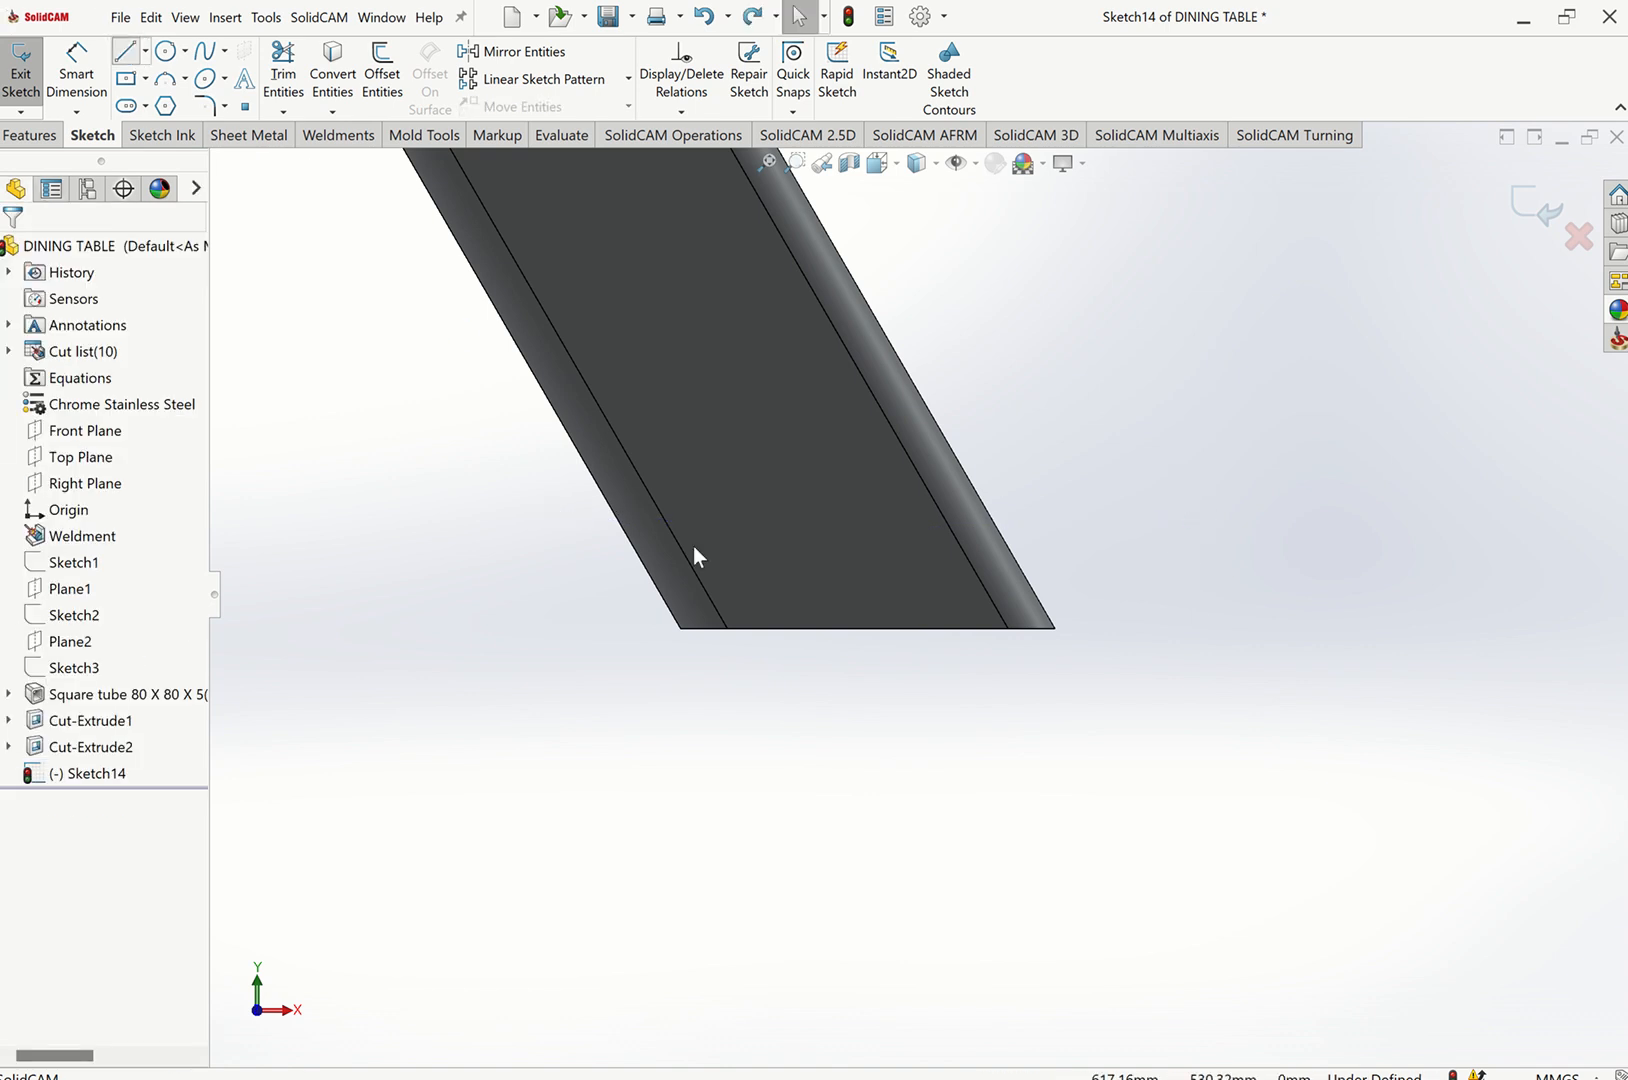
click(609, 555)
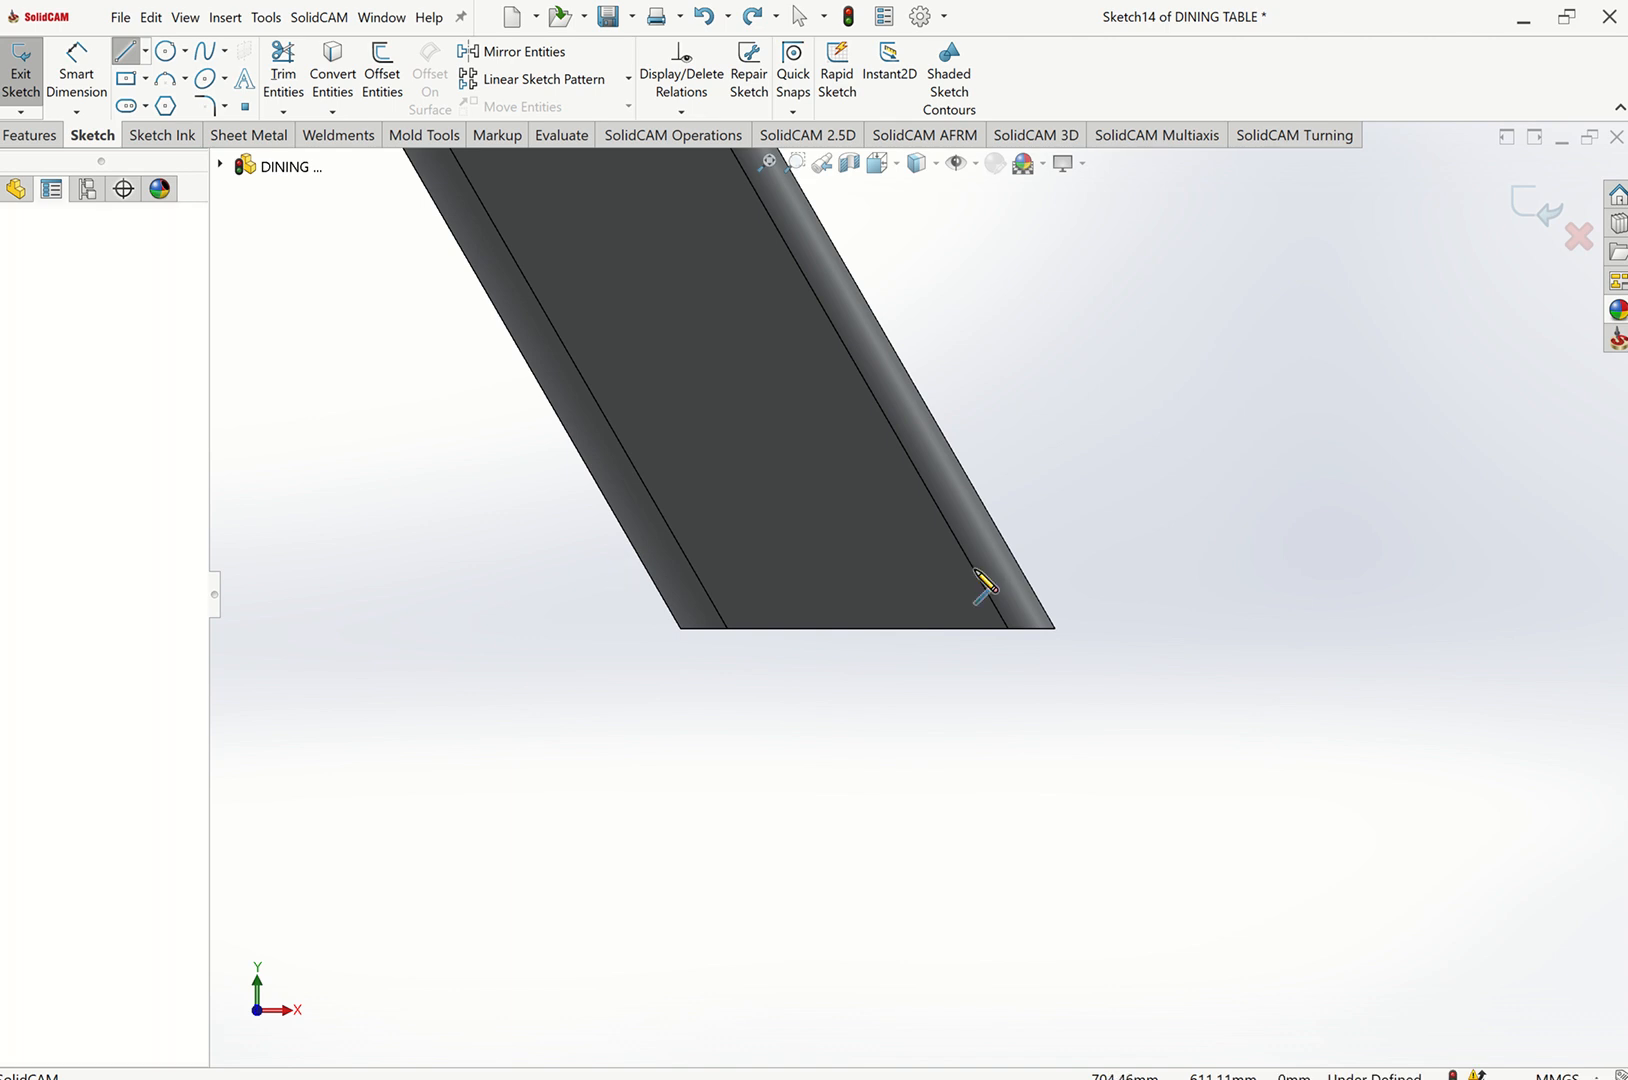
key(Escape)
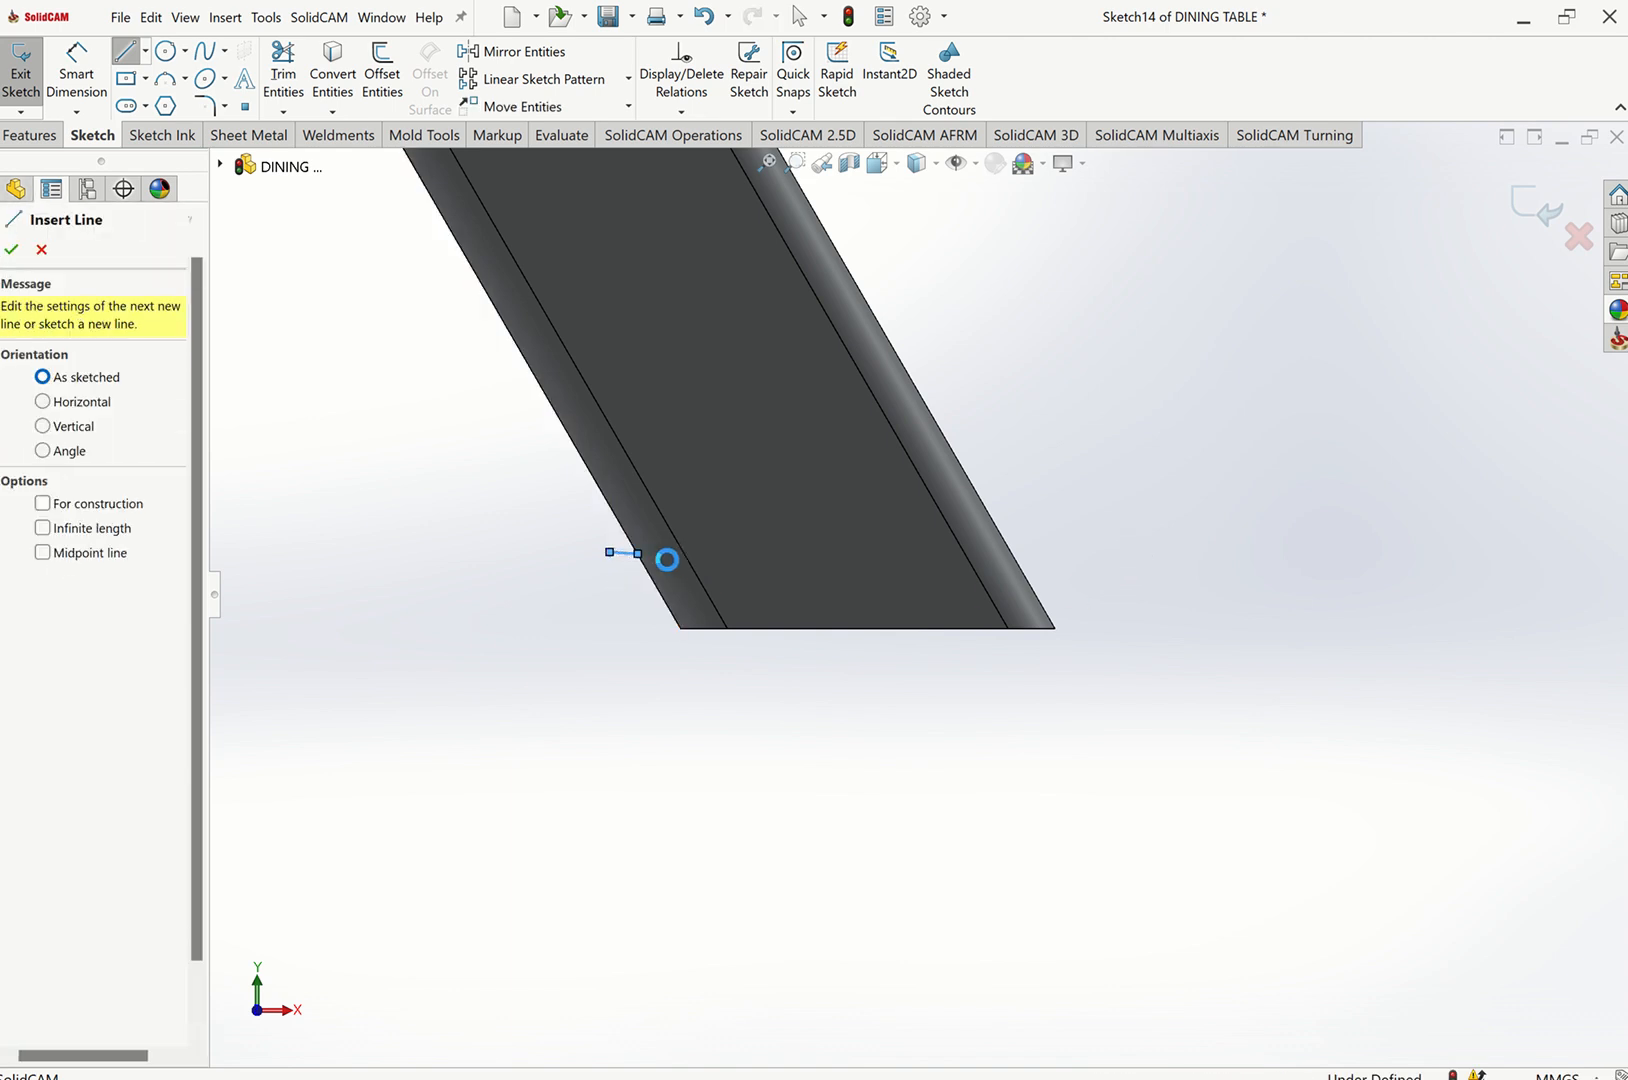
key(ctrl+z)
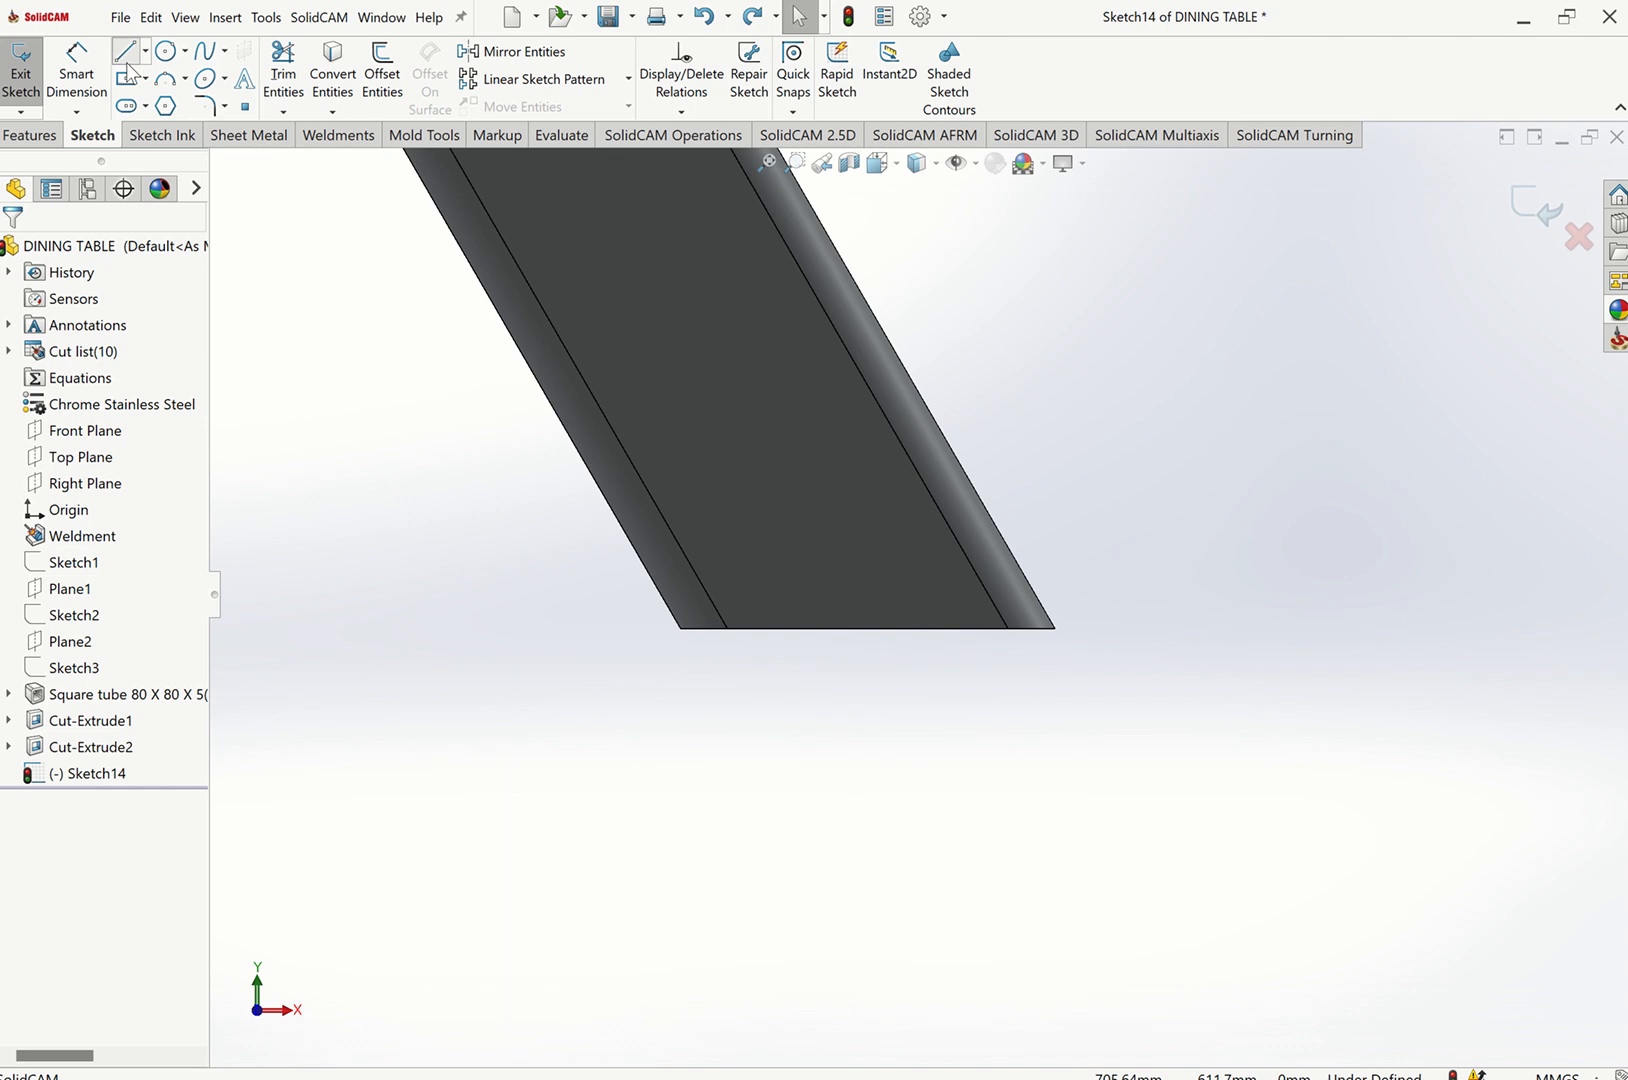
Sketch a closed four-line parallelogram around the lower end of the right leg.
click(126, 63)
click(692, 568)
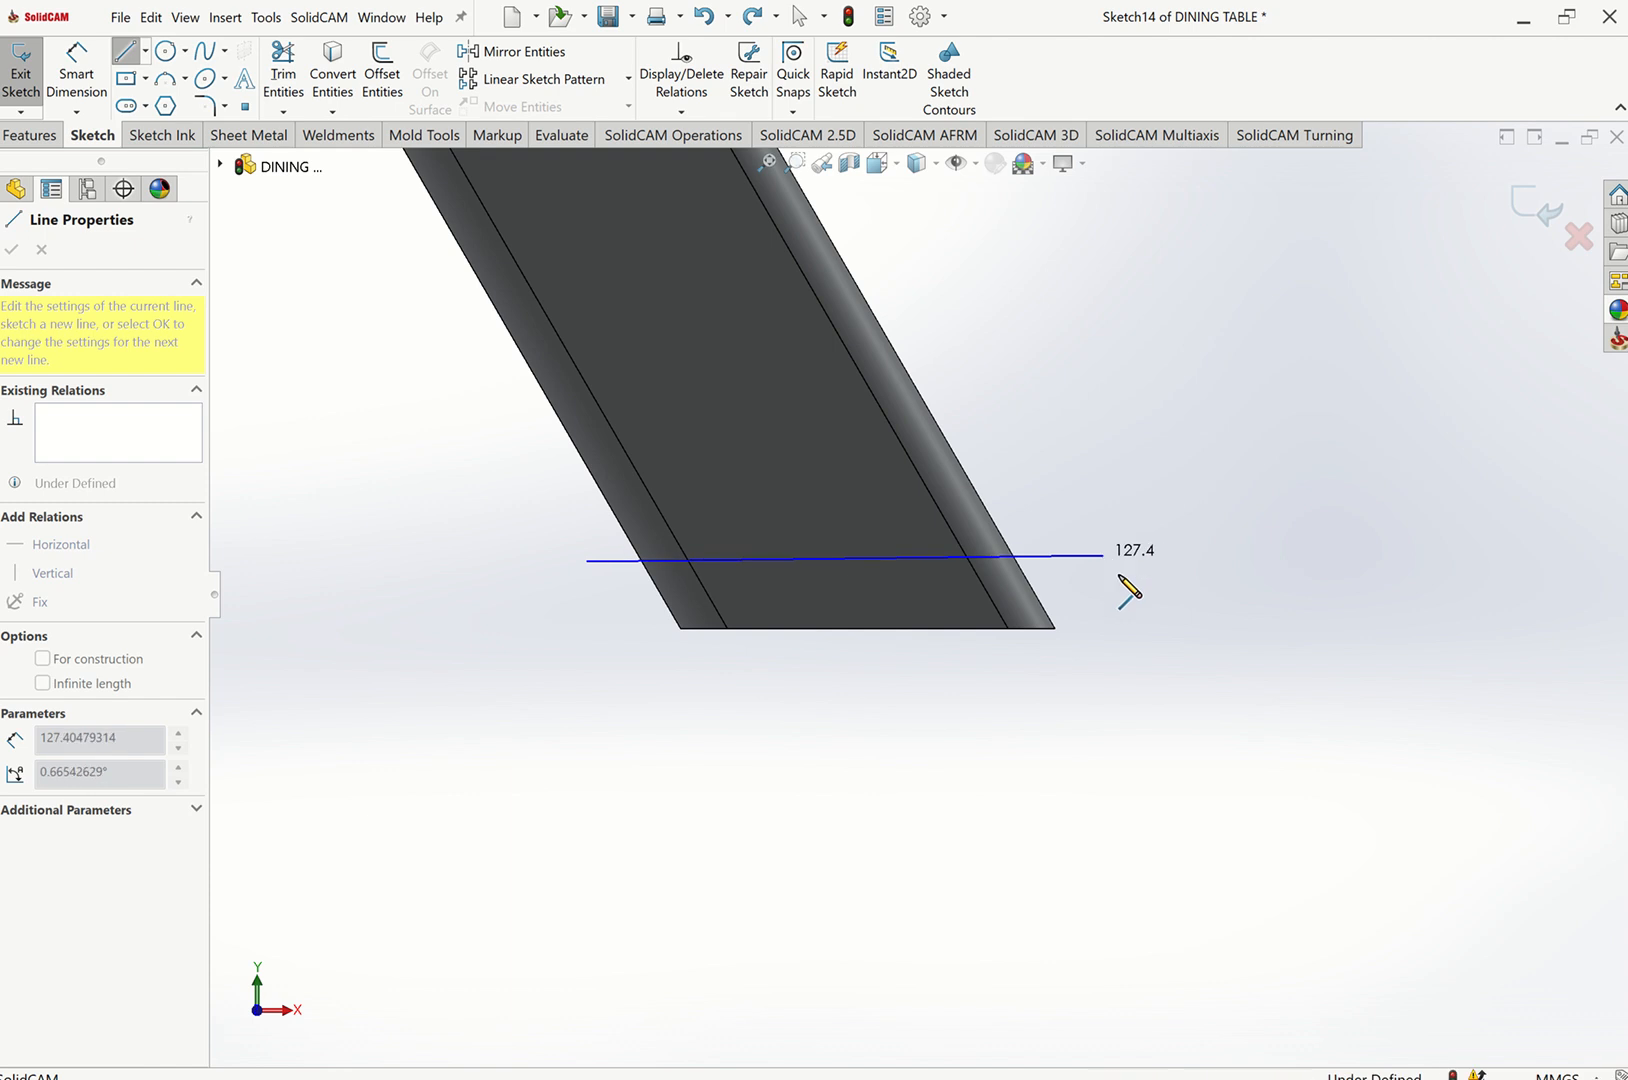
click(1102, 555)
click(1149, 638)
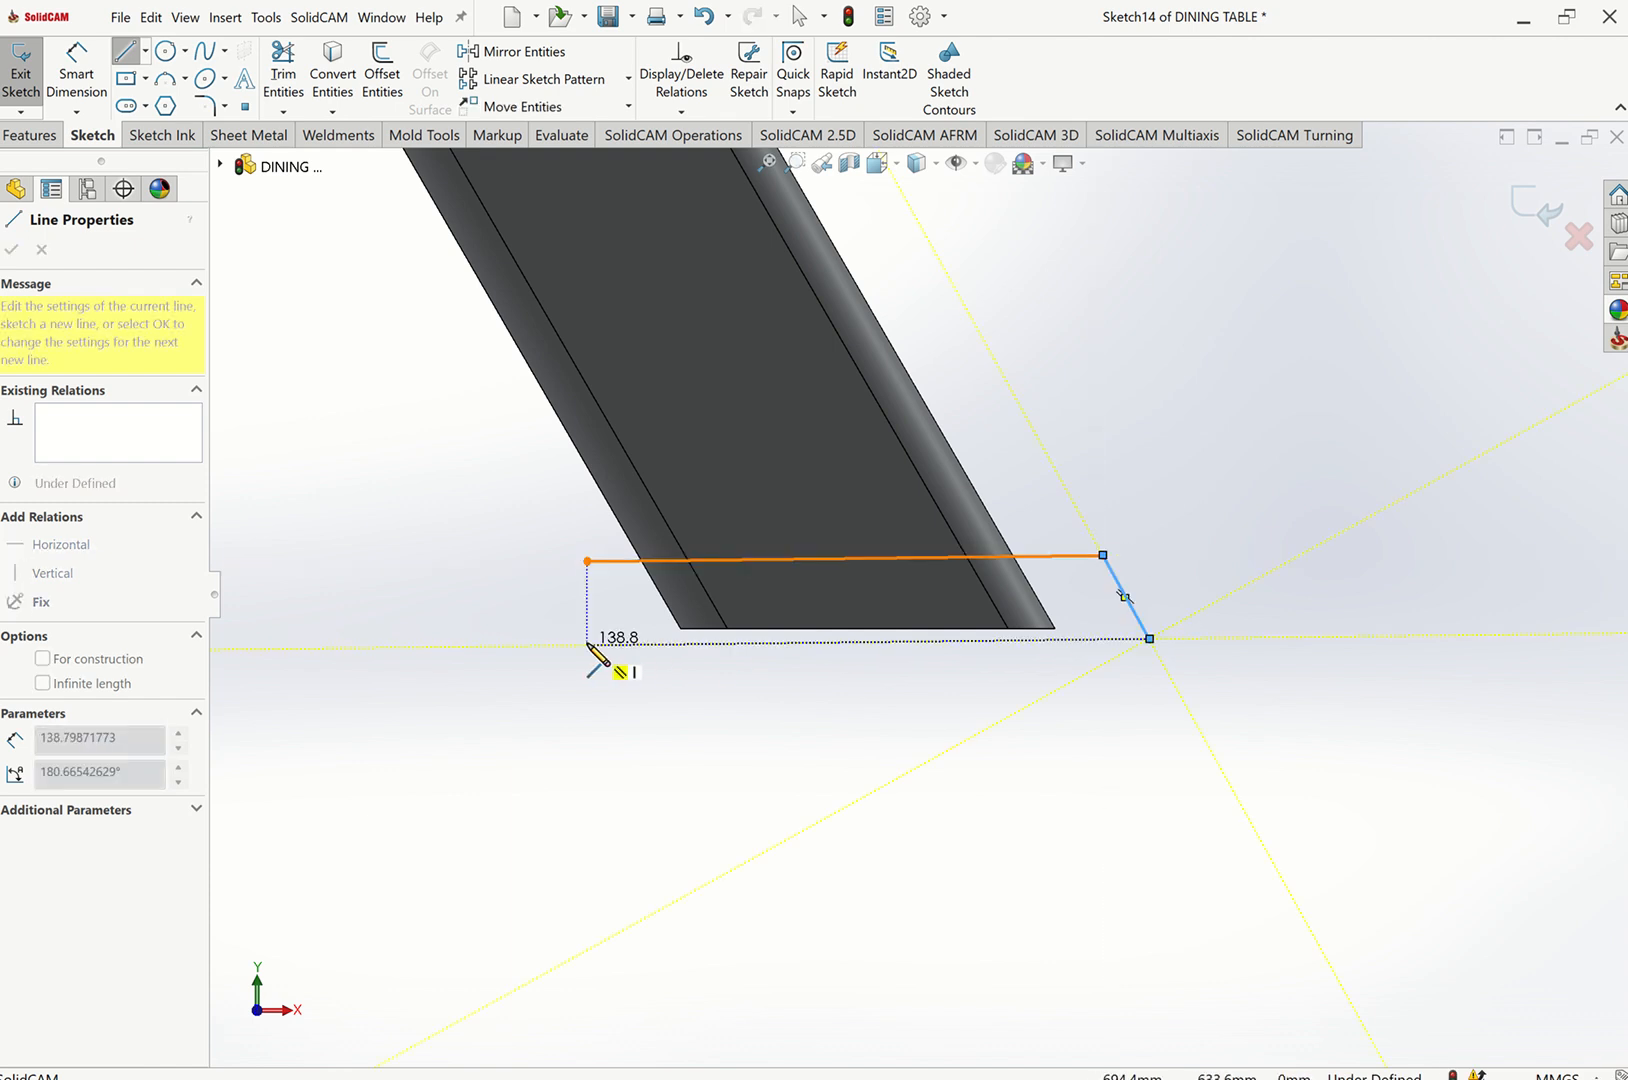
click(612, 649)
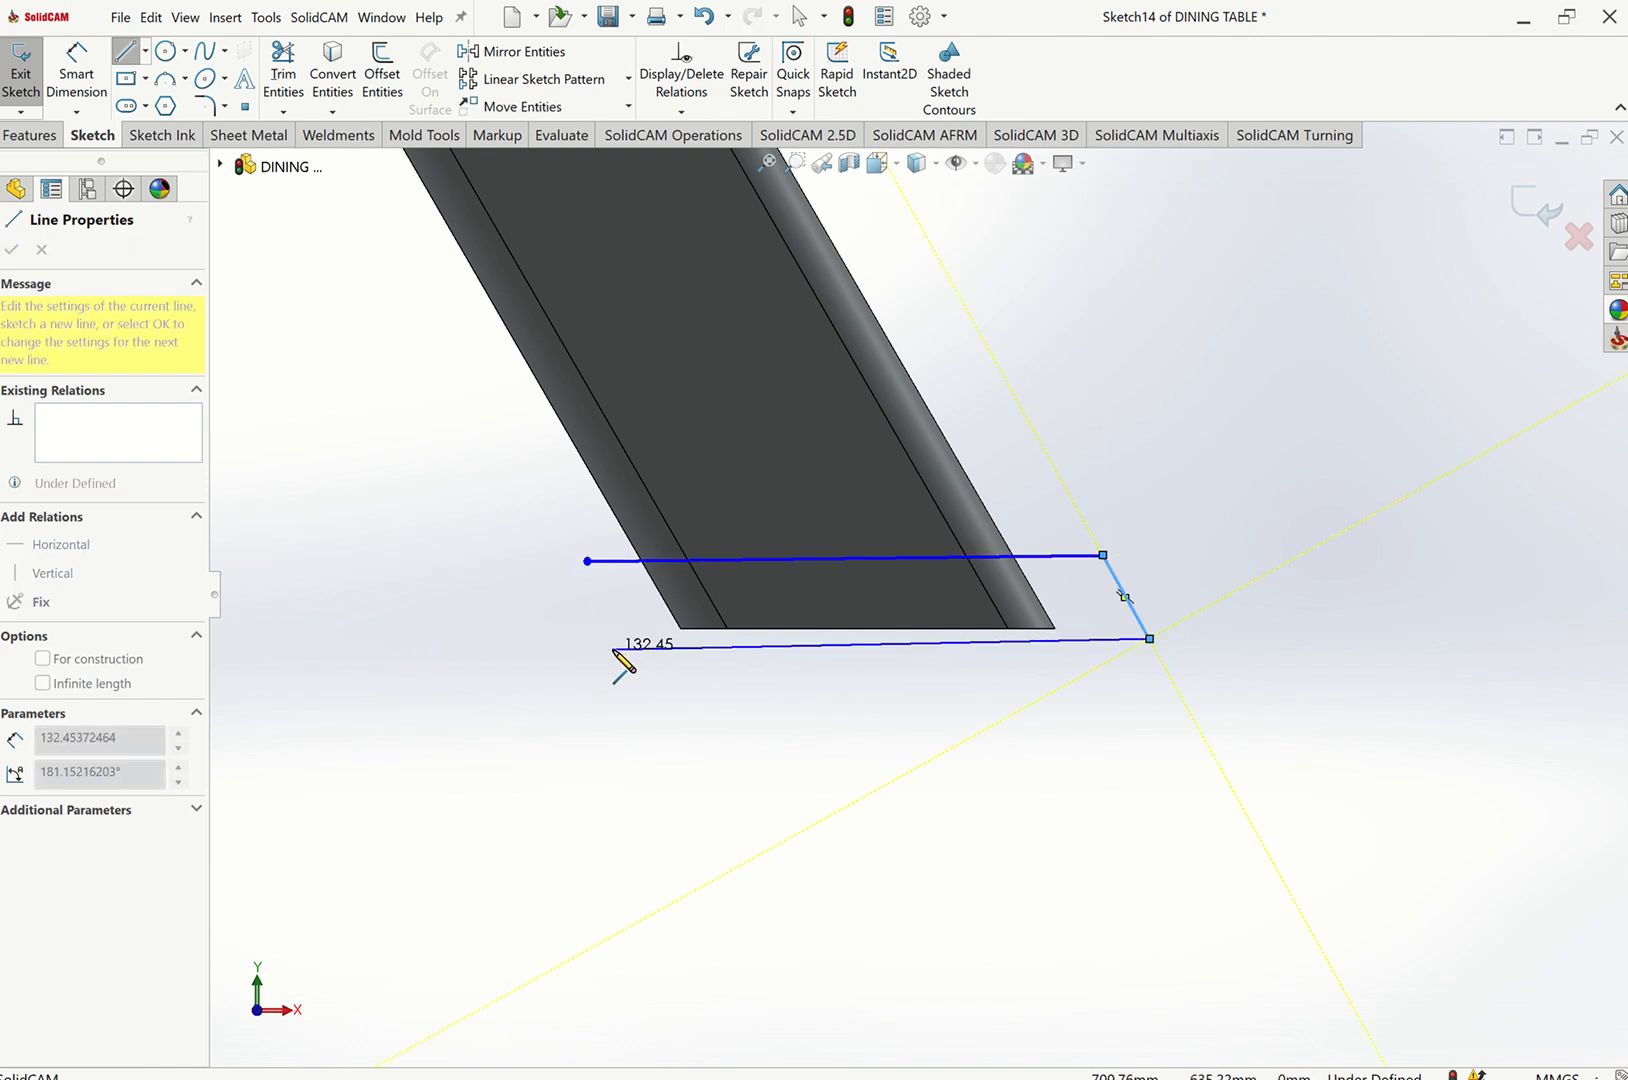
click(587, 560)
key(Escape)
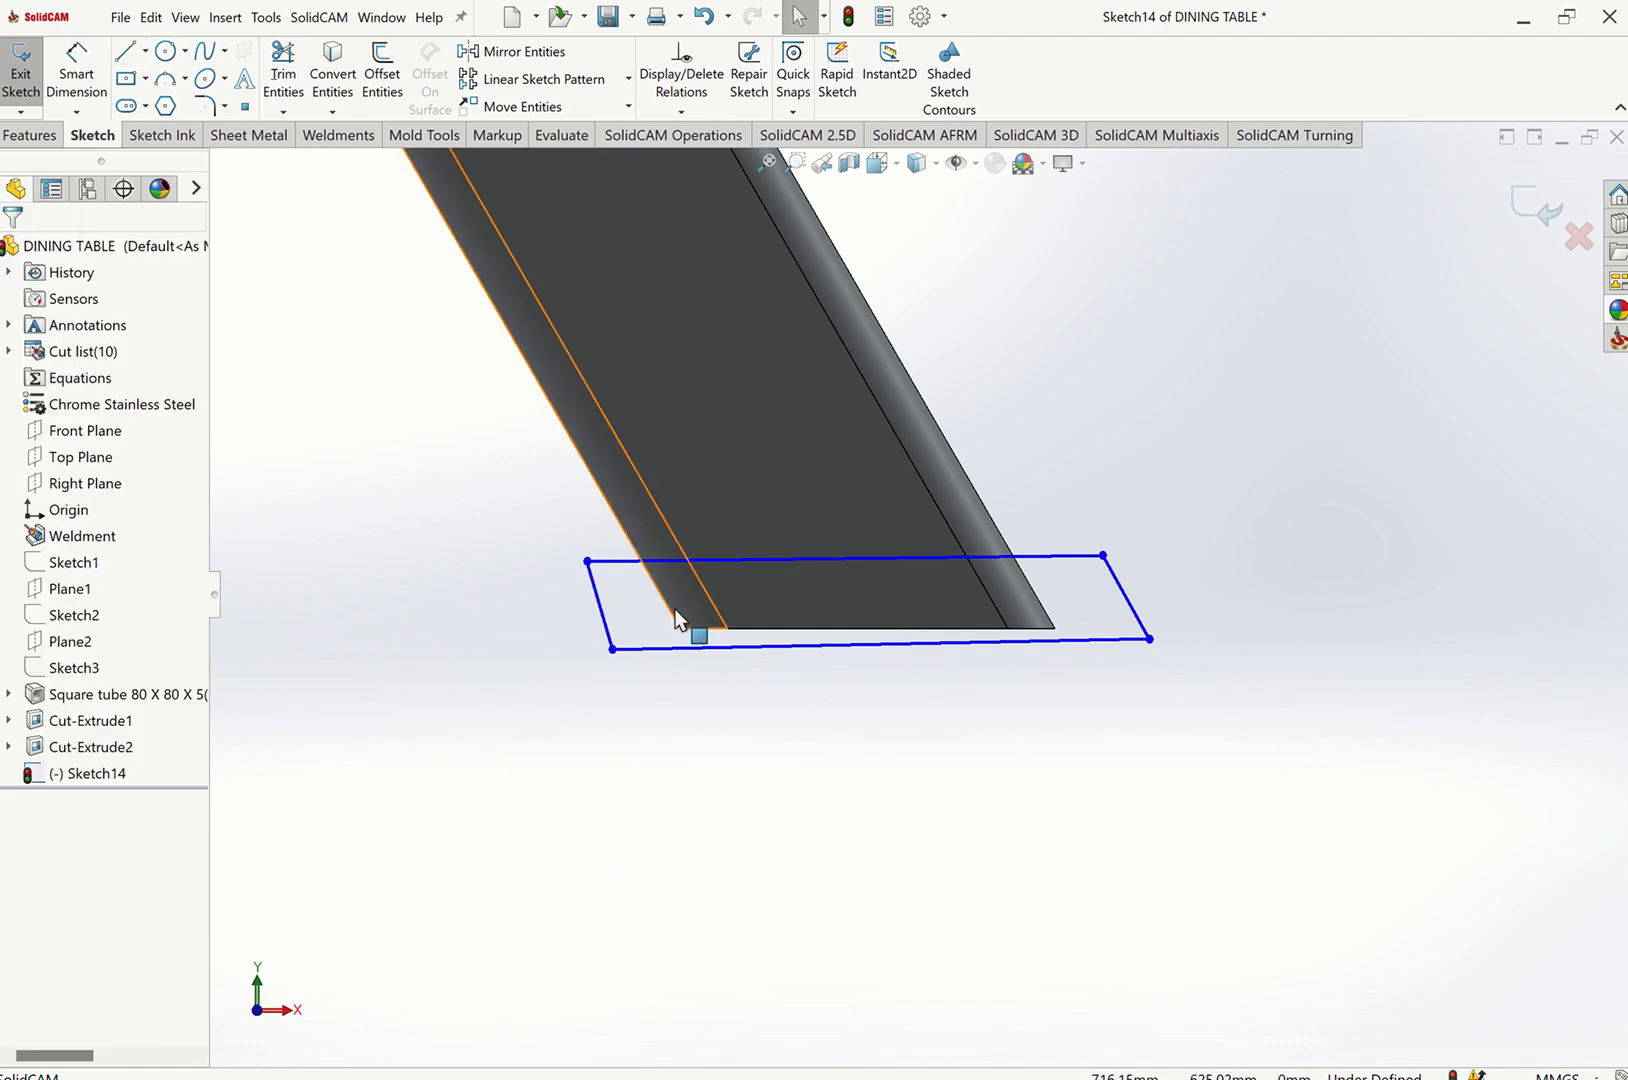
Make the parallelogram's left side collinear with the leg's left outer edge.
click(672, 621)
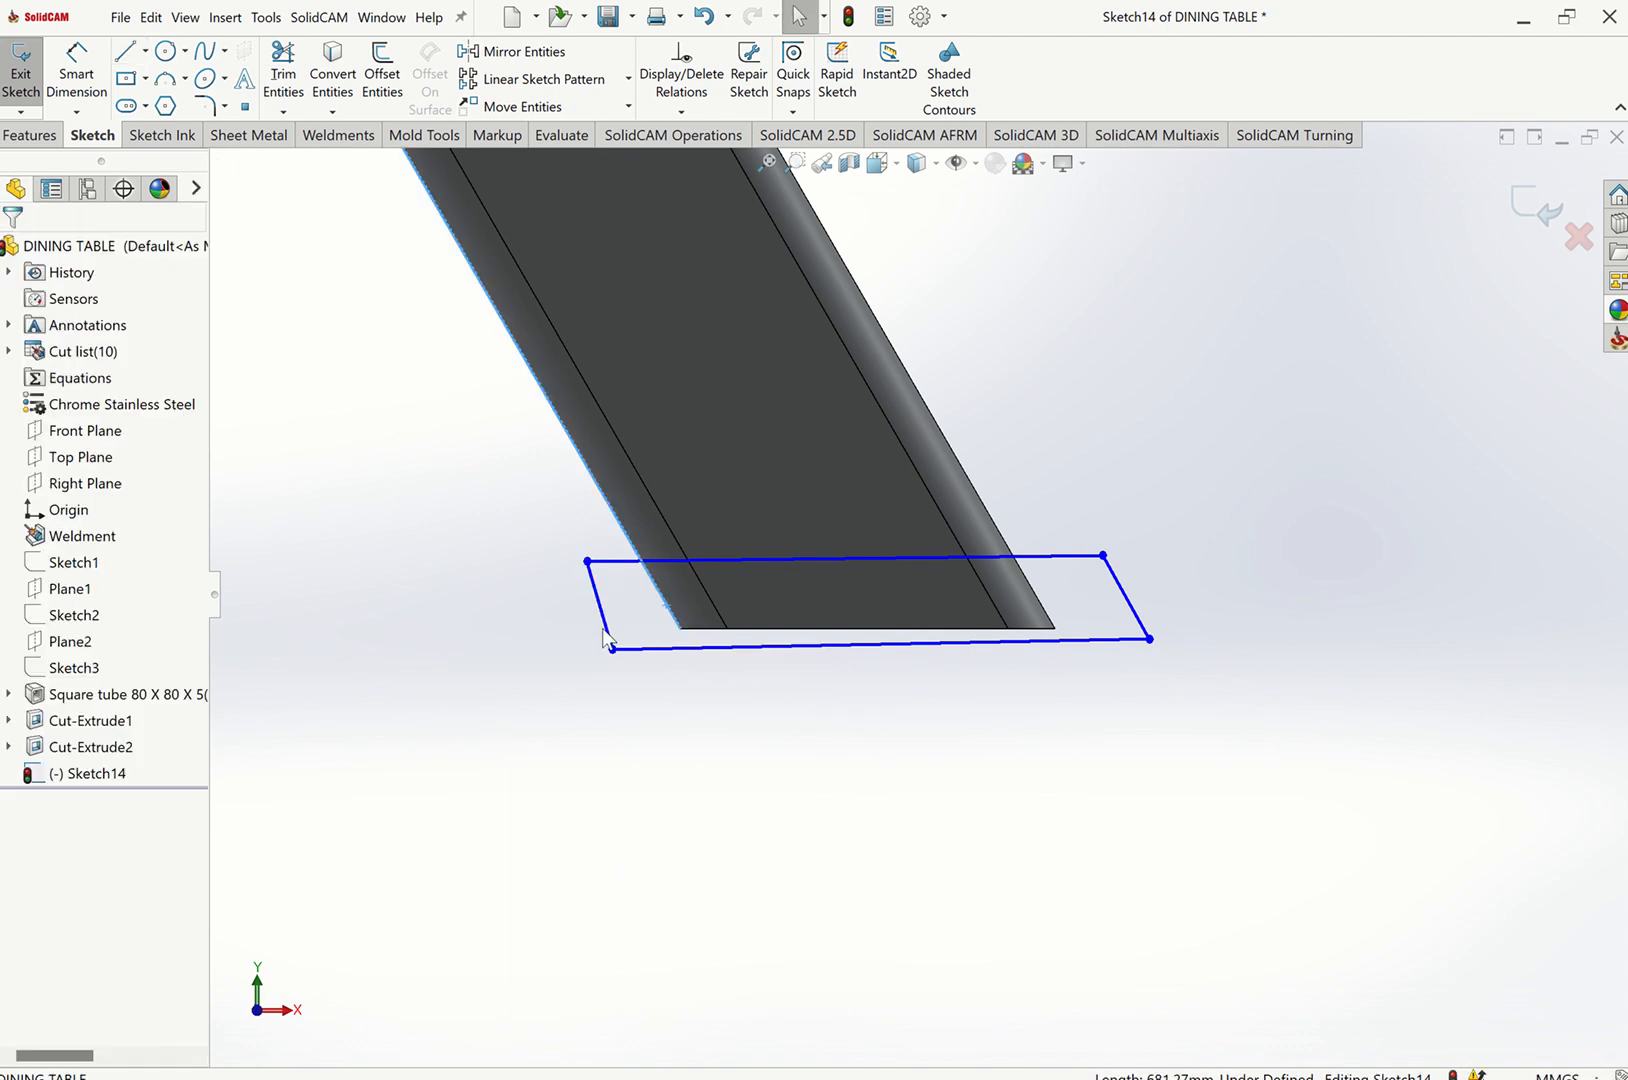
ctrl+click(598, 605)
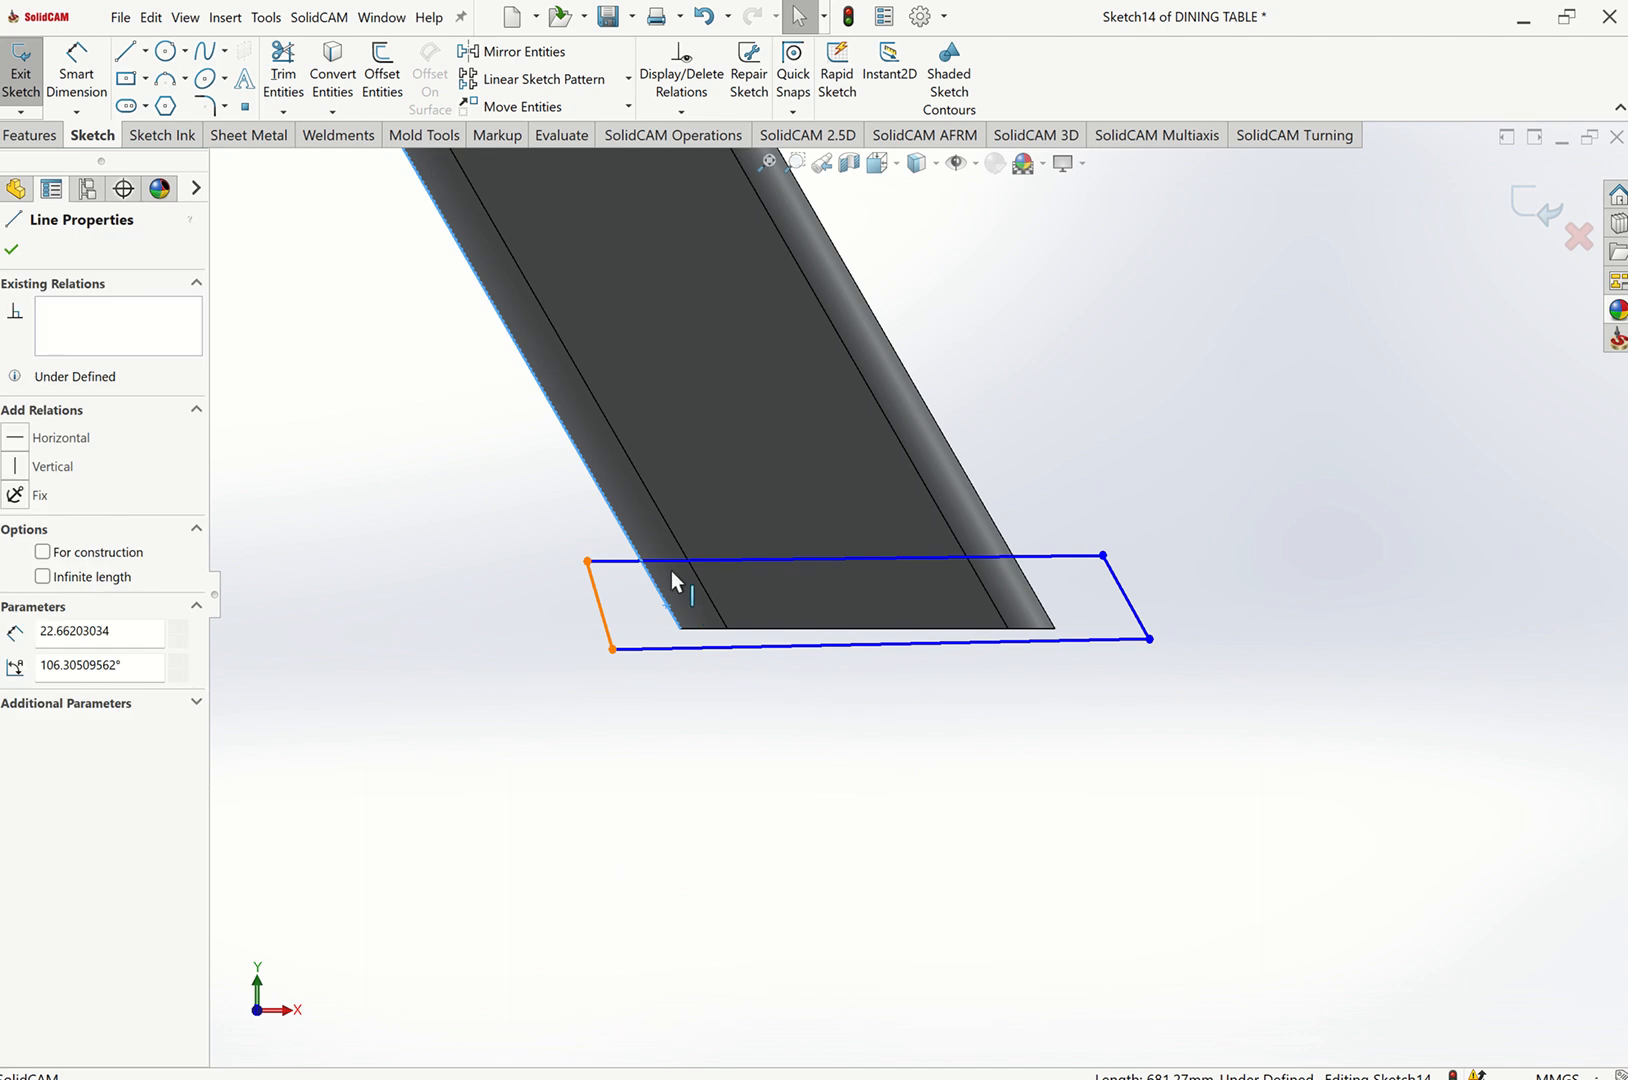
click(648, 568)
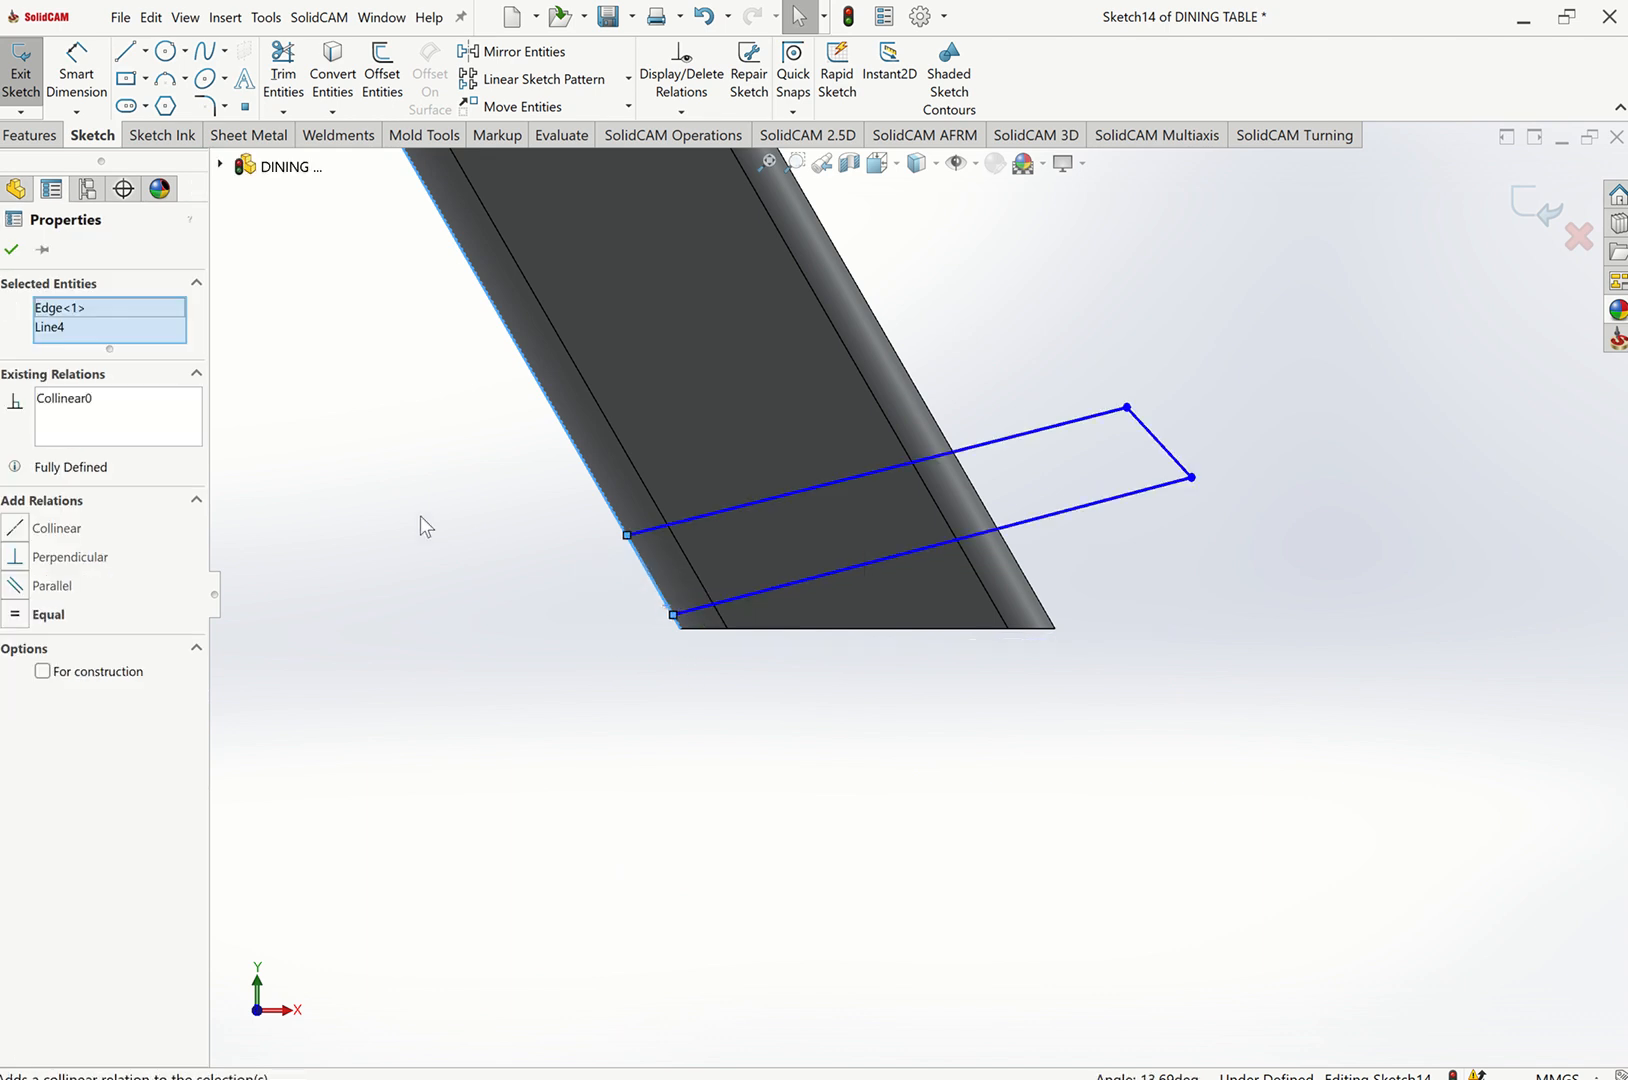
click(420, 515)
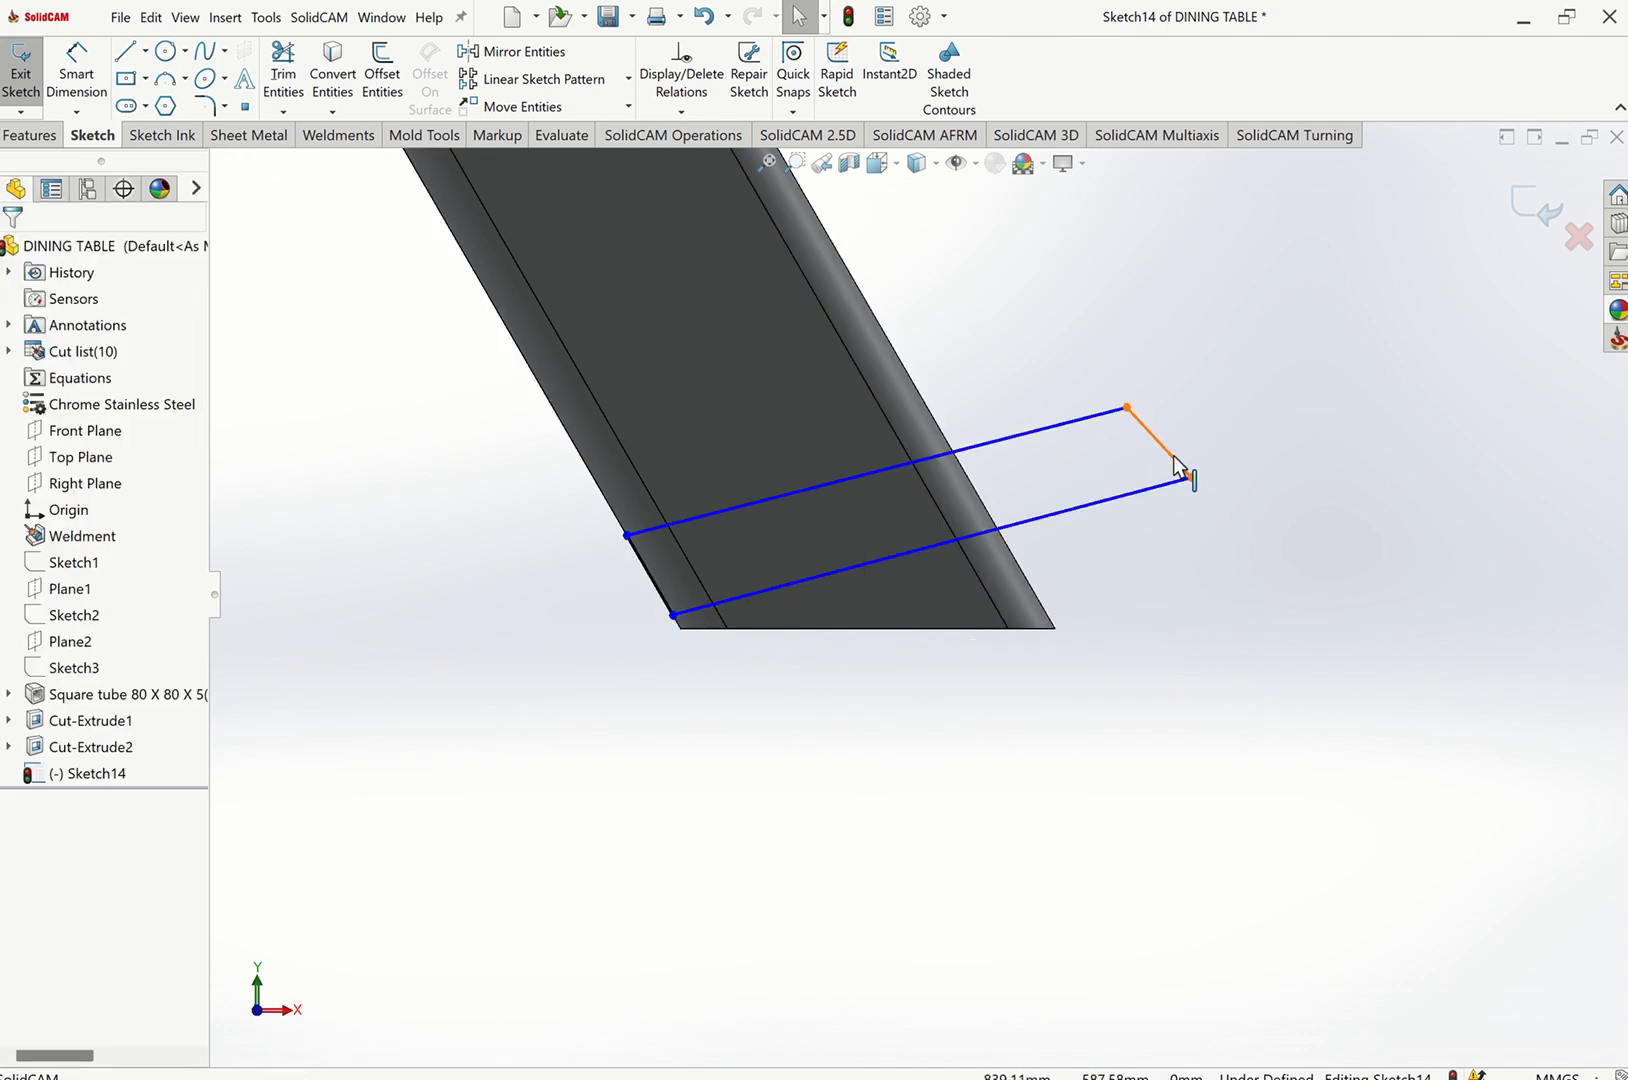
Make the parallelogram's right side collinear with the leg's right outer edge.
ctrl+click(1030, 585)
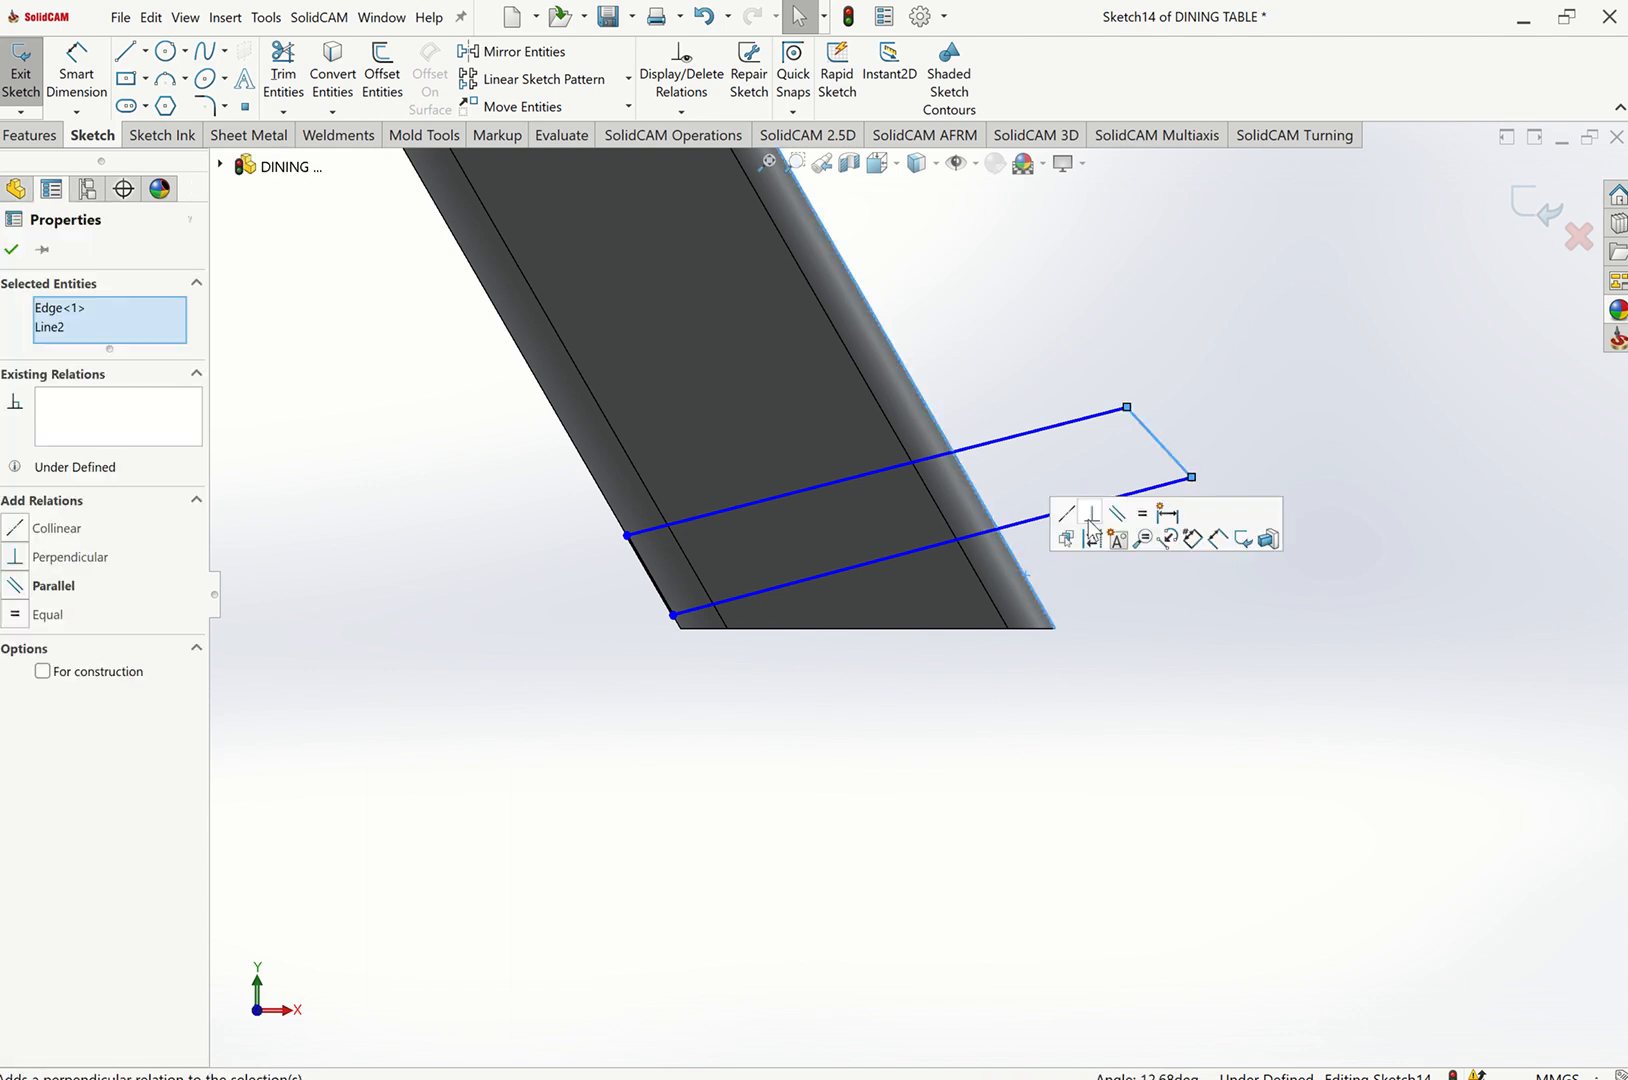
click(1068, 514)
click(1088, 642)
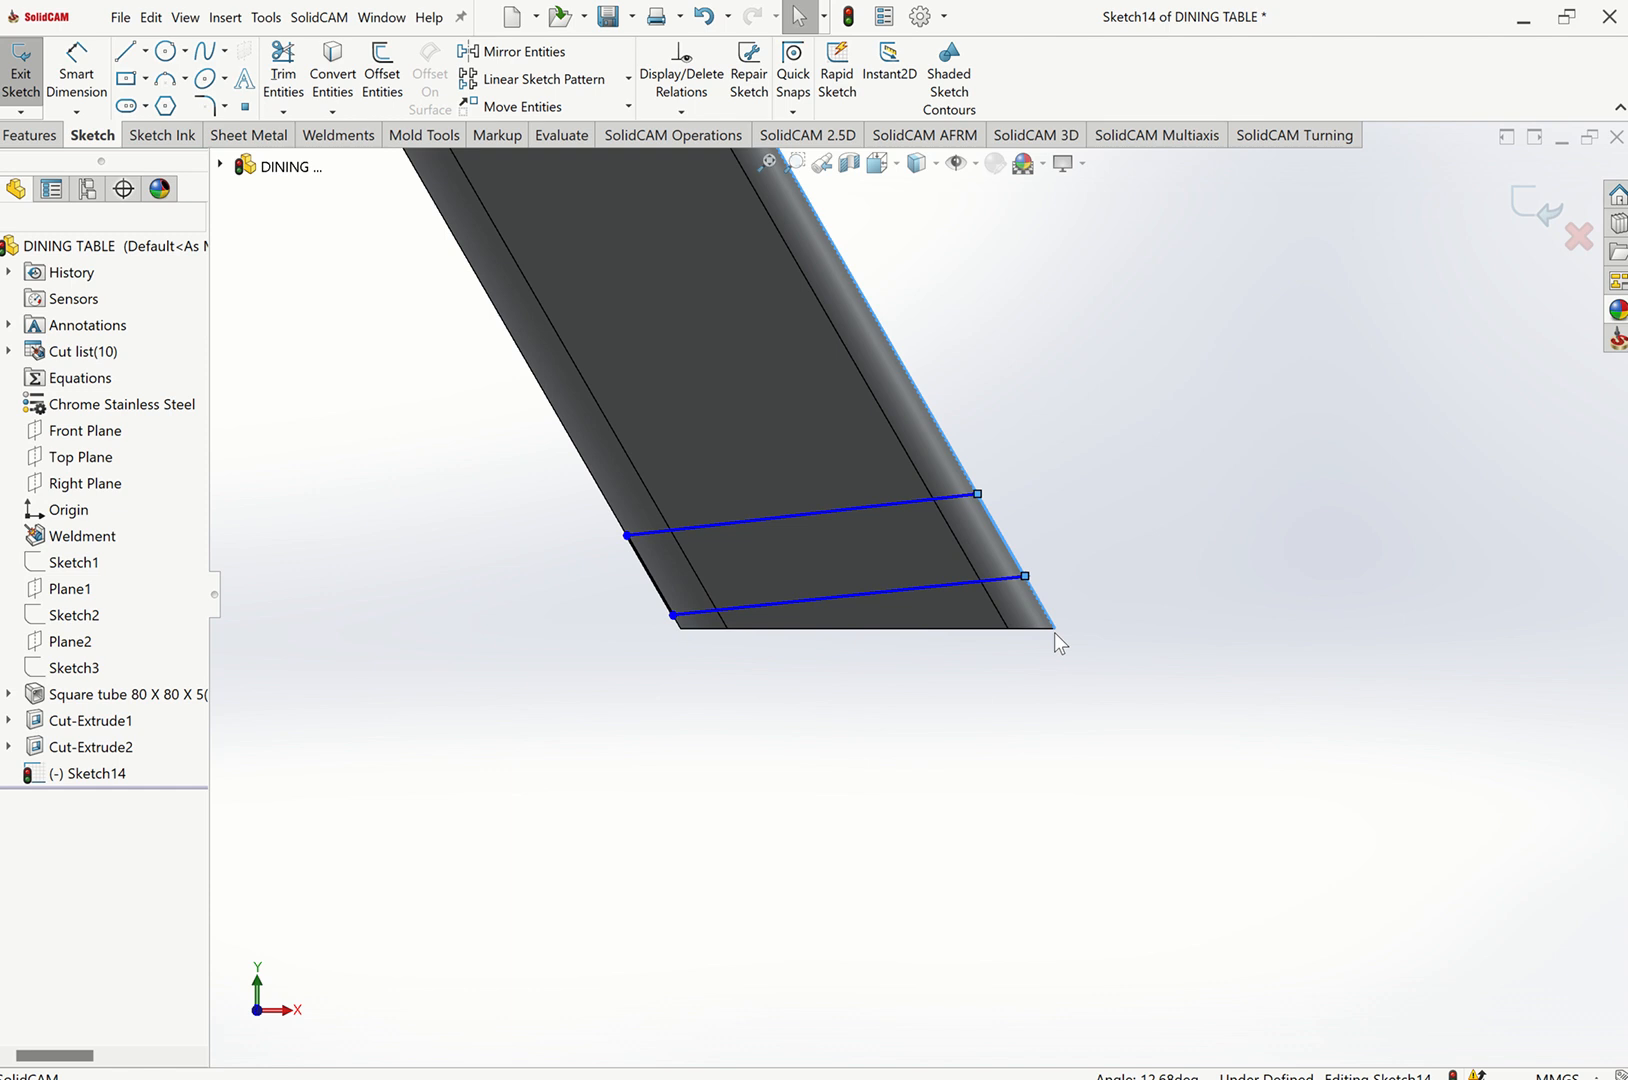
Make the parallelogram's bottom line collinear with the leg's bottom end edge.
click(964, 591)
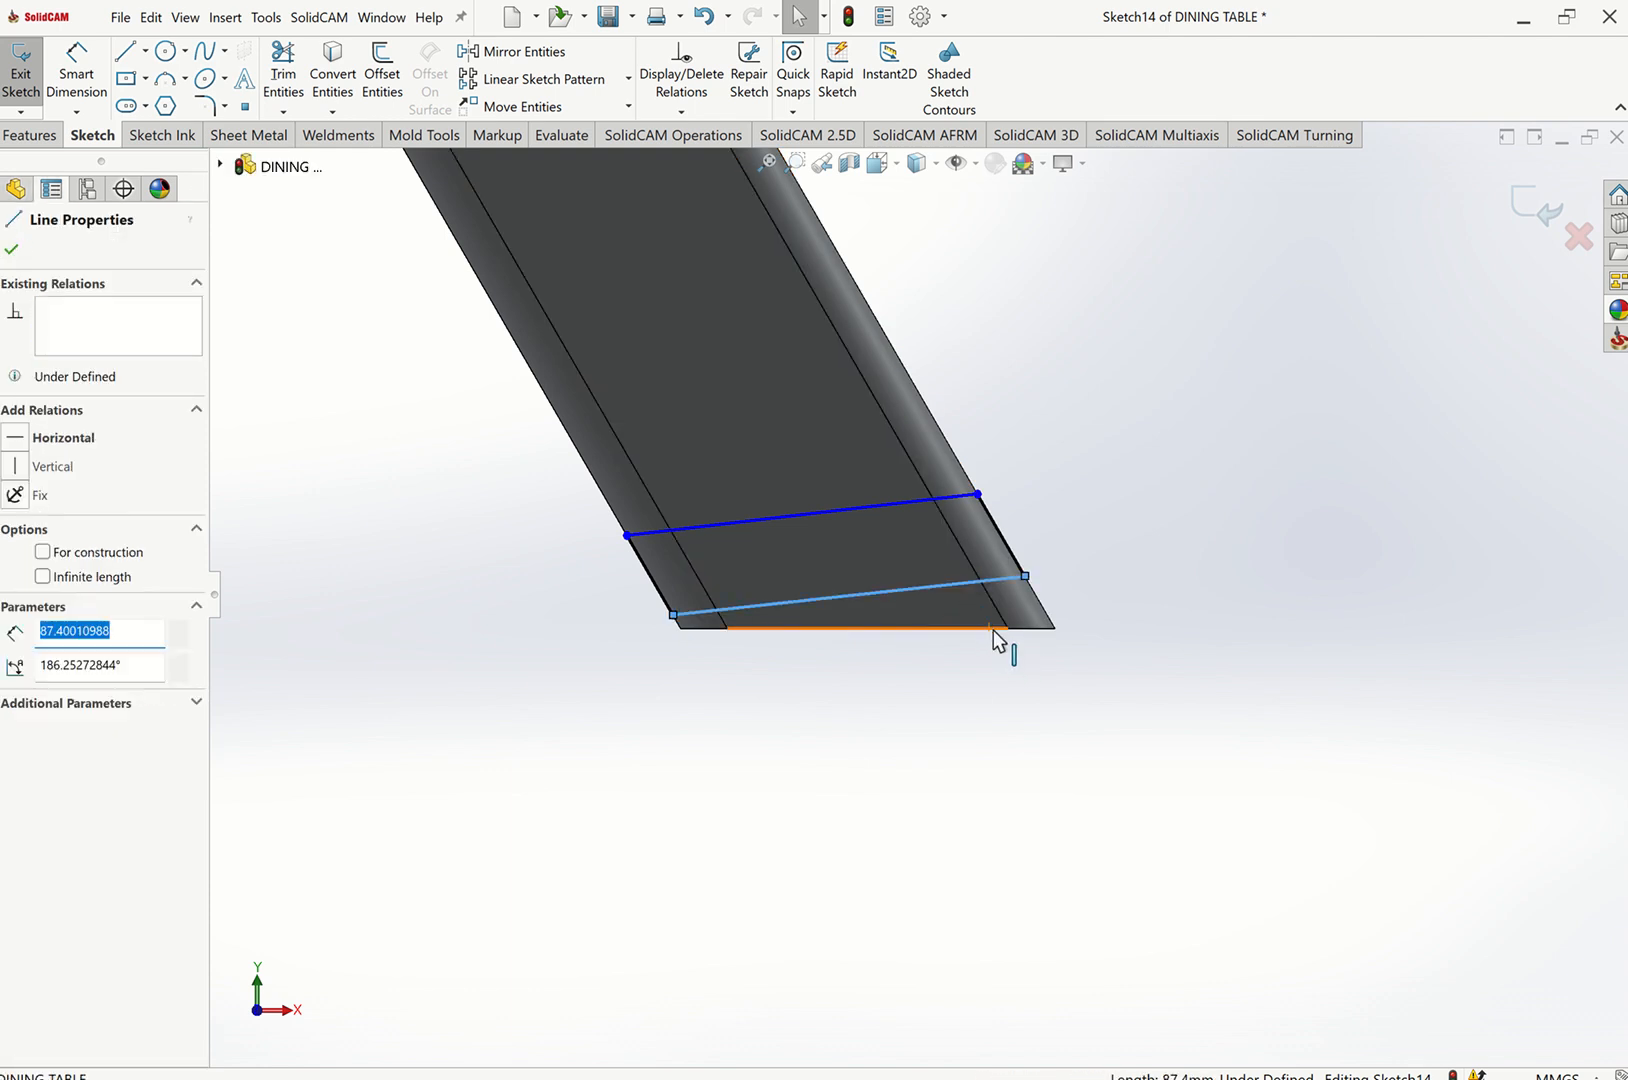
ctrl+click(996, 628)
click(1038, 588)
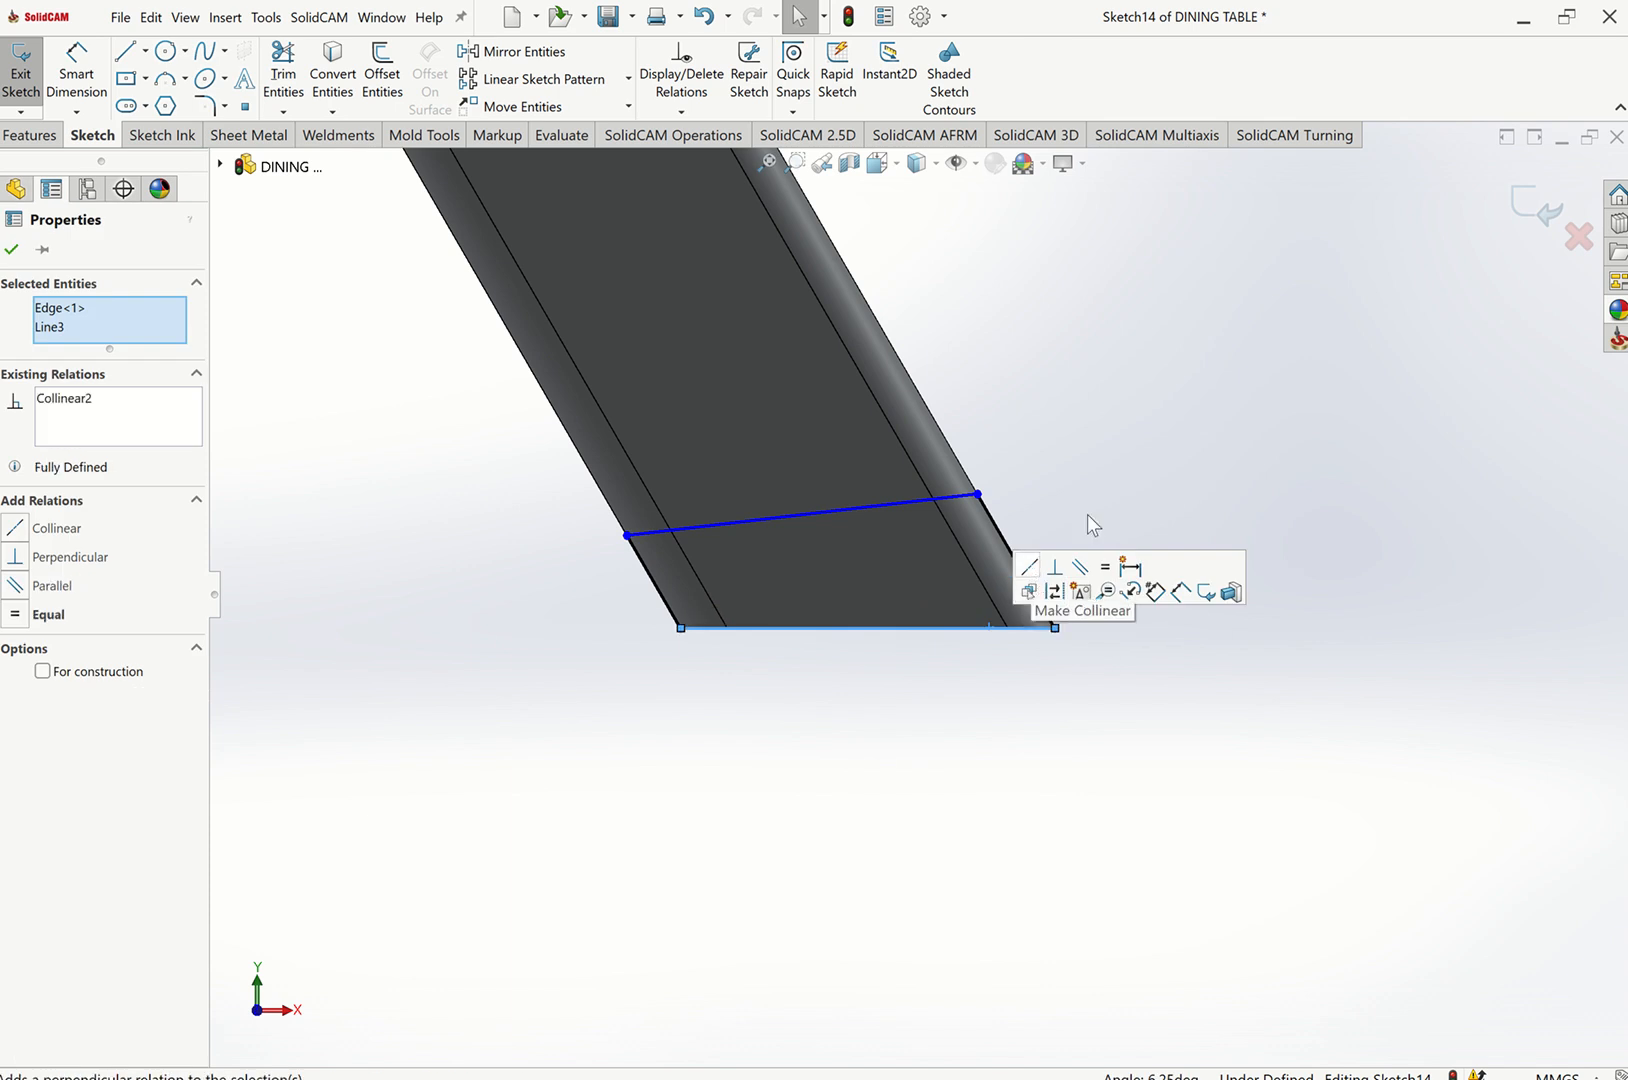
click(1122, 468)
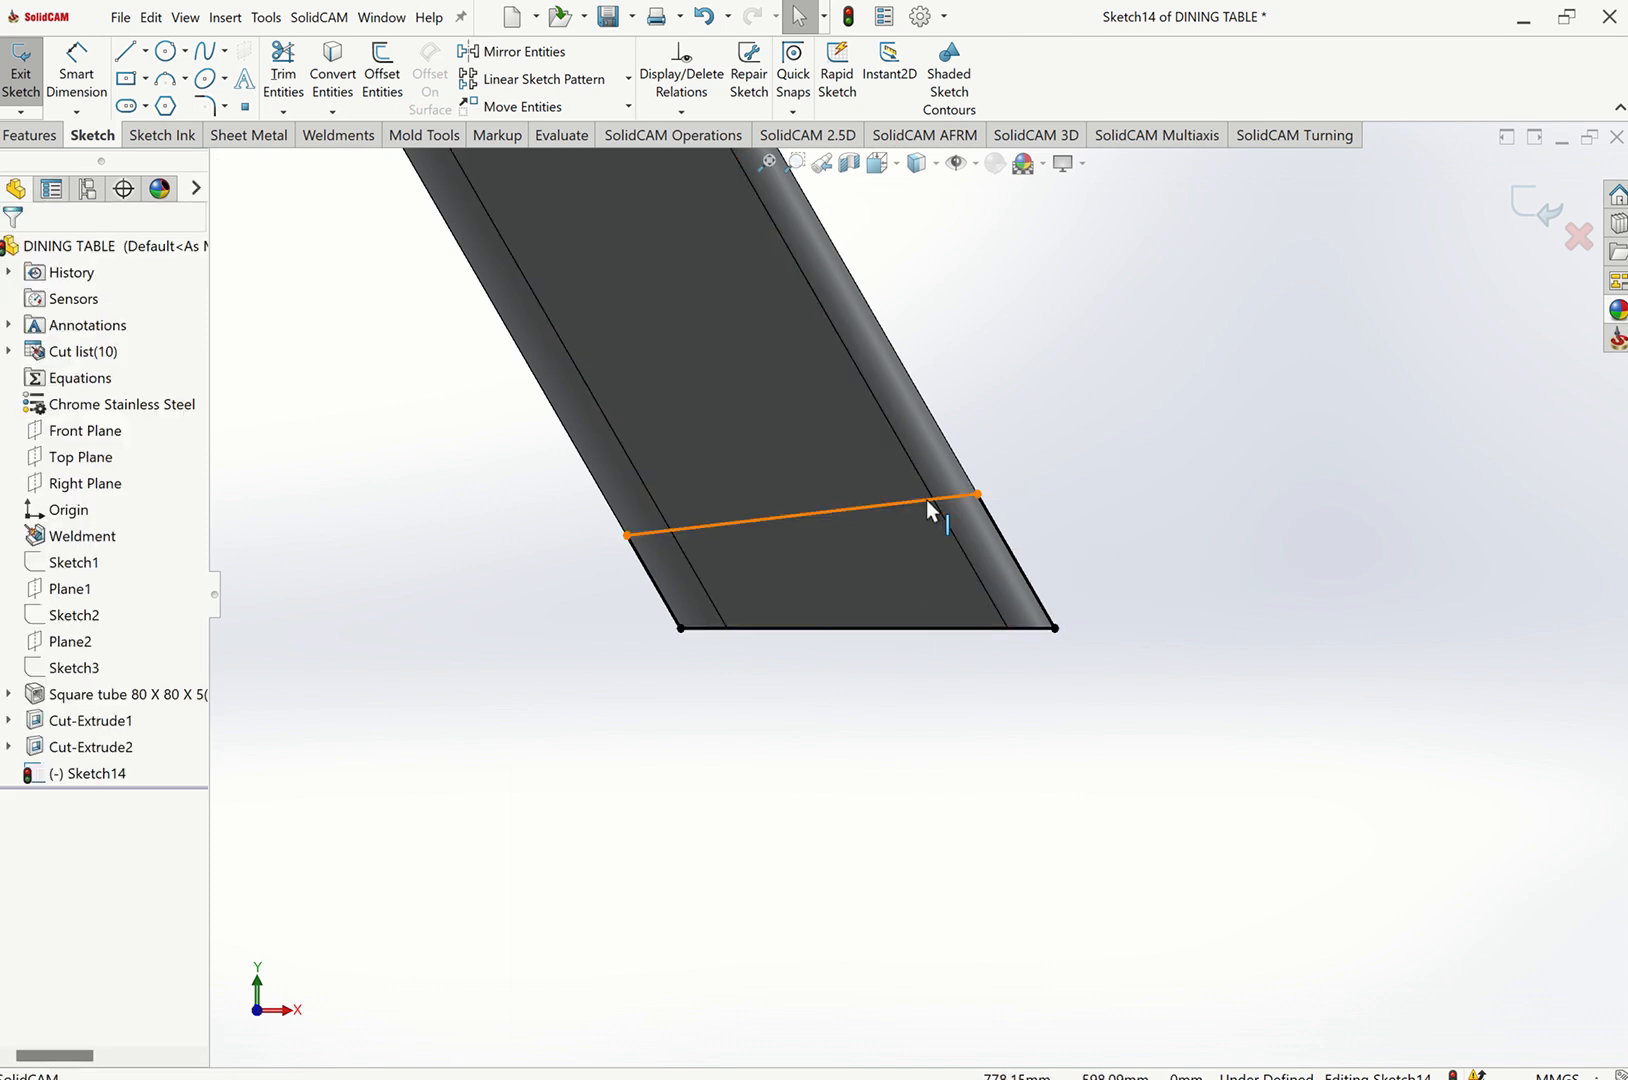
click(926, 499)
ctrl+click(962, 628)
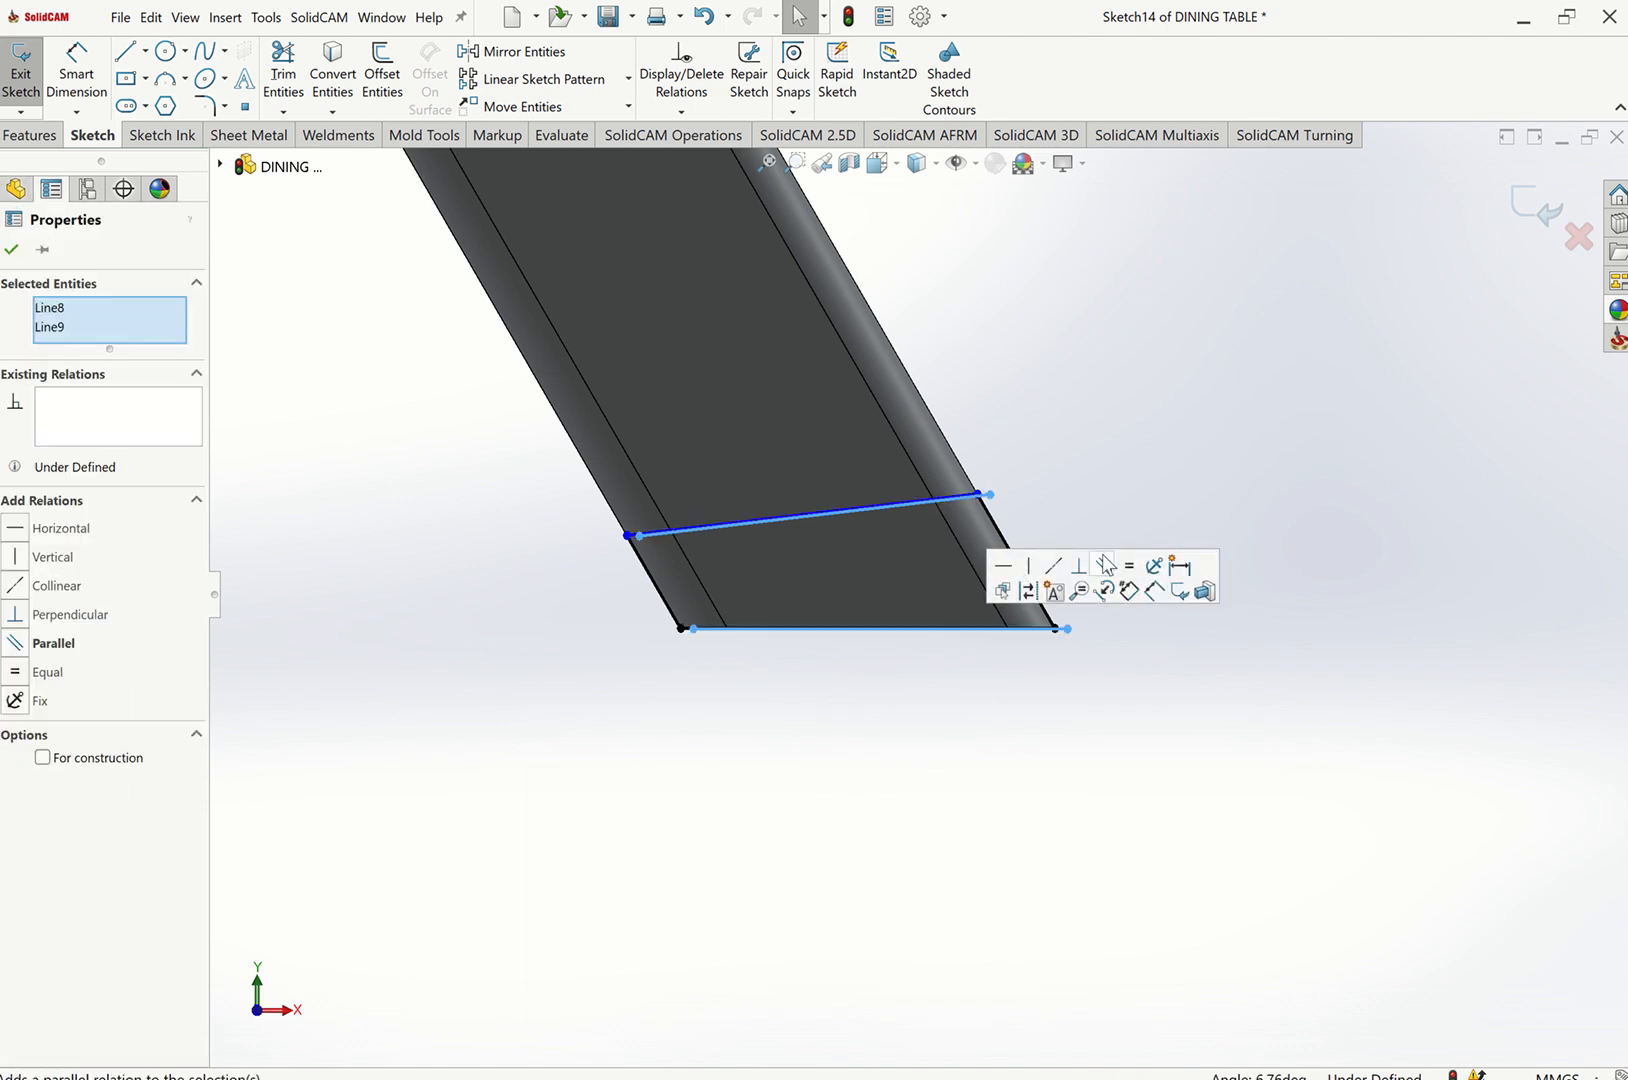
click(1108, 502)
key(ctrl+z)
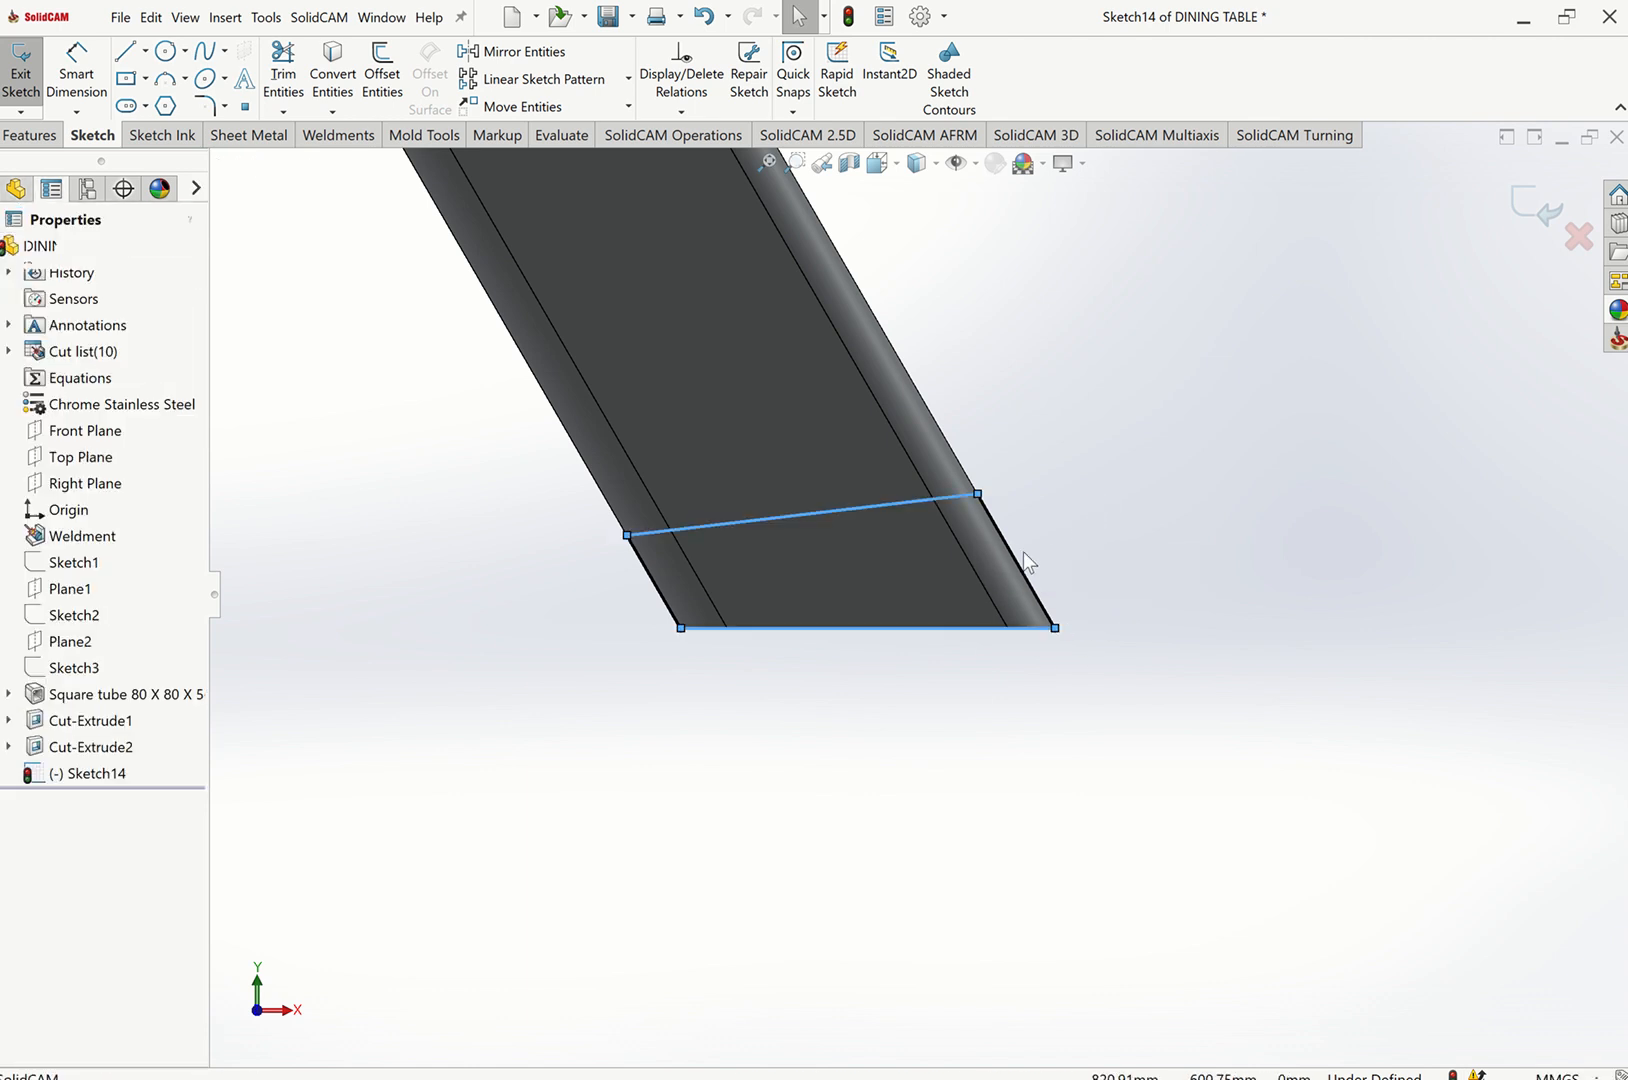
Make the parallelogram's top line parallel to its bottom line.
click(976, 651)
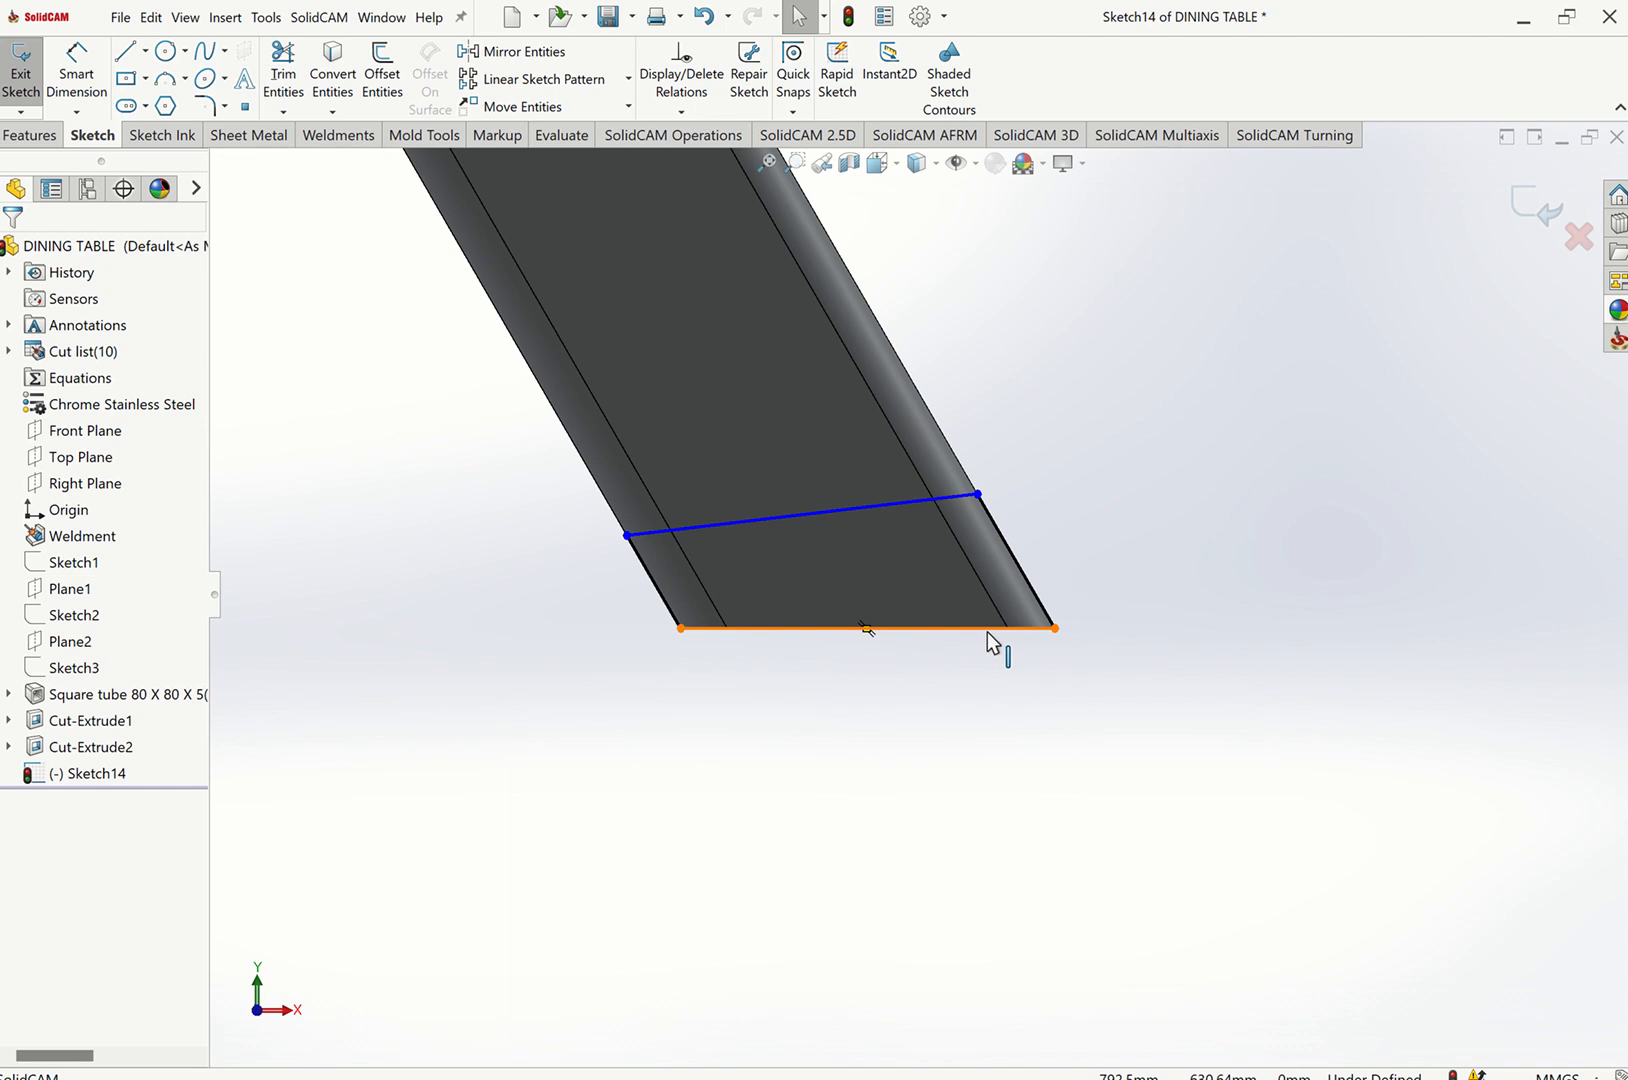
click(988, 634)
click(941, 508)
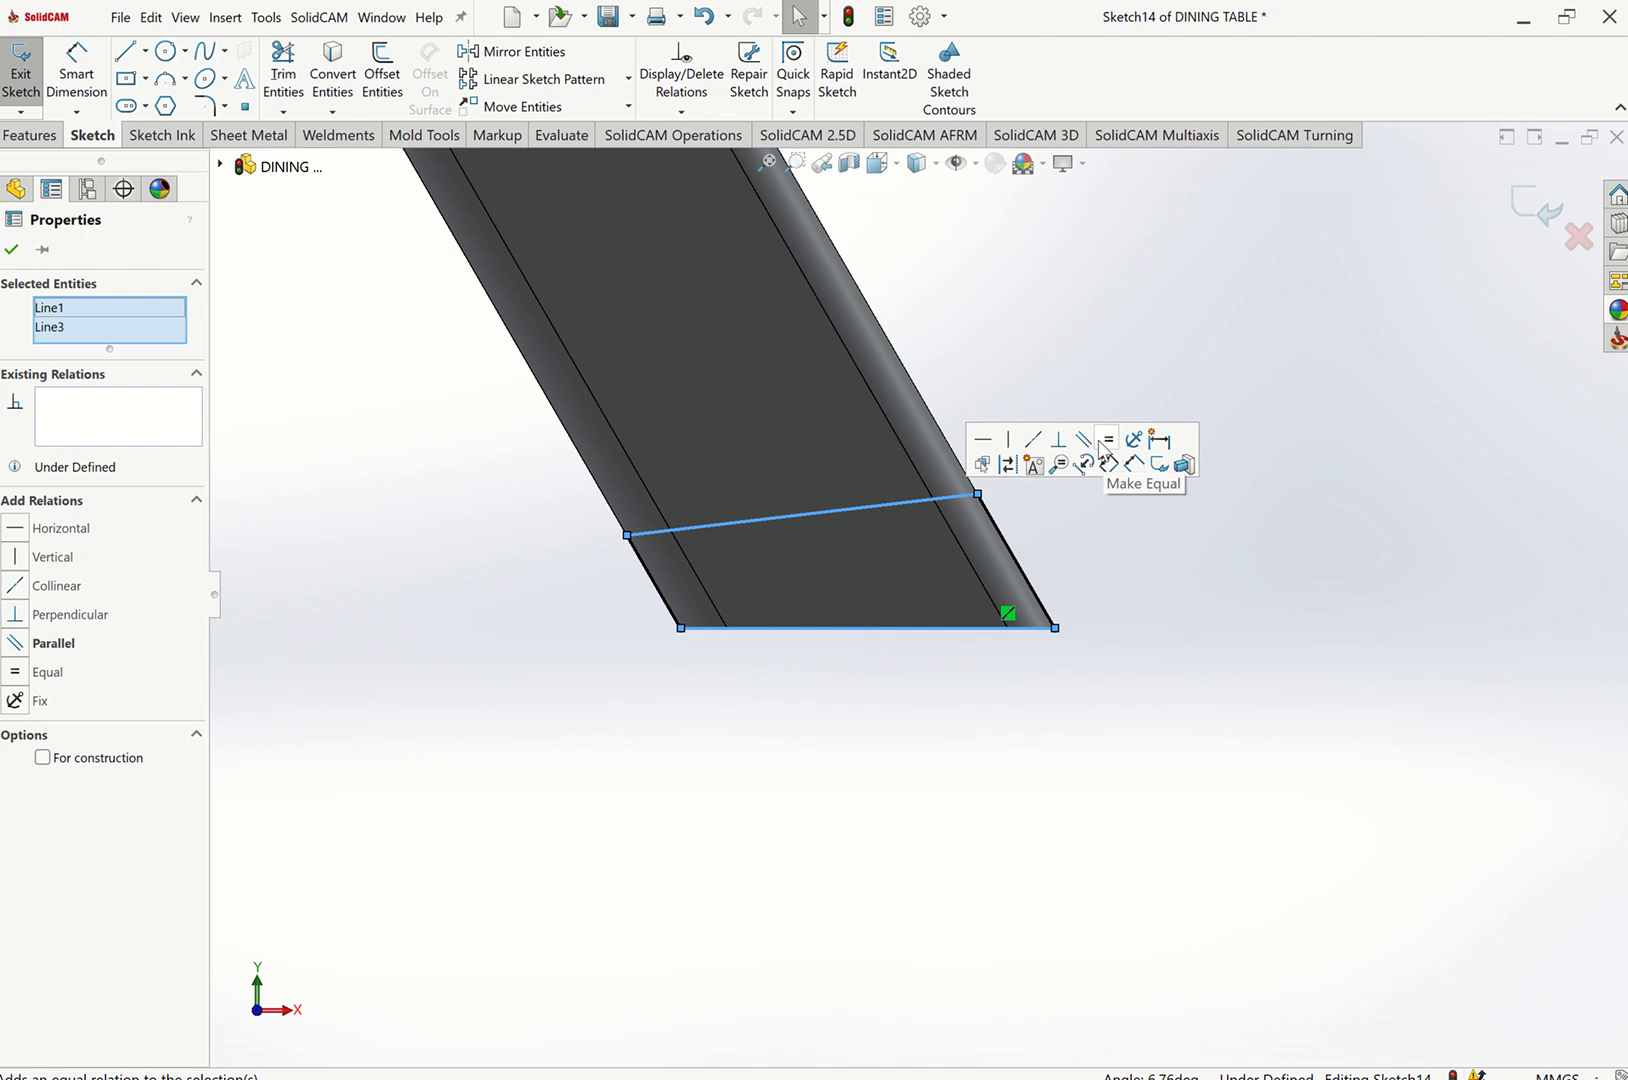
click(1083, 439)
click(1123, 367)
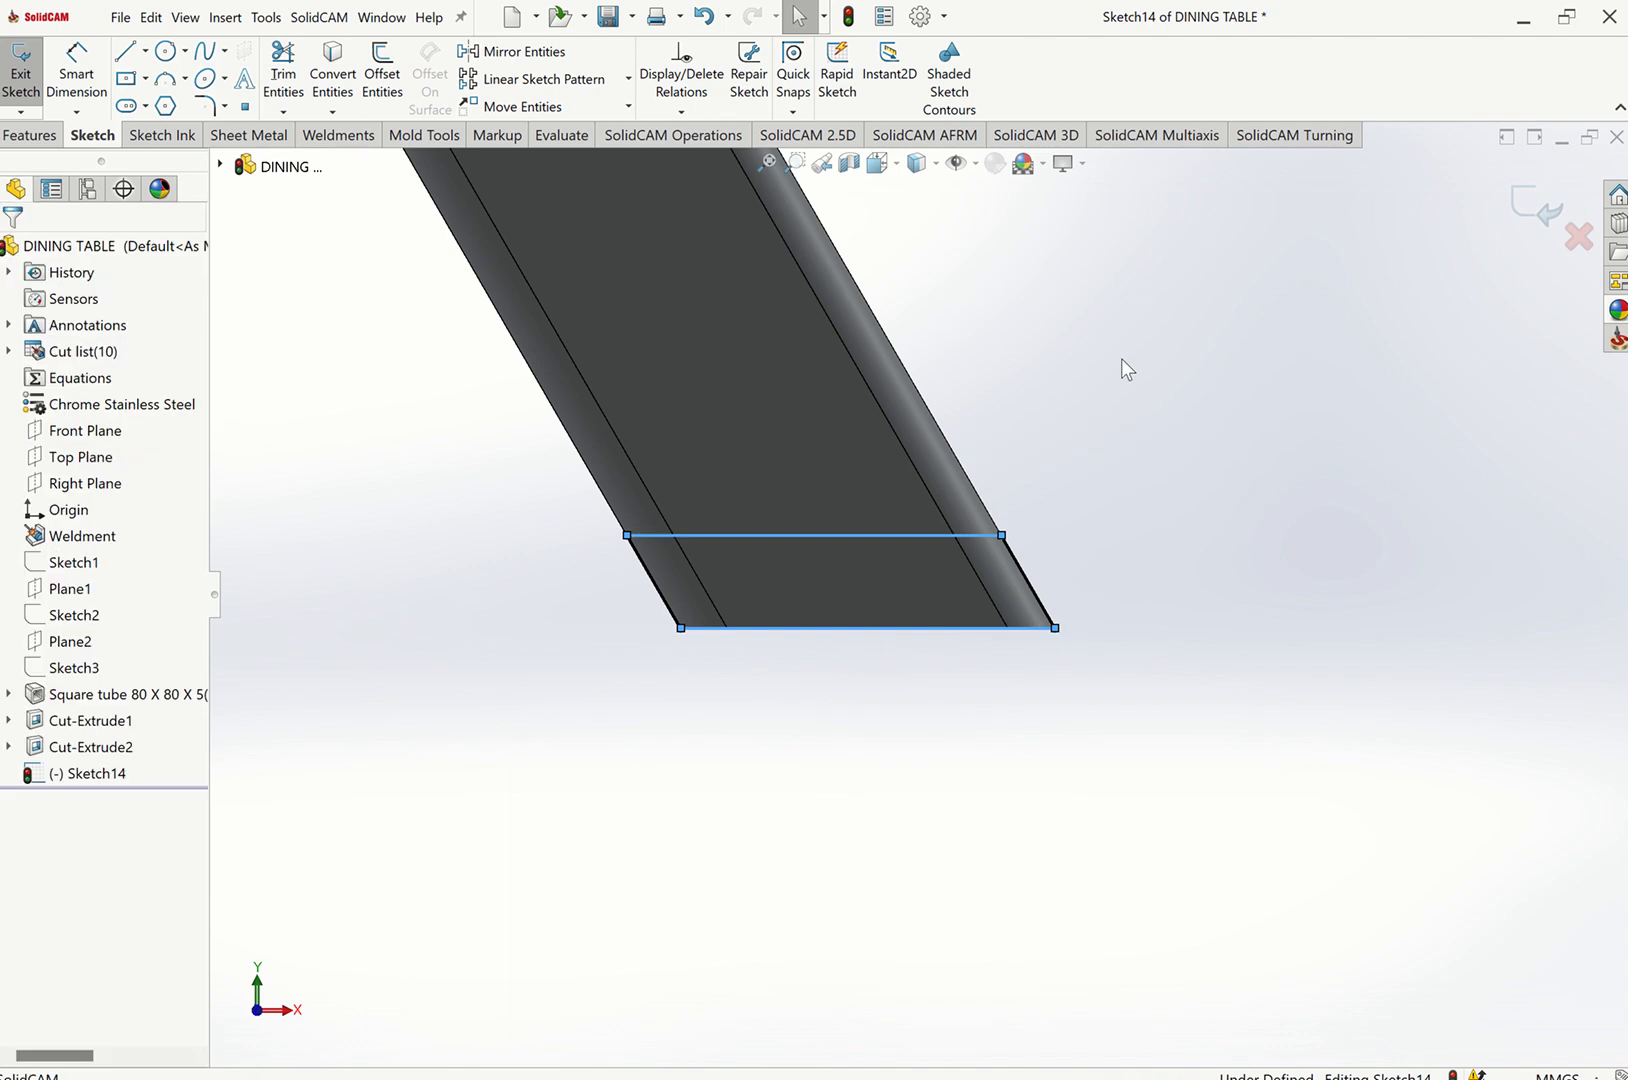
Dimension the parallelogram's right side height as 6 mm to fully define the sketch.
click(73, 58)
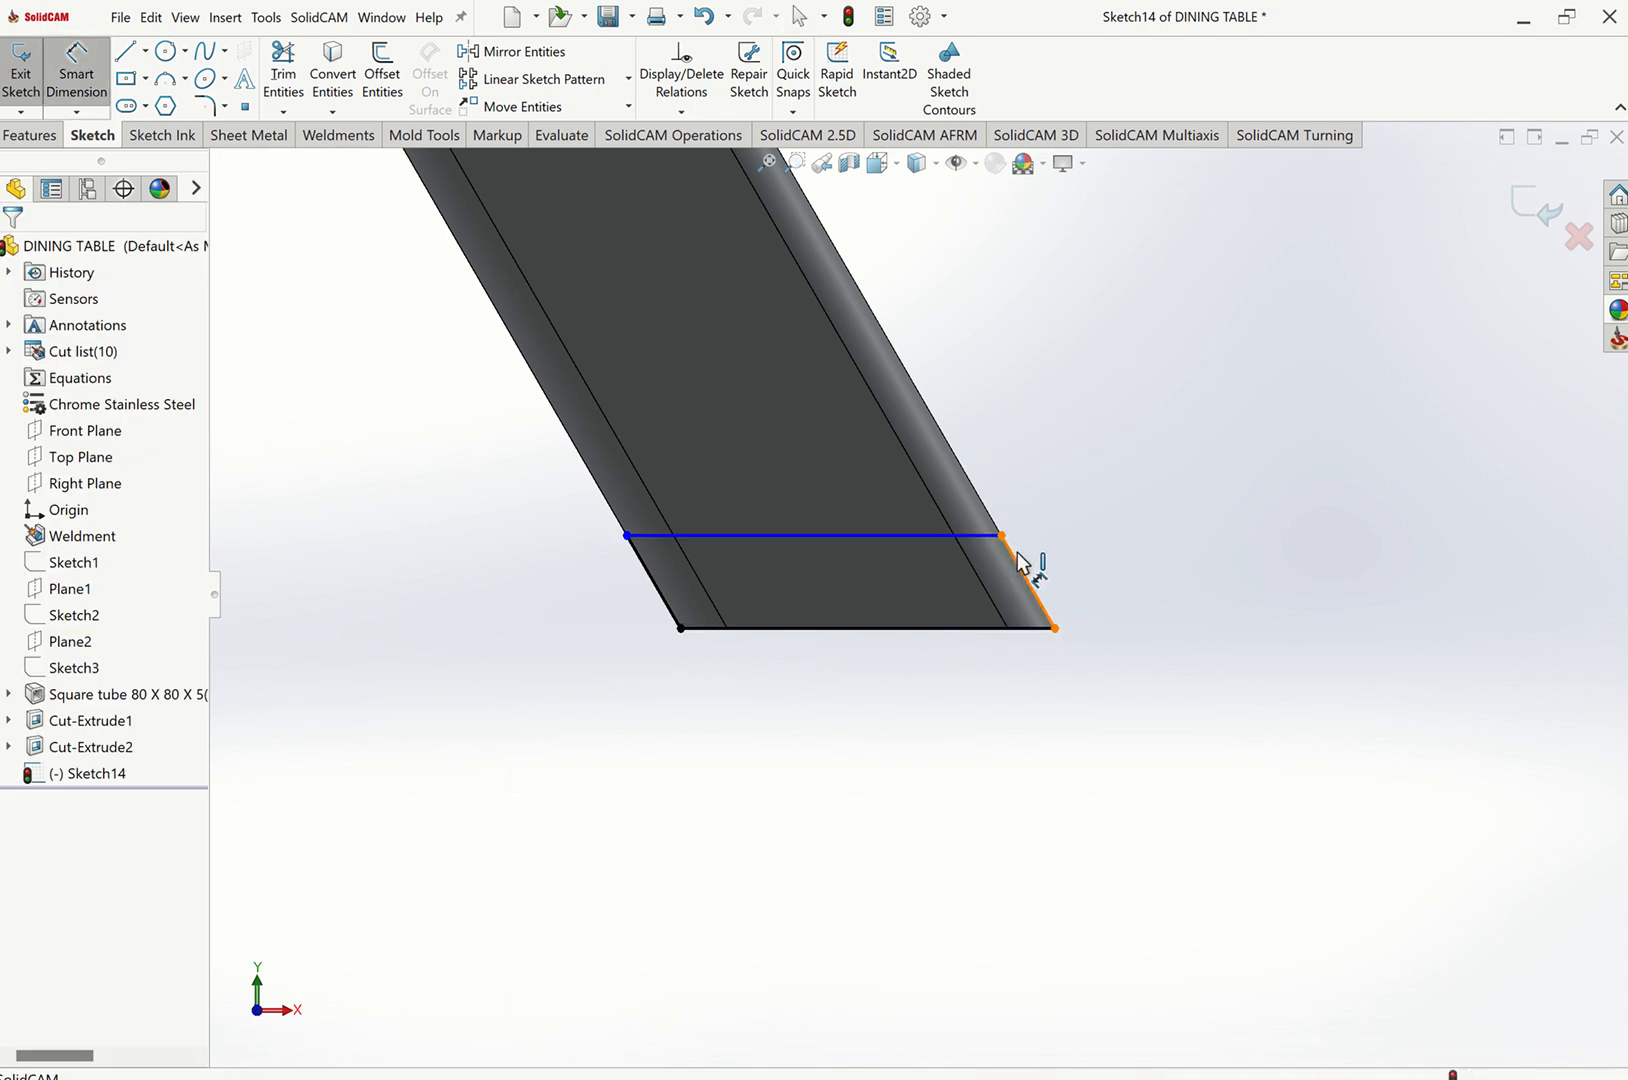
click(1045, 567)
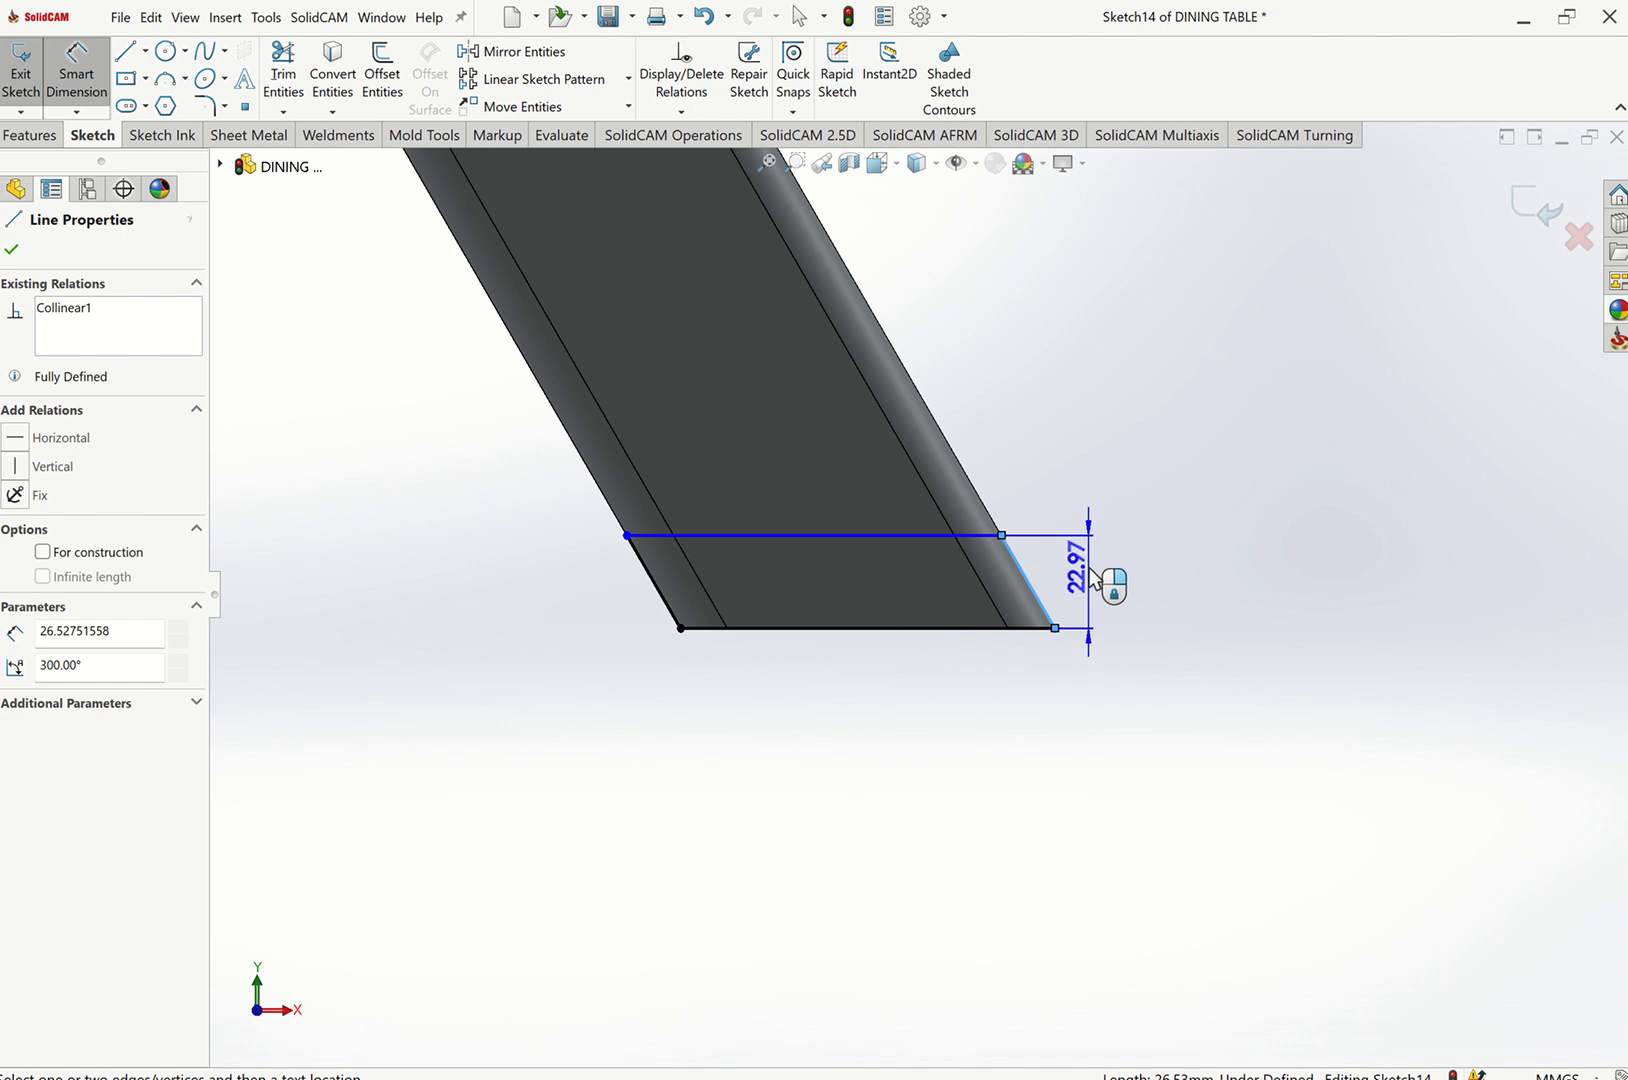
click(1093, 565)
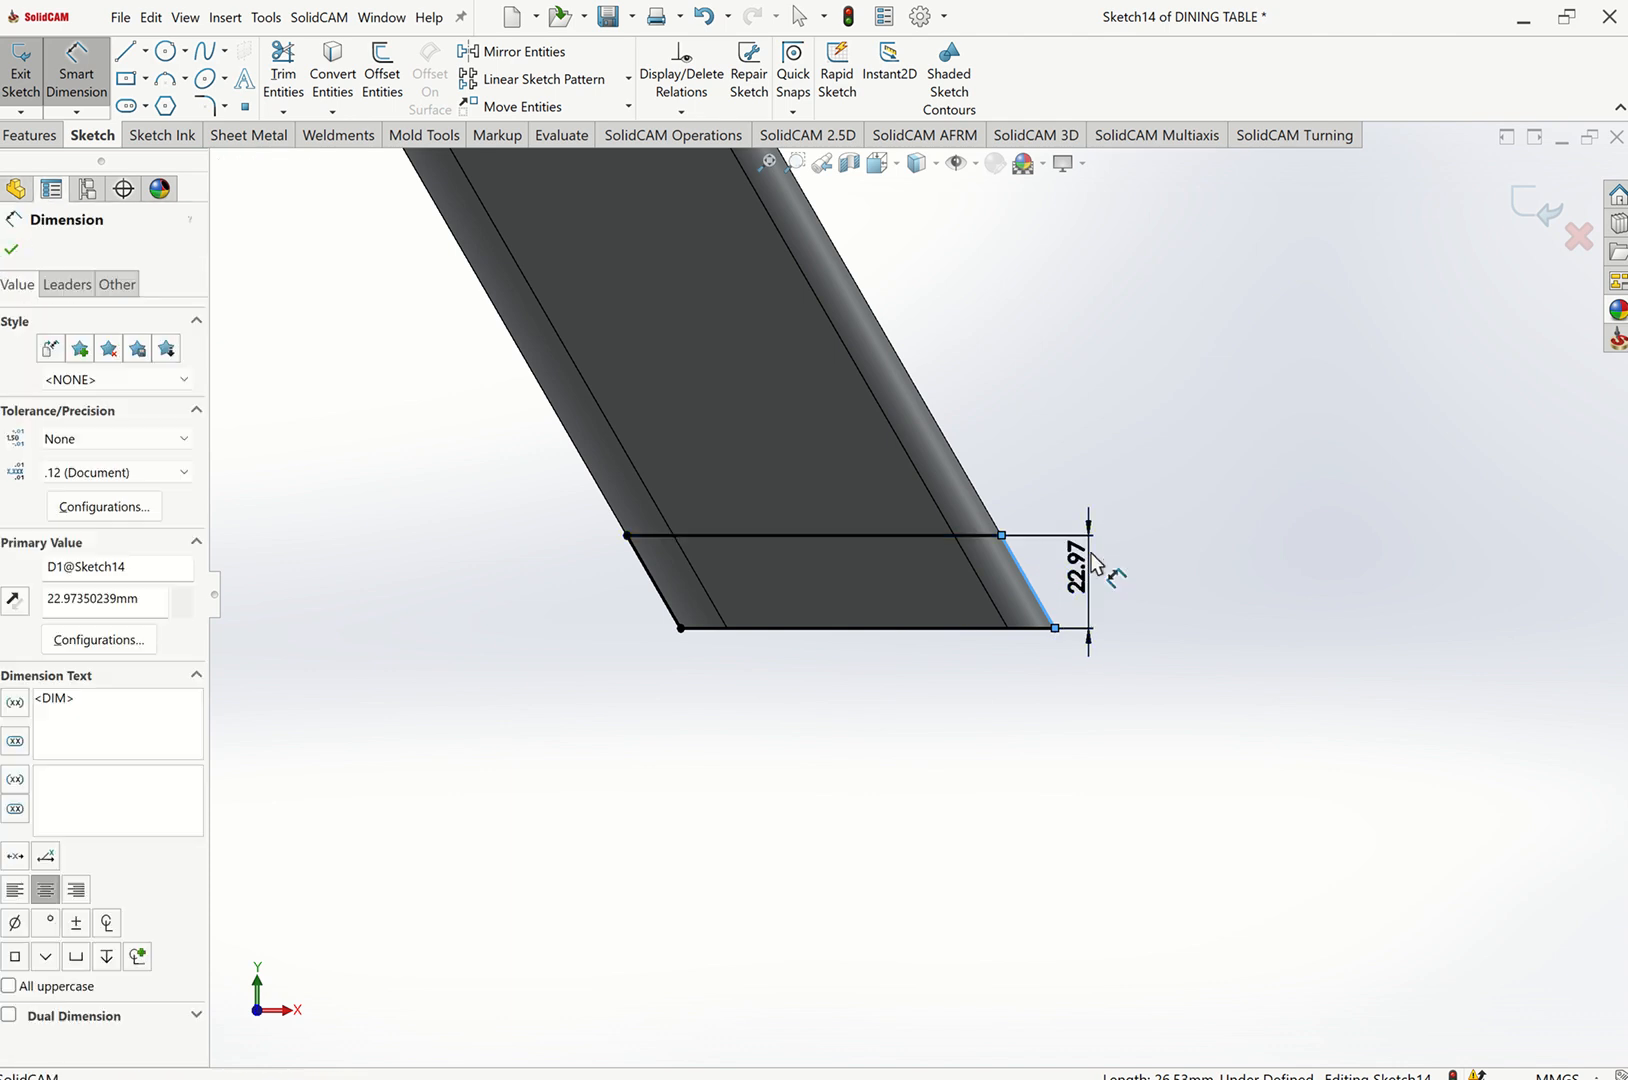
key(Return)
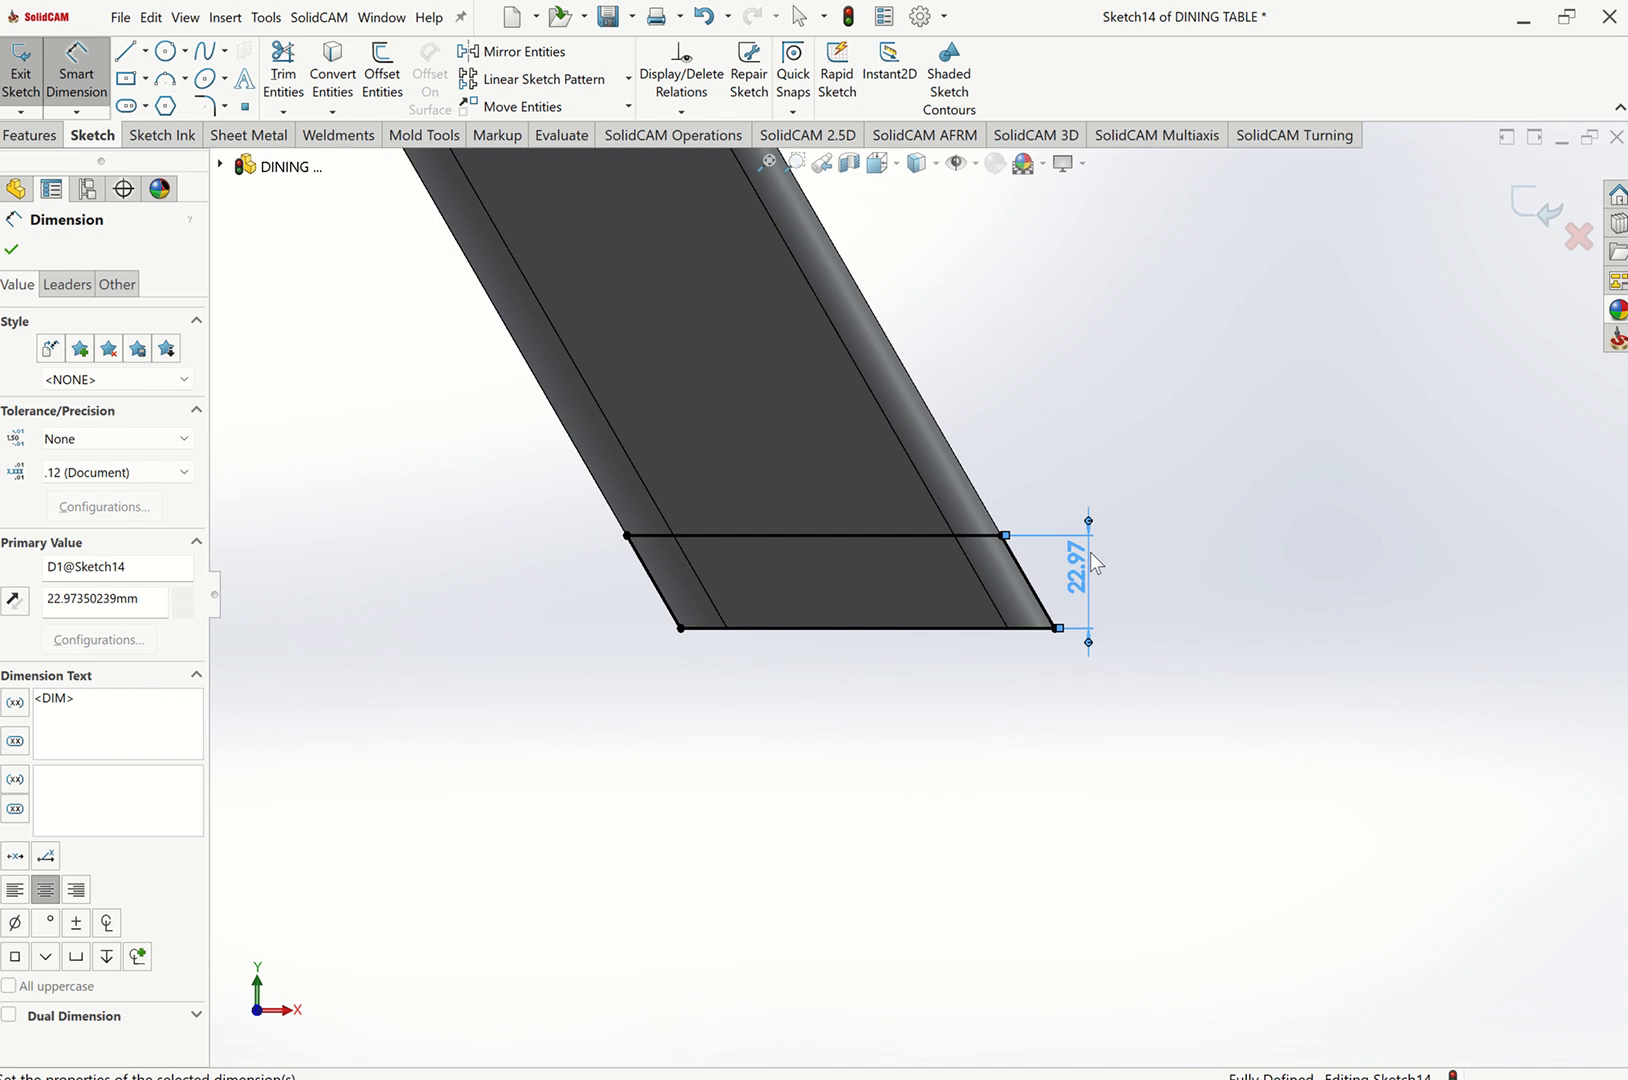
key(Escape)
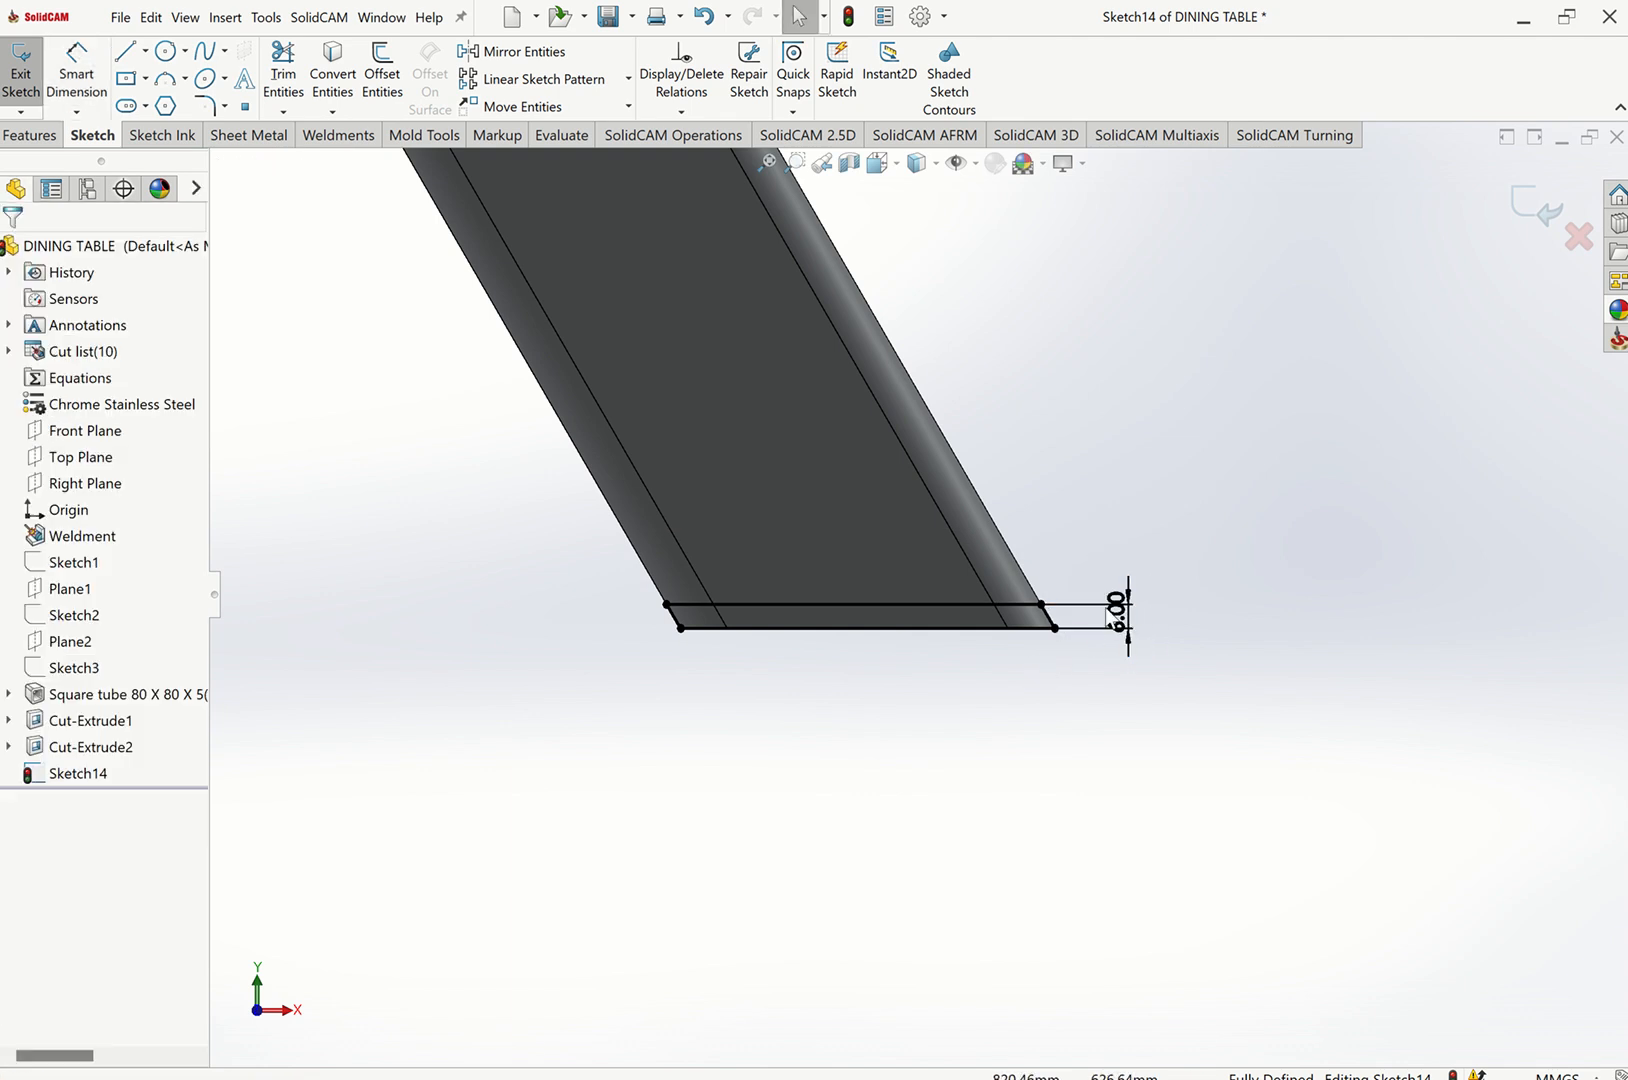
scroll(1066, 652, up, 2)
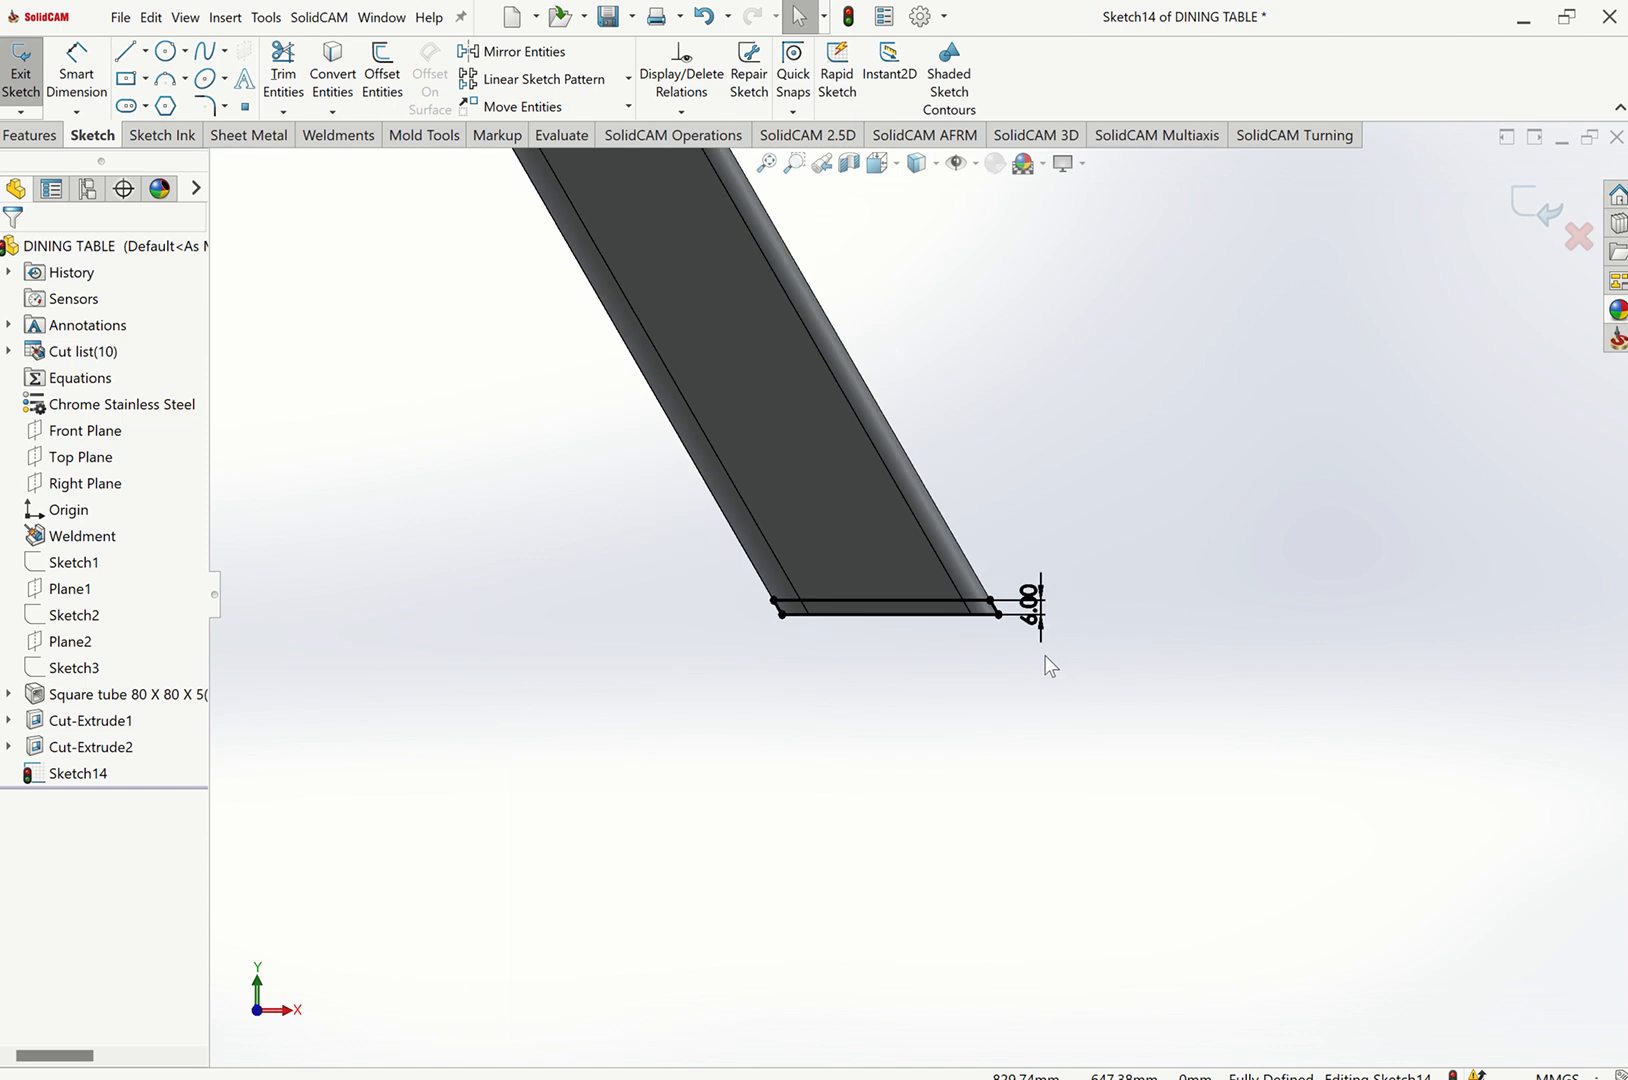
Draw a vertical centerline from the origin downward, about 675 mm long, between the two leg frames.
scroll(1048, 665, up, 5)
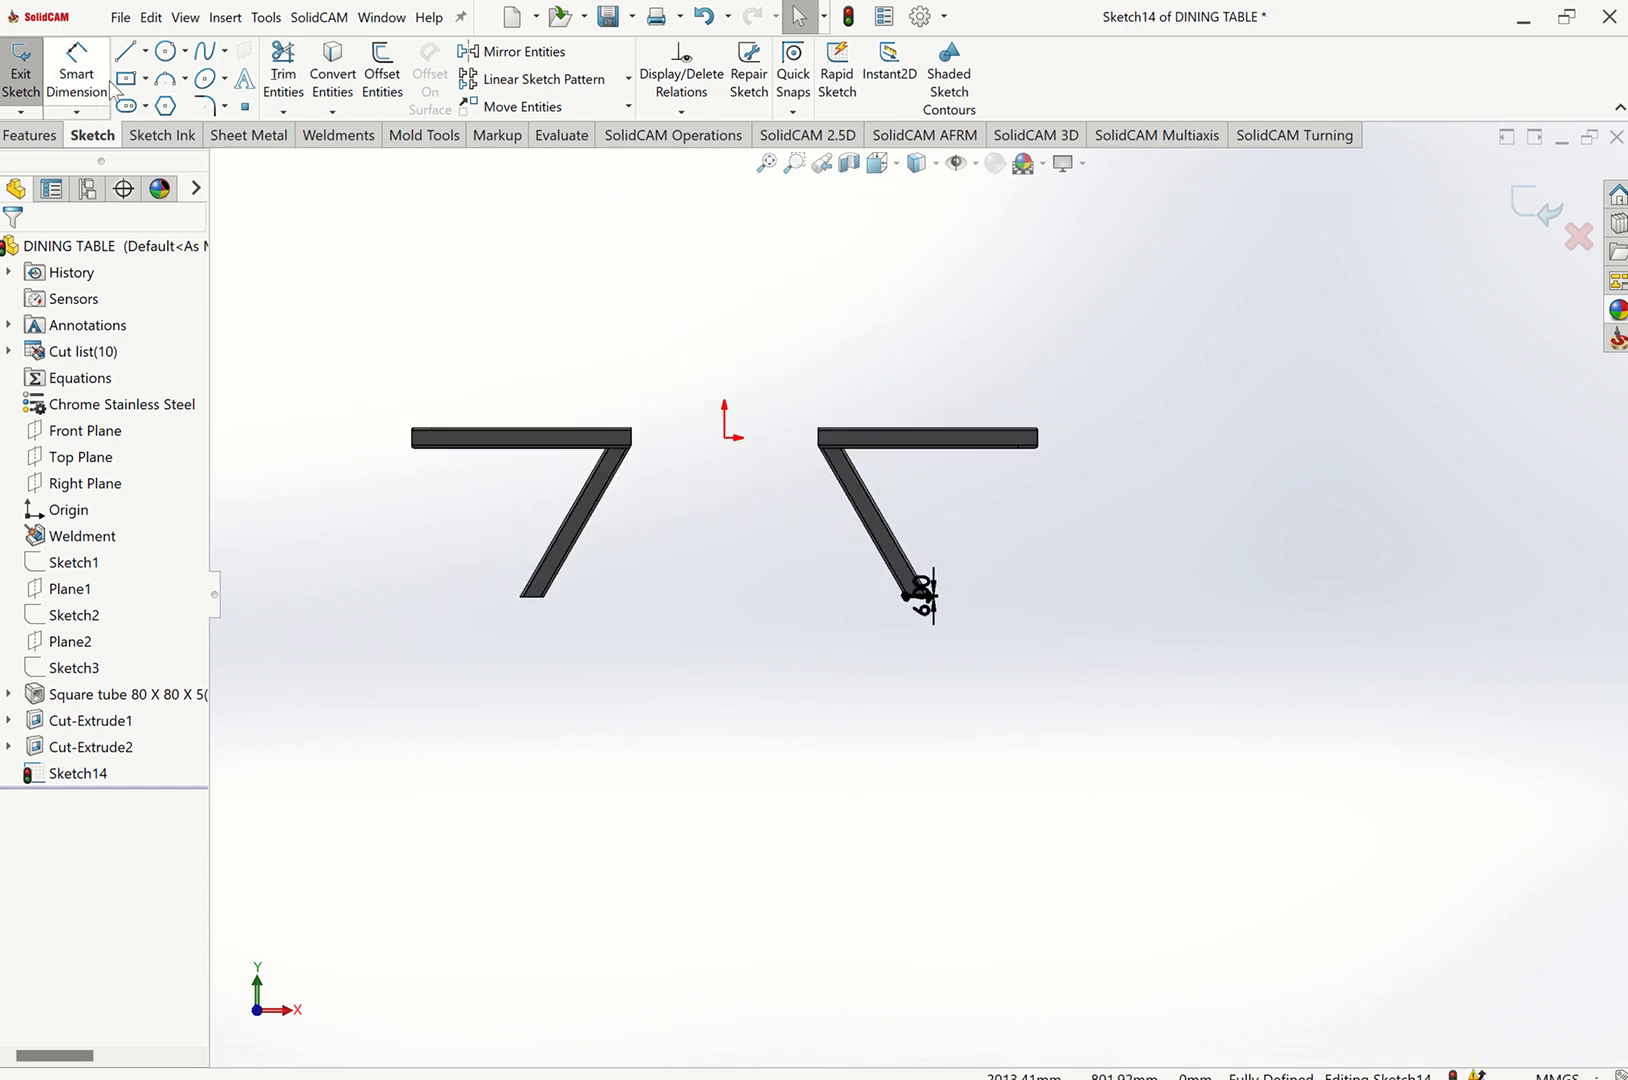
click(145, 51)
click(165, 106)
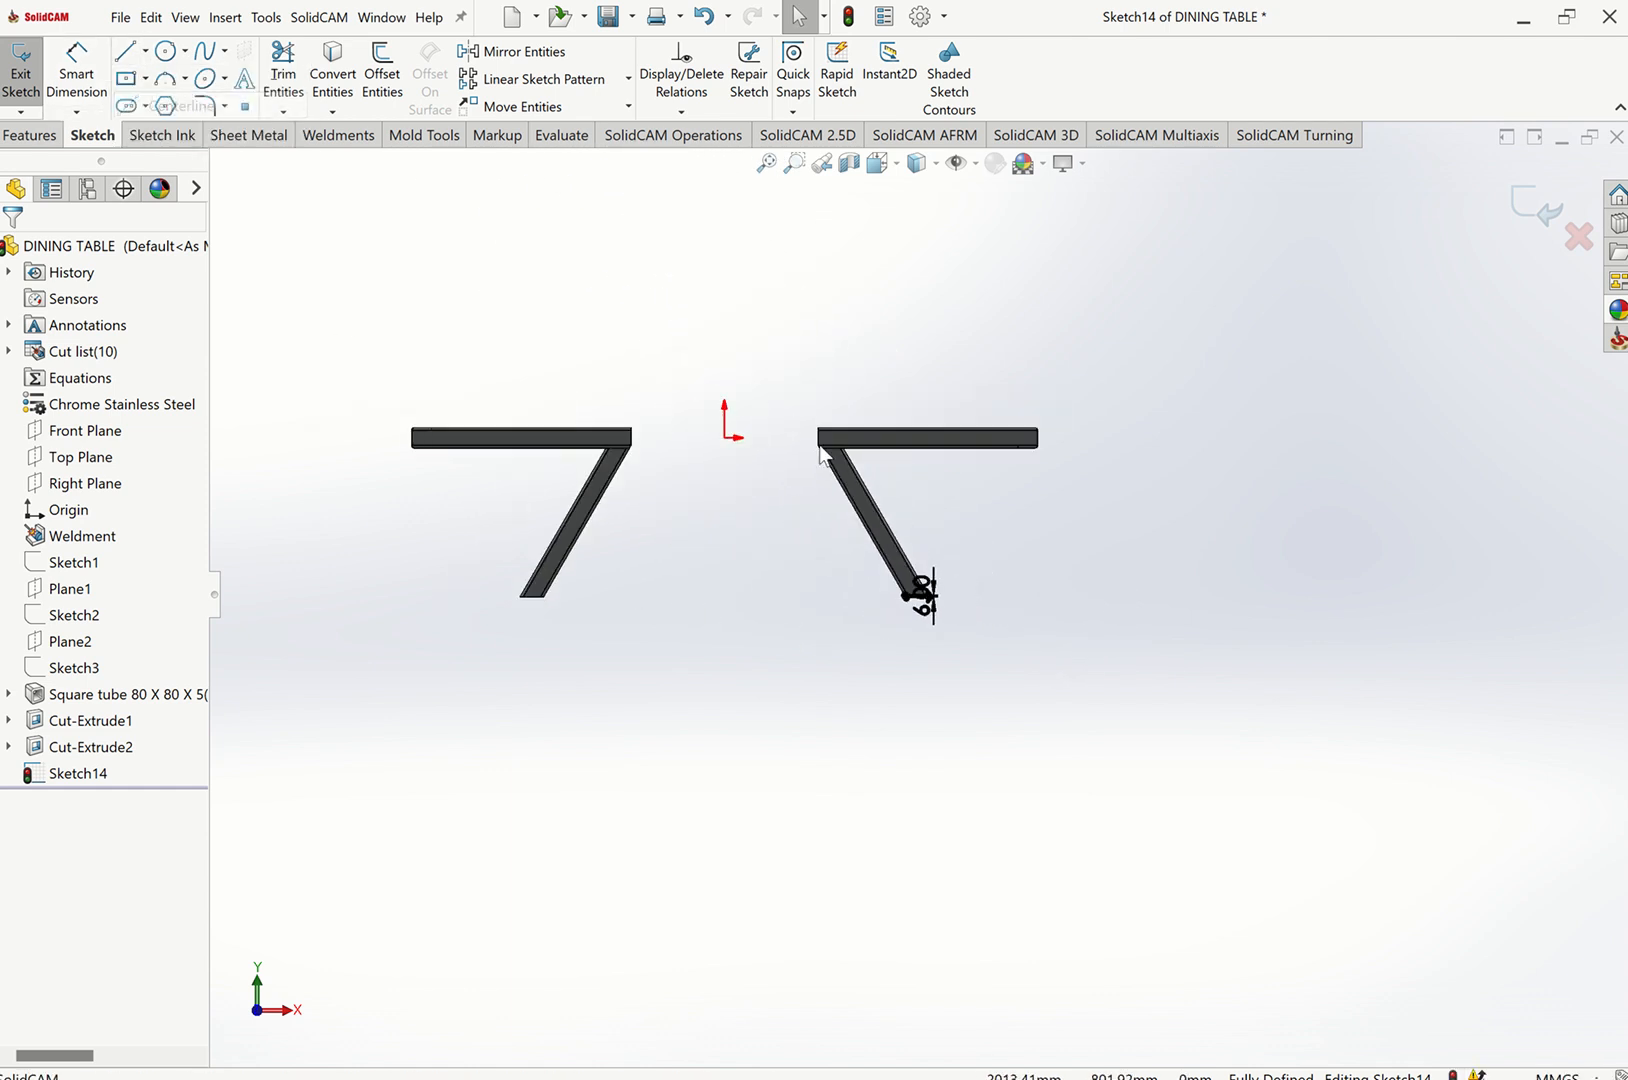
click(727, 440)
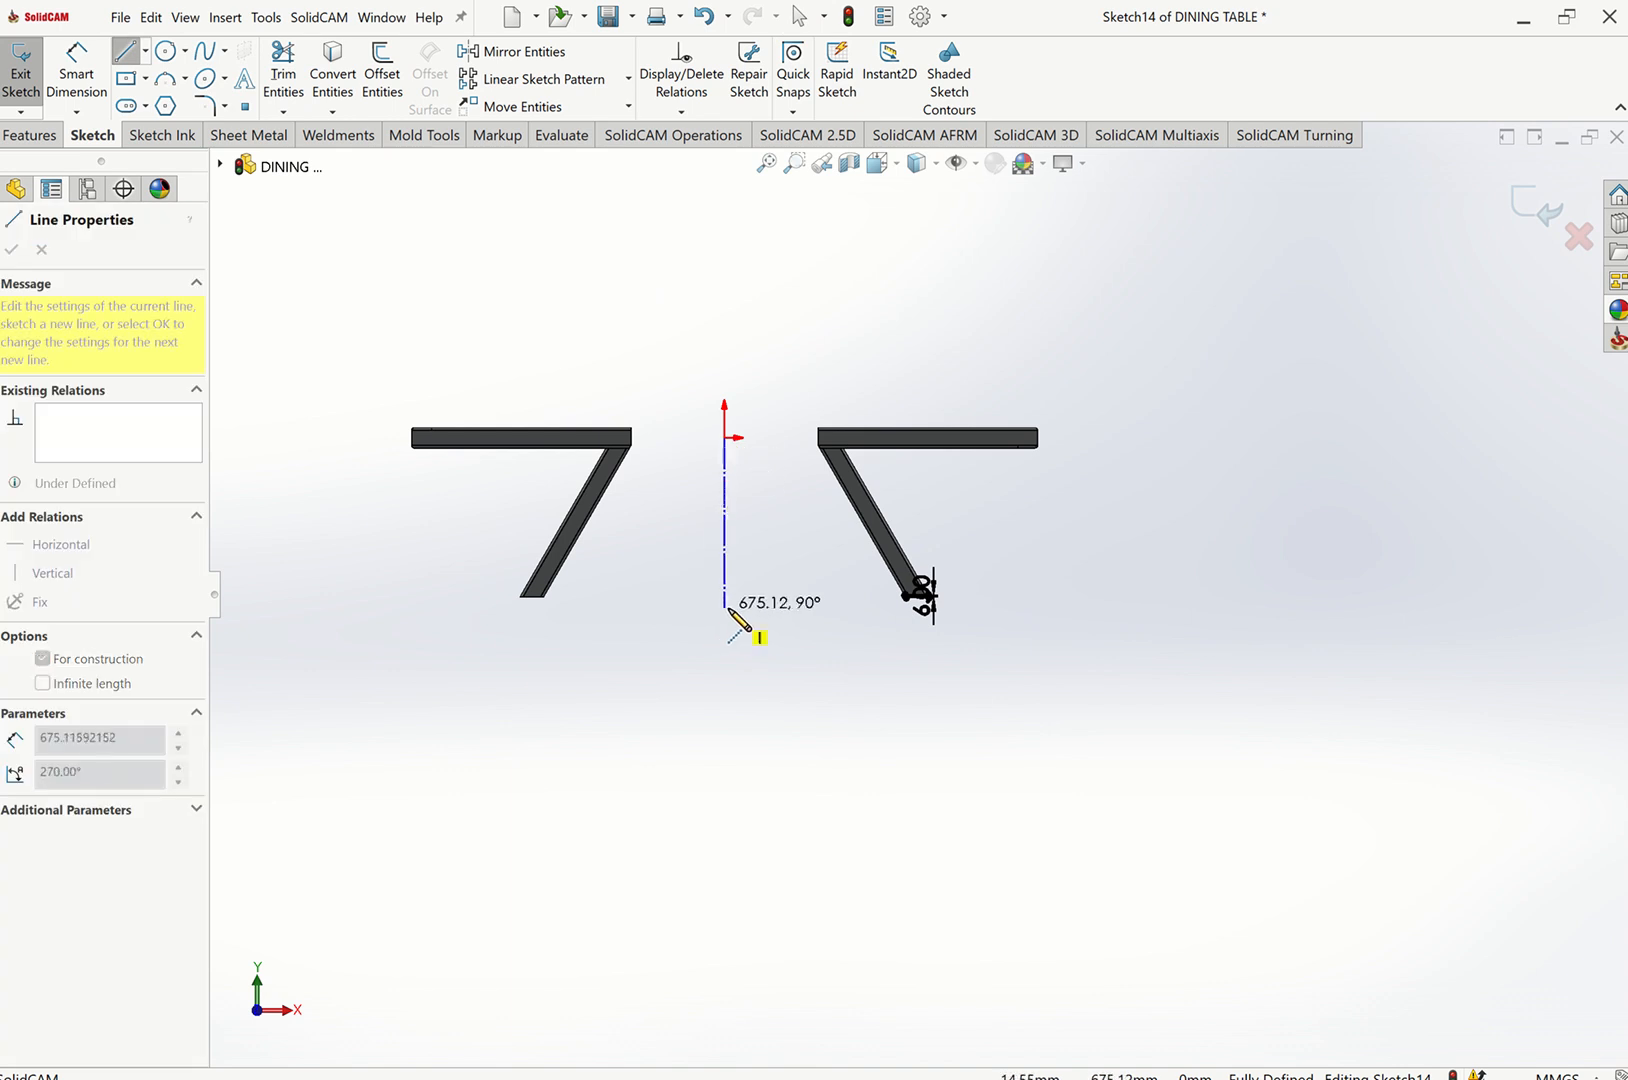
click(728, 607)
key(Escape)
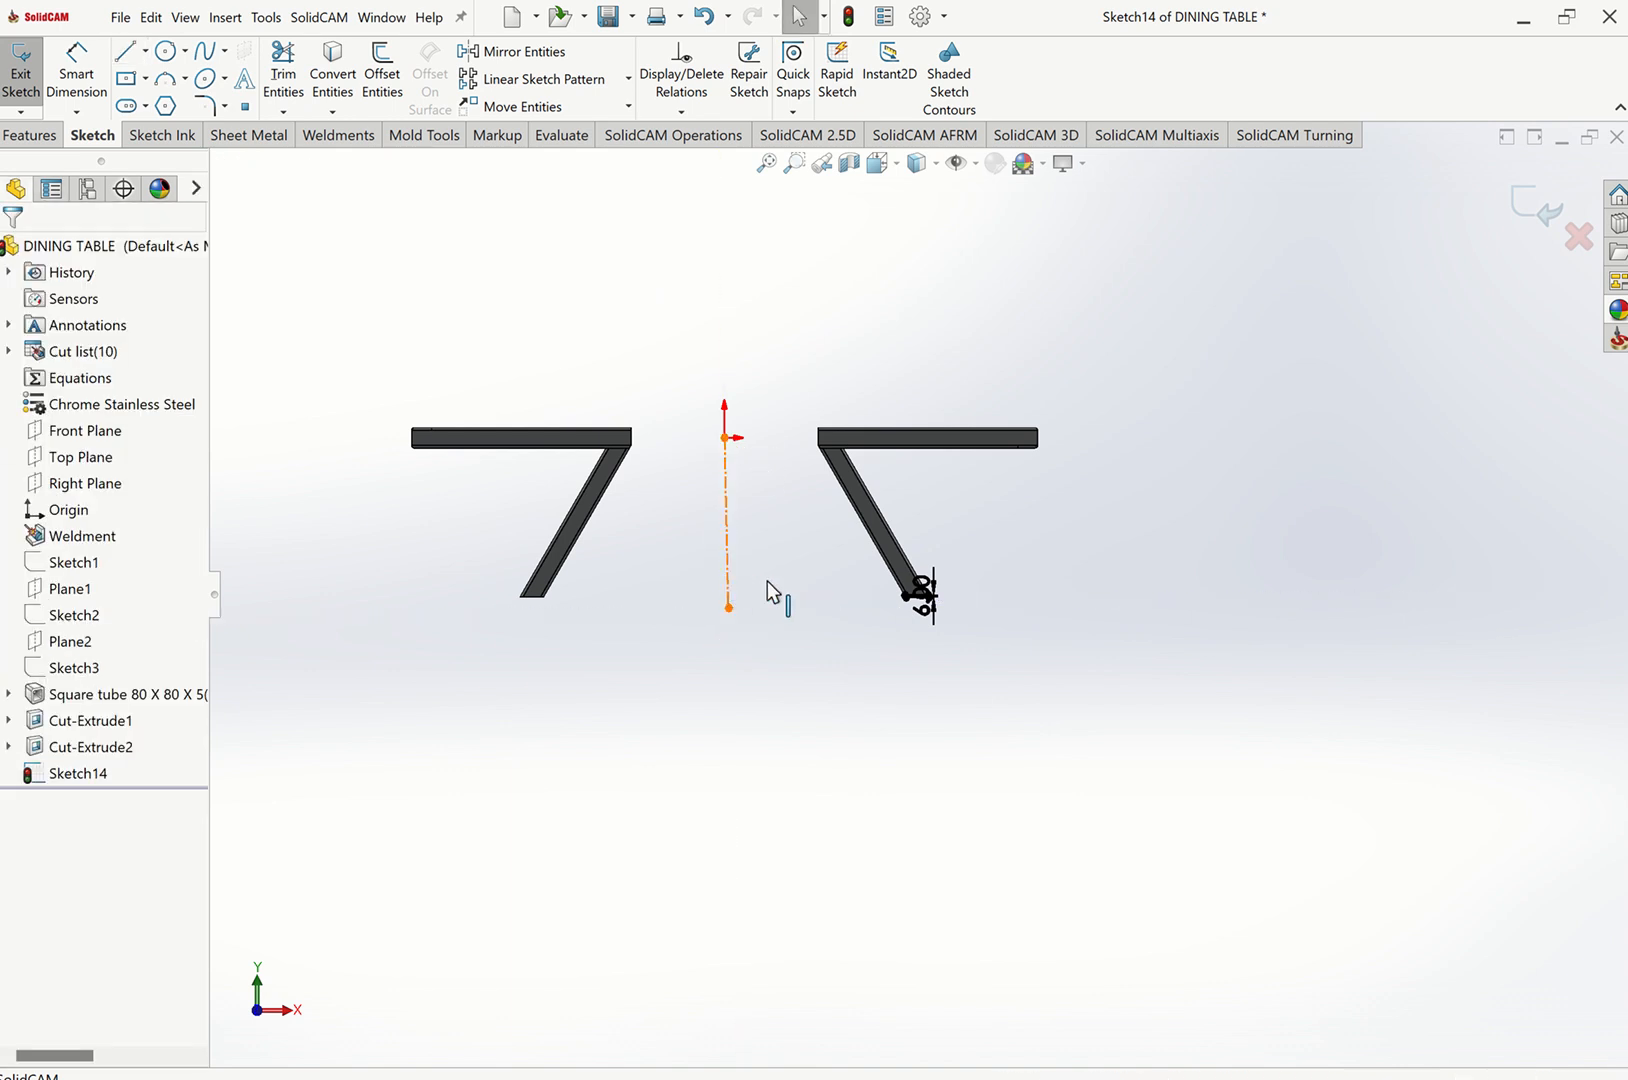
click(727, 552)
click(793, 534)
click(768, 605)
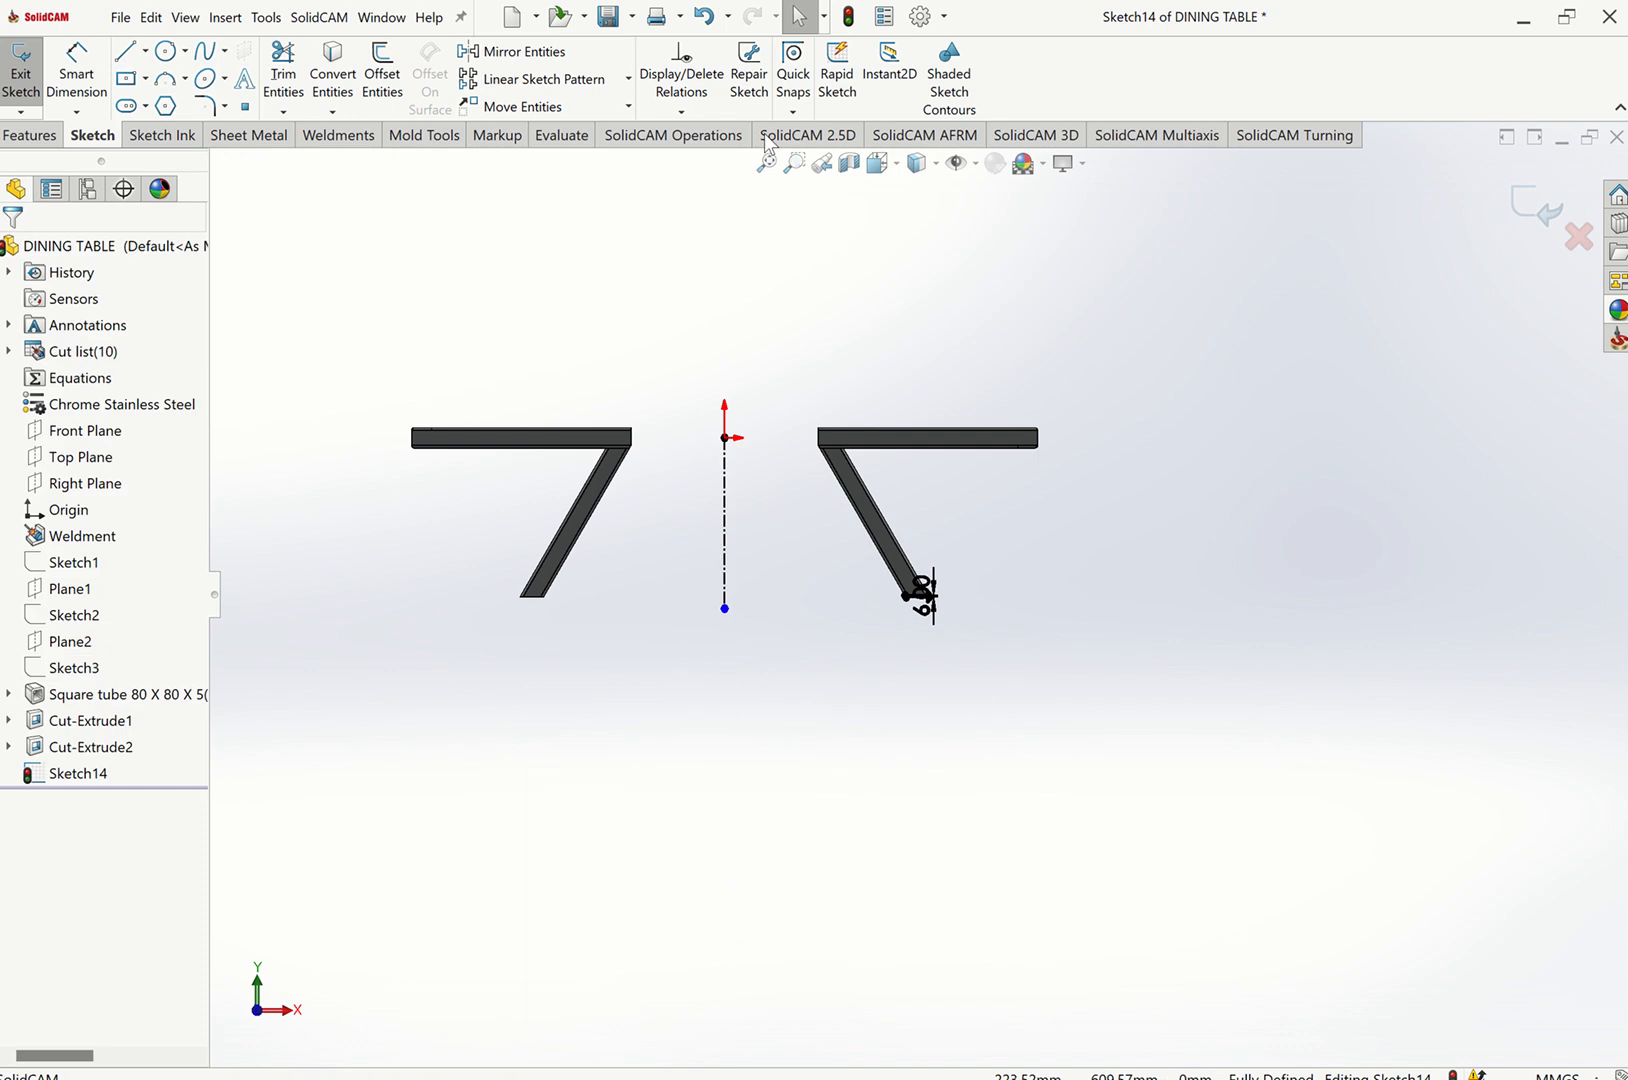
click(44, 138)
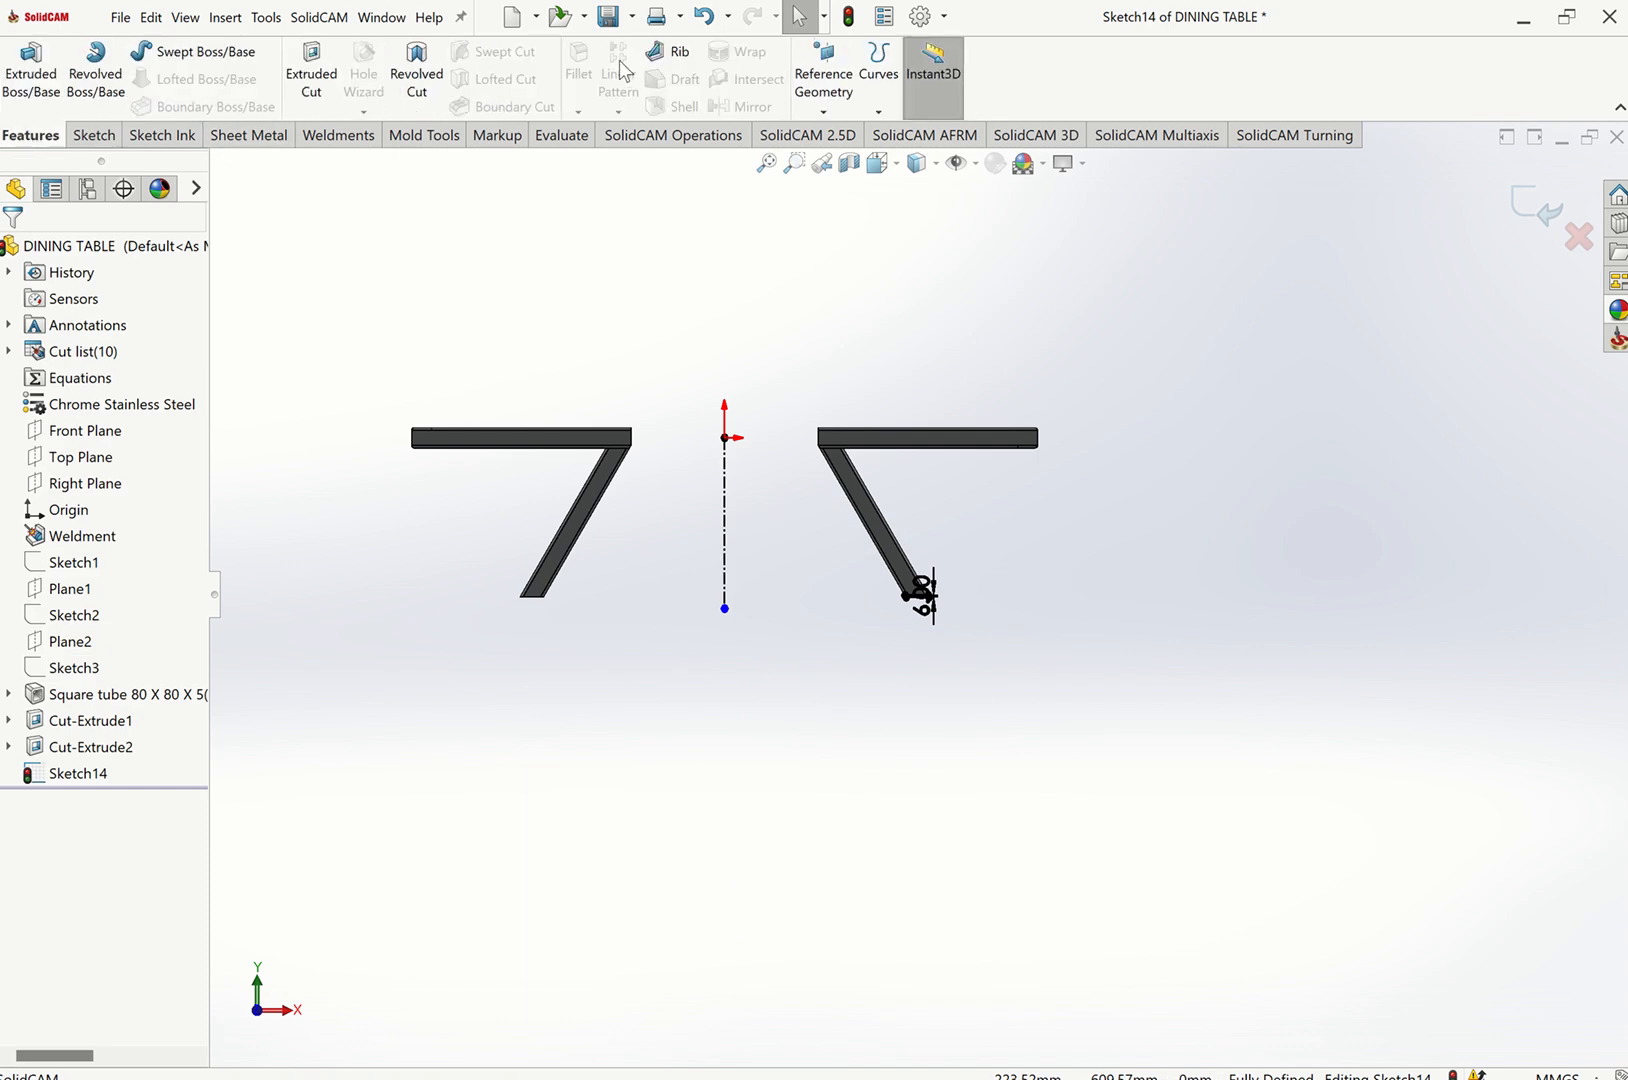
click(100, 142)
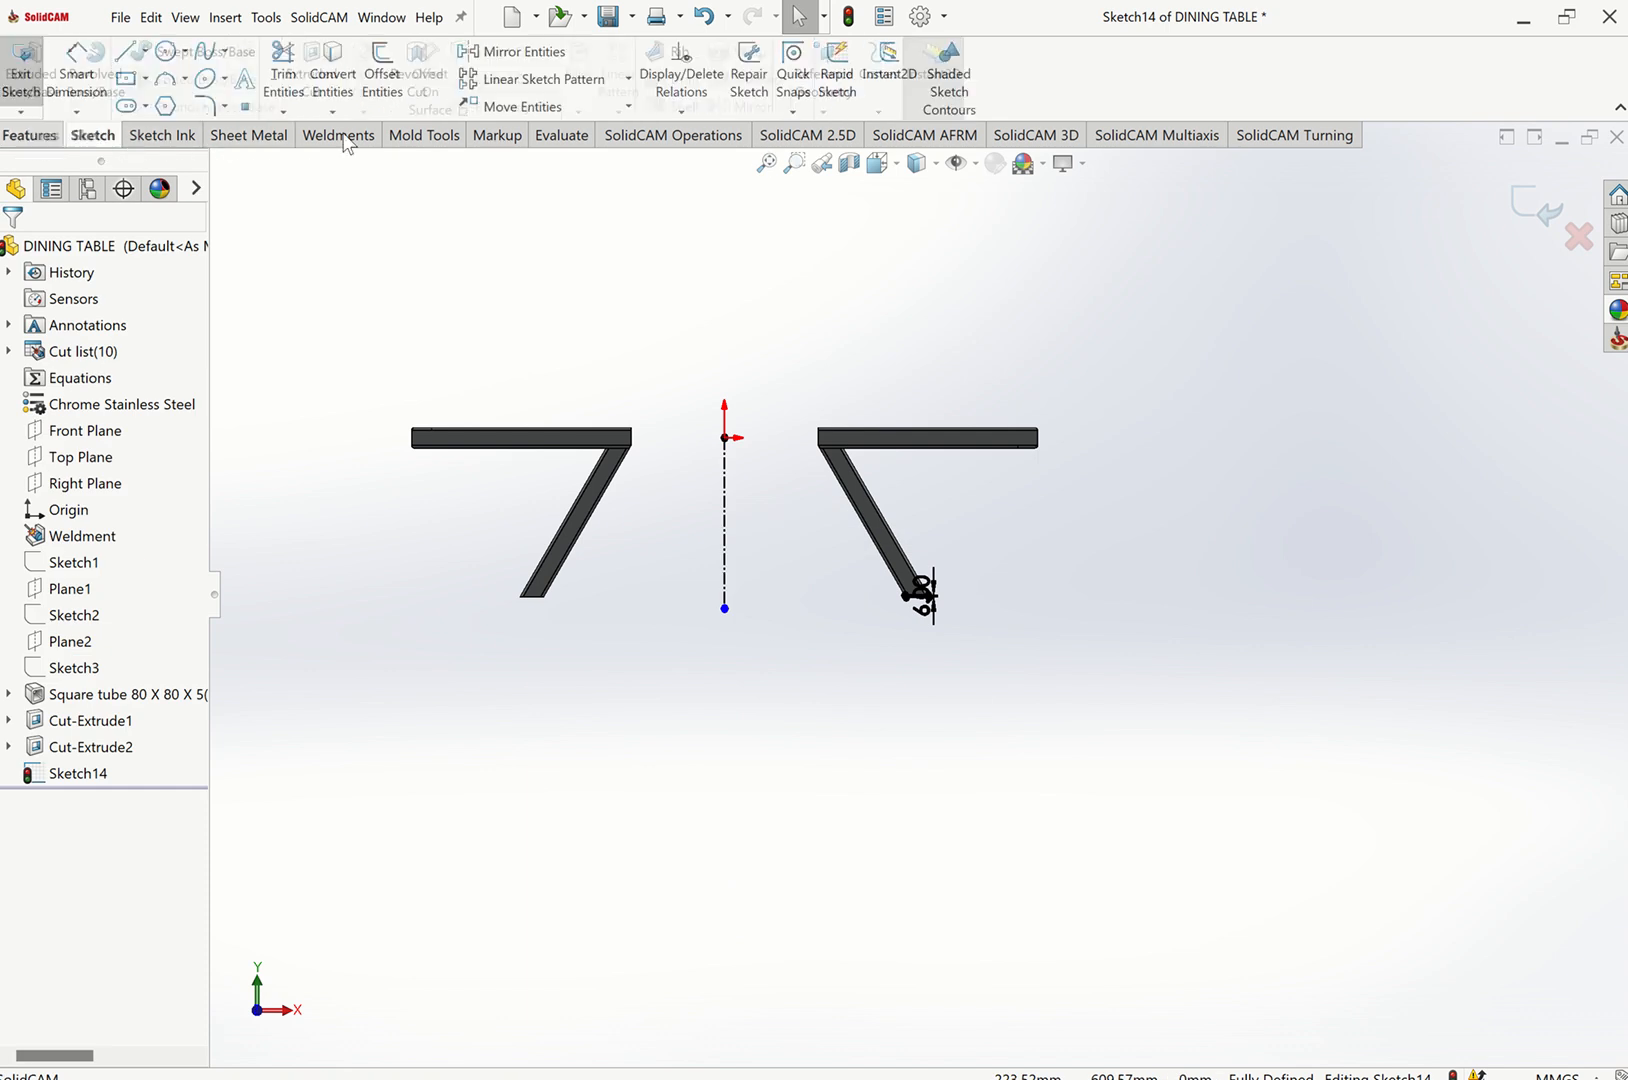
Mirror the parallelogram's four lines about the vertical centerline, keeping a copy.
click(512, 51)
drag(847, 552, 1012, 659)
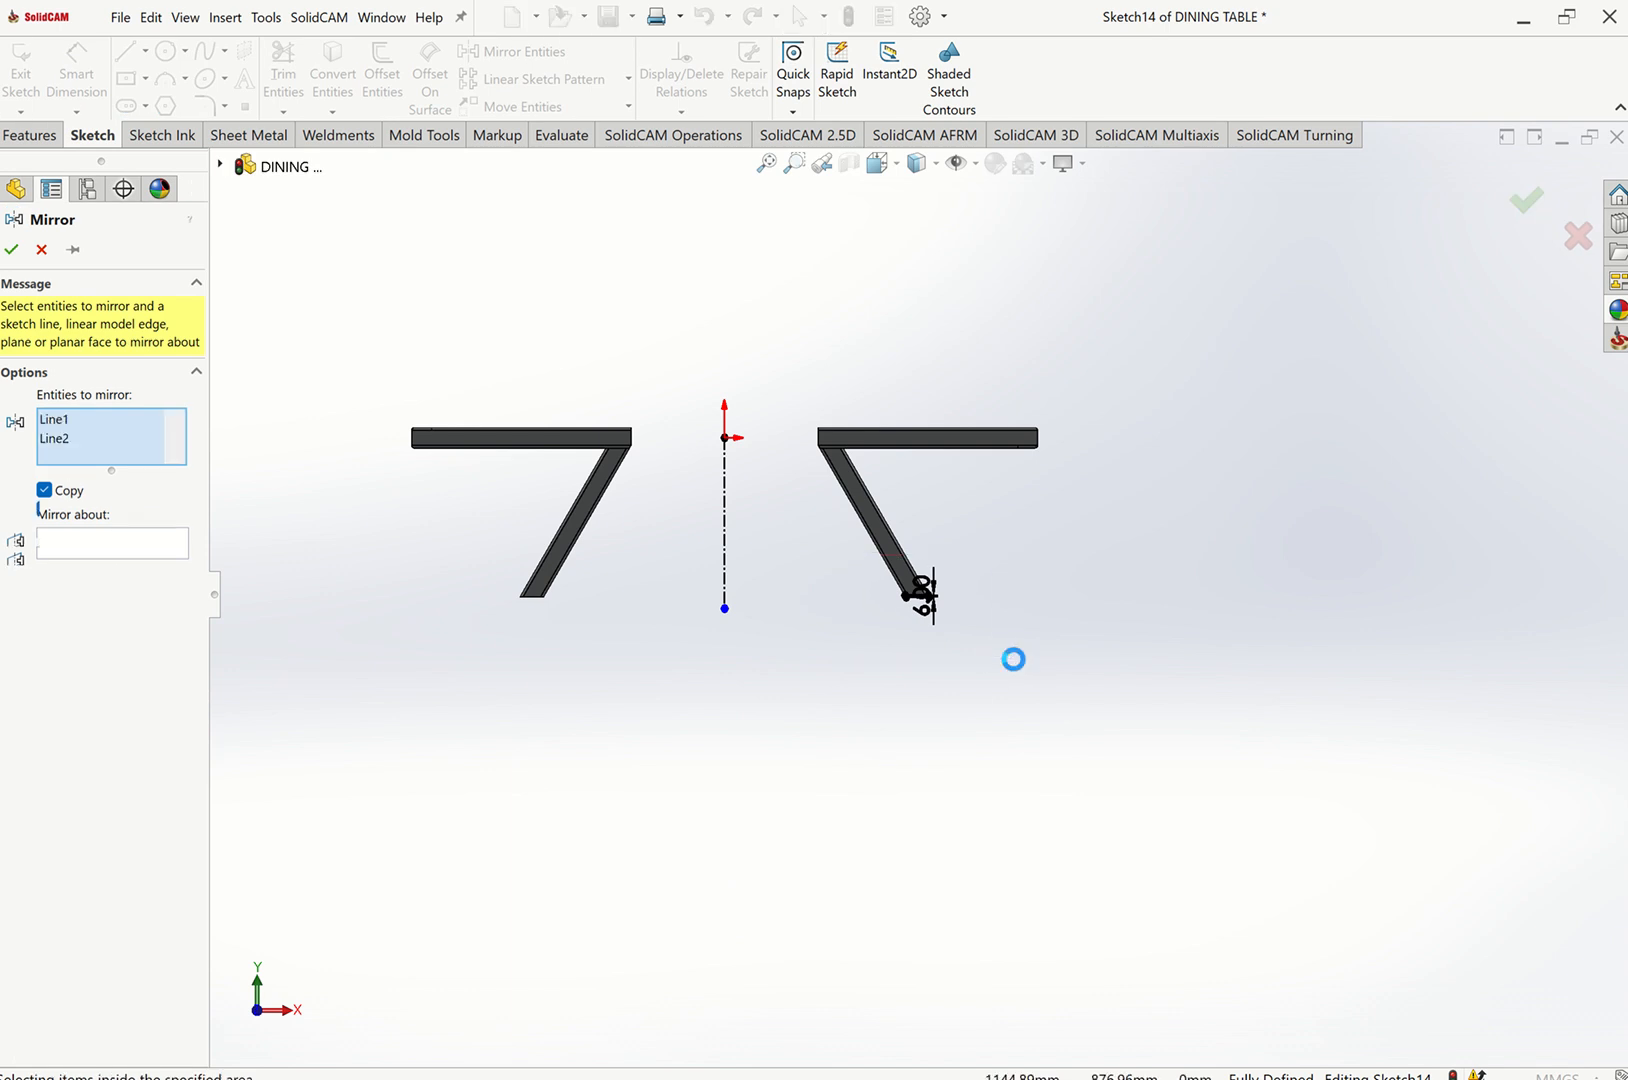
click(119, 577)
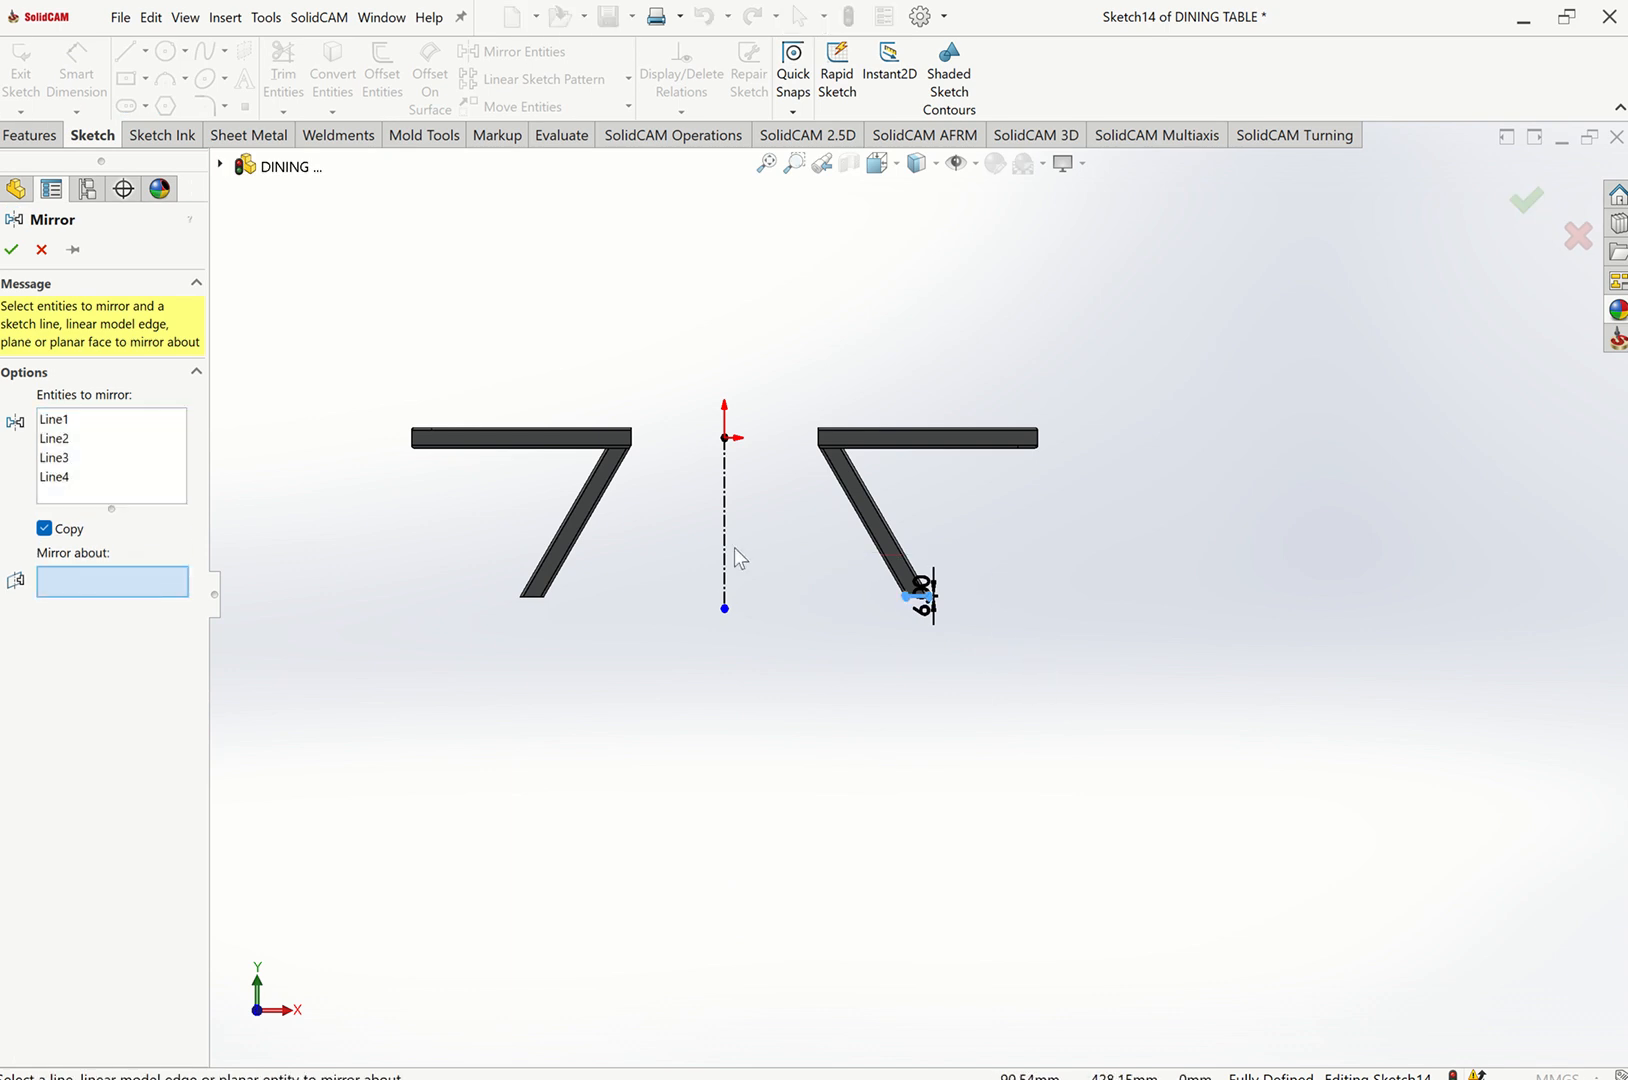
click(726, 552)
scroll(654, 589, down, 6)
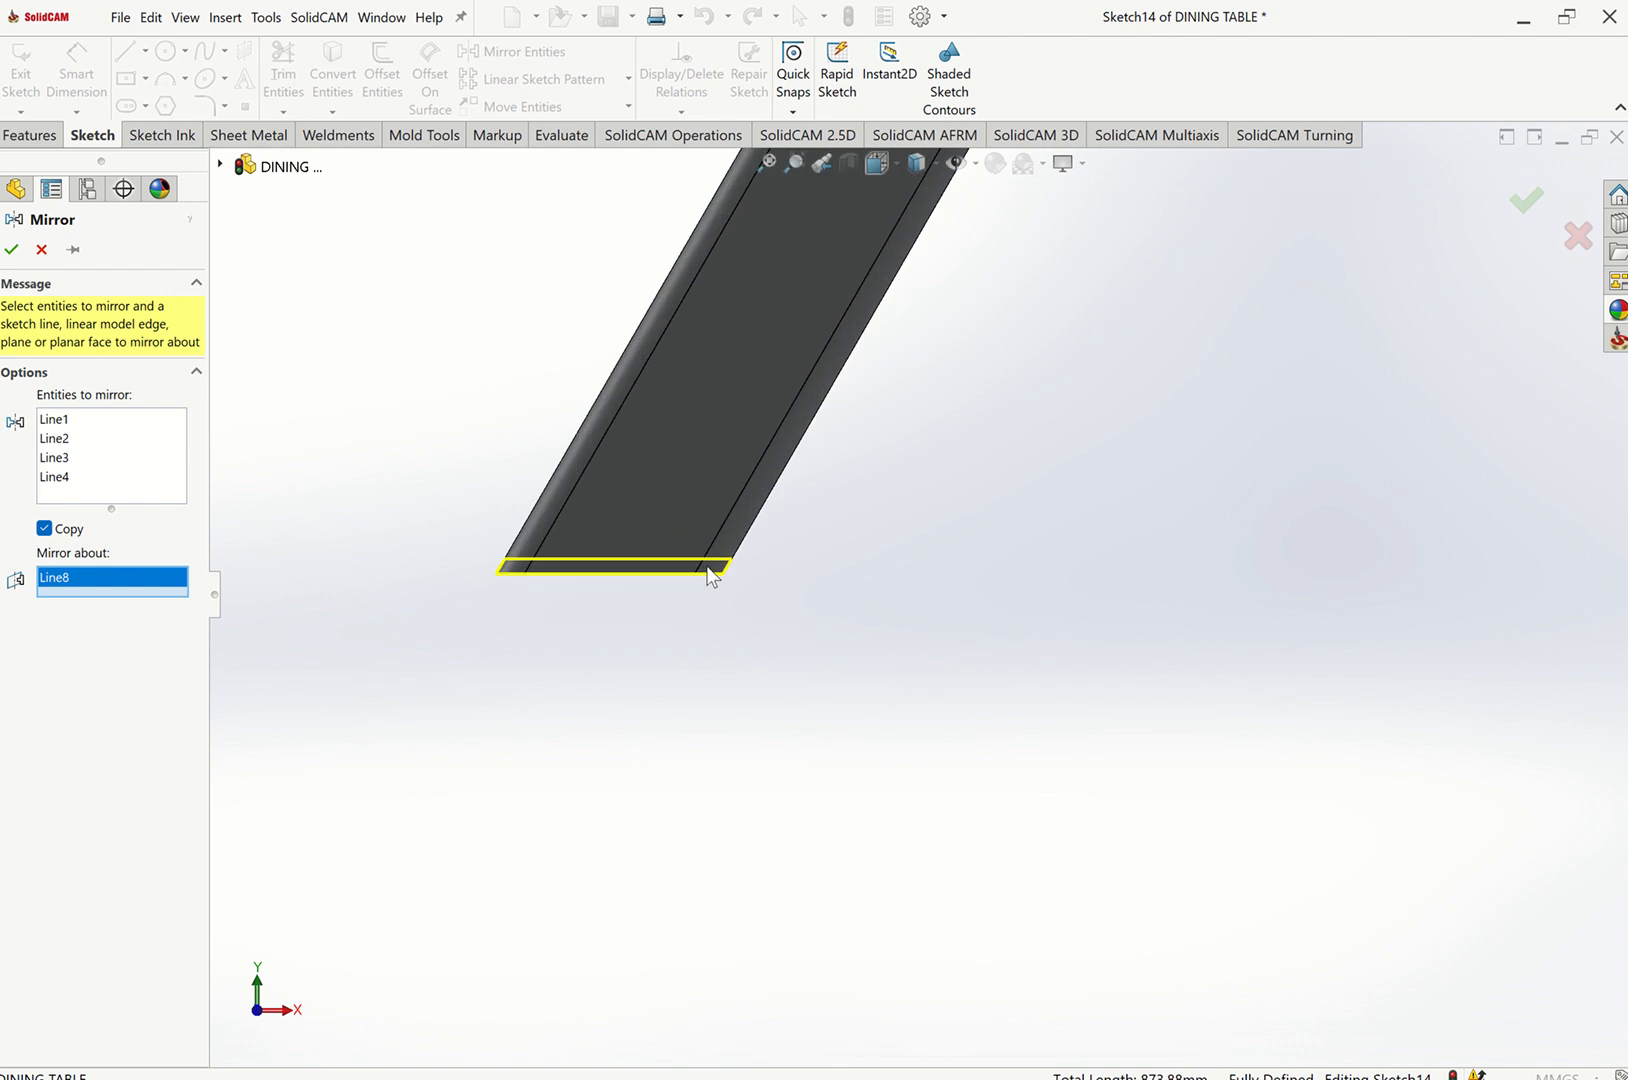
scroll(660, 580, down, 2)
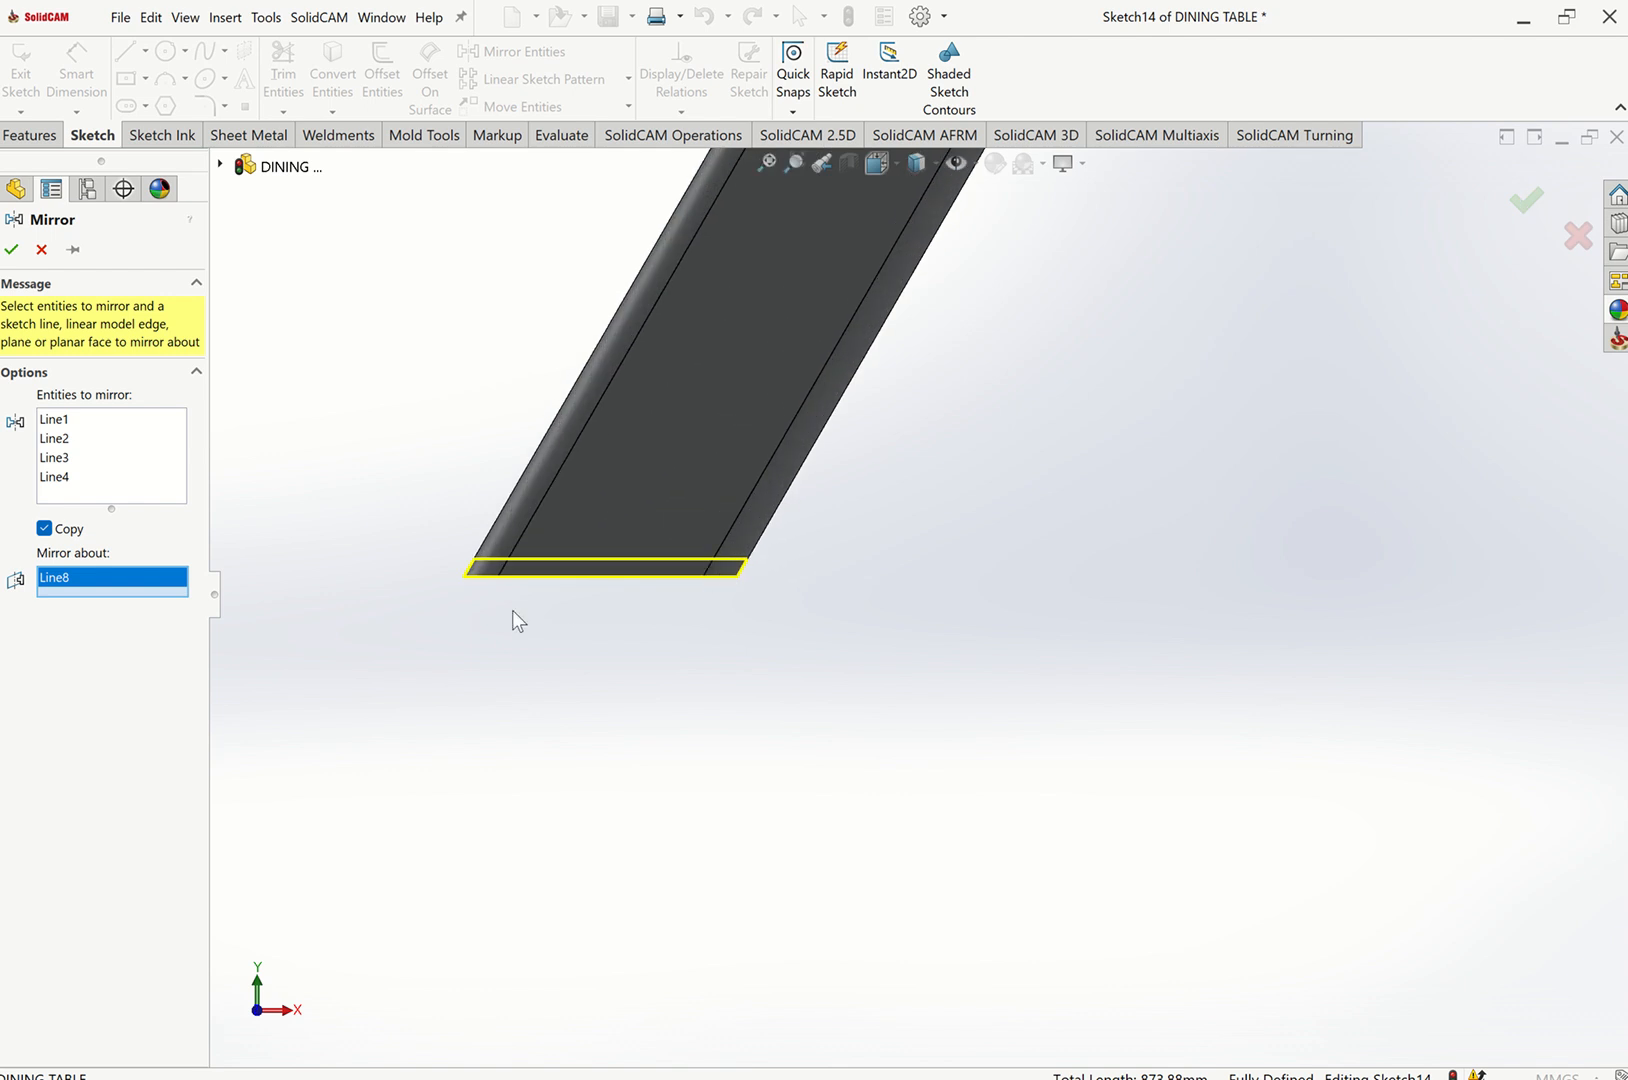
click(14, 250)
Extrude the sketch profiles as a boss, unmerged, up to the leg's side face, then return to an isometric view.
scroll(576, 701, up, 4)
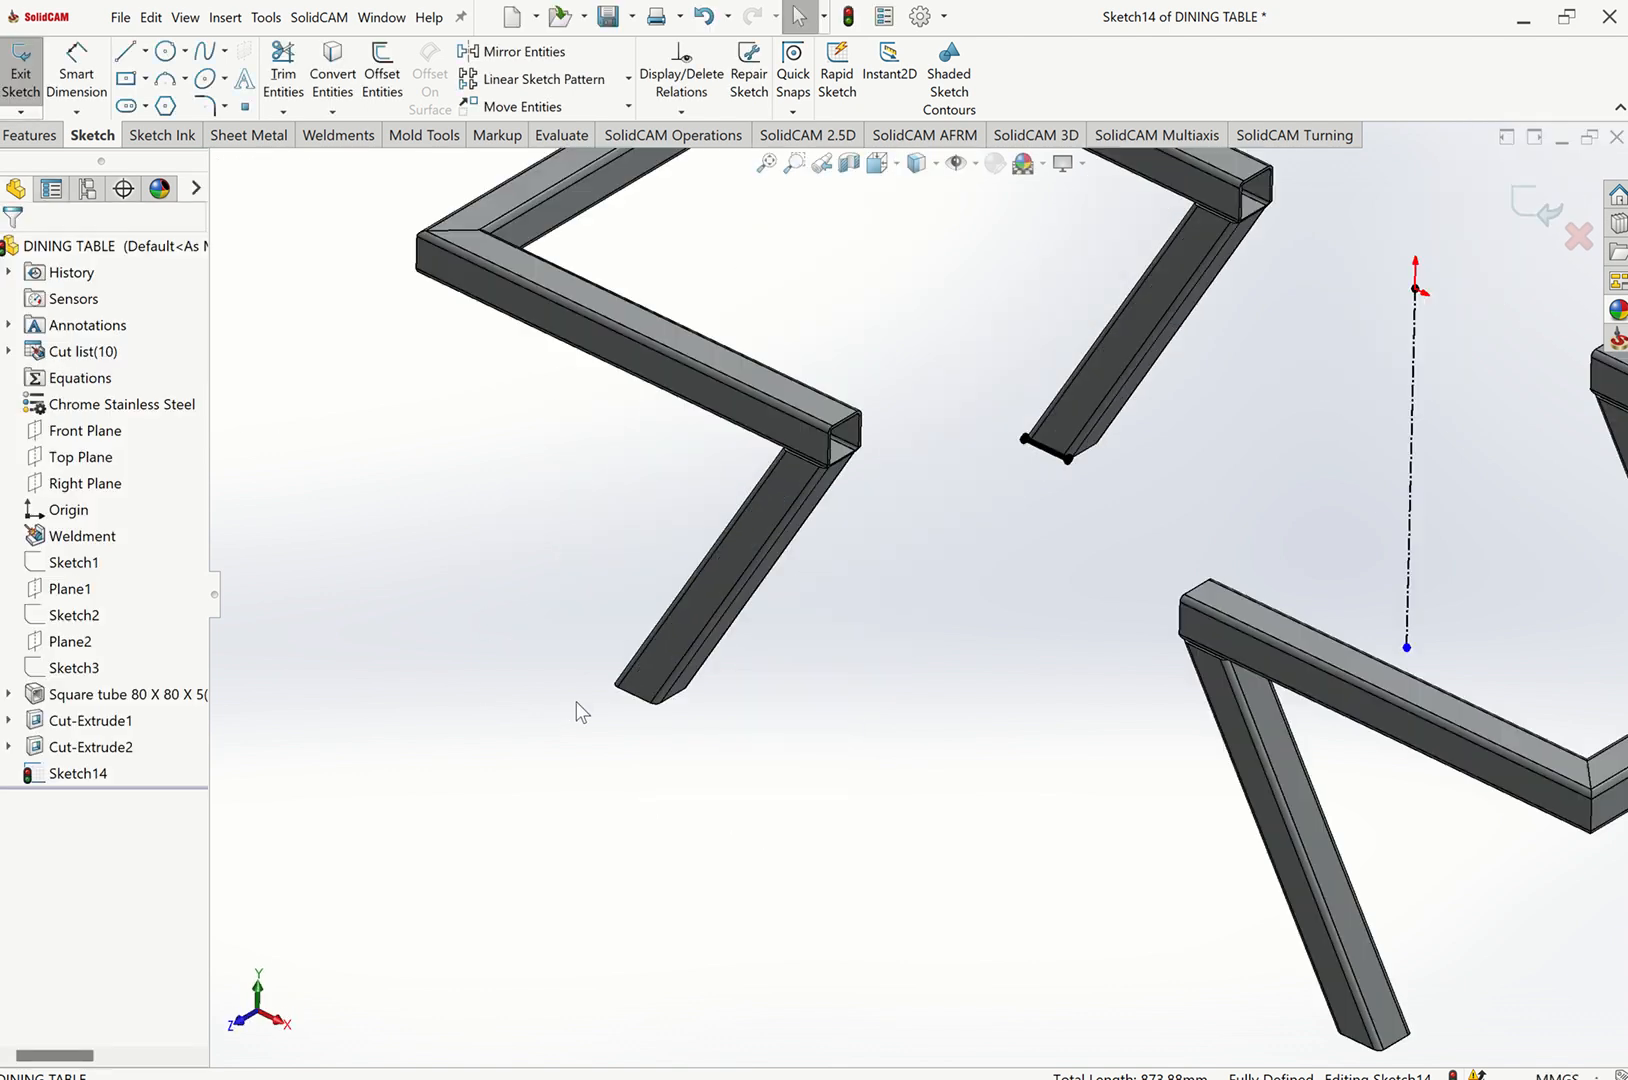
scroll(576, 701, up, 3)
scroll(1150, 730, down, 8)
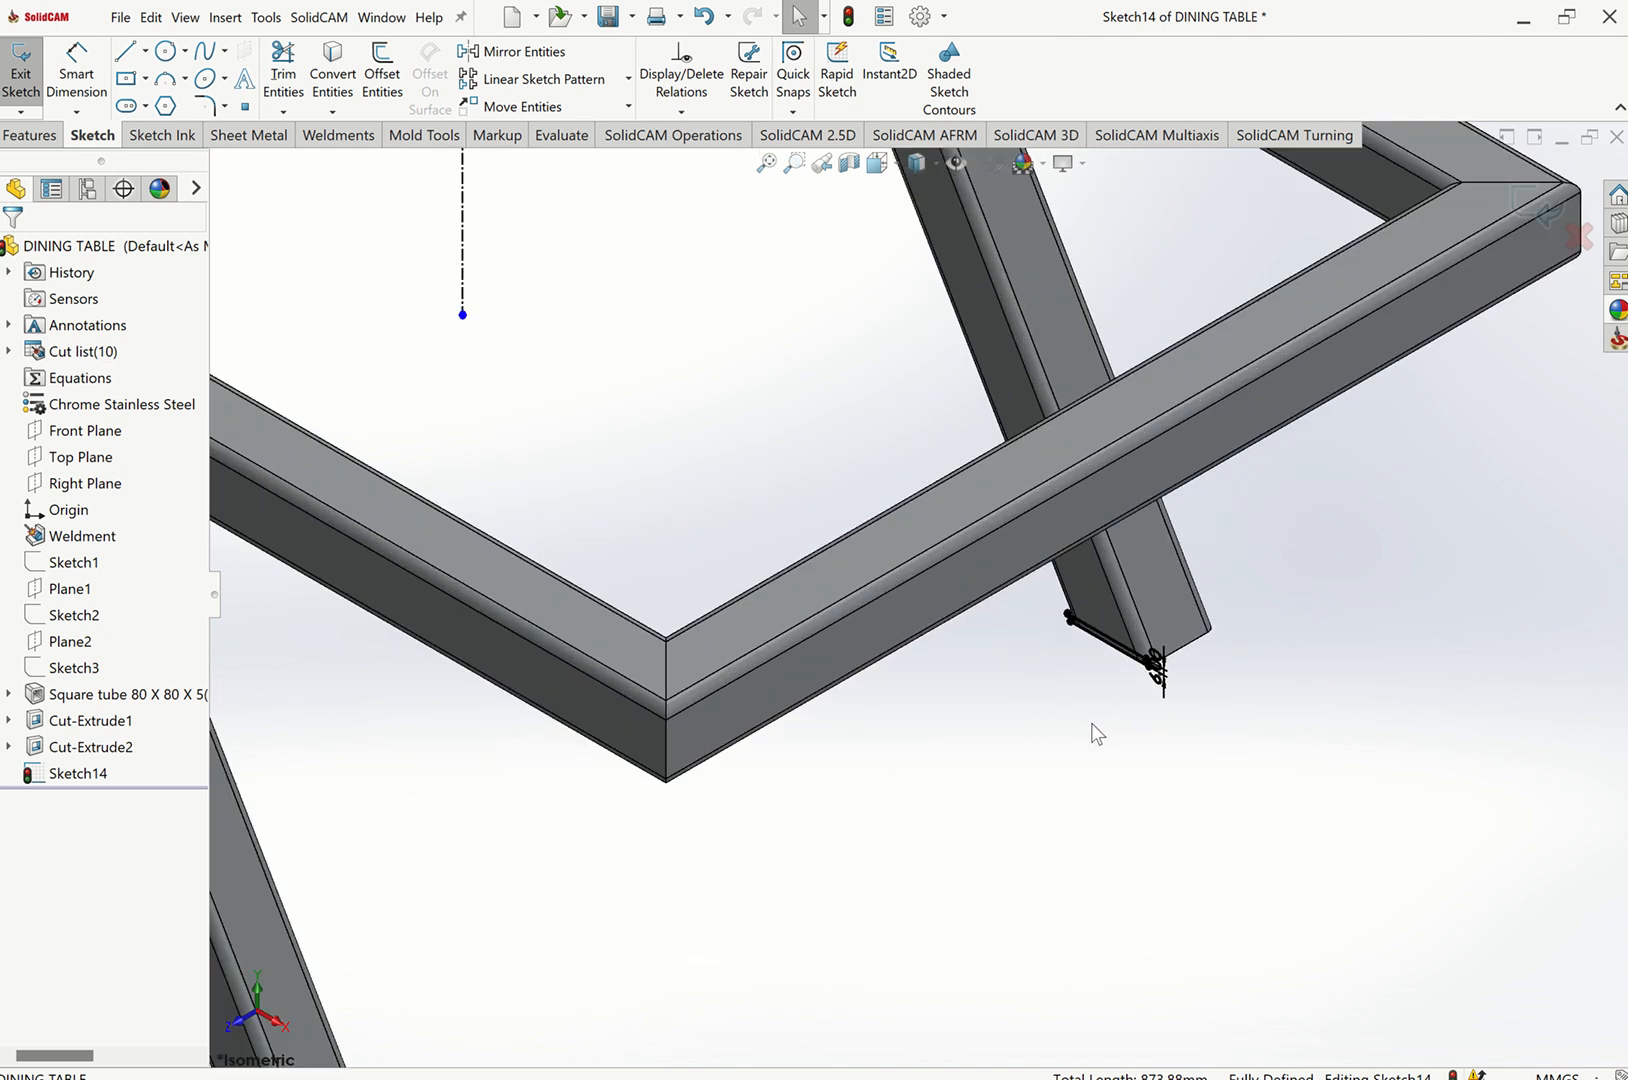
scroll(878, 826, up, 3)
middle_drag(769, 850, 1055, 826)
scroll(1072, 820, down, 8)
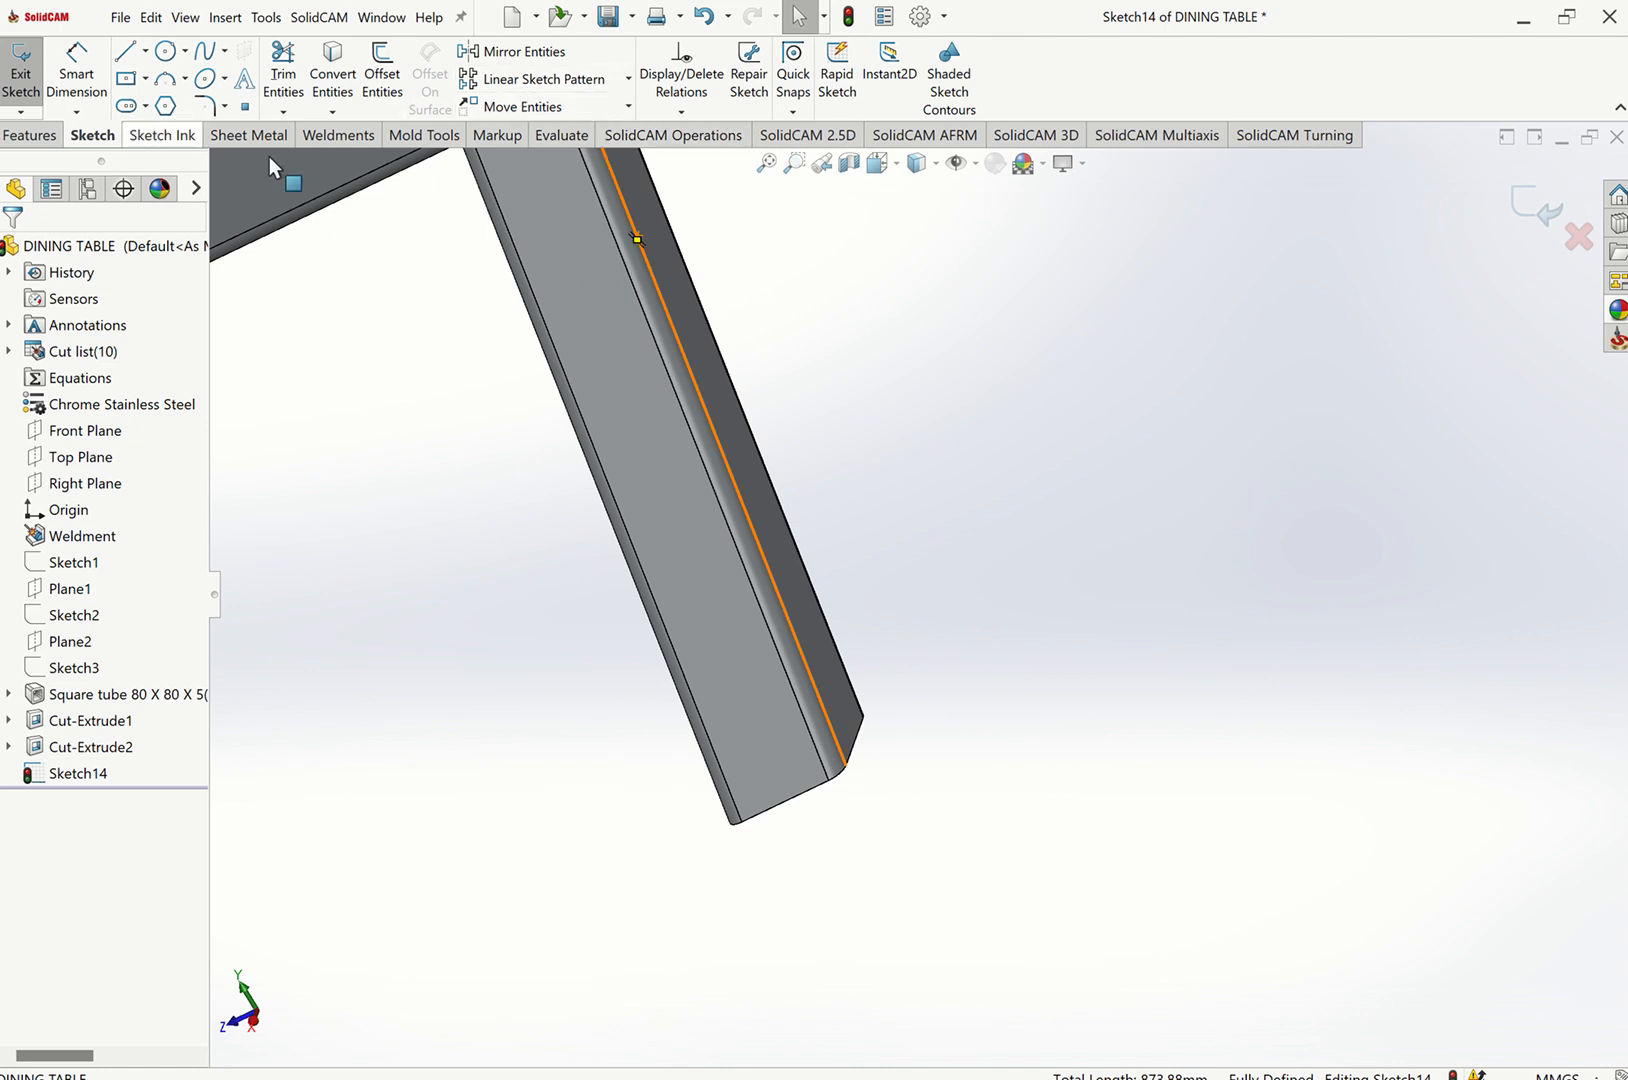
click(366, 140)
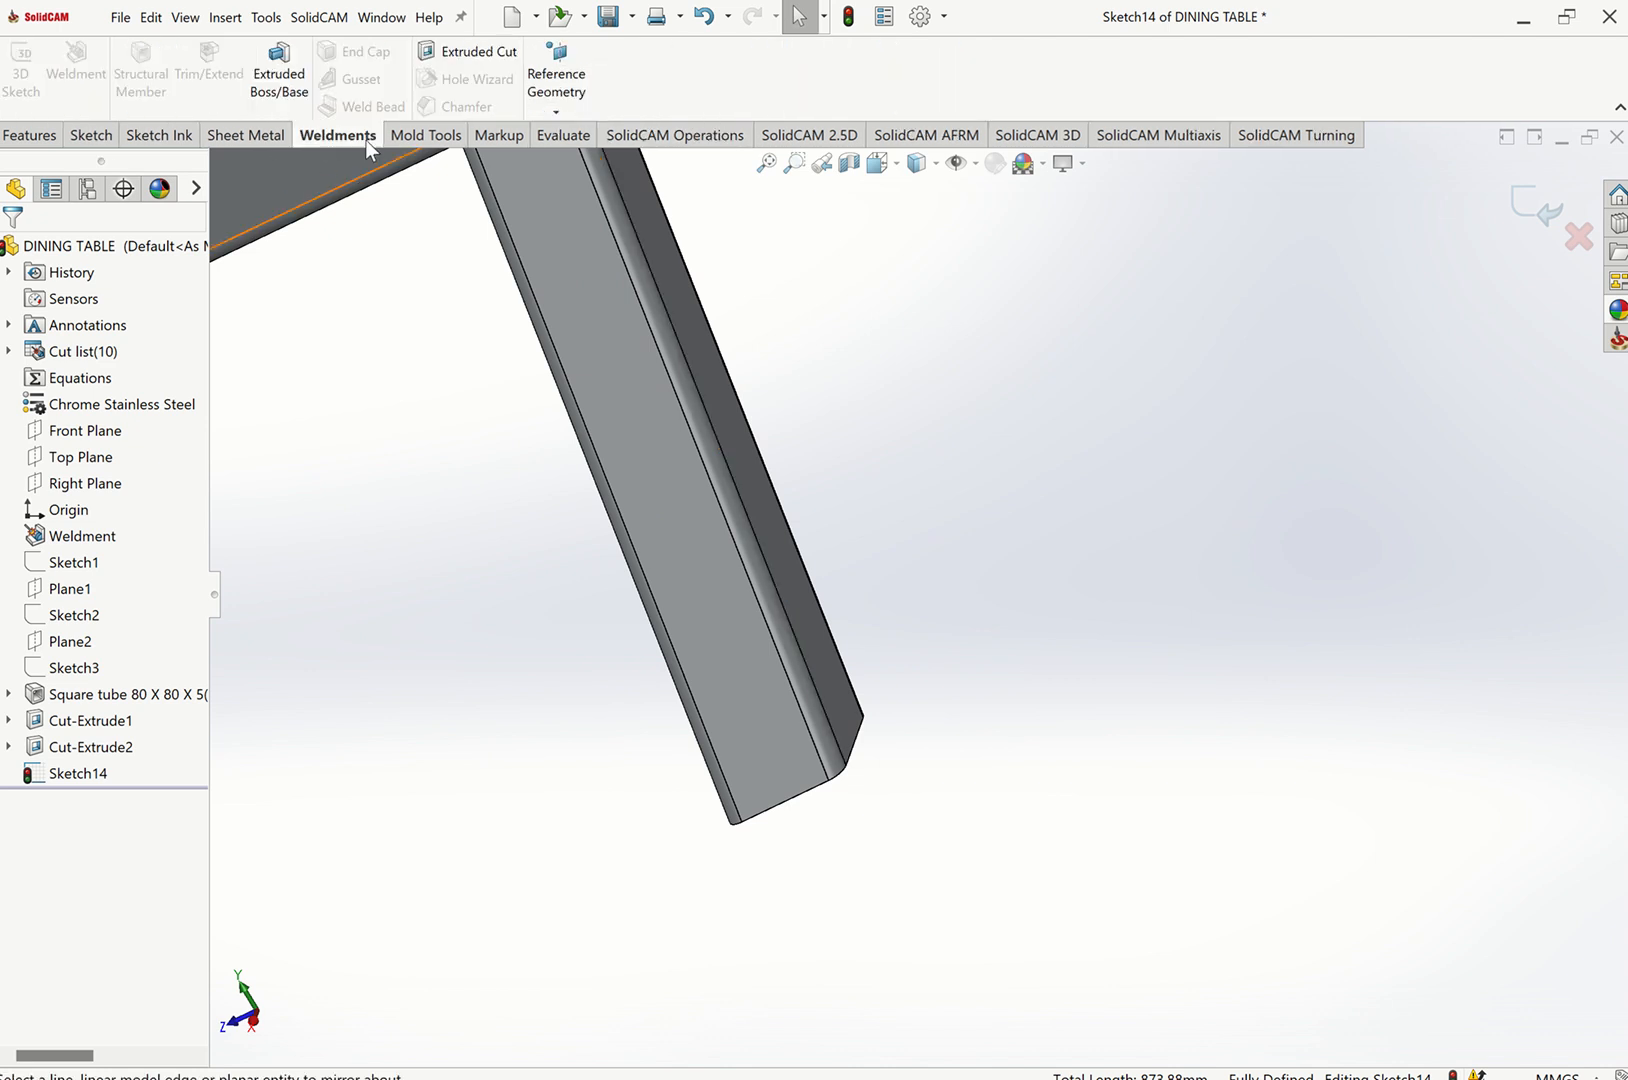
click(279, 75)
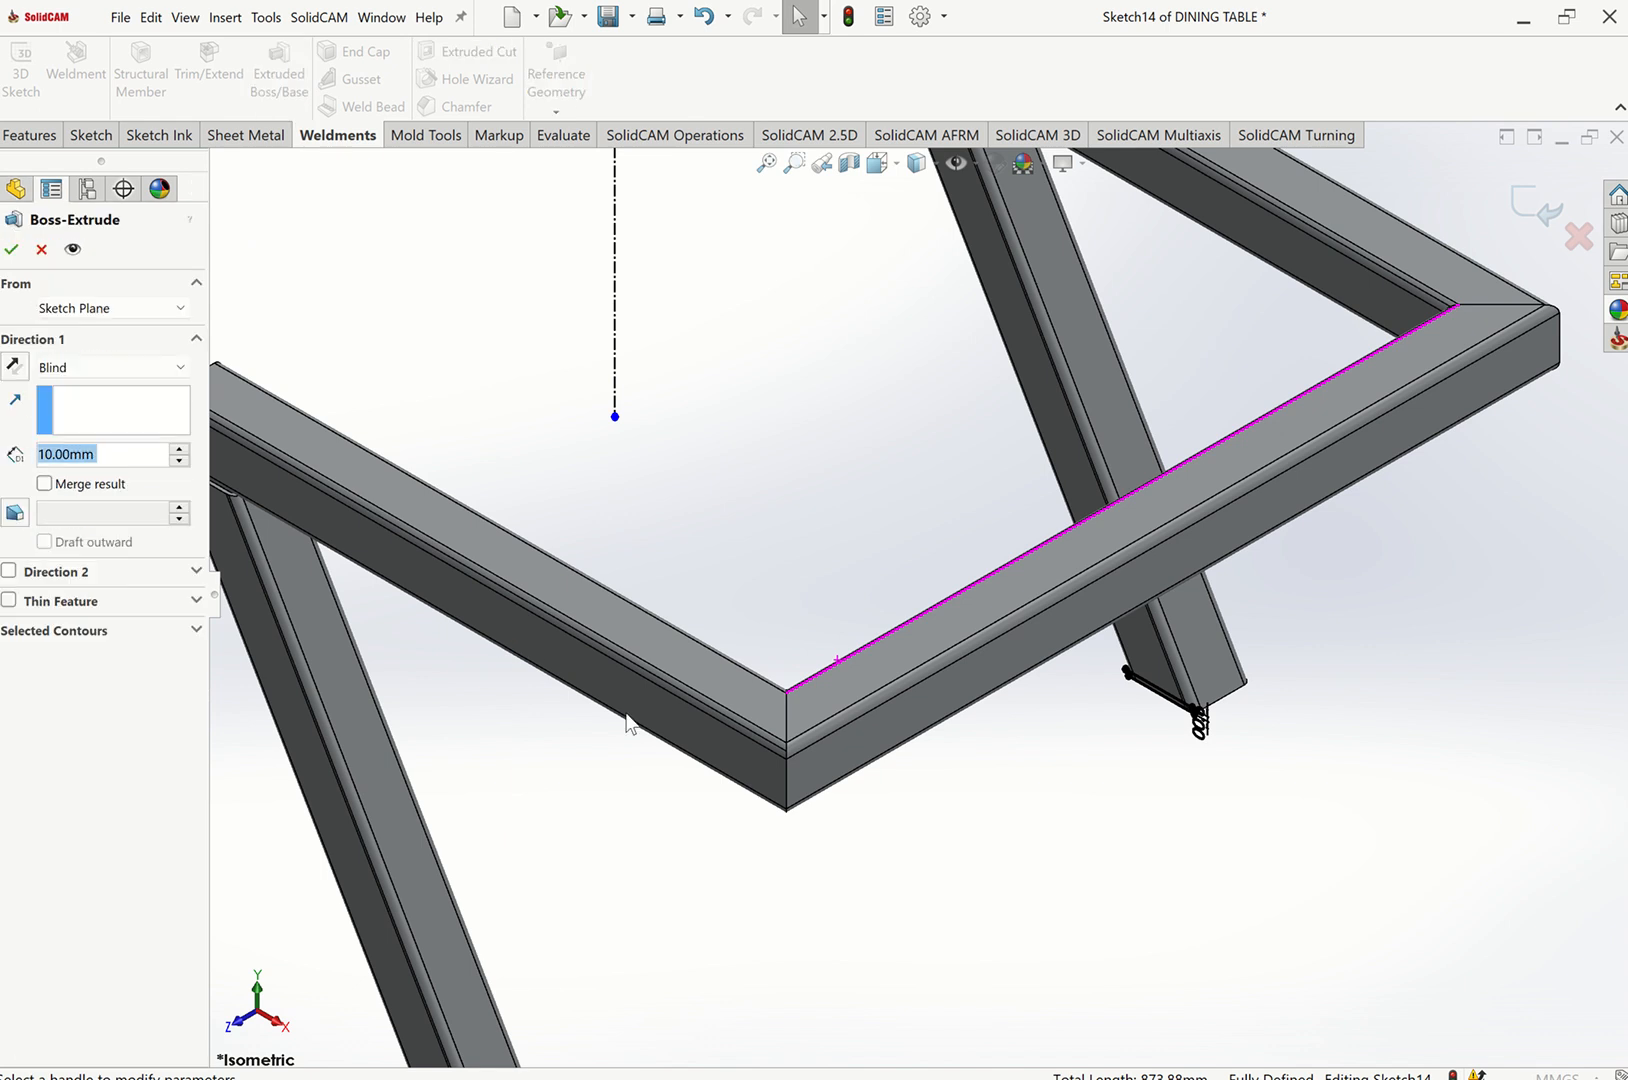
middle_drag(958, 815, 660, 728)
scroll(655, 726, down, 9)
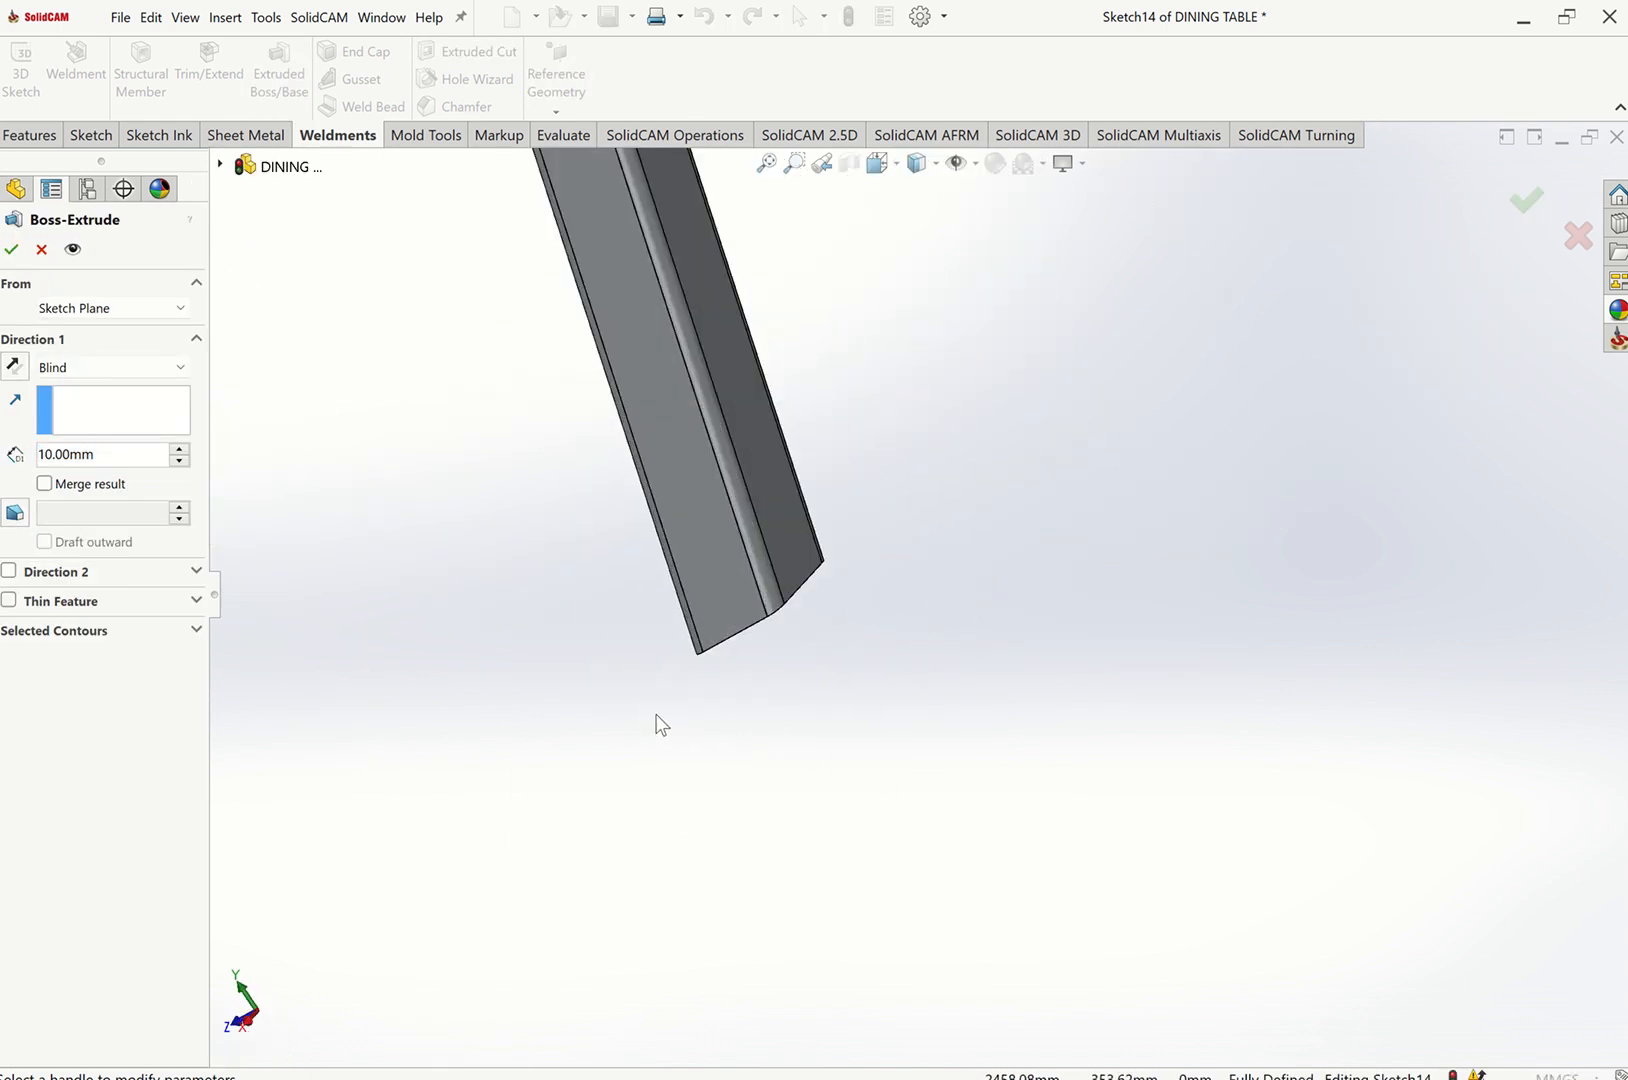
click(112, 370)
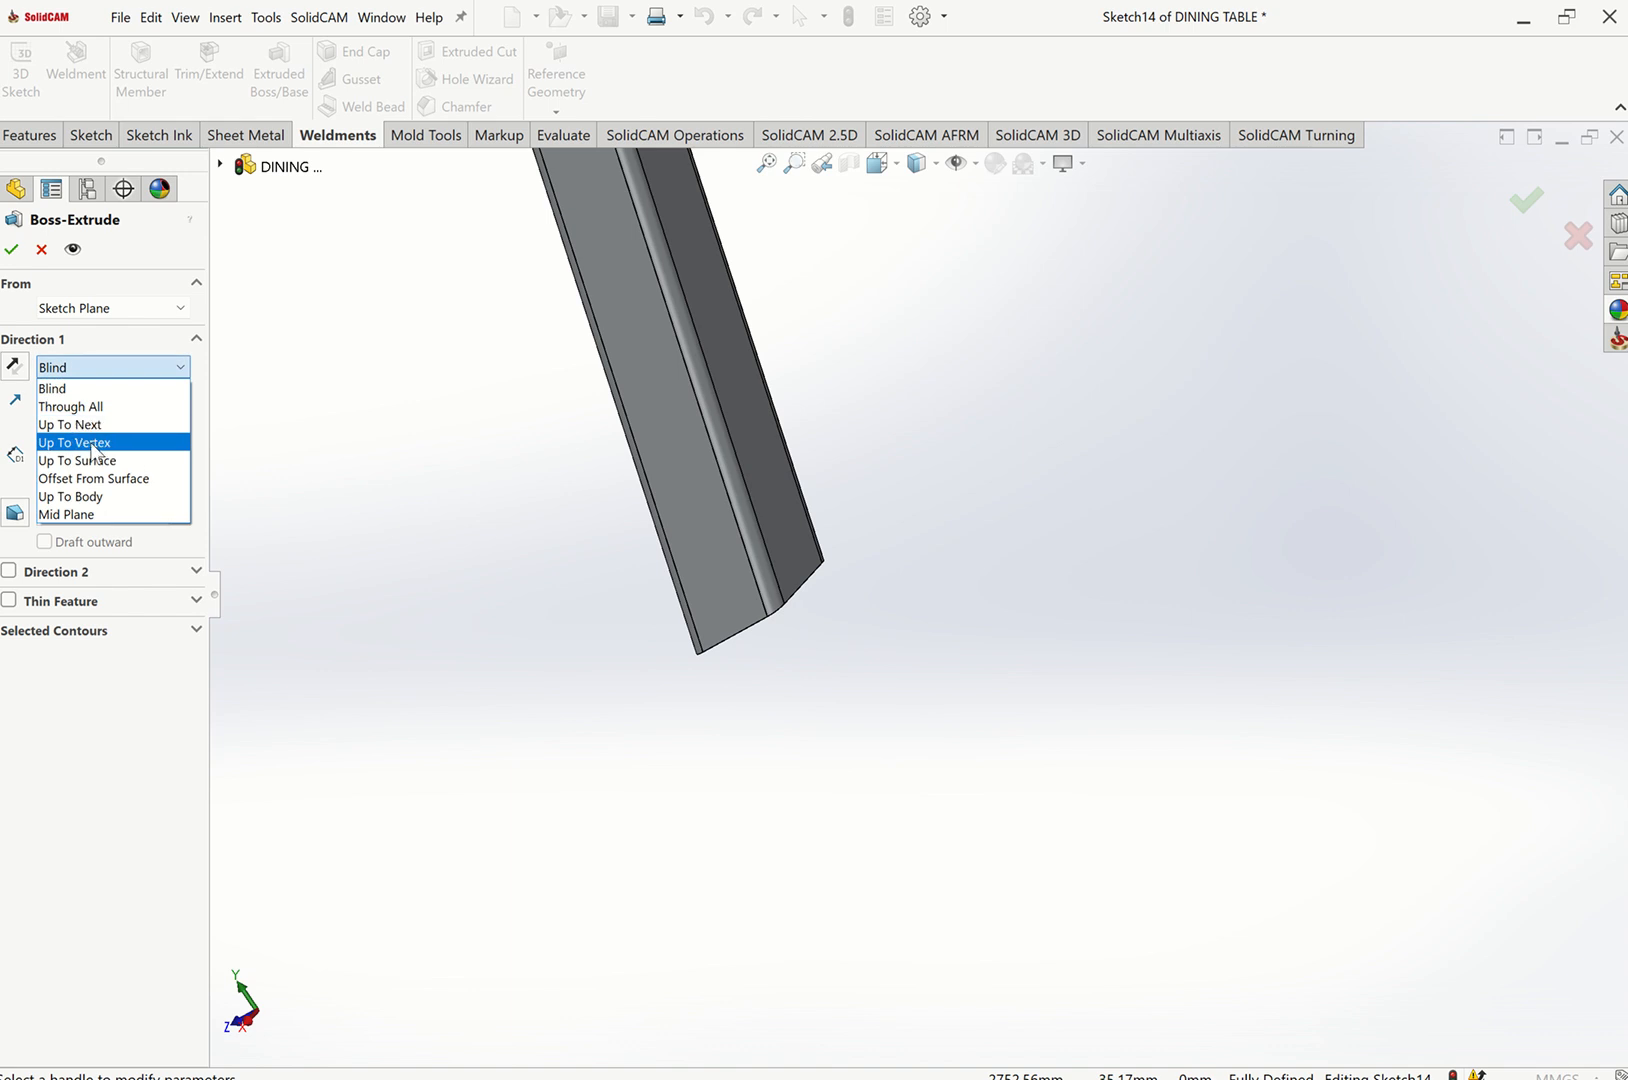
click(88, 460)
click(790, 563)
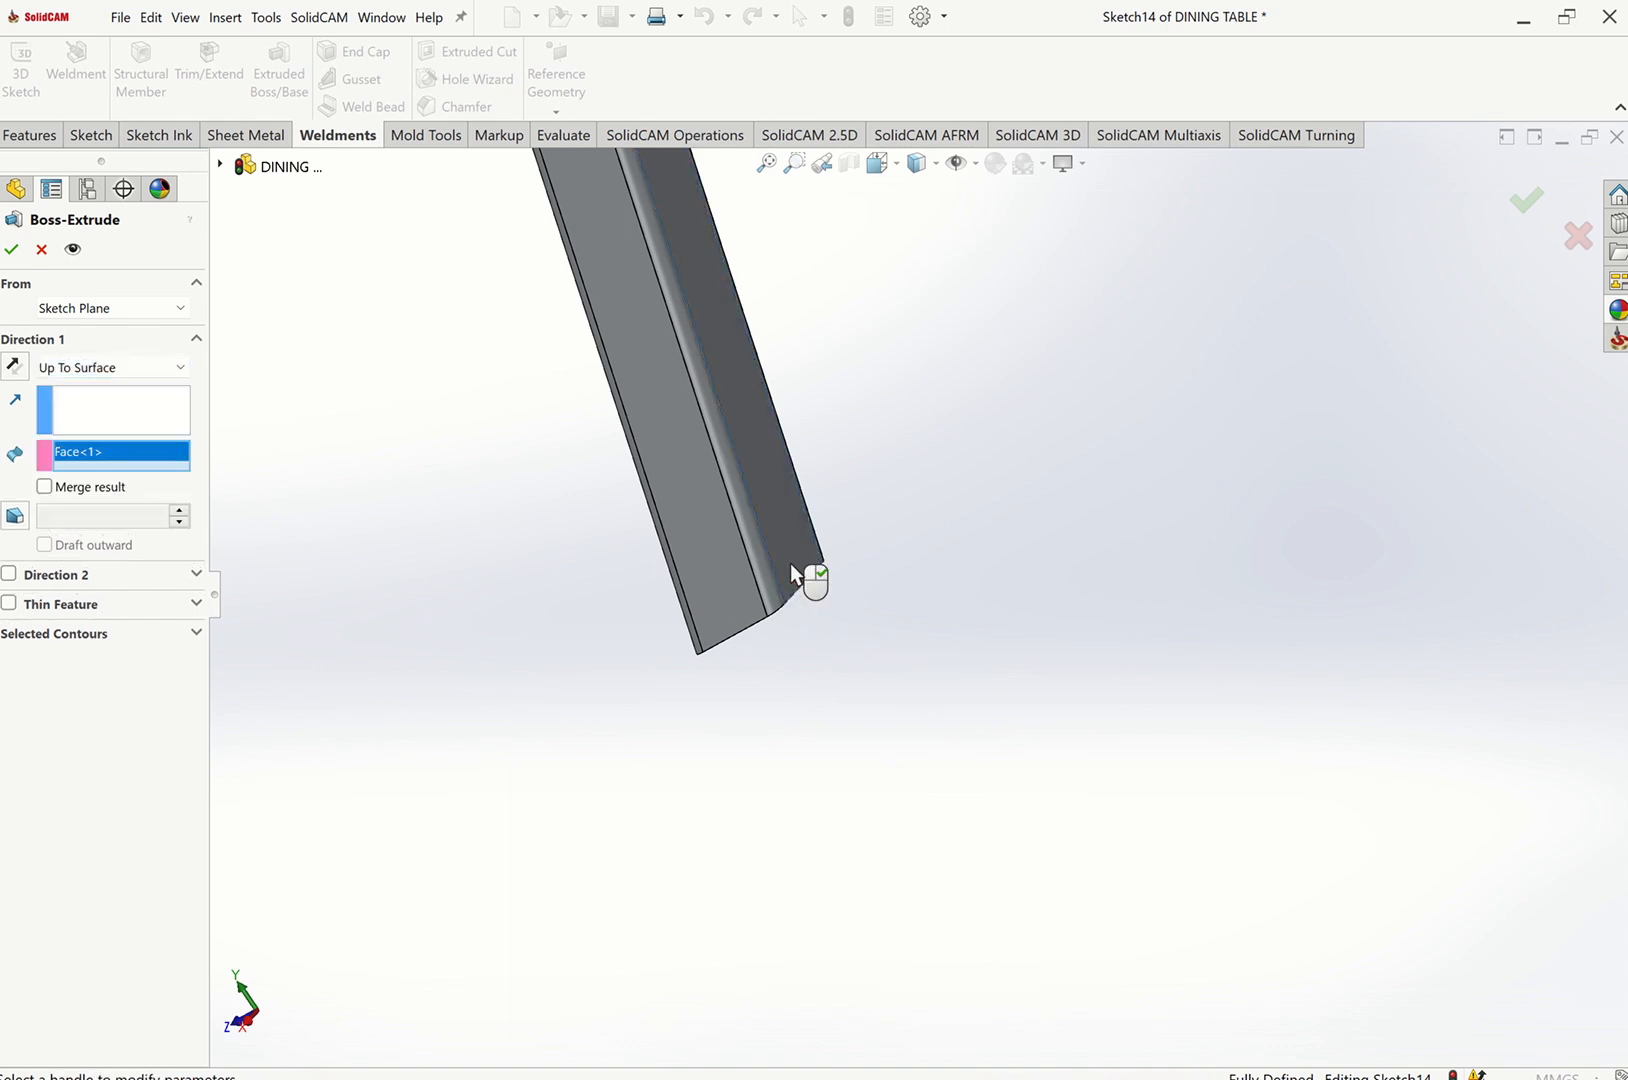
click(12, 250)
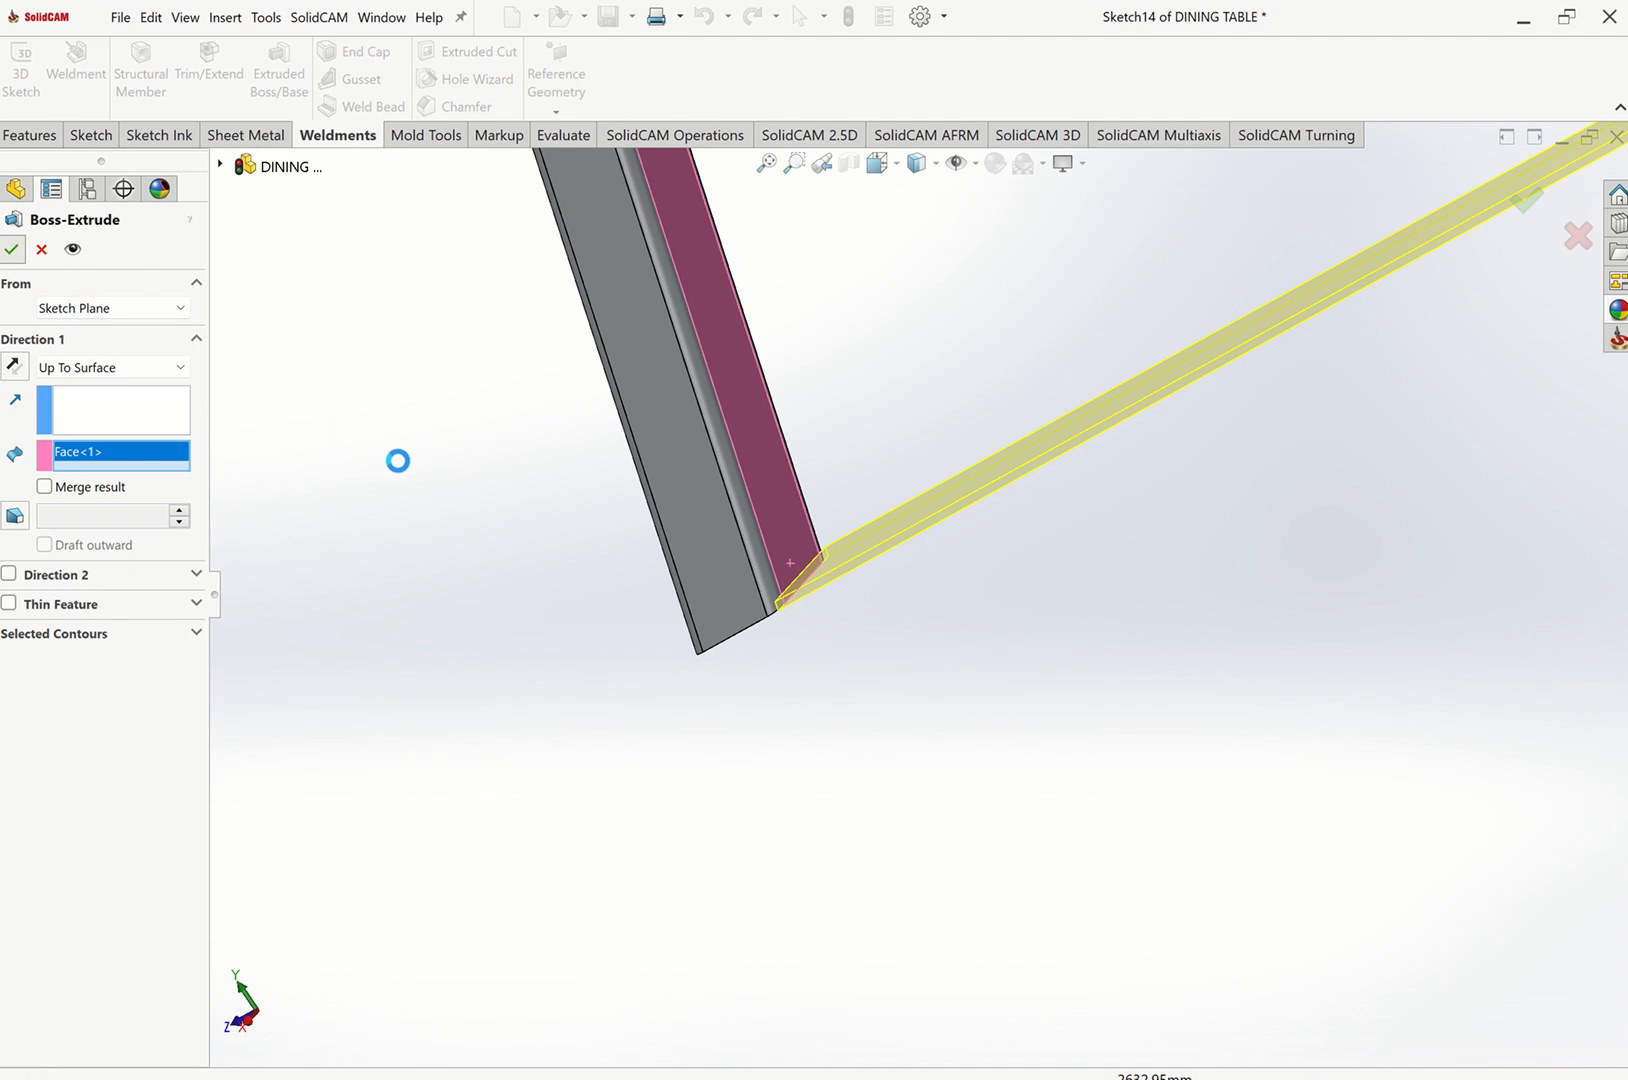
click(404, 460)
key(ctrl+7)
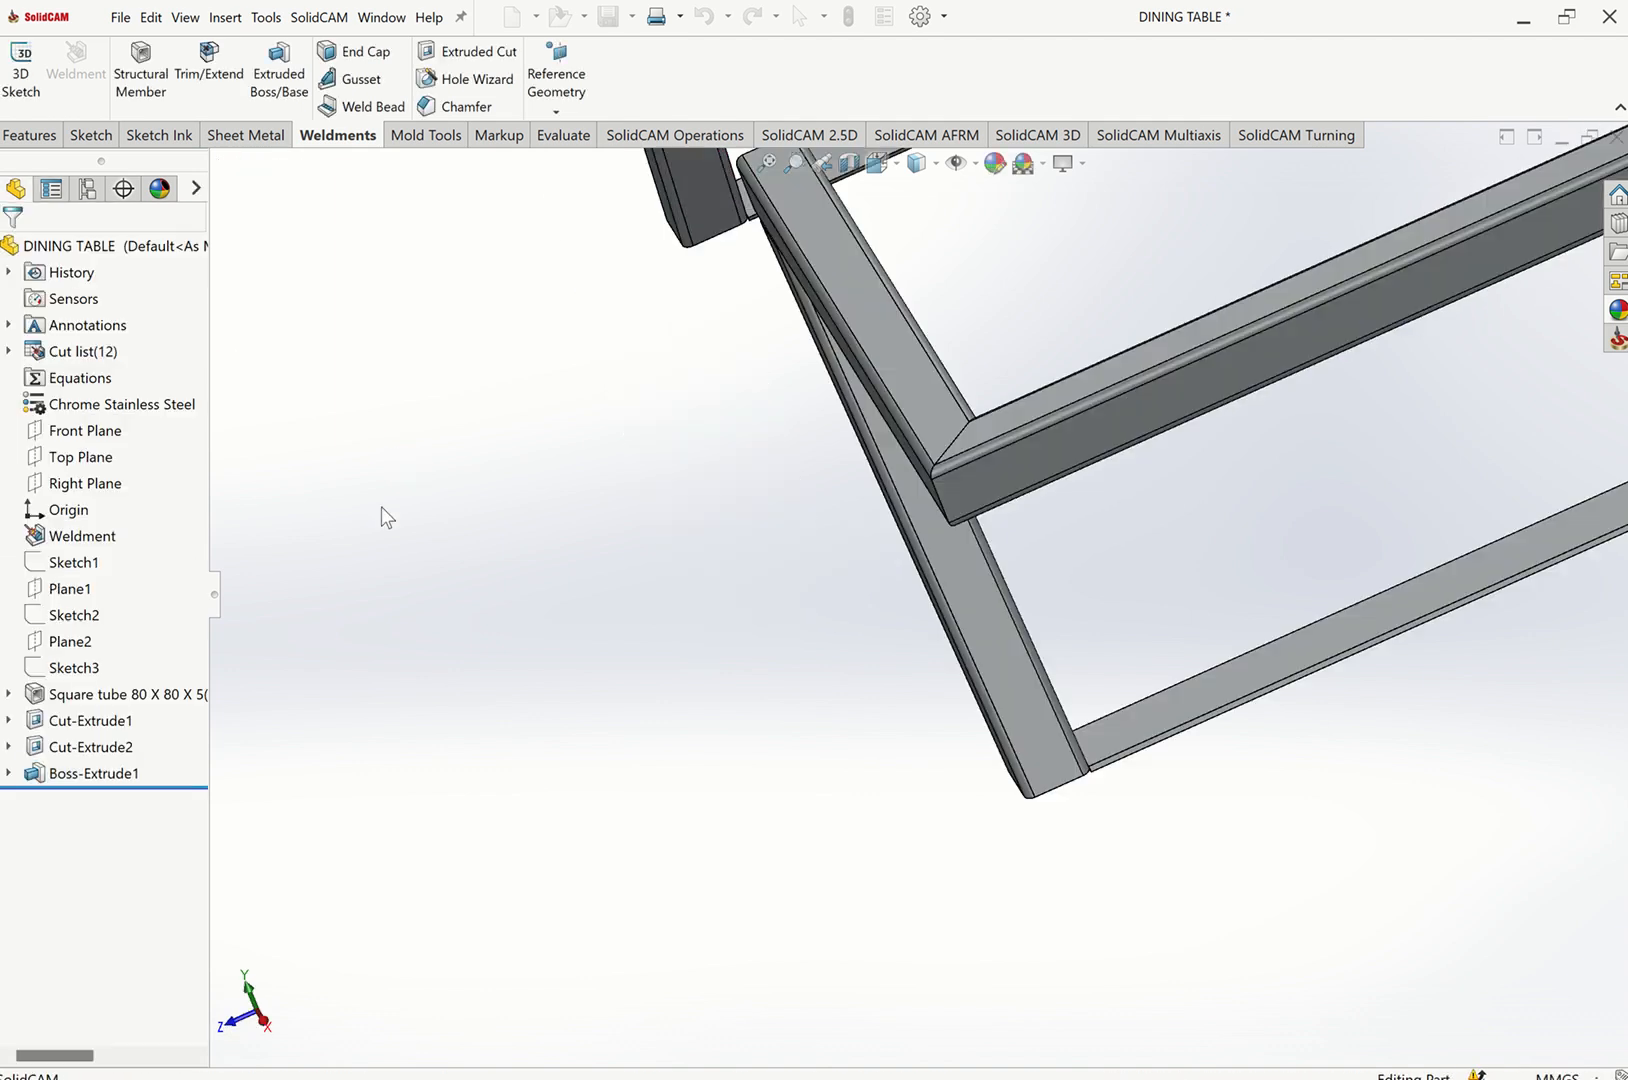
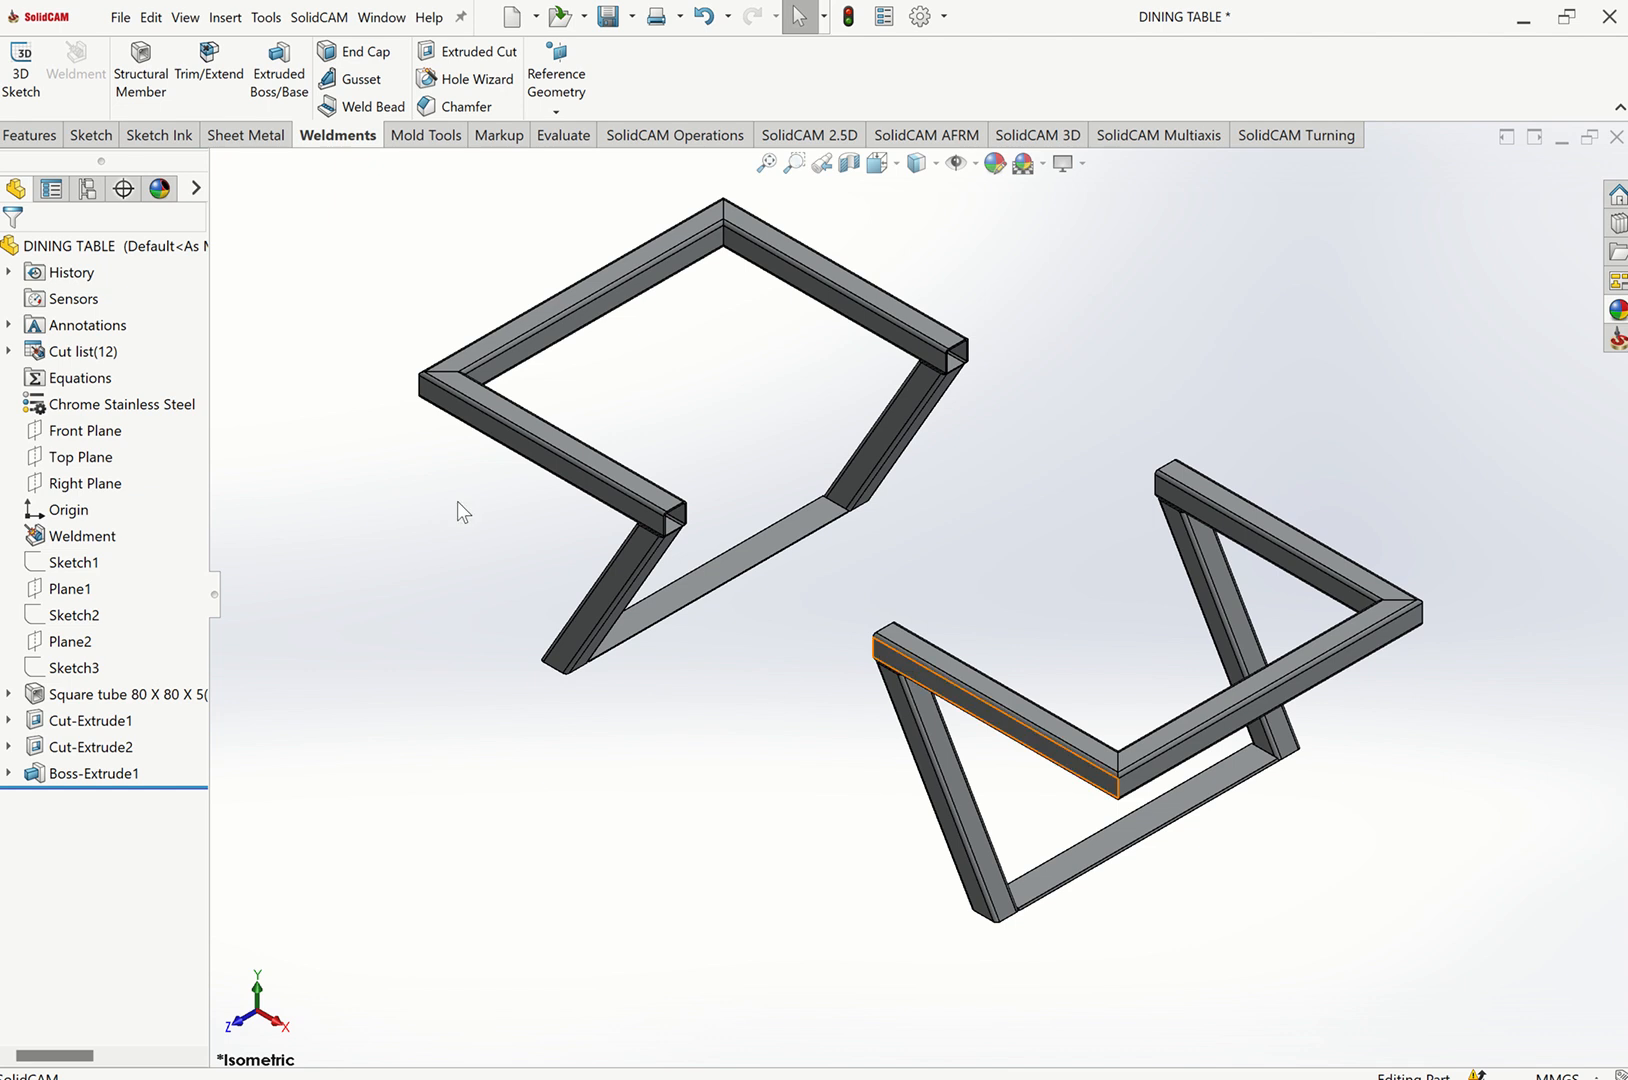
scroll(700, 530, down, 6)
scroll(720, 510, down, 2)
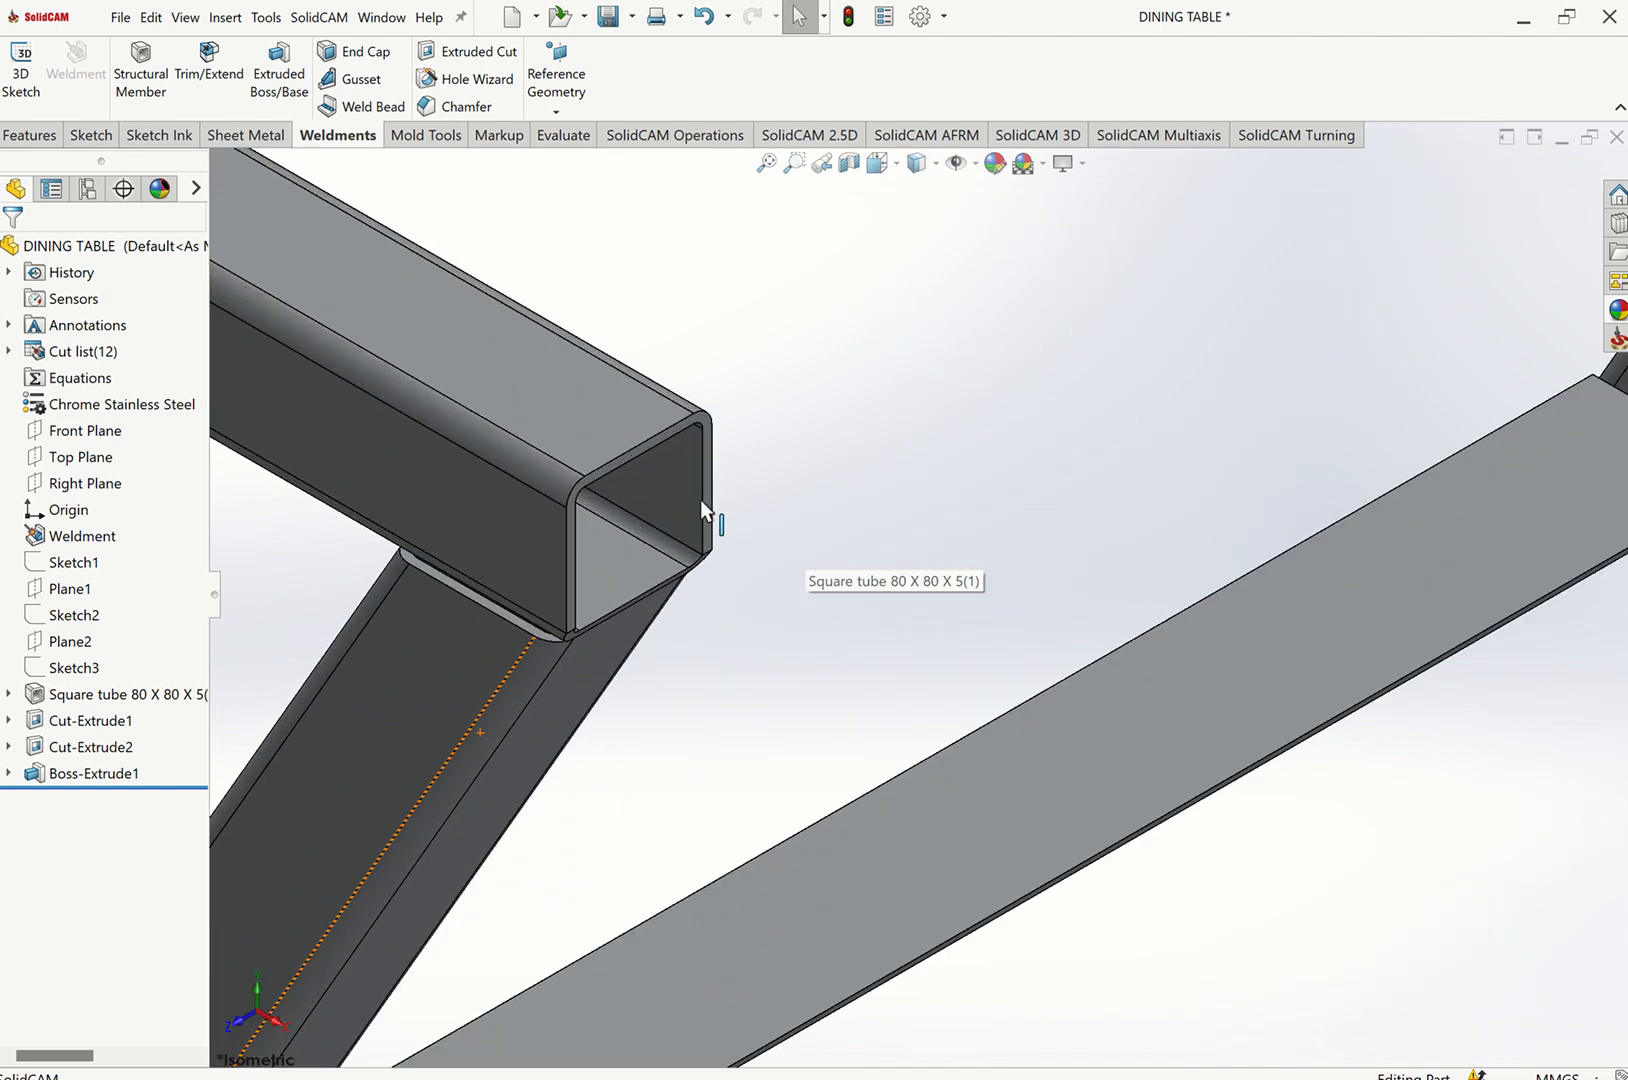
scroll(790, 460, down, 3)
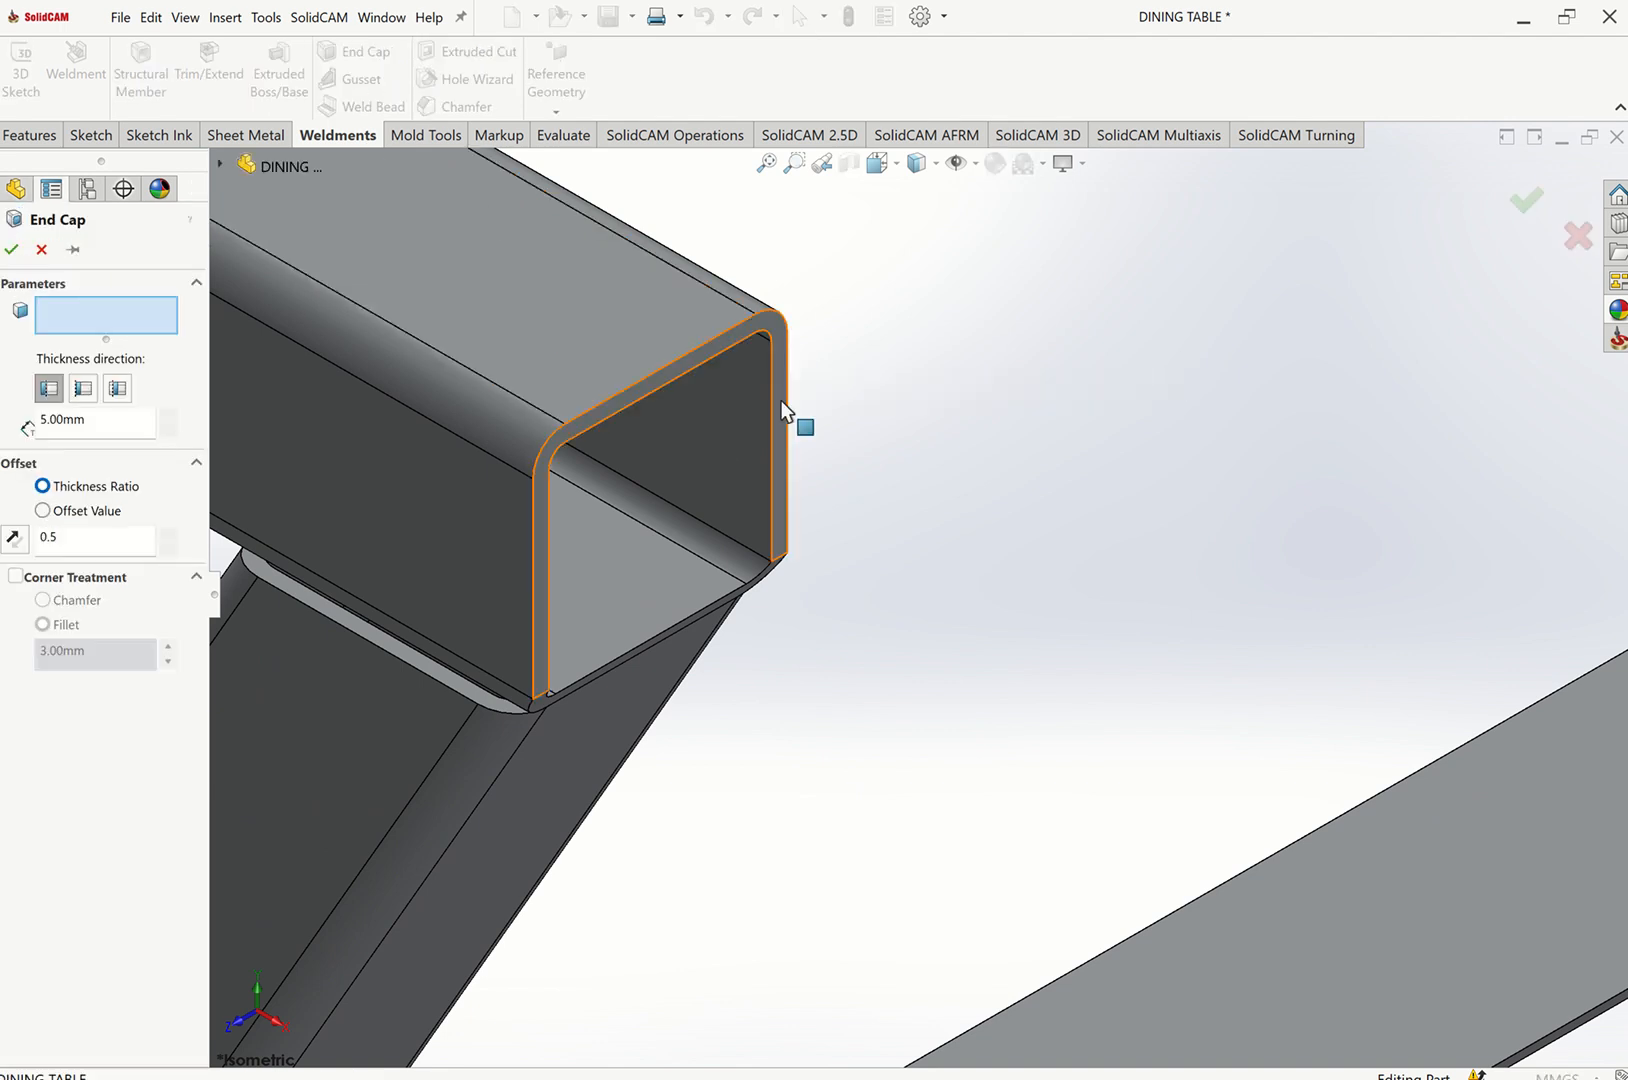
click(42, 251)
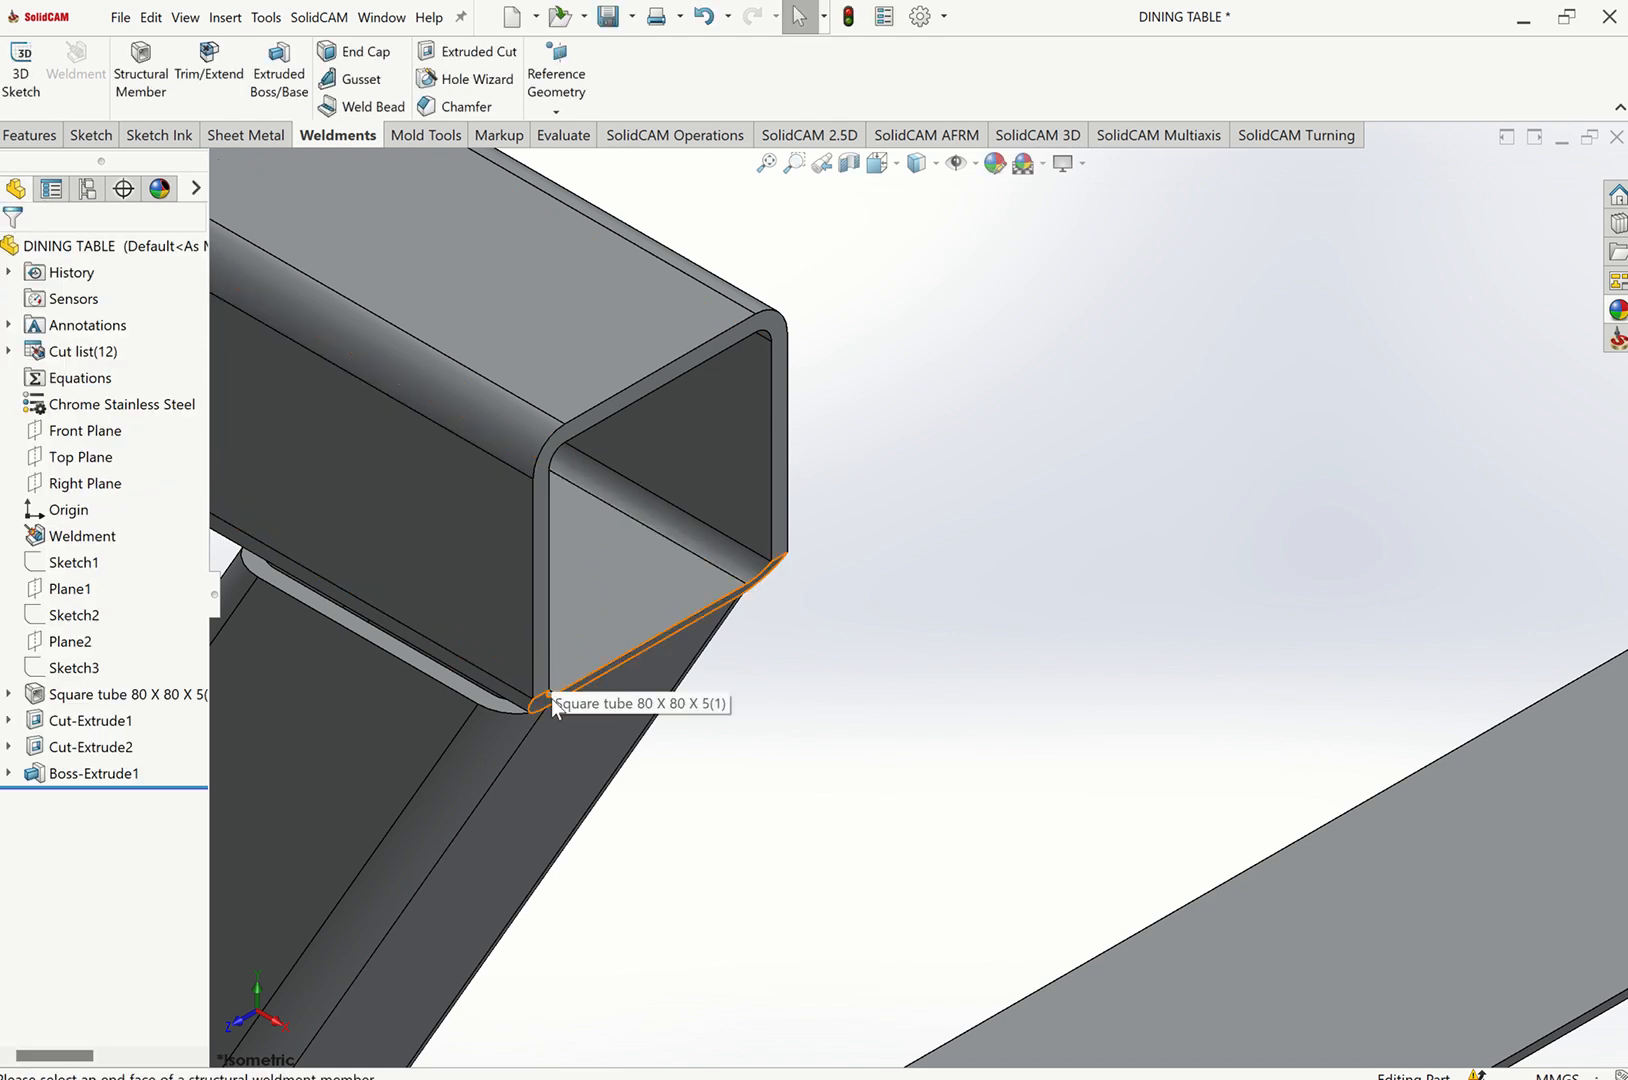
Start a sketch on the end face of the top frame tube above one leg and convert the tube end's outer edges into it.
click(541, 633)
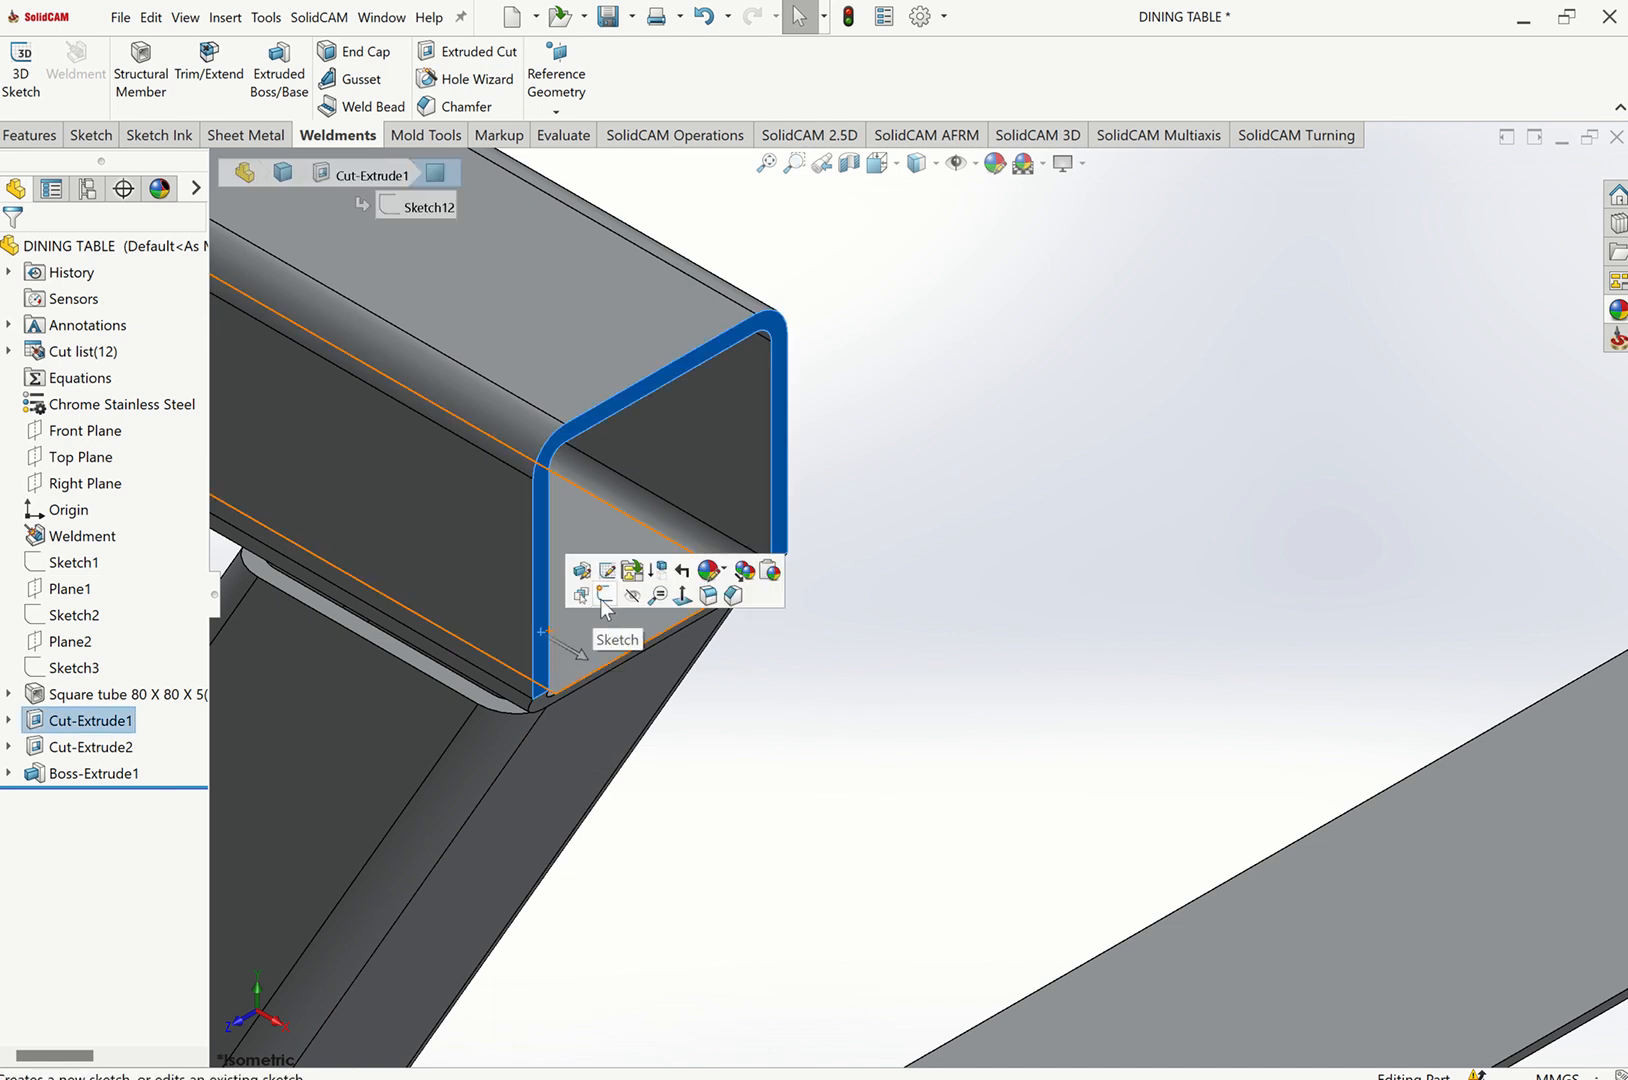
click(605, 595)
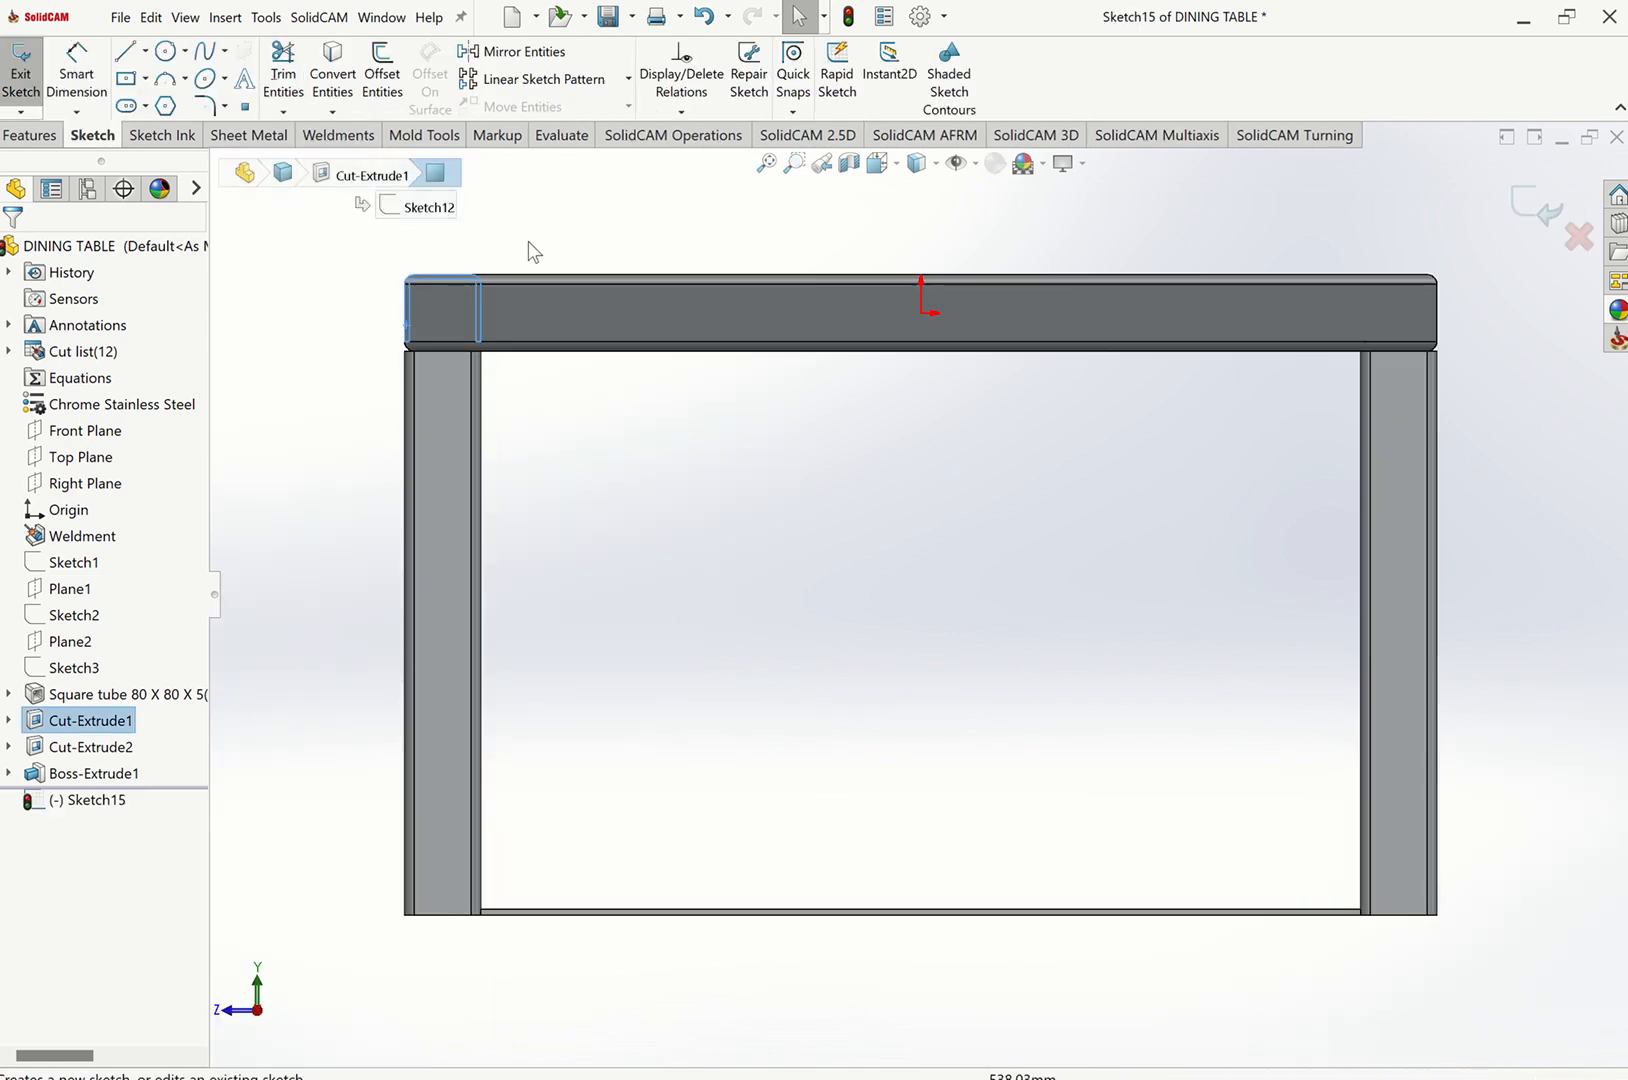
key(ctrl+7)
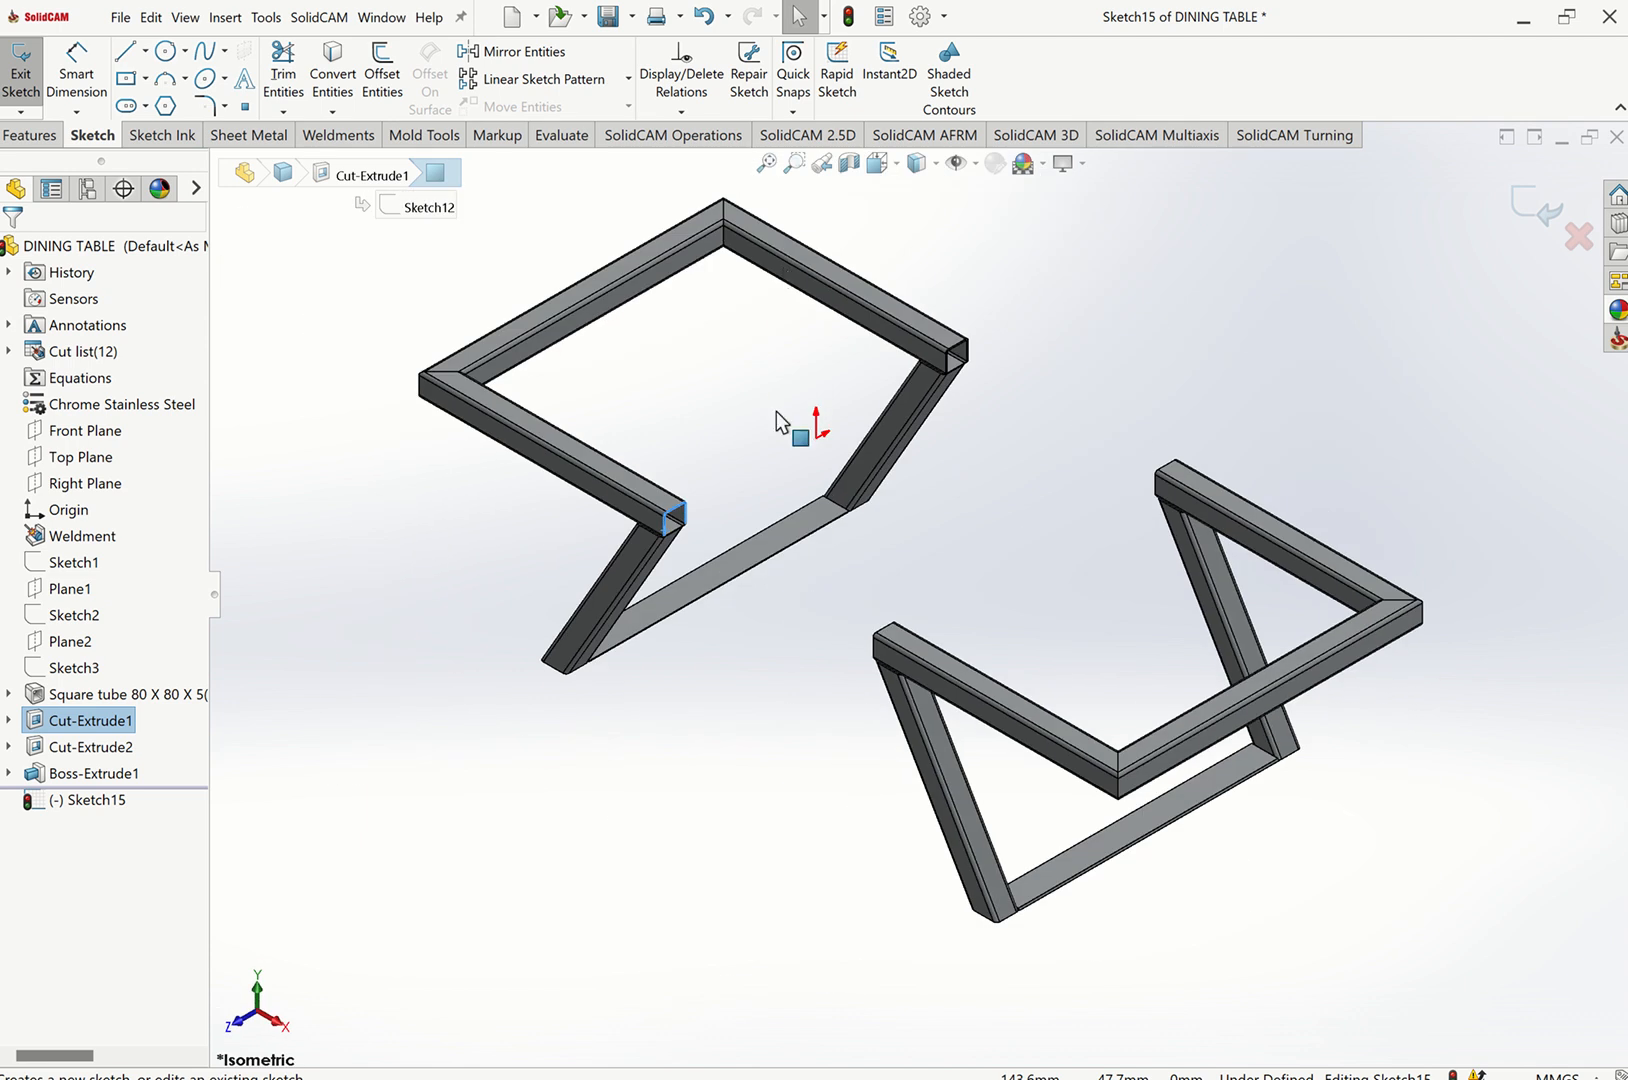
scroll(686, 563, down, 5)
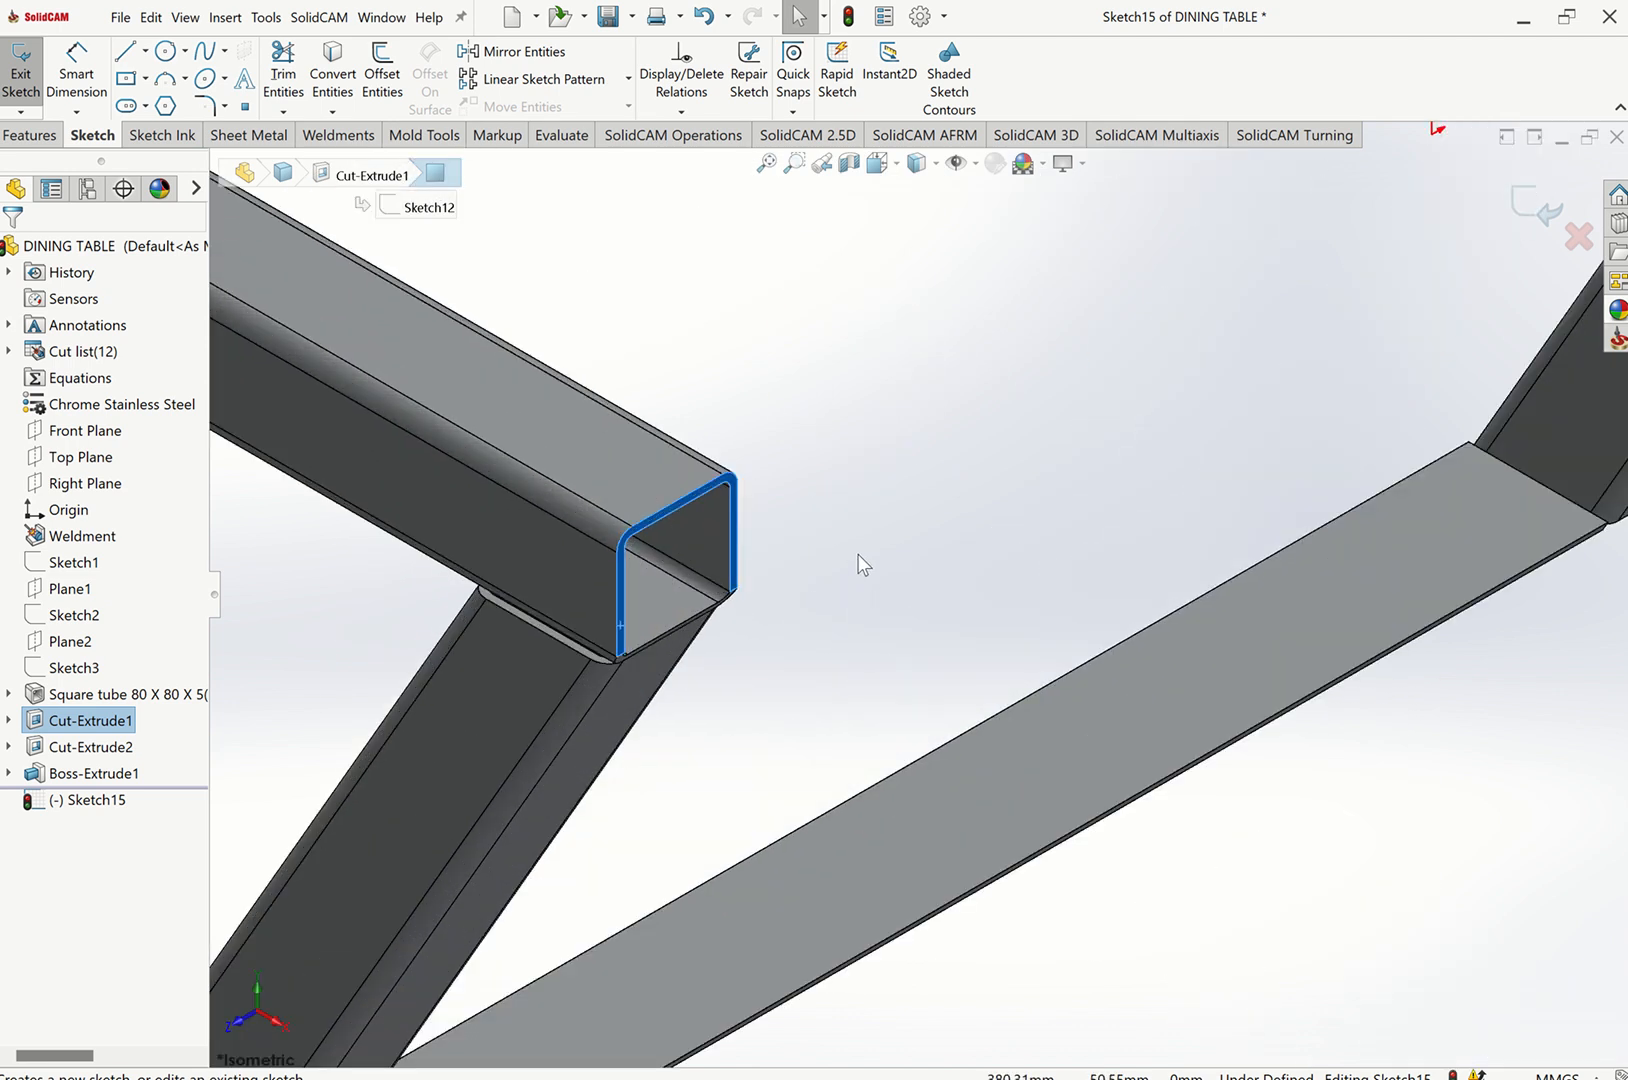
click(519, 265)
click(330, 76)
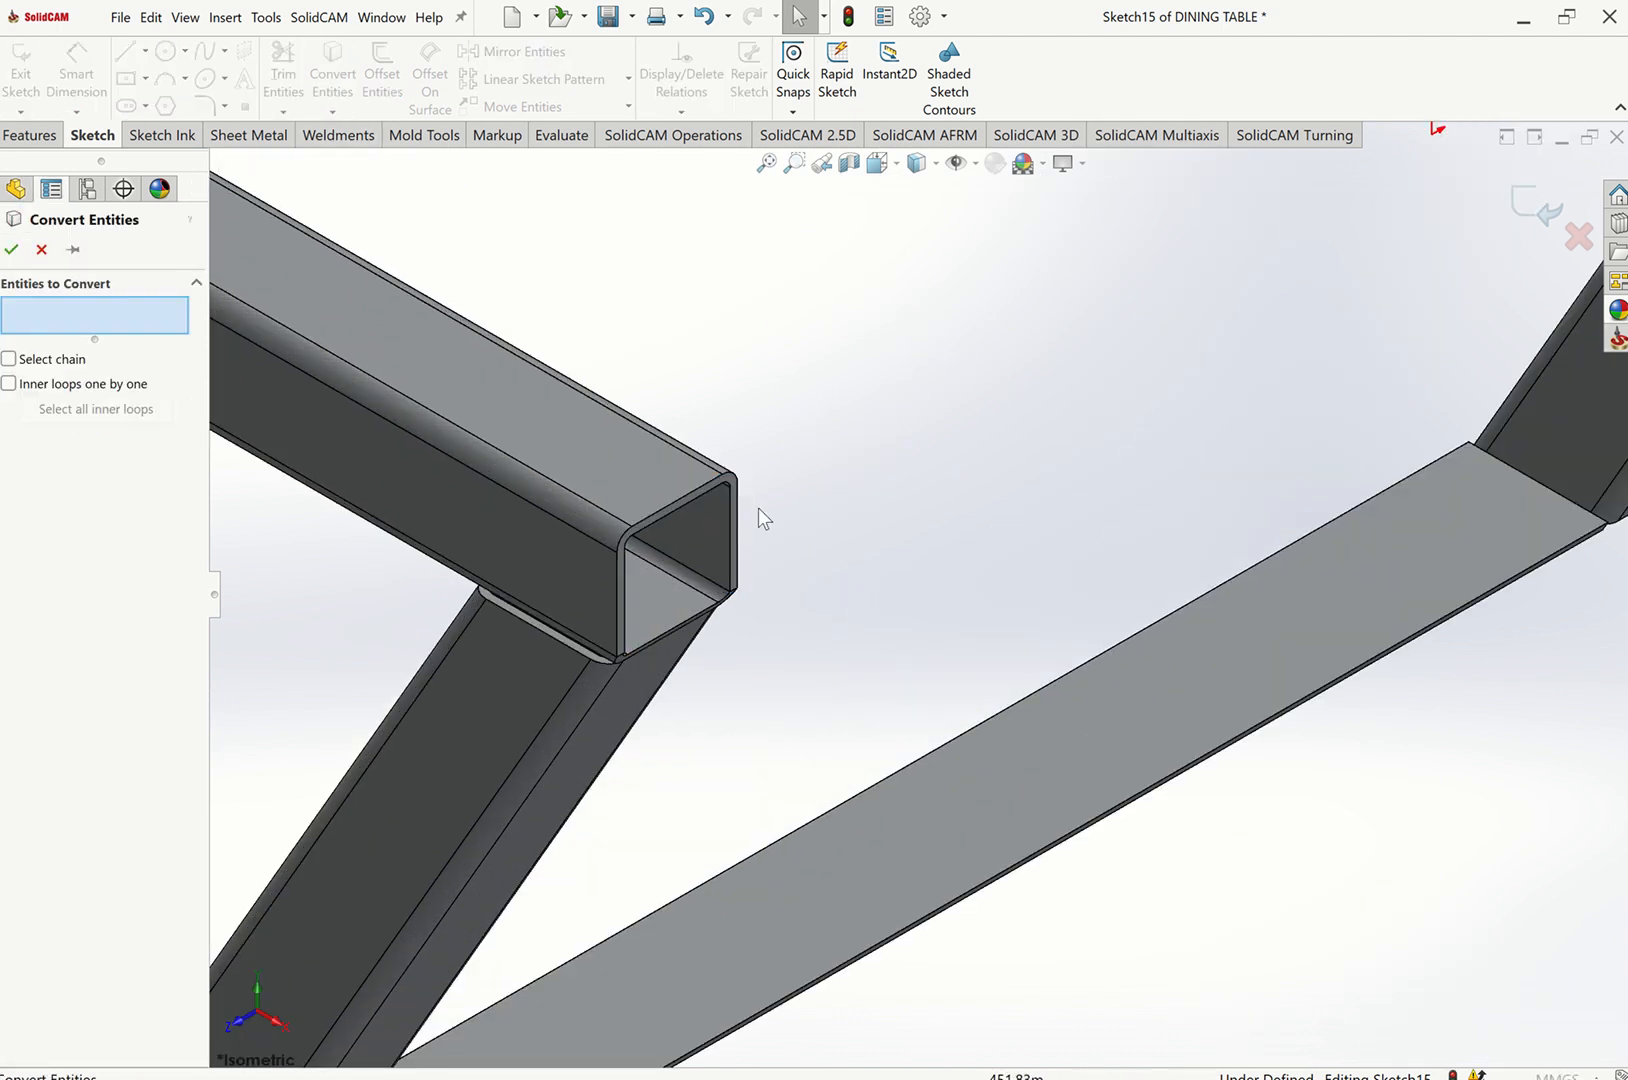
scroll(755, 514, down, 4)
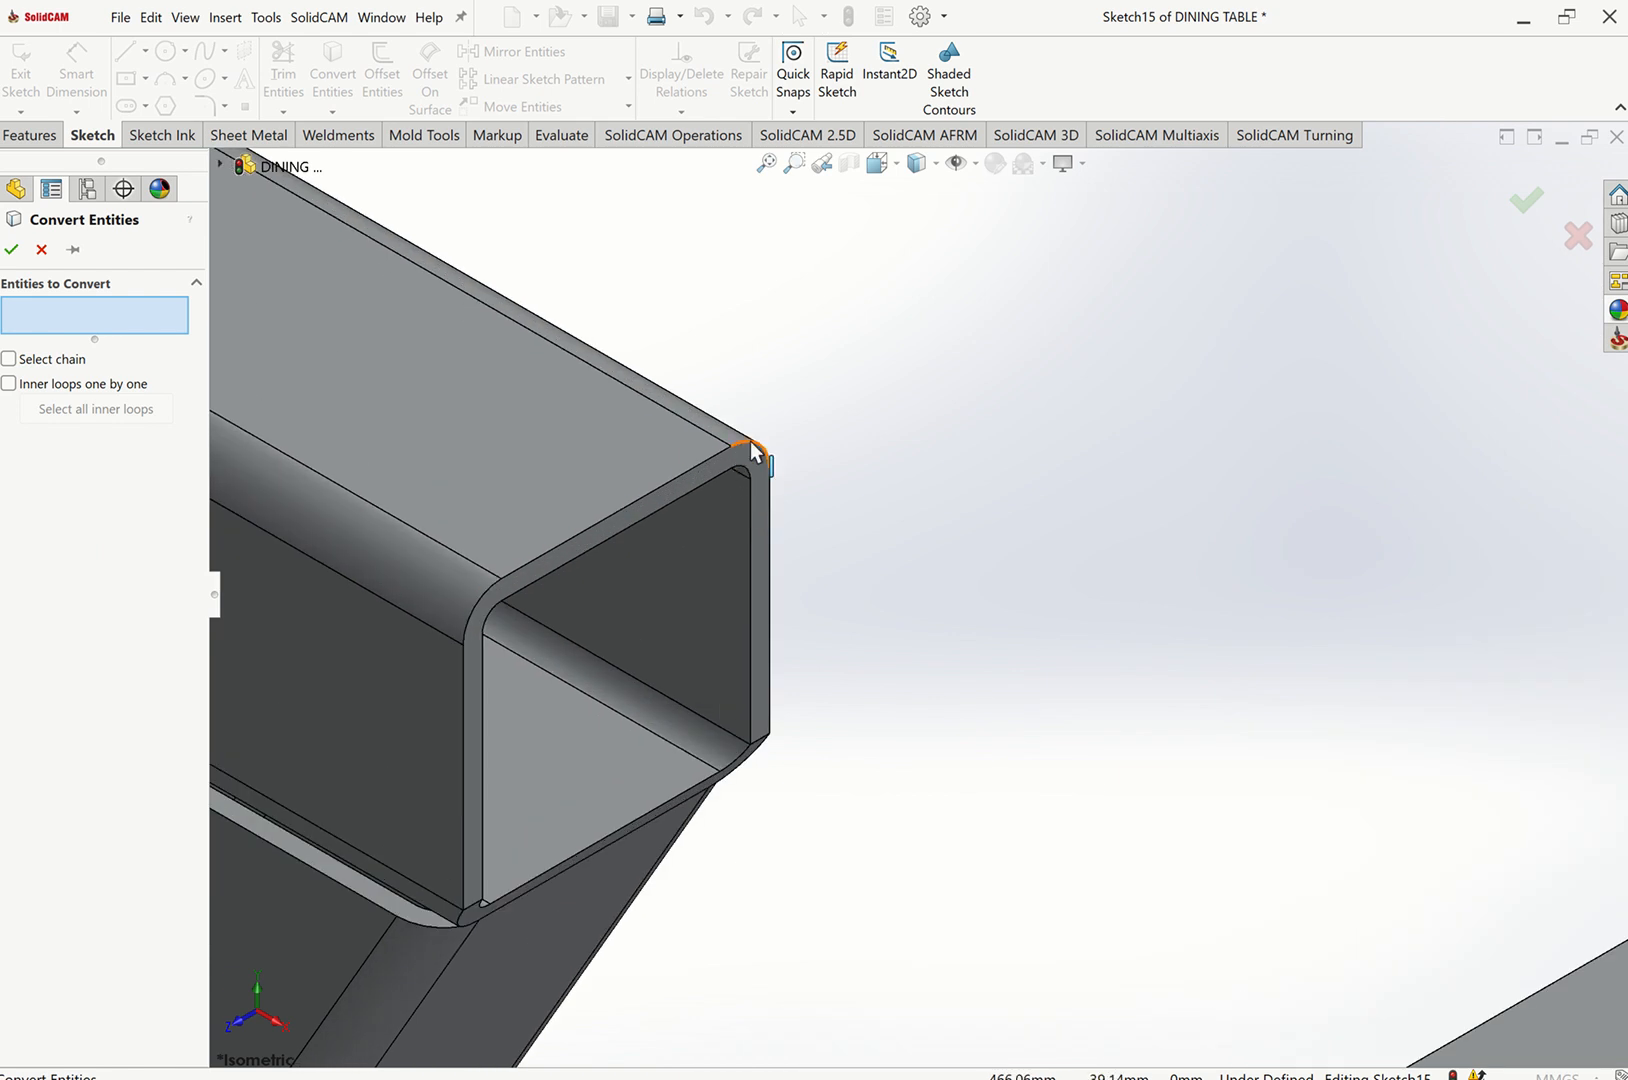
click(752, 452)
click(729, 464)
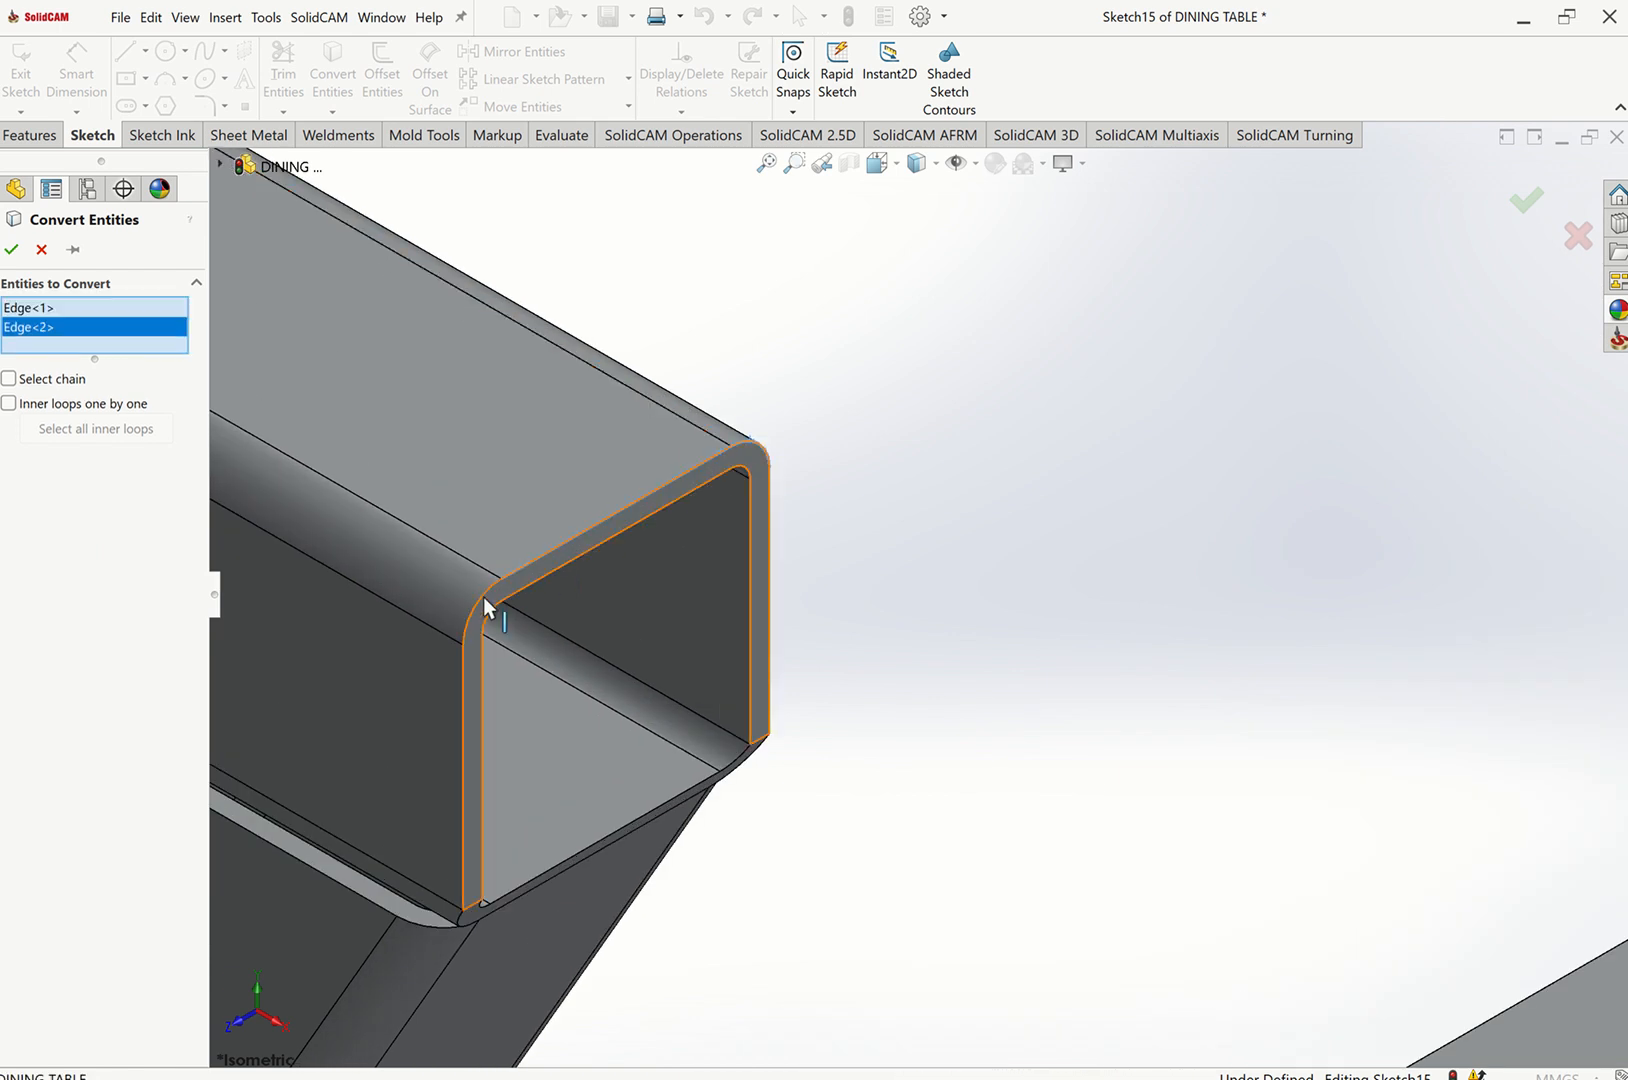
click(483, 597)
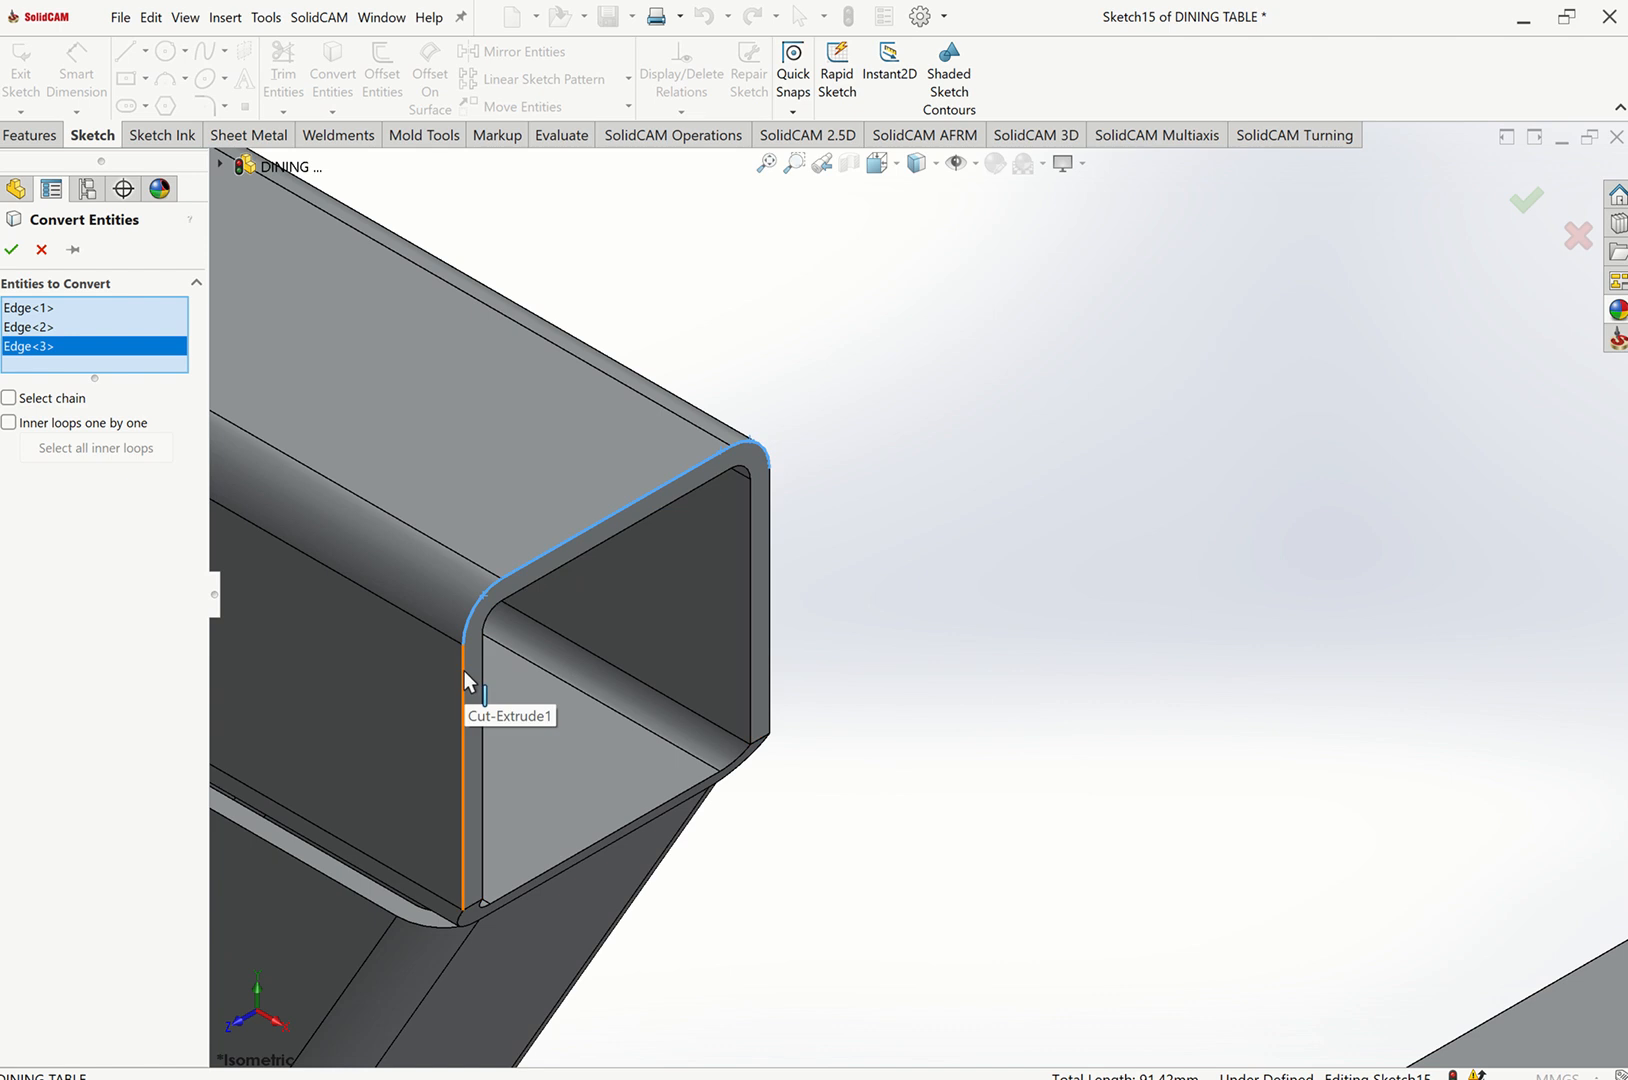
click(464, 670)
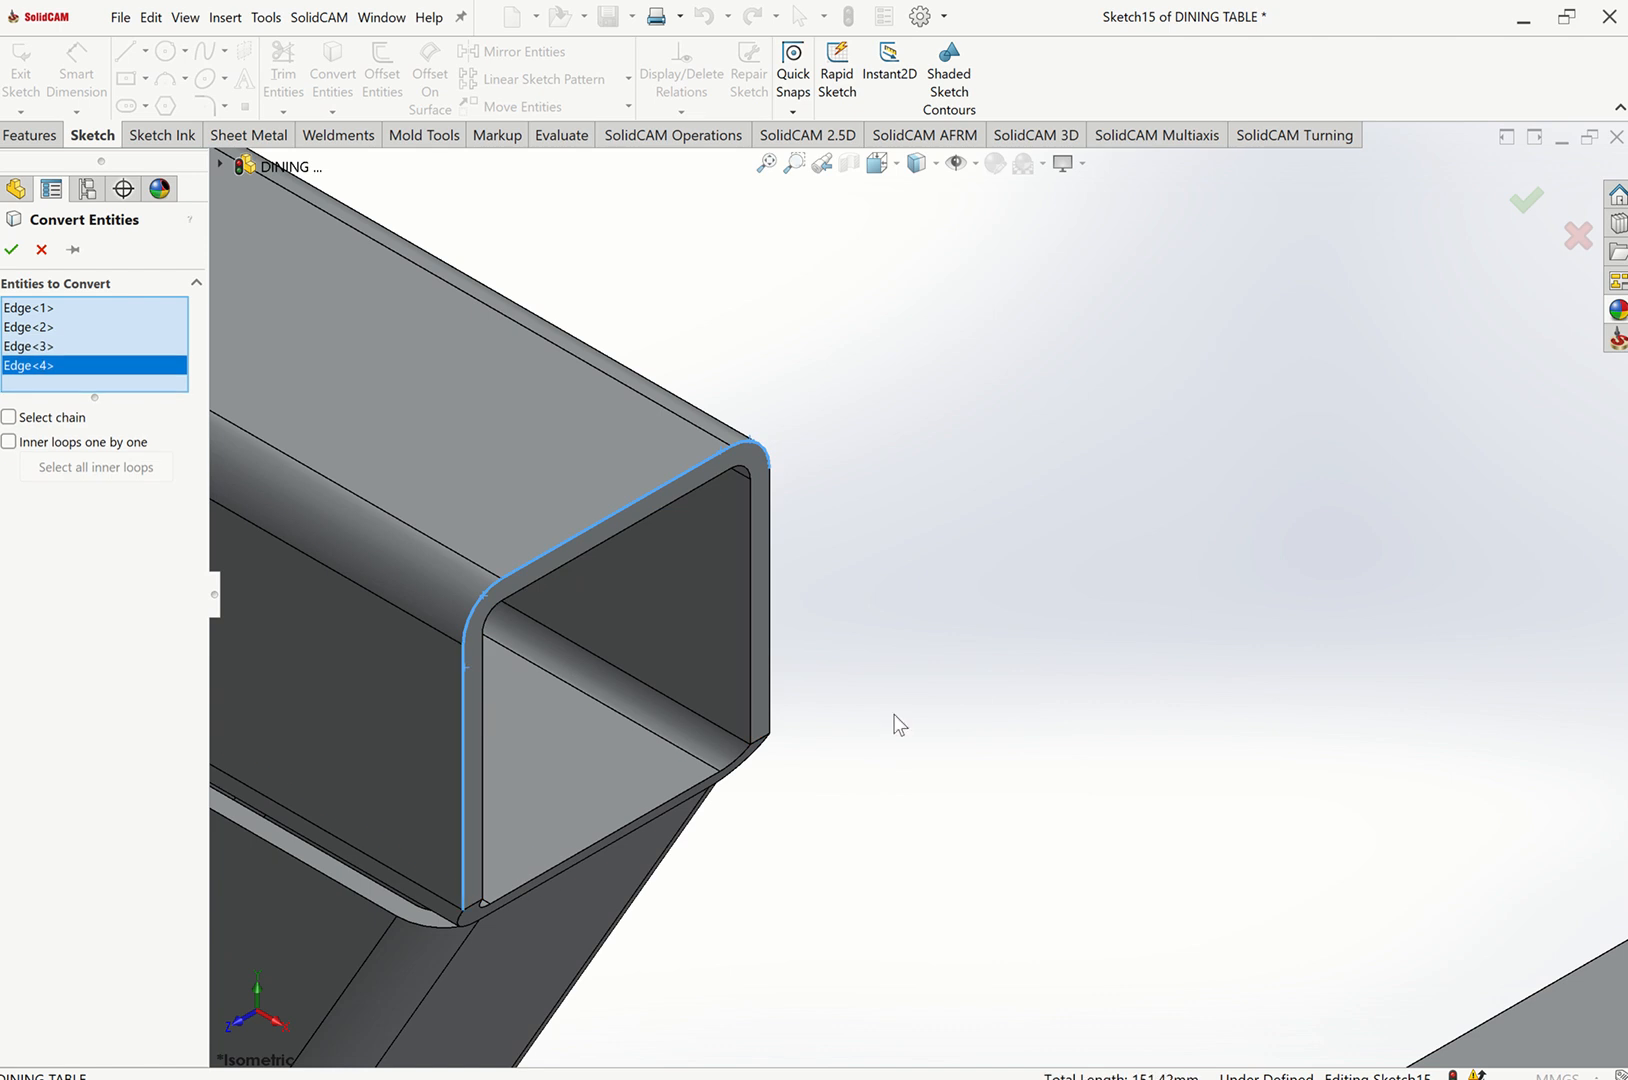
click(768, 602)
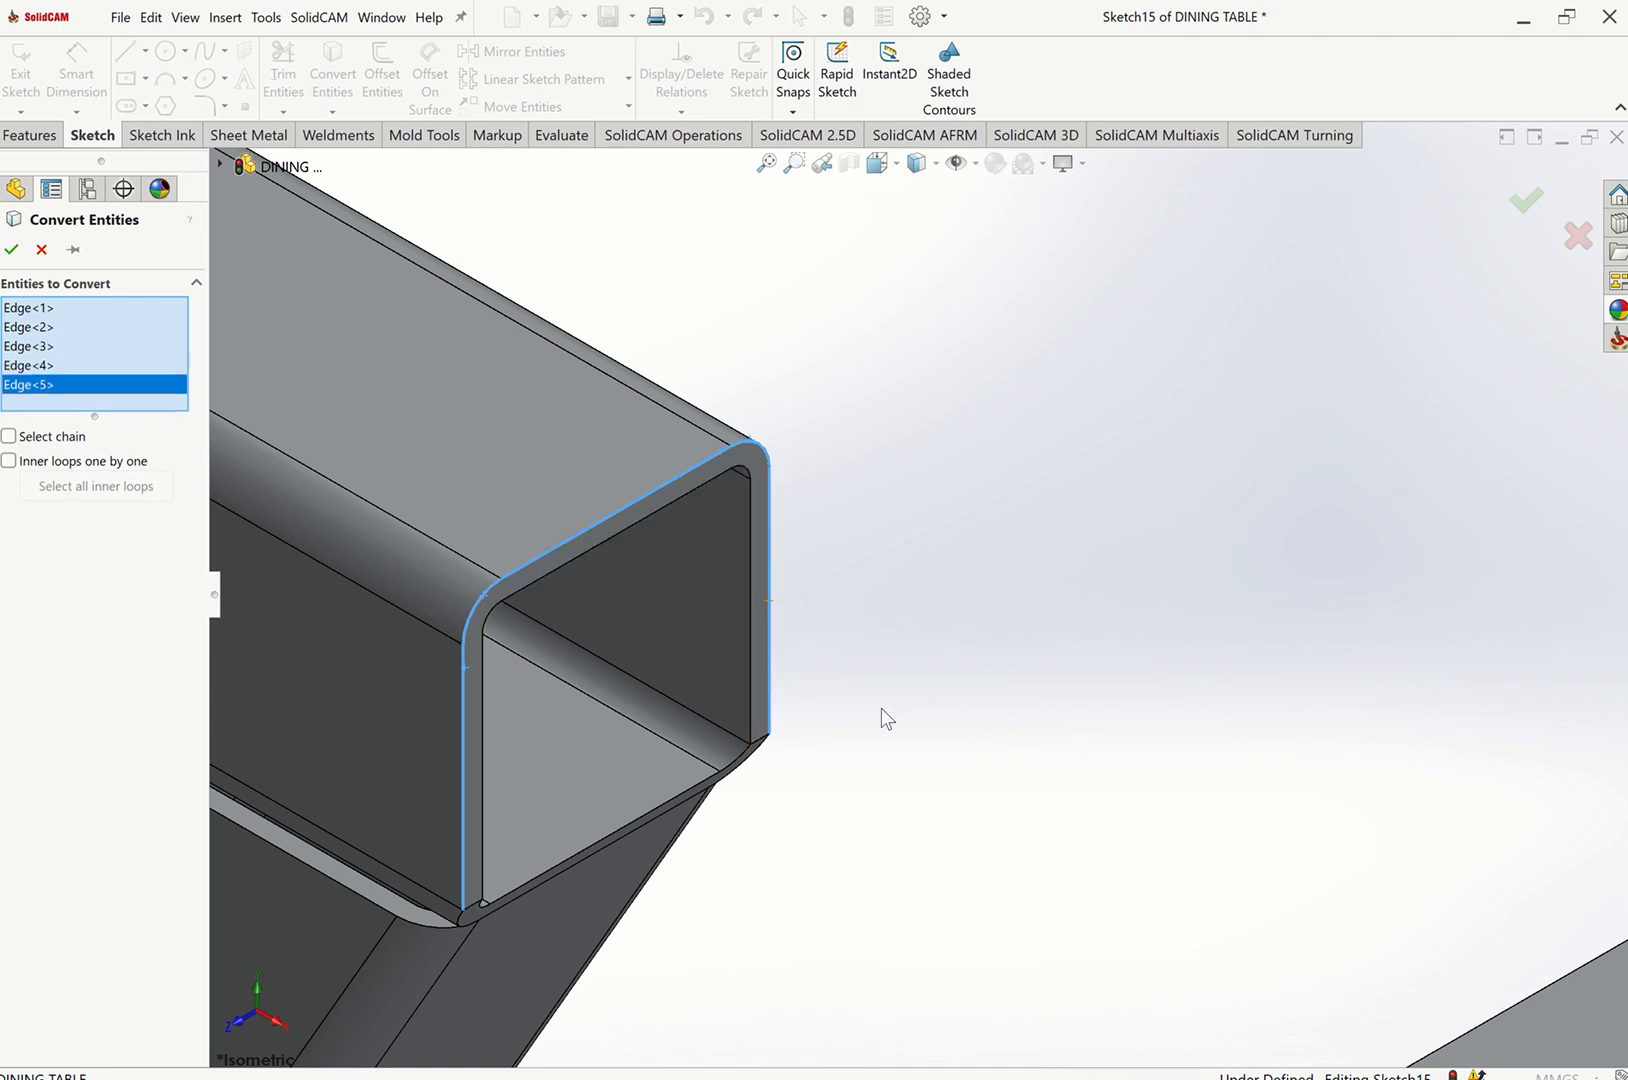
click(12, 250)
Close that end outline with a line across the tube's bottom edge between the converted edge endpoints.
scroll(618, 774, down, 5)
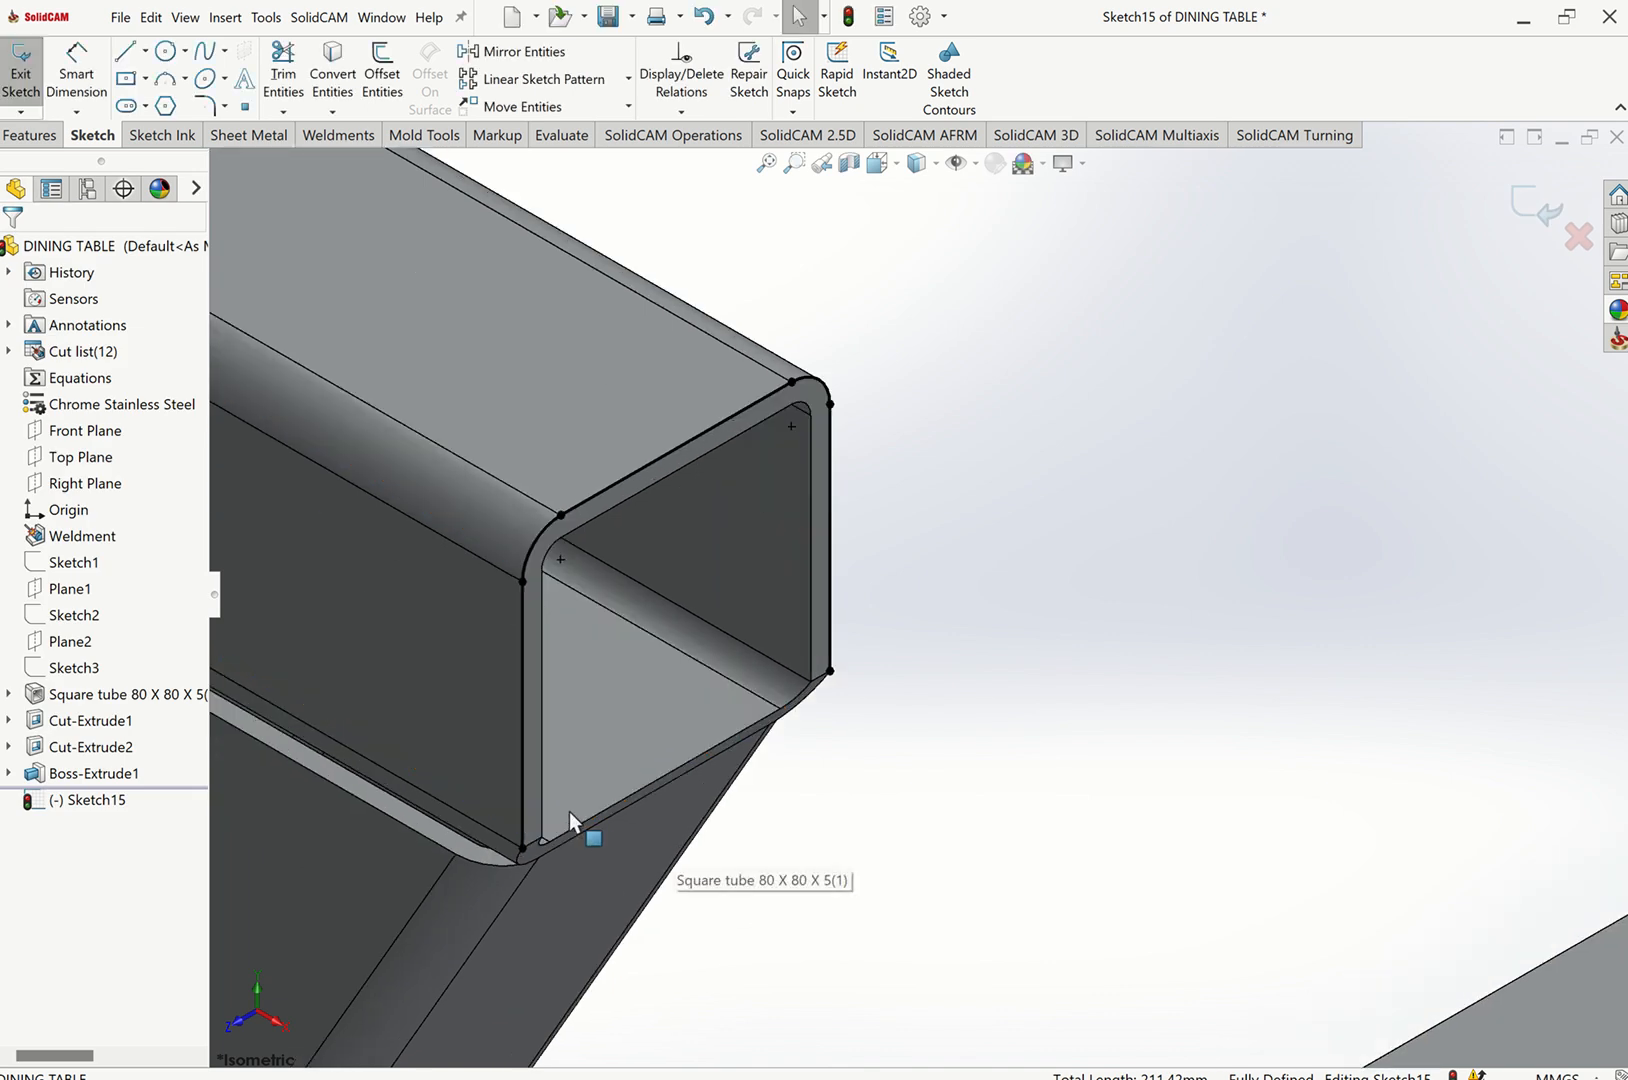
middle_drag(668, 871, 709, 702)
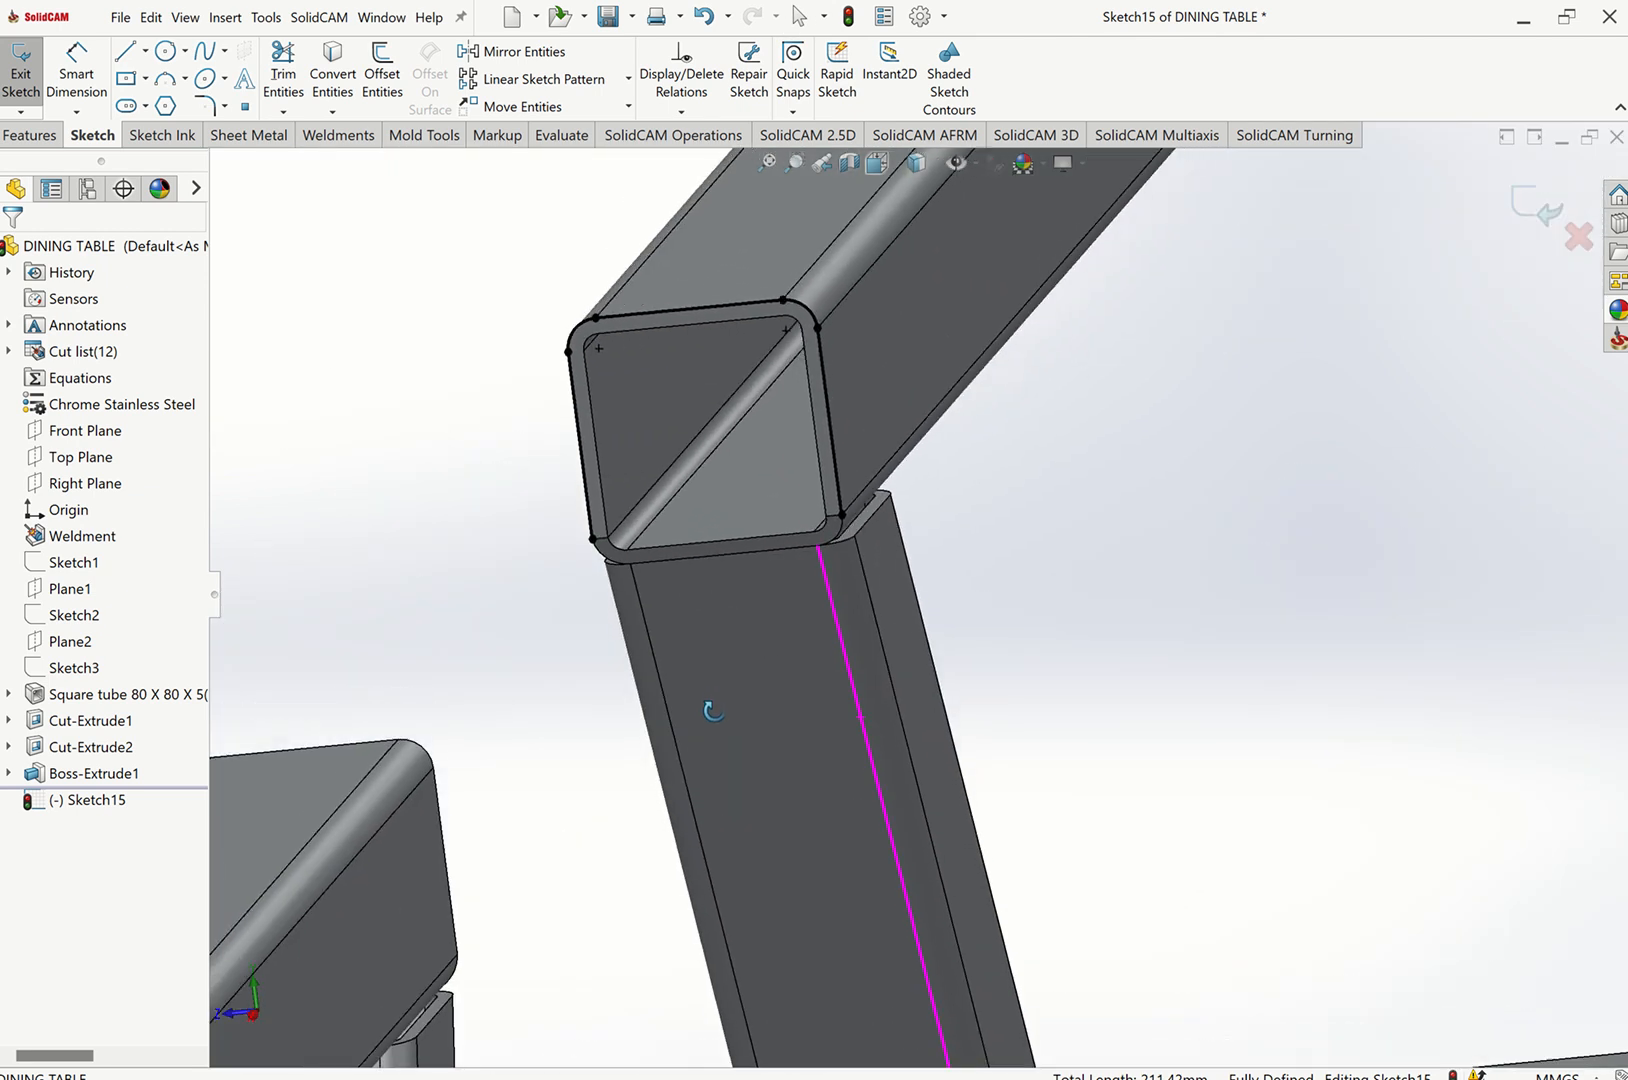
scroll(845, 614, down, 3)
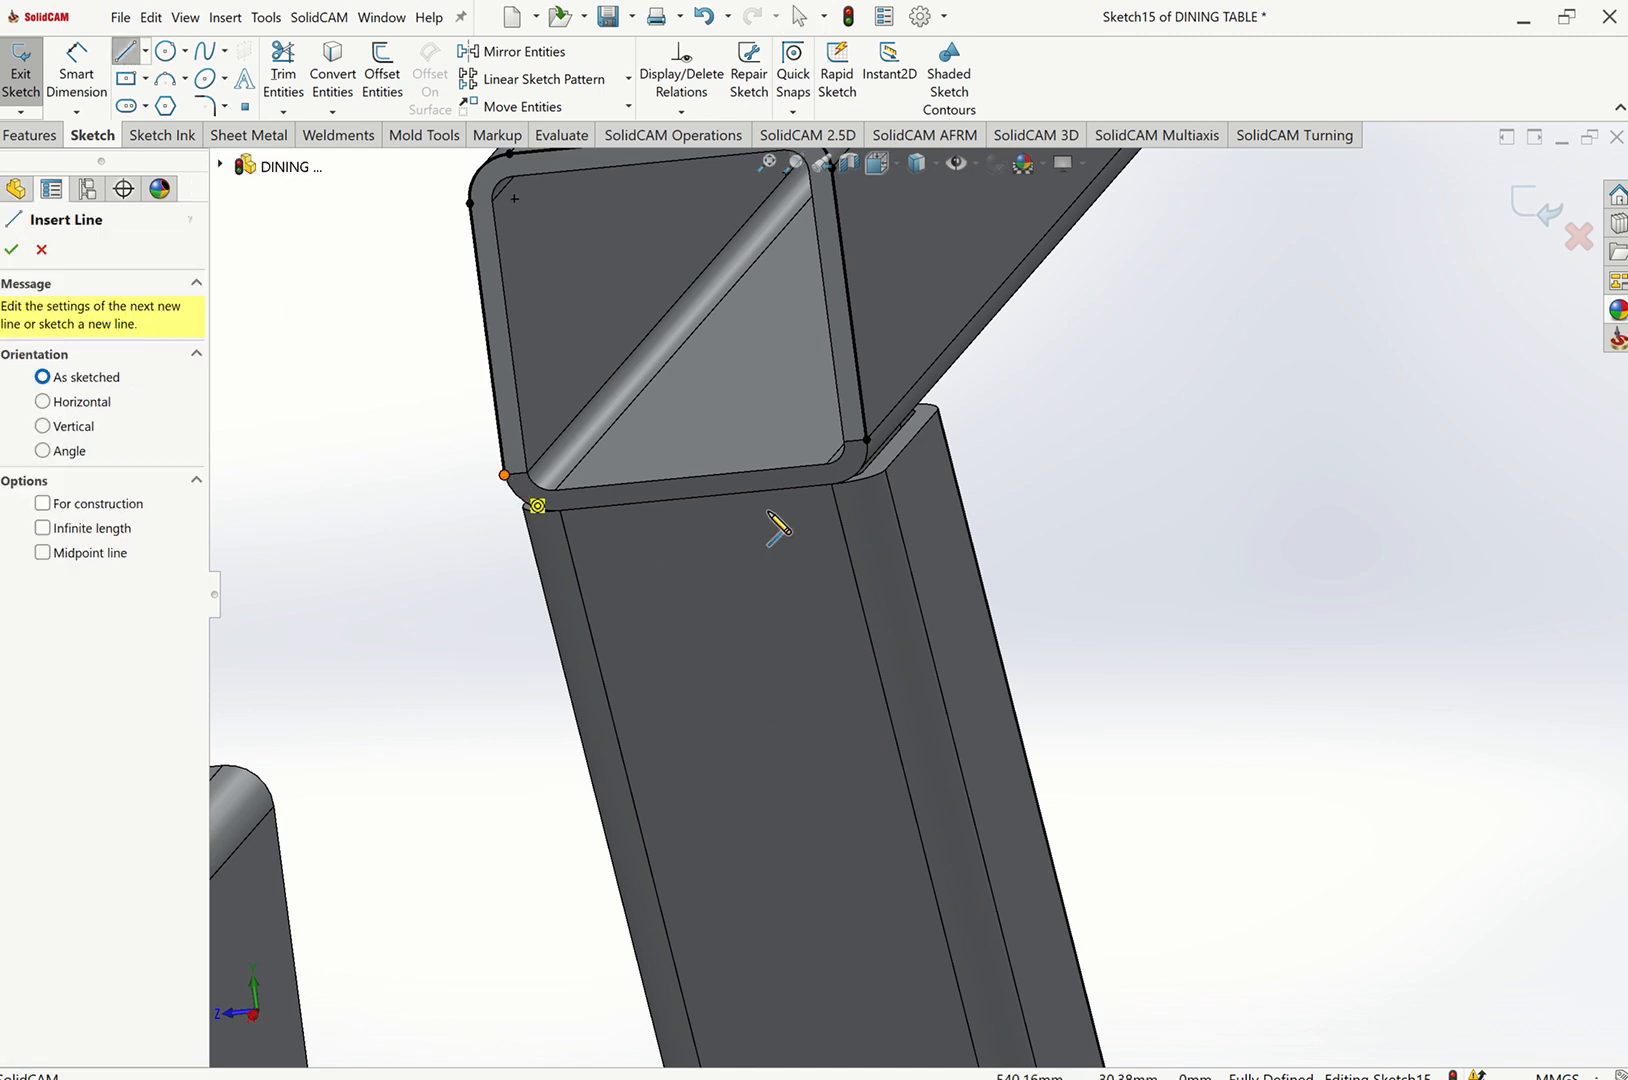
click(504, 474)
click(866, 438)
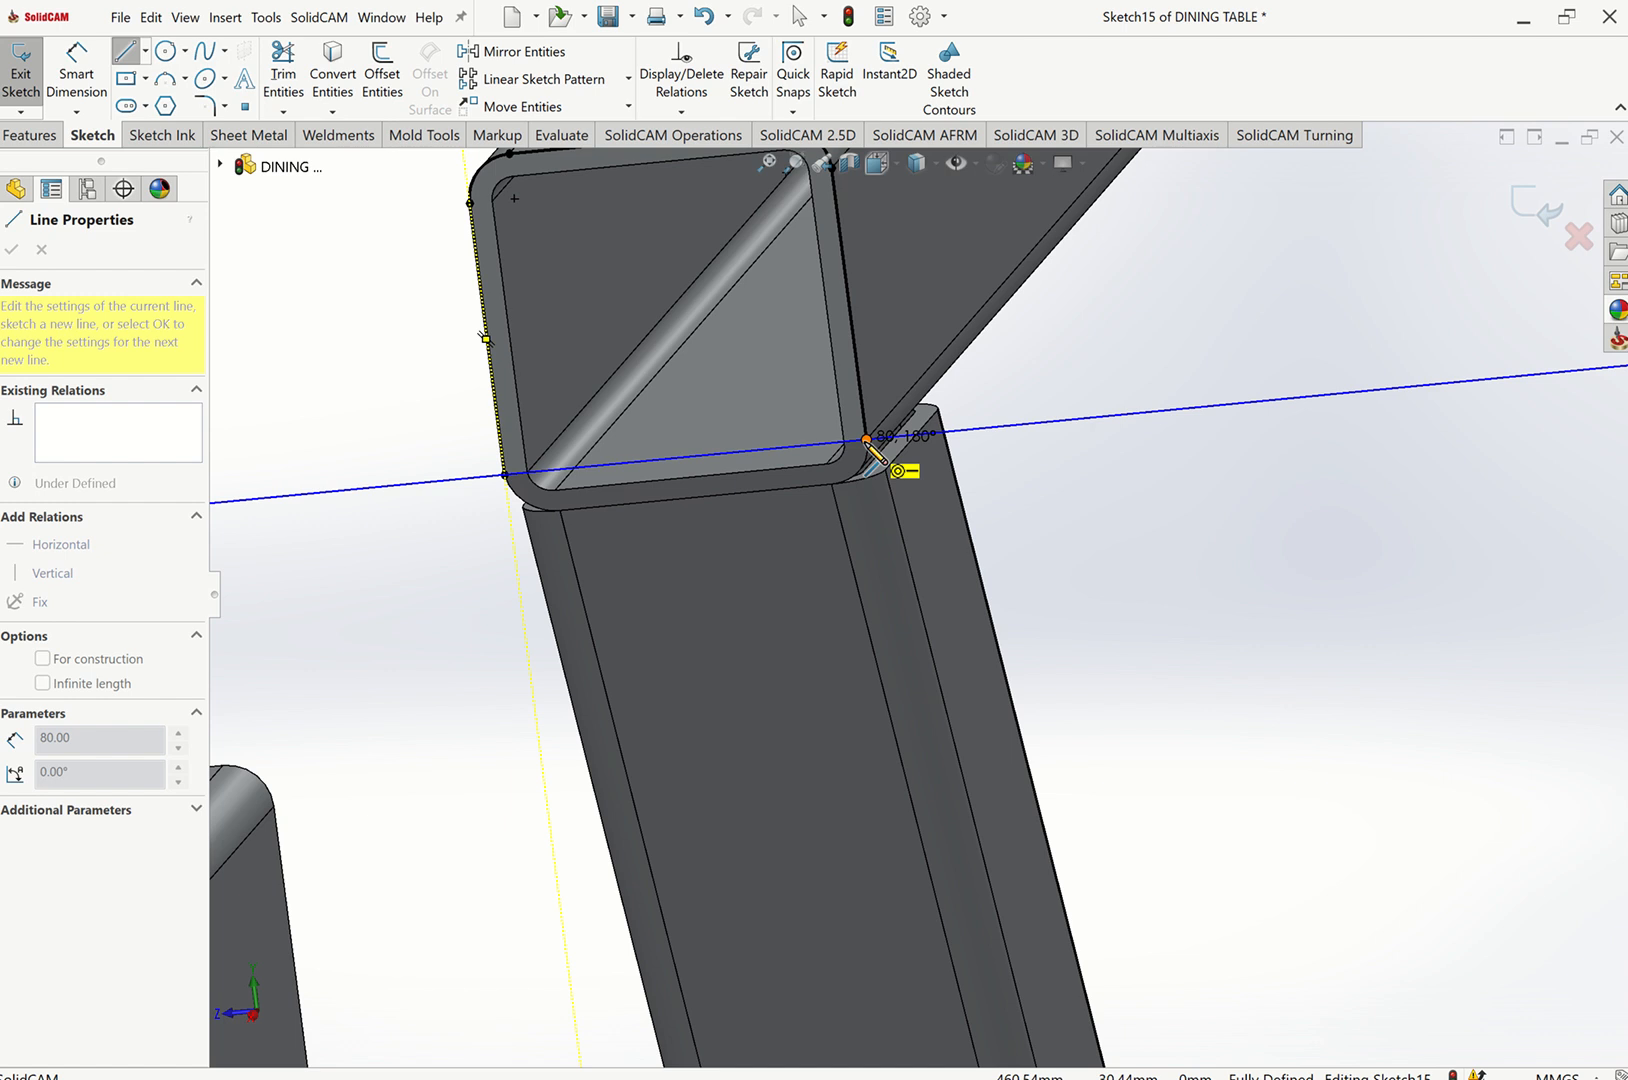
click(866, 438)
key(Escape)
Convert the outer edges of the opposite top frame tube end into the same sketch.
scroll(825, 476, up, 4)
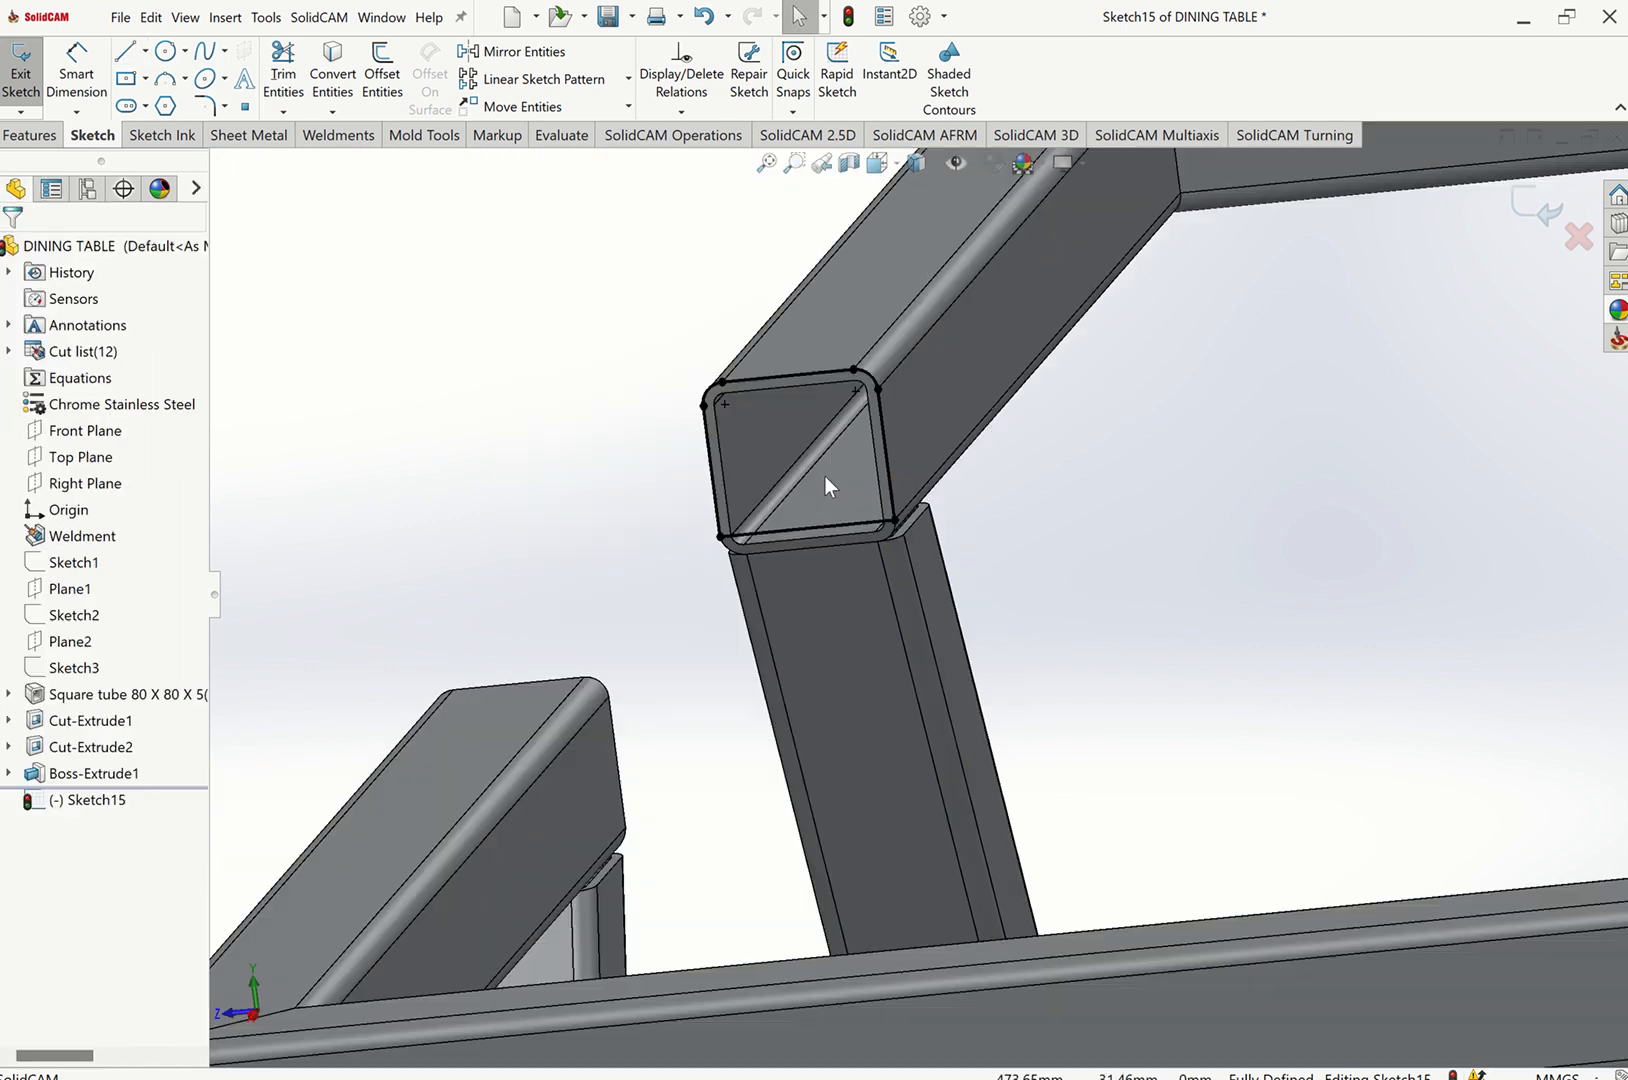
key(ctrl+7)
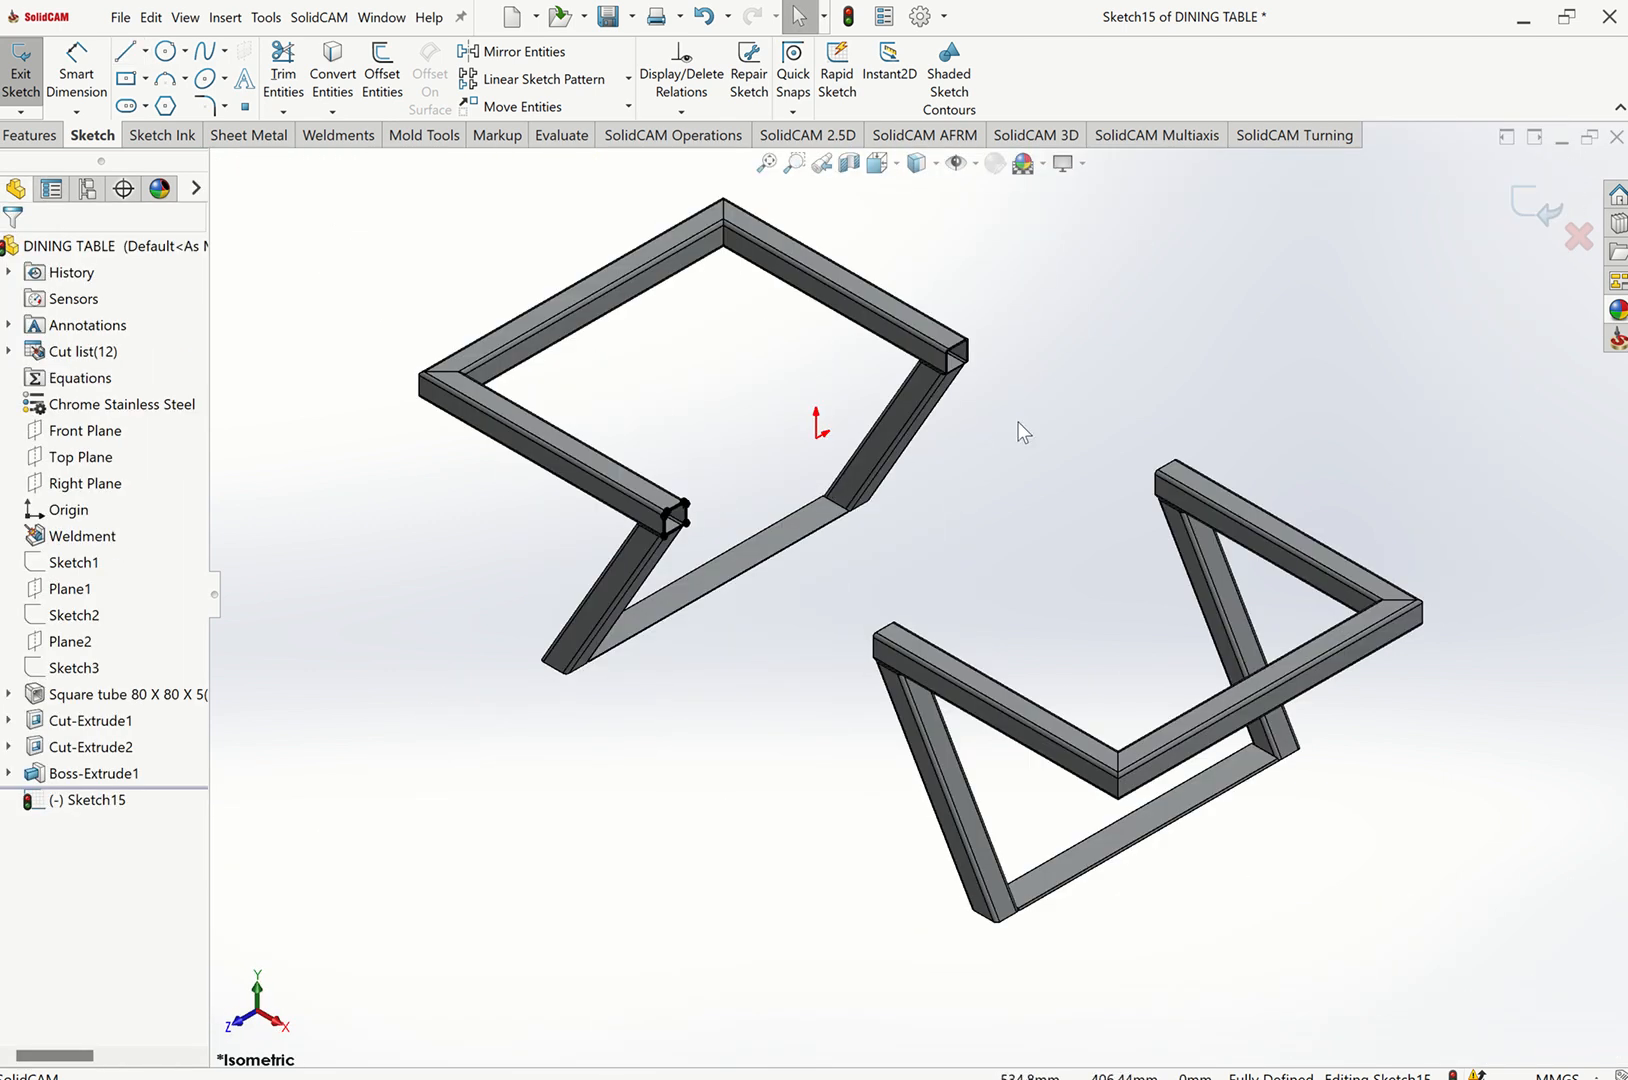
scroll(965, 362, down, 5)
scroll(955, 530, down, 4)
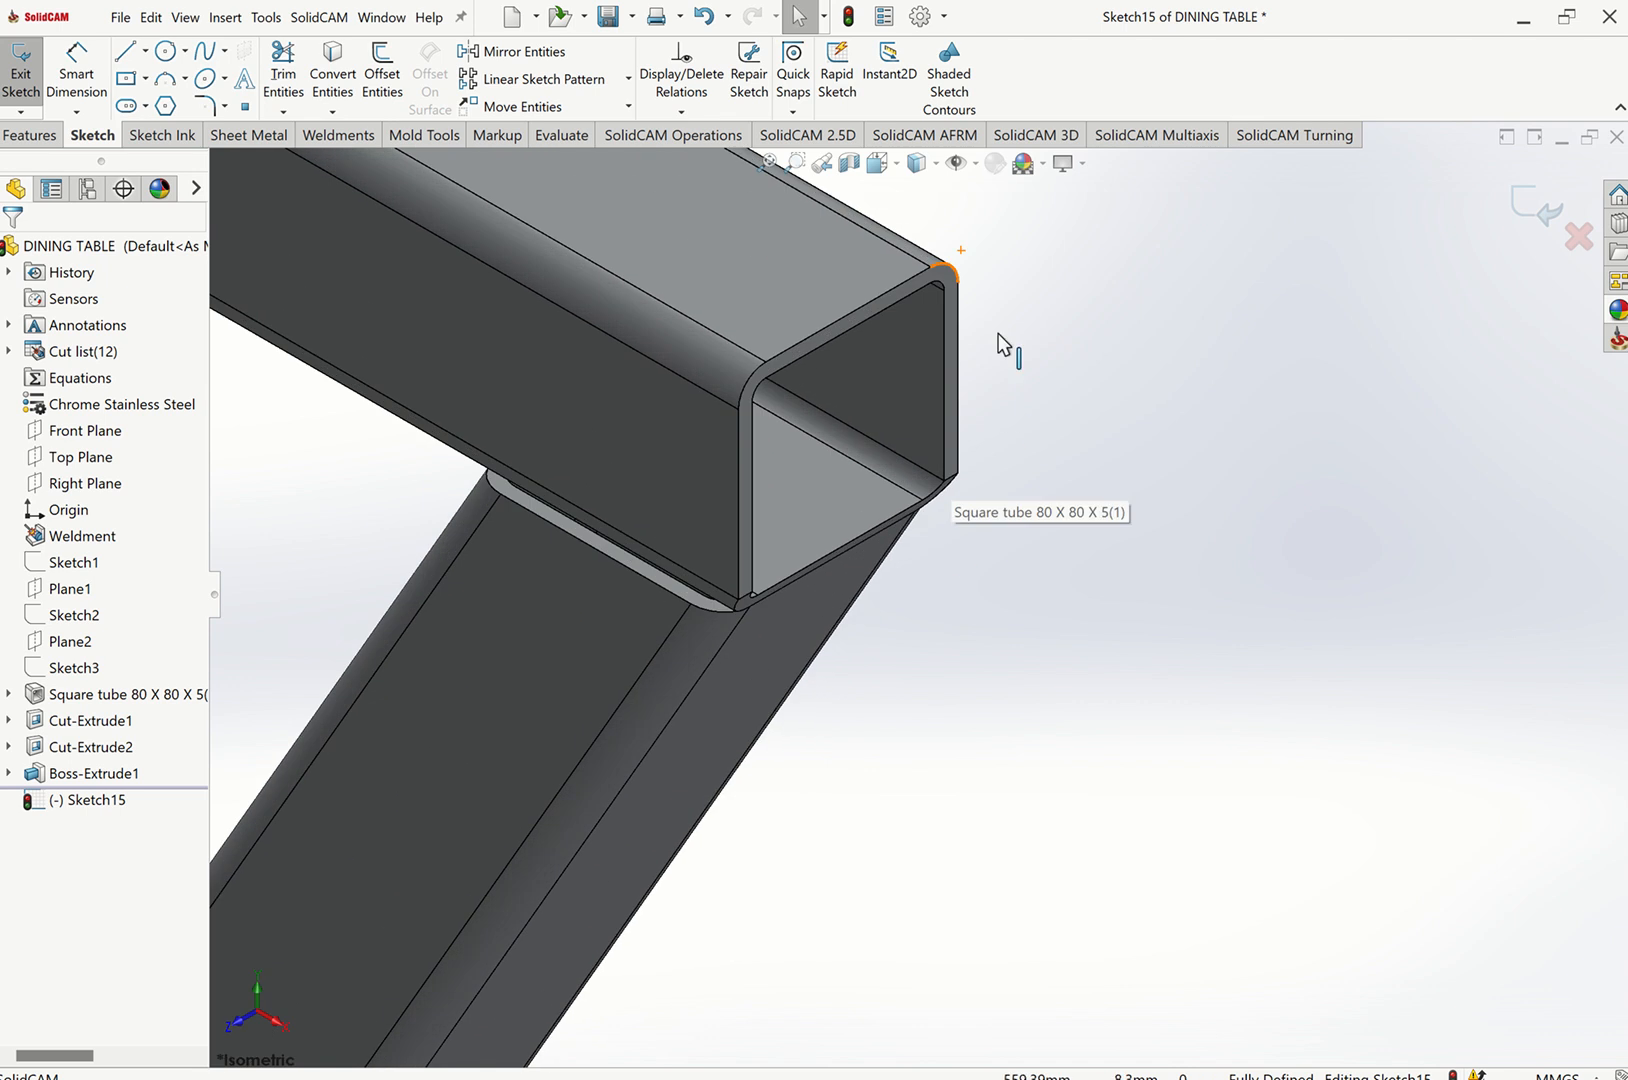
click(333, 75)
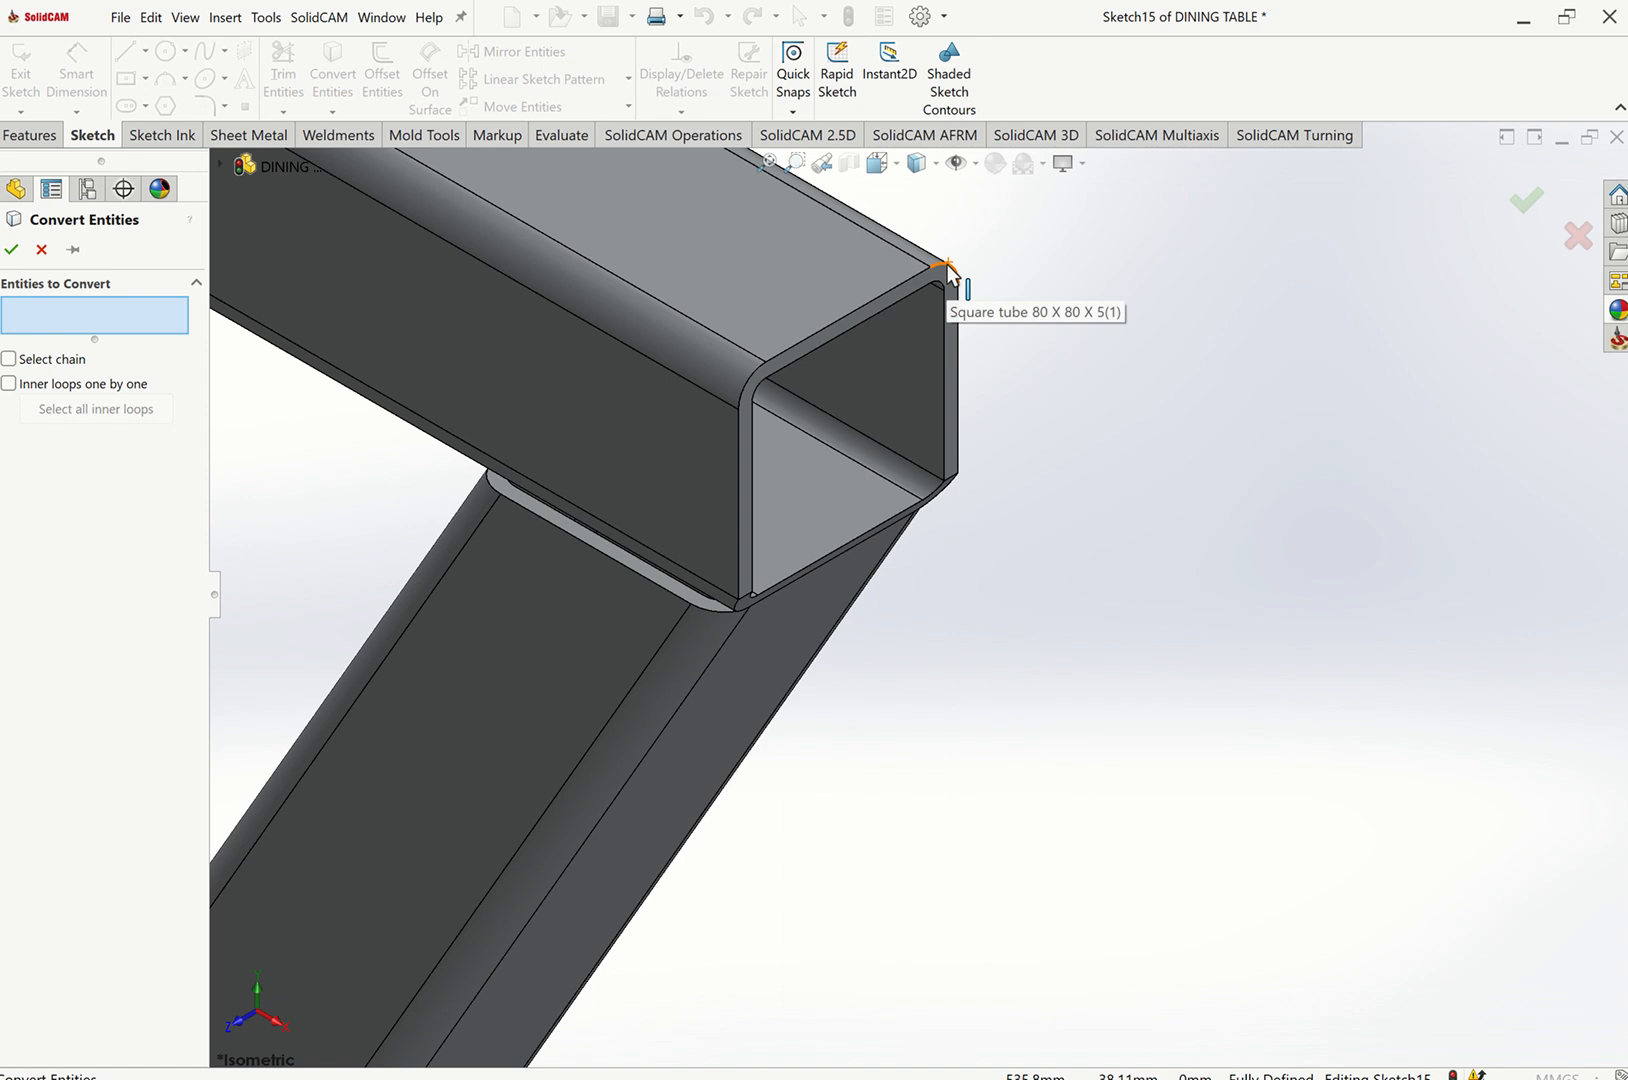
click(948, 265)
click(767, 366)
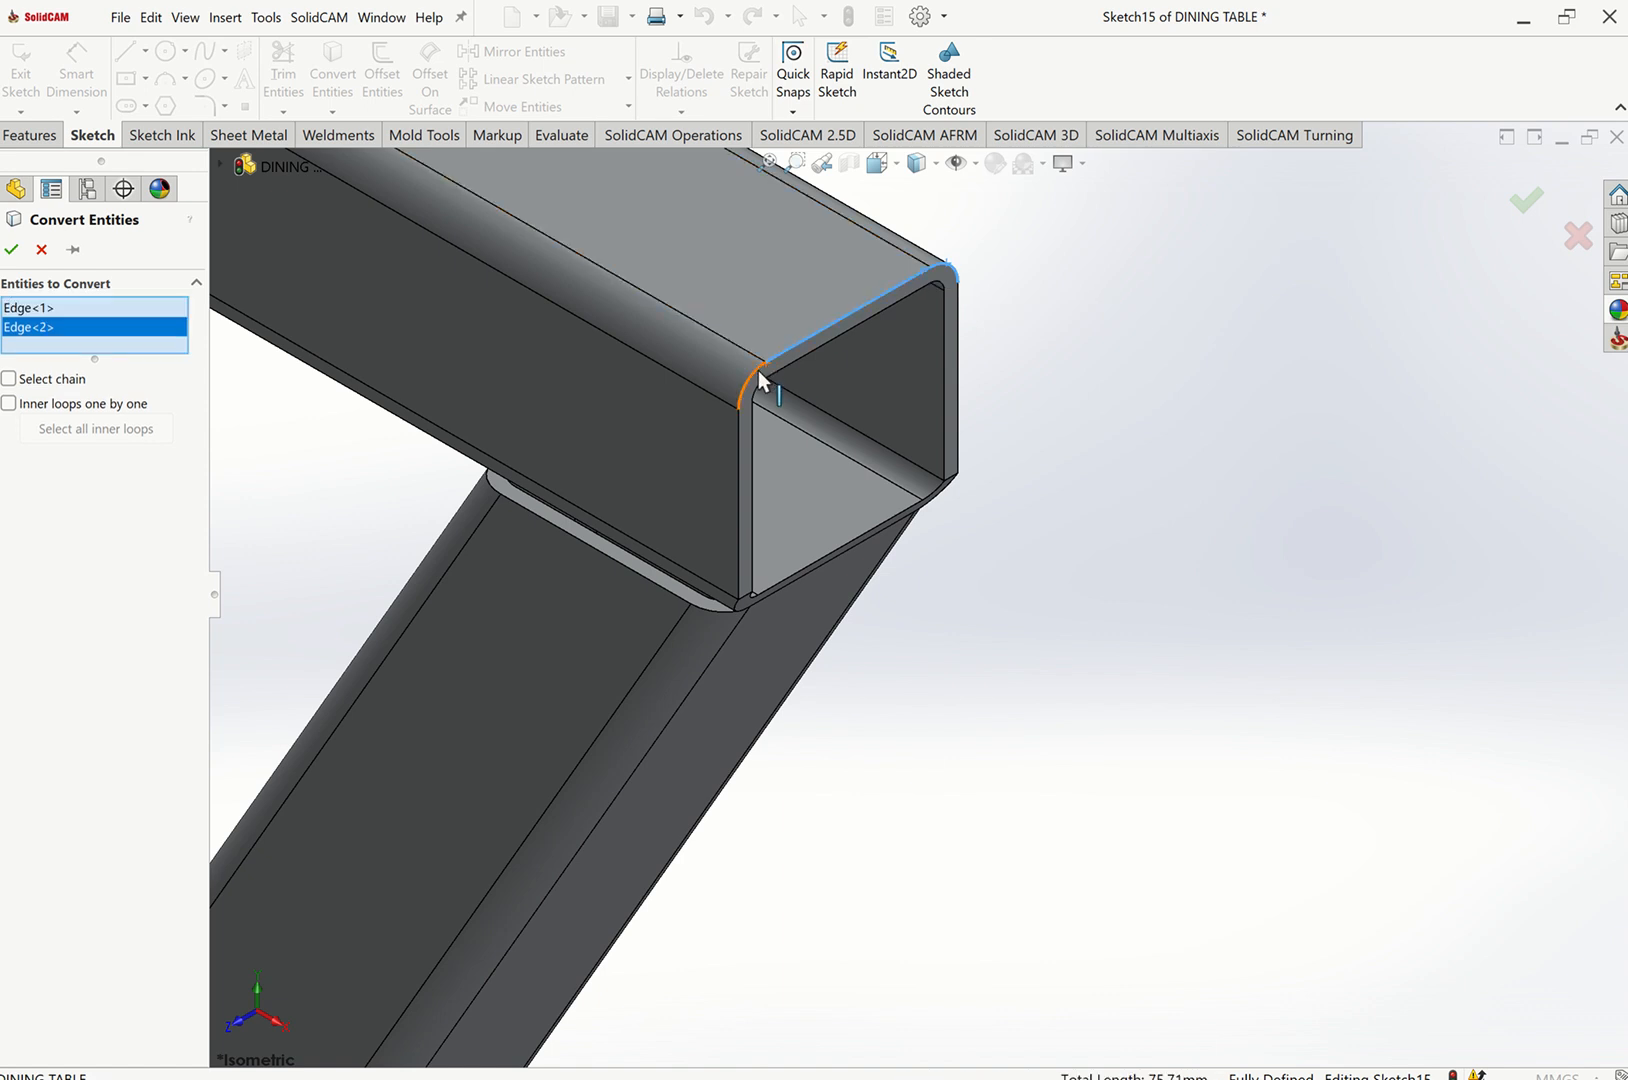
click(754, 410)
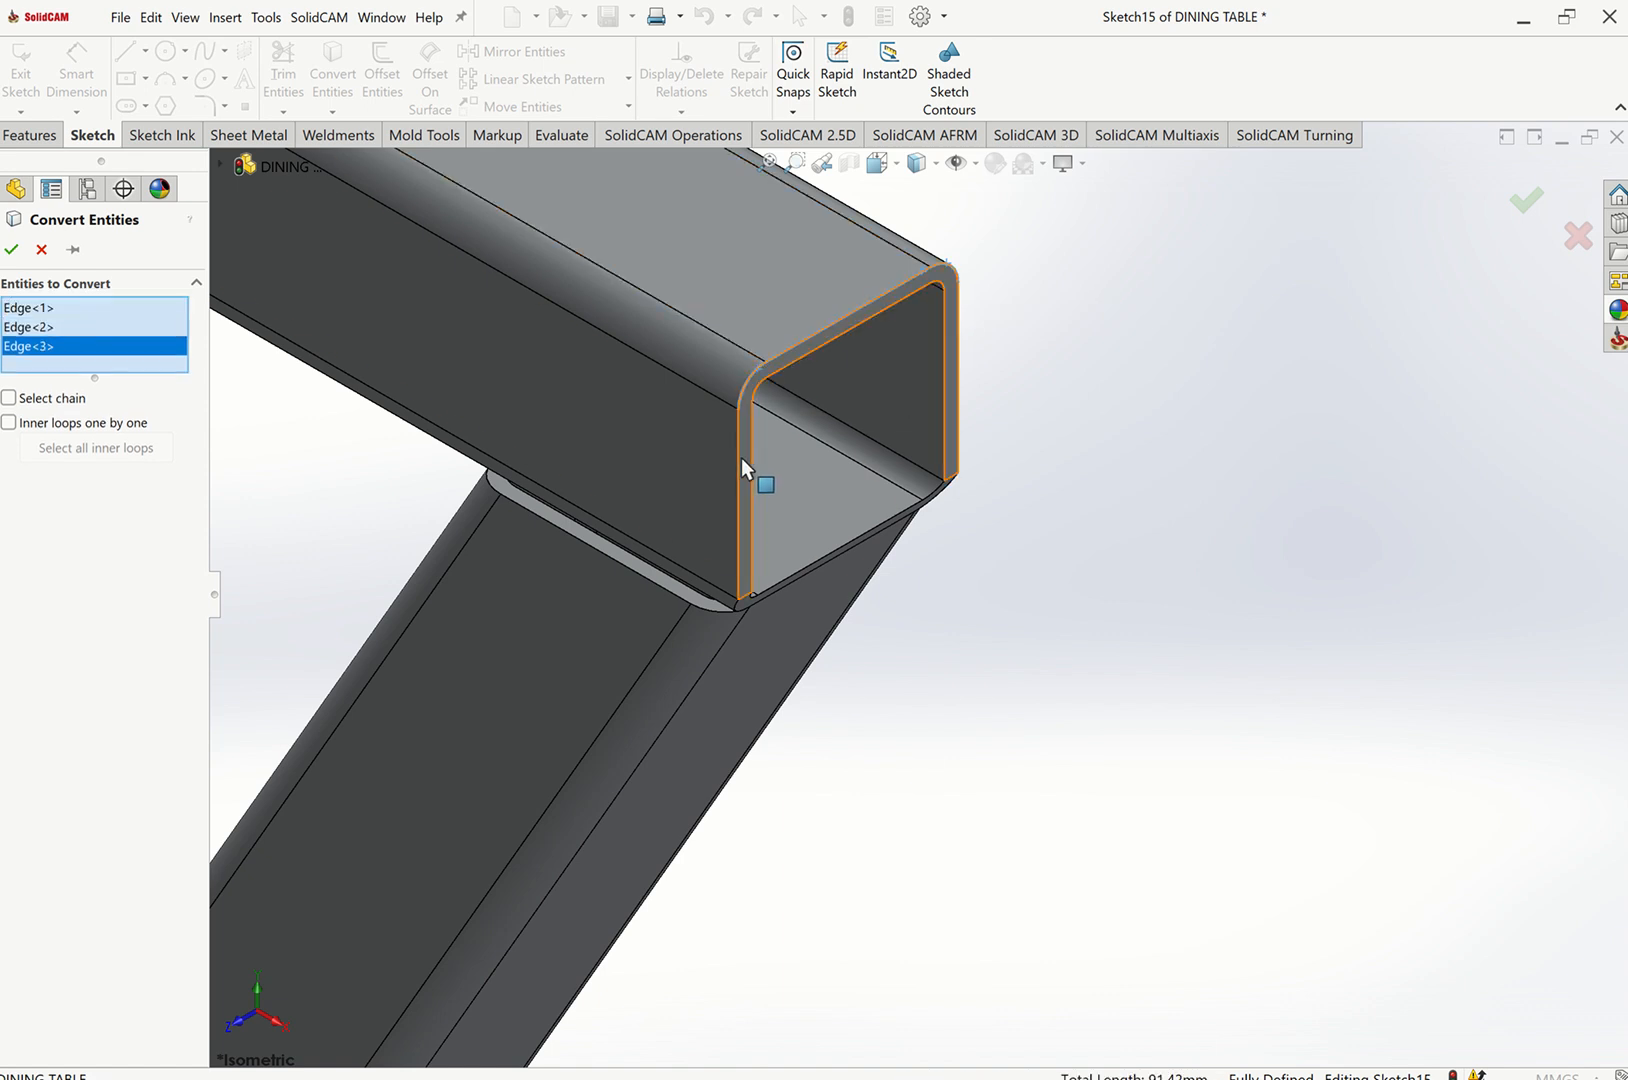
click(739, 458)
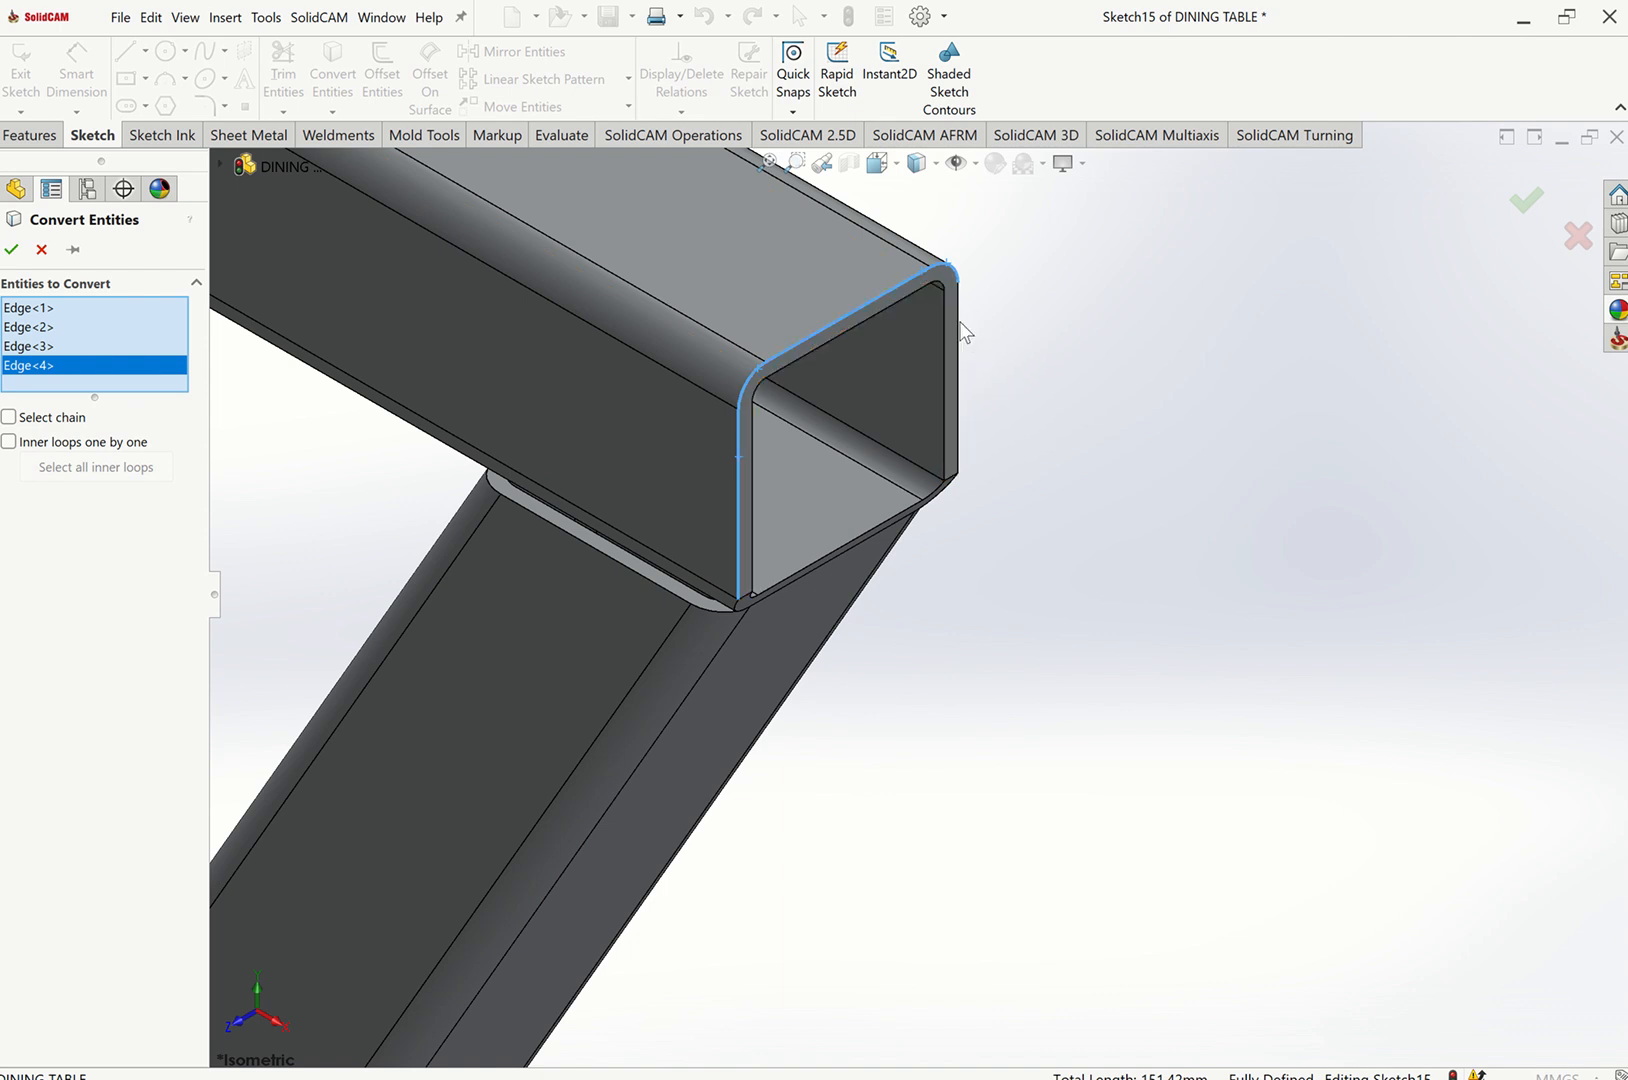
click(957, 402)
click(12, 251)
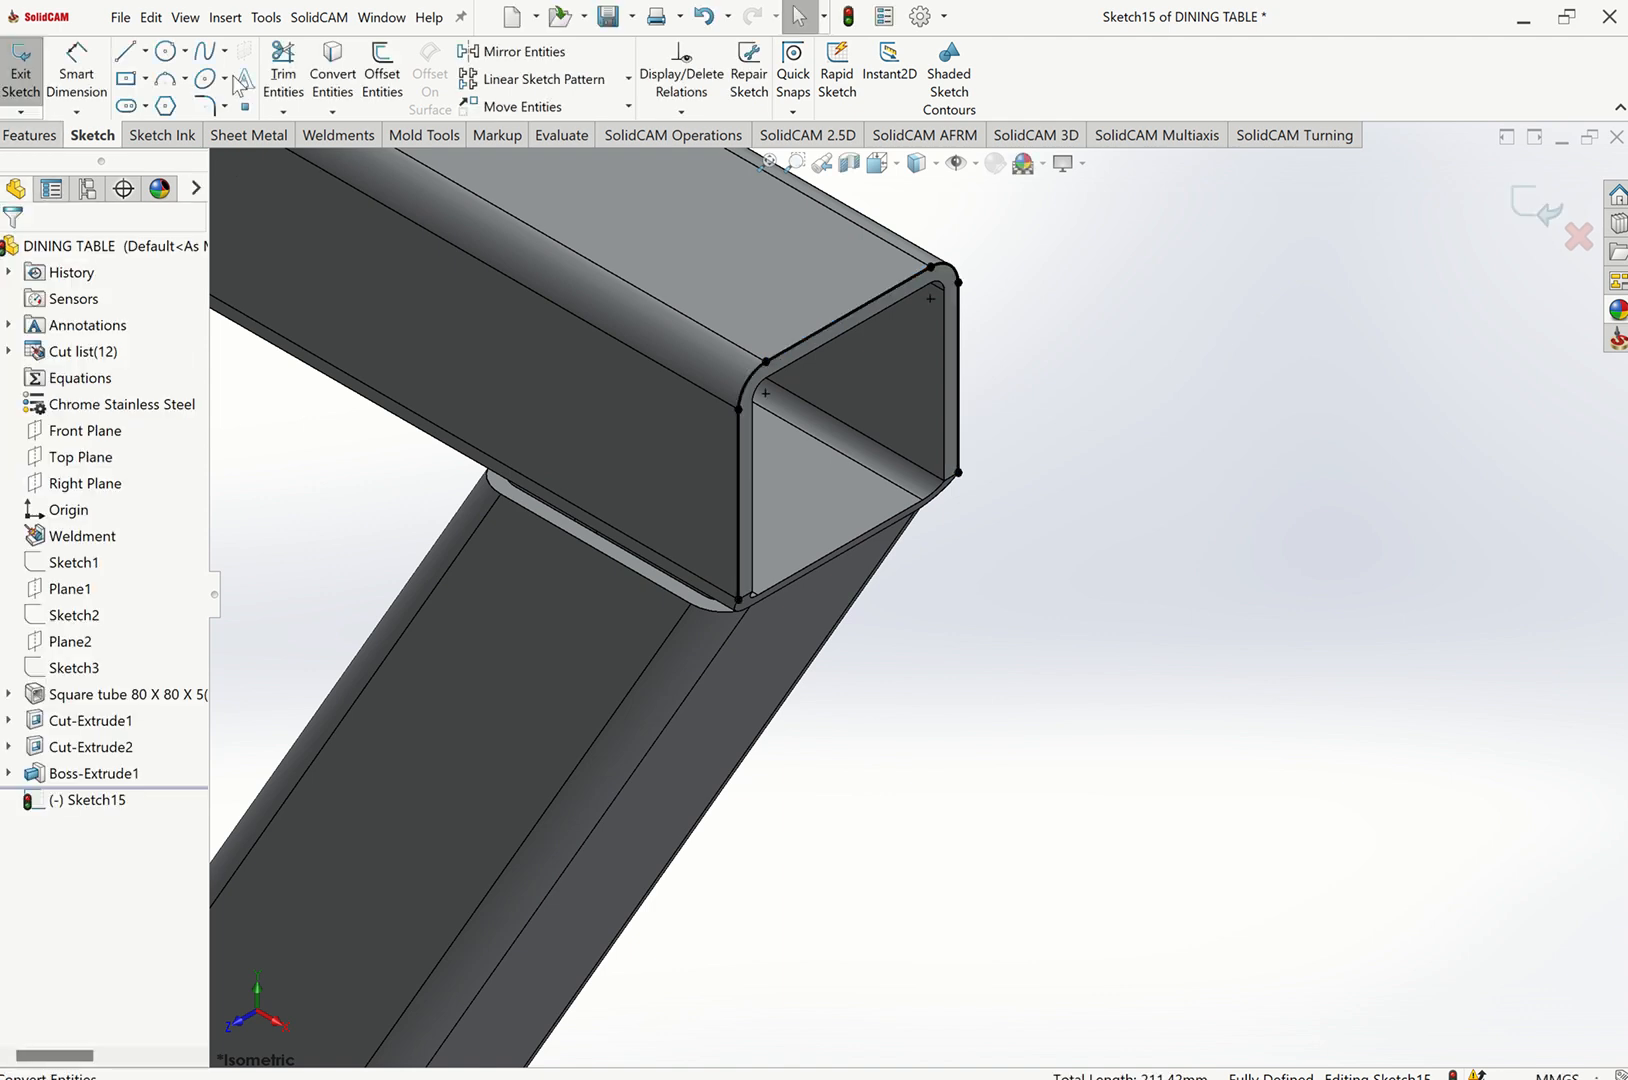
Close the second end outline with a line along the tube's bottom edge.
key(l)
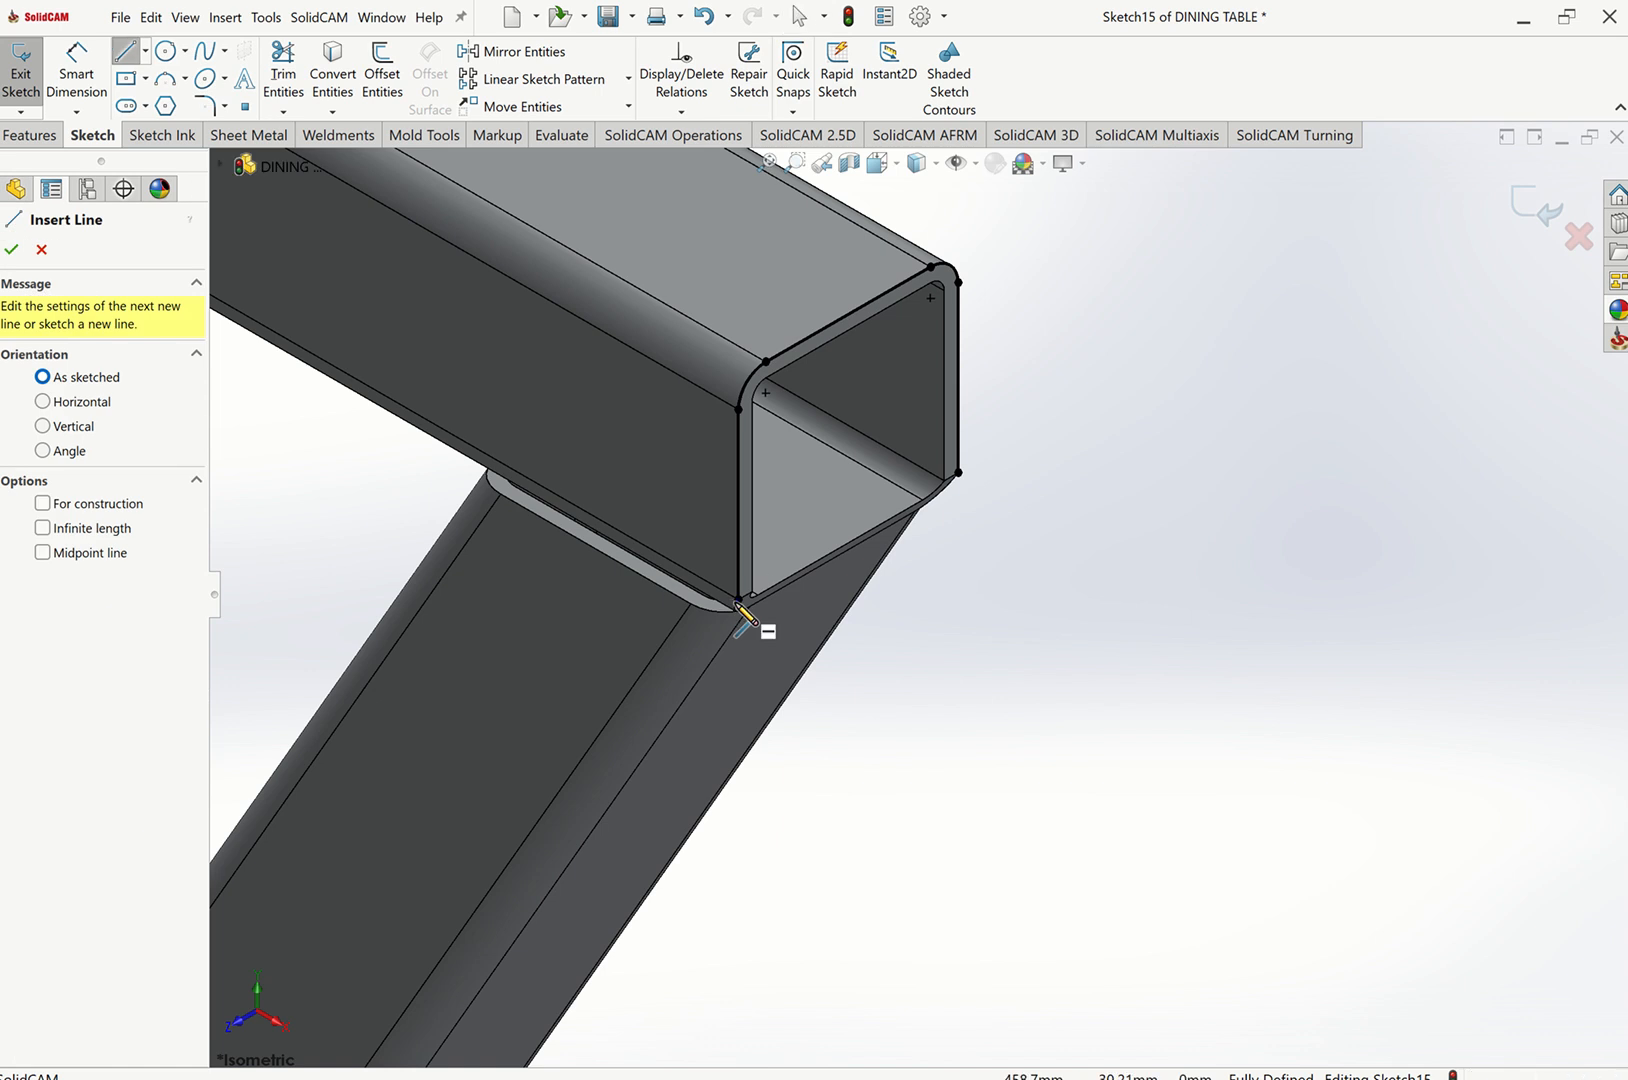
click(738, 601)
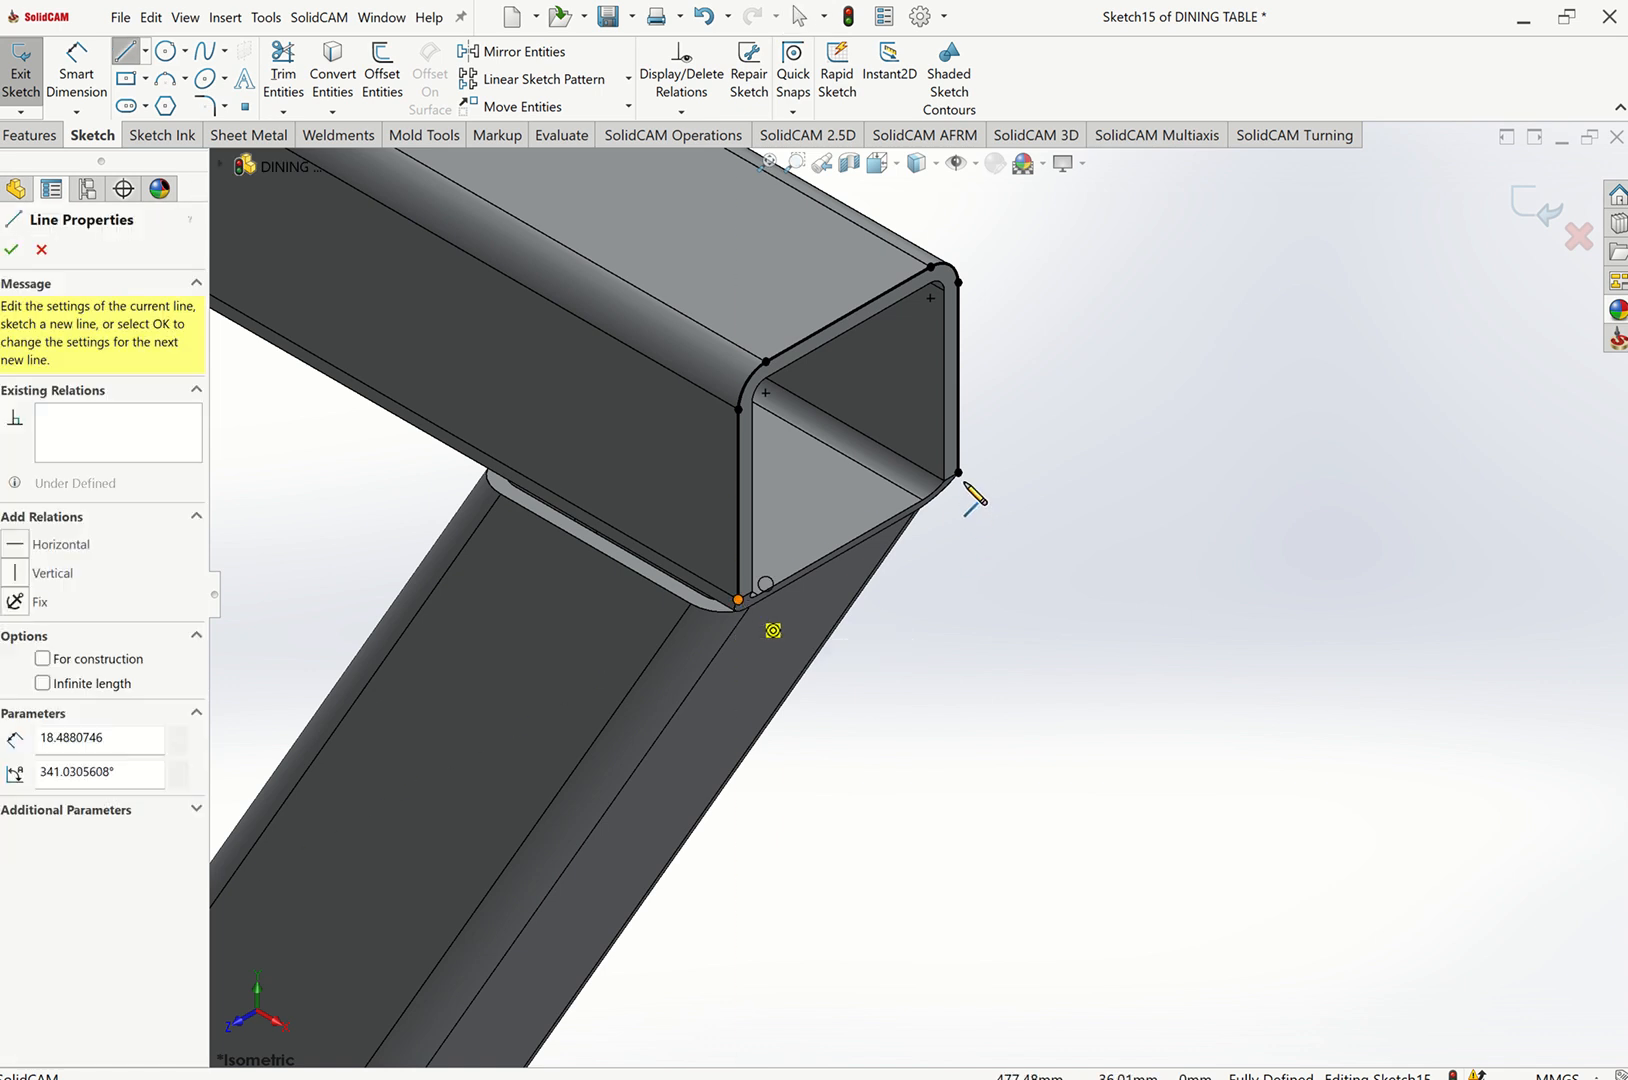
click(958, 472)
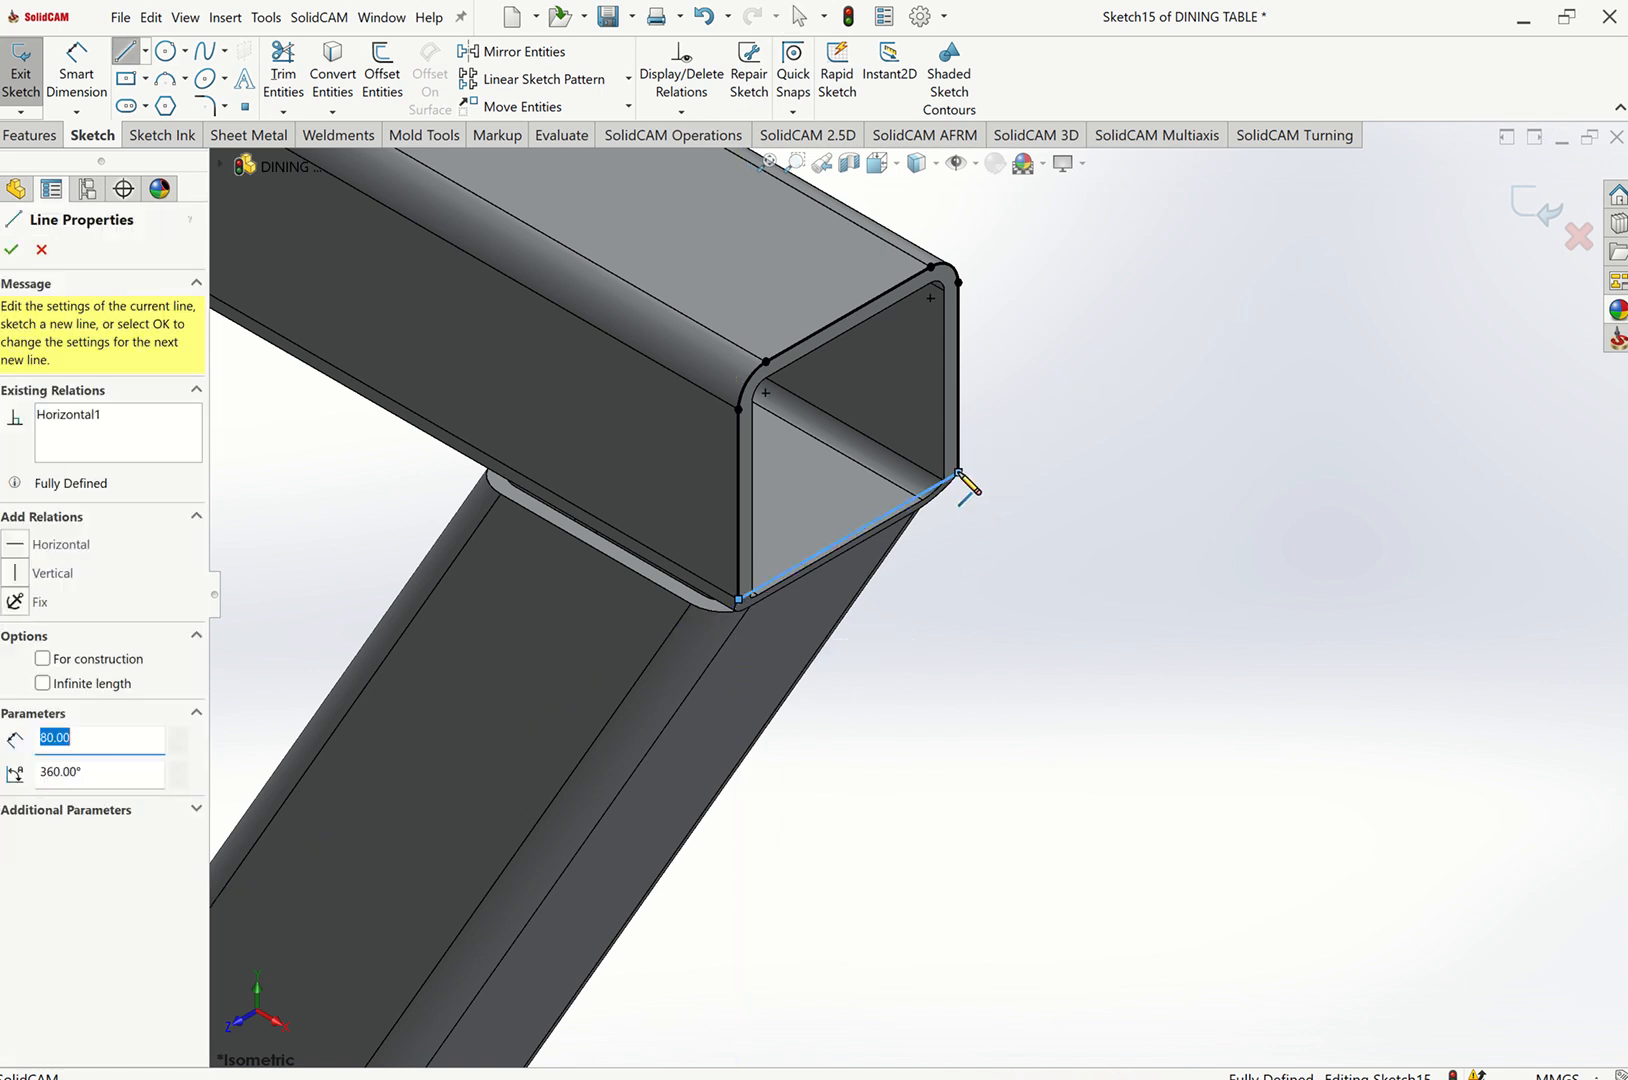
key(Escape)
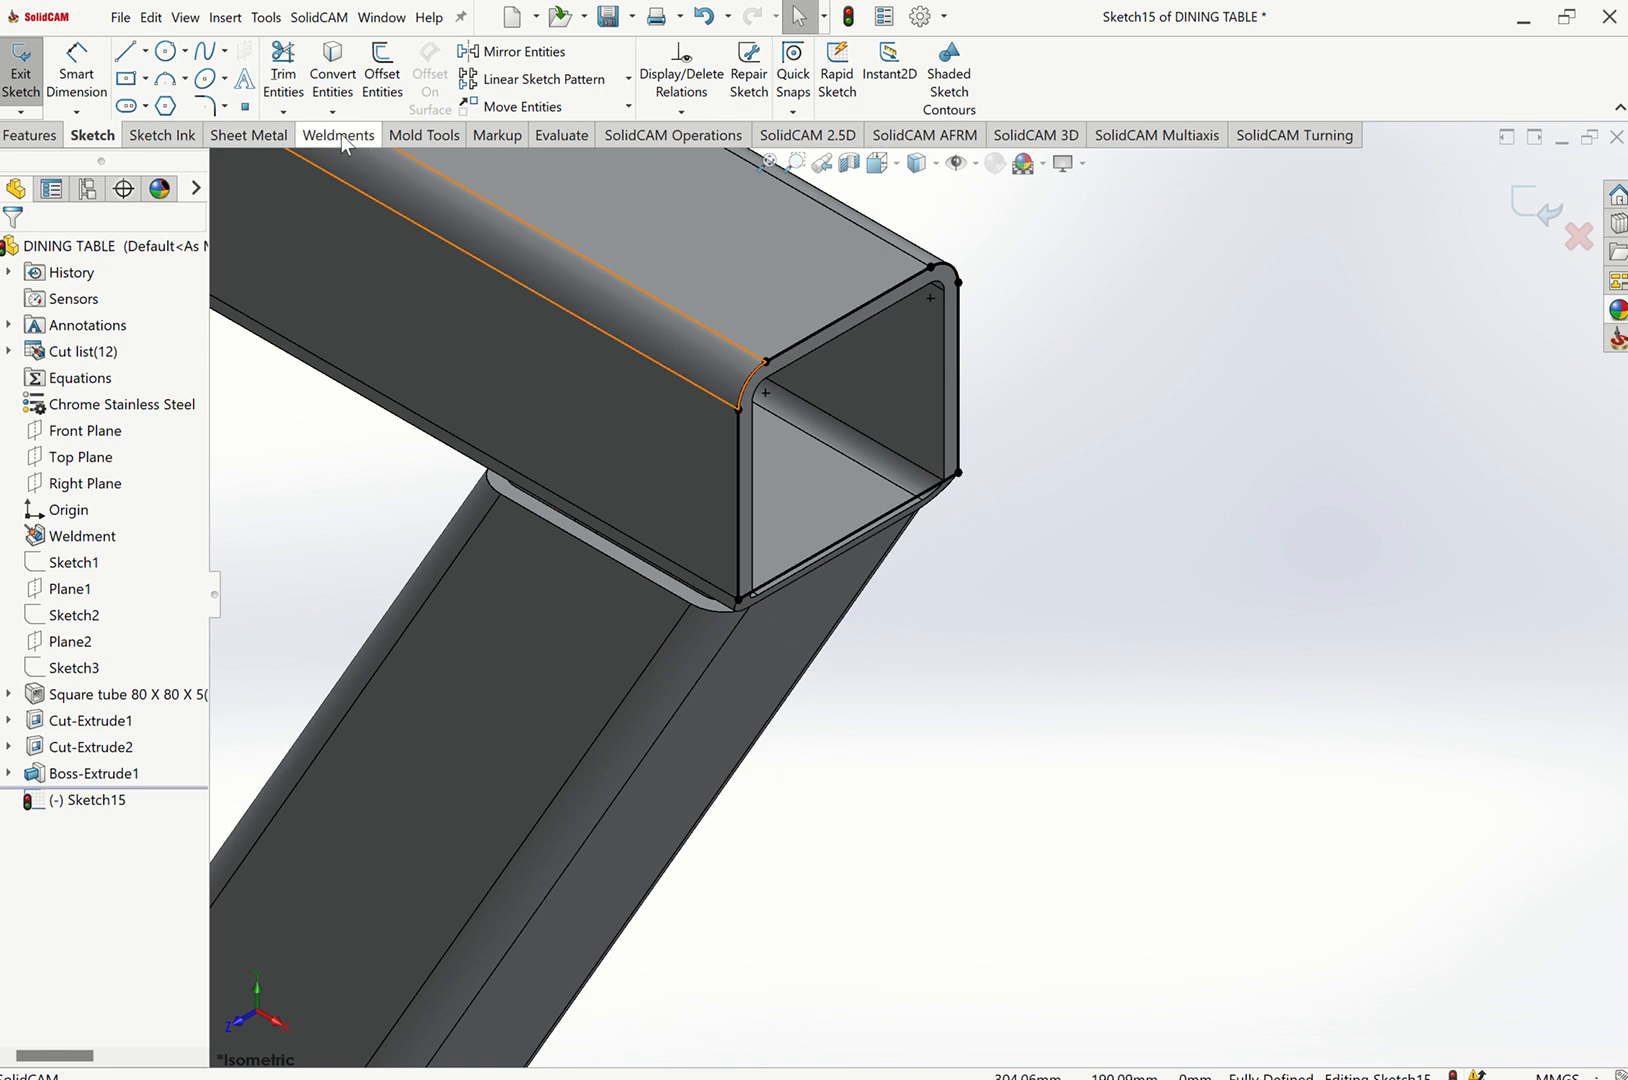
Extrude both tube-end profiles as an unmerged boss 4 mm thick to cap the open ends.
click(340, 135)
click(279, 70)
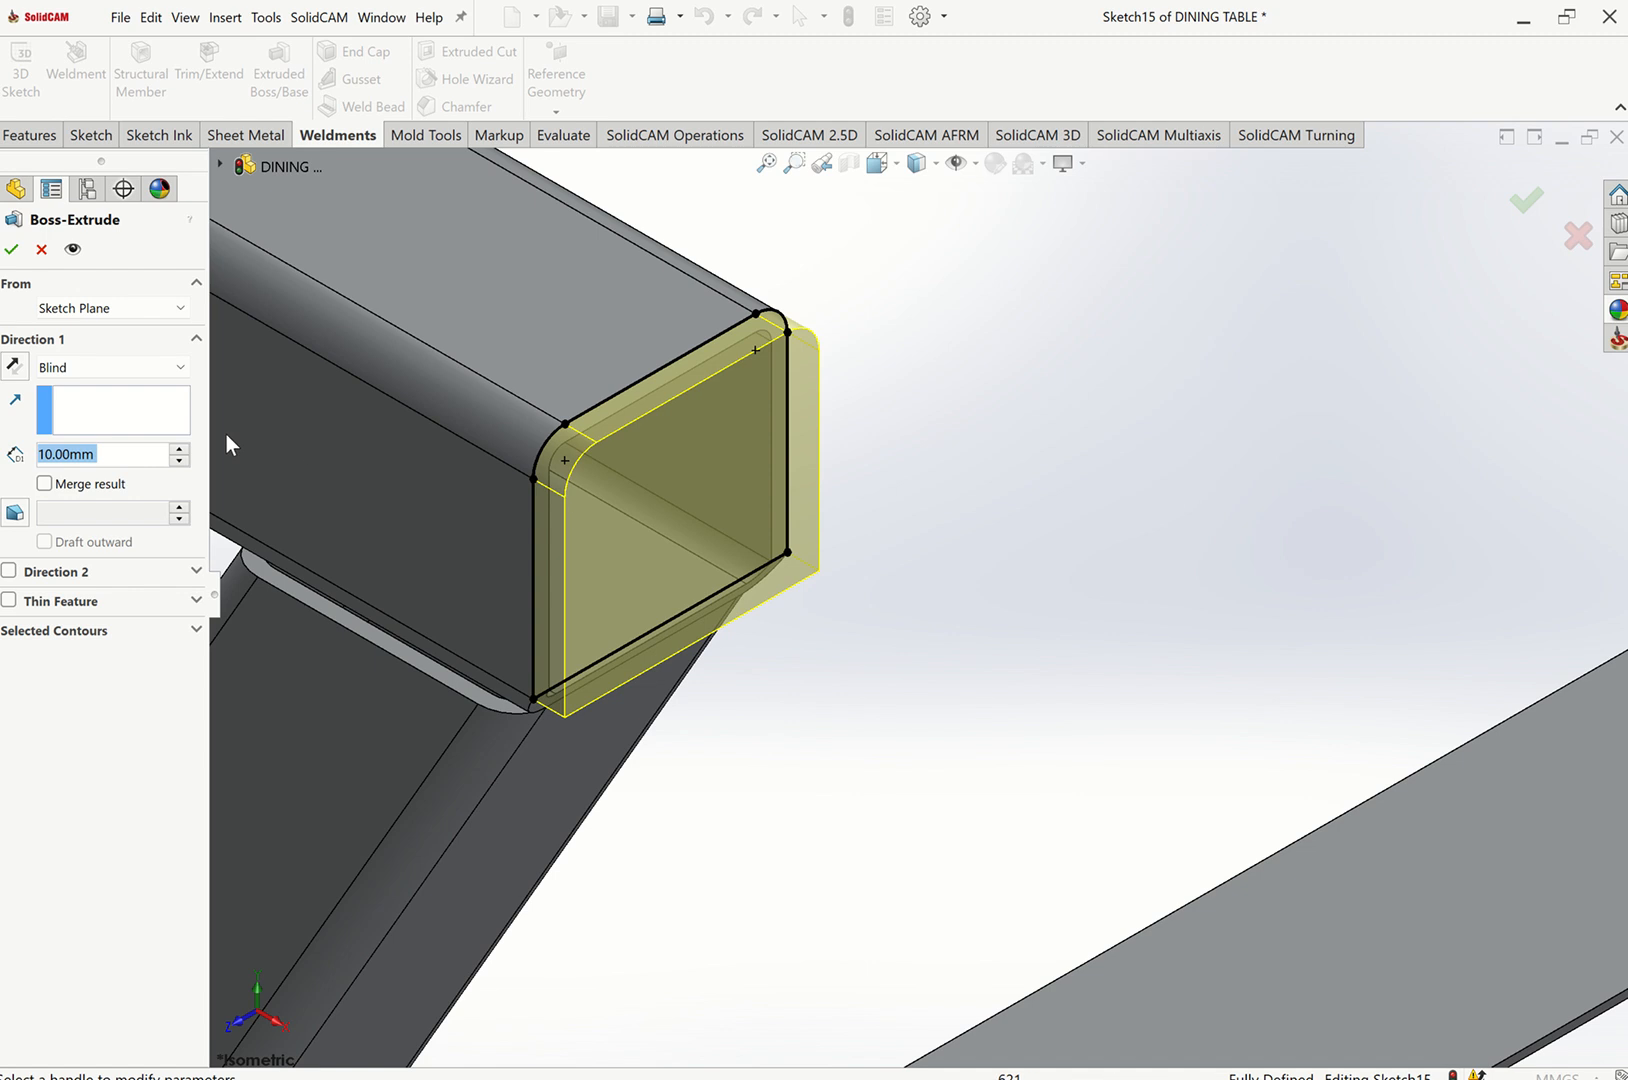
text(2)
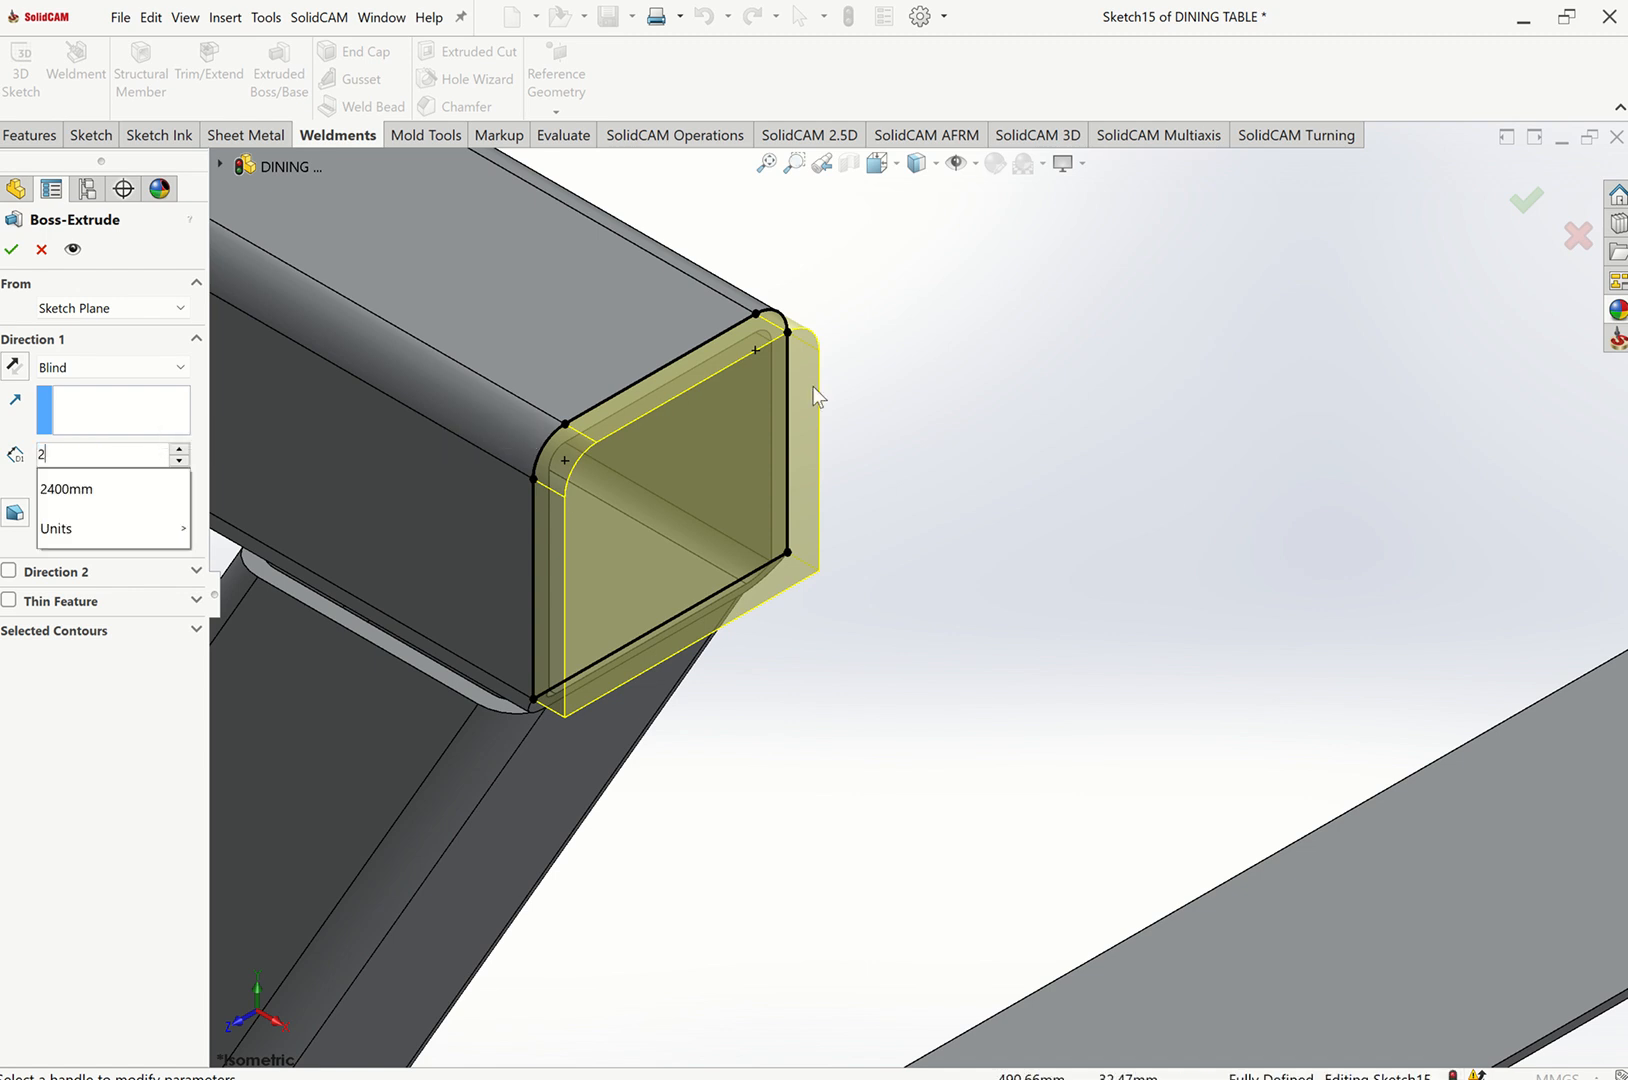
key(Return)
drag(116, 449, 3, 467)
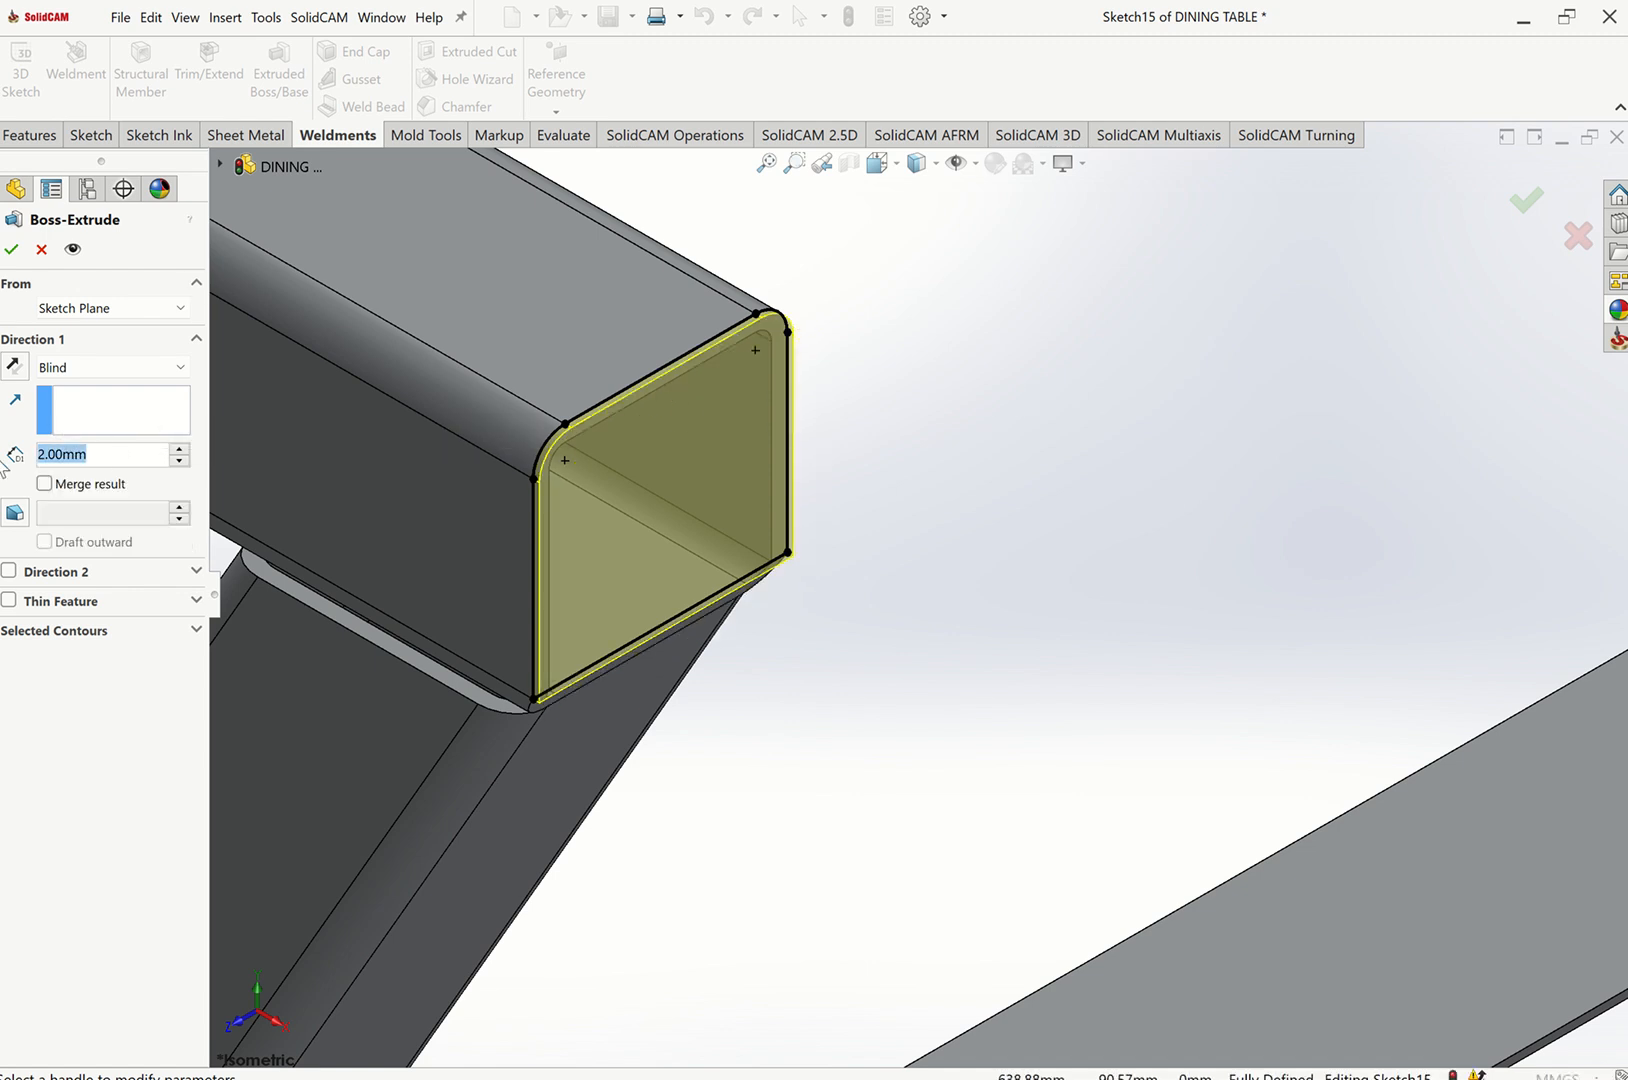
text(4)
key(Return)
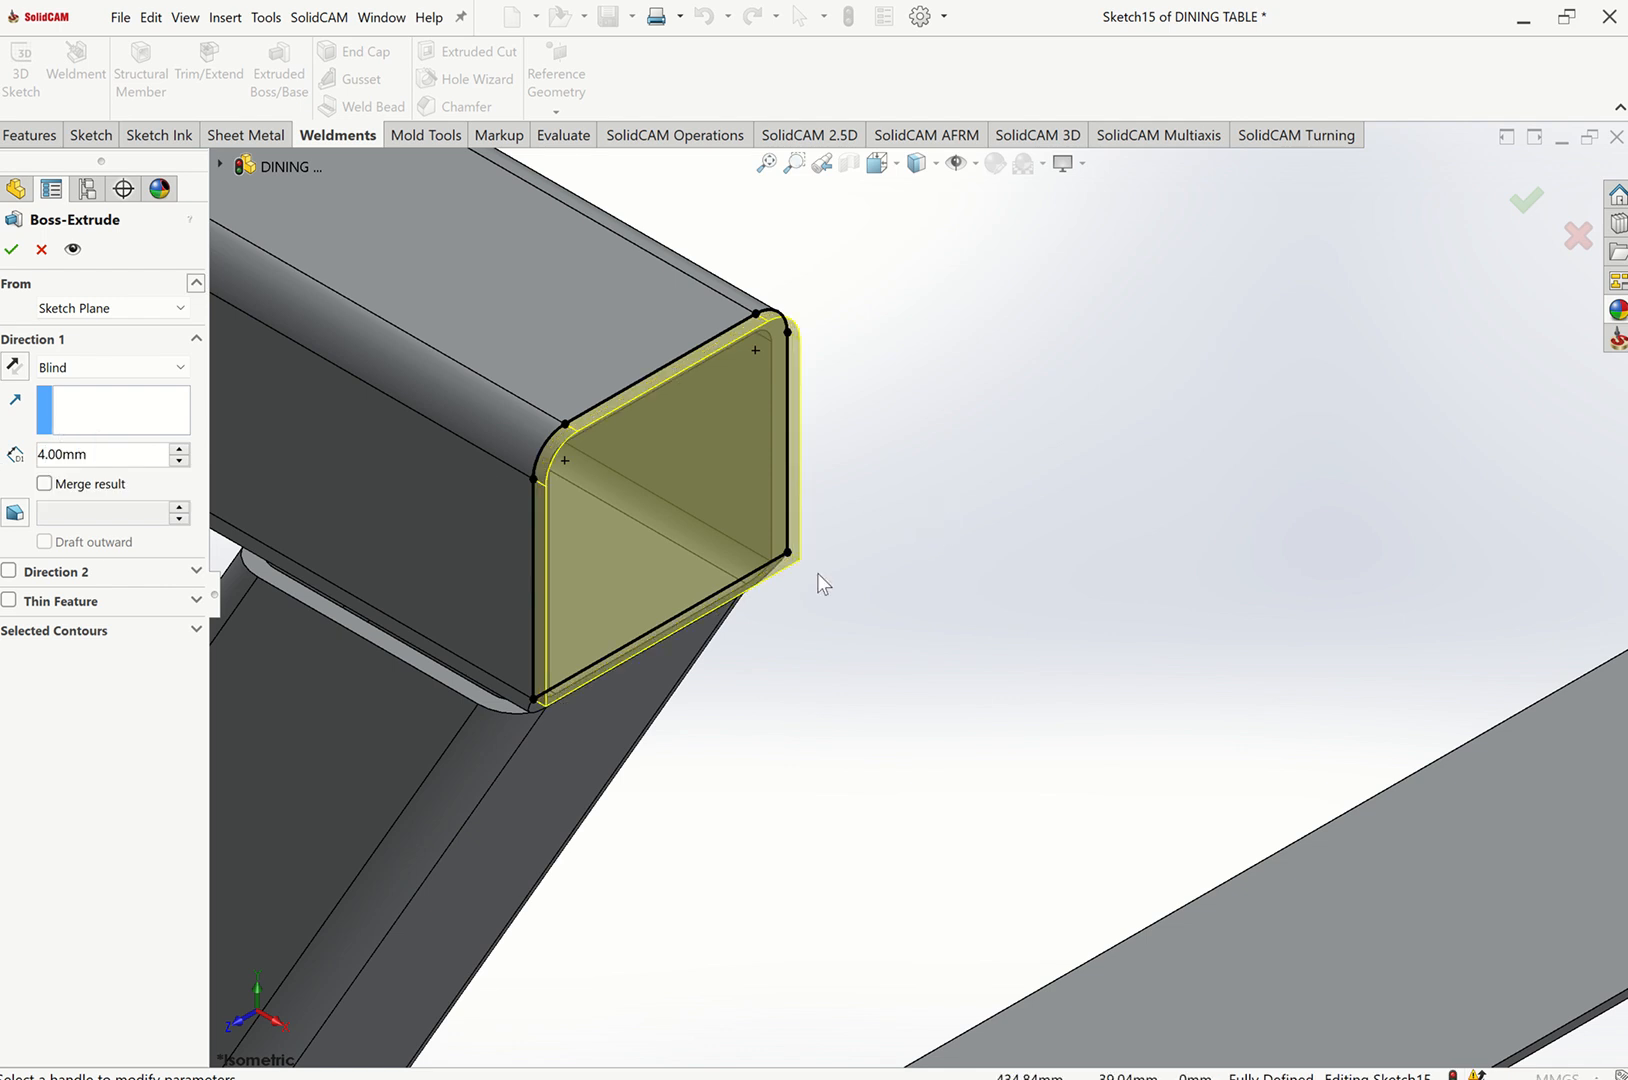
scroll(720, 603, up, 8)
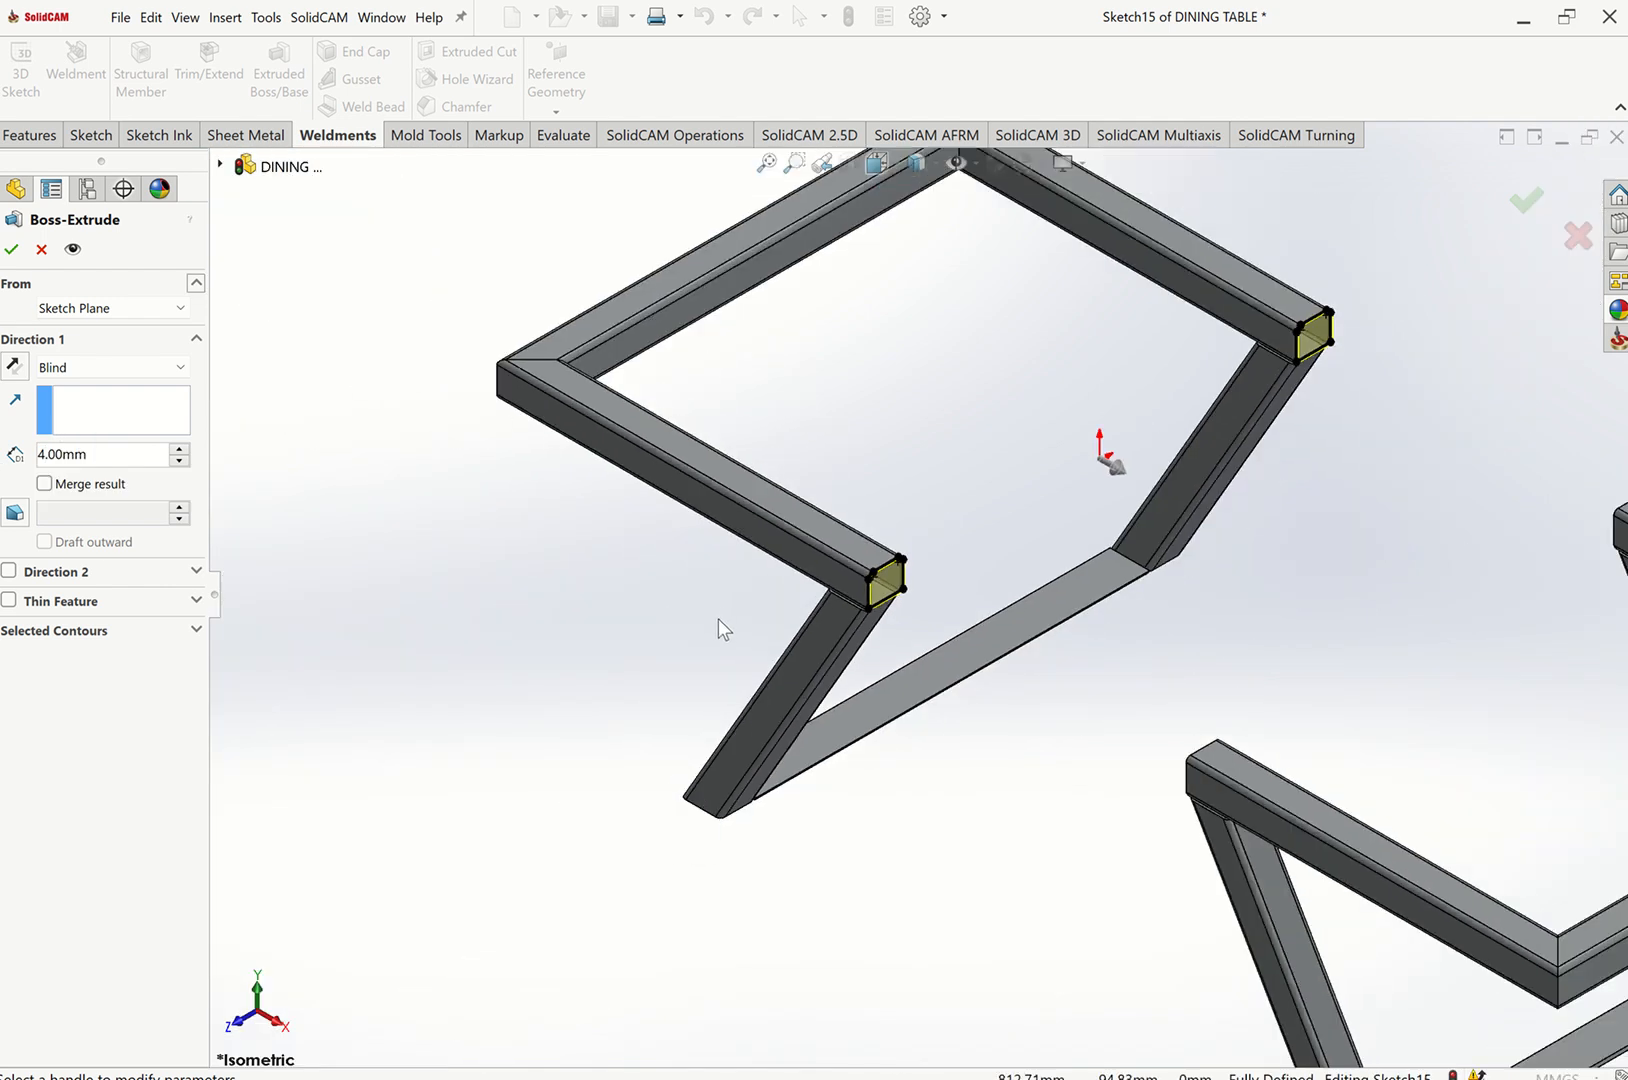
click(20, 256)
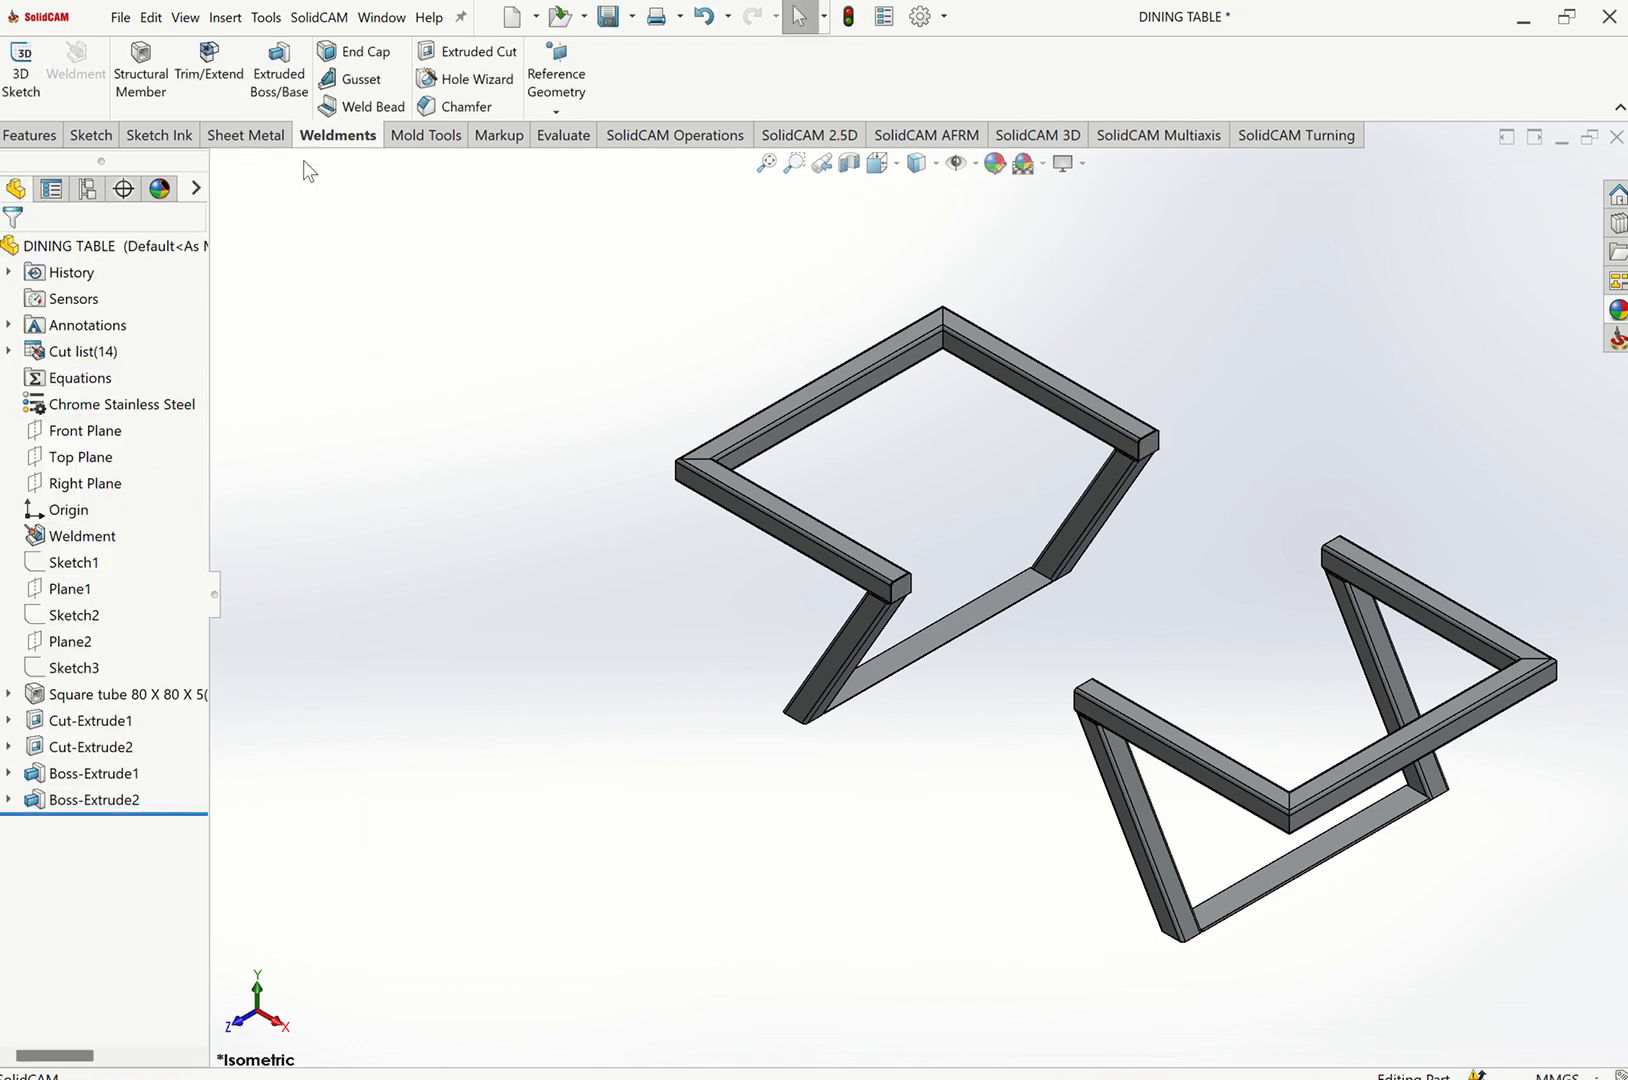
Create a reference plane midway between facing tube faces of the two frames.
click(30, 135)
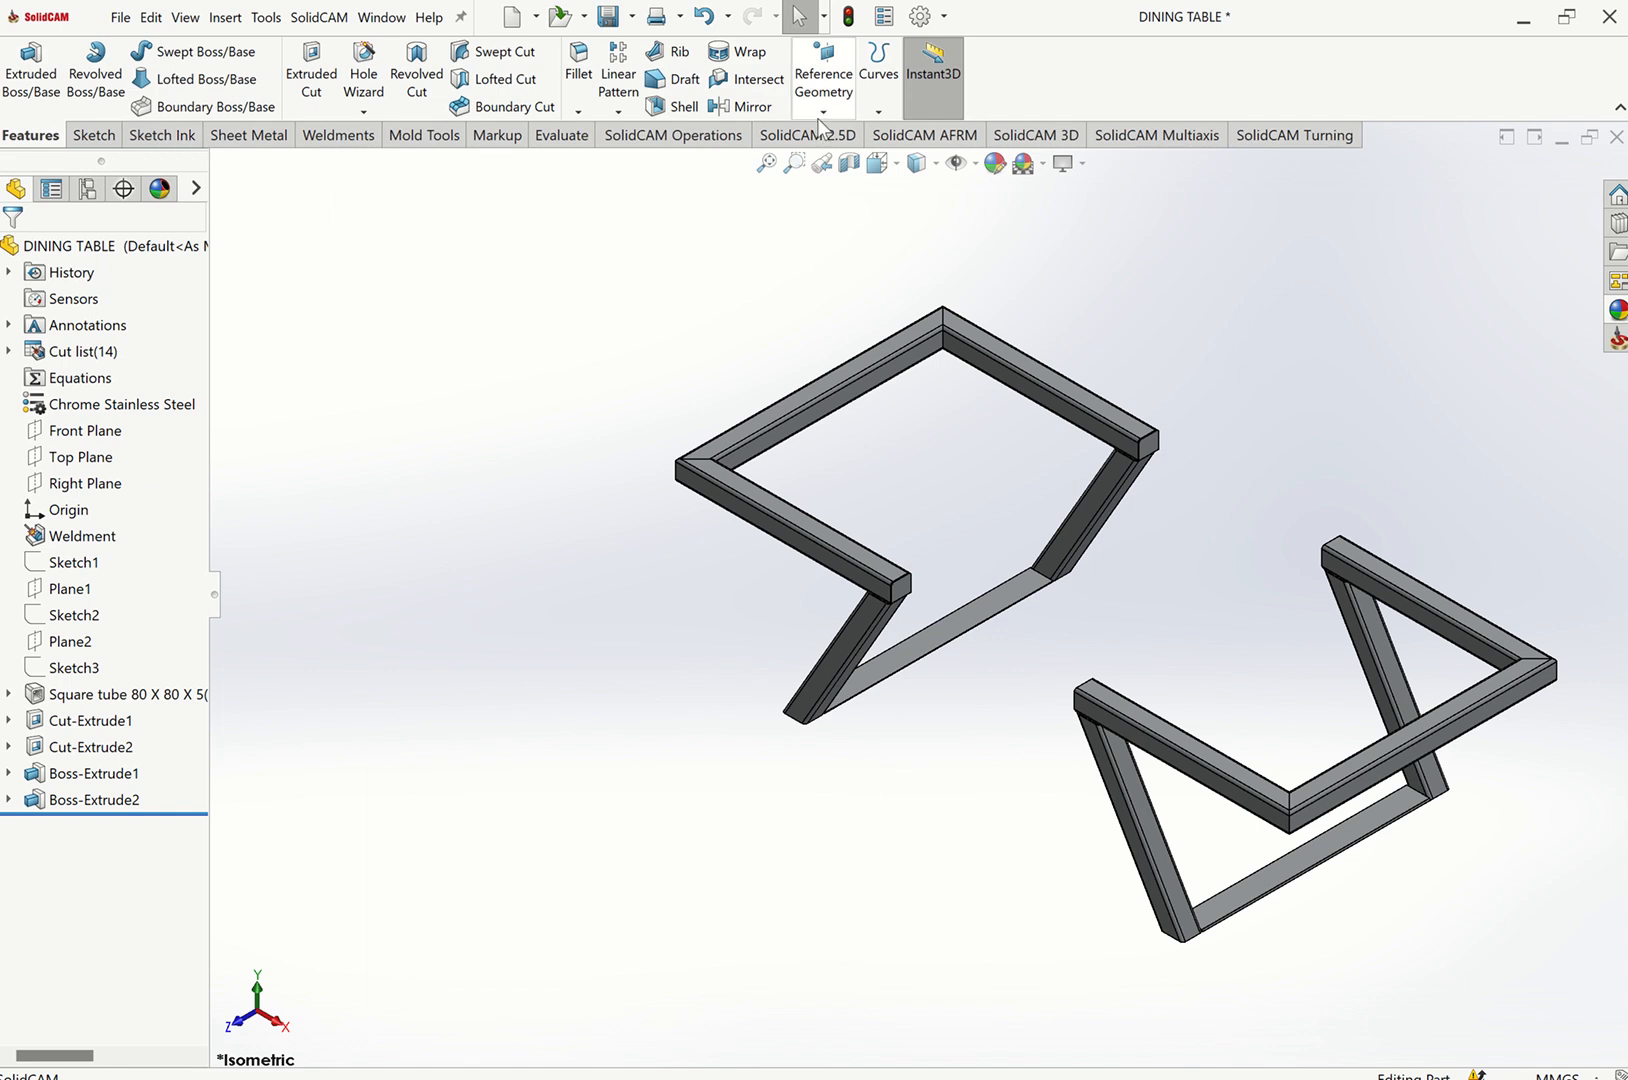
click(823, 111)
click(845, 135)
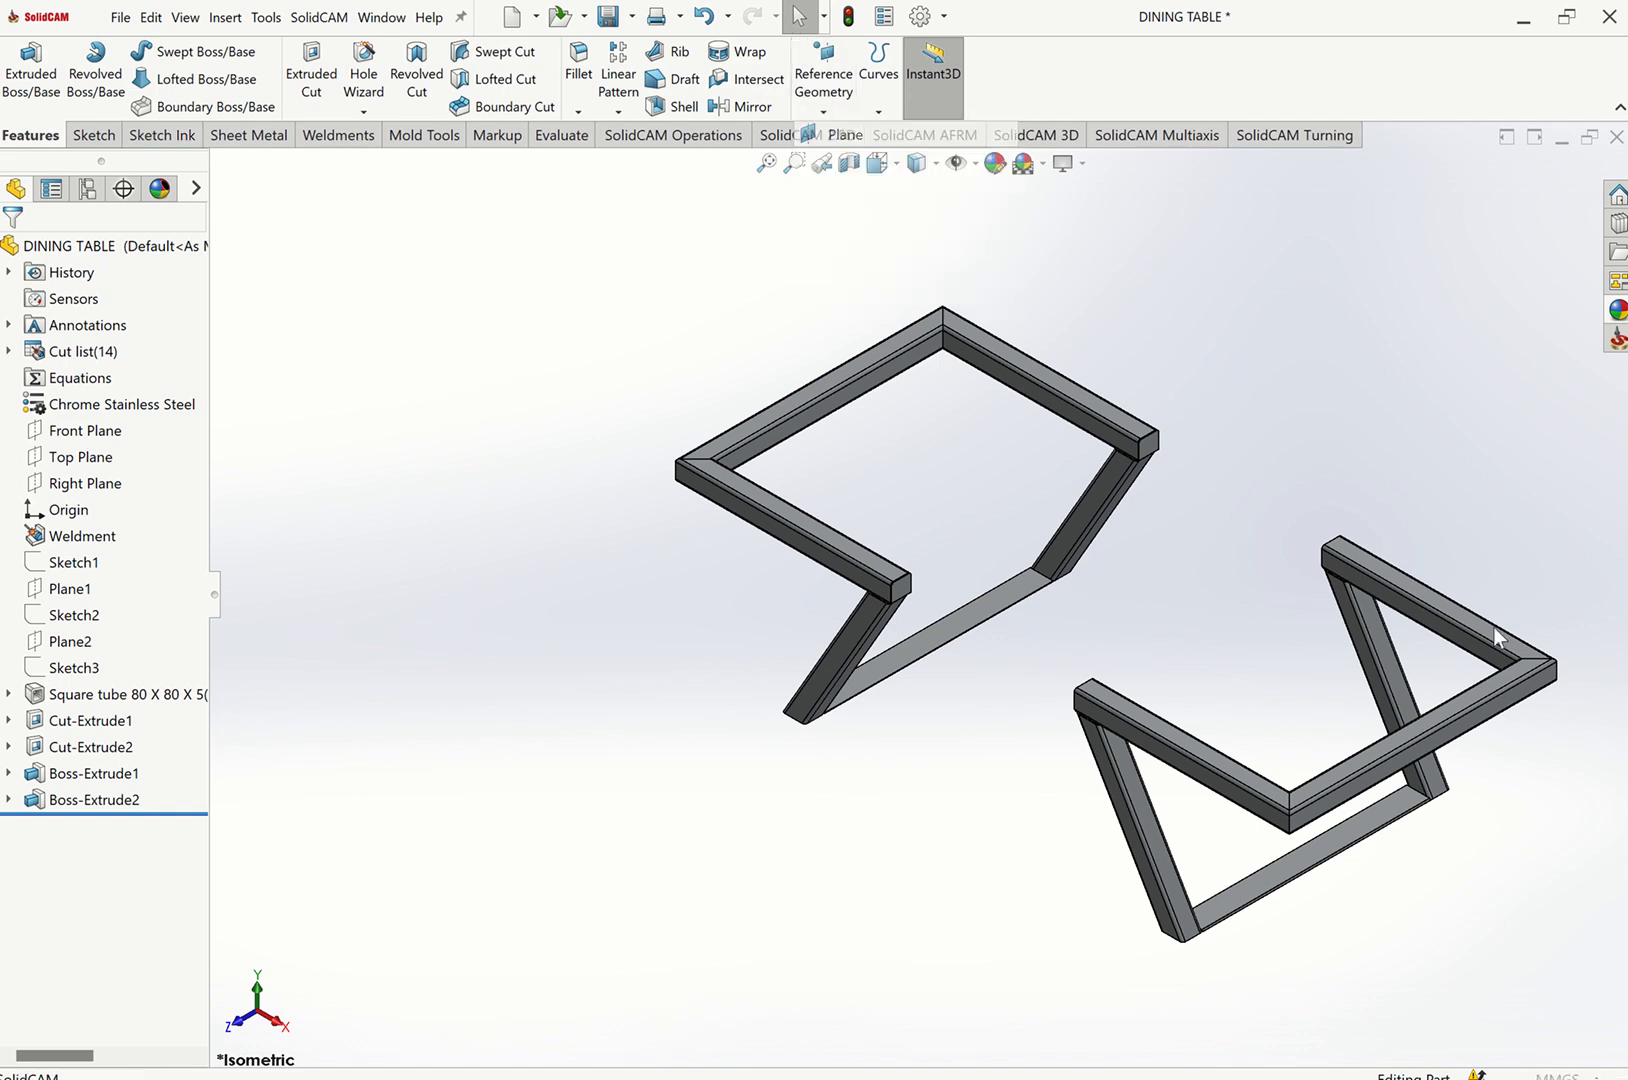
click(1516, 694)
middle_drag(1090, 612, 836, 429)
click(856, 414)
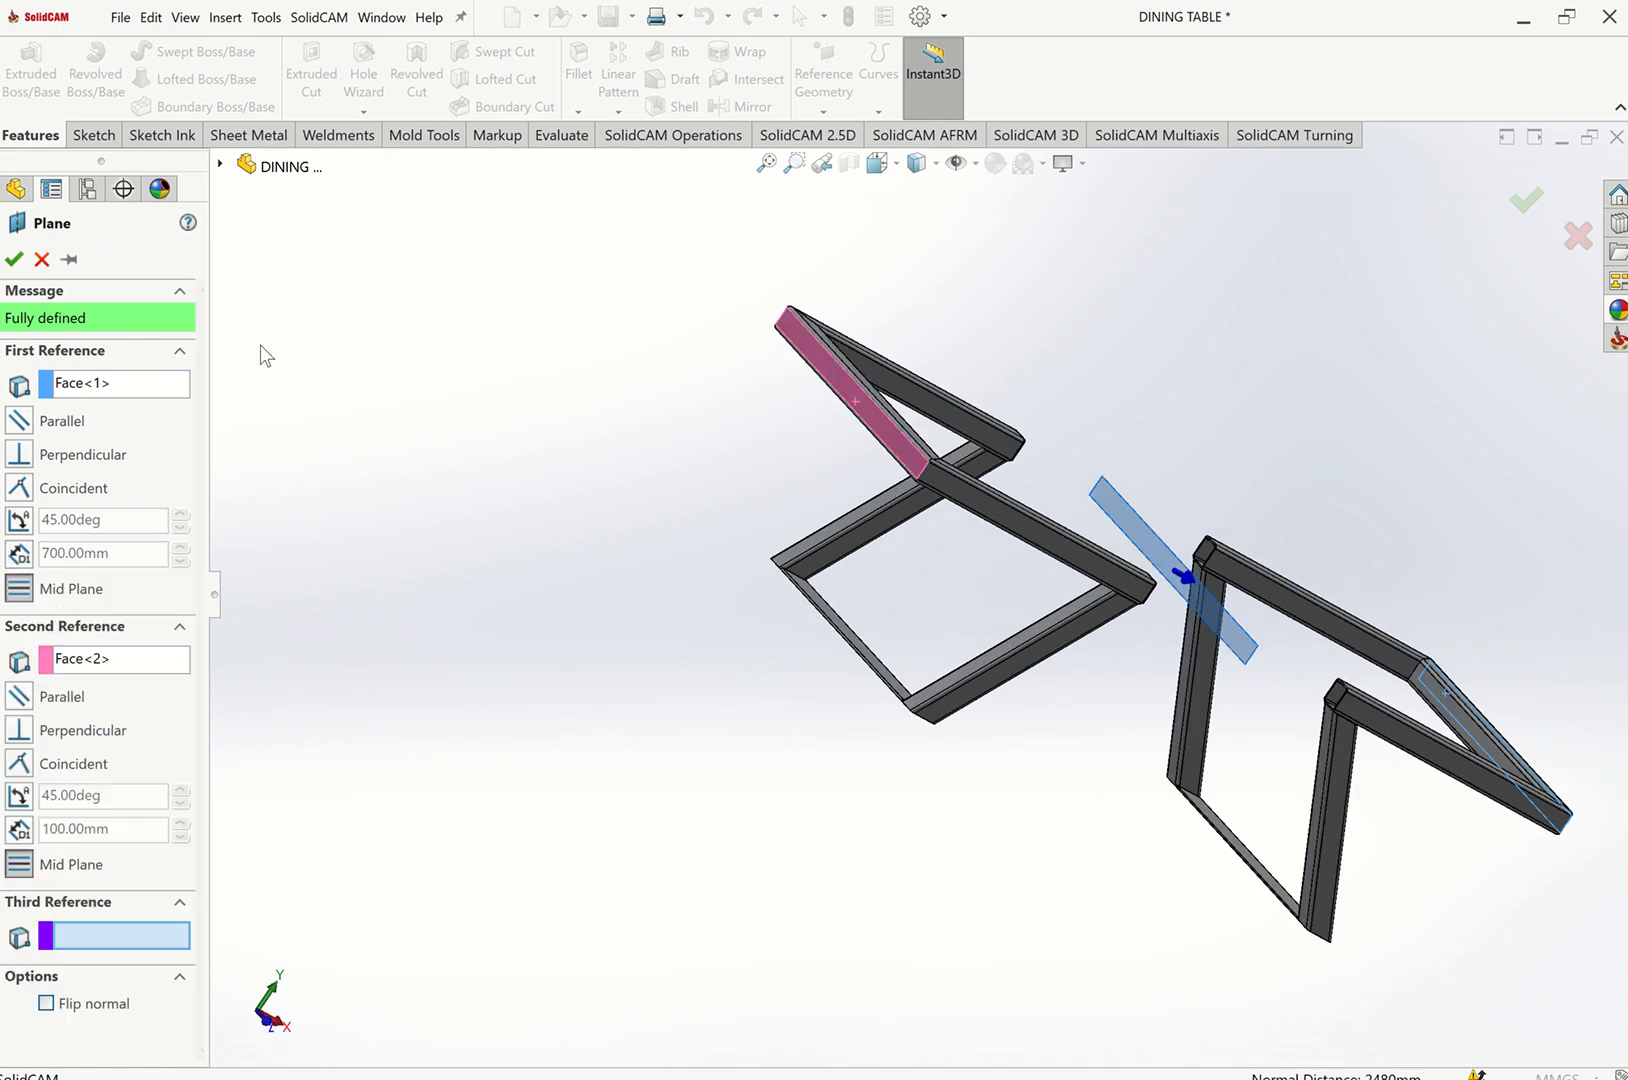
click(25, 257)
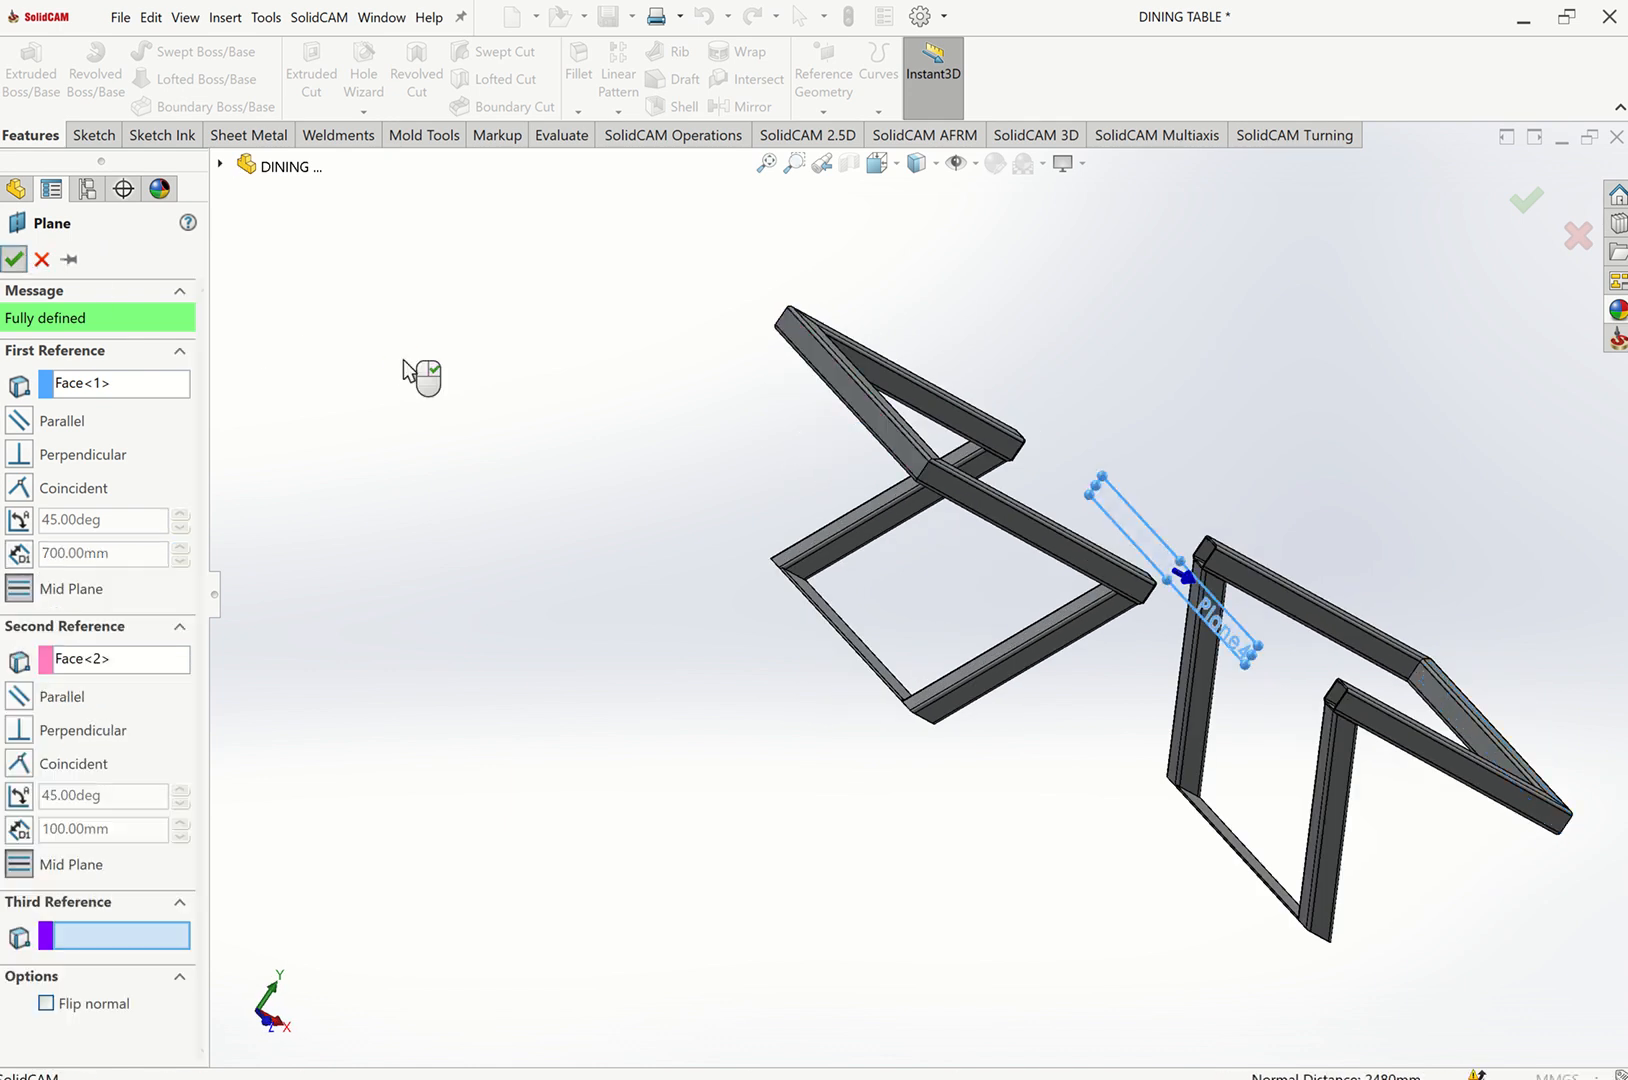
middle_drag(403, 361, 403, 358)
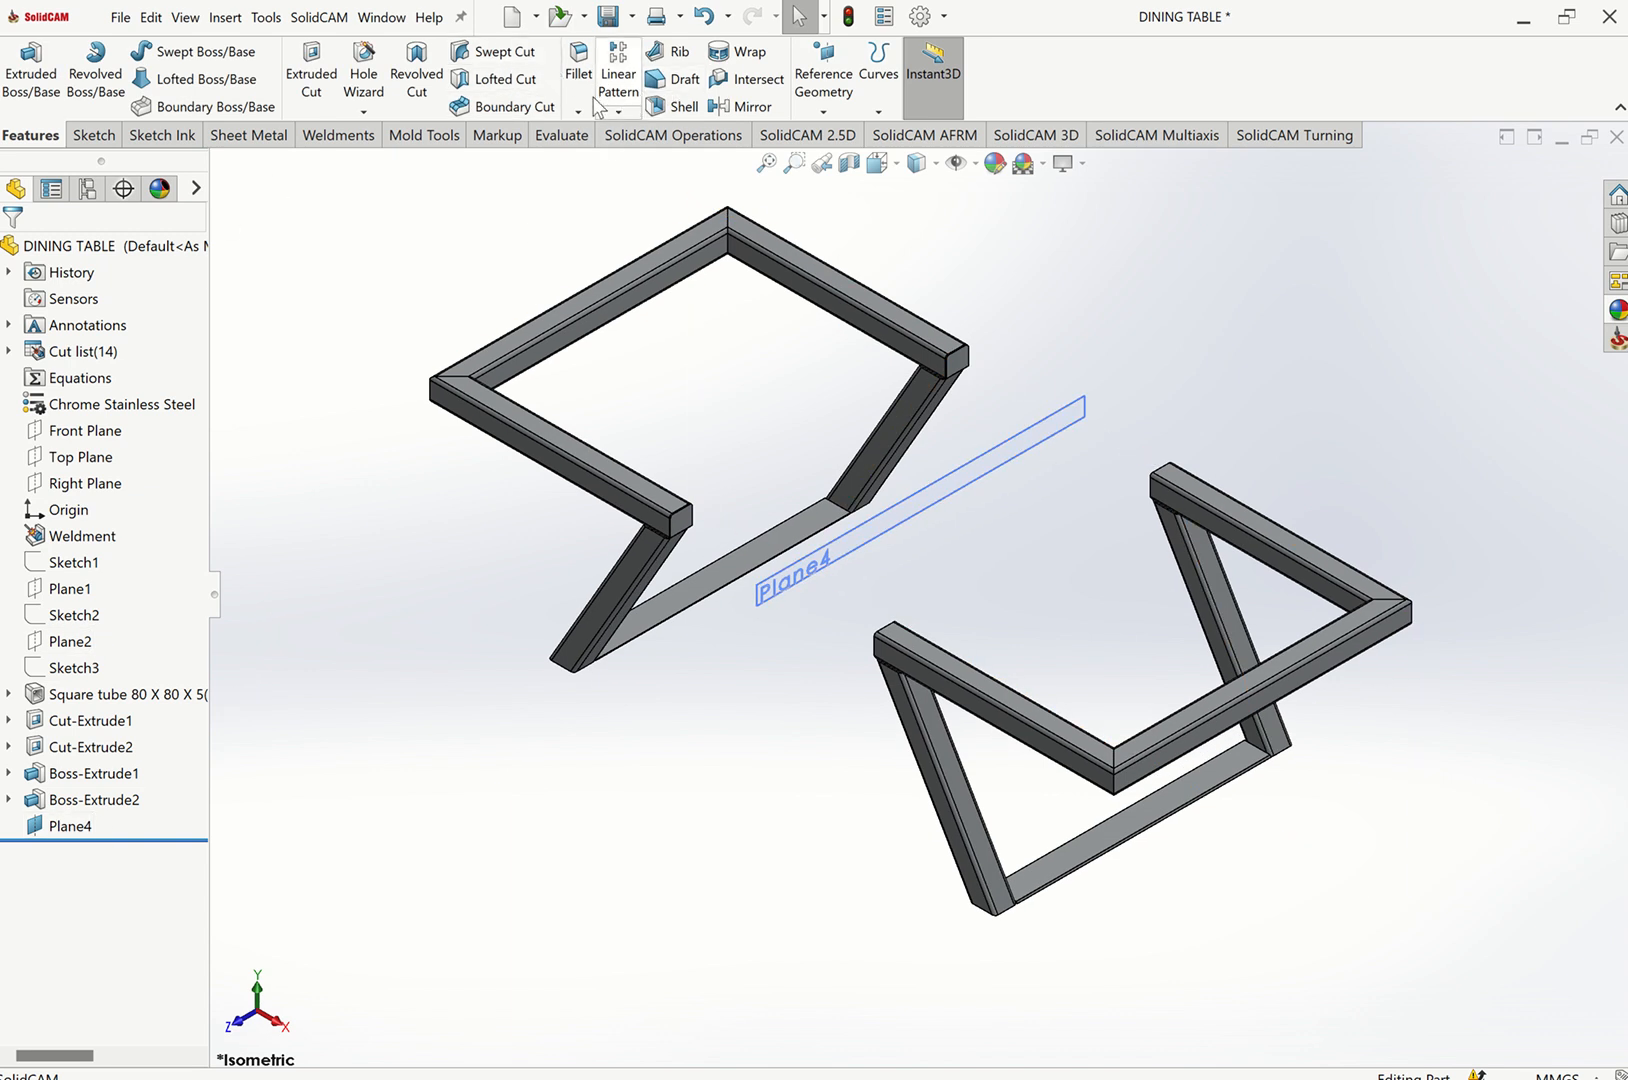
Mirror the two tube-end cap bodies about Plane4, then hide the plane.
click(742, 106)
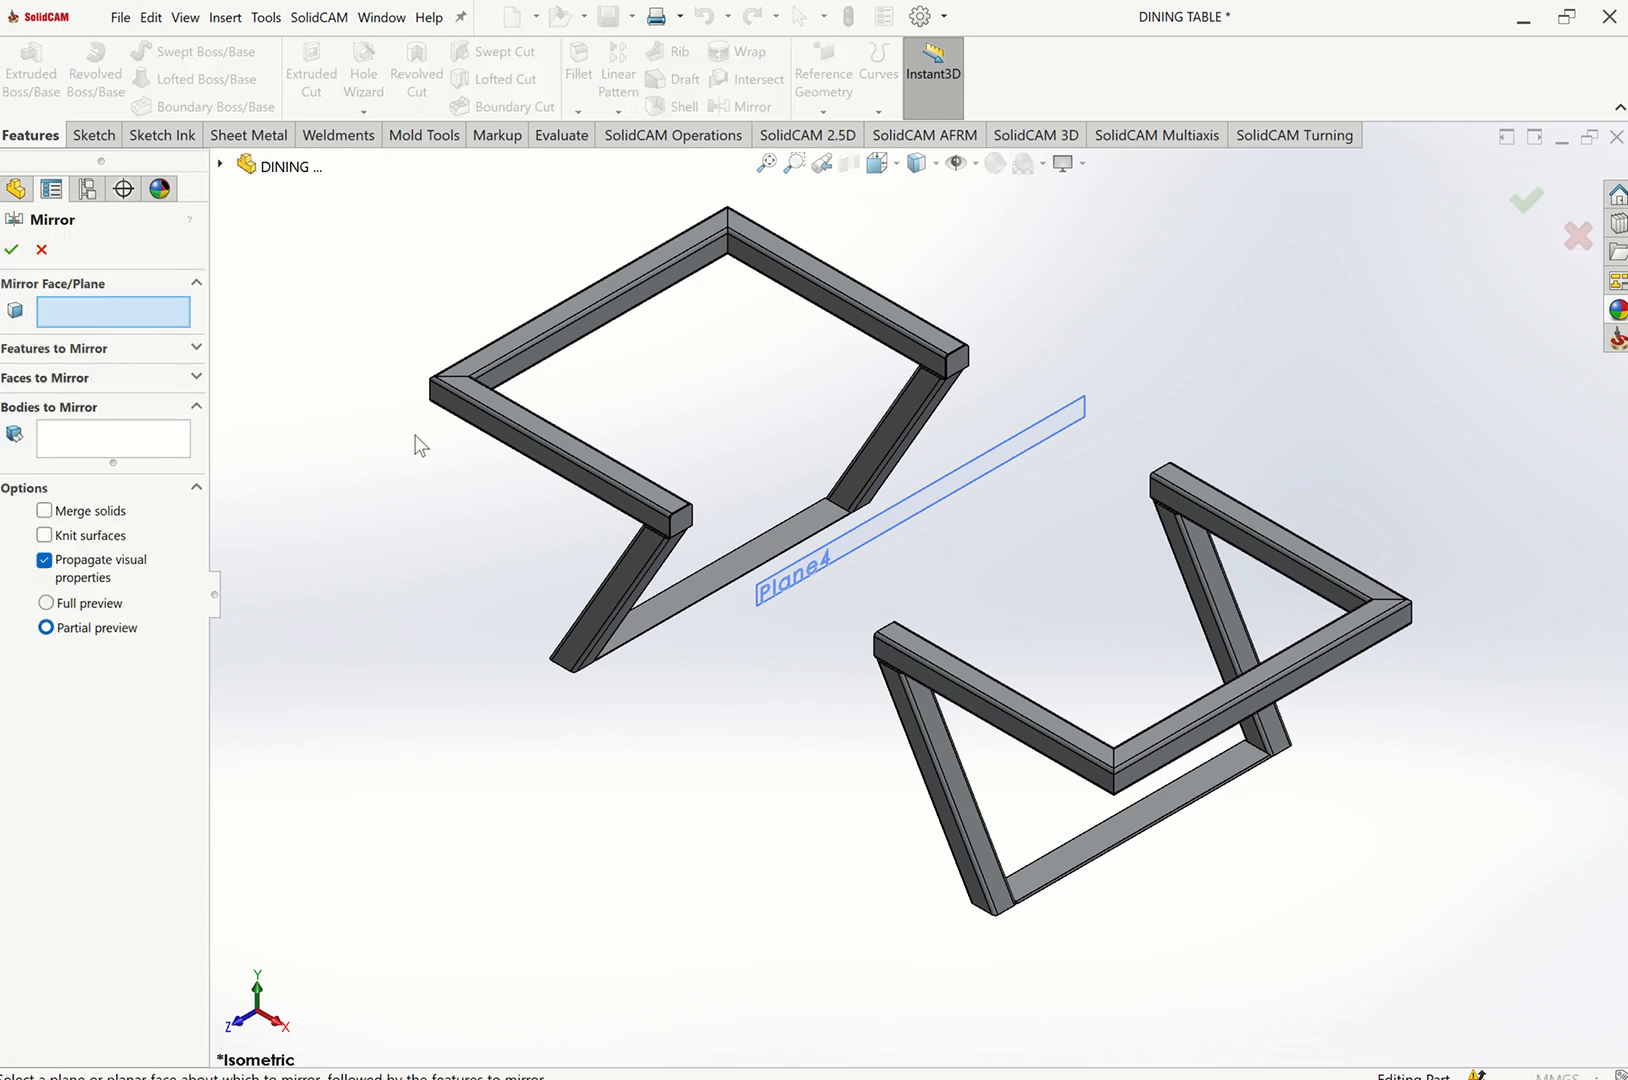
click(857, 547)
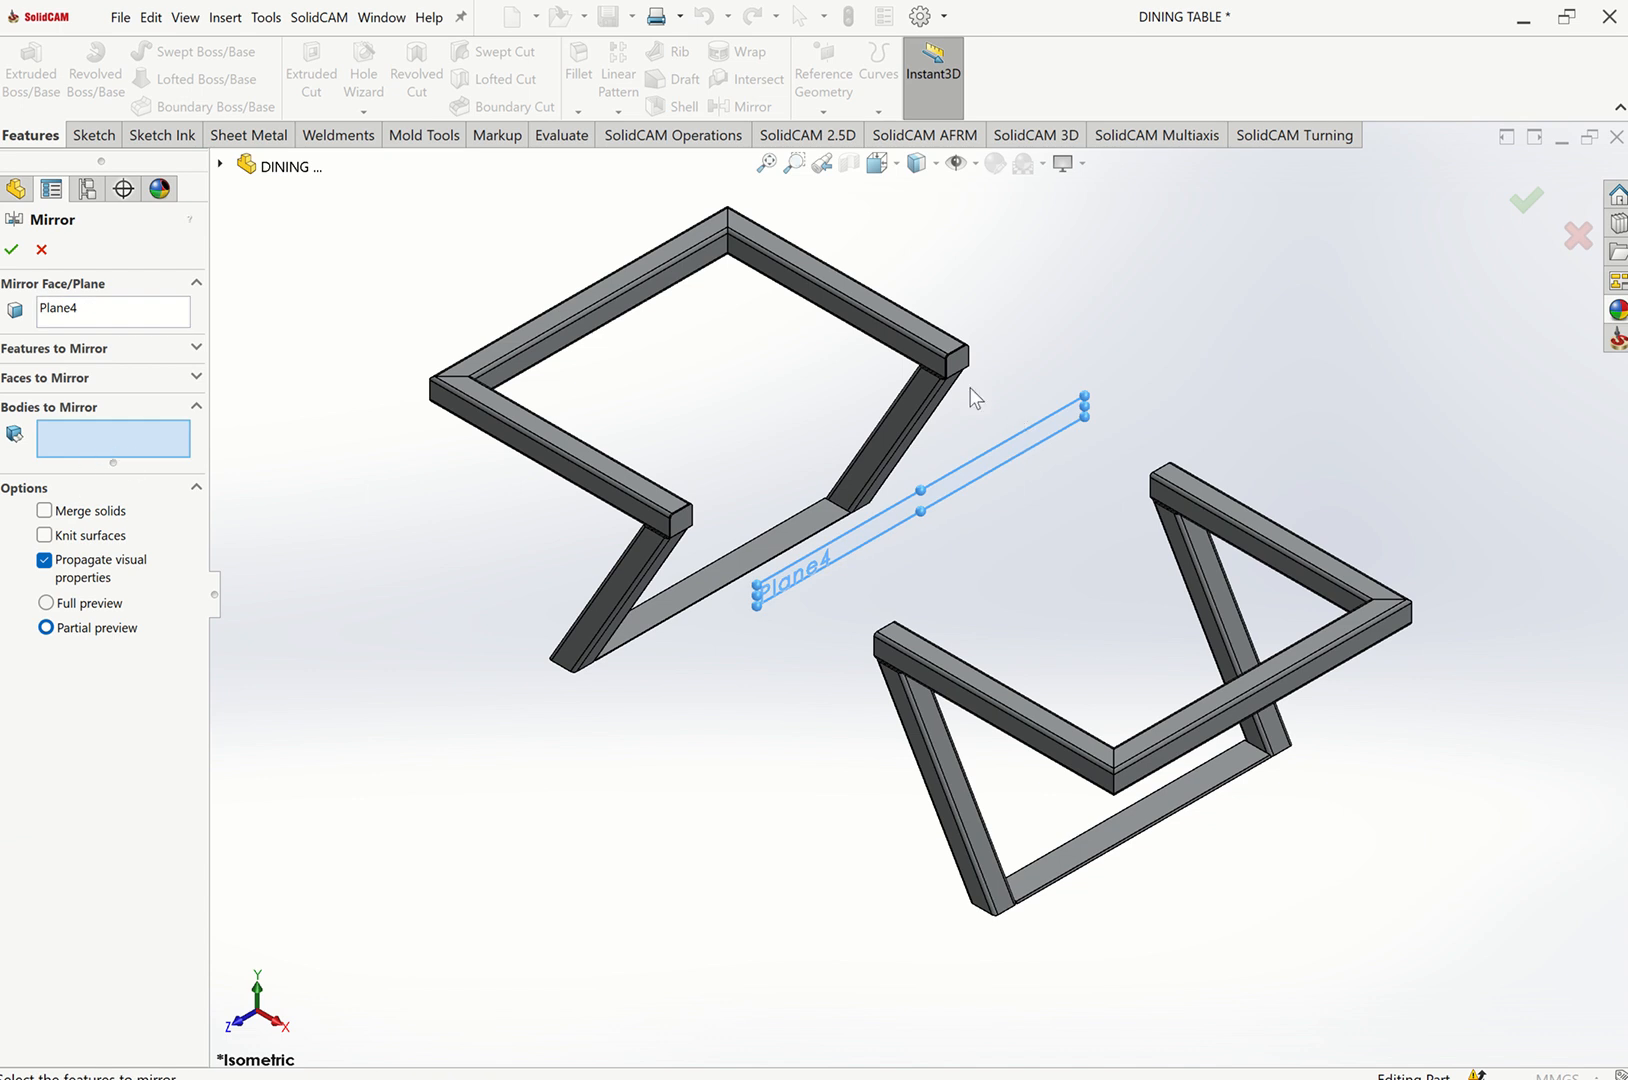
click(958, 362)
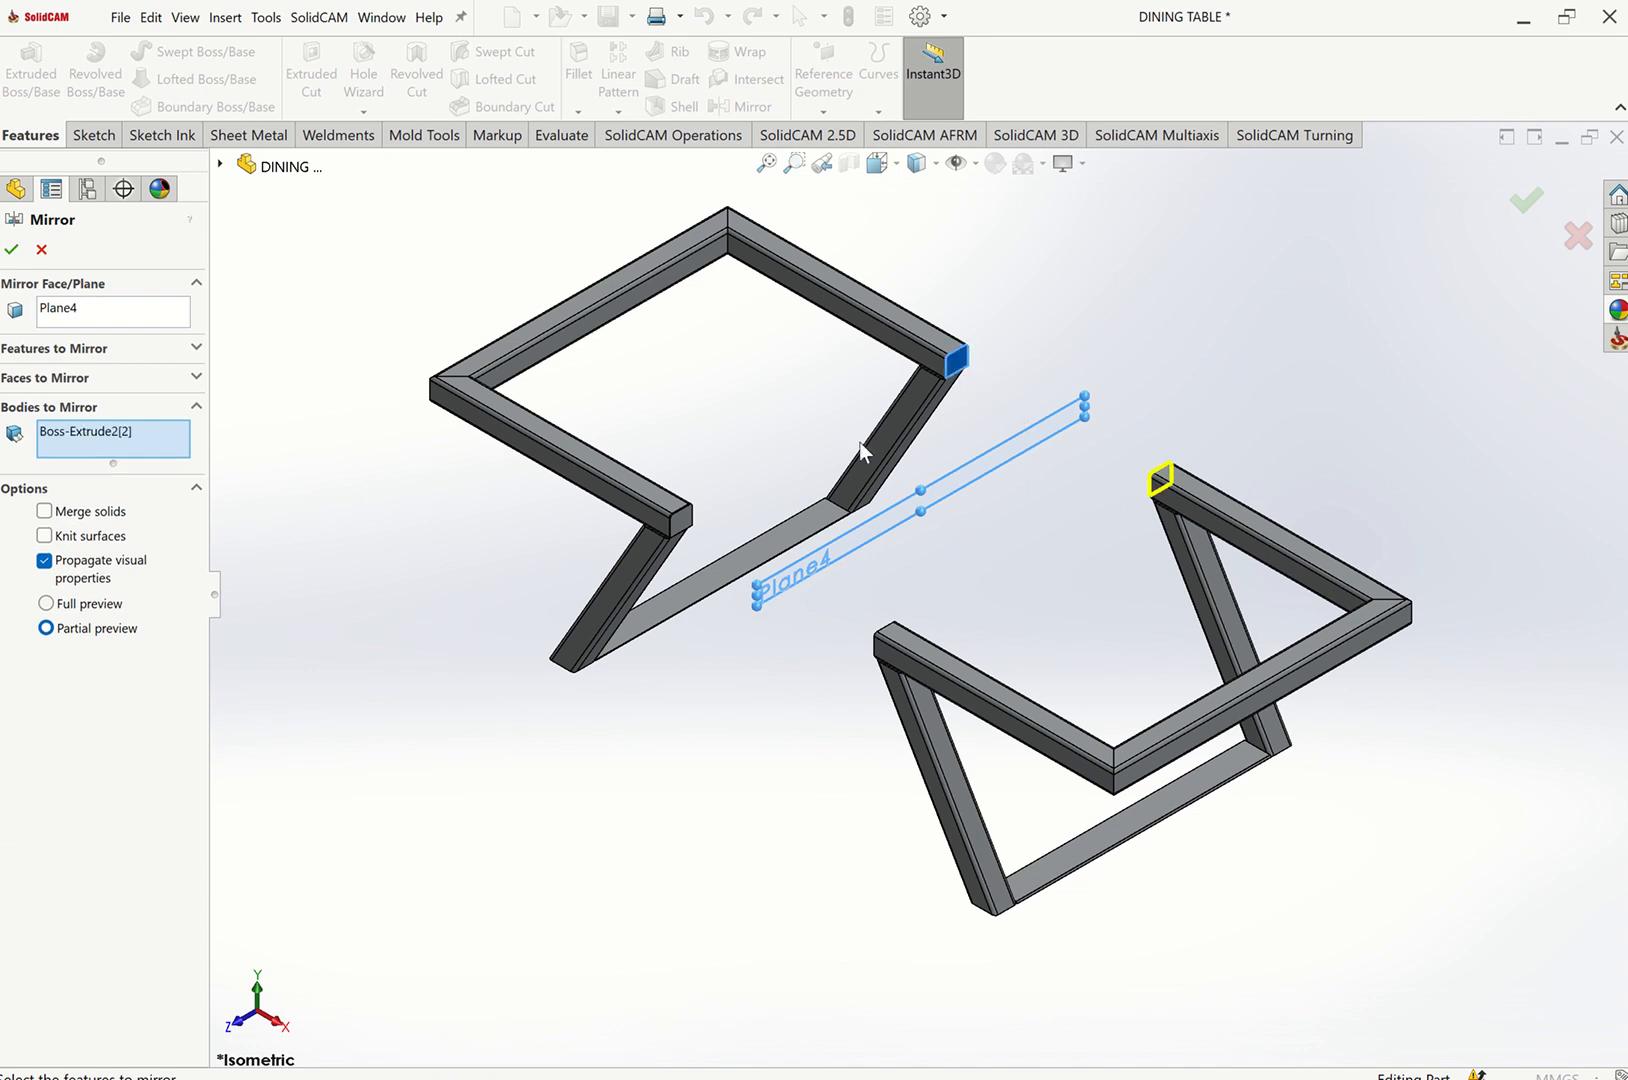
click(686, 530)
click(12, 252)
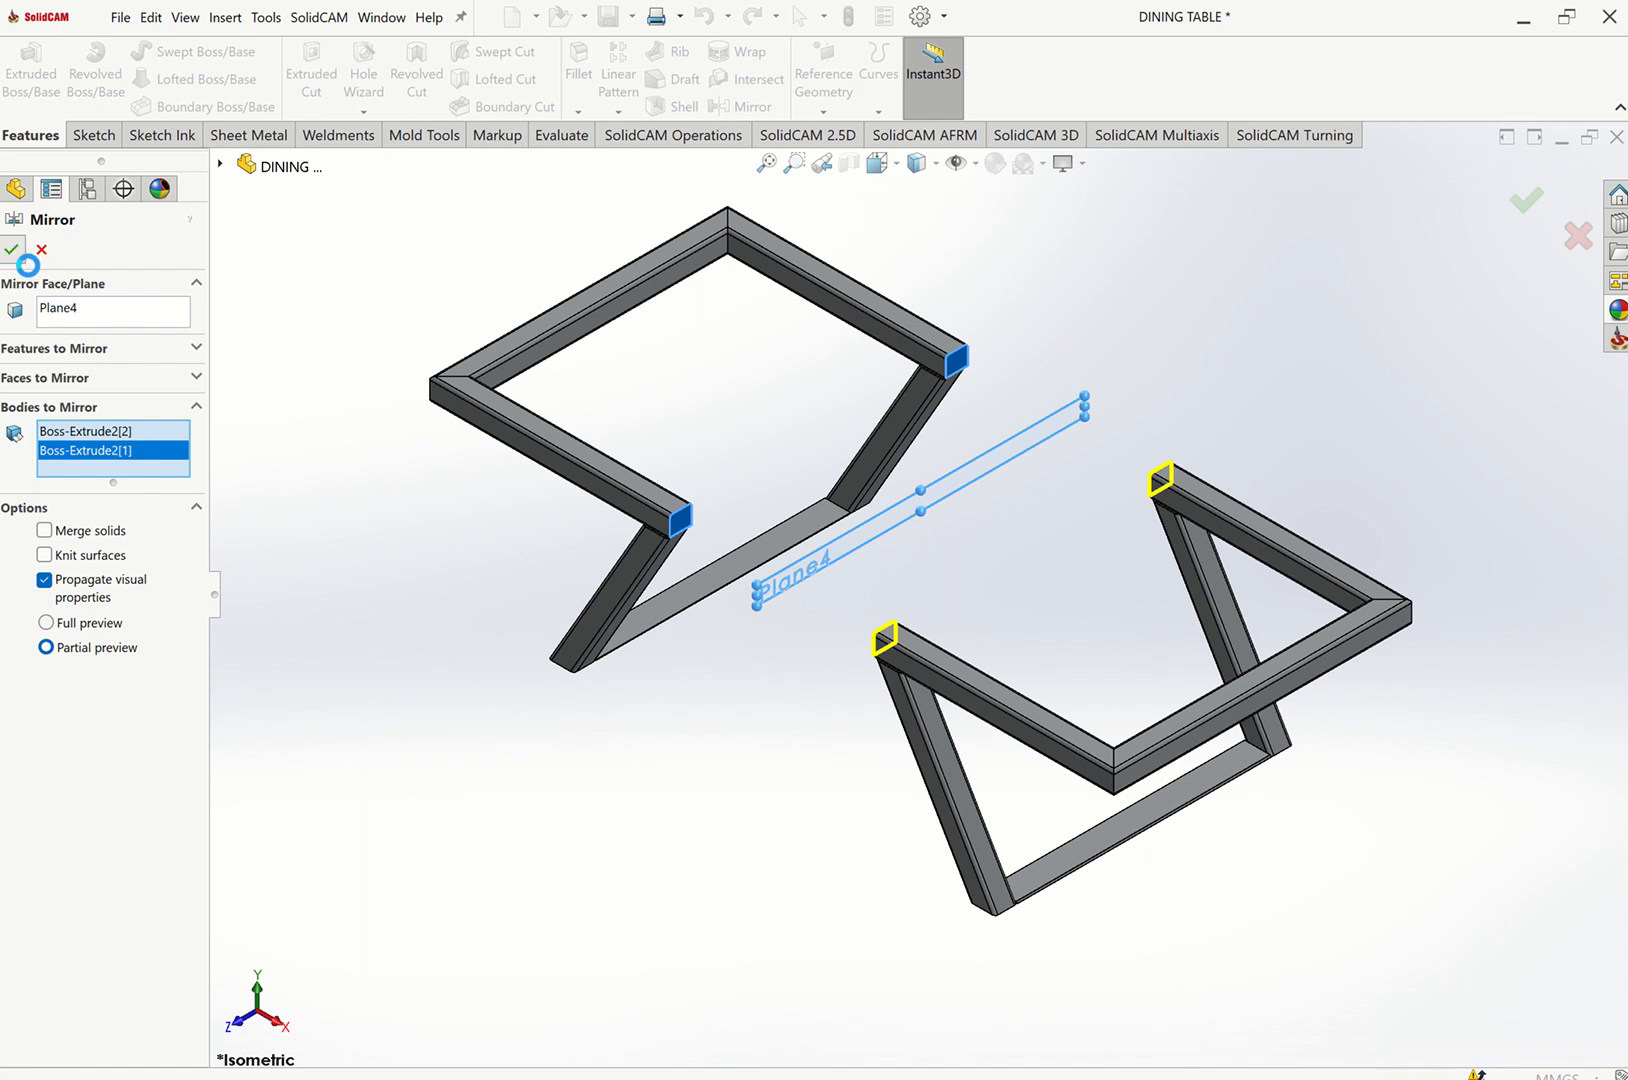
click(1011, 440)
click(1090, 404)
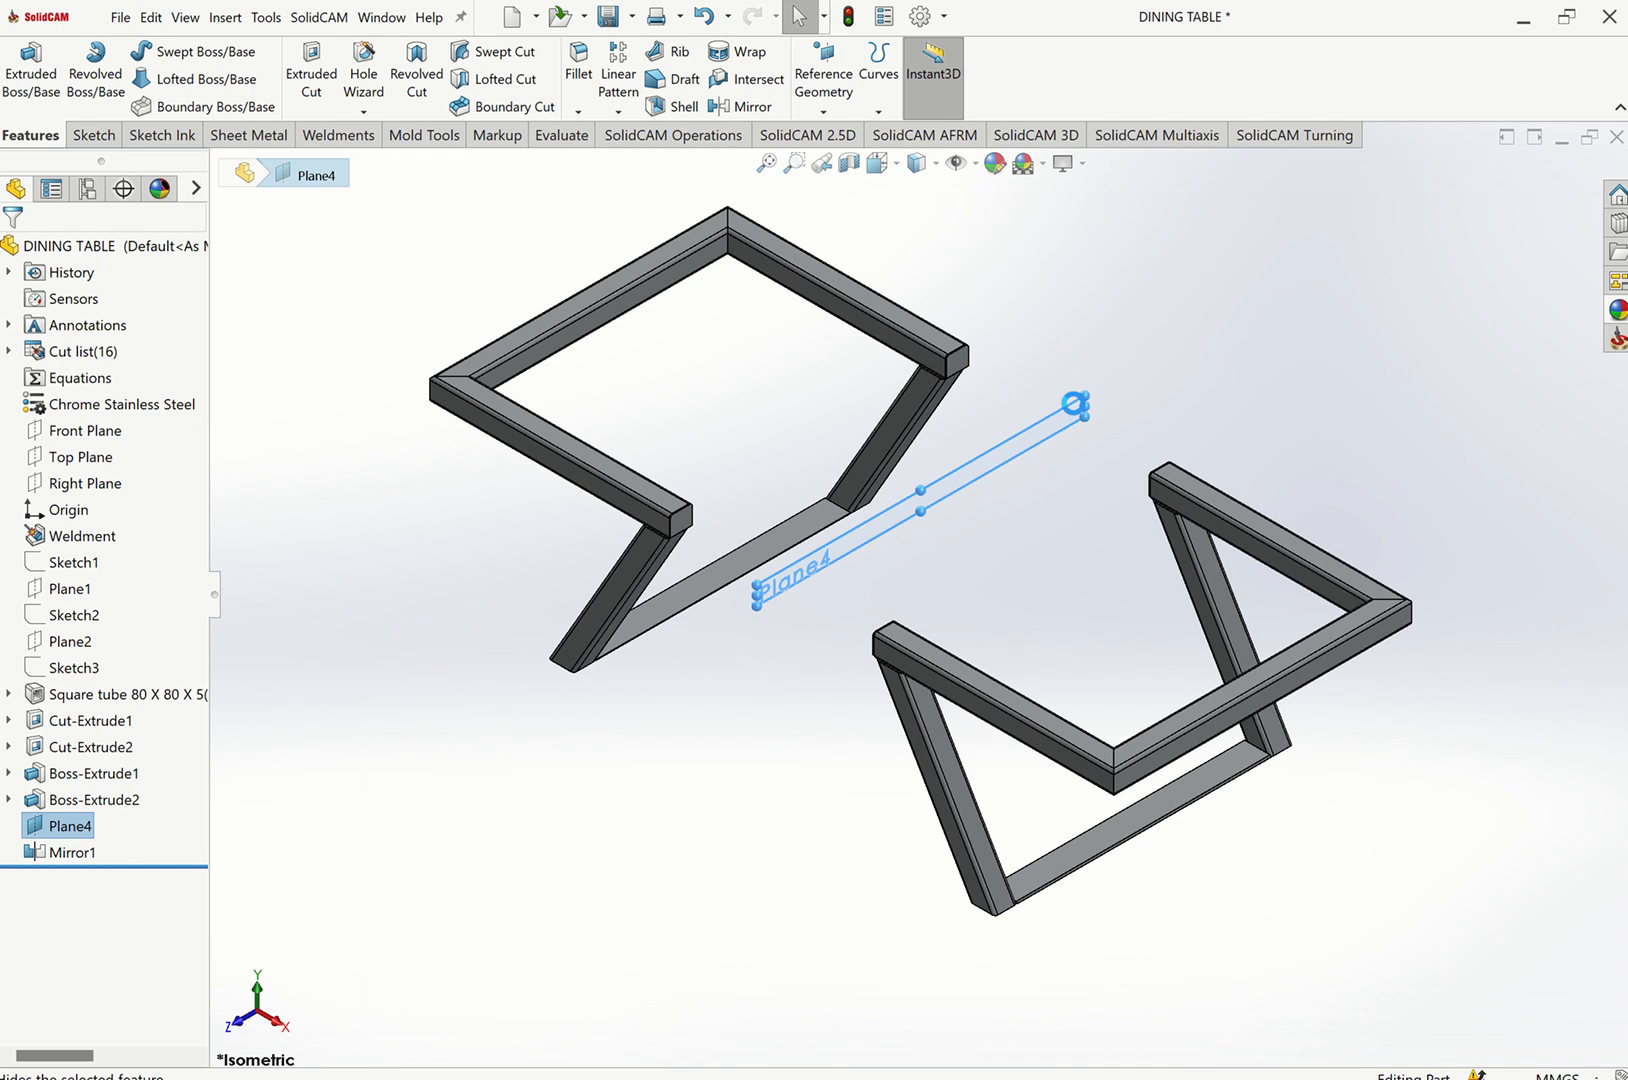
Apply a teal color appearance to the whole part.
right_click(78, 255)
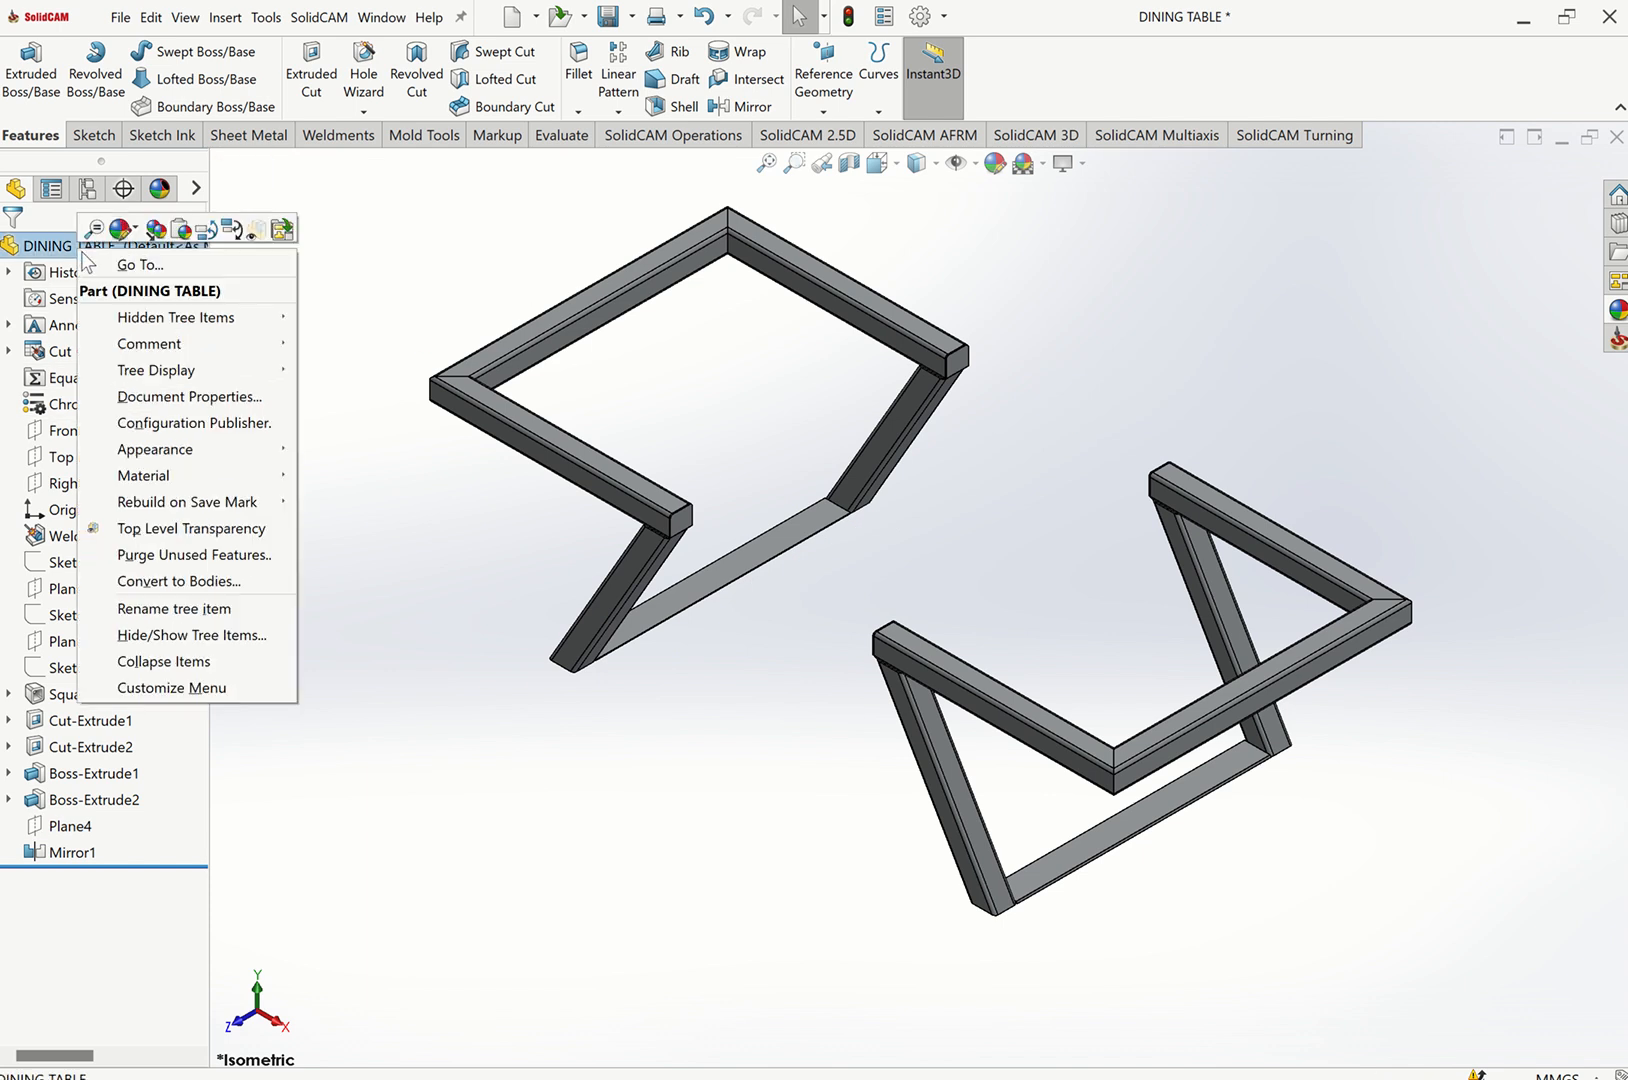
click(136, 240)
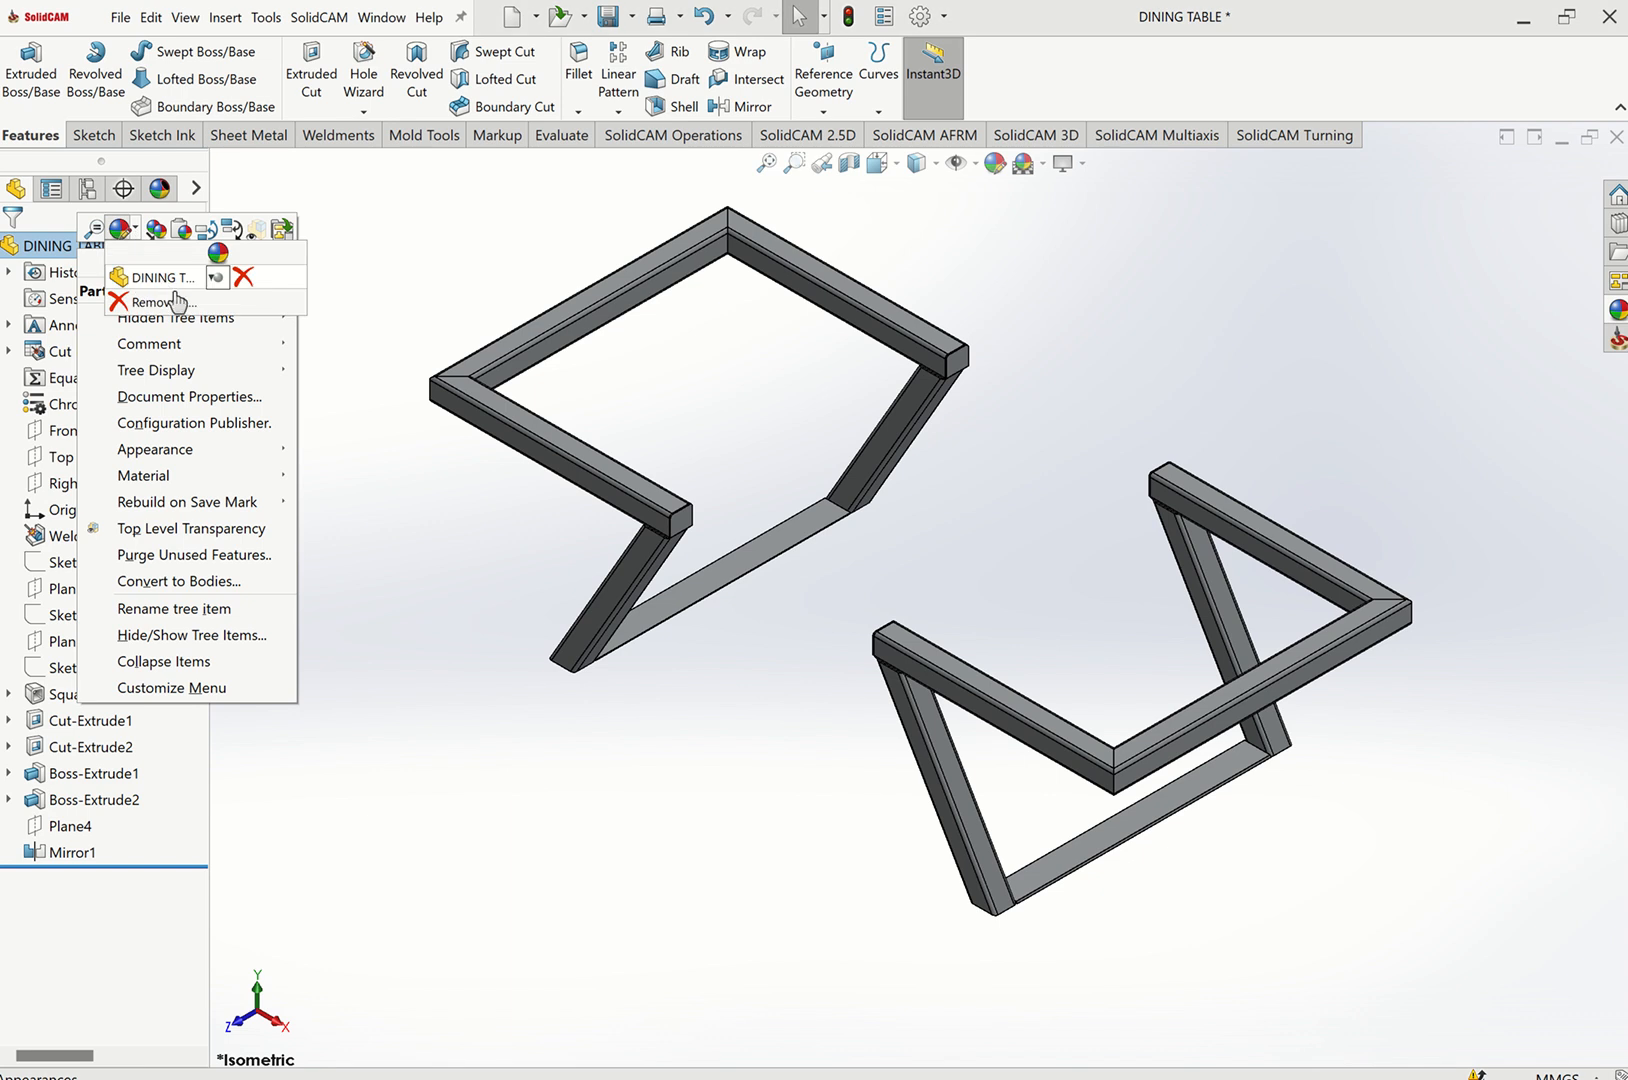
click(165, 305)
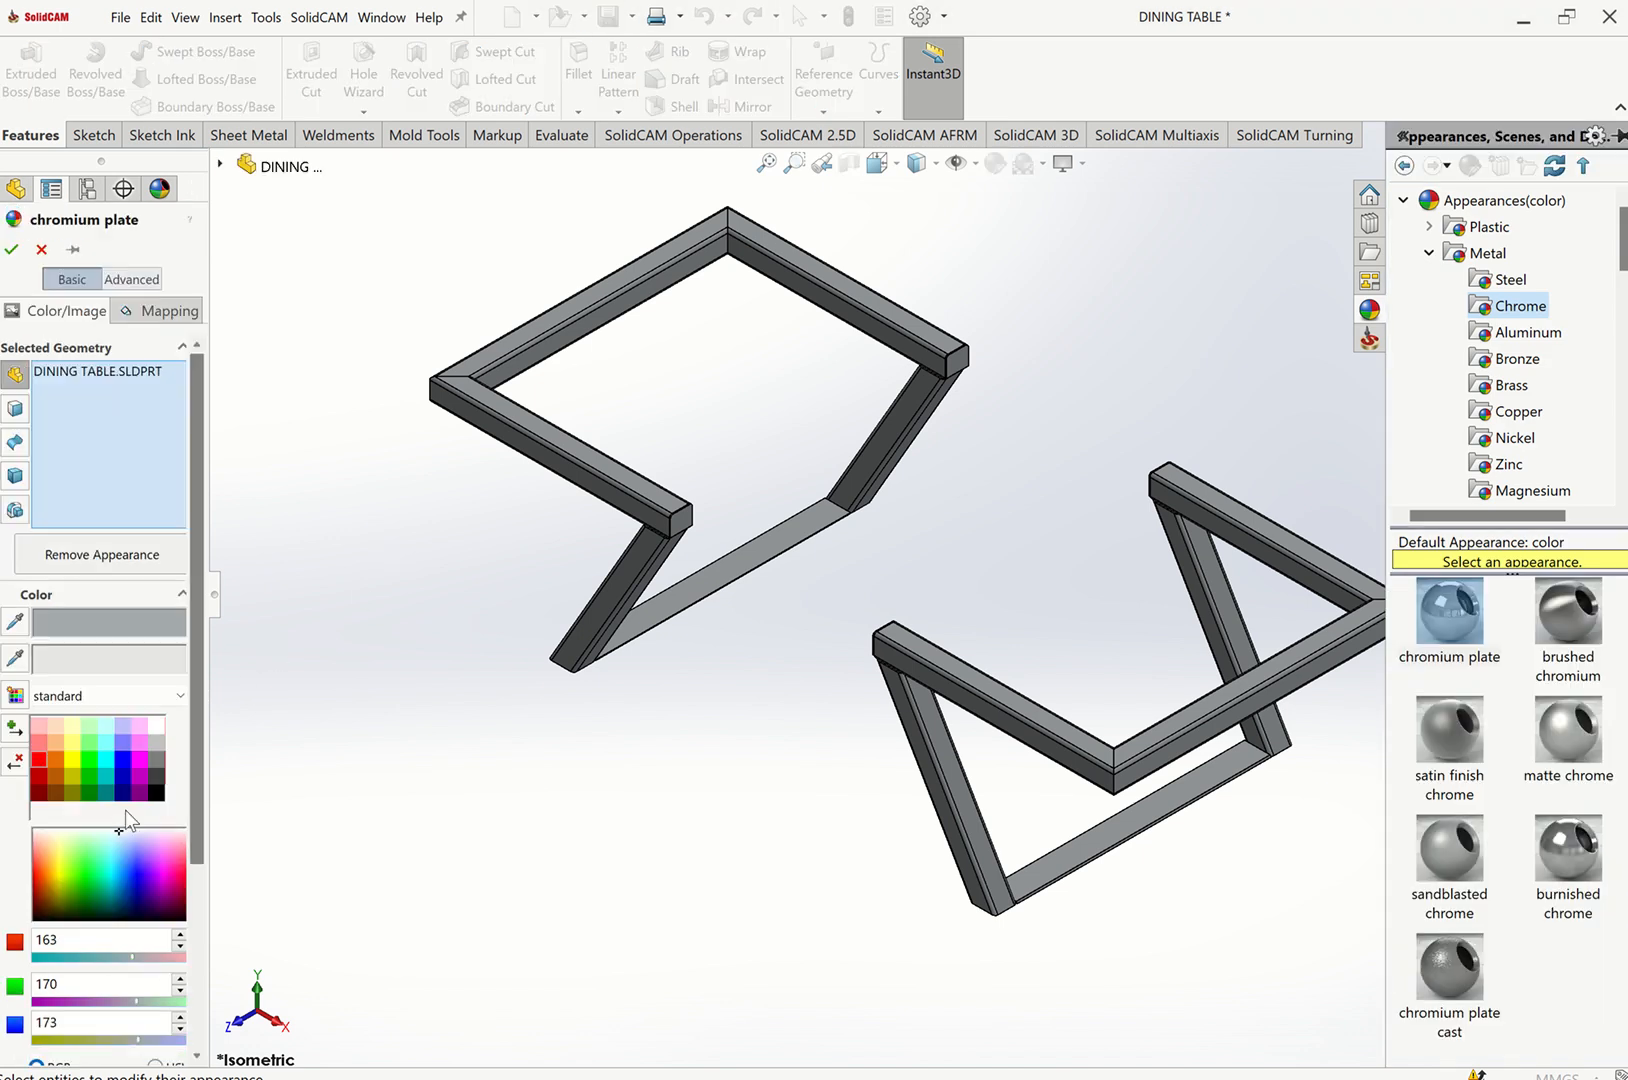
click(106, 761)
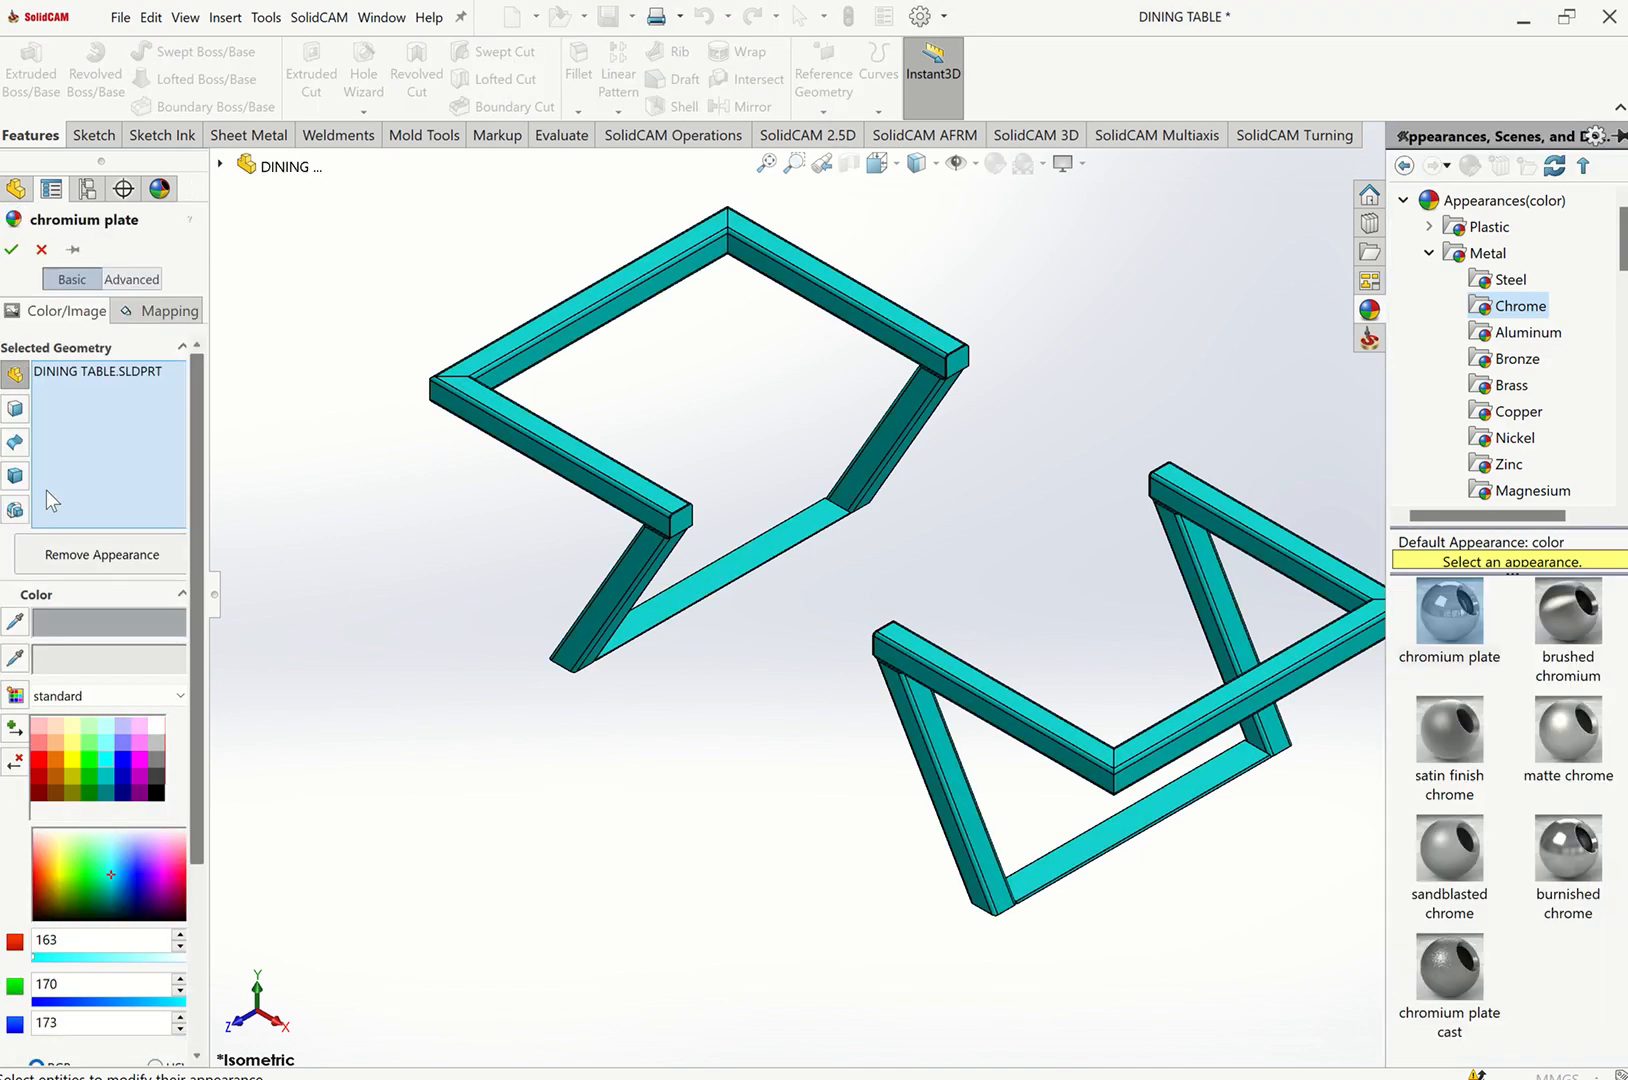
click(12, 250)
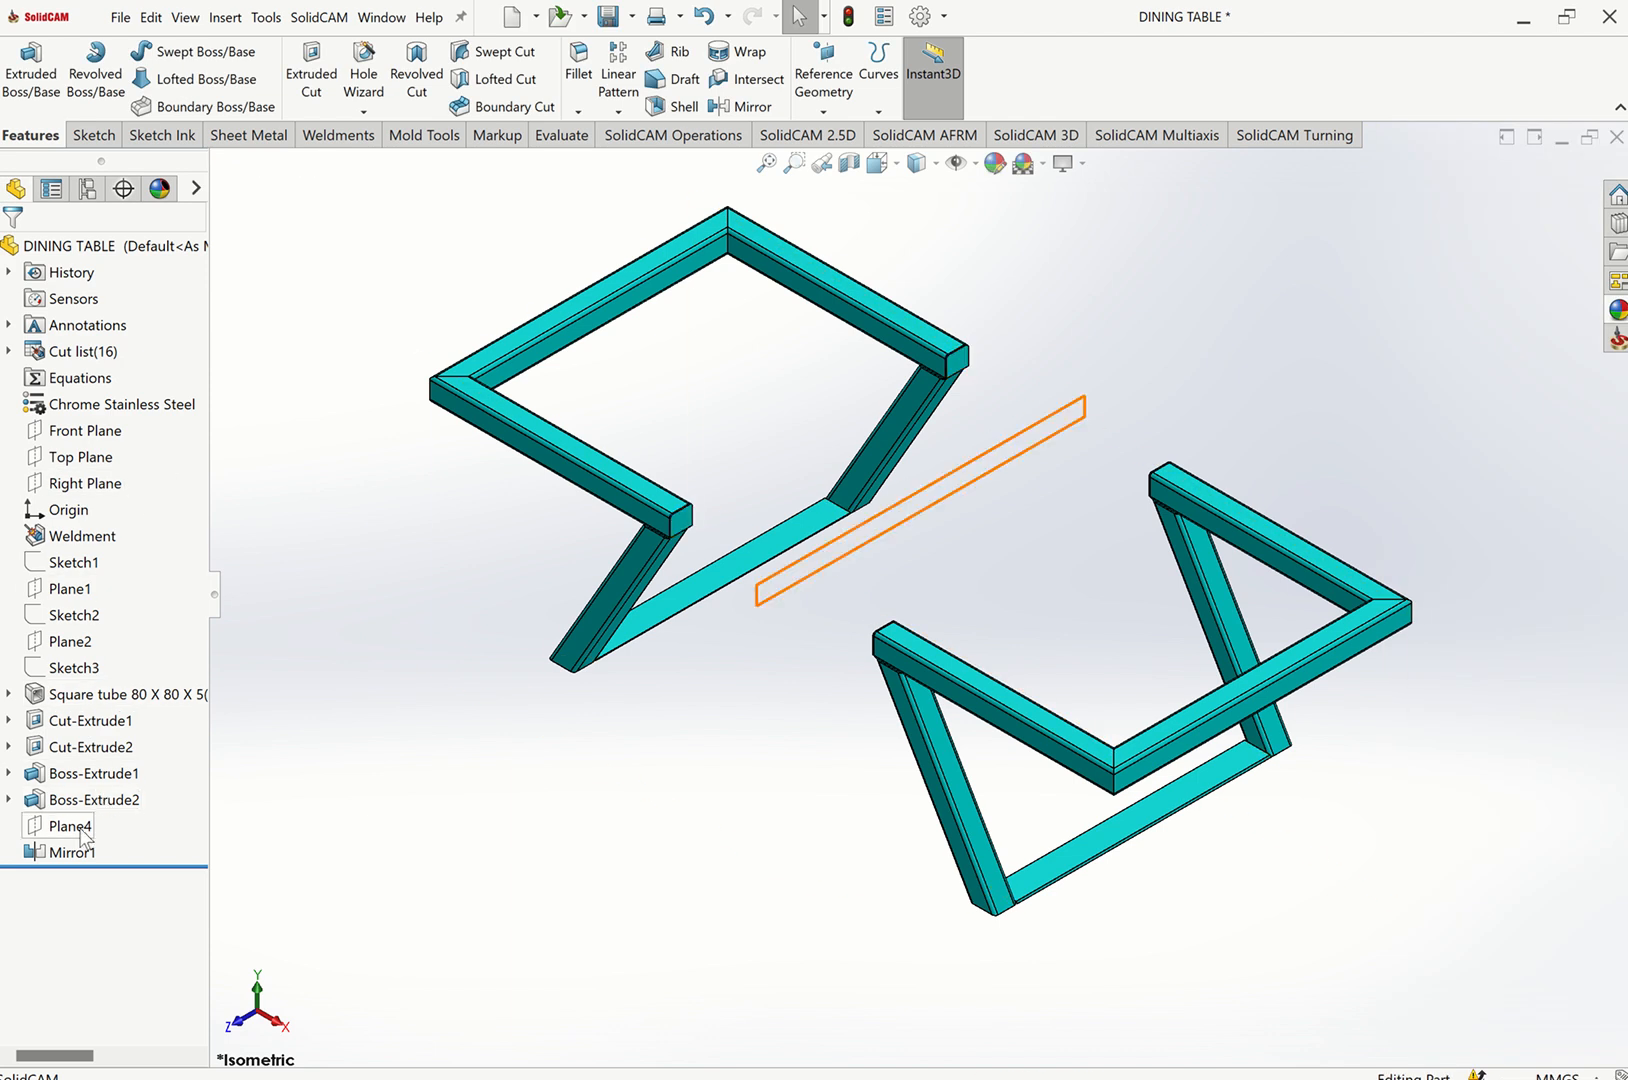
Color the Boss-Extrude2 and Mirror1 end caps red.
click(95, 800)
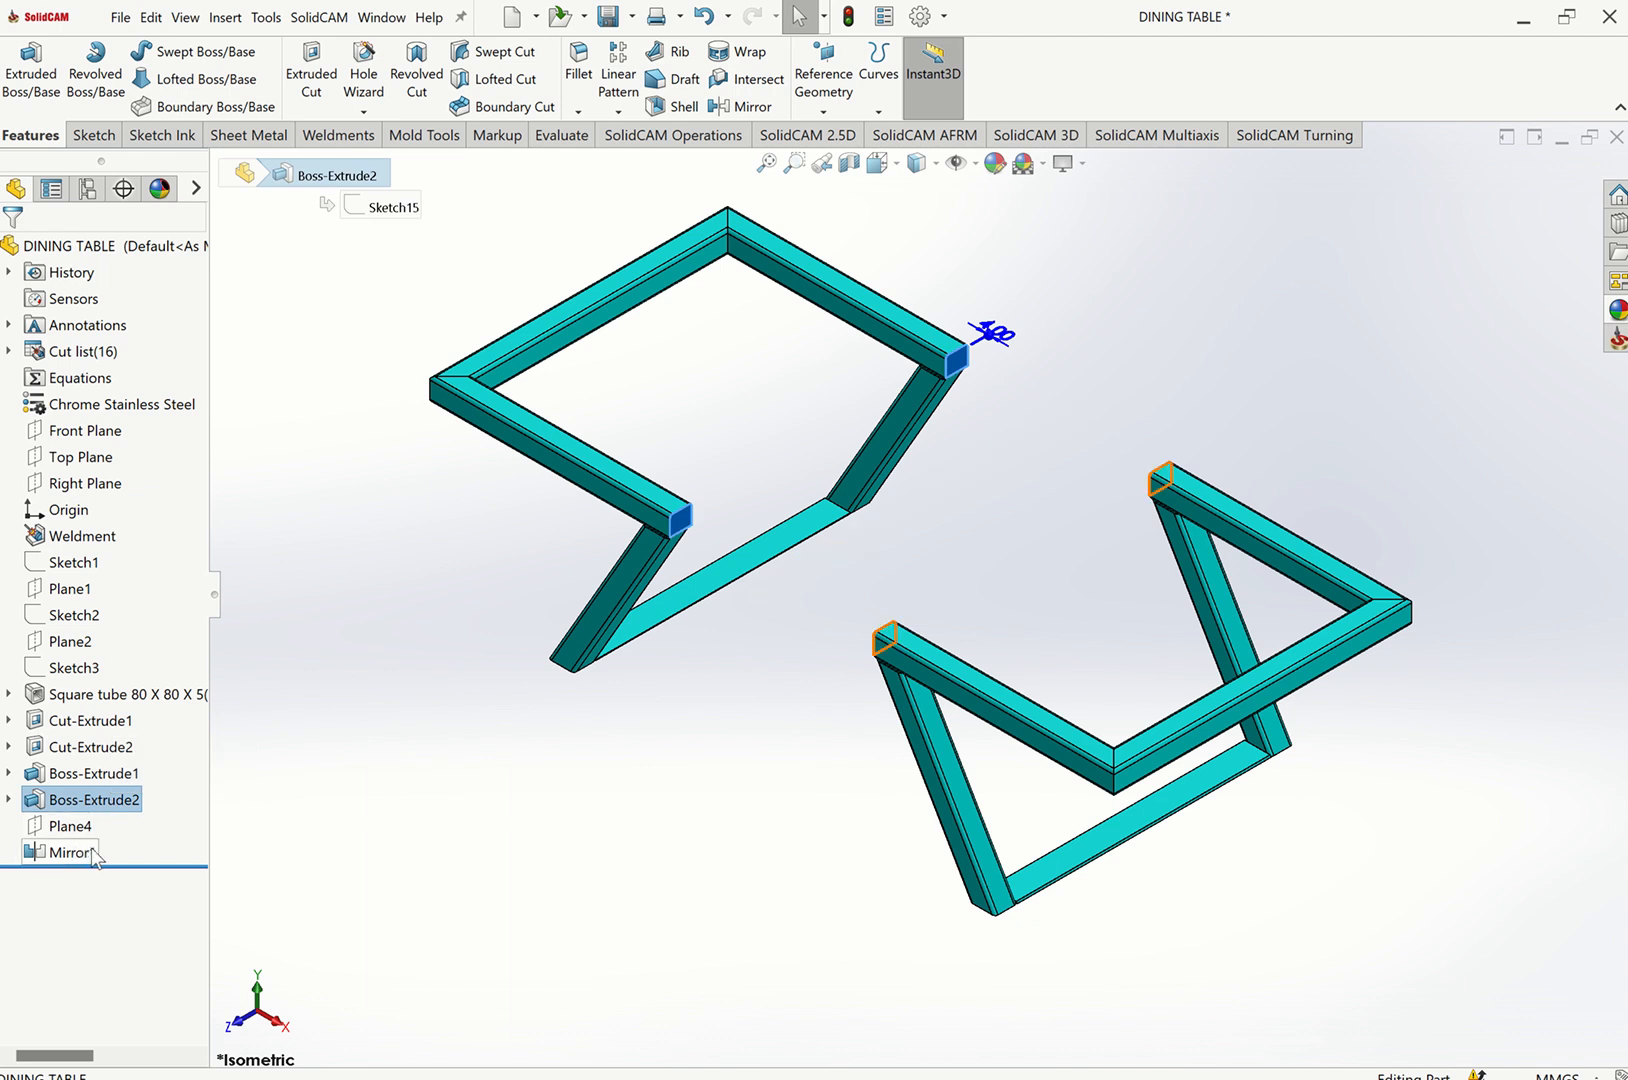
ctrl+click(95, 852)
click(159, 827)
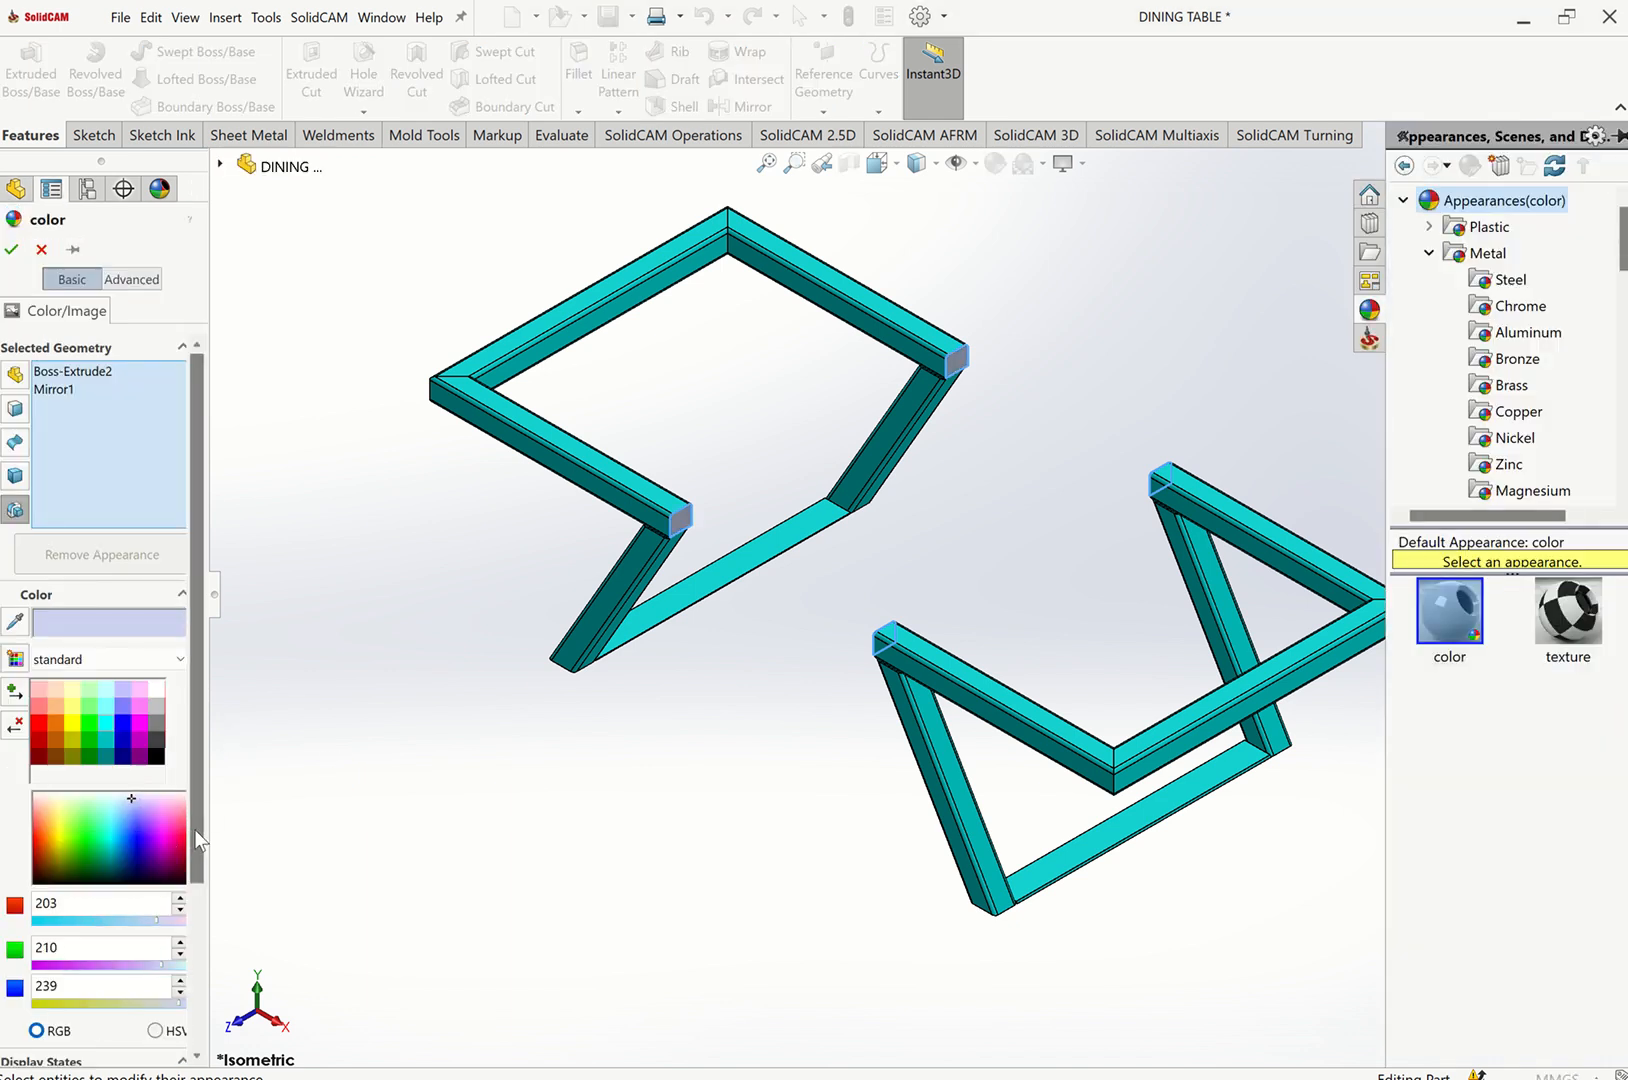
click(41, 728)
click(12, 249)
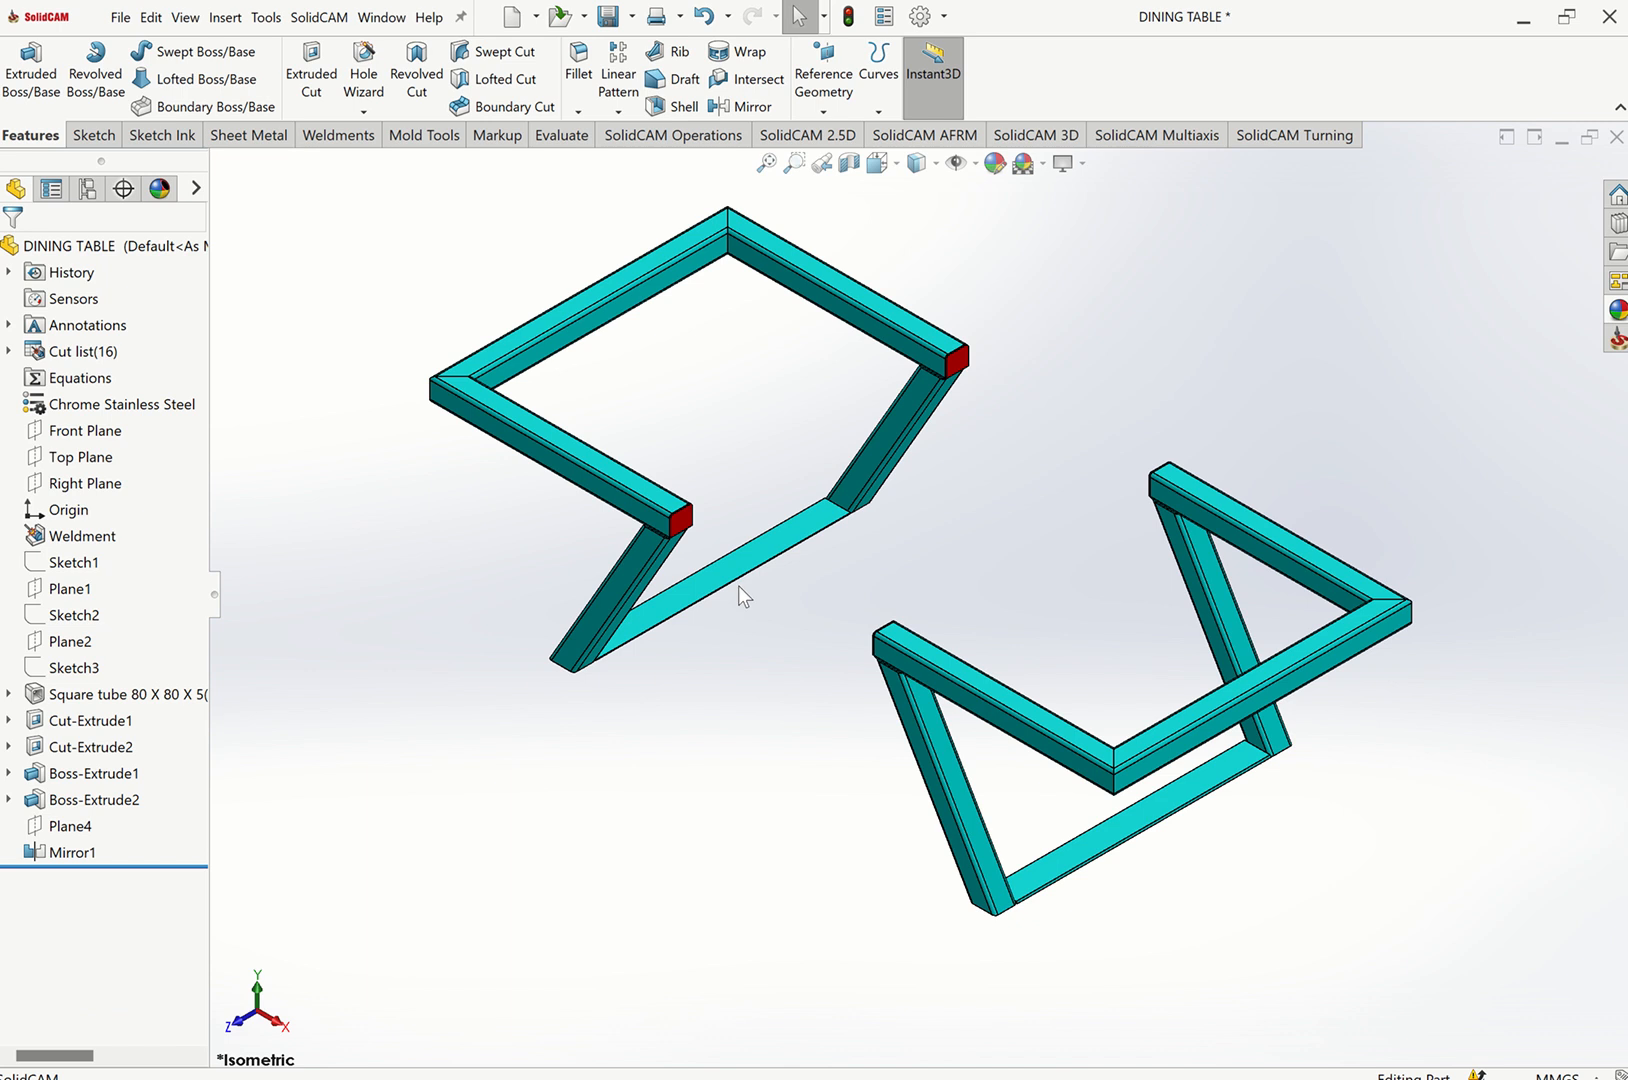
Color the Boss-Extrude1 cross bars yellow.
click(106, 785)
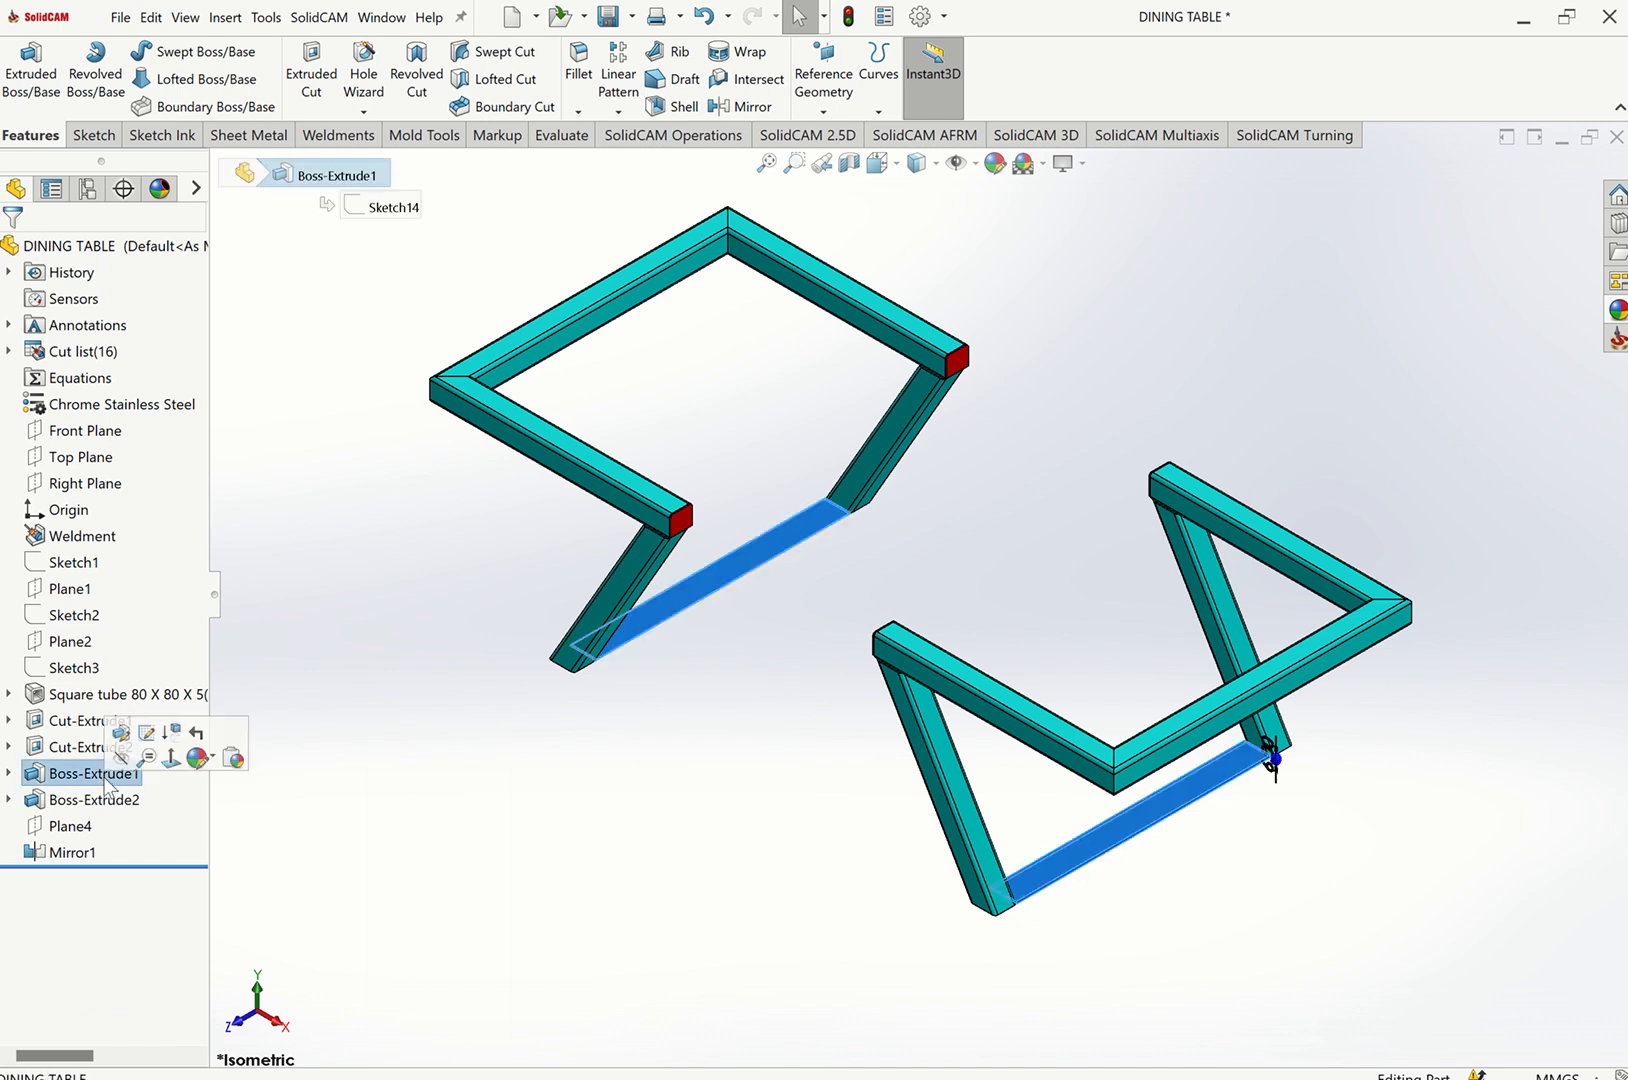
click(211, 758)
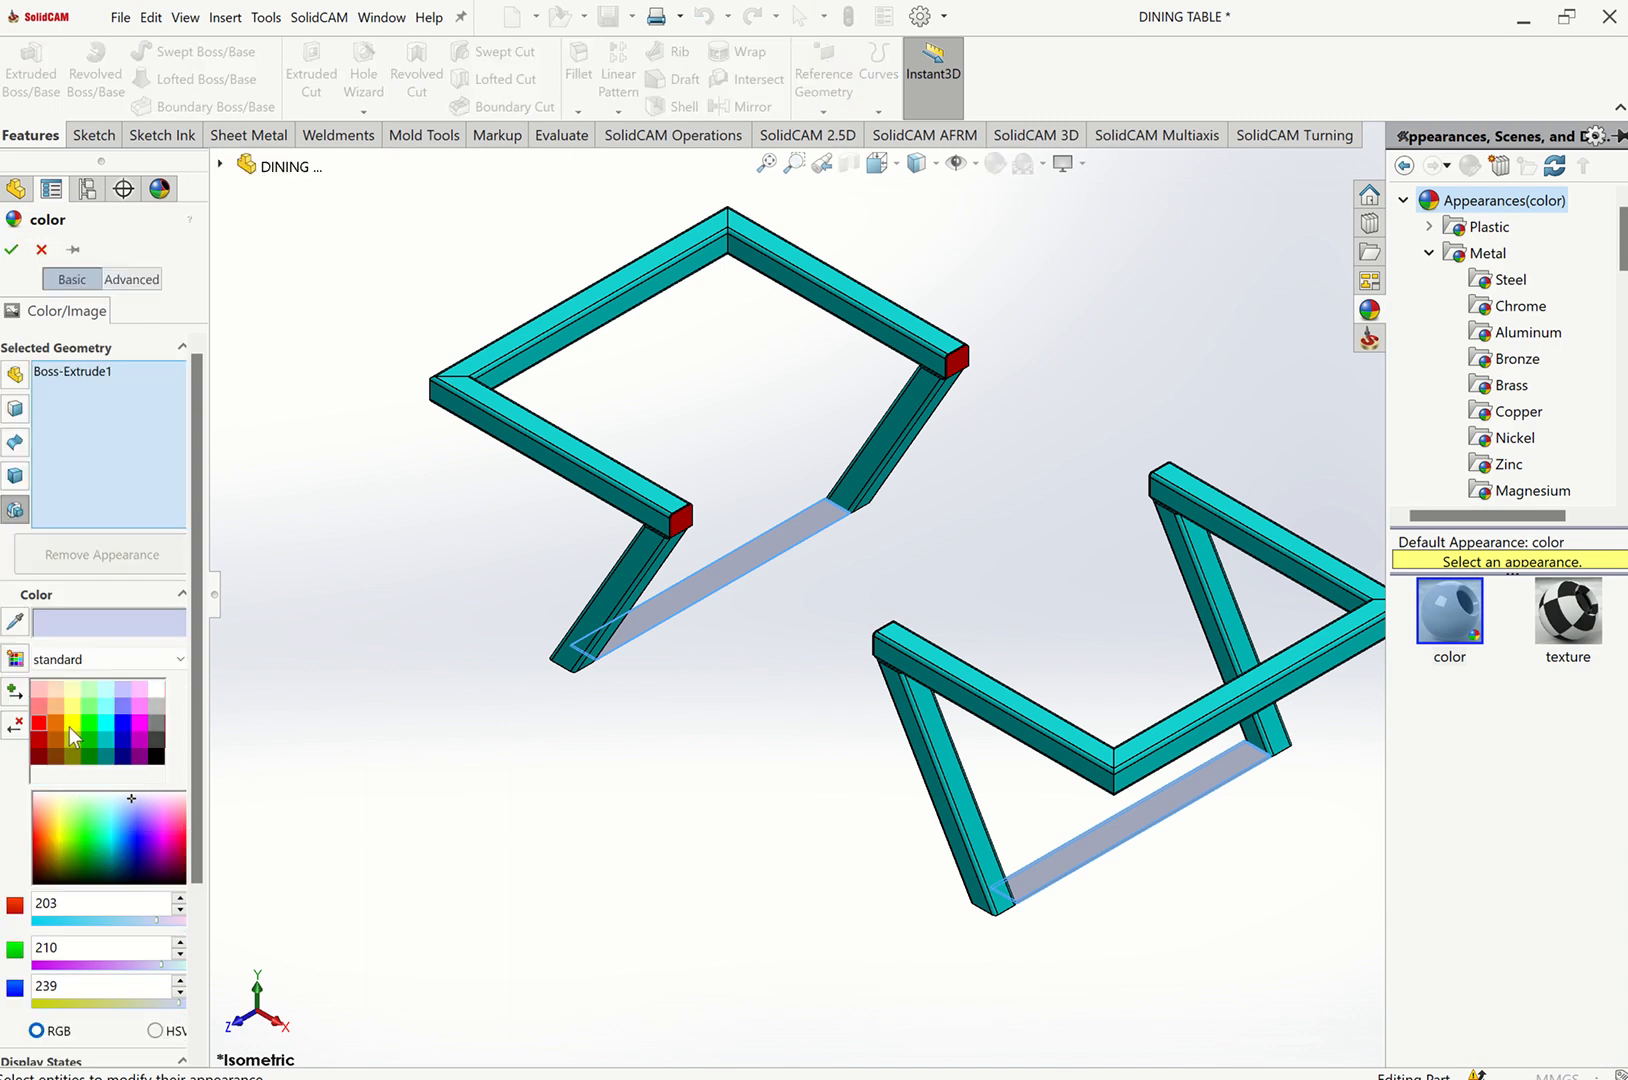
click(70, 726)
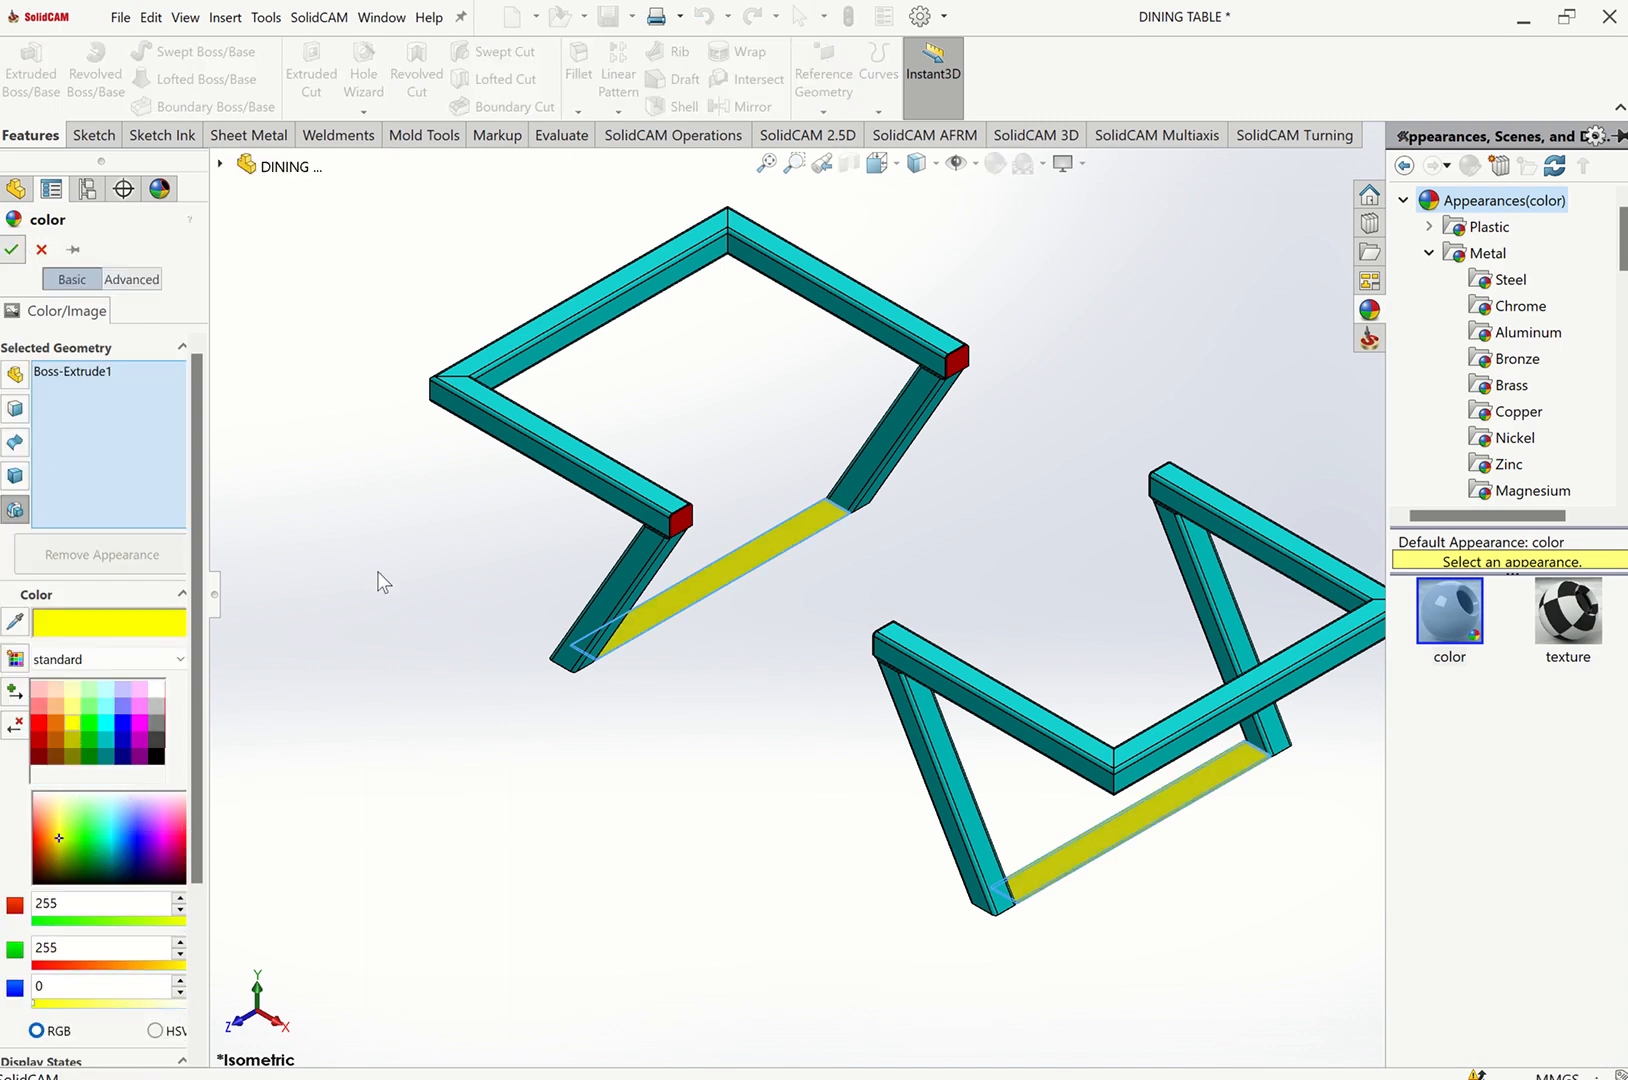
key(Return)
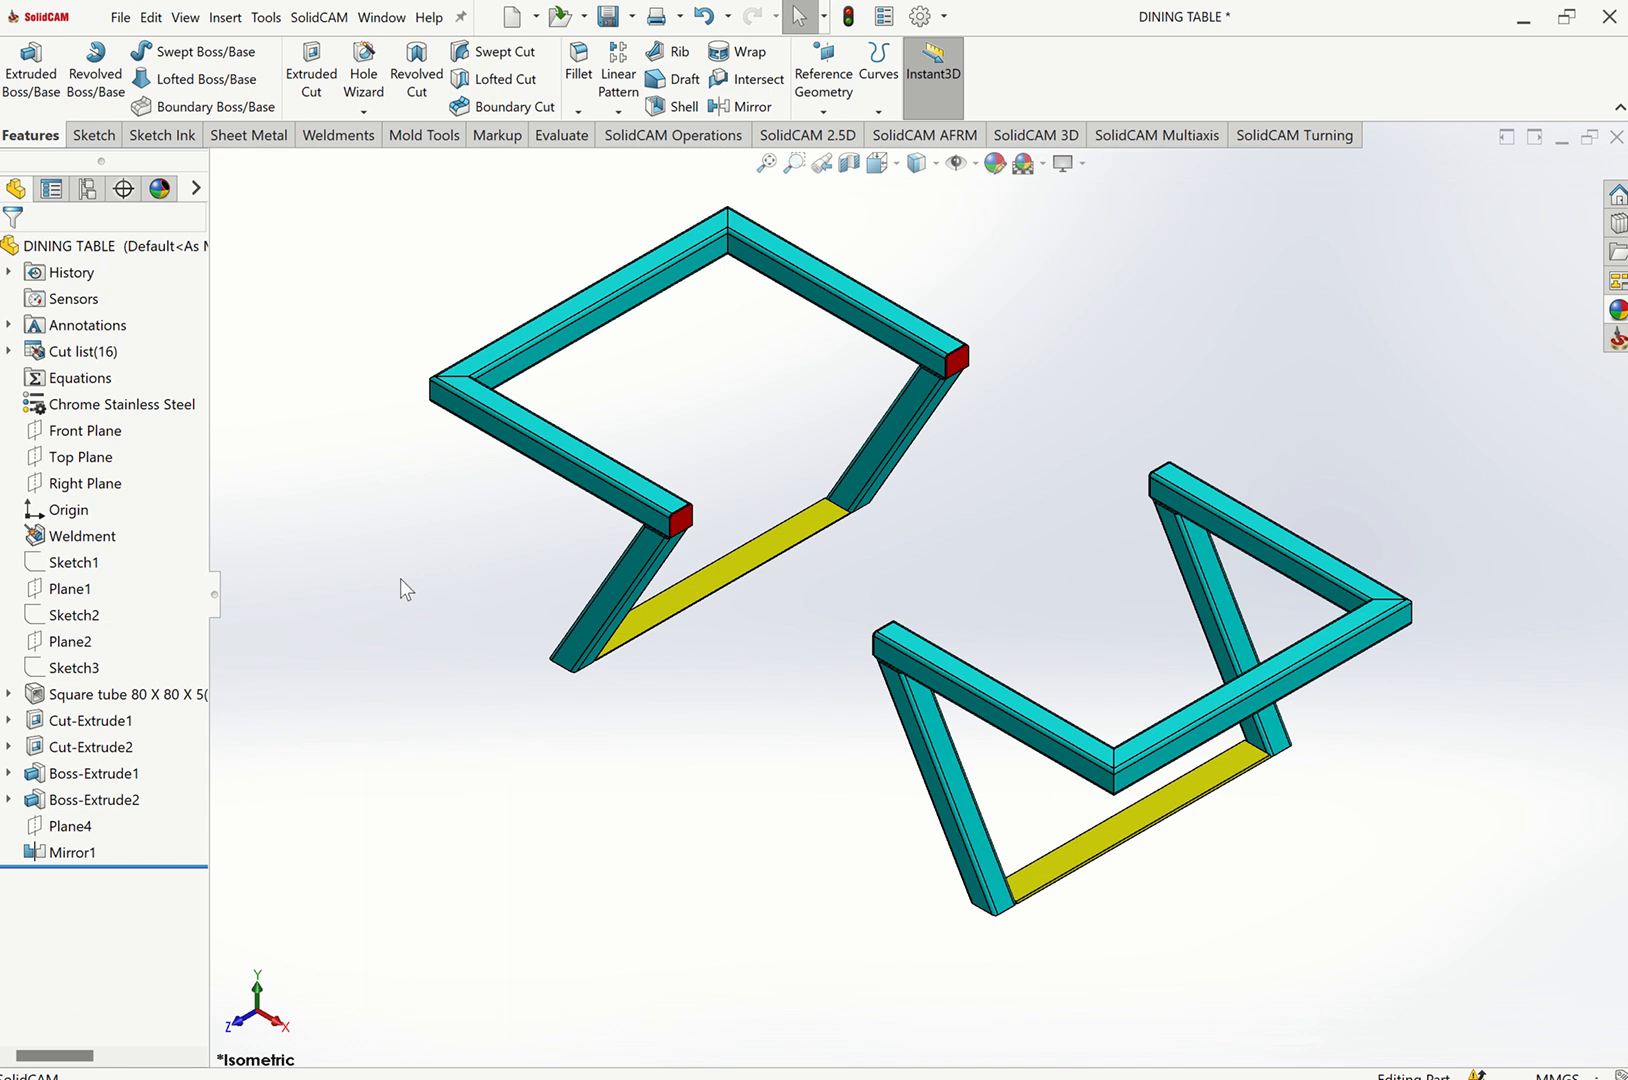
middle_drag(399, 577, 563, 705)
scroll(618, 750, down, 6)
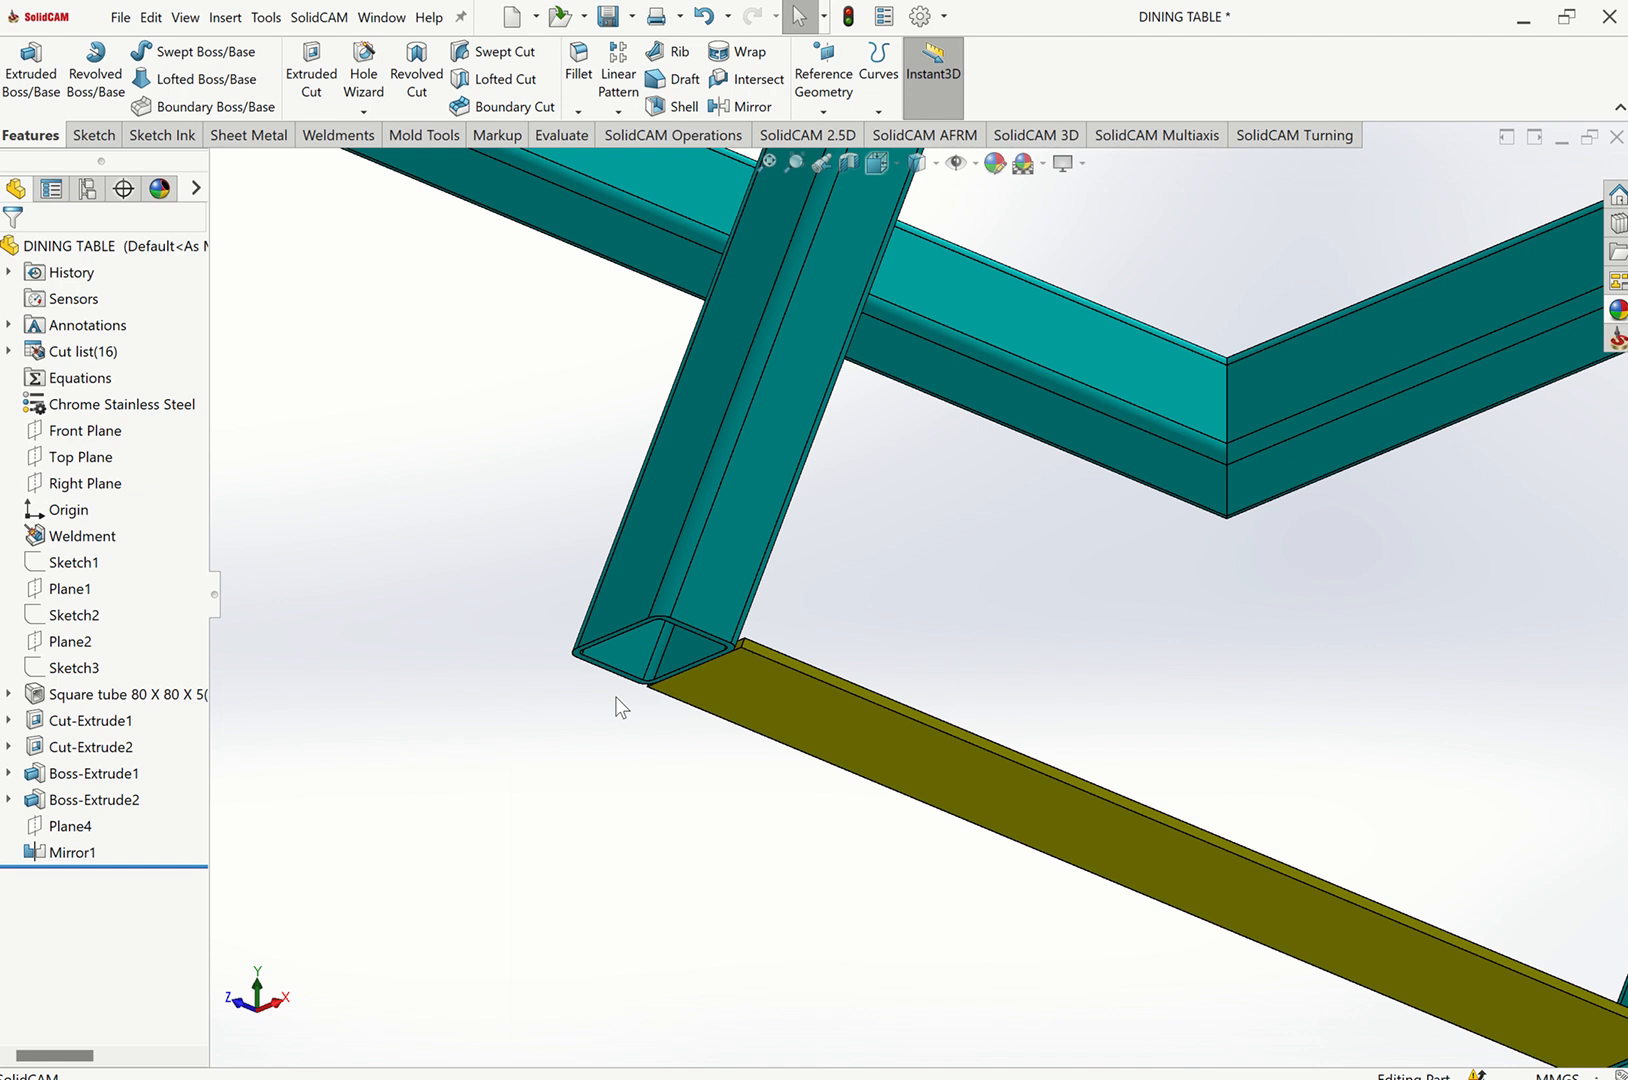
scroll(700, 645, down, 4)
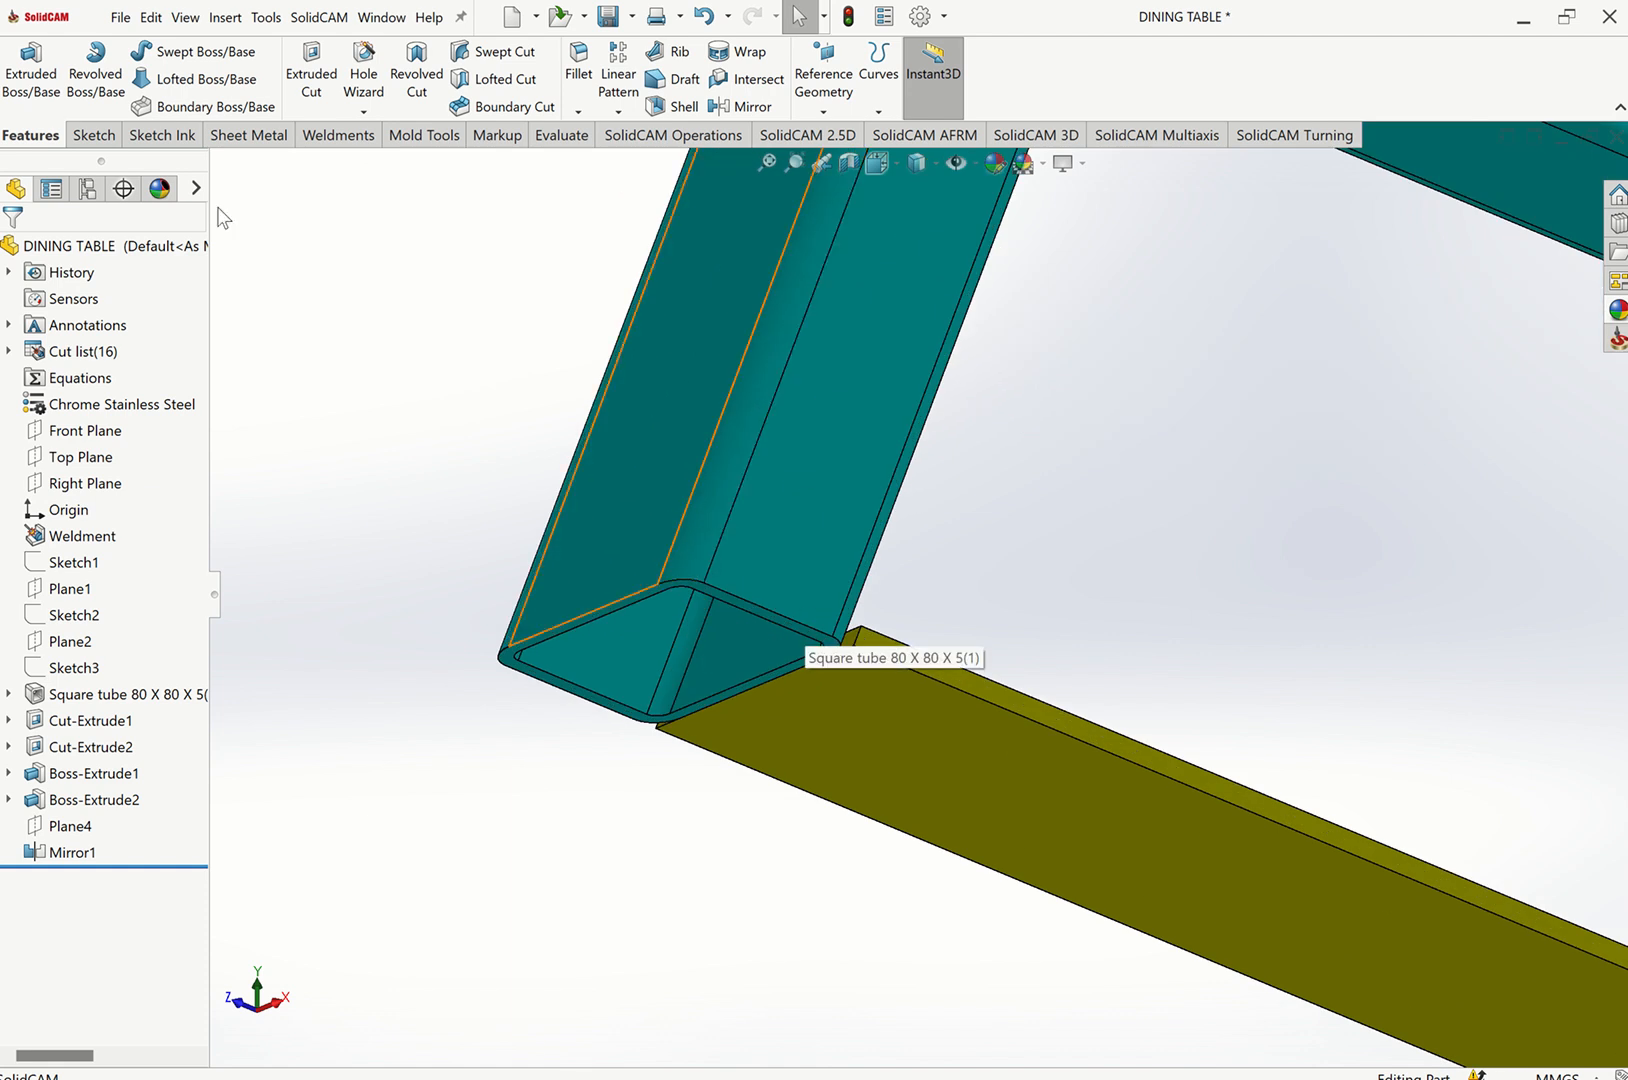
click(365, 131)
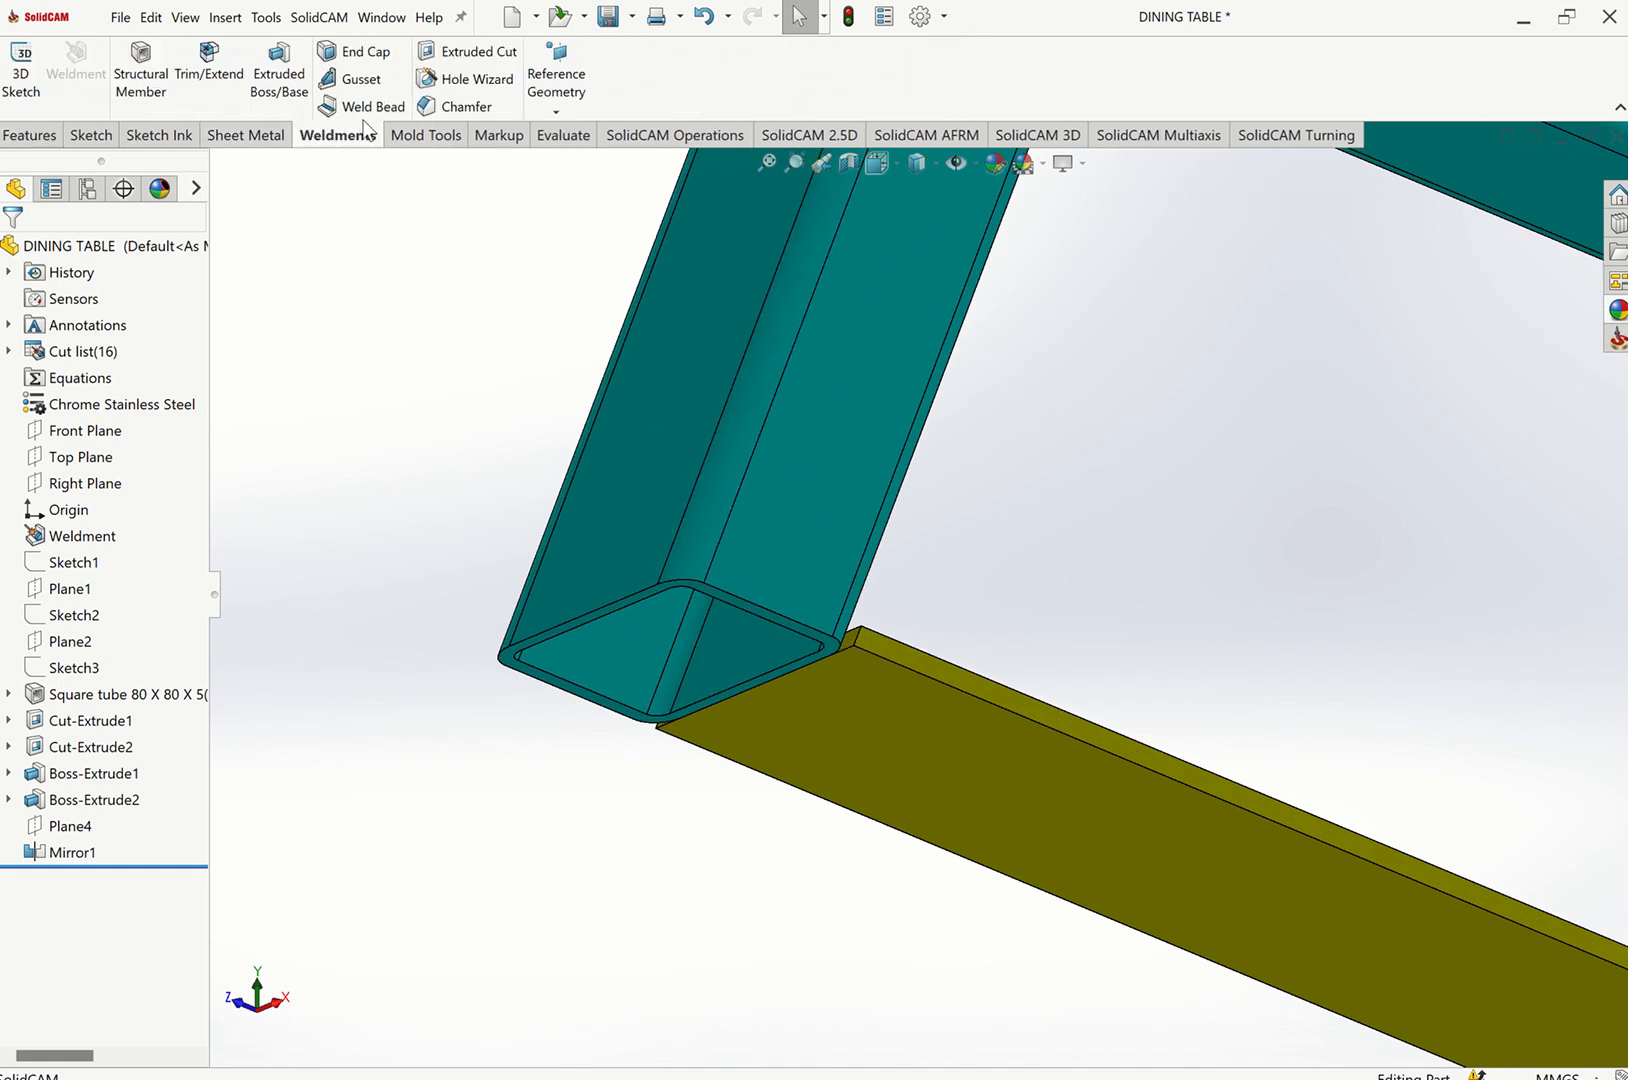
click(352, 51)
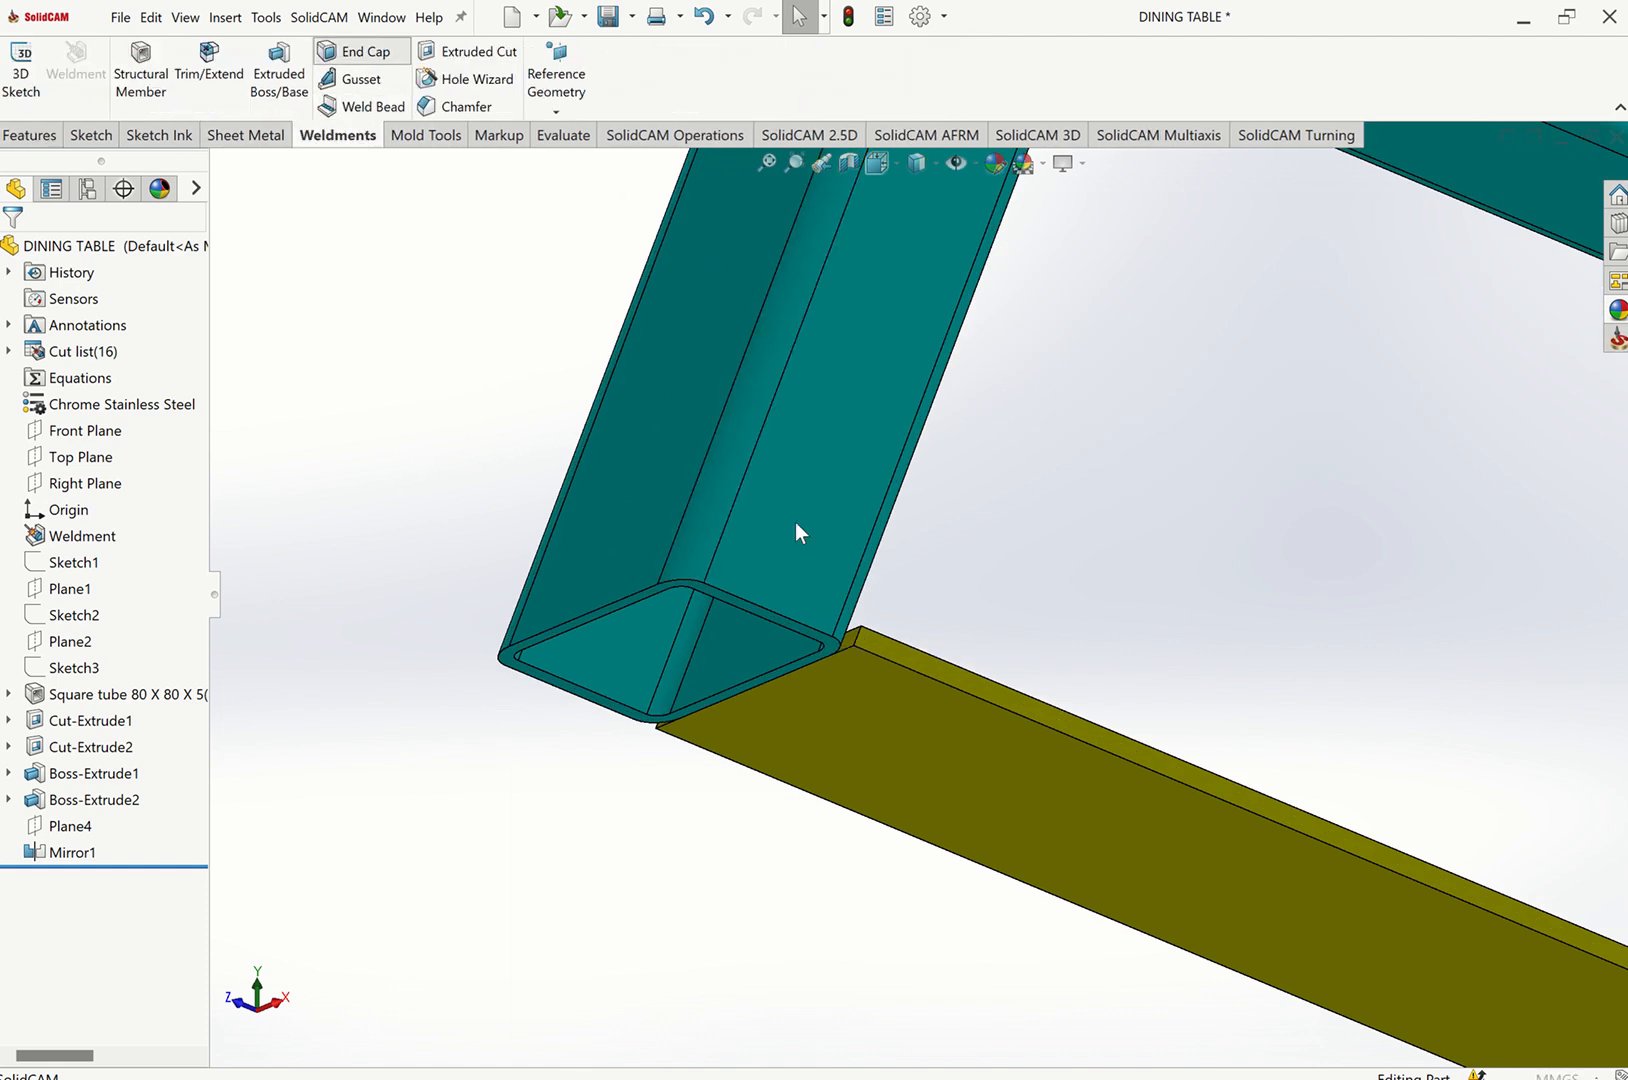
click(832, 647)
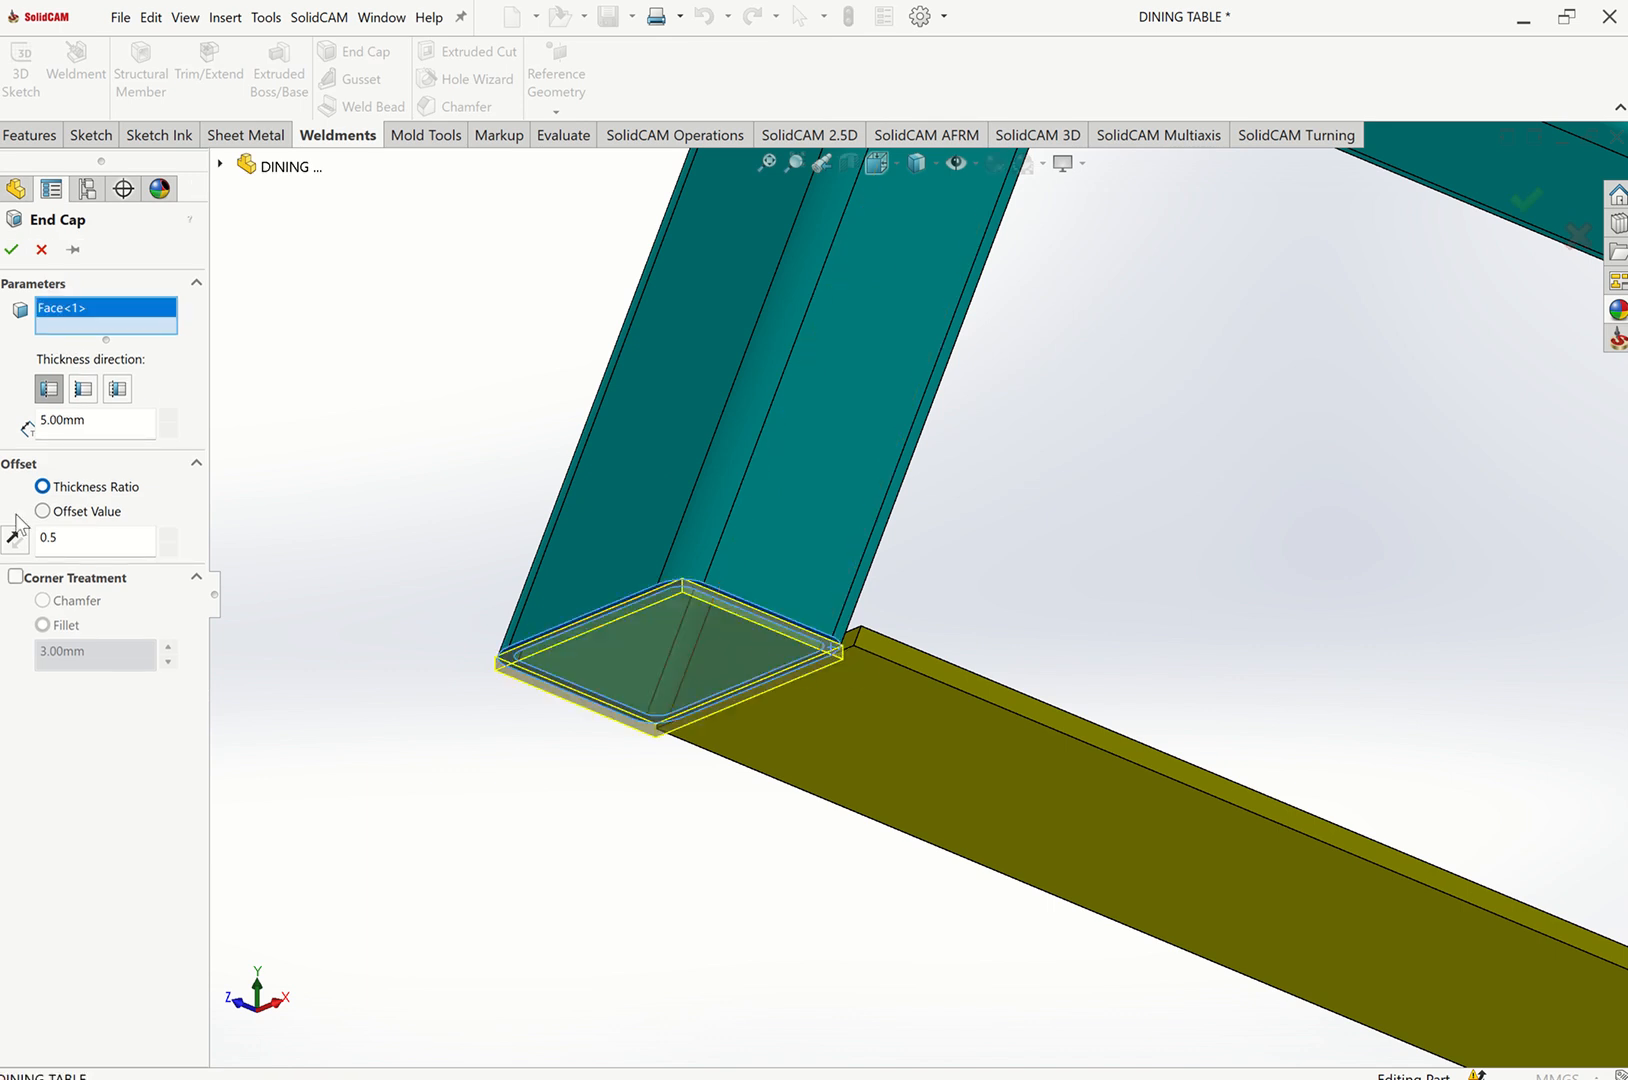
click(15, 578)
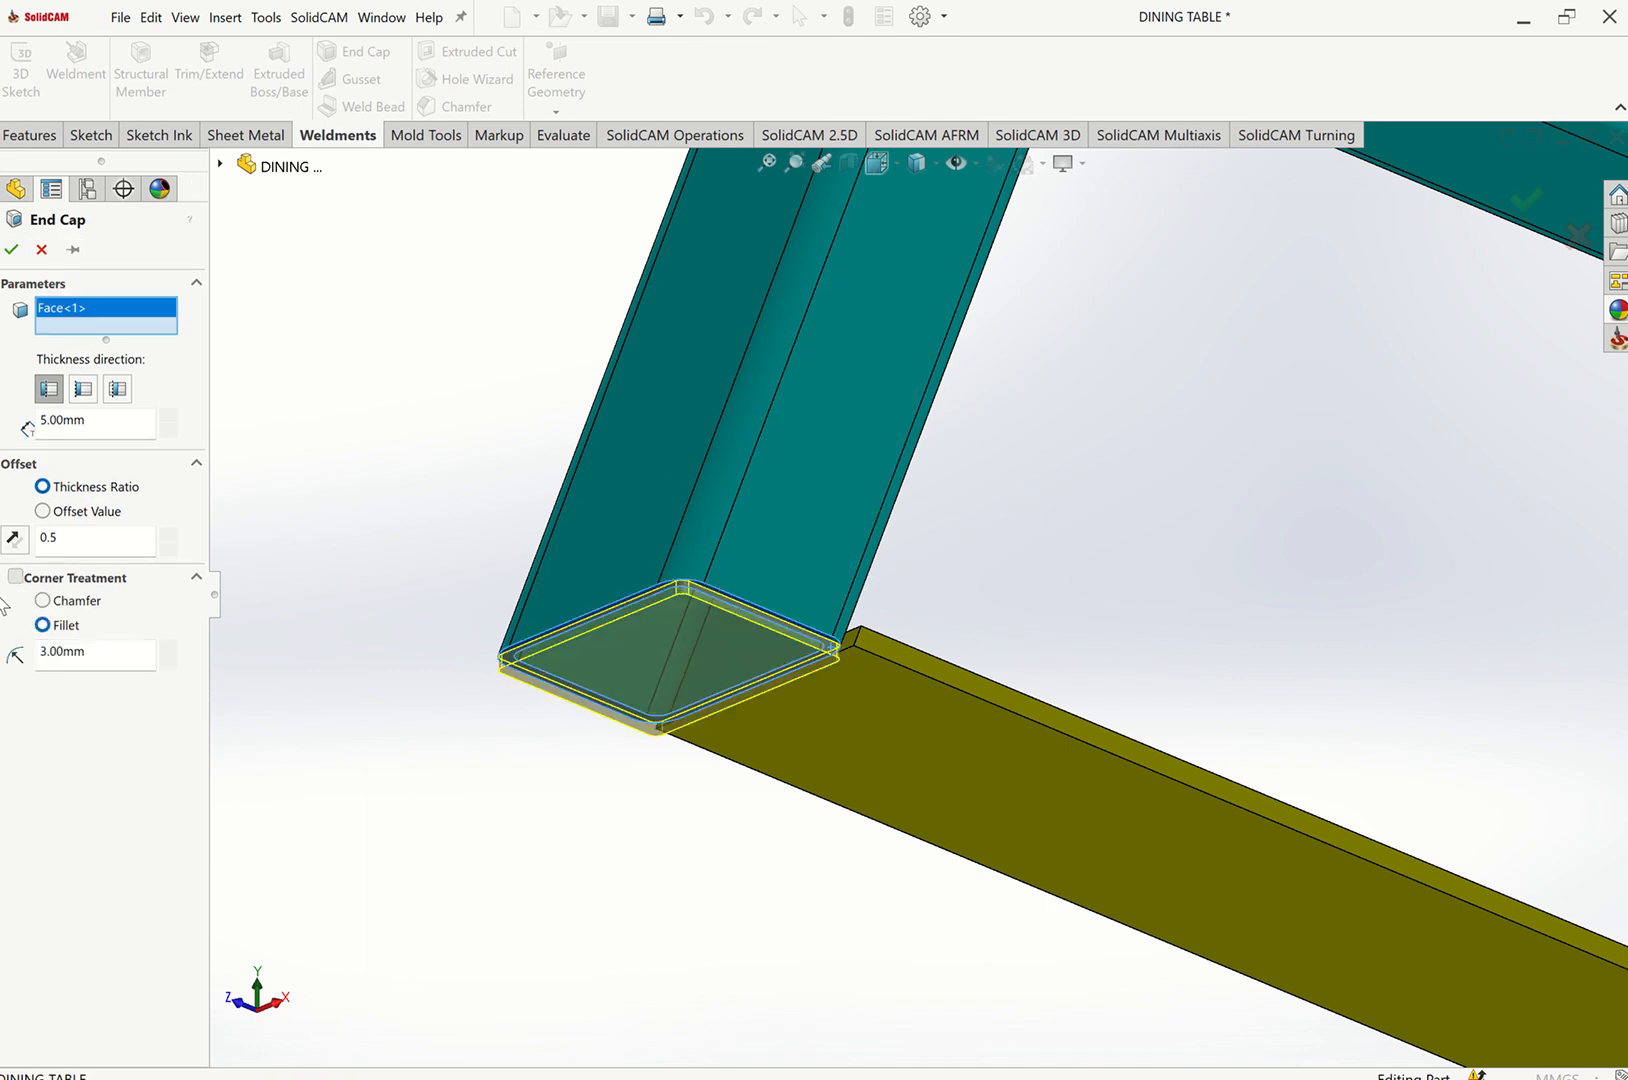
click(41, 250)
Measure the outer and inner corner radii of the square tube's open end.
scroll(714, 619, down, 3)
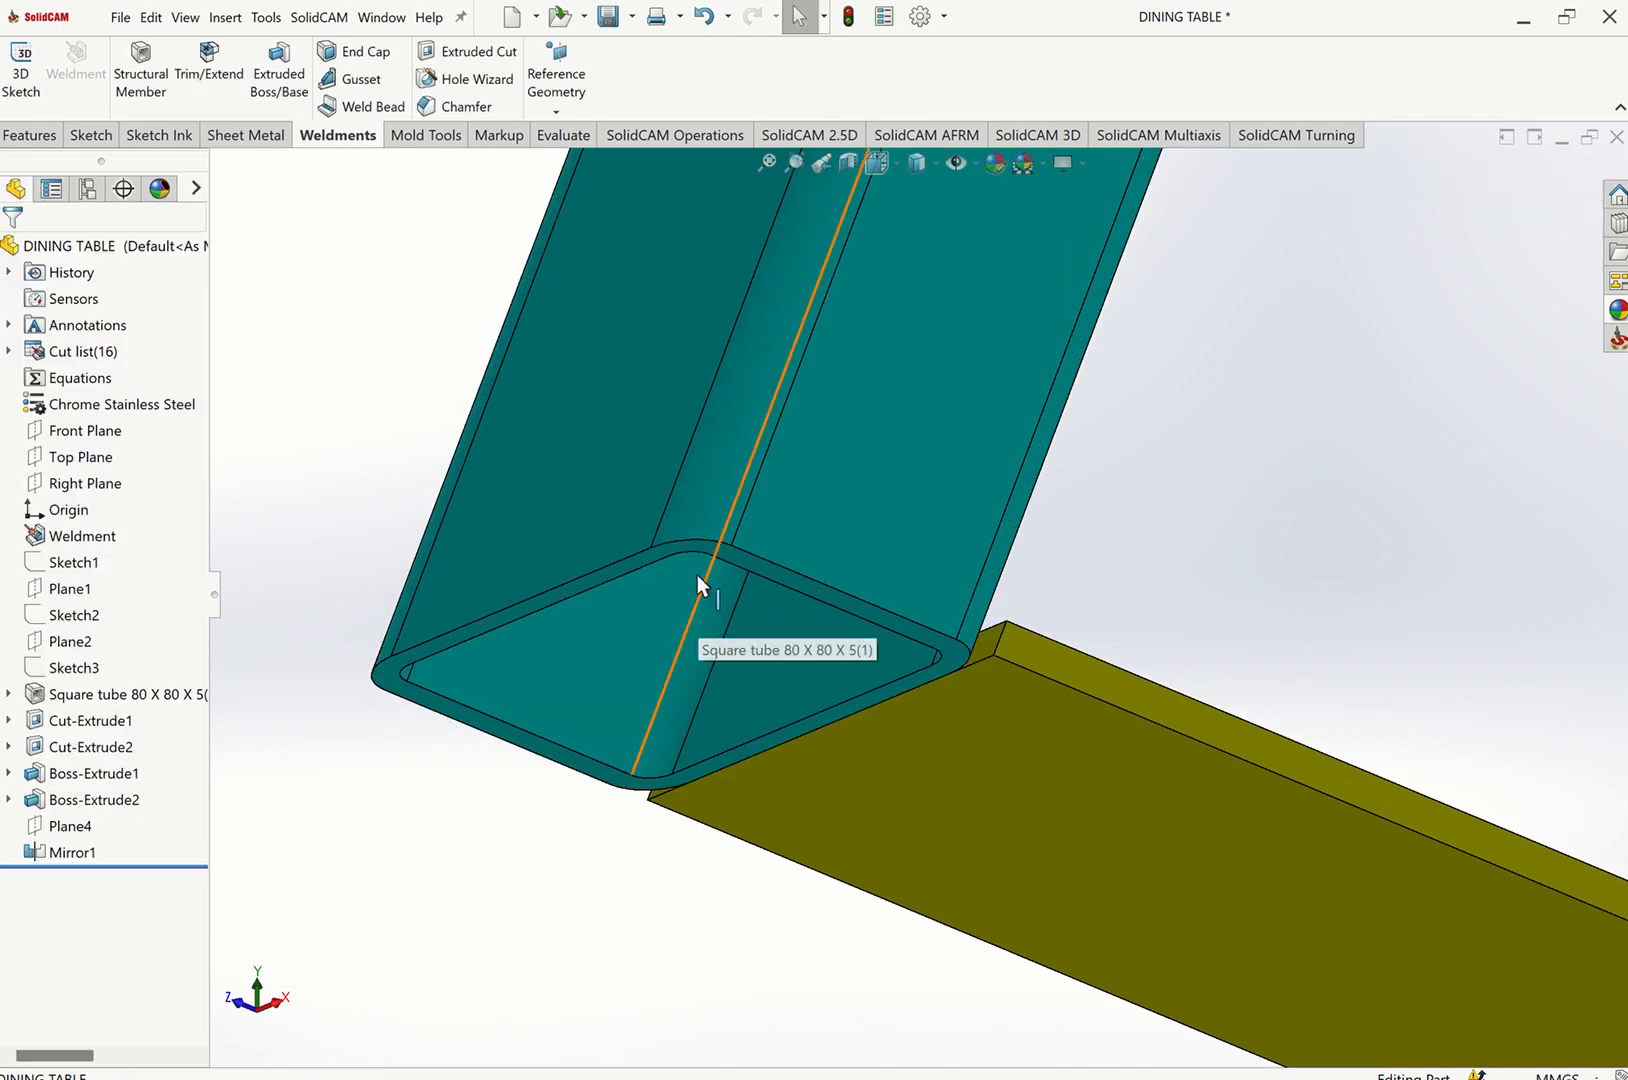
middle_drag(700, 585, 814, 316)
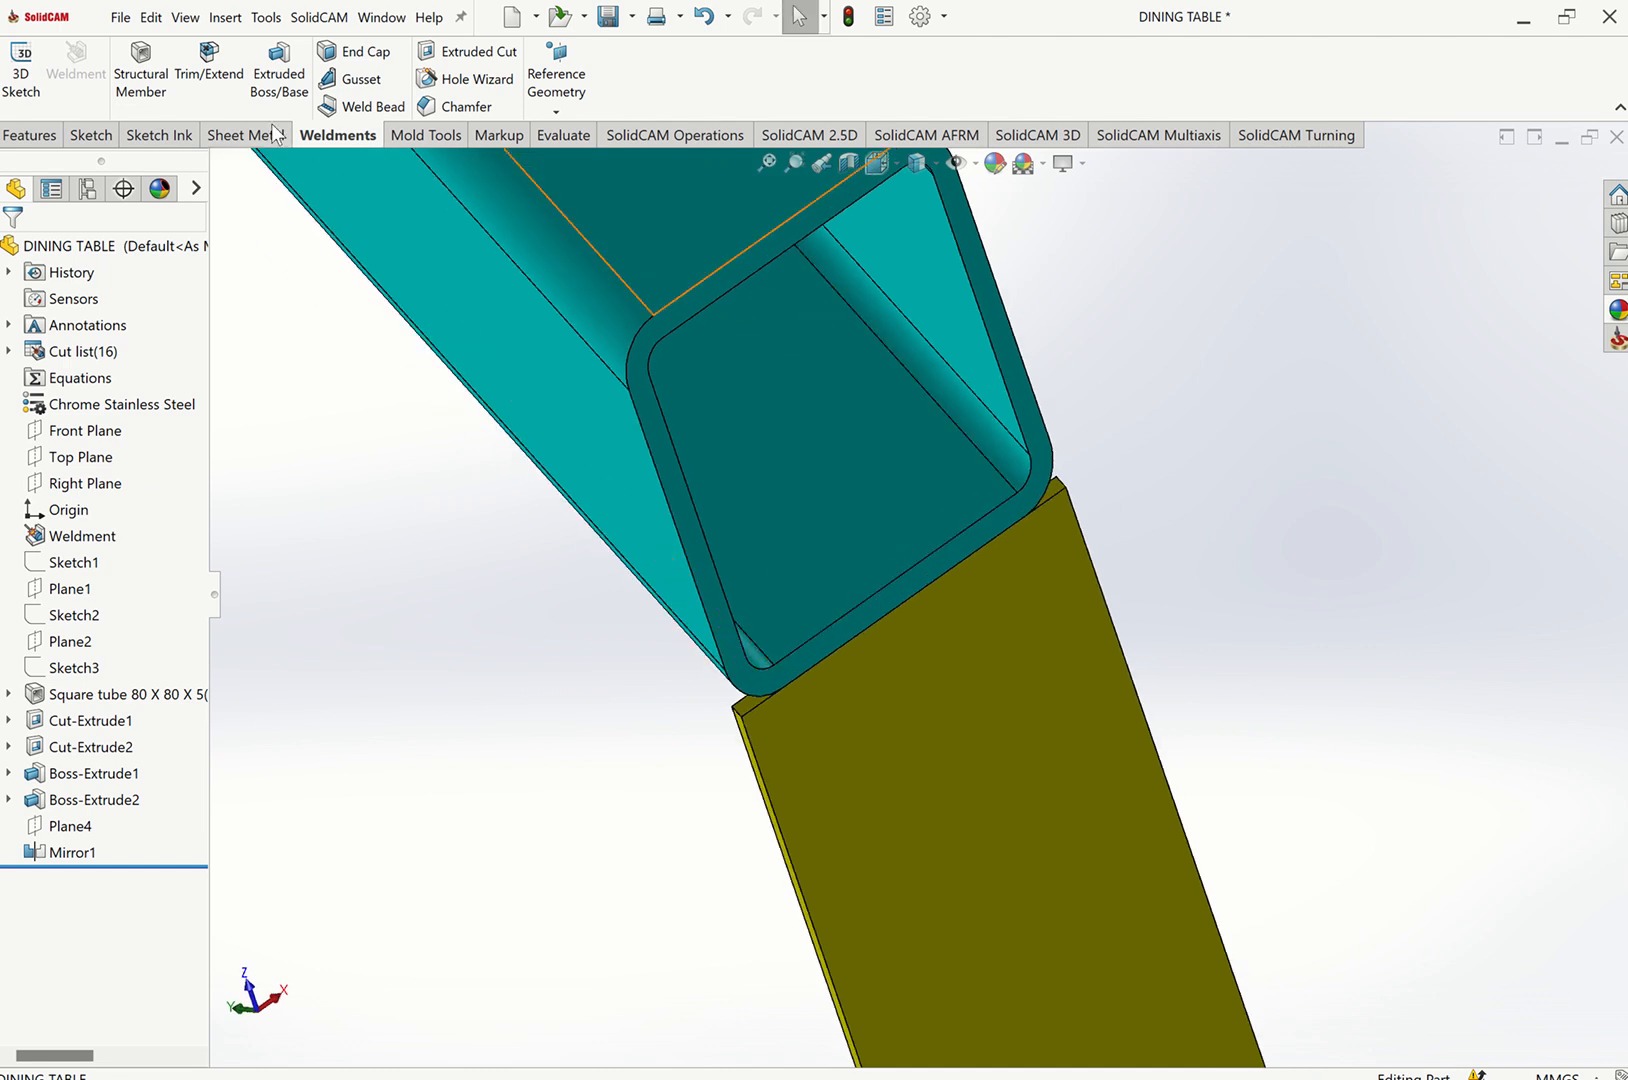
click(563, 140)
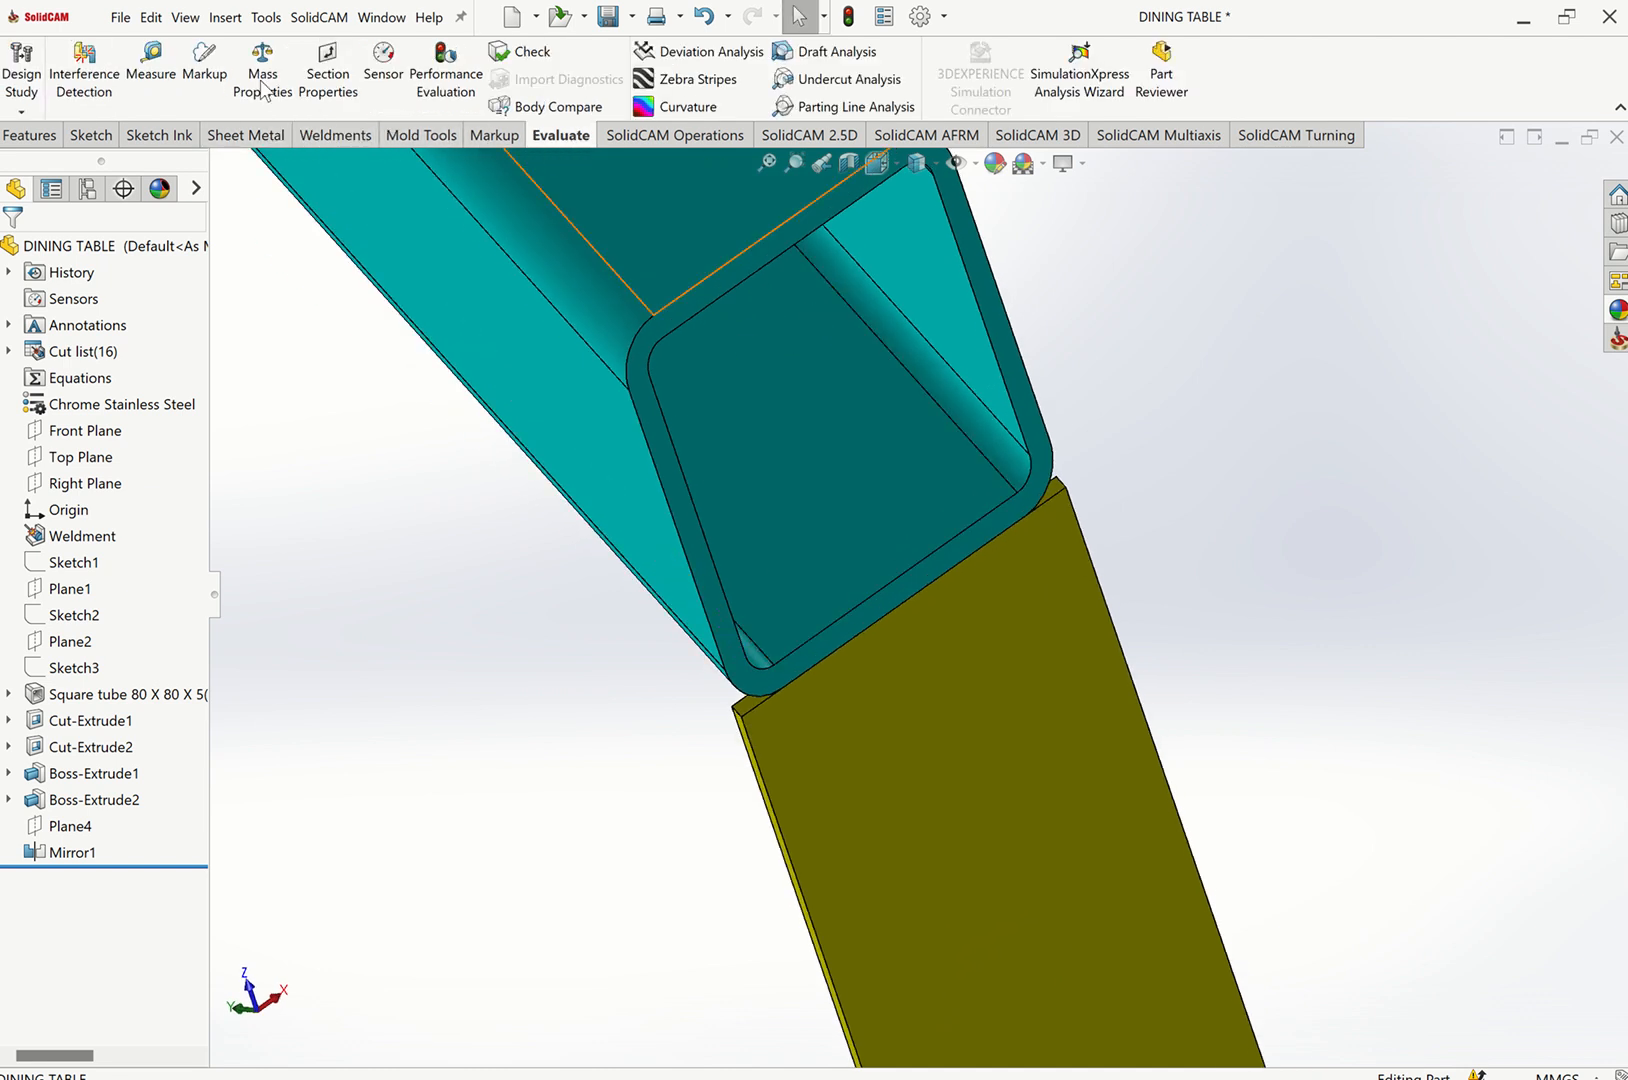
click(150, 70)
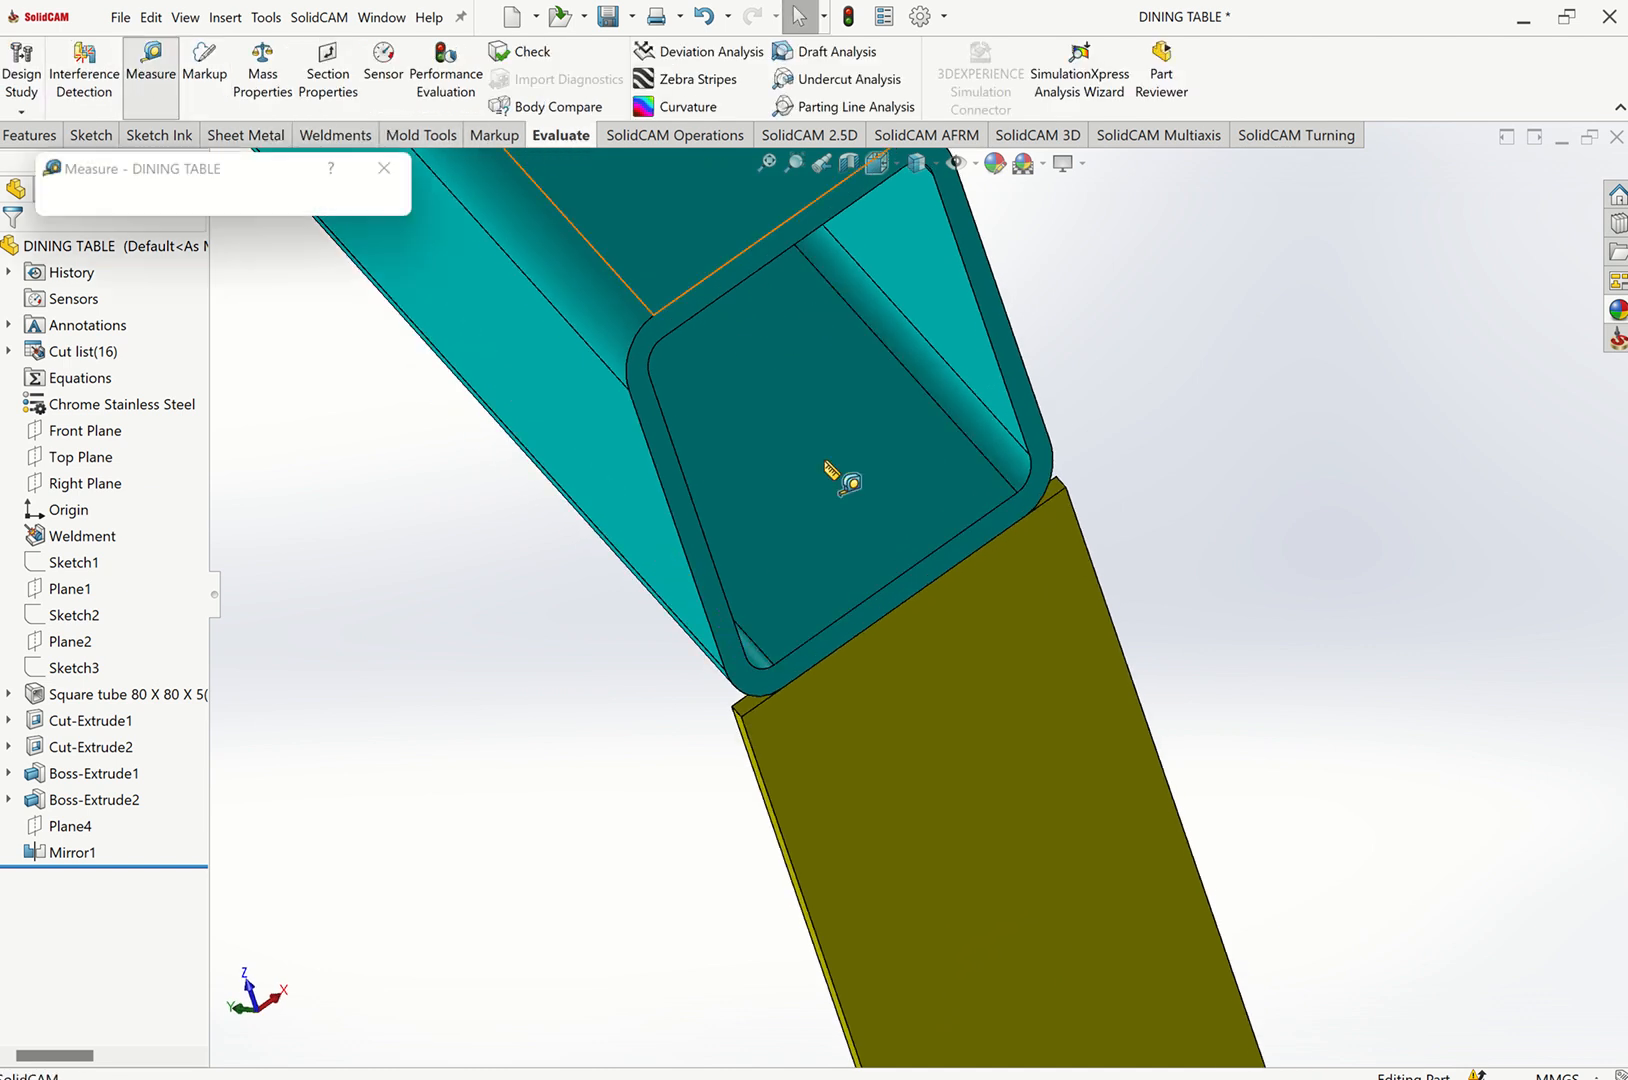
click(628, 352)
scroll(581, 411, up, 2)
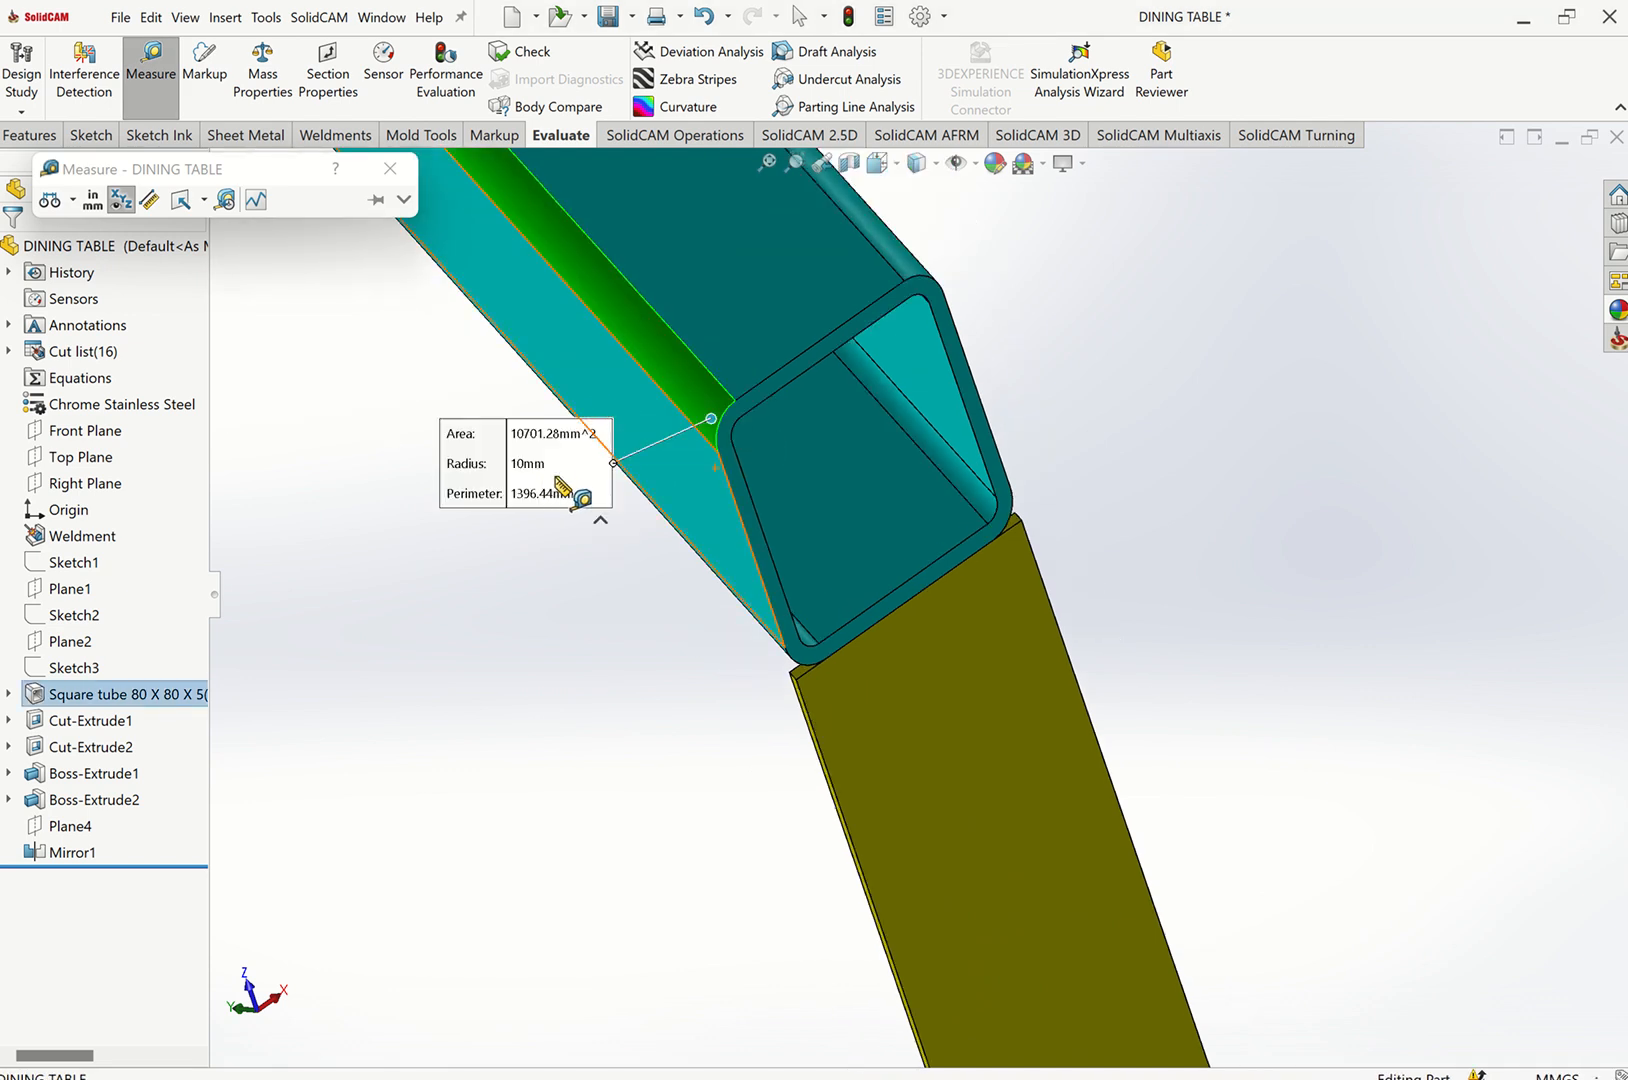
click(390, 168)
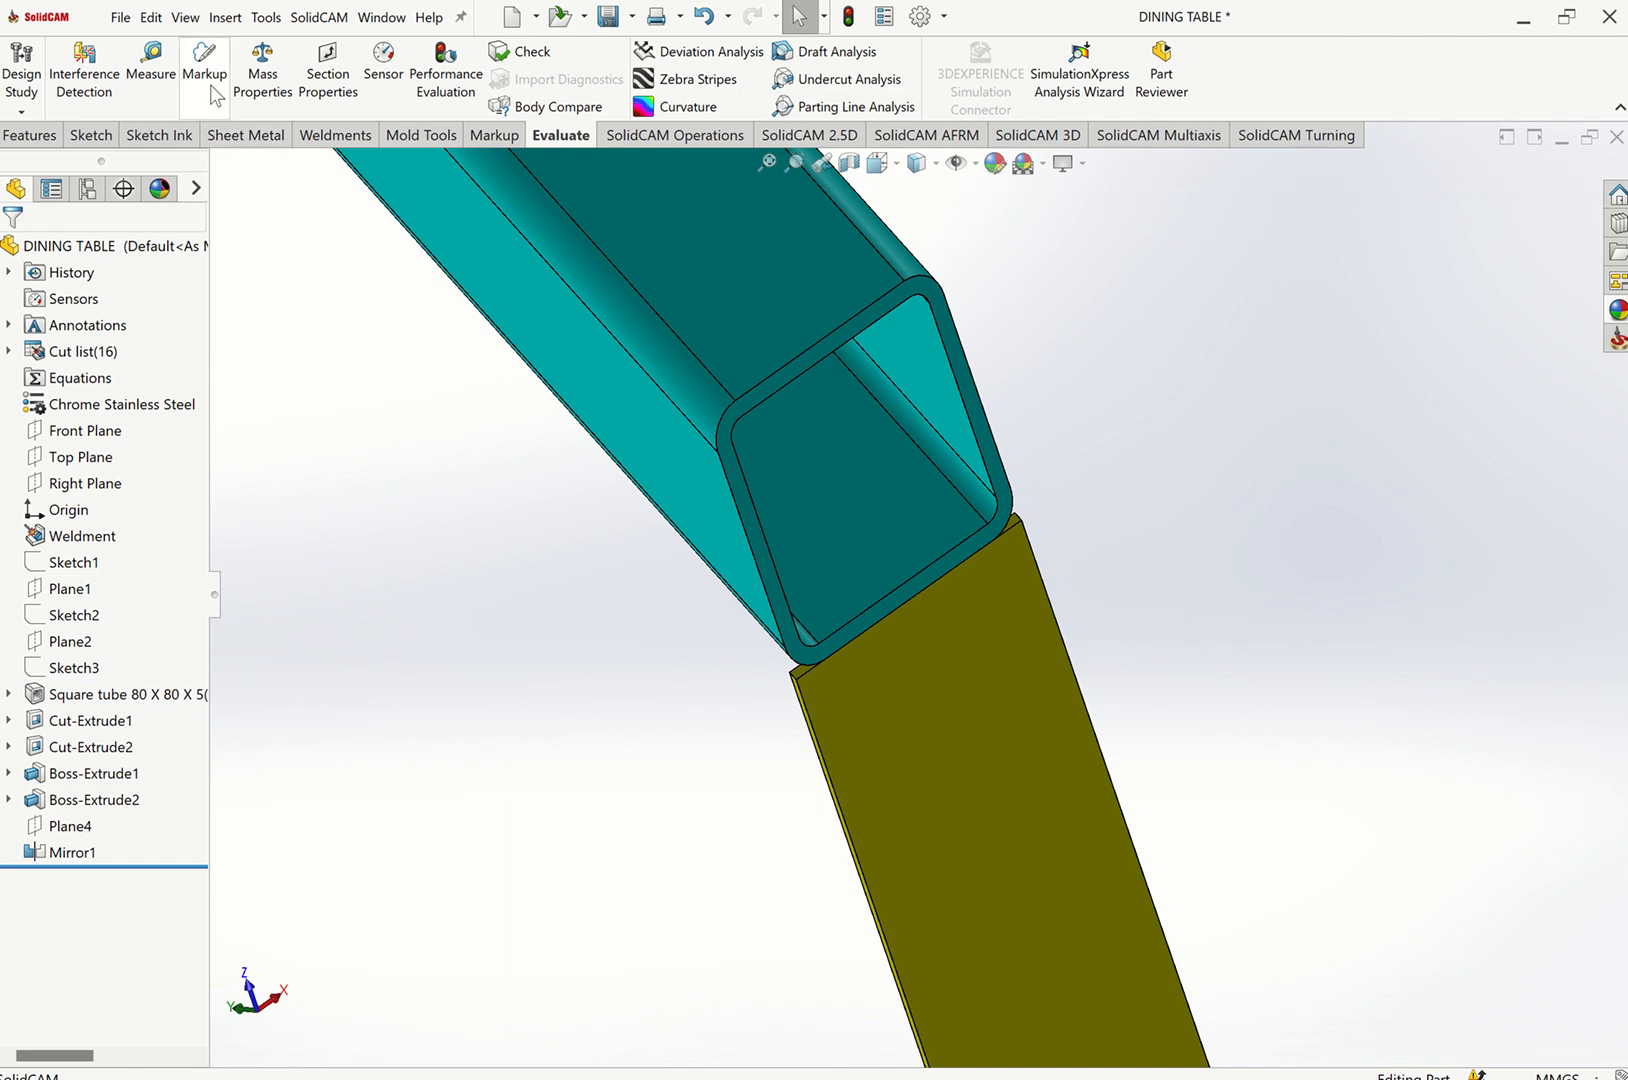
click(150, 70)
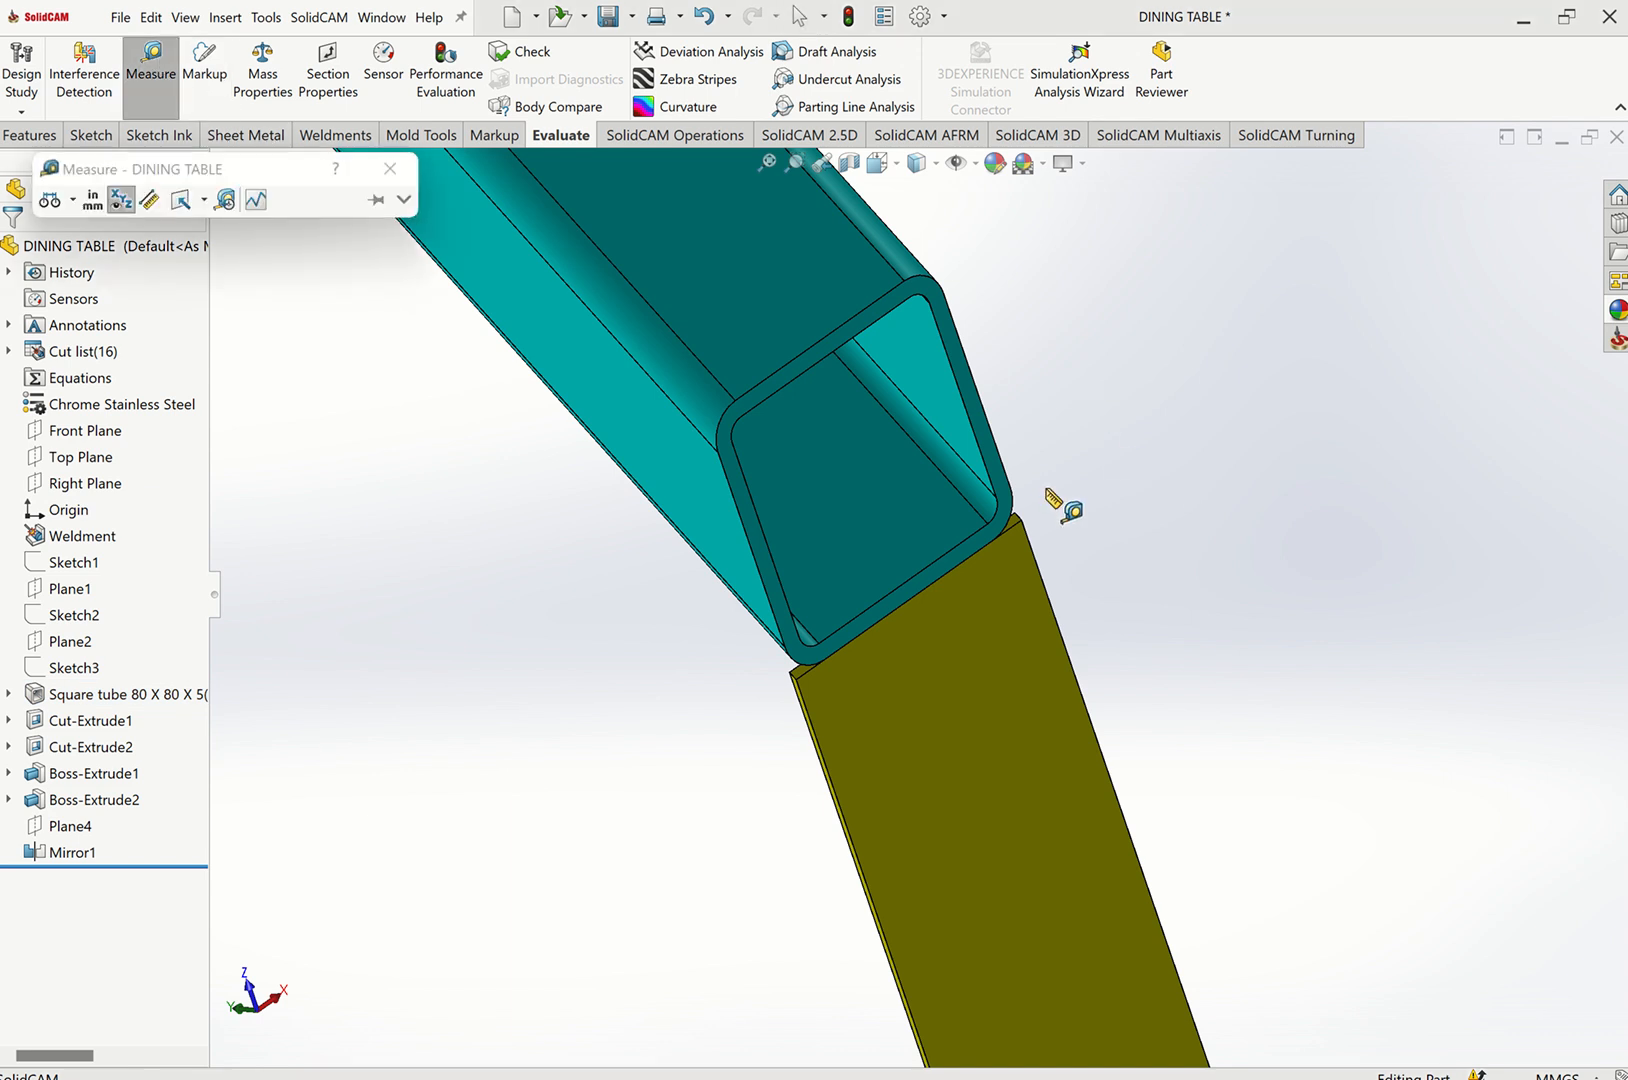
click(995, 513)
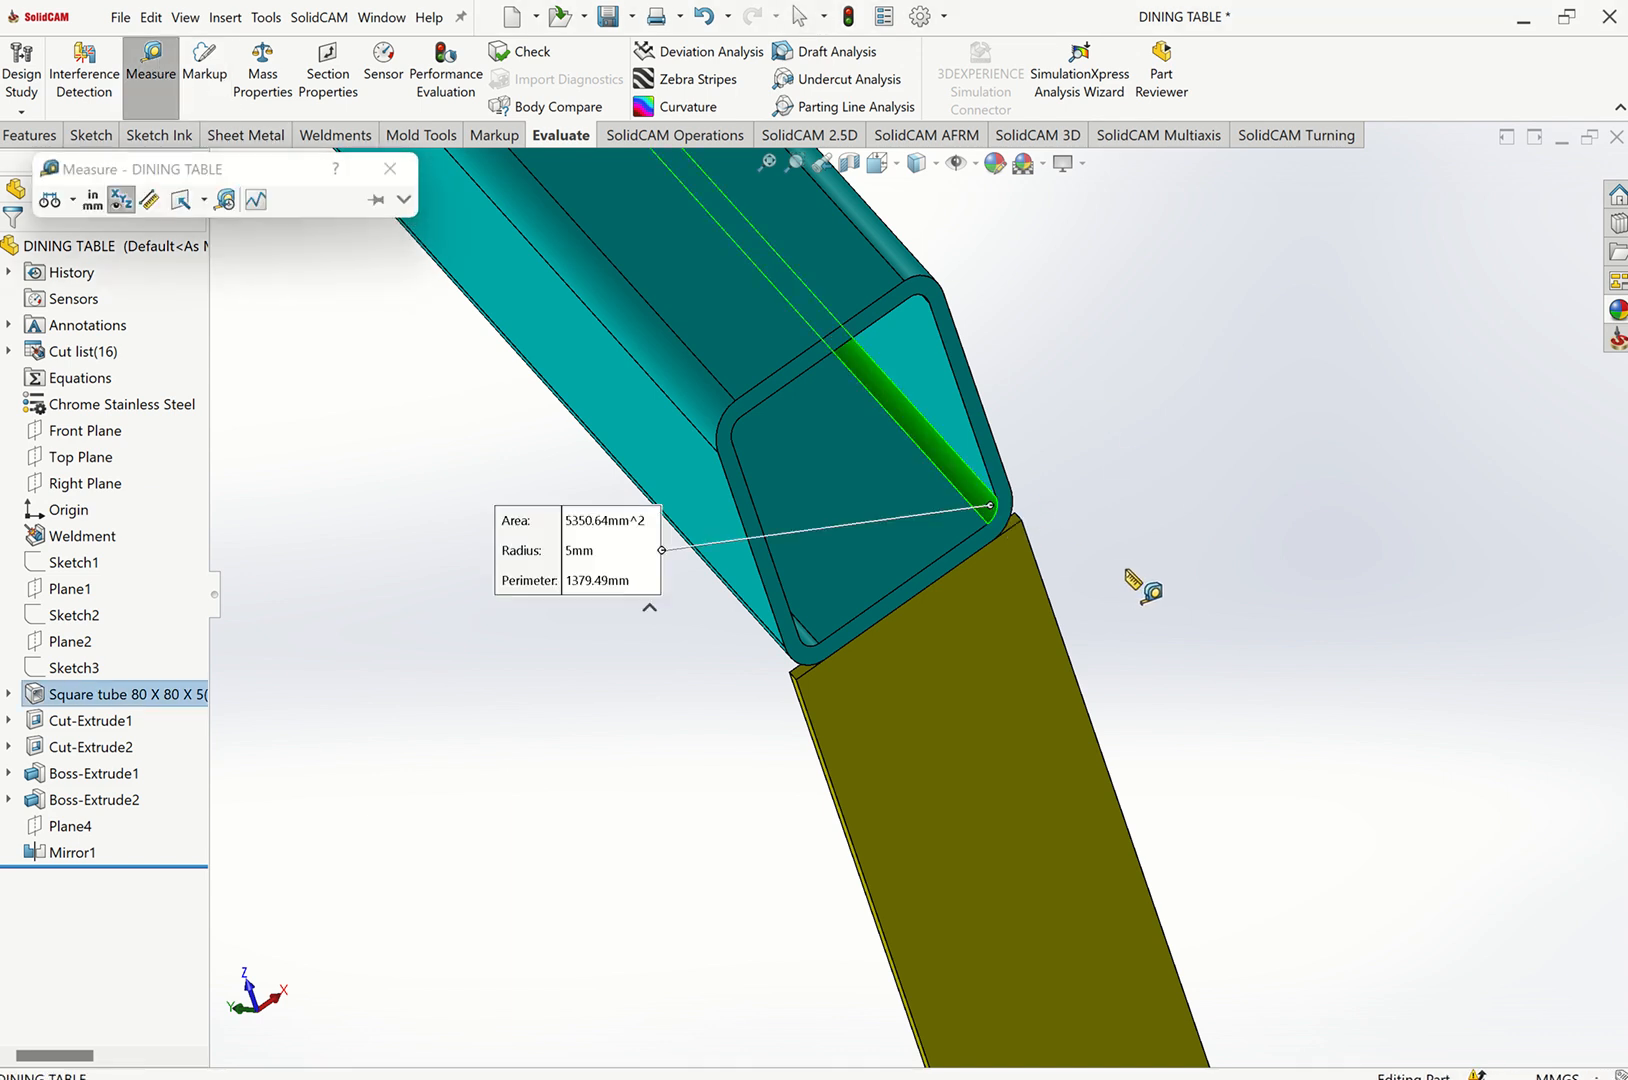
click(390, 170)
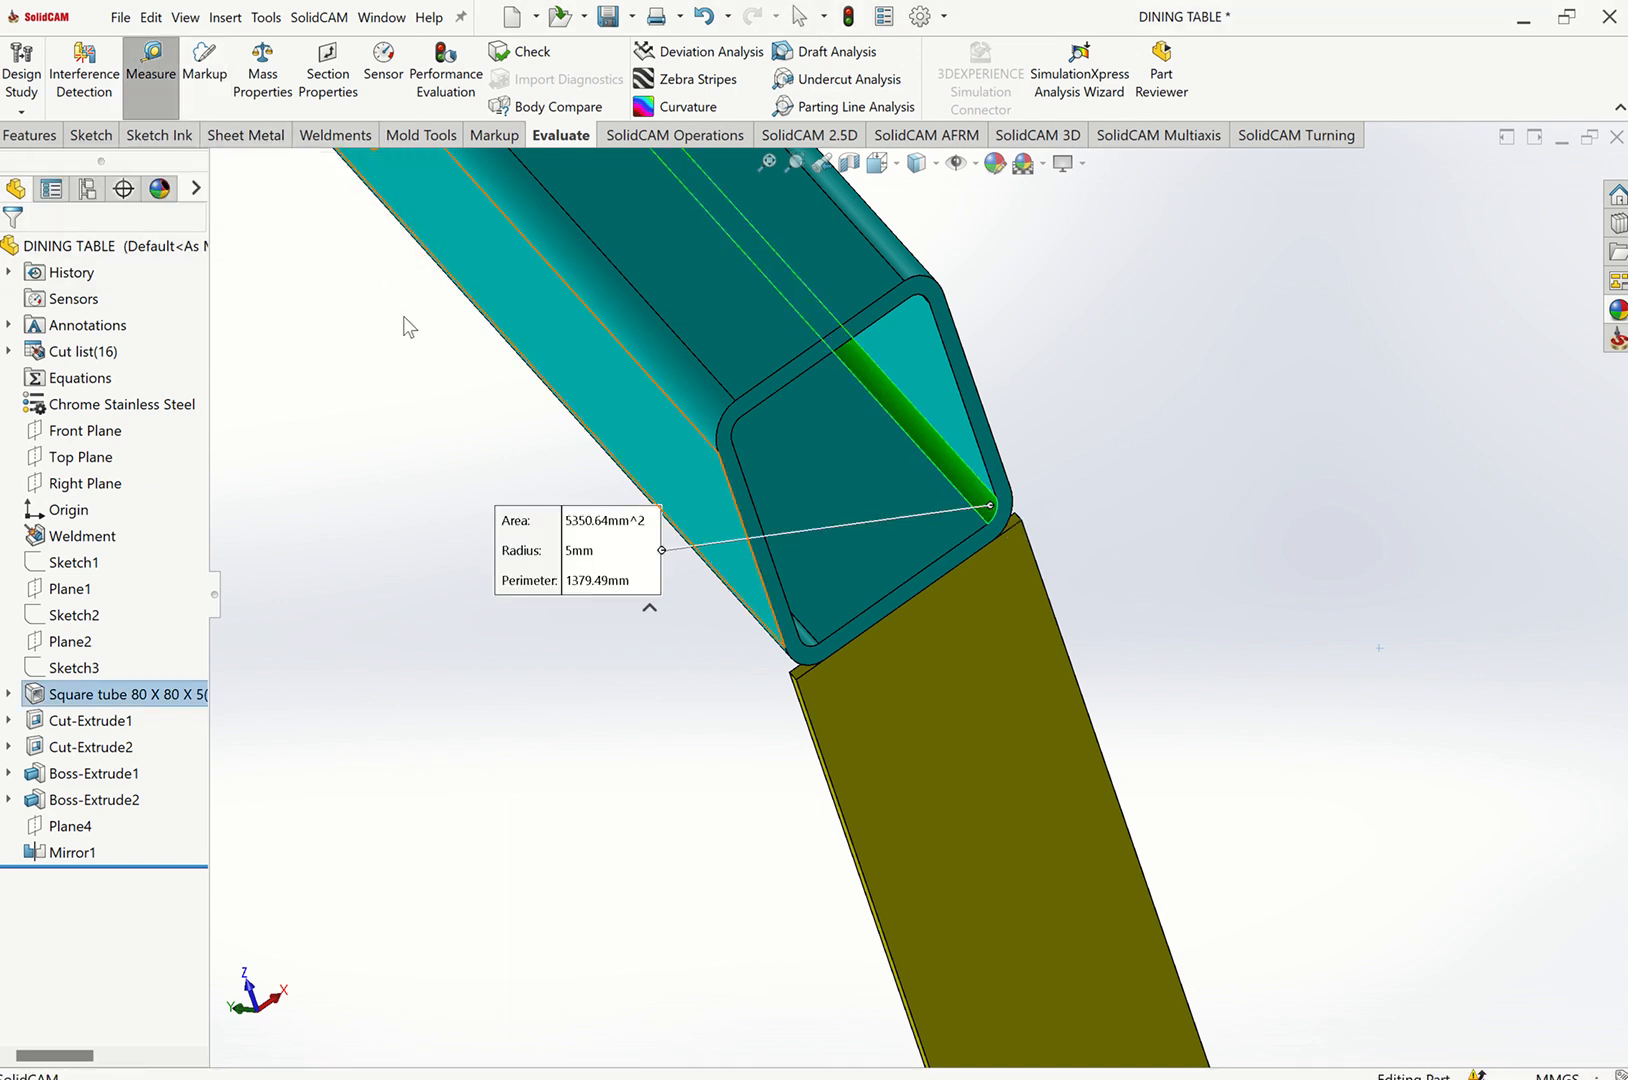
Start an End Cap on a leg's open tube end with fillet corner treatment set to 10 mm.
click(338, 137)
click(360, 51)
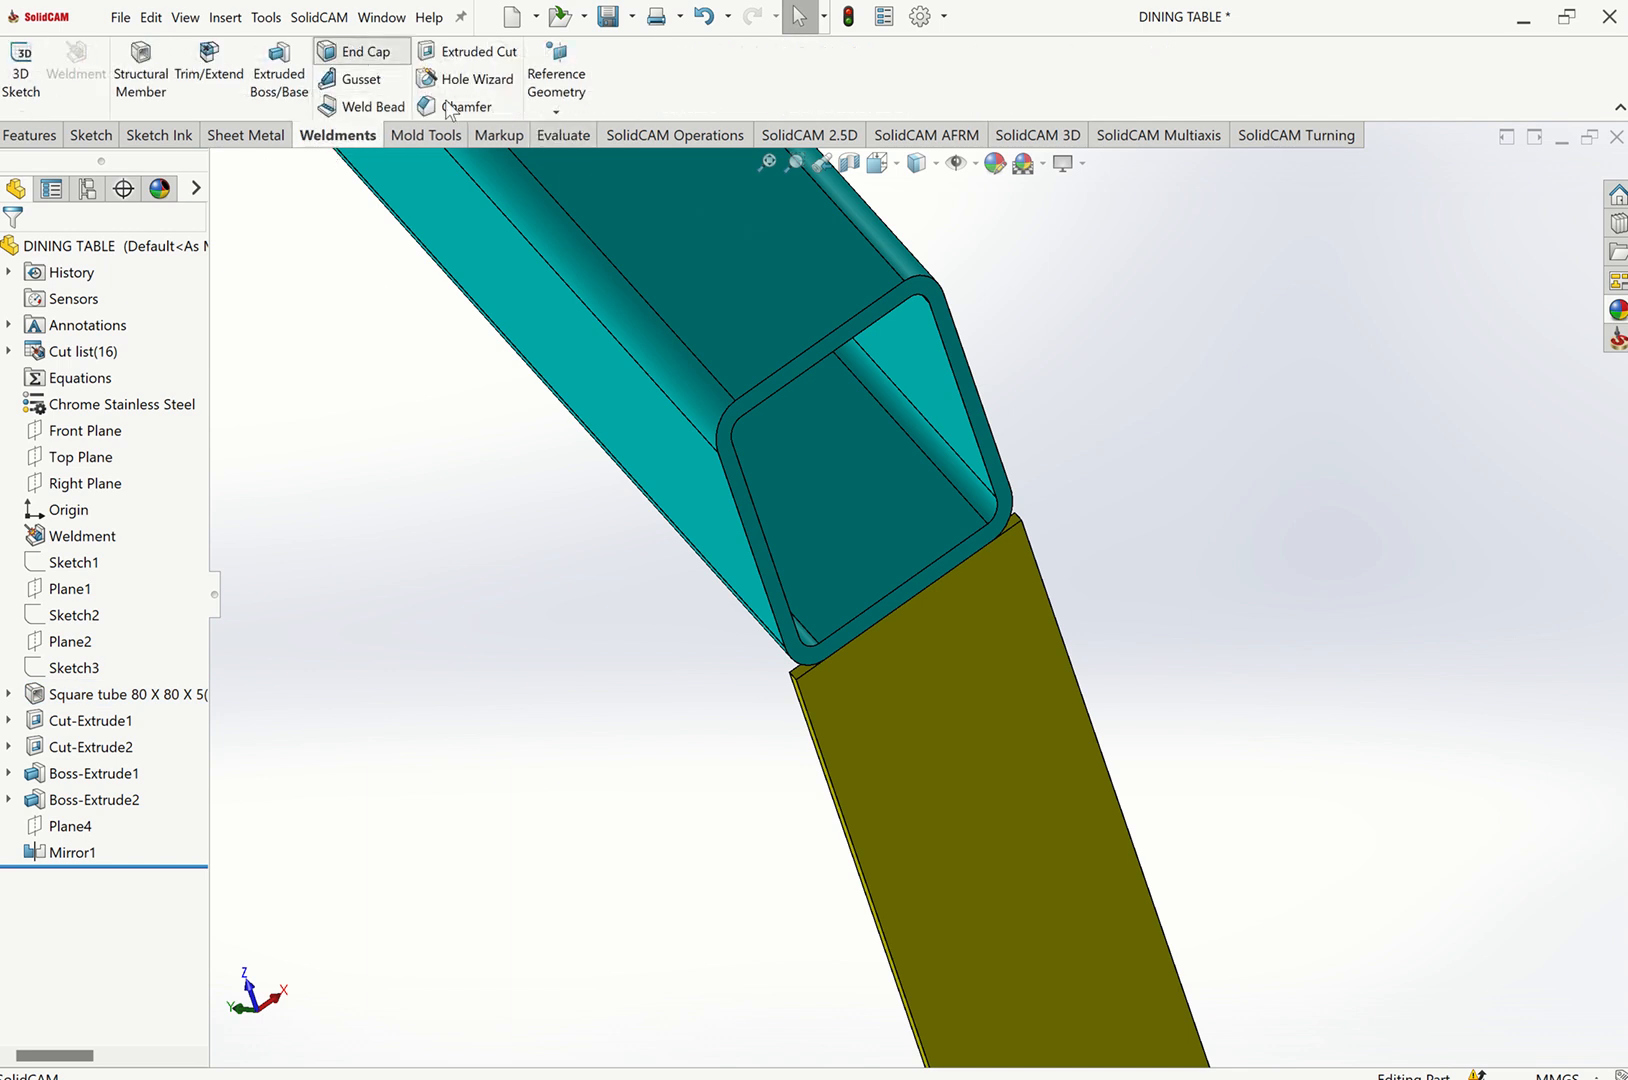
click(937, 303)
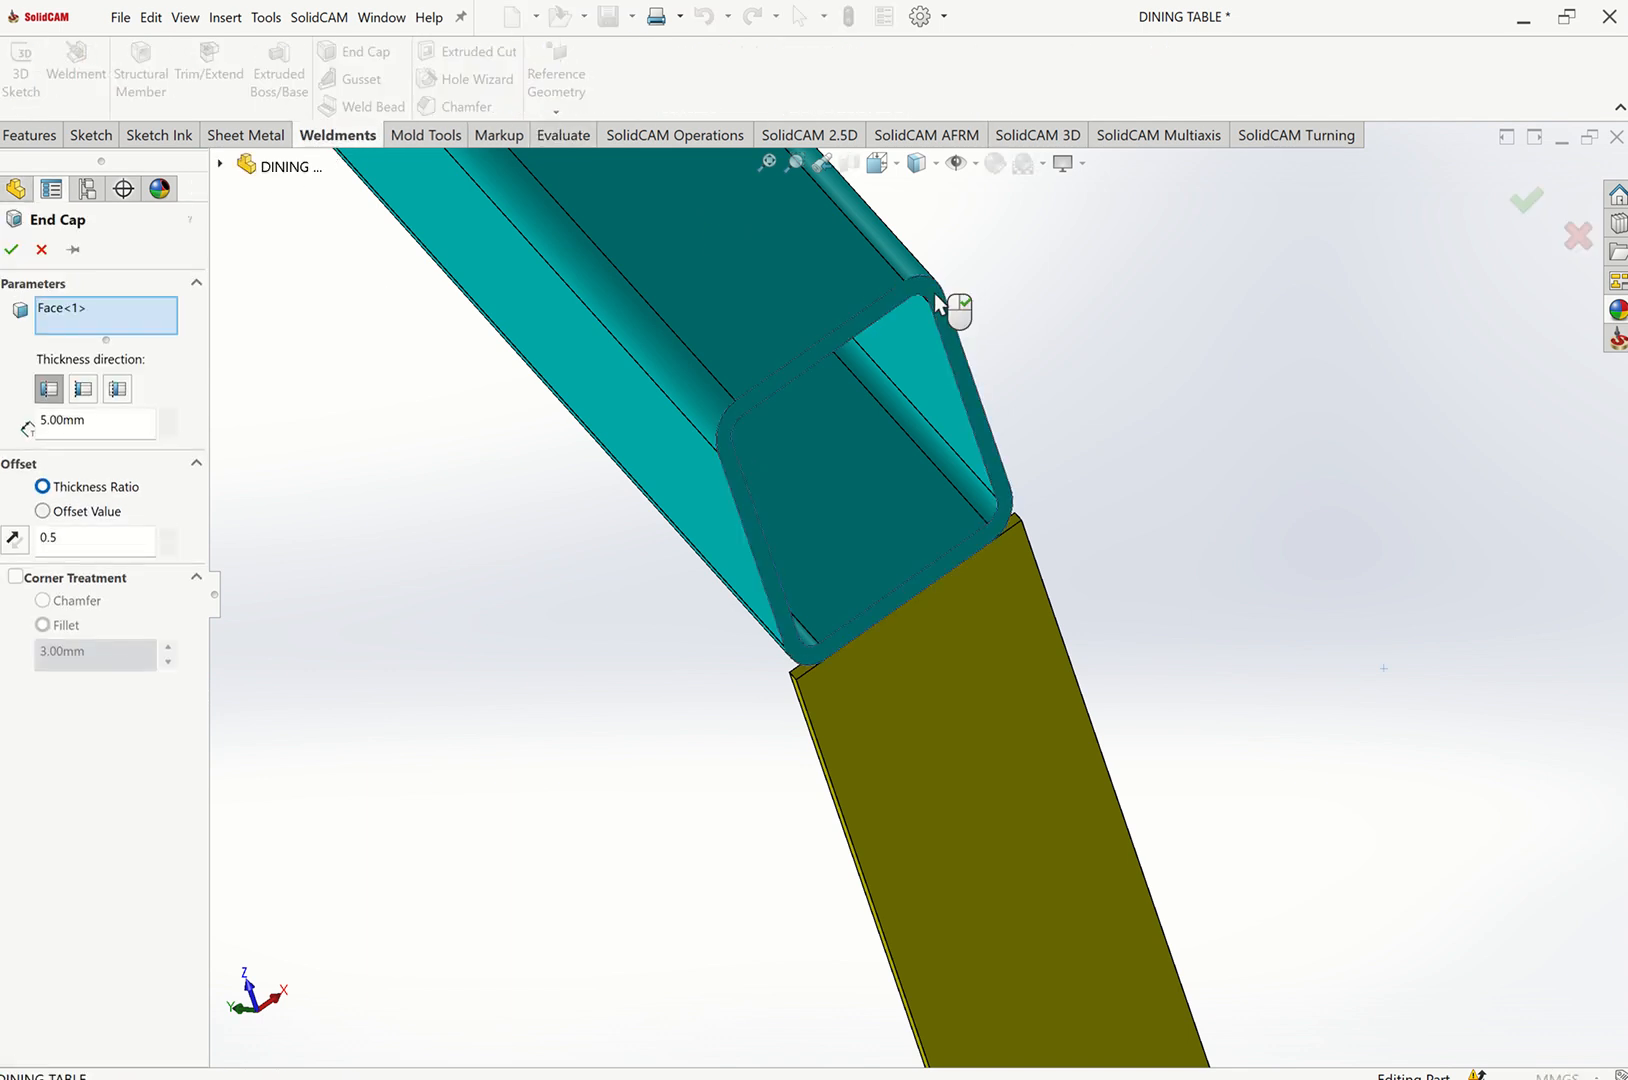
click(15, 578)
text(8)
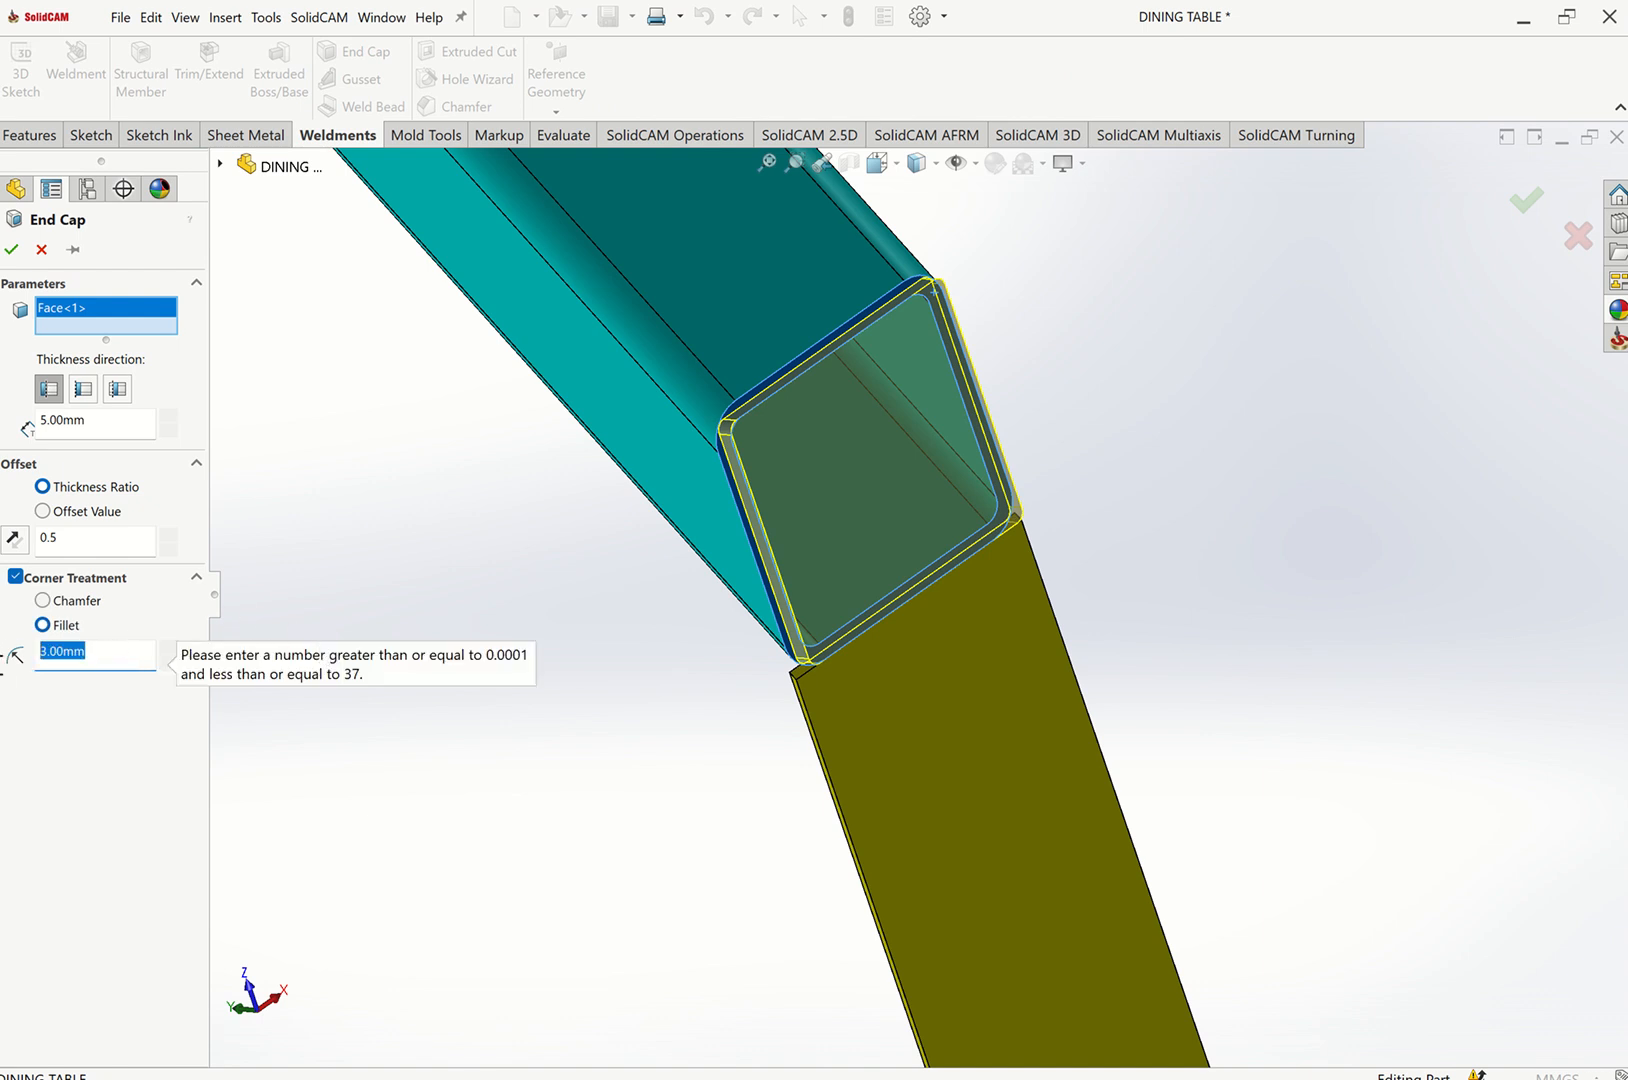
text(10)
key(Return)
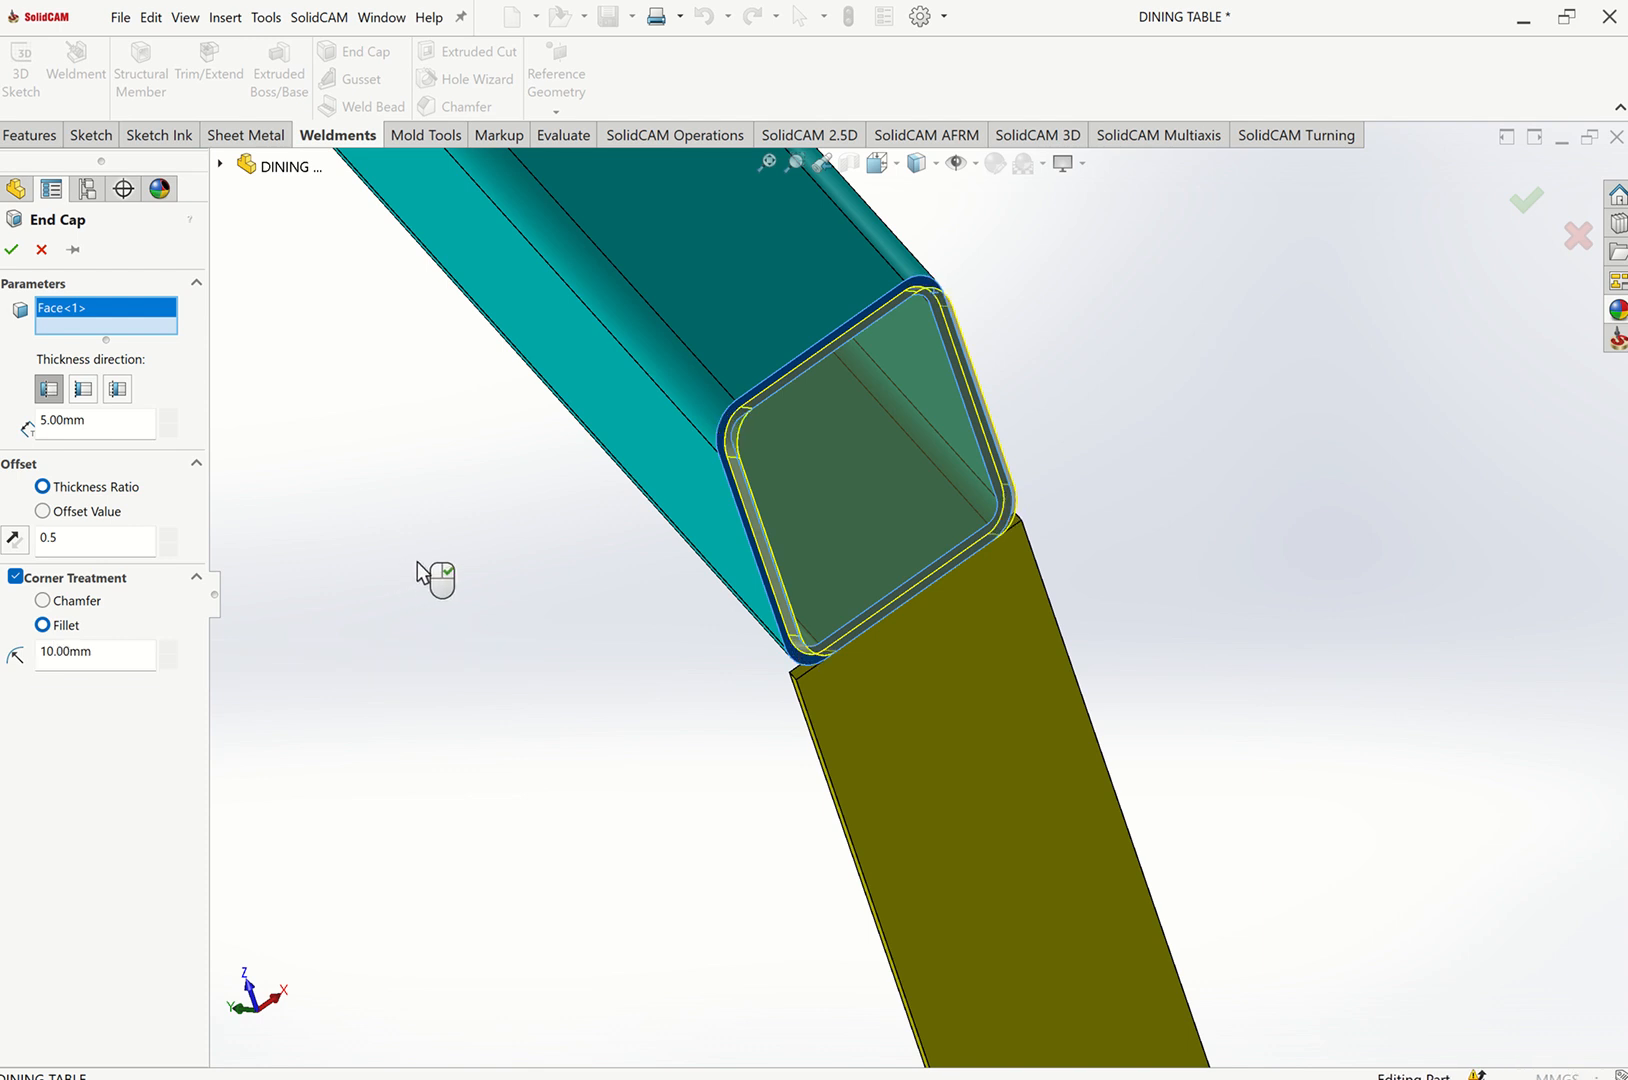
Add the opposite leg's bottom tube end face to the End Cap selection.
scroll(436, 541, up, 2)
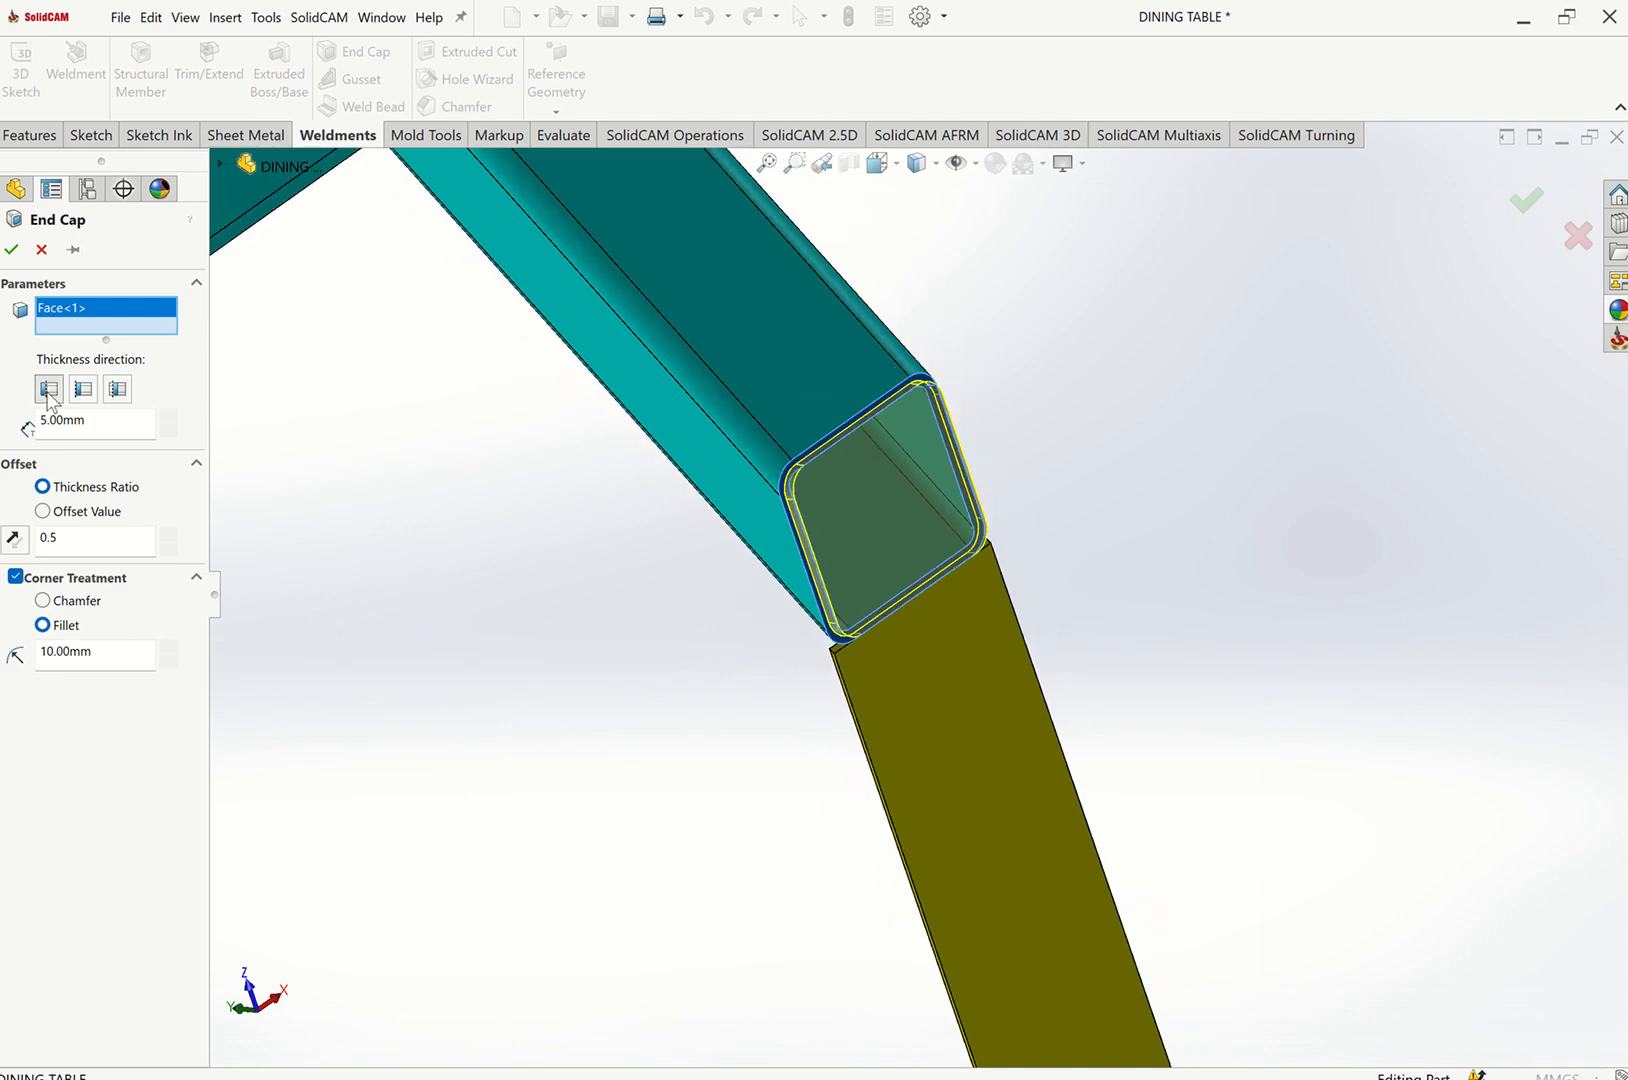
middle_drag(405, 530, 575, 583)
scroll(600, 578, up, 5)
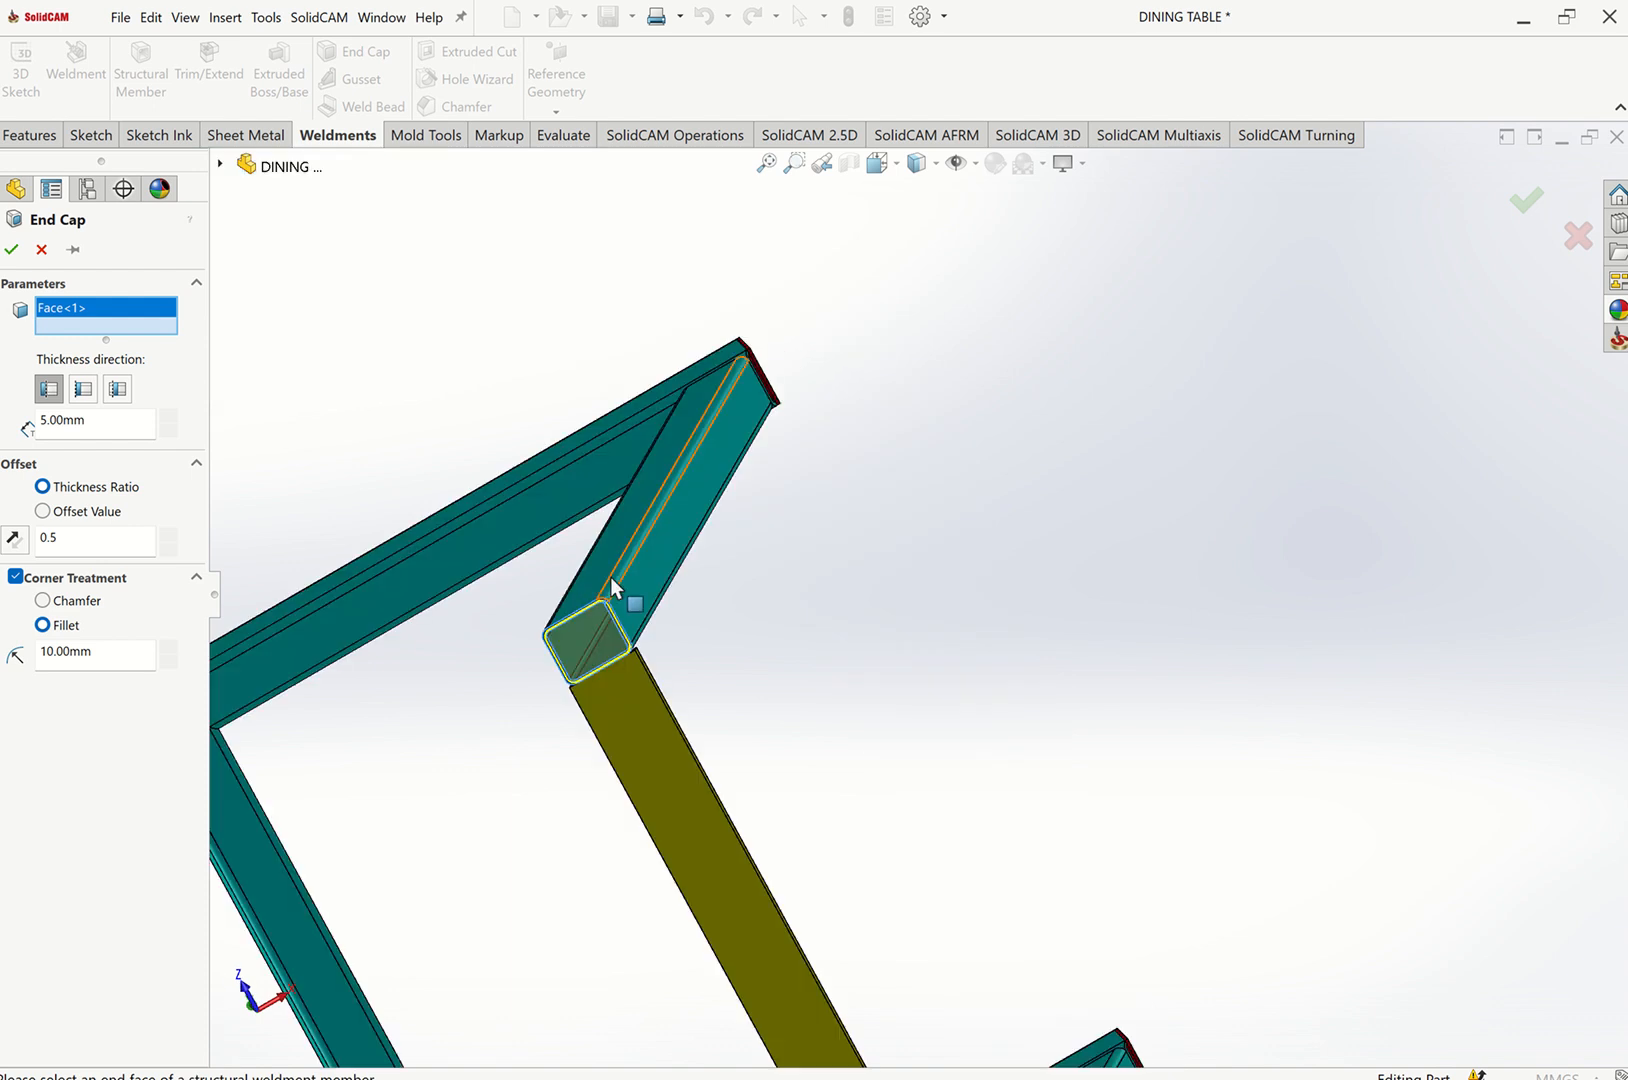
key(ctrl+7)
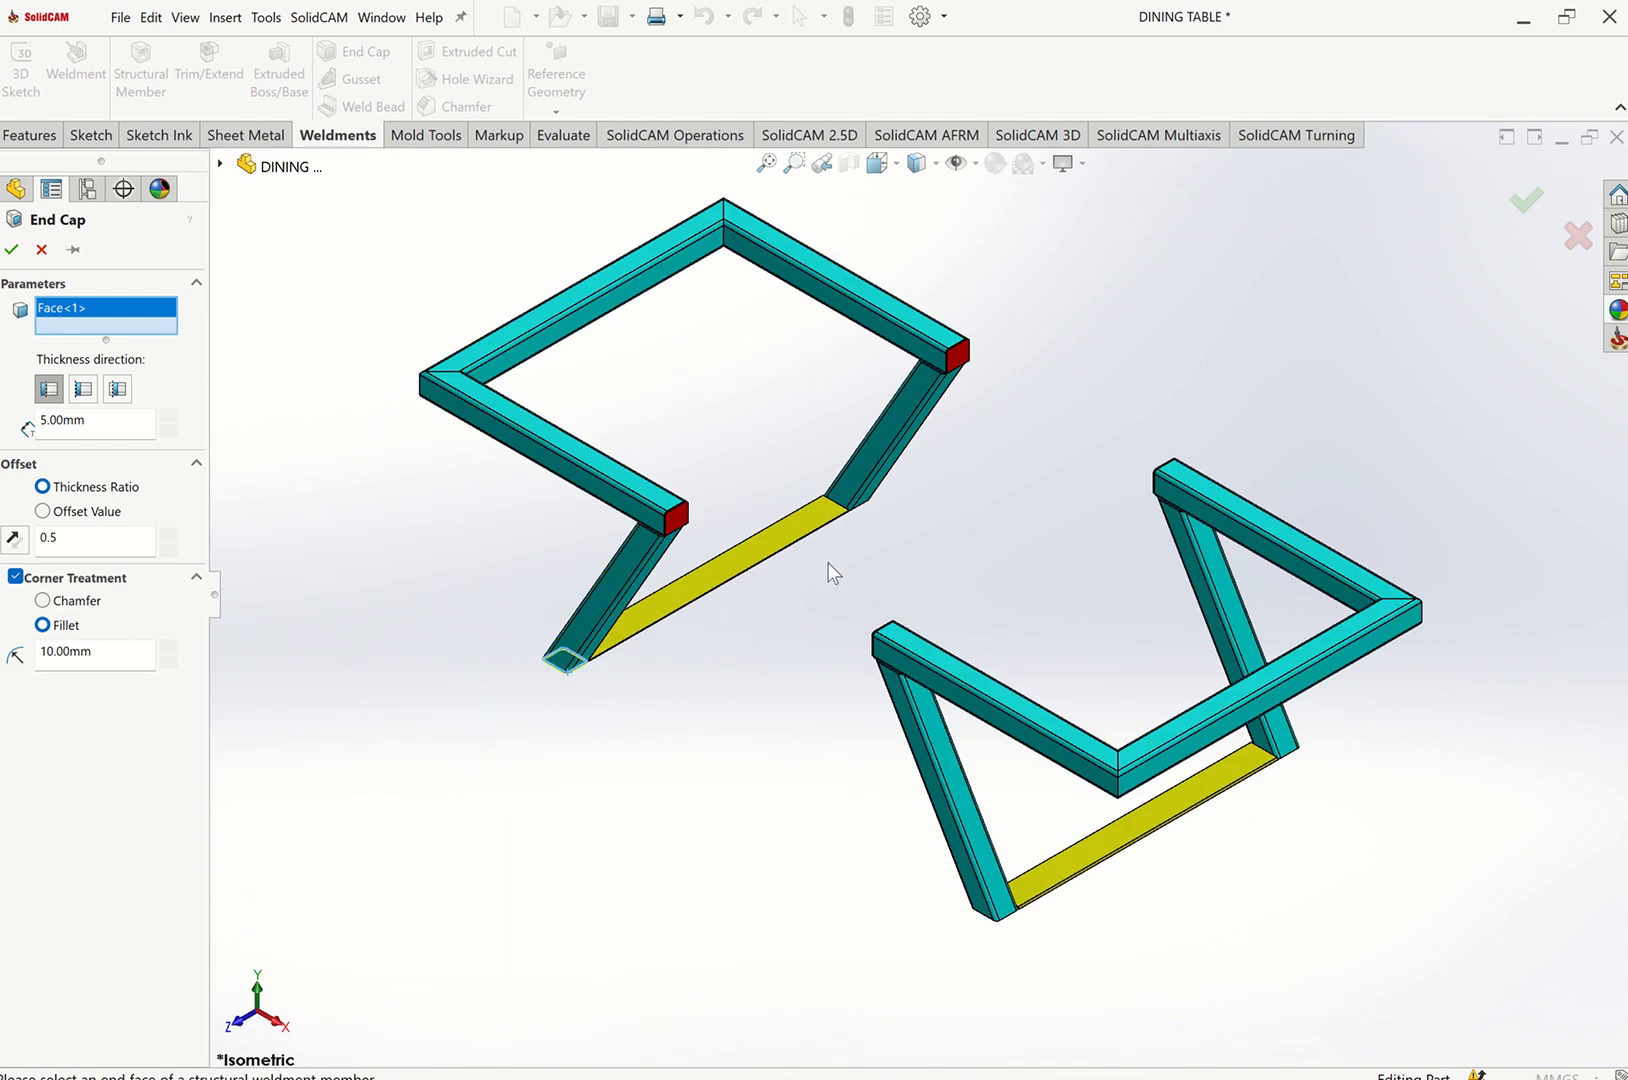
middle_drag(995, 548, 832, 879)
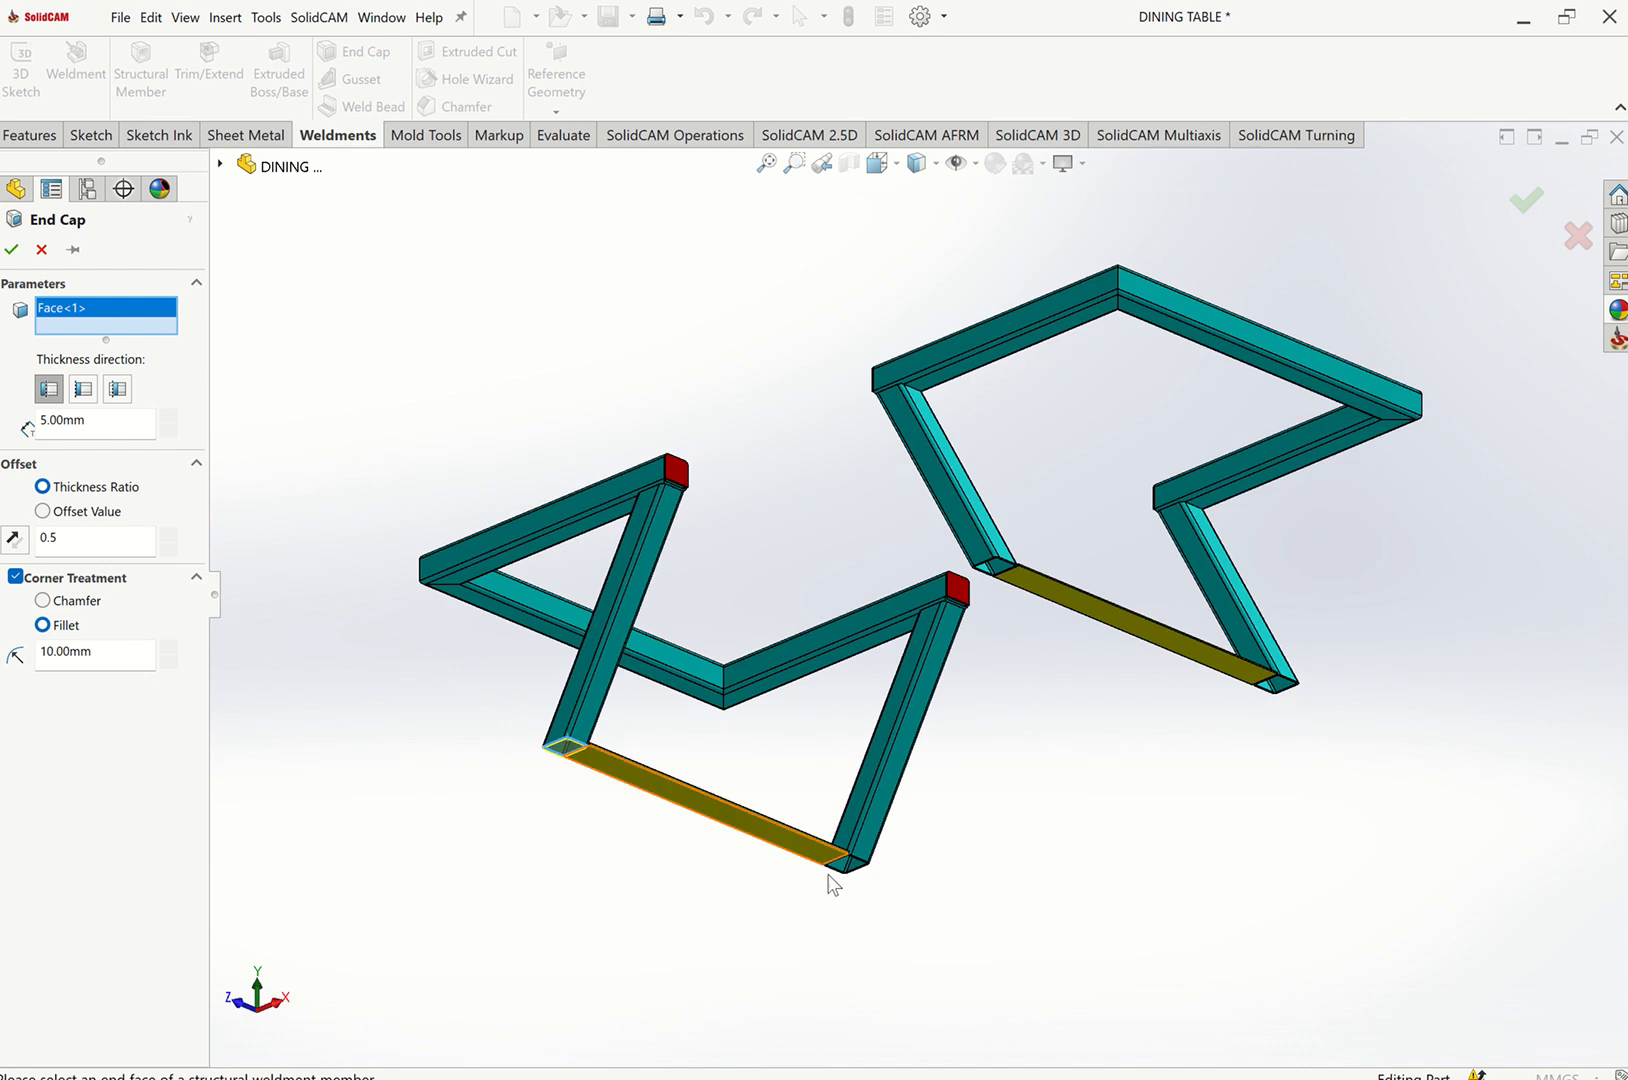
scroll(832, 879, down, 5)
scroll(926, 789, down, 4)
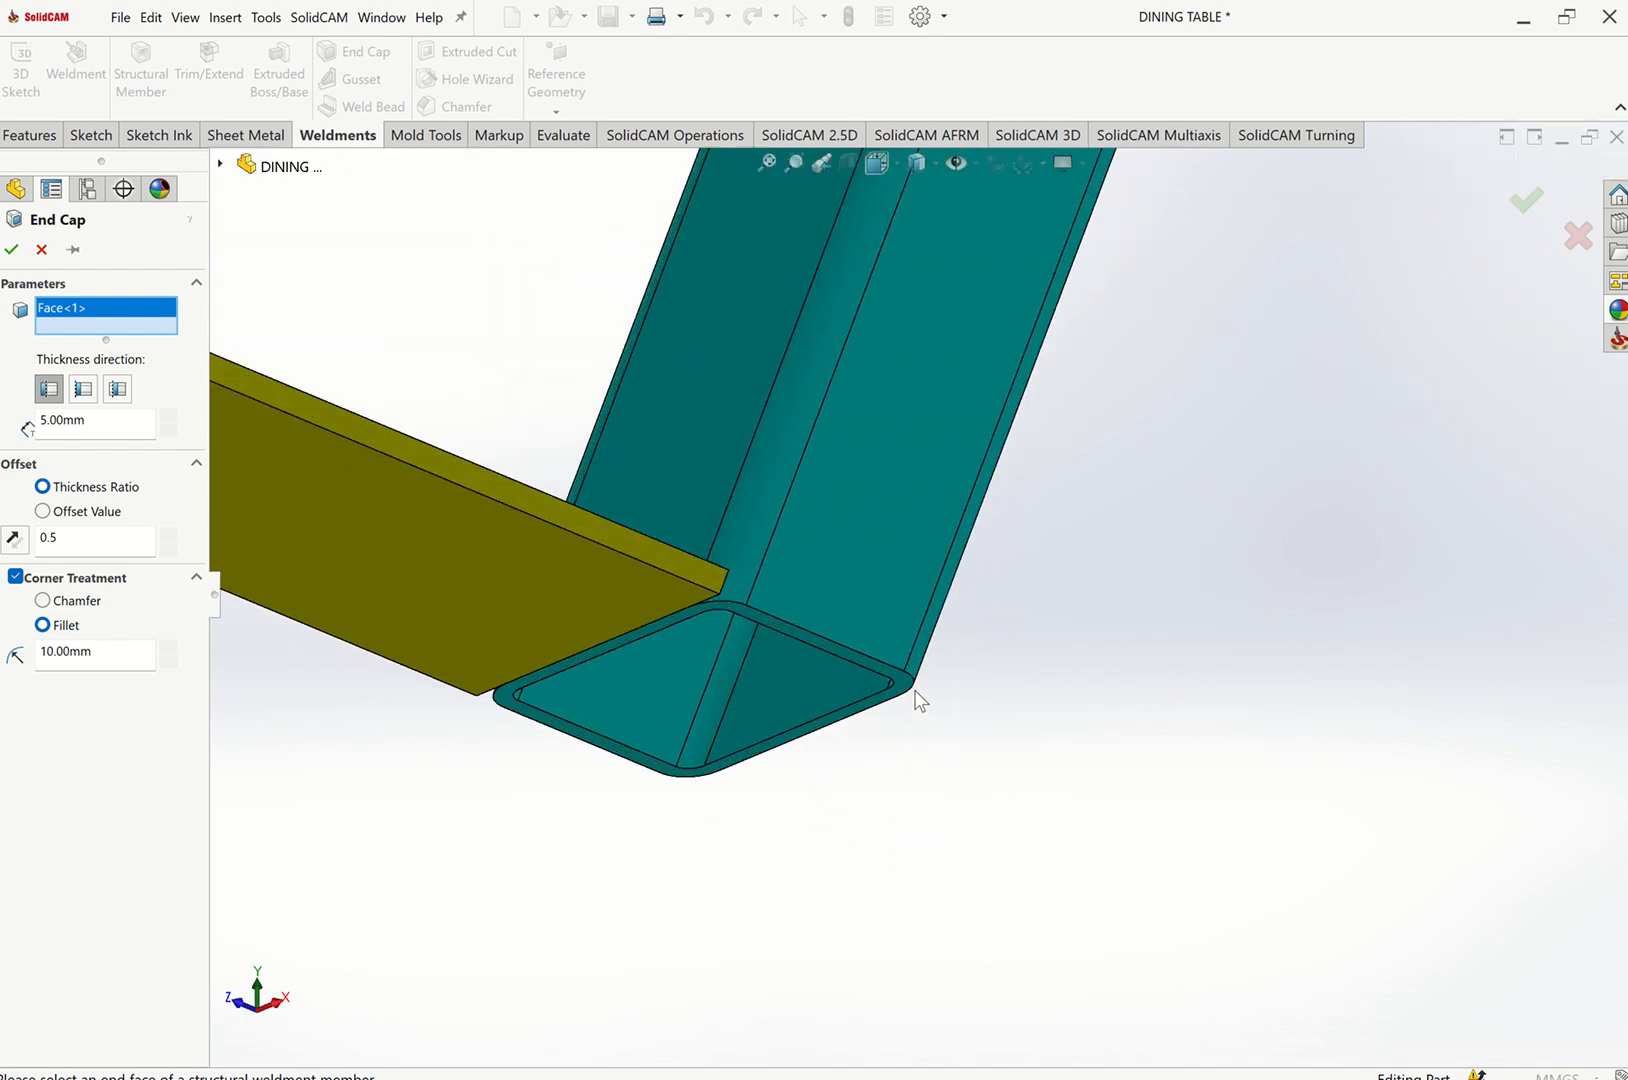
click(908, 696)
Add a third leg end face to the End Cap and complete the feature.
scroll(1046, 723, up, 4)
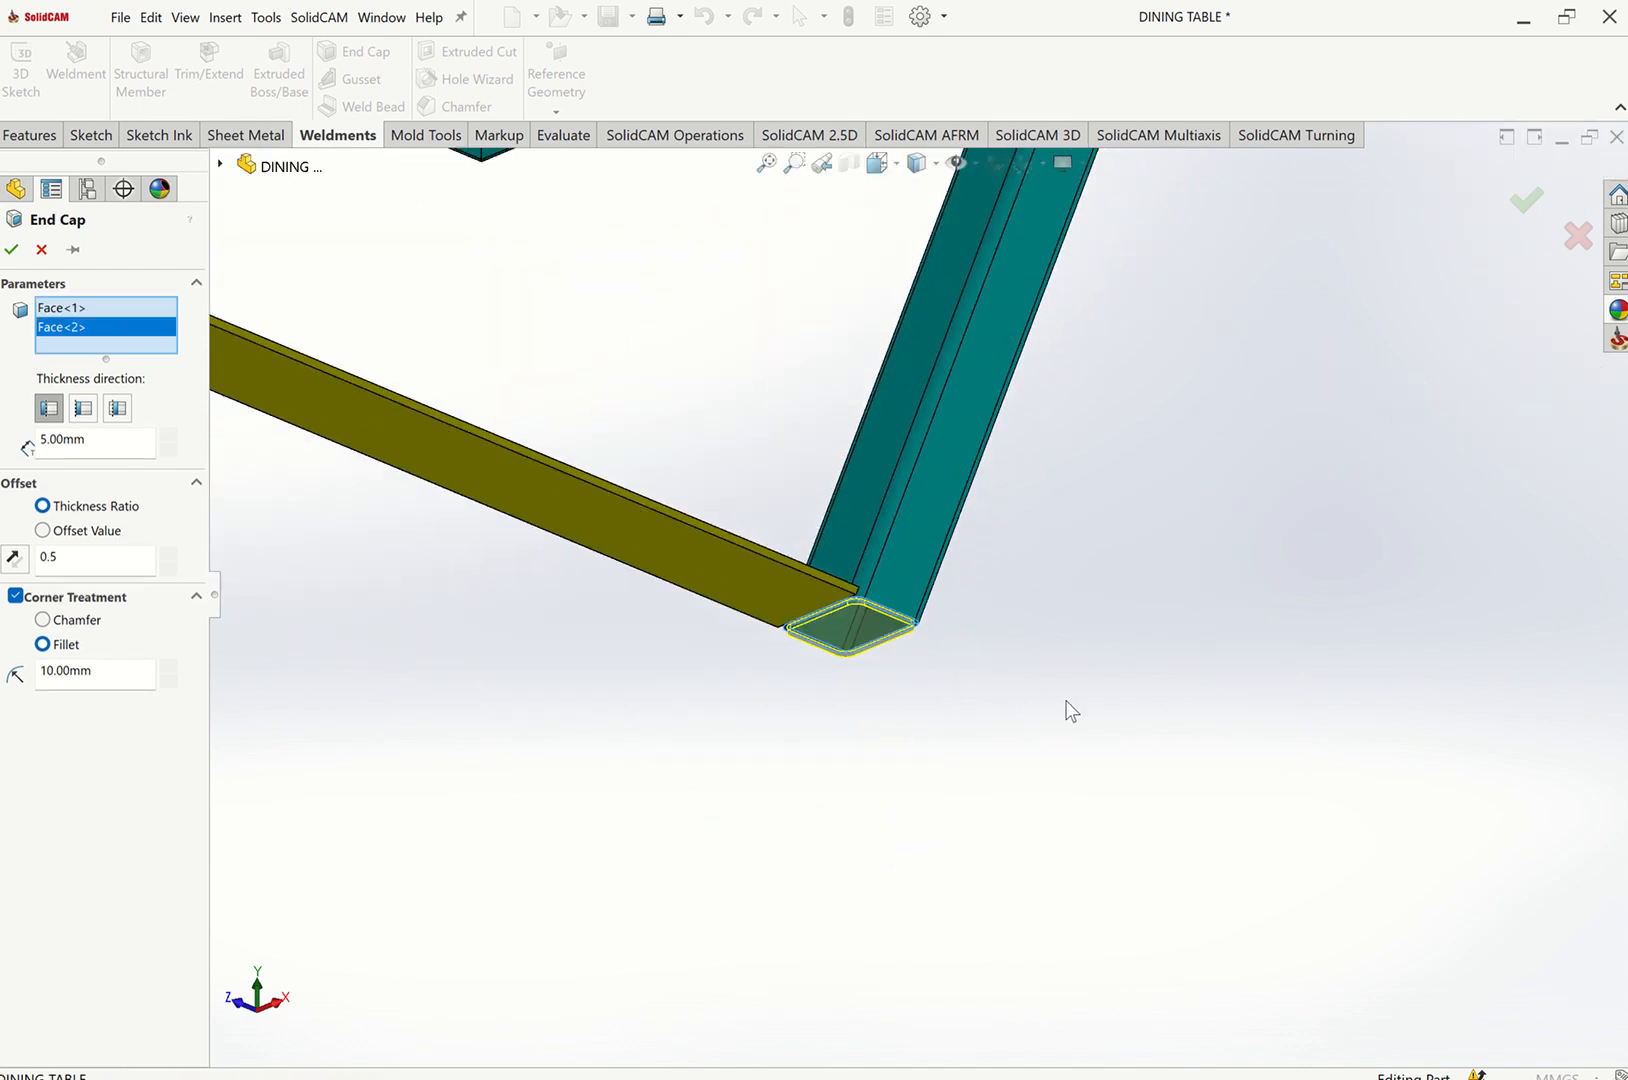
scroll(1176, 696, up, 5)
scroll(1273, 425, down, 6)
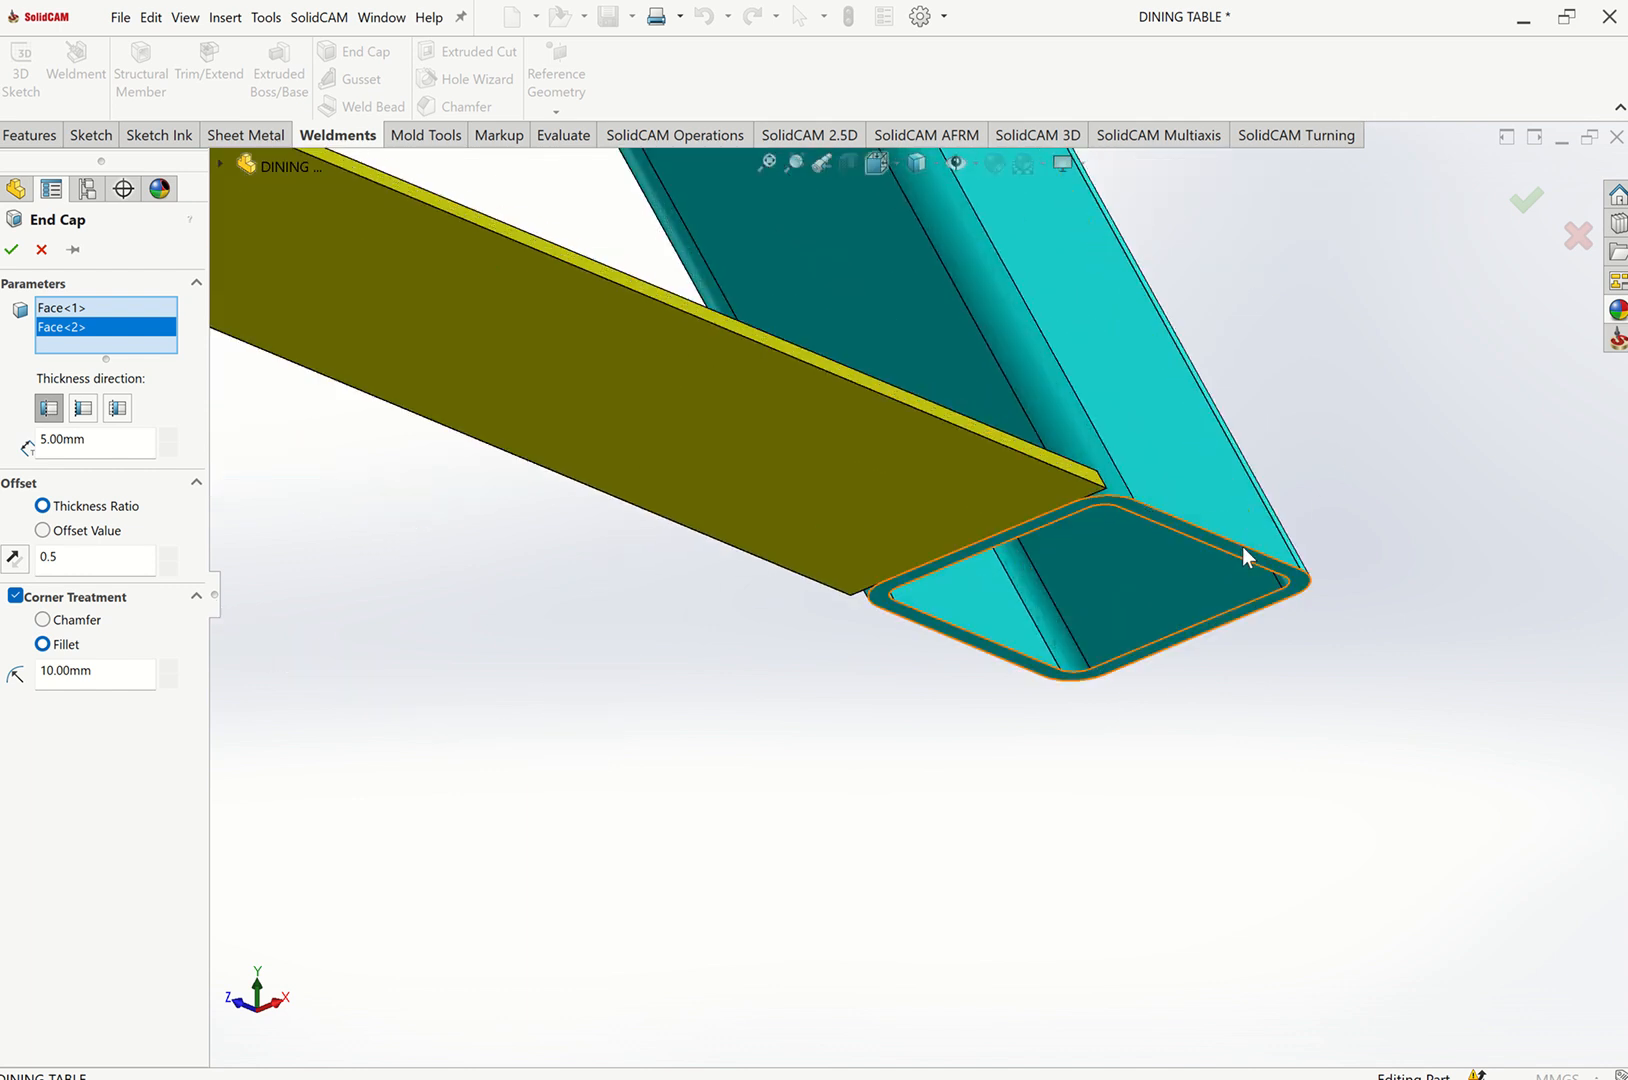
click(965, 545)
scroll(940, 535, up, 8)
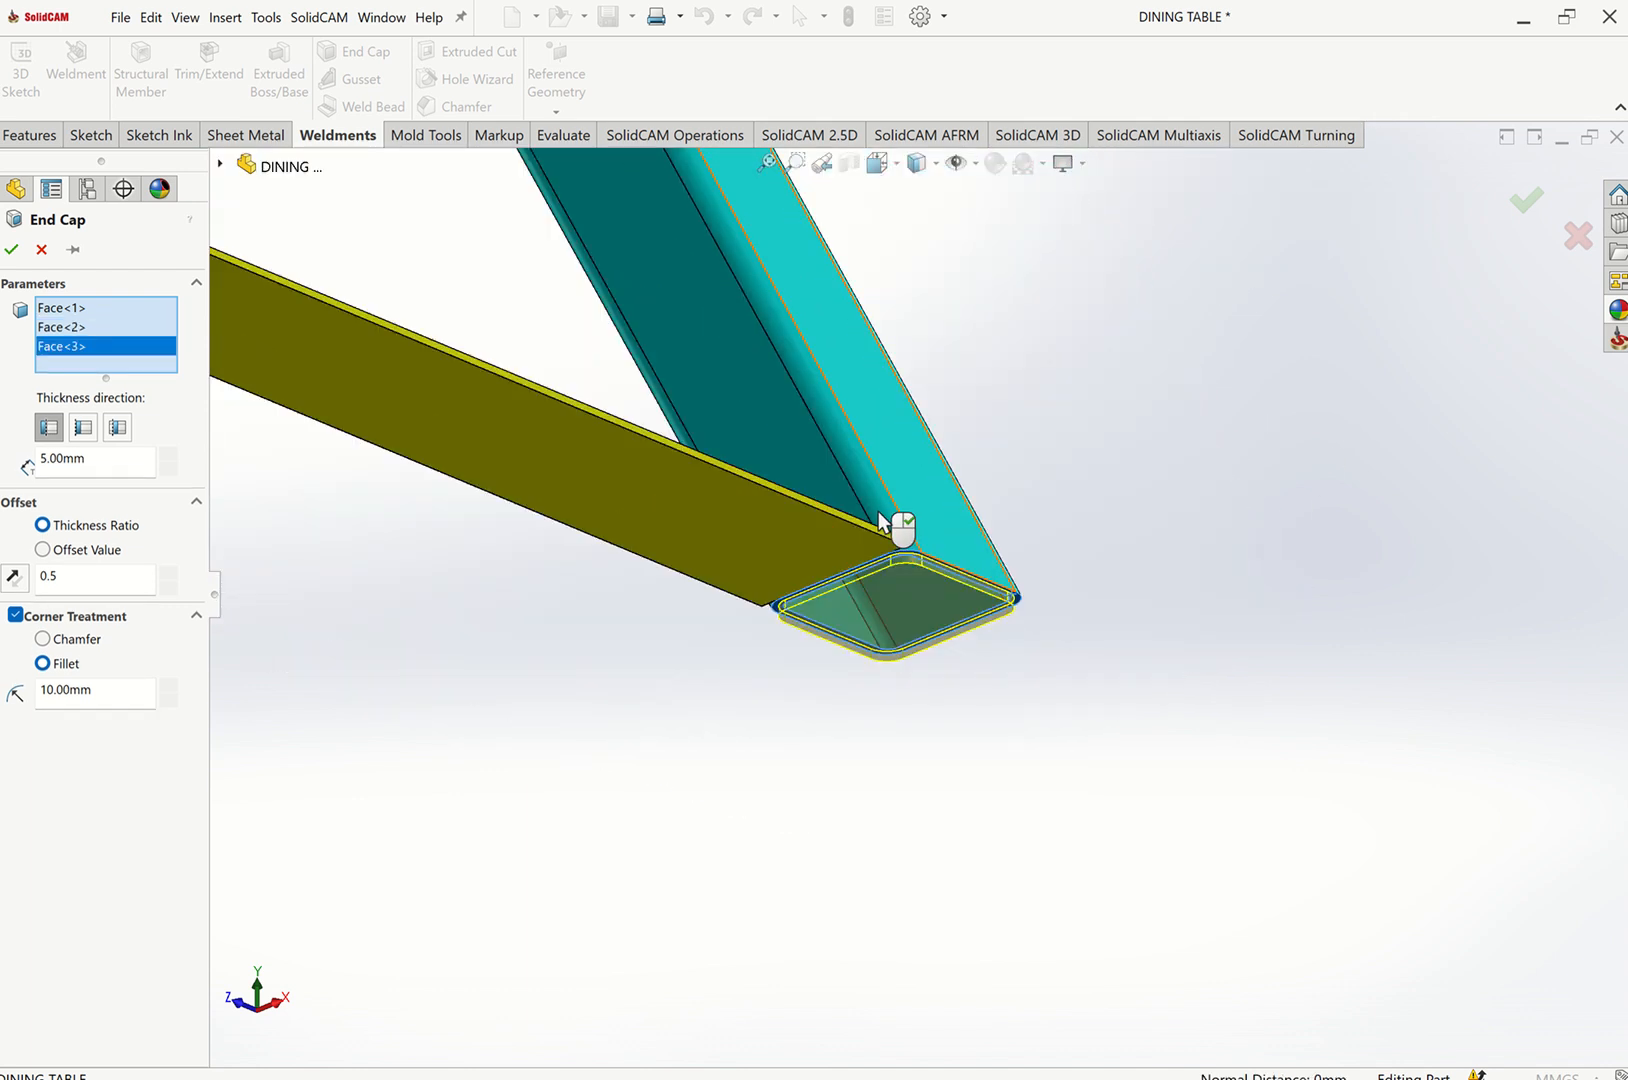
scroll(803, 464, down, 8)
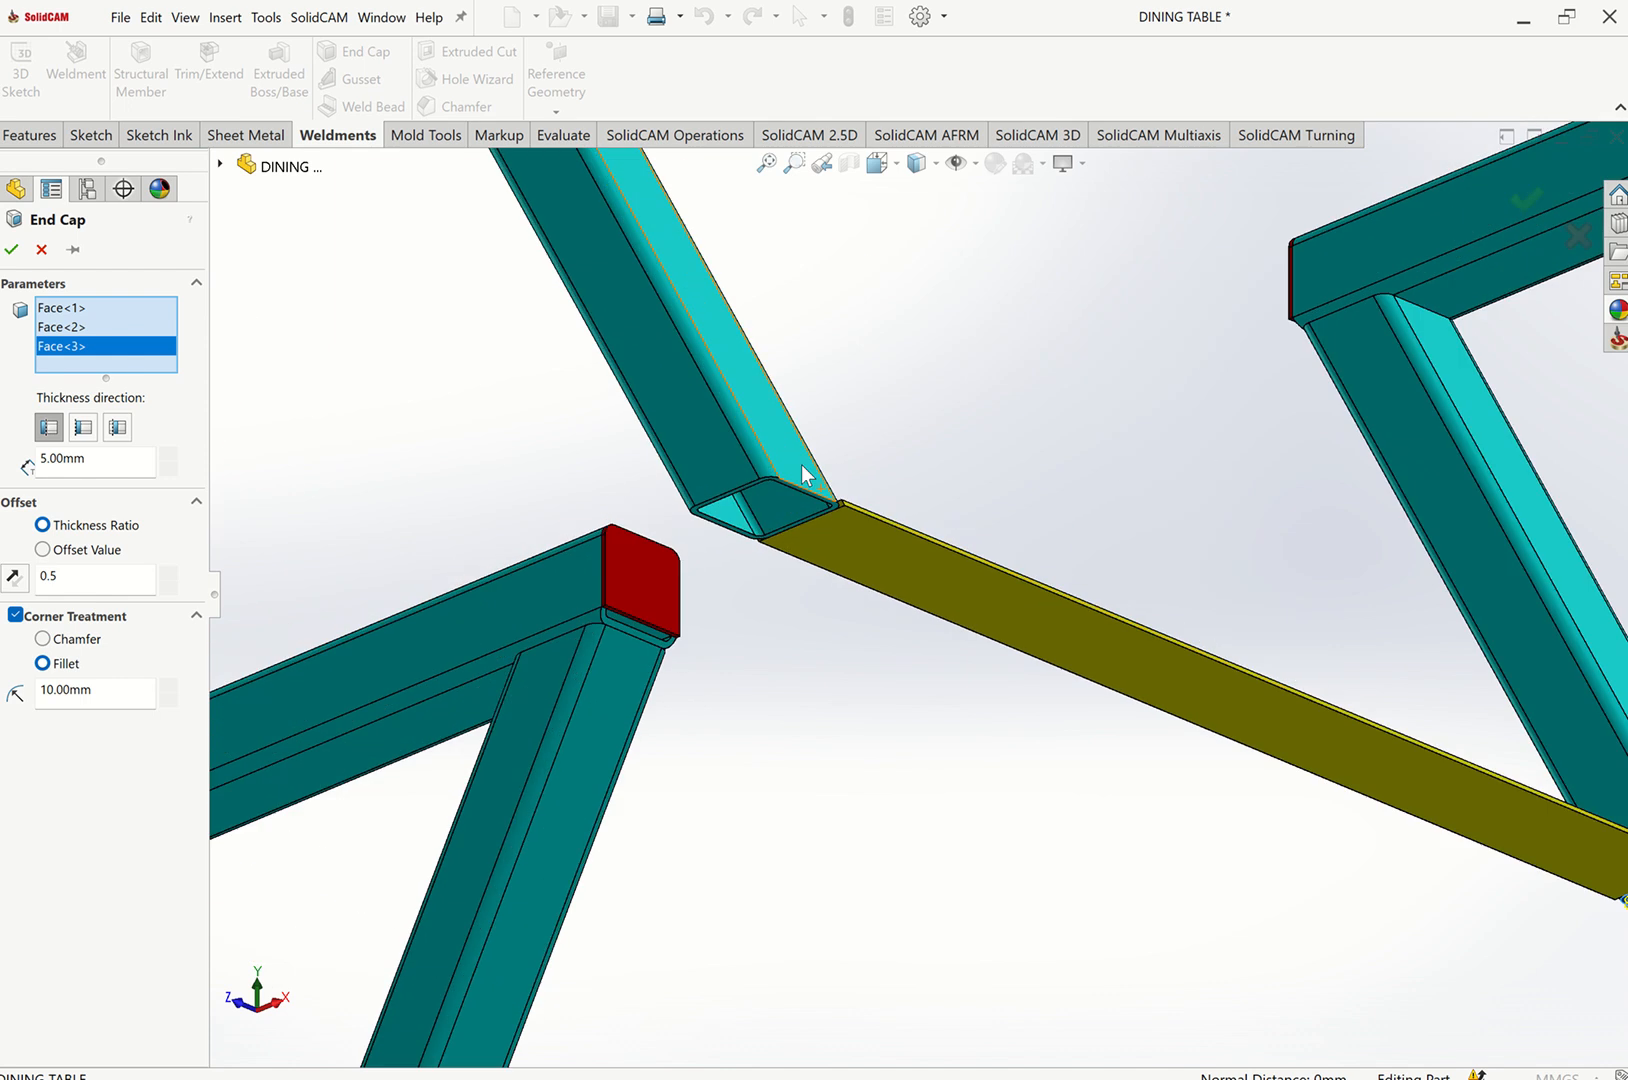
click(771, 585)
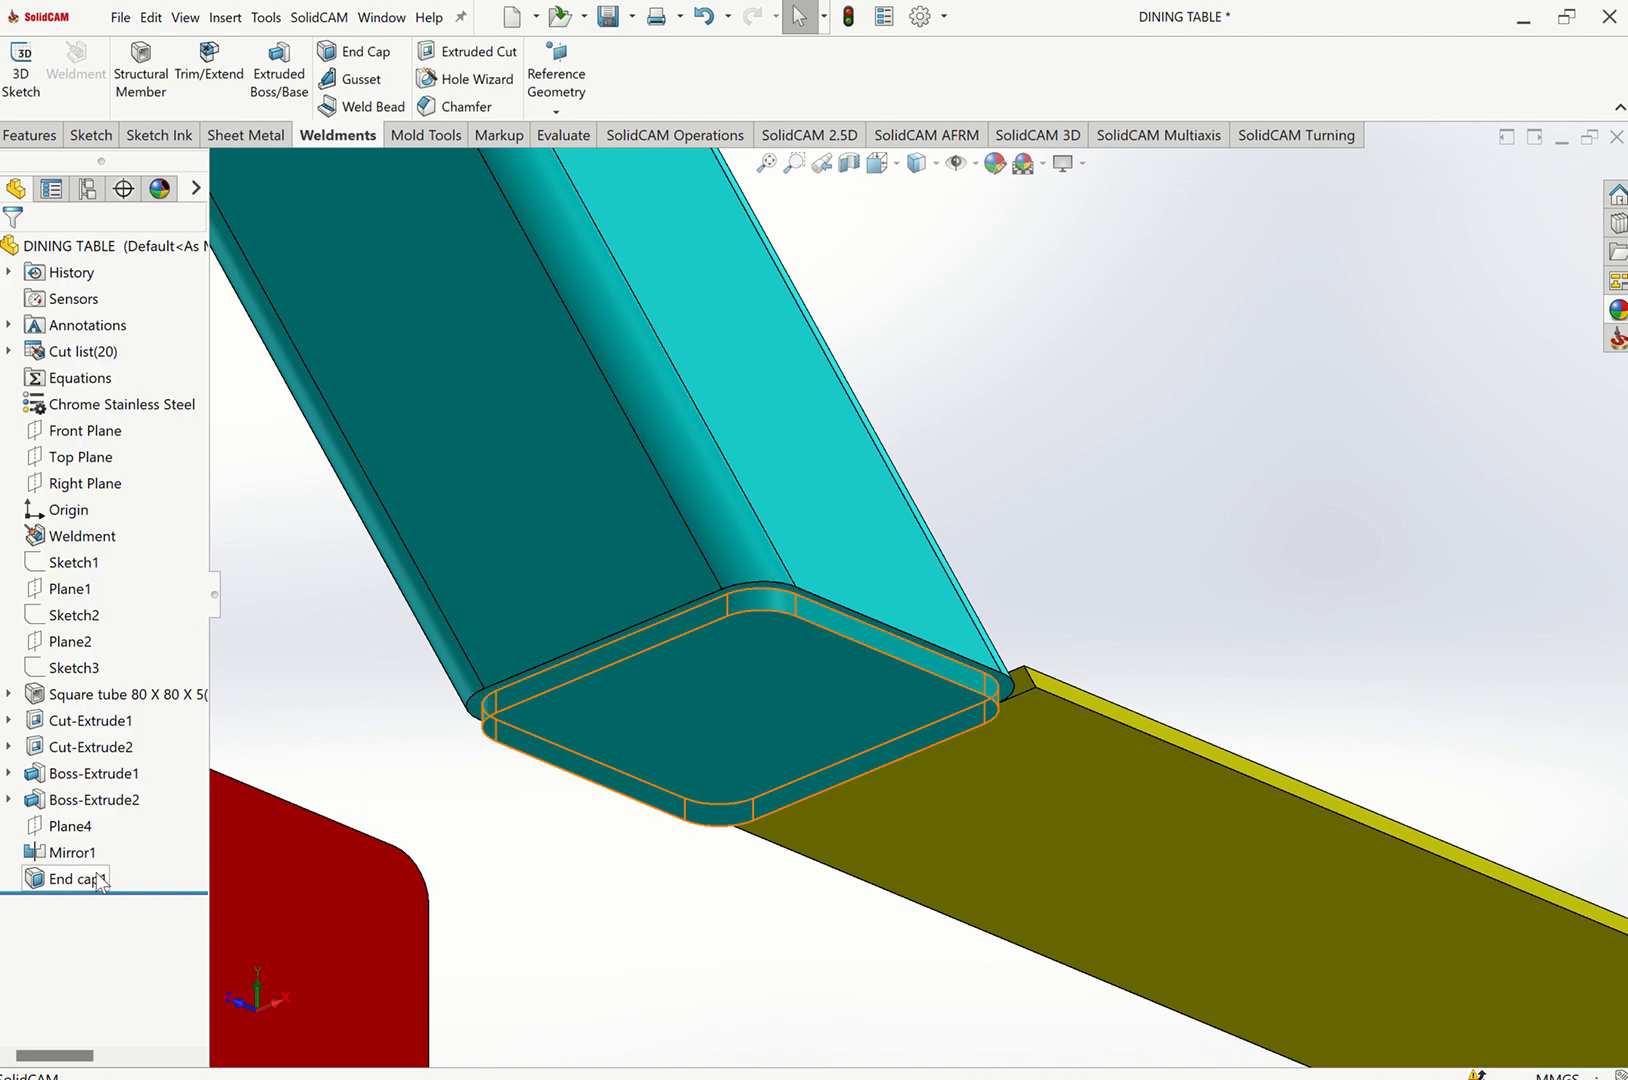
Color the End cap1 feature dark gray.
right_click(98, 880)
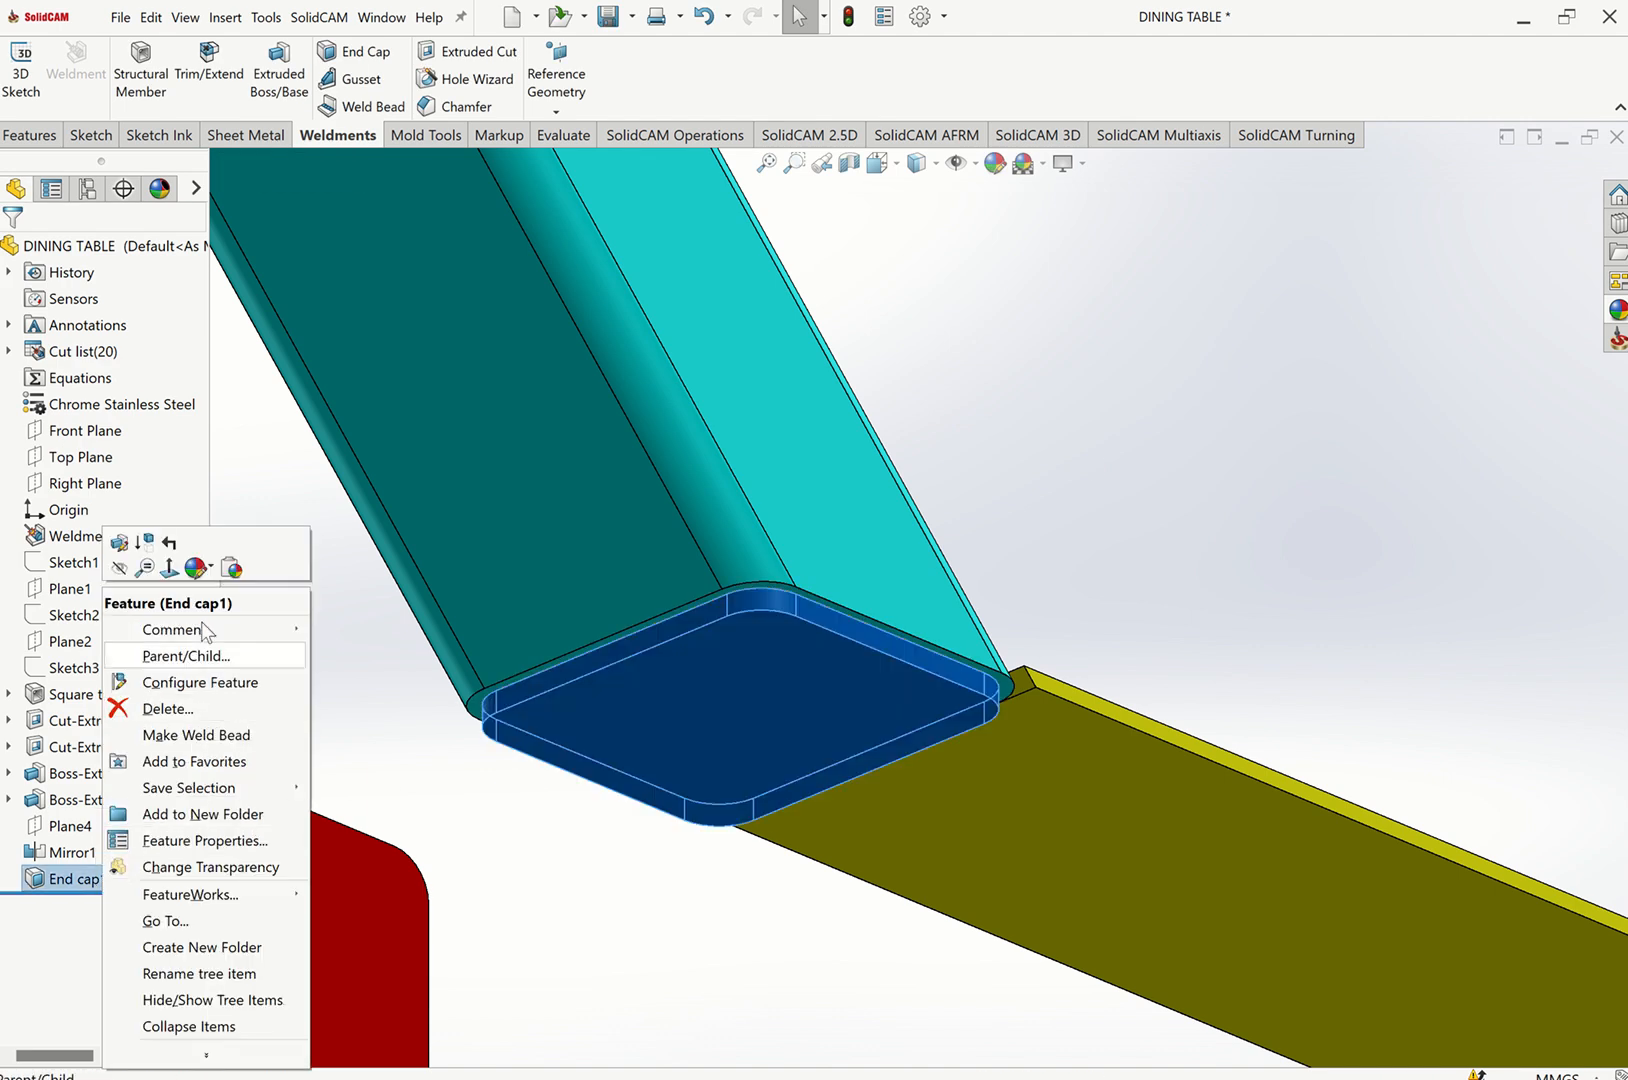
click(211, 572)
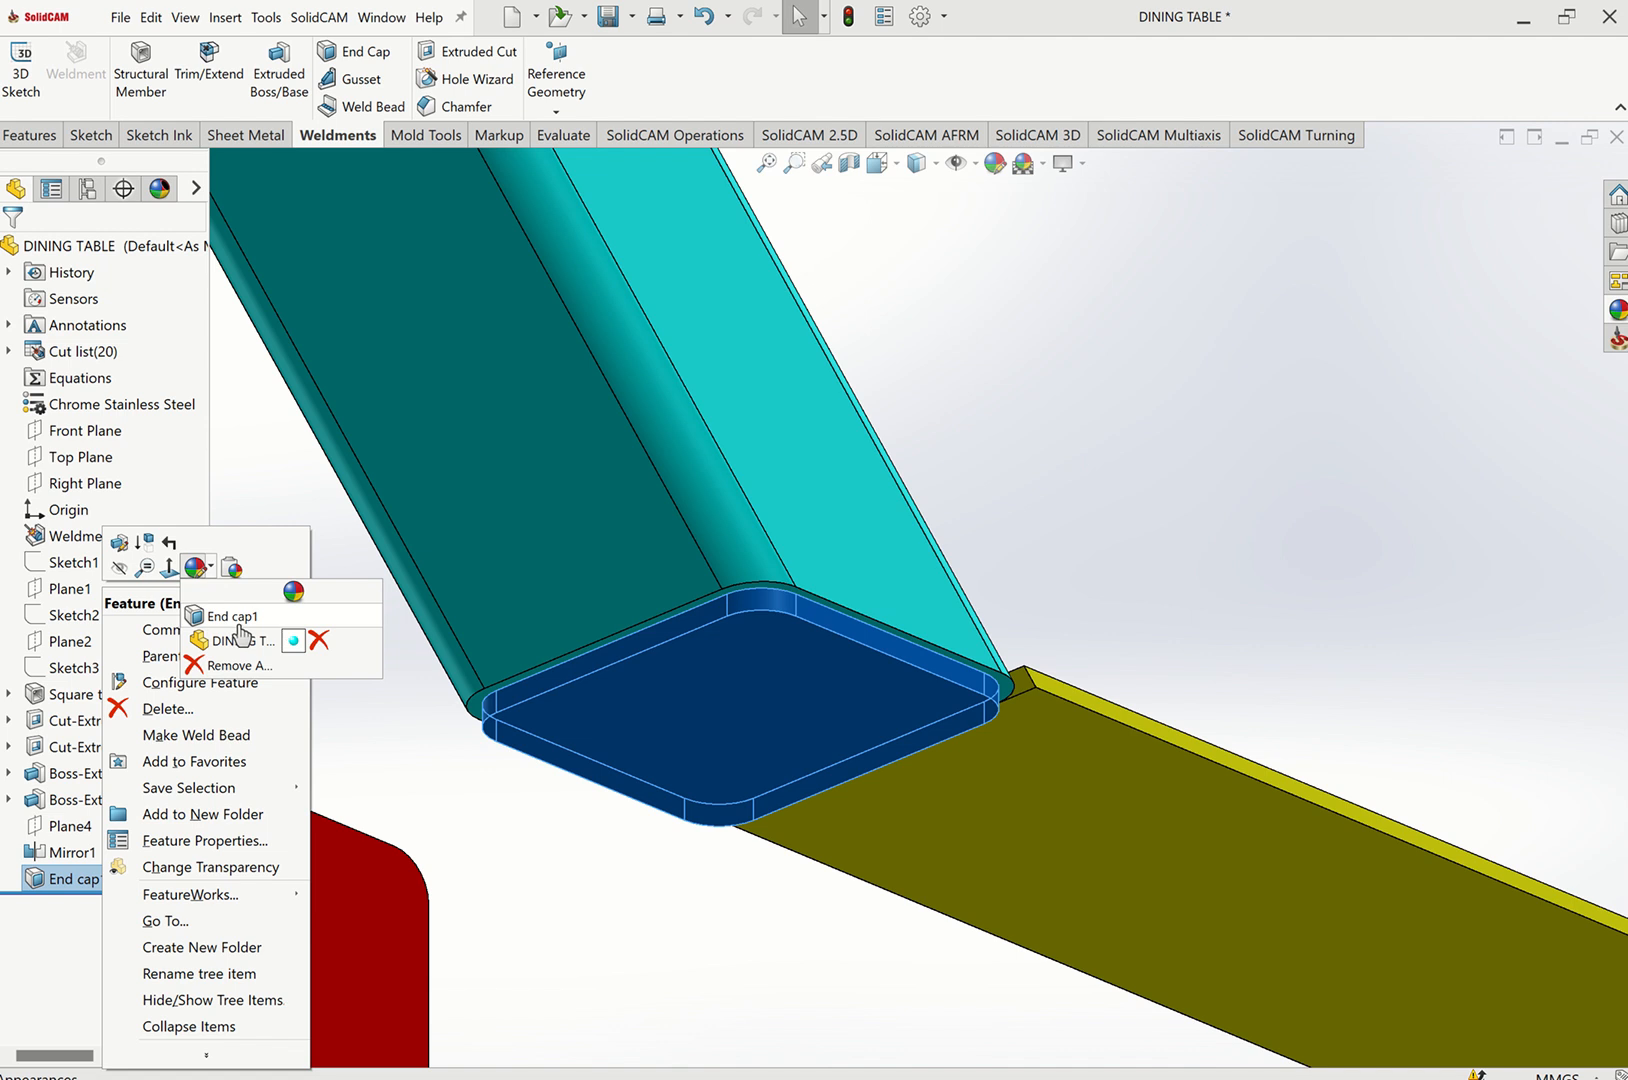
click(238, 617)
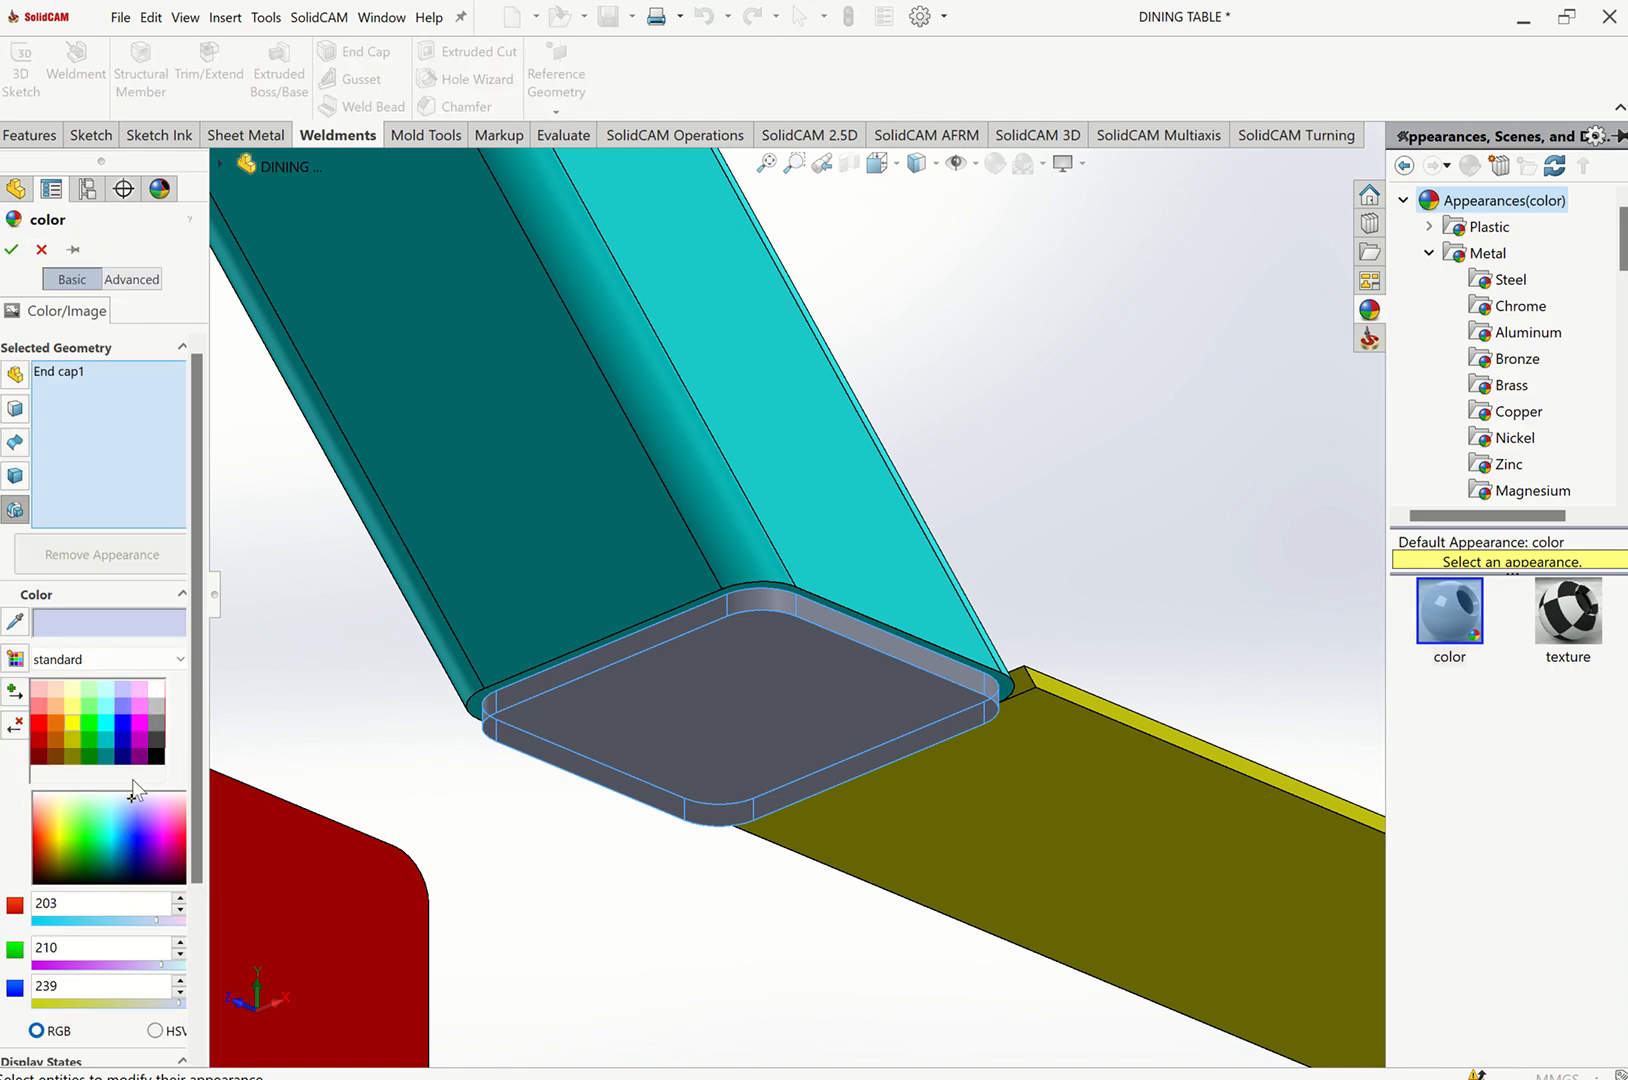
click(158, 724)
click(11, 251)
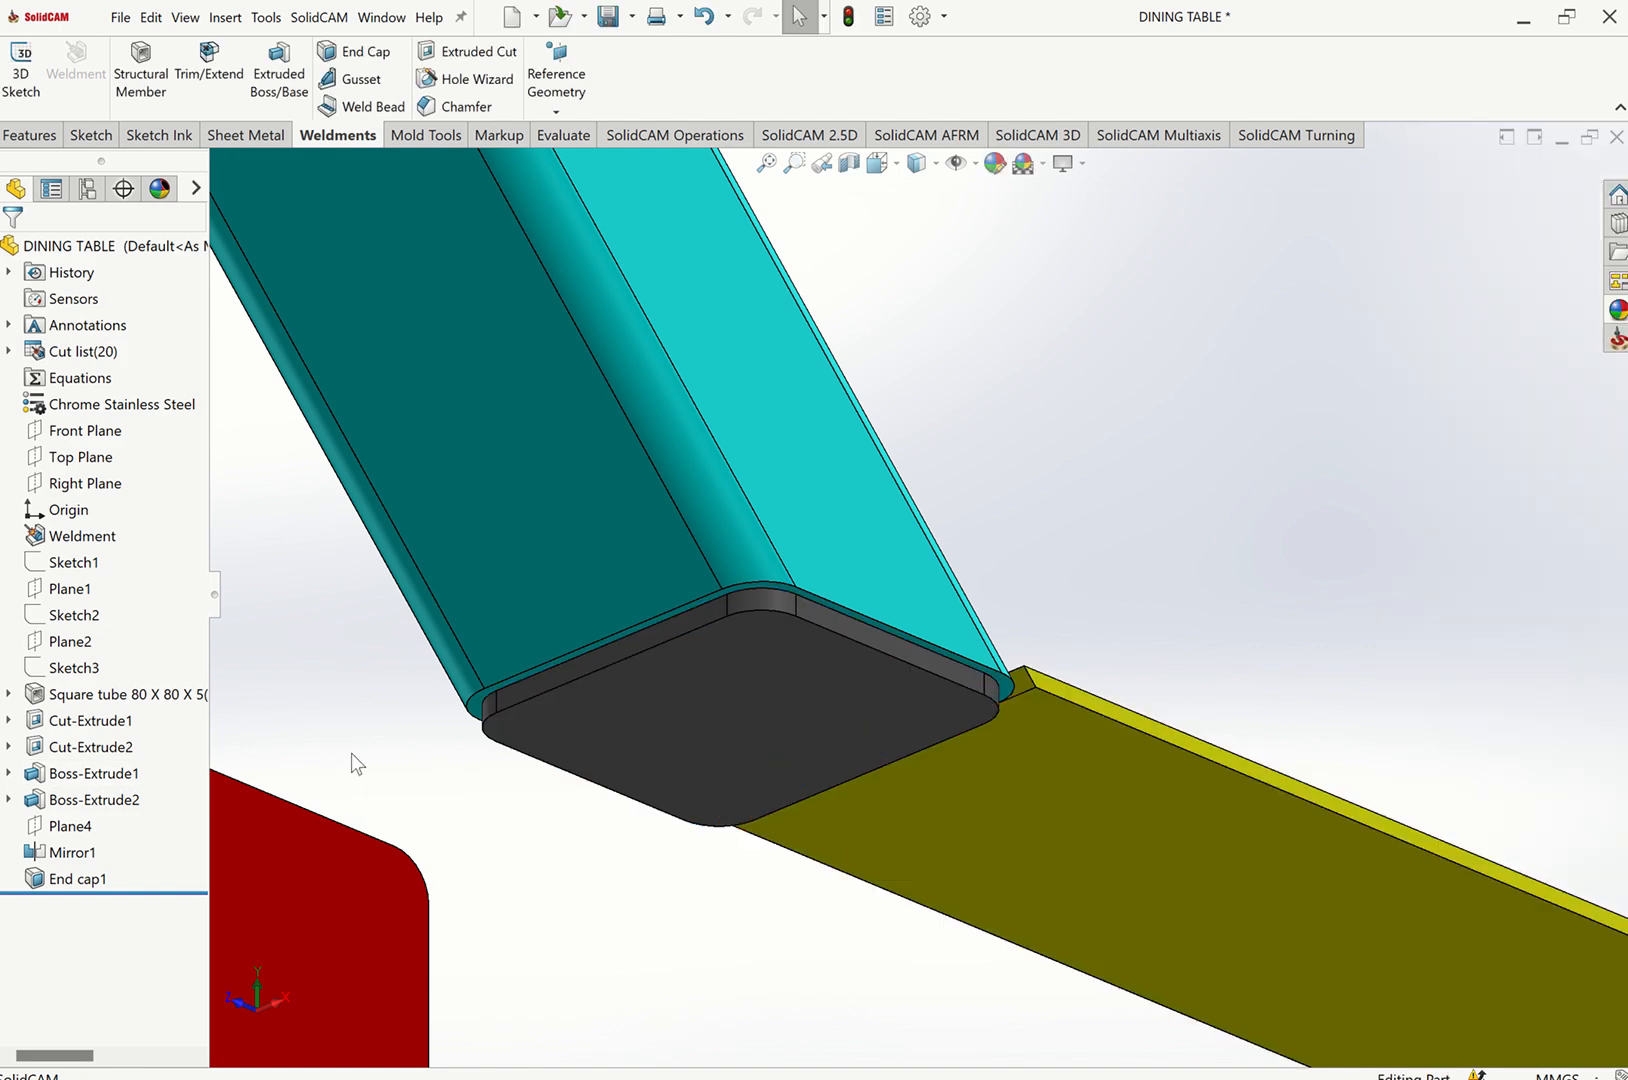
Open a new sketch on the top face of the left frame's top rail.
key(ctrl+7)
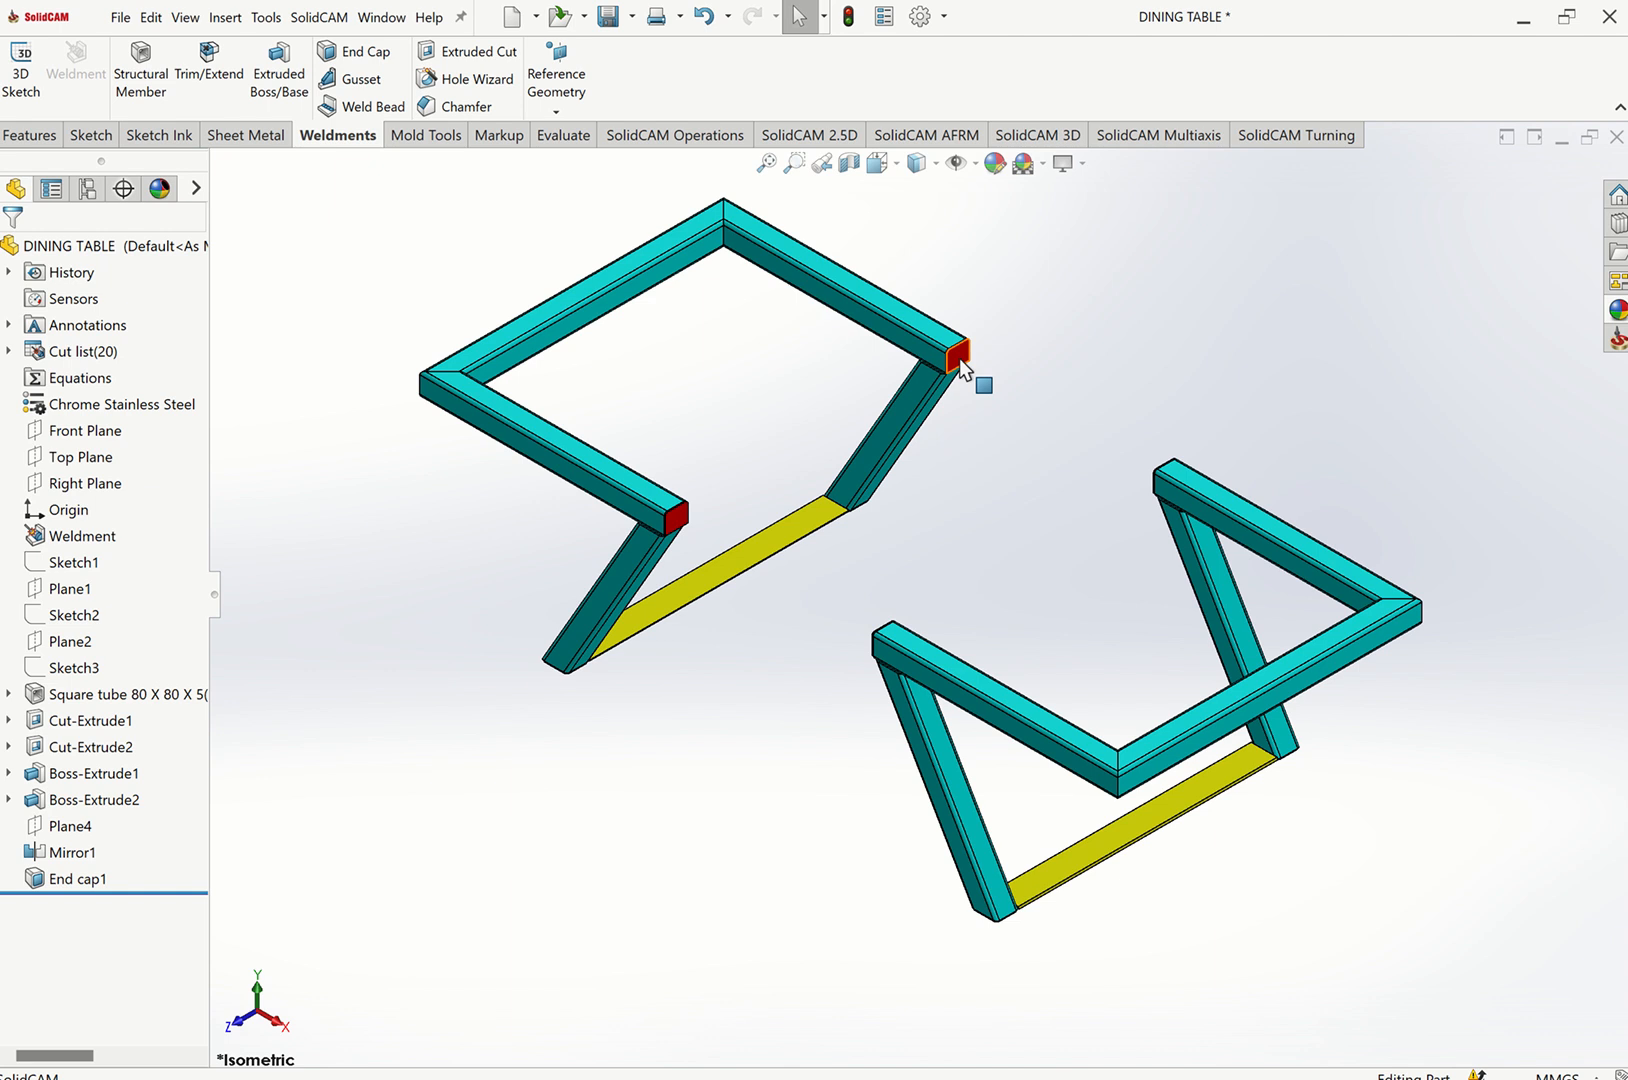
scroll(938, 356, down, 4)
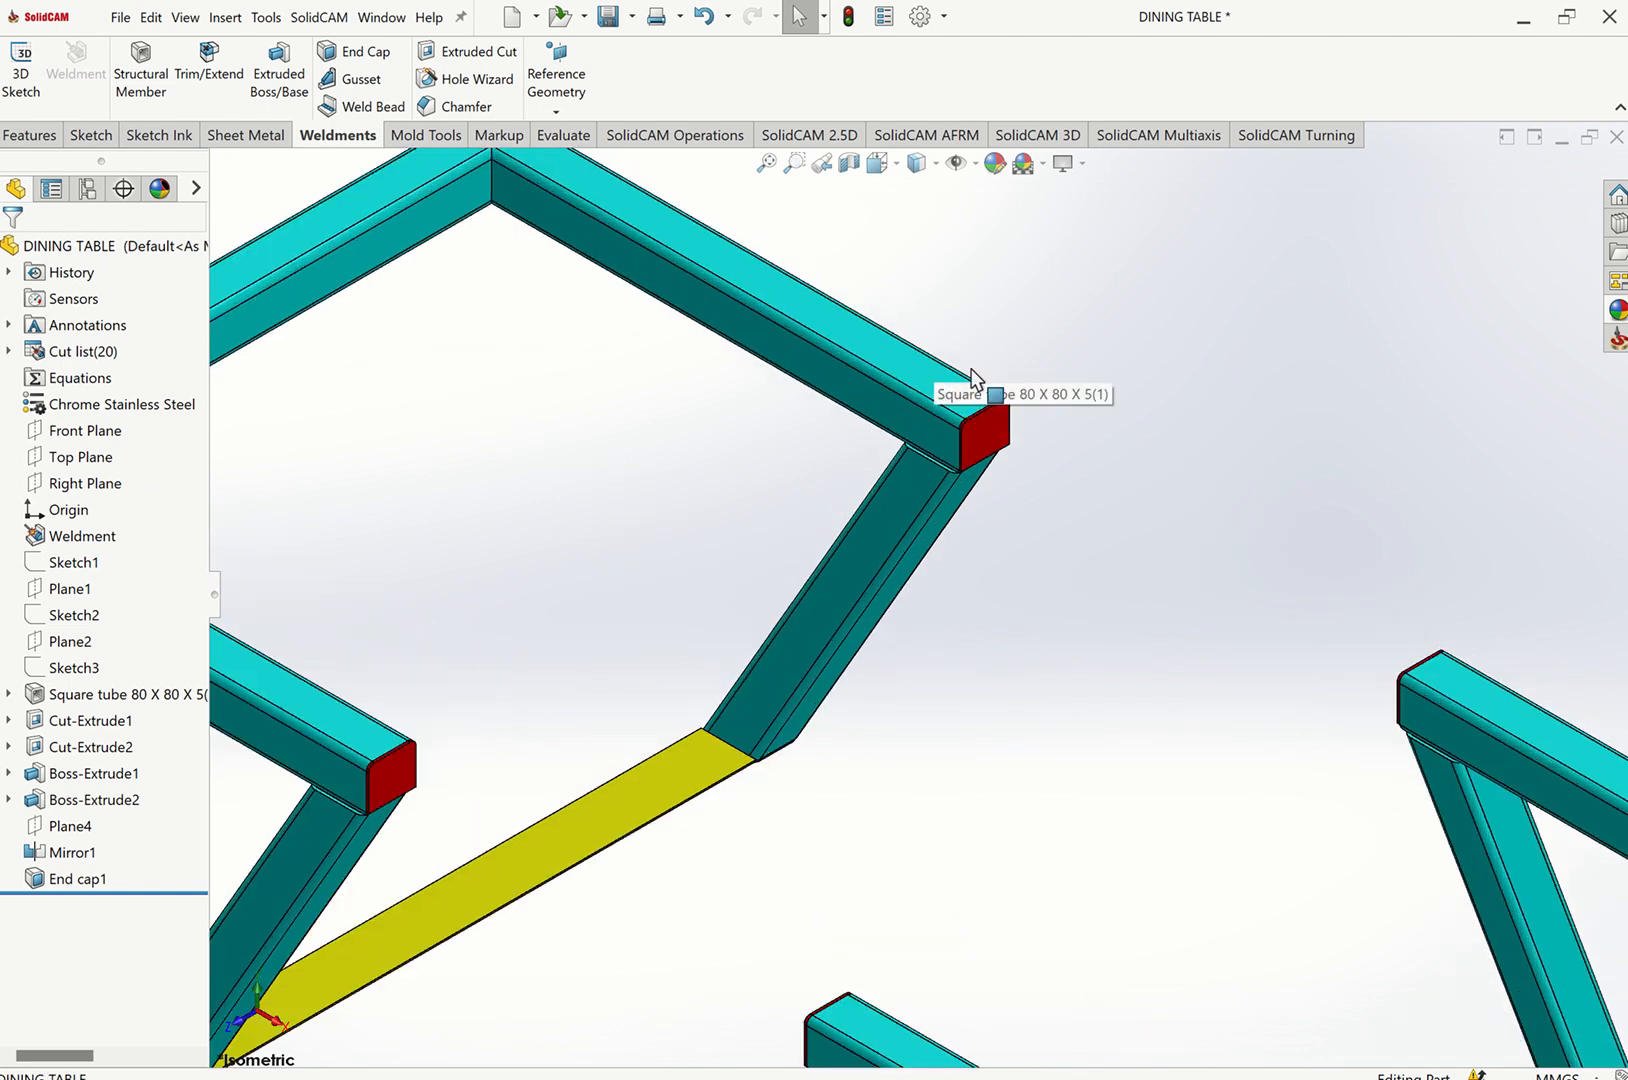
click(968, 372)
click(974, 321)
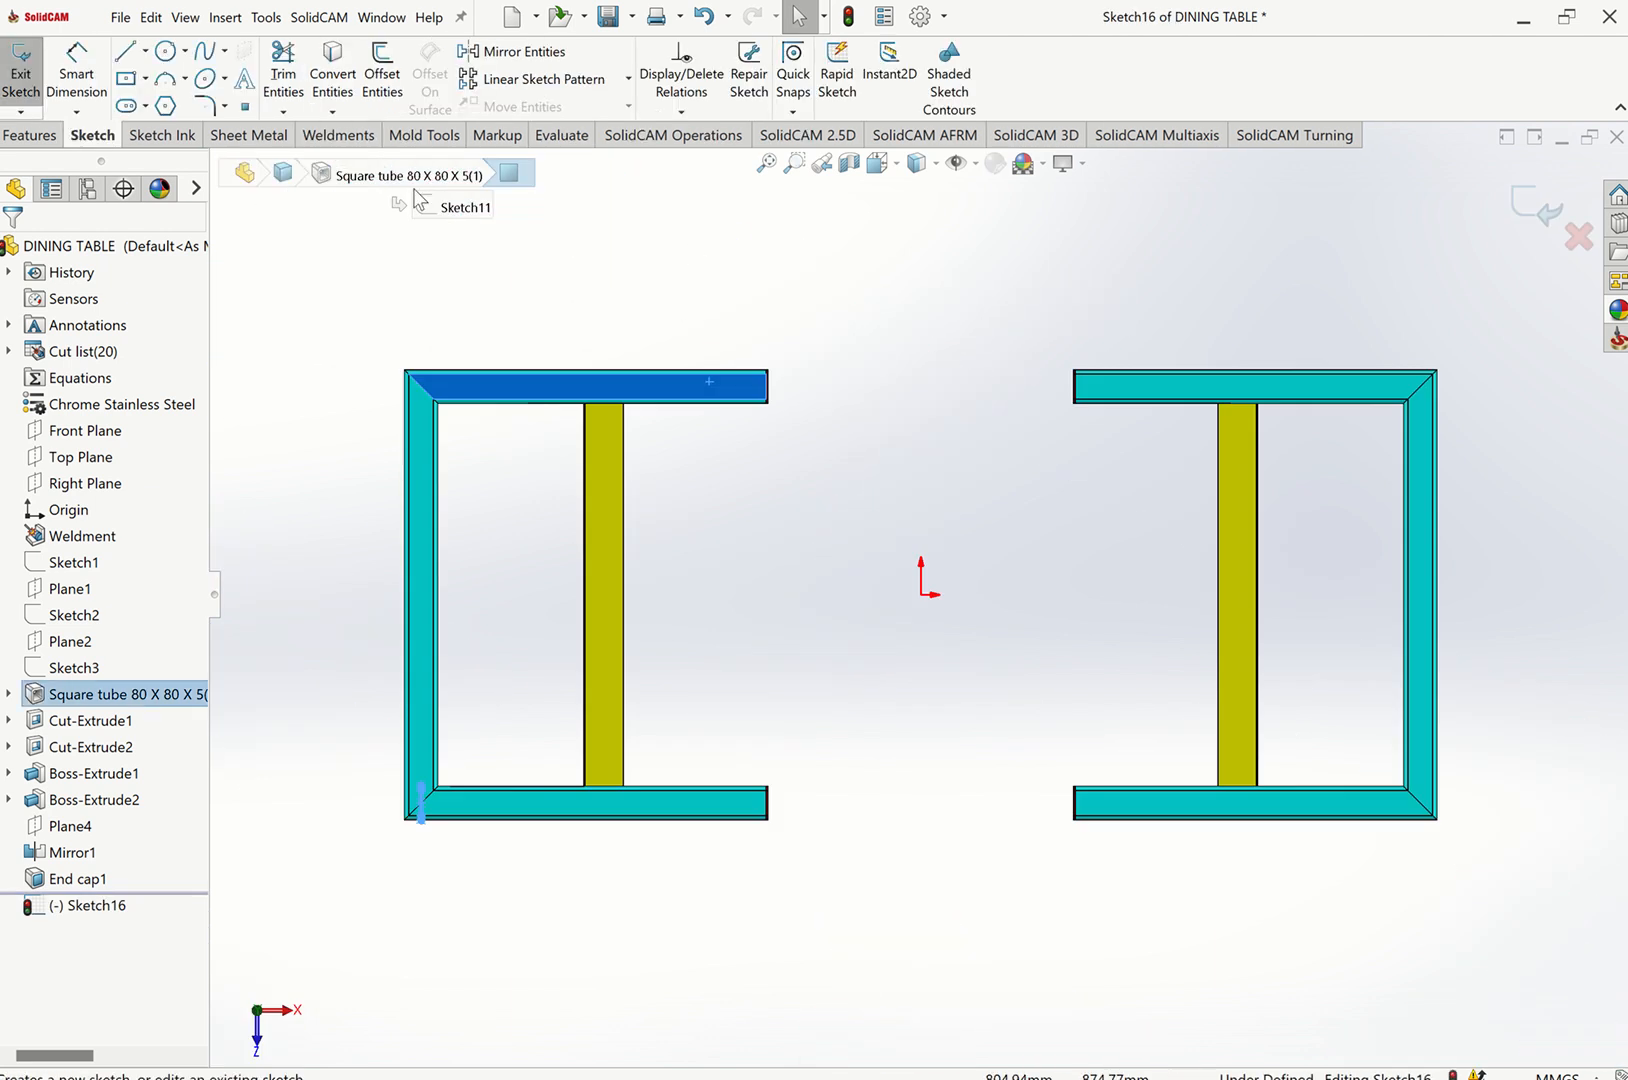
click(250, 270)
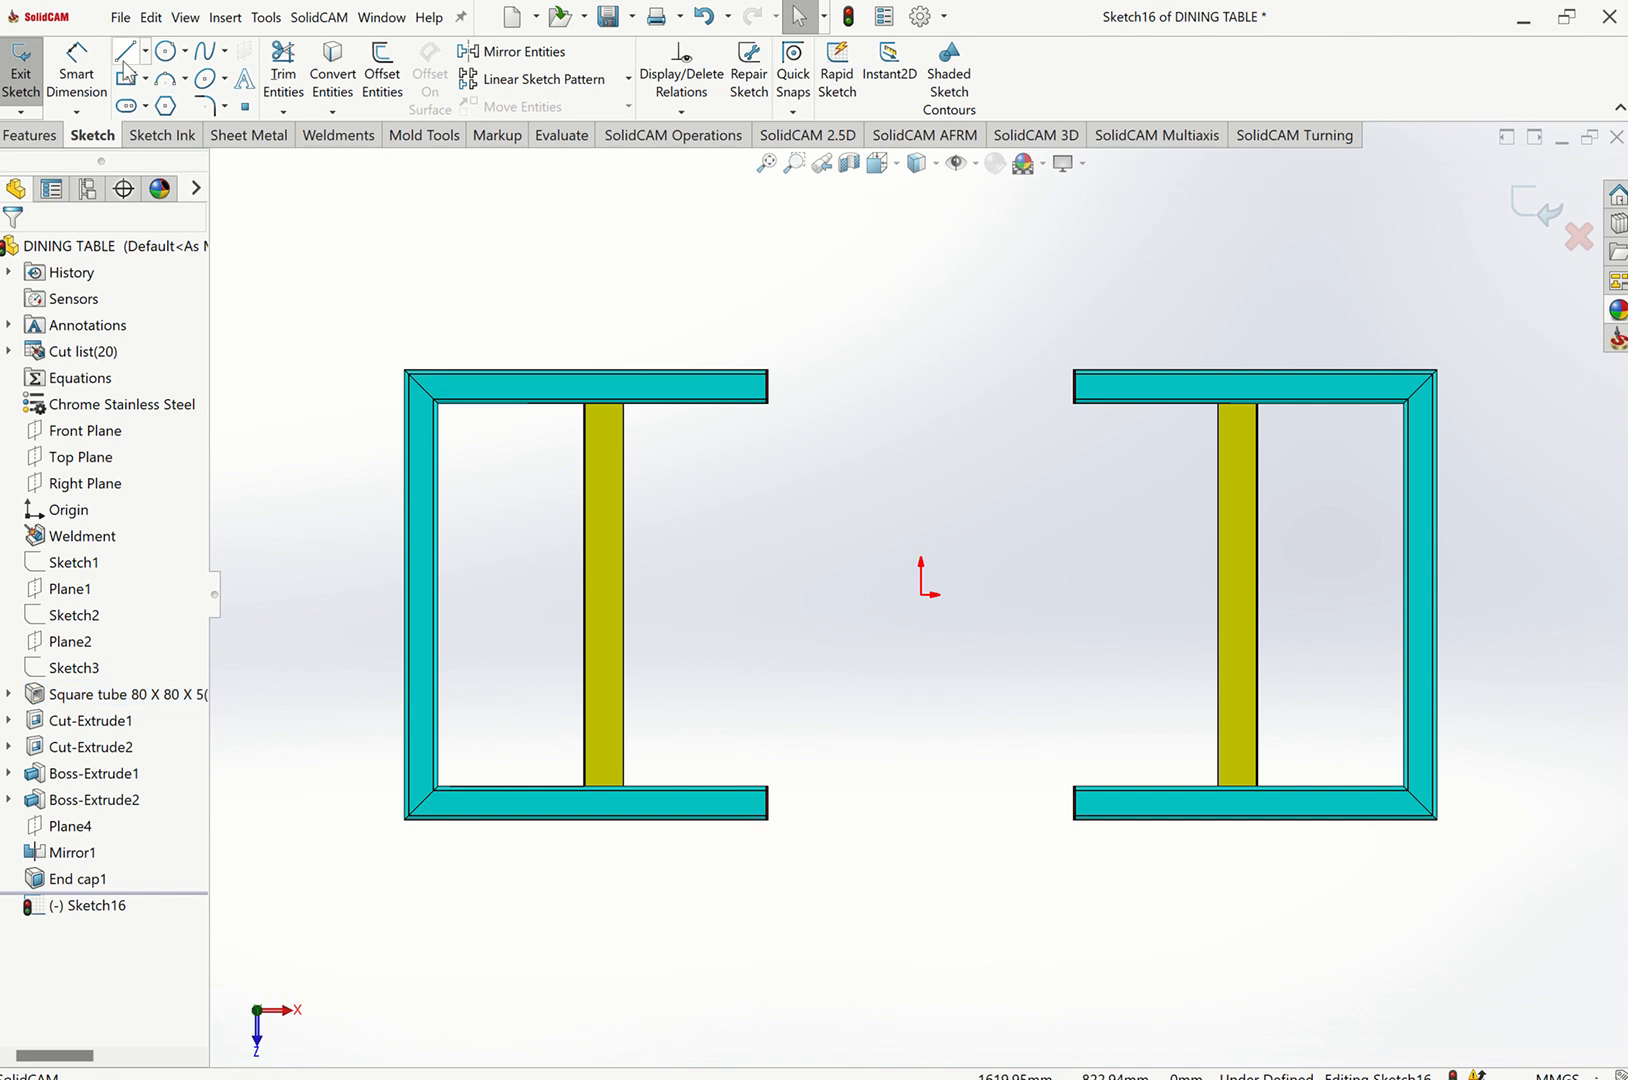
Sketch a stepped polyline linking the two frames' top rails across the gap and exit the sketch.
click(125, 50)
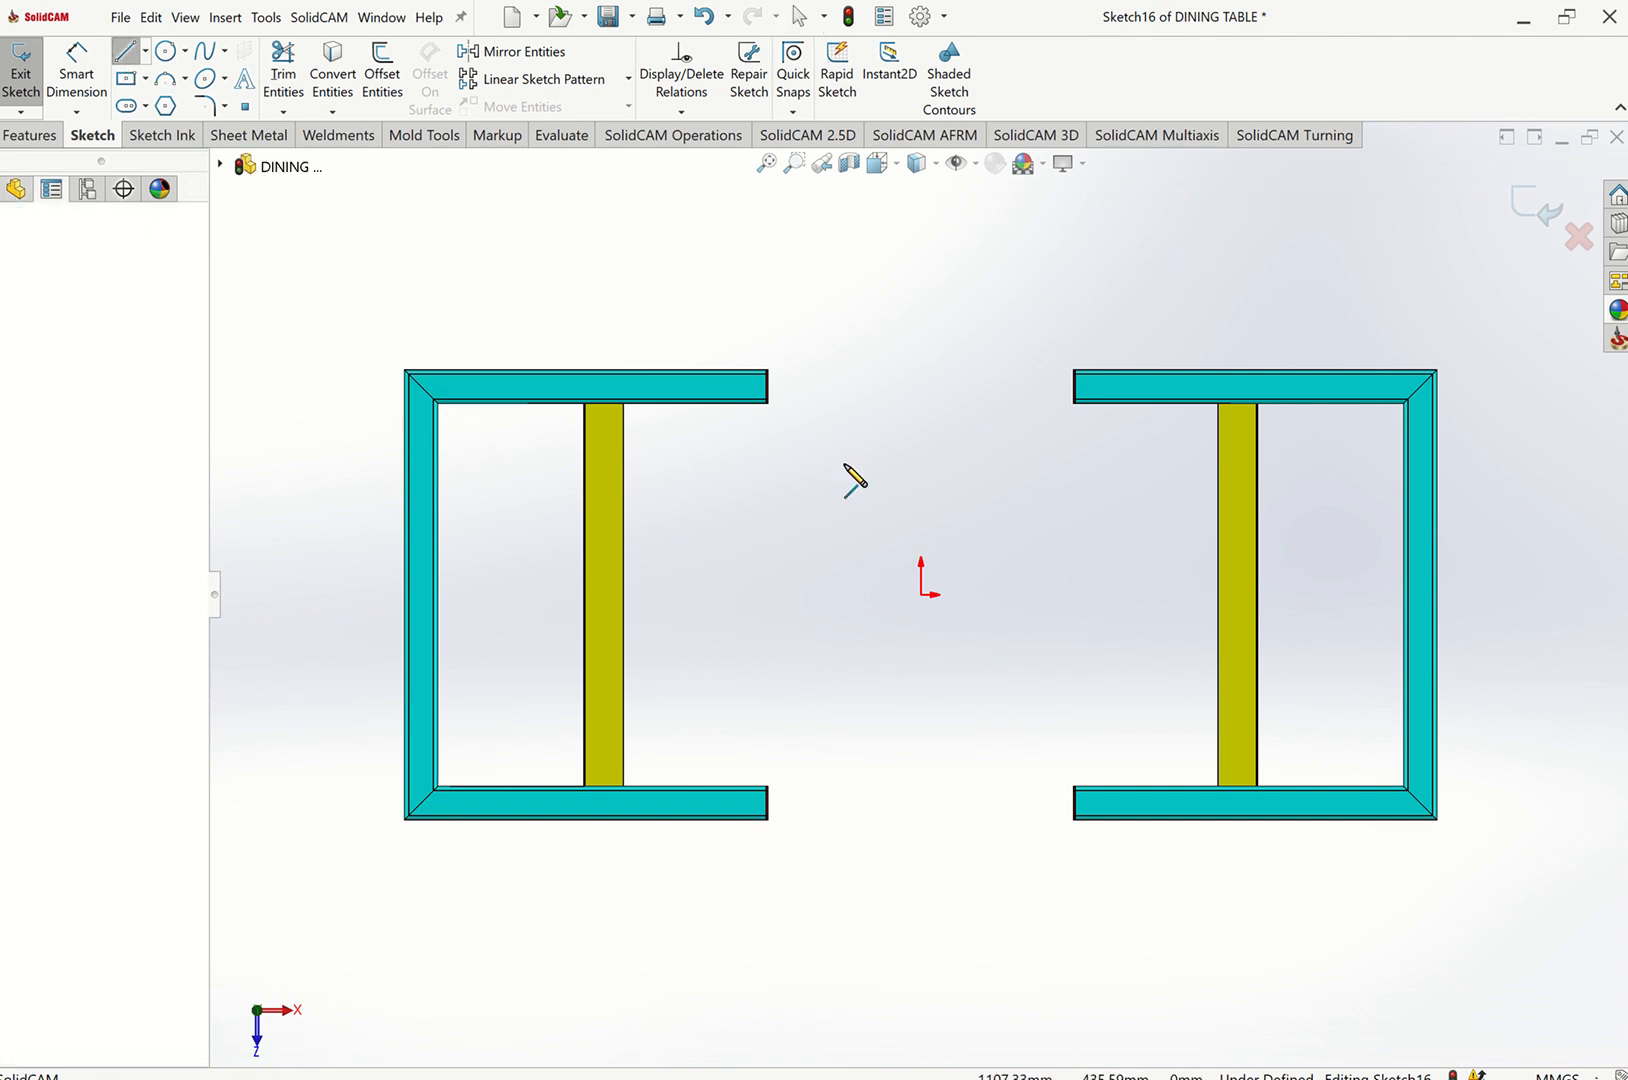
click(448, 412)
click(805, 412)
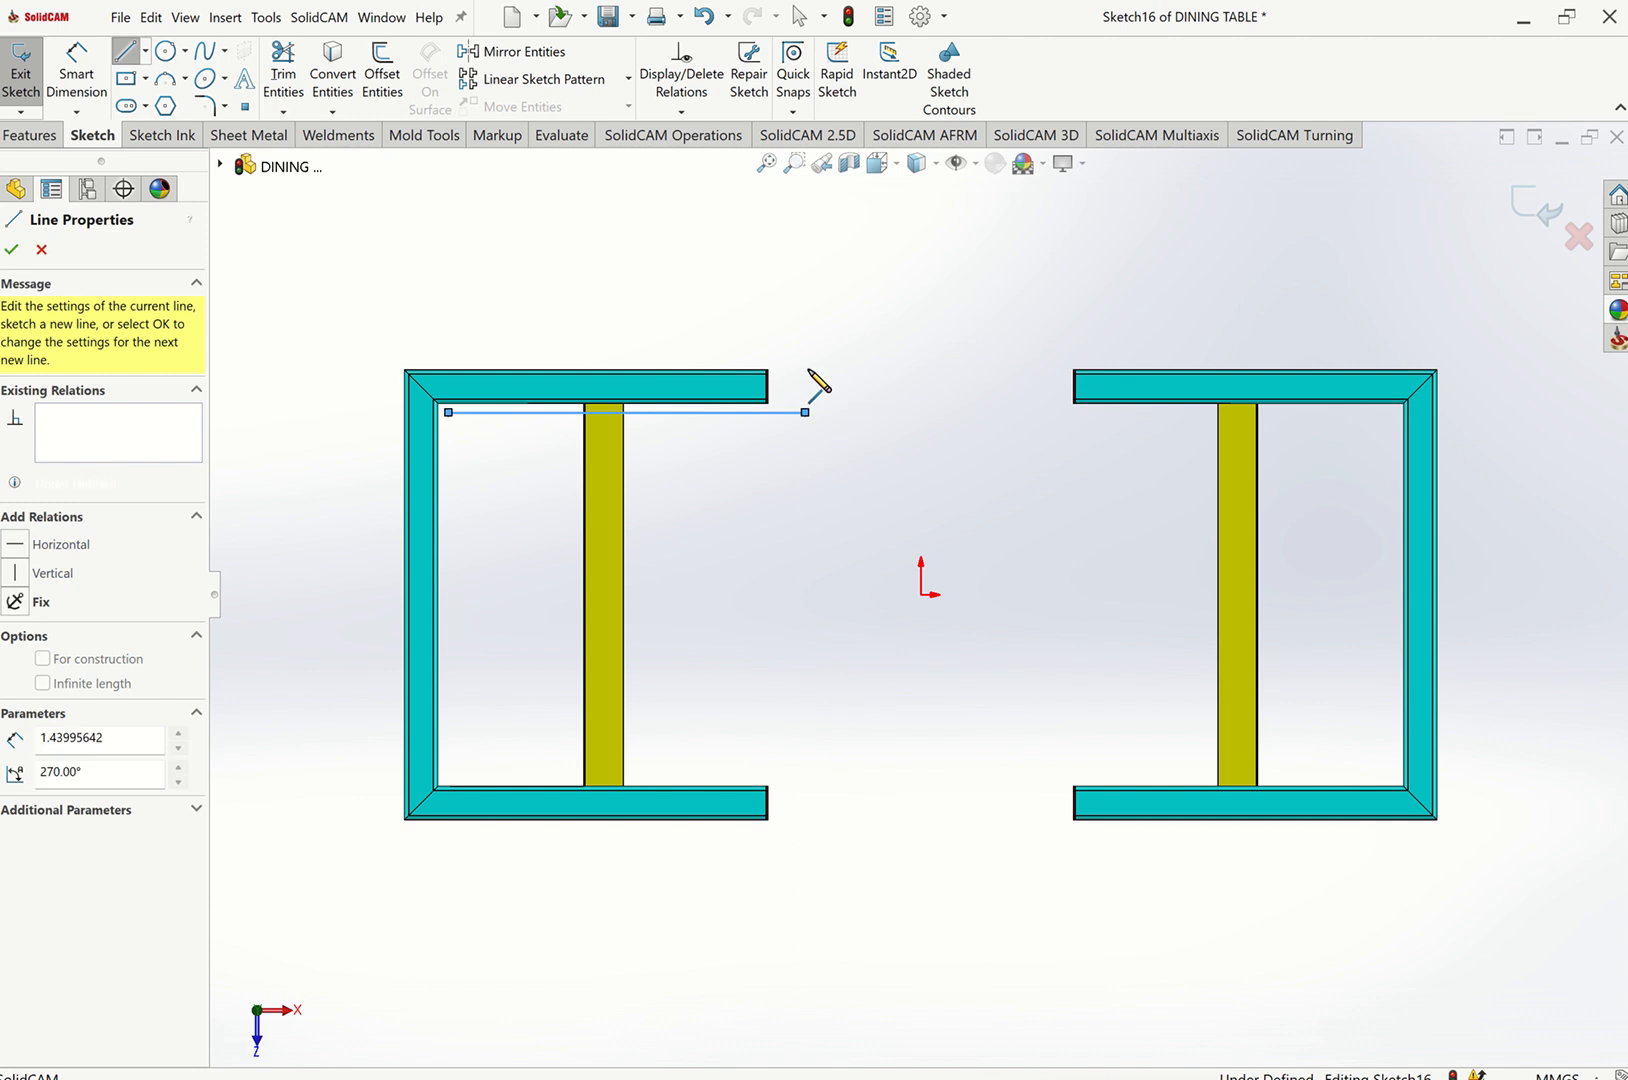
click(805, 351)
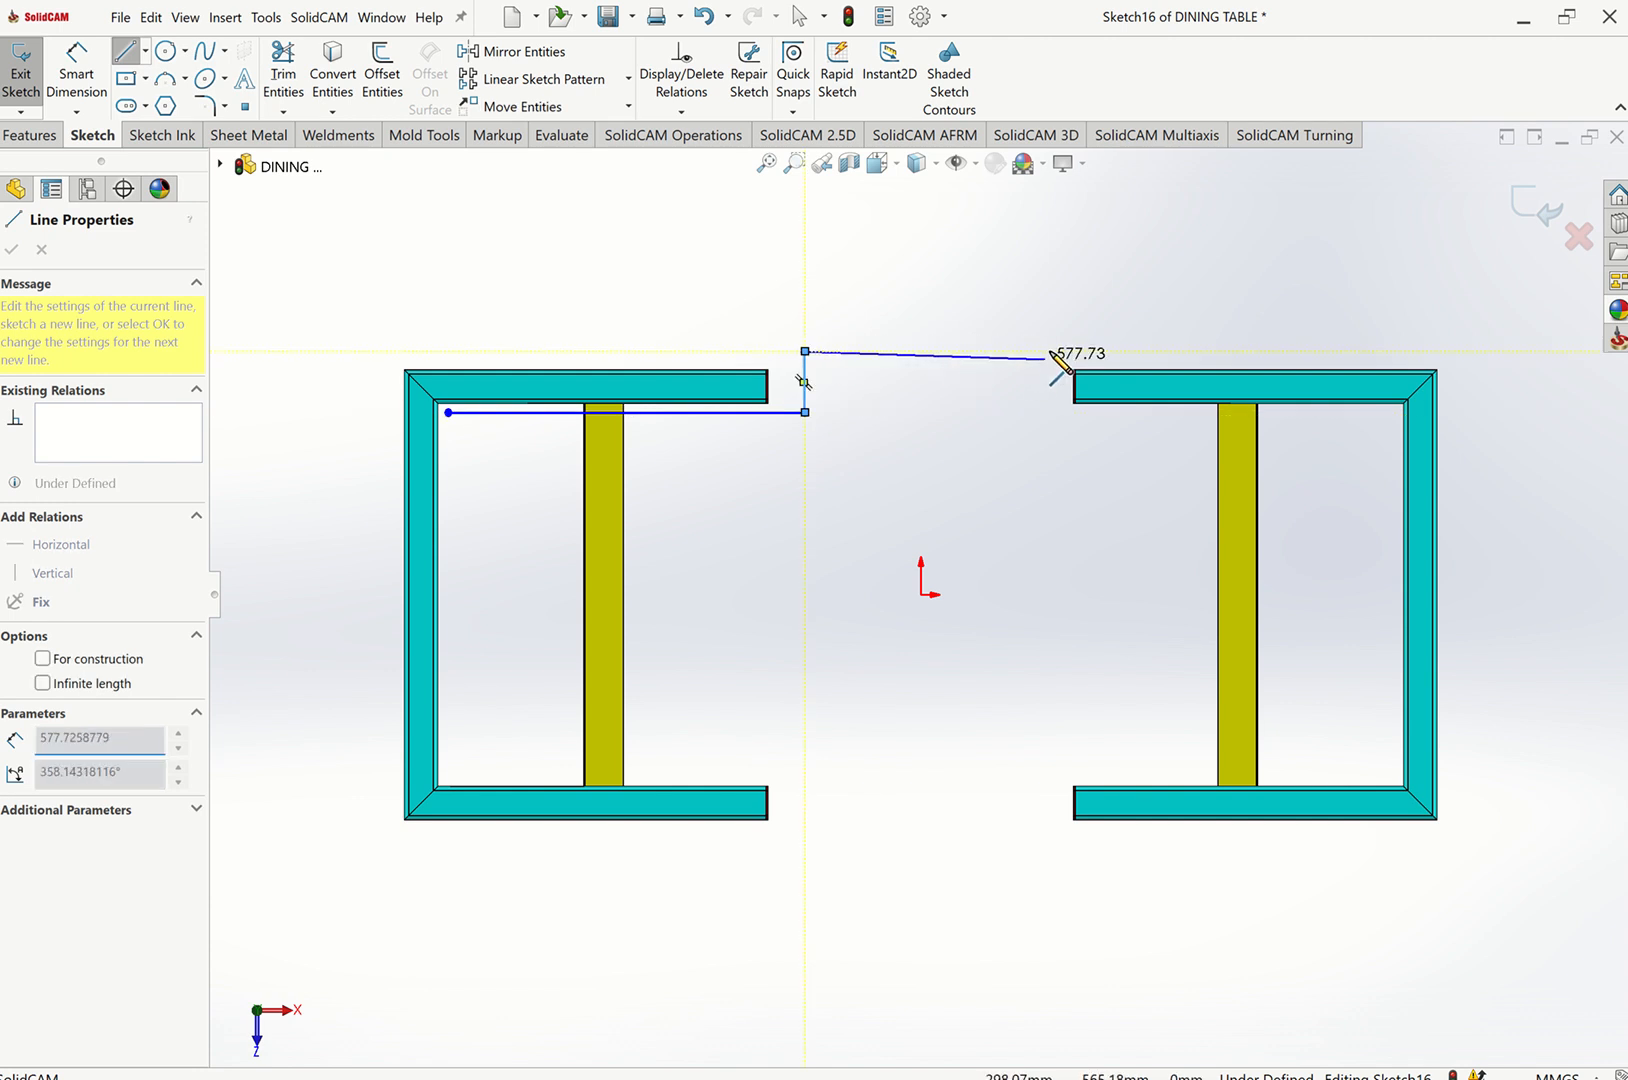
click(1051, 351)
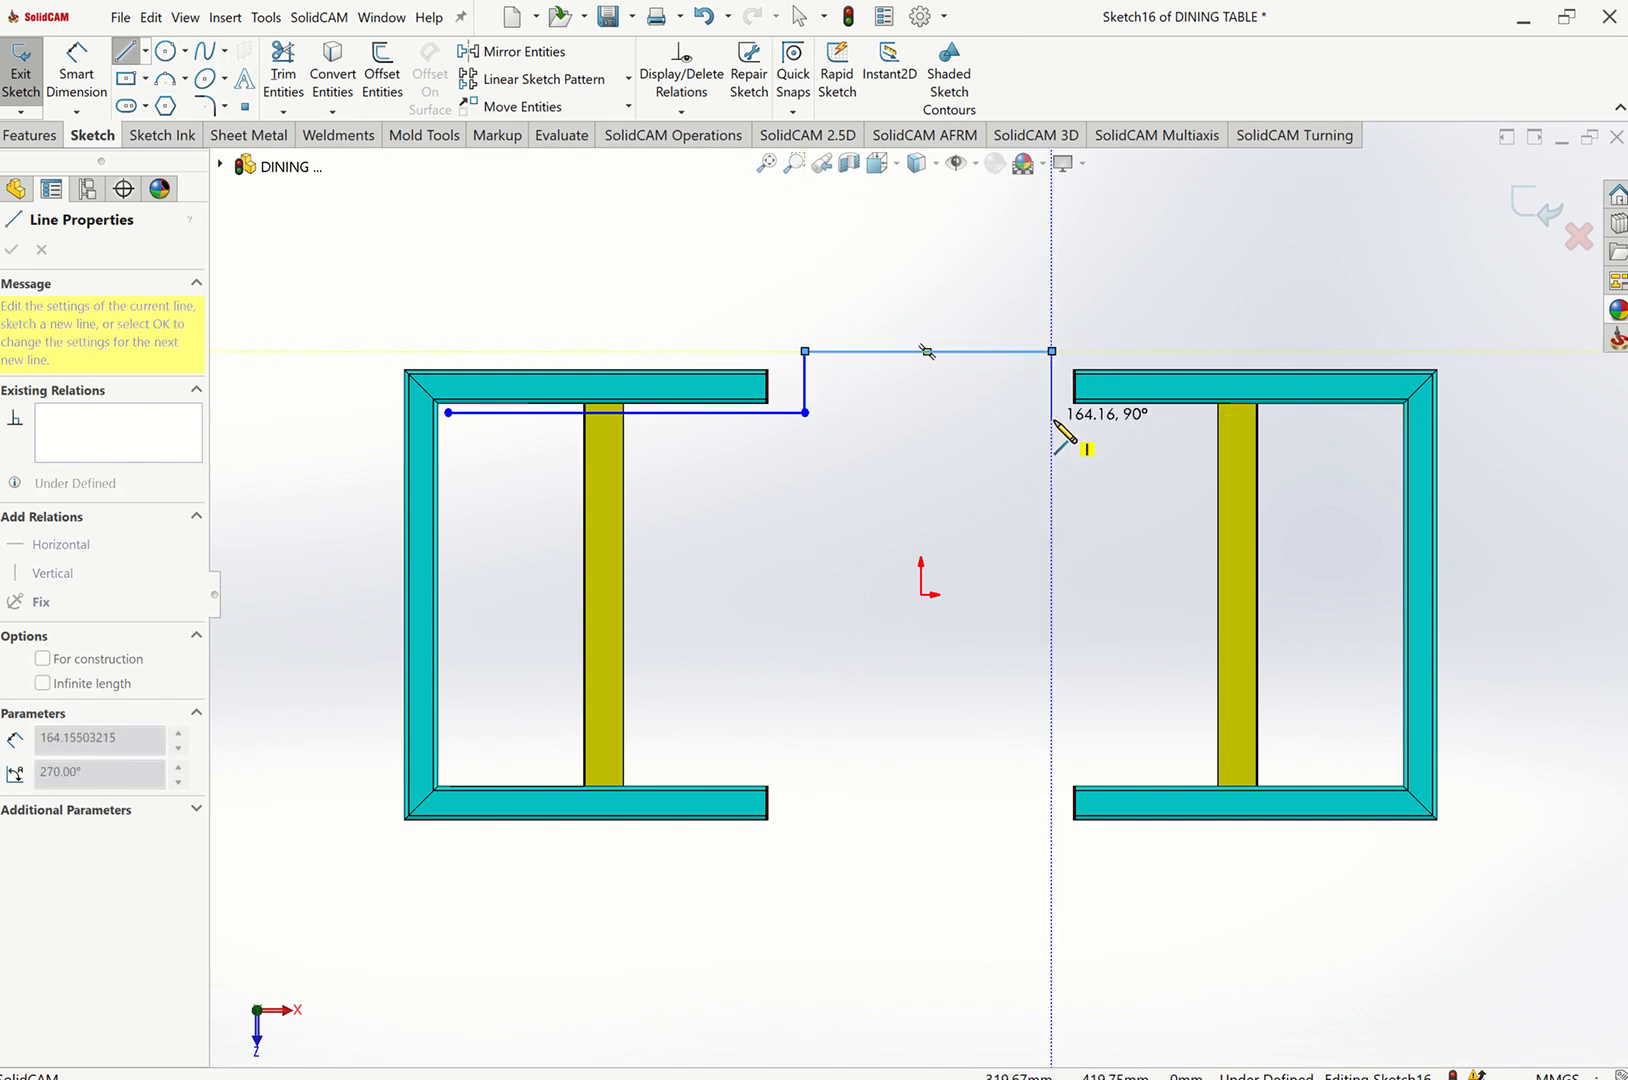
click(1051, 418)
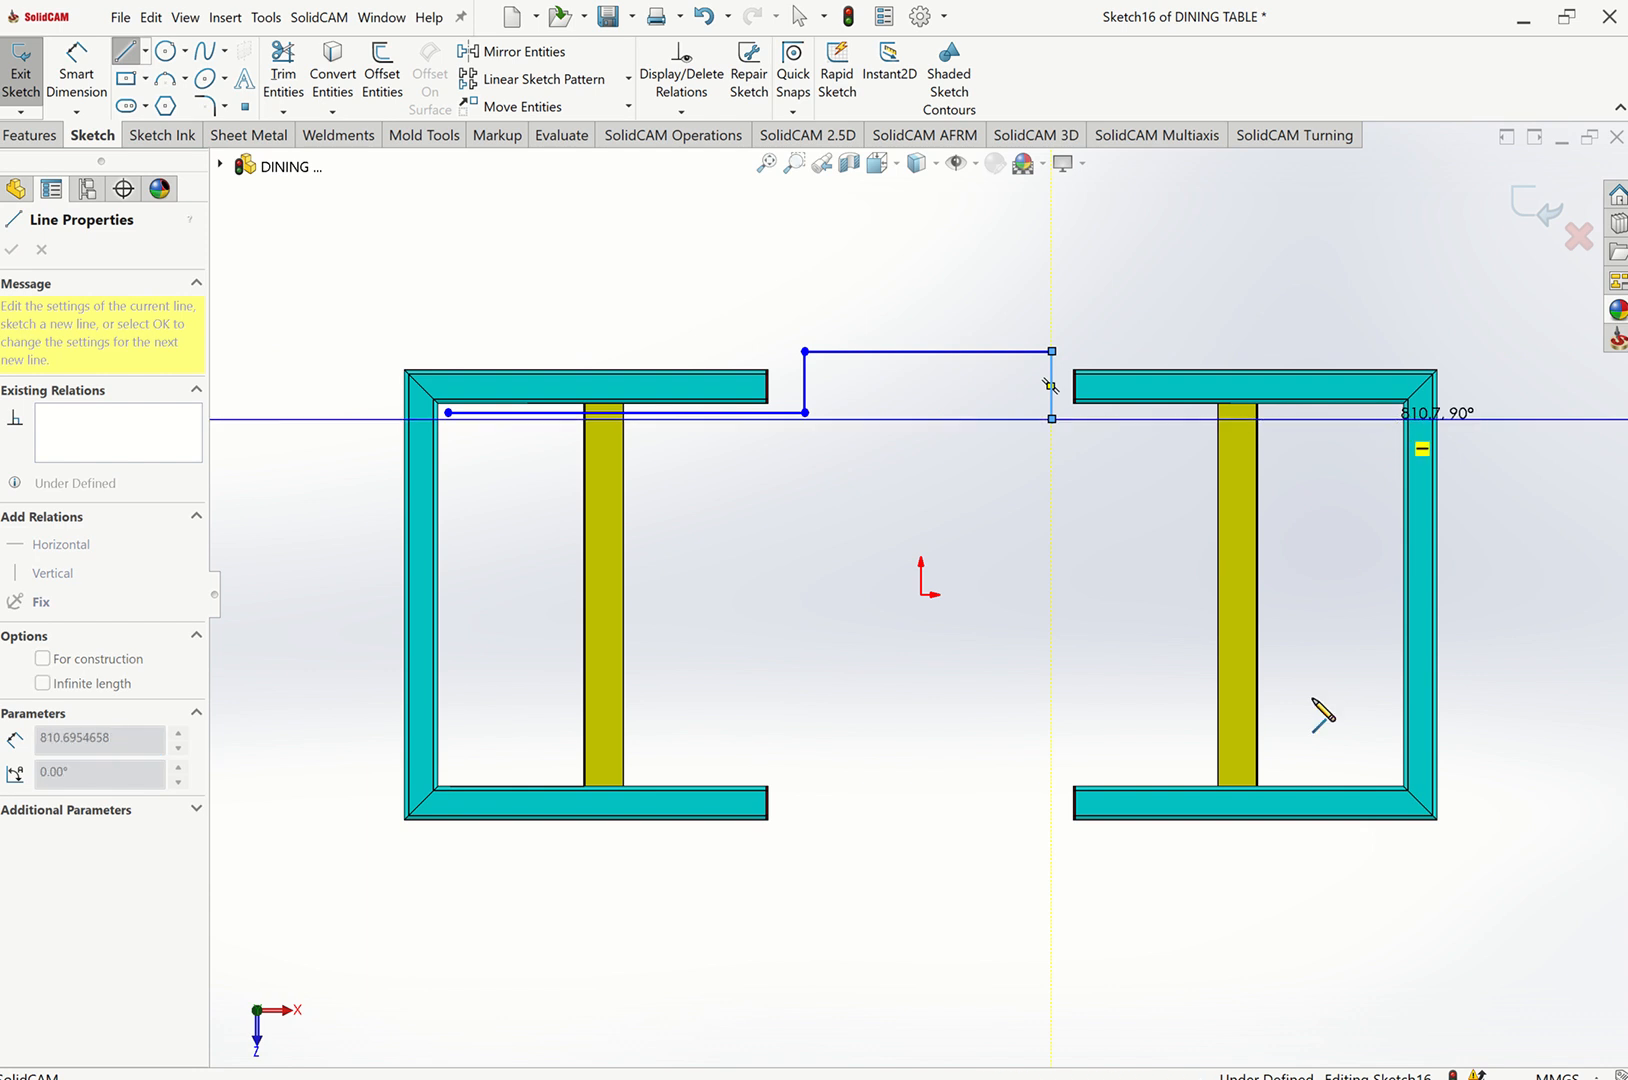
click(1389, 418)
key(Escape)
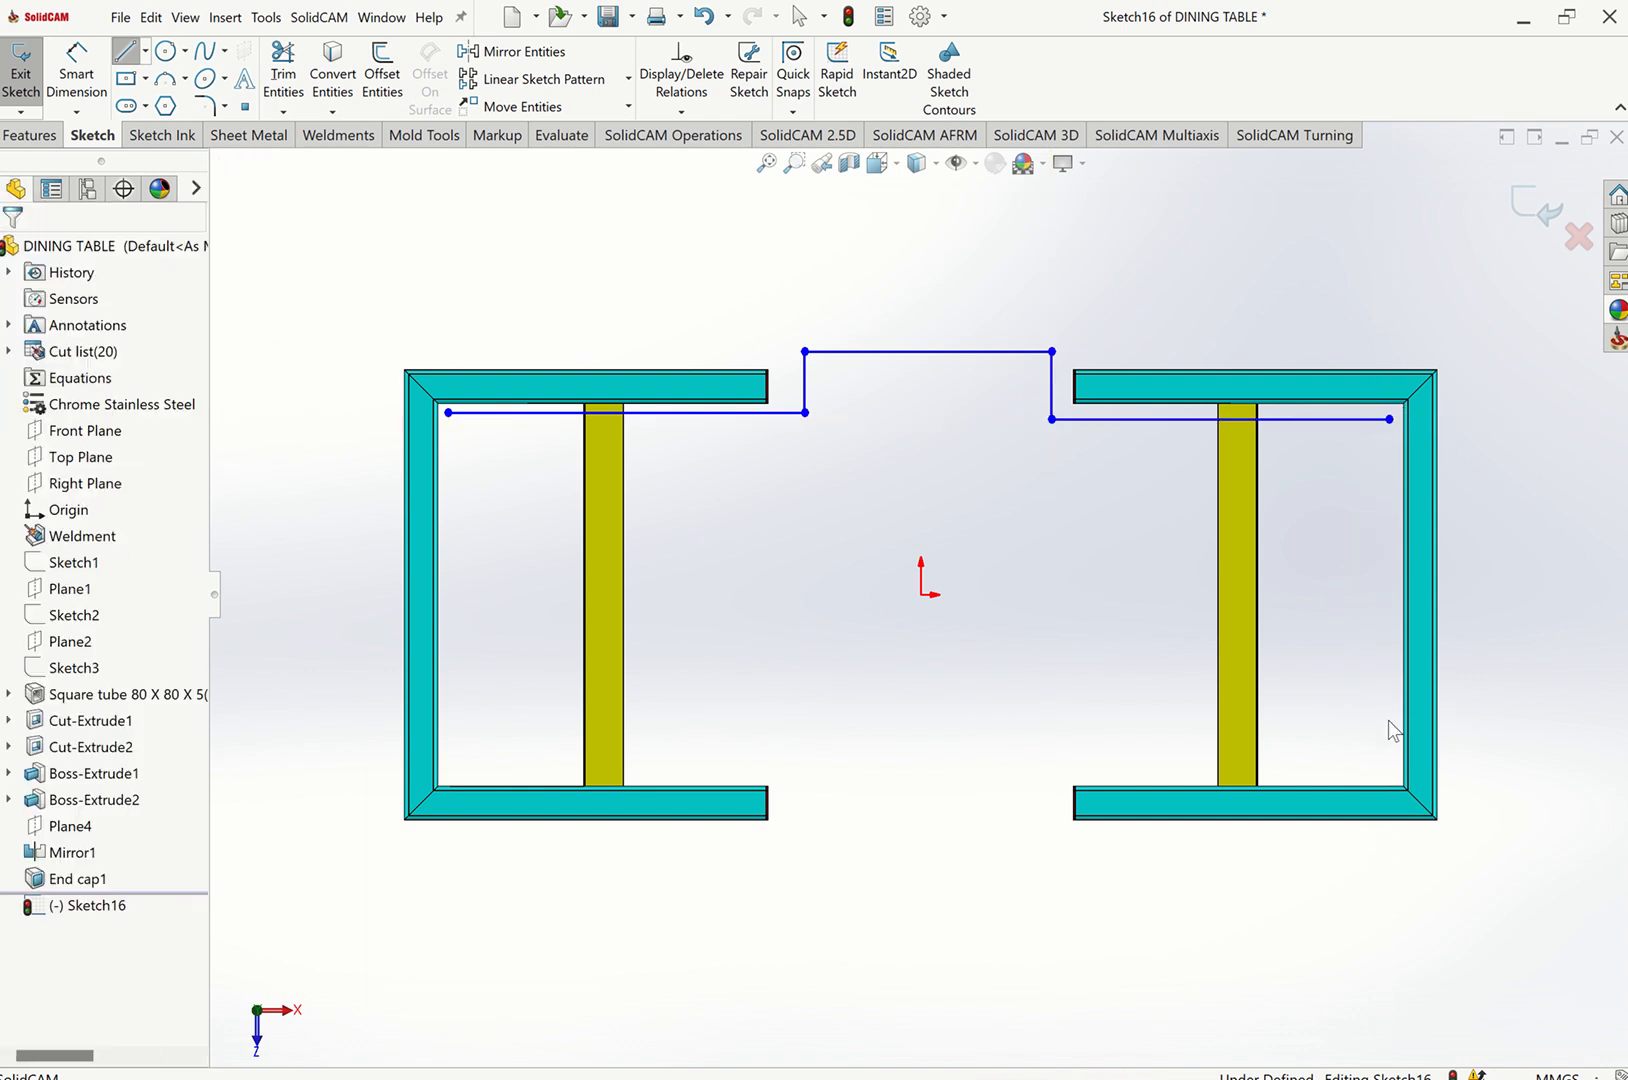
click(1538, 207)
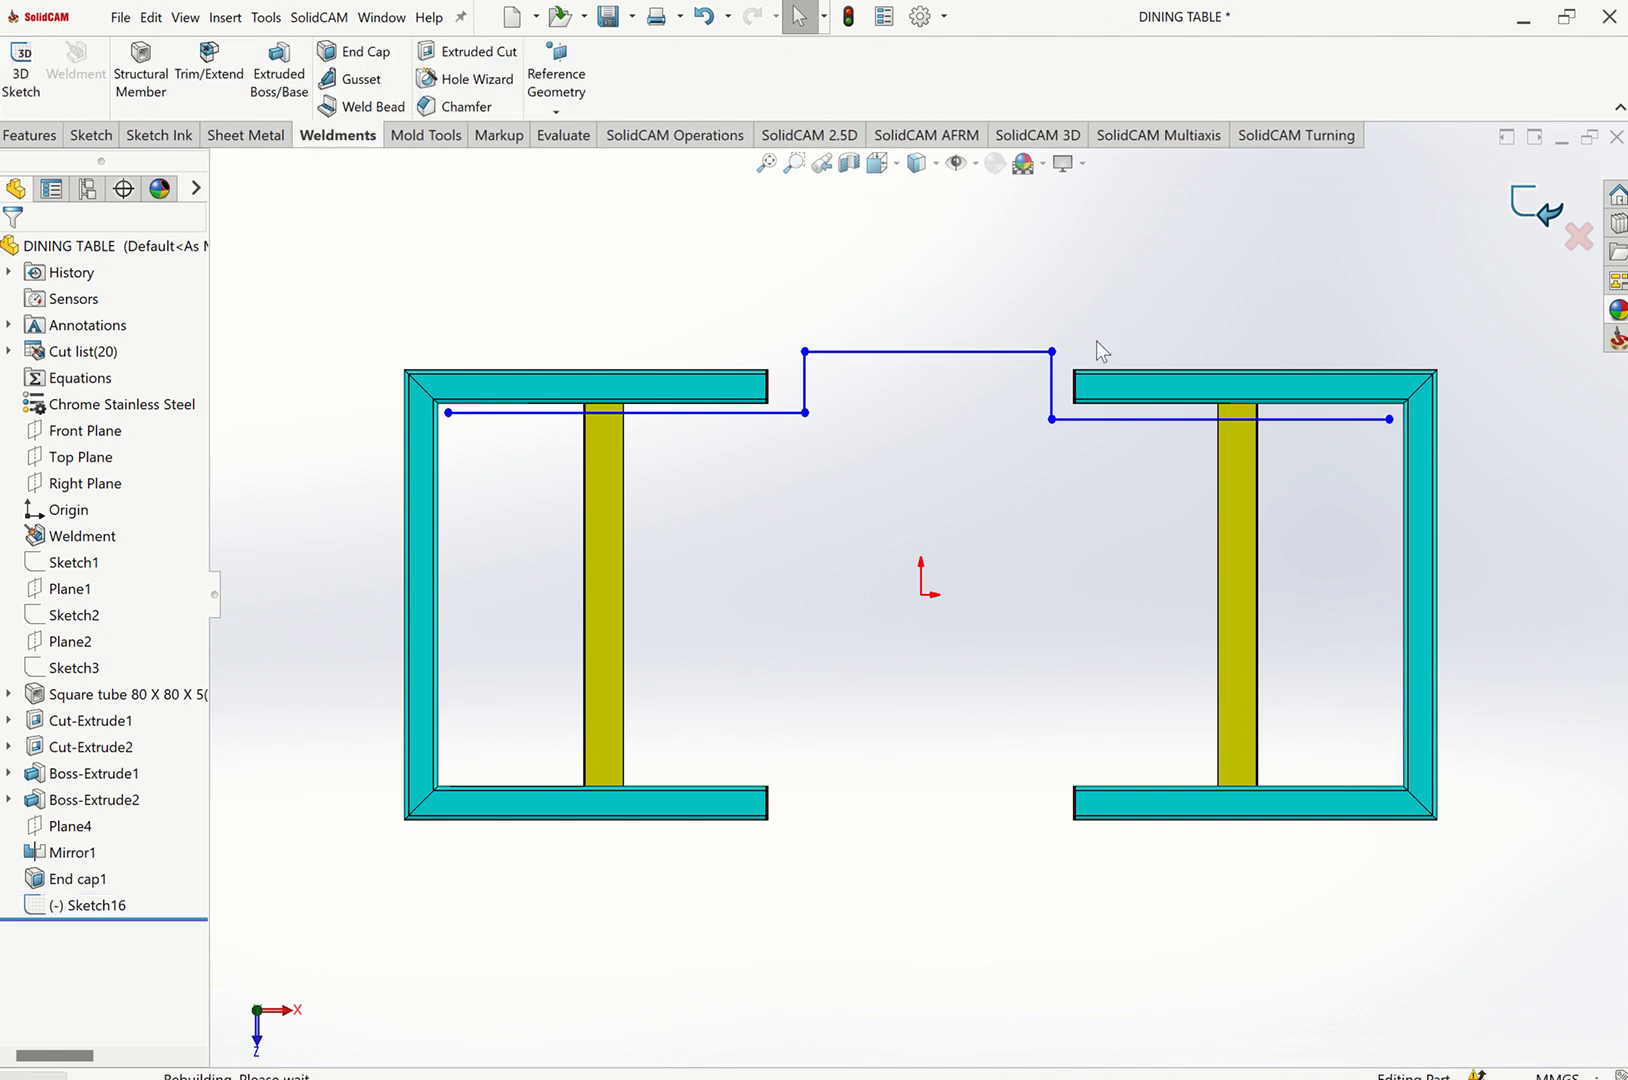
Delete the new sketch in the isometric view.
key(ctrl+7)
click(1040, 375)
key(Delete)
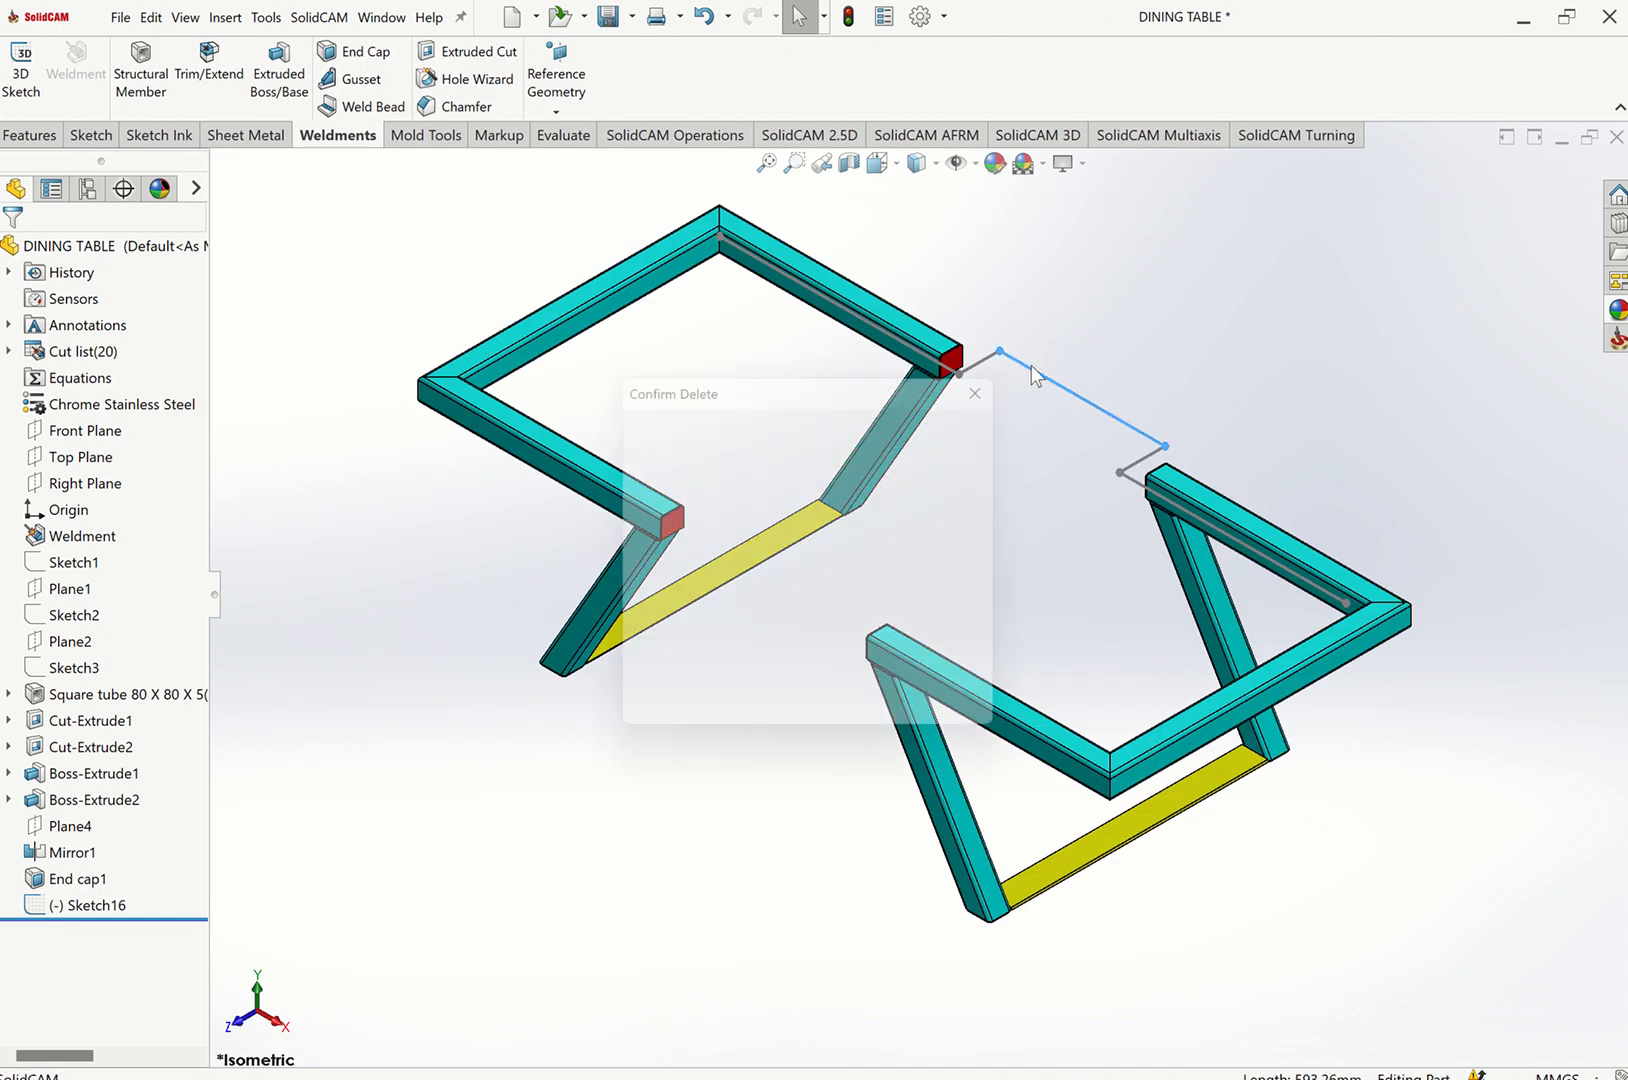
click(962, 416)
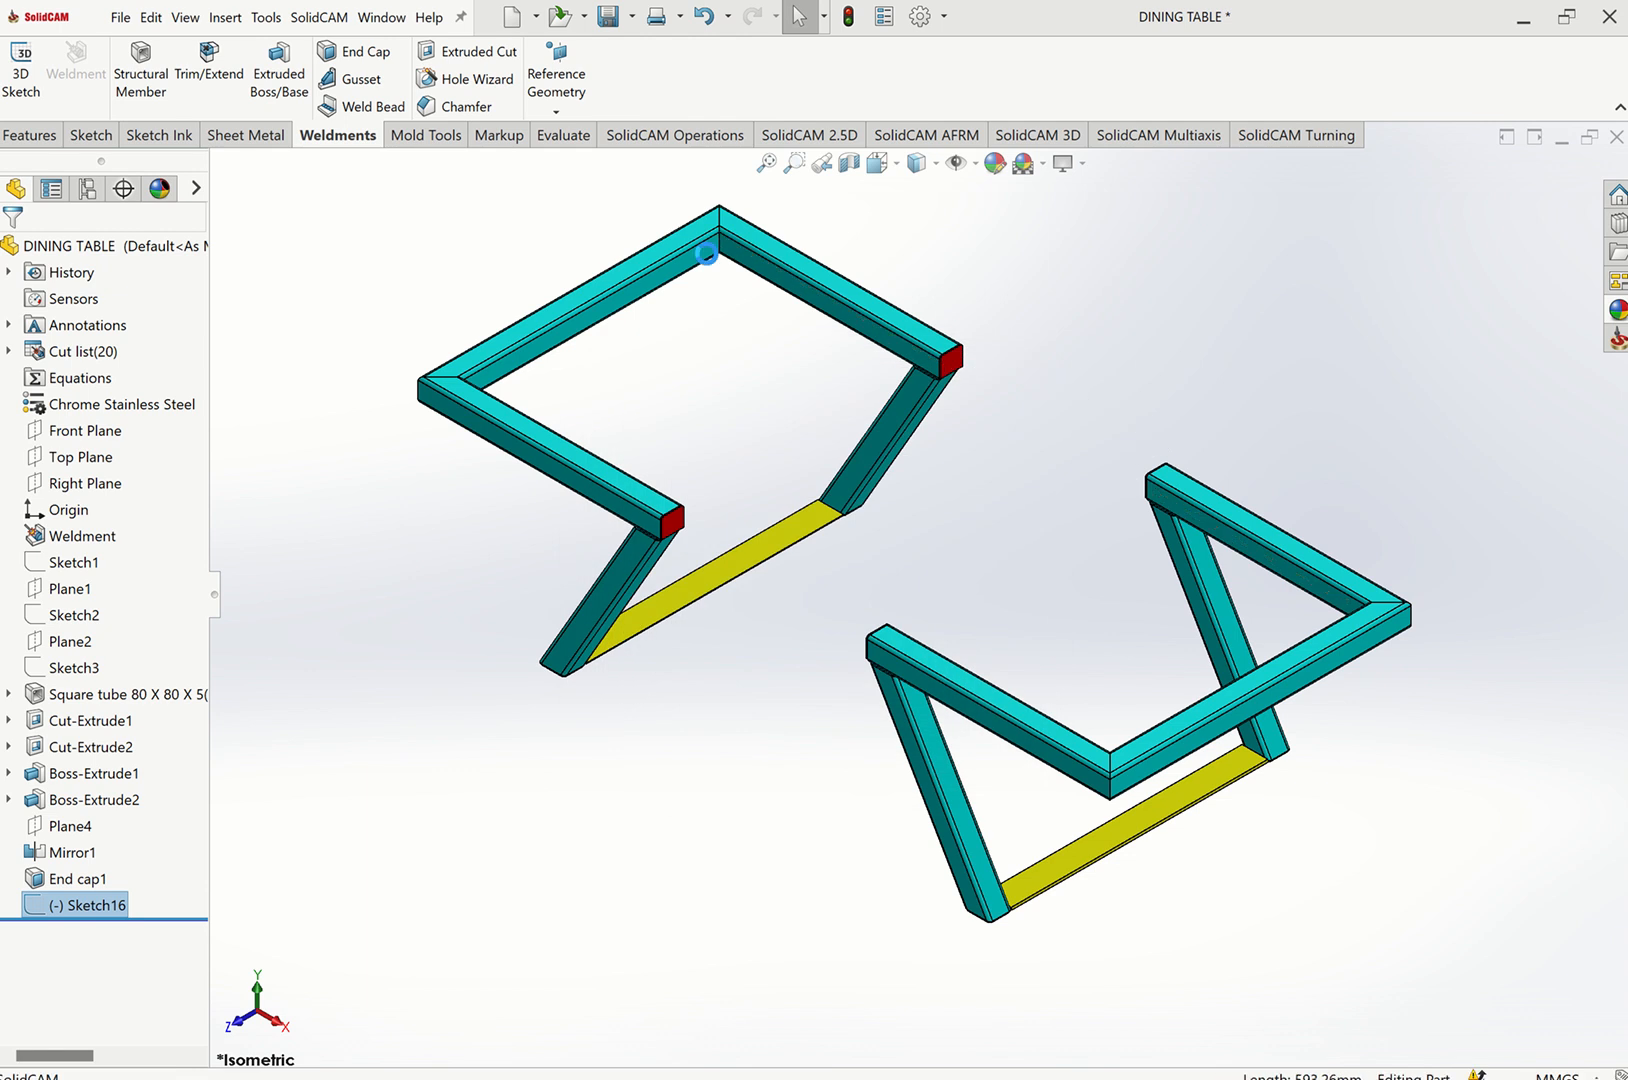
Start a Gusset, select the two inner faces at the first frame's top corner and set its location to the end.
click(355, 79)
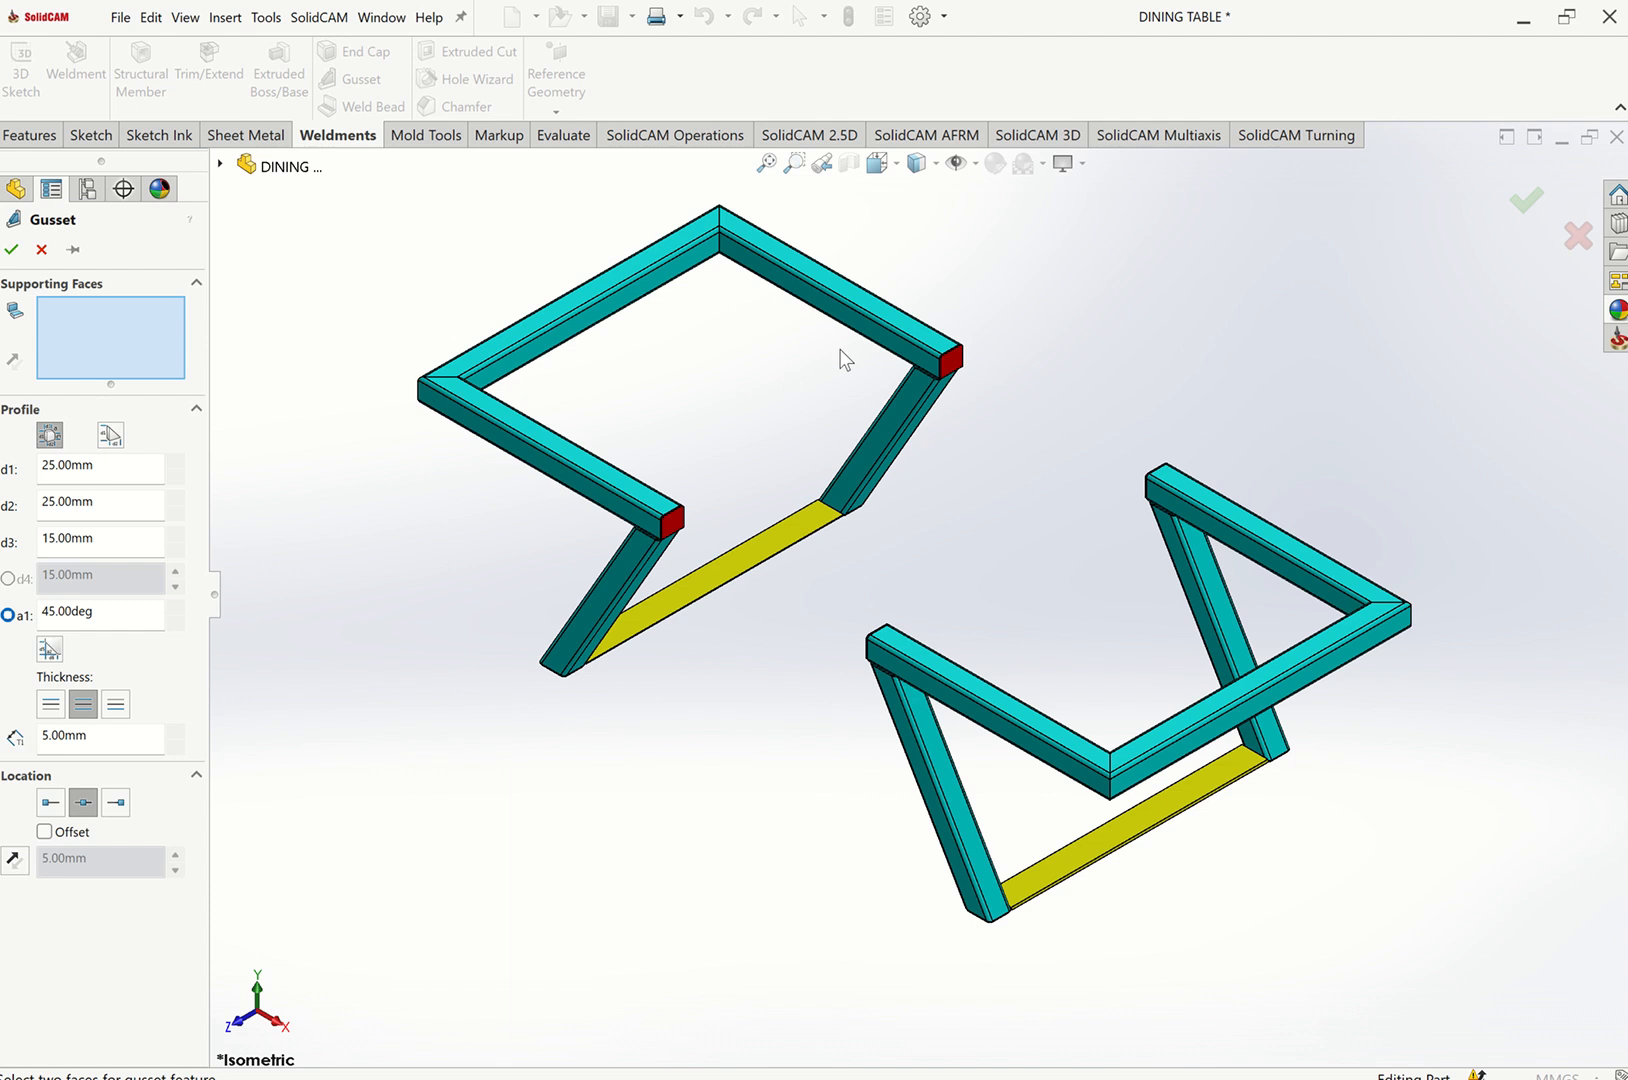
scroll(752, 280, down, 6)
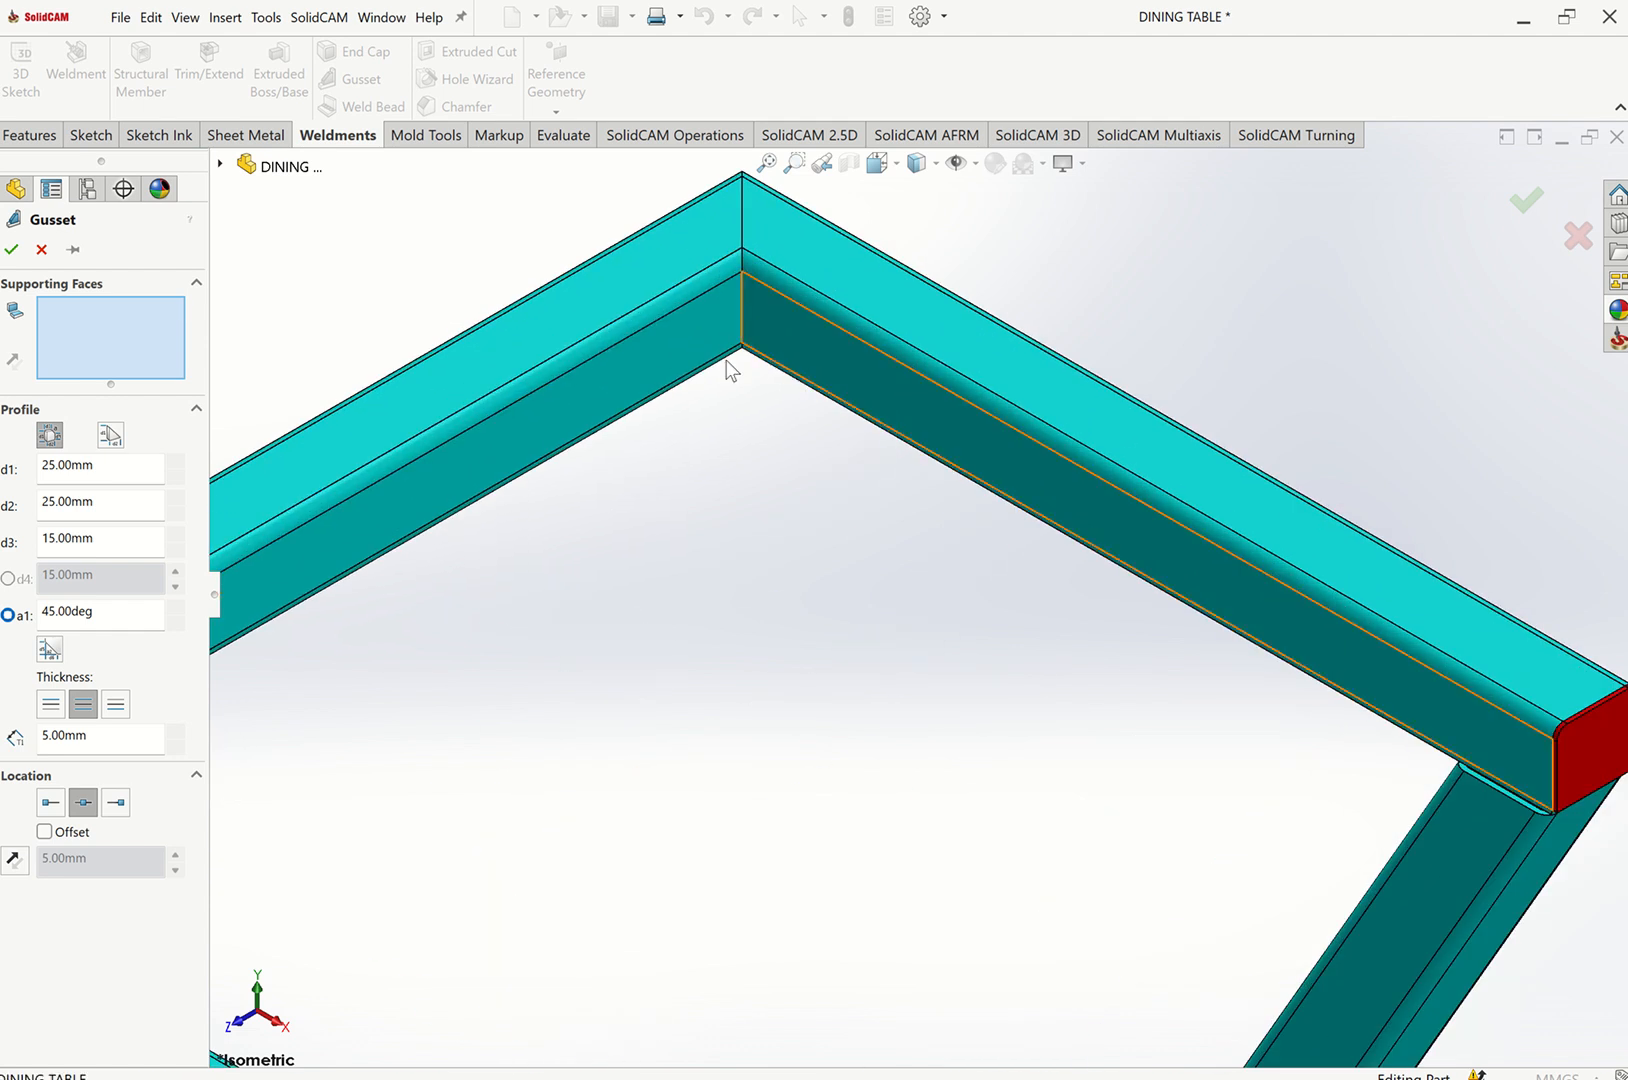
click(791, 353)
click(689, 356)
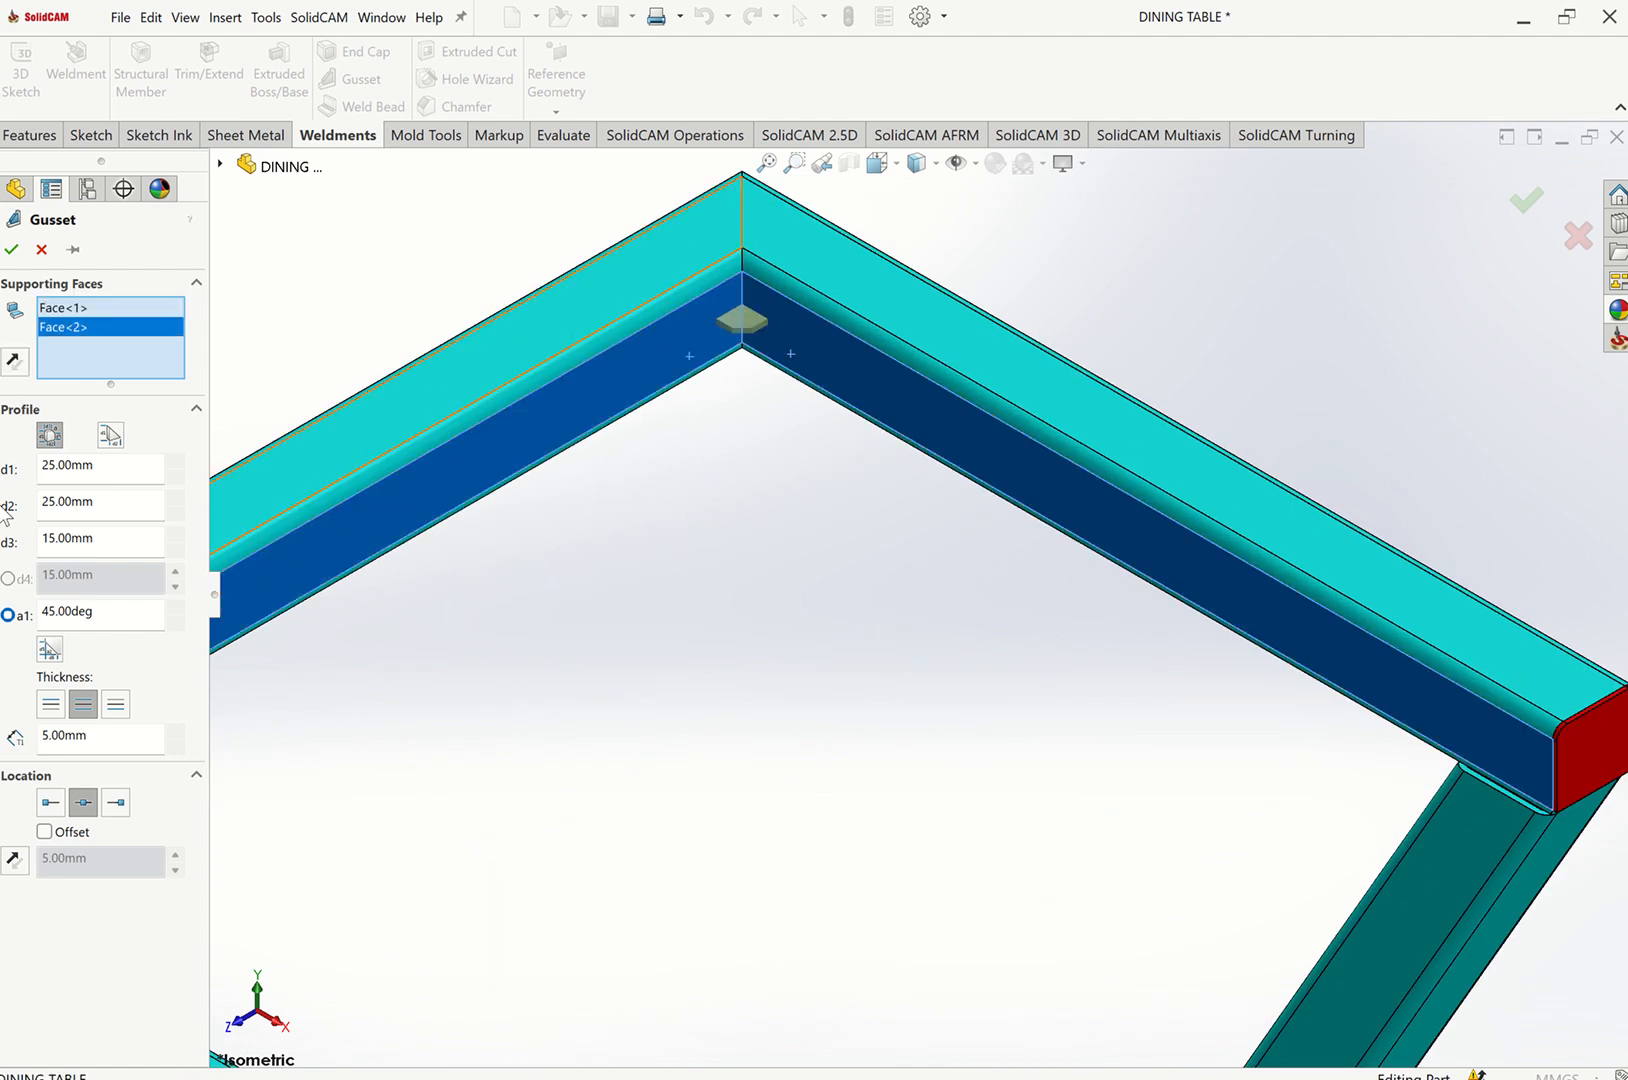
click(117, 803)
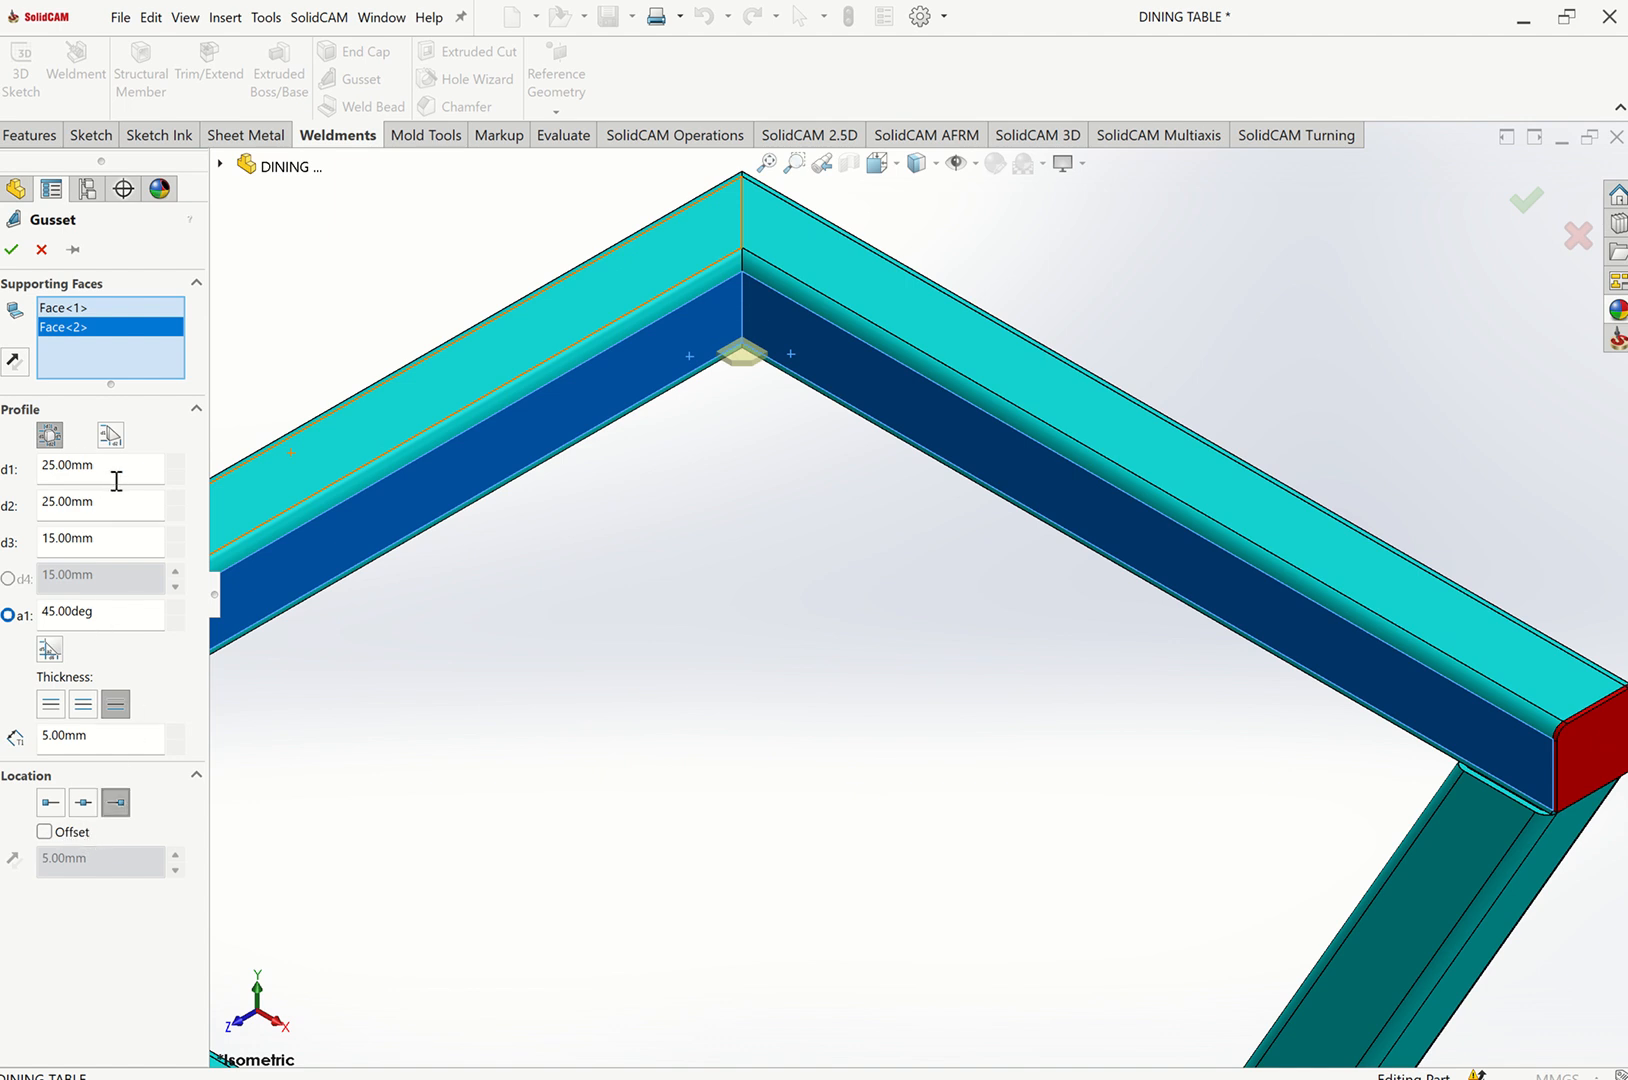
Set the gusset's d1 and d2 to 50 mm and d3 to 30 mm, and complete it.
drag(116, 481, 5, 471)
text(50)
drag(124, 514, 6, 512)
text(5)
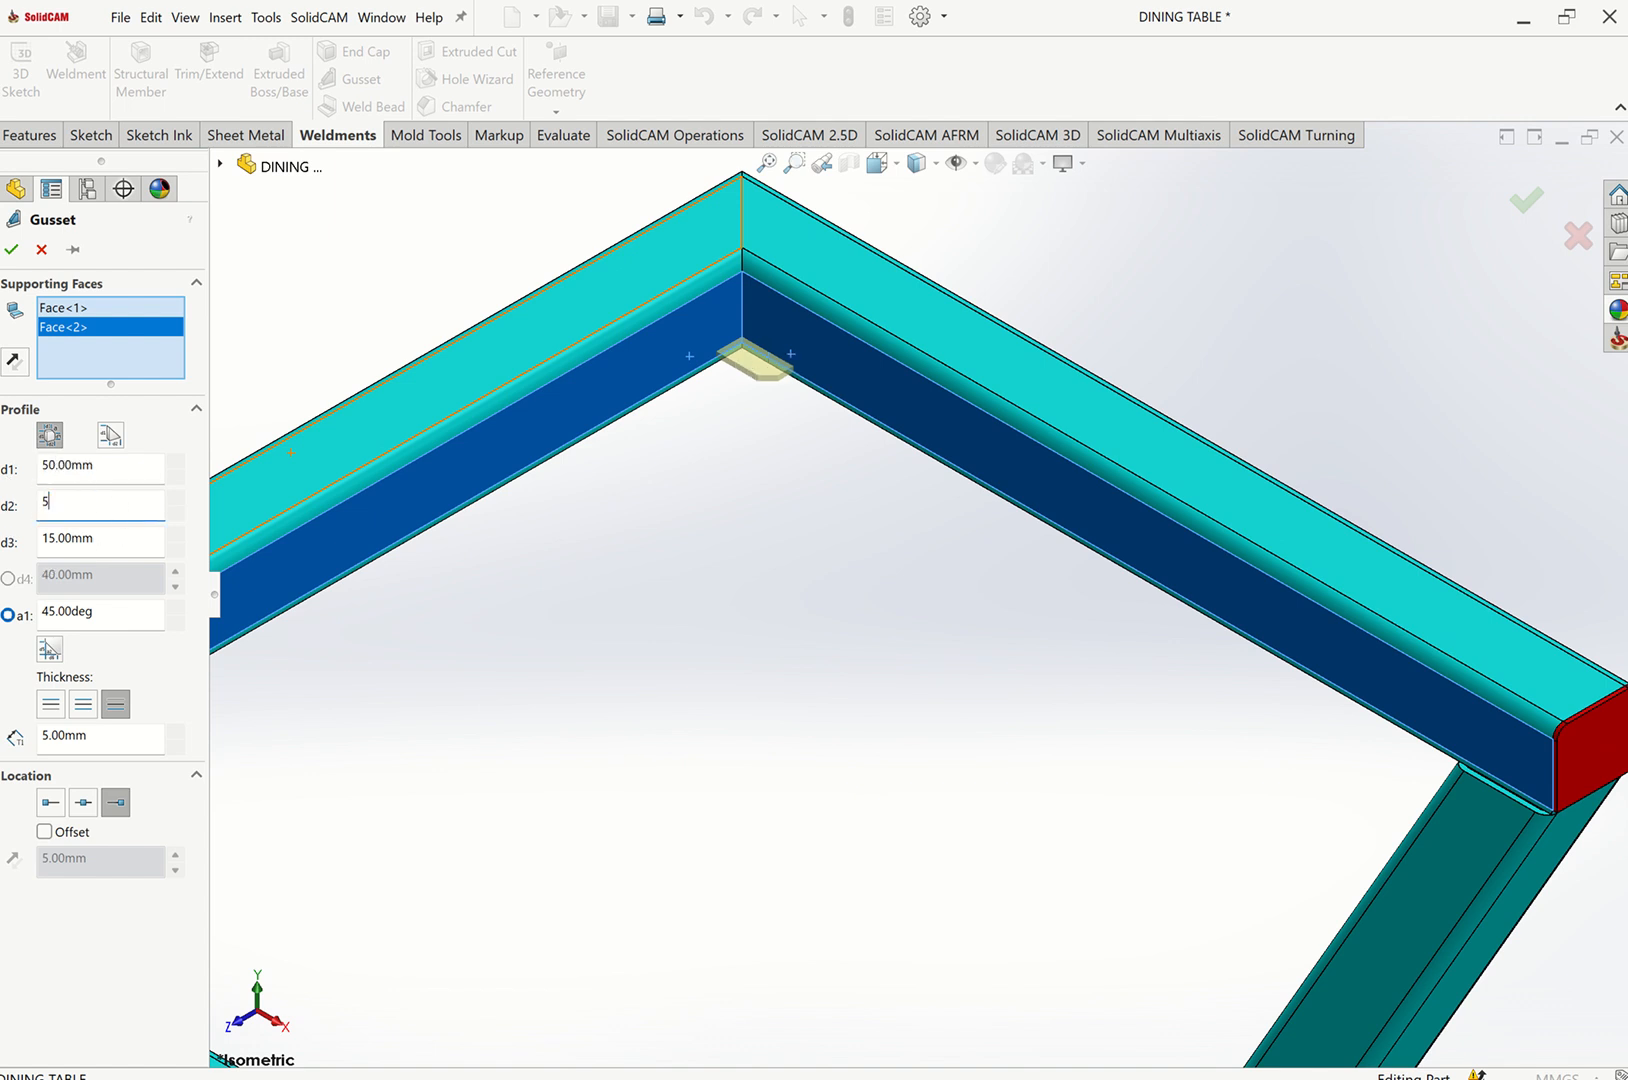
text(0.00mm)
drag(134, 537, 8, 555)
text(3)
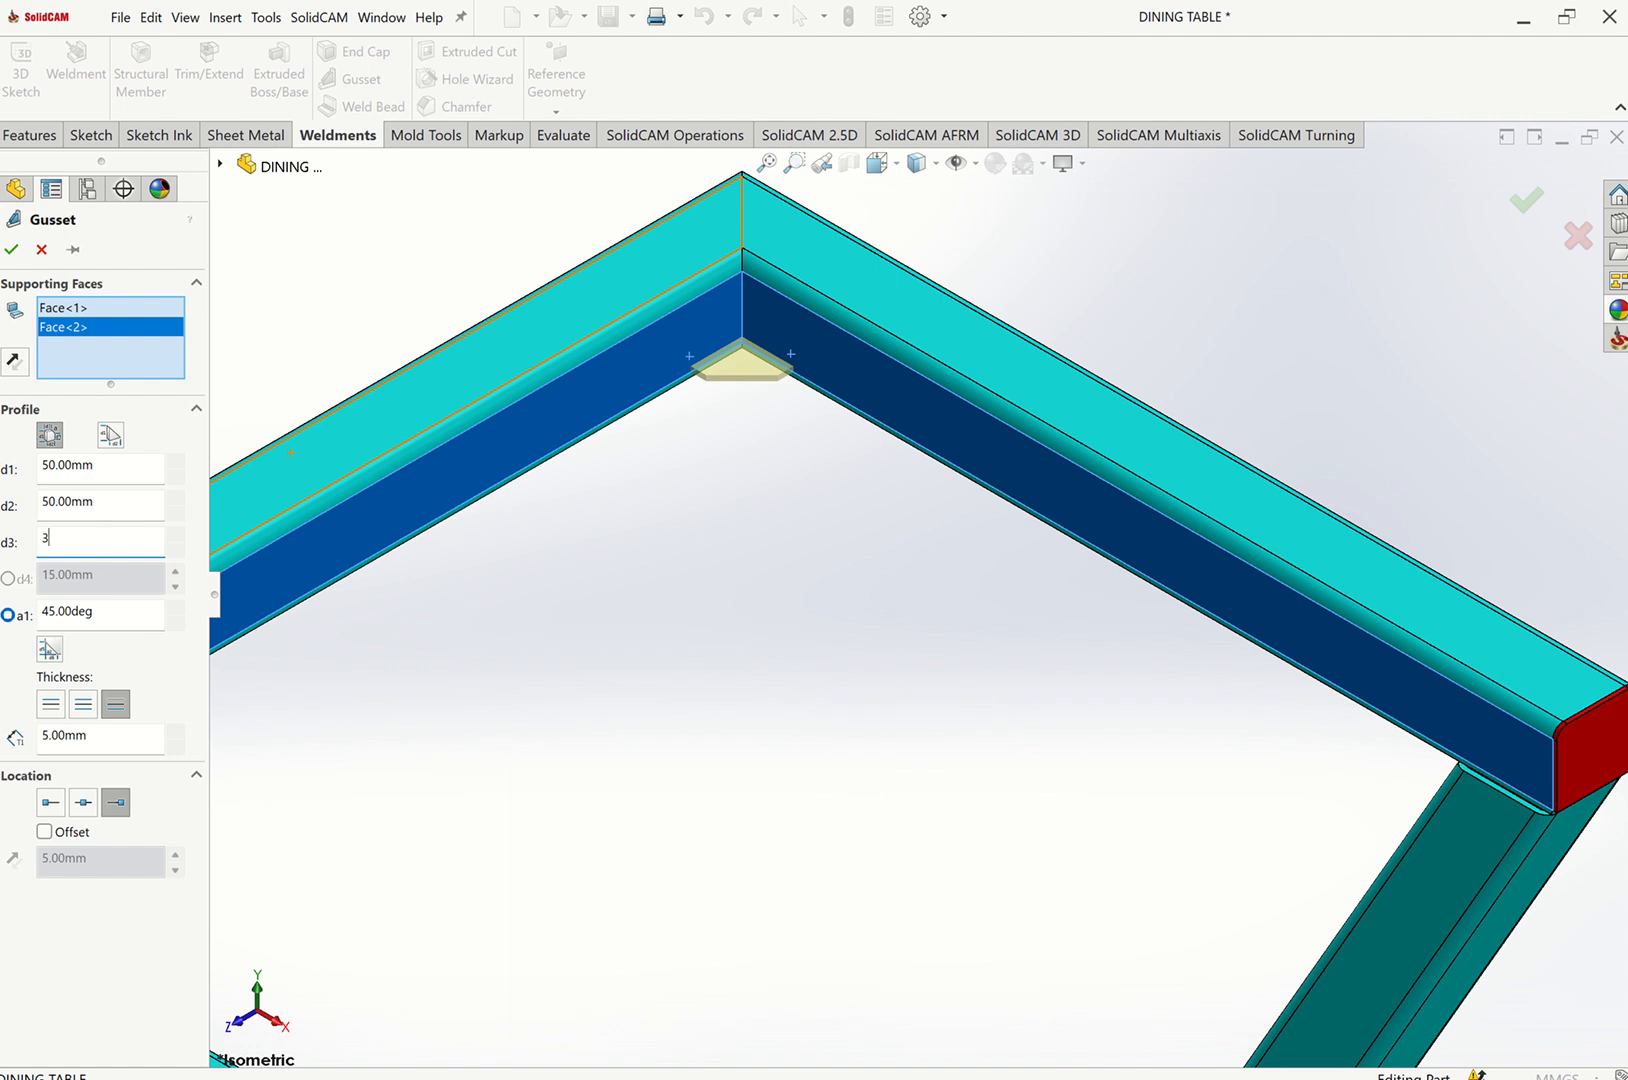
text(0)
click(128, 476)
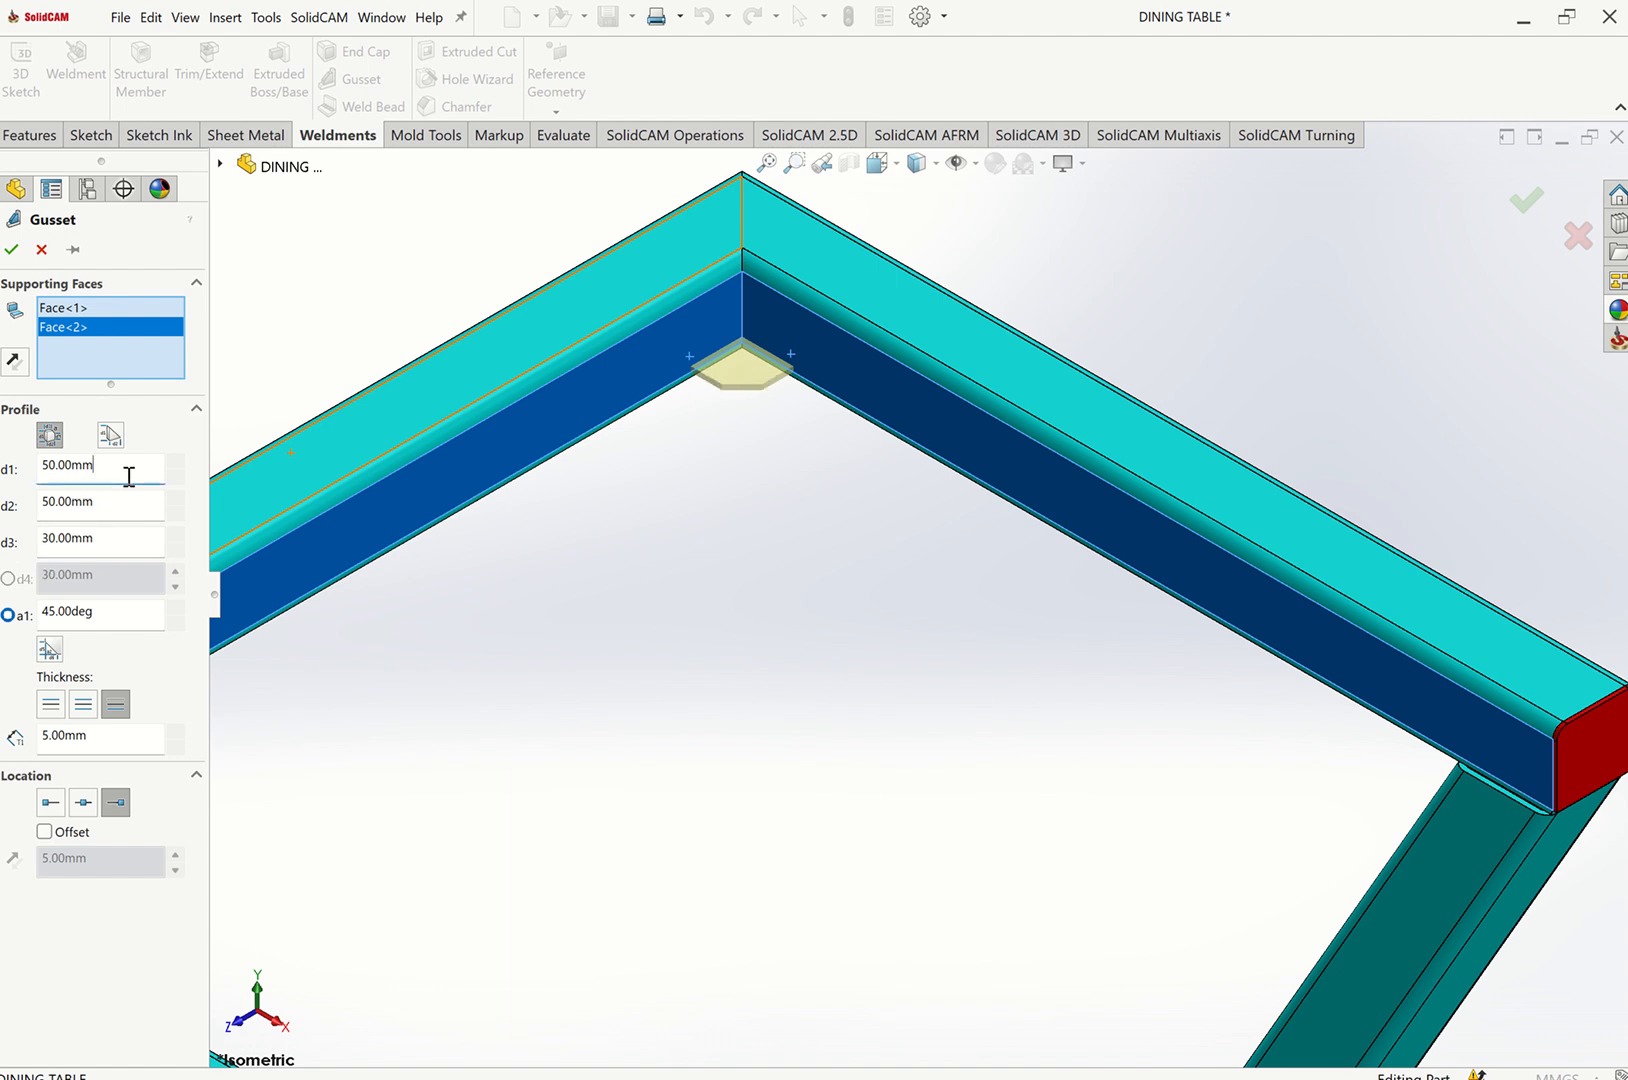
click(13, 250)
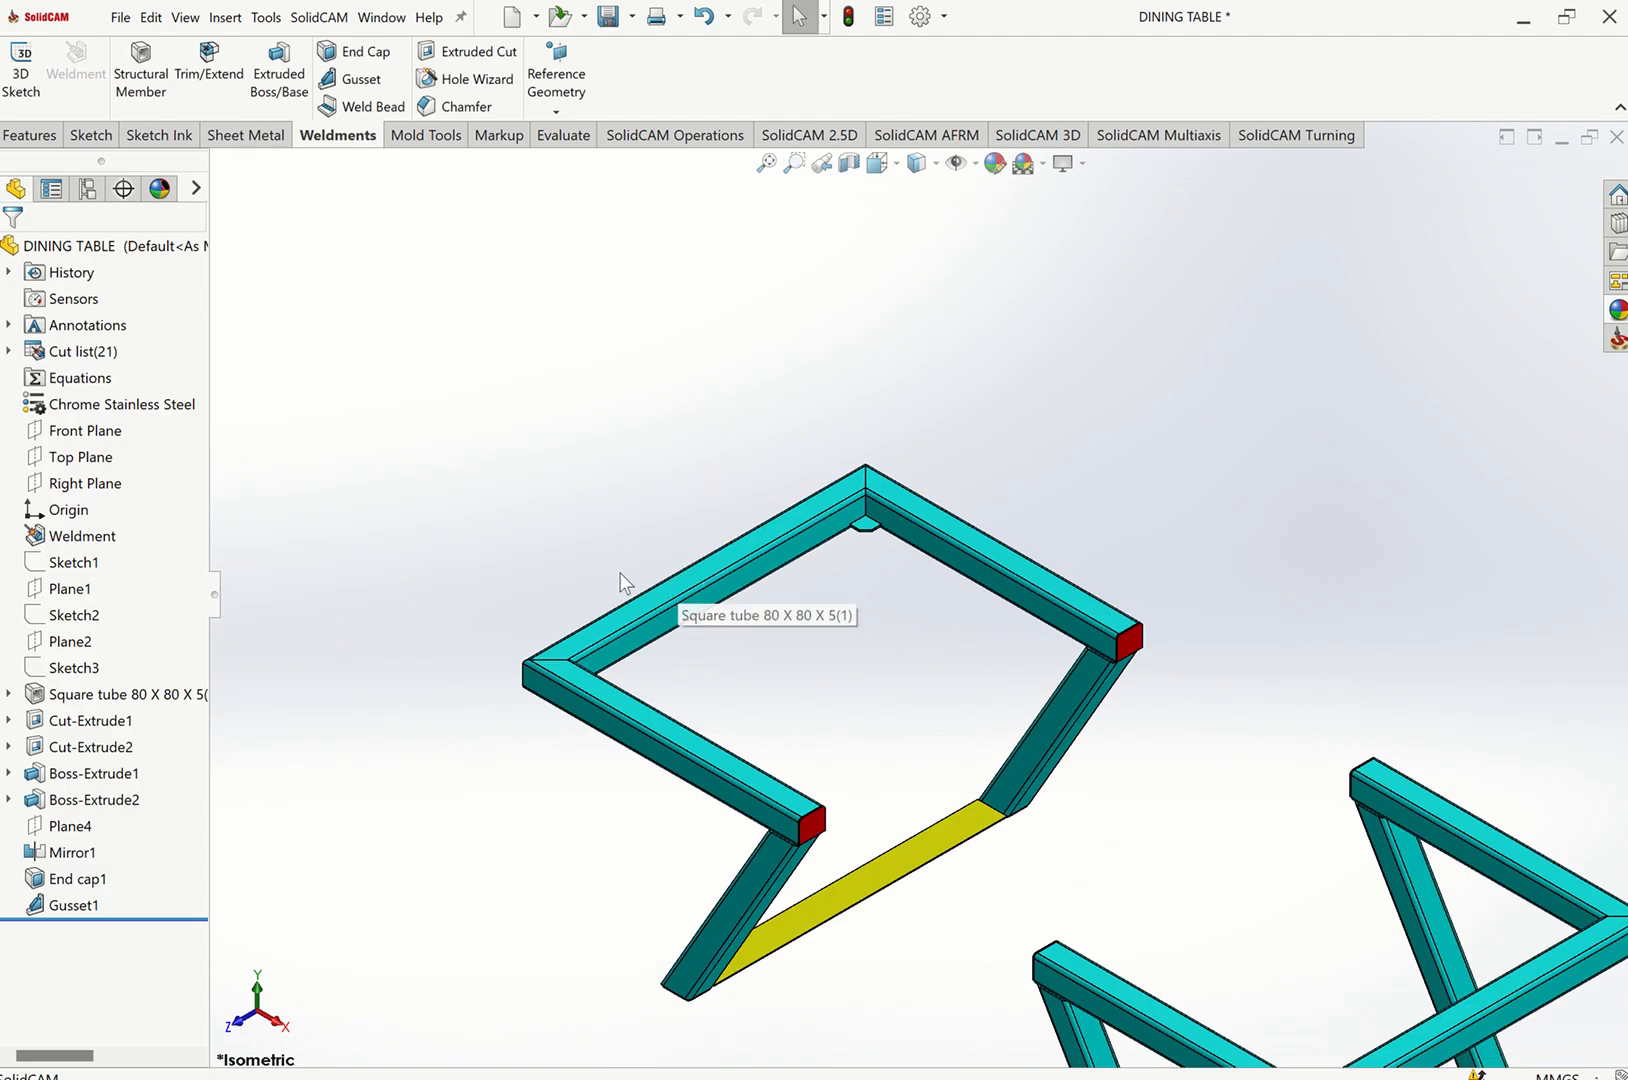
Add a second gusset between the inner faces at the frame's left corner, with thickness and location at the start side.
middle_drag(622, 582, 607, 712)
scroll(607, 712, down, 3)
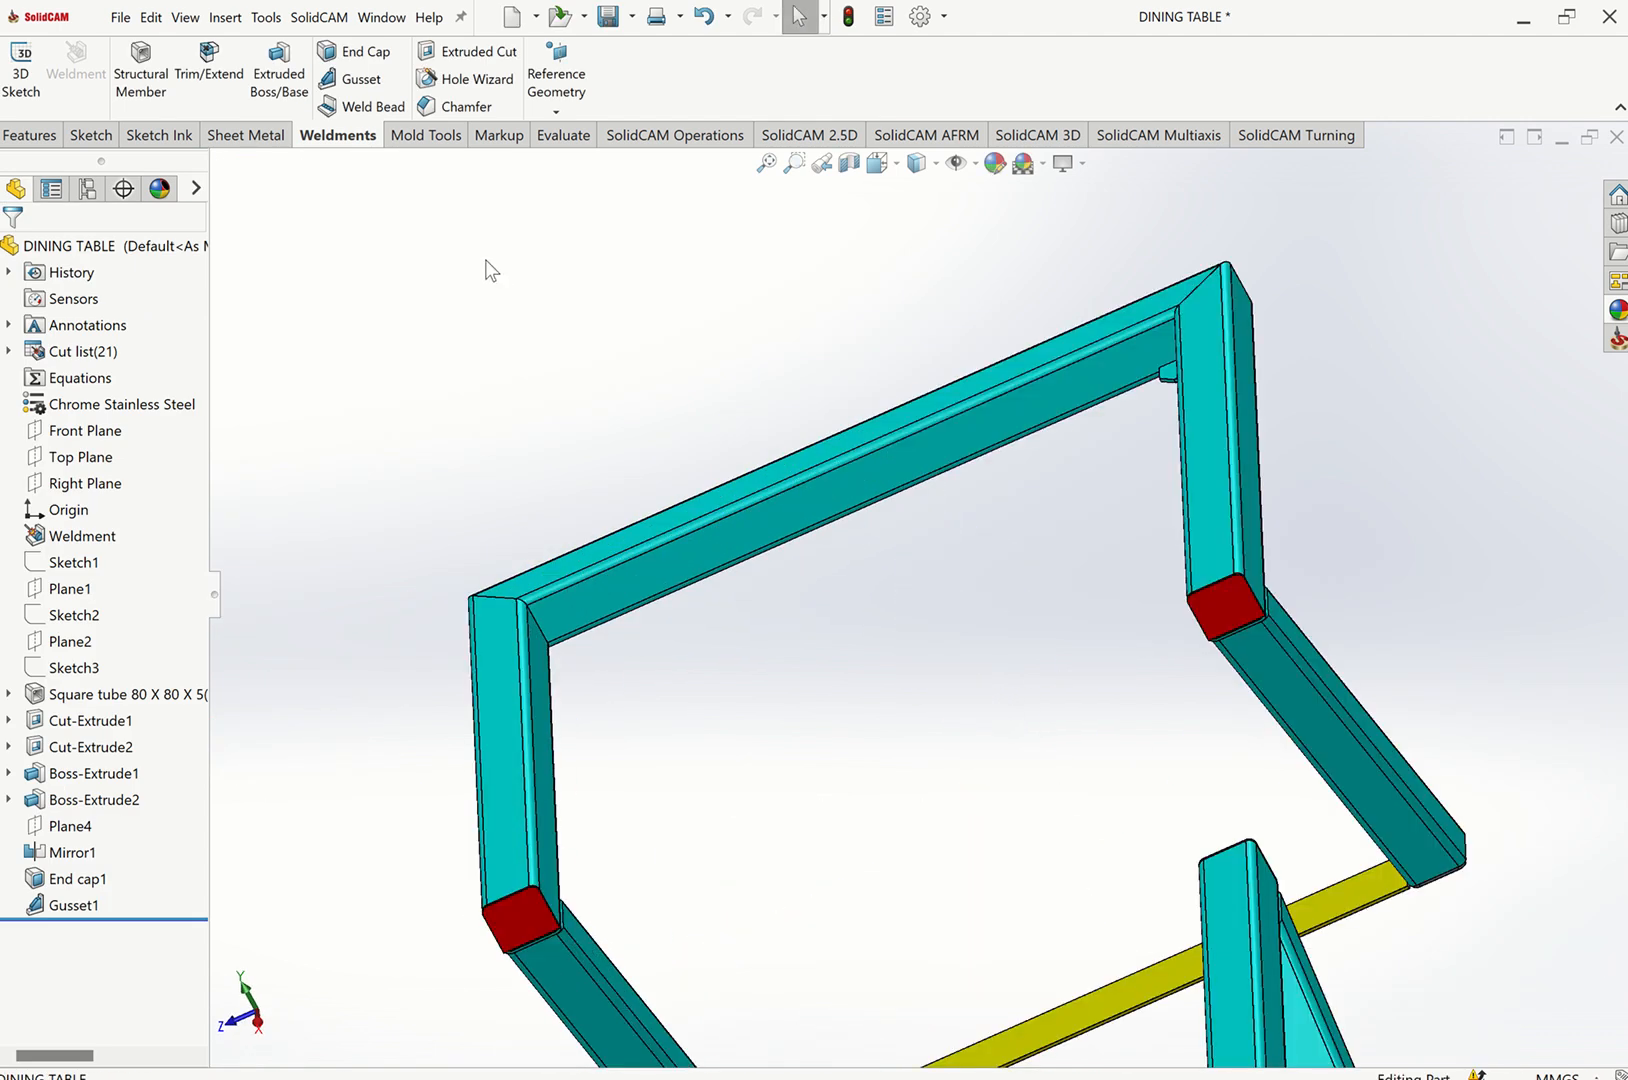
click(366, 80)
scroll(552, 626, down, 2)
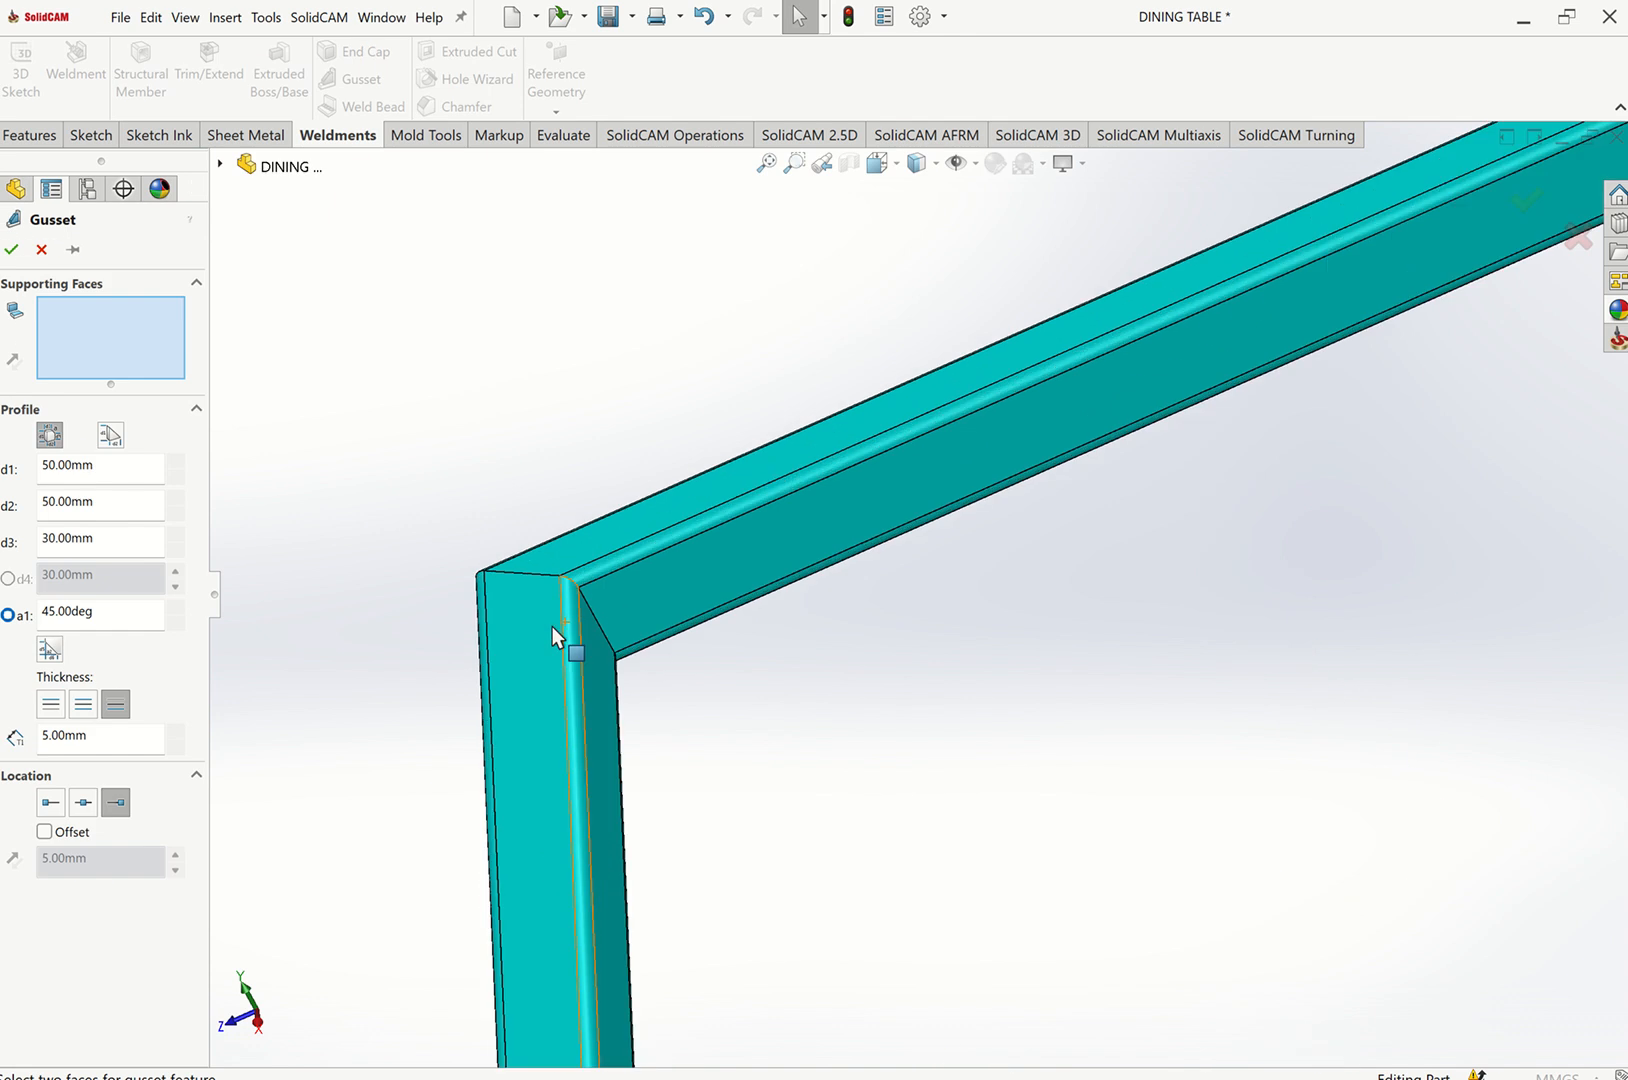
click(597, 635)
click(645, 621)
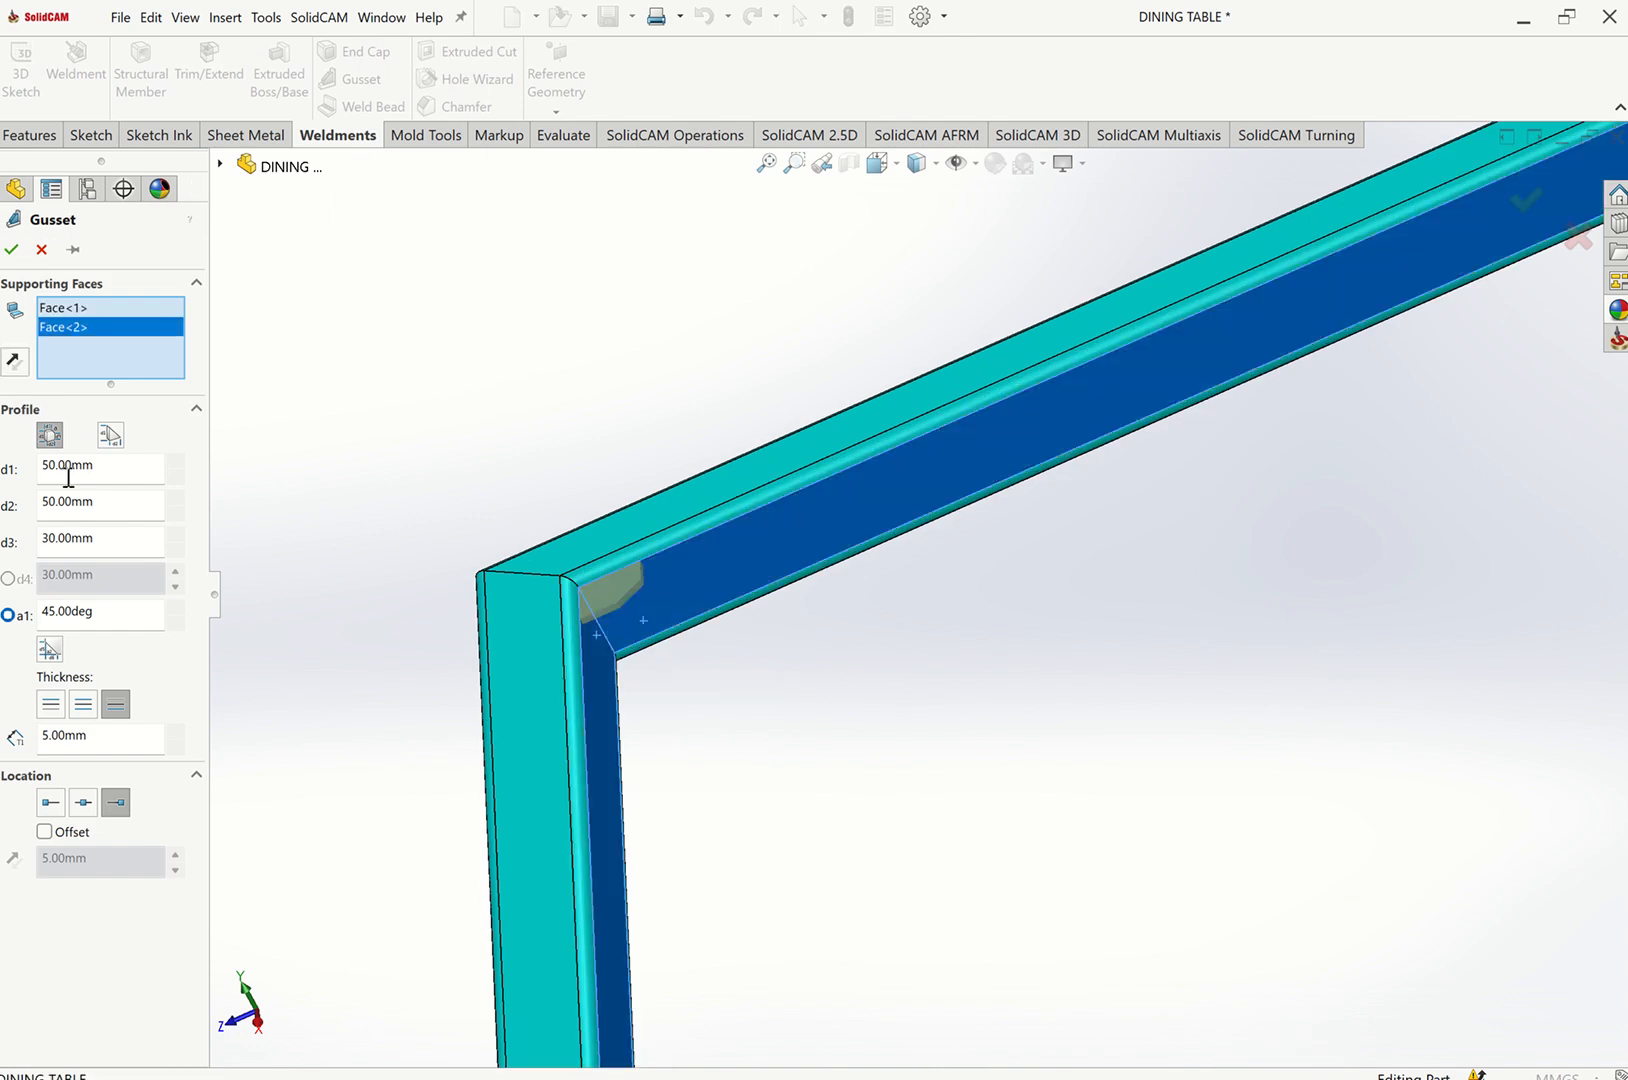
click(57, 803)
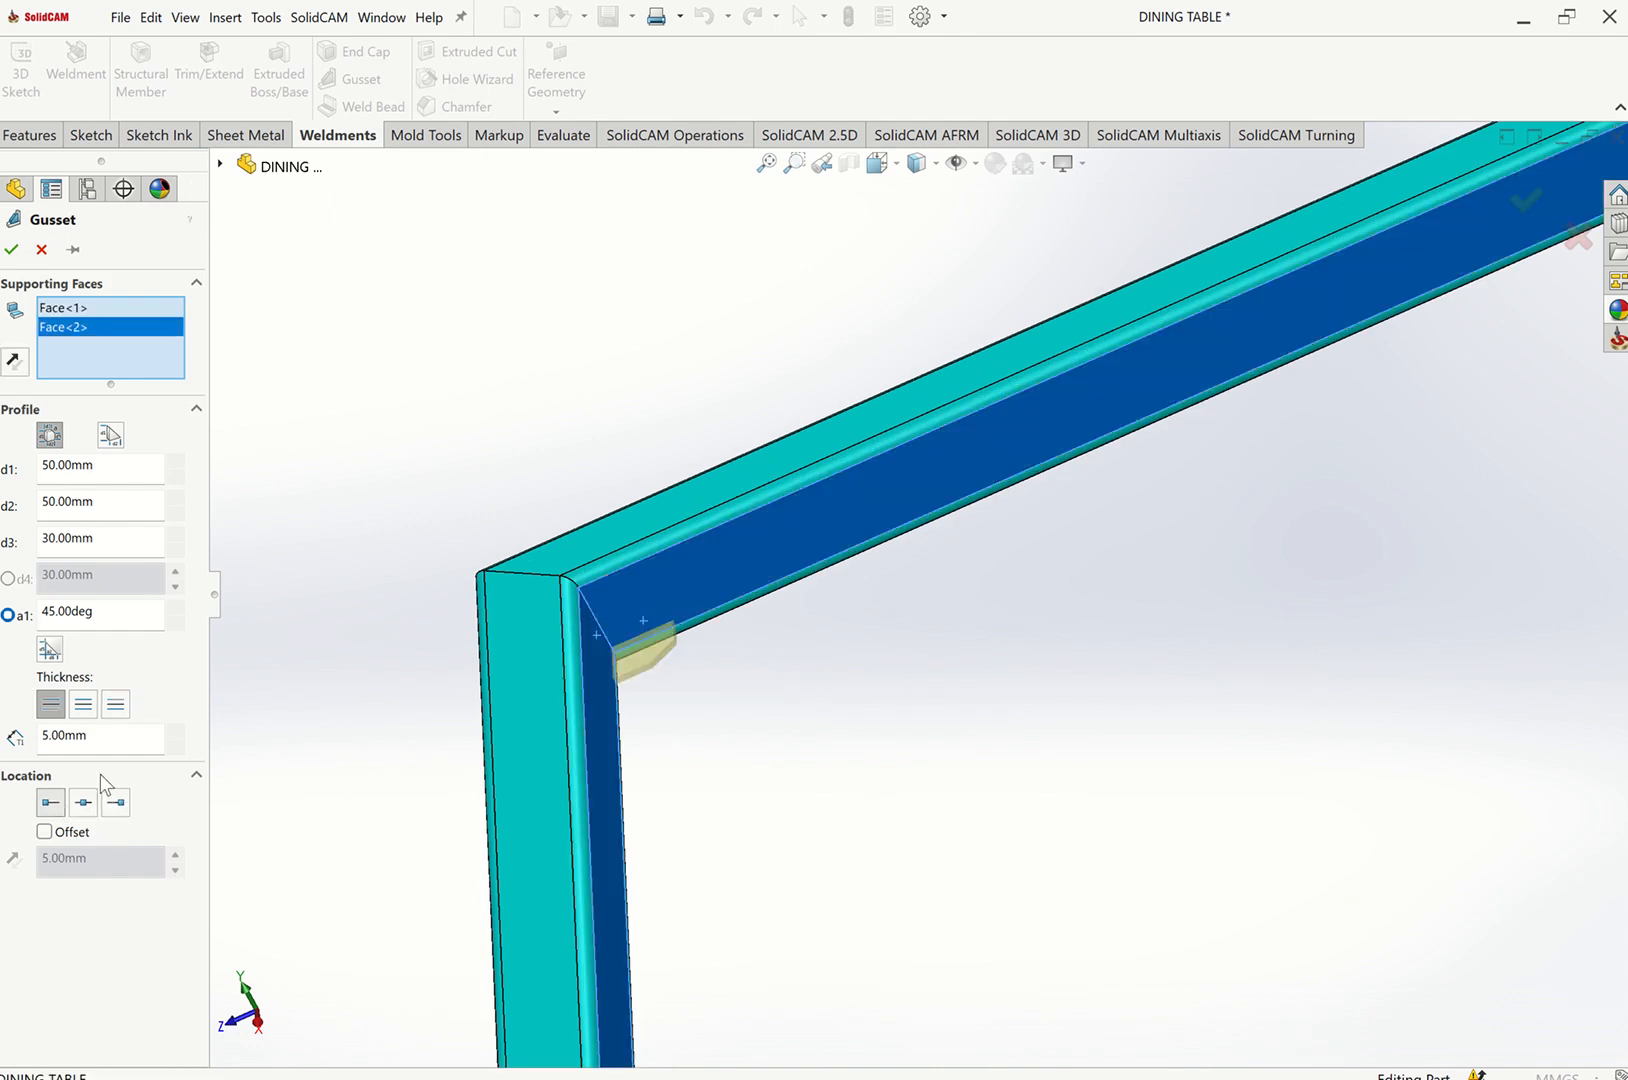
click(14, 250)
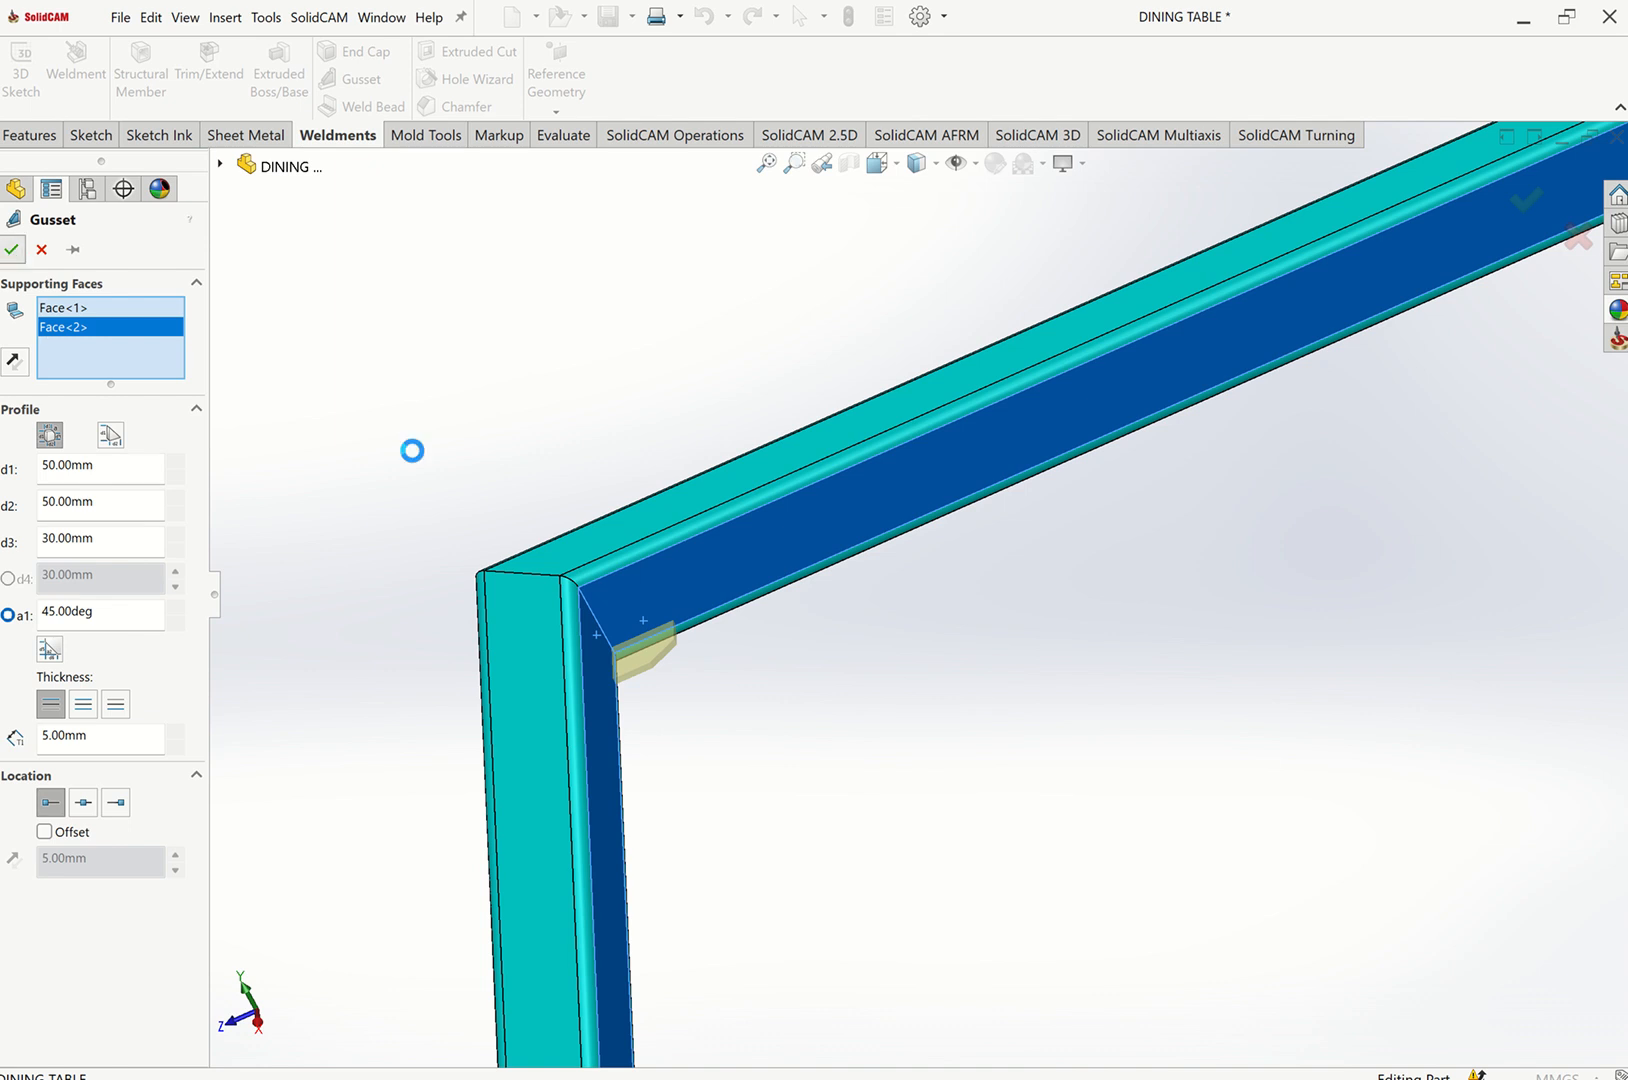
Add a third gusset between the inner faces where a top rail meets its angled leg.
key(f)
key(ctrl+7)
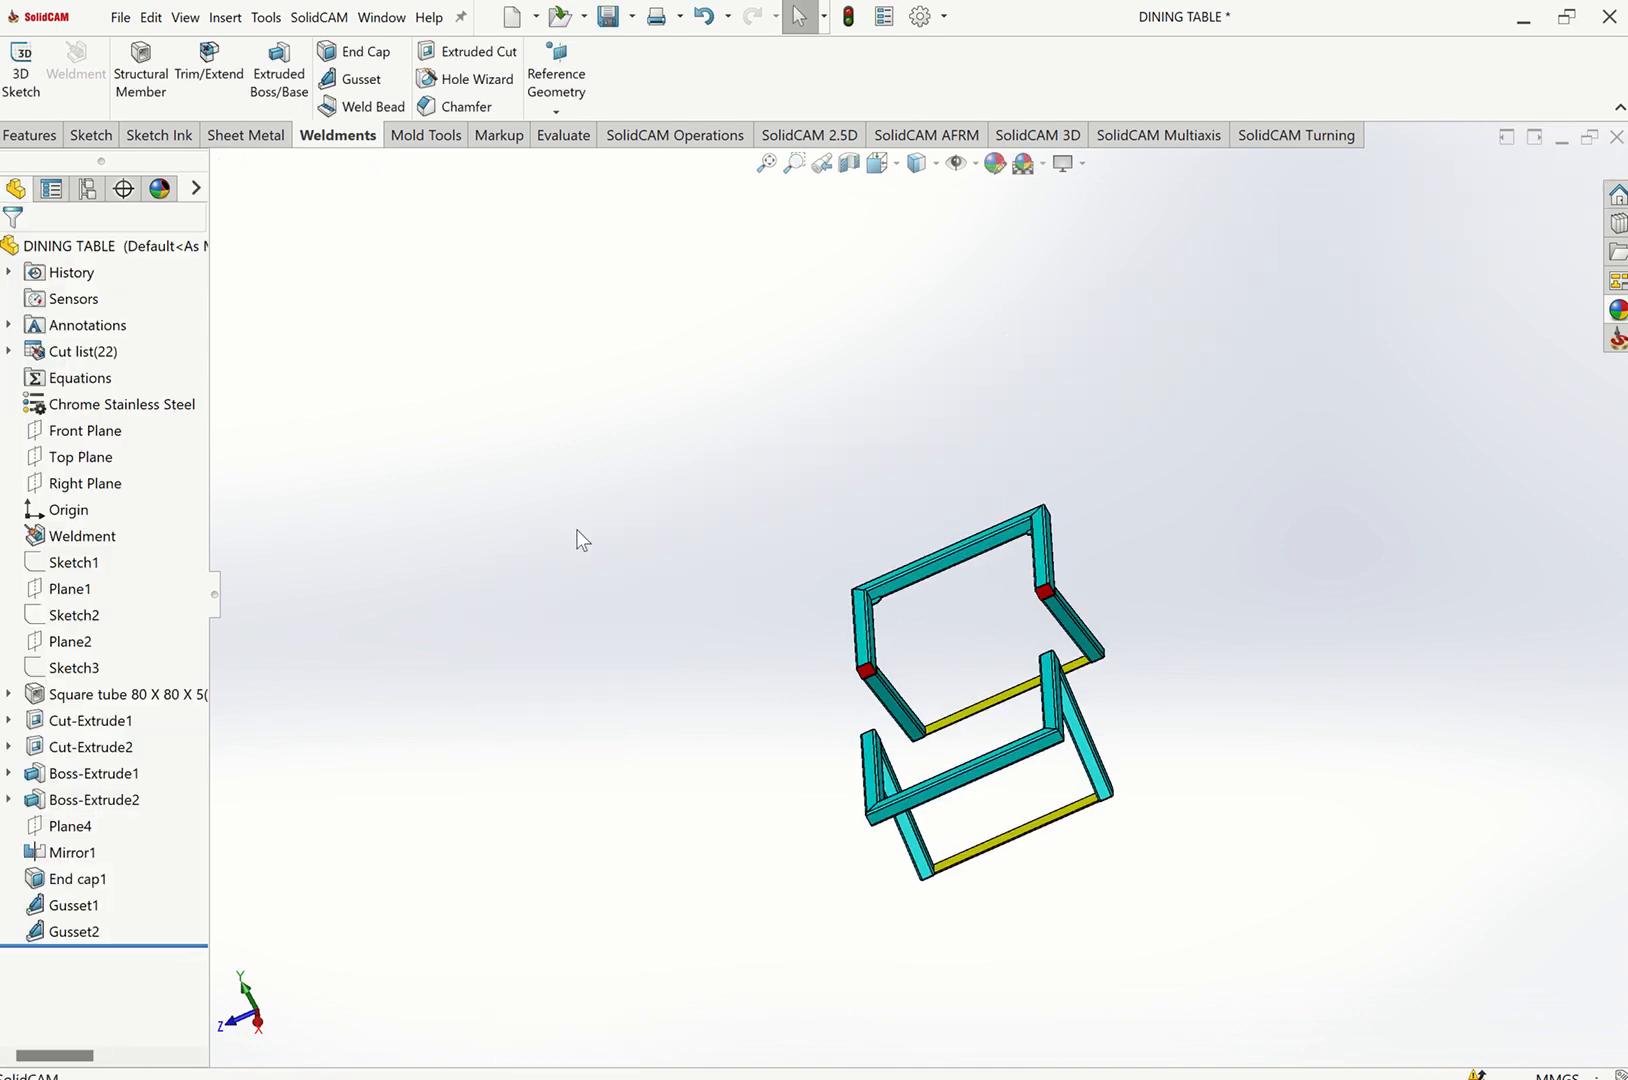
middle_drag(577, 530, 1290, 622)
scroll(1290, 622, down, 6)
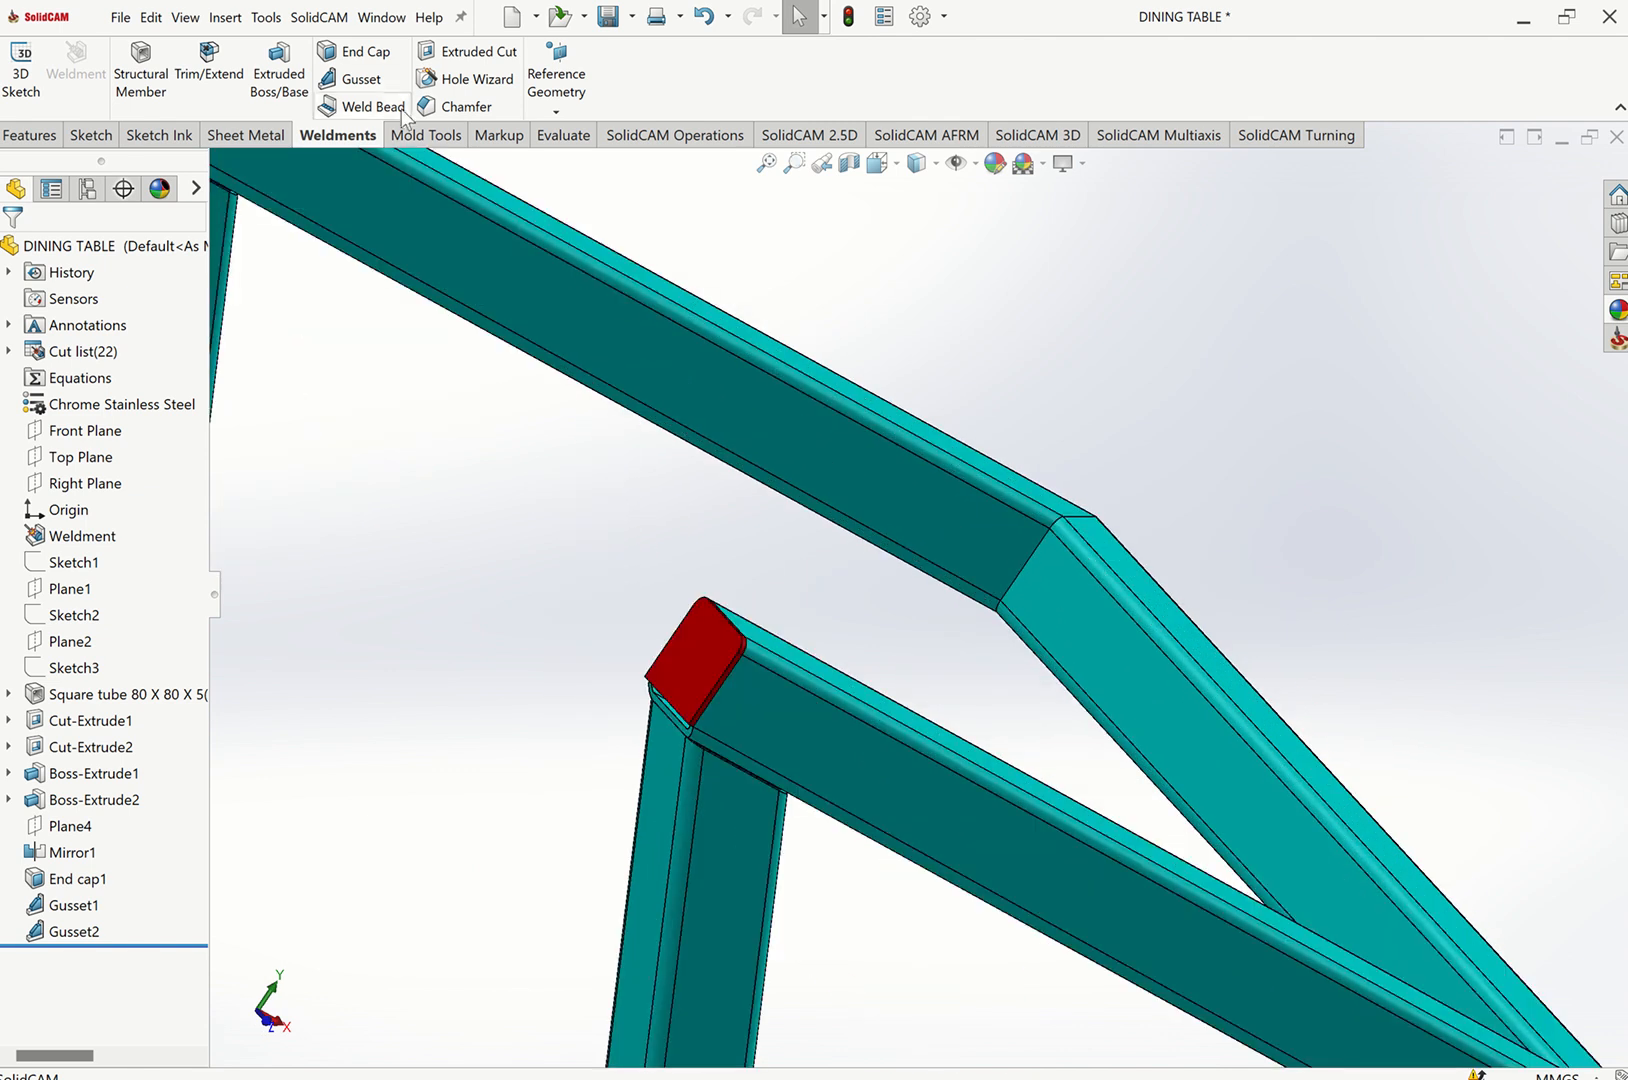
click(352, 51)
click(41, 249)
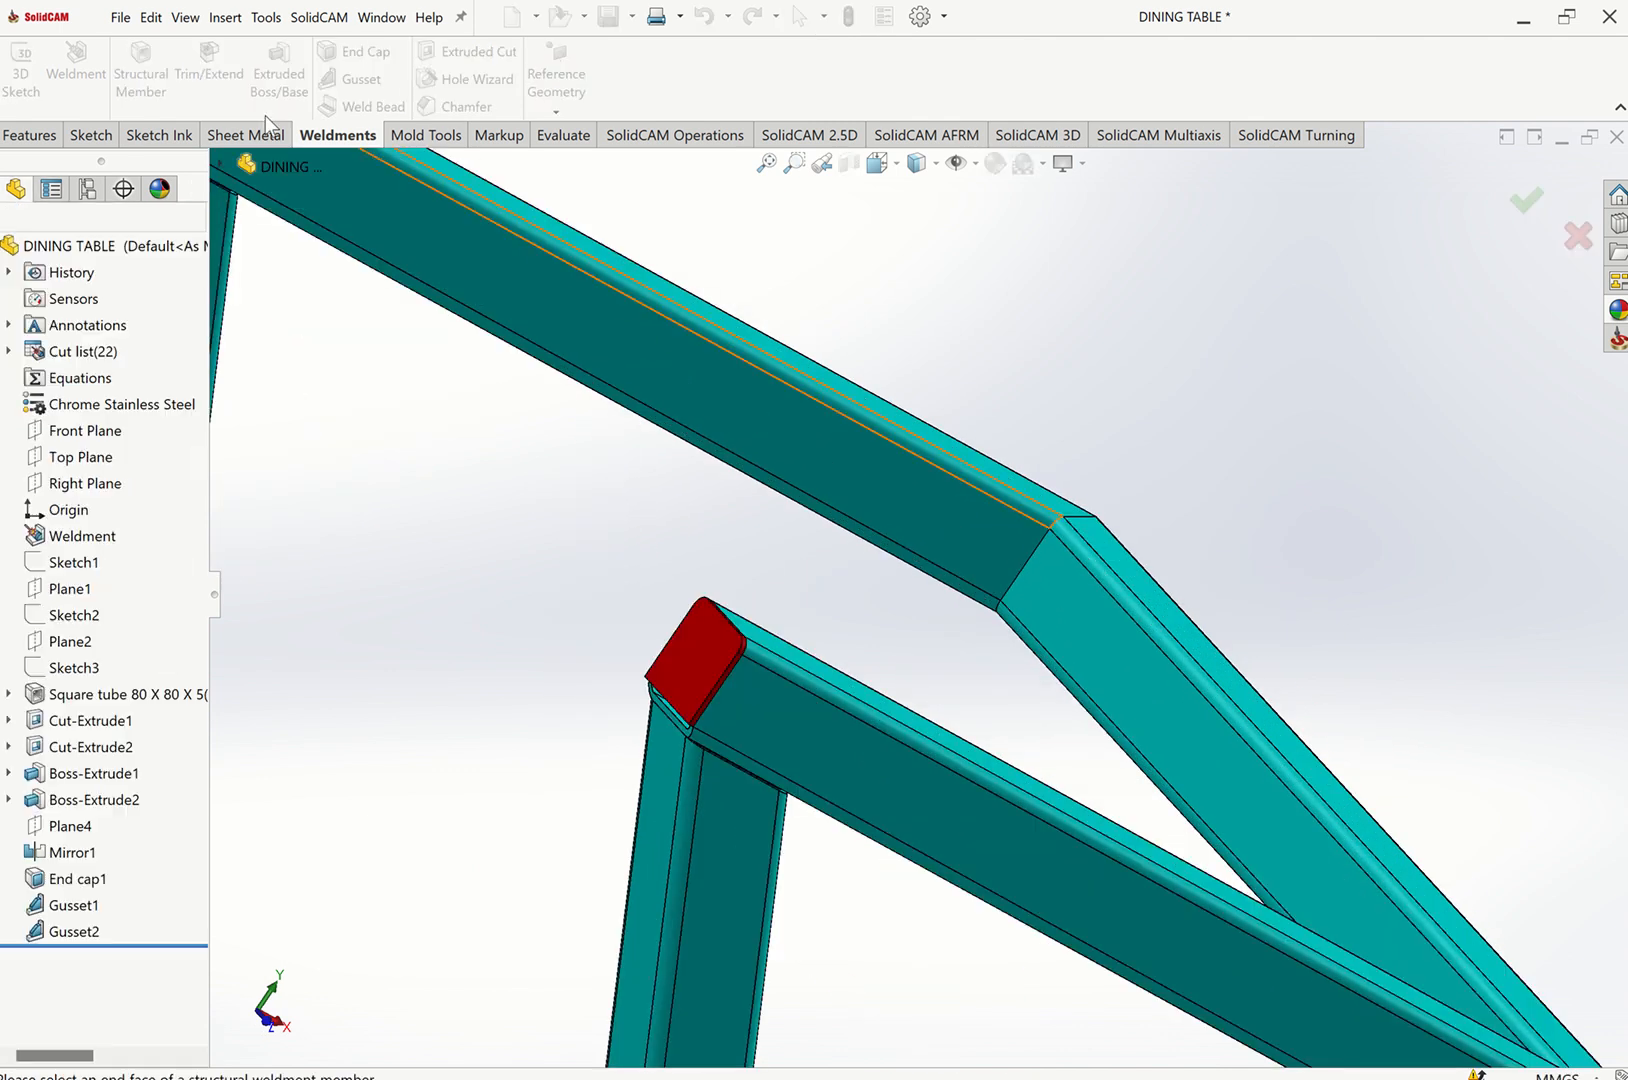
click(361, 79)
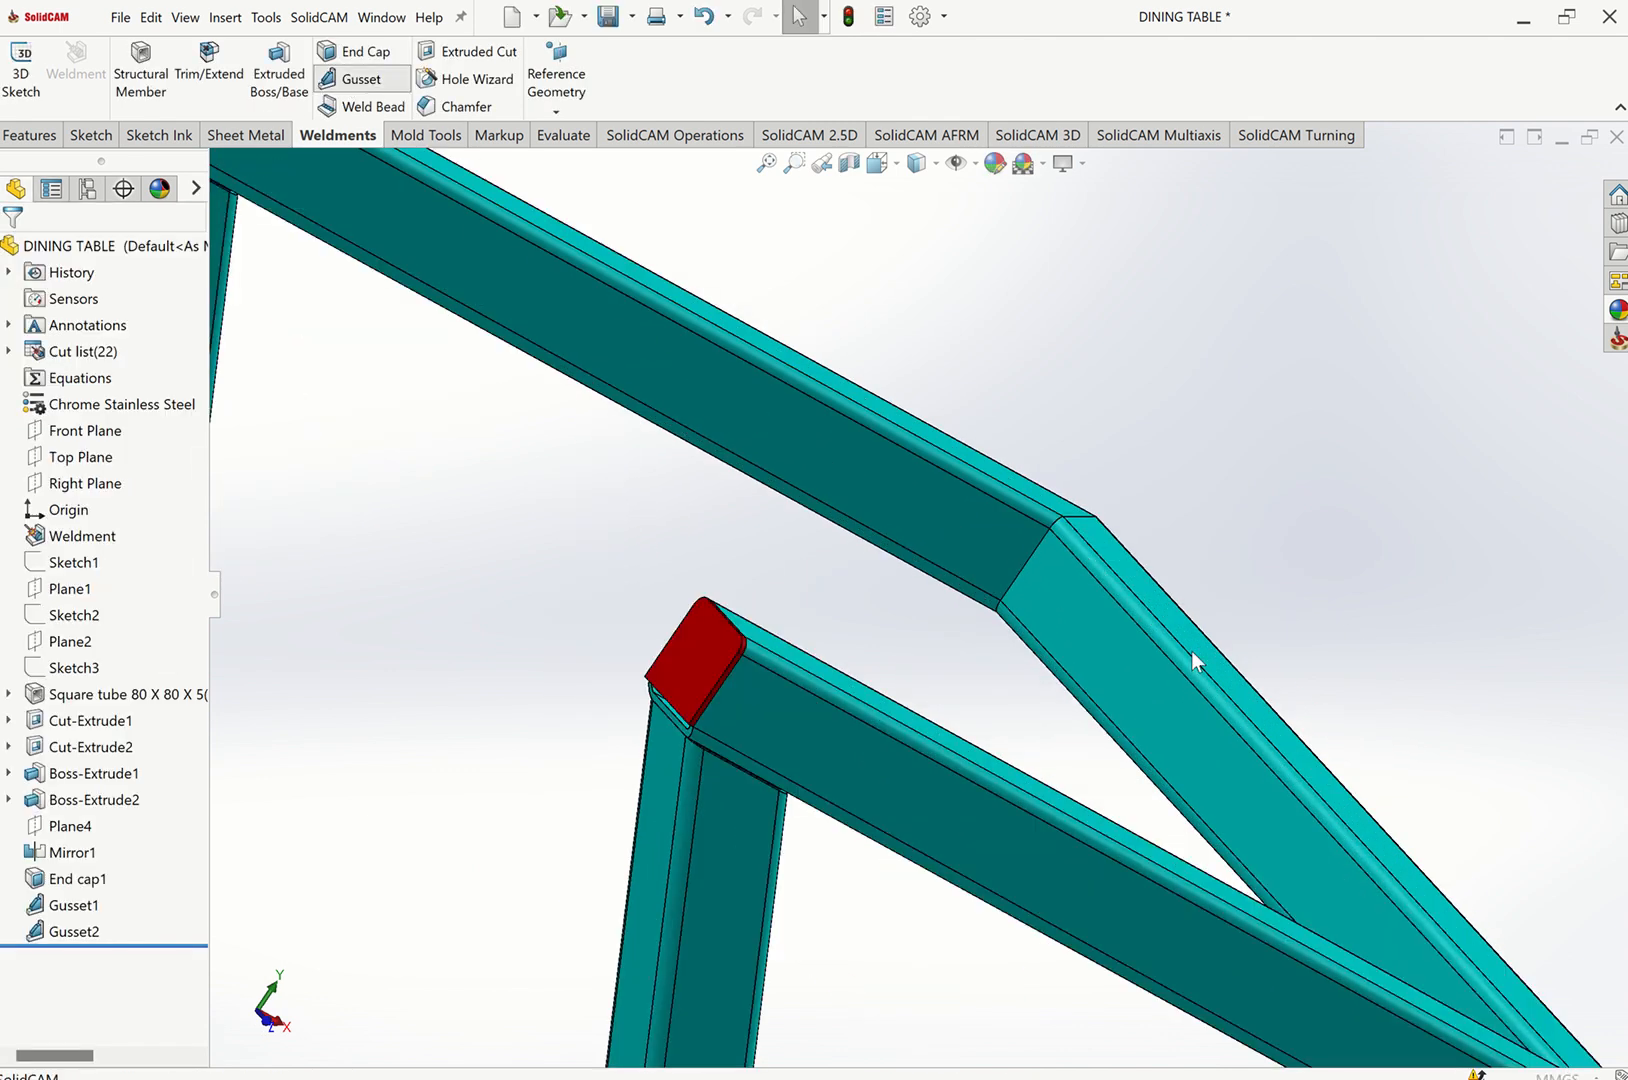
click(982, 549)
click(1050, 591)
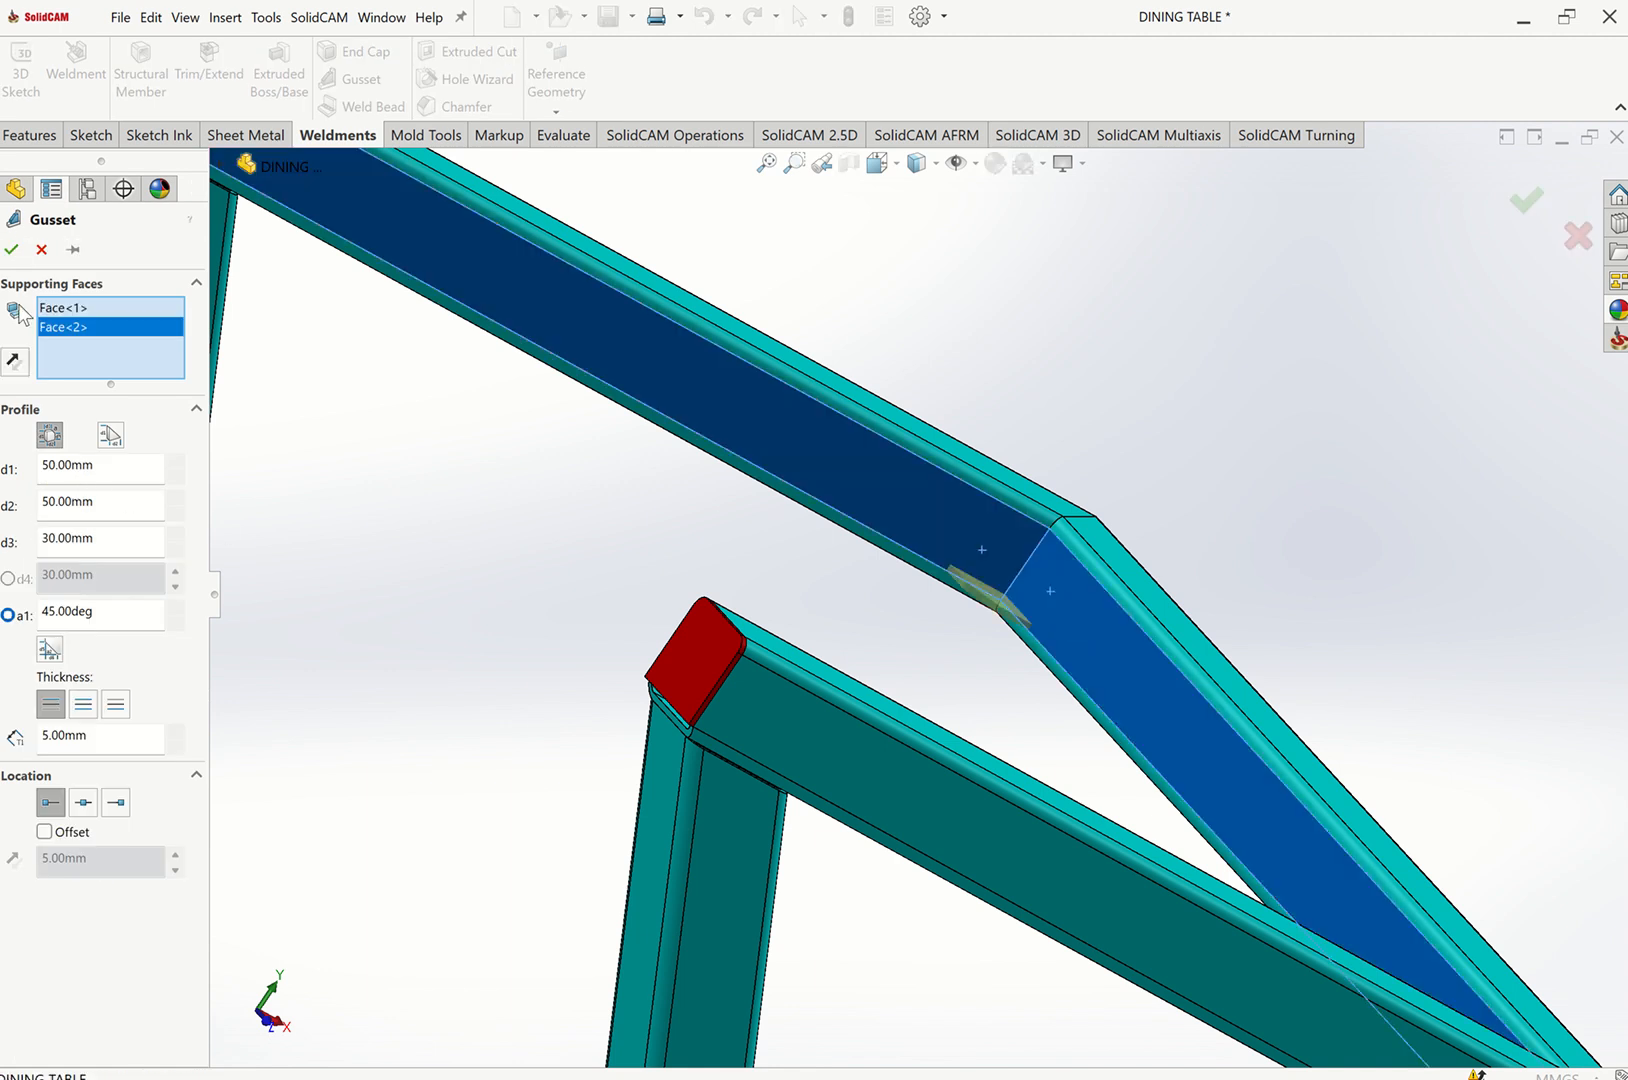
scroll(1143, 537, up, 5)
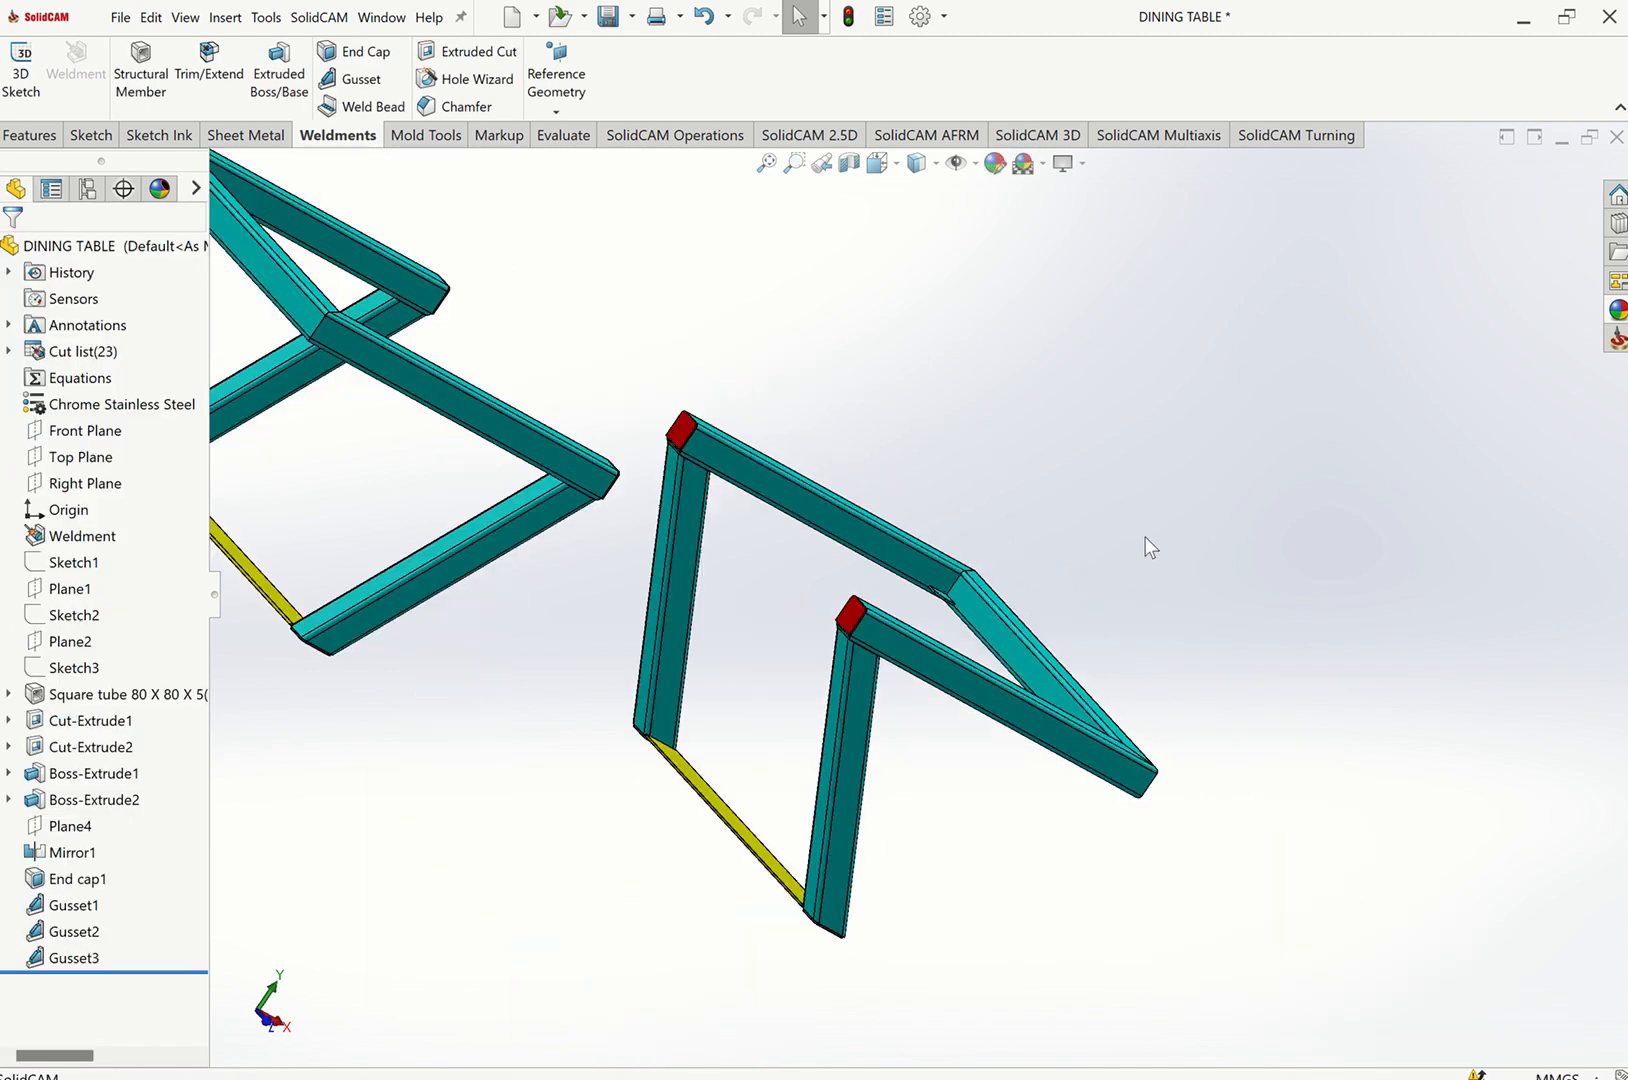
Add a fourth gusset at the mirrored frame's joint between the angled leg and the top rail.
middle_drag(1145, 537, 811, 548)
scroll(810, 547, down, 3)
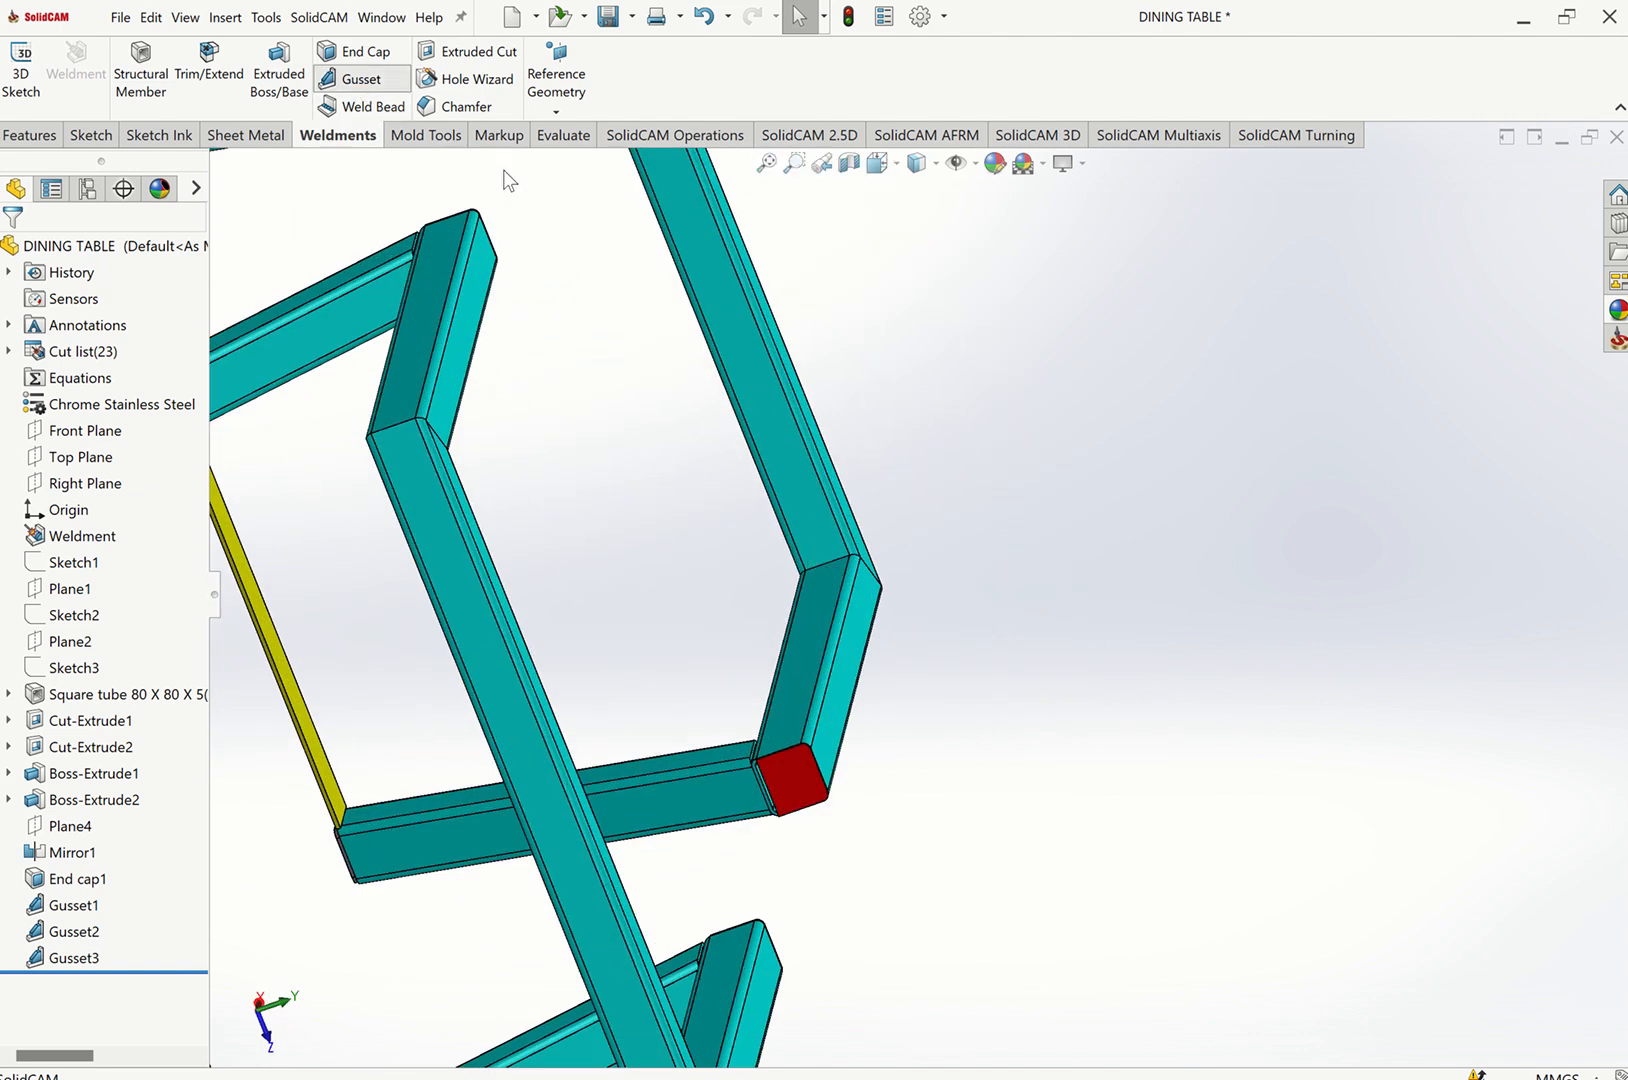
click(355, 79)
click(818, 516)
click(813, 615)
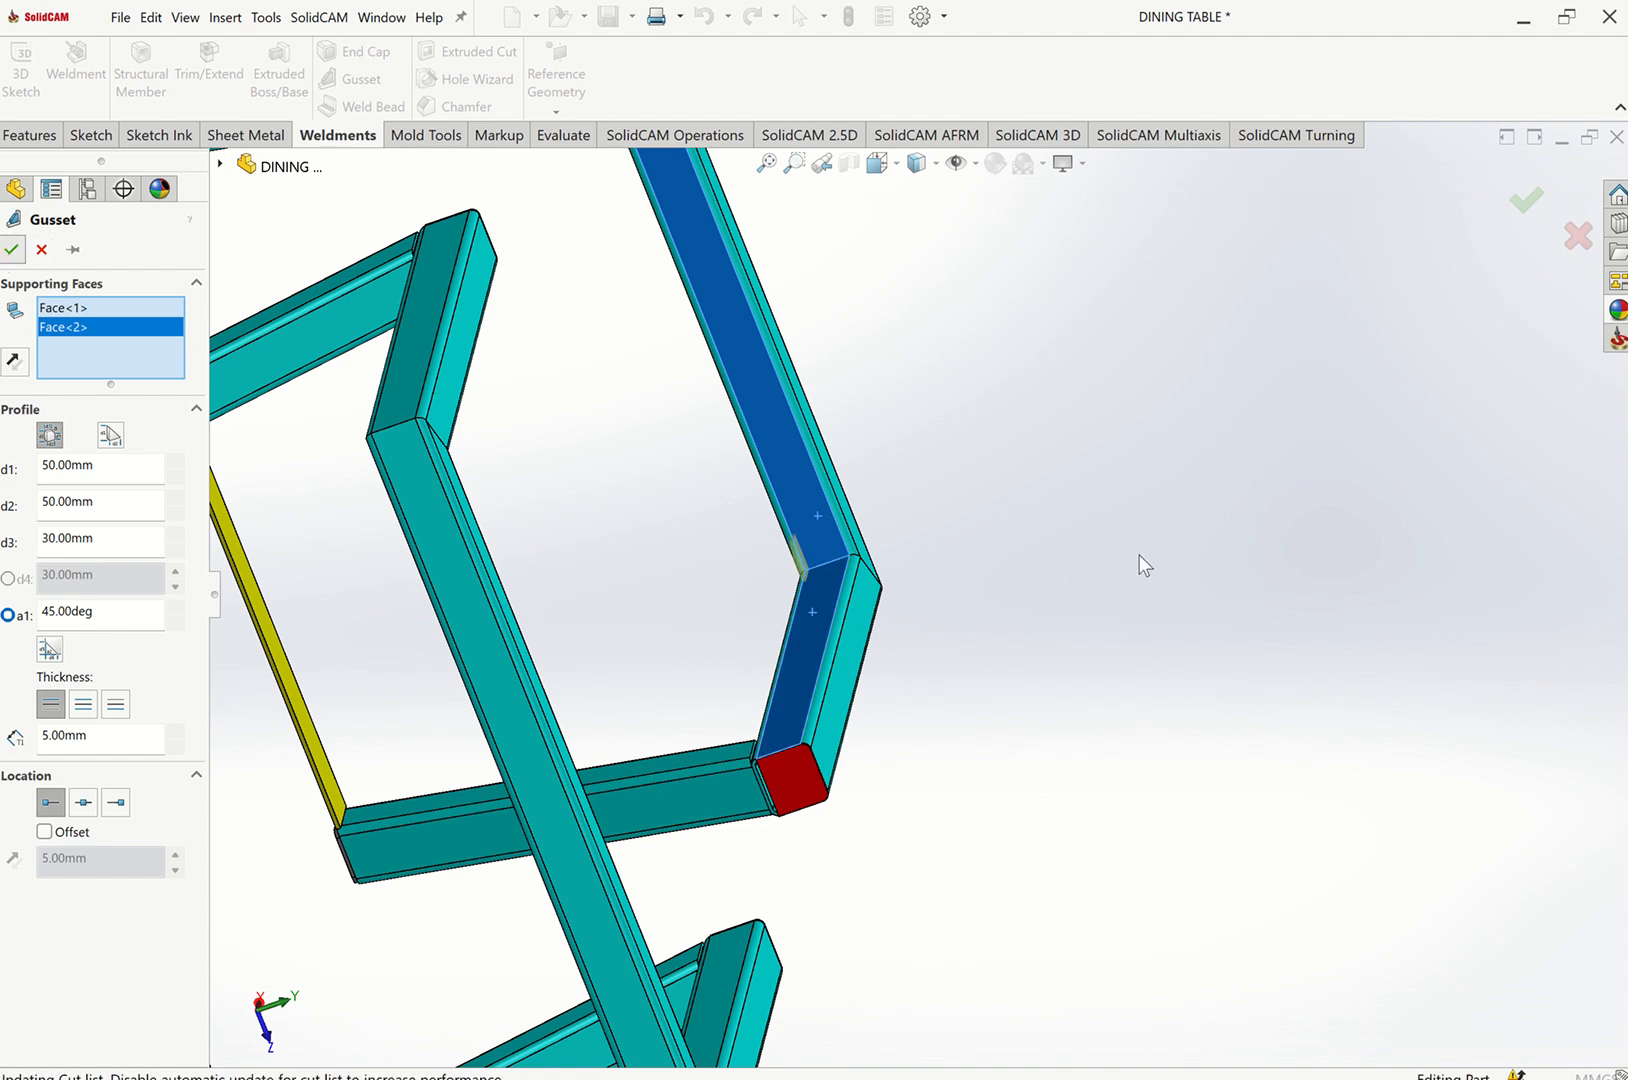
key(ctrl+7)
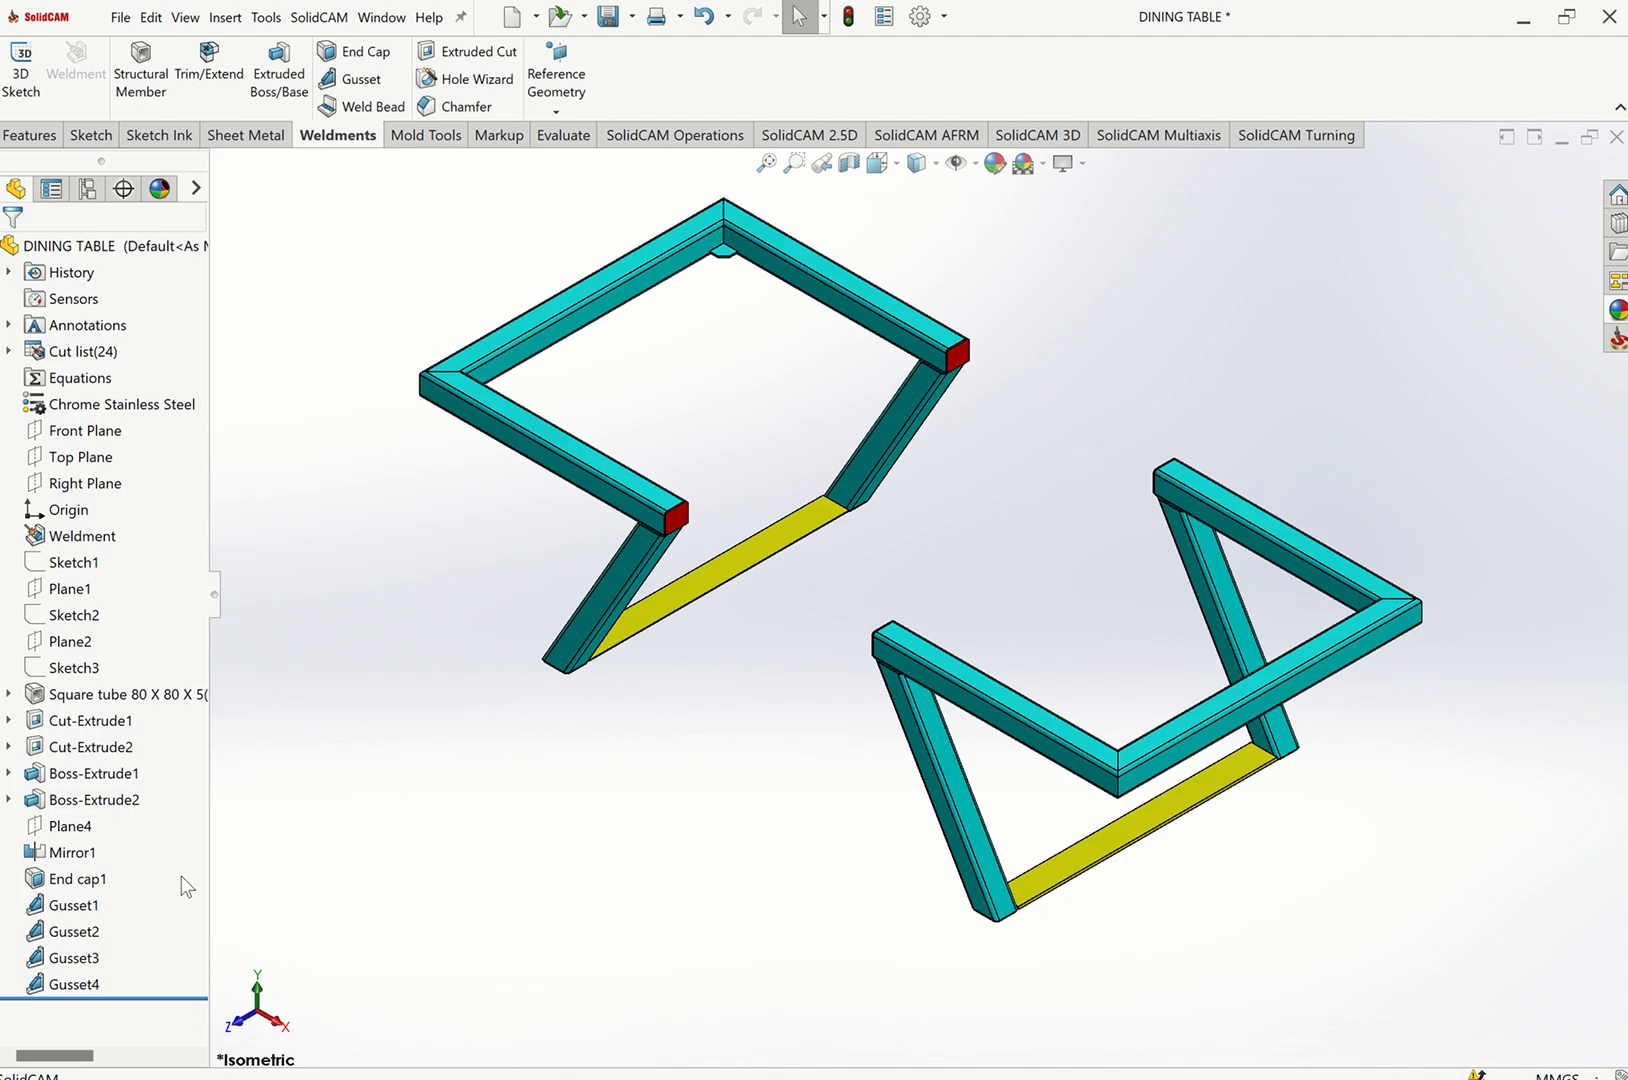
Color the four gussets red.
click(68, 906)
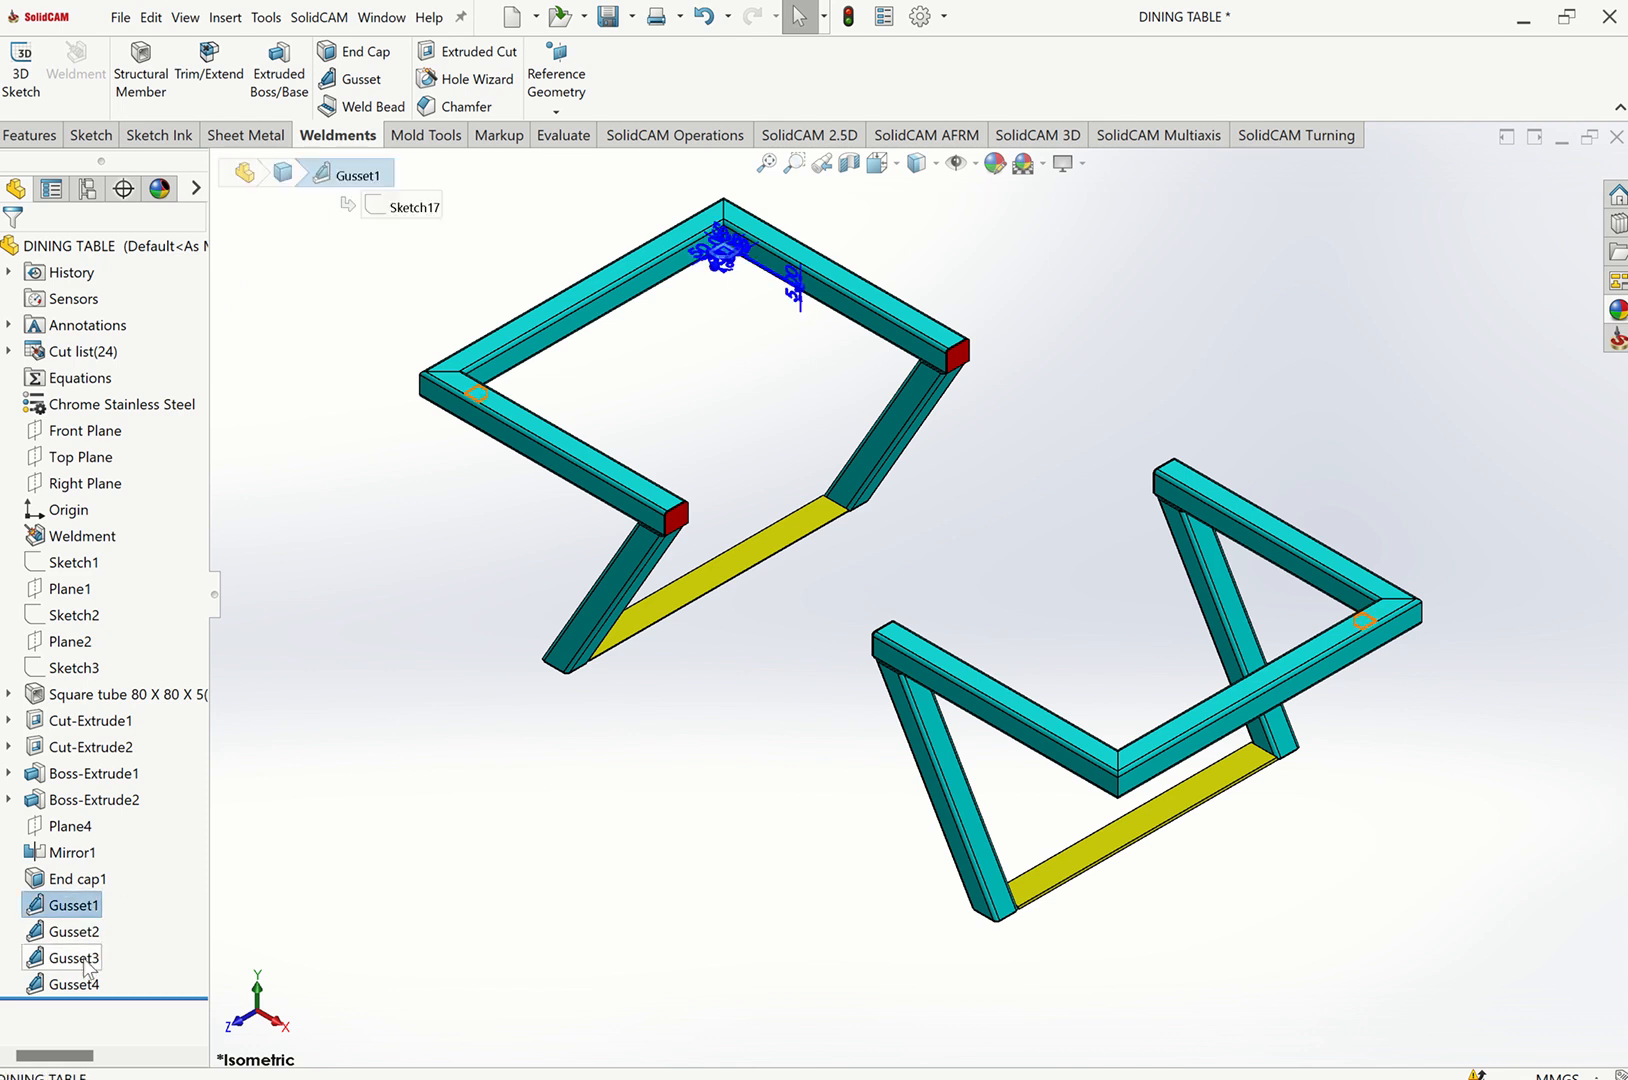
shift+click(75, 986)
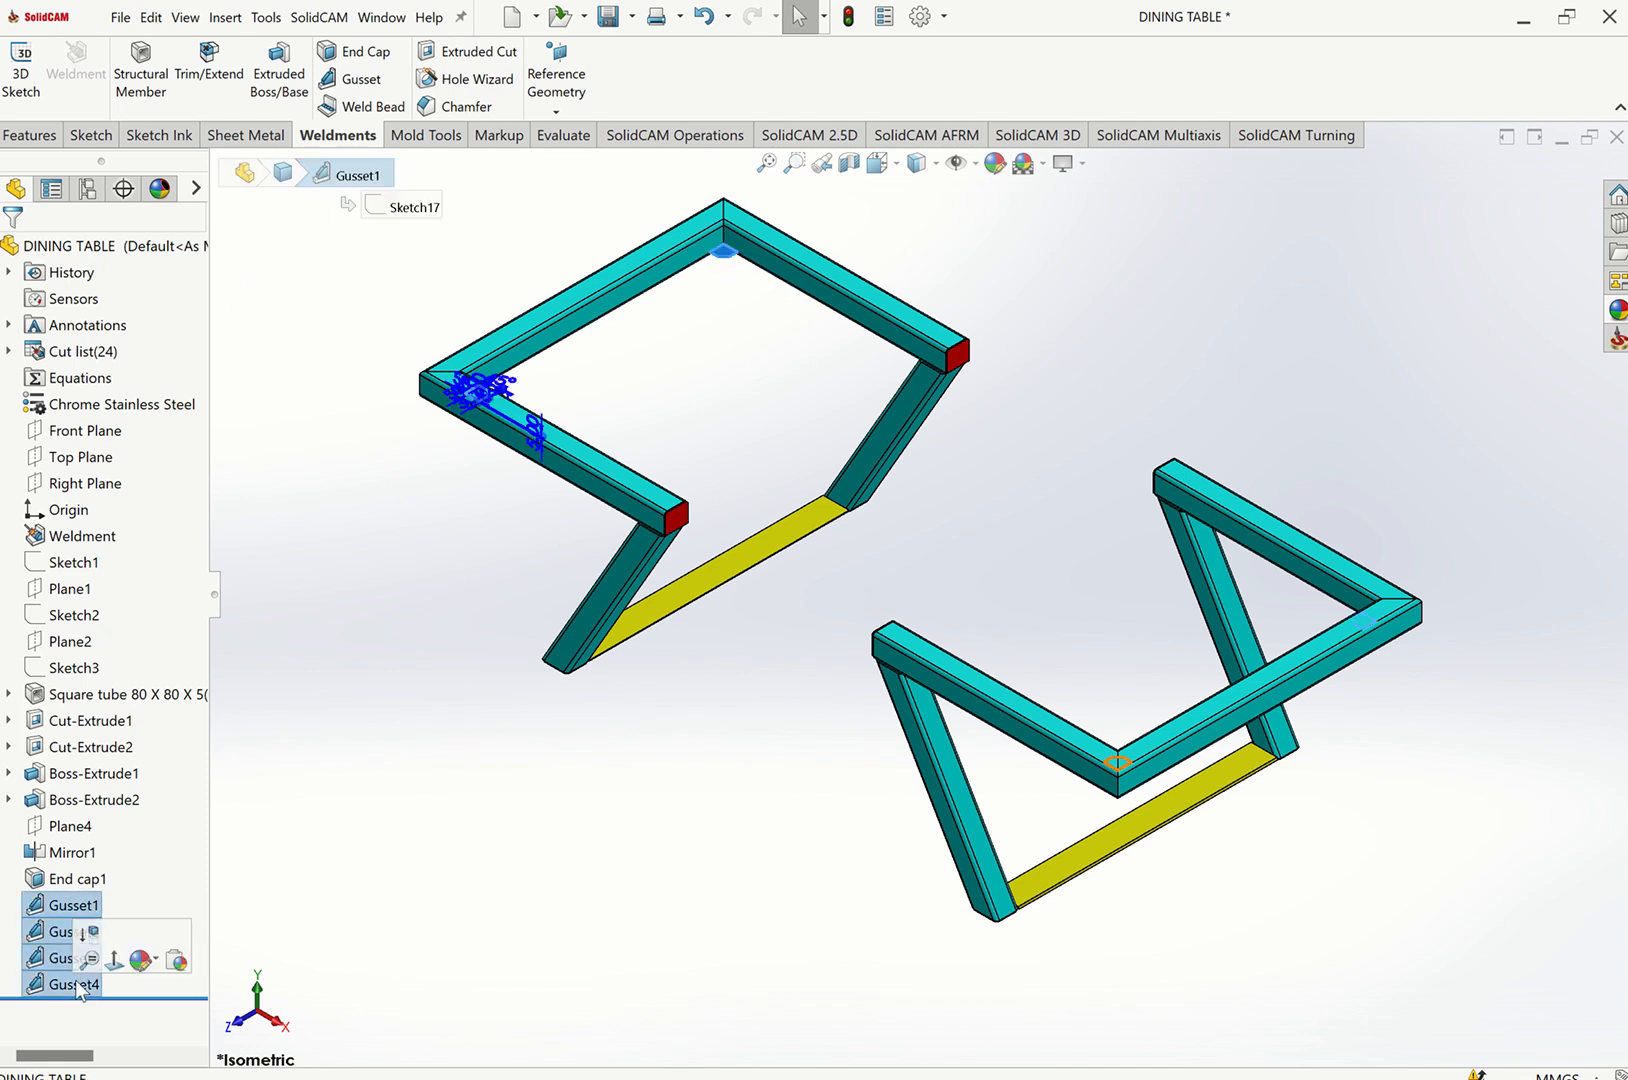
click(152, 960)
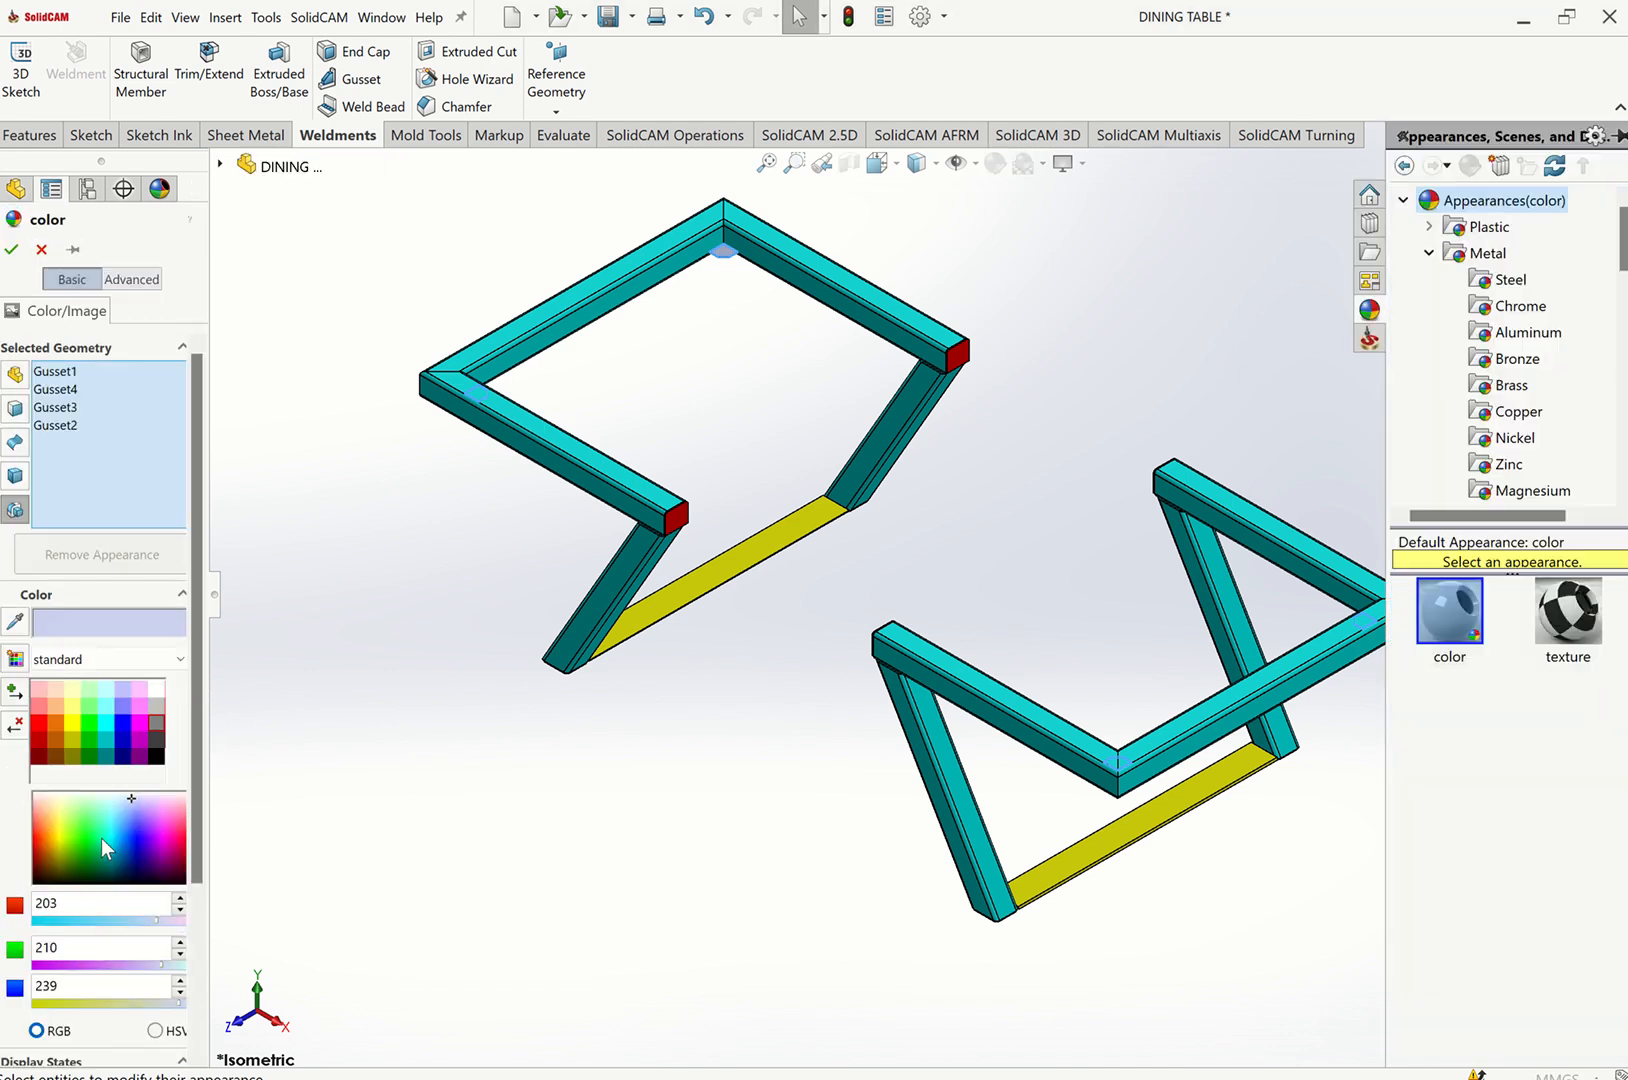
click(41, 725)
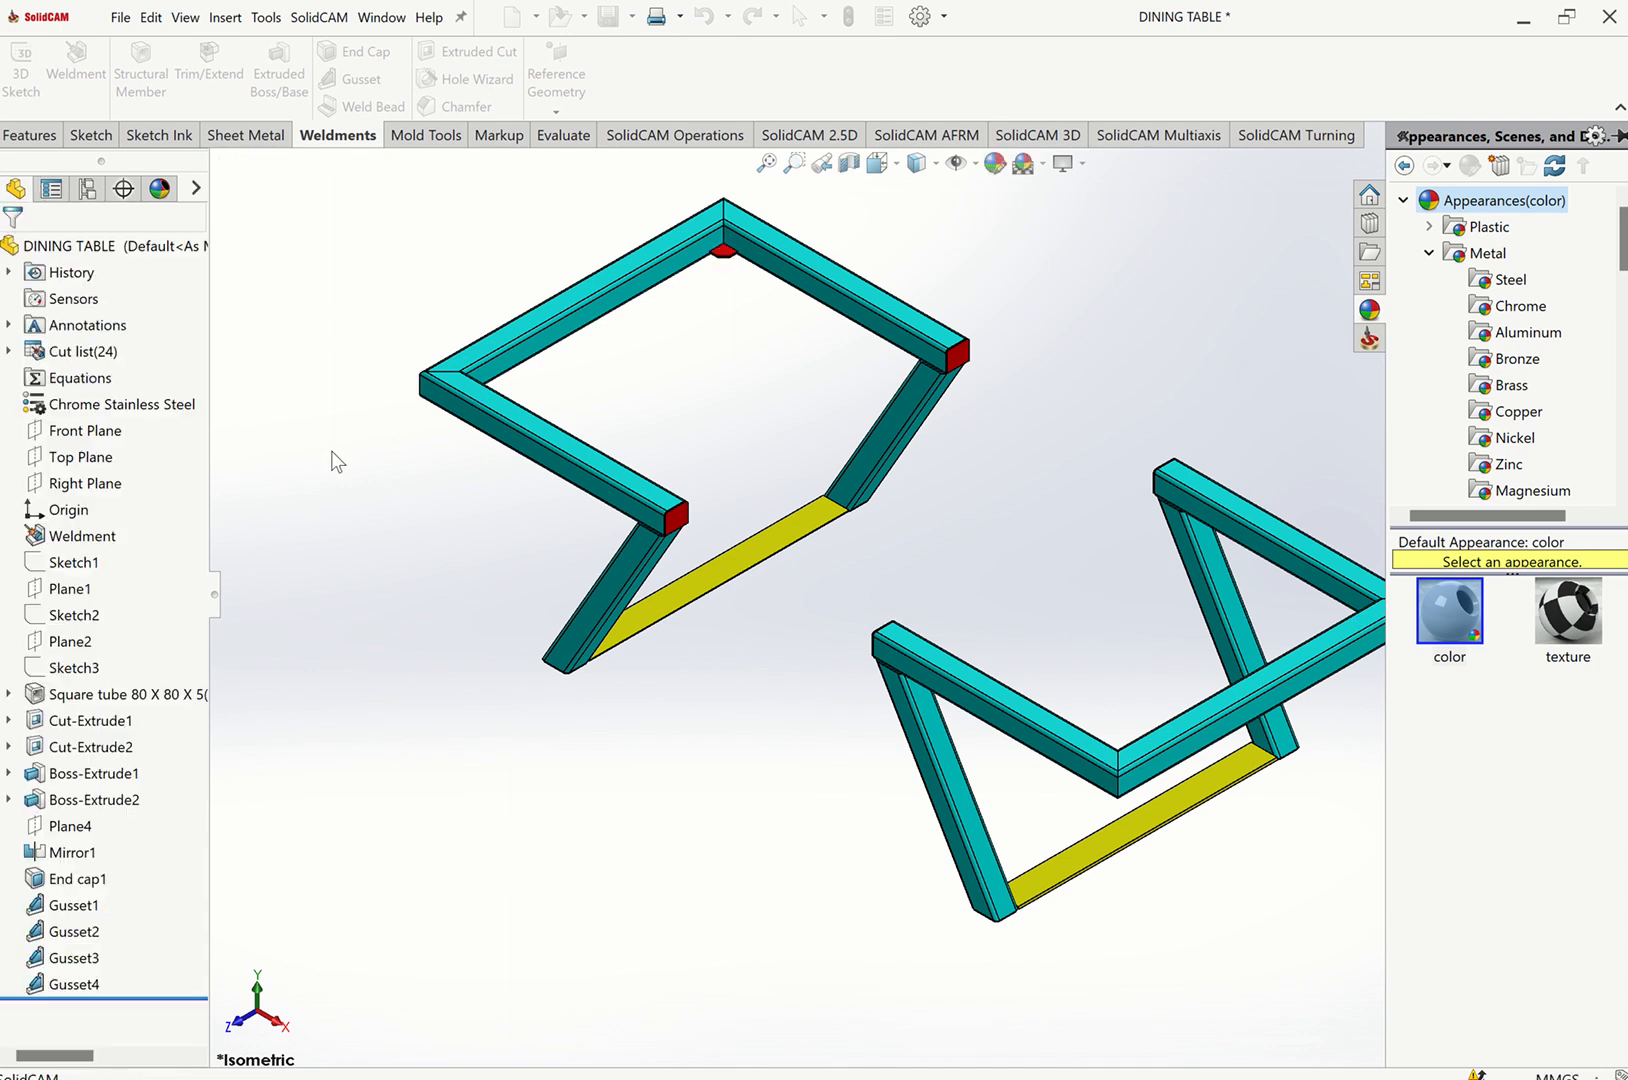
Group the four gussets into a new folder named GUSSETS-TOP SUPPORT.
click(78, 908)
shift+click(80, 984)
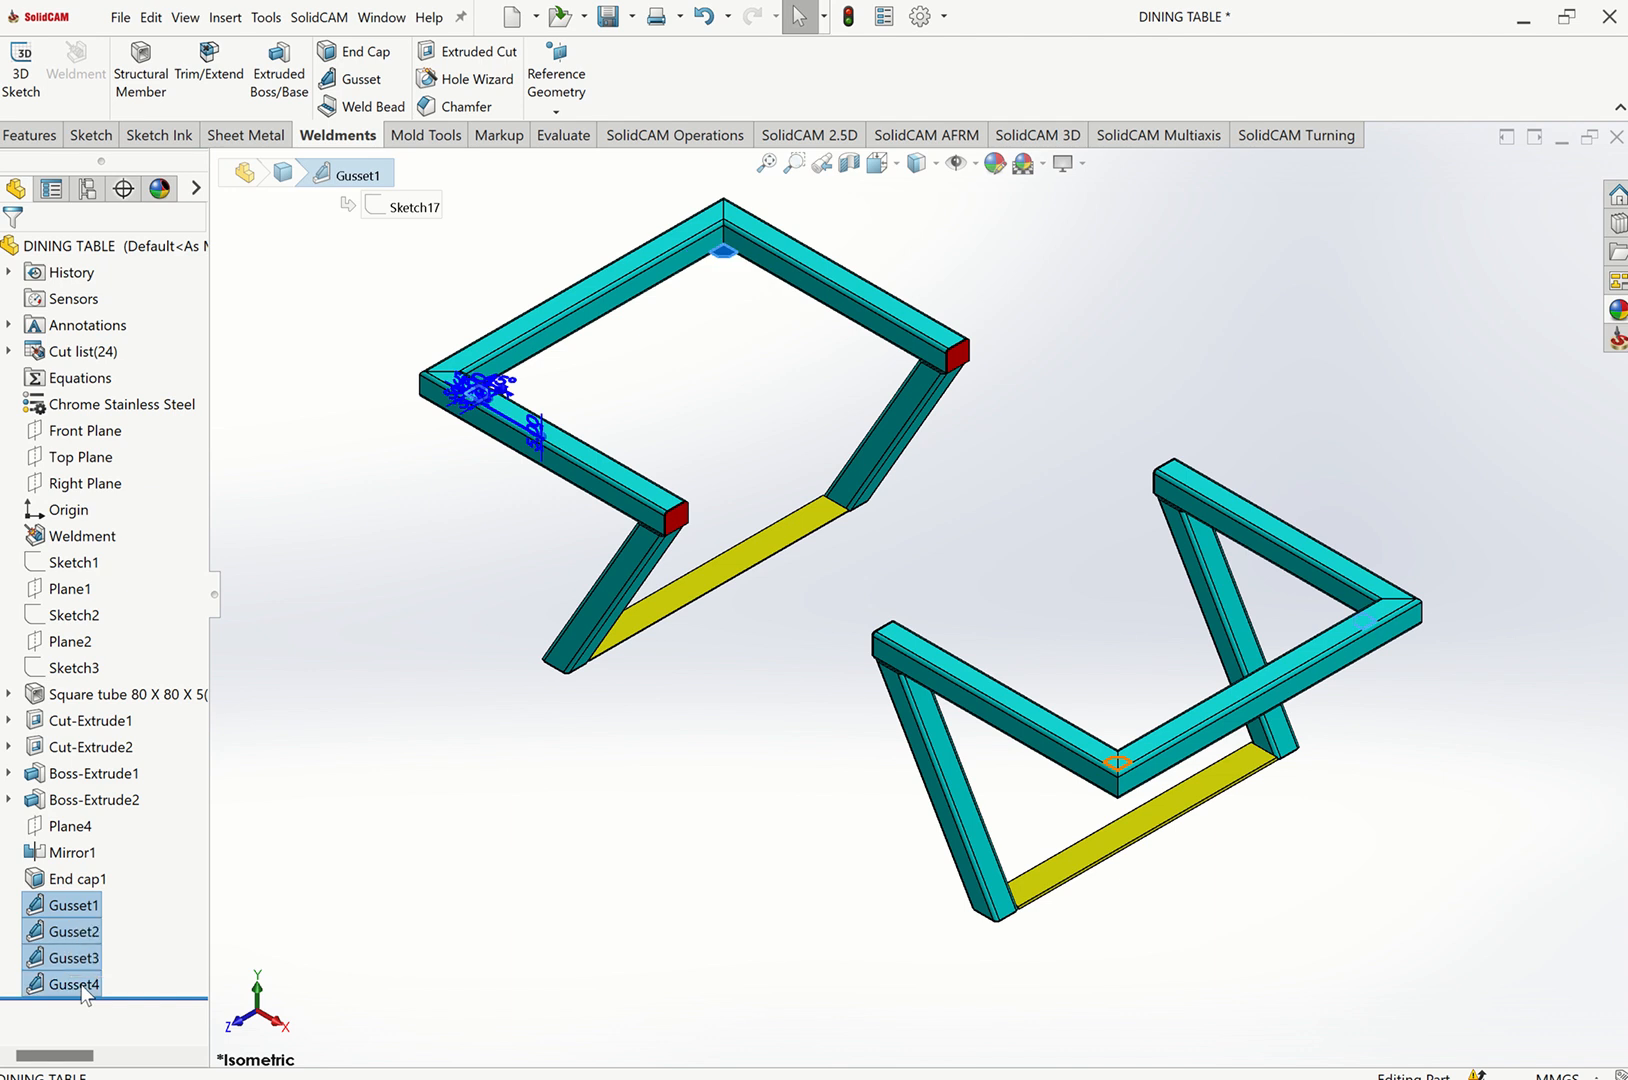
right_click(82, 990)
click(200, 862)
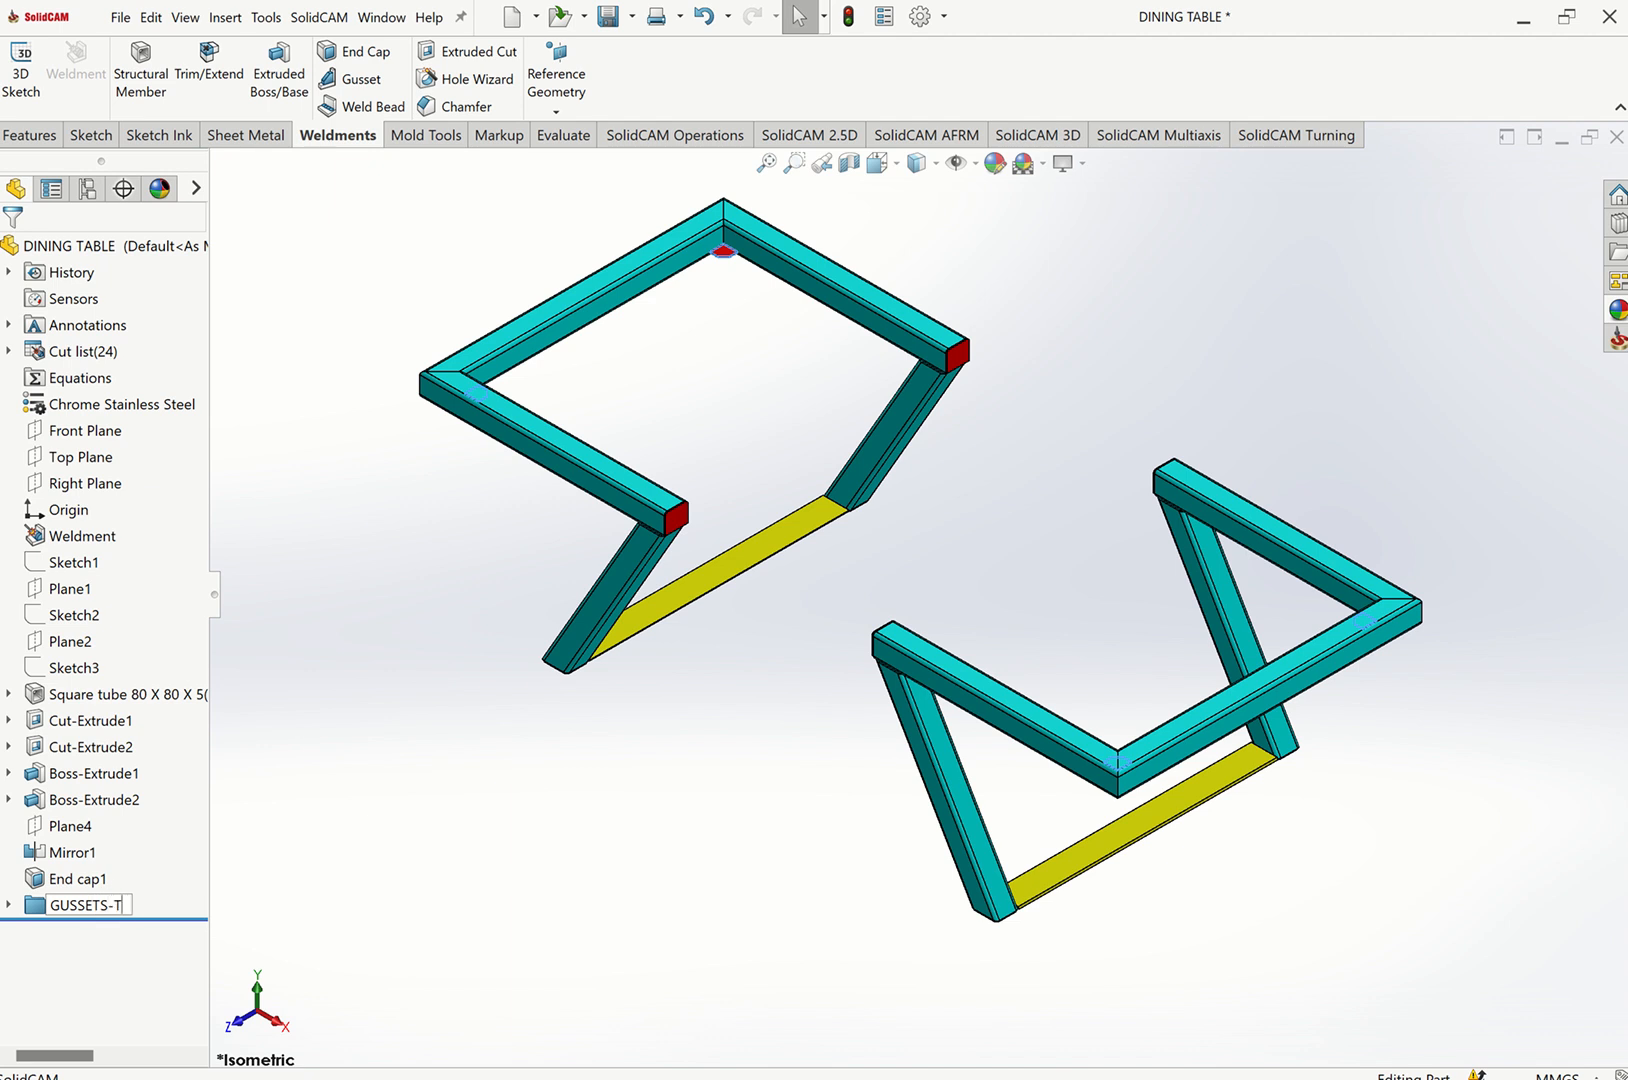
text(GUSSETS-TOP SPPORT)
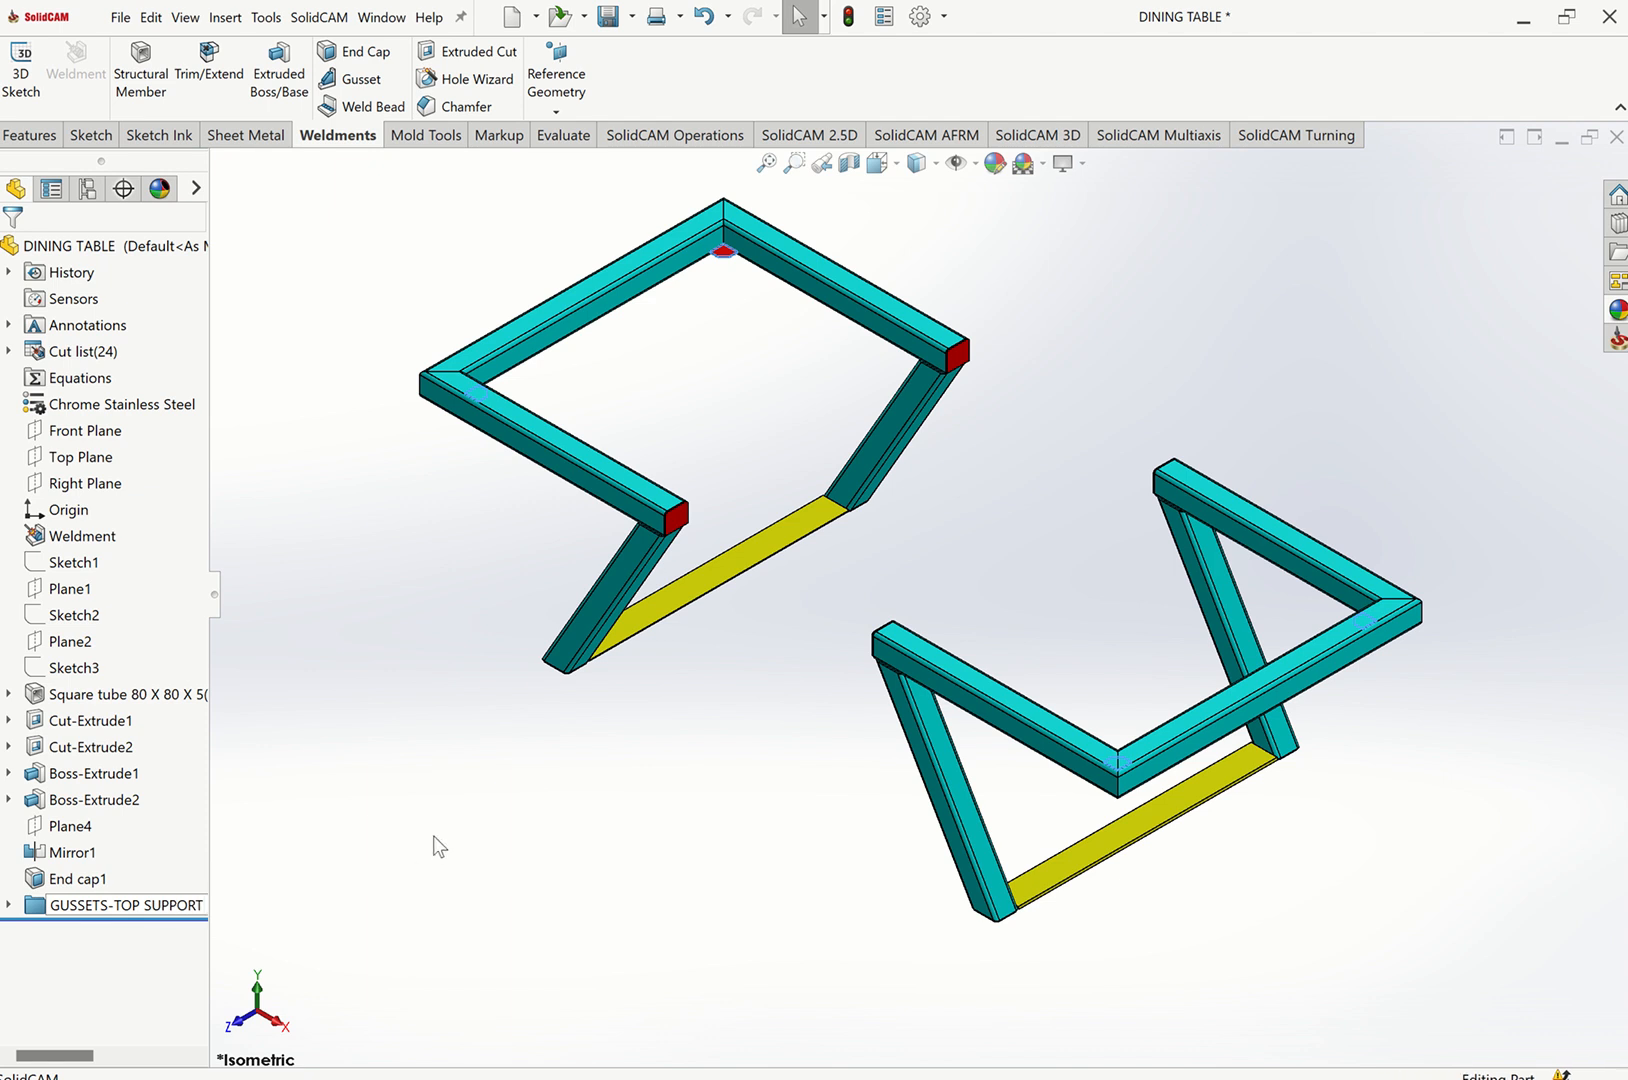
click(373, 843)
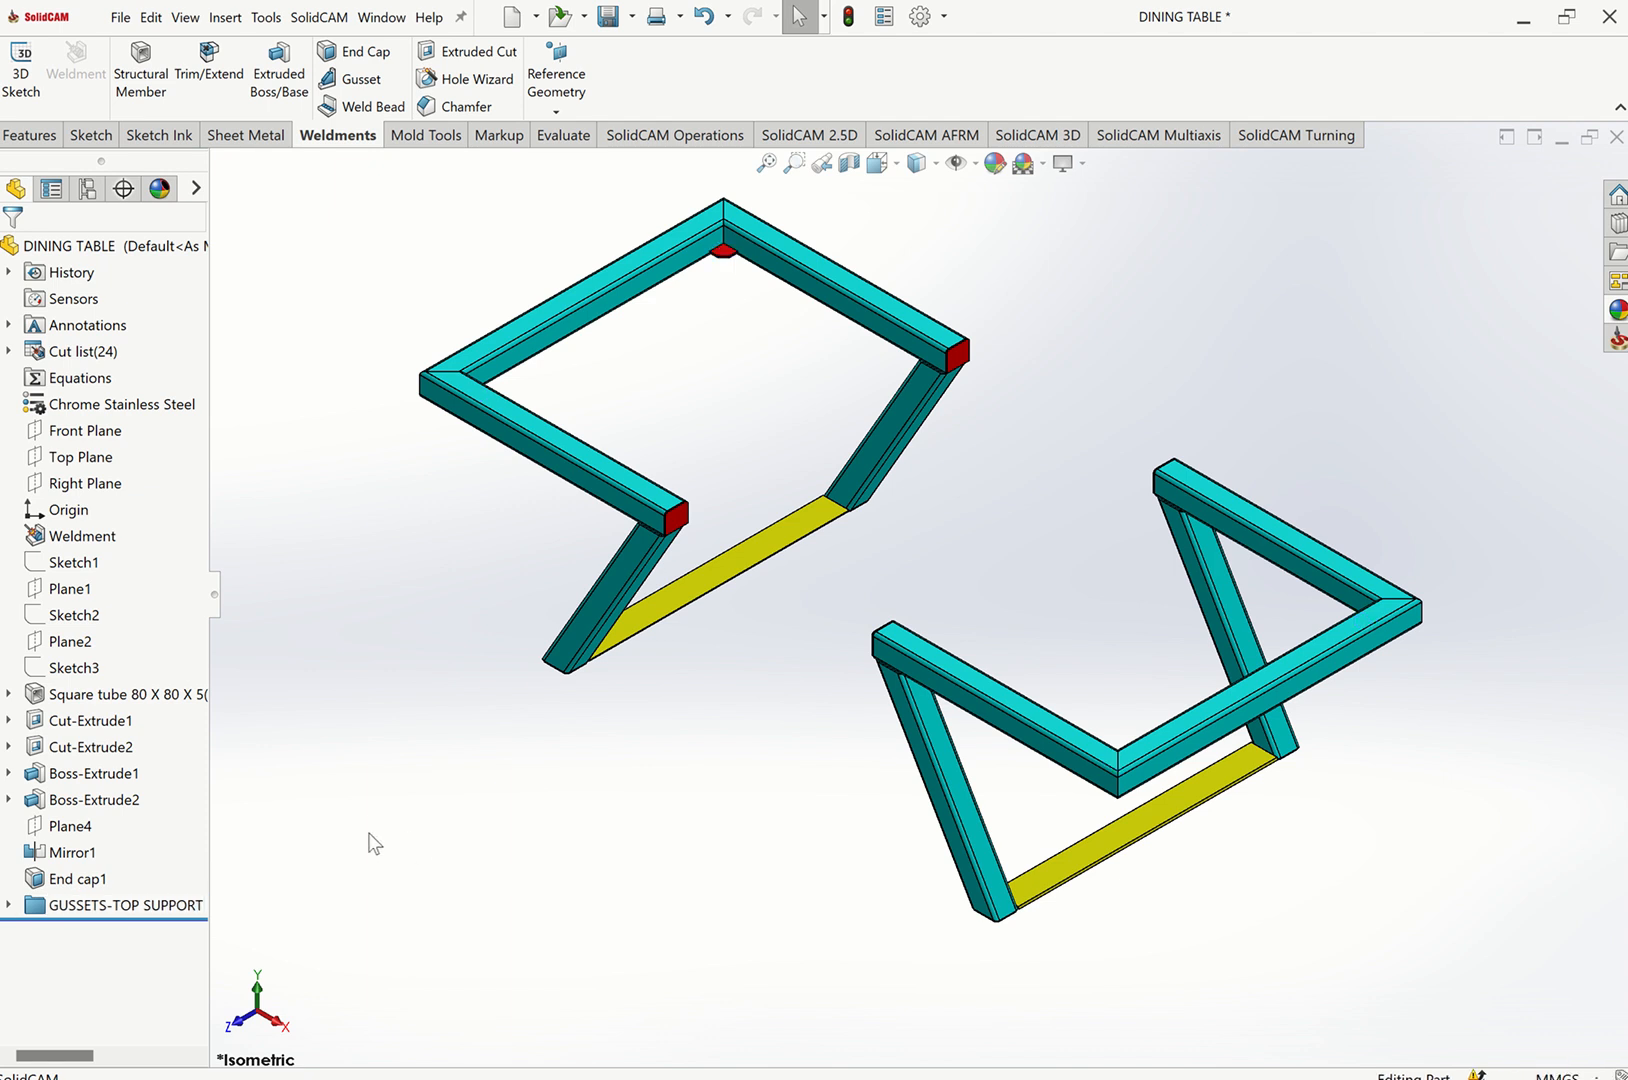
Inspect the extrude features and the square tube structural member by selecting each in the feature tree.
click(93, 773)
ctrl+click(106, 797)
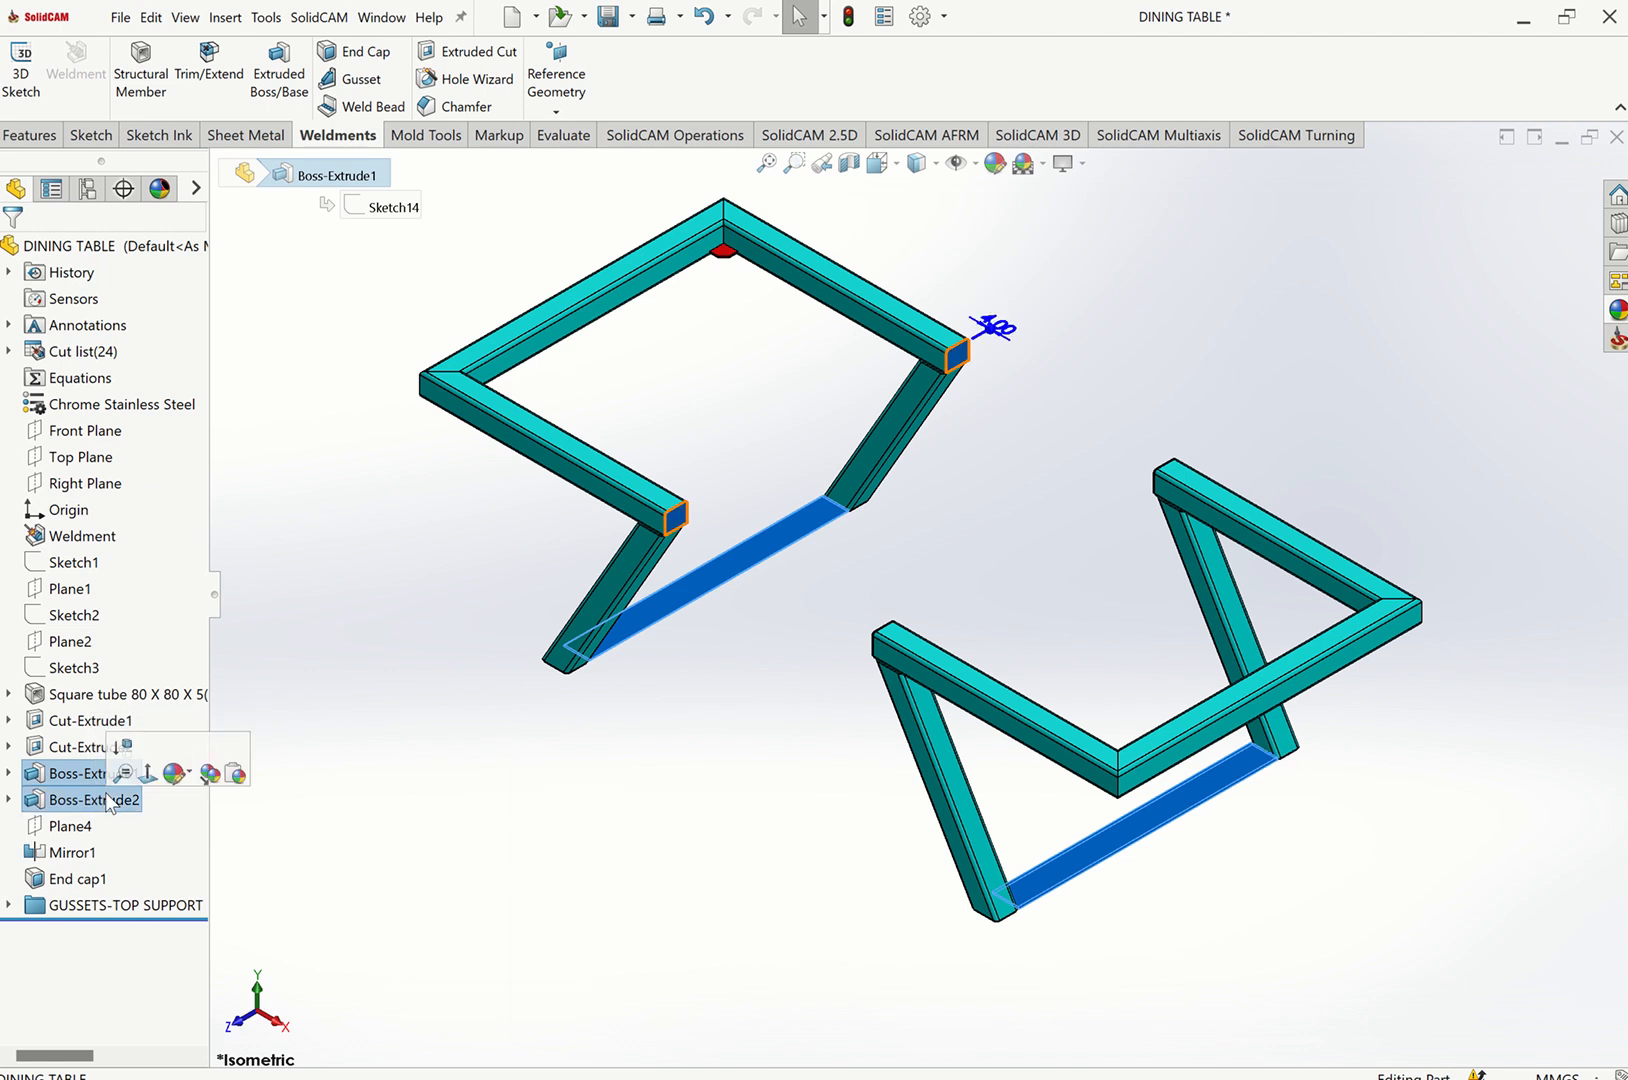
key(Escape)
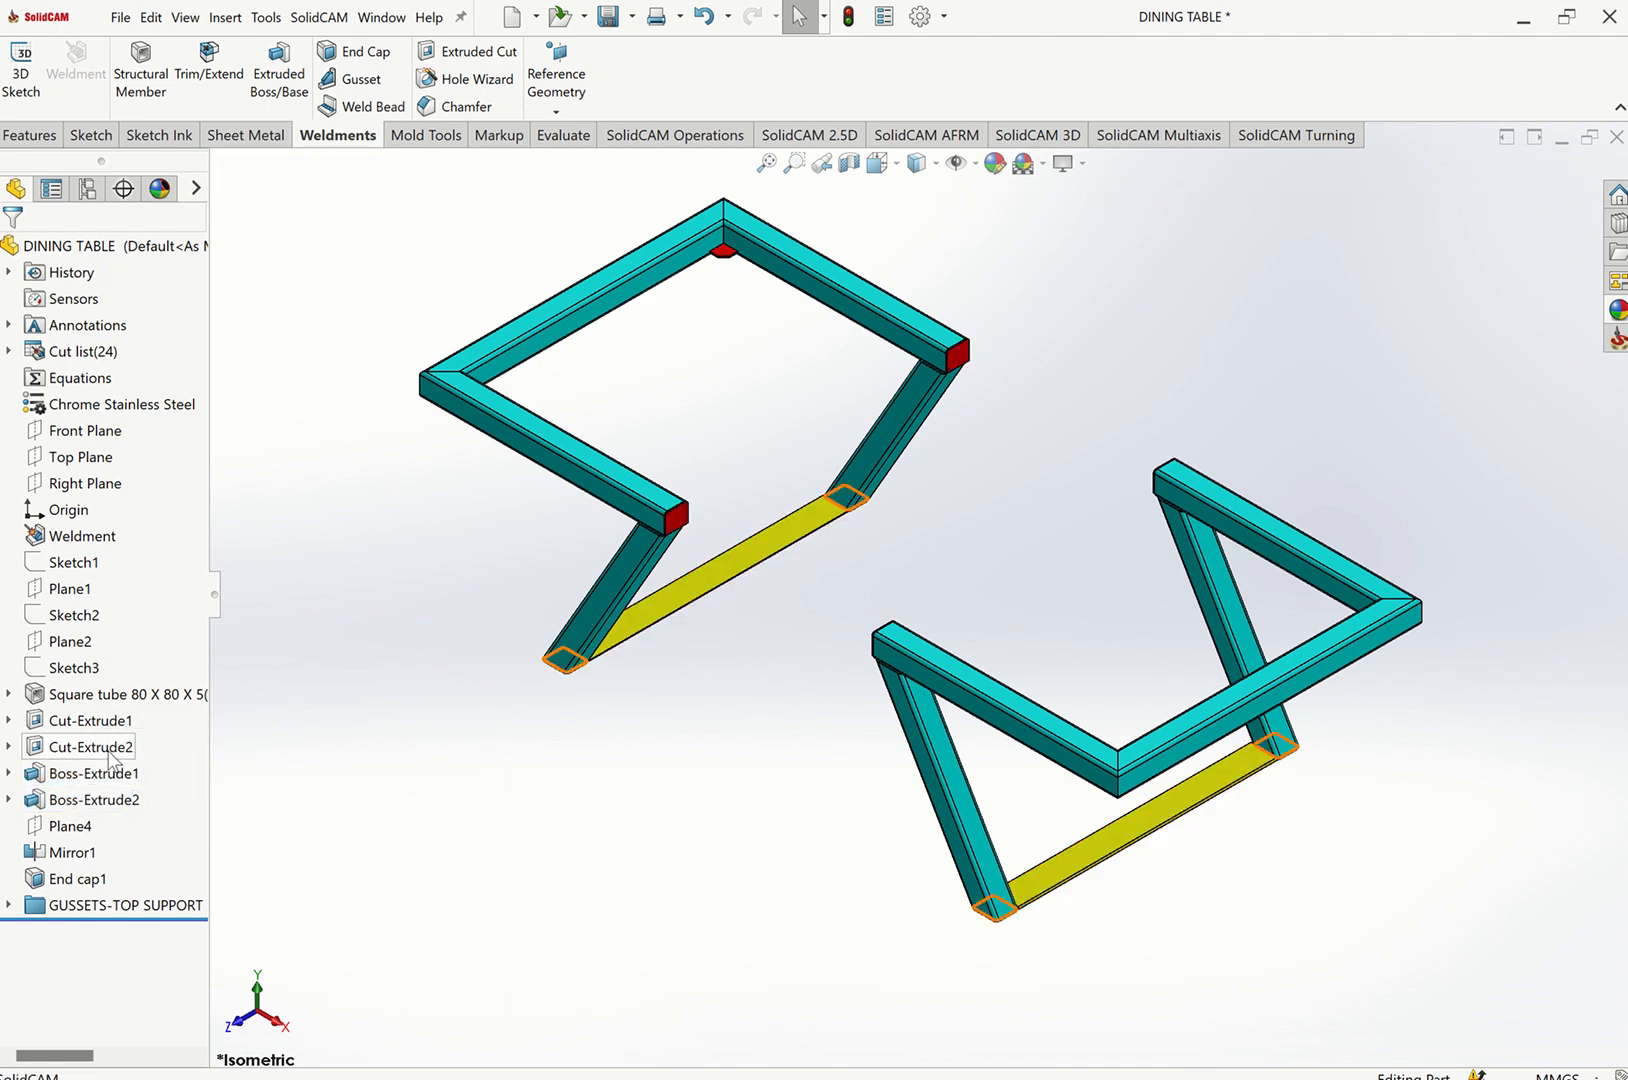
click(108, 755)
key(Escape)
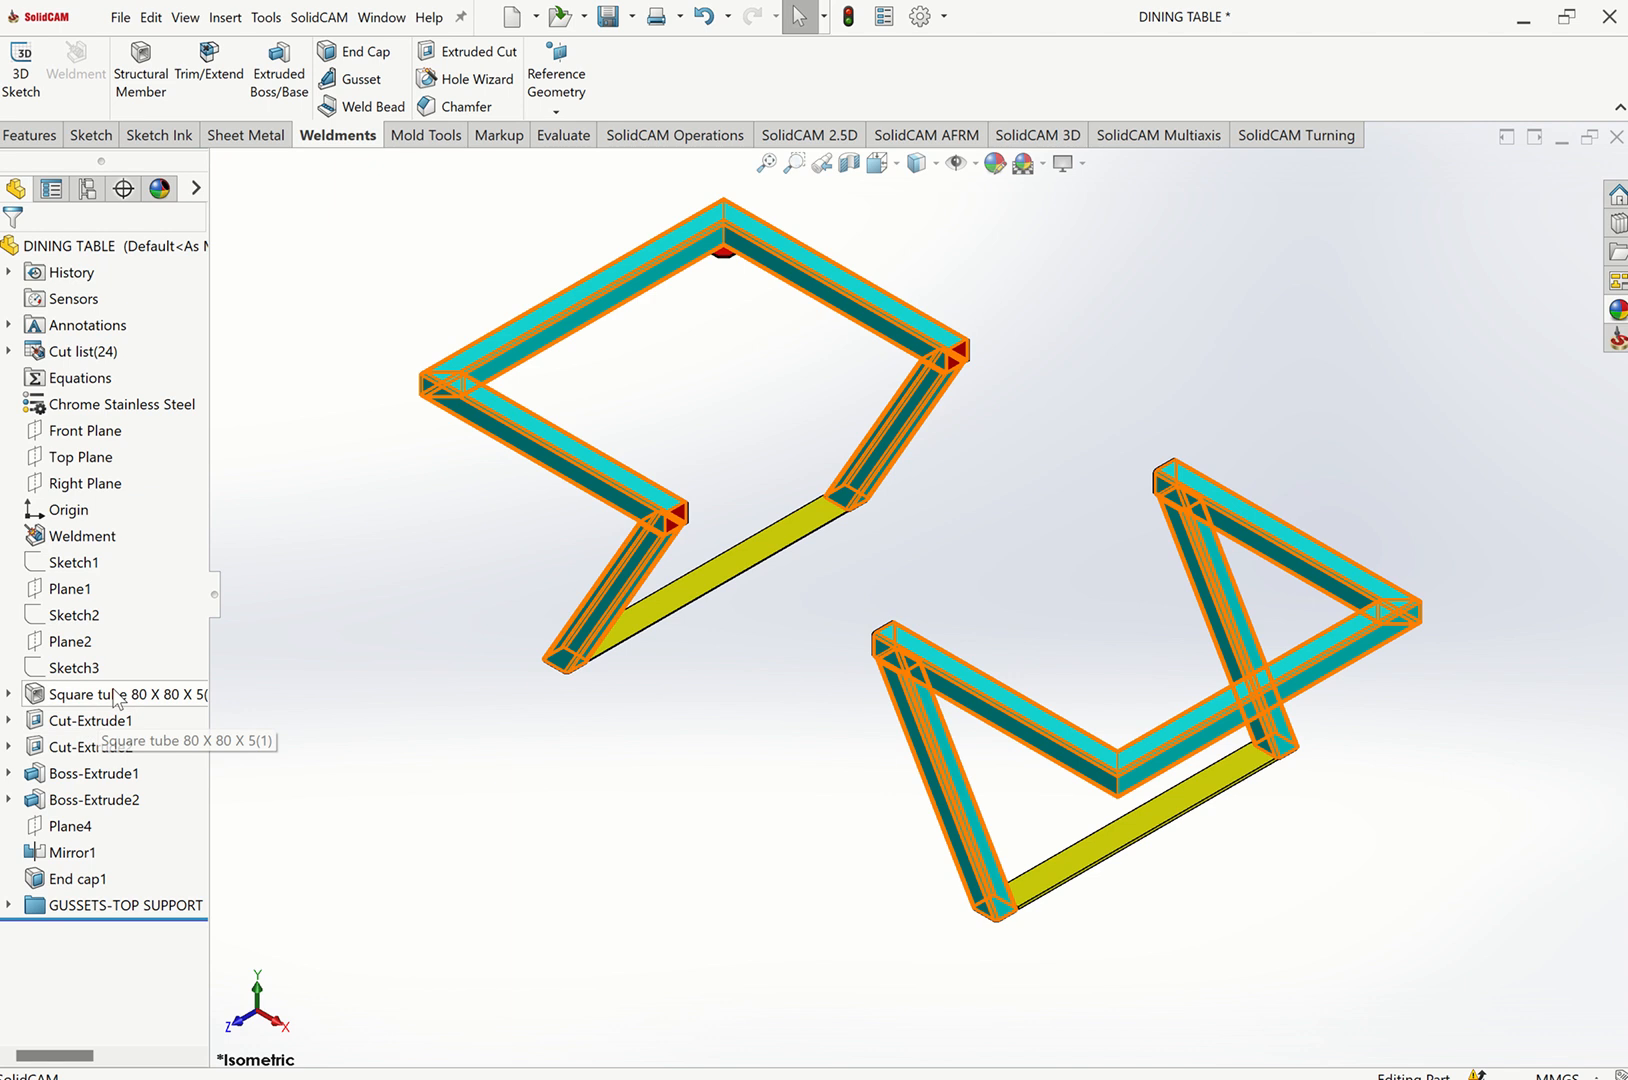
click(116, 696)
key(Escape)
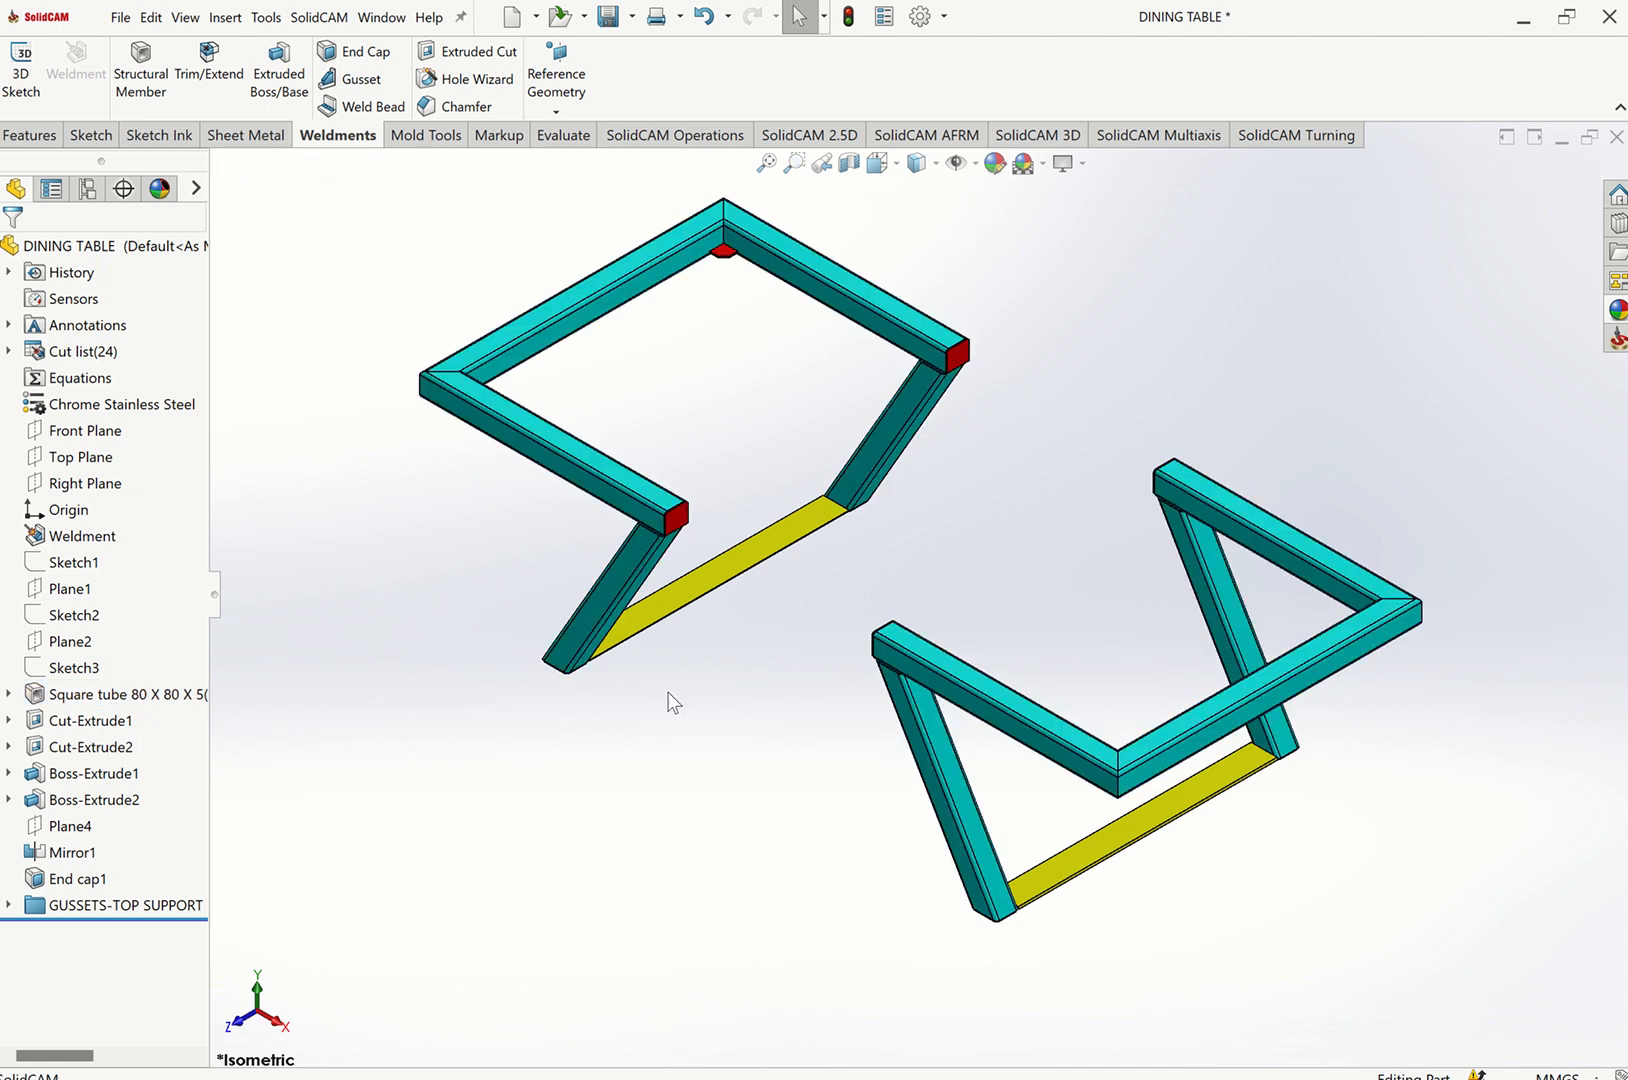
Open a sketch on the top-left gusset's face and draw a construction centerline across it from its top edge to its bottom edge.
scroll(800, 285, down, 8)
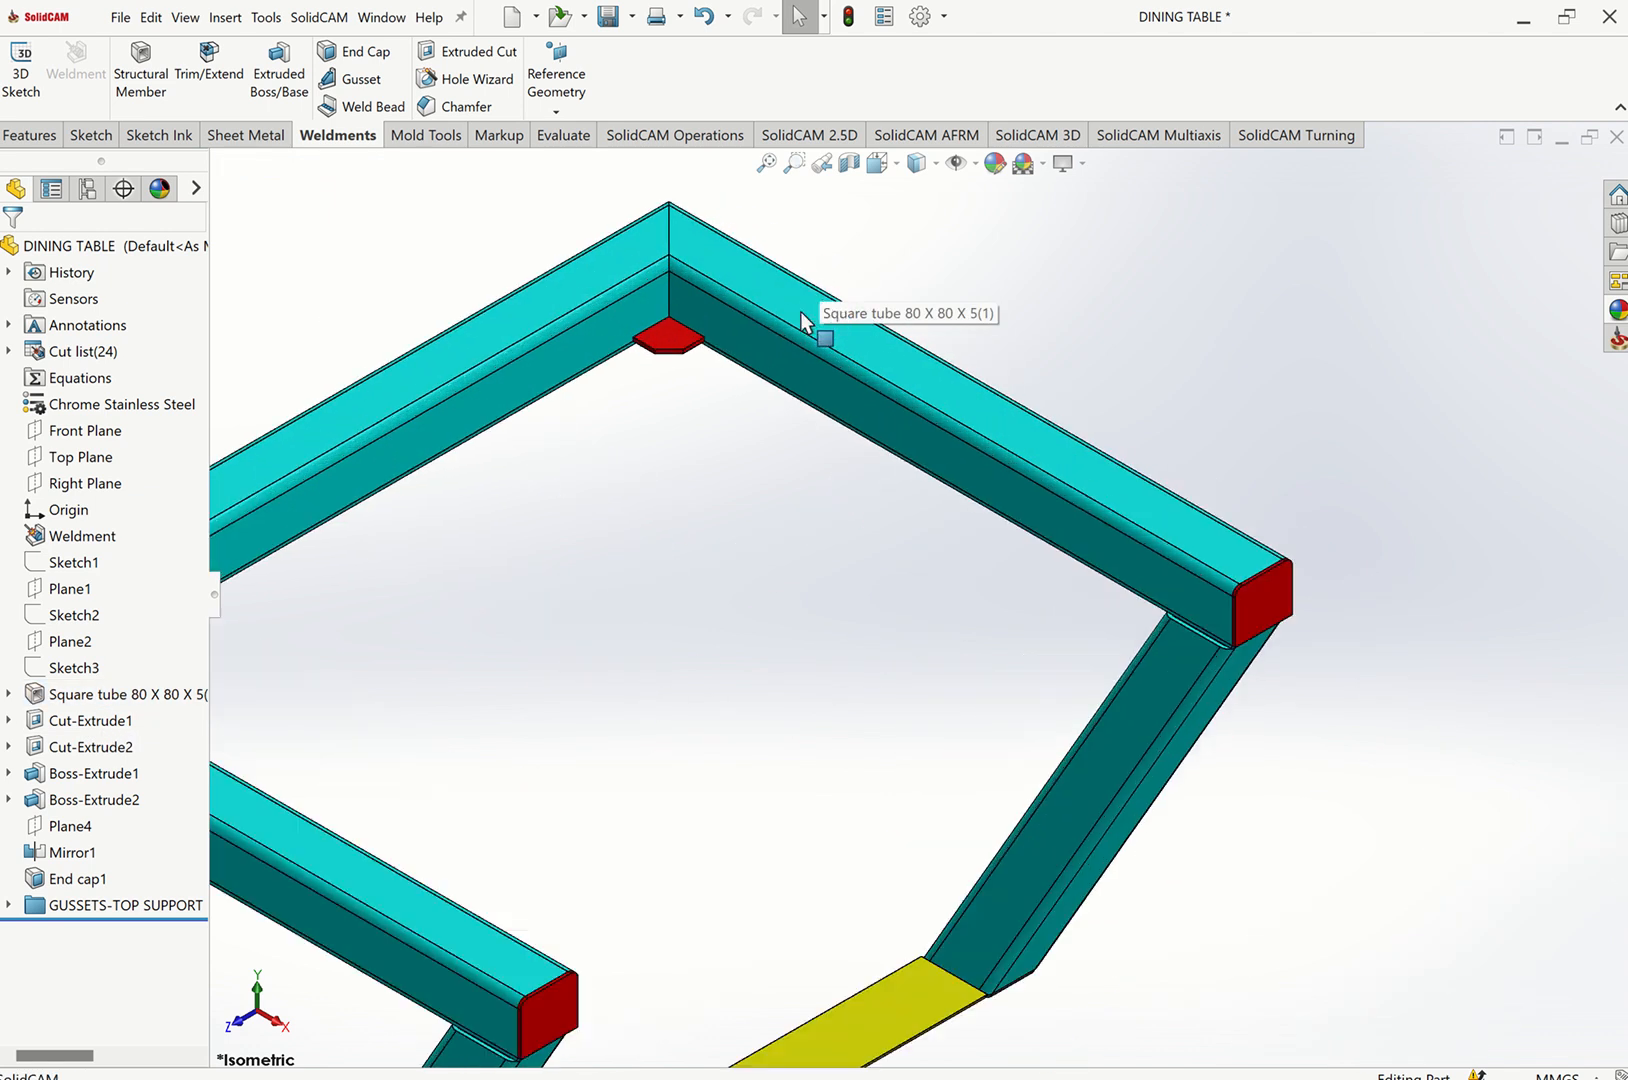
click(672, 365)
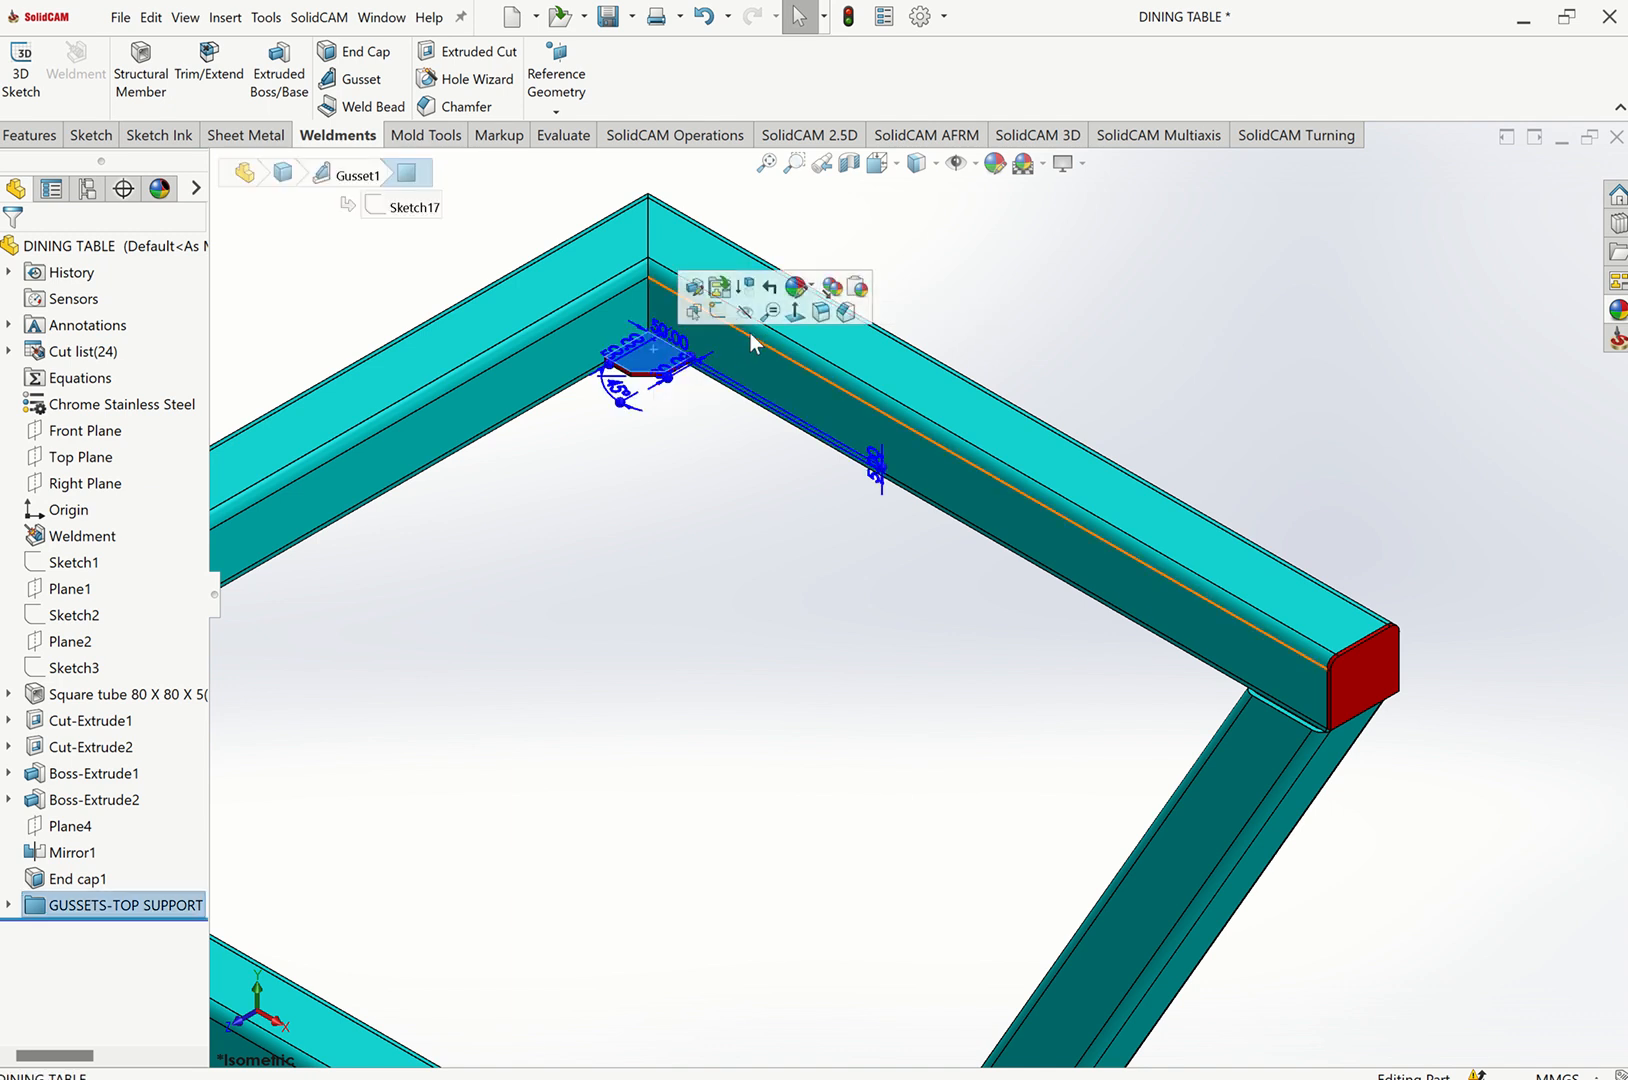
click(718, 311)
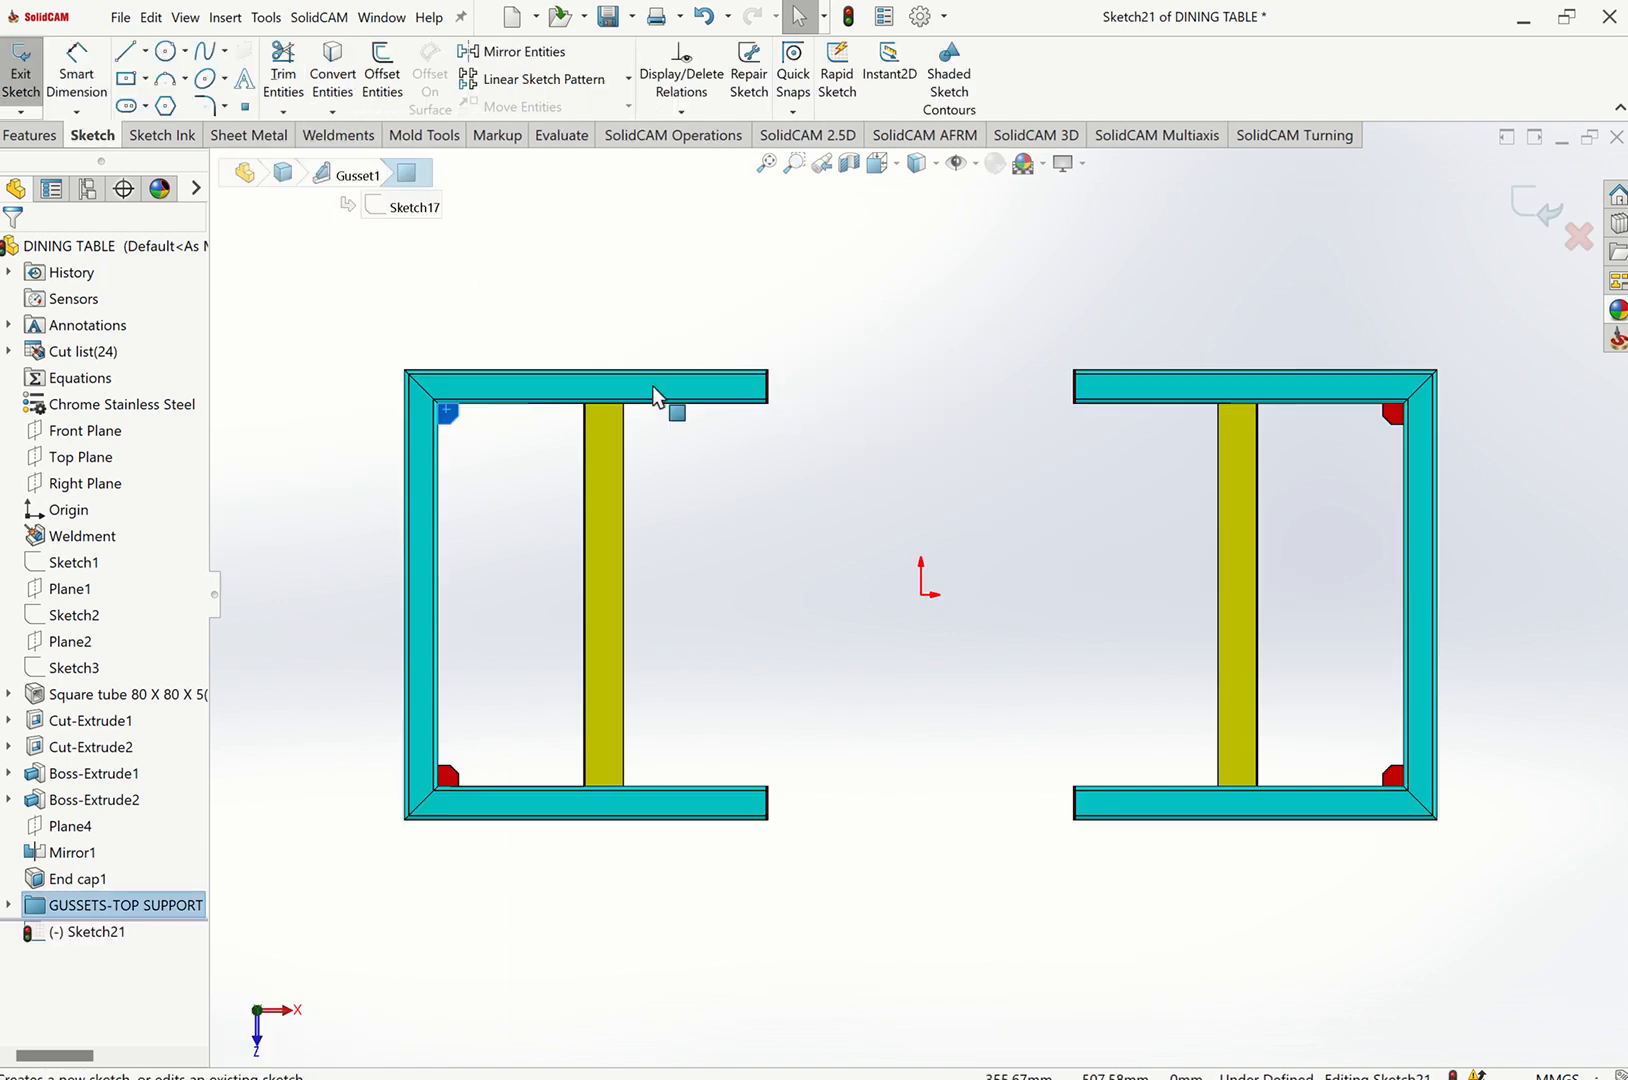
scroll(590, 456, down, 7)
click(560, 430)
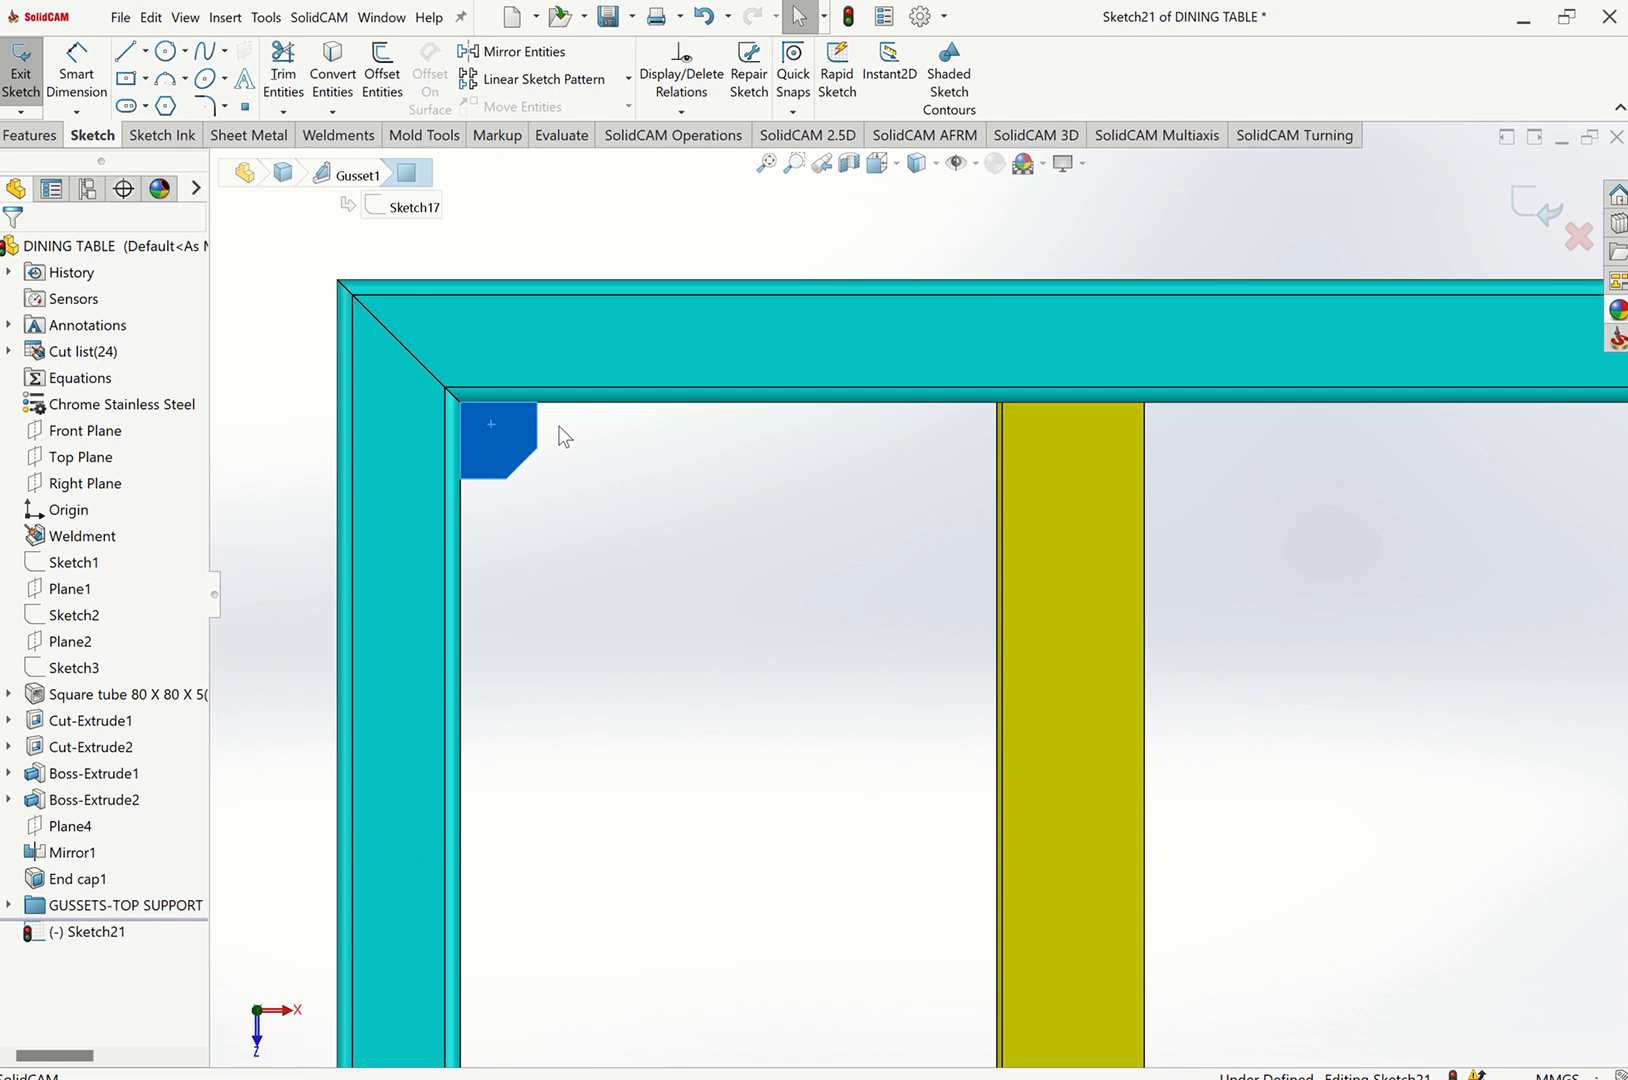
scroll(556, 426, down, 2)
click(145, 52)
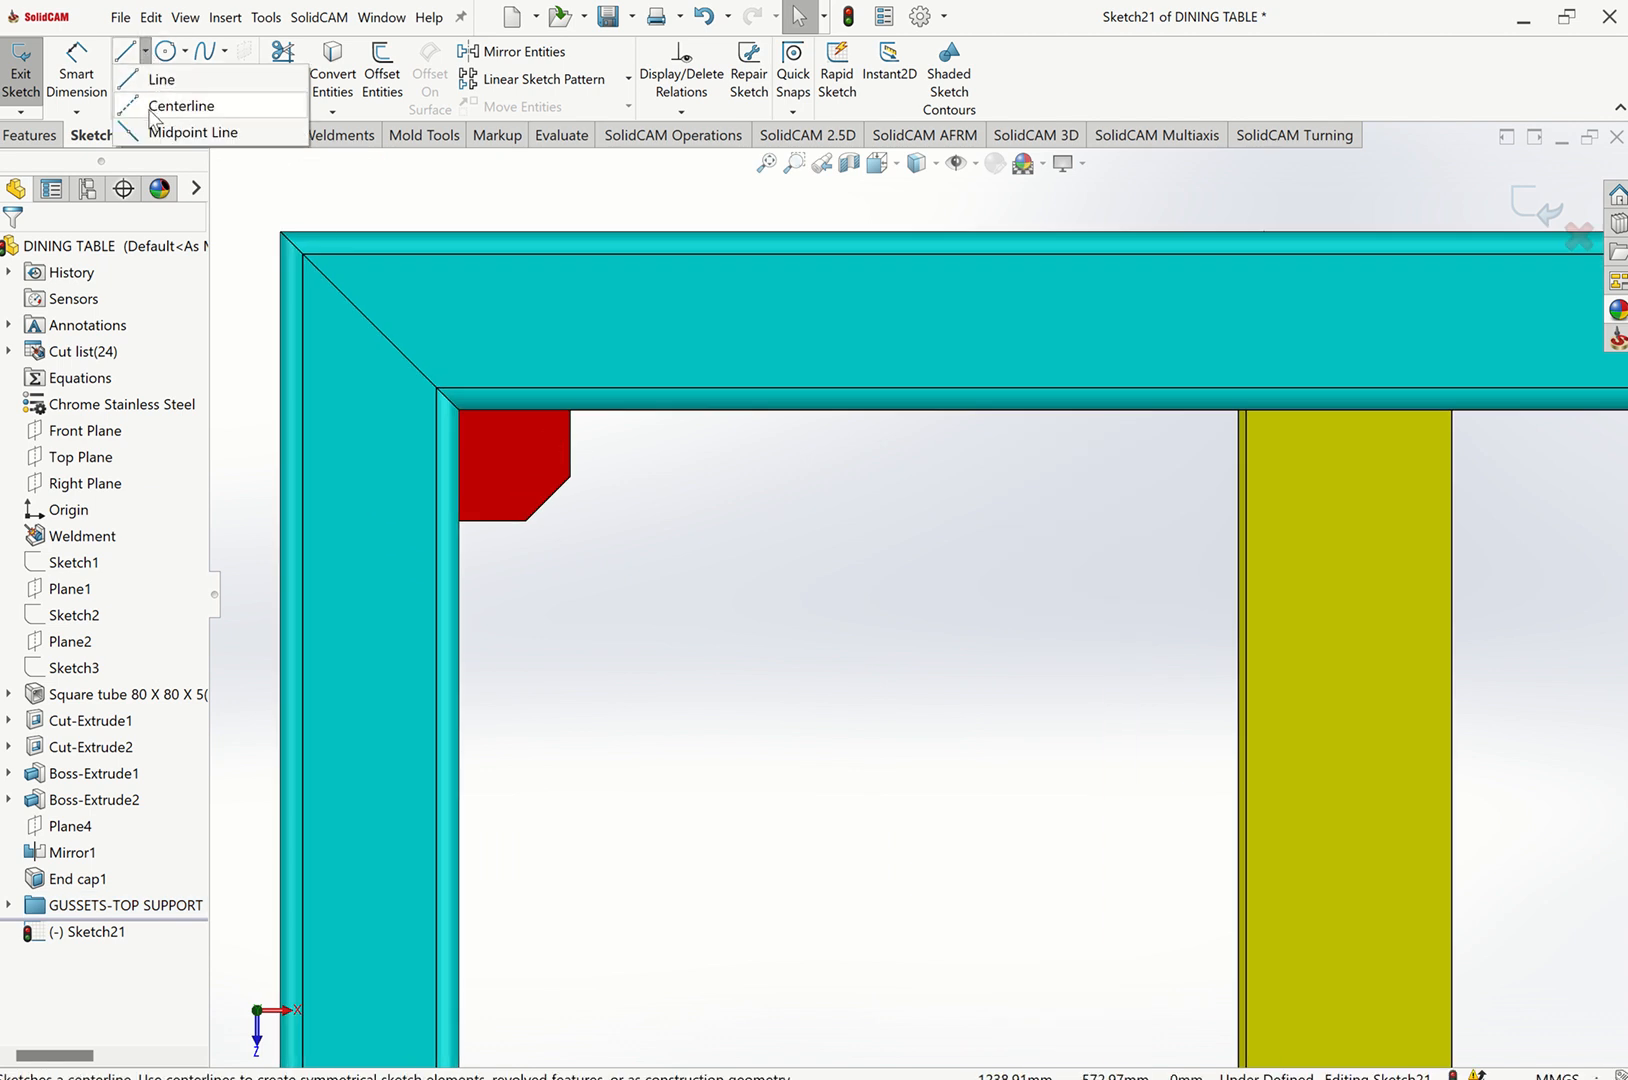
click(172, 105)
scroll(487, 474, down, 2)
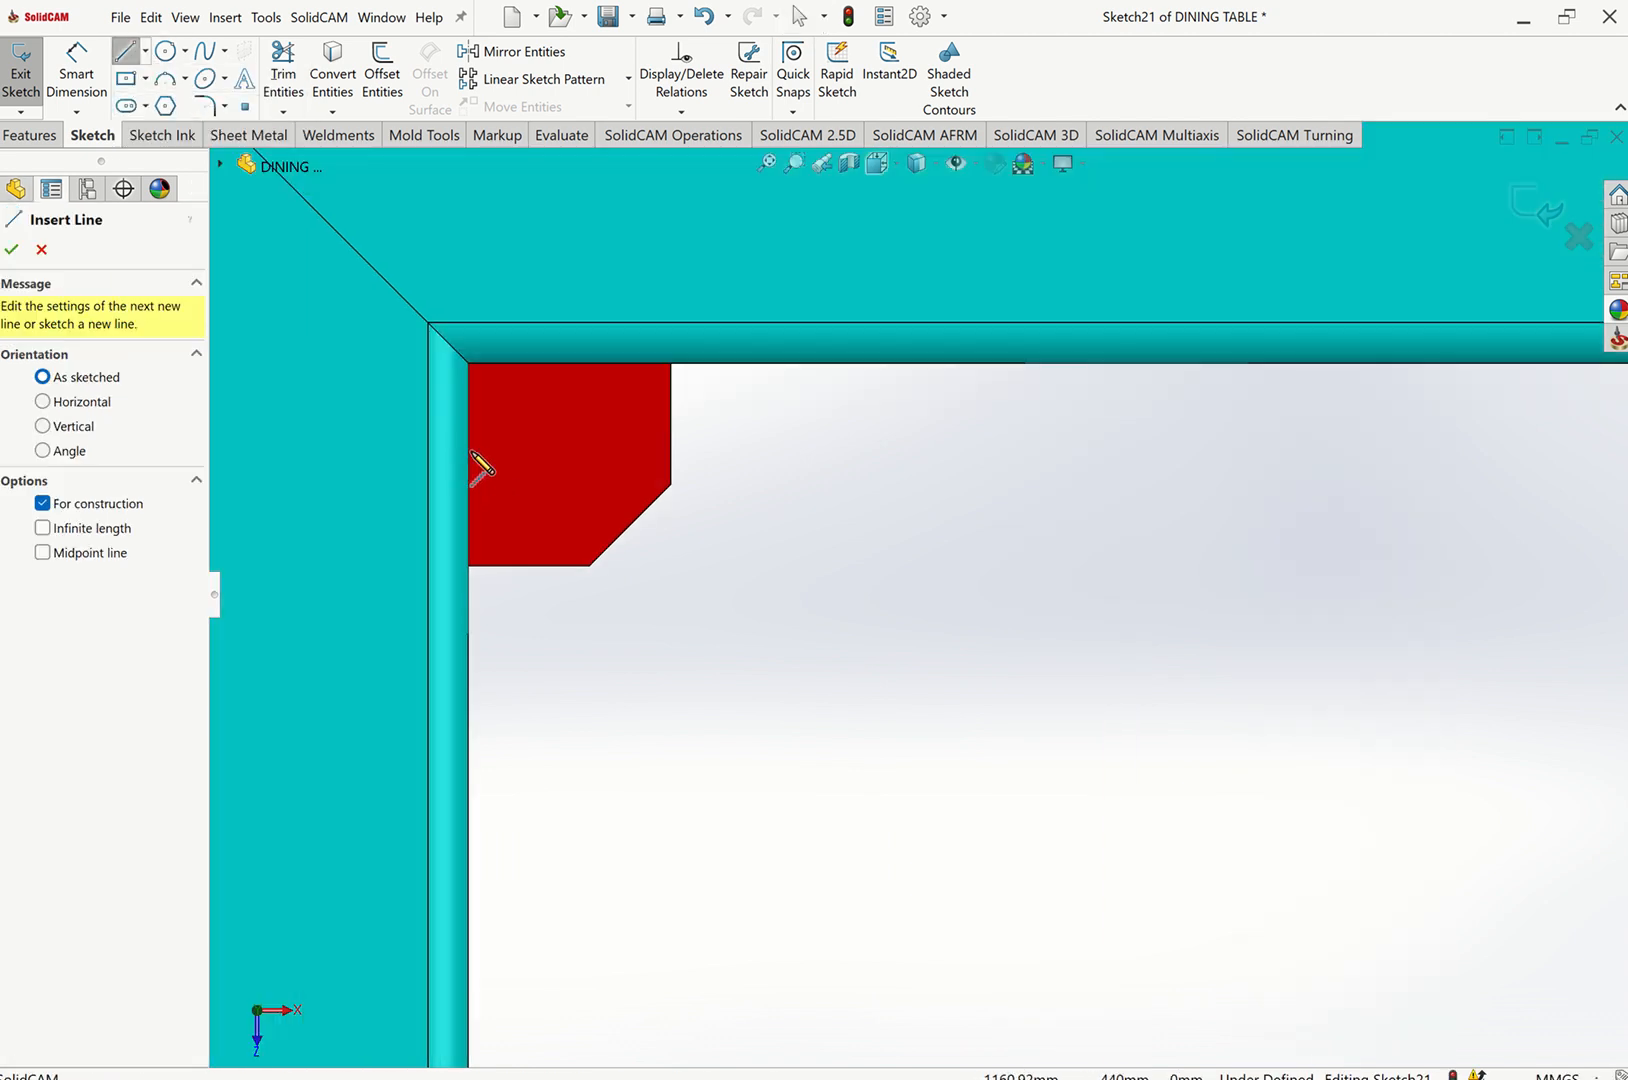
click(567, 362)
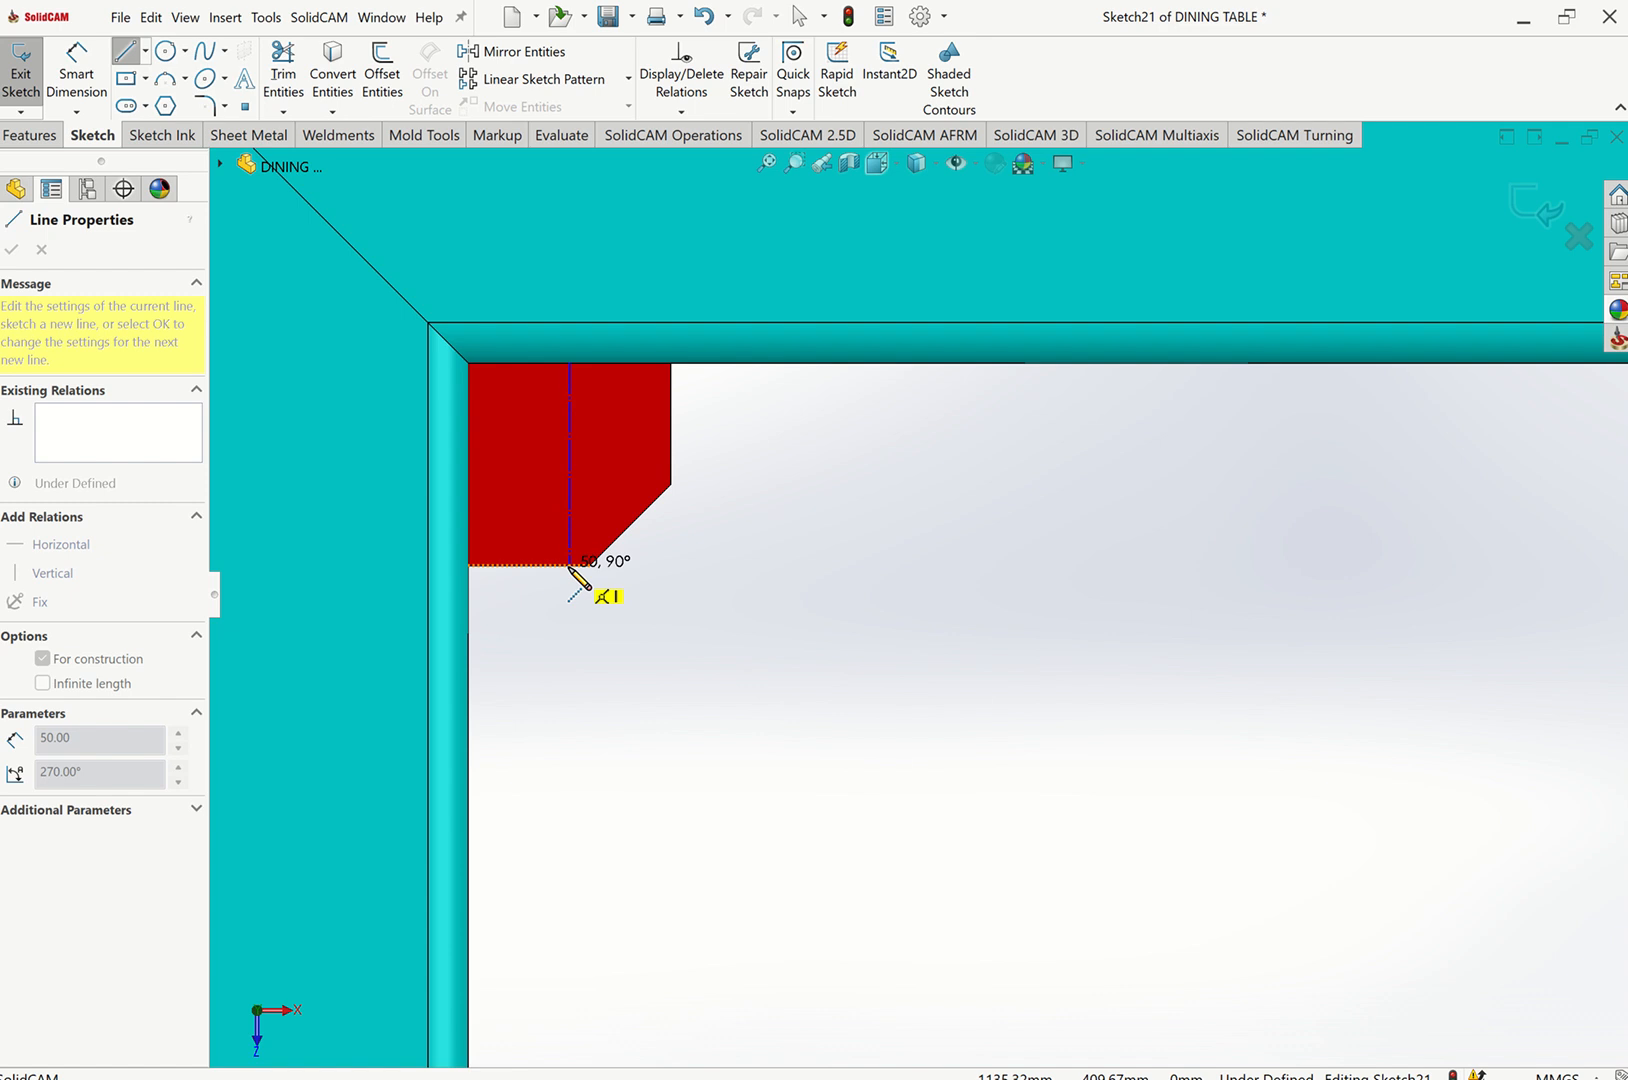
click(537, 566)
key(Escape)
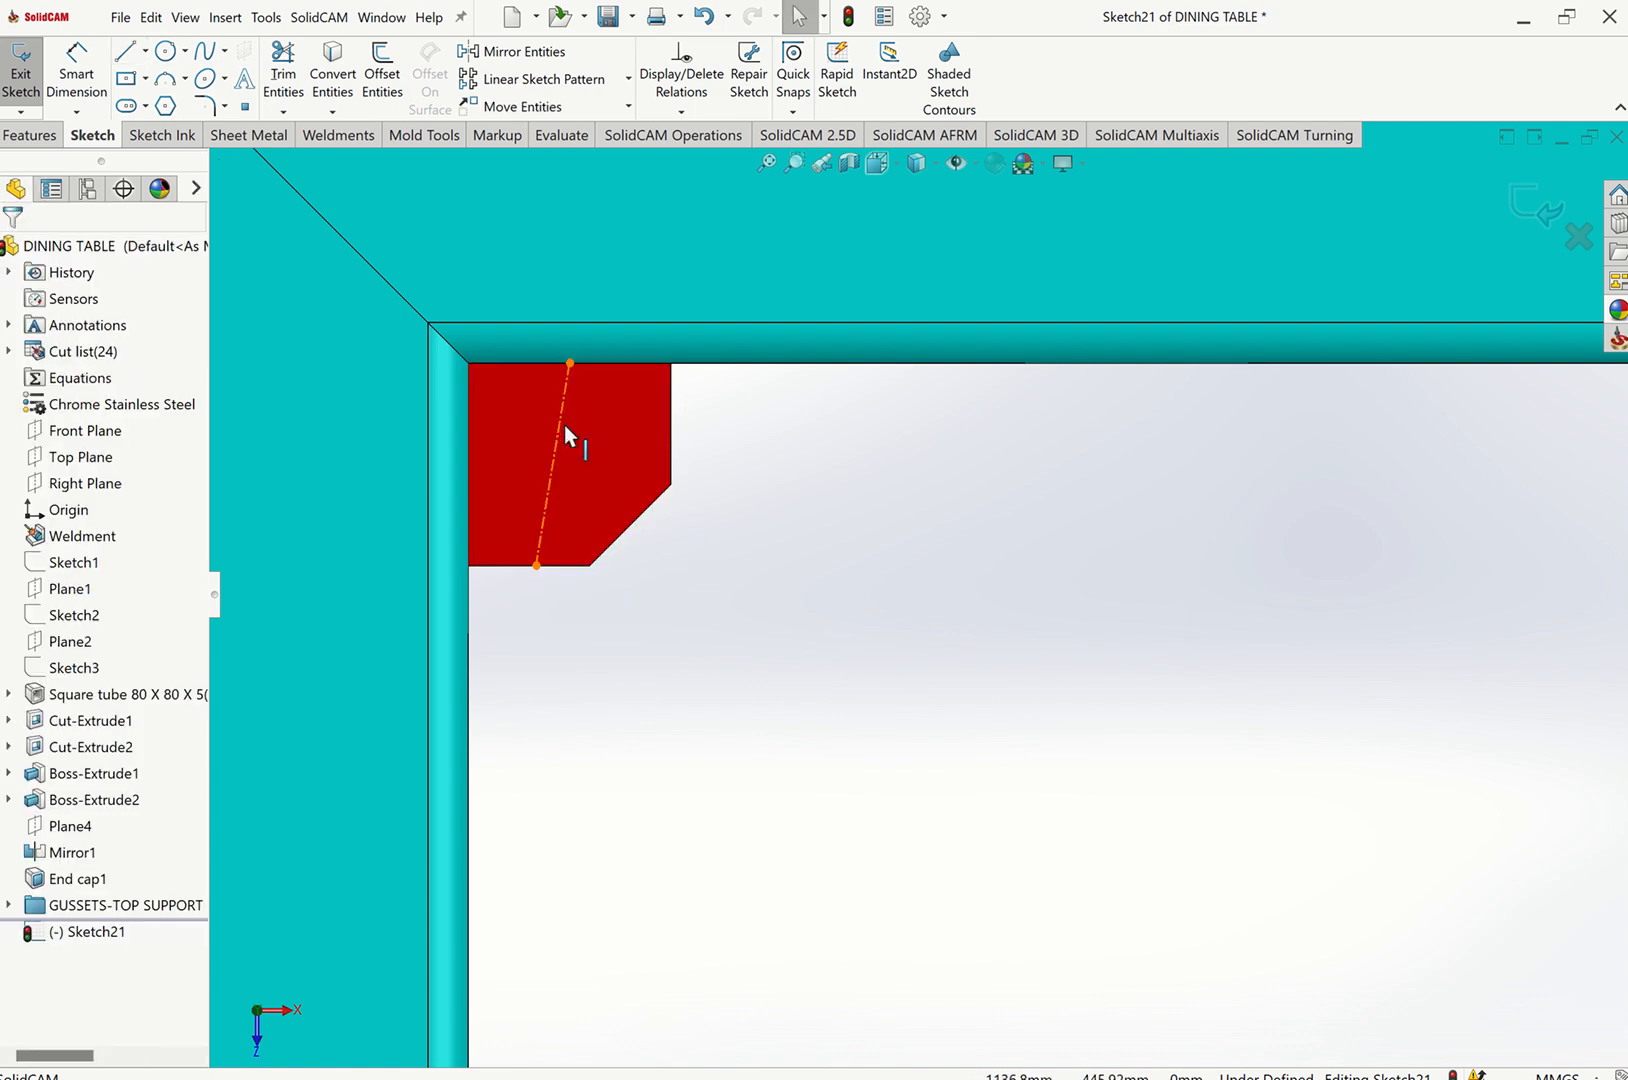
Constrain the gusset centerline to be vertical.
click(566, 385)
click(652, 383)
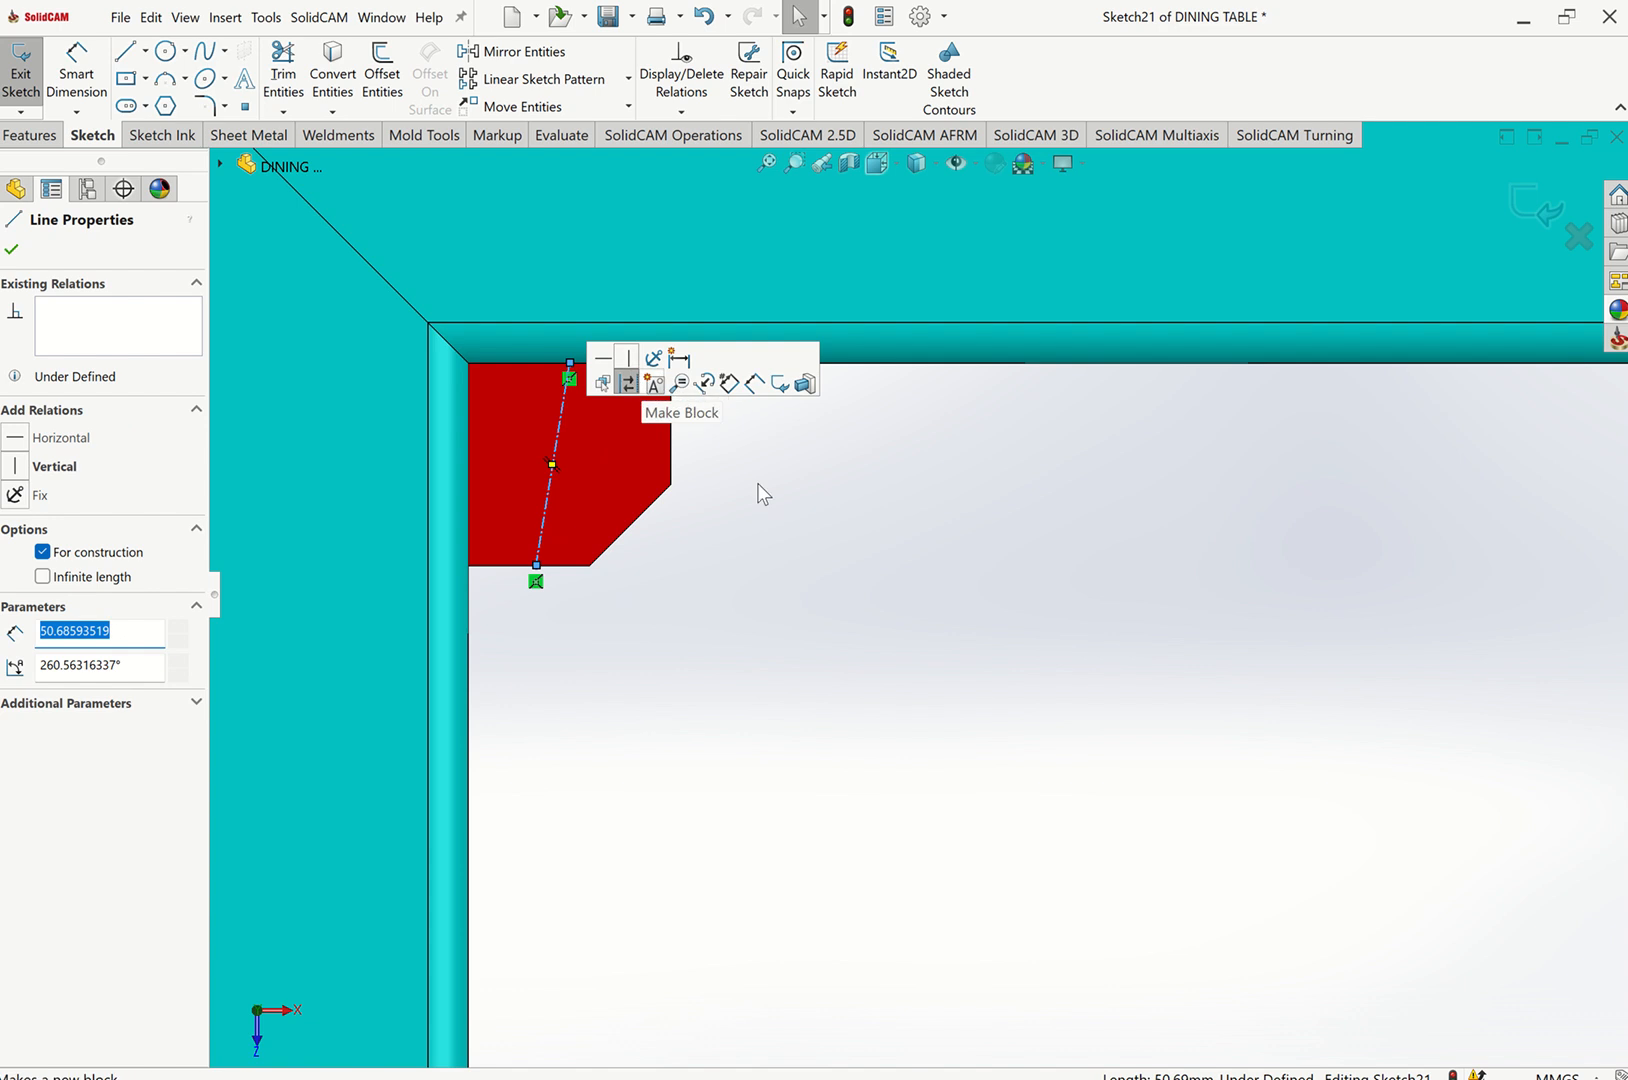
key(Escape)
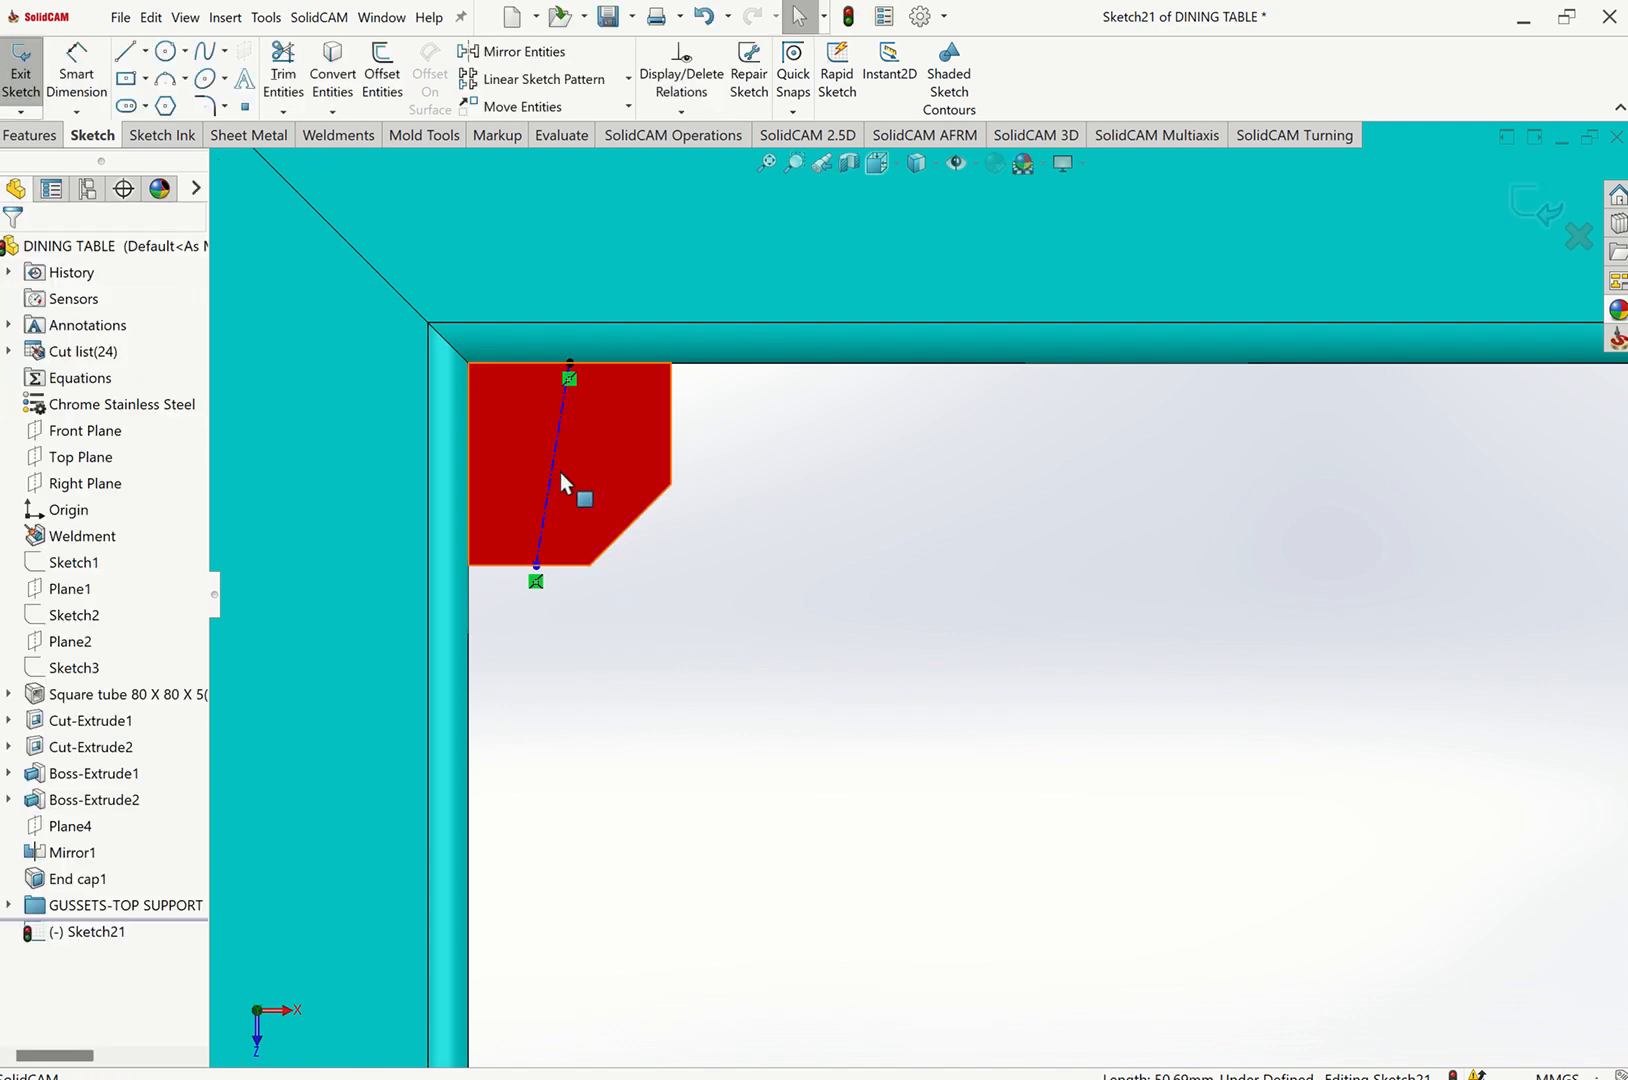
click(551, 472)
click(617, 410)
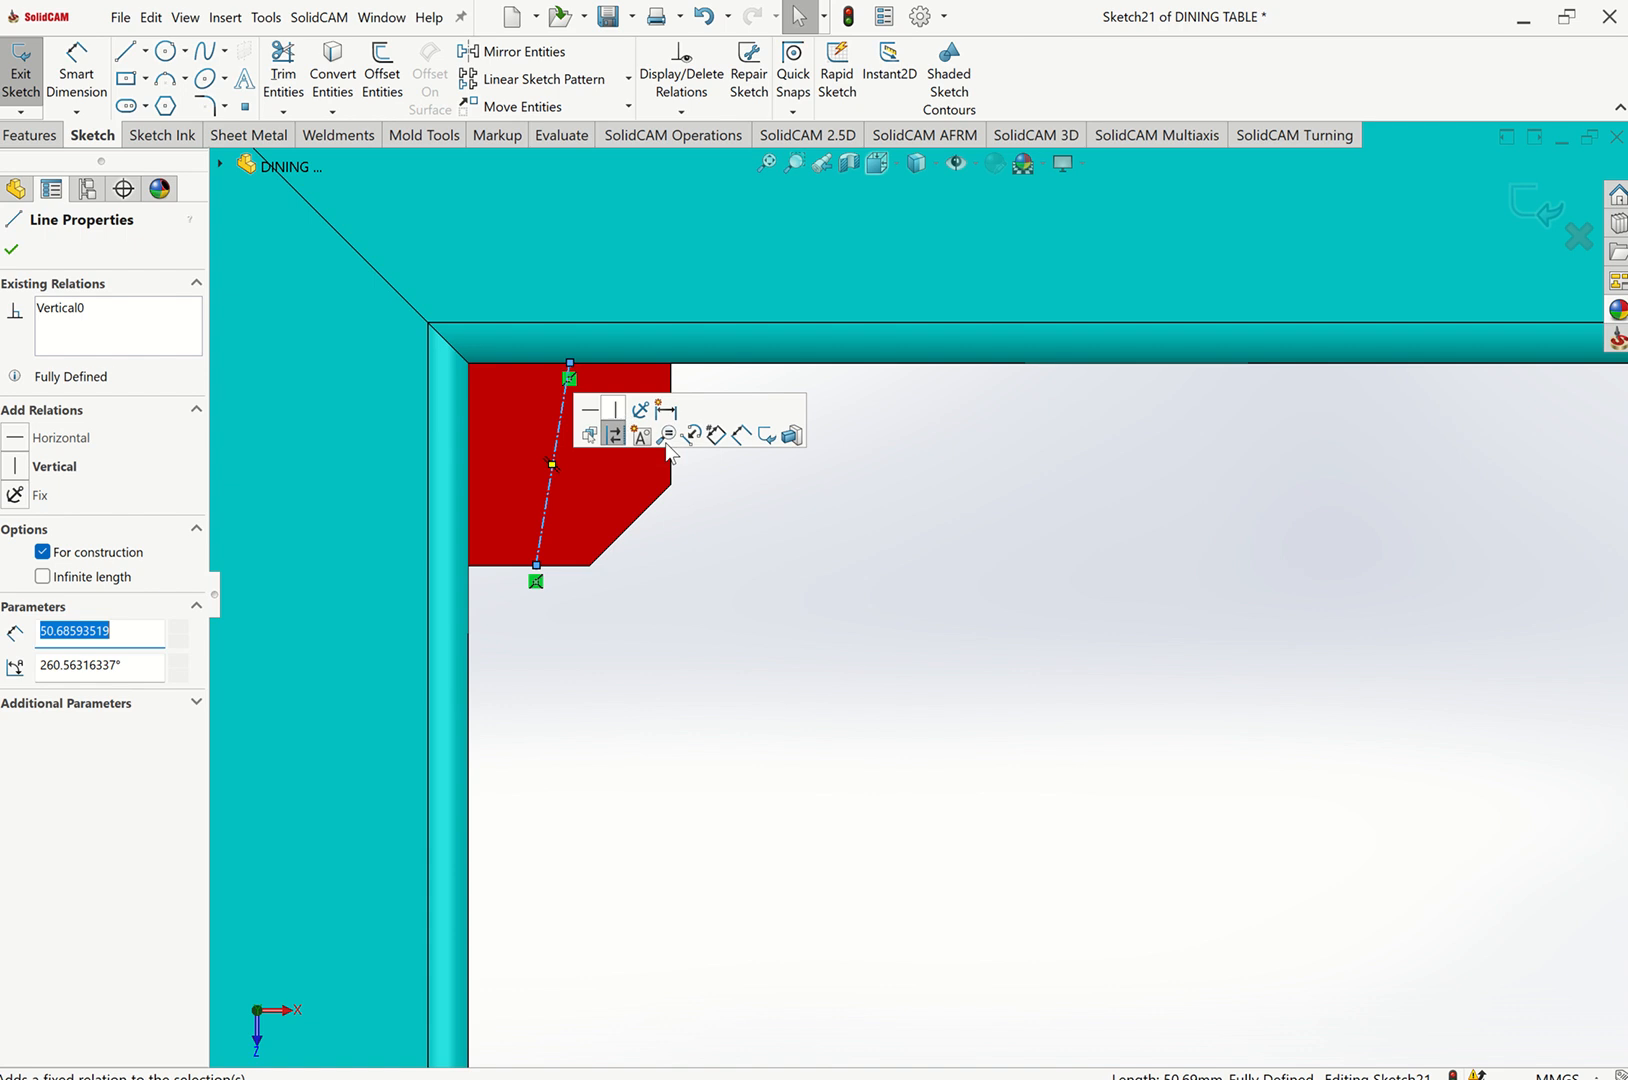
key(Escape)
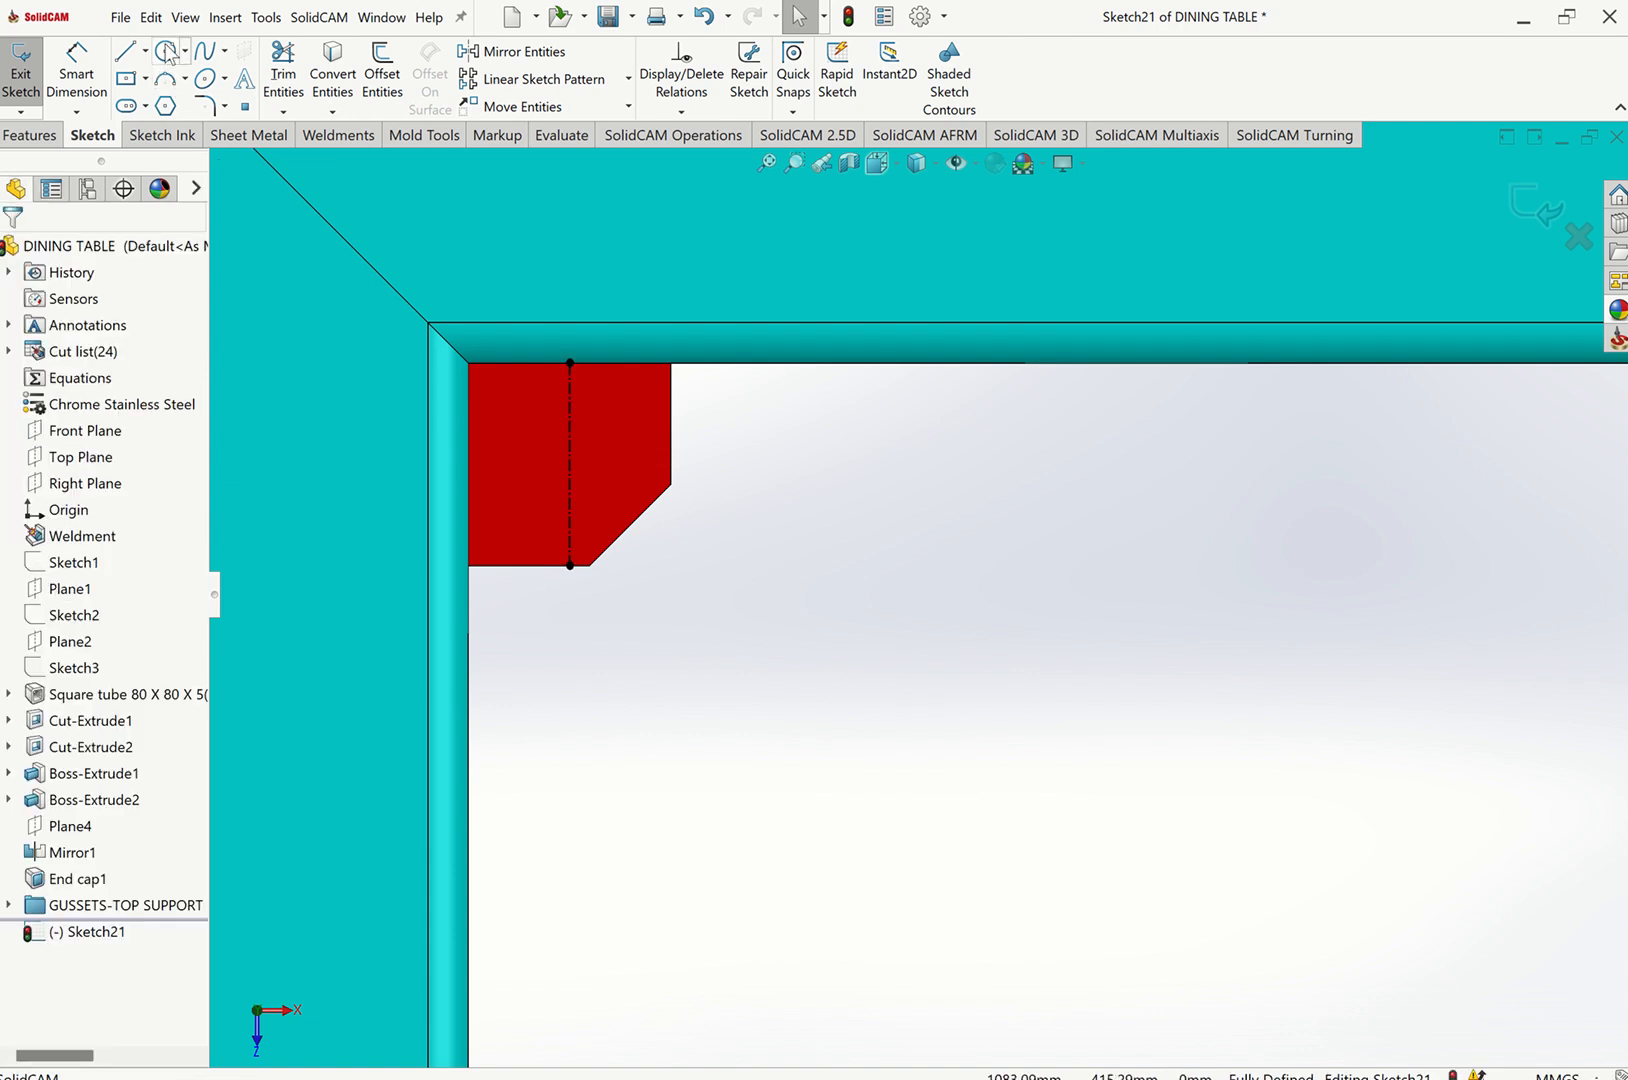
Draw a circle about 17 mm in diameter centered on the centerline inside the gusset.
click(167, 51)
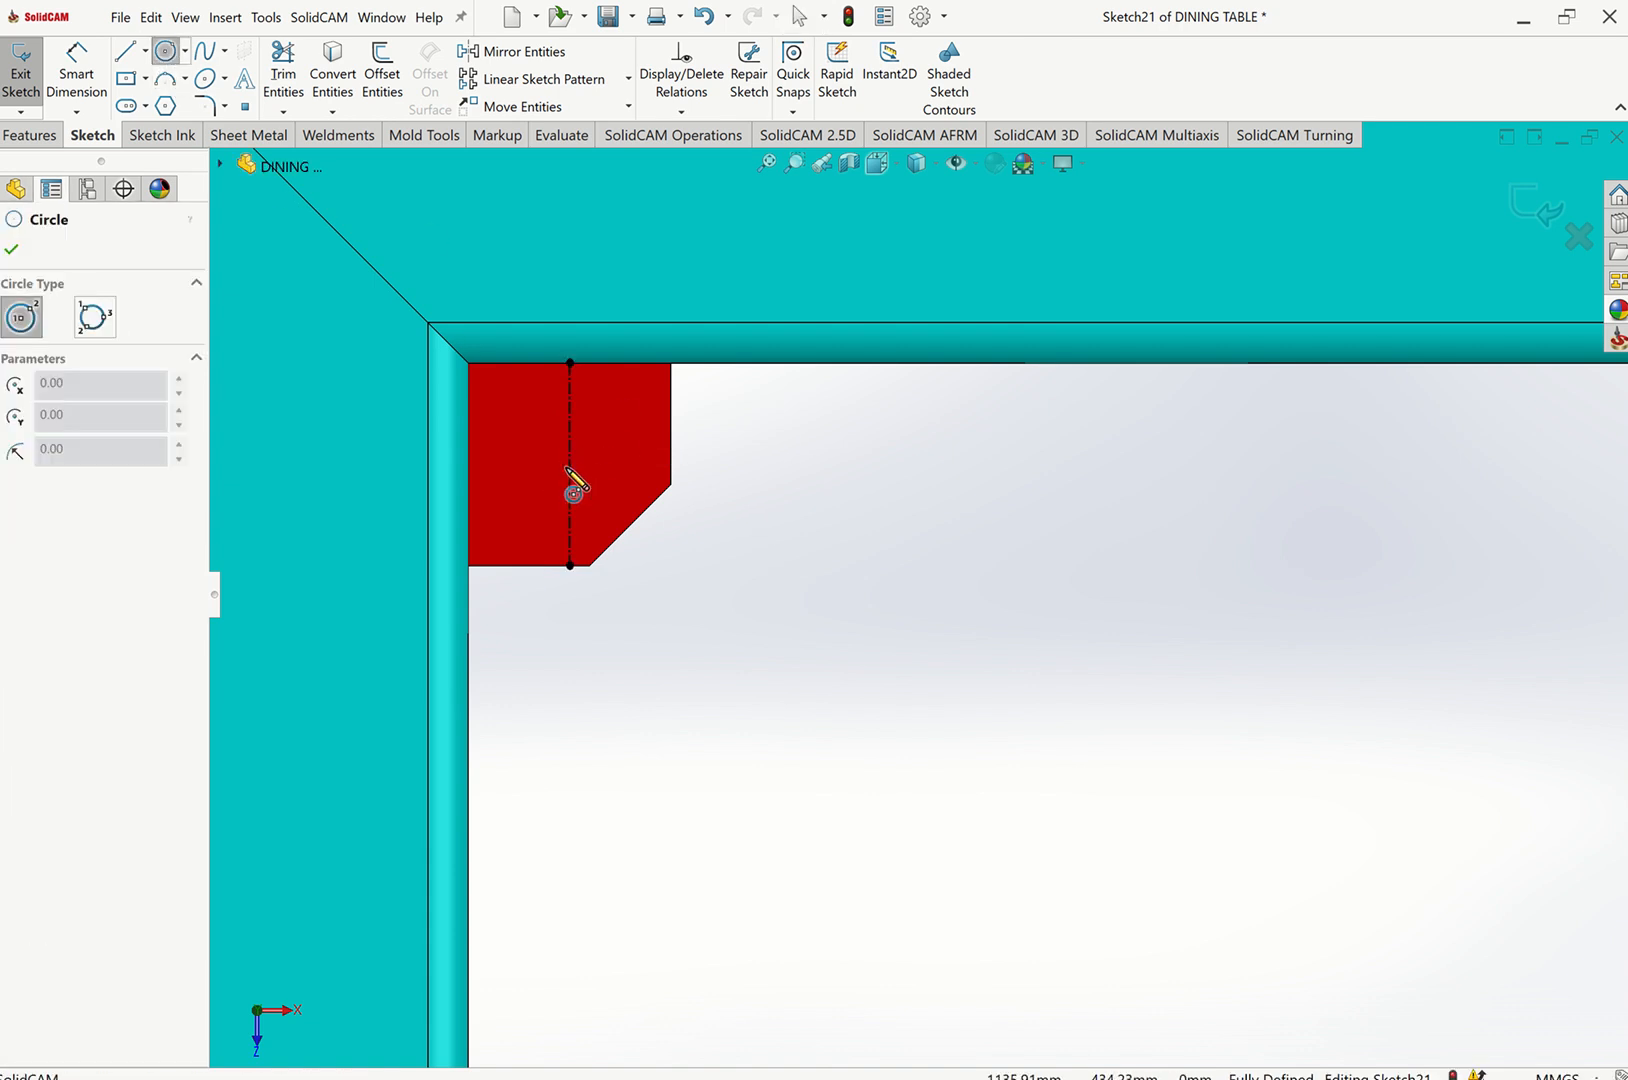
click(569, 464)
click(606, 462)
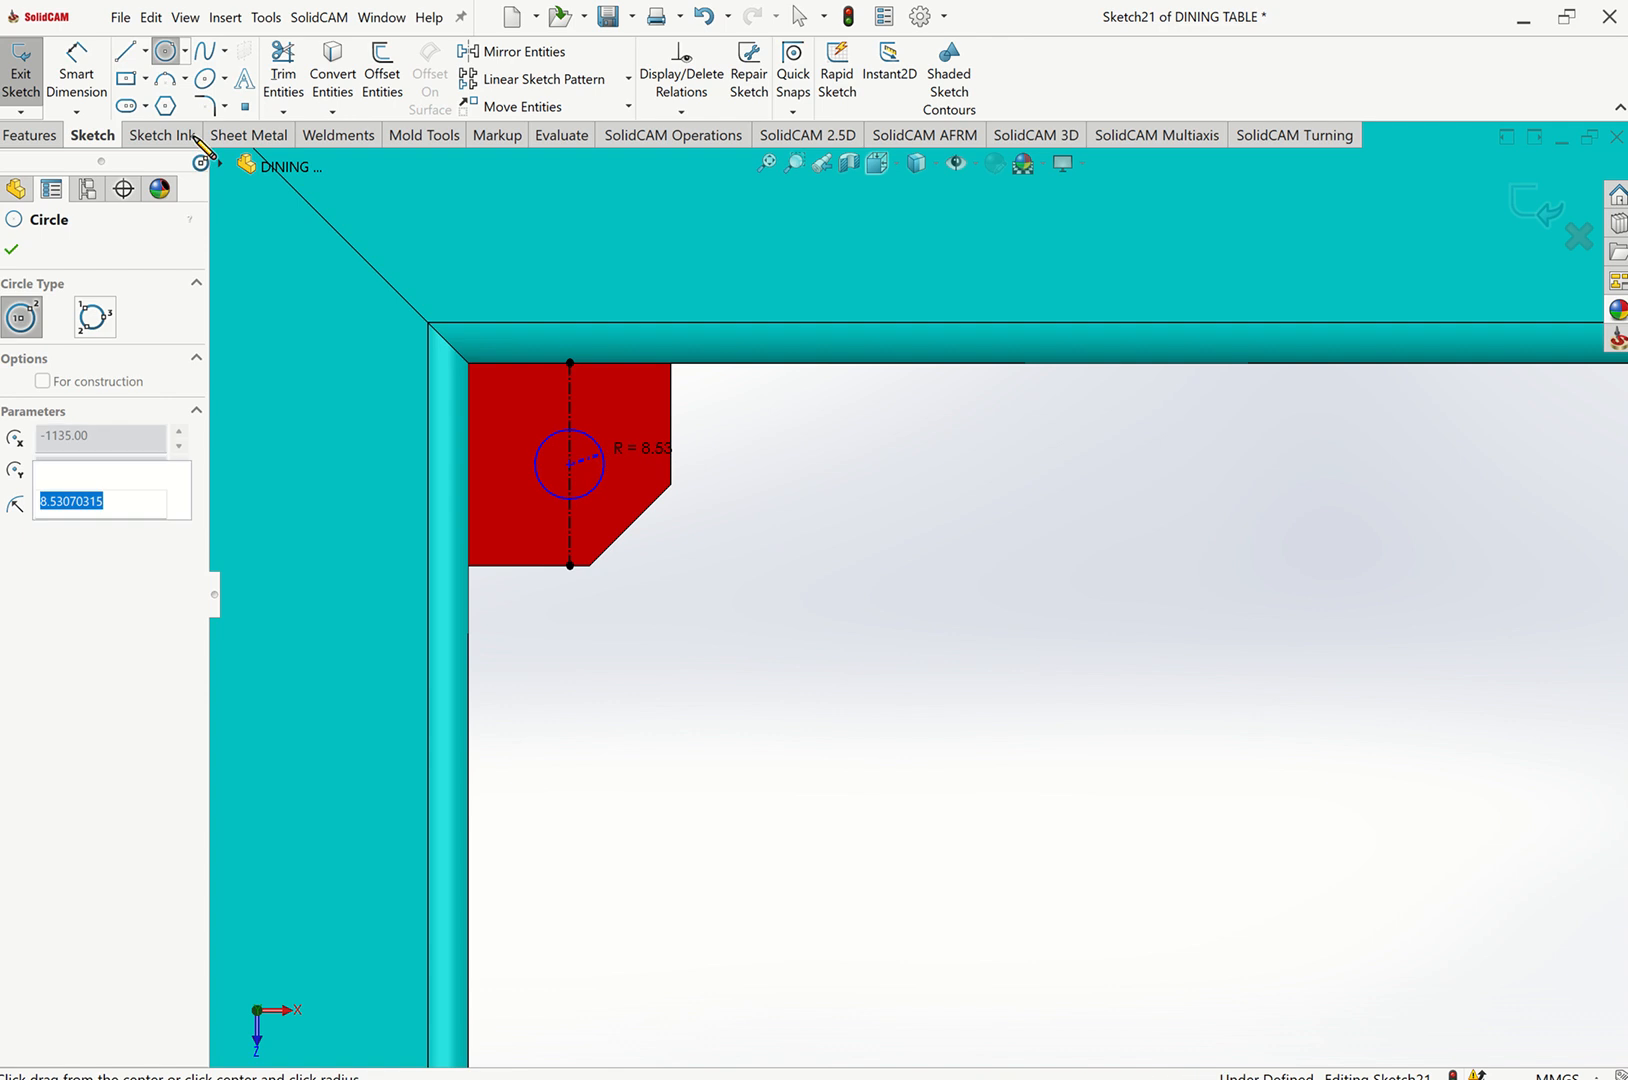
Dimension the circle's diameter, trying to set it to 8 mm.
click(78, 76)
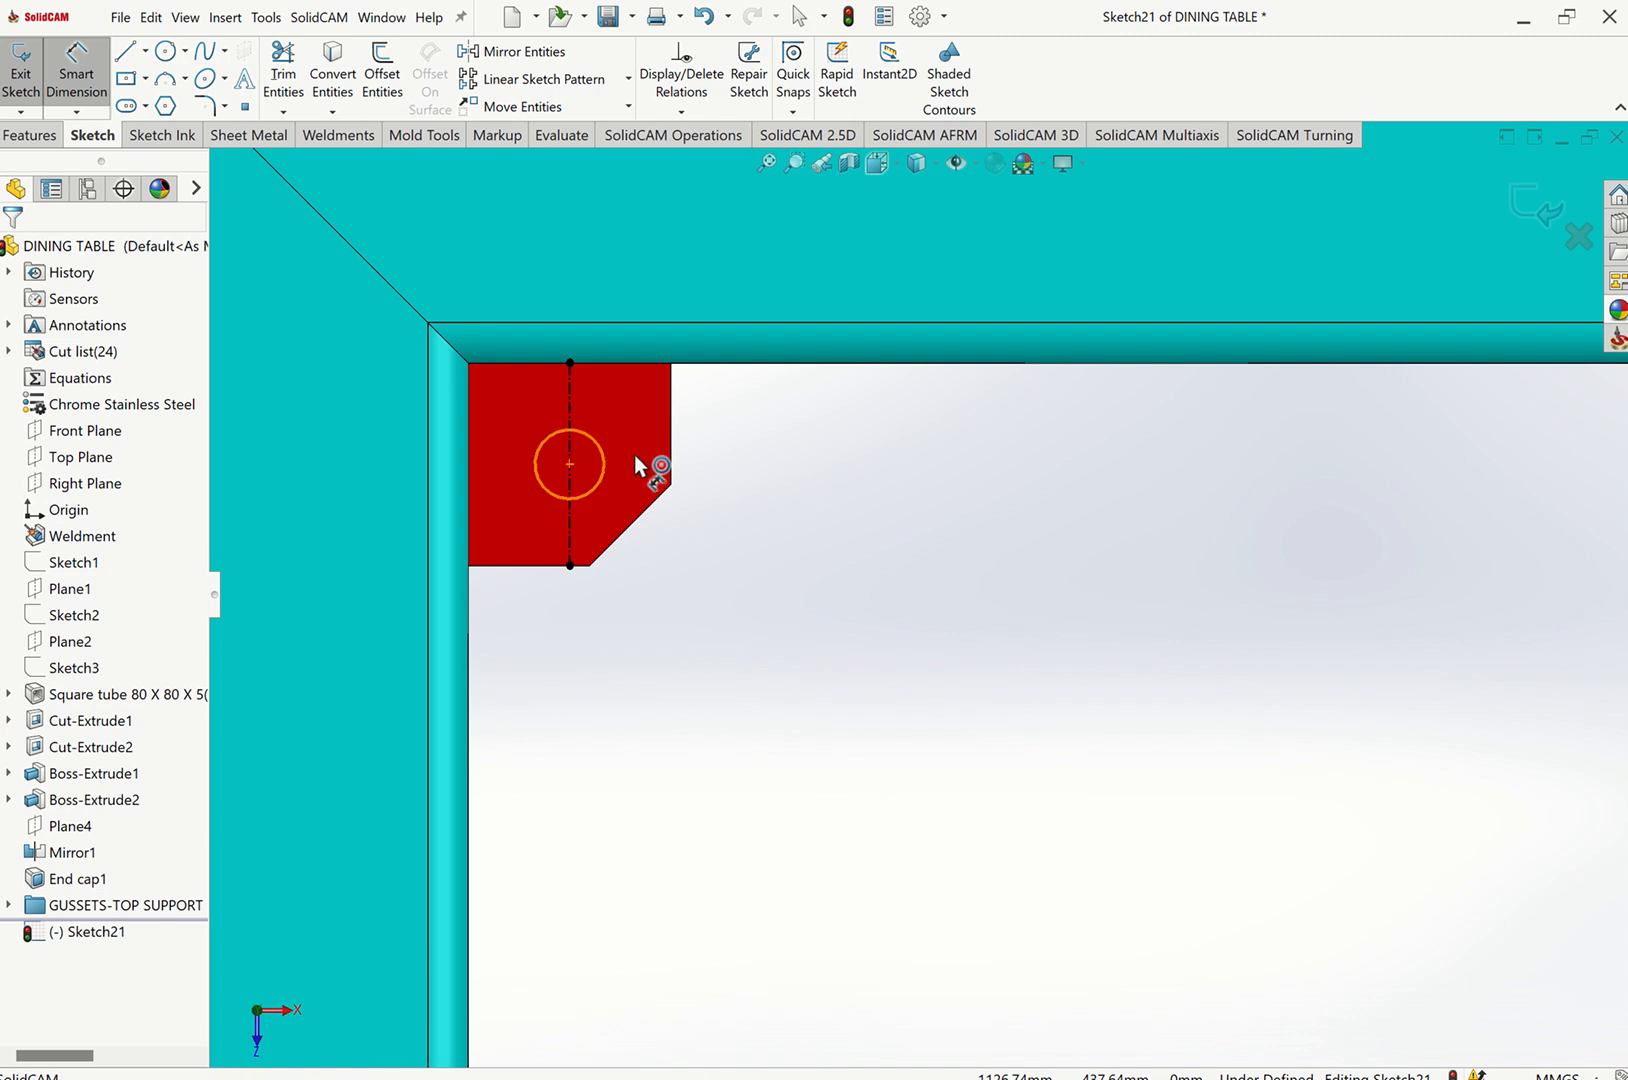
click(606, 460)
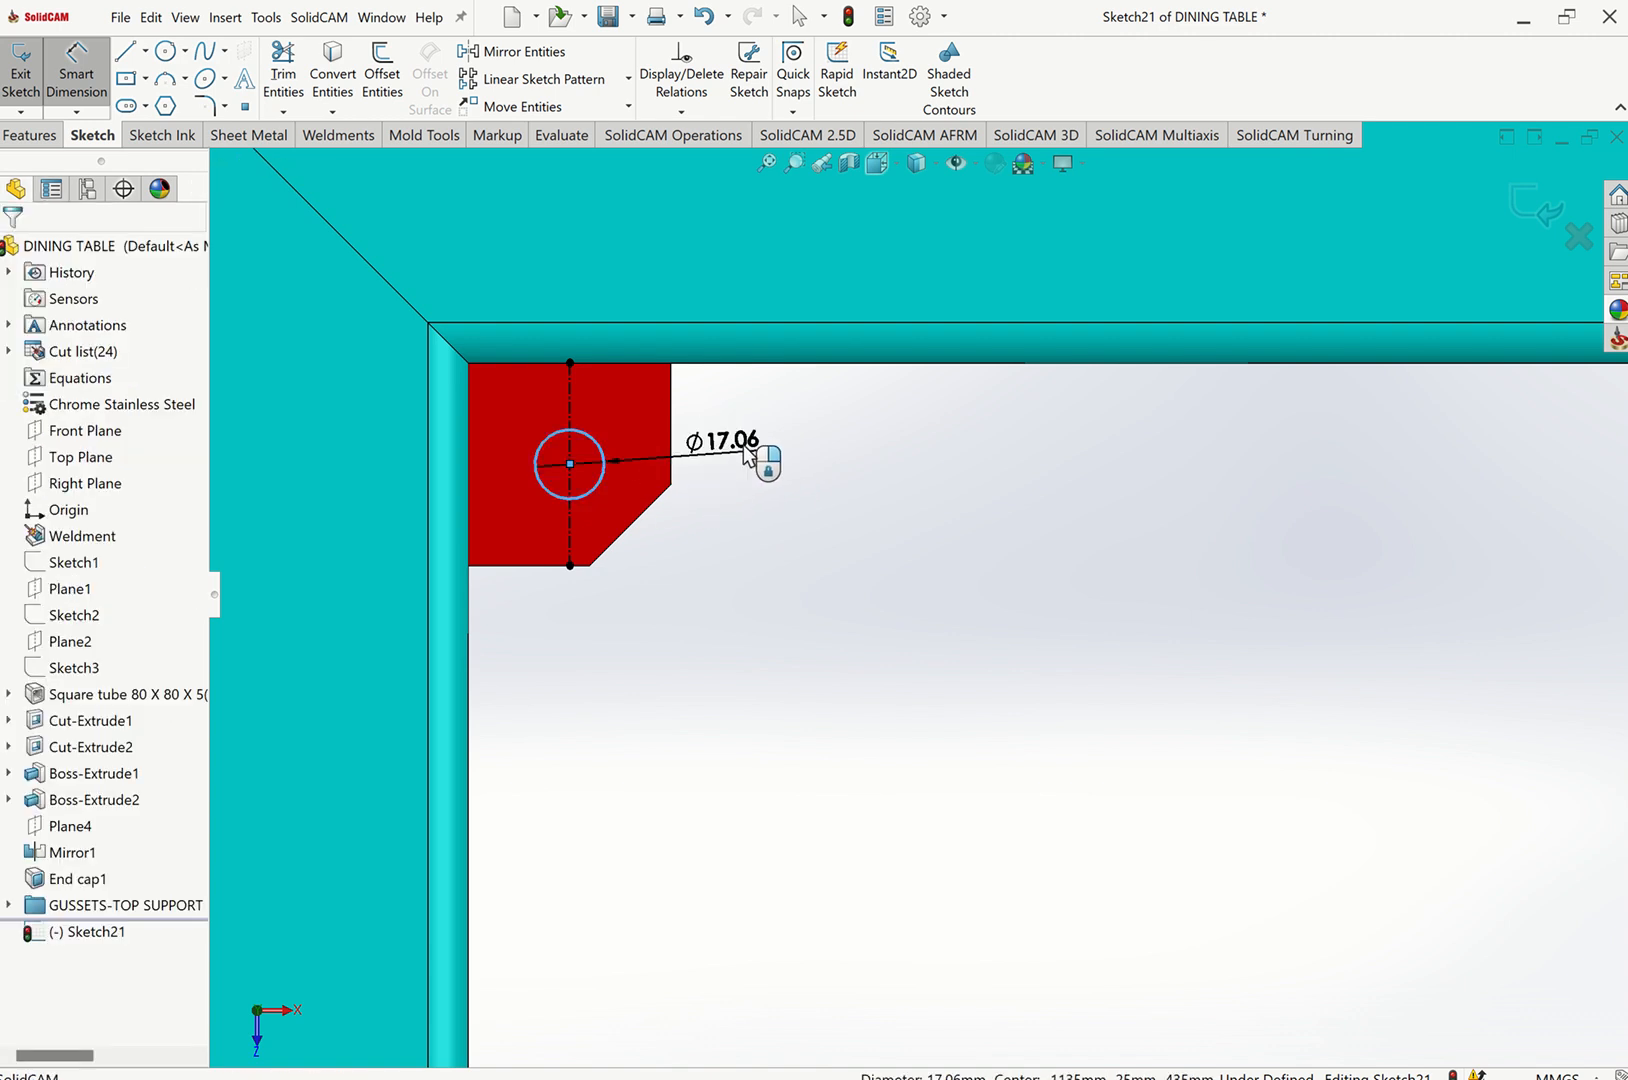
click(748, 455)
text(8)
key(Escape)
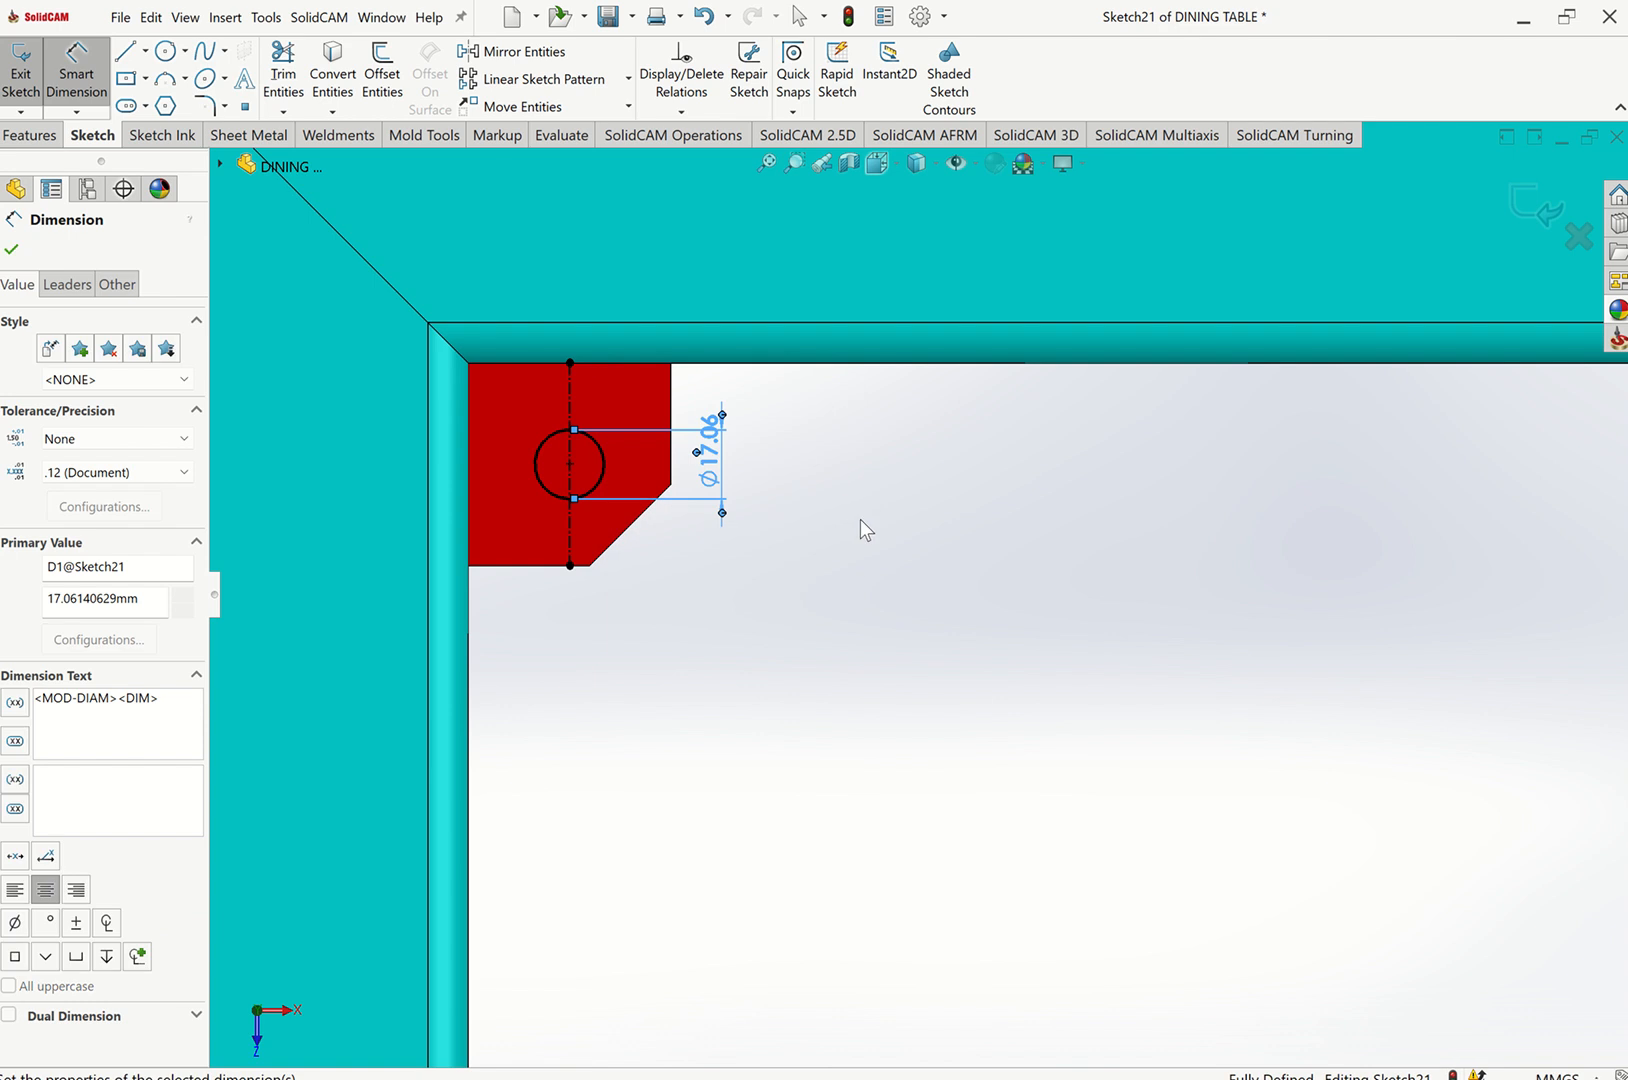
Draw a vertical construction centerline up from the lower edge of the gusset at the frame's lower-left inner corner.
click(918, 566)
scroll(1149, 549, up, 8)
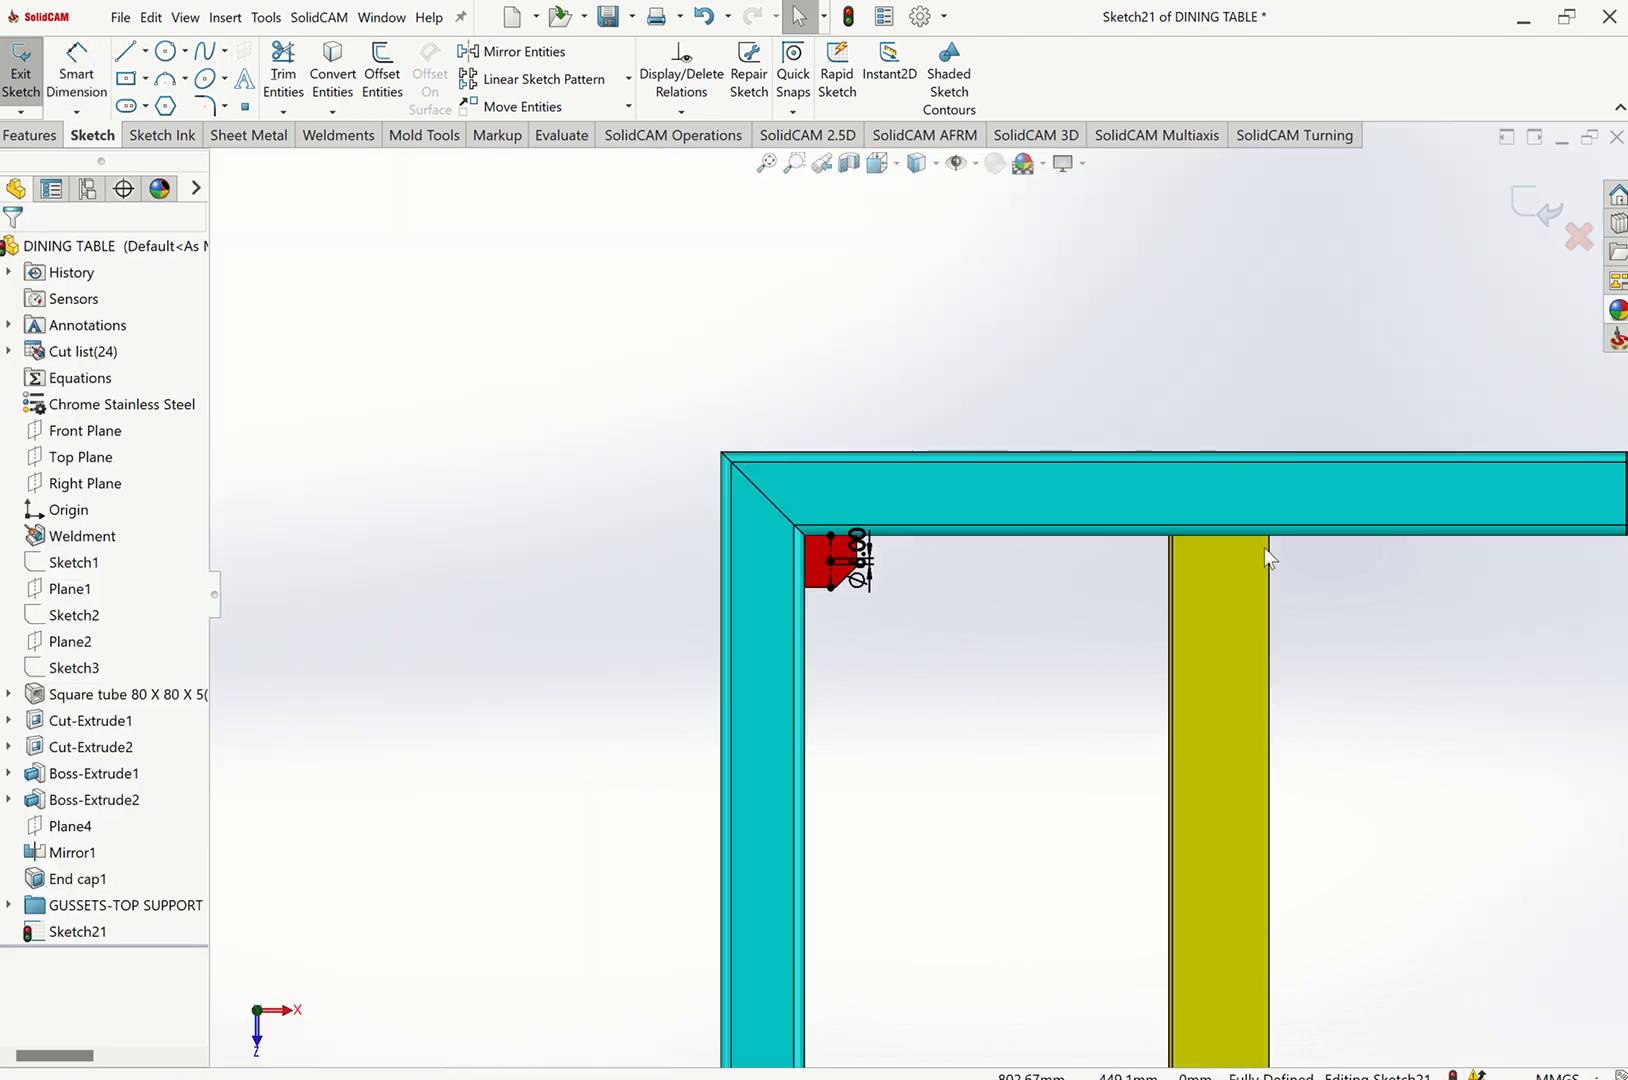
scroll(1344, 610, up, 2)
scroll(1530, 610, down, 5)
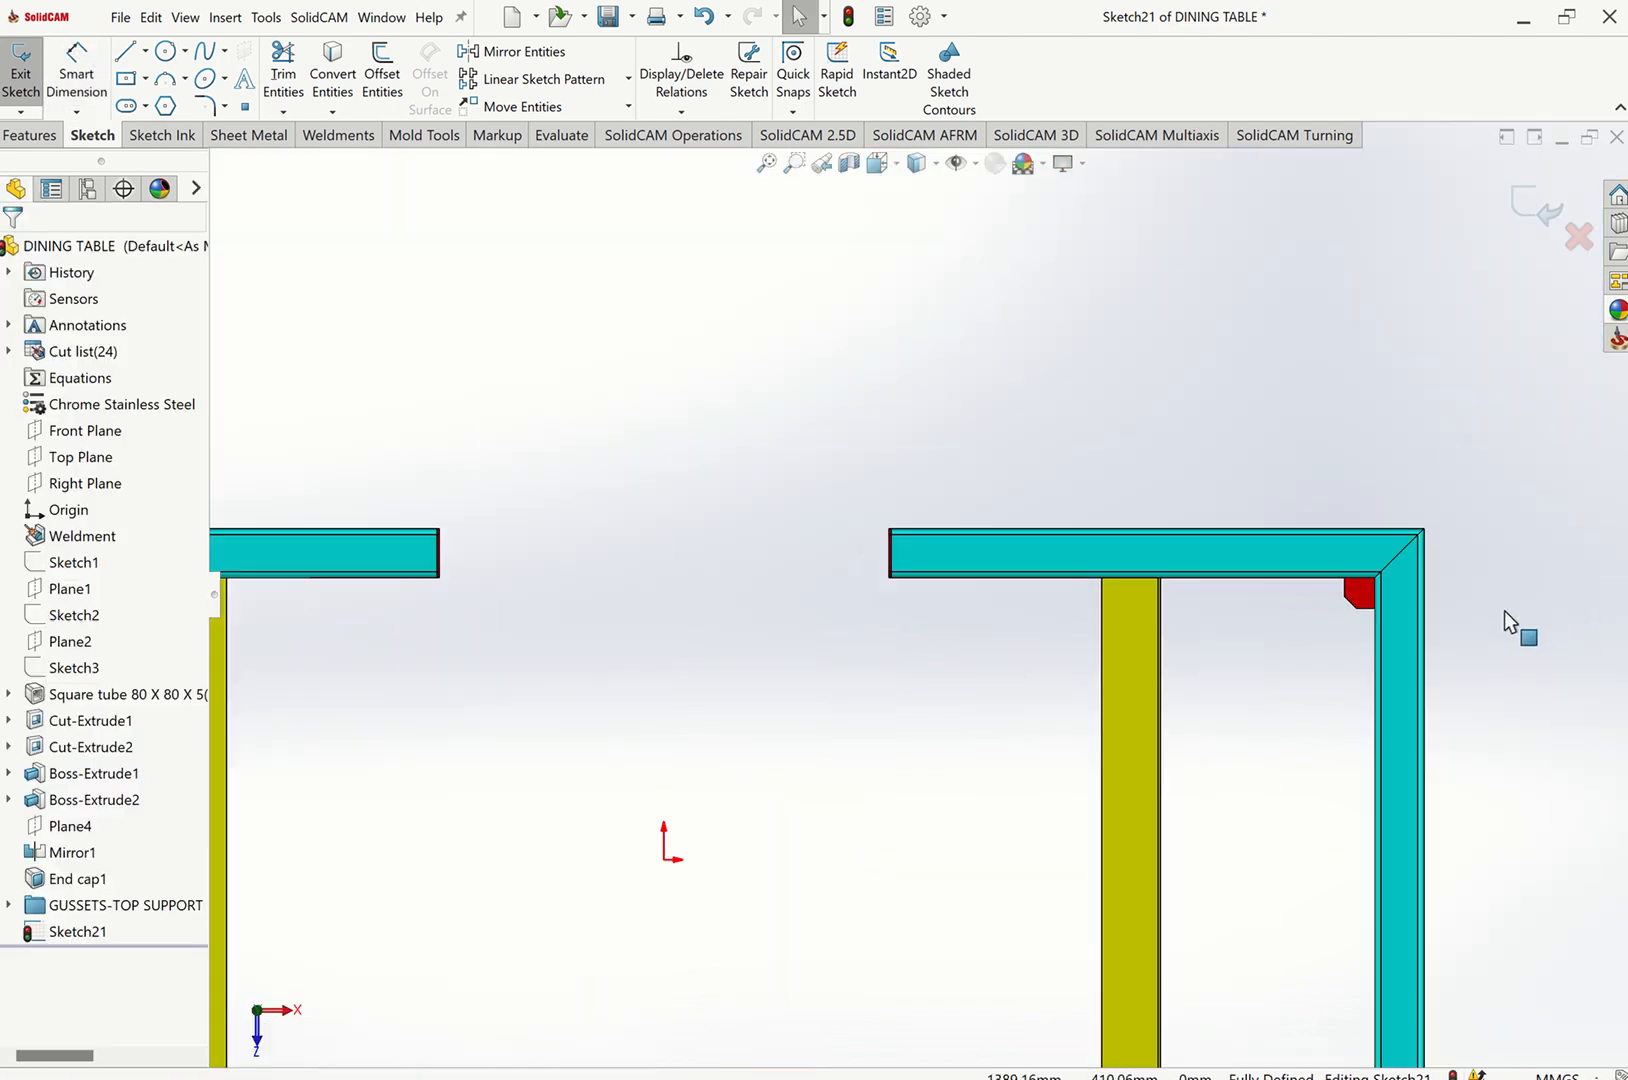
scroll(700, 650, up, 6)
scroll(528, 792, down, 2)
scroll(528, 792, down, 8)
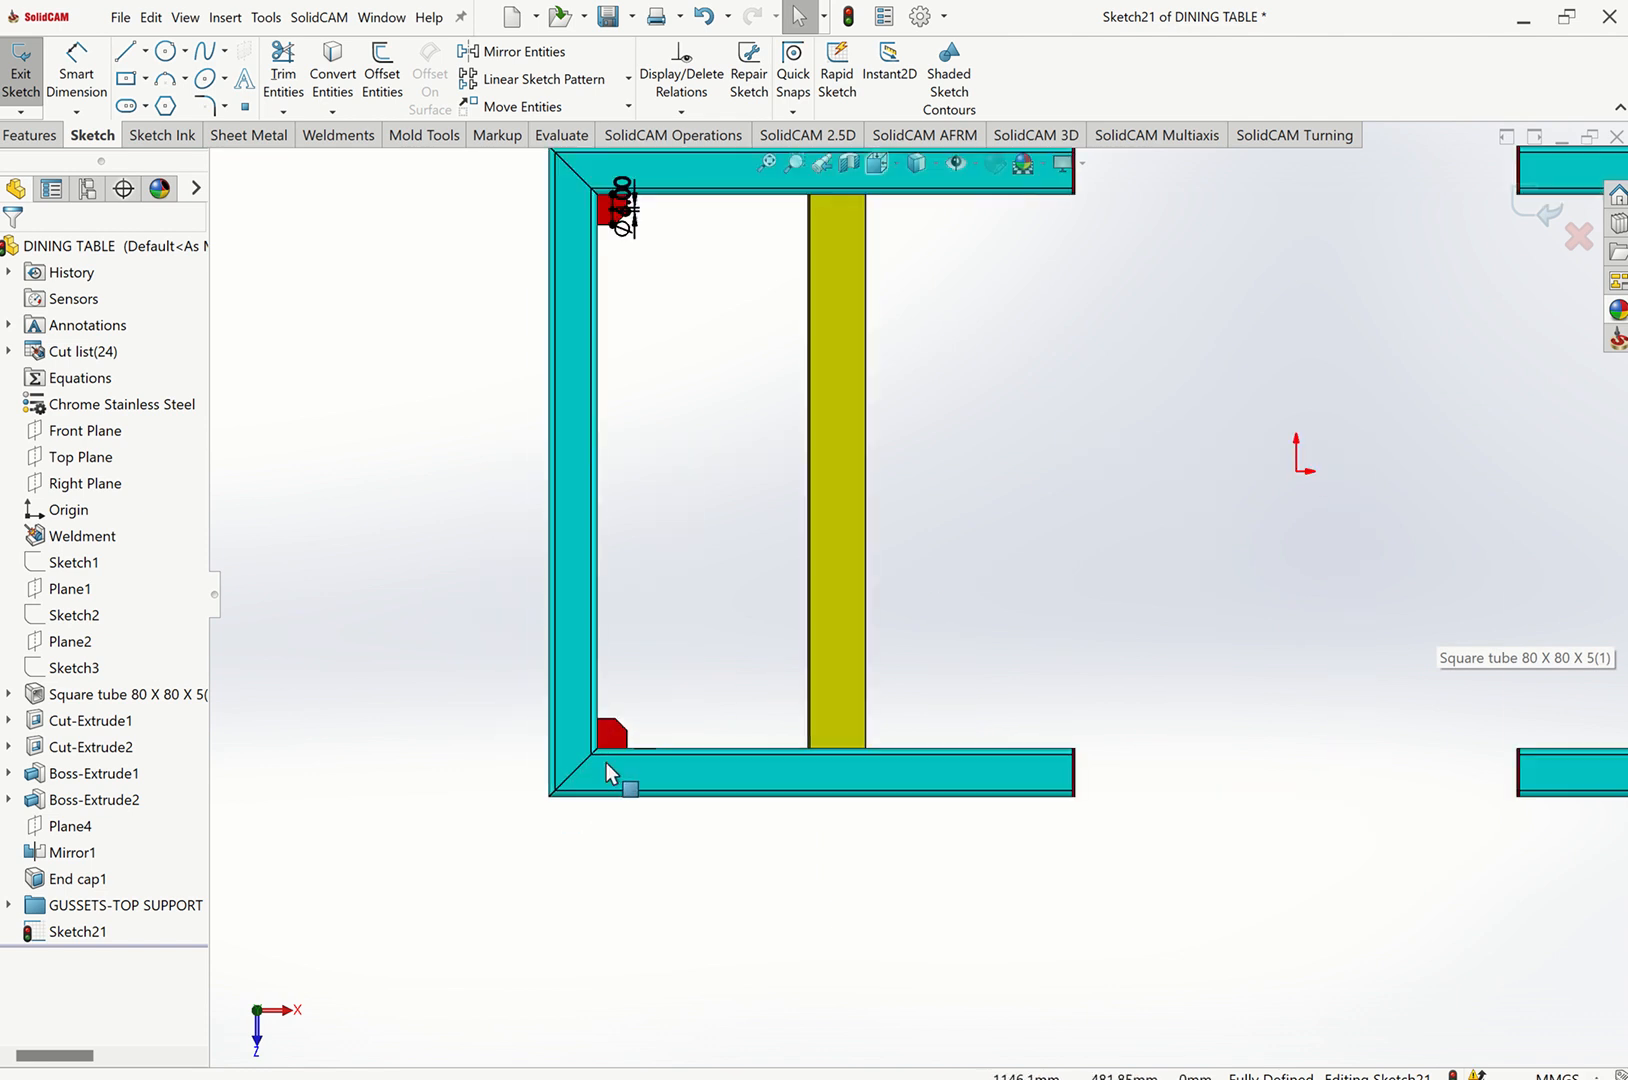
click(145, 52)
click(170, 101)
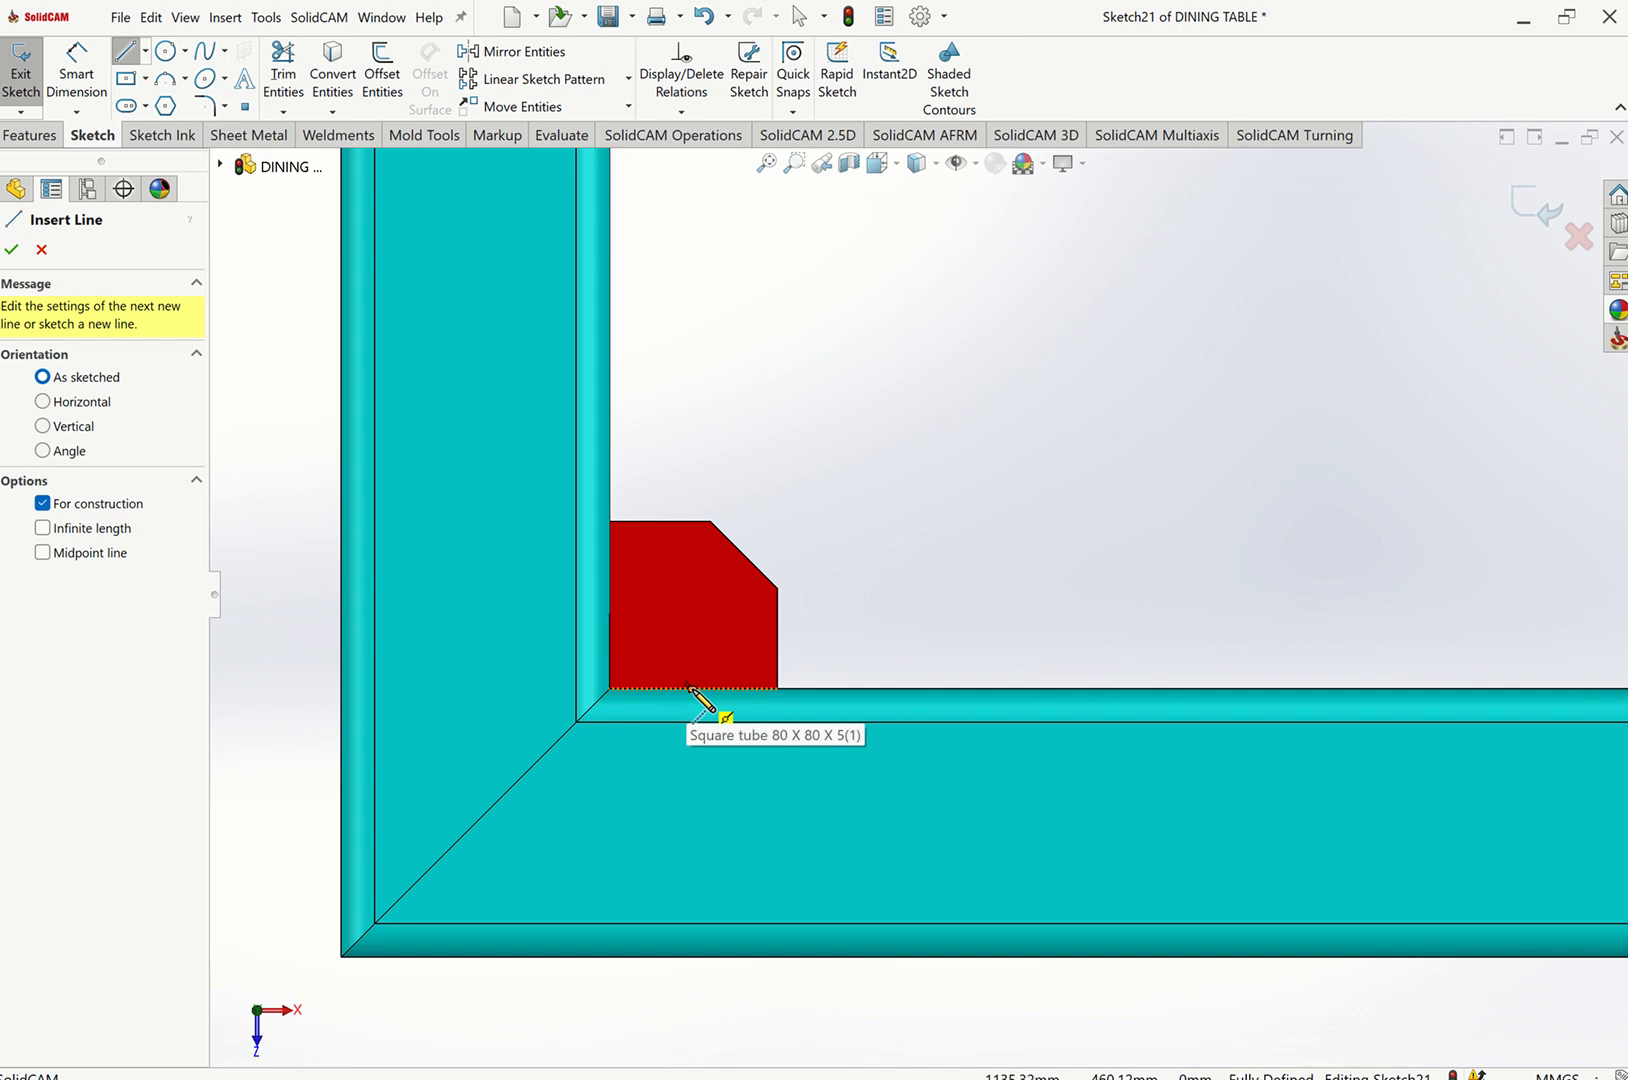
click(690, 687)
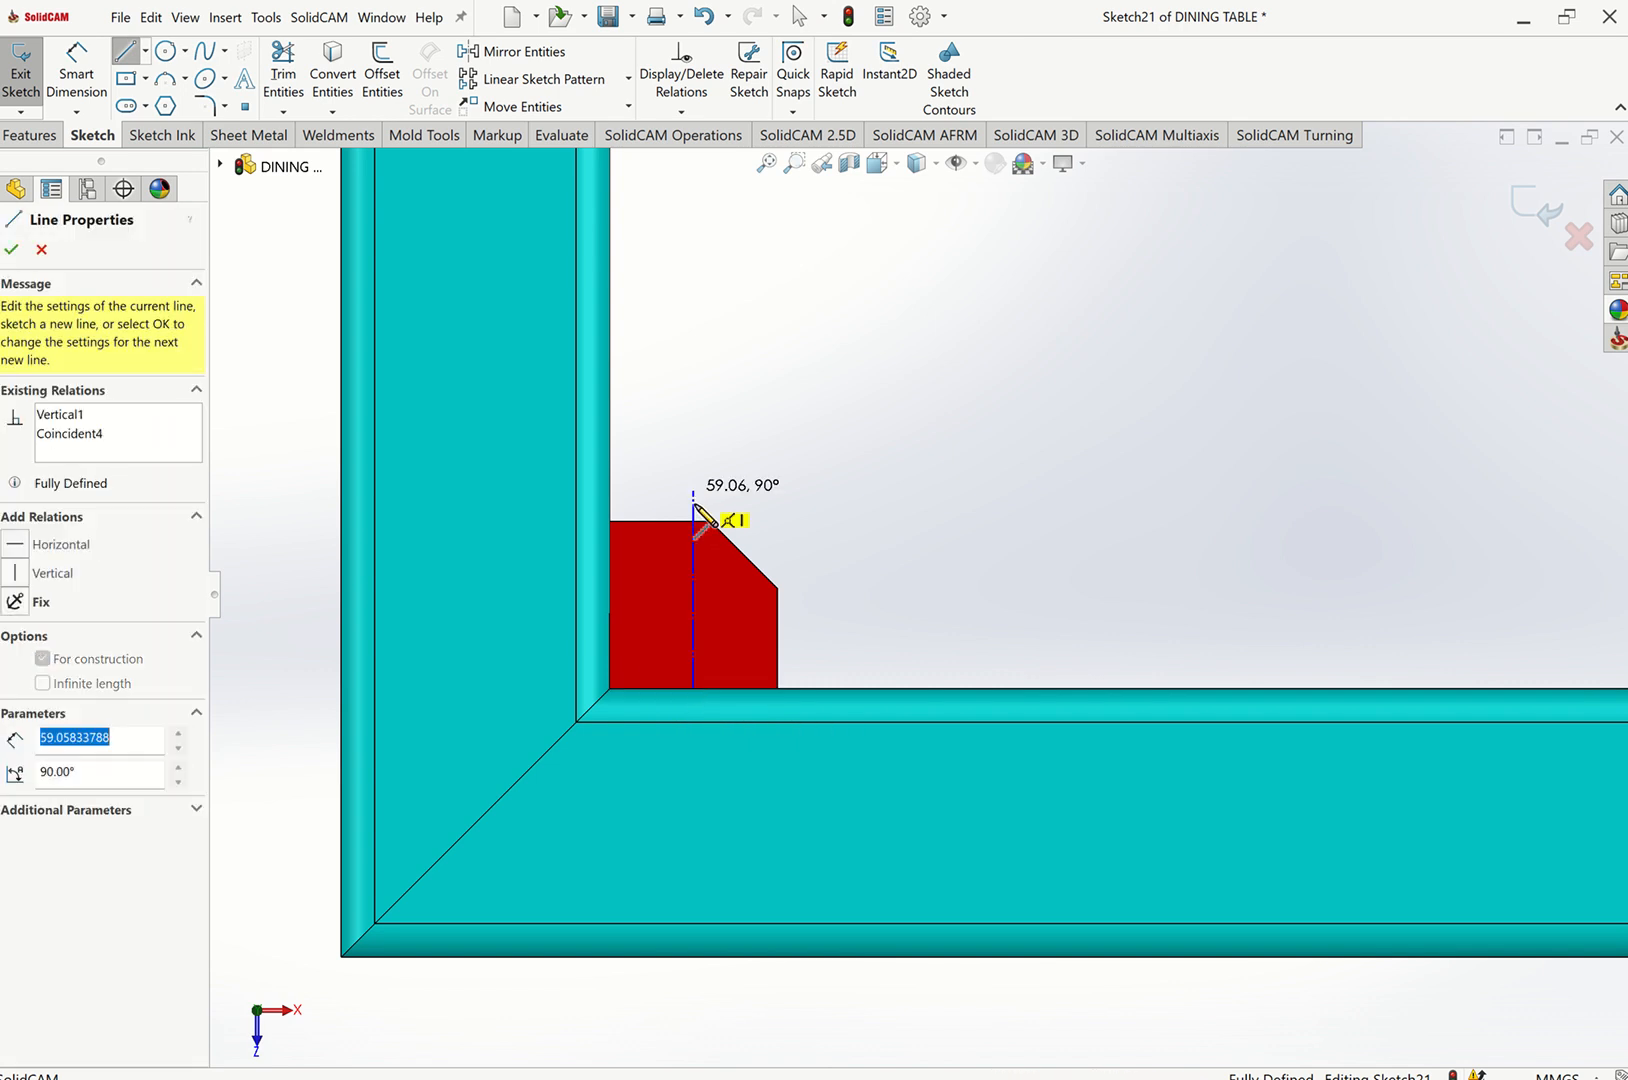
click(693, 500)
key(Escape)
scroll(711, 499, down, 3)
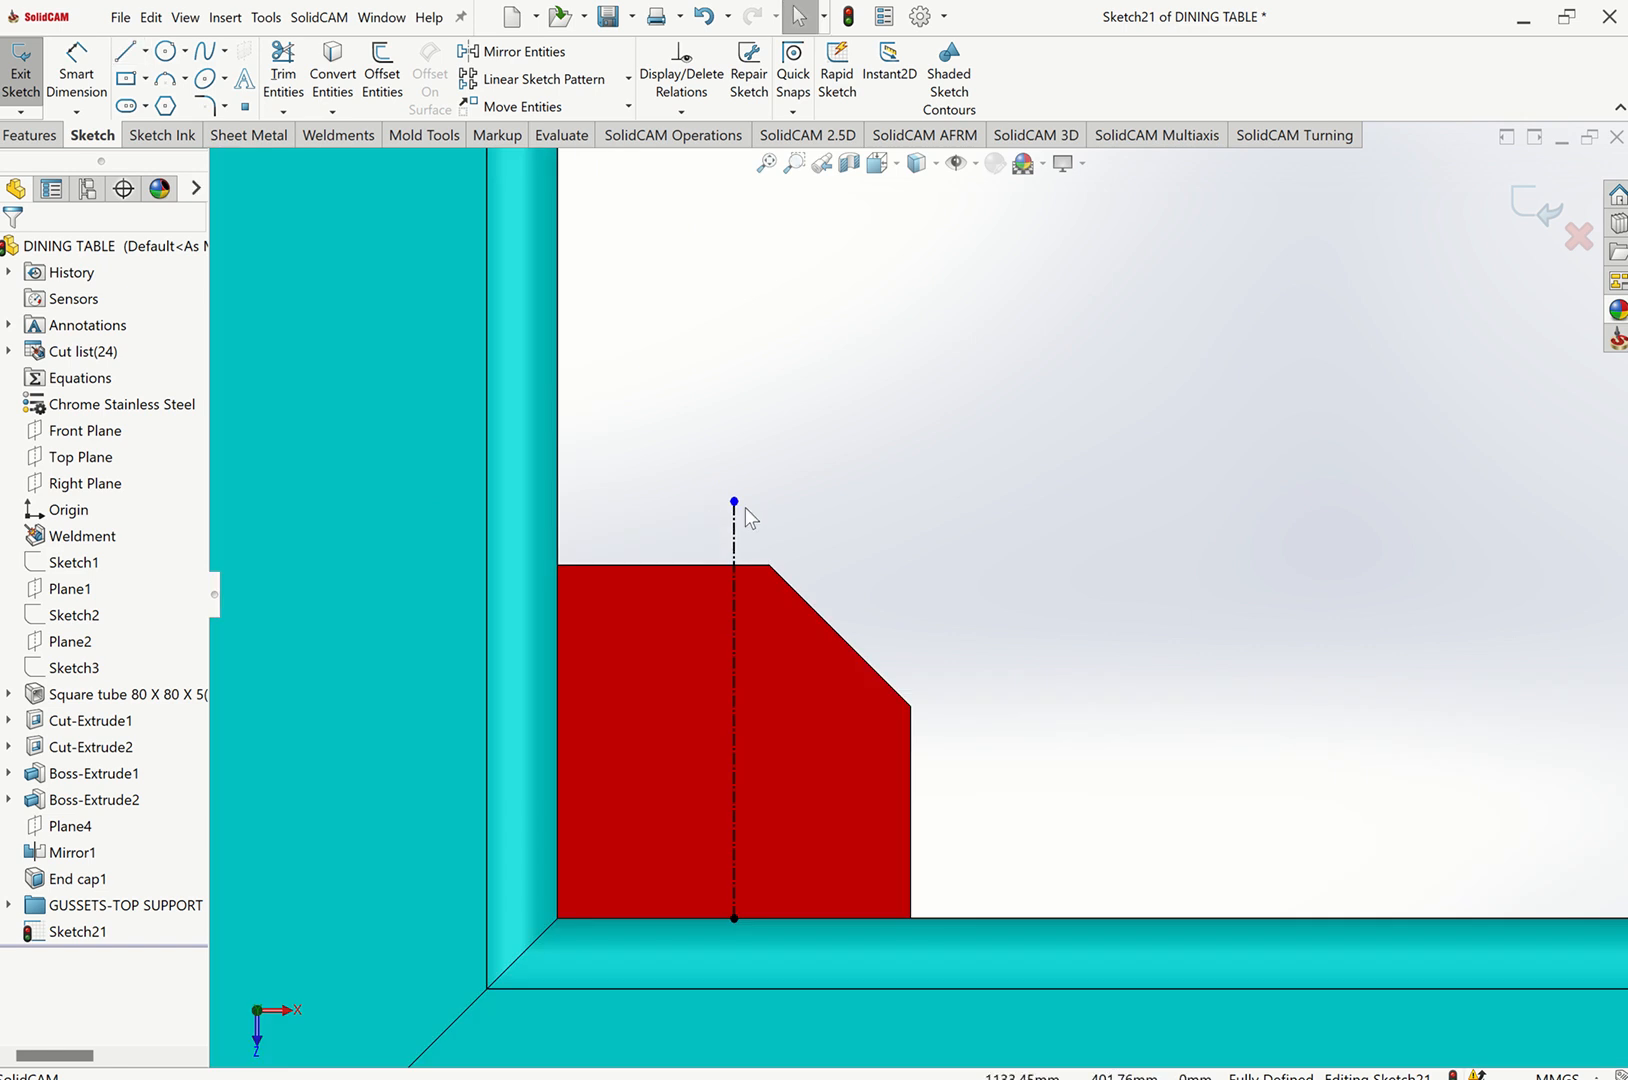
Snap the centerline's upper end onto the gusset's top edge.
click(734, 562)
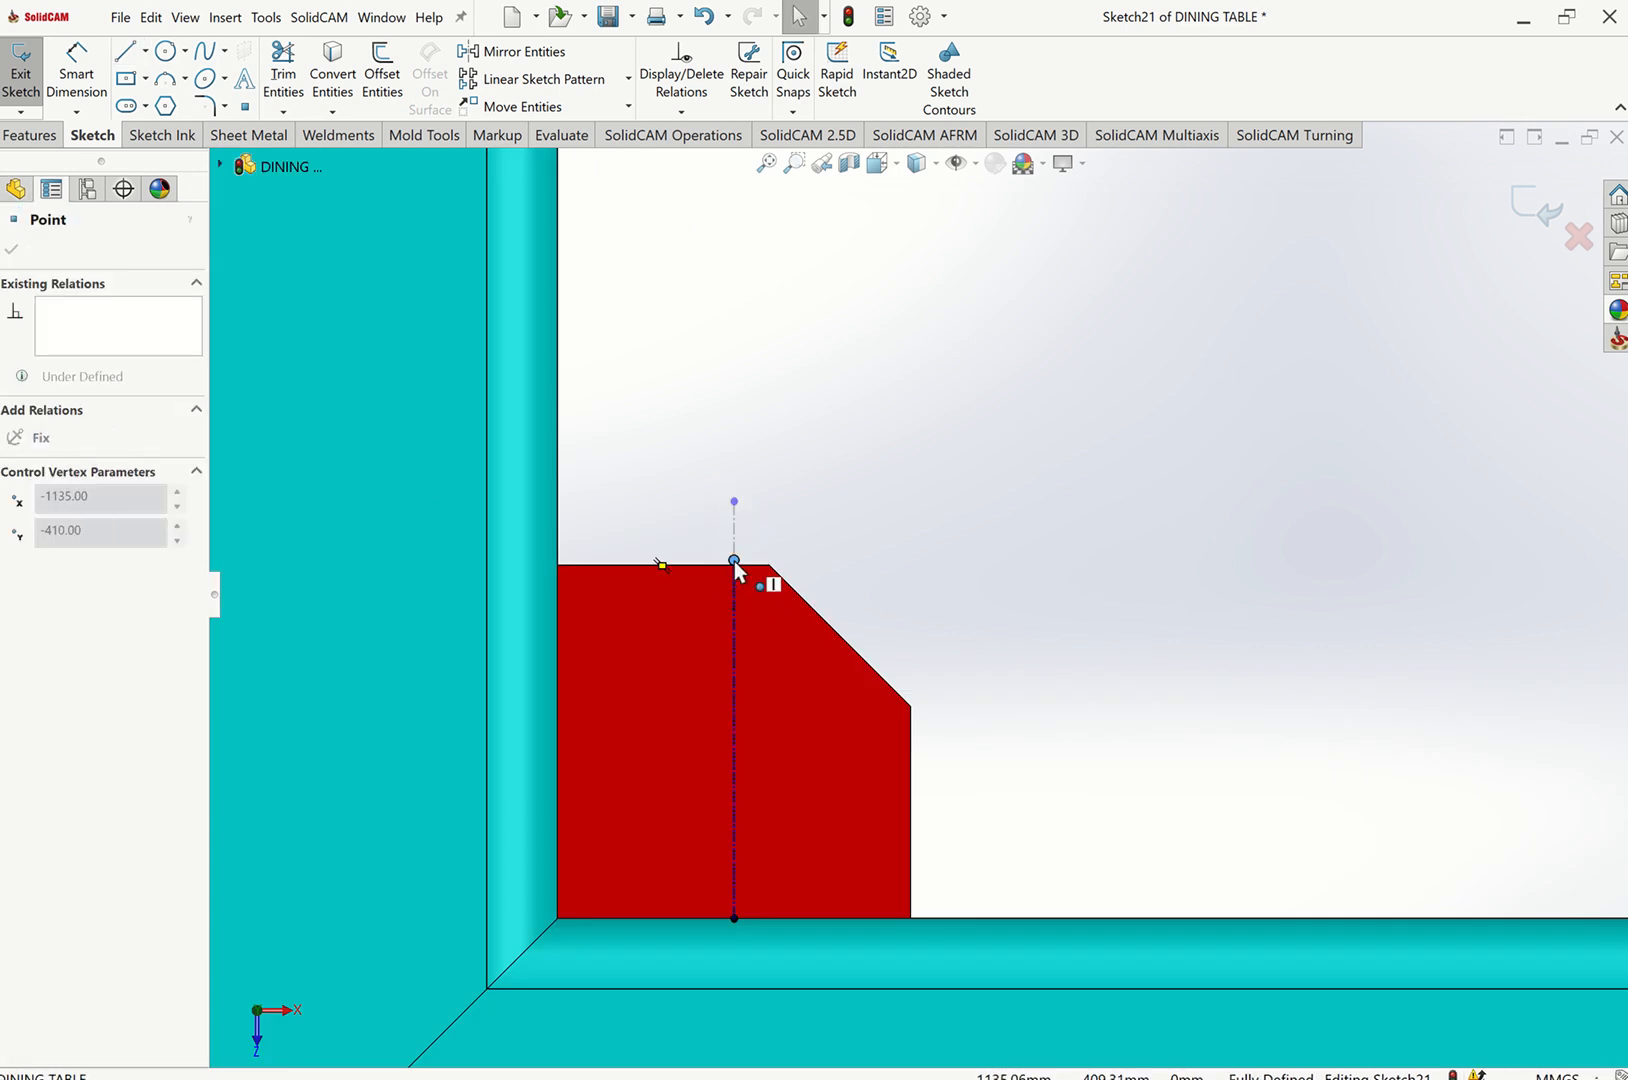
drag(734, 567, 734, 565)
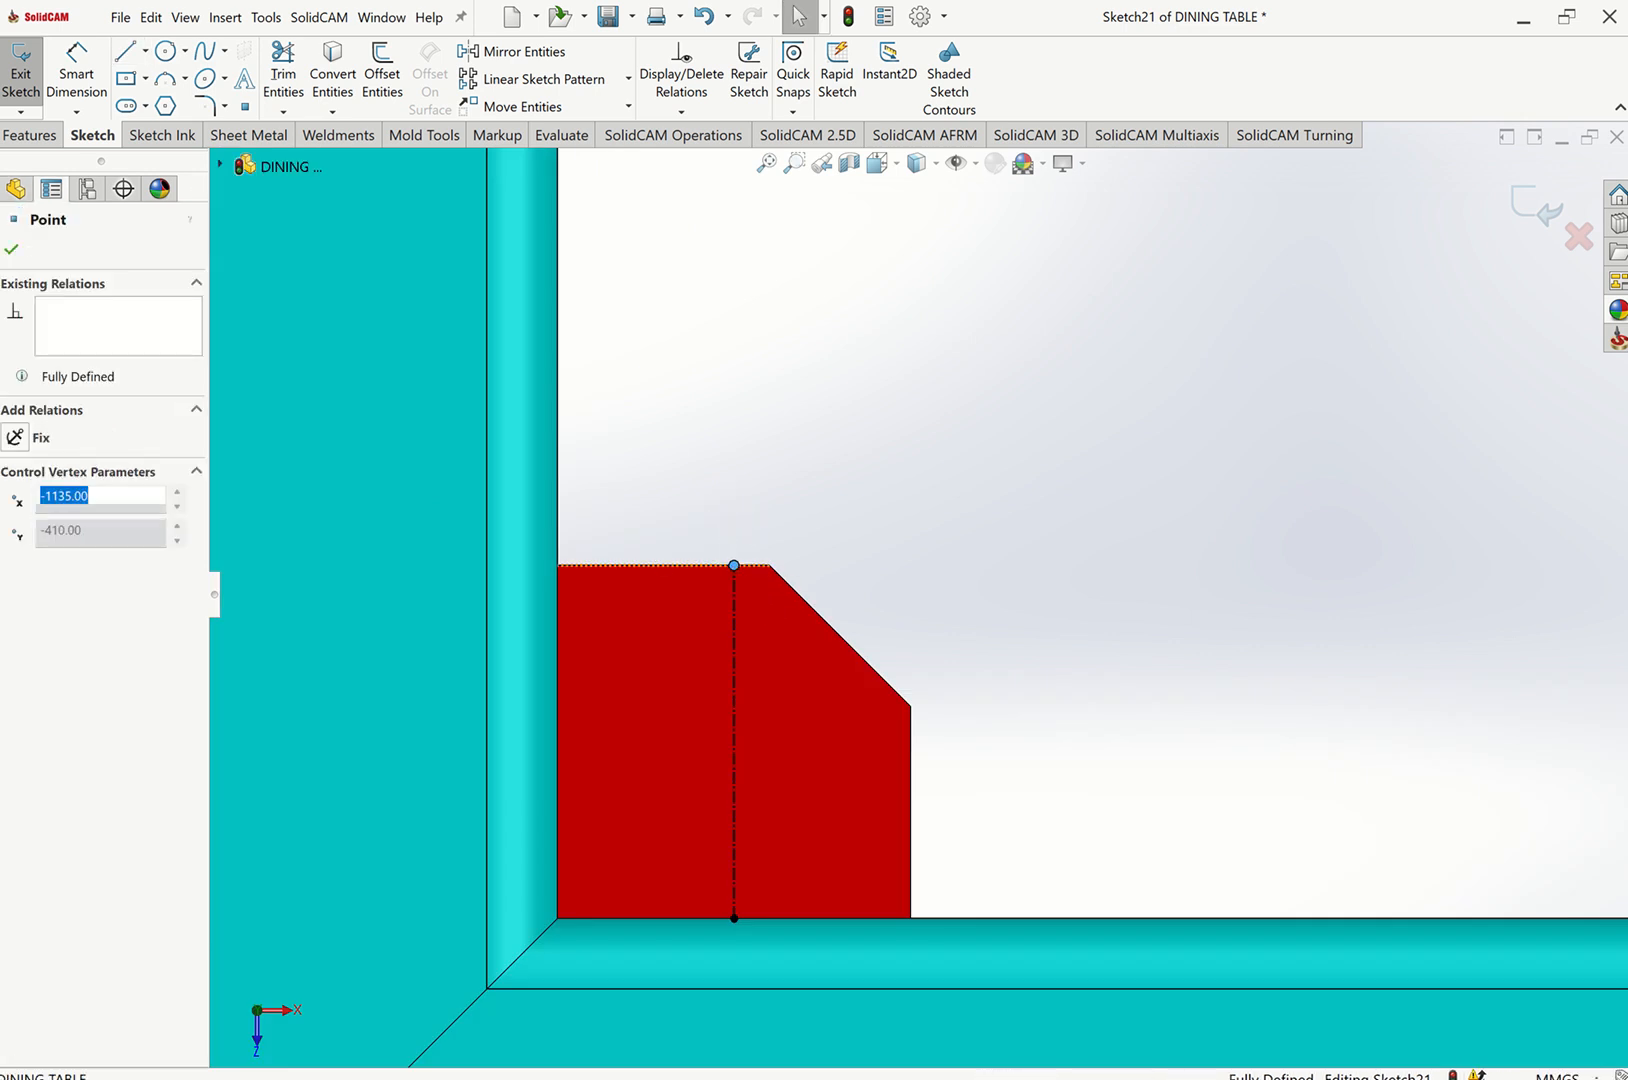
Draw a circle centered on the centerline inside the lower-left gusset.
click(166, 51)
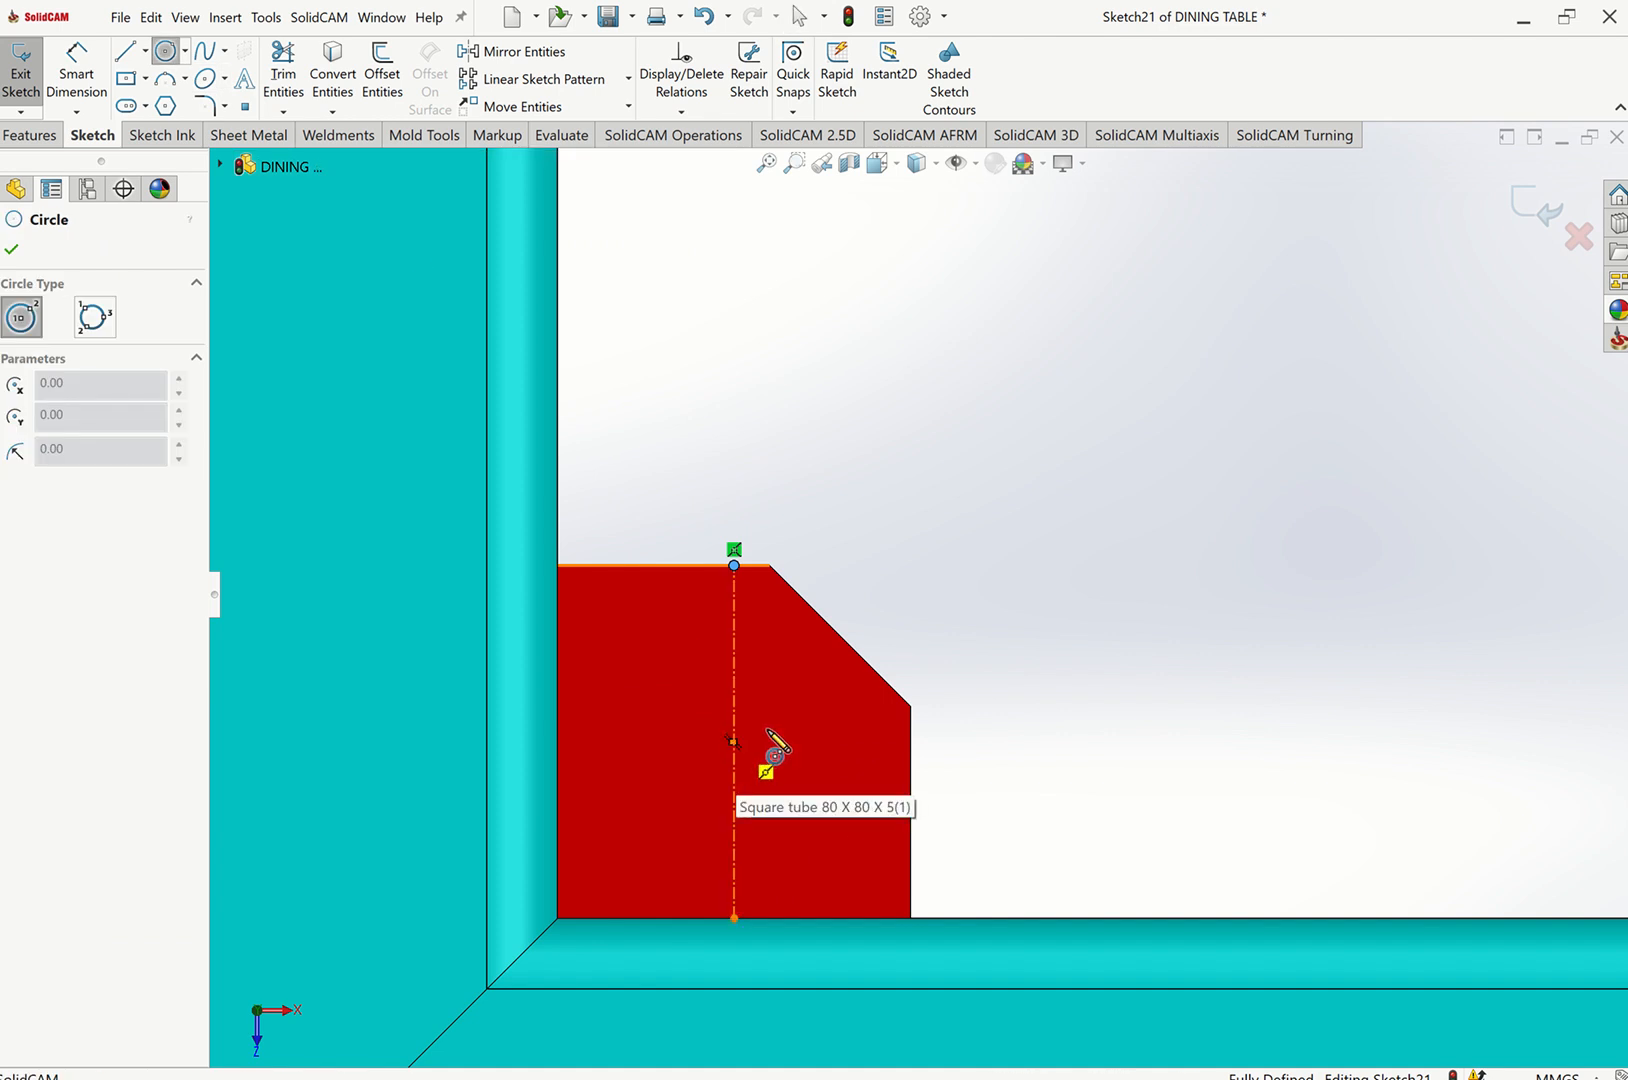
click(734, 738)
click(776, 740)
key(Escape)
scroll(858, 730, up, 5)
scroll(850, 712, up, 6)
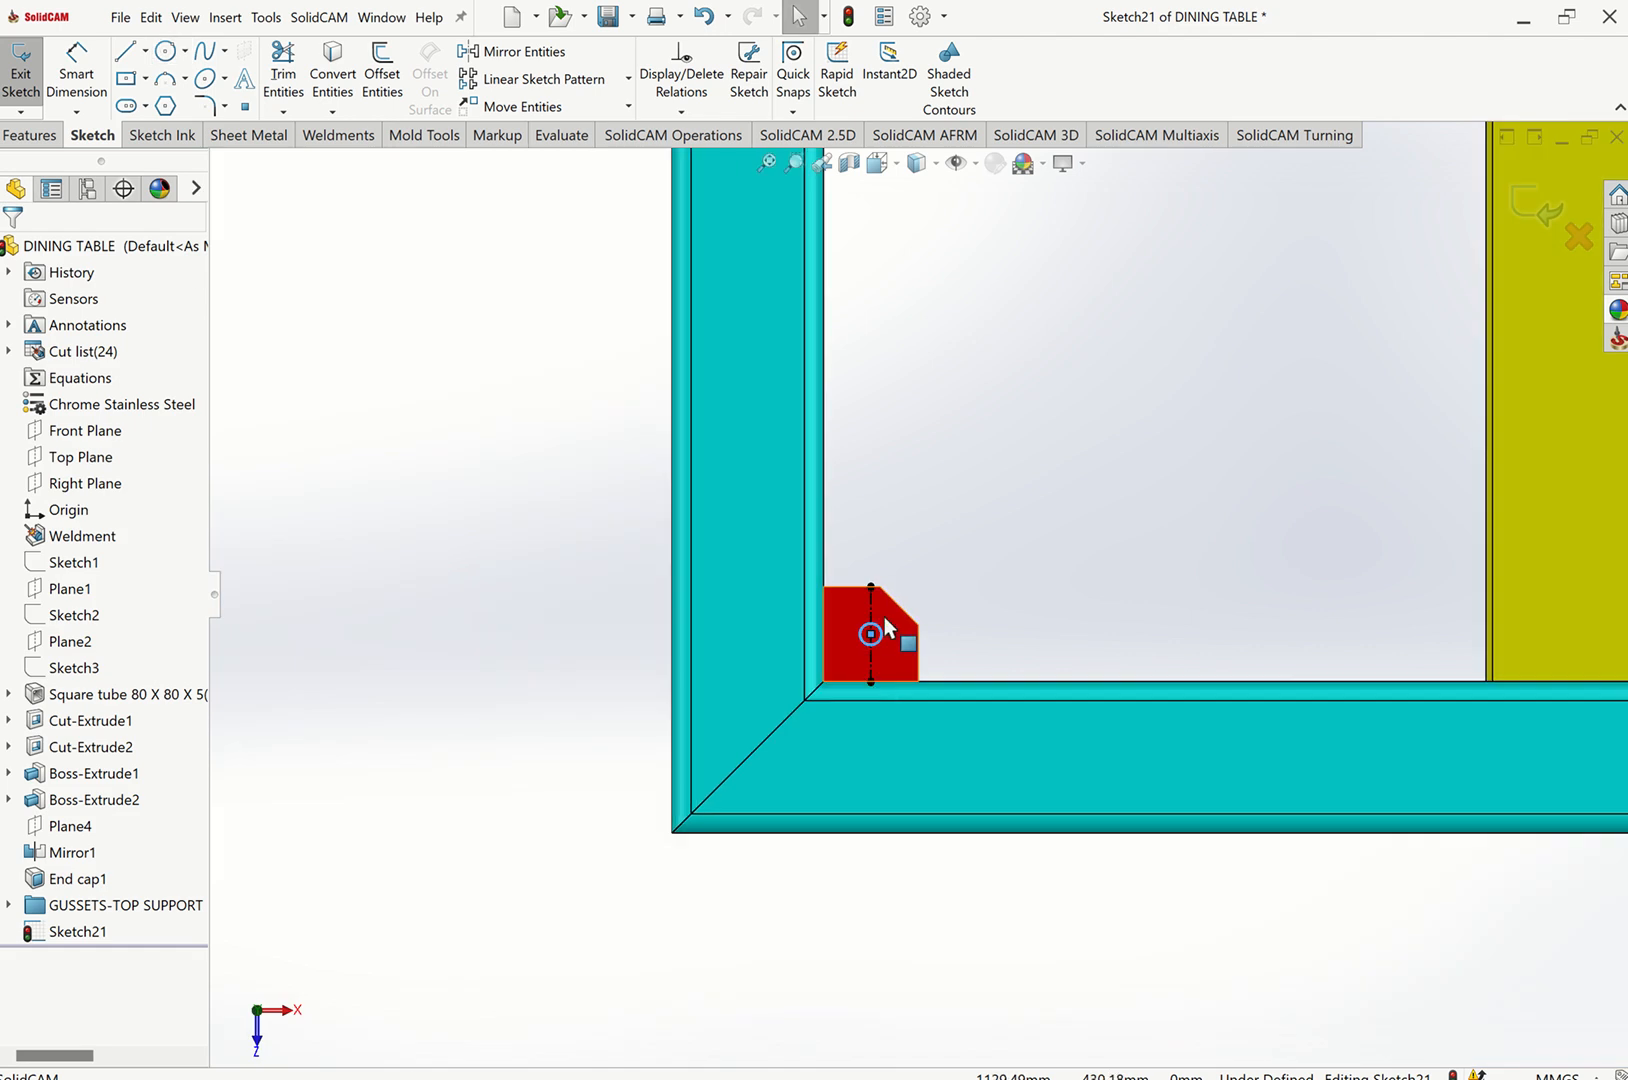
Make the lower-left gusset's circle equal in size to the upper-left gusset's 6 mm circle.
scroll(950, 380, down, 3)
scroll(935, 420, down, 2)
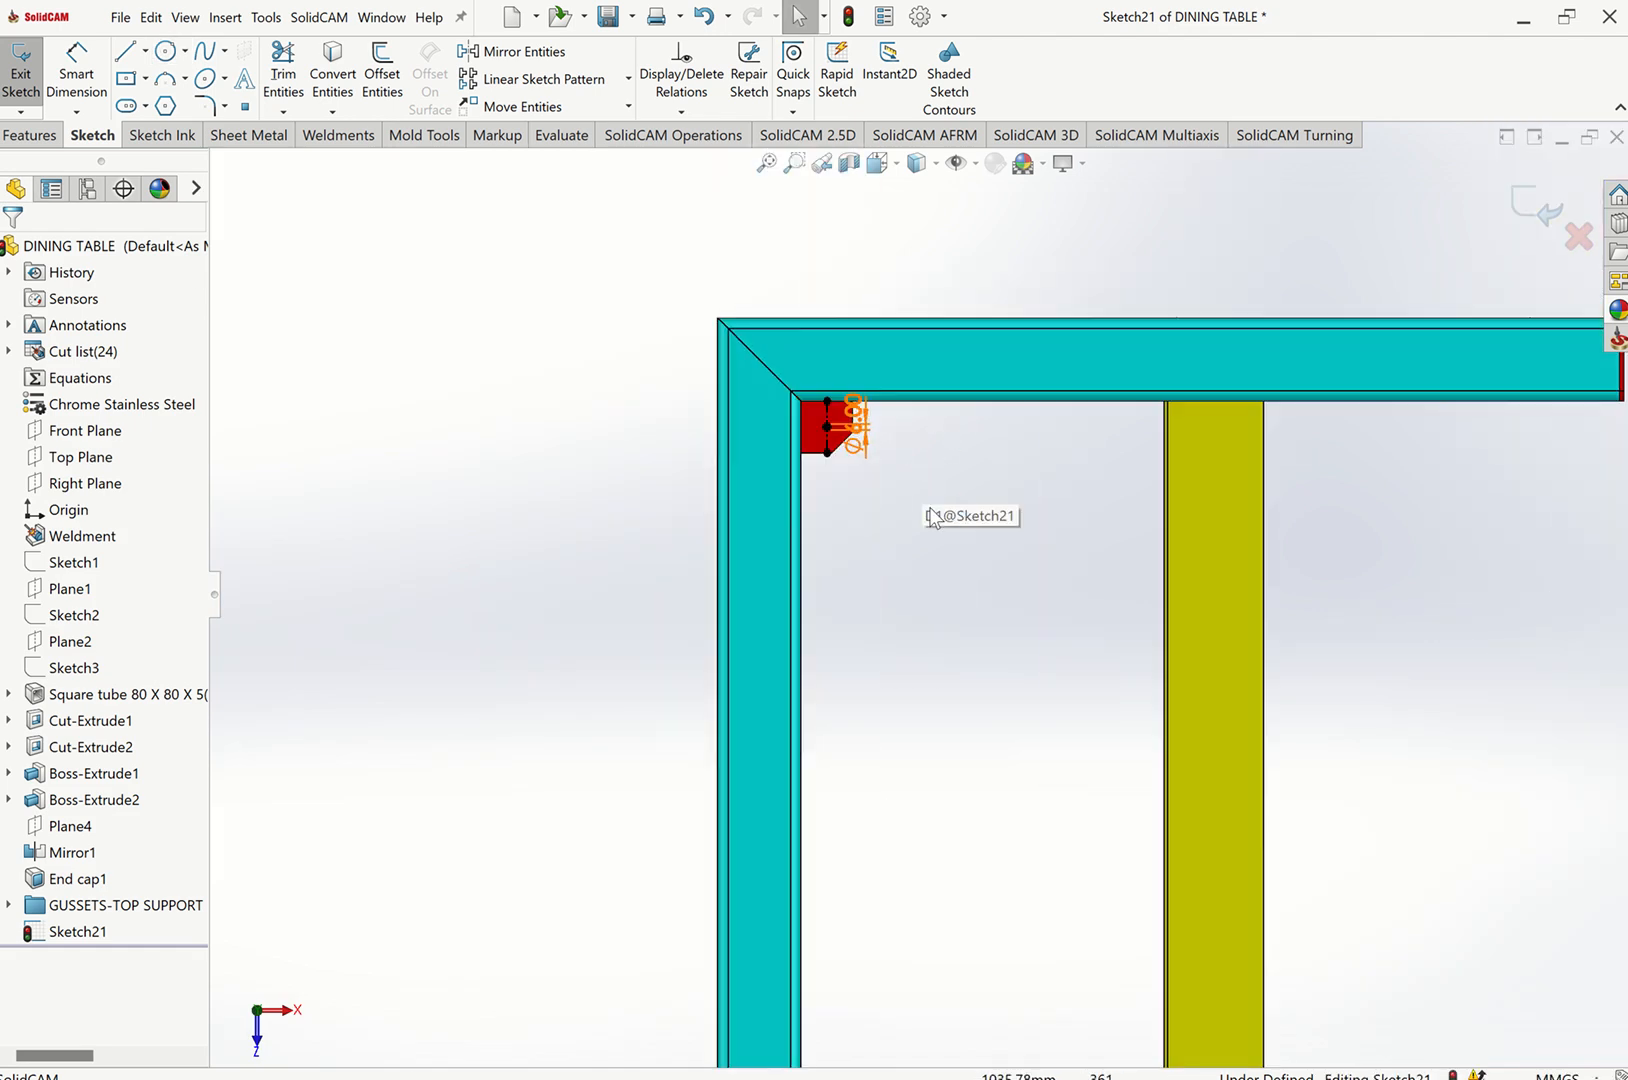
scroll(830, 450, down, 5)
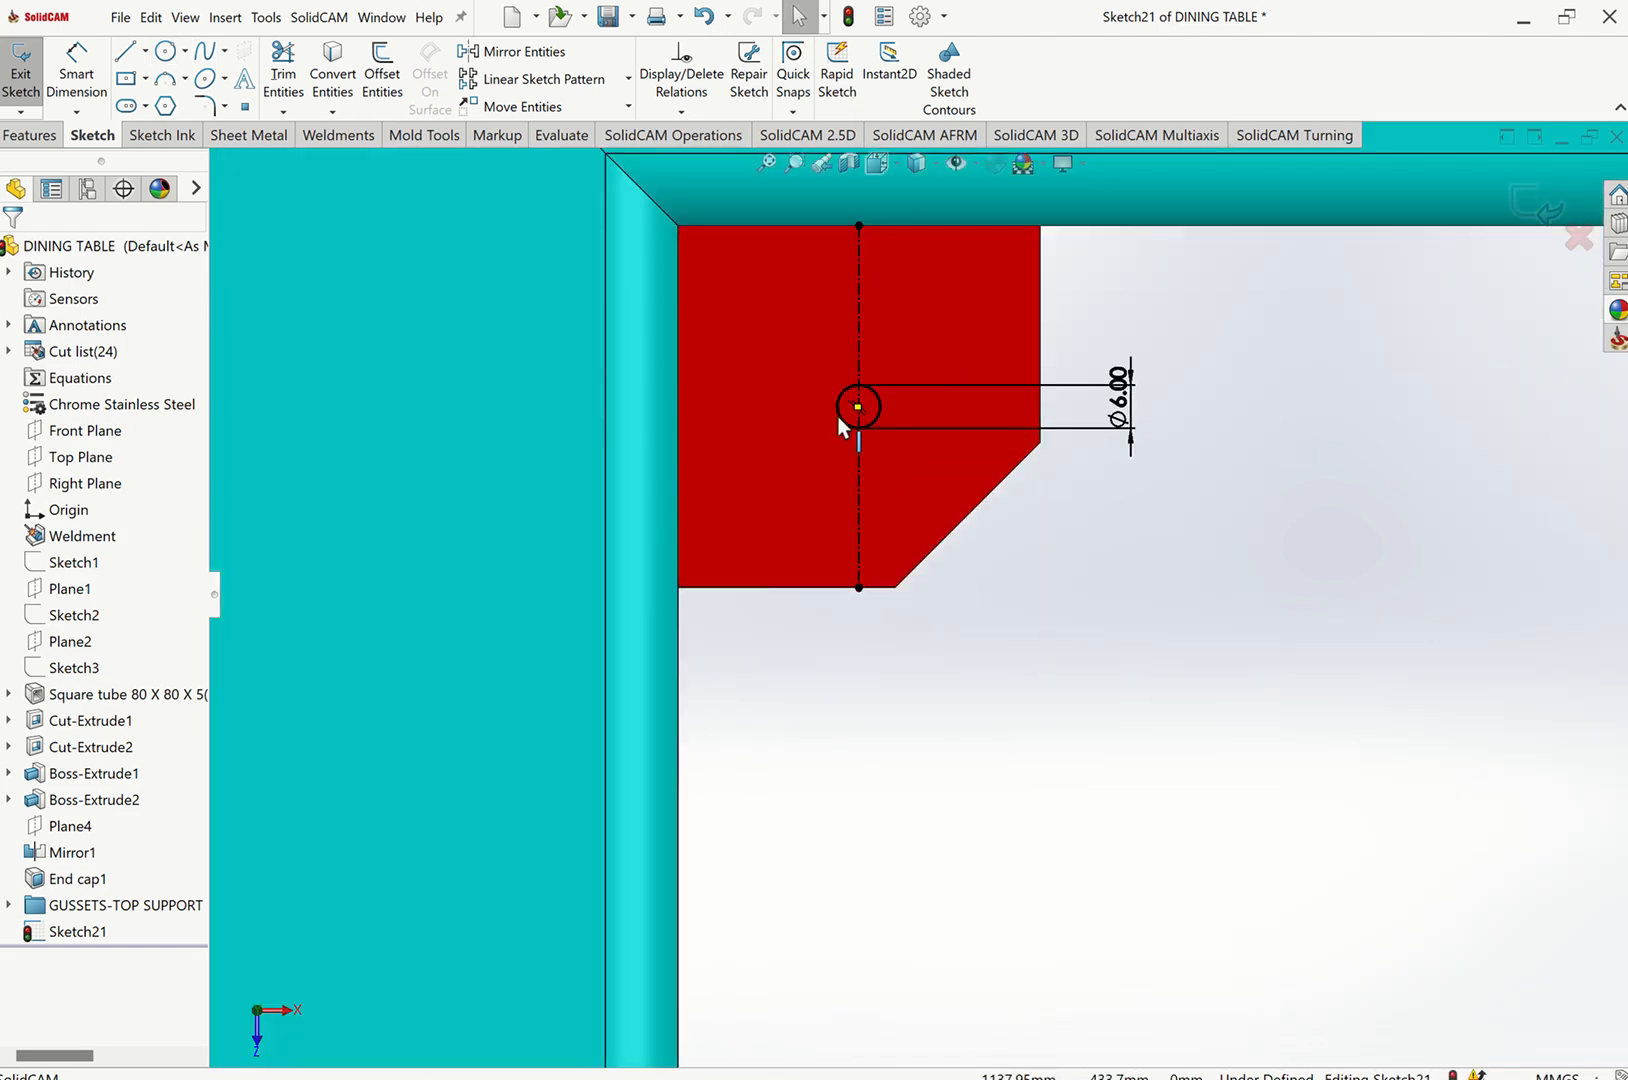
click(841, 416)
scroll(911, 528, up, 10)
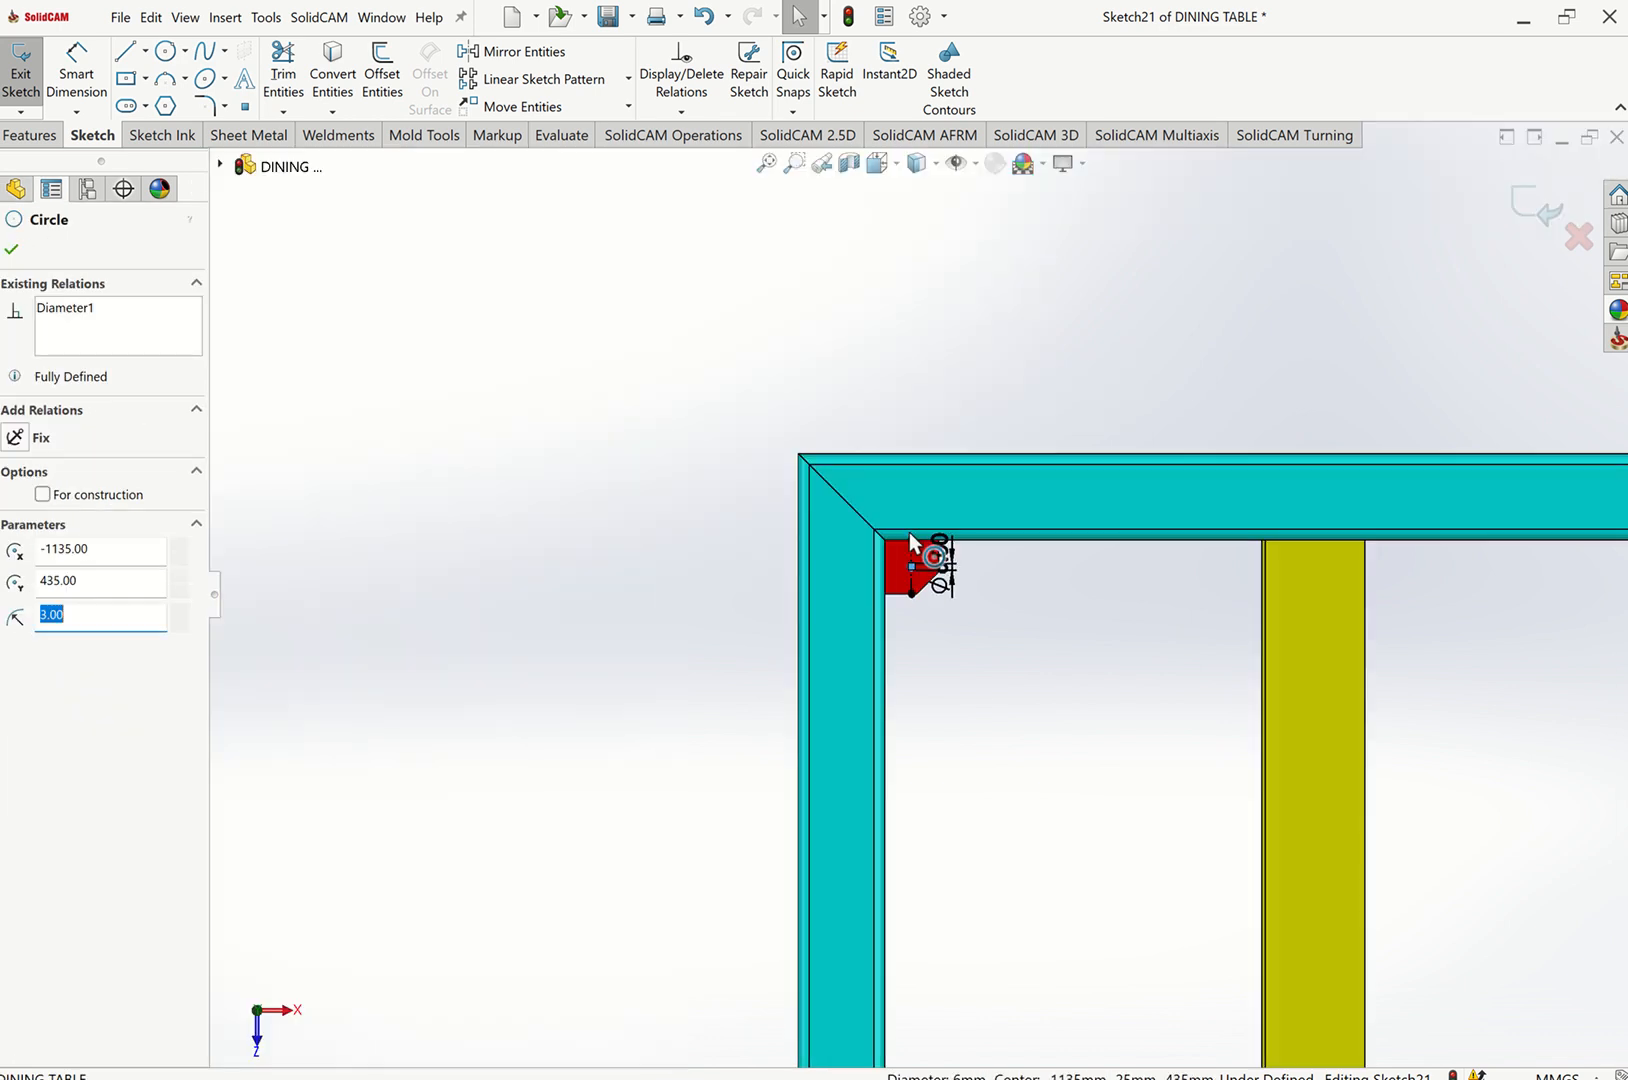
scroll(937, 818, down, 8)
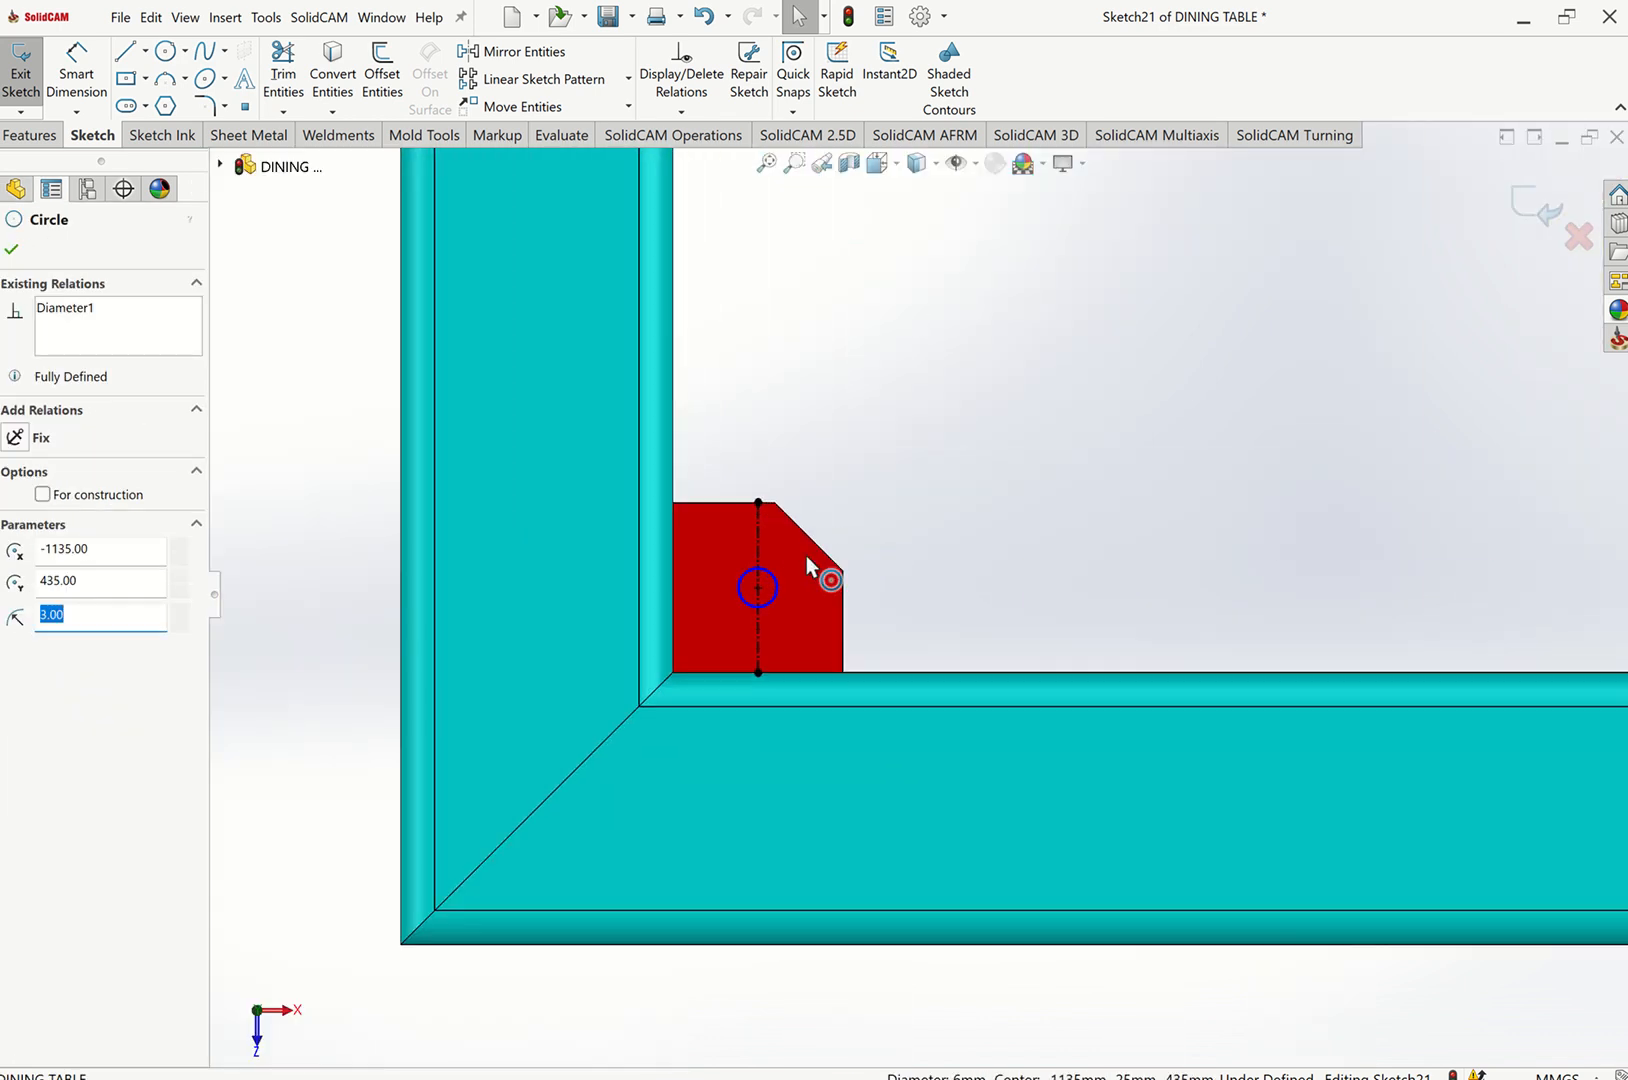
ctrl+click(773, 608)
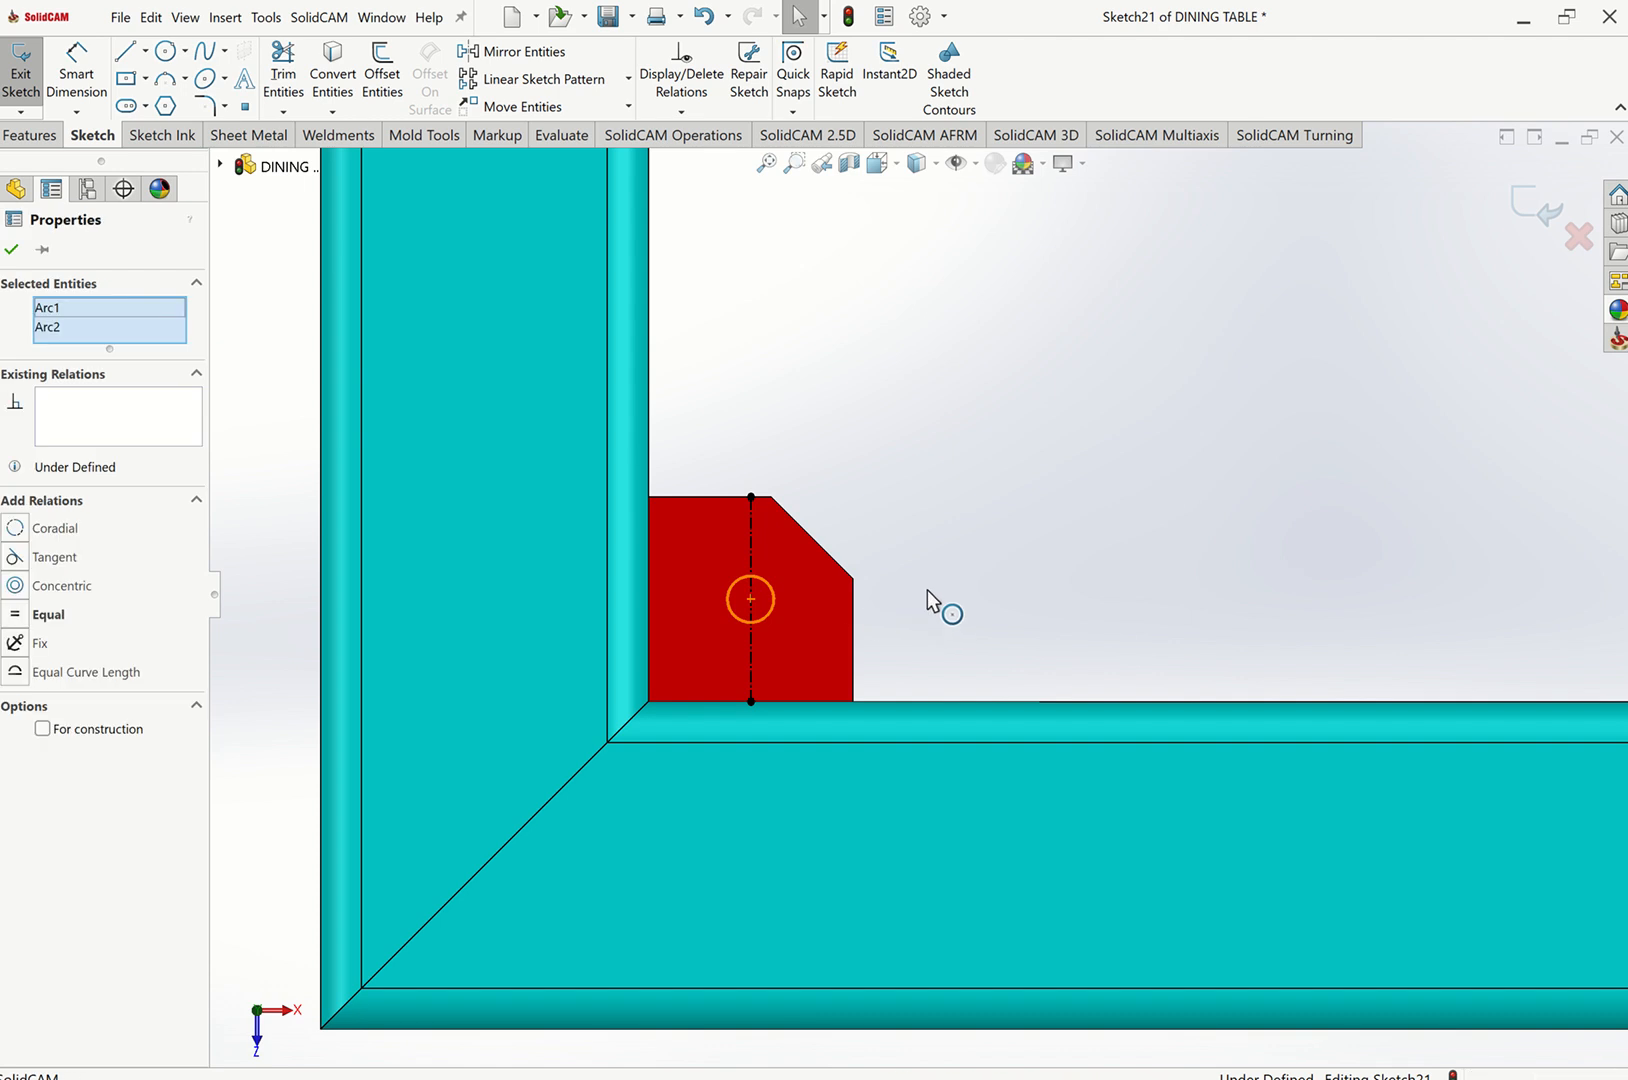
click(890, 546)
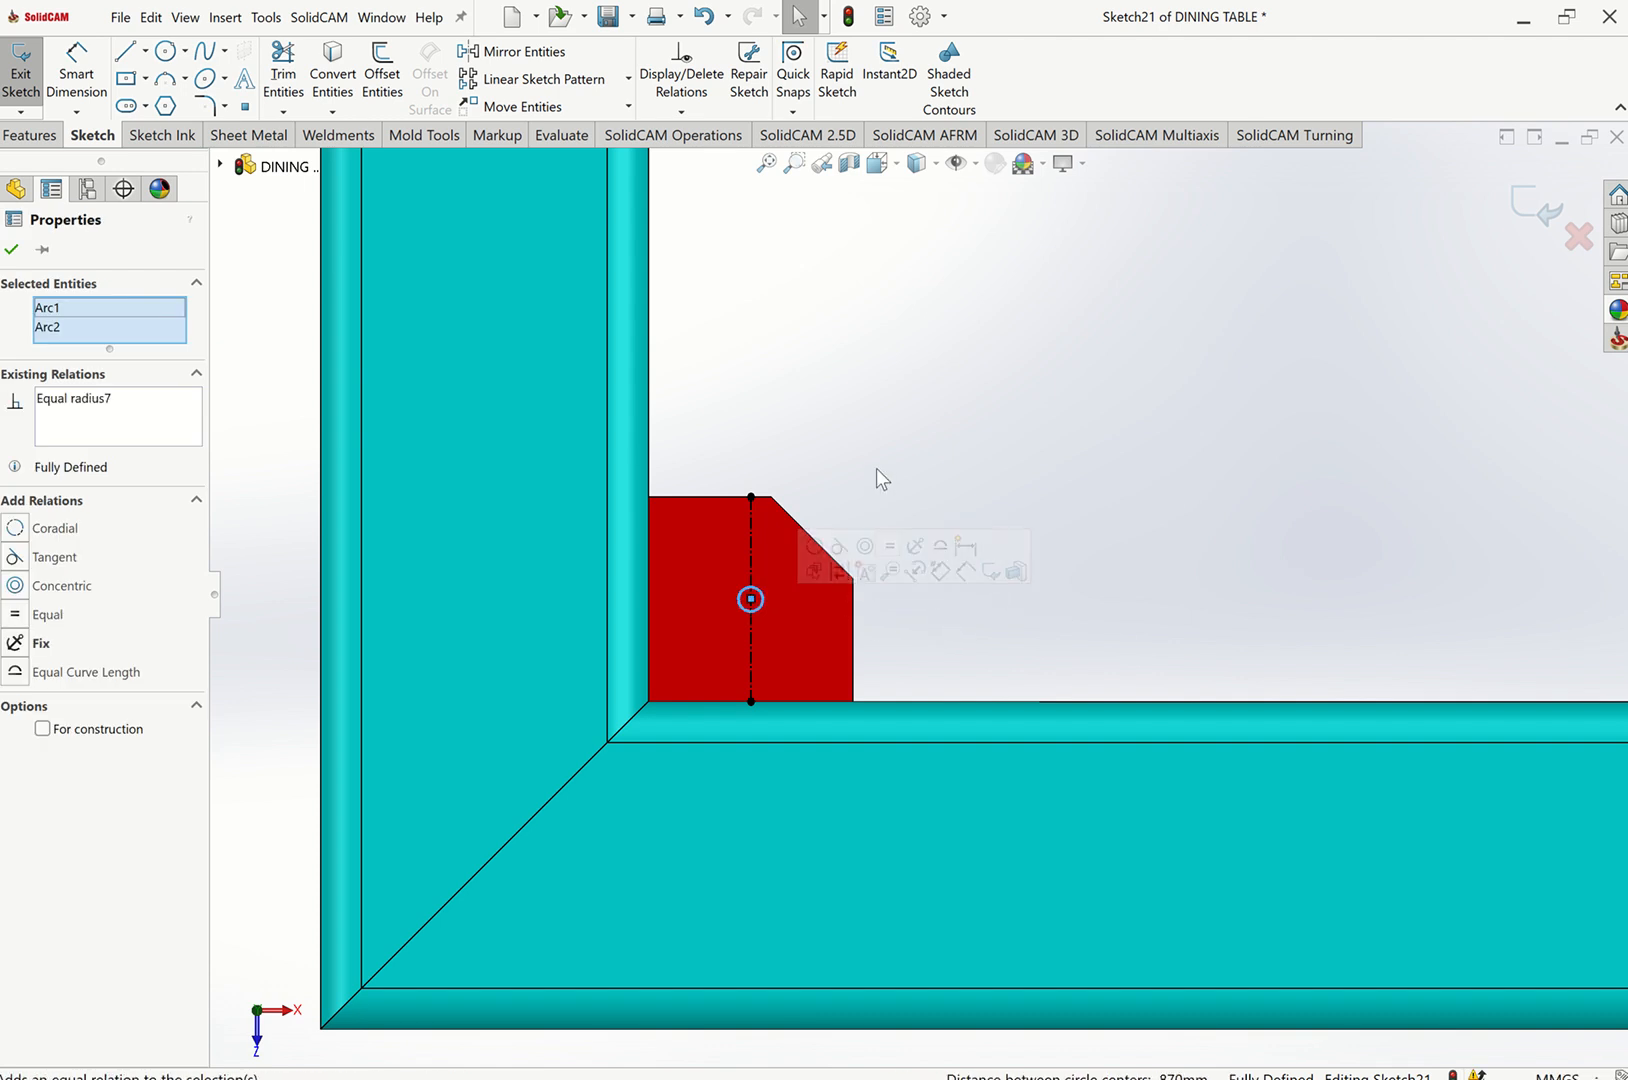
click(878, 468)
click(767, 163)
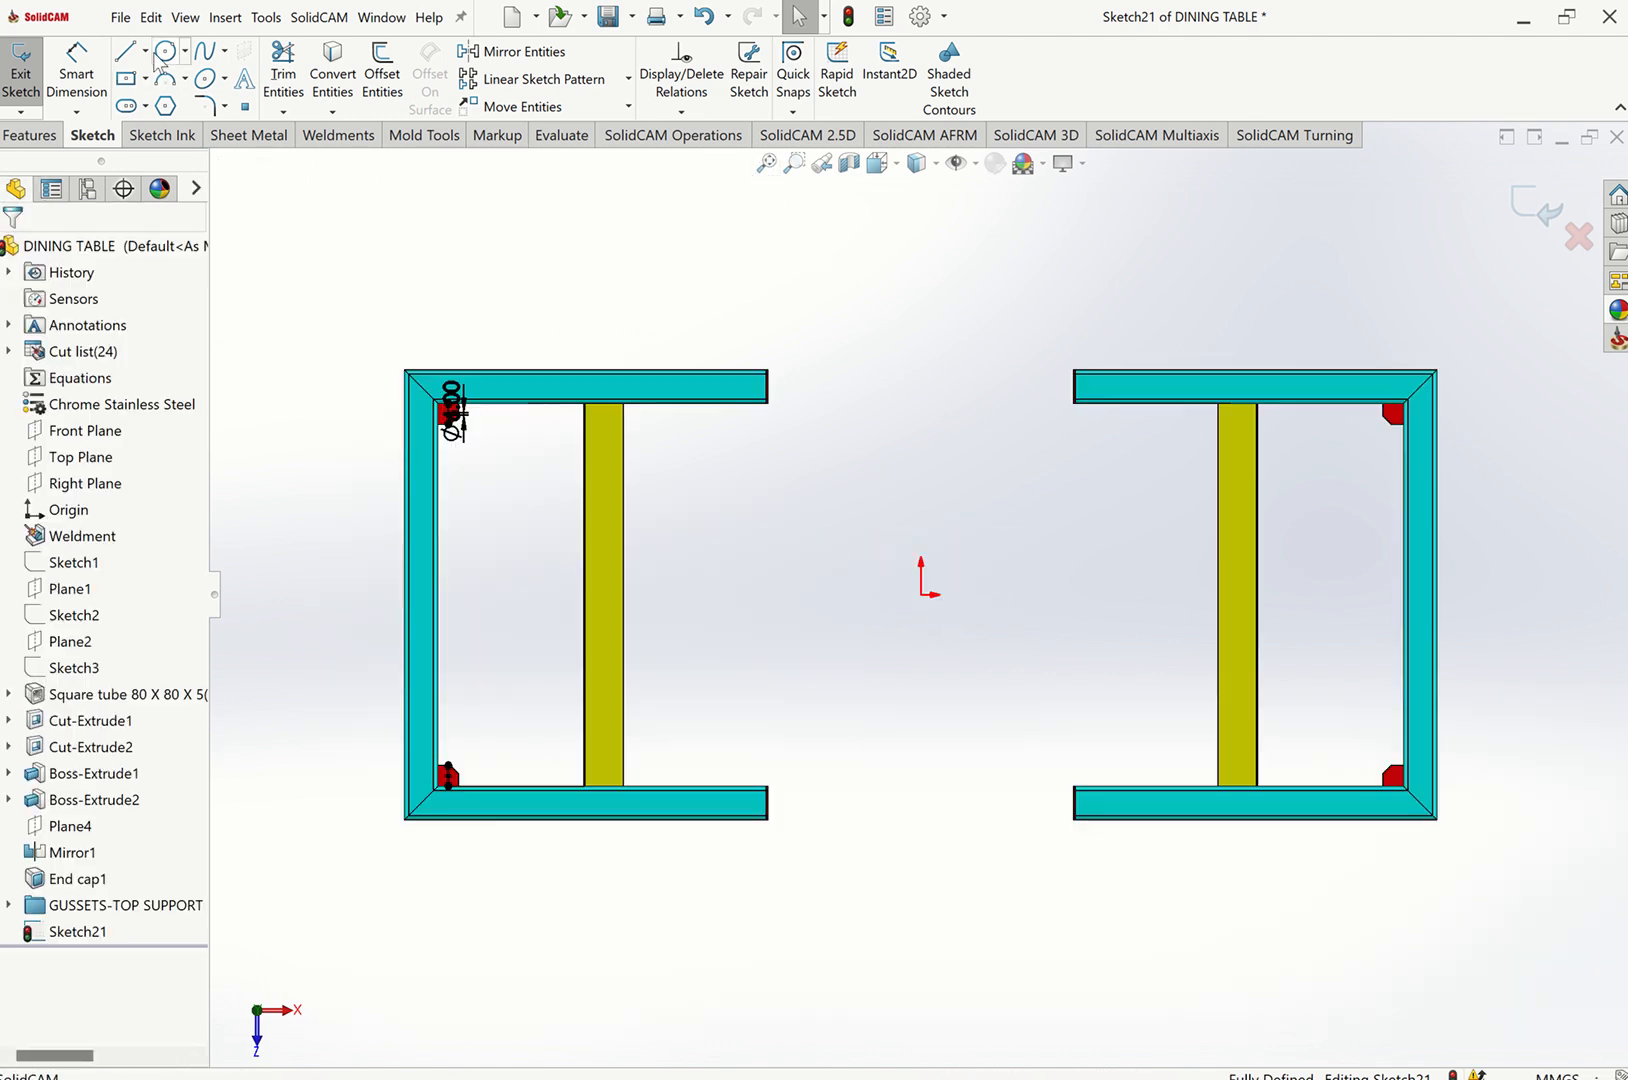
Draw a vertical construction centerline upward from the origin between the two frames.
click(145, 51)
click(181, 105)
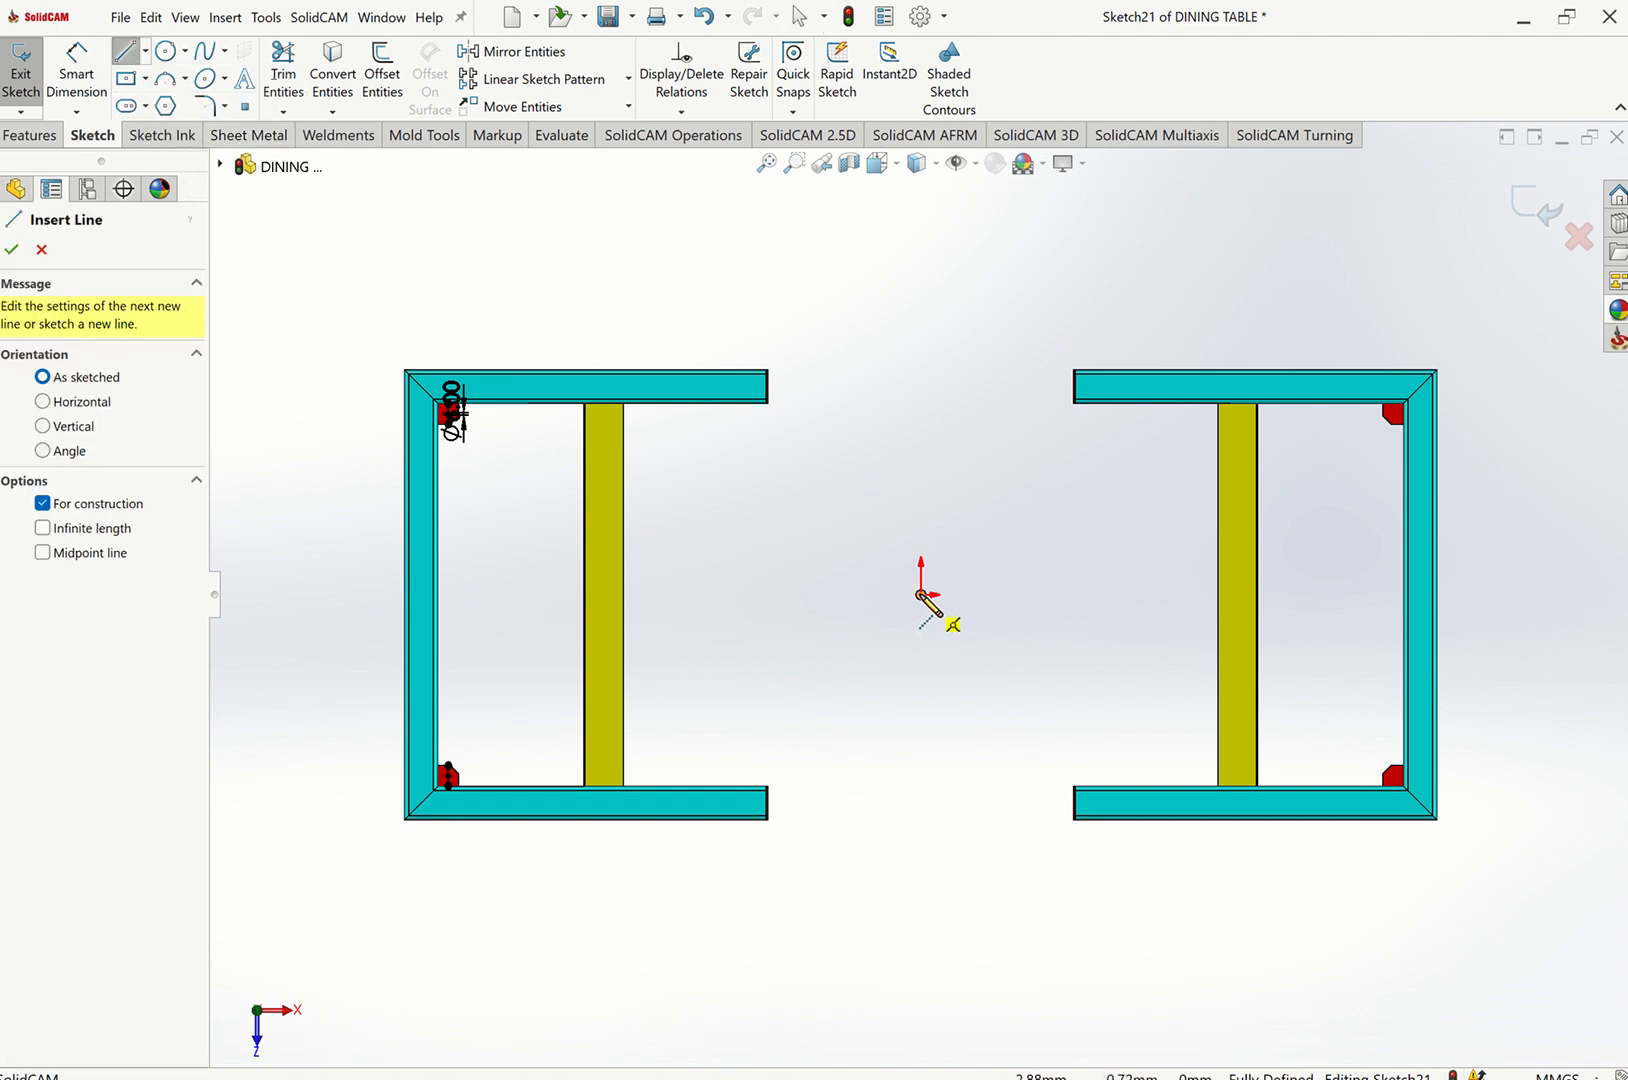
click(921, 595)
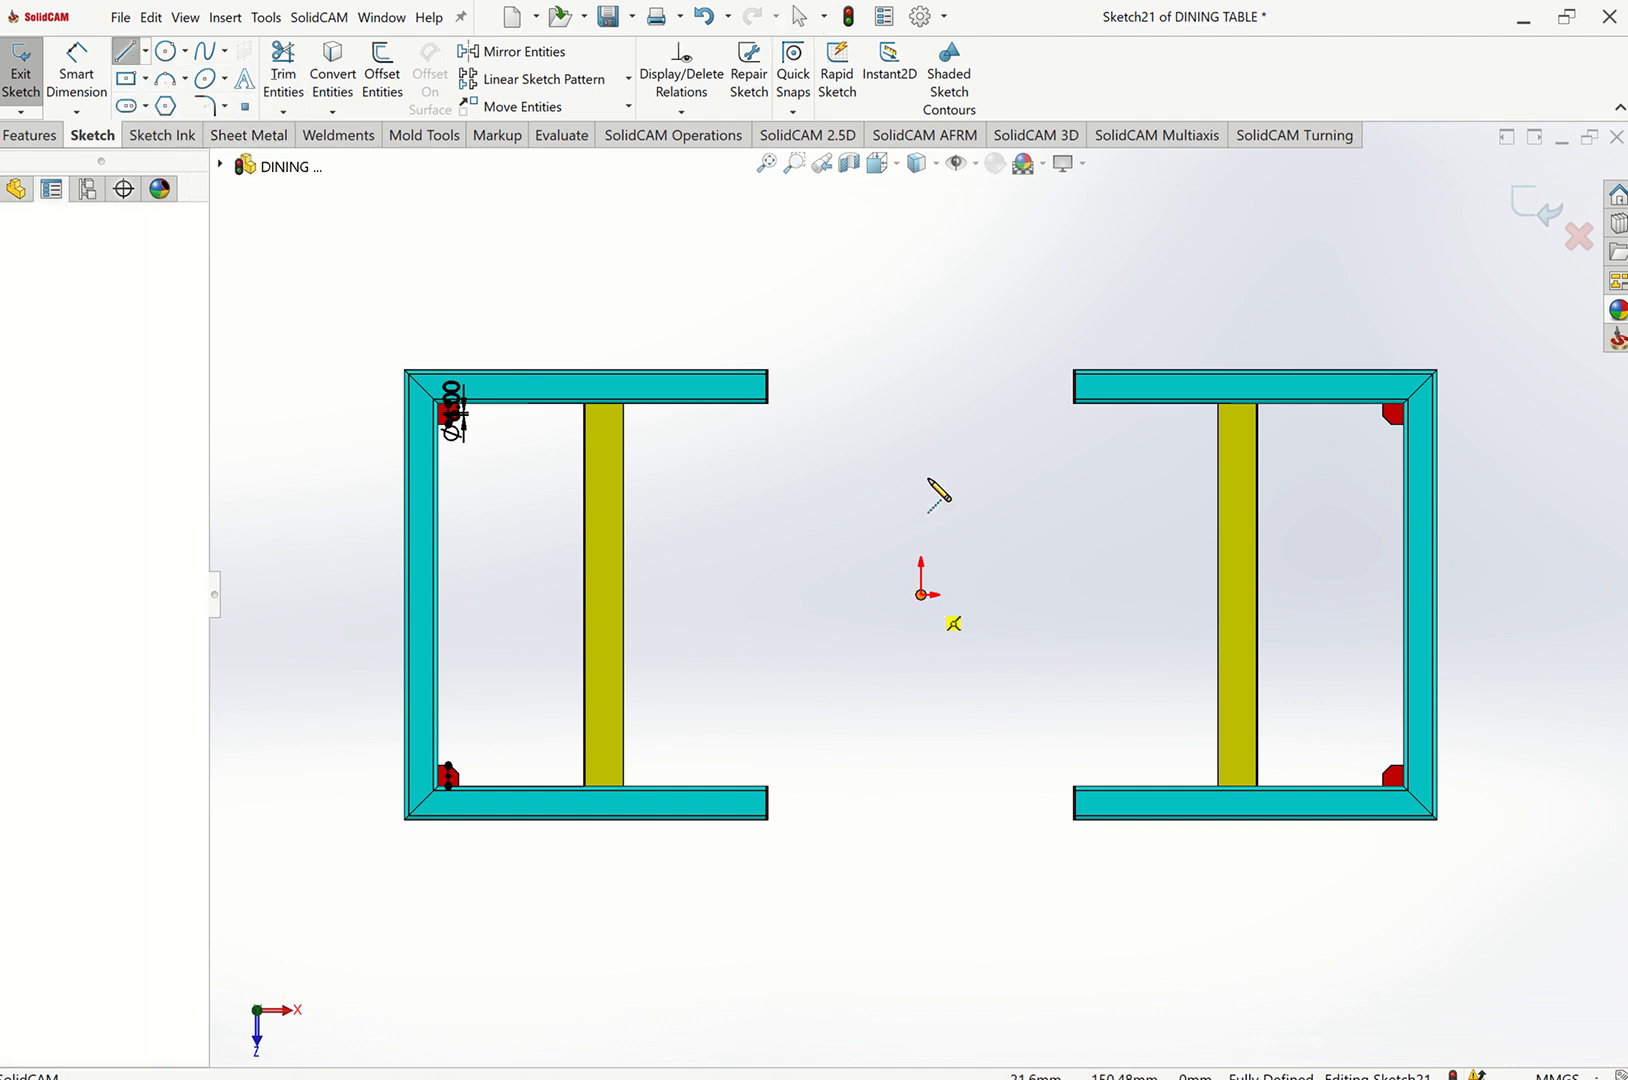
click(927, 367)
key(Escape)
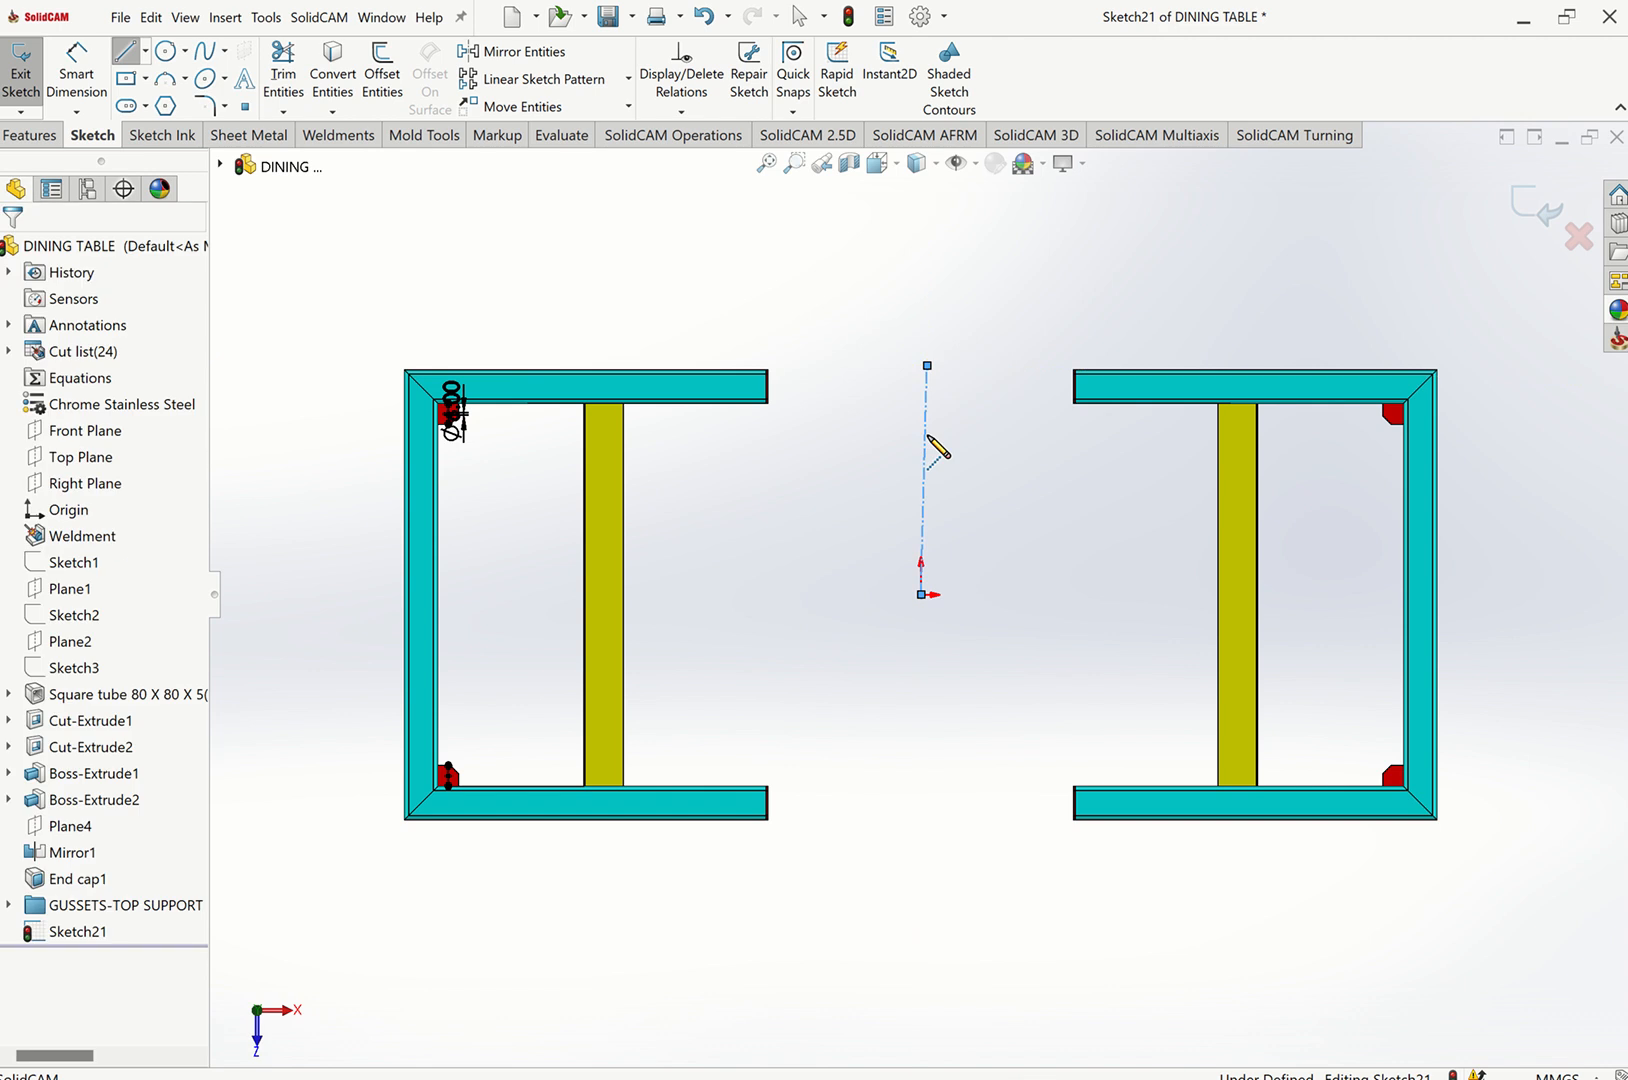
click(924, 455)
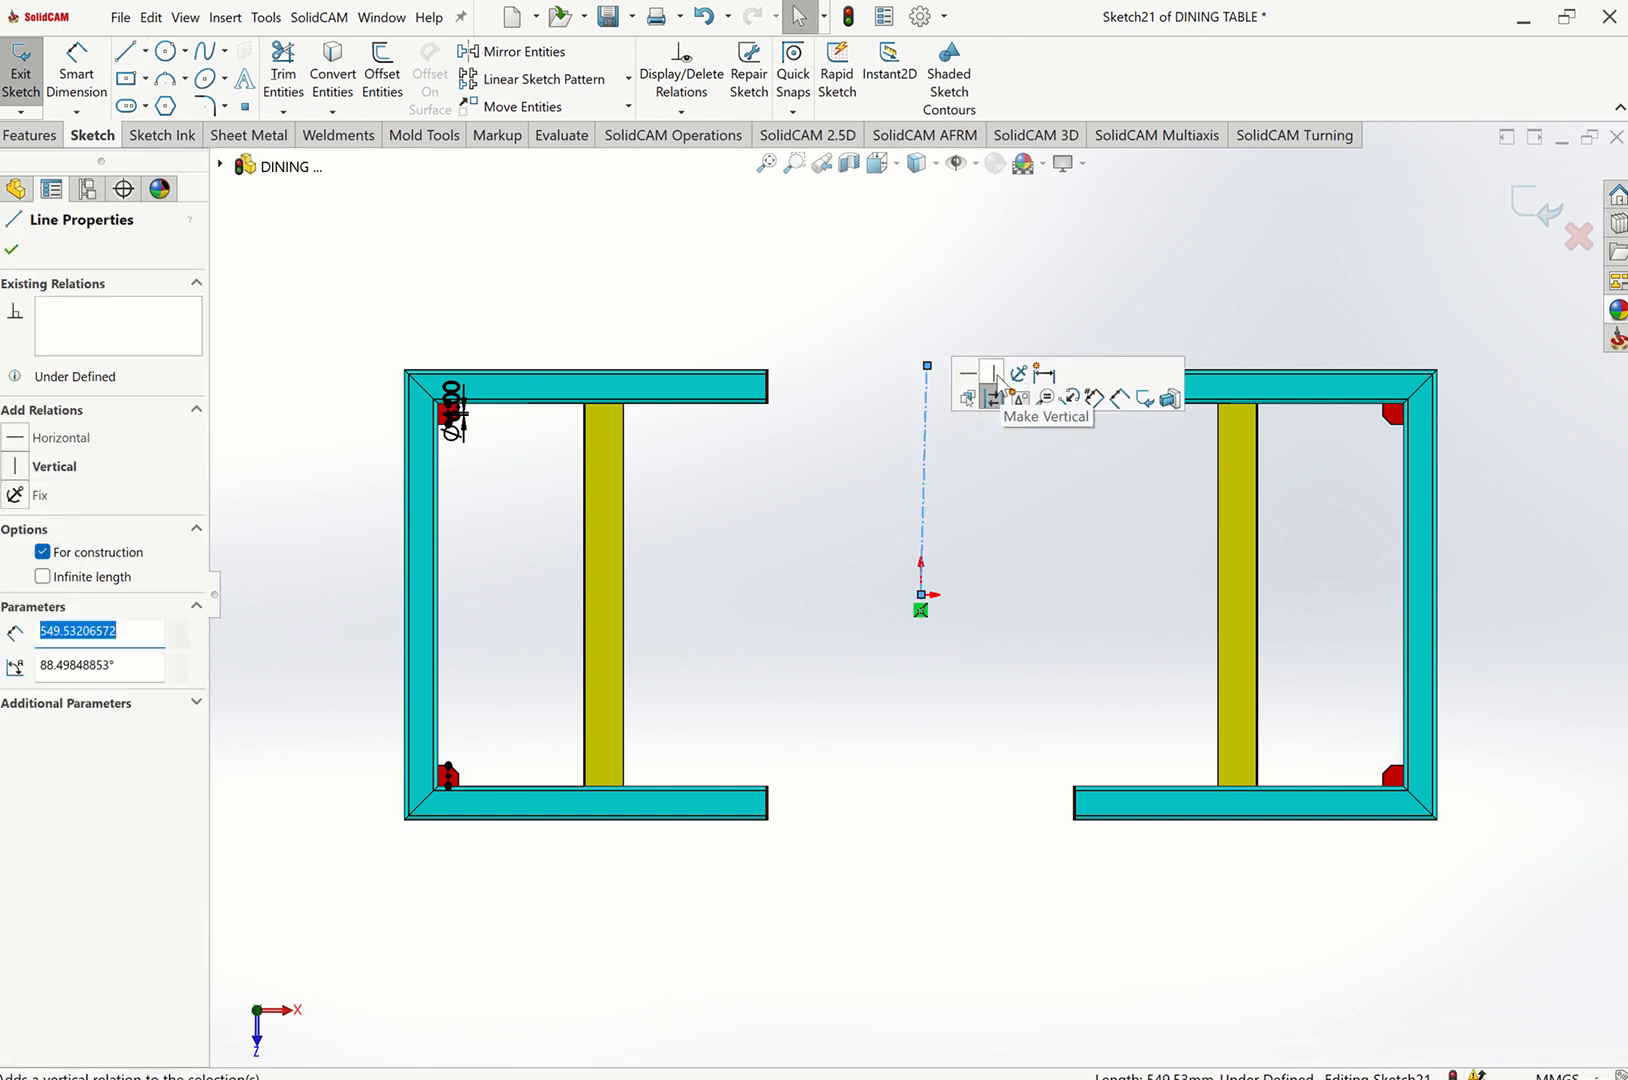
click(1002, 387)
key(Escape)
Mirror the left gussets' circles and centerlines about the middle centerline onto the right-side gussets.
click(514, 51)
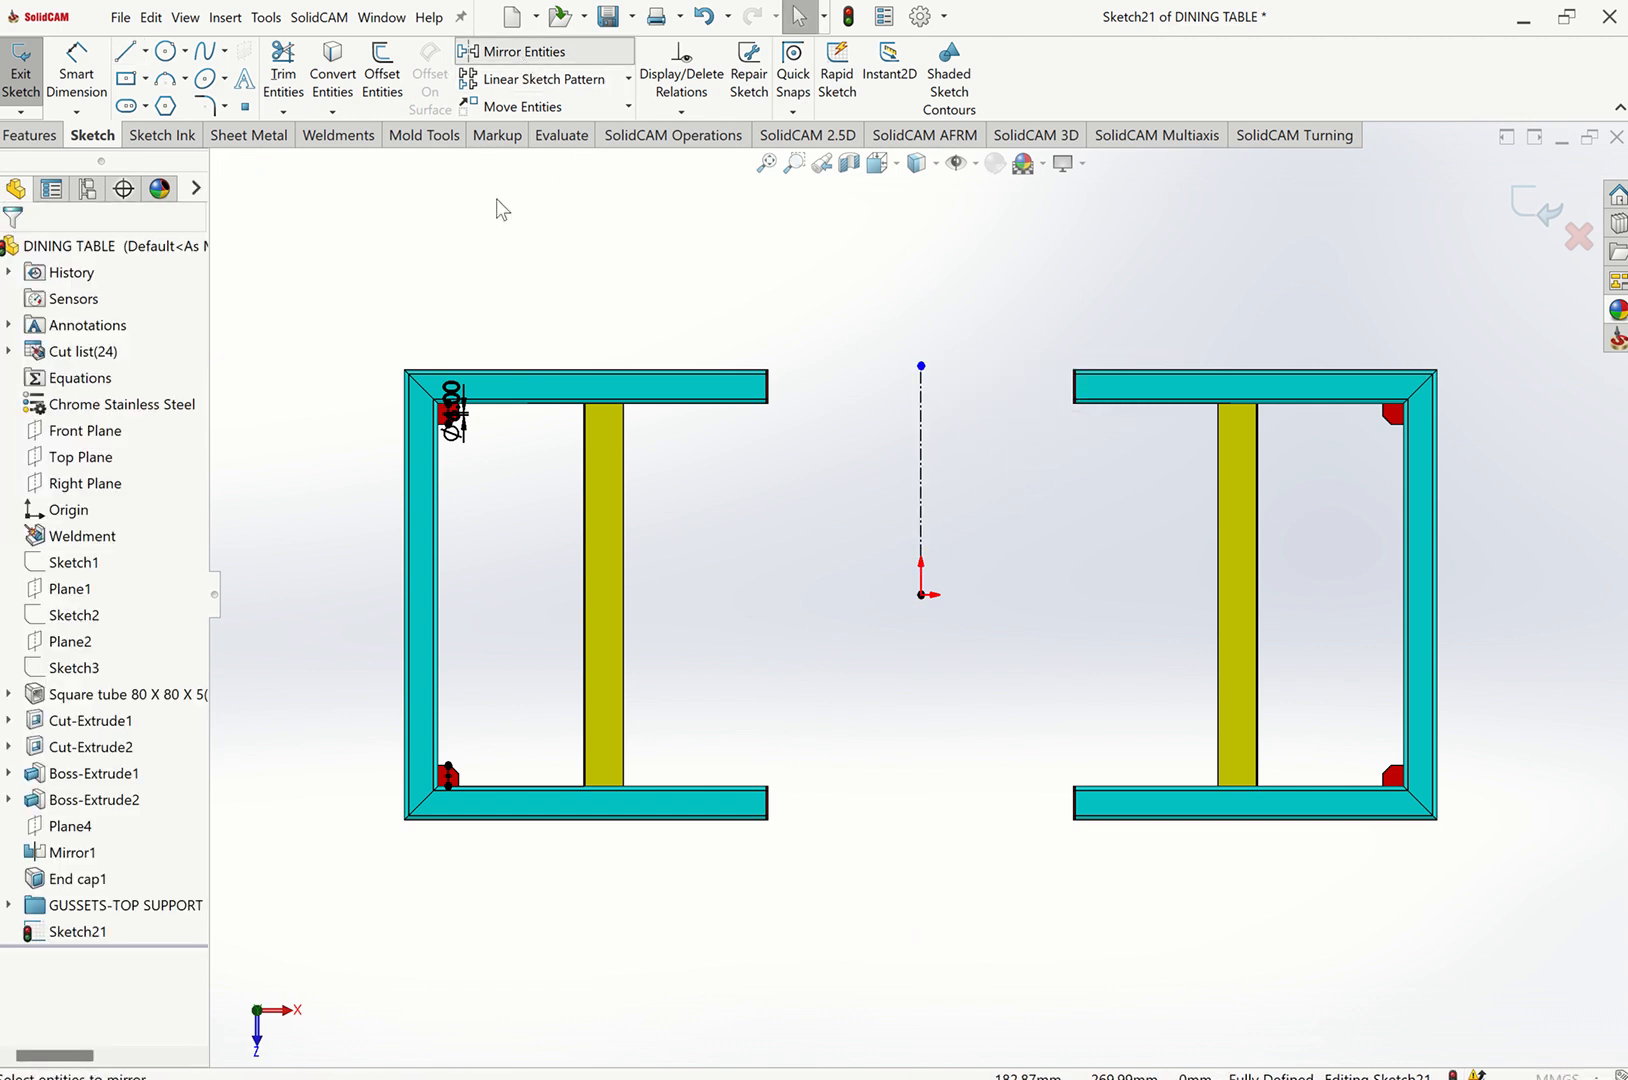
drag(360, 305, 538, 892)
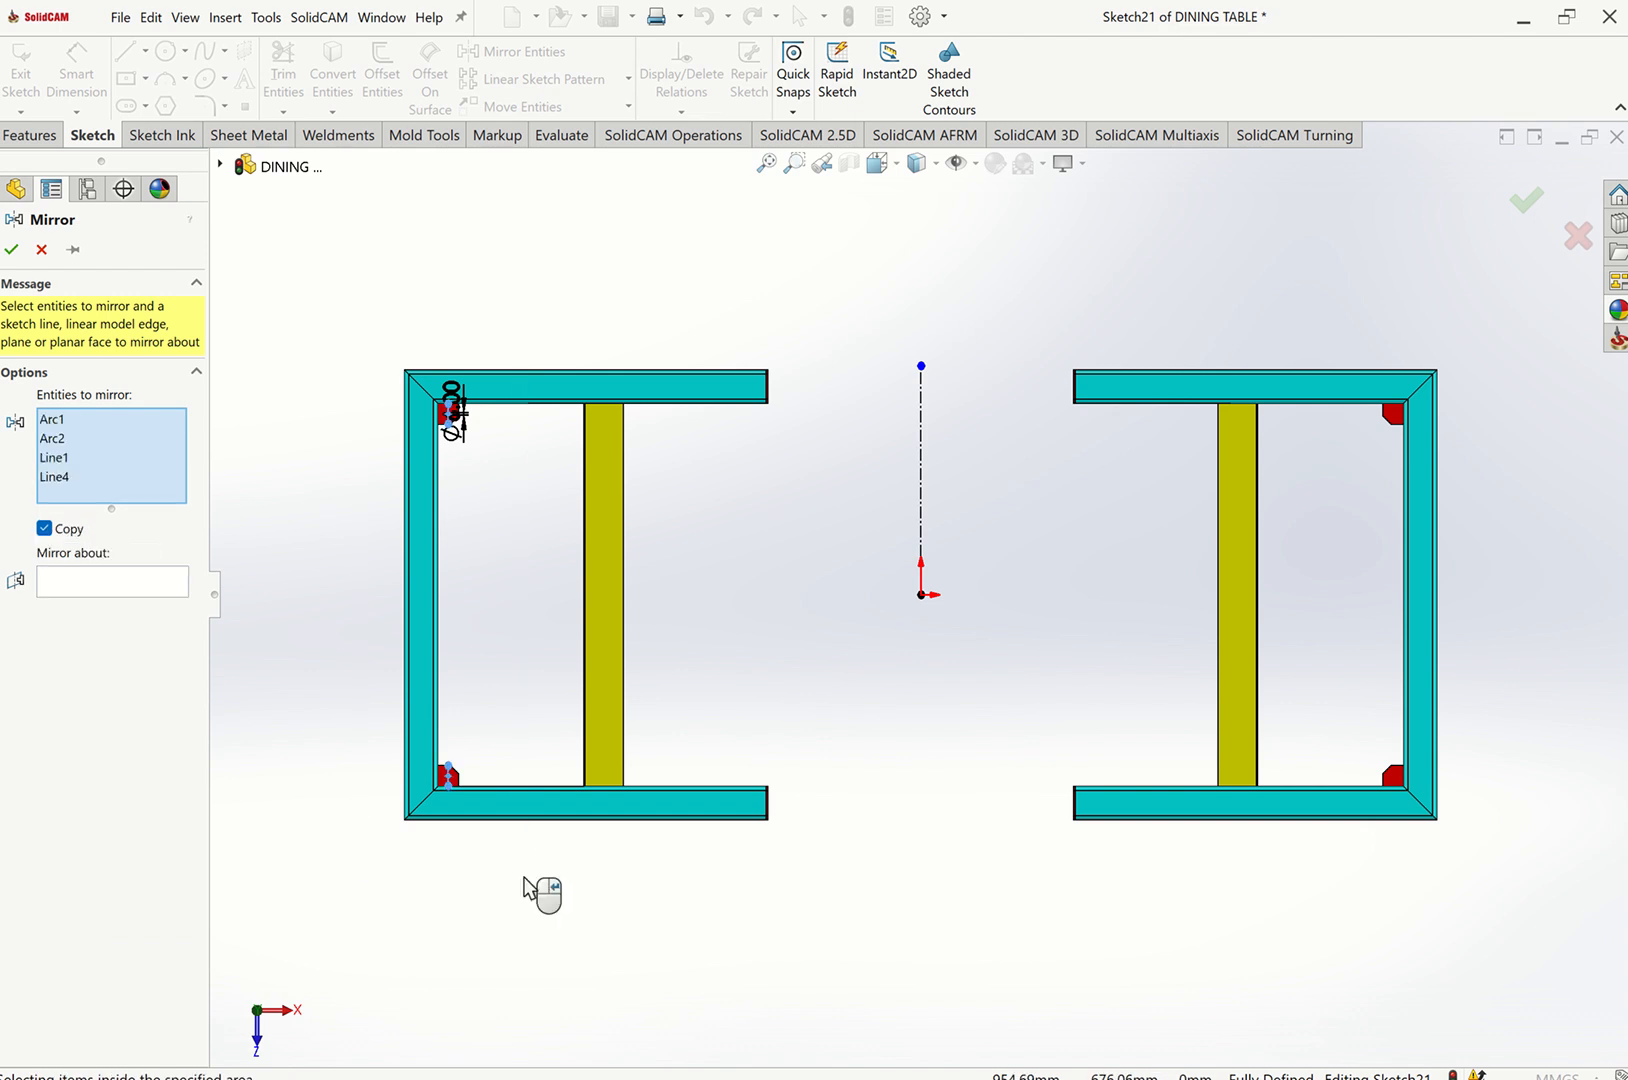
click(108, 588)
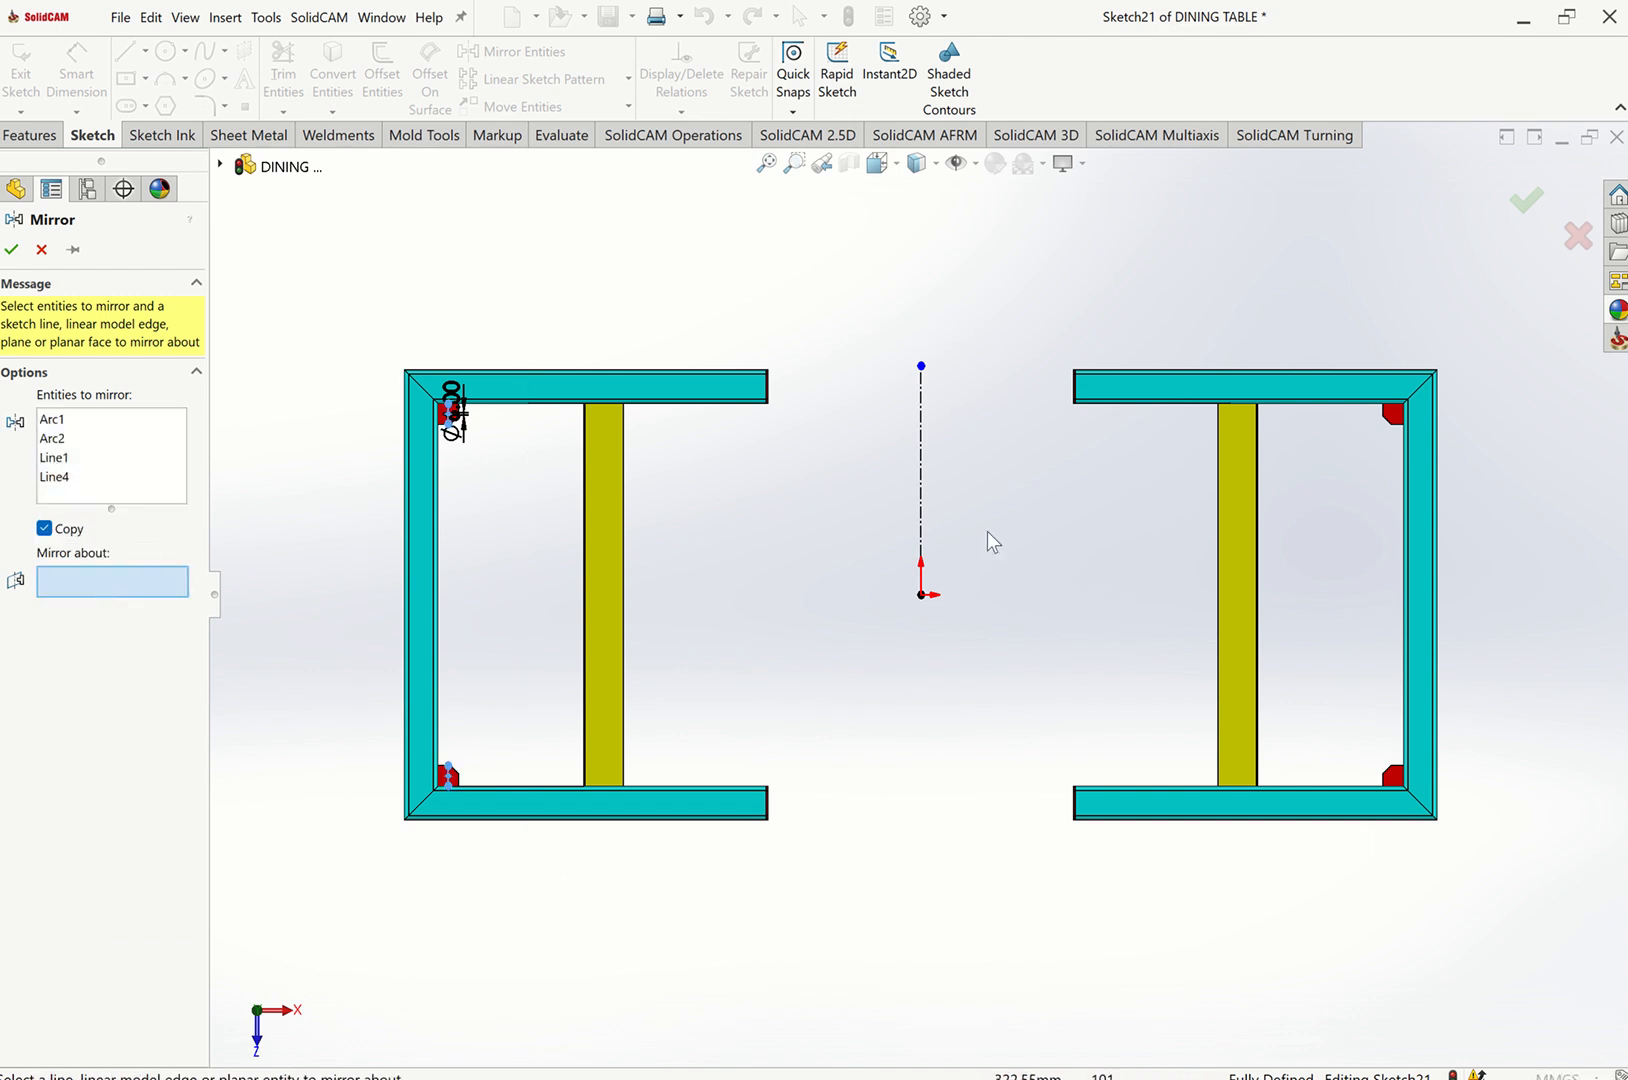
click(921, 523)
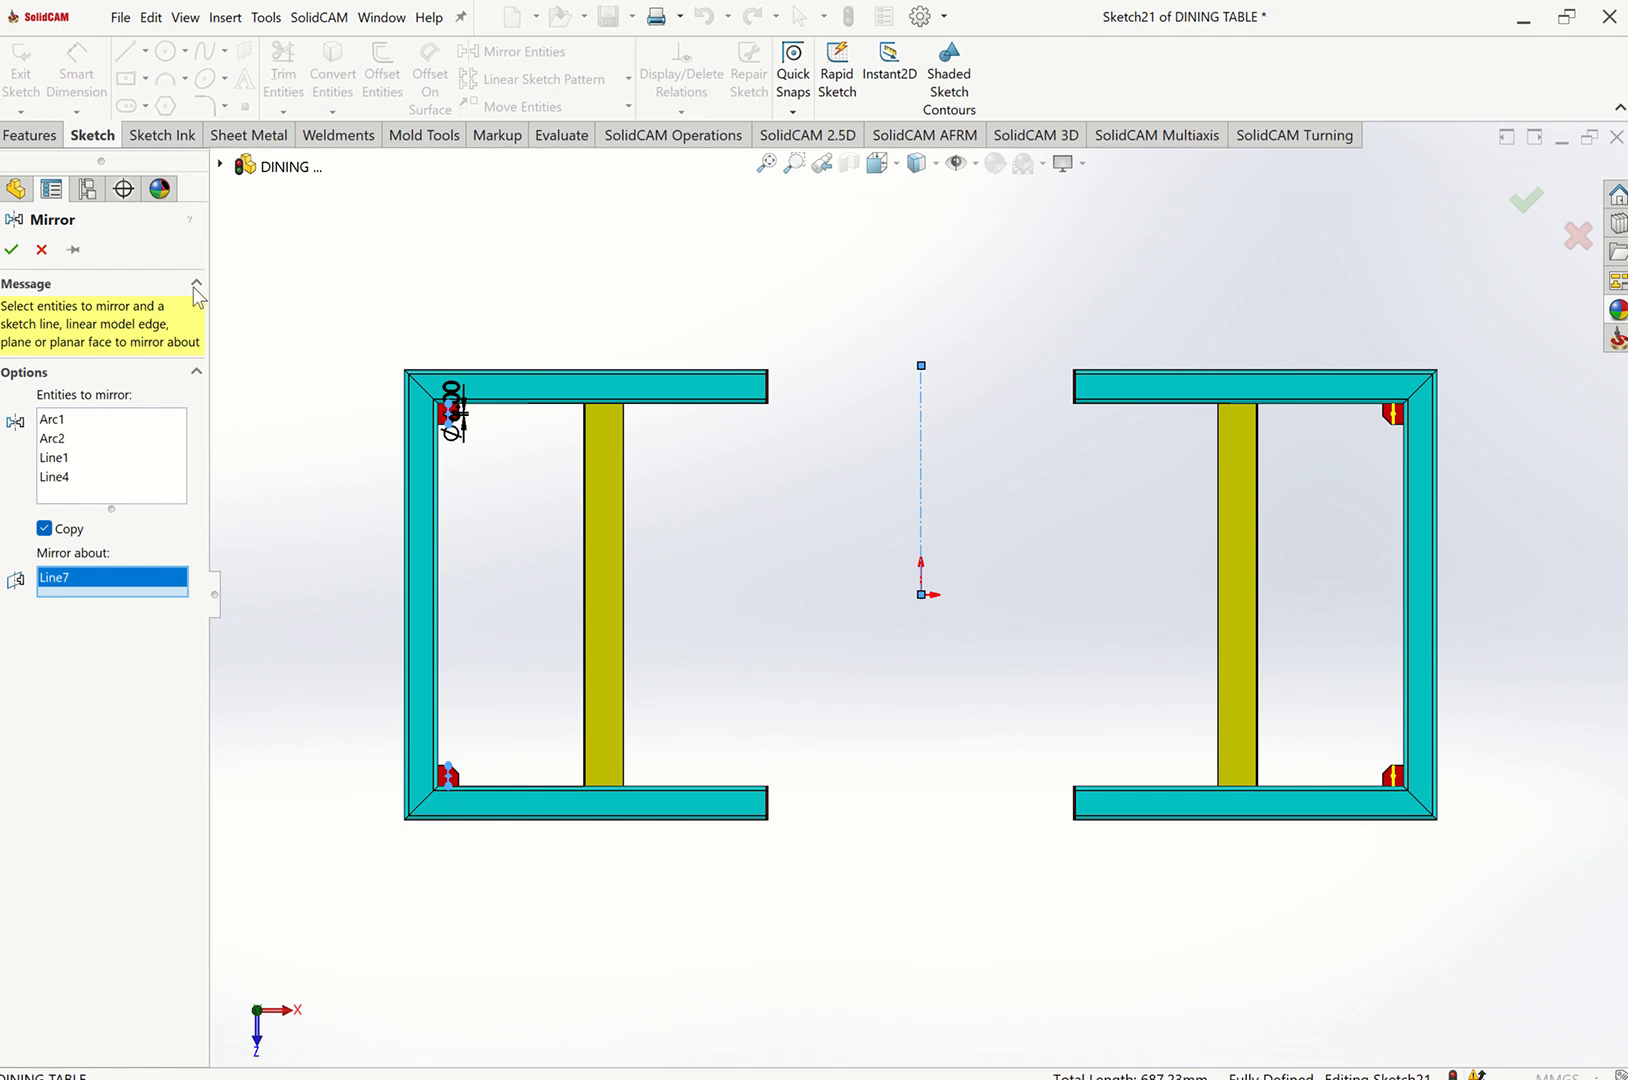
click(12, 251)
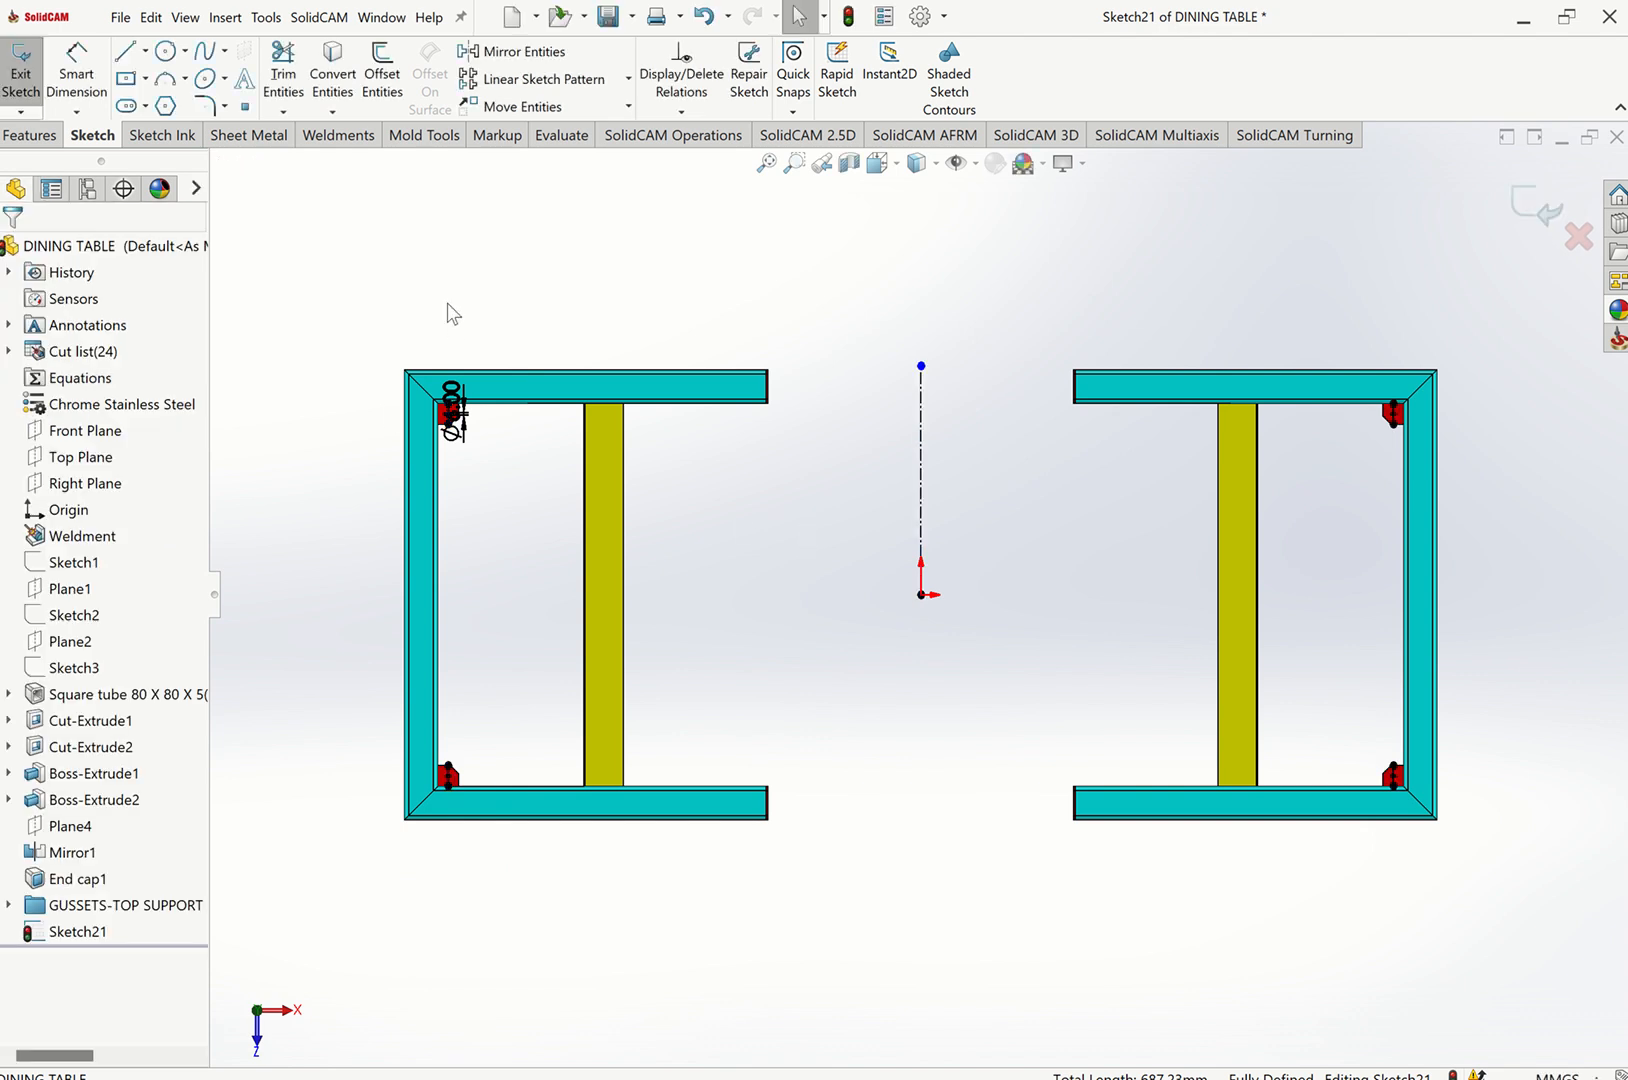
Cut-extrude the sketched circles as Blind holes 15 mm deep through the gussets.
key(ctrl+7)
scroll(809, 265, down, 4)
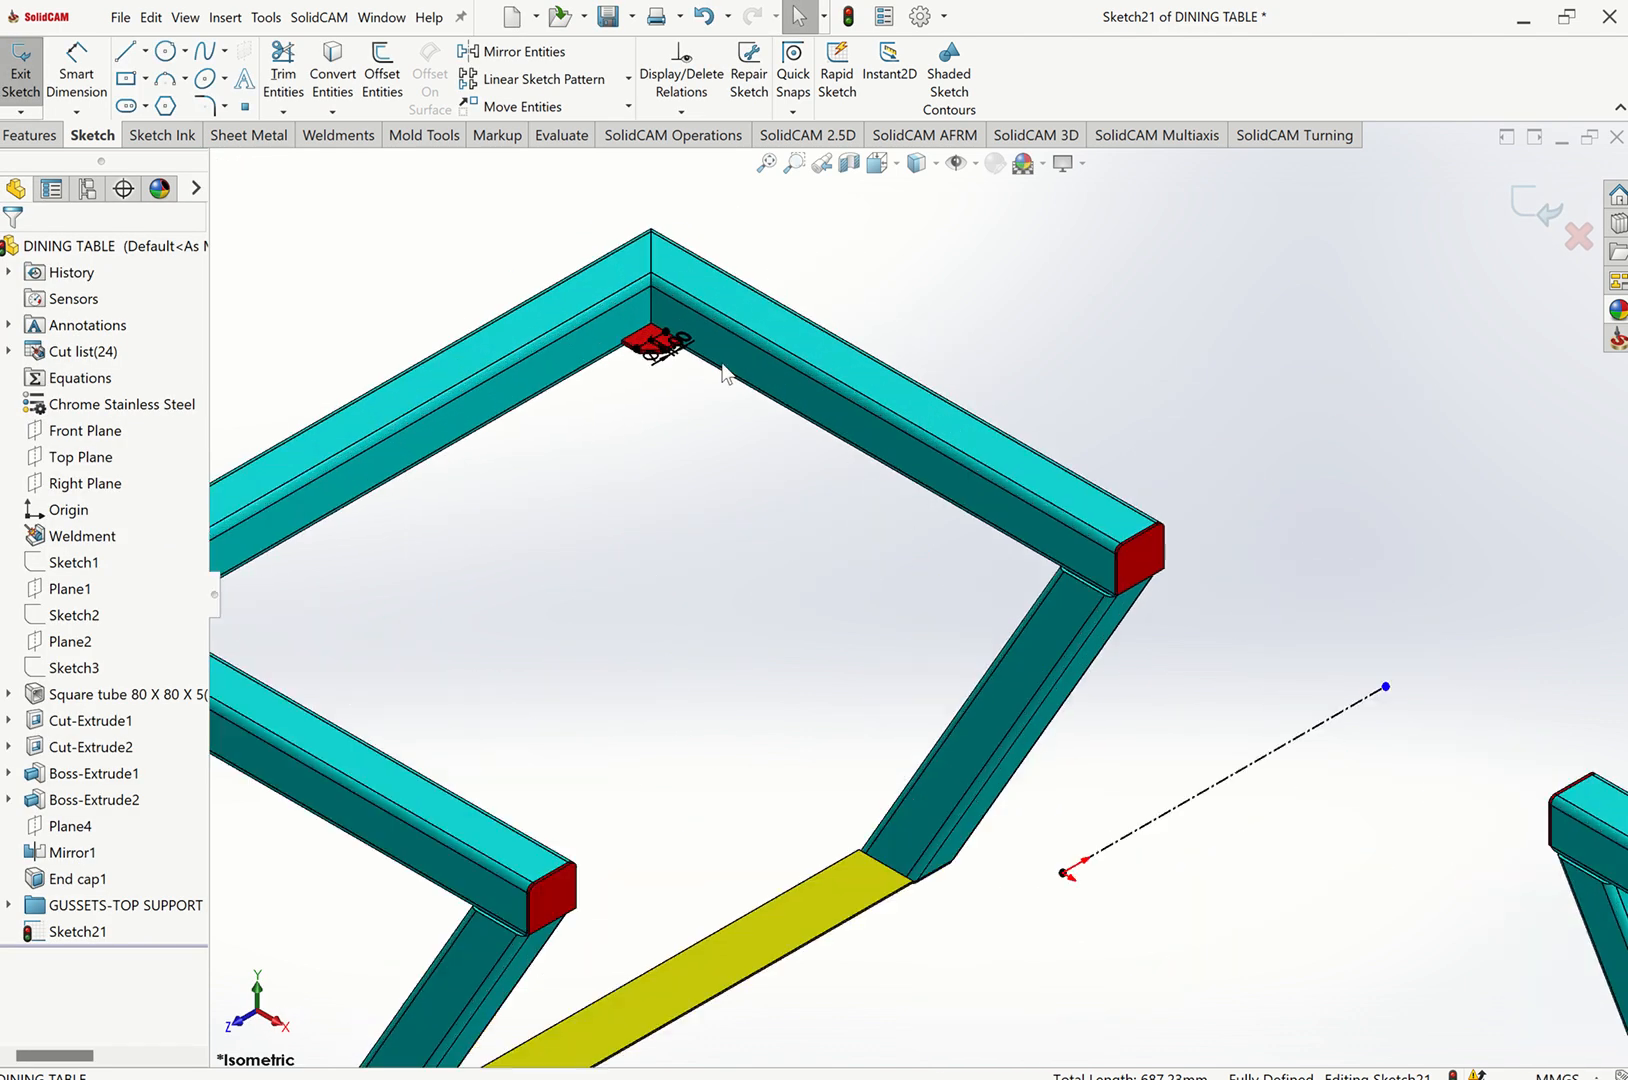
scroll(625, 378, down, 4)
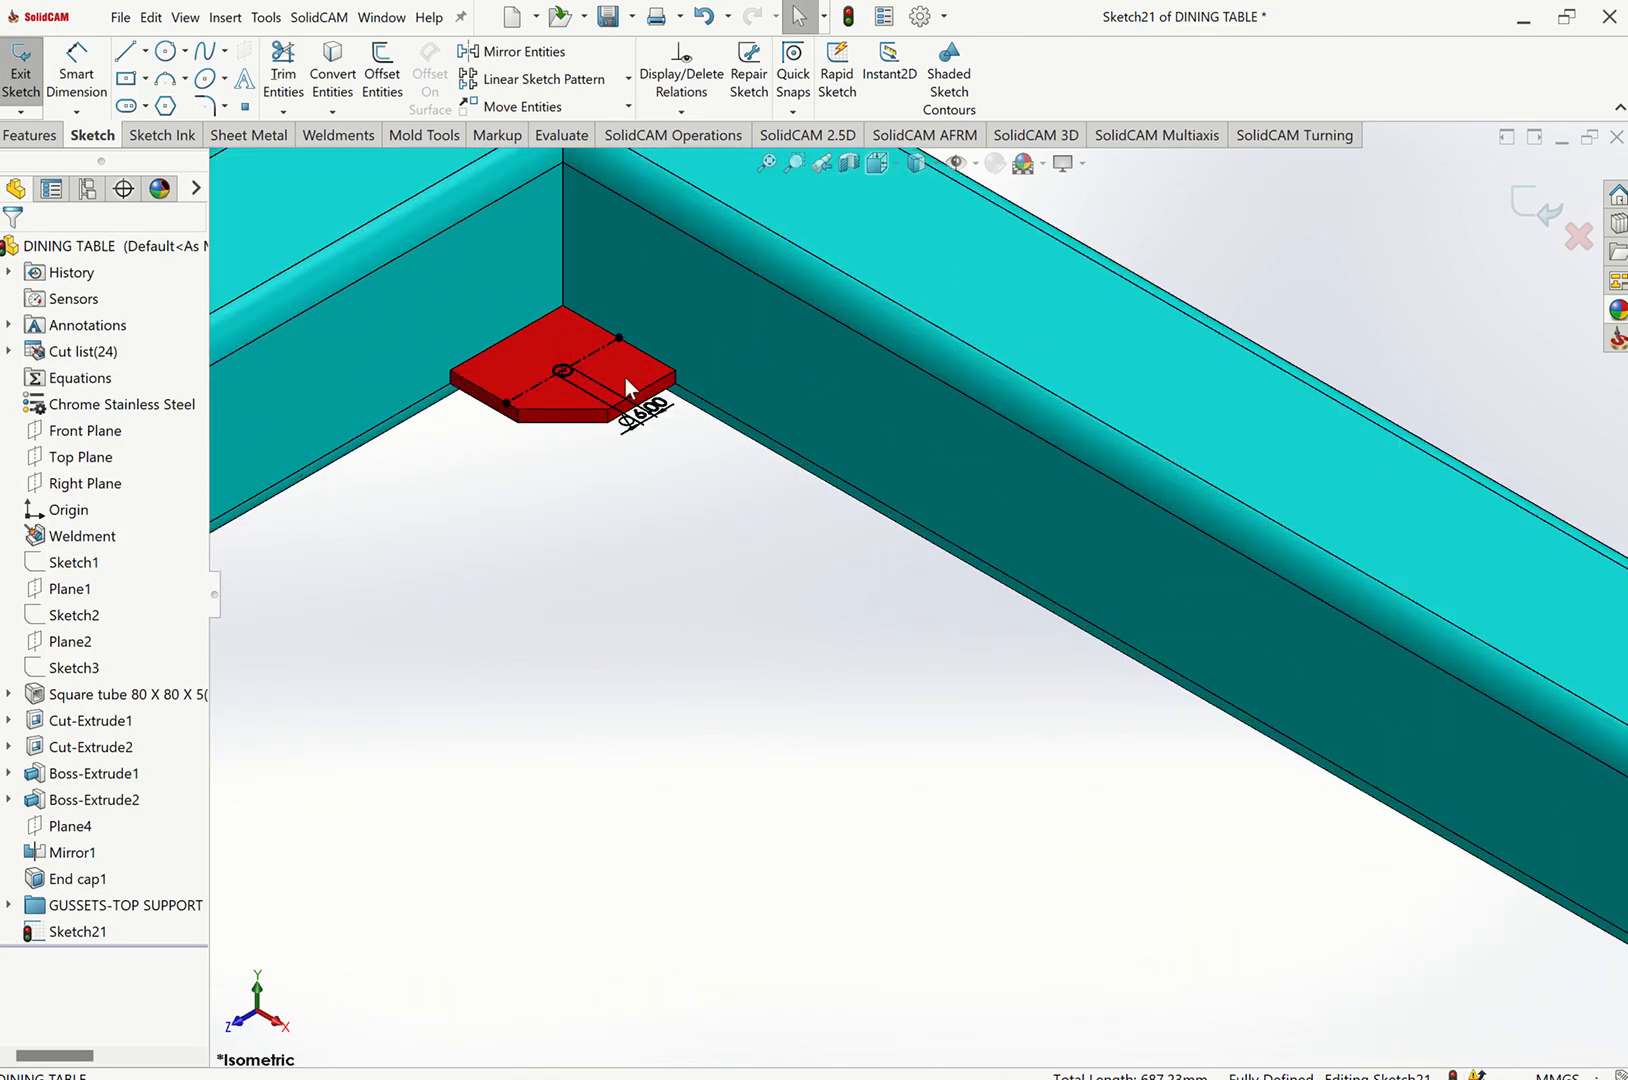
click(310, 134)
scroll(524, 462, up, 5)
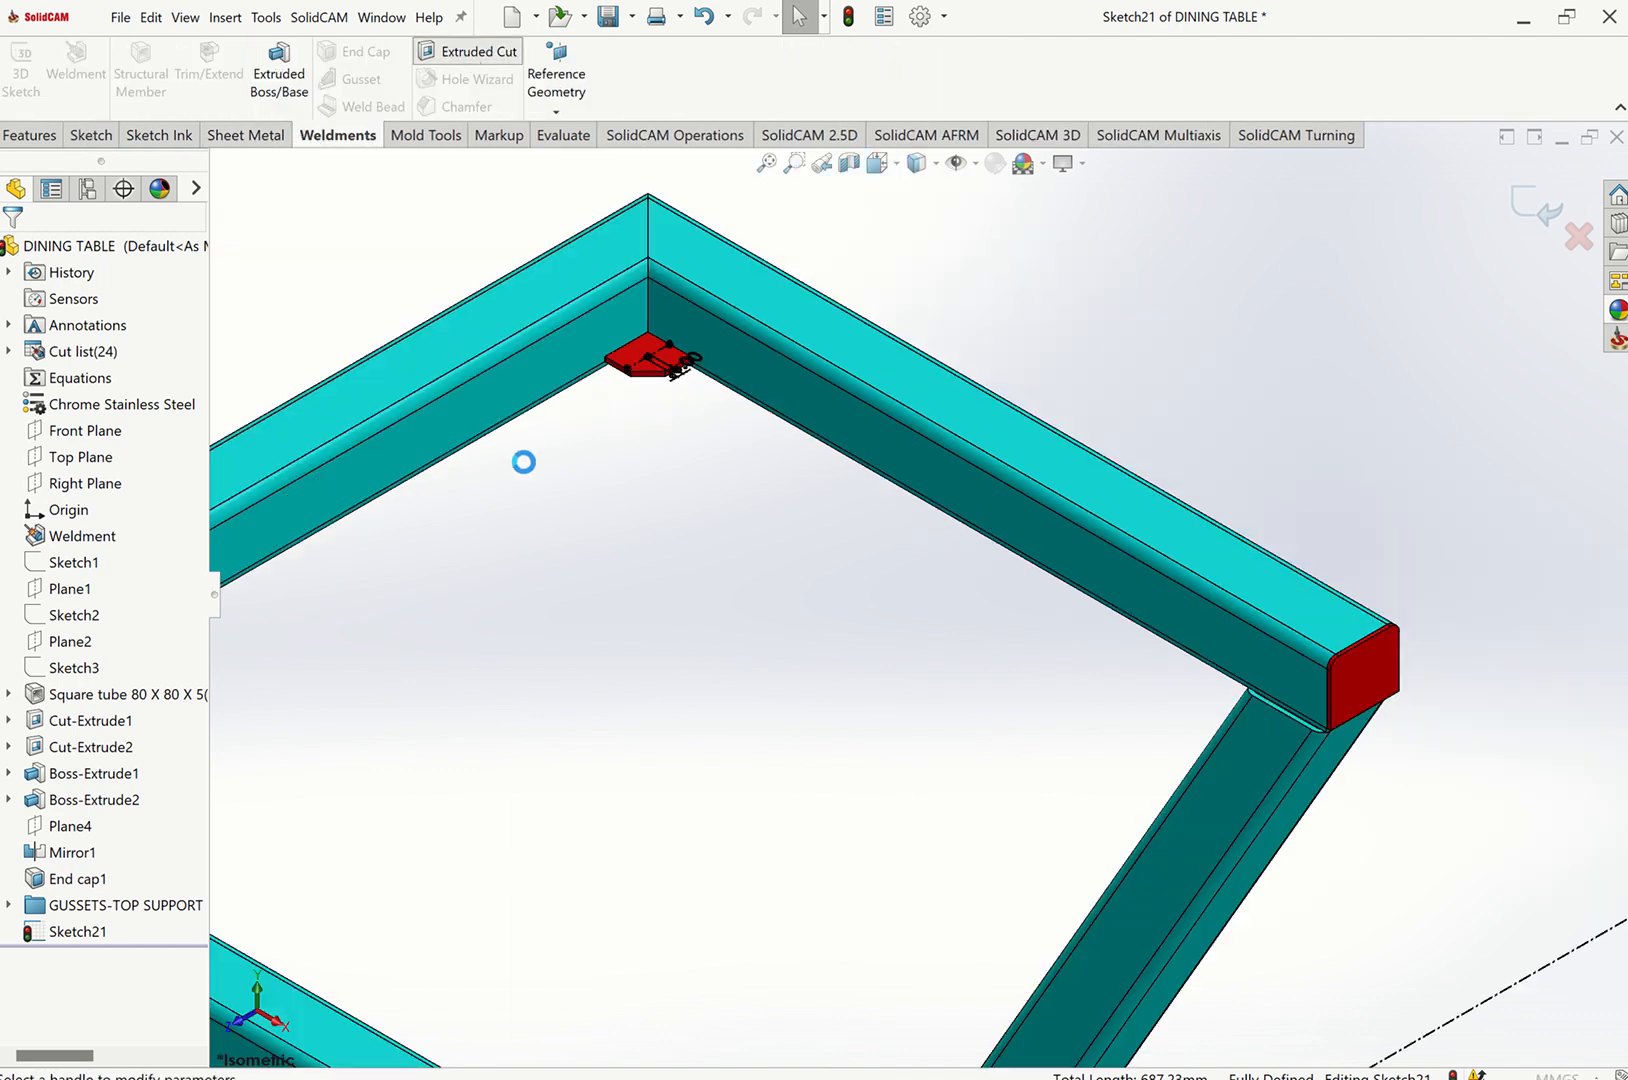
scroll(659, 392, down, 2)
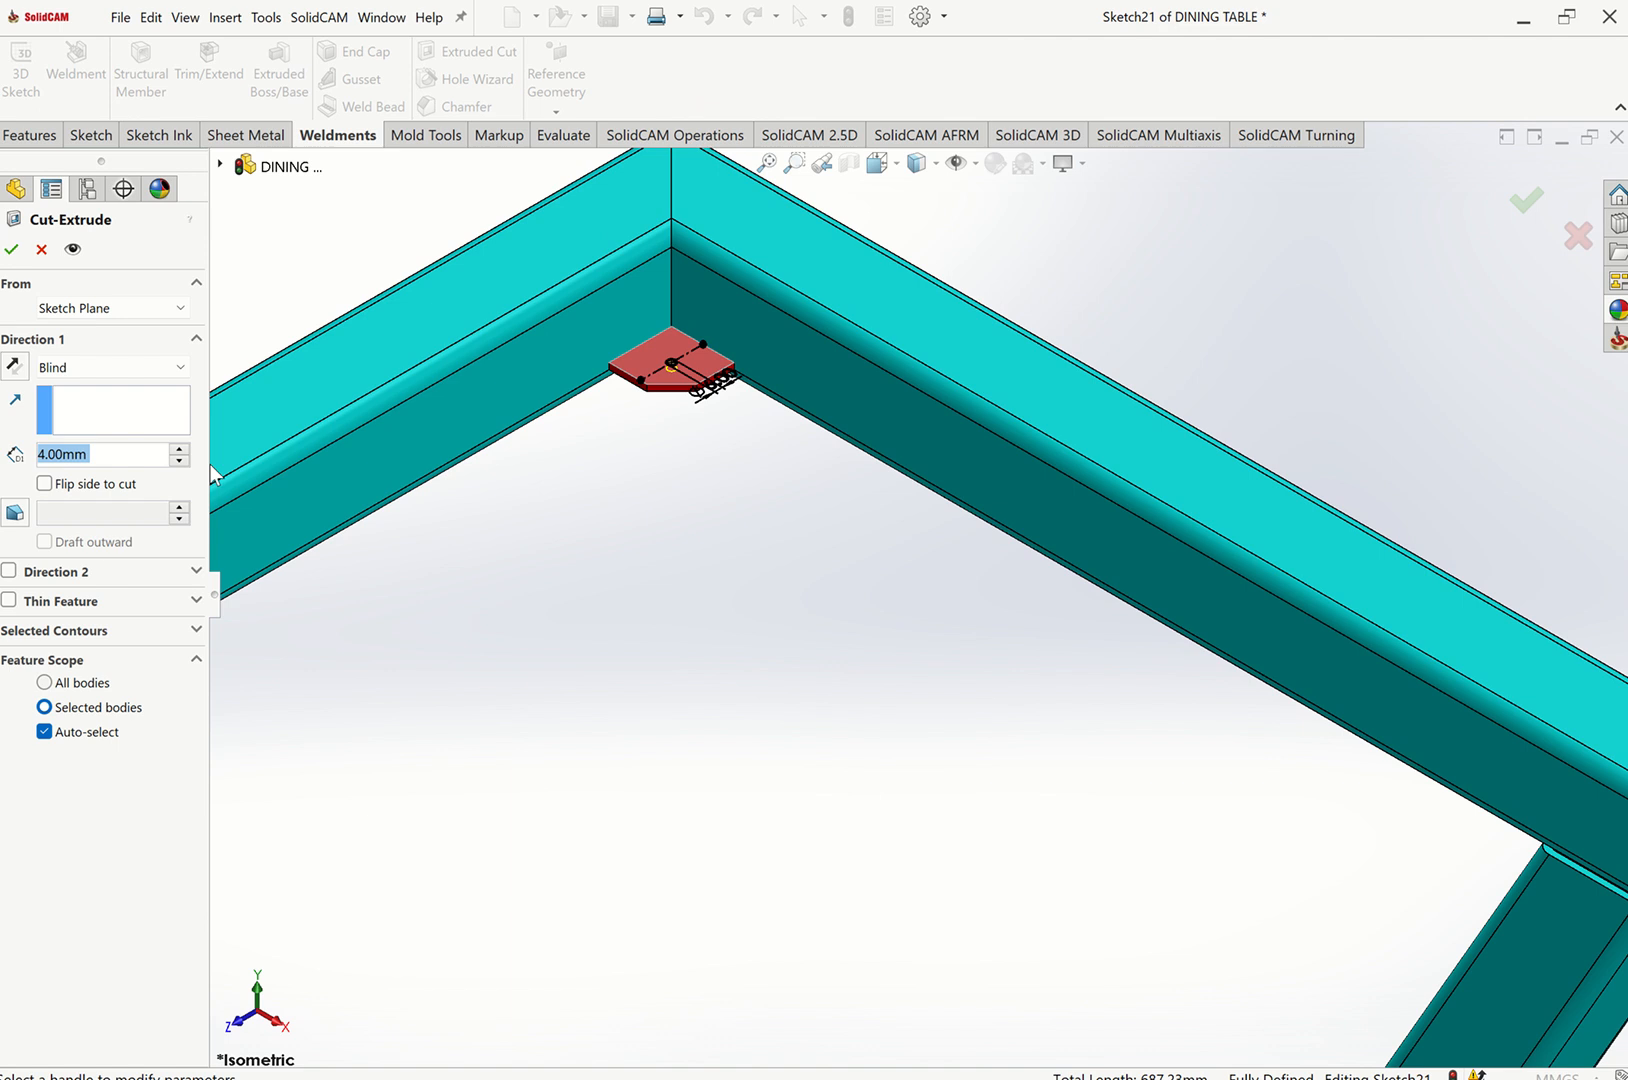
click(88, 367)
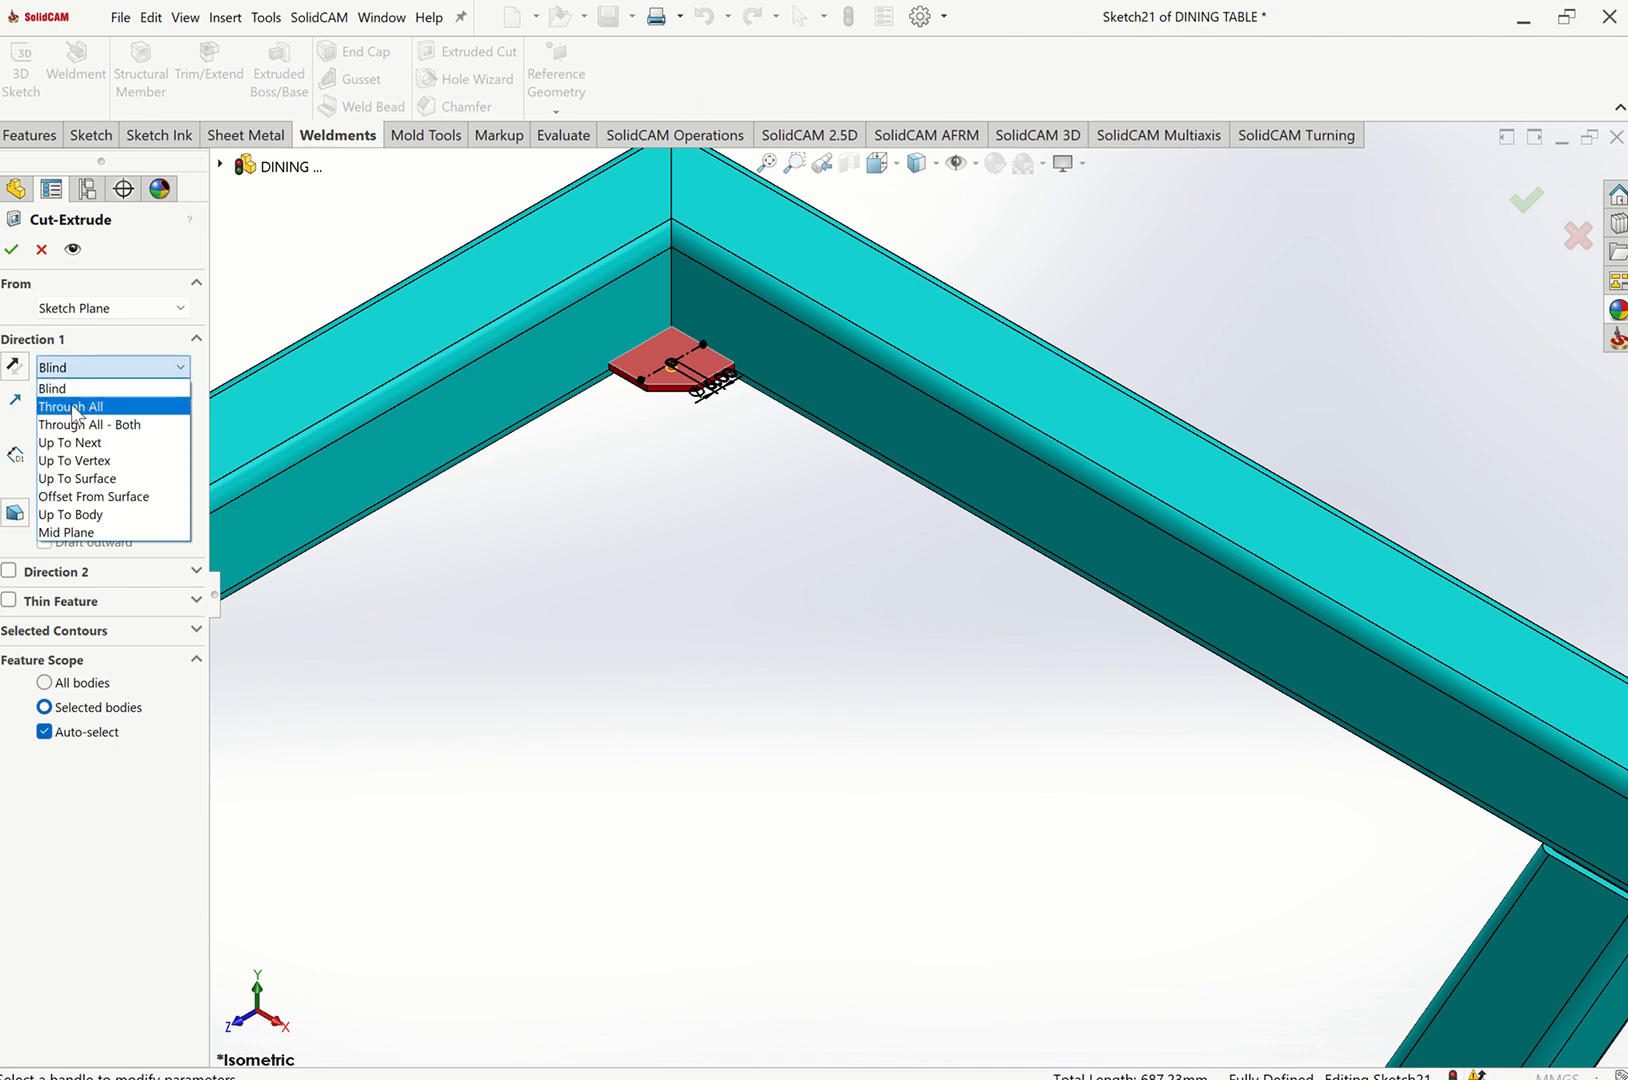
click(72, 405)
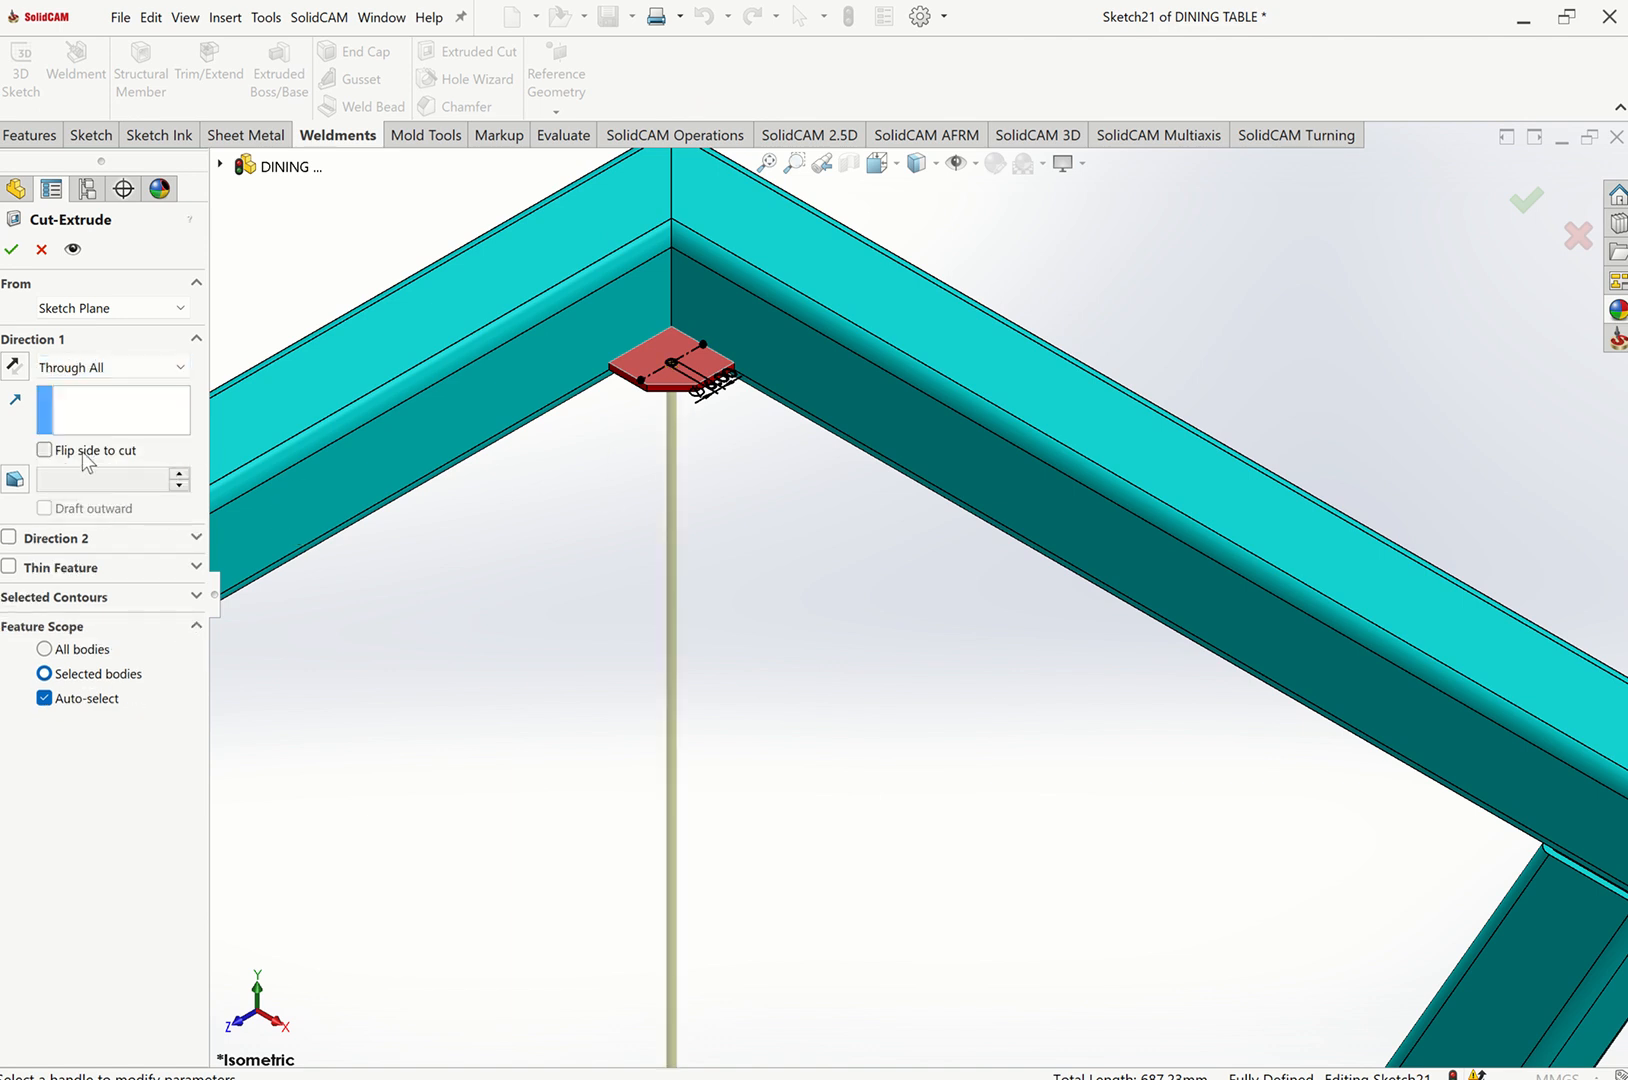
click(63, 368)
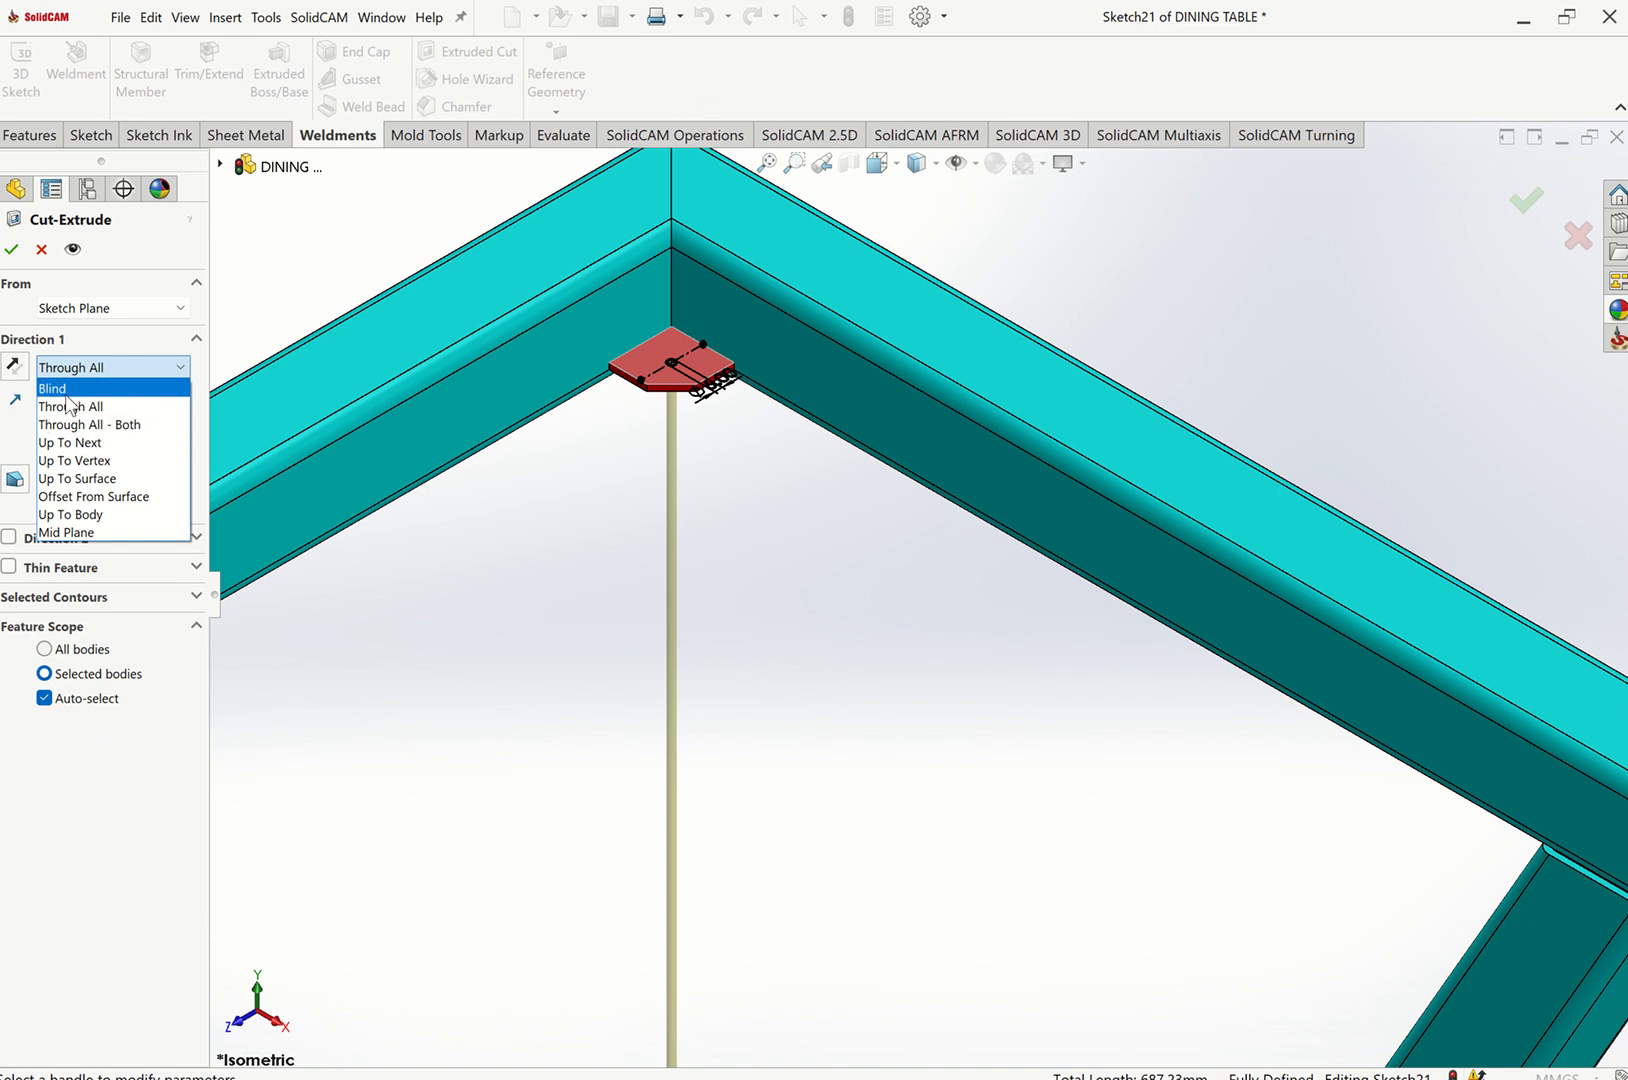
click(70, 383)
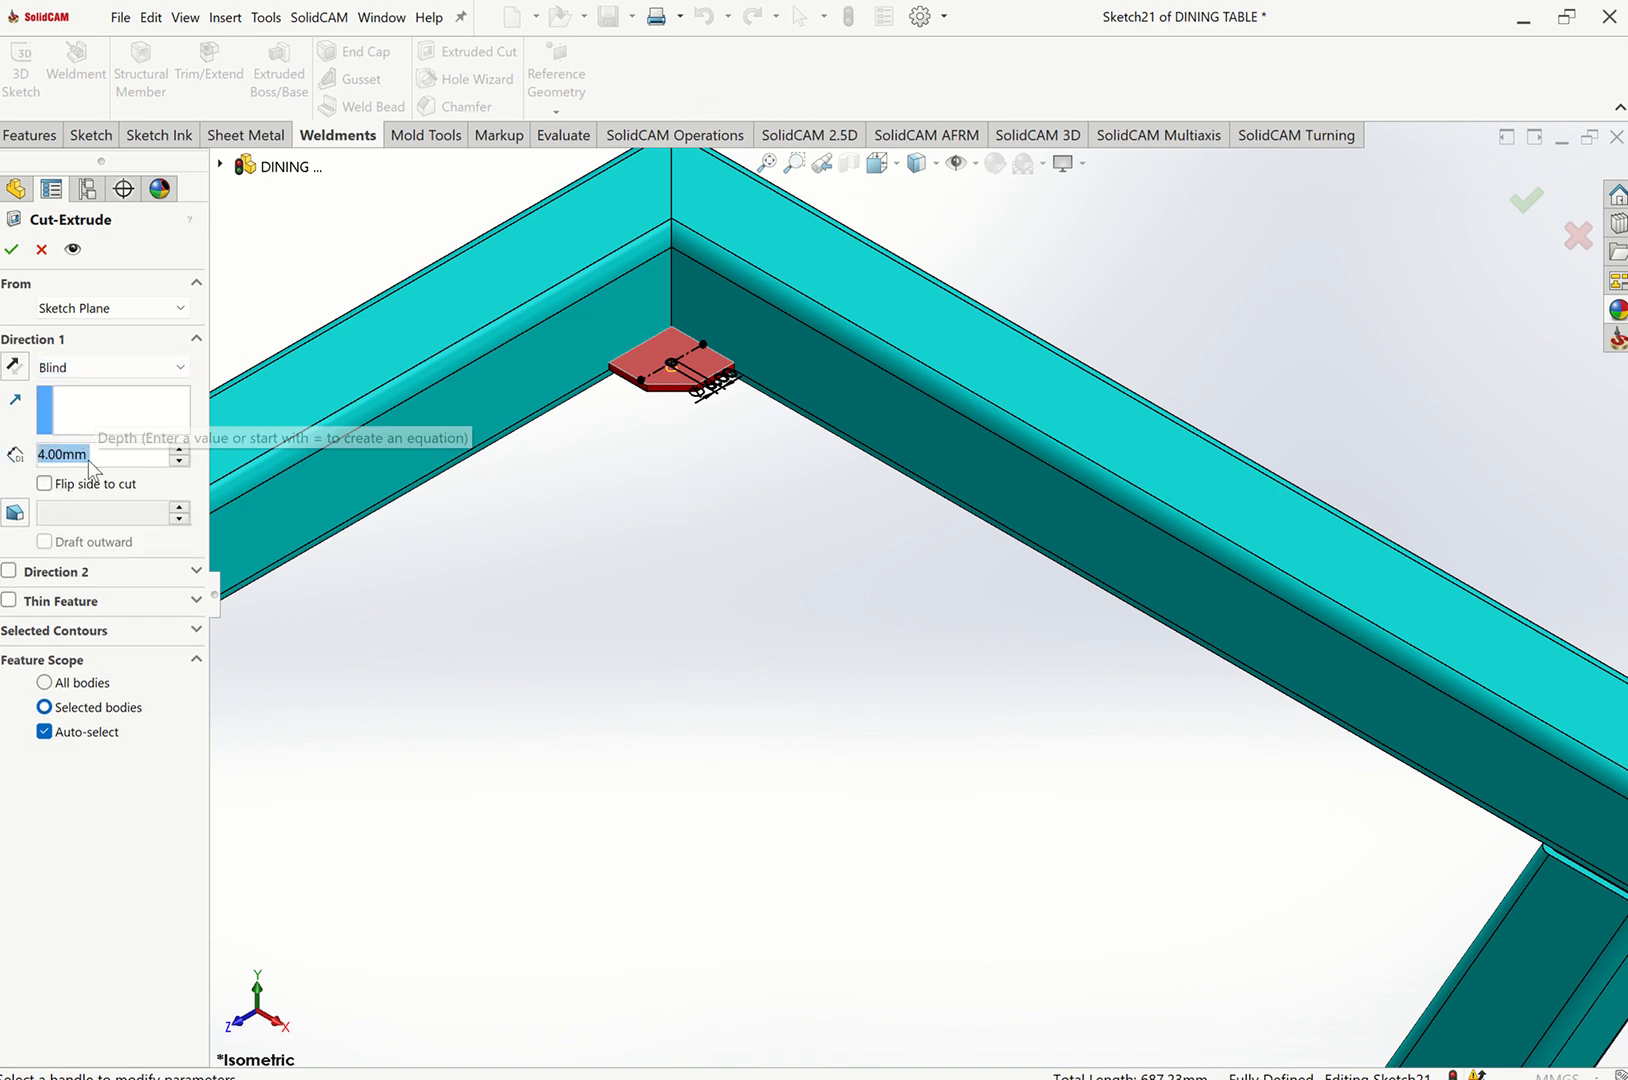
text(1)
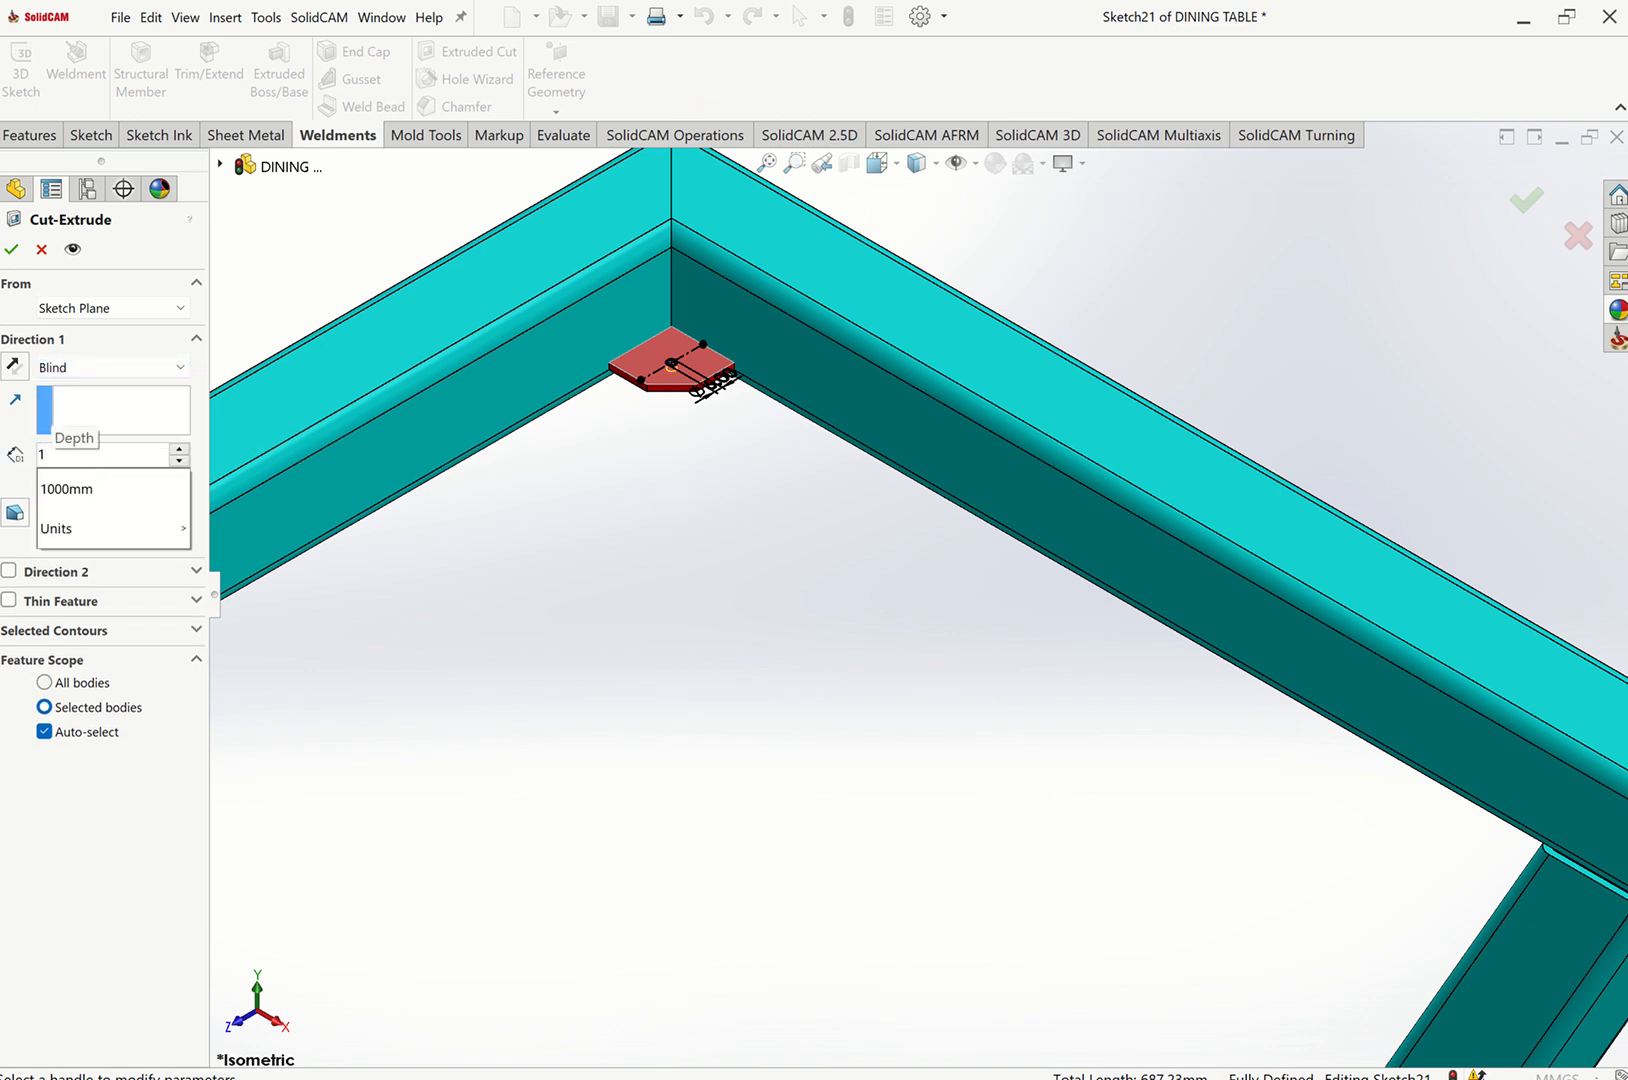
text(5)
click(463, 616)
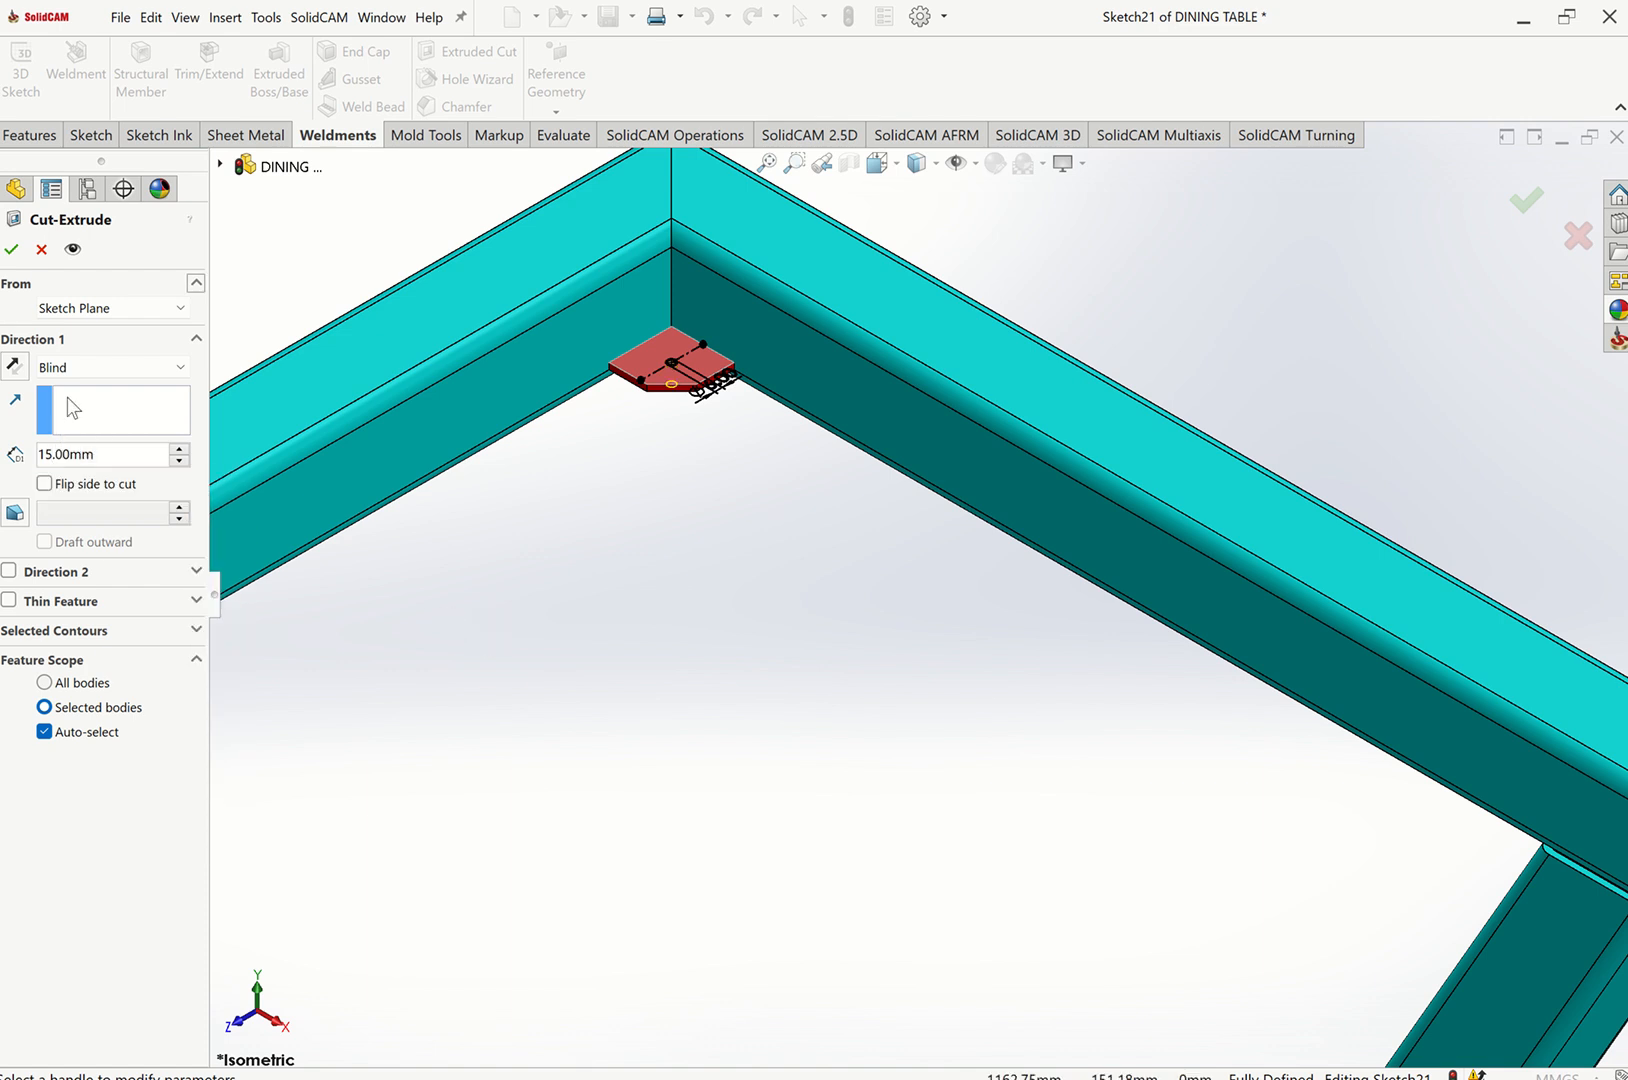
click(20, 250)
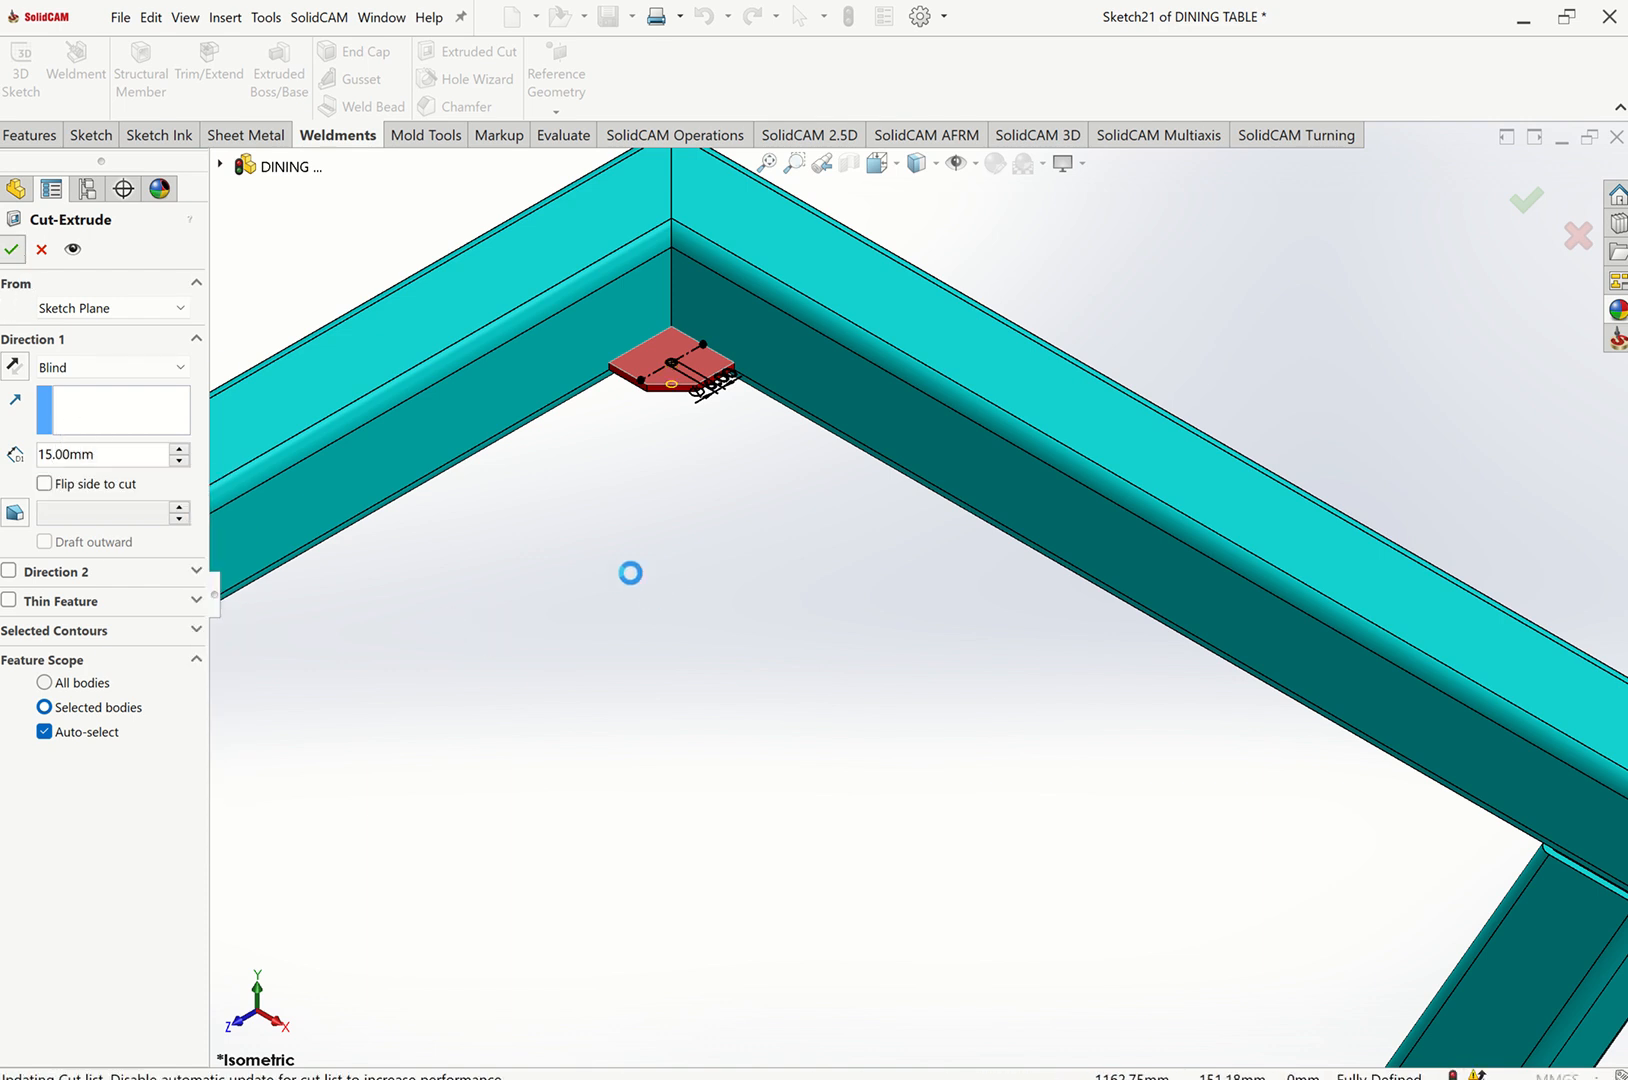
Start a new sketch on the face of the upper-left gusset.
click(712, 378)
click(764, 330)
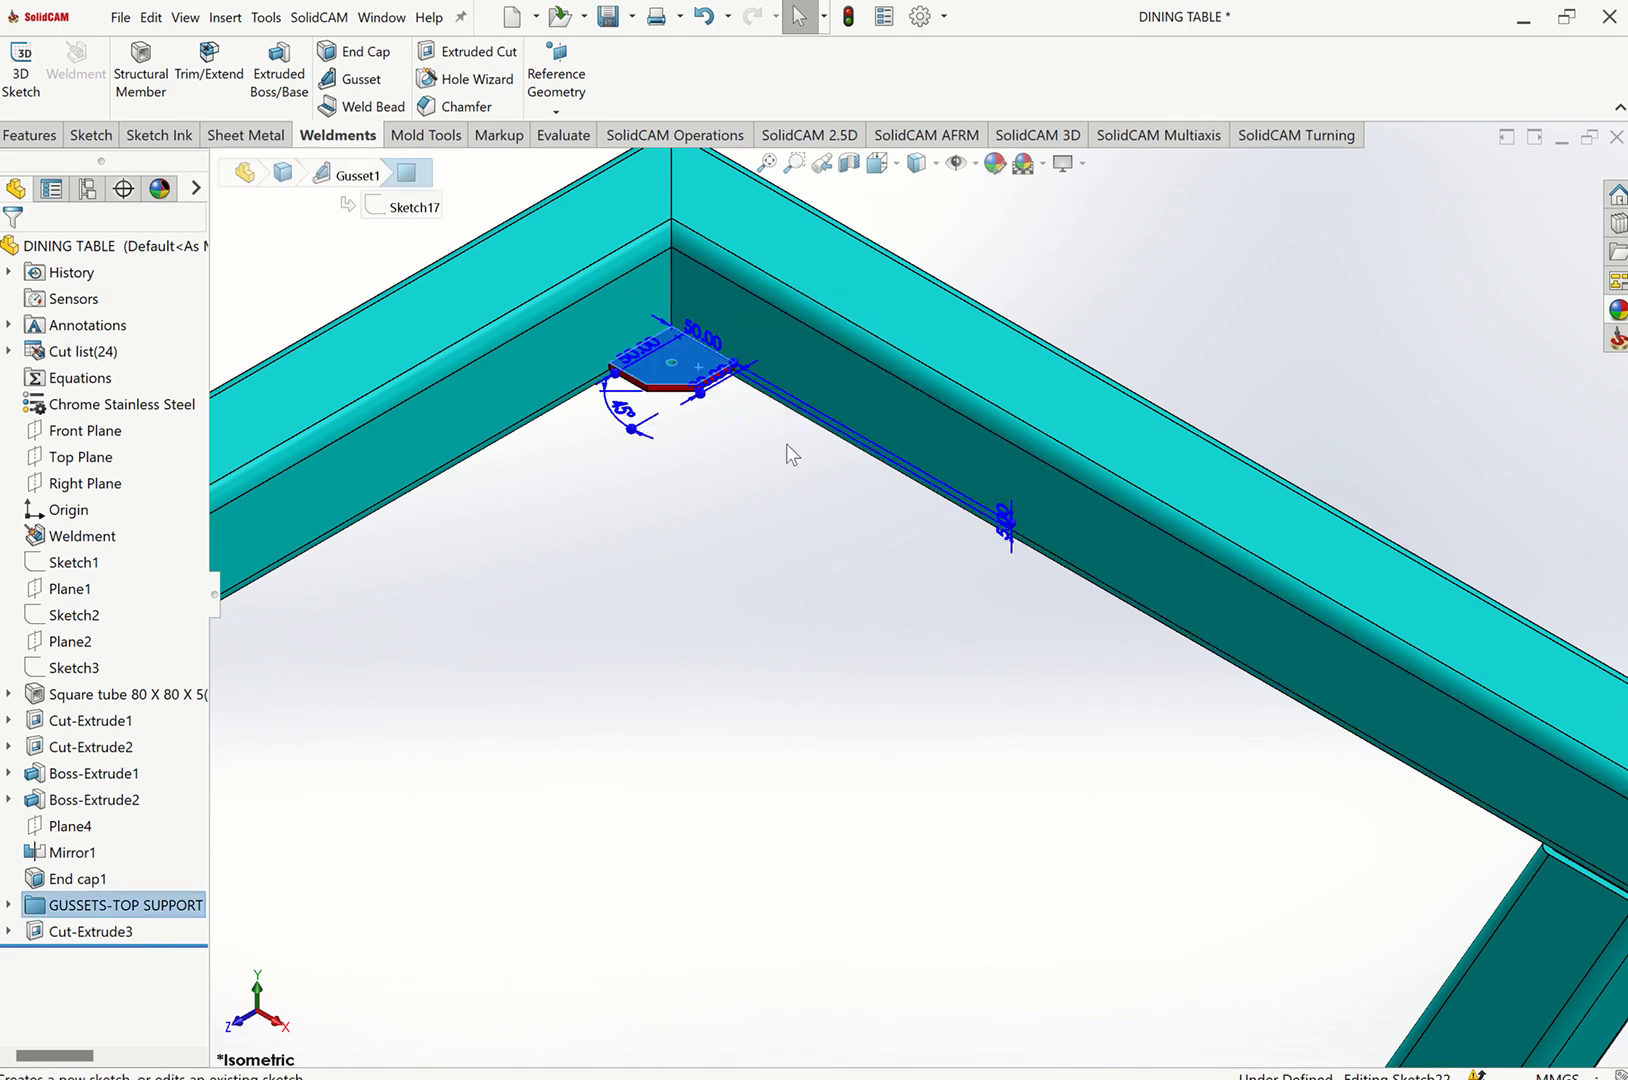
click(133, 53)
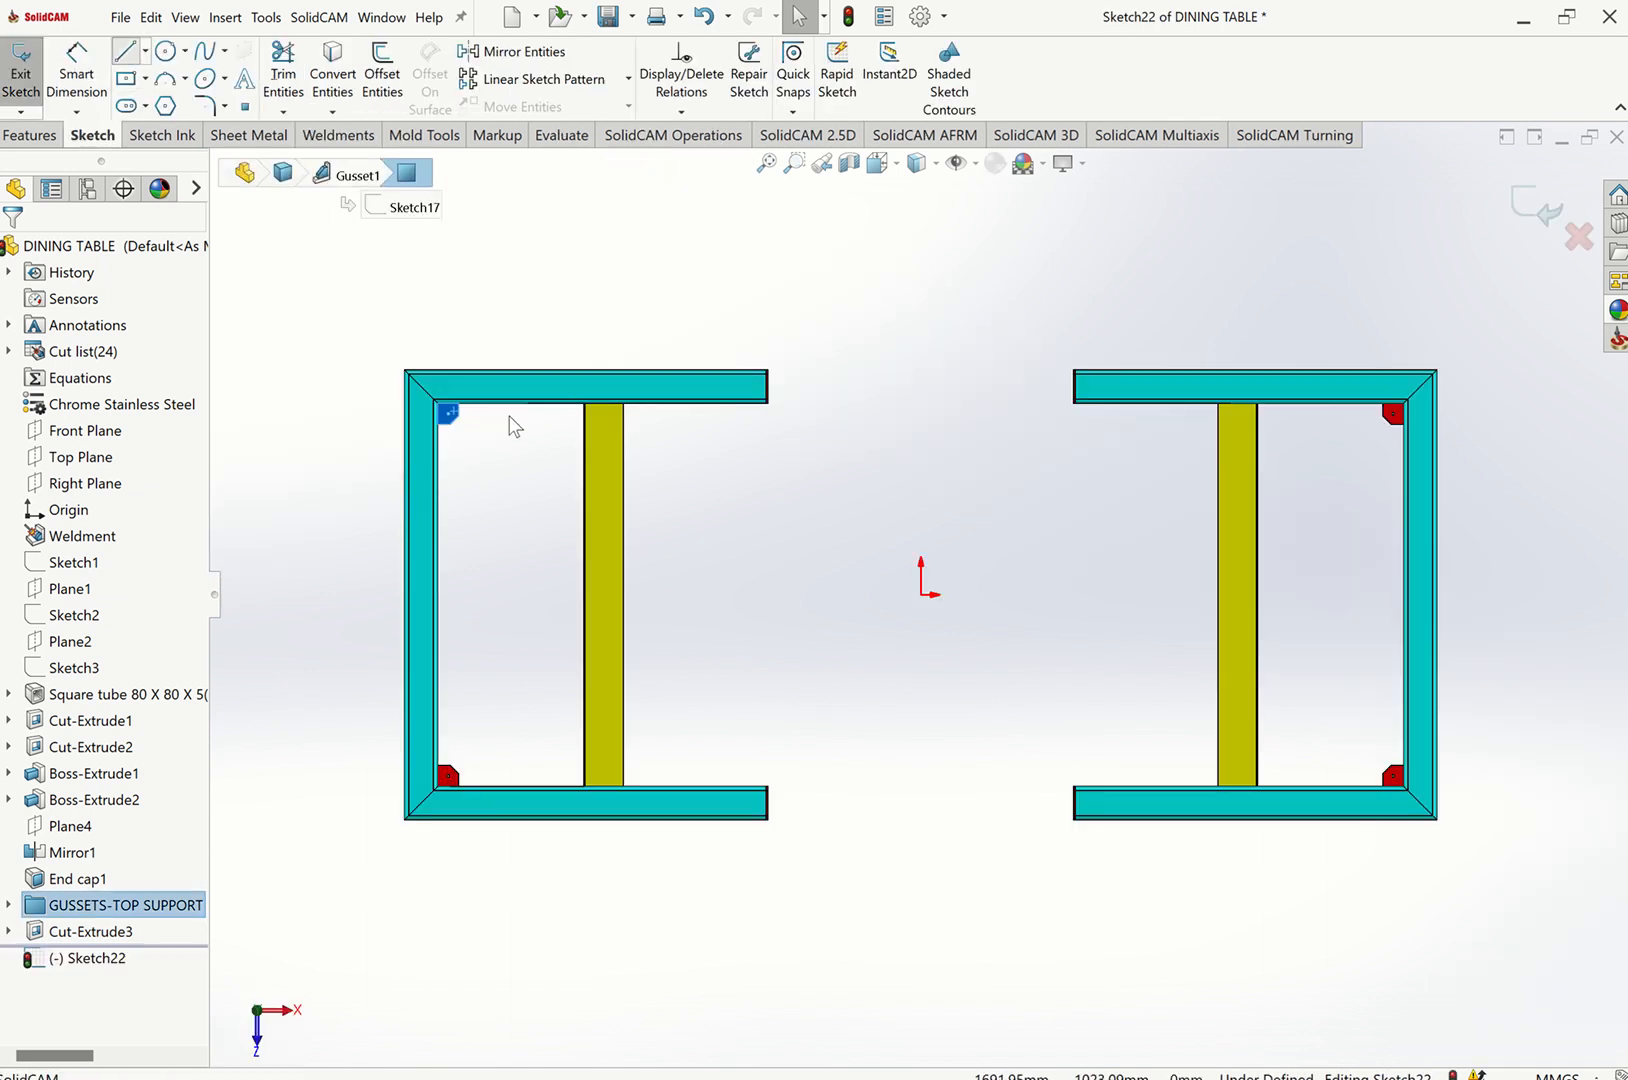
Sketch a connected line path from the upper-left gusset rightwards, stepping up across the gap toward the right frame.
click(476, 413)
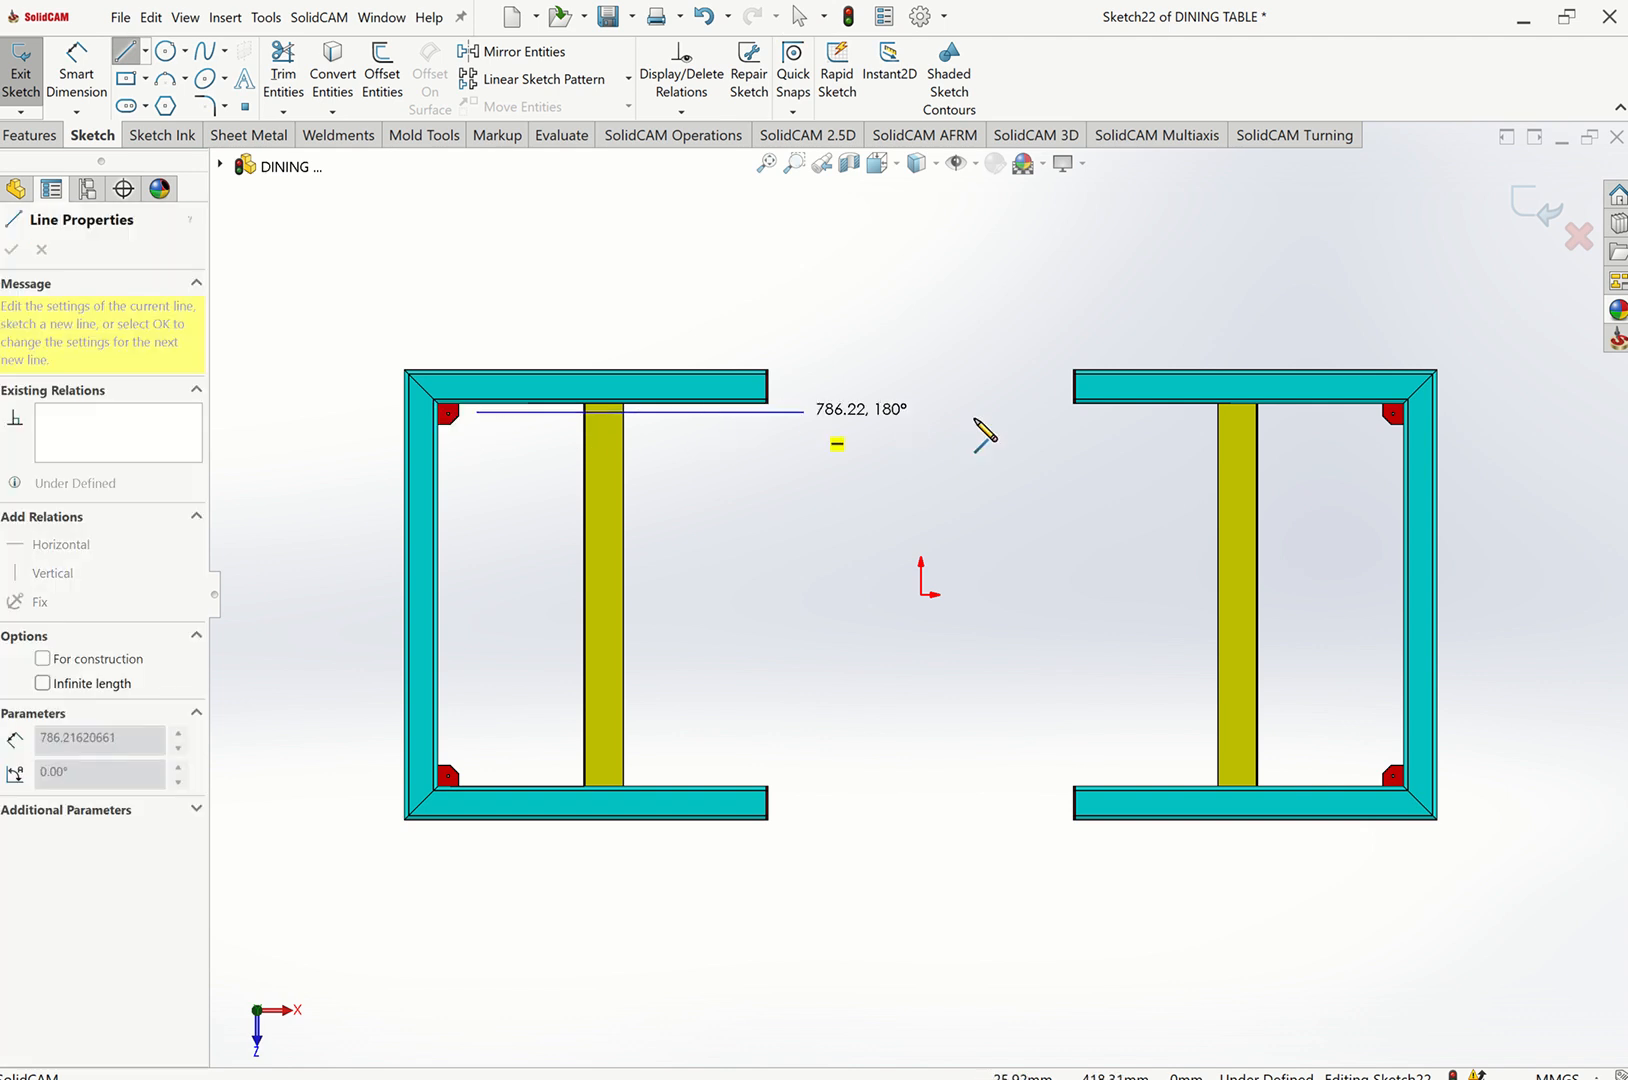
click(822, 411)
click(822, 350)
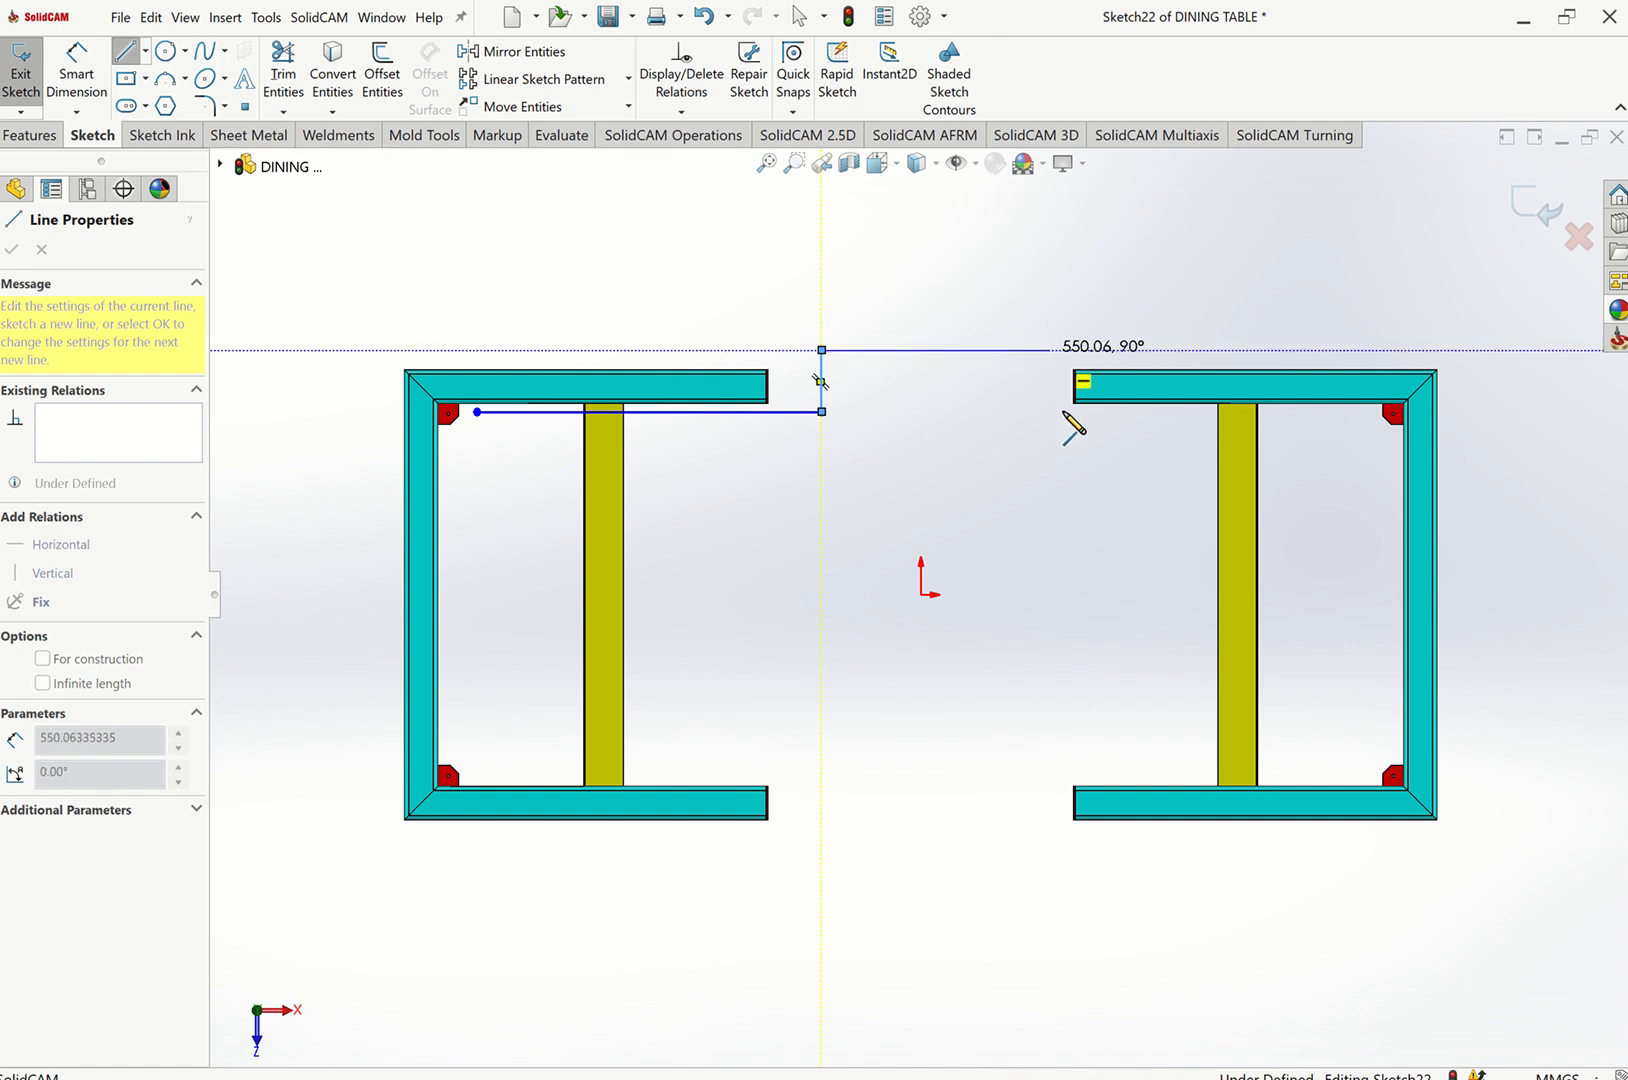
click(1050, 350)
double_click(1050, 423)
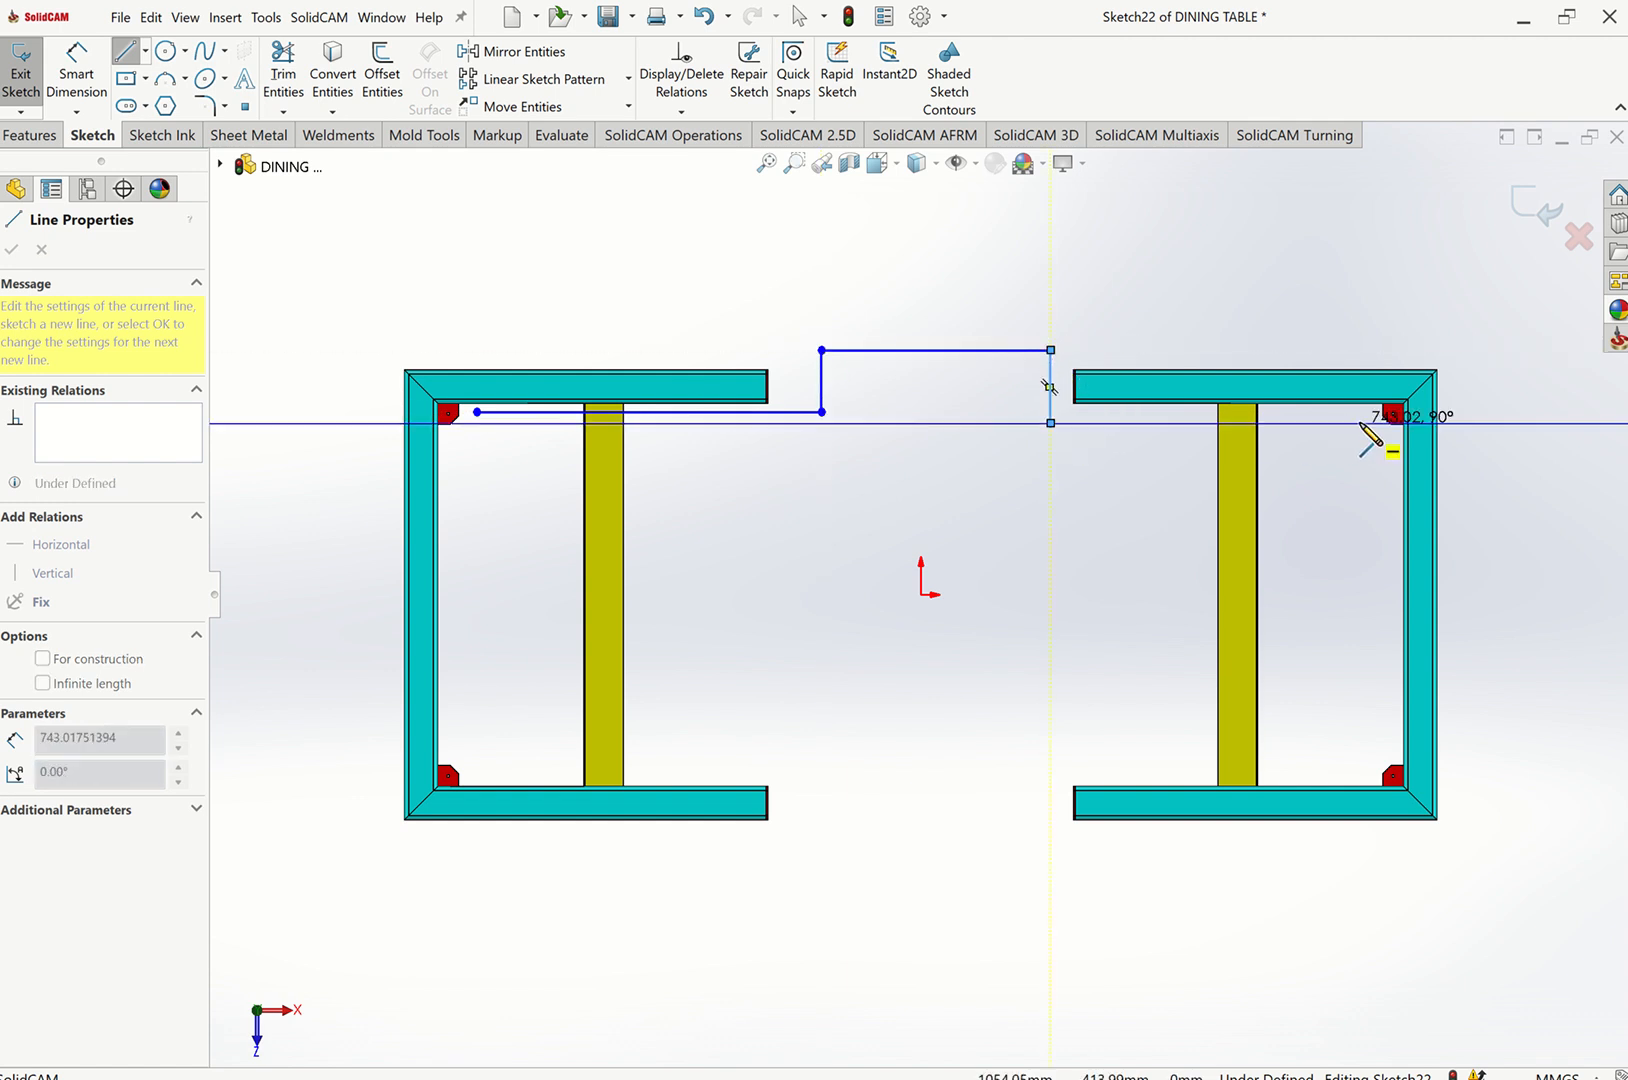
click(1362, 423)
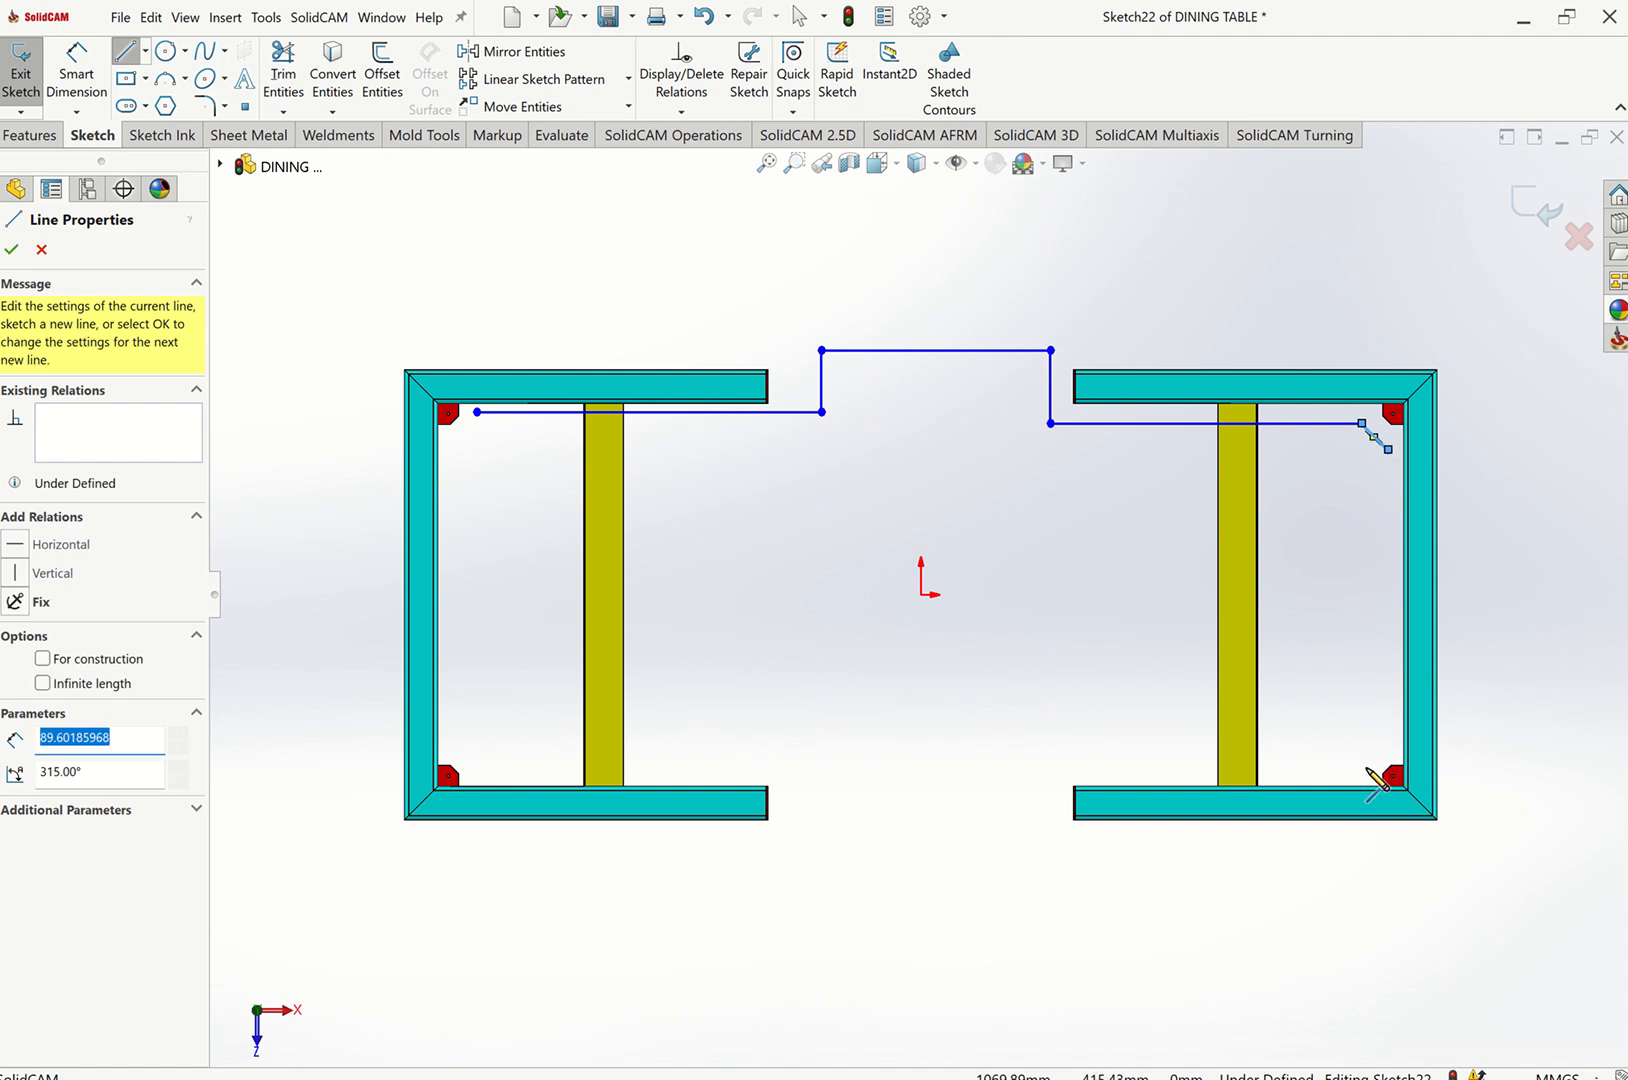
key(Escape)
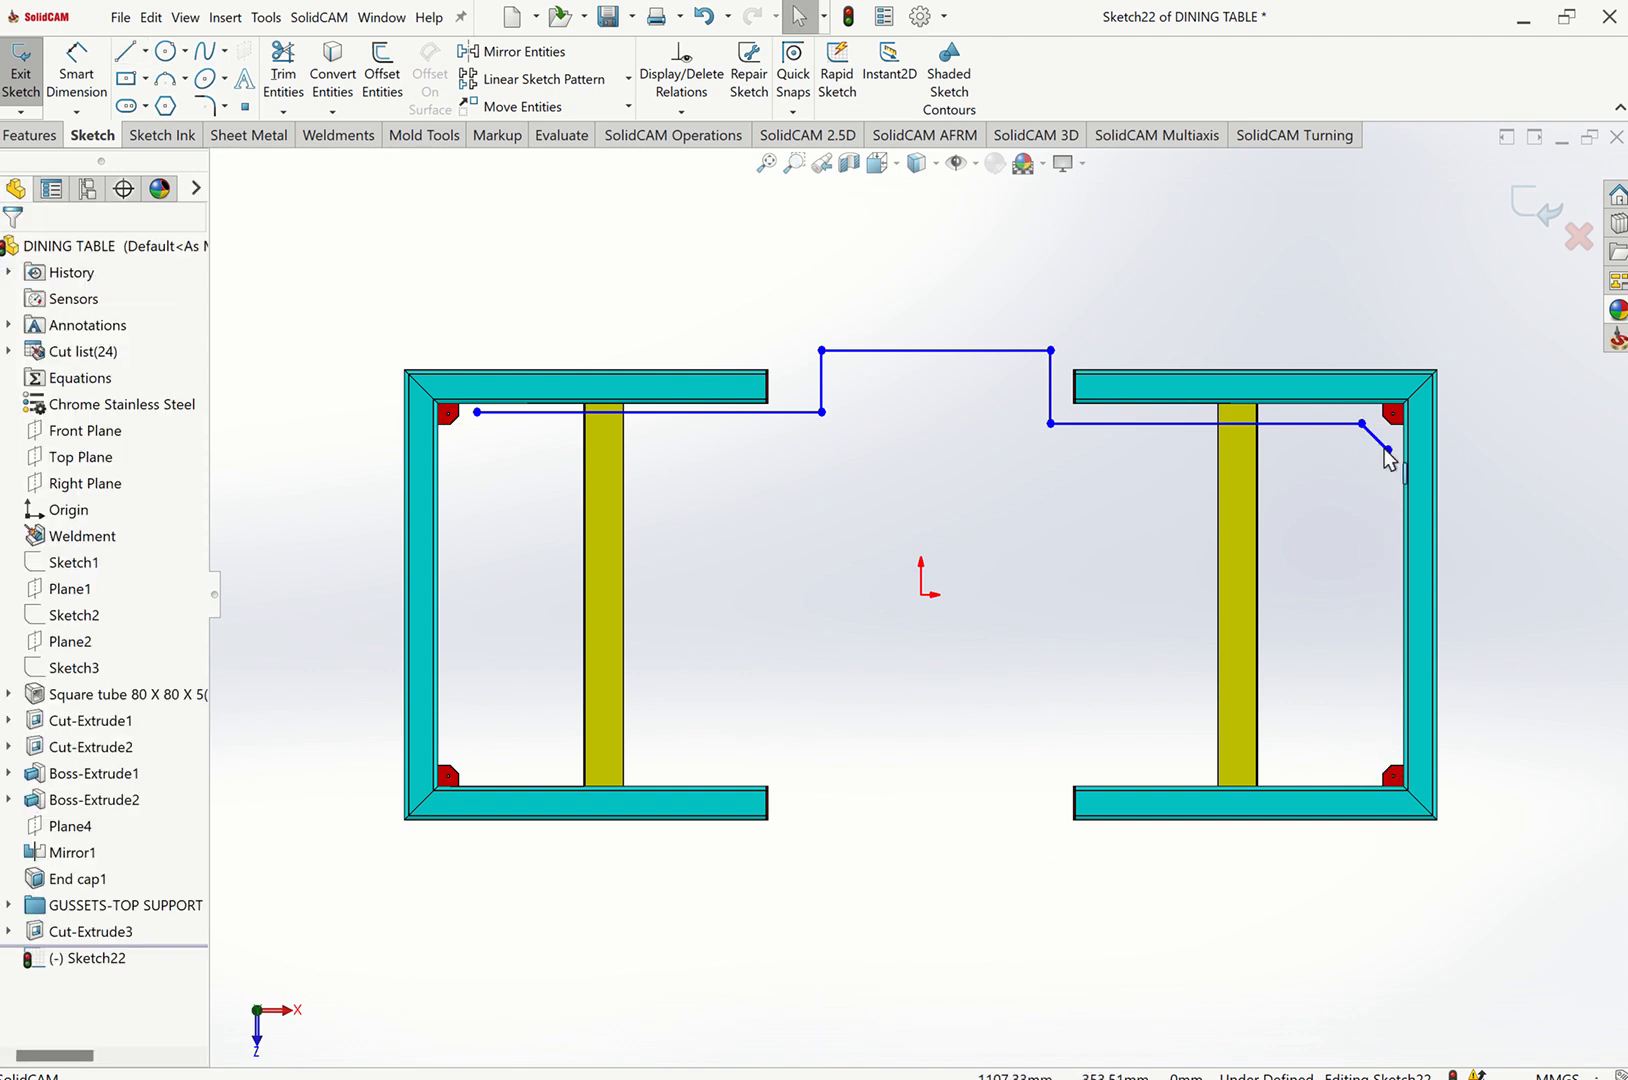
drag(1330, 673, 1322, 706)
key(ctrl+z)
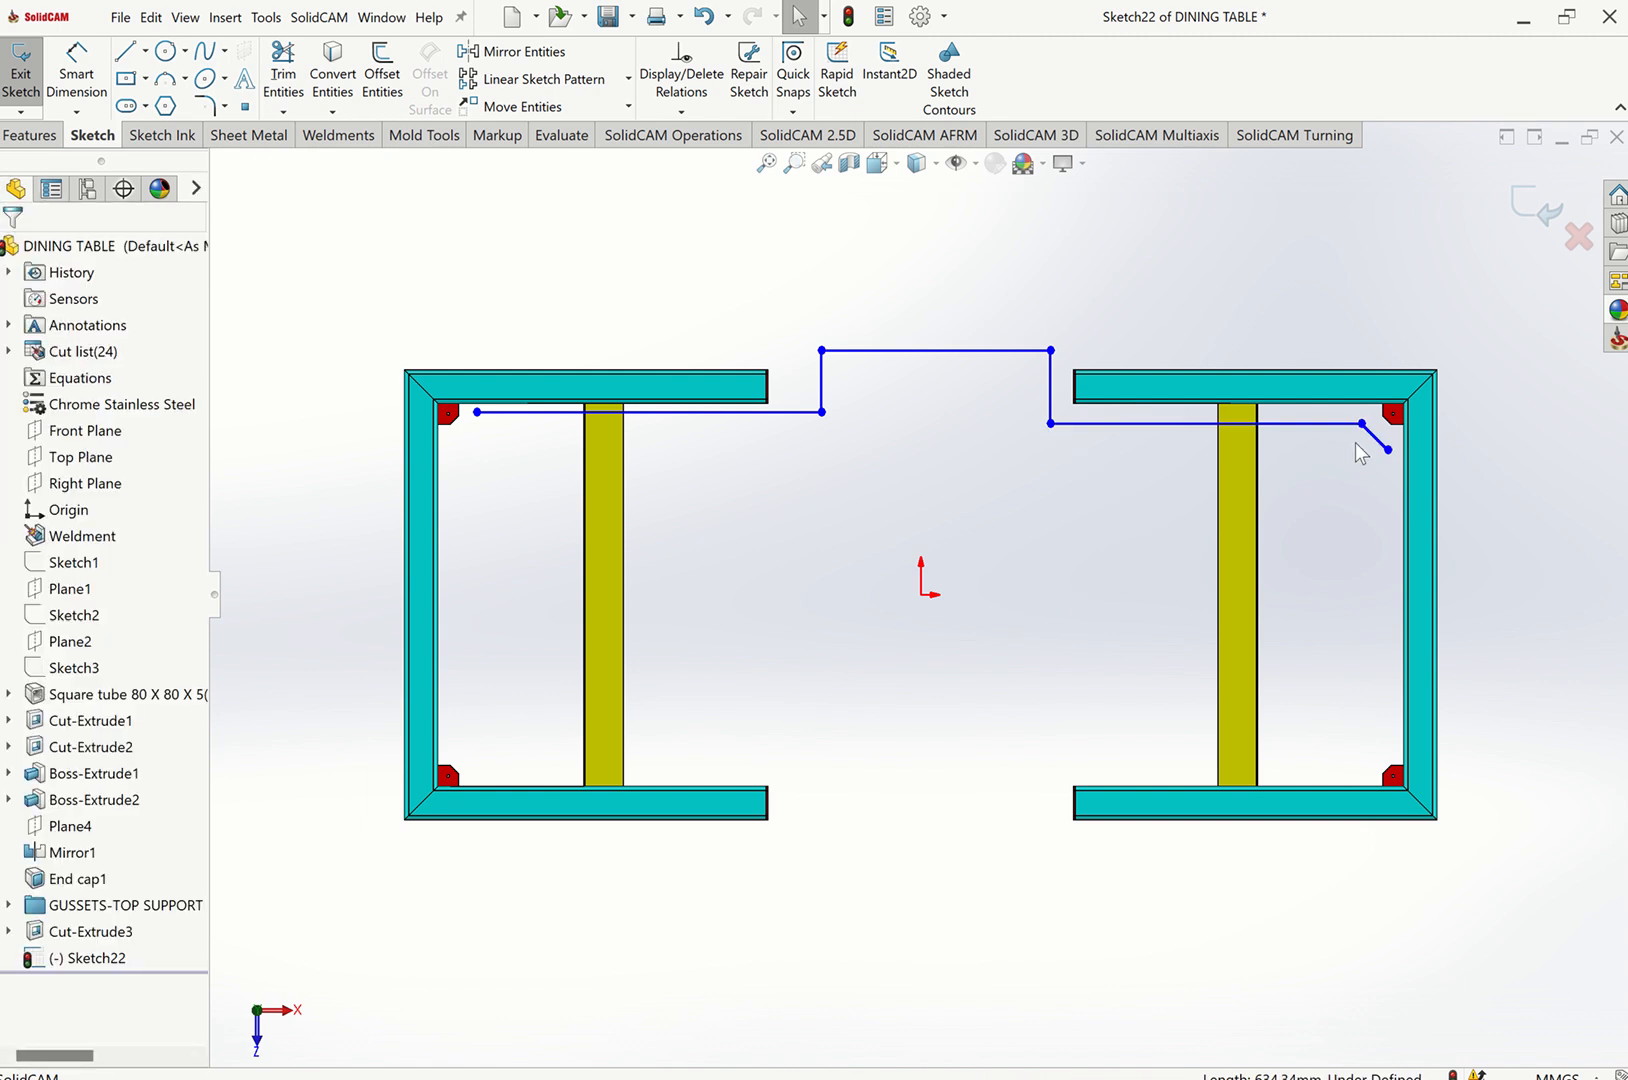
click(1380, 447)
key(Delete)
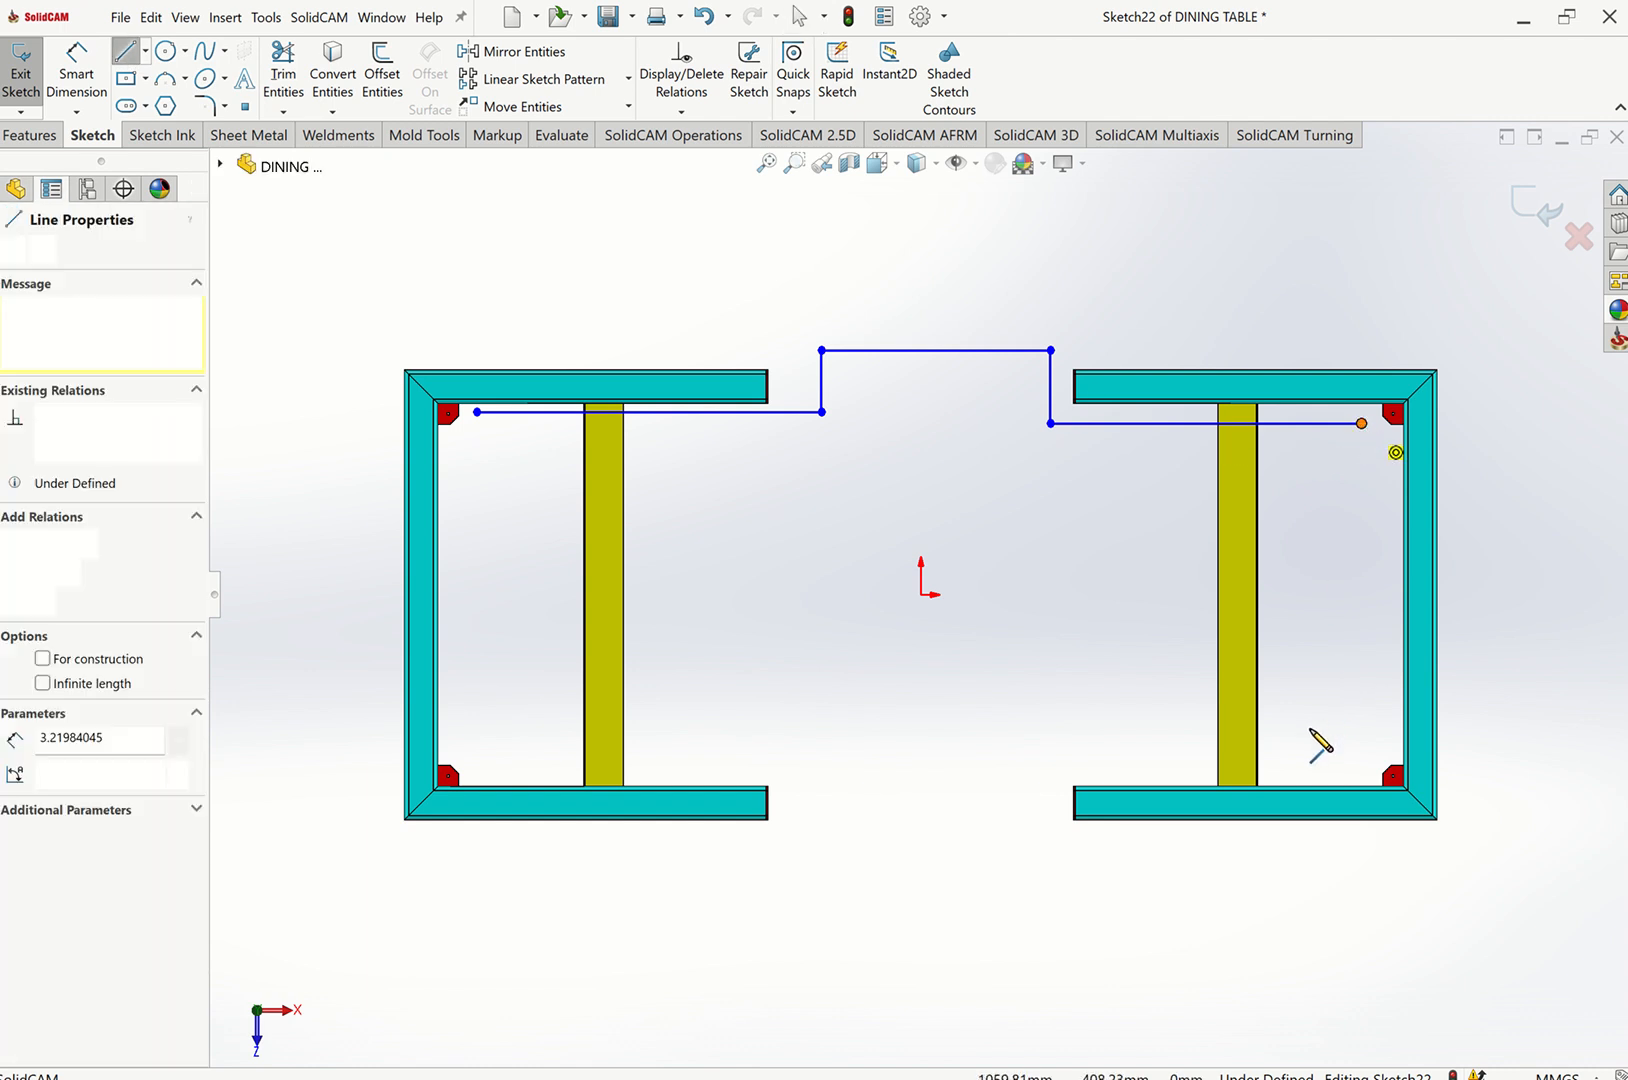
Continue the line path down the right frame, back along the bottom with a lowered step, and up to close at the starting point.
click(1362, 769)
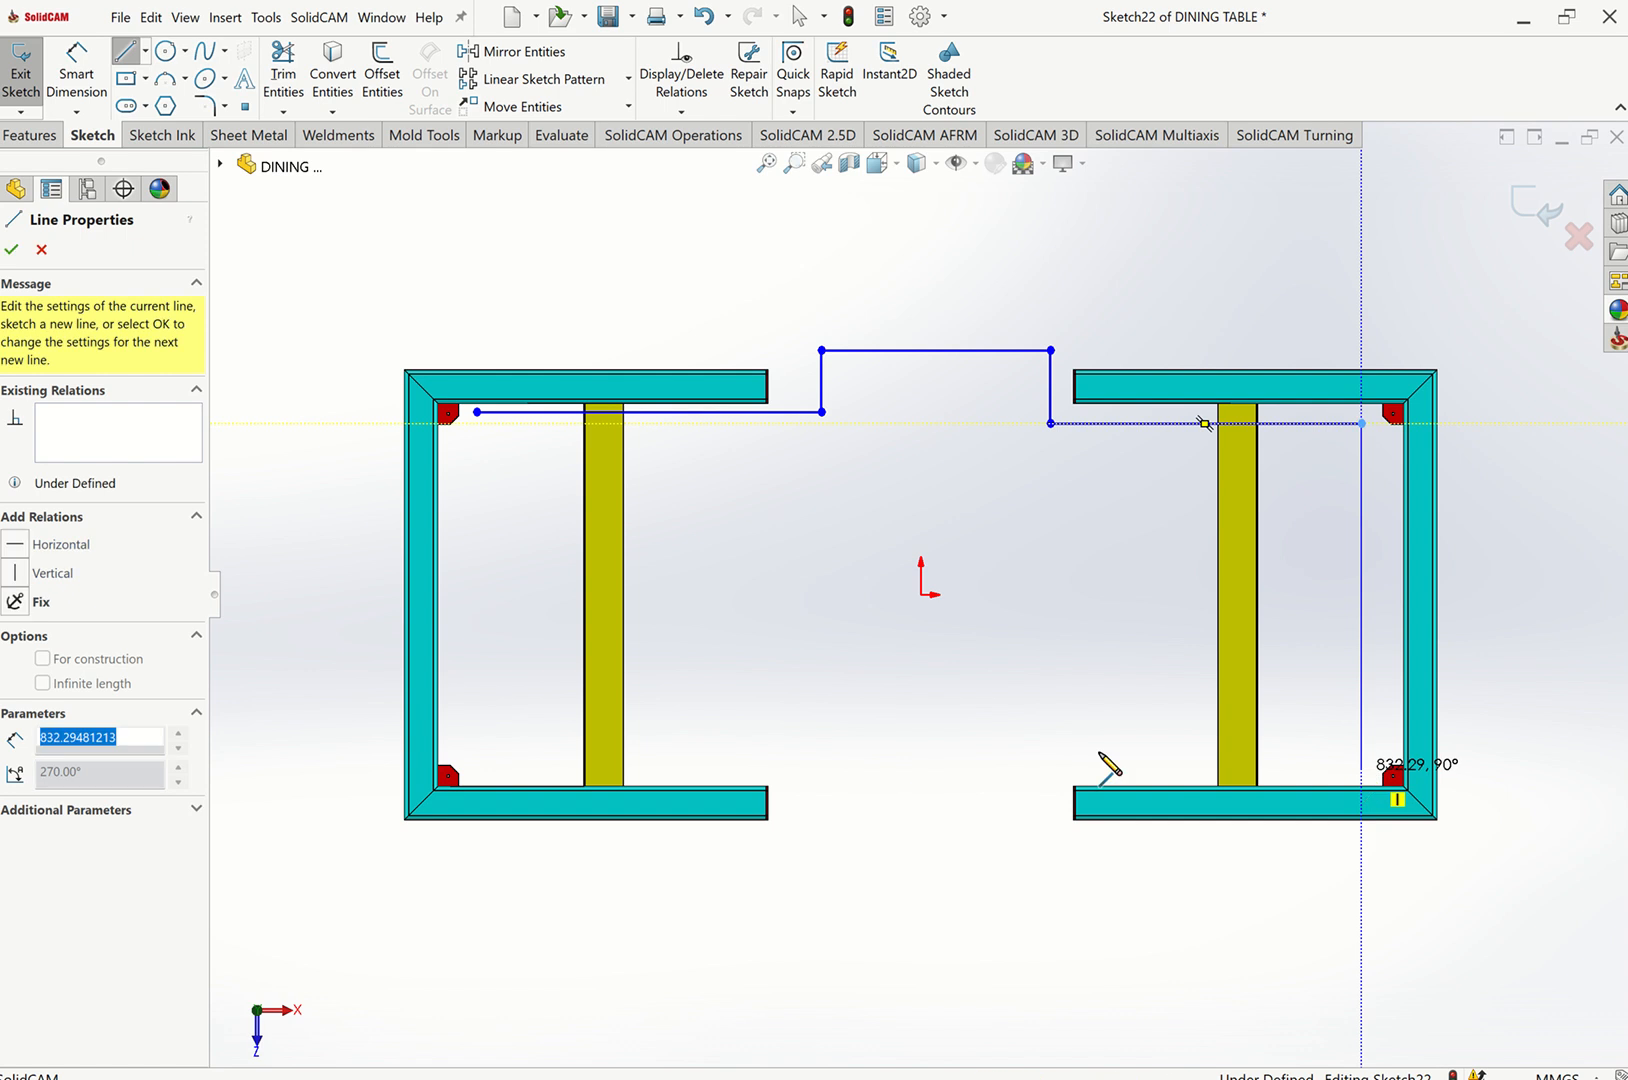
click(1061, 769)
click(1031, 833)
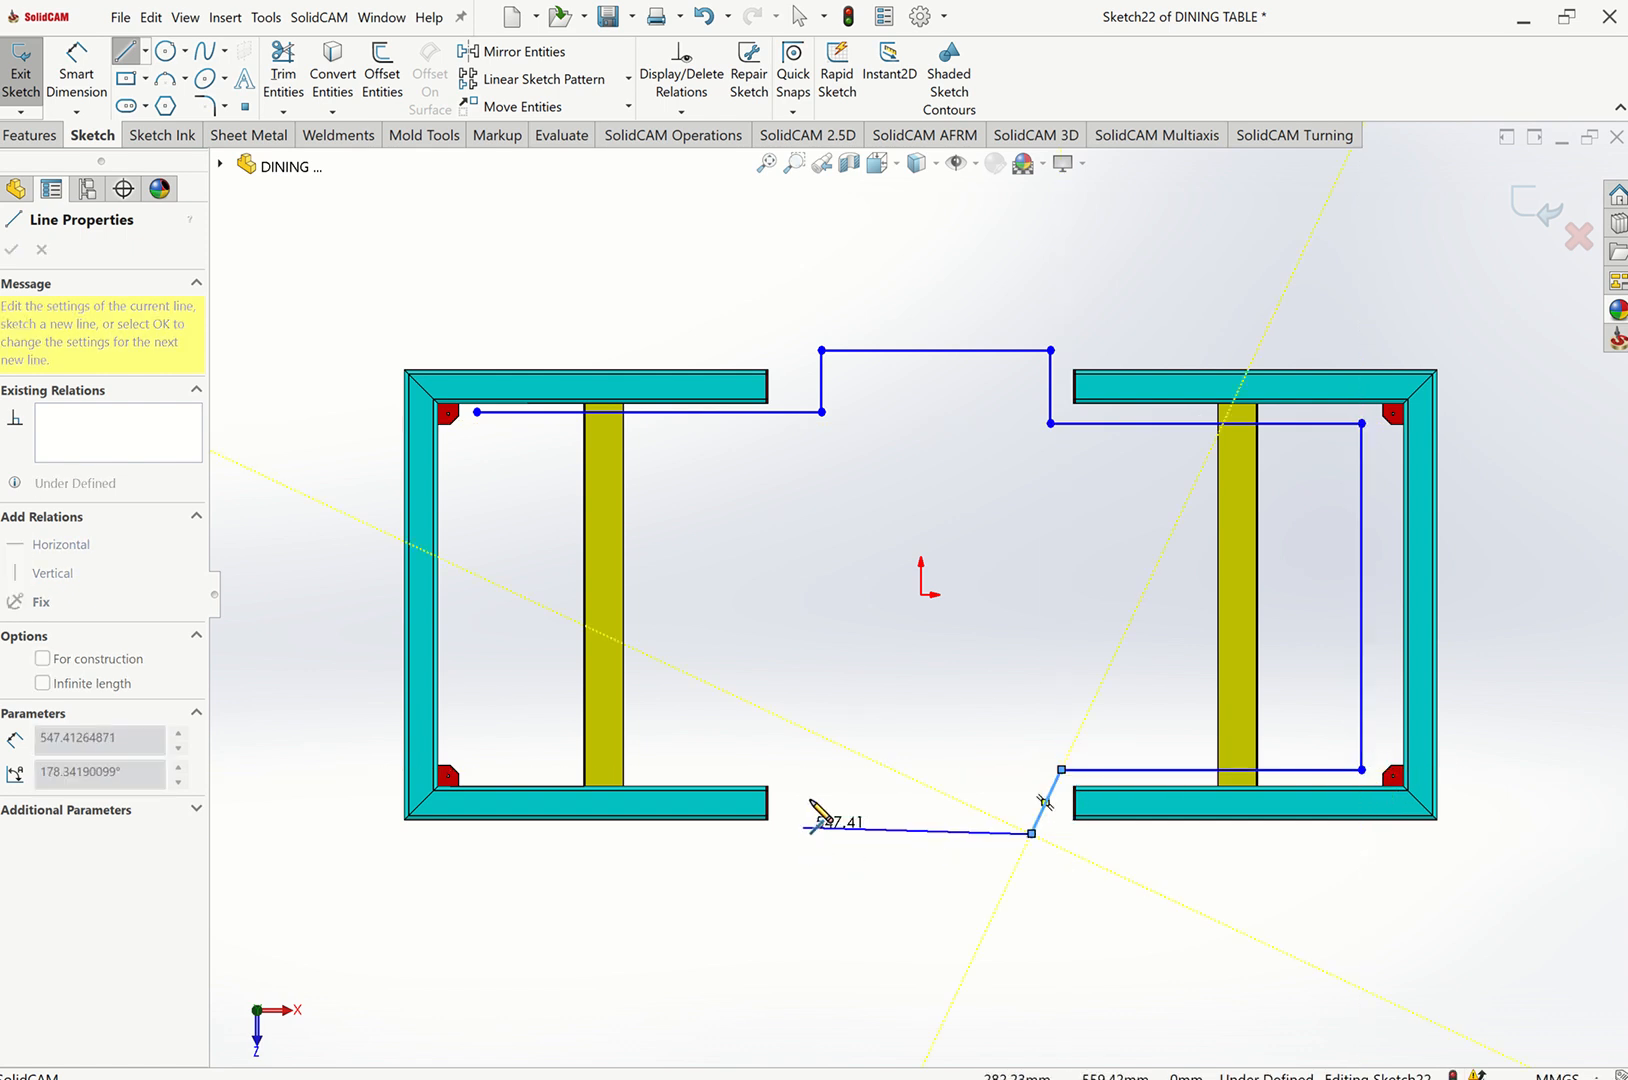
click(804, 827)
click(814, 769)
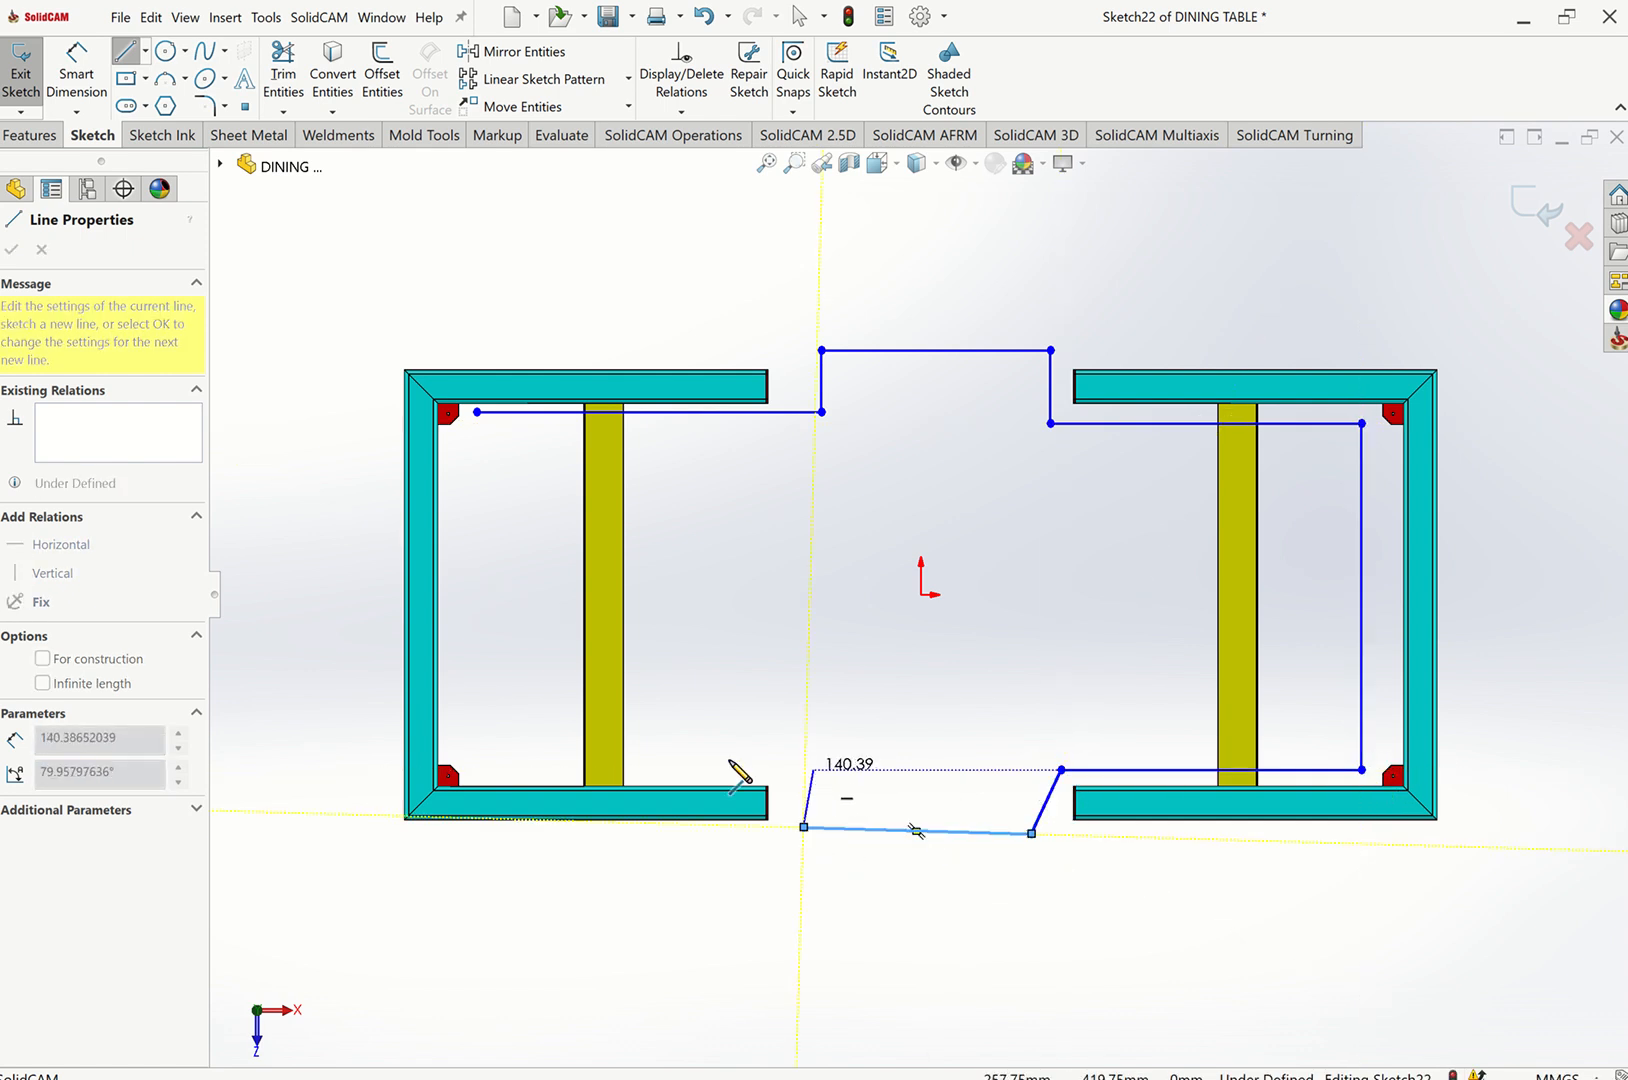
click(477, 760)
click(477, 411)
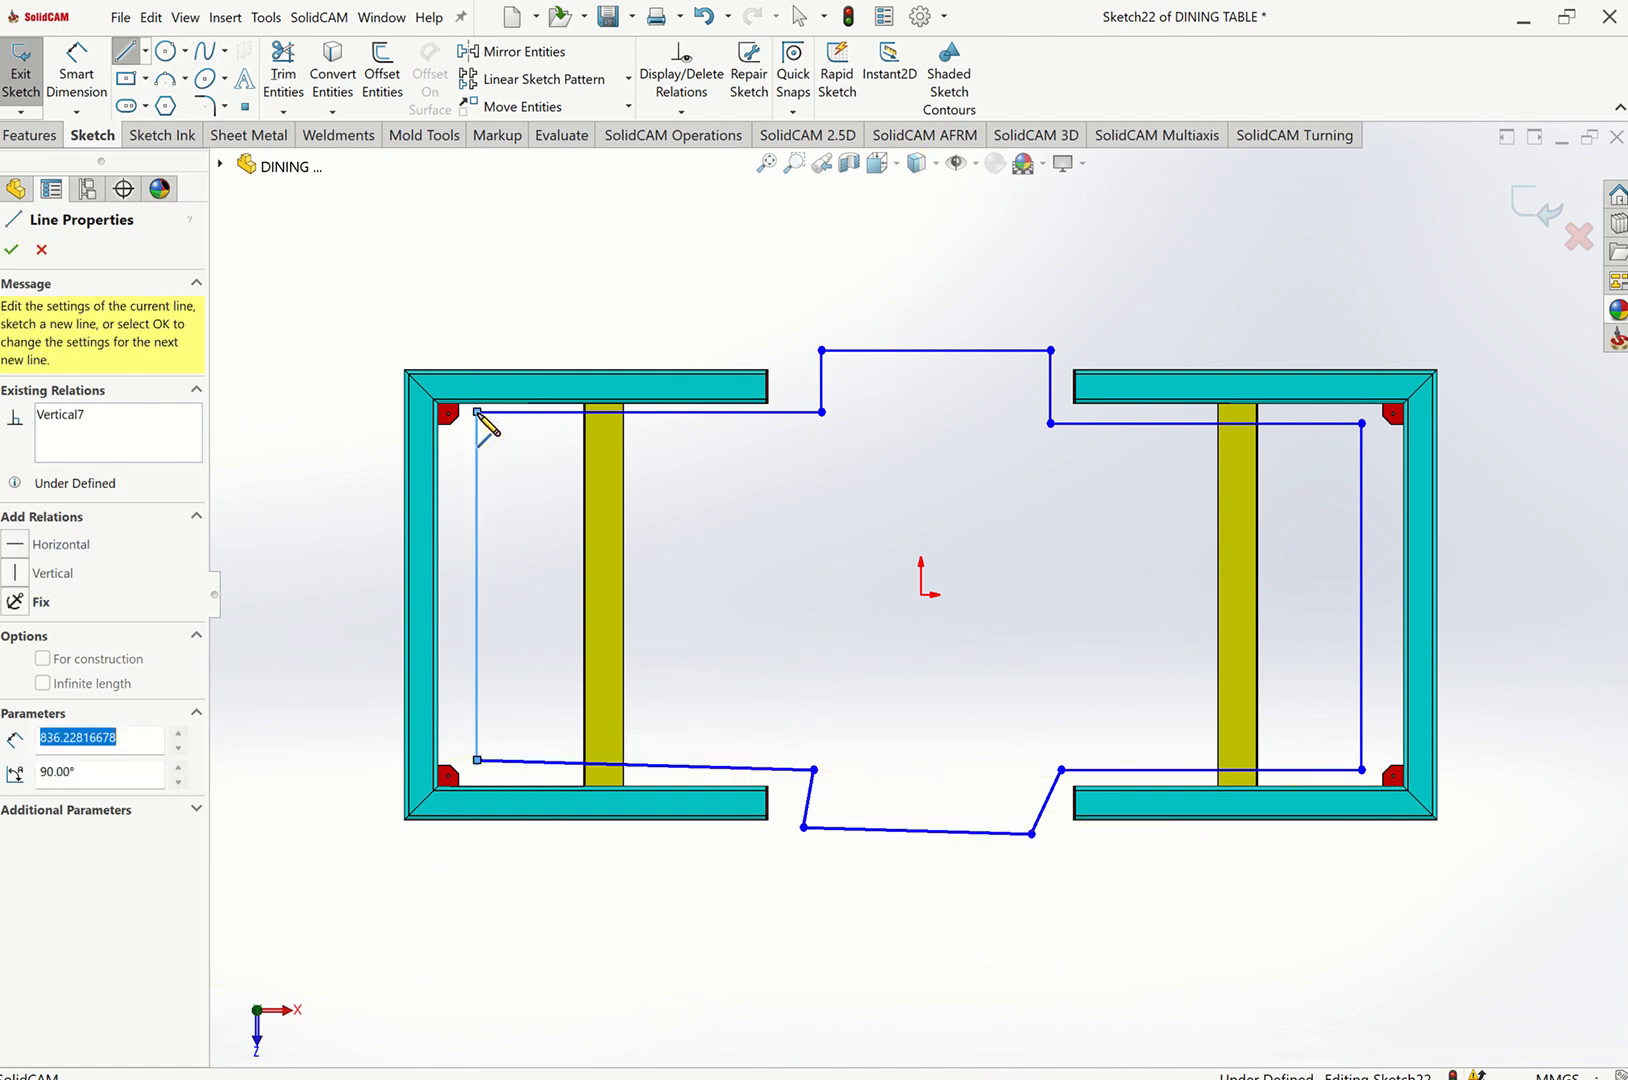
key(Escape)
Make the two upper horizontal lines collinear and the two lower horizontal lines collinear.
scroll(900, 400, down, 2)
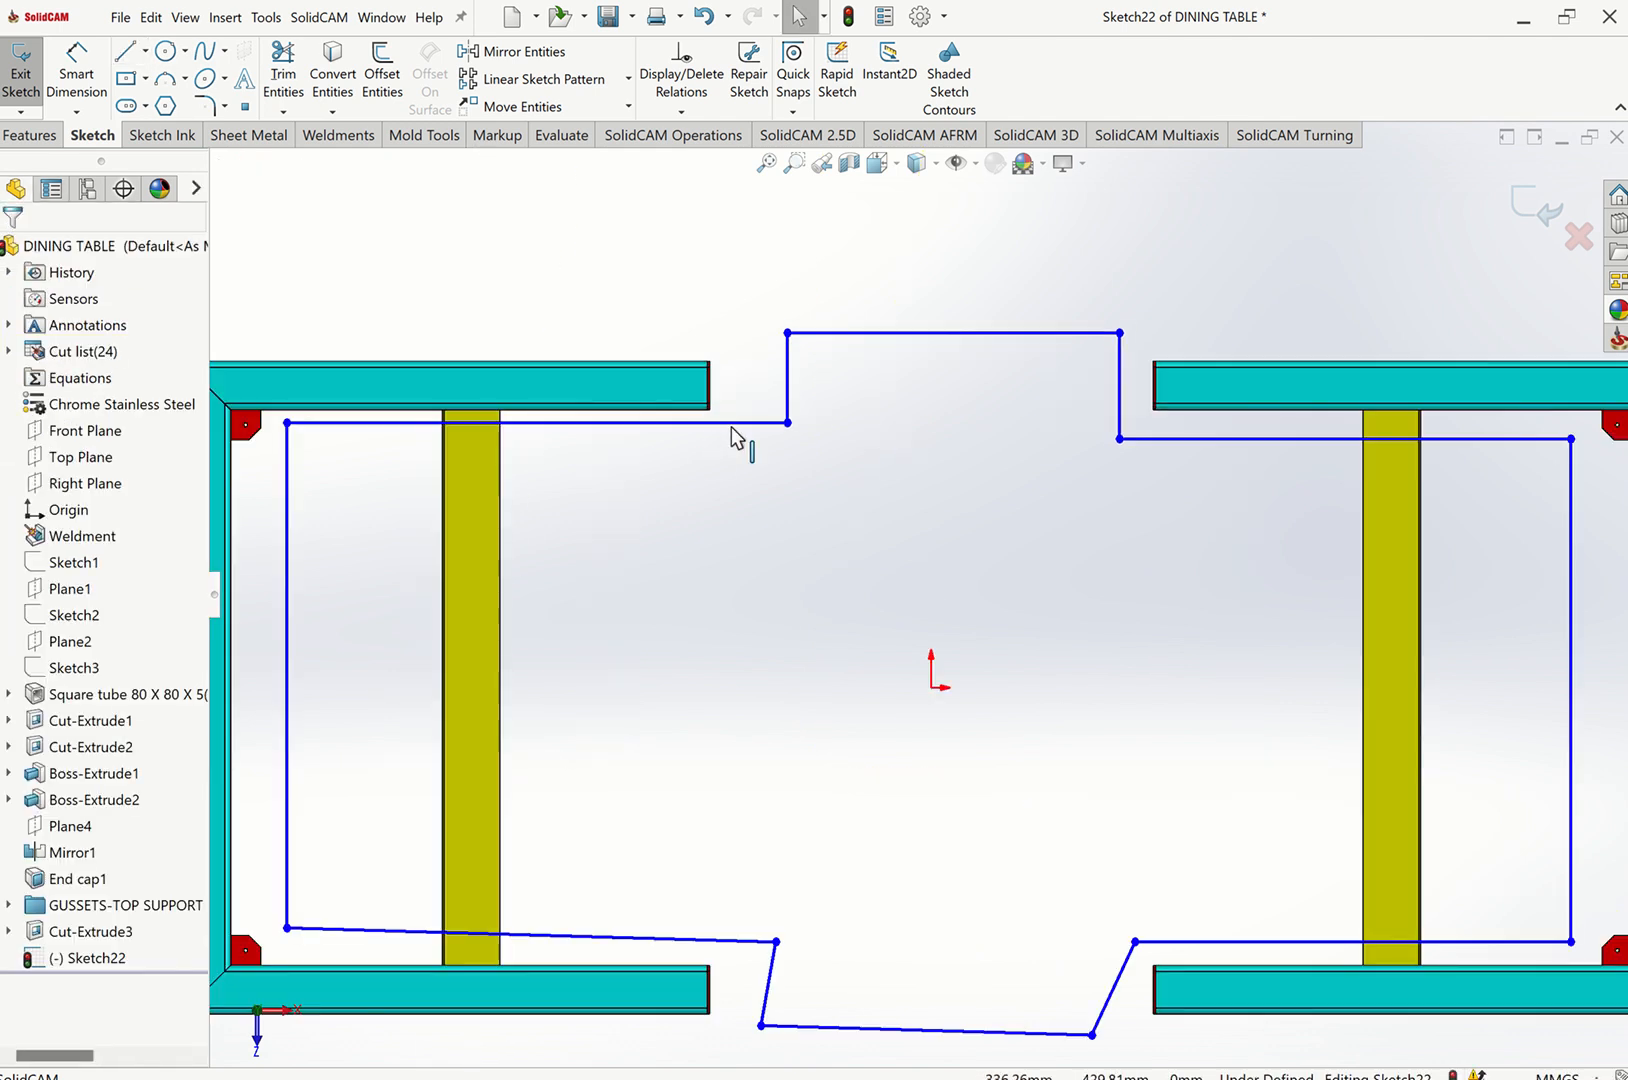
click(731, 424)
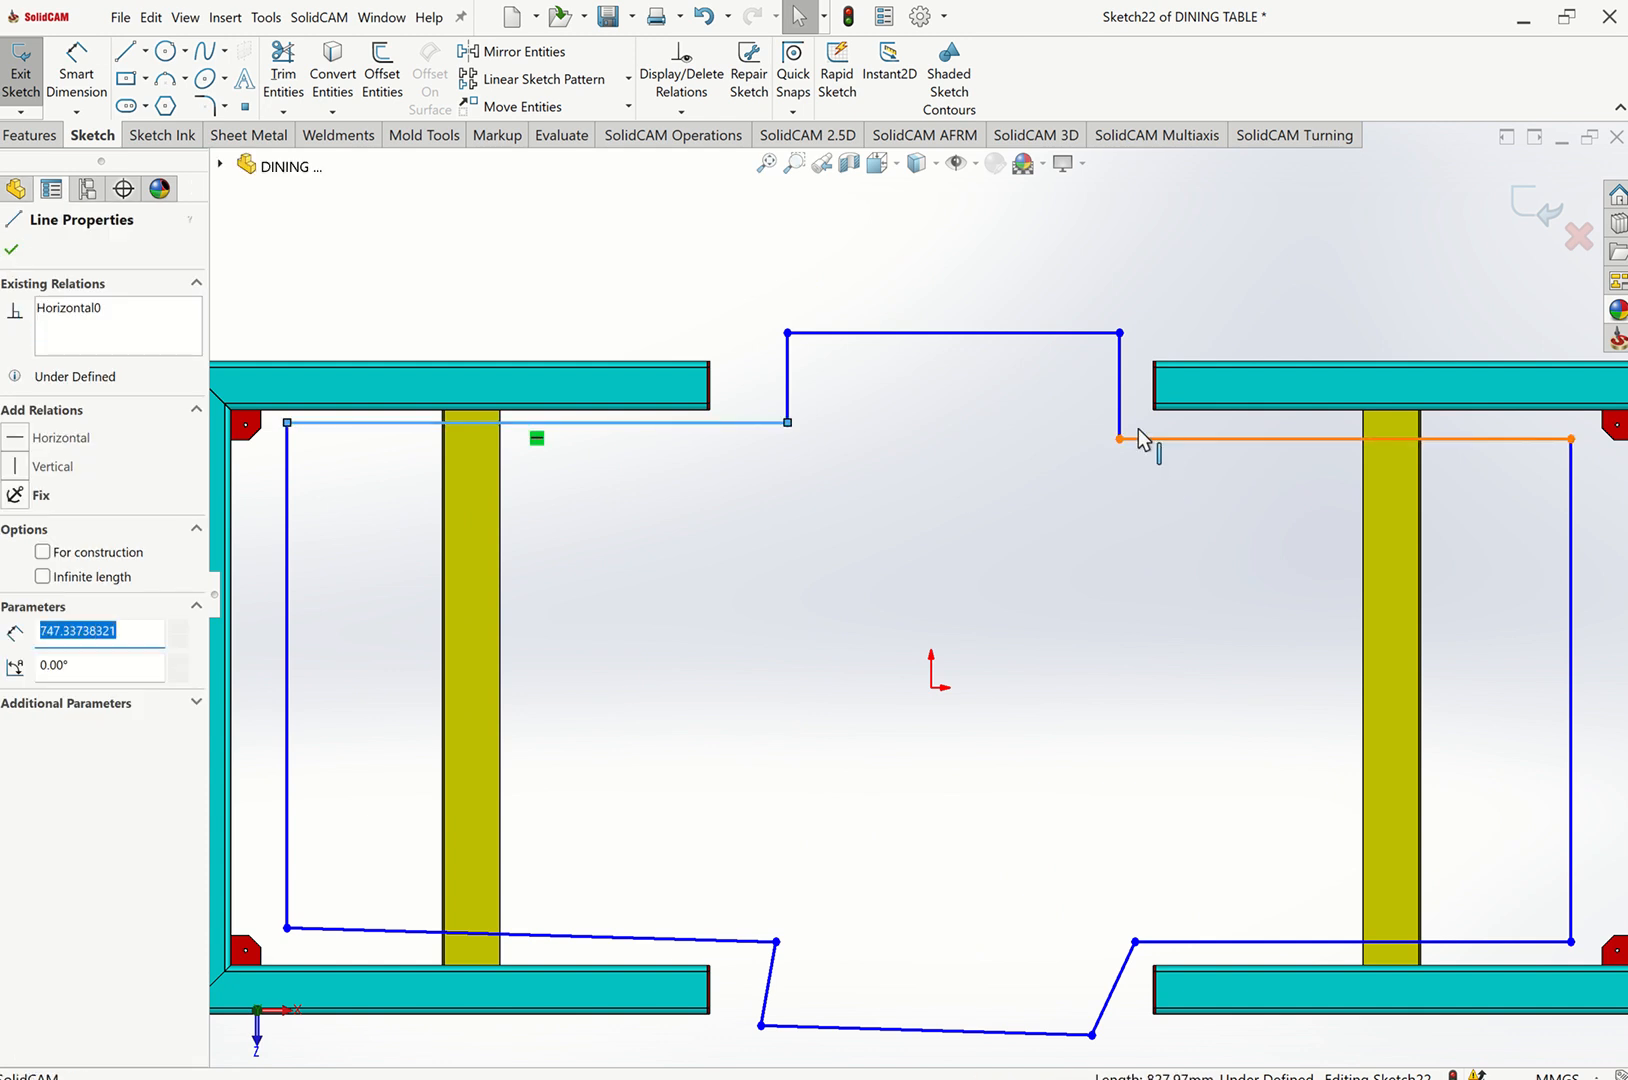
ctrl+click(1184, 438)
click(1250, 377)
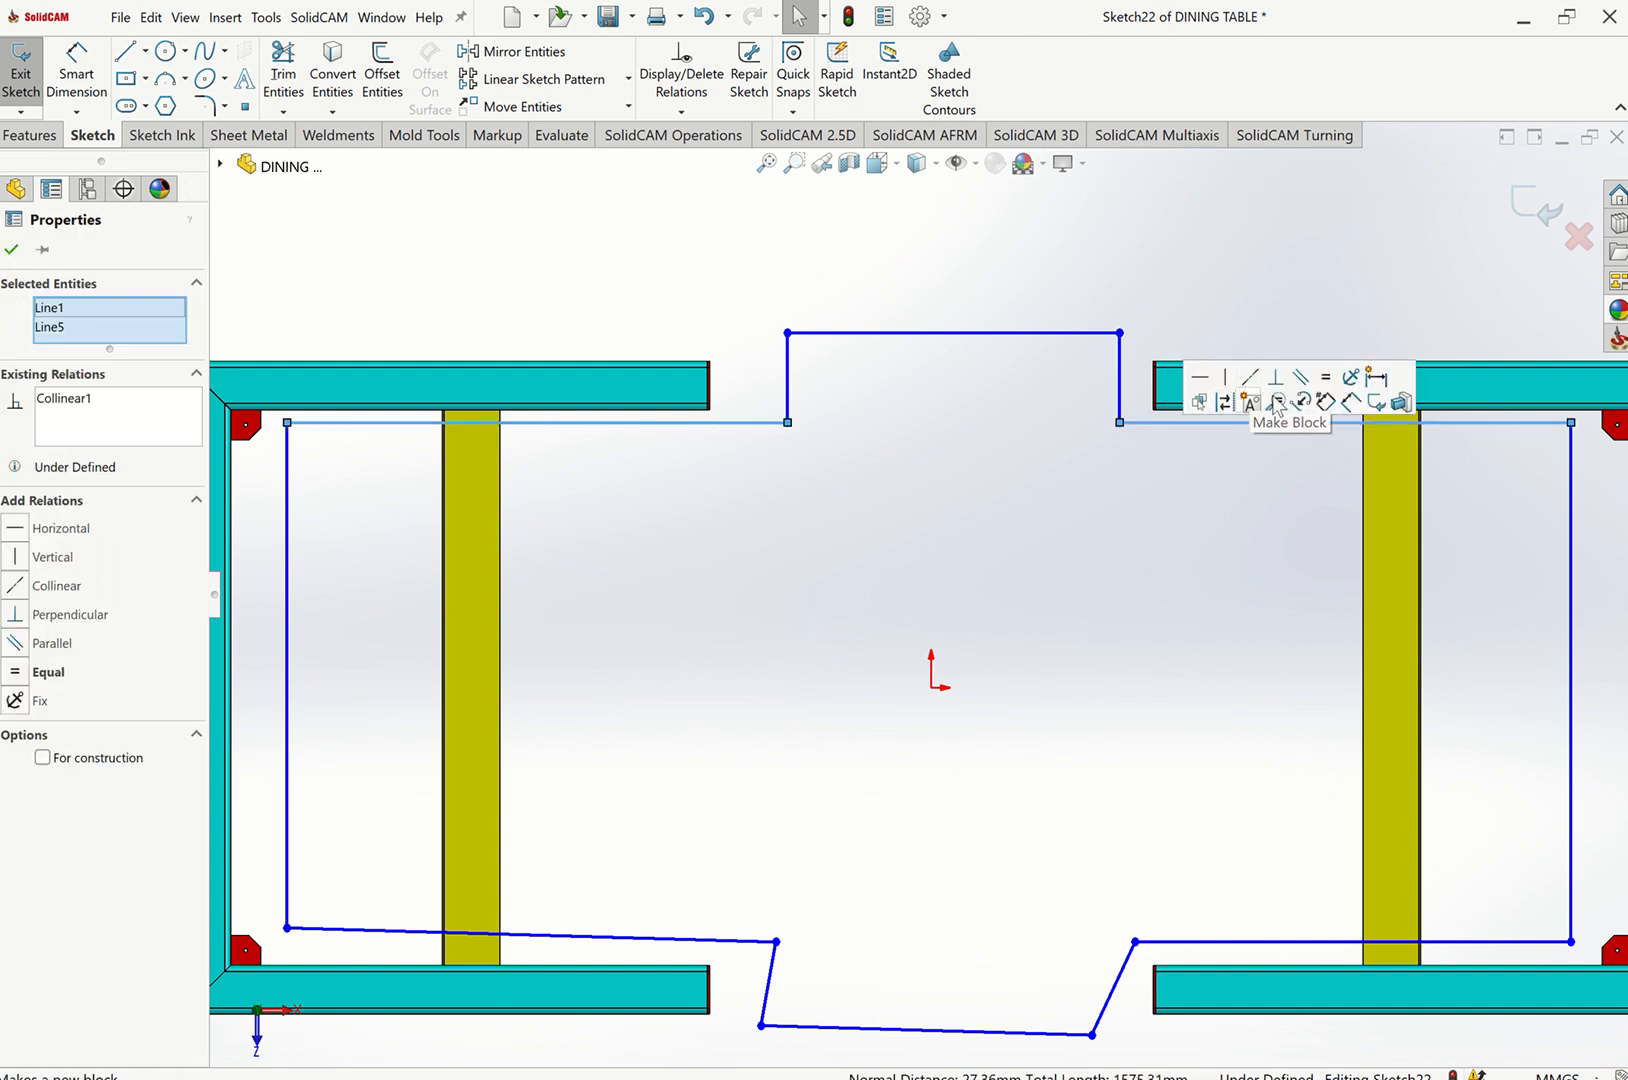
click(1176, 305)
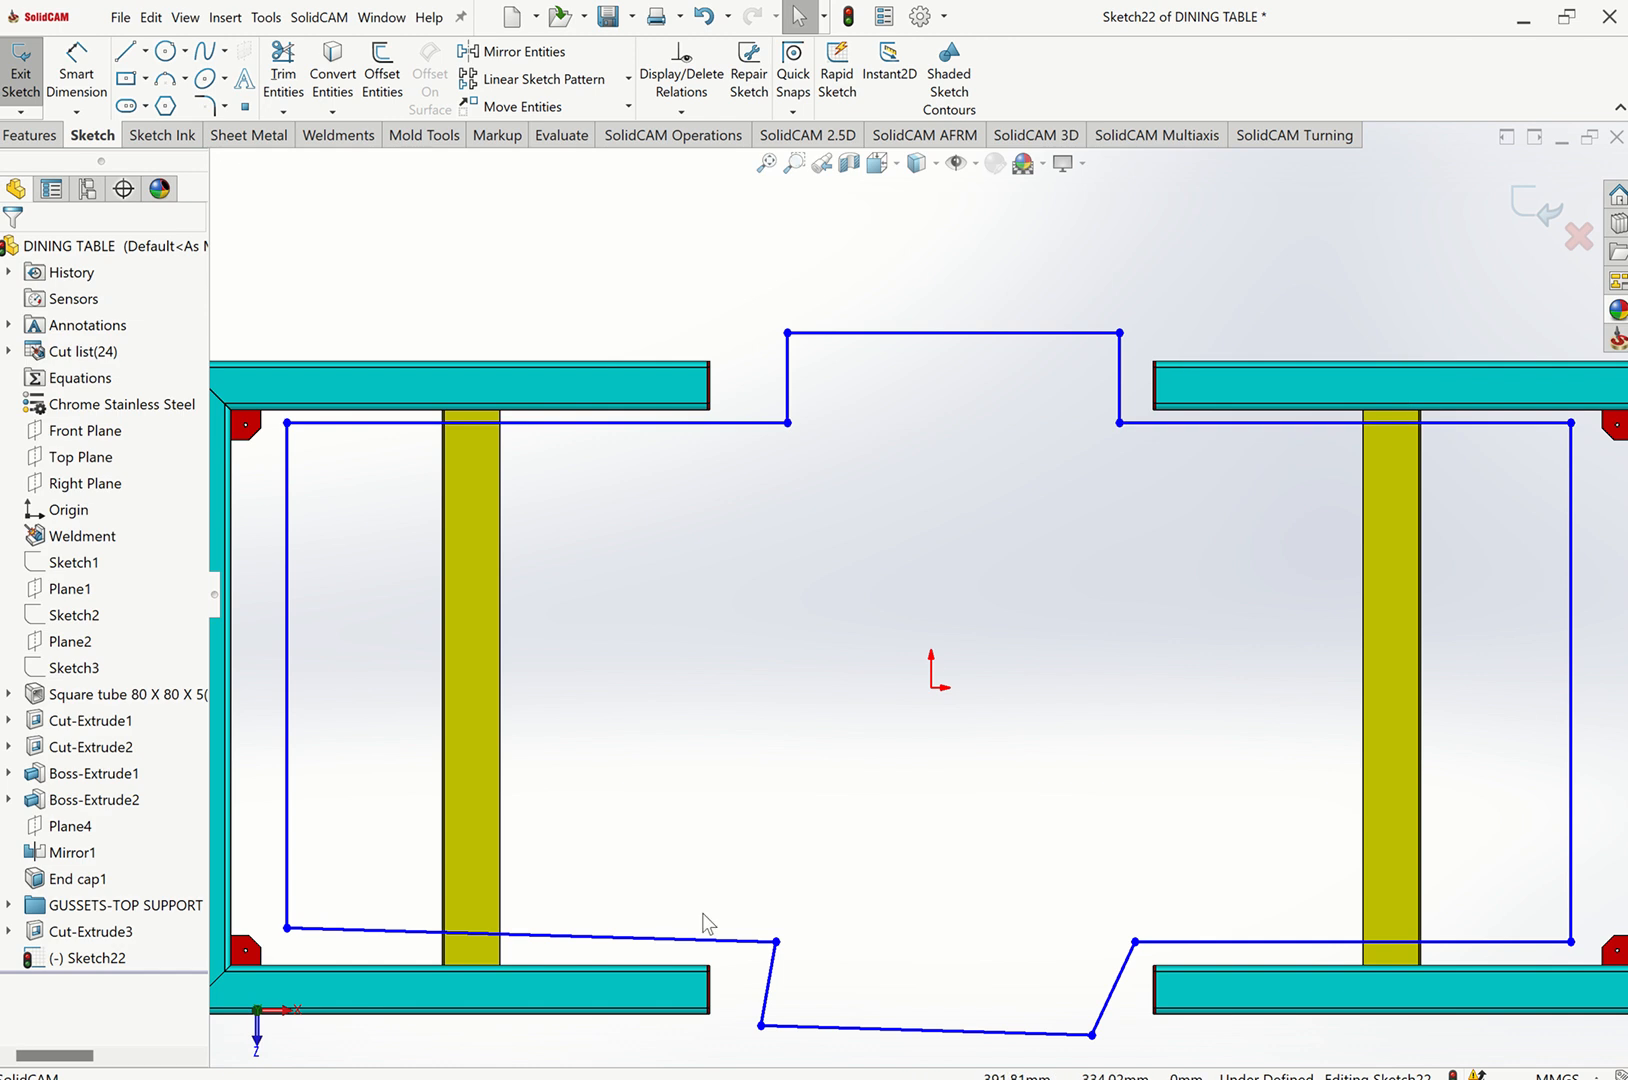
ctrl+click(1176, 944)
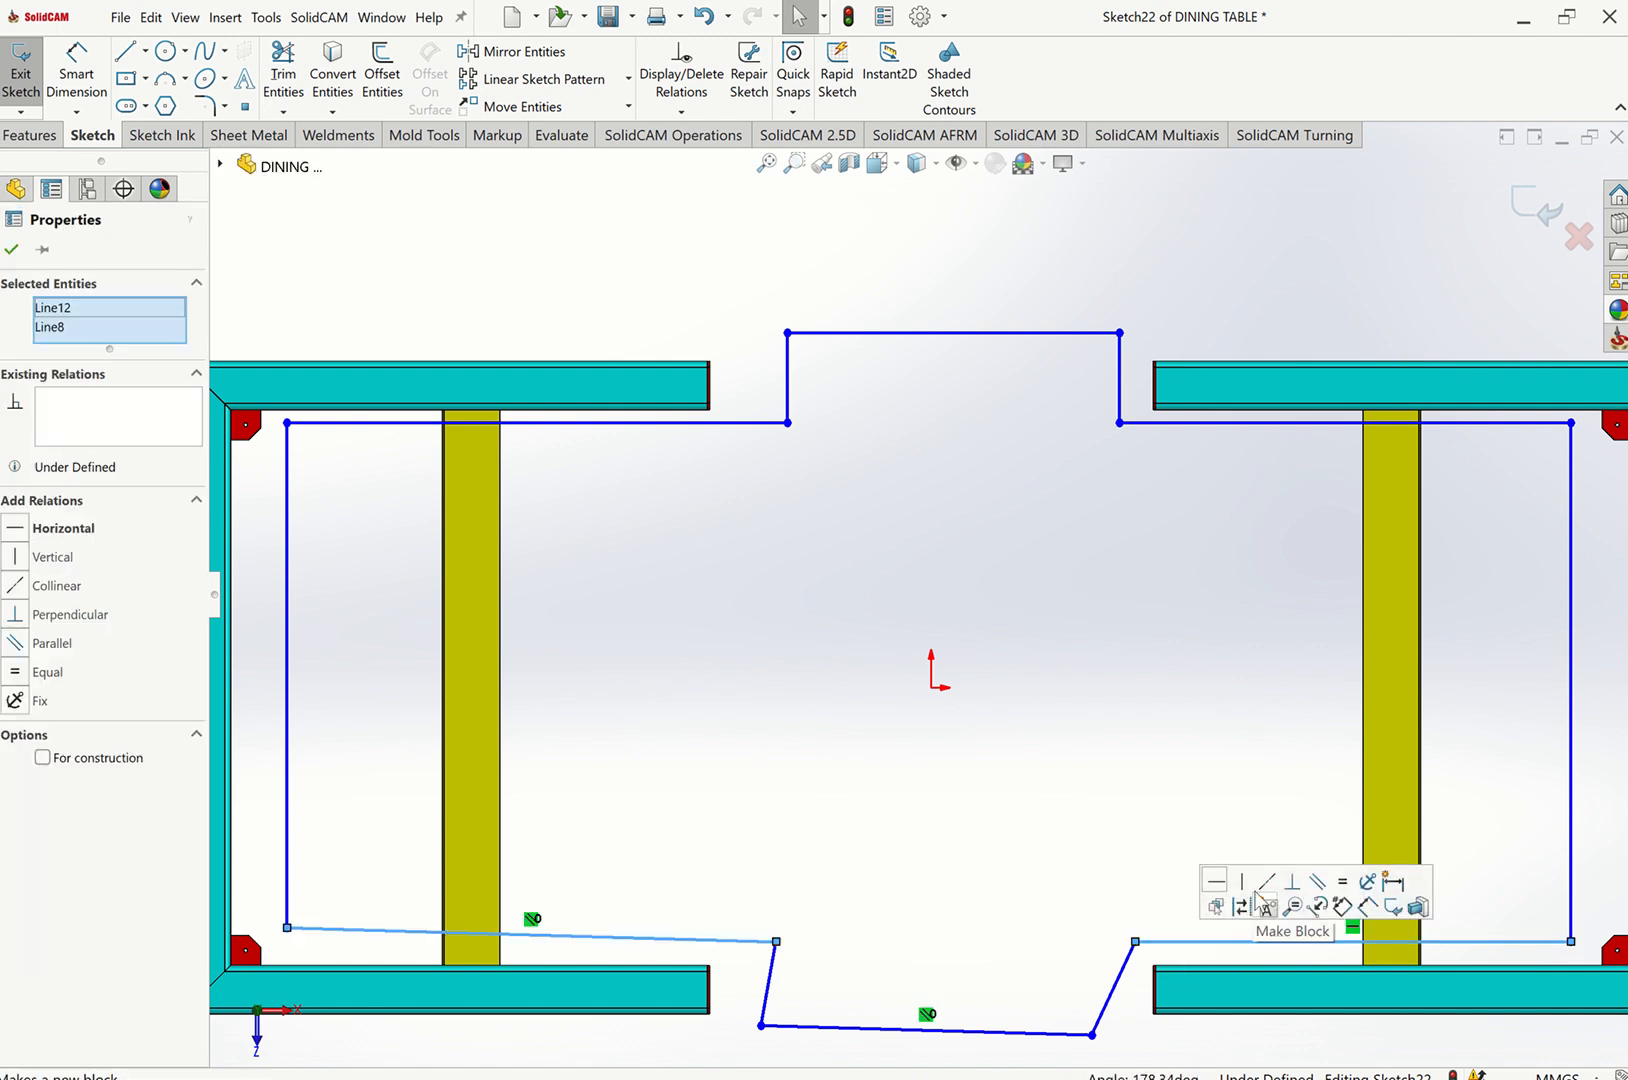
click(1252, 905)
click(1092, 818)
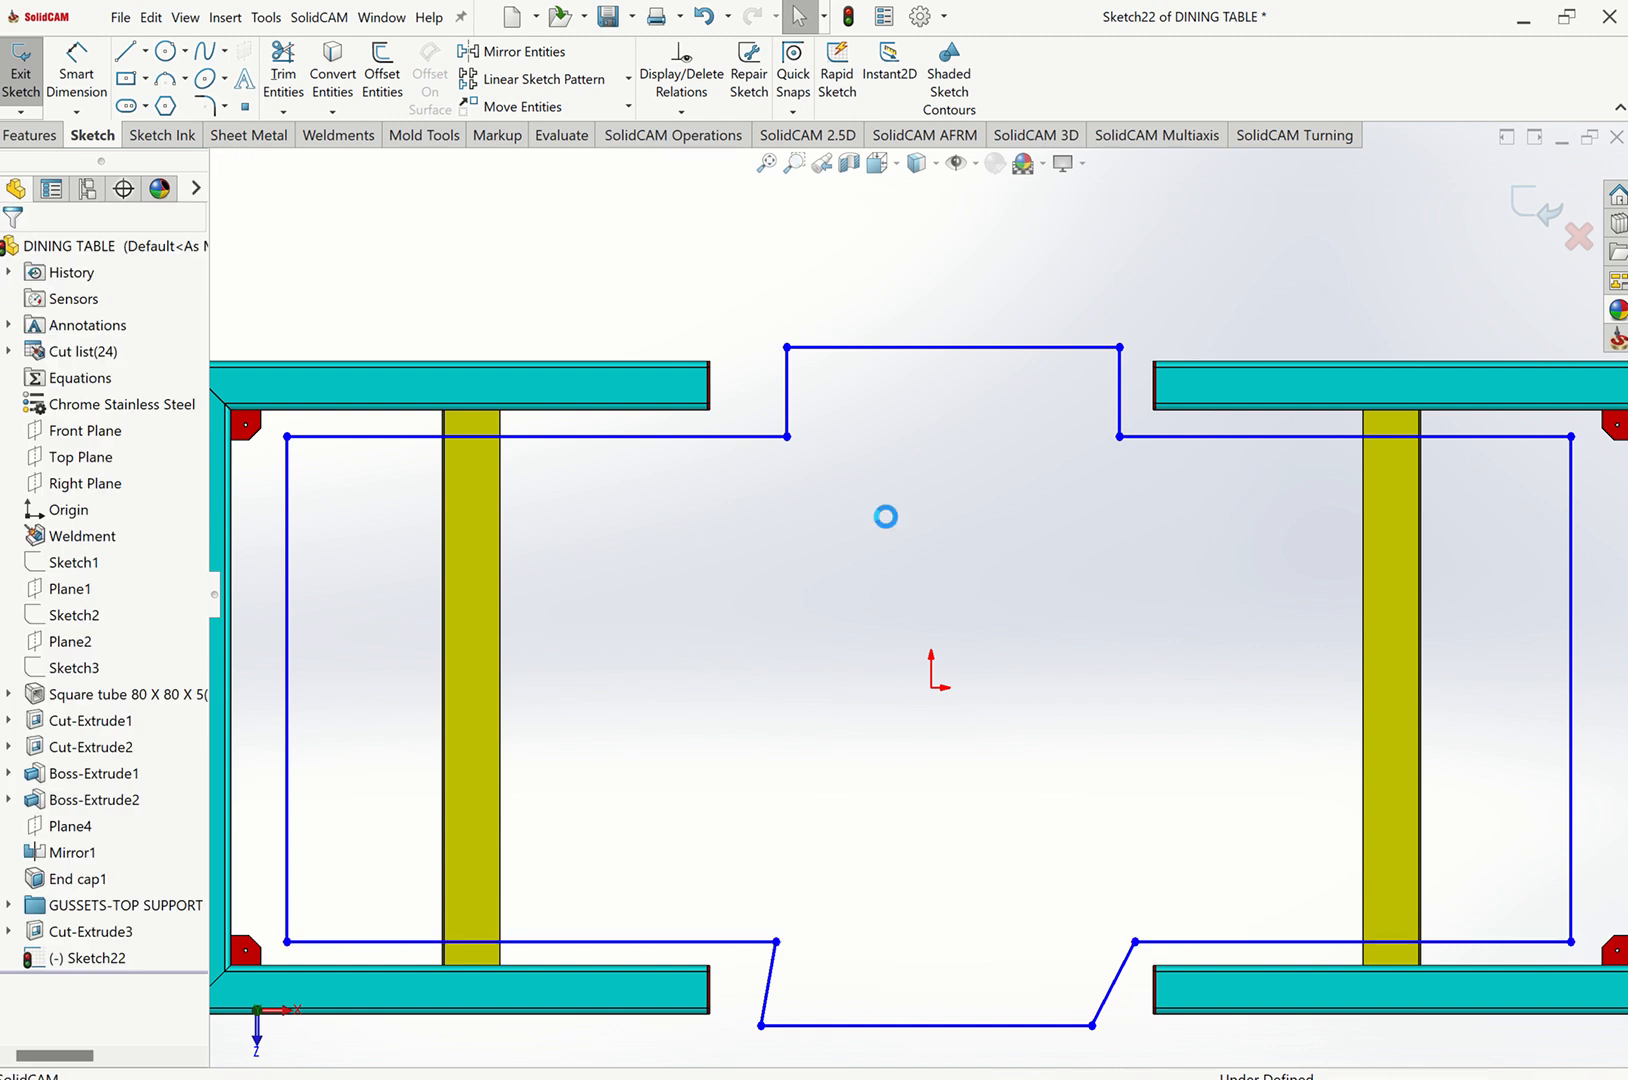
Make the left step's upper vertical line and lower slanted line collinear.
click(787, 390)
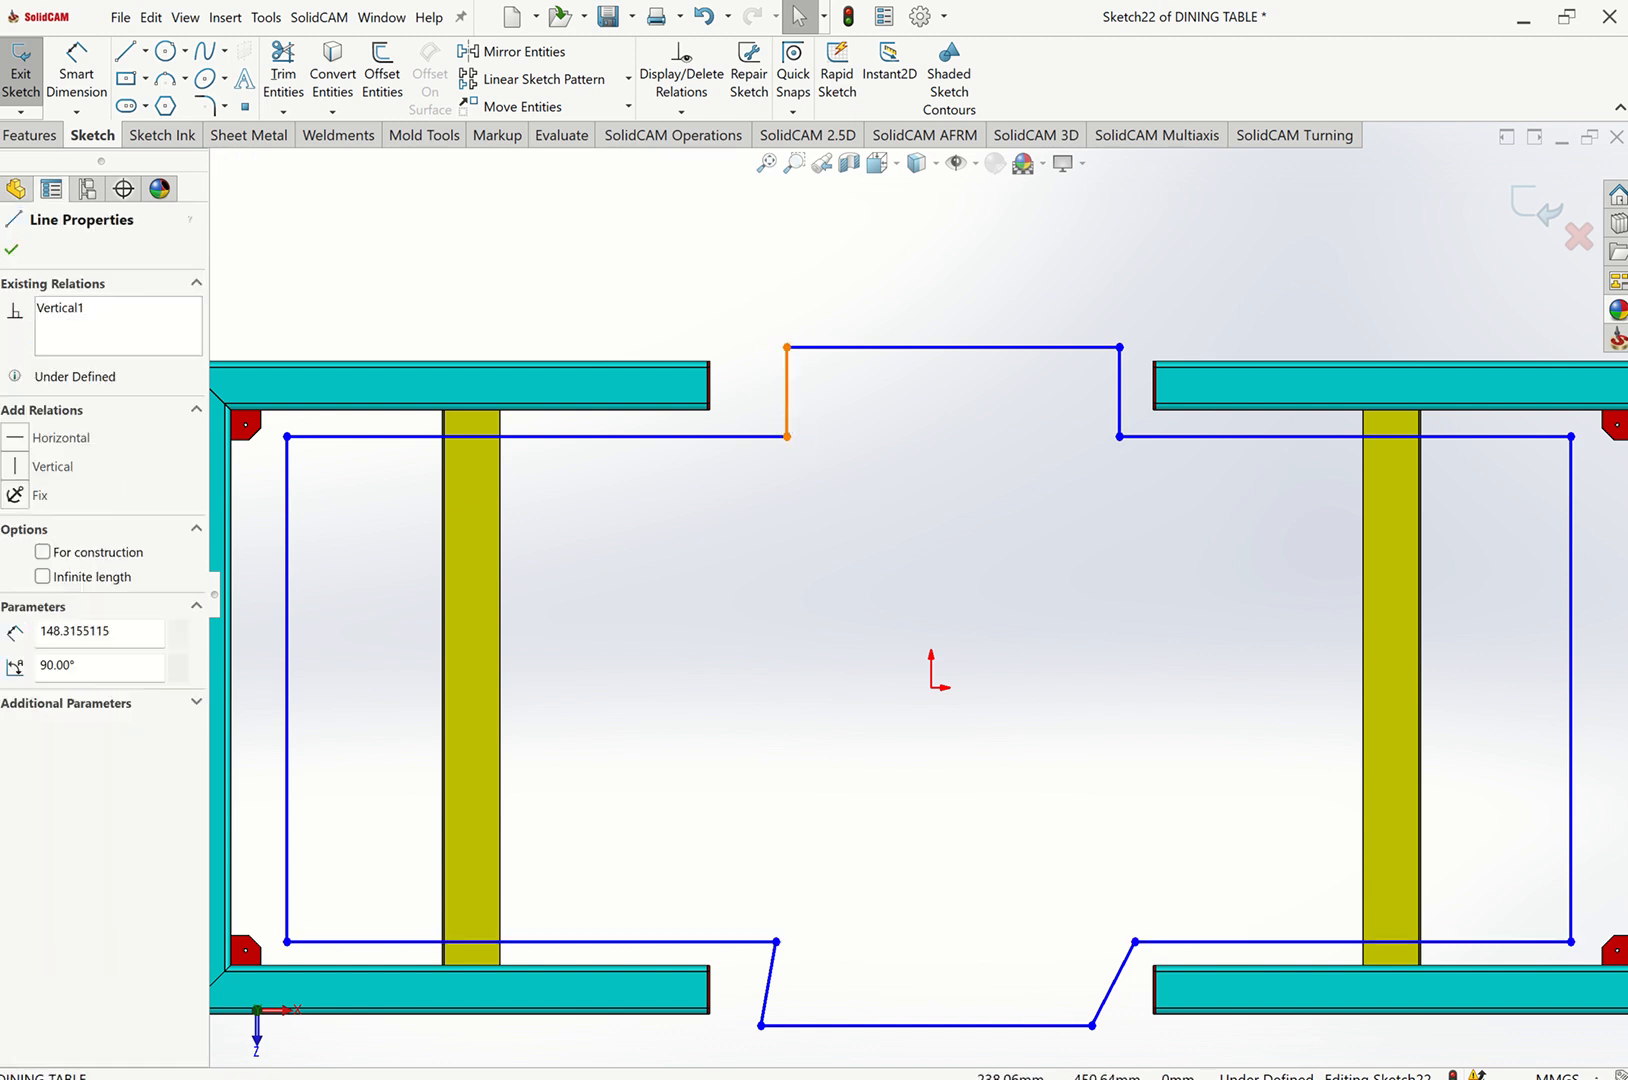
ctrl+click(769, 998)
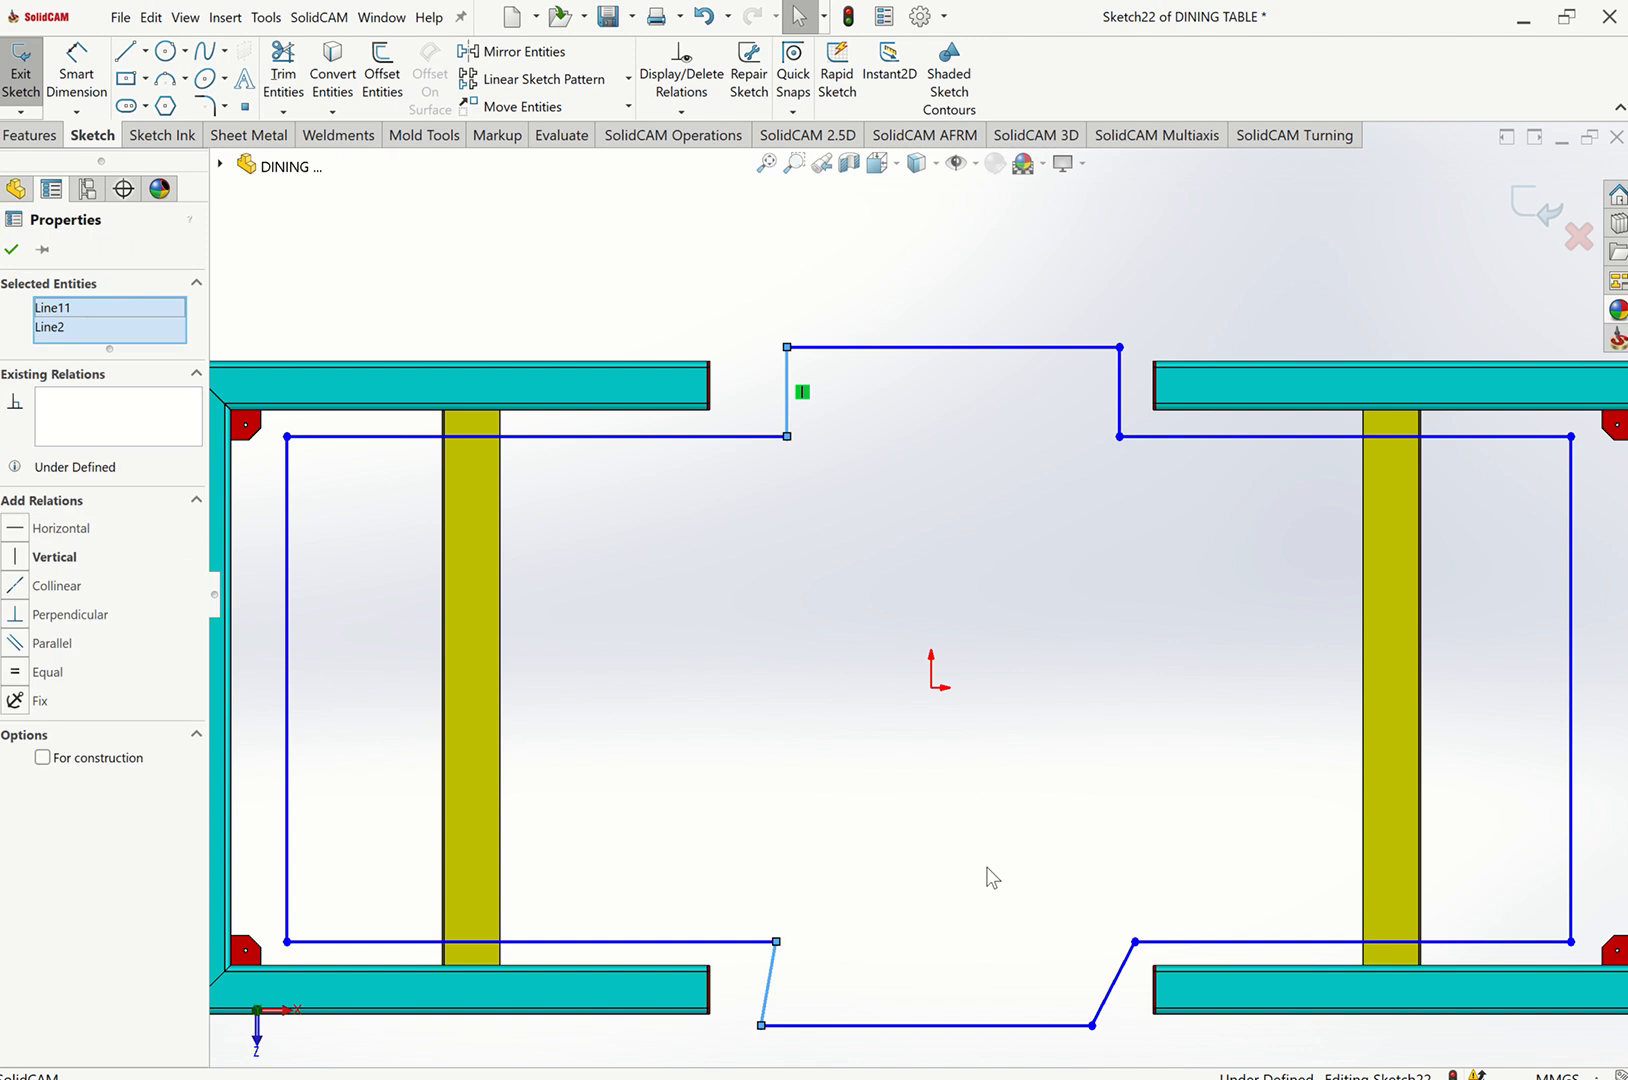
click(861, 938)
click(858, 793)
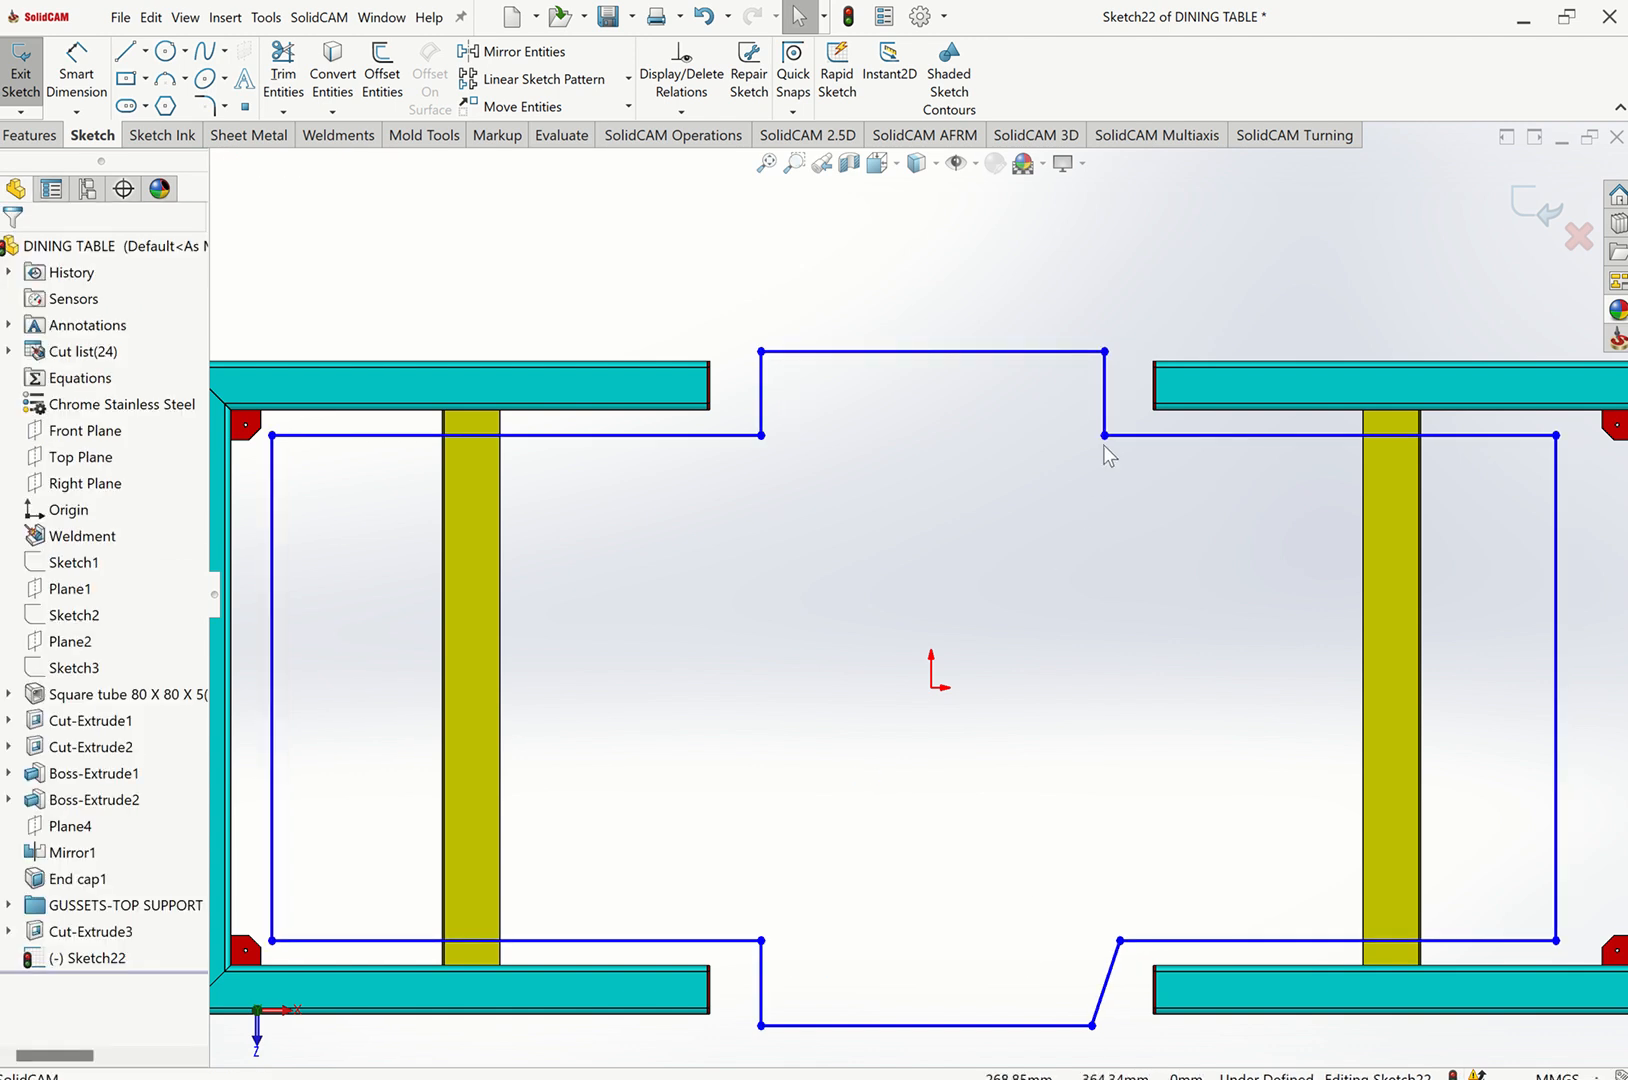
click(1104, 393)
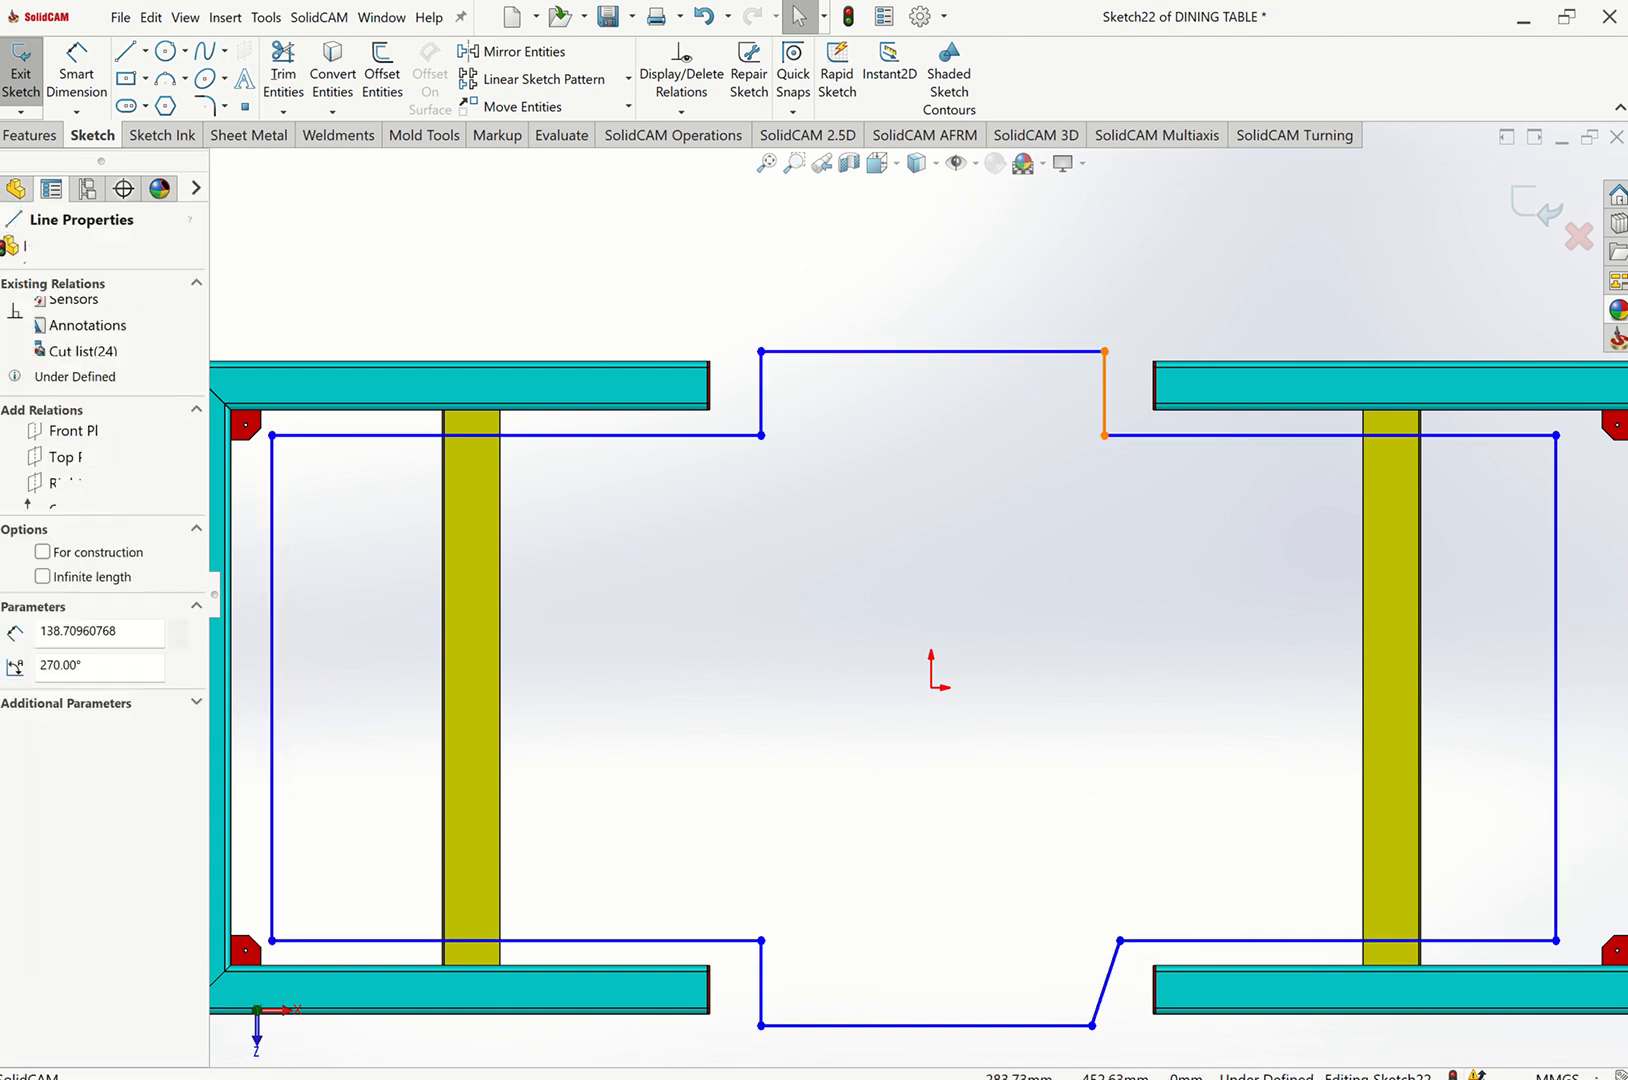
ctrl+click(1117, 965)
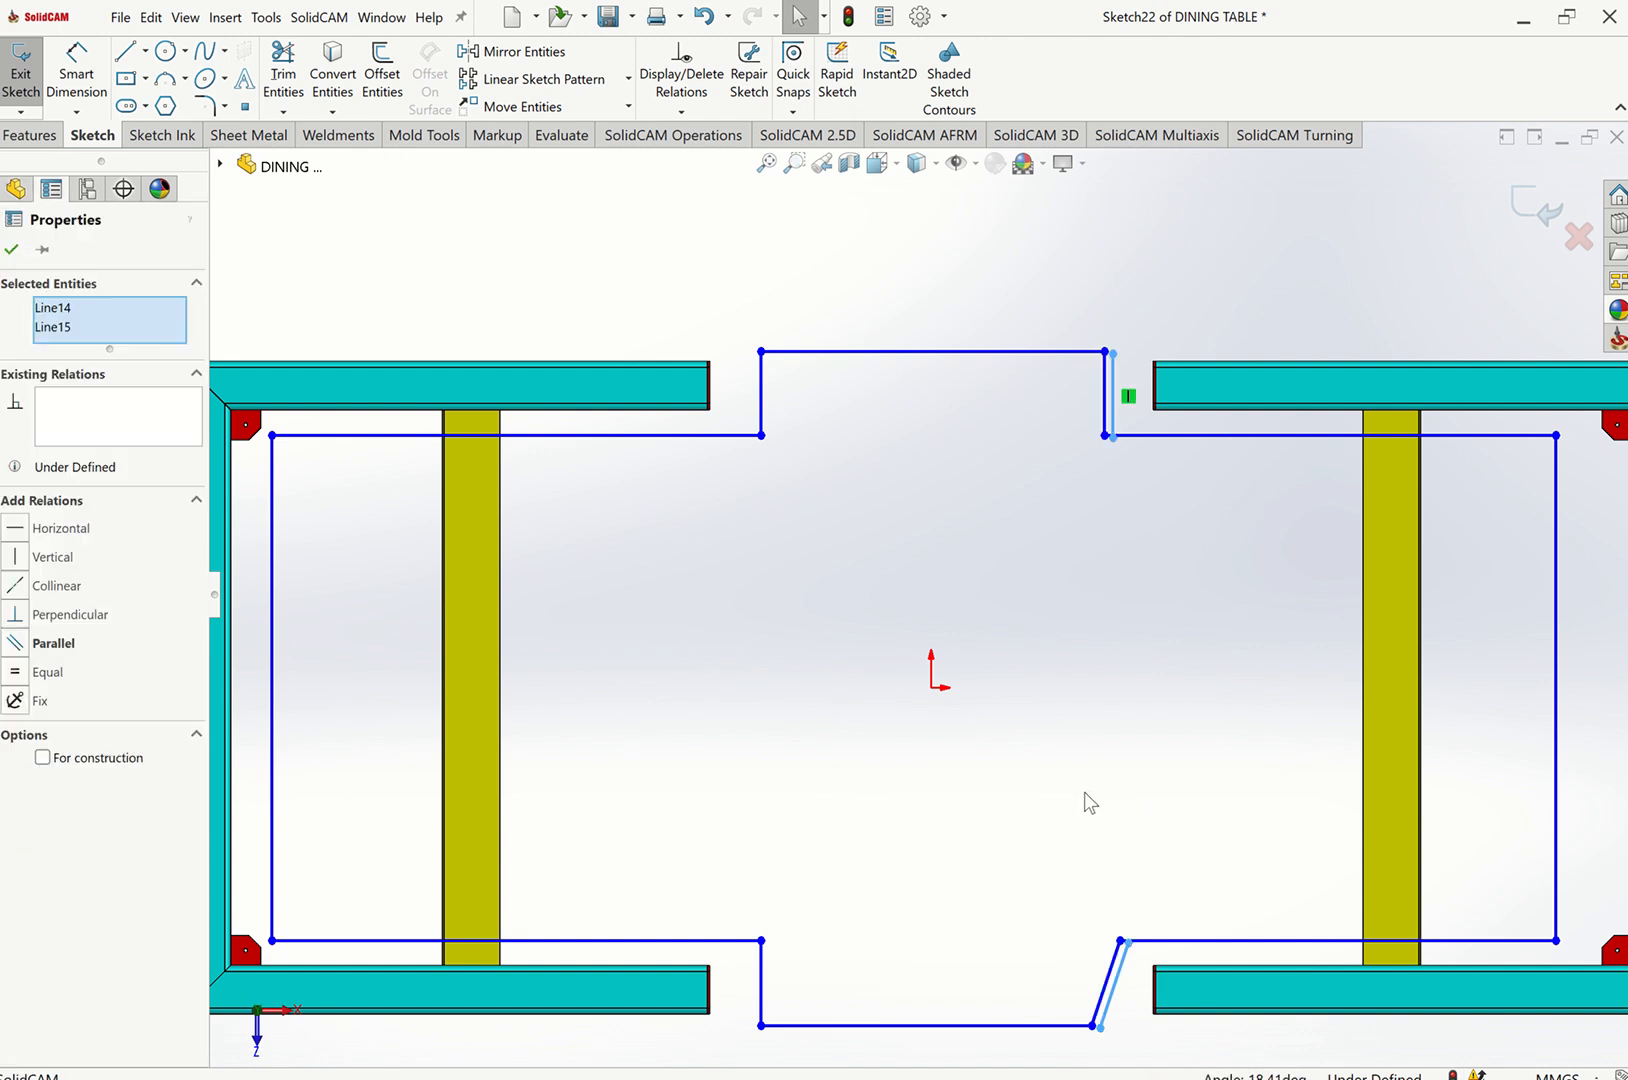
click(1007, 811)
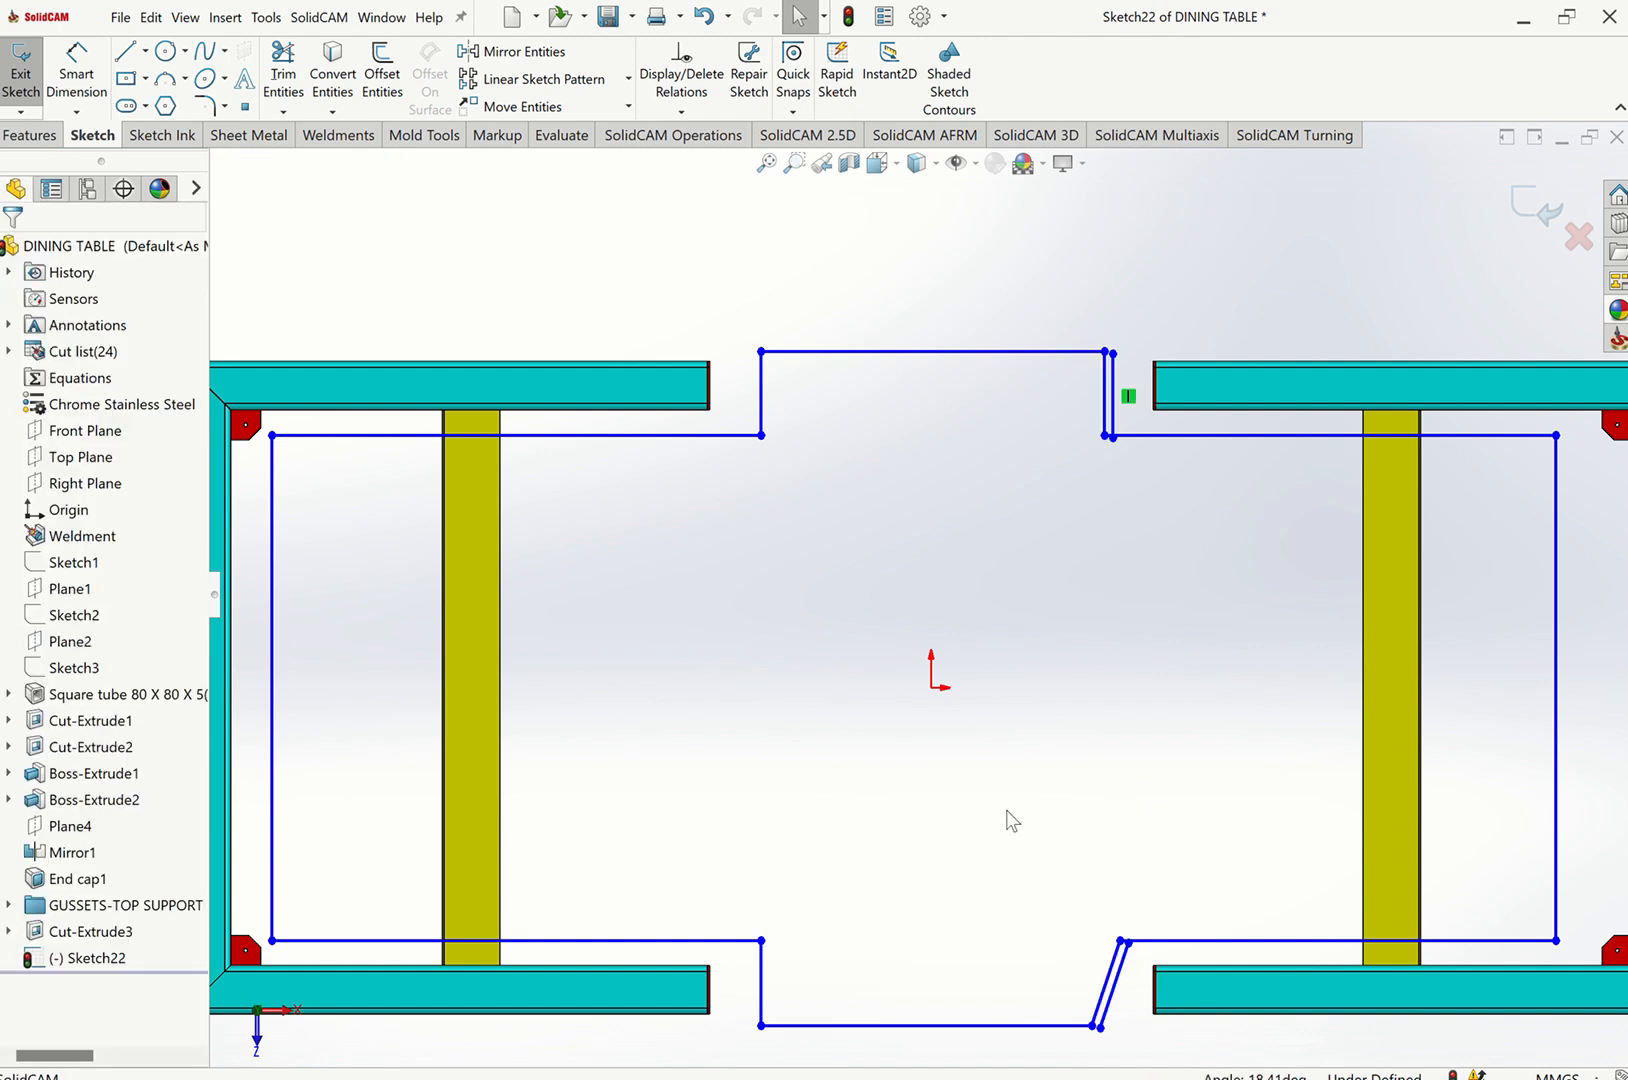
key(ctrl+z)
Make the right step's upper vertical line and lower slanted line collinear.
click(1104, 412)
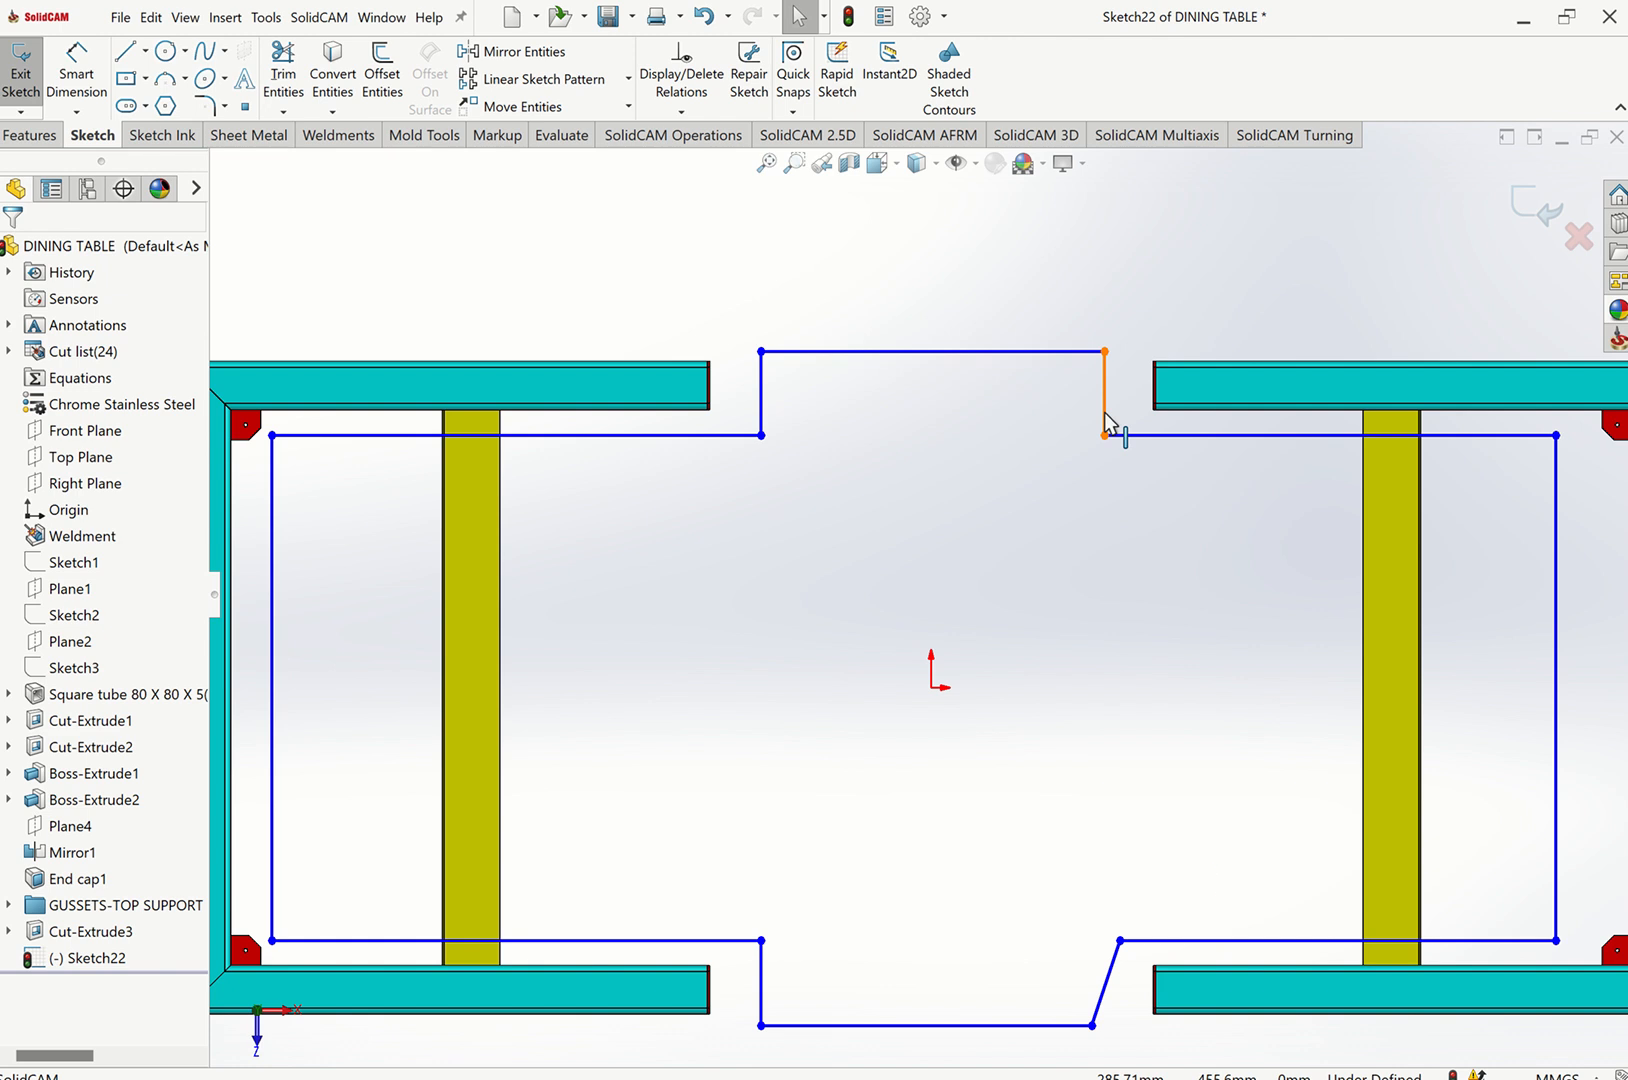
click(1114, 958)
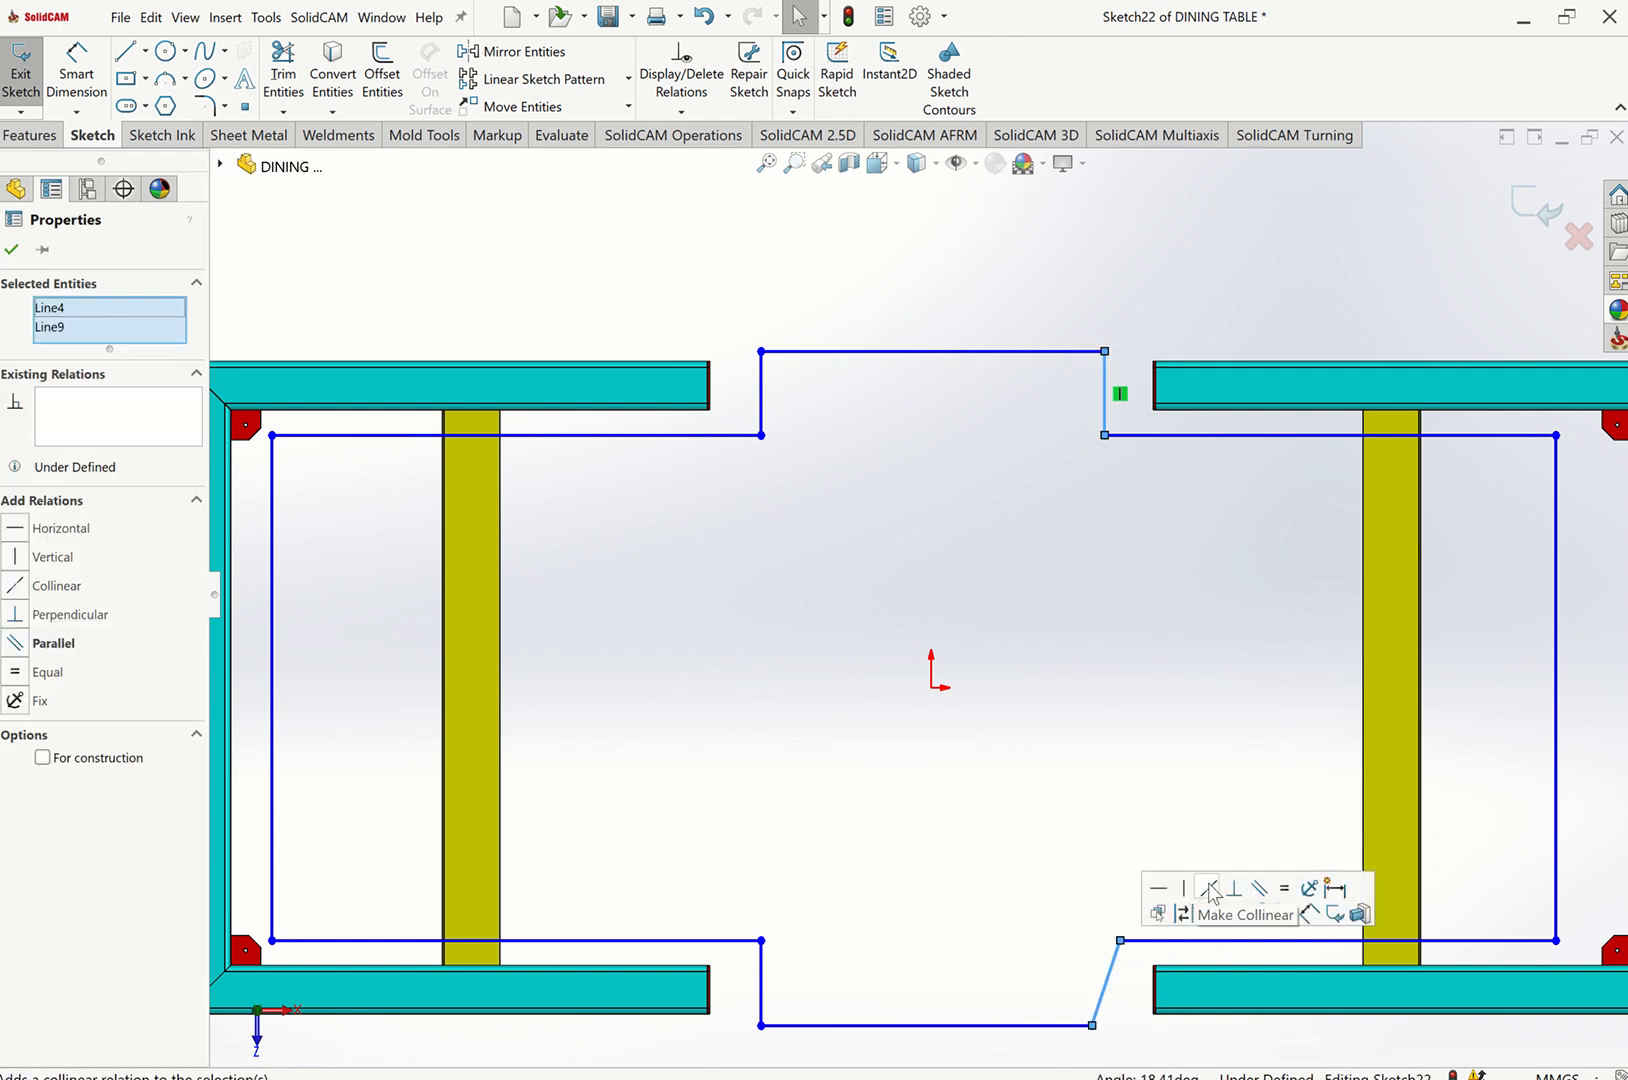
click(1210, 890)
click(919, 778)
key(f)
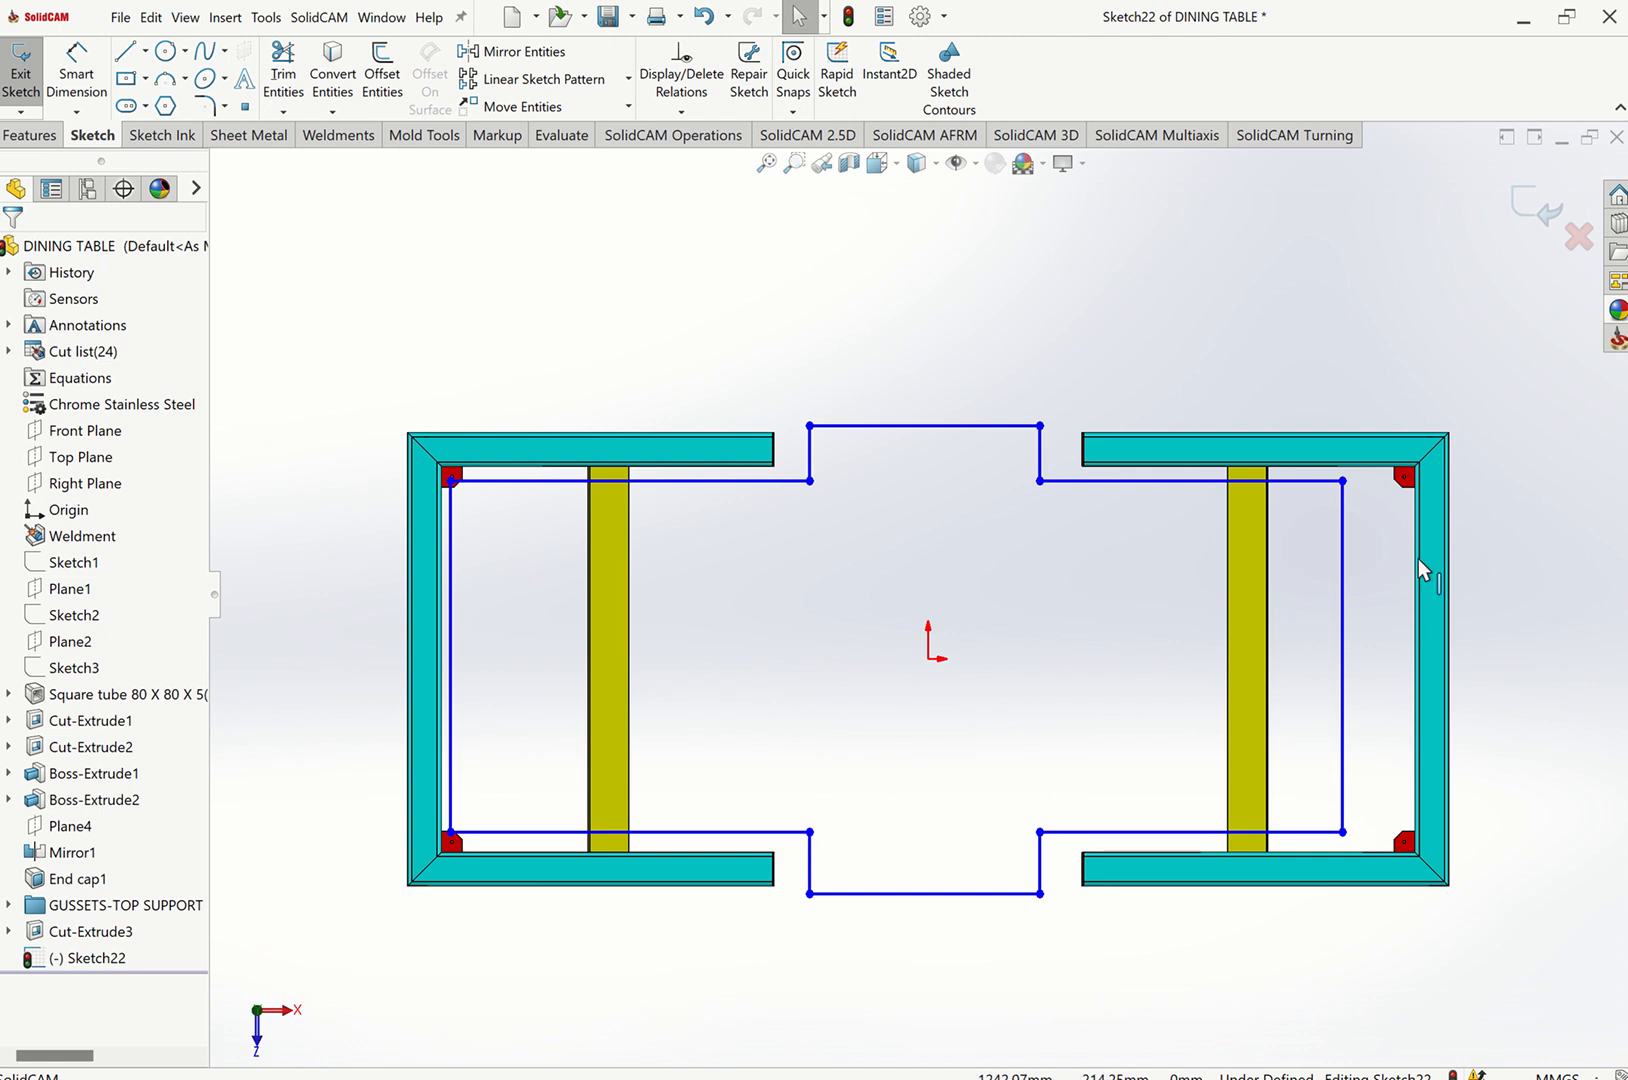
Make the upper-right horizontal sketch line collinear with the square tube's inner edge beside the gusset.
scroll(1418, 560, down, 5)
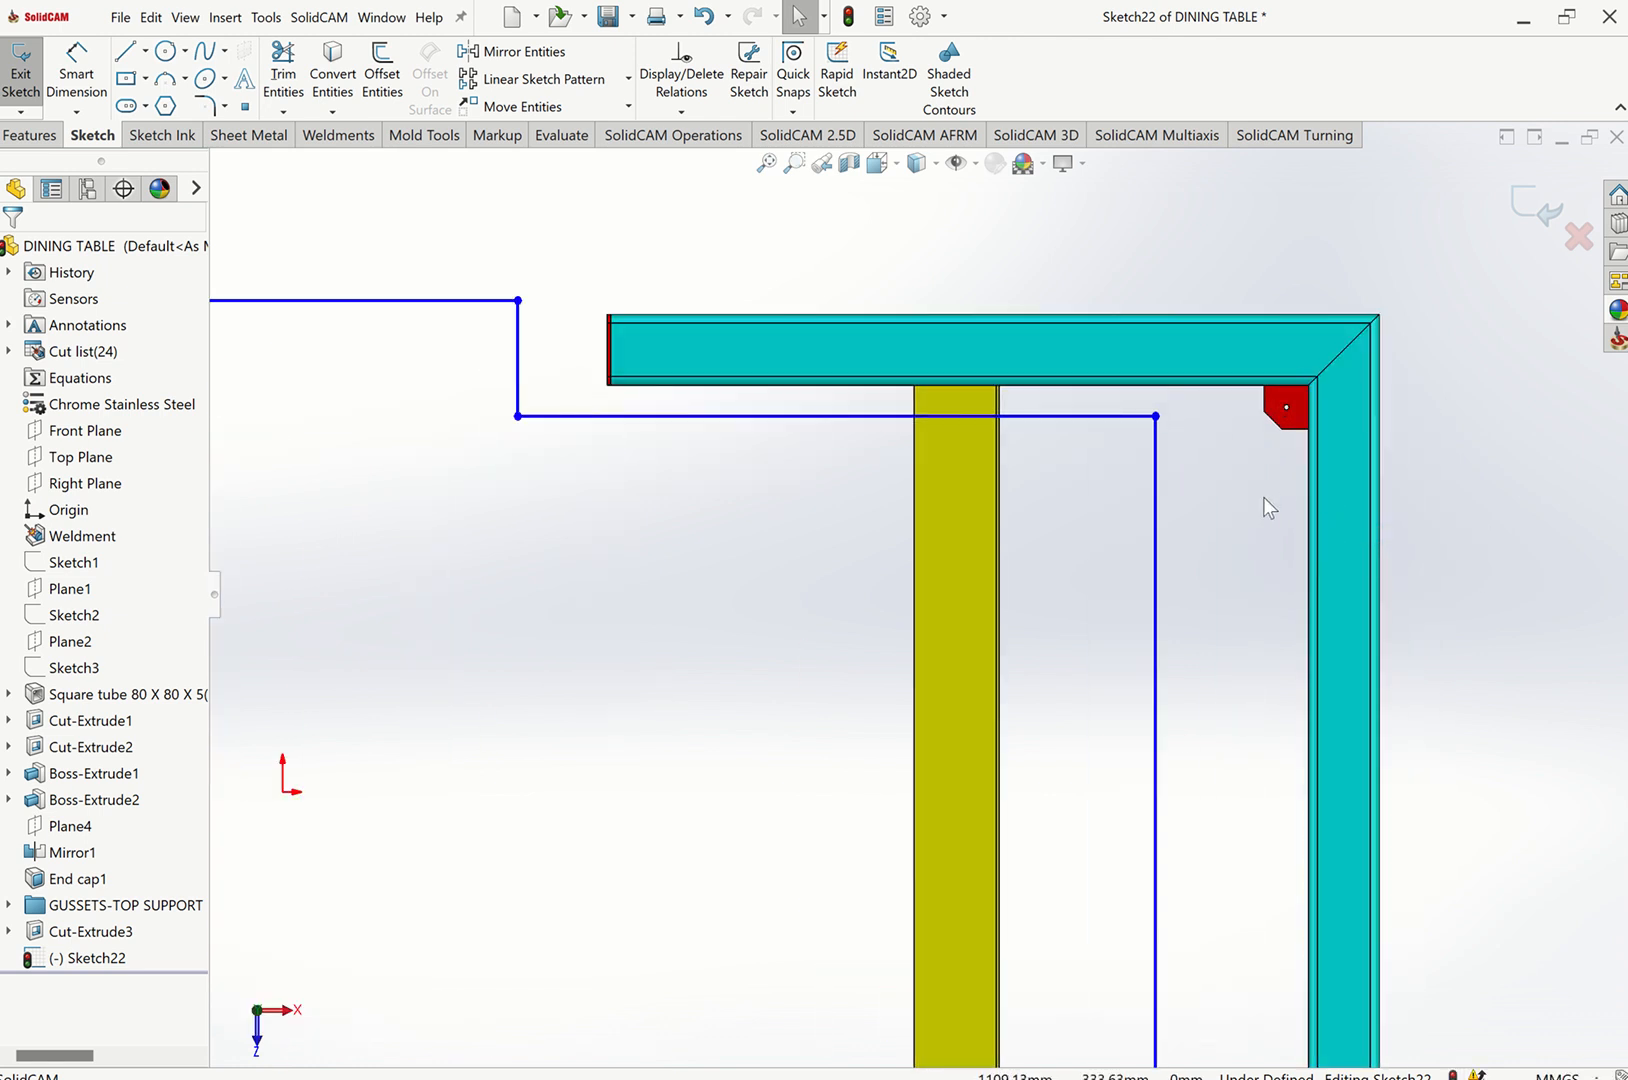
key(ctrl+7)
scroll(772, 262, down, 5)
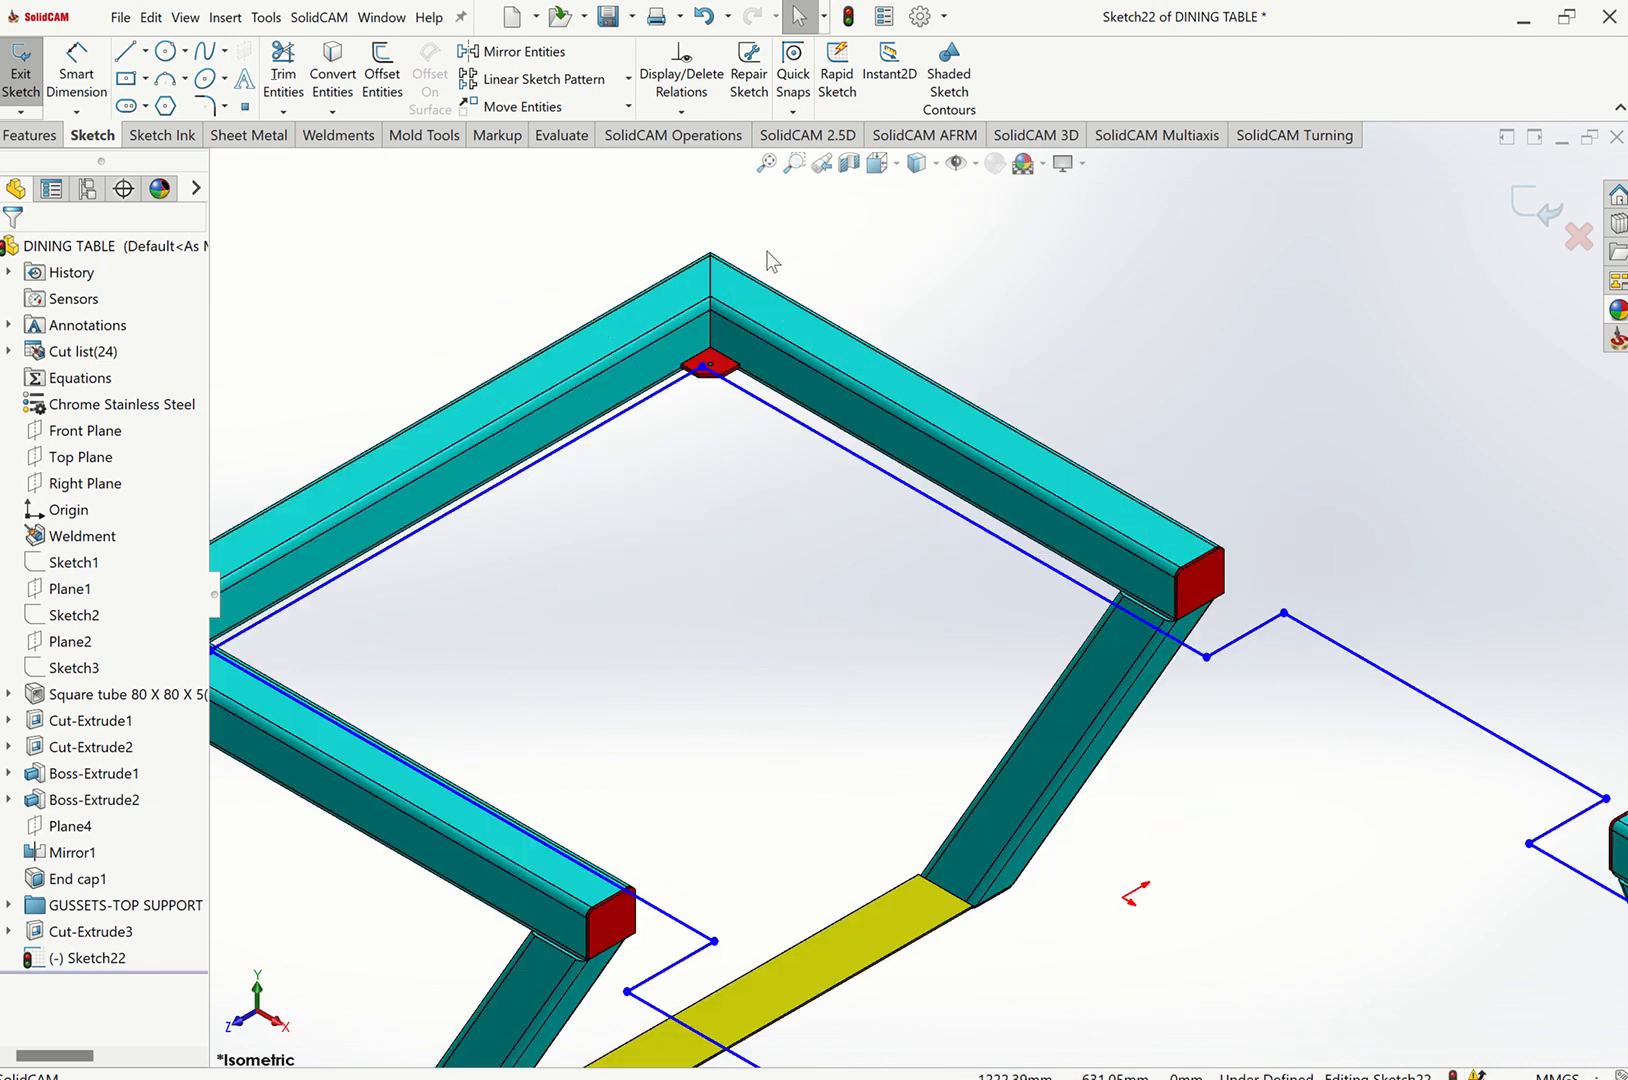
scroll(797, 466, down, 6)
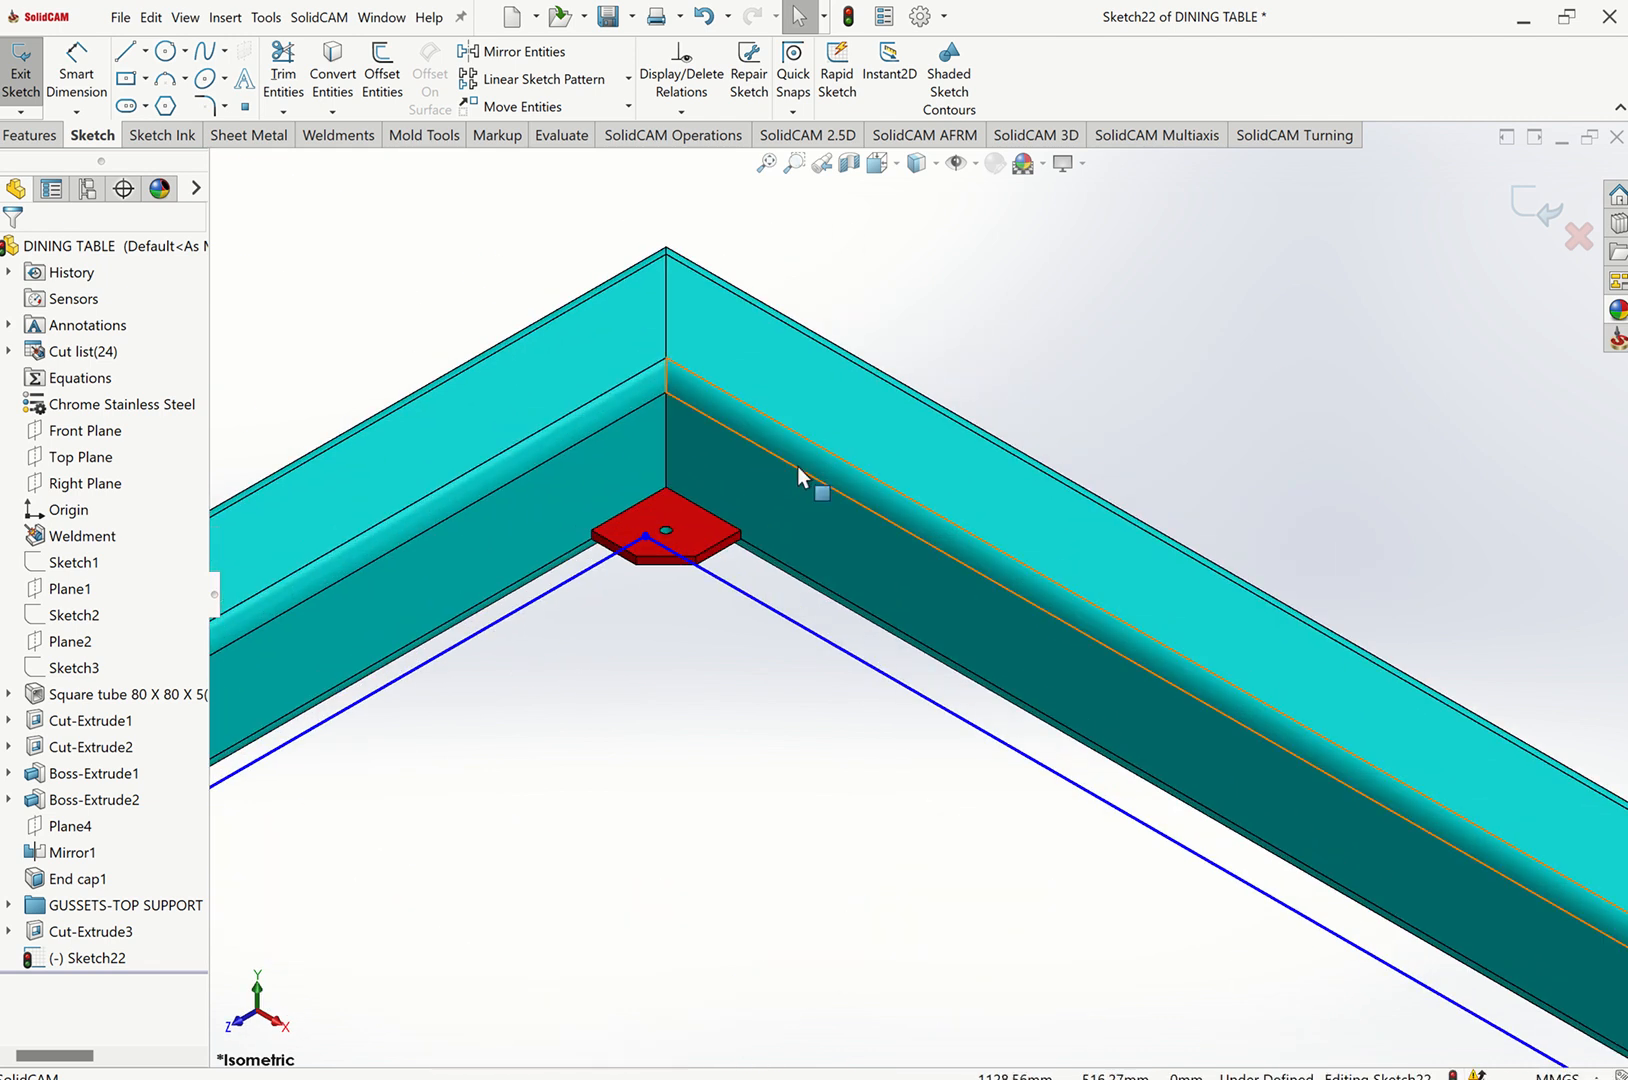
click(886, 527)
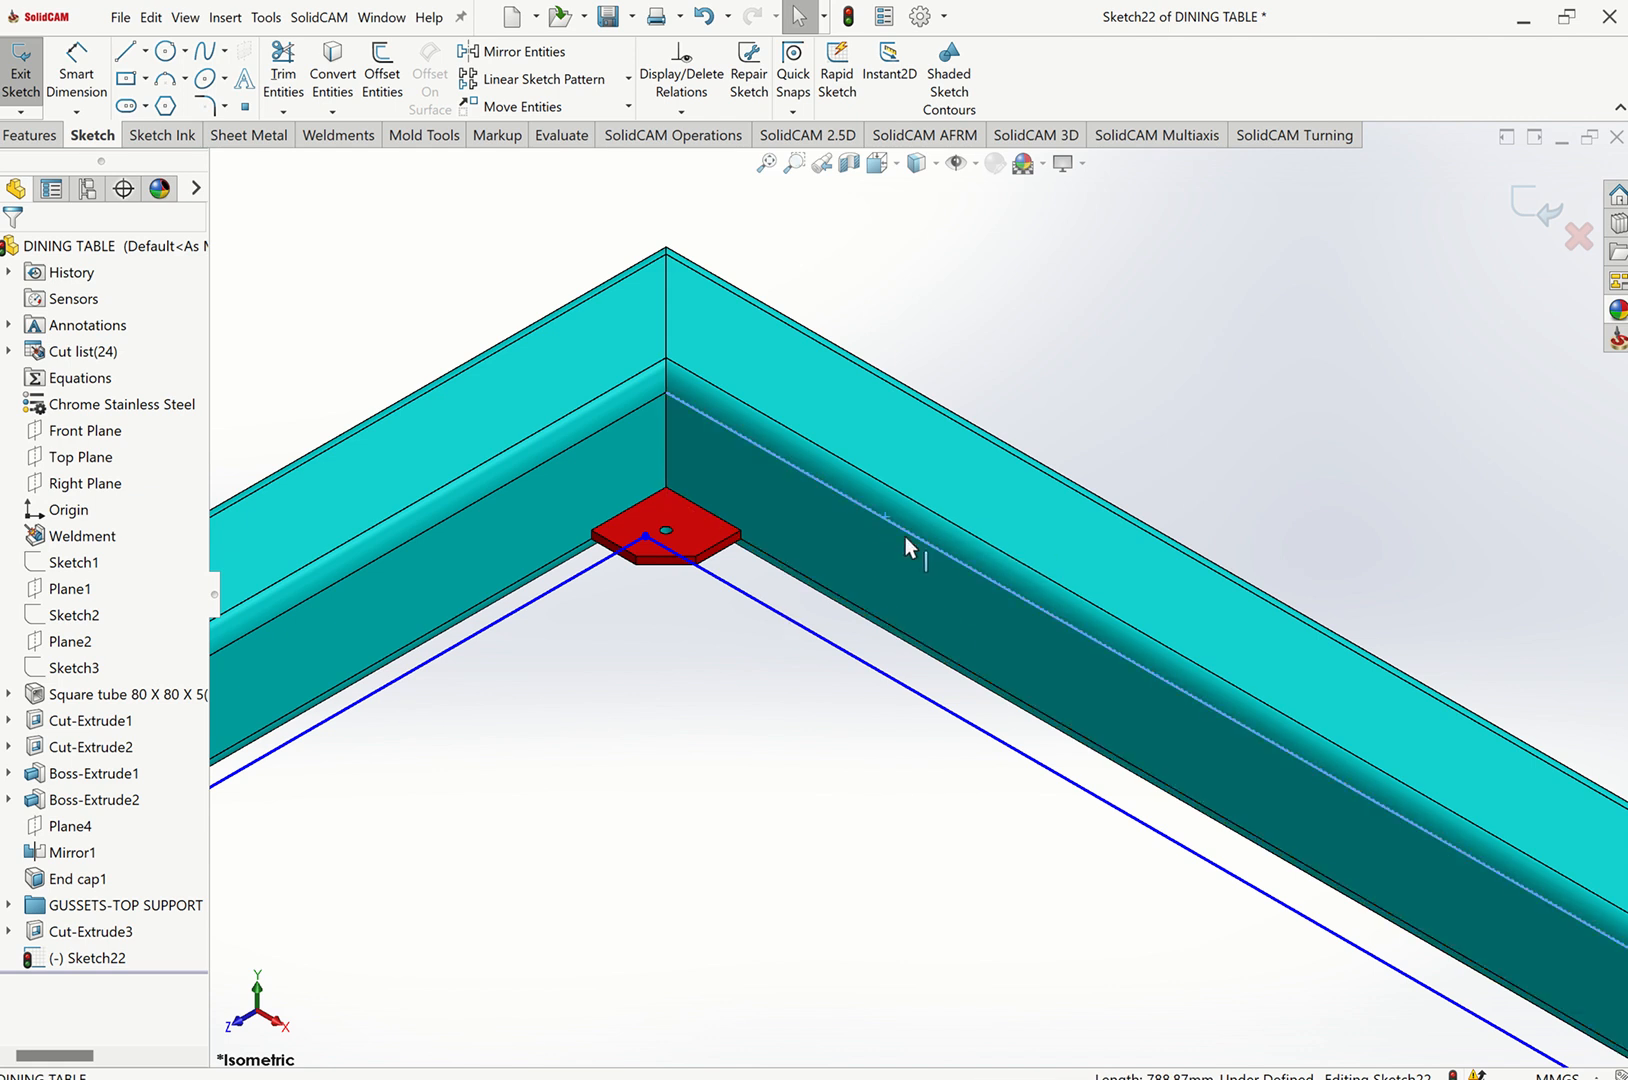
ctrl+click(859, 658)
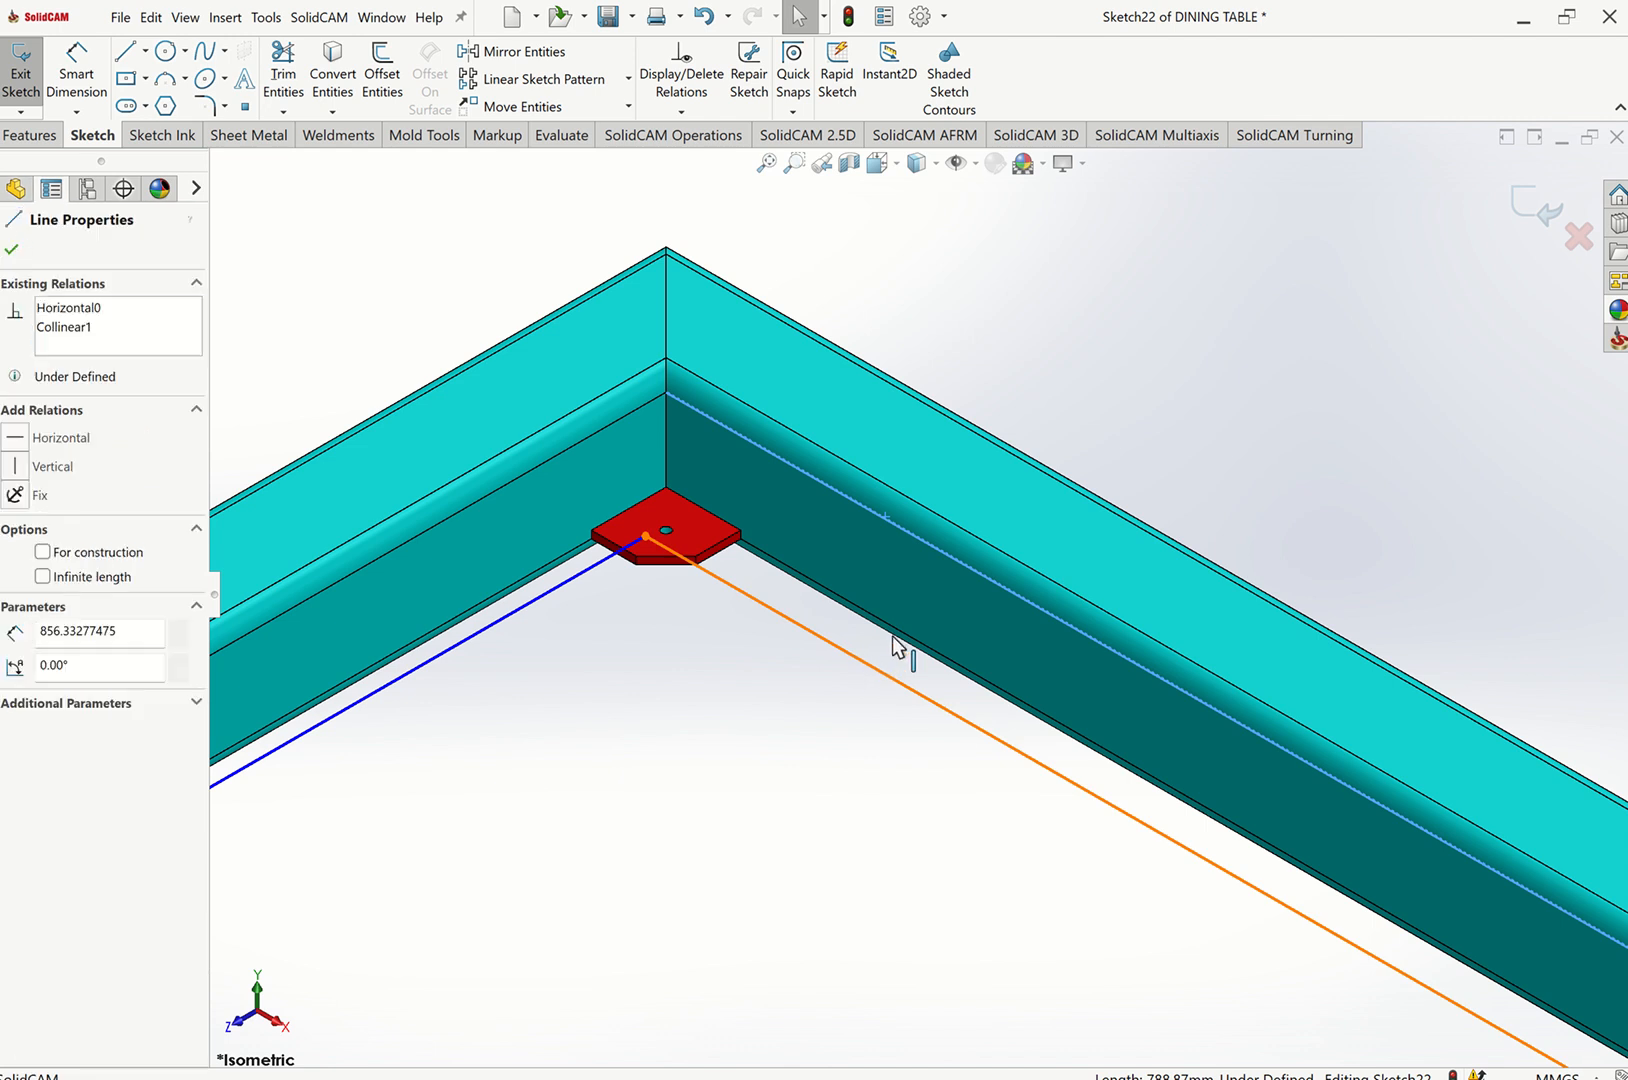
click(888, 593)
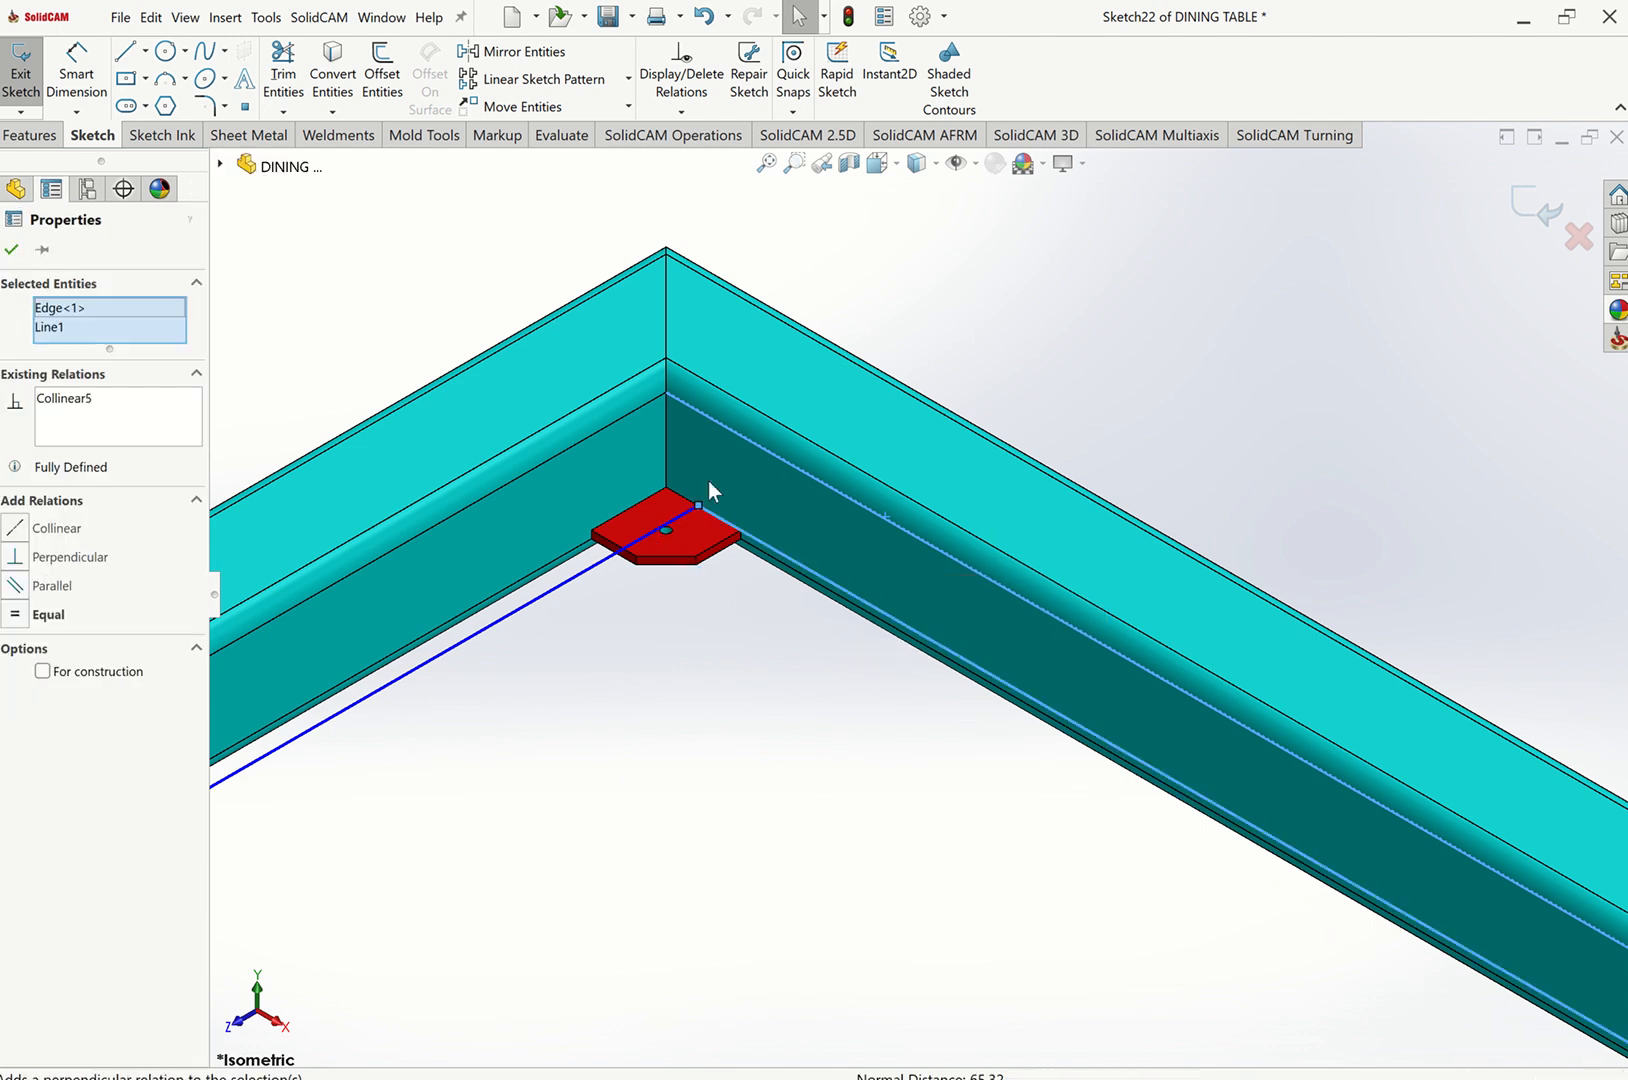
key(Escape)
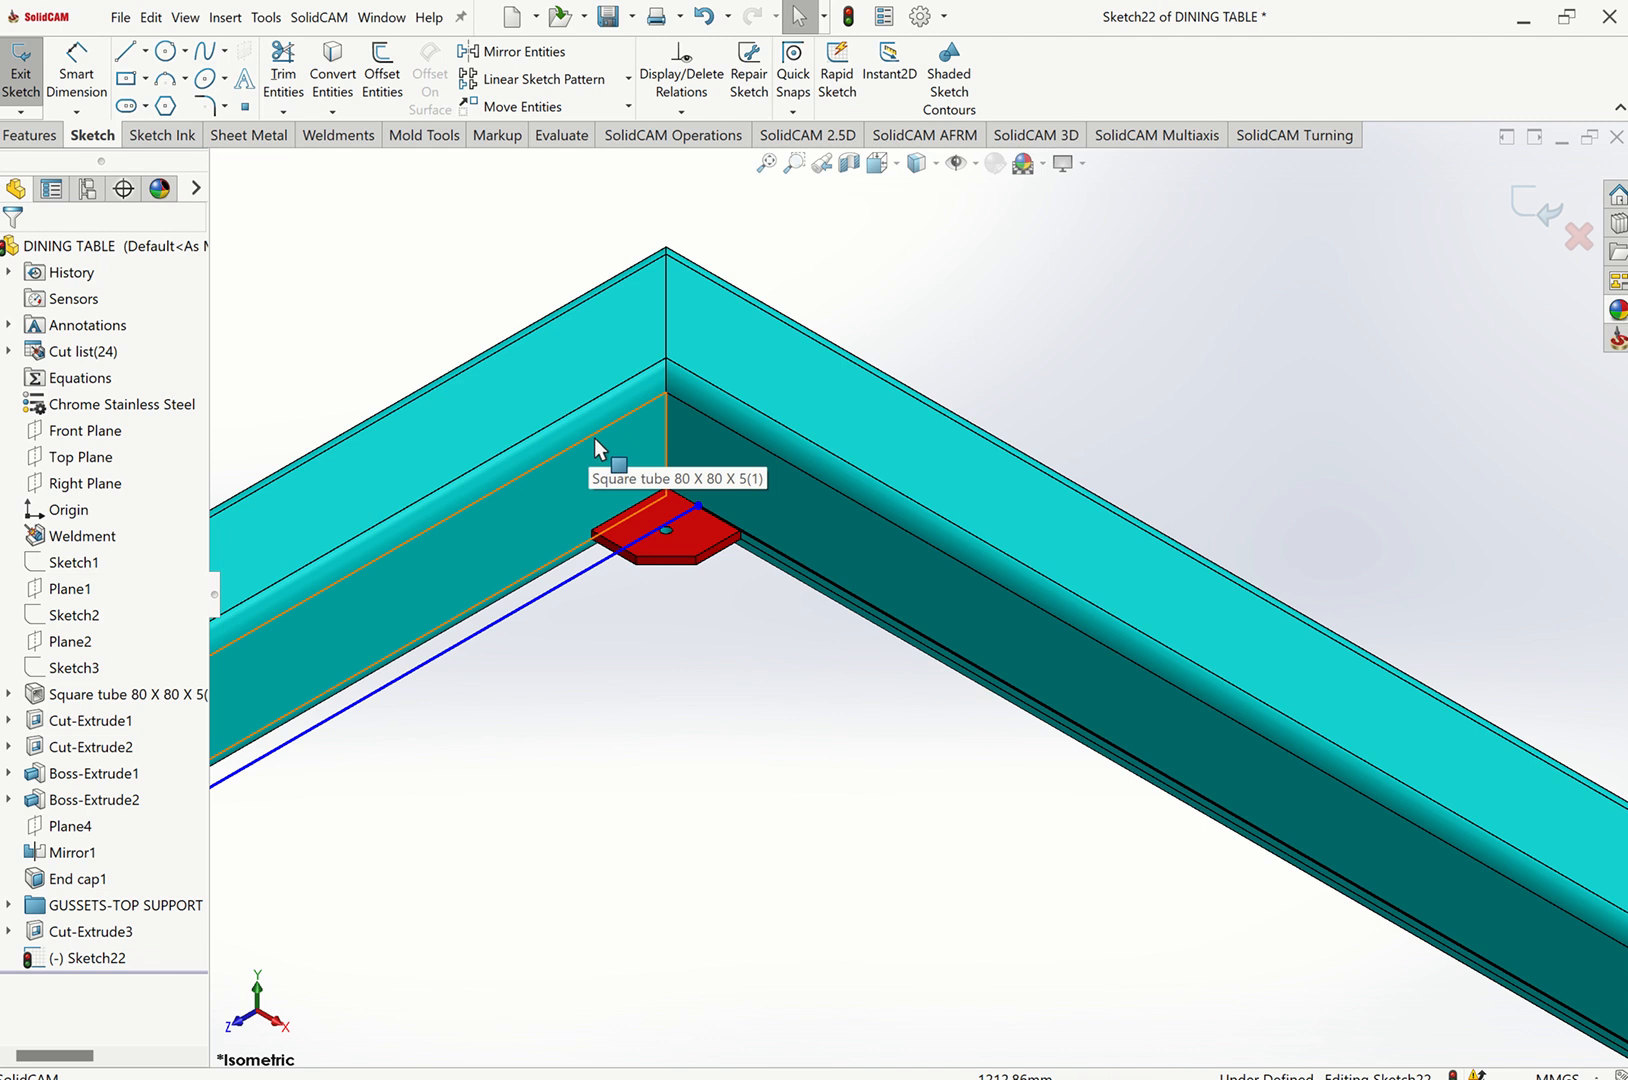
Make the long sketch line below the gusset collinear with the square tube's inner edge above it.
click(602, 430)
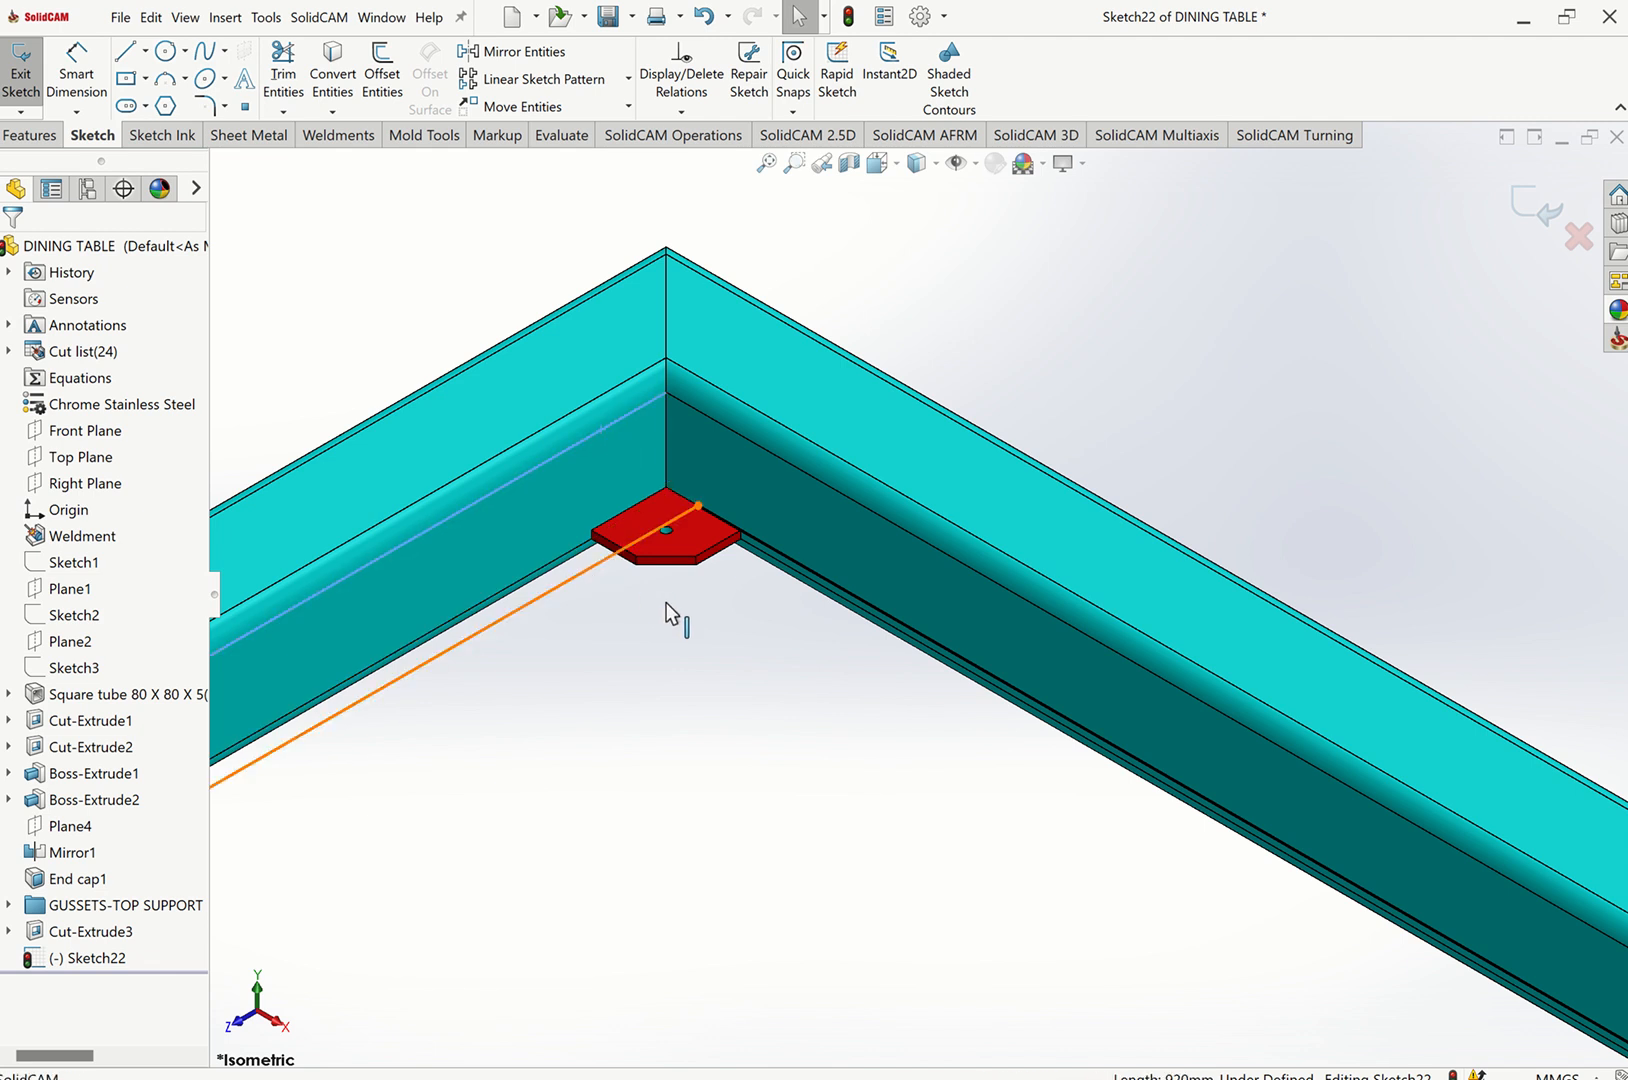
ctrl+click(666, 602)
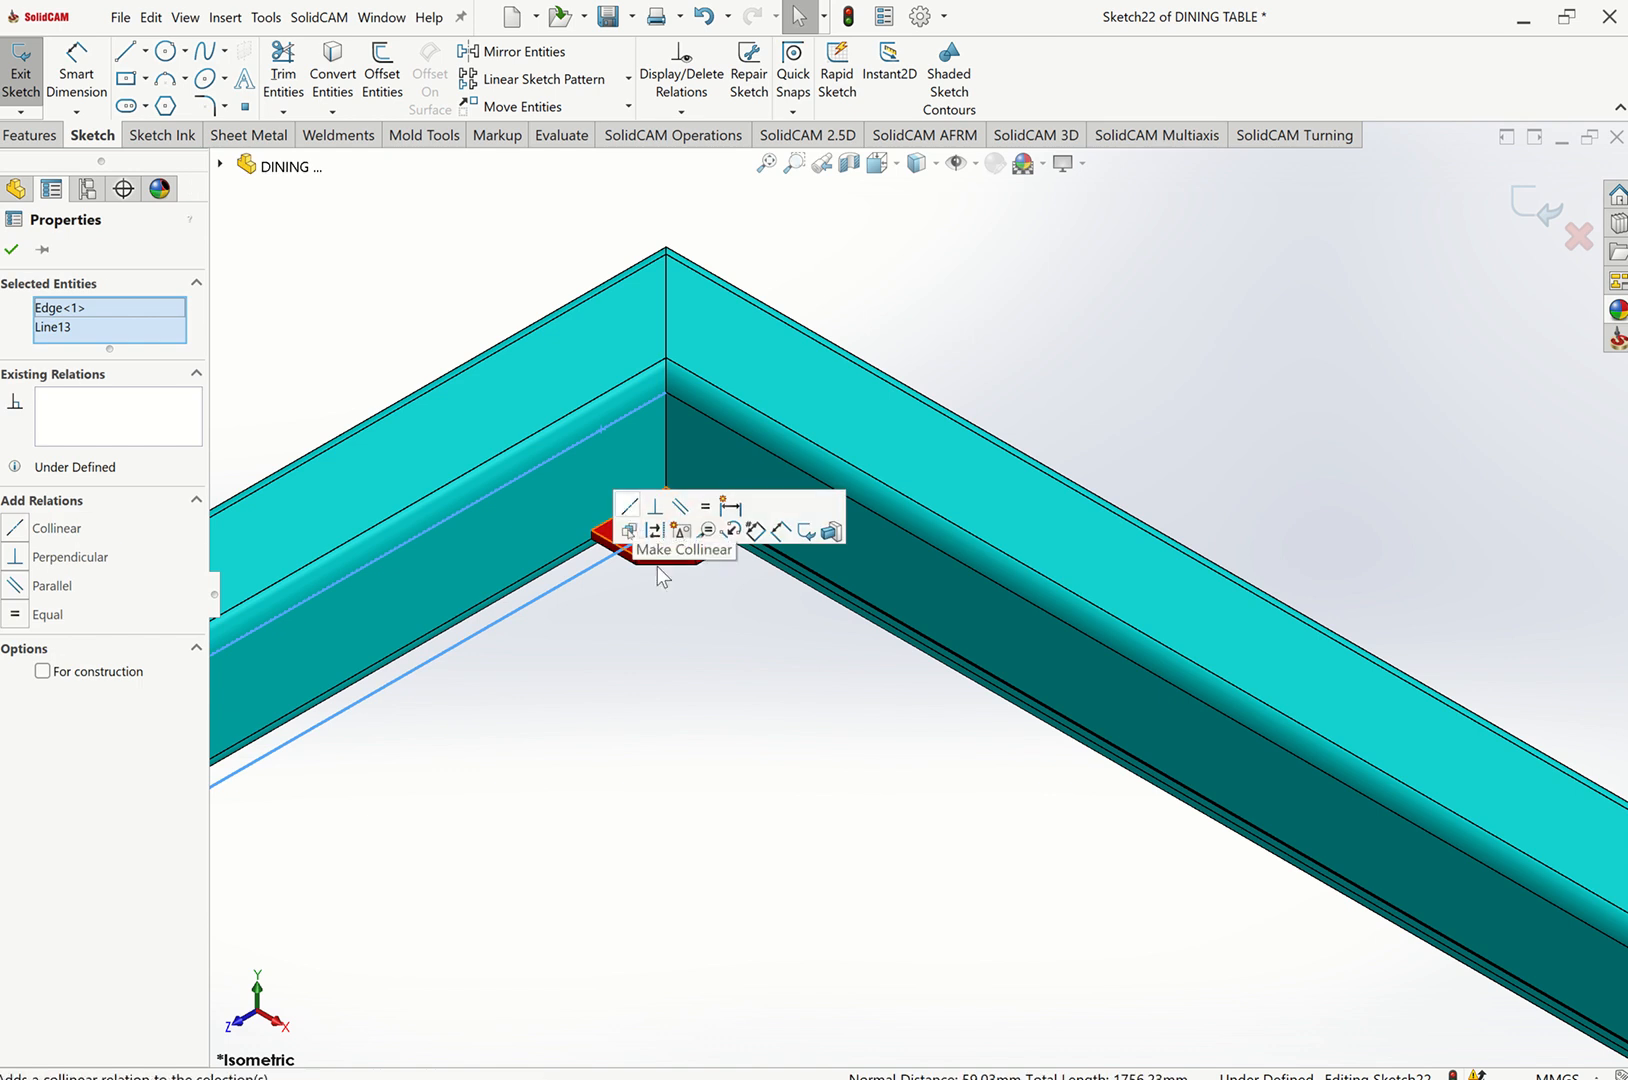
click(629, 506)
click(754, 638)
Make the long sketch line on the opposite frame collinear with the adjacent square tube's inner edge beside the gusset.
scroll(777, 594, up, 12)
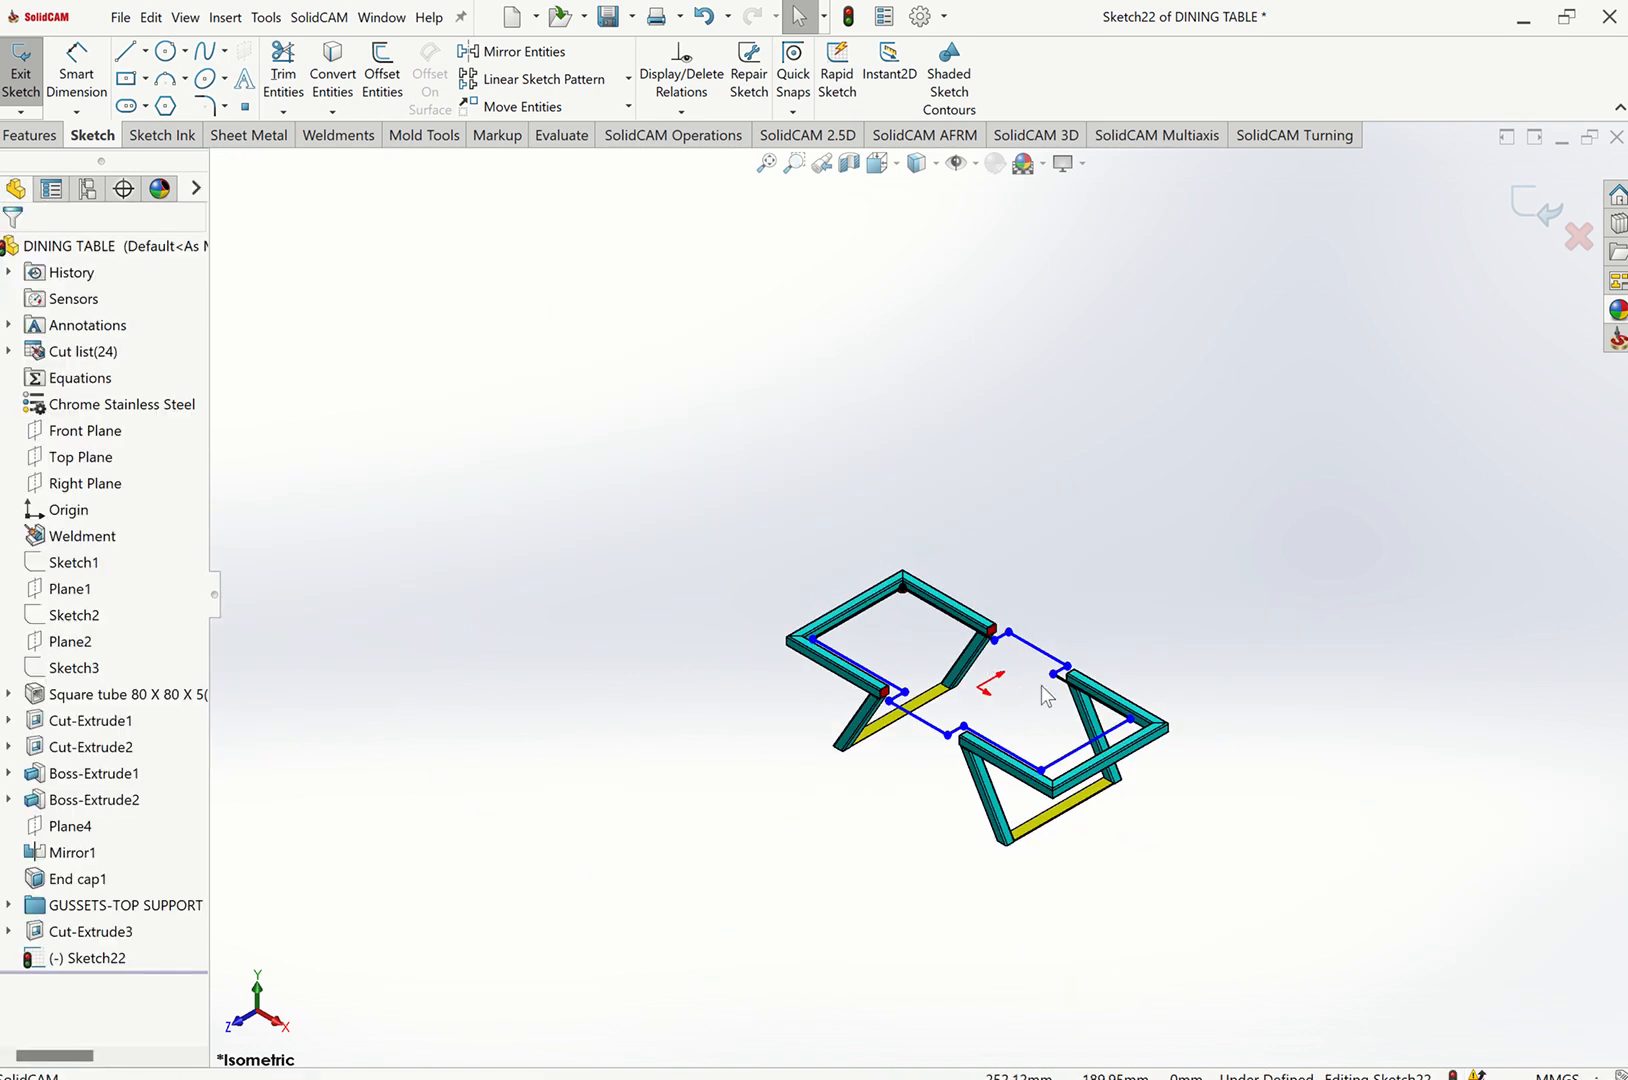
scroll(1040, 686, down, 6)
scroll(1043, 650, down, 4)
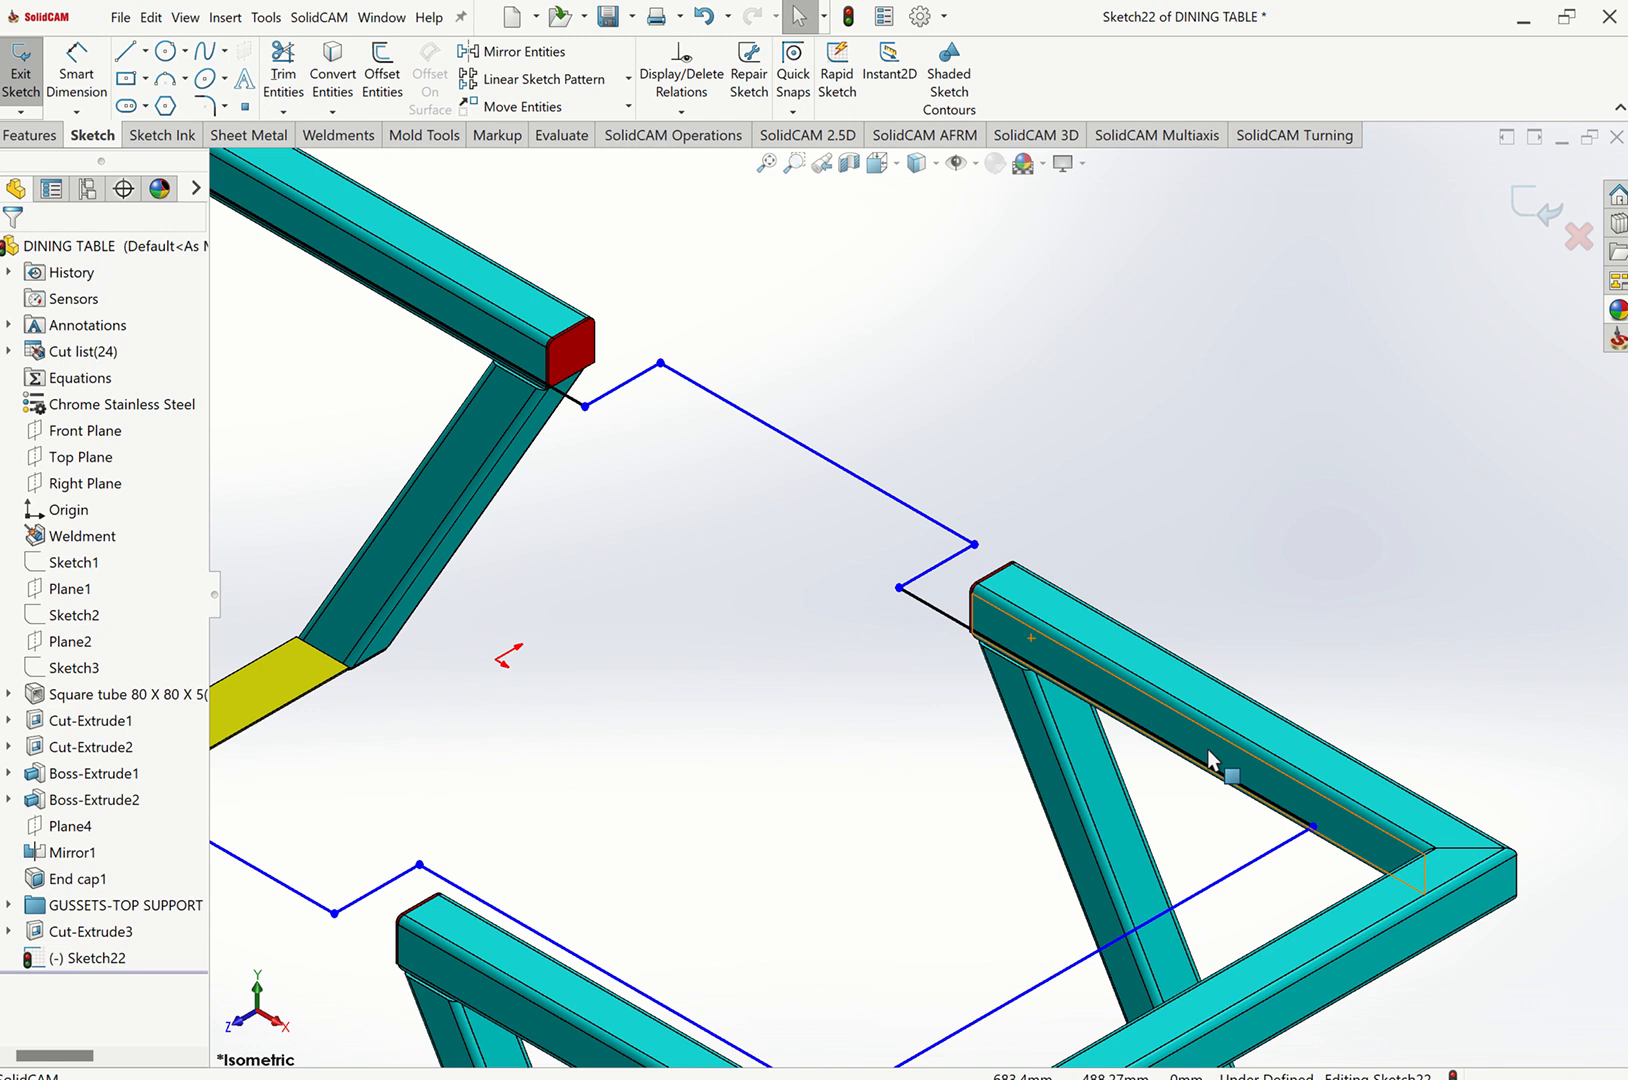
scroll(1319, 828, up, 5)
middle_drag(1241, 658, 1100, 649)
scroll(1100, 650, down, 3)
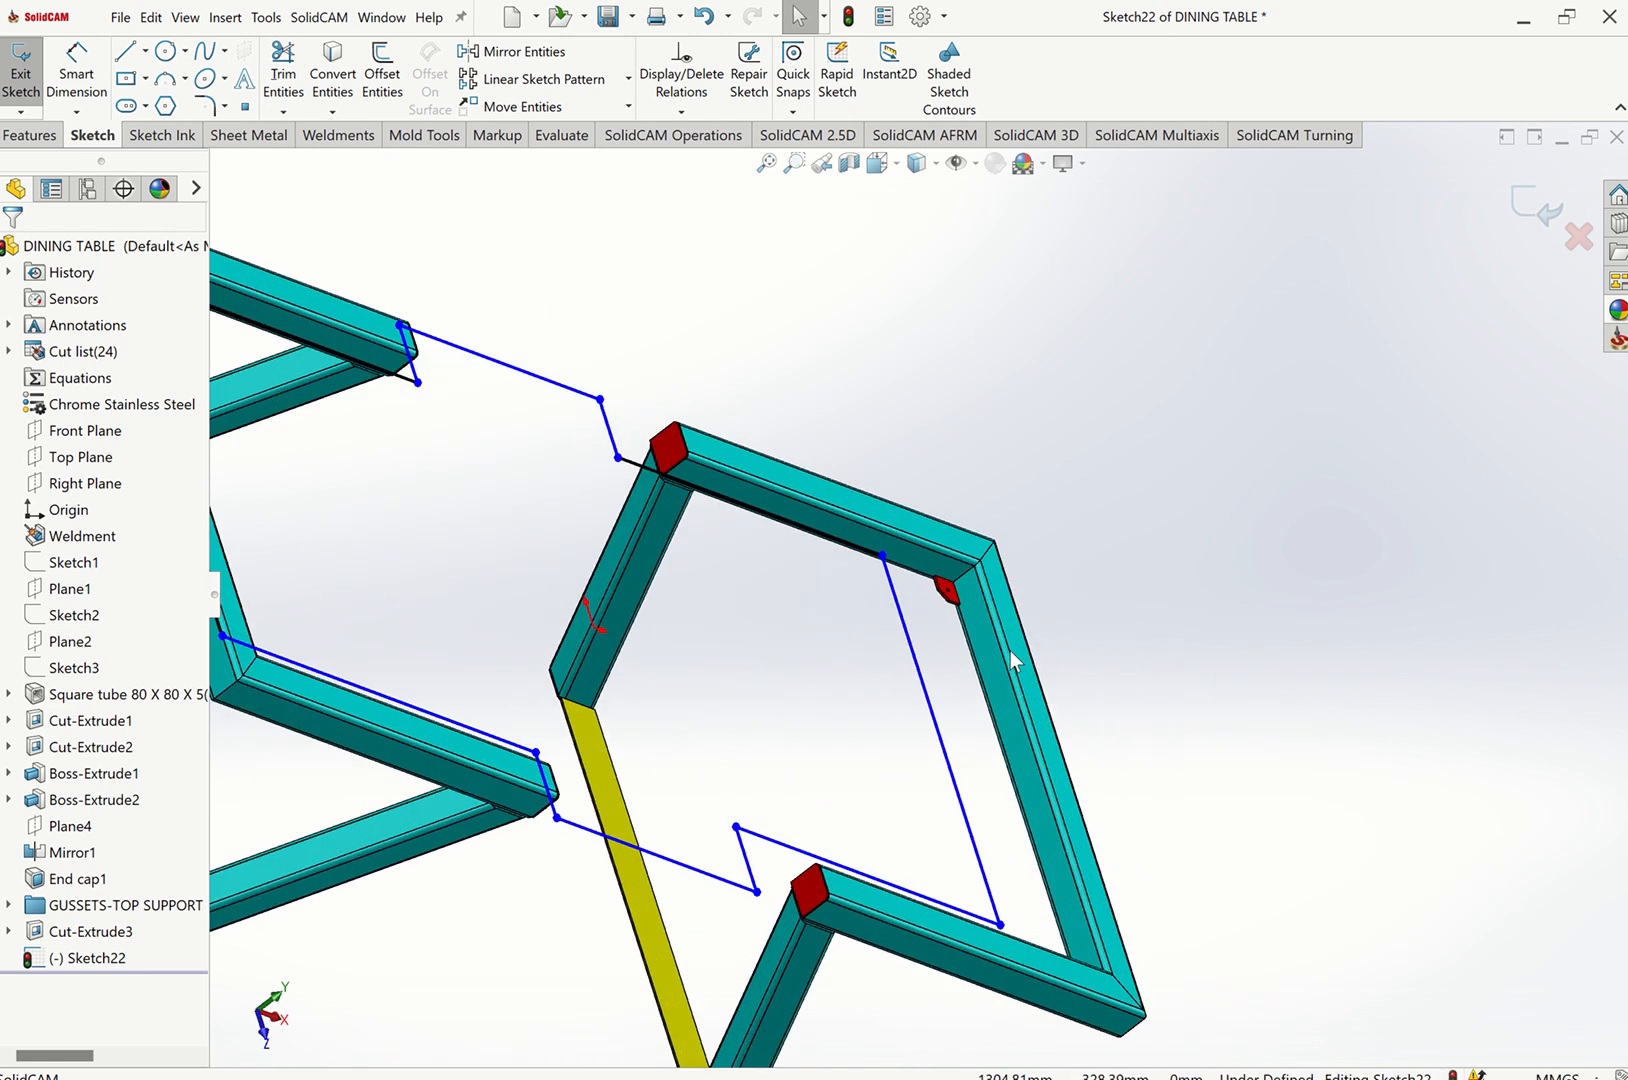
scroll(1010, 650, down, 8)
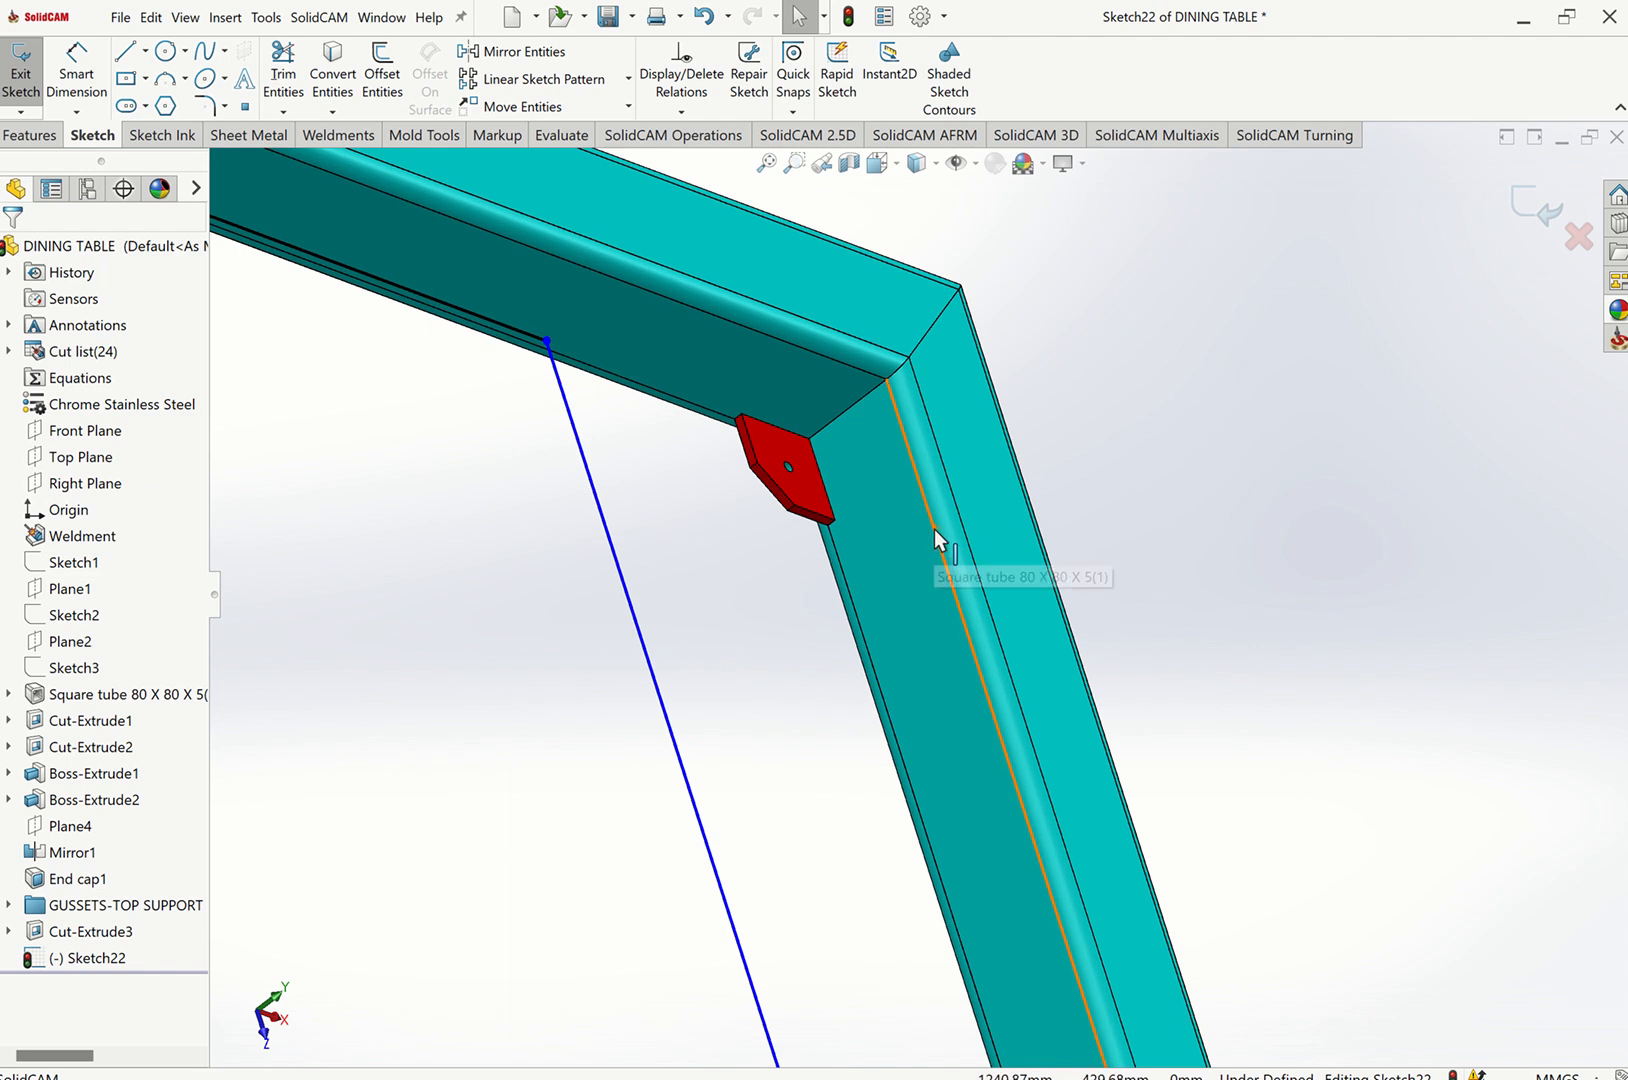
click(935, 531)
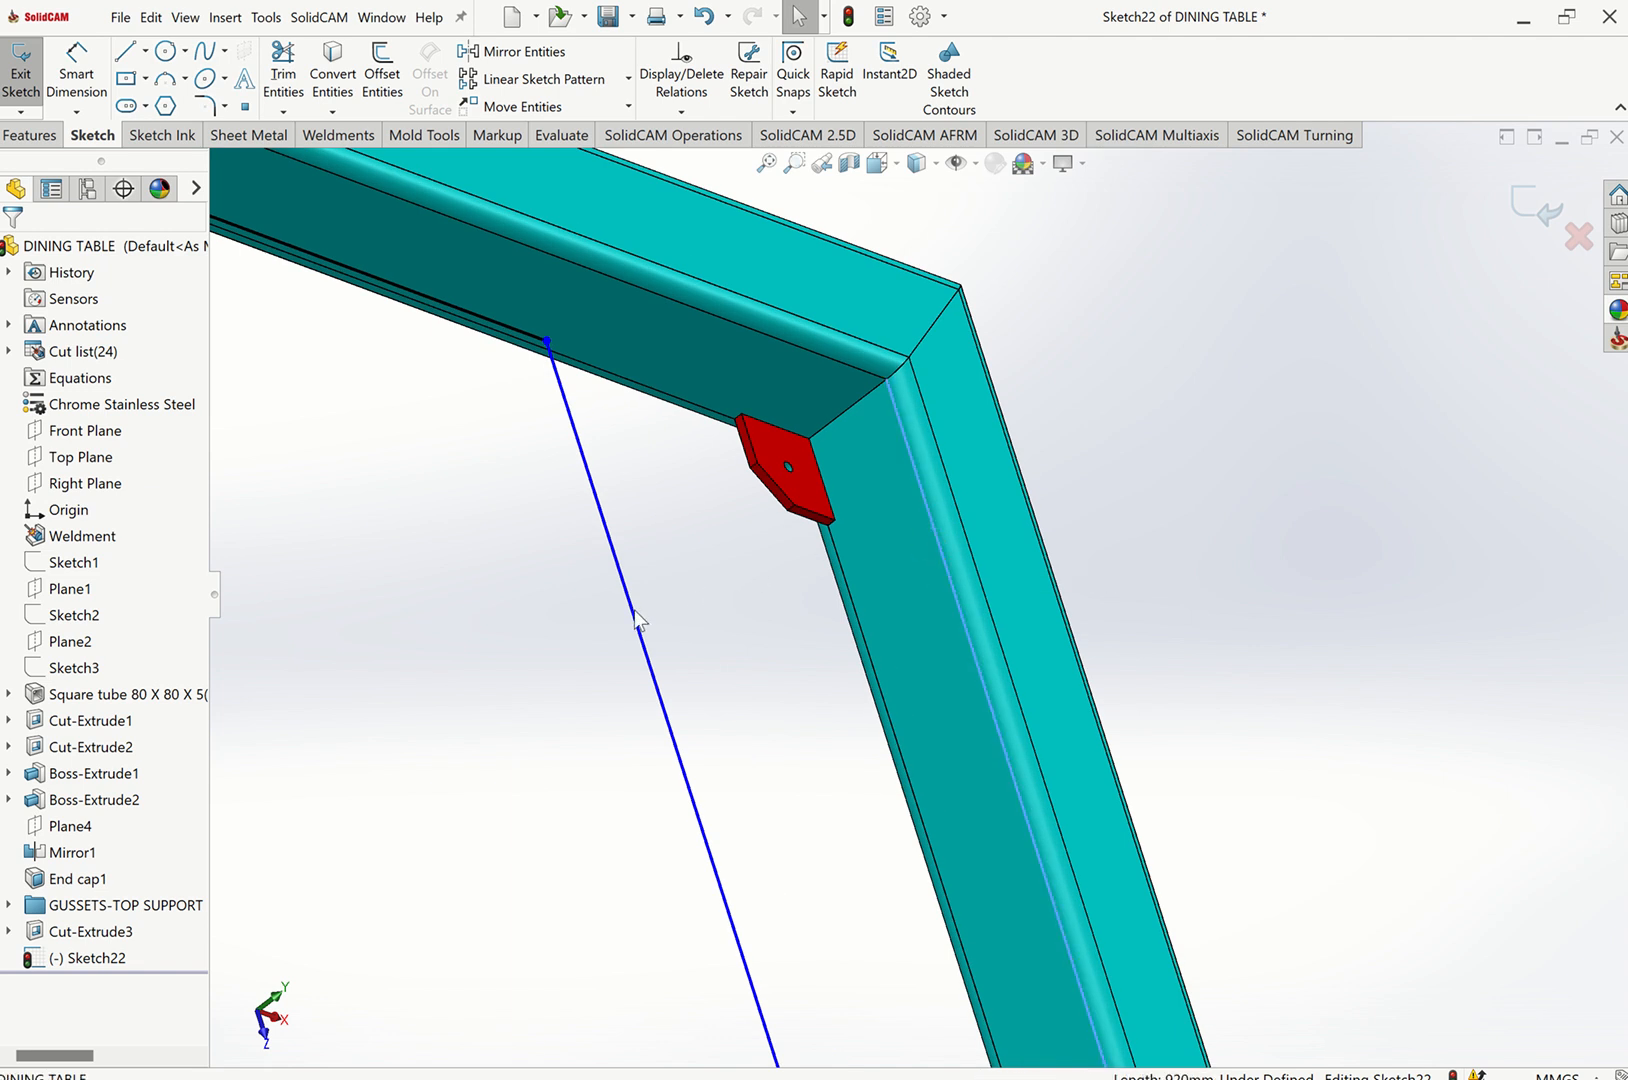
ctrl+click(694, 610)
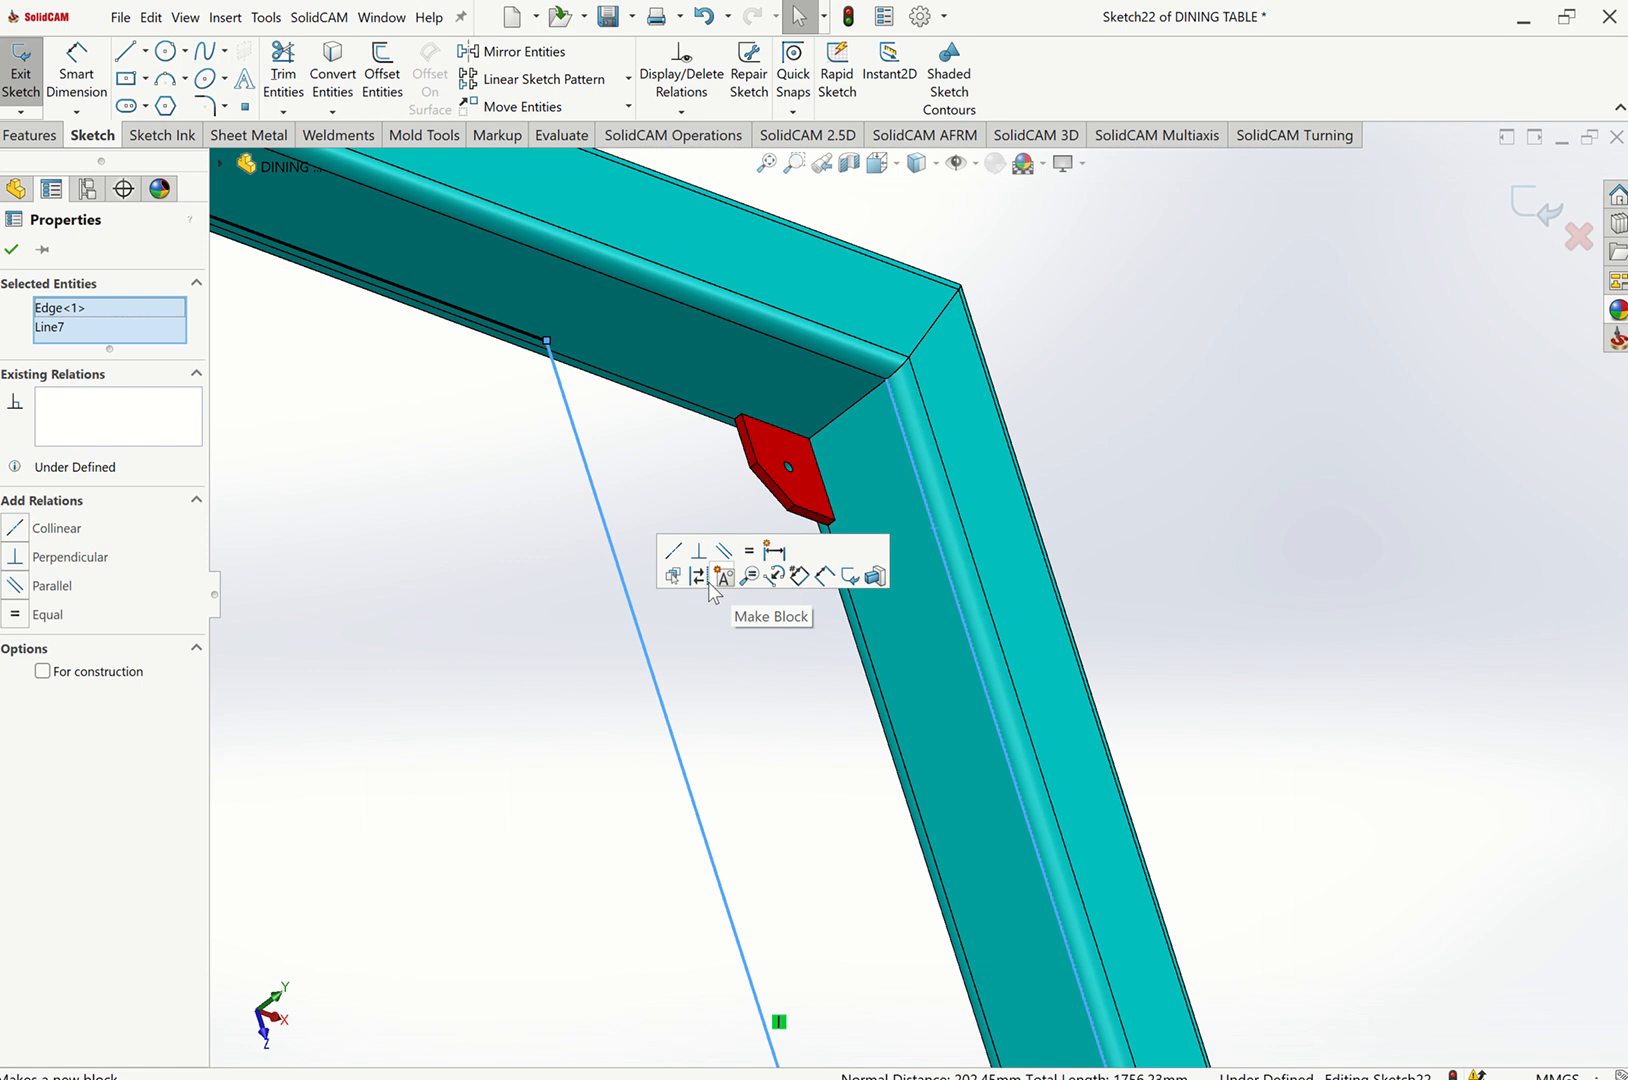
click(673, 550)
click(1187, 566)
Make the remaining long sketch line collinear with the inner edge of its adjacent square tube, then return to isometric view.
scroll(1135, 571, up, 6)
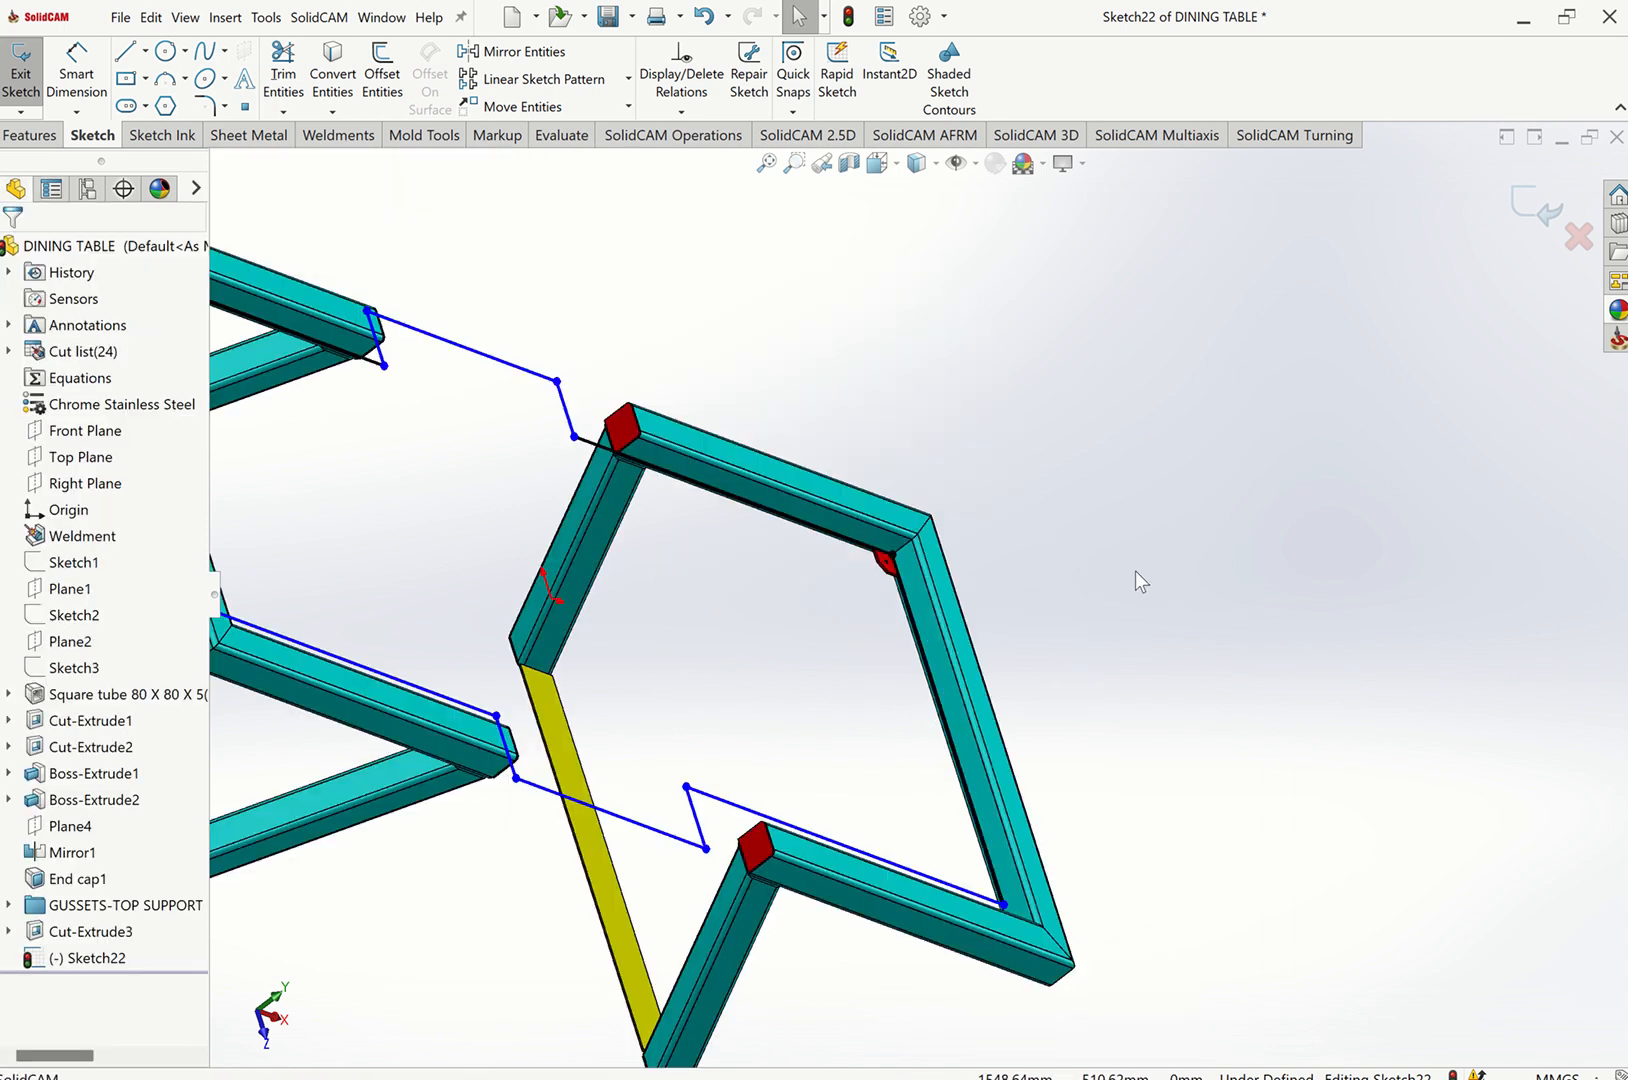
middle_drag(888, 515, 810, 567)
scroll(607, 608, up, 4)
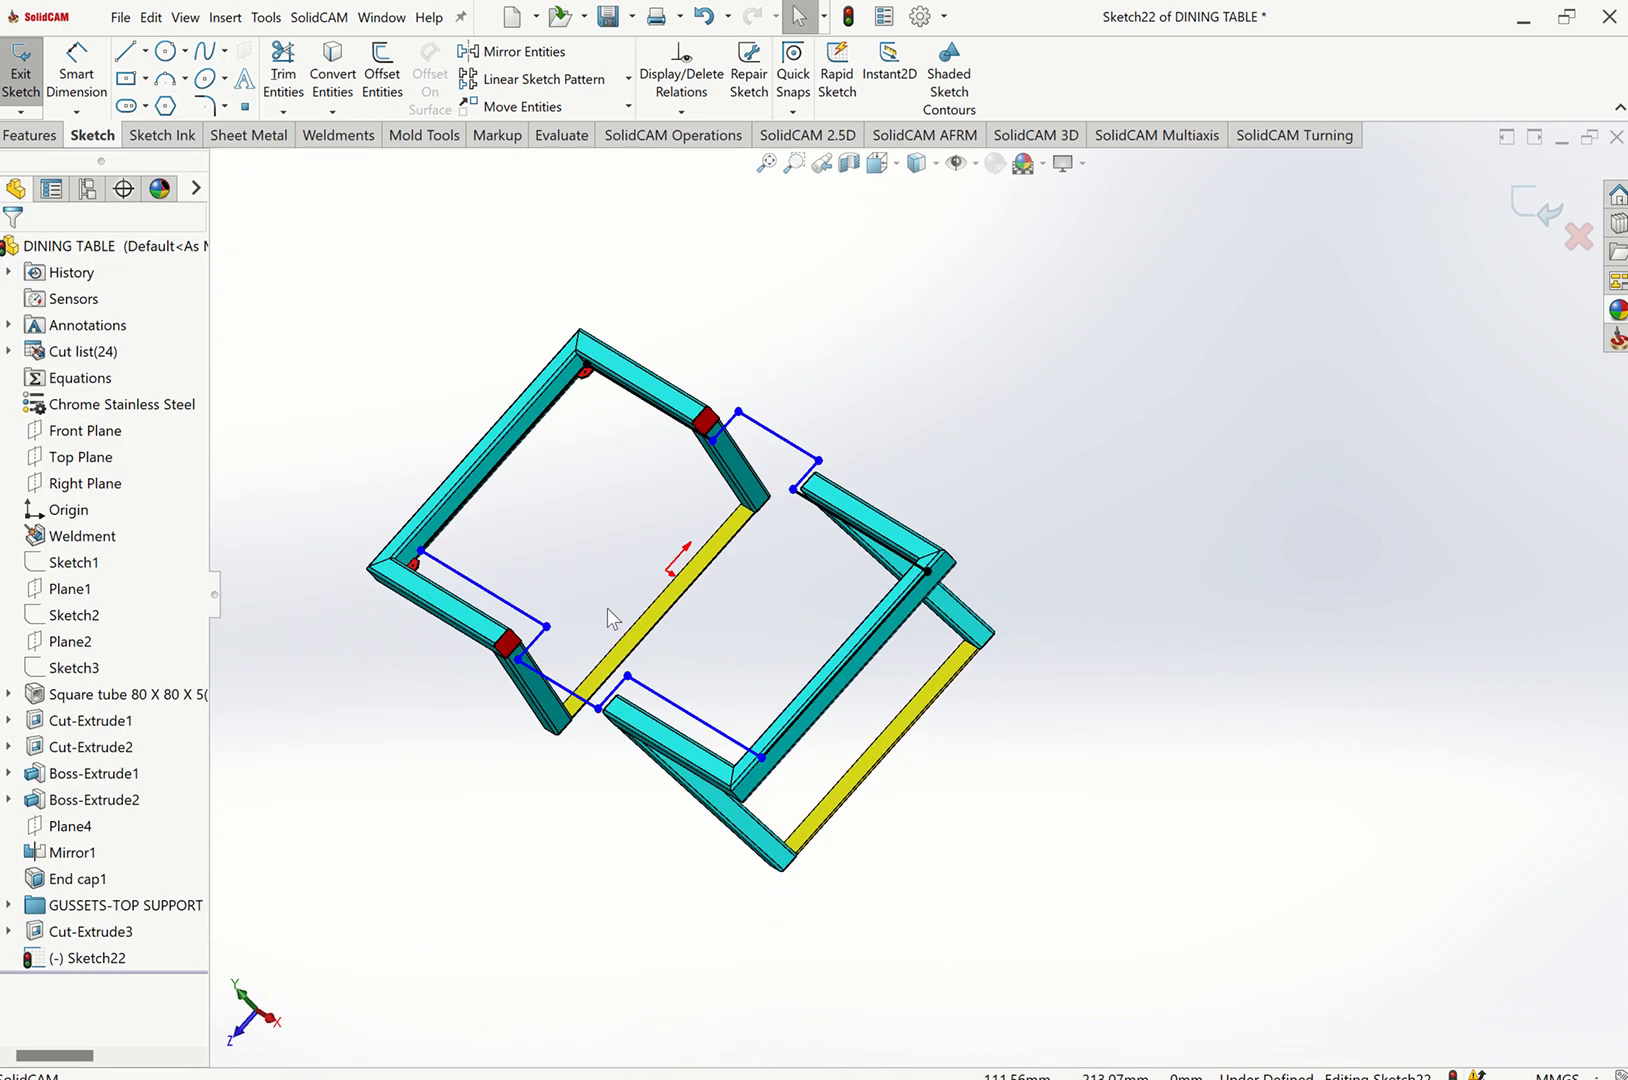
middle_drag(568, 628, 690, 560)
scroll(690, 556, down, 8)
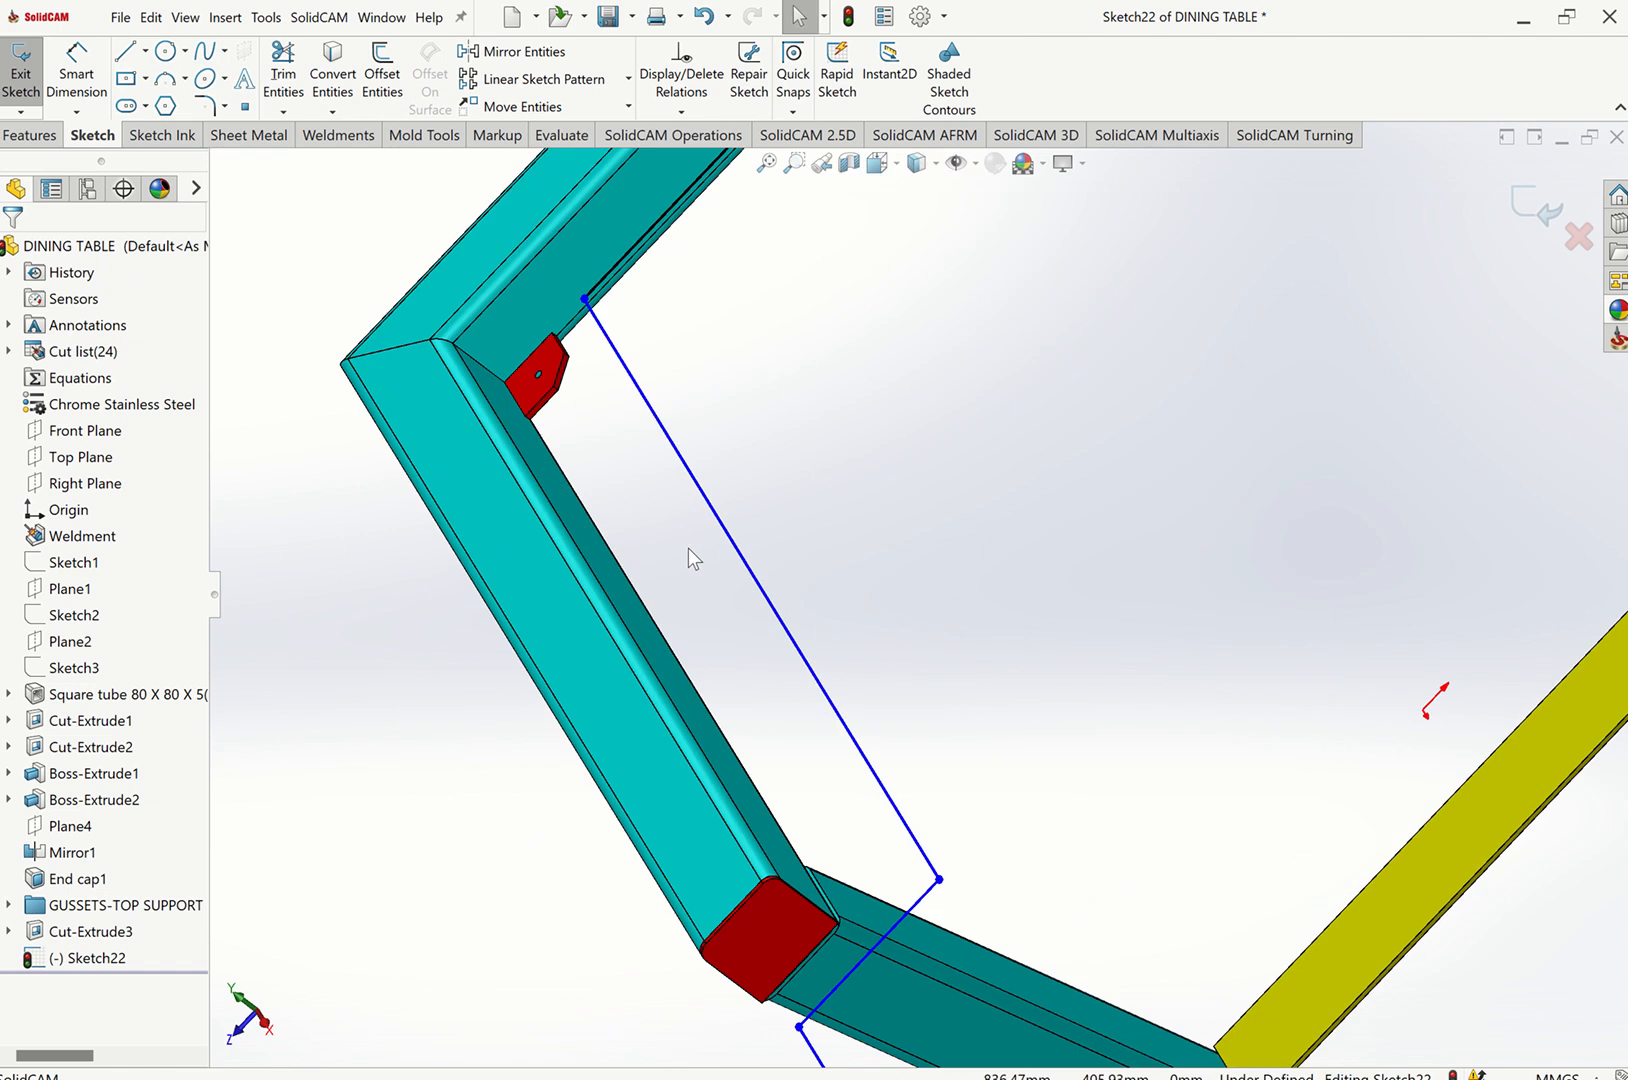
click(532, 548)
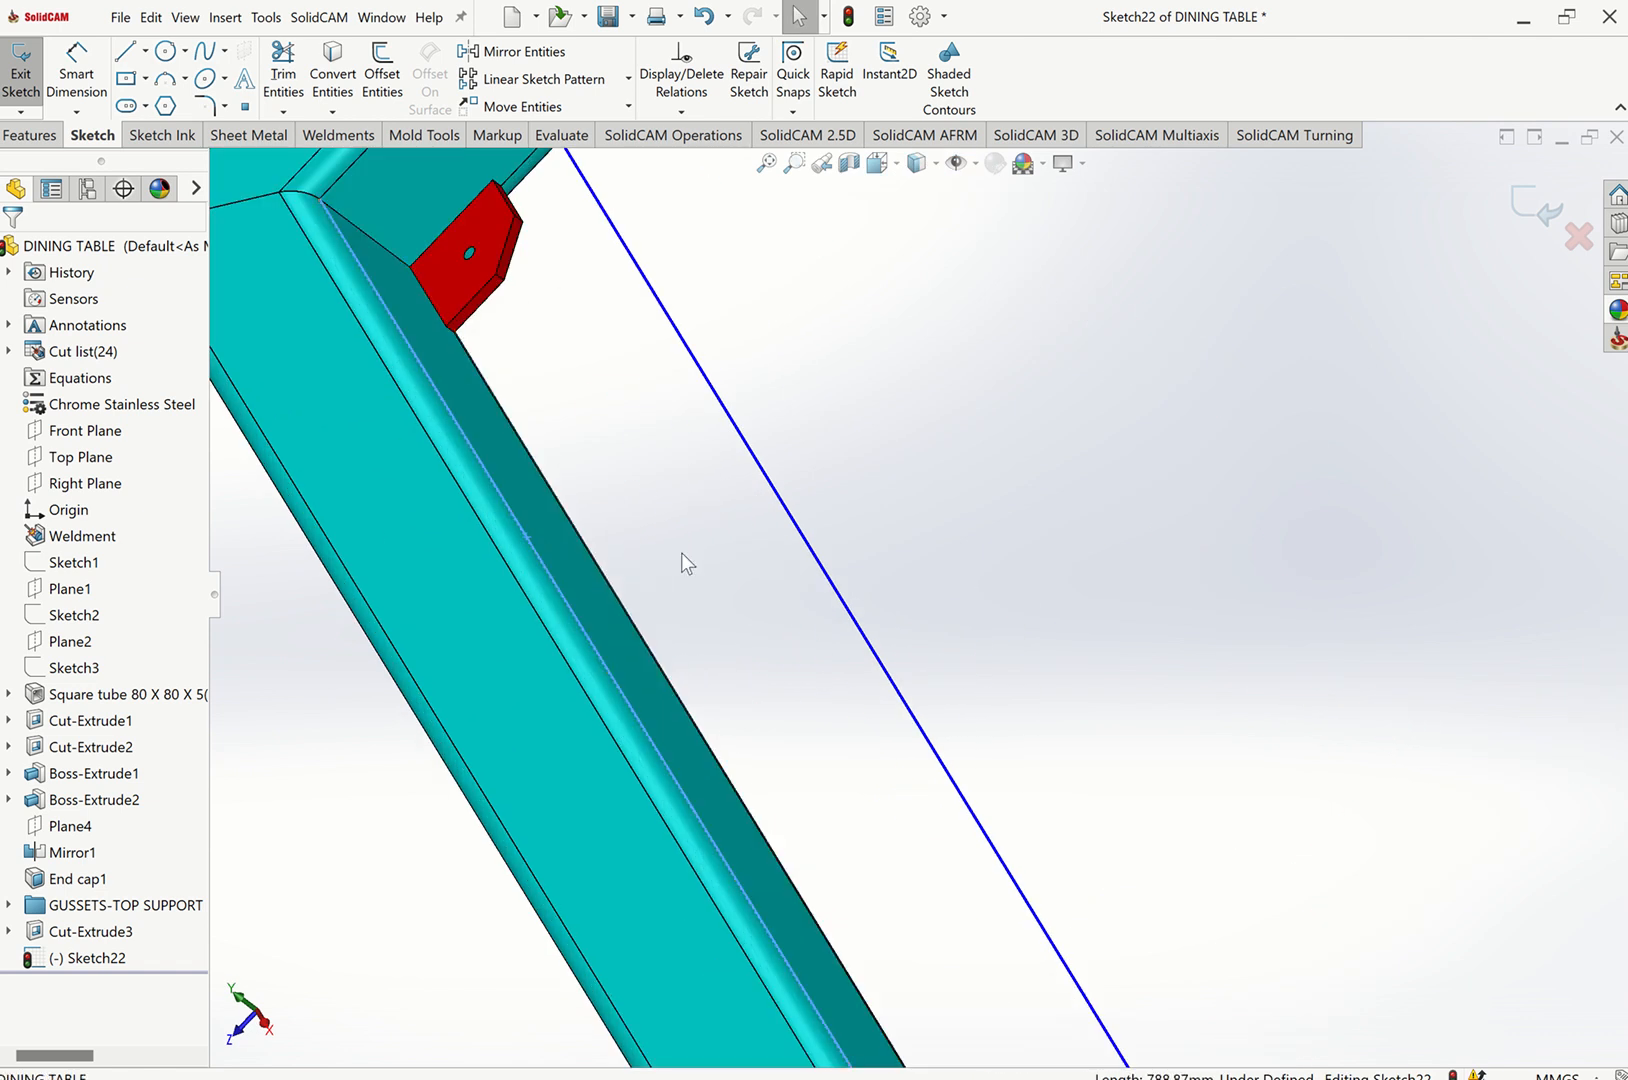
ctrl+click(897, 512)
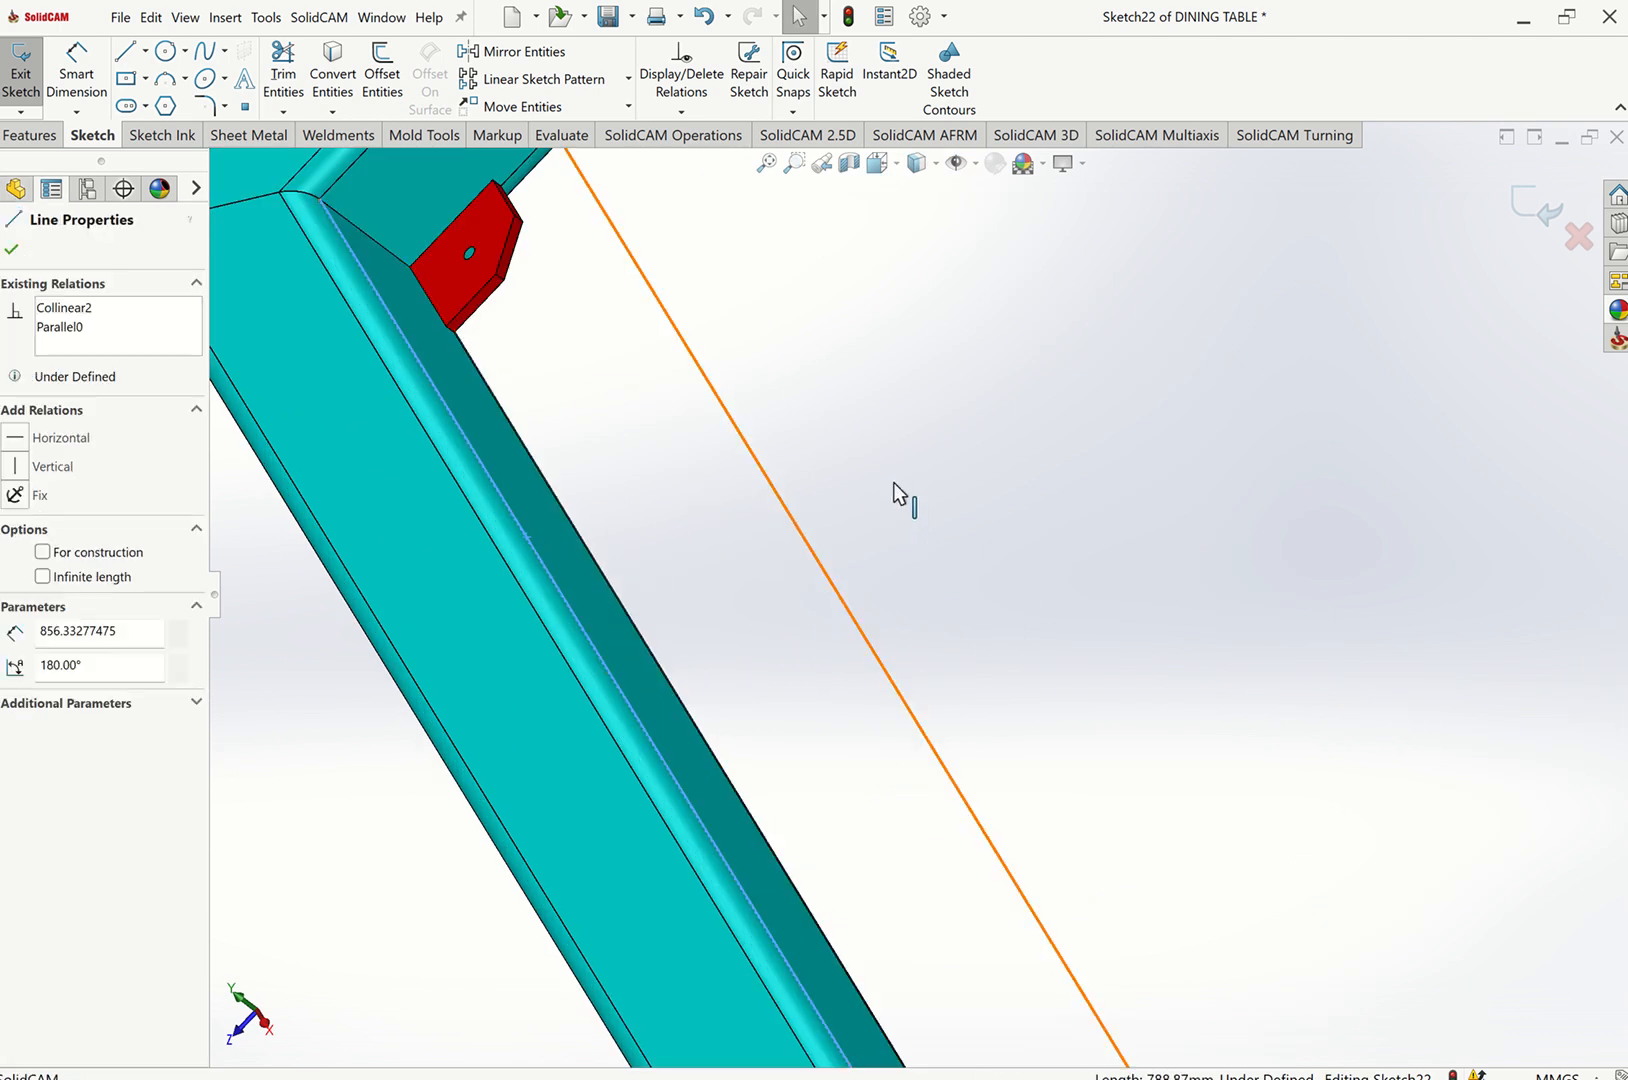
click(818, 431)
scroll(769, 444, up, 10)
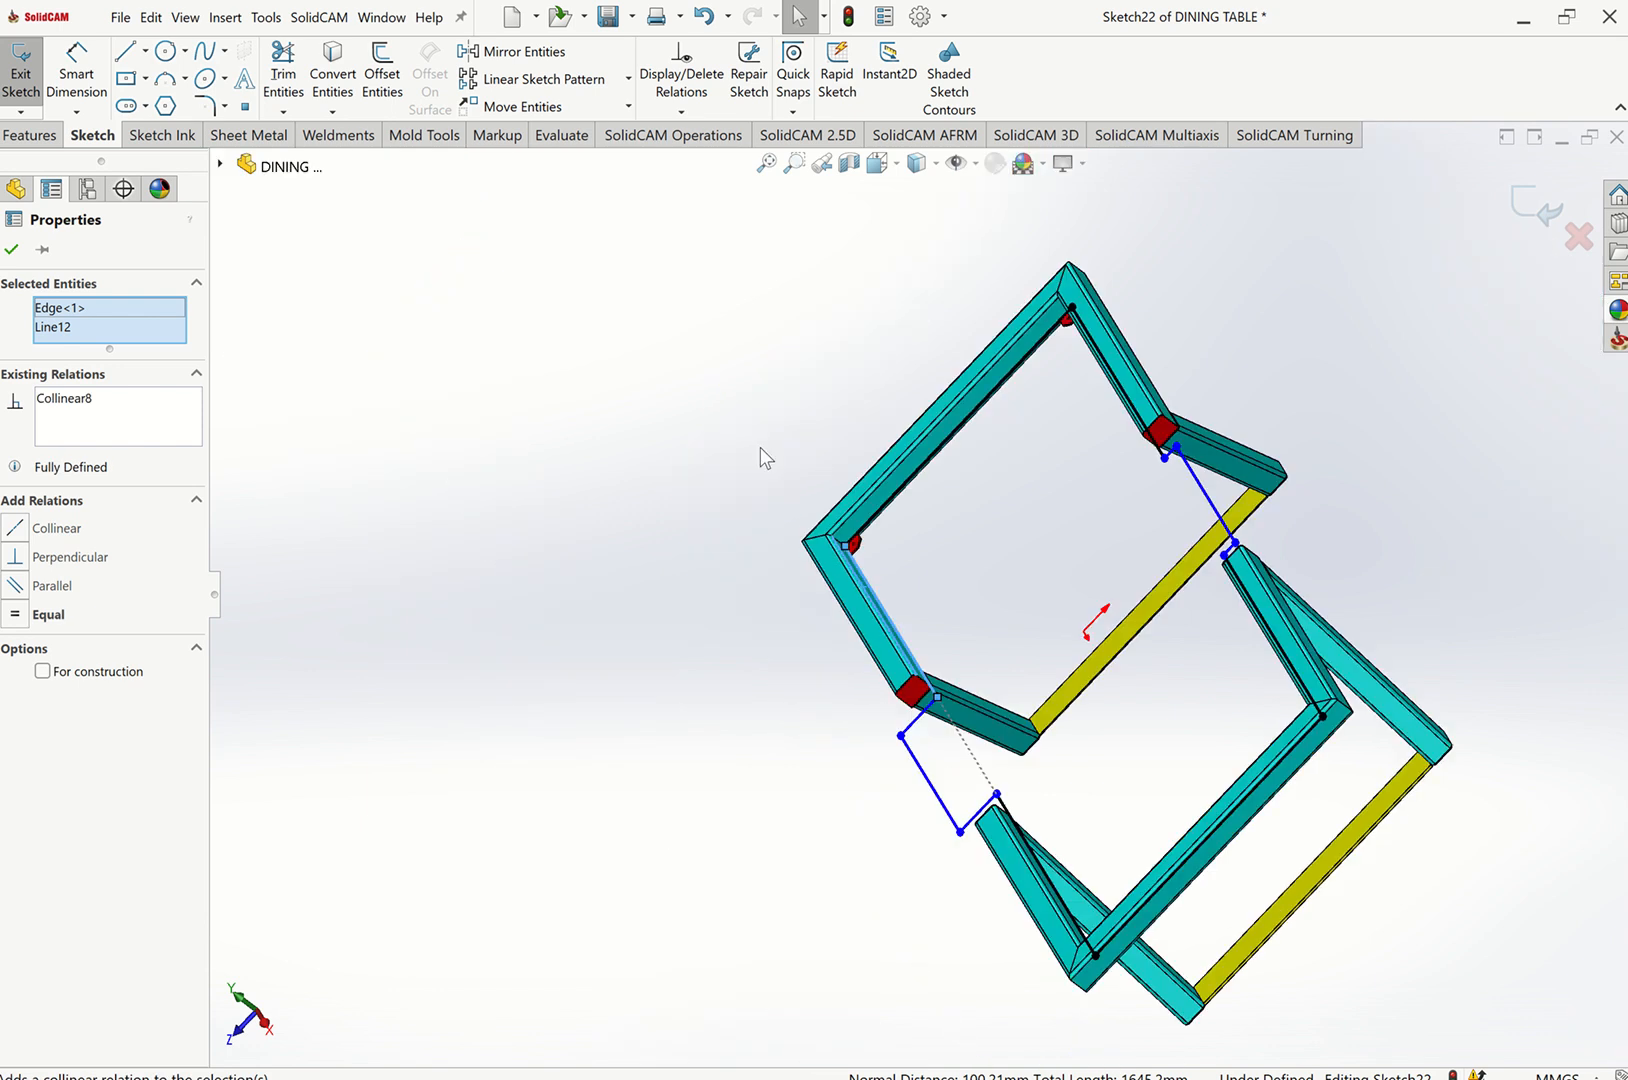
click(574, 420)
key(ctrl+7)
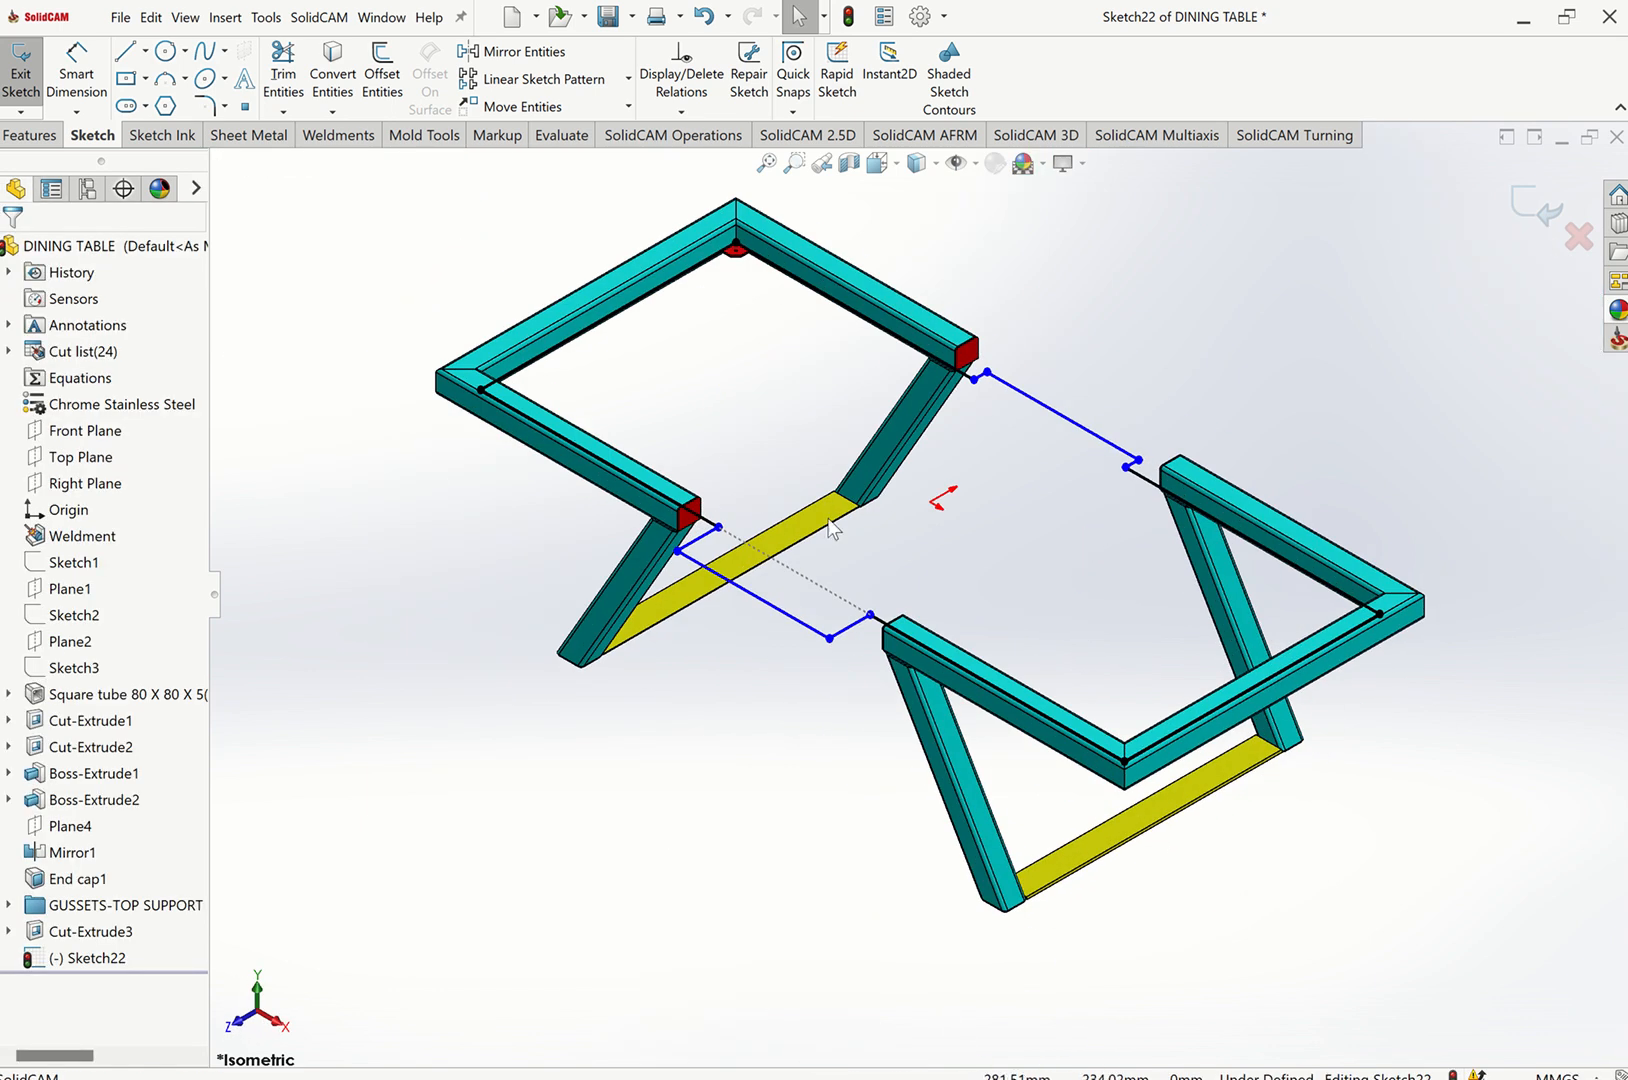
Make the short slanted sketch line collinear with the bottom edge of the tube's end cap.
scroll(1028, 352, down, 8)
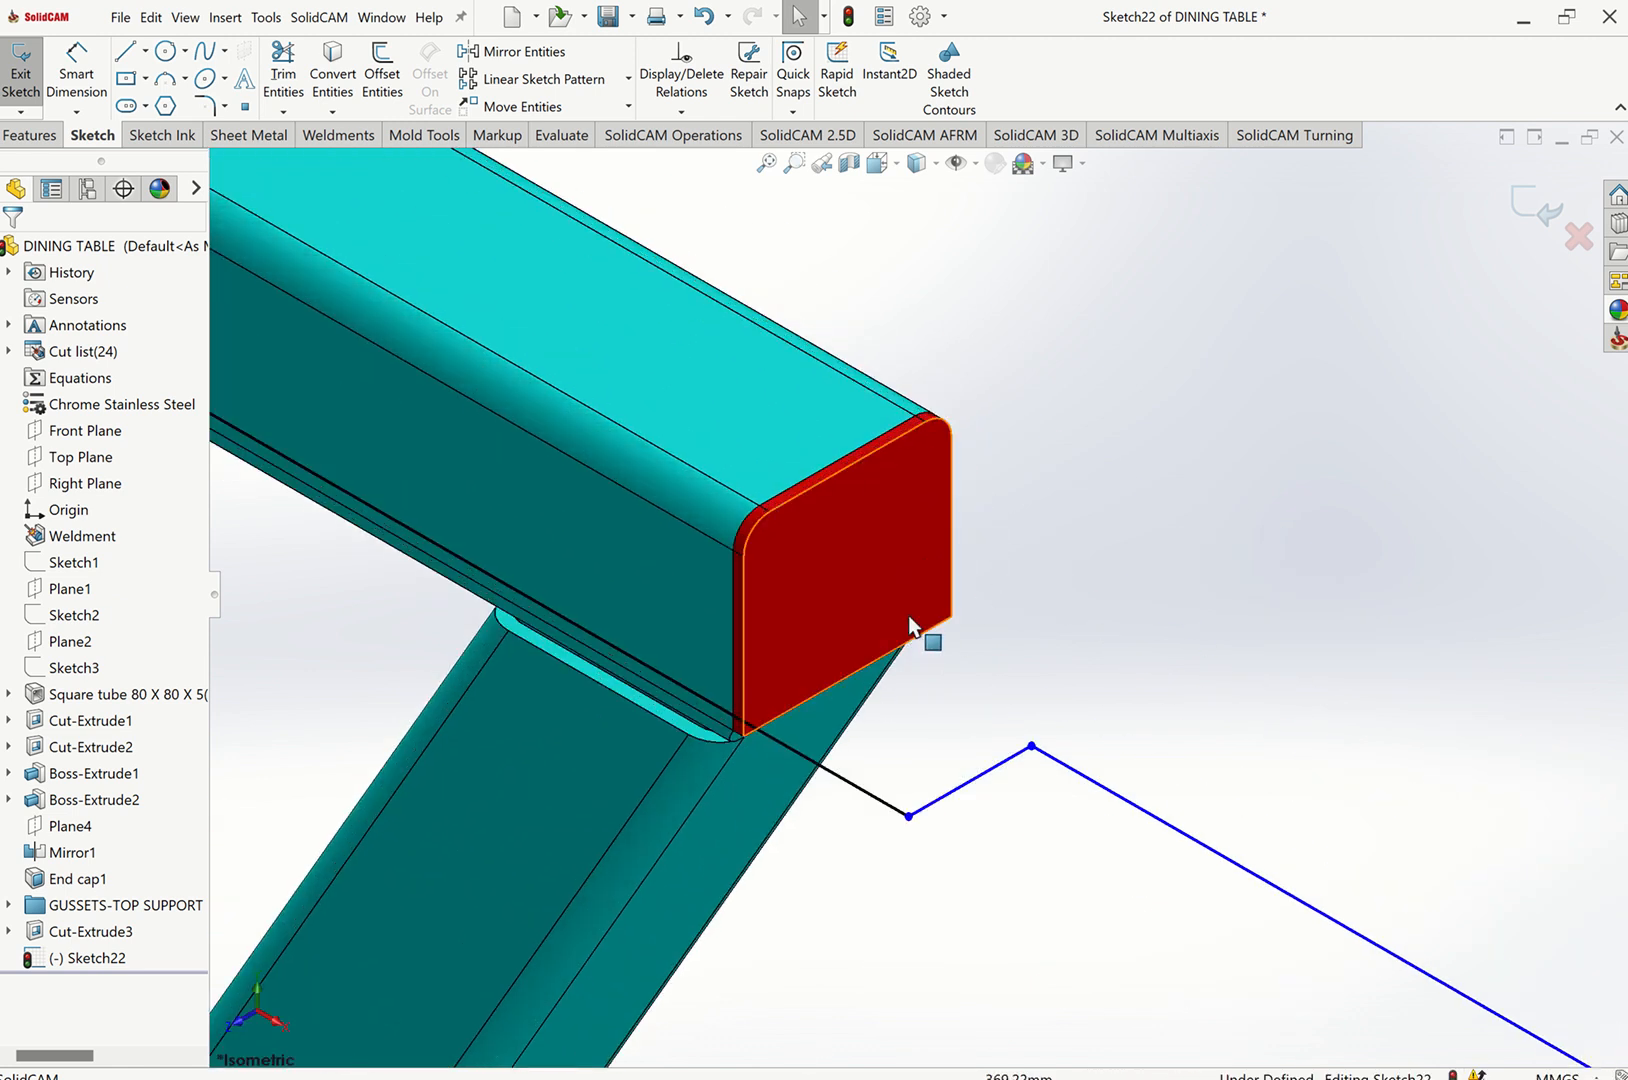
click(932, 631)
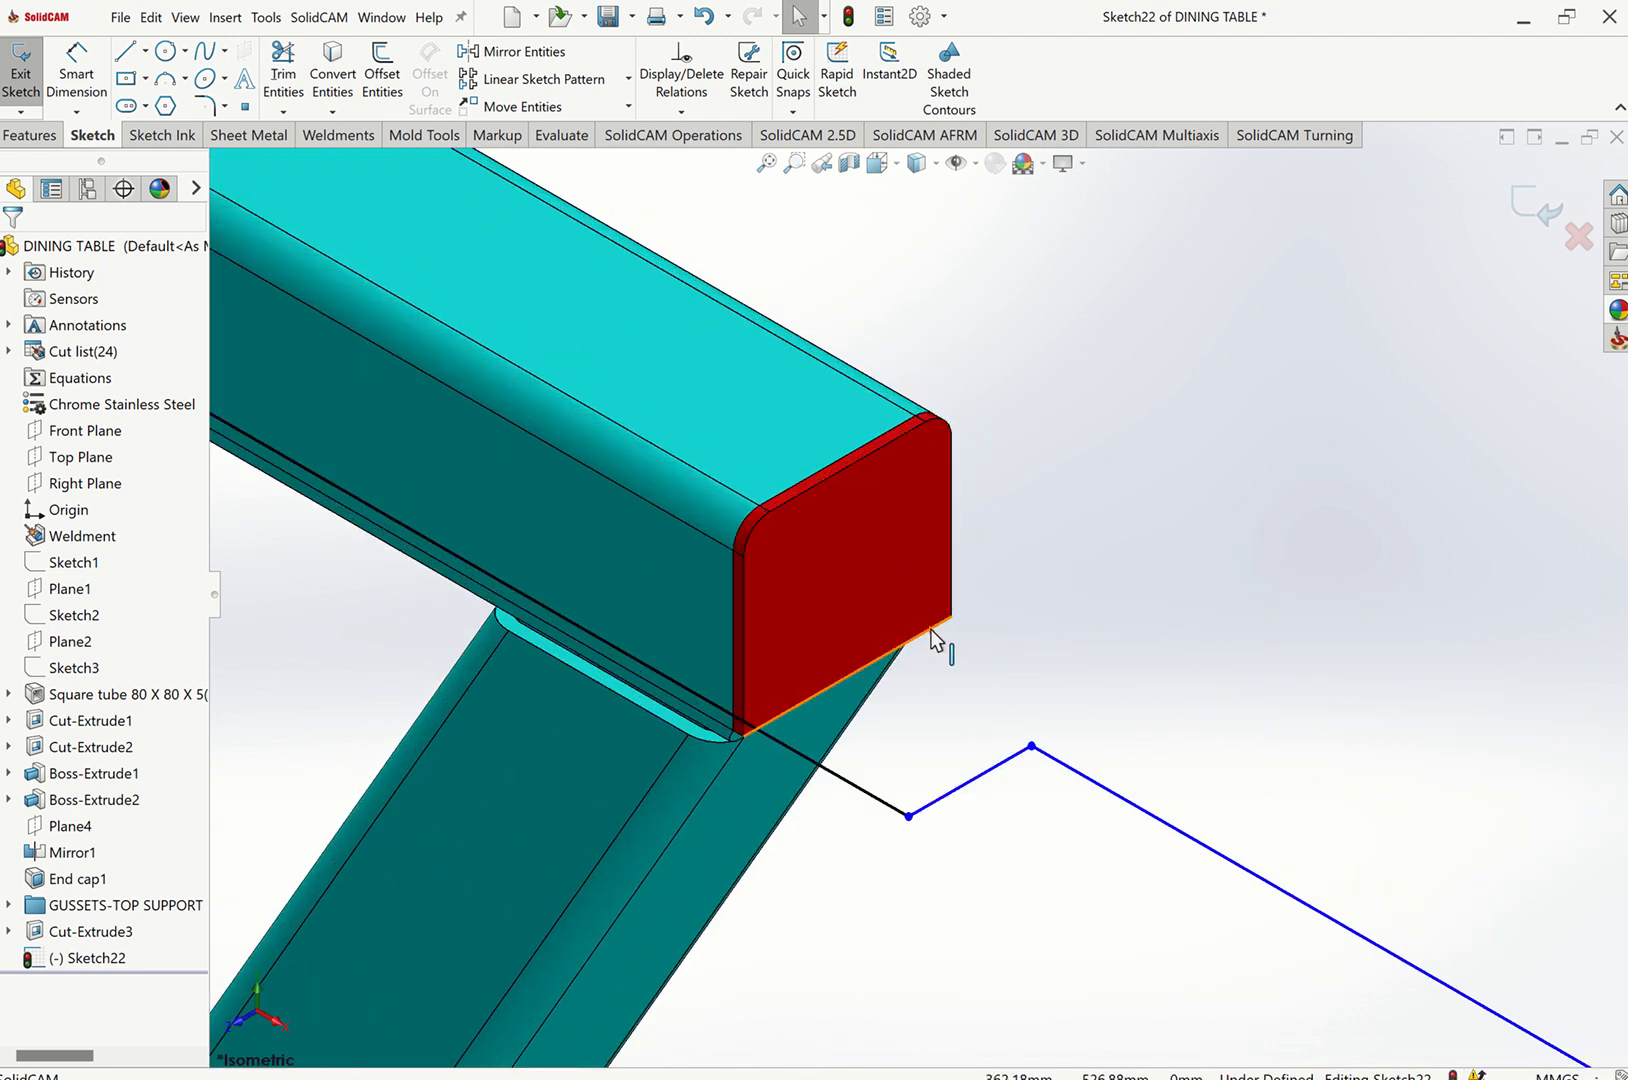
ctrl+click(1003, 762)
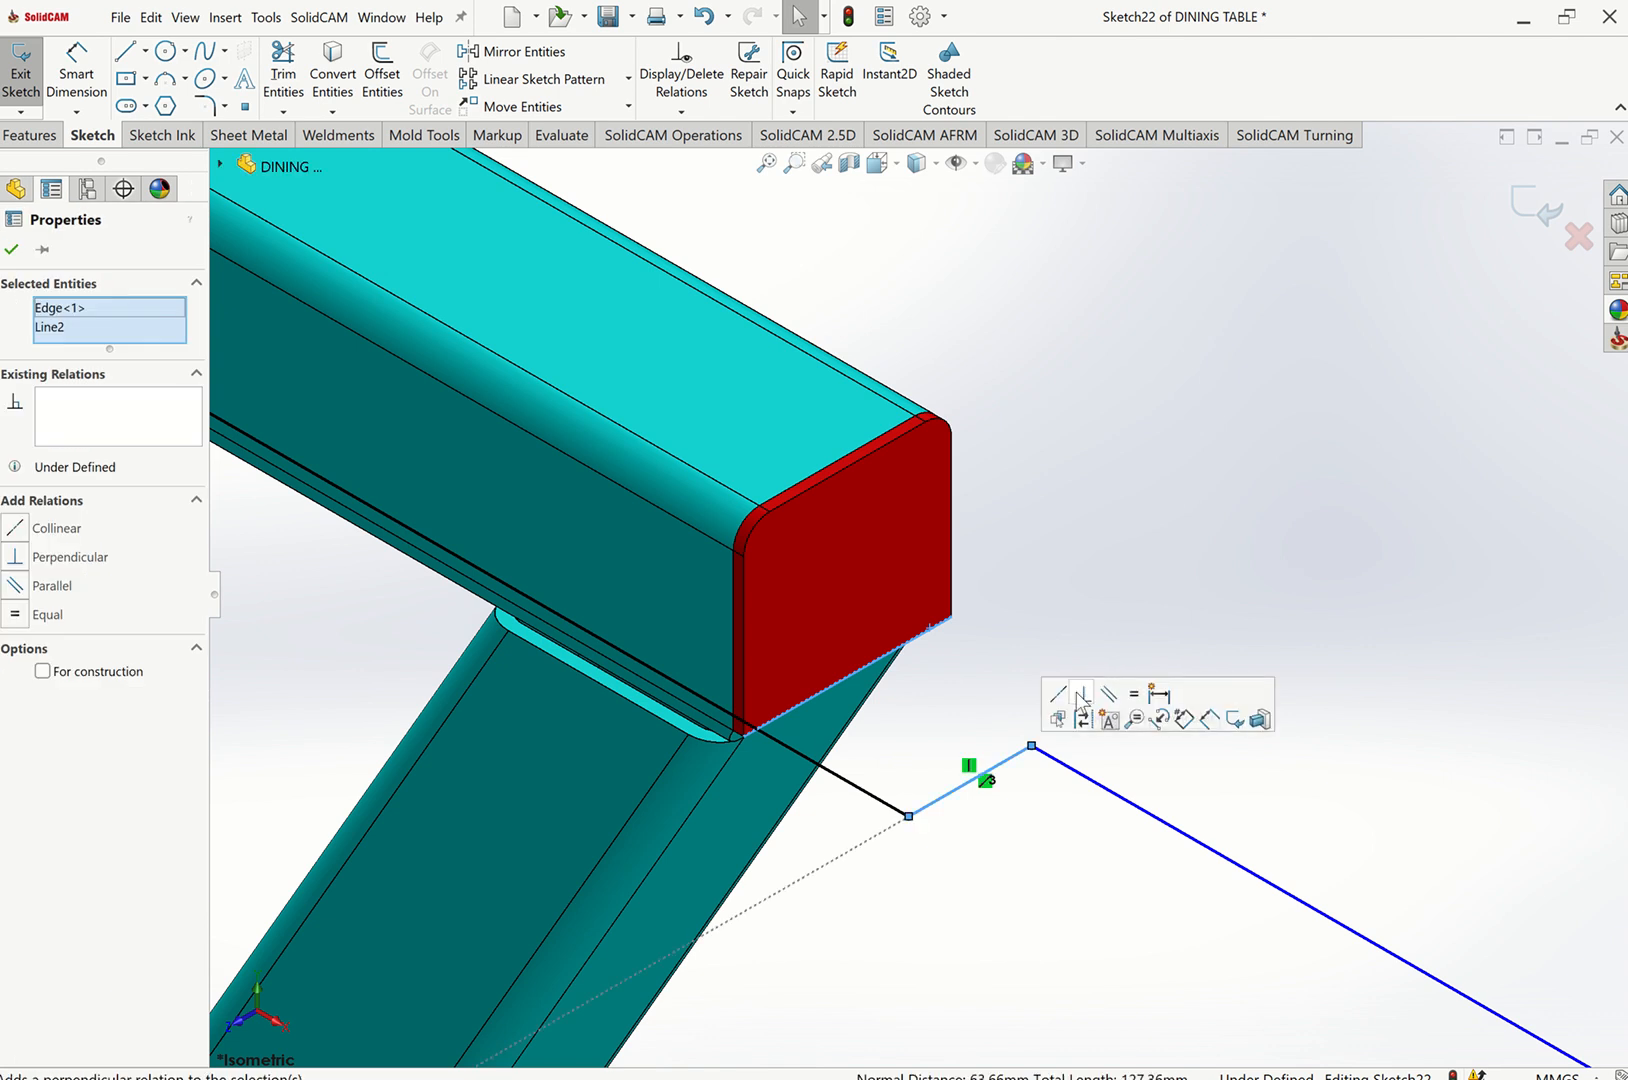
click(1060, 694)
click(1089, 480)
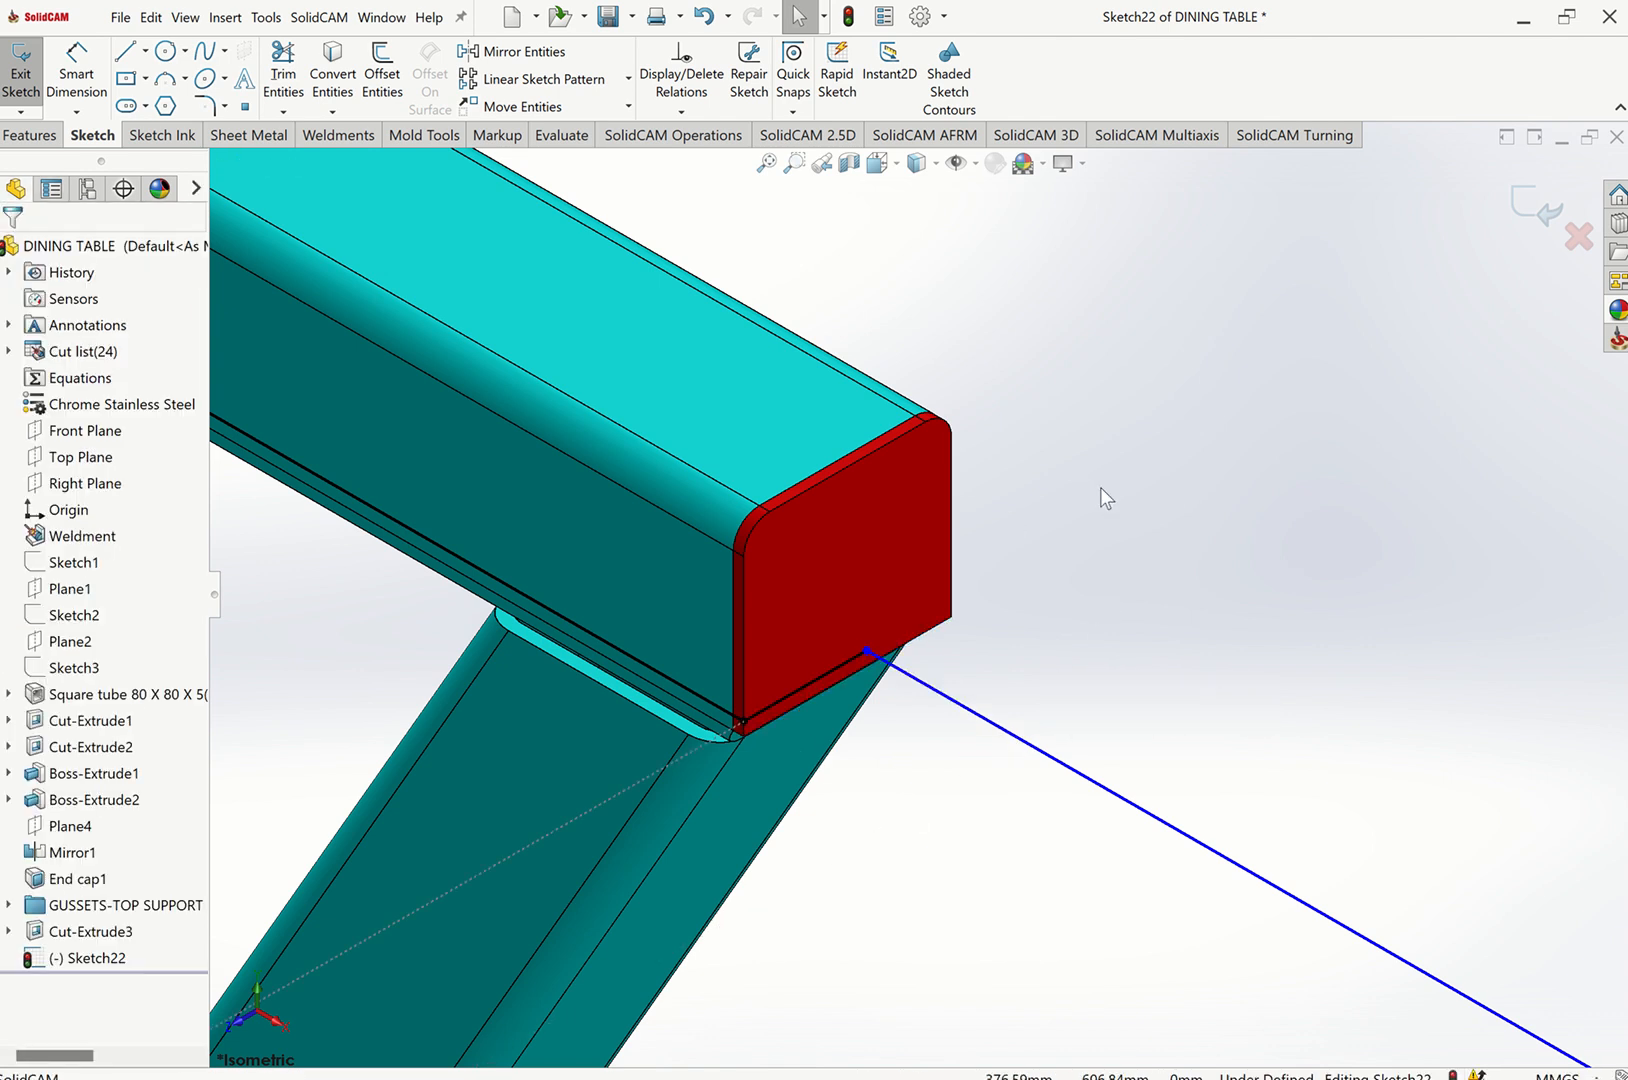
Orient the view normal to the sketch and zoom in on the left tube's end.
key(ctrl+8)
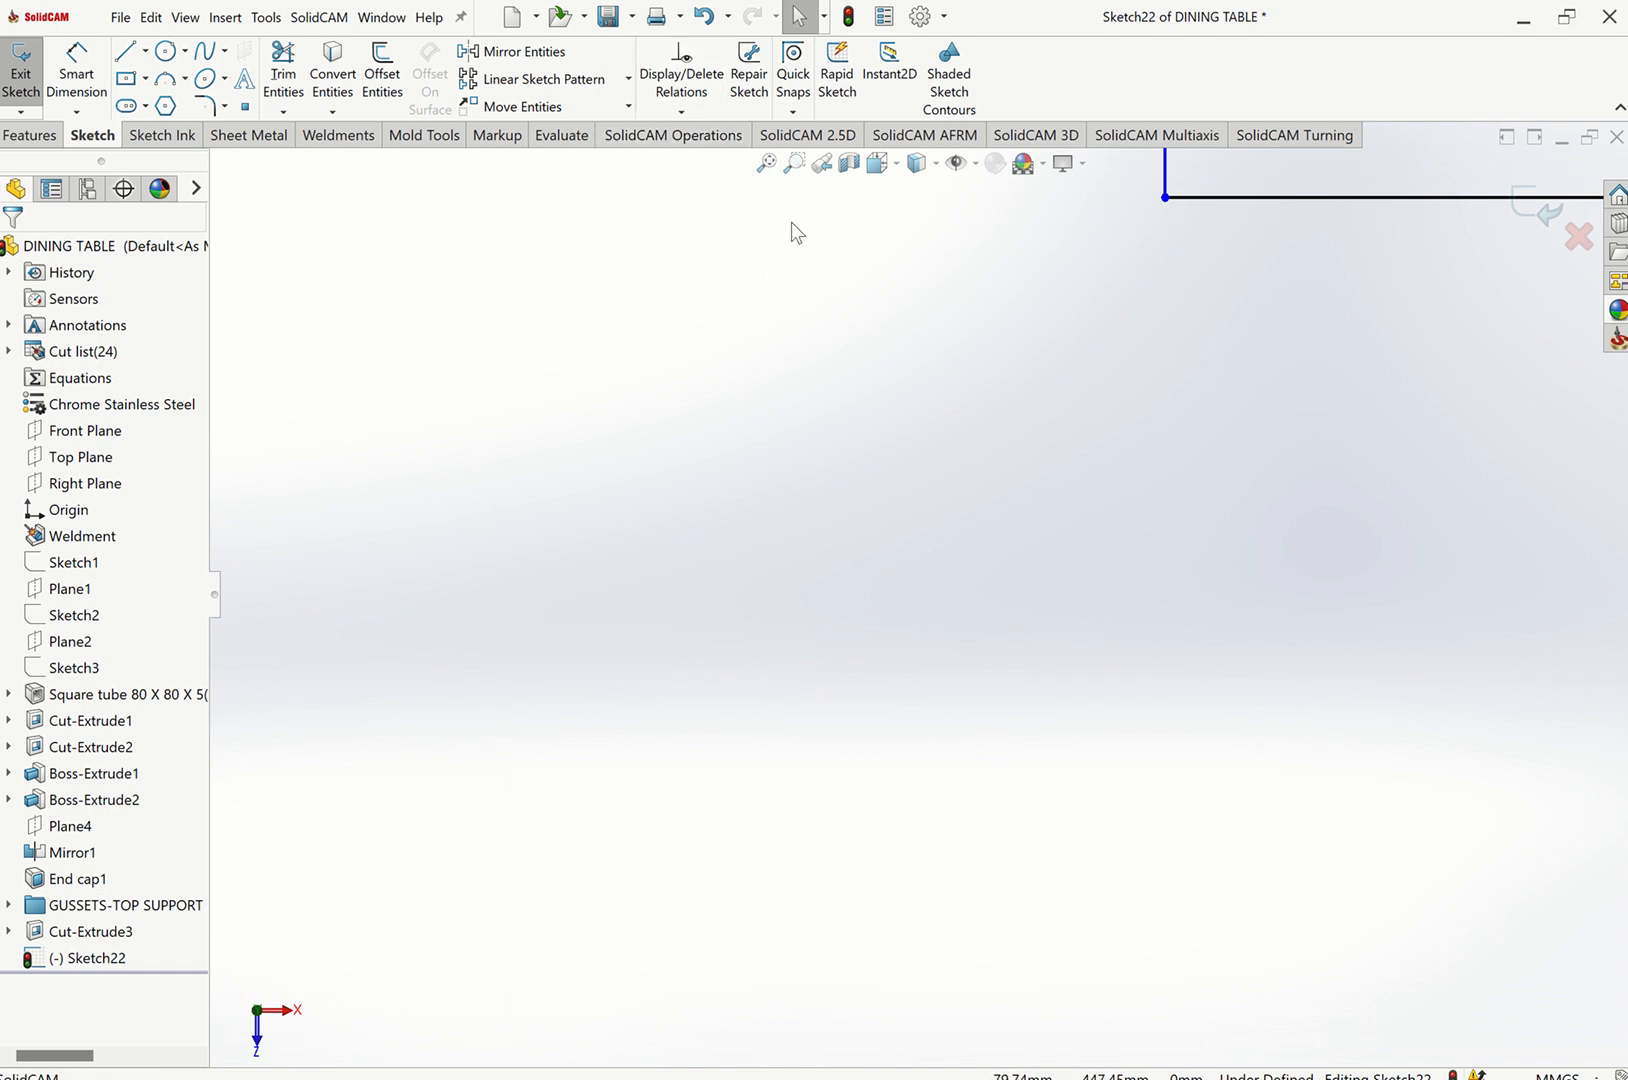
click(767, 165)
scroll(829, 342, down, 5)
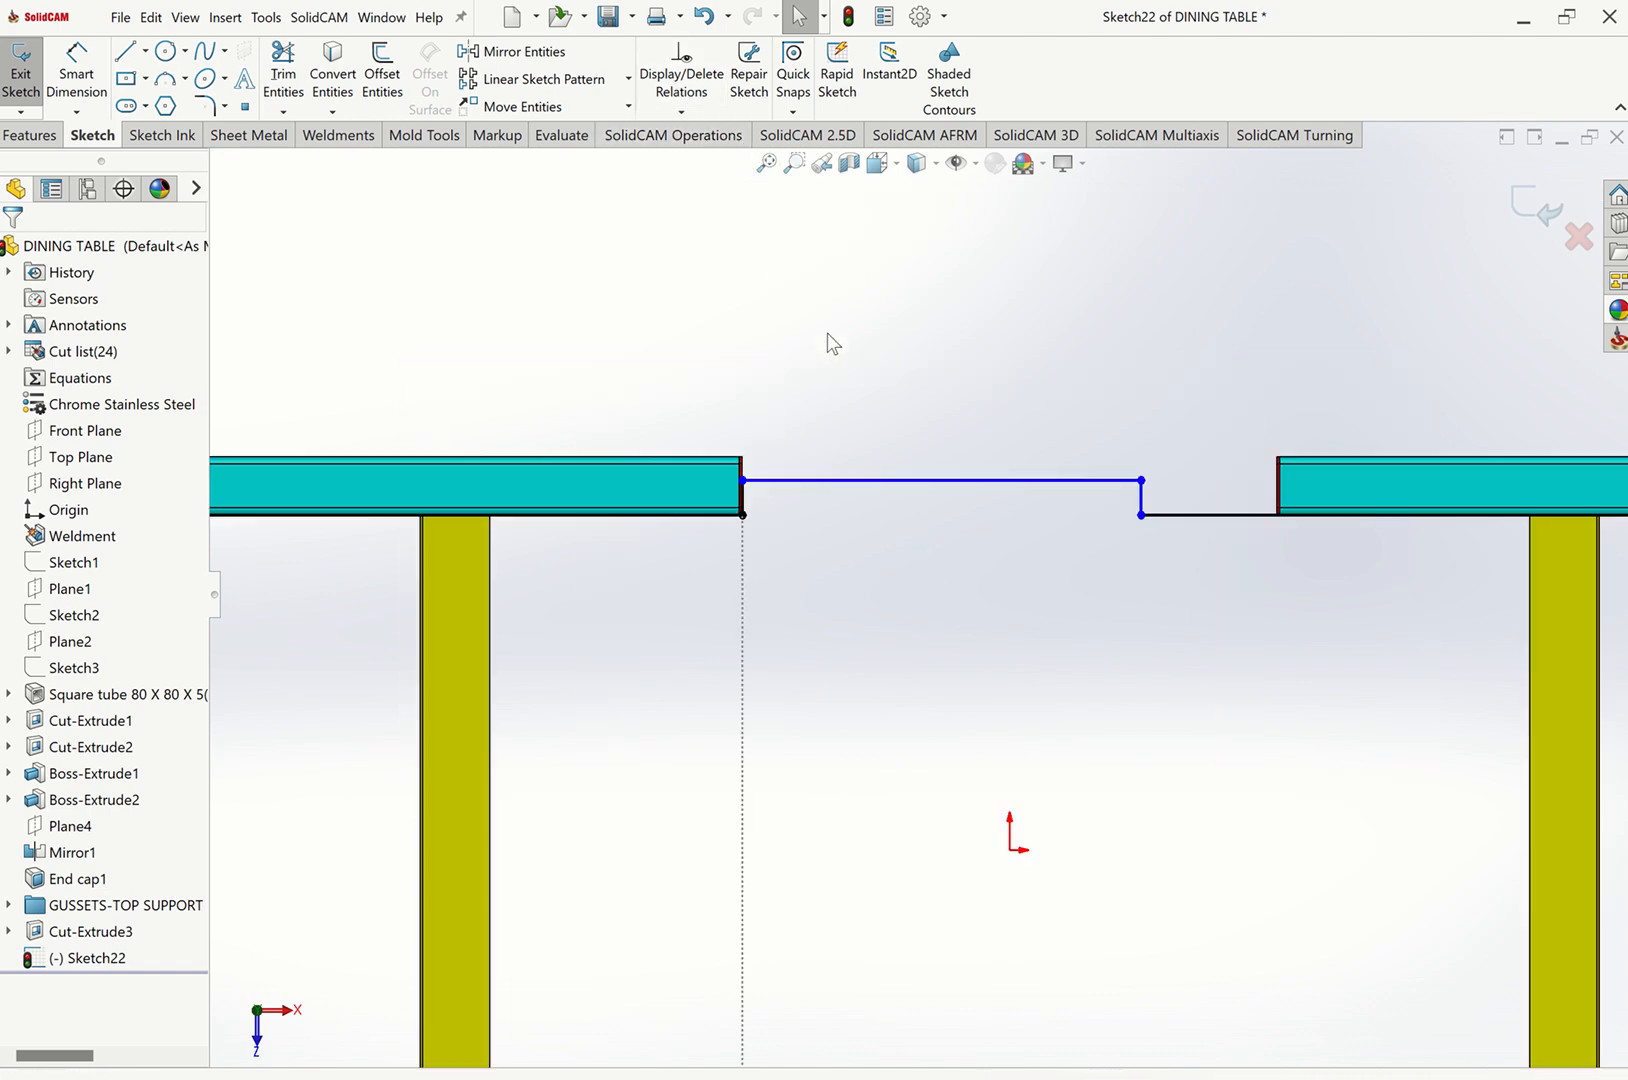
scroll(740, 475, down, 3)
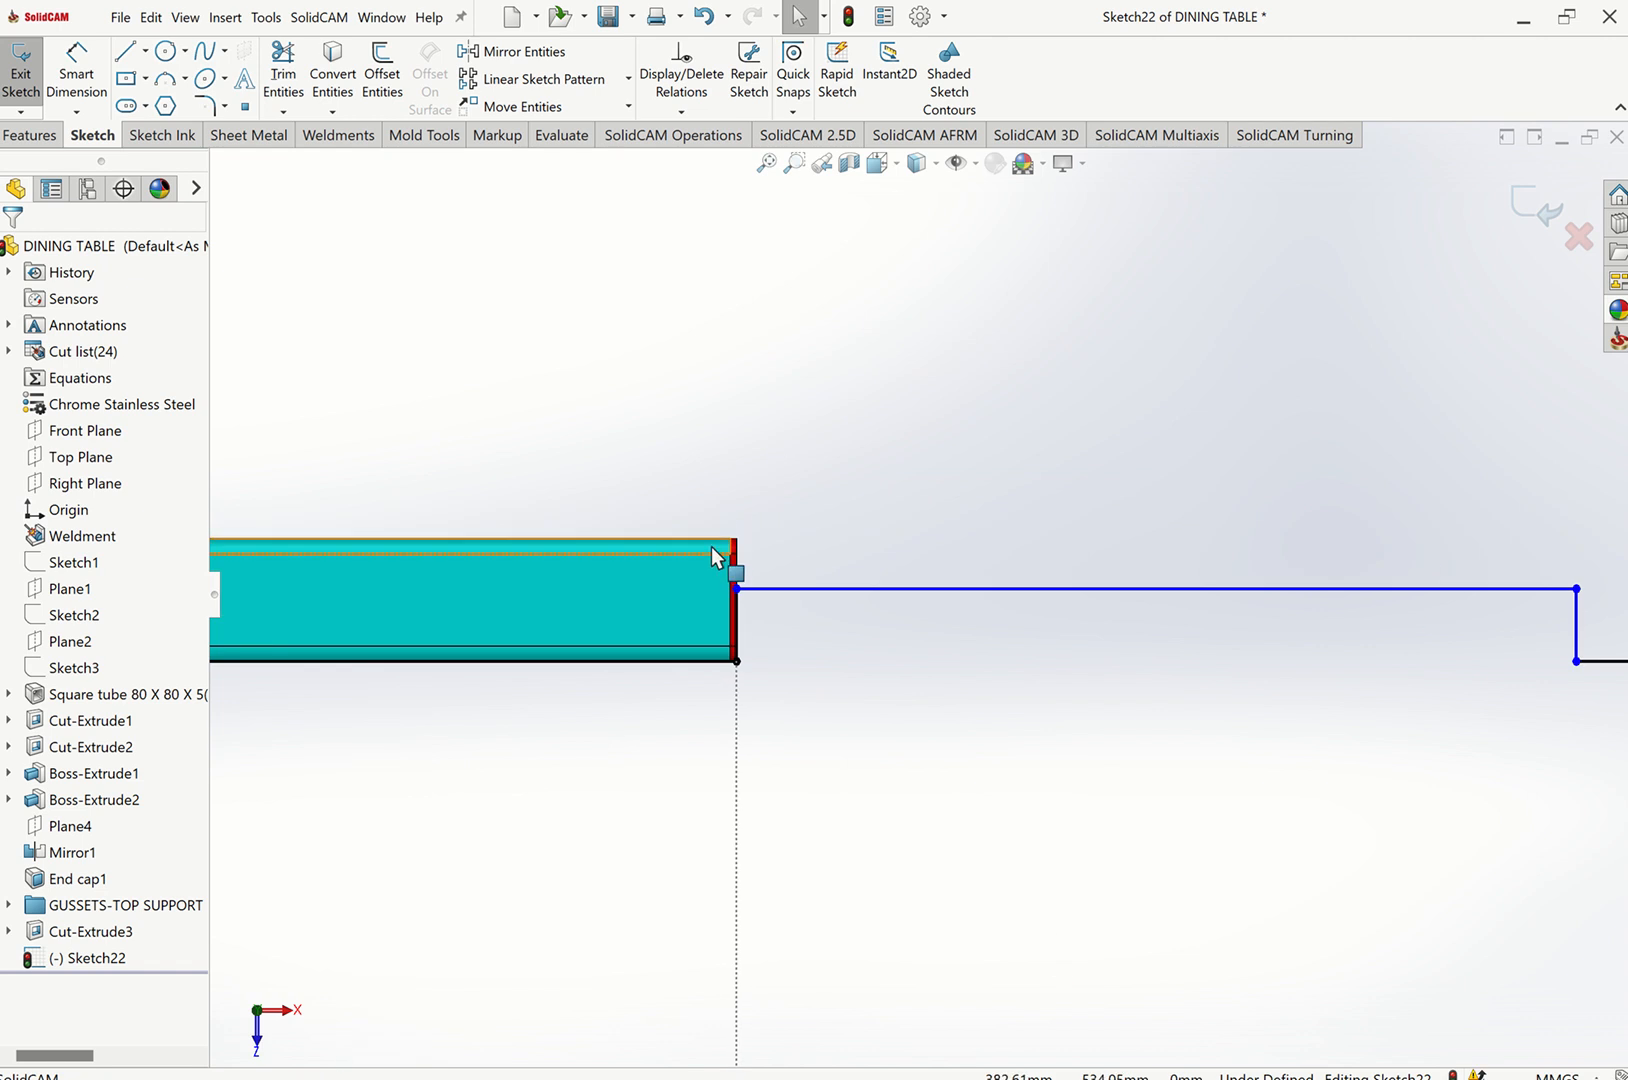
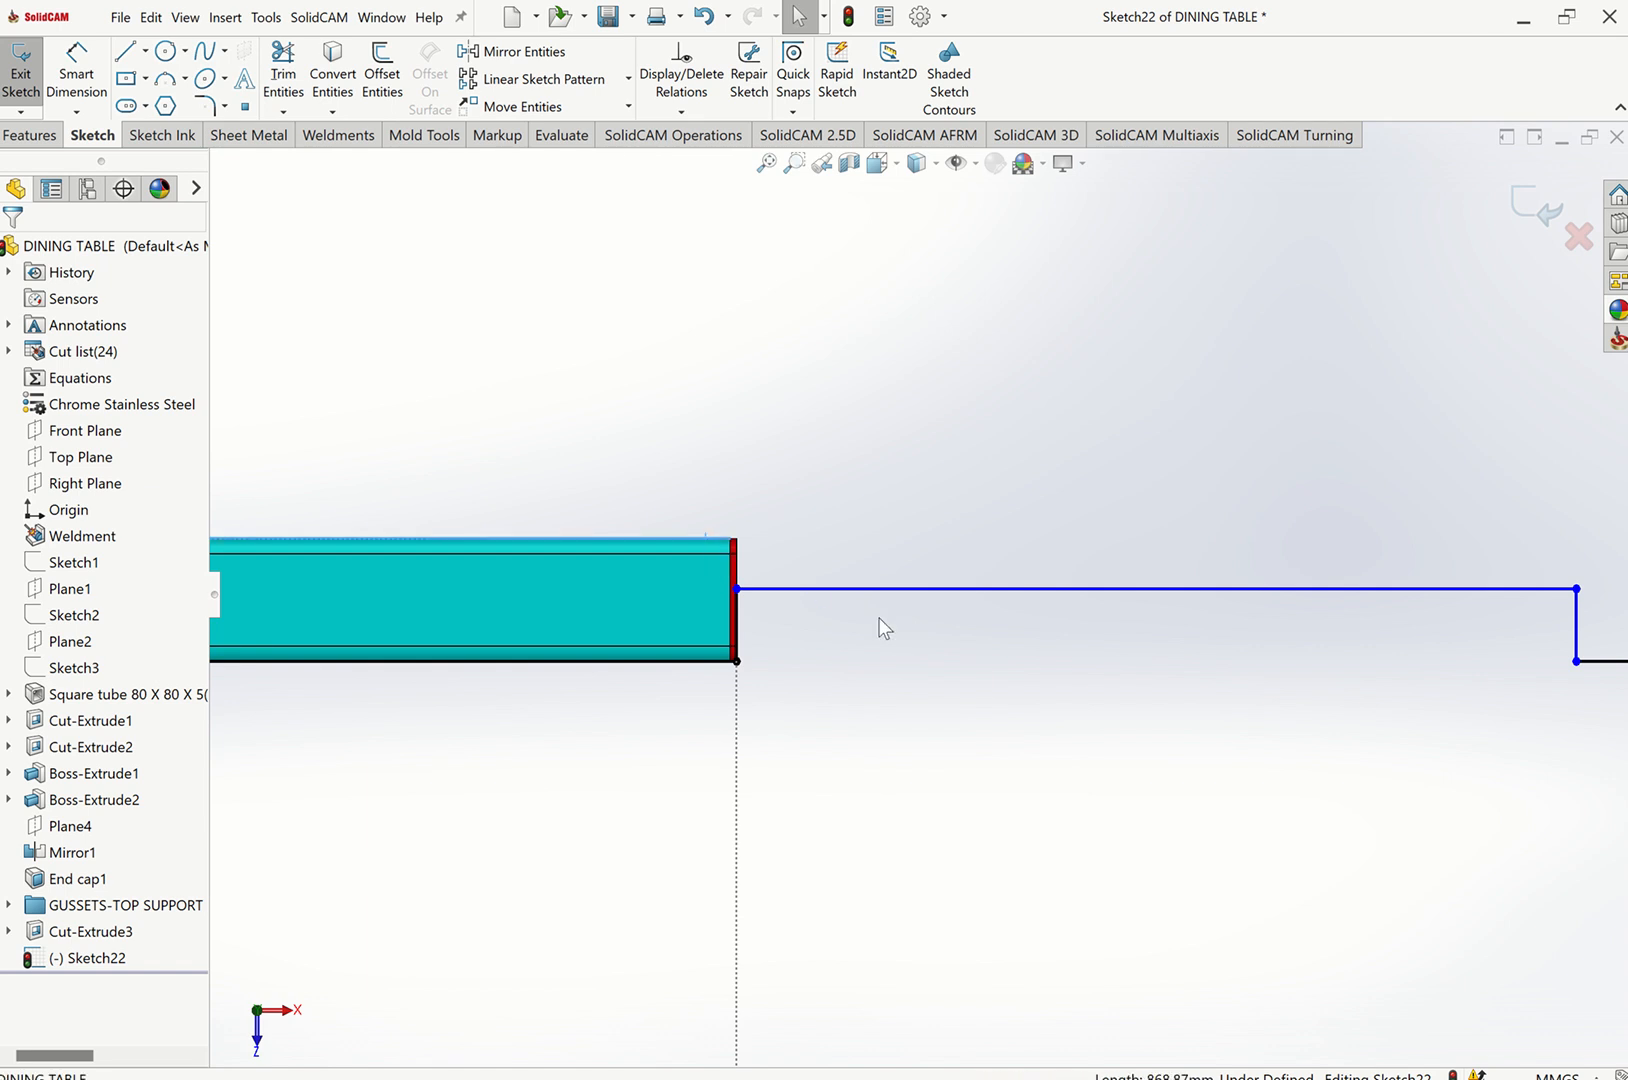
Make the long sketch line collinear with the outer top edge of the adjacent square tube.
ctrl+click(923, 588)
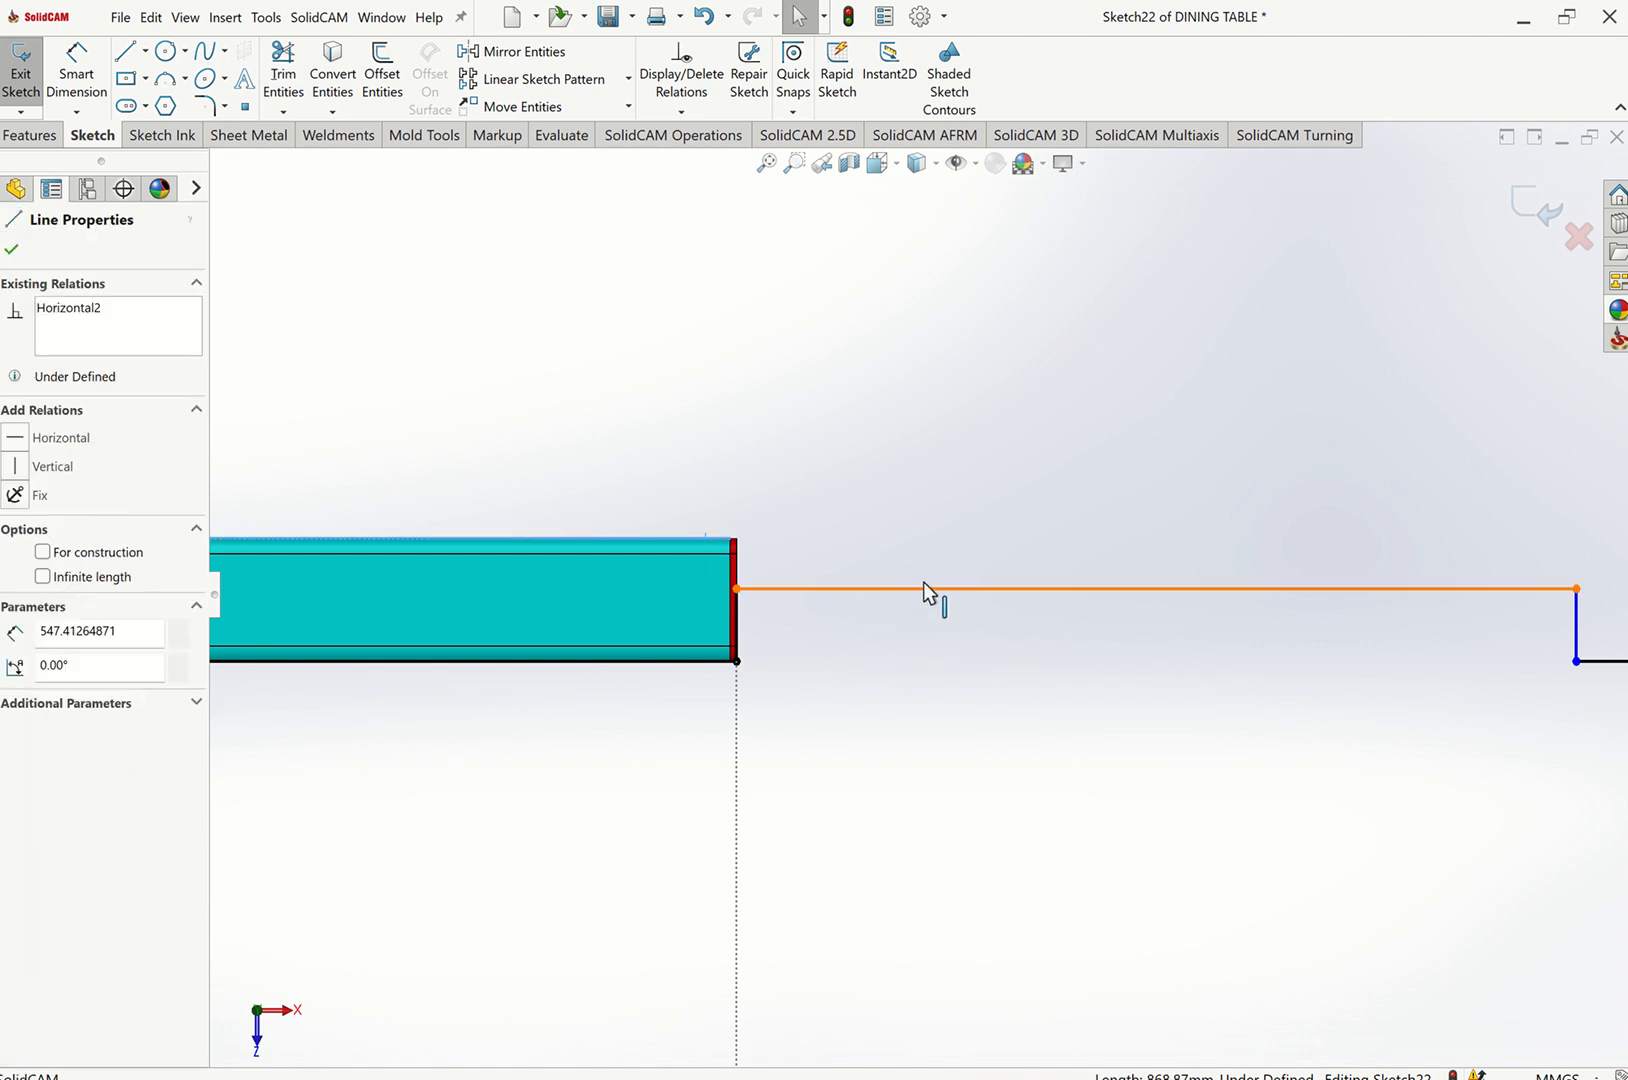
click(911, 527)
click(892, 478)
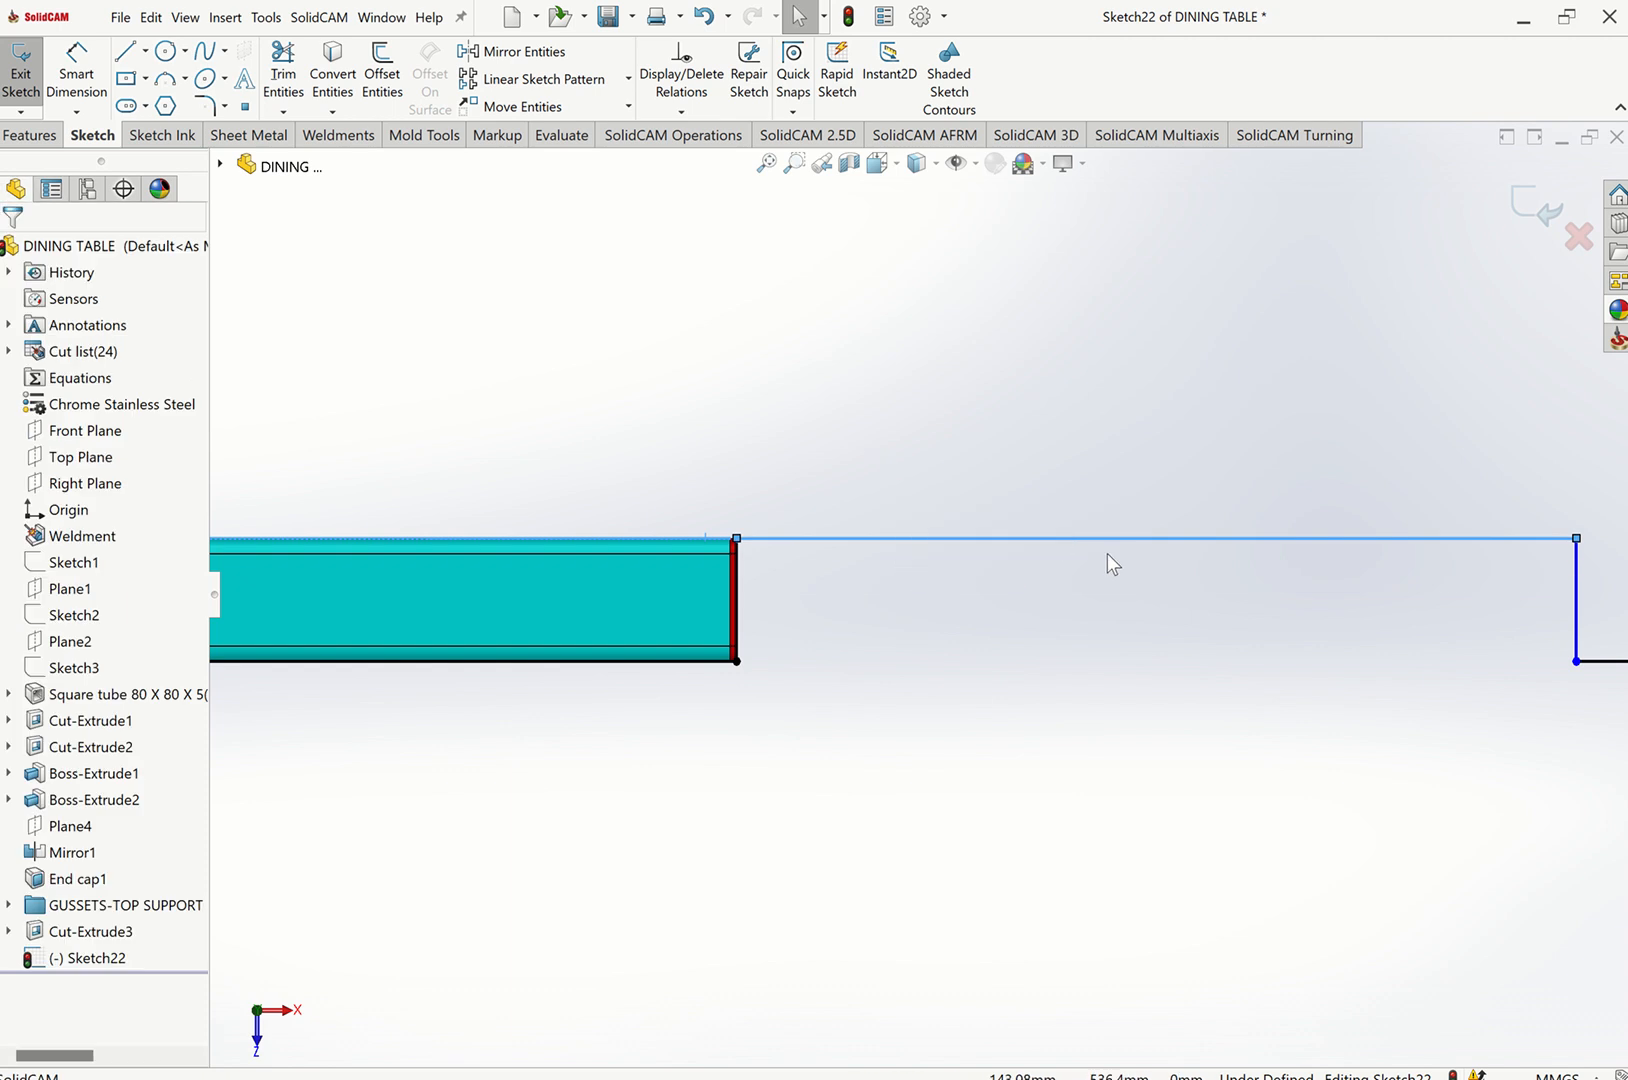
Make the short vertical sketch line collinear with the edge of the opposite tube's end cap, then zoom to fit.
scroll(1245, 560, up, 7)
scroll(1256, 608, down, 6)
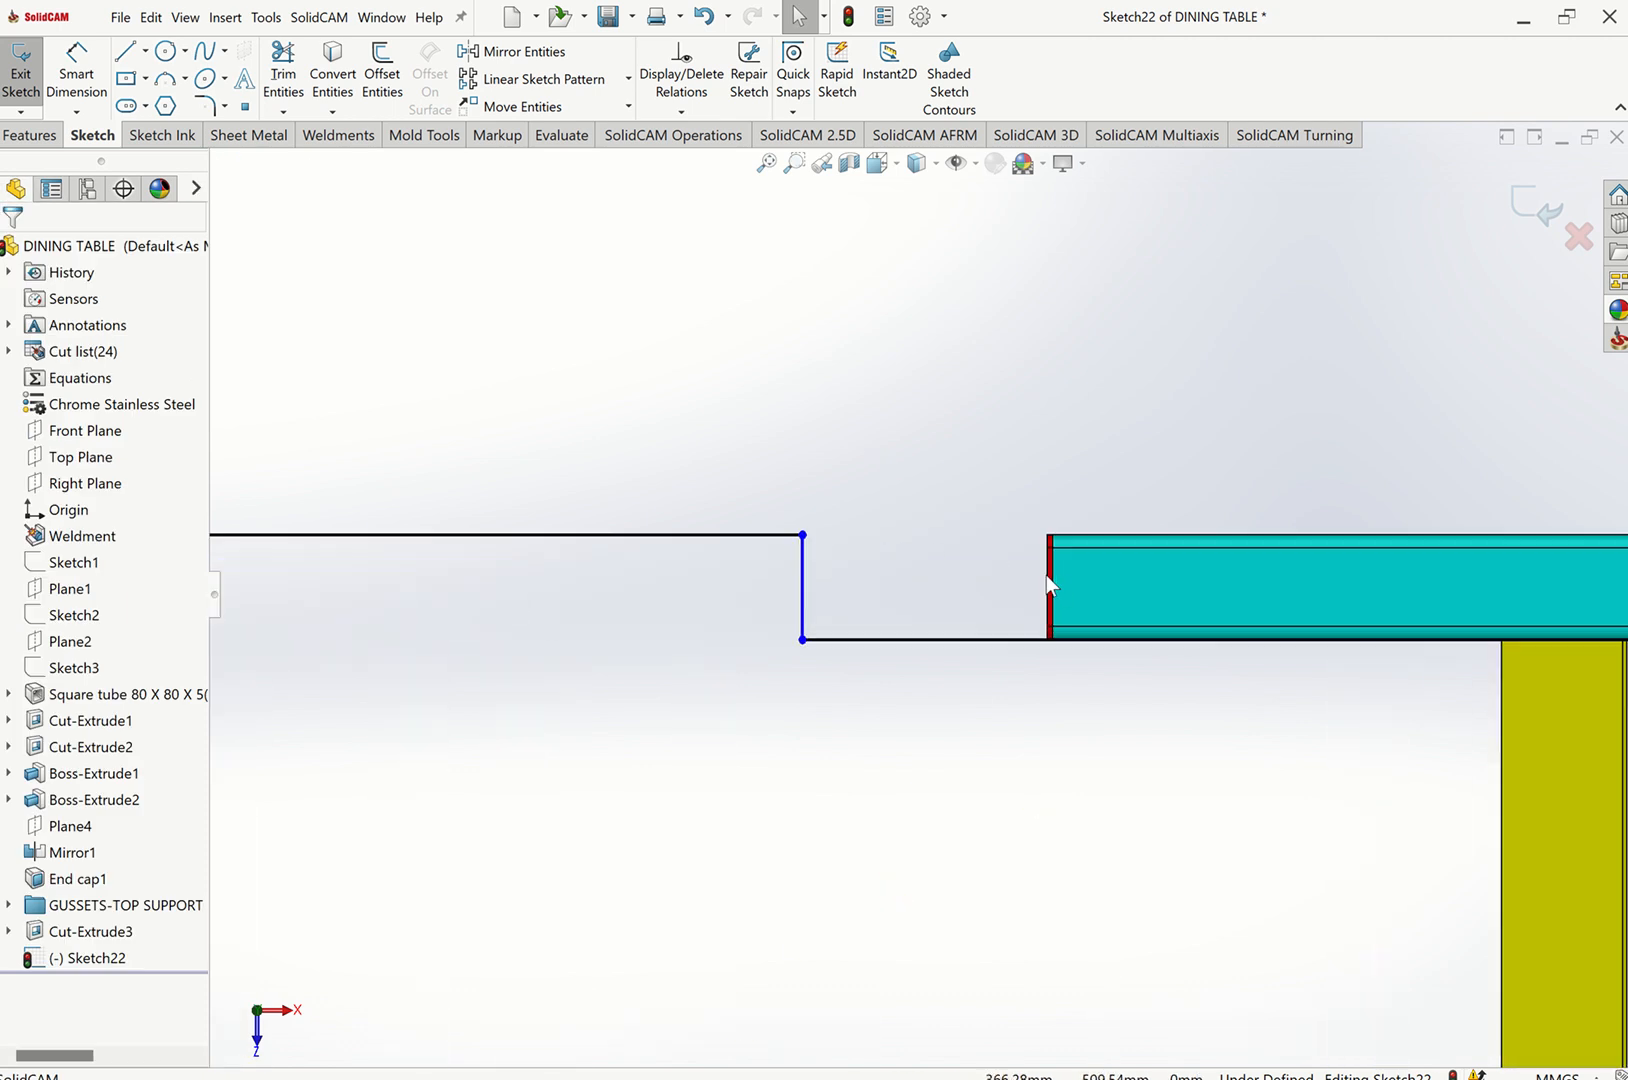
scroll(1031, 557, down, 3)
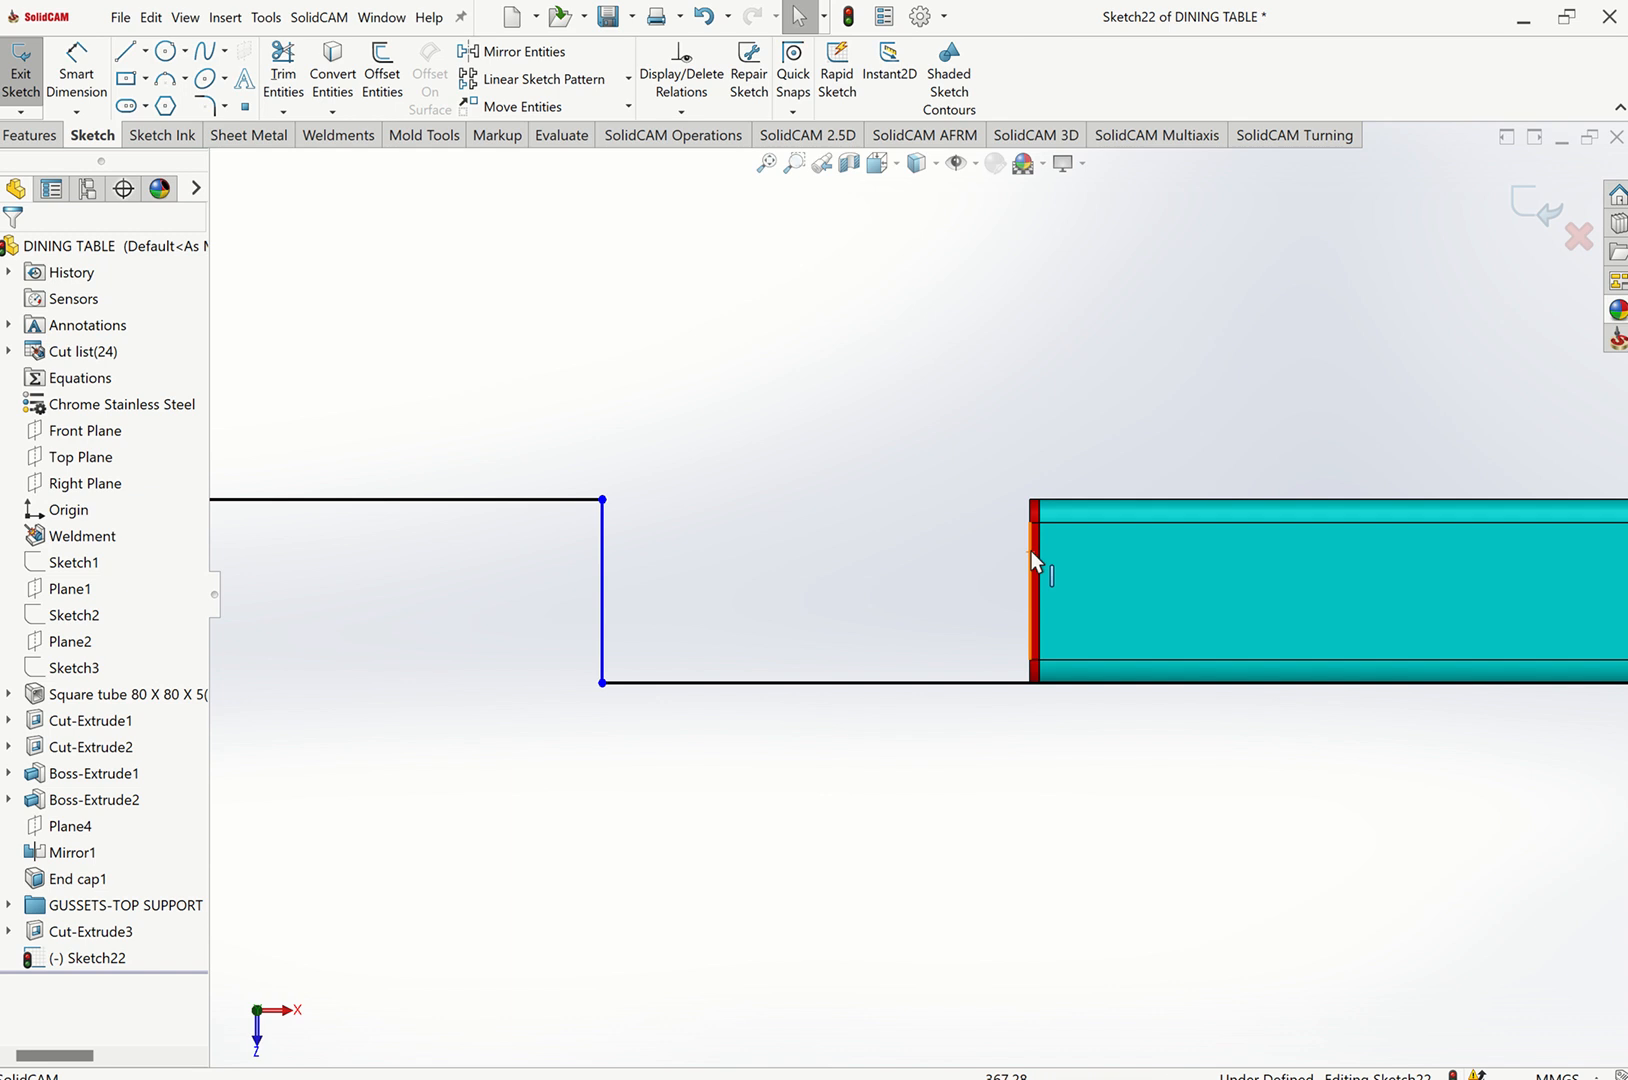
click(604, 522)
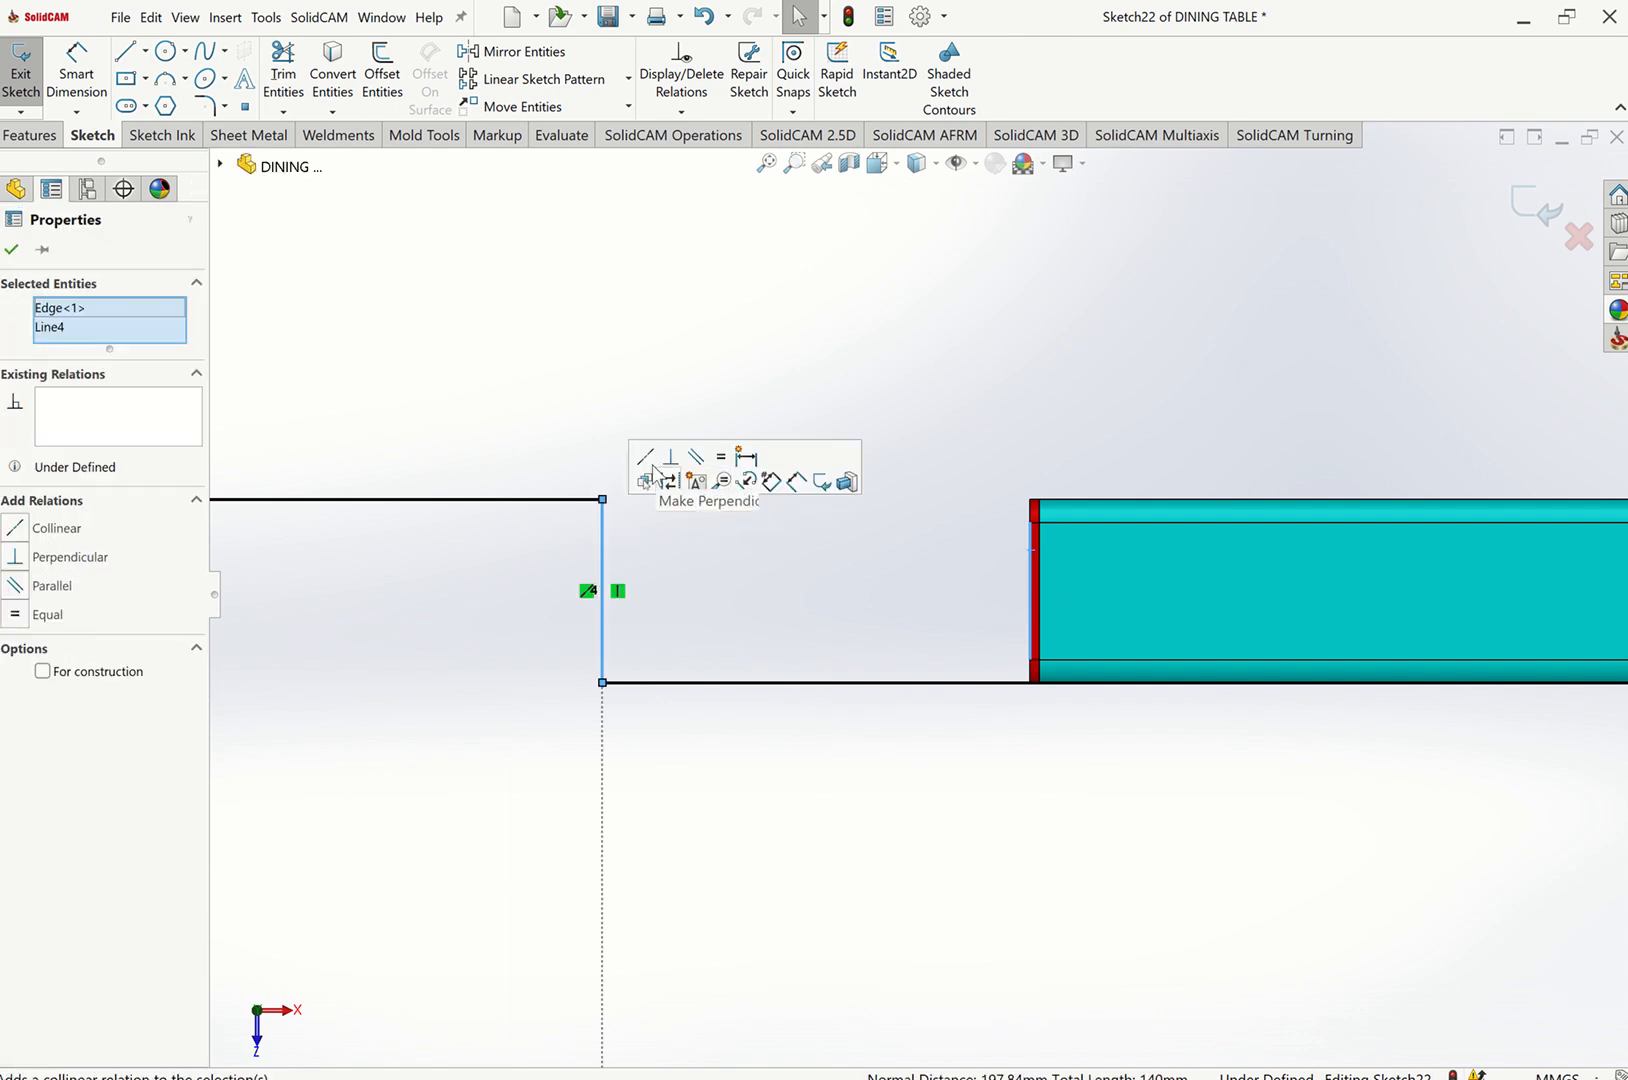
click(649, 456)
key(Escape)
key(f)
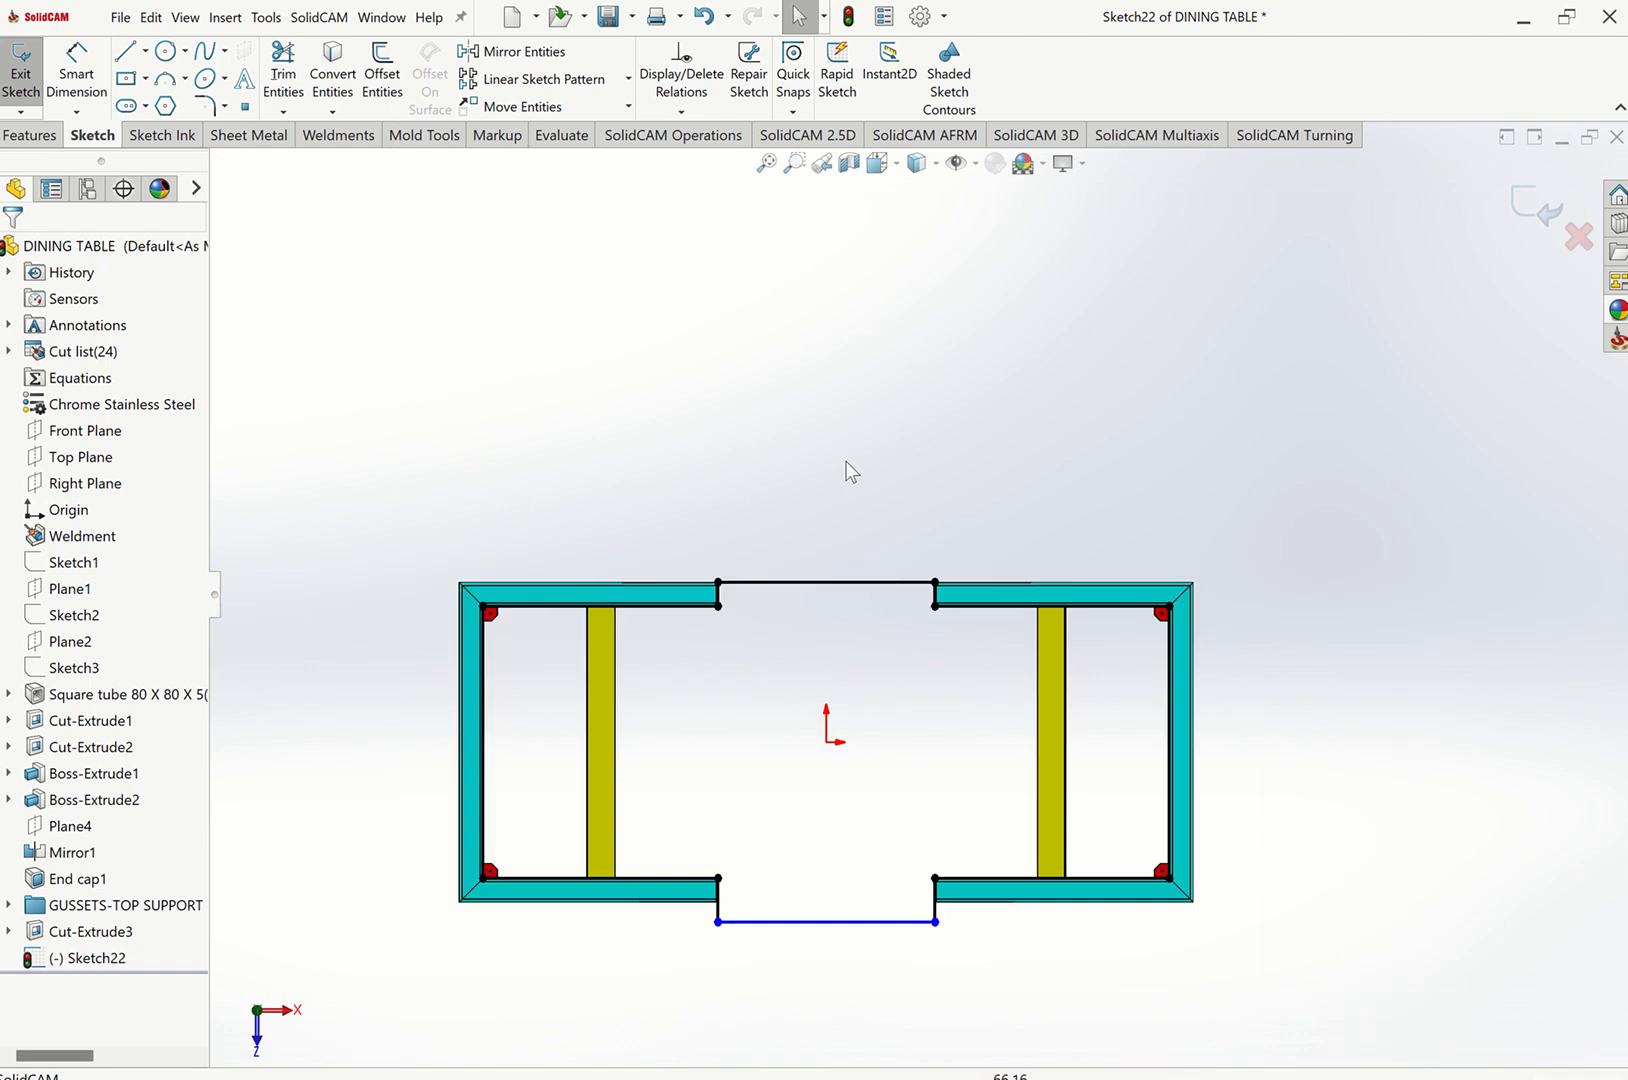
Make the remaining long sketch line collinear with the outer edge of its adjacent square tube in isometric view.
scroll(707, 899, down, 5)
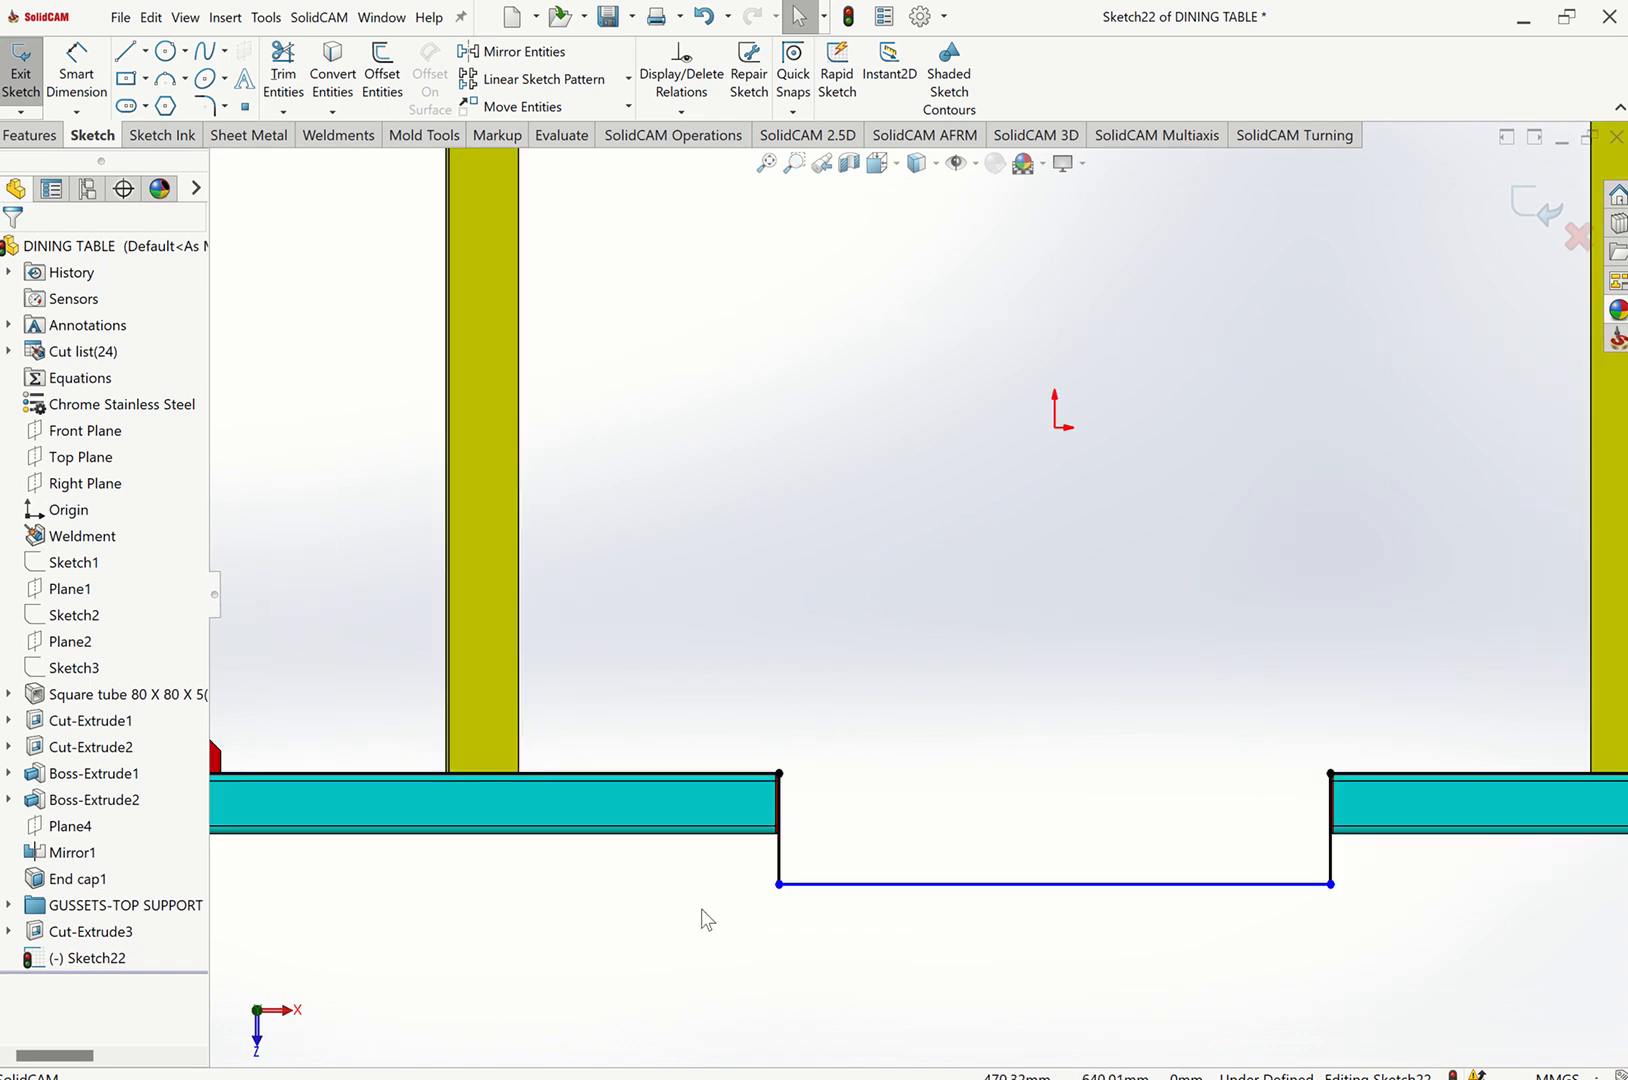
click(782, 884)
scroll(780, 880, down, 4)
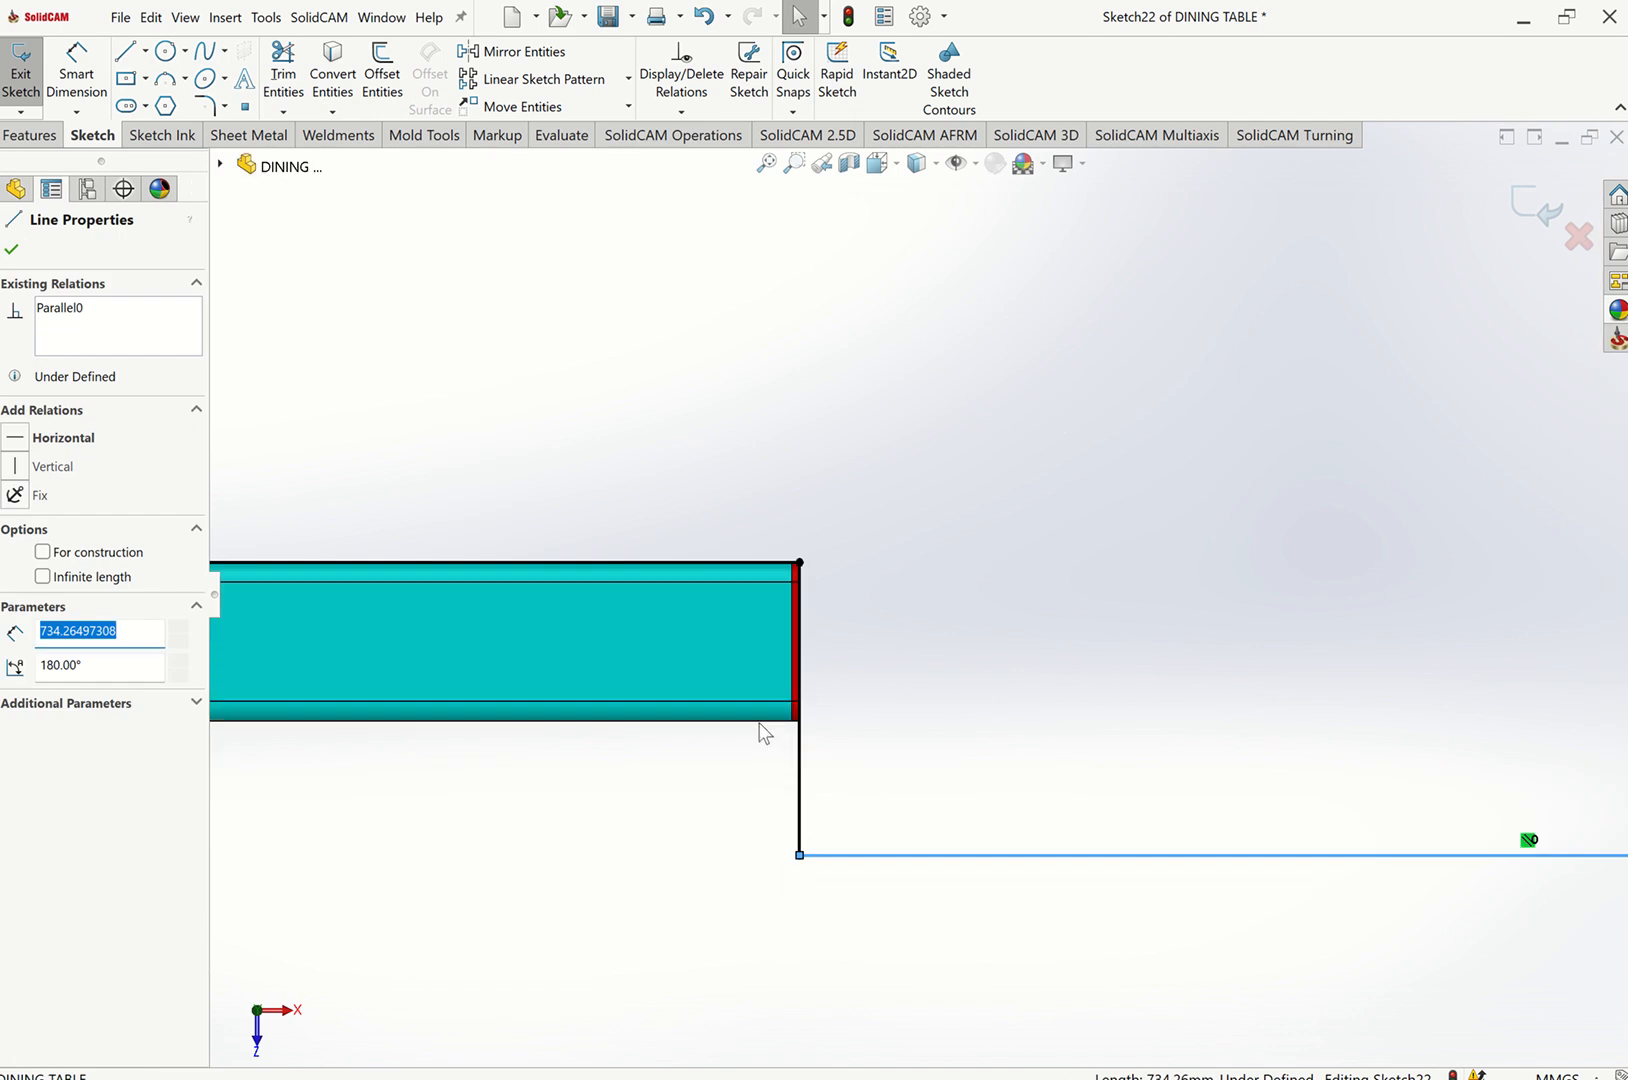
key(ctrl+7)
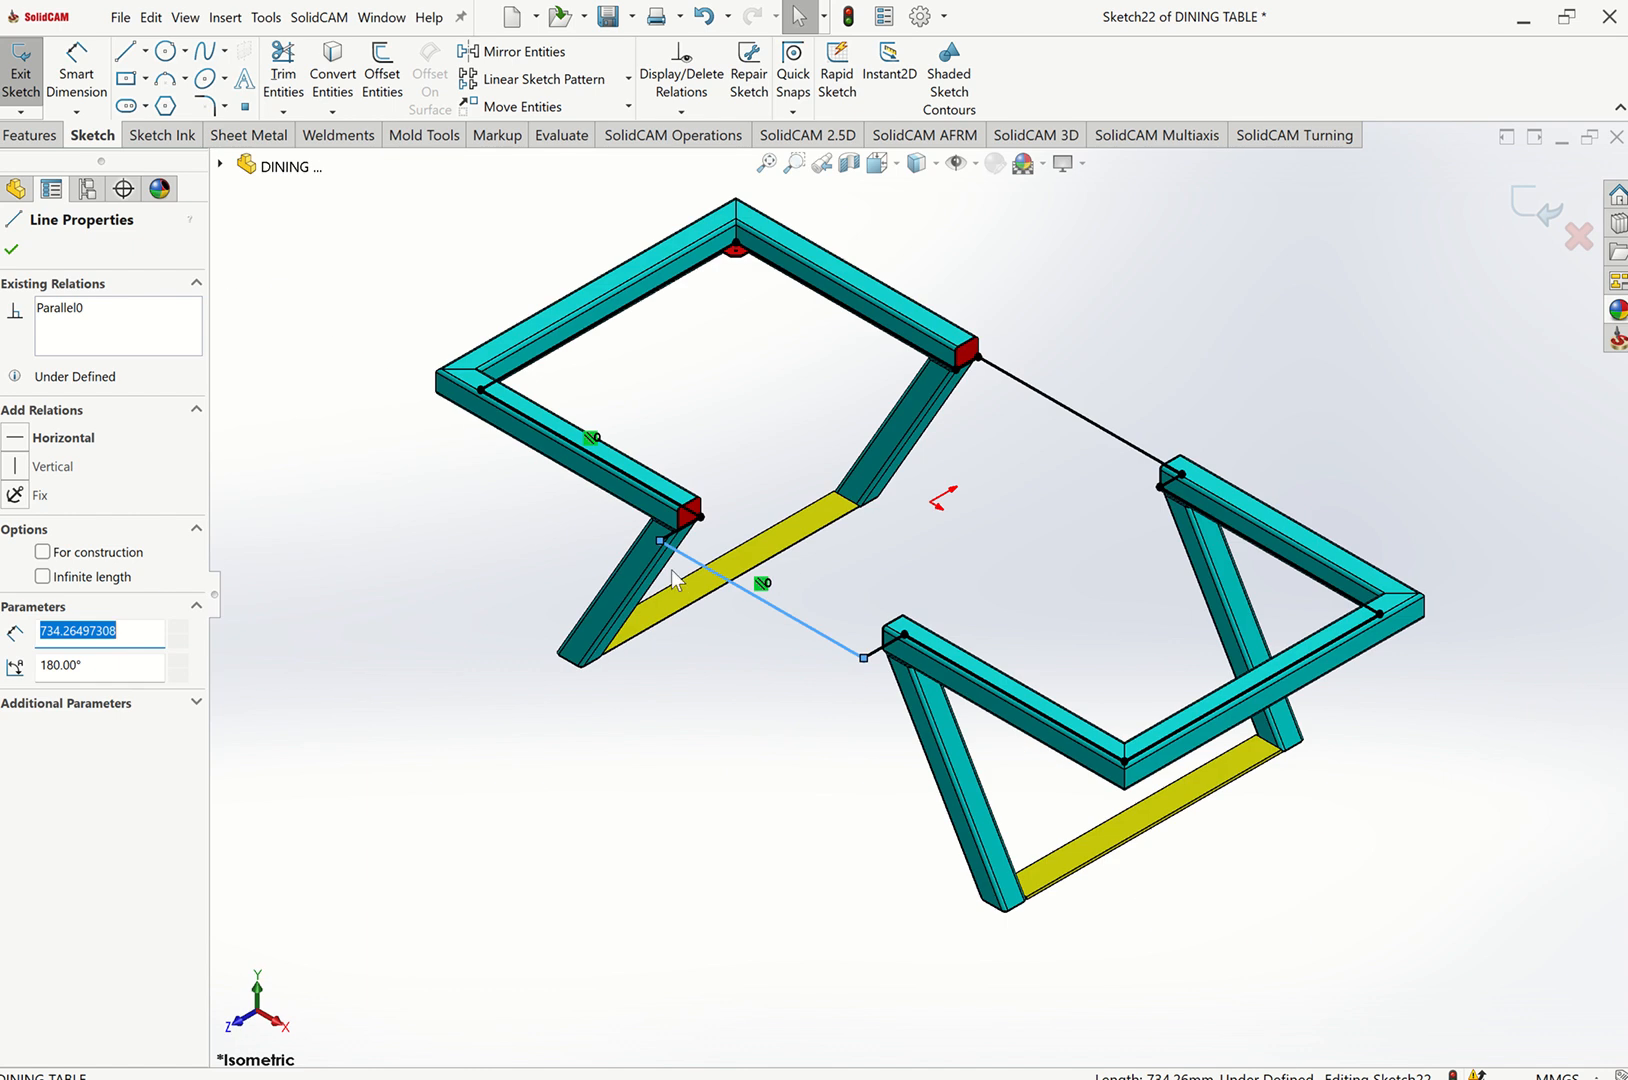
click(461, 475)
scroll(743, 609, down, 6)
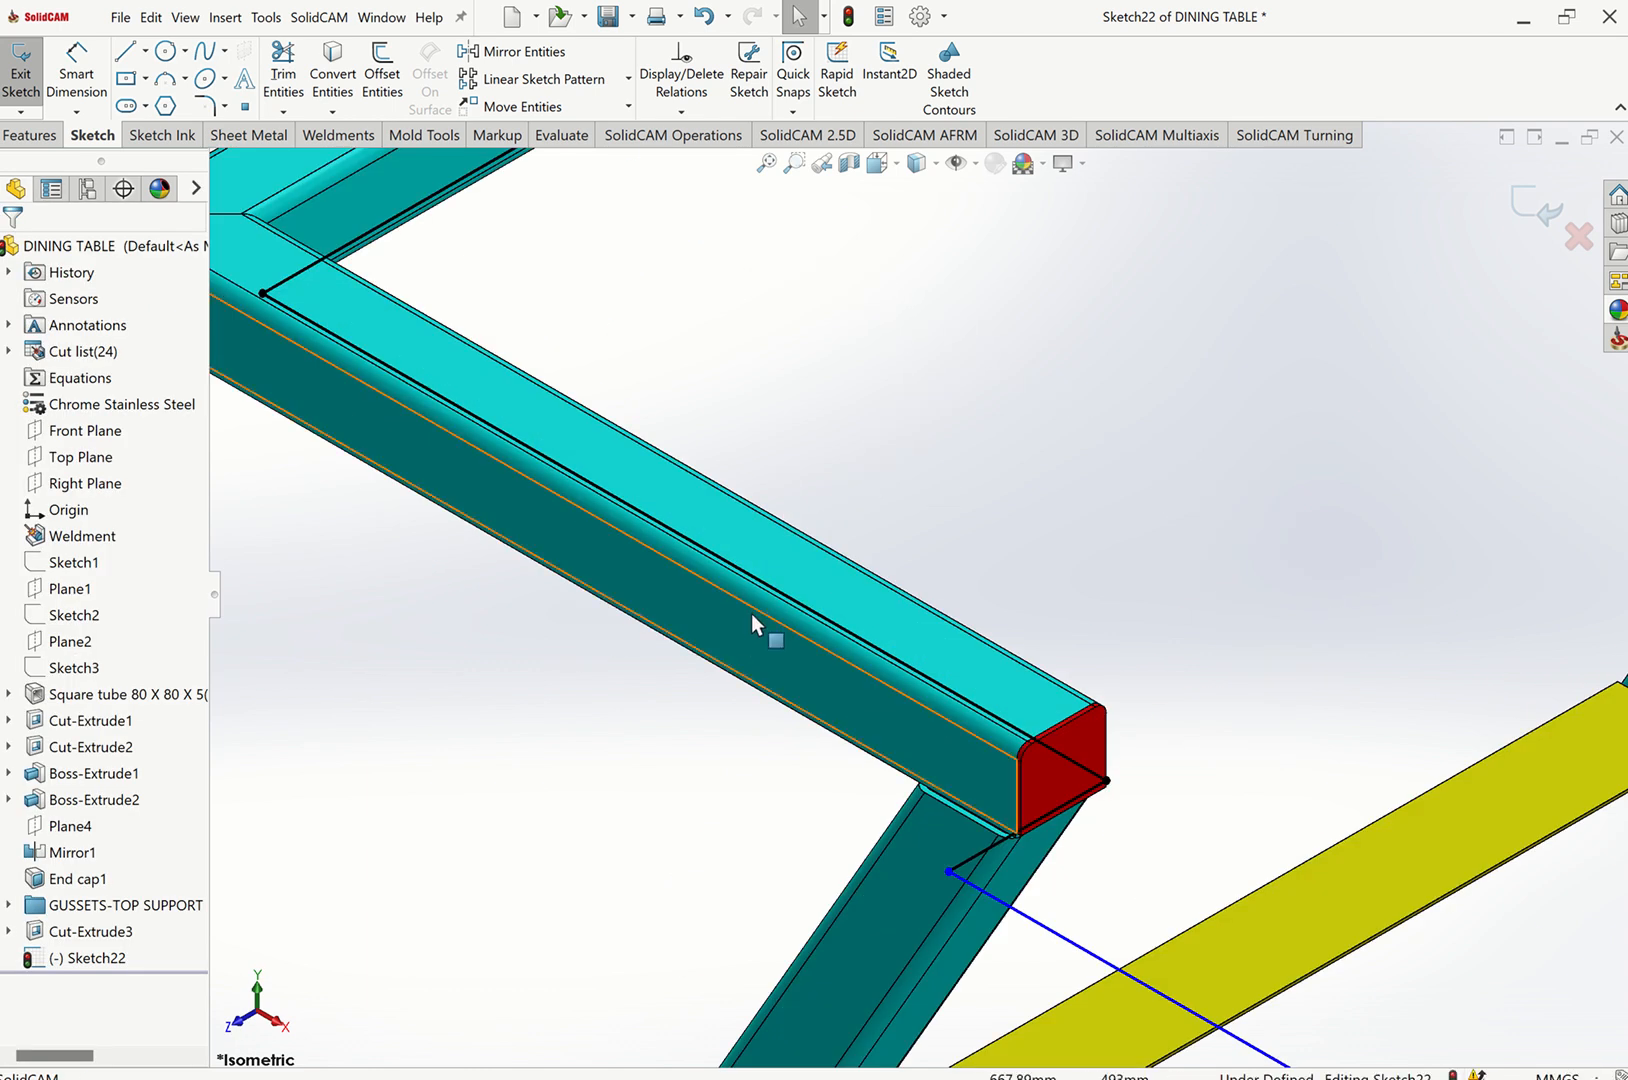
click(757, 610)
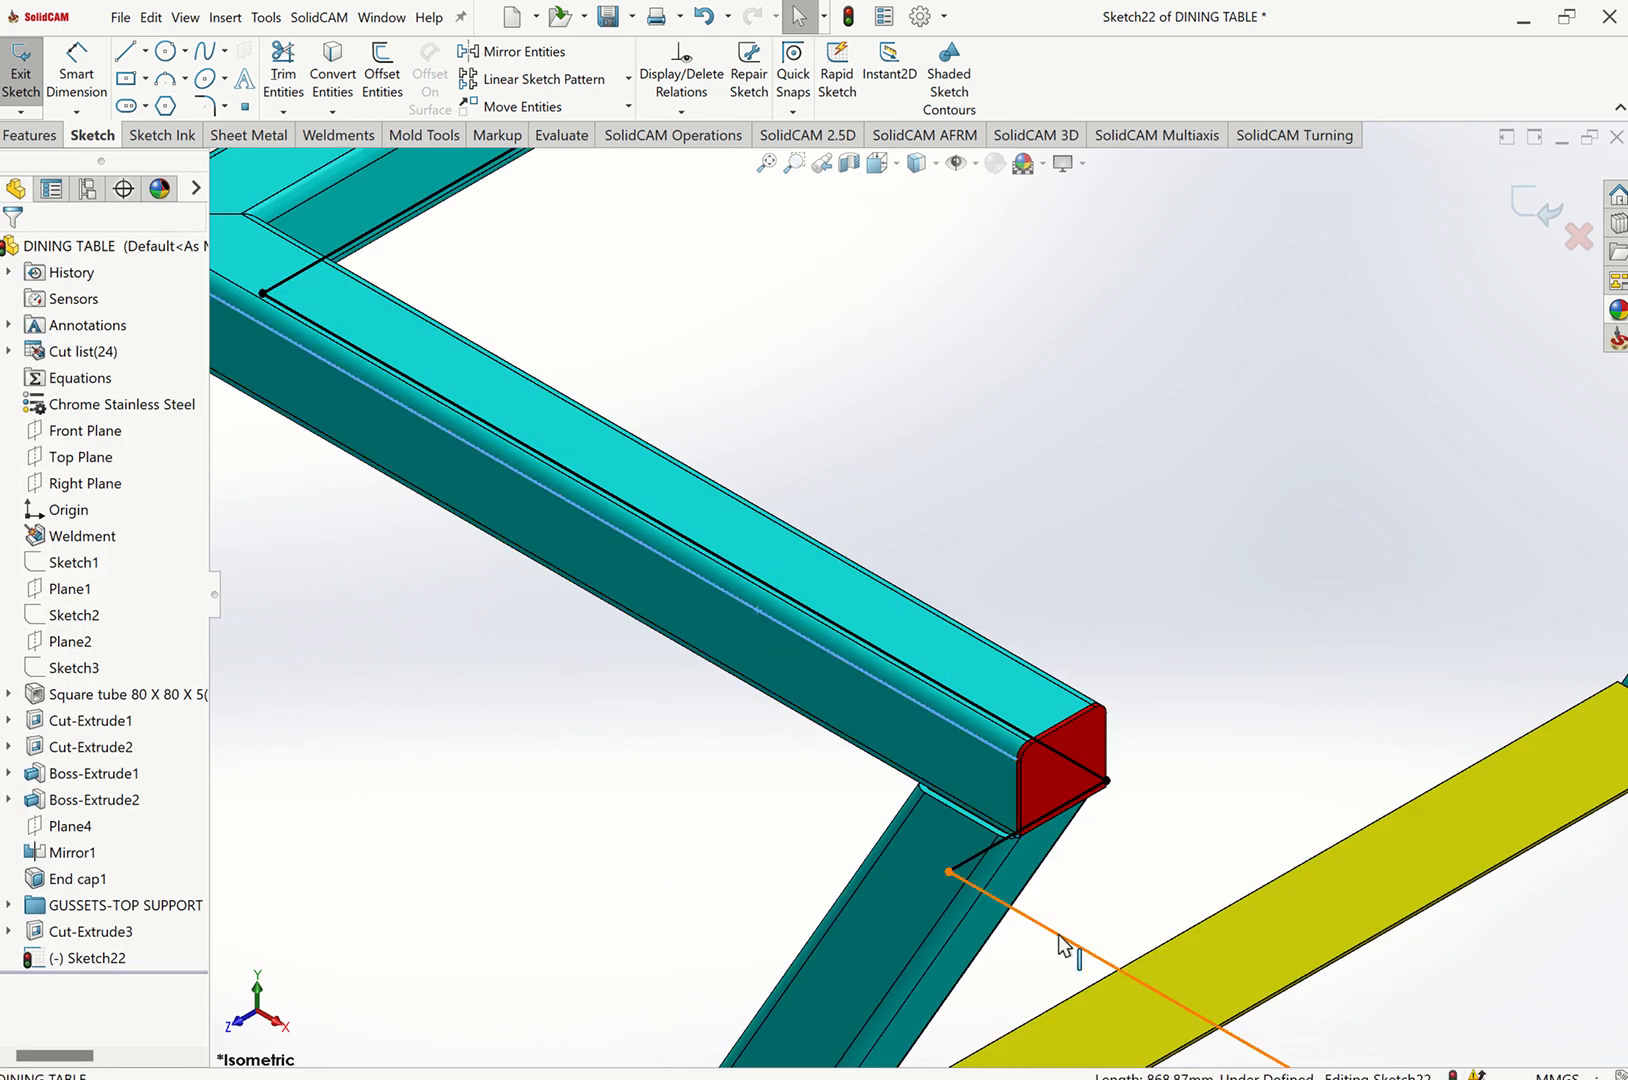
click(1100, 946)
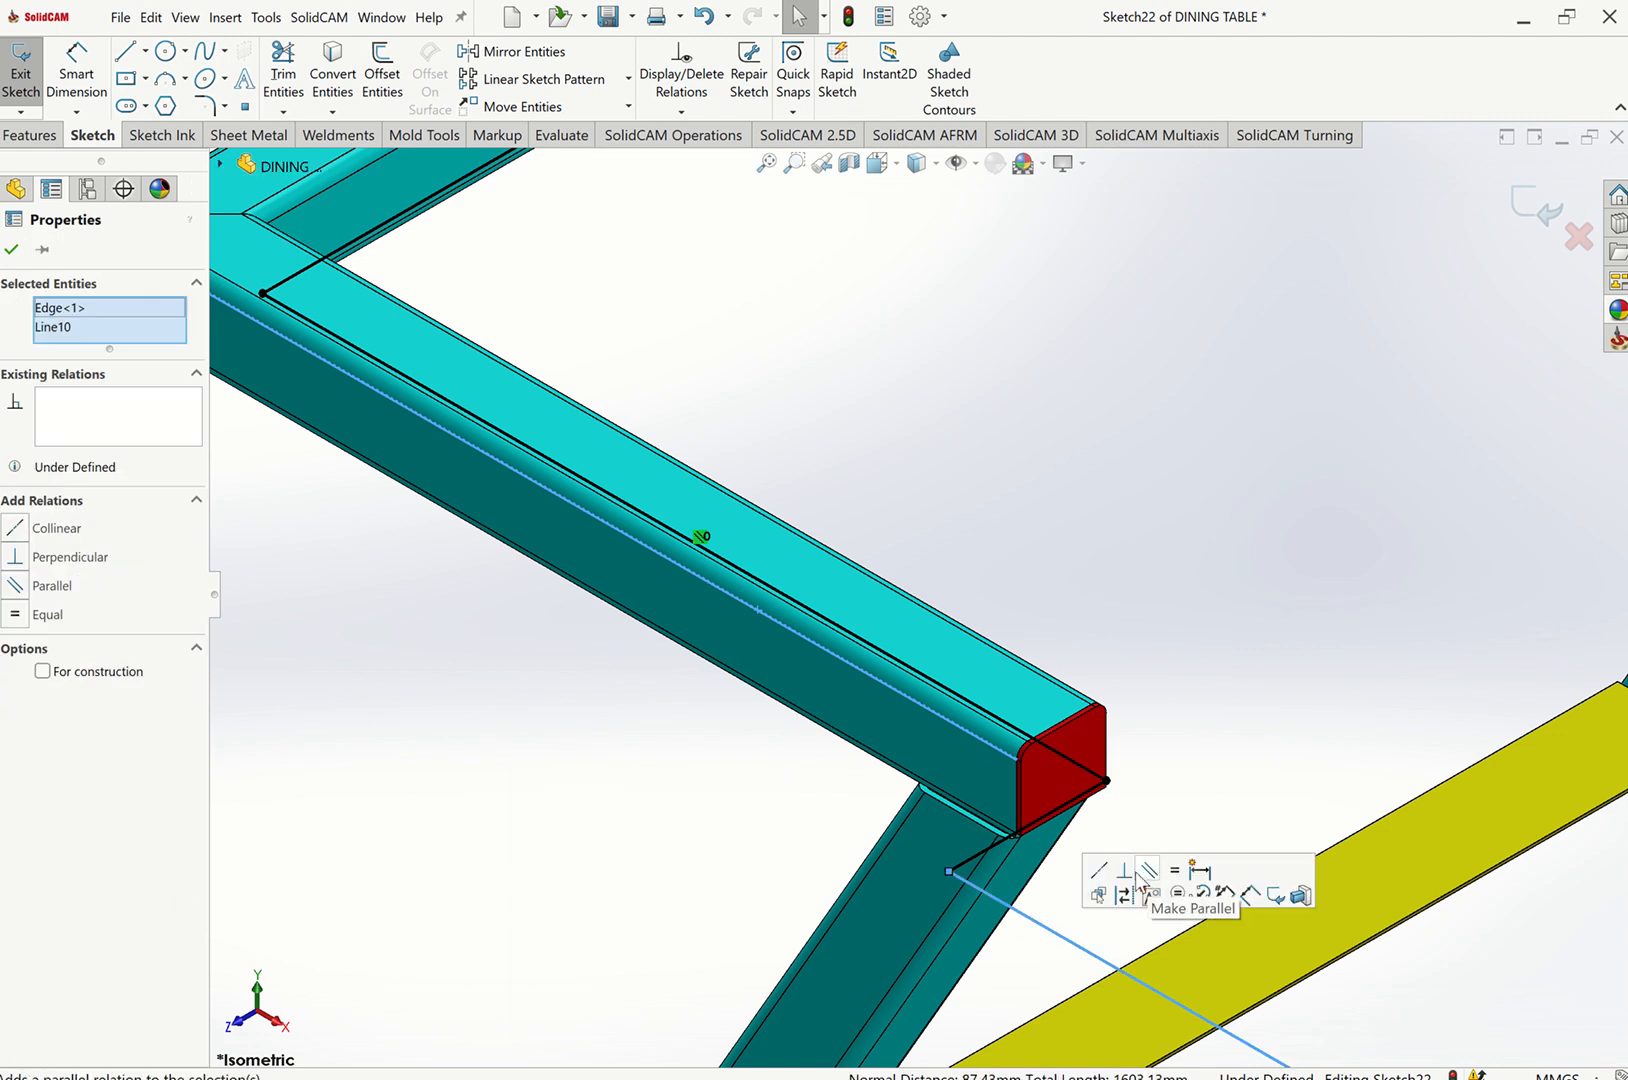
click(1102, 874)
key(Escape)
click(778, 163)
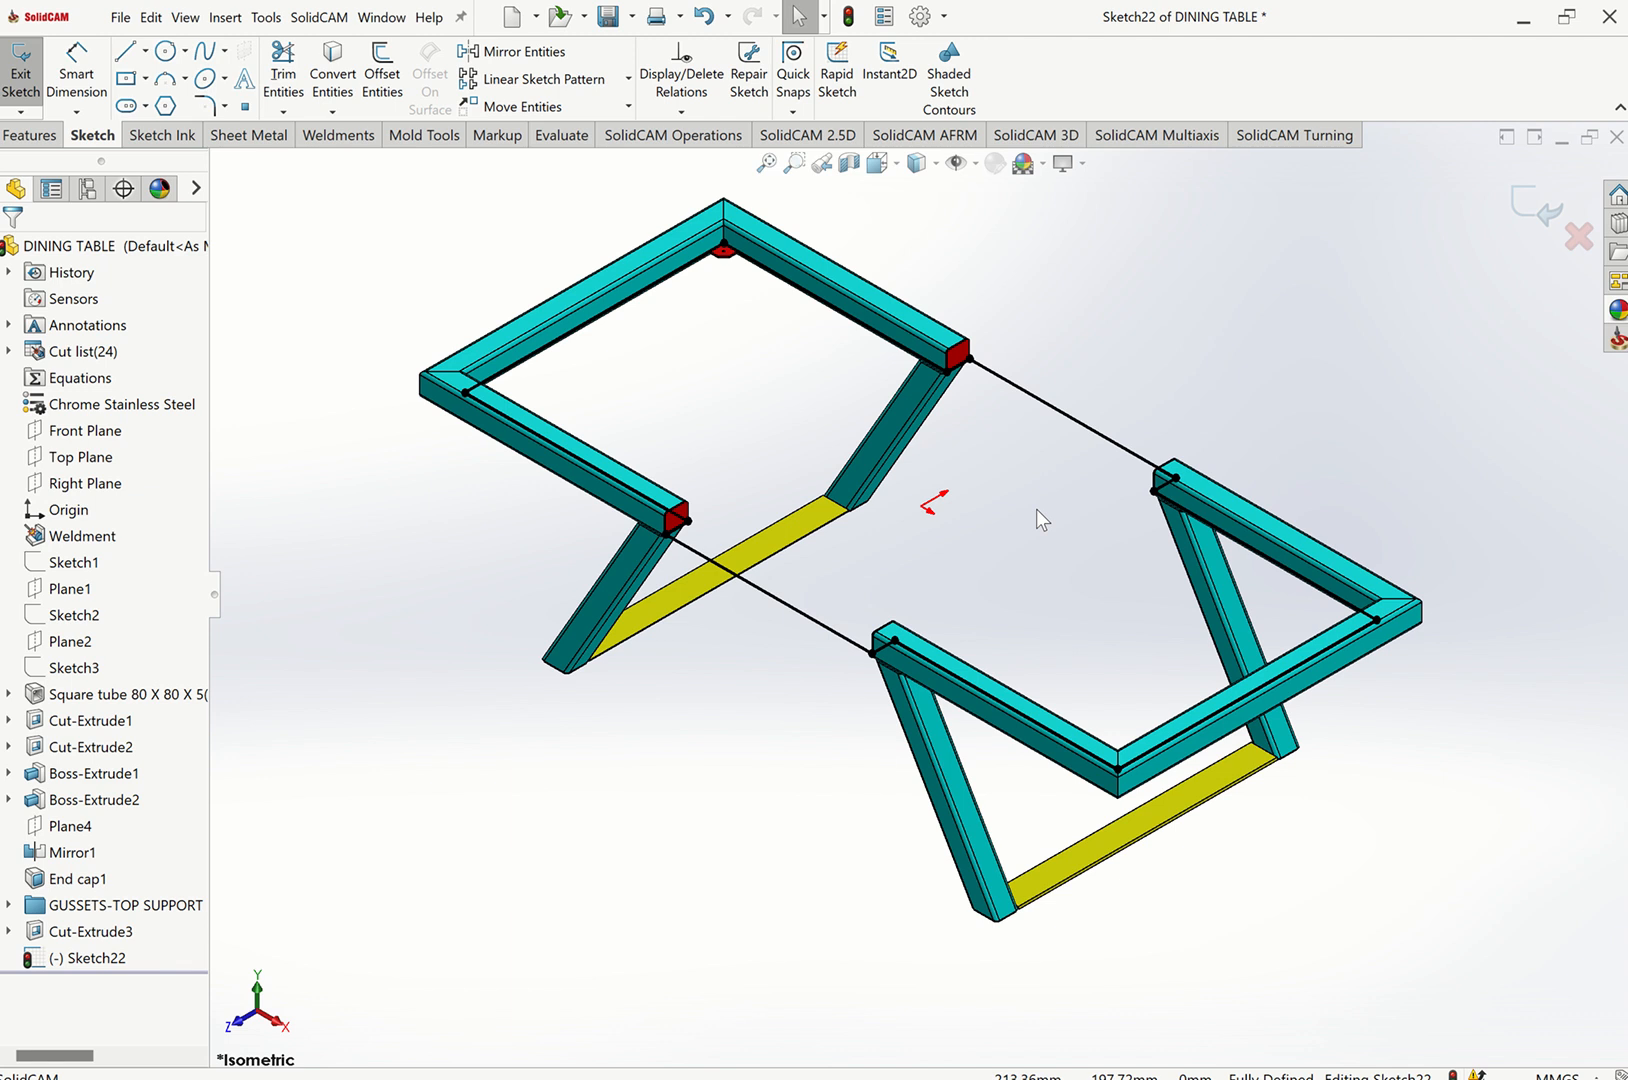
key(ctrl+8)
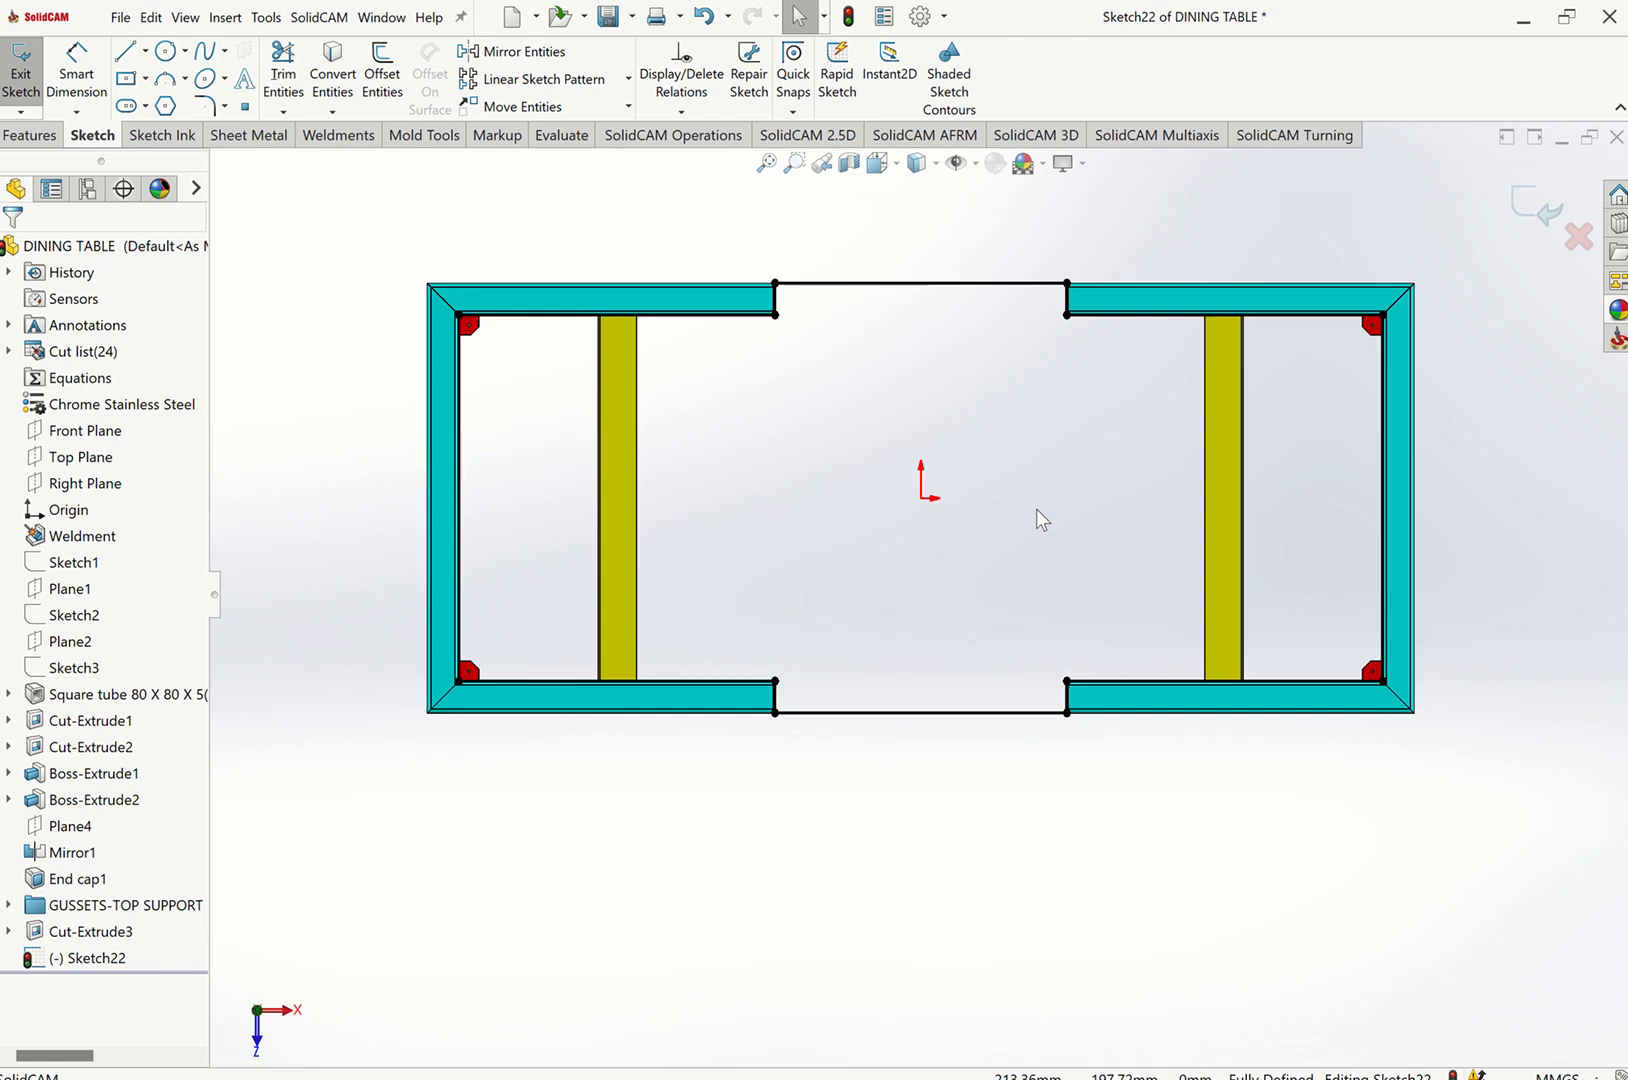
scroll(1010, 290, down, 5)
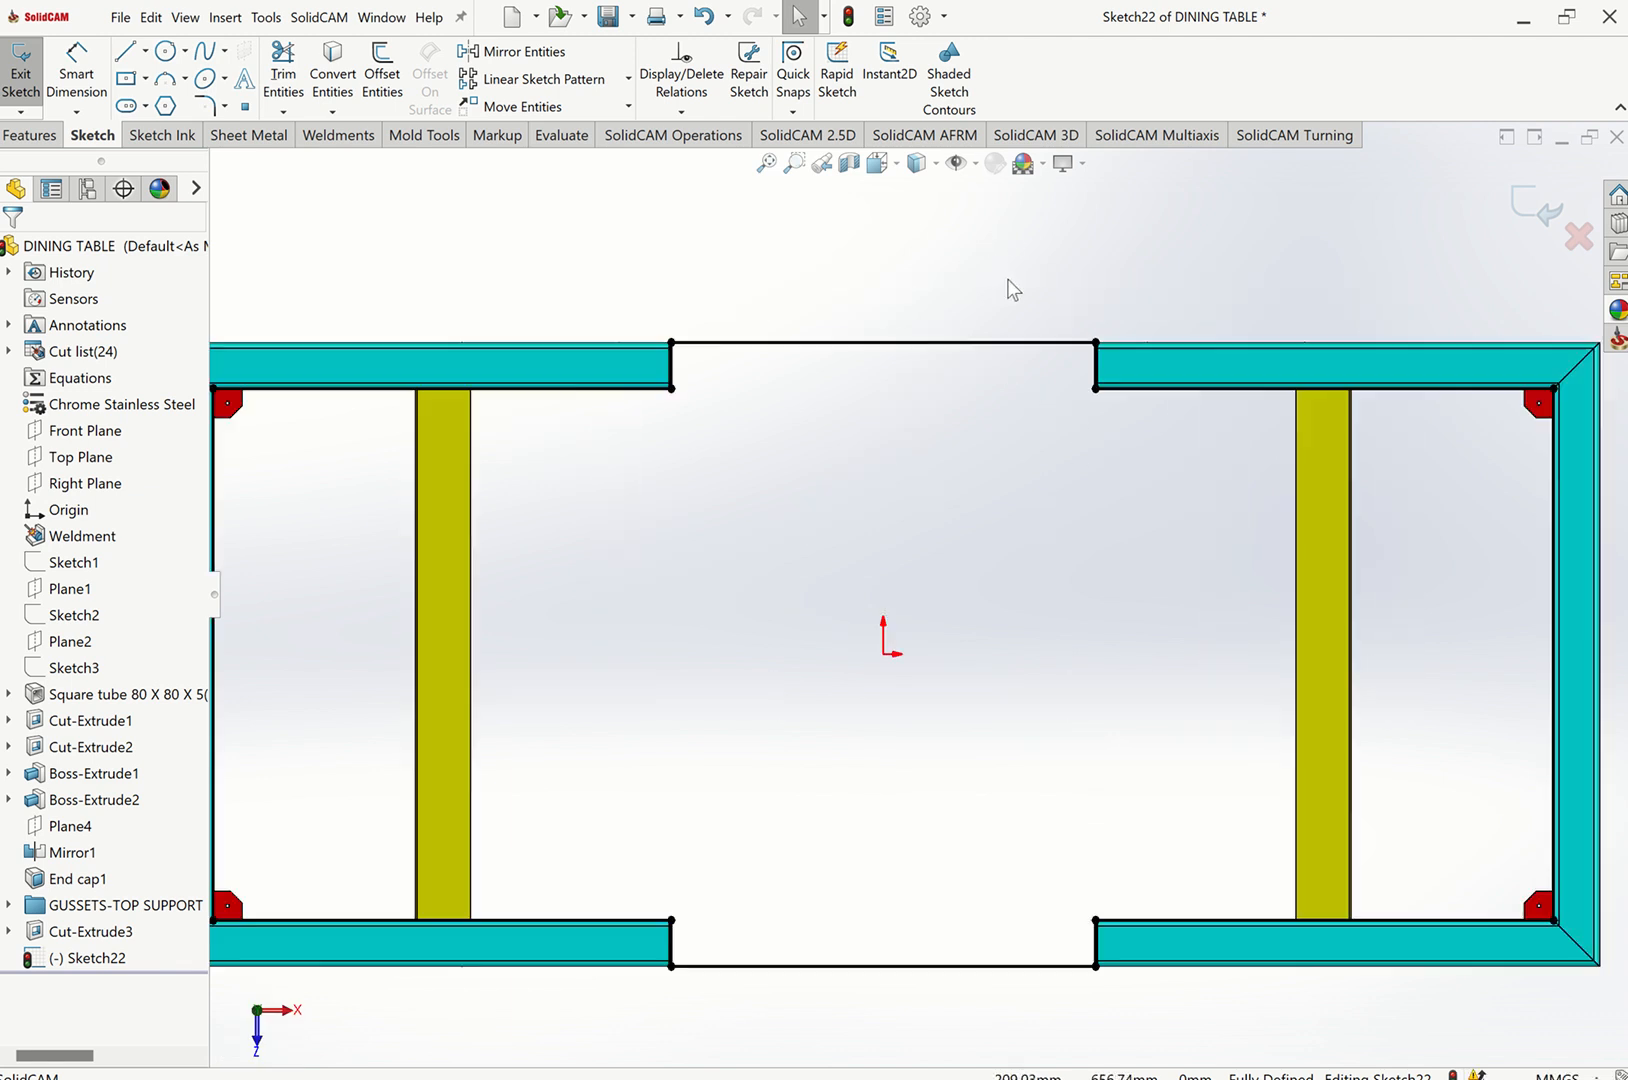
click(204, 105)
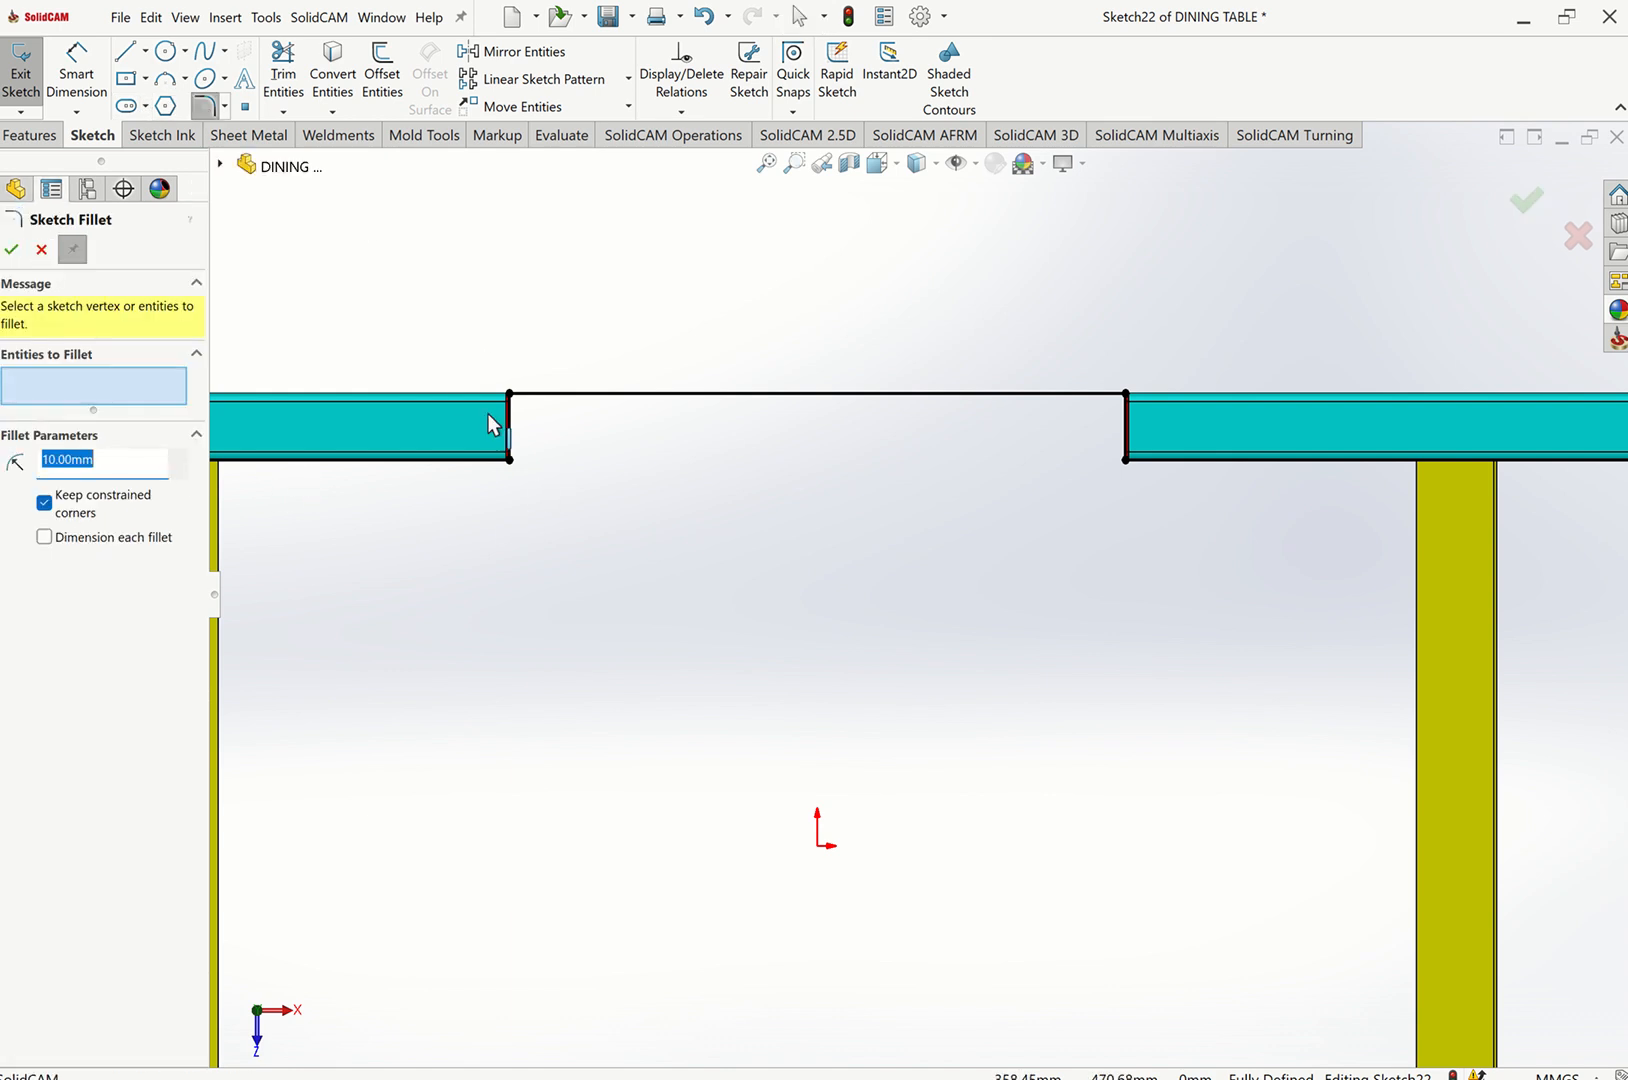
drag(490, 352, 552, 468)
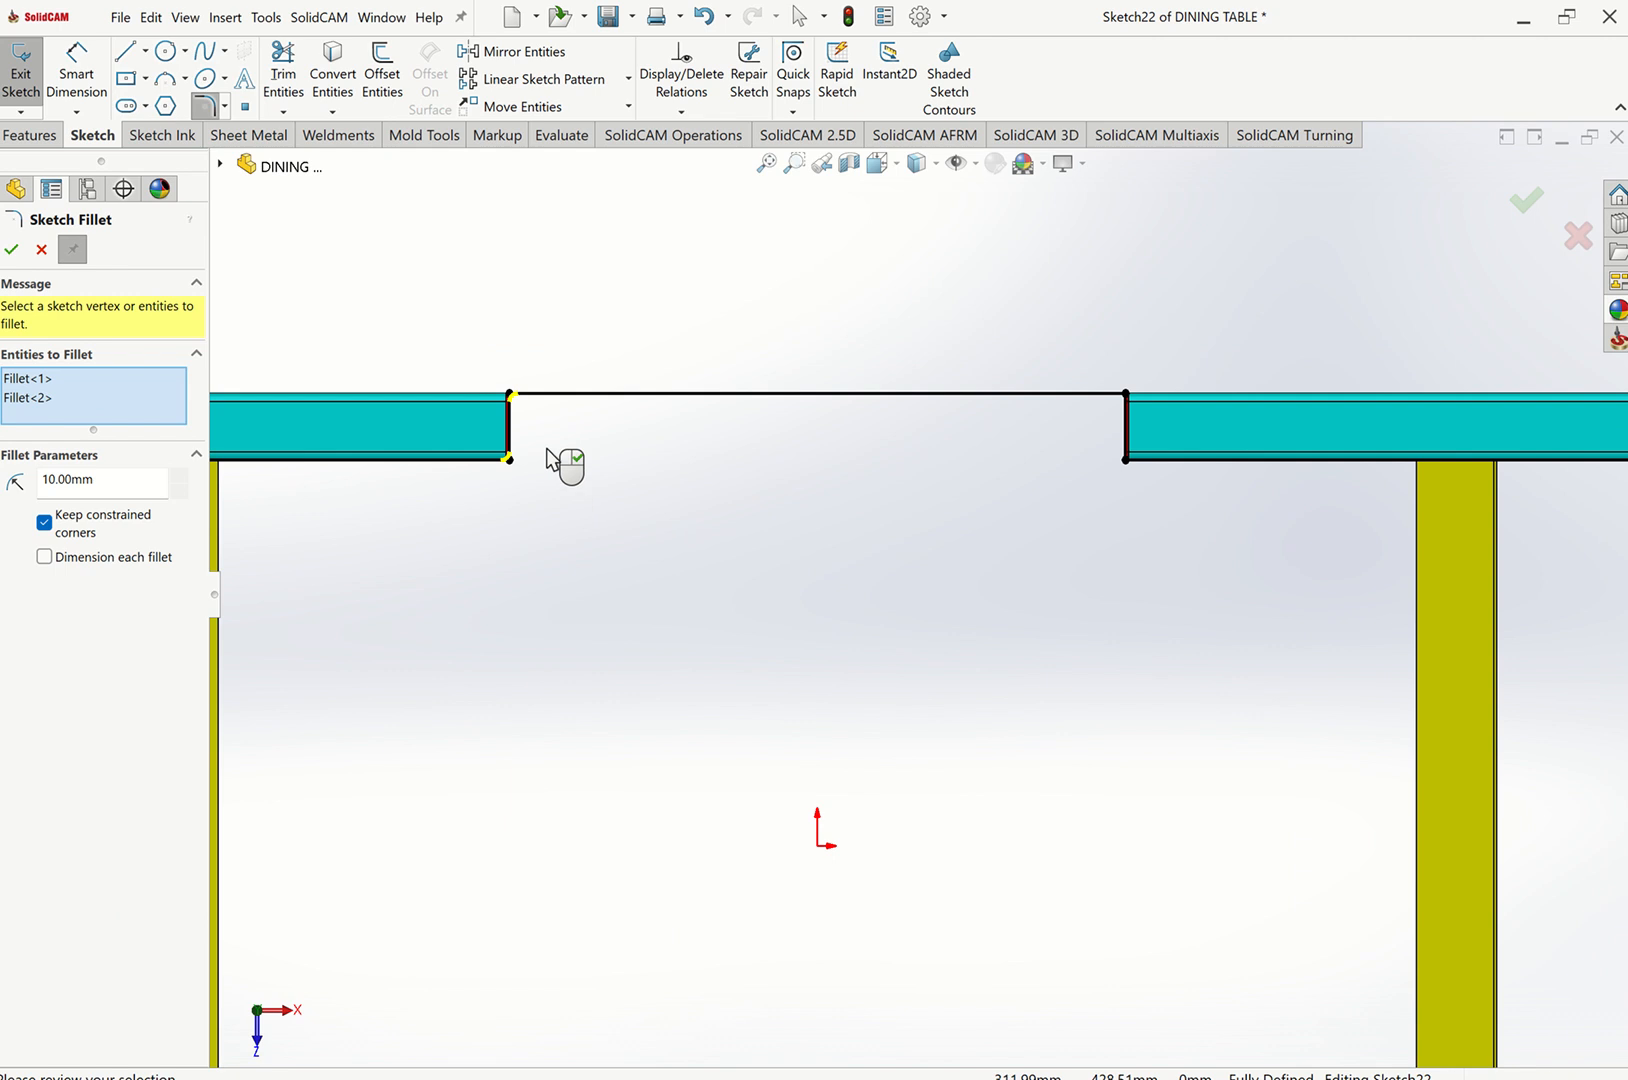
scroll(582, 430, down, 3)
scroll(585, 527, down, 4)
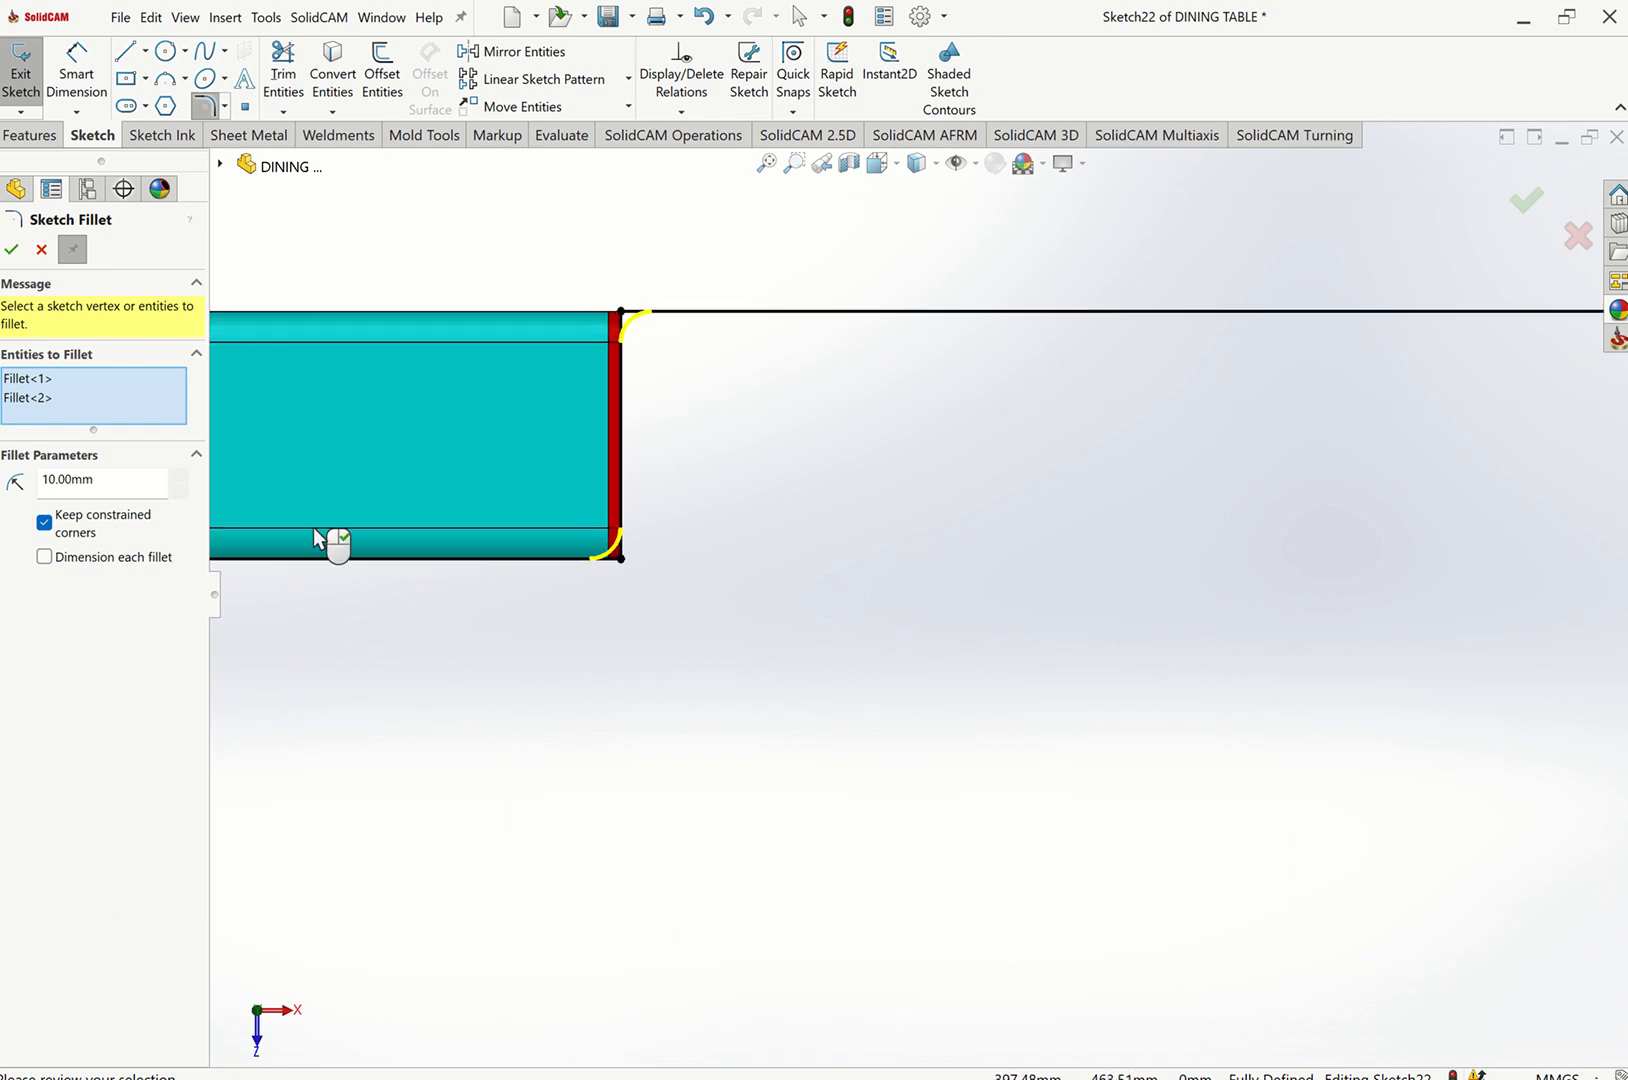
click(44, 252)
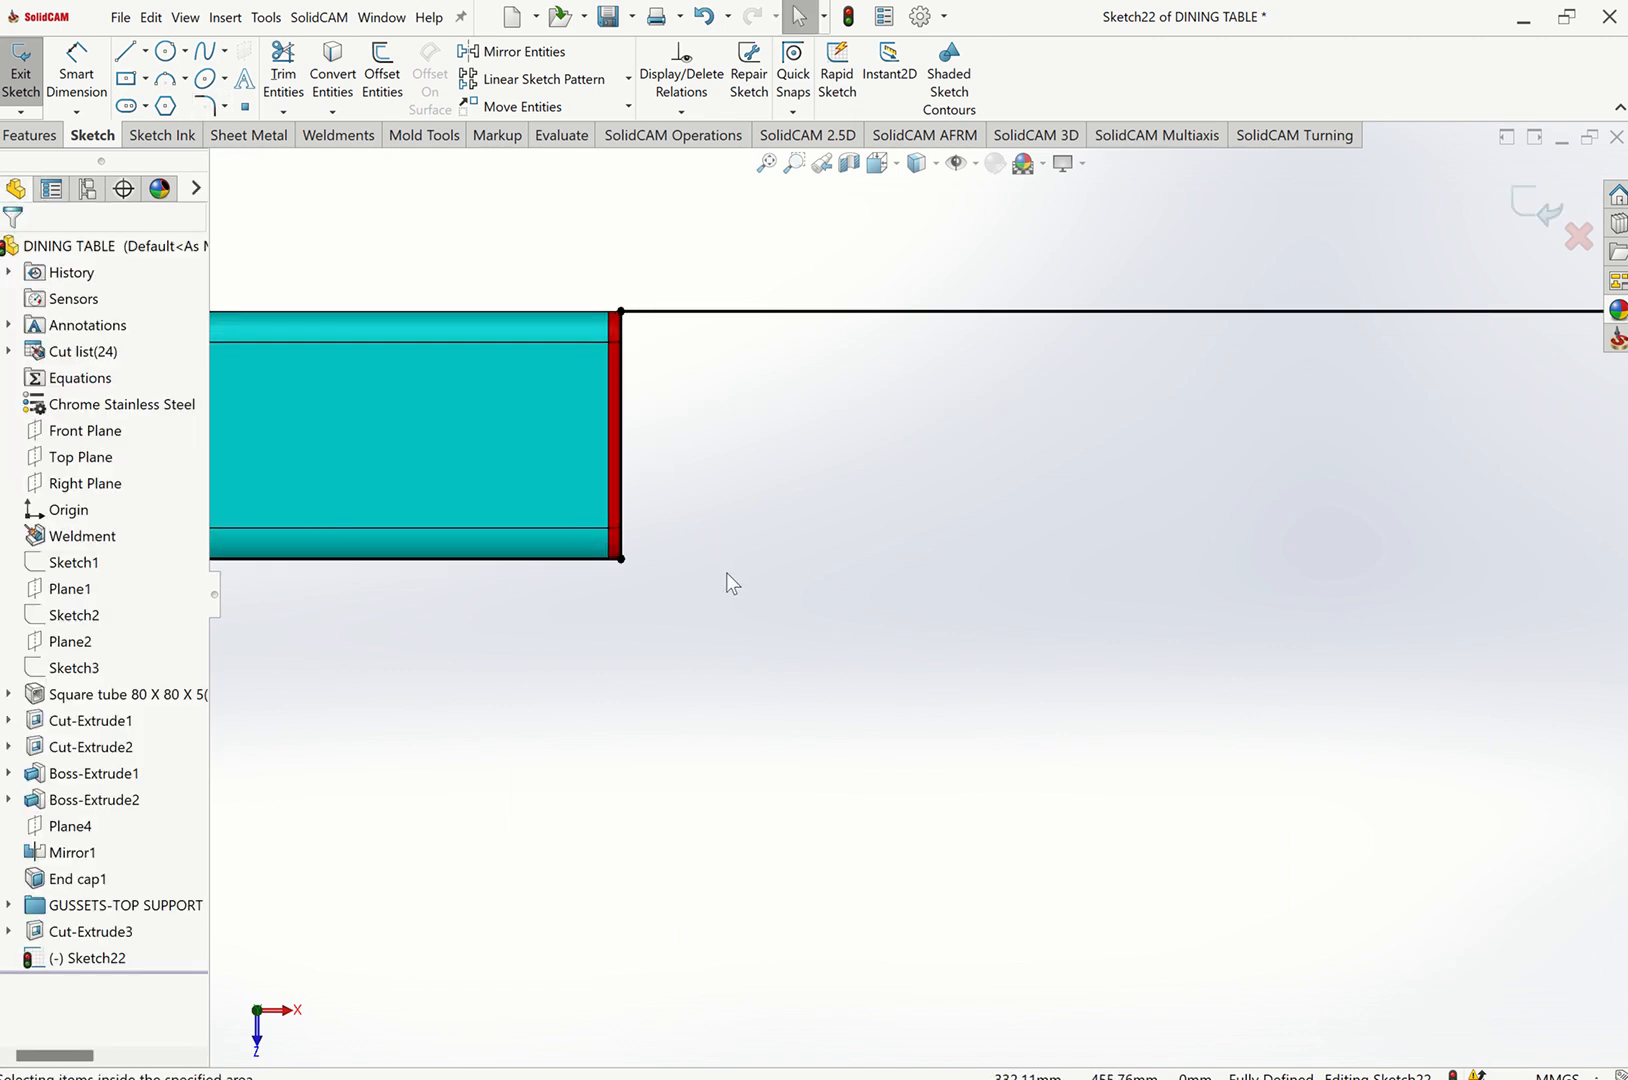
Start a 2 mm sketch fillet and pick the two upper path corners at the tube ends.
scroll(670, 366, down, 2)
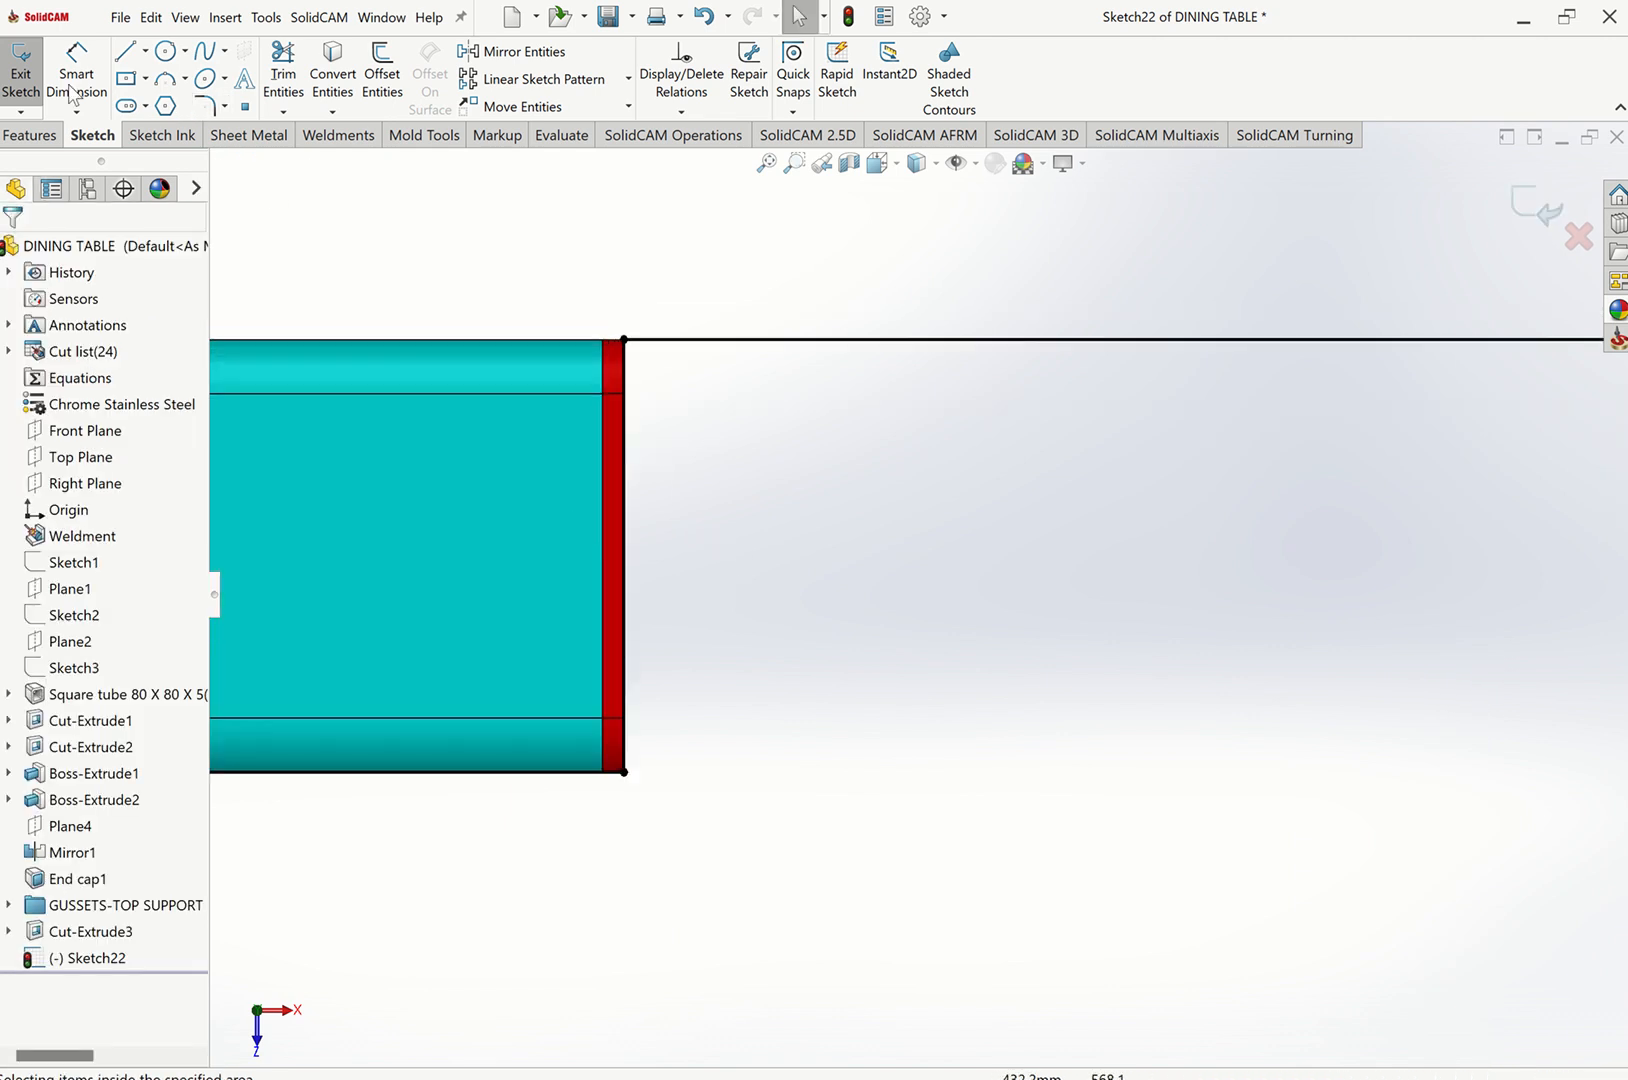
click(204, 106)
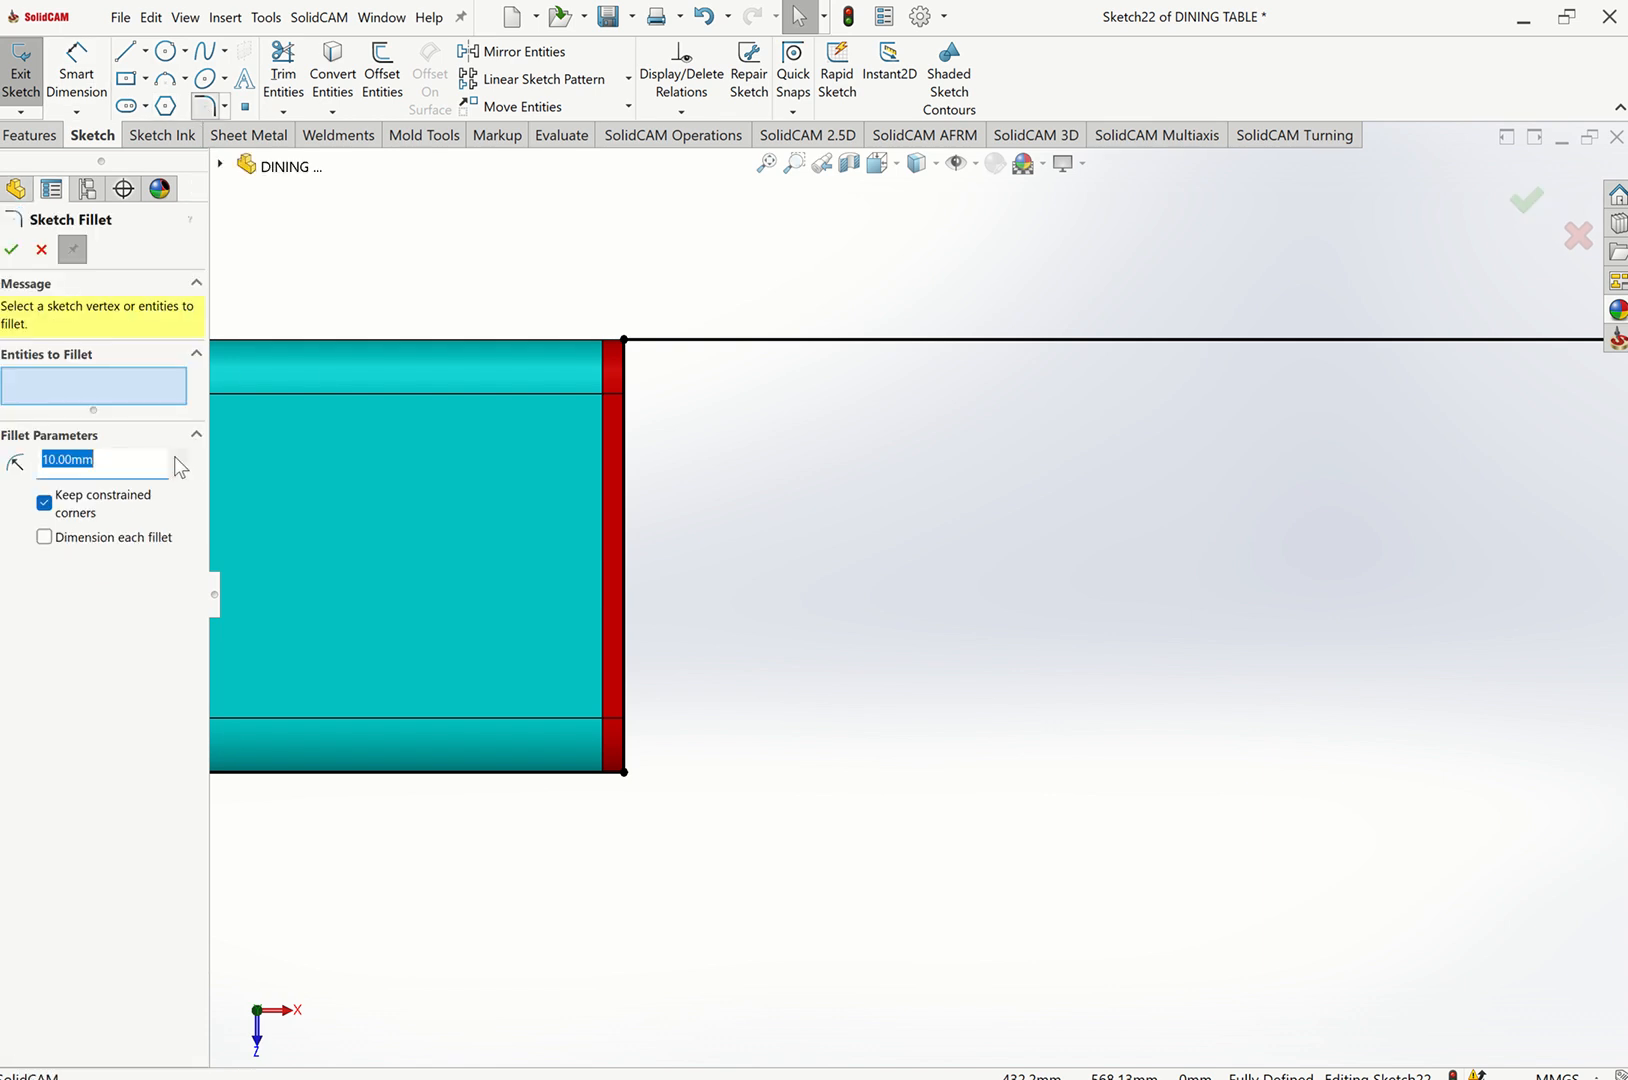
click(617, 335)
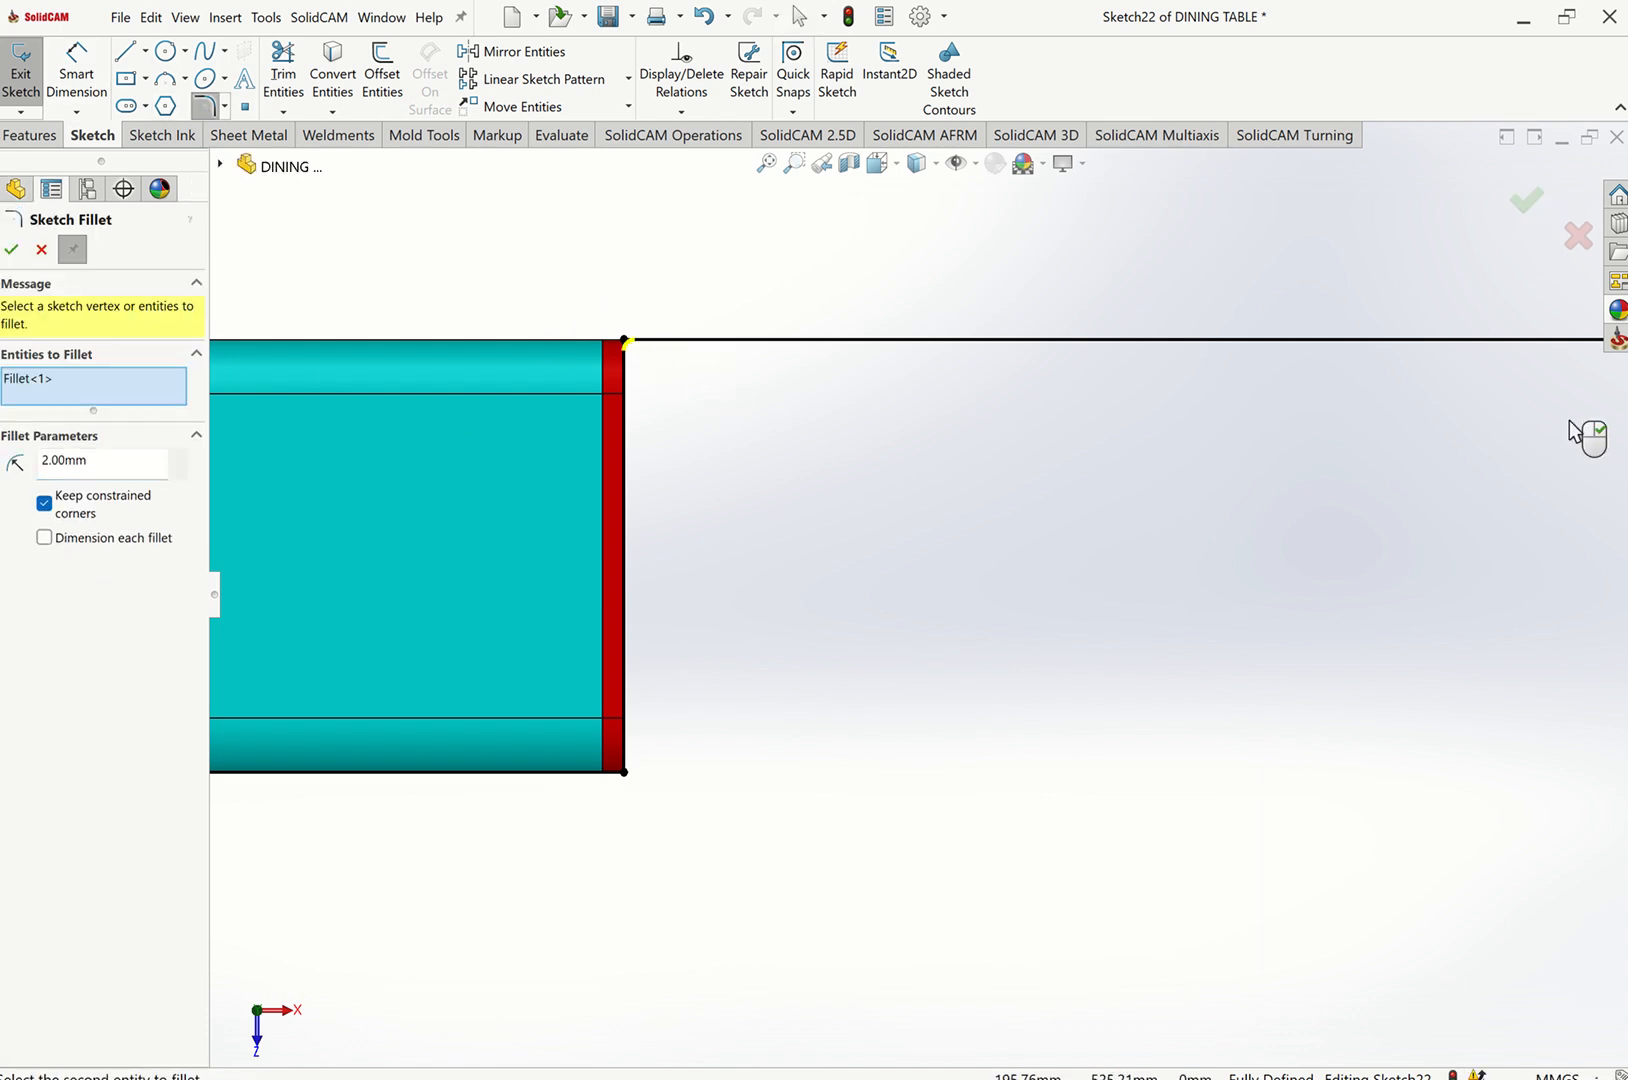
scroll(1590, 430, up, 5)
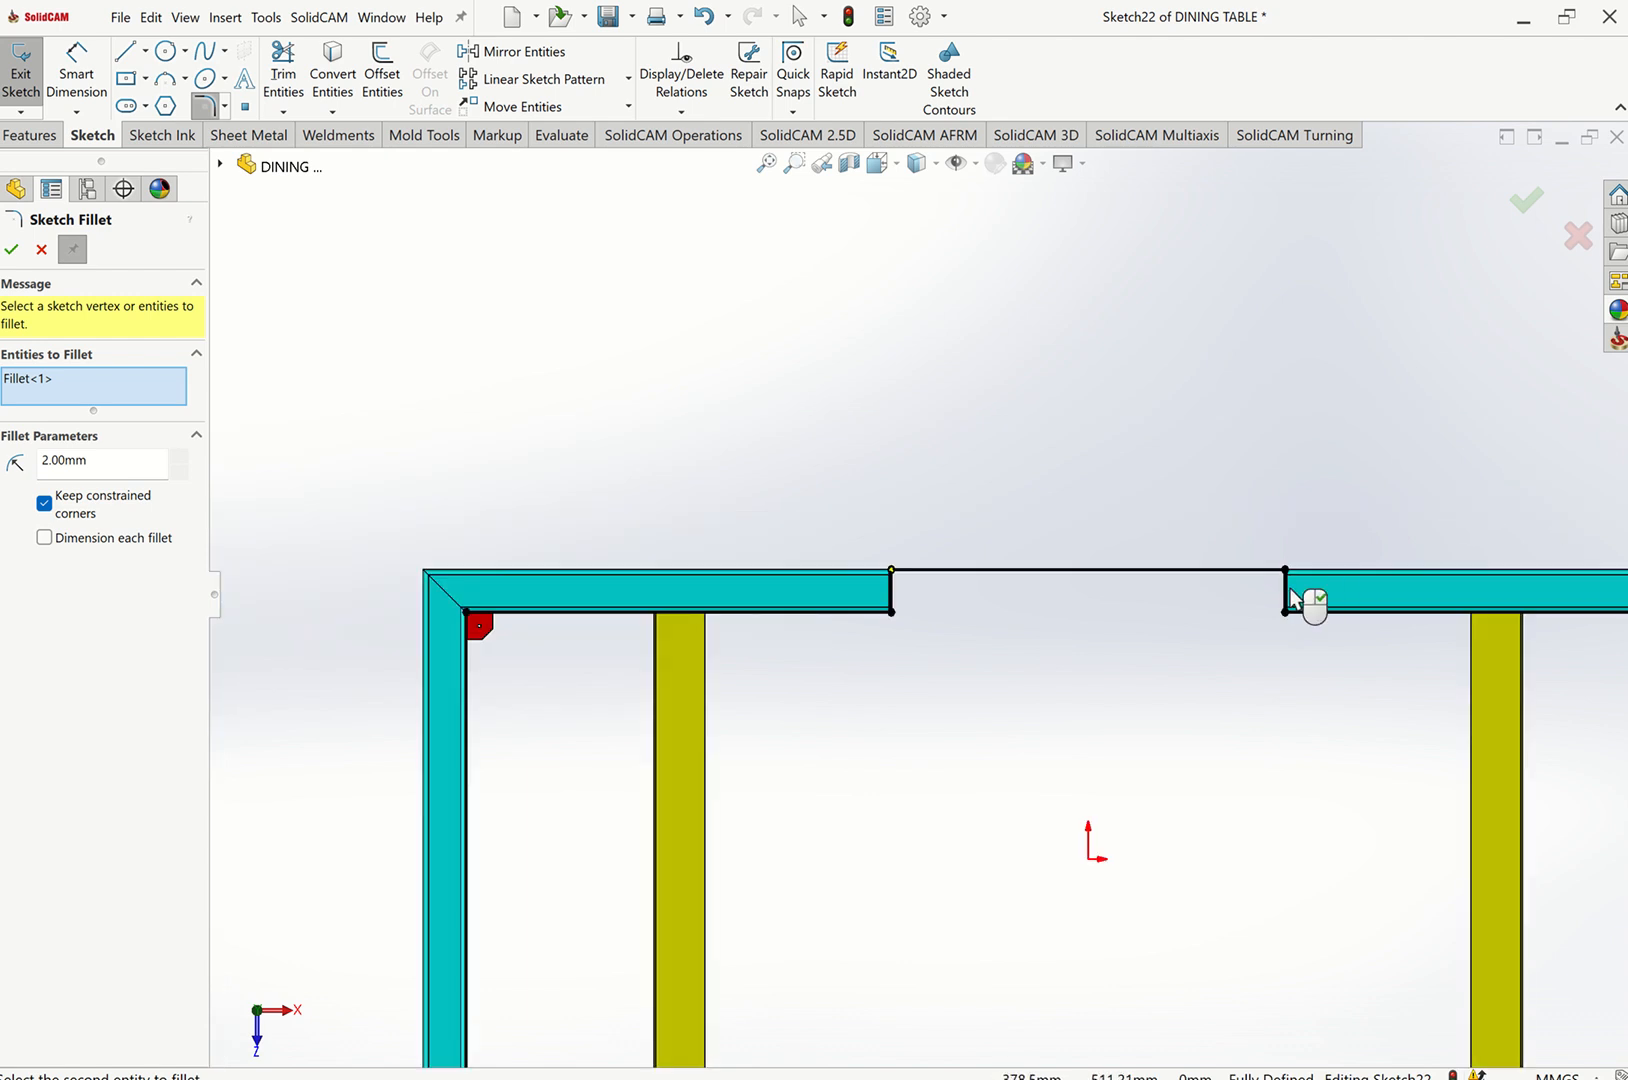
scroll(1290, 596, down, 5)
click(1183, 544)
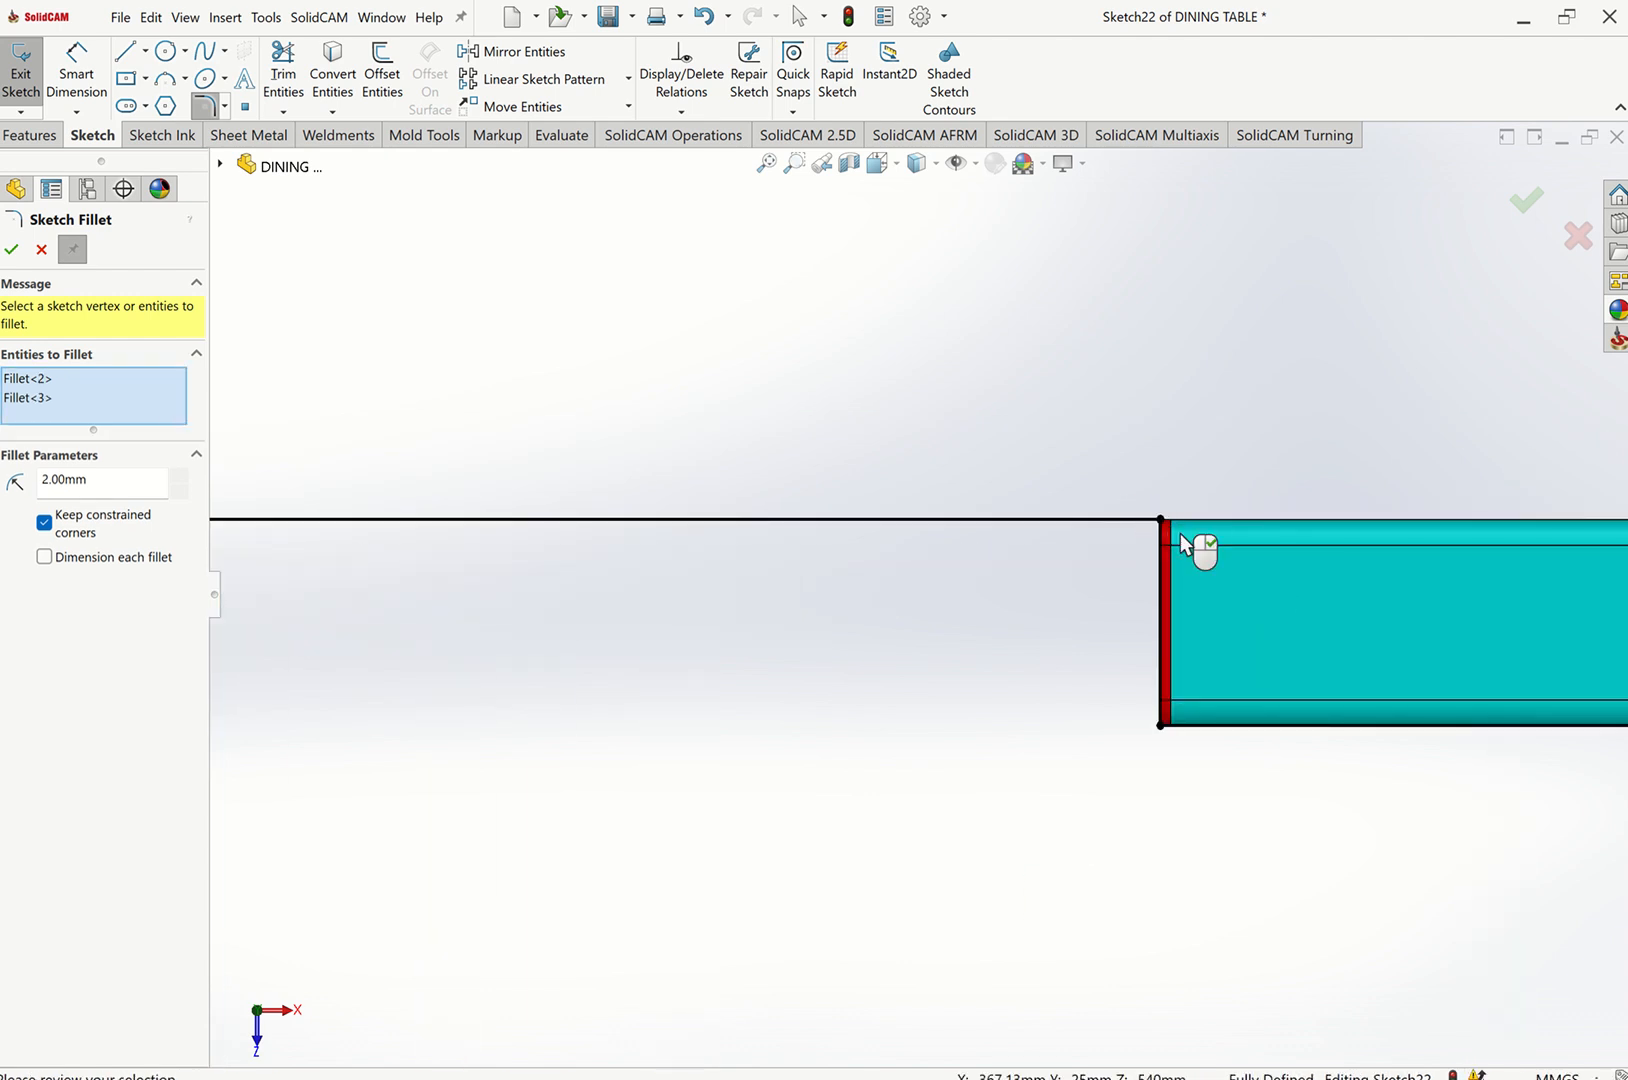
Add the two lower path corners to the 2 mm fillet, confirm it, and reposition the radius dimension.
scroll(1110, 555, up, 5)
scroll(883, 836, down, 4)
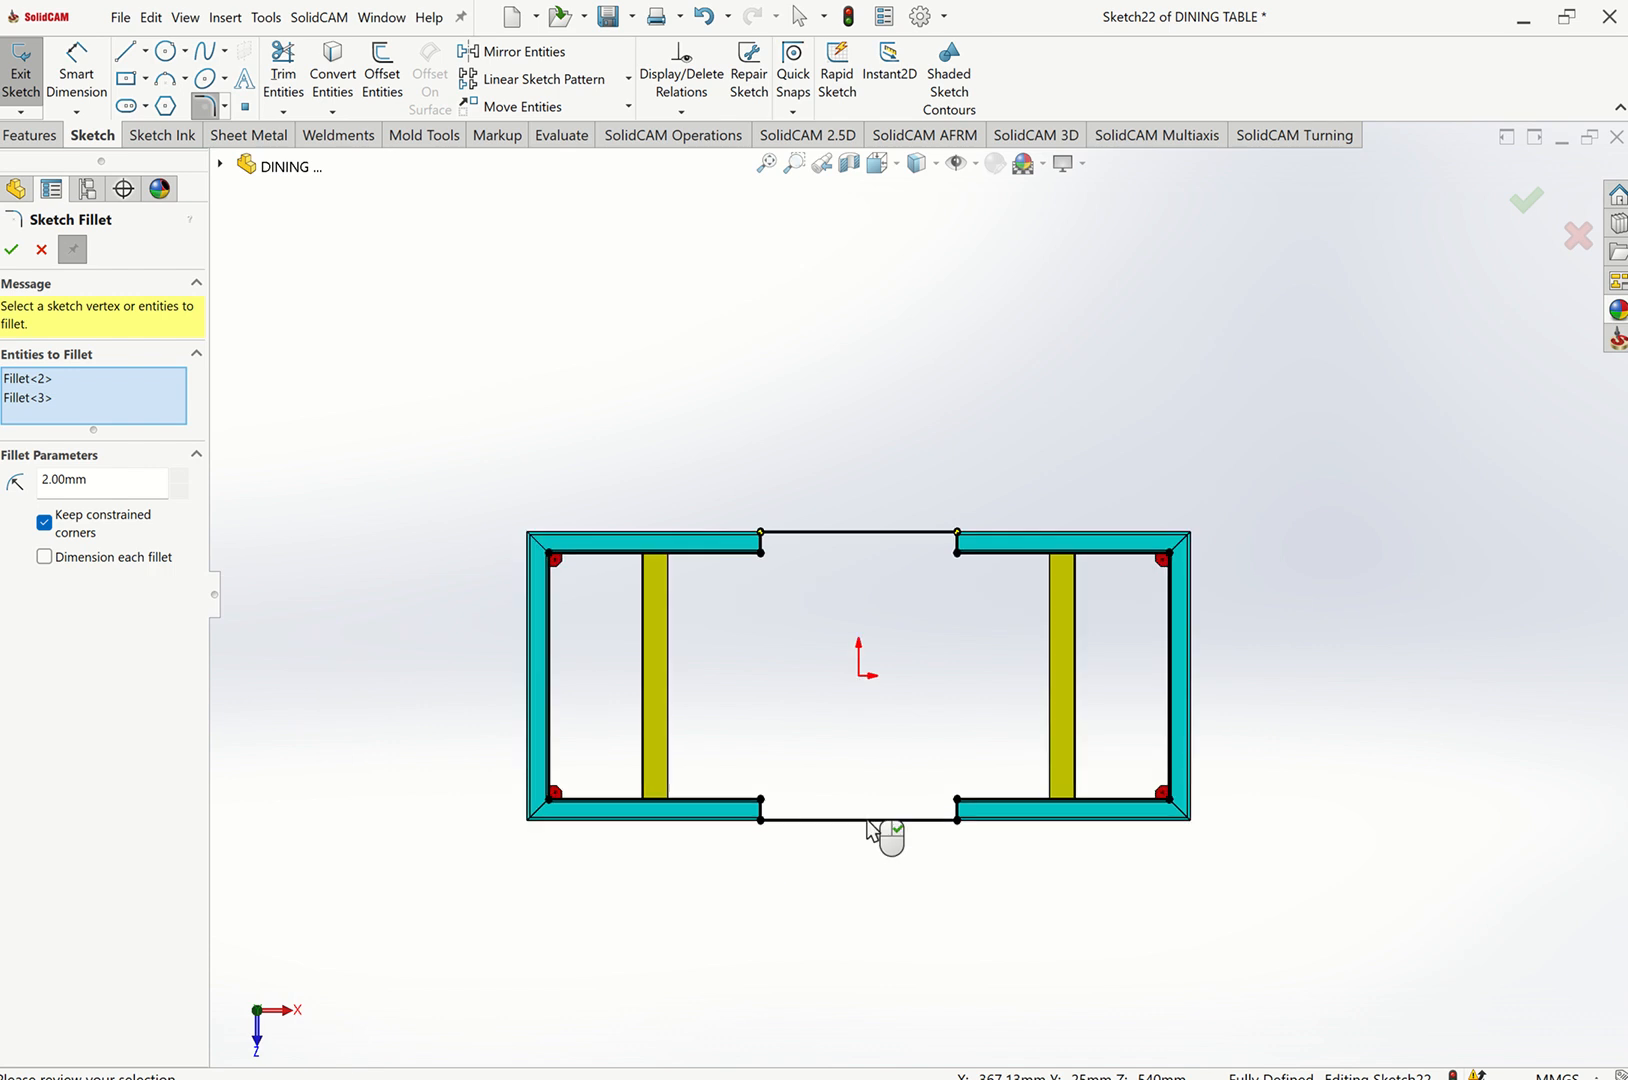
scroll(725, 720, down, 2)
click(805, 645)
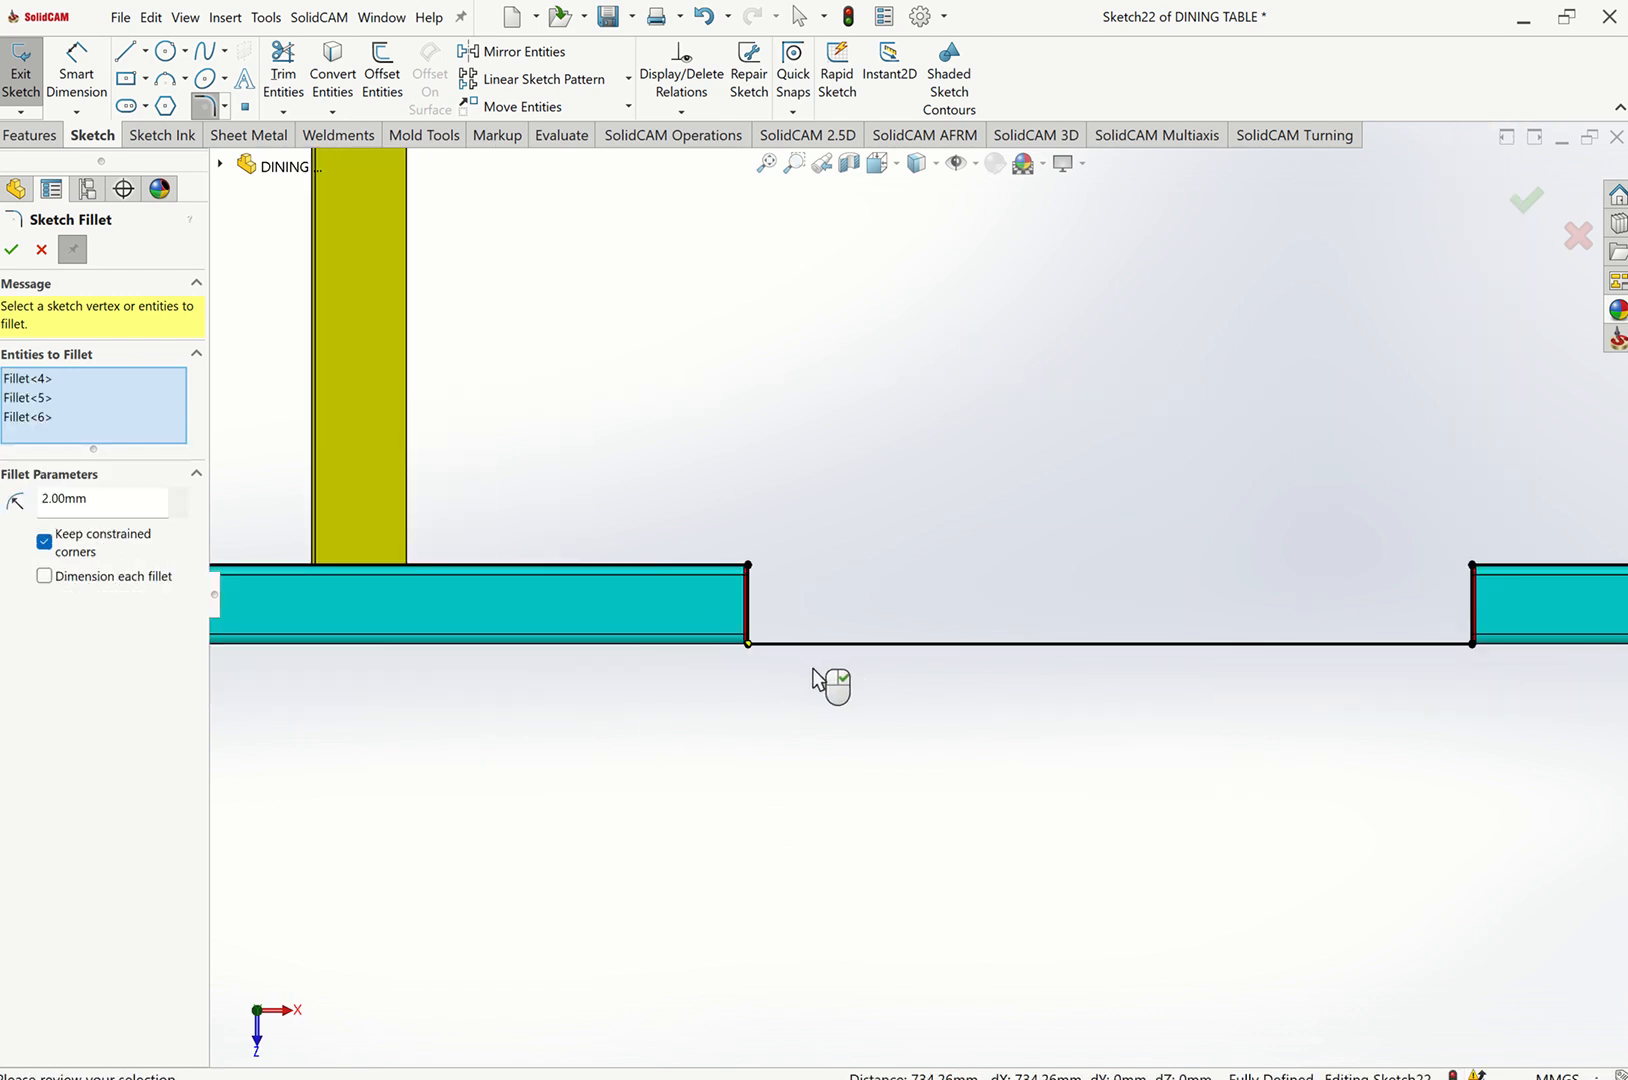
click(1492, 662)
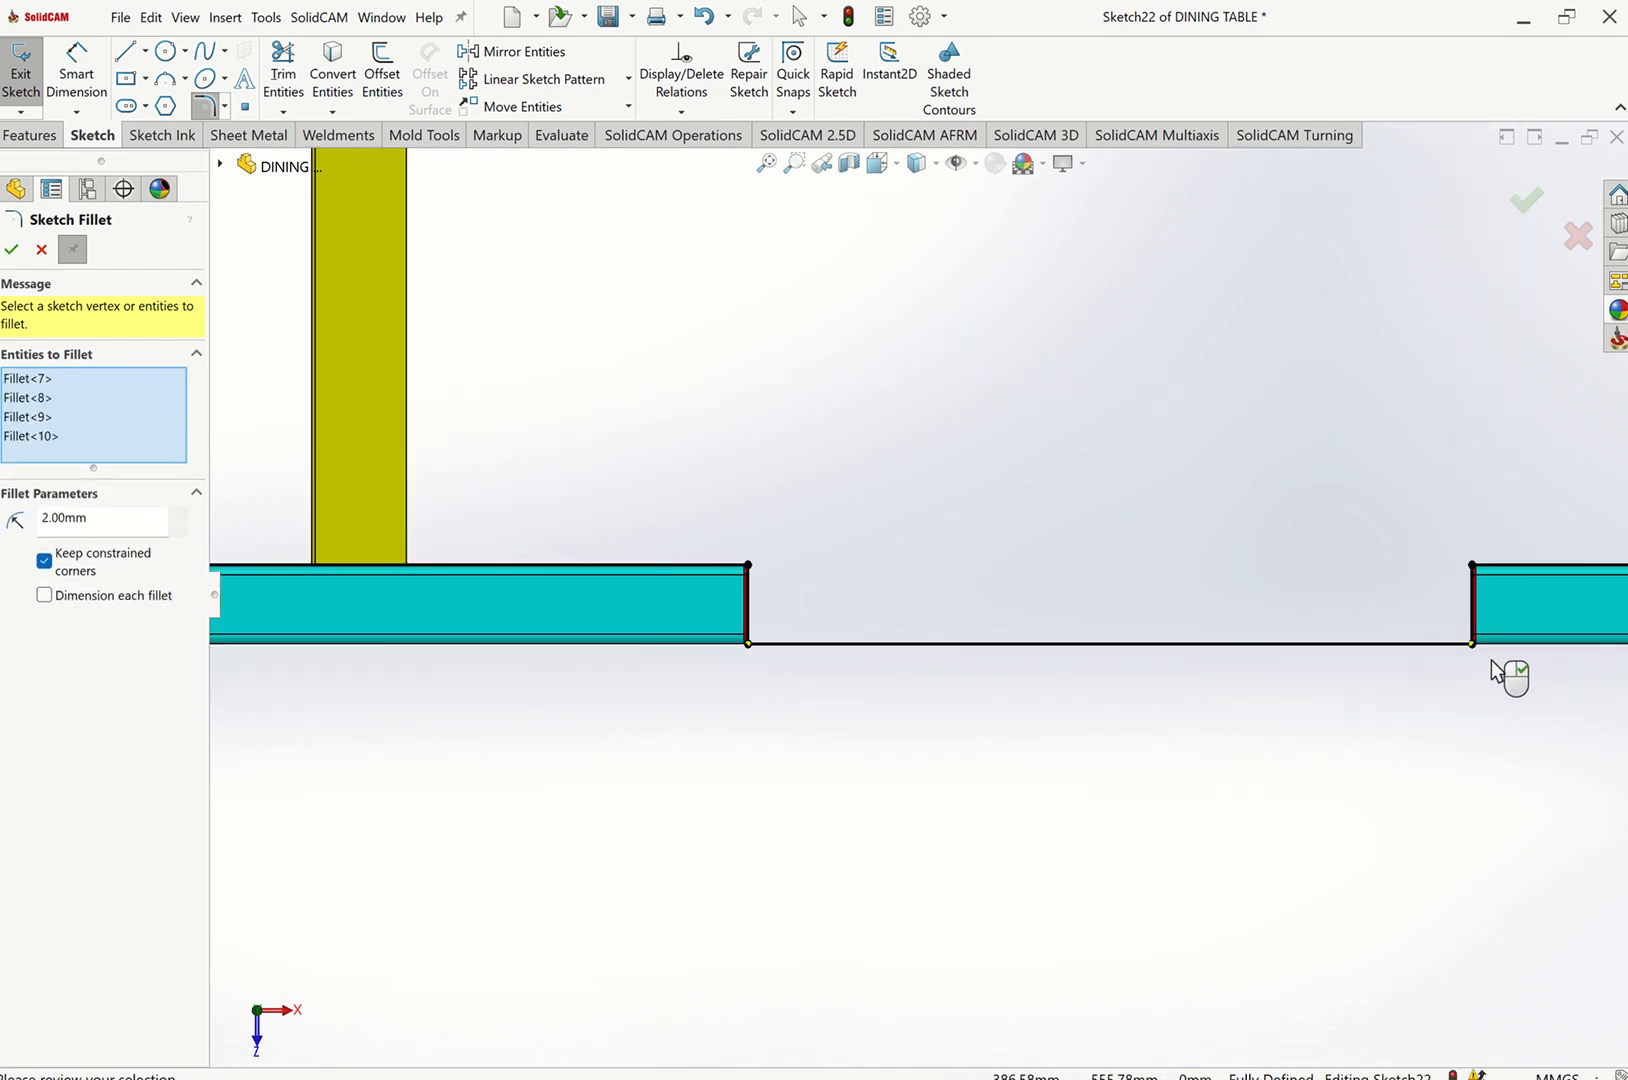
scroll(712, 571, up, 3)
scroll(563, 512, up, 1)
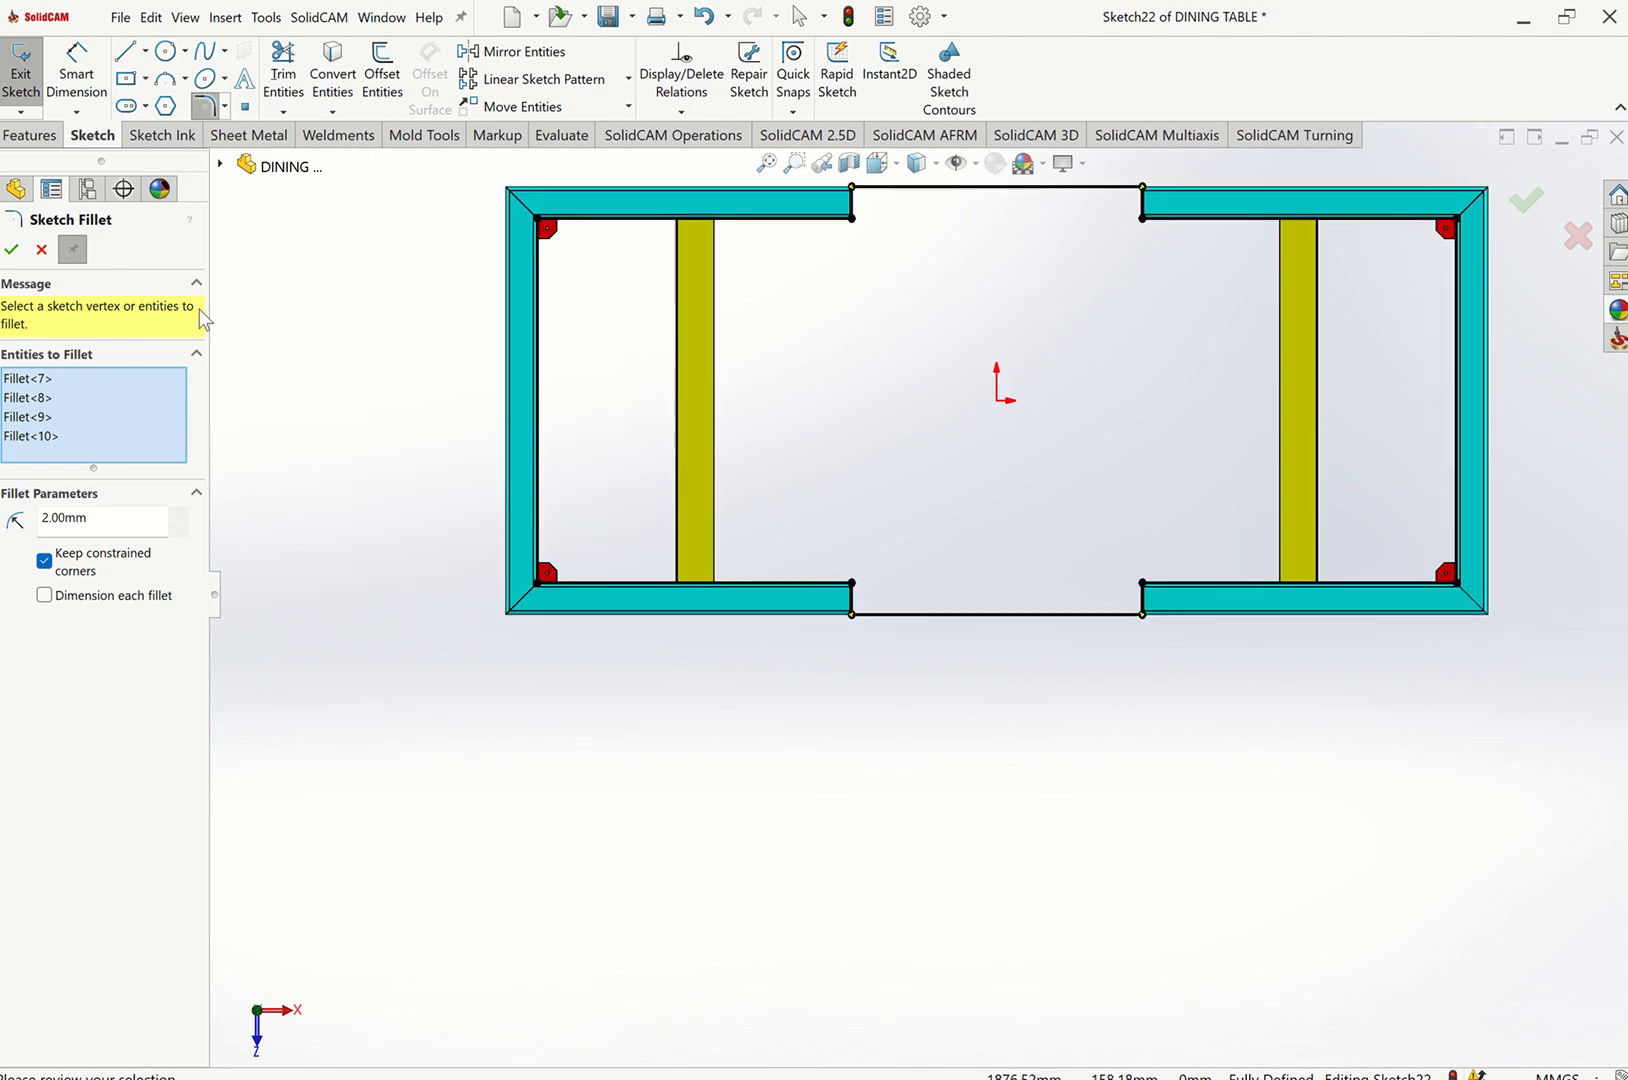
click(14, 250)
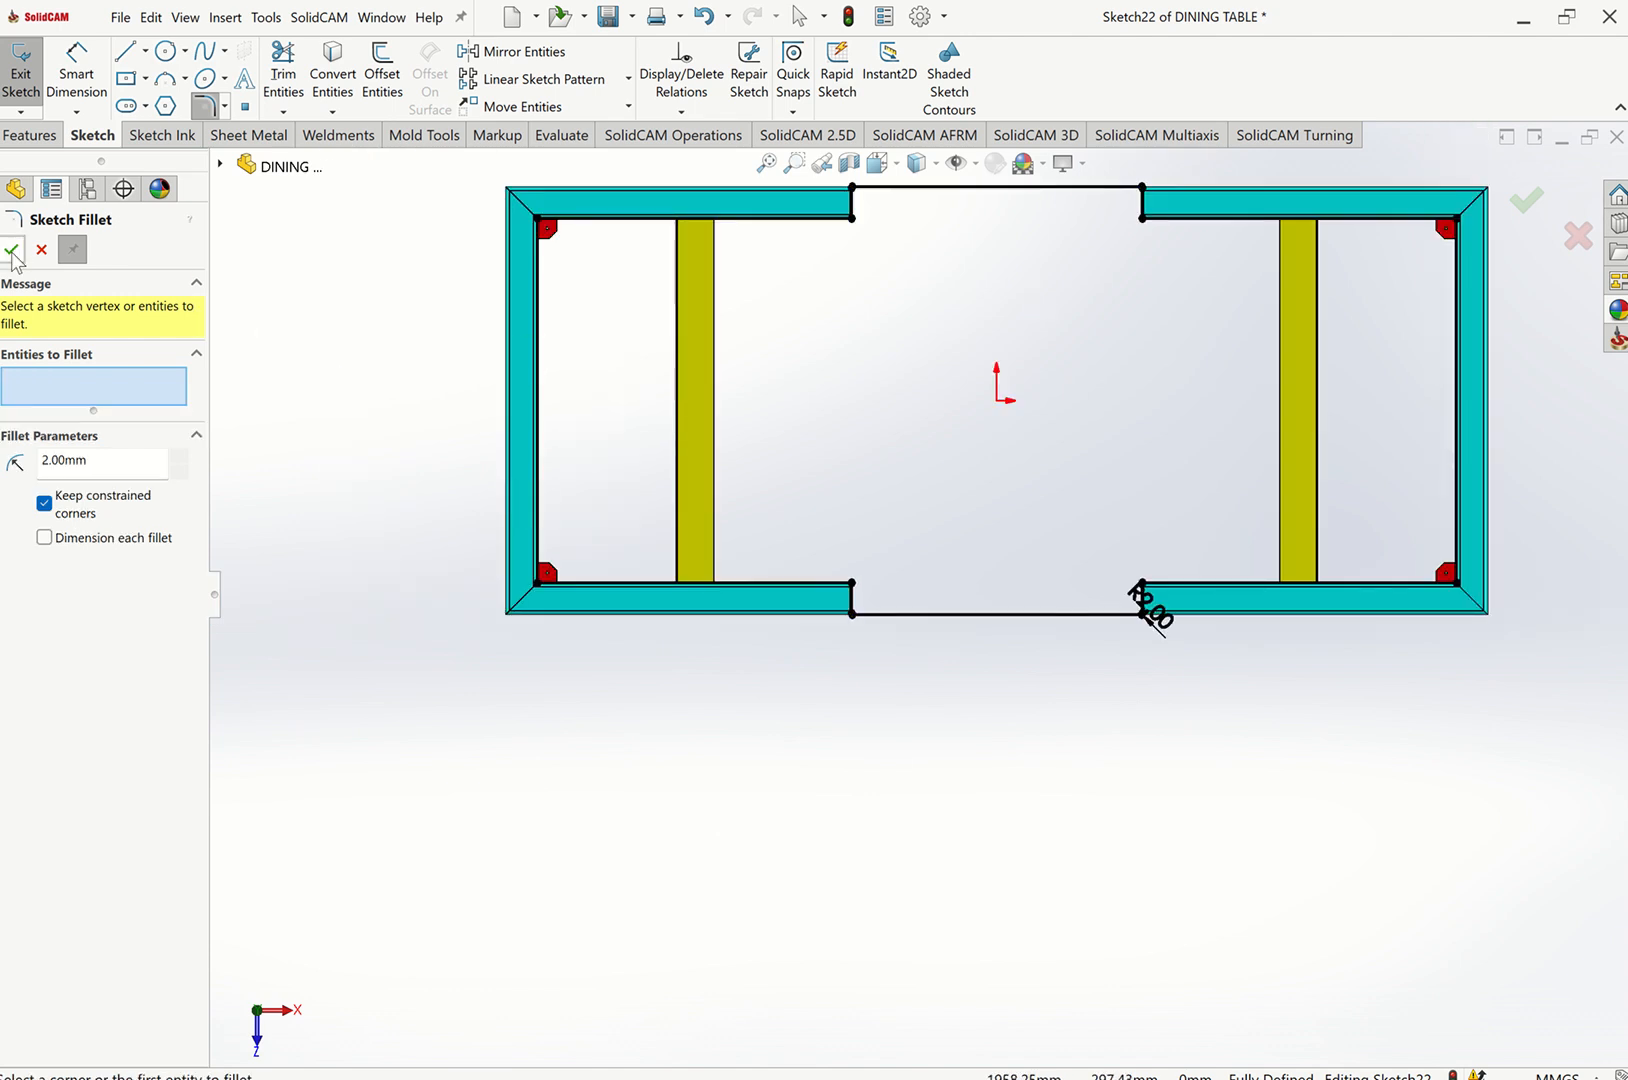
middle_drag(1148, 603, 1068, 648)
Extrude the closed sketch as a boss up to the top face of the frame tubes, without merging results.
key(ctrl+7)
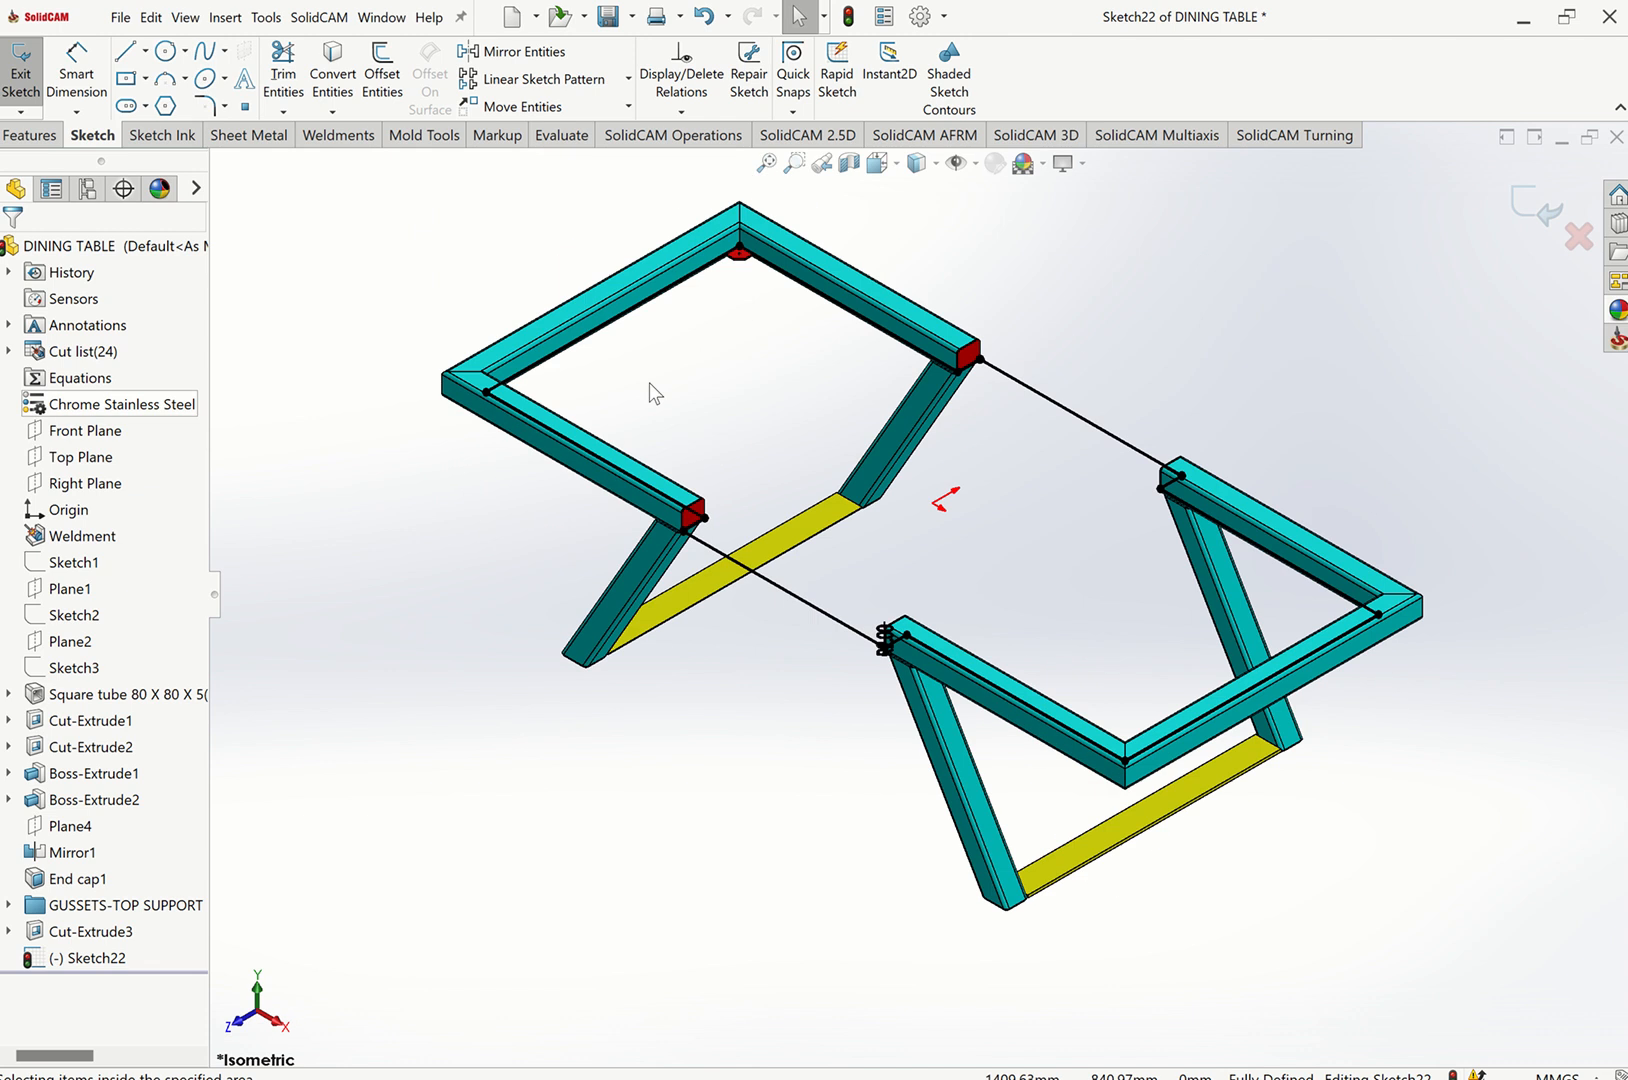
scroll(818, 240, down, 4)
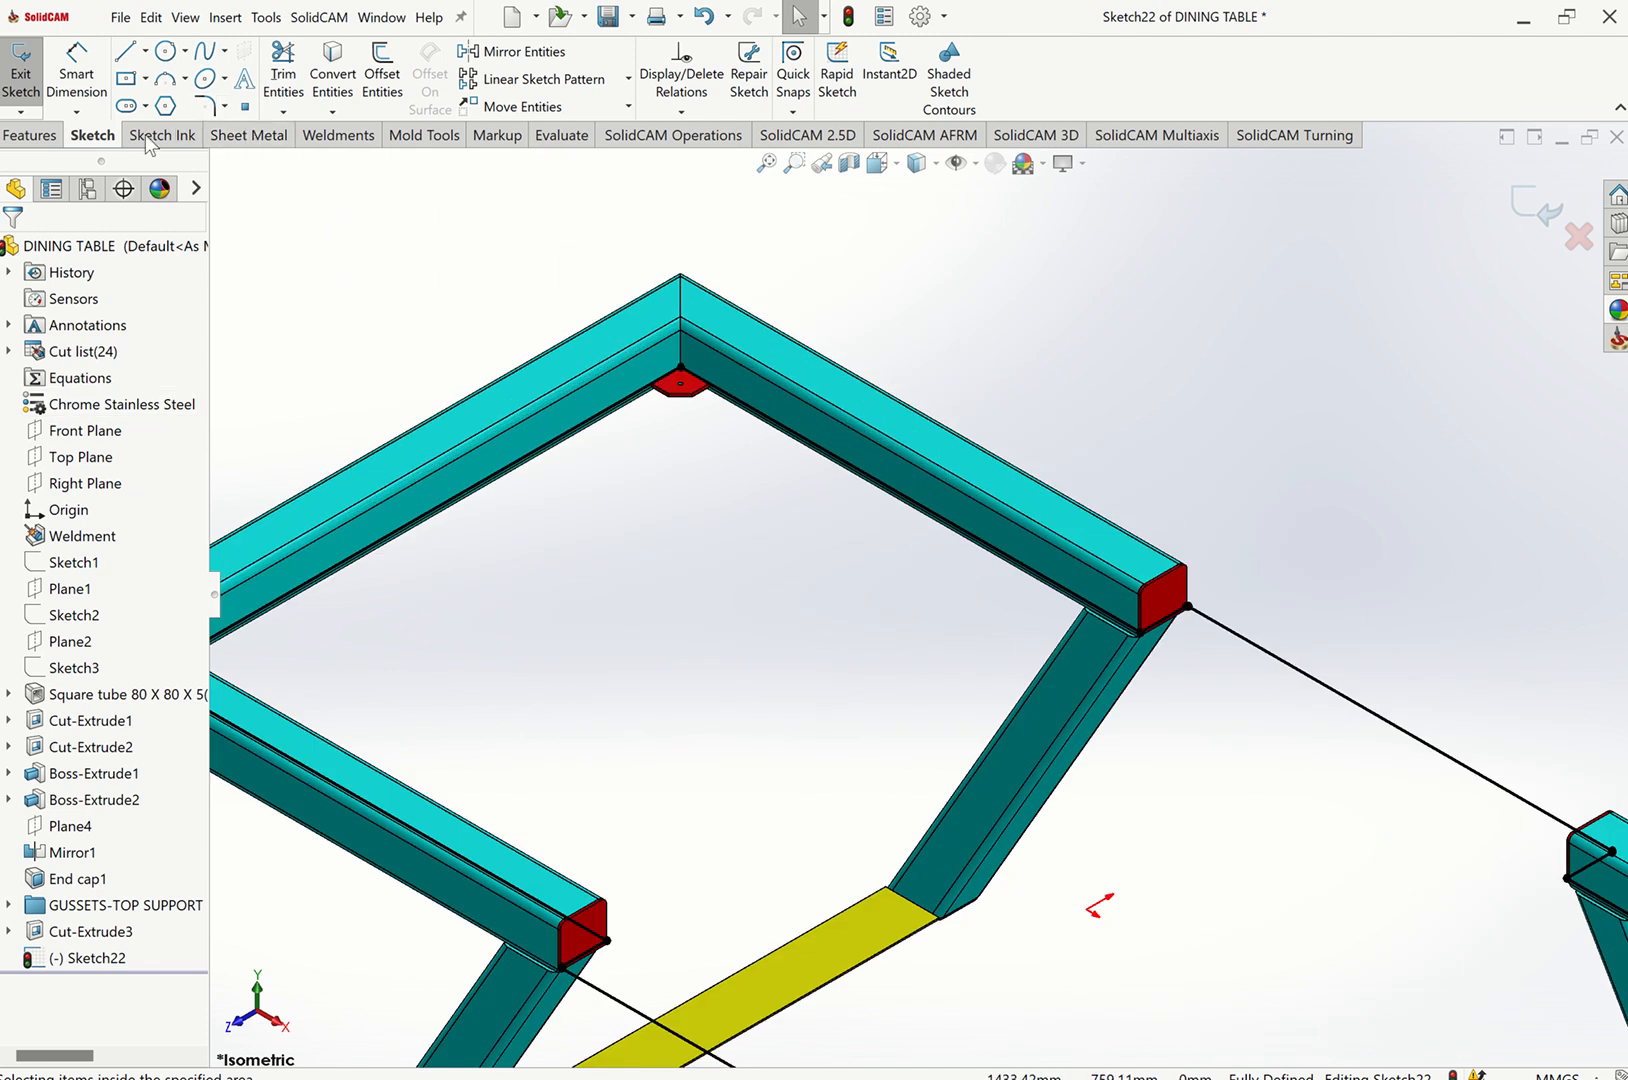
click(338, 135)
click(281, 80)
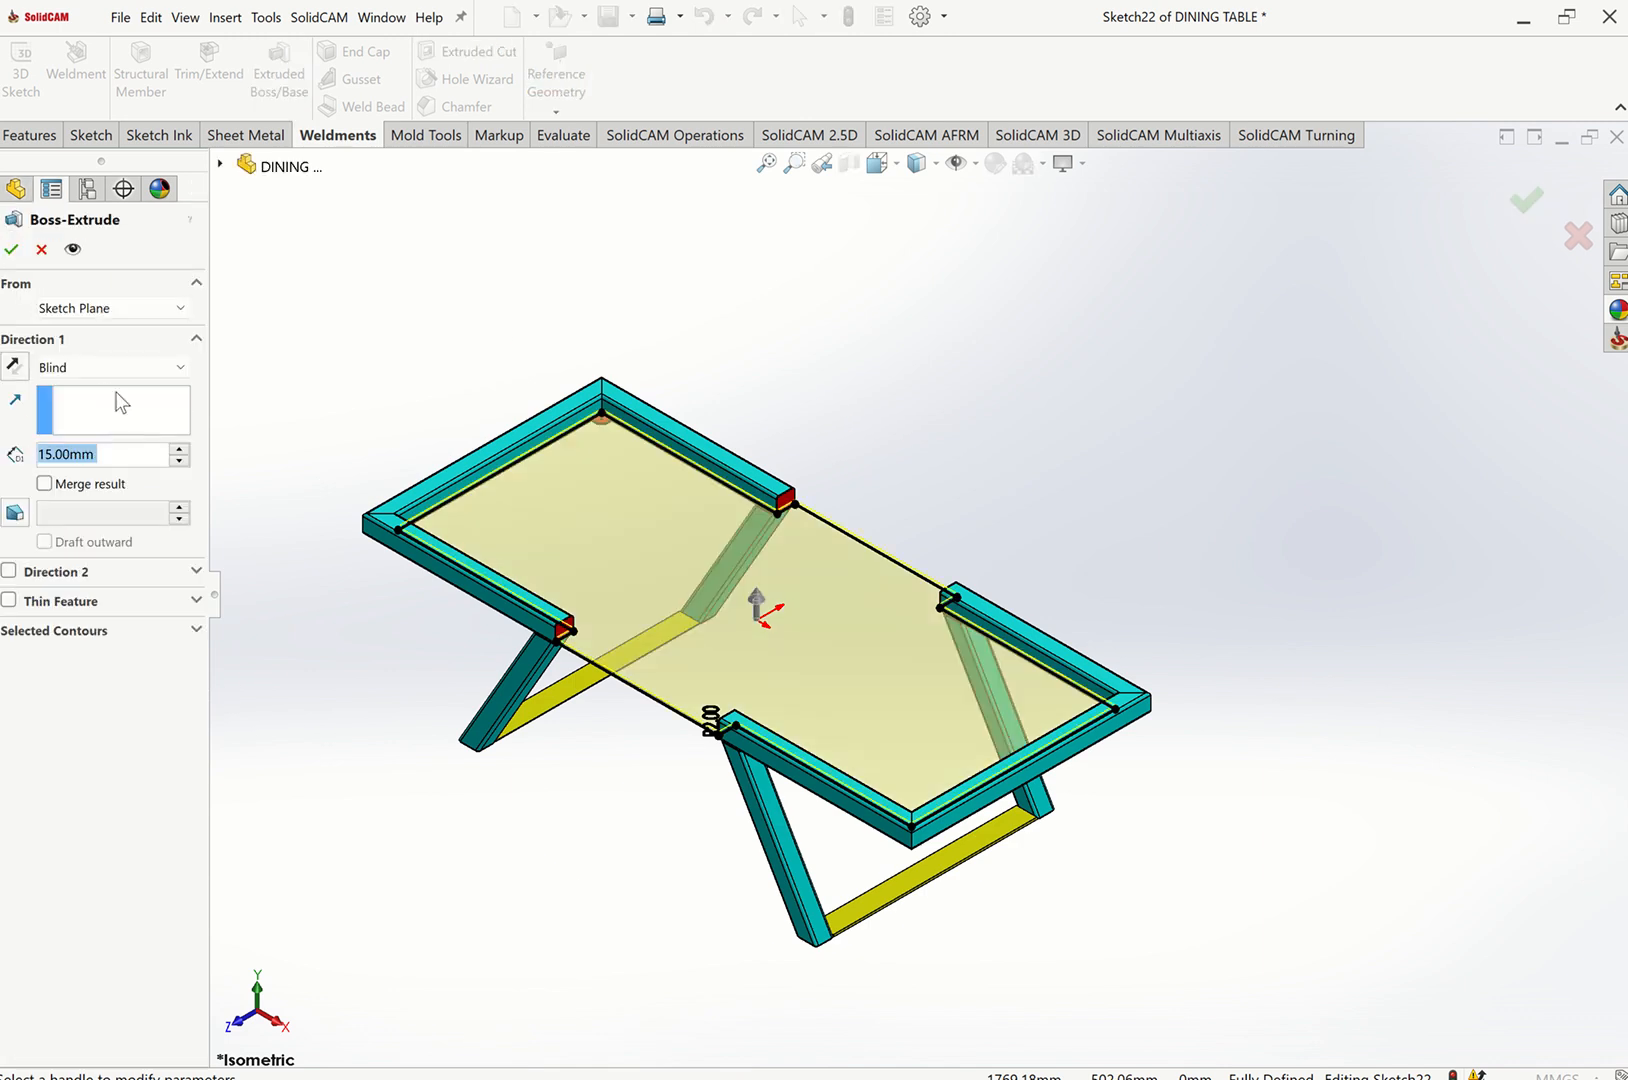
click(110, 367)
click(68, 462)
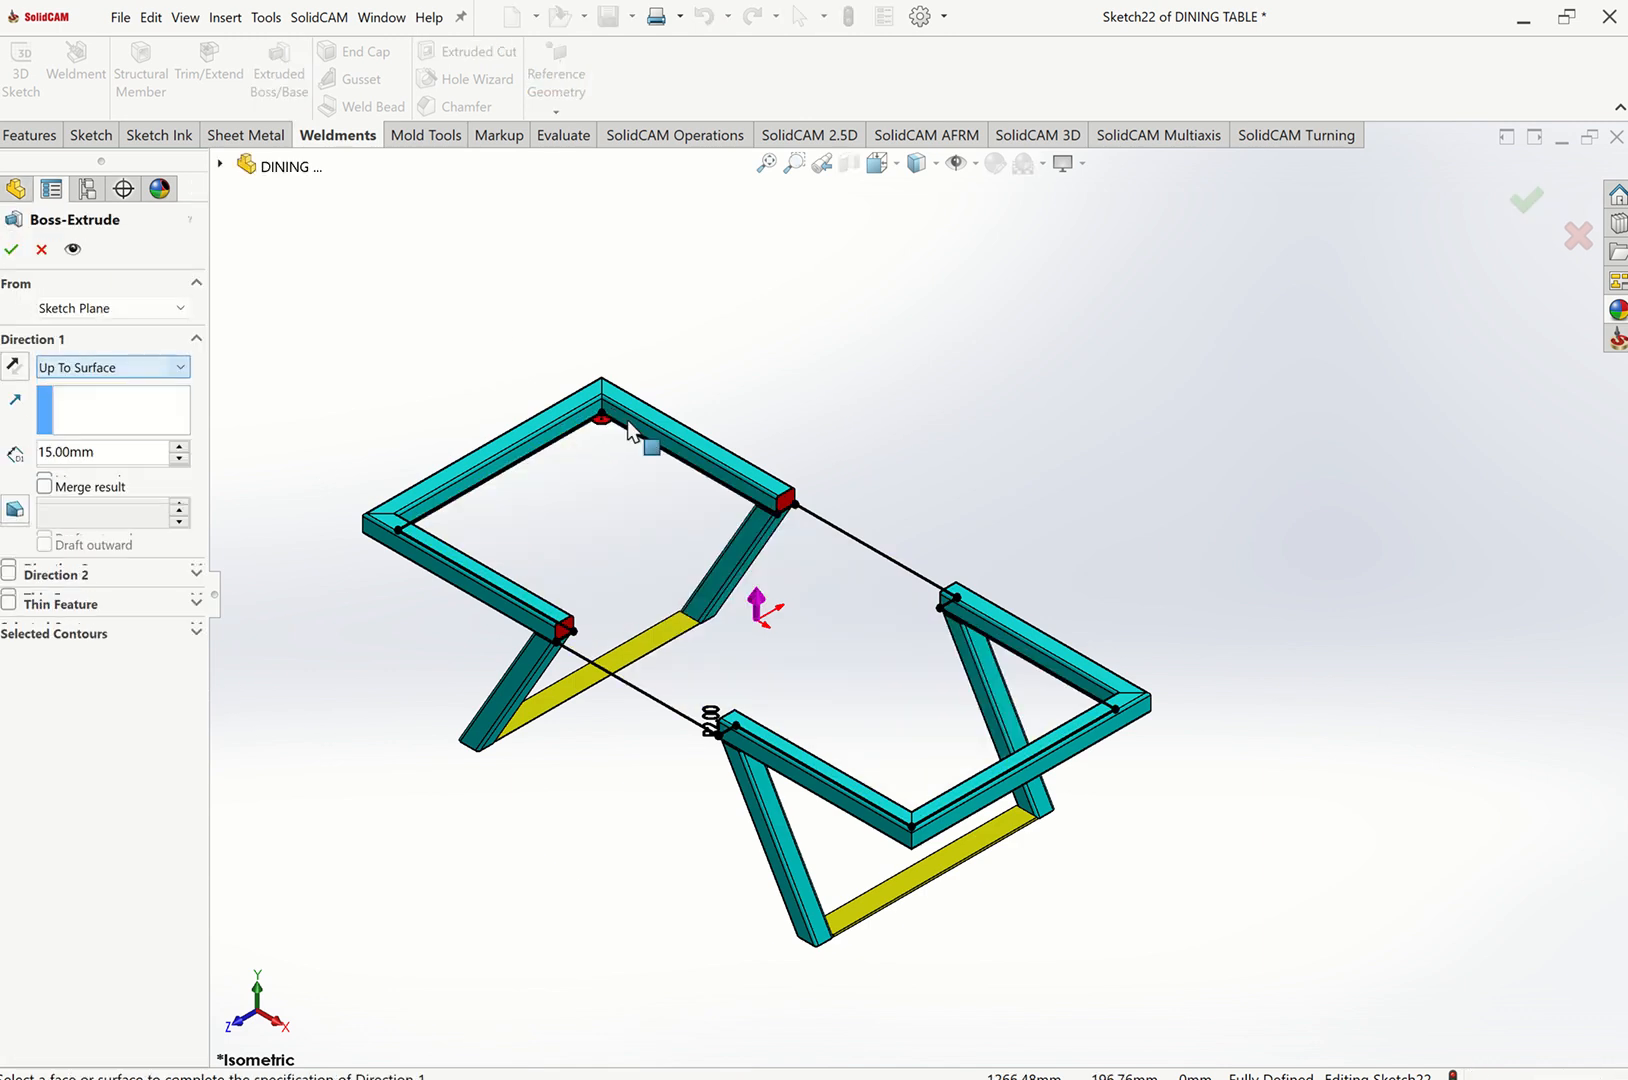
scroll(655, 440, down, 5)
click(702, 443)
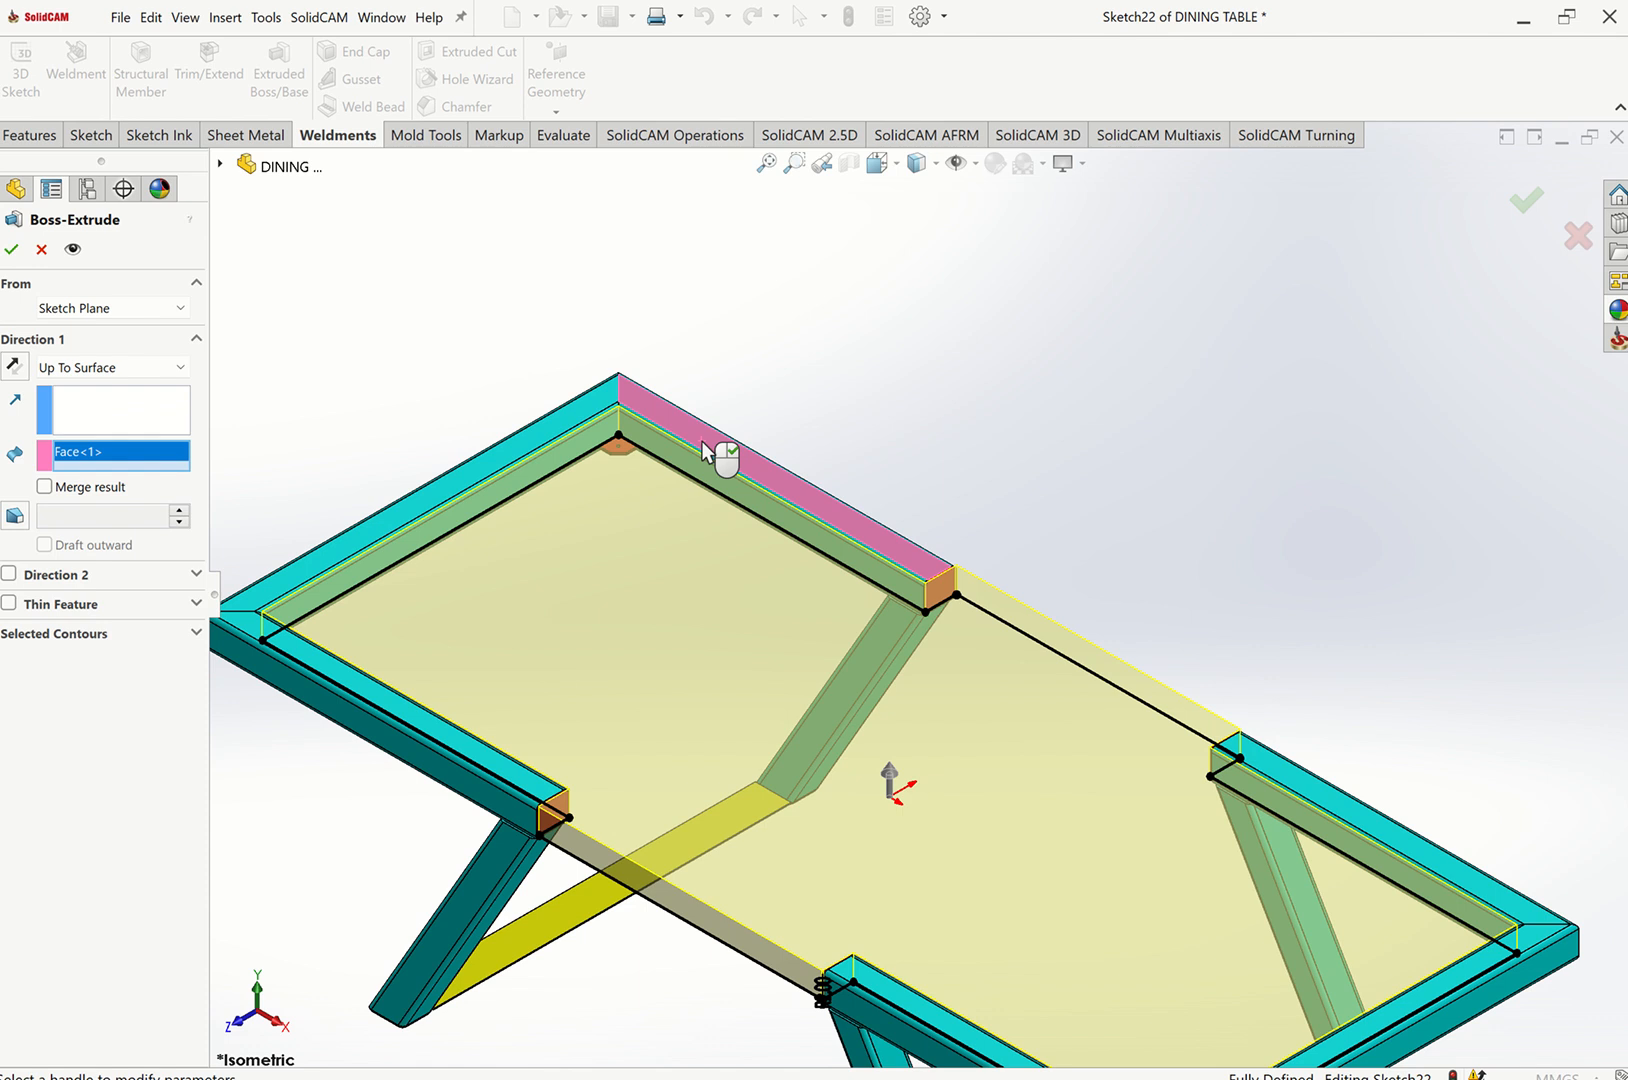
click(10, 252)
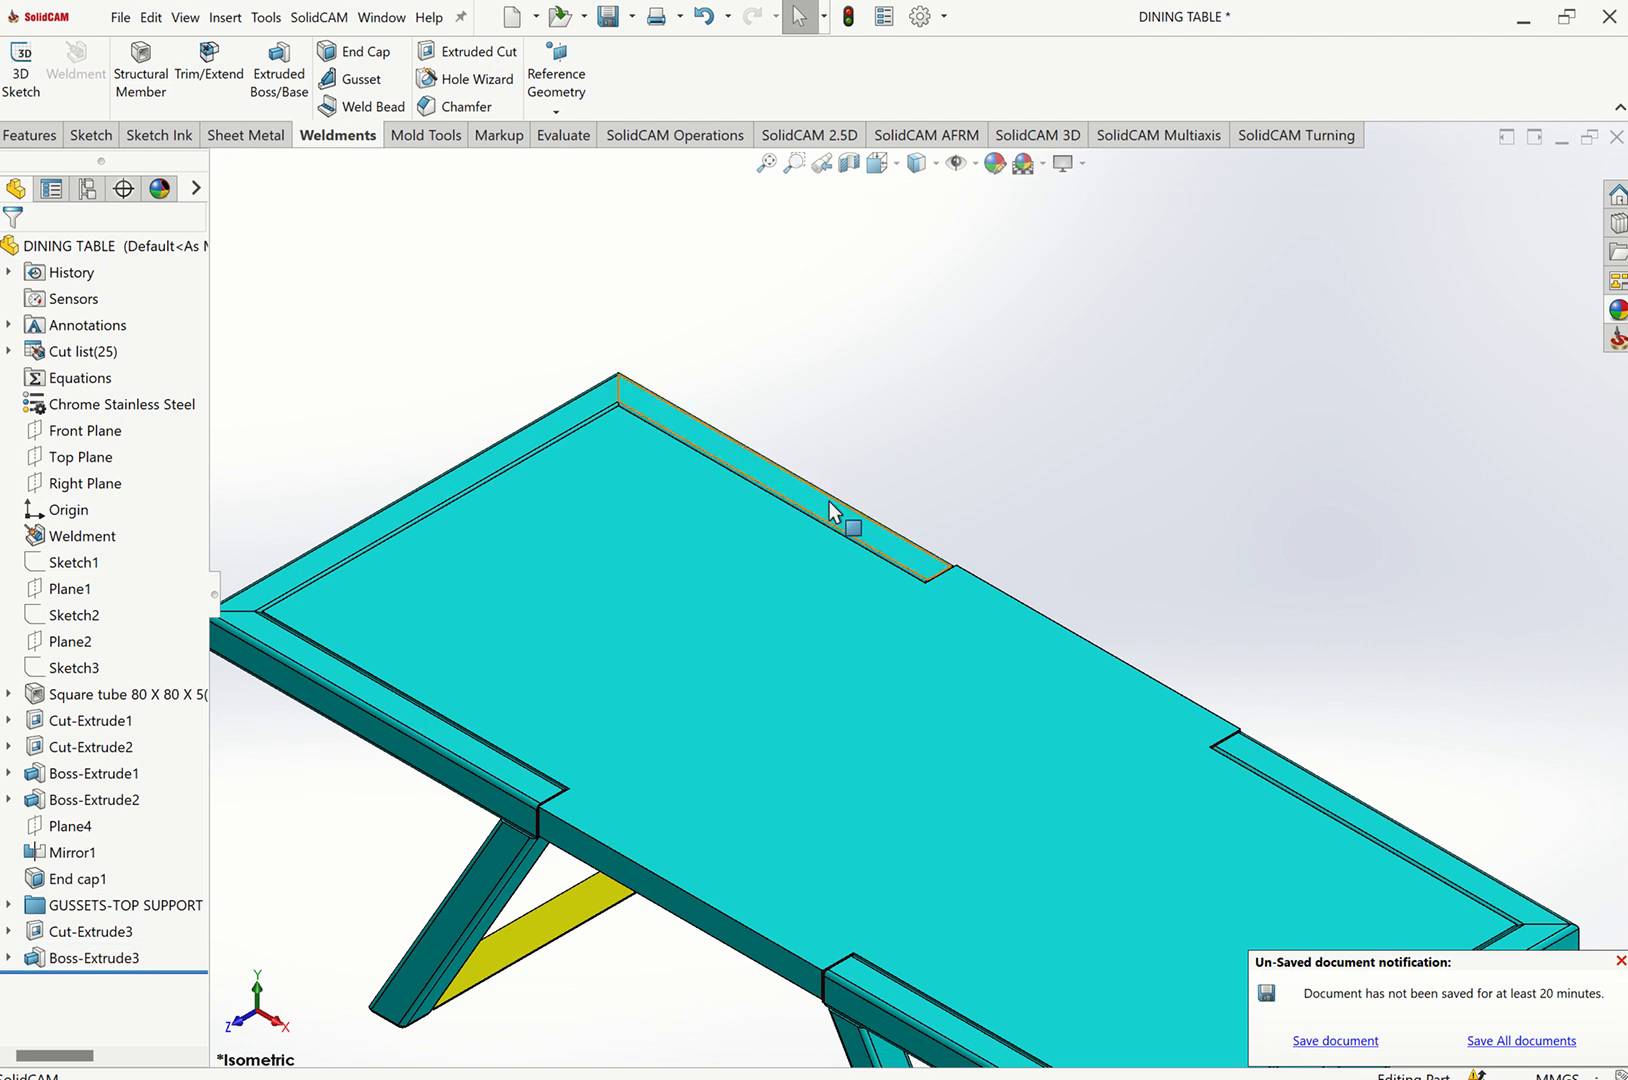
click(716, 618)
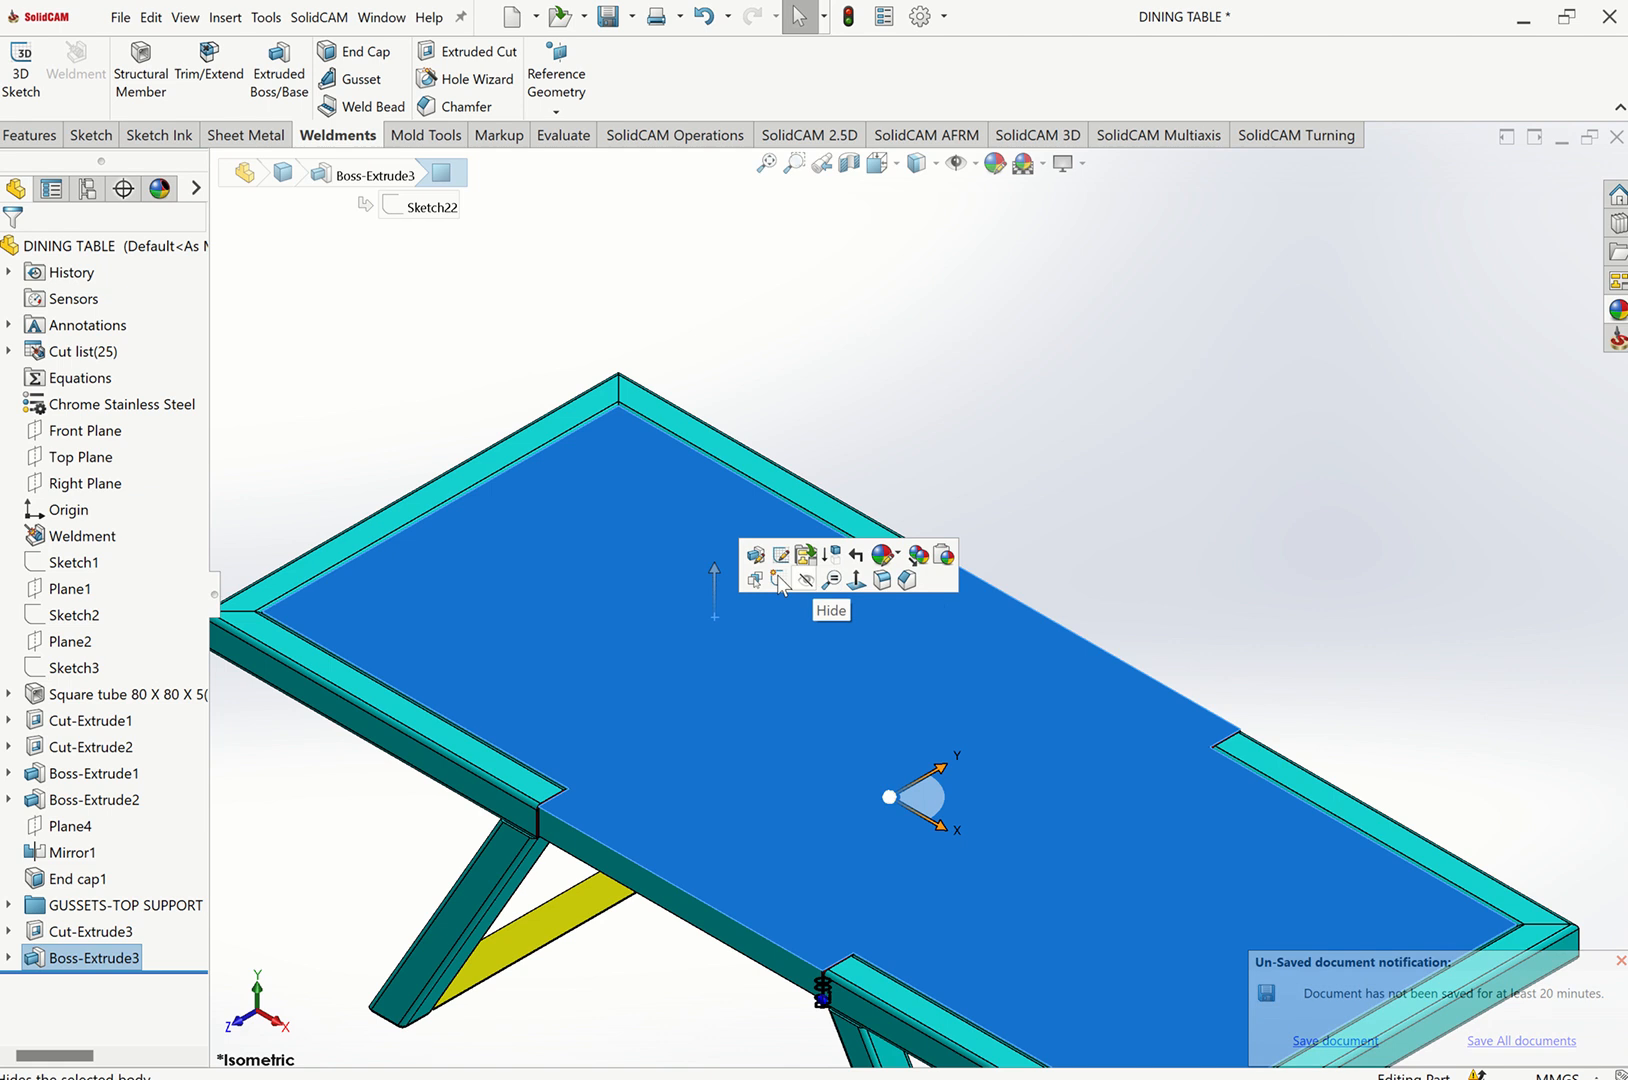
right_click(95, 953)
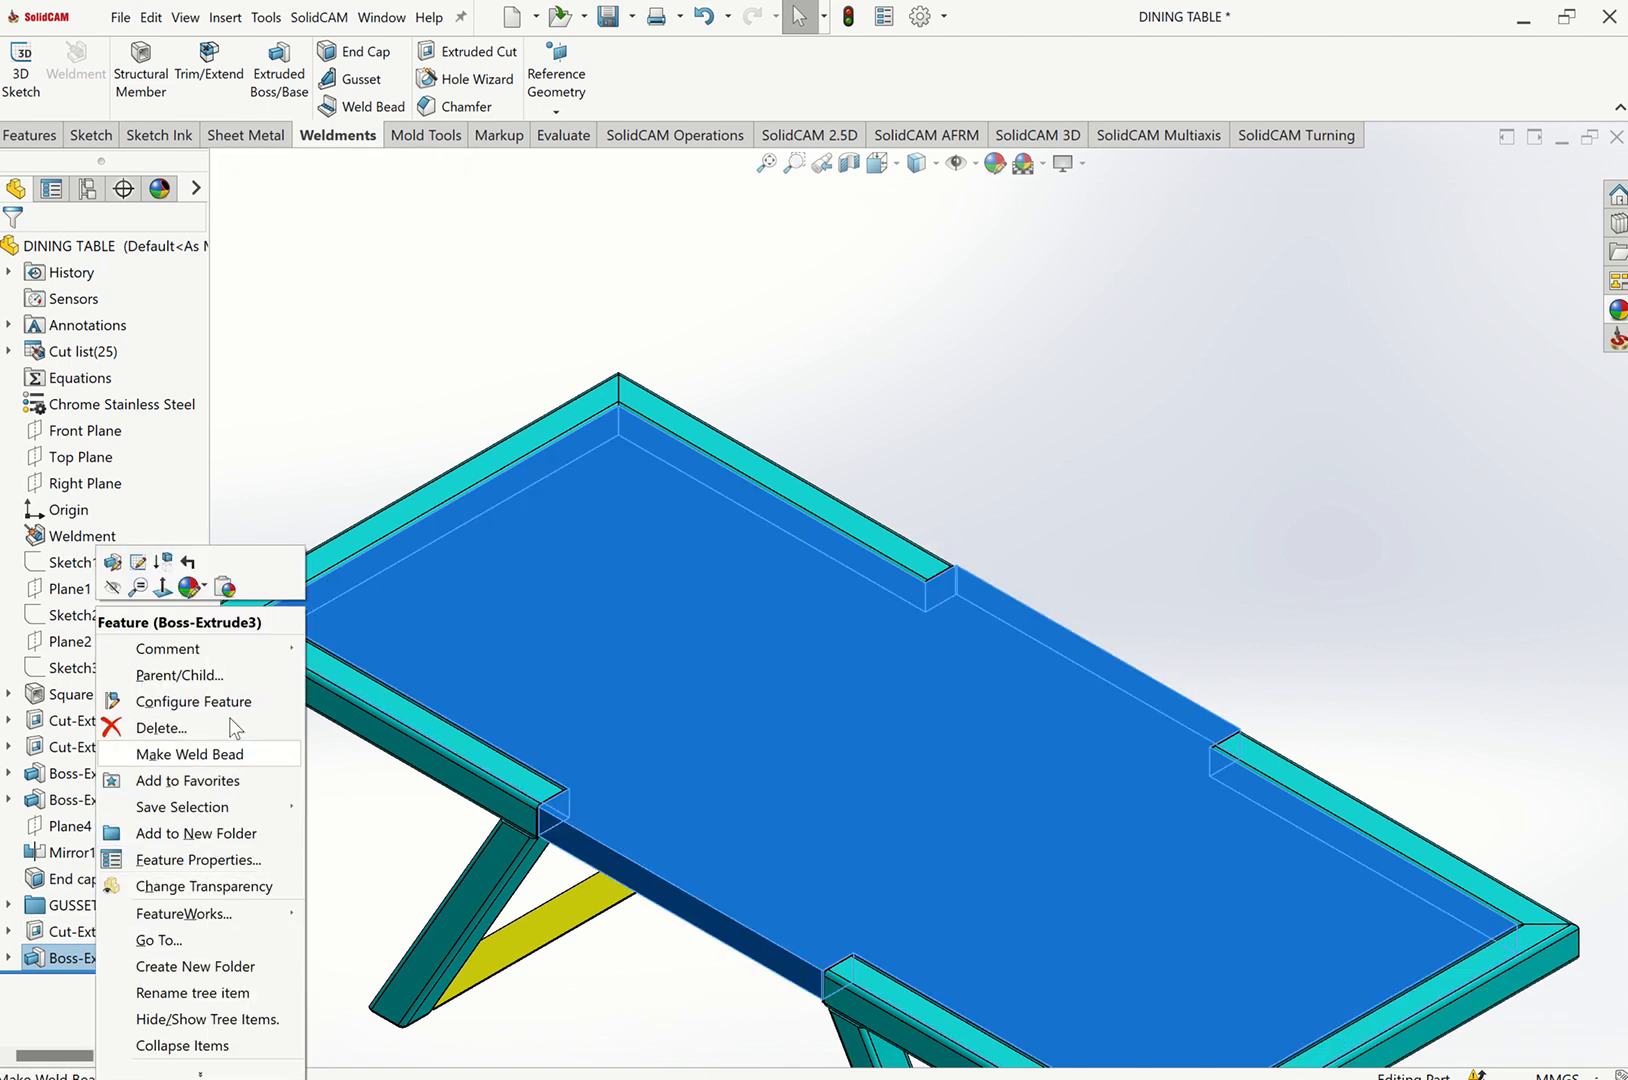
click(190, 587)
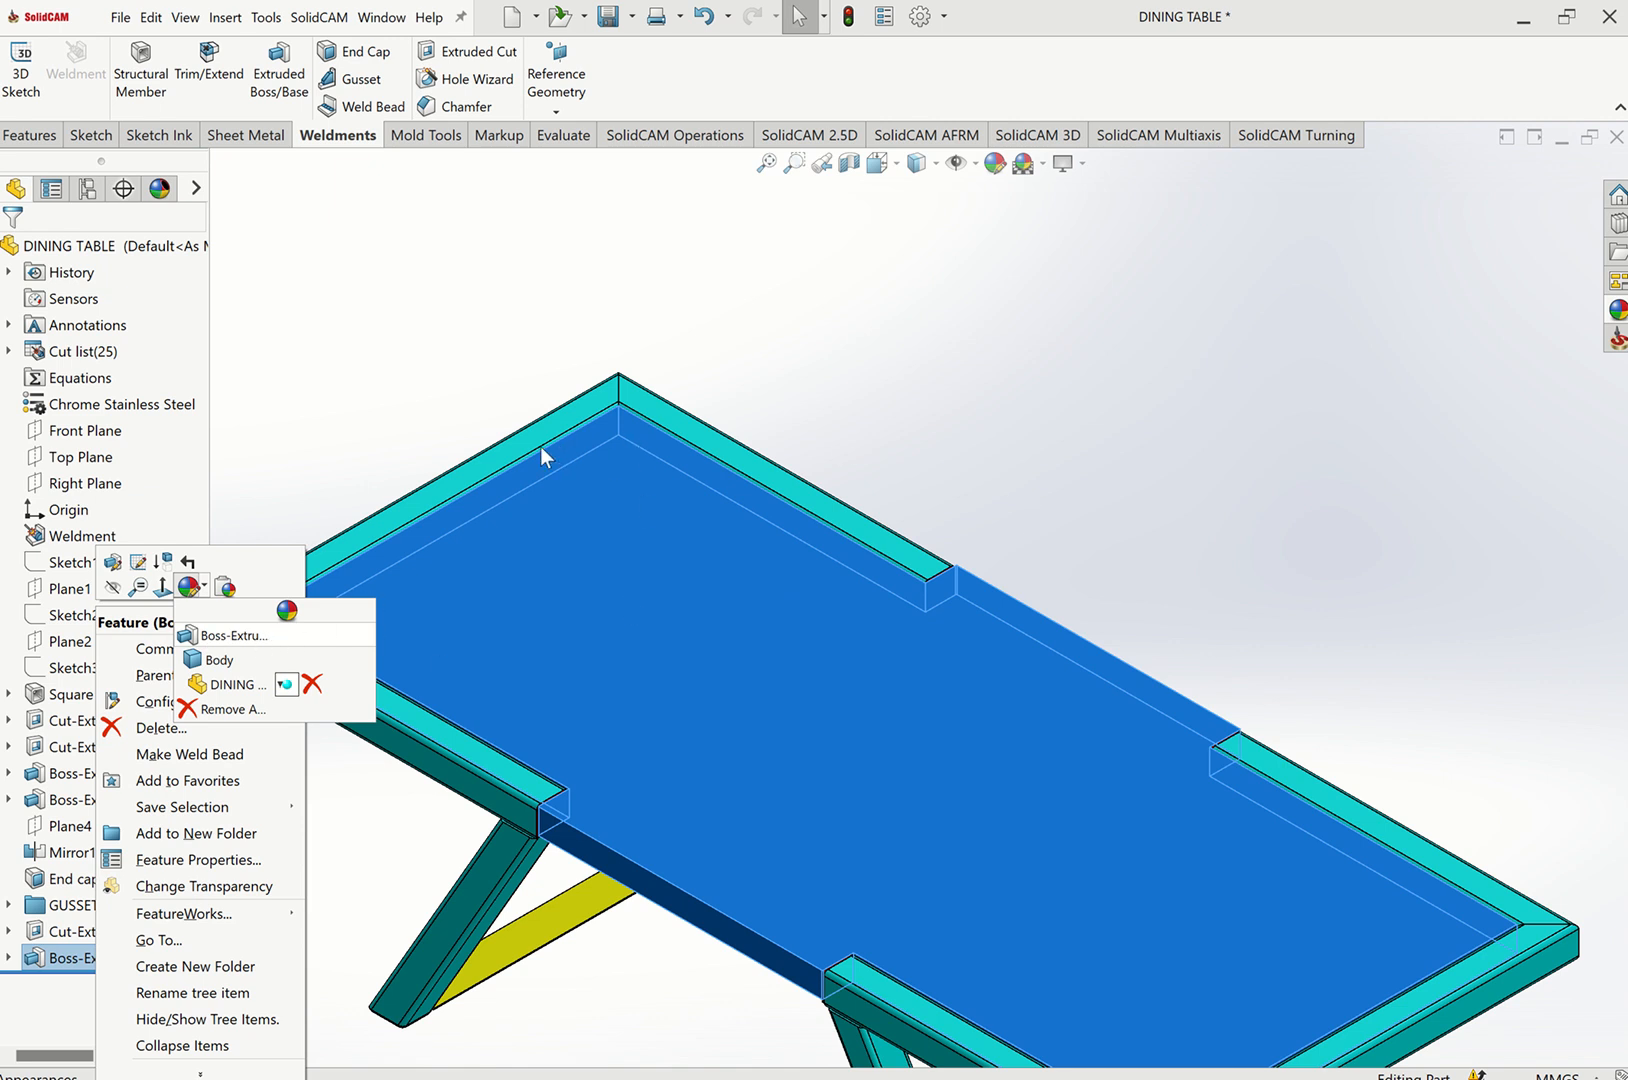
click(208, 625)
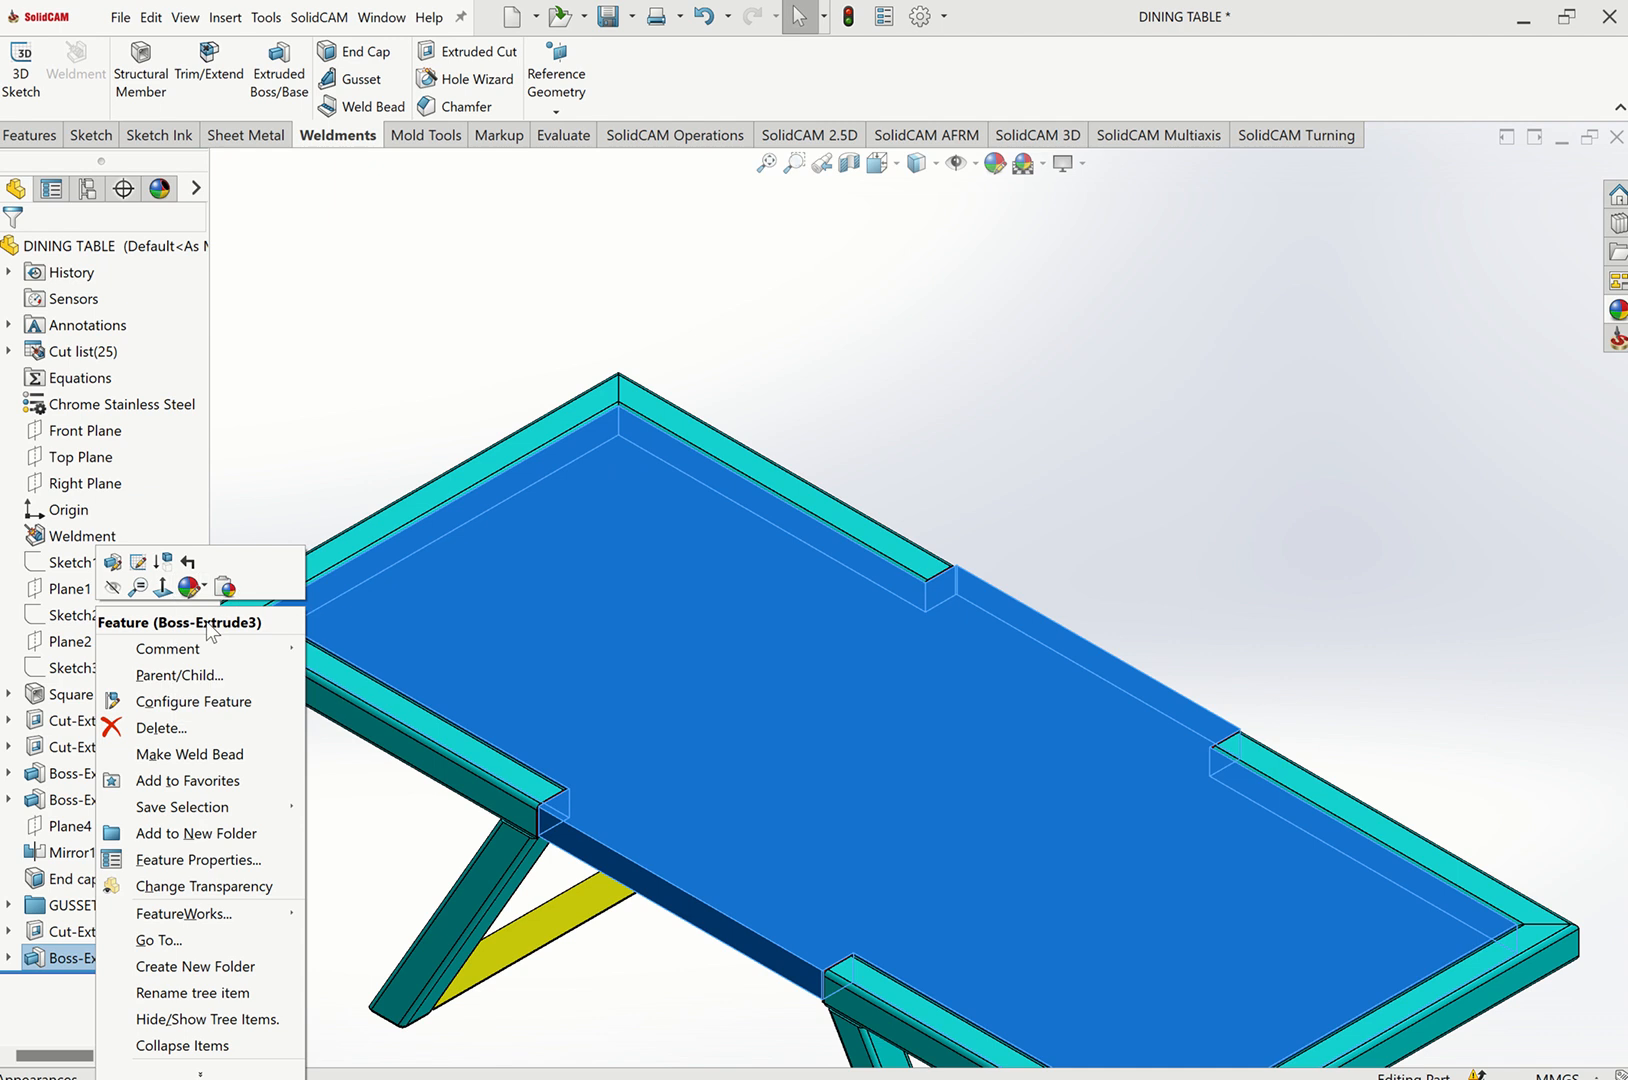
click(764, 159)
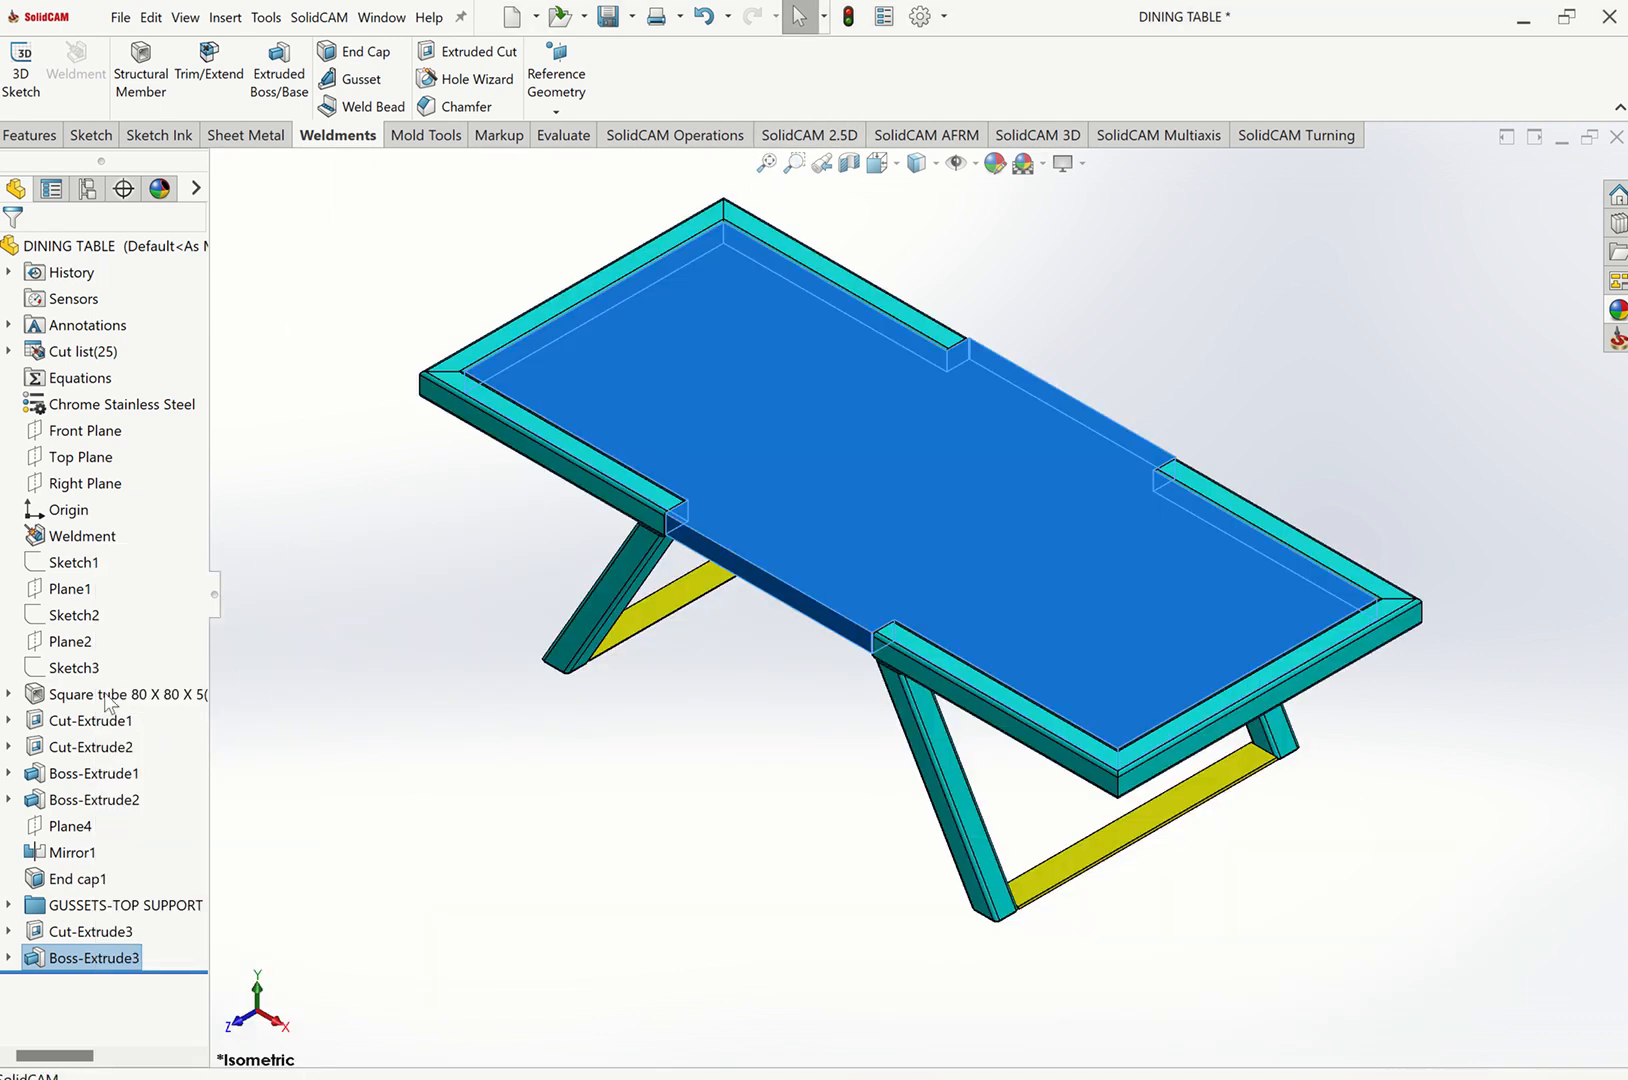
key(Escape)
Apply the polished rosewood 2d appearance from the Organic wood library to the tabletop extrude feature.
click(95, 957)
right_click(109, 962)
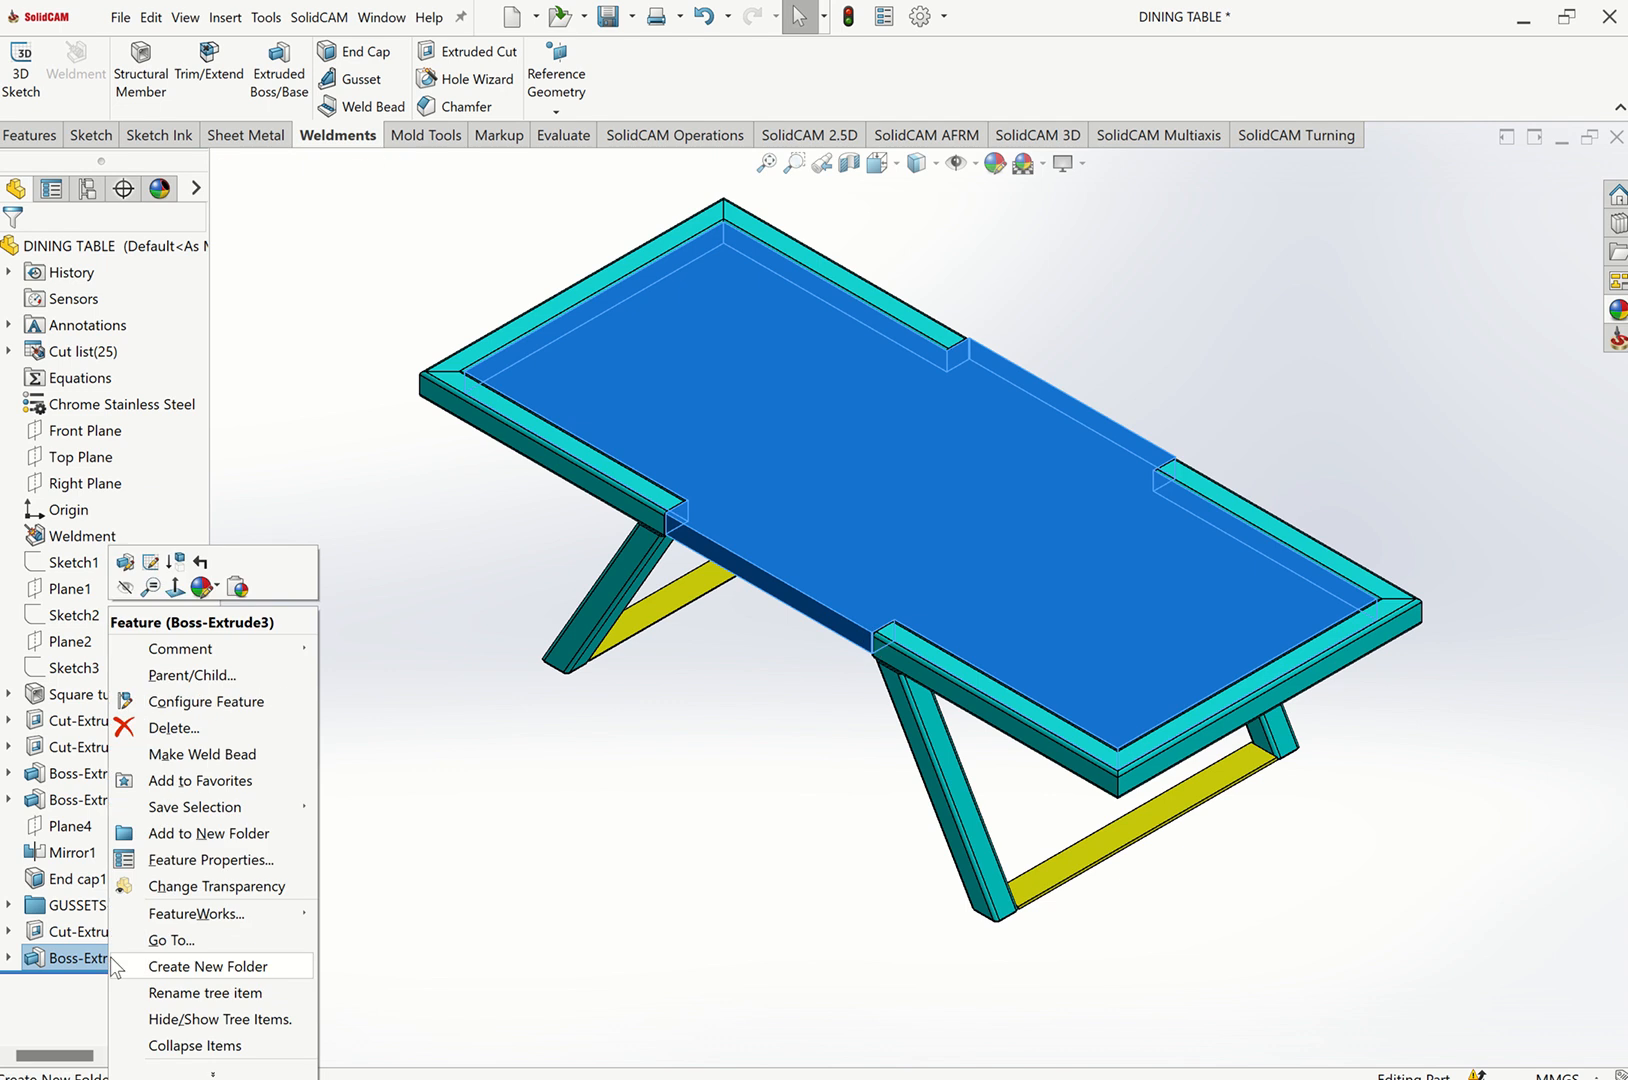
click(203, 587)
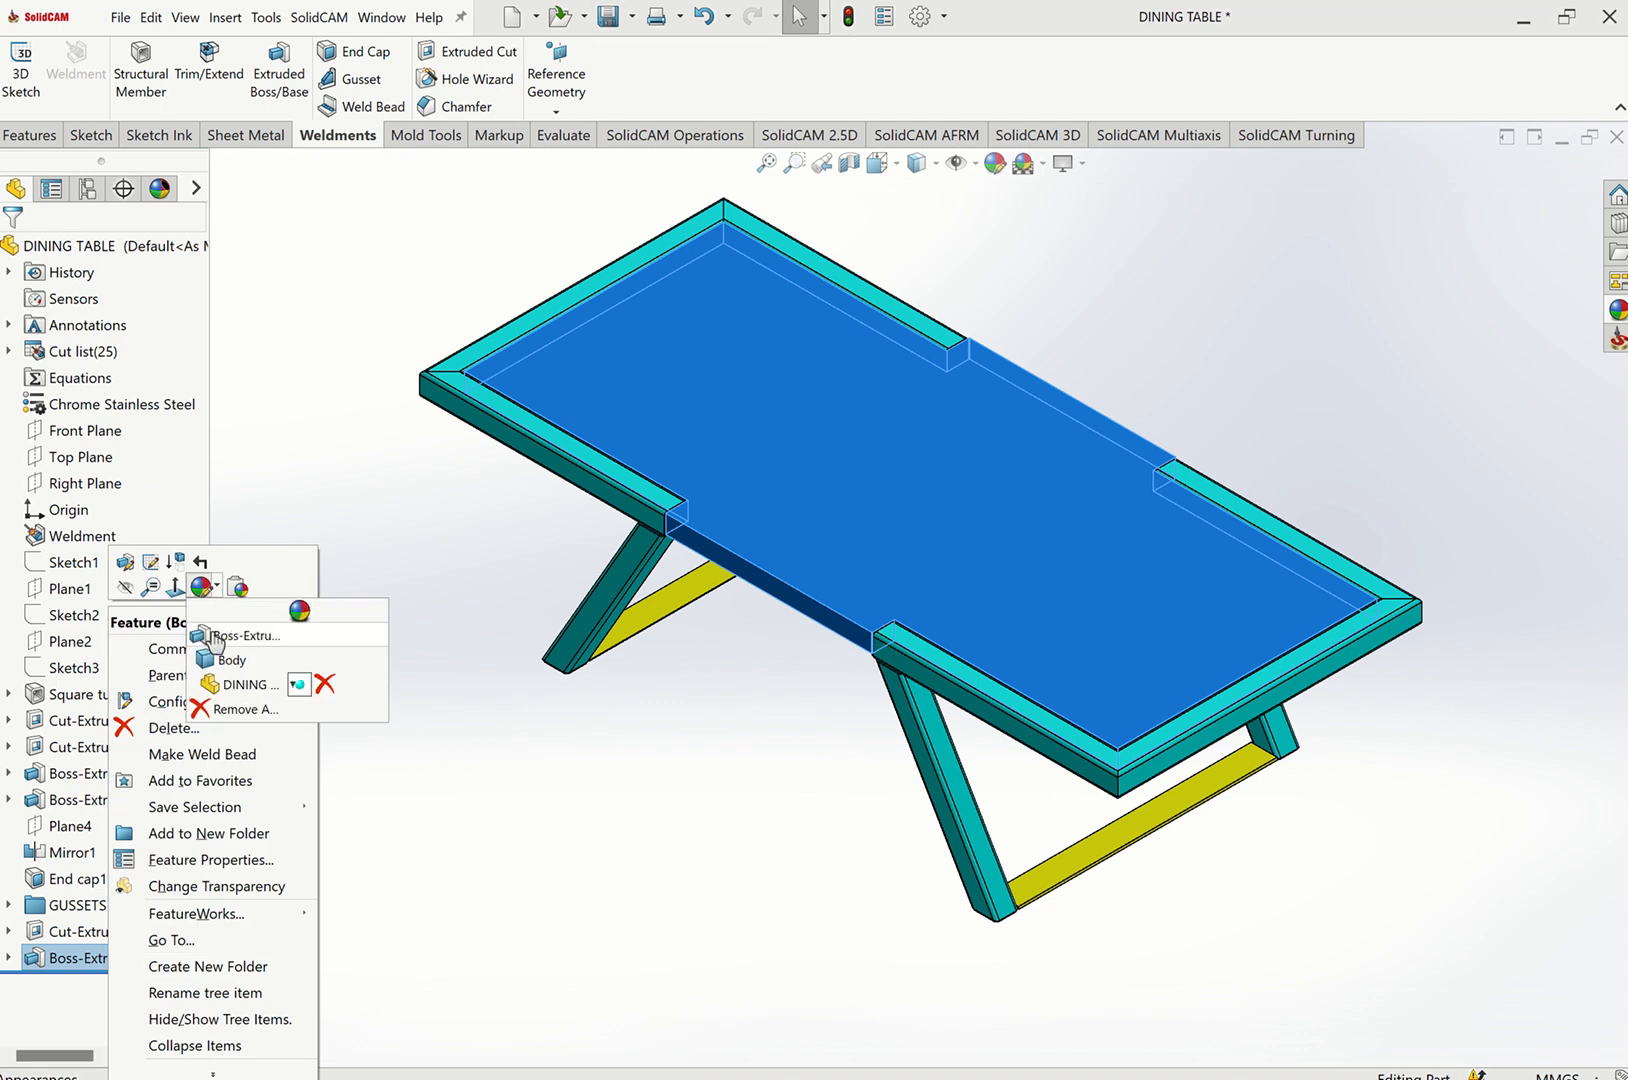
click(225, 632)
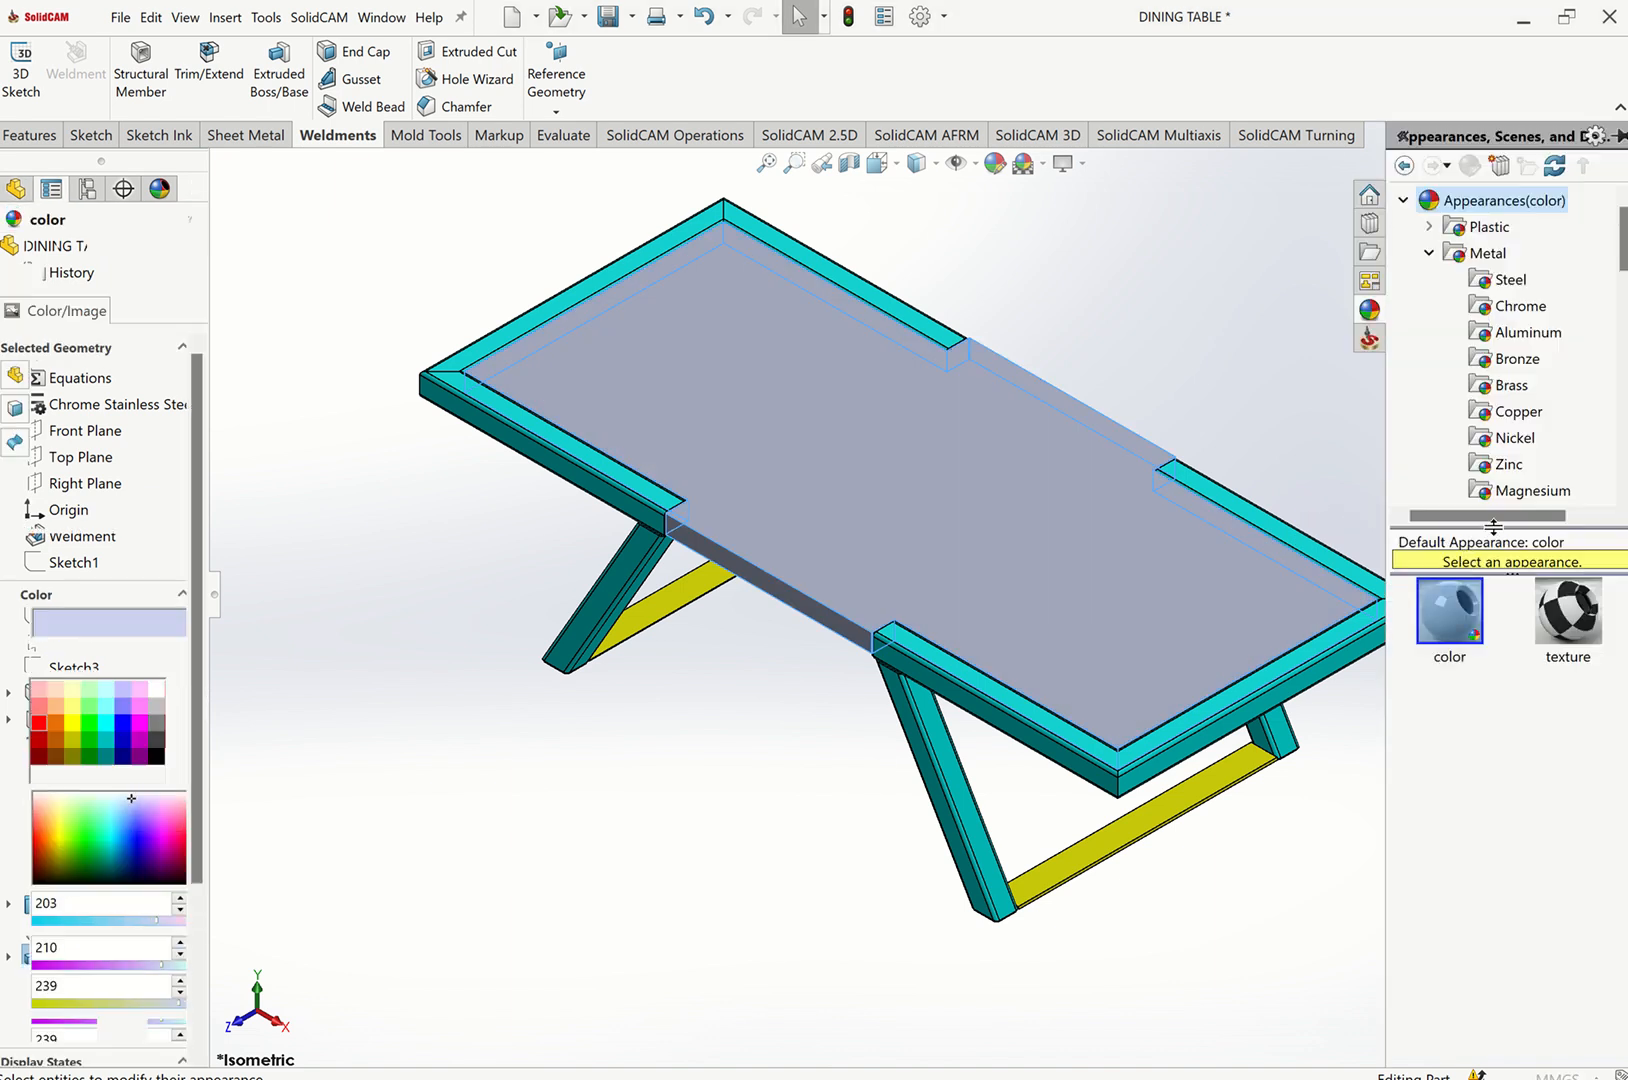
click(1429, 253)
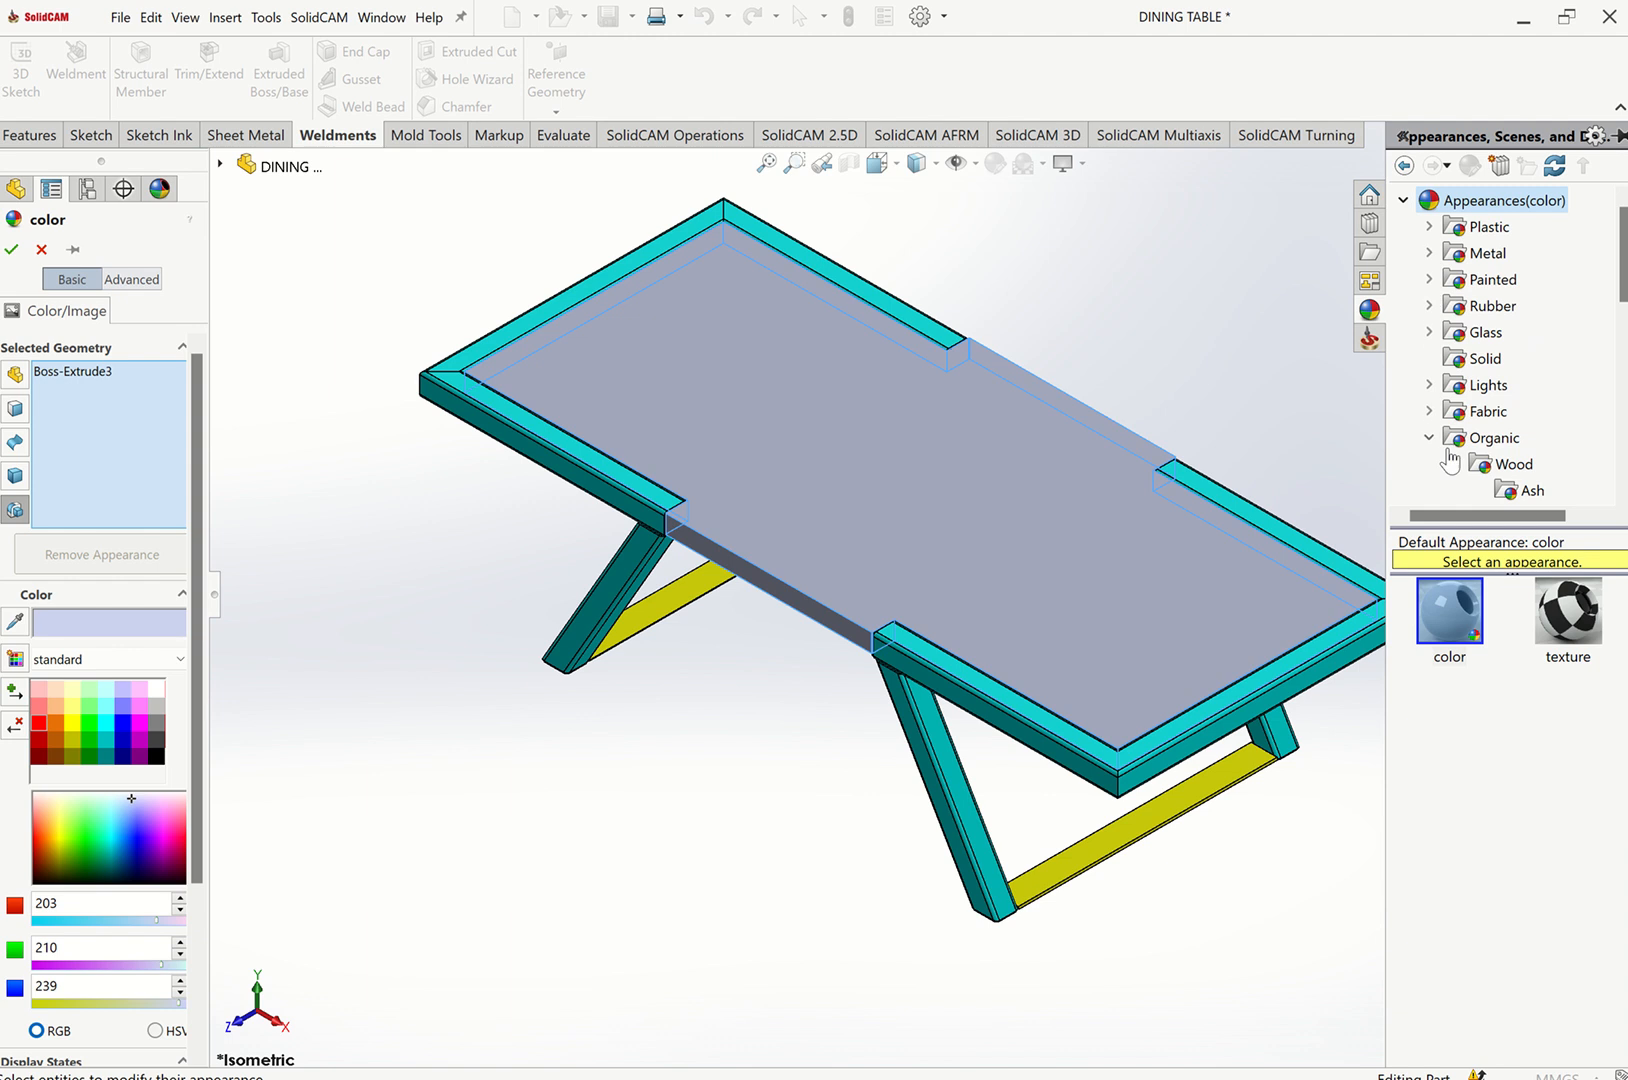
scroll(1572, 404, down, 3)
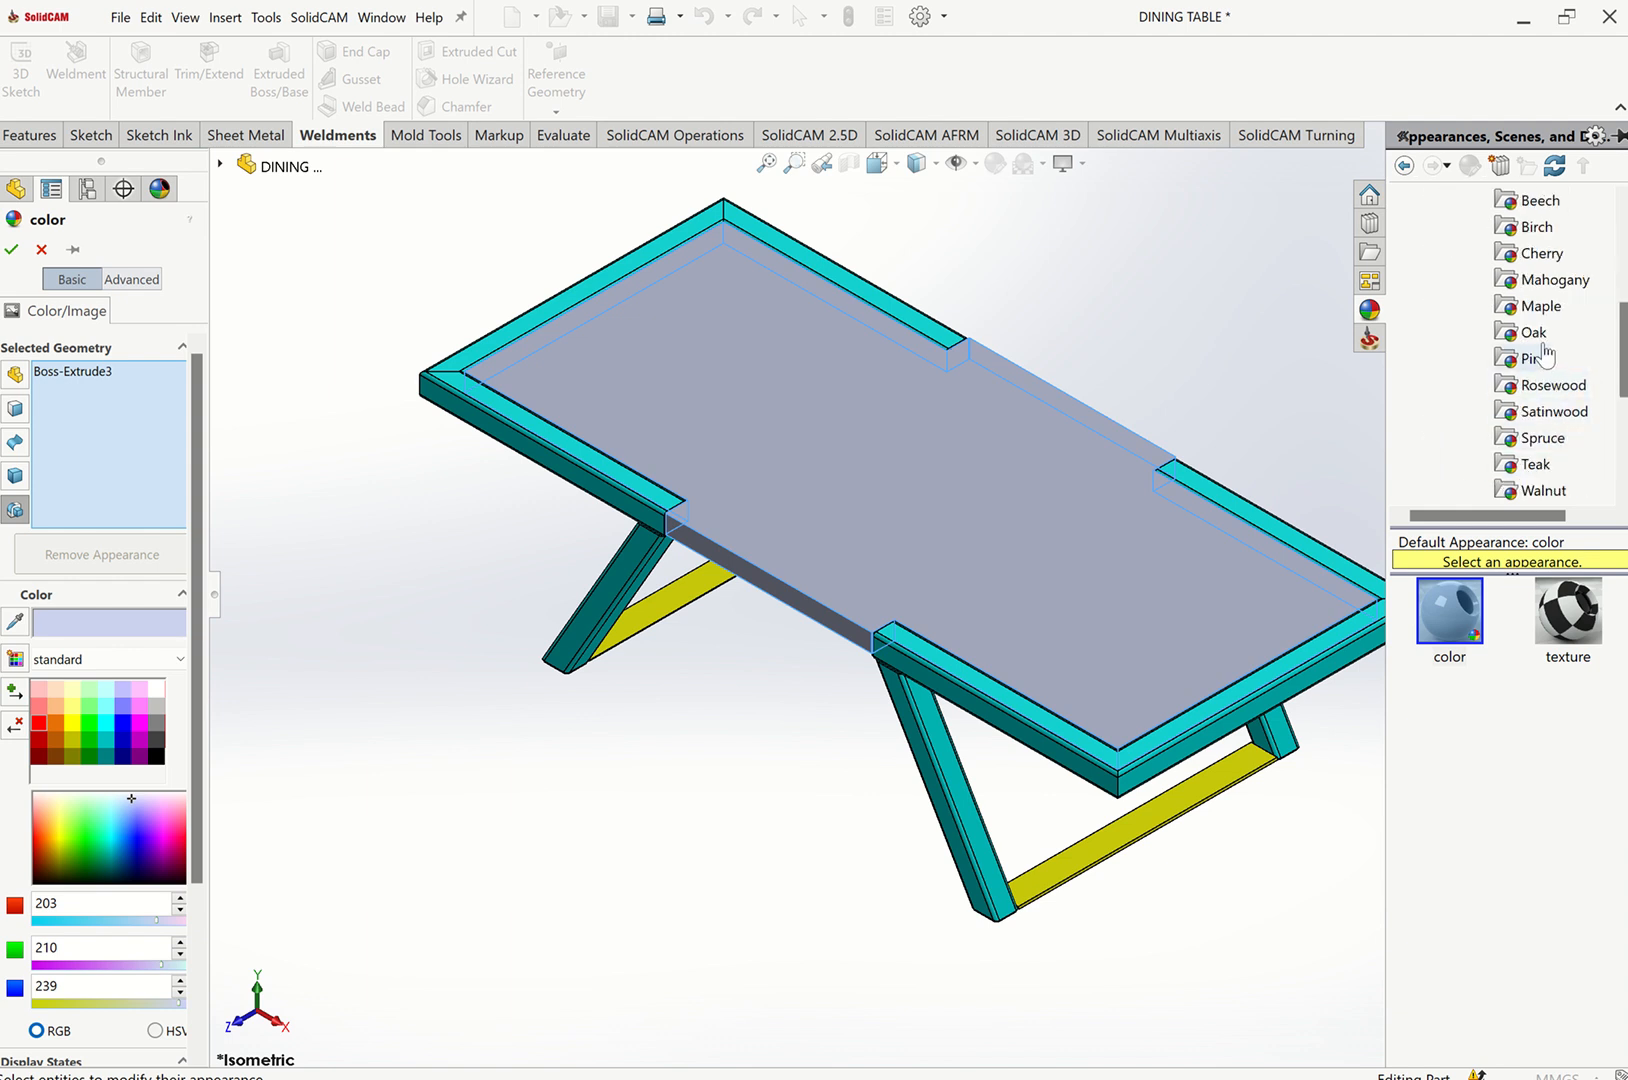
click(1547, 356)
click(1556, 392)
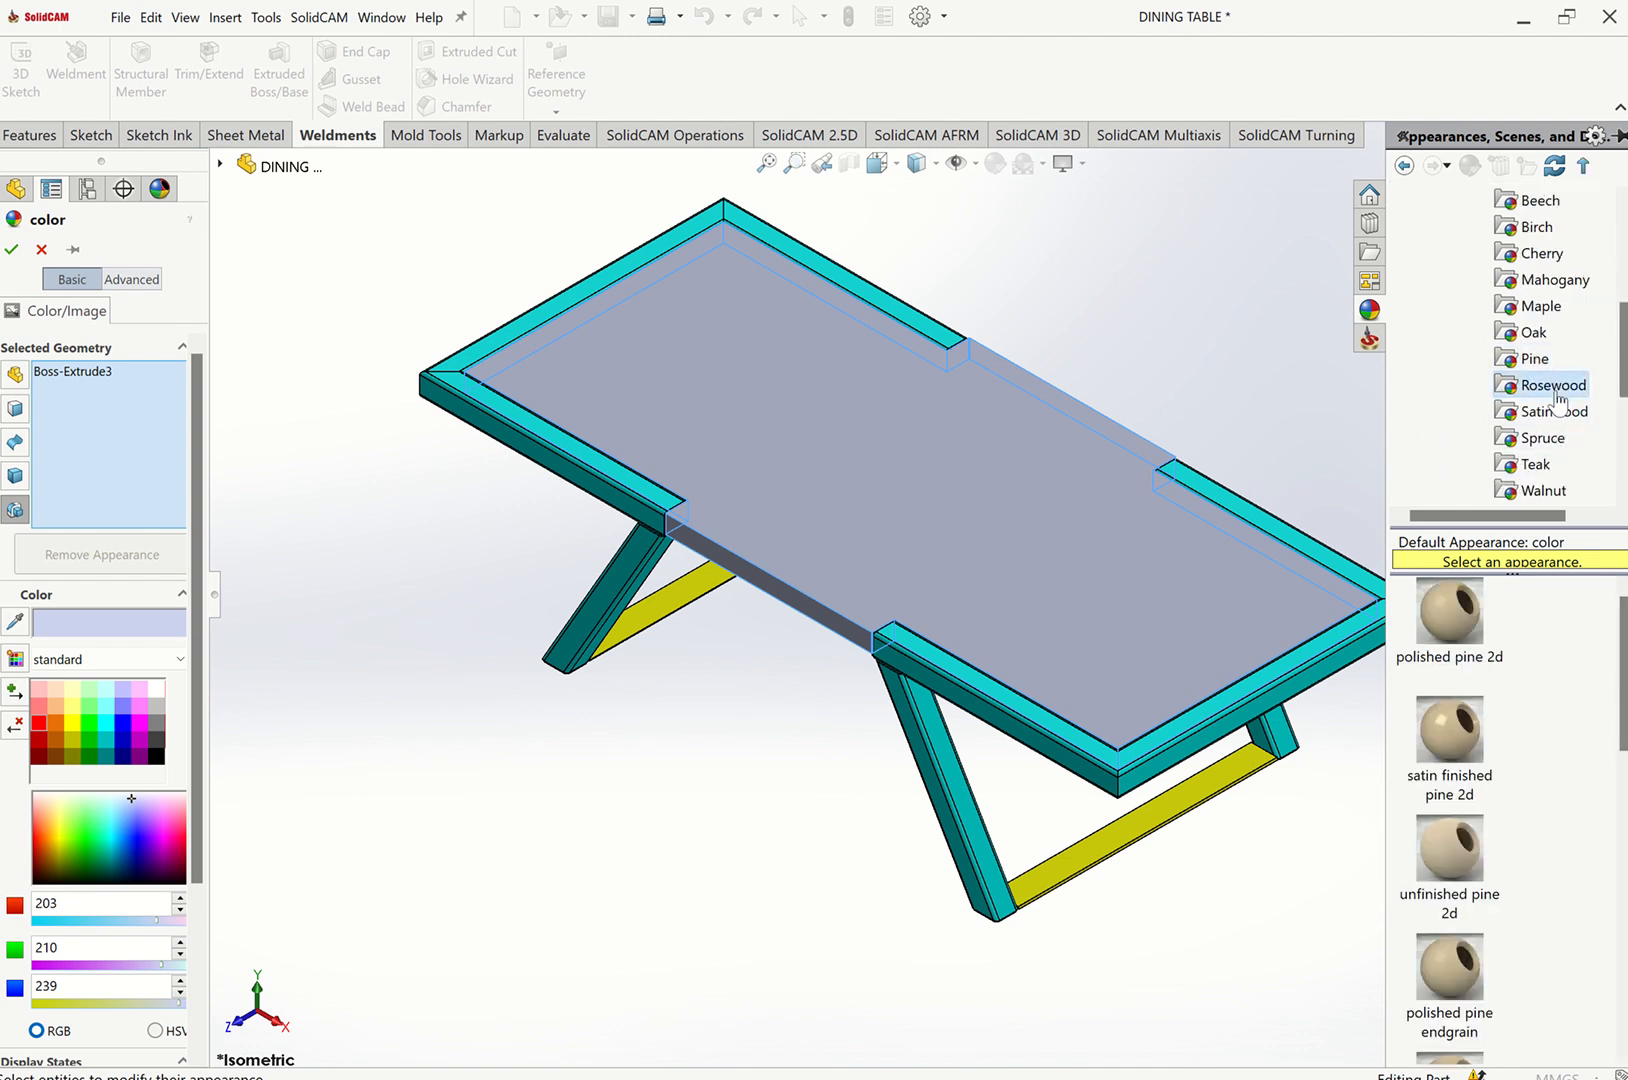
click(1449, 612)
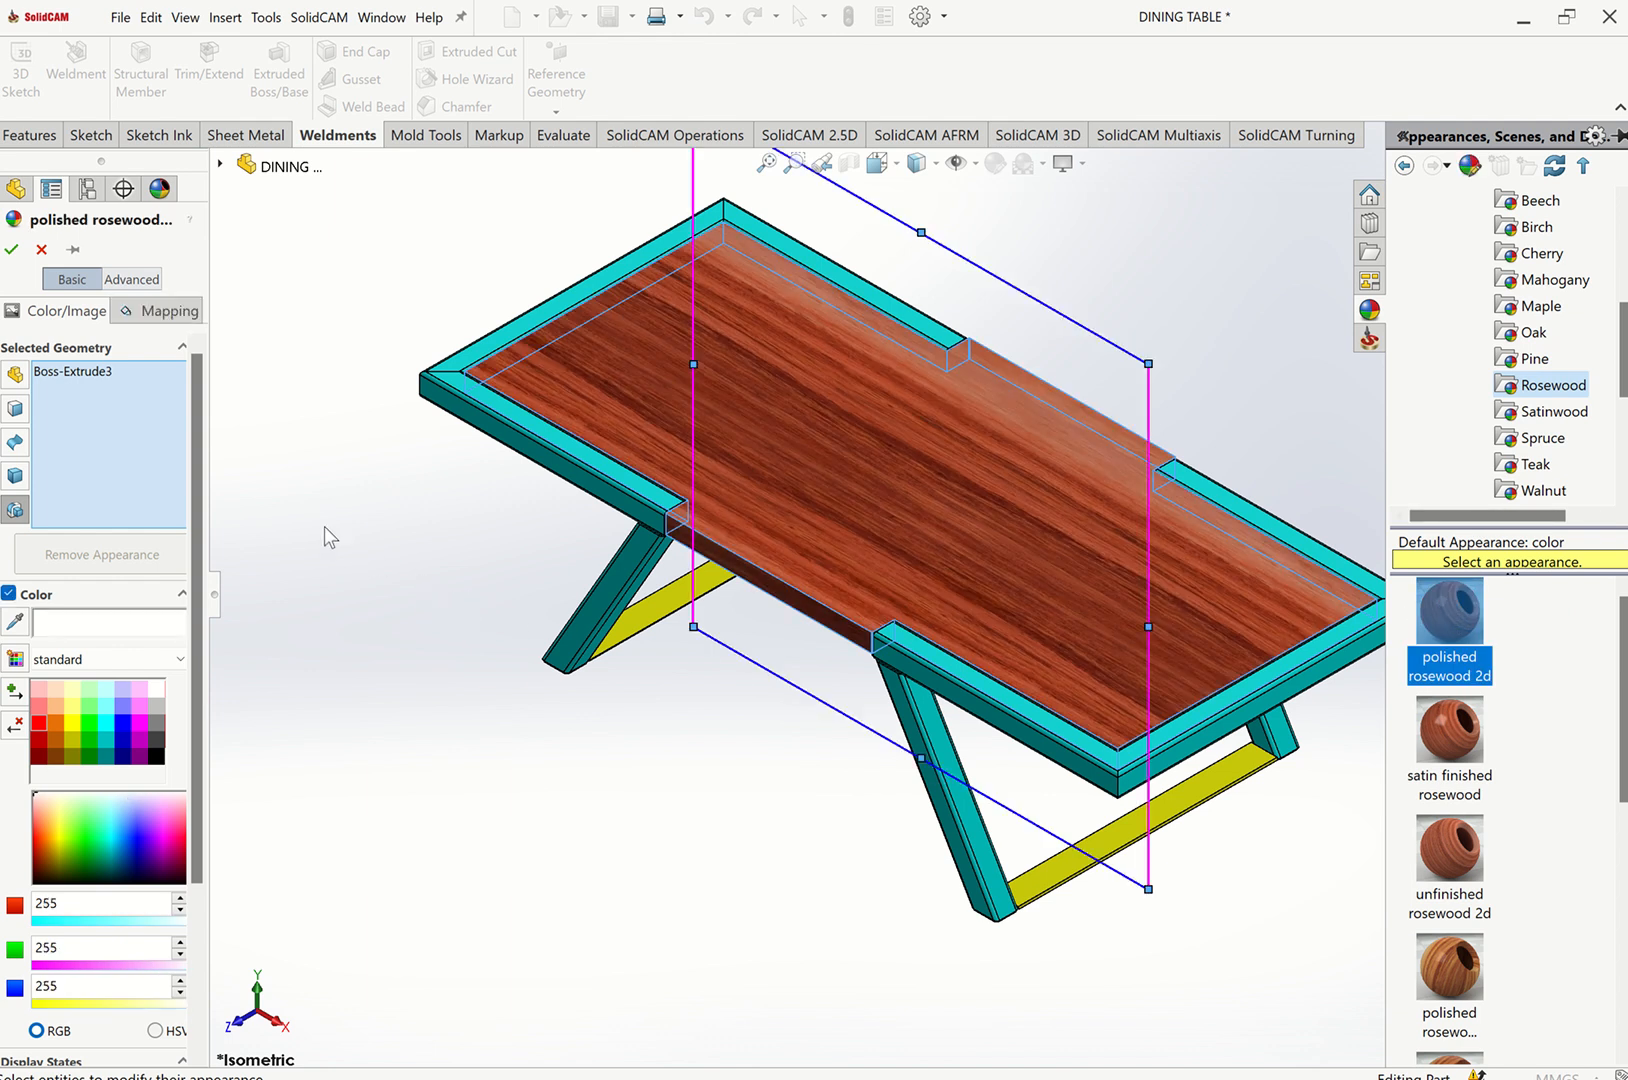
click(12, 252)
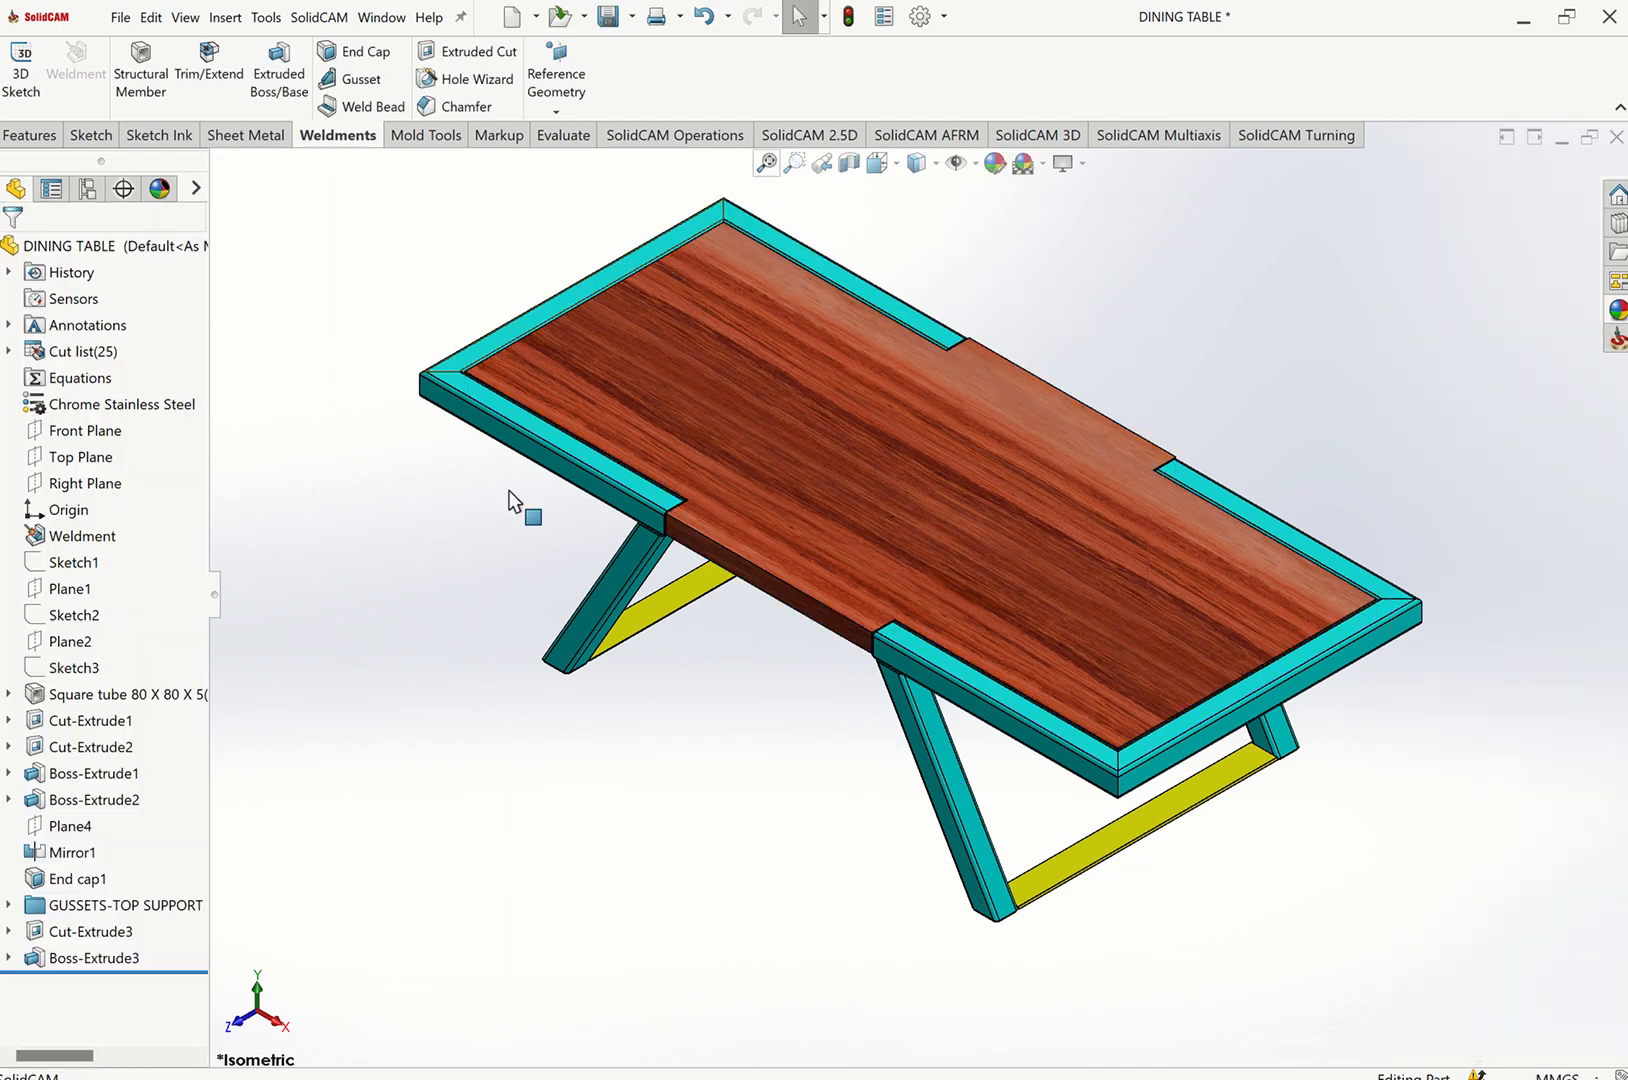
Rename the tabletop extrude feature as ROSEWOOD TOP.
click(67, 960)
click(67, 958)
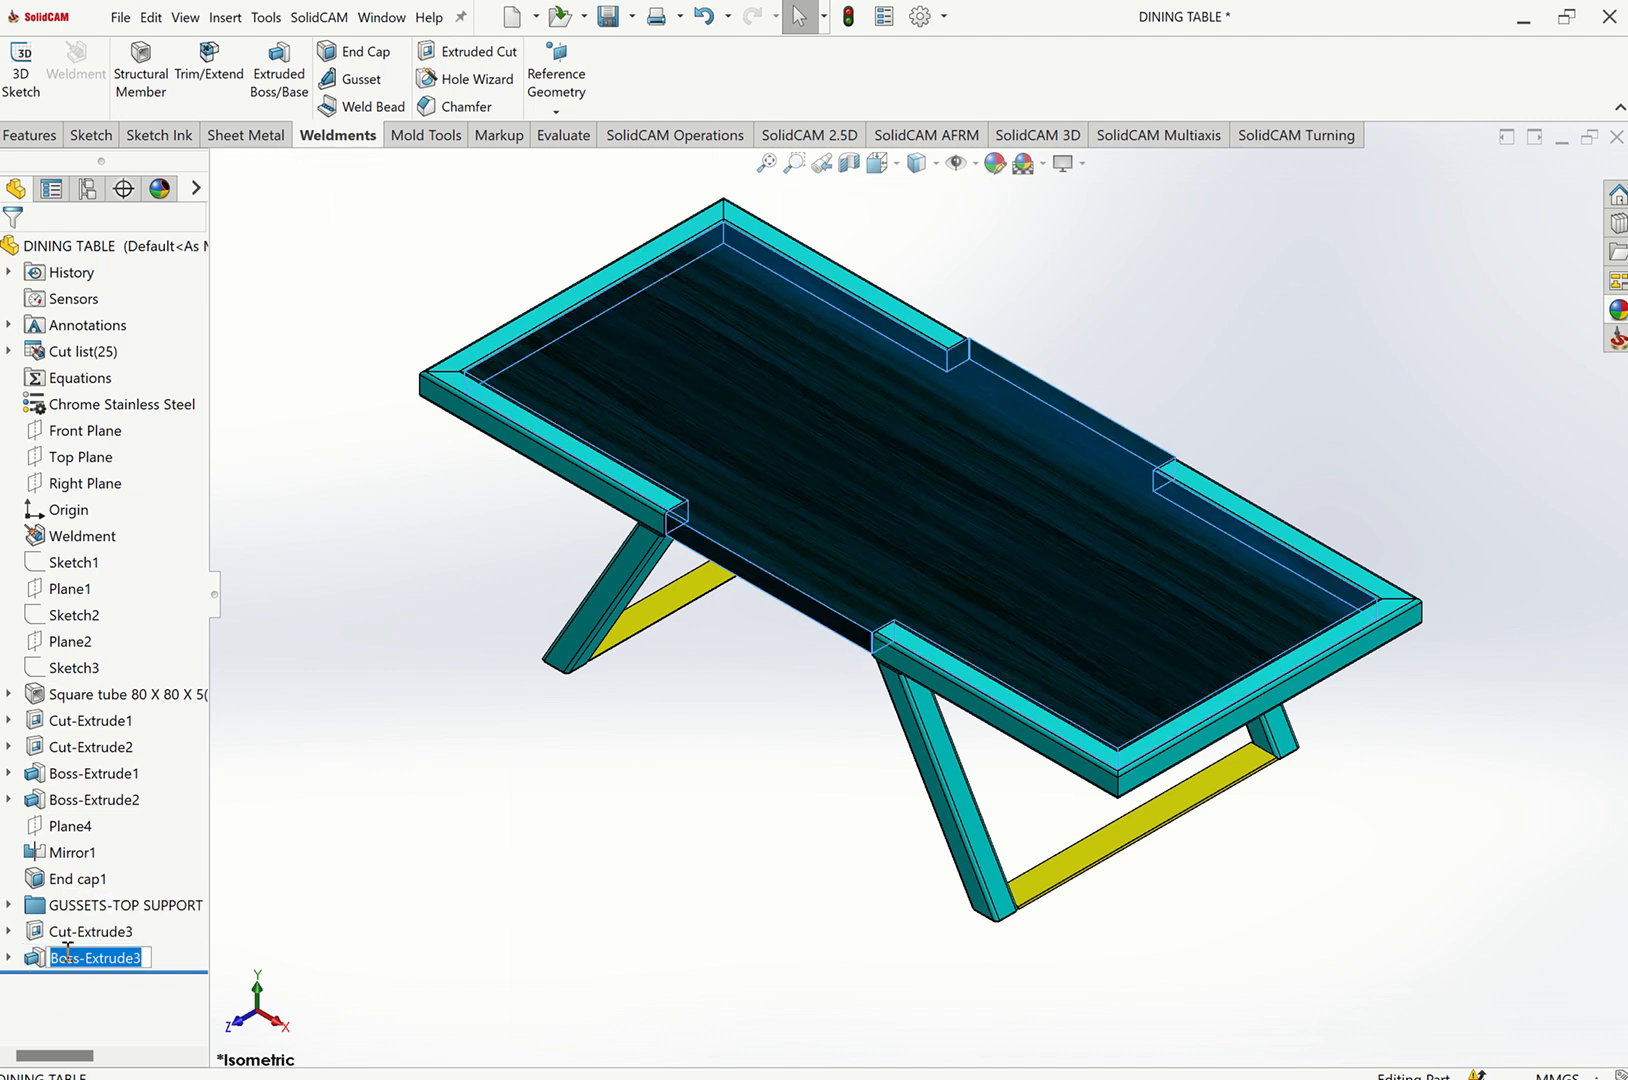
text(ROSE)
text(WWO)
click(350, 880)
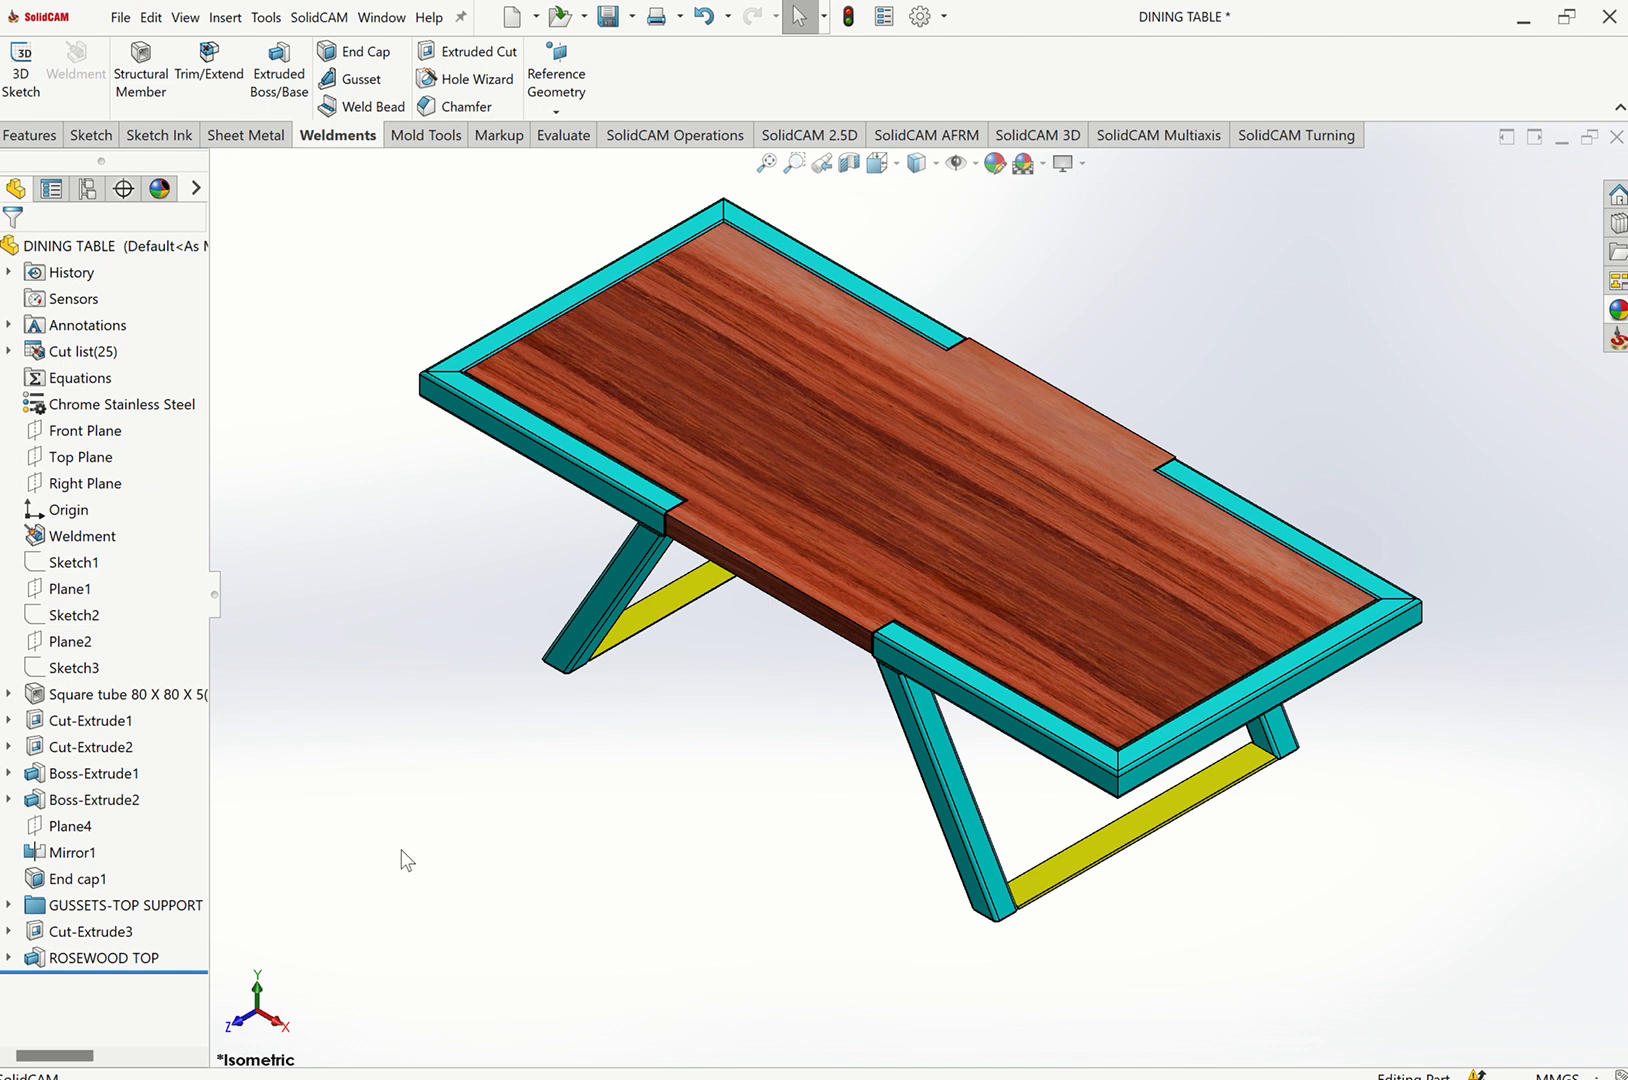
Start a sketch on the tabletop face and draw a horizontal line across between the inner tube edges.
click(880, 515)
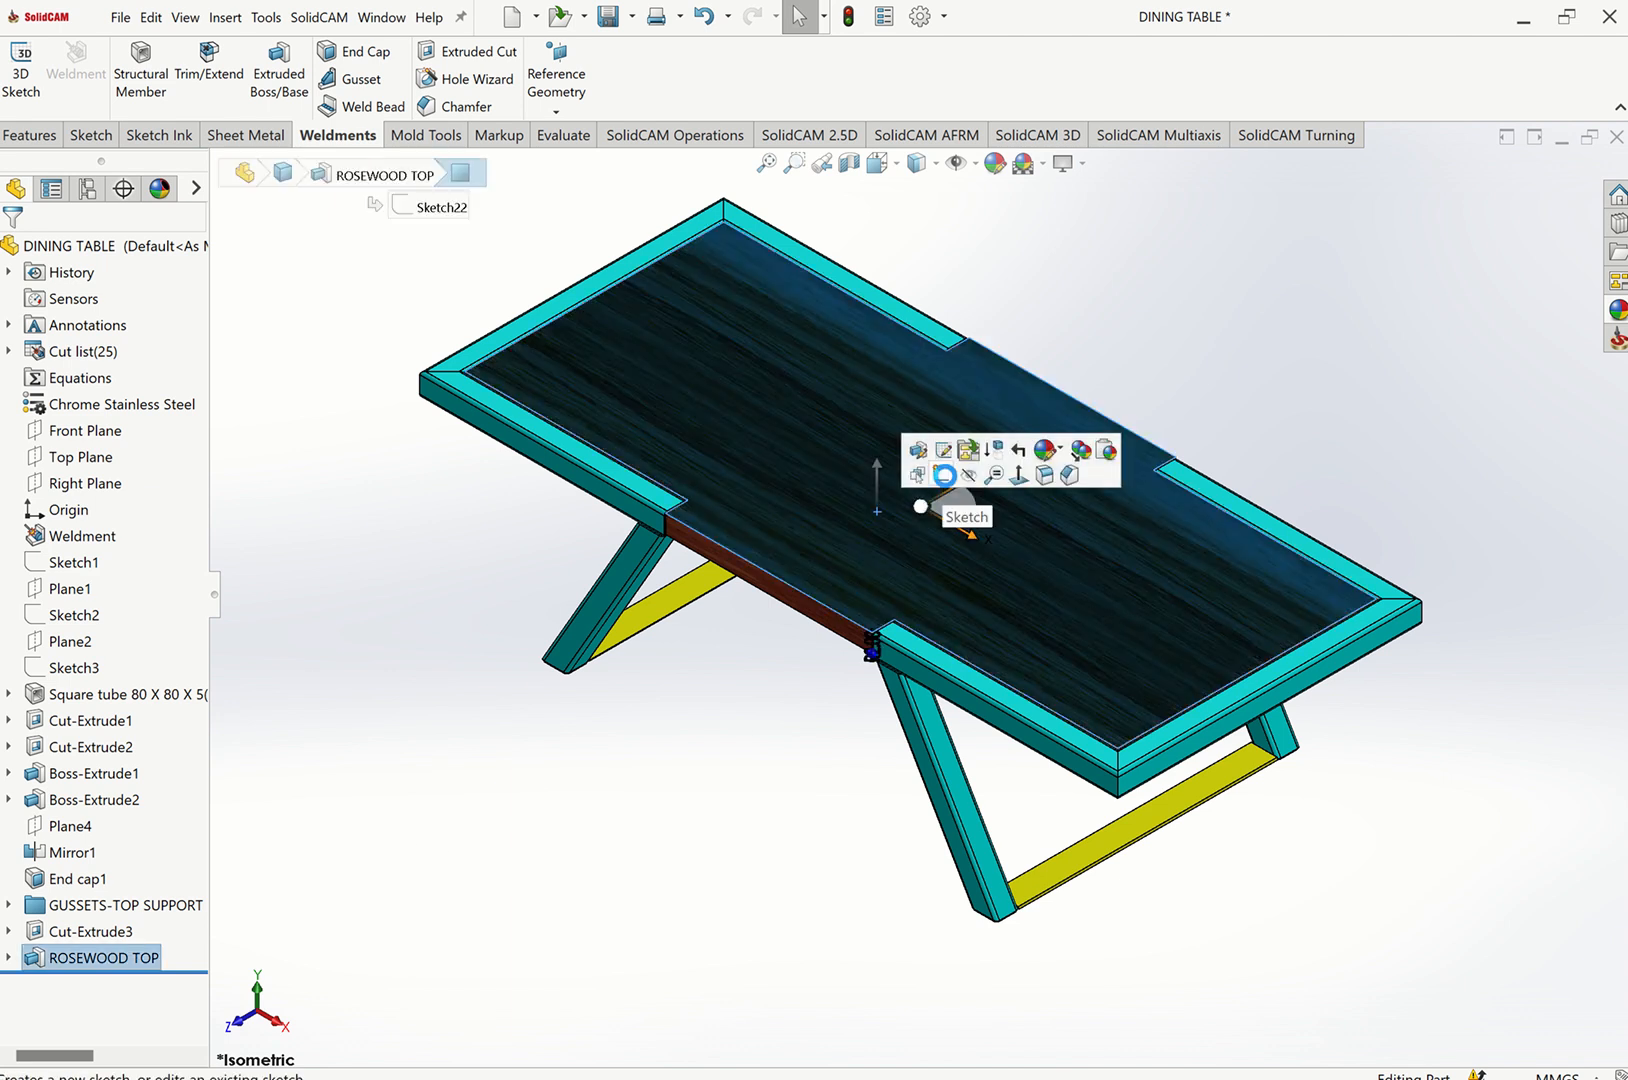
click(945, 476)
click(262, 247)
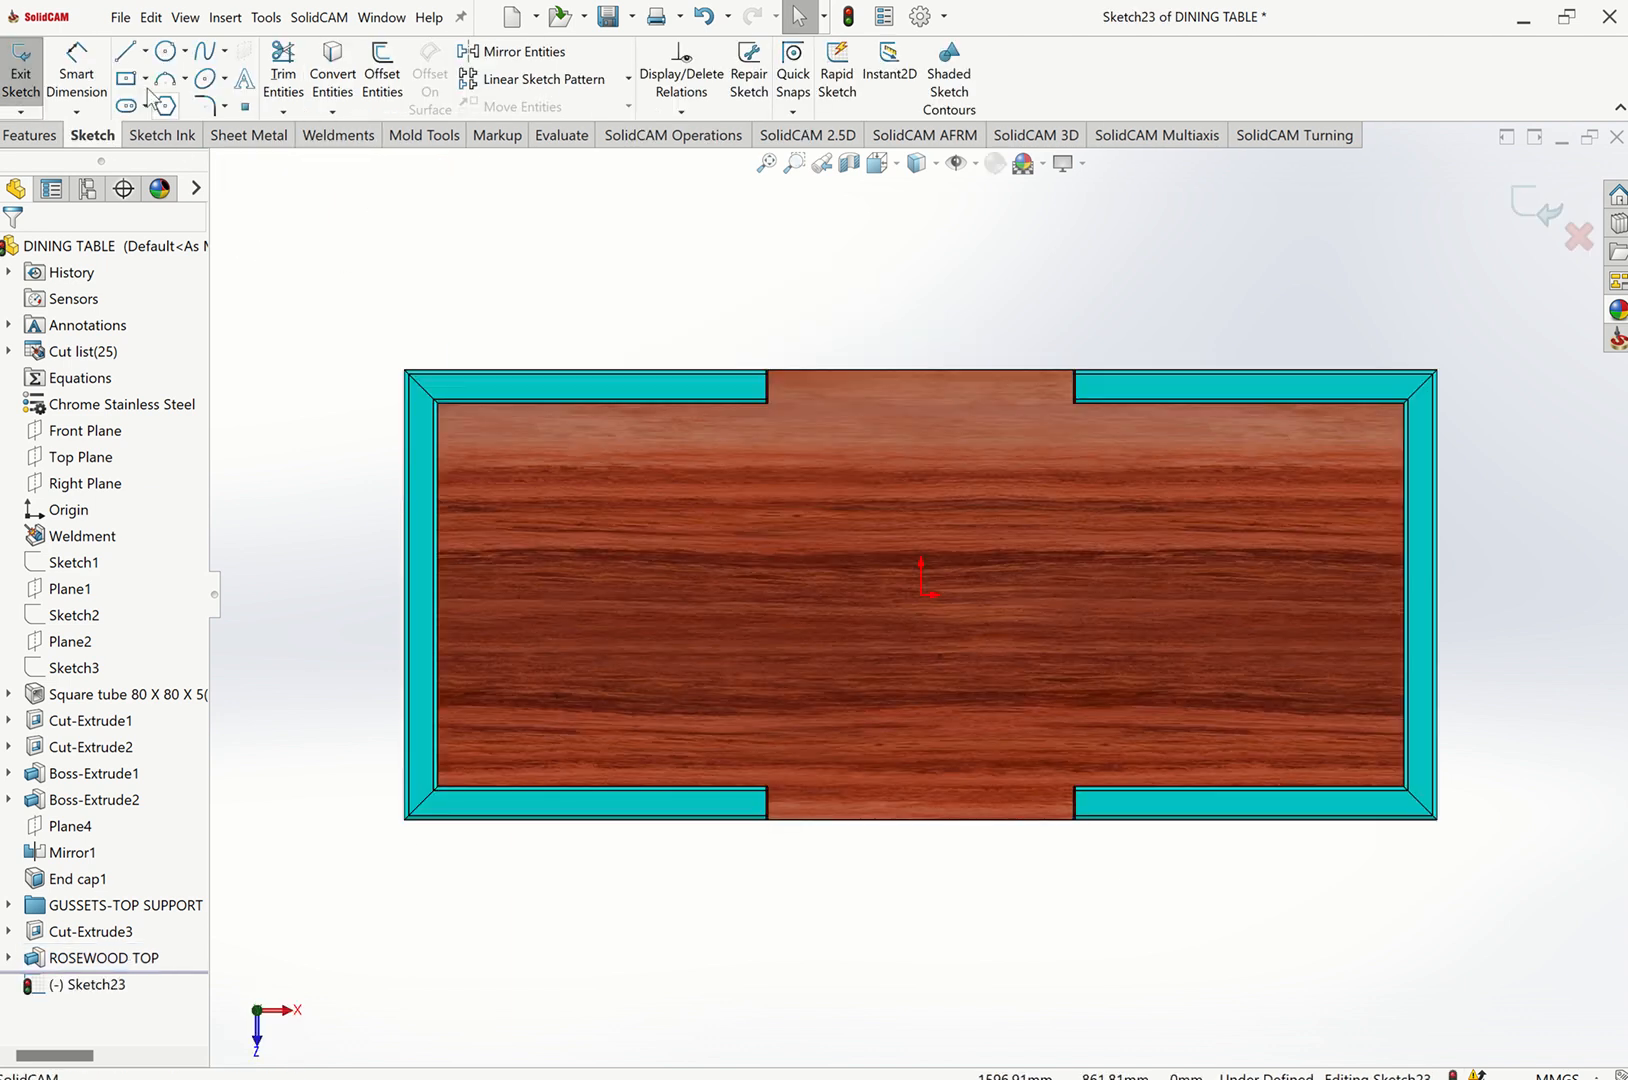
click(128, 52)
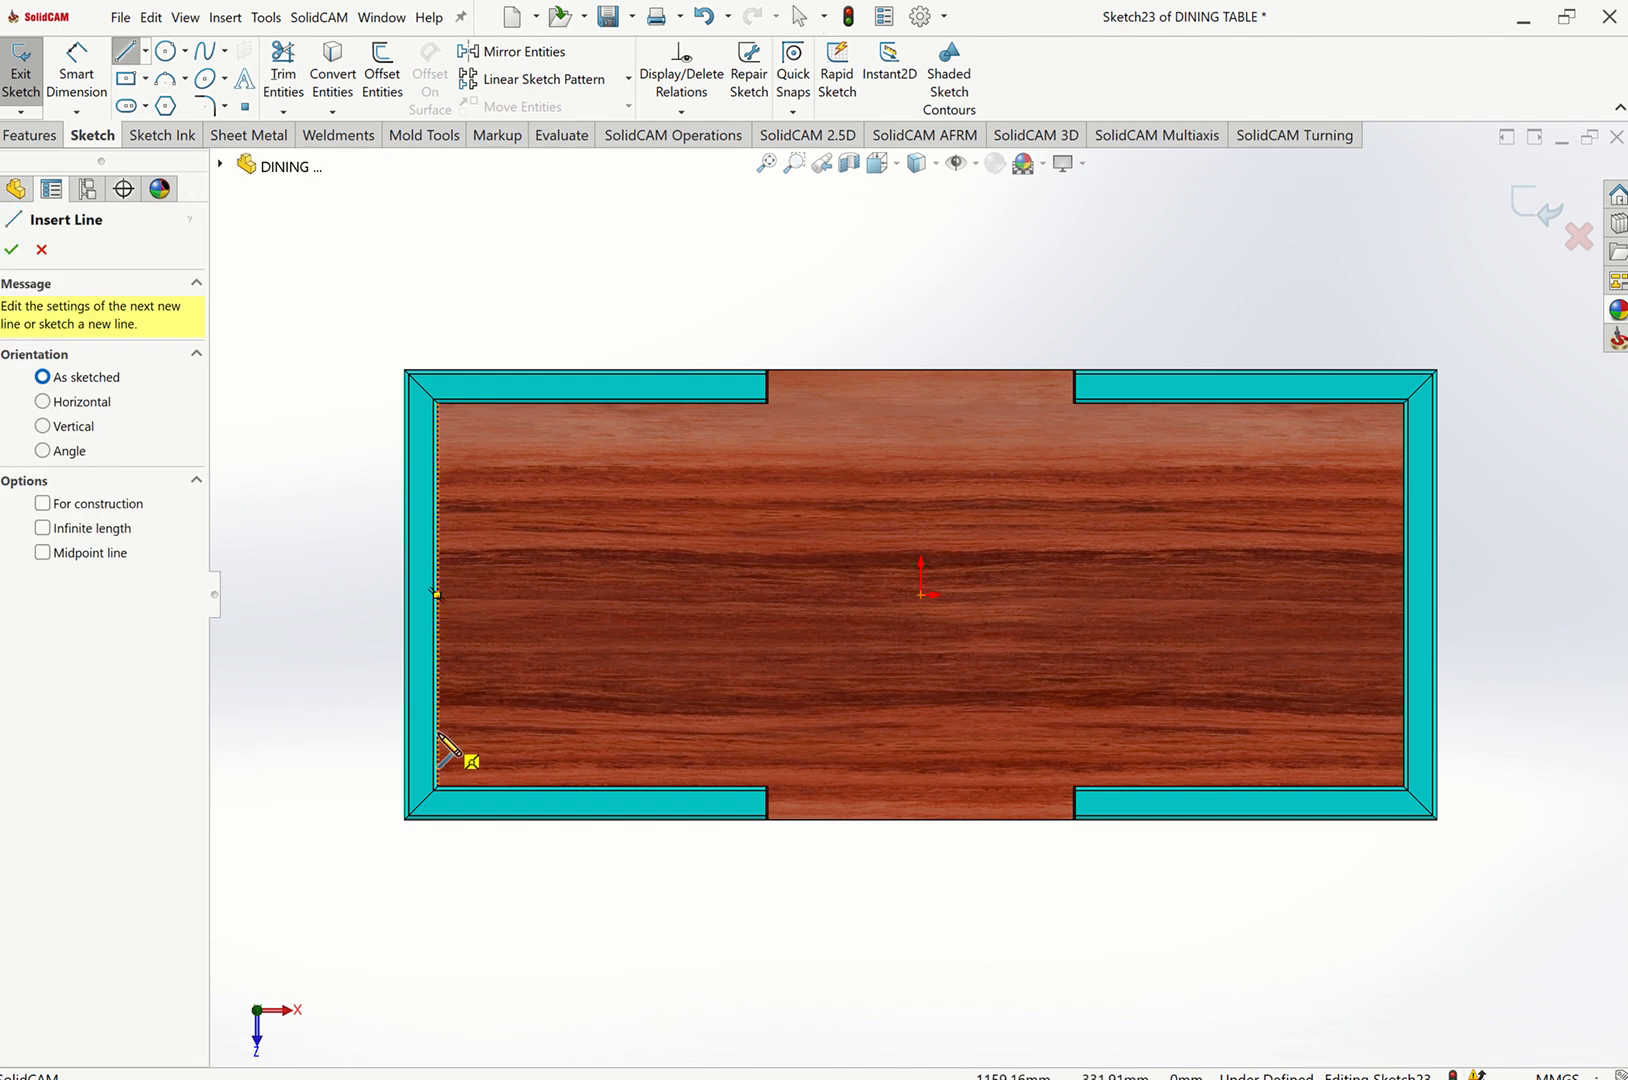
click(437, 456)
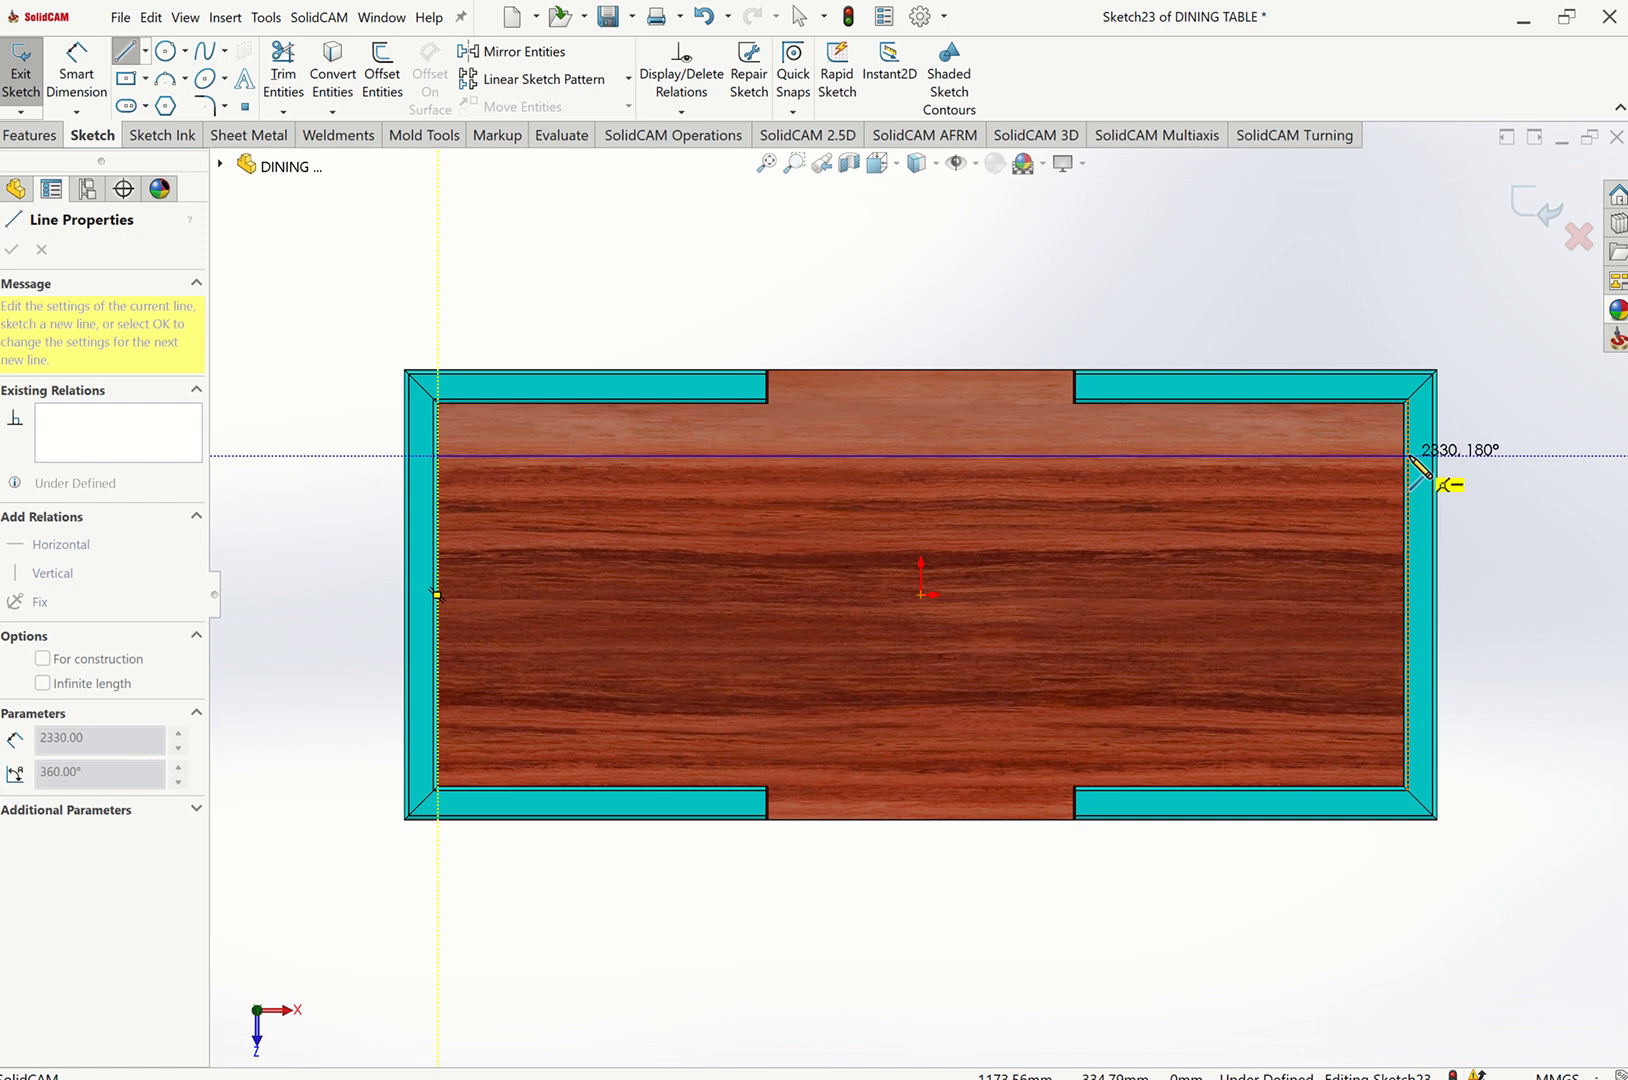
double_click(1408, 456)
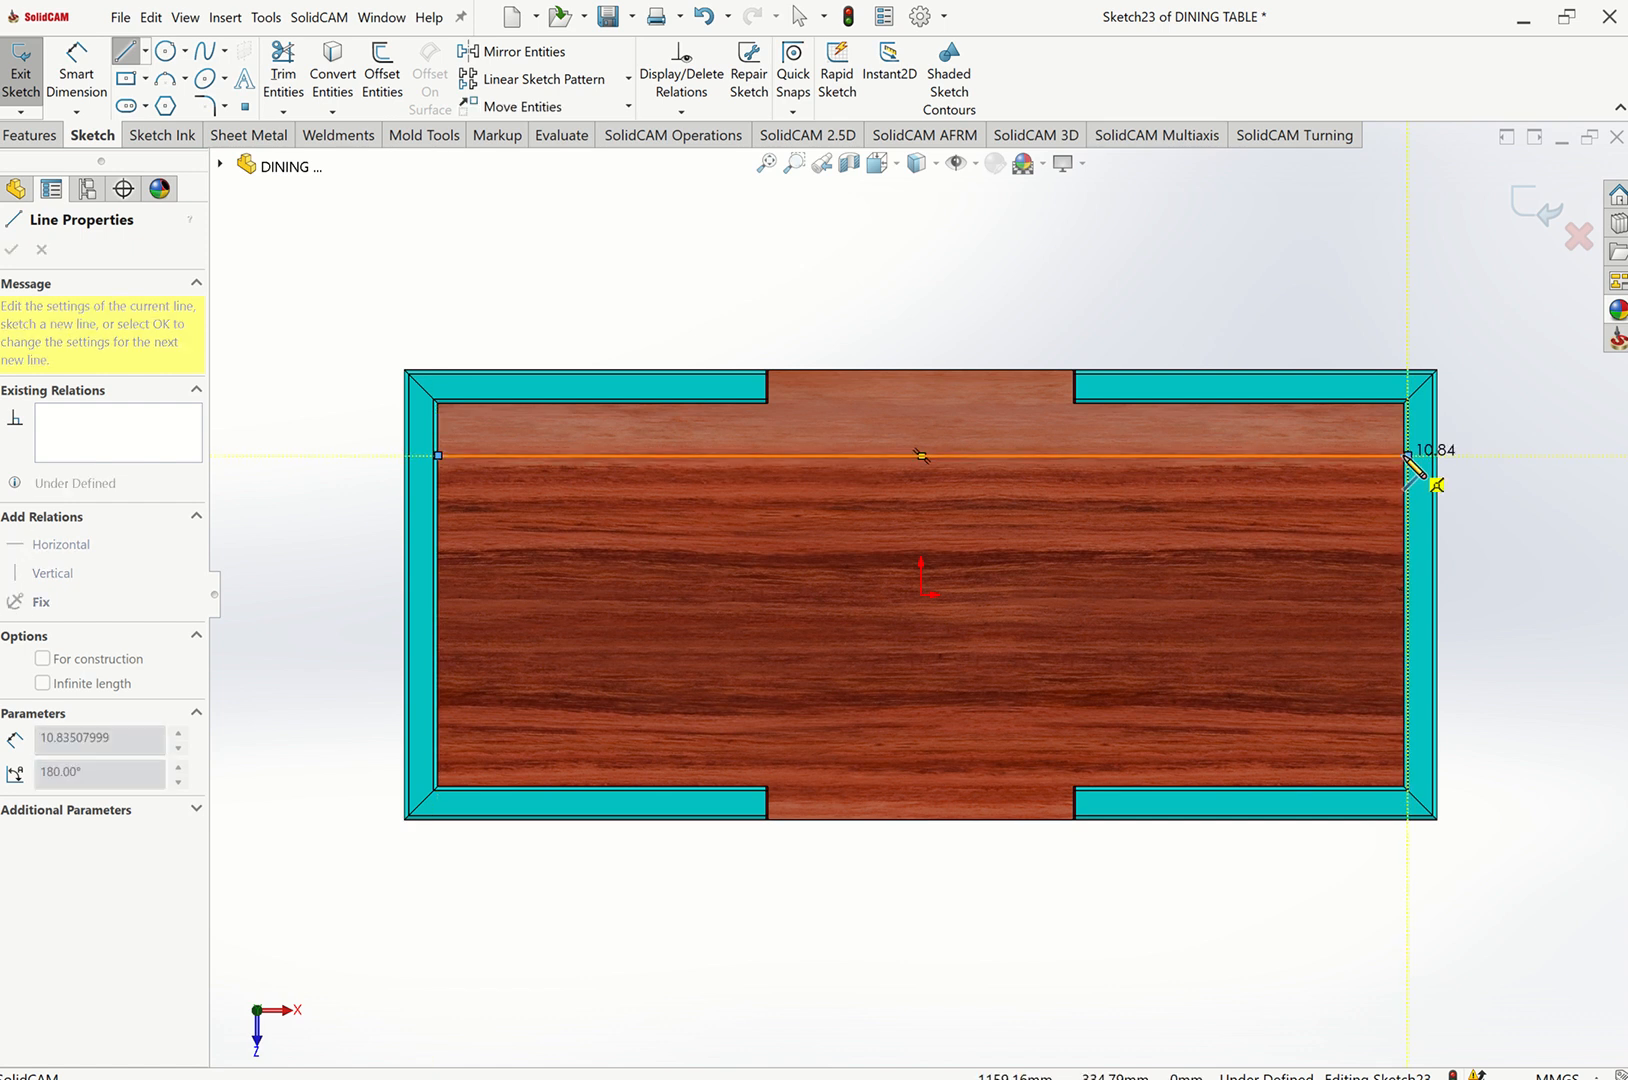
key(Escape)
Dimension the line's distance from the tabletop's upper edge as 1 in.
scroll(1436, 471, down, 3)
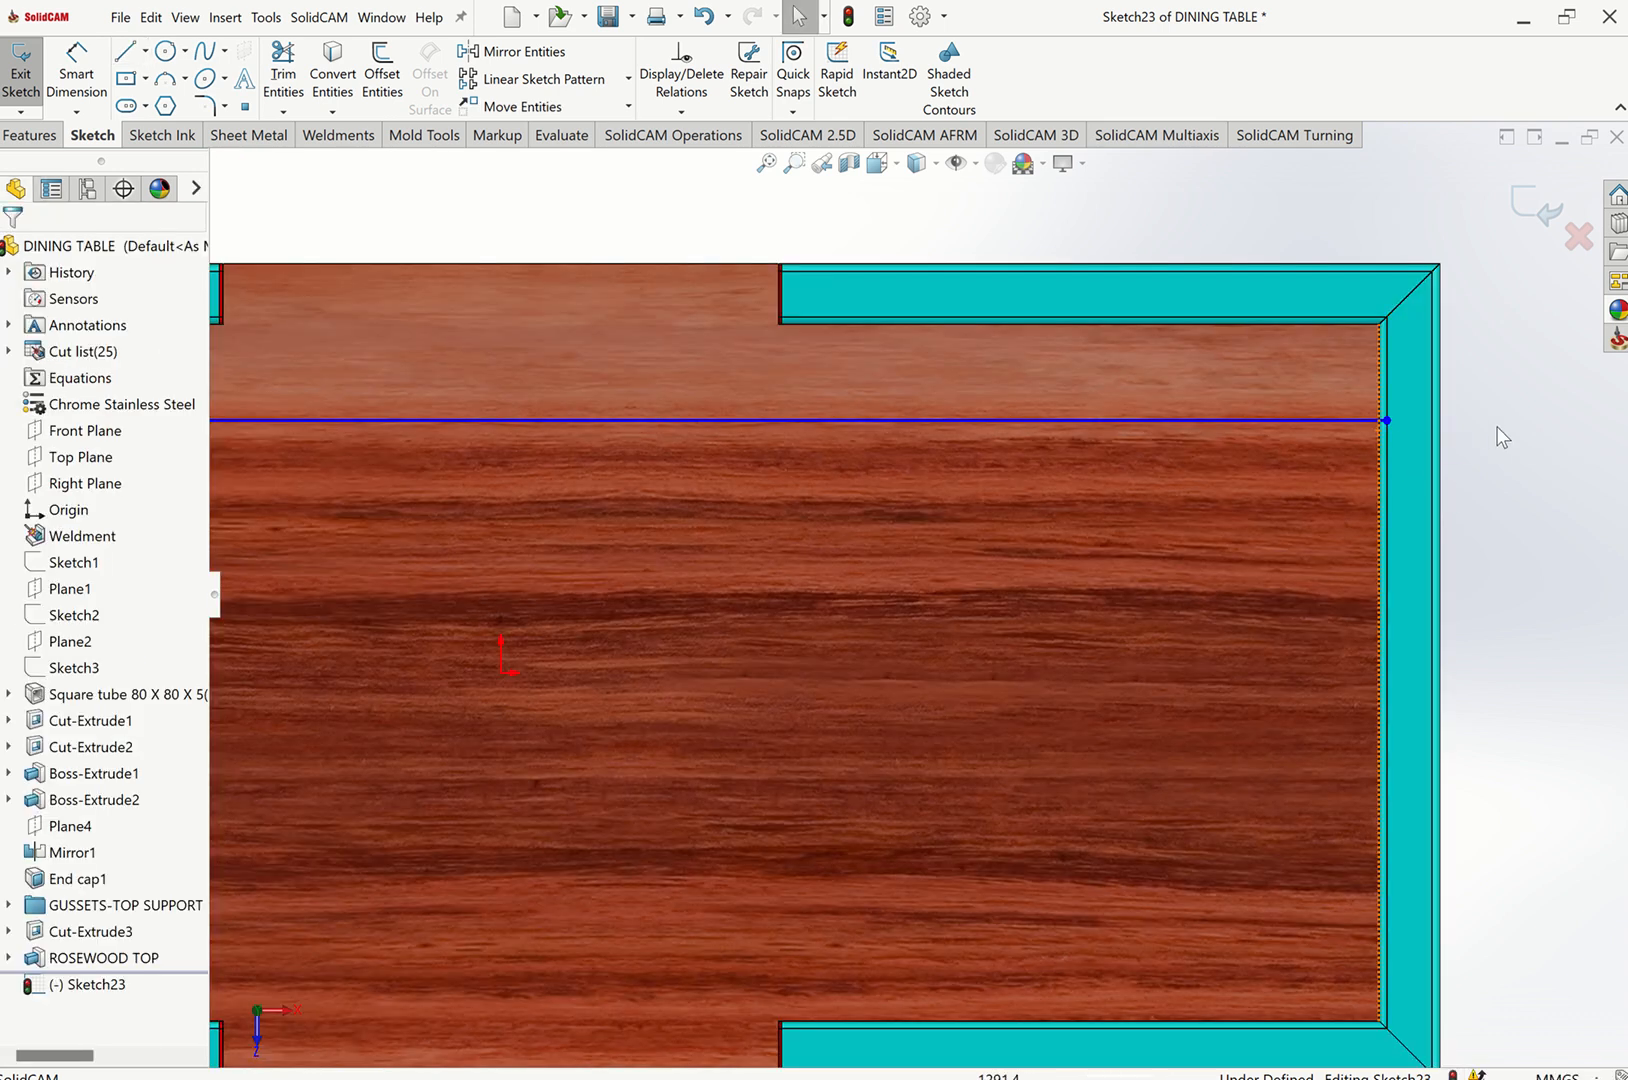
scroll(1442, 429, up, 5)
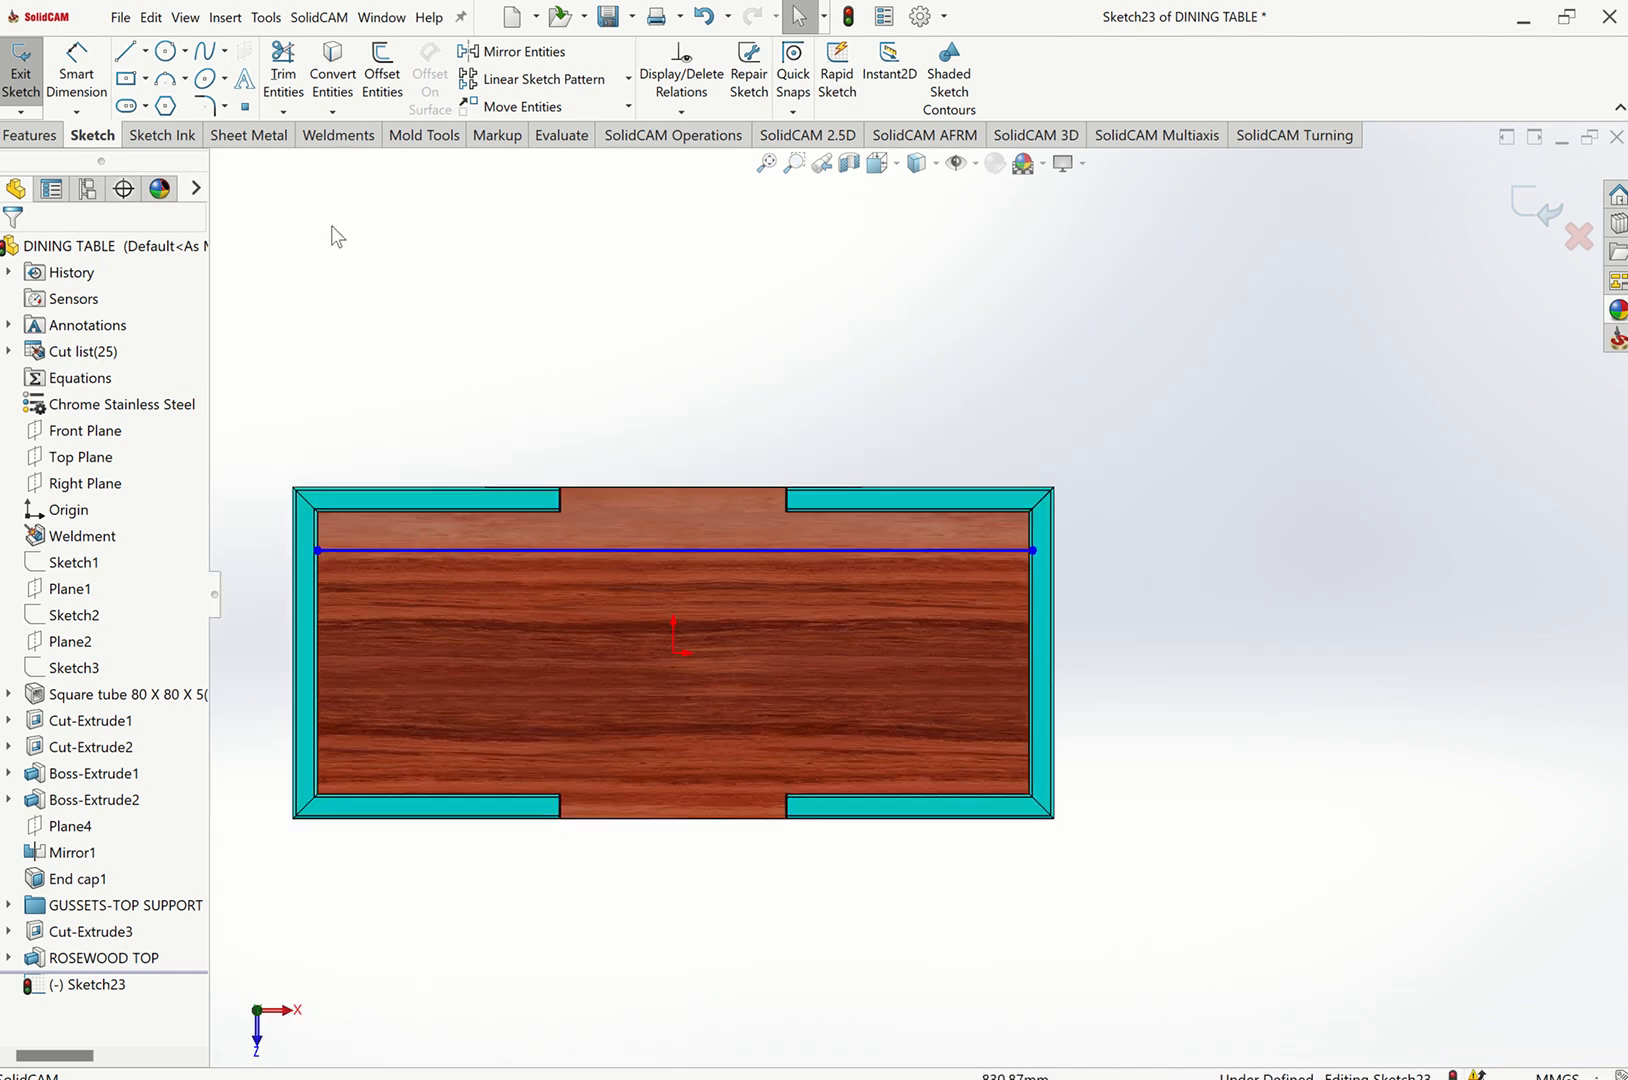
click(76, 72)
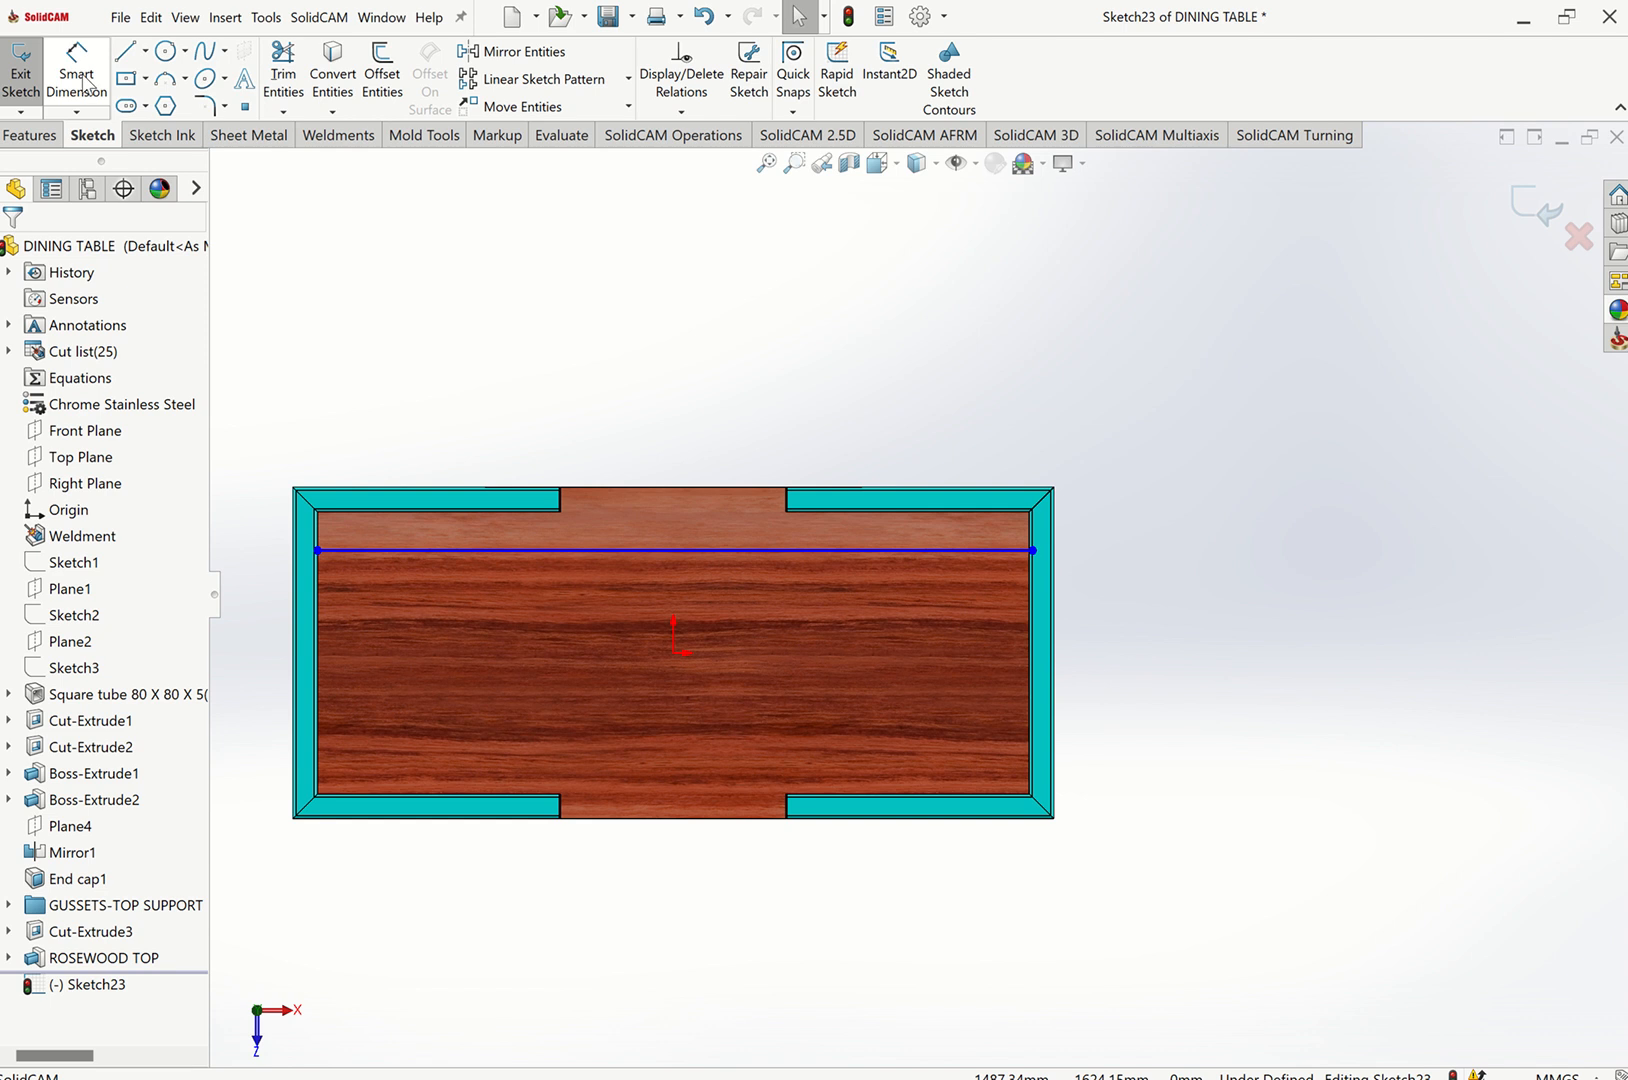
click(511, 551)
click(255, 548)
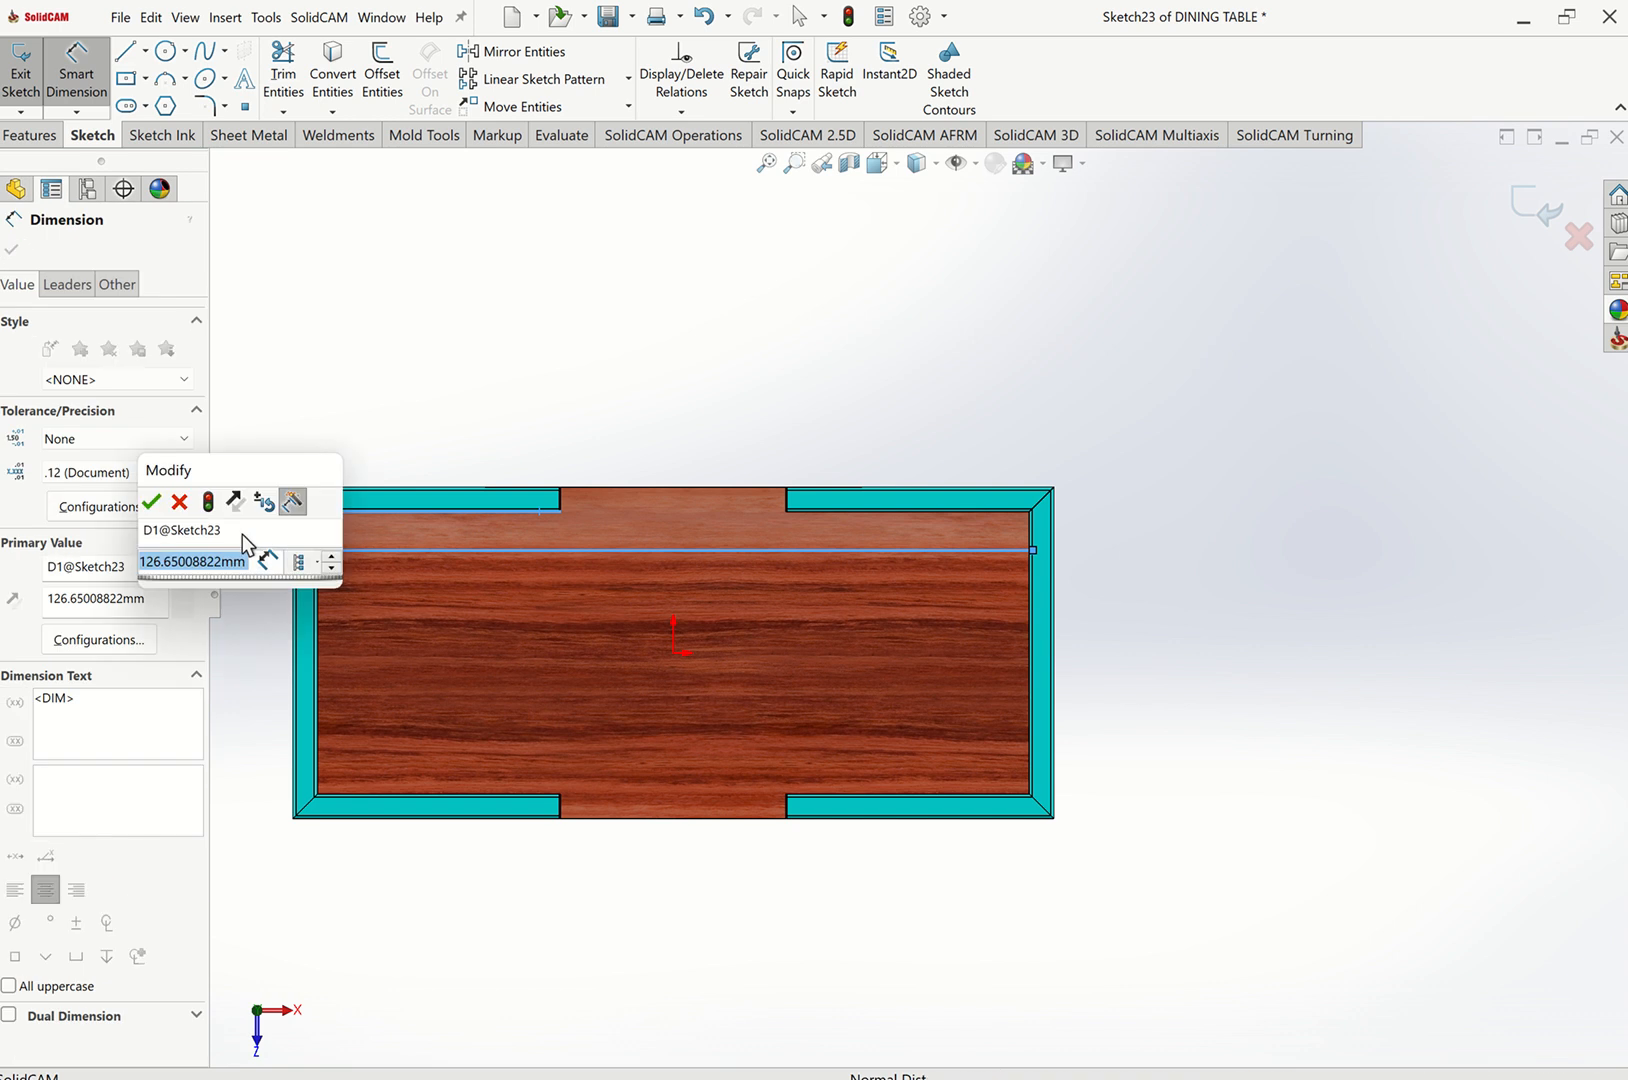
text(1IN)
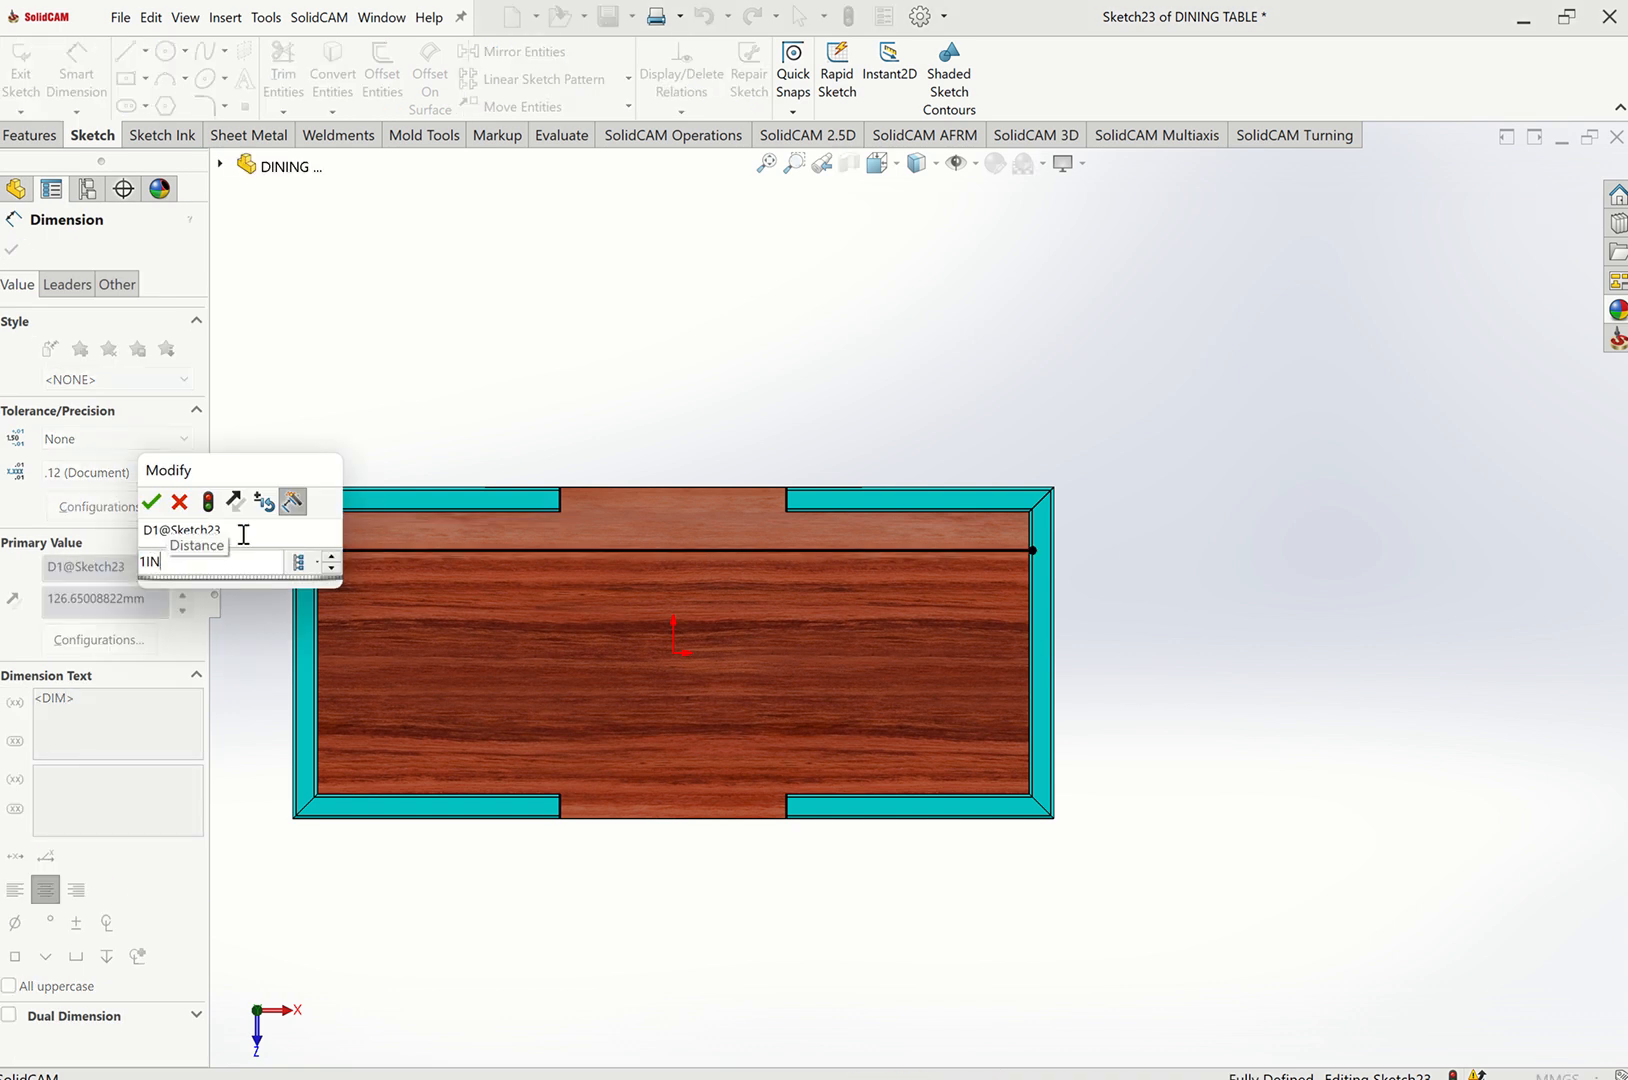
key(BackSpace)
key(BackSpace)
text(in)
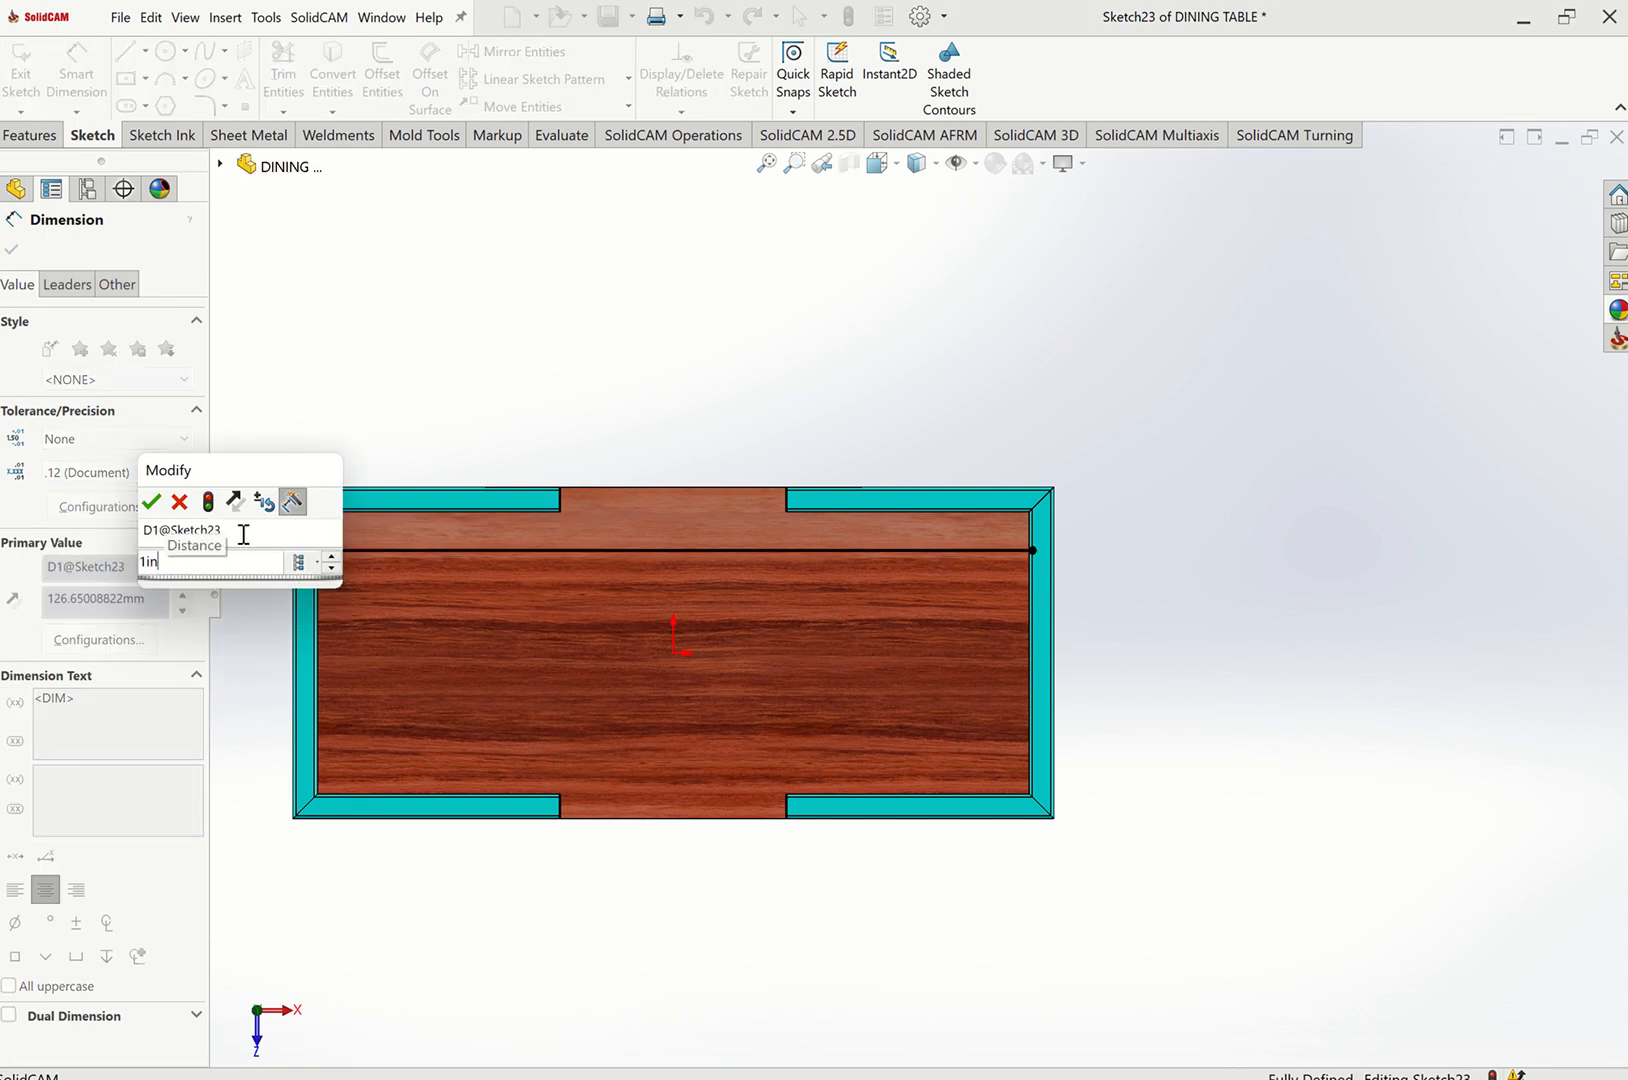
key(Return)
key(Escape)
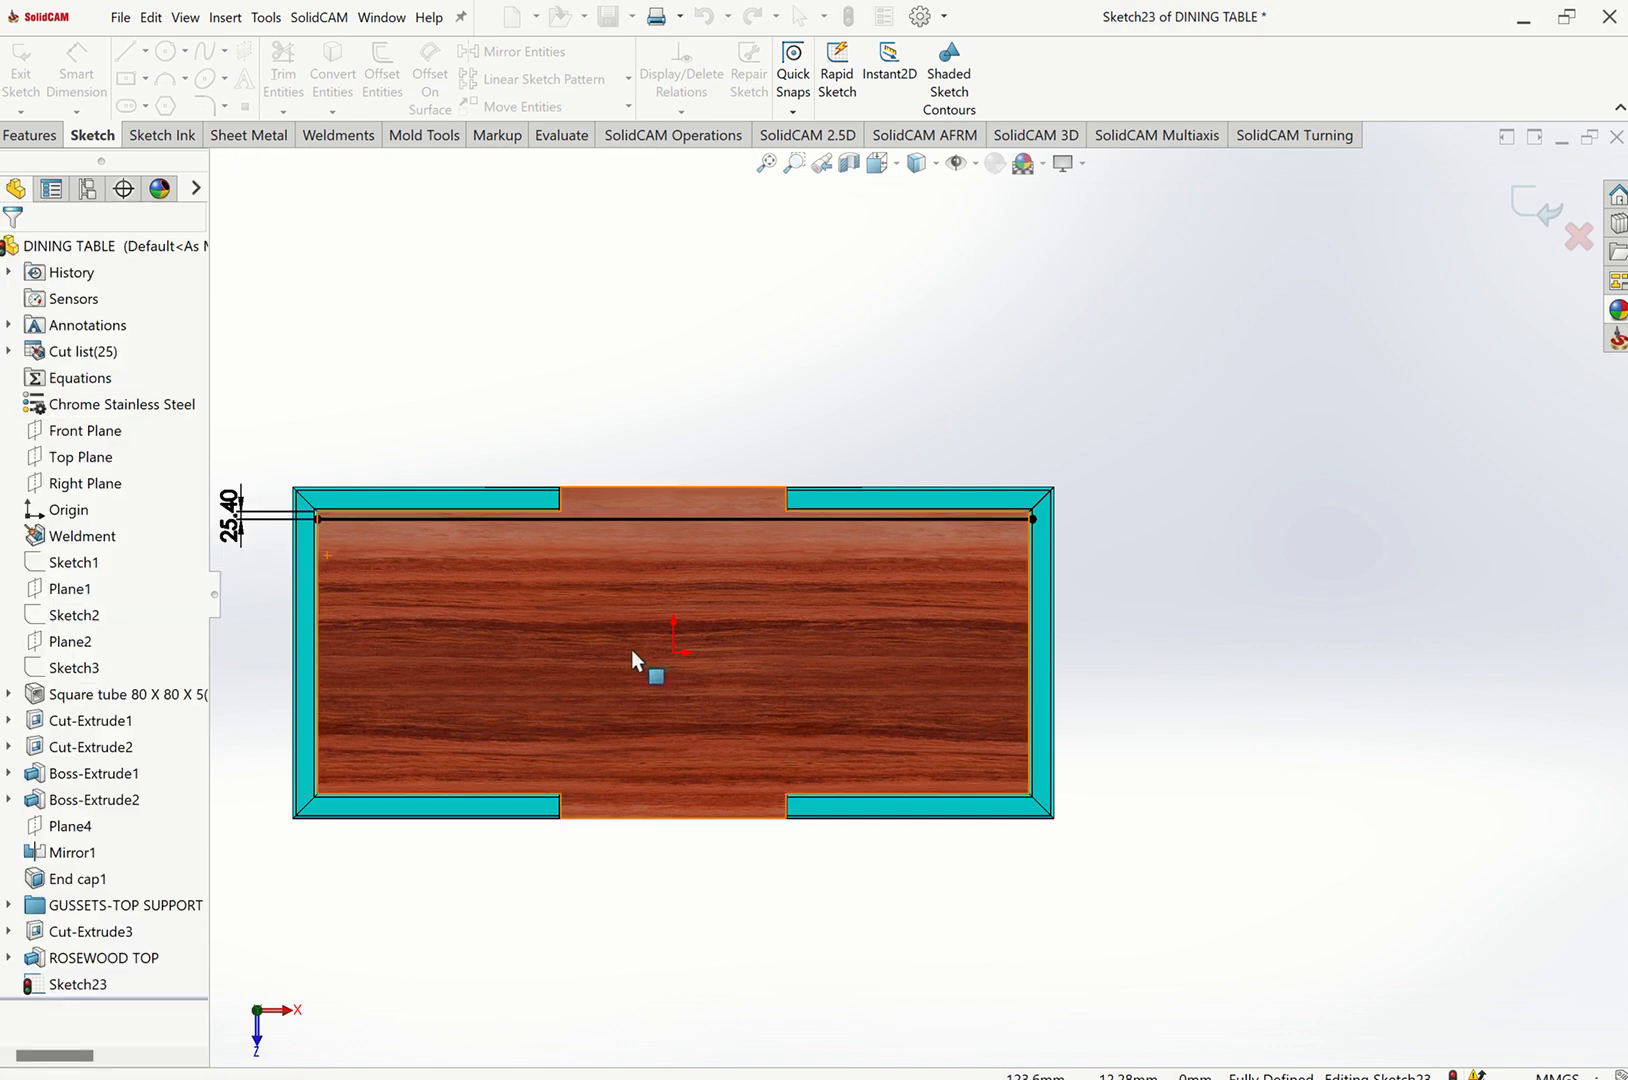
Change the line's offset dimension to 50.80 mm.
double_click(230, 512)
text(2)
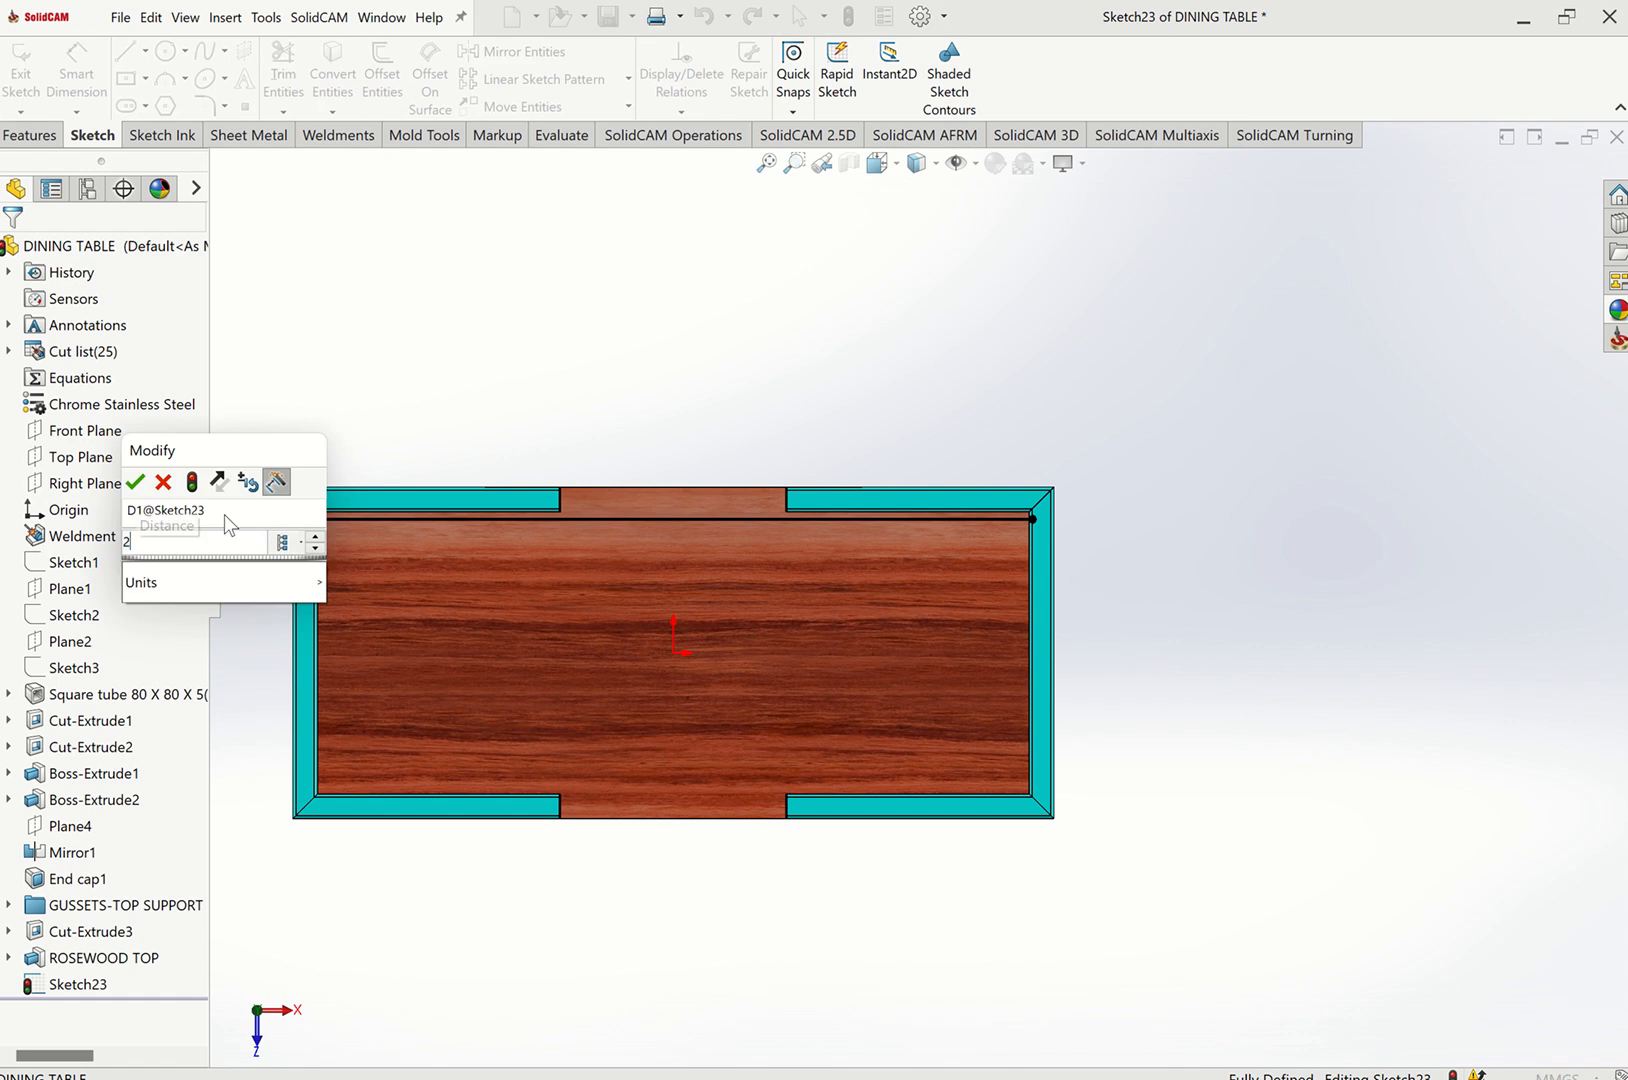
text(5.4)
key(Return)
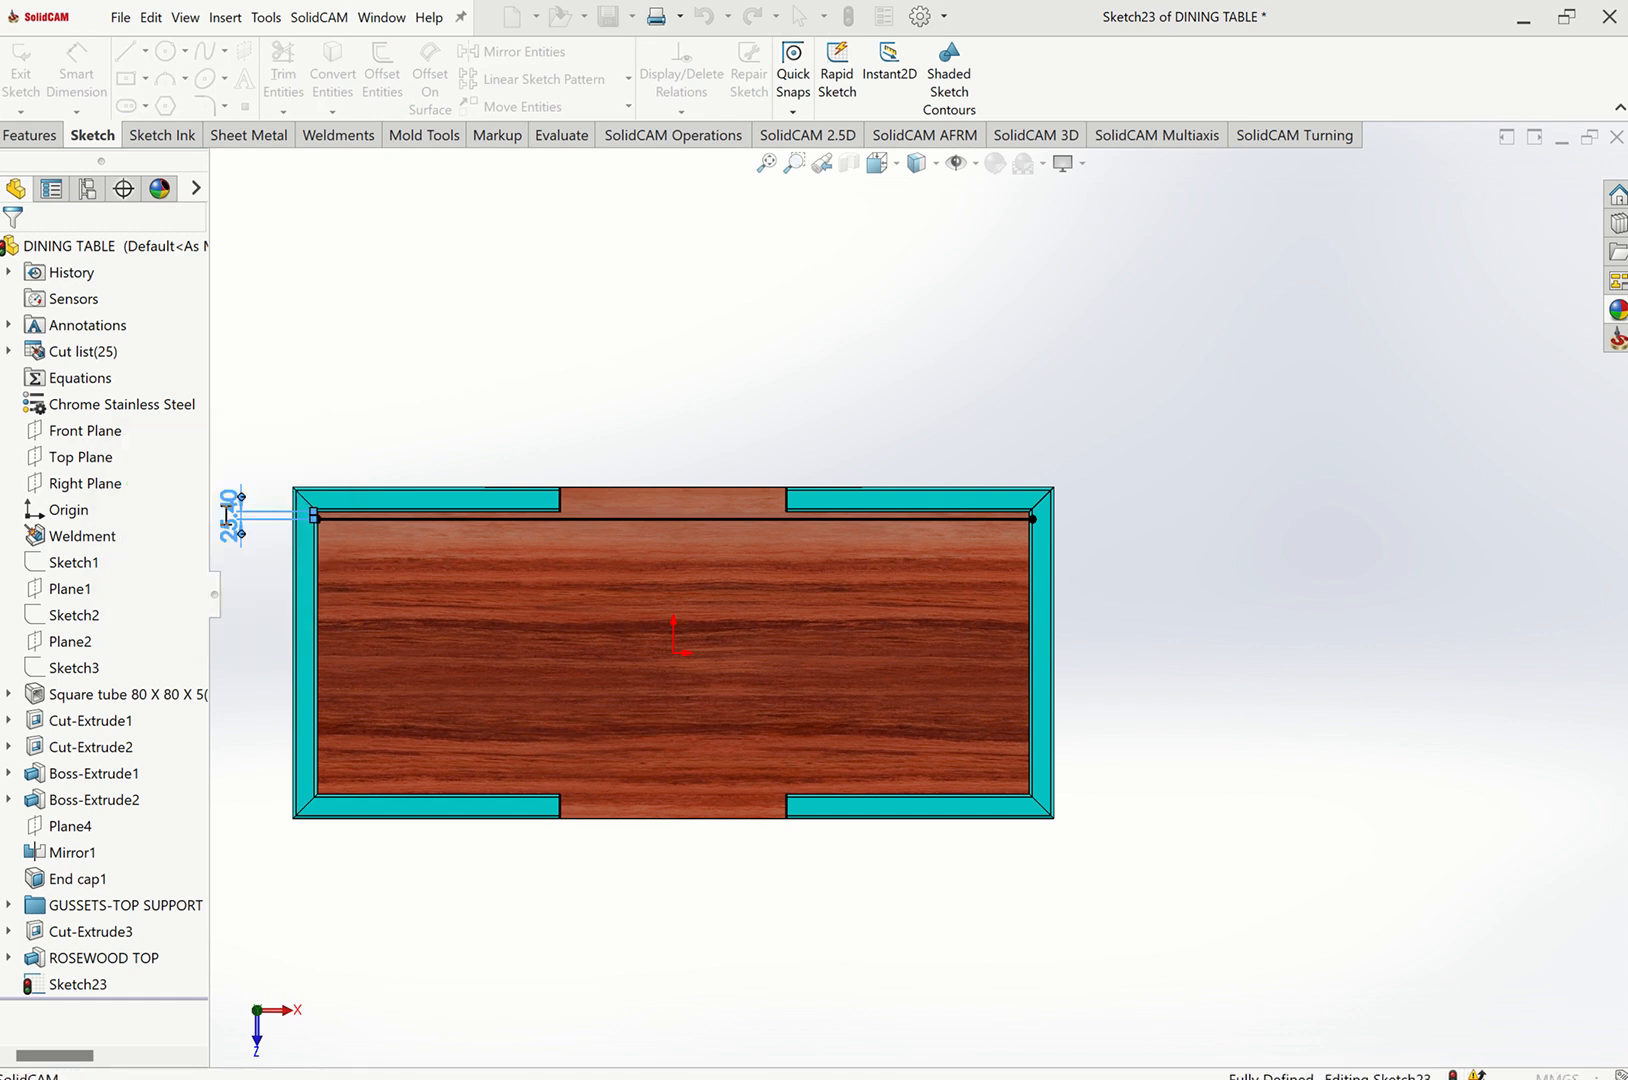
click(457, 356)
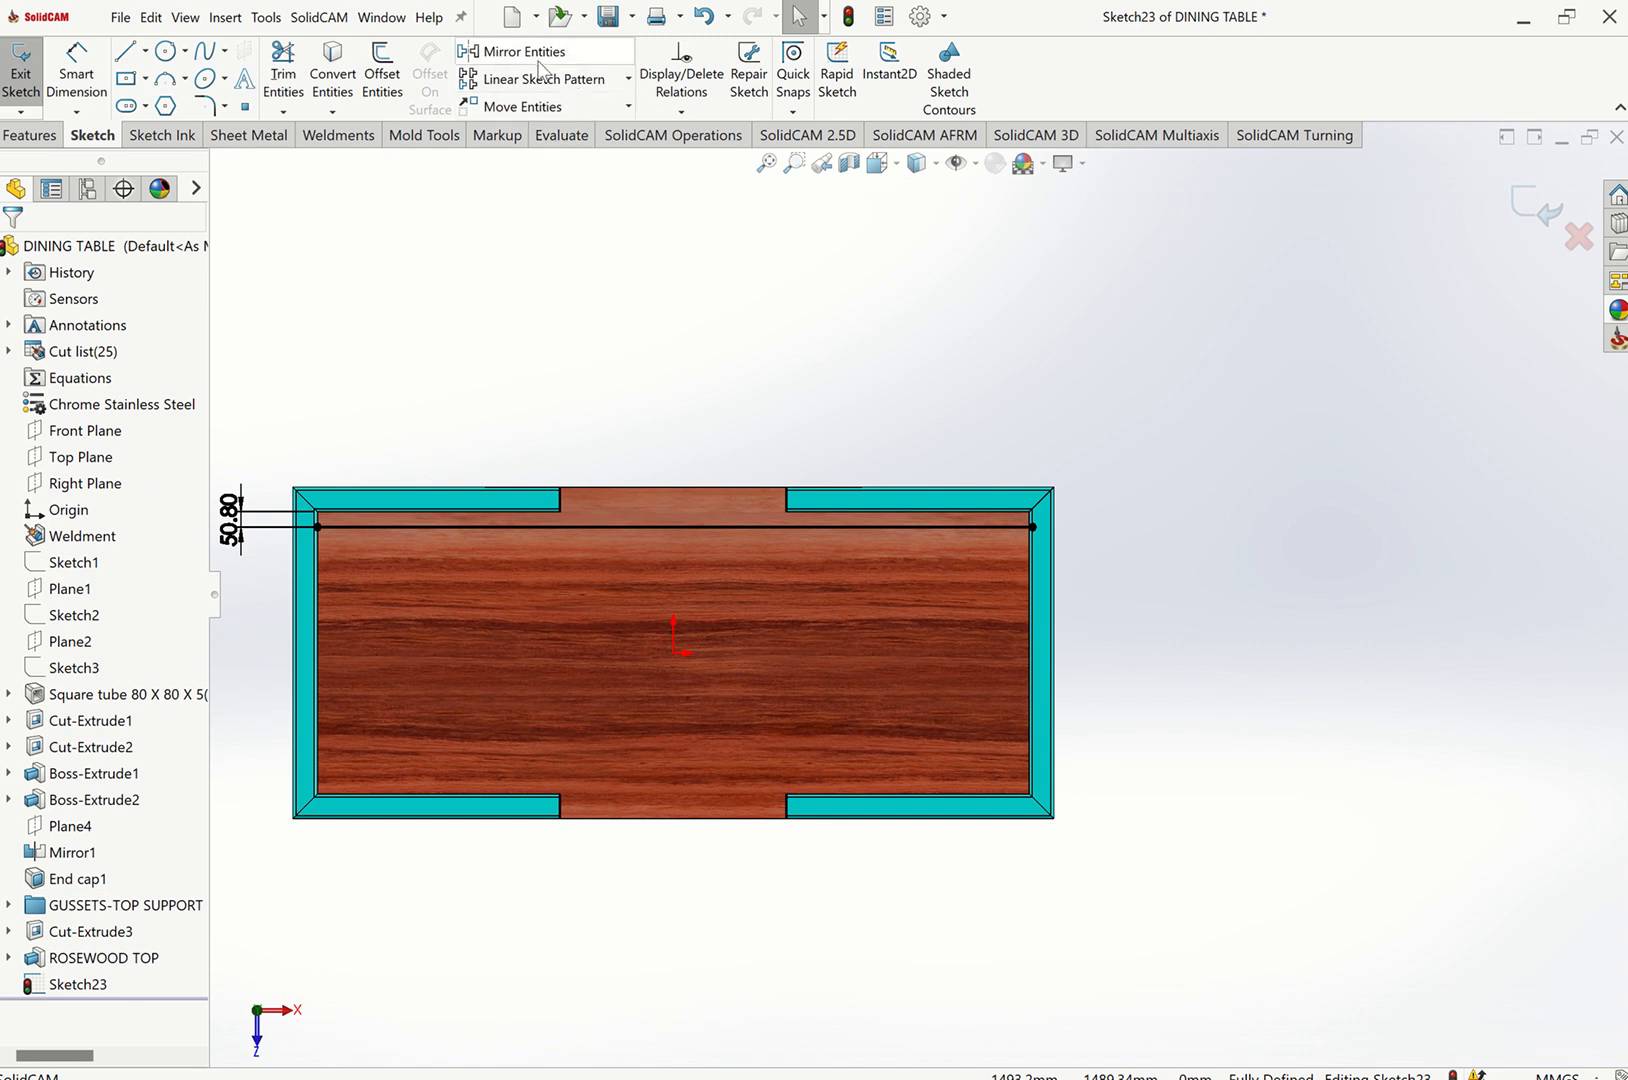
Start a Linear Sketch Pattern of the horizontal line, patterning only in the Y direction with 2 instances.
click(533, 79)
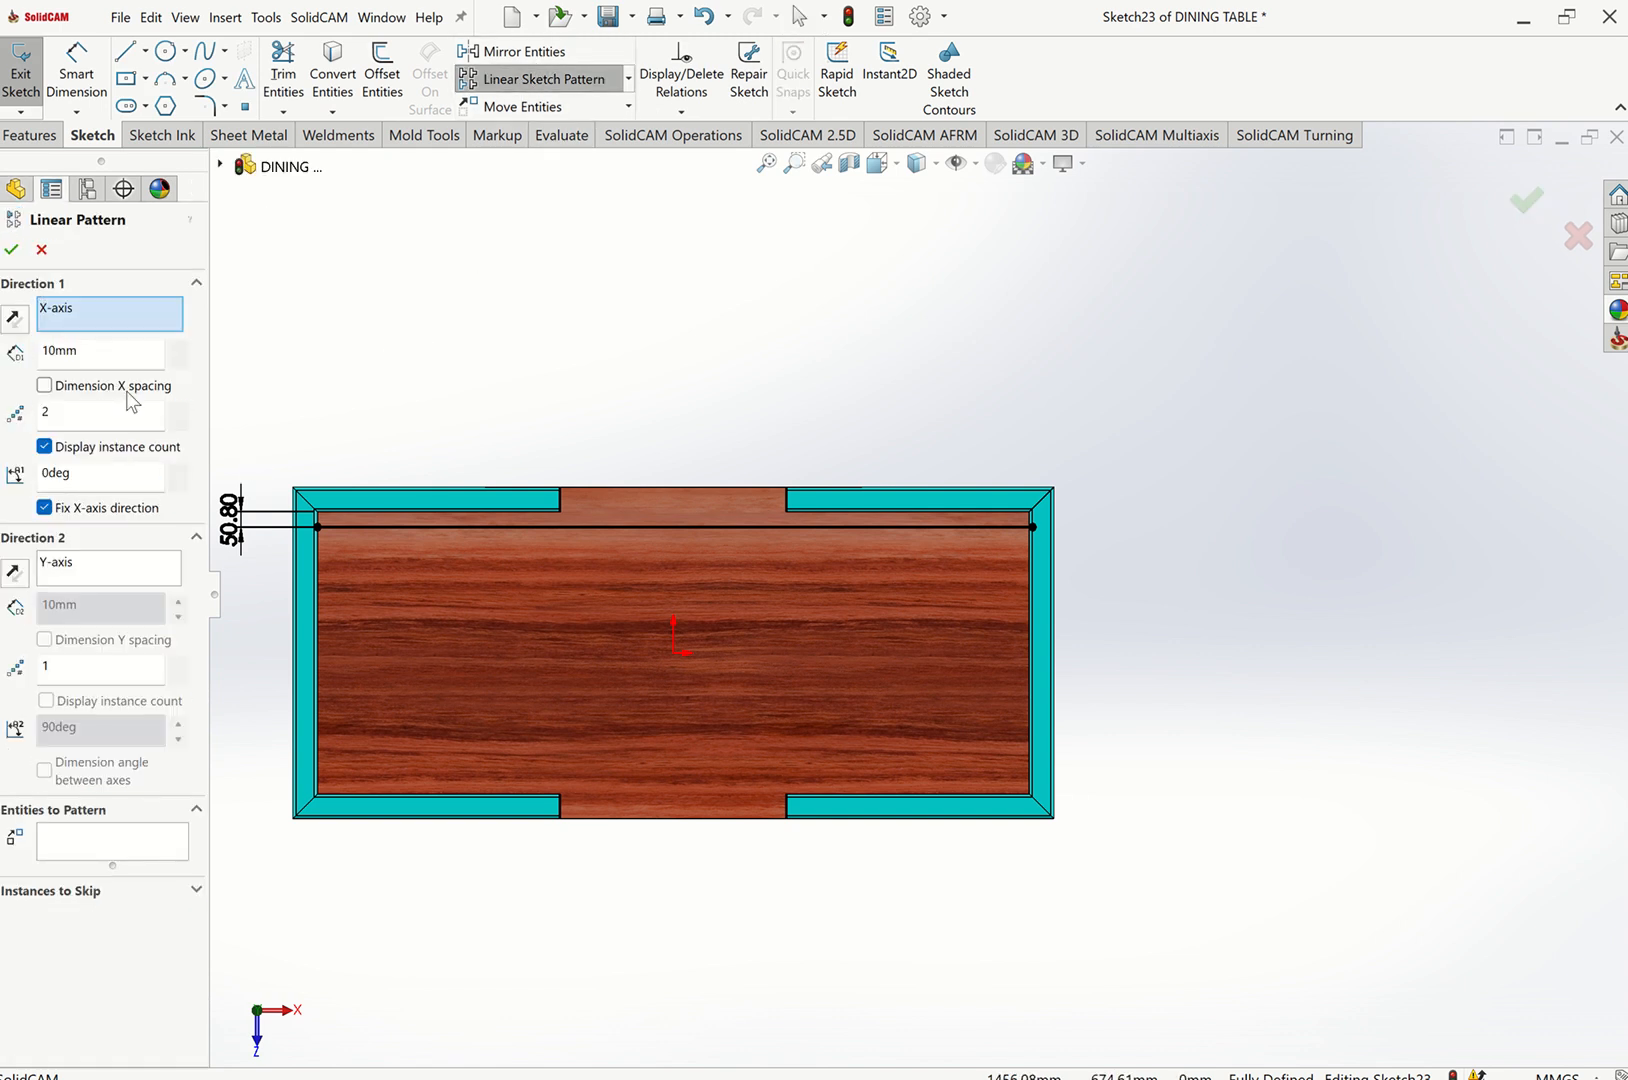
click(74, 840)
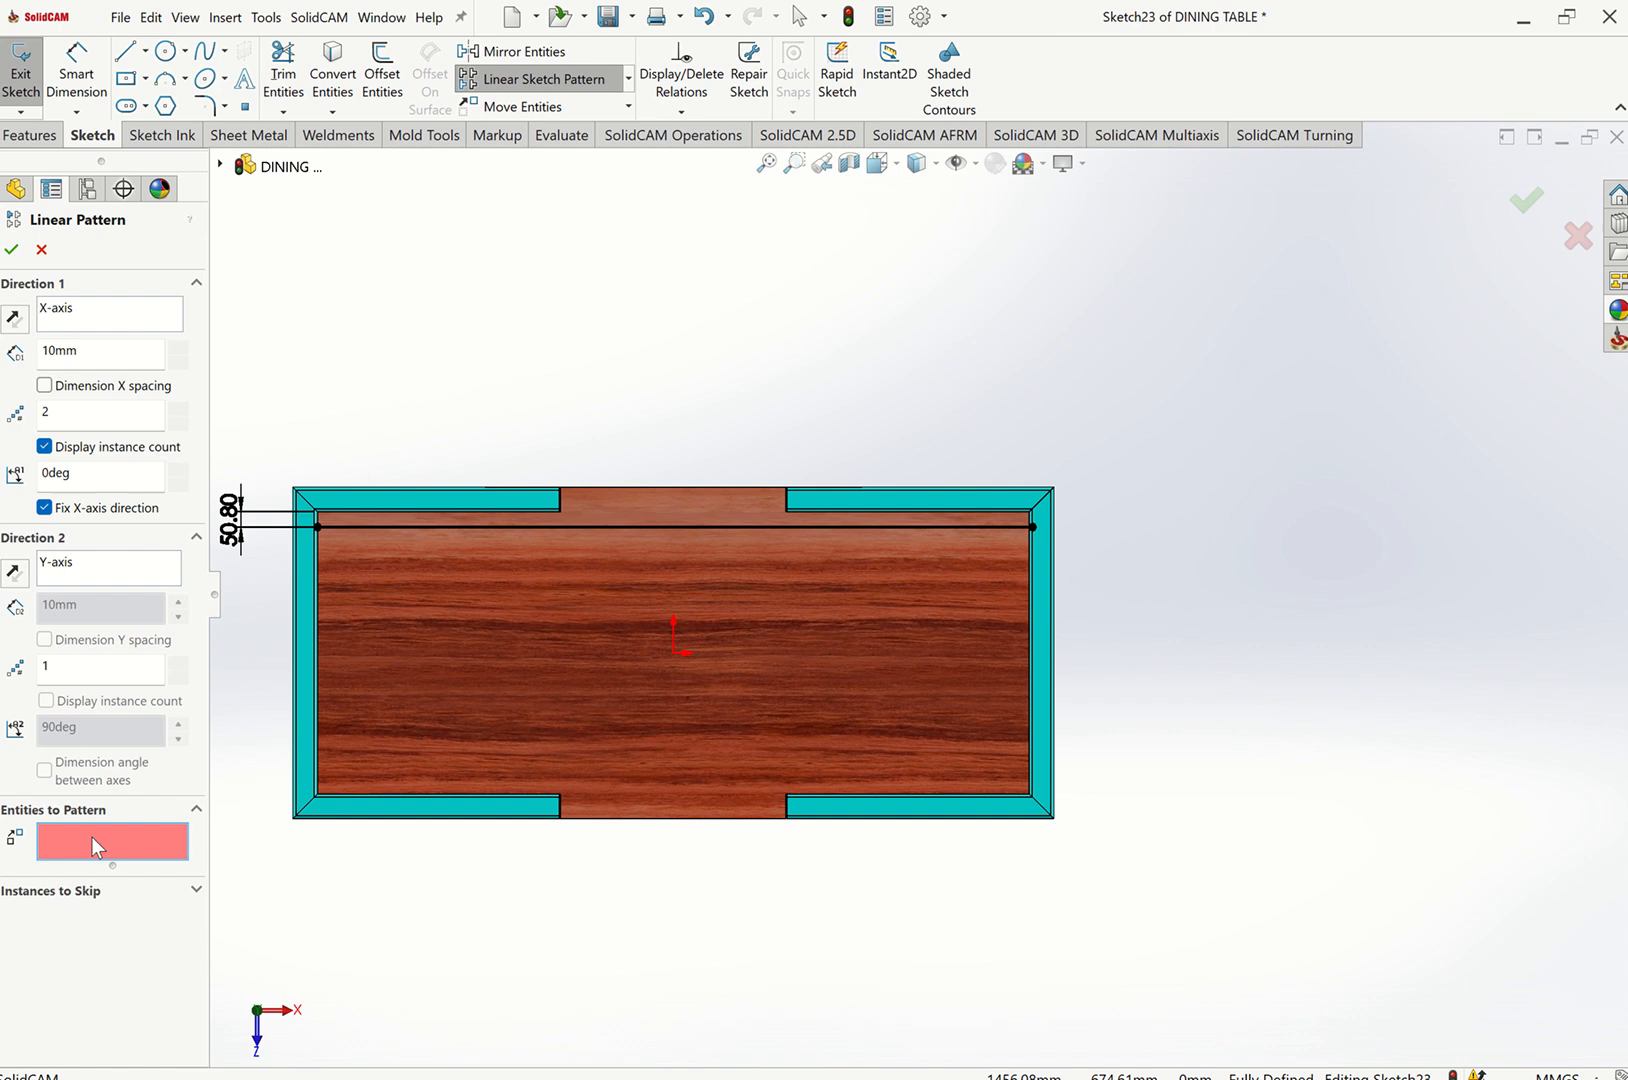
click(650, 527)
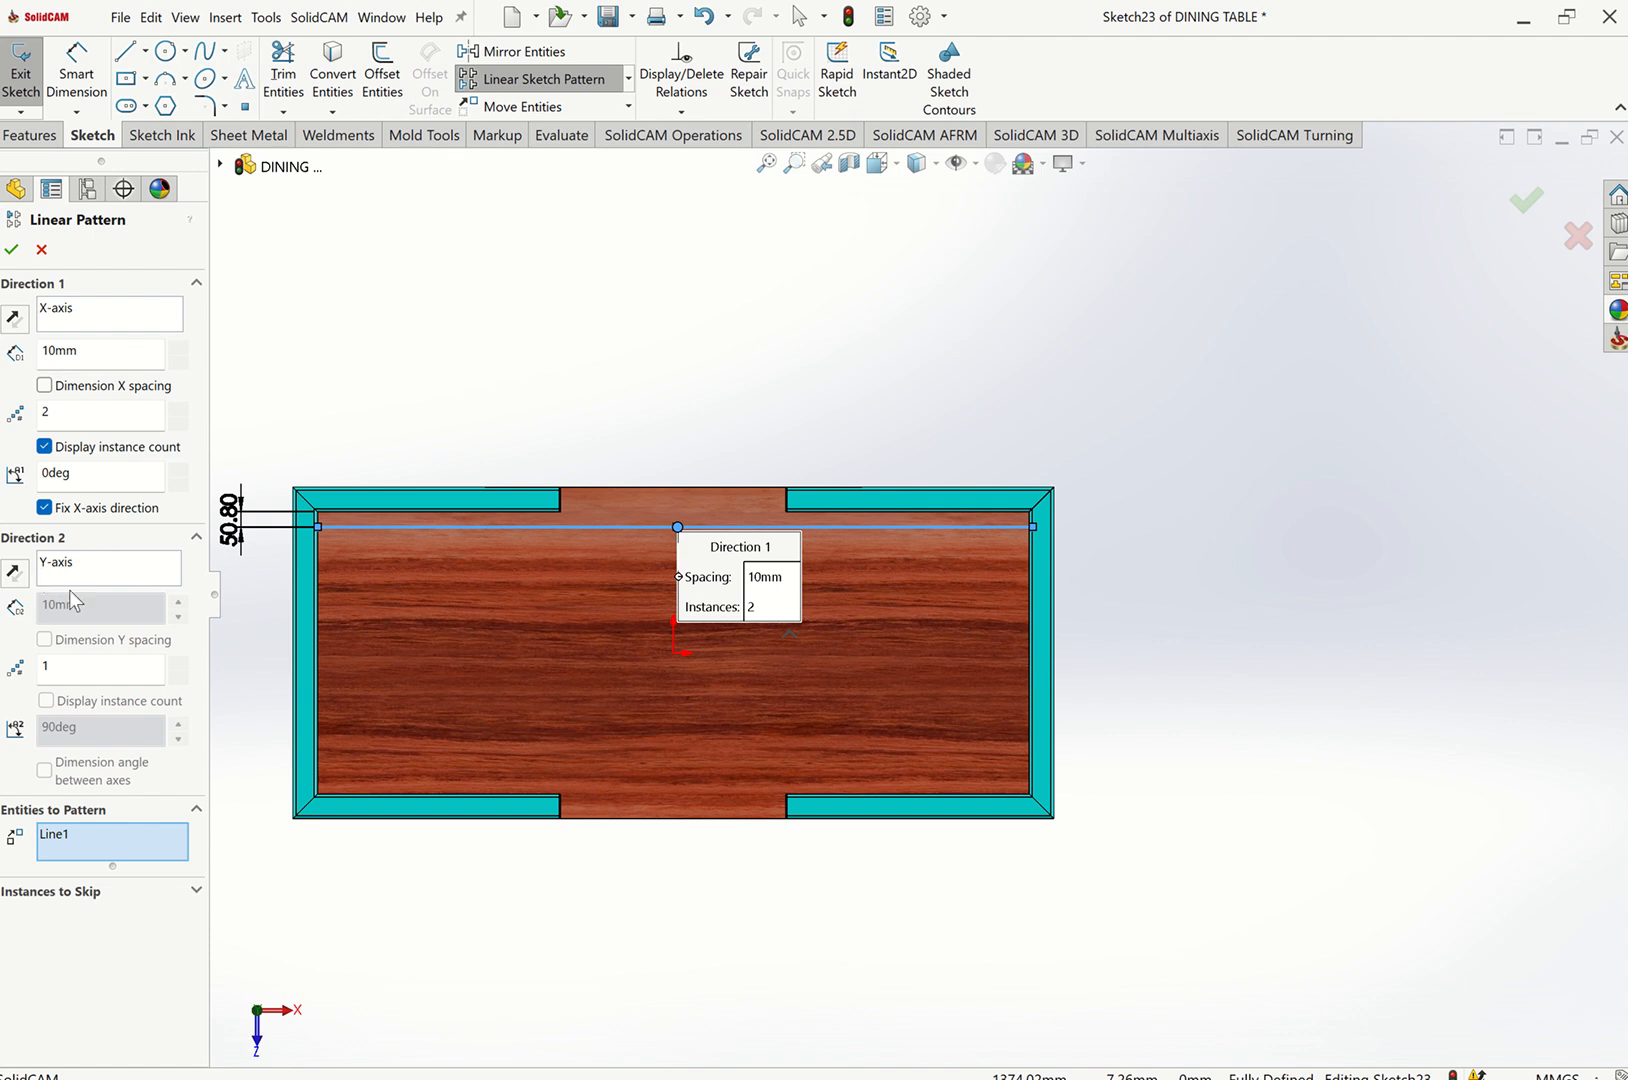
click(180, 663)
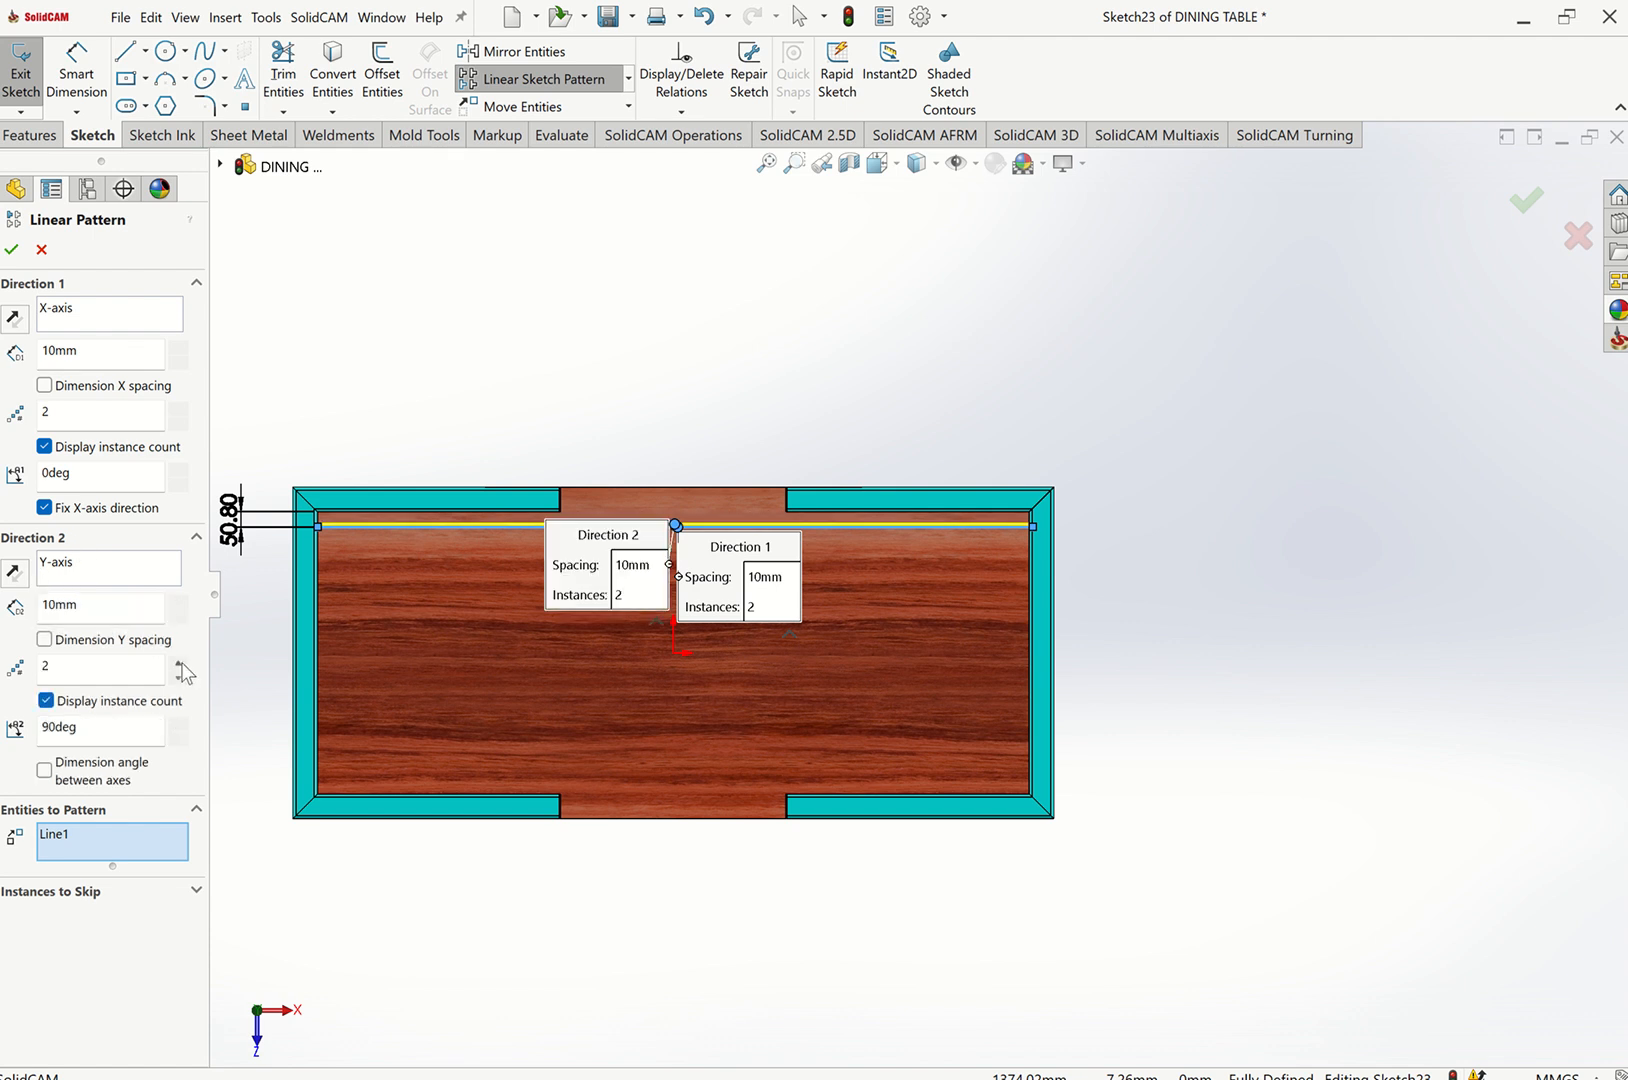
click(179, 423)
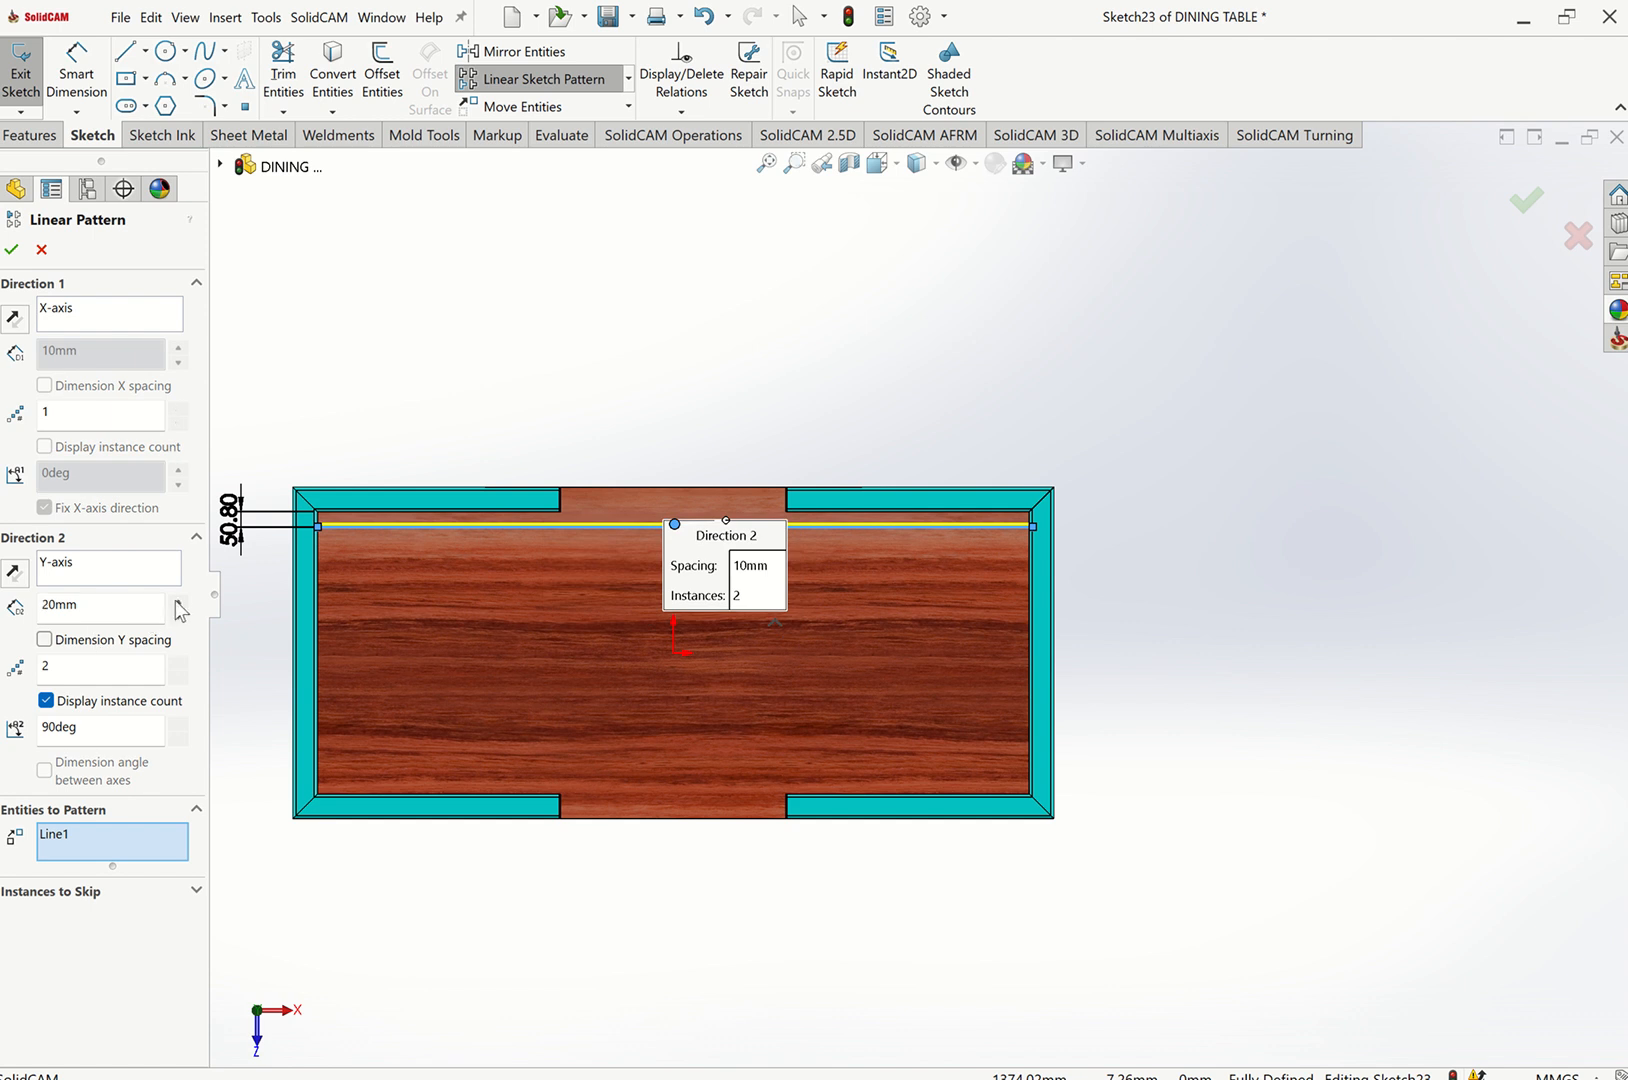
Reverse the pattern direction toward the tabletop's lower edge and set the spacing to 4 in.
double_click(120, 608)
text(2)
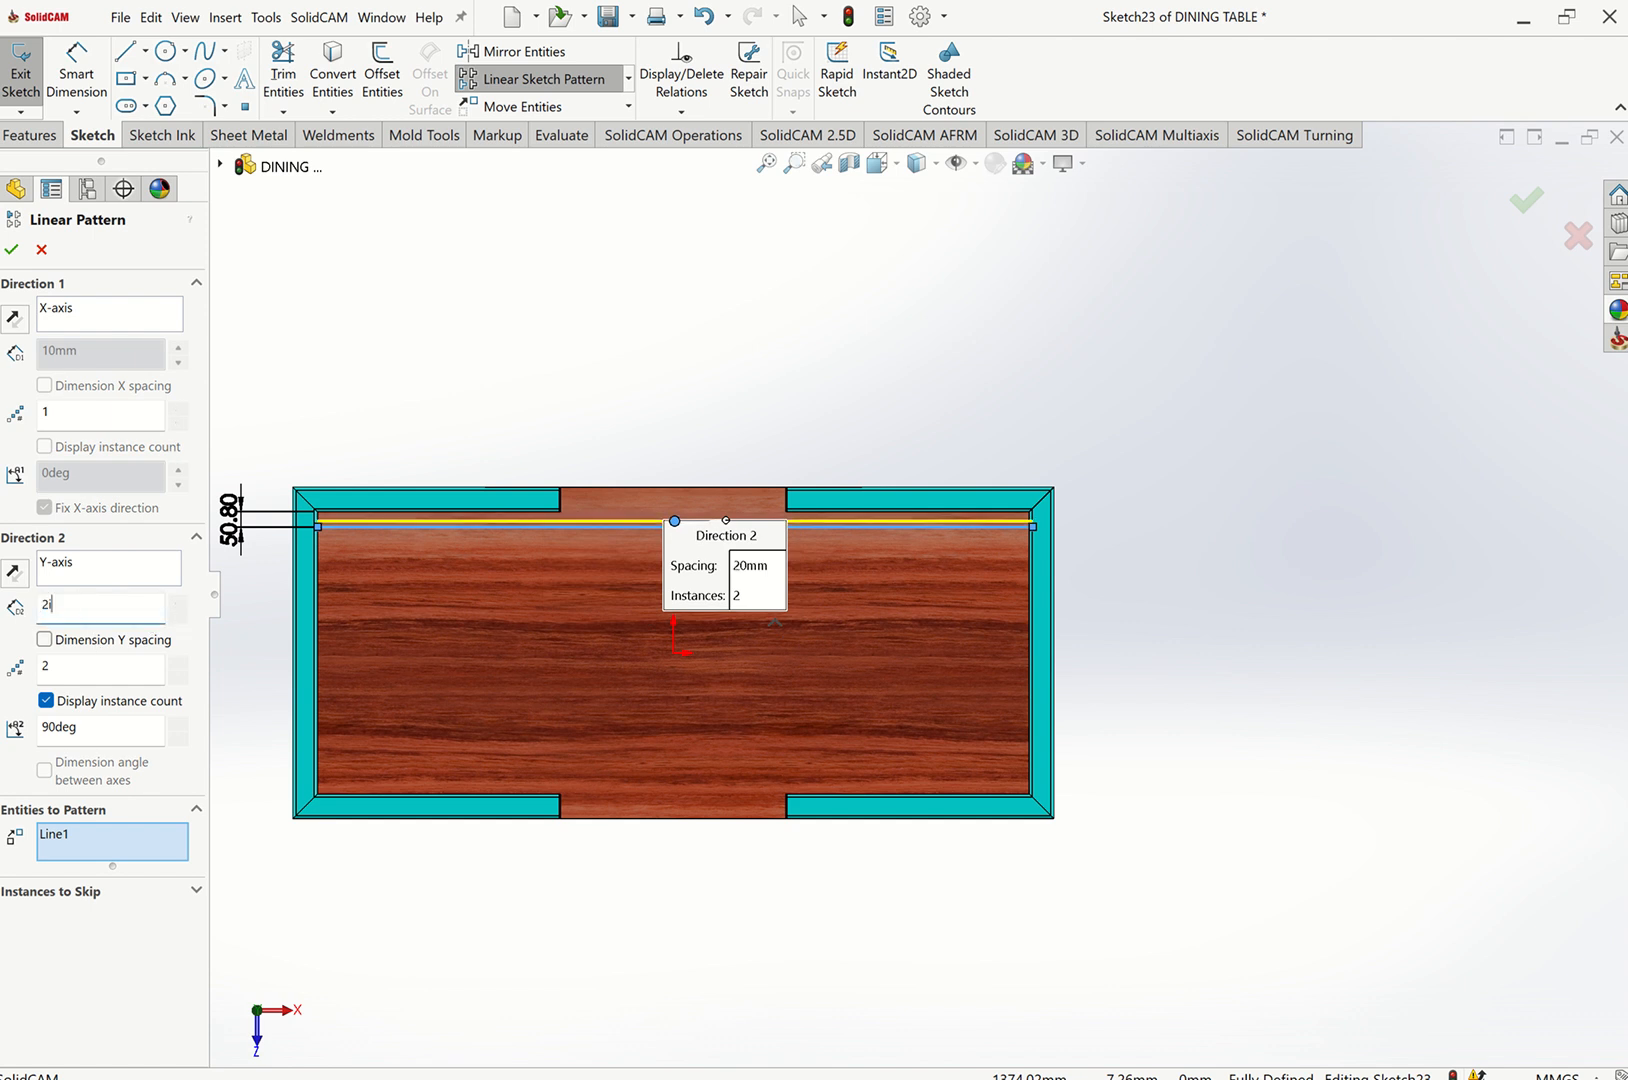
text(in)
click(131, 669)
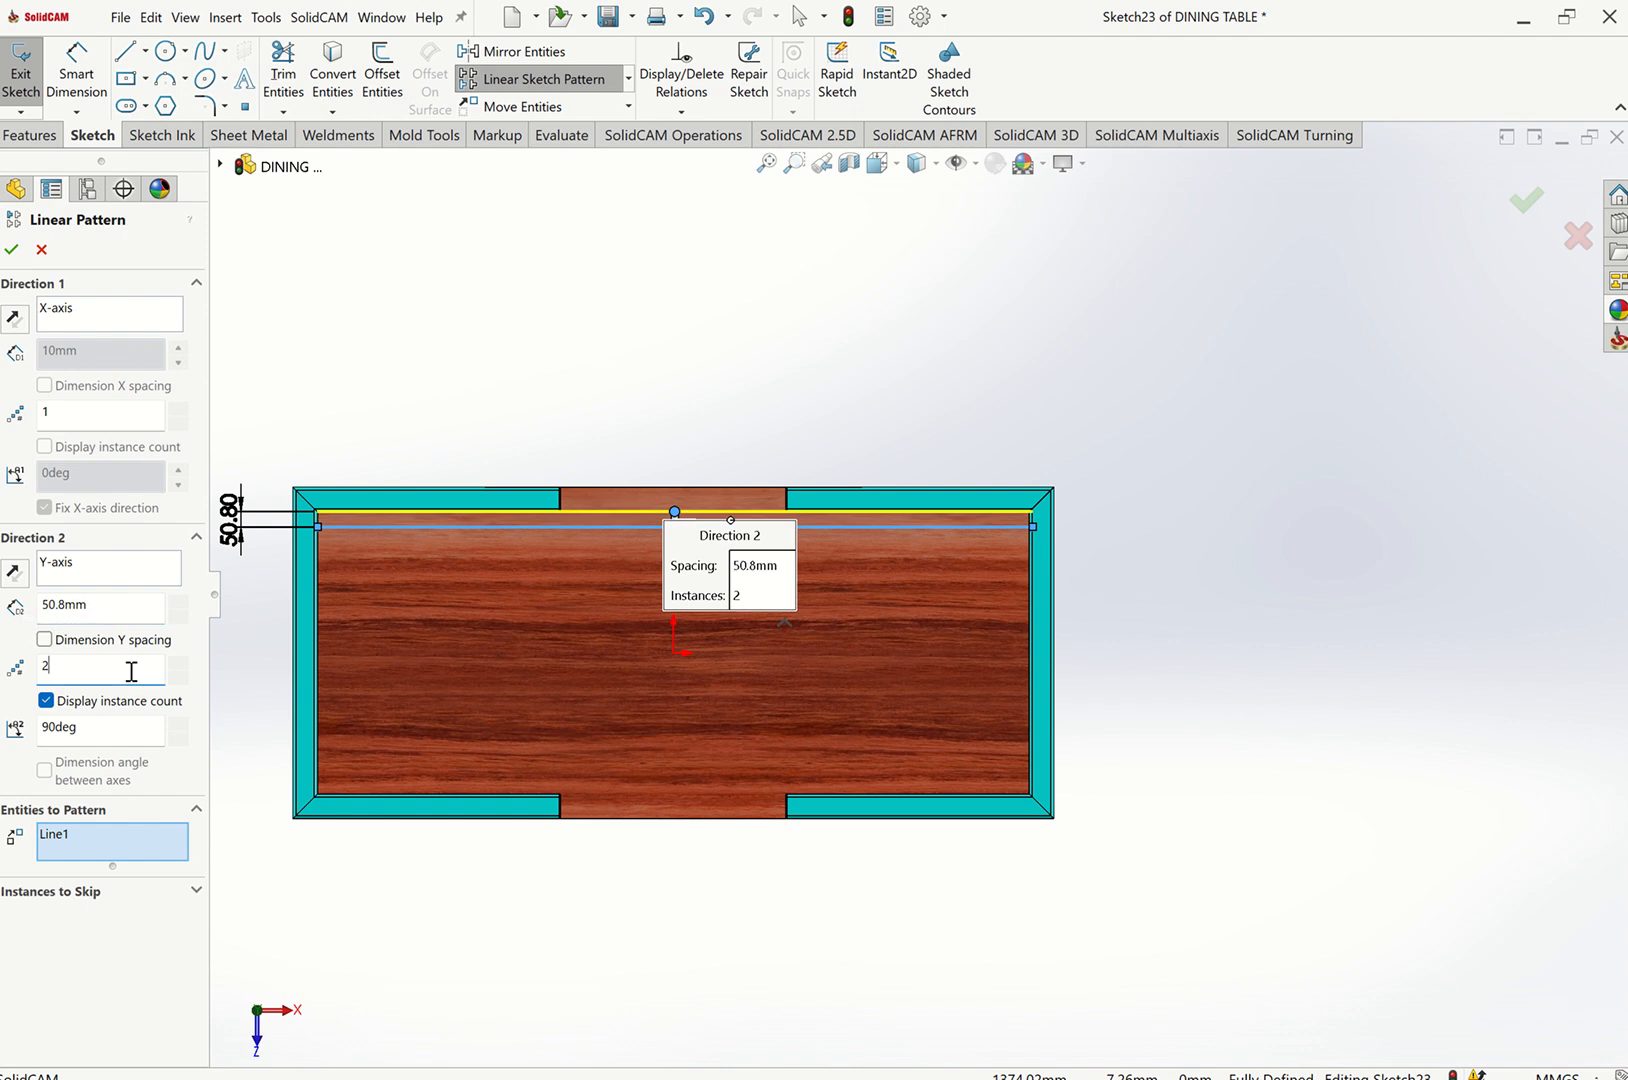
click(14, 571)
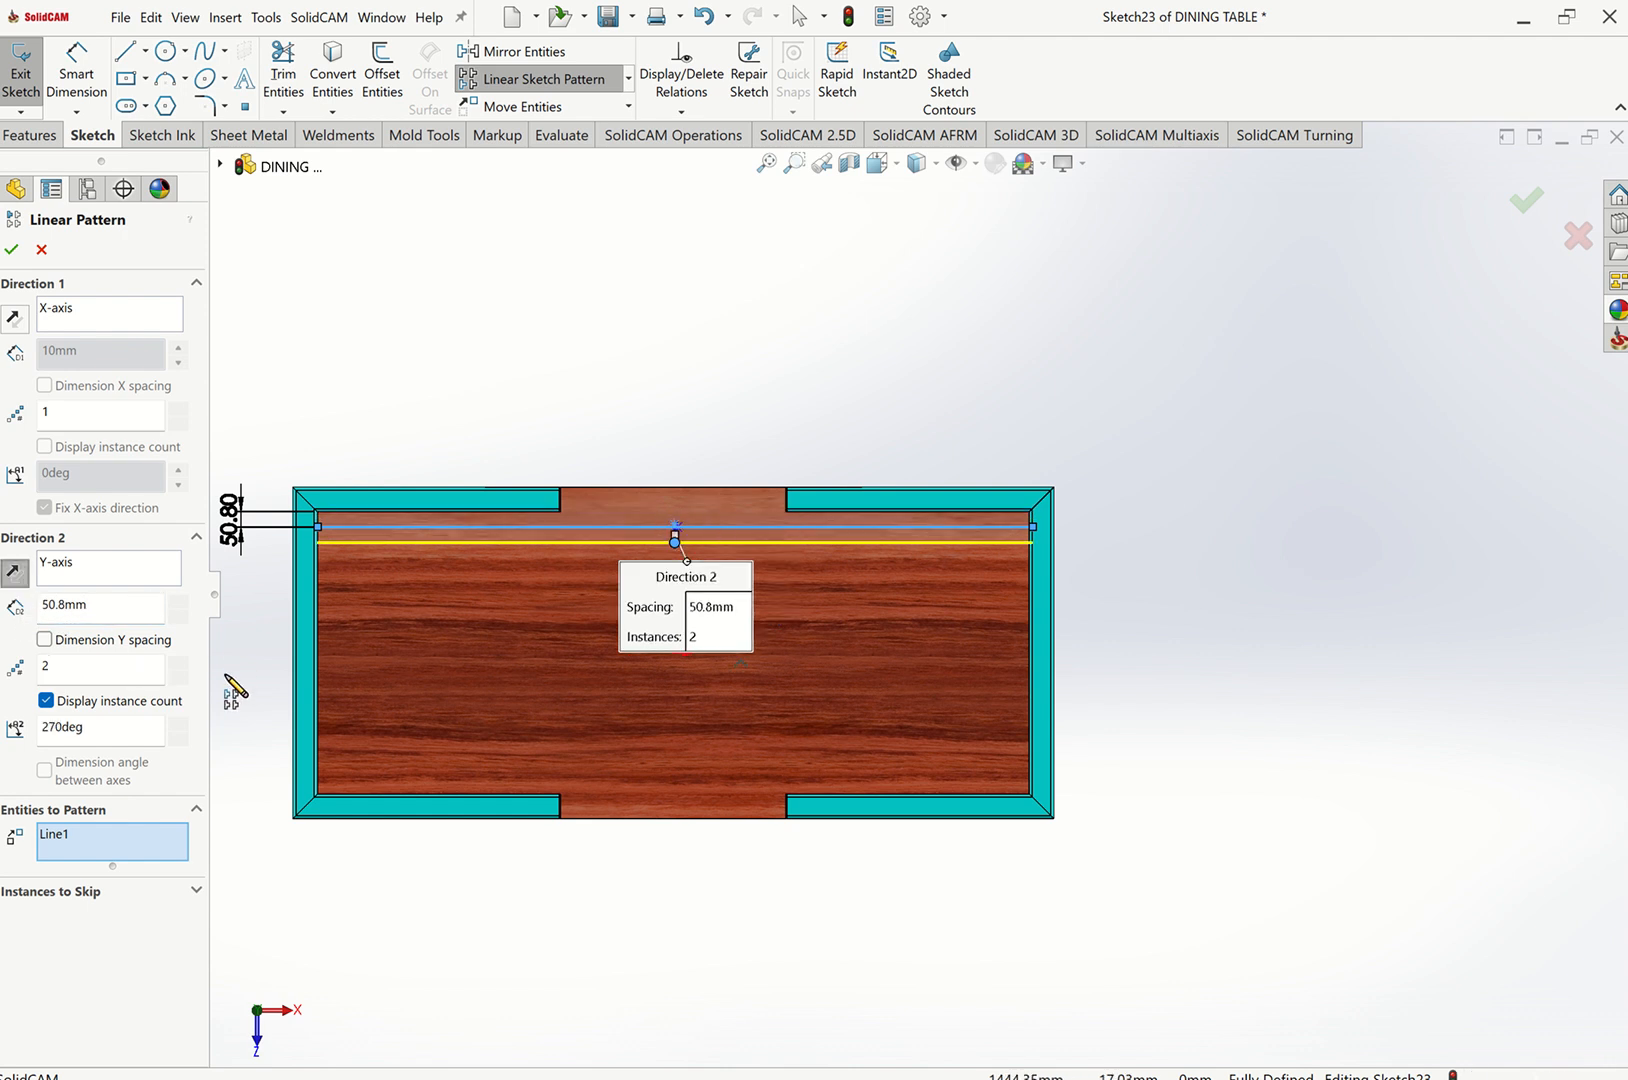
double_click(113, 598)
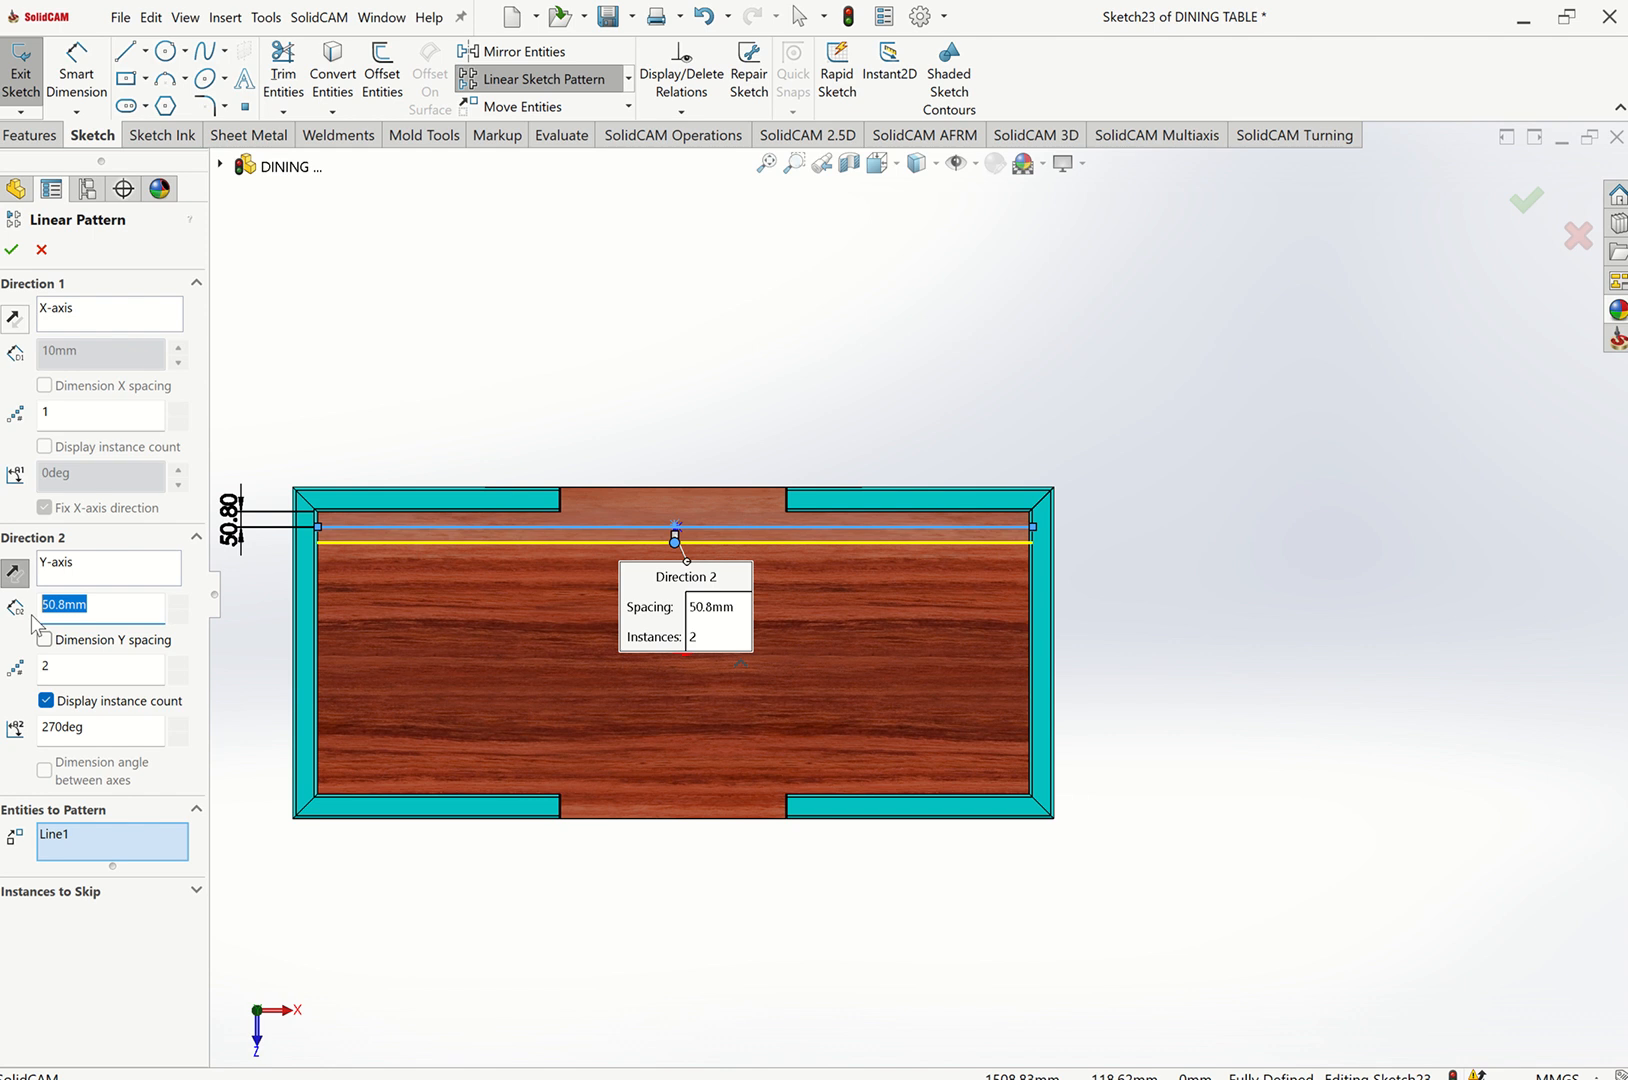
text(4in)
key(Tab)
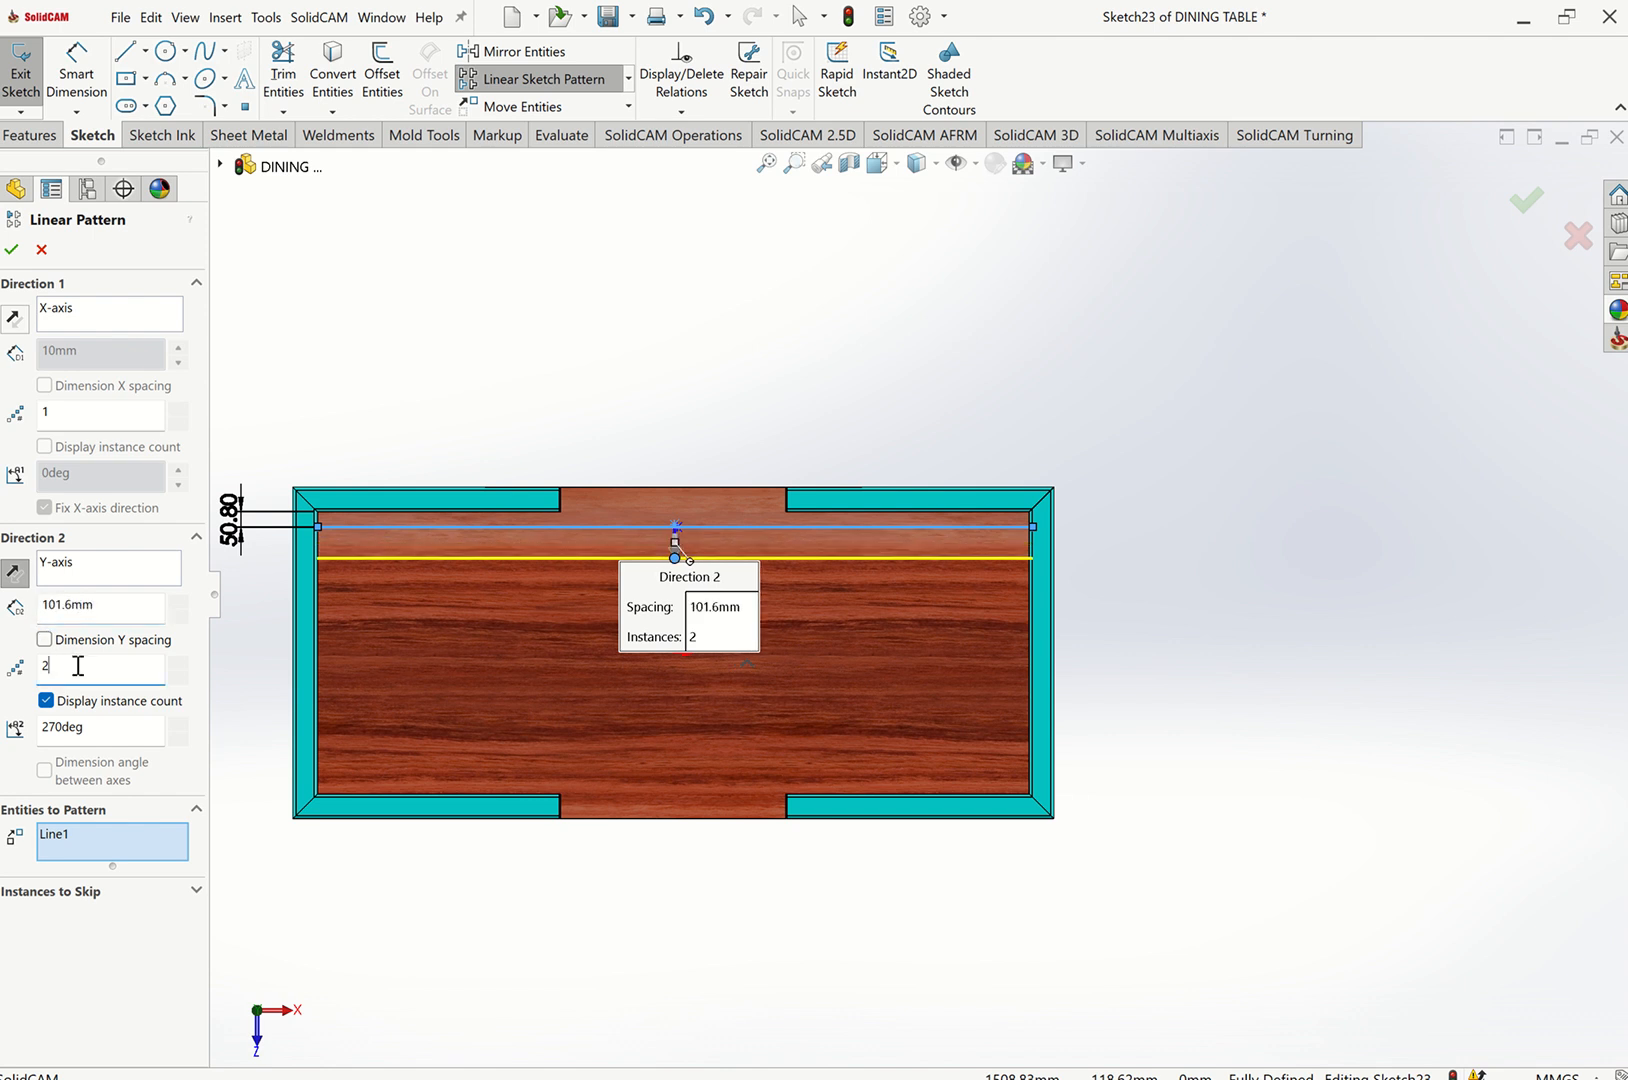
Increase the pattern to 9 instances and accept the linear sketch pattern.
click(180, 663)
click(180, 663)
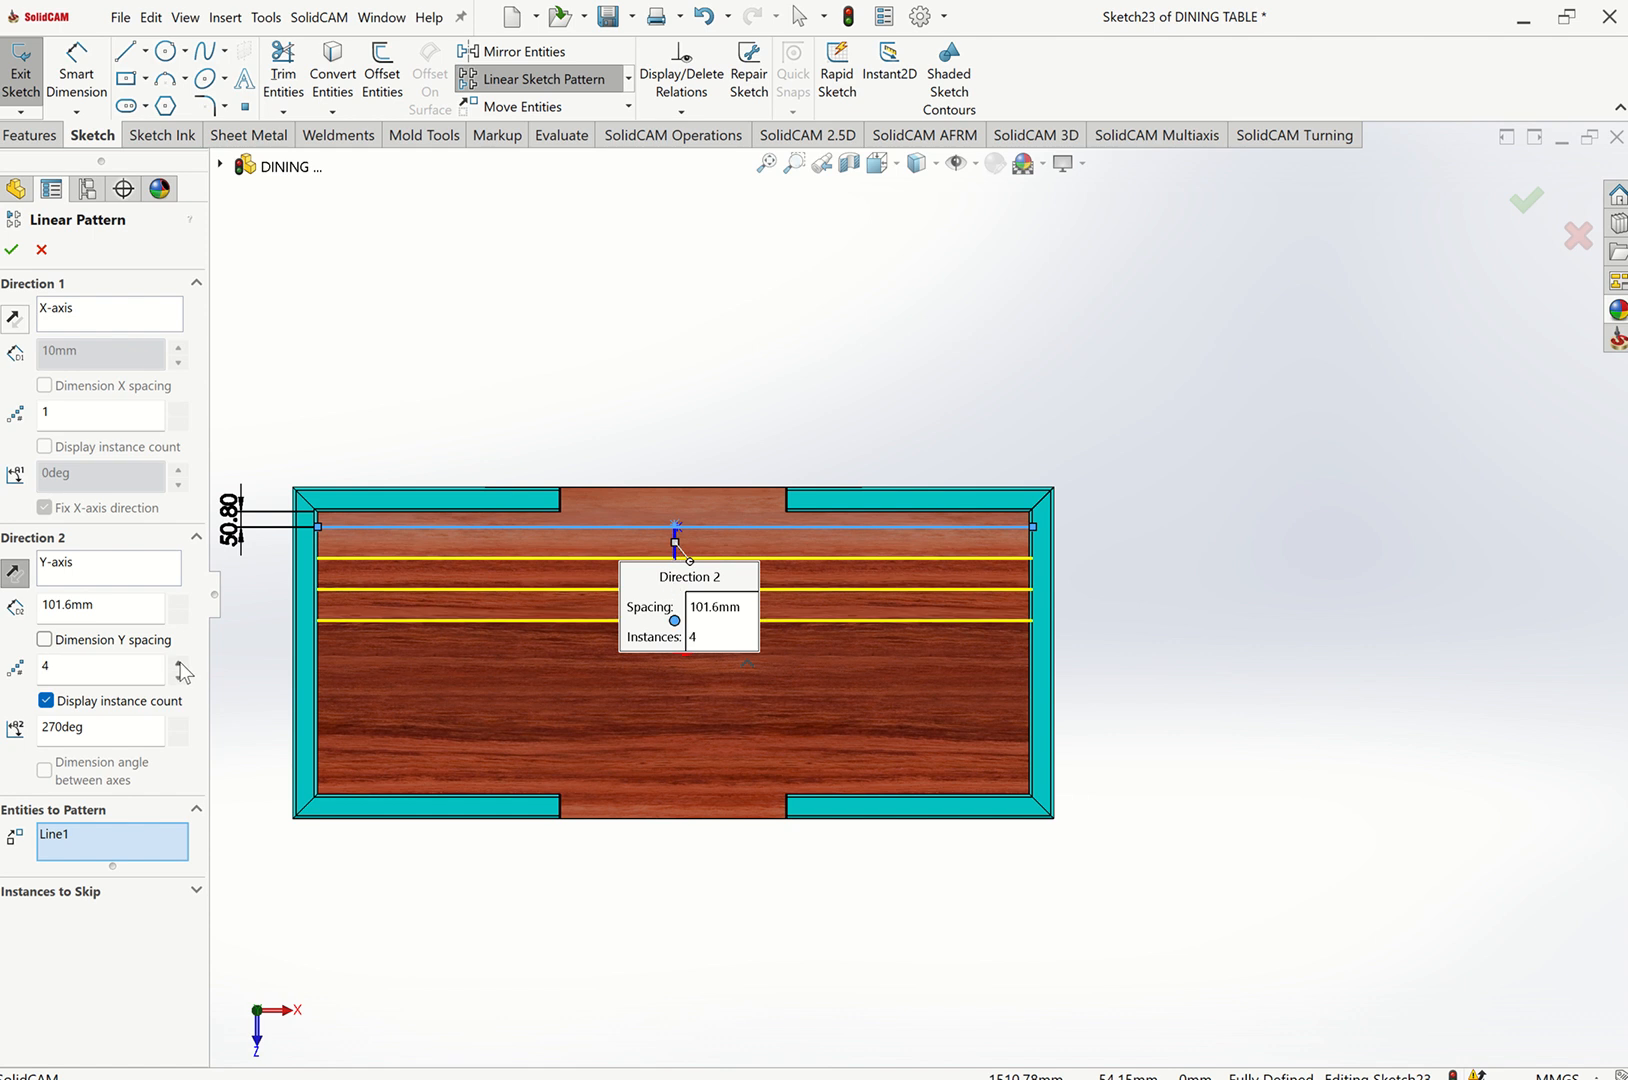
click(180, 663)
click(180, 663)
click(180, 663)
click(180, 663)
click(180, 663)
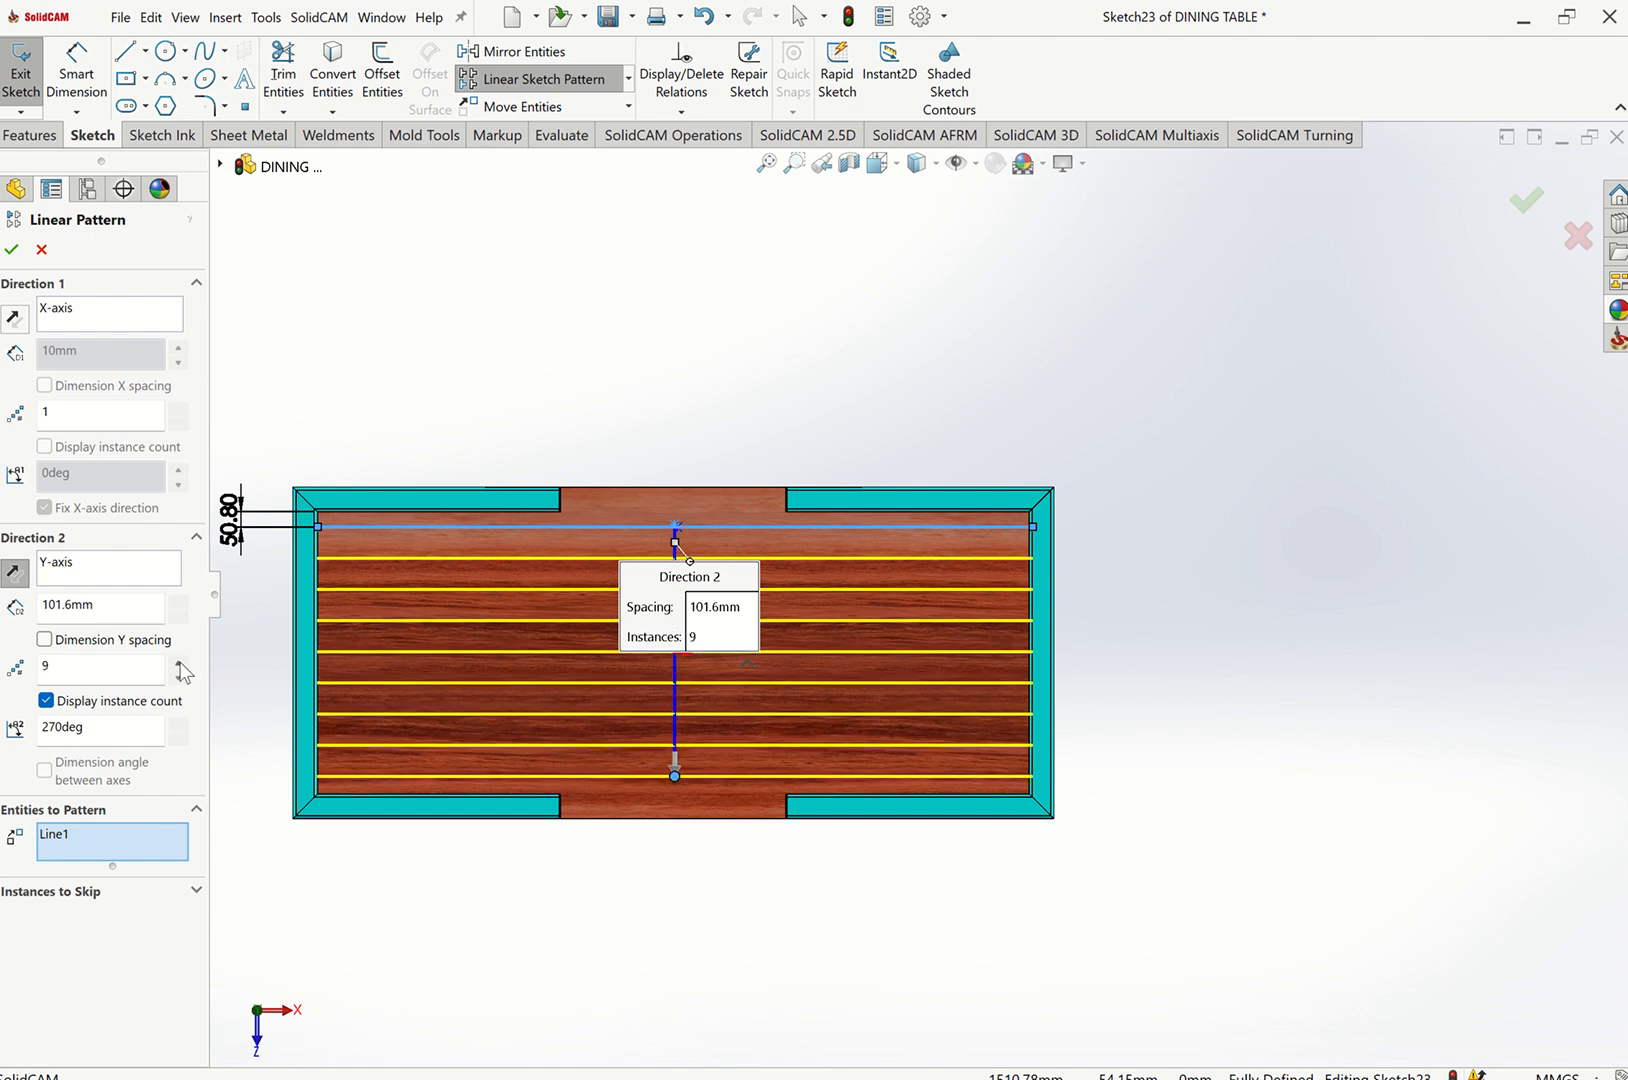
click(11, 249)
Split the tabletop face with a projection Split Line using the patterned sketch lines.
key(ctrl+7)
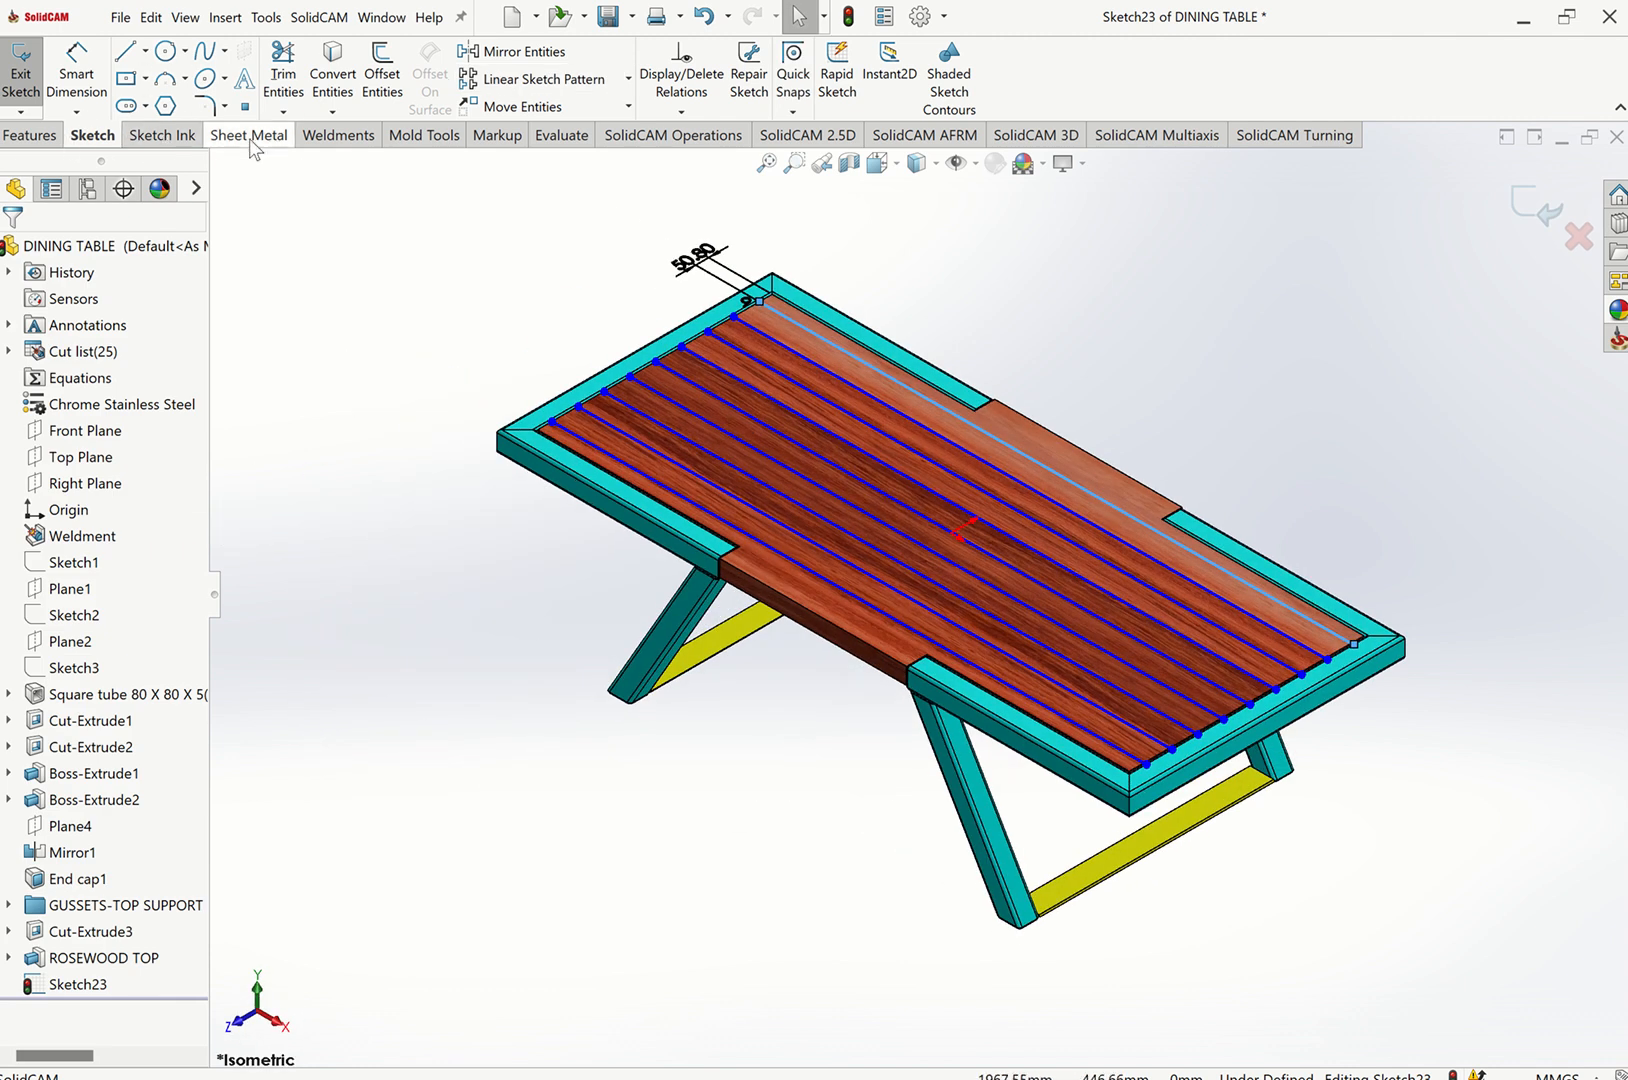
click(340, 140)
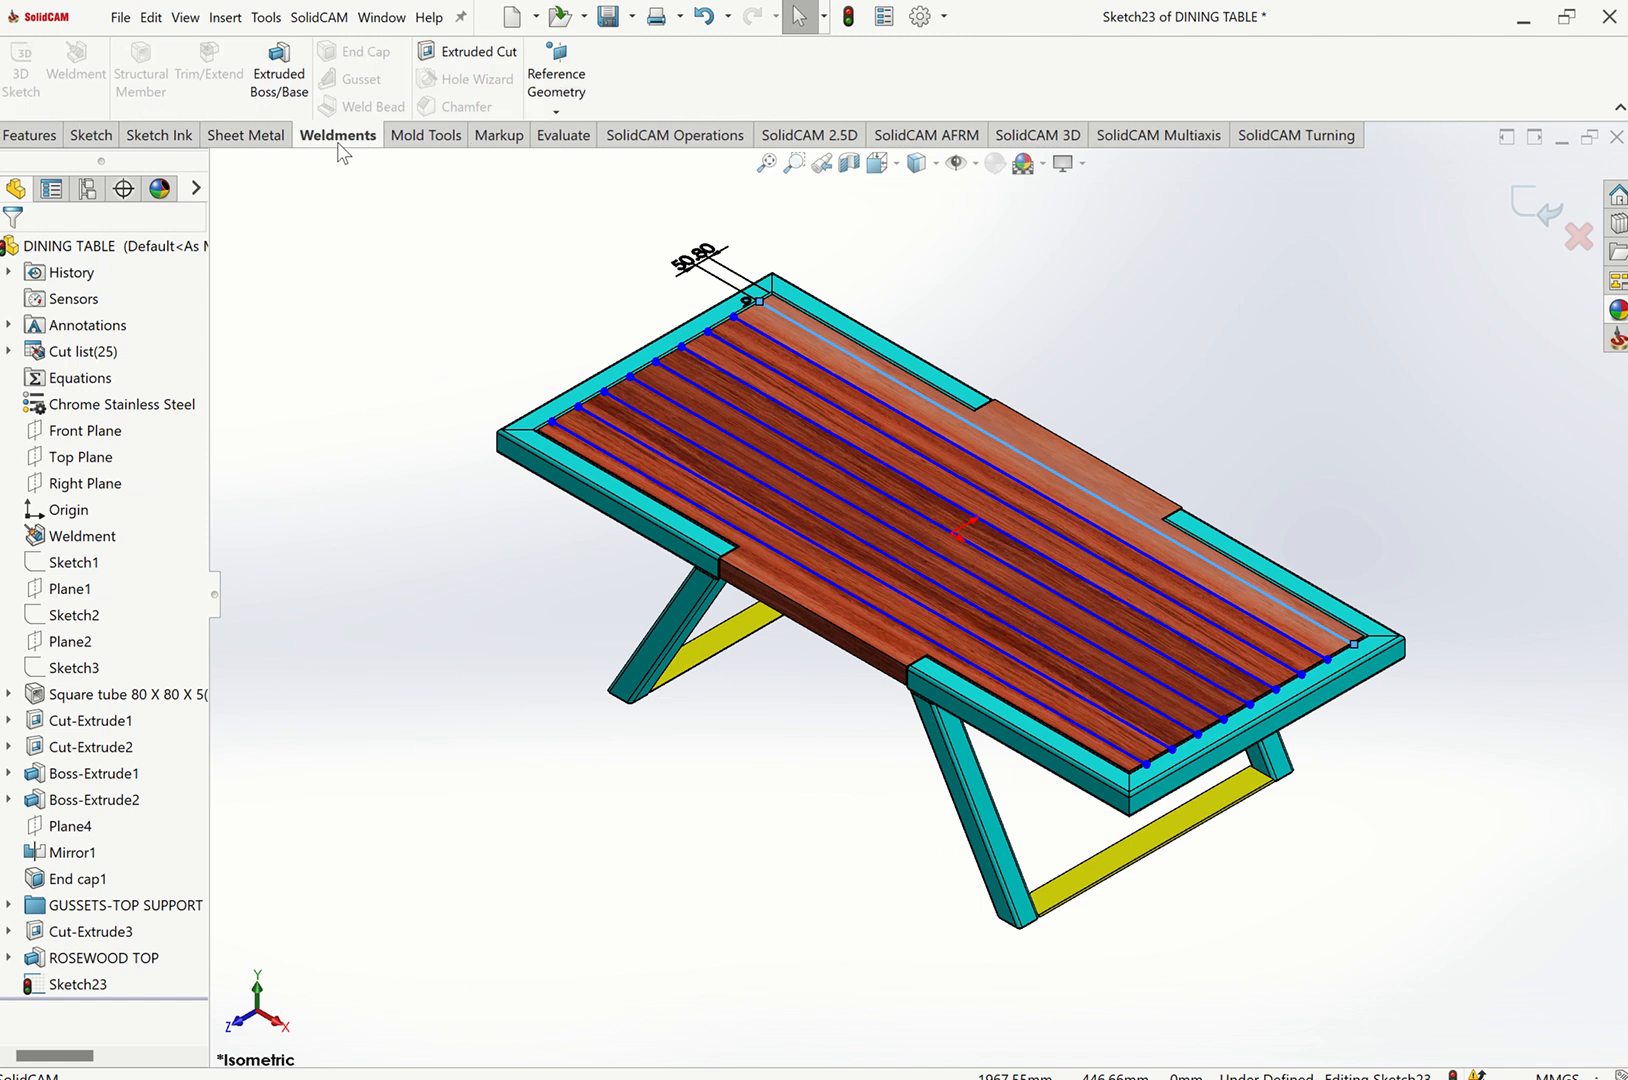
click(556, 100)
click(28, 138)
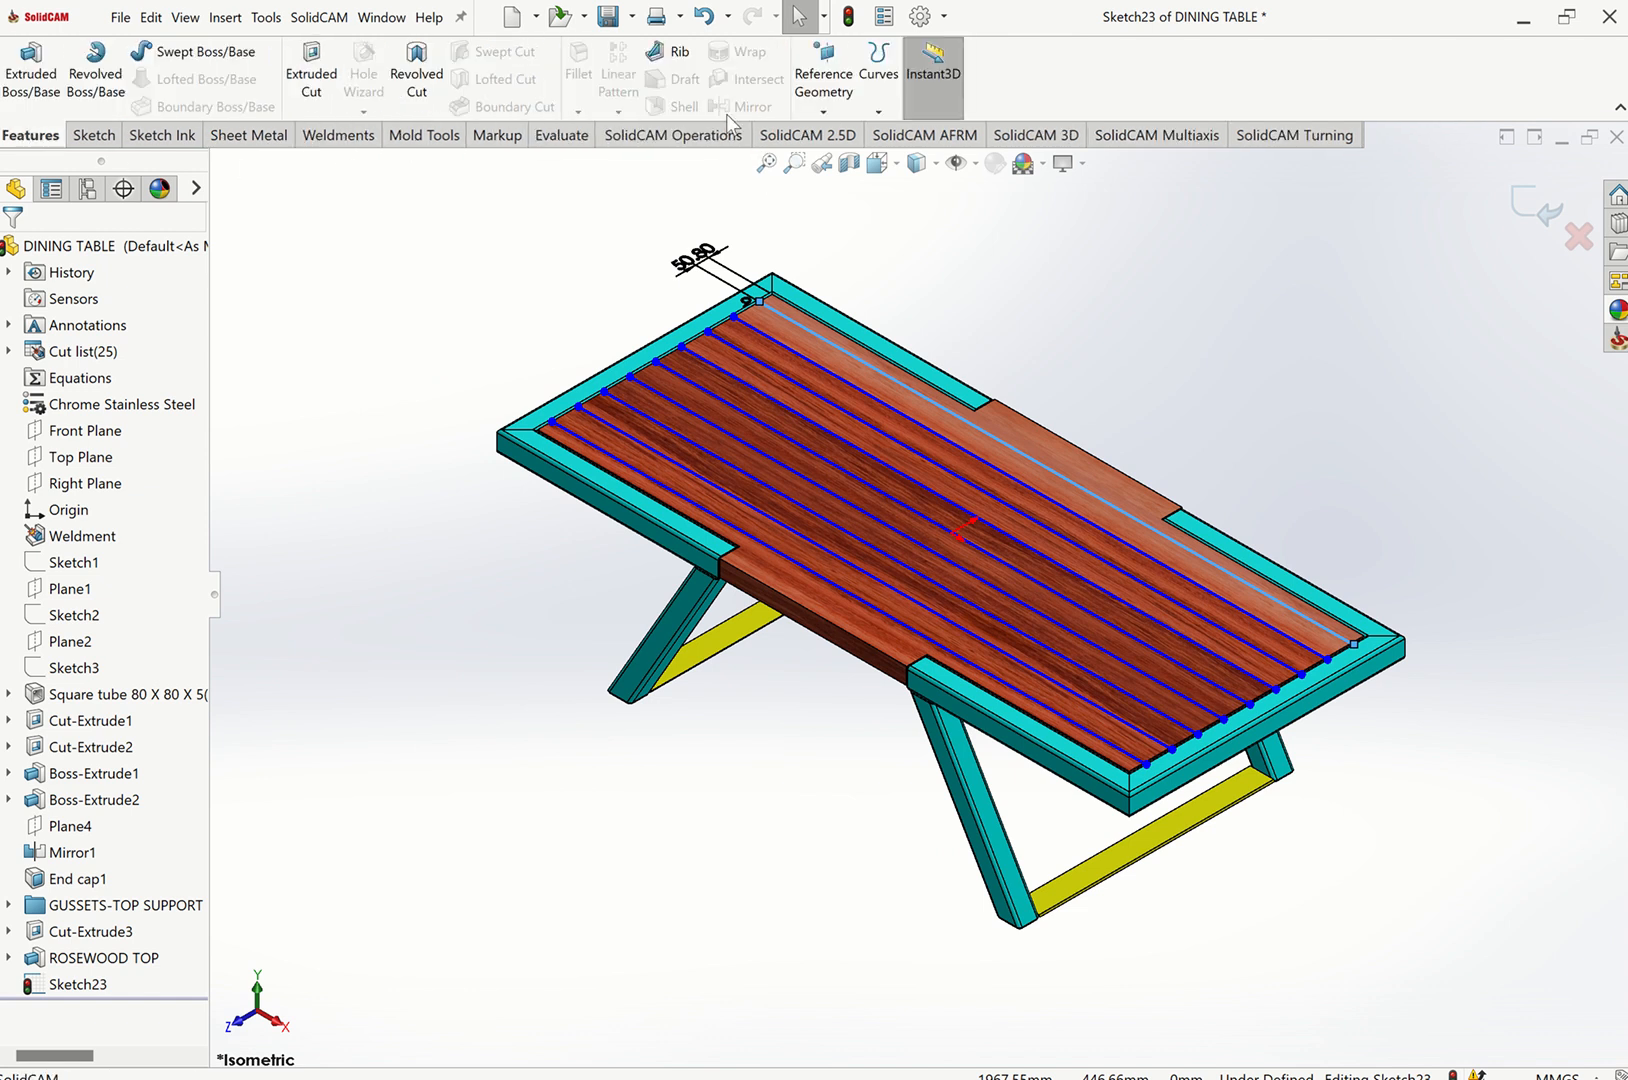
click(878, 108)
click(910, 143)
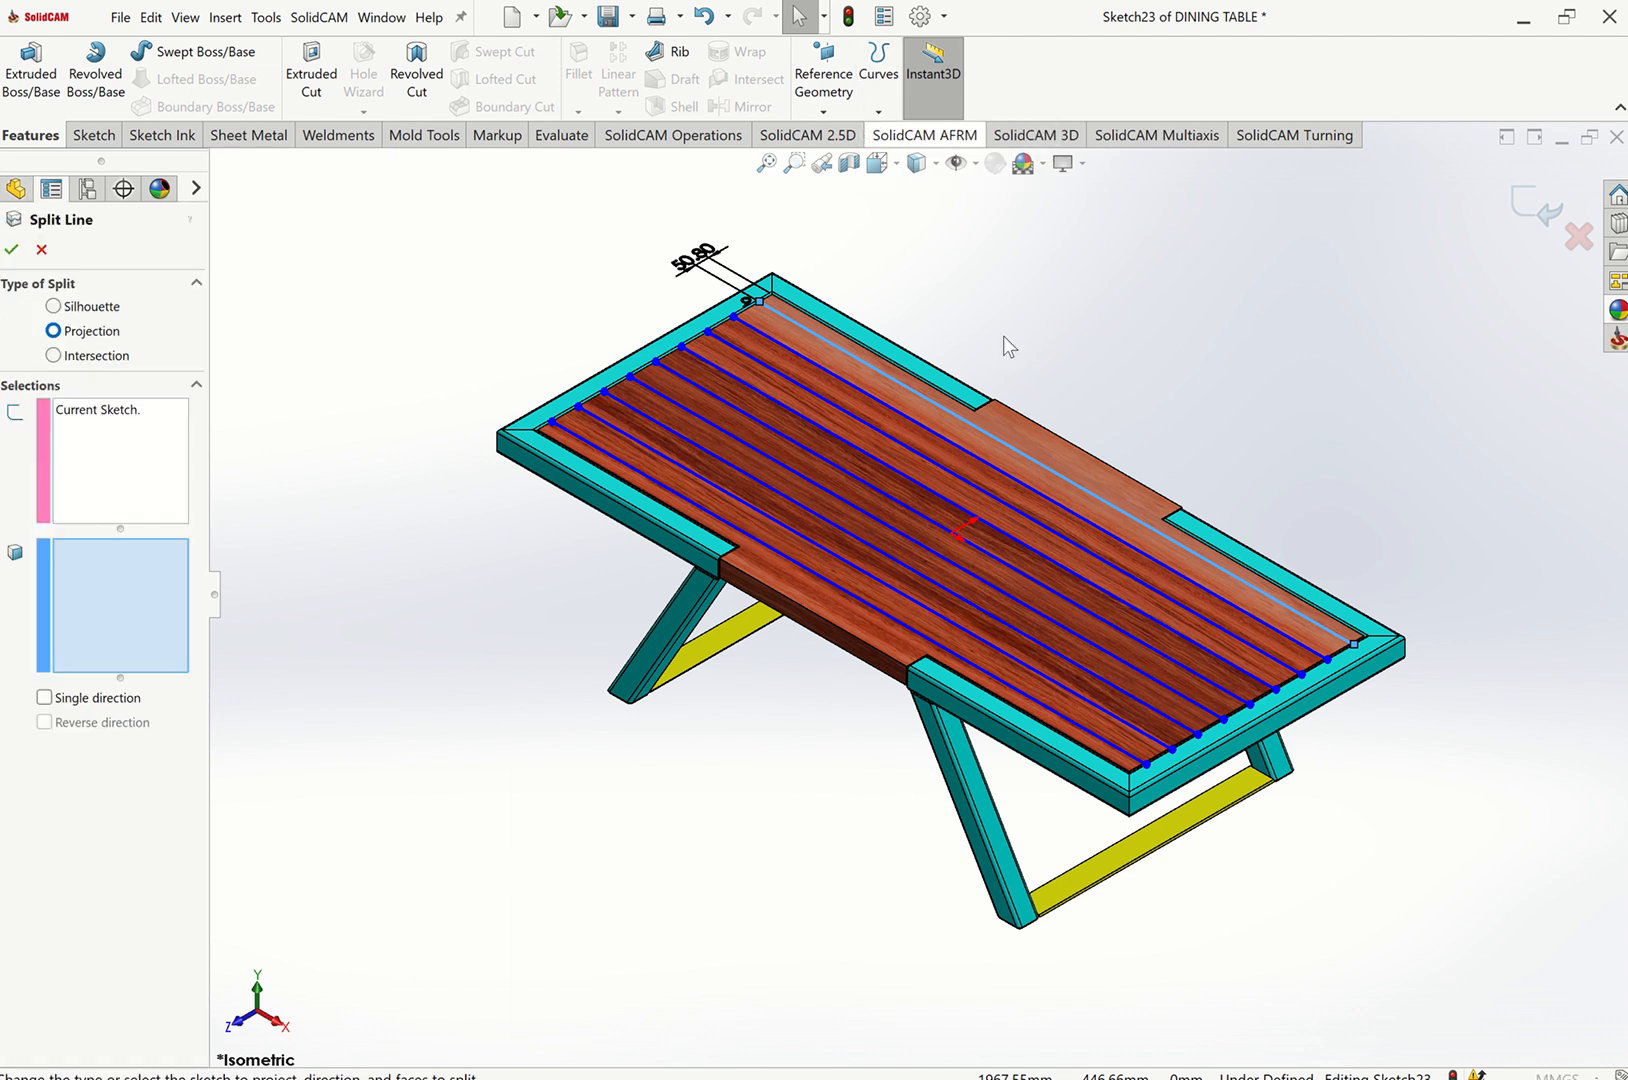
click(1038, 440)
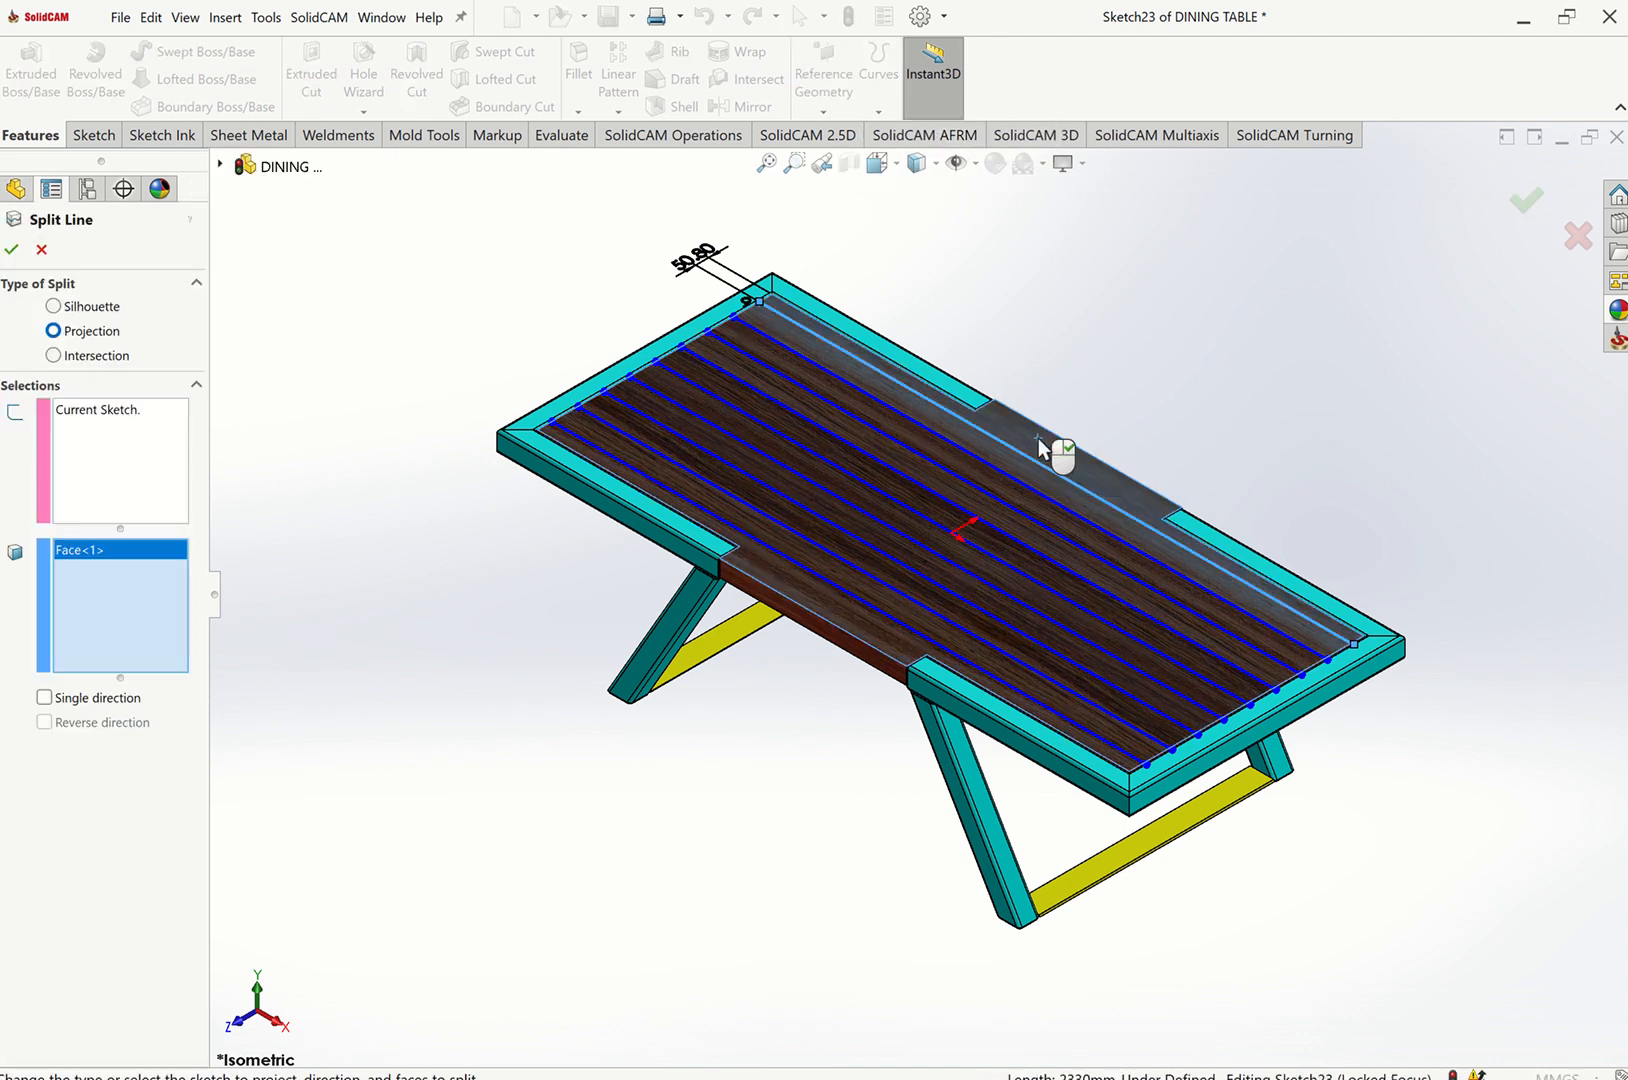
click(10, 250)
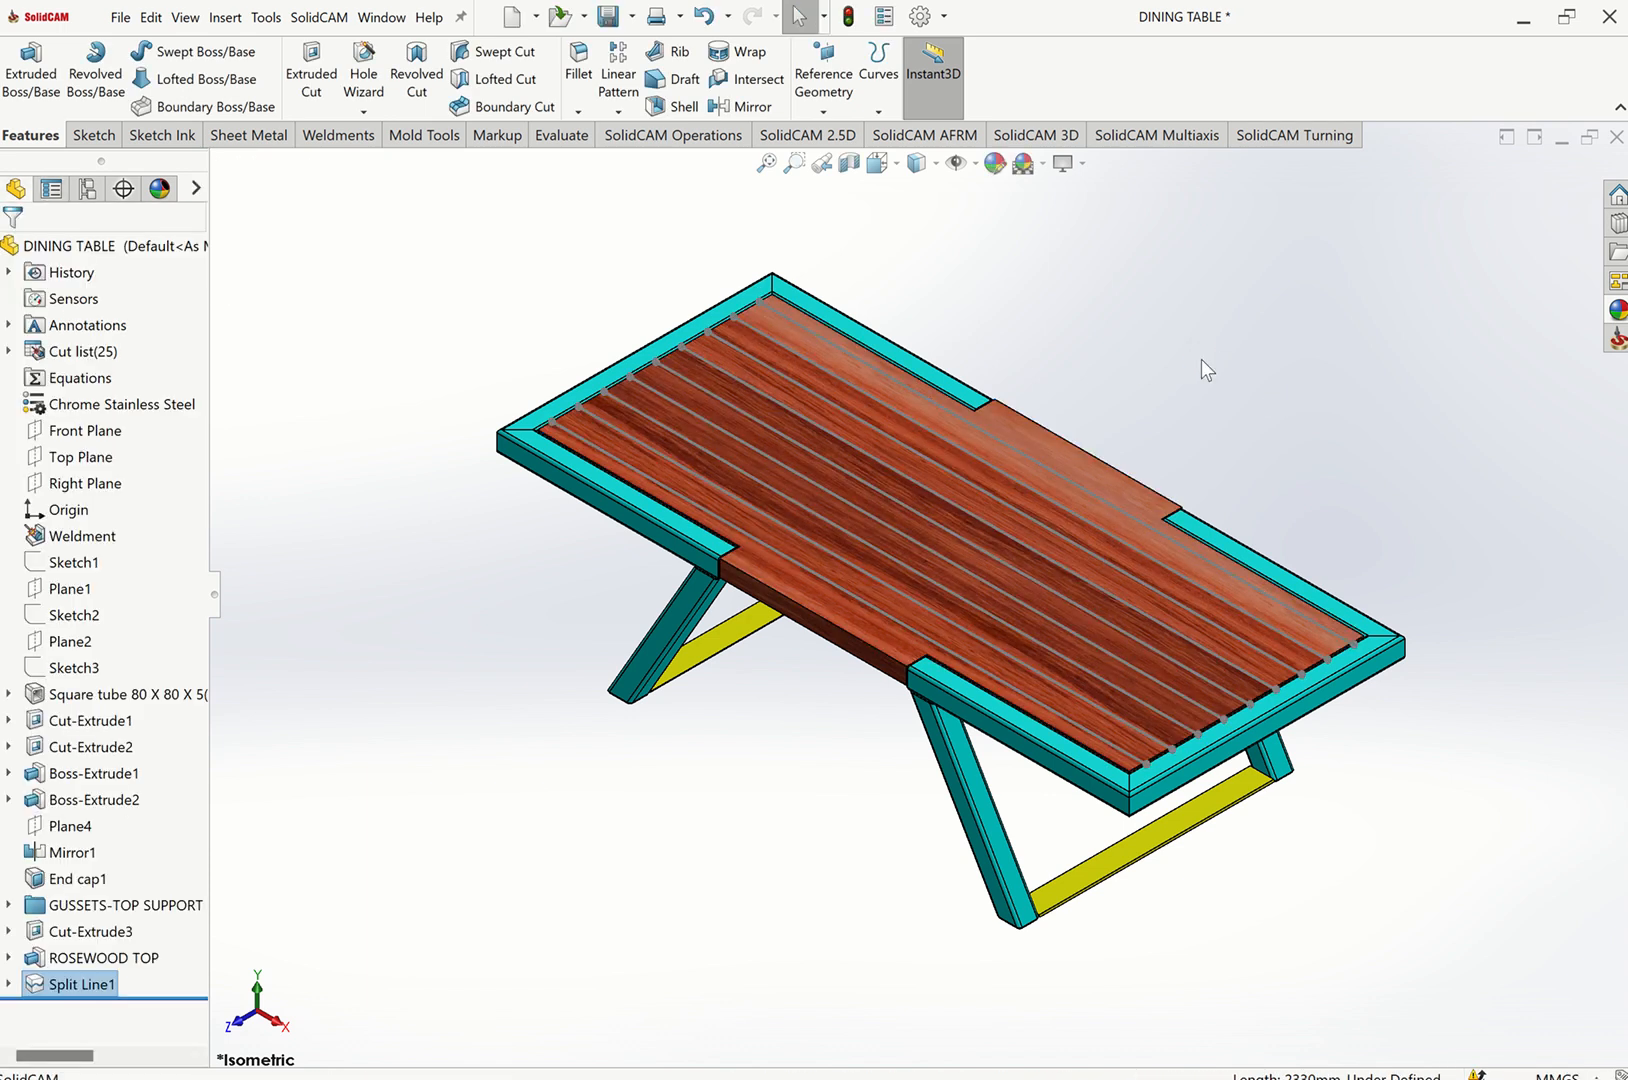
click(1202, 362)
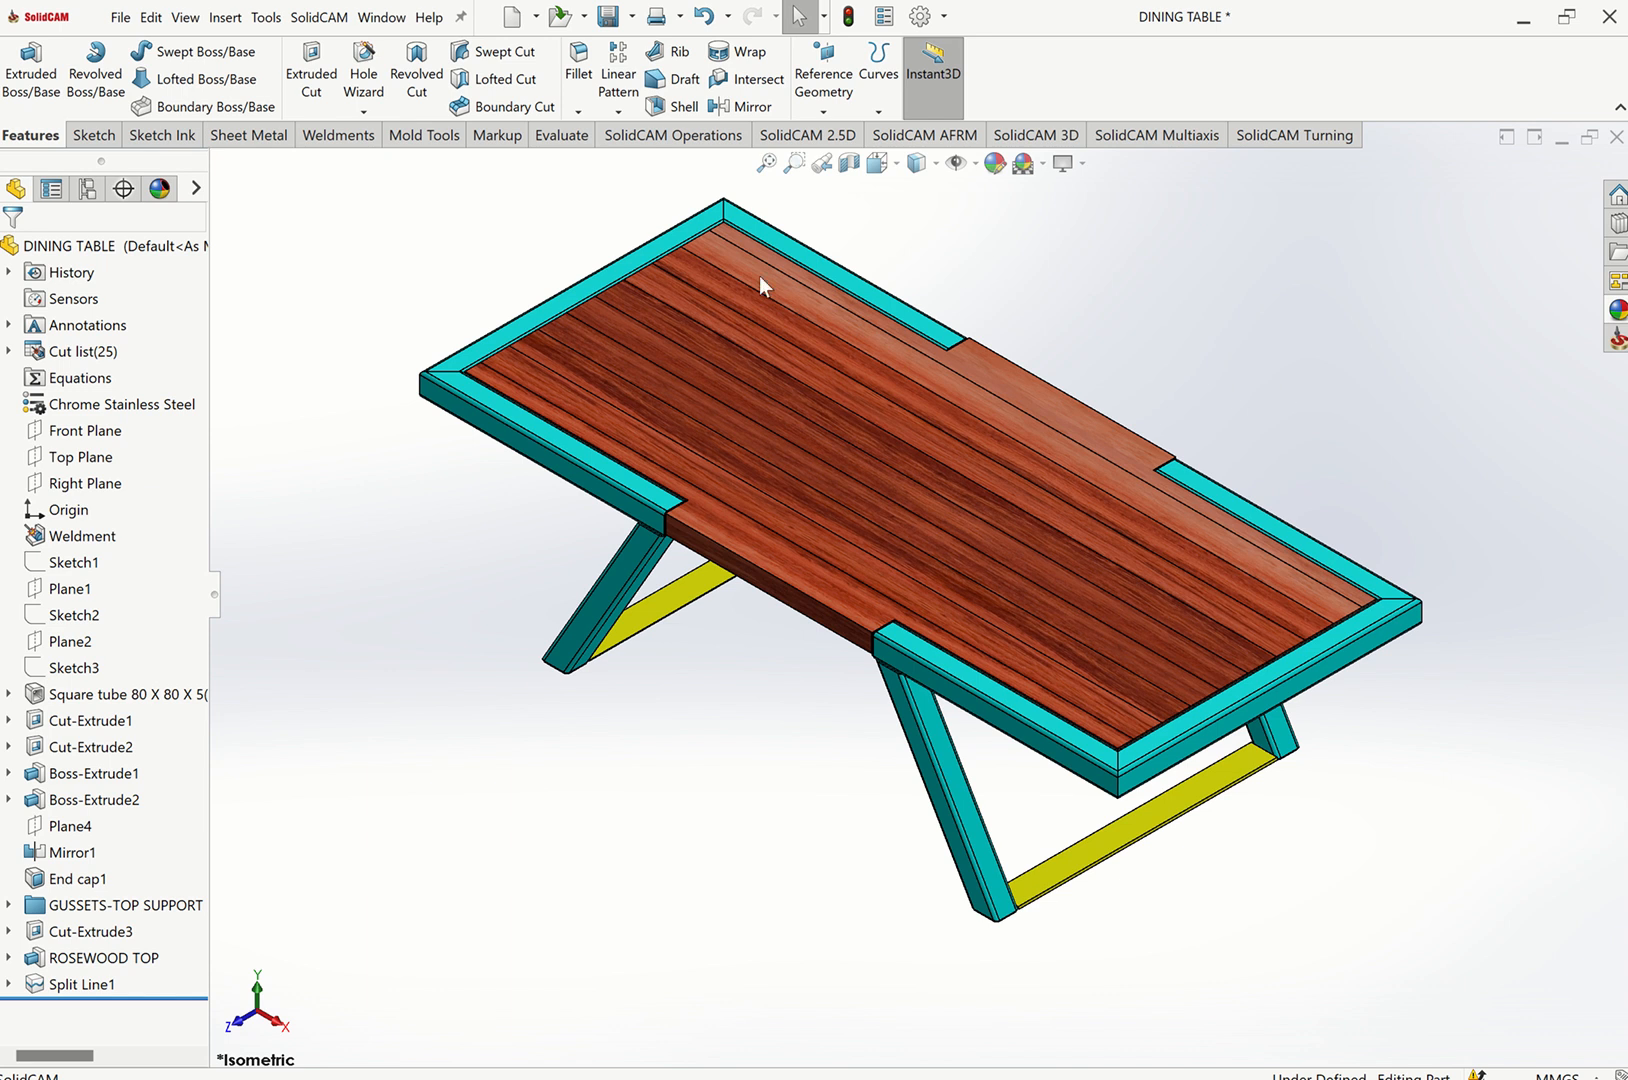
Start a Weld Bead between a leg tube face and the yellow base plate face, with a 3 mm bead size.
click(338, 135)
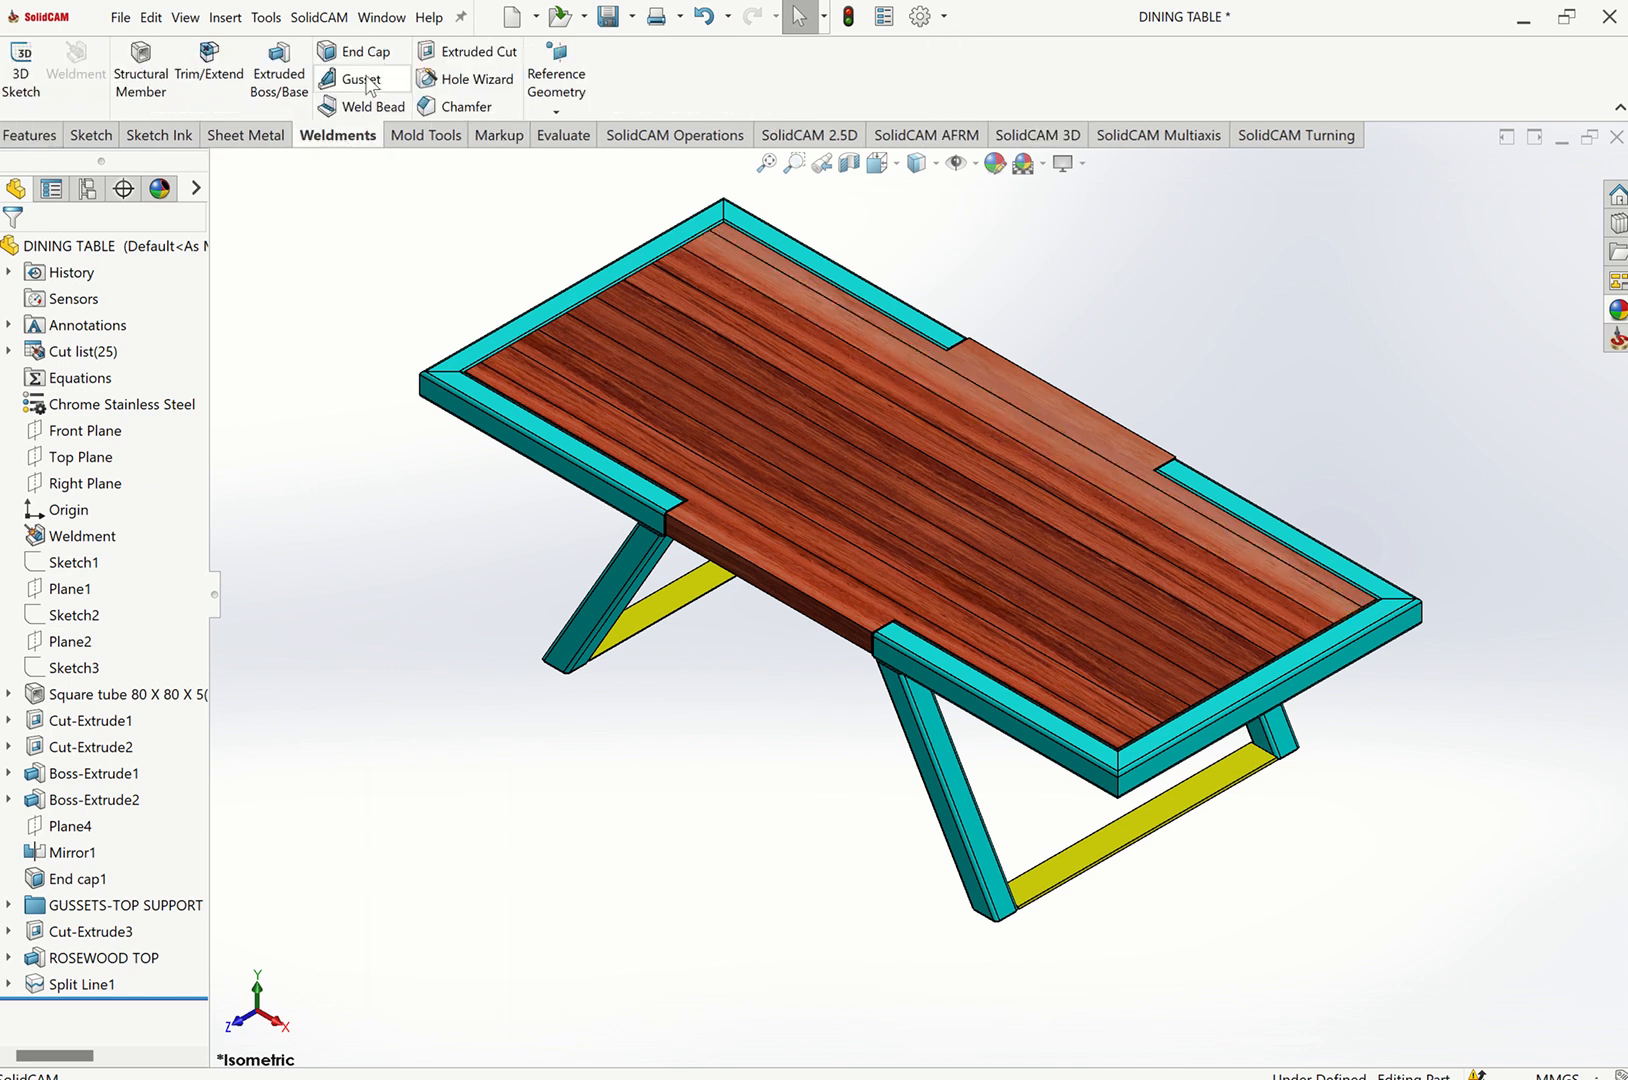
click(368, 106)
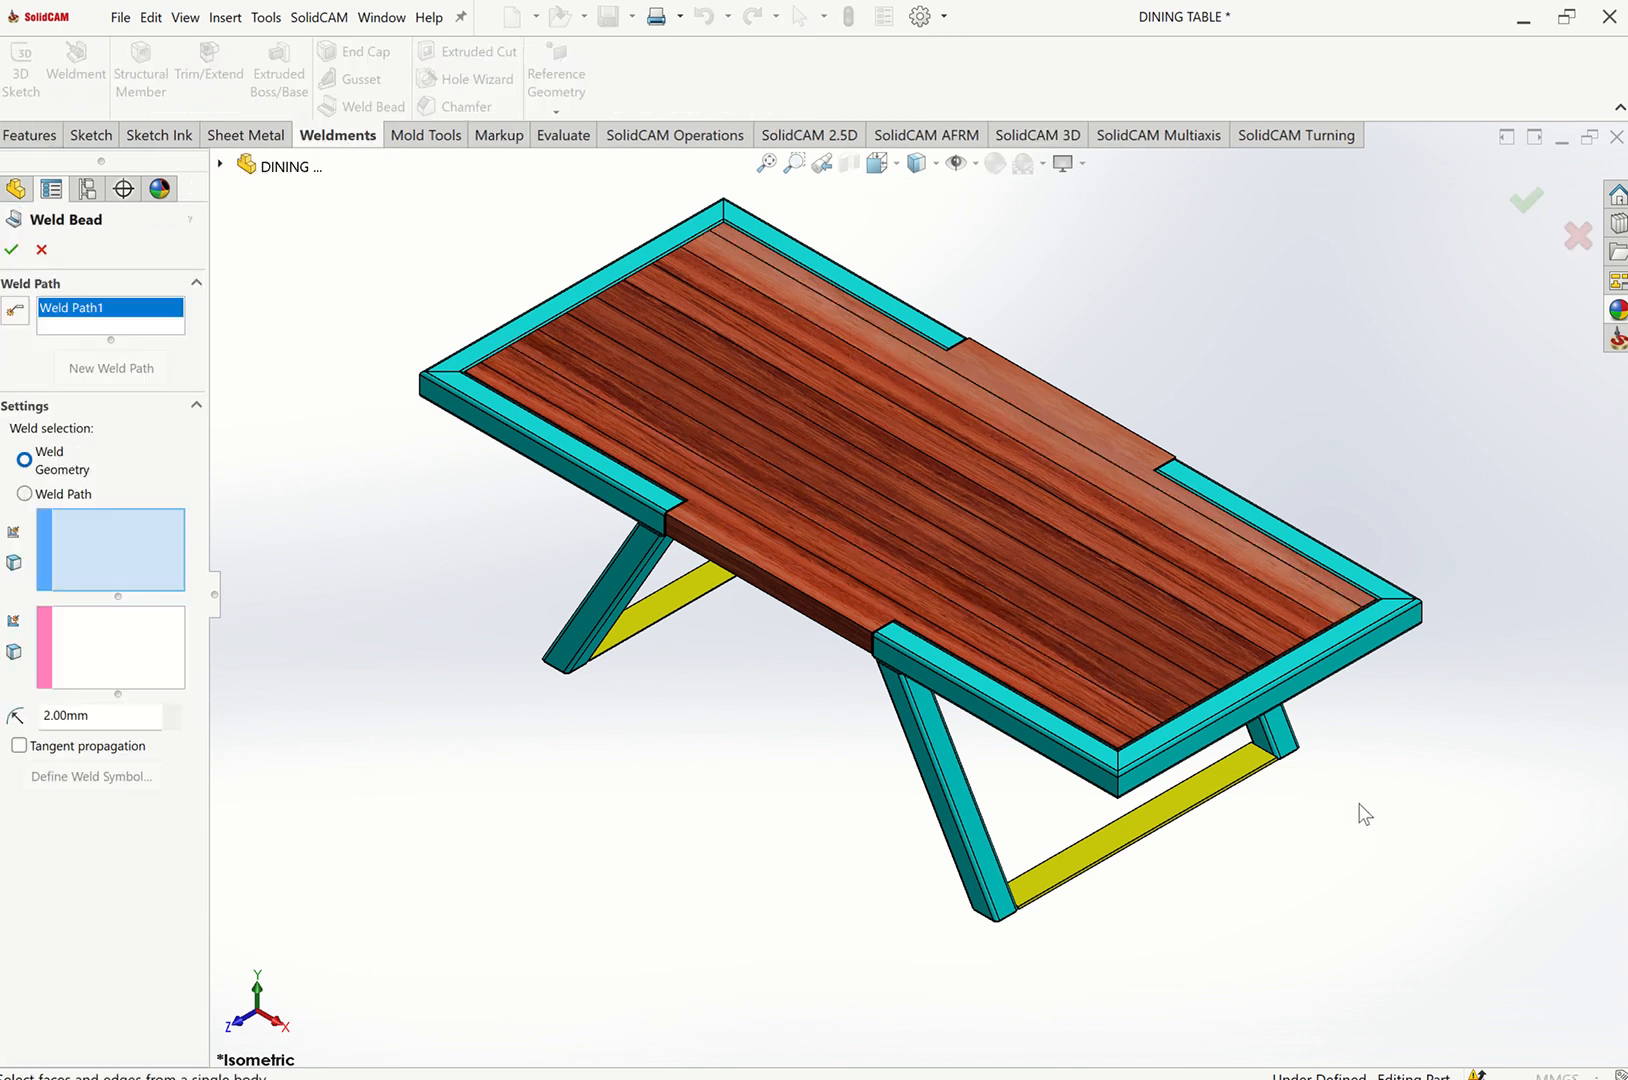
scroll(1206, 740, down, 10)
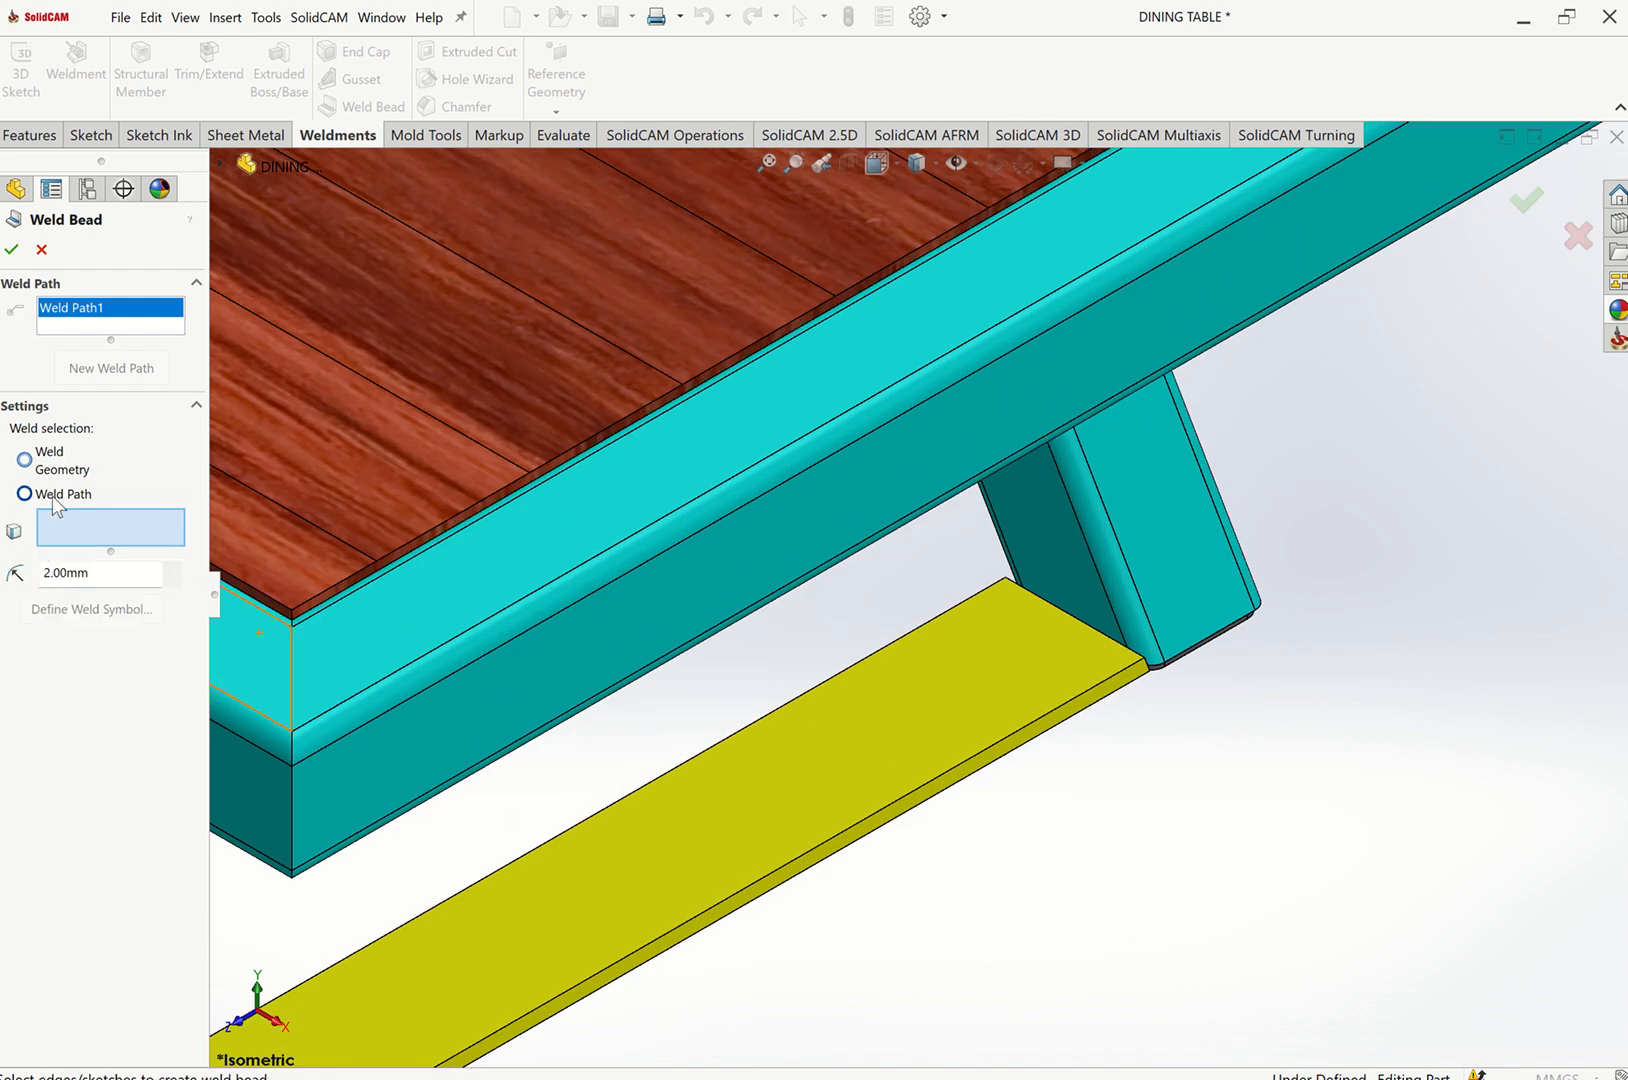
click(1059, 605)
click(1028, 647)
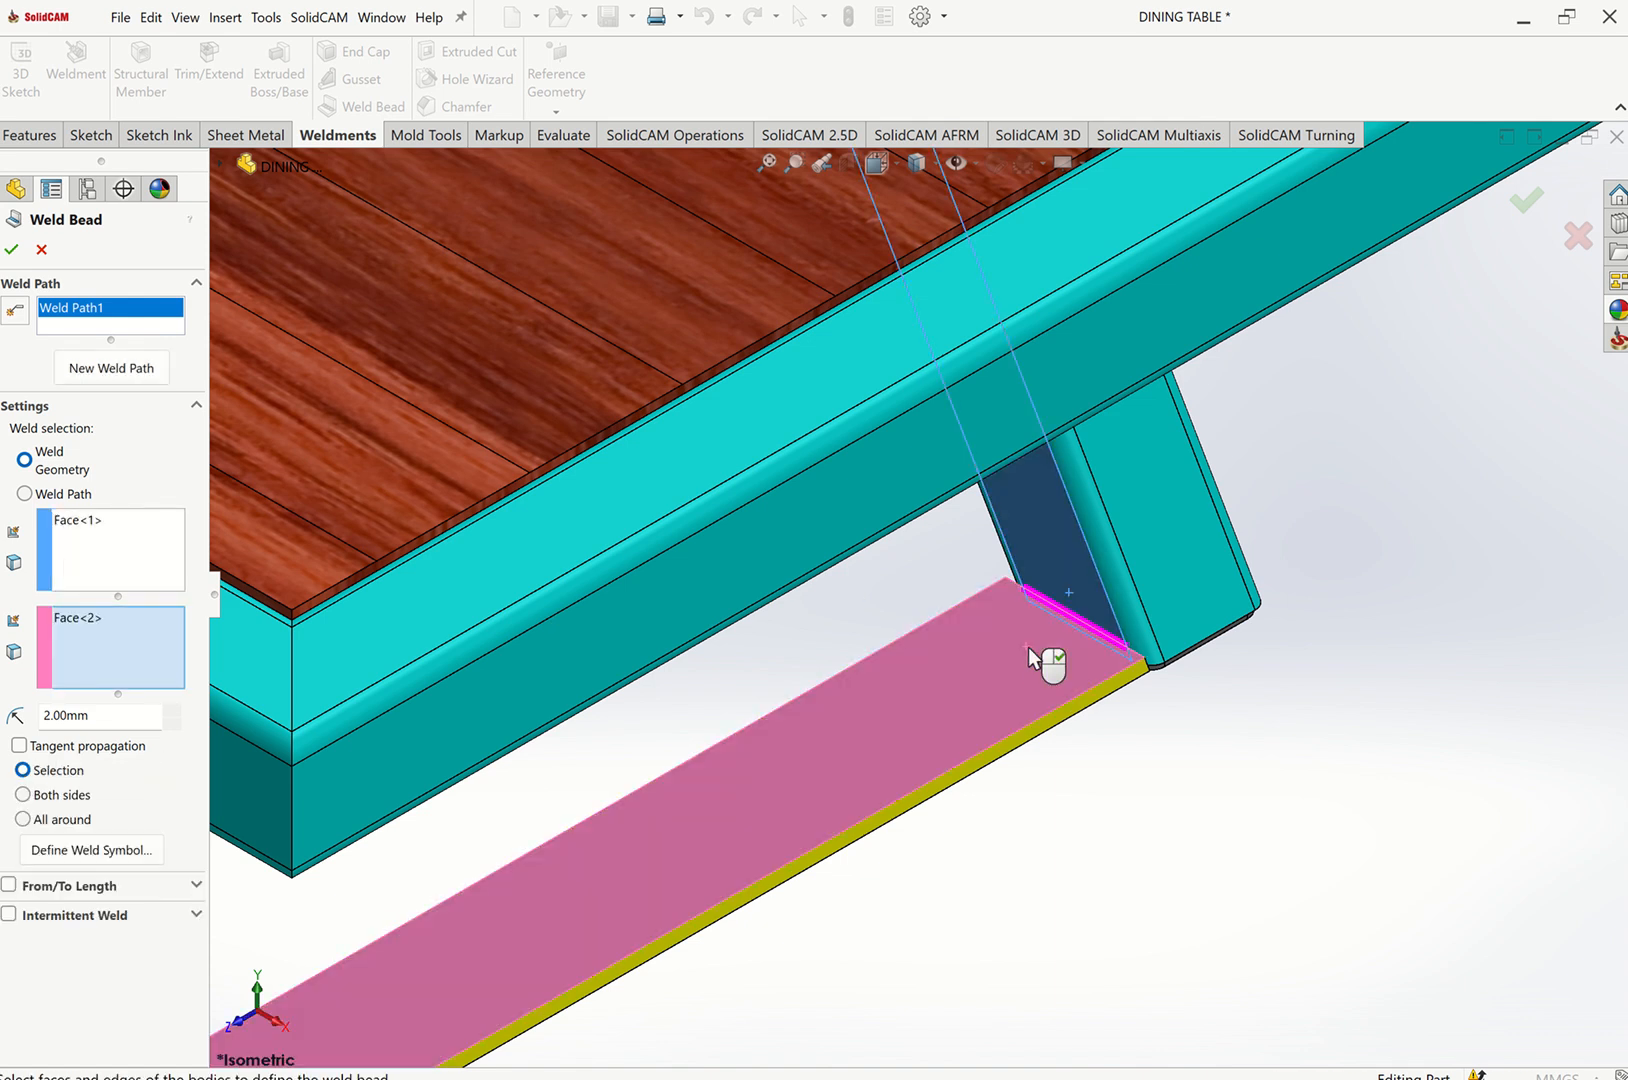
double_click(60, 713)
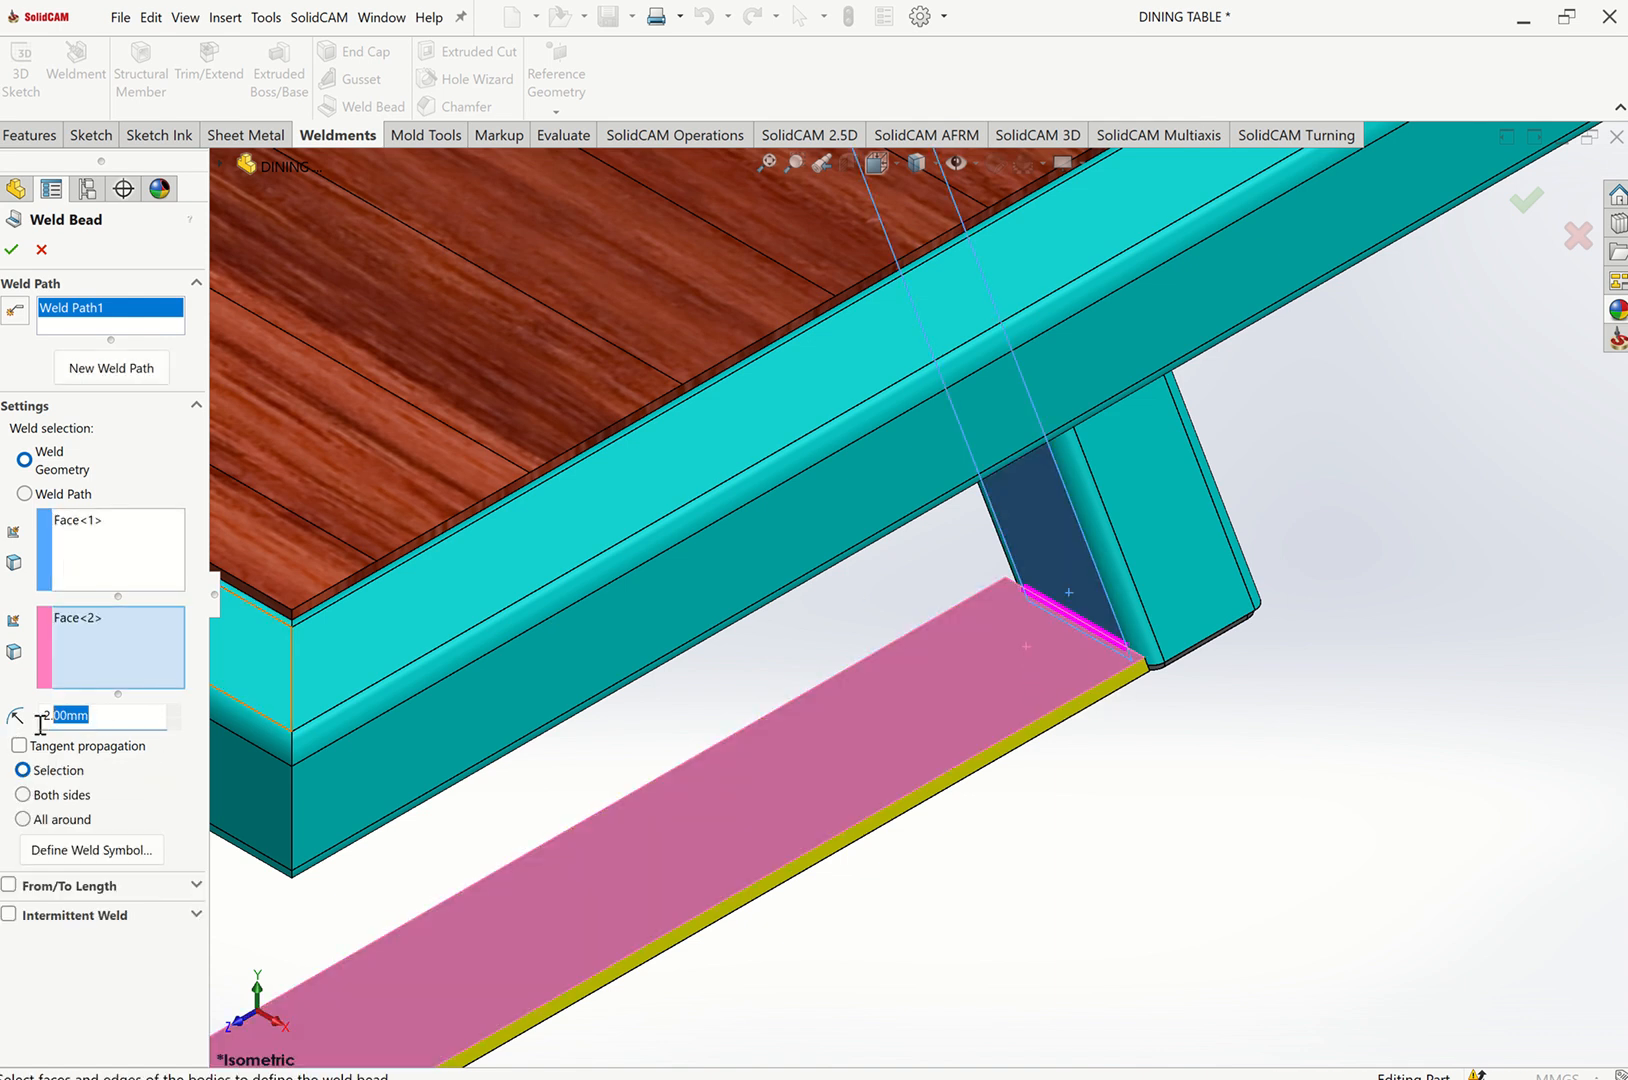
text(3)
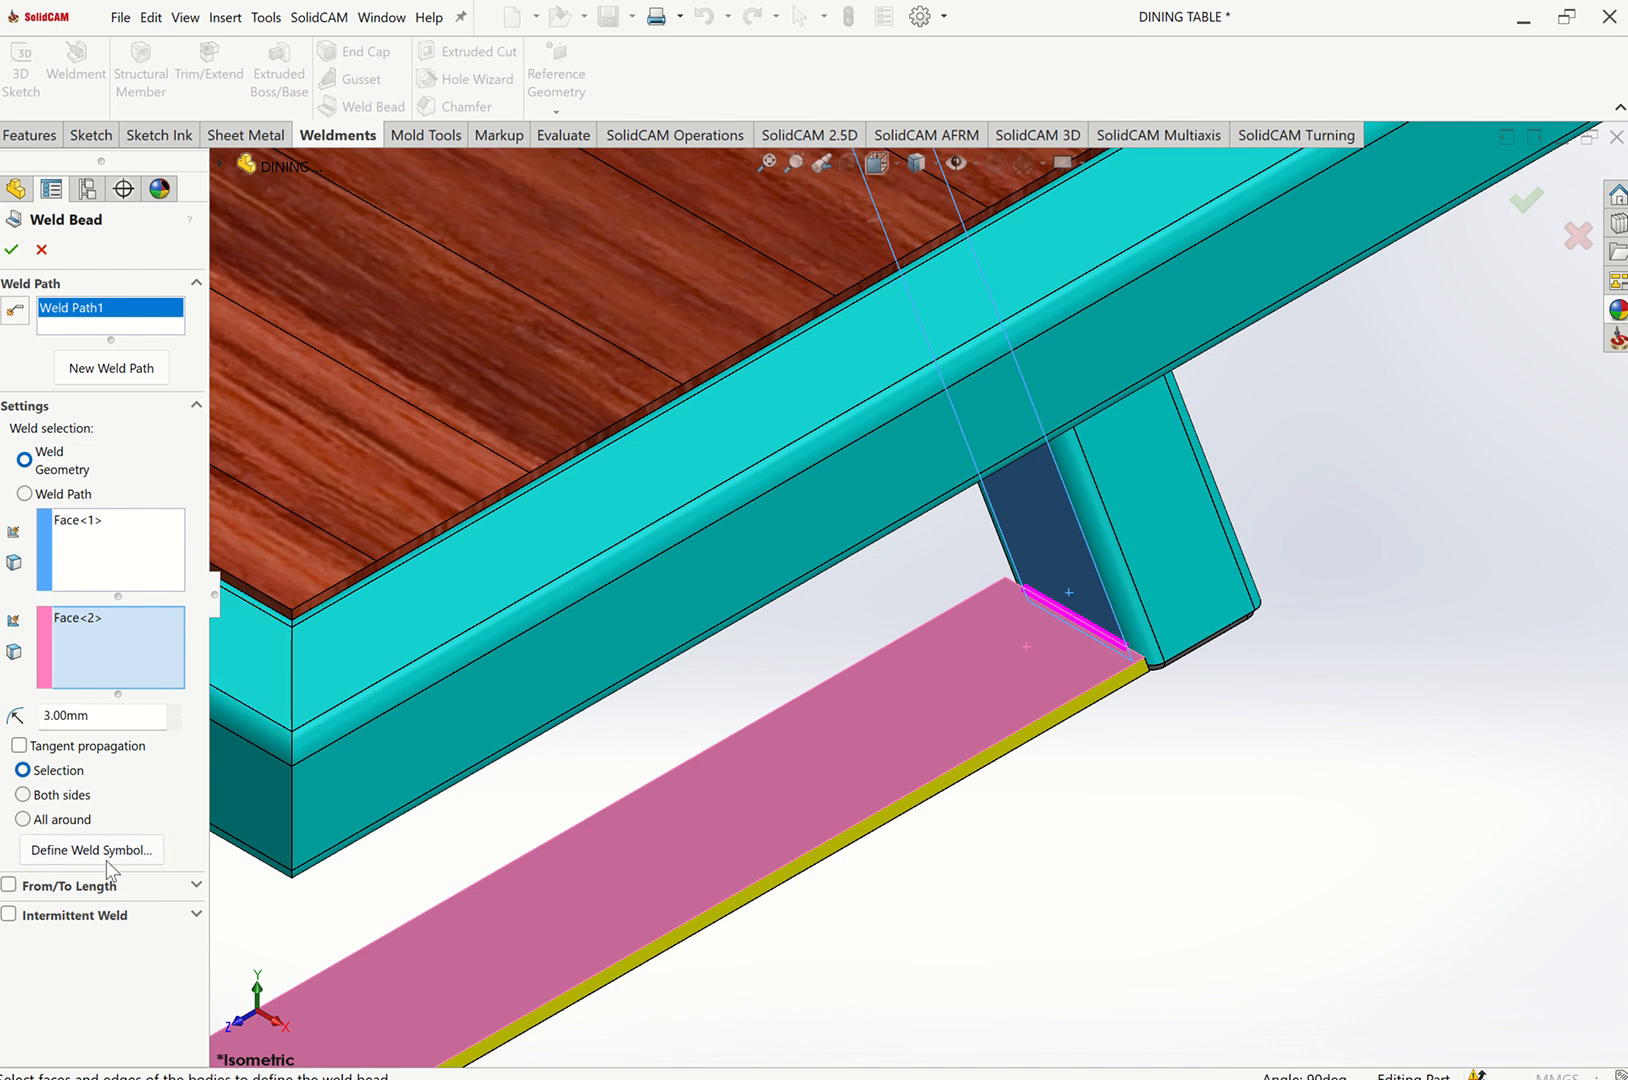
Define an ISO fillet weld symbol with a Convex contour and accept the weld bead.
click(103, 852)
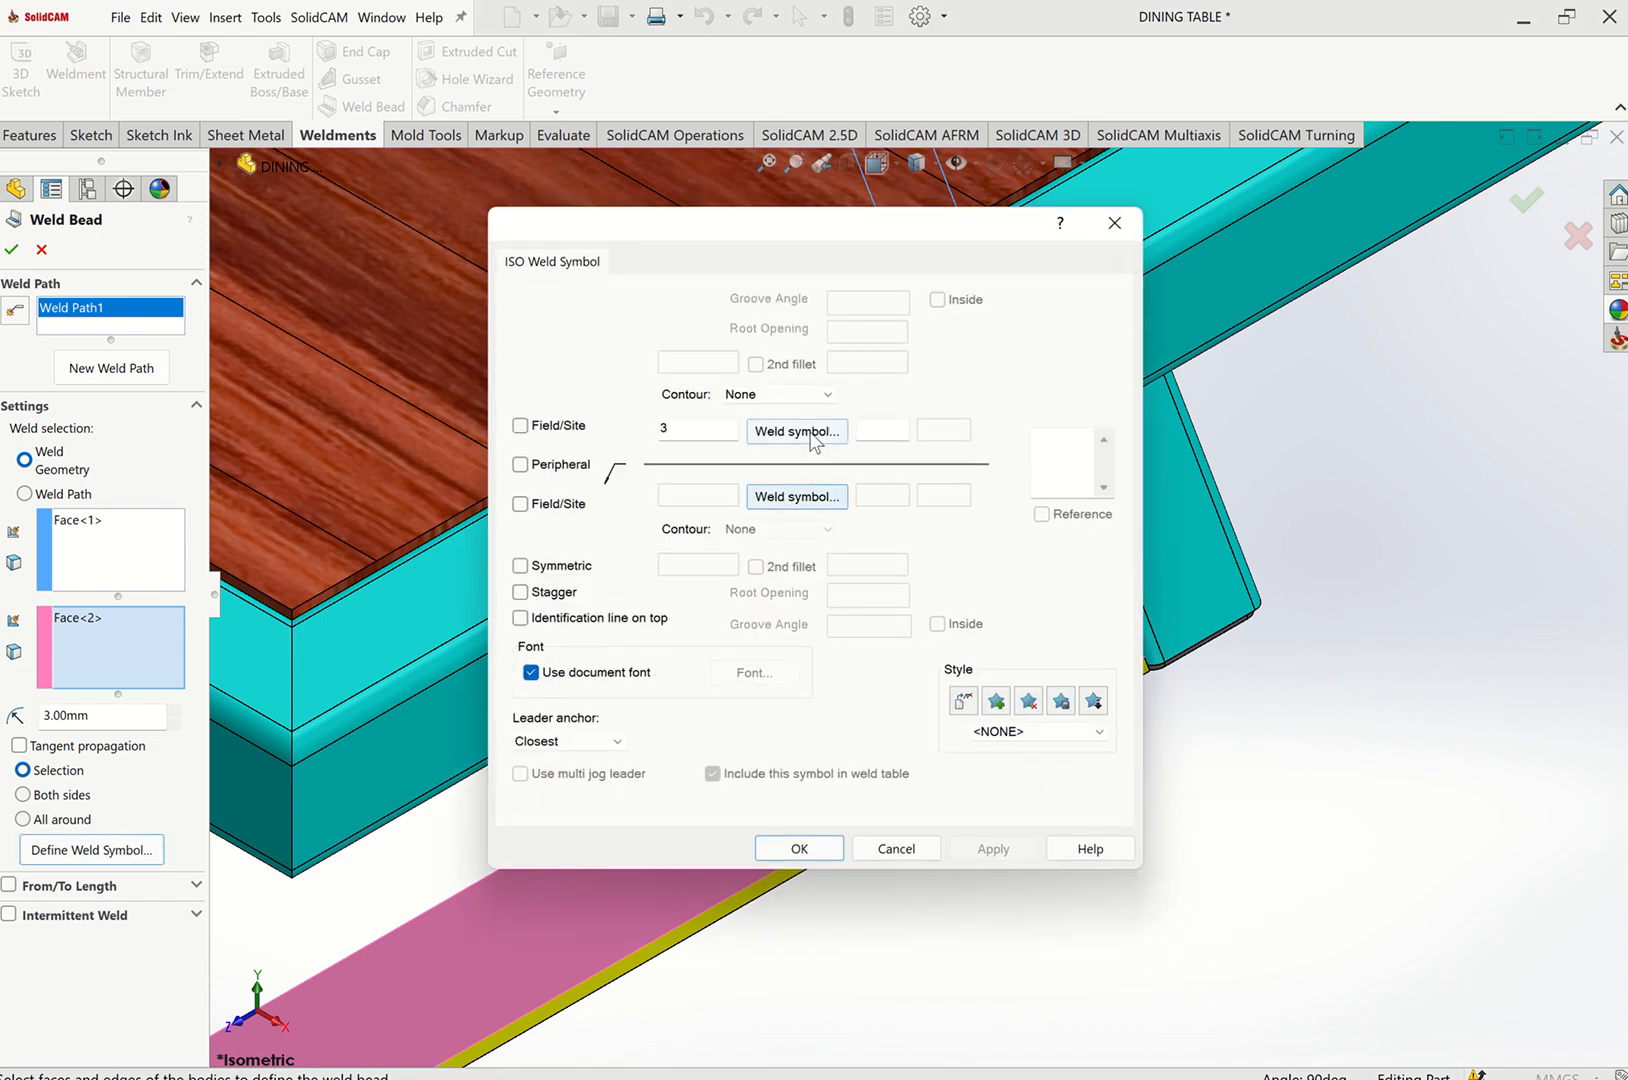
click(810, 435)
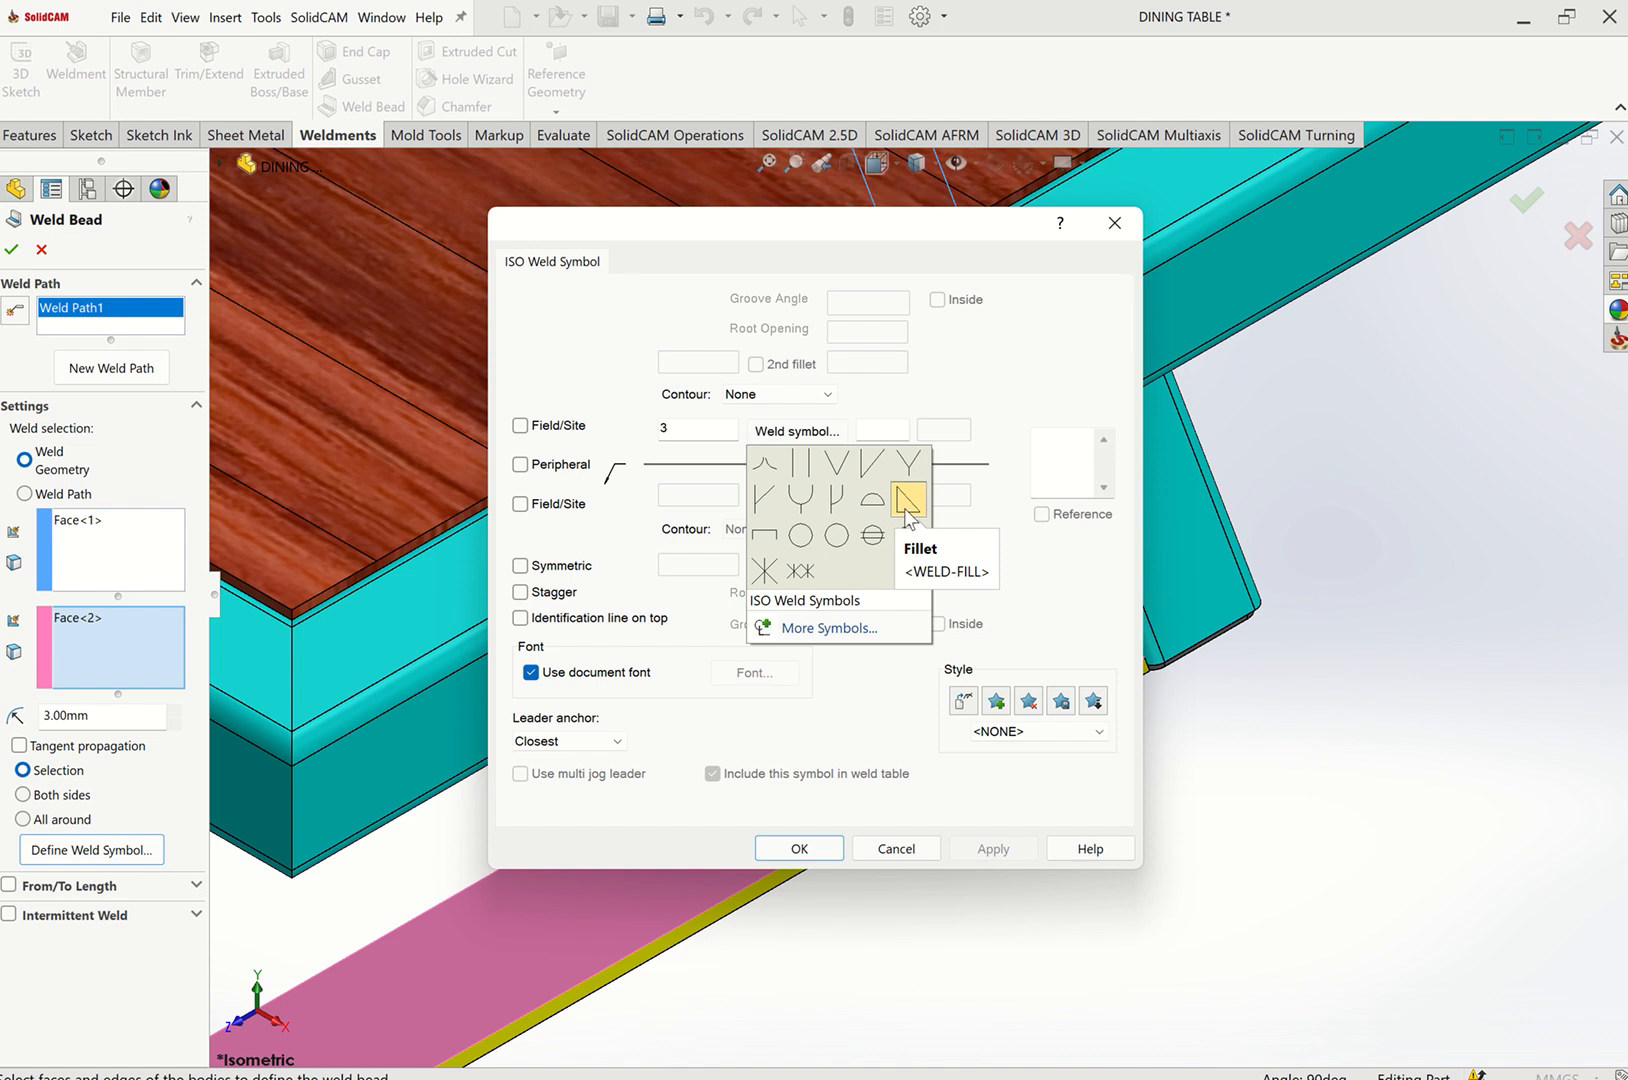
click(908, 500)
click(780, 394)
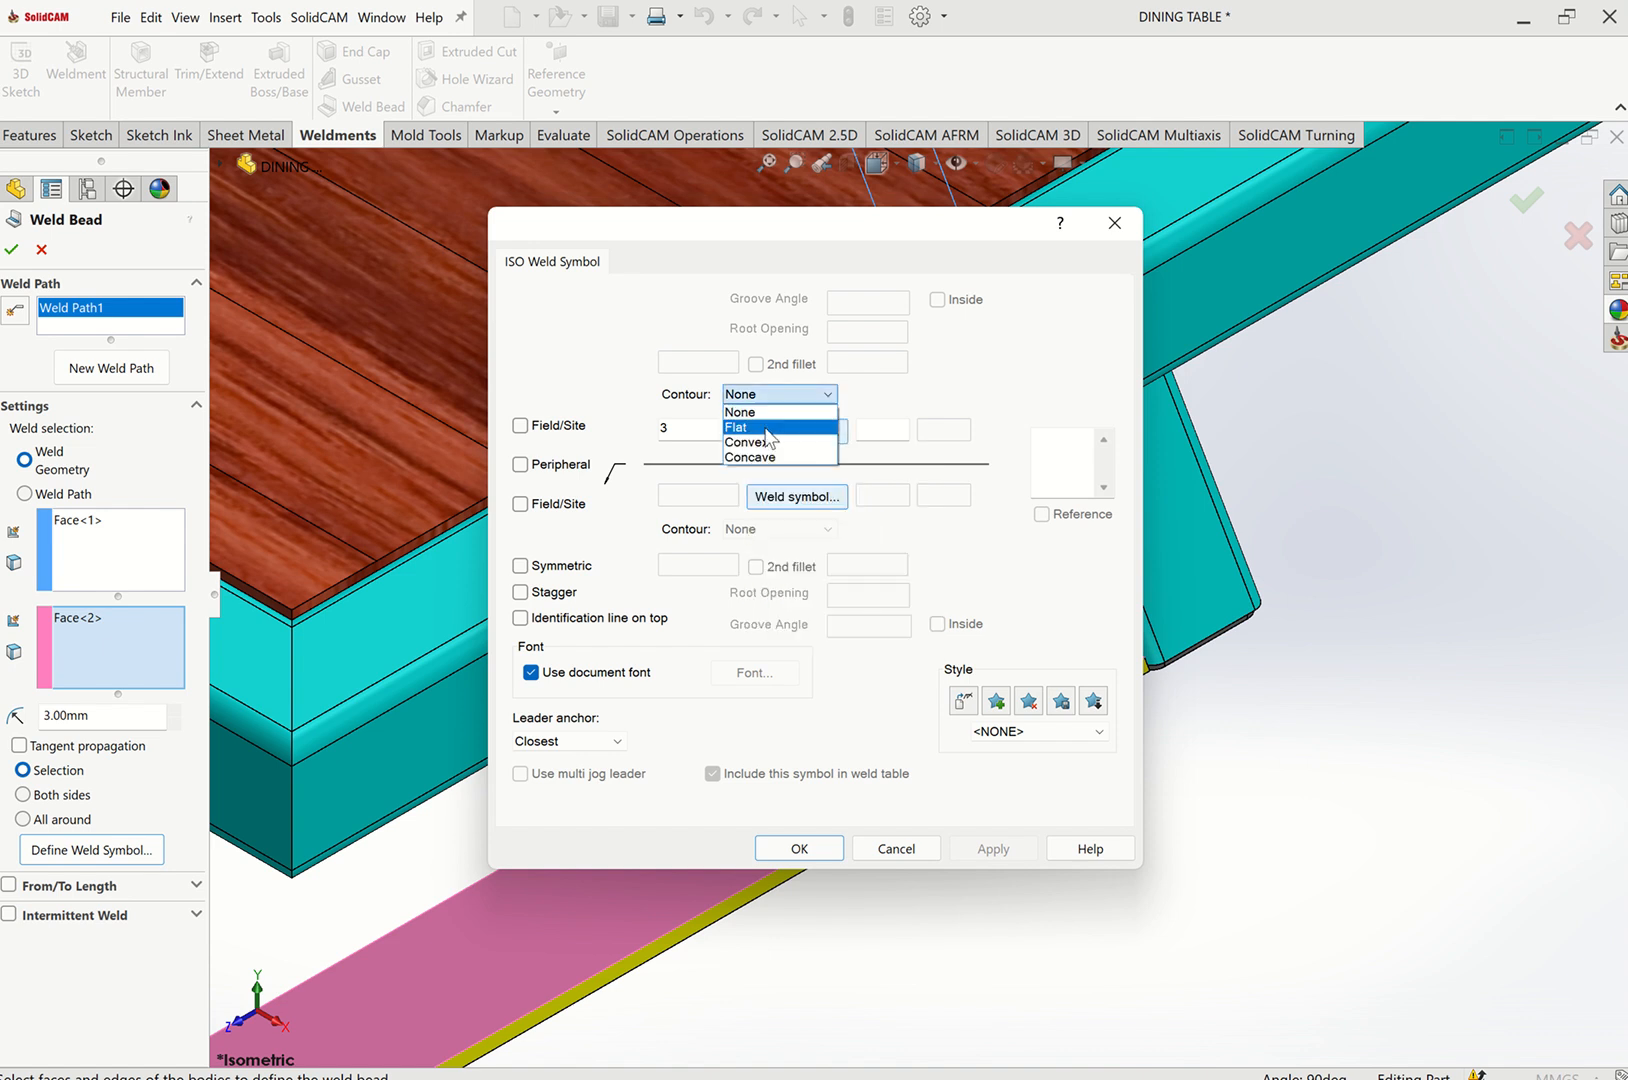
click(753, 442)
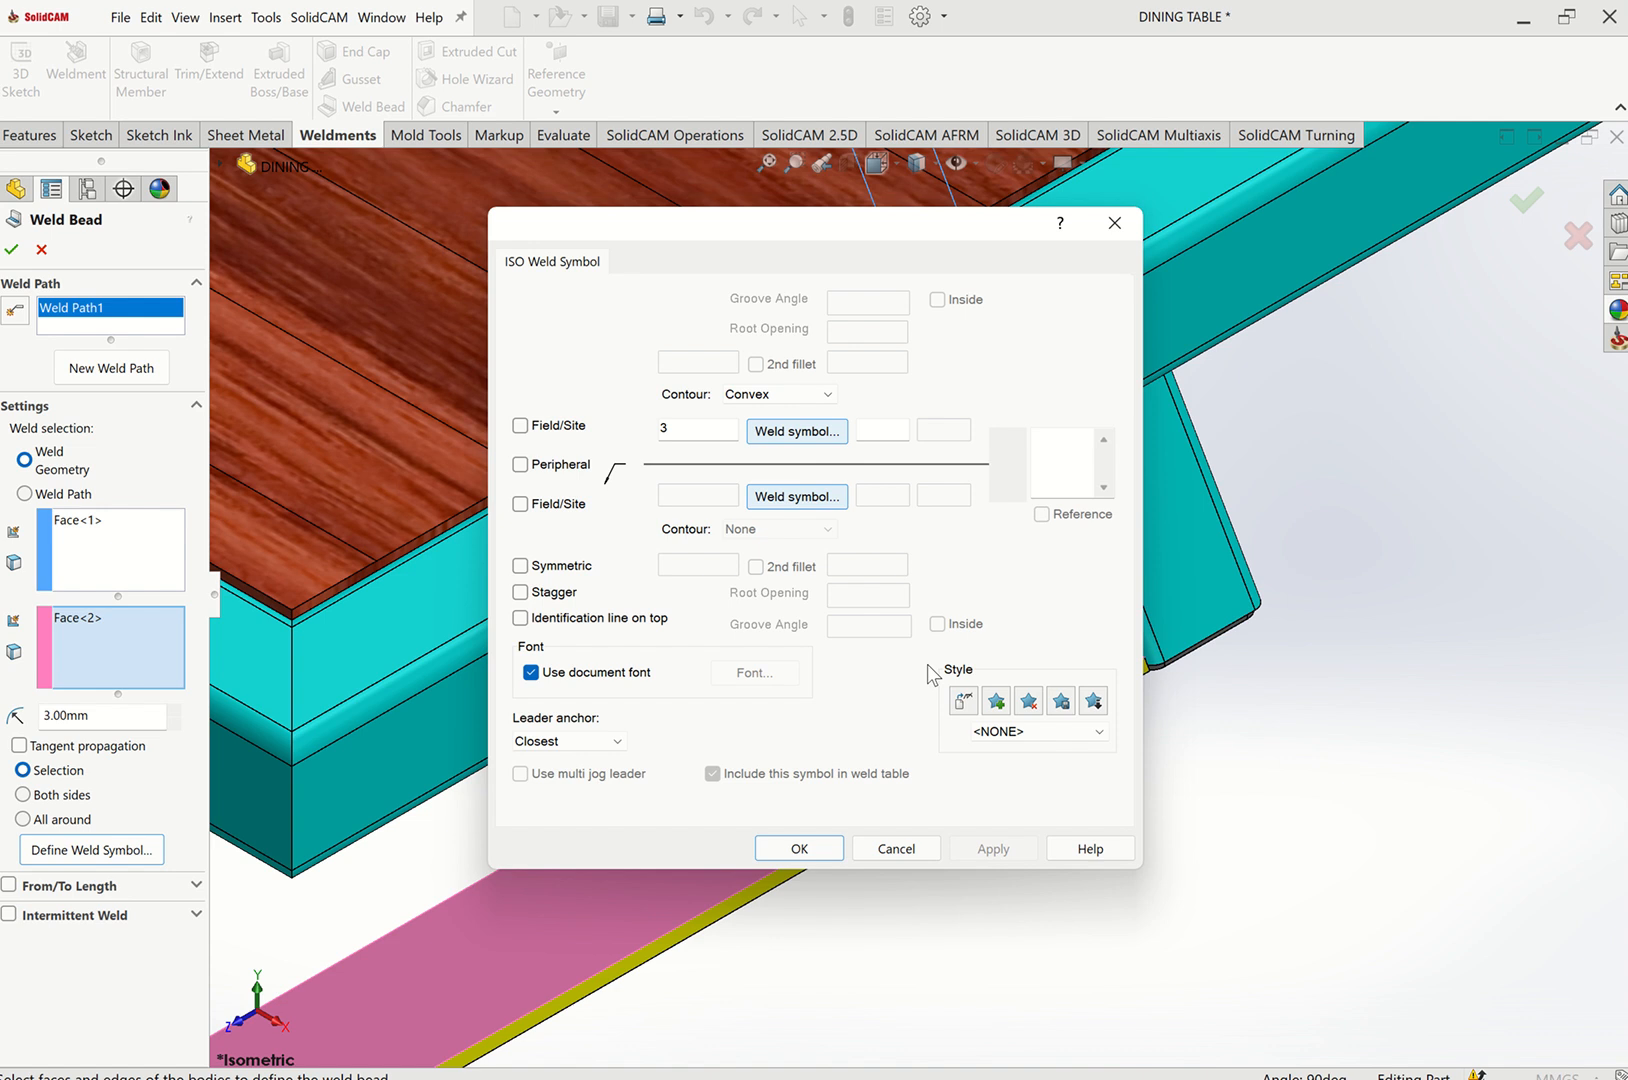
click(800, 849)
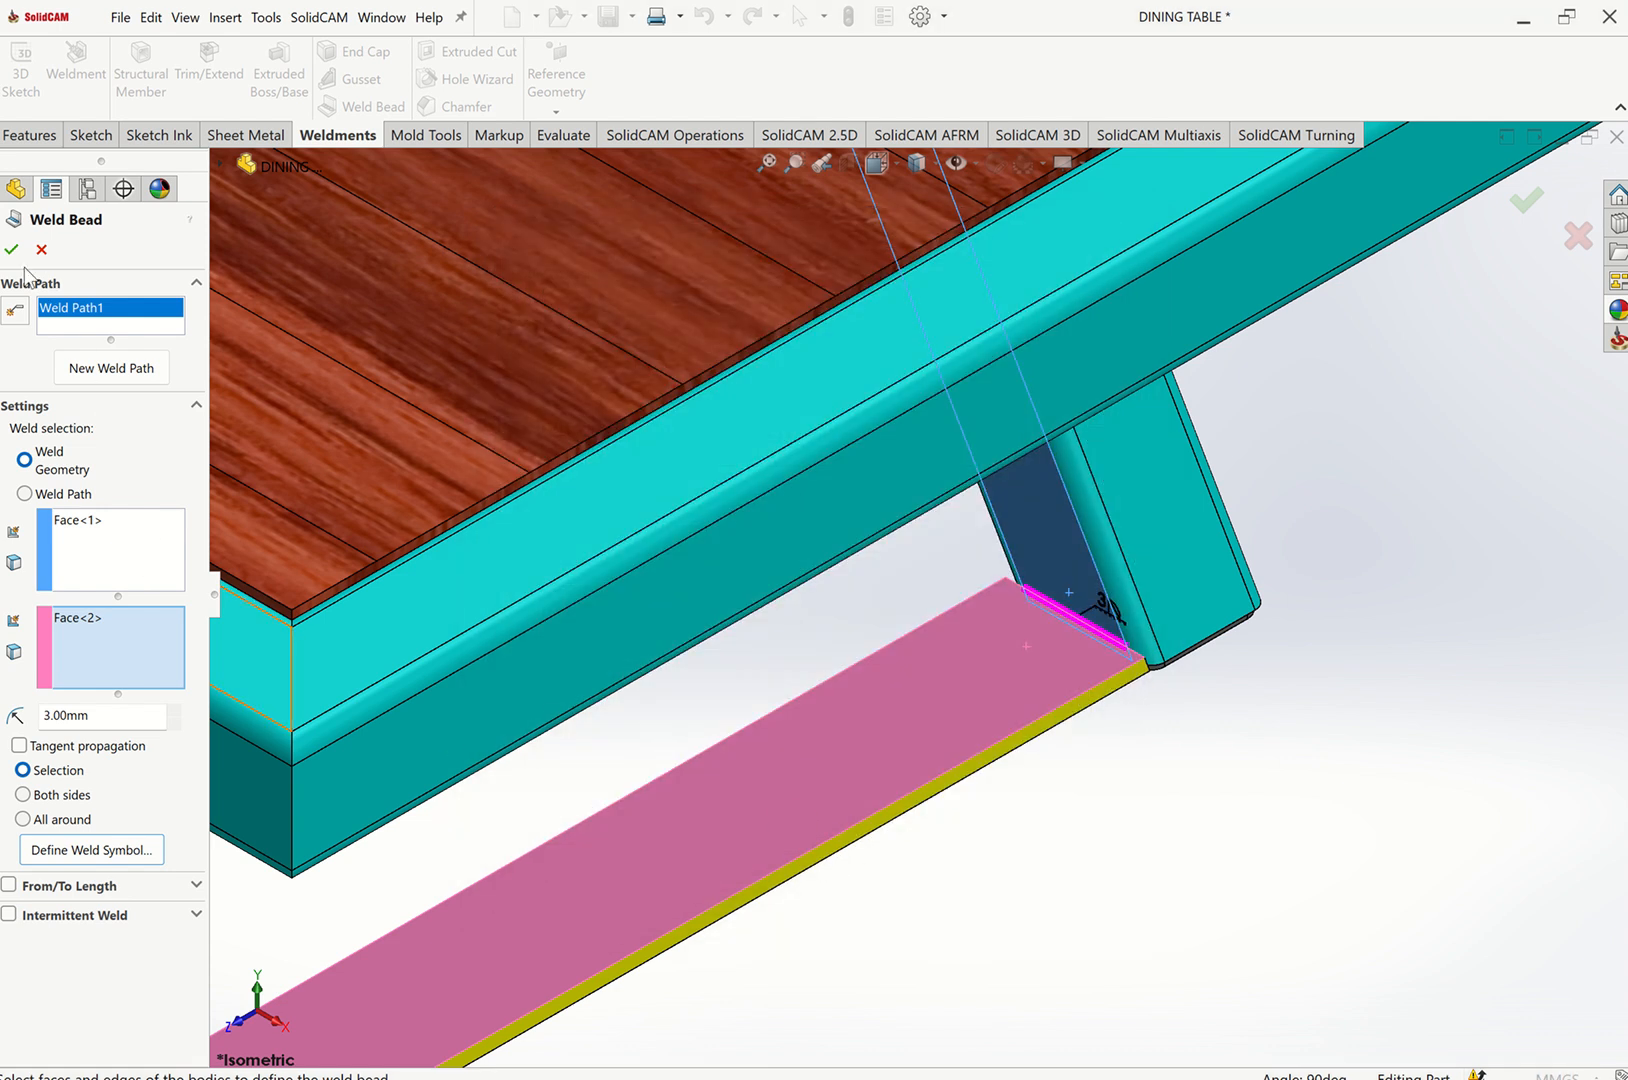
key(Return)
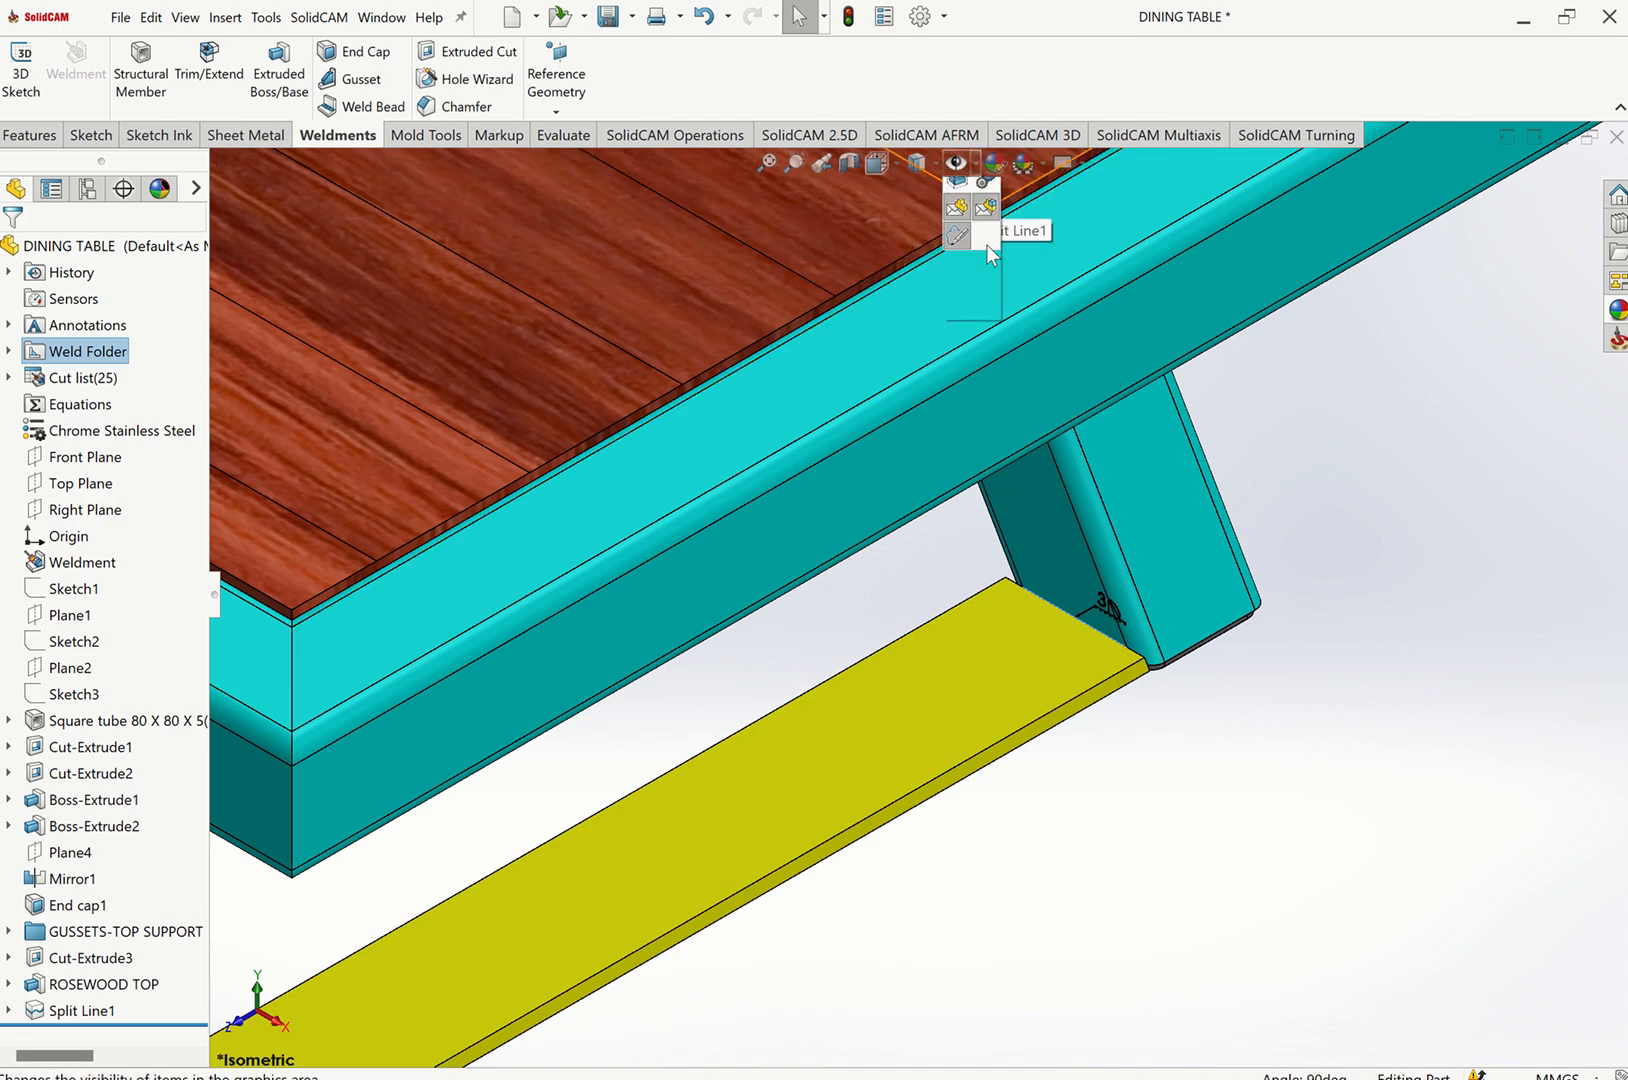
Turn on weld bead visibility and zoom in to inspect the new weld bead at the leg joint.
click(956, 163)
click(957, 514)
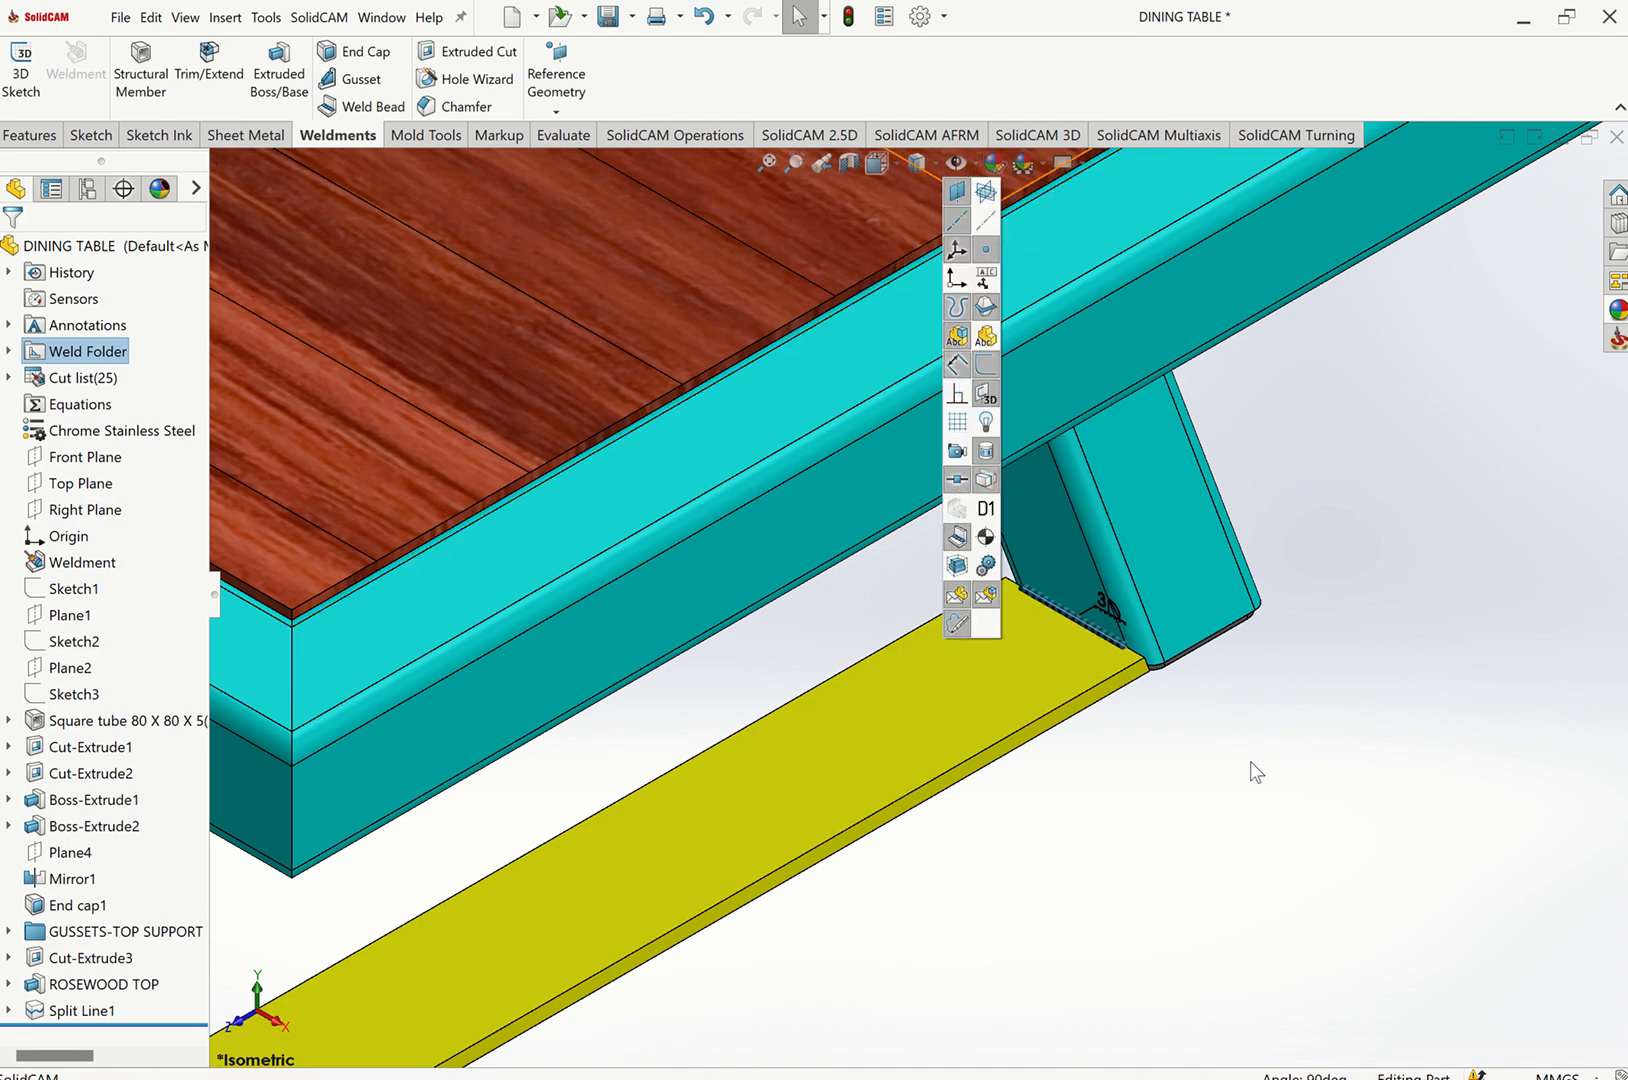
scroll(1095, 640, down, 3)
scroll(1040, 610, down, 2)
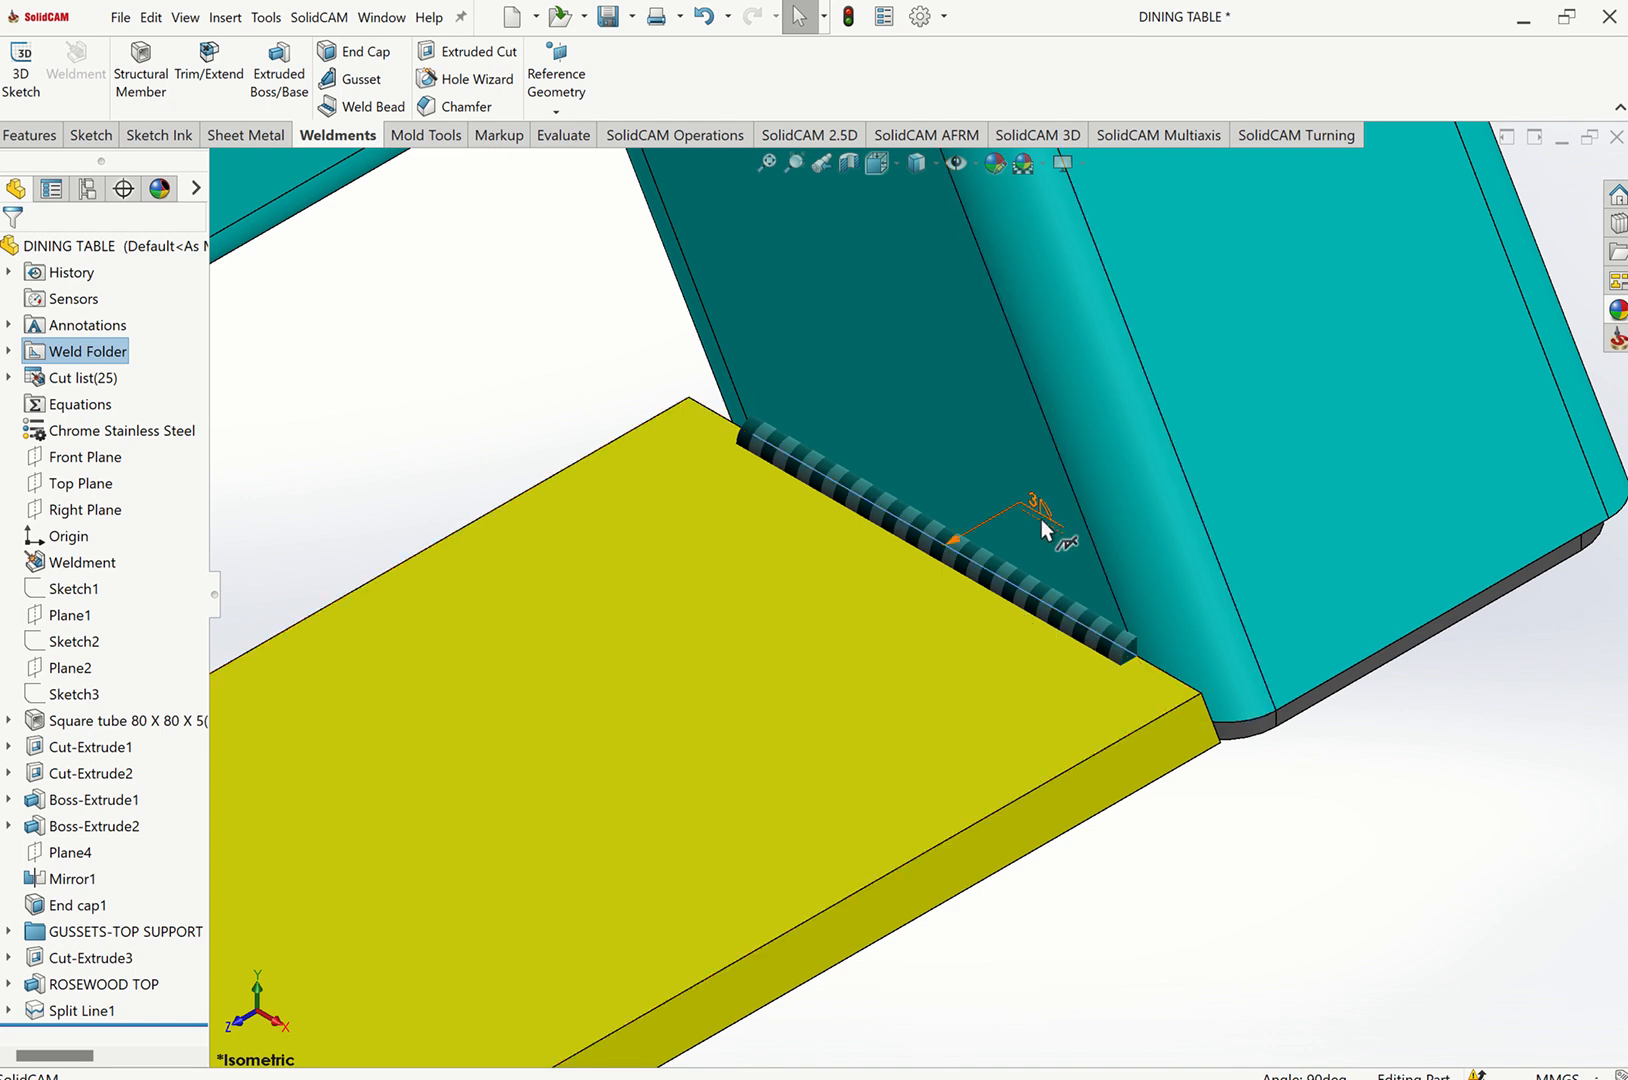
click(767, 164)
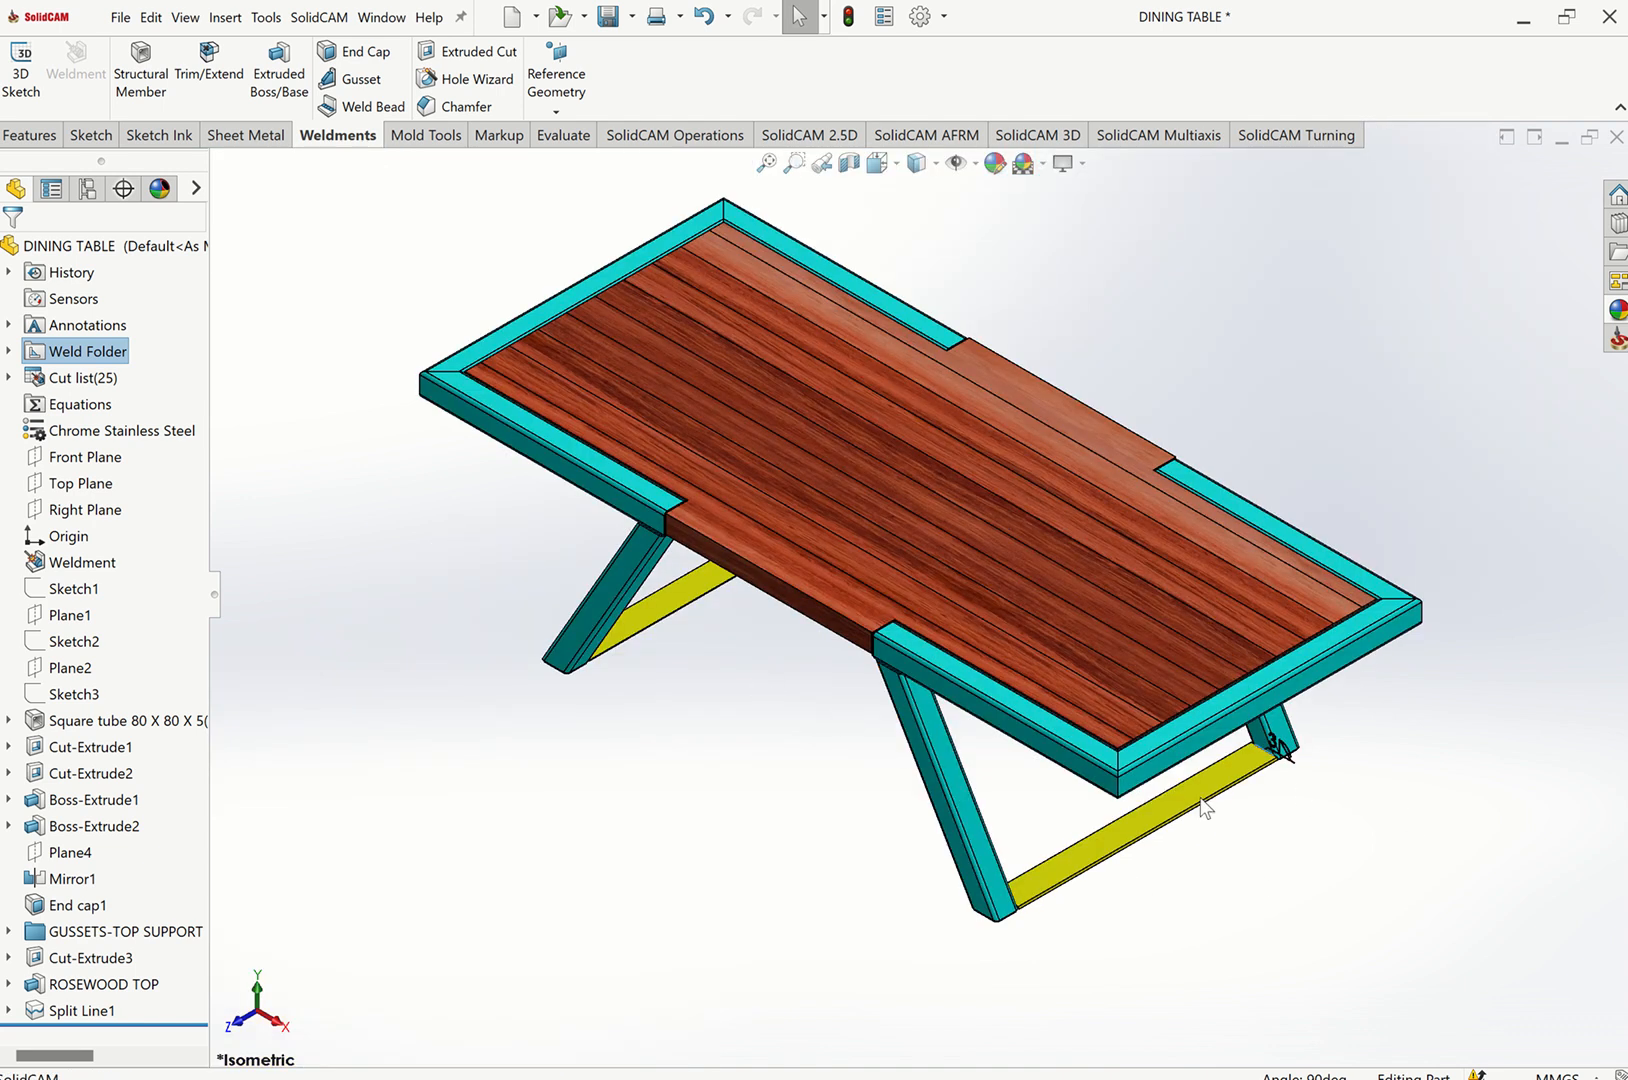
scroll(1128, 773, down, 5)
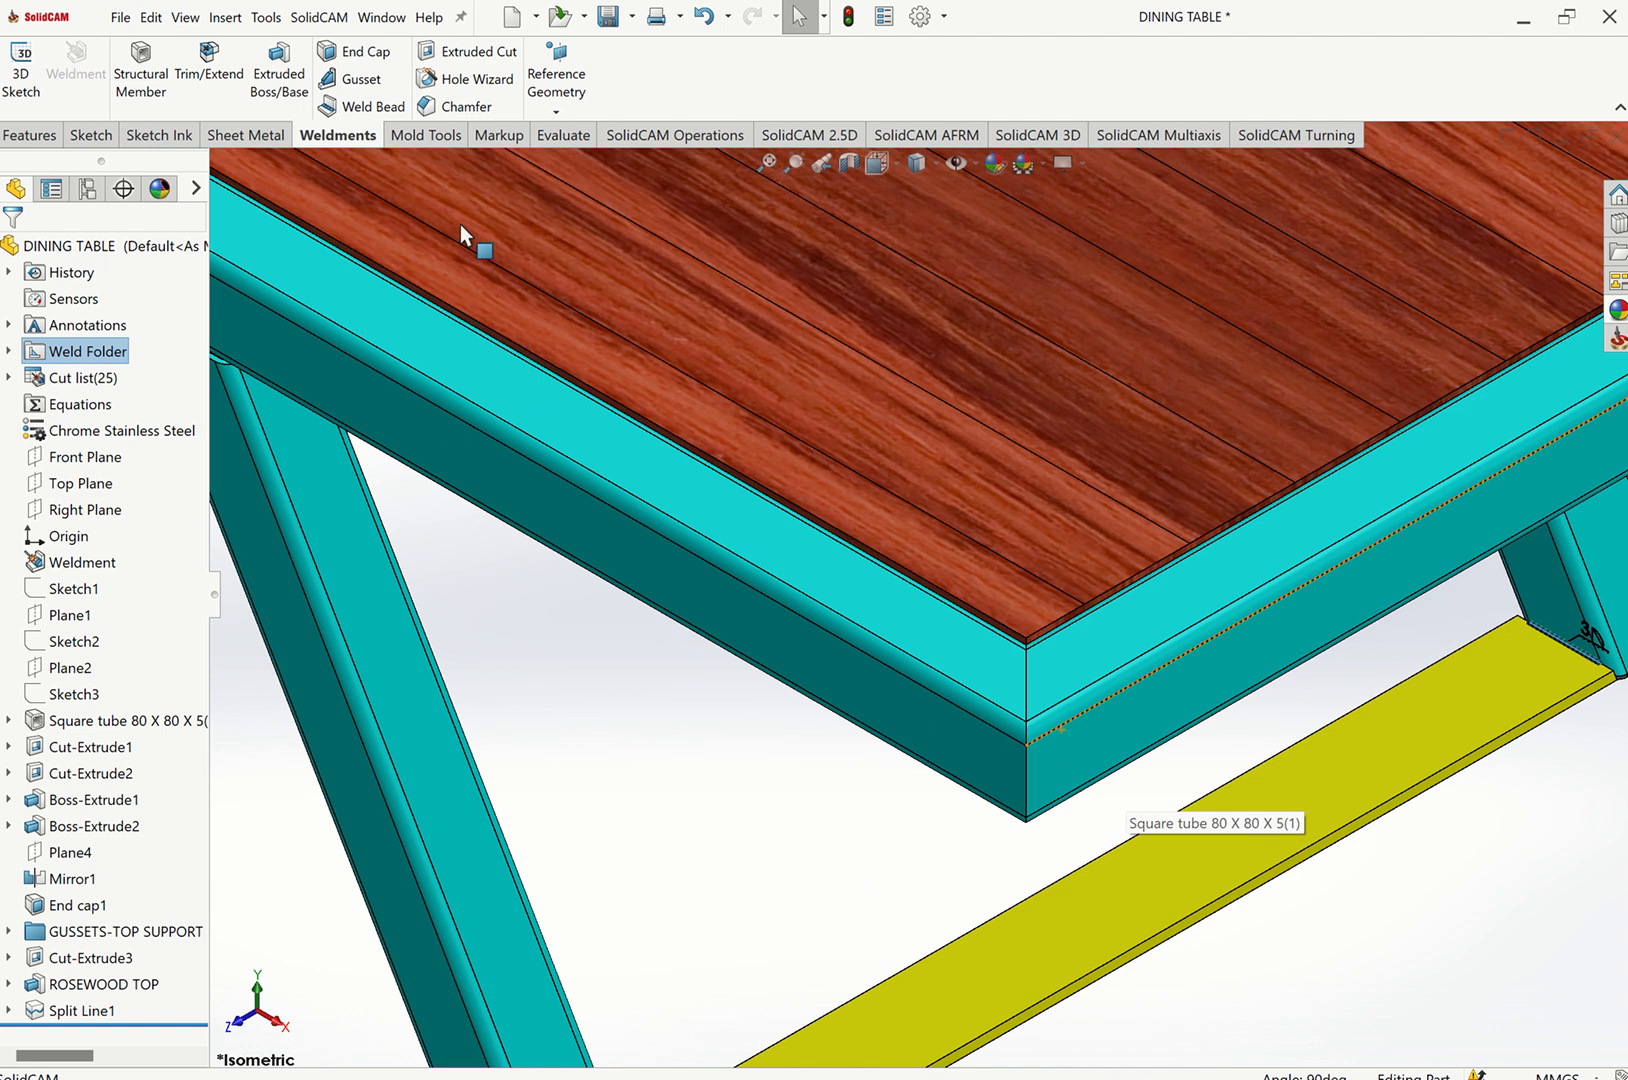
Start a Weld Bead between the two mitred frame tube faces at the tabletop corner.
click(368, 106)
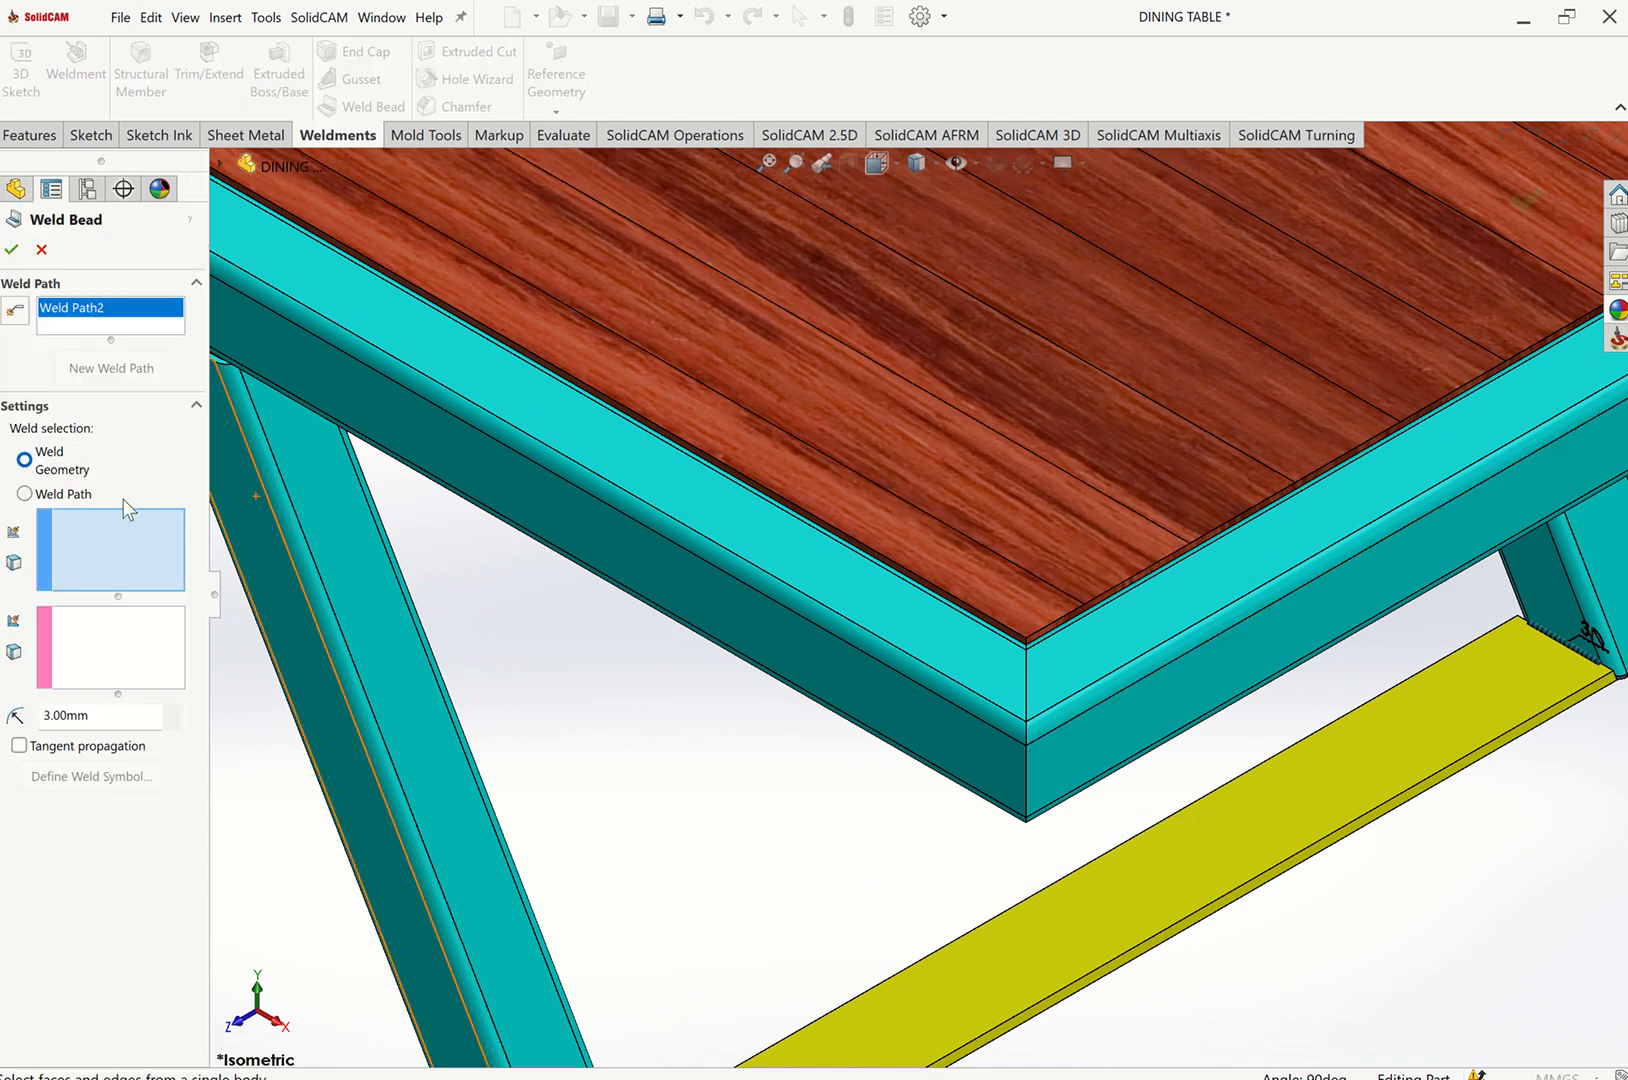
click(1012, 675)
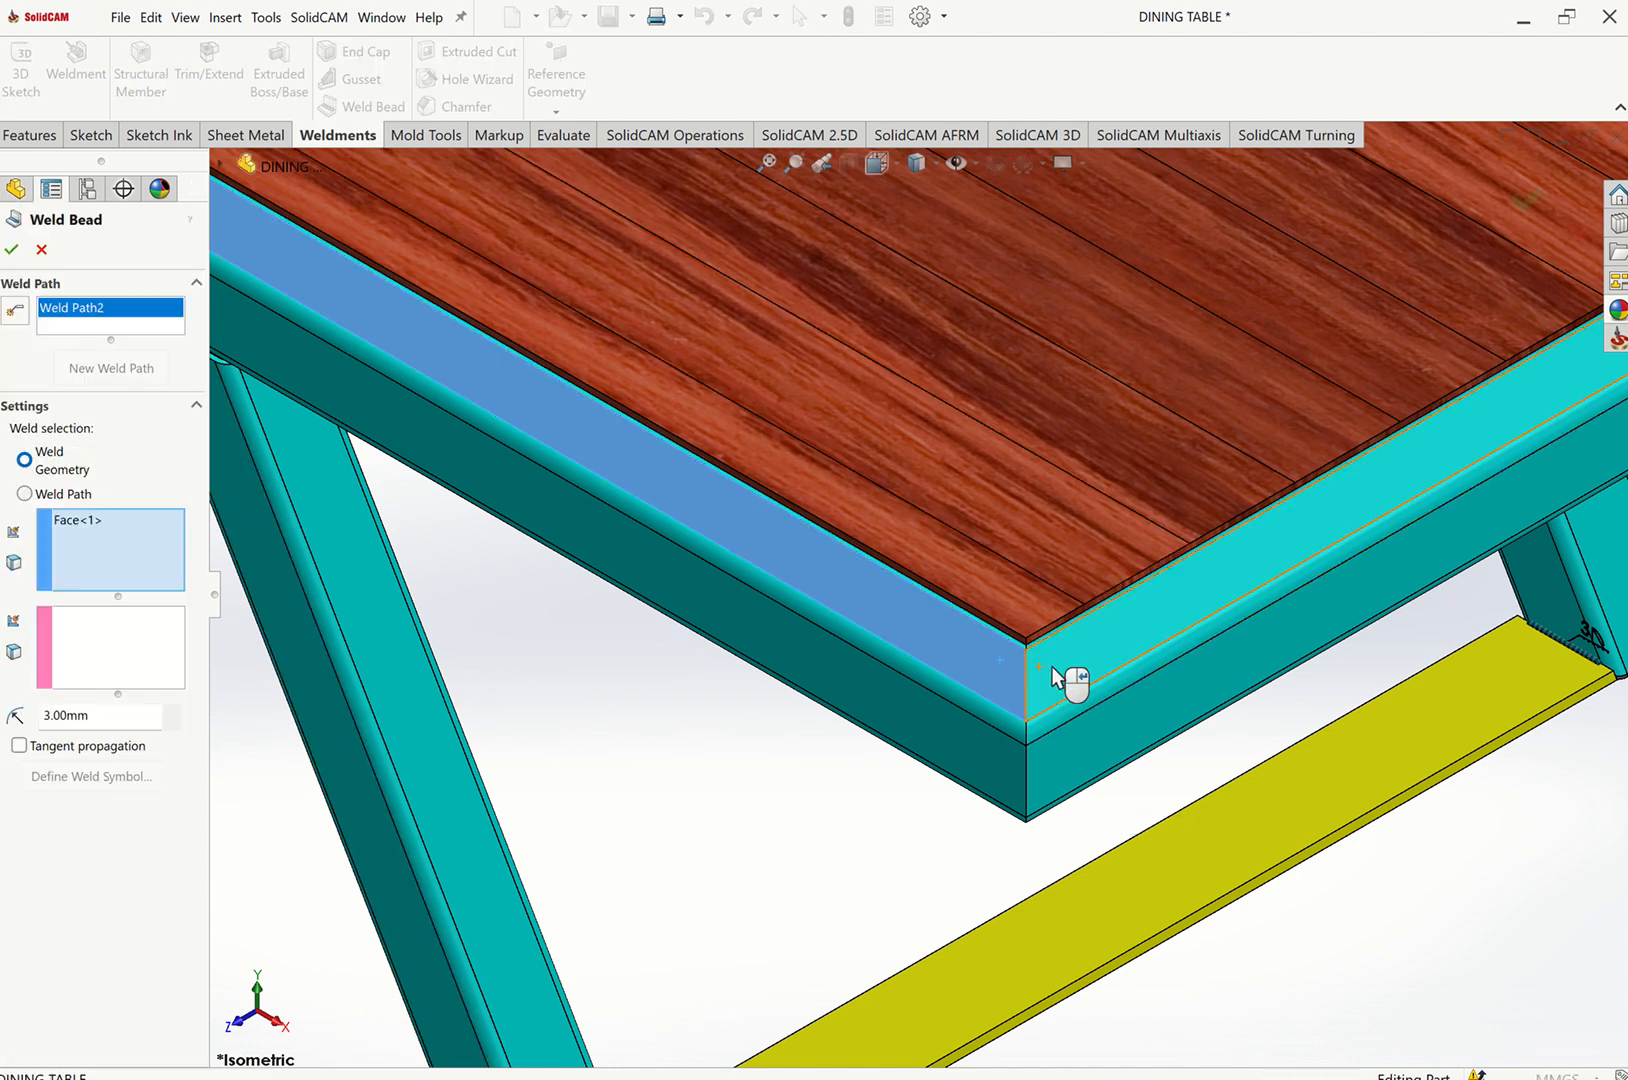
click(1053, 670)
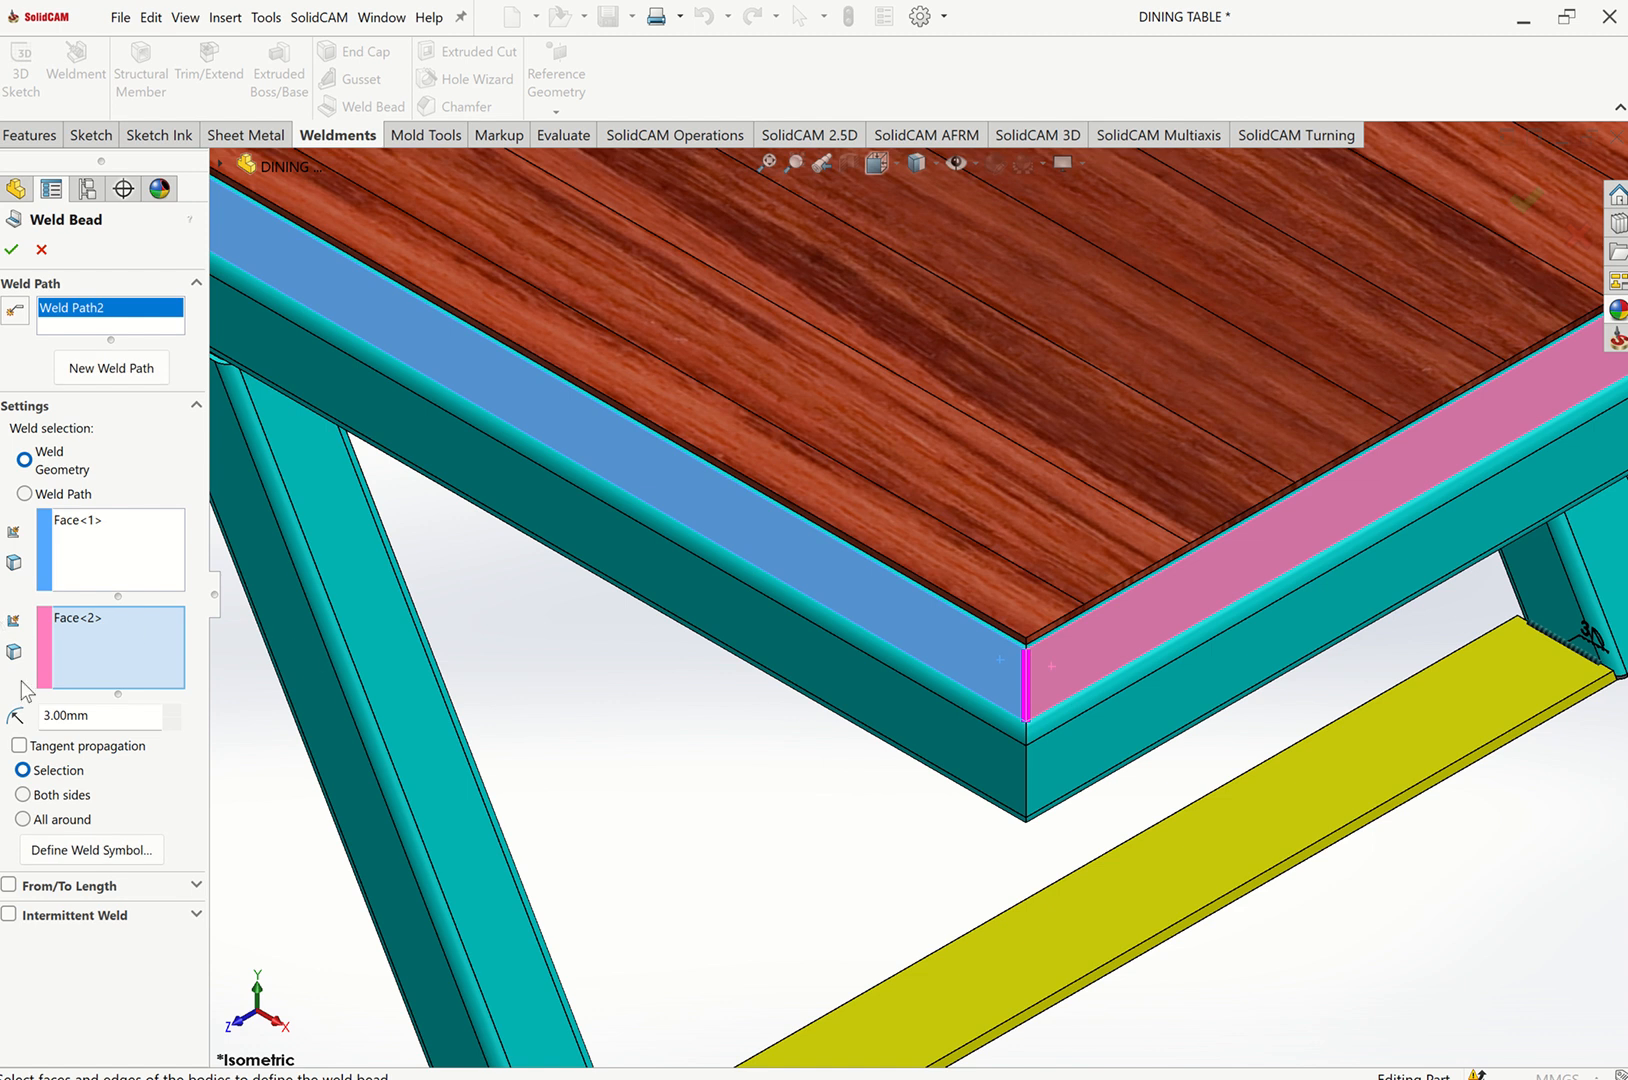
Enable an intermittent weld with a 10 mm weld length and a 10 mm gap.
click(40, 915)
drag(201, 886, 183, 955)
double_click(109, 963)
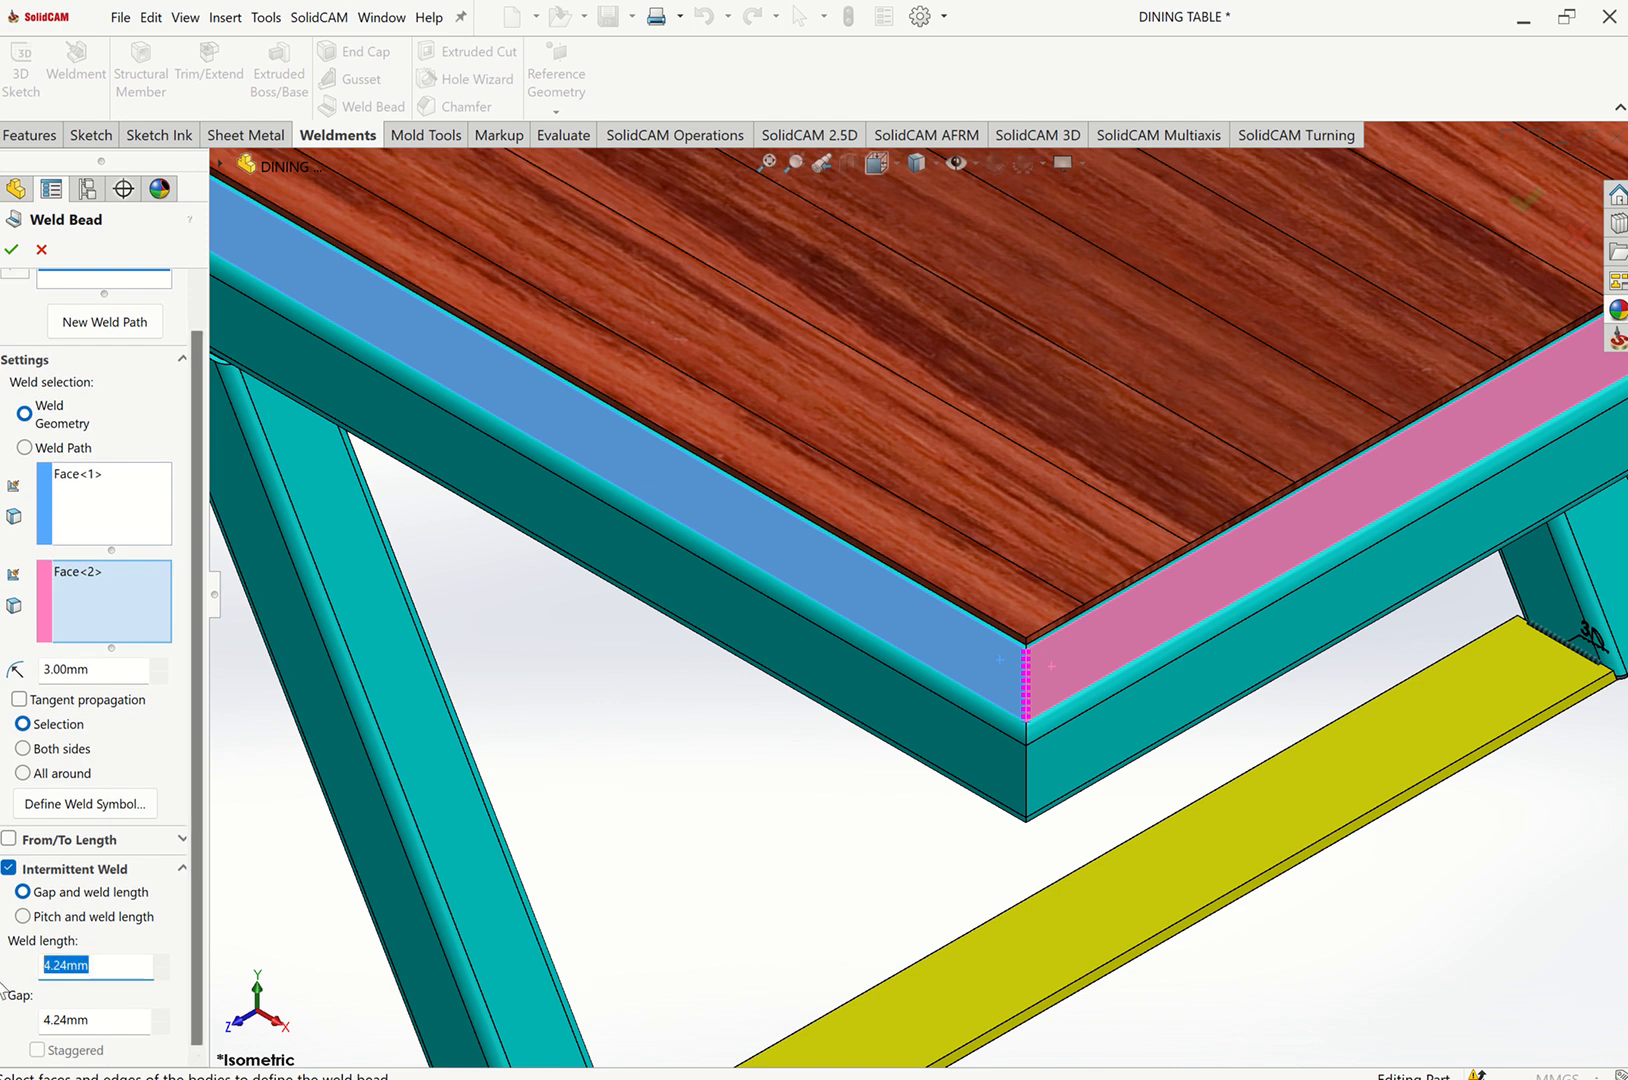
text(10)
click(124, 1029)
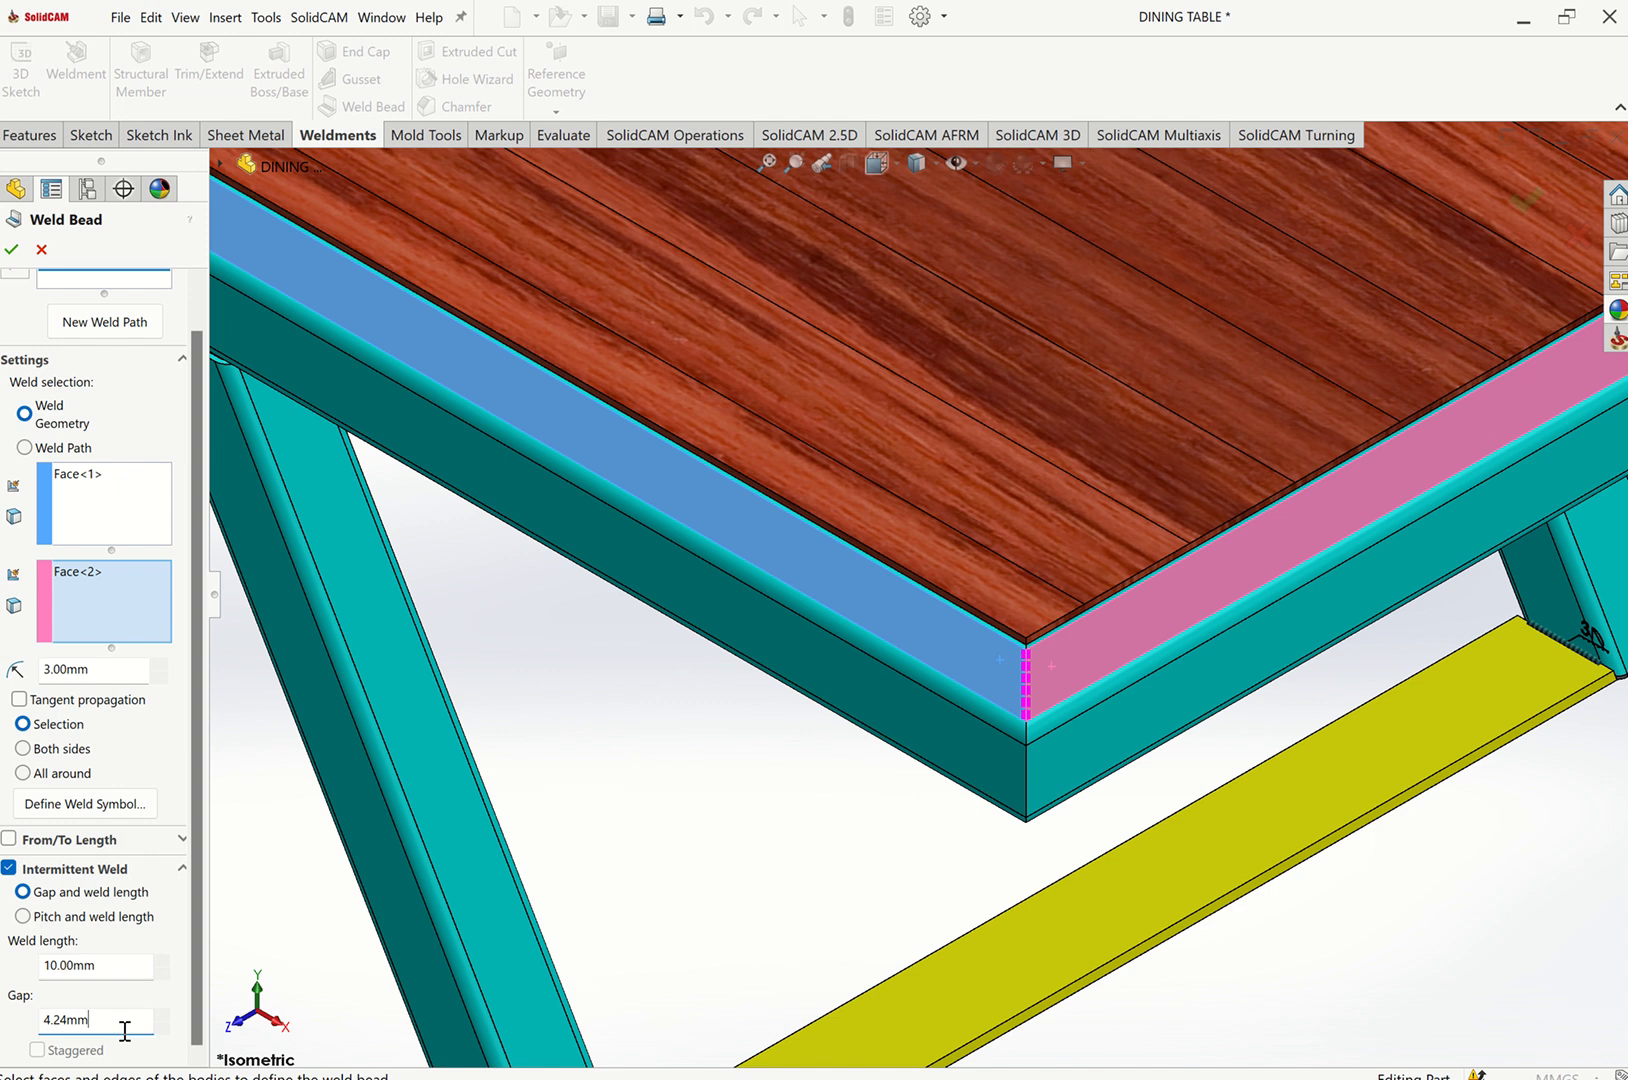
double_click(102, 1024)
text(10)
scroll(1037, 670, down, 7)
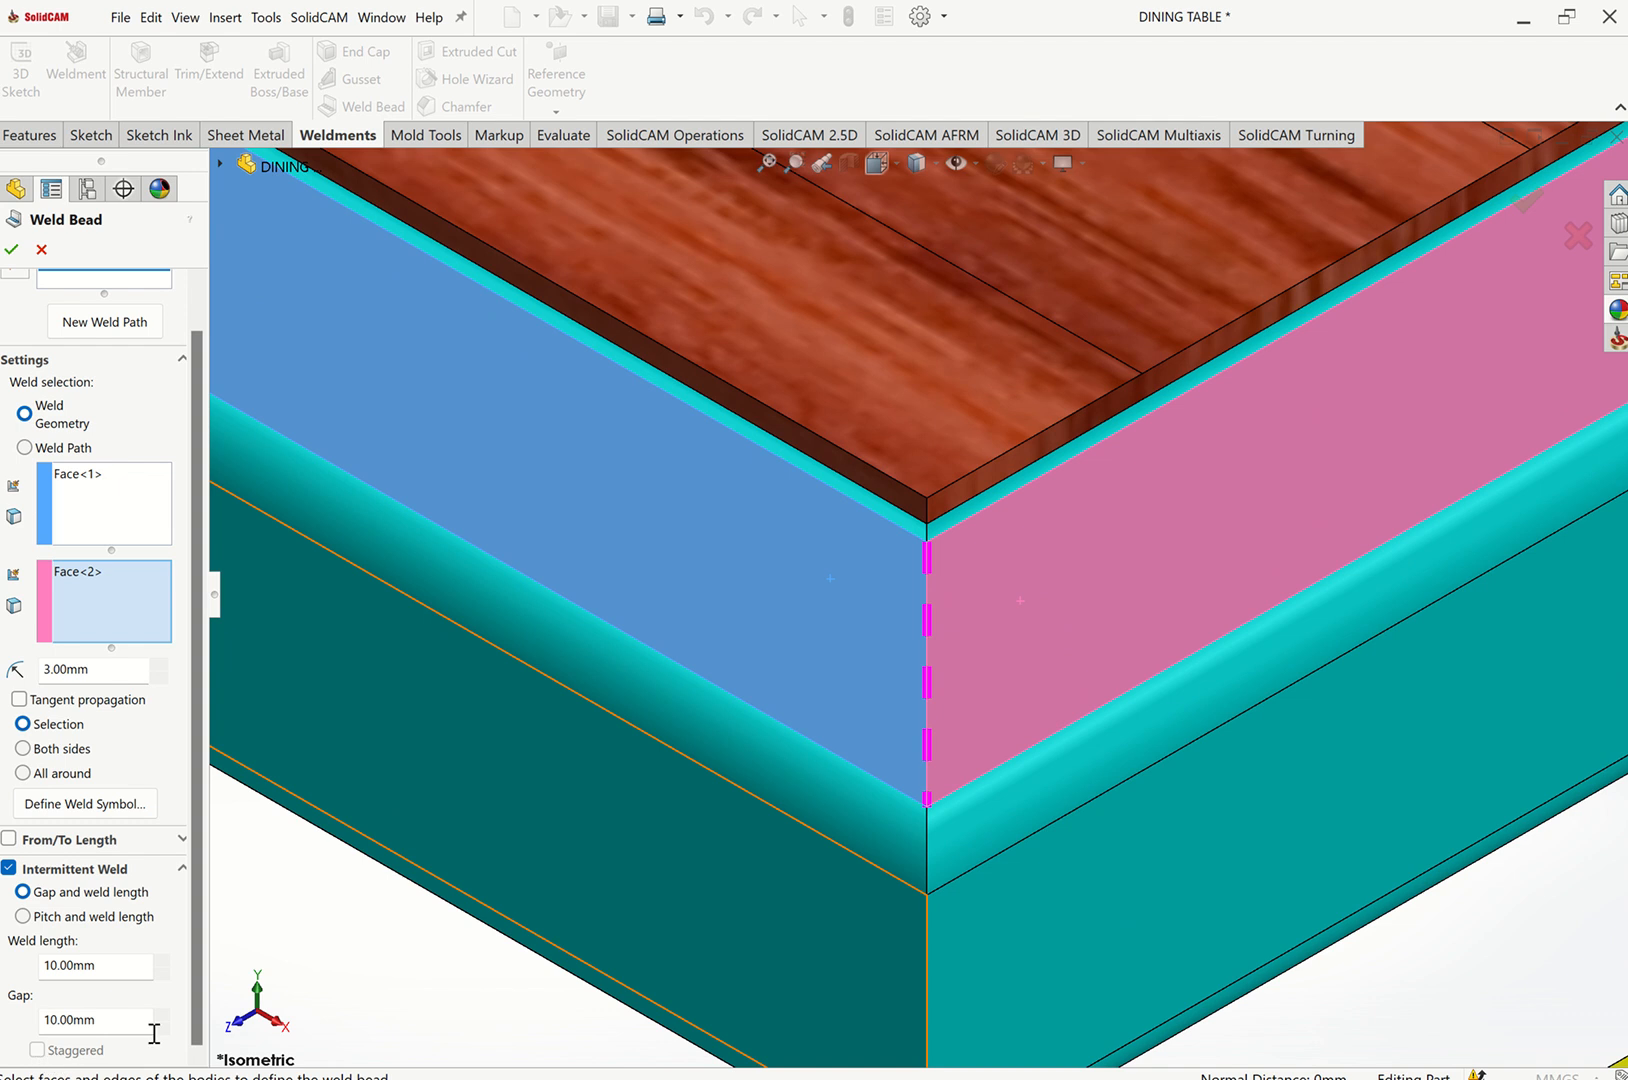
Switch the intermittent weld to pitch and weld length, setting the pitch to 20 mm.
click(22, 916)
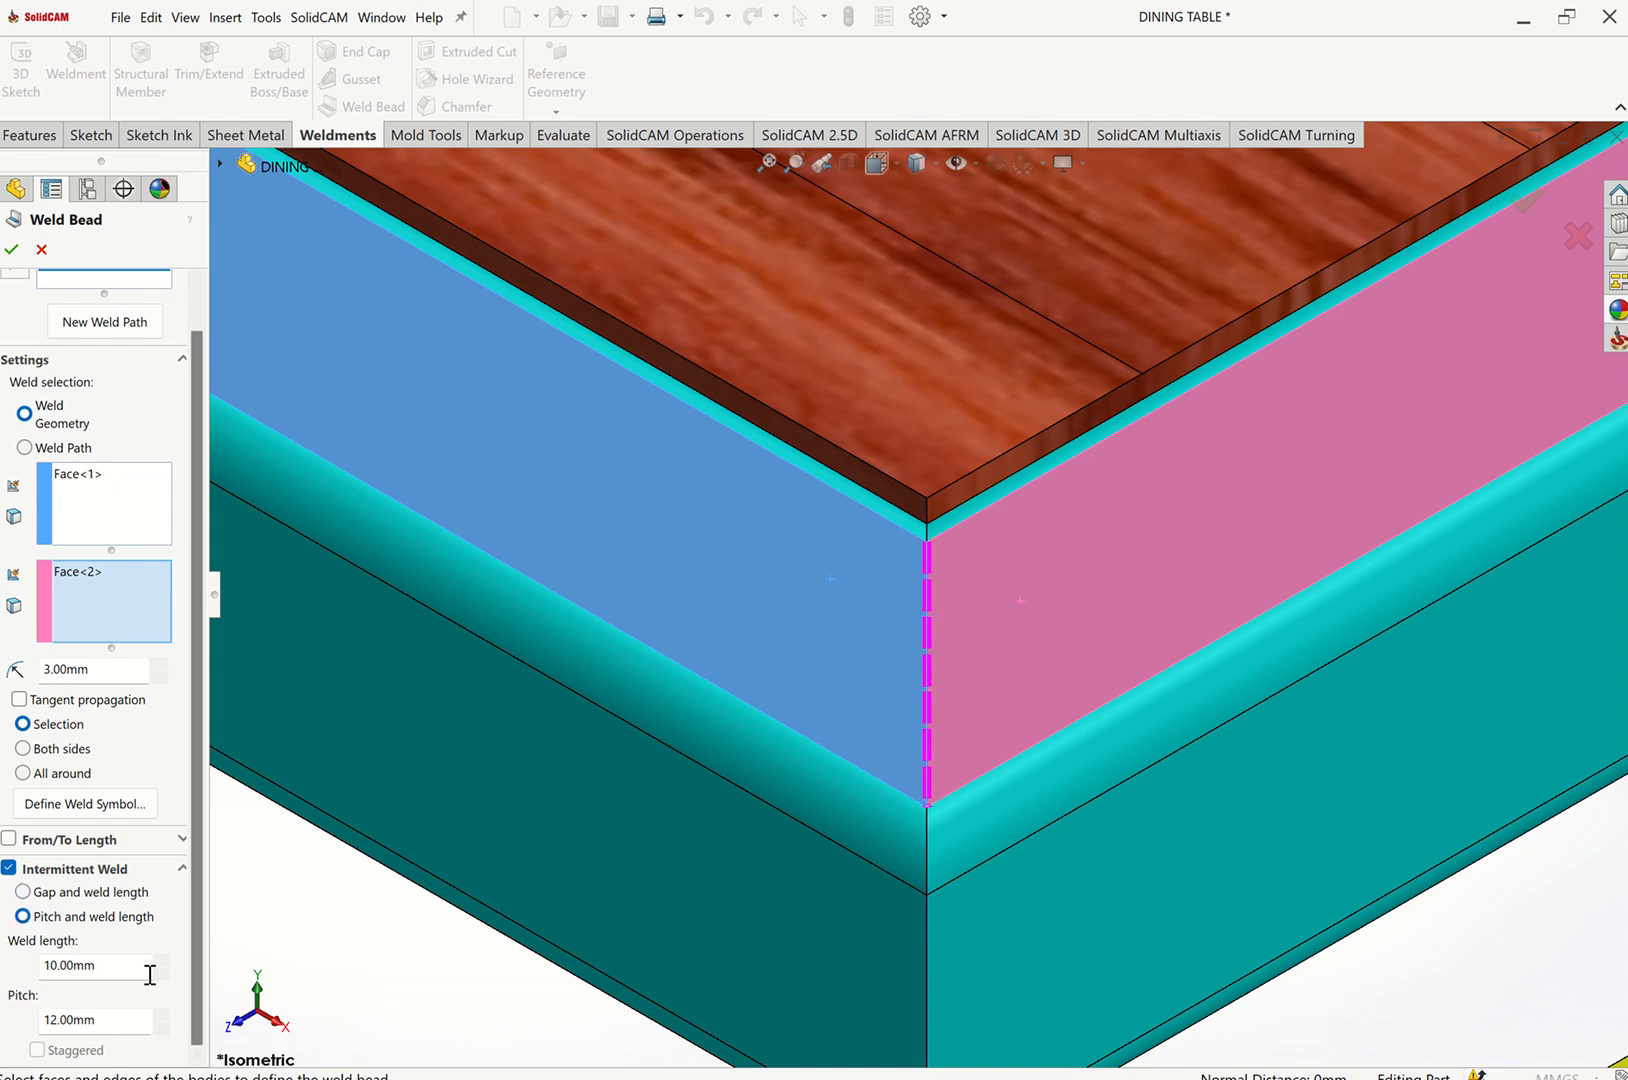
double_click(50, 1020)
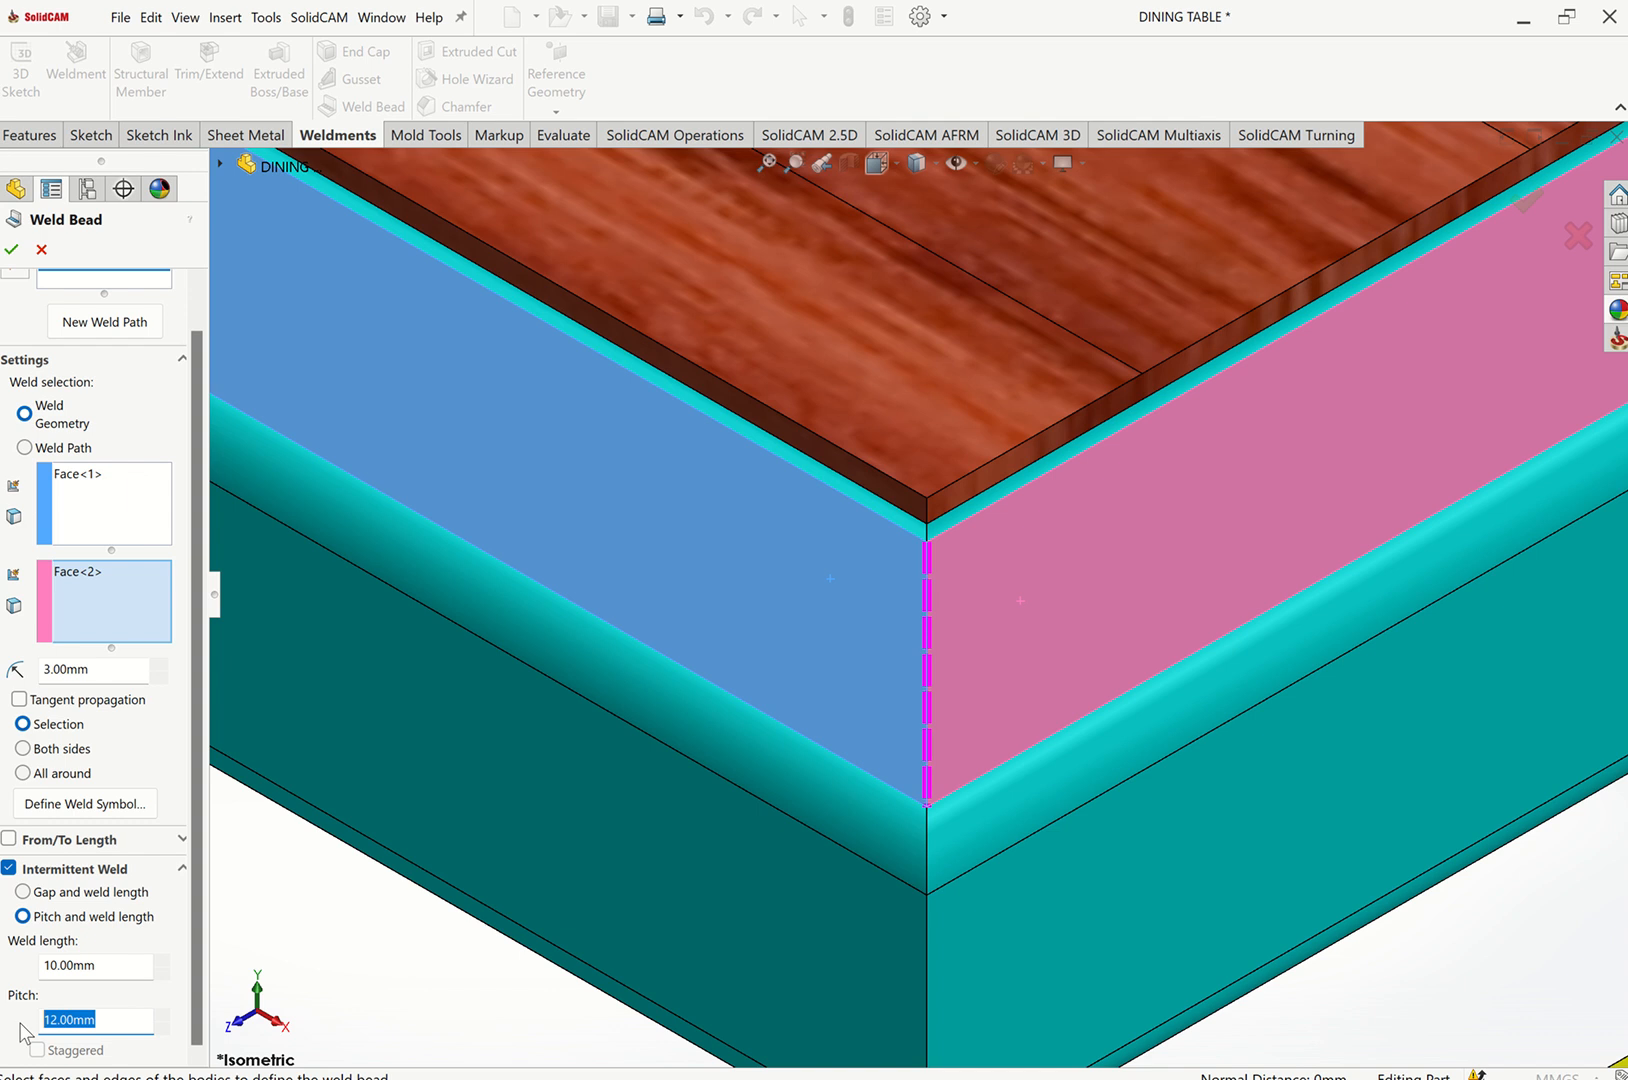
text(6)
click(110, 980)
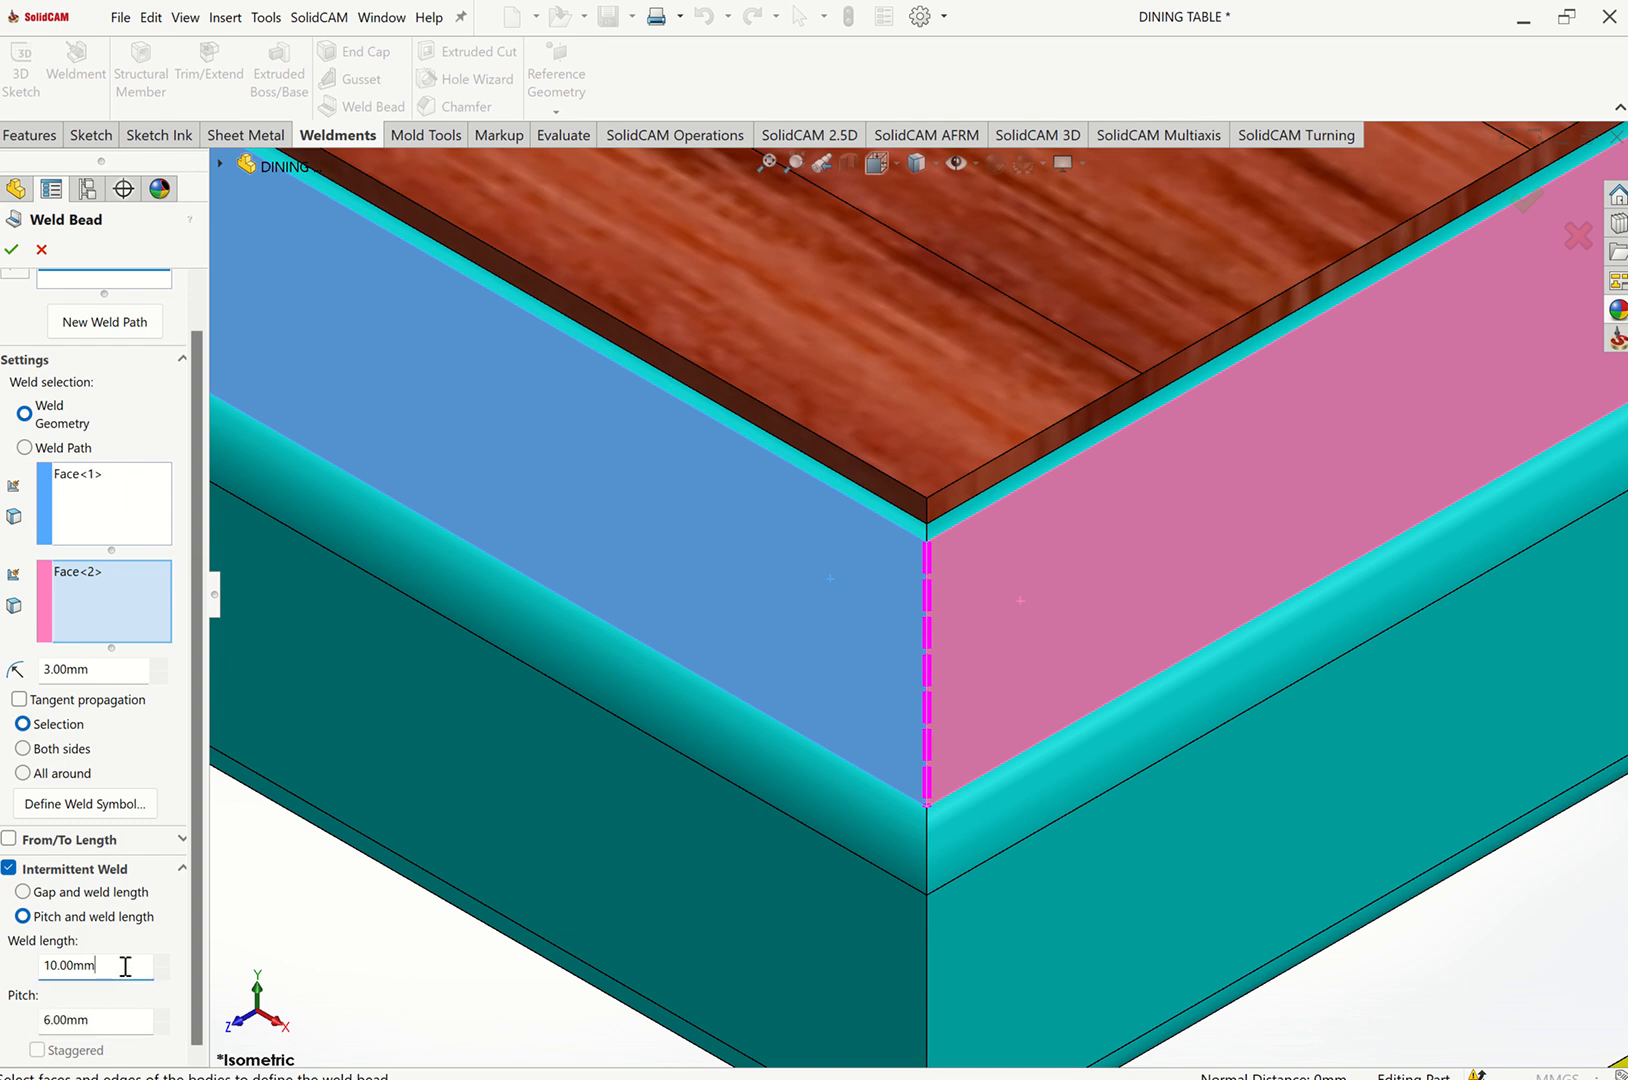
double_click(120, 966)
text(20)
click(95, 1019)
key(shift+Tab)
text(6)
key(Tab)
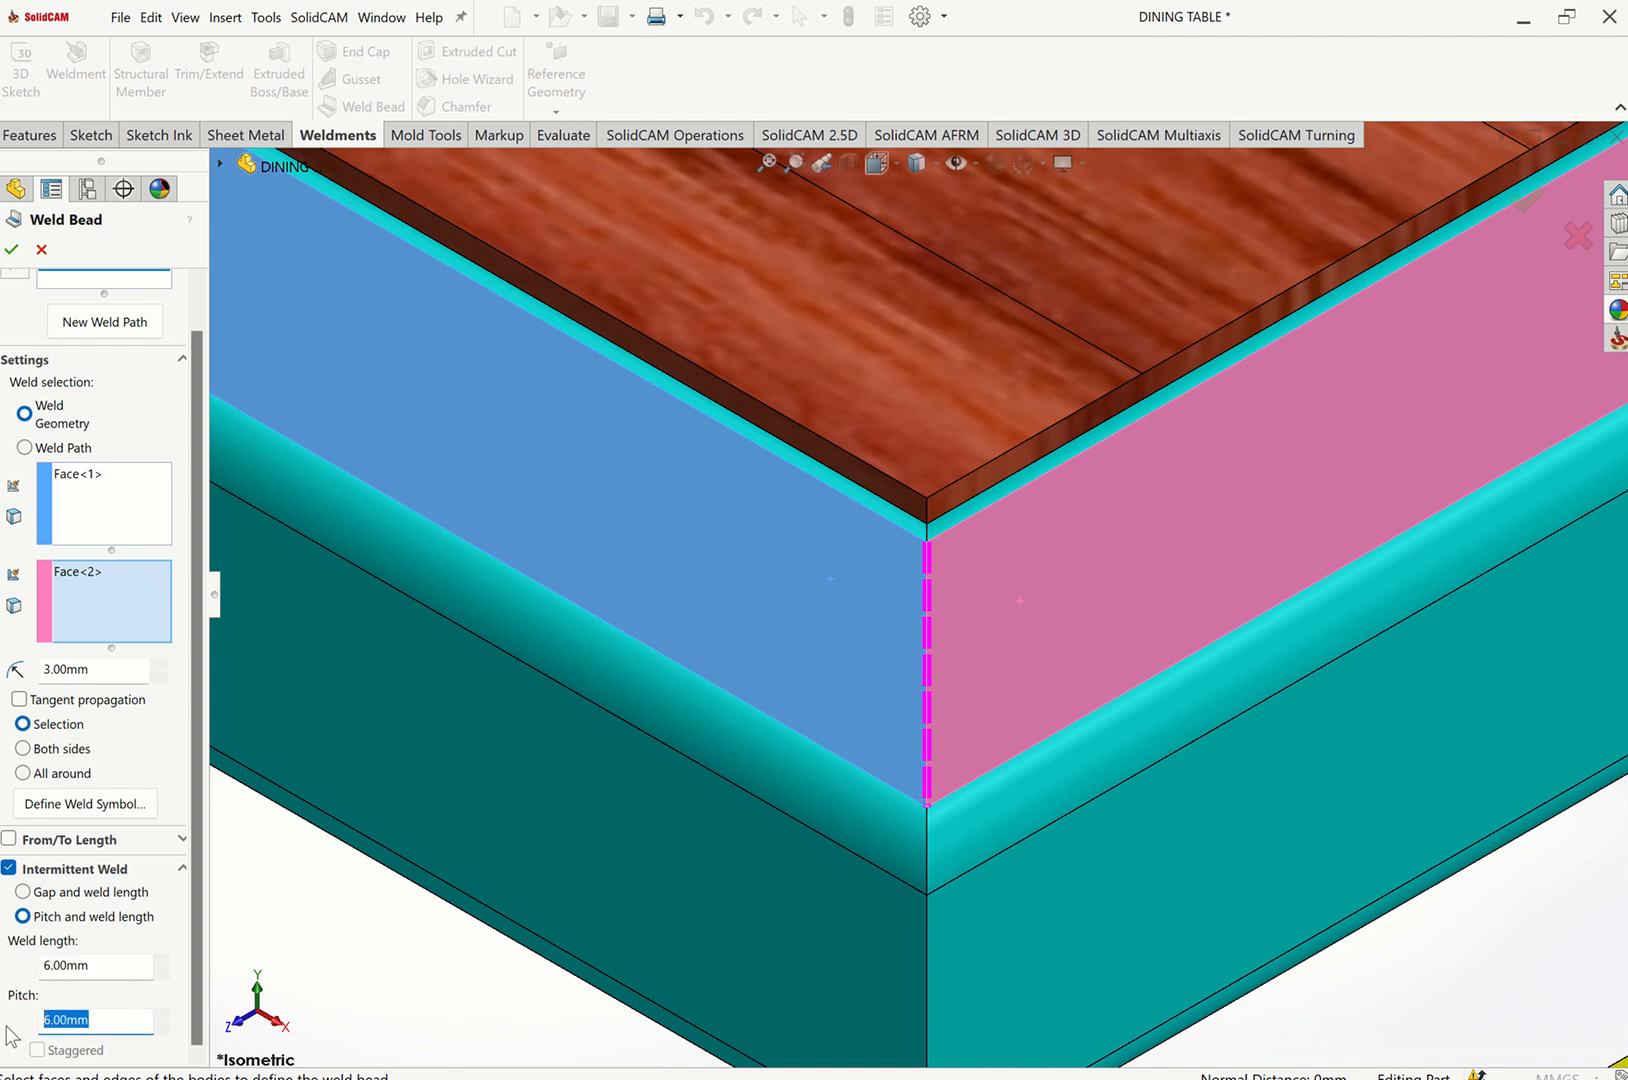
text(20)
Set the intermittent weld length to 8 mm and accept the weld bead.
click(100, 965)
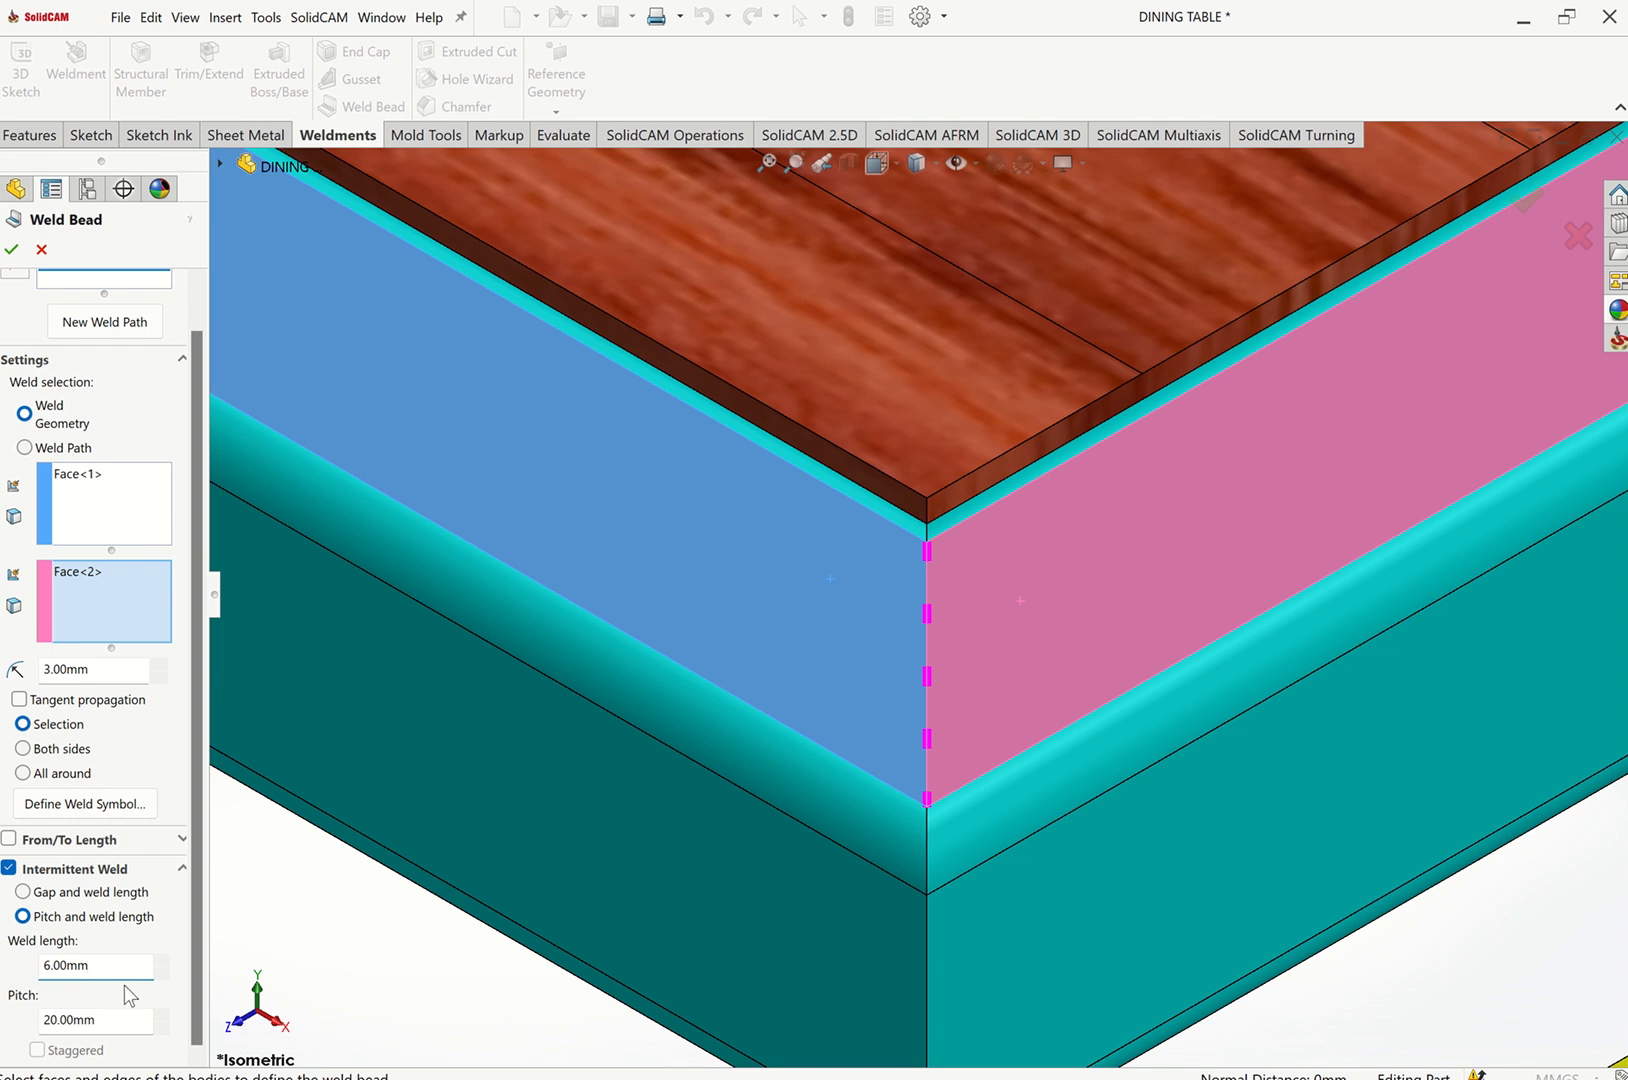
drag(125, 969, 30, 968)
text(8)
click(96, 1018)
scroll(990, 762, up, 5)
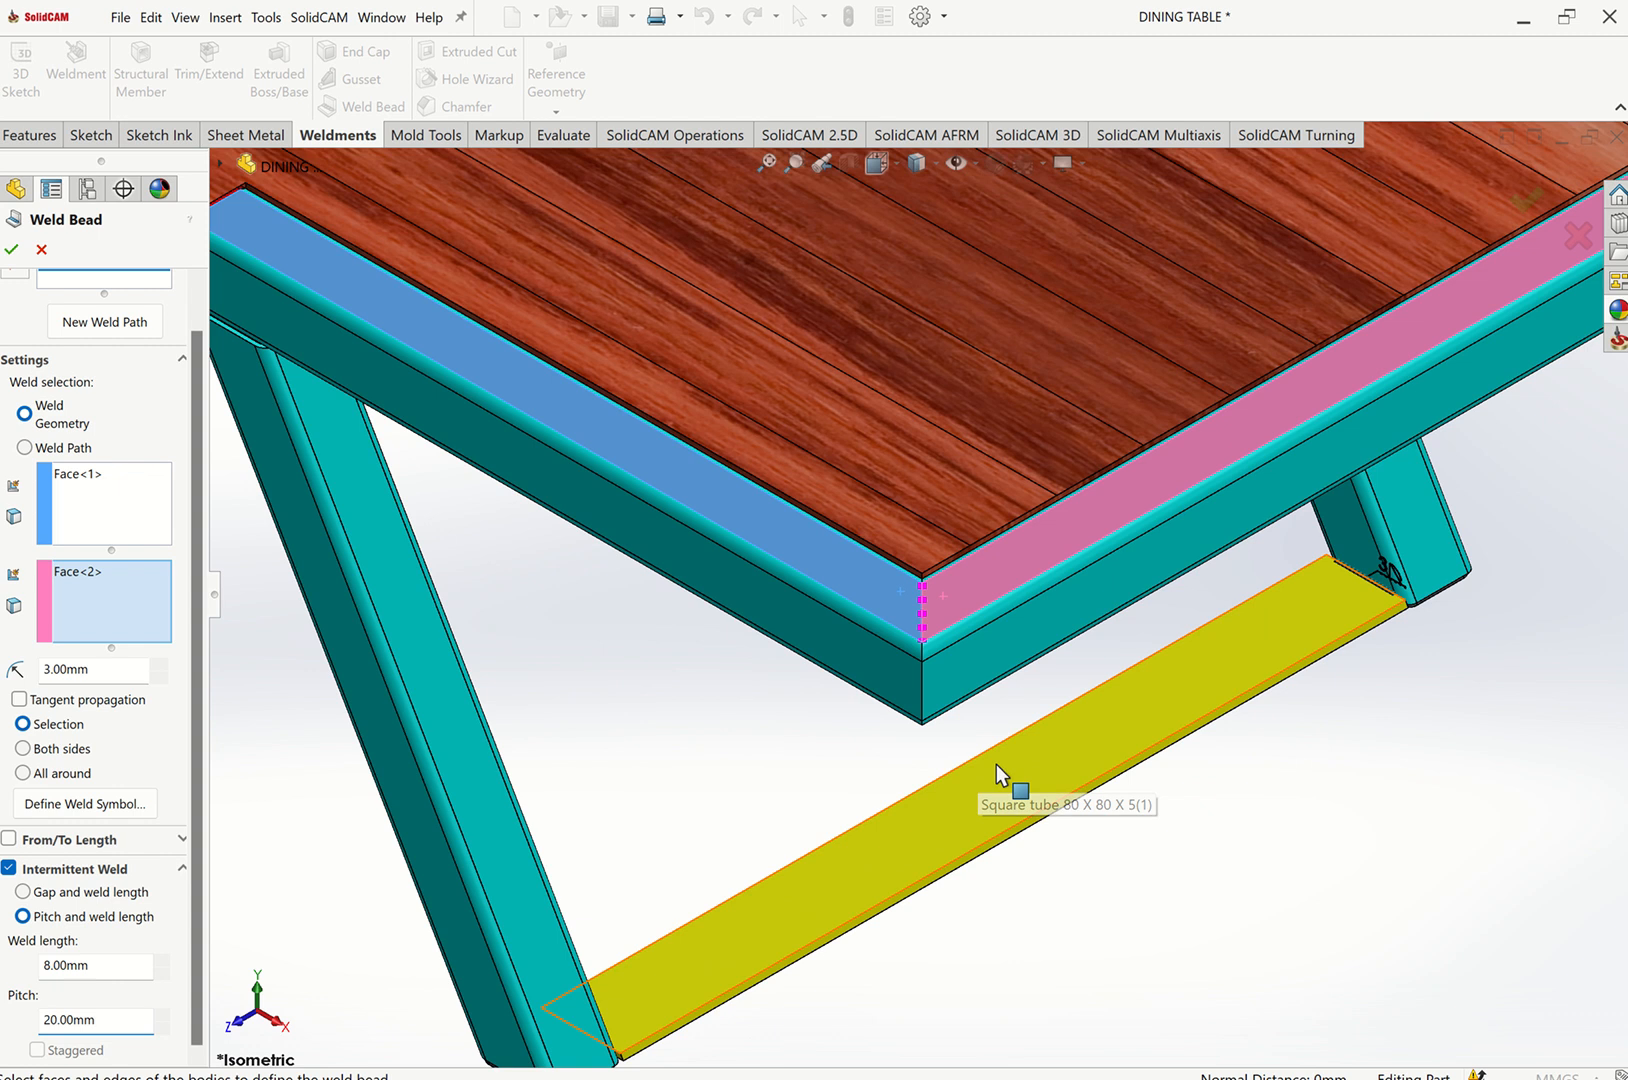
scroll(996, 764, up, 4)
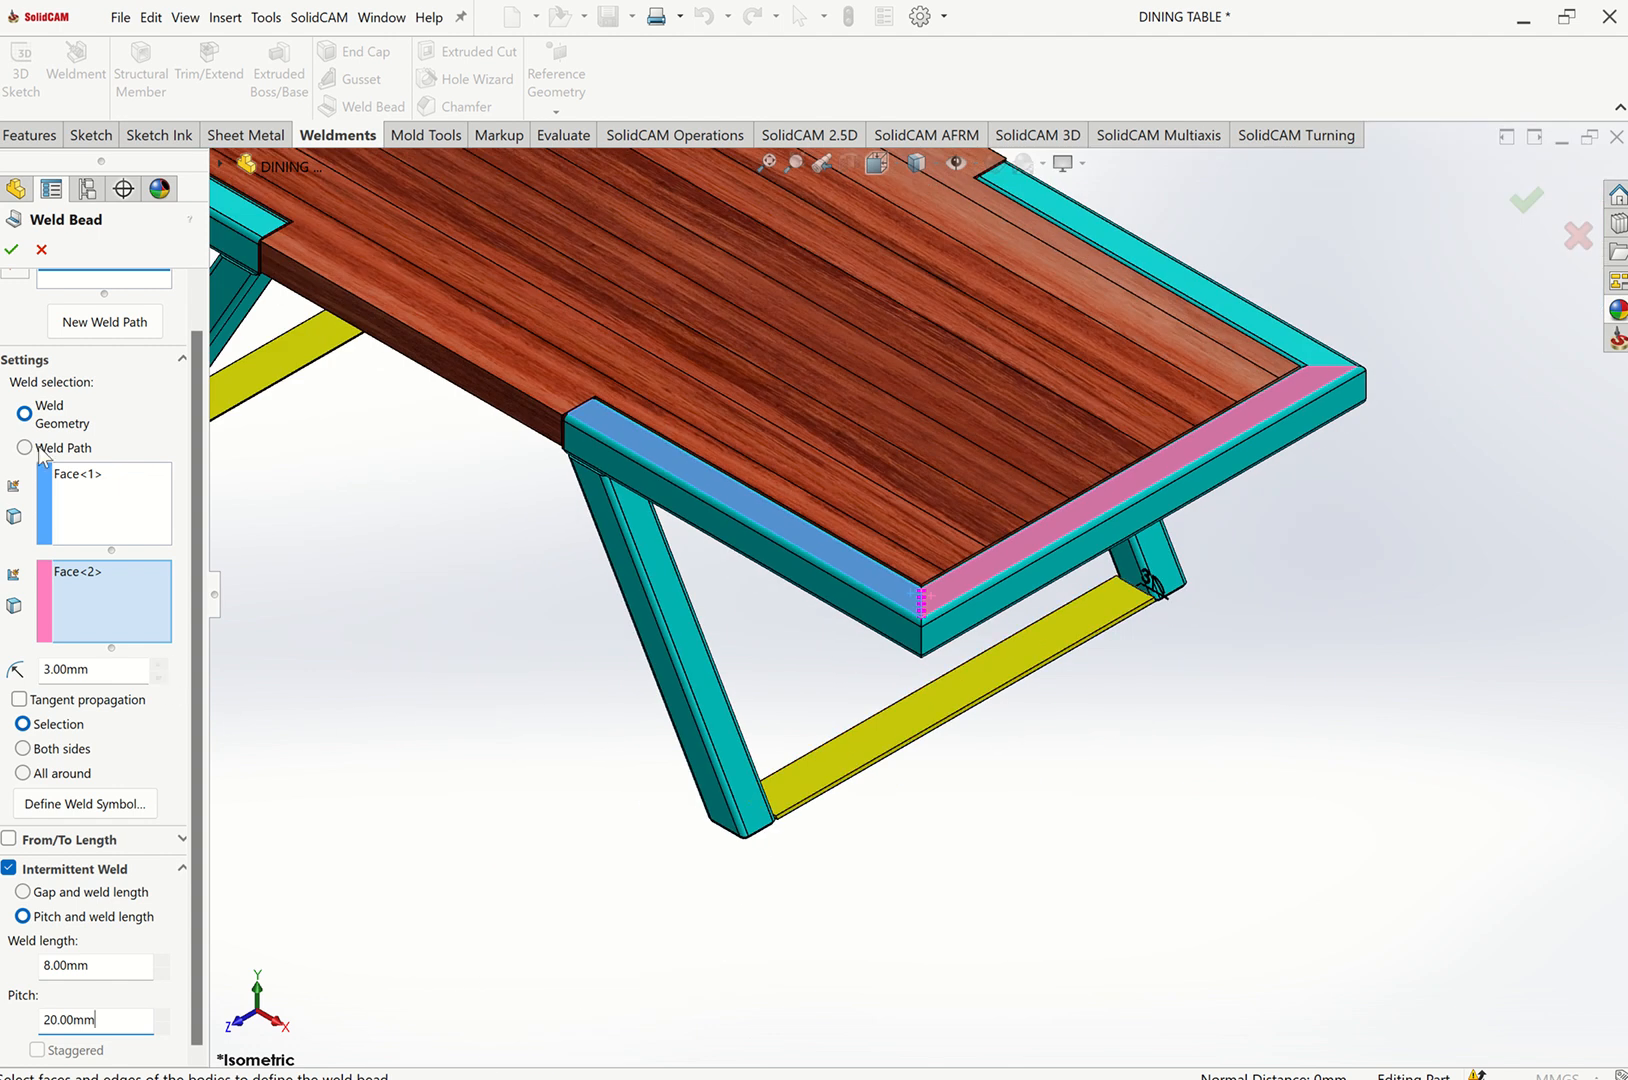
click(10, 250)
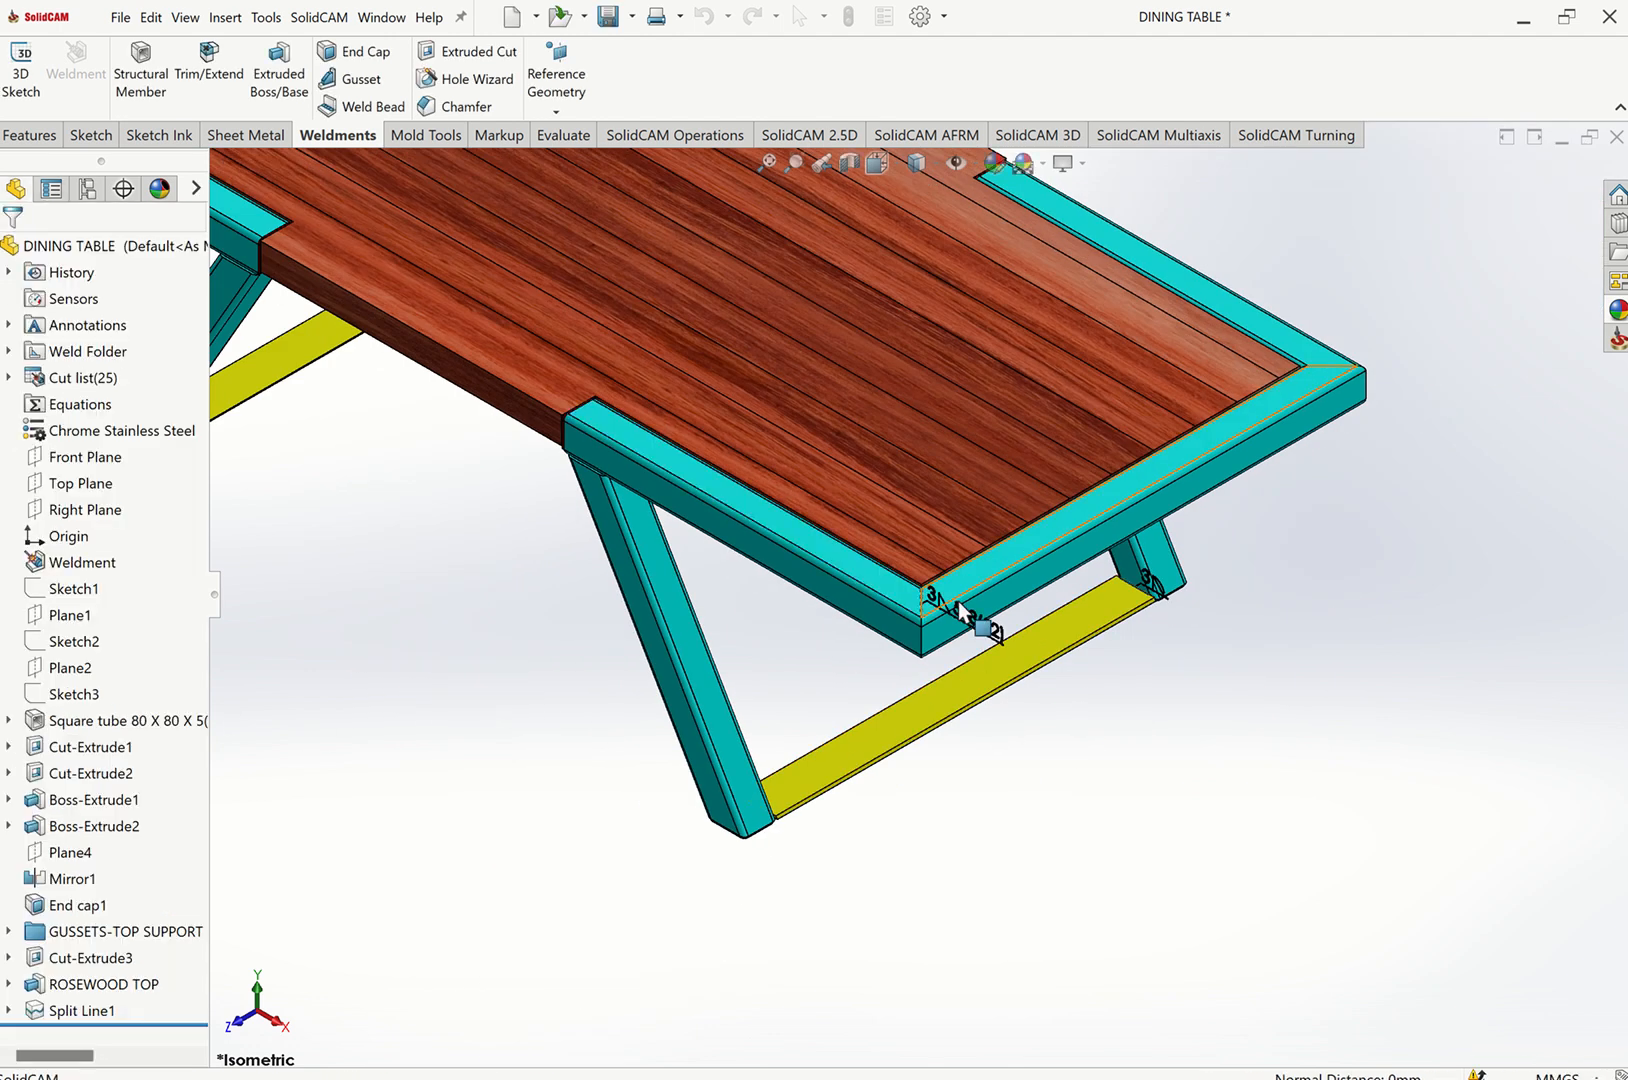
Inspect the new intermittent weld bead, temporarily hiding the rosewood top to view the frame beneath.
scroll(962, 622, down, 3)
scroll(955, 622, down, 4)
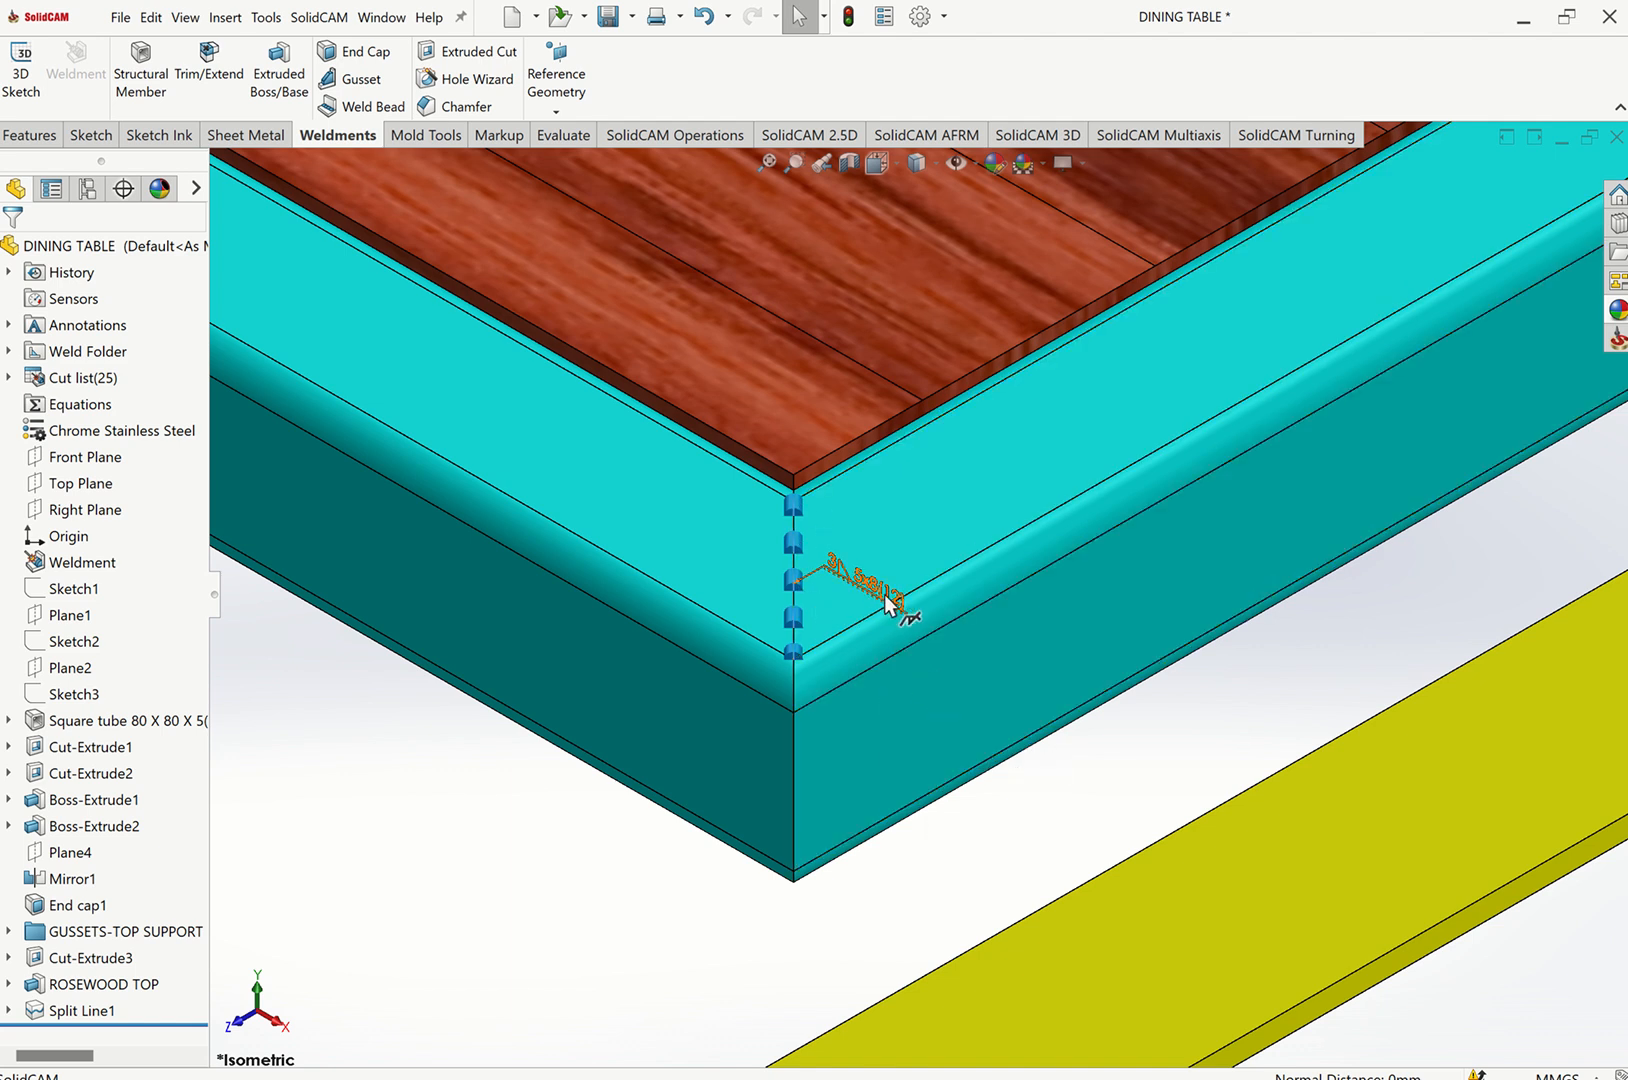
scroll(893, 752, up, 10)
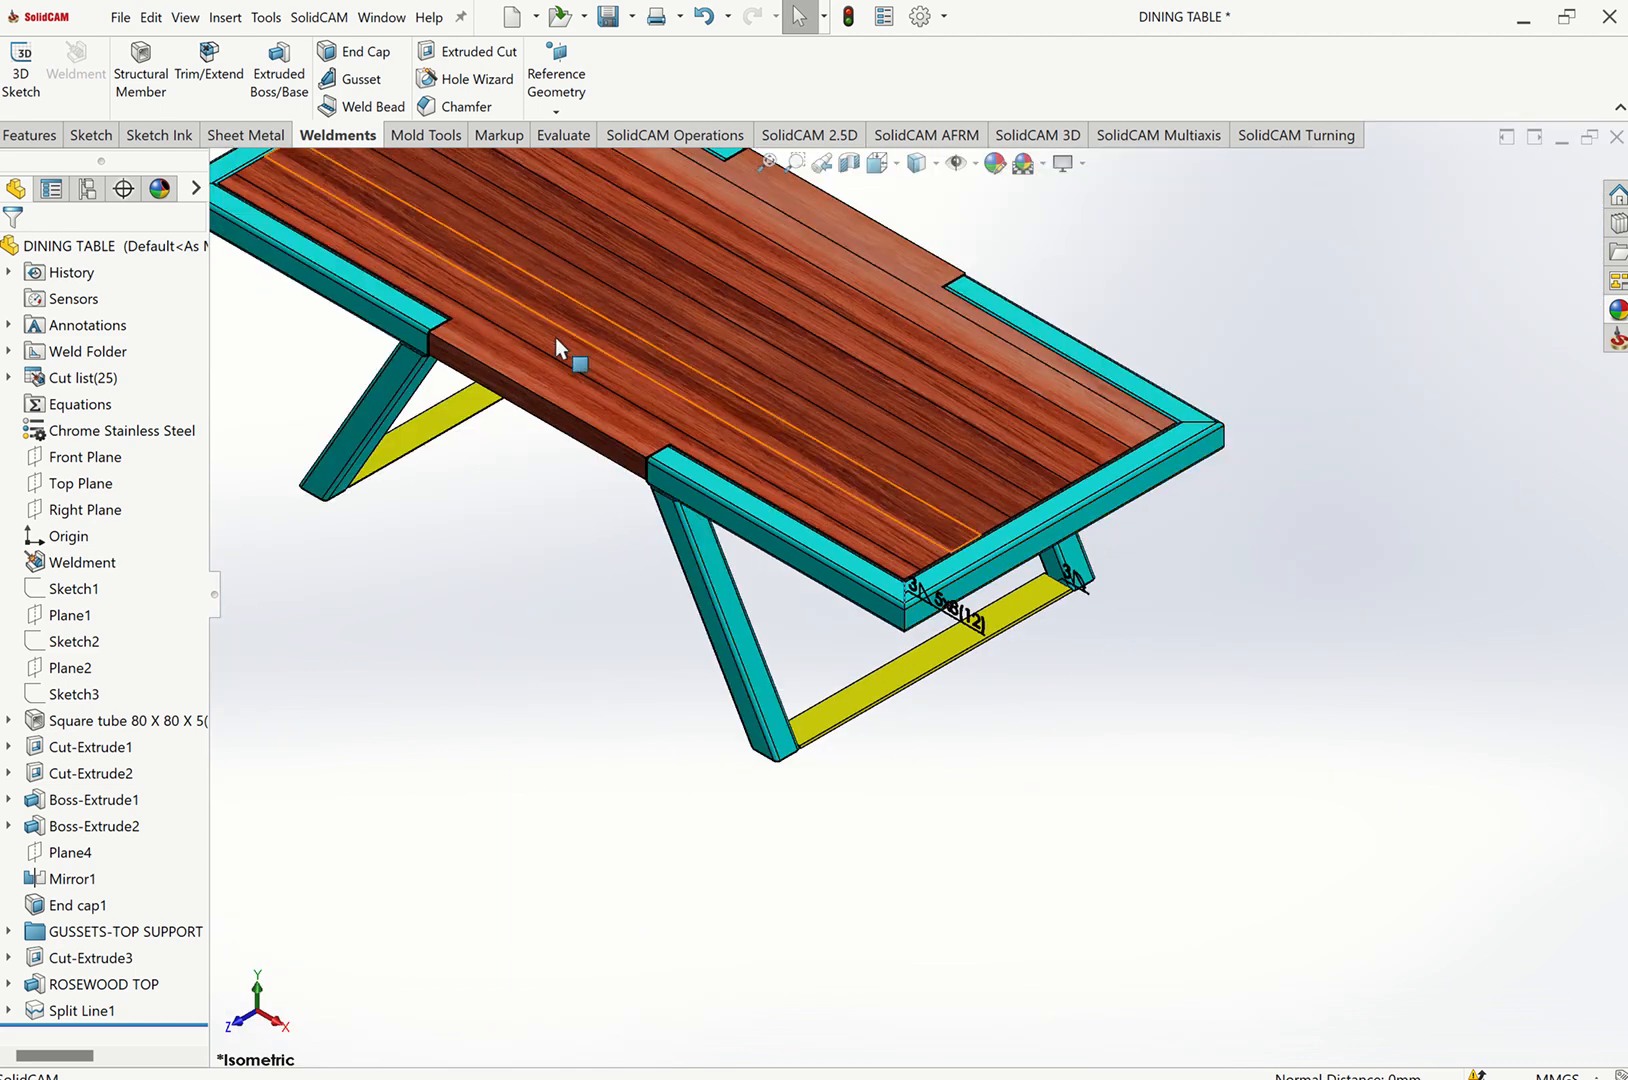
scroll(548, 370, down, 3)
scroll(604, 431, up, 3)
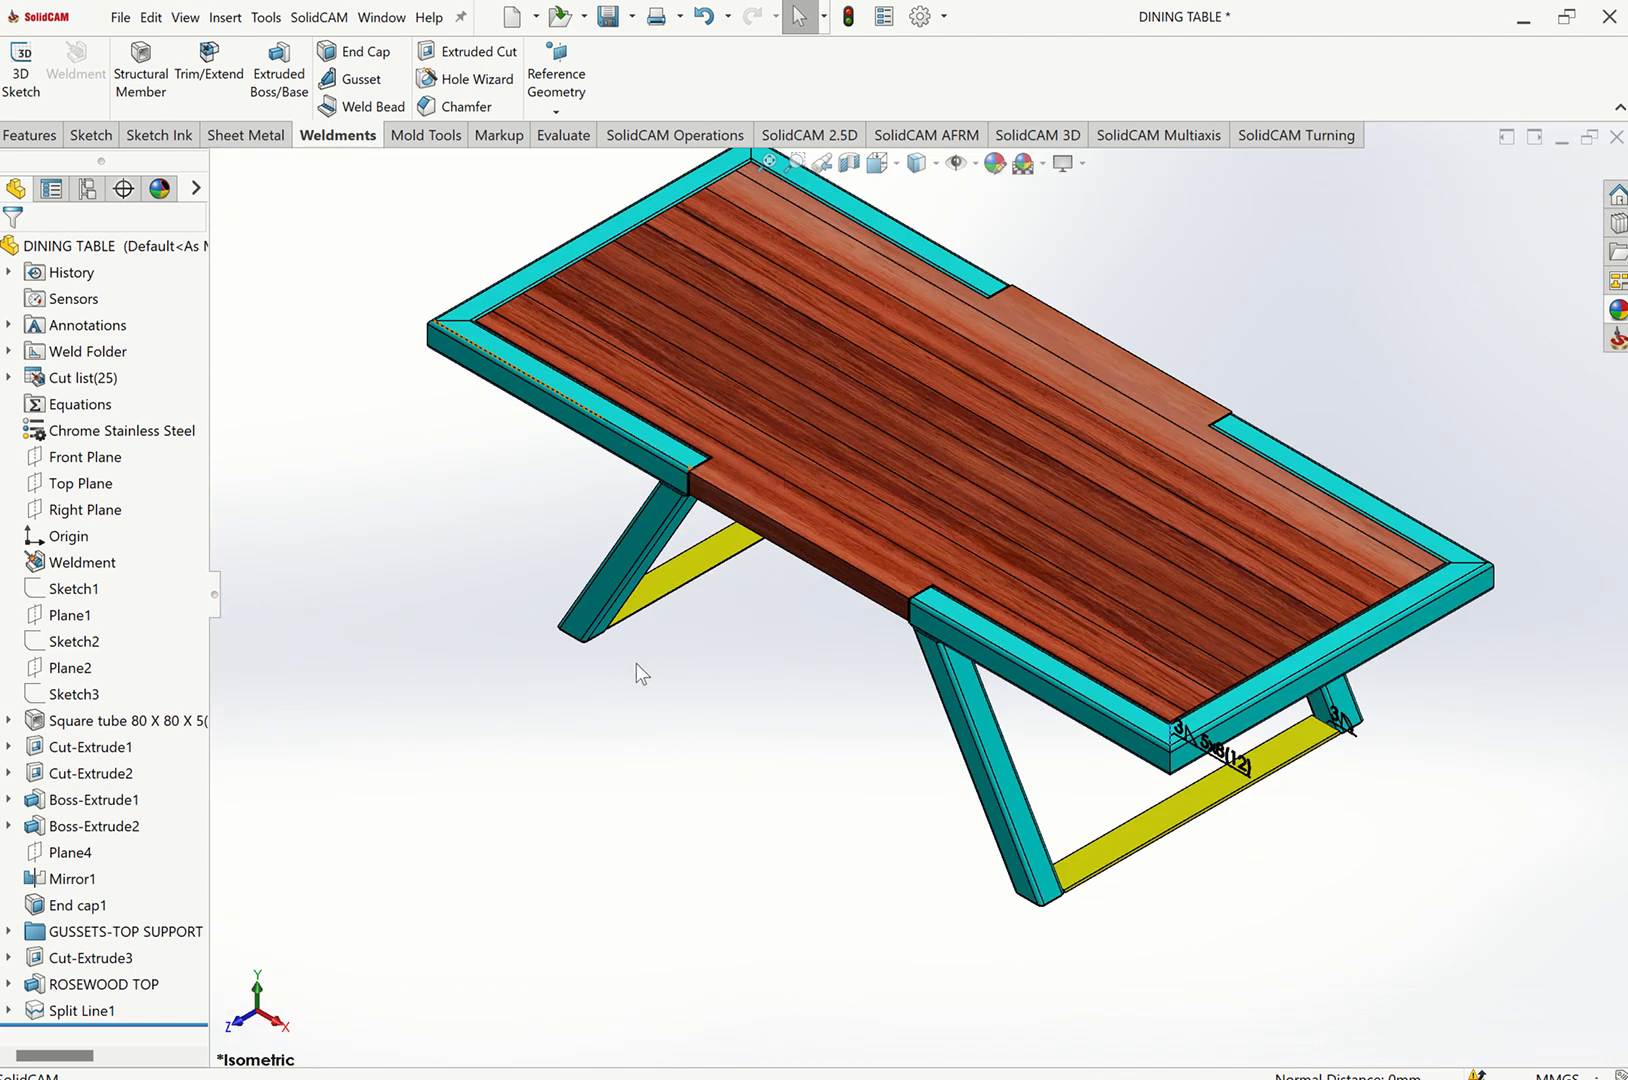
click(766, 162)
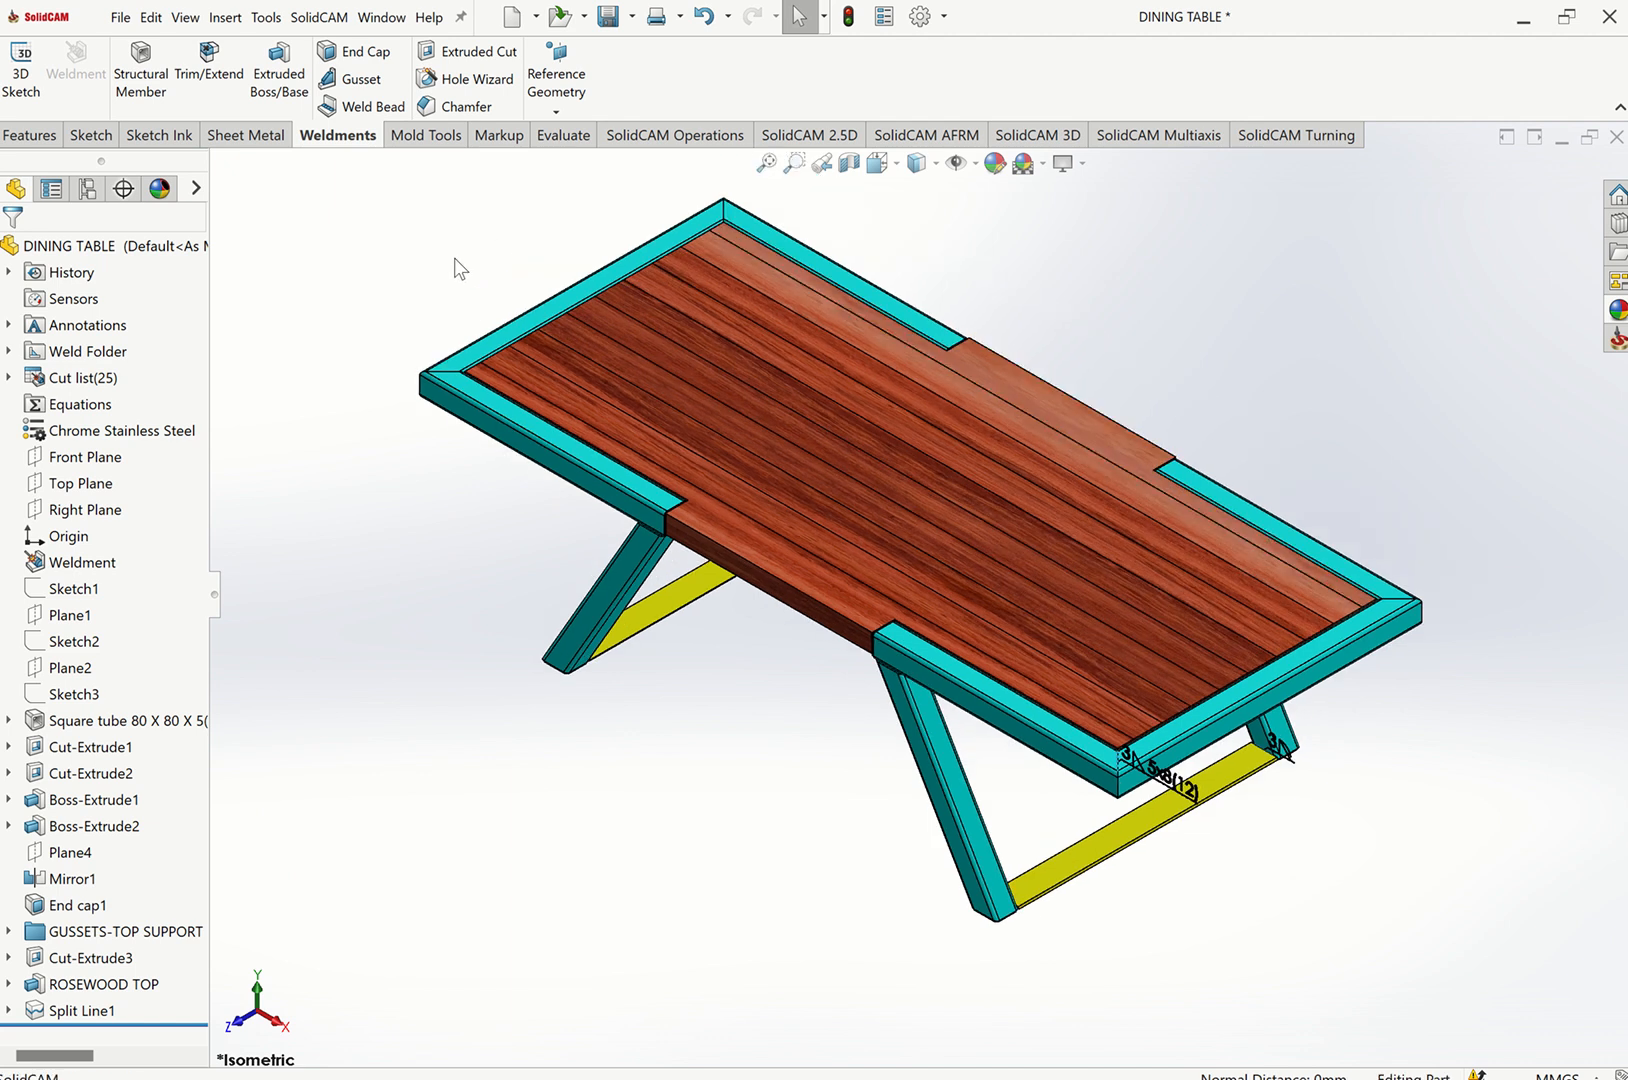
click(118, 985)
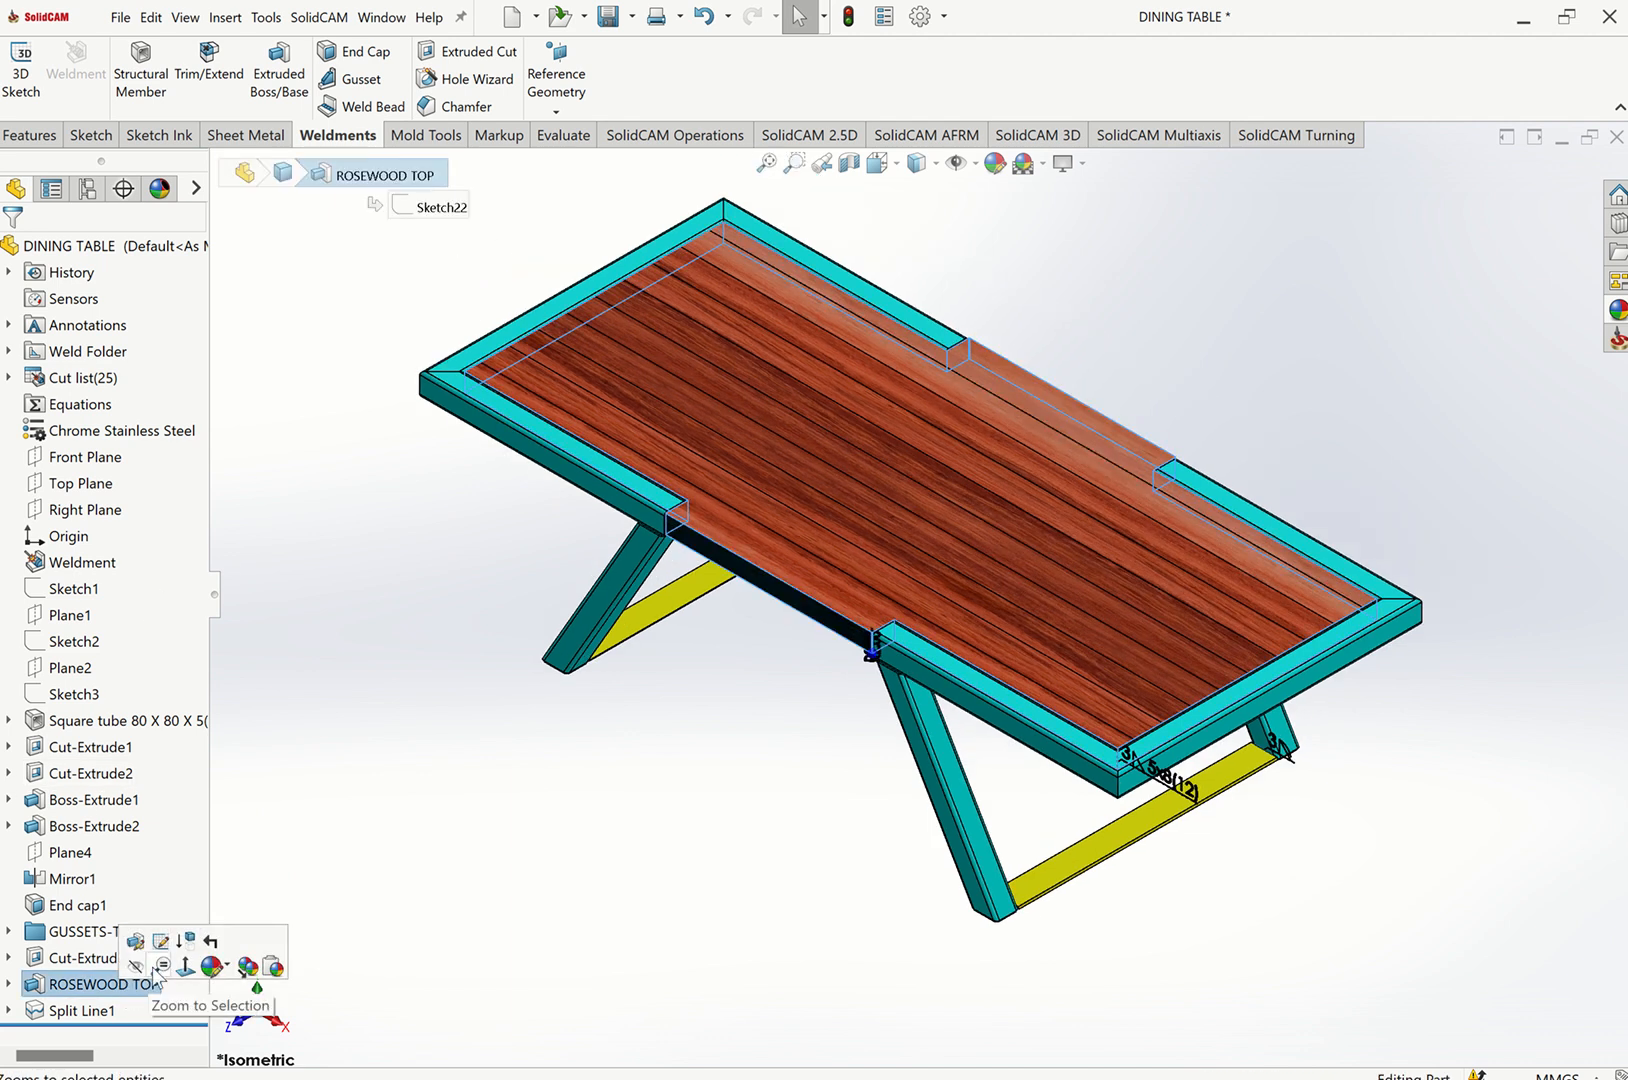
click(136, 965)
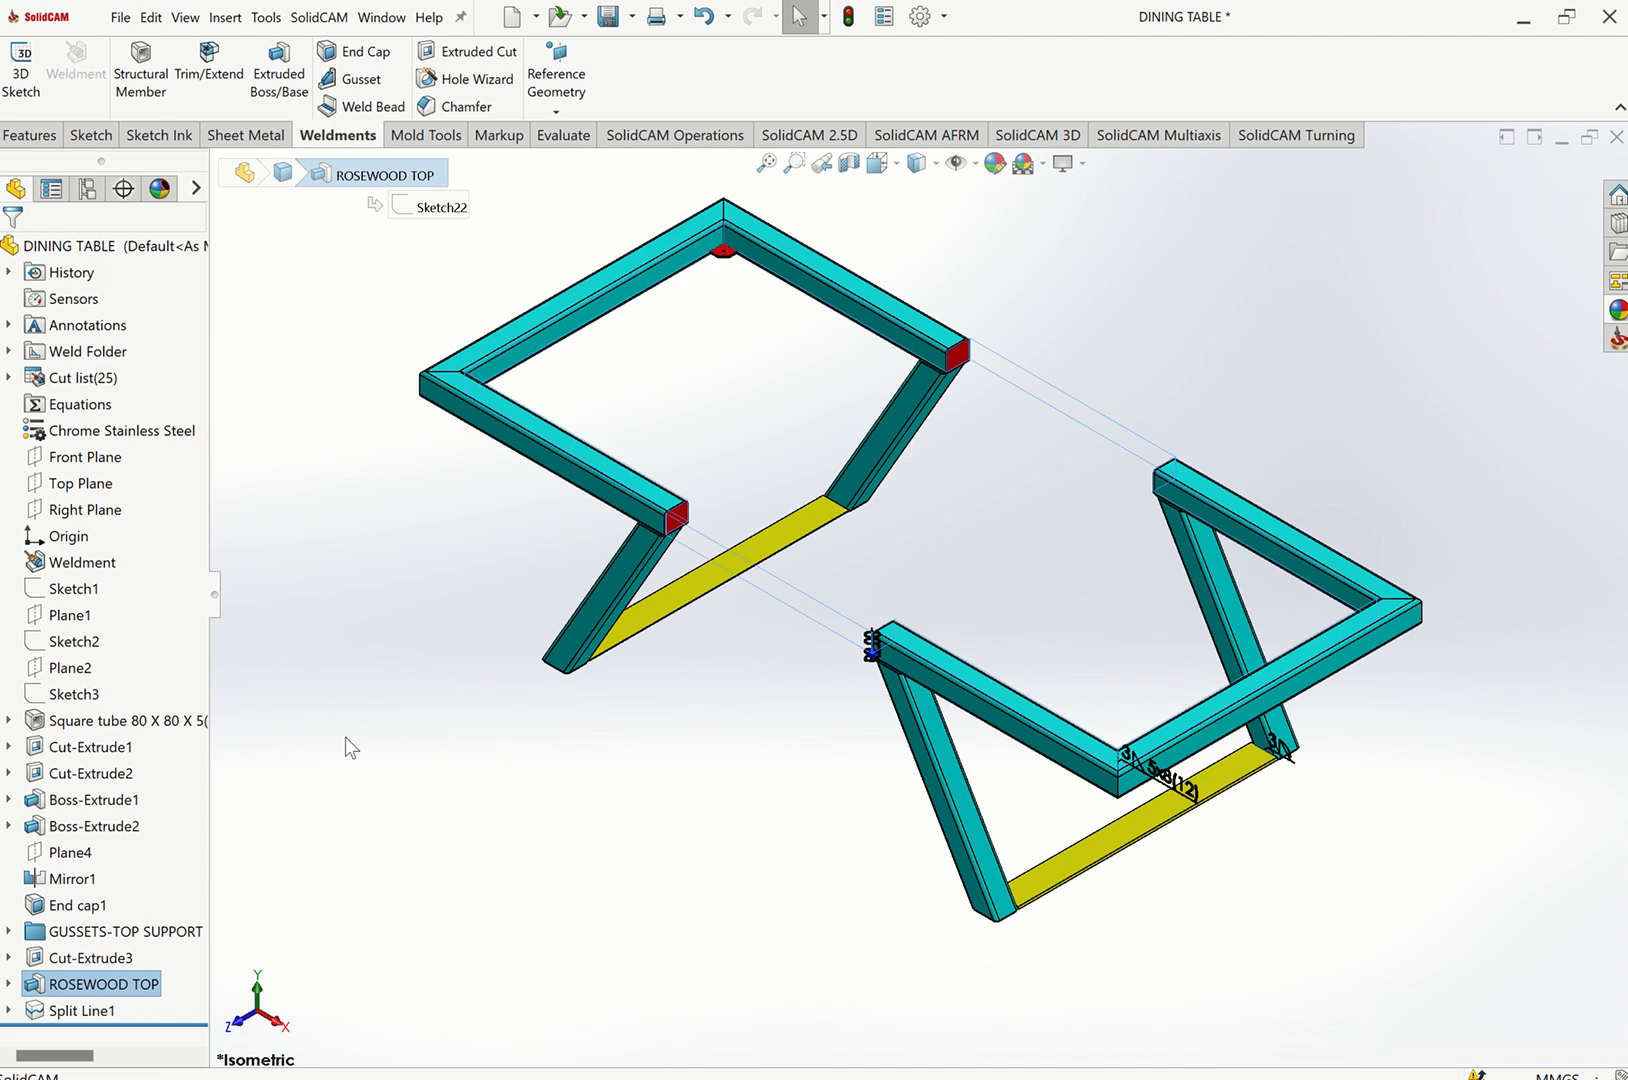
scroll(742, 321, down, 5)
scroll(742, 321, down, 2)
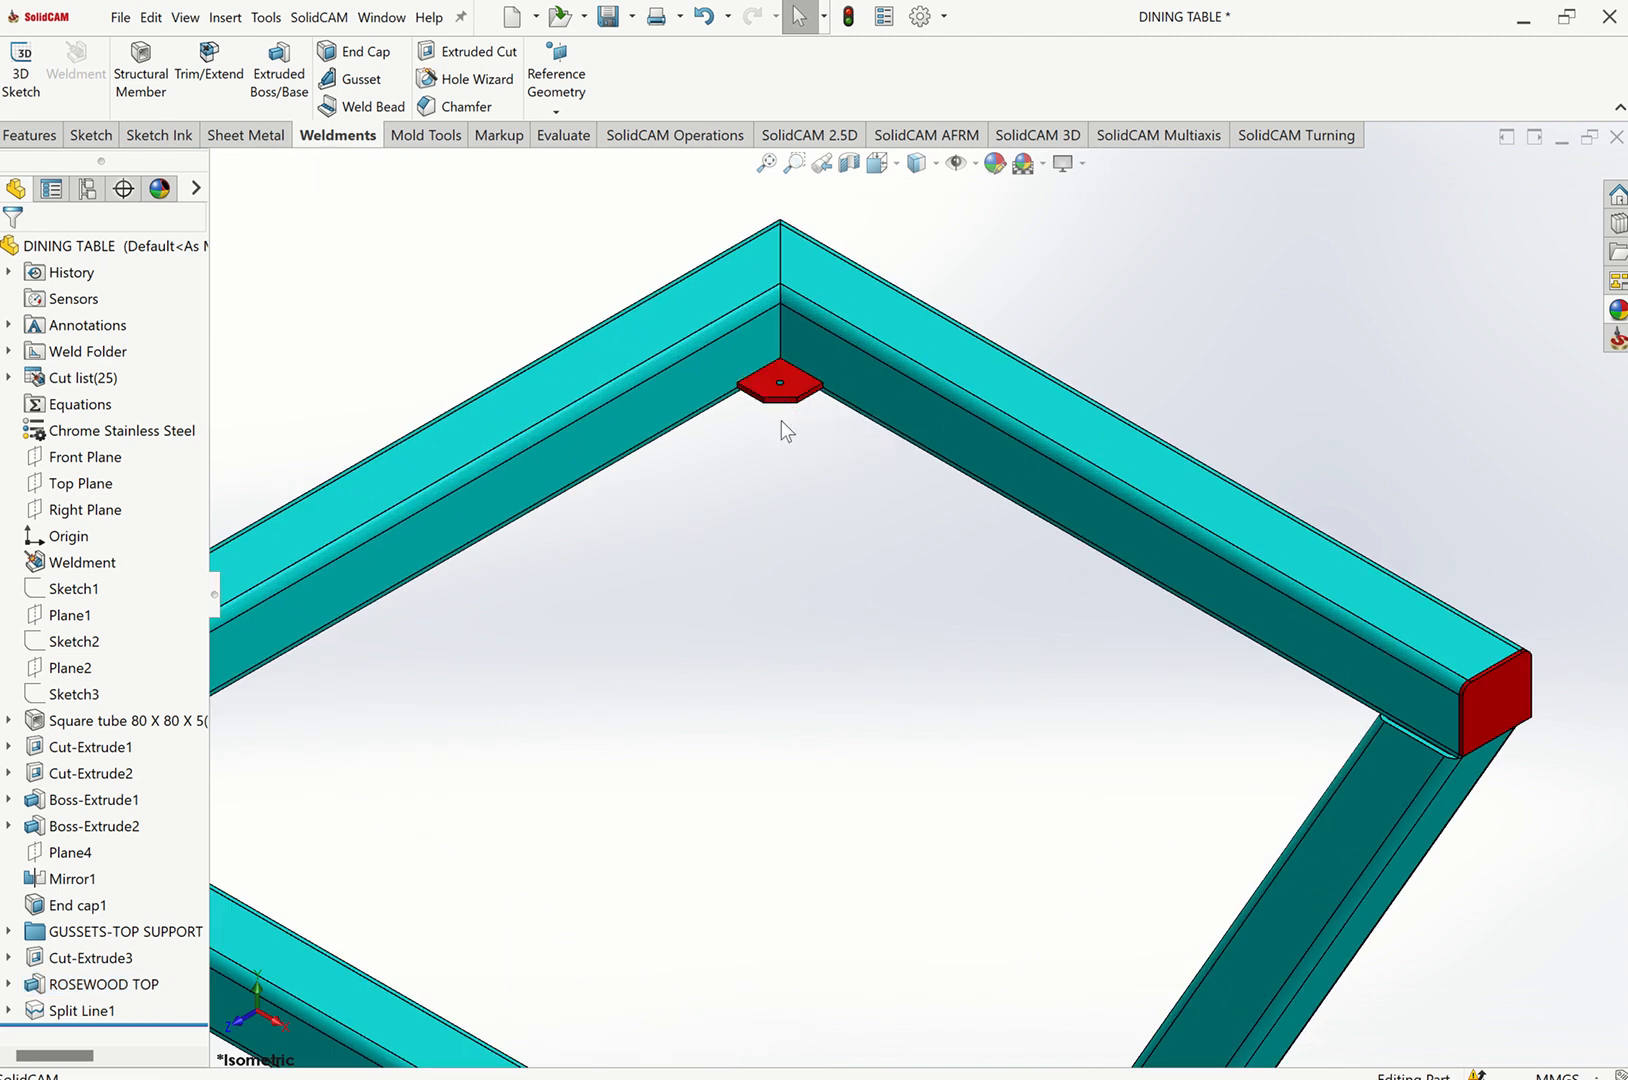
click(75, 1010)
click(40, 984)
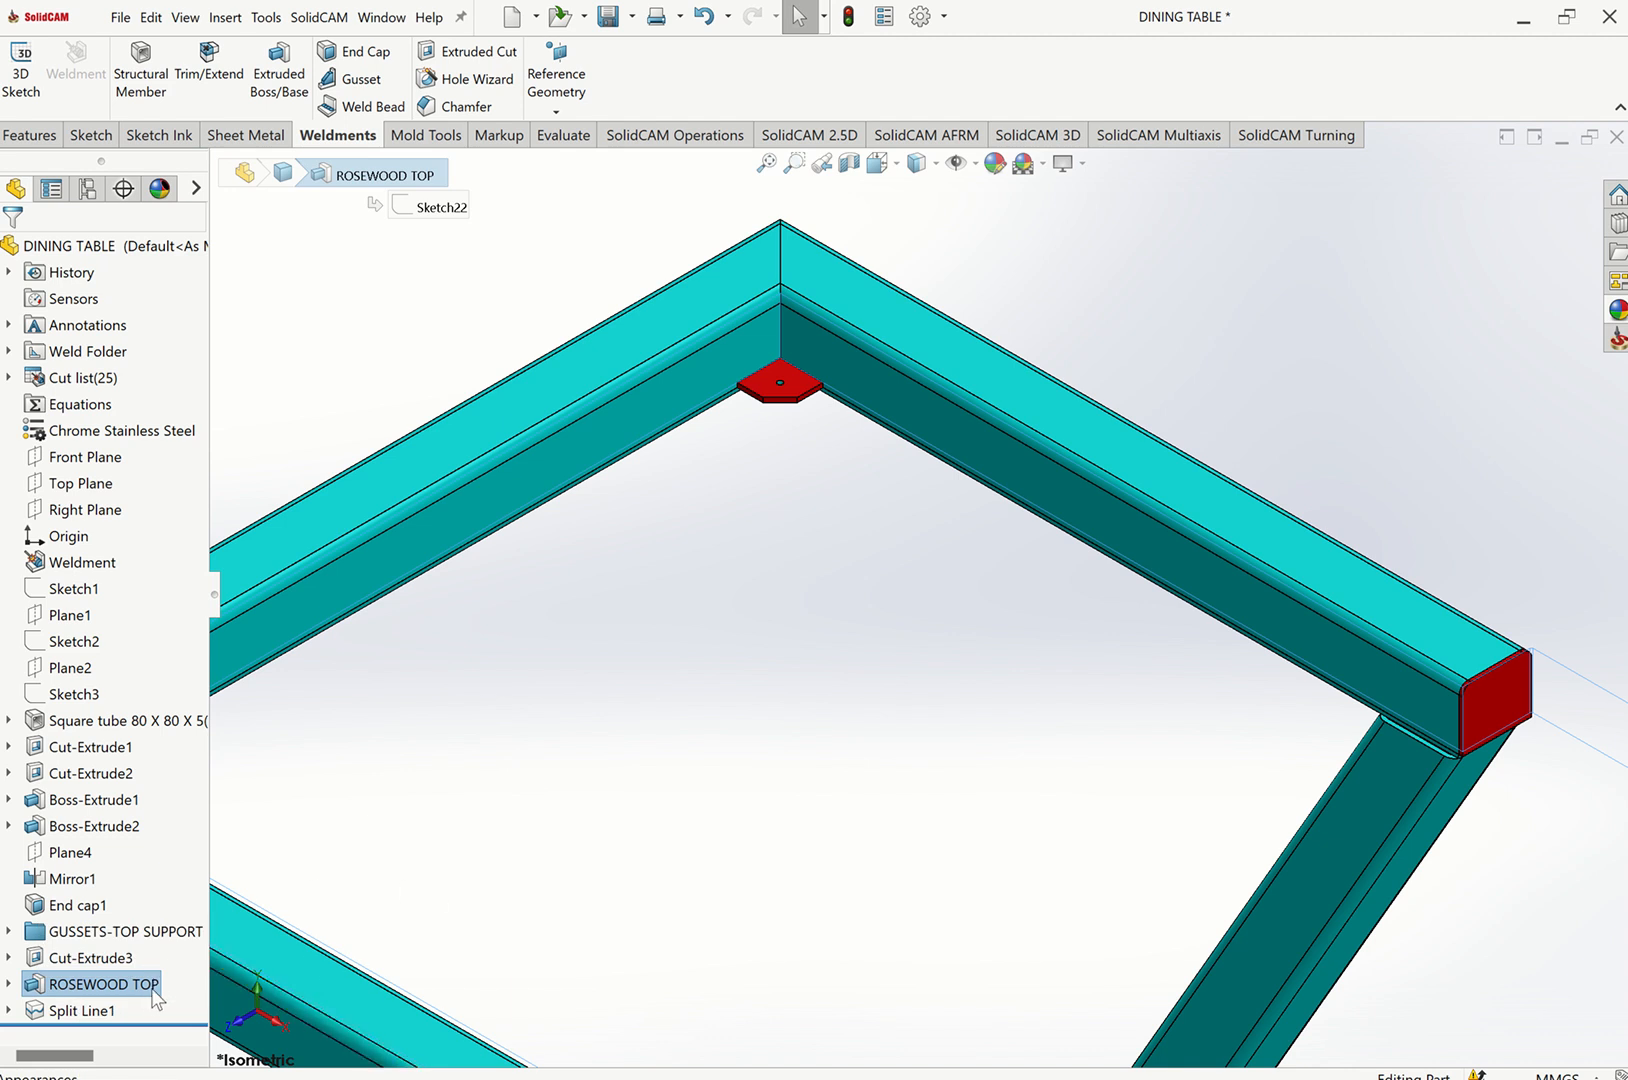
right_click(153, 989)
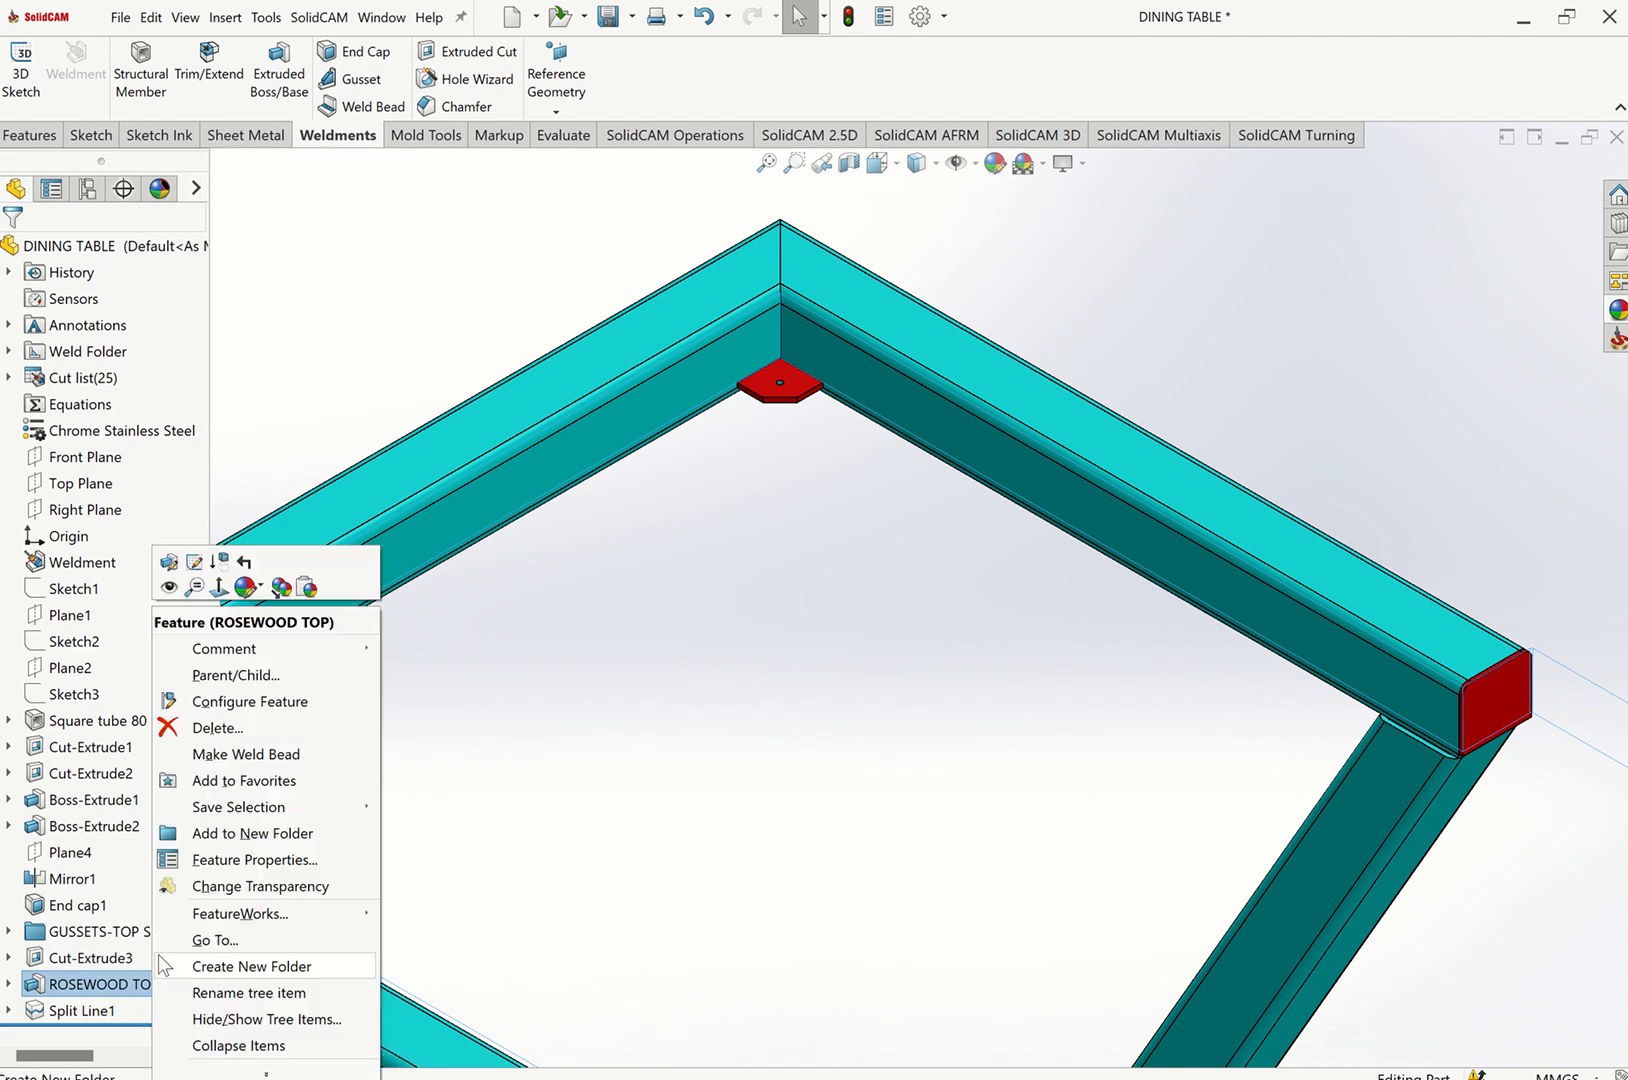
click(168, 588)
Examine the underside of the table frame and its corner end caps from the isometric view.
key(ctrl+7)
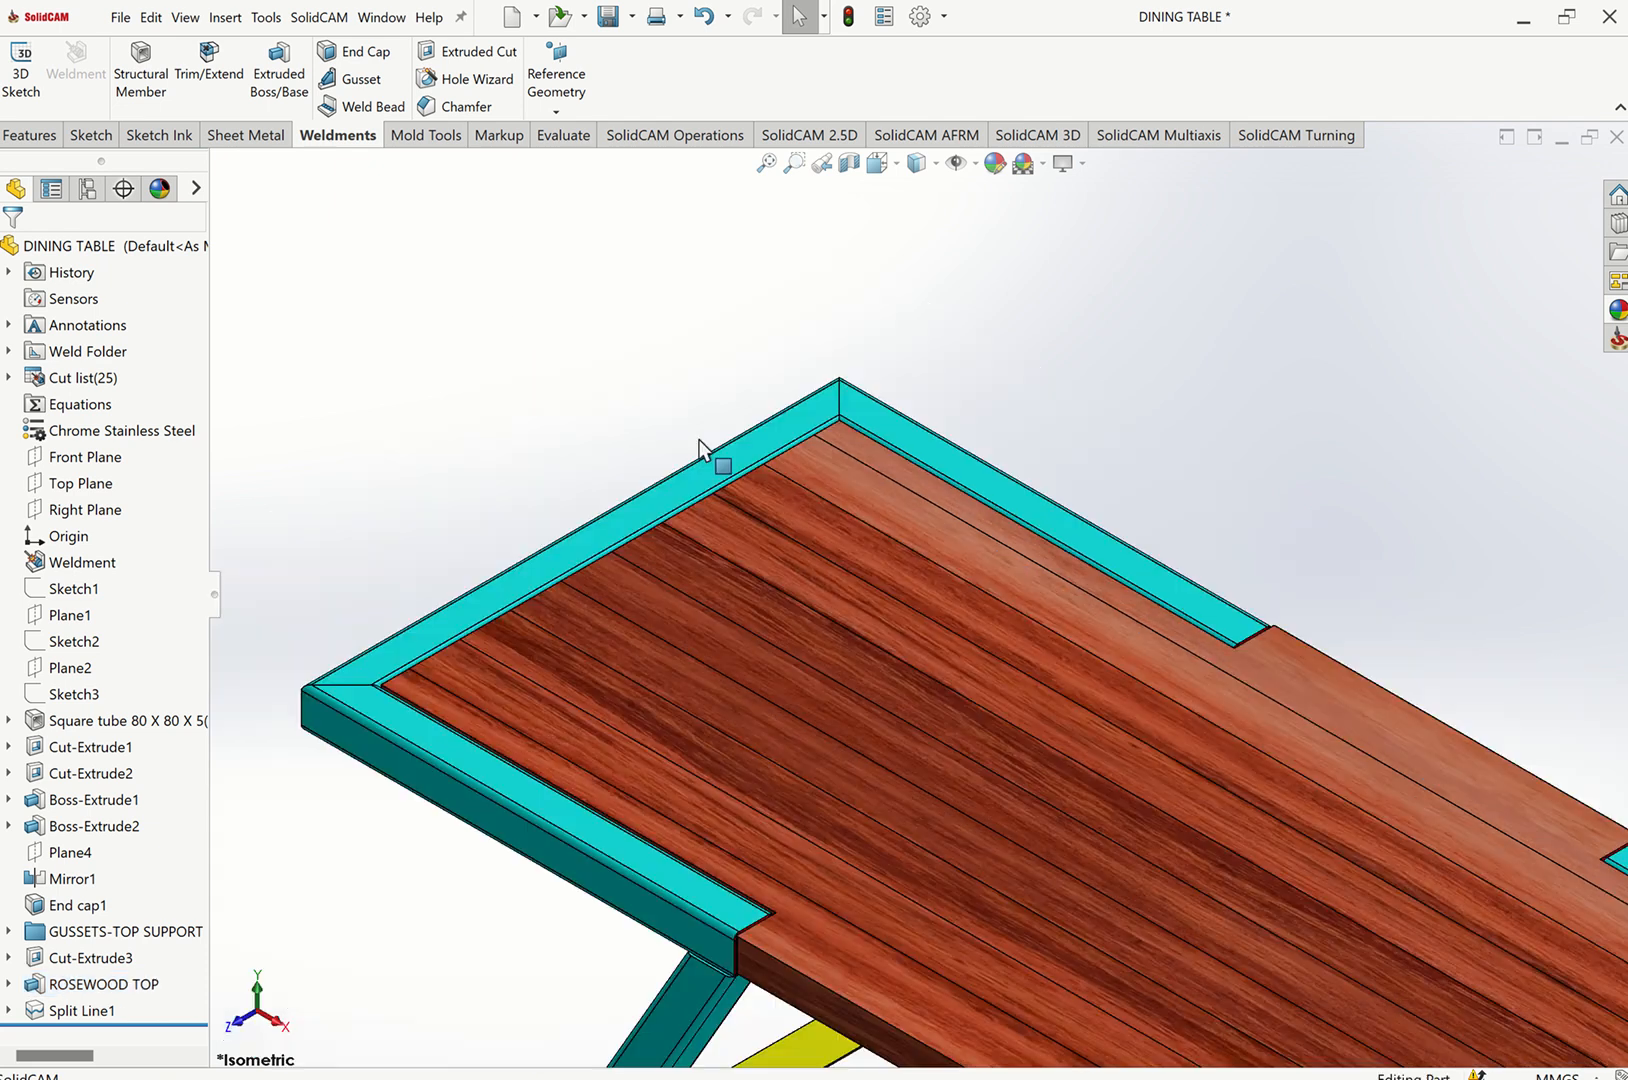
key(Up)
key(Up)
key(Up)
key(Up)
key(Up)
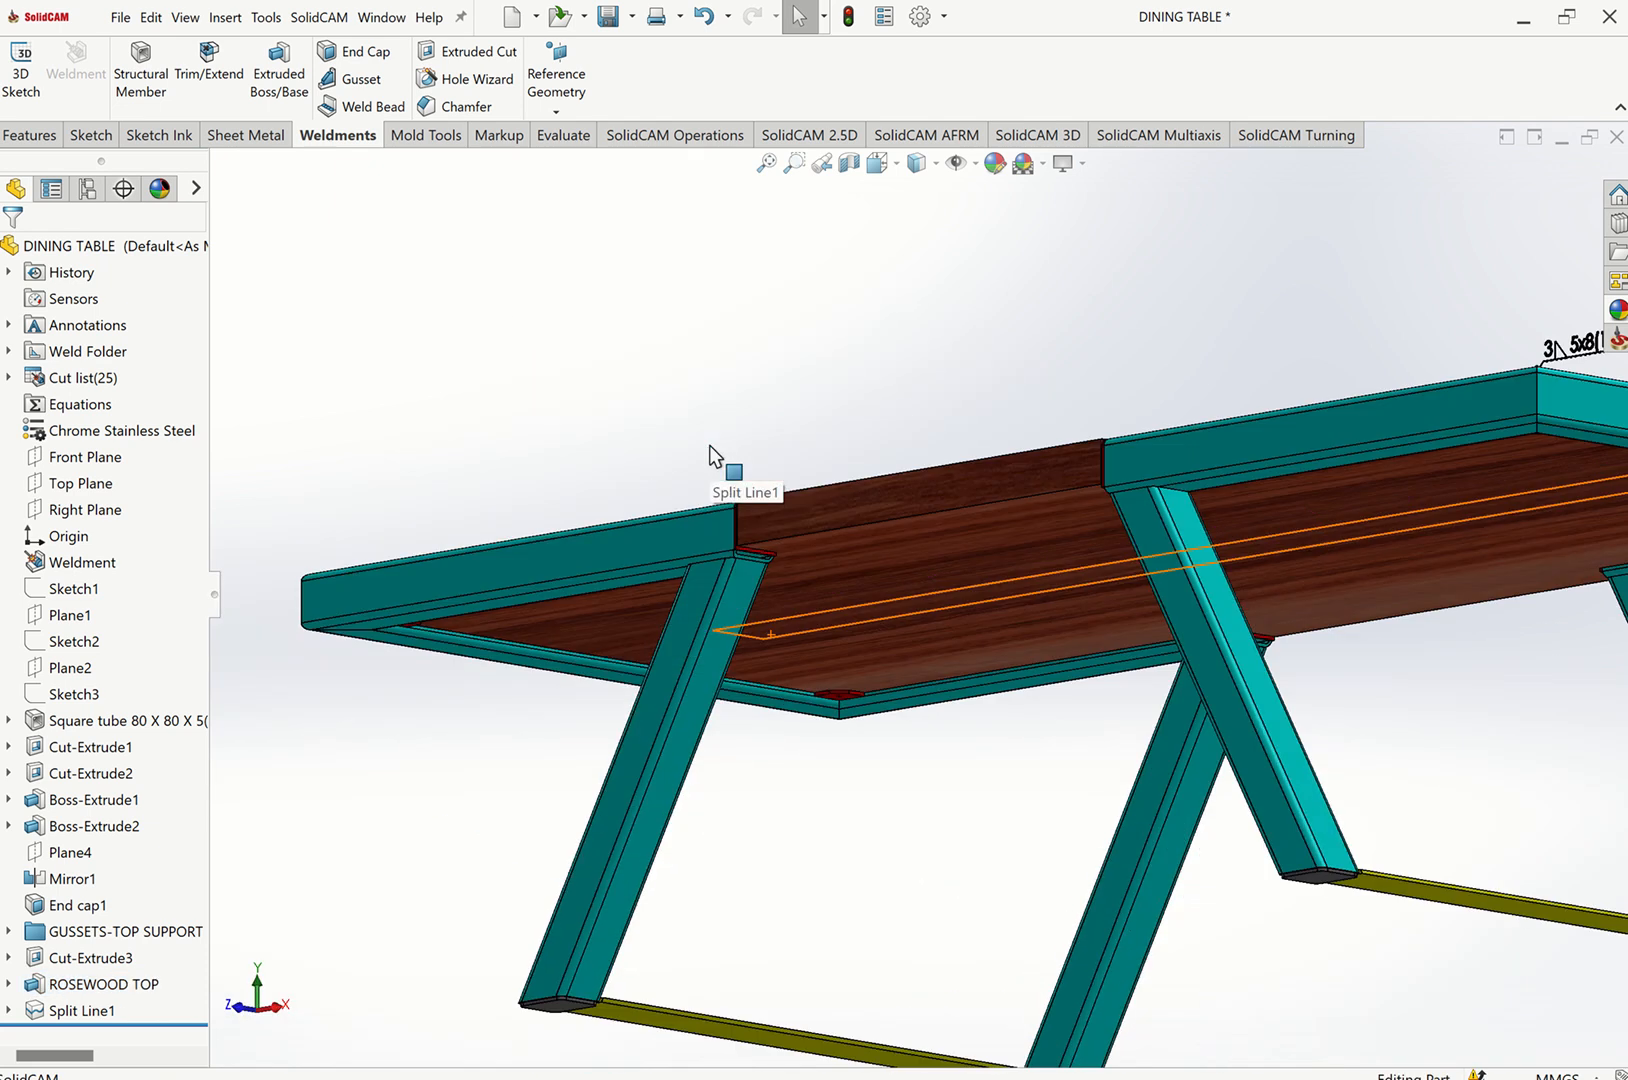
scroll(392, 706, down, 6)
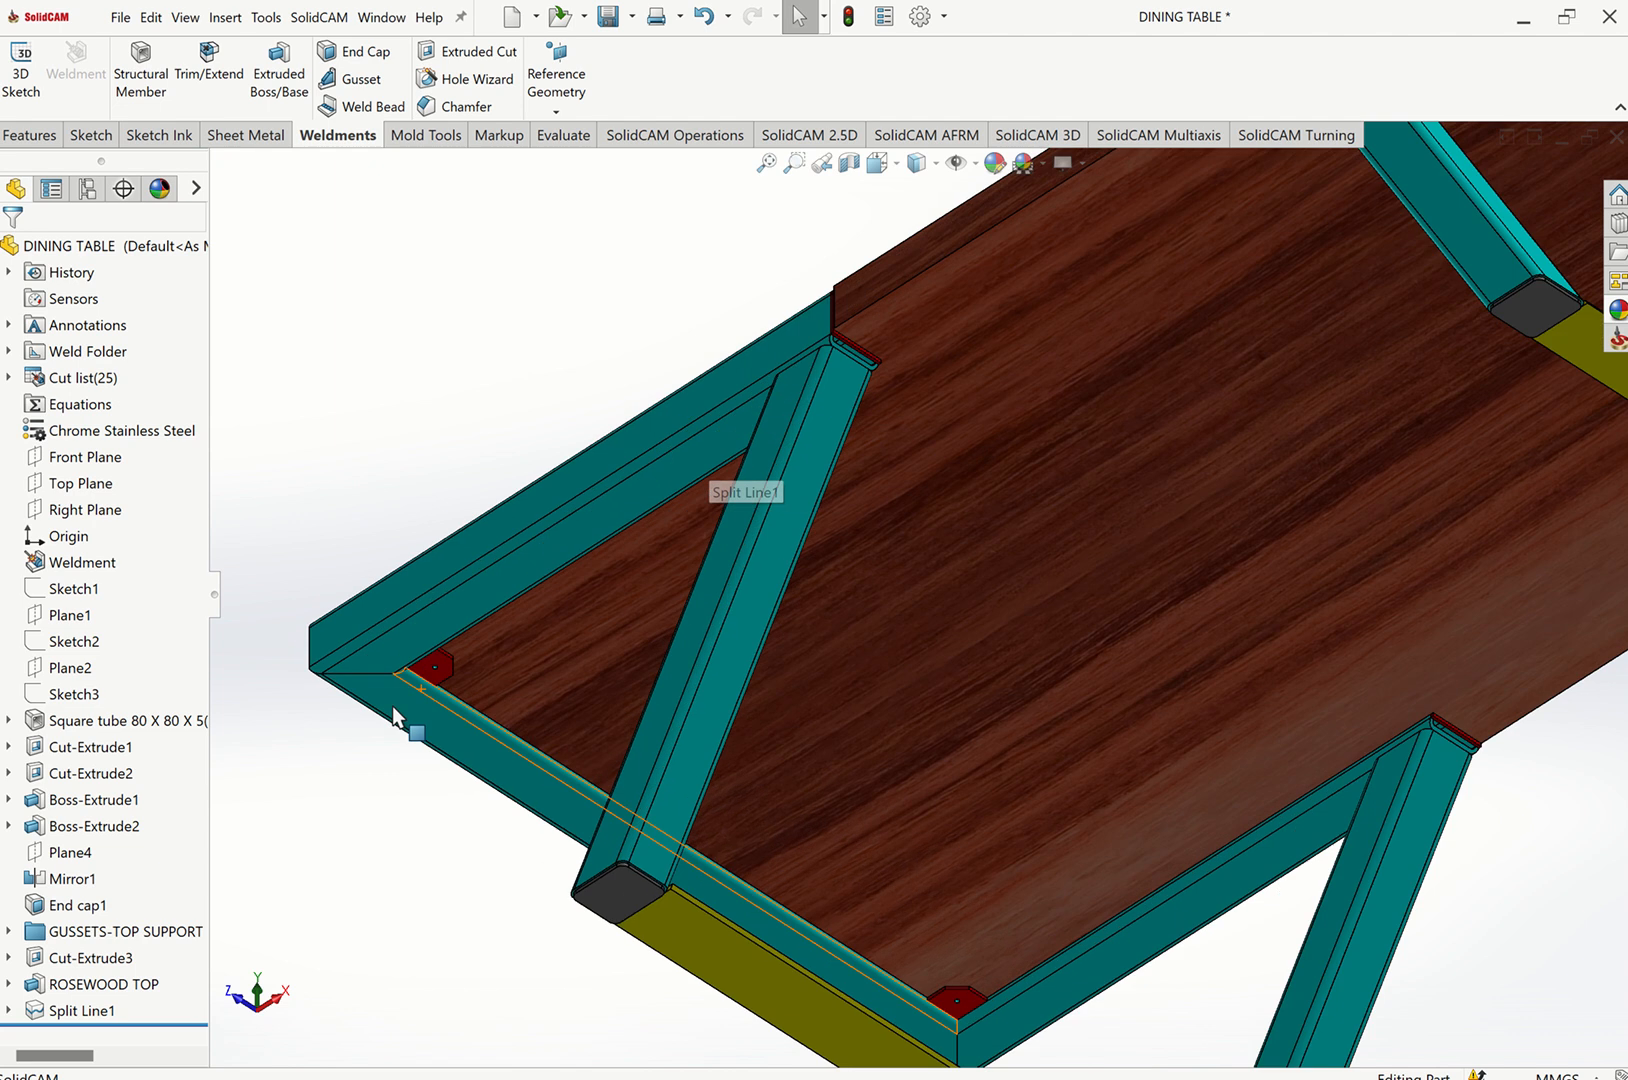
scroll(650, 625, down, 2)
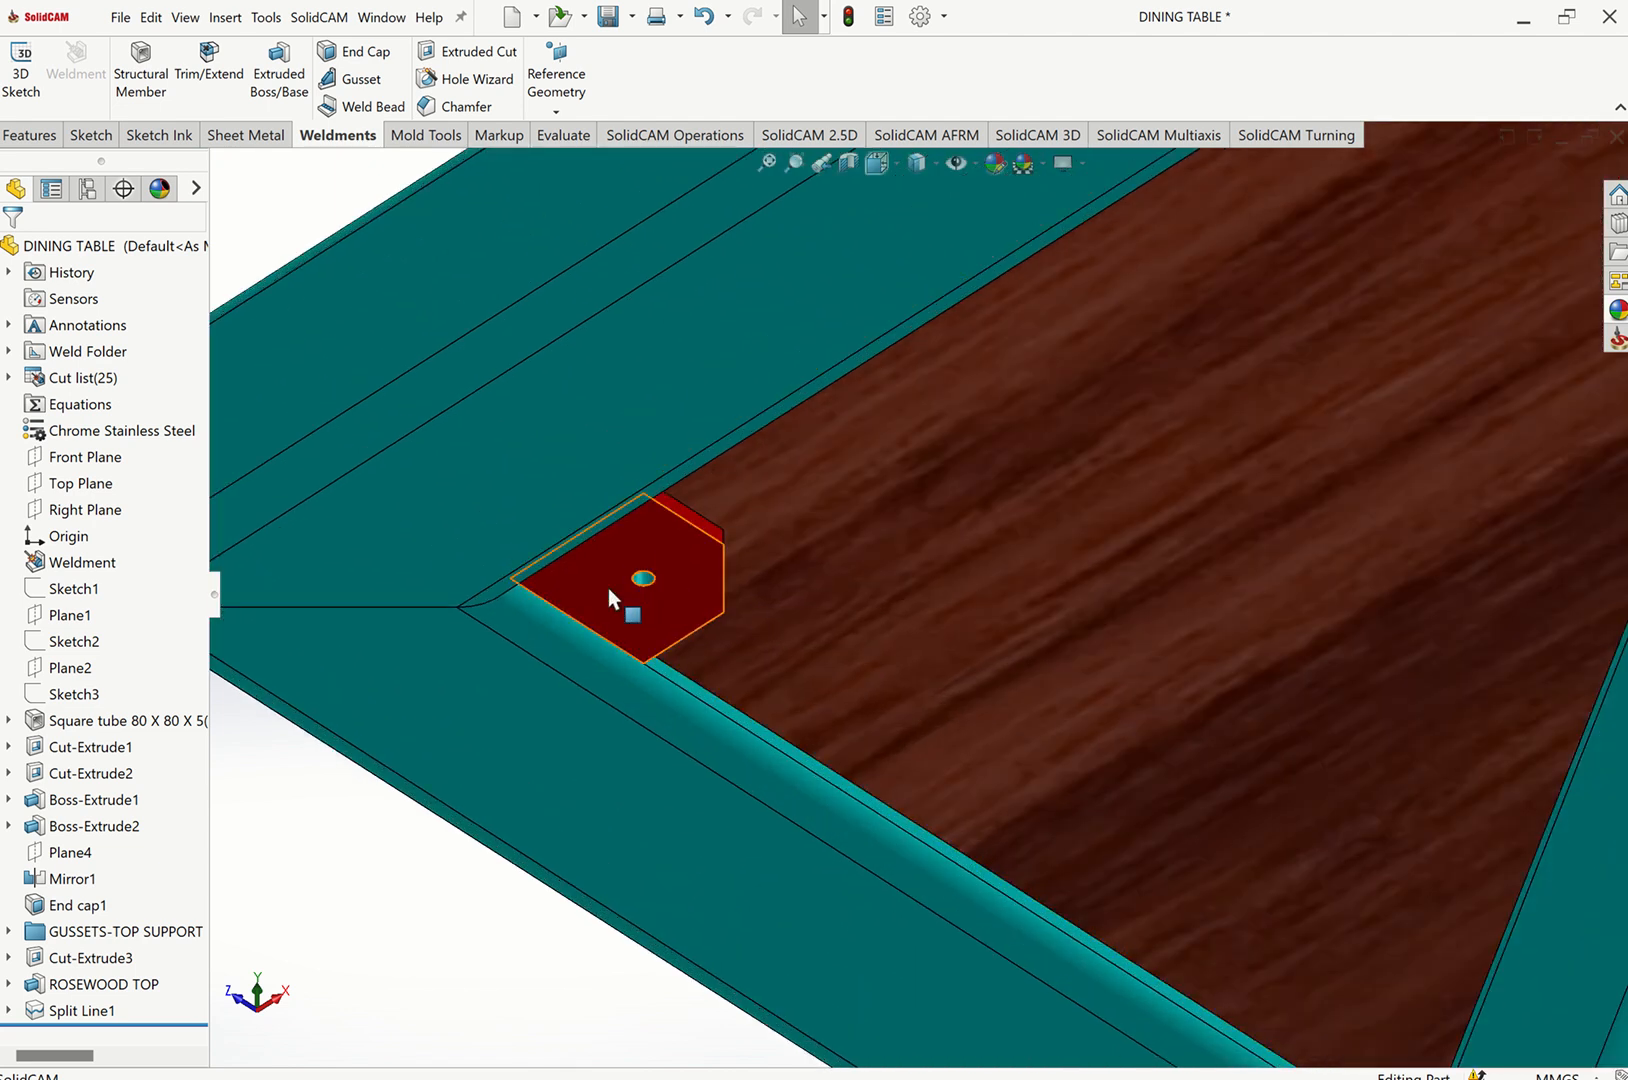
key(Down)
key(Down)
key(Down)
key(ctrl+7)
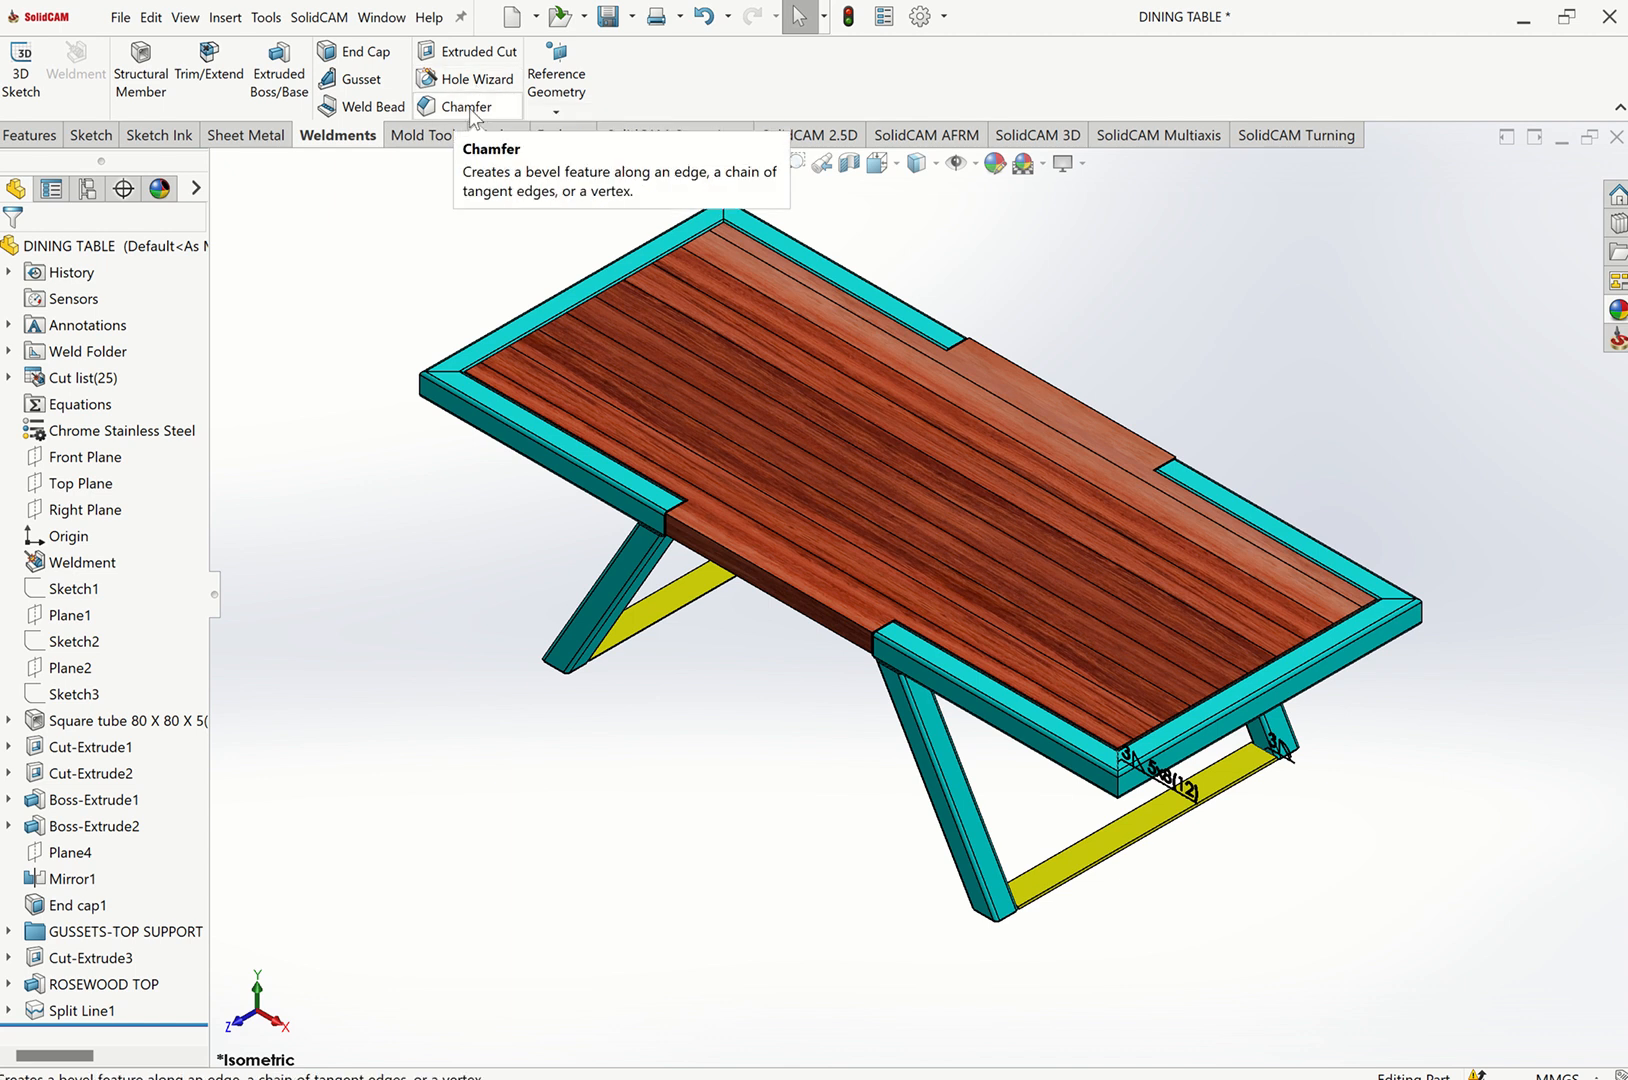
Start a Gusset between the inclined leg's face and the underside face of the adjoining top rail.
click(361, 82)
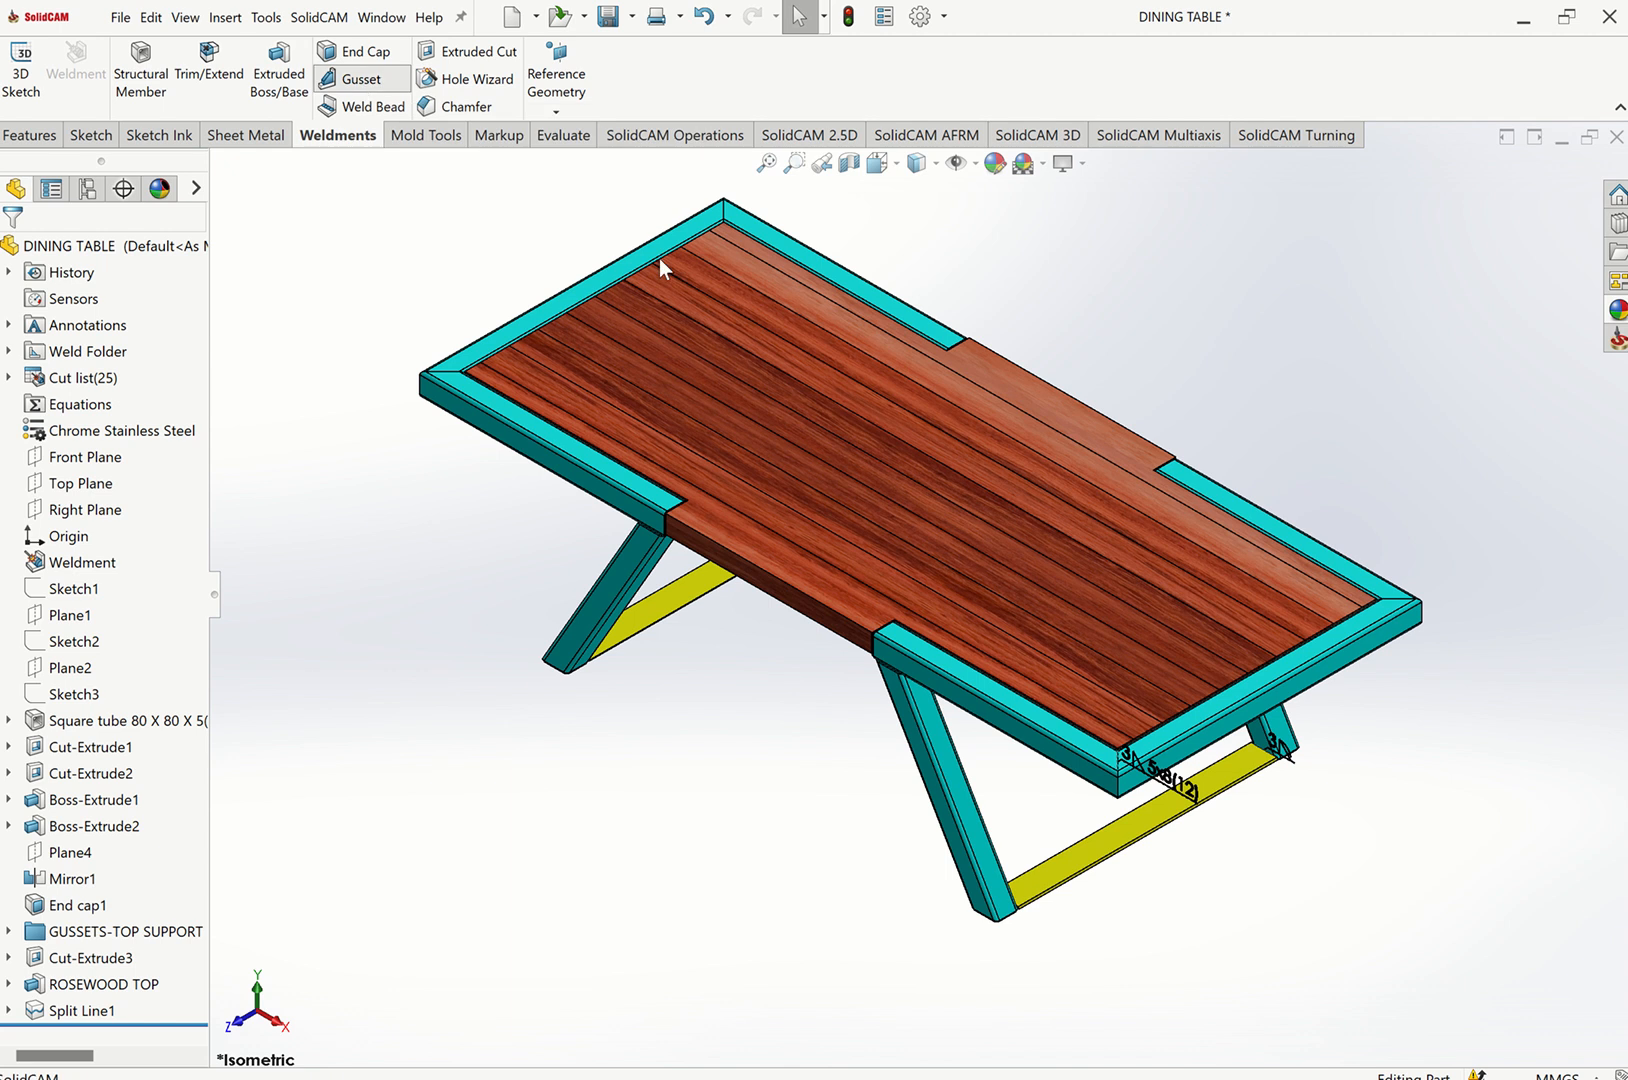
click(925, 705)
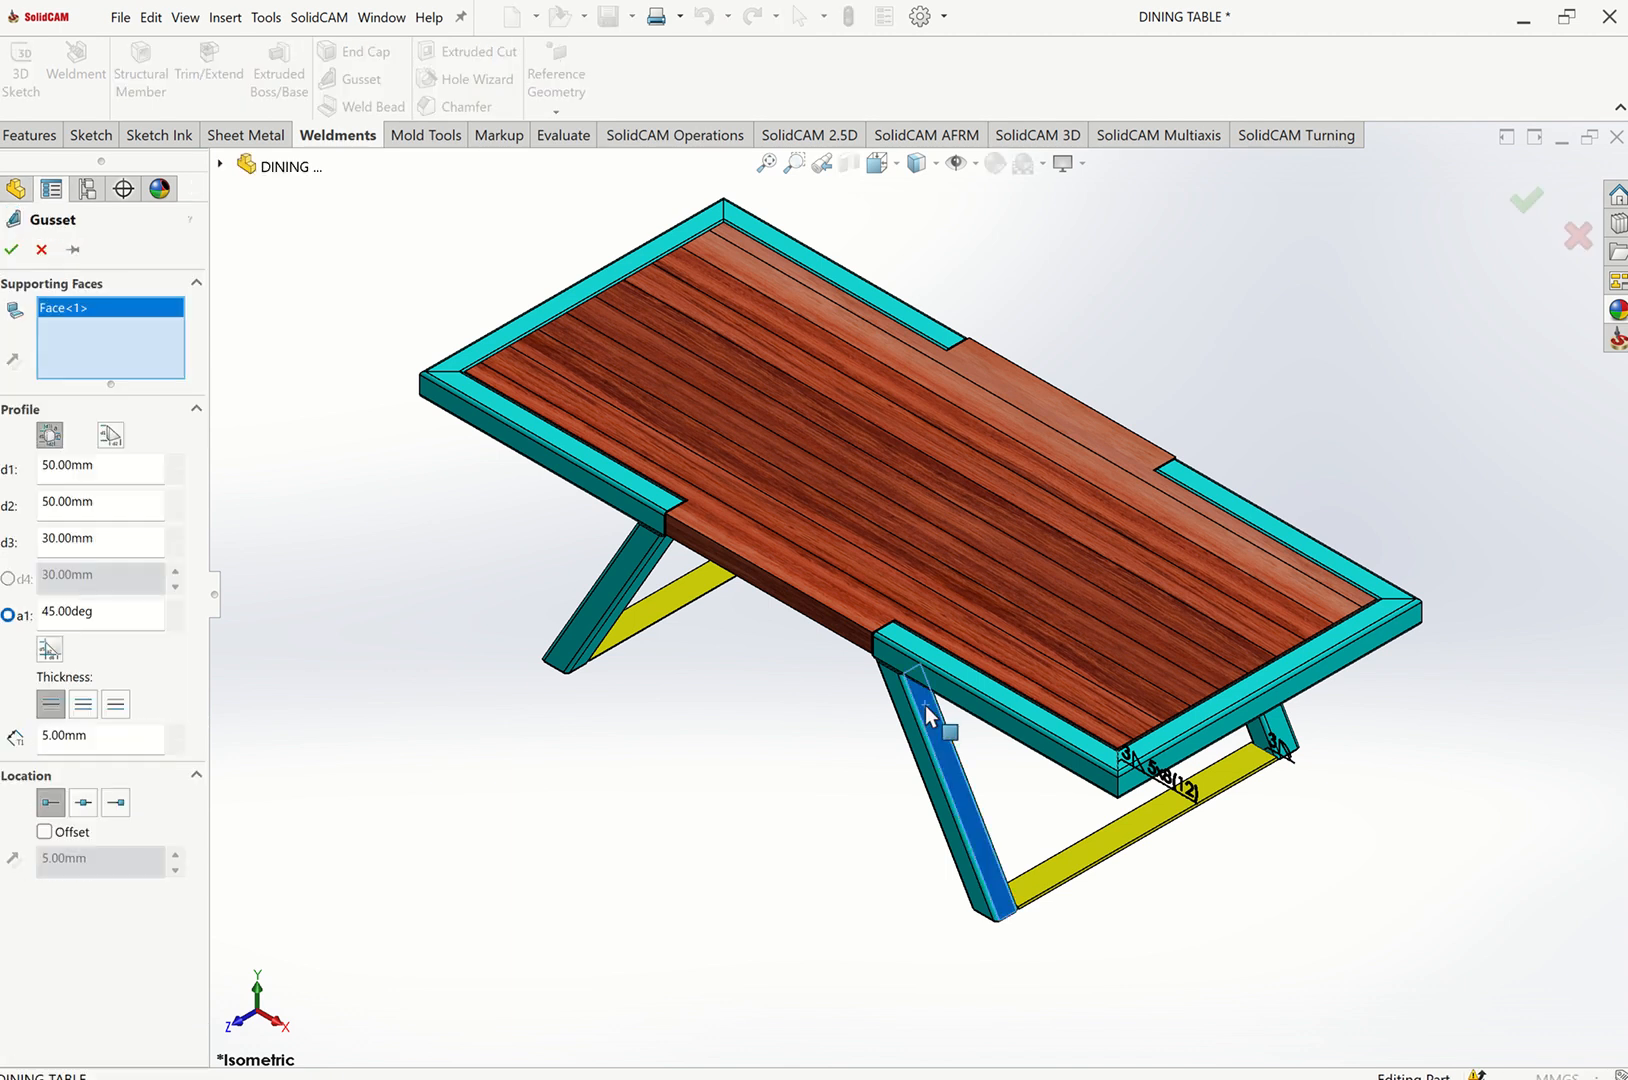
key(Up)
key(Up)
key(Up)
key(Up)
scroll(963, 376, down, 5)
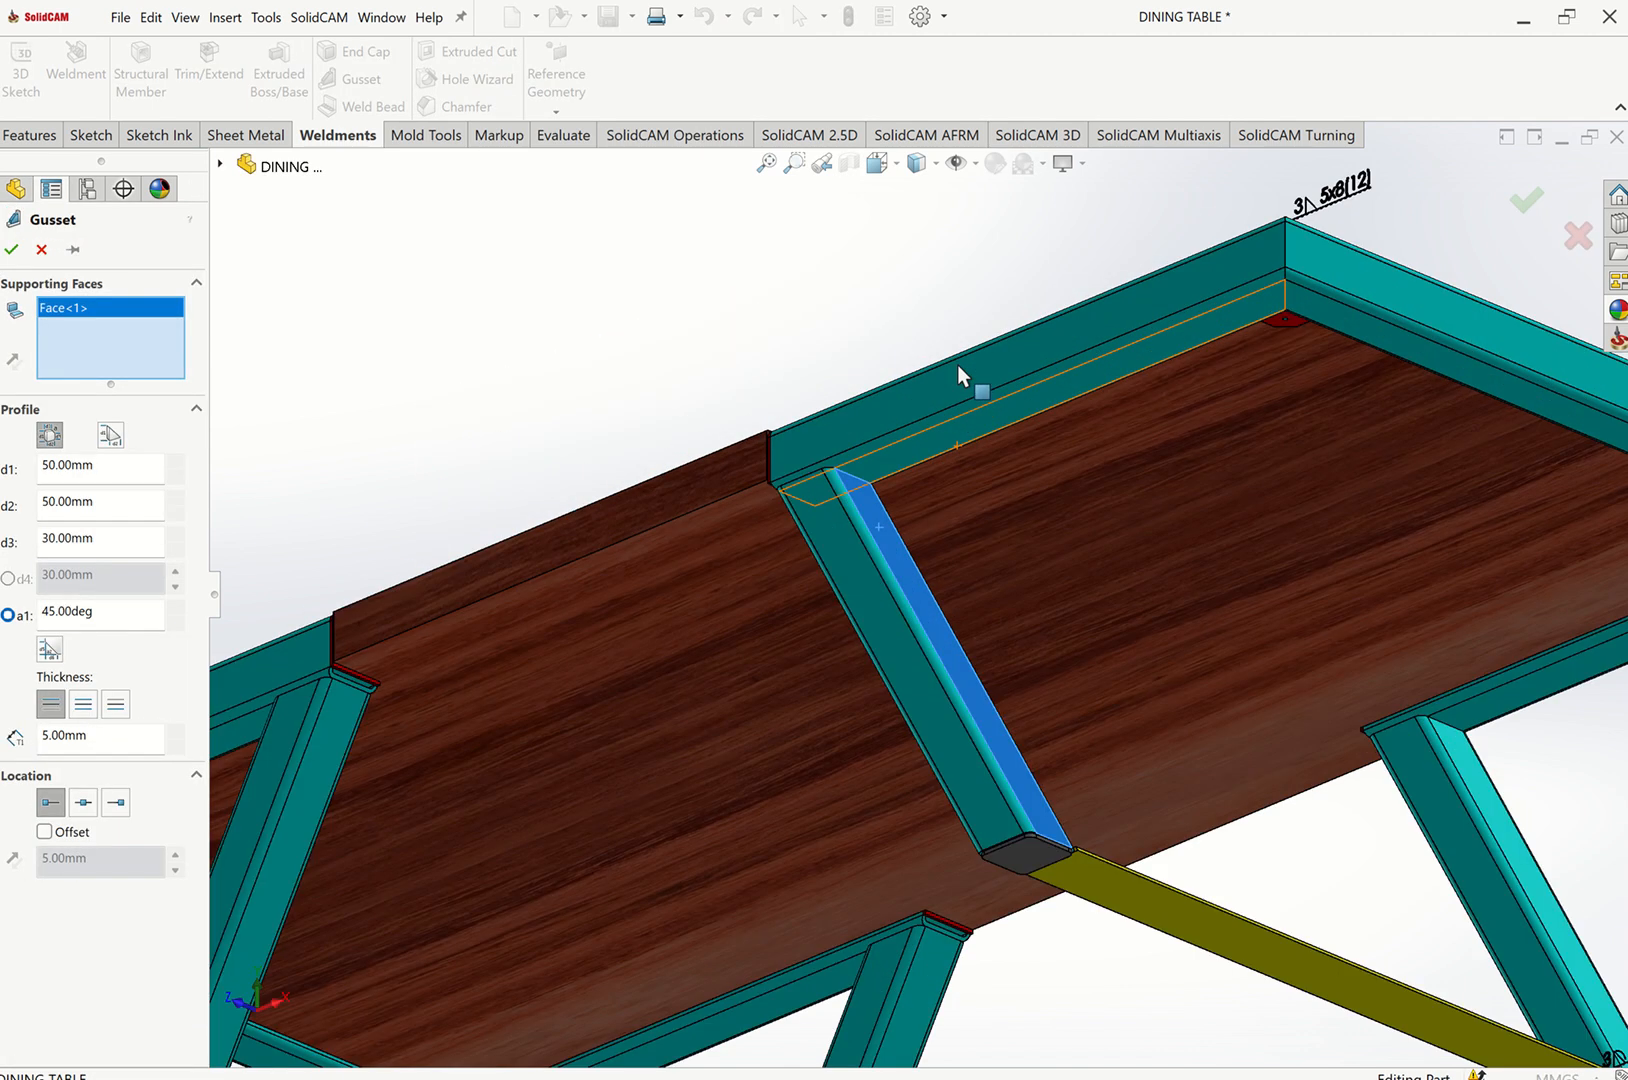
click(937, 546)
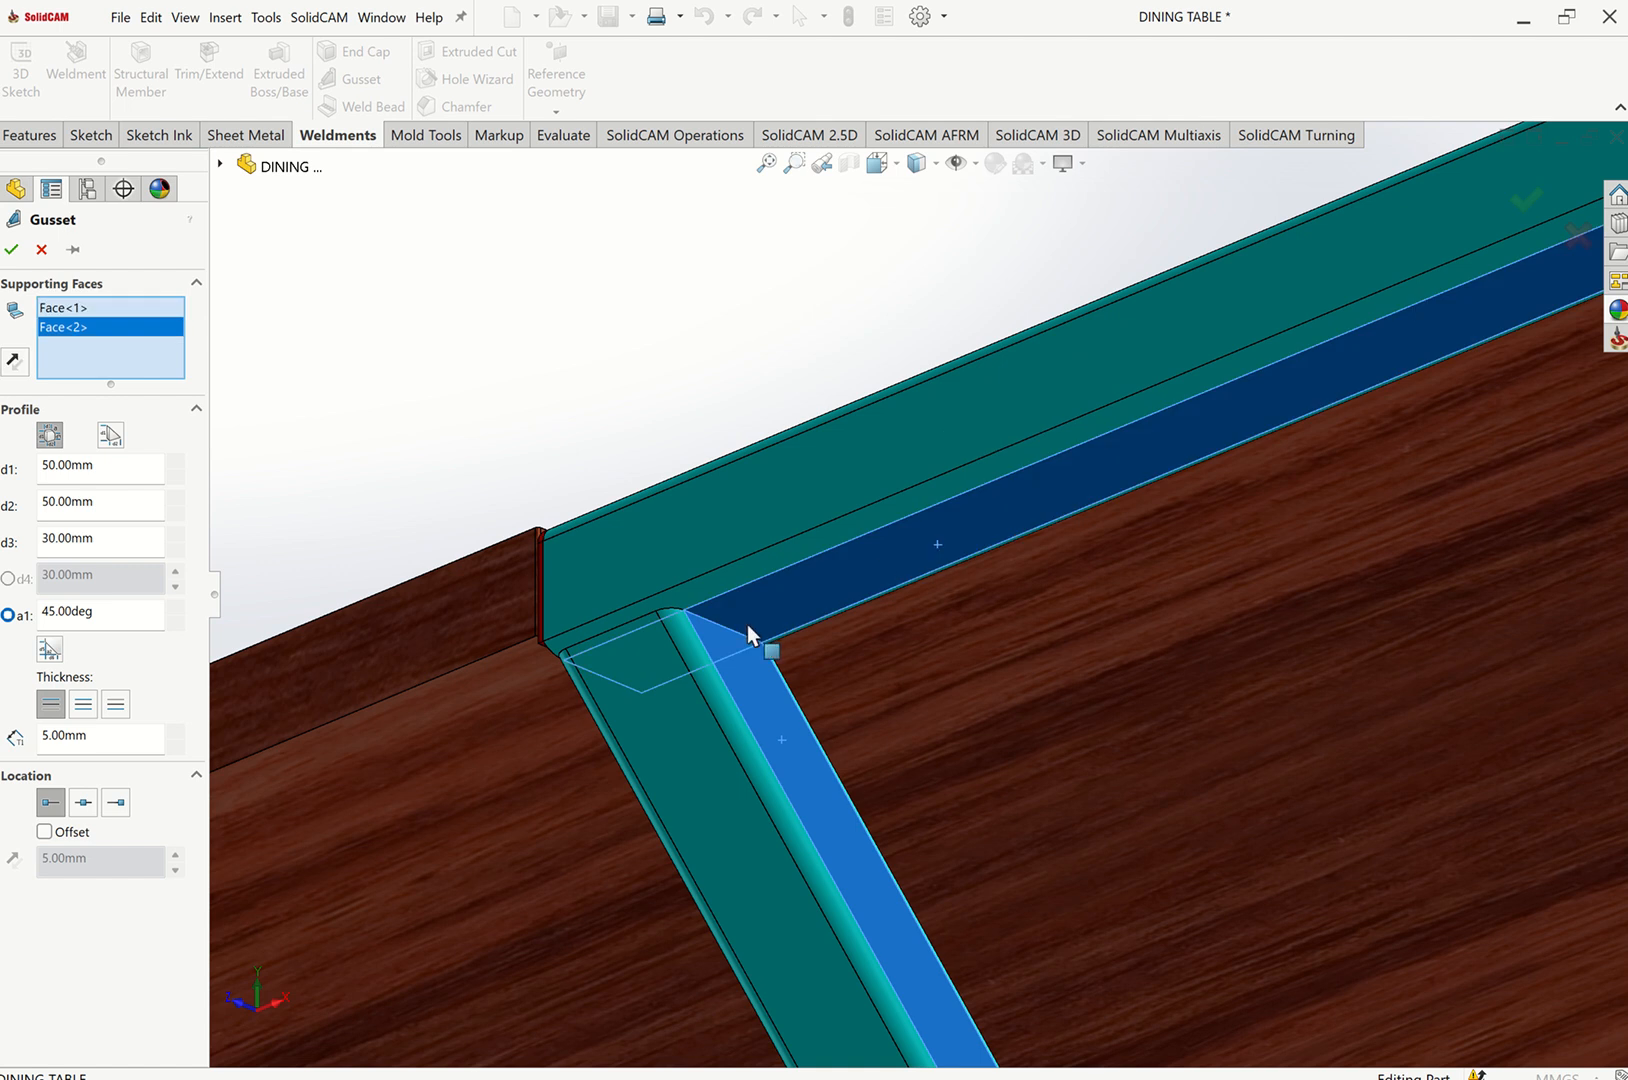
middle_drag(777, 684, 727, 648)
Switch the gusset to a triangular profile and centre its location on the members.
click(110, 435)
scroll(676, 647, up, 6)
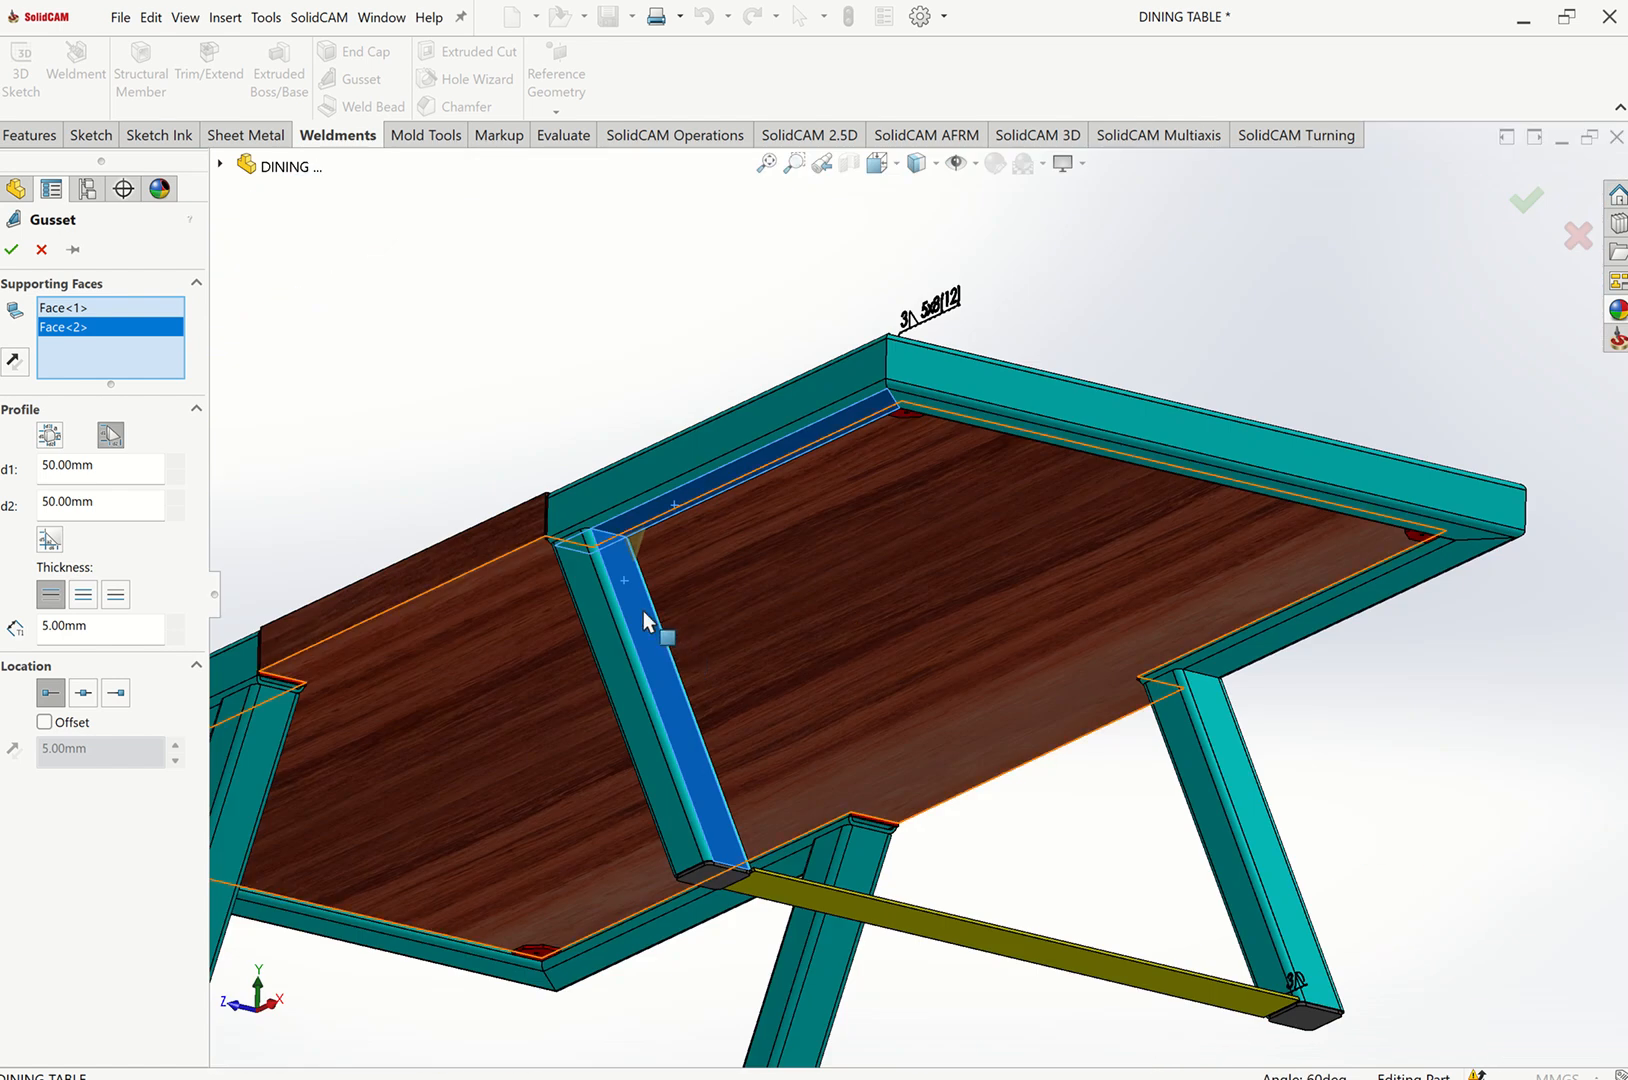
middle_drag(644, 610, 545, 592)
scroll(498, 535, down, 5)
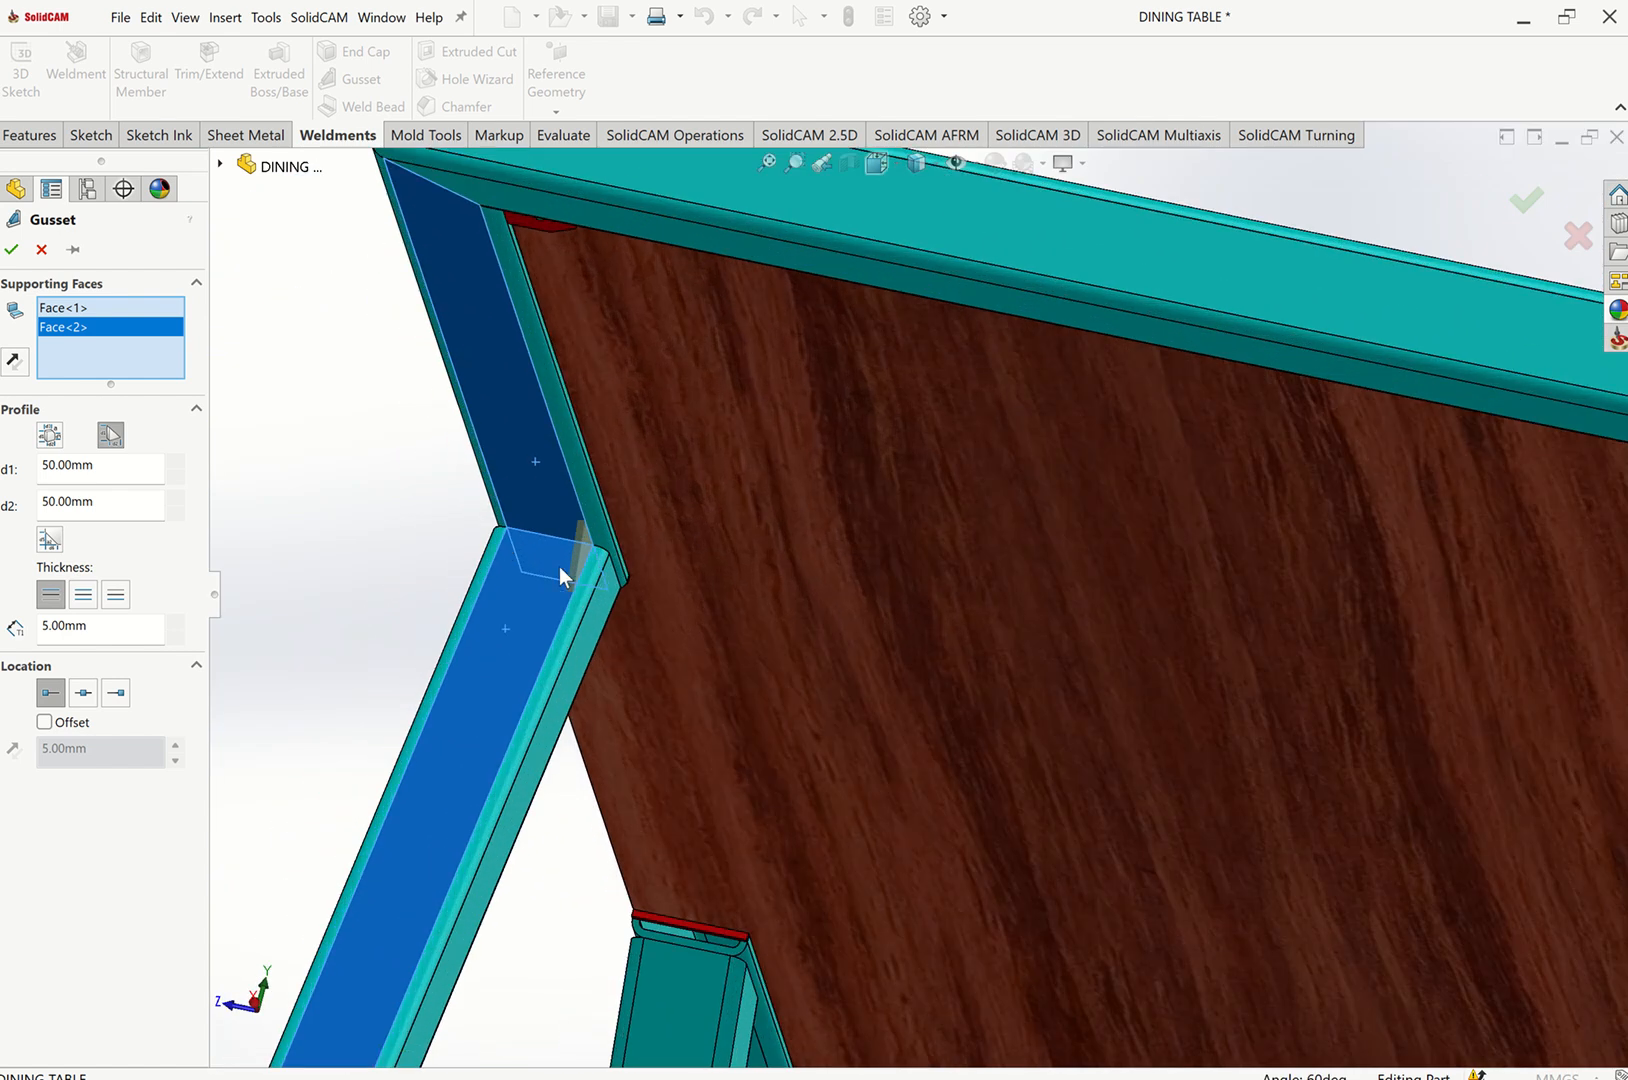
click(83, 694)
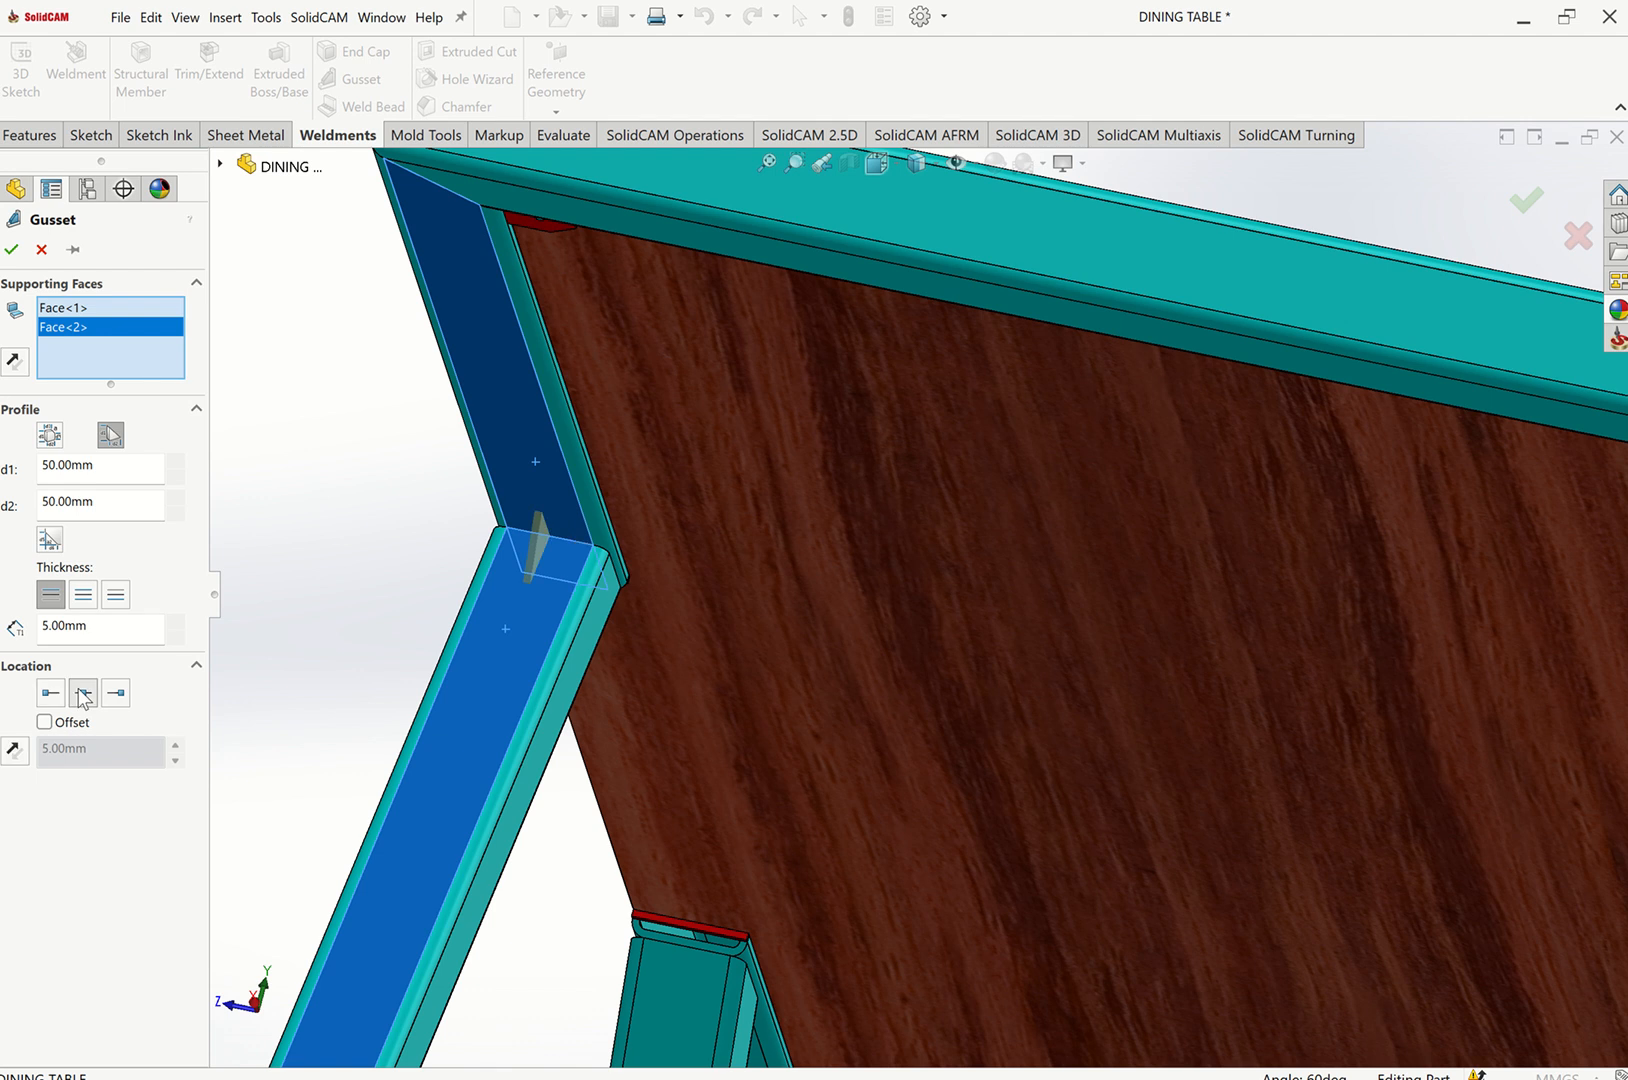
Set both gusset profile distances d1 and d2 to 100 mm and accept the gusset.
drag(100, 465, 16, 476)
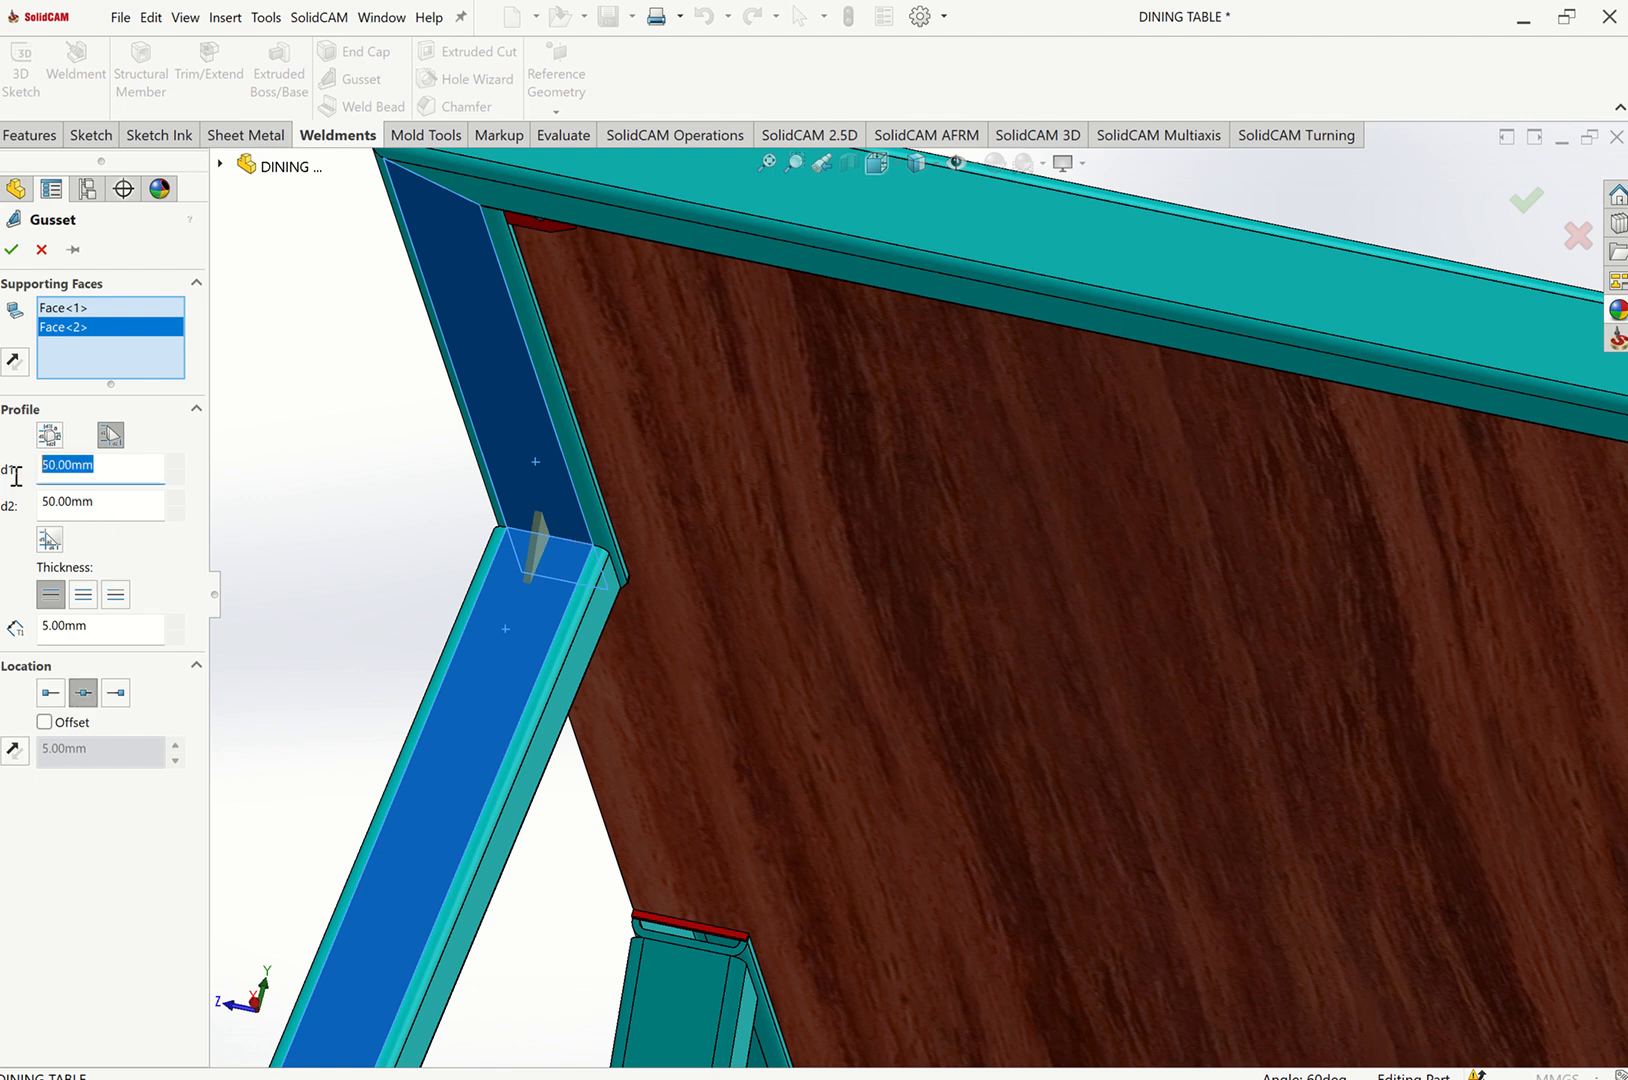
text(100)
drag(138, 506, 5, 525)
text(10)
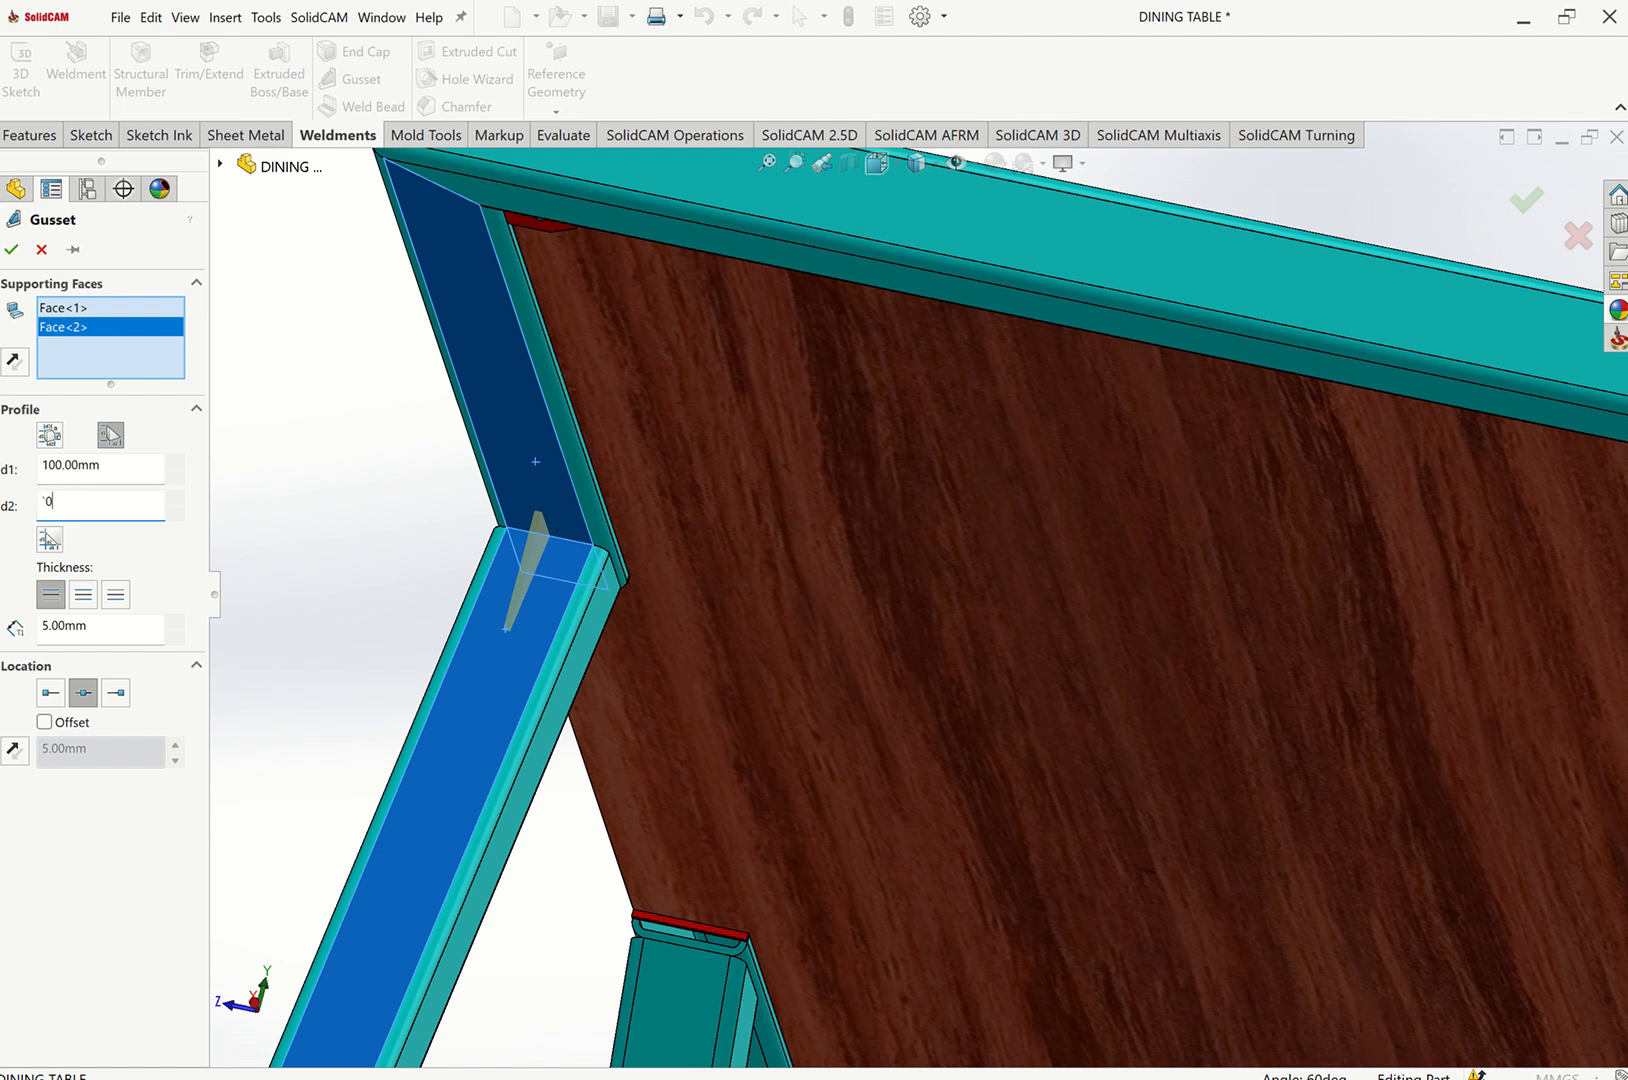
text(0)
text(1)
text(00)
click(110, 466)
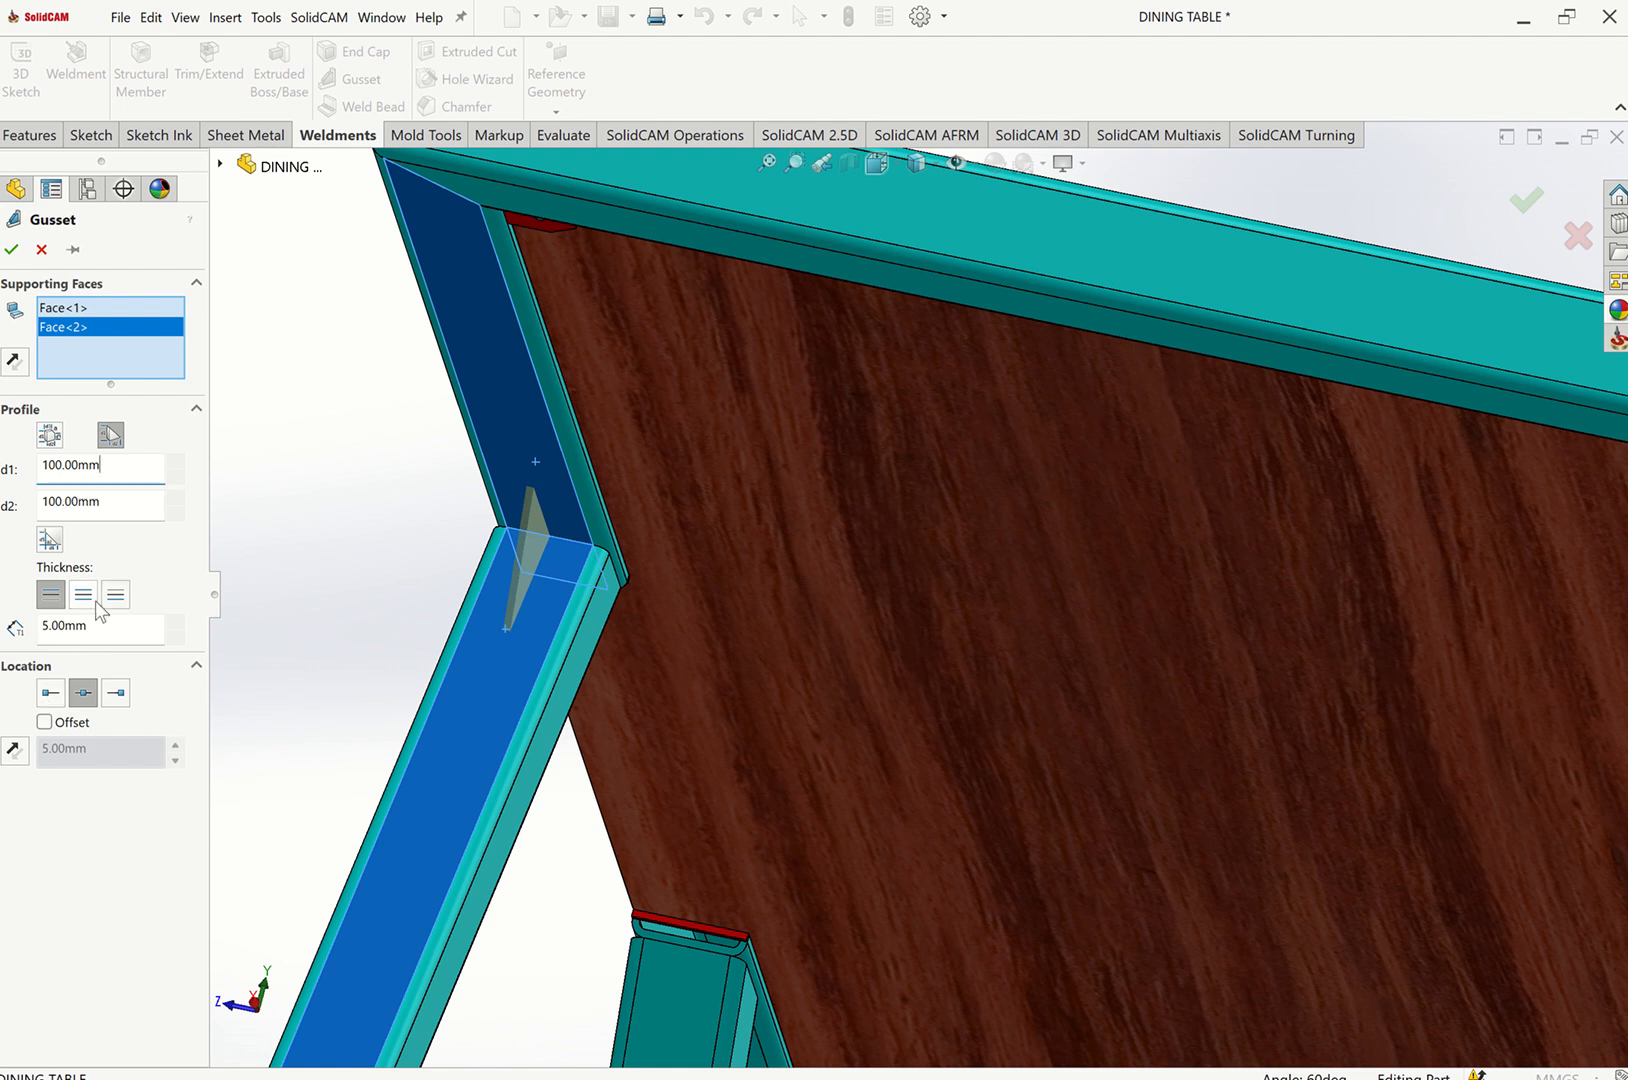
click(18, 752)
scroll(516, 720, up, 7)
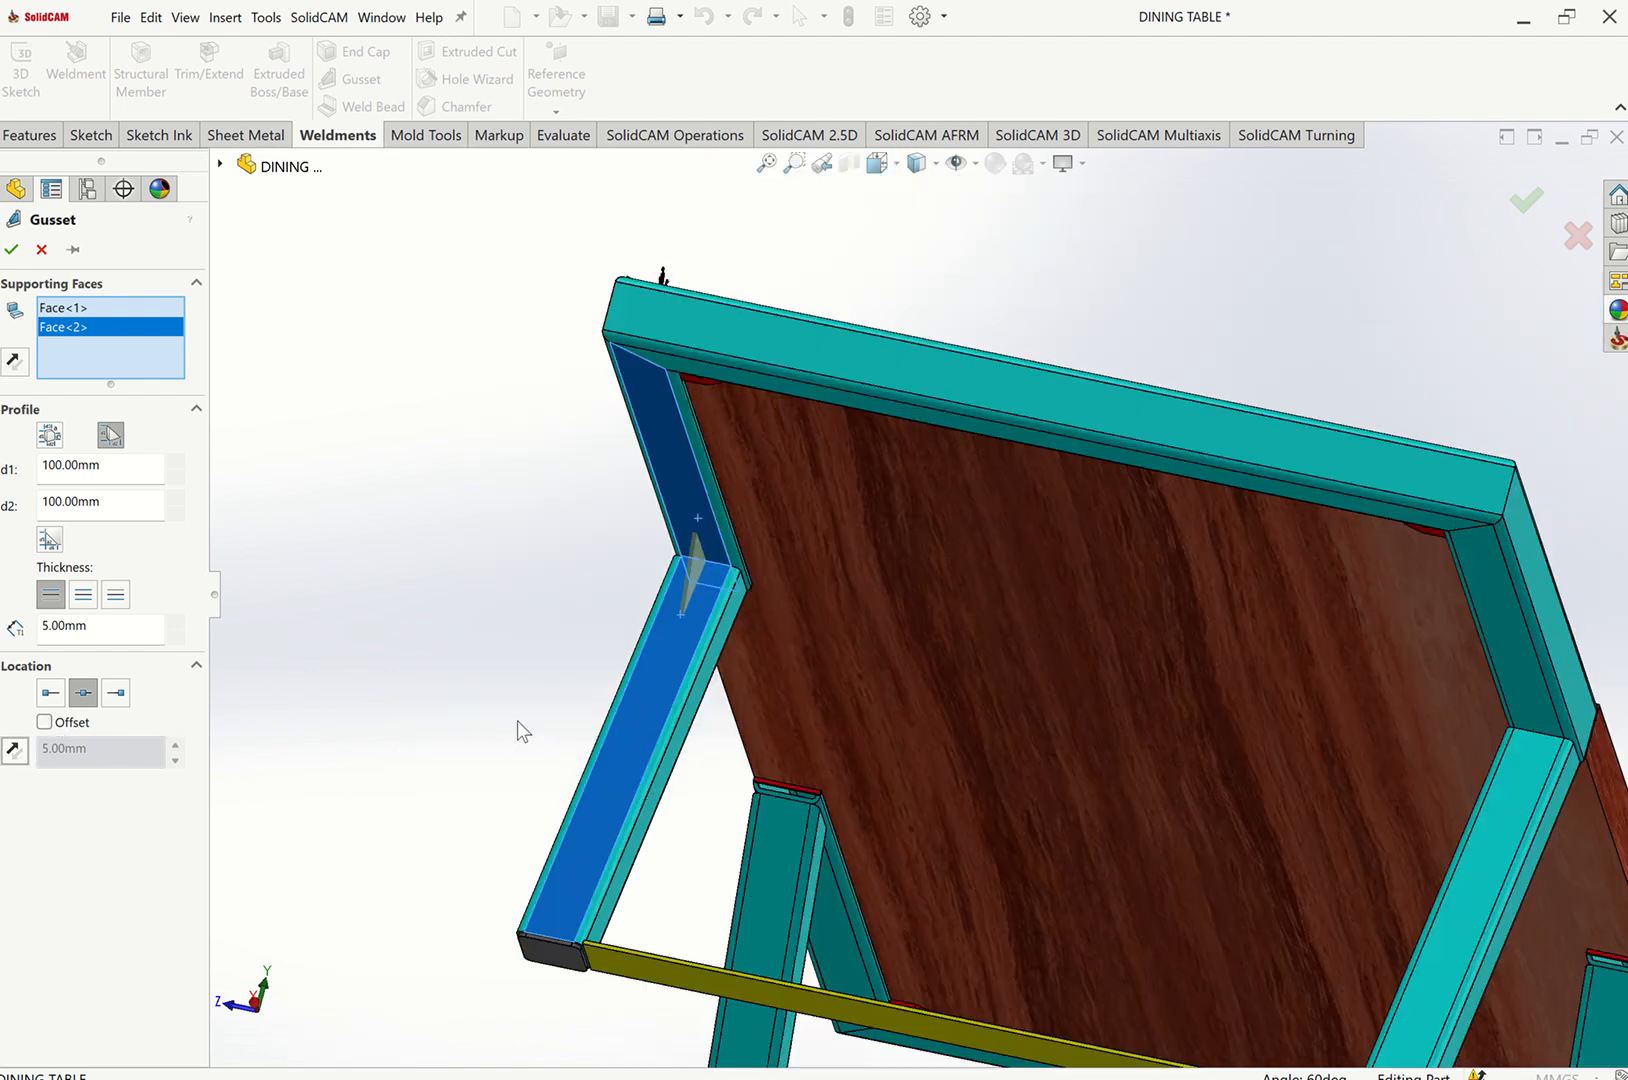
click(13, 250)
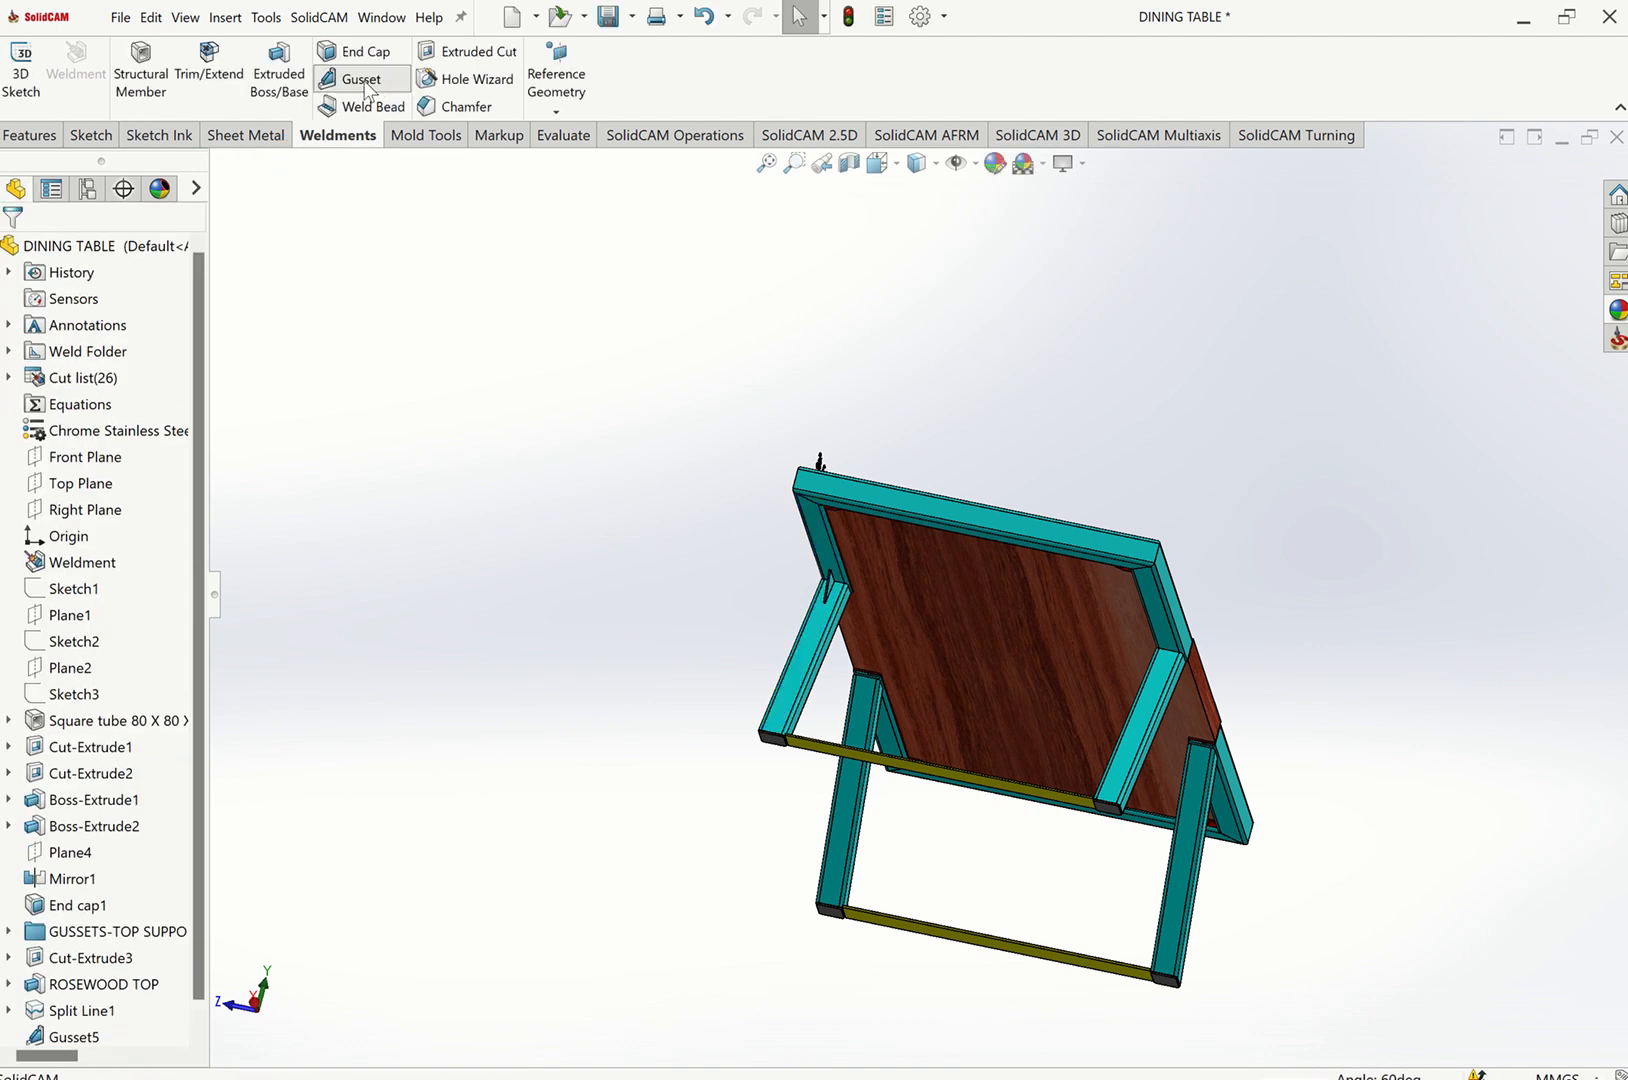
Add a matching gusset between the opposite leg and the top rail.
scroll(1150, 650, down, 5)
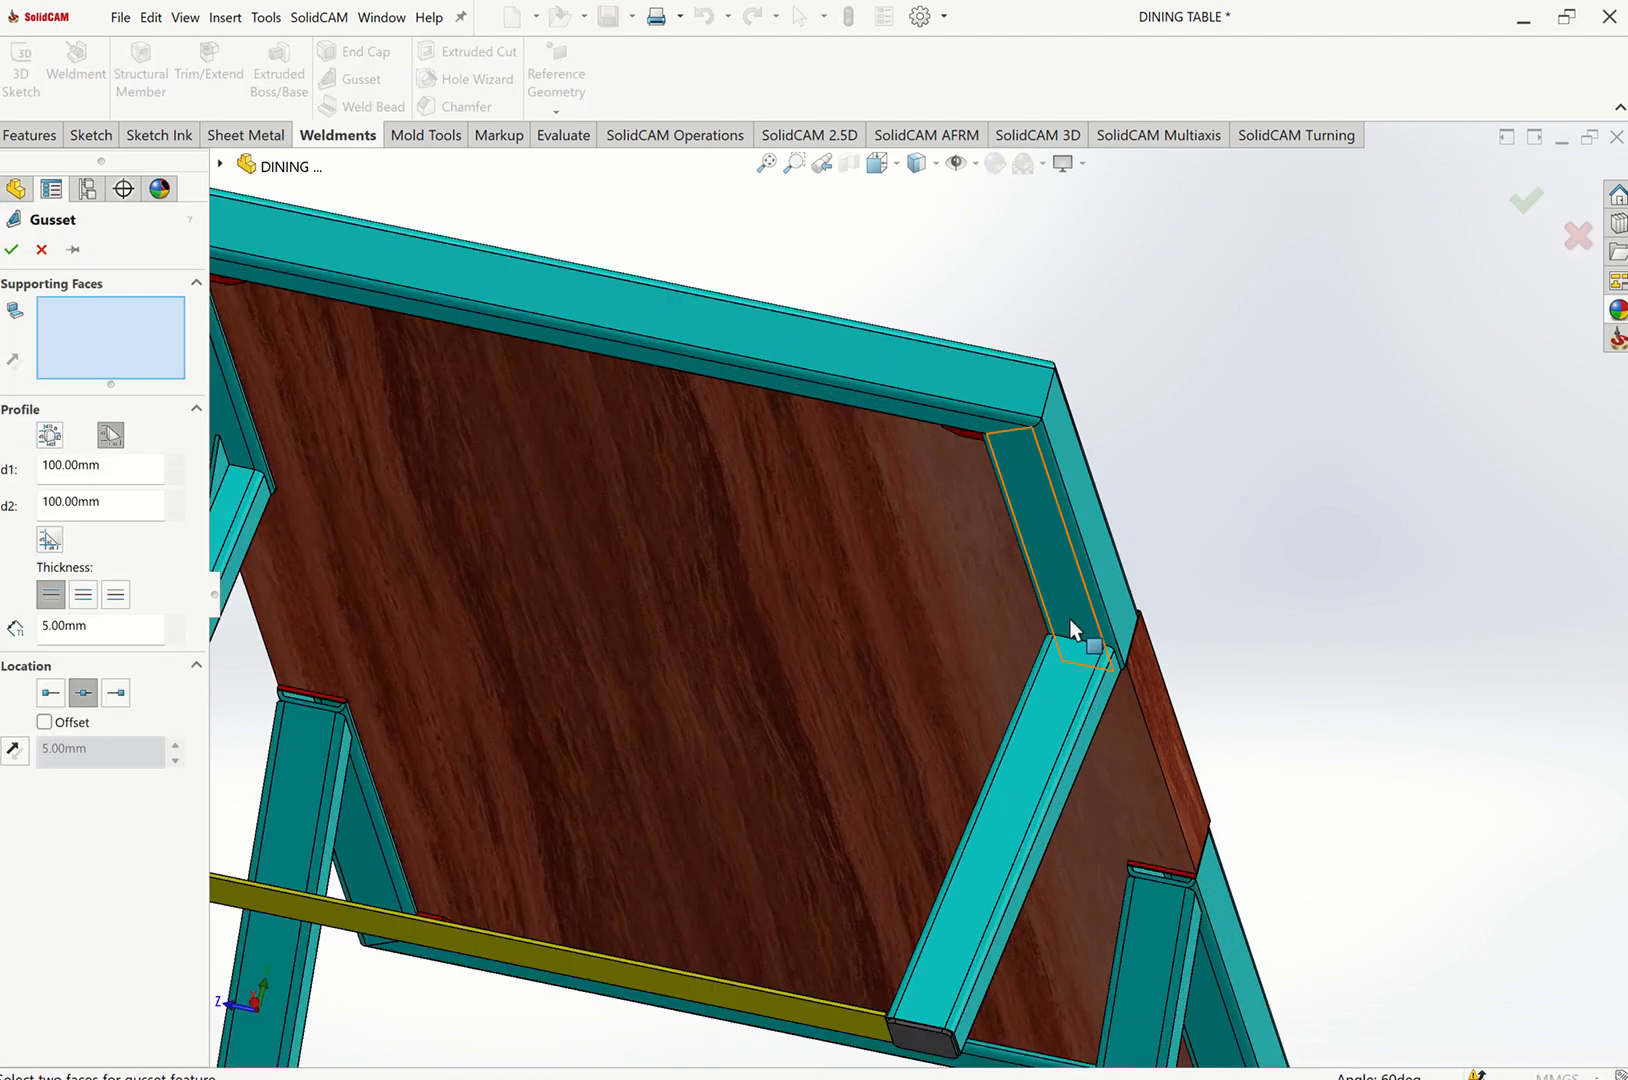
click(1062, 665)
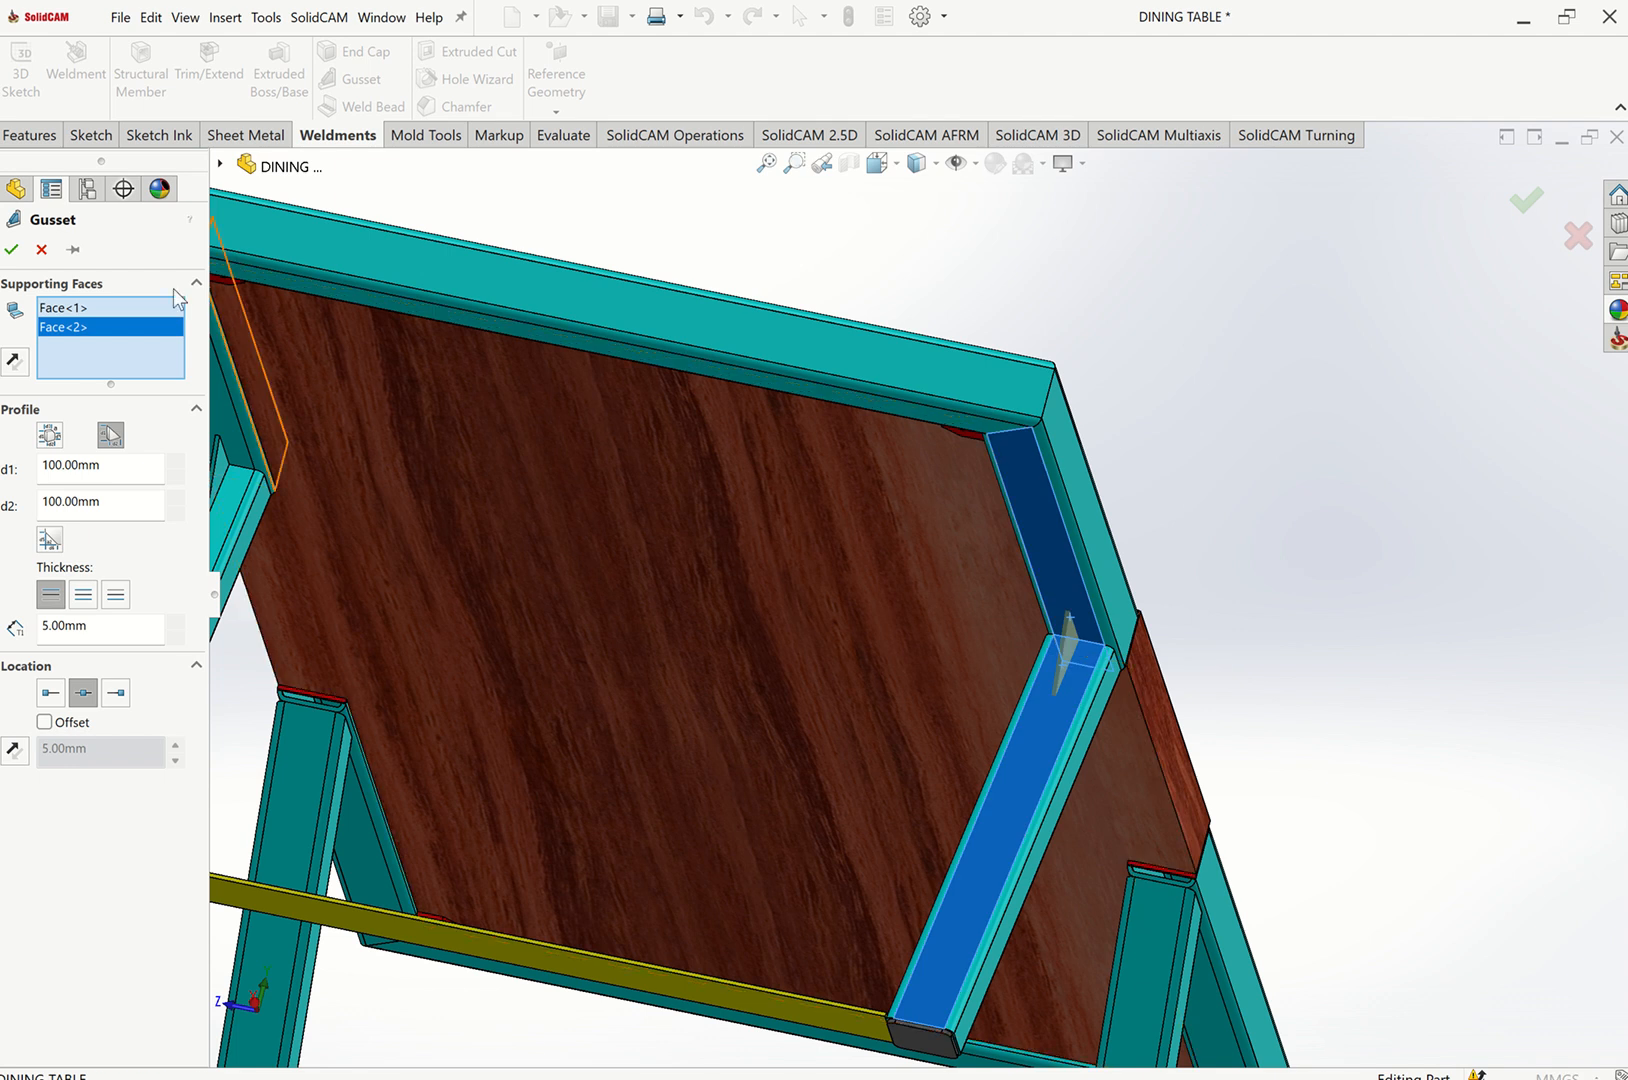
click(11, 251)
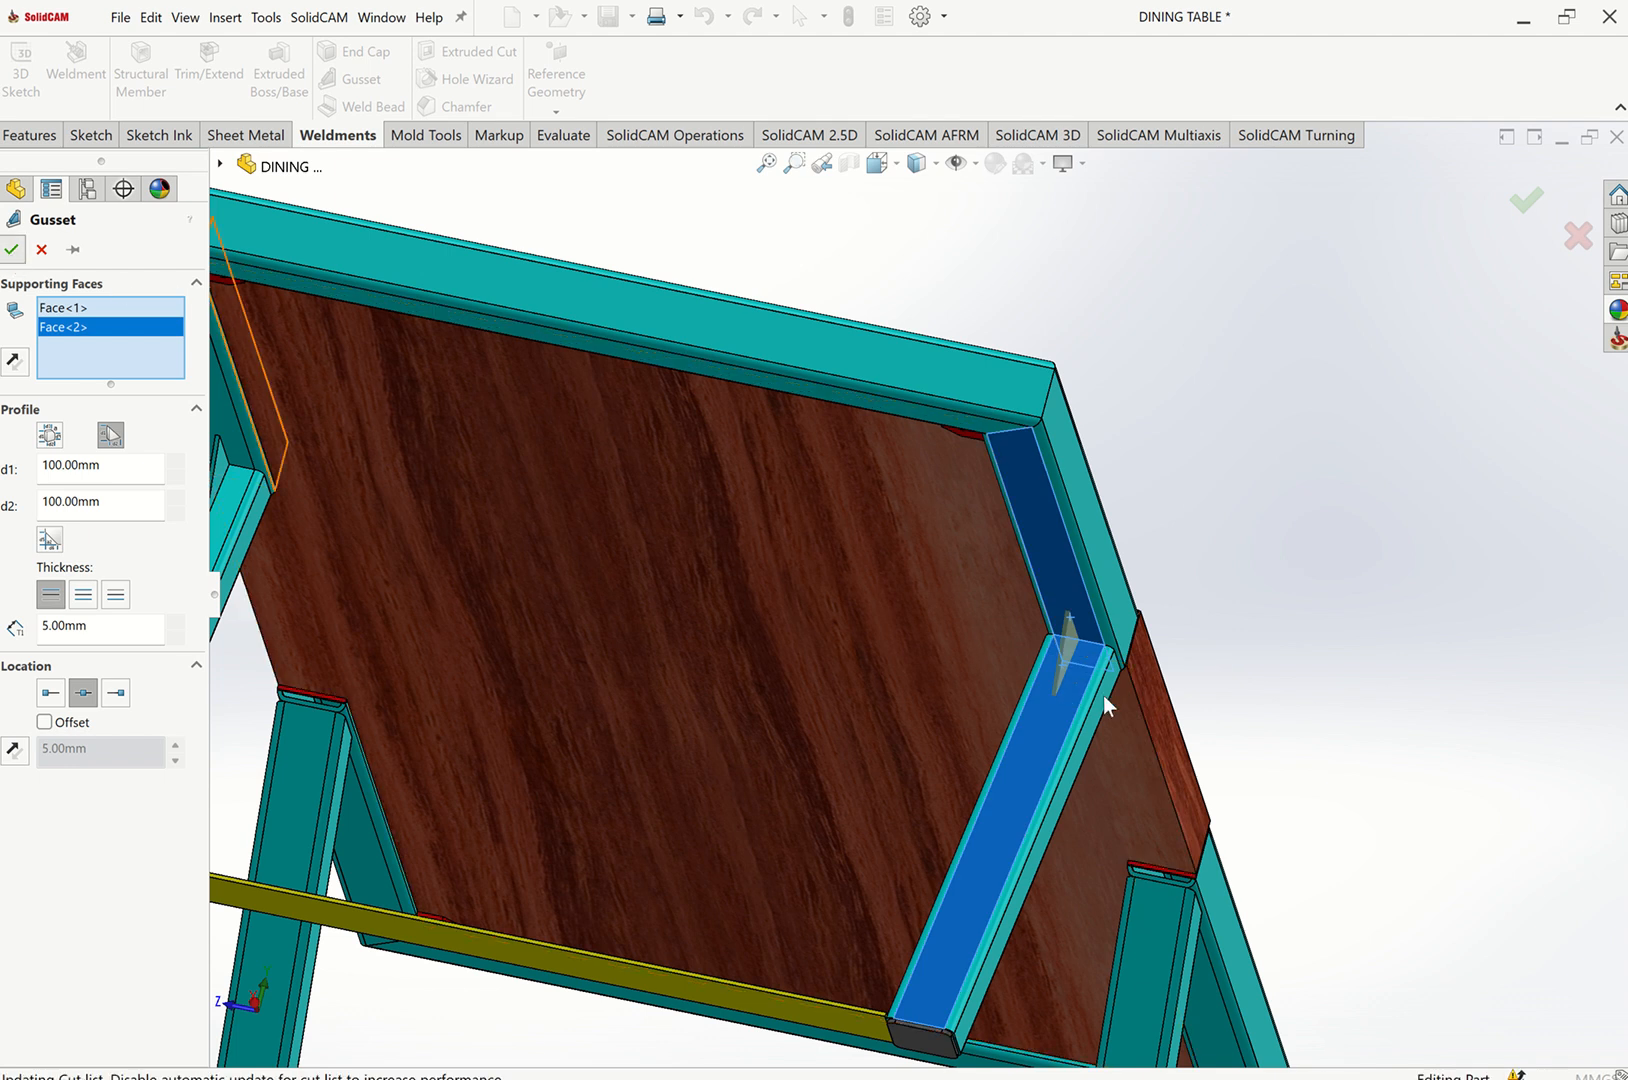
Add another gusset between a leg on the far side and its top rail.
scroll(1103, 694, up, 5)
middle_drag(1123, 701, 928, 622)
scroll(926, 620, down, 5)
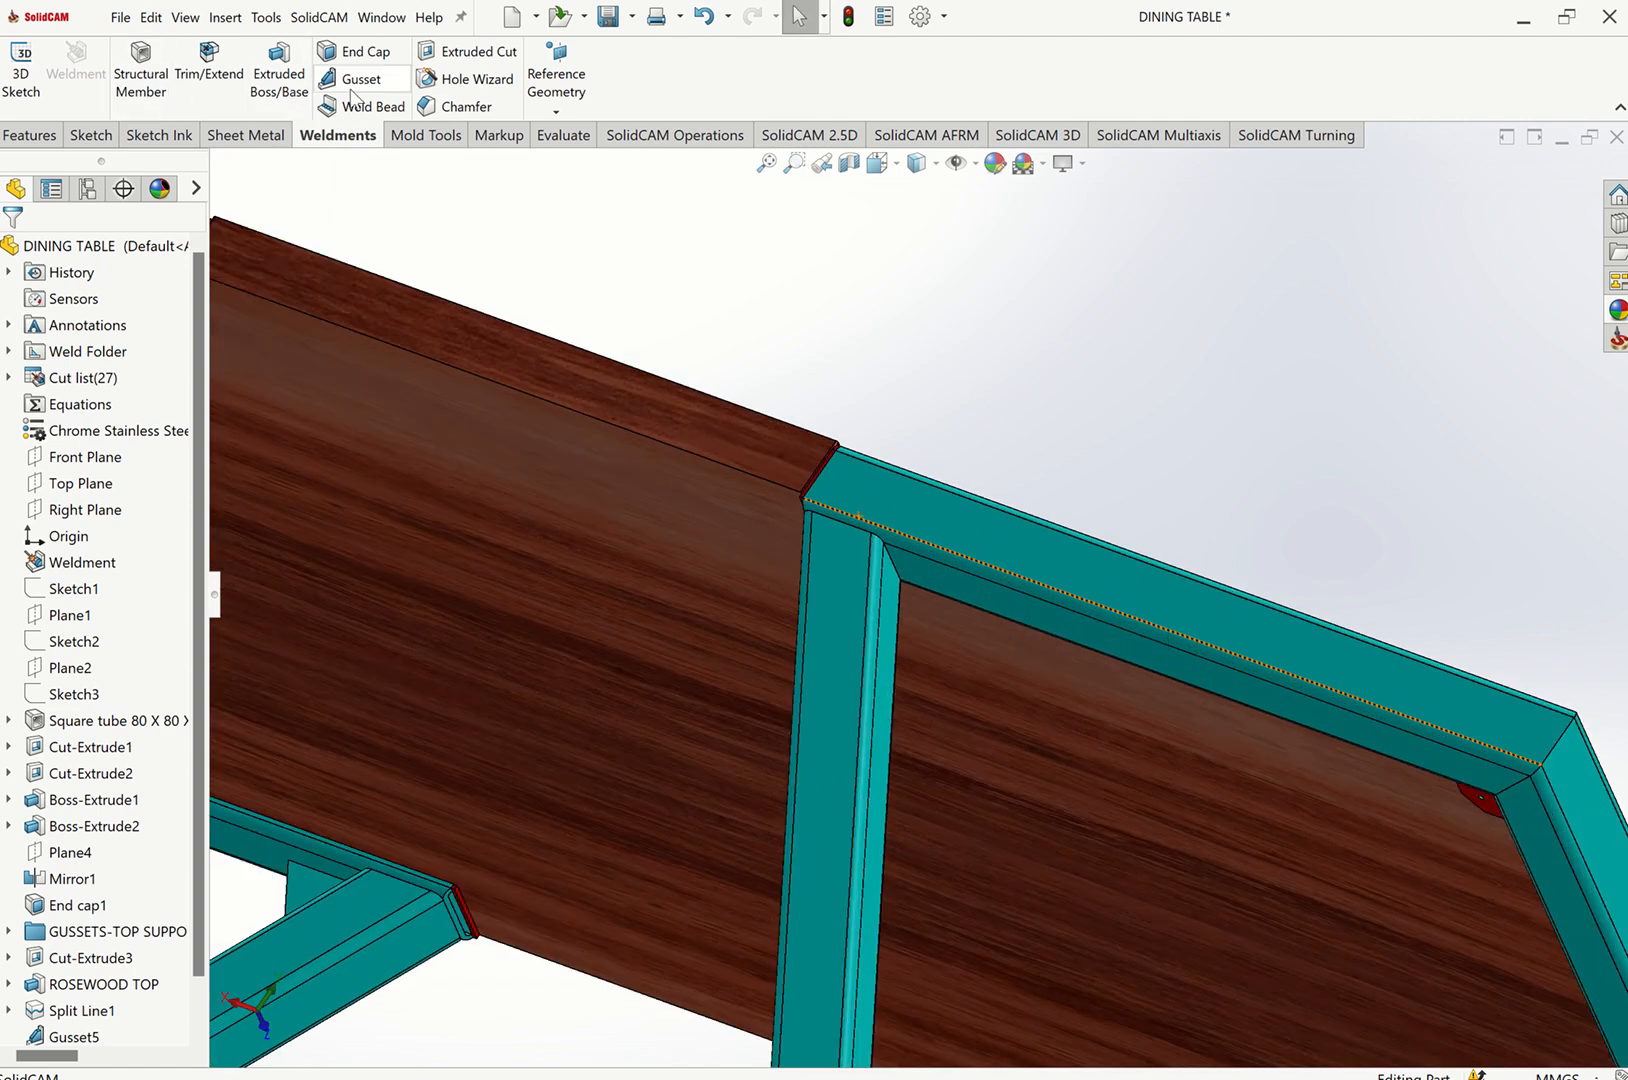
click(380, 85)
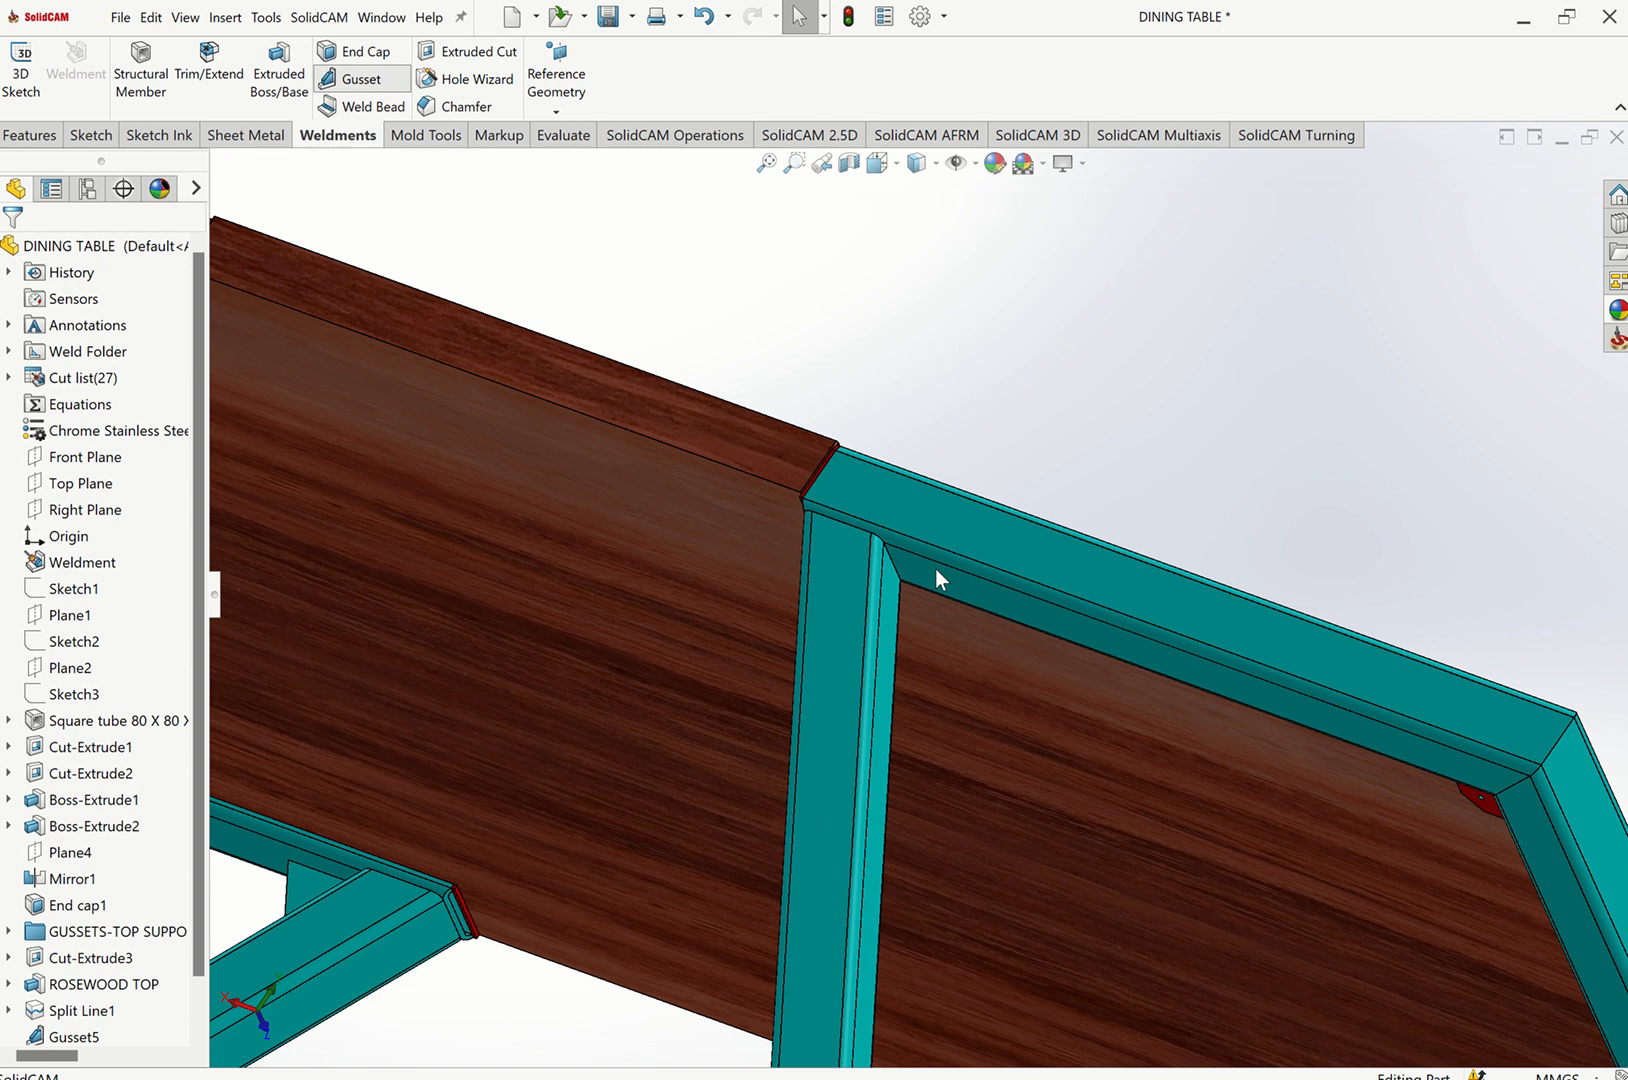
click(897, 606)
click(893, 610)
middle_drag(254, 367, 857, 551)
click(13, 251)
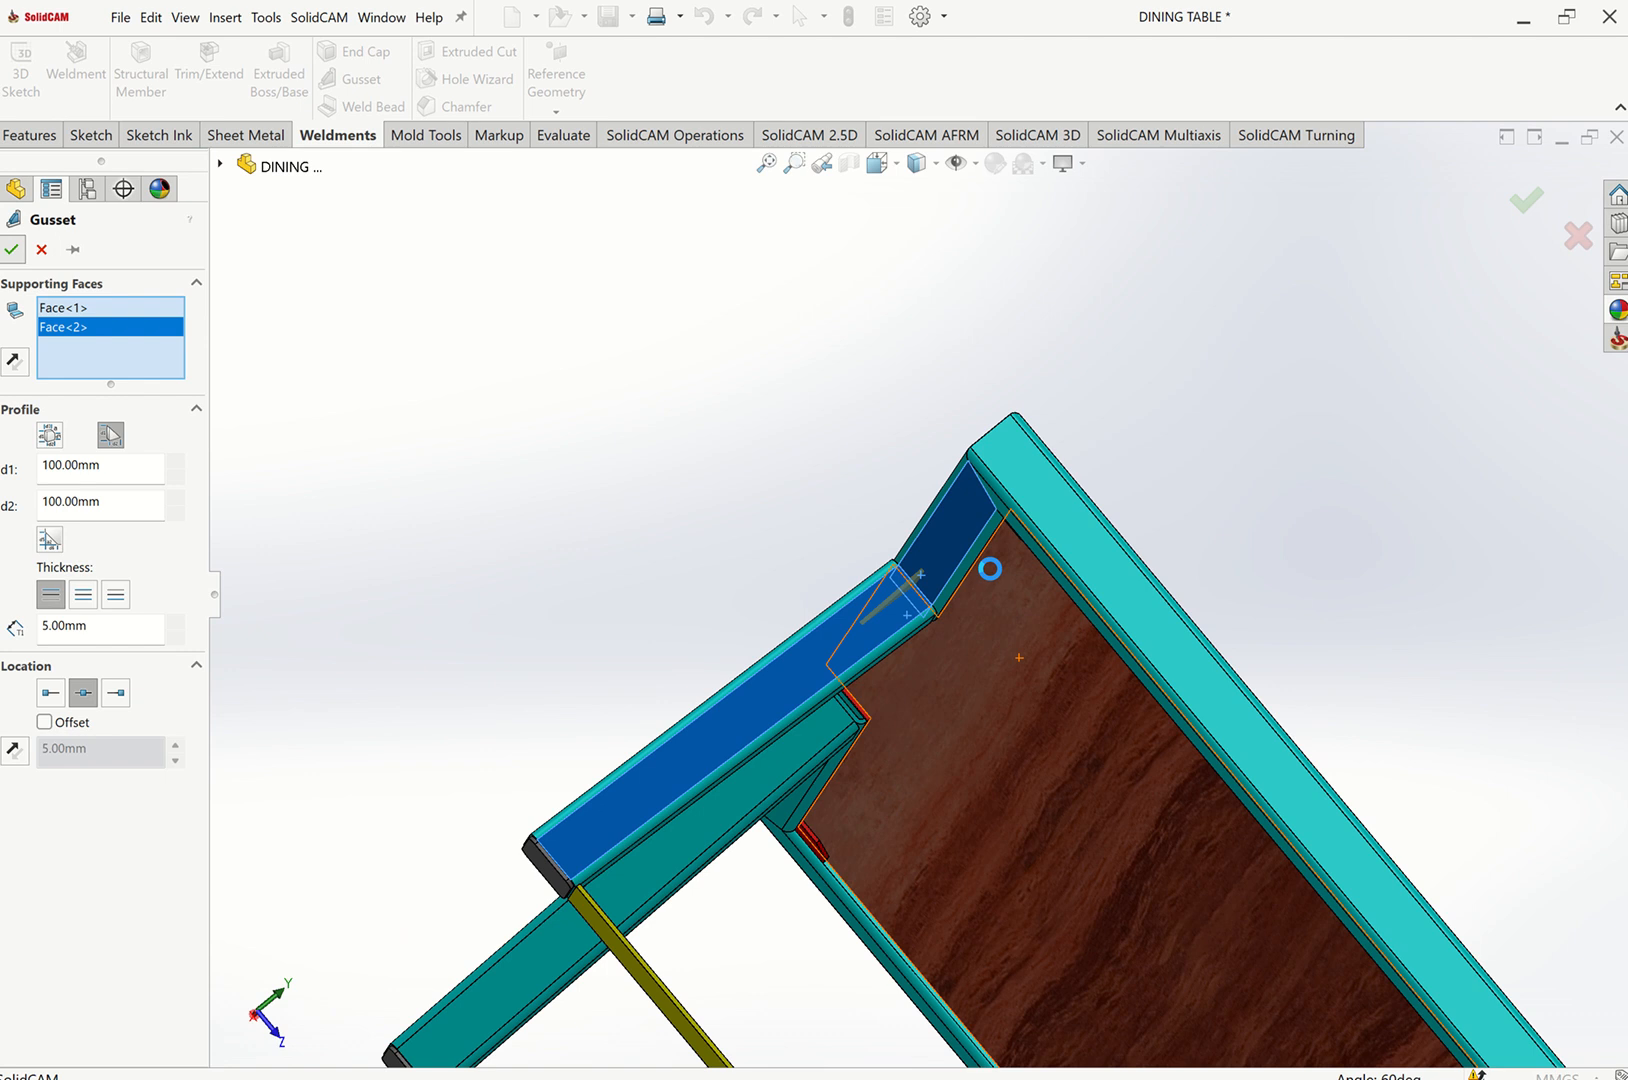
Add the fourth gusset at the remaining leg-to-rail joint.
scroll(1121, 640, up, 5)
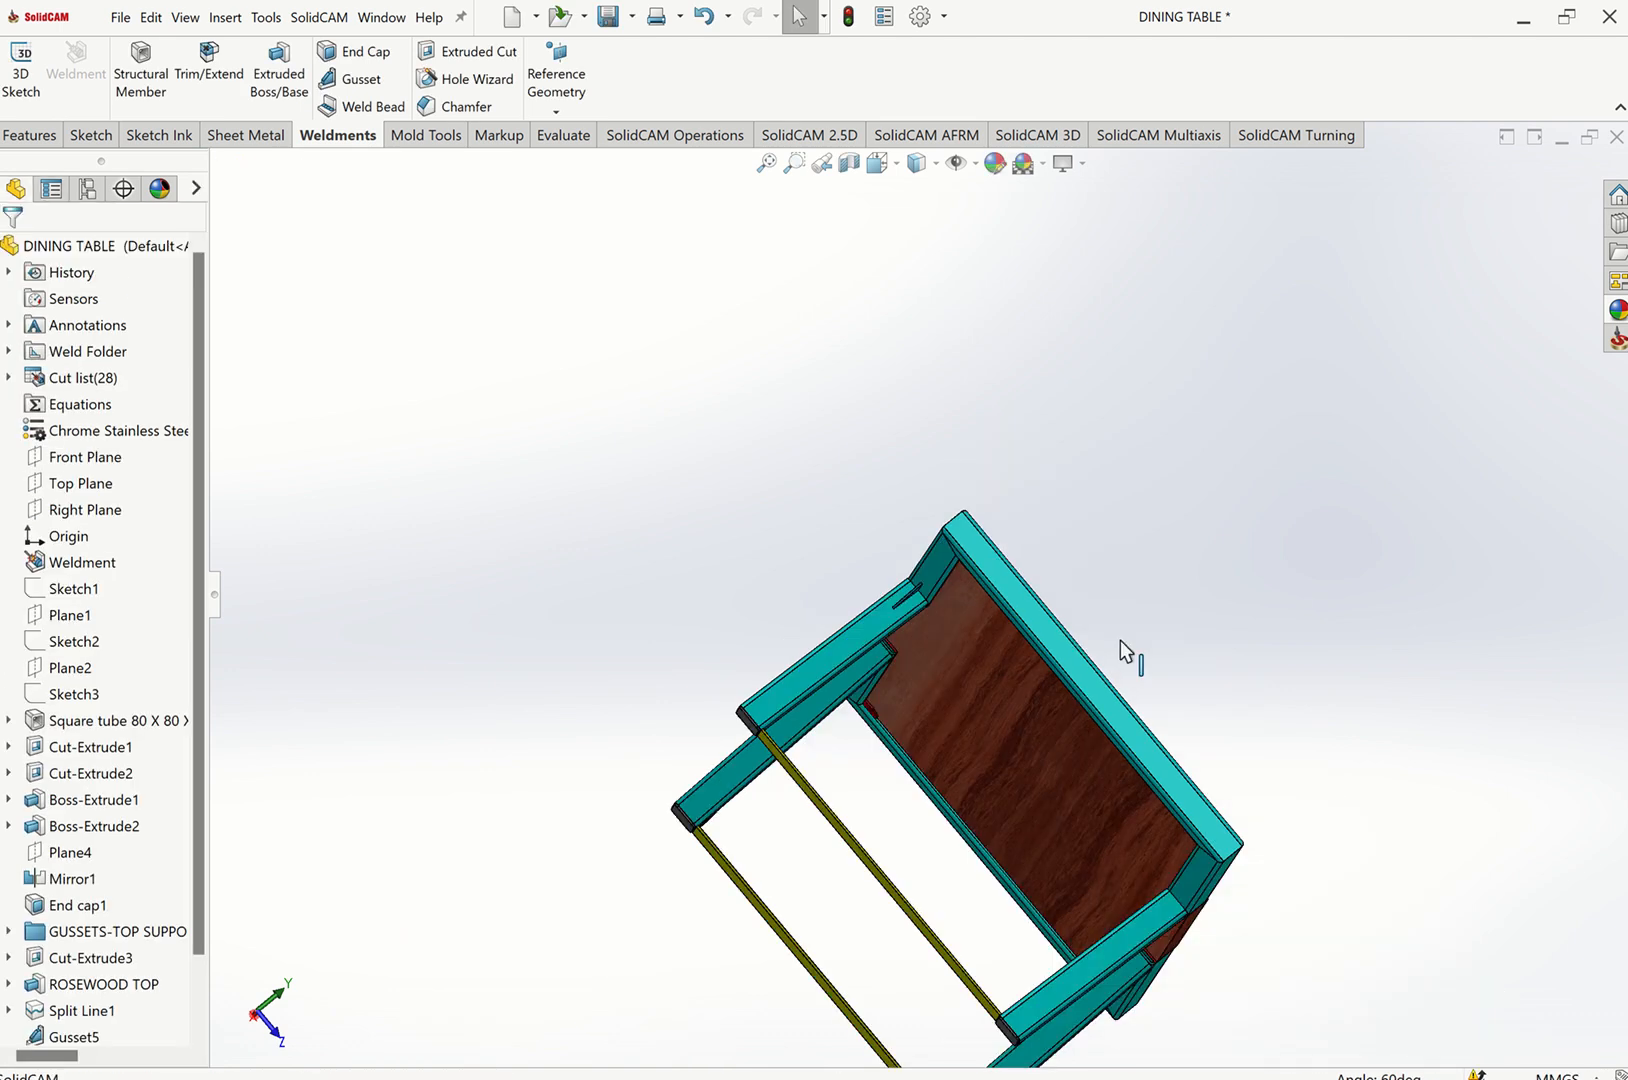
scroll(1098, 805, down, 5)
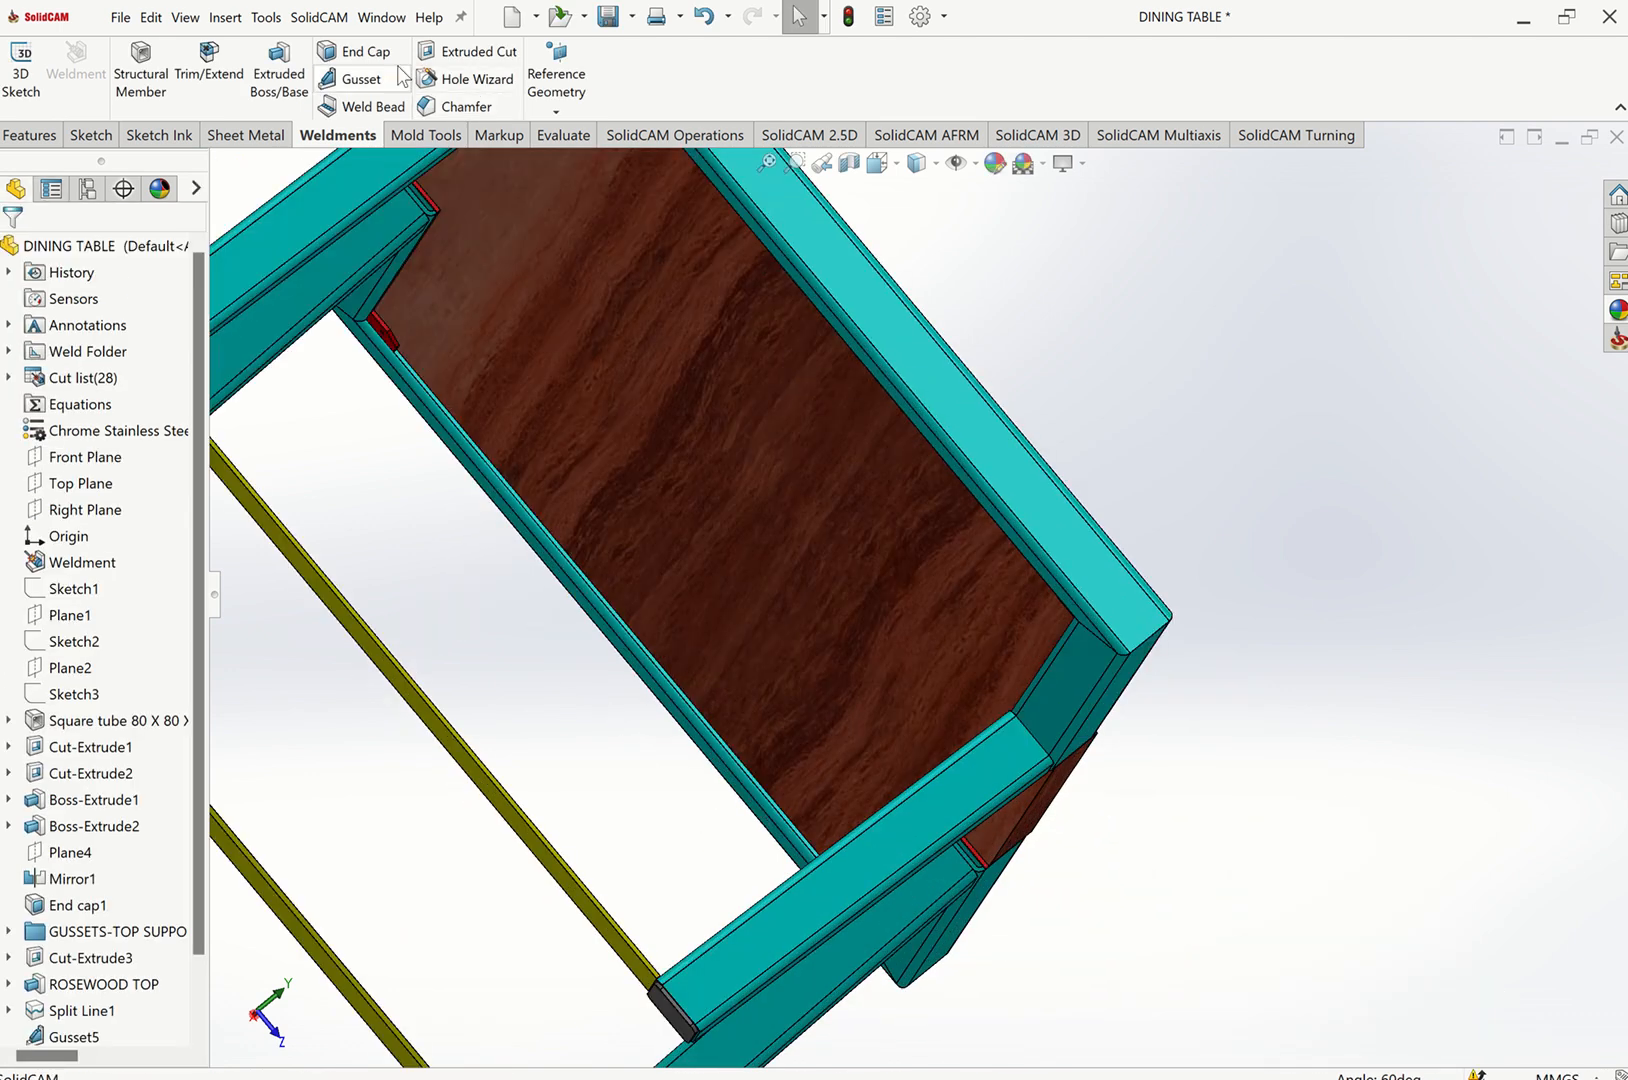
click(1006, 749)
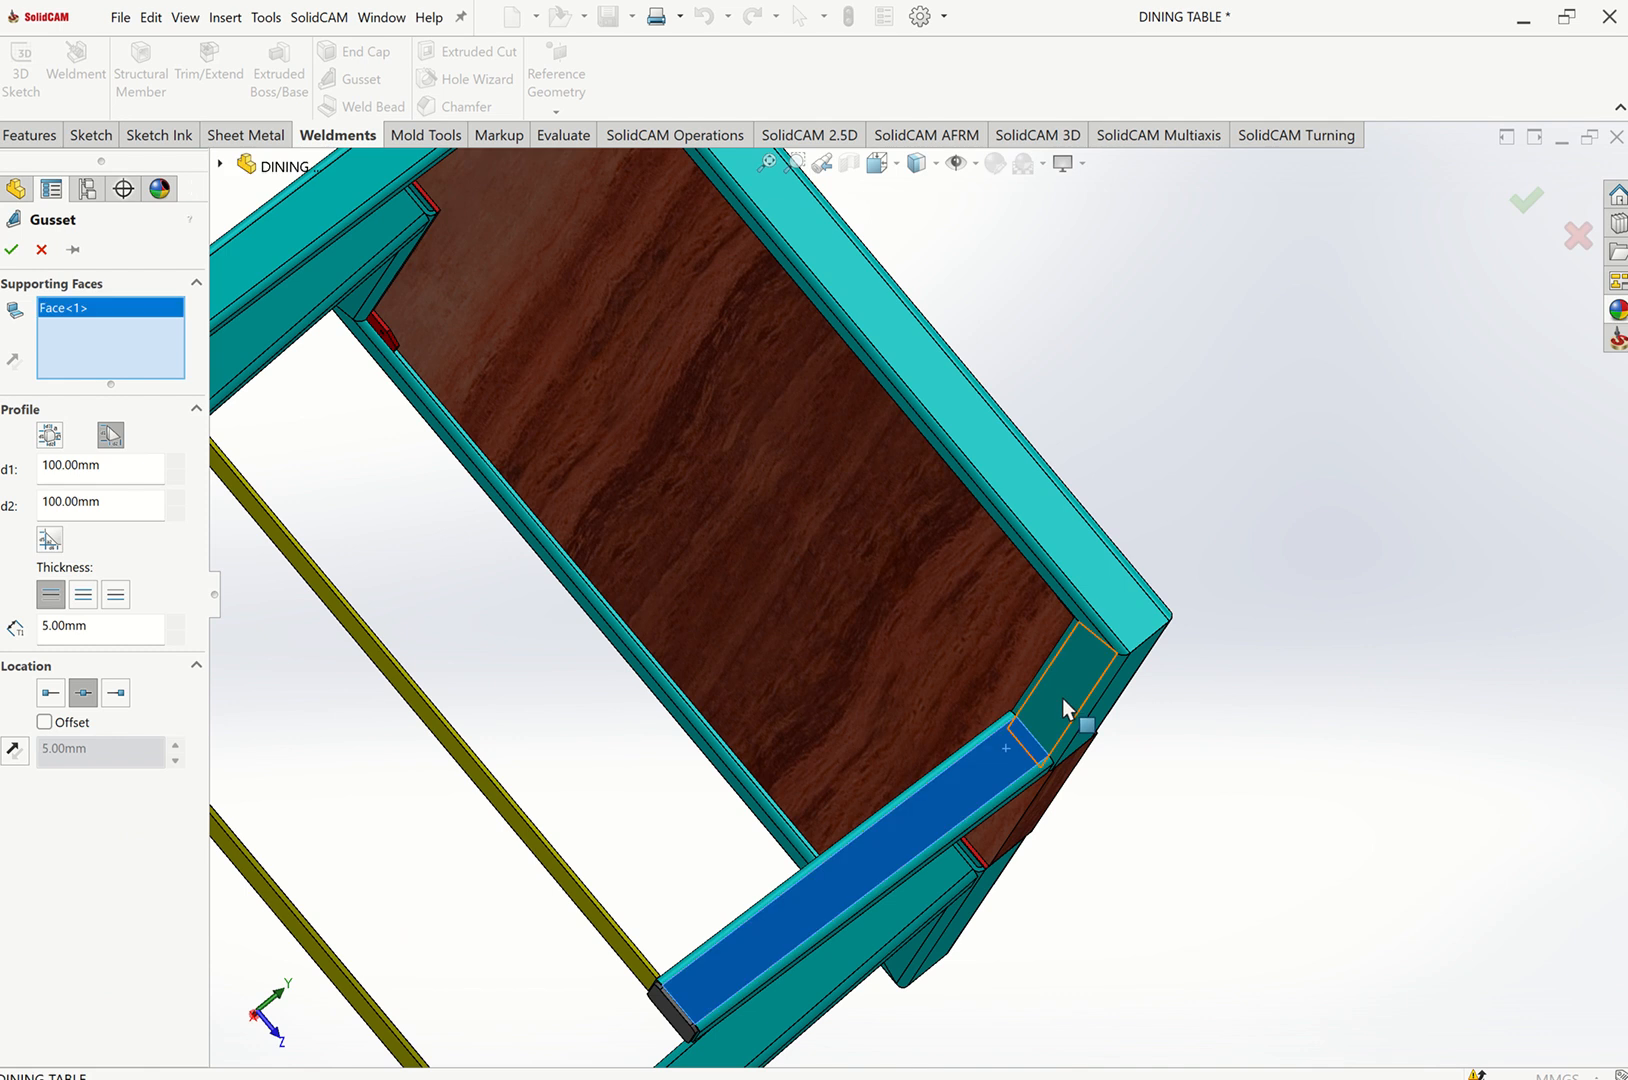
click(1062, 698)
click(14, 250)
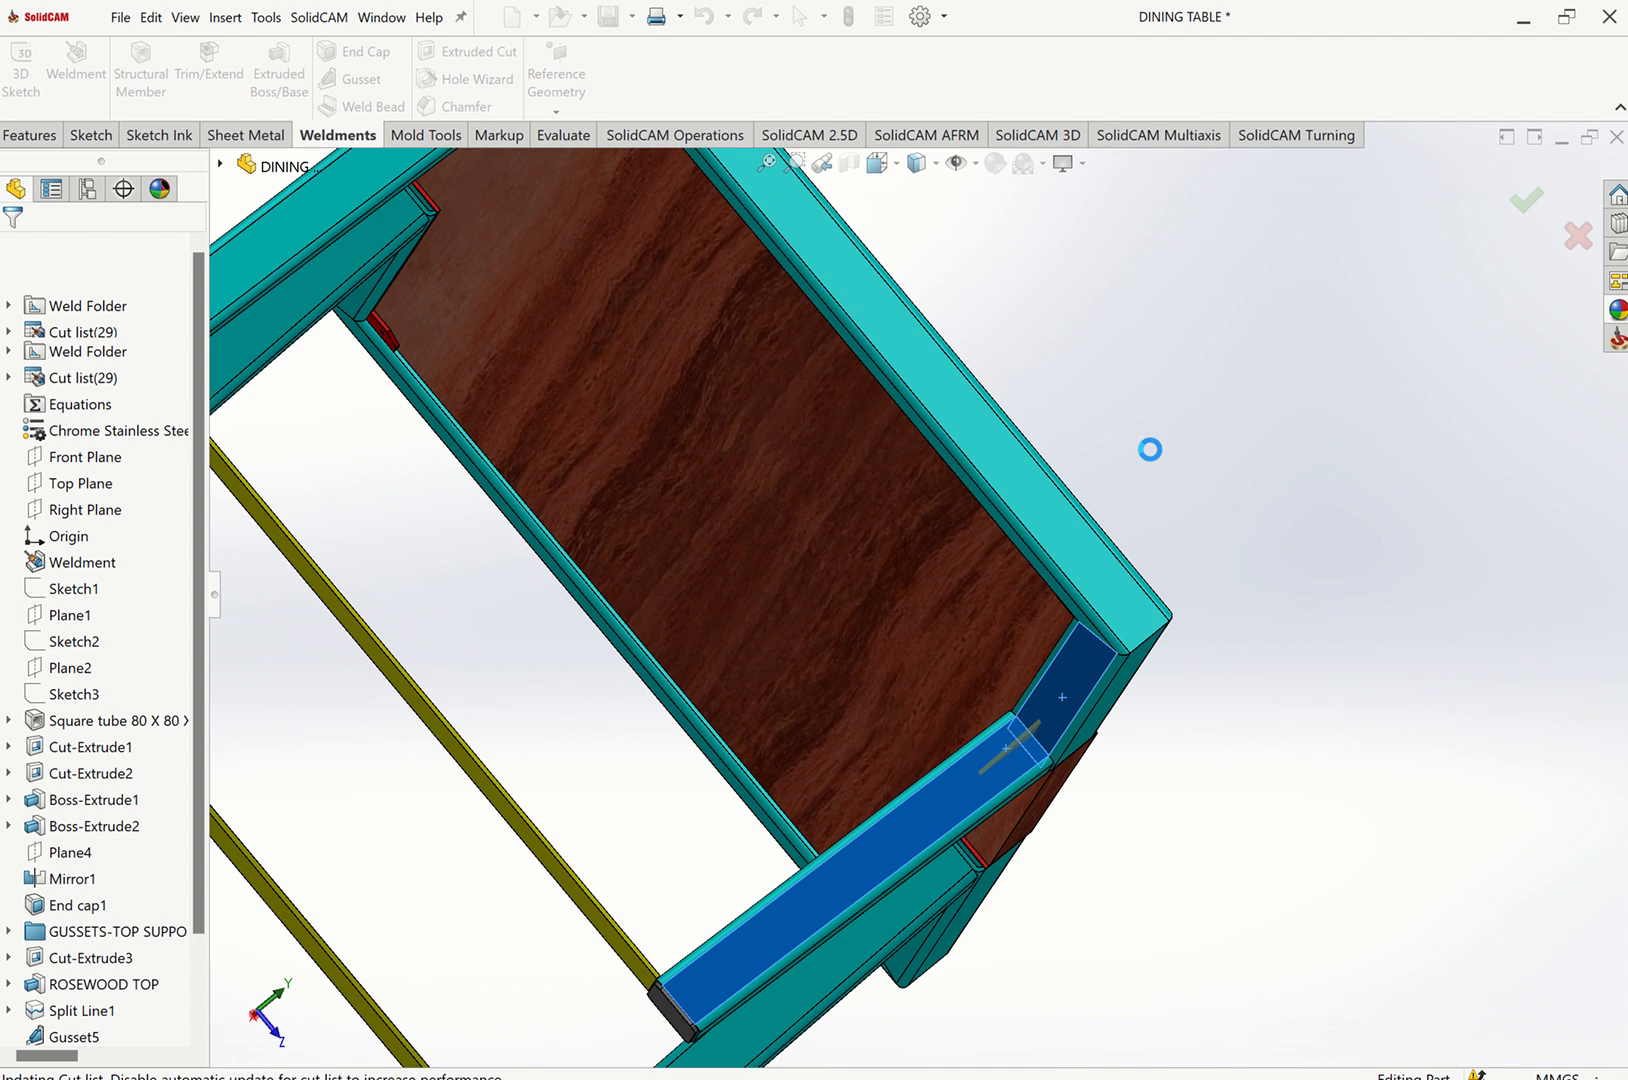
Select the four gusset features Gusset5 to Gusset8 and apply a new colour appearance to them.
key(ctrl+7)
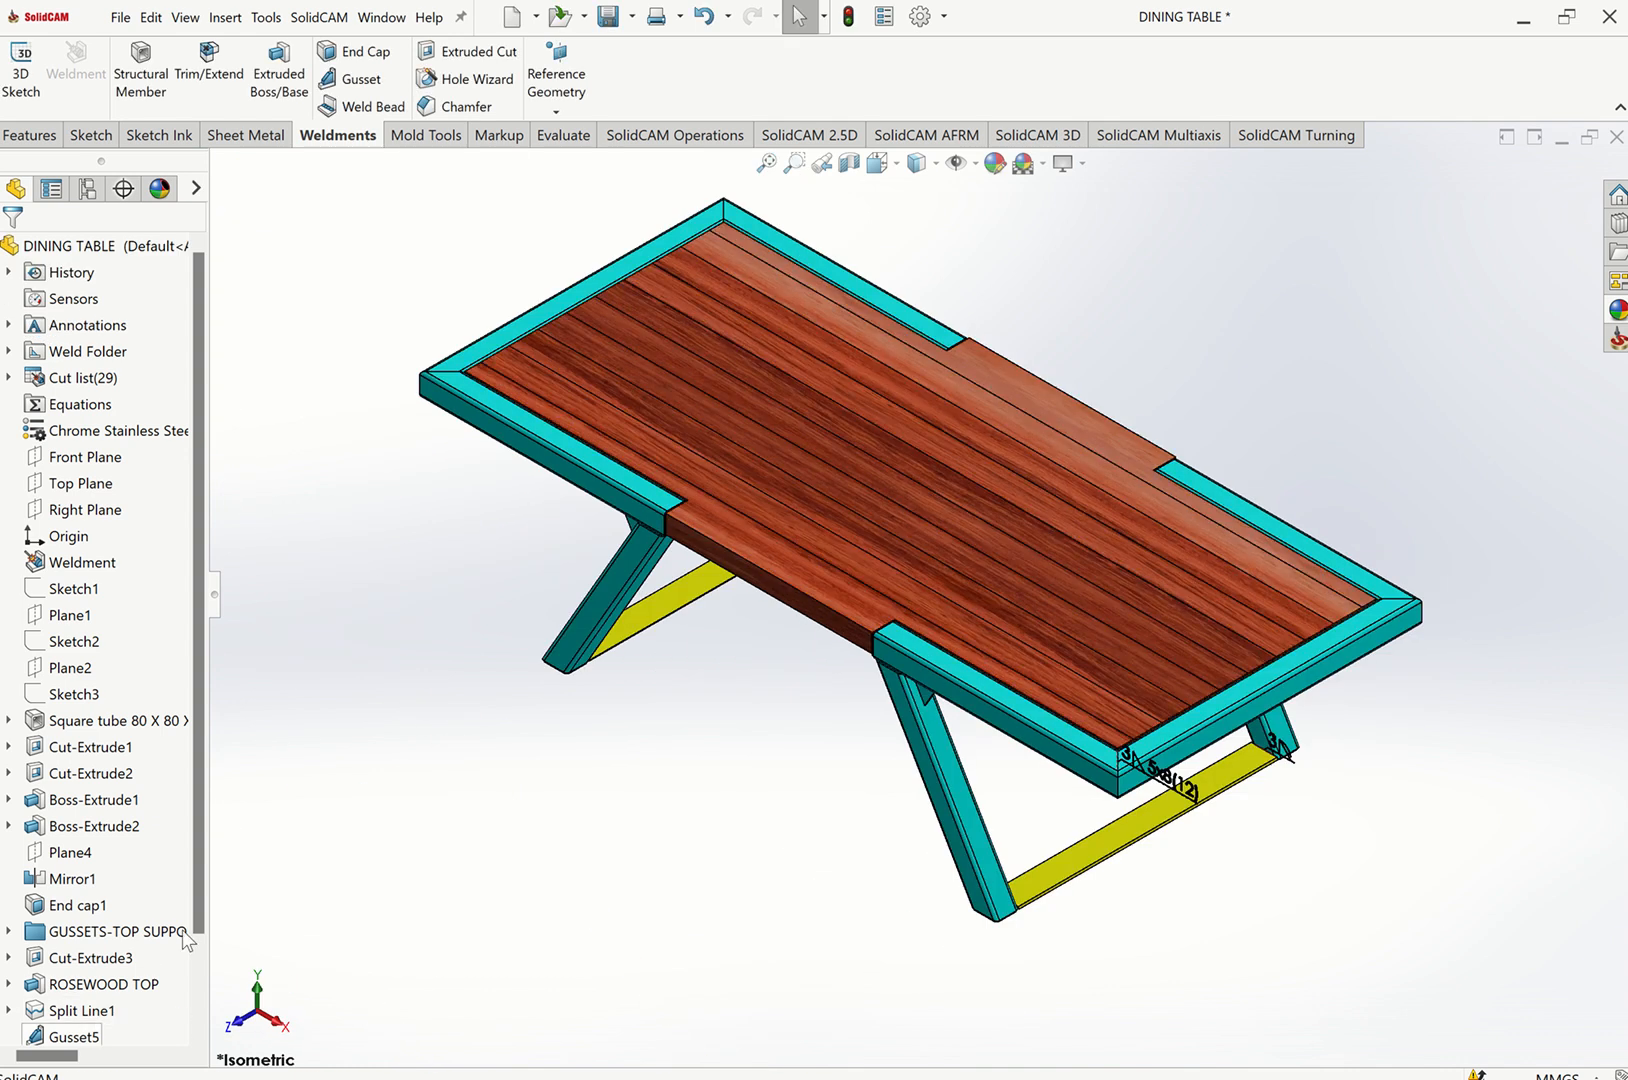
scroll(191, 898, down, 2)
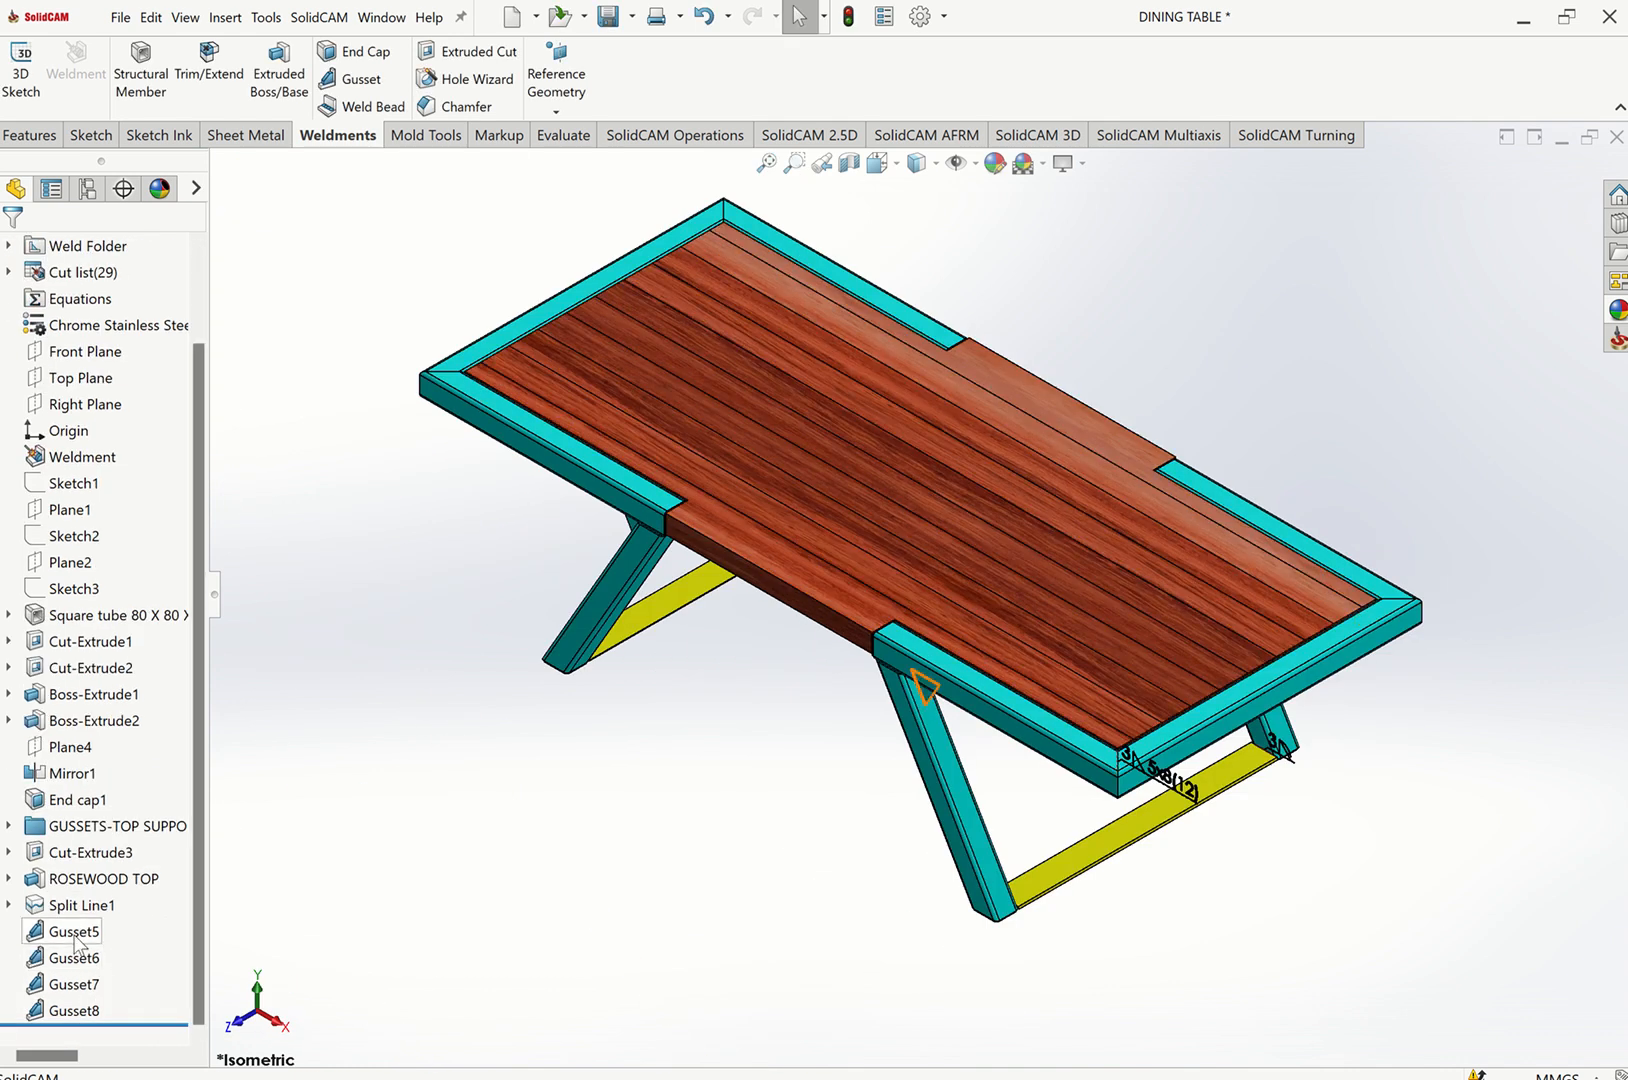
click(74, 934)
right_click(74, 935)
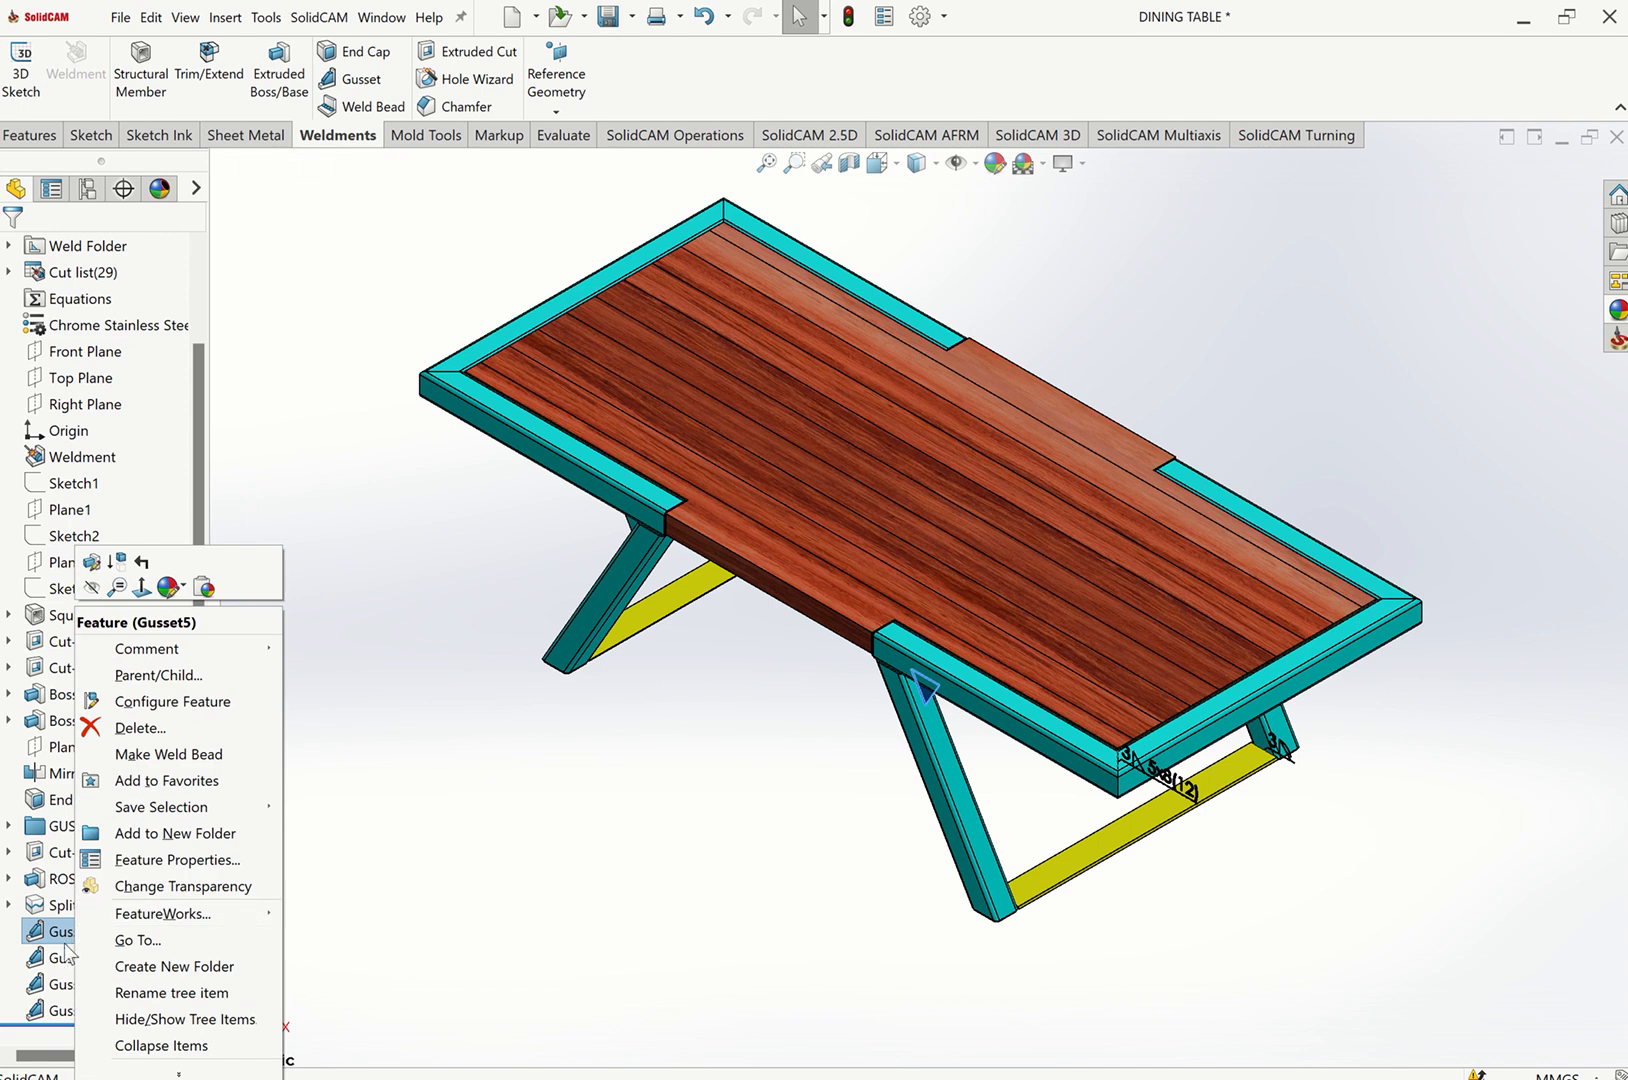
key(Escape)
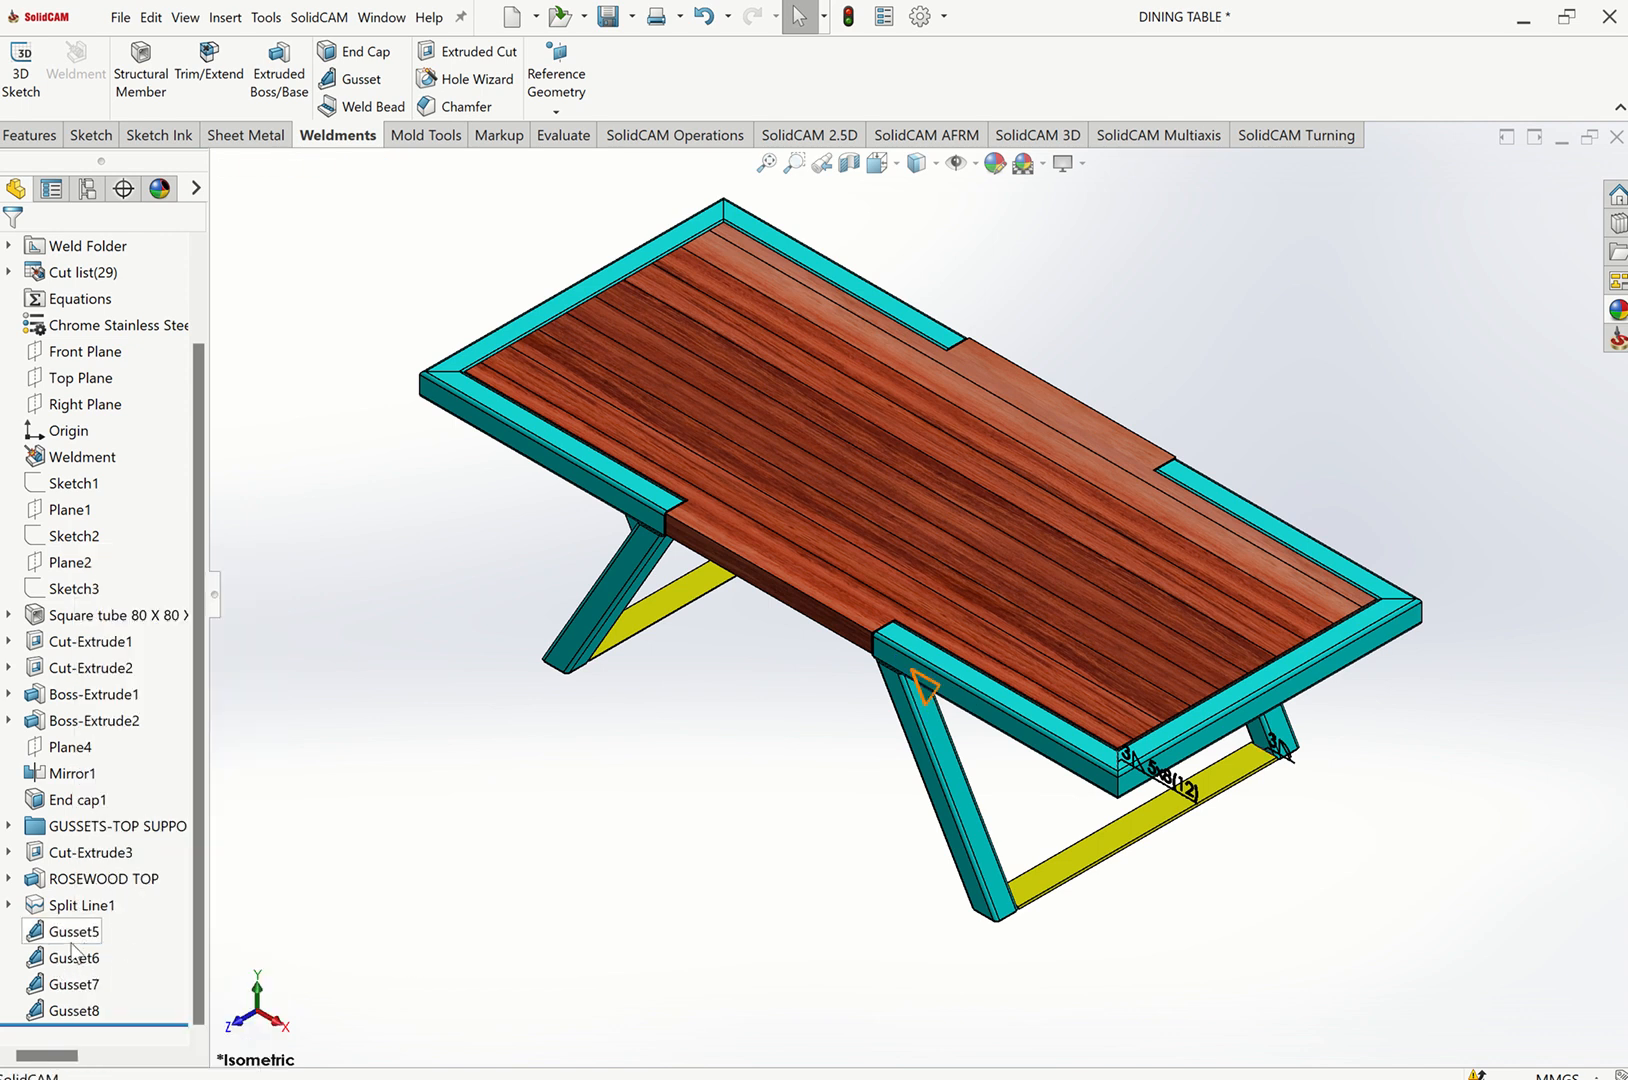
ctrl+click(67, 1006)
shift+click(64, 958)
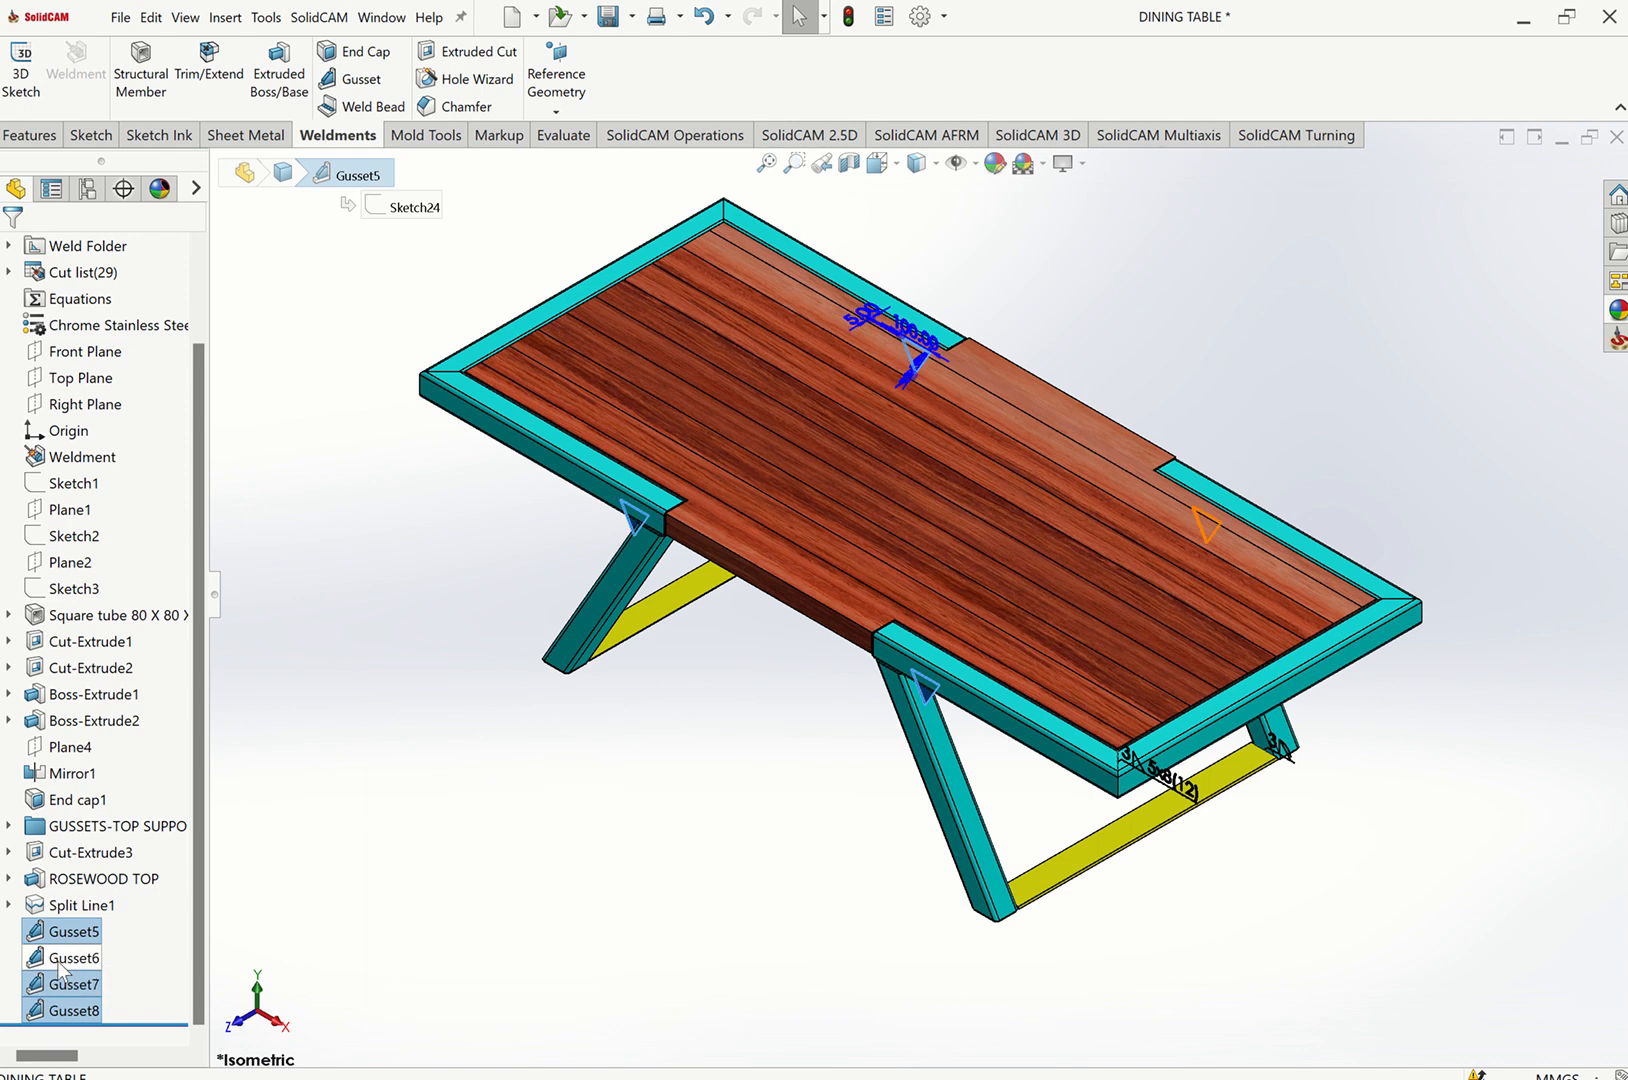
right_click(65, 962)
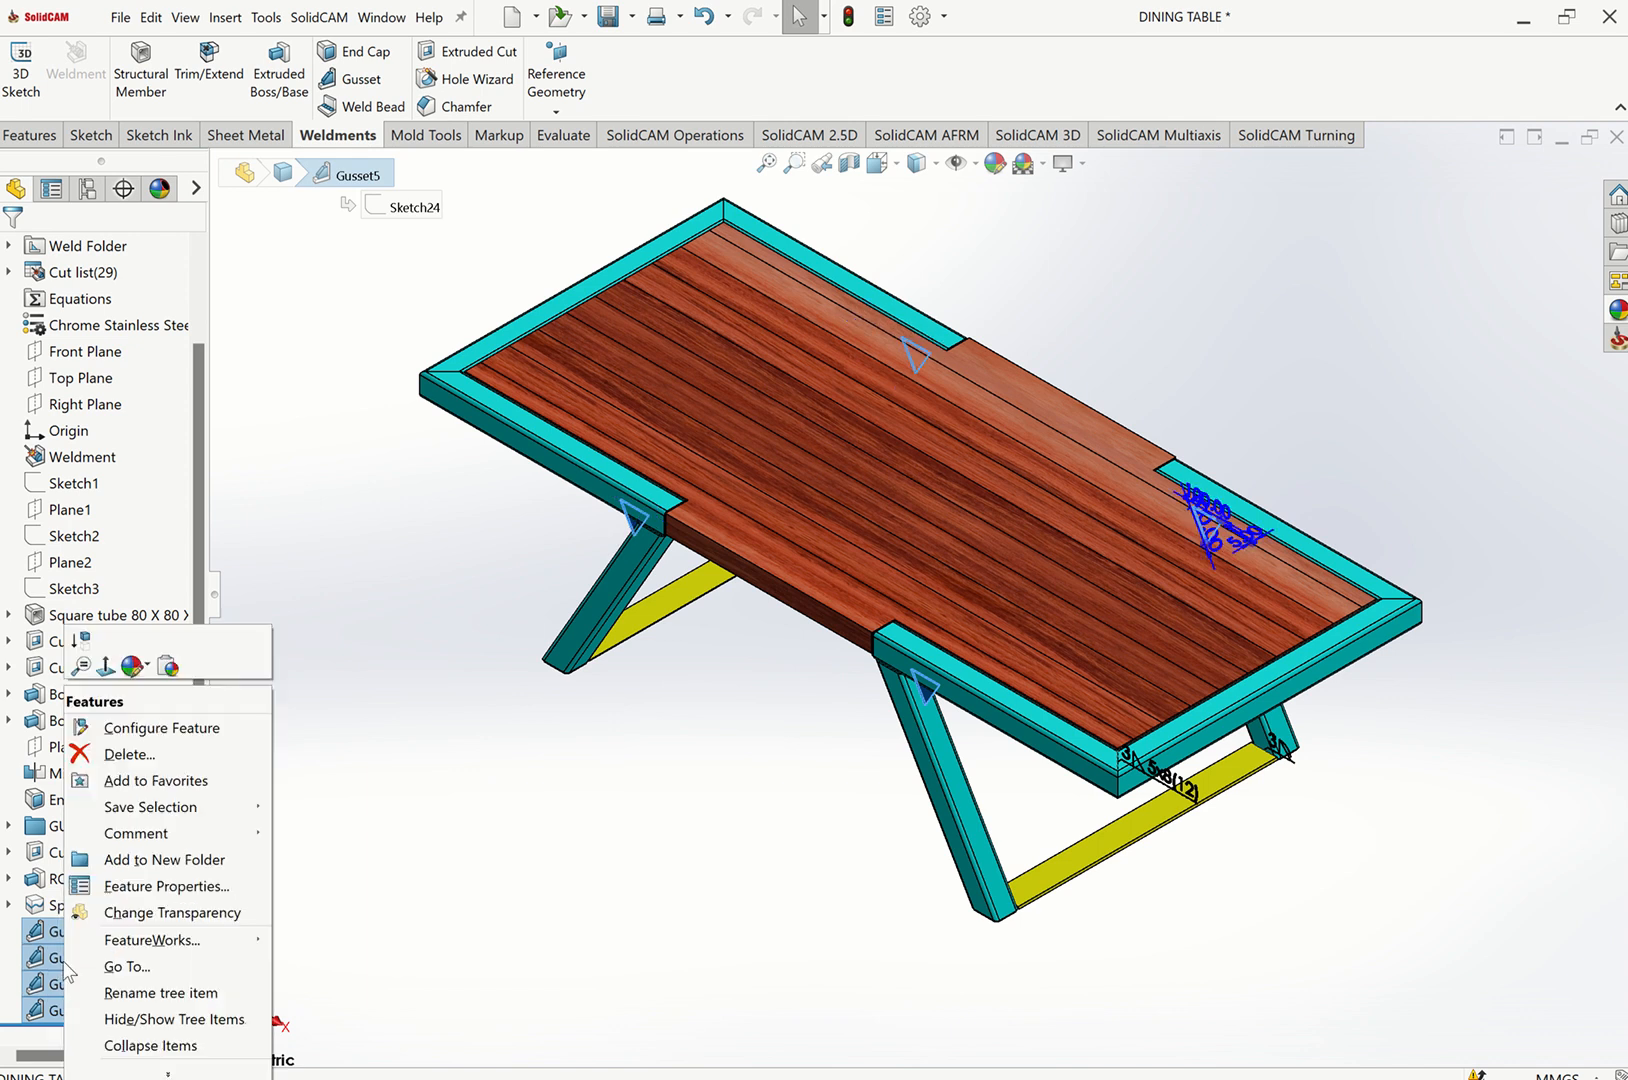
click(147, 665)
click(153, 717)
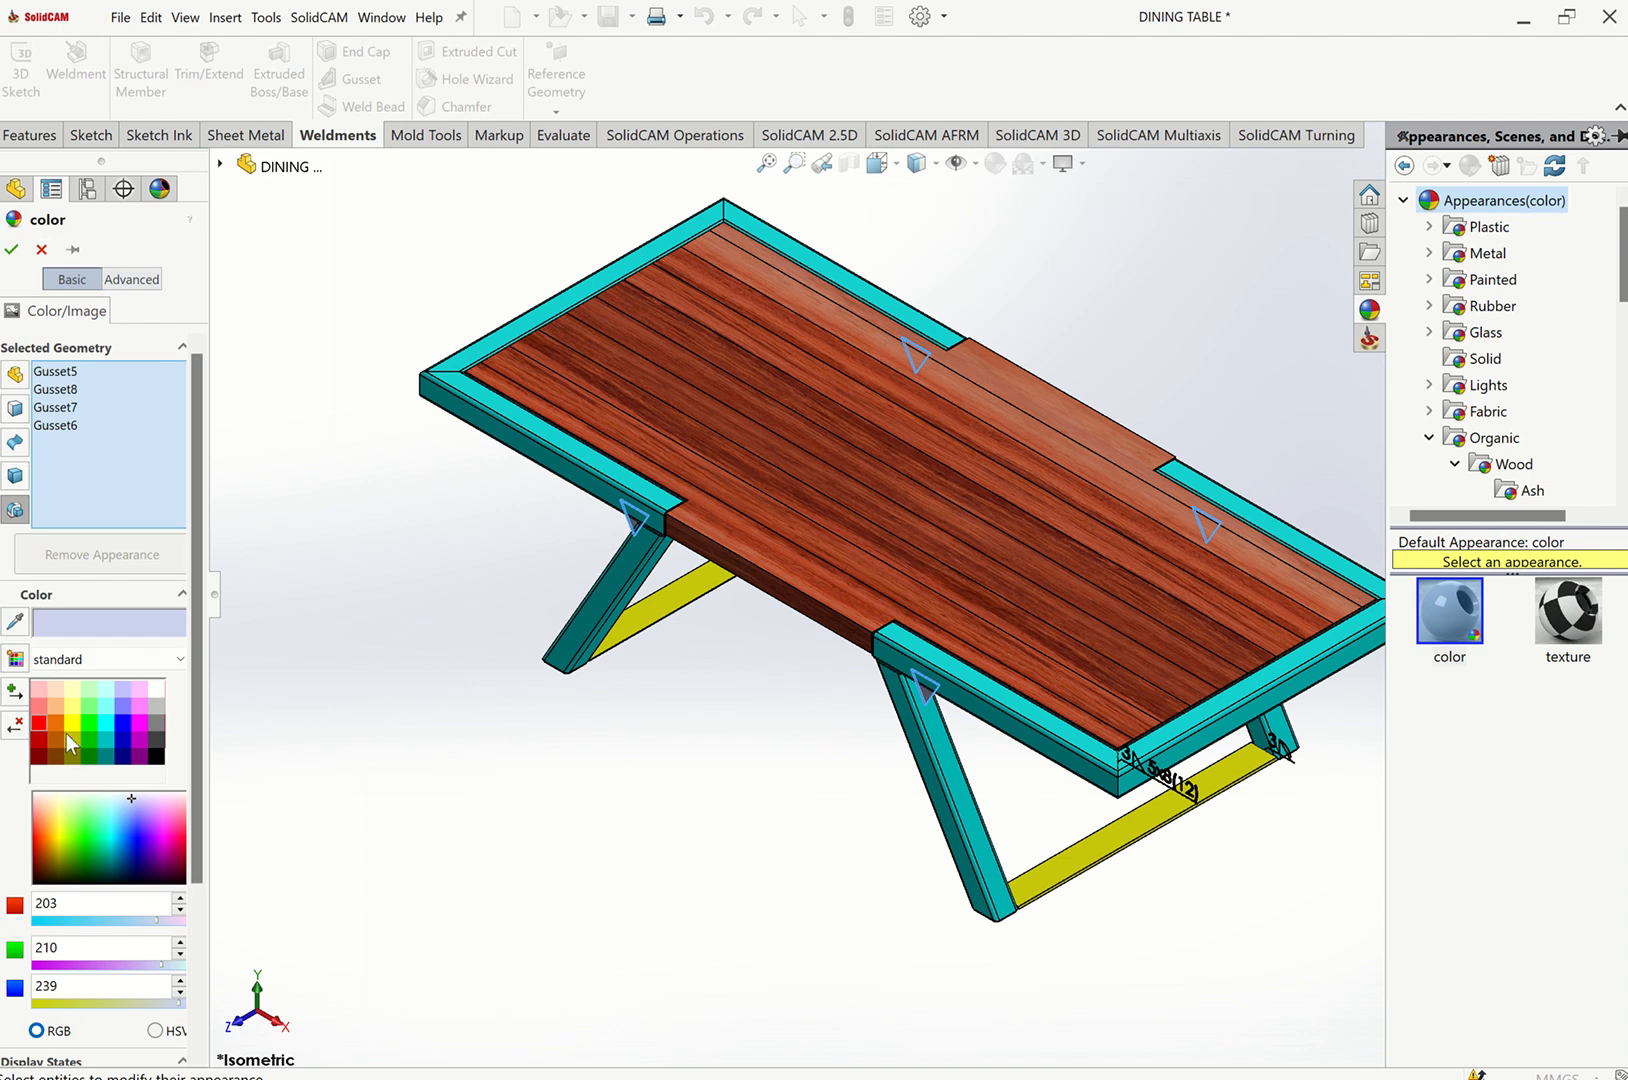
click(70, 724)
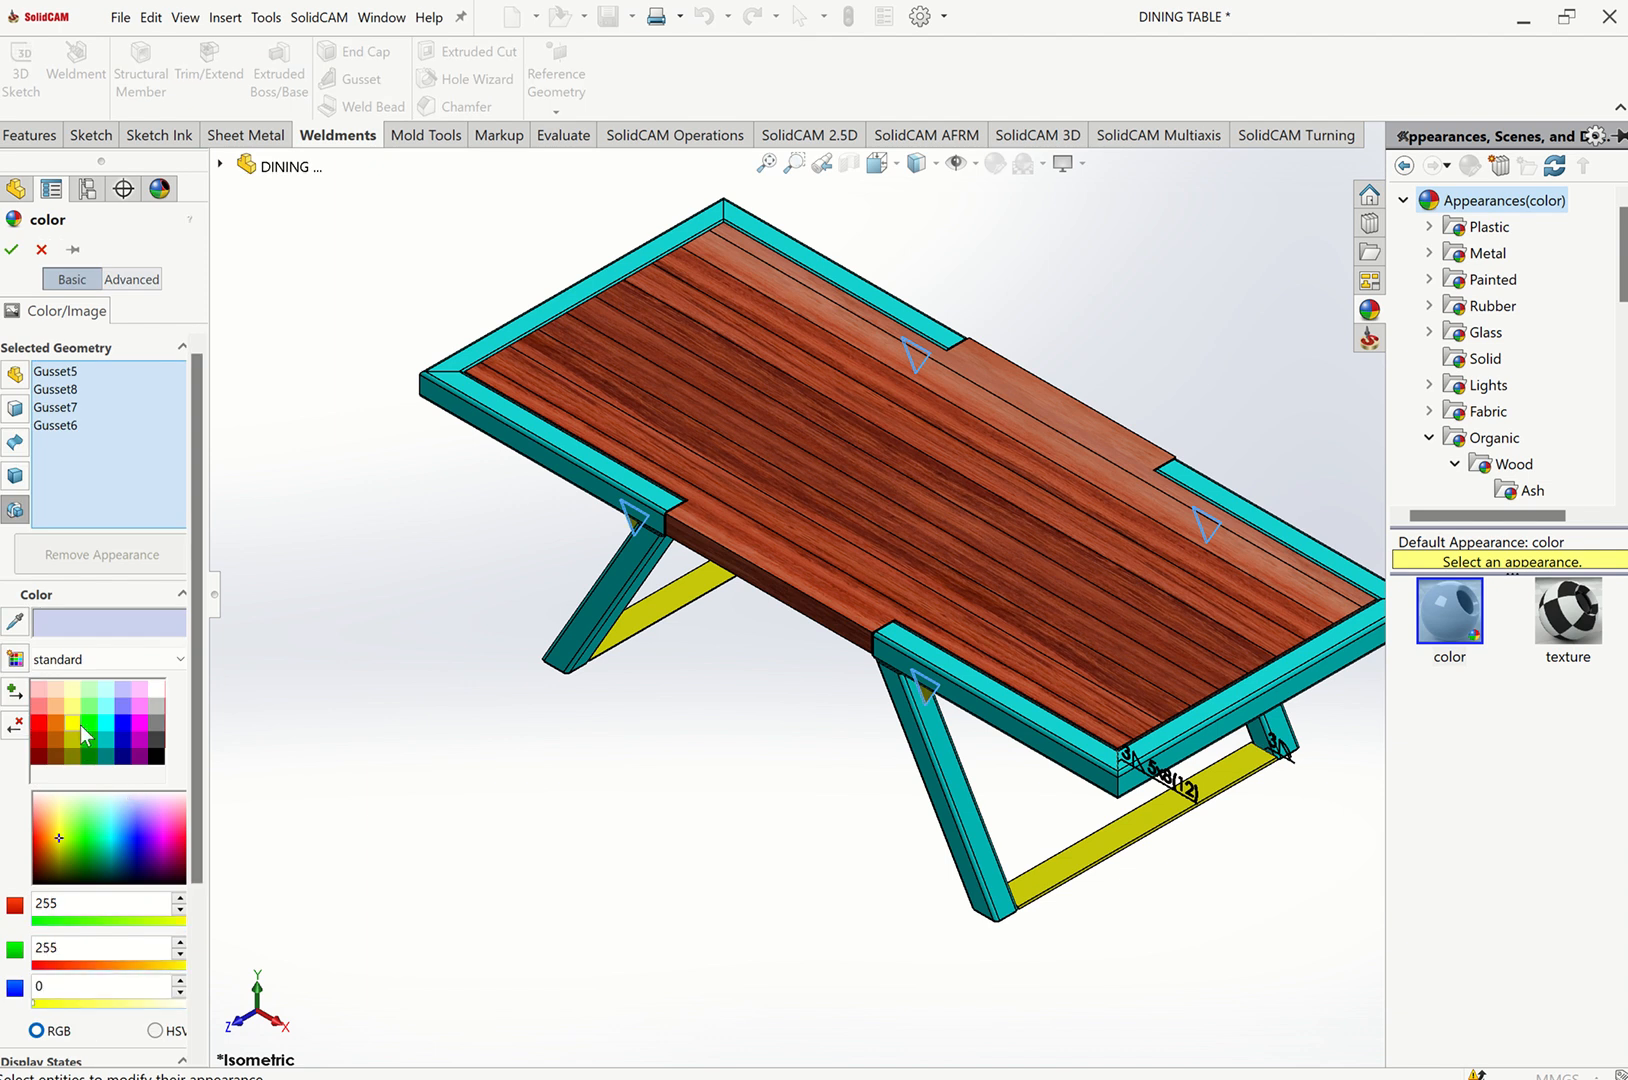
click(11, 249)
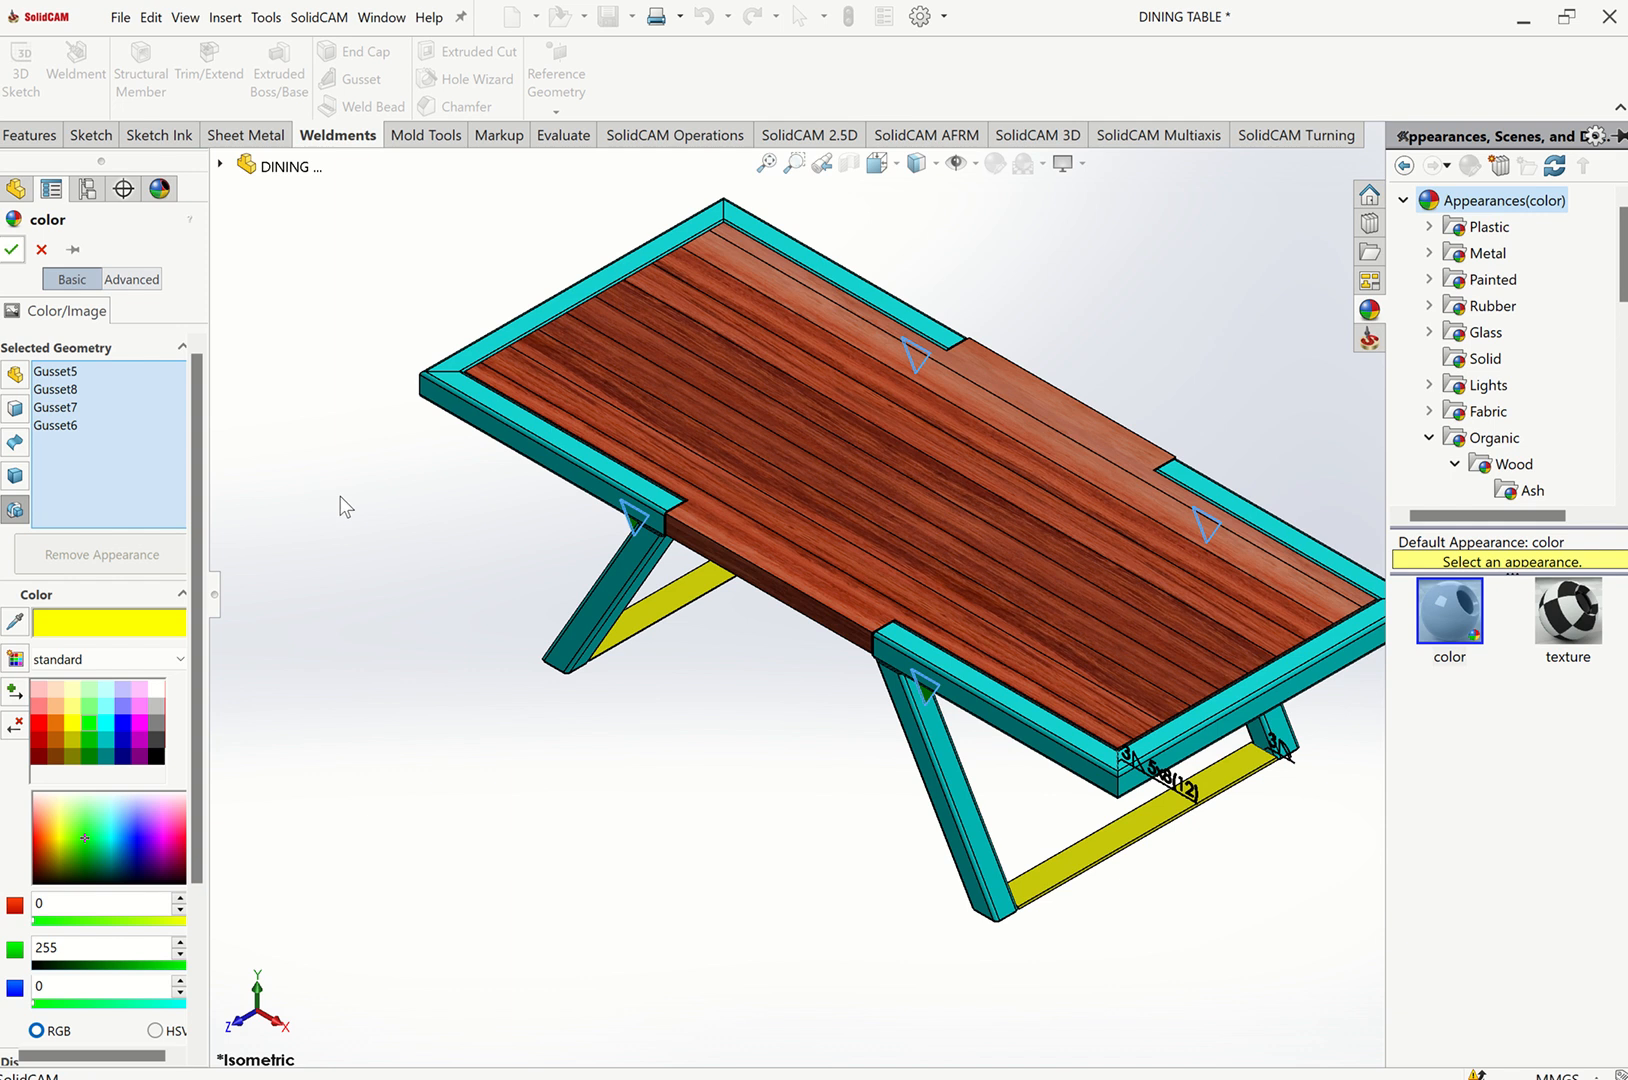
Group the four gusset features into a new folder named GUSSET SIDE SUPPORTS.
click(88, 932)
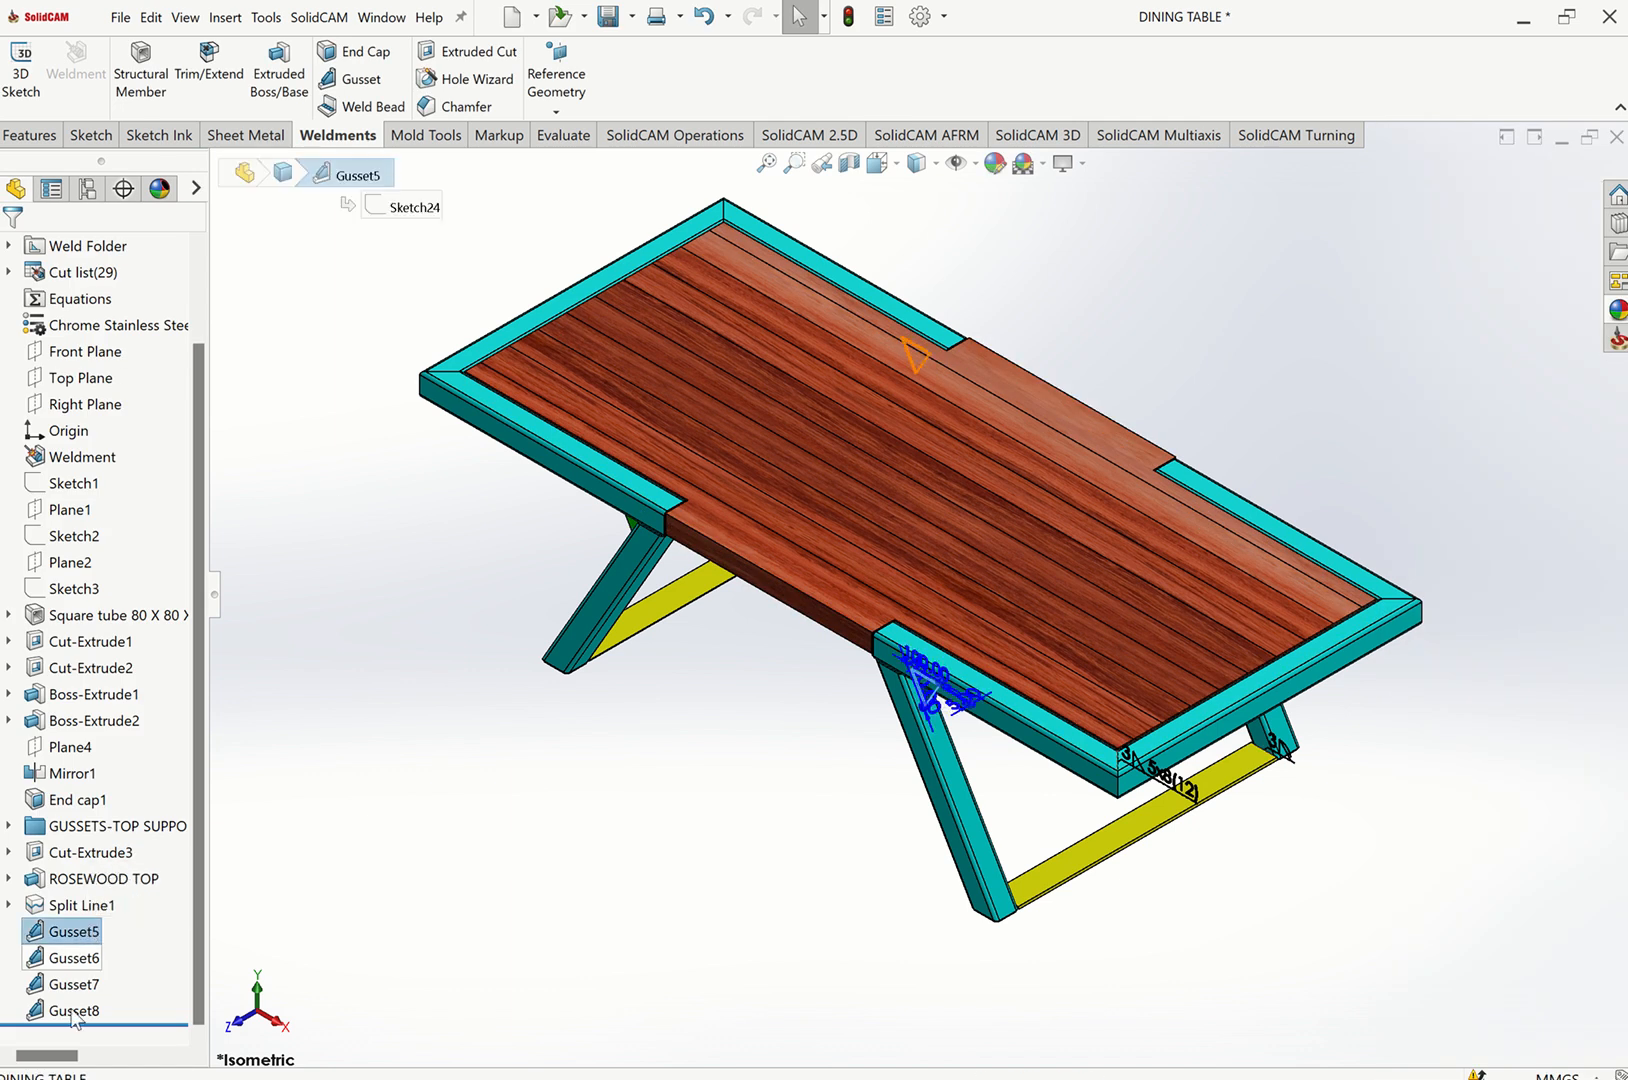
shift+click(88, 1009)
right_click(88, 1009)
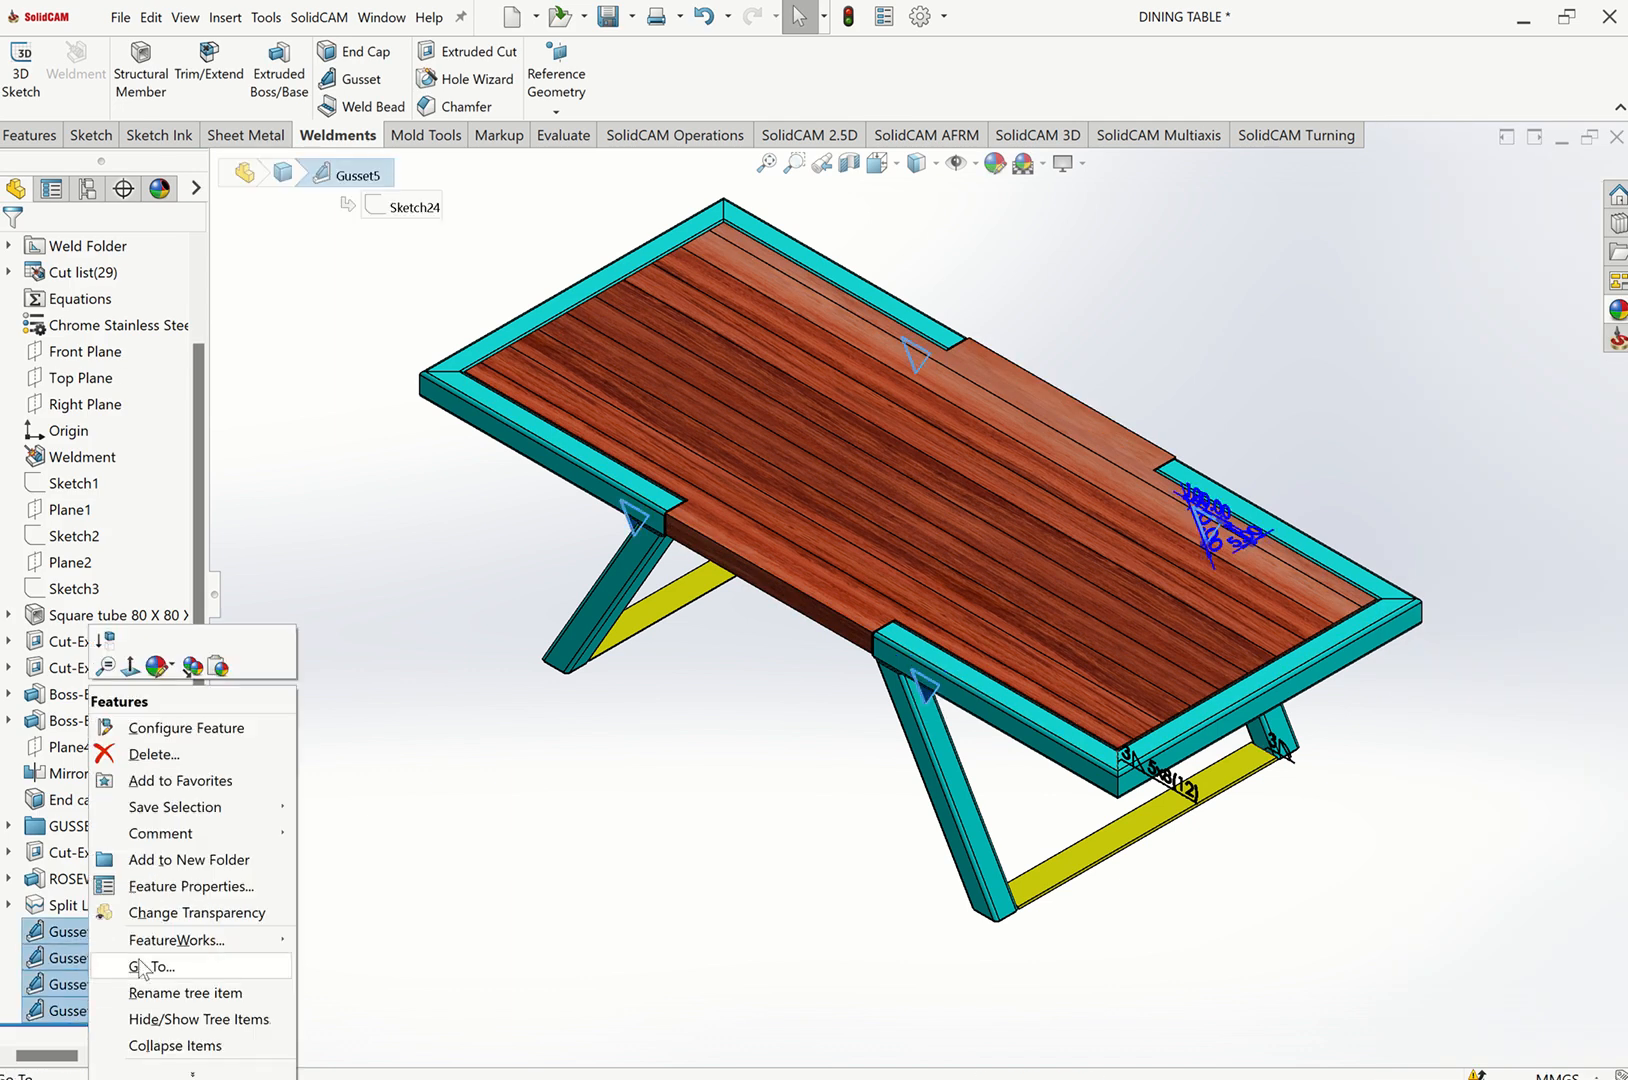
key(Escape)
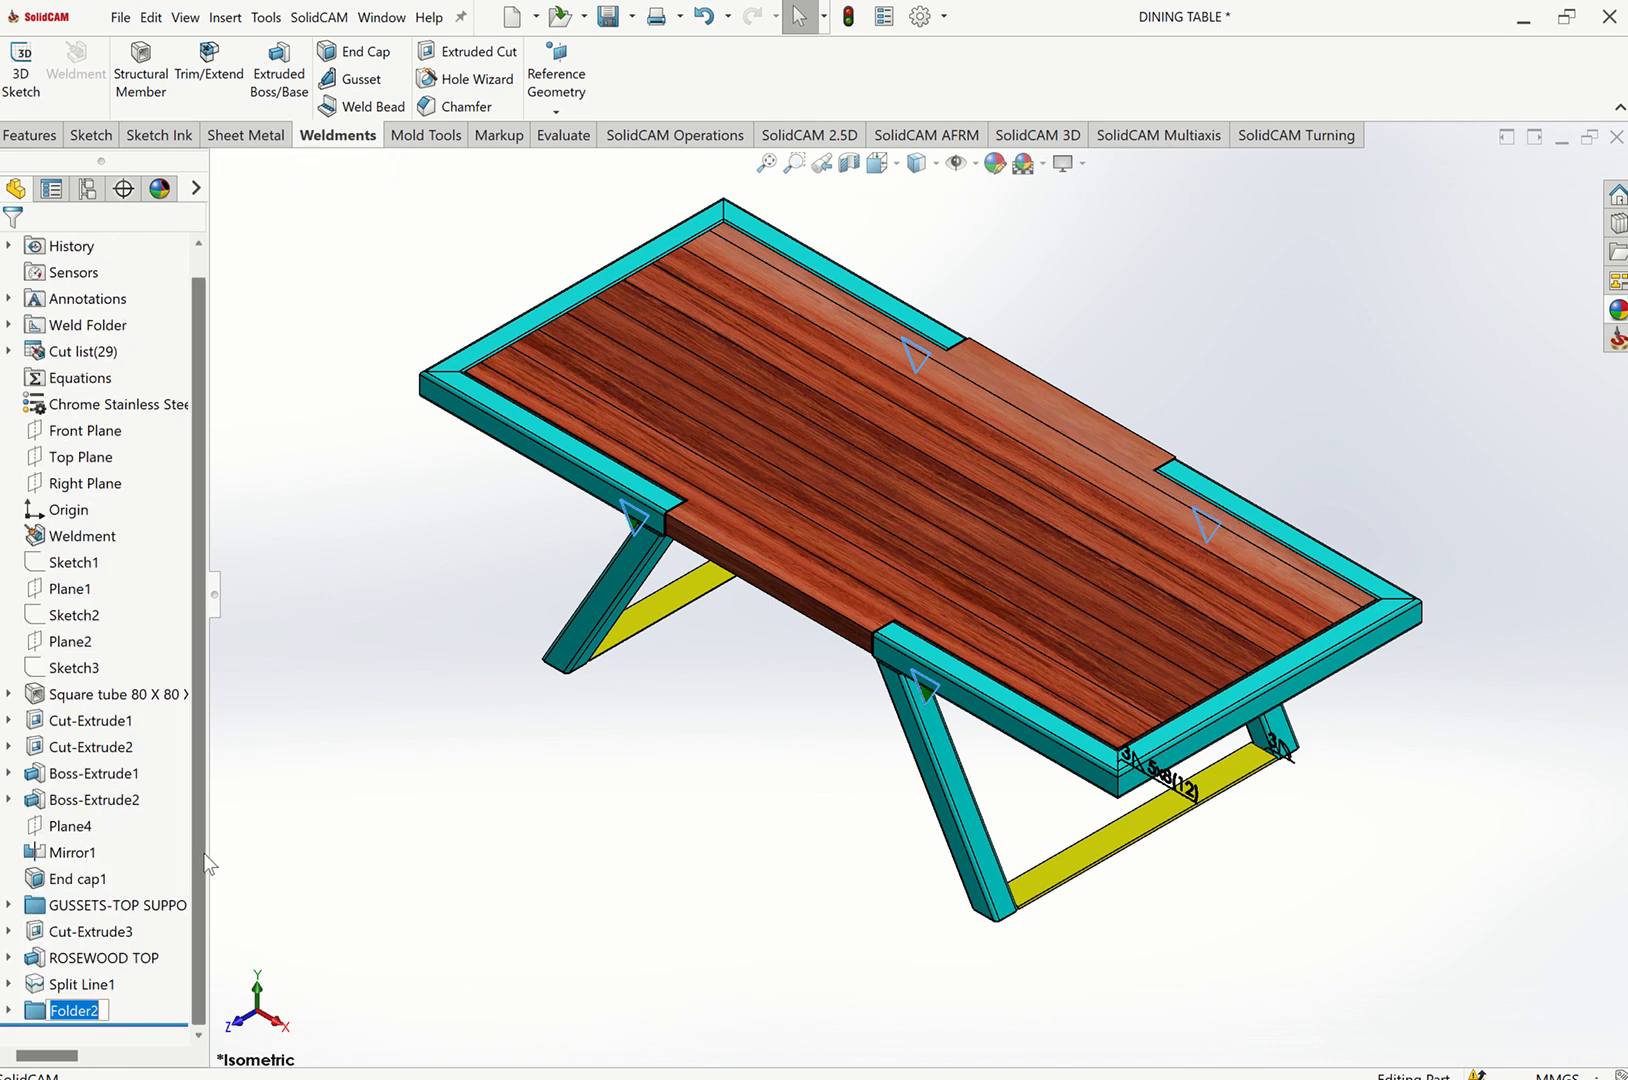
text(guss)
text(ET SIDE SUPPORTS)
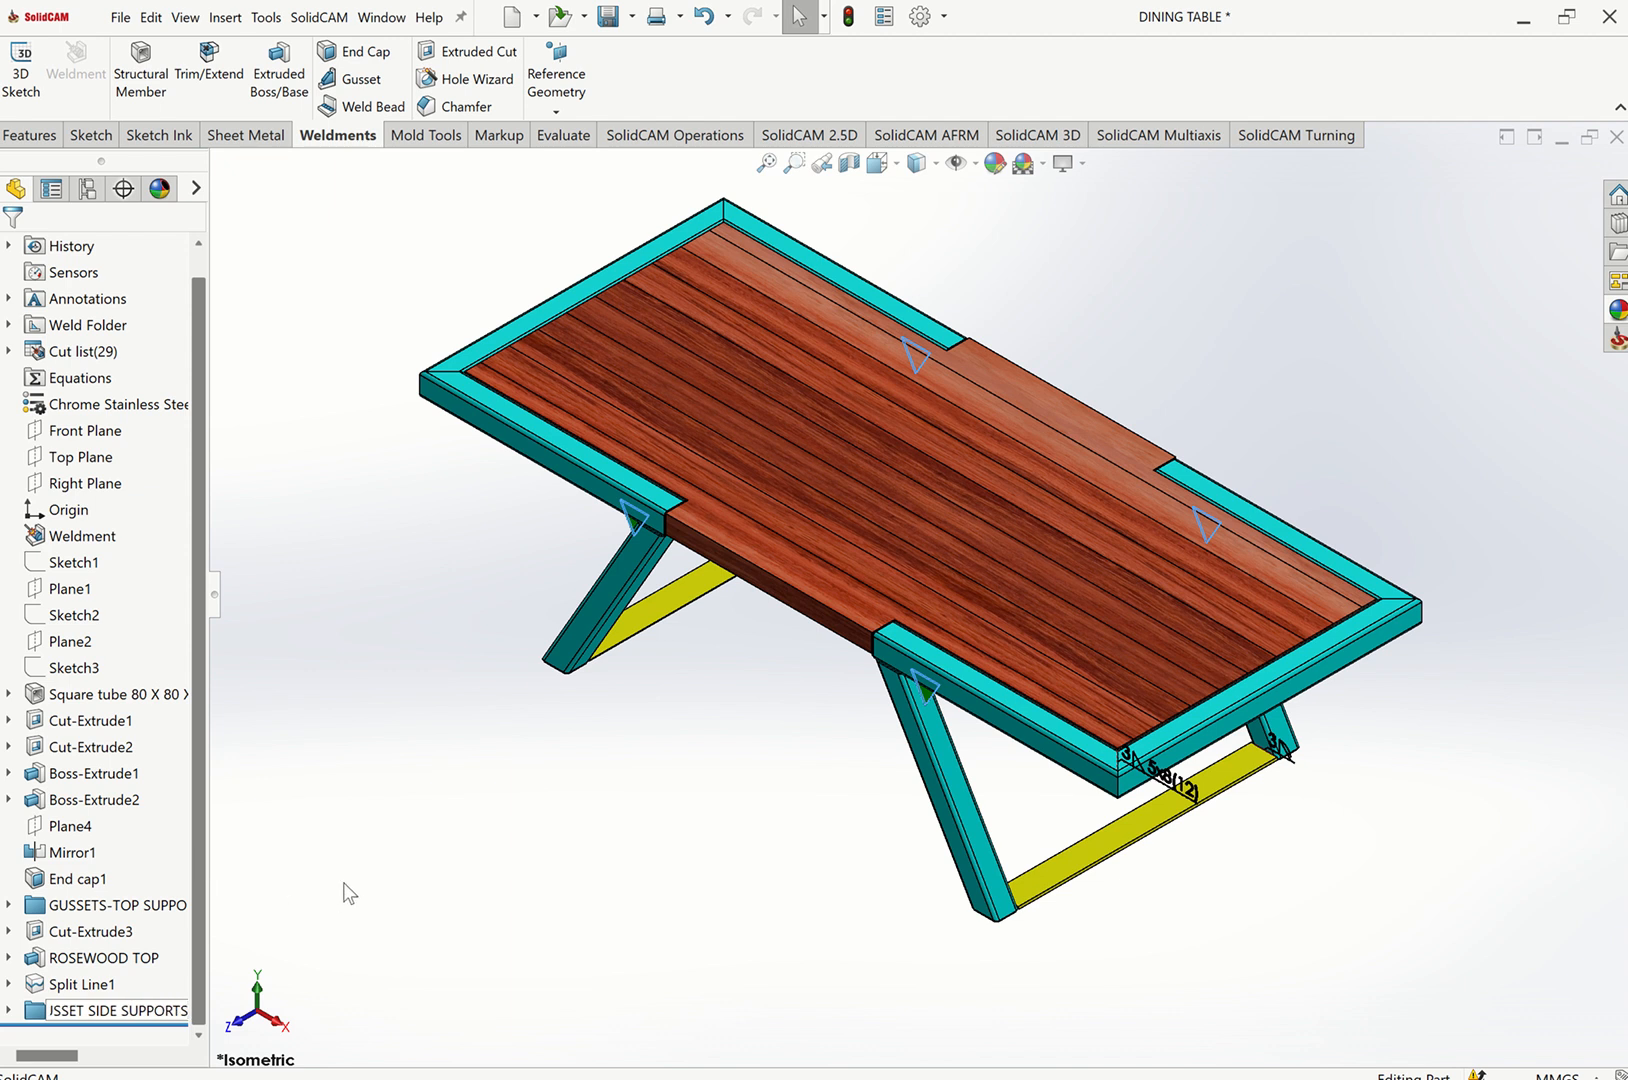
Inspect the frame, legs and gussets from the front view and from underneath the tabletop.
click(618, 858)
key(ctrl+1)
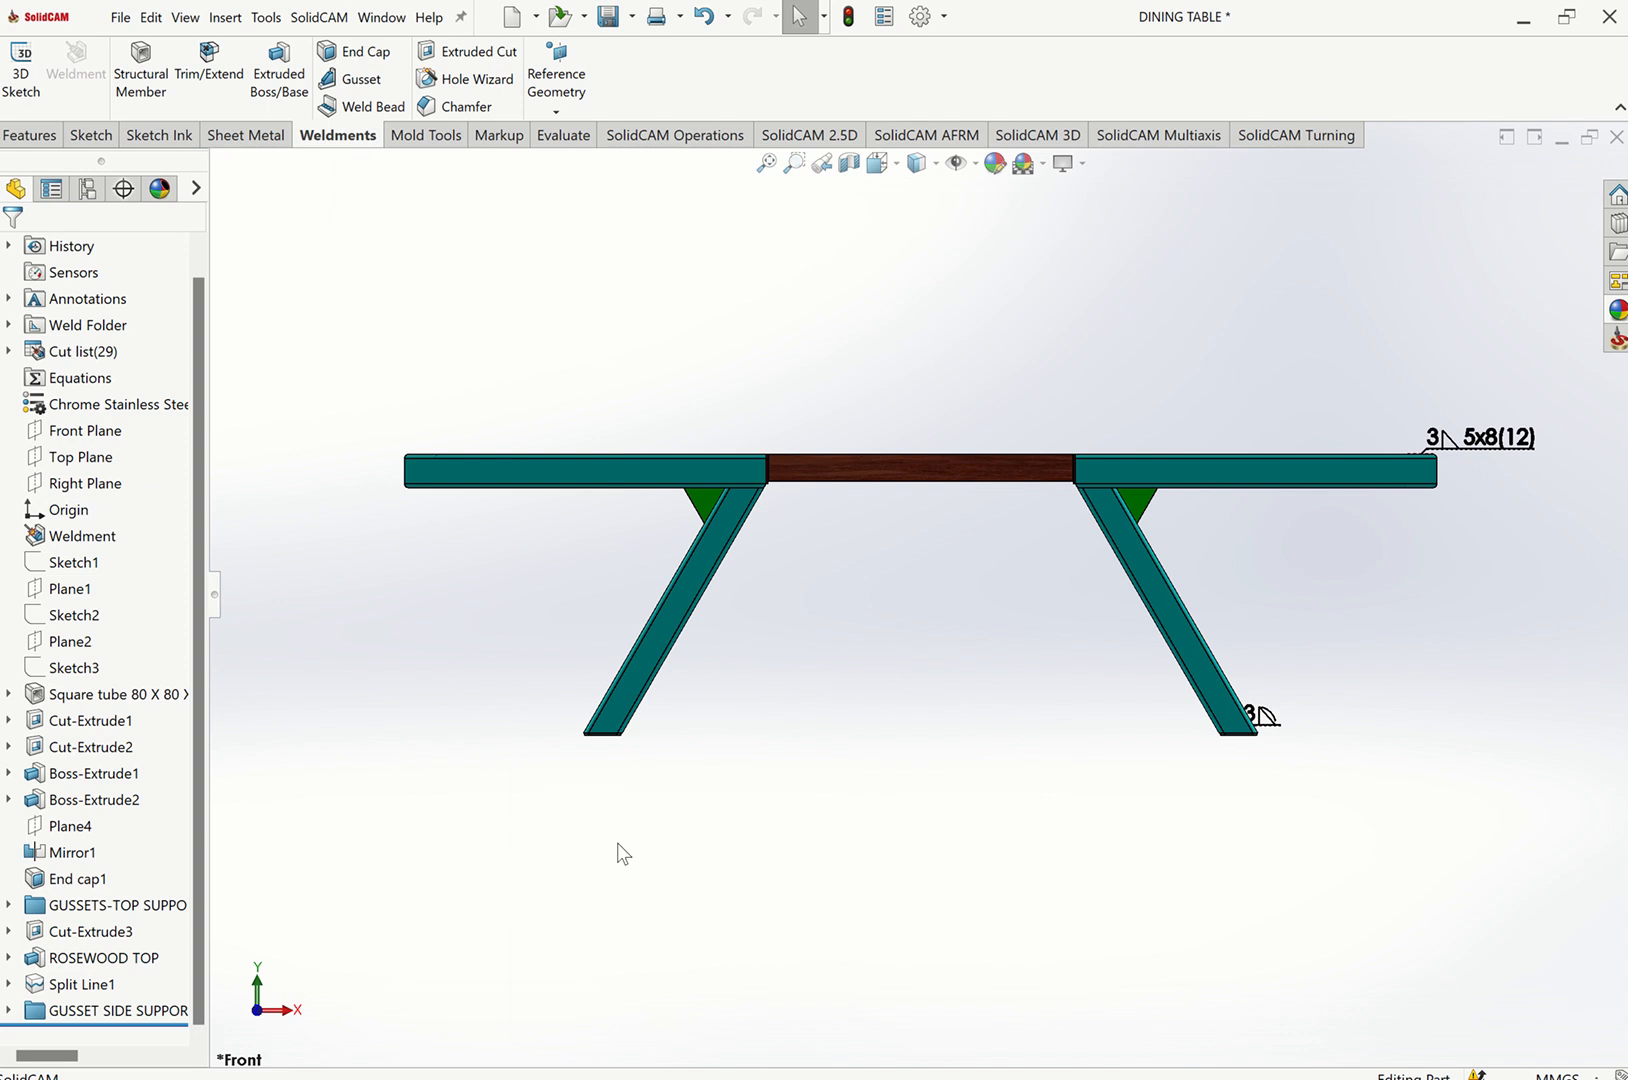
scroll(774, 720, down, 5)
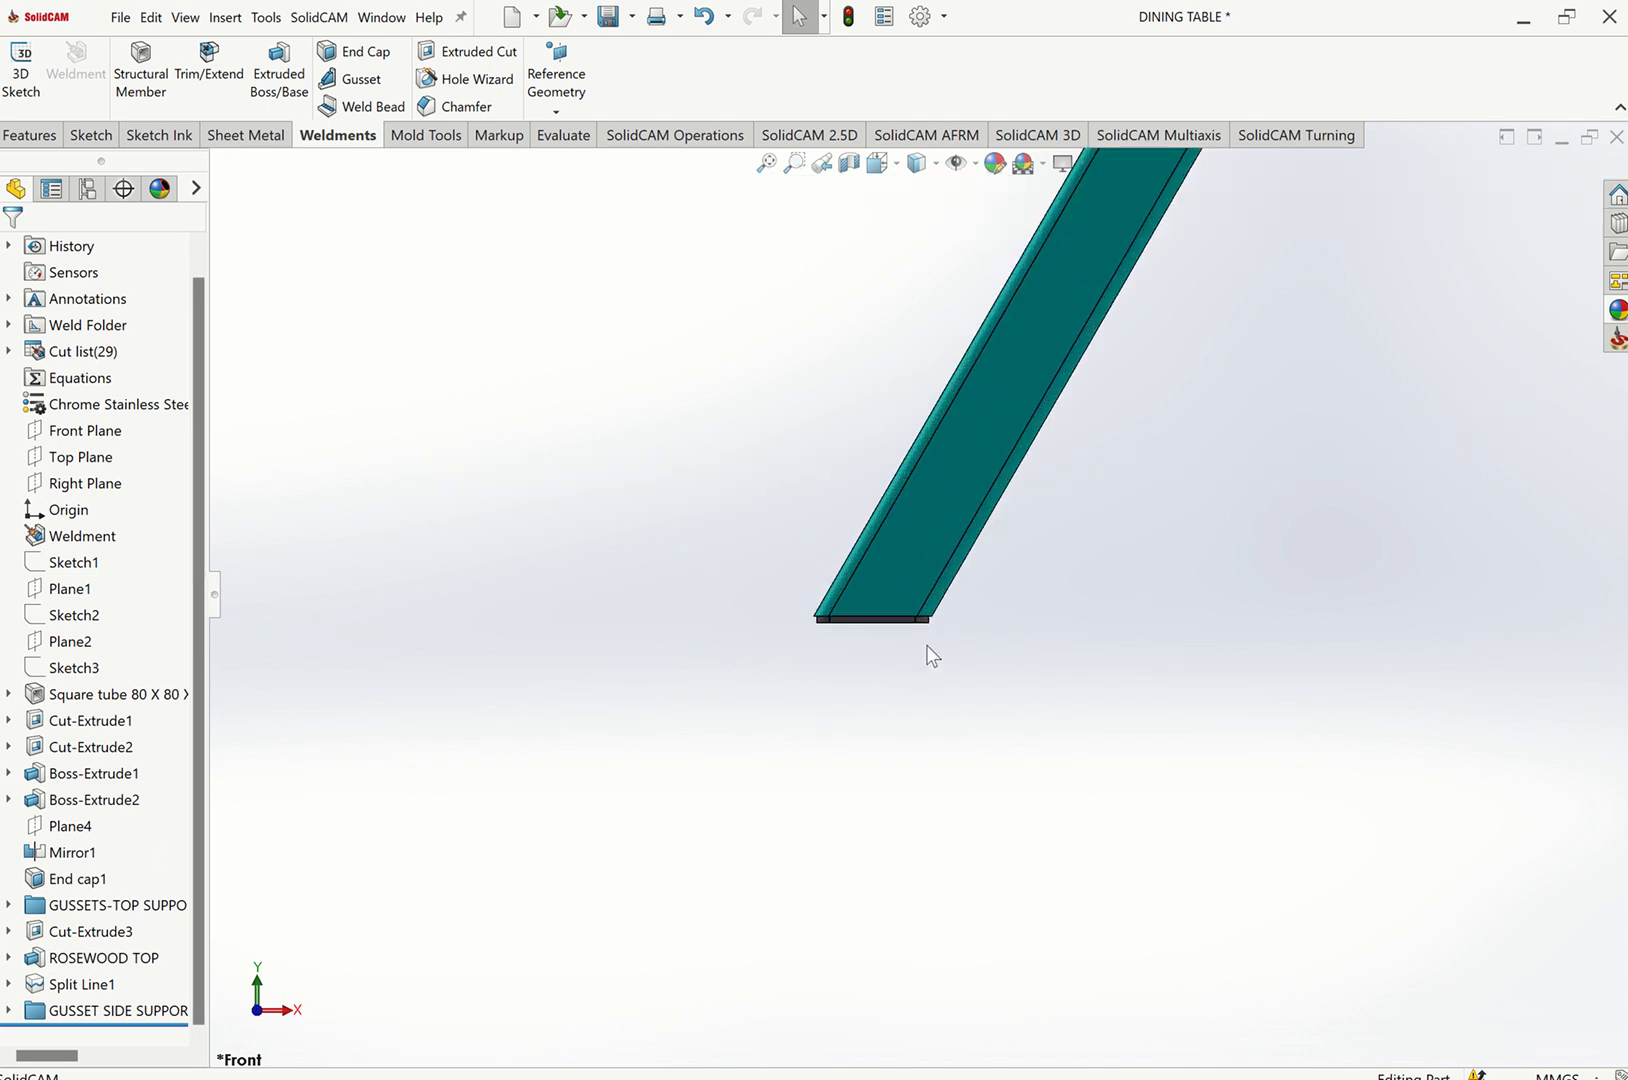
scroll(858, 612, down, 3)
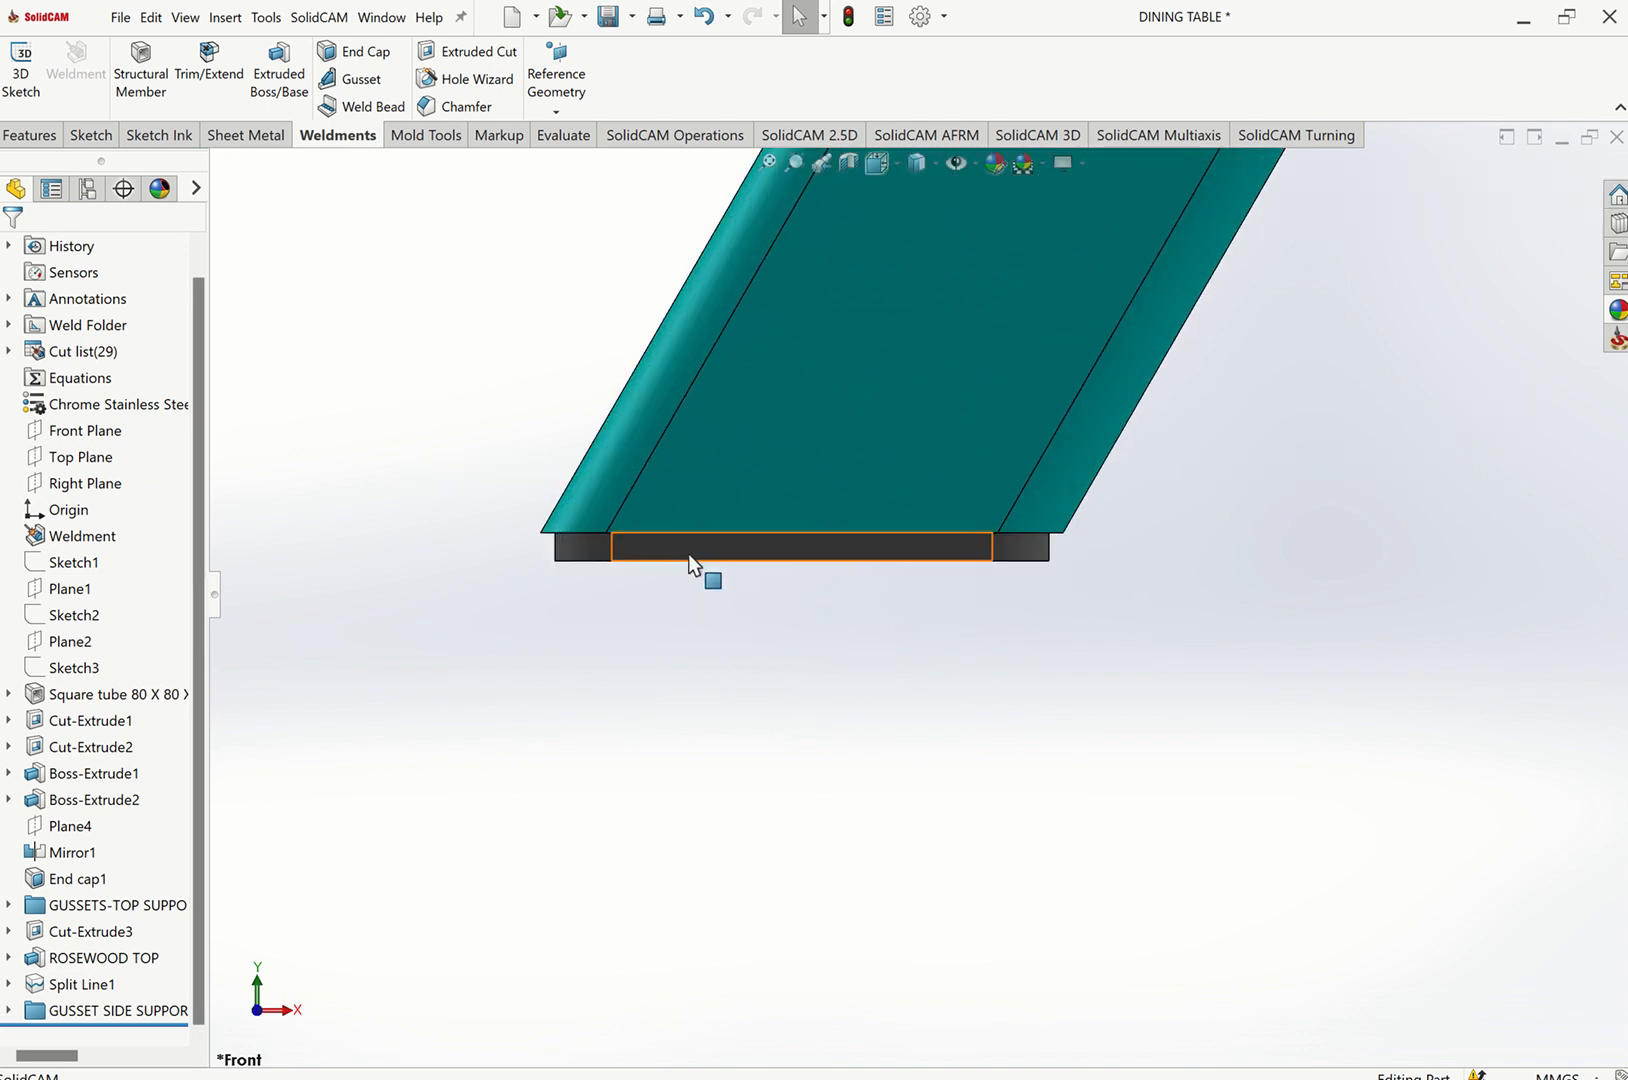
click(766, 166)
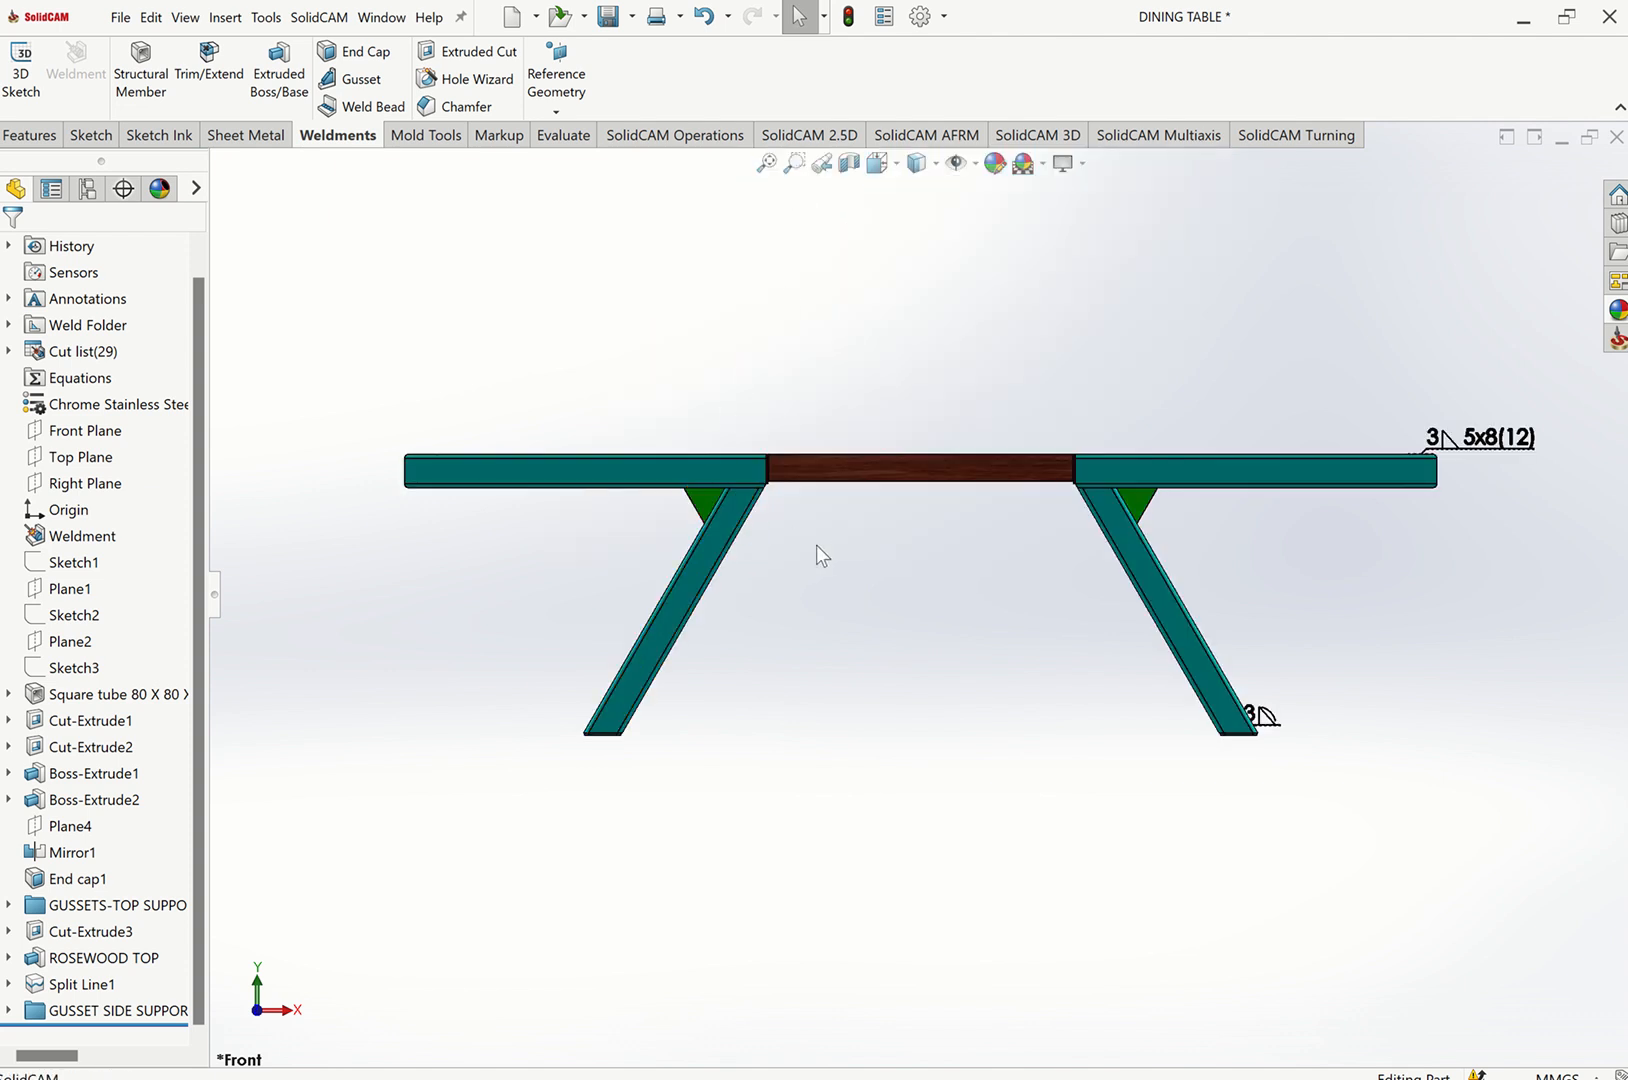
middle_drag(858, 573, 852, 422)
scroll(516, 530, down, 8)
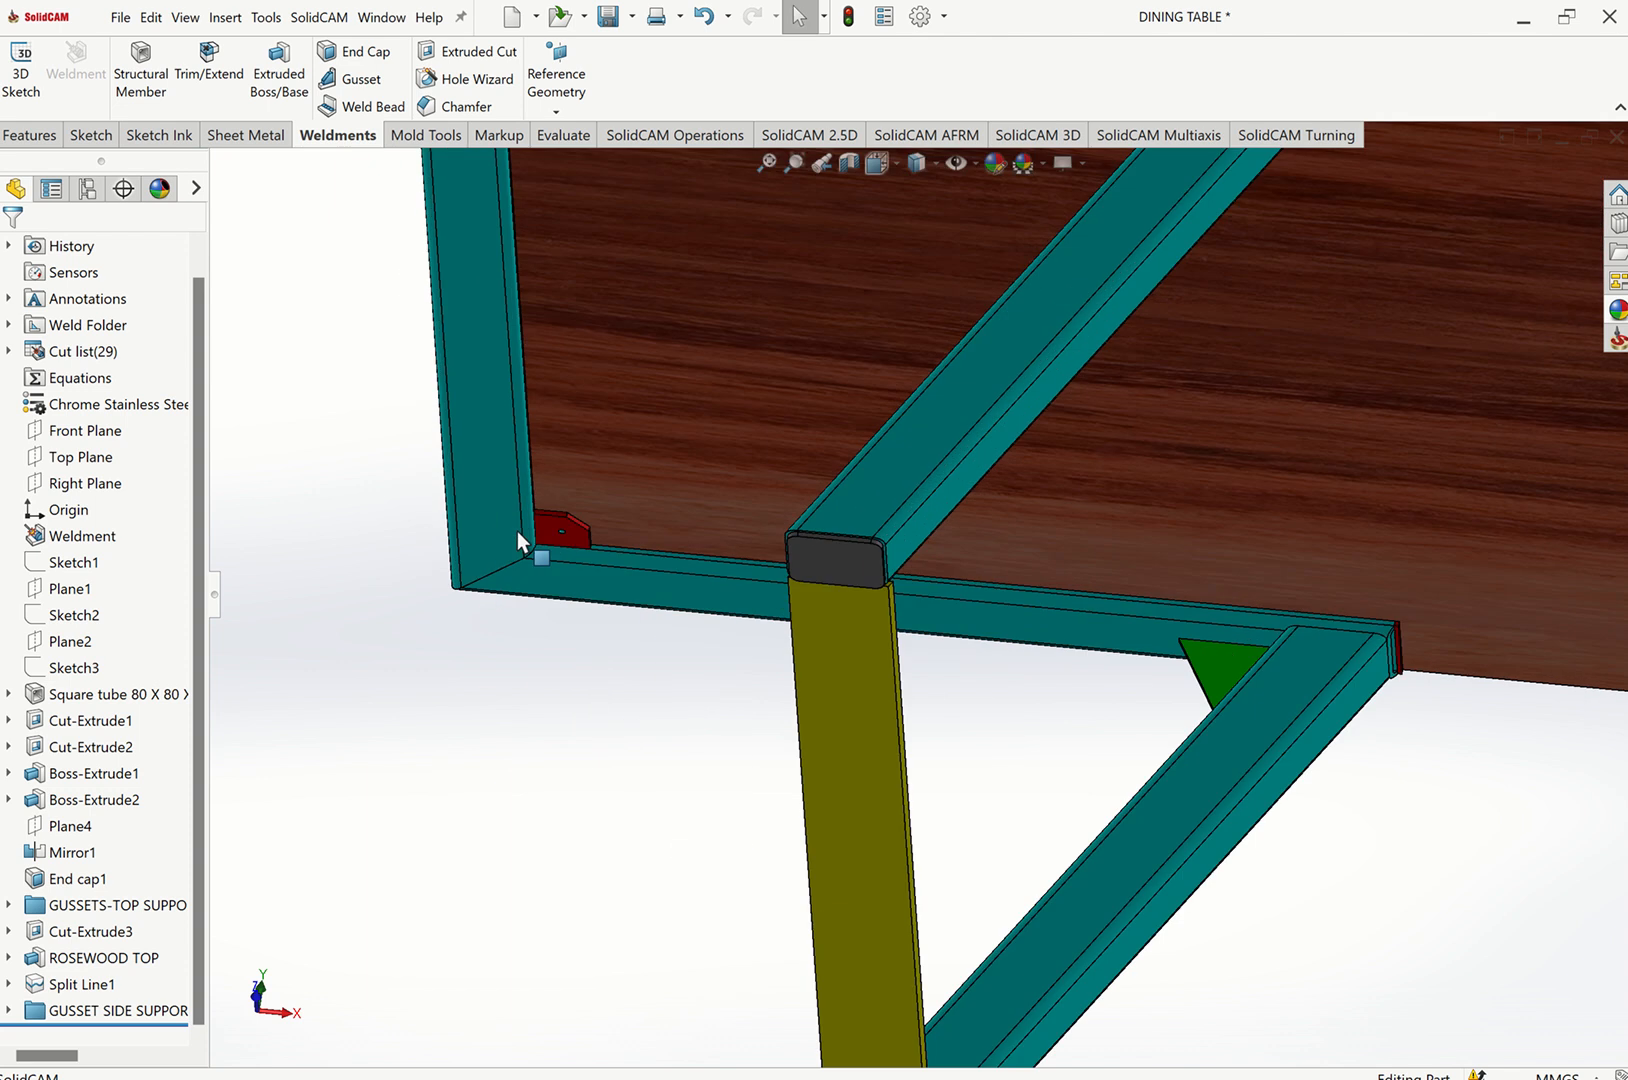
scroll(689, 537, down, 2)
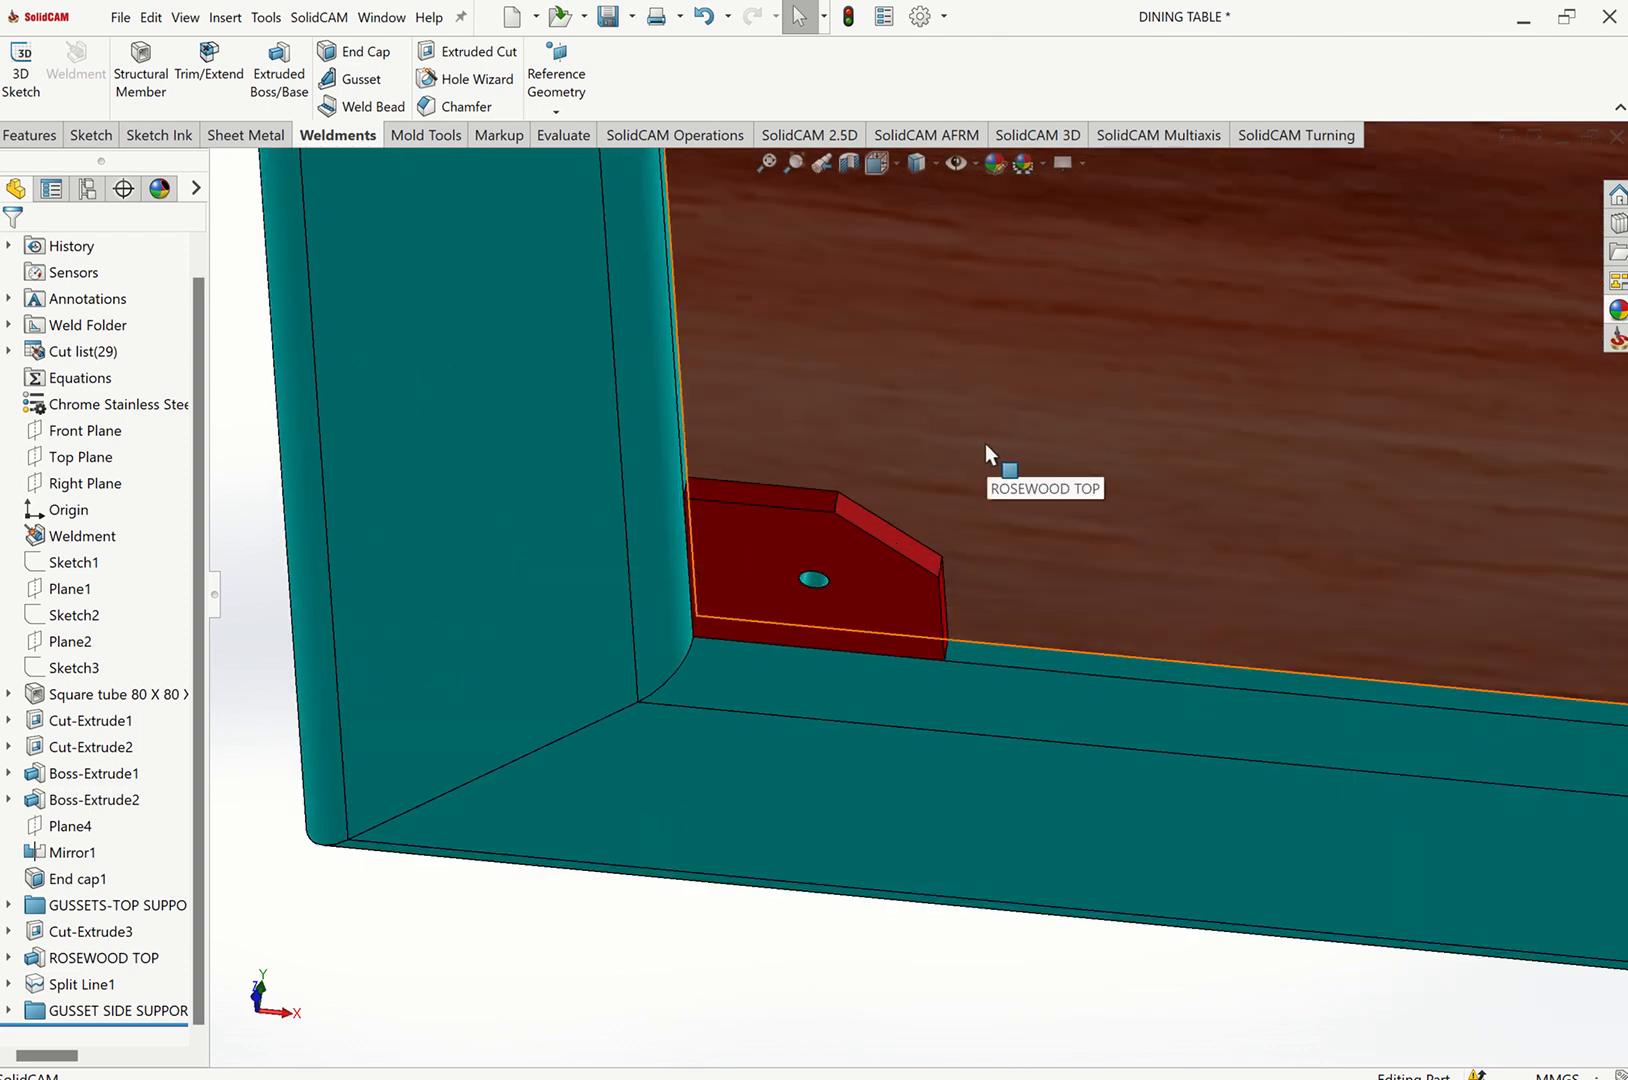
key(ctrl+7)
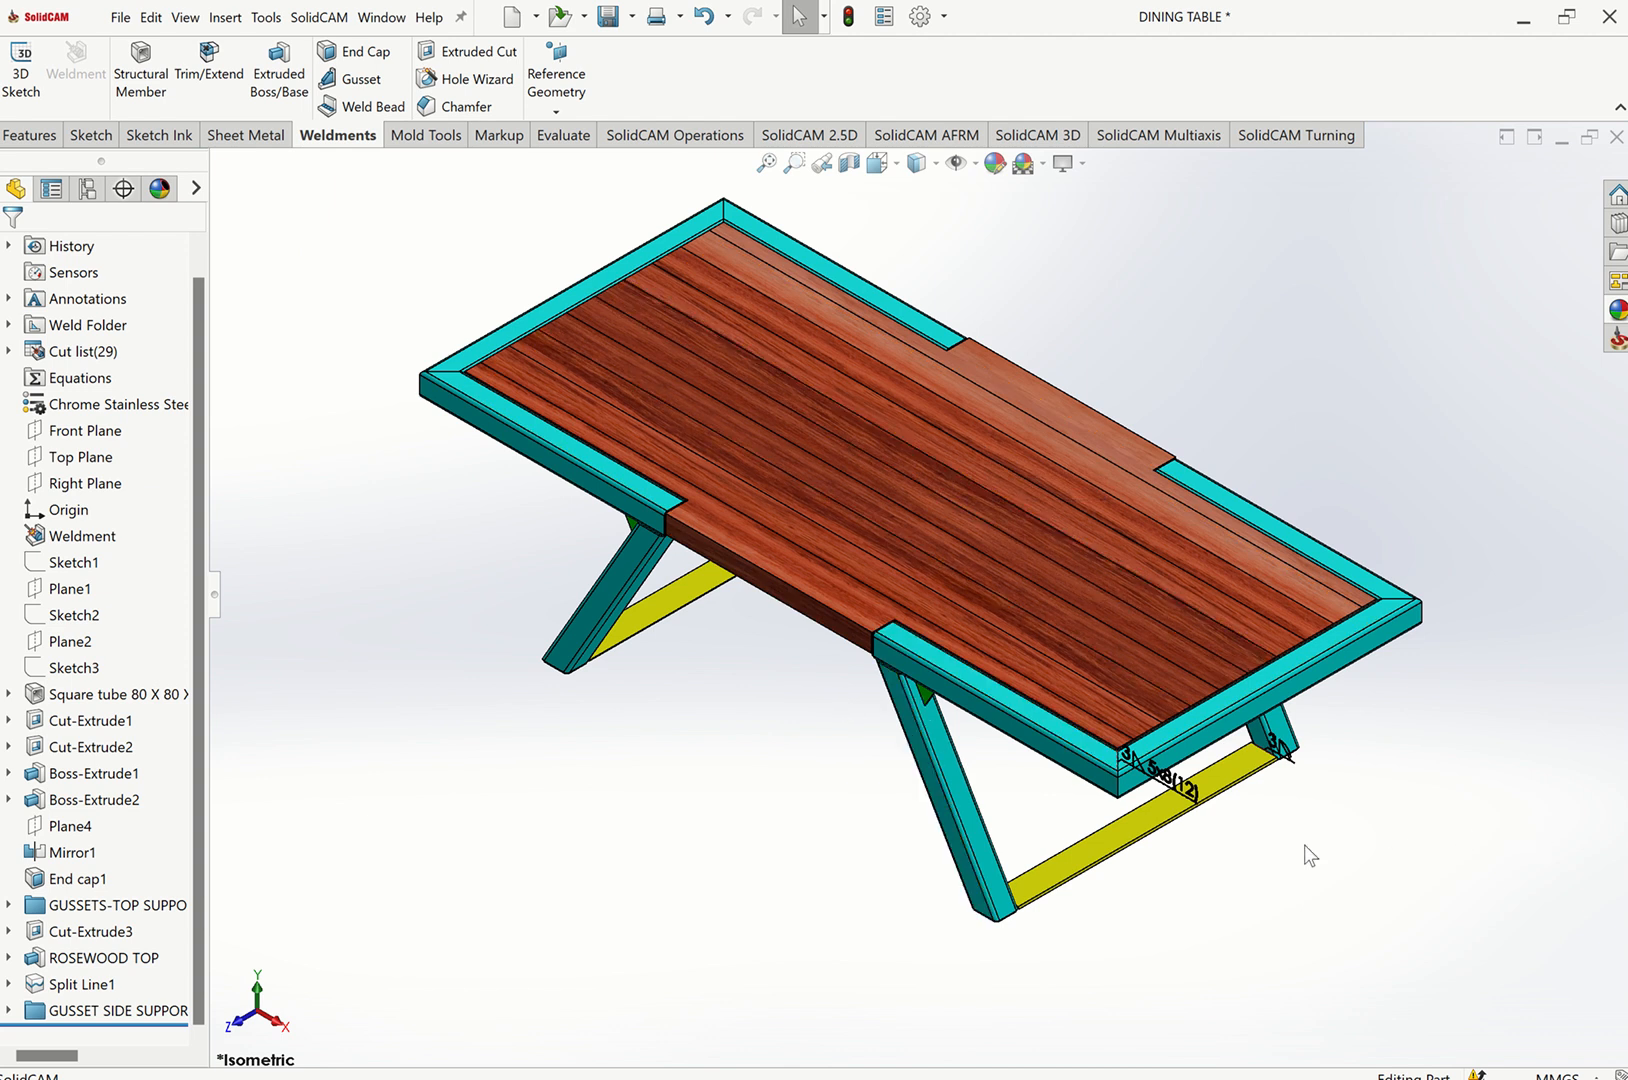
scroll(1308, 855, down, 3)
scroll(1315, 667, down, 3)
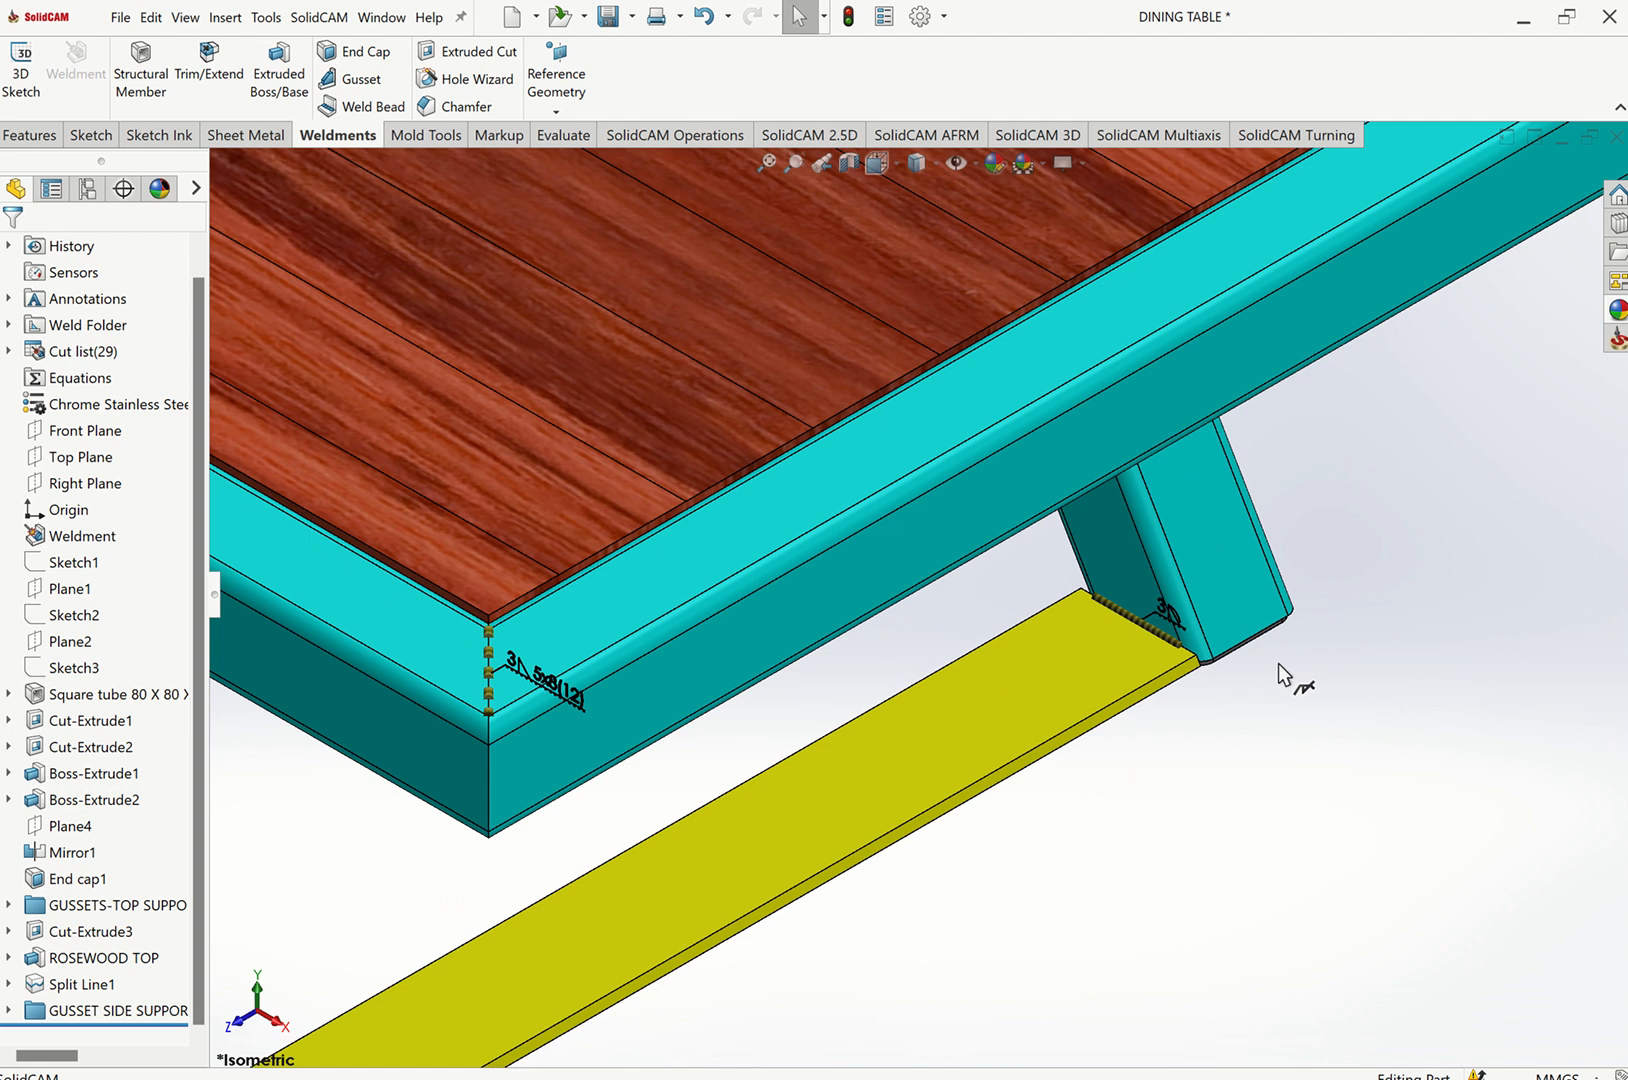
scroll(1276, 669, up, 2)
click(765, 161)
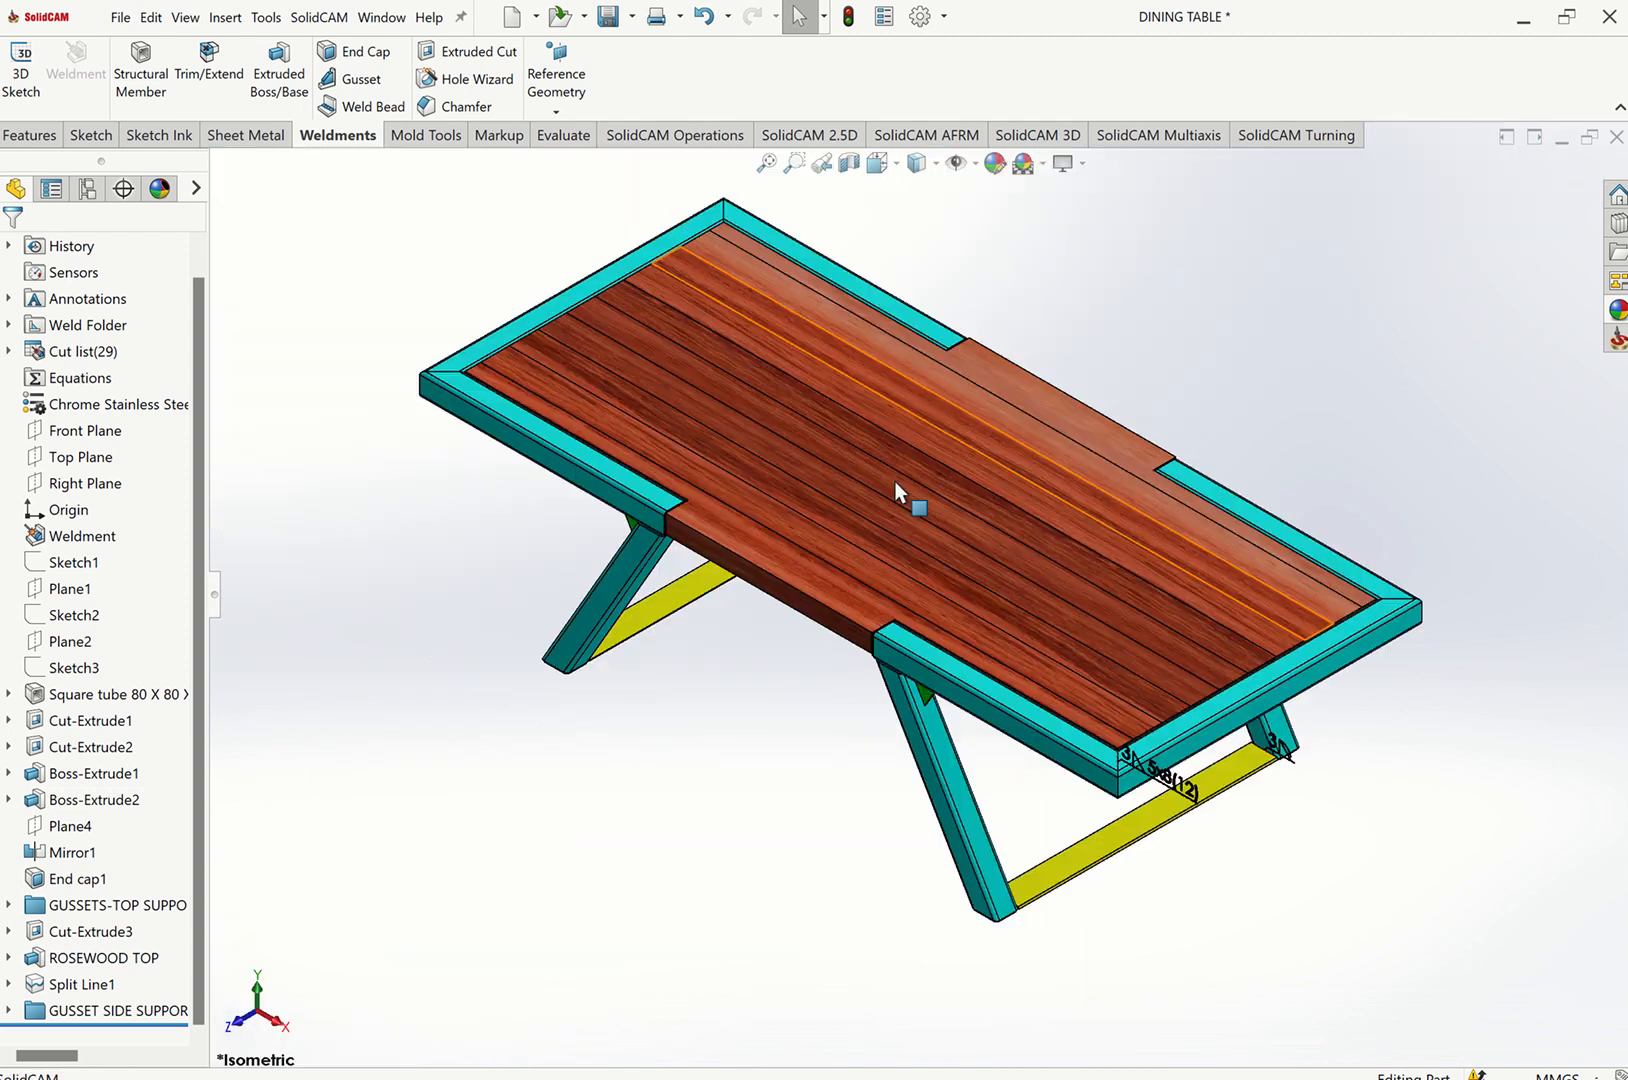
scroll(1308, 781, down, 3)
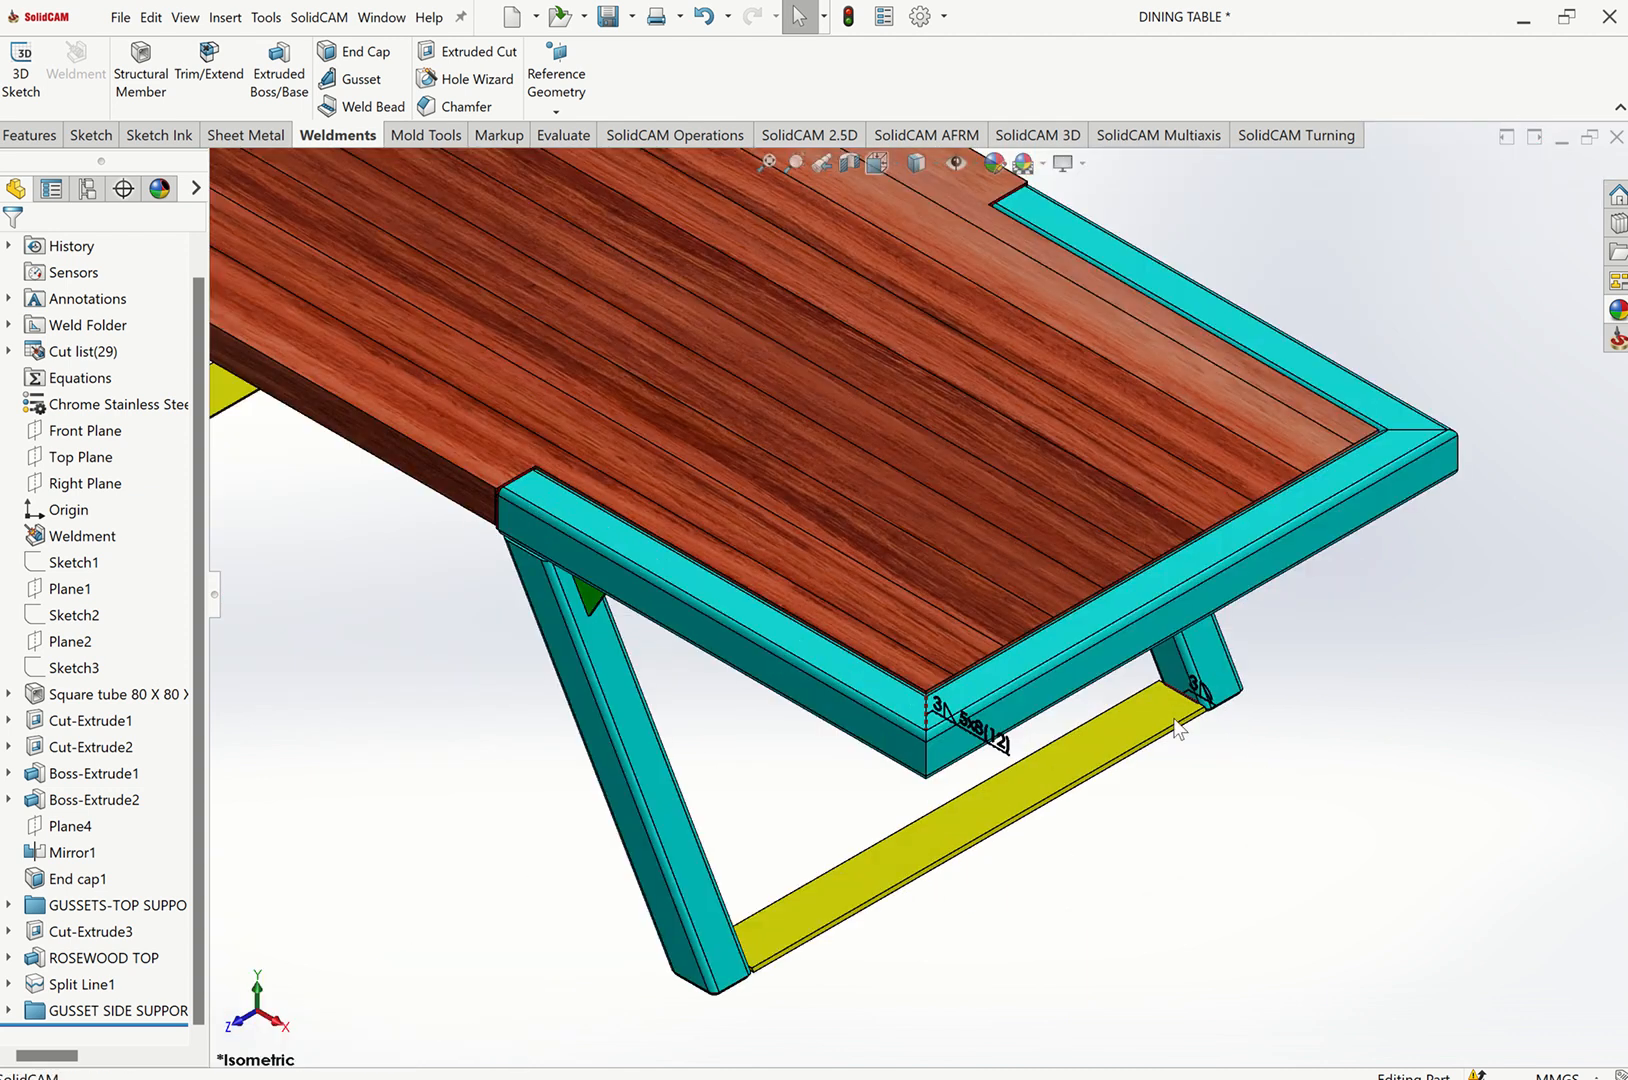
click(758, 163)
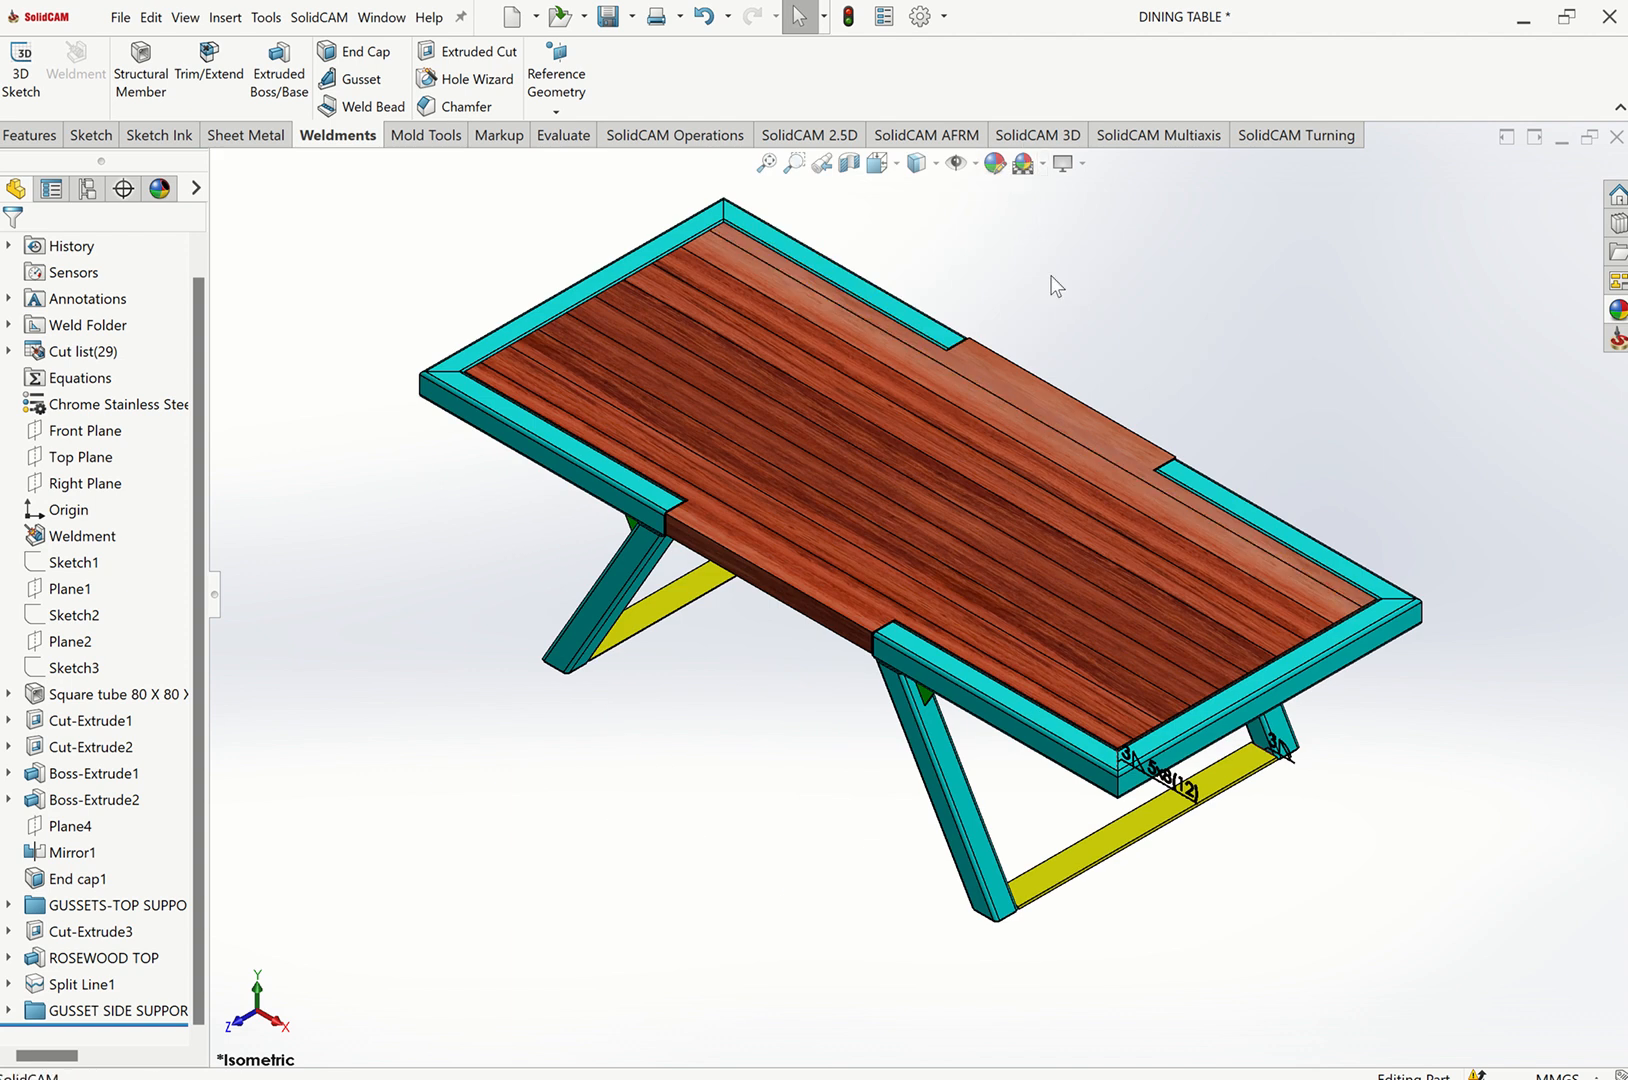
Try different scenes such as Rooftop and Soft Spotlight as the model background.
click(1043, 163)
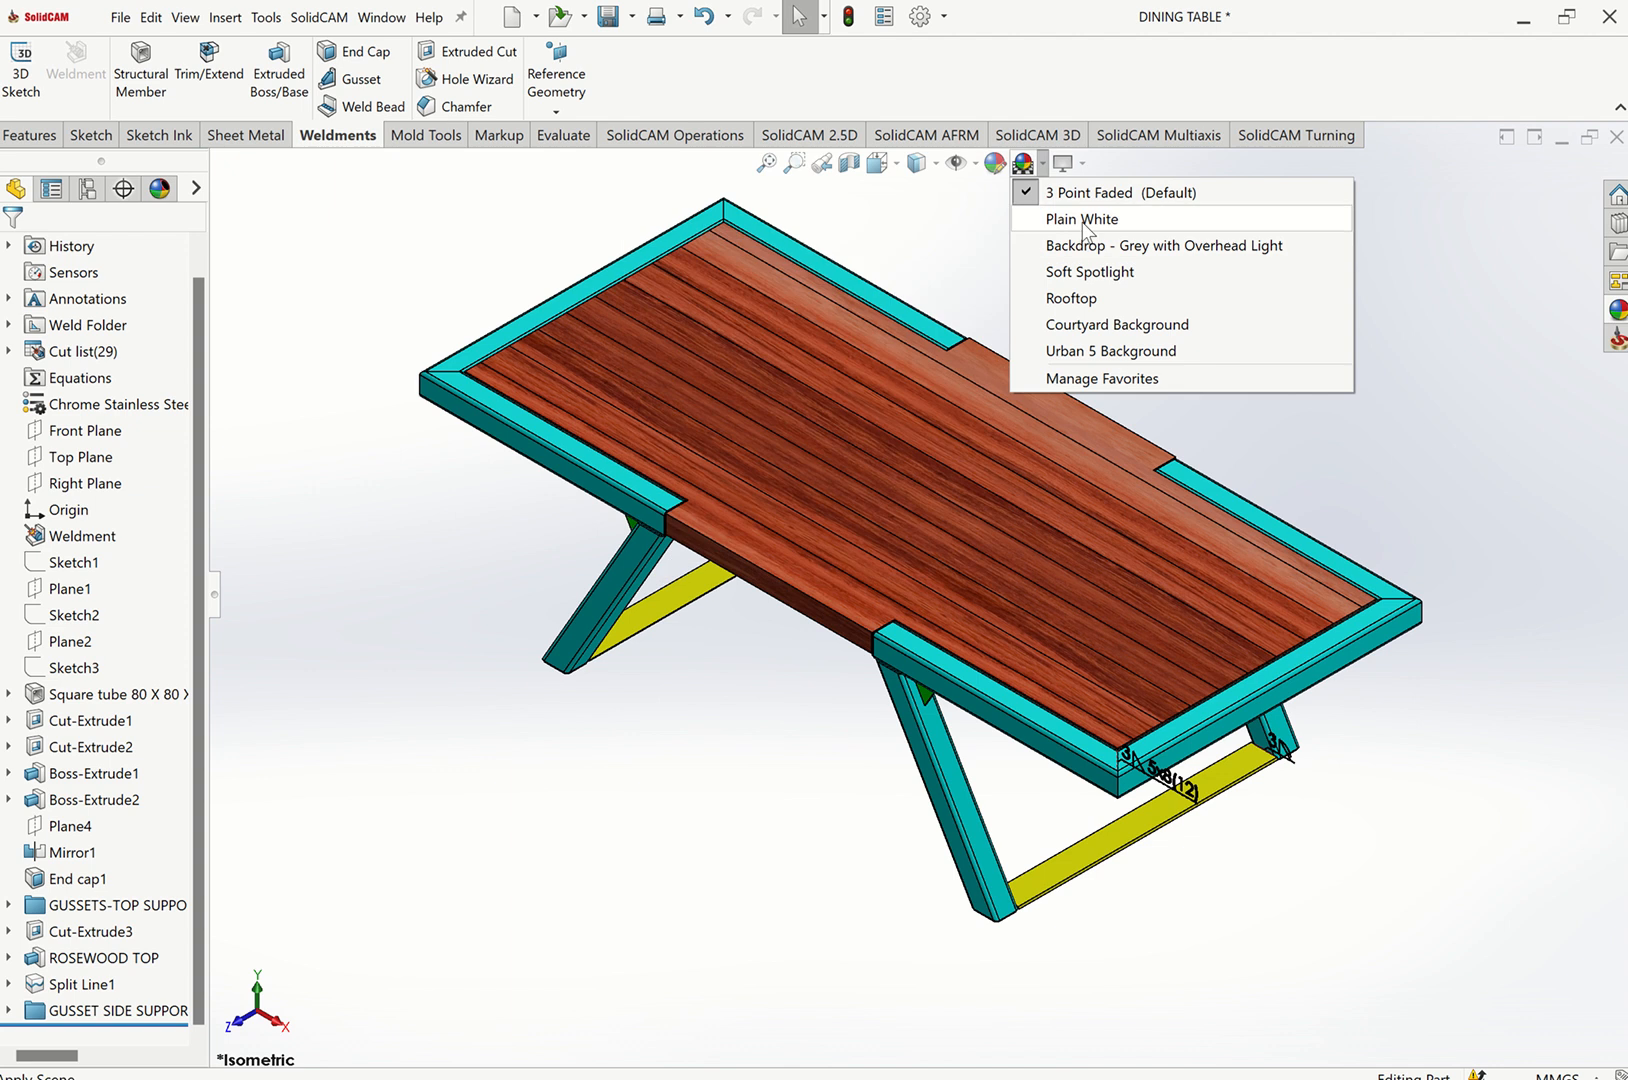
click(1084, 297)
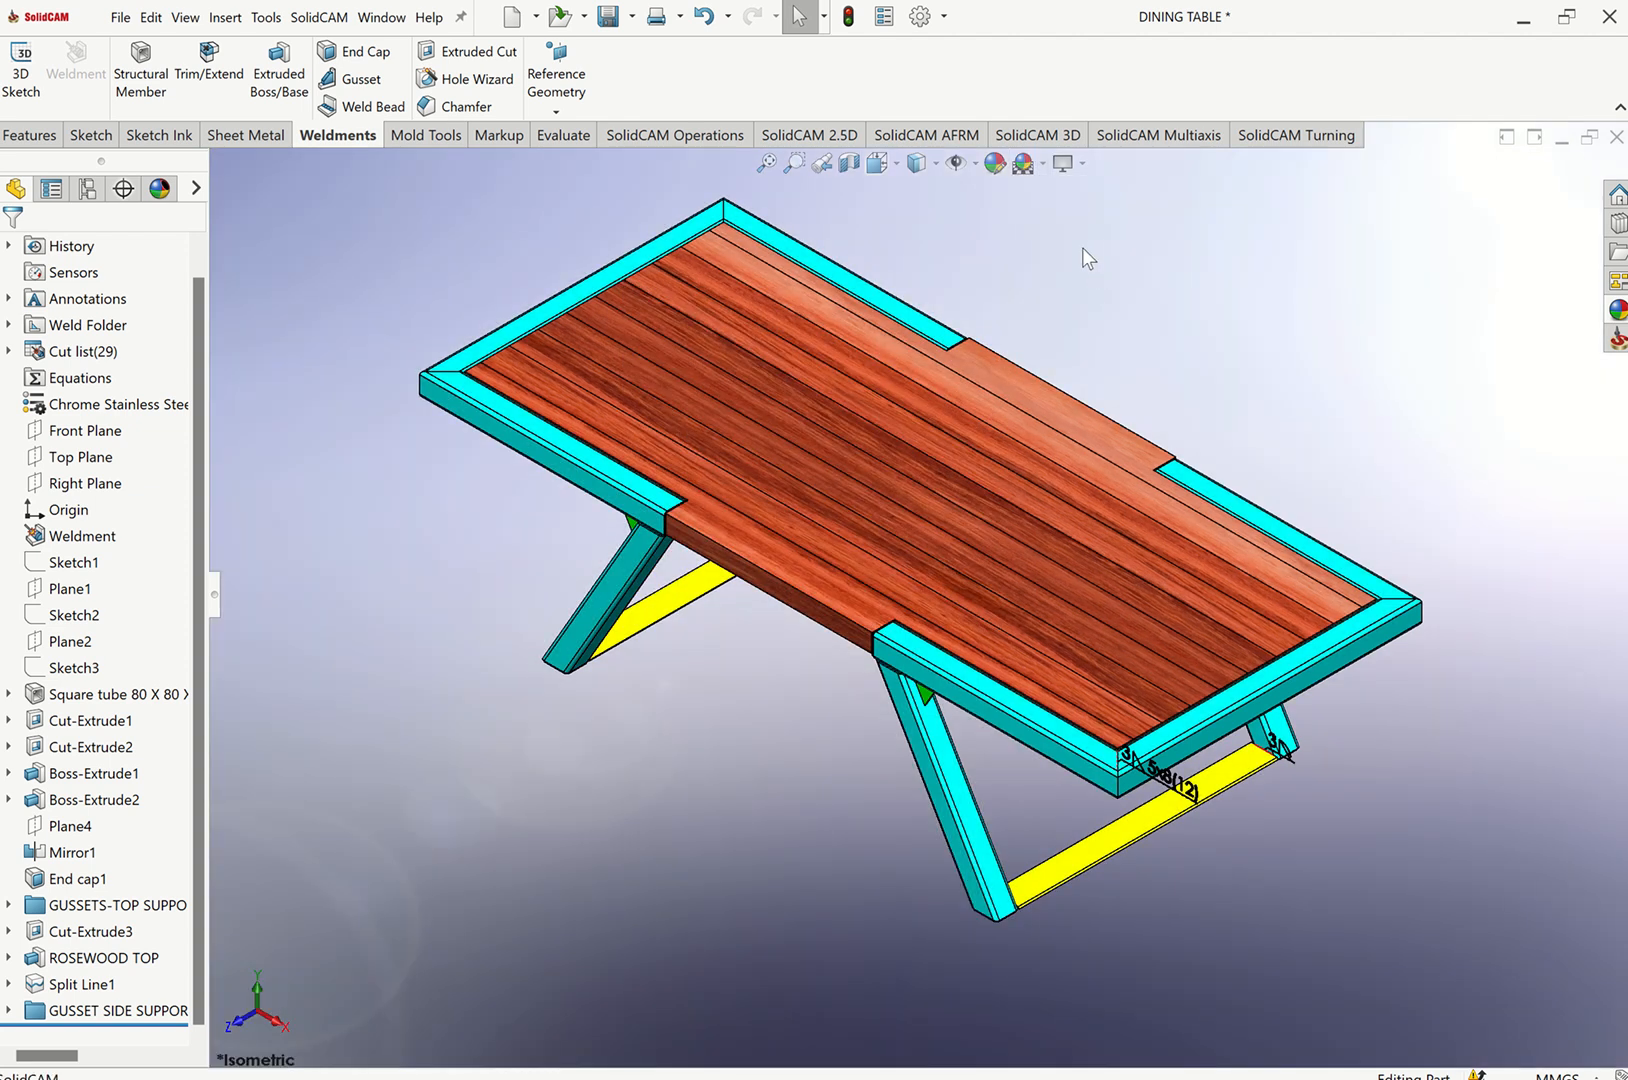
click(1043, 164)
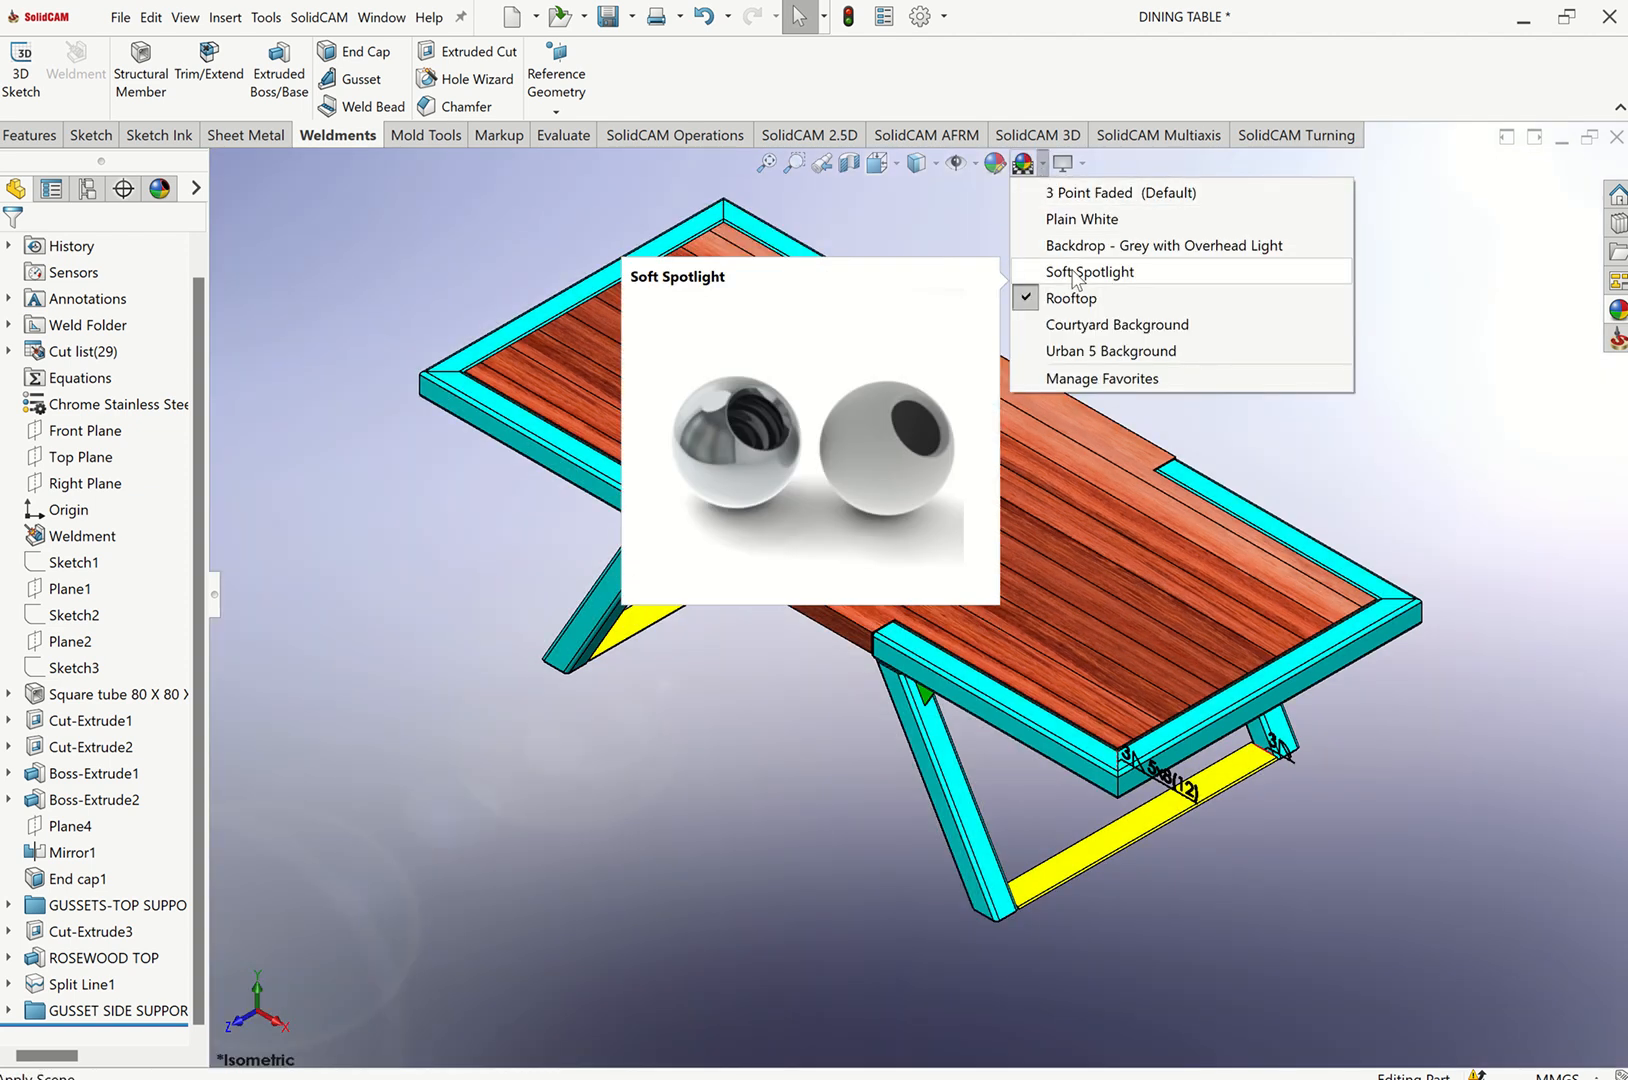
click(1075, 271)
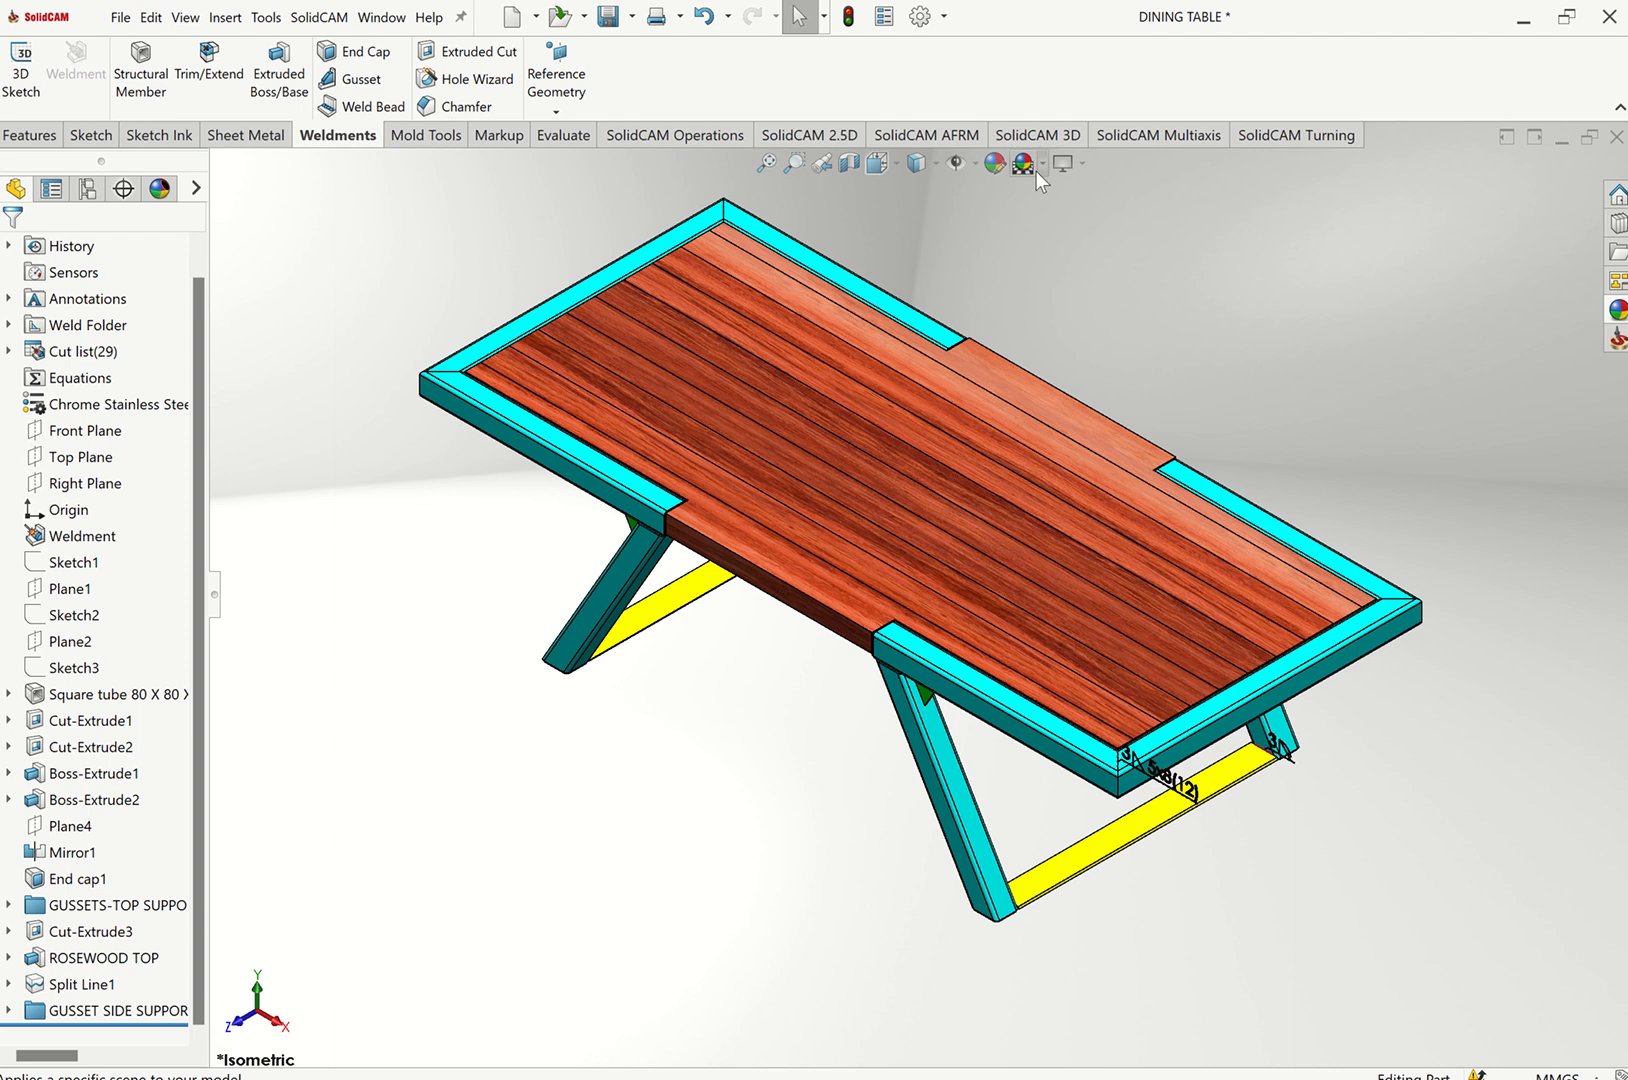
click(1034, 169)
click(1023, 166)
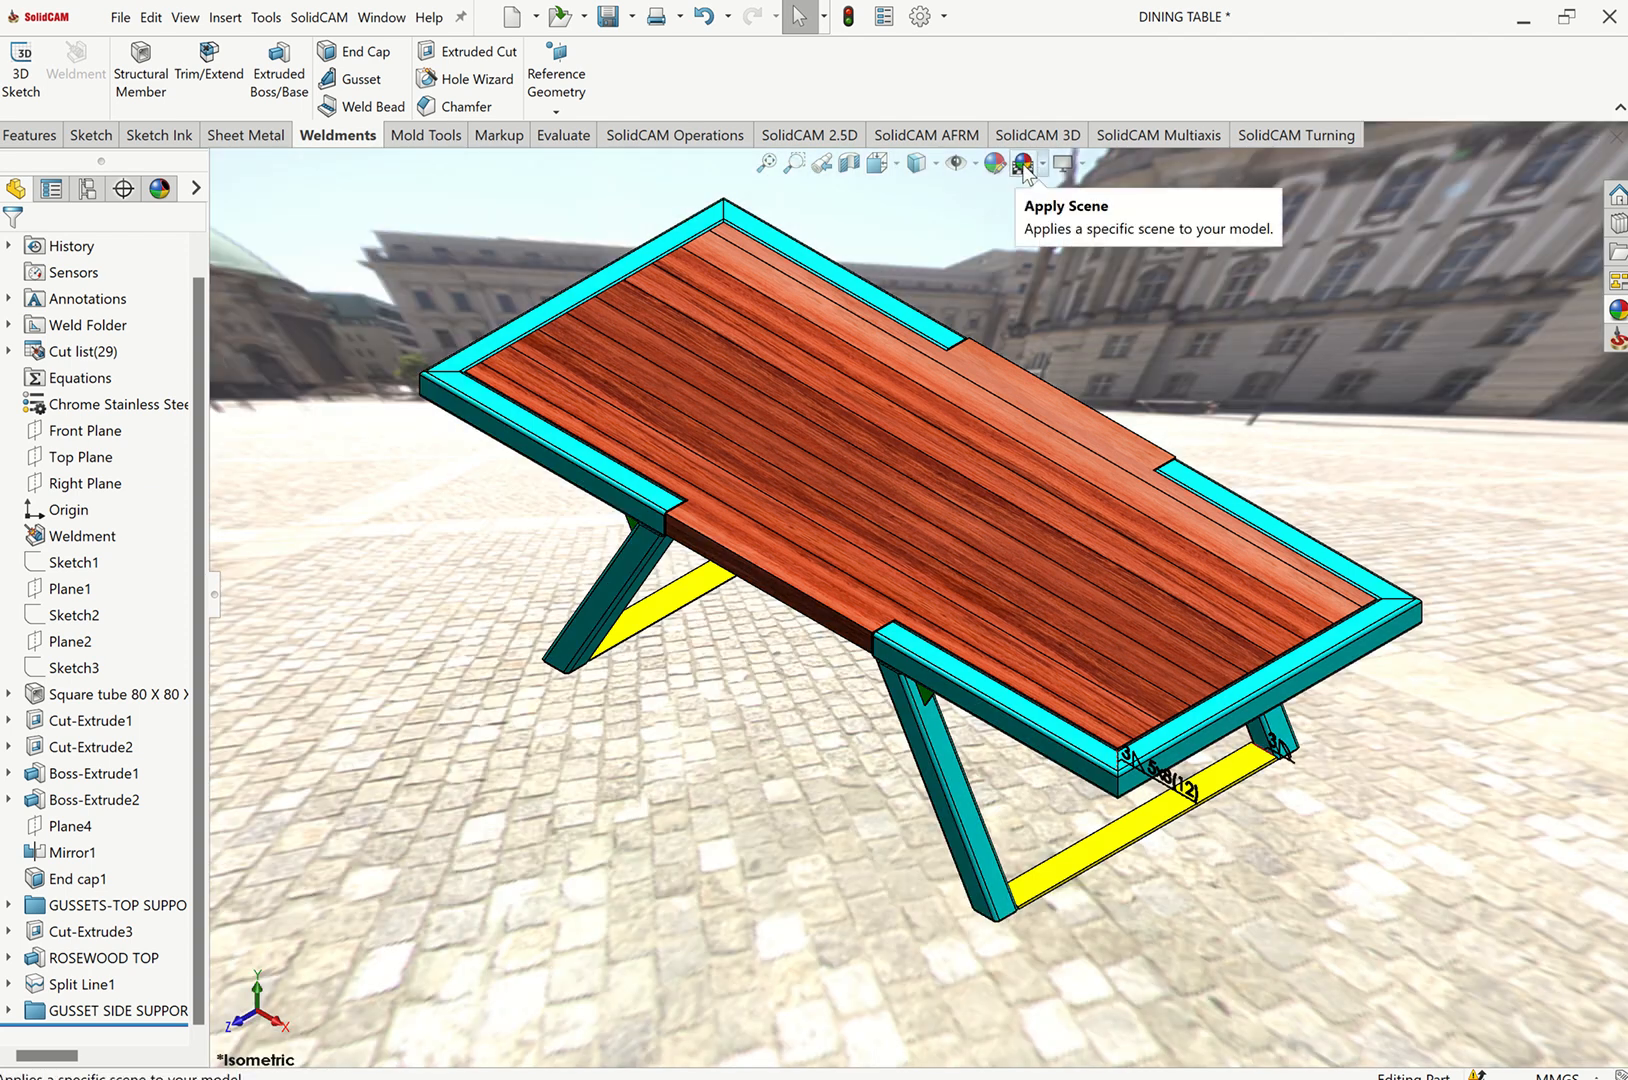
click(1022, 168)
click(1022, 168)
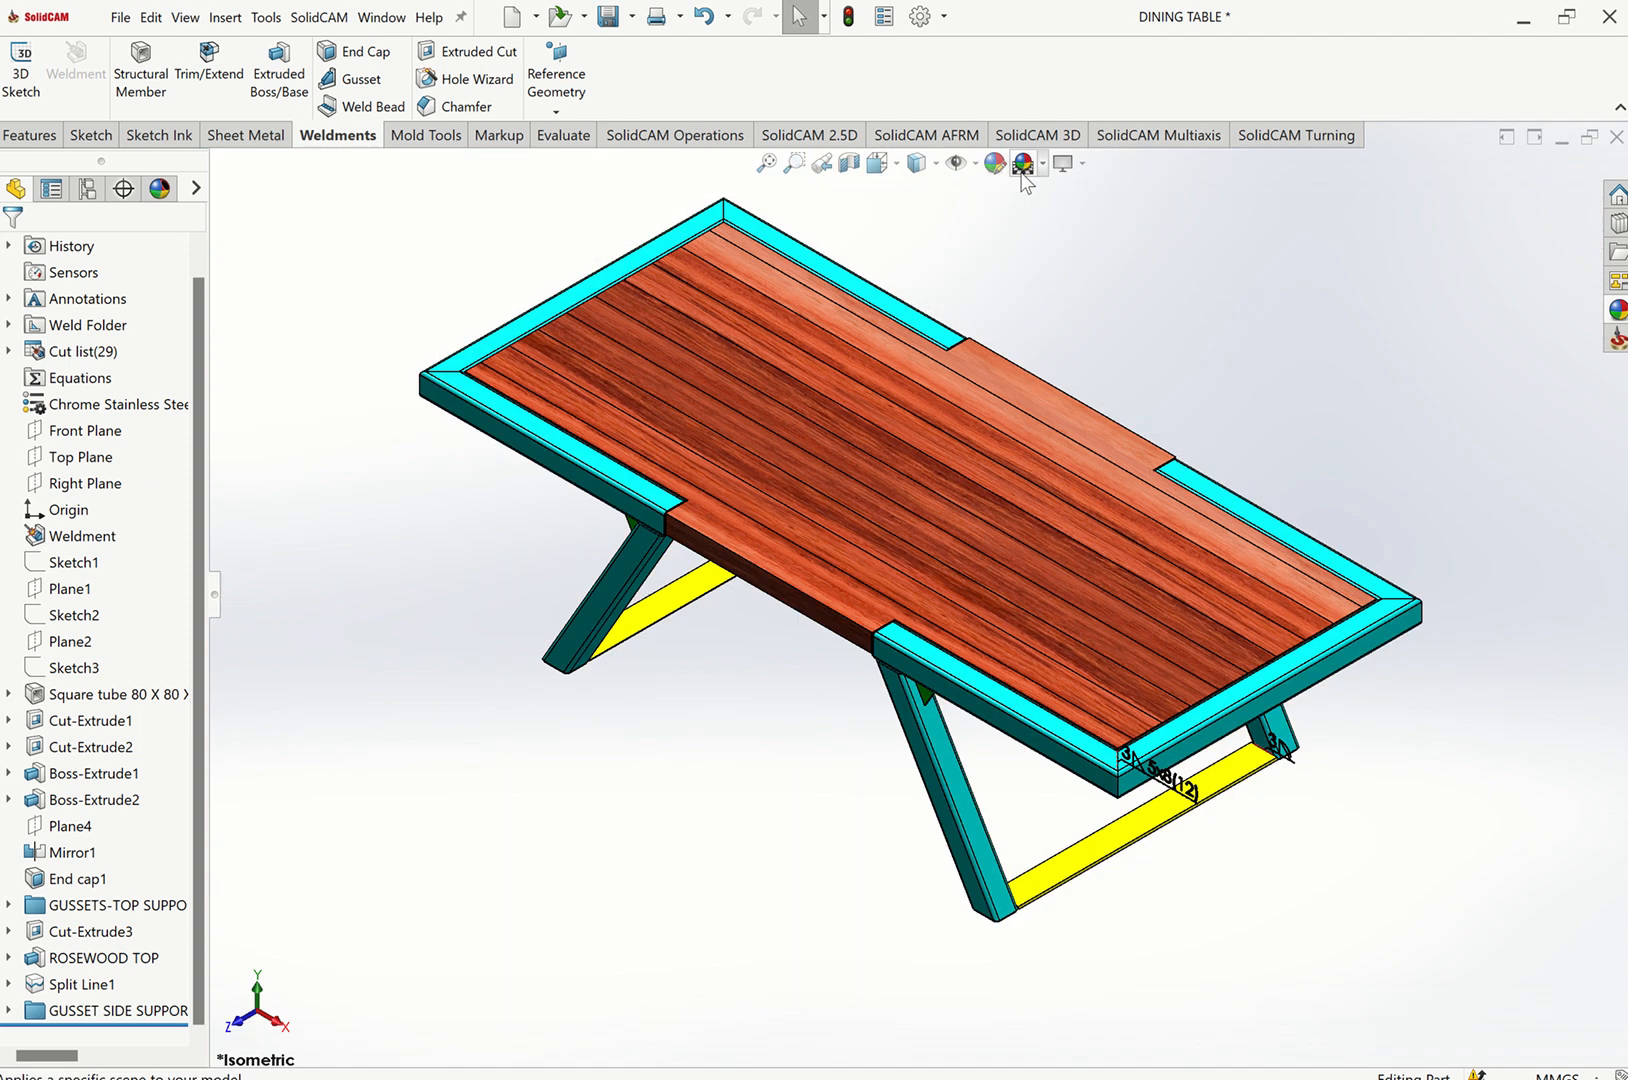
click(1022, 168)
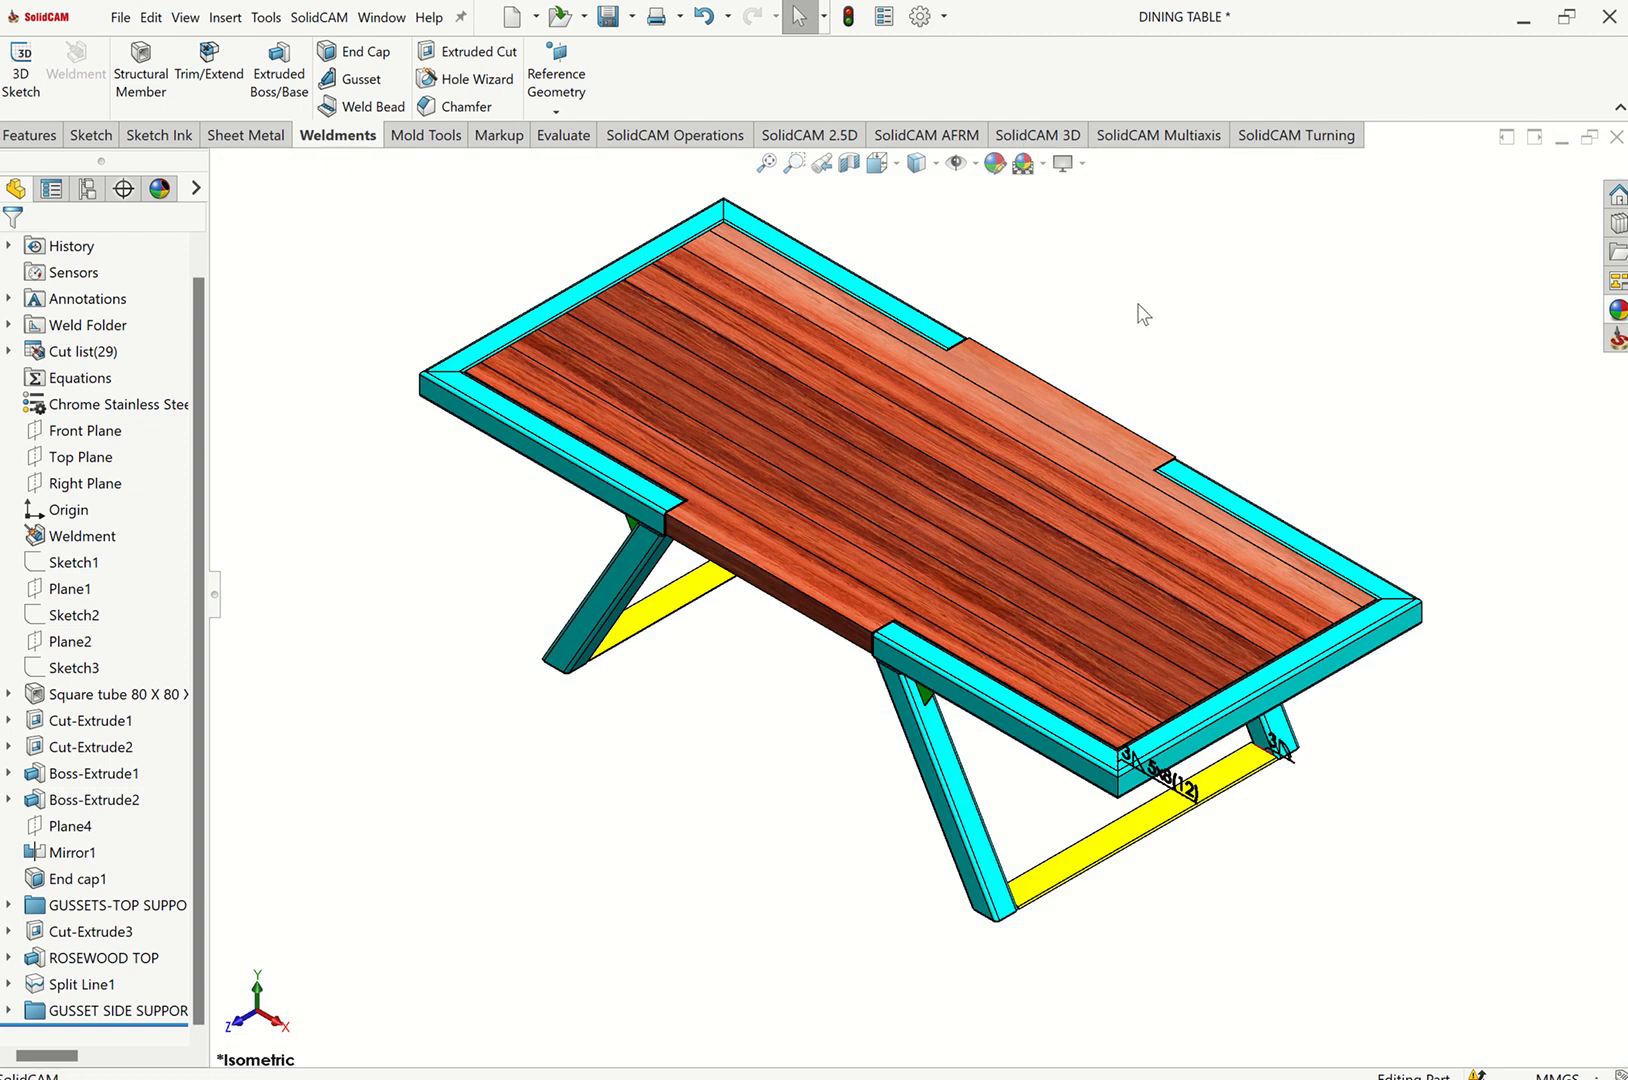
Open the square tube profile sketch, Sketch11, to review its dimensions and exit it without changes.
key(f)
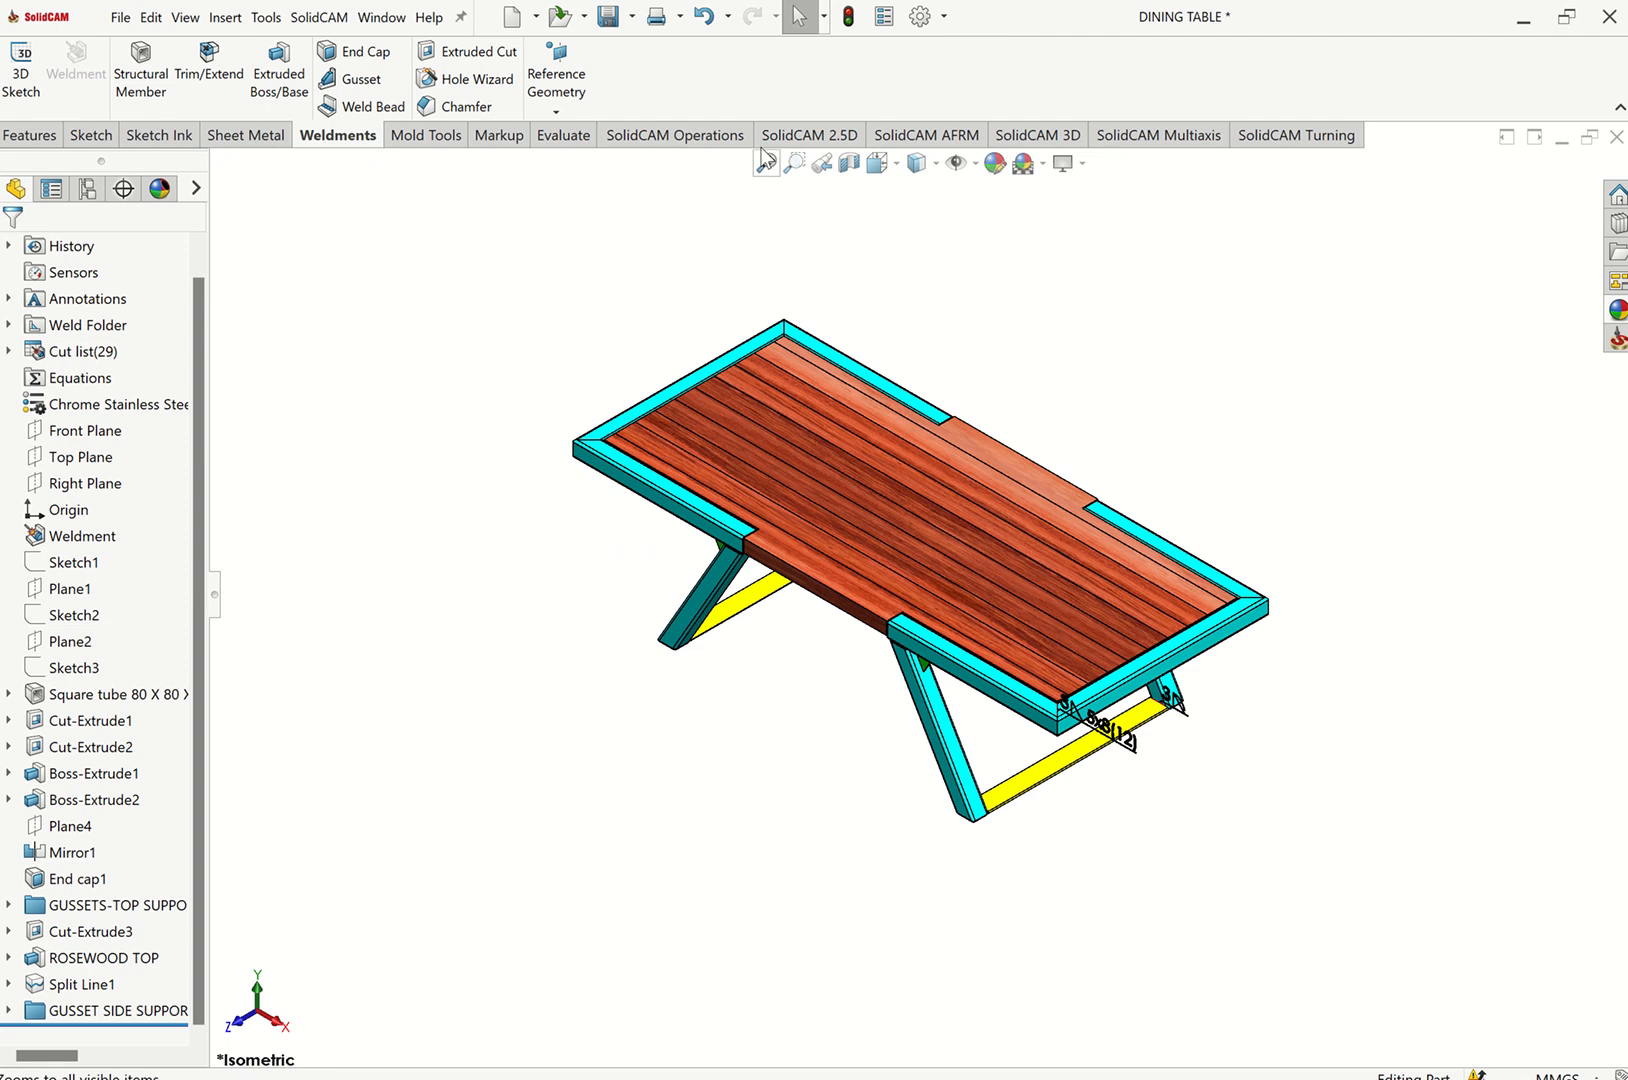
click(766, 164)
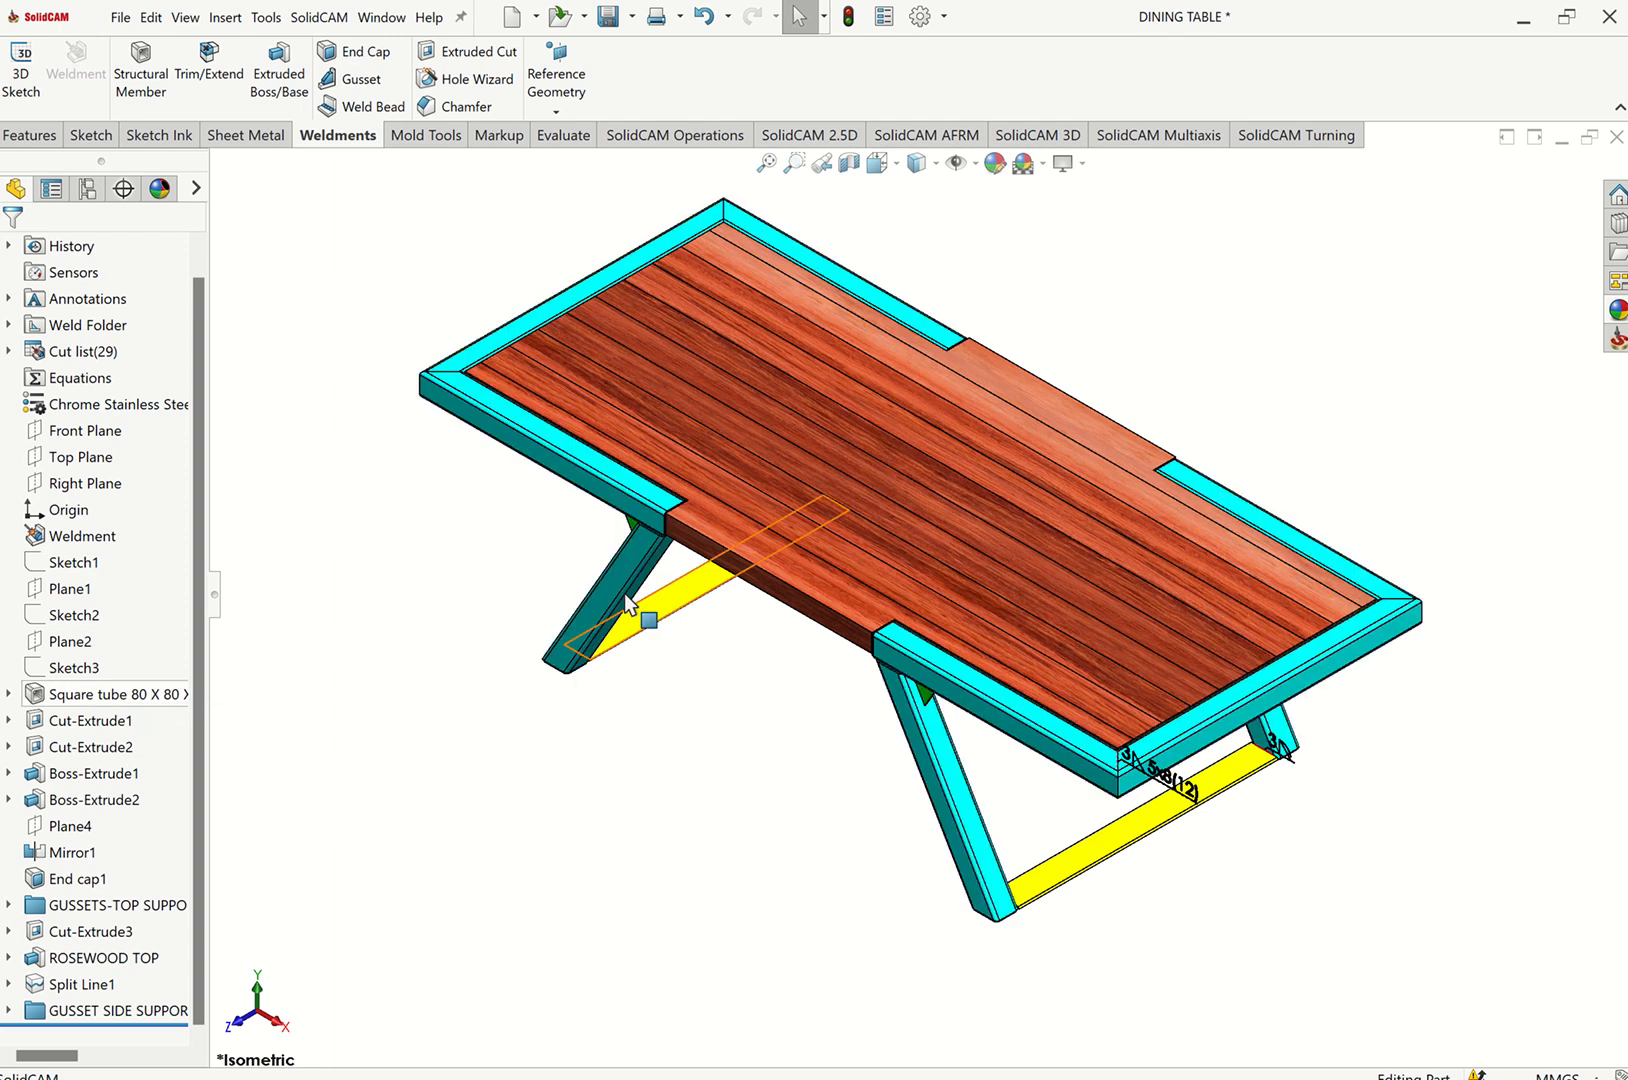
click(8, 694)
click(100, 746)
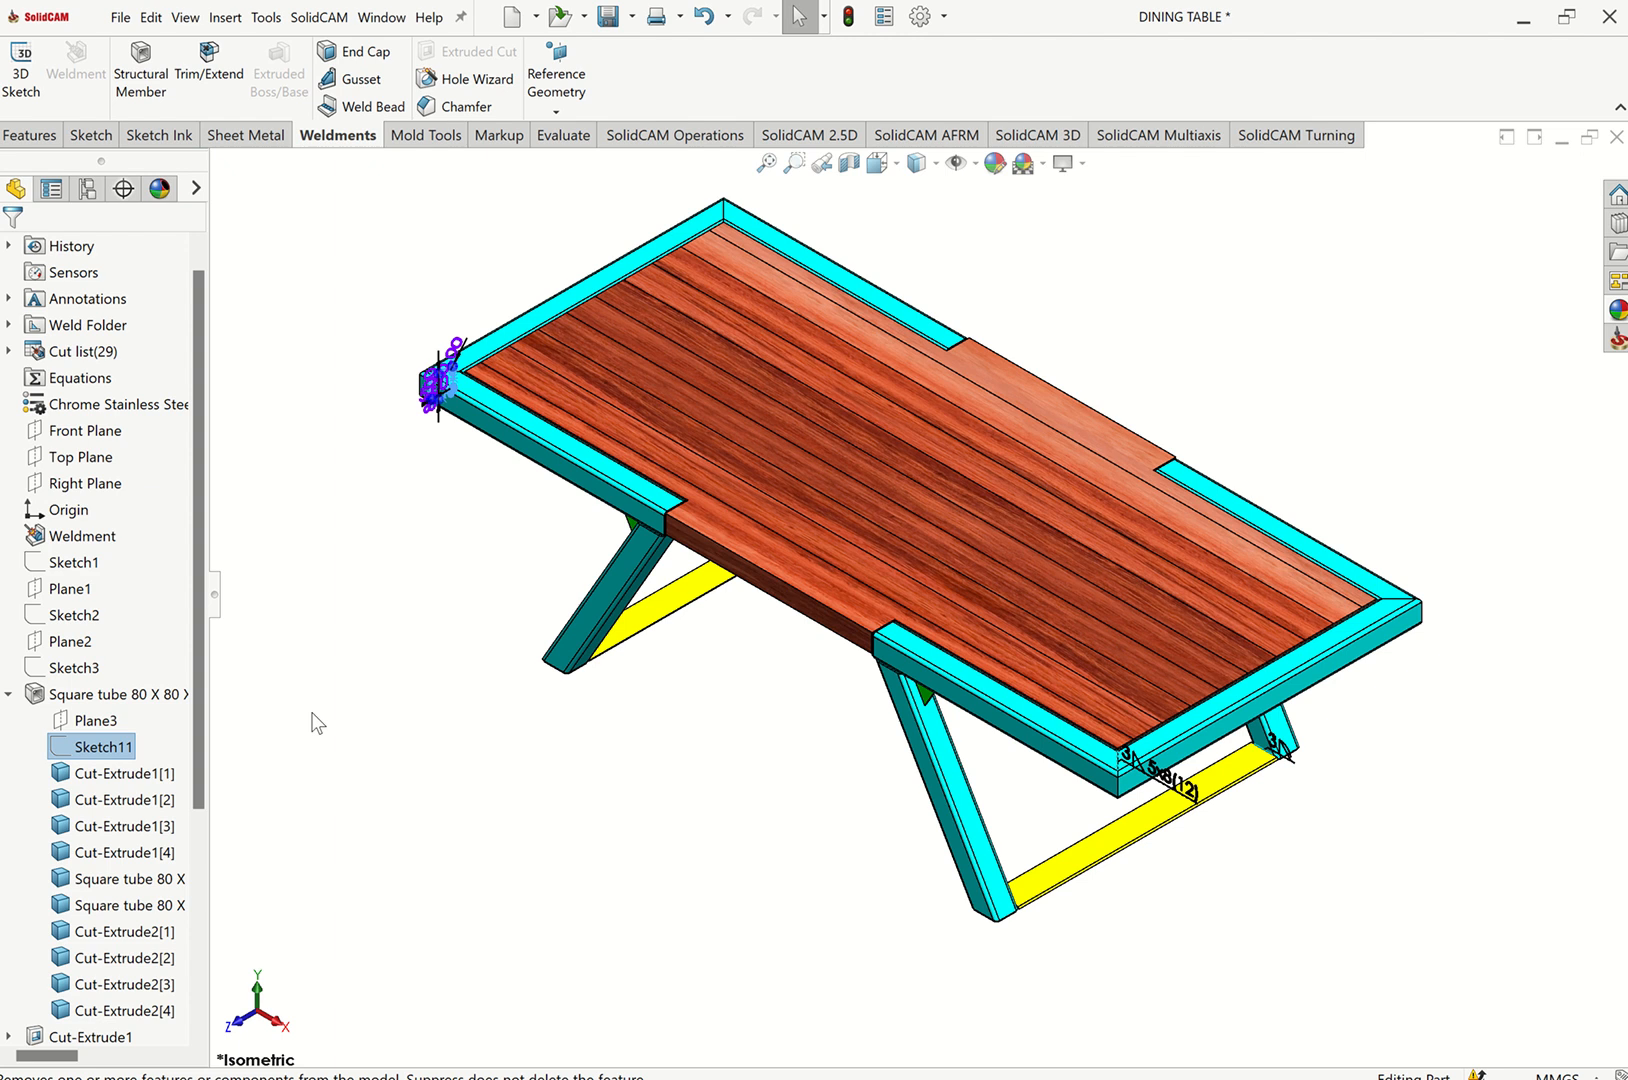
click(8, 694)
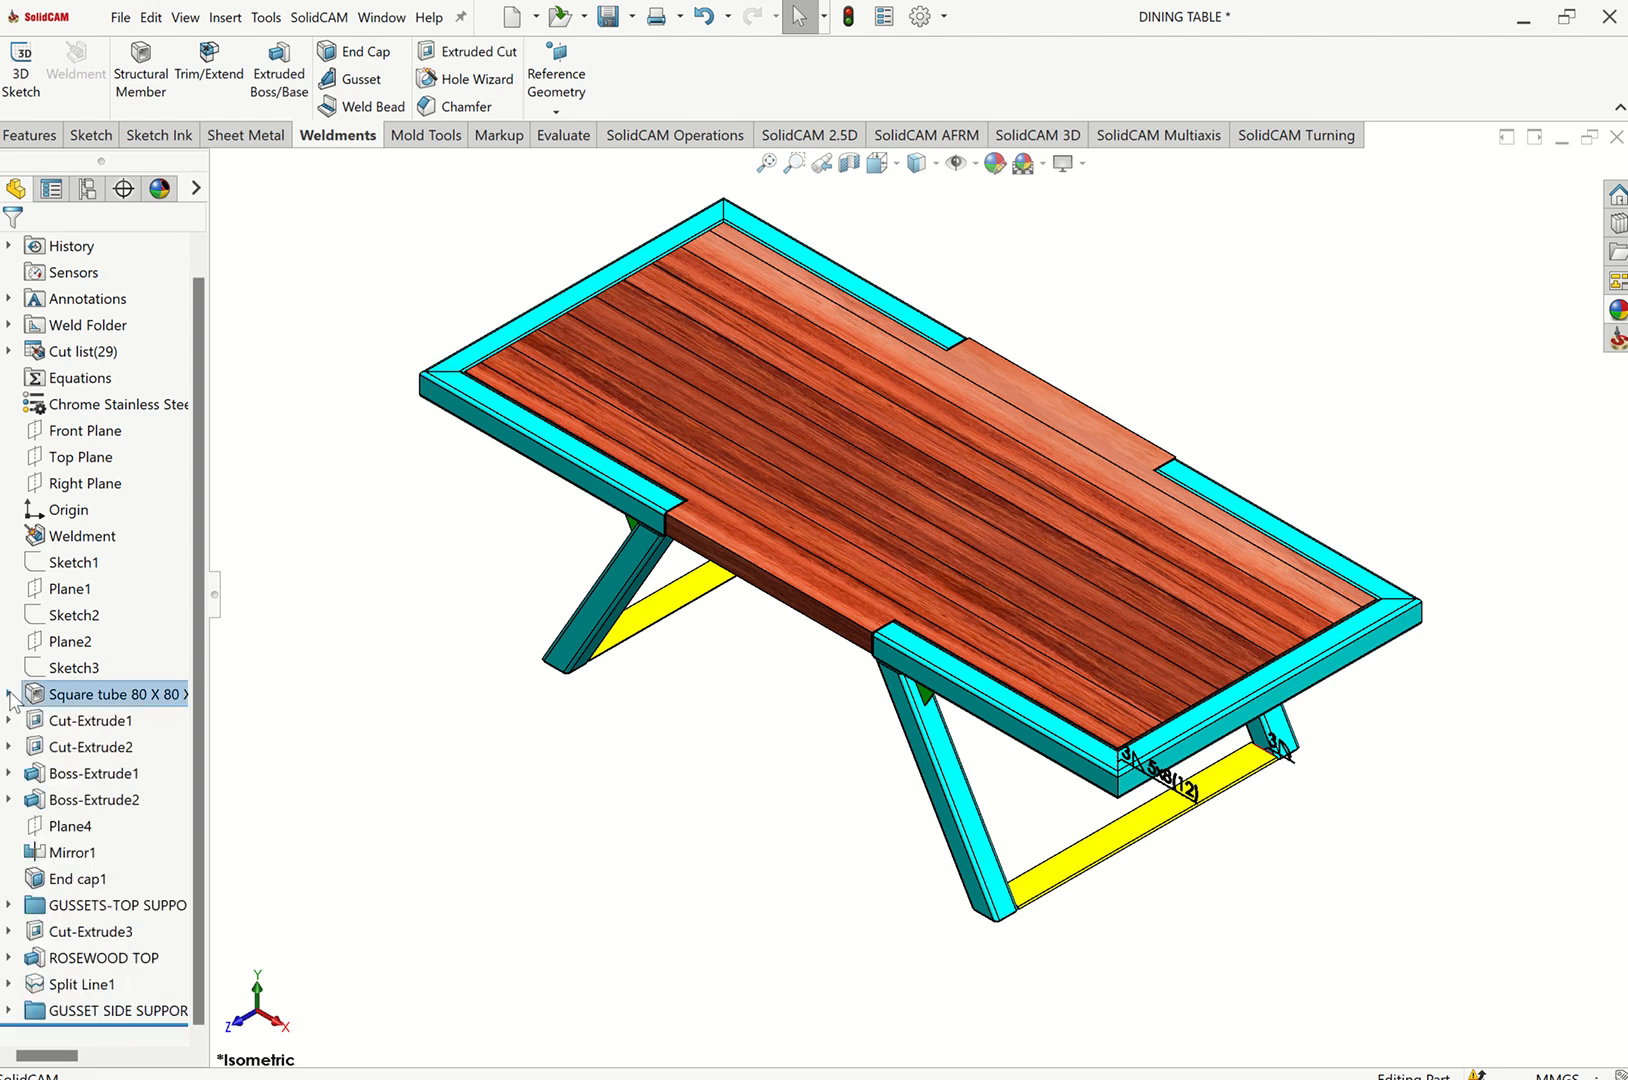
click(8, 694)
click(95, 746)
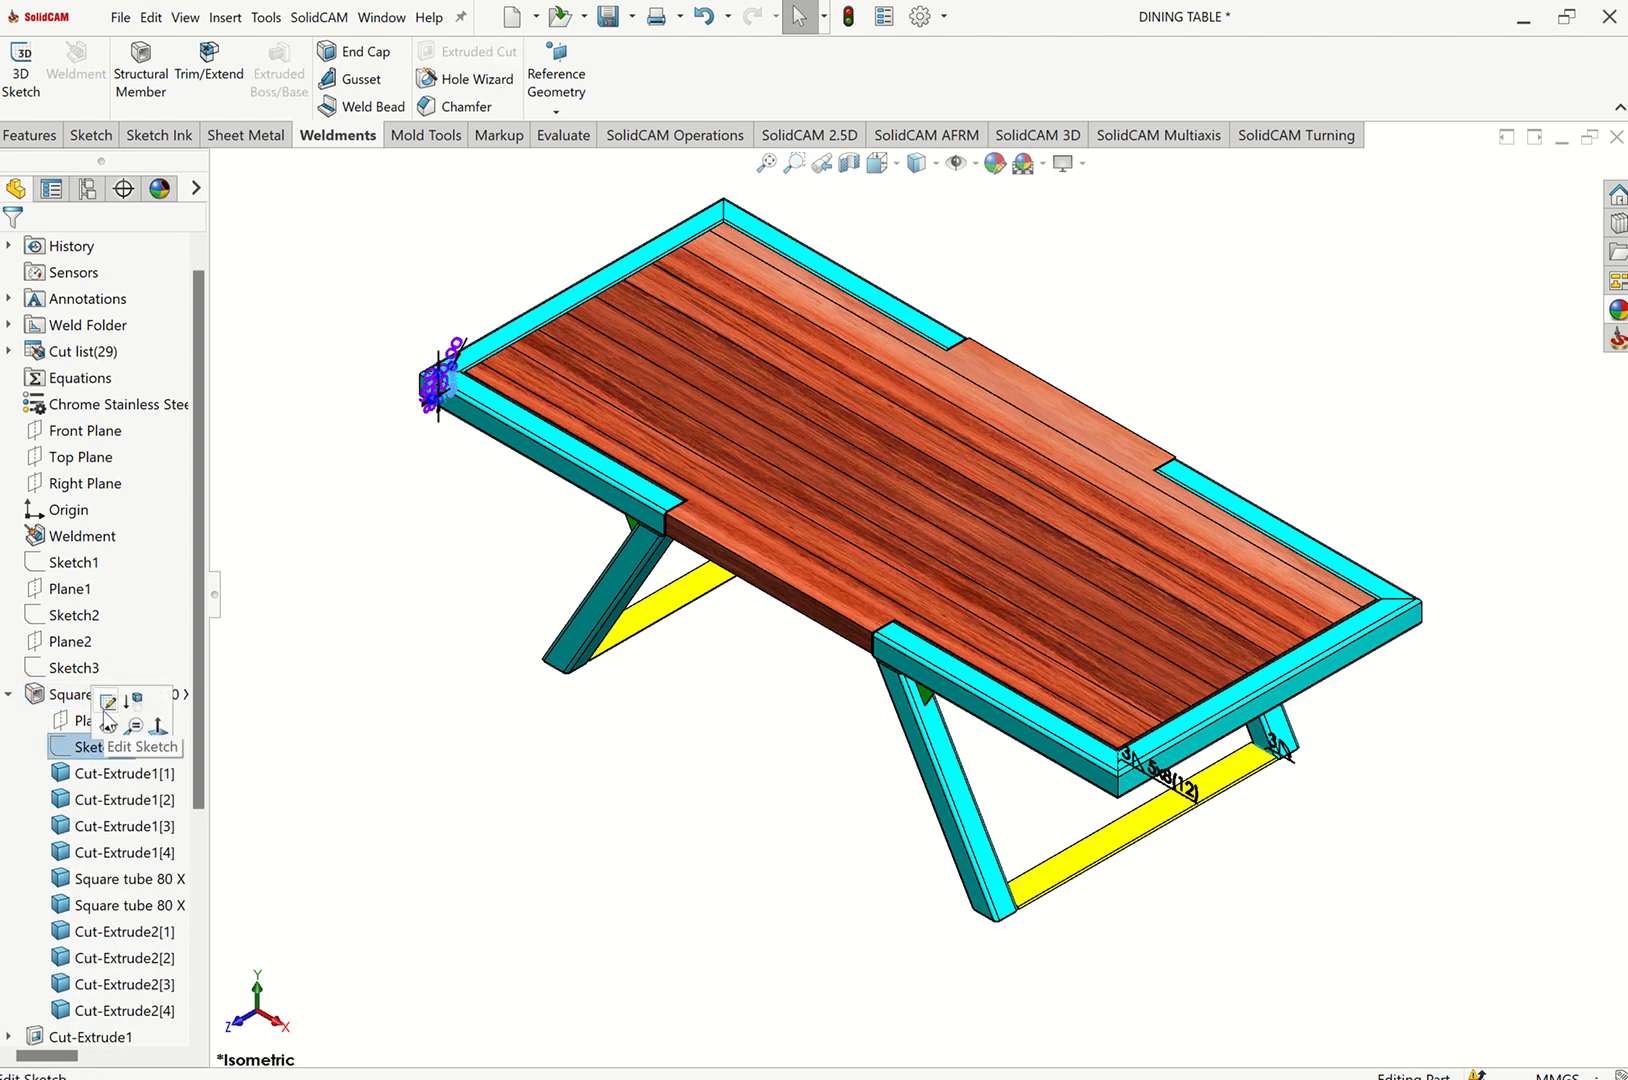
click(107, 705)
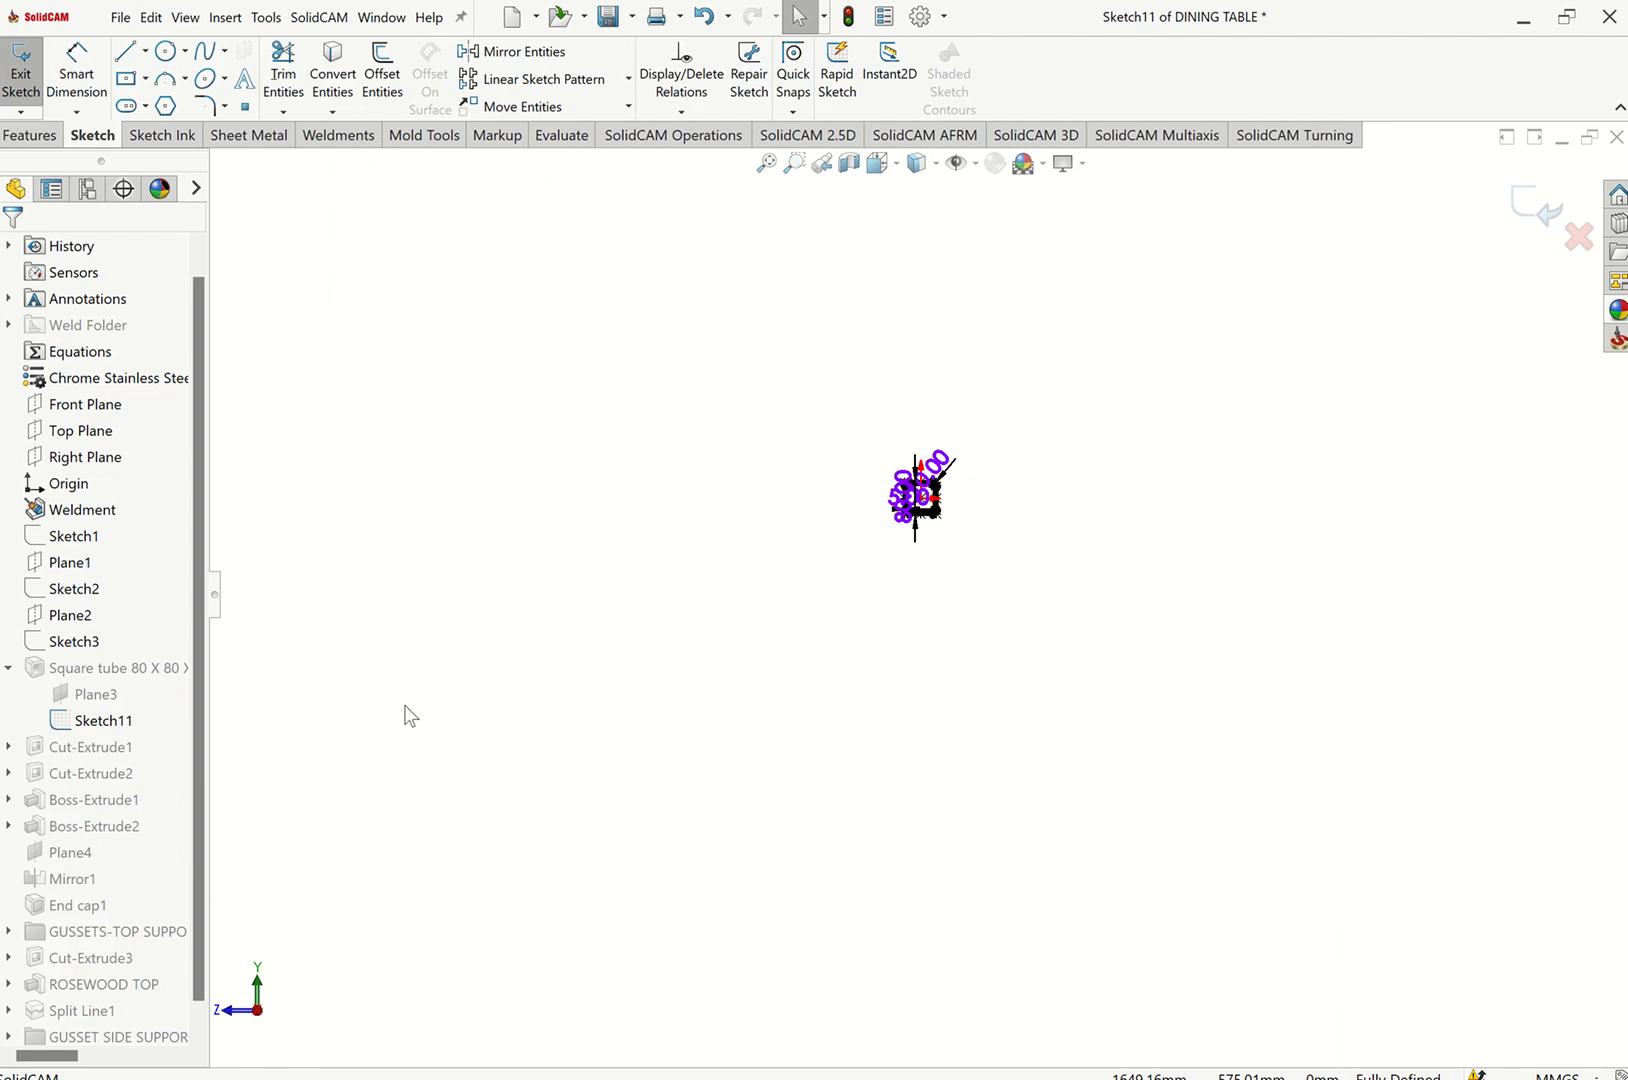
scroll(910, 545, down, 10)
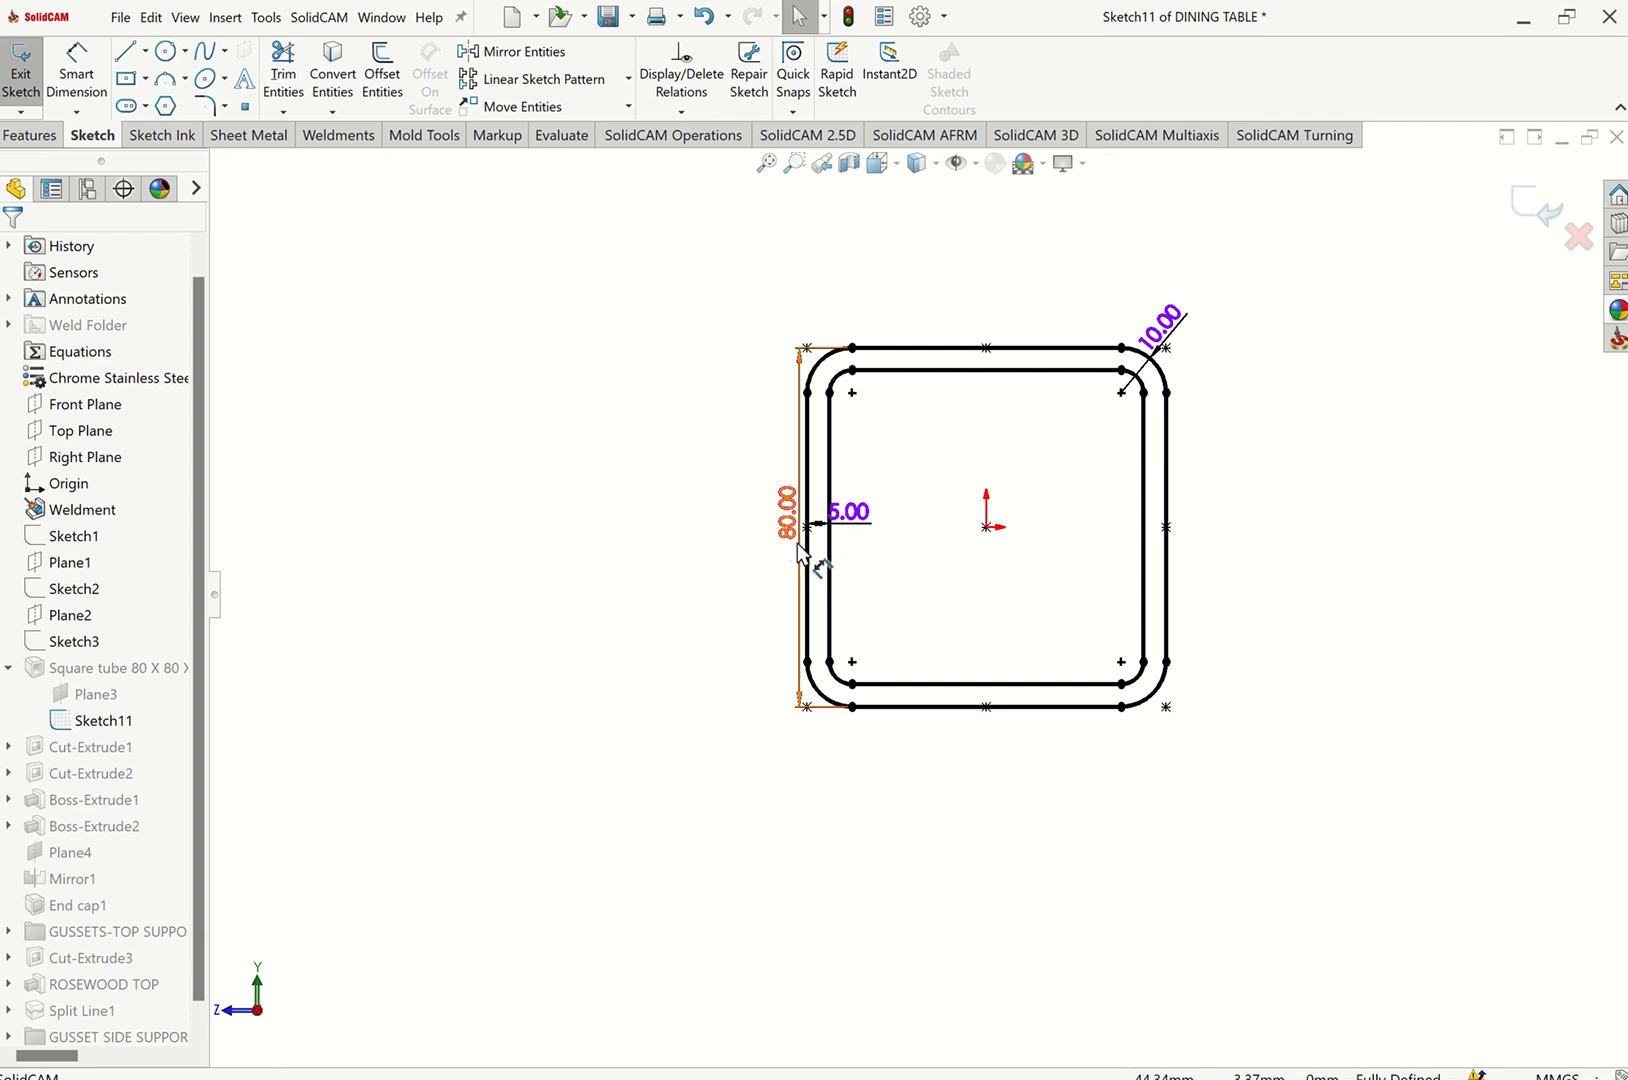
click(1543, 204)
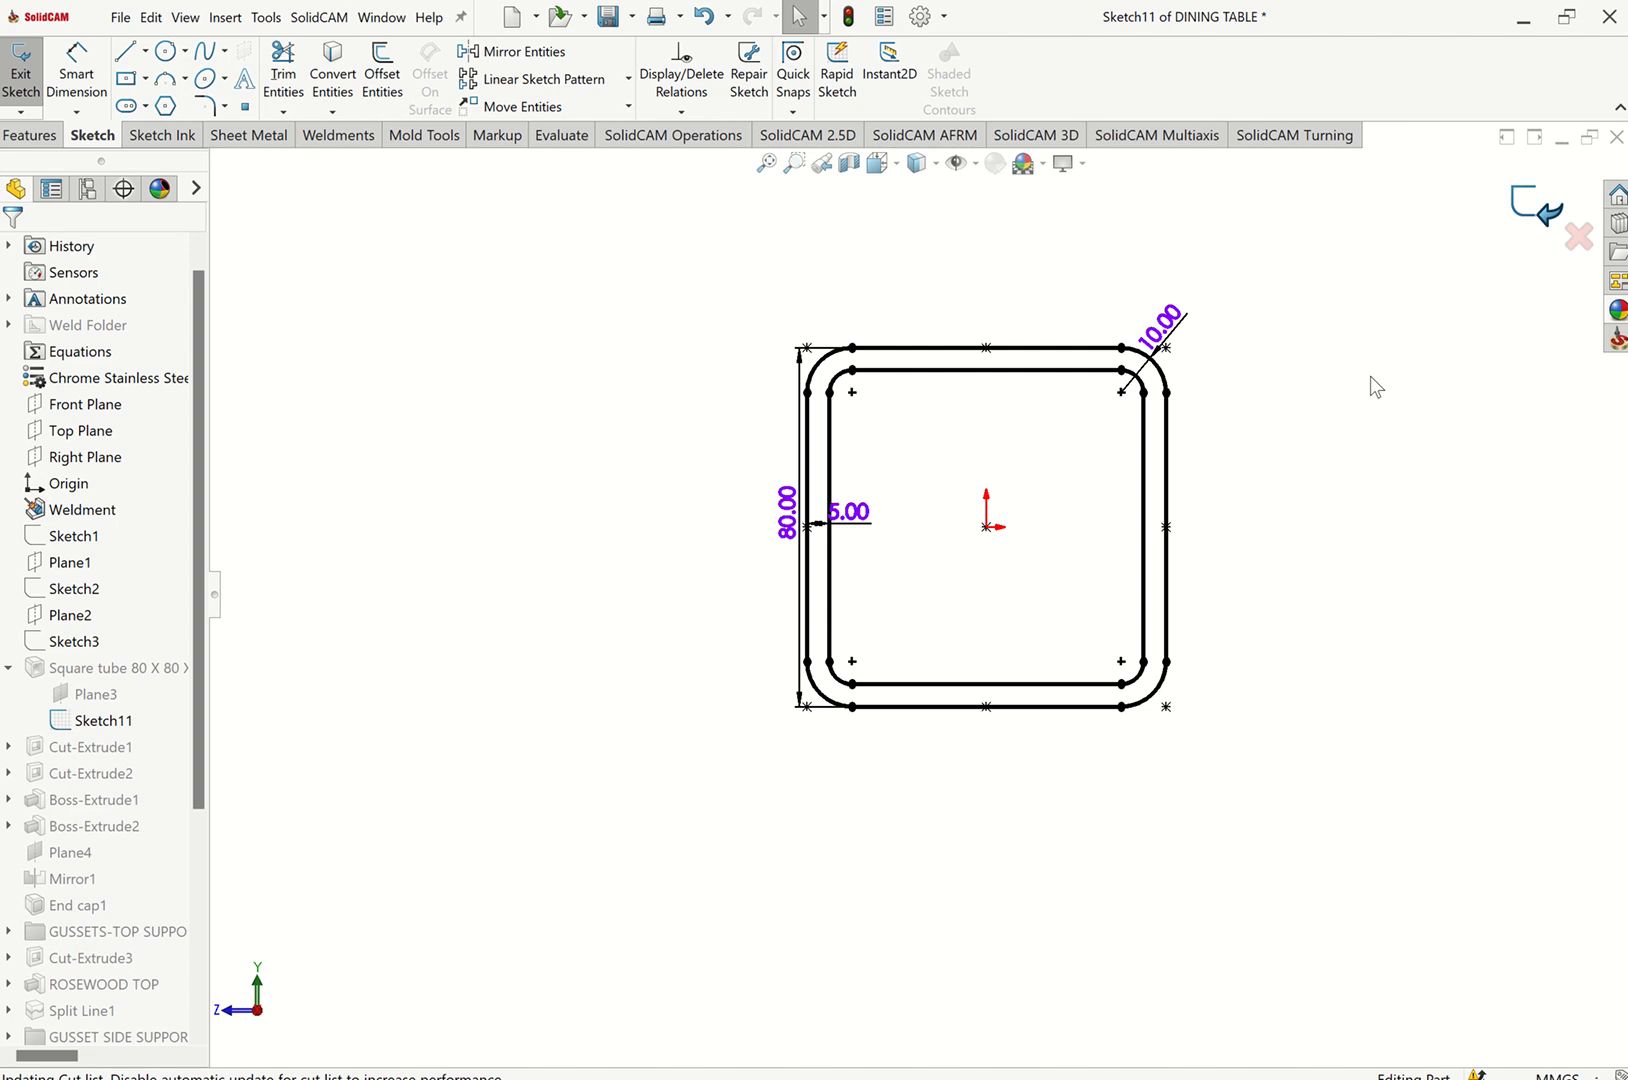
Examine the intermittent weld bead at the front frame corner up close.
key(ctrl+7)
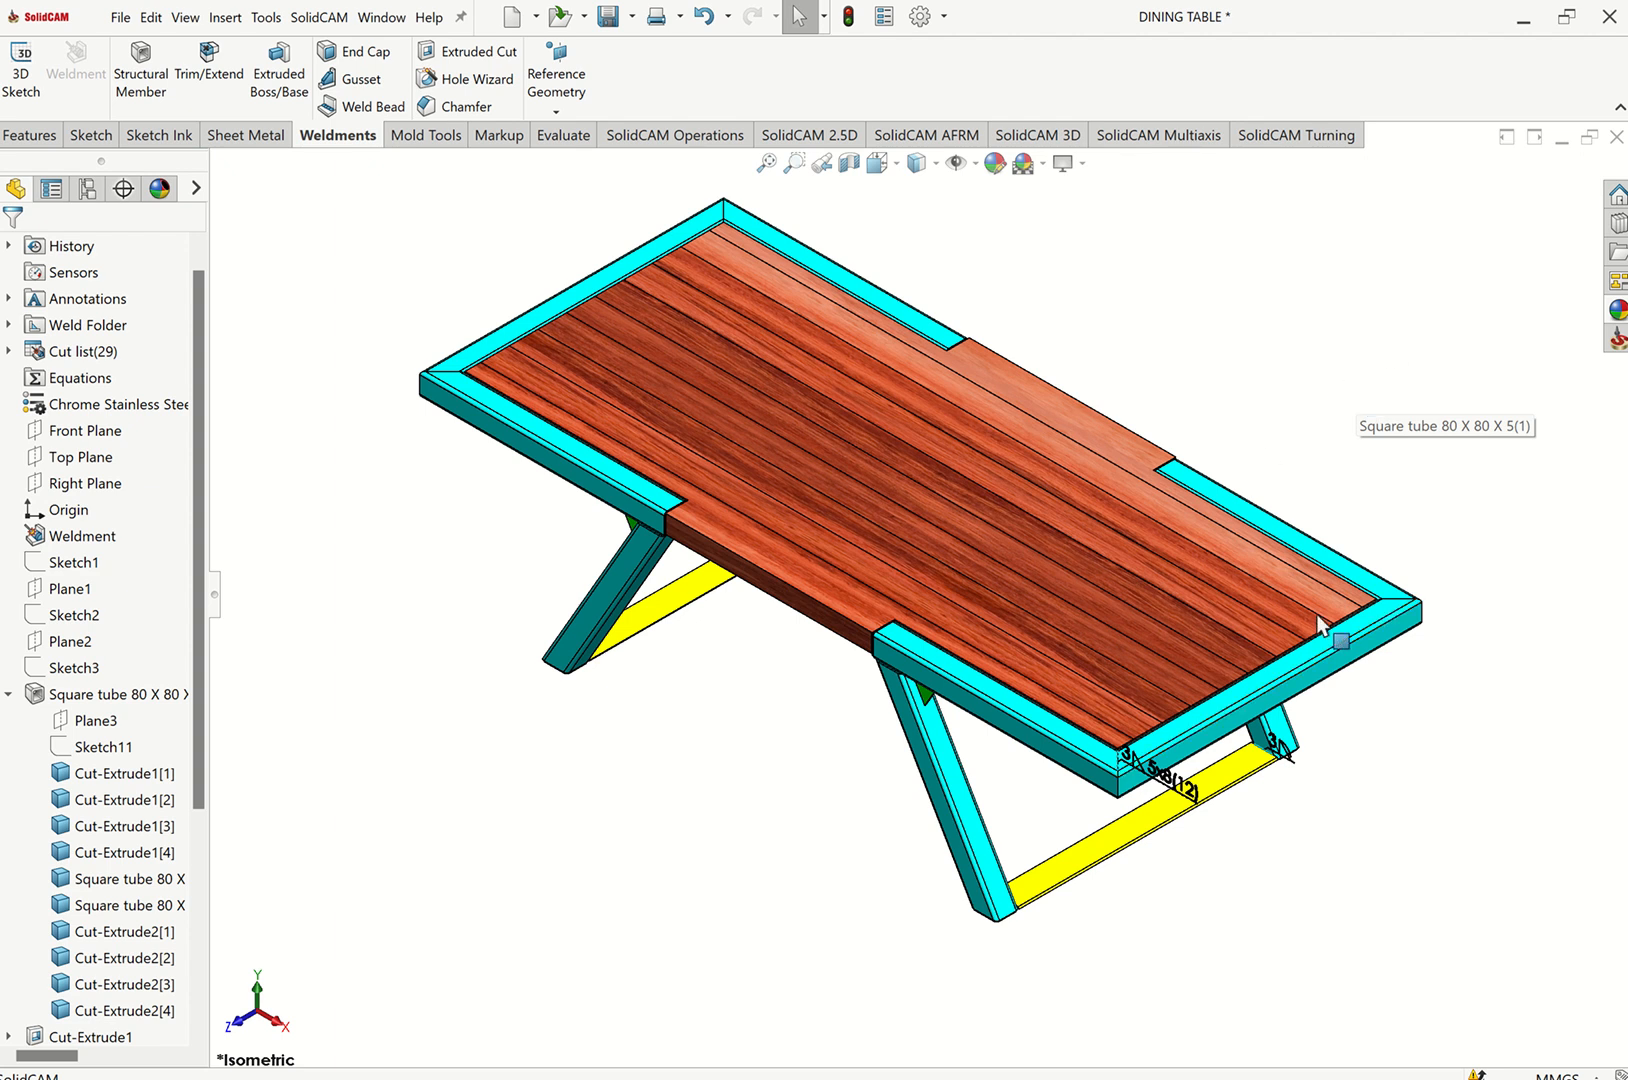
scroll(1263, 736, down, 6)
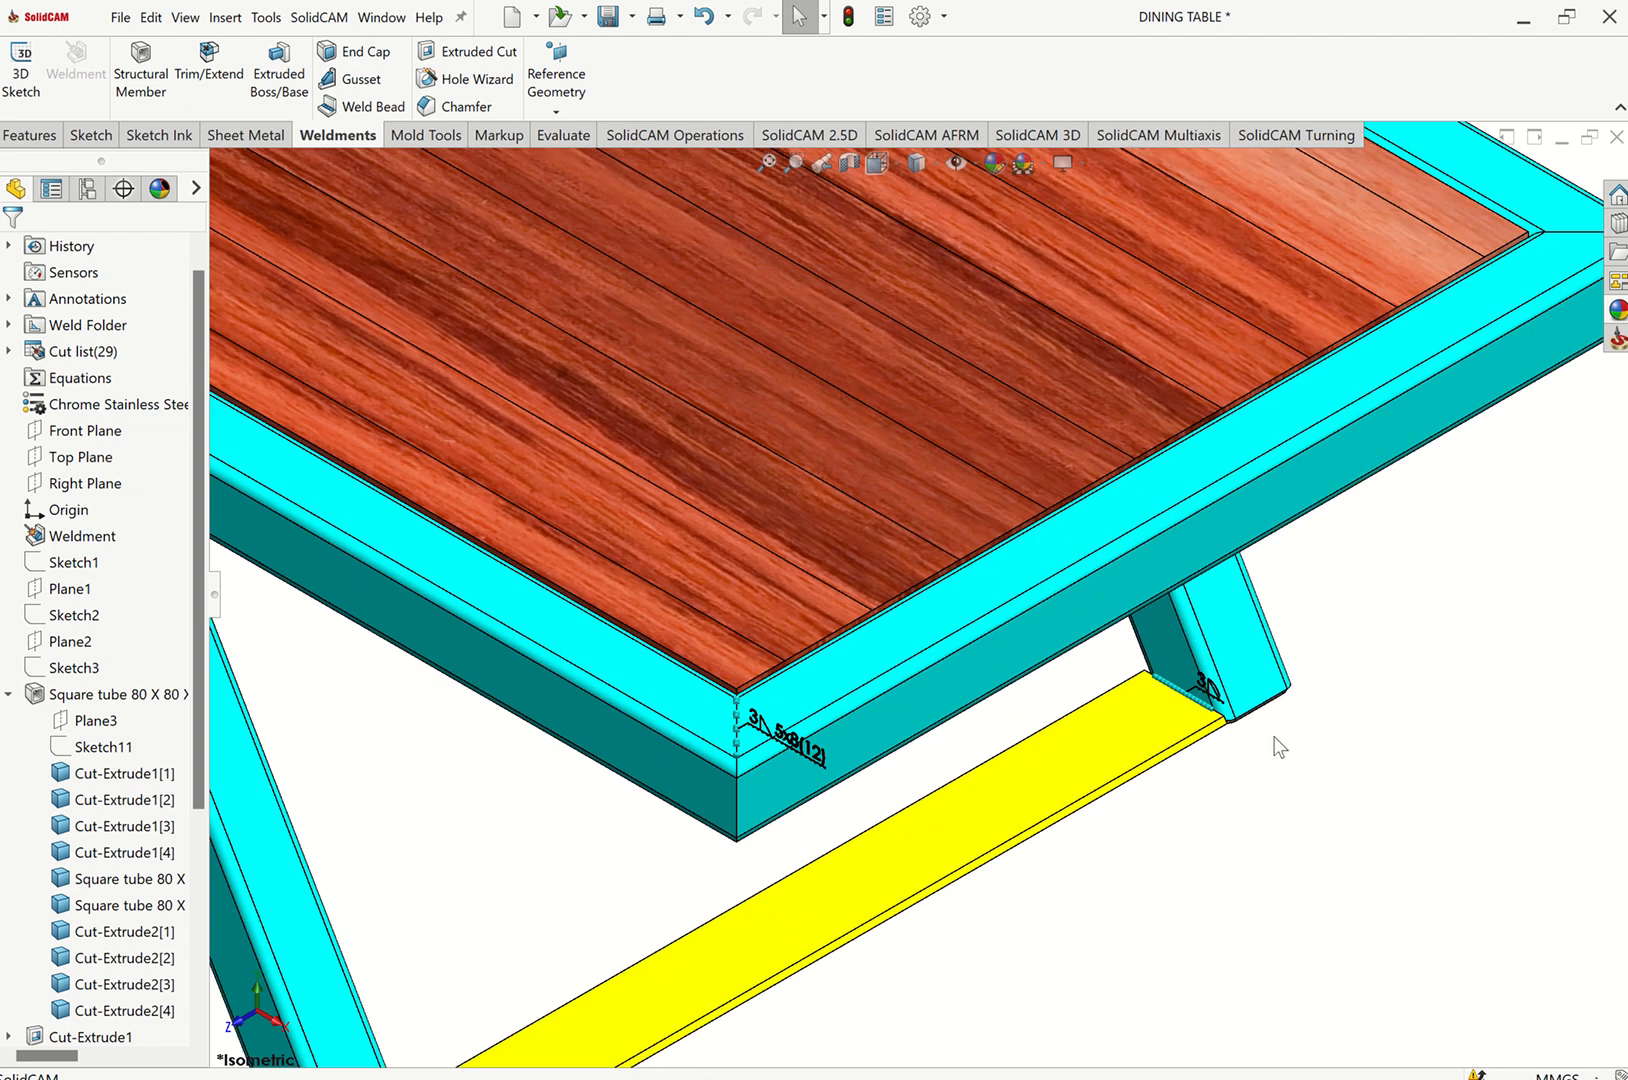
scroll(1088, 643, down, 3)
scroll(990, 615, up, 5)
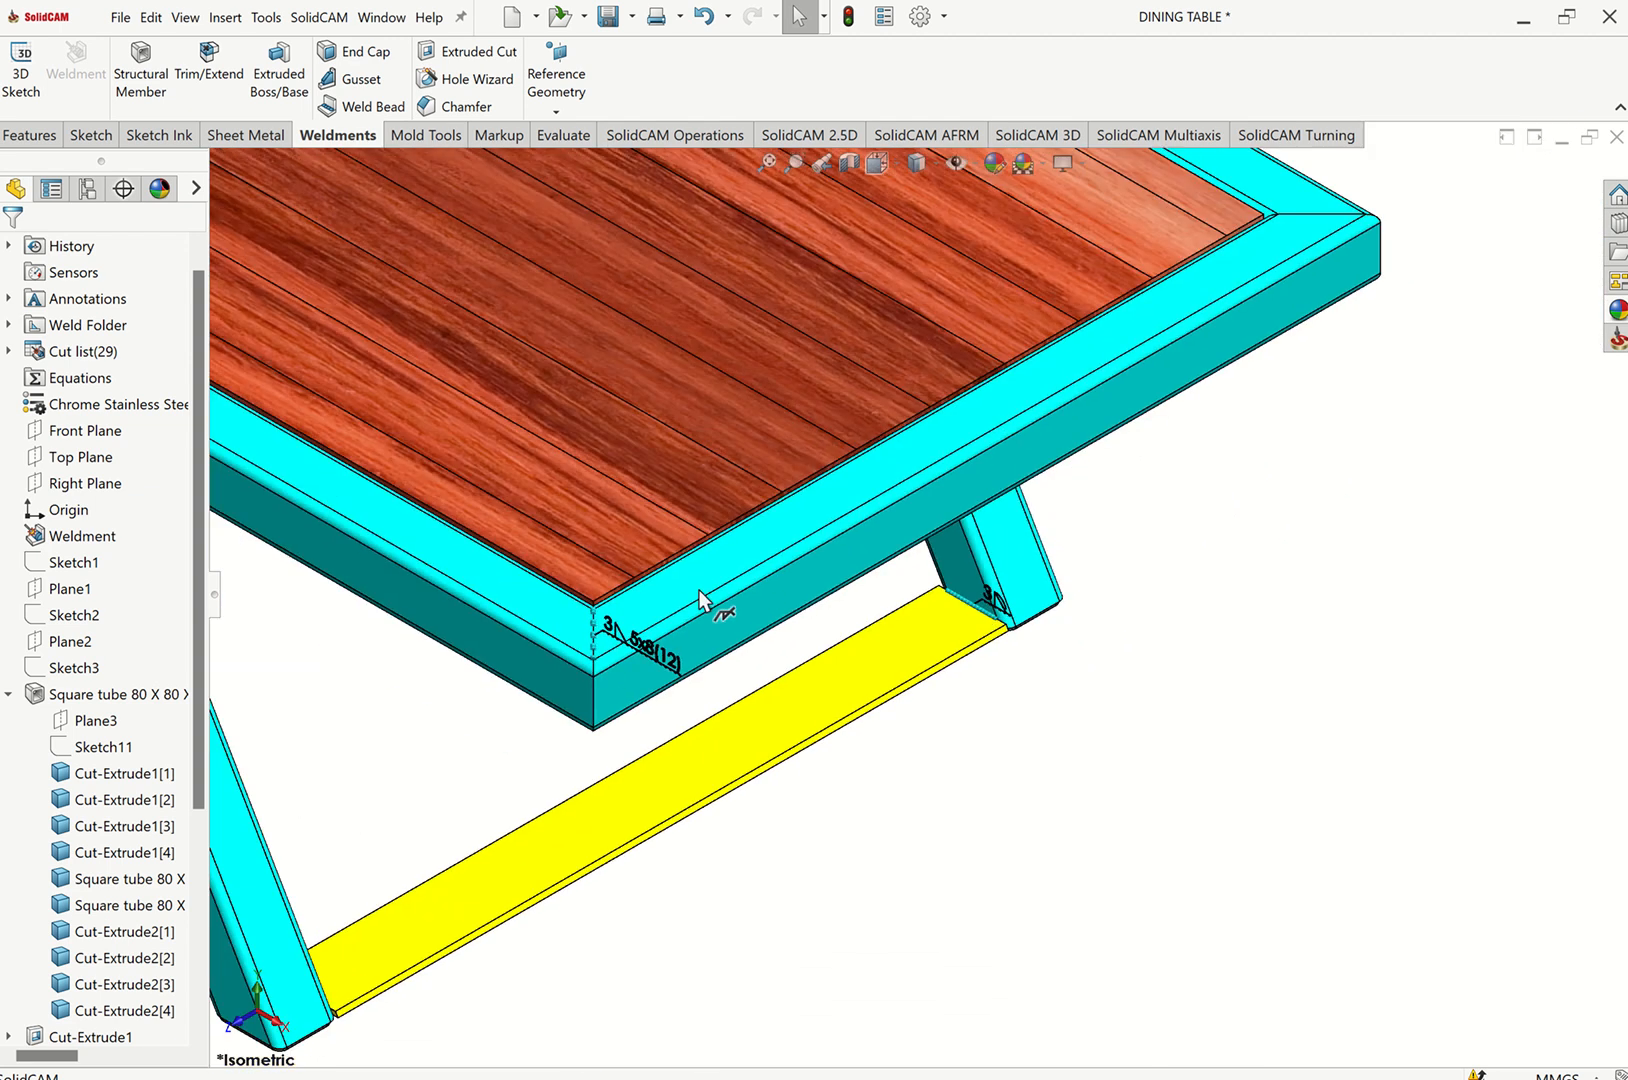
scroll(592, 618, down, 6)
scroll(760, 674, down, 2)
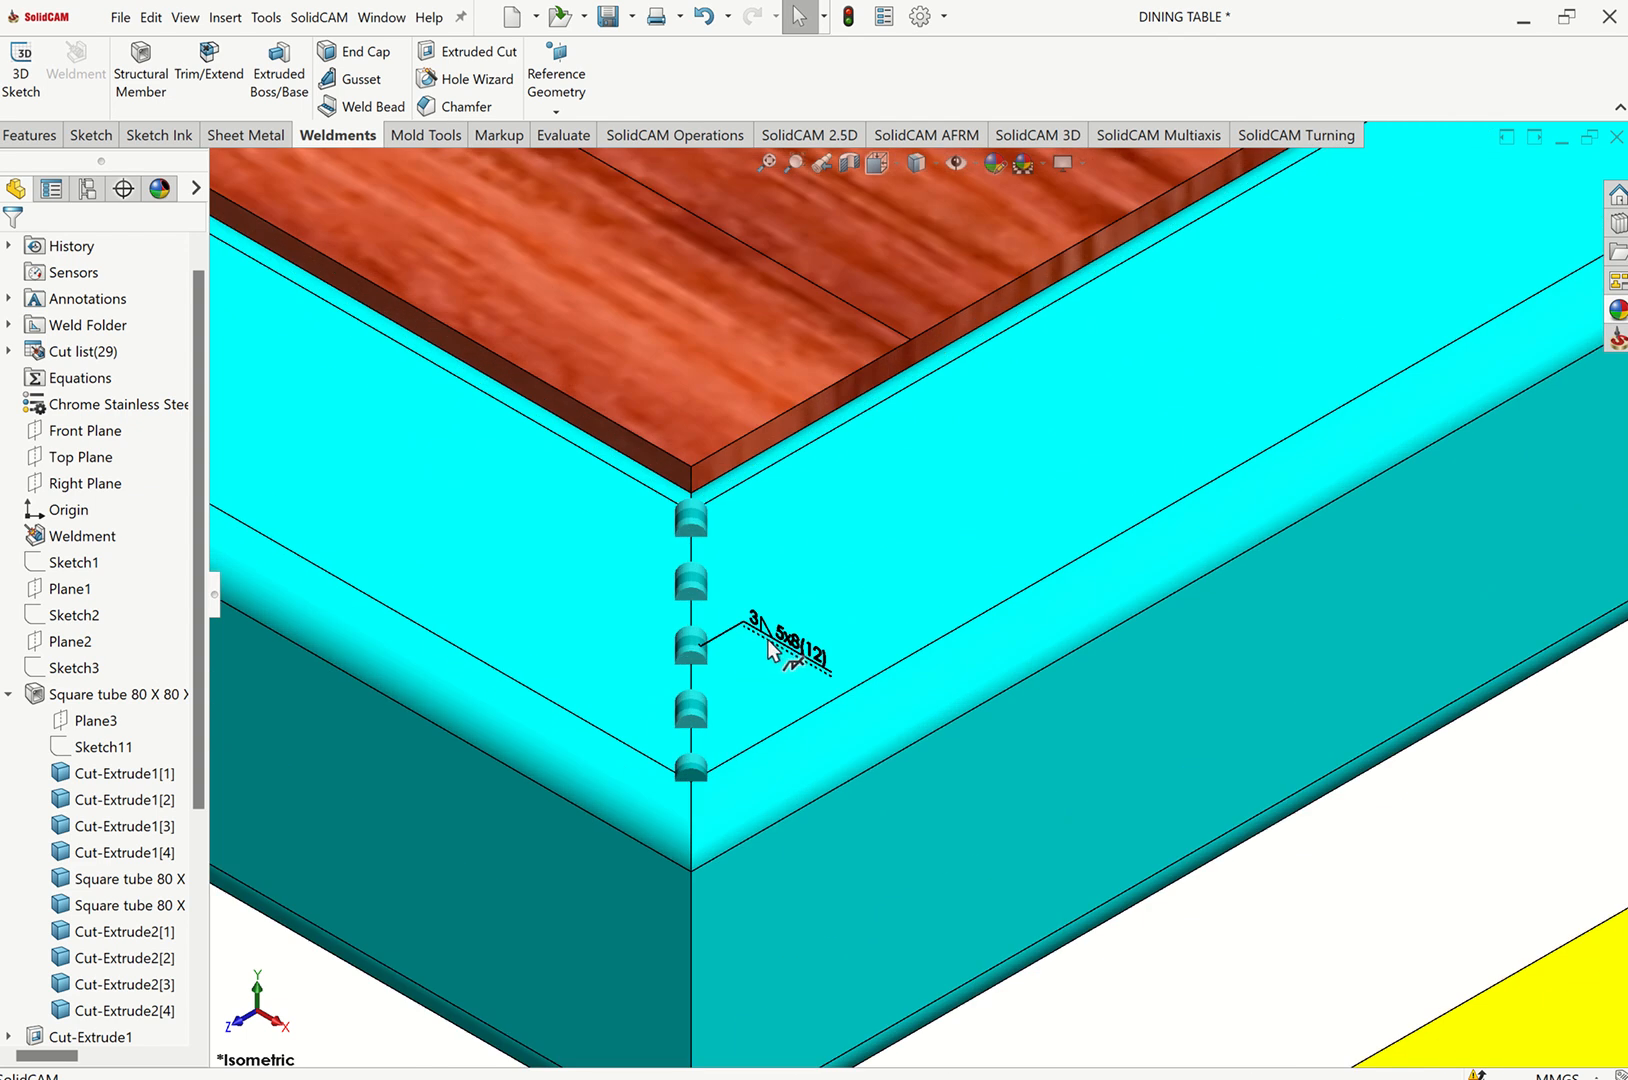
click(767, 164)
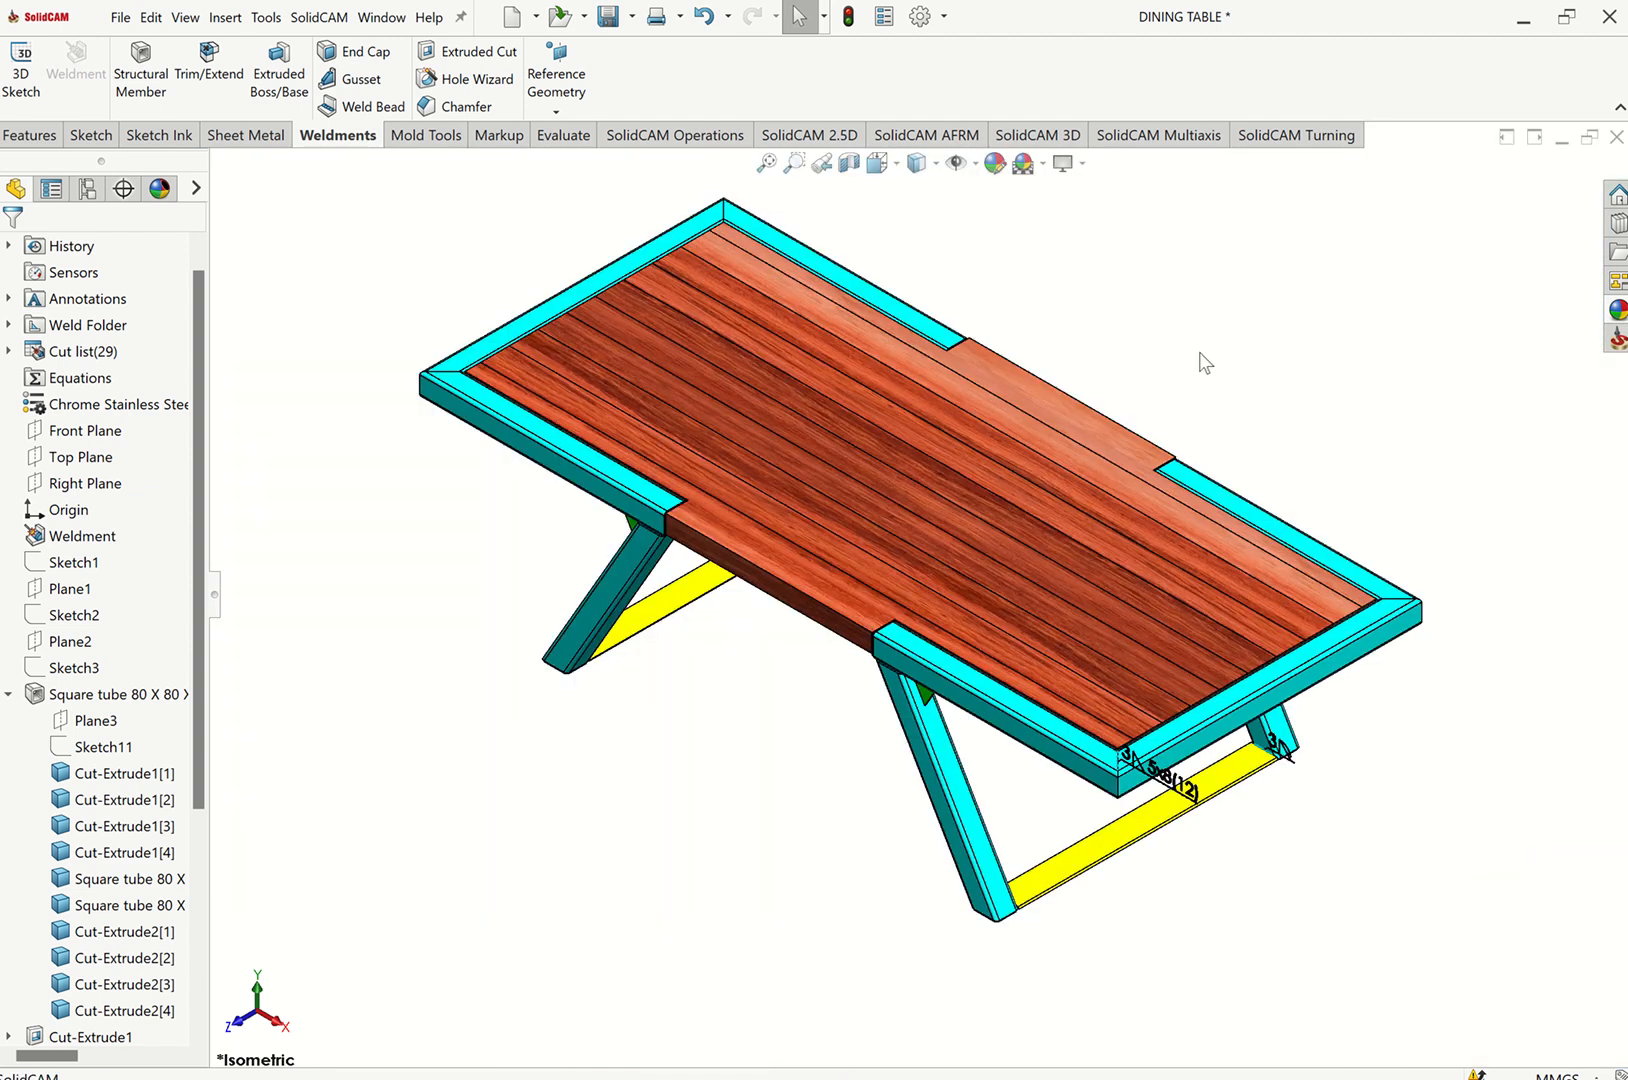